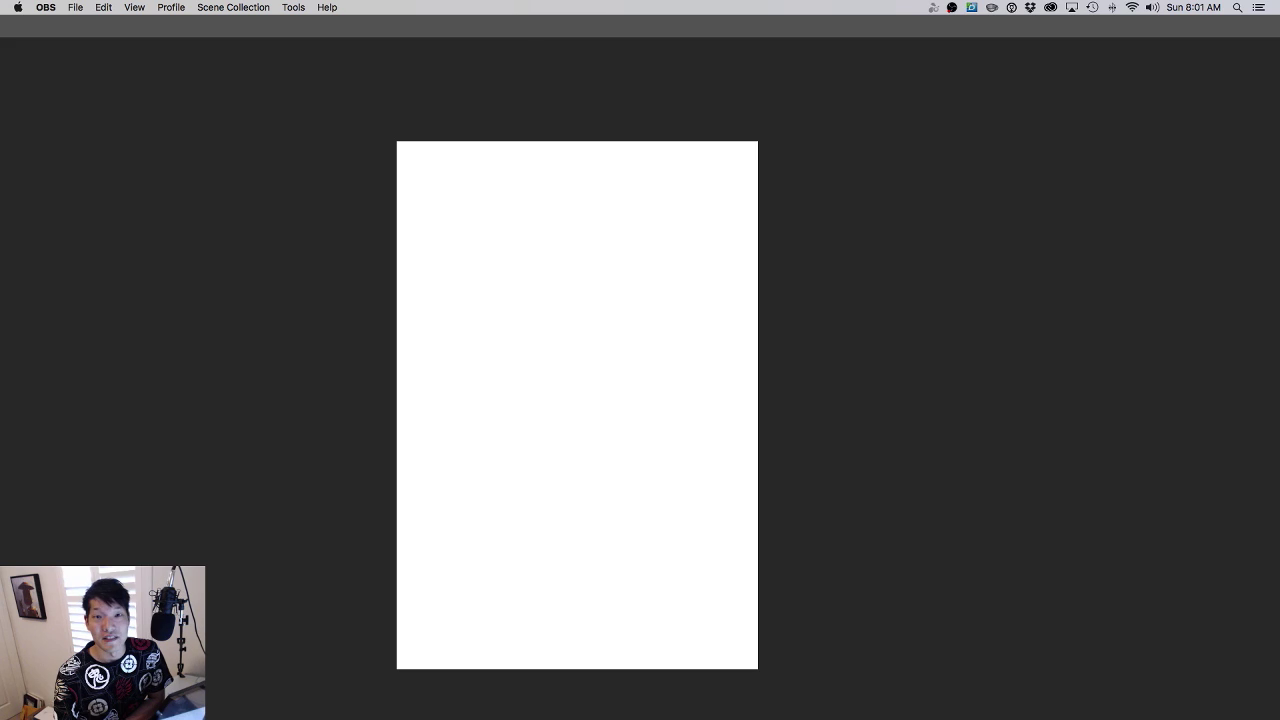
- Switch to the browser and play the "Worlds in Worlds" video on YouTube
drag(880, 0, 768, 2)
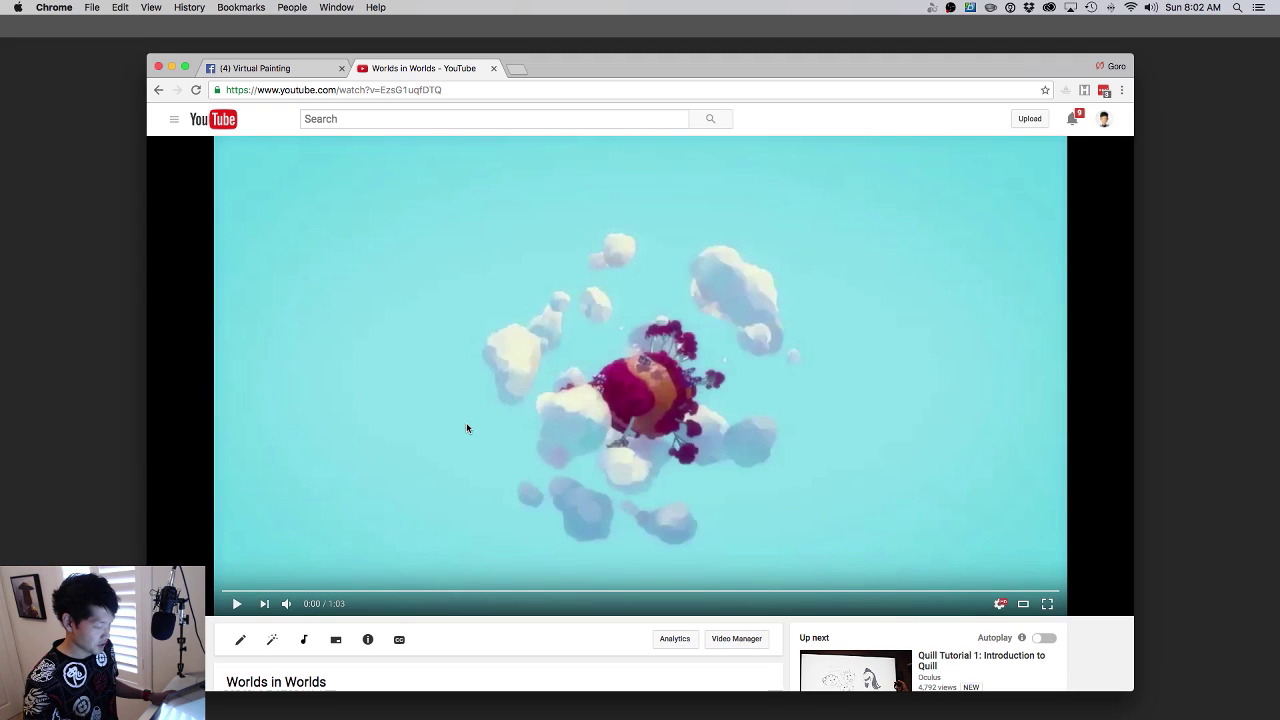
click(236, 603)
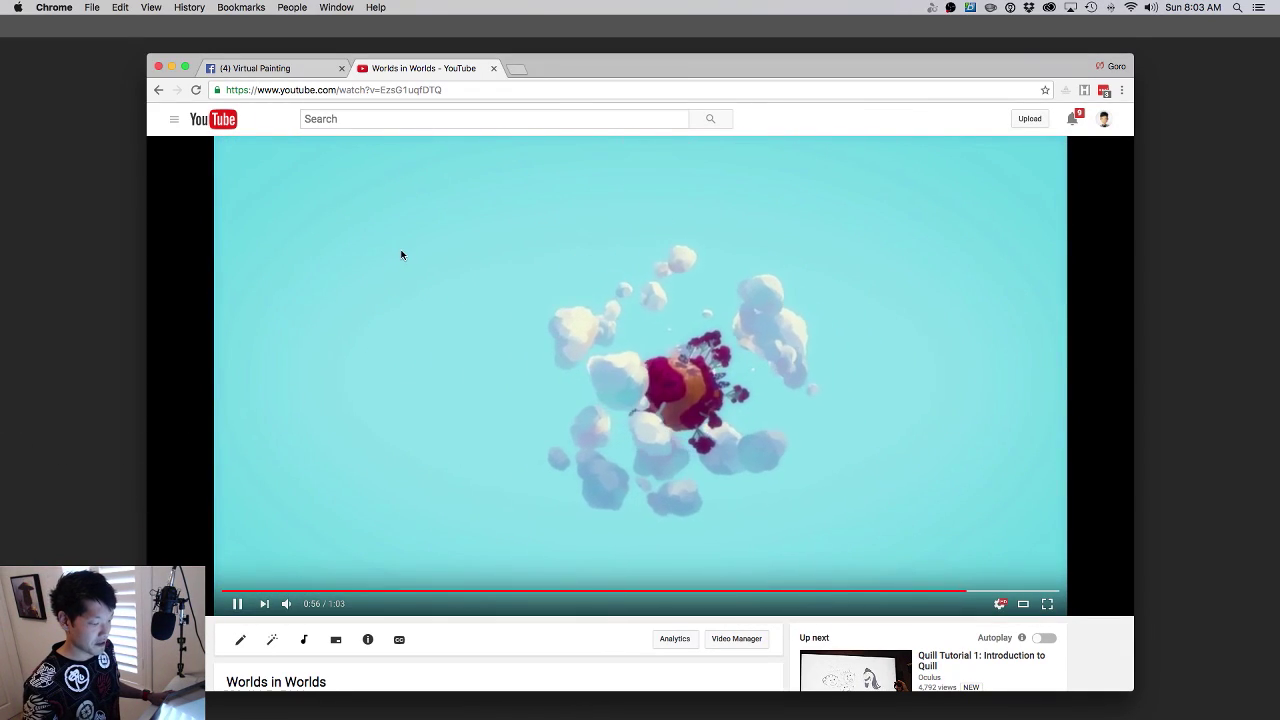
- Switch to the Virtual Painting Facebook group and look over its cover, pinned welcome post and latest member post
click(279, 68)
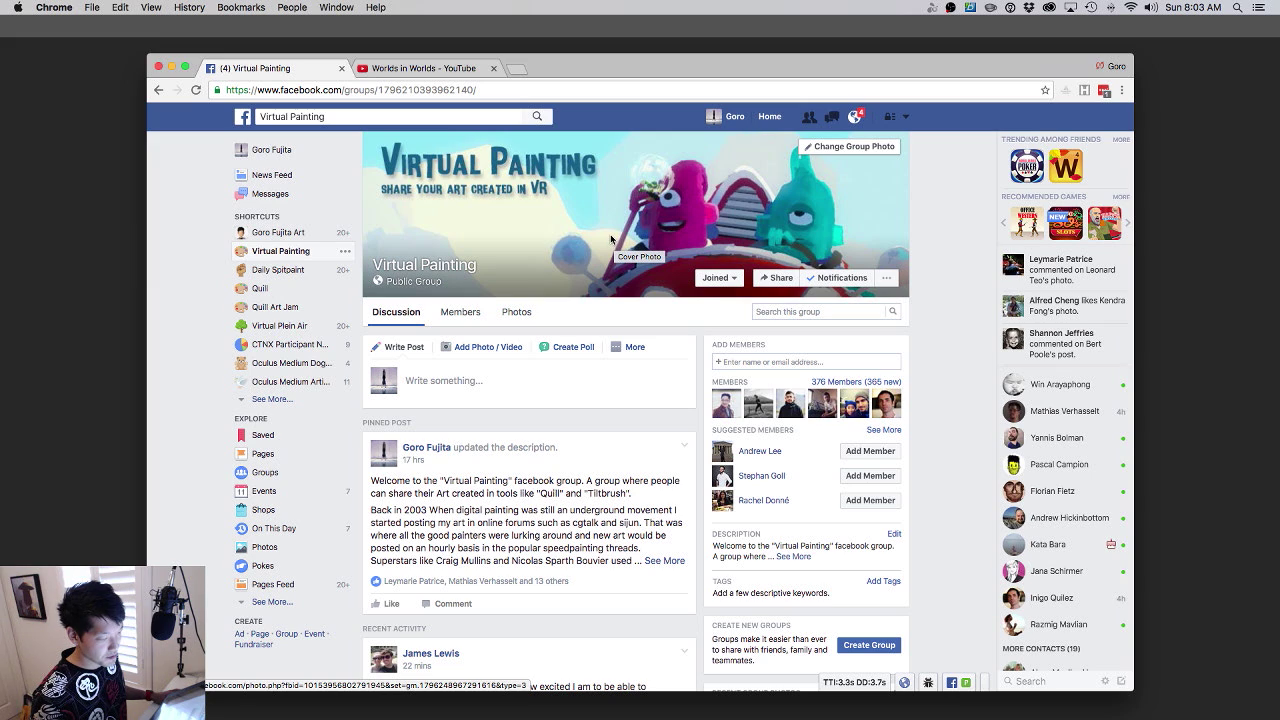
scroll(613, 237, down, 3)
scroll(610, 239, up, 4)
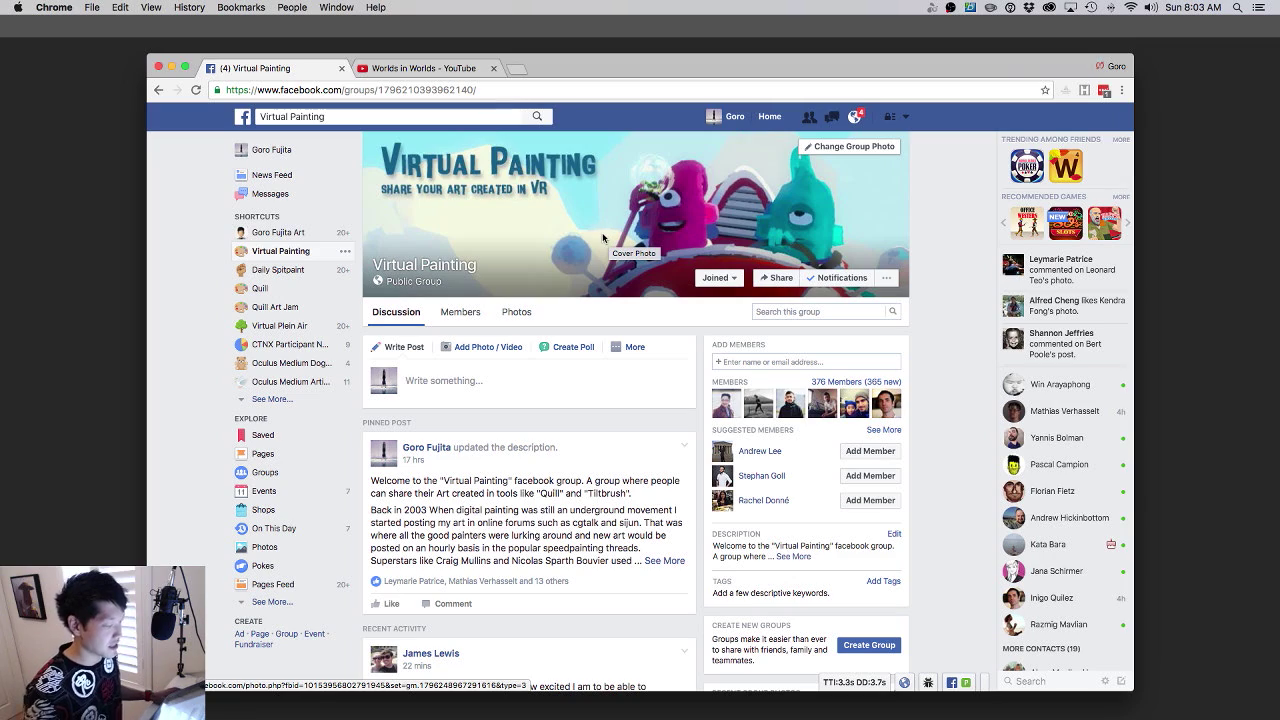
scroll(603, 237, down, 1)
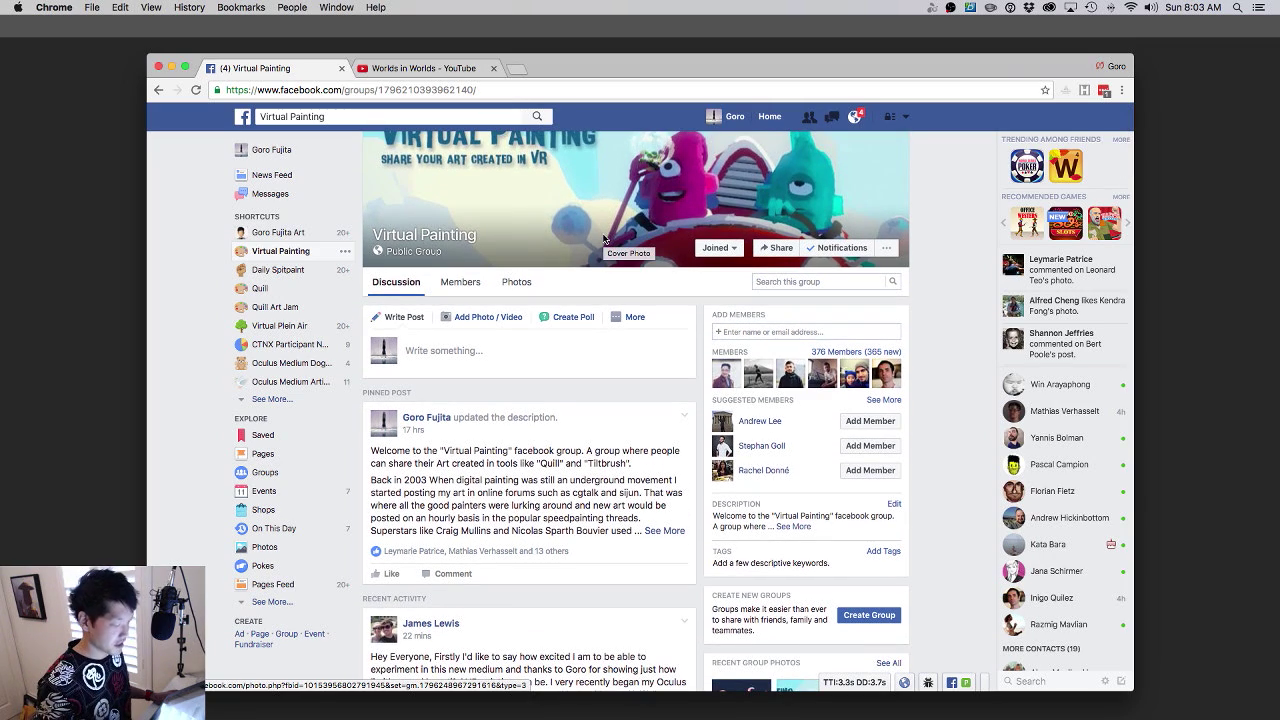
scroll(603, 237, down, 3)
scroll(603, 237, down, 3)
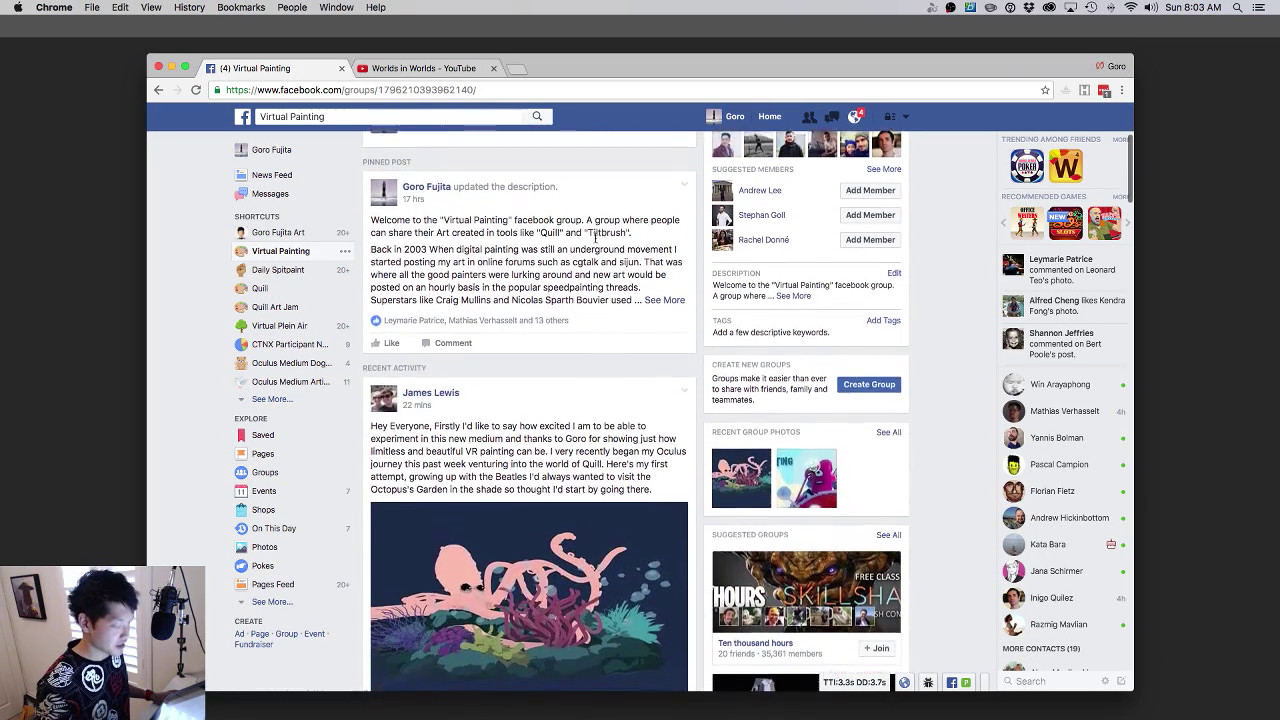
scroll(596, 240, down, 4)
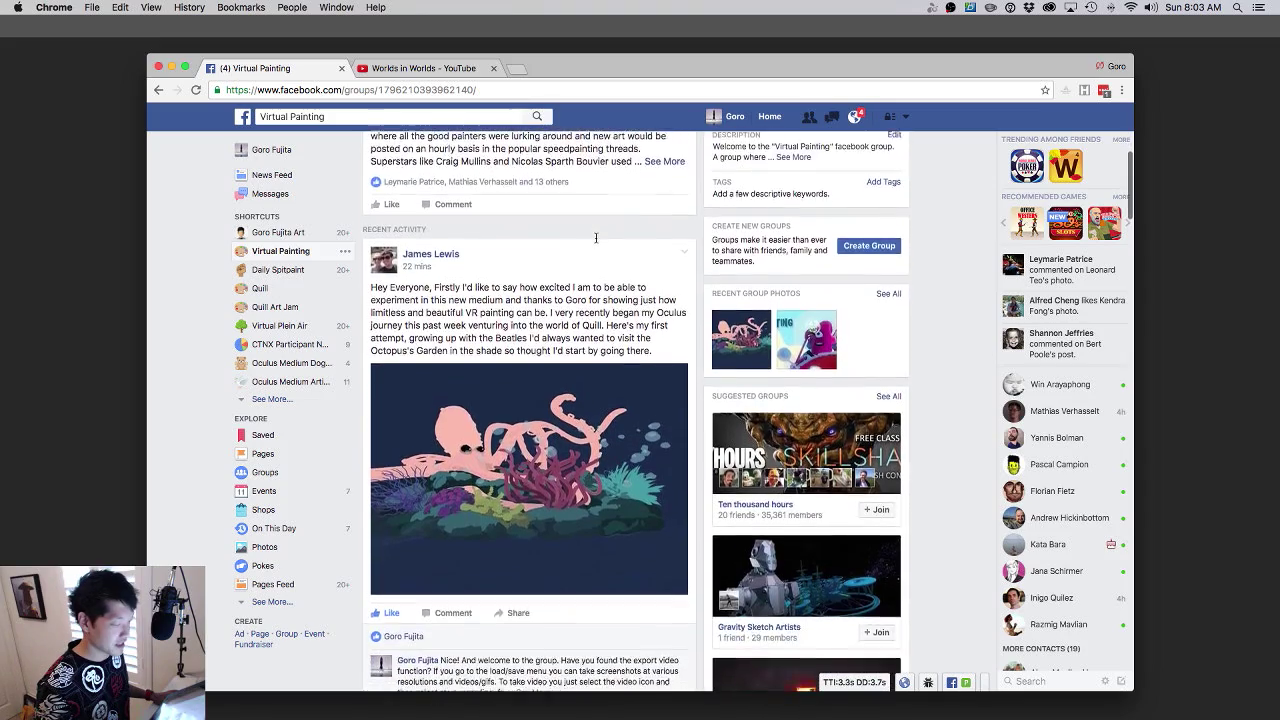
scroll(596, 240, up, 5)
scroll(596, 240, up, 5)
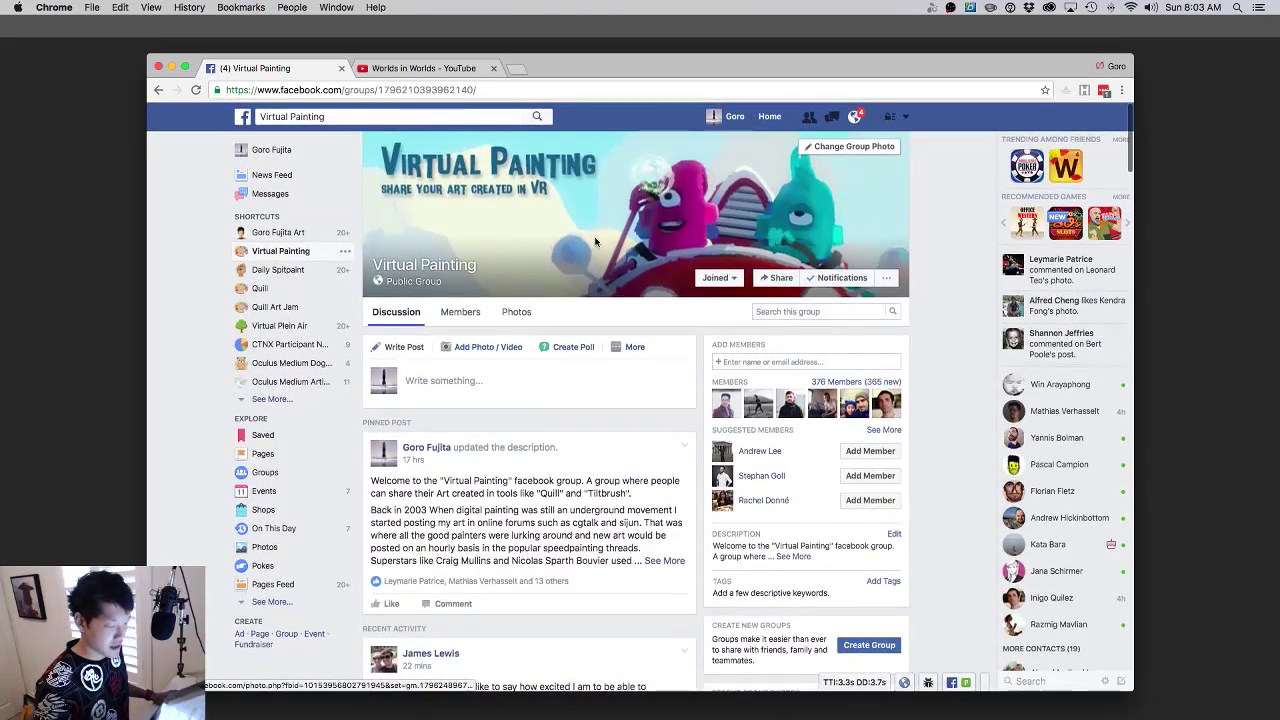
scroll(595, 241, down, 5)
scroll(595, 241, down, 1)
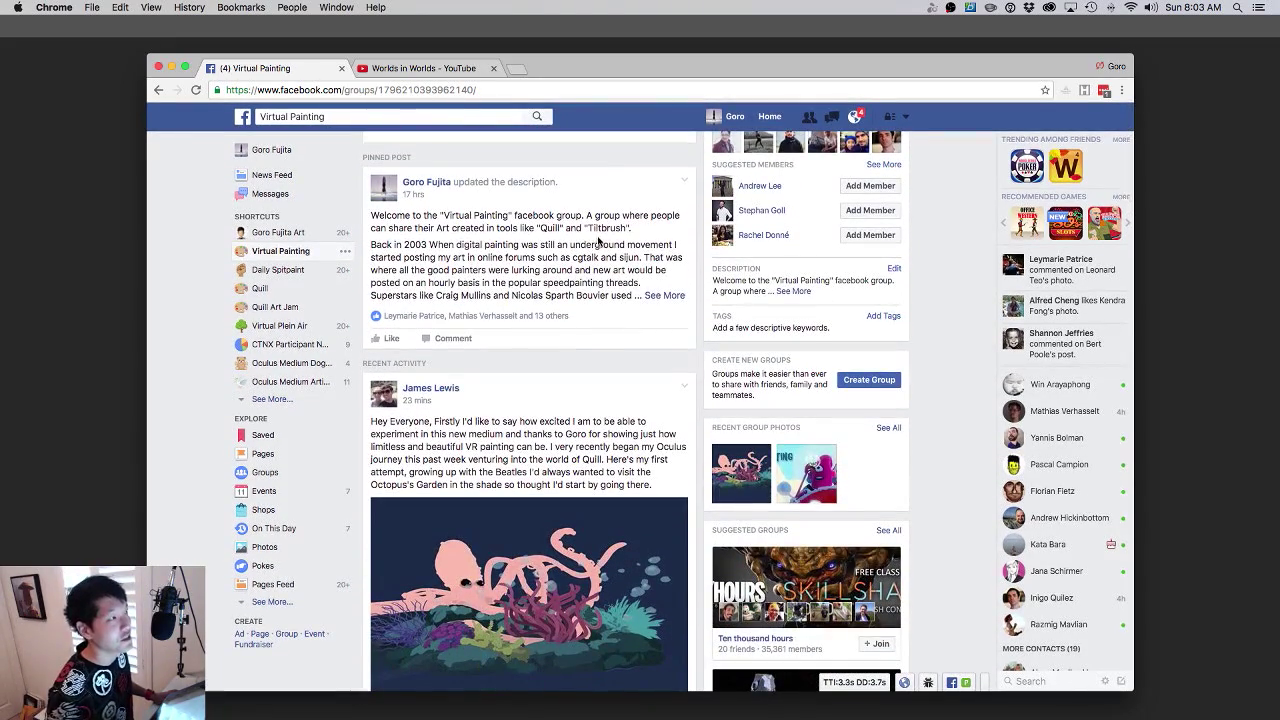
scroll(592, 243, down, 5)
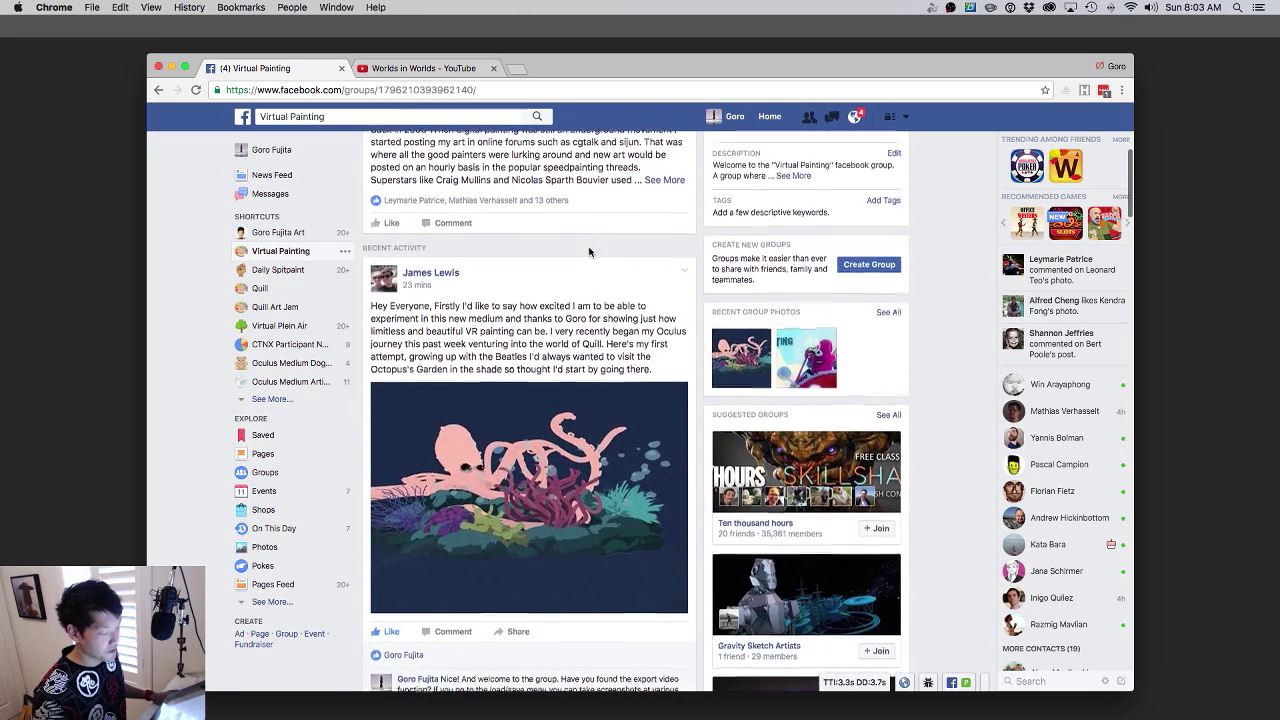
scroll(590, 252, down, 1)
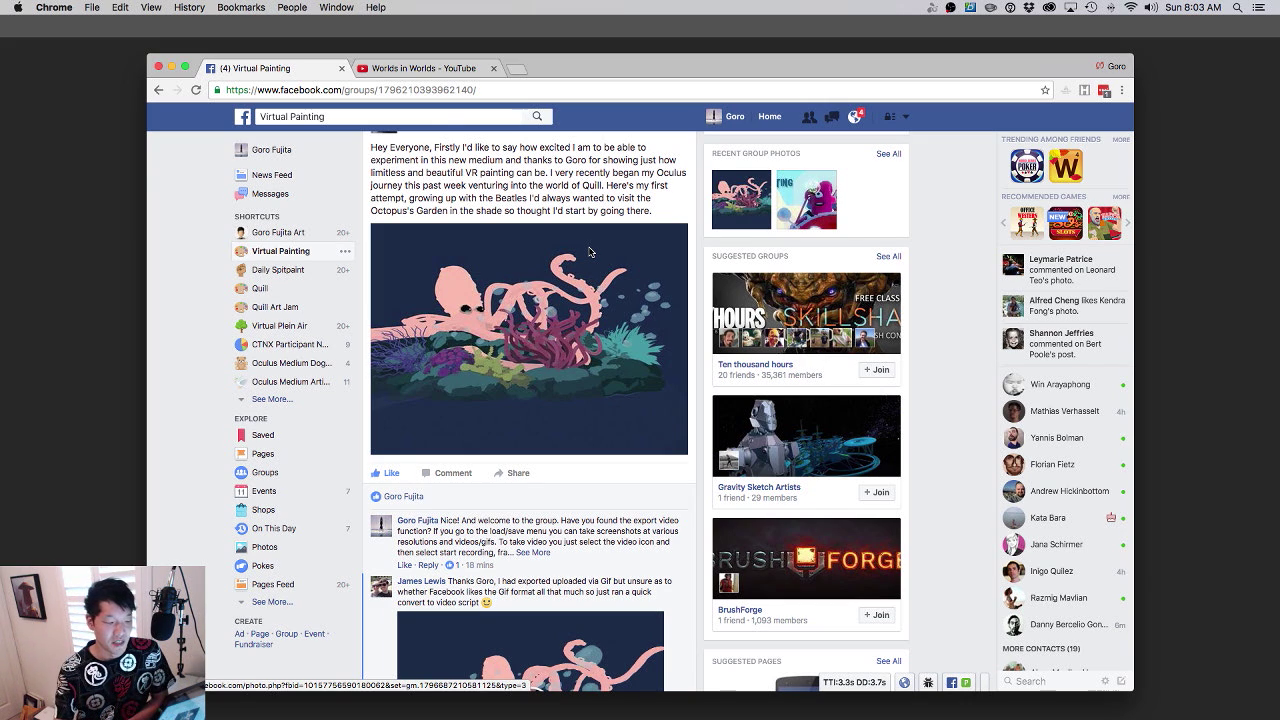
scroll(589, 252, up, 5)
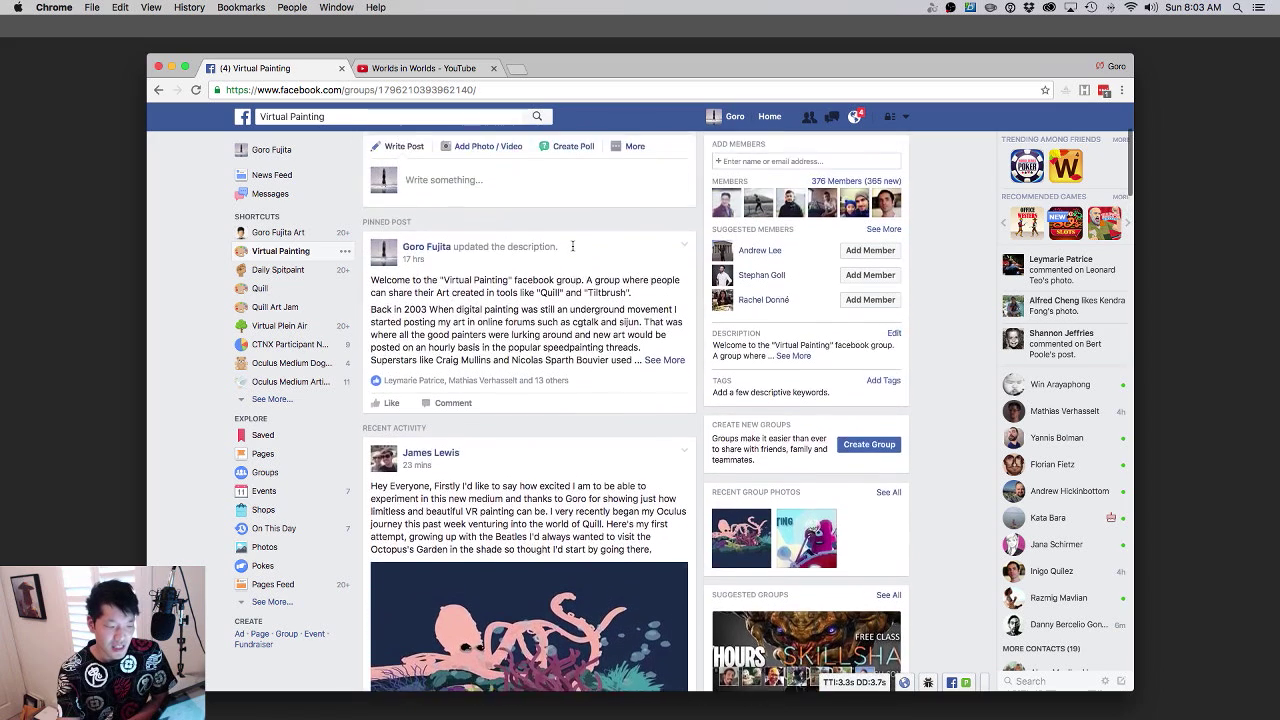
scroll(572, 246, up, 3)
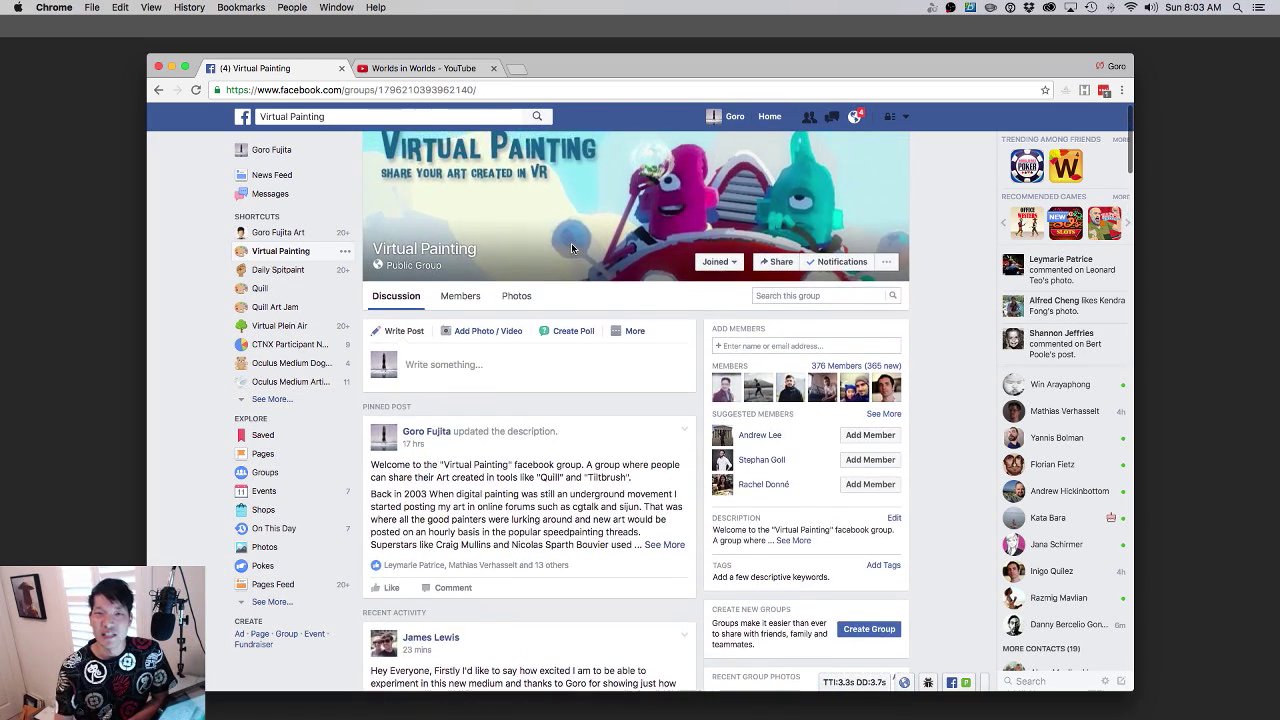
scroll(572, 247, up, 1)
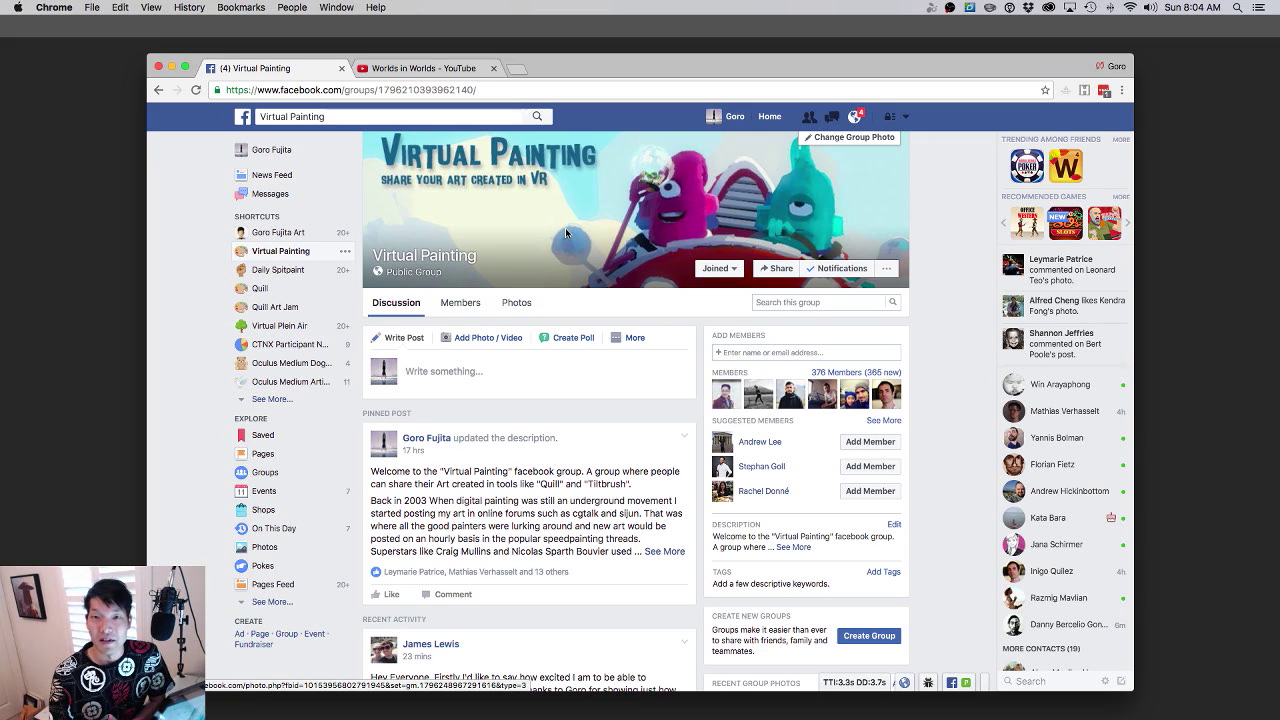
- Check which additional post types the group's post composer offers, such as files, photo albums and events
click(632, 337)
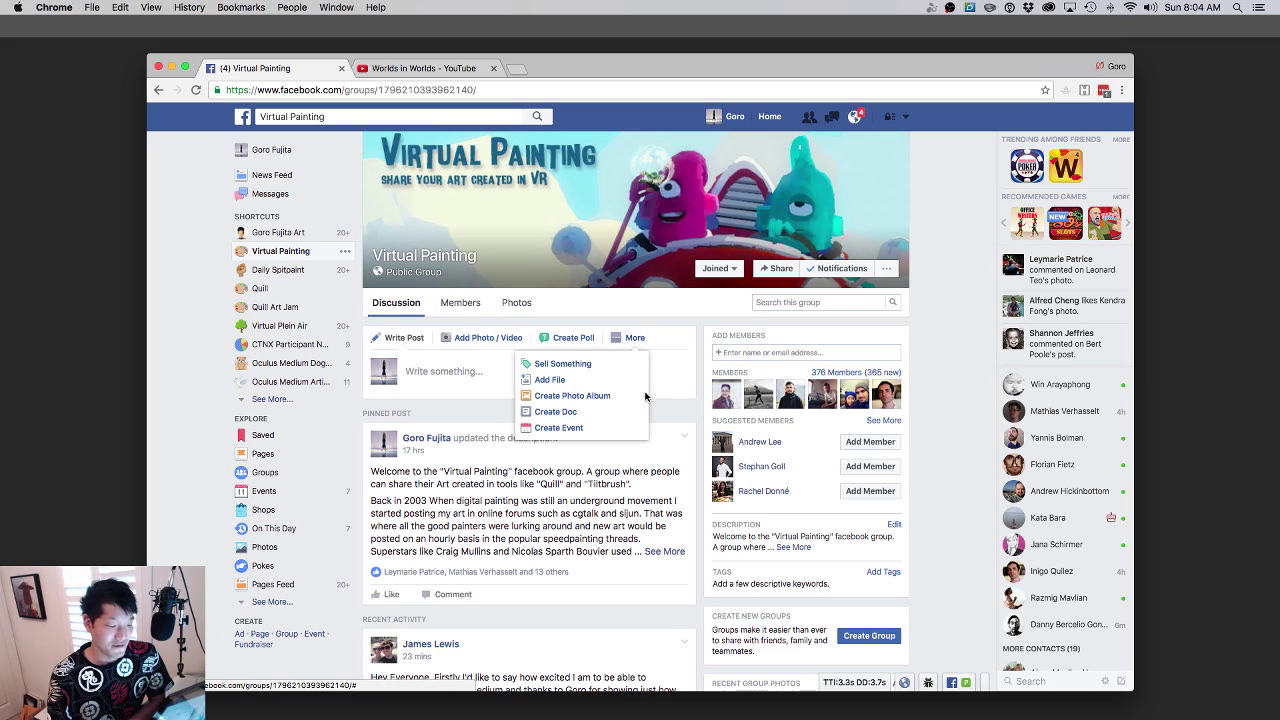
click(650, 388)
scroll(650, 388, down, 2)
scroll(650, 388, up, 2)
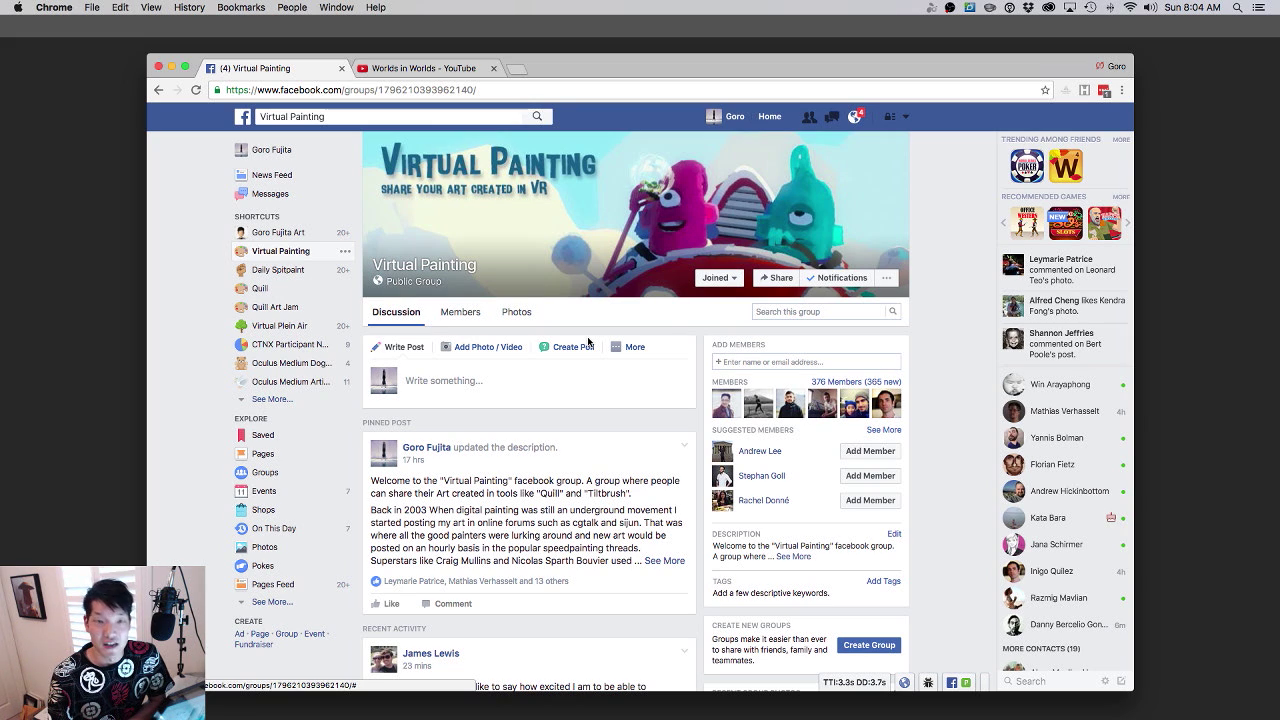
- Play the octopus painting video in the comments under the latest post in the group
scroll(588, 342, down, 3)
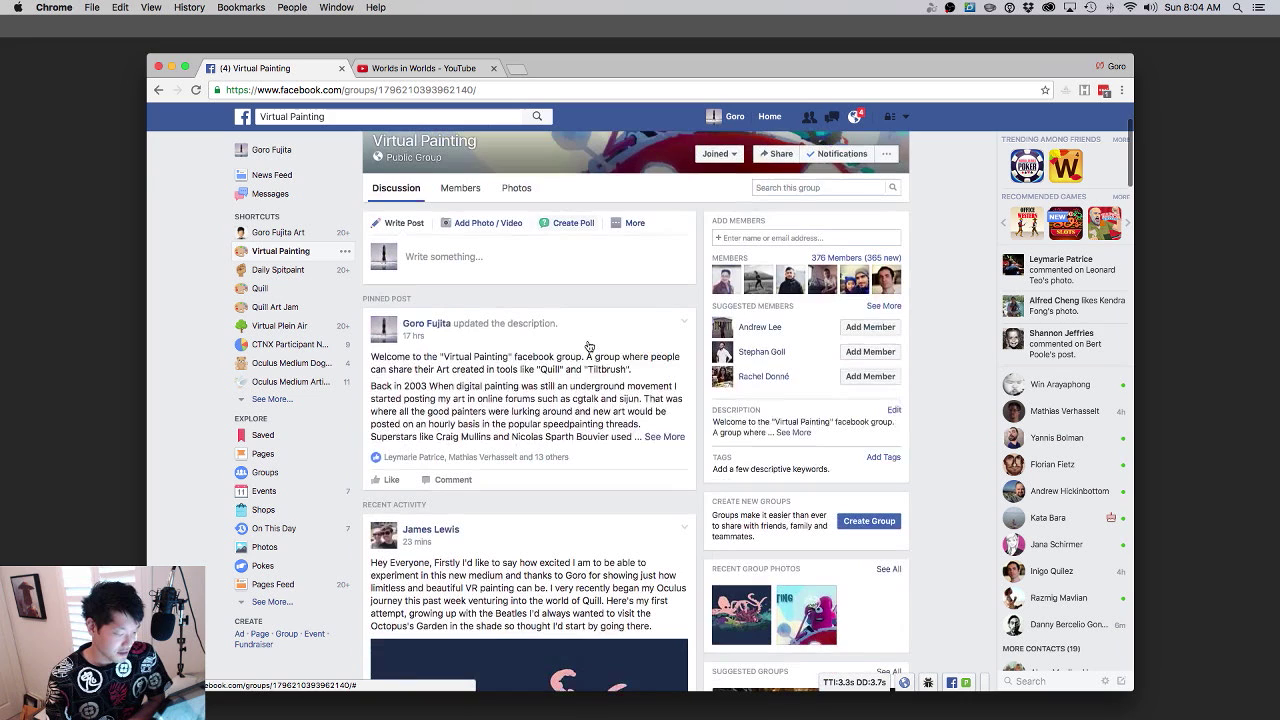
scroll(589, 346, down, 10)
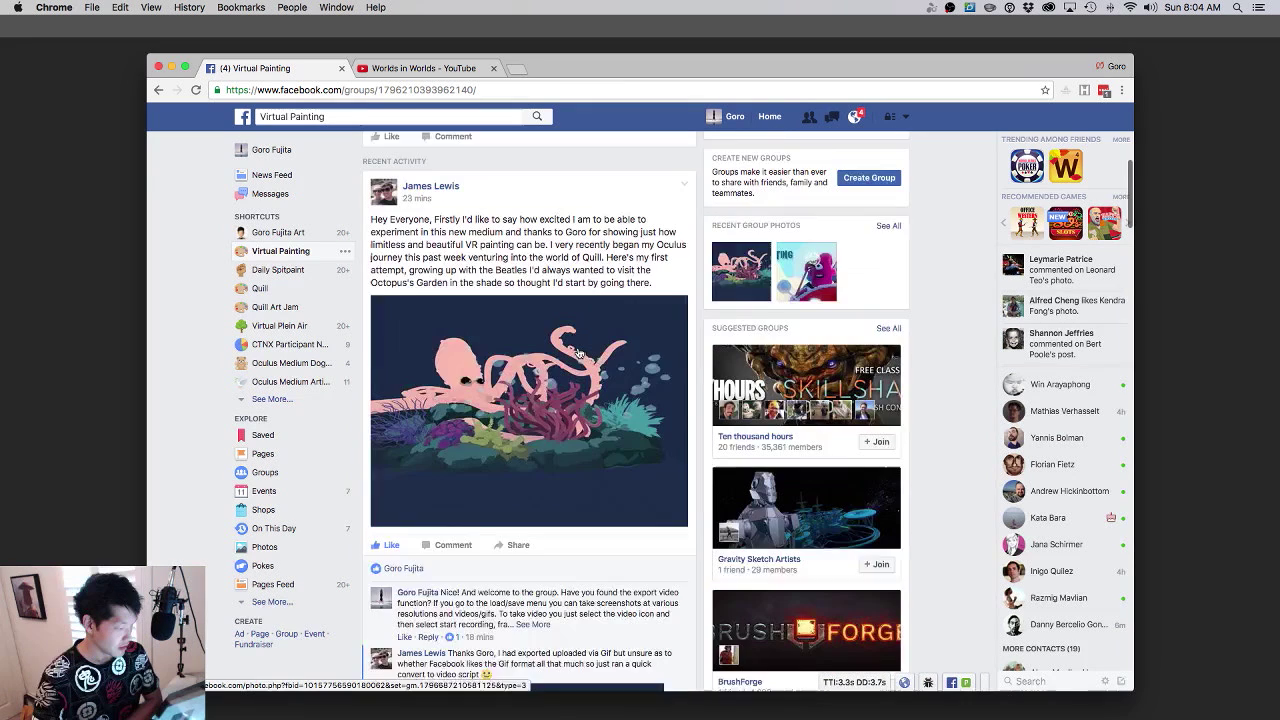
scroll(540, 420, down, 4)
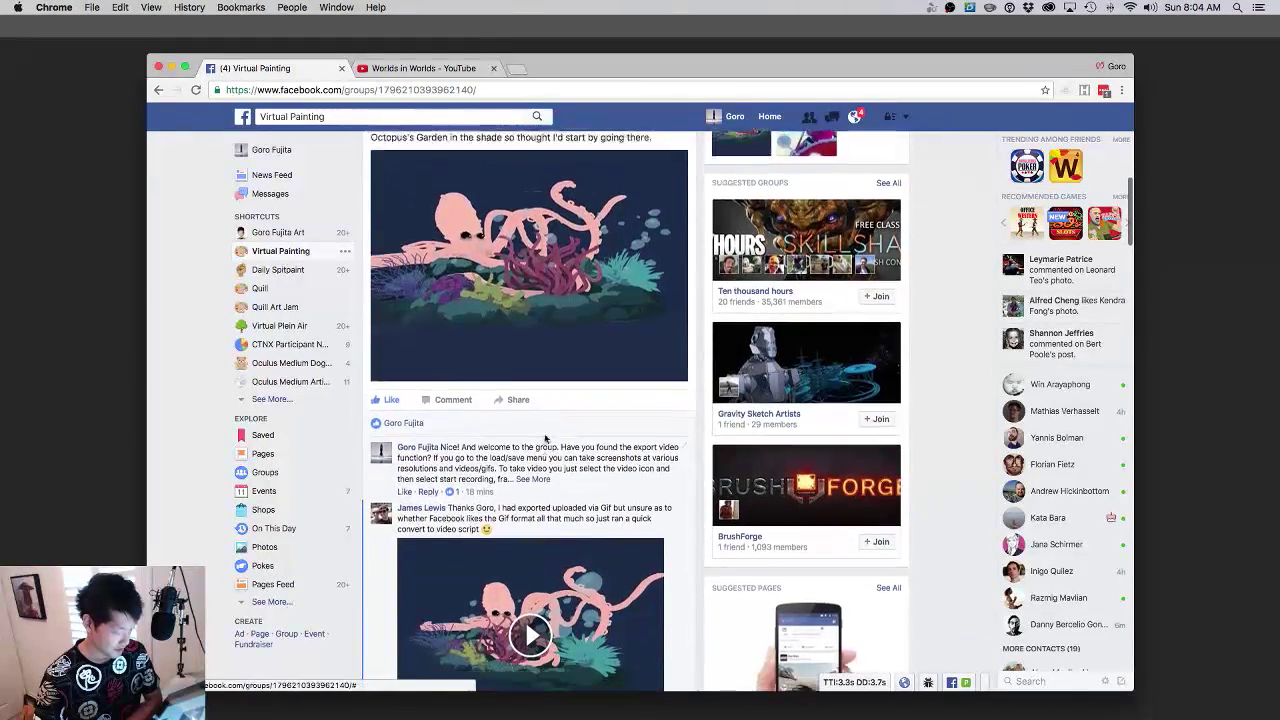
click(530, 483)
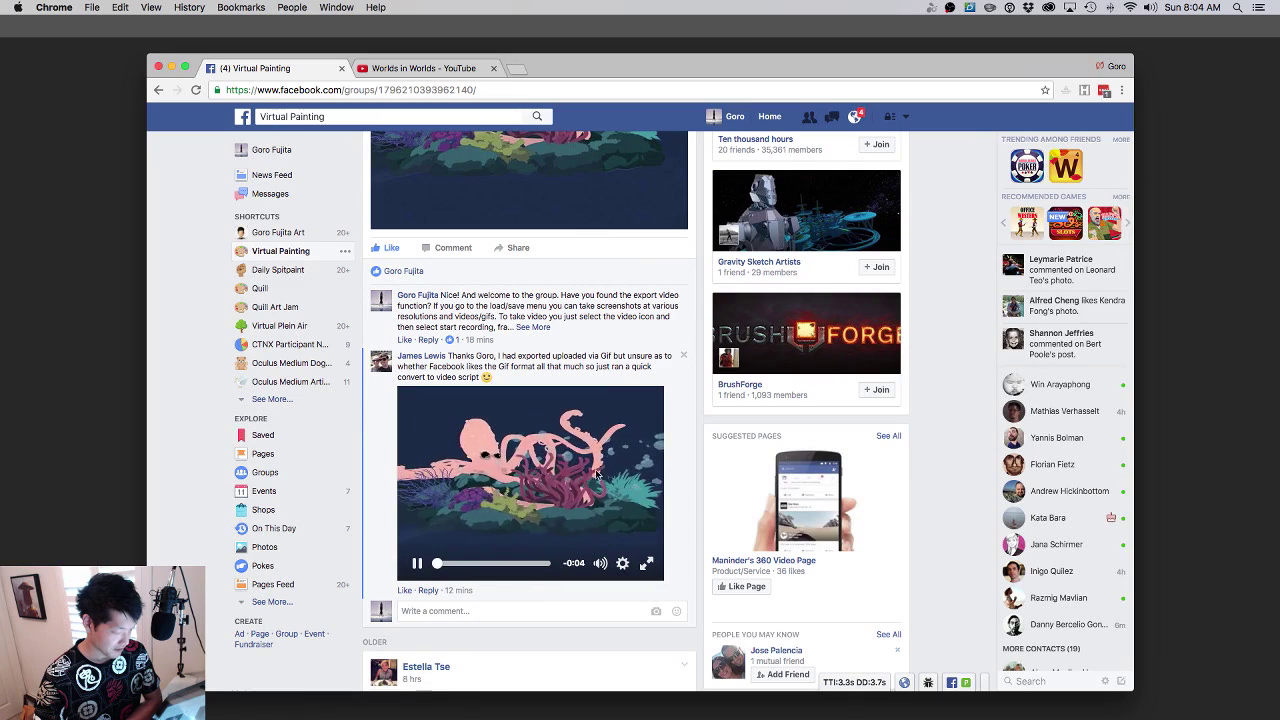
scroll(633, 470, down, 1)
scroll(633, 470, down, 1)
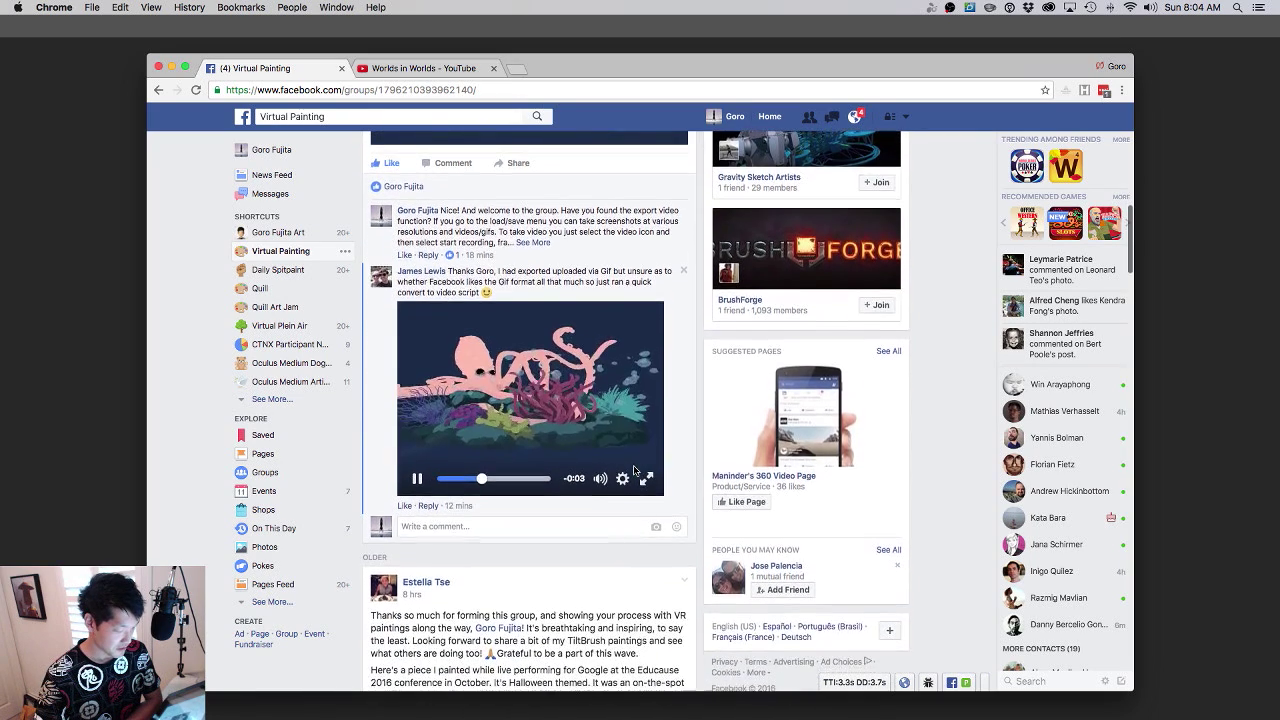
click(623, 477)
- Look through the group's older posts, including the Headless Horseman and "Rainy City" paintings
scroll(624, 461, down, 3)
scroll(624, 461, down, 18)
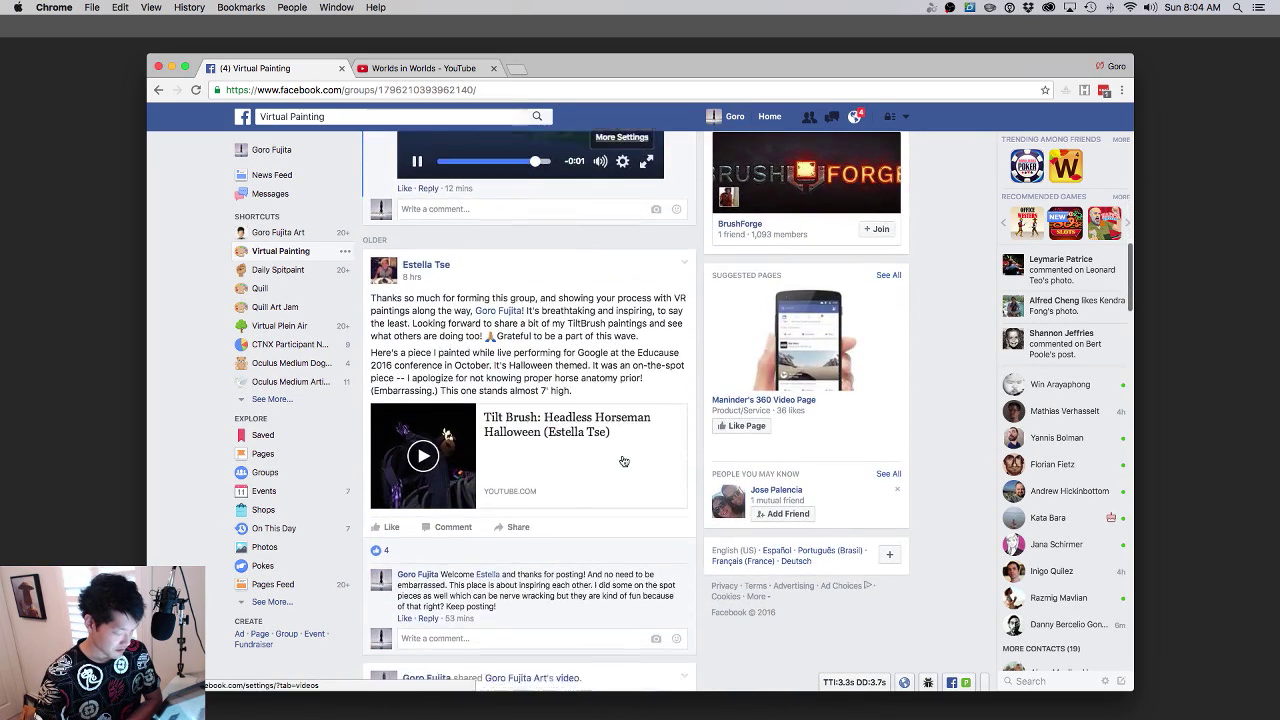
scroll(585, 441, down, 1)
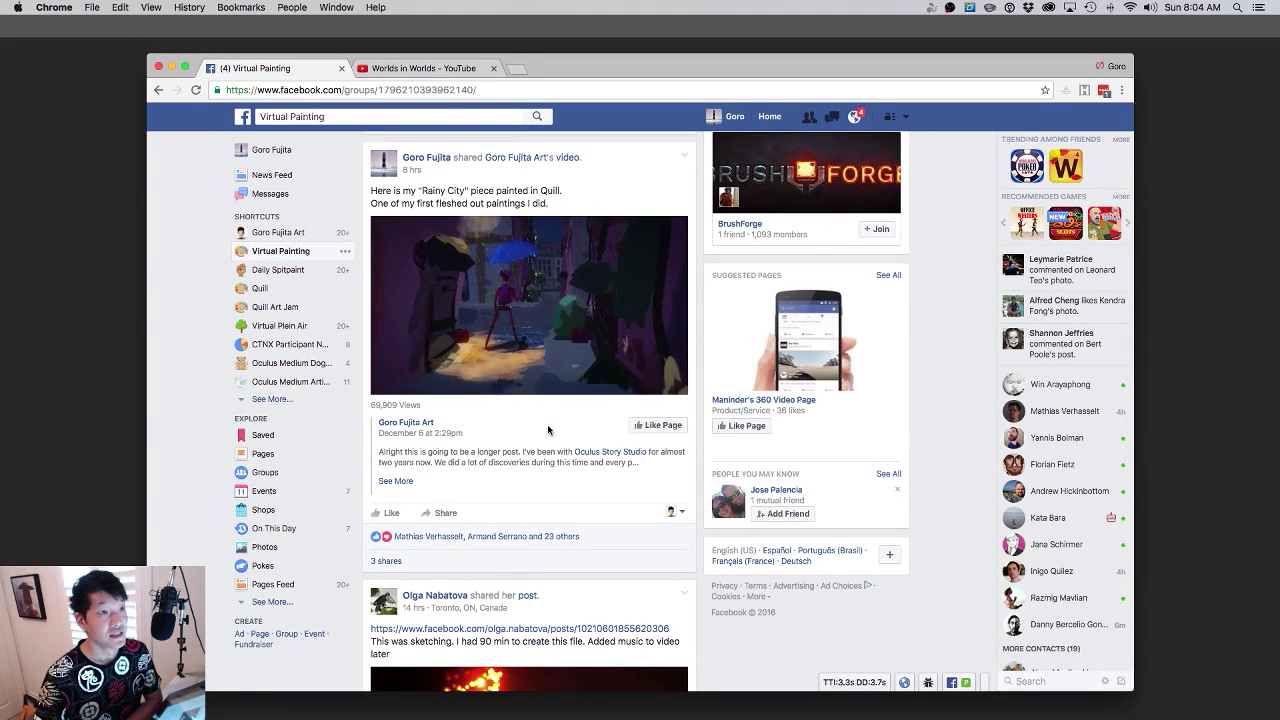
scroll(555, 428, up, 9)
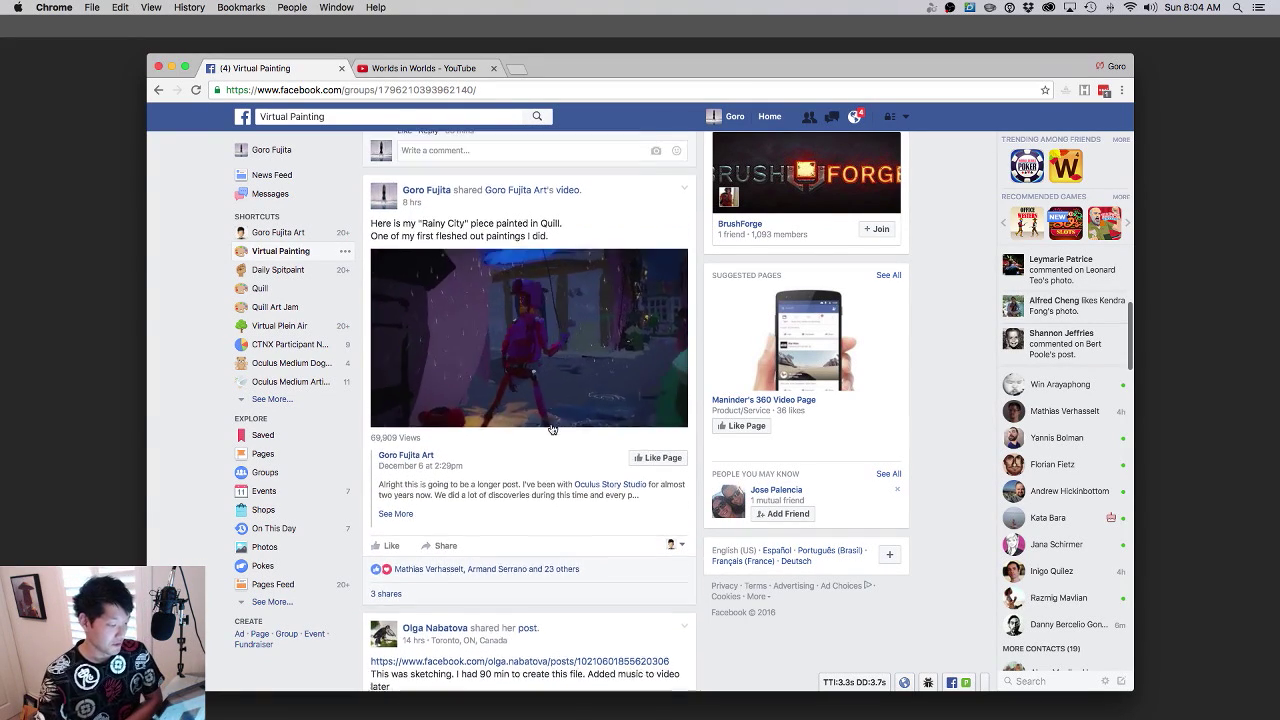
scroll(550, 424, up, 5)
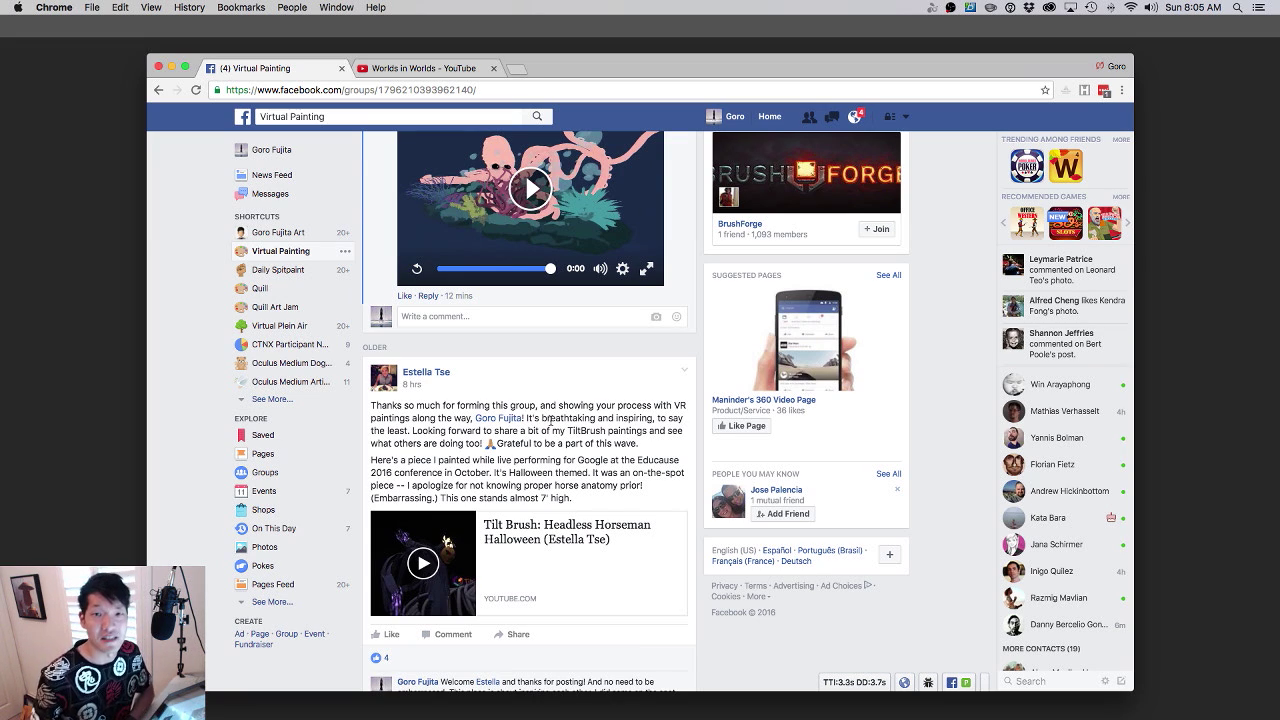
scroll(545, 117, up, 1)
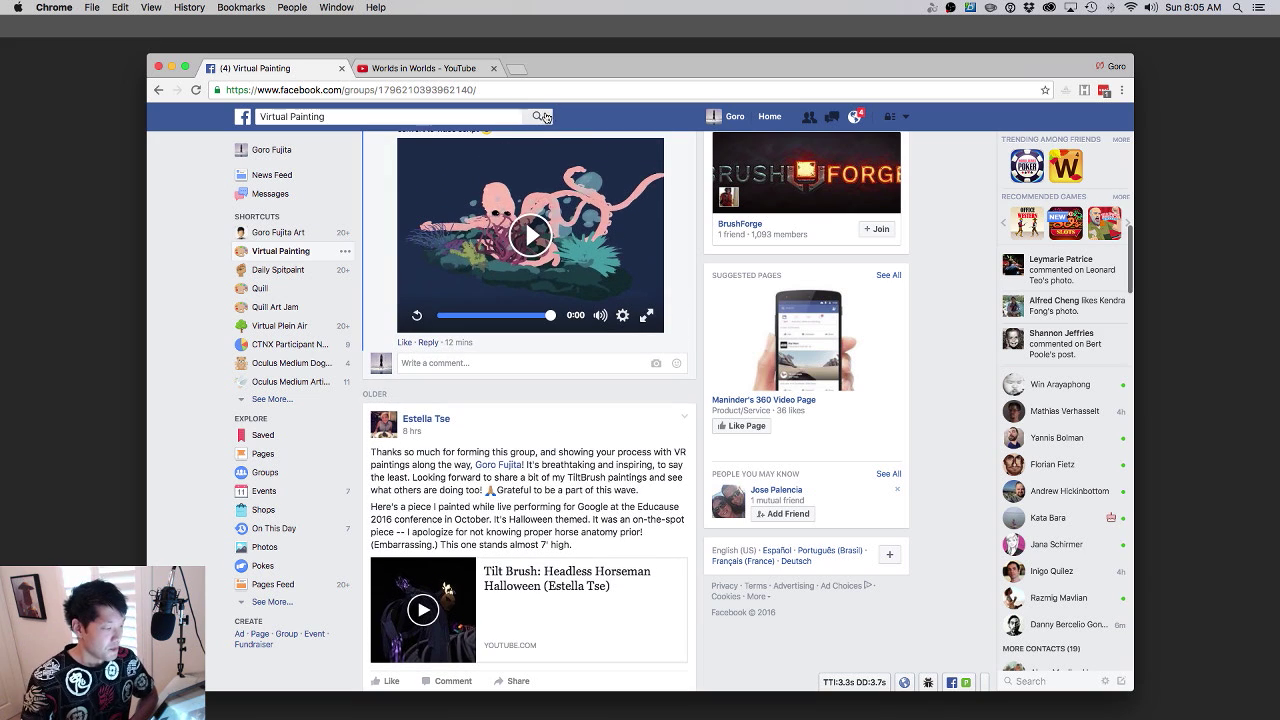
- Minimize the browser window and switch to the blank portrait document in Photoshop
key(super+m)
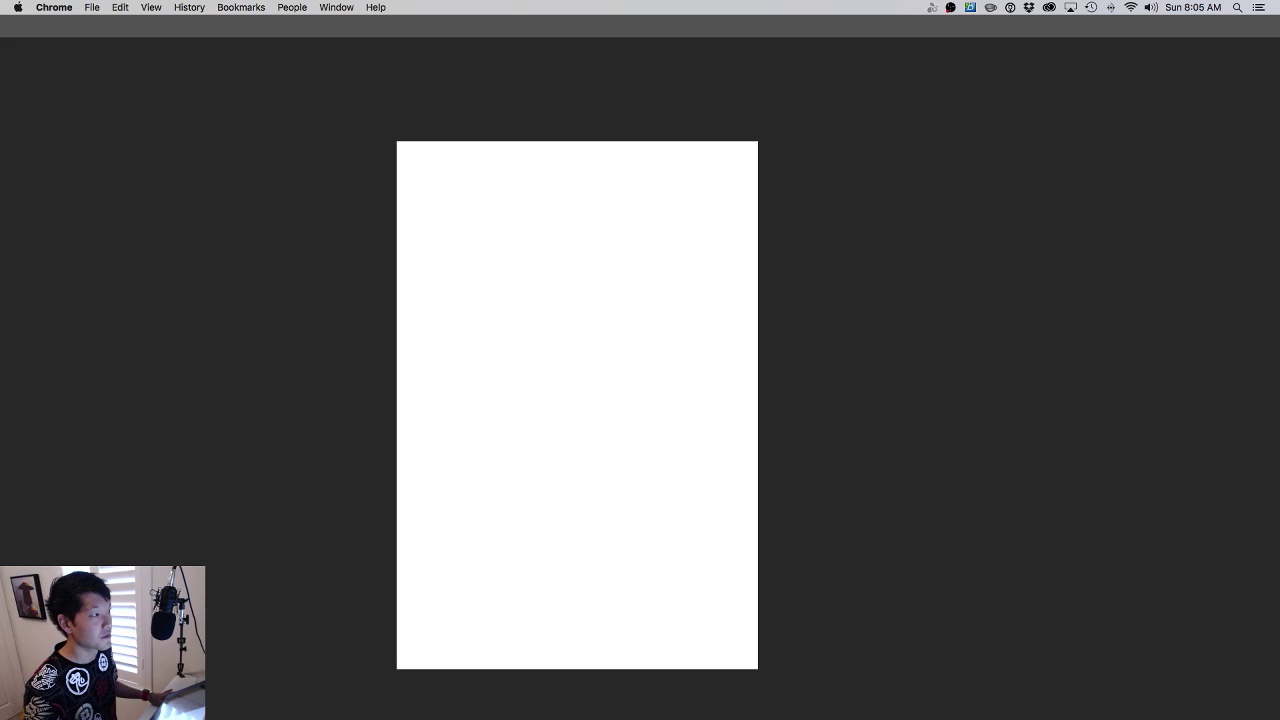
click(896, 56)
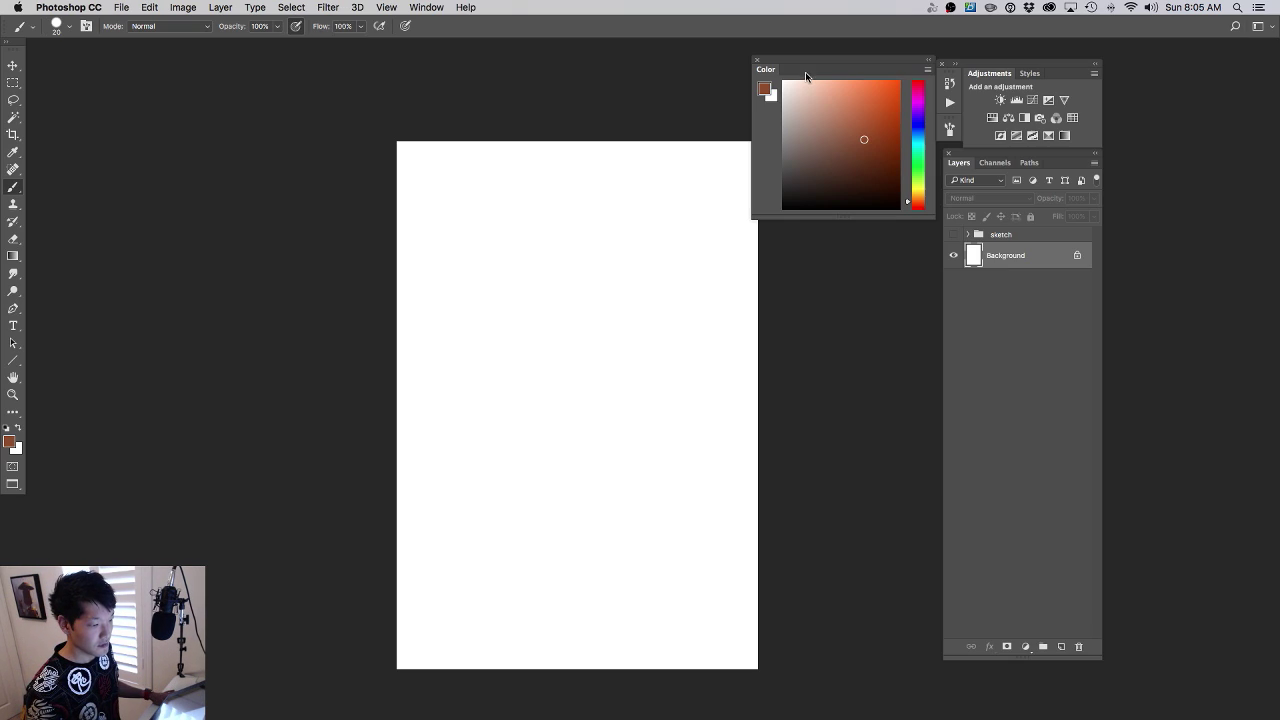
drag(632, 120, 597, 103)
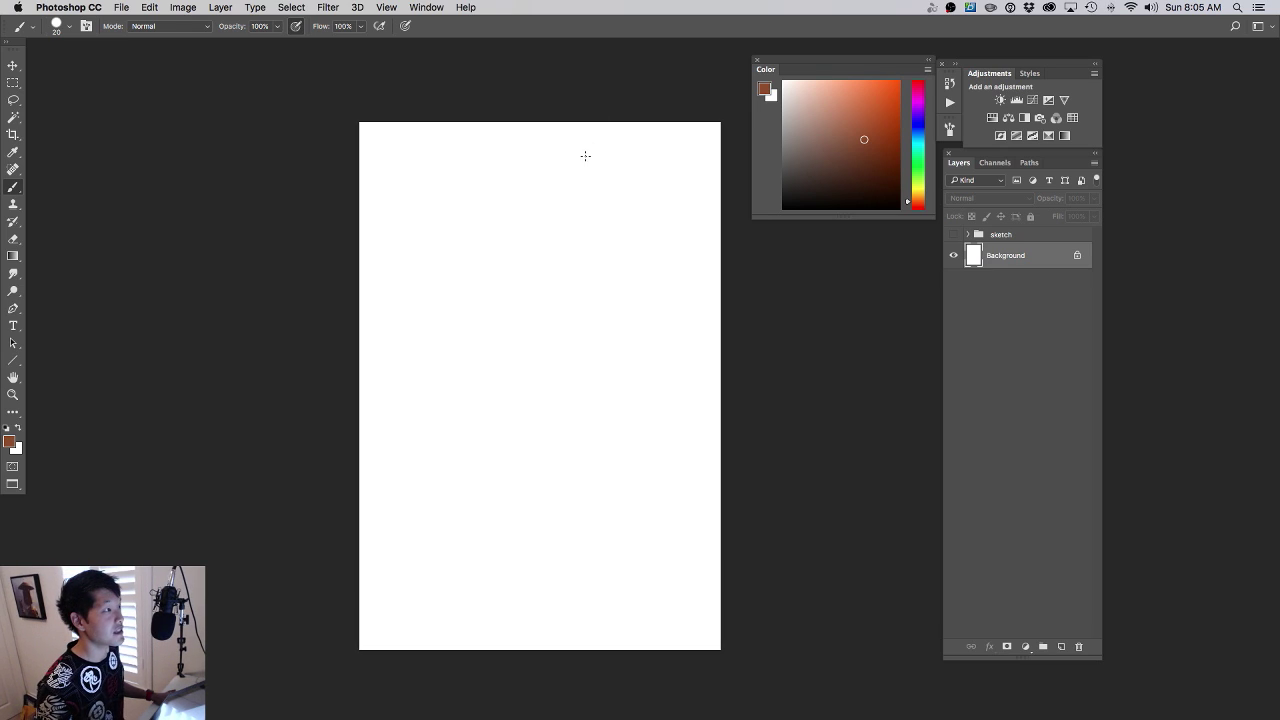
drag(582, 177, 536, 167)
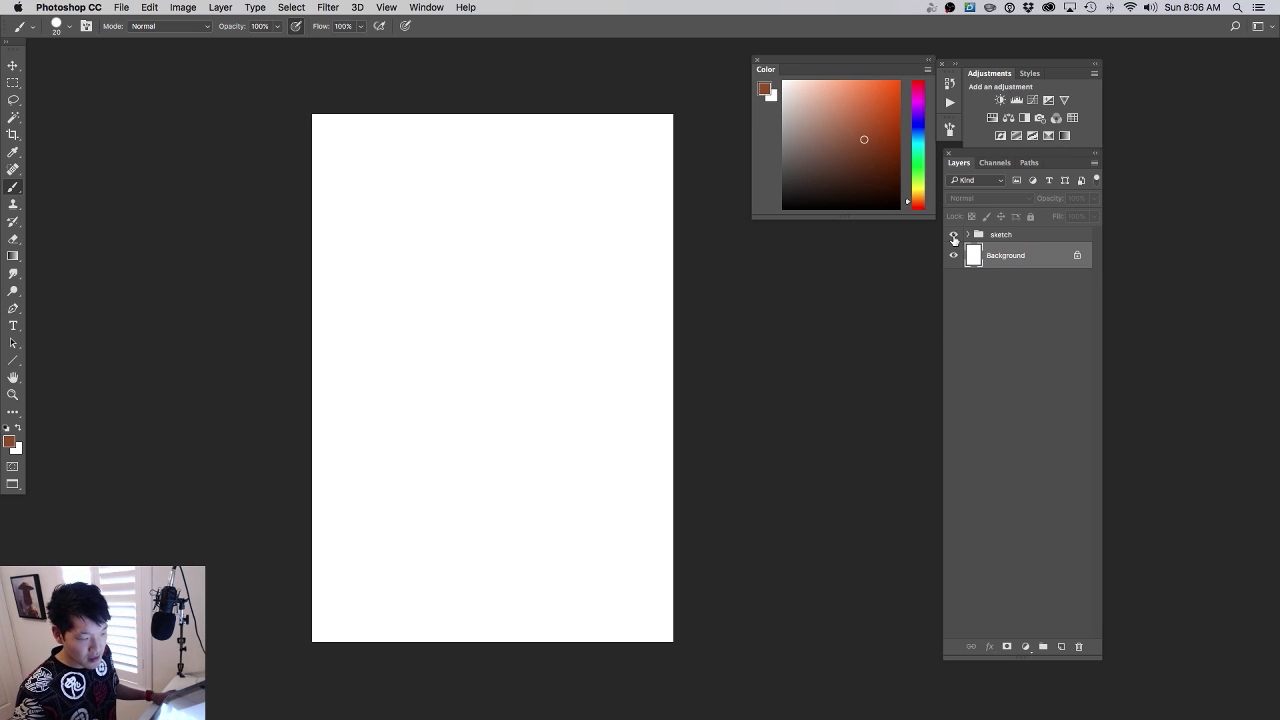
- Show the sketch group to view the robot drawing with its perspective grid, and hide the group again
click(953, 234)
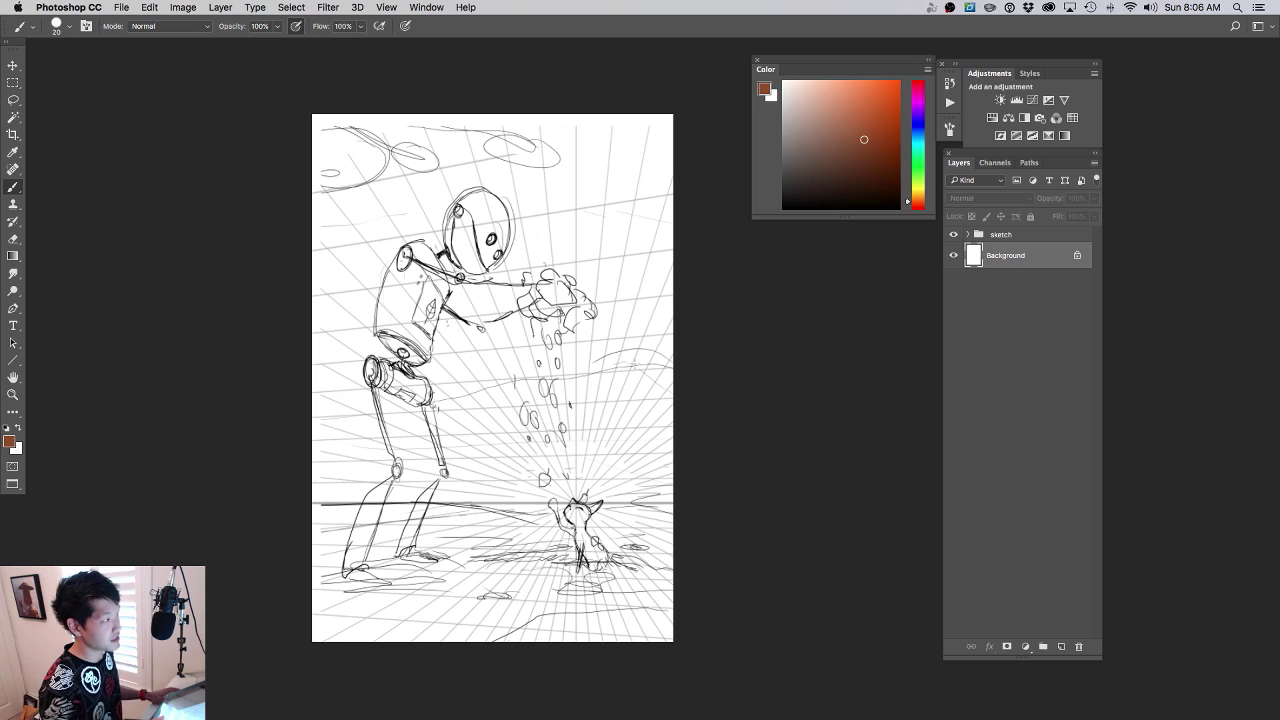
scroll(639, 351, down, 3)
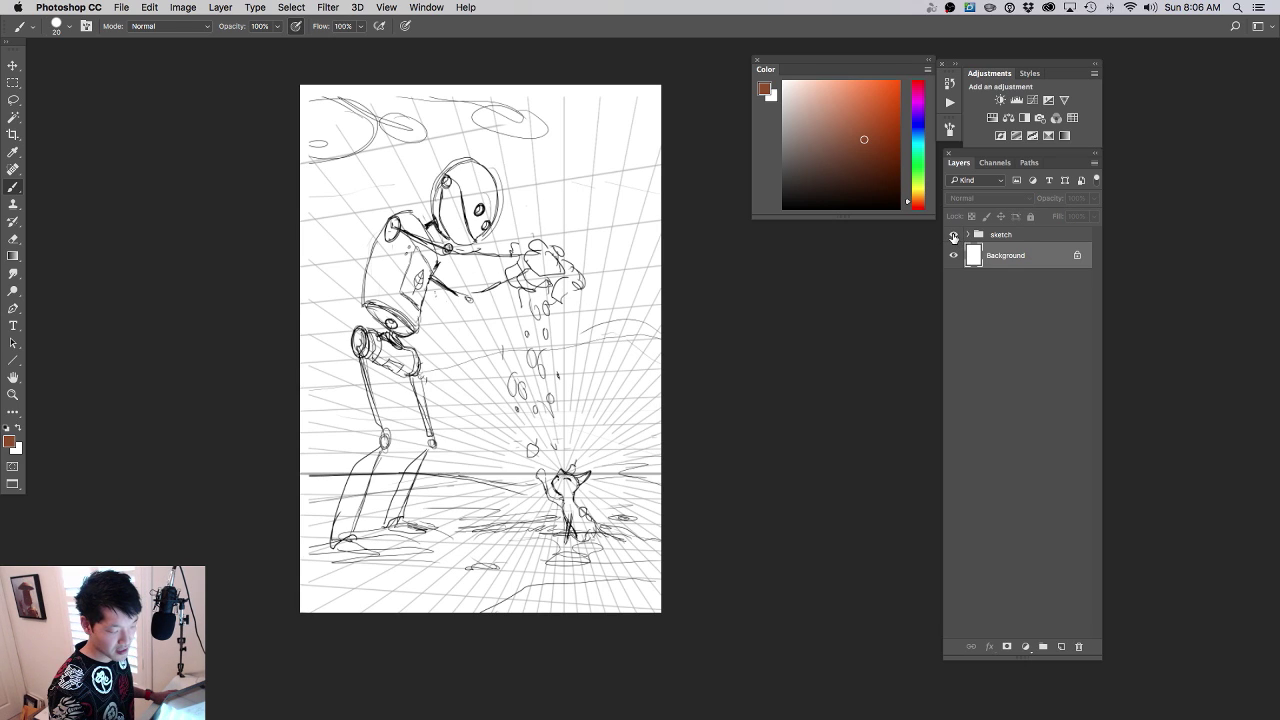
click(953, 236)
- Add a new layer above Background and stamp the 1941-pixel radial-line brush once in black near the canvas centre
click(1061, 647)
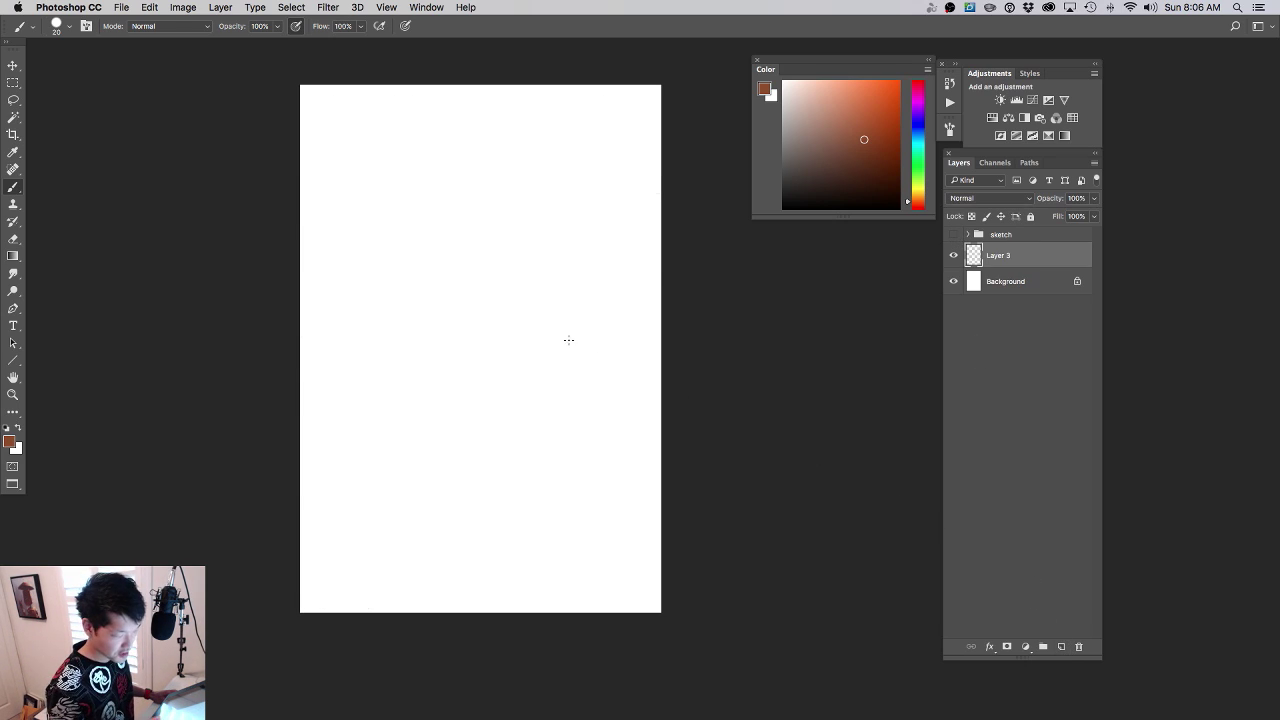
right_click(569, 340)
click(564, 382)
click(702, 248)
key(d)
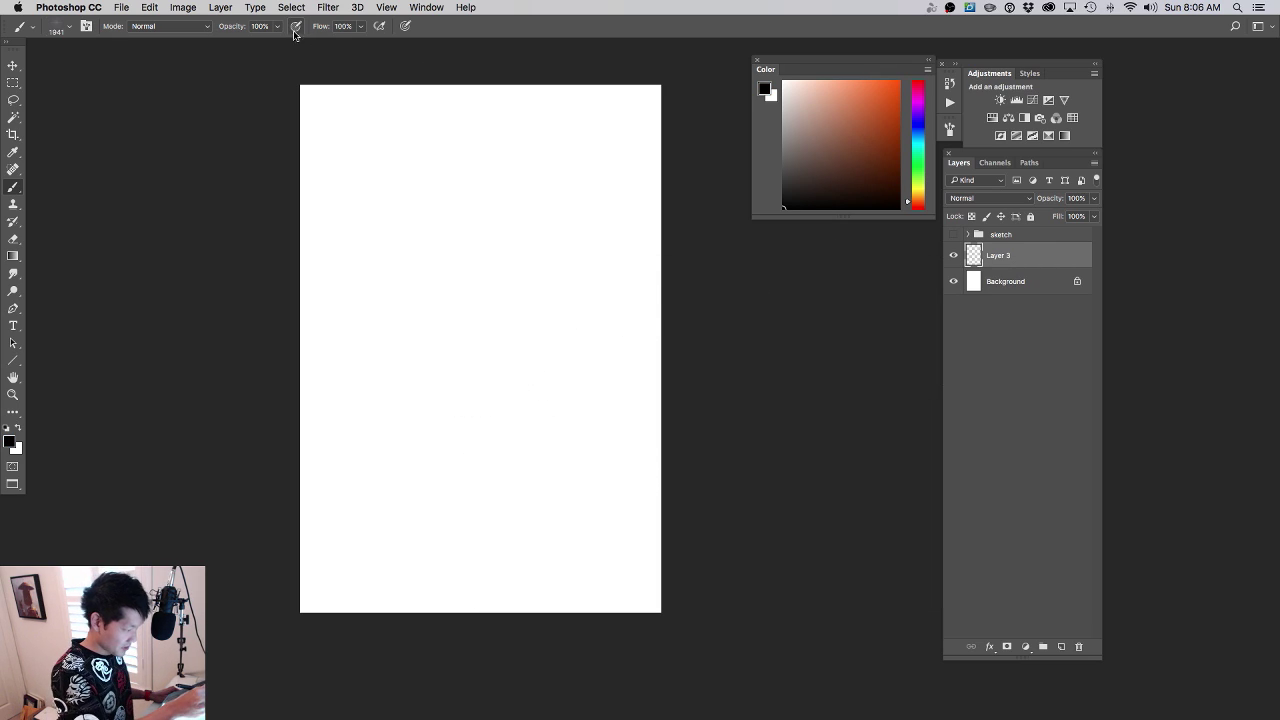
click(466, 374)
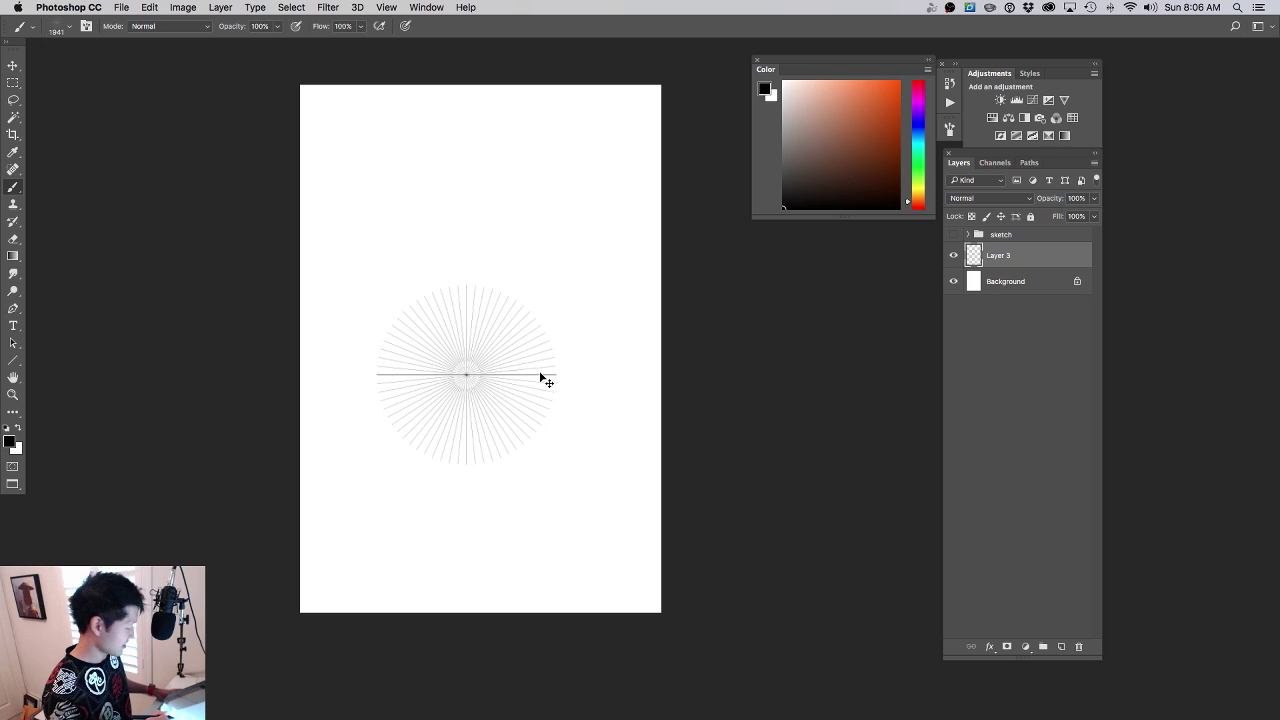
- Scale the radial-line layer up proportionally to about 367% so the lines cover the whole canvas
key(super+t)
mouse_move(561, 284)
mouse_down()
mouse_move(909, 129)
mouse_move(737, 266)
mouse_move(869, 207)
mouse_move(927, 140)
mouse_up()
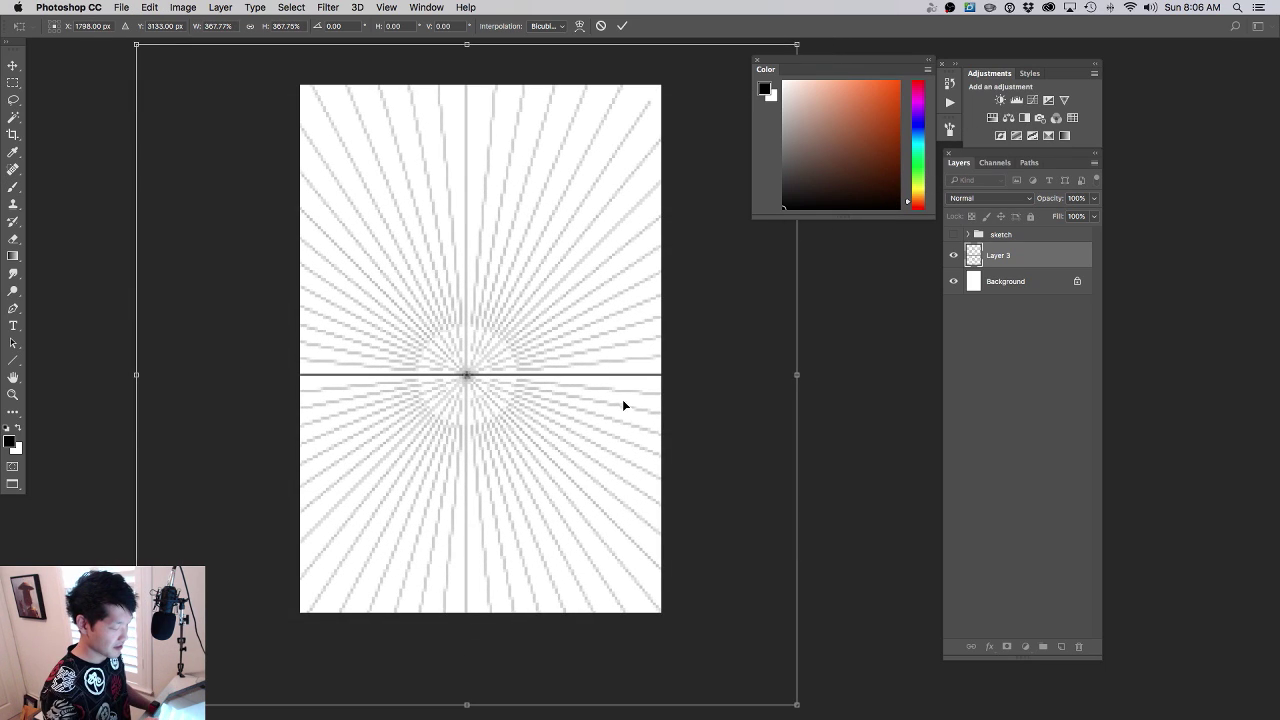
key(Return)
- Move the radial grid down and left so its vanishing point sits near the canvas's left edge, slightly below mid-height
key(b)
key(v)
drag(596, 455, 561, 514)
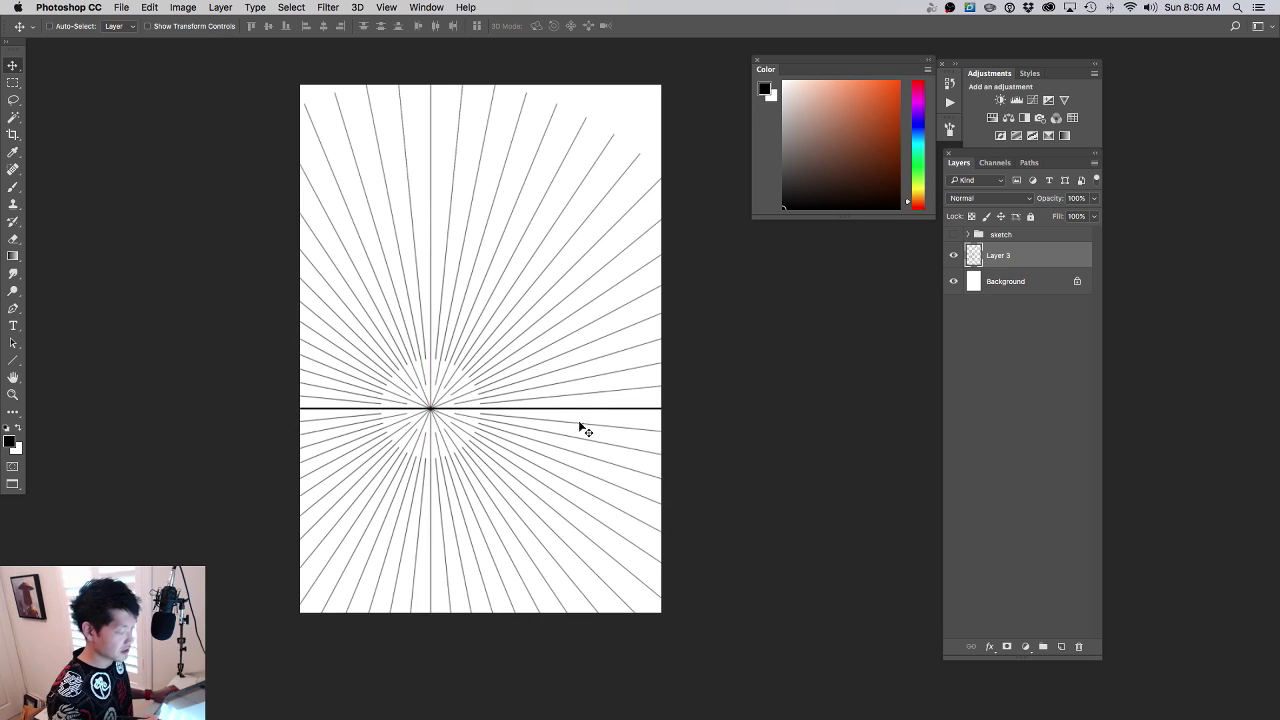
scroll(570, 460, down, 3)
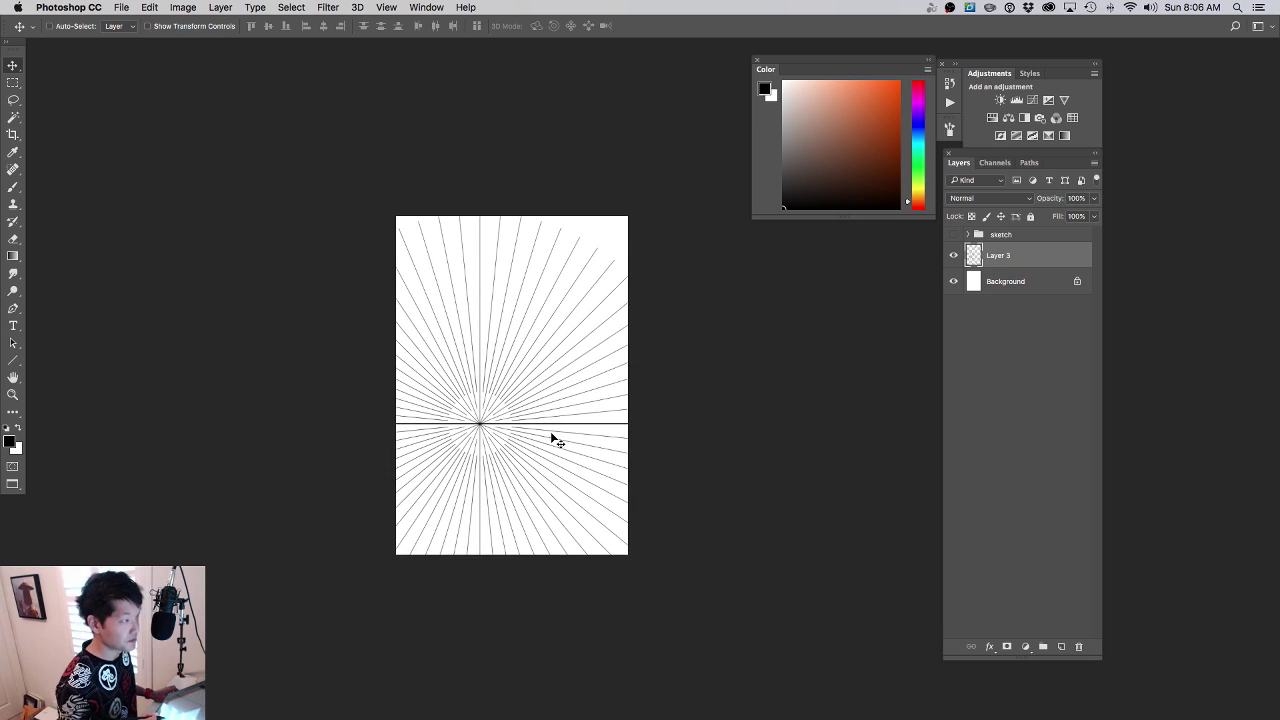
scroll(557, 425, down, 2)
scroll(554, 410, up, 2)
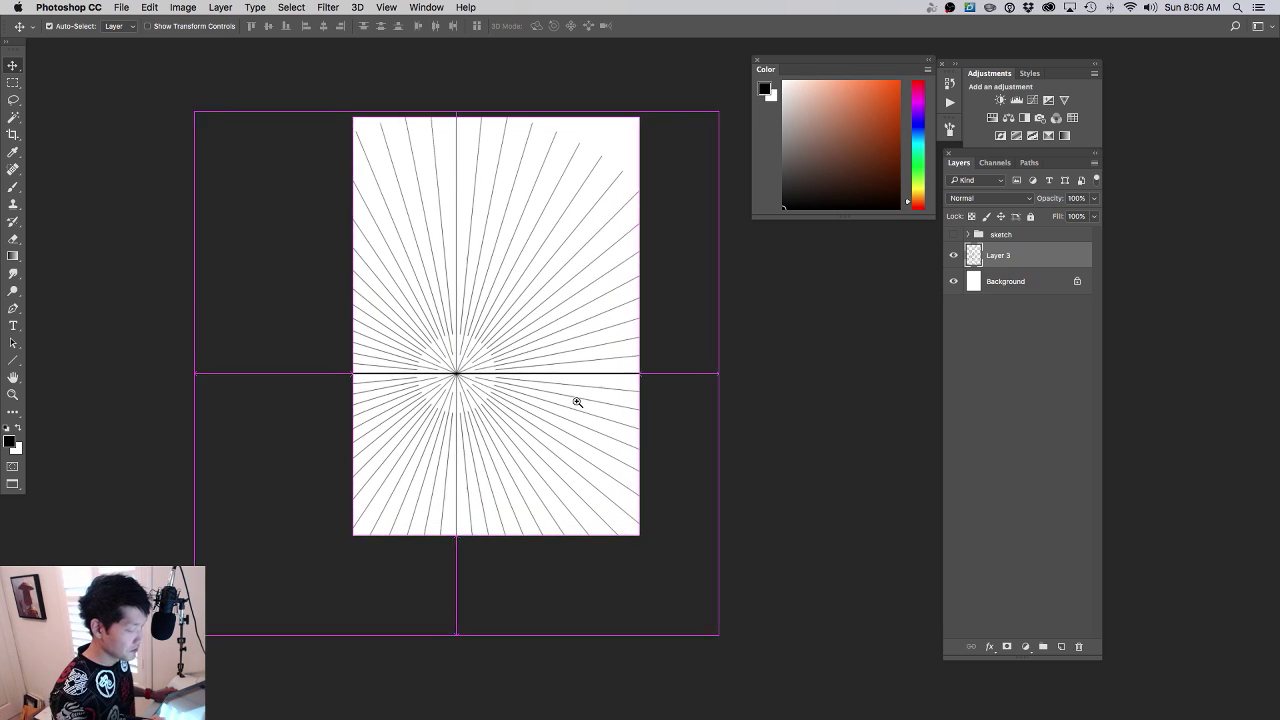
drag(571, 400, 543, 403)
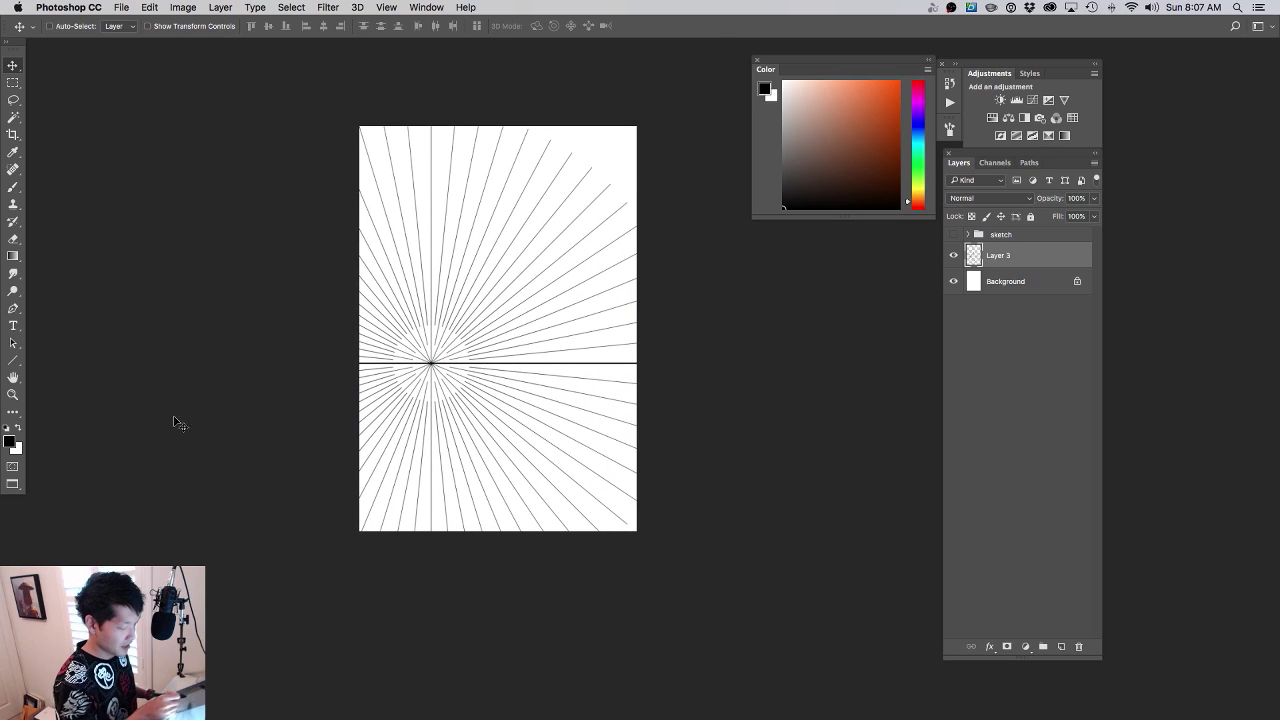
- Copy the right-hand strip of the radial grid to a new layer and stretch it leftward across the canvas as second perspective lines
key(m)
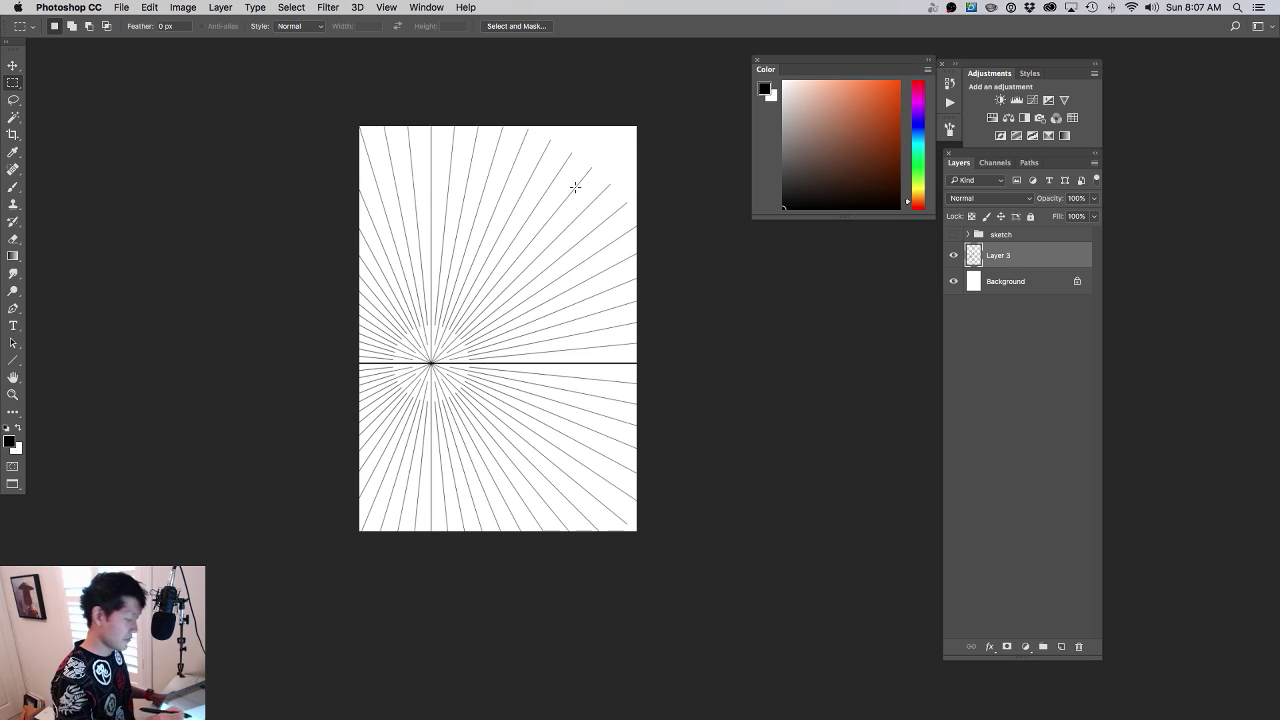
drag(563, 84, 700, 555)
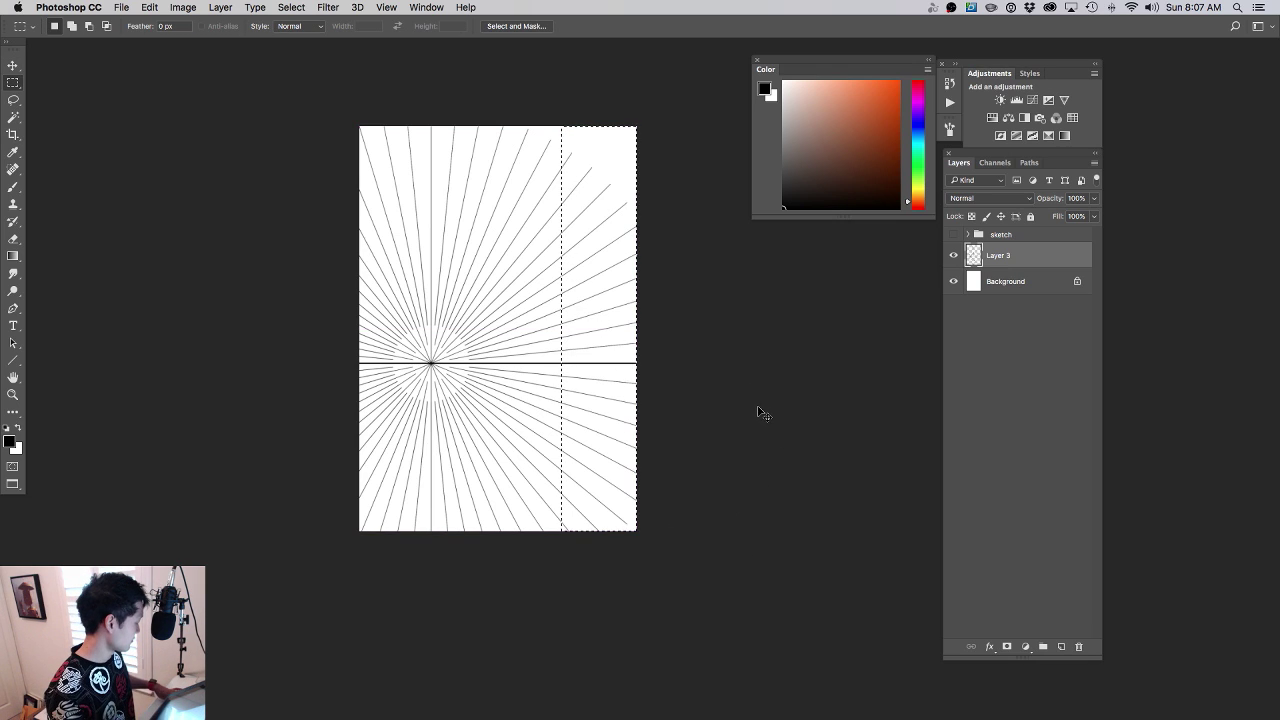
key(super+j)
key(super+t)
drag(633, 341, 205, 372)
key(Return)
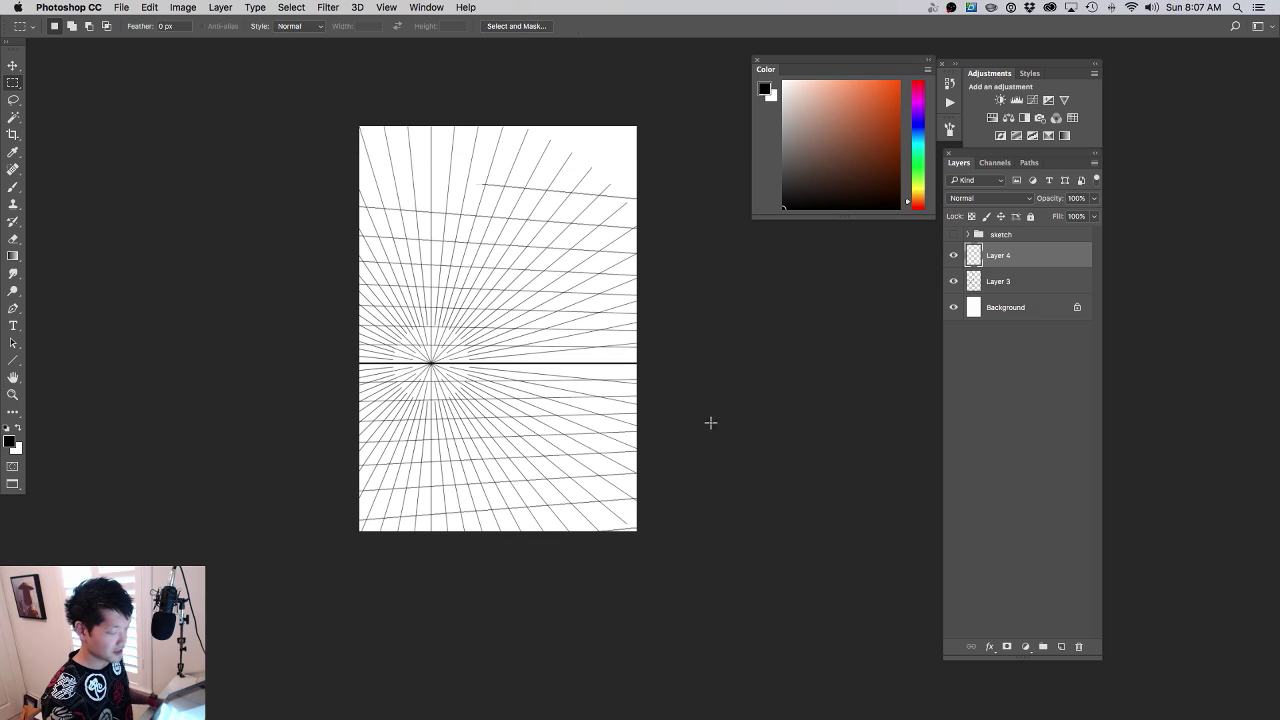
- Examine the combined two-point grid and the empty area beside the canvas toward its second vanishing point
drag(750, 385, 640, 388)
drag(711, 413, 166, 425)
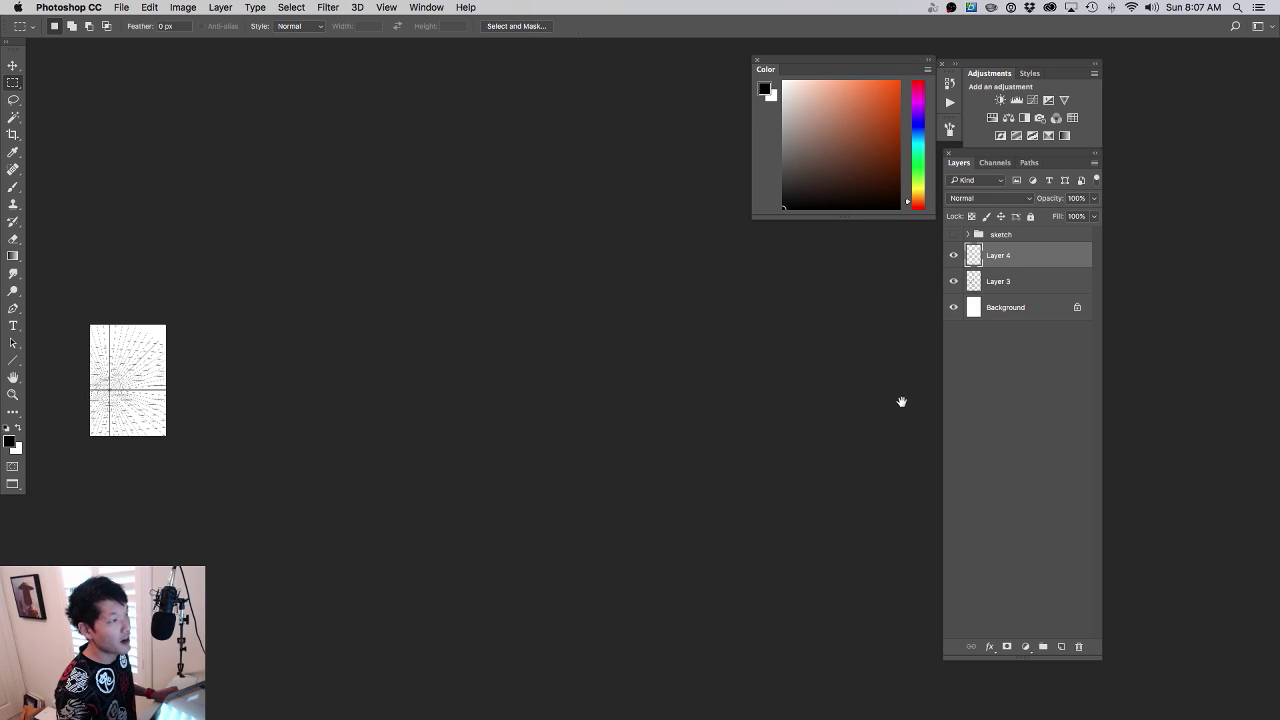
drag(500, 412, 785, 376)
drag(436, 381, 498, 371)
drag(482, 402, 685, 461)
scroll(658, 465, left, 1)
scroll(643, 450, up, 2)
scroll(636, 466, right, 2)
- Delete the two grid layers, Layer 3 and Layer 4, and show the sketch group
shift+click(972, 281)
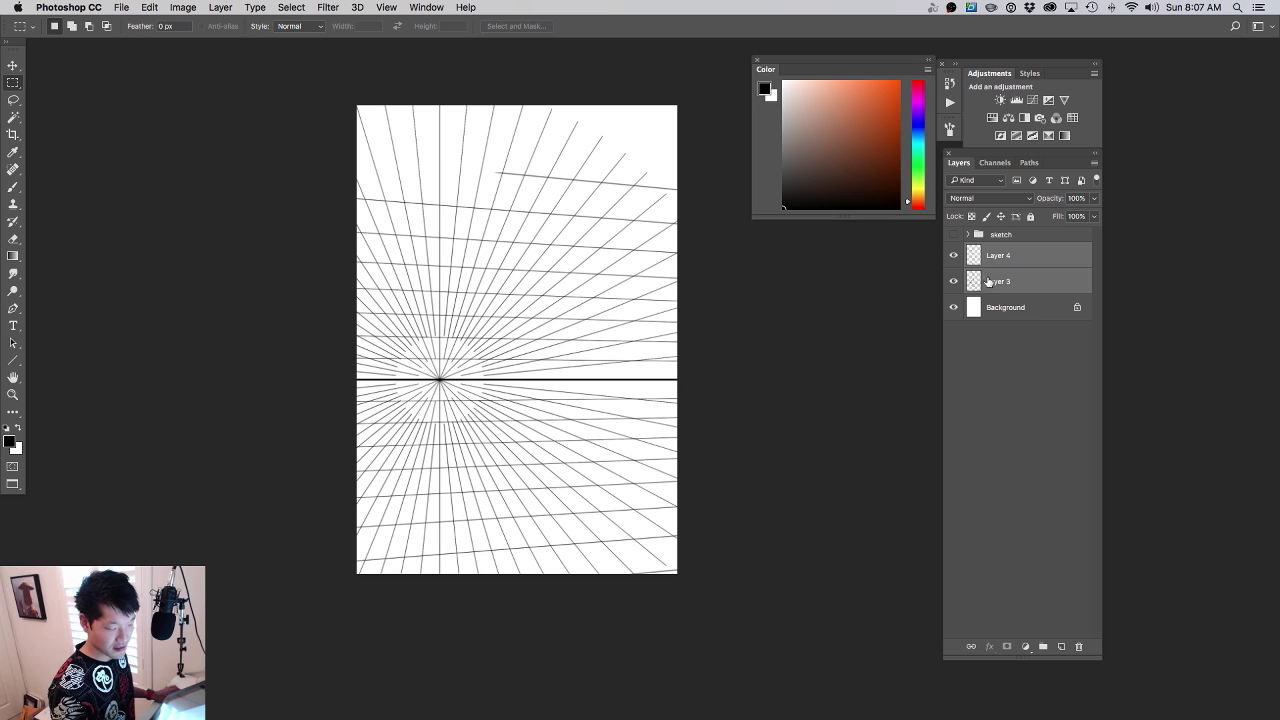
drag(972, 281, 1074, 645)
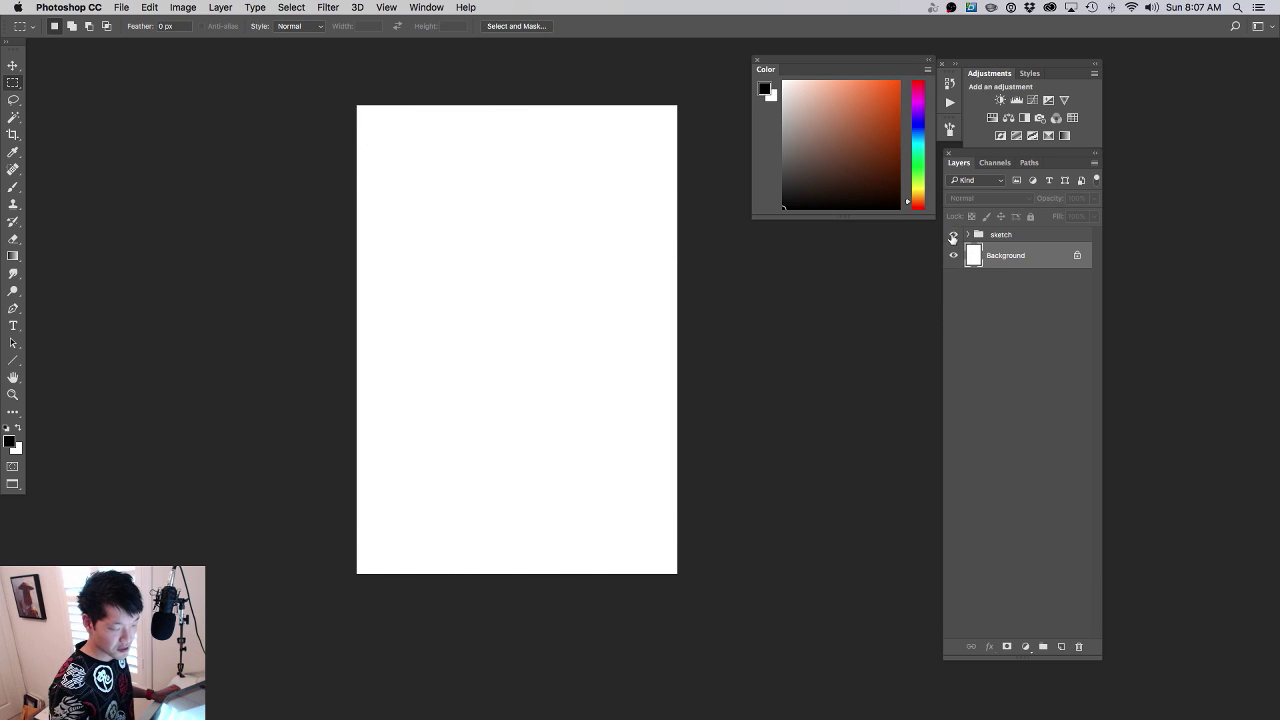
click(953, 236)
scroll(749, 366, left, 3)
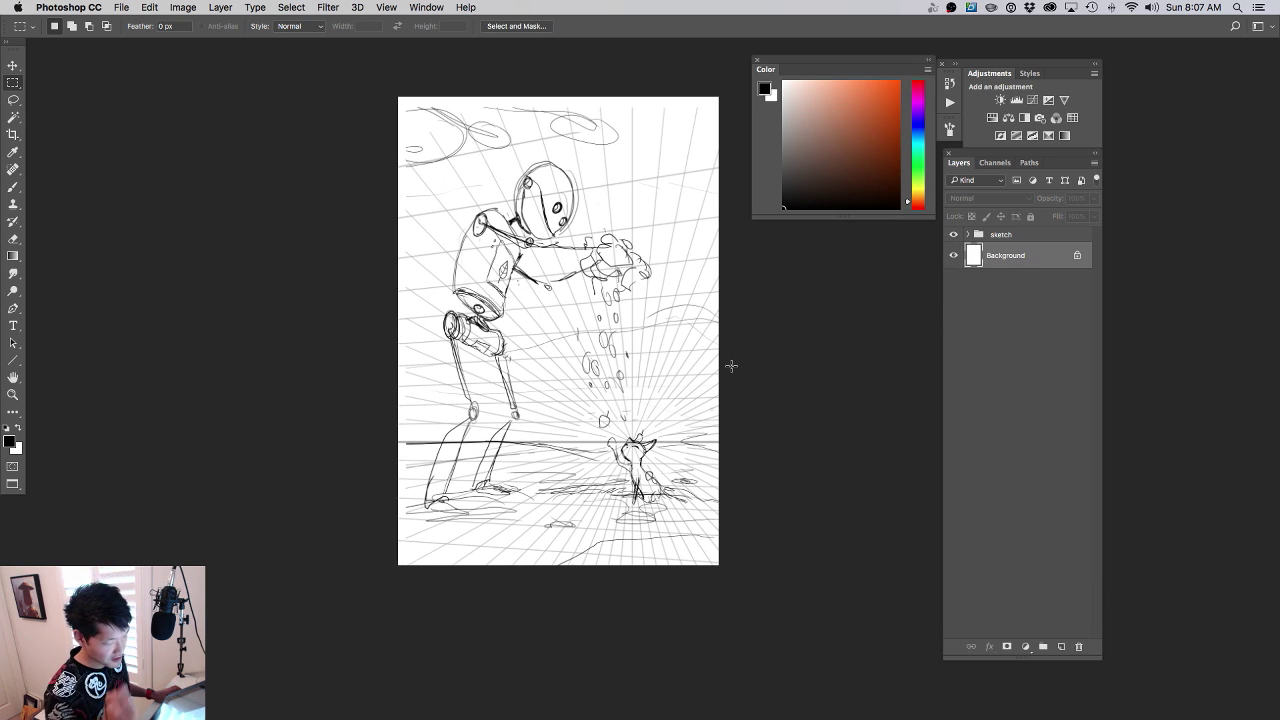
drag(775, 457, 740, 474)
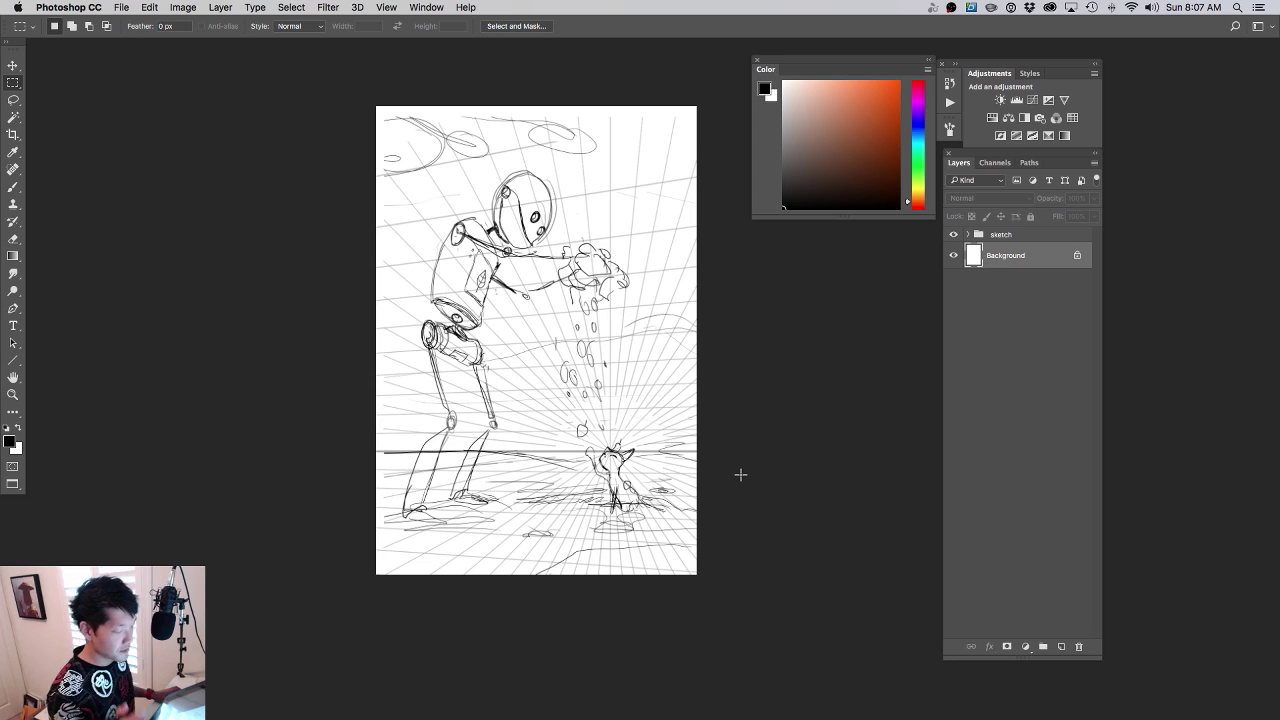
- Expand the sketch group and toggle the visibility of Layer 2 and Layer 1 to examine what each contains
click(1042, 237)
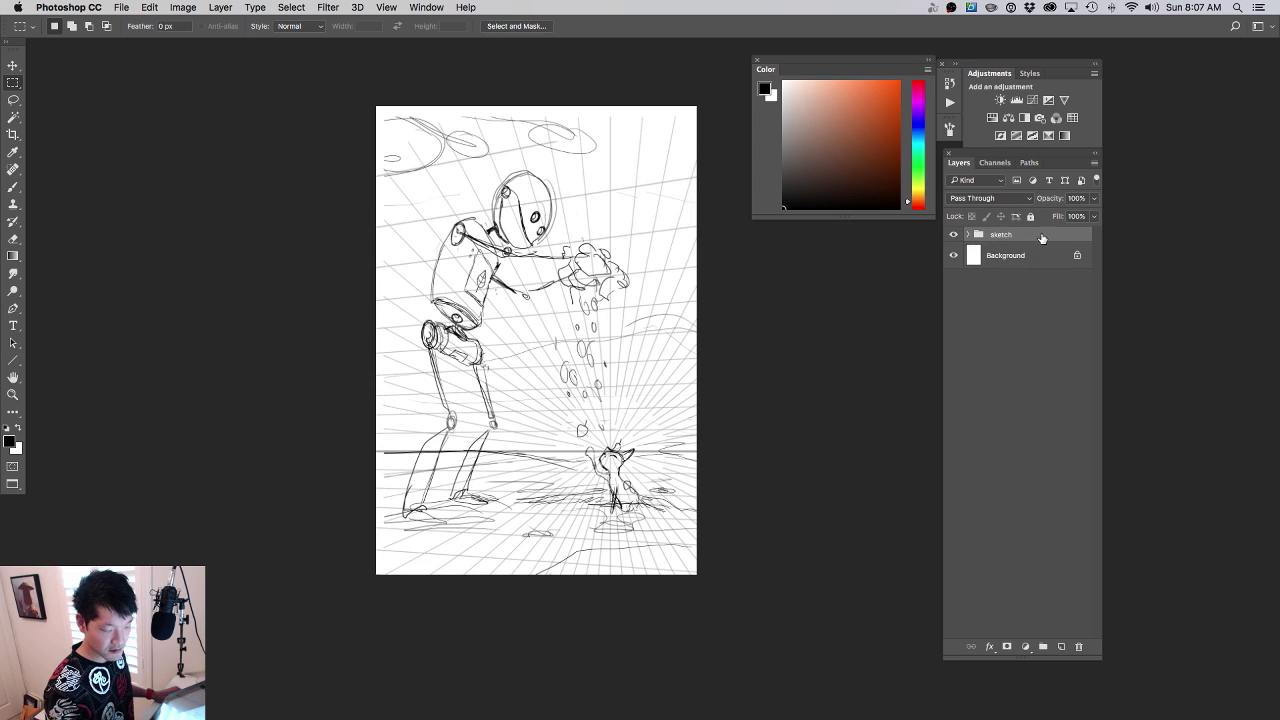
click(974, 237)
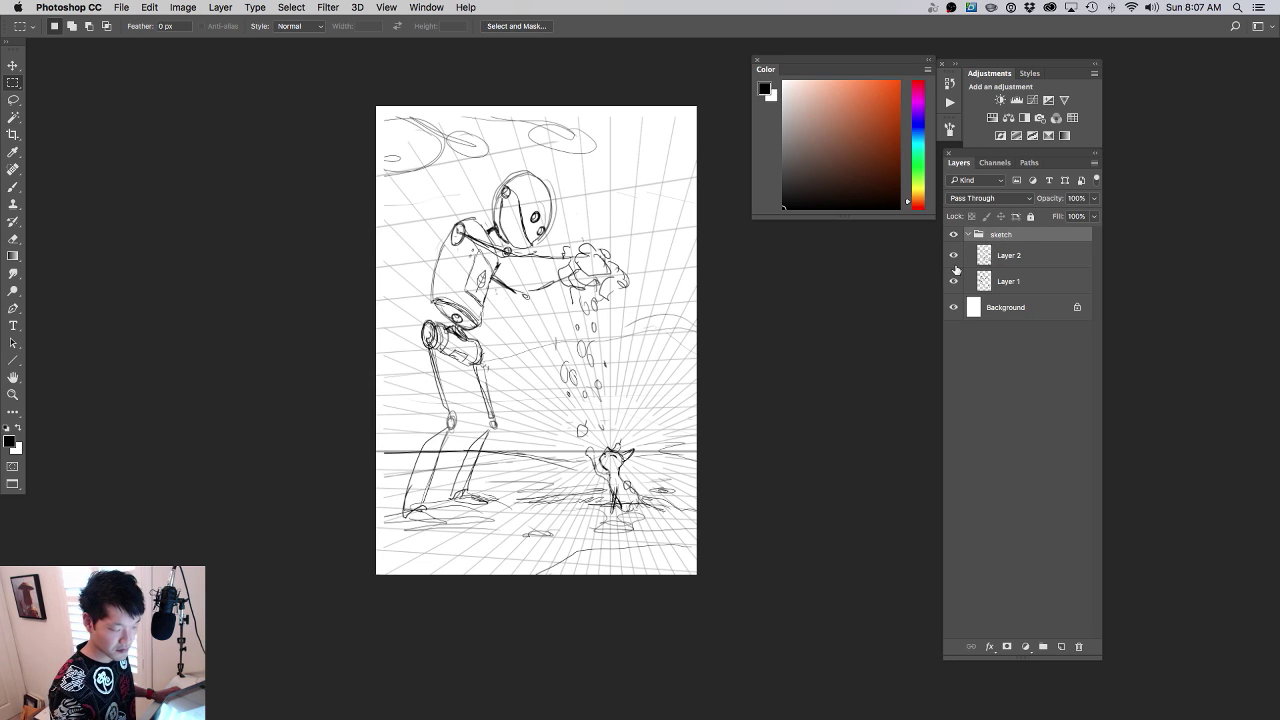
click(953, 258)
click(953, 258)
click(953, 258)
click(953, 258)
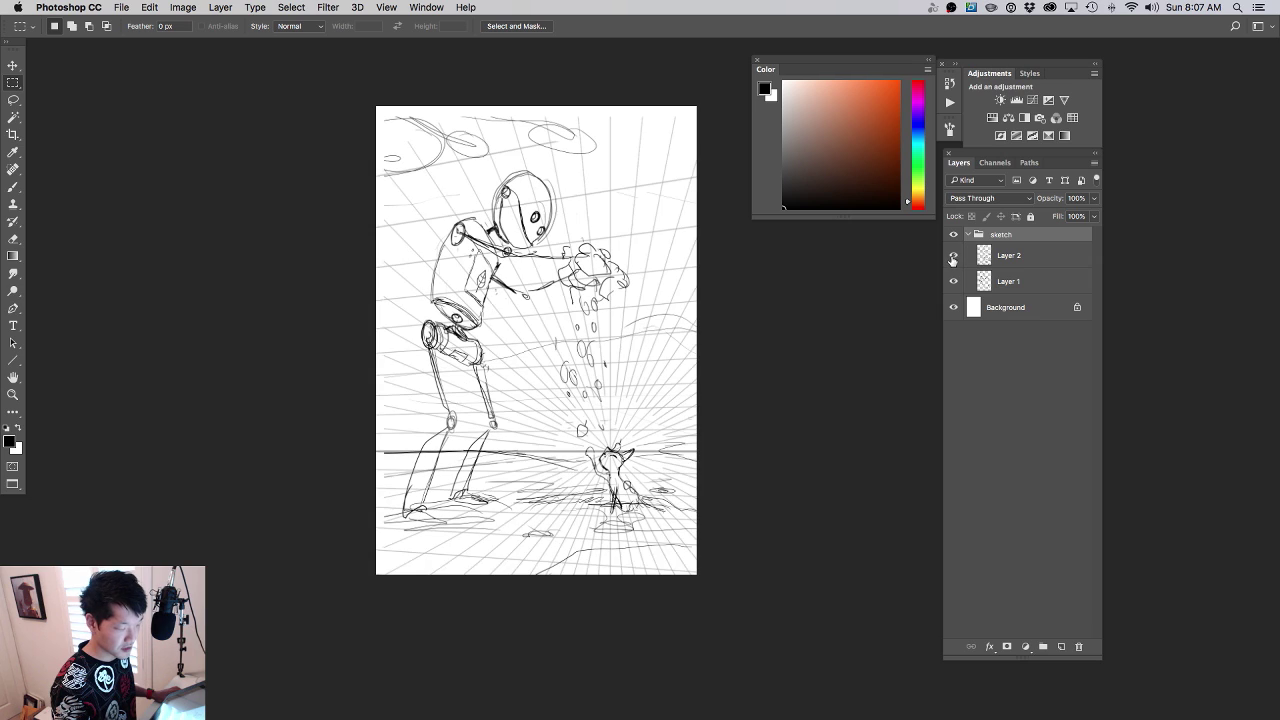
click(953, 258)
click(953, 281)
click(953, 281)
click(953, 258)
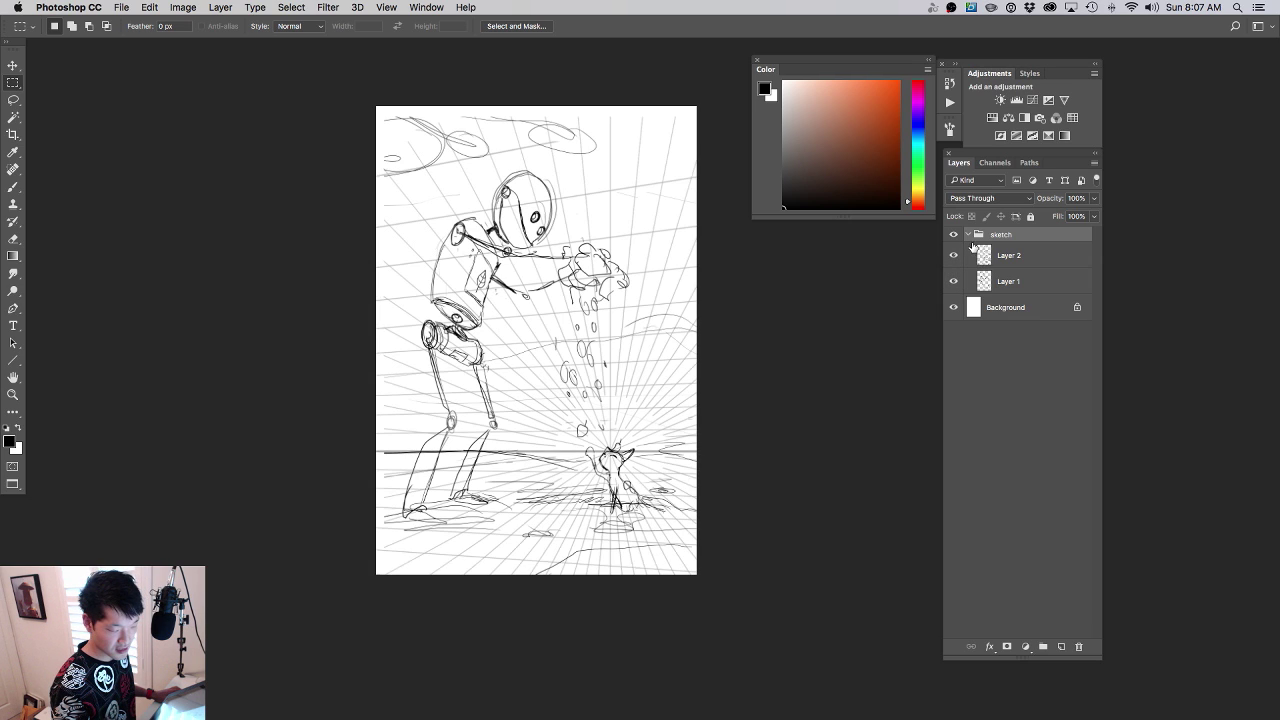
- Collapse the sketch group and lower its opacity so the drawing is only a faint guide
click(964, 234)
click(1094, 198)
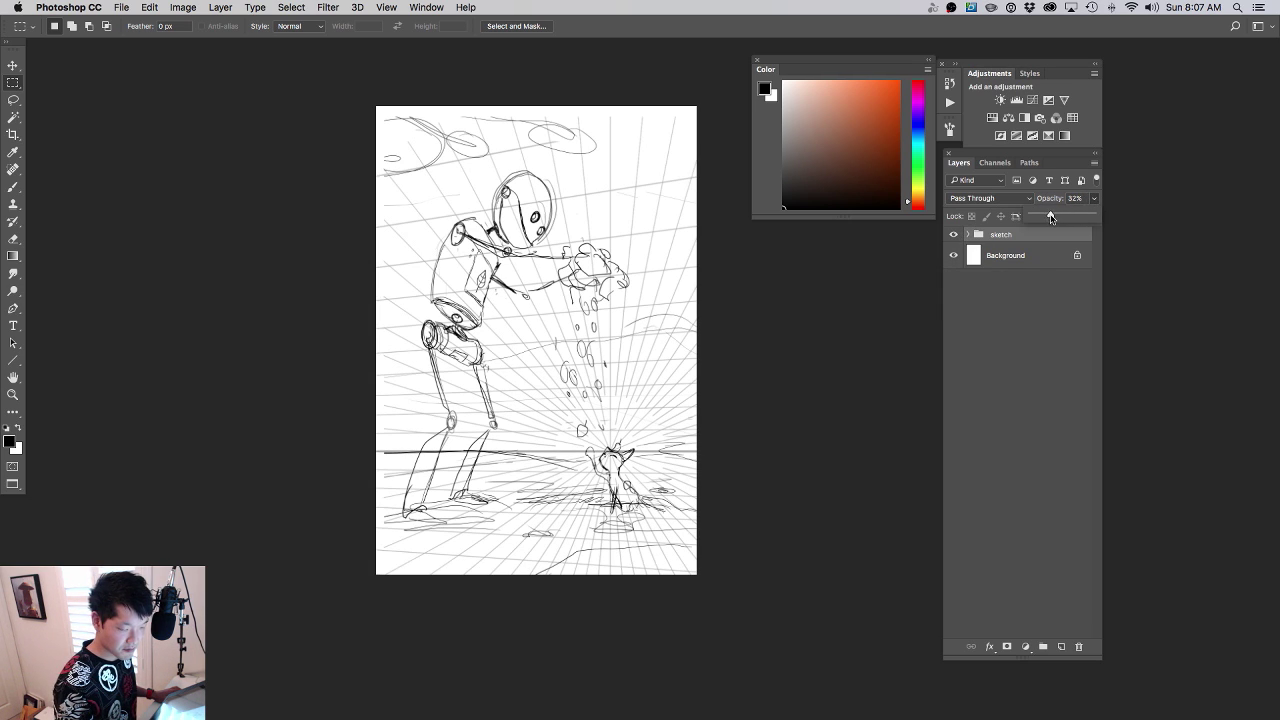
drag(1051, 217, 1045, 217)
- Fill the Background layer with a vertical Foreground to Background gradient from light cyan at the top to white
click(979, 262)
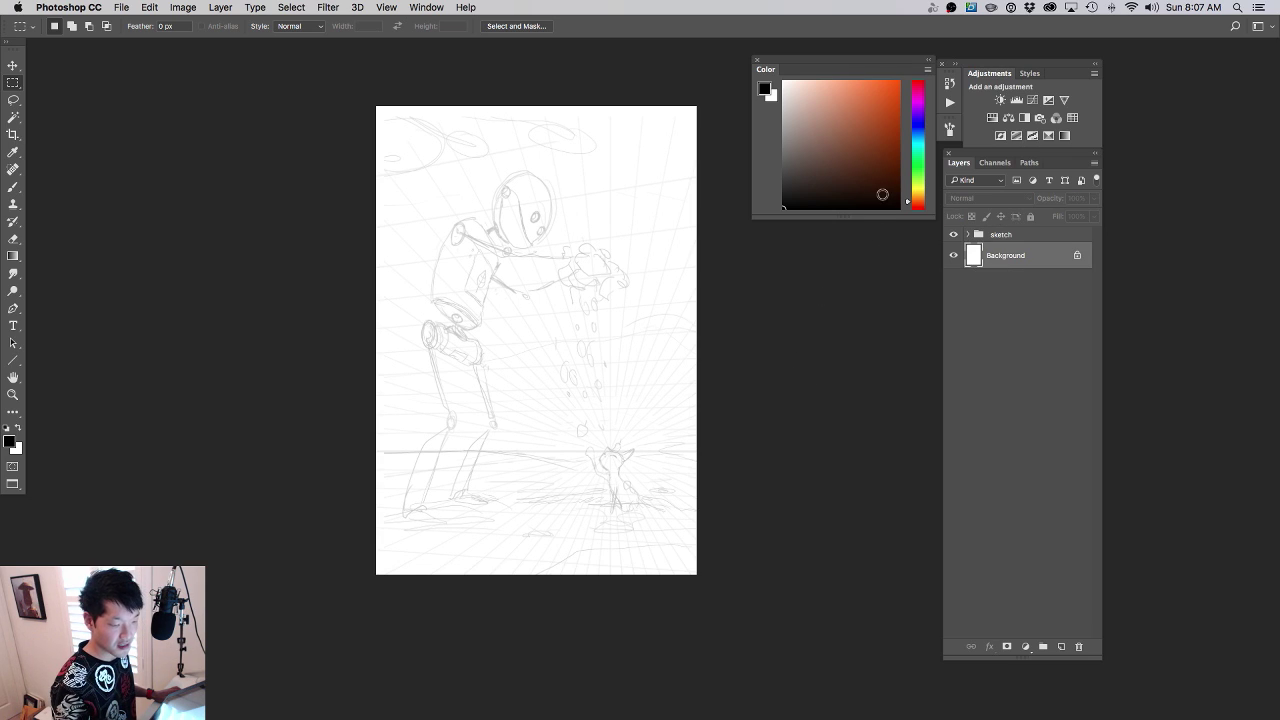
key(g)
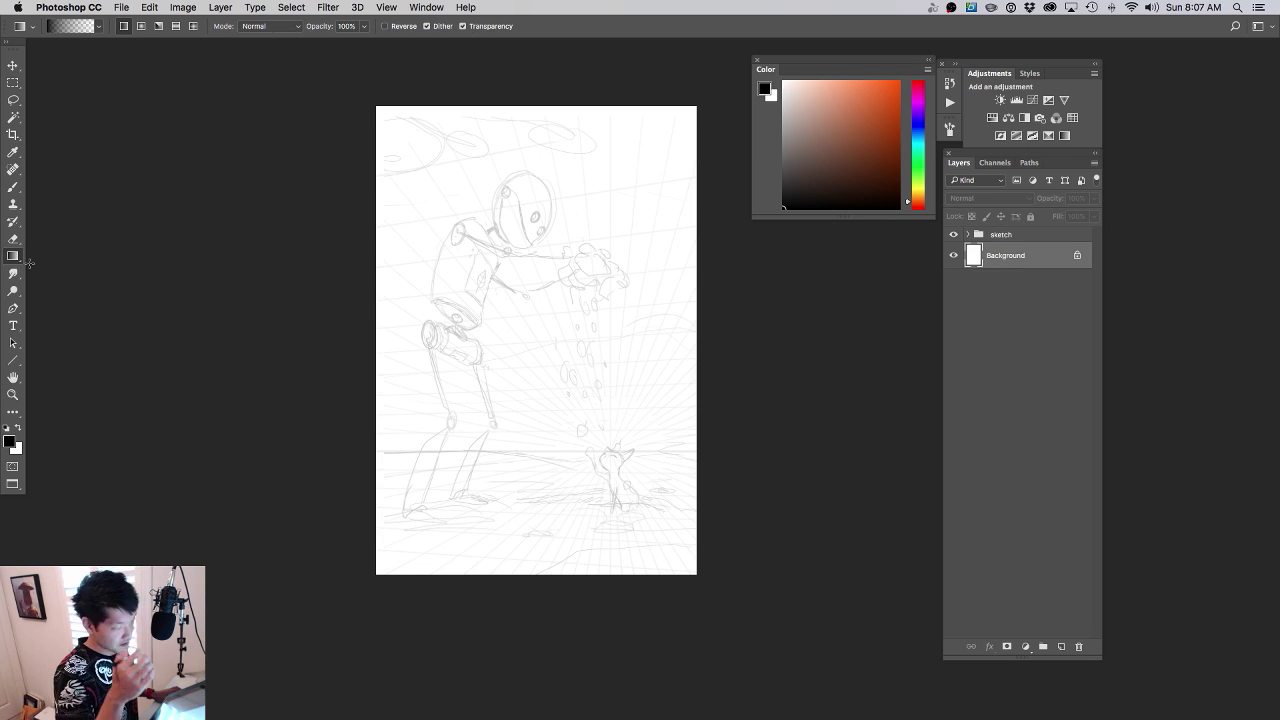
click(68, 27)
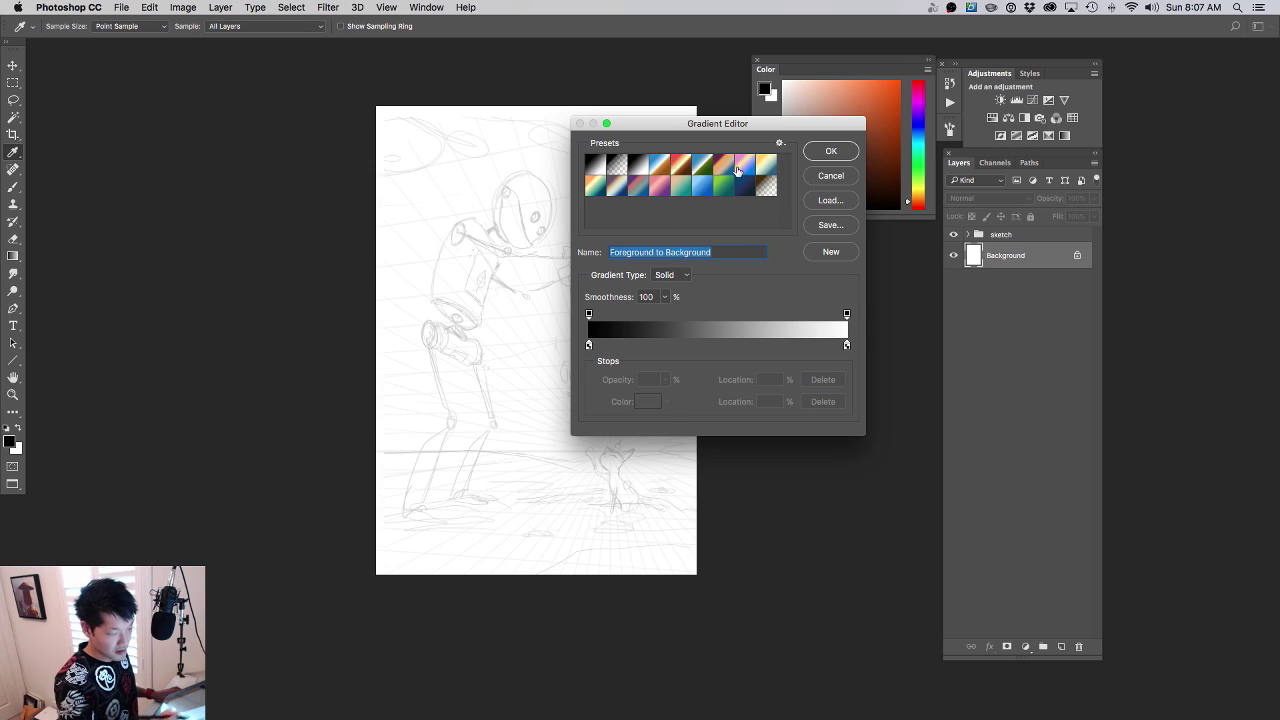
click(834, 153)
click(915, 141)
click(830, 86)
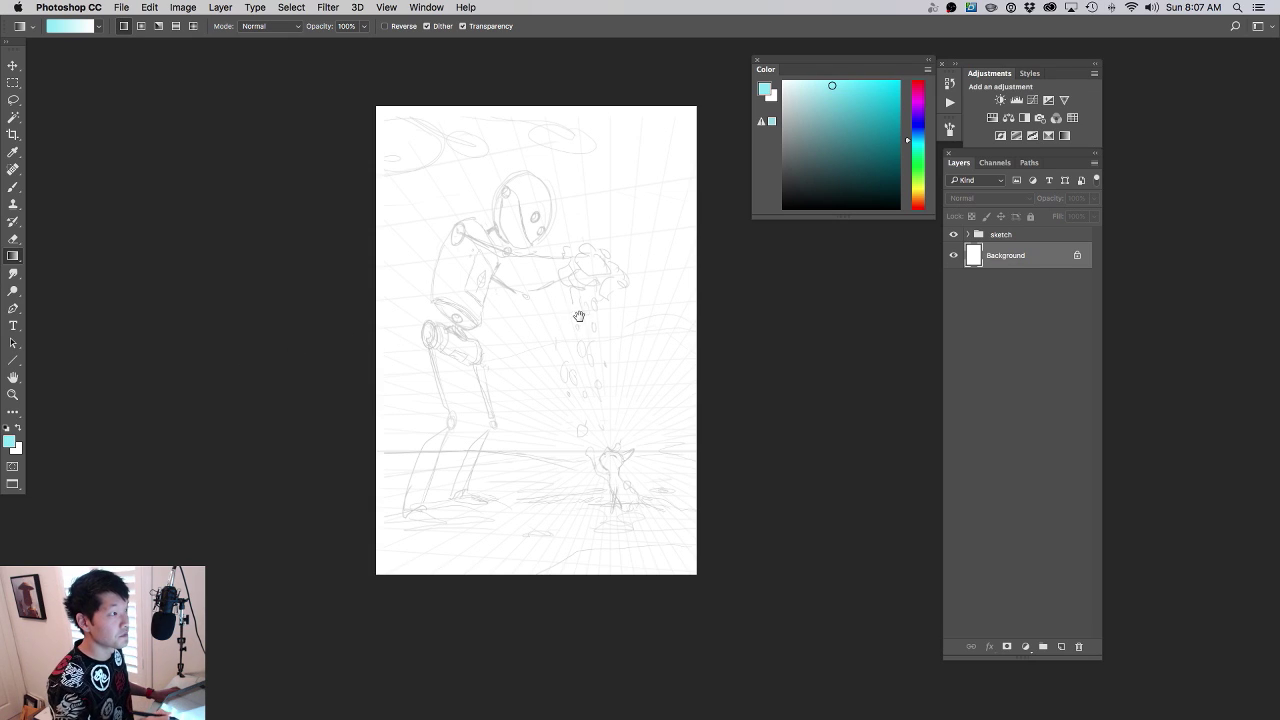
drag(579, 316, 517, 331)
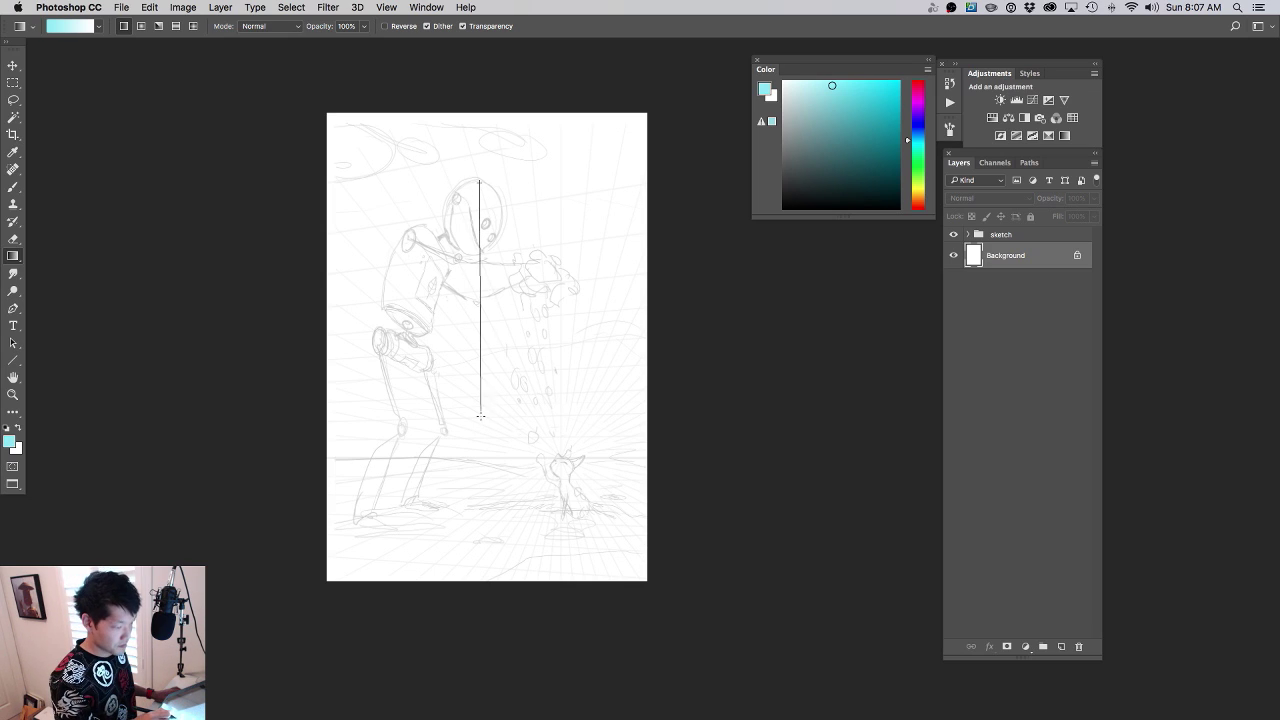
drag(481, 416, 481, 430)
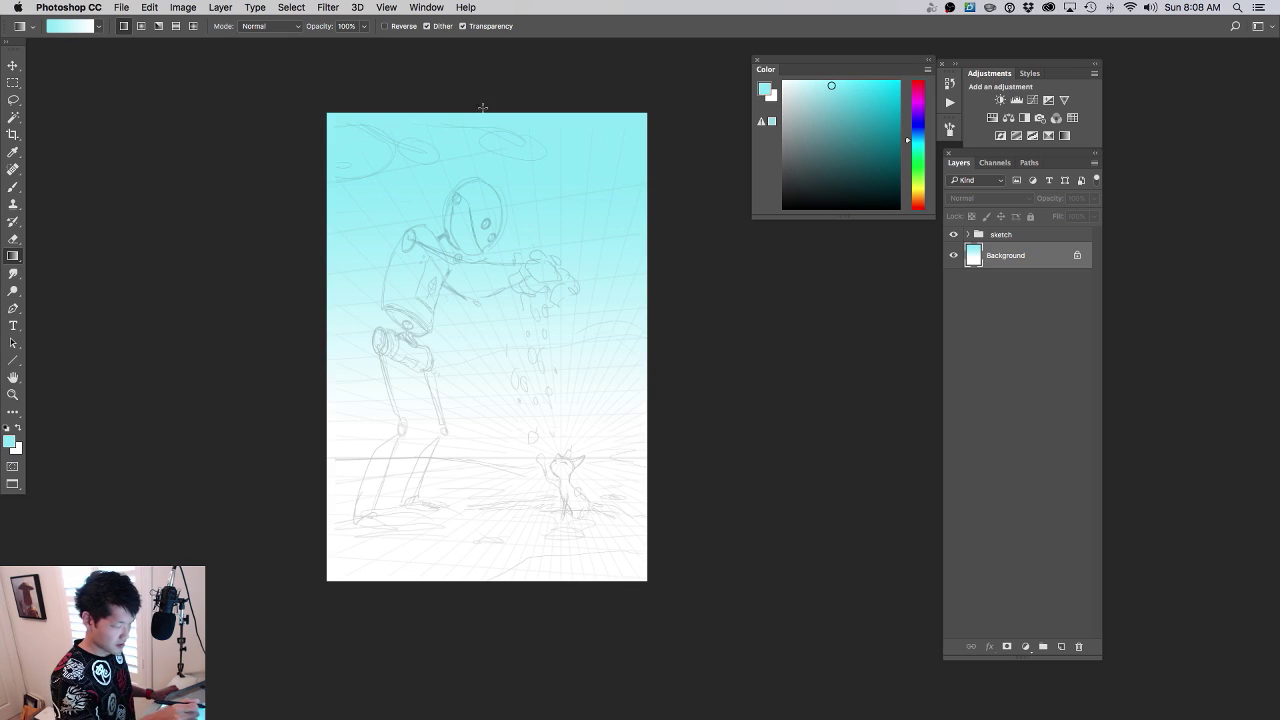
- Replace the Background gradient with one running from pale orange at the bottom to light cyan at the top
click(78, 28)
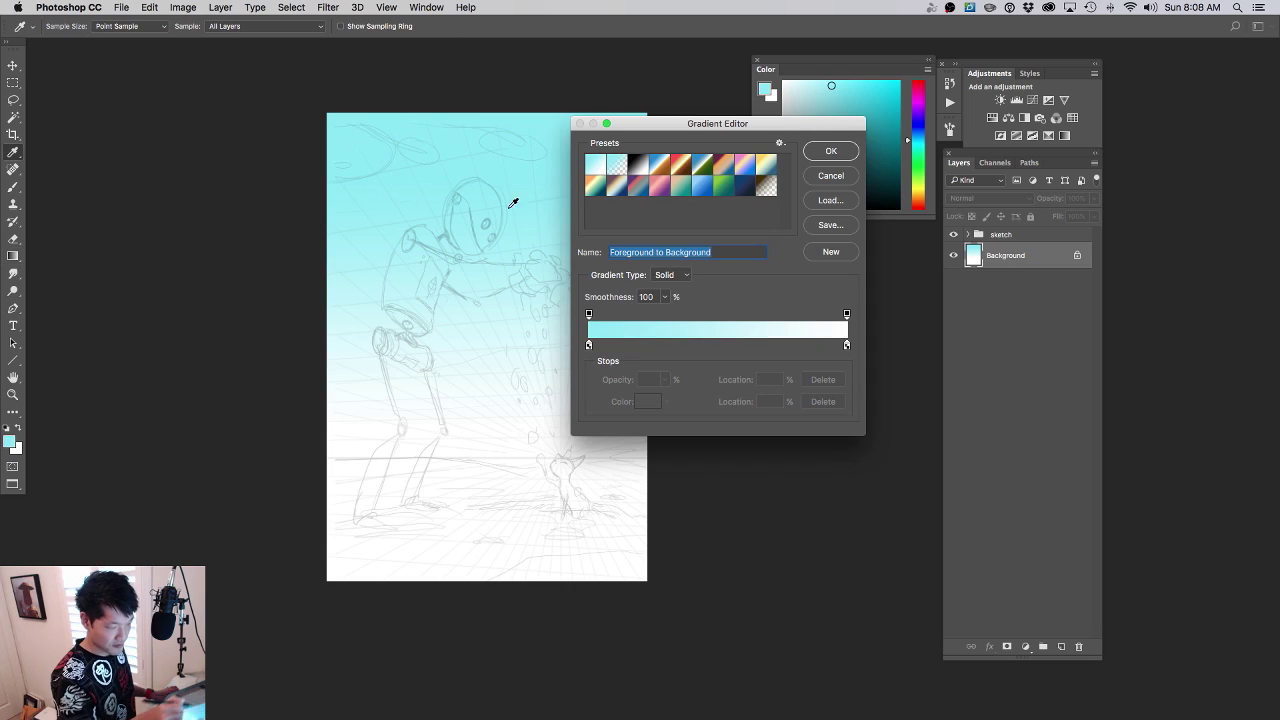
click(832, 178)
click(24, 428)
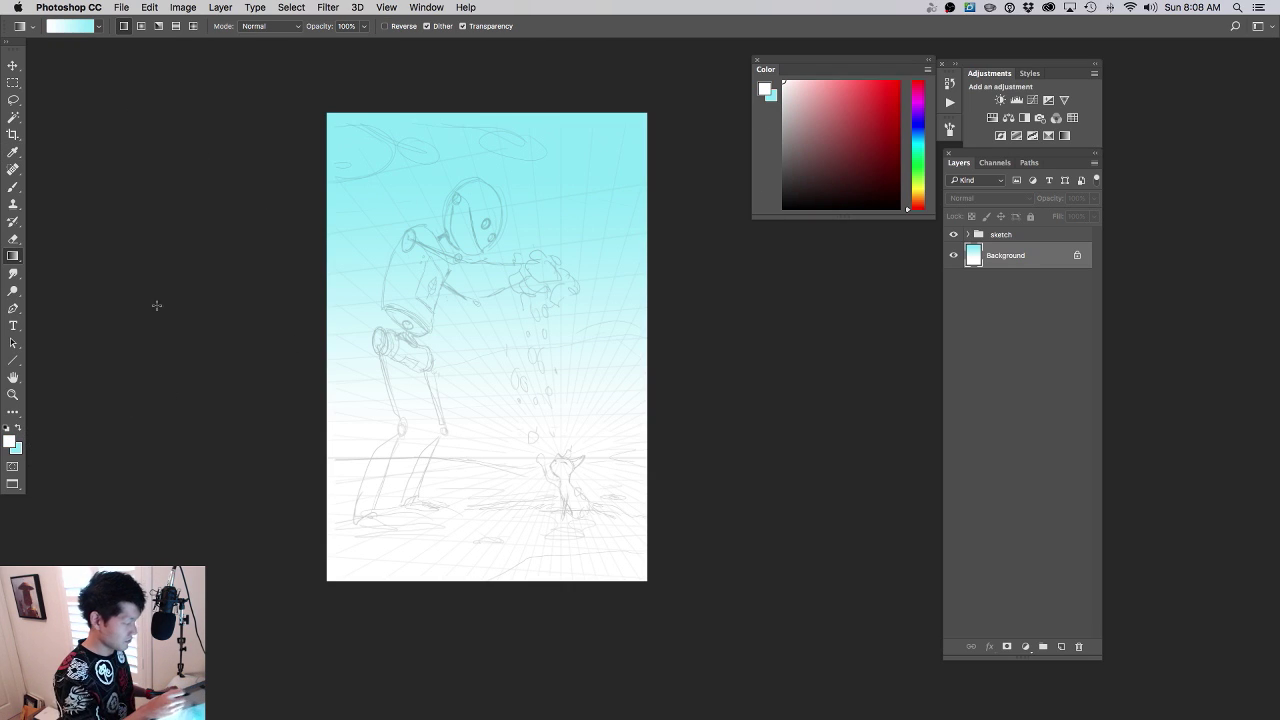
click(801, 82)
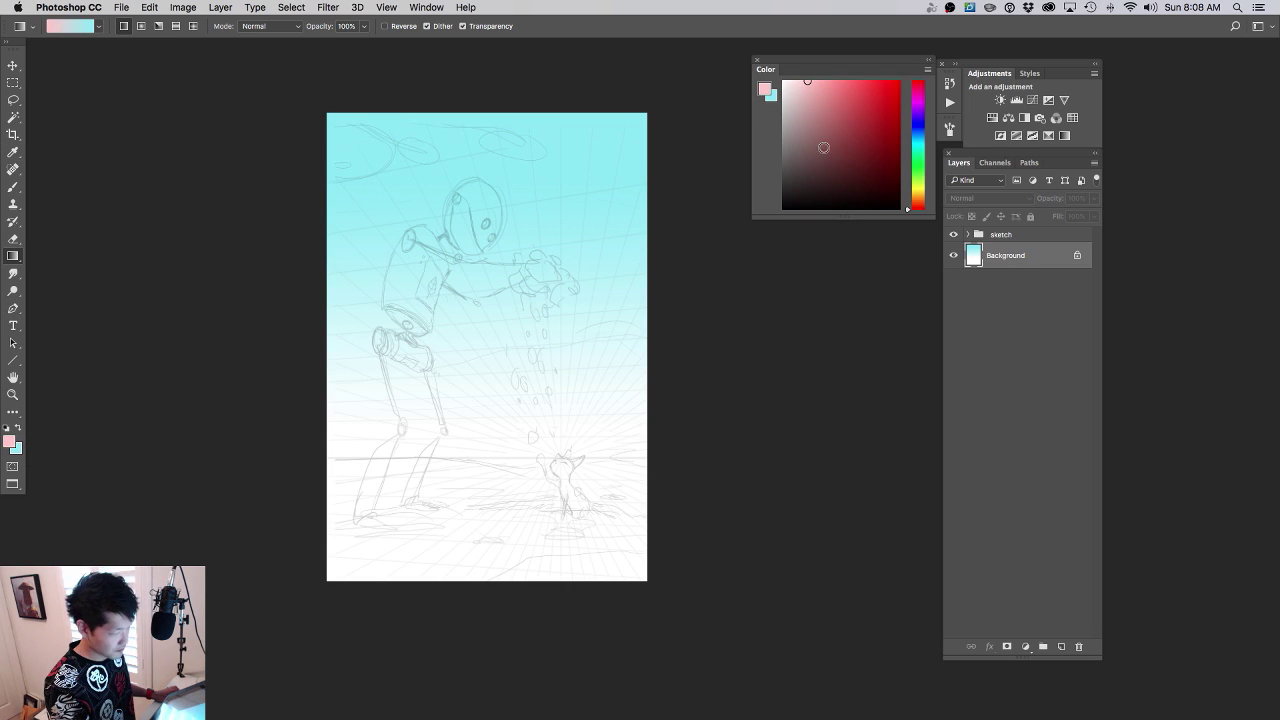
drag(920, 198, 914, 200)
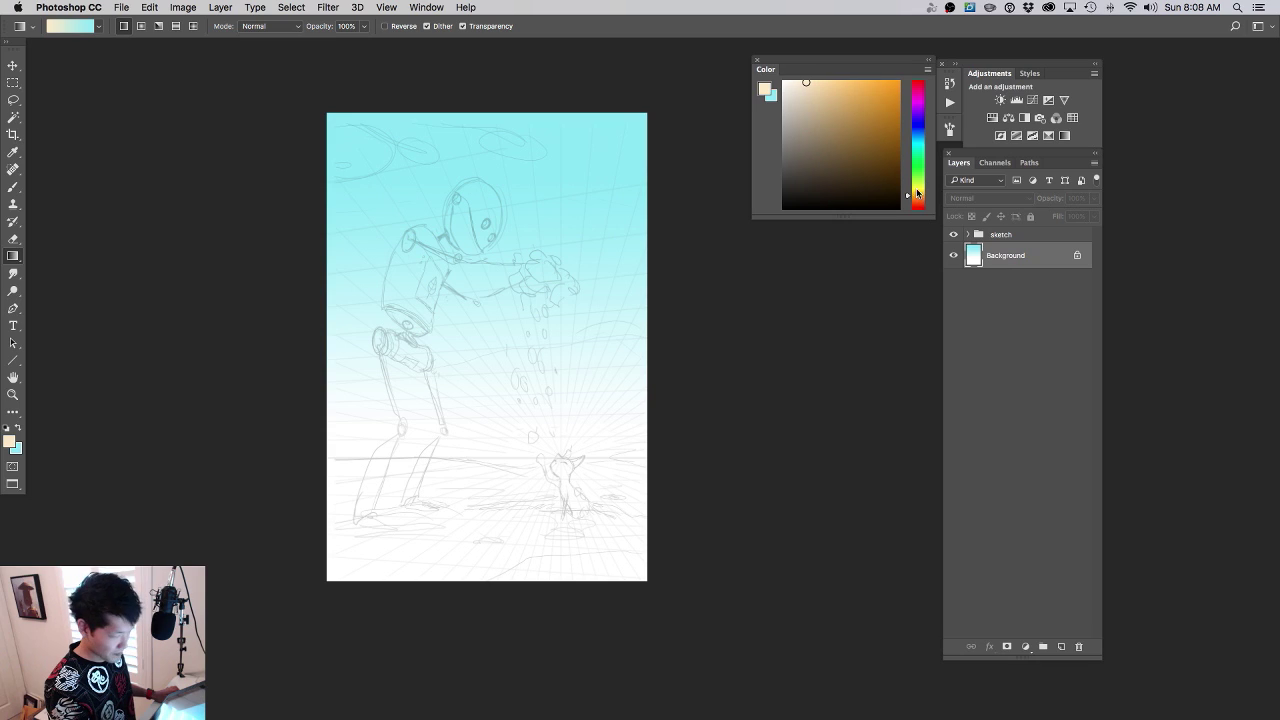
drag(502, 145, 489, 115)
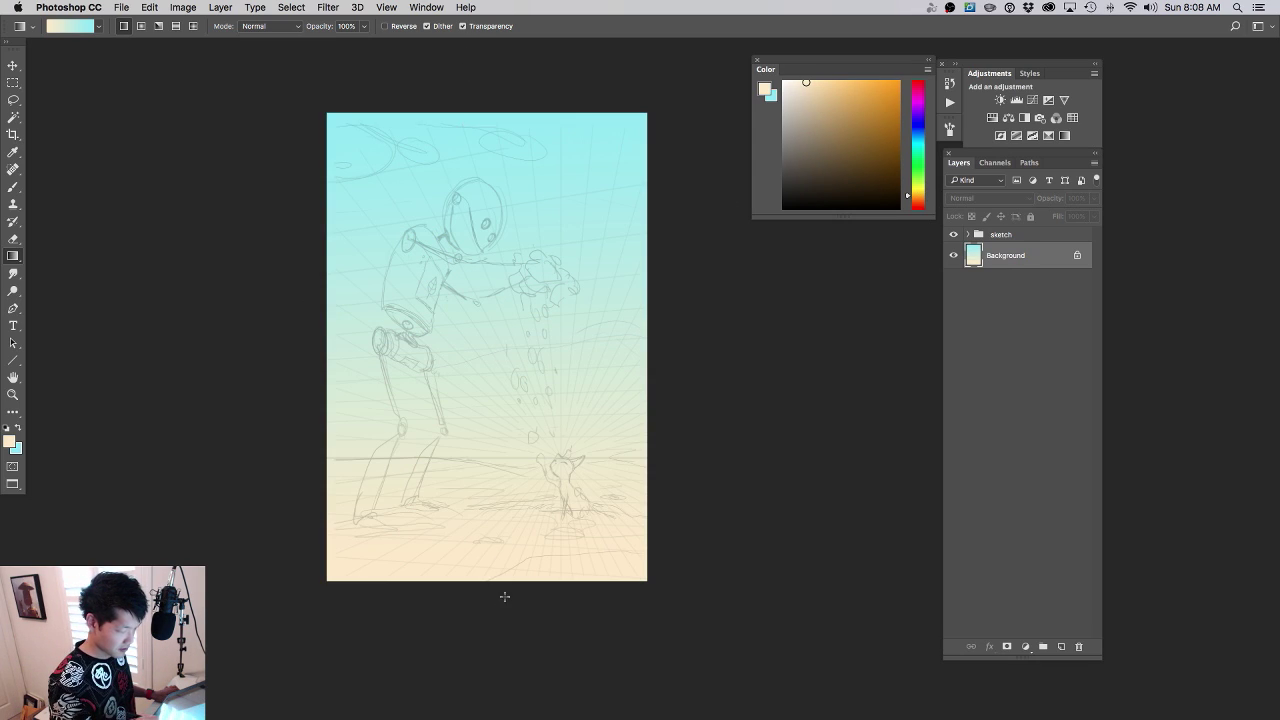
drag(505, 597, 512, 110)
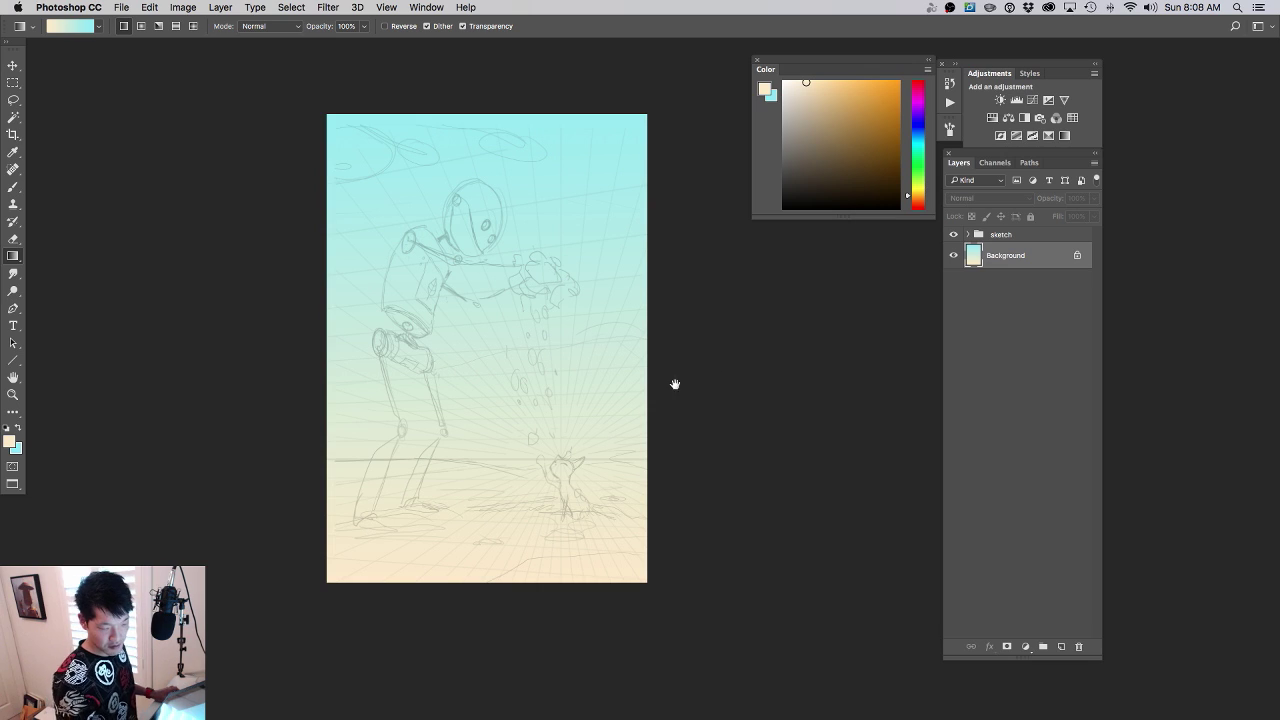
- Select the ground area of Background below the sketch's horizon line and copy it to a new layer
drag(675, 384, 722, 412)
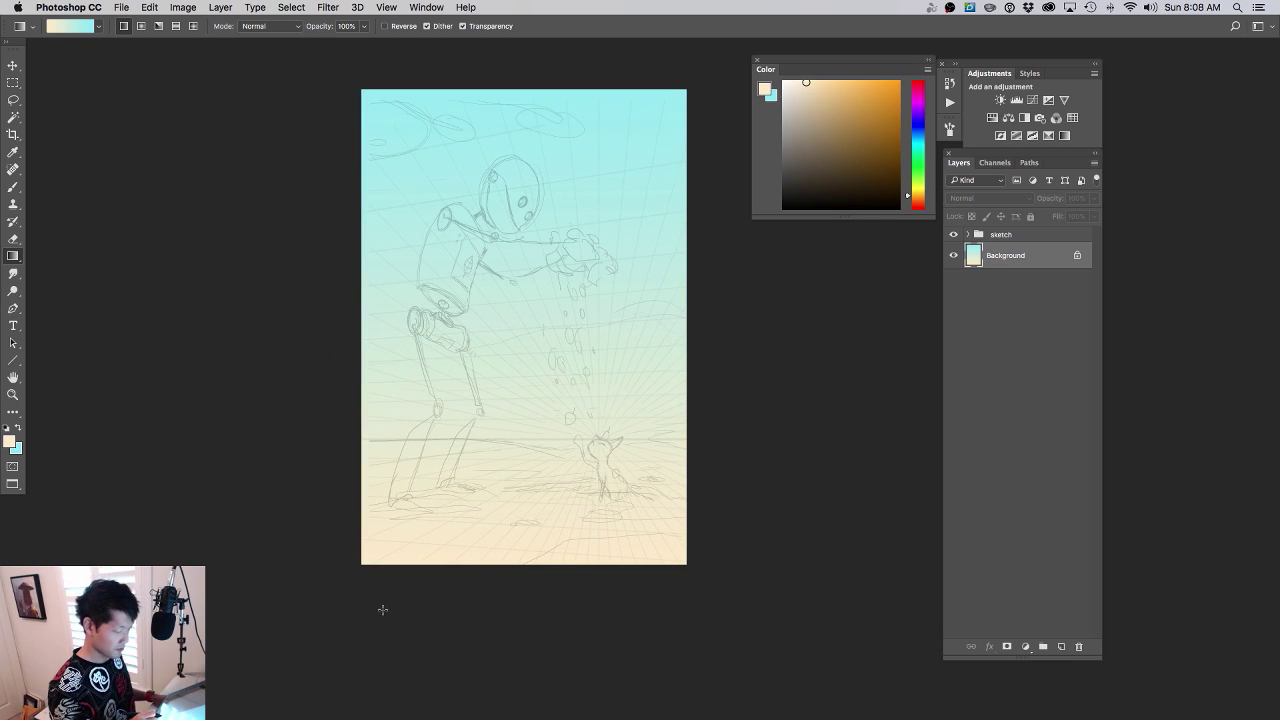
key(m)
drag(328, 597, 800, 432)
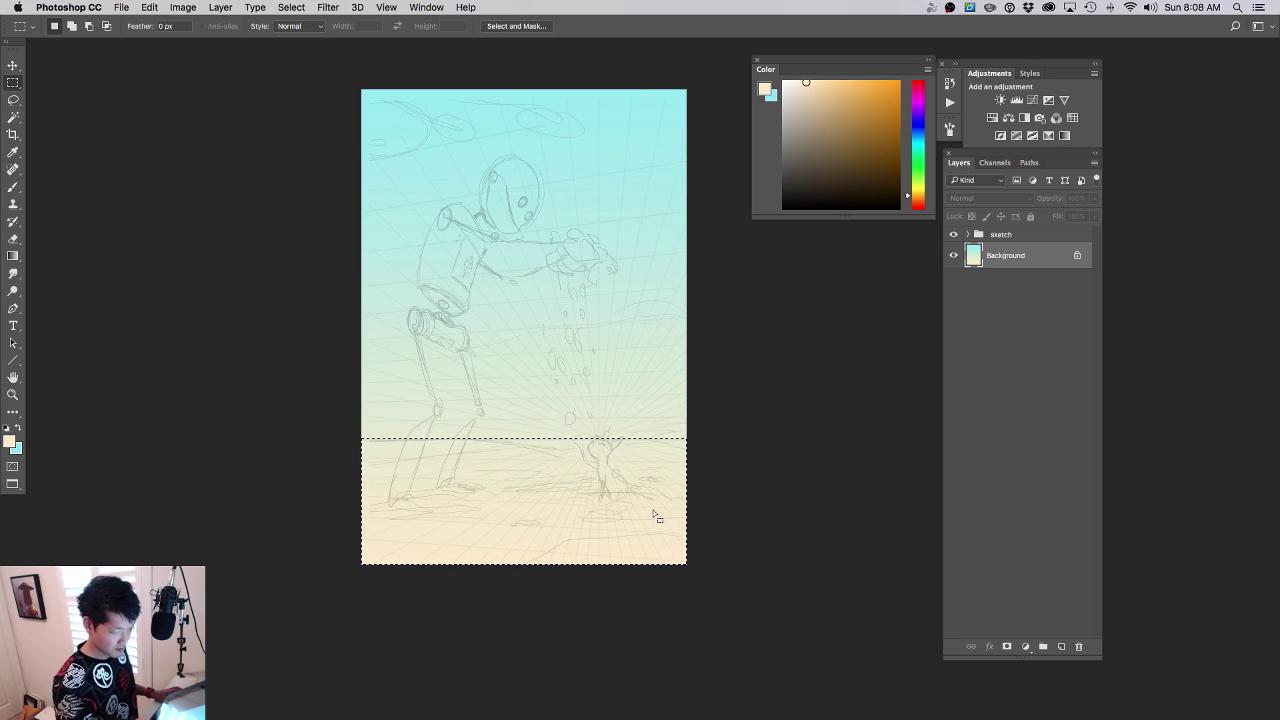
click(795, 519)
drag(339, 558, 766, 438)
key(super+semicolon)
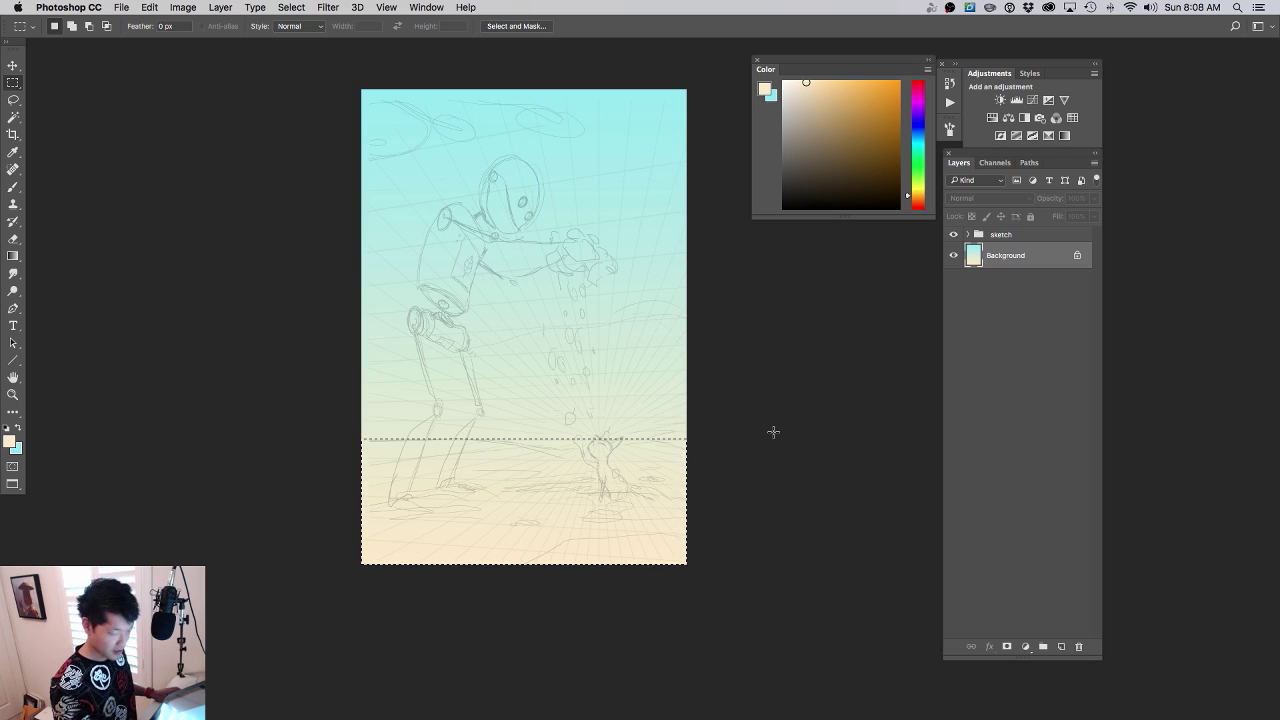
key(super+j)
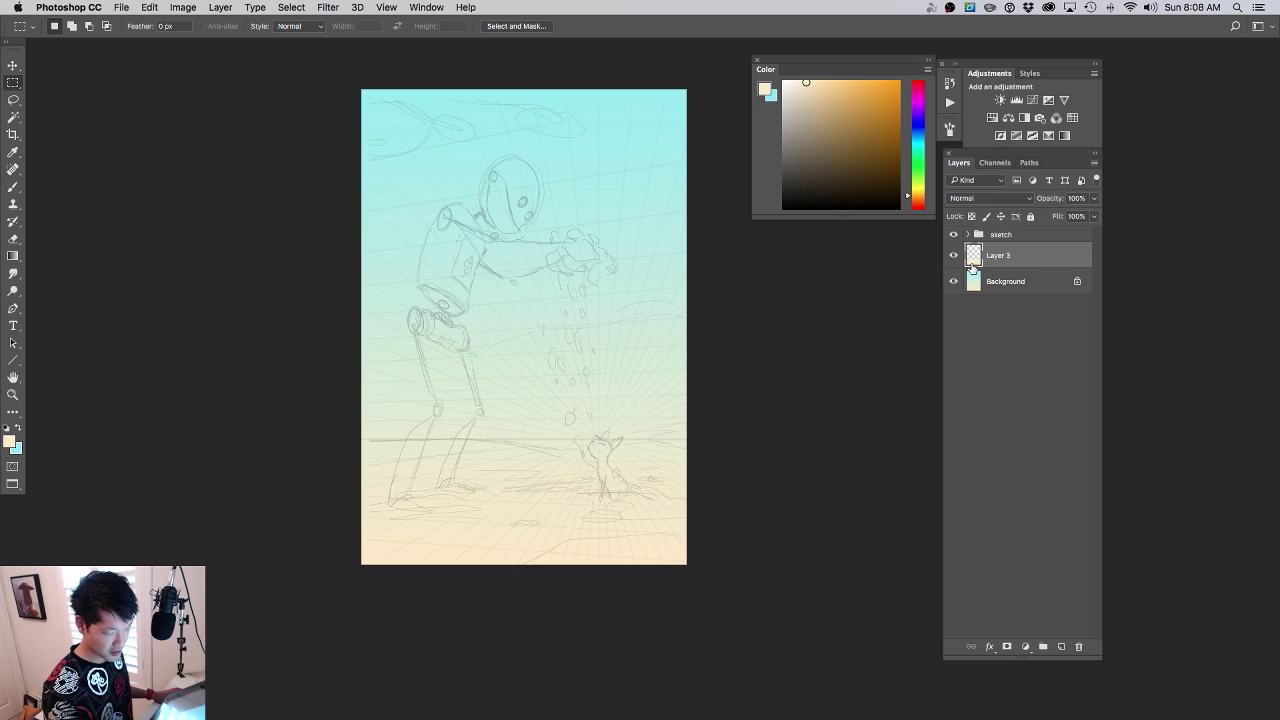
- Darken the ground on Layer 3 with a Hue/Saturation adjustment, setting Lightness to -62
key(super+u)
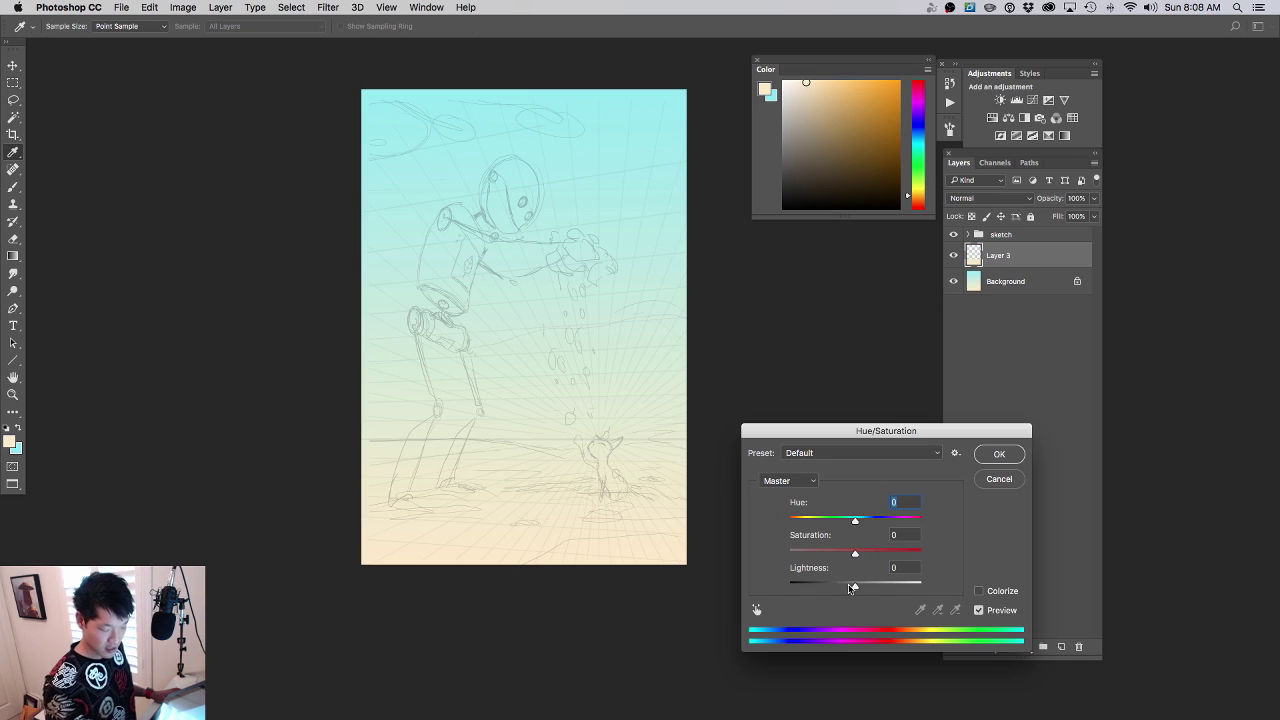
drag(850, 588, 822, 570)
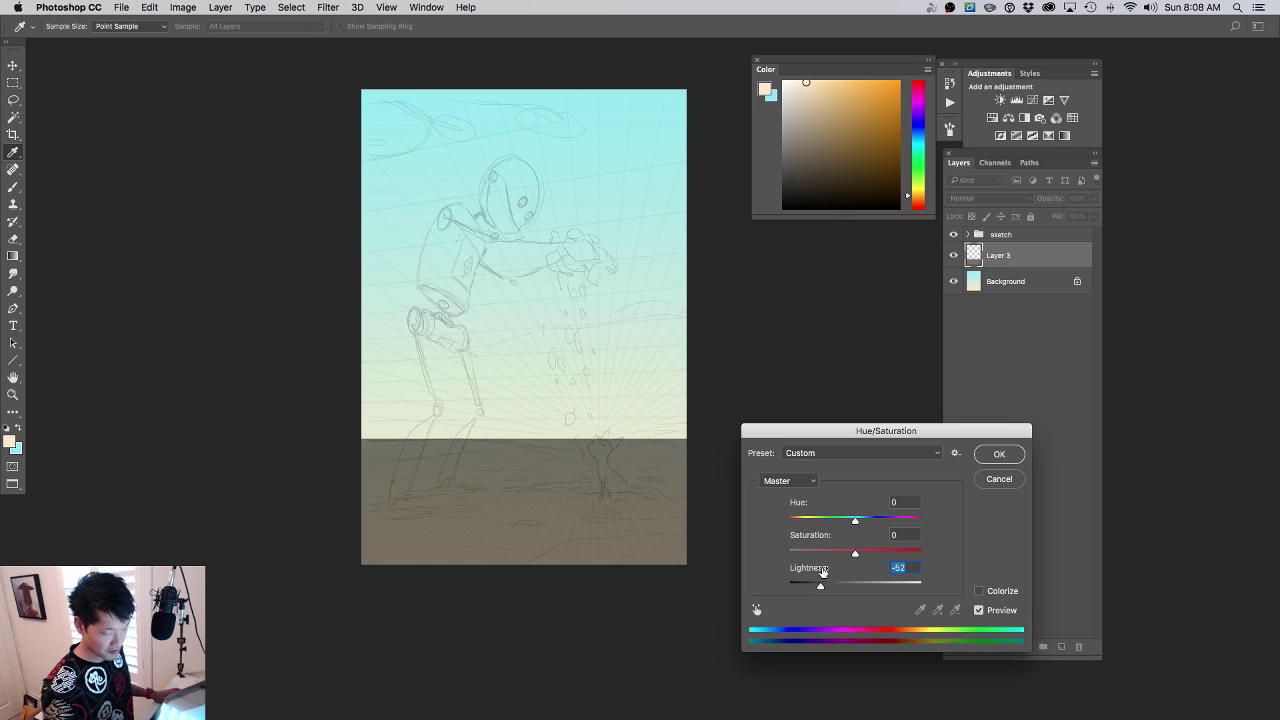
click(1005, 457)
- Choose the Brush tool with the 500 px textured foliage-like brush preset
drag(639, 440, 616, 482)
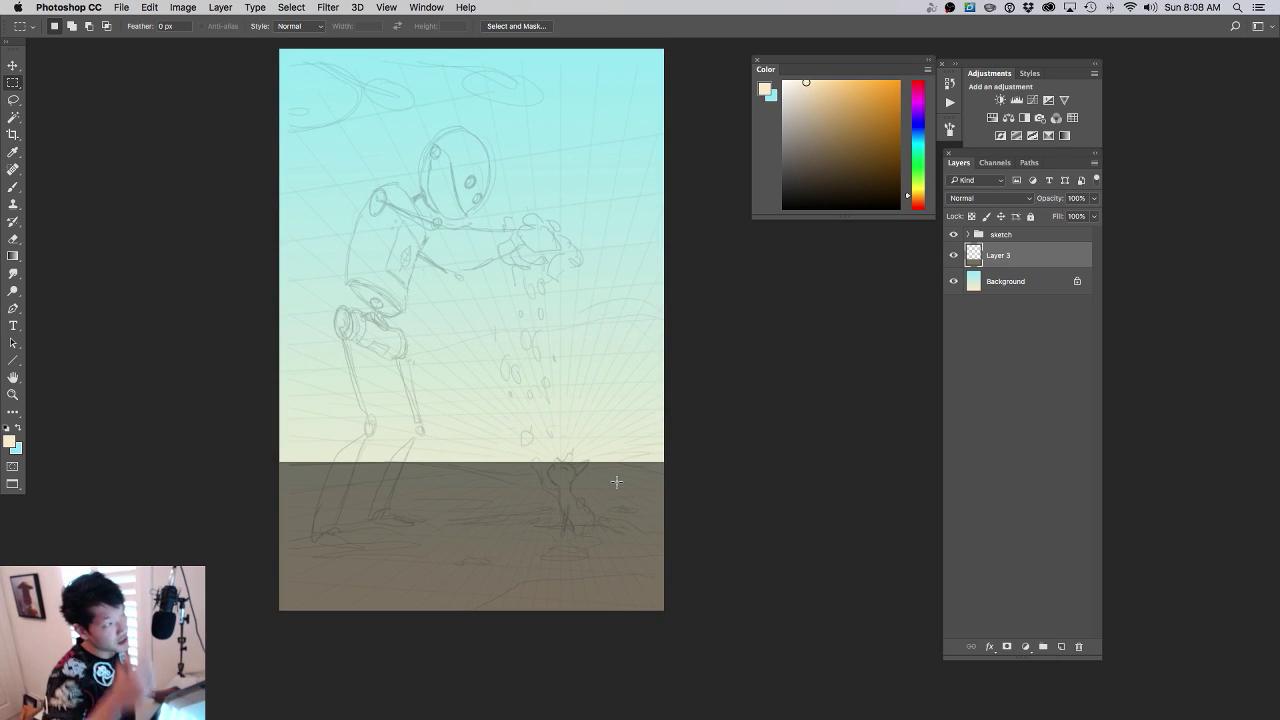
drag(648, 402, 707, 440)
key(b)
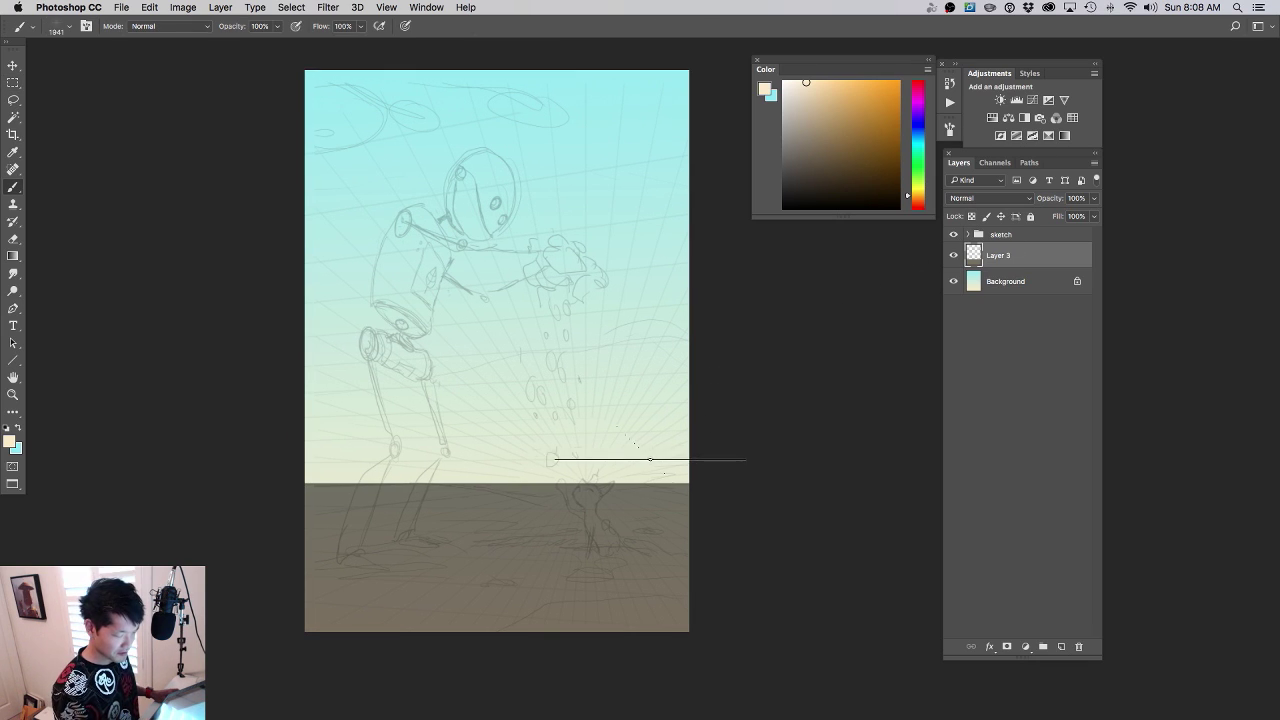
right_click(614, 481)
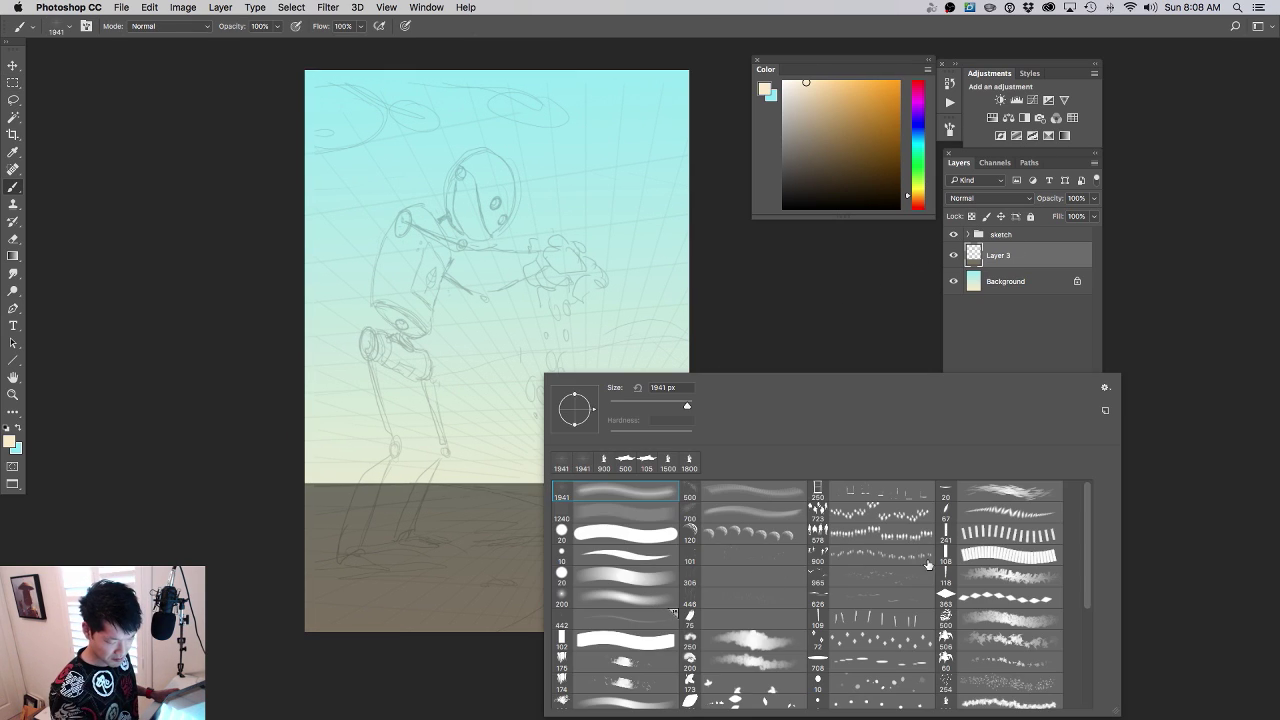
click(1032, 630)
key(Return)
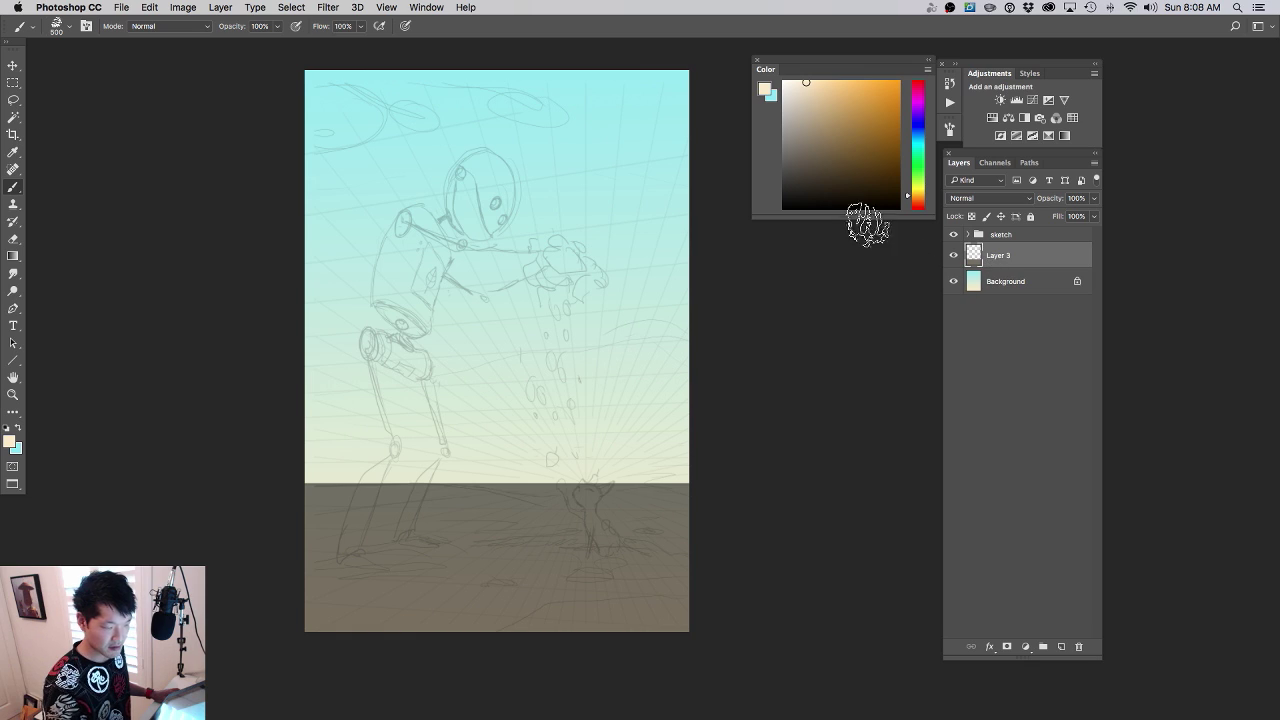
- Lock Layer 3's transparent pixels and paint a dark red patch on the ground around the small plant
click(918, 206)
click(883, 182)
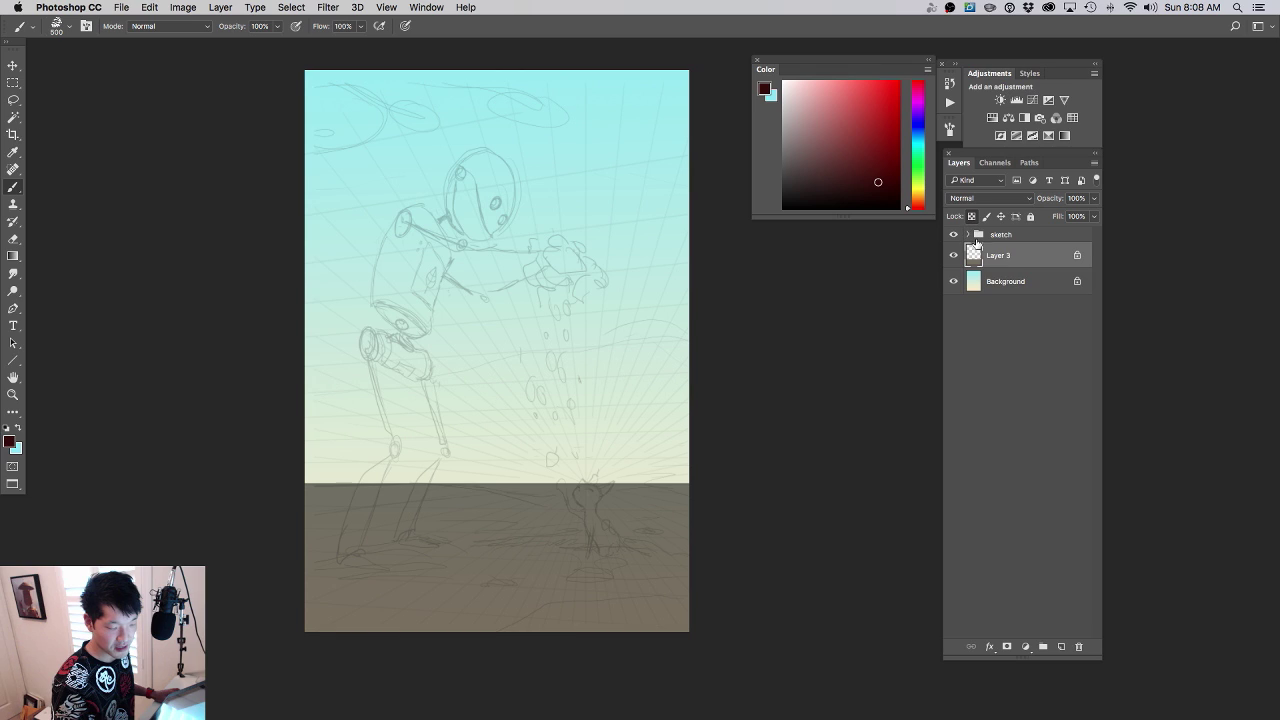
mouse_move(571, 500)
mouse_down()
mouse_move(614, 458)
mouse_move(610, 503)
mouse_move(709, 420)
mouse_up()
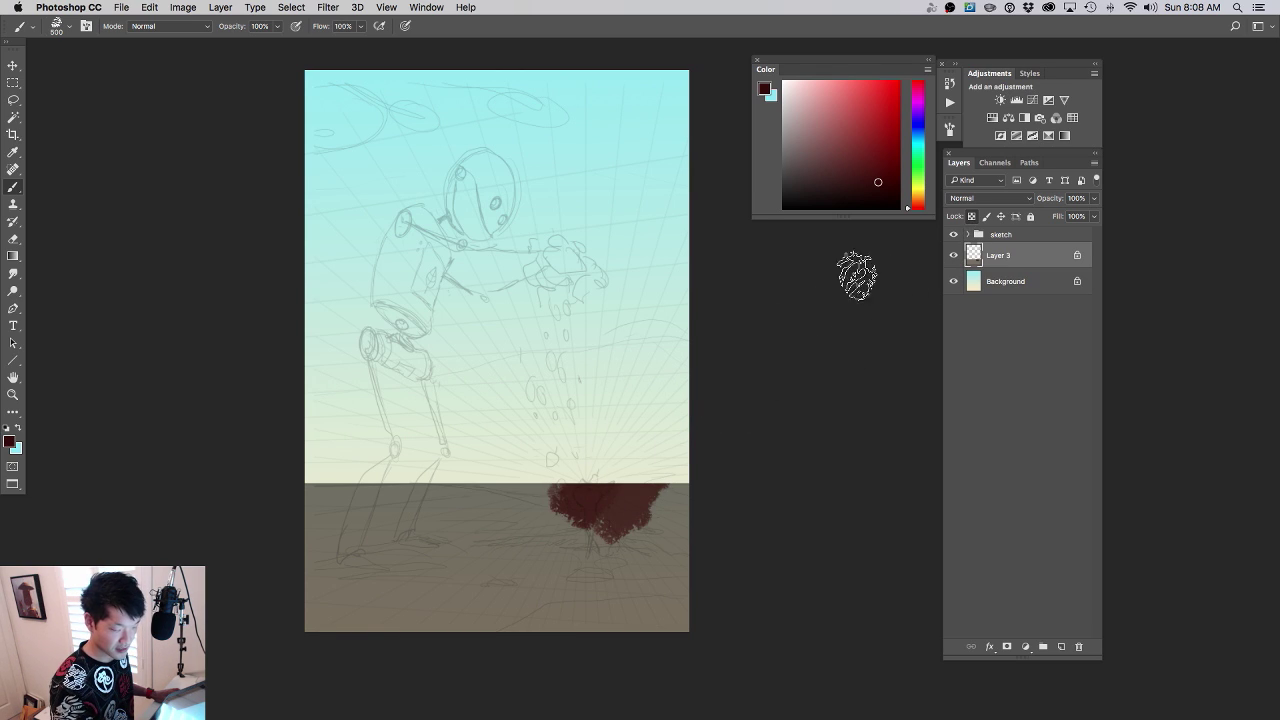
- Try dark red strokes across the horizon with Layer 3's transparency lock turned off, and undo them
key(slash)
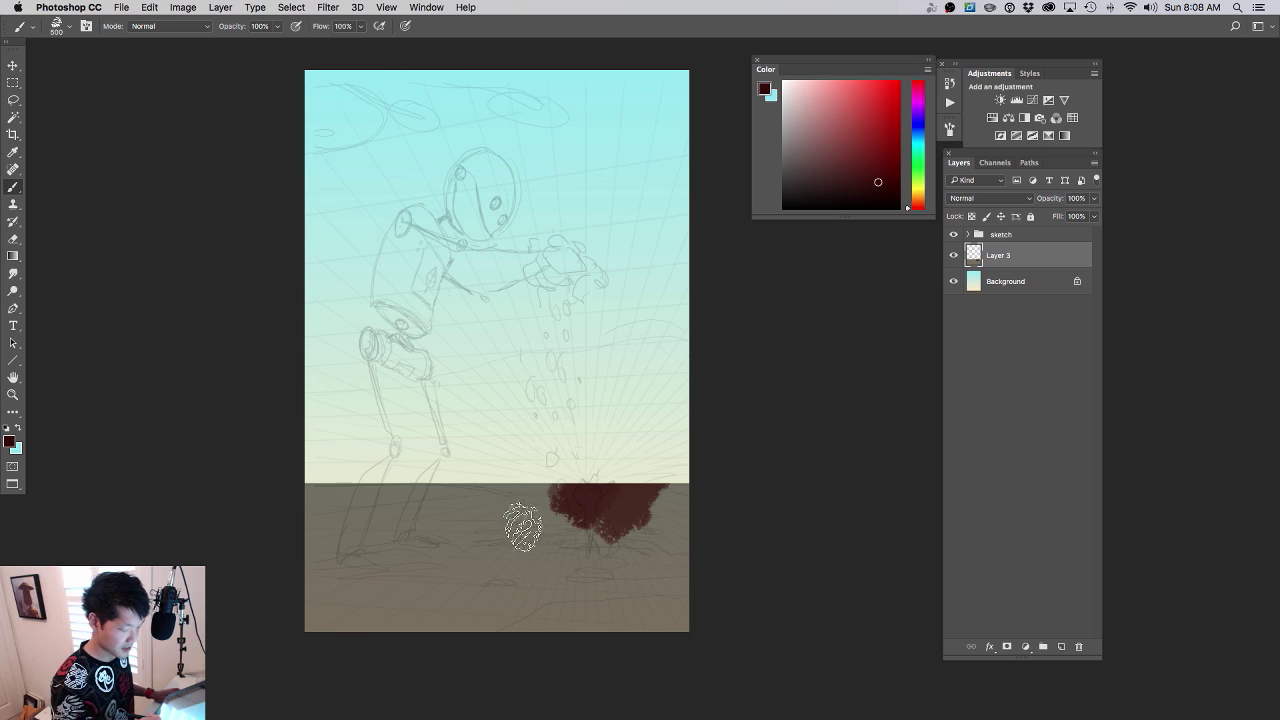
mouse_move(523, 527)
mouse_down()
mouse_move(529, 466)
mouse_move(565, 430)
mouse_up()
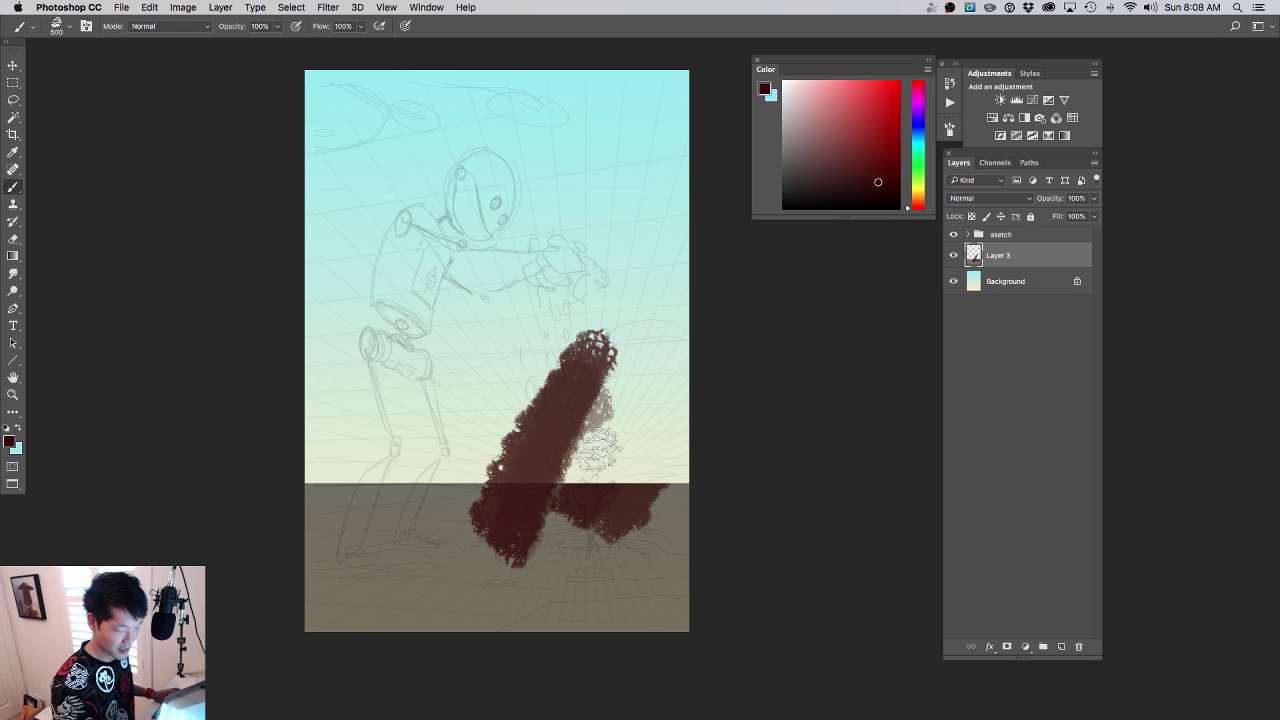
mouse_move(444, 517)
mouse_down()
mouse_move(516, 336)
mouse_move(650, 320)
mouse_up()
key(super+alt+z)
key(super+alt+z)
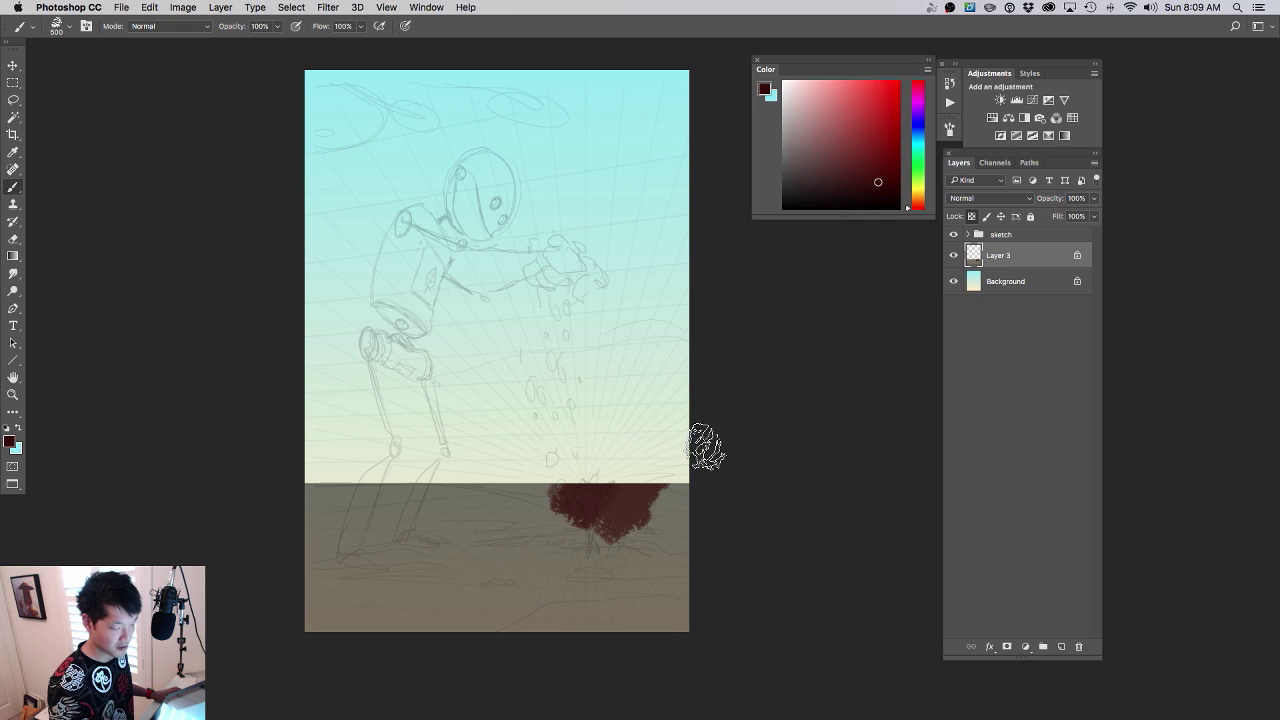
- Cover the rest of the ground on Layer 3 with dark red texture, enlarging the brush to 900 px
mouse_move(563, 509)
mouse_down()
mouse_move(342, 526)
mouse_move(418, 522)
mouse_move(500, 571)
mouse_up()
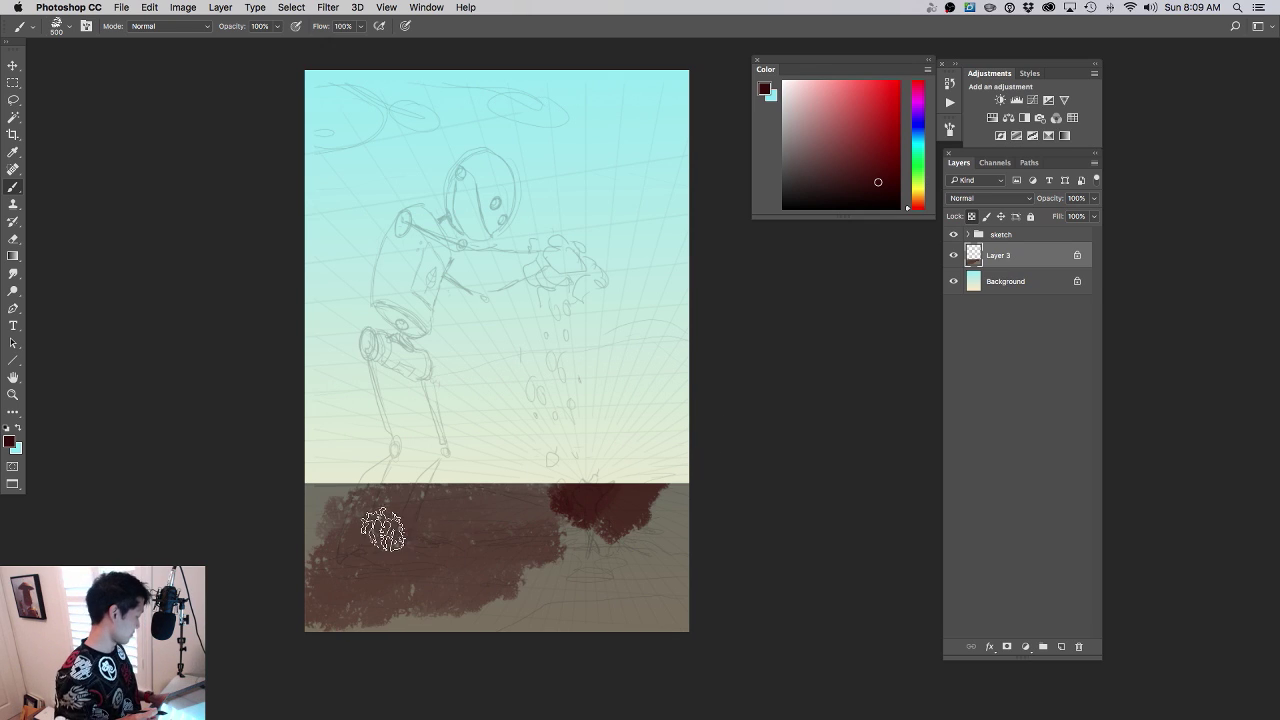
key(bracketright)
key(bracketright)
key(bracketright)
key(bracketright)
mouse_move(414, 605)
mouse_down()
mouse_move(586, 529)
mouse_move(587, 645)
mouse_move(597, 614)
mouse_move(589, 640)
mouse_move(371, 586)
mouse_move(360, 530)
mouse_up()
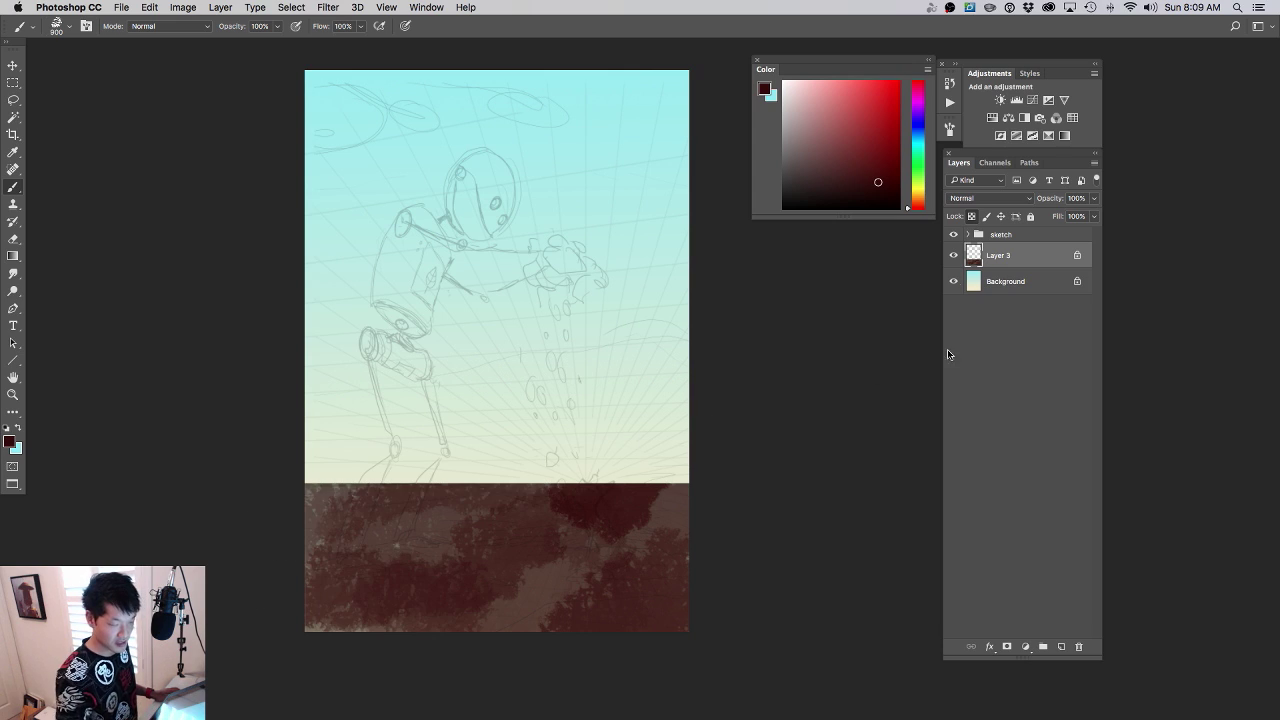
- Paint orange-brown over the ground, and blend in dark red sampled from the patch just below the horizon
click(914, 201)
mouse_move(529, 567)
mouse_down()
mouse_move(630, 575)
mouse_move(465, 586)
mouse_move(703, 561)
mouse_move(398, 535)
mouse_move(528, 499)
mouse_move(288, 567)
mouse_move(599, 623)
mouse_move(340, 633)
mouse_move(546, 571)
mouse_move(424, 556)
mouse_move(573, 491)
mouse_move(523, 529)
mouse_up()
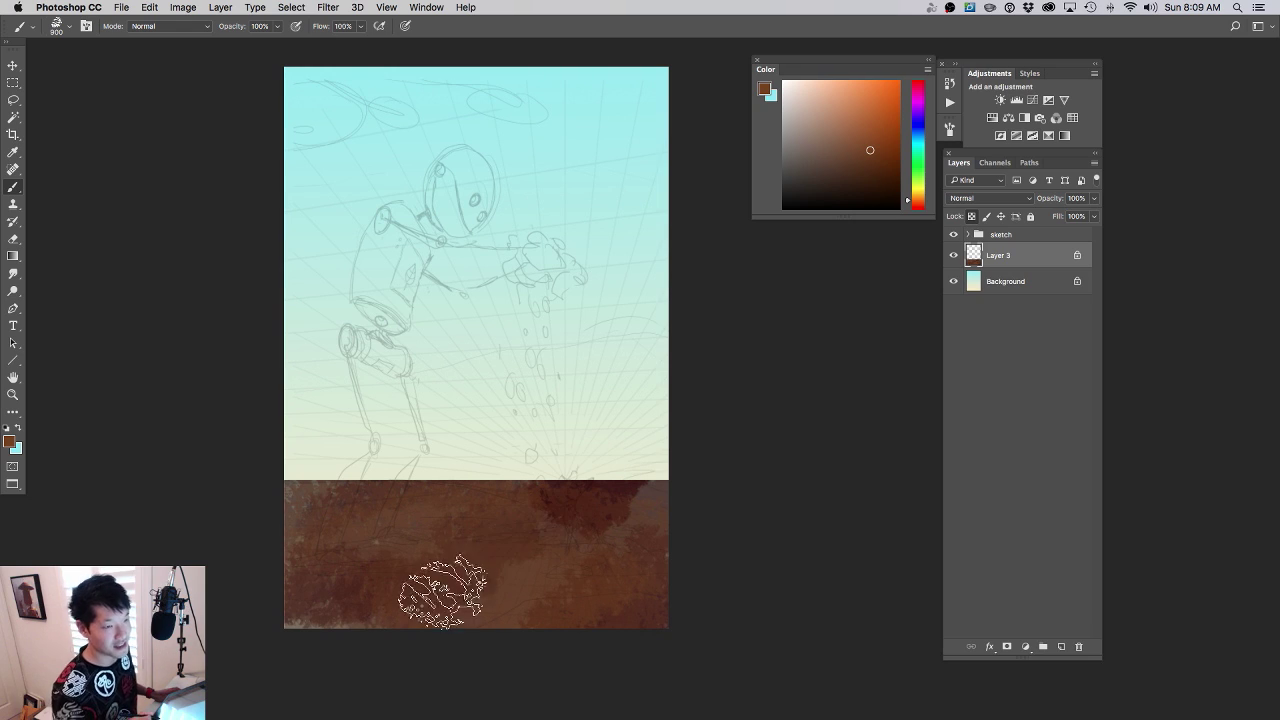
alt+click(590, 495)
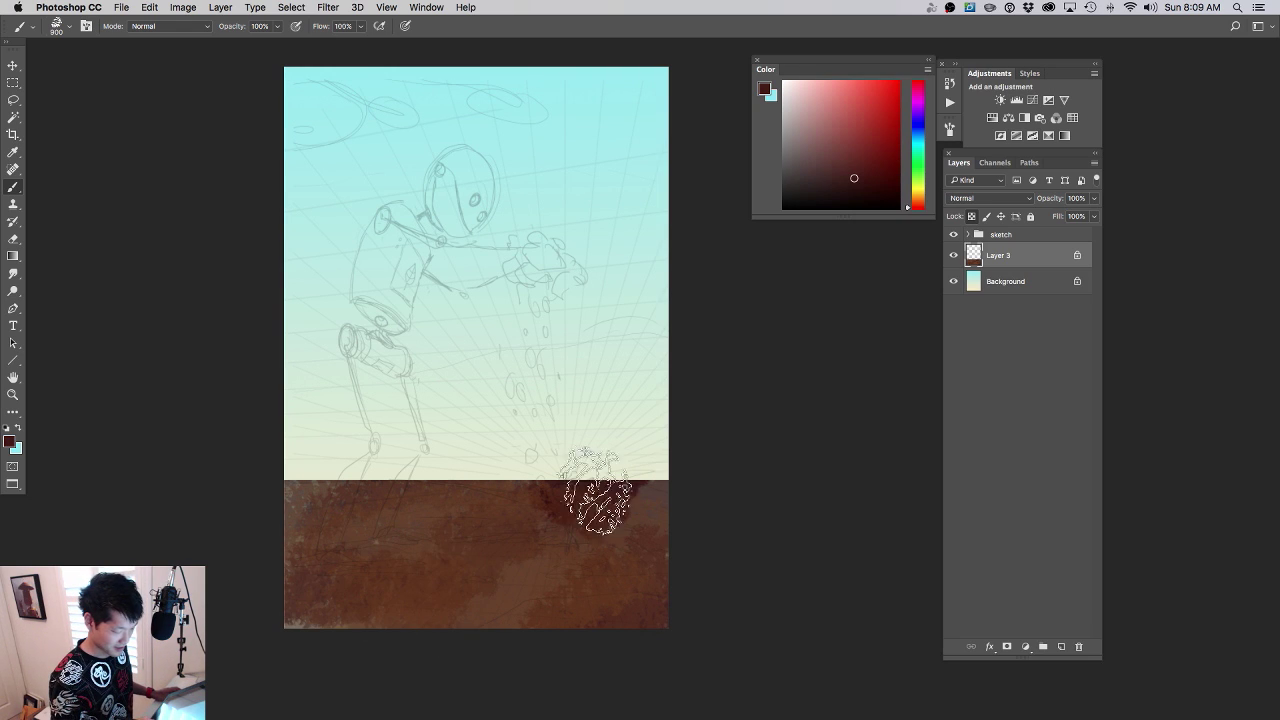
mouse_move(608, 491)
mouse_down()
mouse_move(333, 620)
mouse_move(333, 608)
mouse_move(501, 617)
mouse_move(460, 622)
mouse_move(316, 588)
mouse_up()
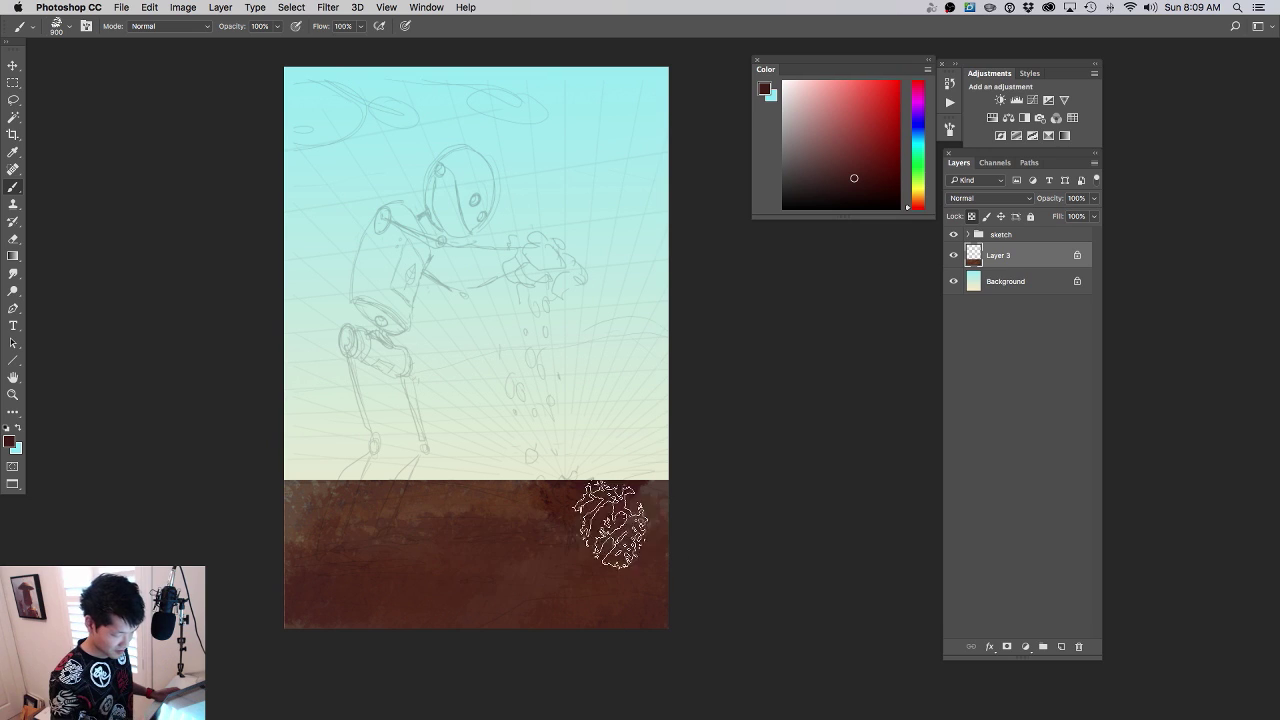
- Add brighter orange-red texture strokes to the ground just below the horizon
alt+click(465, 514)
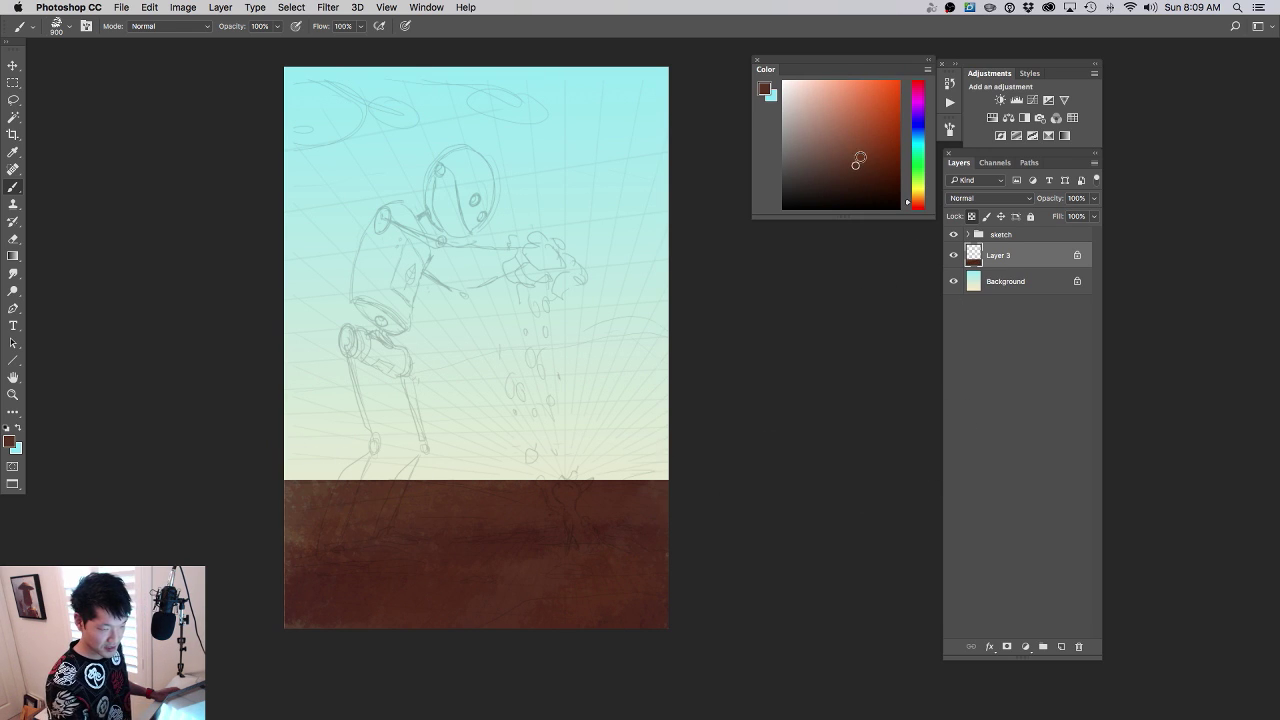
click(866, 124)
drag(464, 513, 500, 506)
drag(582, 484, 680, 464)
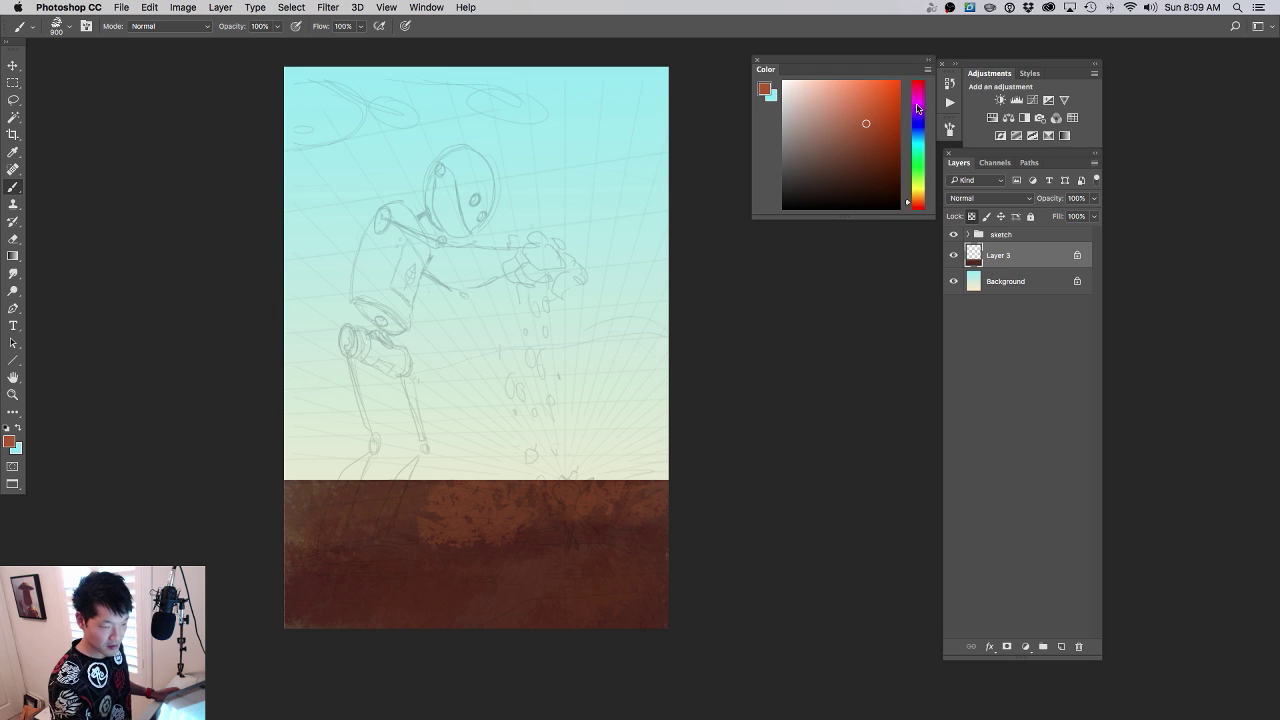
- Paint dark purple and dark magenta texture over the lower half and side of the ground
click(918, 105)
click(850, 172)
mouse_move(560, 560)
mouse_down()
mouse_move(617, 589)
mouse_move(572, 556)
mouse_move(413, 606)
mouse_move(501, 609)
mouse_move(341, 564)
mouse_move(433, 604)
mouse_move(487, 562)
mouse_up()
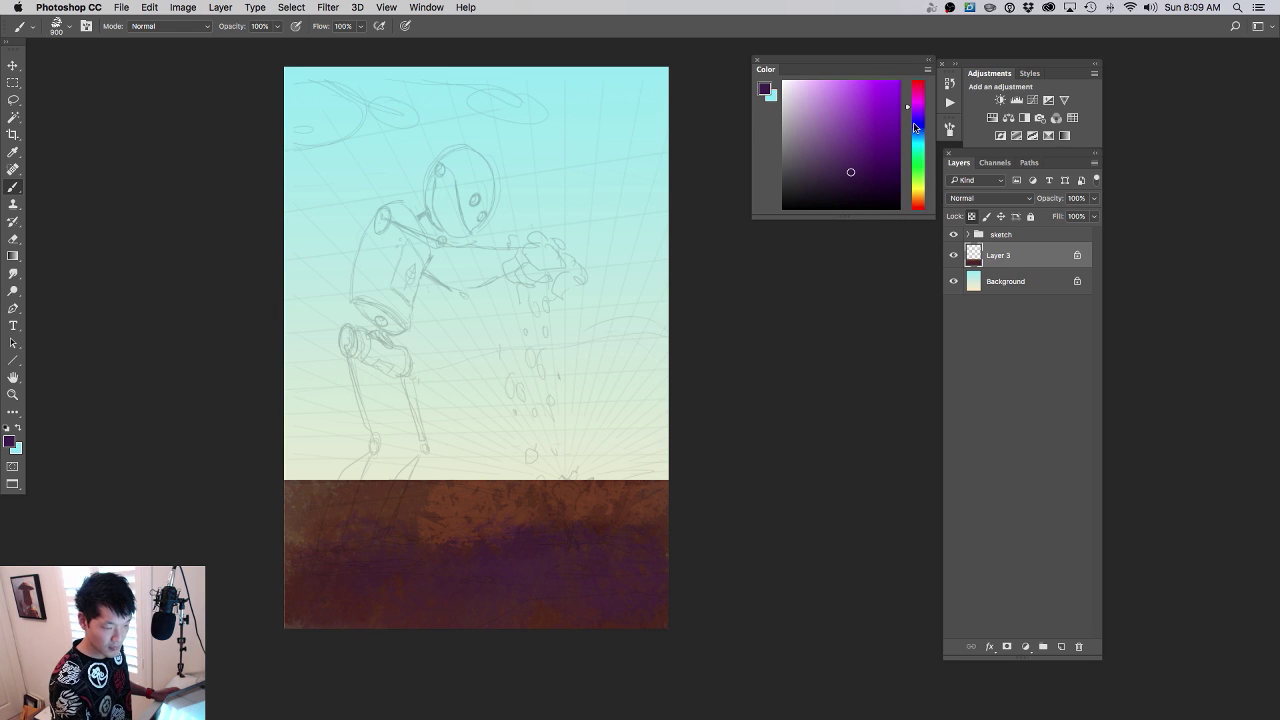
click(914, 96)
click(870, 163)
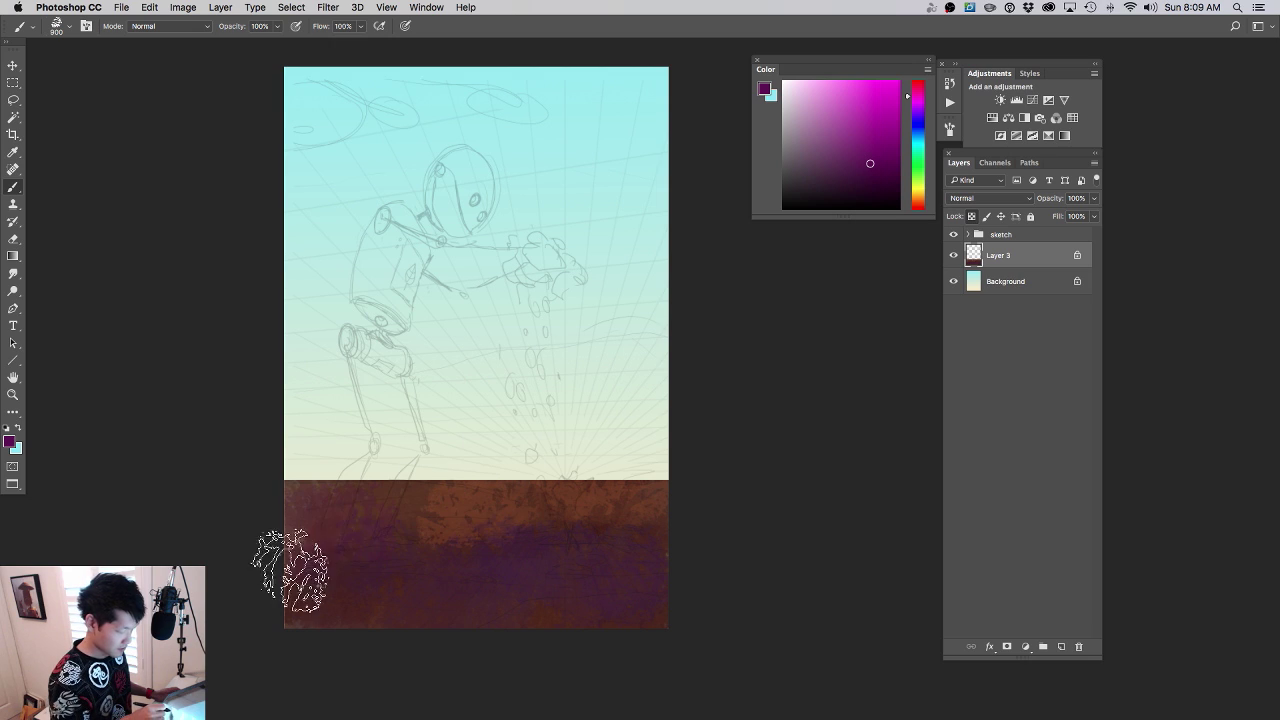
mouse_move(290, 570)
mouse_down()
mouse_move(377, 541)
mouse_move(526, 576)
mouse_move(621, 568)
mouse_move(556, 532)
mouse_move(596, 553)
mouse_move(627, 615)
mouse_up()
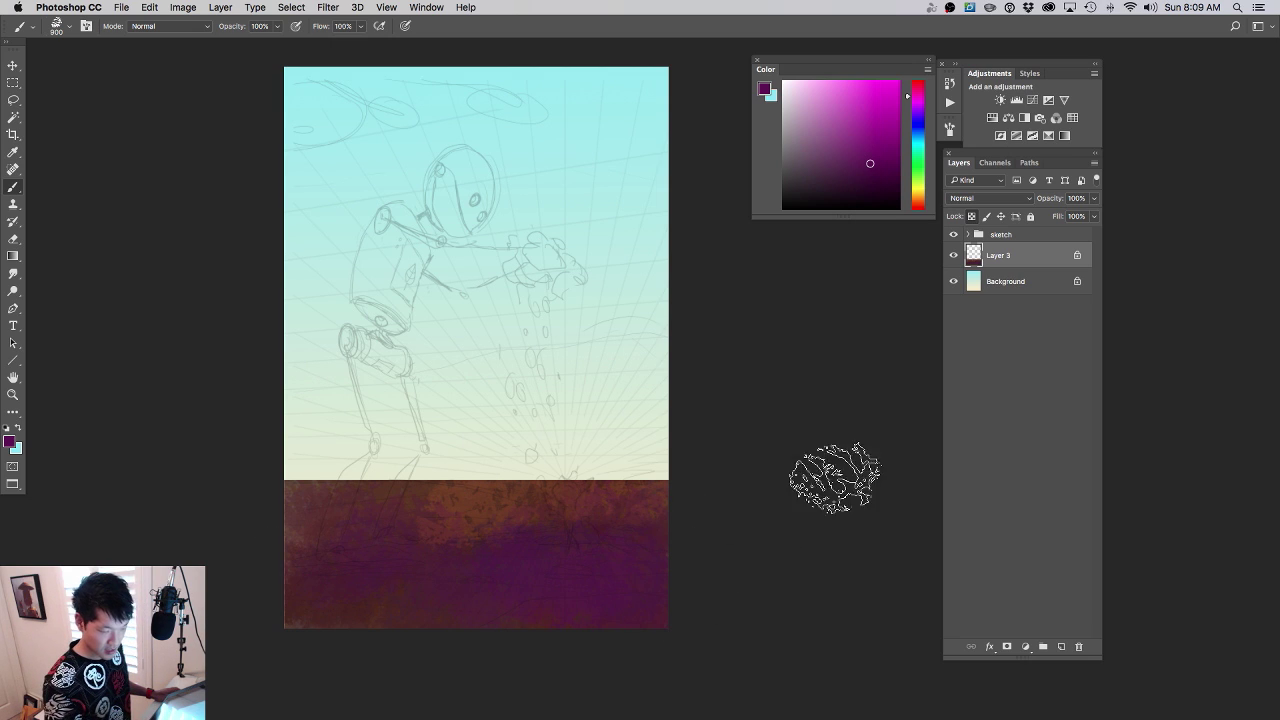
- Add a new layer directly above Background and paint muted green foliage masses behind the horizon
click(1012, 283)
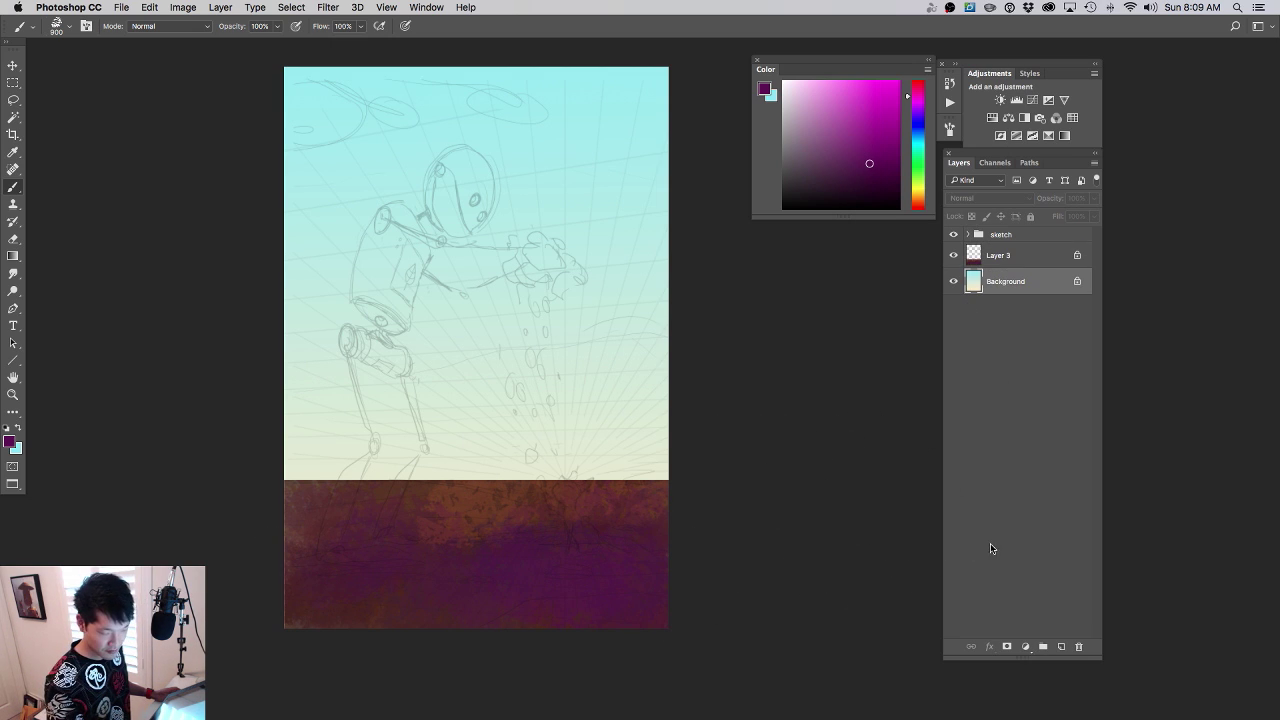
click(1060, 647)
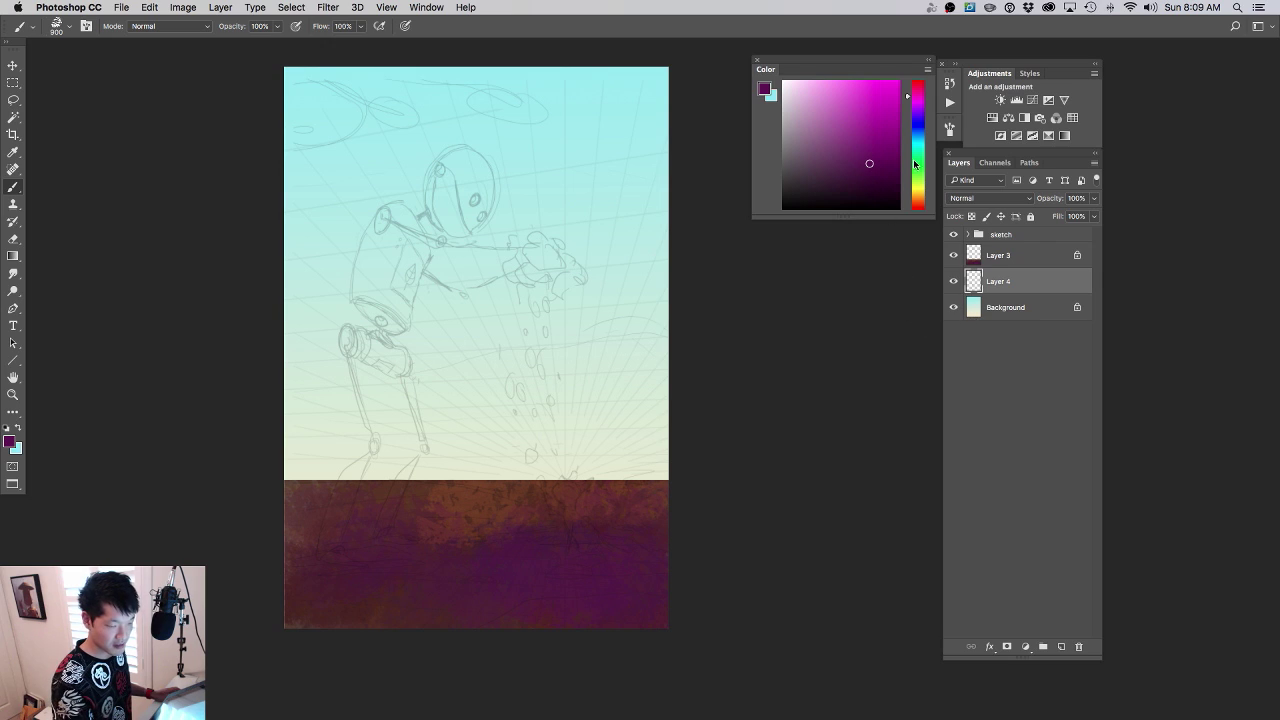
click(914, 164)
mouse_move(545, 470)
mouse_down()
mouse_move(569, 439)
mouse_move(608, 469)
mouse_move(604, 387)
mouse_move(531, 452)
mouse_move(521, 431)
mouse_move(464, 456)
mouse_move(486, 434)
mouse_move(313, 439)
mouse_move(296, 424)
mouse_move(353, 447)
mouse_move(329, 475)
mouse_move(282, 403)
mouse_move(445, 461)
mouse_move(450, 439)
mouse_move(503, 422)
mouse_move(387, 424)
mouse_move(510, 402)
mouse_move(439, 407)
mouse_move(669, 394)
mouse_move(610, 450)
mouse_move(564, 431)
mouse_move(621, 415)
mouse_move(543, 451)
mouse_move(621, 415)
mouse_move(637, 447)
mouse_up()
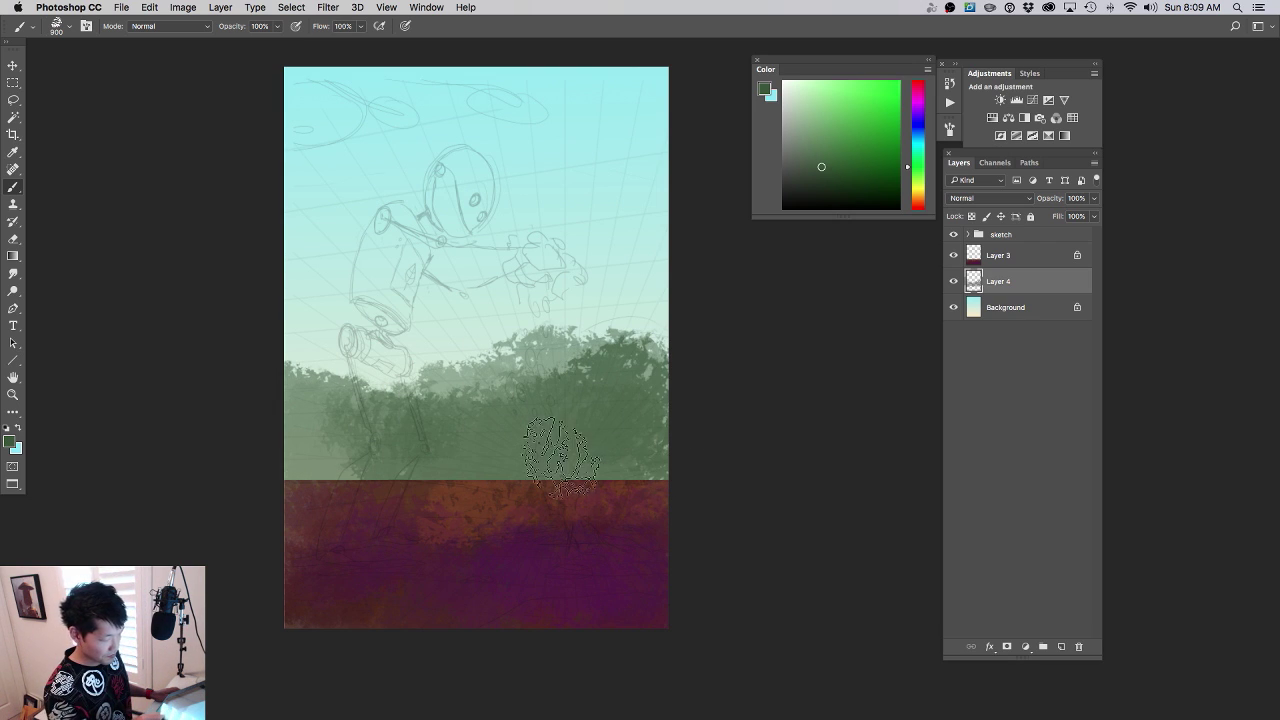
- Return to Layer 3 and brush warm brown and grey texture strokes across the ground
click(995, 258)
click(917, 197)
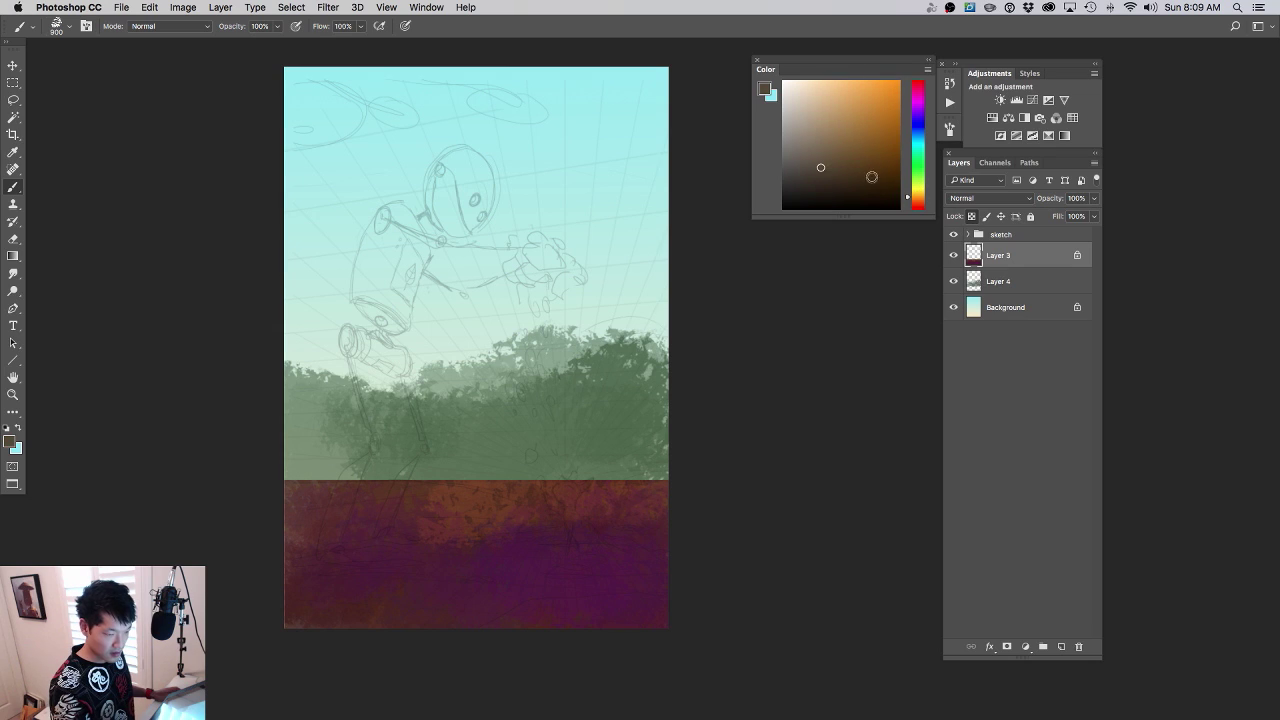
click(855, 131)
mouse_move(557, 514)
mouse_down()
mouse_move(510, 572)
mouse_move(586, 592)
mouse_move(643, 559)
mouse_move(648, 528)
mouse_move(600, 607)
mouse_move(452, 595)
mouse_move(423, 555)
mouse_move(330, 570)
mouse_up()
click(789, 163)
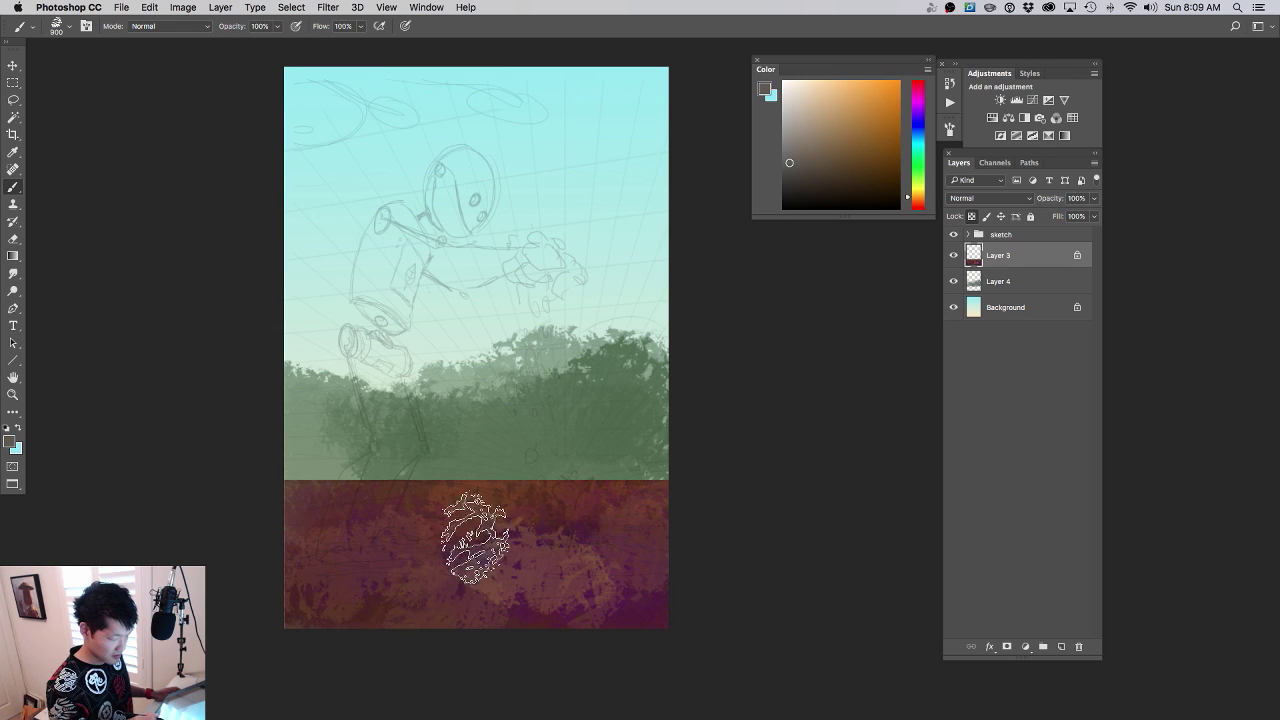
mouse_move(475, 538)
mouse_down()
mouse_move(621, 555)
mouse_move(462, 549)
mouse_move(455, 572)
mouse_move(615, 546)
mouse_move(376, 544)
mouse_move(558, 586)
mouse_move(457, 620)
mouse_up()
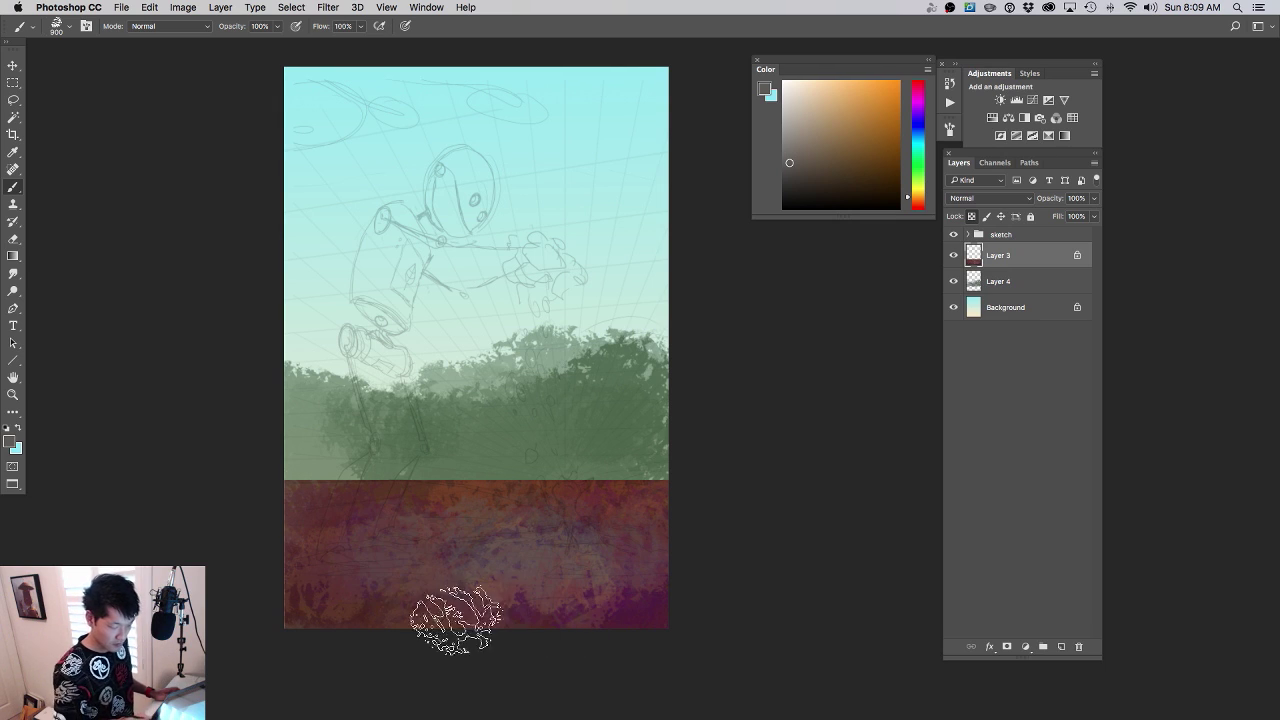
- Sample a ground colour, darken it to near-black red, and brush darker texture into the ground
alt+click(622, 495)
alt+click(626, 493)
click(891, 194)
mouse_move(515, 554)
mouse_down()
mouse_move(606, 590)
mouse_move(487, 527)
mouse_move(483, 618)
mouse_up()
drag(580, 529, 578, 416)
drag(570, 488, 550, 512)
drag(573, 488, 540, 491)
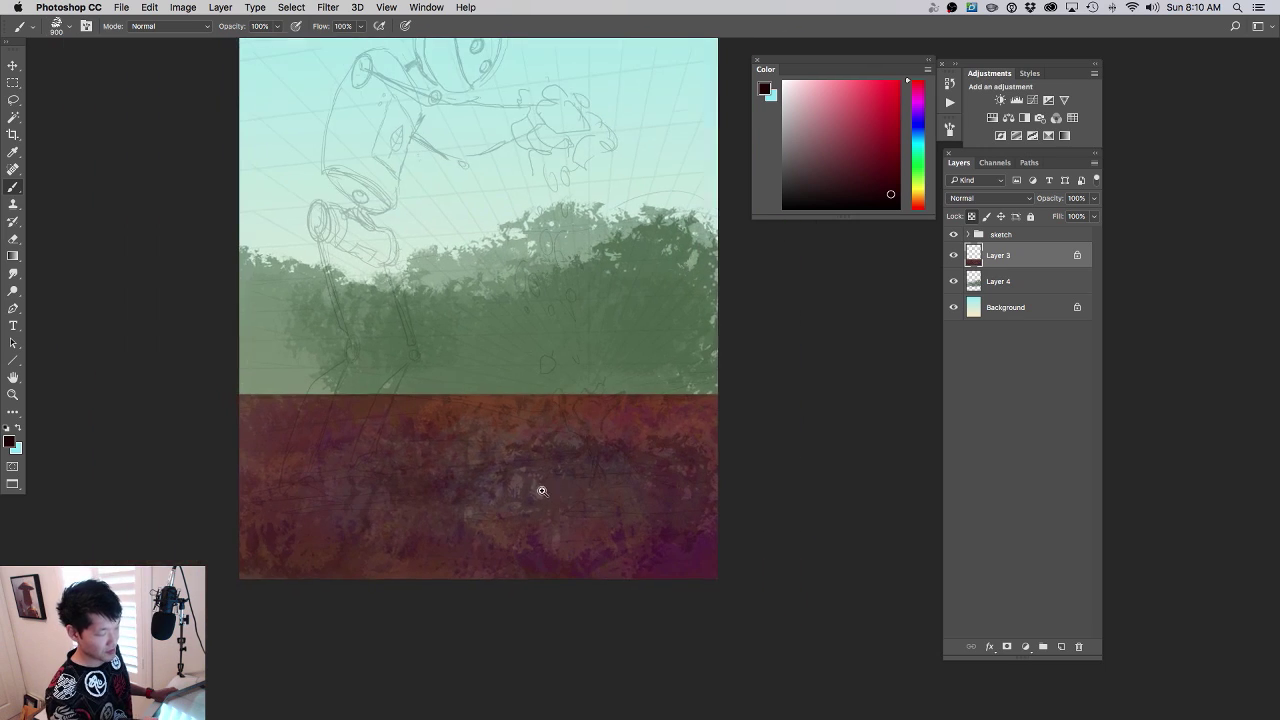
drag(623, 456, 627, 507)
drag(616, 412, 621, 412)
drag(614, 468, 622, 503)
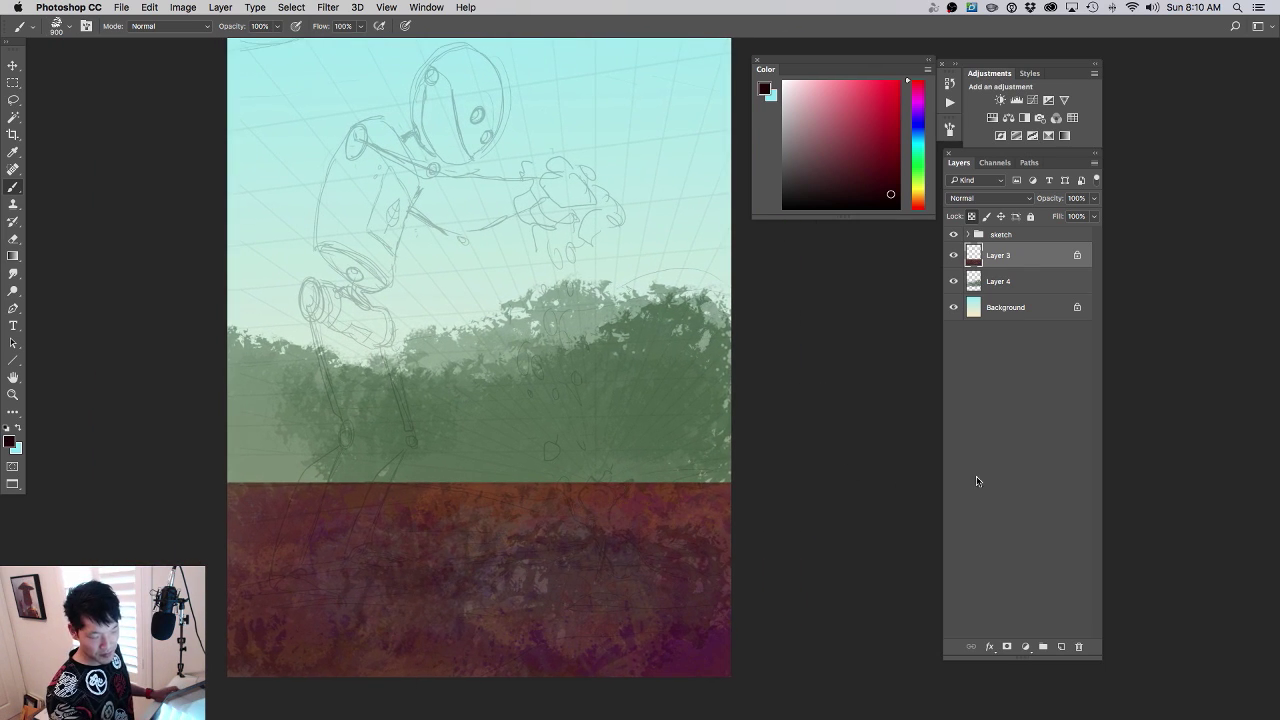
- Add a new layer above Layer 3, fill a small lassoed mound above the foliage with dark brown, and deselect
click(1059, 646)
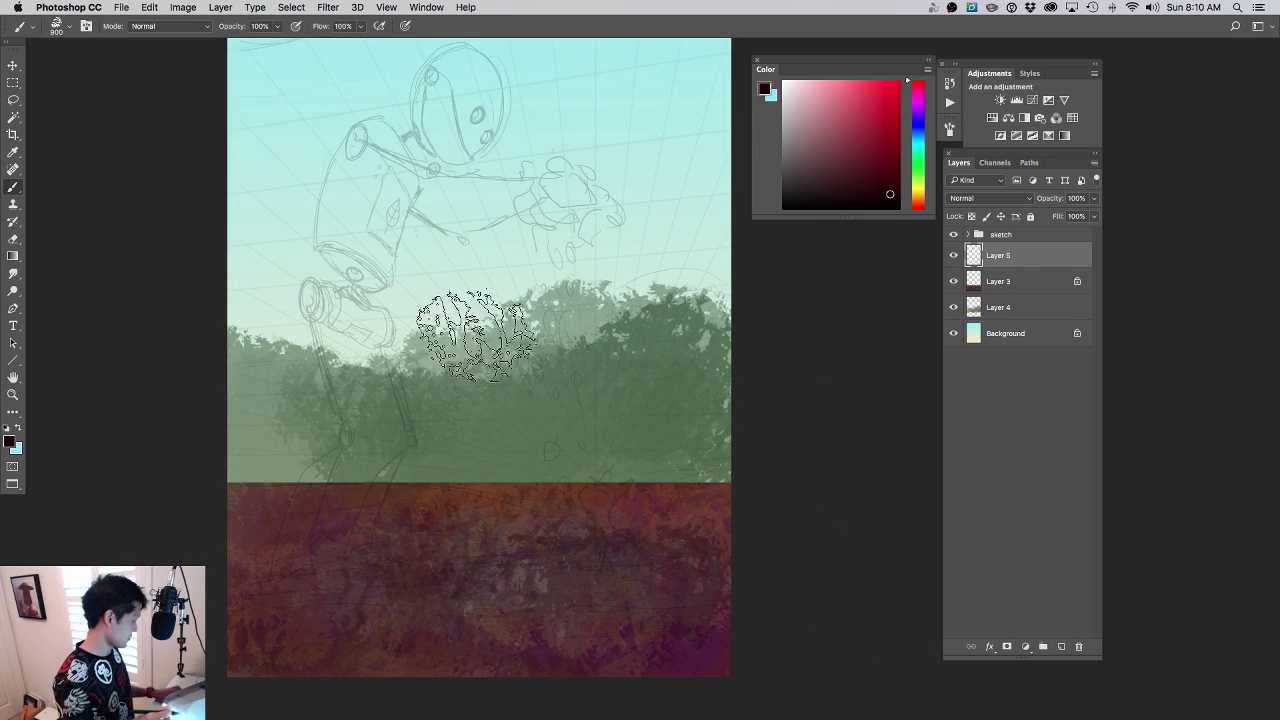
drag(469, 348, 502, 343)
key(l)
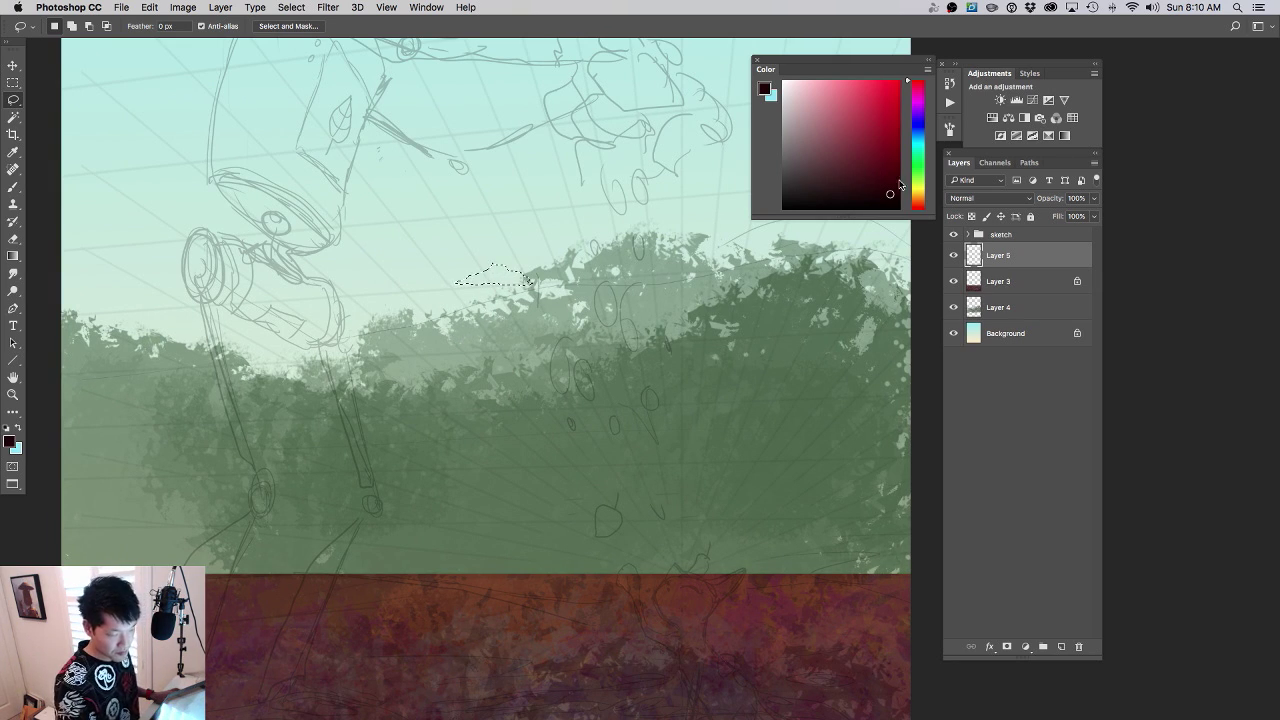
click(919, 204)
key(alt+BackSpace)
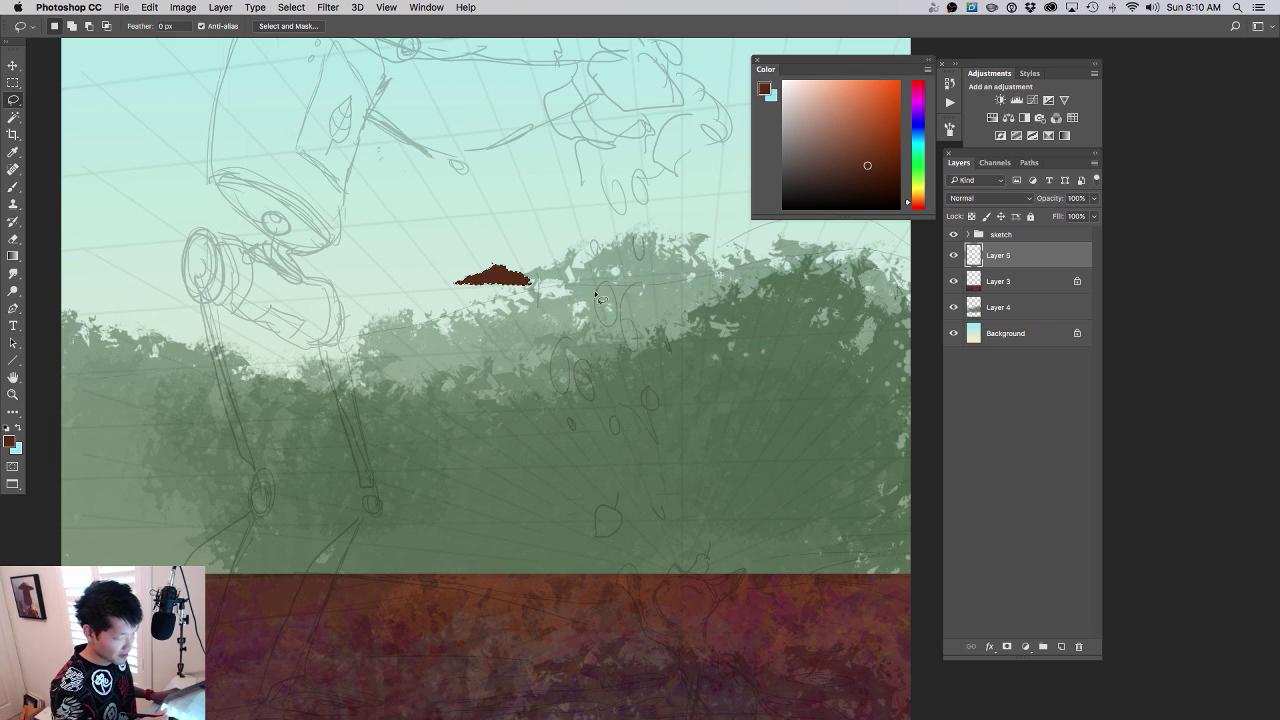
key(super+d)
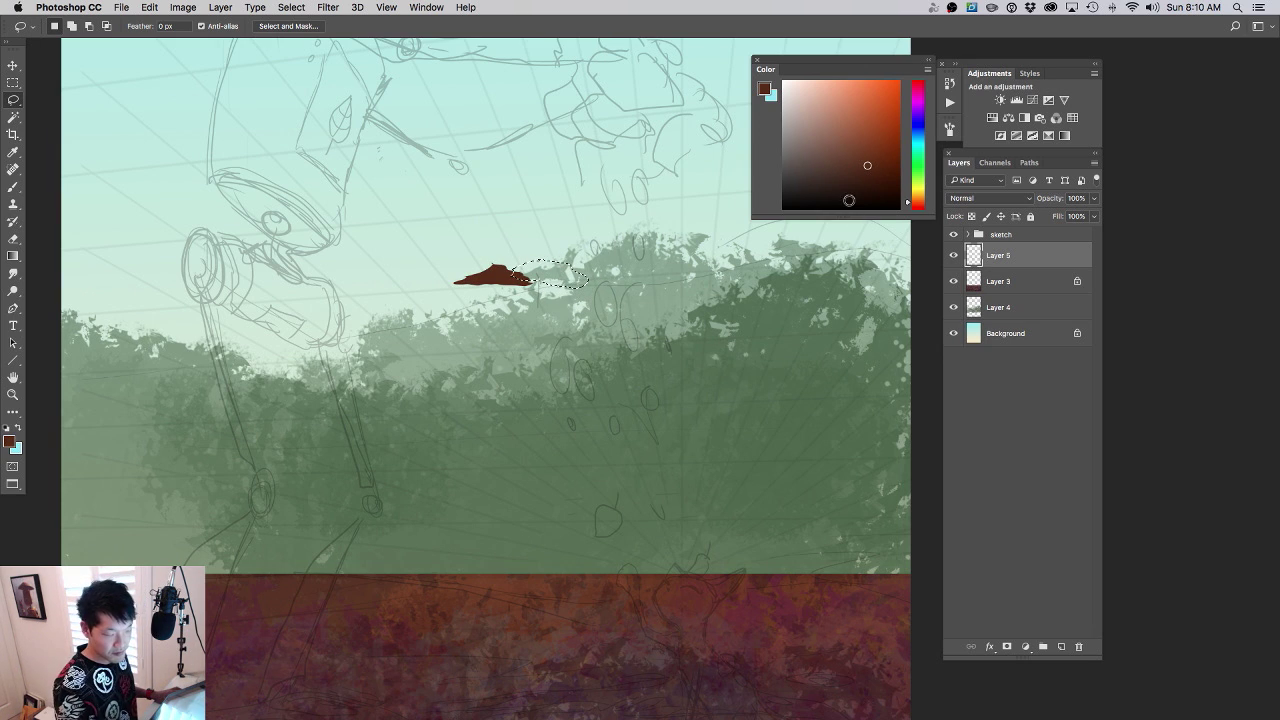
- Fill the second, rounded lasso selection beside the dark brown mound with a lighter reddish brown
click(863, 171)
click(870, 147)
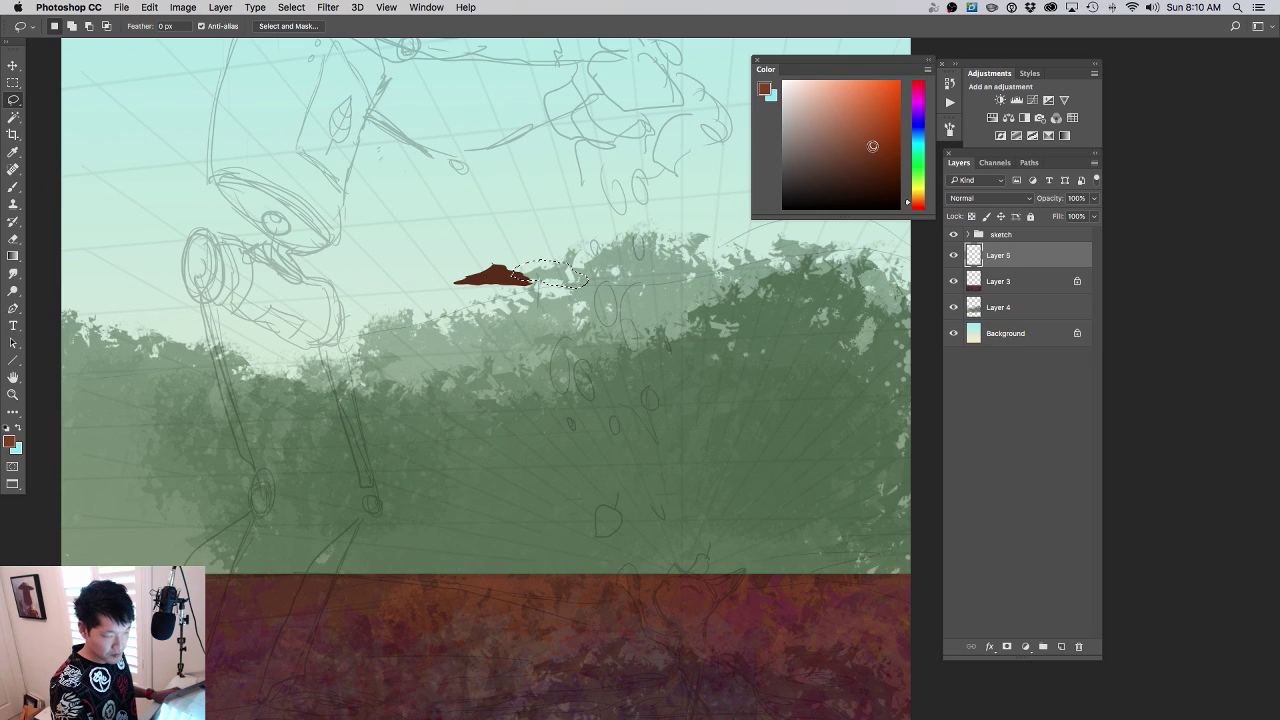
key(alt+BackSpace)
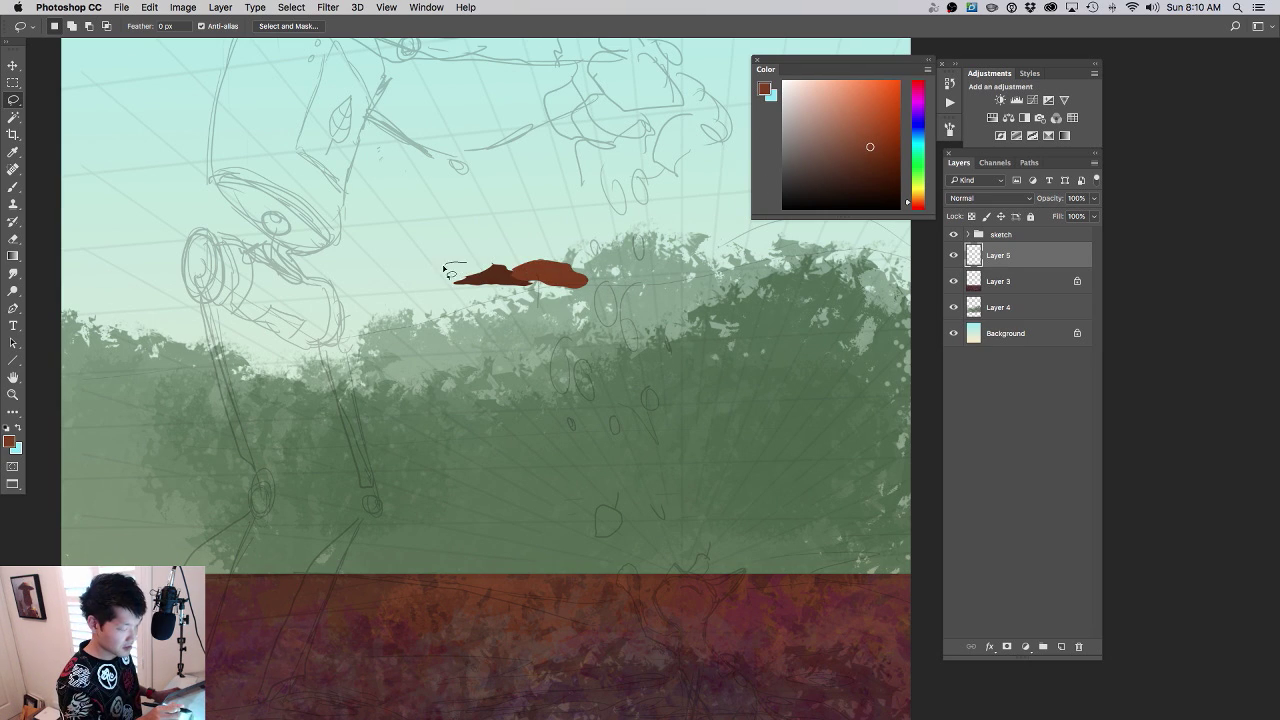
- Shift the fill colour towards red and fill two lassoed shapes, one left of the dark brown mound and one above it
click(921, 207)
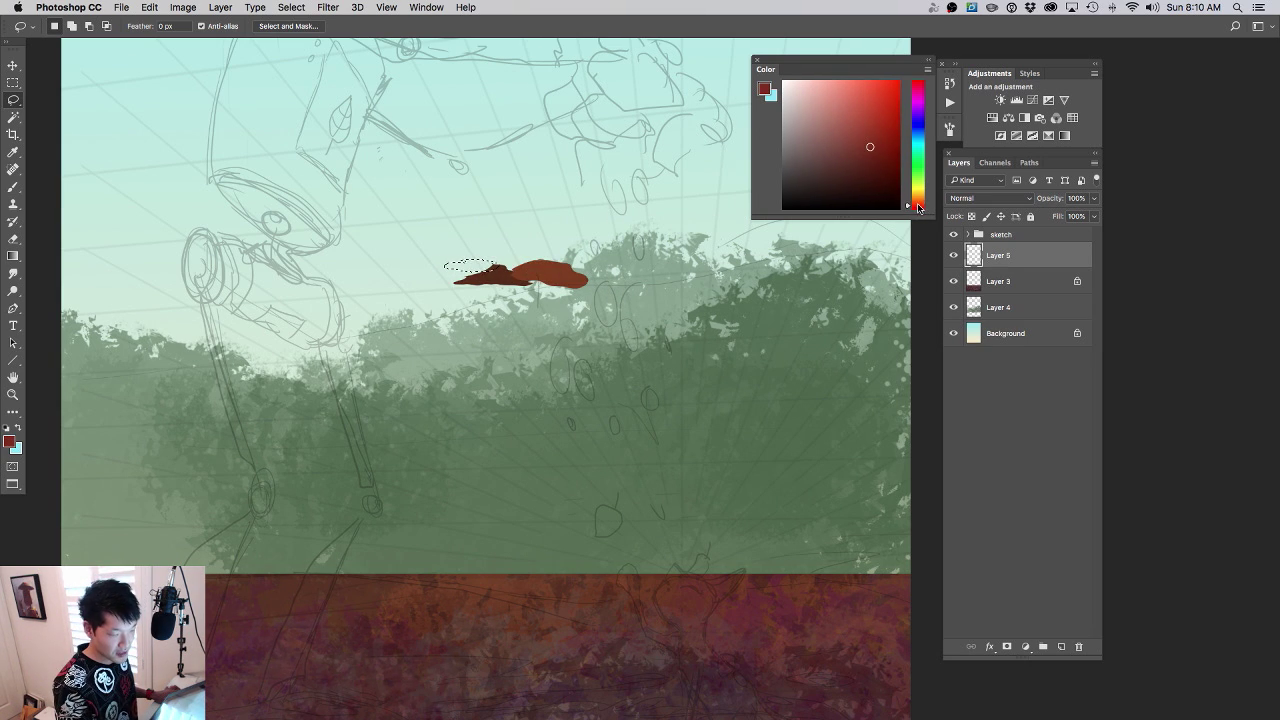
key(alt+BackSpace)
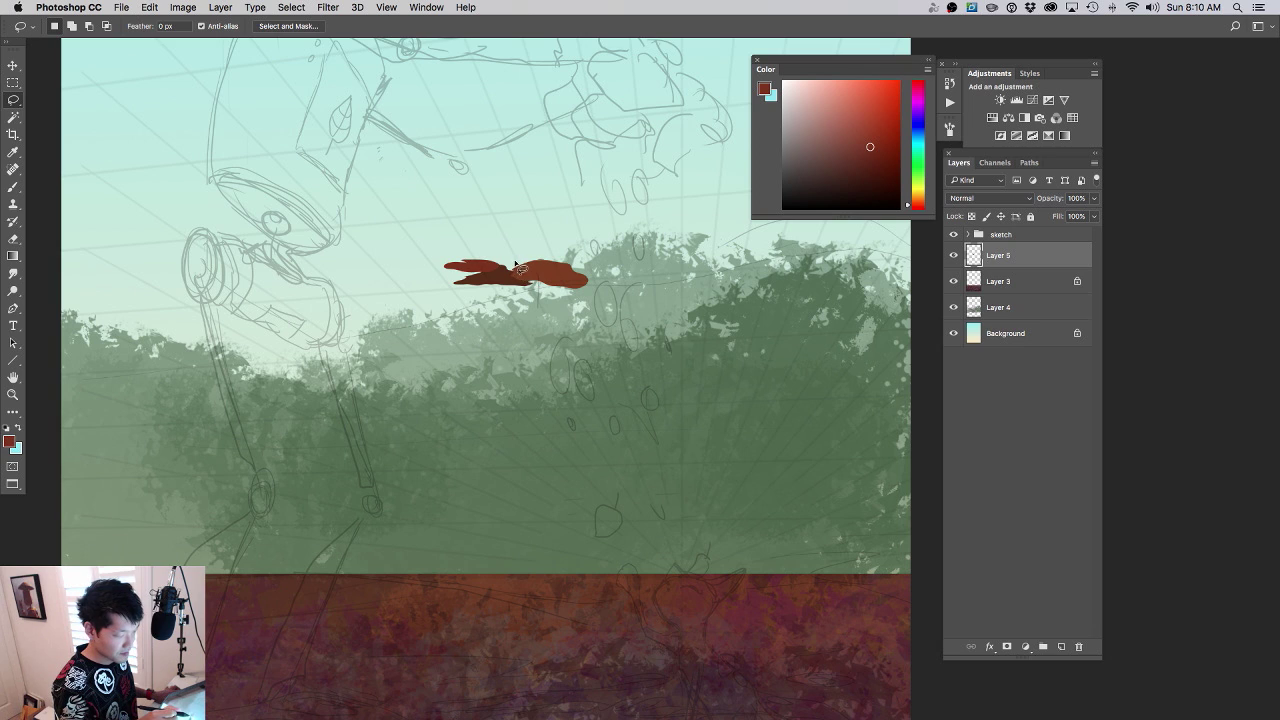
key(alt+BackSpace)
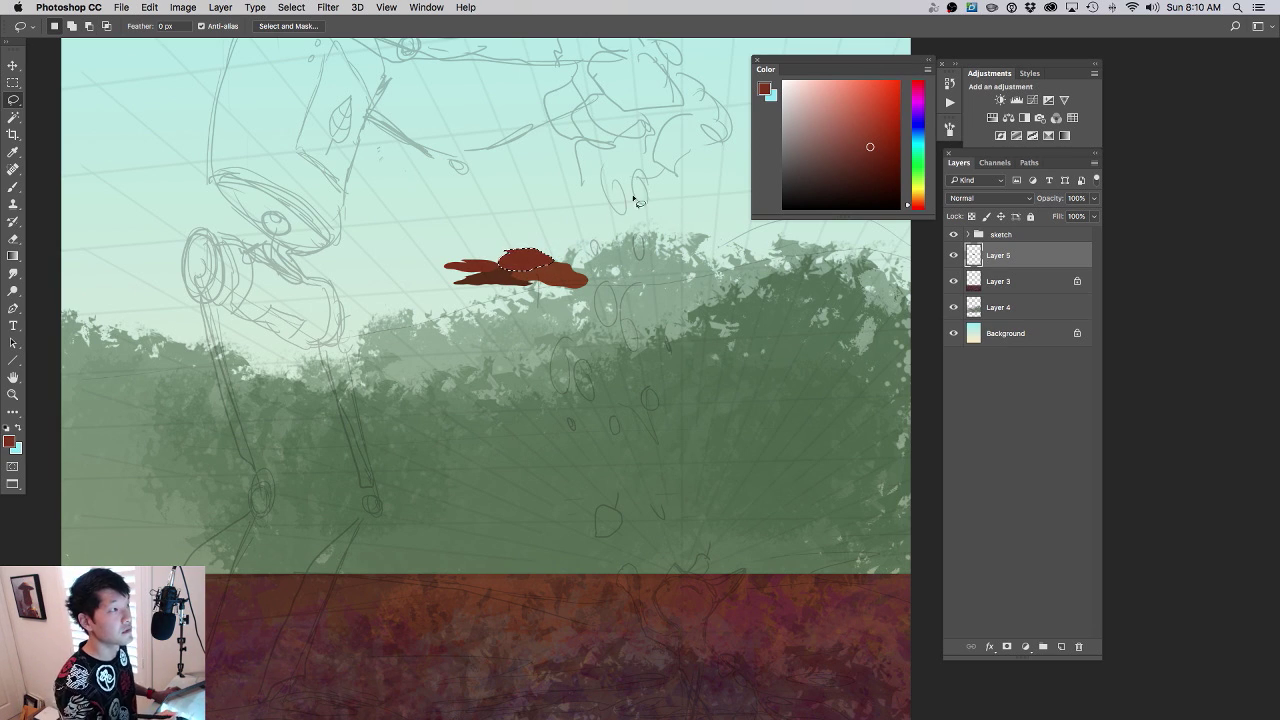
- Choose a deep red and fill a small lassoed oval at the right end of the cluster
click(873, 103)
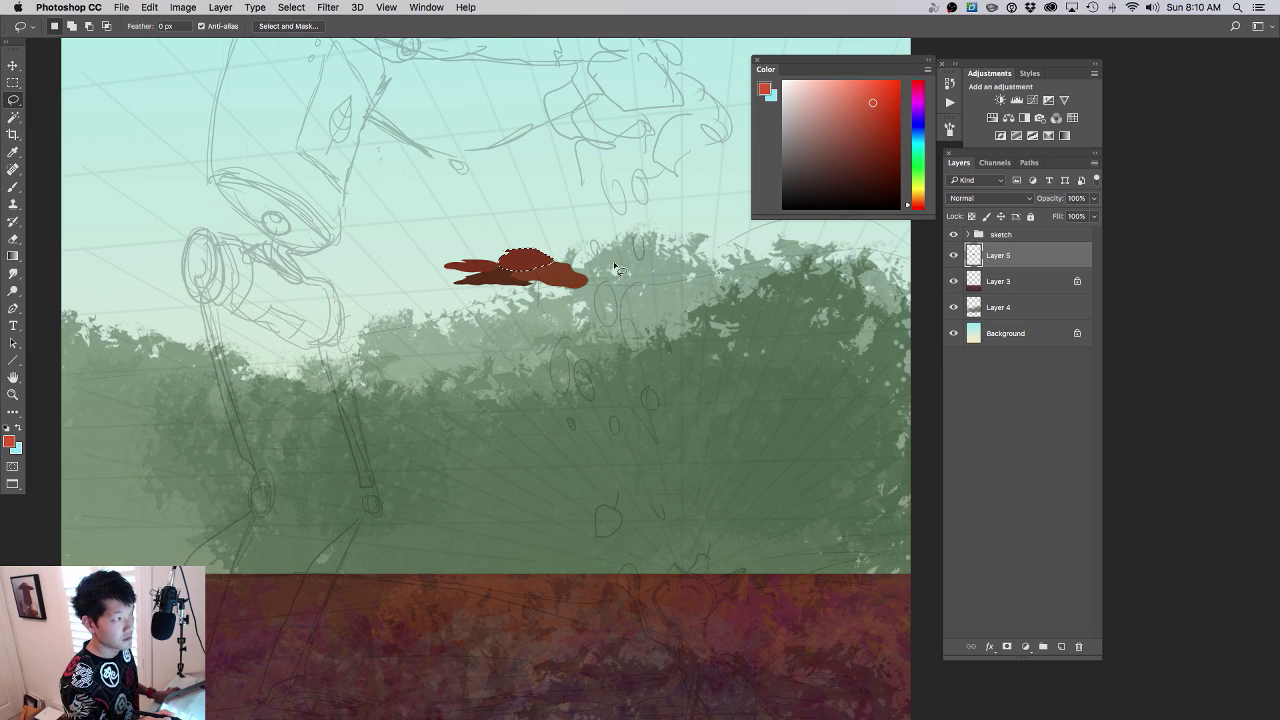
click(883, 152)
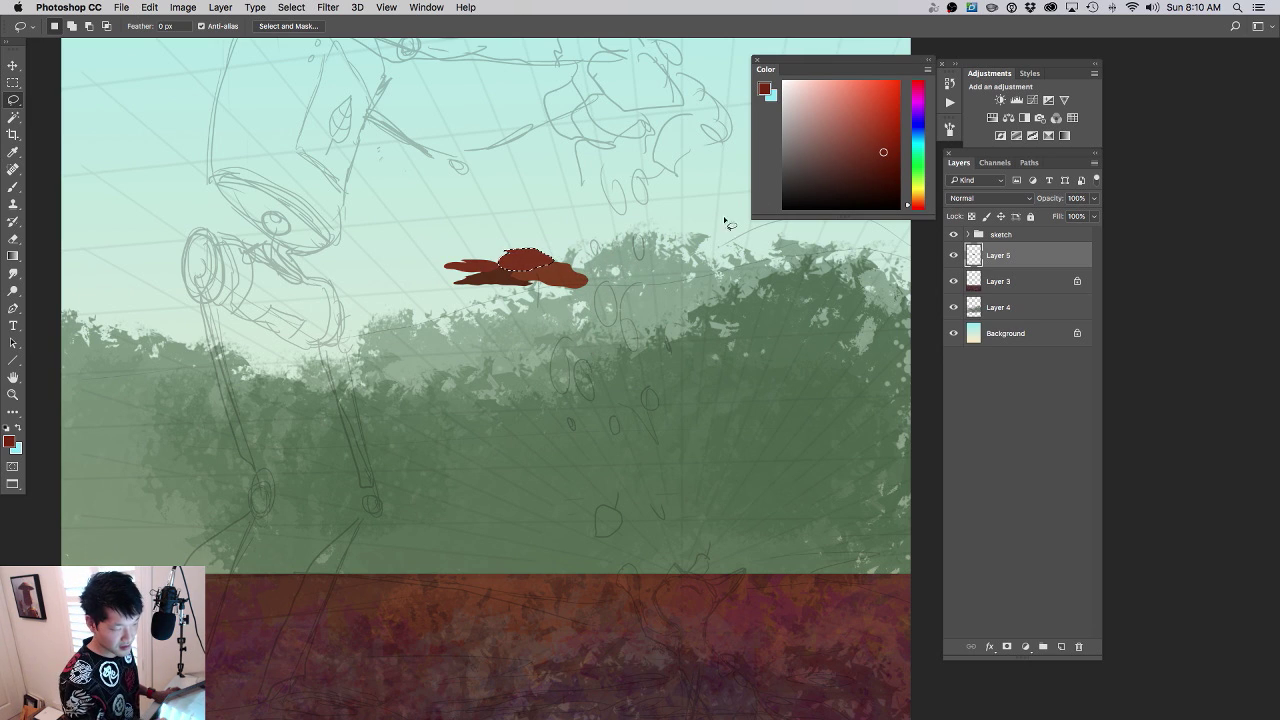
drag(613, 274, 612, 280)
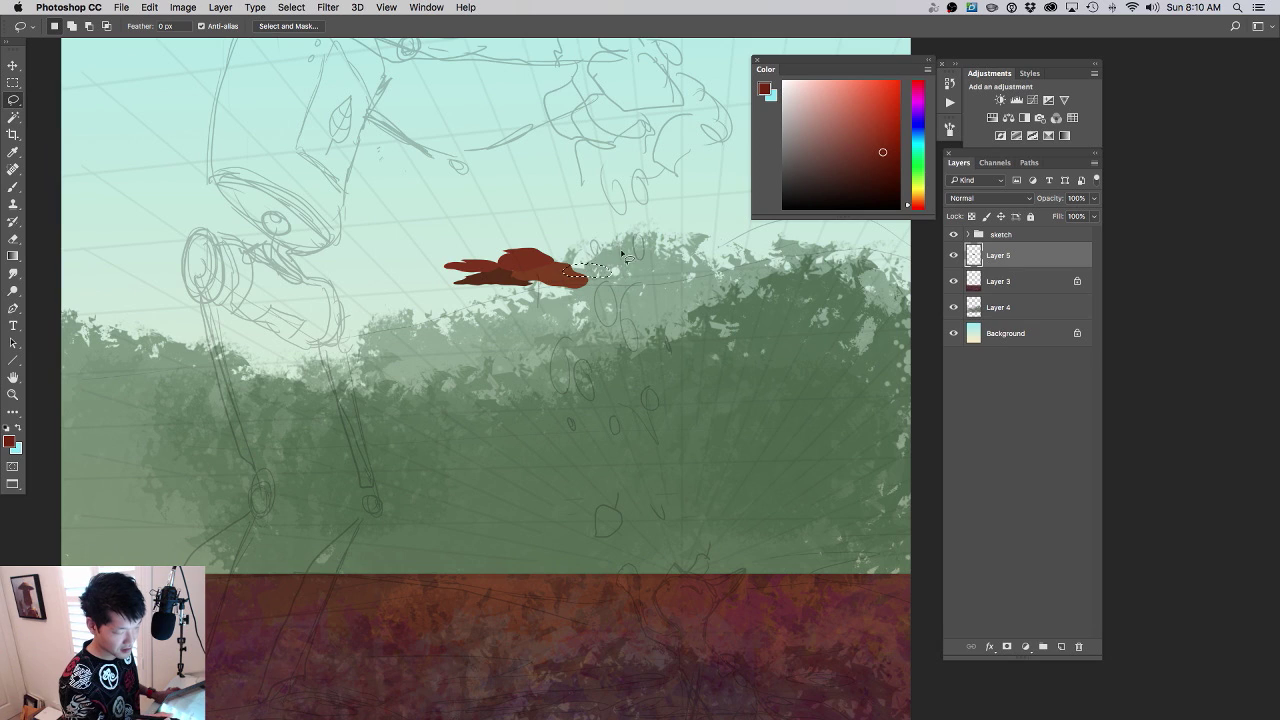
- Fill two more lassoed ovals with dark brown, one at the cluster's lower right and one at its upper left
click(867, 174)
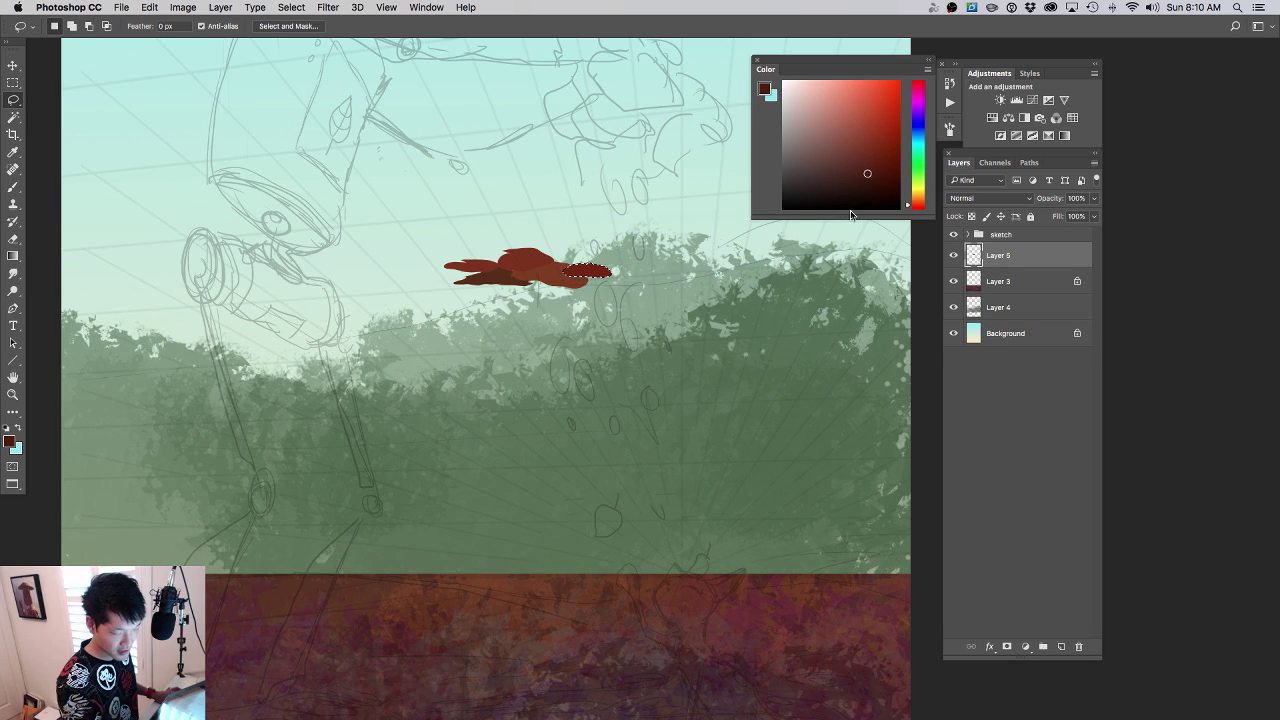
key(alt+BackSpace)
mouse_move(532, 279)
mouse_down()
mouse_move(565, 289)
mouse_move(577, 275)
mouse_move(535, 276)
mouse_up()
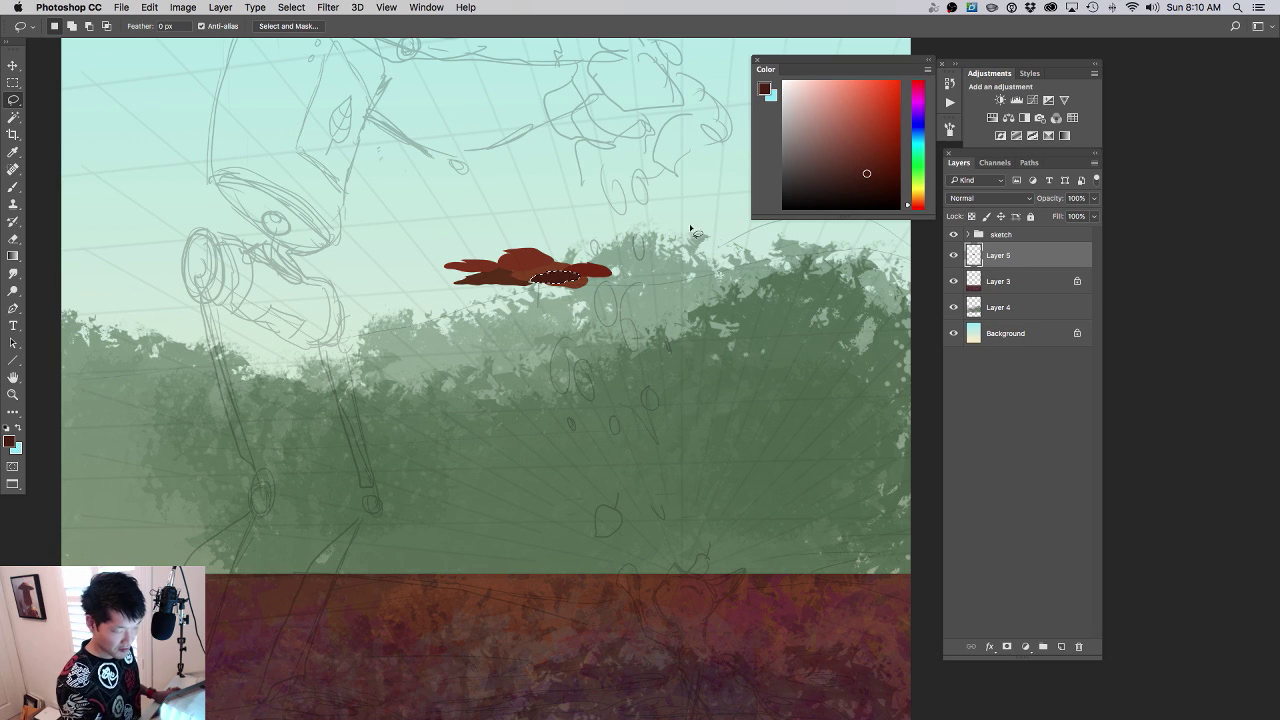
key(alt+BackSpace)
mouse_move(476, 251)
mouse_down()
mouse_move(445, 259)
mouse_move(500, 262)
mouse_up()
- Pick a lighter reddish brown, fill a pointed lassoed shape at the cluster's far left, and deselect
click(865, 139)
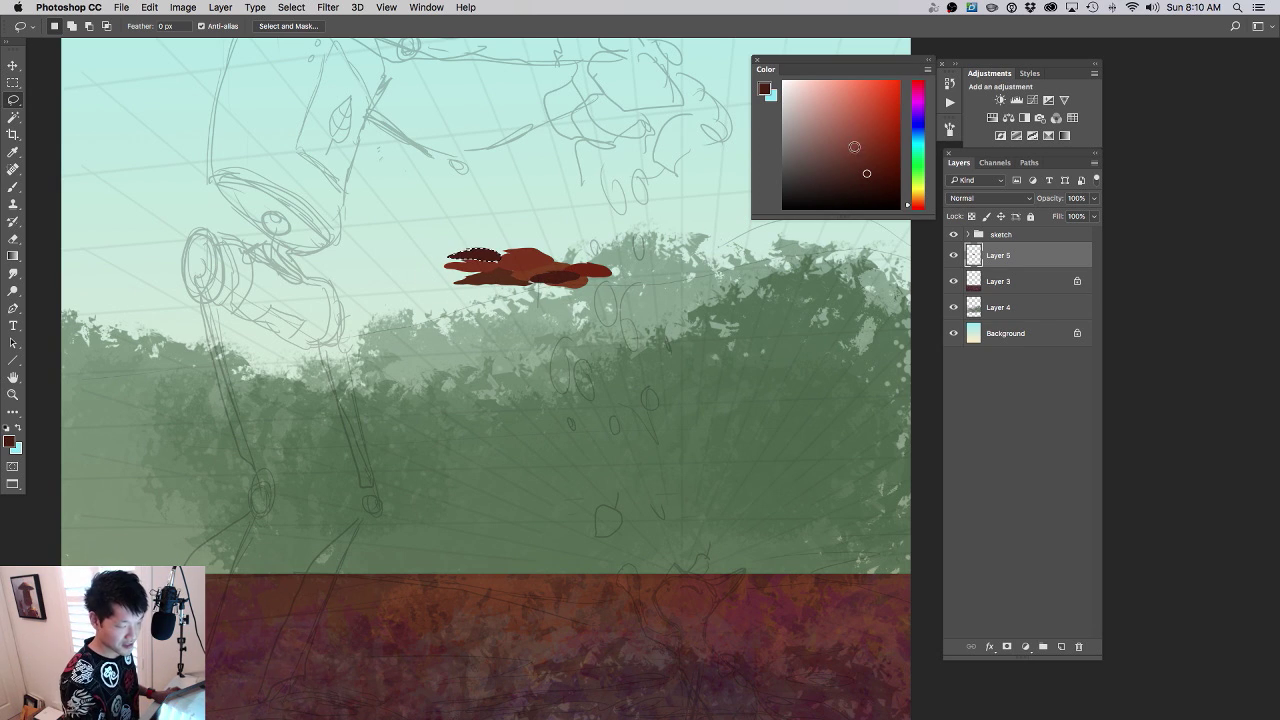
mouse_move(455, 269)
mouse_down()
mouse_move(455, 283)
mouse_move(467, 268)
mouse_up()
key(alt+BackSpace)
click(646, 297)
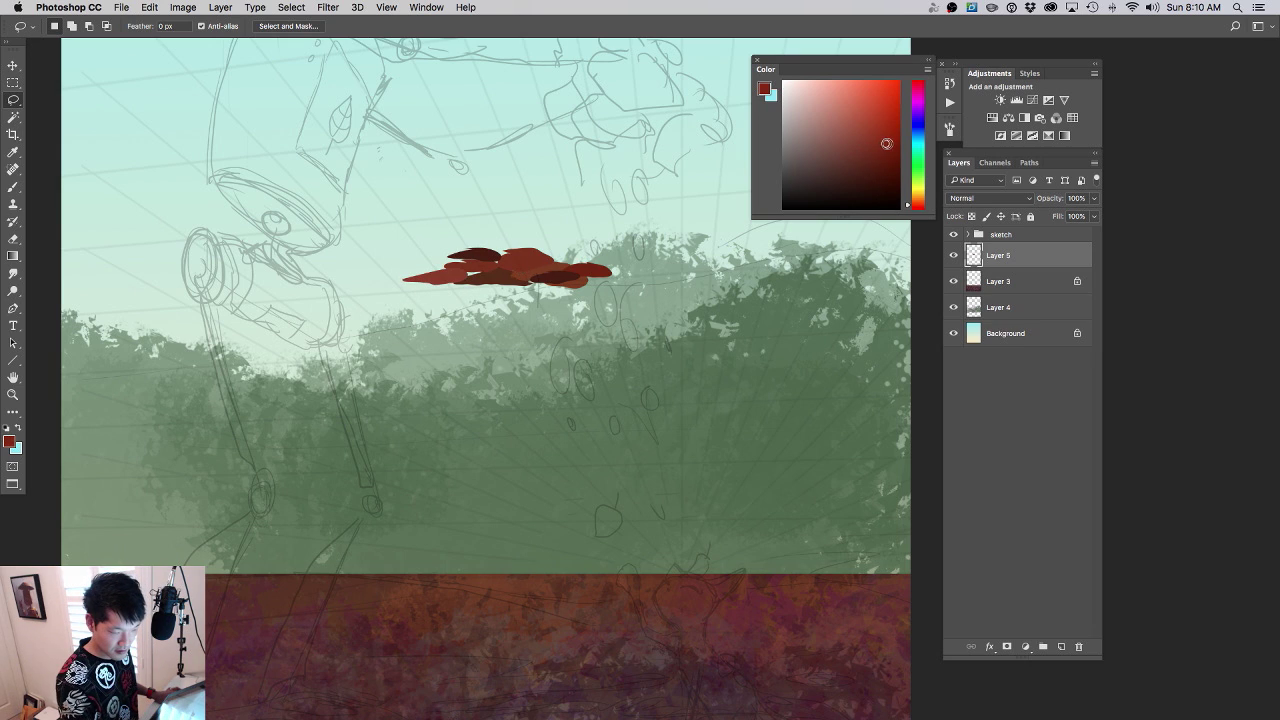
- Choose a saturated crimson and fill a lassoed oval in the middle of the cluster
drag(887, 145, 899, 204)
click(886, 129)
click(917, 209)
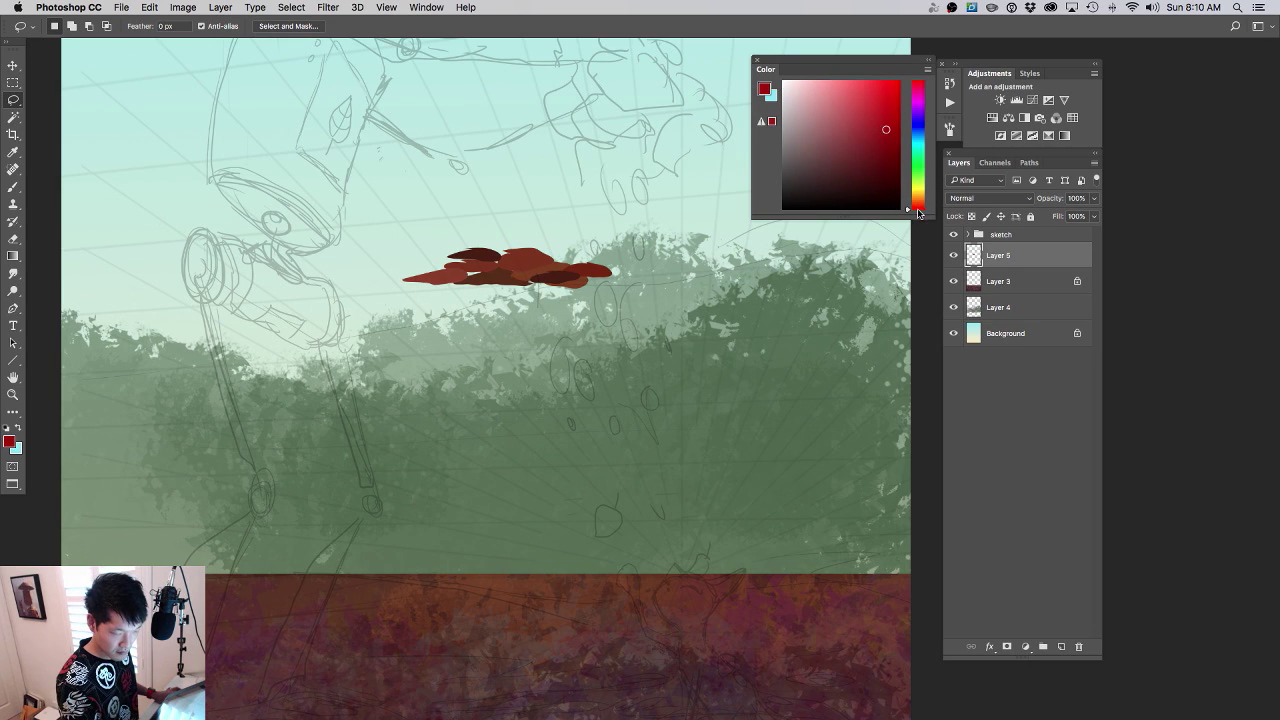
drag(478, 271, 480, 272)
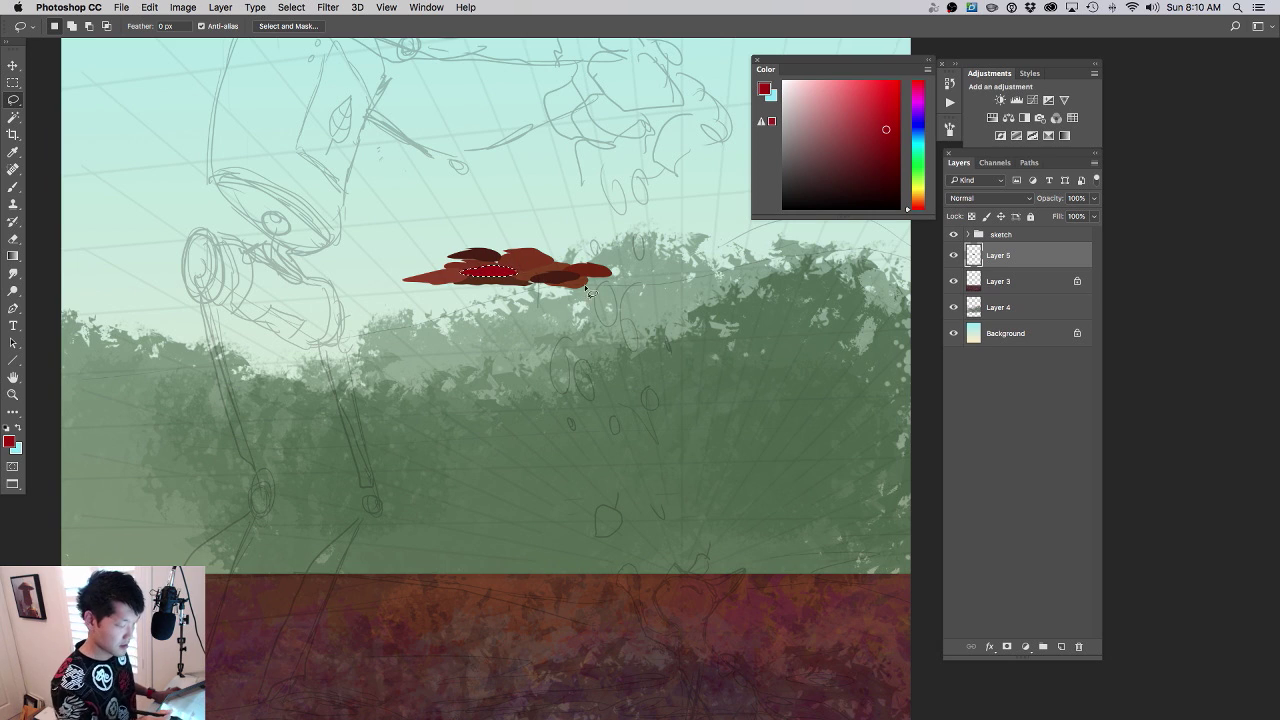
- Switch to the Brush tool and choose the 102 px hard rectangular brush preset
drag(640, 313, 628, 373)
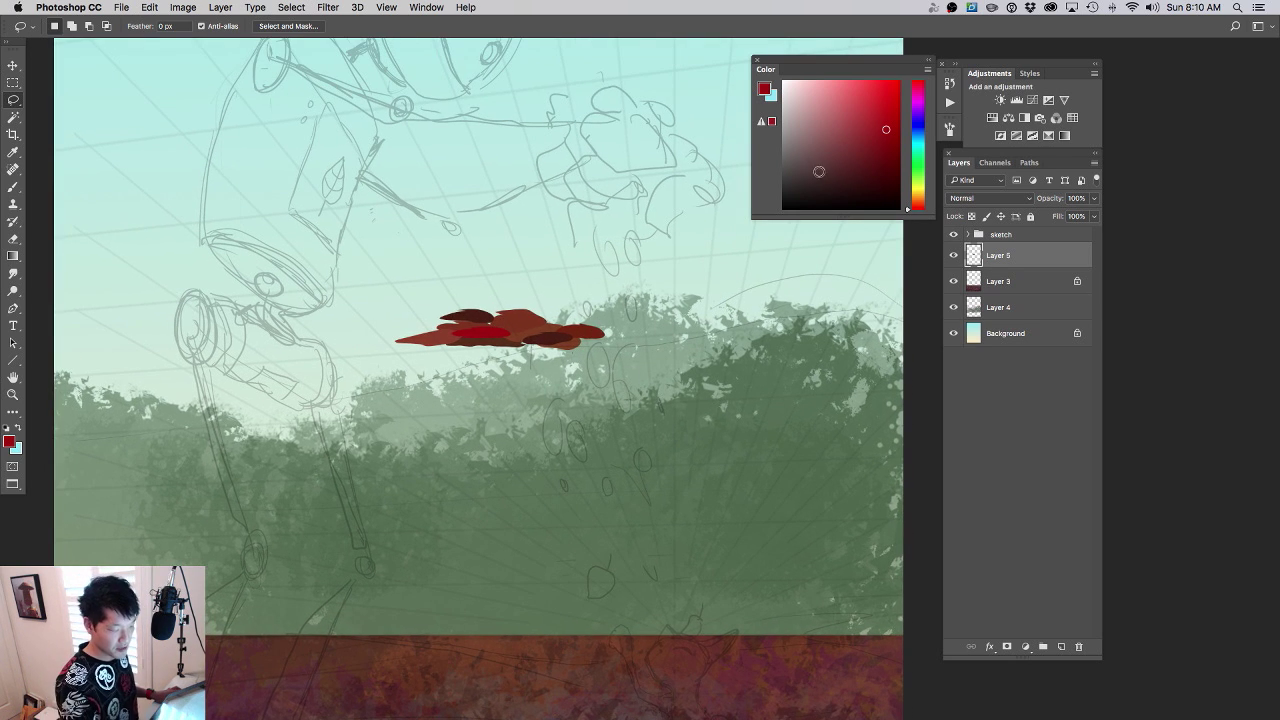
key(b)
right_click(520, 339)
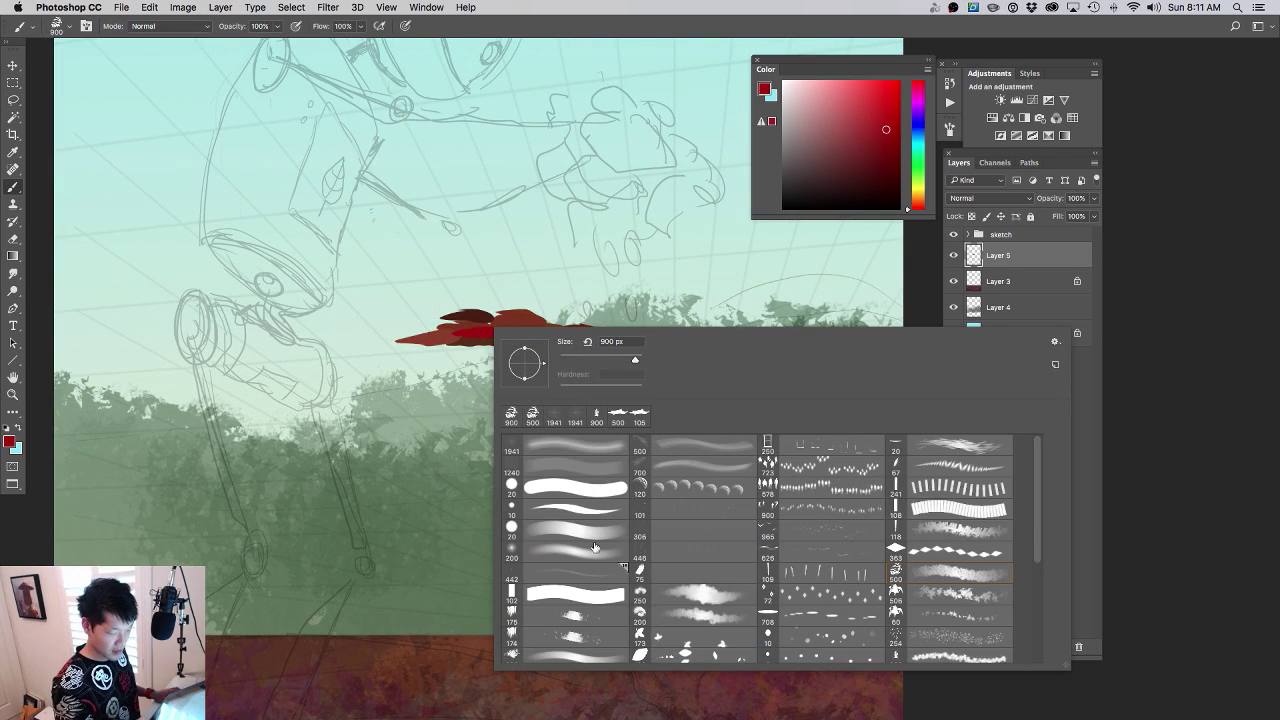
click(602, 591)
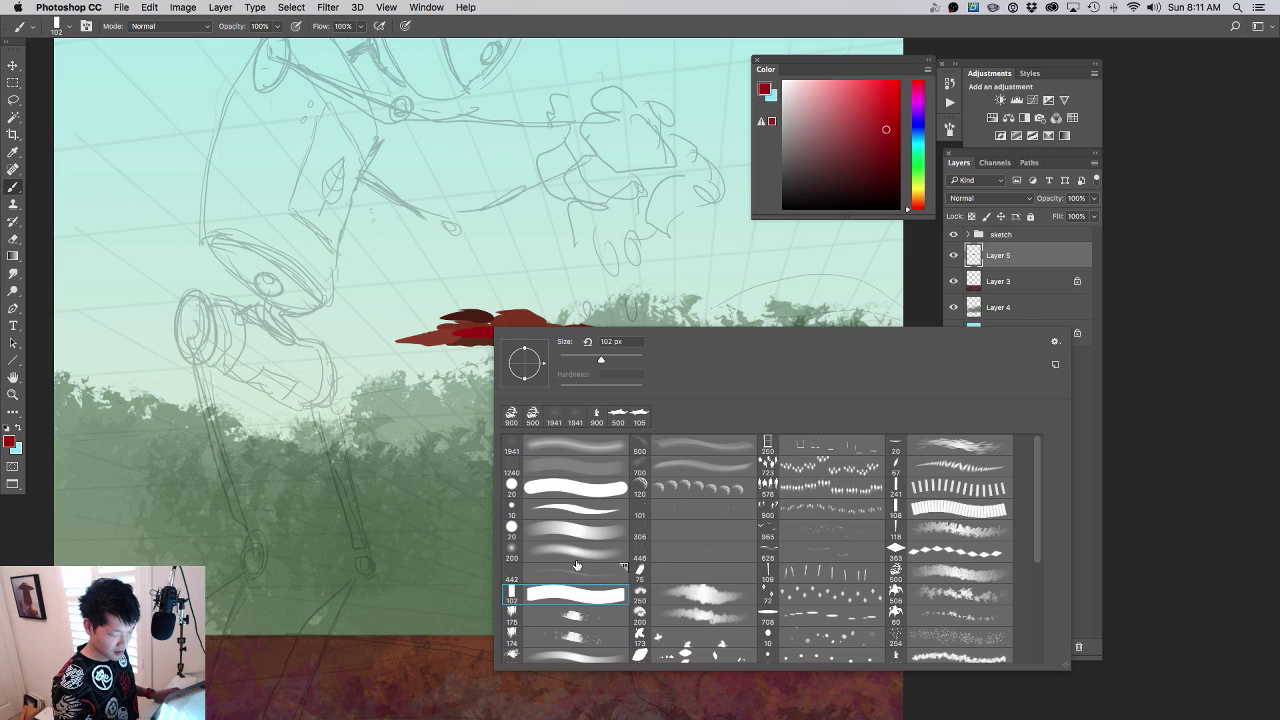
click(602, 27)
- Choose a near-black red, reduce the brush to 15 px, and paint a short shadow beneath the crimson oval
drag(486, 350, 547, 337)
alt+click(448, 284)
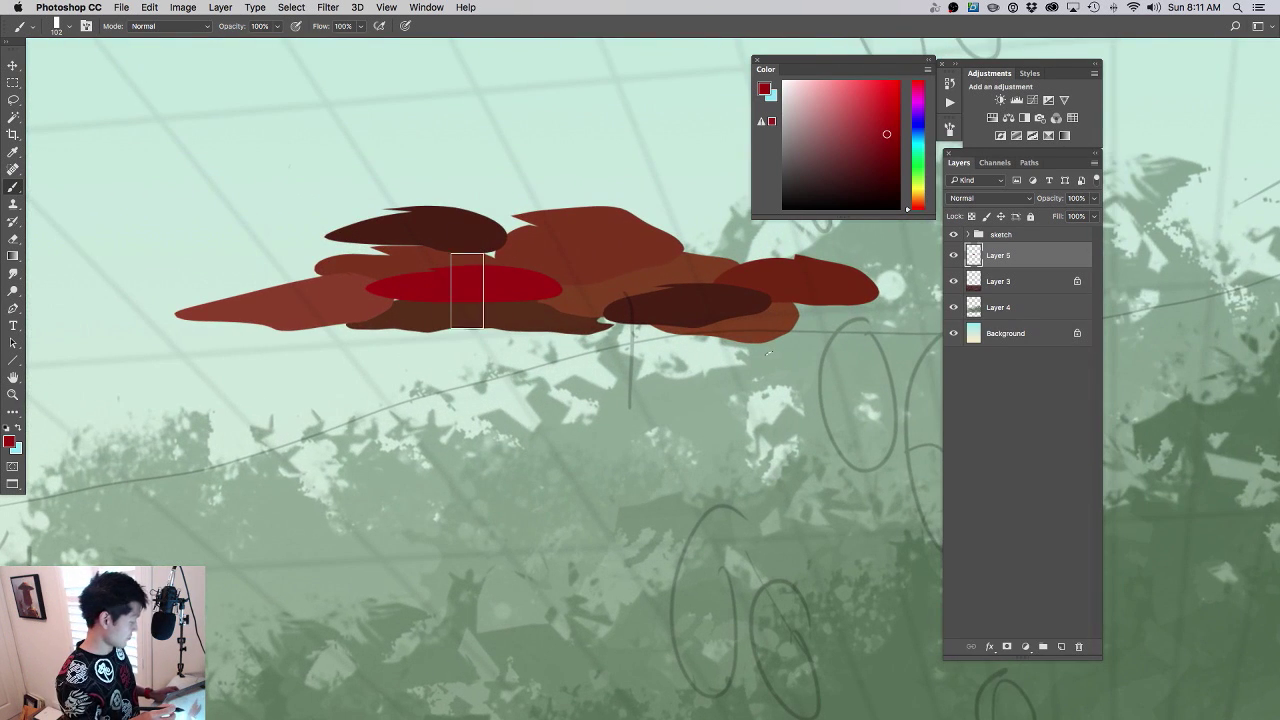
click(861, 189)
key(bracketleft)
key(bracketleft)
key(bracketleft)
key(bracketleft)
key(bracketleft)
key(bracketleft)
key(bracketleft)
key(bracketleft)
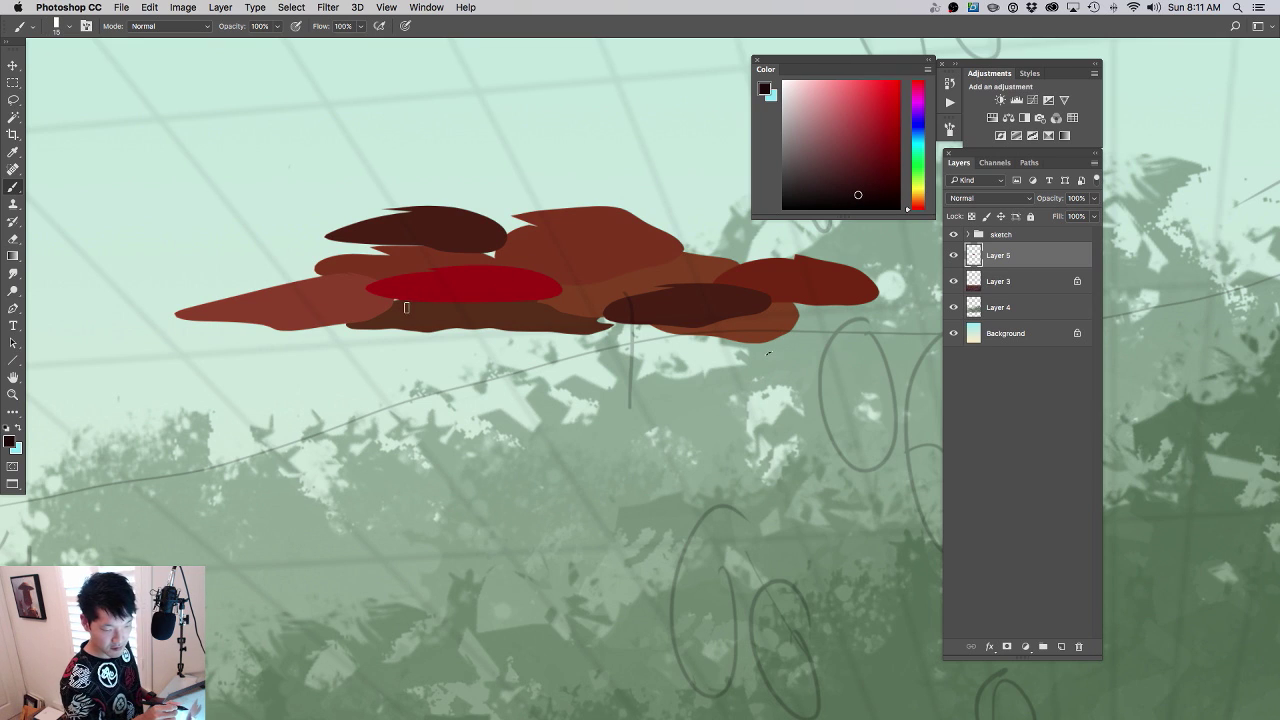
scroll(452, 314, up, 3)
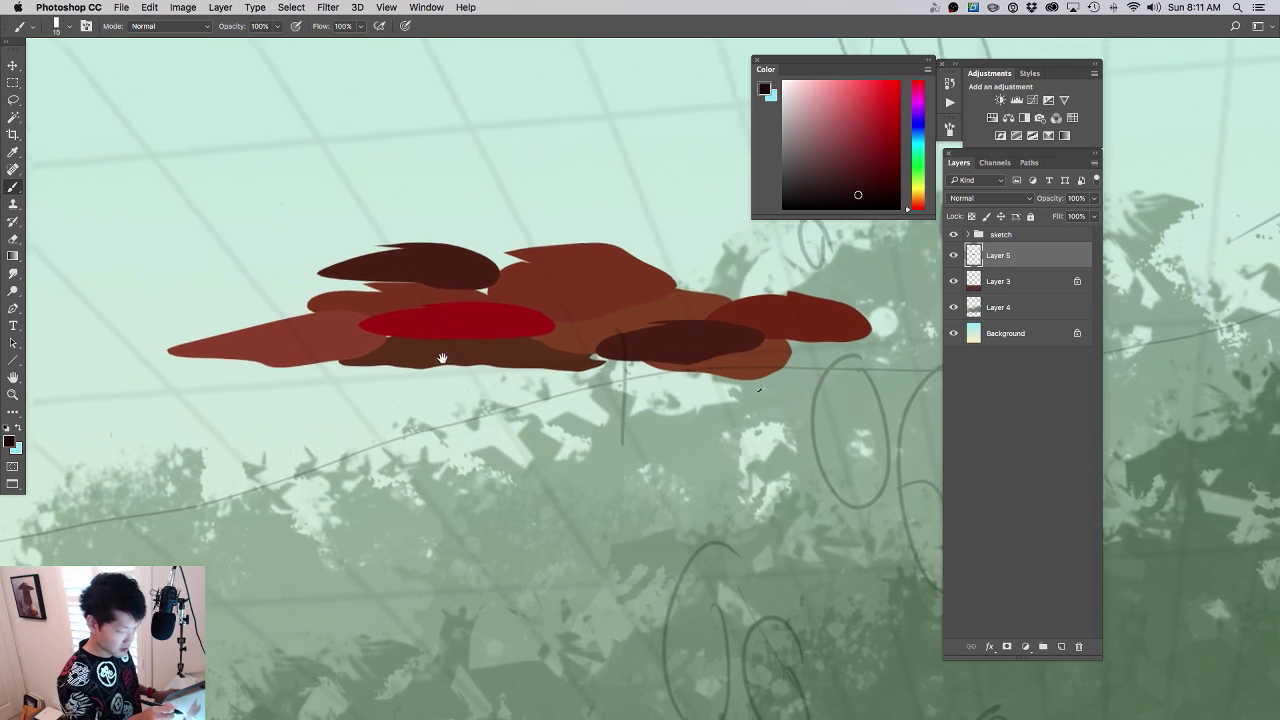
drag(395, 358, 406, 357)
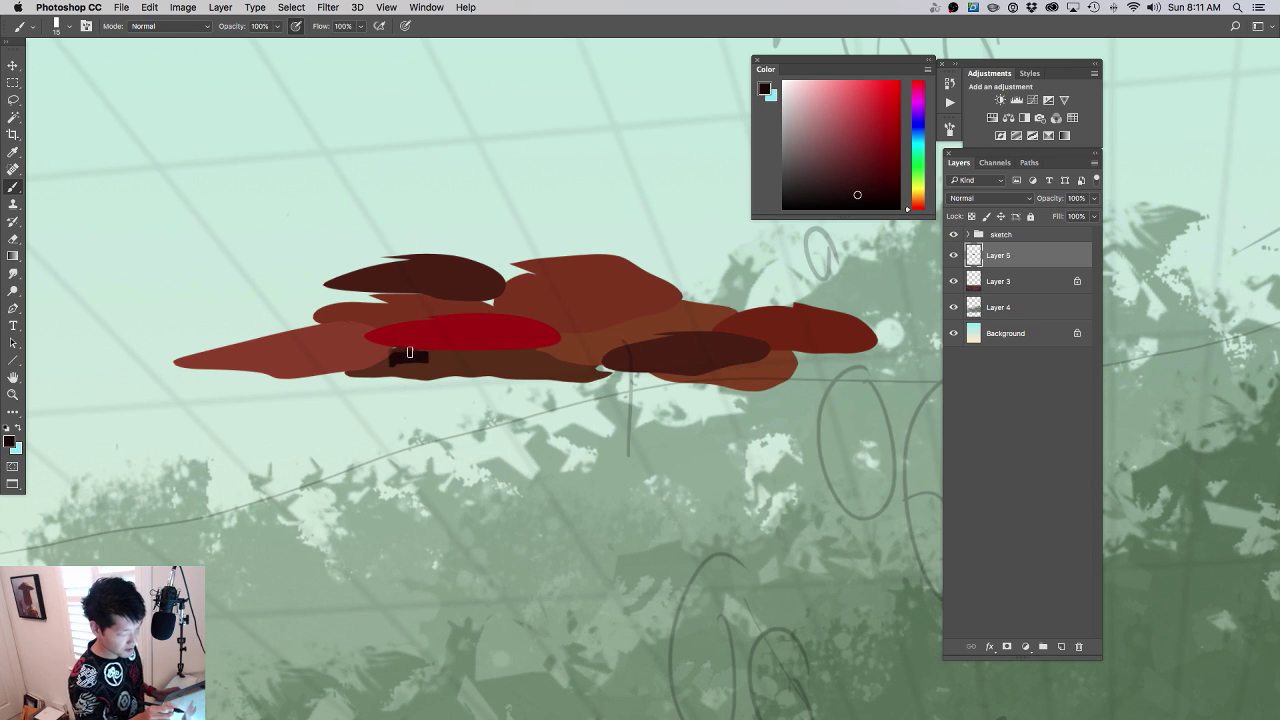
- Sample a dark brown and brush shadows beneath the overlapping shapes across the cluster
alt+click(401, 349)
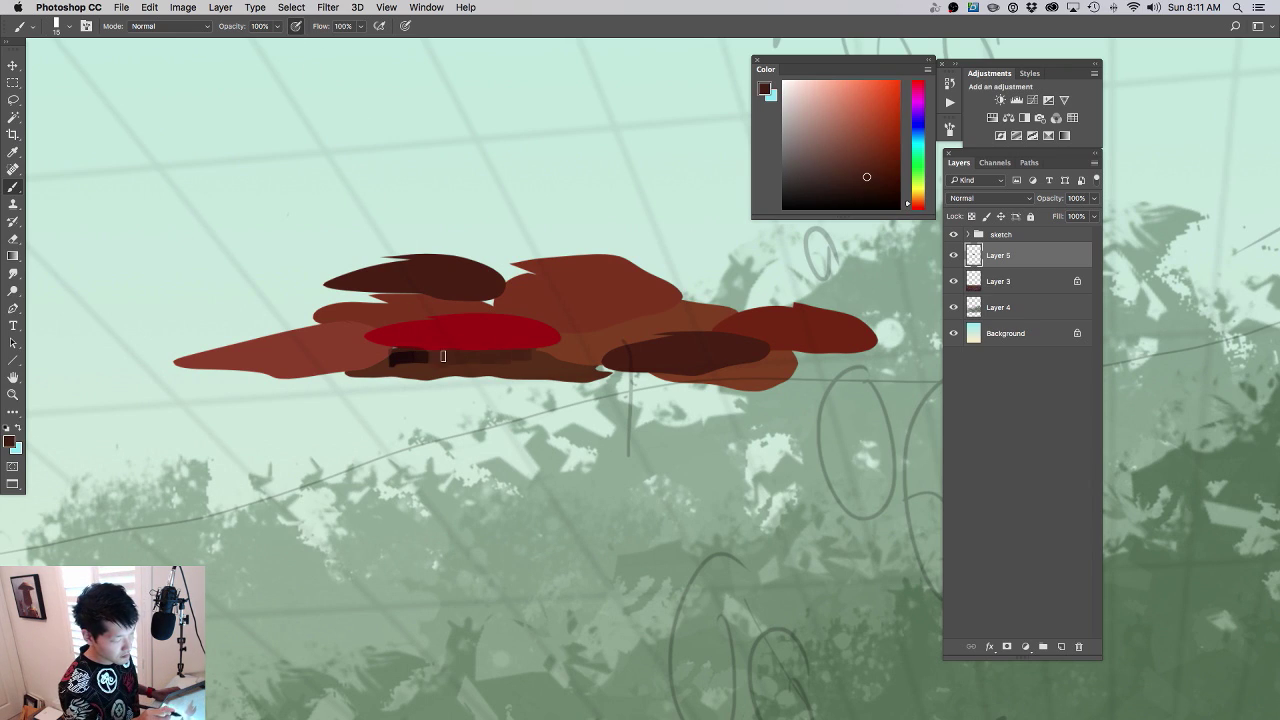
drag(400, 300, 495, 304)
drag(560, 333, 631, 319)
drag(737, 369, 759, 368)
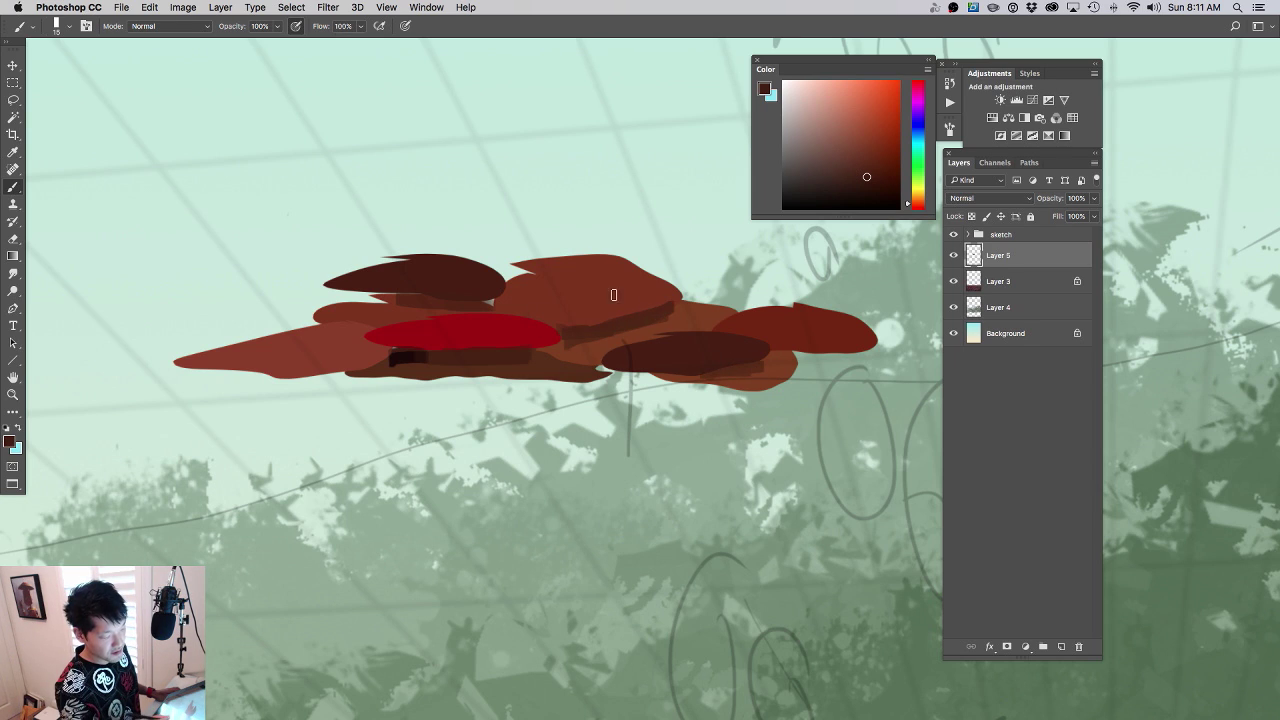
- Lock Layer 5's transparent pixels, enlarge the brush to 40 px, and paint light orange-red over the upper-right mound
alt+click(607, 283)
click(880, 127)
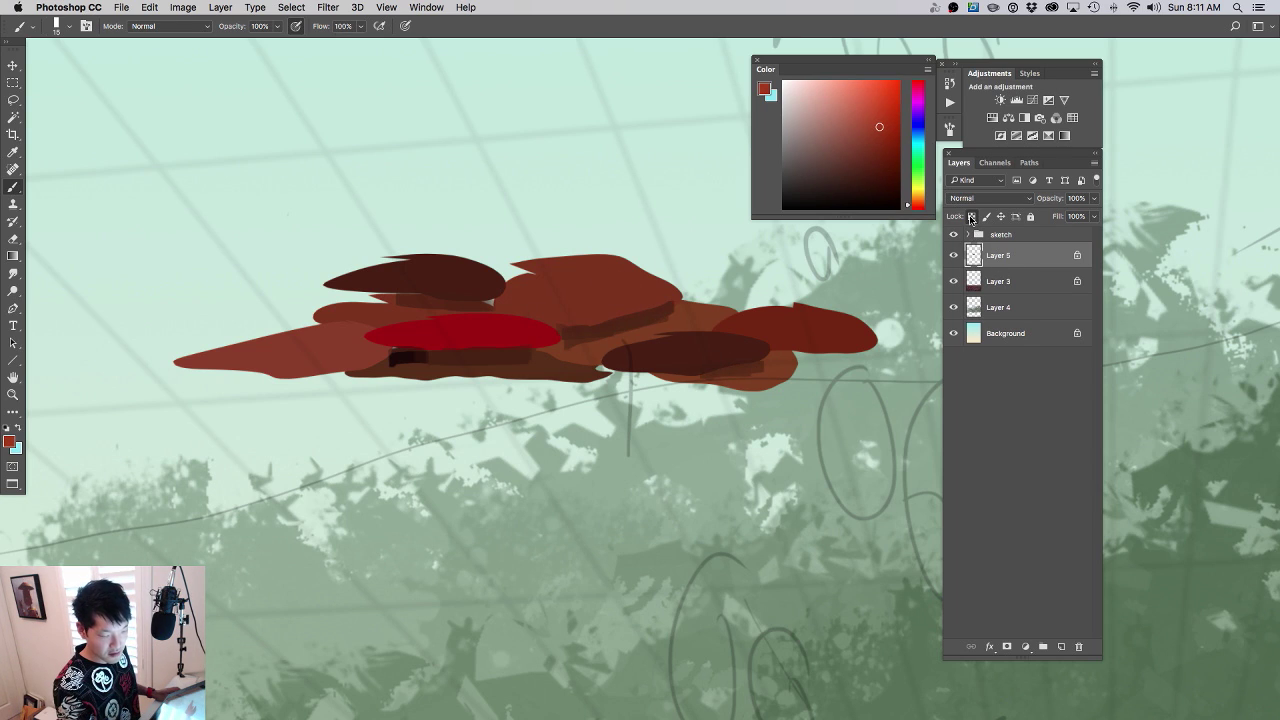
click(875, 92)
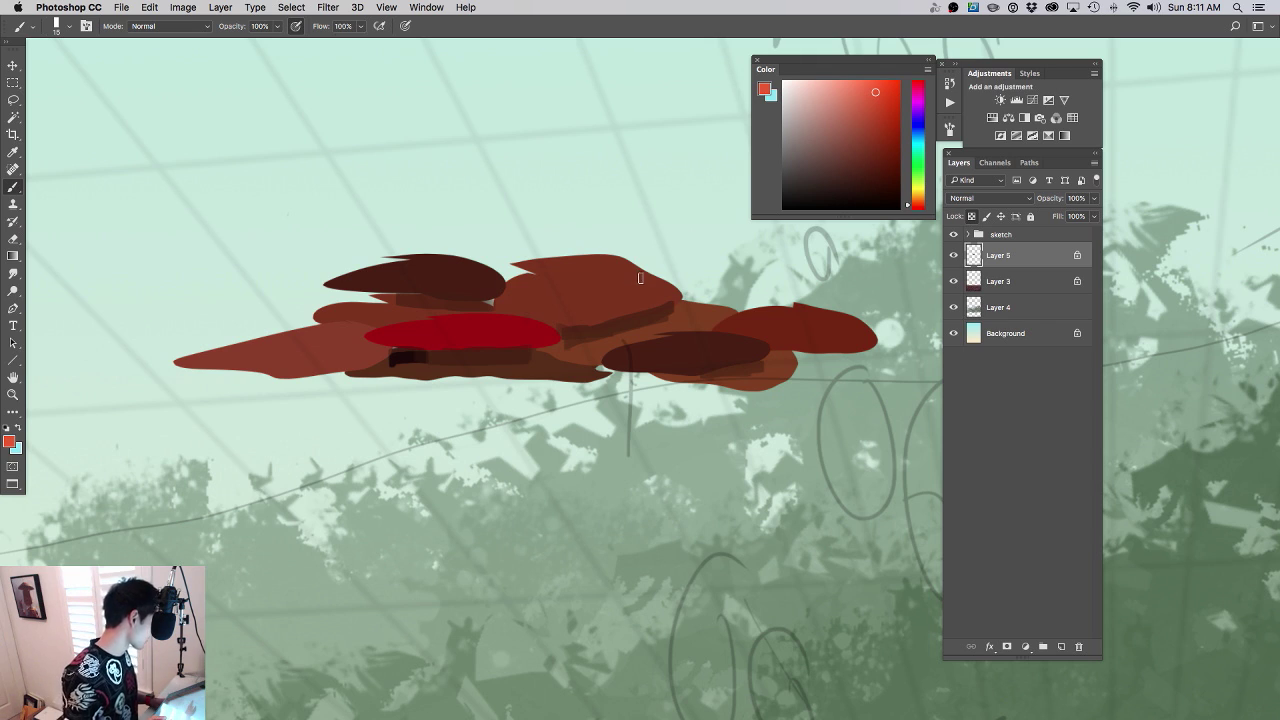
key(bracketright)
key(bracketright)
key(bracketright)
key(bracketright)
key(bracketright)
drag(588, 278, 671, 277)
drag(567, 265, 640, 293)
mouse_move(640, 293)
mouse_down()
mouse_move(524, 289)
mouse_move(538, 278)
mouse_up()
- Pick a bright yellow-orange and paint over the oval at the right end of the cluster
drag(917, 205, 917, 193)
click(888, 90)
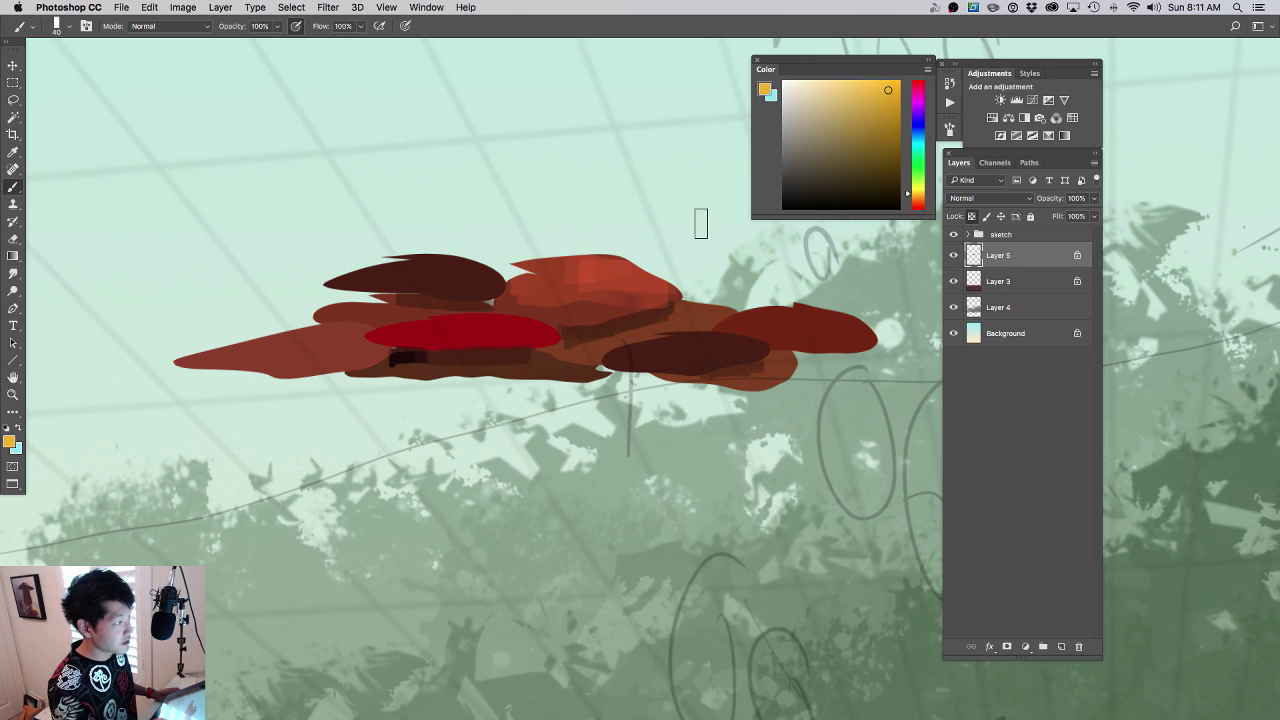
mouse_move(766, 323)
mouse_down()
mouse_move(723, 315)
mouse_move(867, 338)
mouse_move(837, 321)
mouse_move(848, 320)
mouse_move(701, 322)
mouse_move(880, 340)
mouse_move(744, 334)
mouse_up()
- Sample the crimson and the near-black from the cluster and brush both into the pointed far-left shape
alt+click(545, 332)
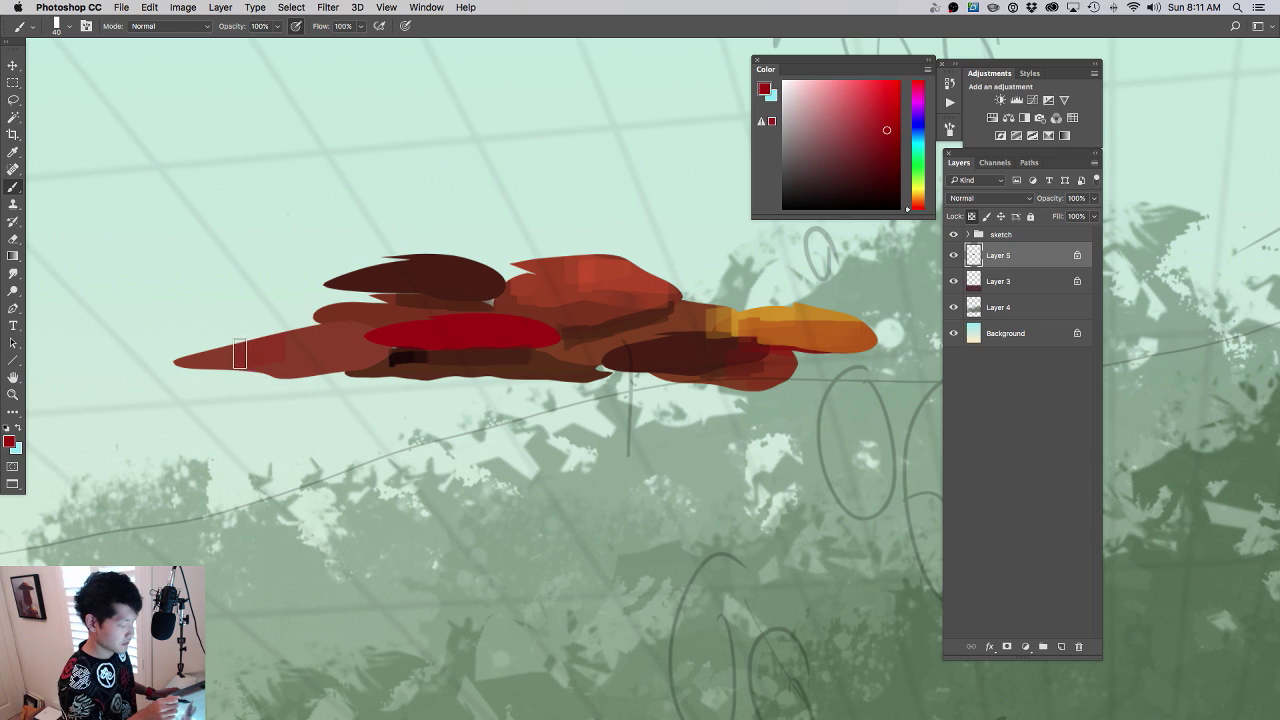
mouse_move(240, 350)
mouse_down()
mouse_move(383, 359)
mouse_move(295, 345)
mouse_move(200, 359)
mouse_up()
alt+click(385, 358)
drag(319, 359, 345, 354)
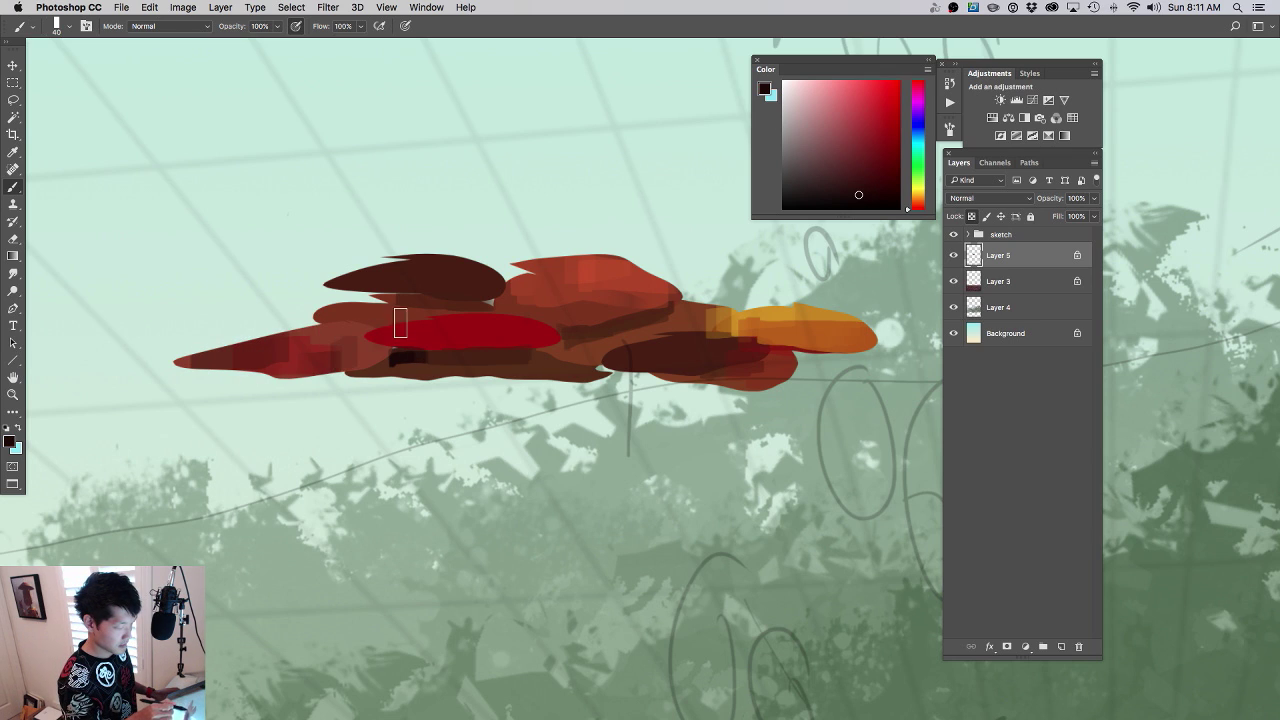
- Sample dark browns from the cluster, reduce the brush to 15 px, and paint darker accents along the right-hand shapes
alt+click(379, 308)
alt+click(414, 302)
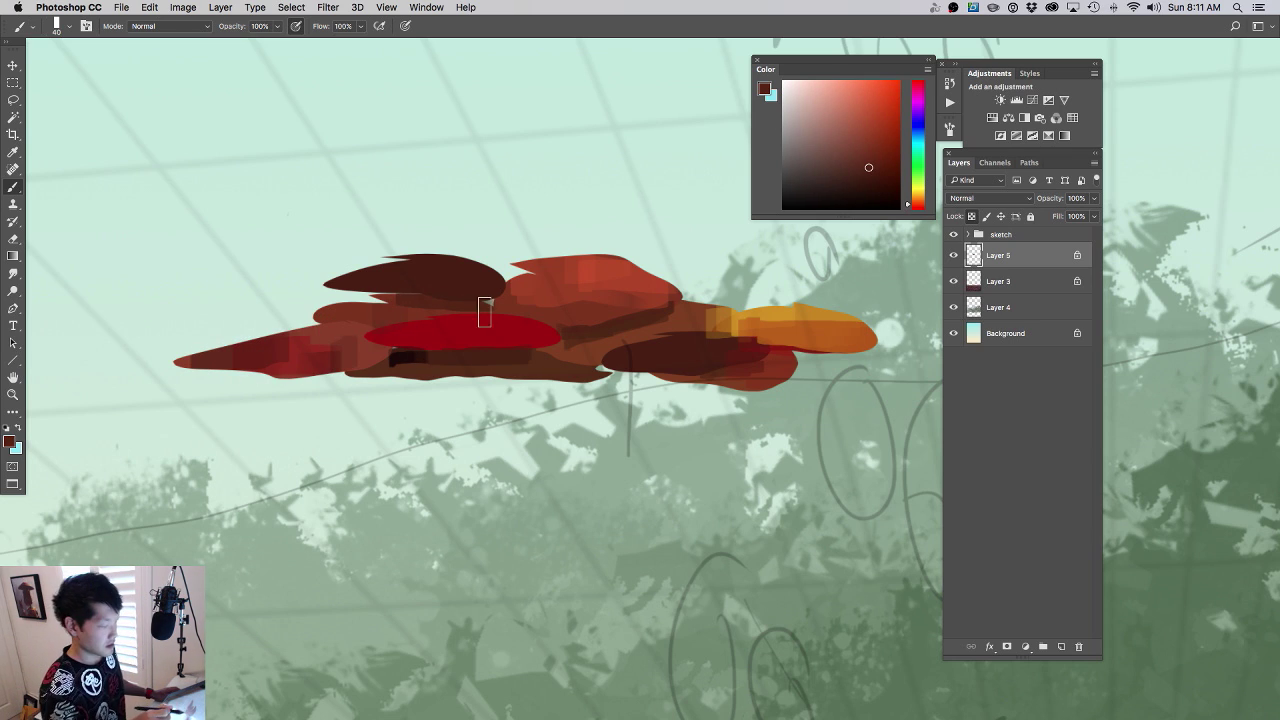
scroll(530, 320, up, 2)
scroll(530, 320, right, 2)
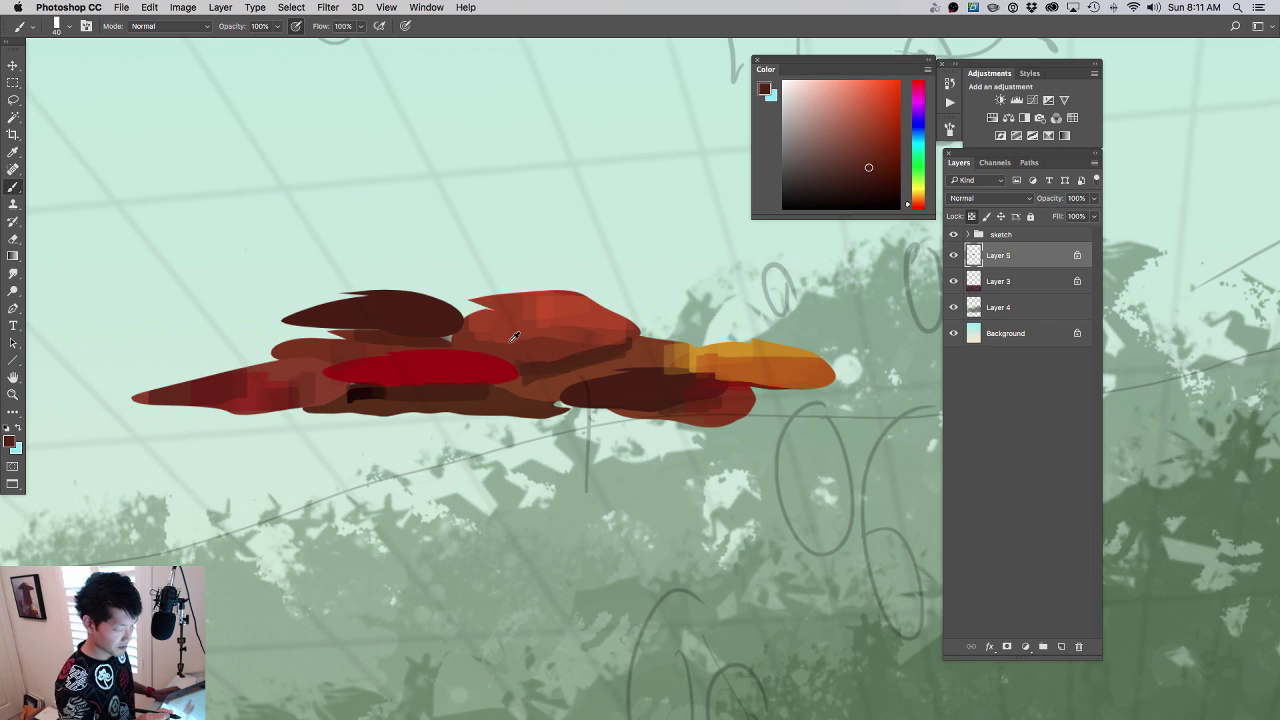
alt+click(437, 324)
key(bracketleft)
key(bracketleft)
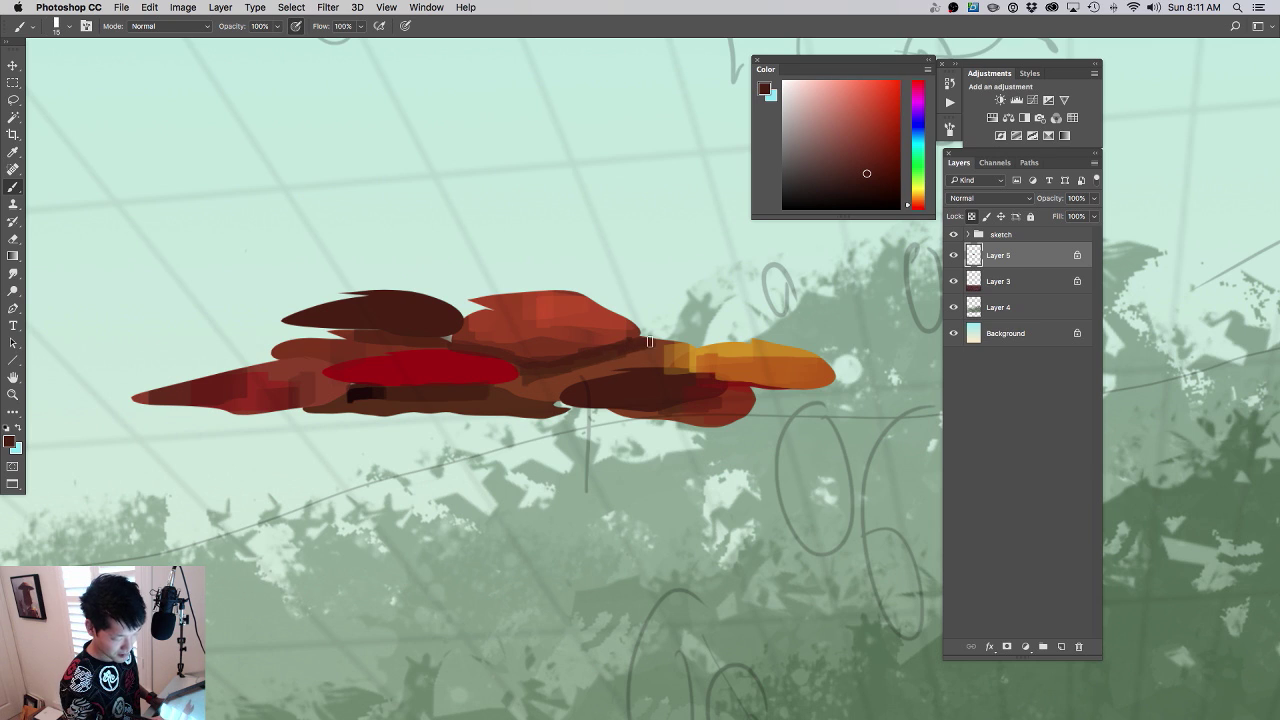
drag(649, 341, 645, 369)
mouse_move(728, 404)
mouse_down()
mouse_move(617, 413)
mouse_move(730, 396)
mouse_up()
alt+click(653, 399)
mouse_move(646, 430)
mouse_down()
mouse_move(593, 440)
mouse_move(628, 464)
mouse_move(628, 446)
mouse_move(679, 425)
mouse_up()
- Sample the crimson and brush it over the upper-right mound's top and edge
alt+click(569, 347)
mouse_move(660, 309)
mouse_down()
mouse_move(691, 312)
mouse_move(617, 282)
mouse_move(656, 290)
mouse_up()
drag(631, 340, 513, 373)
key(super+plus)
key(super+plus)
key(super+plus)
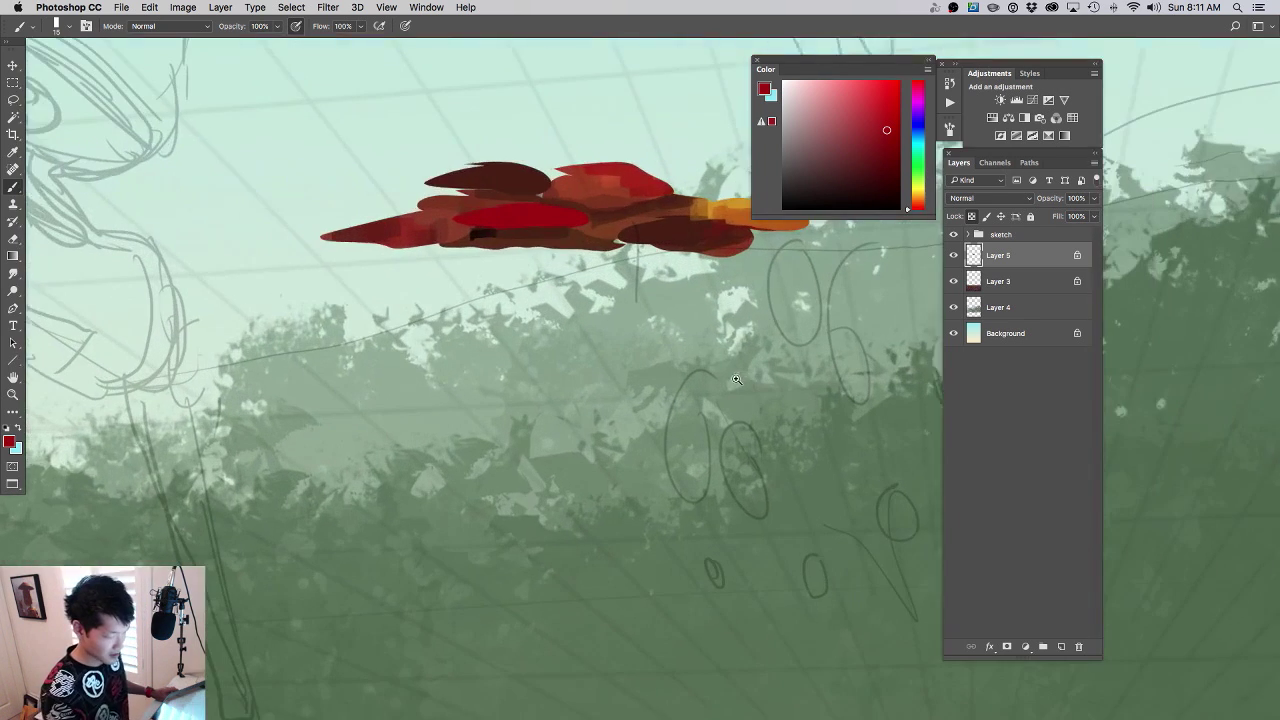
- Paint a near-black shadow under the crimson oval's right end and brush bright pinkish-red highlights onto the oval
alt+click(494, 317)
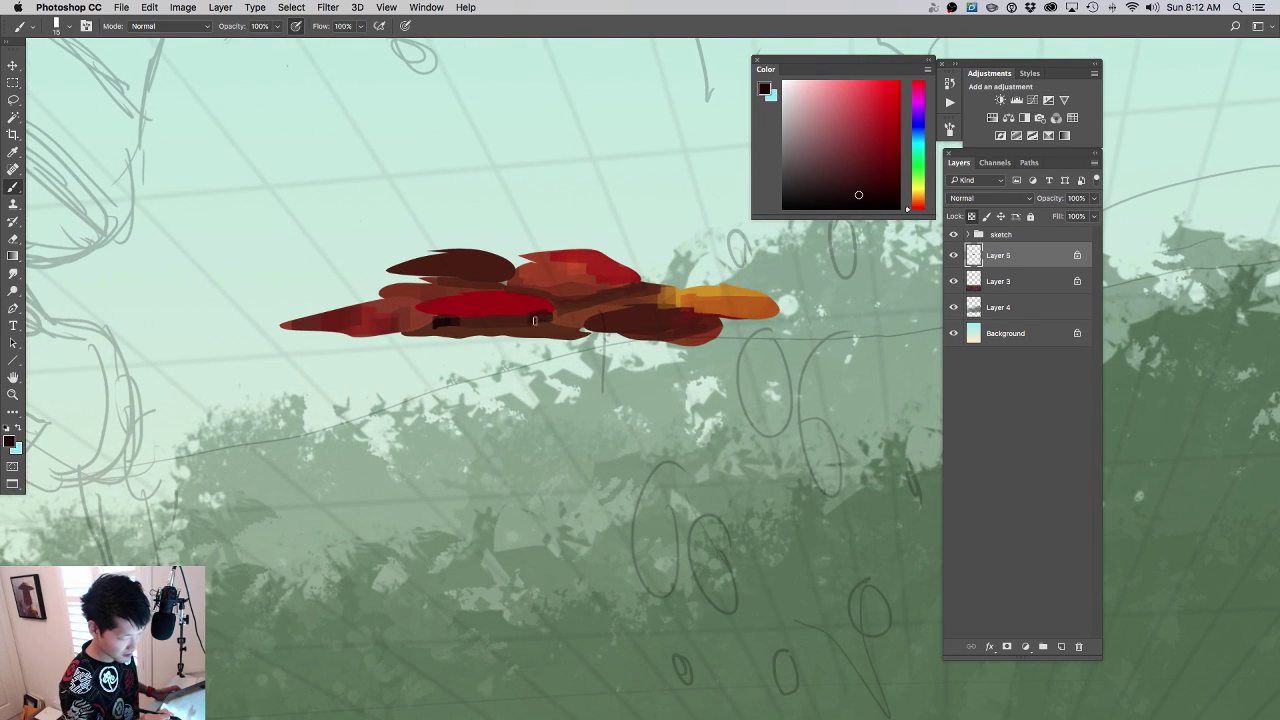
drag(535, 321, 545, 320)
click(886, 129)
click(874, 94)
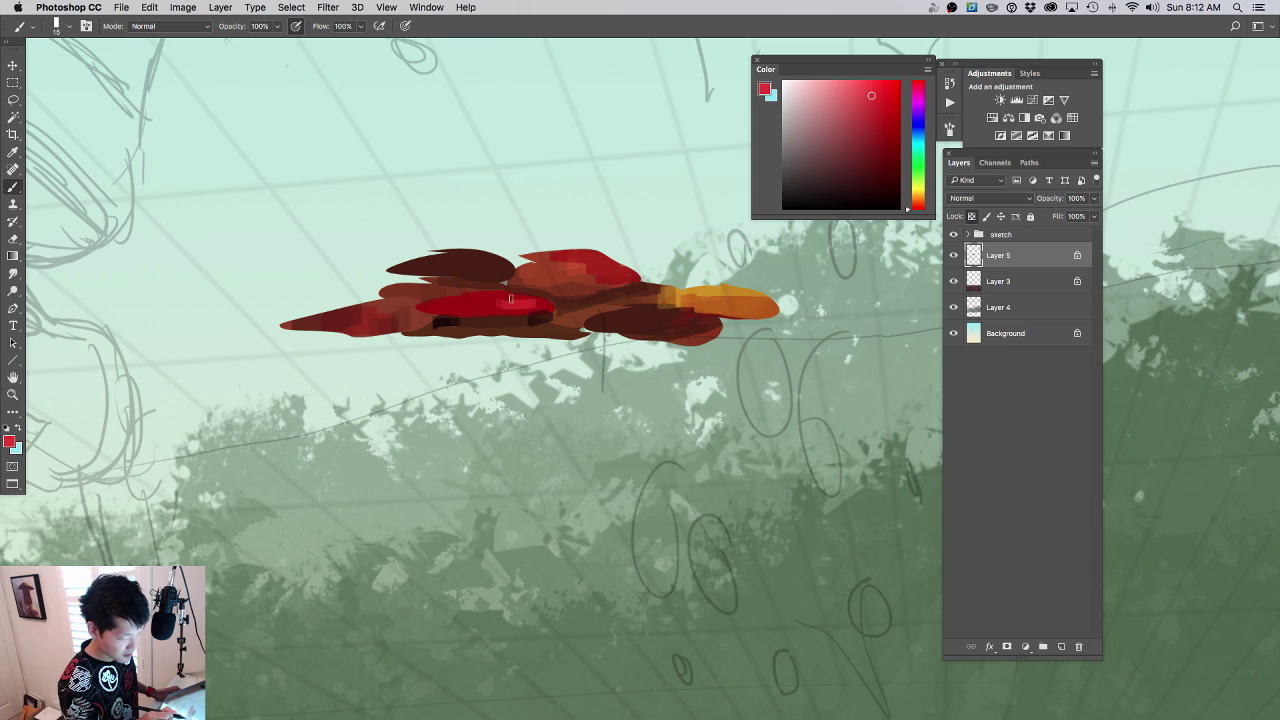
- Move the red cluster on Layer 5 slightly up and to the left, just above the foliage
key(super+minus)
key(super+minus)
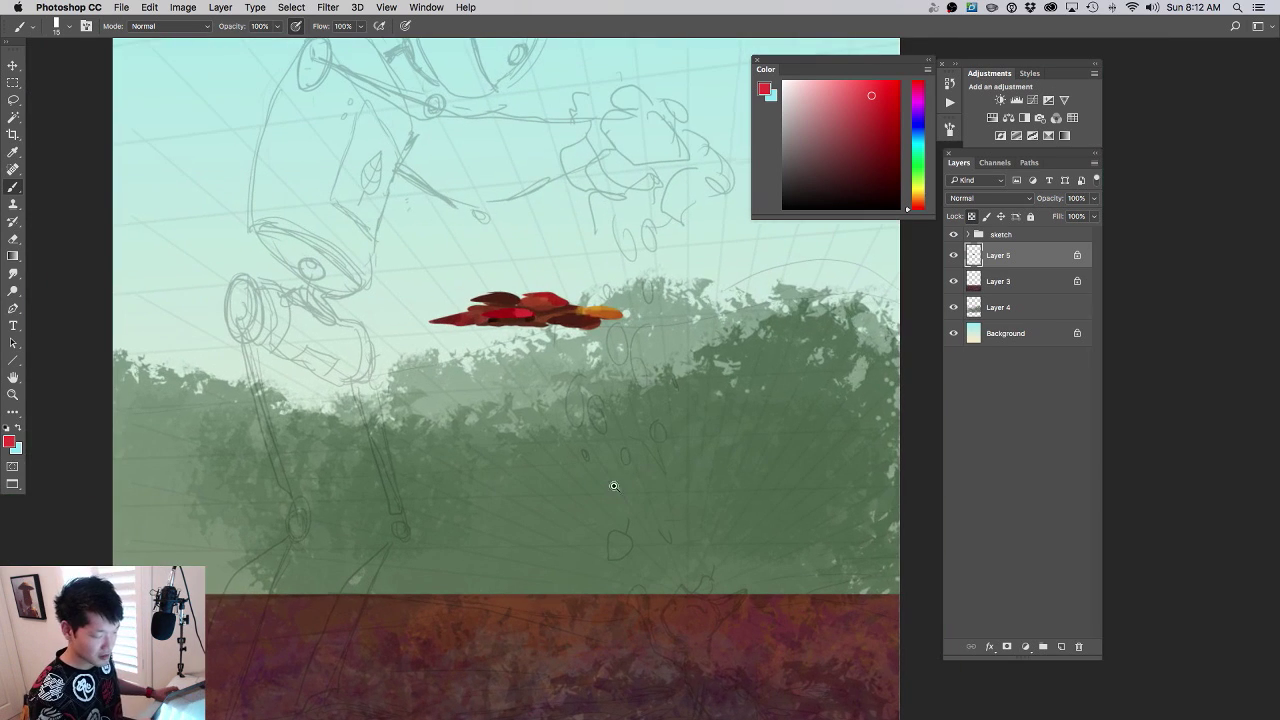
key(v)
mouse_move(594, 352)
mouse_down()
mouse_move(605, 324)
mouse_move(520, 304)
mouse_up()
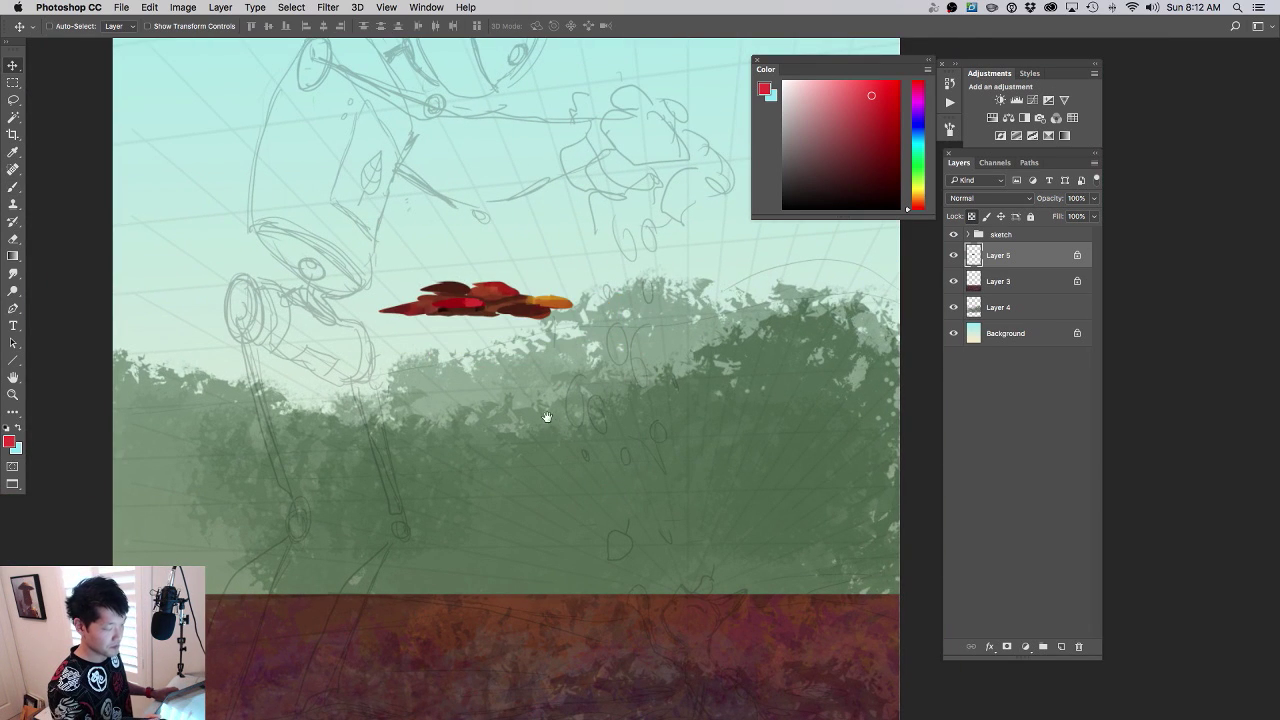
key(super+plus)
drag(542, 387, 518, 364)
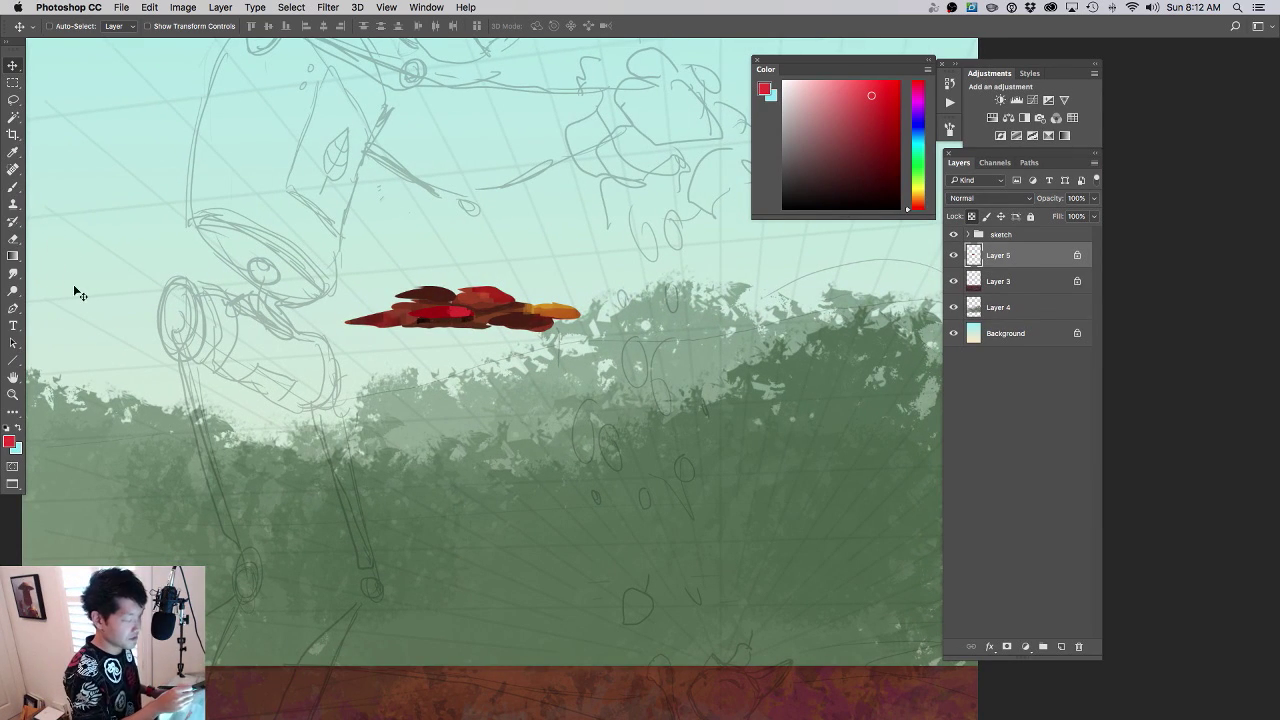
- Switch to the Mixer Brush and choose the 600 px textured foliage brush preset
drag(16, 188, 80, 224)
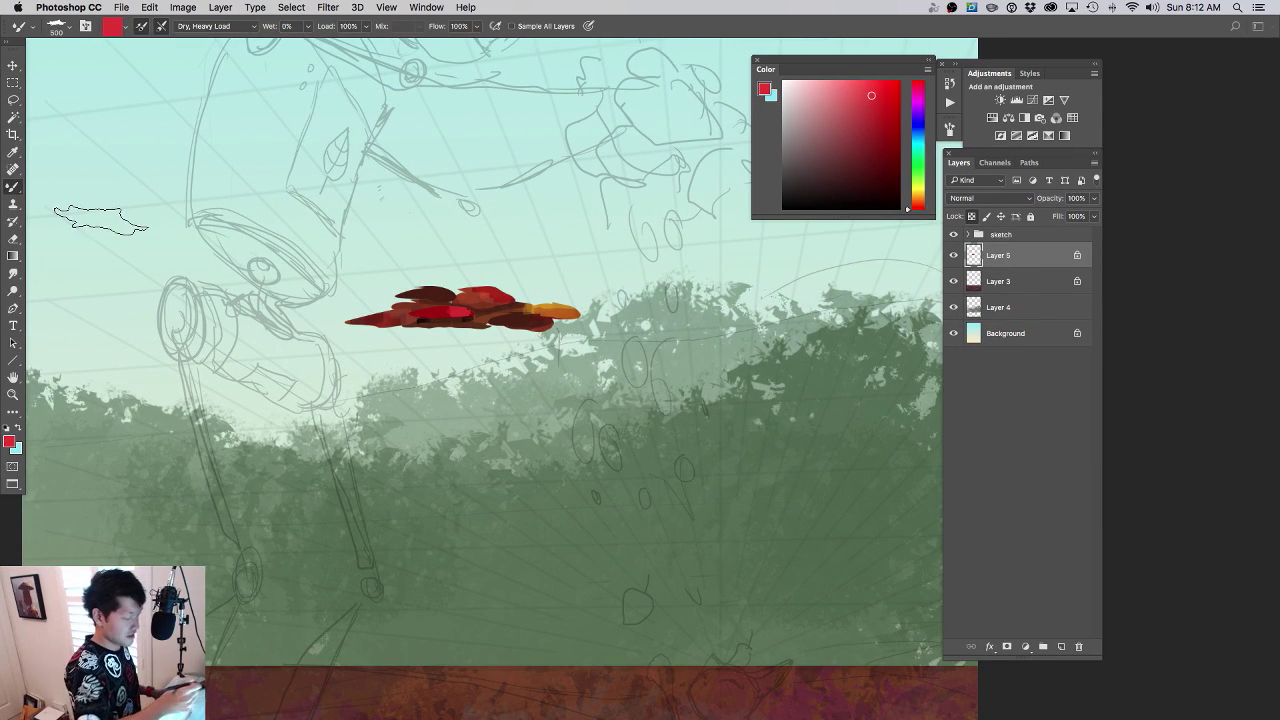
key(super+minus)
right_click(522, 330)
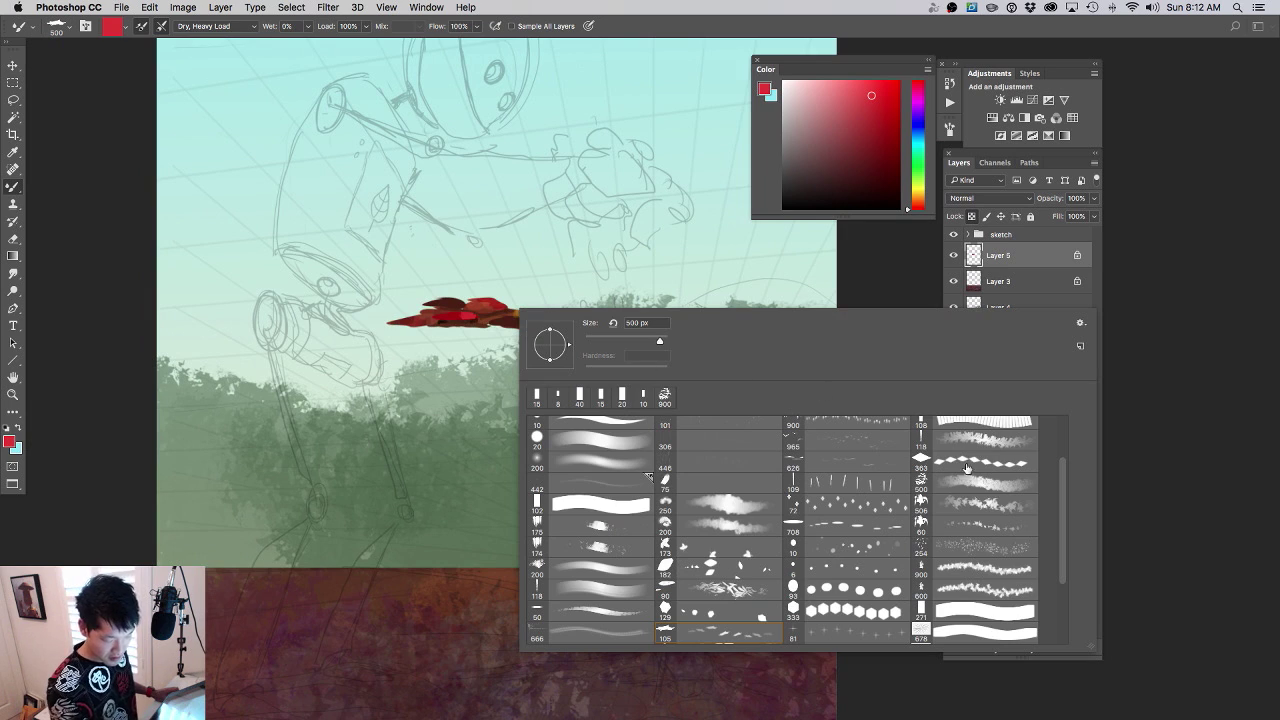
click(990, 589)
key(Return)
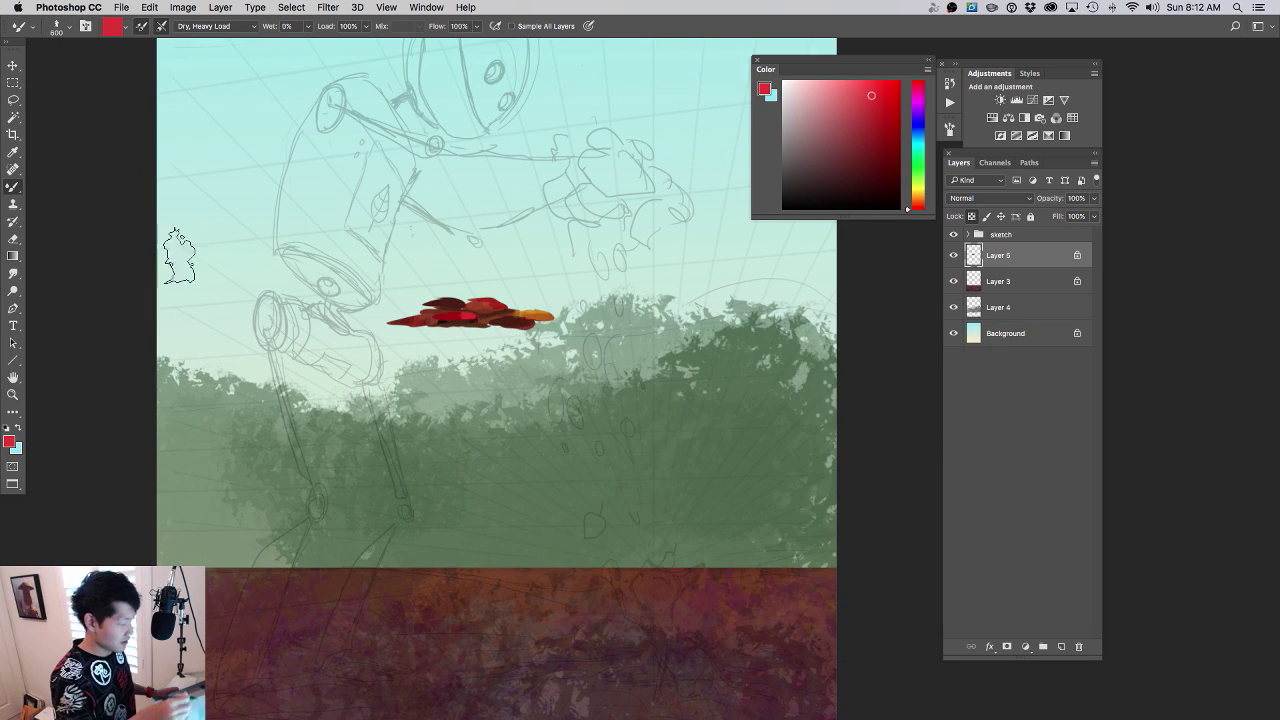
- Try a red foliage stroke on a new layer with the regular Brush and the 900 px textured preset, and undo it
drag(14, 188, 60, 190)
right_click(598, 318)
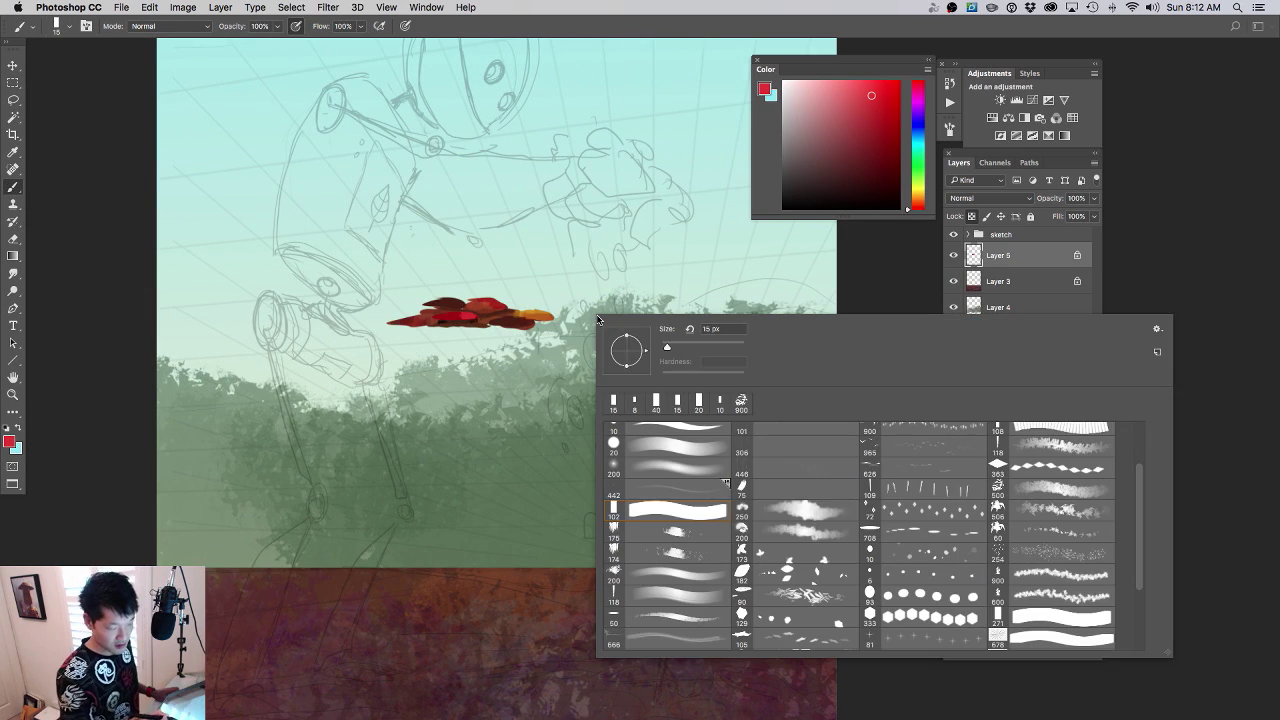
click(1055, 583)
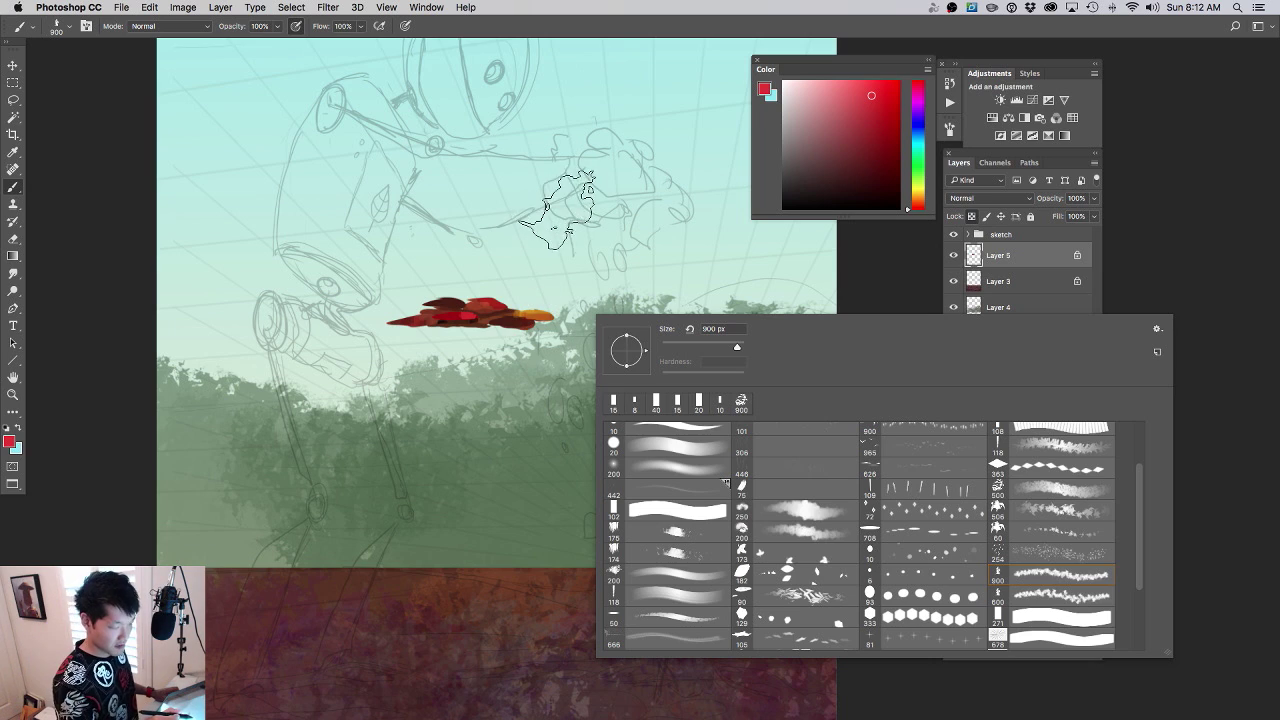
key(Return)
click(1058, 648)
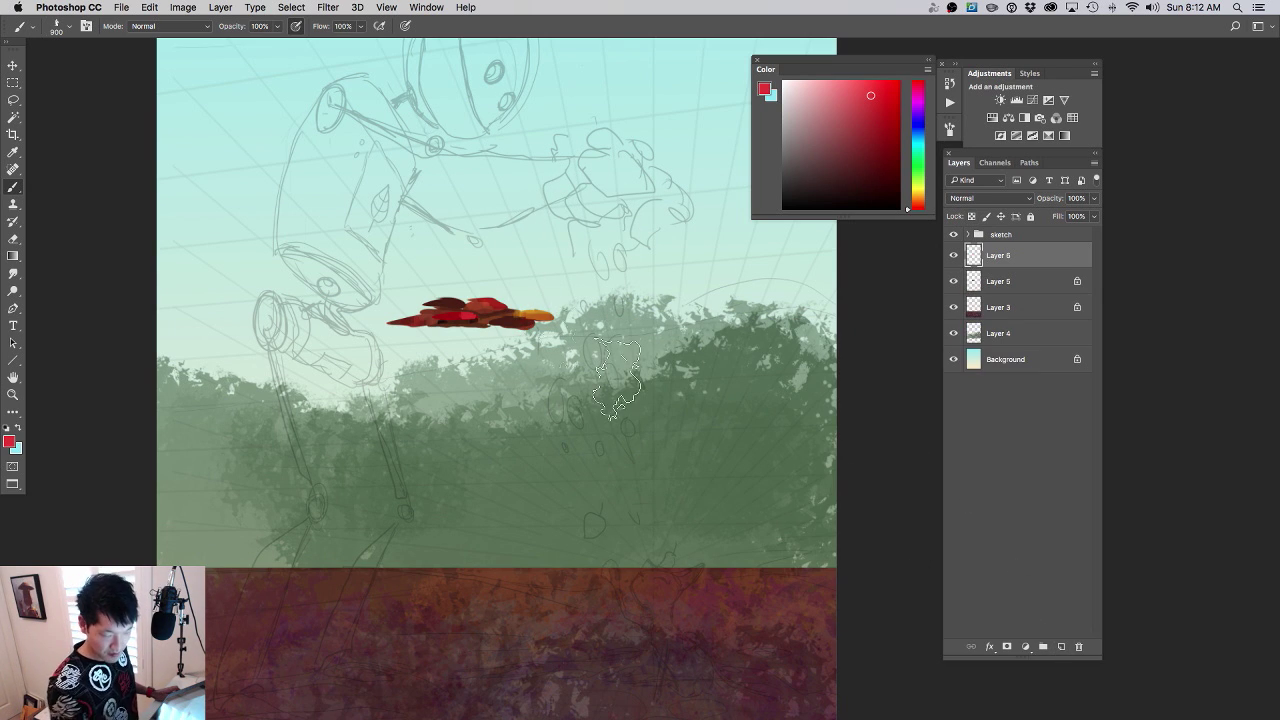
mouse_move(509, 186)
mouse_down()
mouse_move(607, 338)
mouse_move(626, 265)
mouse_move(643, 292)
mouse_move(617, 405)
mouse_move(643, 388)
mouse_move(666, 246)
mouse_move(684, 311)
mouse_move(627, 385)
mouse_up()
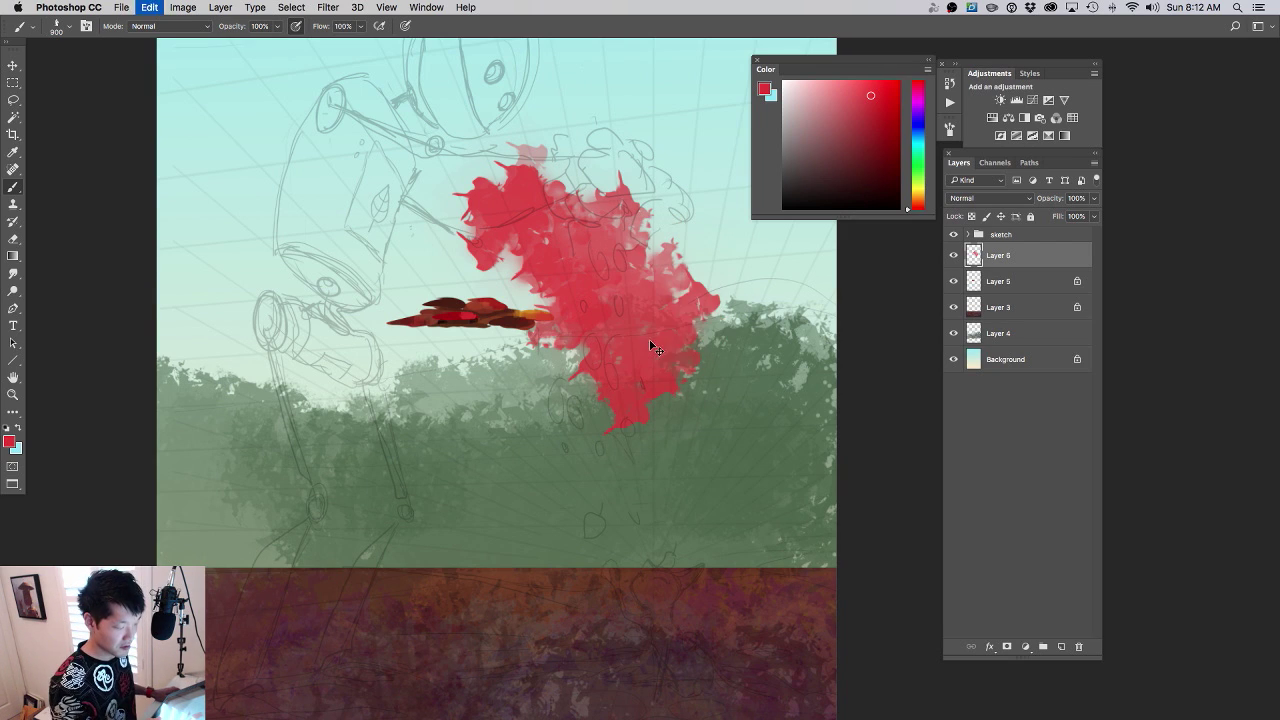
key(ctrl+z)
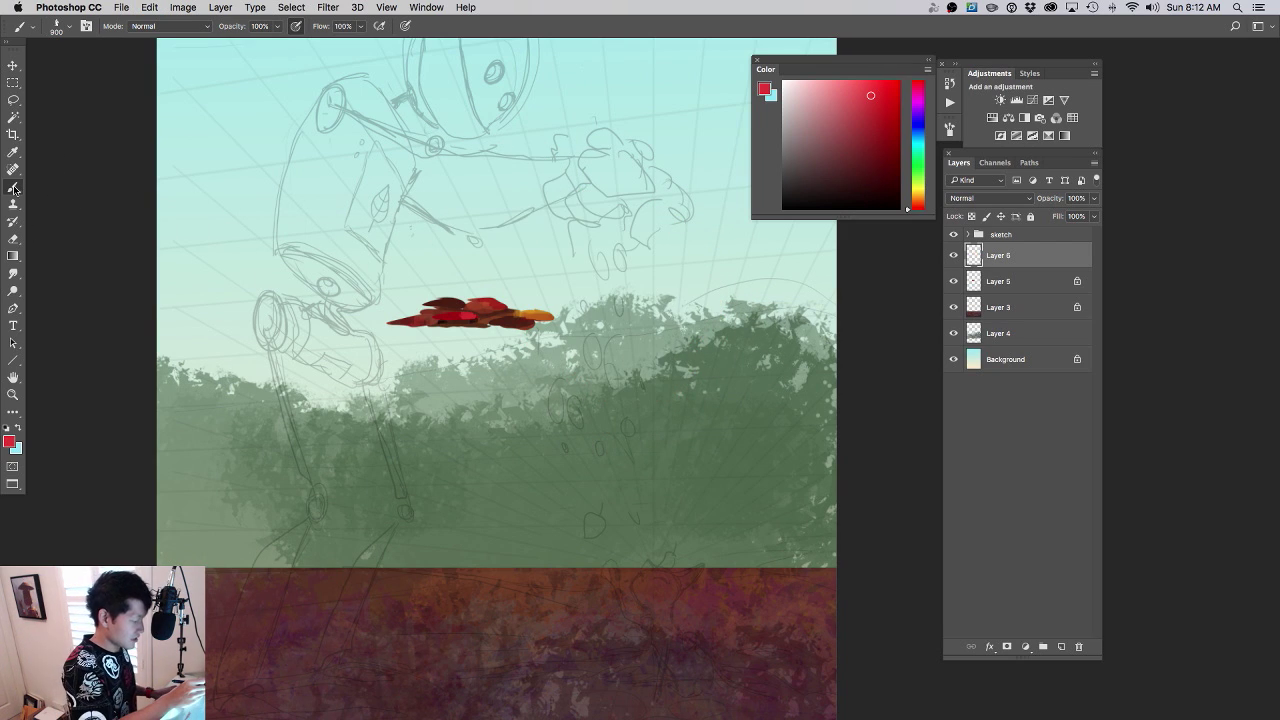
- Return to the Mixer Brush with the Dry, Heavy Load blending preset and delete the empty Layer 6
right_click(13, 187)
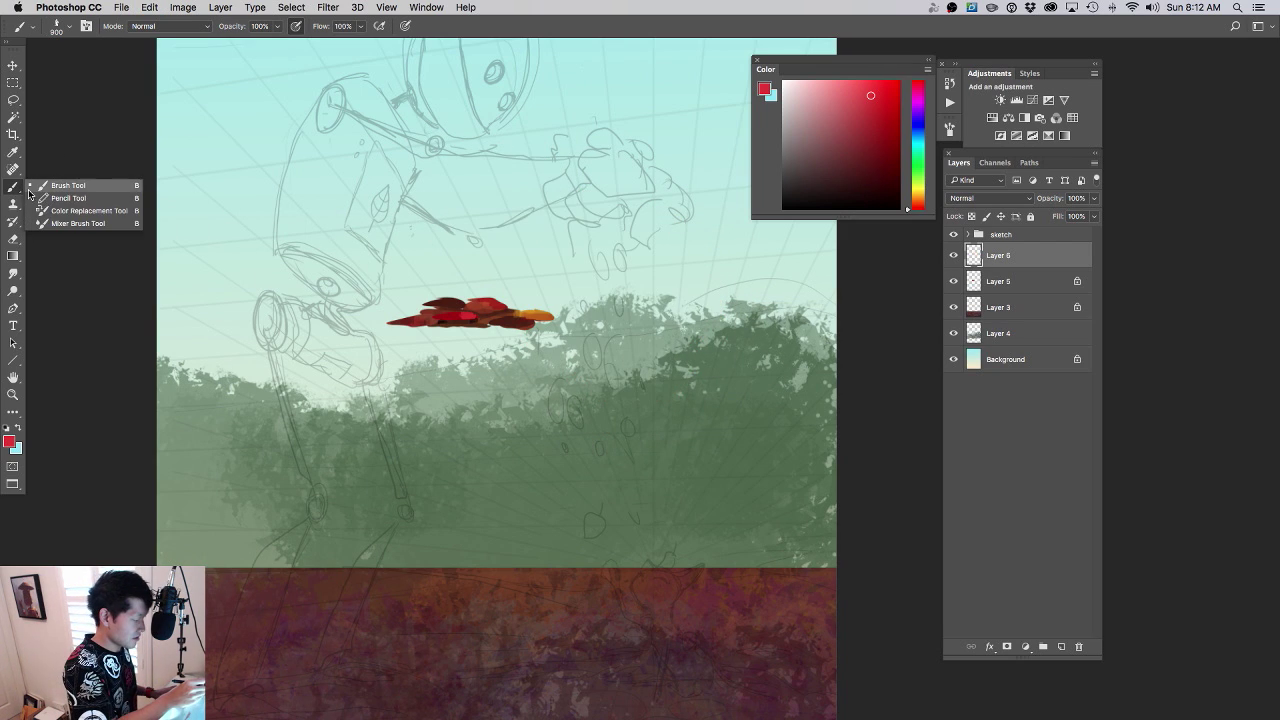
click(88, 224)
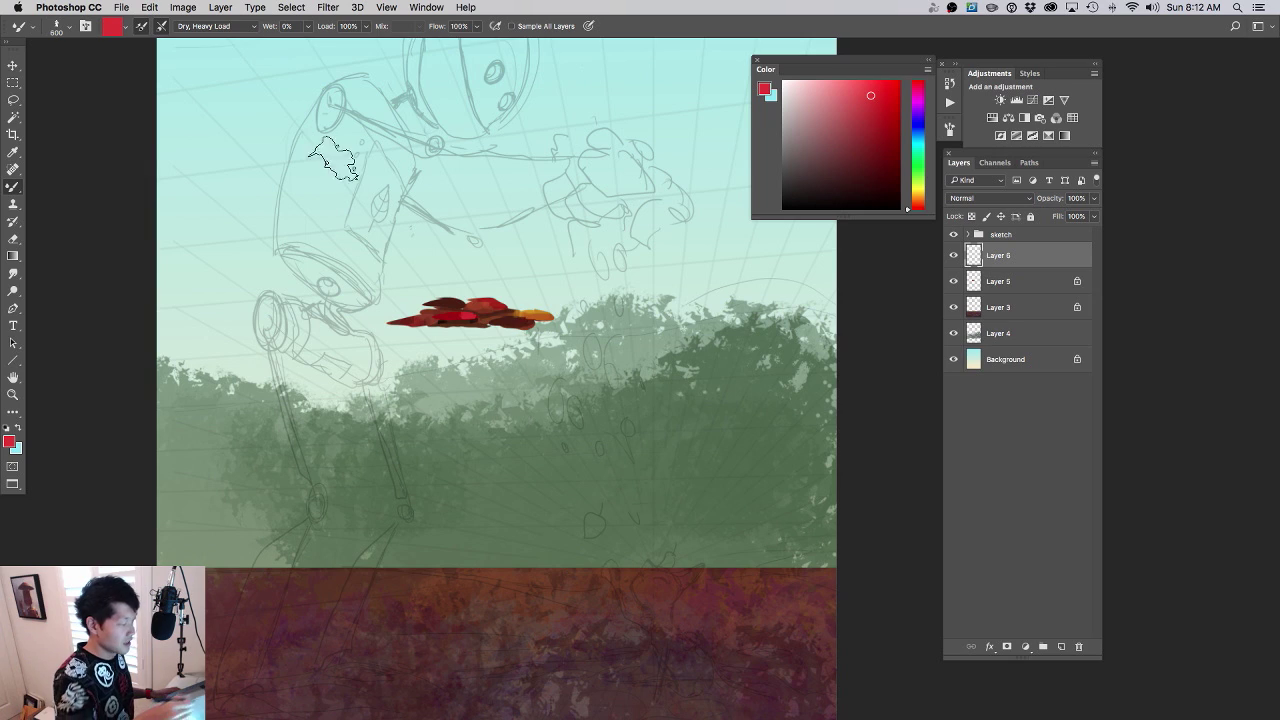
click(256, 28)
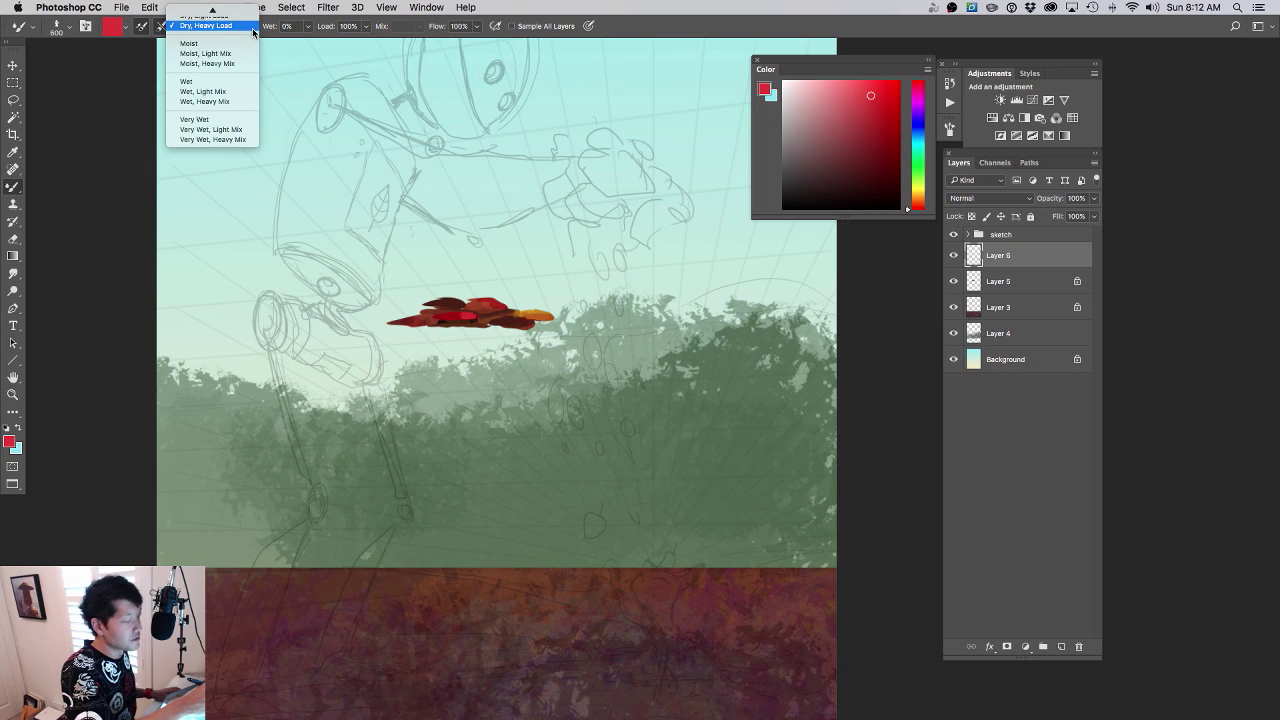
click(253, 26)
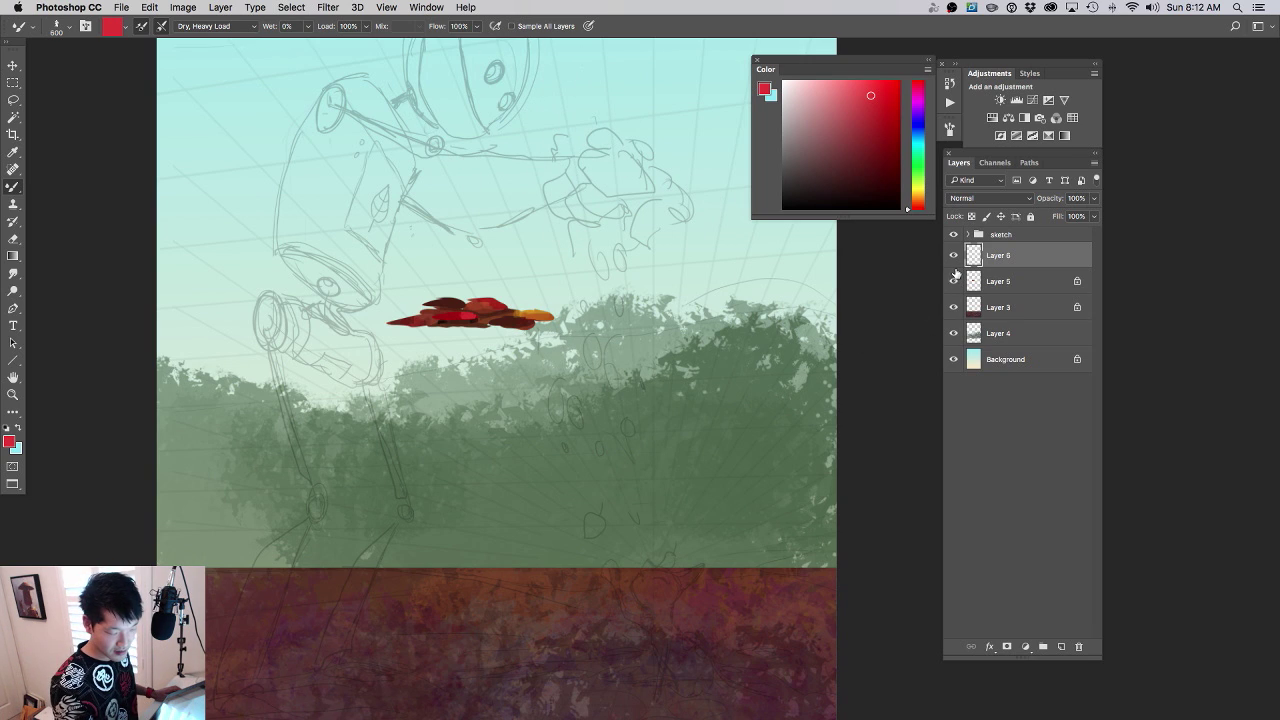
drag(989, 258, 1078, 646)
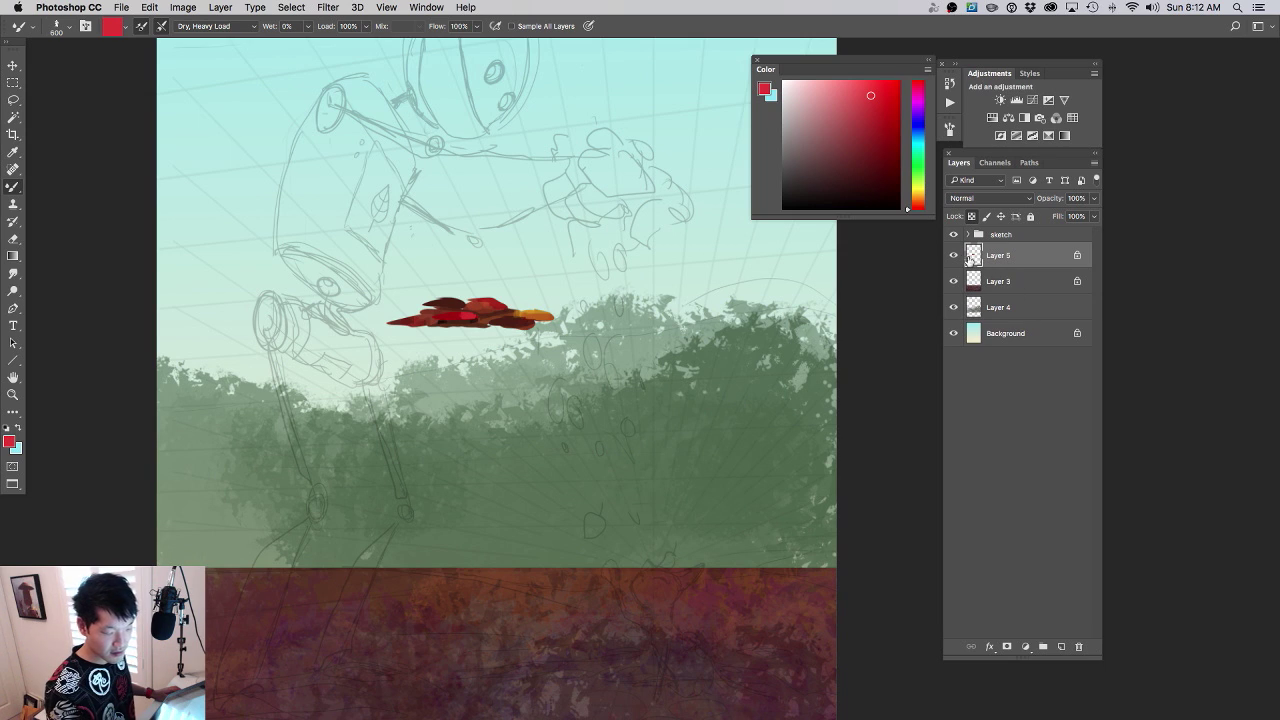
- Check the red cluster by toggling Layer 5's visibility, and enlarge the mixer brush to 2000 px to cover it
click(953, 255)
click(953, 255)
click(953, 255)
click(953, 255)
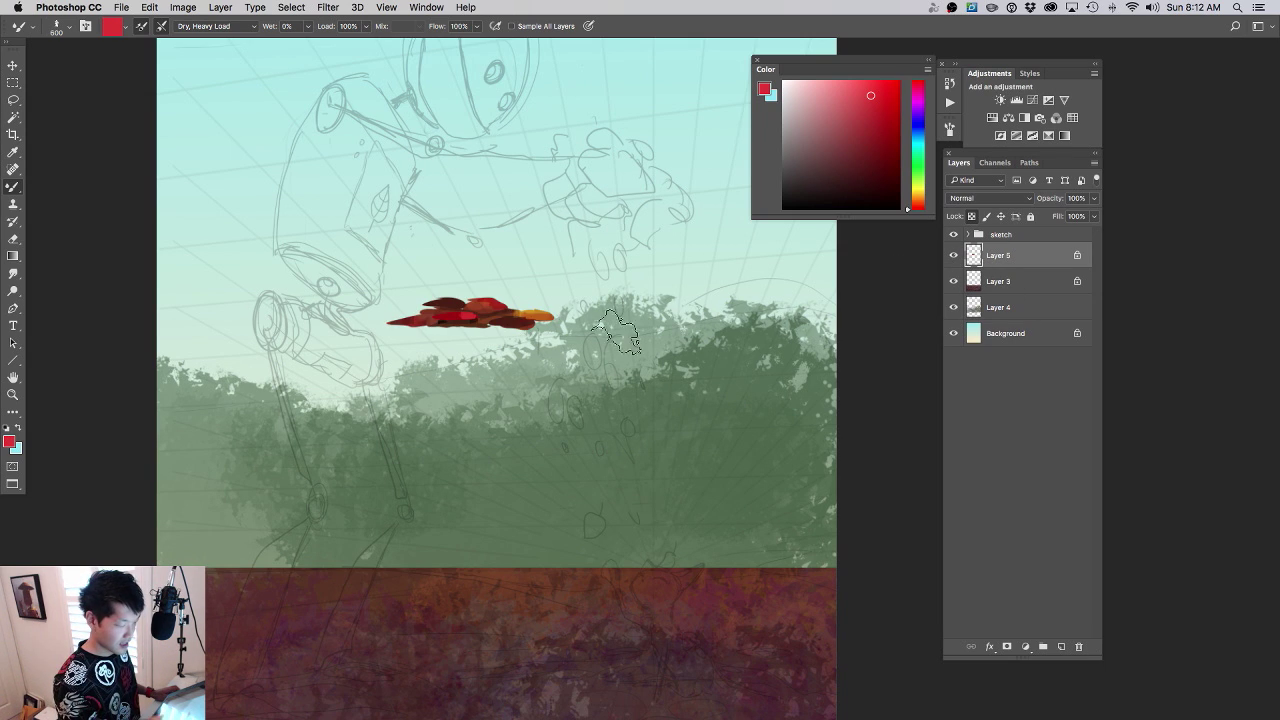
drag(496, 390, 448, 342)
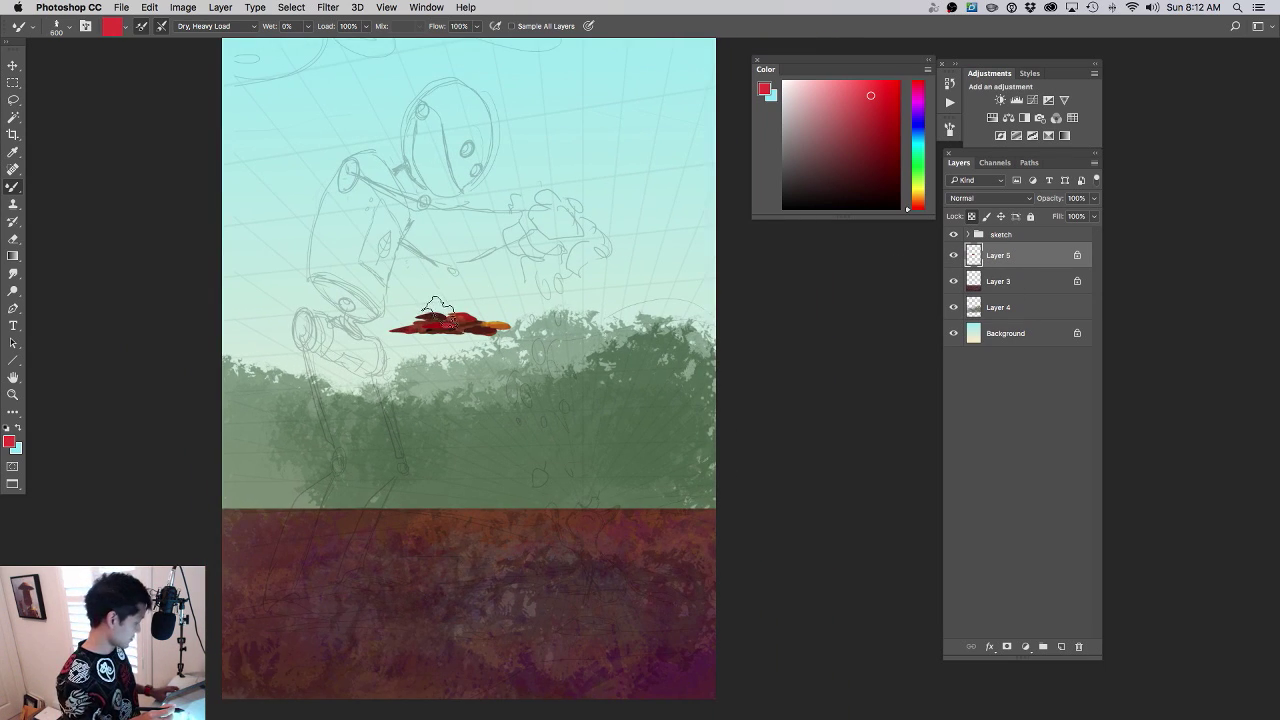
key(bracketright)
key(bracketright)
key(bracketright)
key(bracketright)
key(bracketright)
key(bracketright)
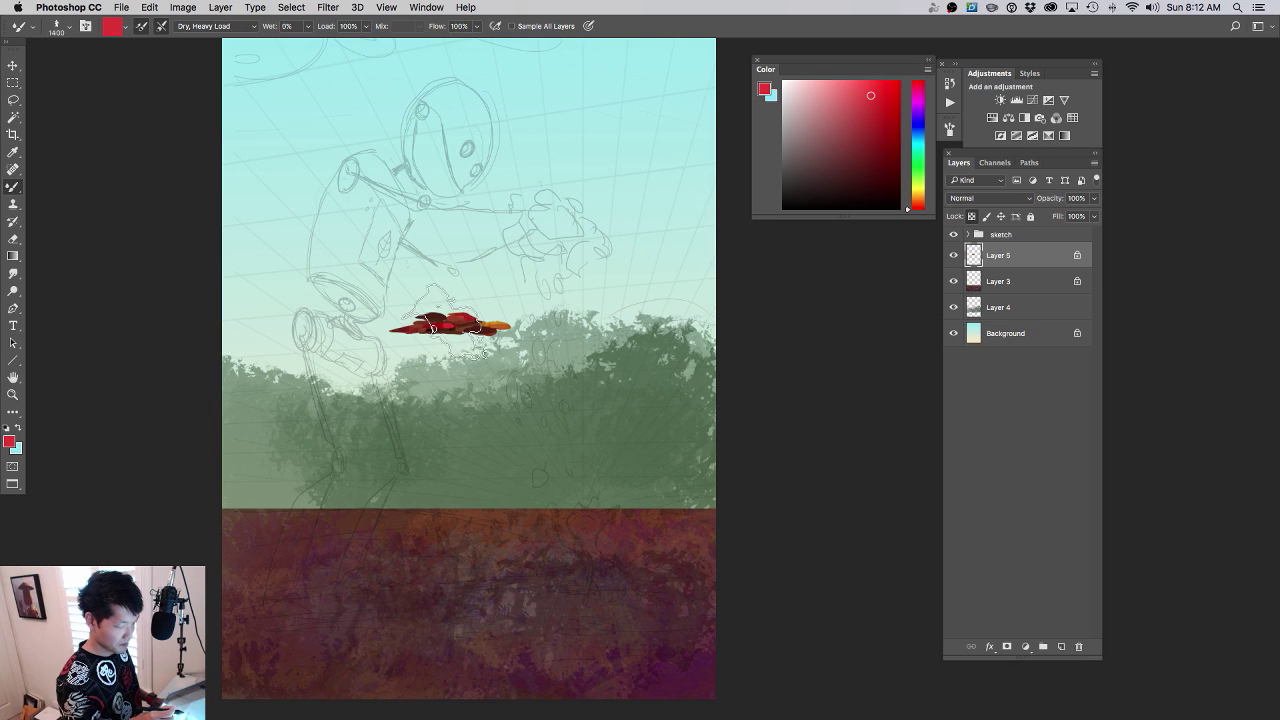
key(bracketright)
key(bracketright)
key(bracketright)
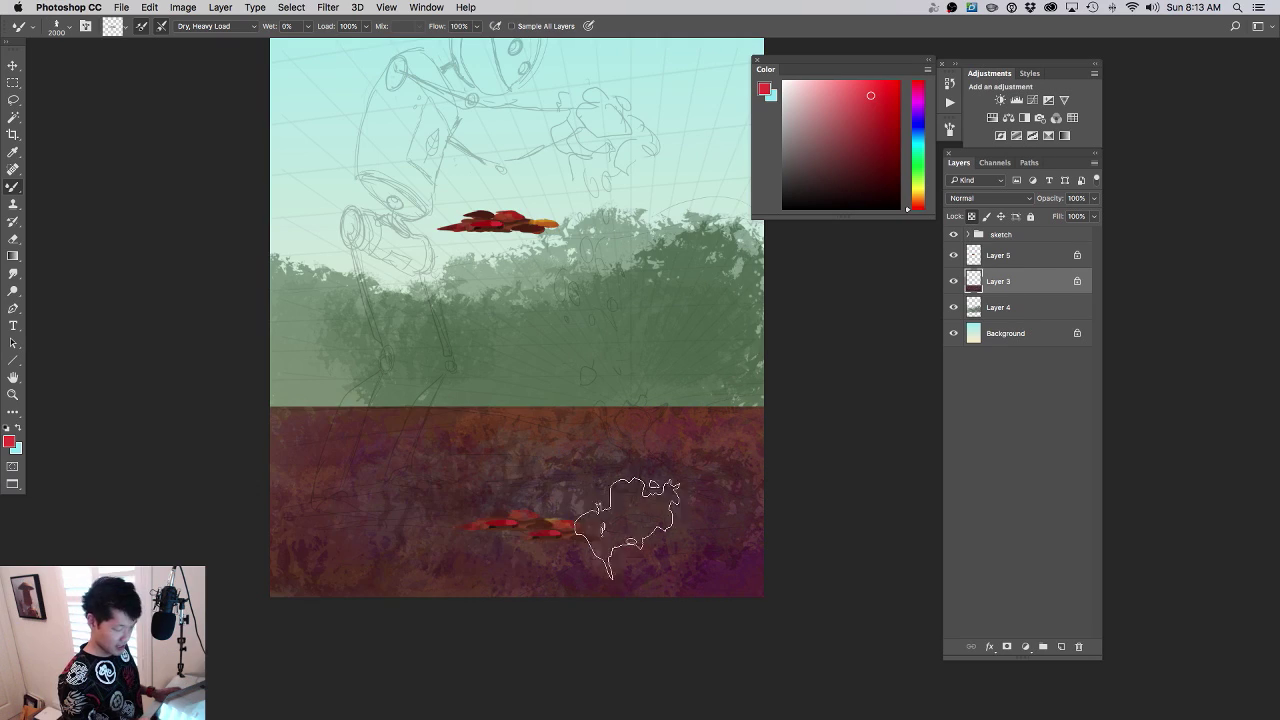
- Stamp the sampled leaf cluster across the lower part of the ground on Layer 3, resampling it from Layer 5 for the right side
click(608, 503)
click(506, 508)
click(592, 519)
click(613, 566)
click(658, 578)
click(702, 566)
click(445, 585)
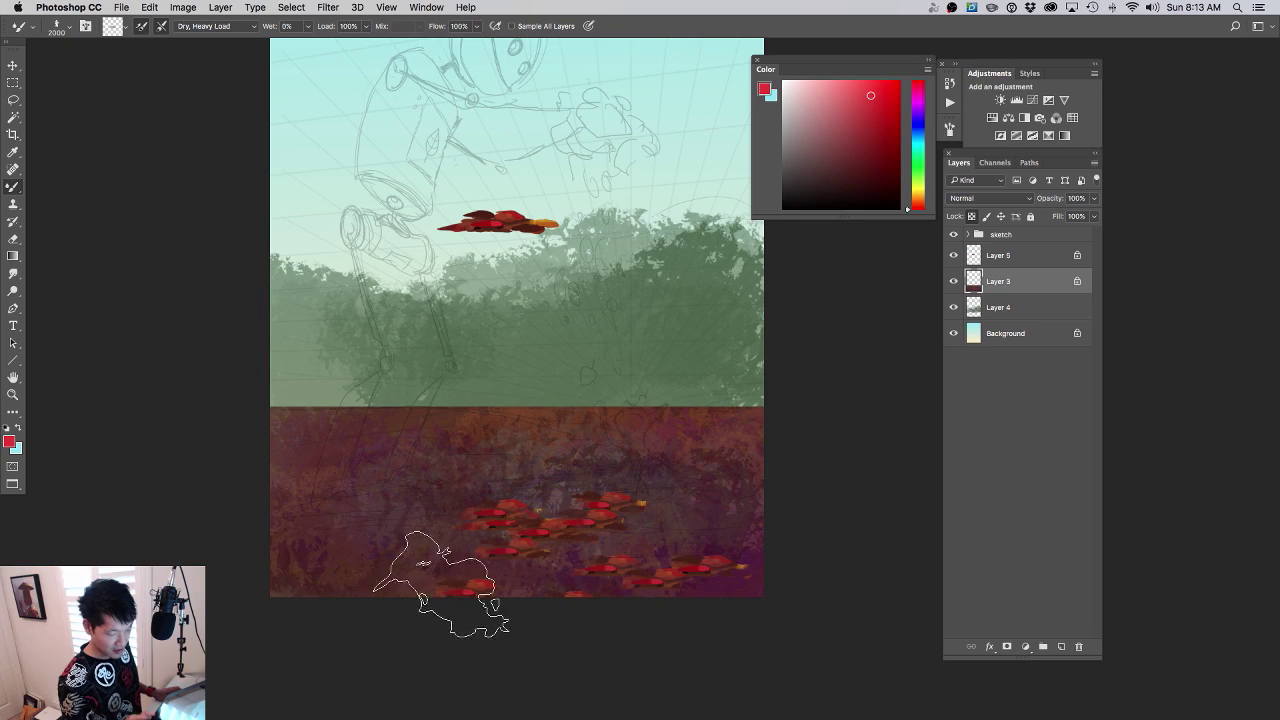
mouse_move(441, 584)
mouse_down()
mouse_move(372, 591)
mouse_move(538, 576)
mouse_move(405, 576)
mouse_move(500, 554)
mouse_move(538, 616)
mouse_move(300, 560)
mouse_up()
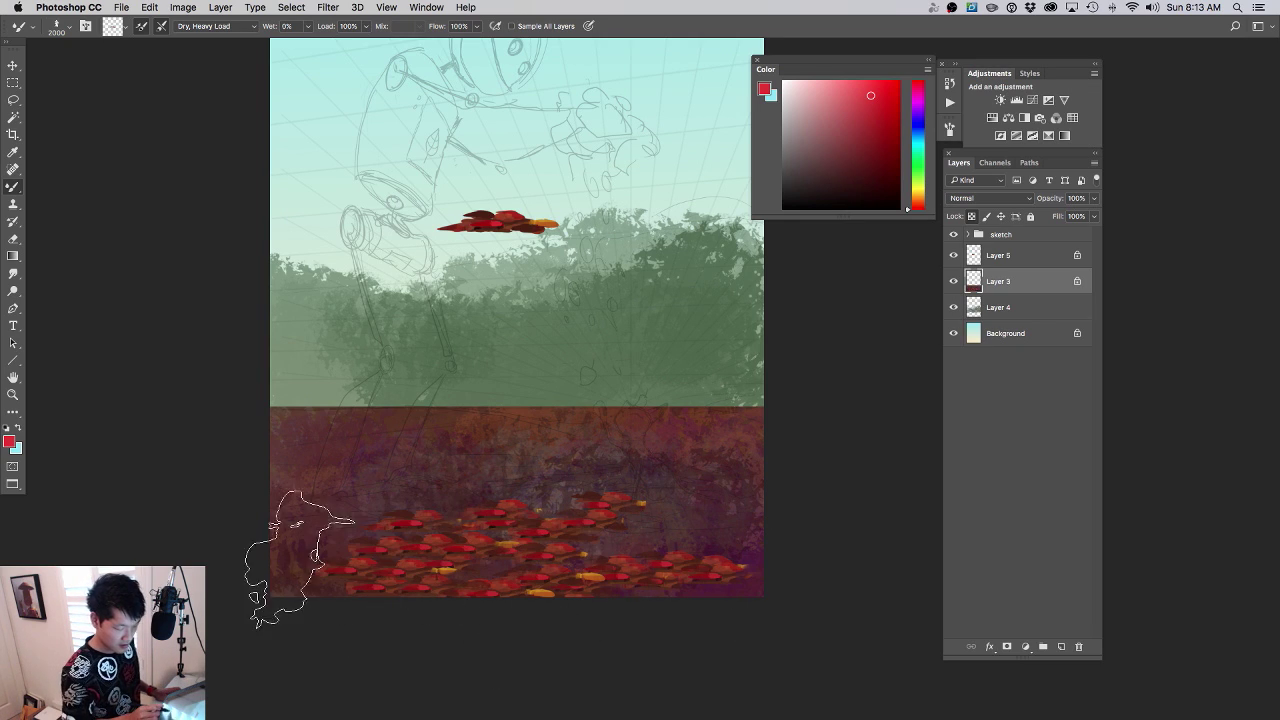
key(alt+bracketright)
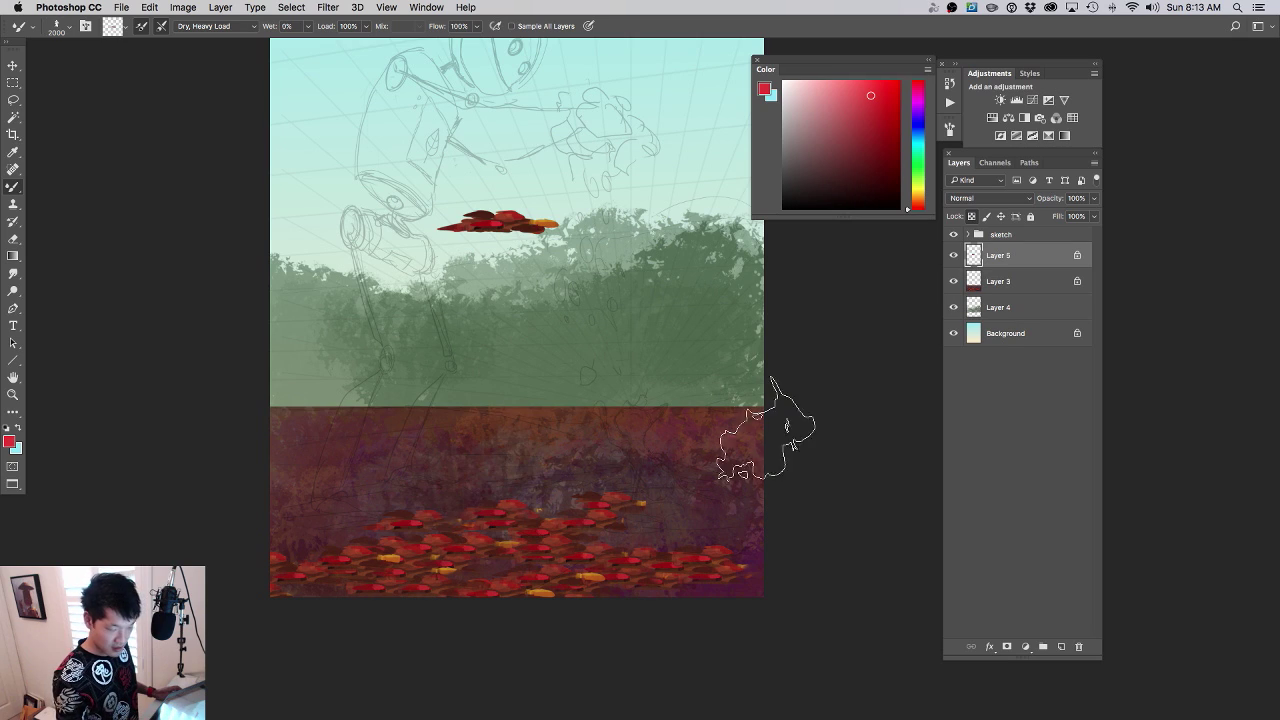
key(alt+bracketleft)
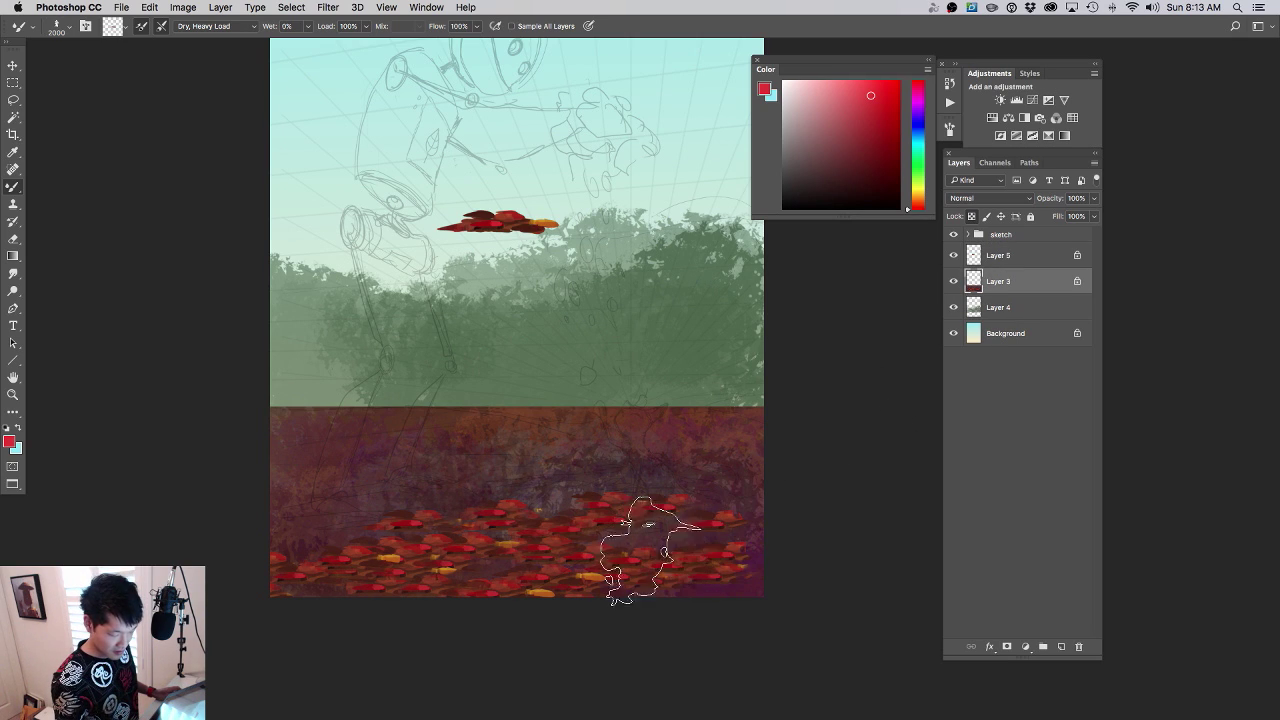
- Enlarge the brush to 2600 px over the Layer 5 cluster and stamp more leaves at the ground's lower right on Layer 3
key(alt+bracketright)
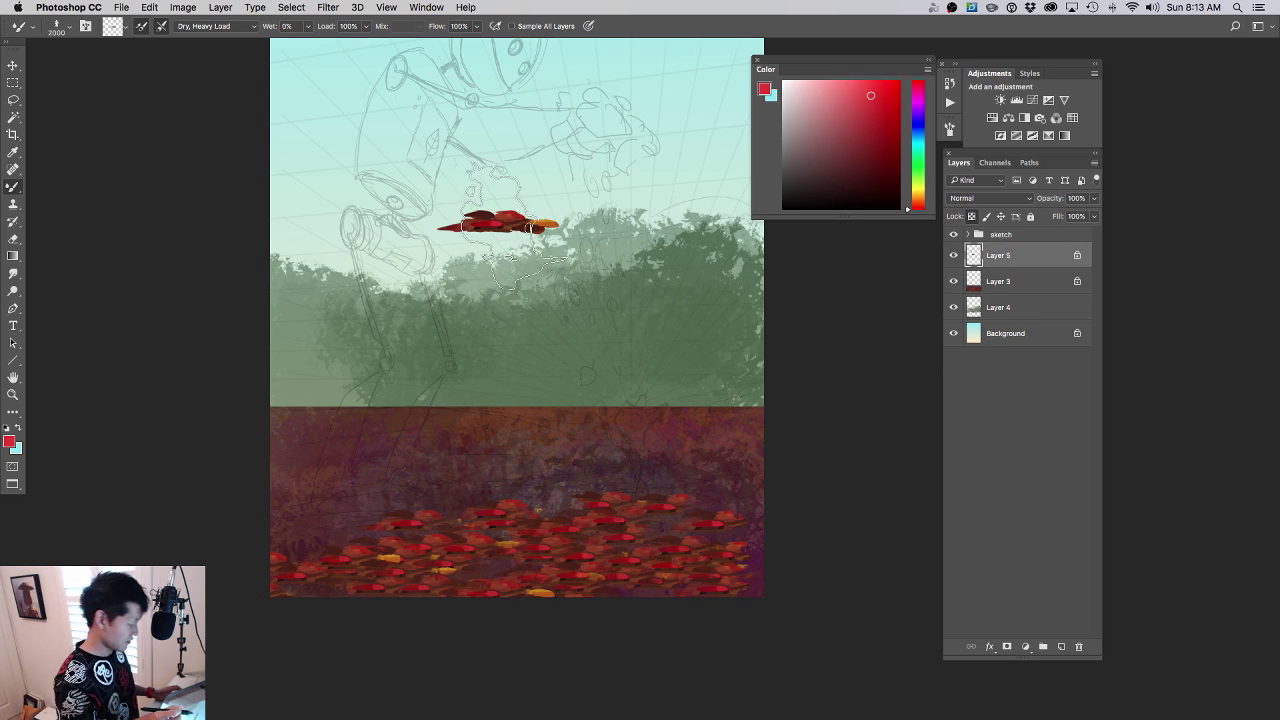
key(bracketright)
key(bracketright)
key(bracketright)
key(bracketright)
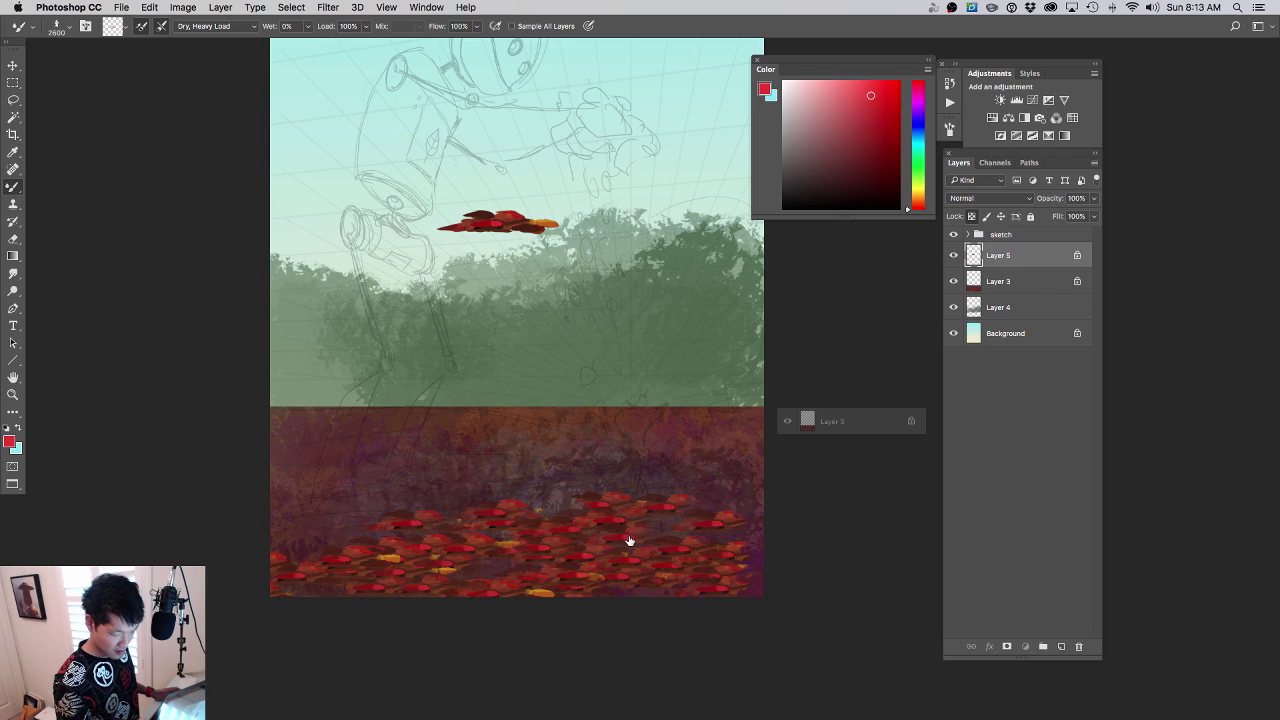
key(alt+bracketleft)
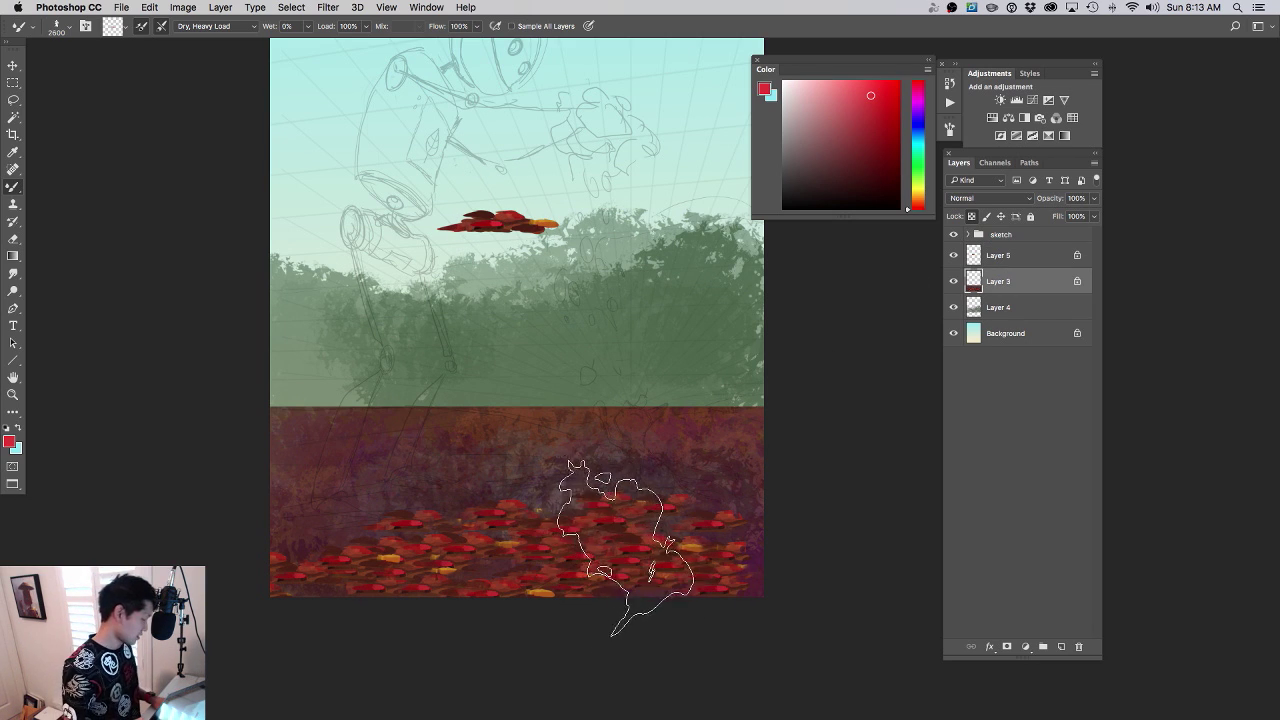
- Reduce the mixer brush size to 1200 px
key(bracketleft)
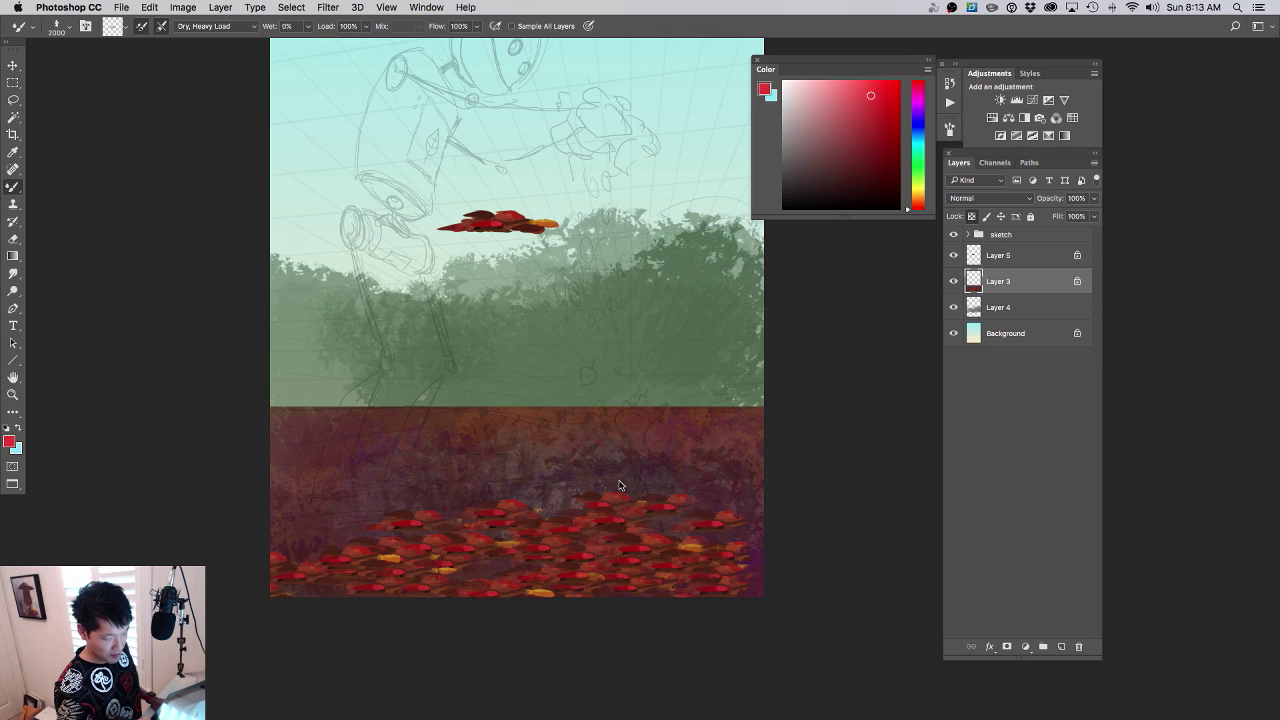
key(bracketleft)
key(bracketleft)
key(bracketleft)
key(bracketleft)
key(bracketleft)
key(bracketleft)
key(bracketleft)
key(bracketleft)
key(bracketleft)
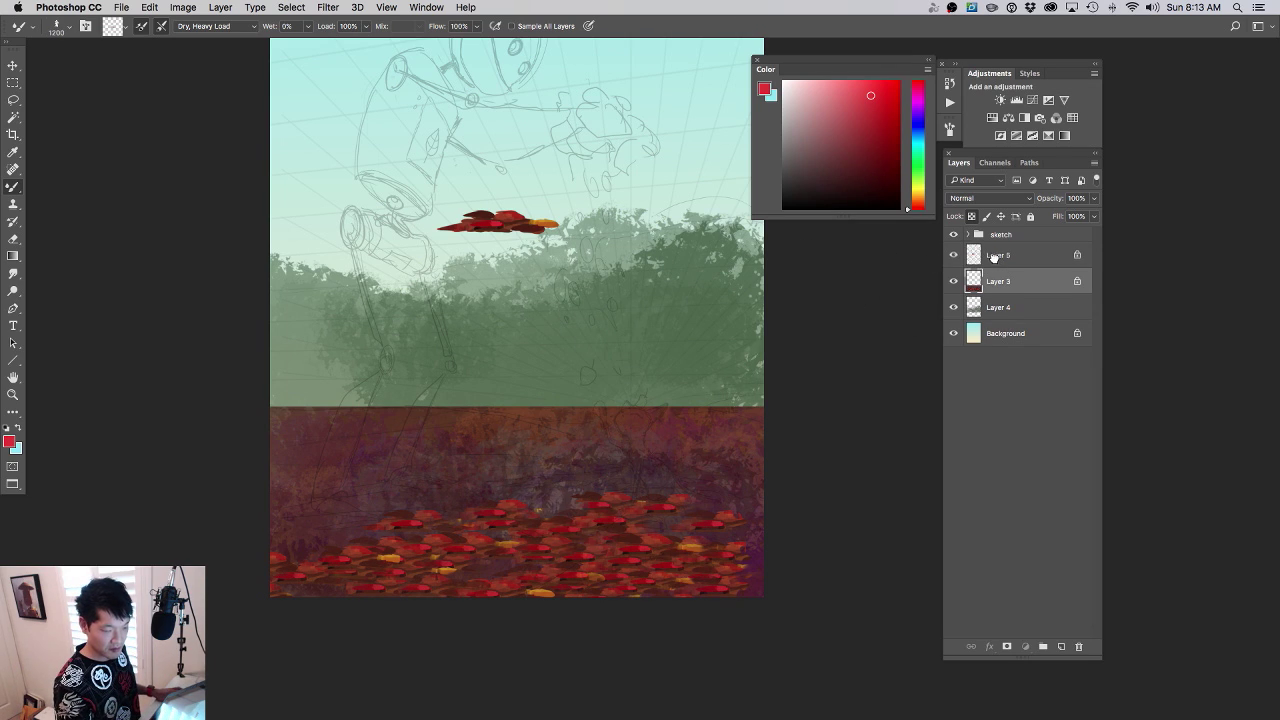
- Scale the leaf cluster on Layer 5 down to about half its size
key(alt+bracketright)
key(super+t)
drag(561, 209, 528, 210)
key(Return)
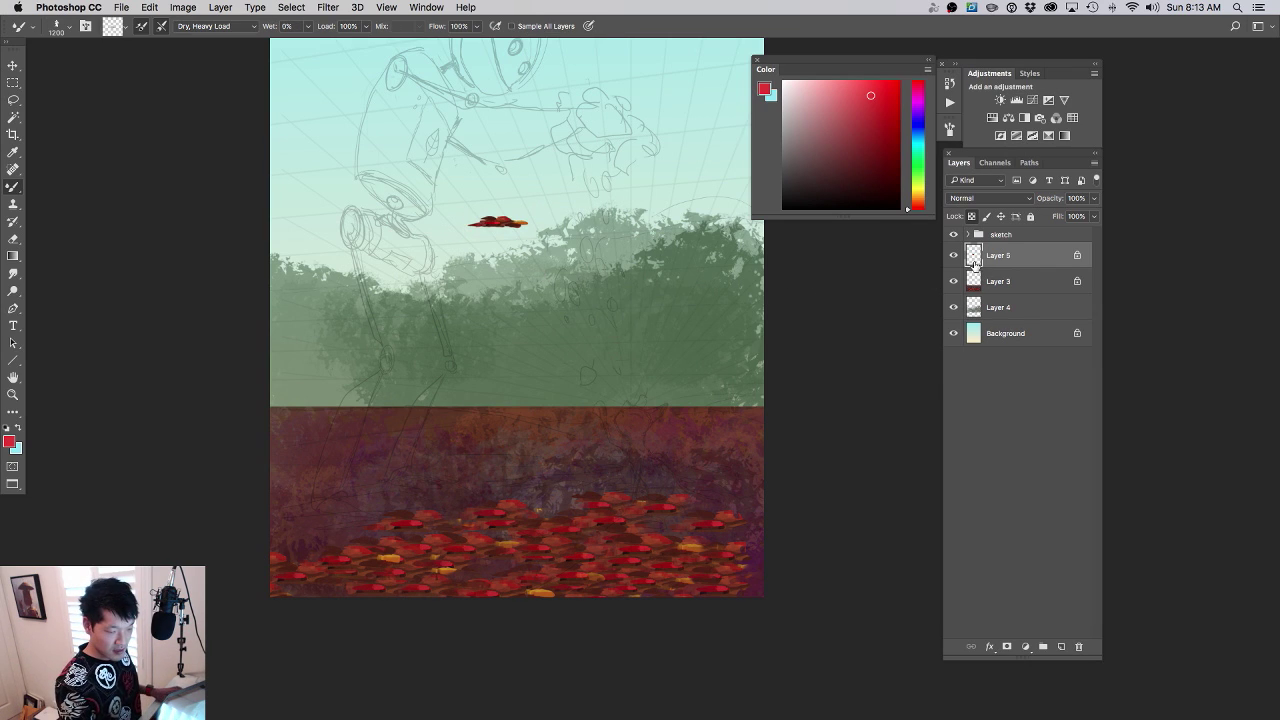
- Reduce the brush to 800 px, load the shrunken cluster from Layer 5, and make Layer 3 active
key(bracketleft)
key(bracketleft)
key(bracketleft)
key(bracketleft)
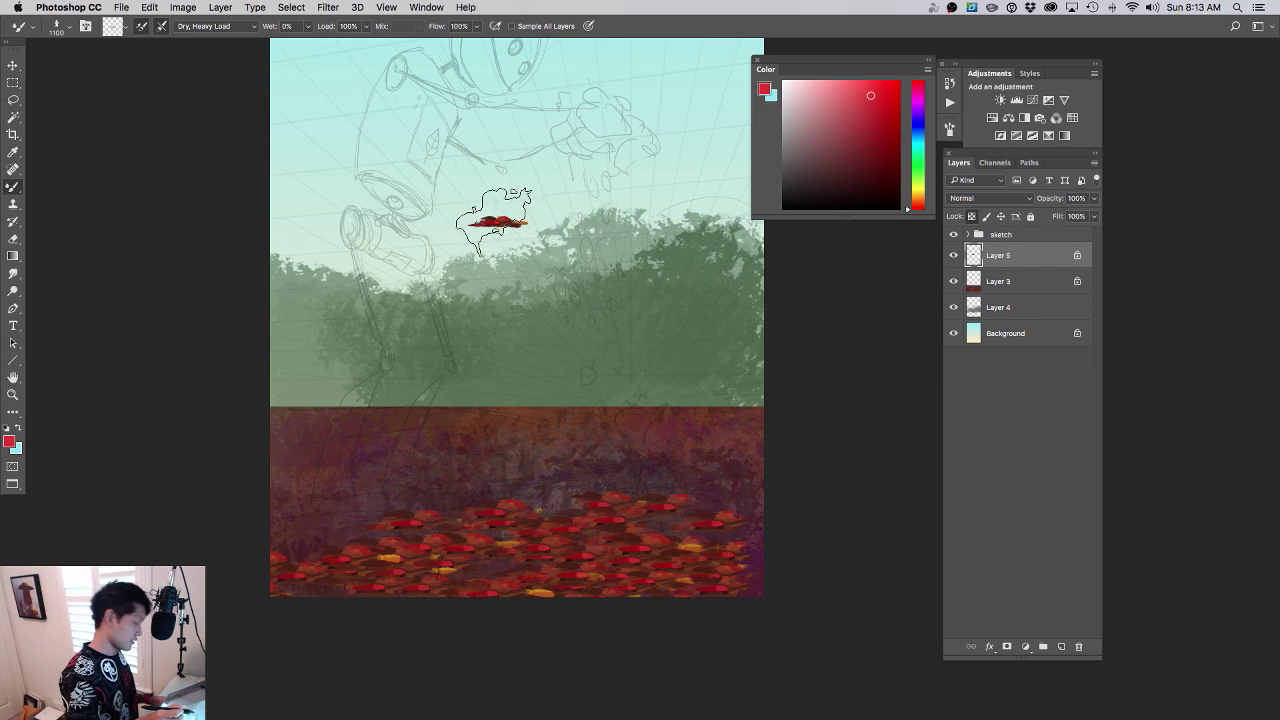
key(alt+bracketleft)
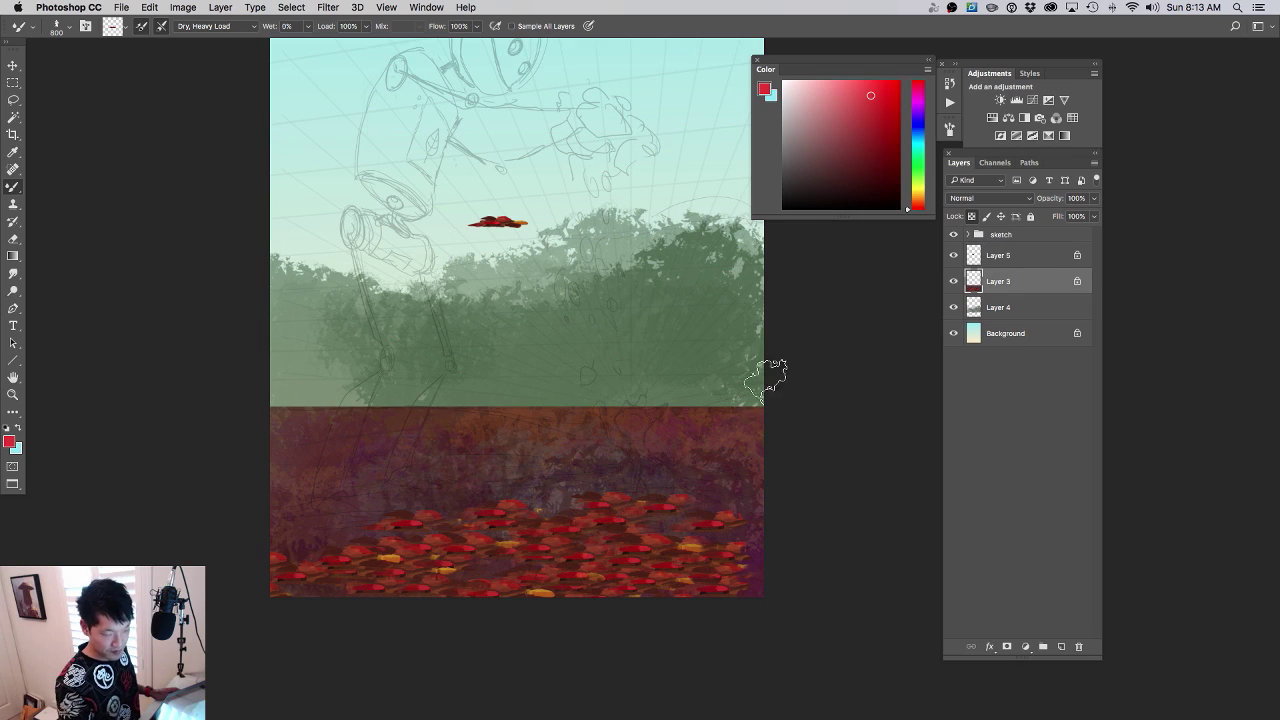
- Reduce the brush to 400 px and paint tiny leaves along the ground's horizon edge
key(bracketleft)
key(bracketleft)
key(bracketleft)
key(bracketleft)
key(bracketleft)
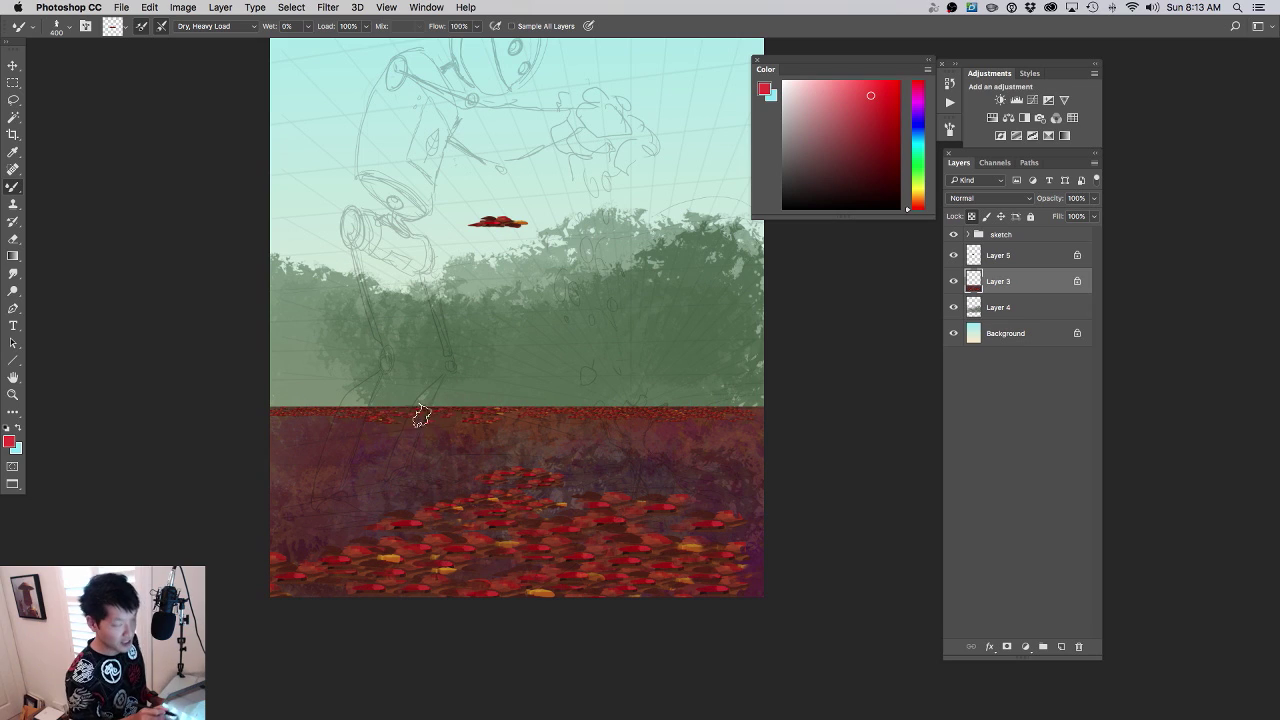
- Enlarge the brush in stages from 600 to 1200 px while painting progressively larger leaves down the upper half of the ground
key(bracketright)
key(bracketright)
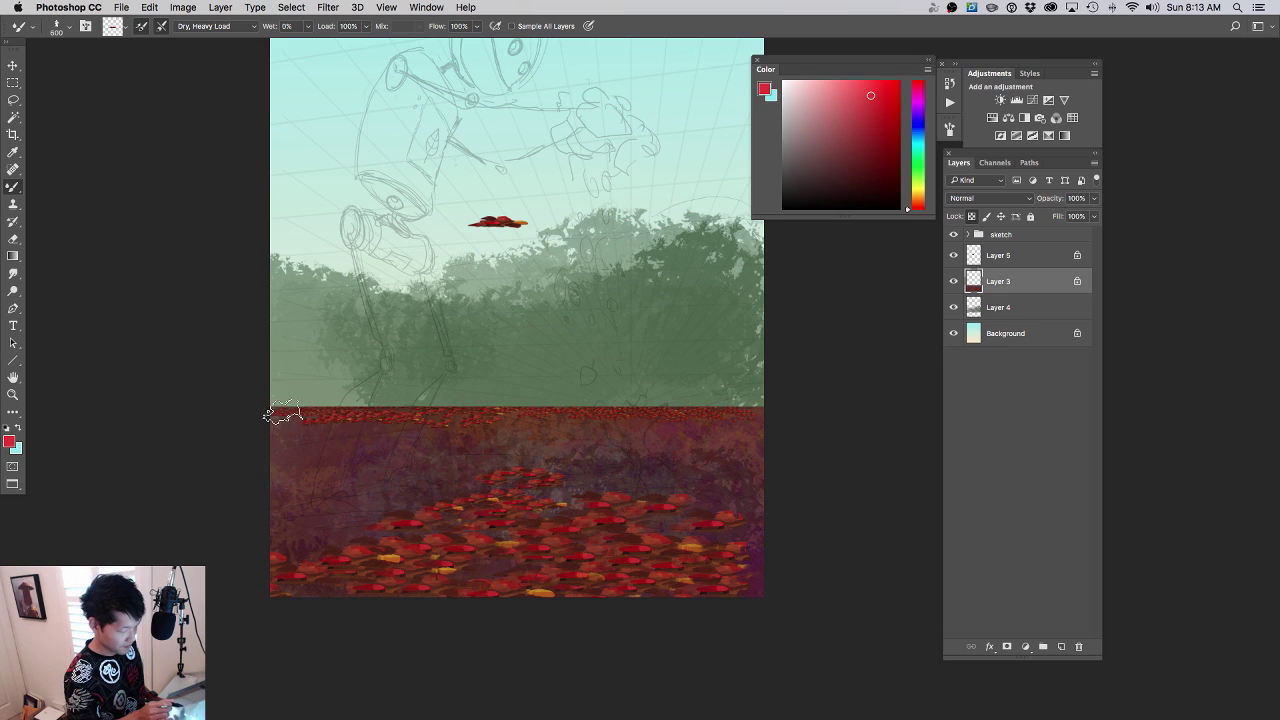
mouse_move(284, 415)
mouse_down()
mouse_move(355, 426)
mouse_move(676, 422)
mouse_move(586, 423)
mouse_up()
key(bracketright)
key(bracketright)
key(bracketright)
mouse_move(444, 436)
mouse_down()
mouse_move(298, 441)
mouse_move(469, 445)
mouse_move(279, 467)
mouse_move(531, 447)
mouse_move(499, 453)
mouse_move(712, 462)
mouse_up()
key(bracketright)
key(bracketright)
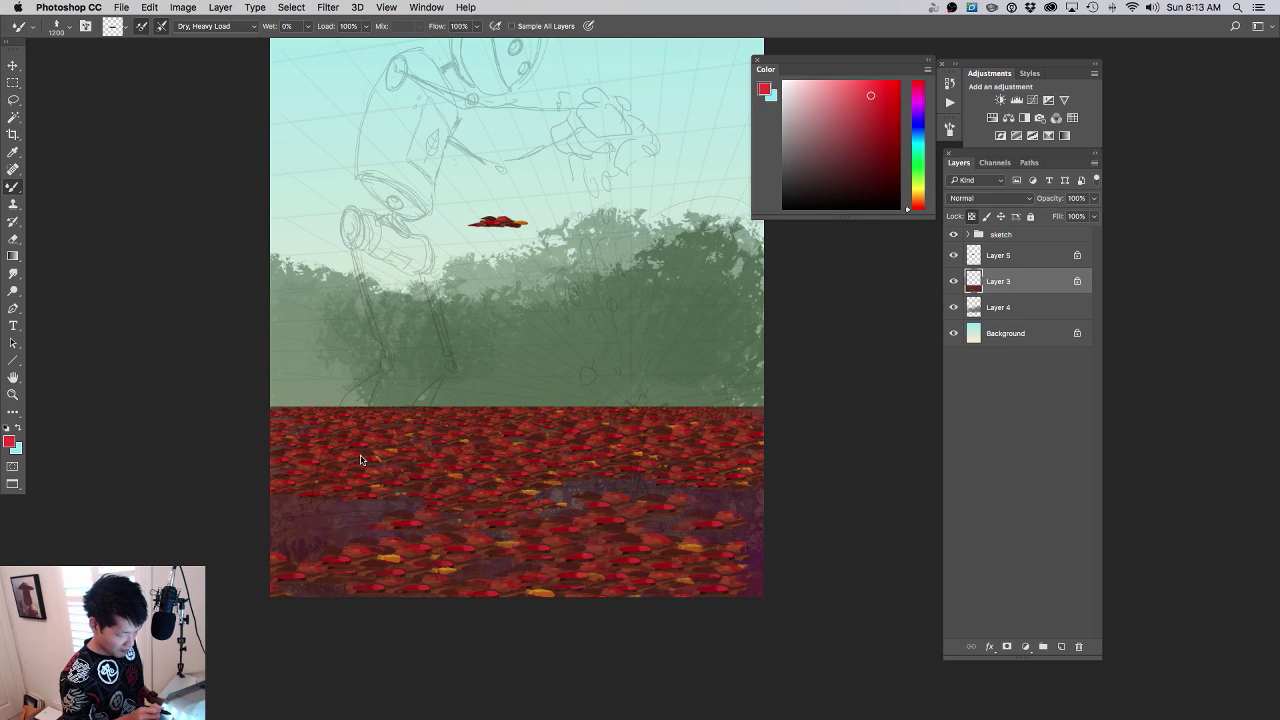
- Enlarge the brush to 1400 and 1500 px while filling the remaining gaps in the middle and lower ground with leaves
key(bracketright)
key(bracketright)
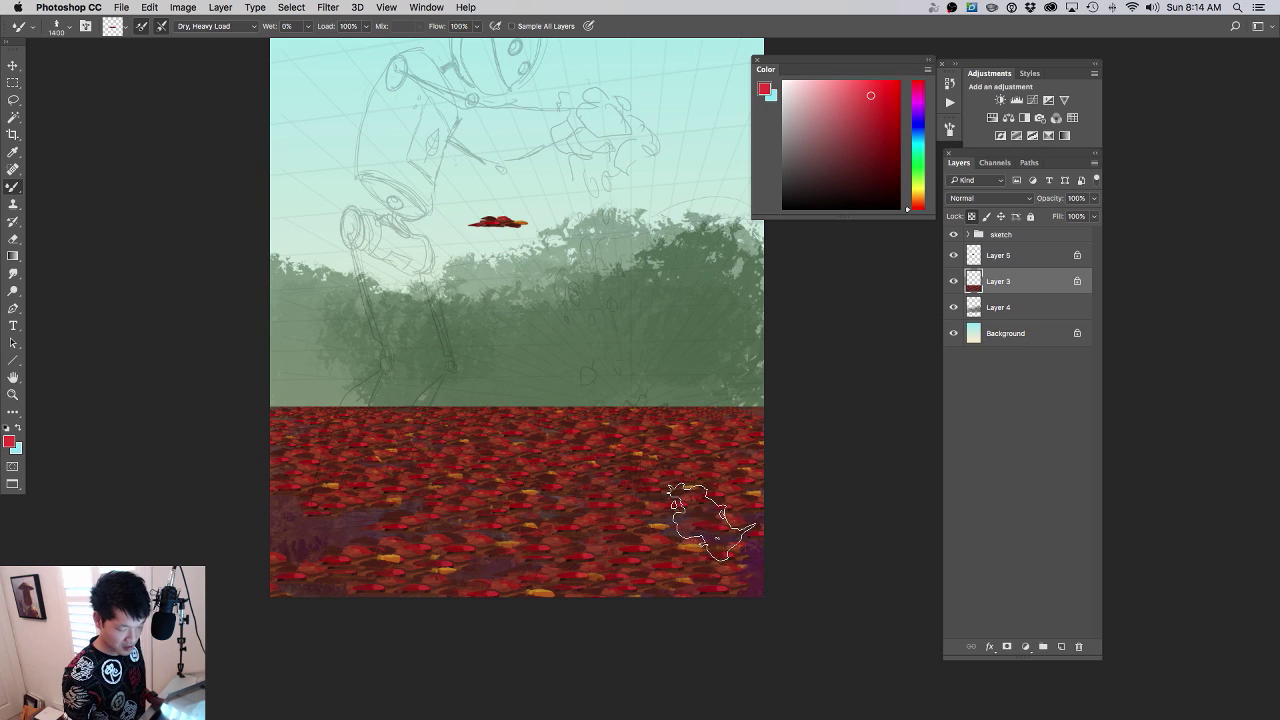
key(bracketright)
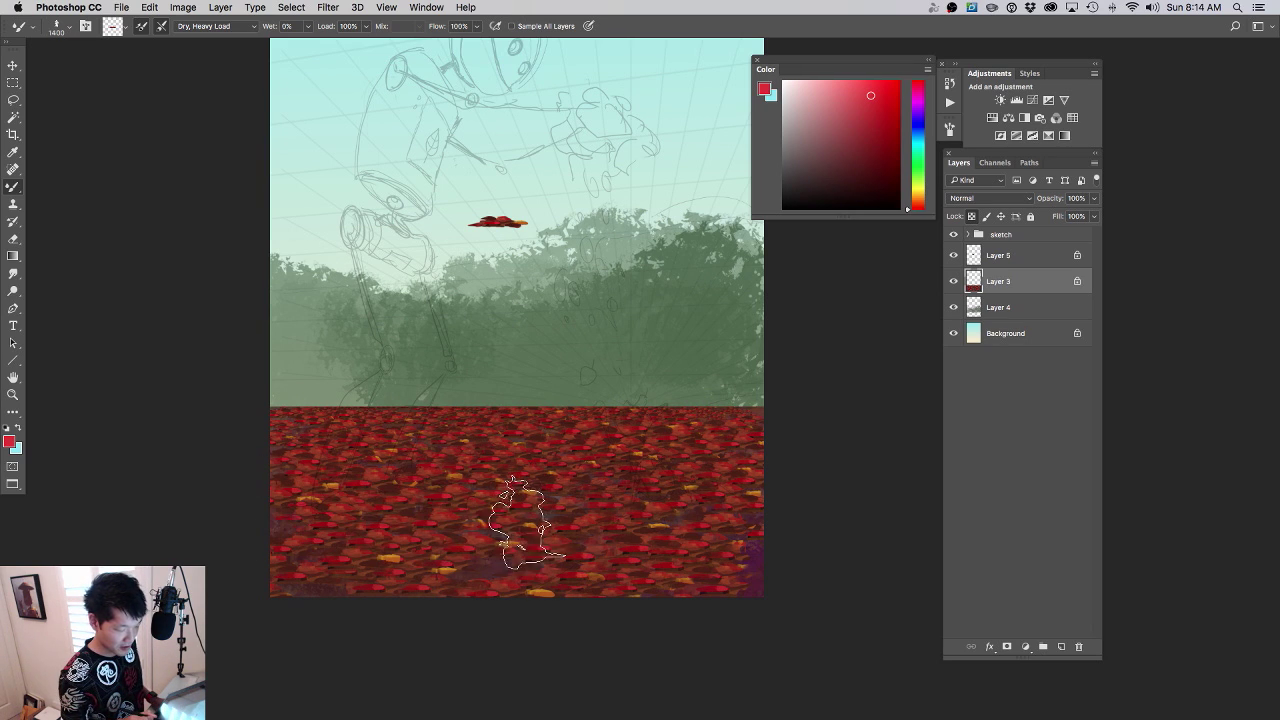
key(bracketright)
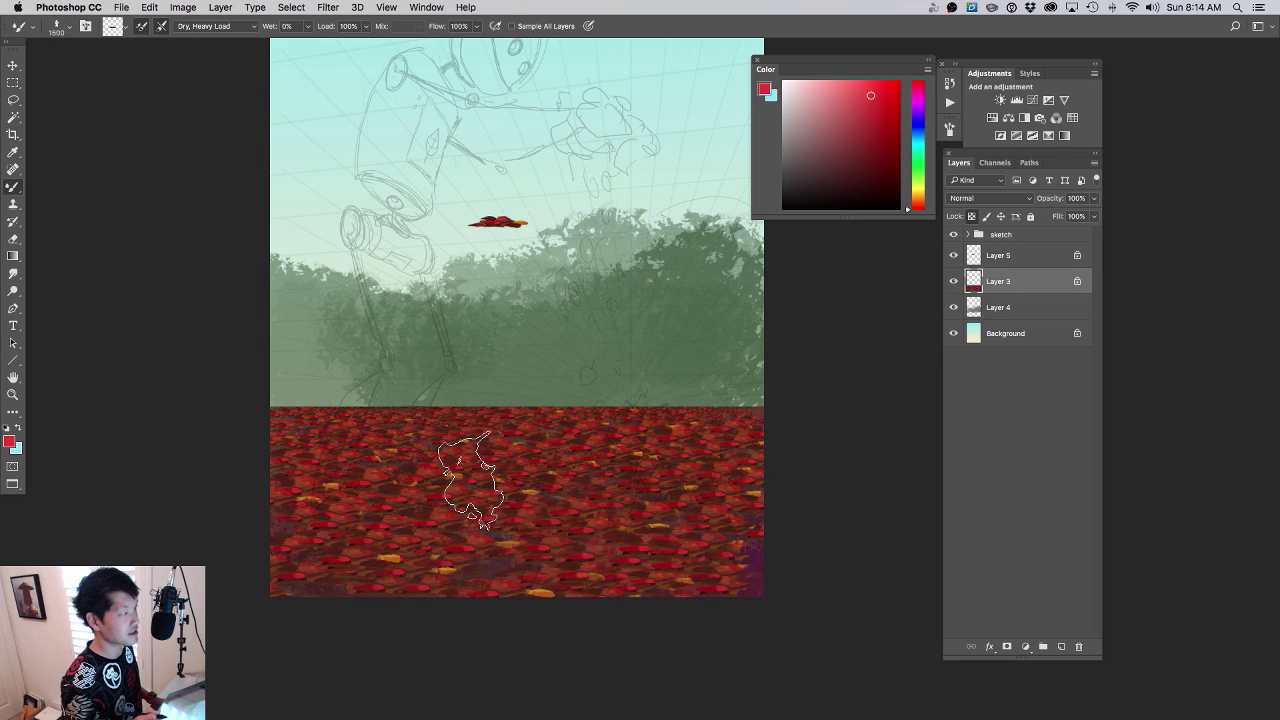
- Enlarge the brush in stages to 1700 and 2000 px while painting the largest leaves along the bottom of the ground
key(bracketright)
key(bracketright)
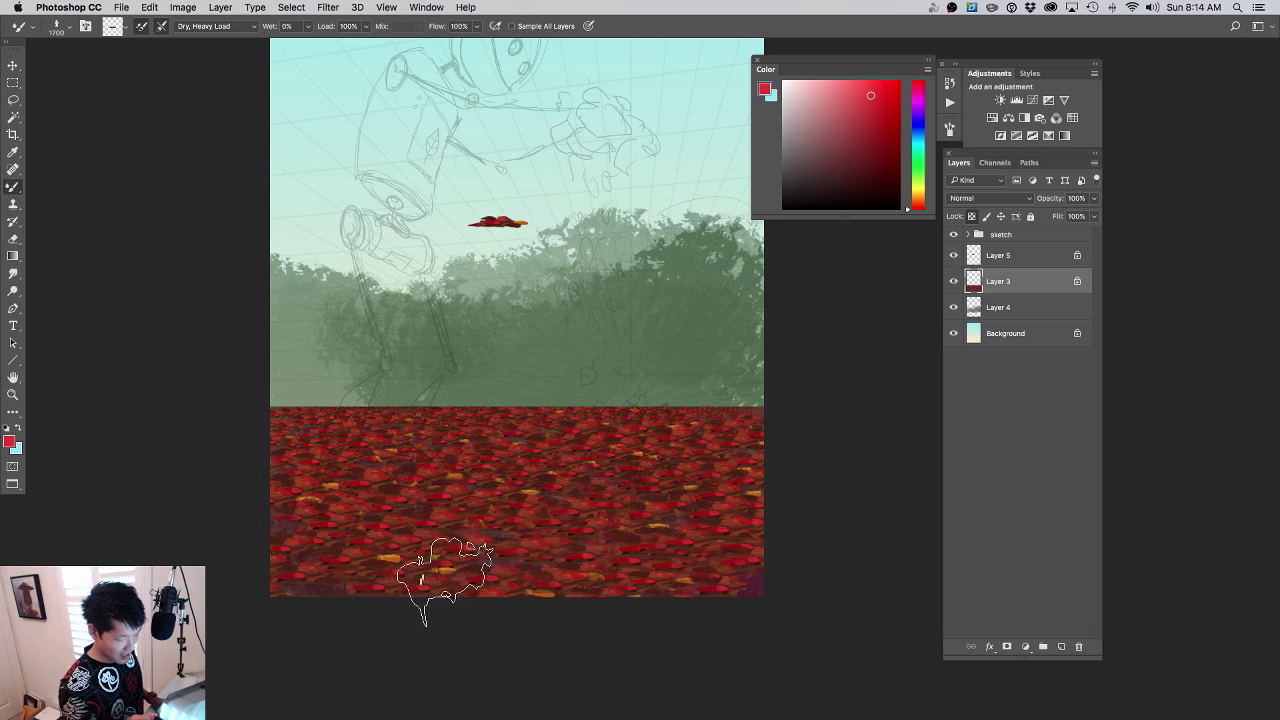
key(bracketright)
key(bracketright)
key(bracketright)
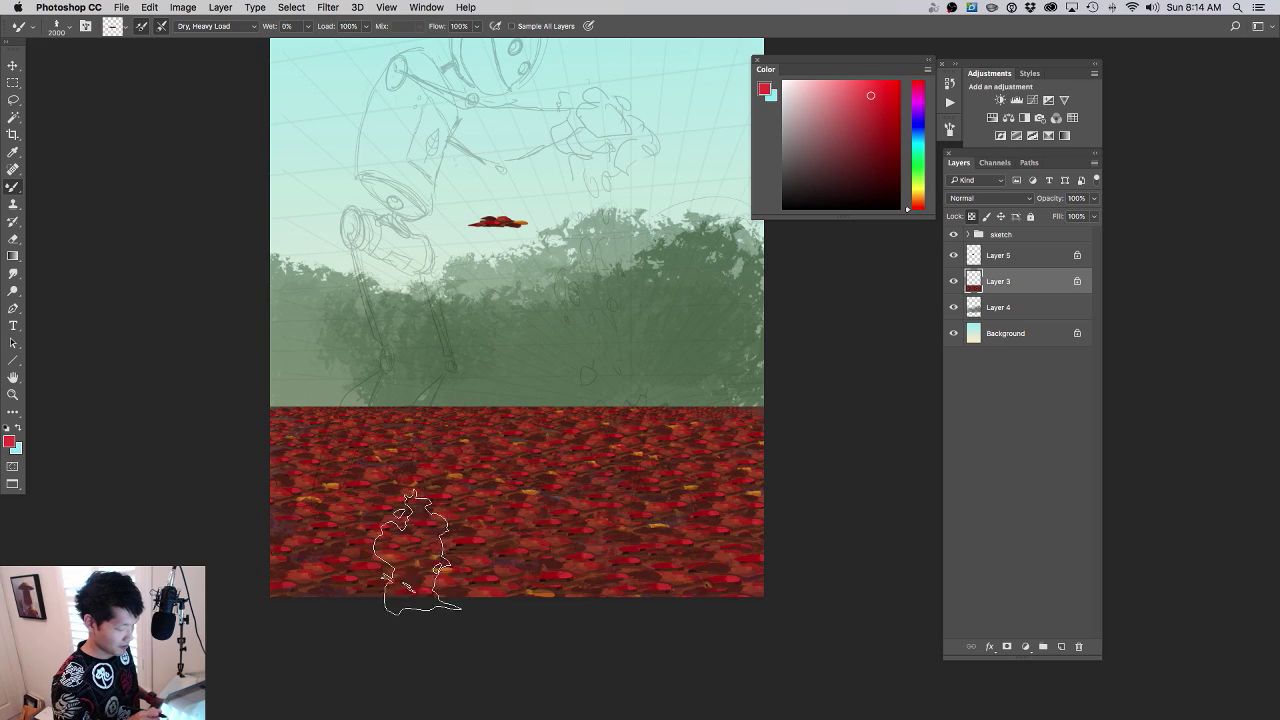
- Reduce the brush to 1200 and 900 px, then raise it back to 1200 px, adding scattered leaves across the middle and right ground
key(bracketleft)
key(bracketleft)
key(bracketleft)
key(bracketleft)
key(bracketleft)
key(bracketleft)
key(bracketleft)
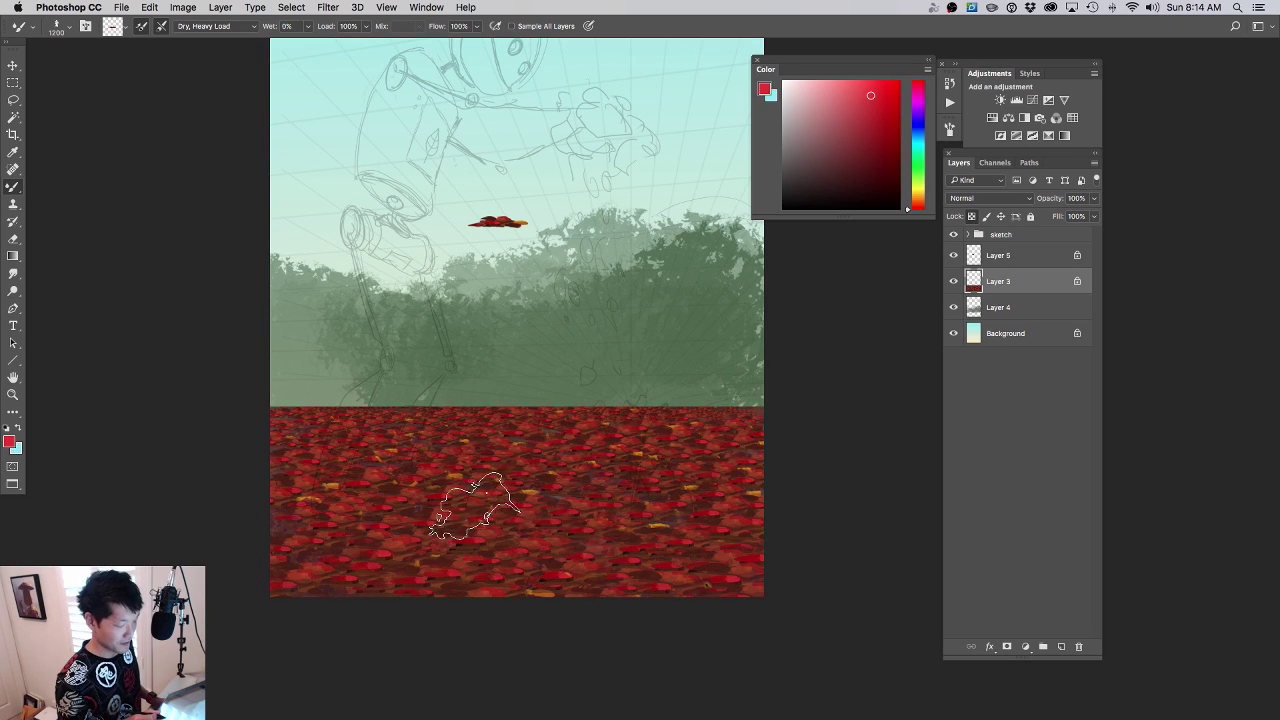
key(bracketleft)
key(bracketleft)
key(bracketleft)
key(bracketleft)
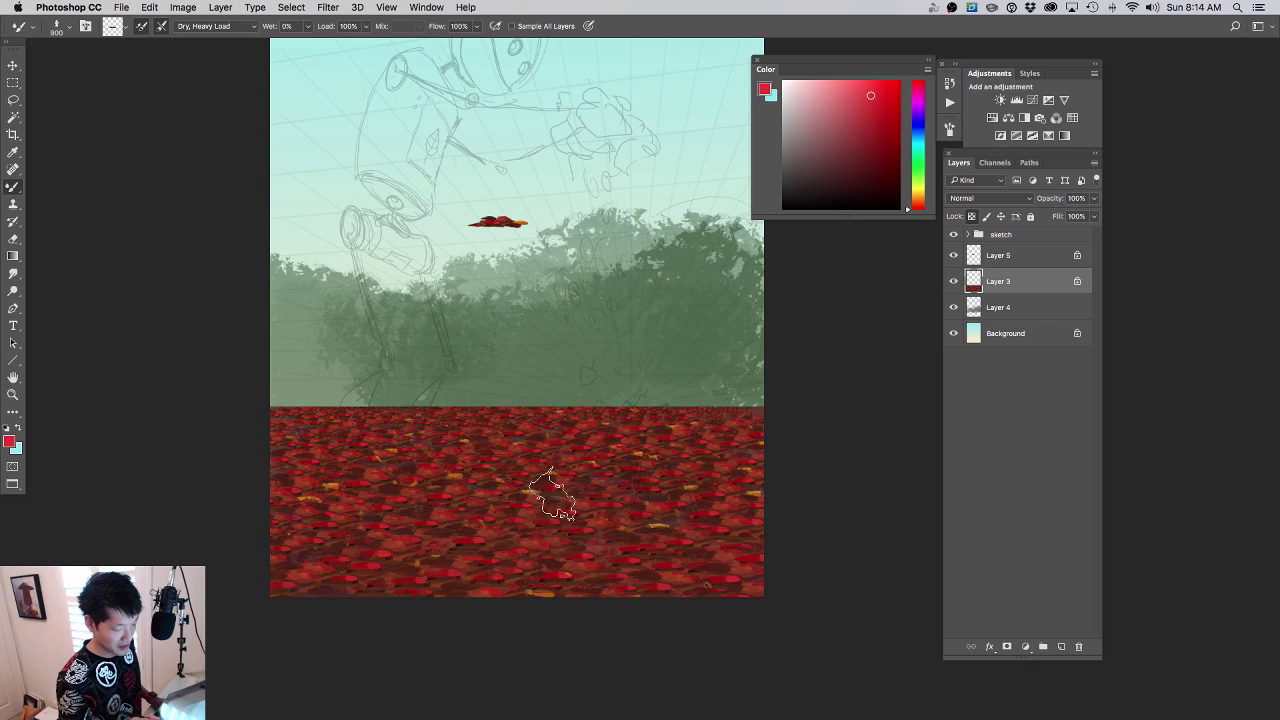
key(bracketright)
key(bracketright)
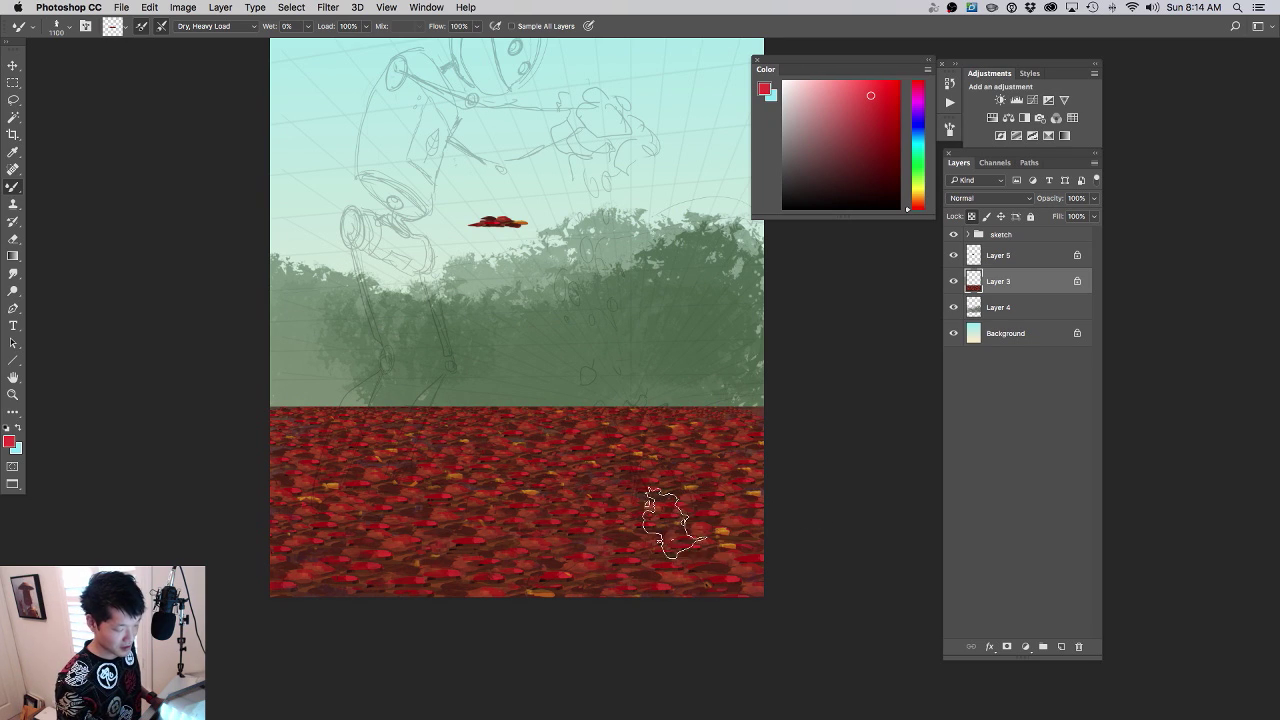
key(bracketright)
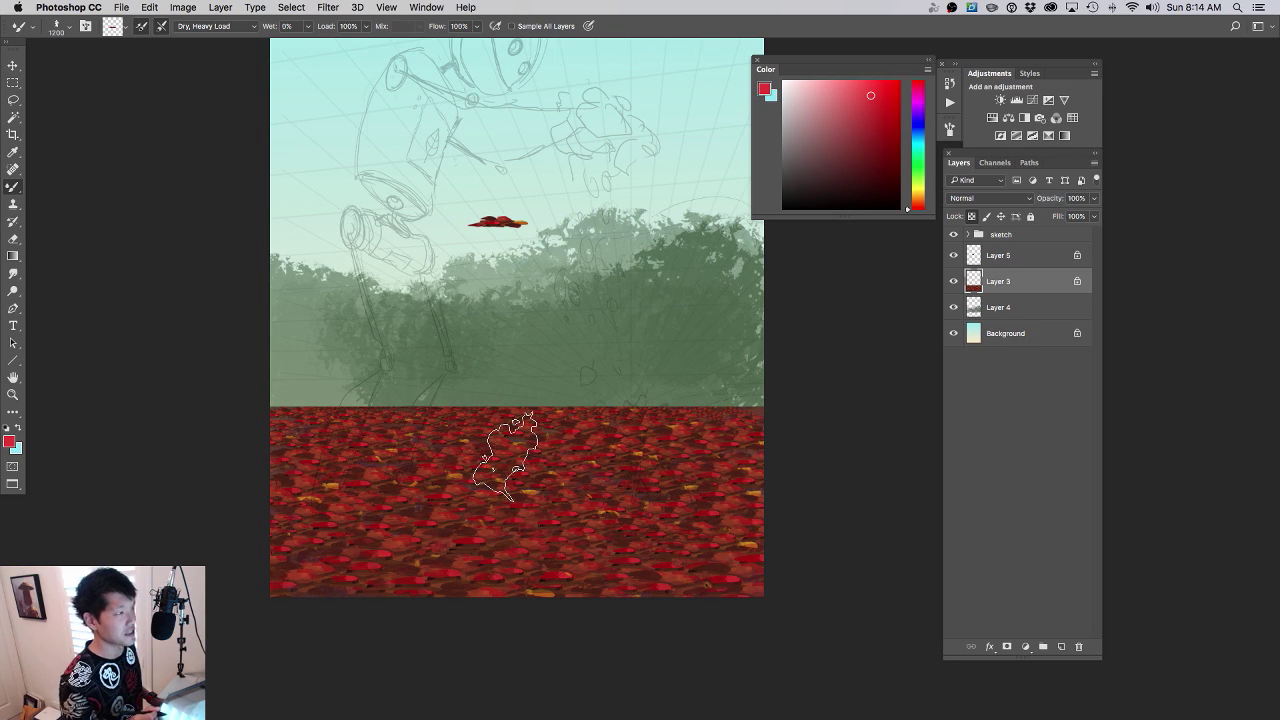
- Reduce the brush to 600 px and add small leaves to the ground just below the horizon
key(bracketleft)
key(bracketleft)
key(bracketleft)
key(bracketleft)
key(bracketleft)
key(bracketleft)
key(bracketleft)
key(bracketleft)
key(bracketleft)
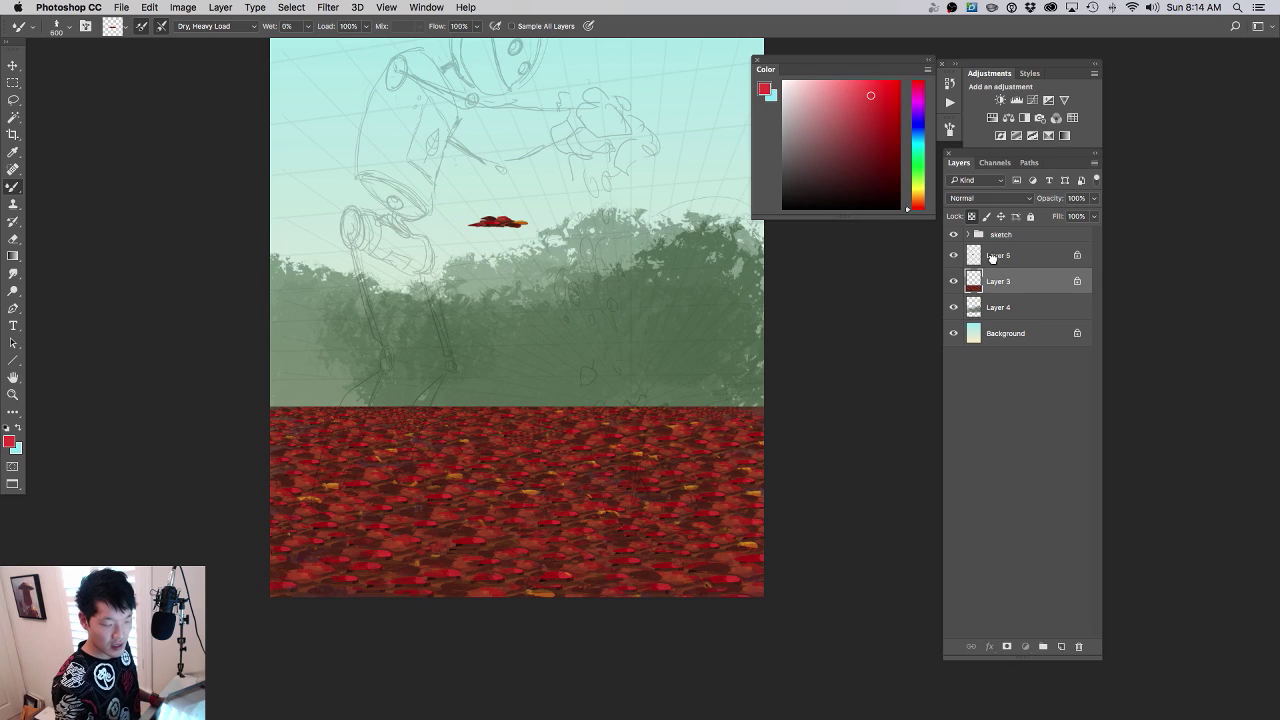
- Shift the hue of the leaf cluster on Layer 5 toward orange and yellow with Hue/Saturation
click(992, 258)
key(super+u)
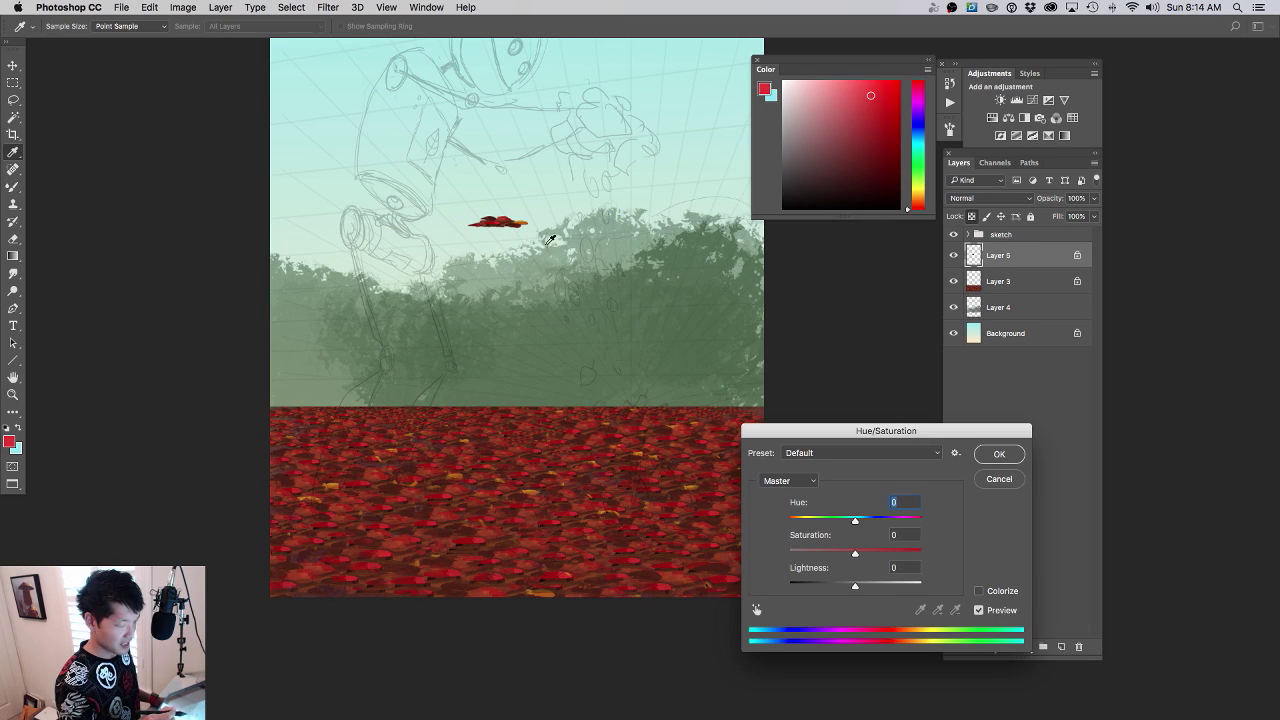
click(867, 520)
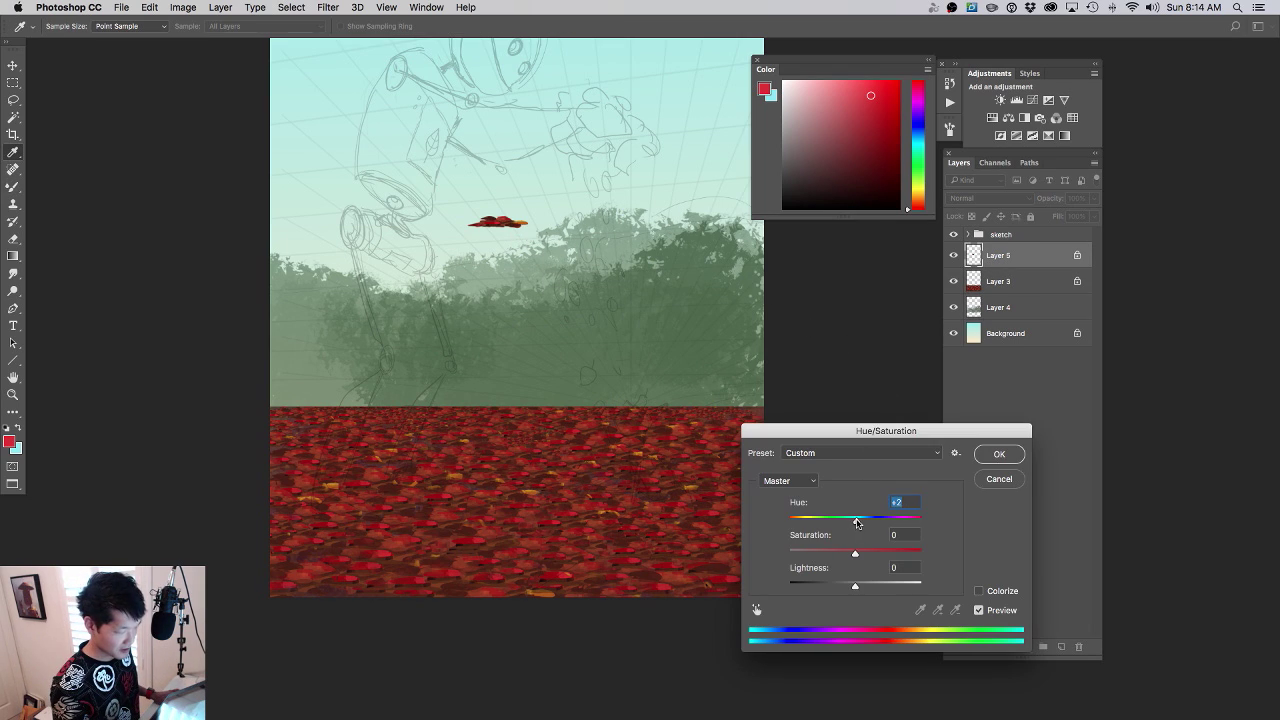
click(1003, 455)
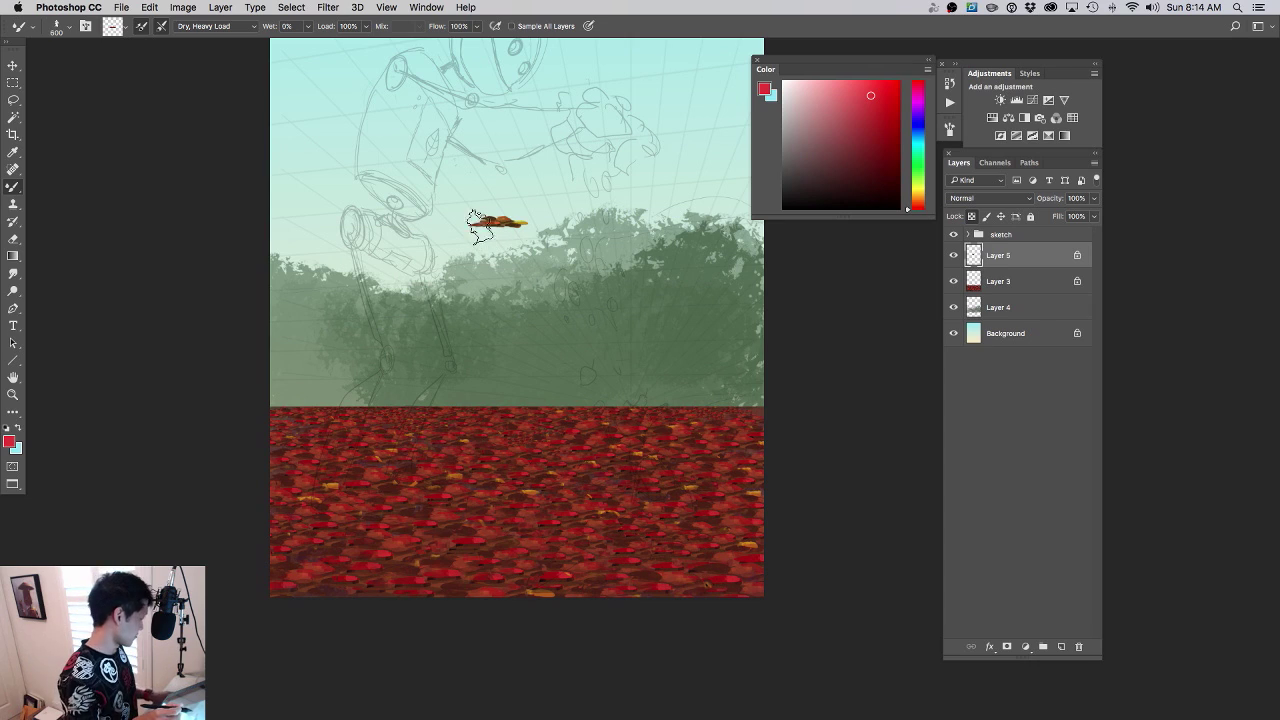
- Enlarge the brush to 900 px, load the recolored cluster, and paint the first orange leaves in the lower ground on Layer 3
key(bracketright)
key(bracketright)
key(bracketright)
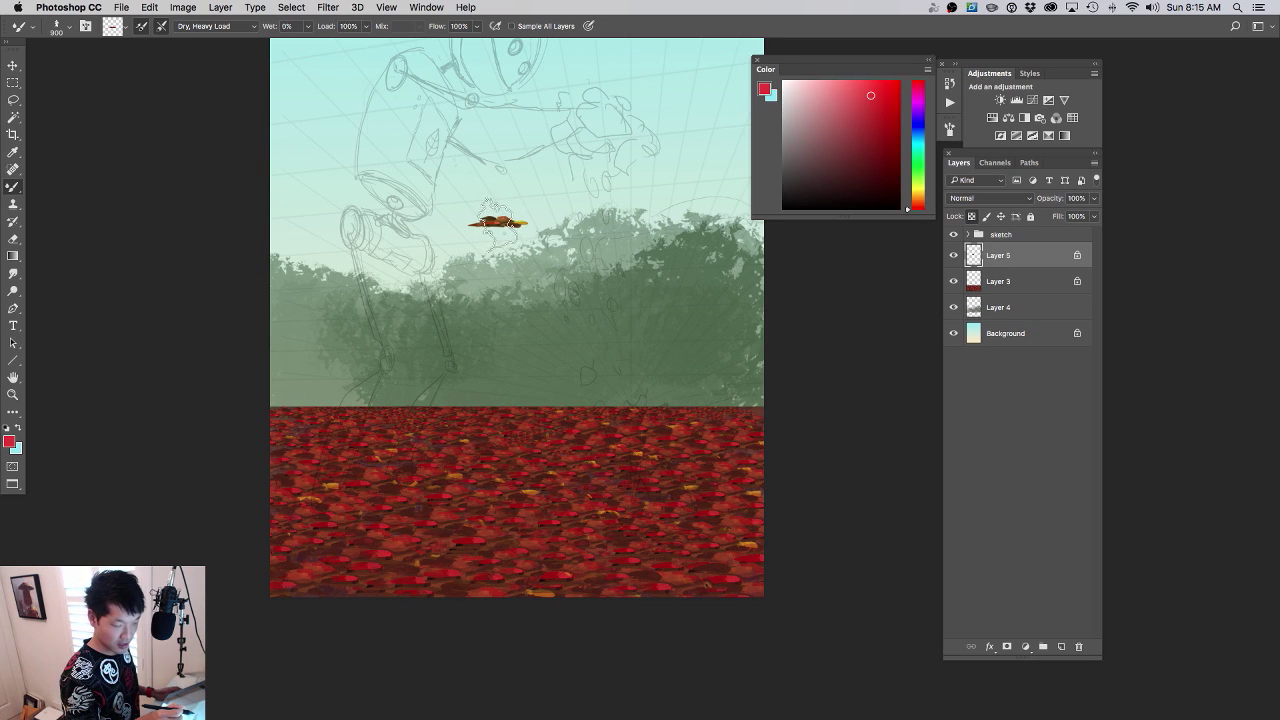
click(977, 290)
drag(567, 525, 630, 526)
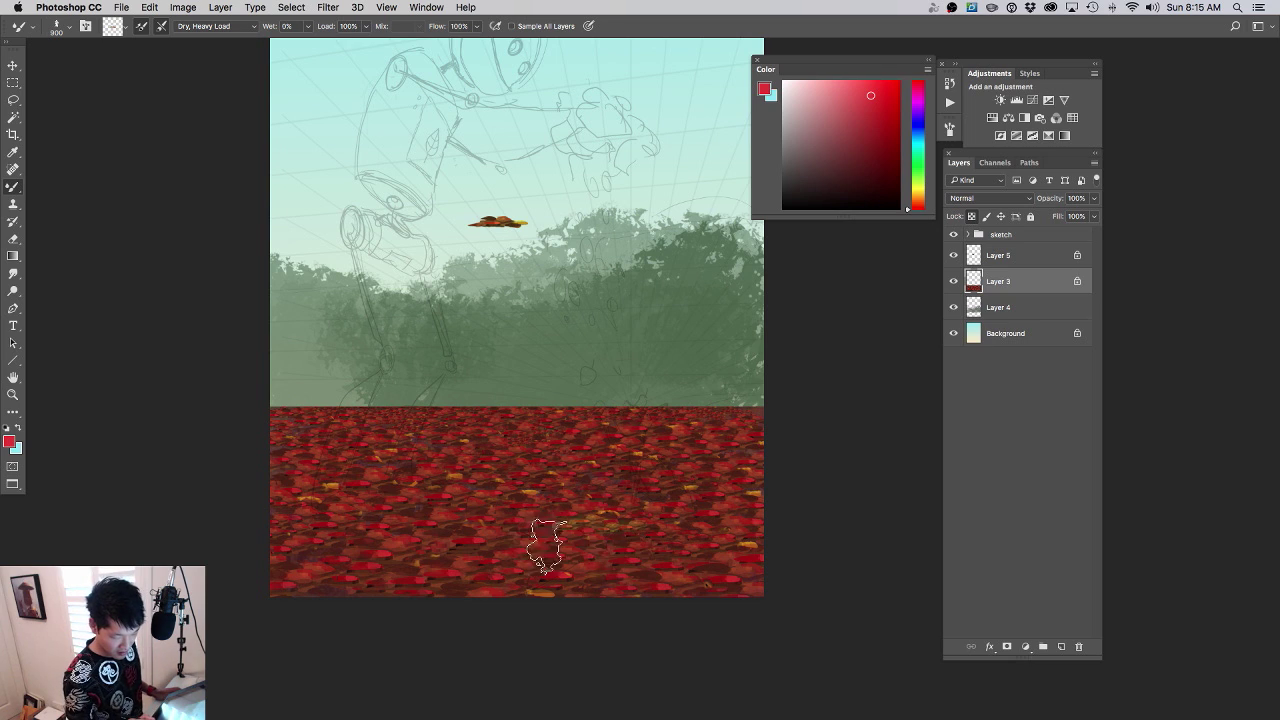
- Enlarge the brush in stages from 1200 to 2100 px while painting progressively larger orange leaves over the lower half of the ground
key(bracketright)
key(bracketright)
key(bracketright)
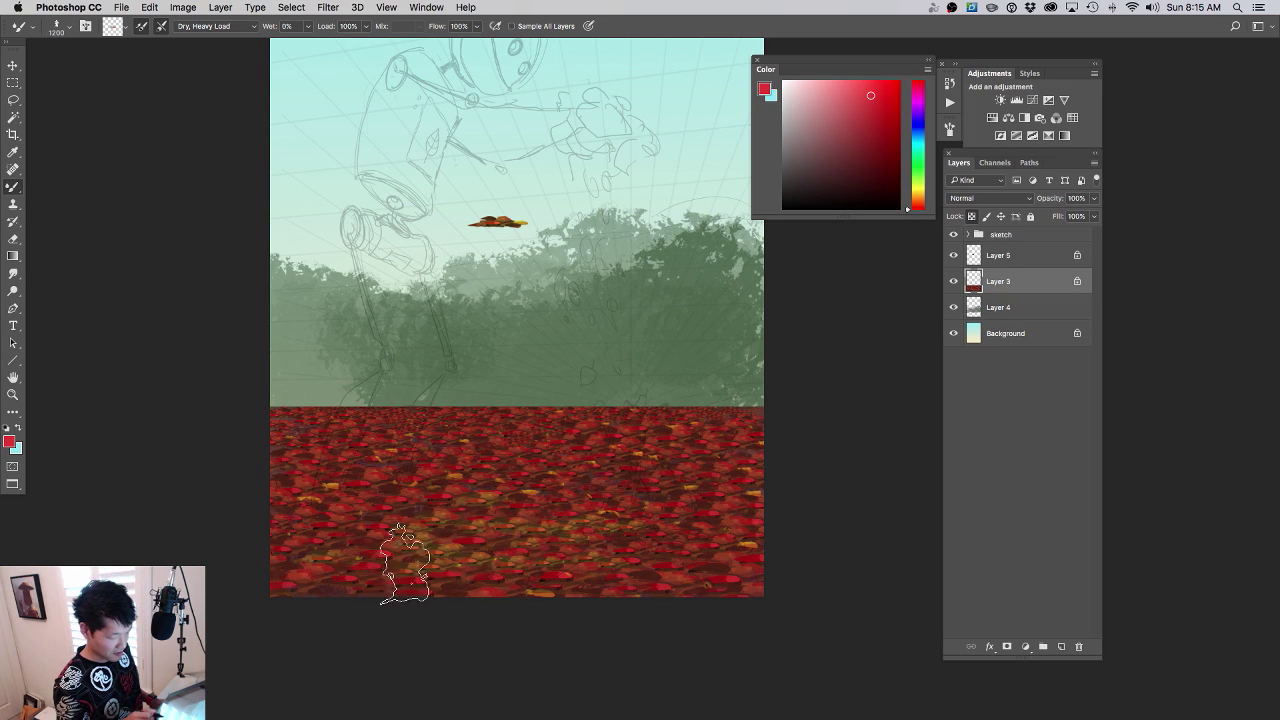
key(bracketright)
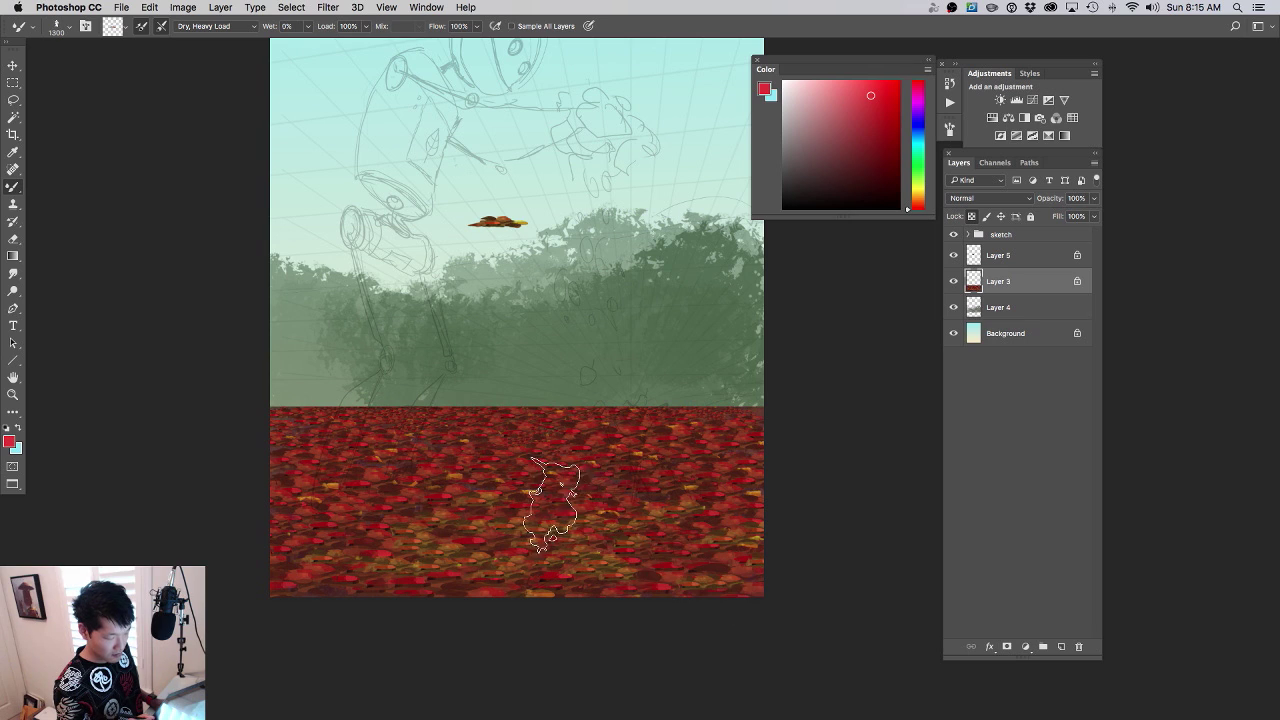
key(bracketright)
key(bracketright)
key(bracketright)
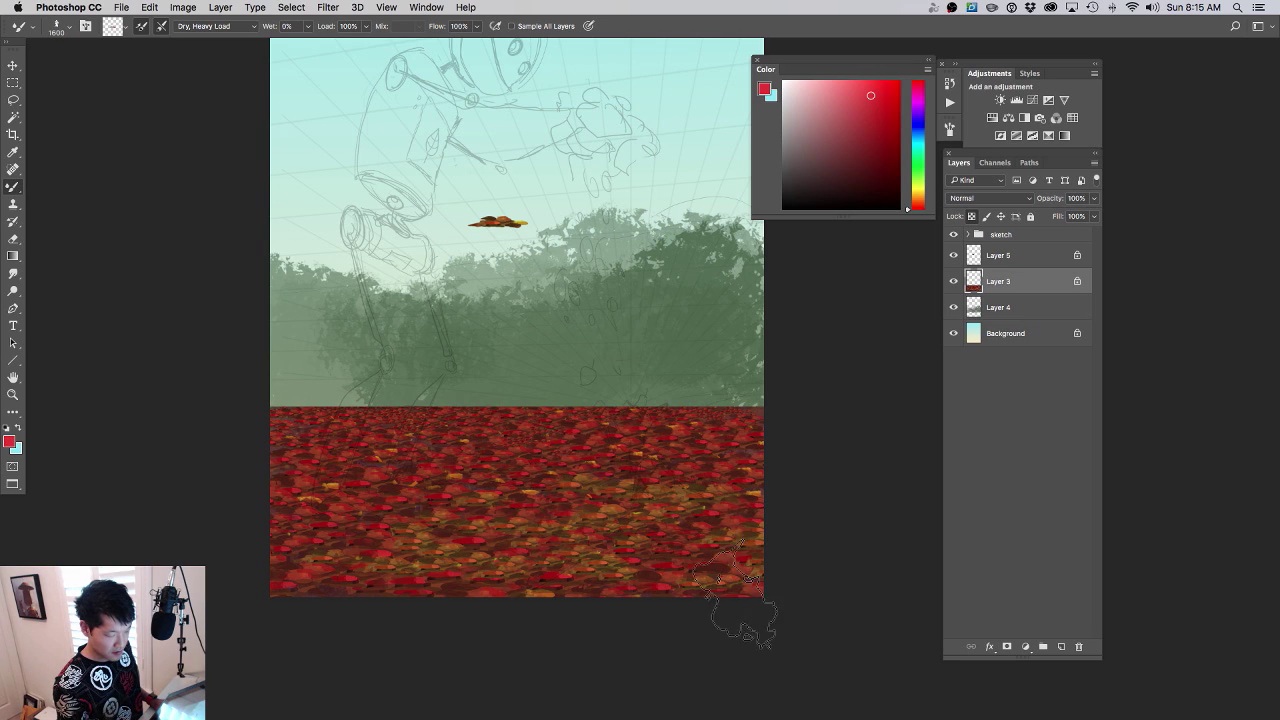
key(bracketright)
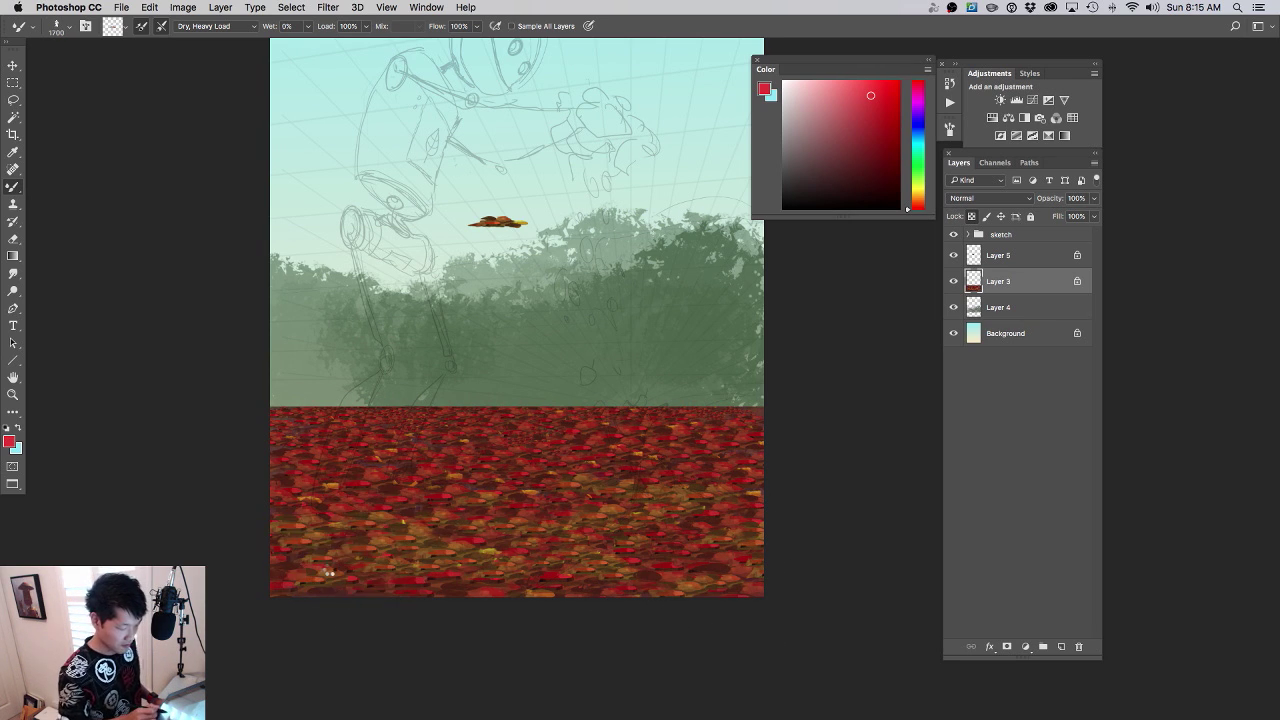
key(bracketright)
key(bracketright)
key(bracketright)
key(bracketright)
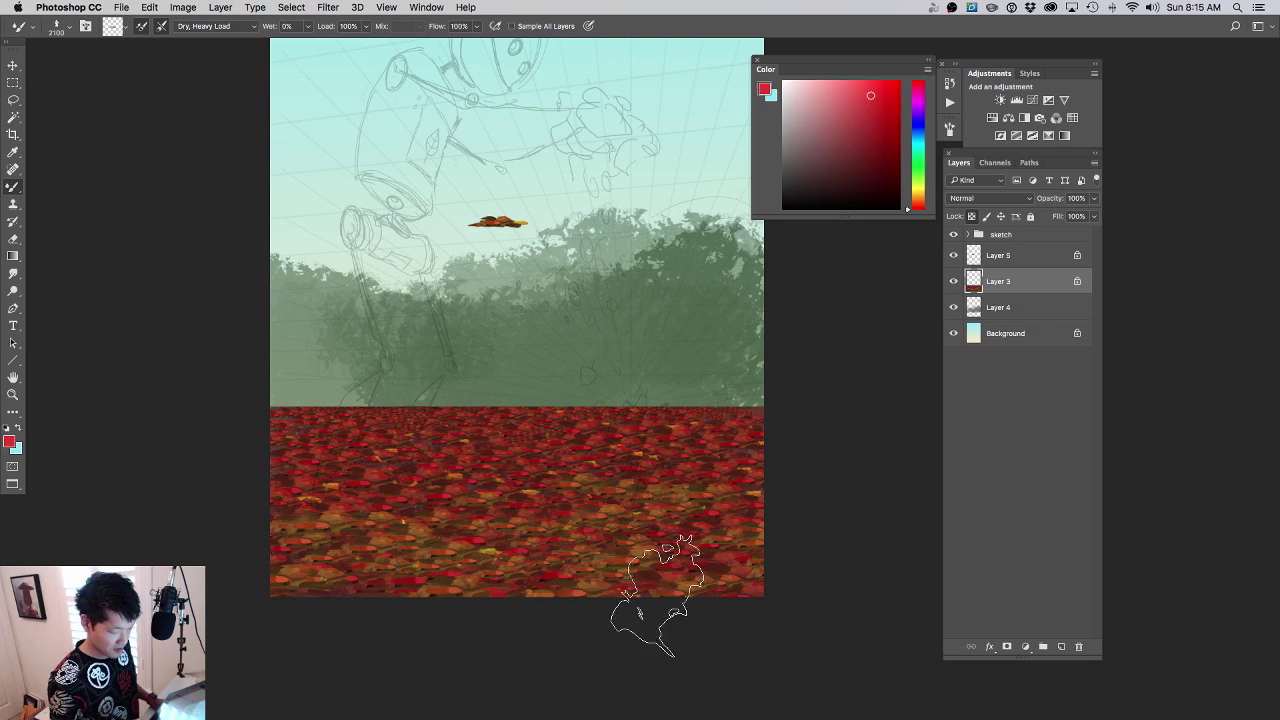
- Darken the Layer 3 ground with Hue/Saturation, using Hue +7, Saturation +18 and Lightness about -40
key(ctrl+u)
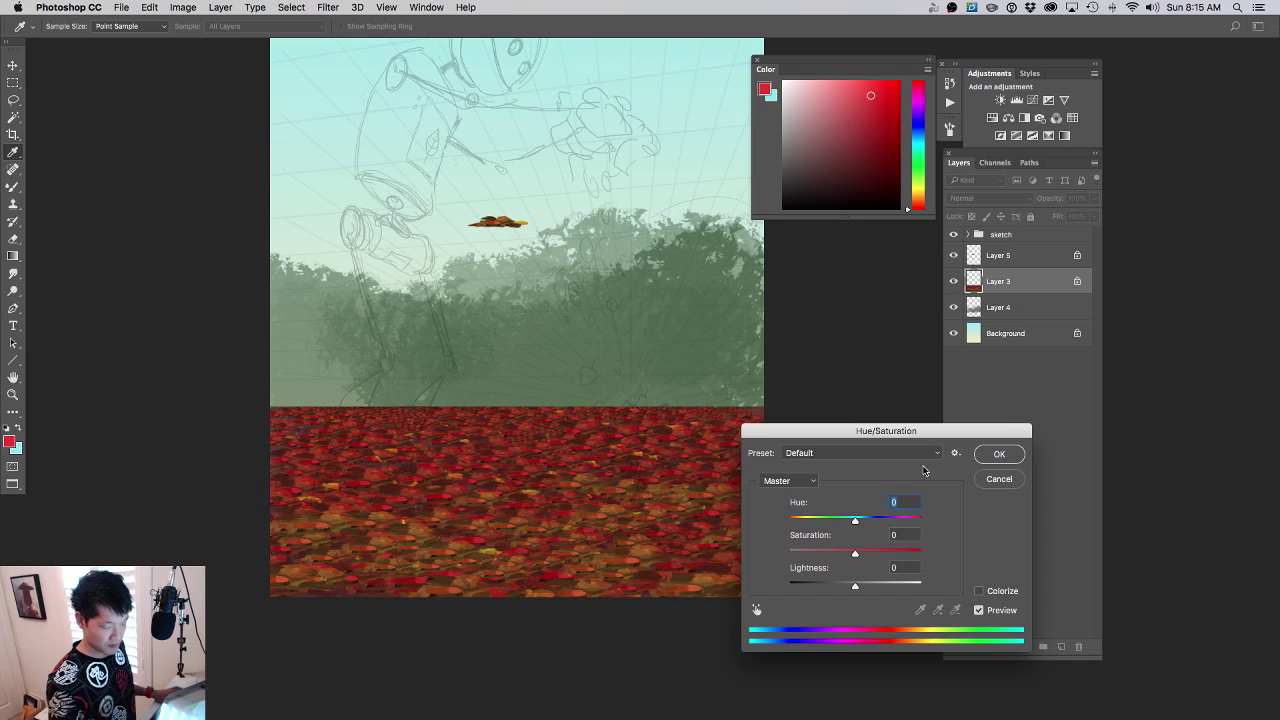
drag(853, 590, 862, 524)
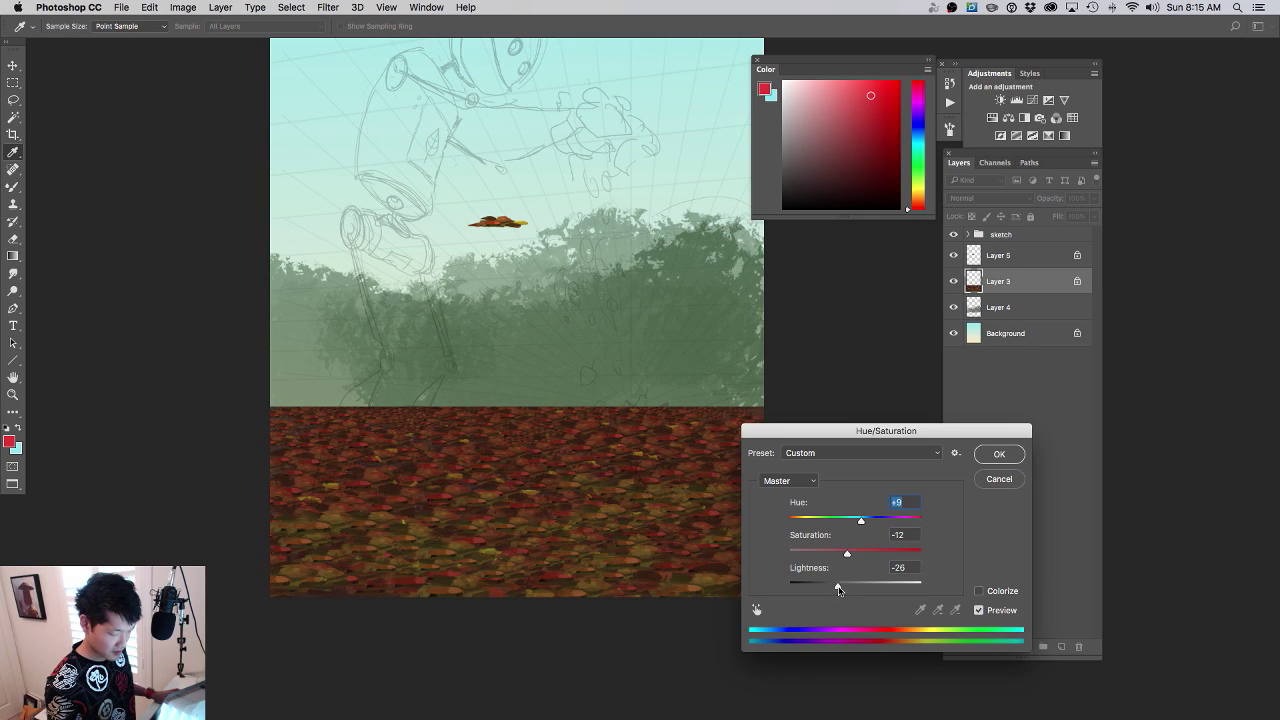
drag(838, 590, 873, 555)
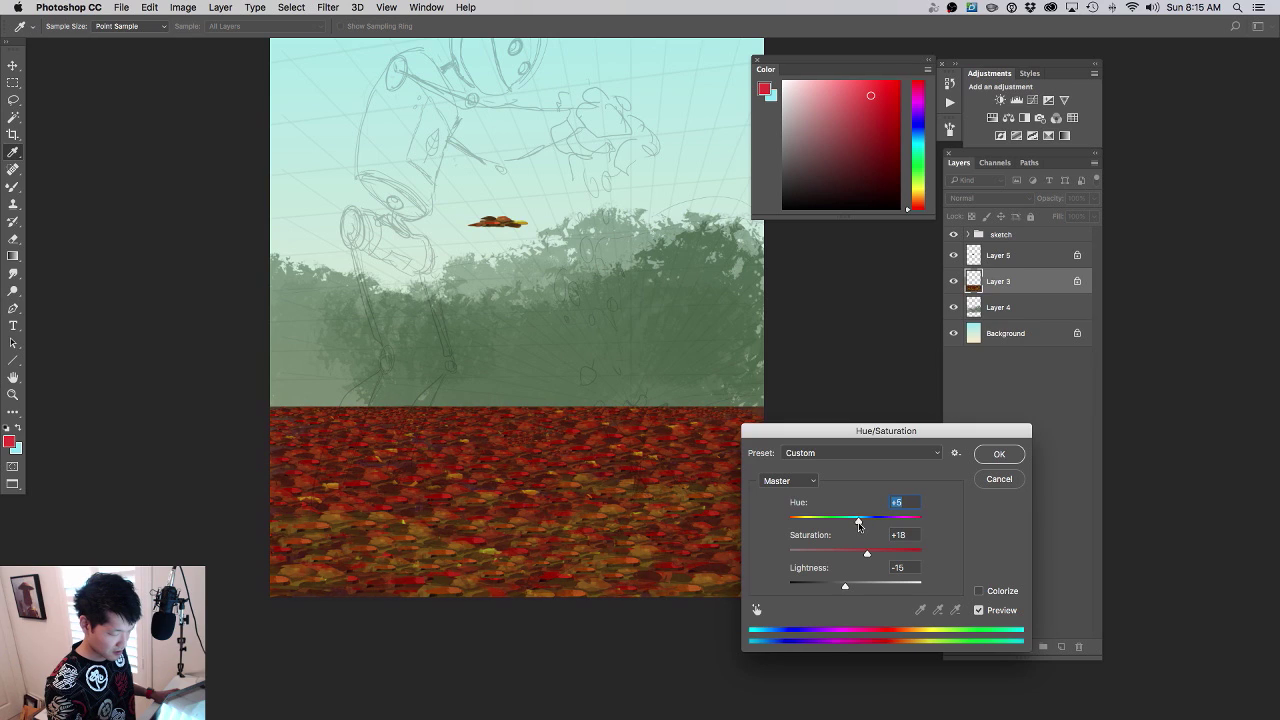
drag(840, 590, 833, 591)
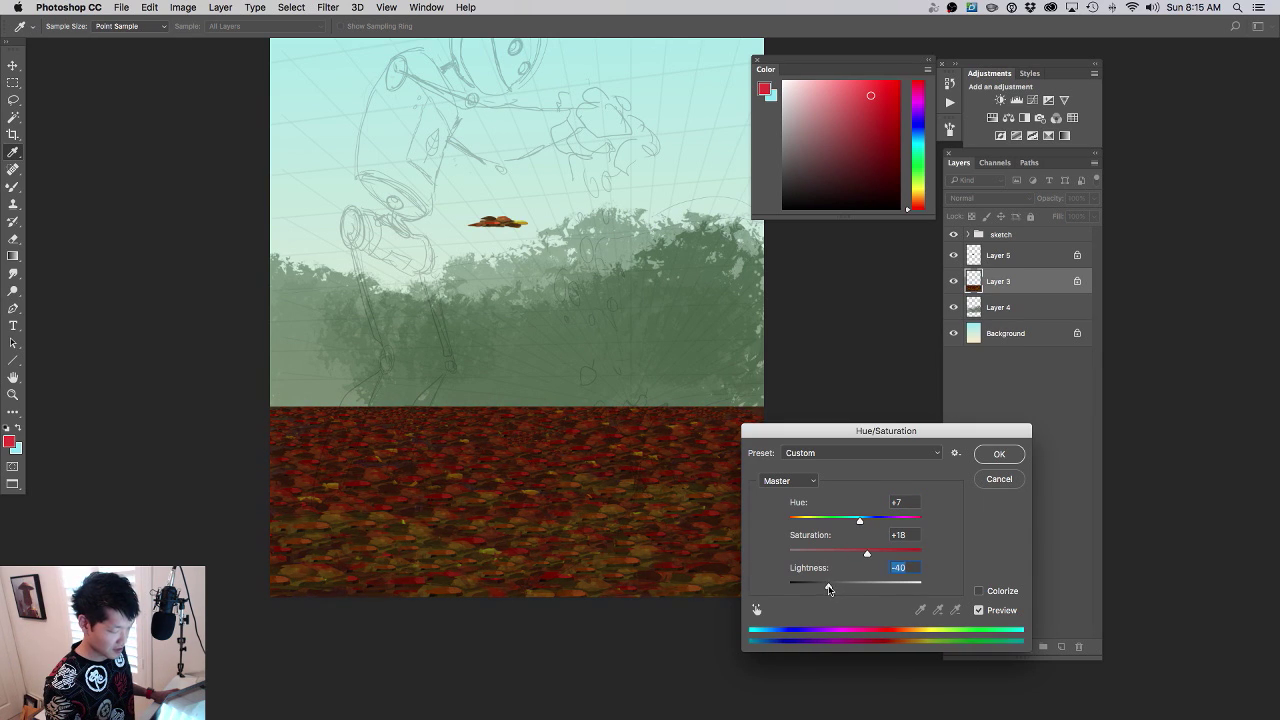
key(Return)
- Switch to the regular Brush tool with the 105 px leaf brush, sample a brown from the ground, and enlarge the brush to 400 px
key(b)
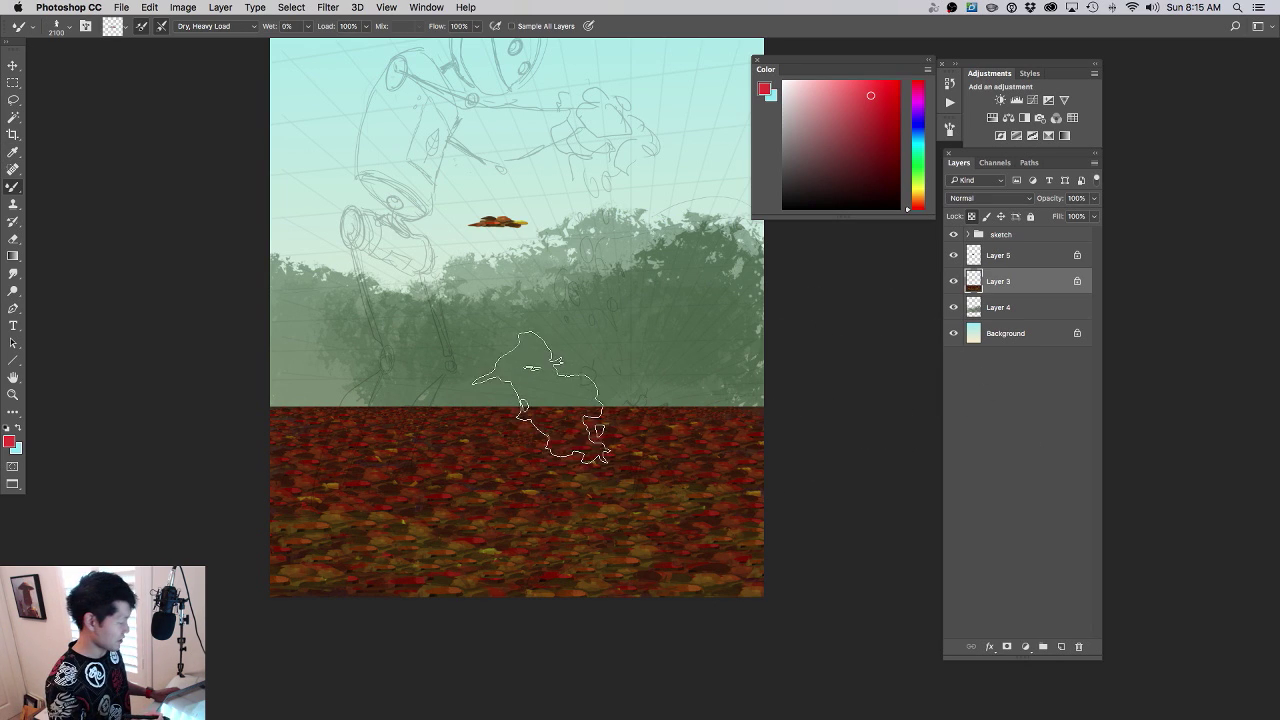
key(shift+b)
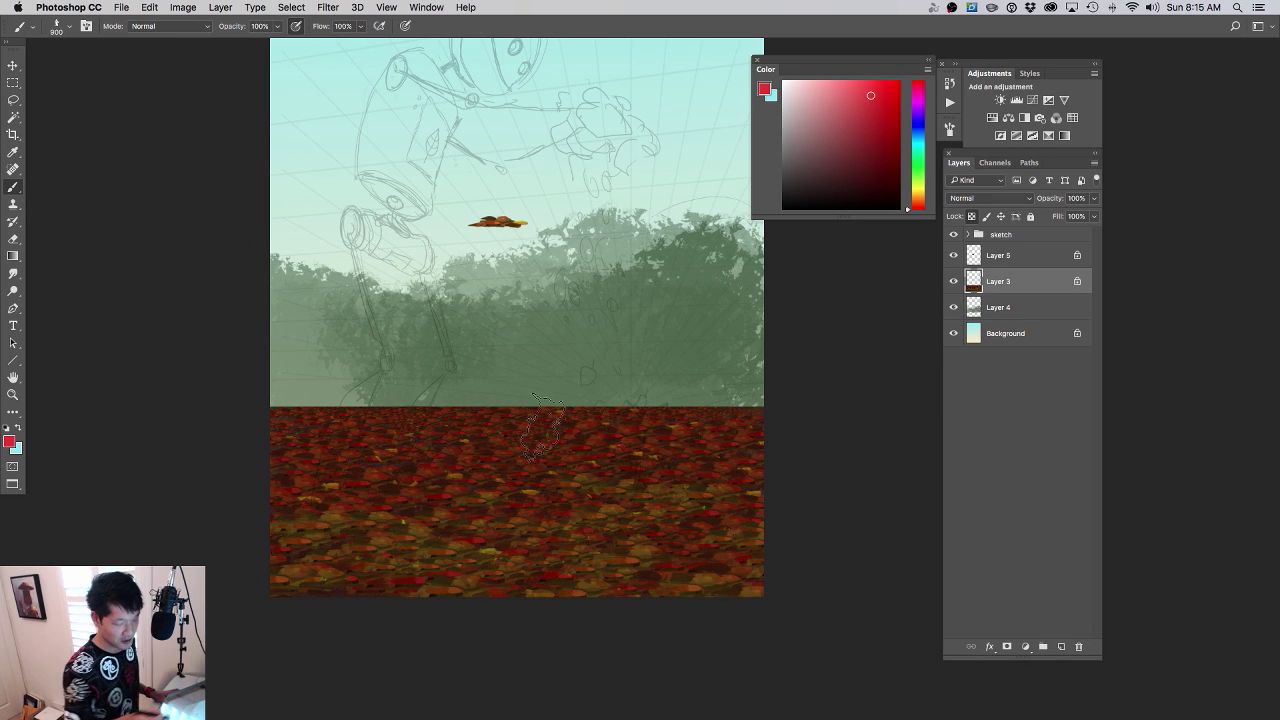
right_click(586, 430)
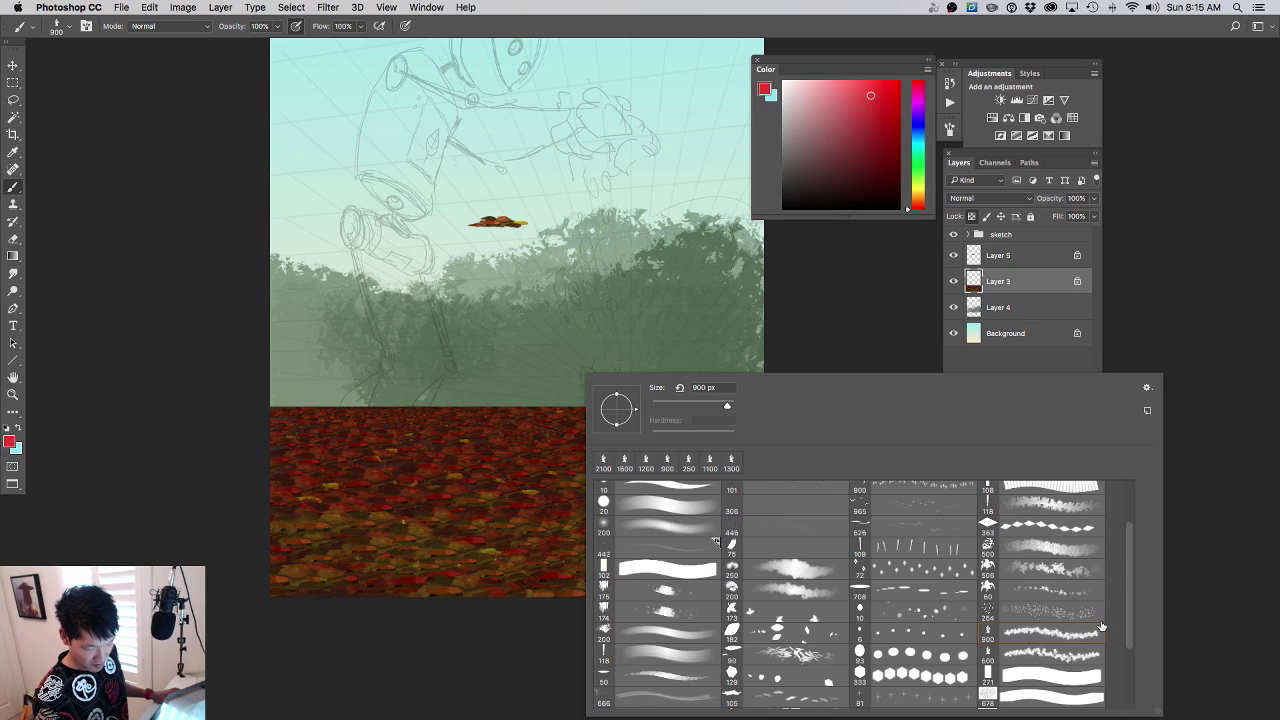
click(800, 698)
click(503, 623)
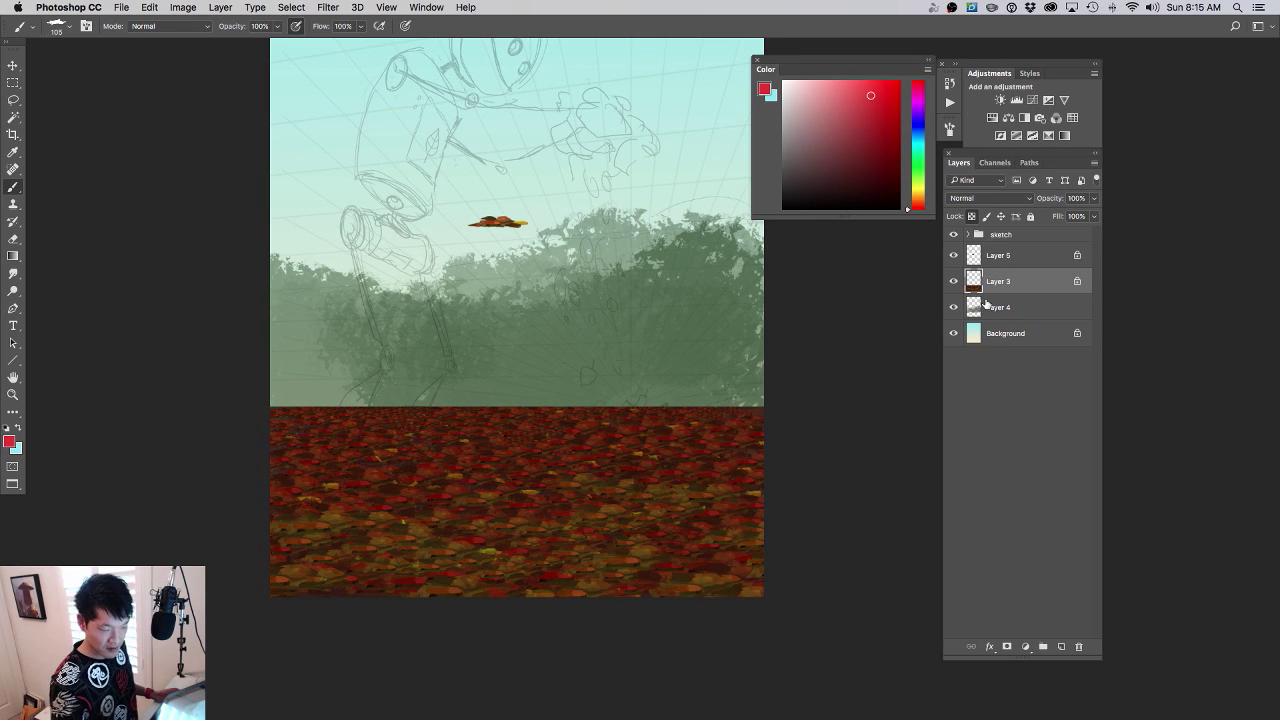
alt+click(488, 497)
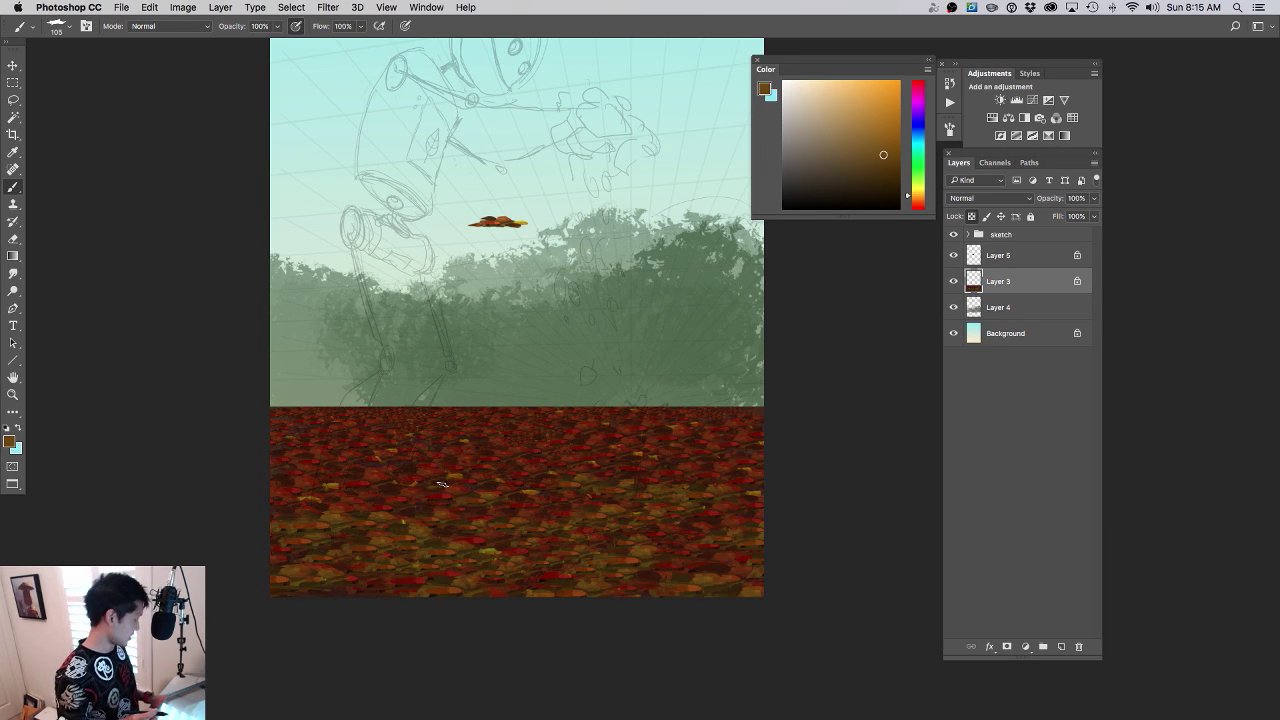
key(bracketleft)
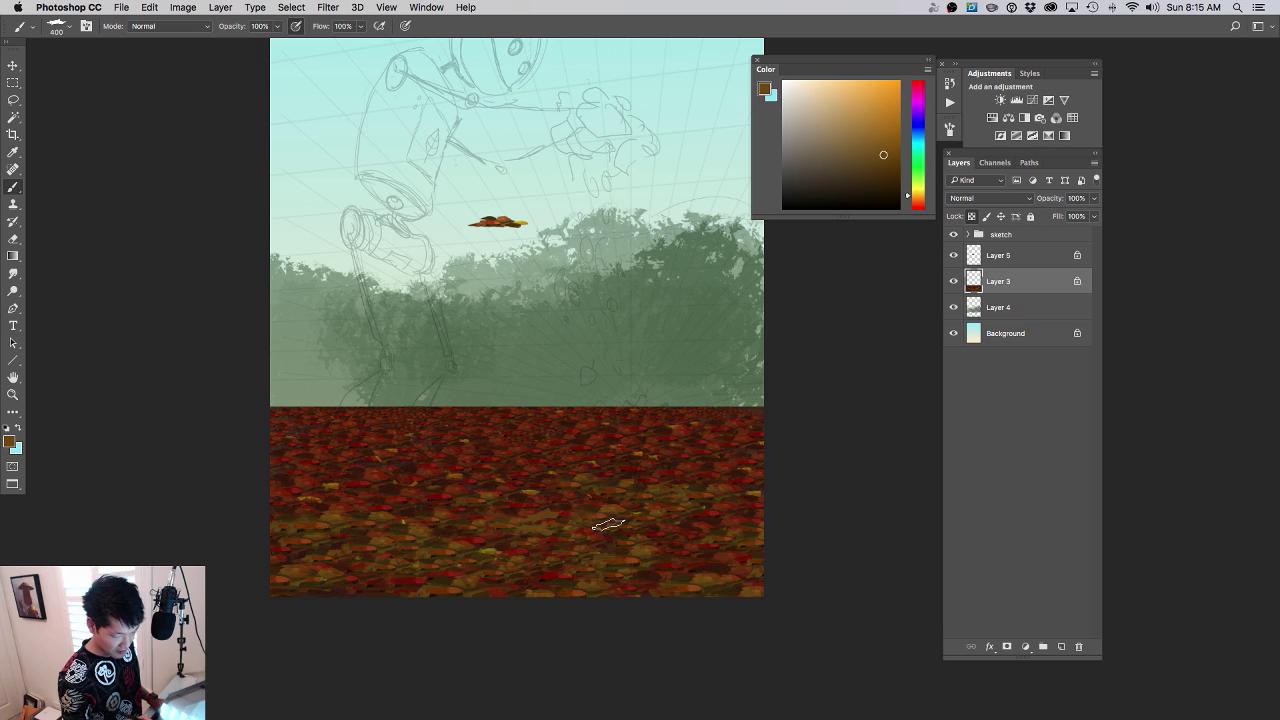
- Sample a dark reddish brown, enlarge the brush to 600 px, and paint a shadow band across the right side of the ground
alt+click(713, 510)
key(bracketright)
key(bracketright)
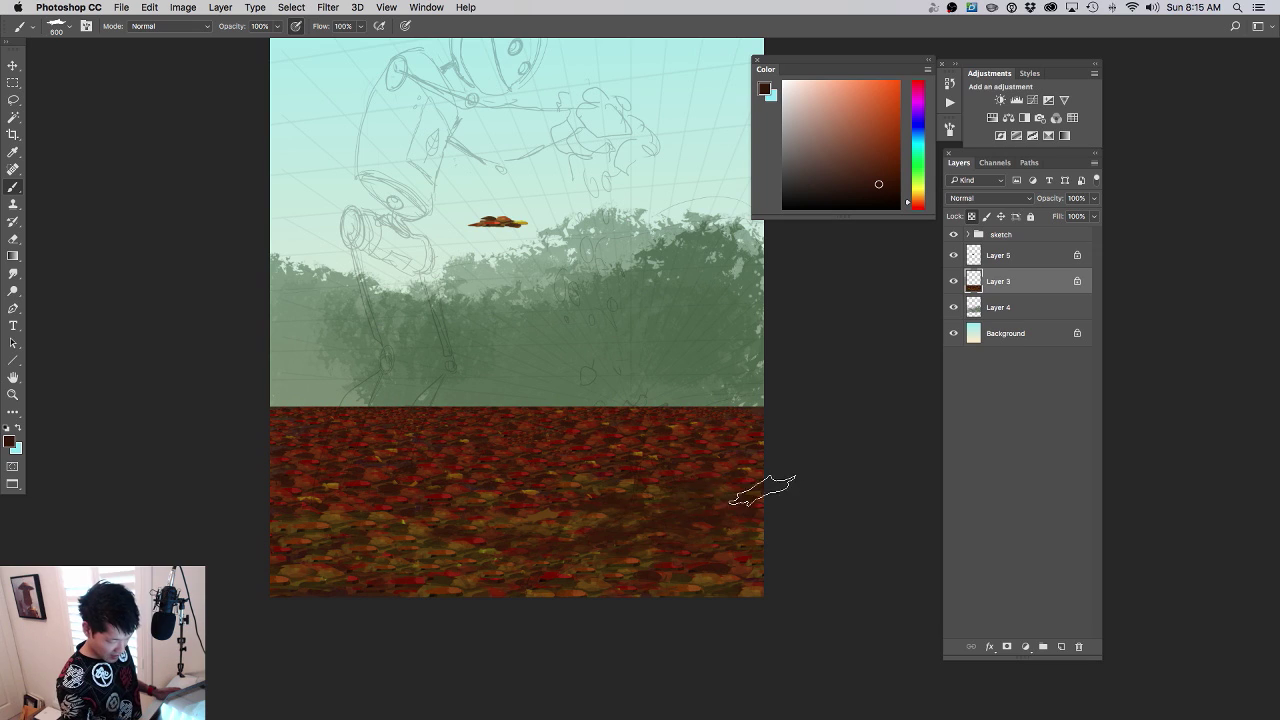
- Set the color to dark green, choose the 102 px rectangular brush enlarged to 150 px, and start a green patch in the ground's lower-left corner
click(918, 171)
right_click(581, 344)
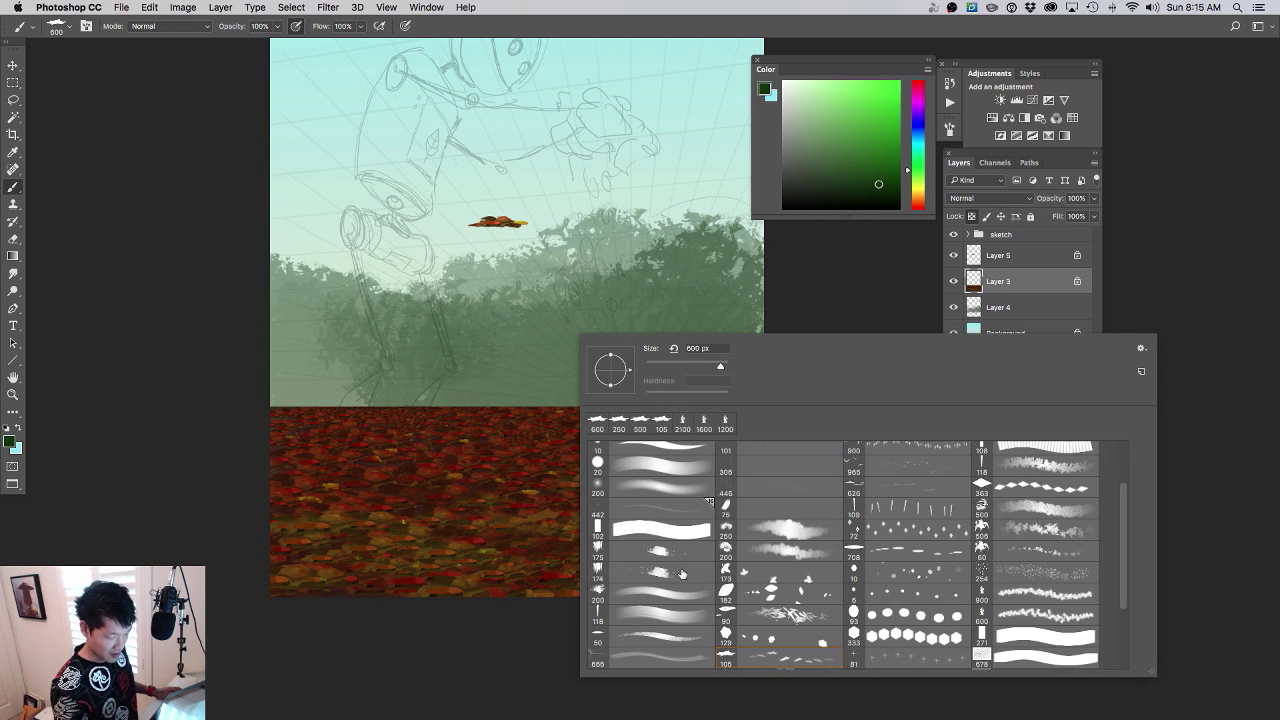
double_click(670, 532)
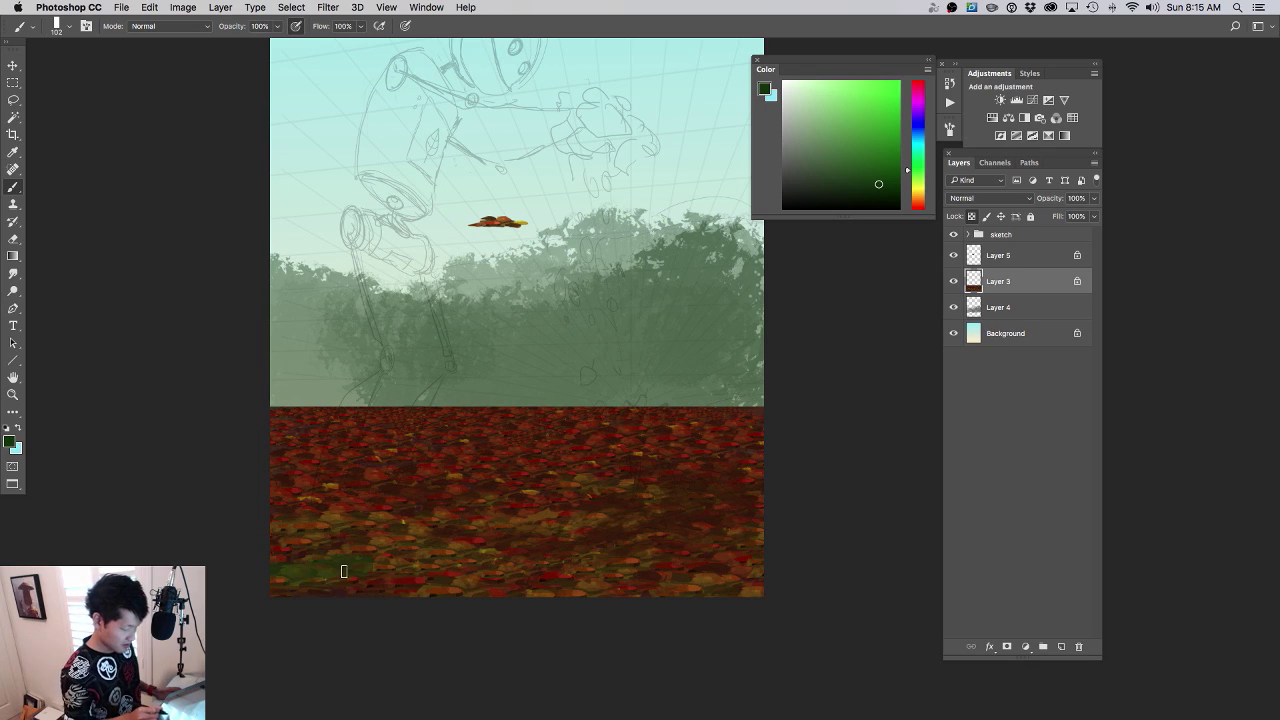
key(bracketright)
key(bracketright)
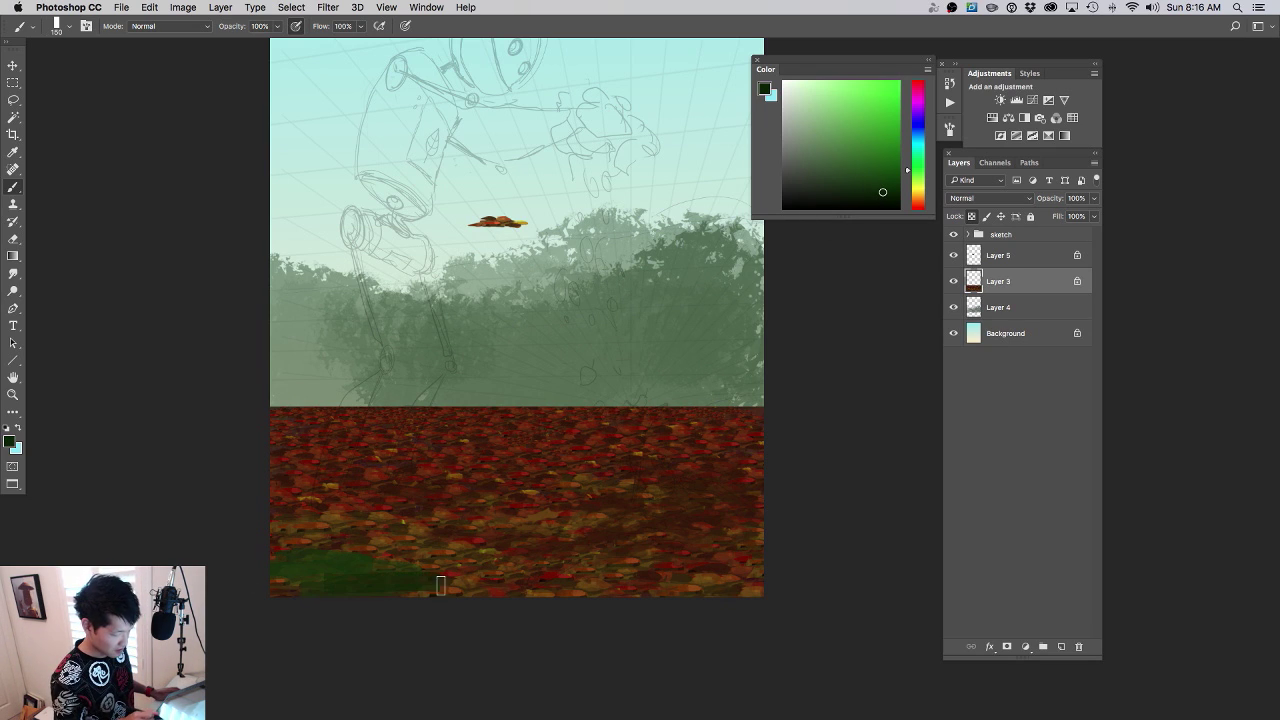
- Extend and fill the dark green patch along the bottom of the ground, and vary it with a dark yellow-green
mouse_move(437, 586)
mouse_down()
mouse_move(305, 594)
mouse_move(269, 575)
mouse_up()
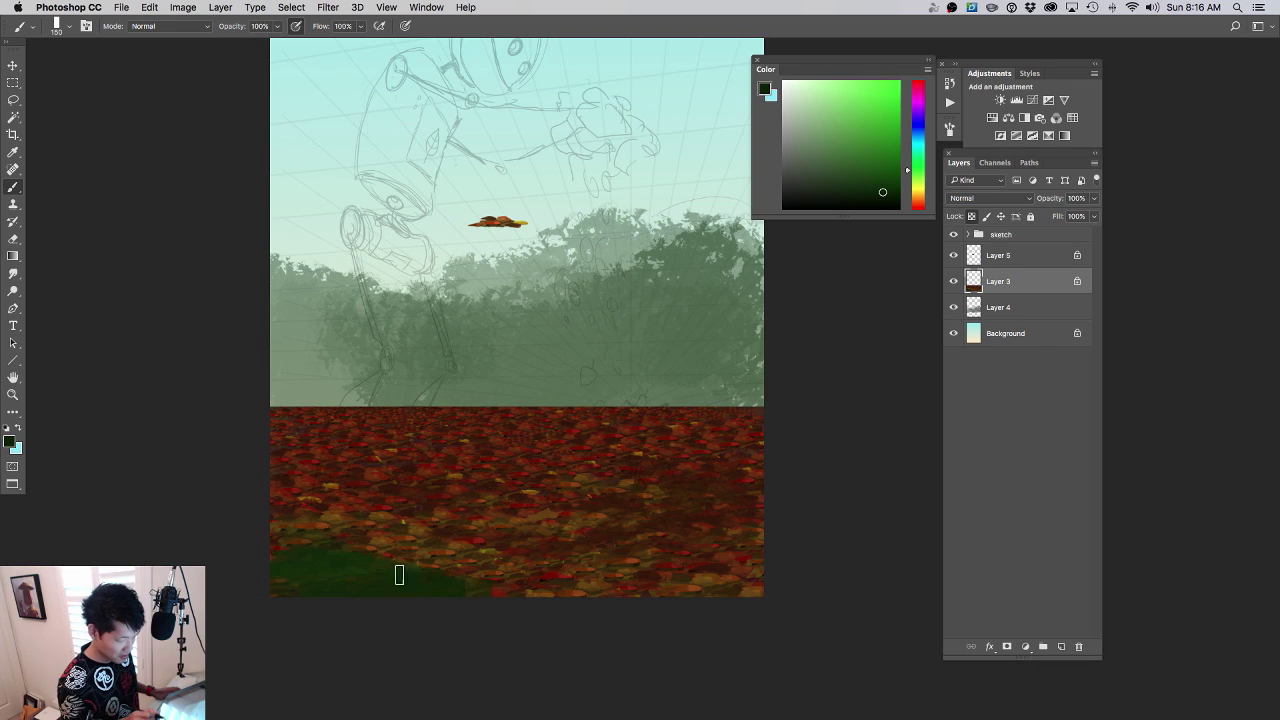
drag(343, 544, 500, 586)
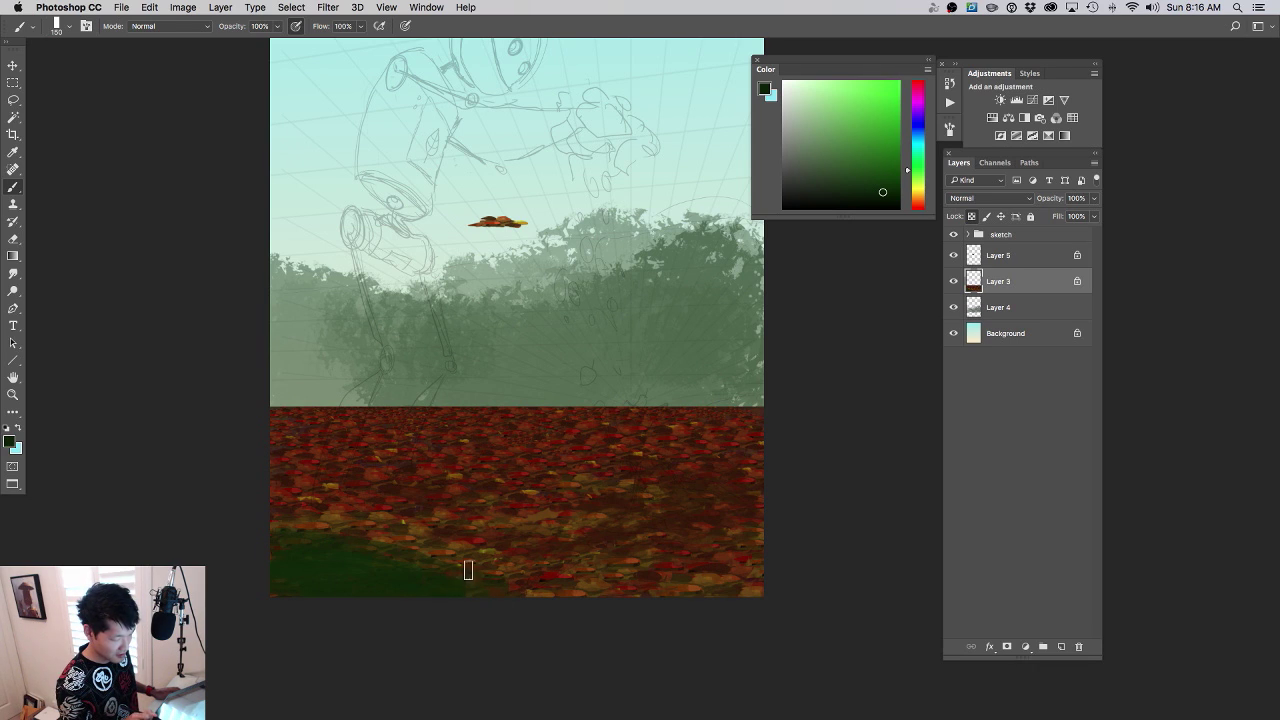
click(917, 183)
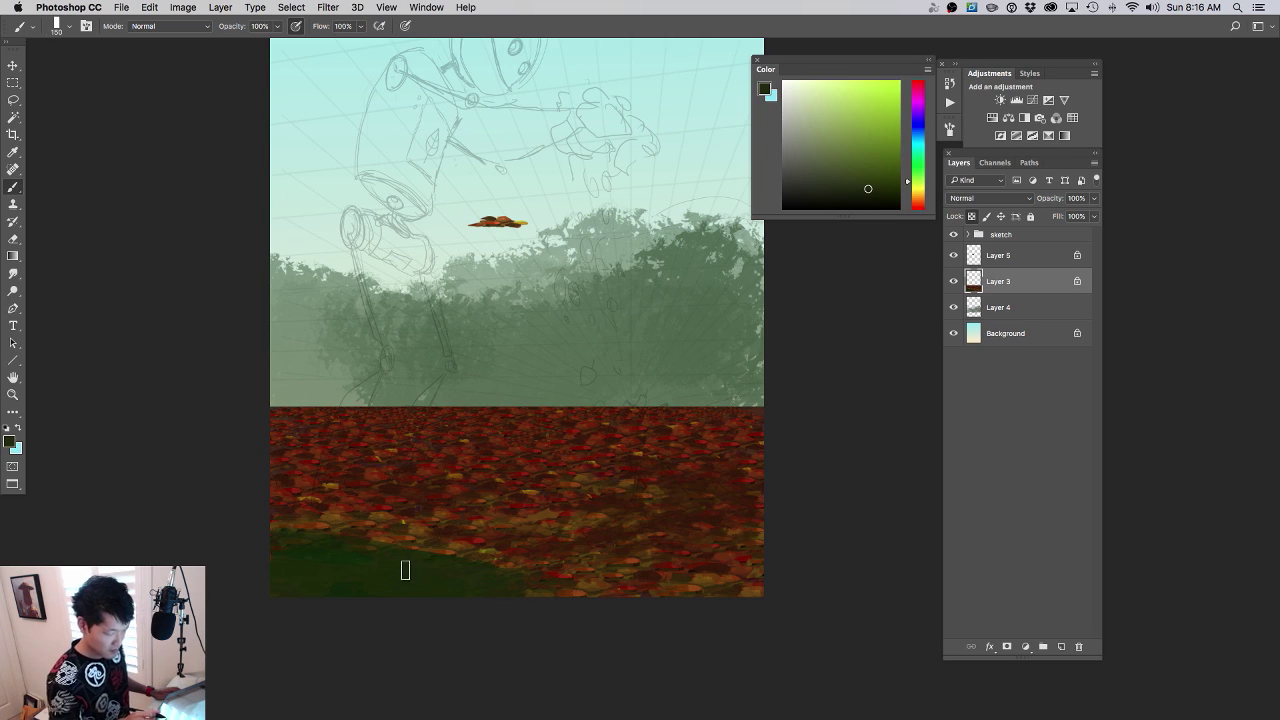
- Sample a golden brown from the leaves and paint a brown band across the ground's far edge along the horizon
alt+click(633, 503)
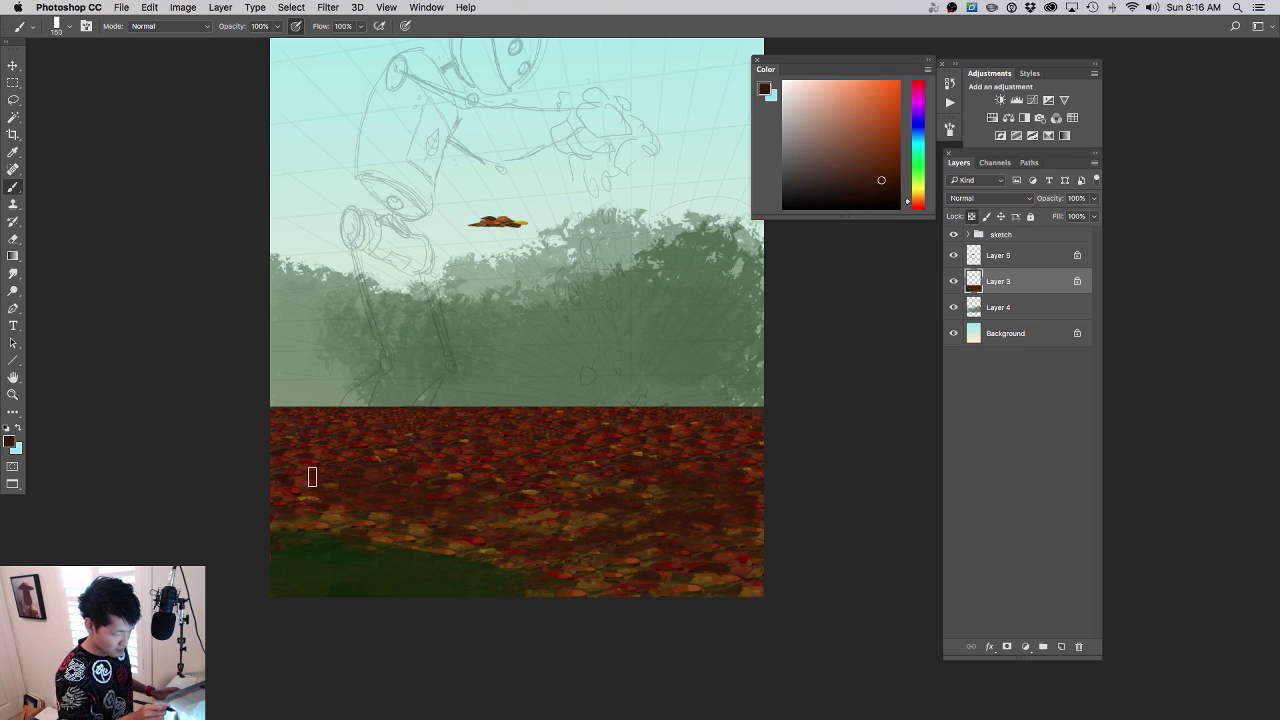
alt+click(585, 398)
alt+click(577, 477)
mouse_move(498, 420)
mouse_down()
mouse_move(534, 416)
mouse_move(272, 418)
mouse_up()
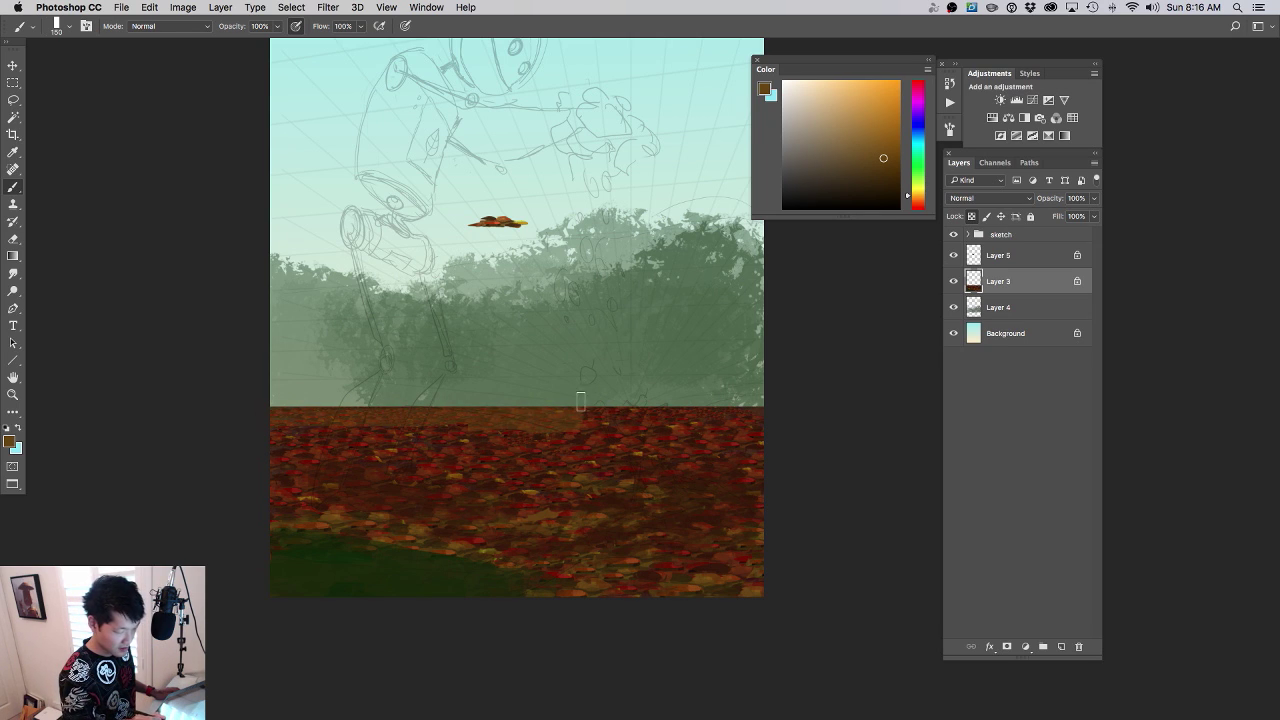
mouse_move(580, 401)
mouse_down()
mouse_move(733, 413)
mouse_move(593, 412)
mouse_move(661, 417)
mouse_up()
drag(452, 427, 296, 434)
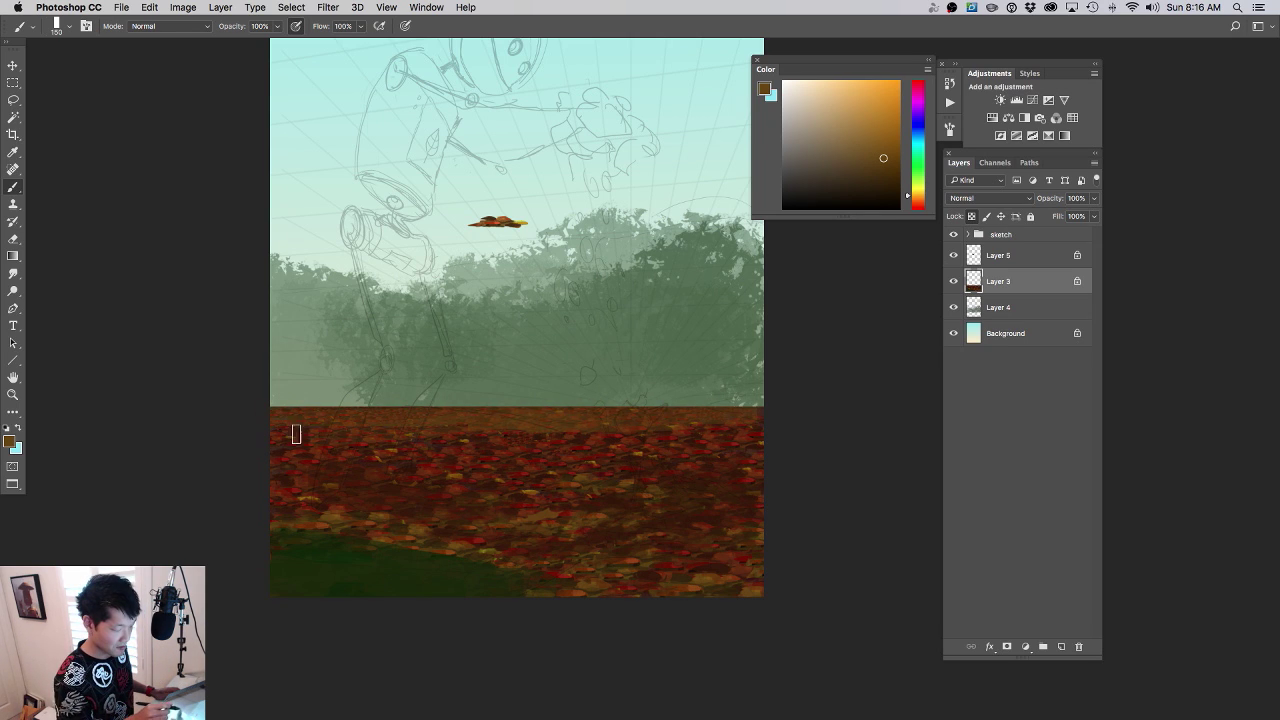
drag(652, 419, 646, 446)
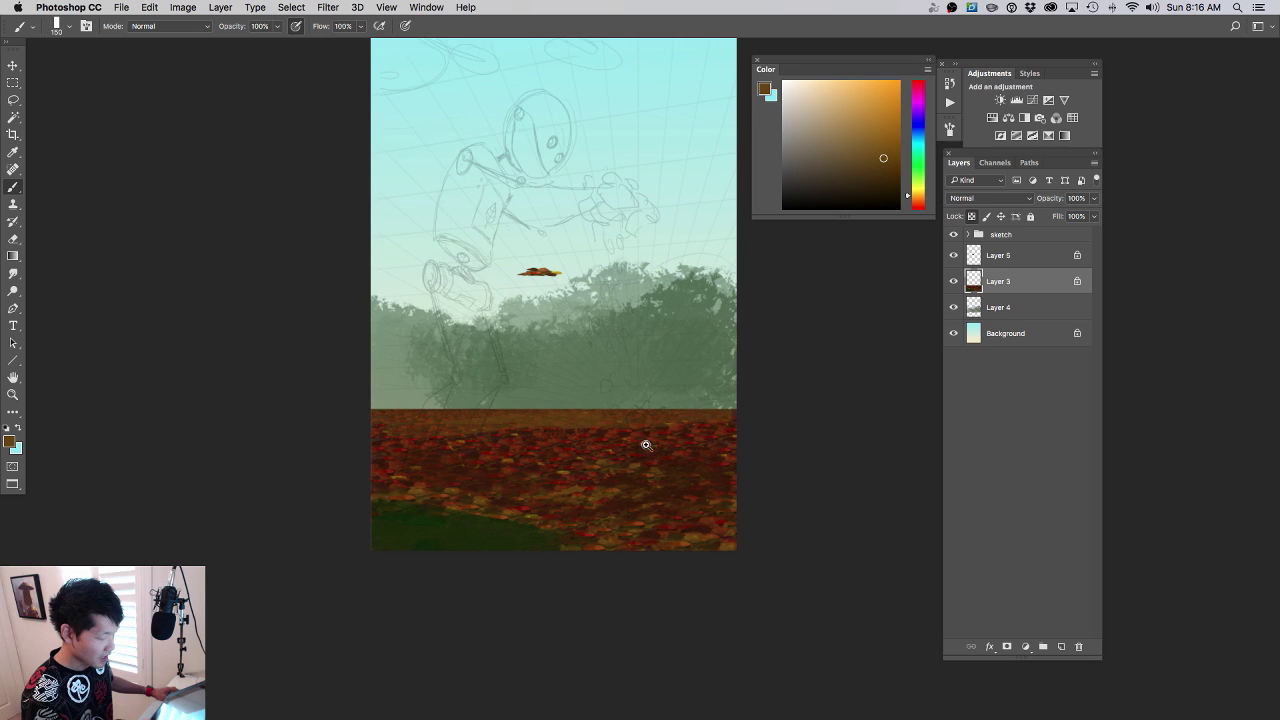
- Choose the 105 px leaf brush, sample a dark red from the ground, enlarge the brush to 600 px, and scatter more red leaves
alt+click(572, 418)
alt+click(557, 424)
right_click(585, 433)
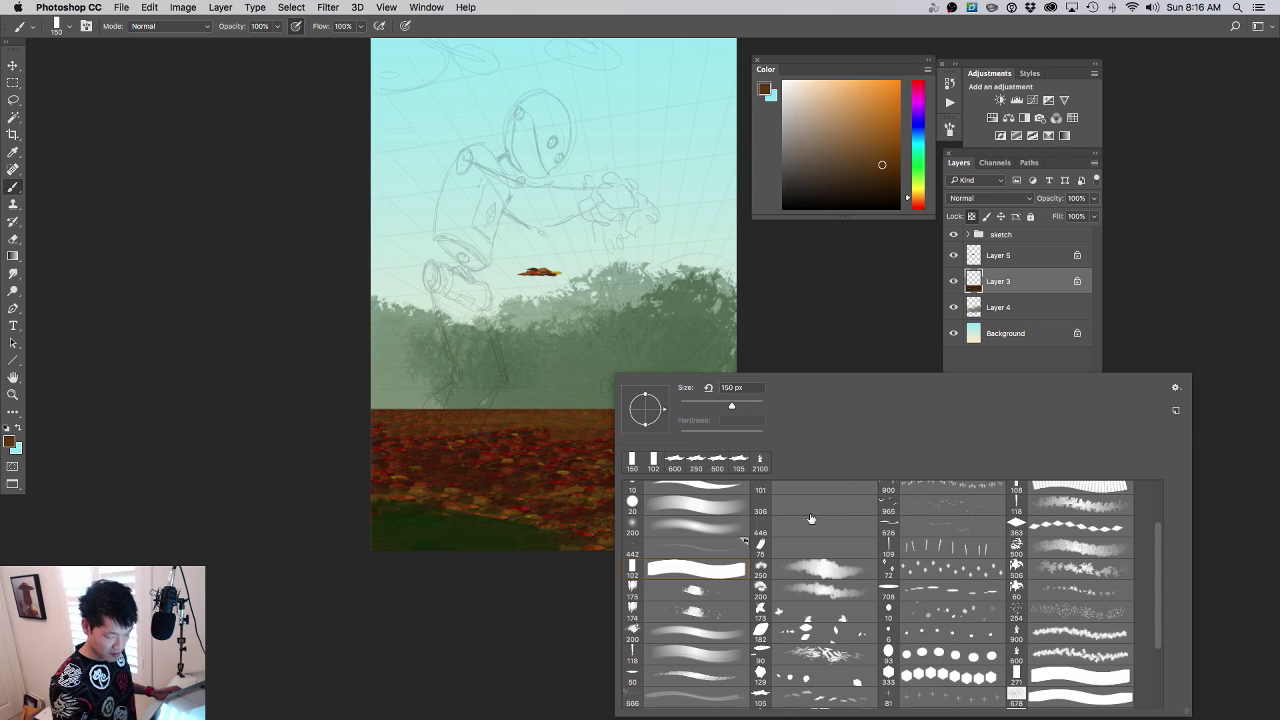
double_click(805, 697)
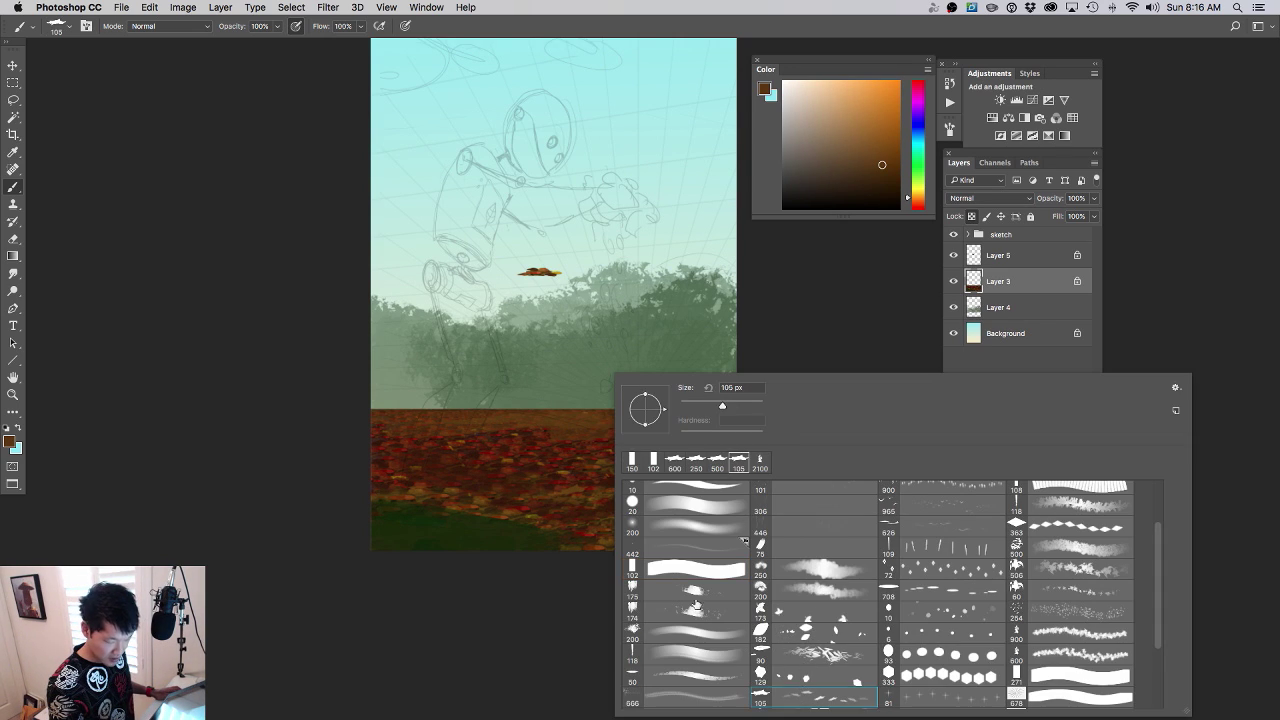
alt+click(524, 476)
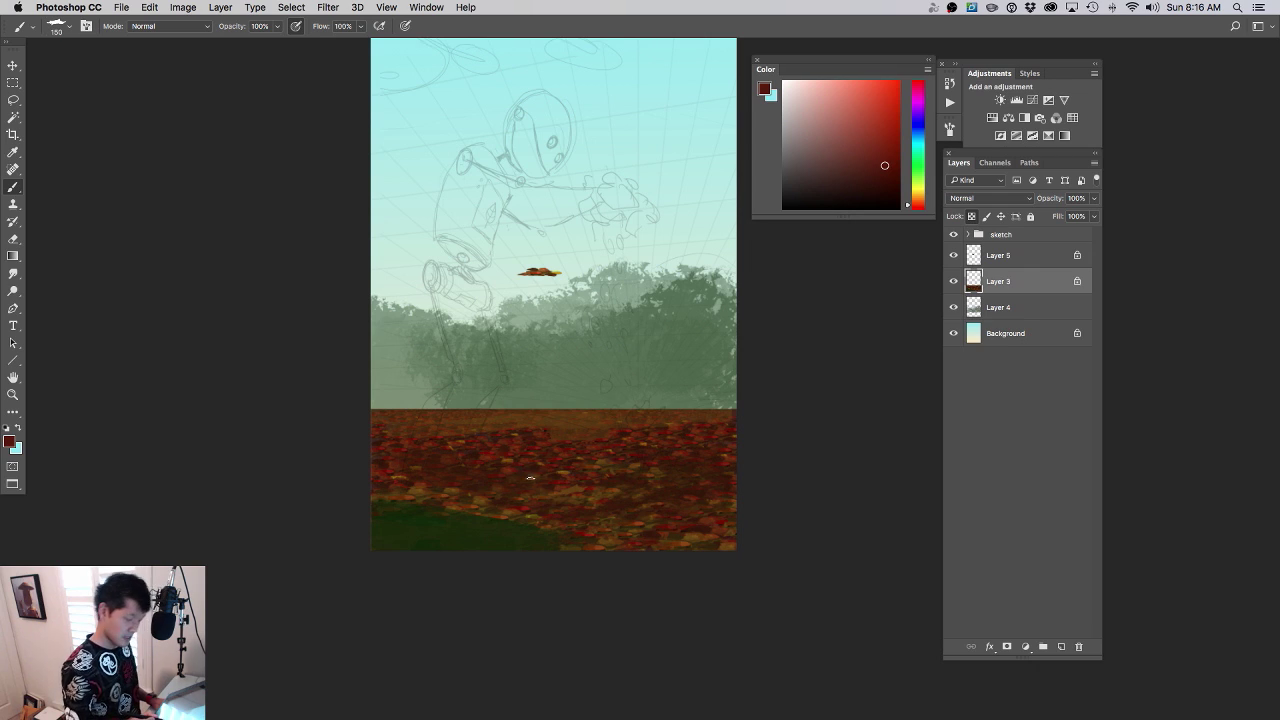
key(bracketright)
key(bracketright)
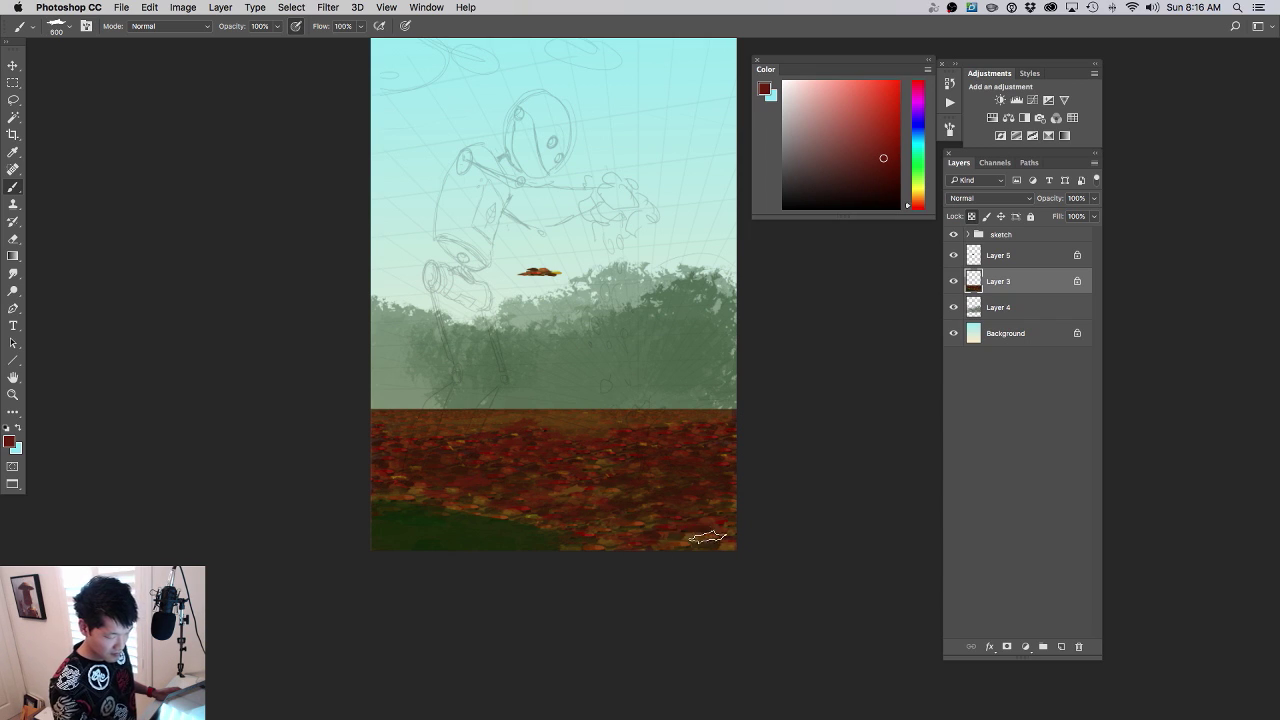
- Create a layer group named mixer brush above Layer 5, move Layer 5 into it, and add a new layer inside the group
scroll(643, 443, down, 3)
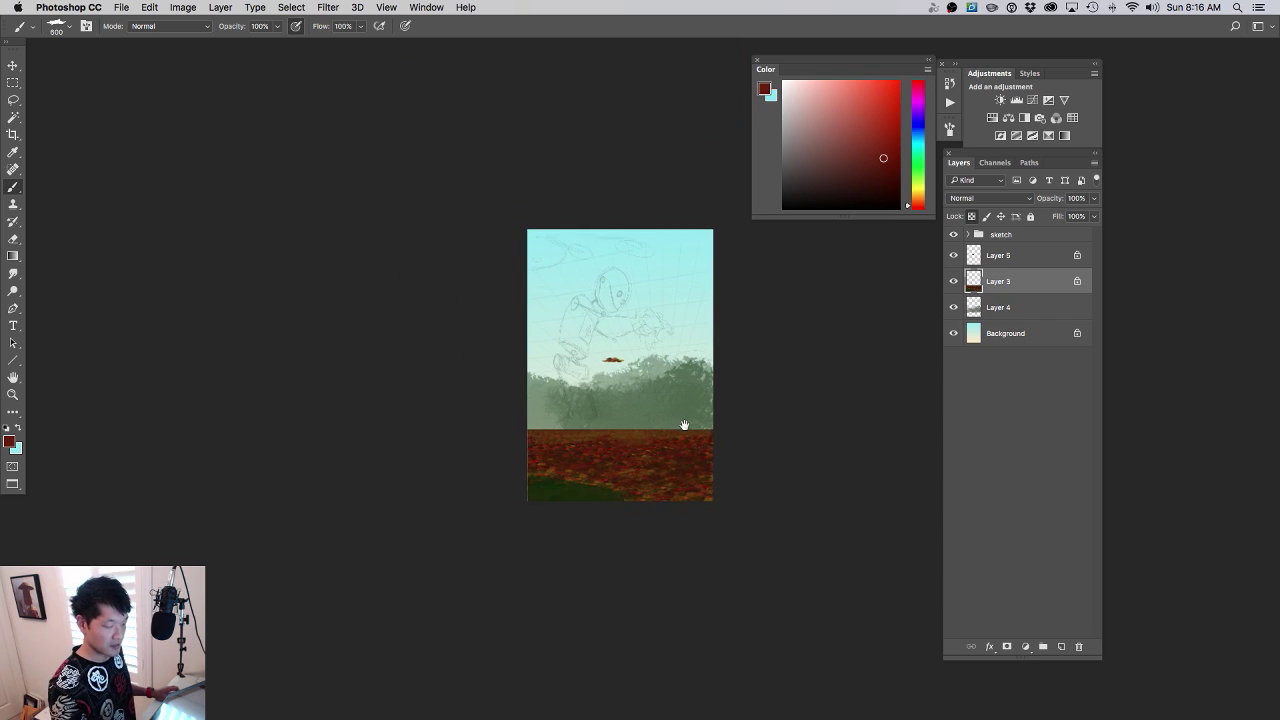
scroll(684, 425, up, 3)
click(997, 257)
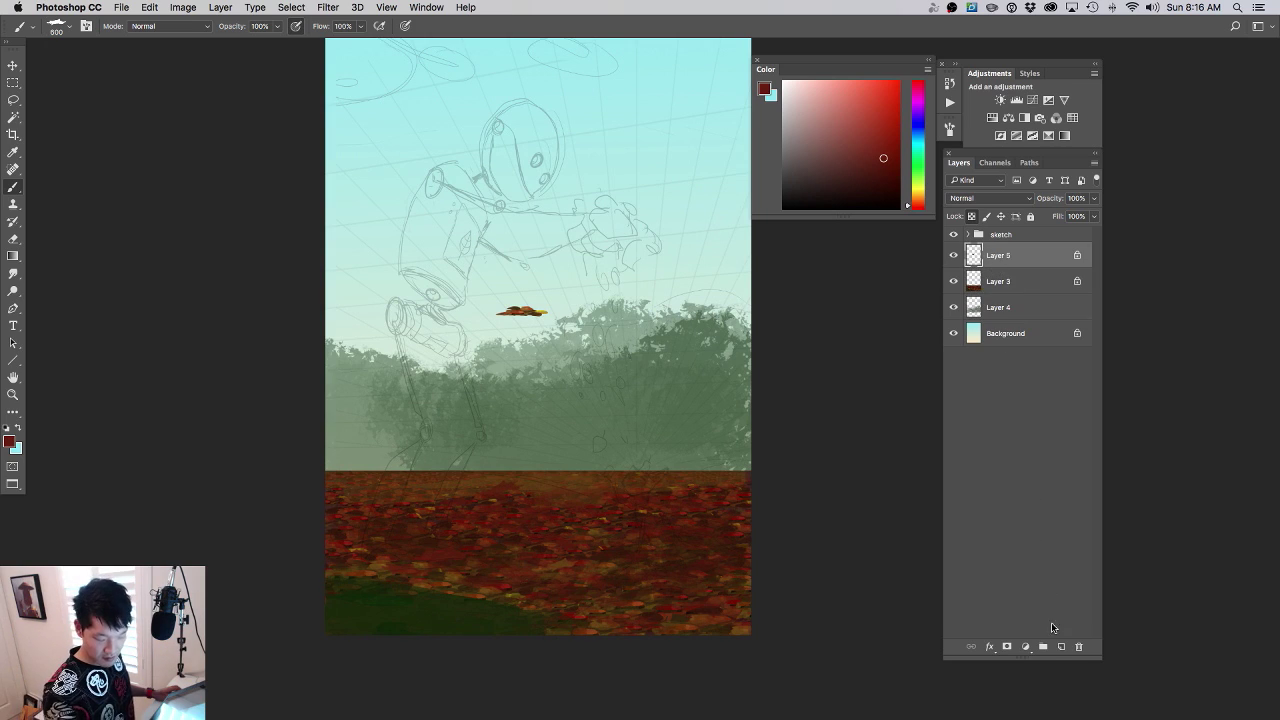
click(1043, 646)
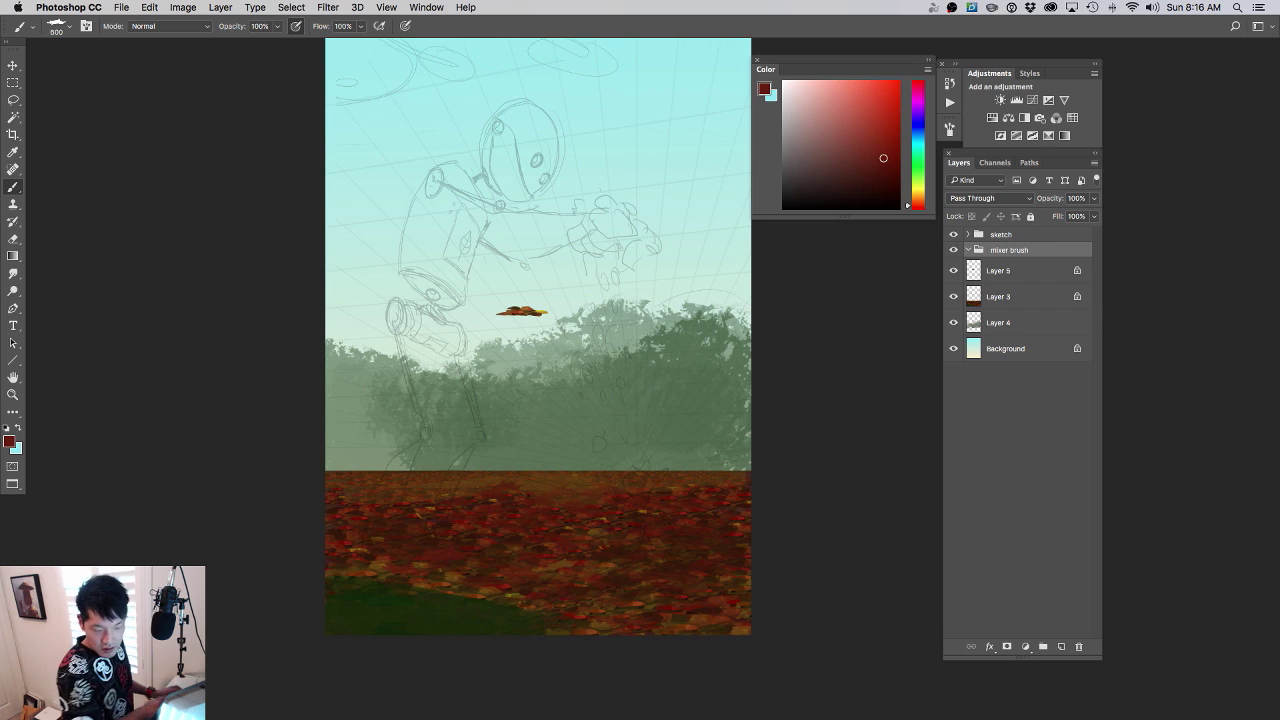
drag(1005, 274, 1009, 252)
click(1061, 646)
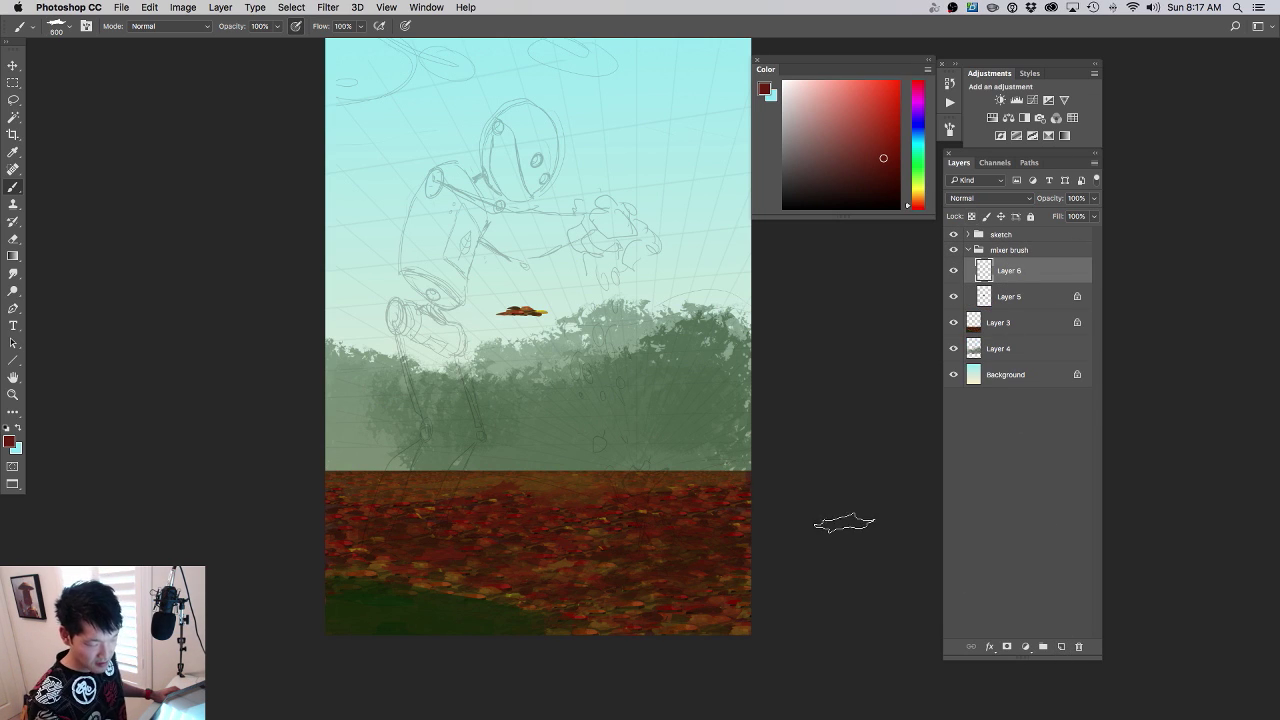
- Choose the 500 px foliage brush, set the color to dark green, and paint a round bush in front of the background trees
scroll(618, 325, up, 2)
right_click(552, 349)
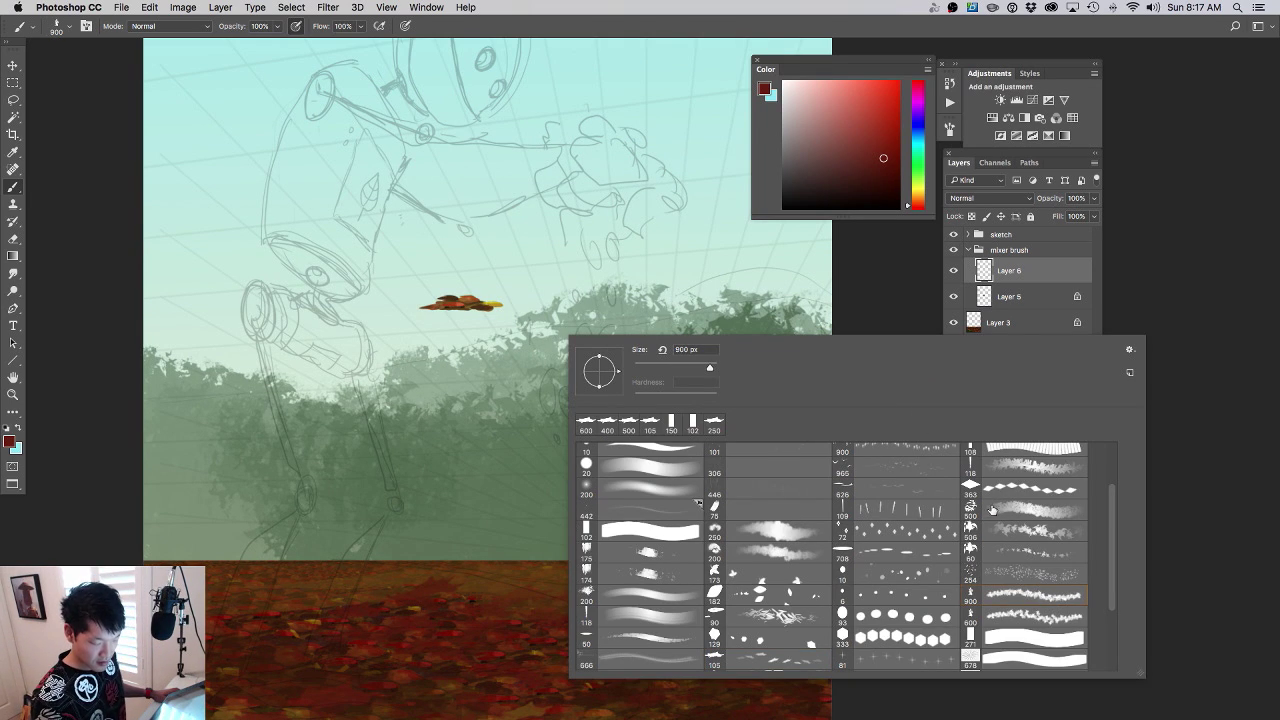
click(916, 175)
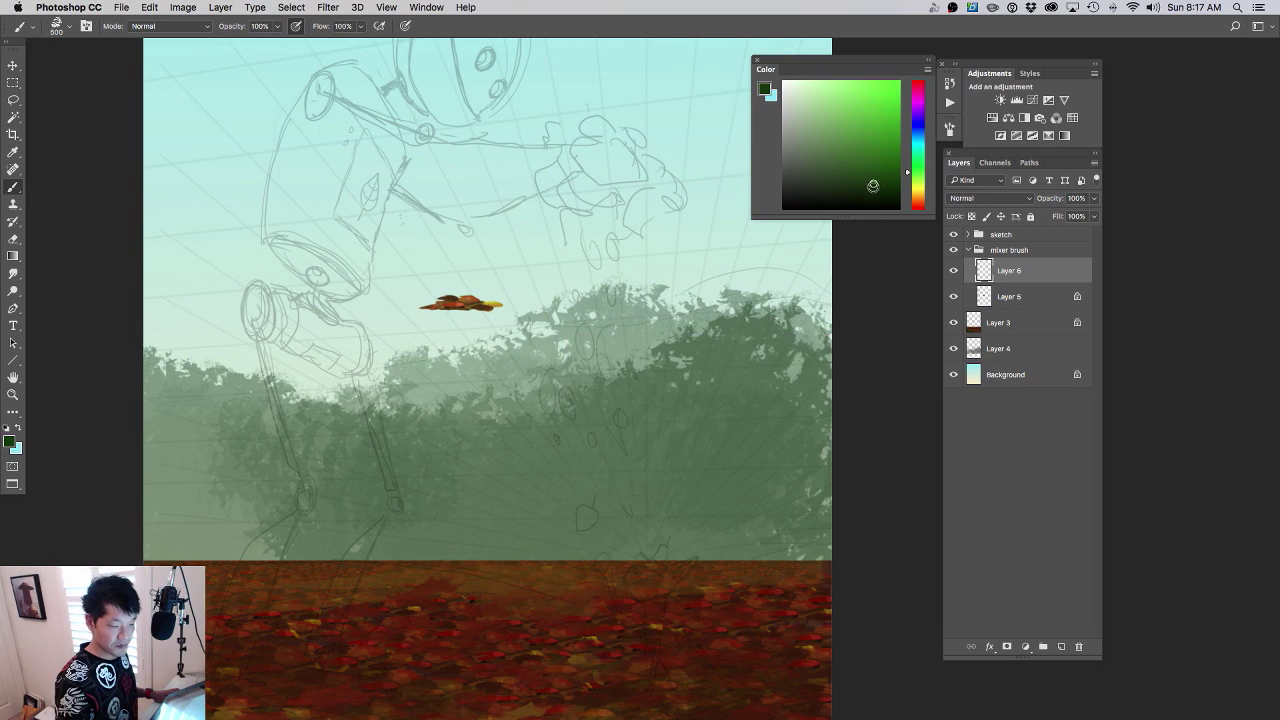
mouse_move(589, 377)
mouse_down()
mouse_move(628, 374)
mouse_move(652, 408)
mouse_up()
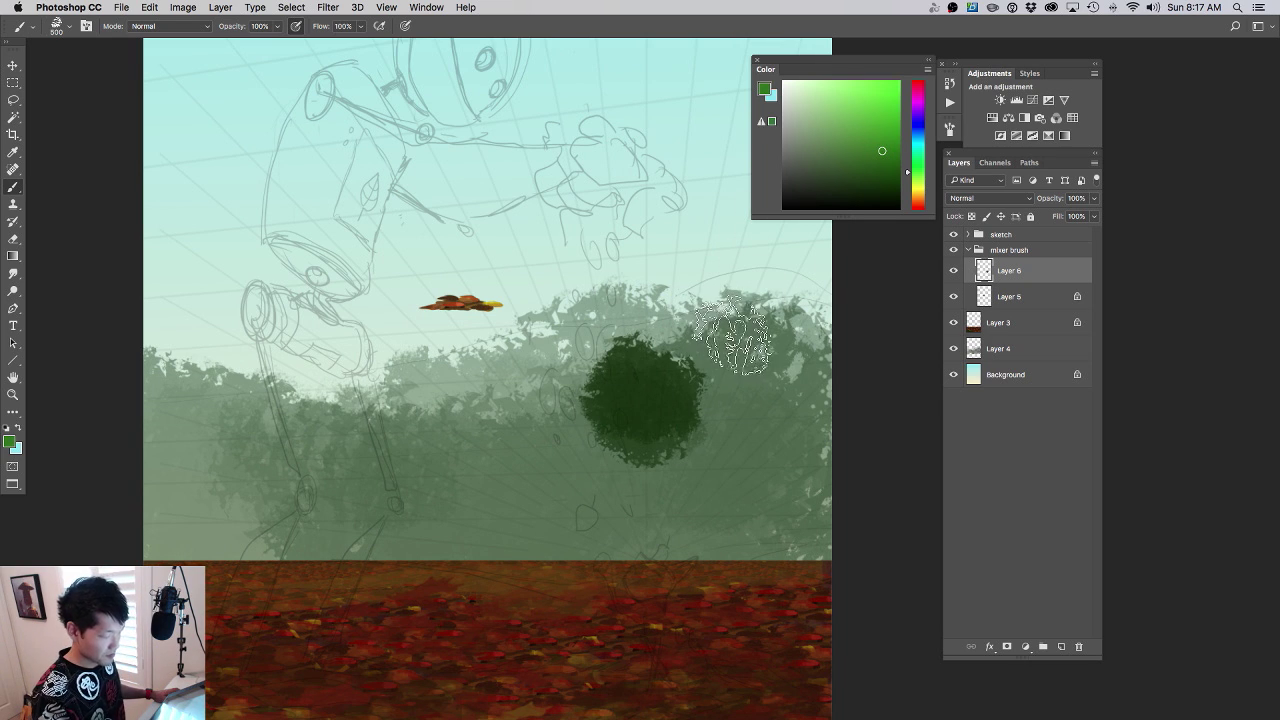
- Reduce the foliage brush to 175 px and paint a brighter green highlight across the top of the round bush
key(bracketleft)
key(bracketleft)
key(bracketleft)
key(bracketleft)
key(bracketleft)
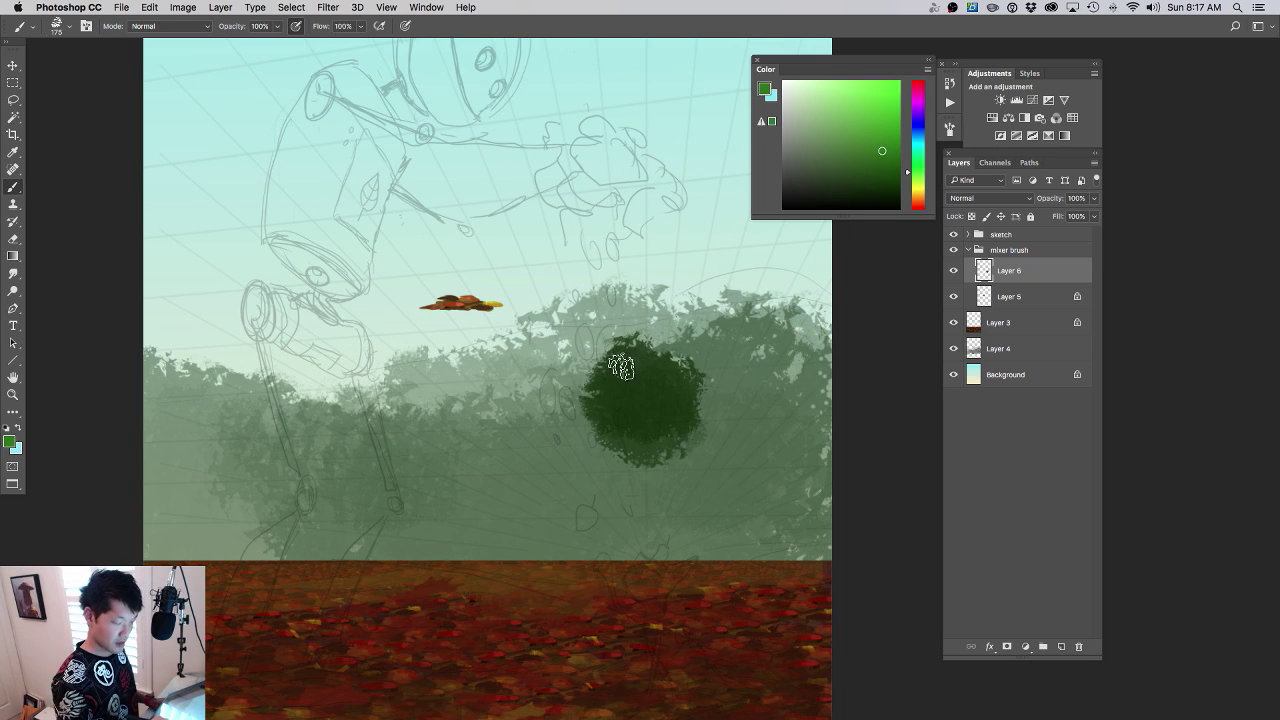
mouse_move(620, 363)
mouse_down()
mouse_move(640, 351)
mouse_move(612, 358)
mouse_move(623, 368)
mouse_up()
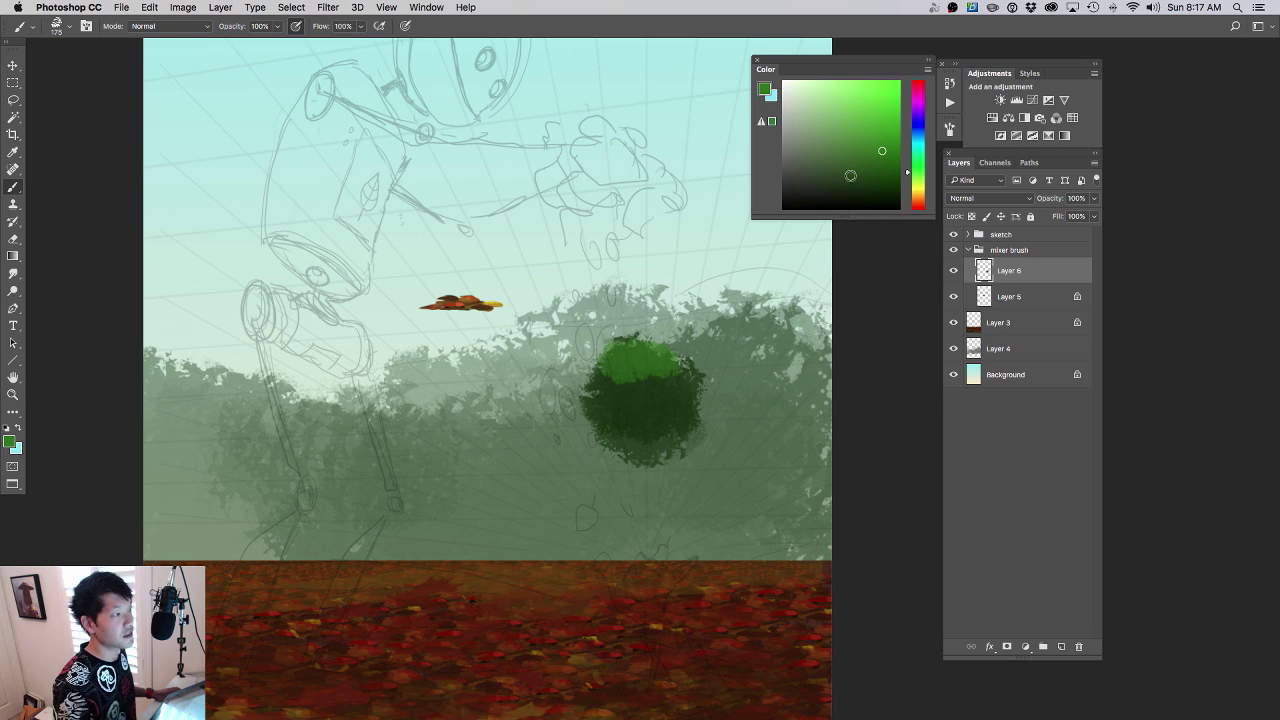
- Shift the color to yellow-green, repaint the bush's upper half, and blend its light and dark areas with greens sampled from it
click(919, 184)
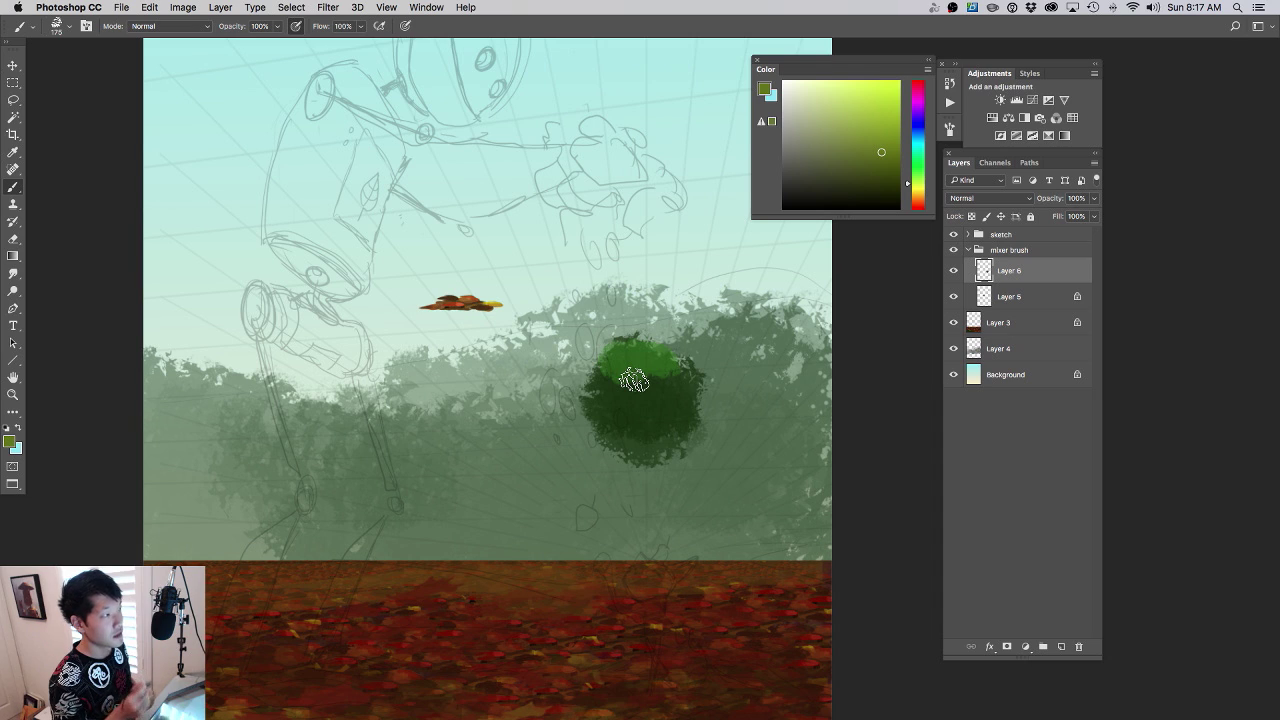
mouse_move(634, 380)
mouse_down()
mouse_move(672, 356)
mouse_move(626, 348)
mouse_move(604, 361)
mouse_move(662, 347)
mouse_move(691, 365)
mouse_move(626, 350)
mouse_move(616, 372)
mouse_move(585, 382)
mouse_move(688, 376)
mouse_move(590, 407)
mouse_move(605, 440)
mouse_move(686, 408)
mouse_up()
alt+click(654, 397)
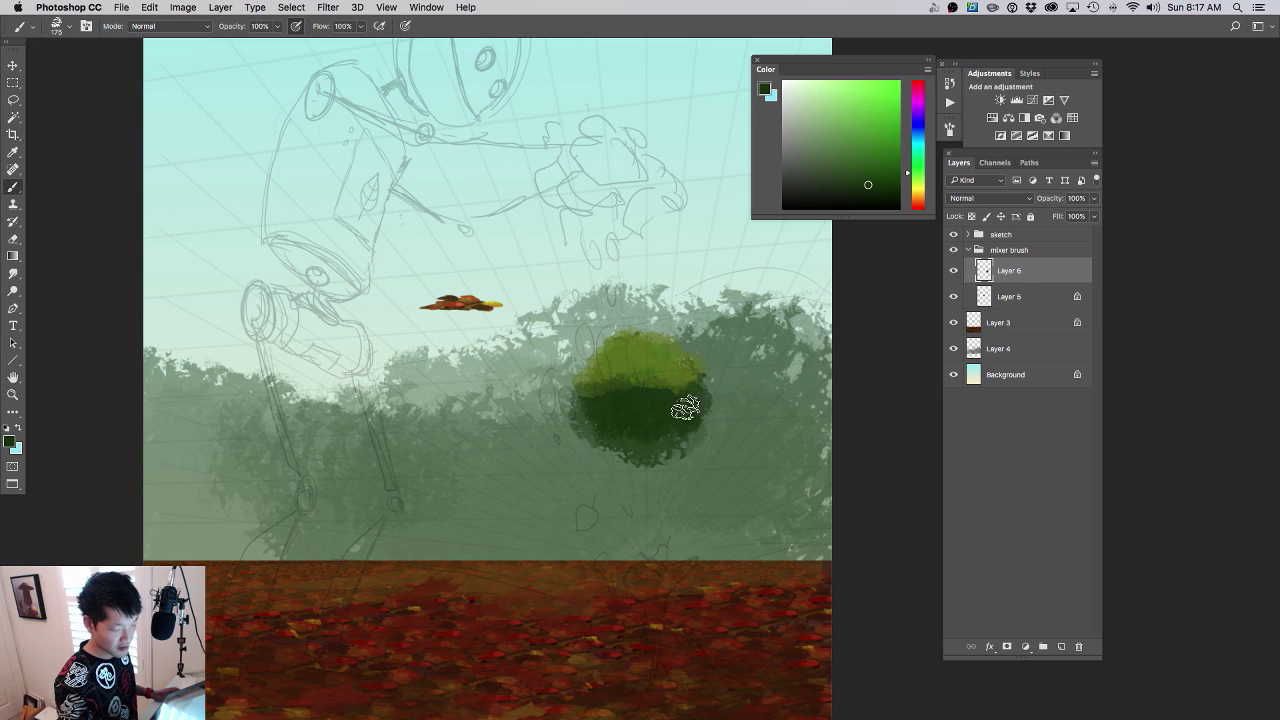
alt+click(654, 386)
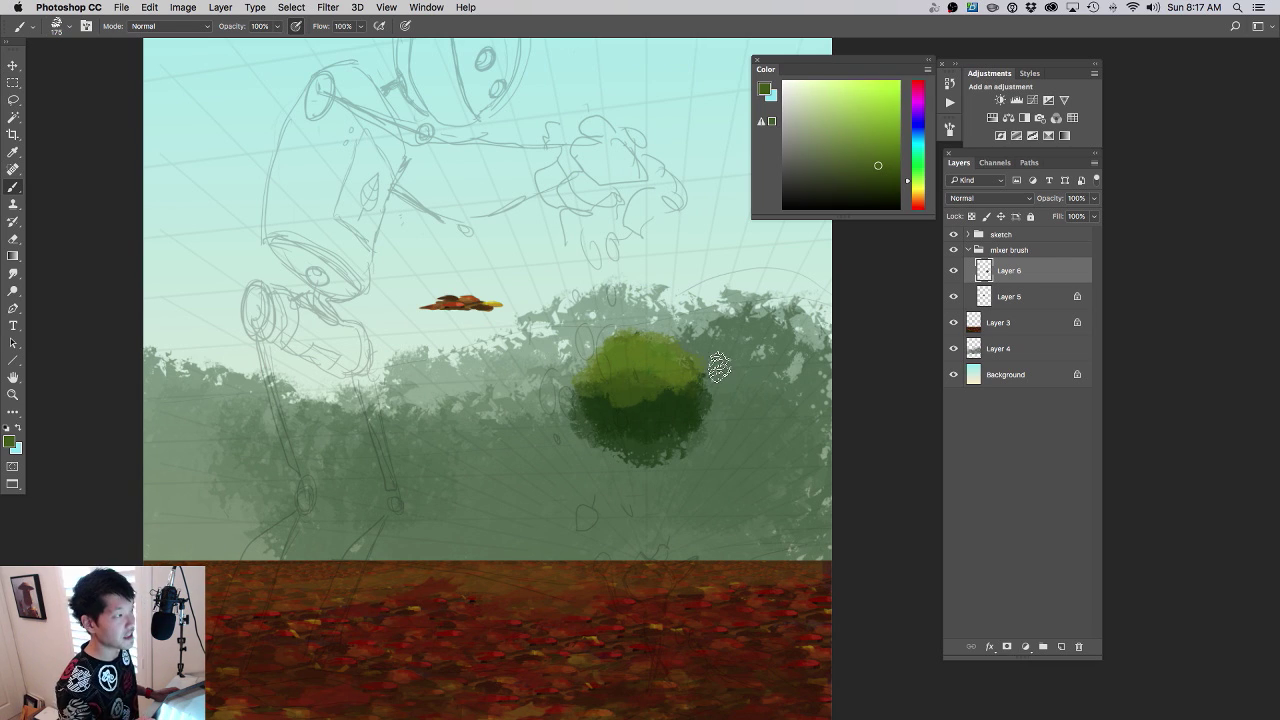
alt+click(670, 390)
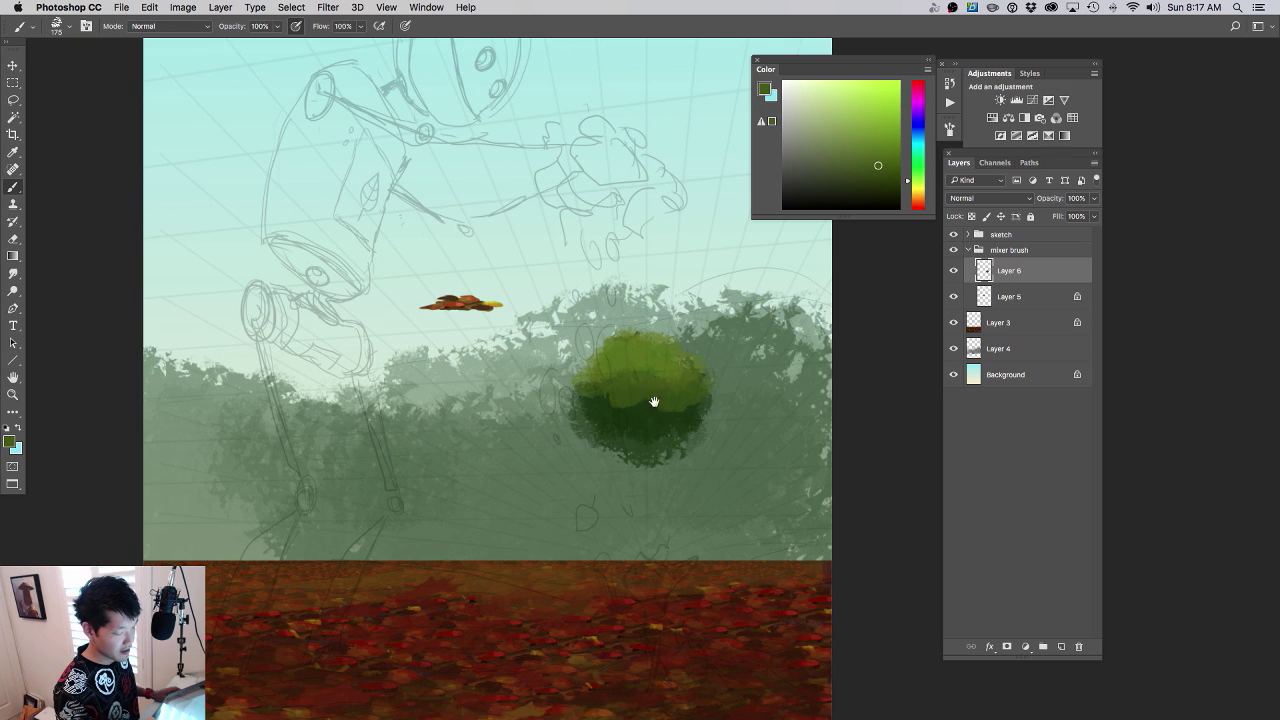
drag(654, 401, 596, 413)
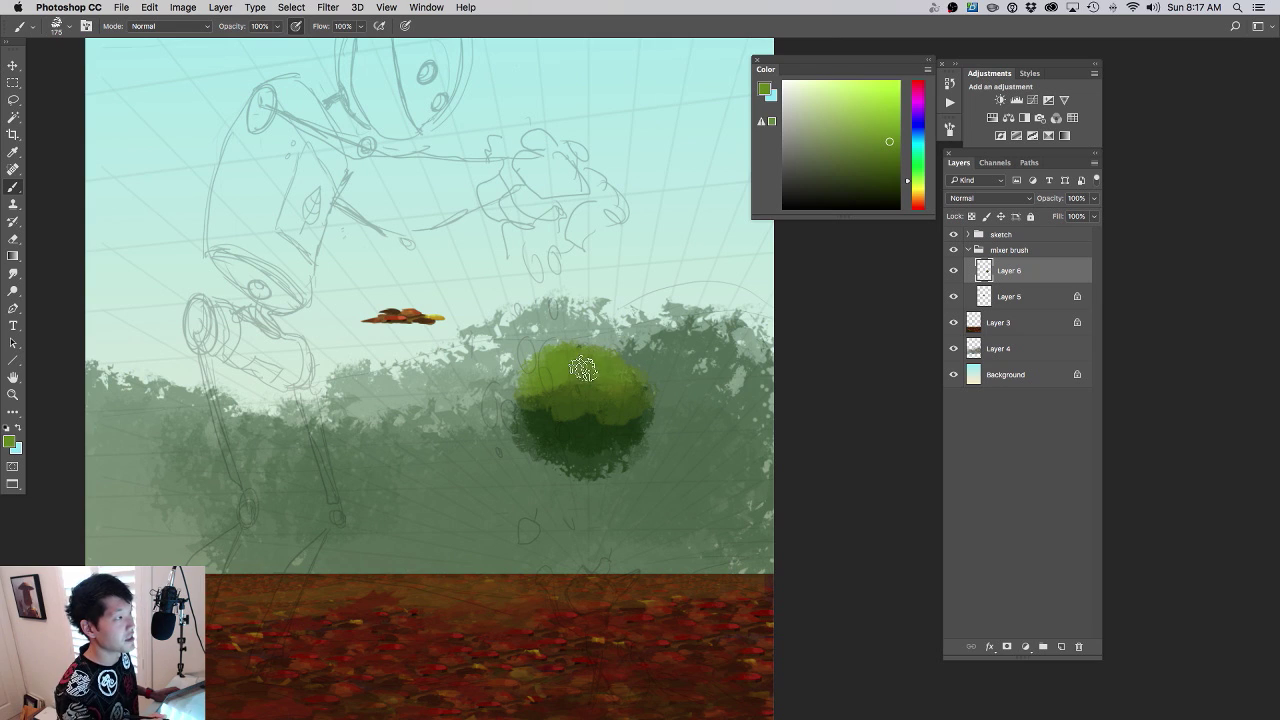
mouse_move(626, 367)
mouse_down()
mouse_move(624, 321)
mouse_move(673, 405)
mouse_move(629, 405)
mouse_move(664, 383)
mouse_up()
alt+click(602, 349)
- Choose the 102 px rectangular brush, blend the bush with sampled greens, and add an olive-yellow tint to its upper half
right_click(660, 378)
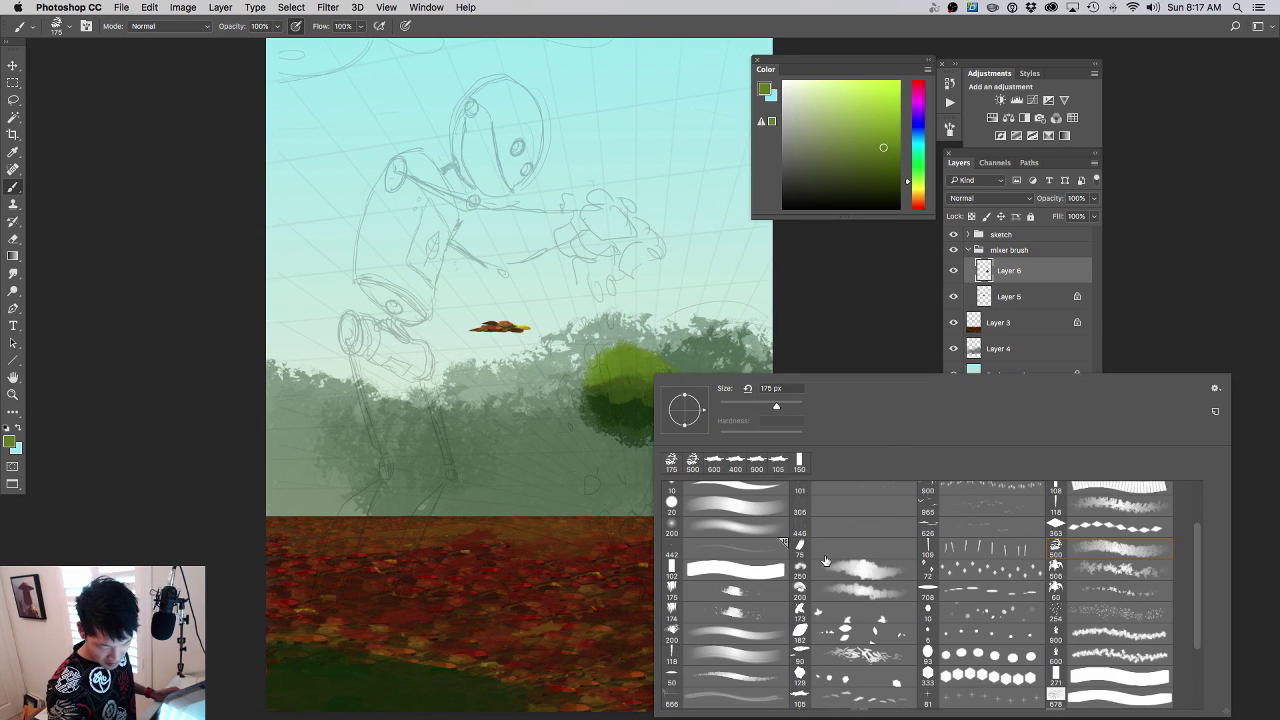
alt+click(606, 387)
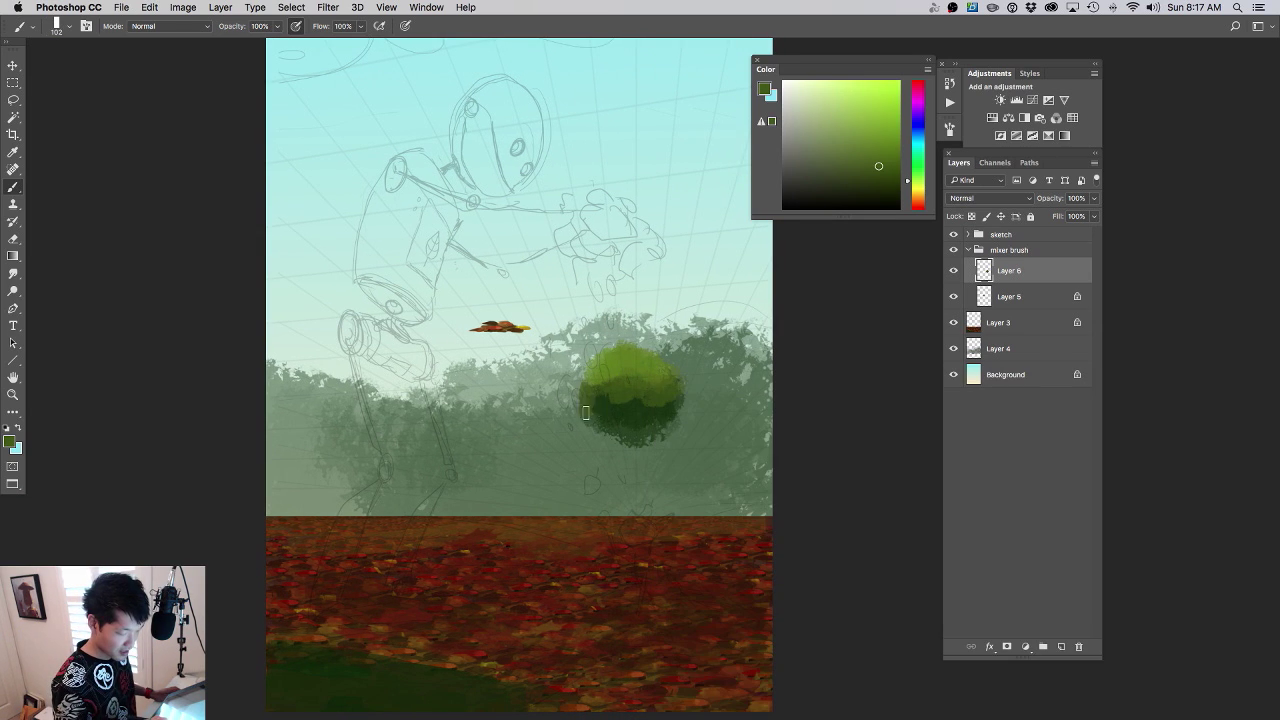
alt+click(585, 416)
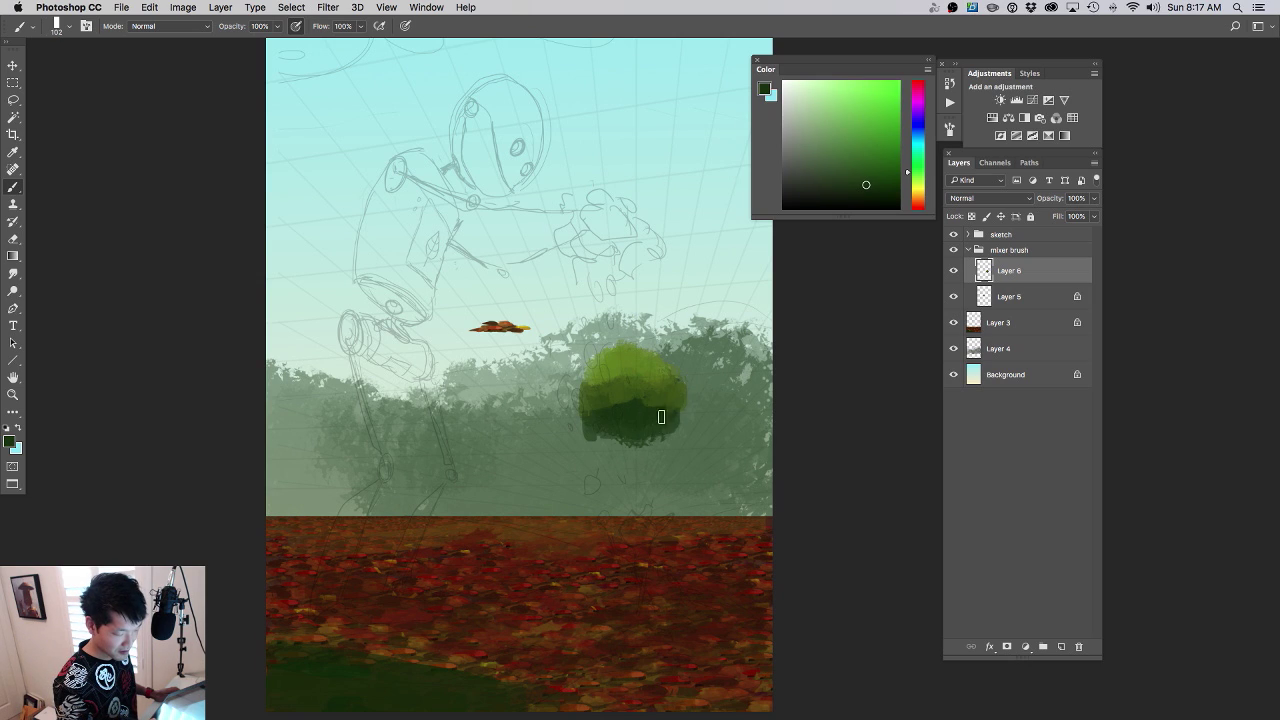
alt+click(614, 352)
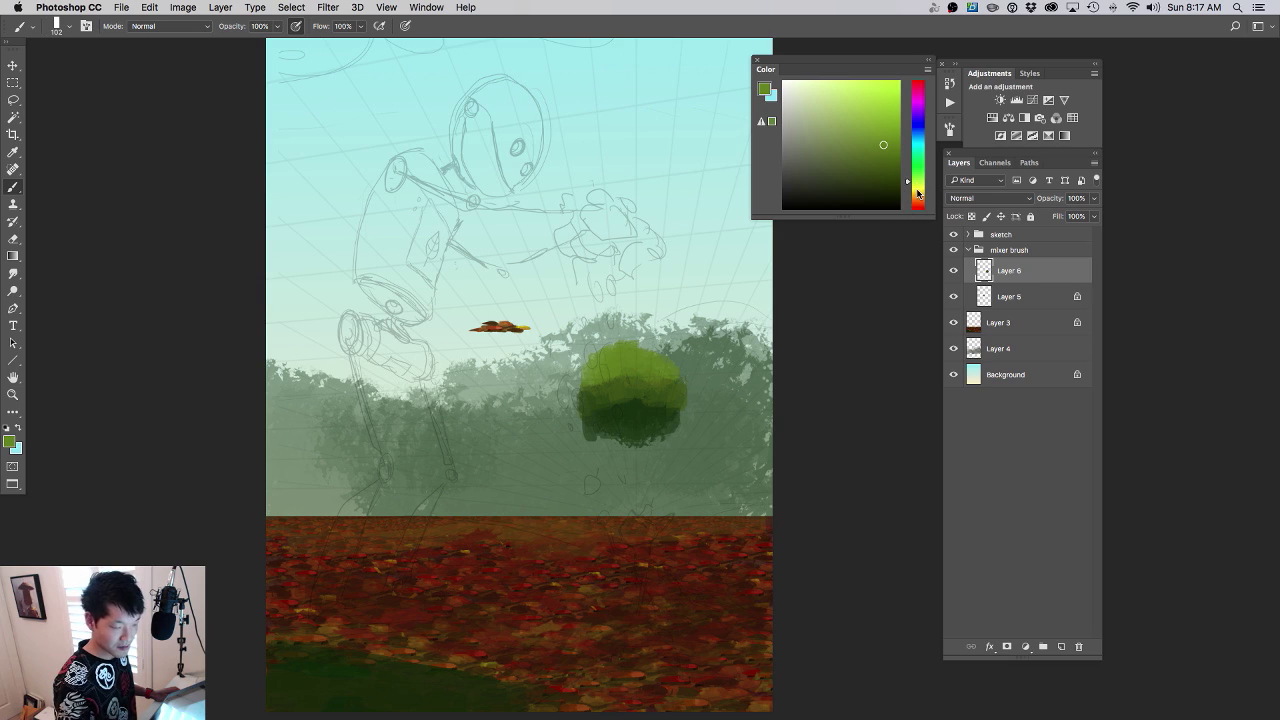
click(918, 192)
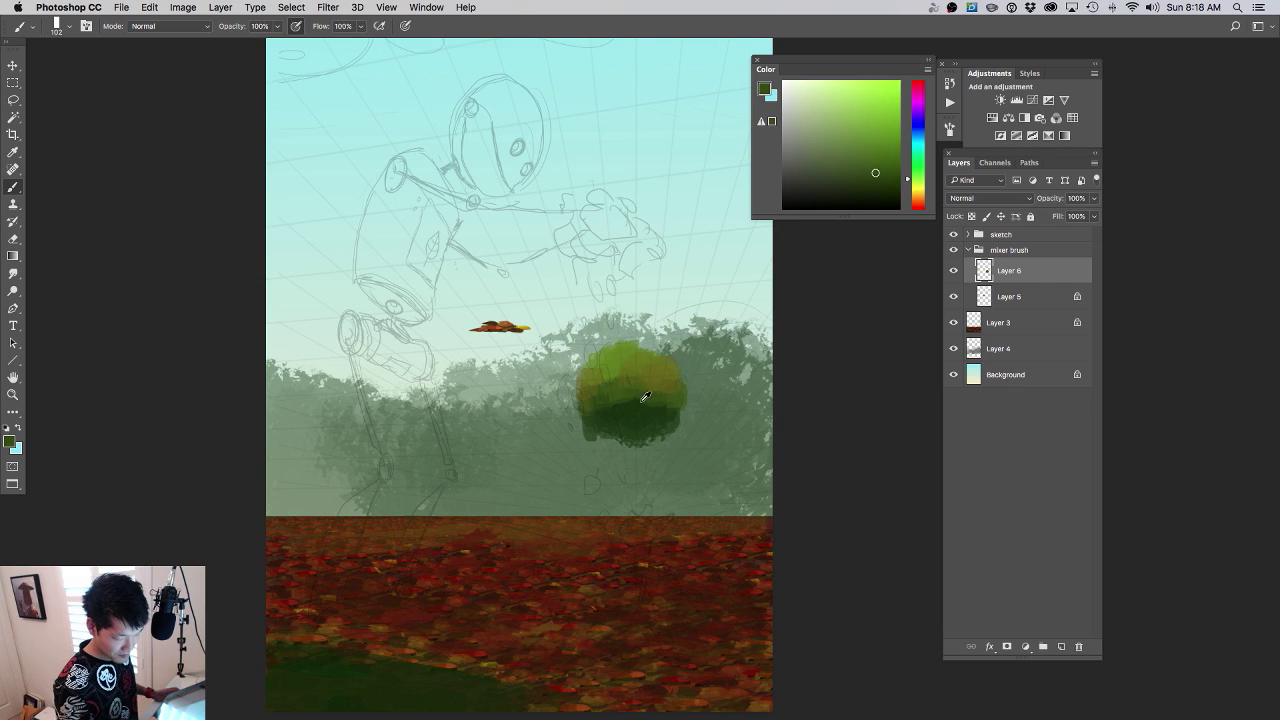
- Scale the painted bush down to about half its size with Free Transform
scroll(677, 452, down, 5)
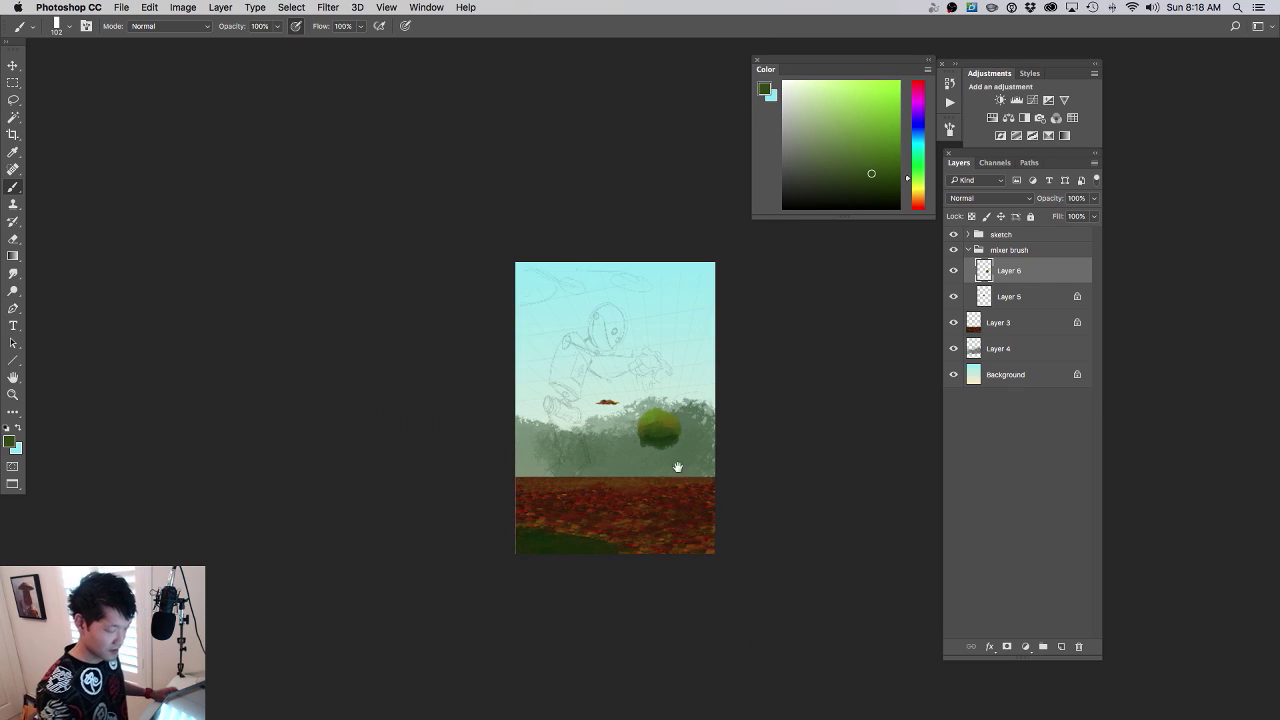
scroll(680, 468, up, 5)
drag(724, 448, 666, 448)
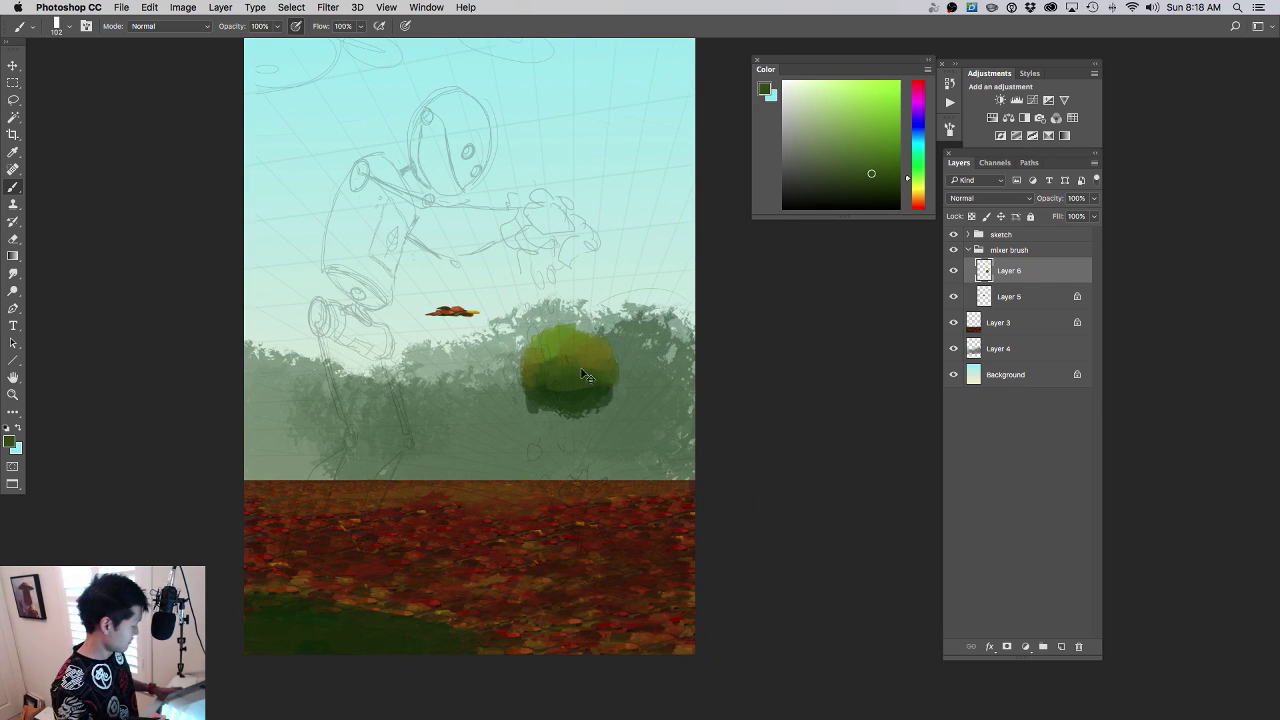
key(super+t)
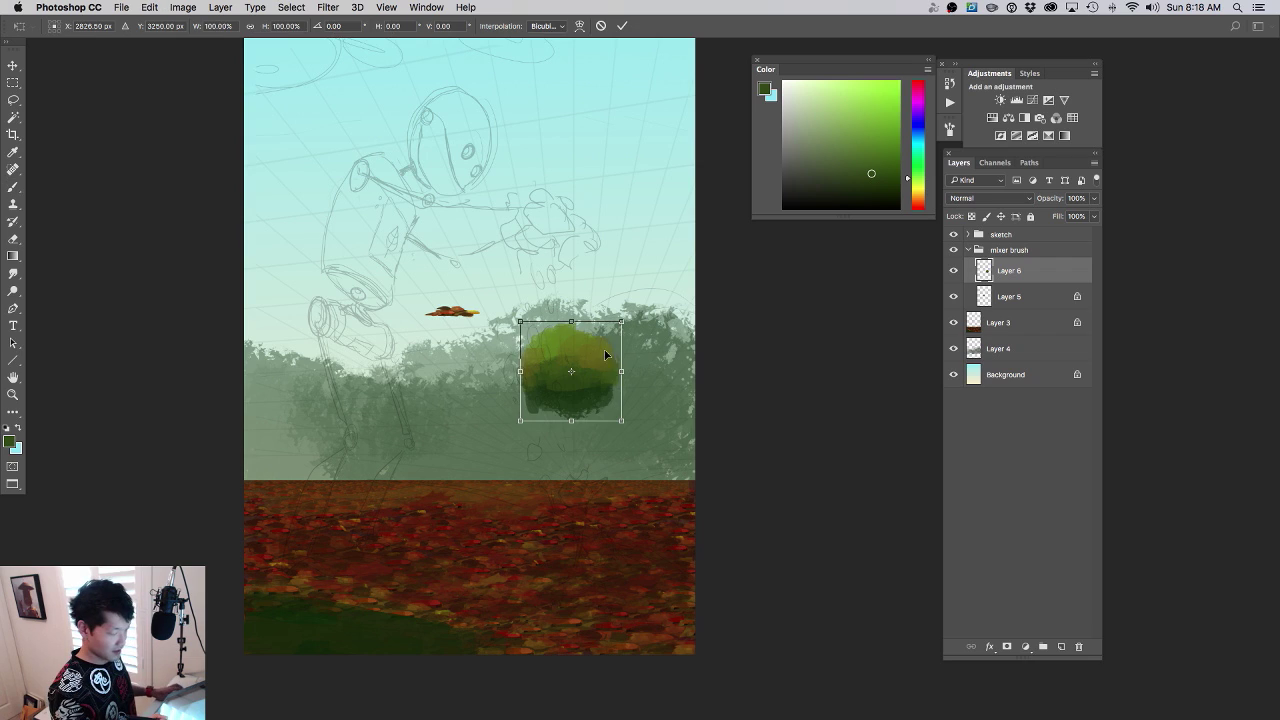
mouse_move(613, 327)
mouse_down()
mouse_move(594, 350)
mouse_move(603, 391)
mouse_move(625, 381)
mouse_up()
key(Return)
key(b)
key(v)
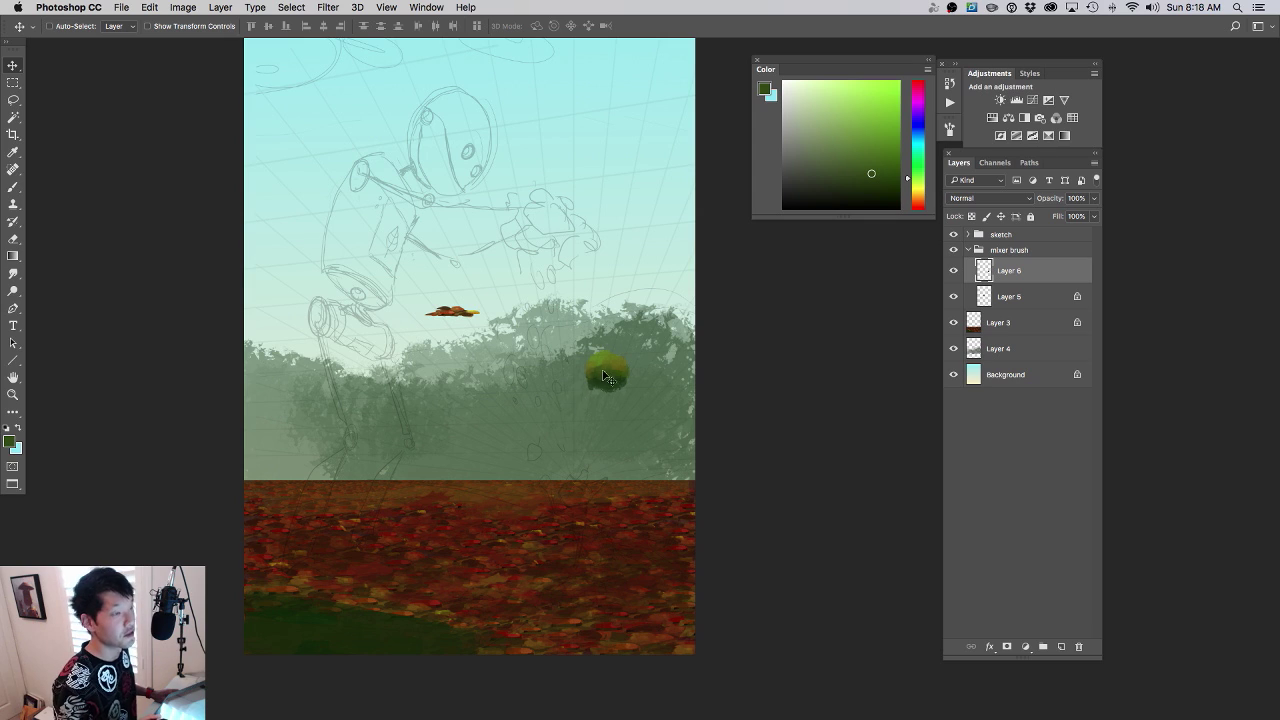
- Choose the leafy 600 px foliage tip for the Brush tool and enlarge it to 1000 px
key(b)
right_click(616, 368)
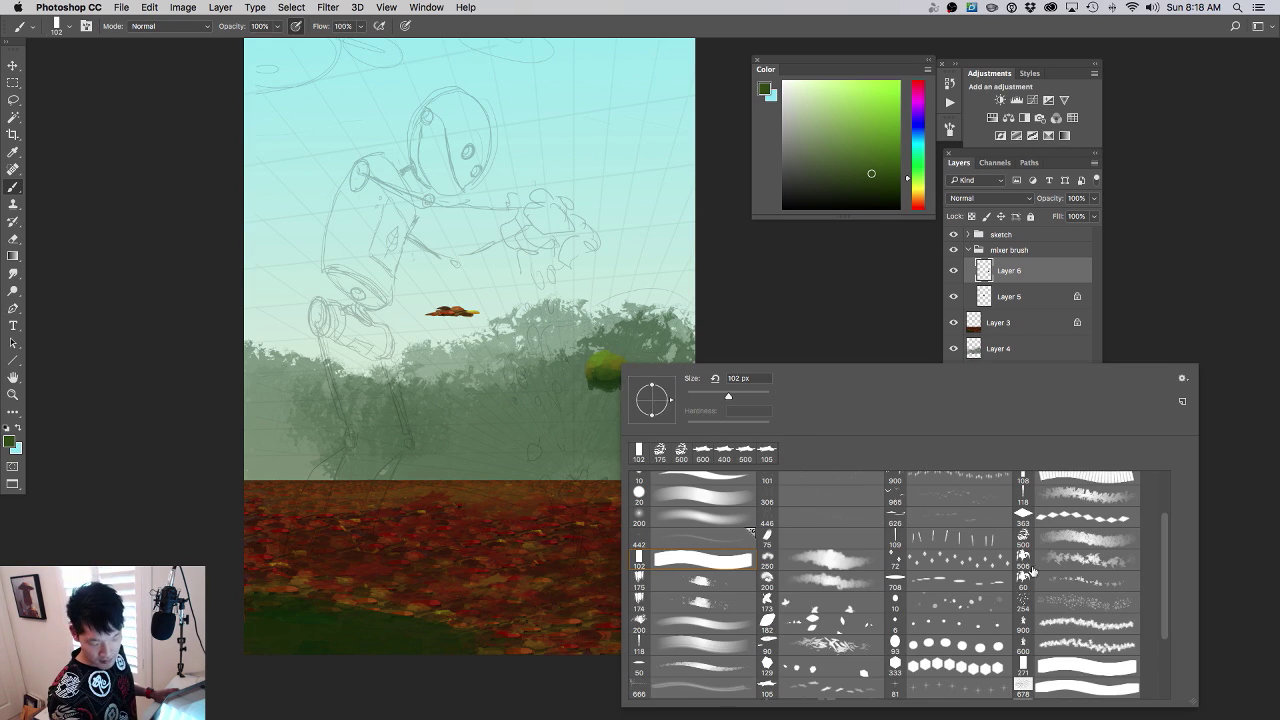
click(990, 269)
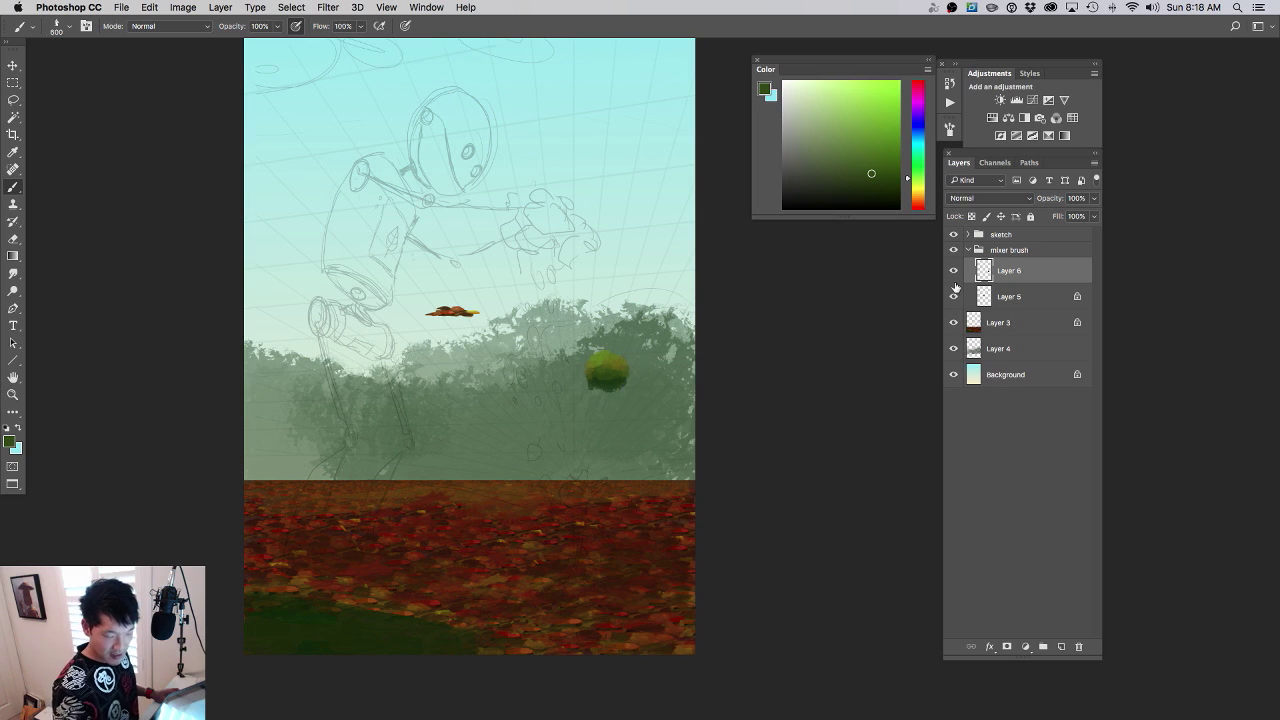
scroll(598, 370, up, 3)
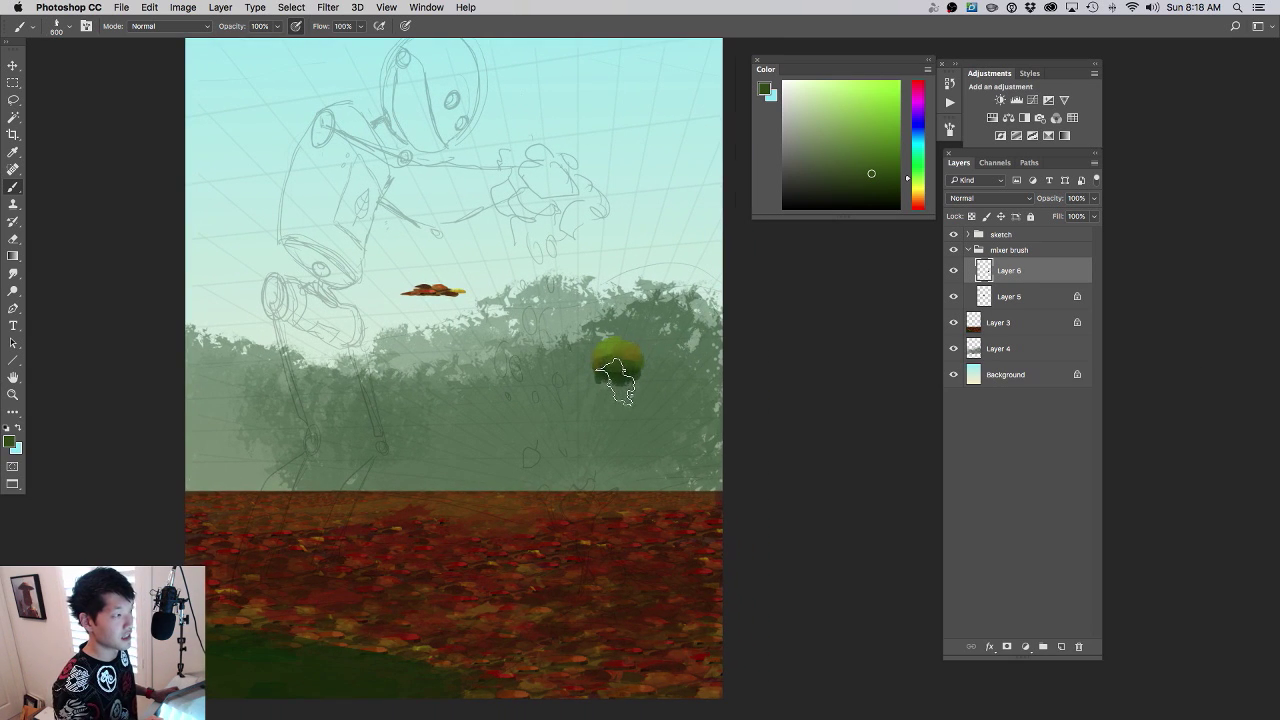
scroll(625, 370, up, 2)
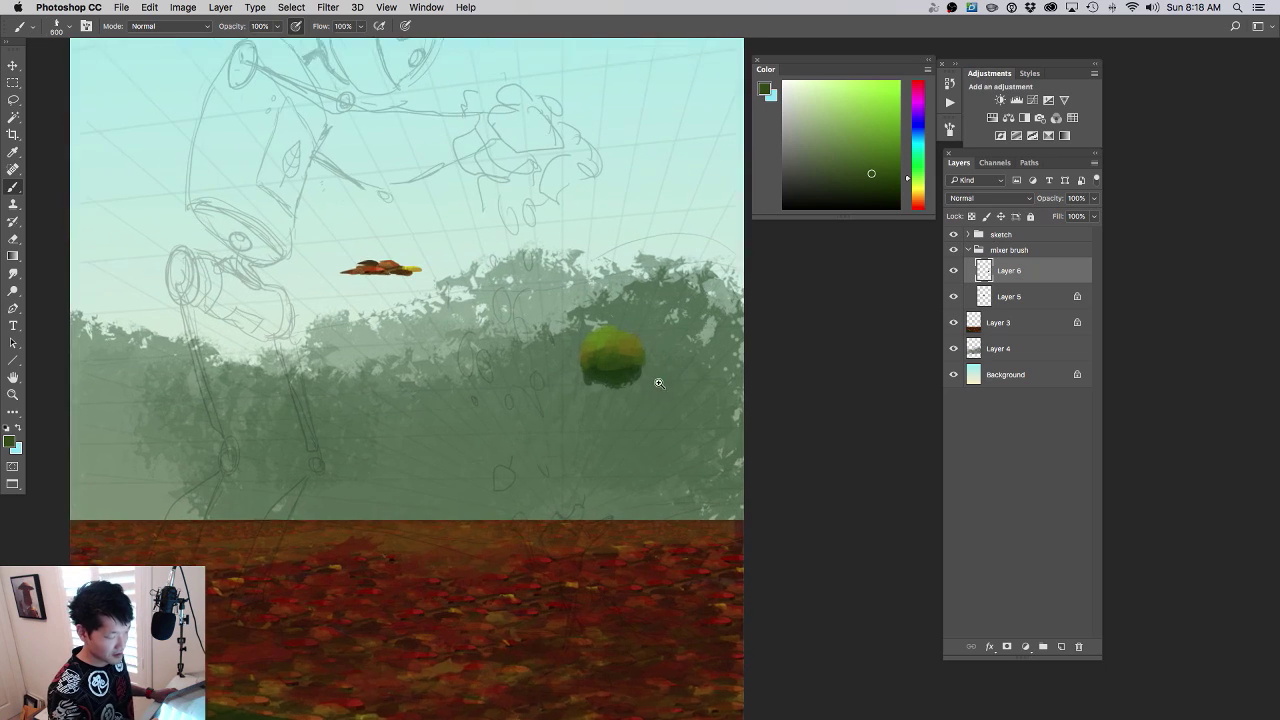
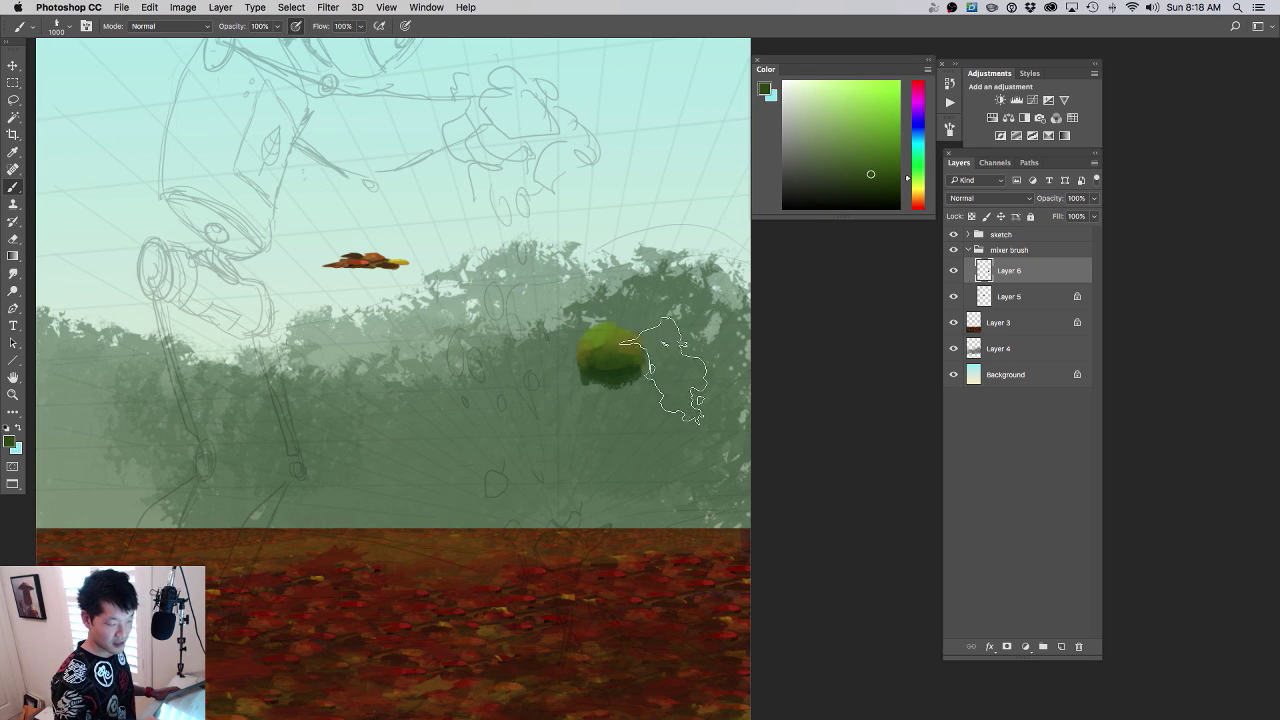
drag(633, 363, 661, 375)
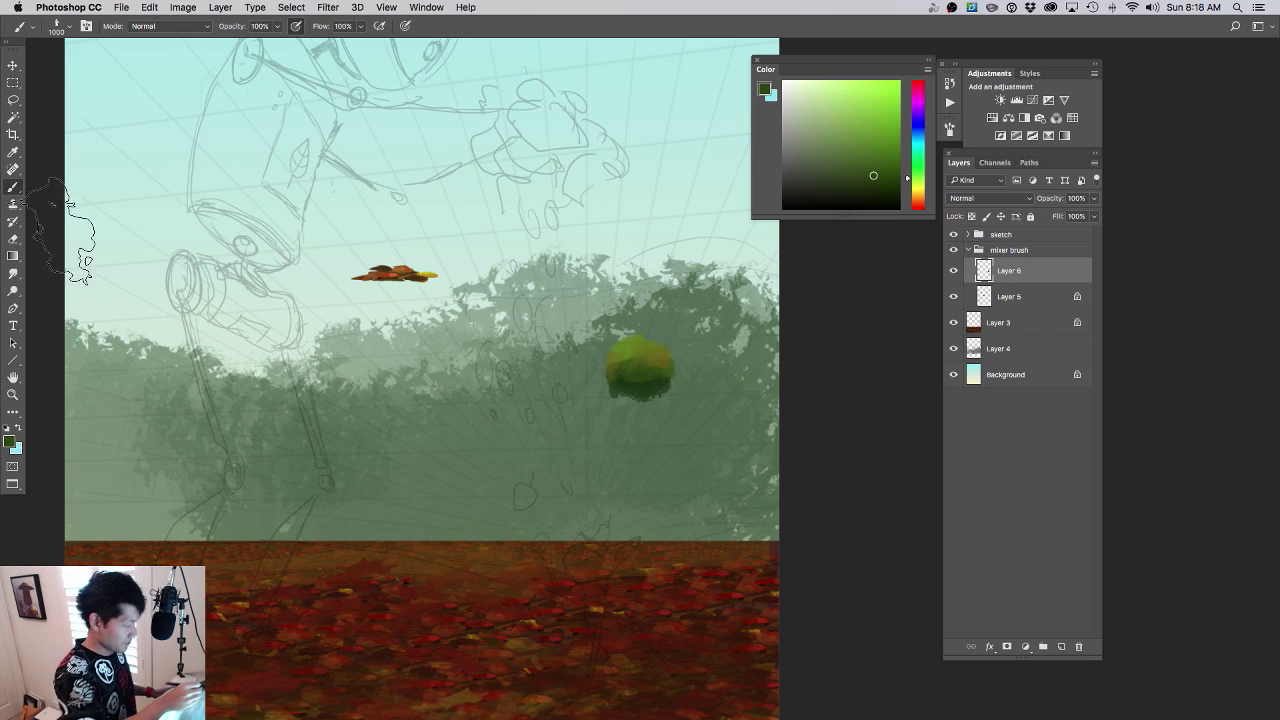
- Switch to the Mixer Brush with its leafy foliage tip and reduce its size to 1200 px
click(13, 187)
click(86, 224)
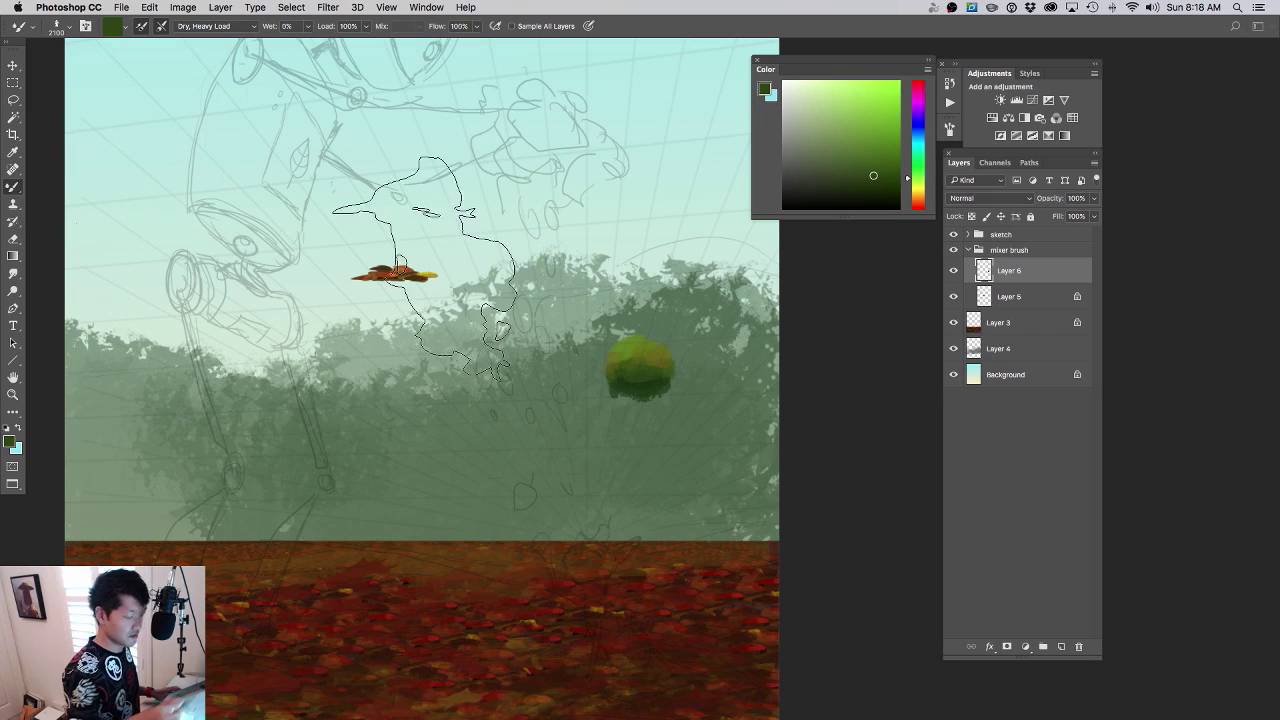
key(bracketleft)
key(bracketleft)
key(bracketleft)
key(bracketleft)
key(bracketleft)
key(bracketleft)
key(bracketleft)
key(bracketleft)
key(bracketleft)
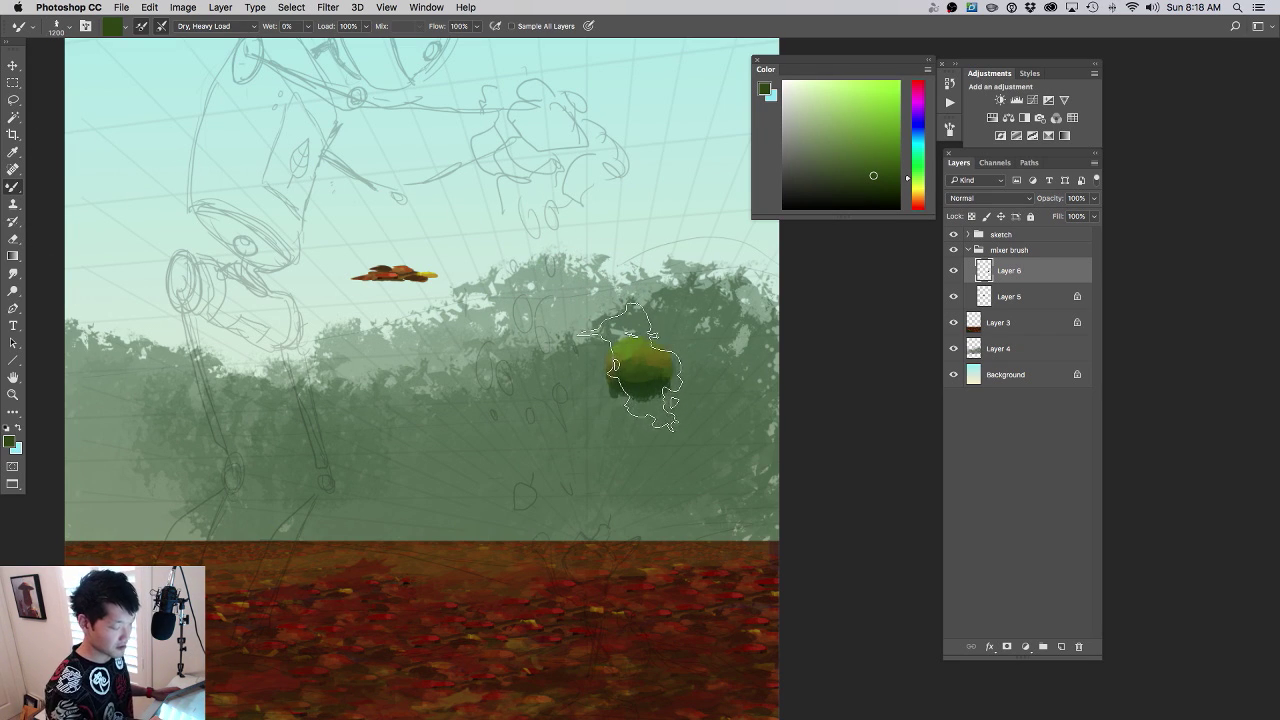
- Load the Mixer Brush with the painted round green bush as its sample
alt+click(642, 369)
drag(635, 388, 602, 394)
alt+super+click(601, 393)
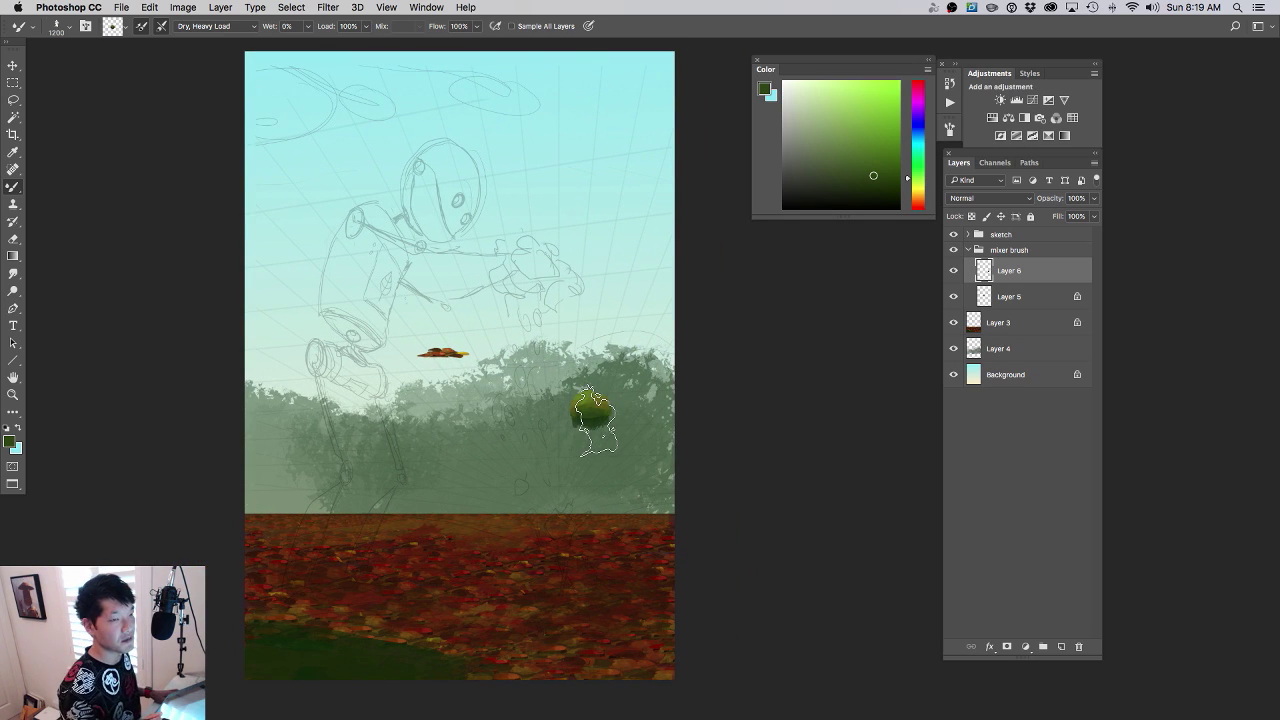
drag(612, 388, 650, 367)
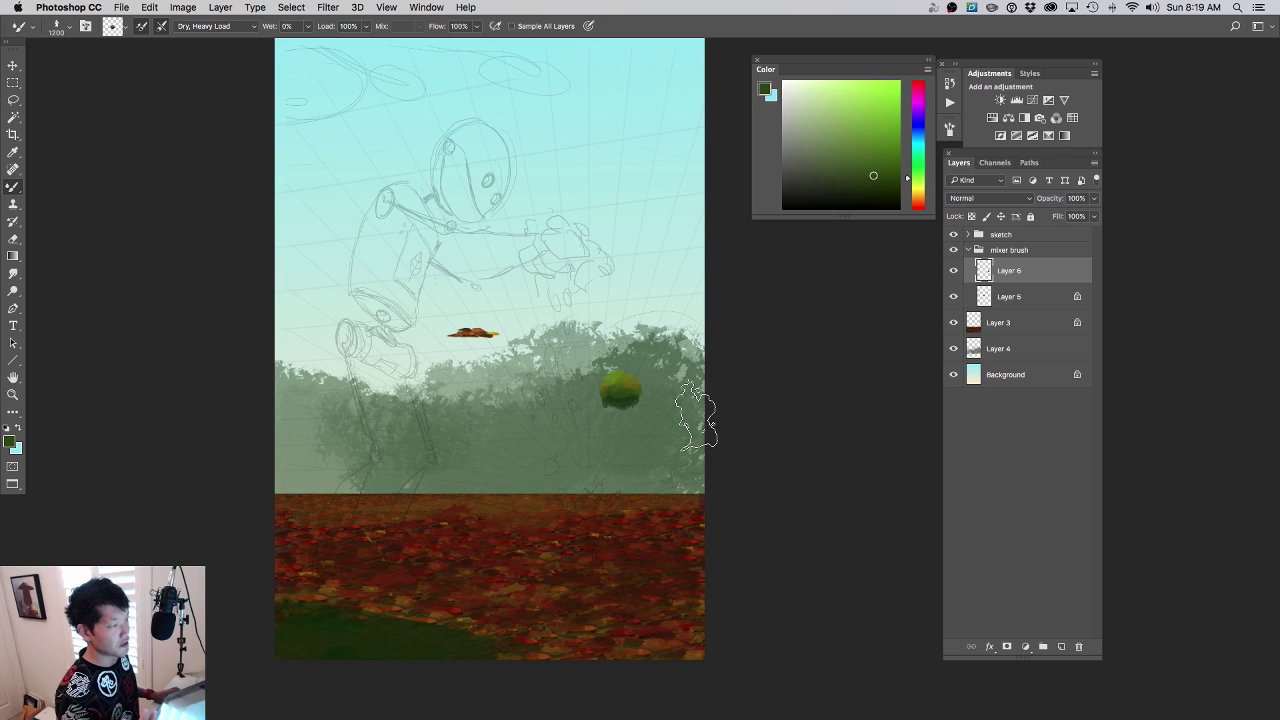
drag(695, 412, 684, 380)
super+click(659, 410)
click(953, 271)
click(953, 271)
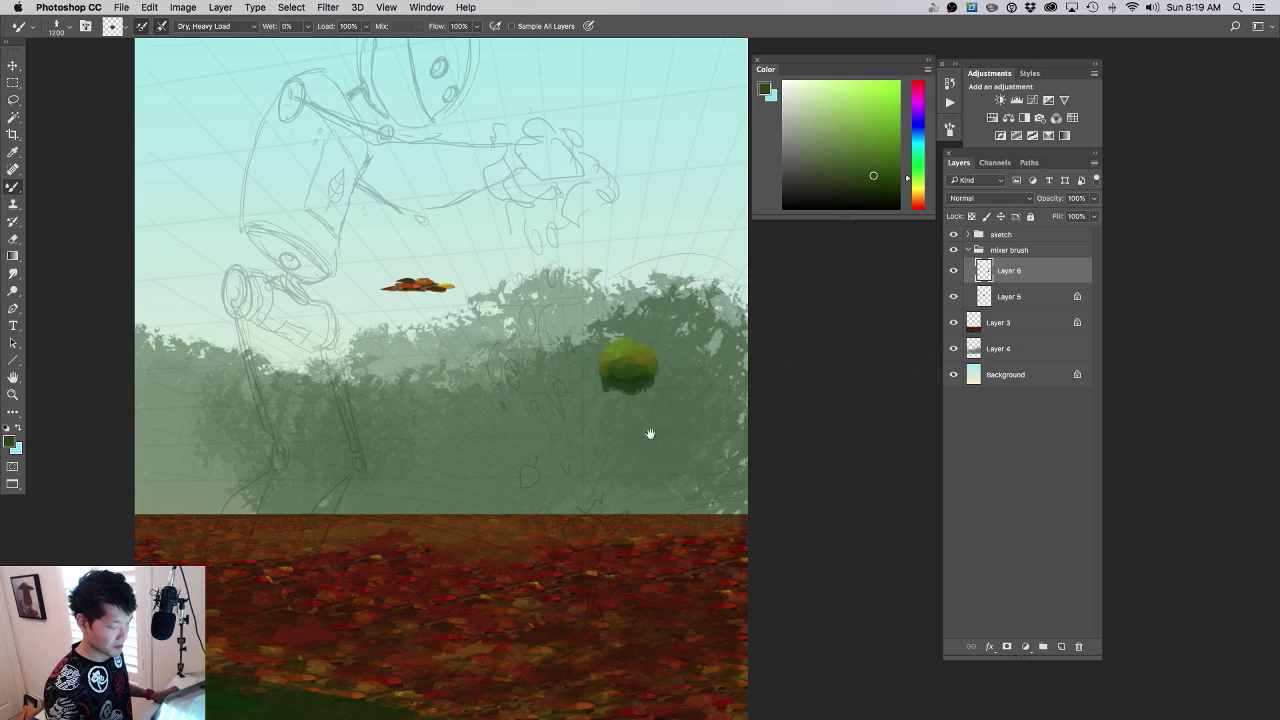
drag(651, 434, 693, 386)
scroll(665, 340, right, 3)
scroll(665, 340, up, 1)
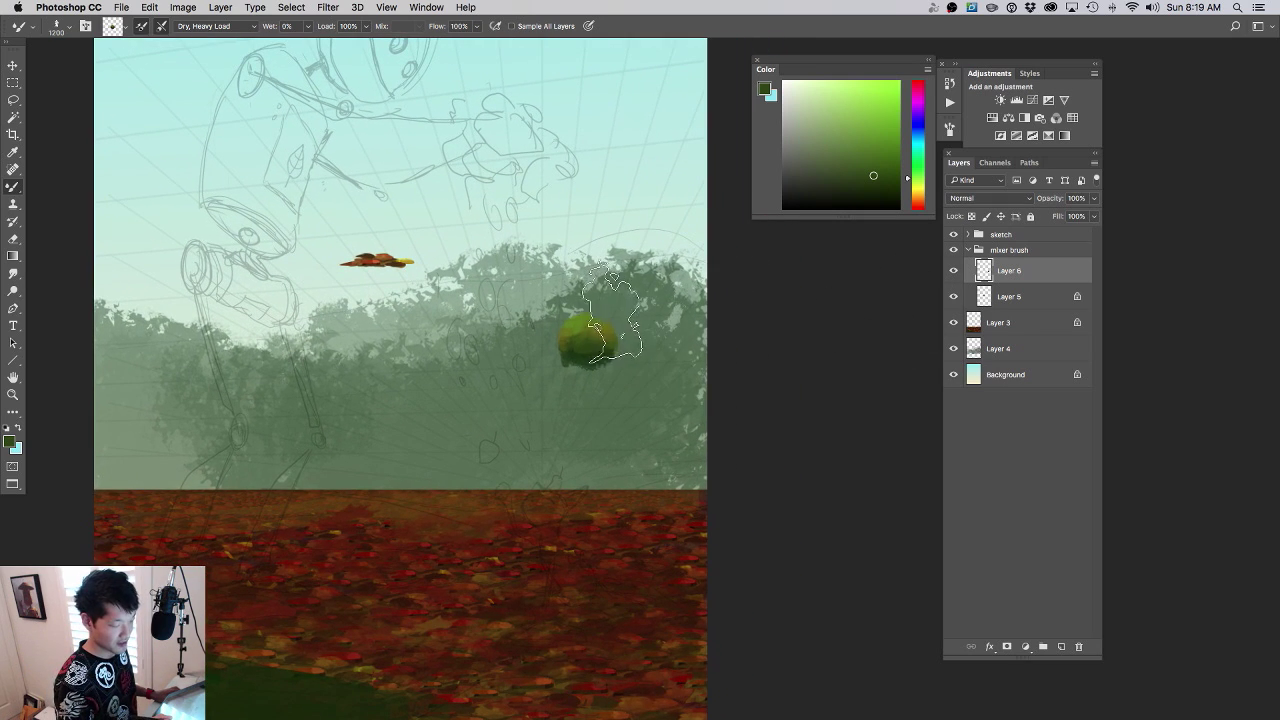
scroll(625, 345, up, 1)
scroll(625, 345, left, 1)
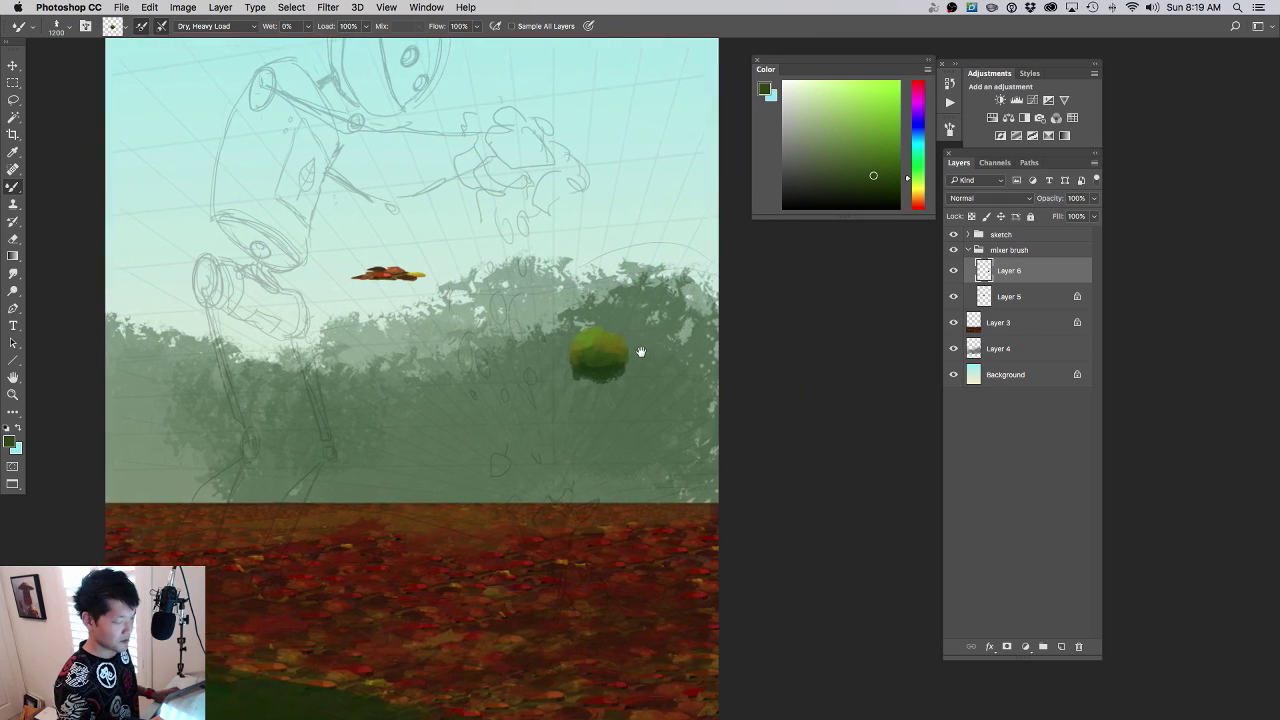
scroll(634, 362, up, 1)
scroll(634, 362, left, 1)
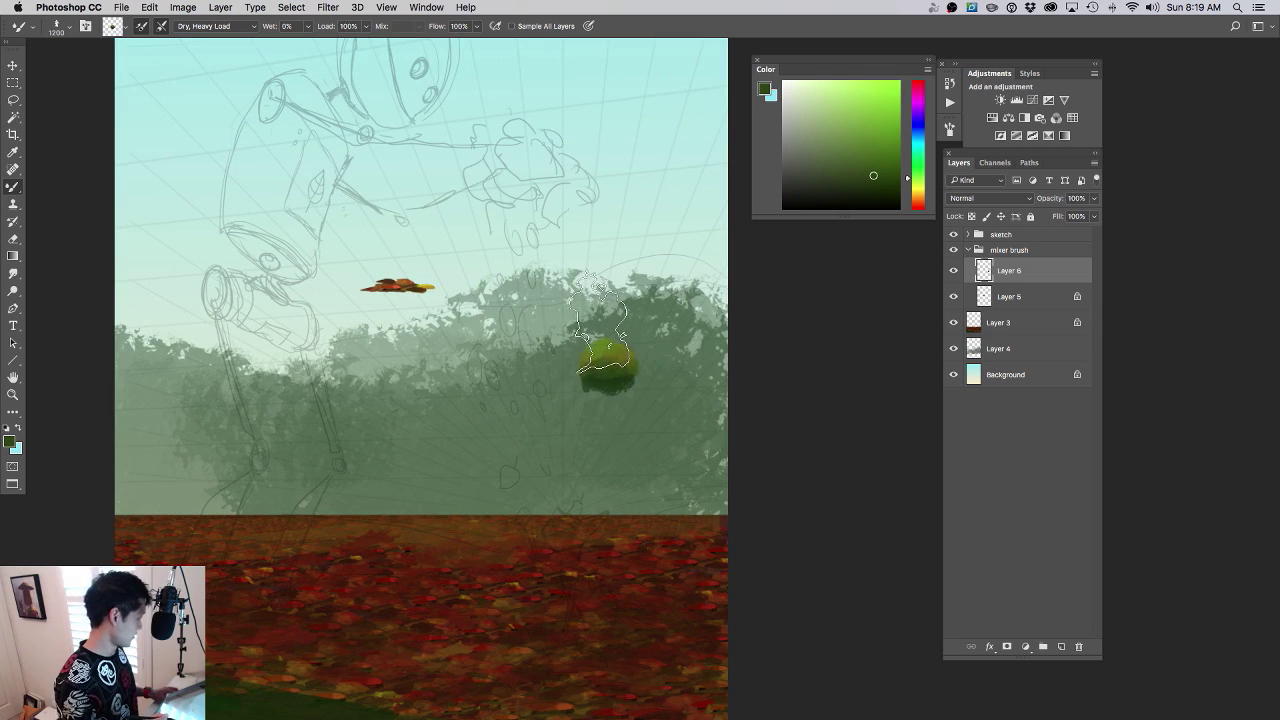
- Enlarge the Mixer Brush to 1500 px and paint layered green foliage clumps over the right-hand background trees
key(bracketright)
key(bracketright)
key(bracketright)
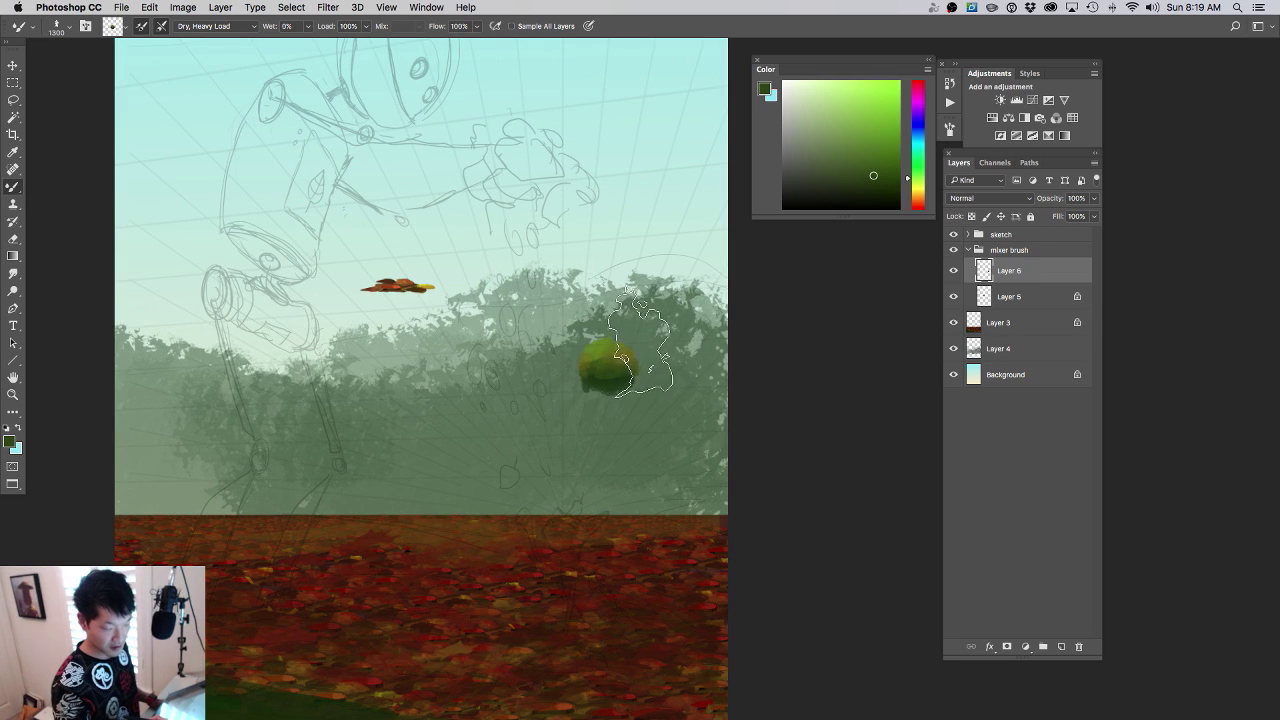
mouse_move(628, 352)
mouse_down()
mouse_move(658, 338)
mouse_move(649, 367)
mouse_move(651, 348)
mouse_move(688, 356)
mouse_move(670, 338)
mouse_move(676, 351)
mouse_move(618, 349)
mouse_move(640, 365)
mouse_move(650, 356)
mouse_move(657, 406)
mouse_move(690, 353)
mouse_move(717, 343)
mouse_move(663, 383)
mouse_move(551, 426)
mouse_move(652, 428)
mouse_move(571, 426)
mouse_move(617, 413)
mouse_move(563, 413)
mouse_move(563, 425)
mouse_move(690, 414)
mouse_move(668, 427)
mouse_move(719, 401)
mouse_move(728, 415)
mouse_move(717, 401)
mouse_move(594, 455)
mouse_up()
- Enlarge the Mixer Brush through 1800 to 2100 px and paint foliage down to the right horizon and across the left side
key(super+minus)
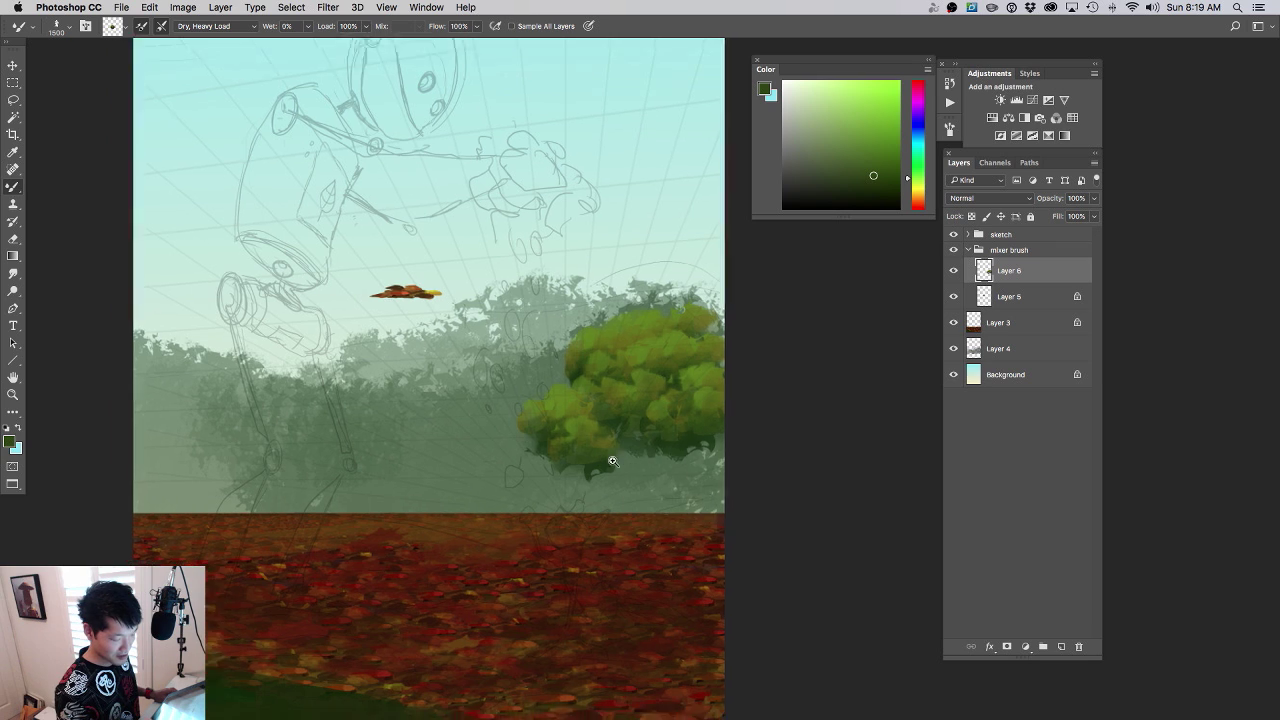
key(])
key(])
key(])
key(])
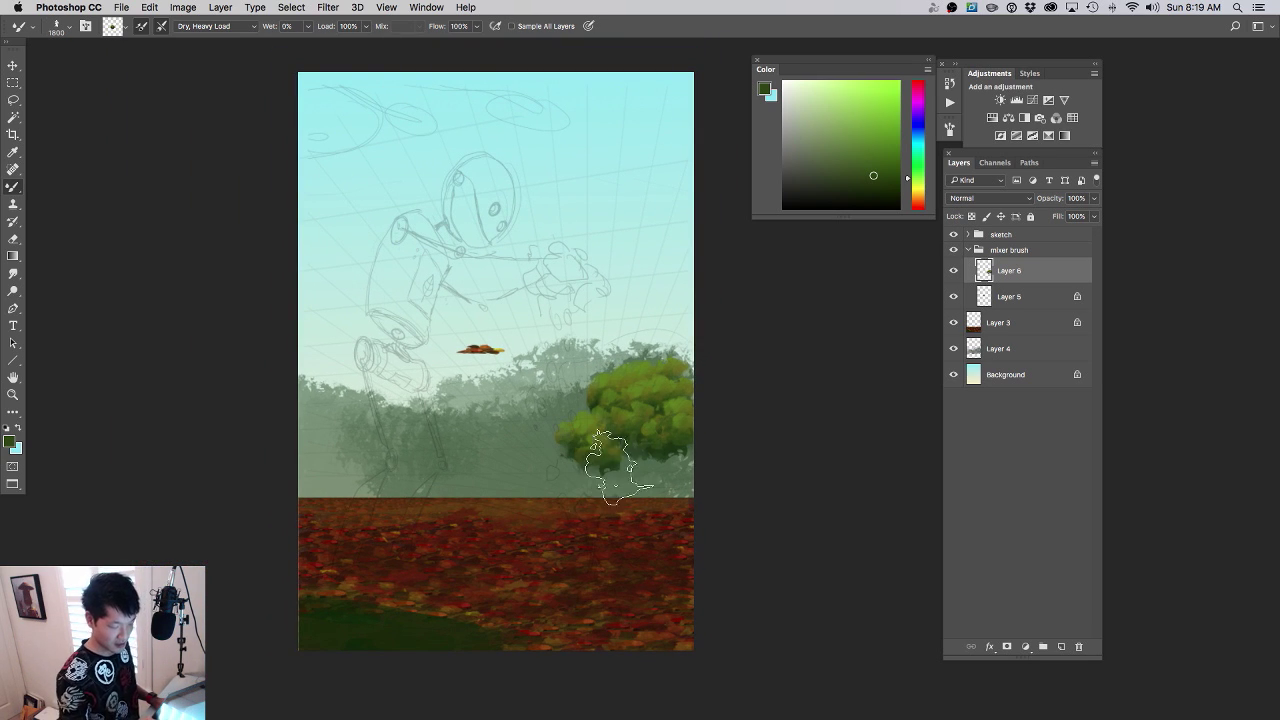
mouse_move(618, 467)
mouse_down()
mouse_move(652, 458)
mouse_move(691, 477)
mouse_move(567, 482)
mouse_move(617, 474)
mouse_move(397, 459)
mouse_move(341, 429)
mouse_move(370, 437)
mouse_move(300, 464)
mouse_move(373, 483)
mouse_move(425, 472)
mouse_move(345, 457)
mouse_move(305, 413)
mouse_move(313, 479)
mouse_up()
key(bracketright)
key(bracketright)
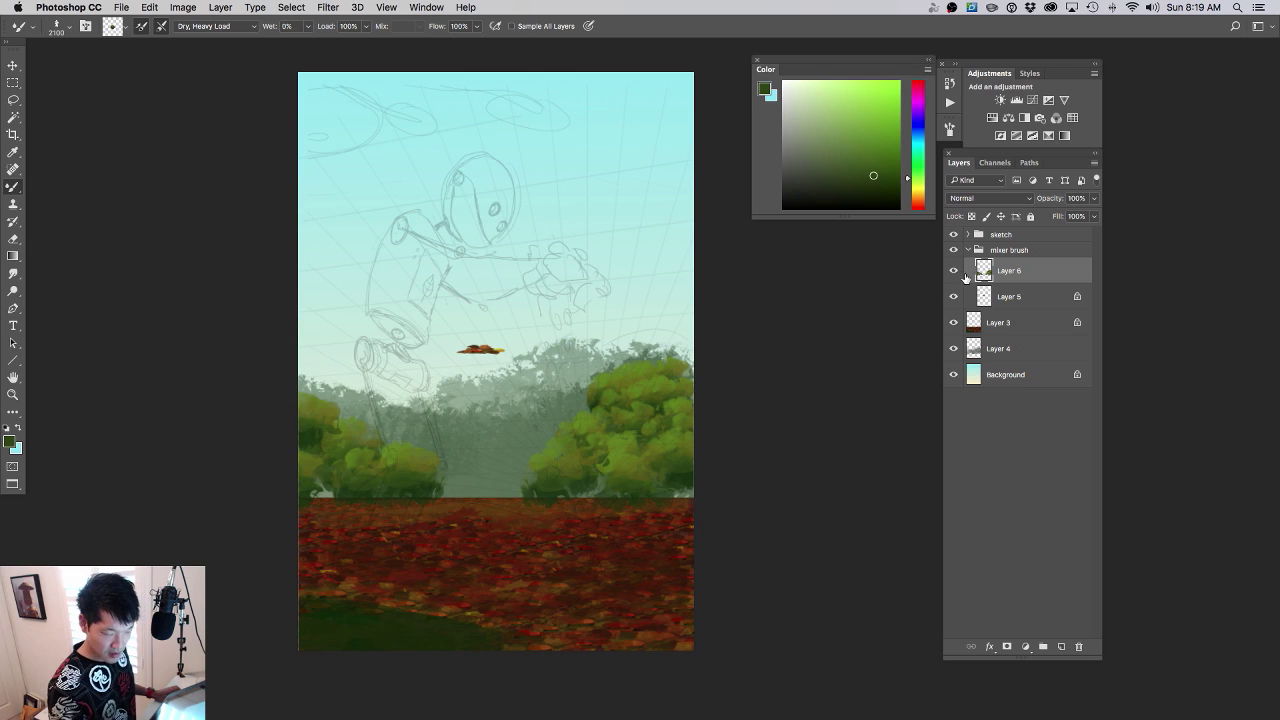
- Compare the scene with and without Layer 6, and build a taller foliage mass along the canvas's left edge
click(953, 272)
click(953, 272)
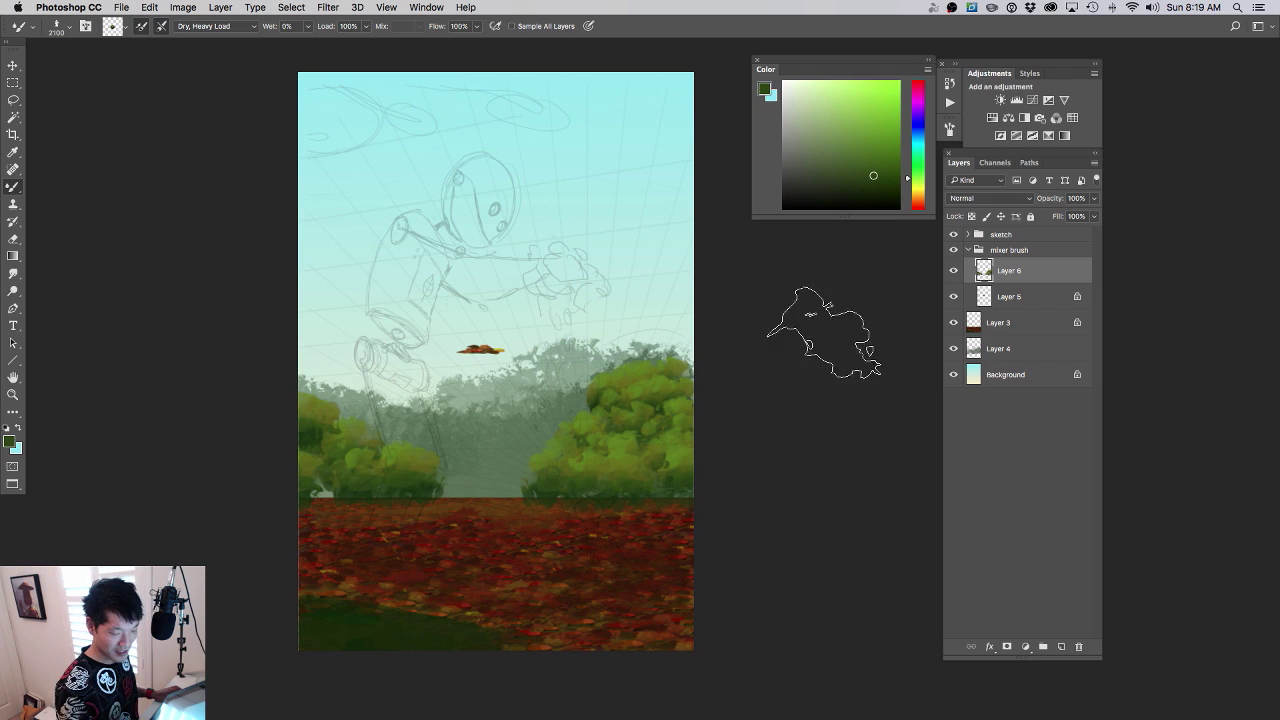
click(954, 274)
click(954, 274)
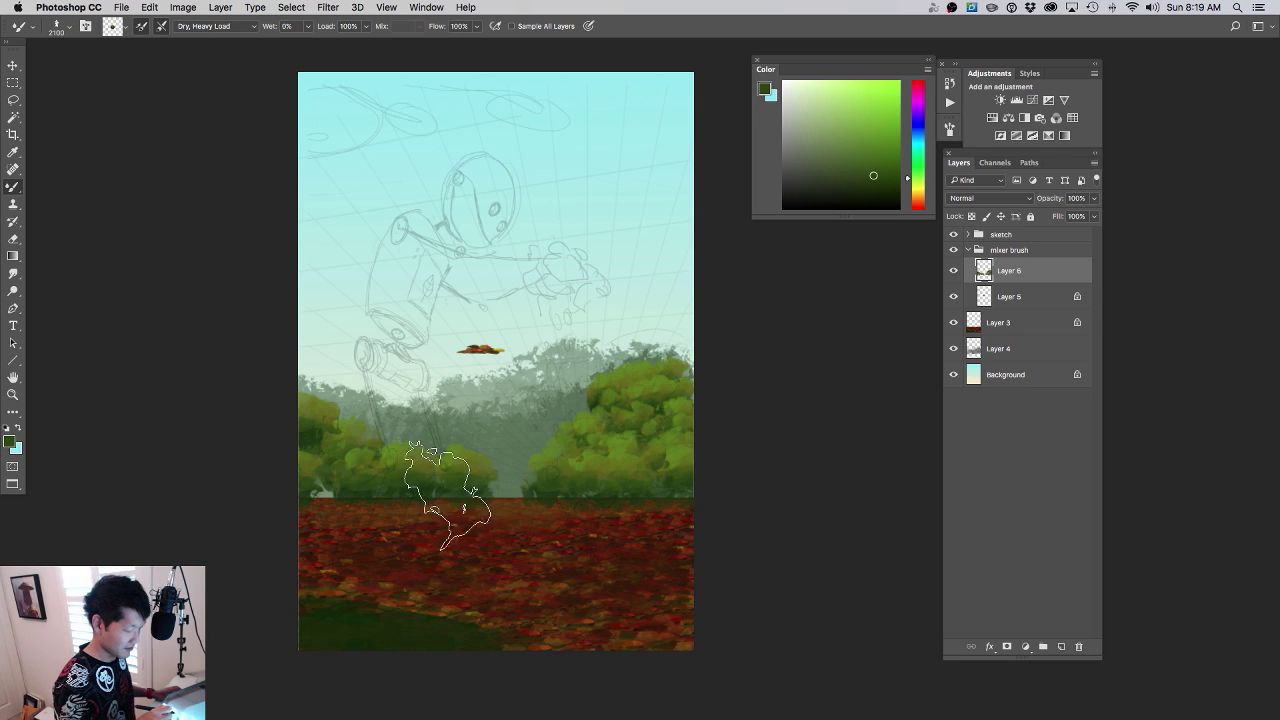
mouse_move(345, 440)
mouse_down()
mouse_move(337, 357)
mouse_move(350, 410)
mouse_move(396, 446)
mouse_move(361, 450)
mouse_move(392, 436)
mouse_up()
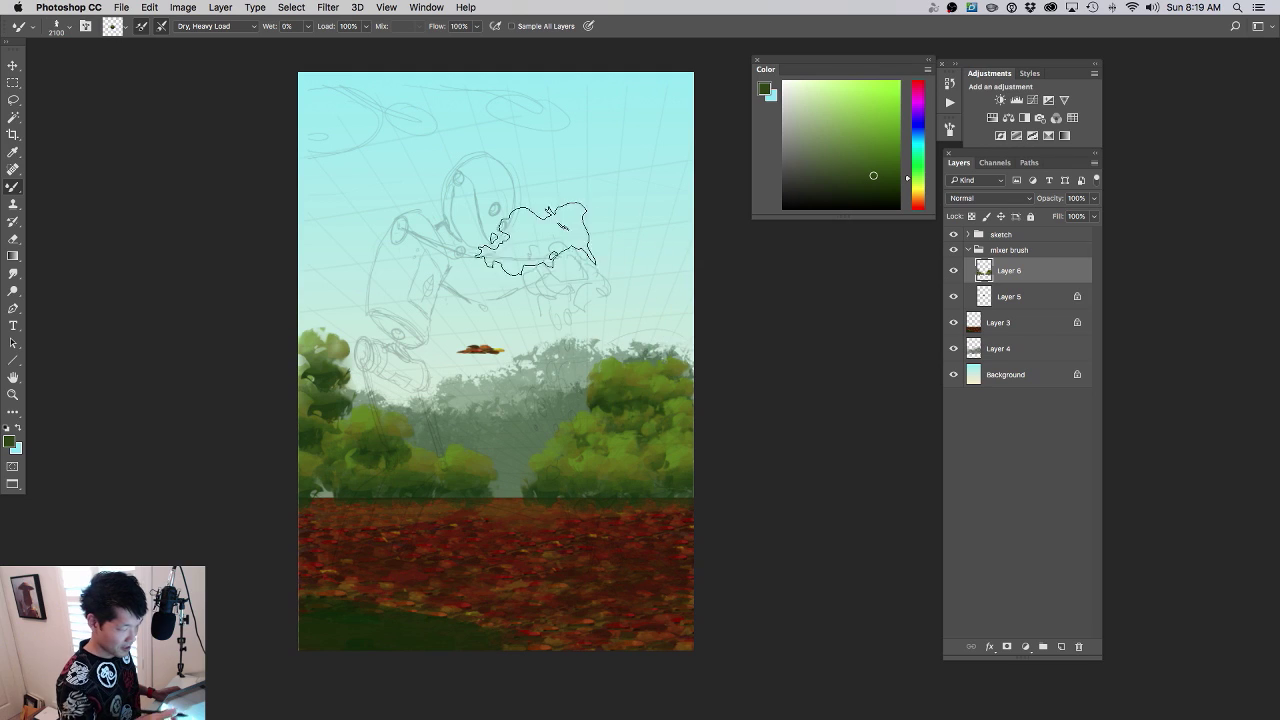
- Paint overhanging foliage clusters across the upper-left part of the sky above the robot sketch
click(382, 113)
click(474, 92)
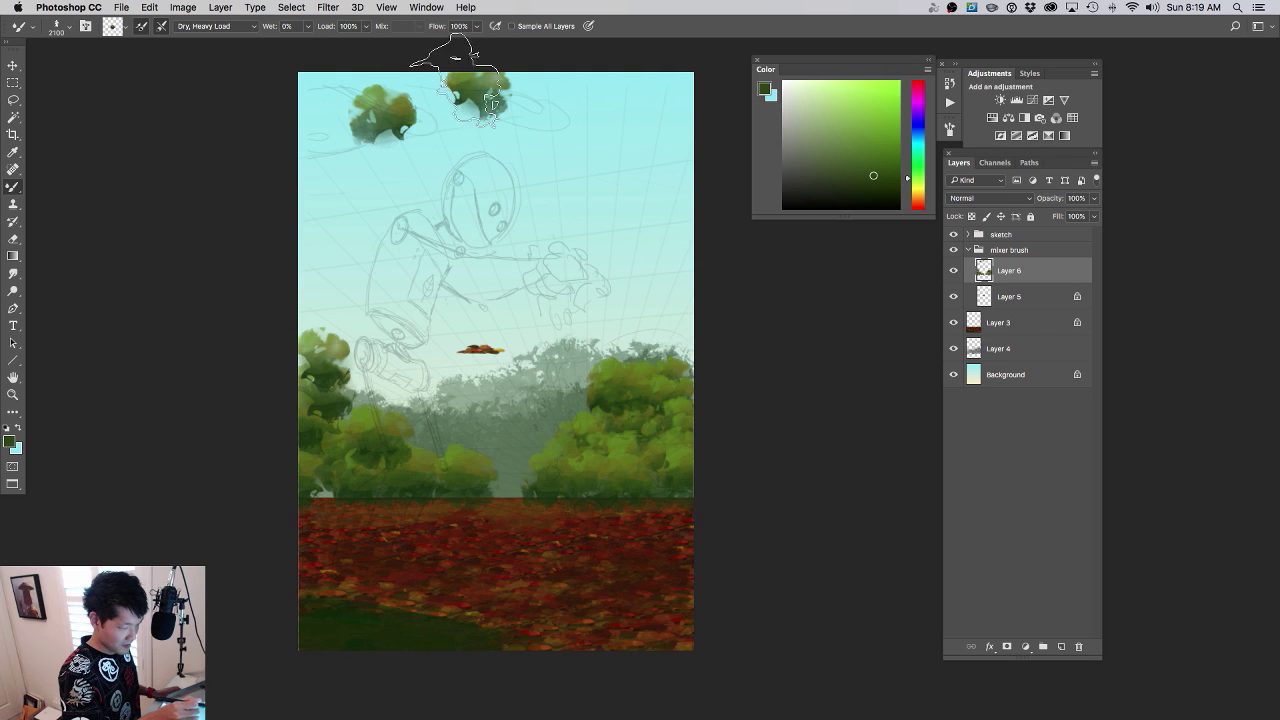
click(412, 82)
click(358, 80)
click(316, 86)
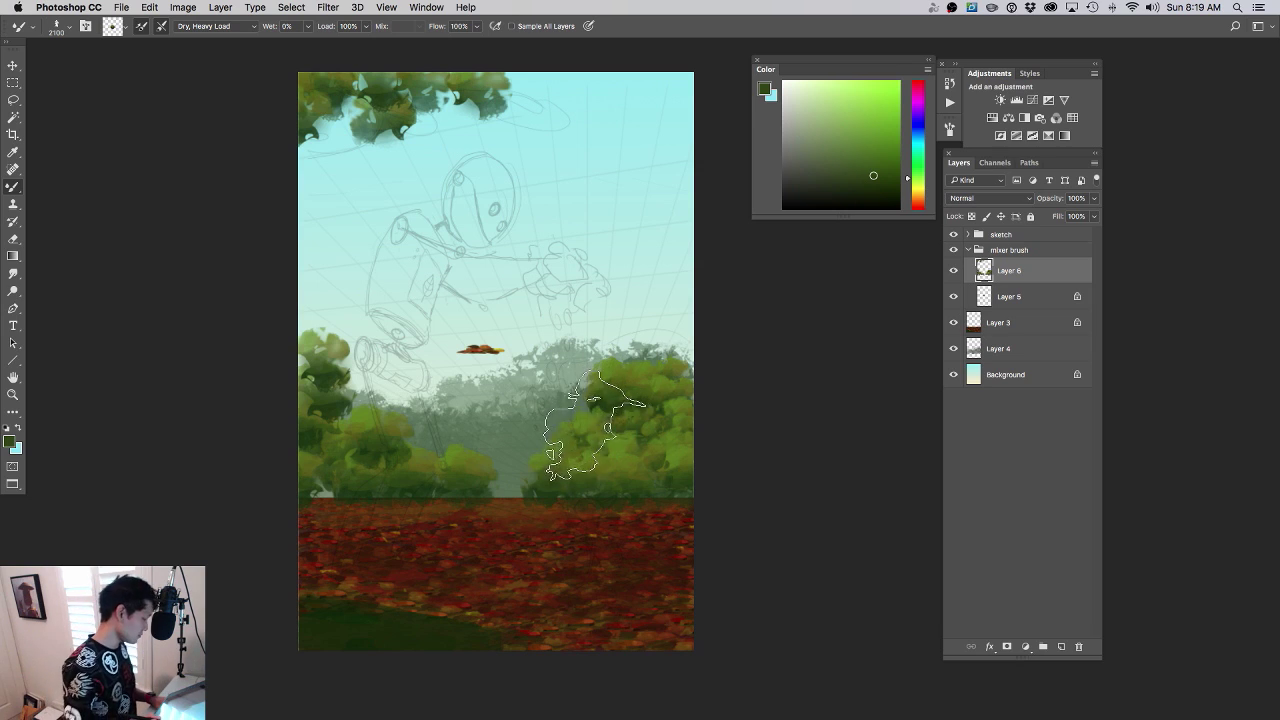
- Reduce the Mixer Brush to 800 px and paint small shrubs on the dark grass patch in the lower-left foreground
key(bracketleft)
key(bracketleft)
key(bracketleft)
key(bracketleft)
key(bracketleft)
key(bracketleft)
key(bracketleft)
key(bracketleft)
key(bracketleft)
key(bracketleft)
key(bracketleft)
key(bracketleft)
key(bracketleft)
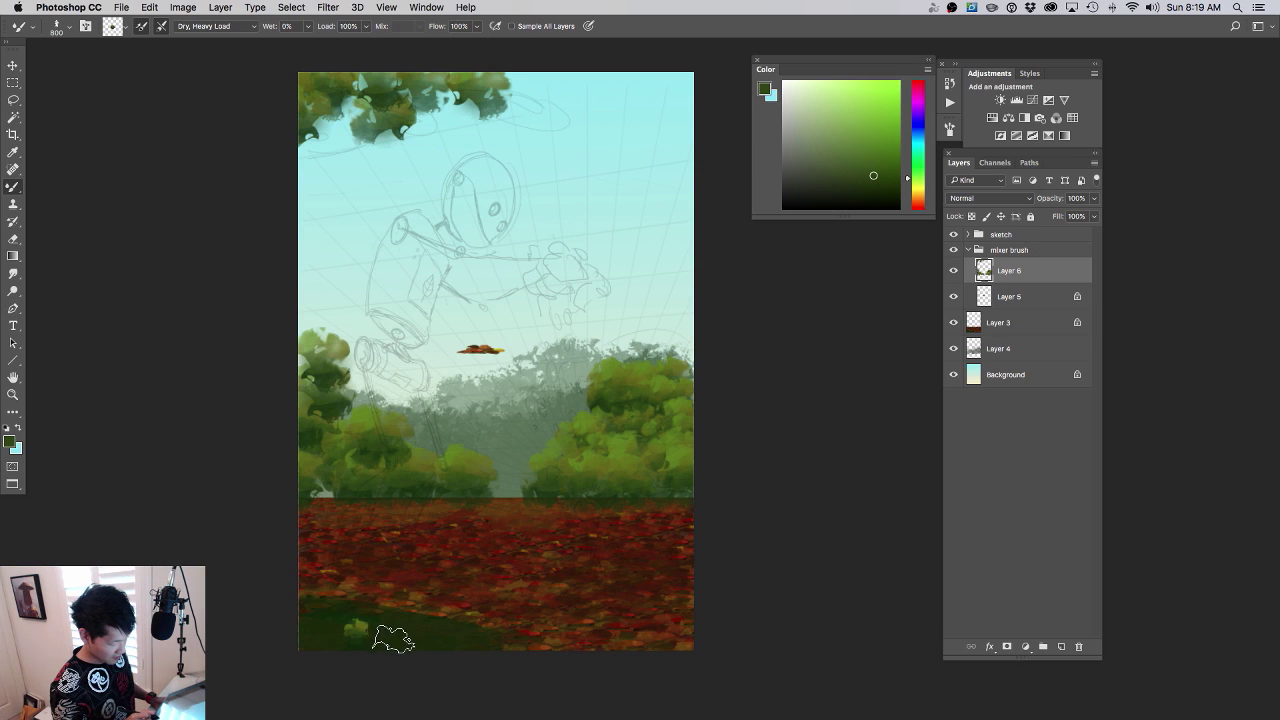
key(bracketright)
drag(384, 632, 433, 633)
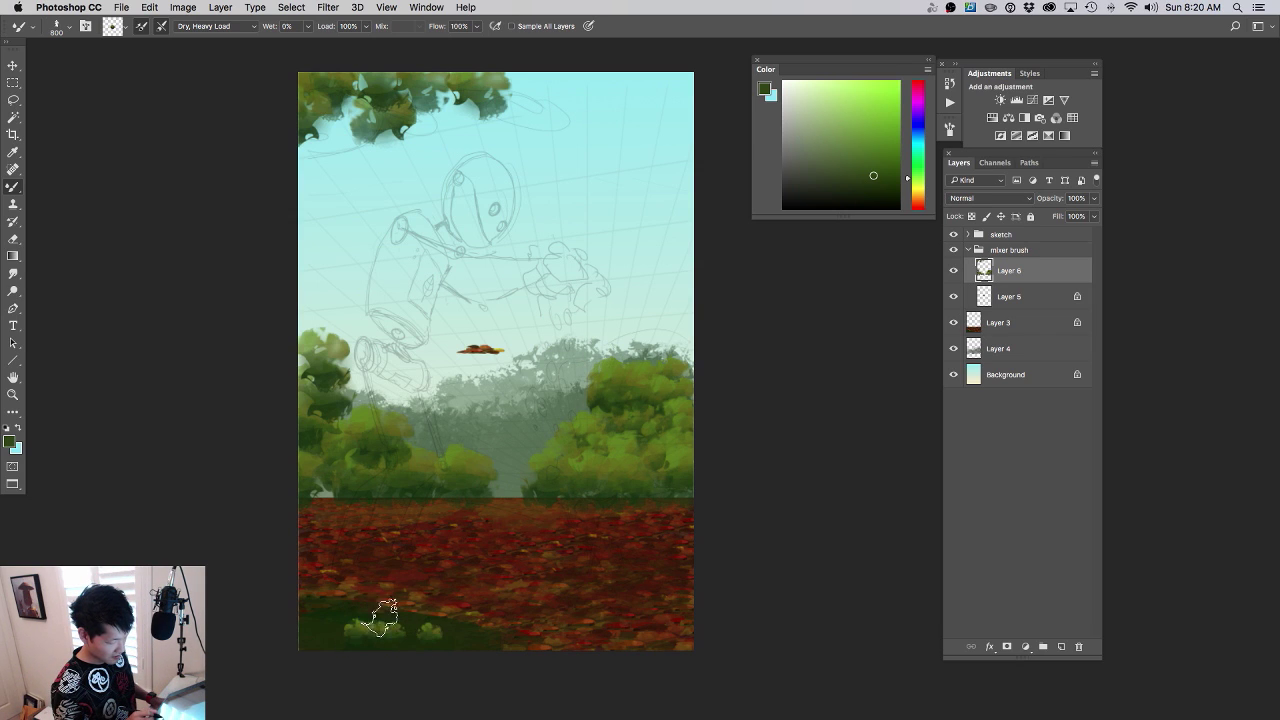
- With the Mixer Brush at 1200 to 1300 px, fill the horizon gap between the bushes and refine the right foliage
key(bracketright)
key(bracketright)
key(bracketright)
key(bracketright)
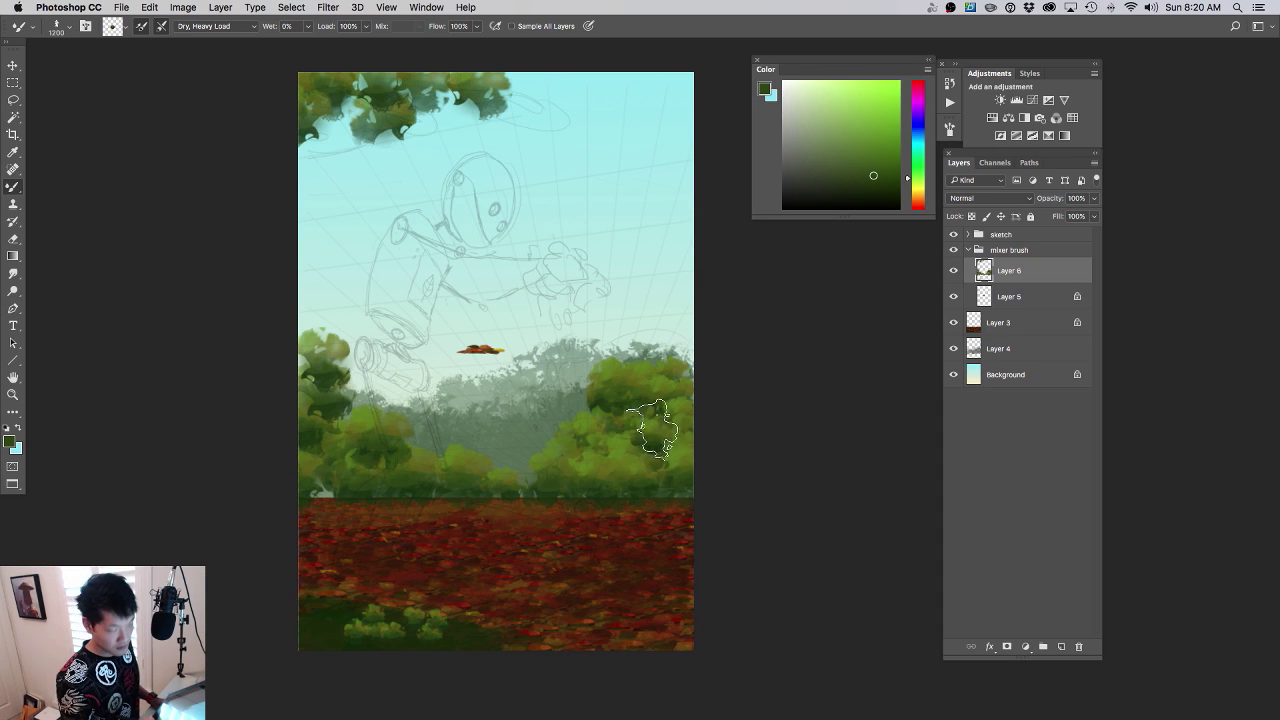
key(])
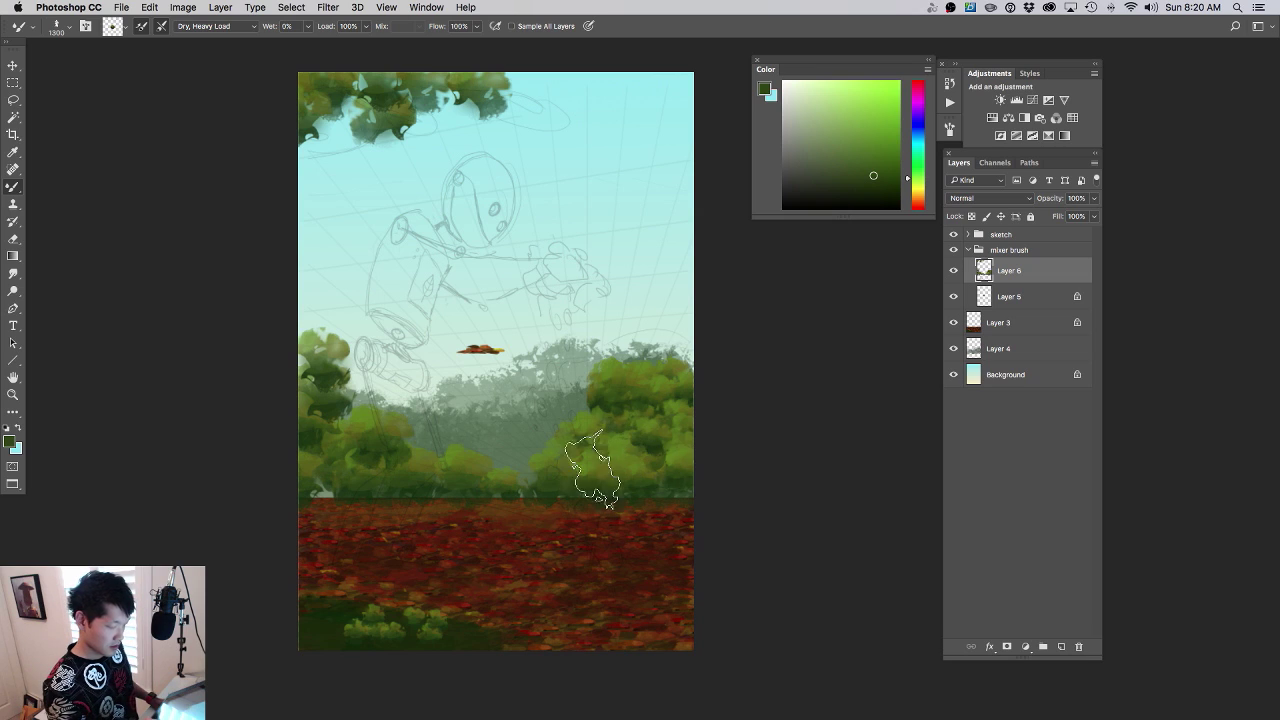
key(bracketleft)
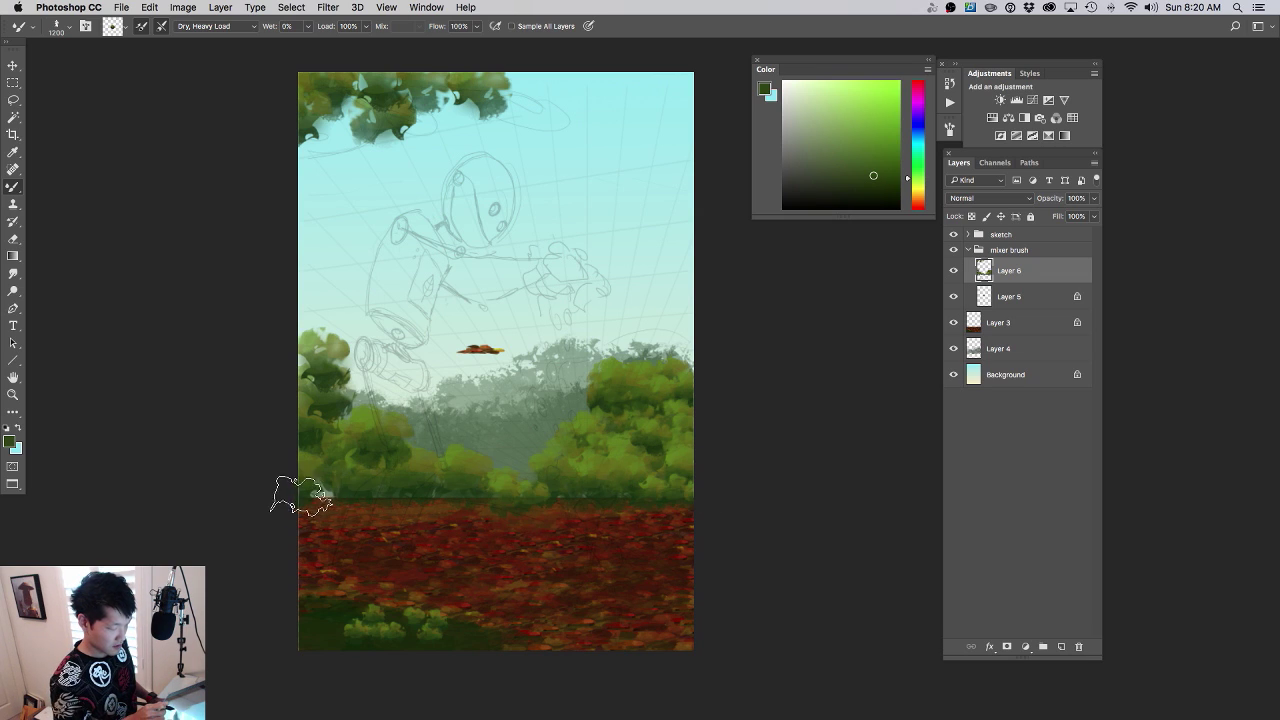
drag(637, 500, 762, 491)
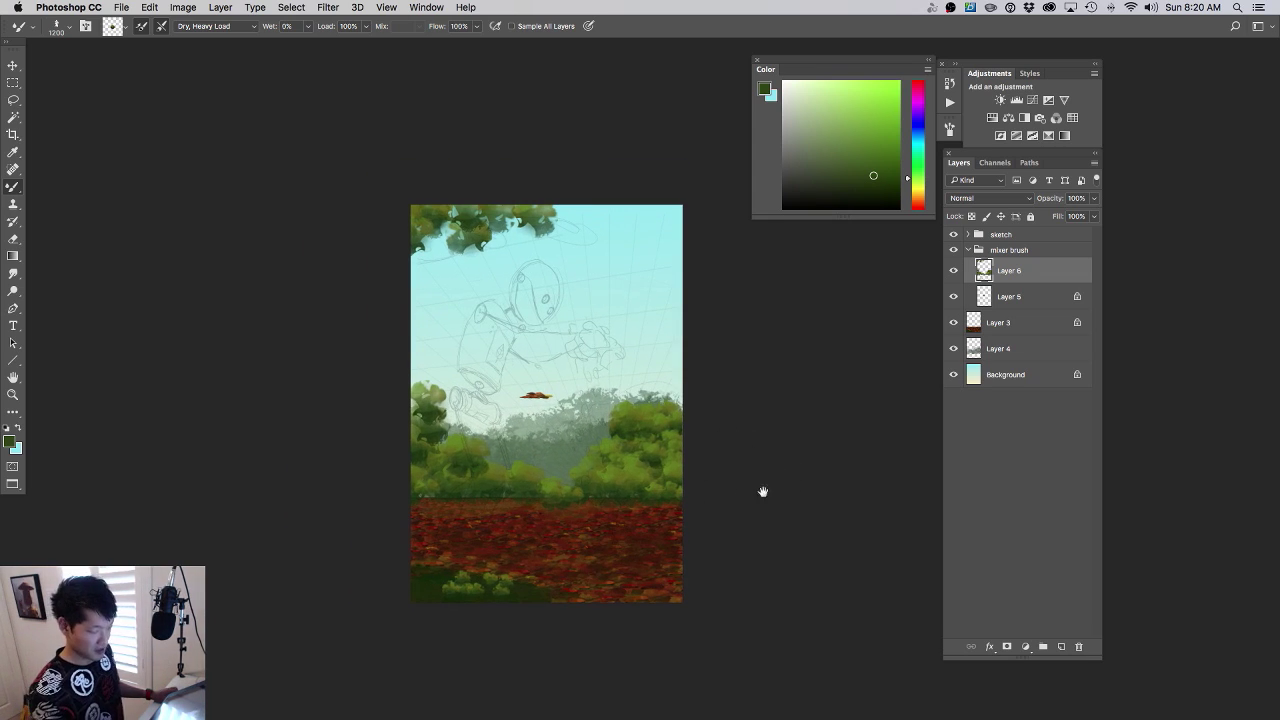
- Move foliage Layer 6 out of the mixer brush group and place it between Layer 3 and Layer 4
drag(993, 277, 987, 339)
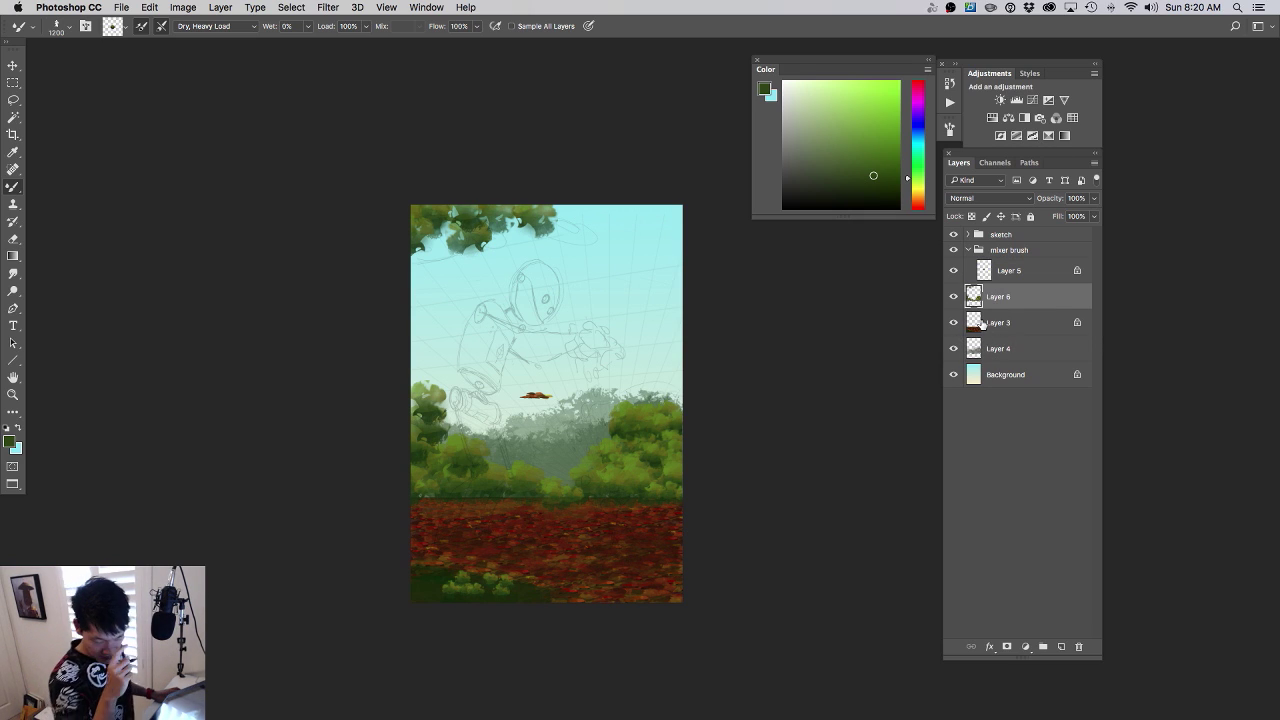
drag(680, 445, 694, 472)
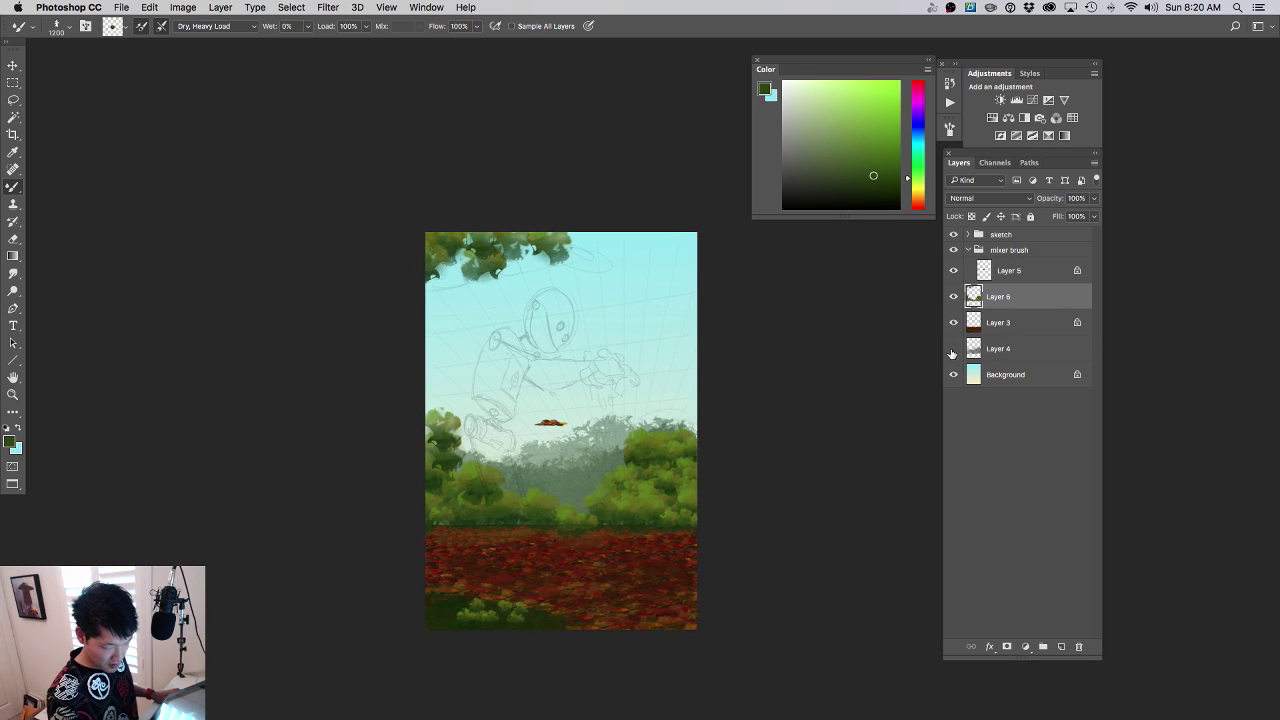
click(953, 350)
click(954, 350)
drag(990, 299, 993, 347)
key(ctrl+r)
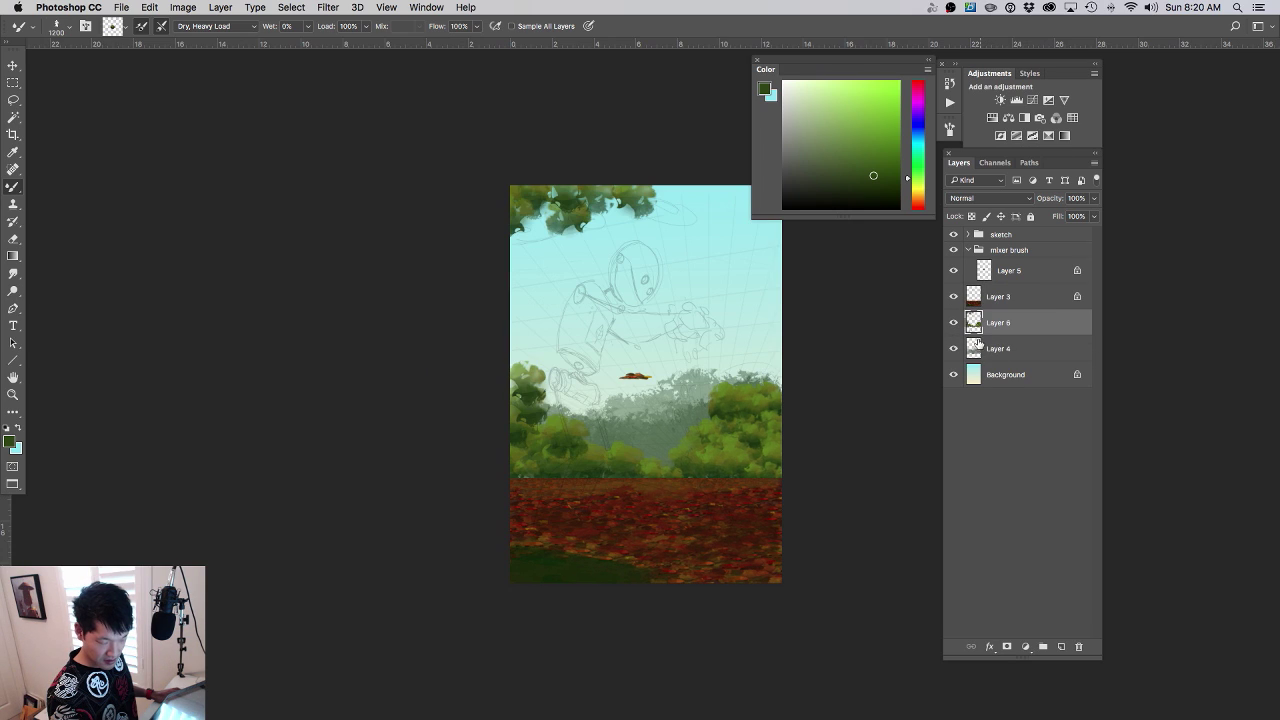
- Merge foliage Layer 6 down into Layer 4, and hide and collapse the mixer brush group
key(ctrl+e)
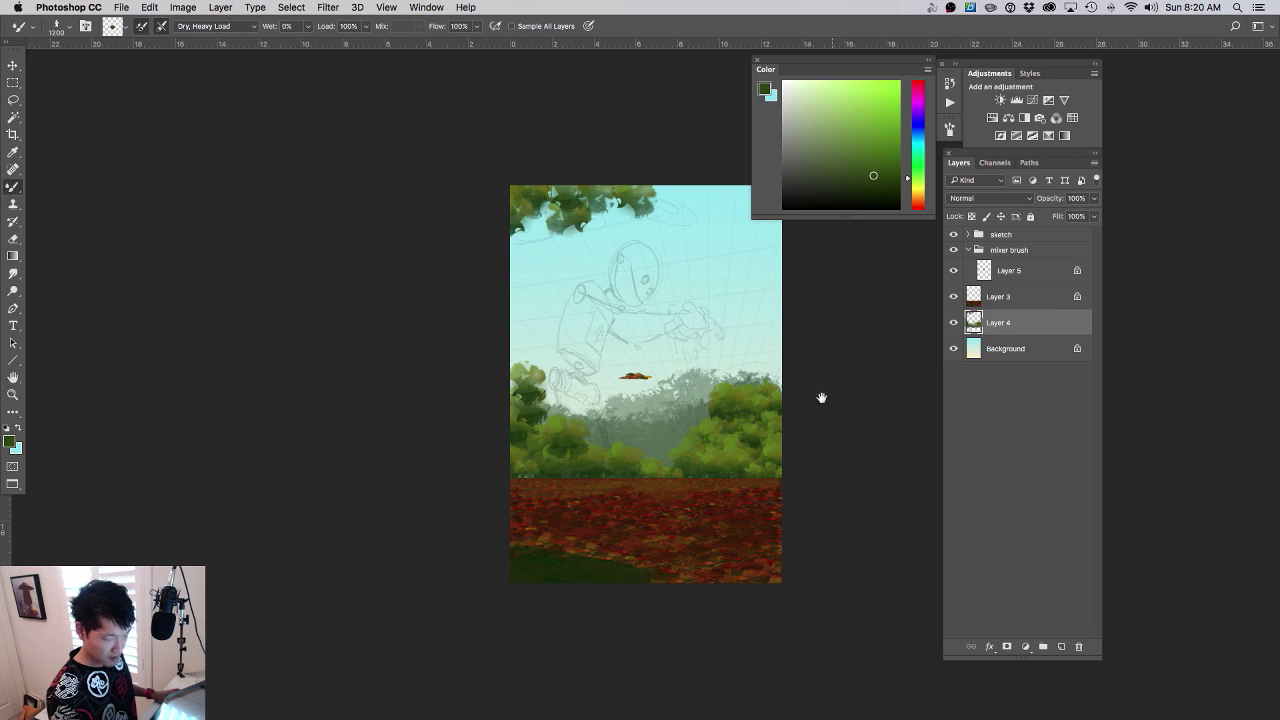
scroll(820, 397, right, 5)
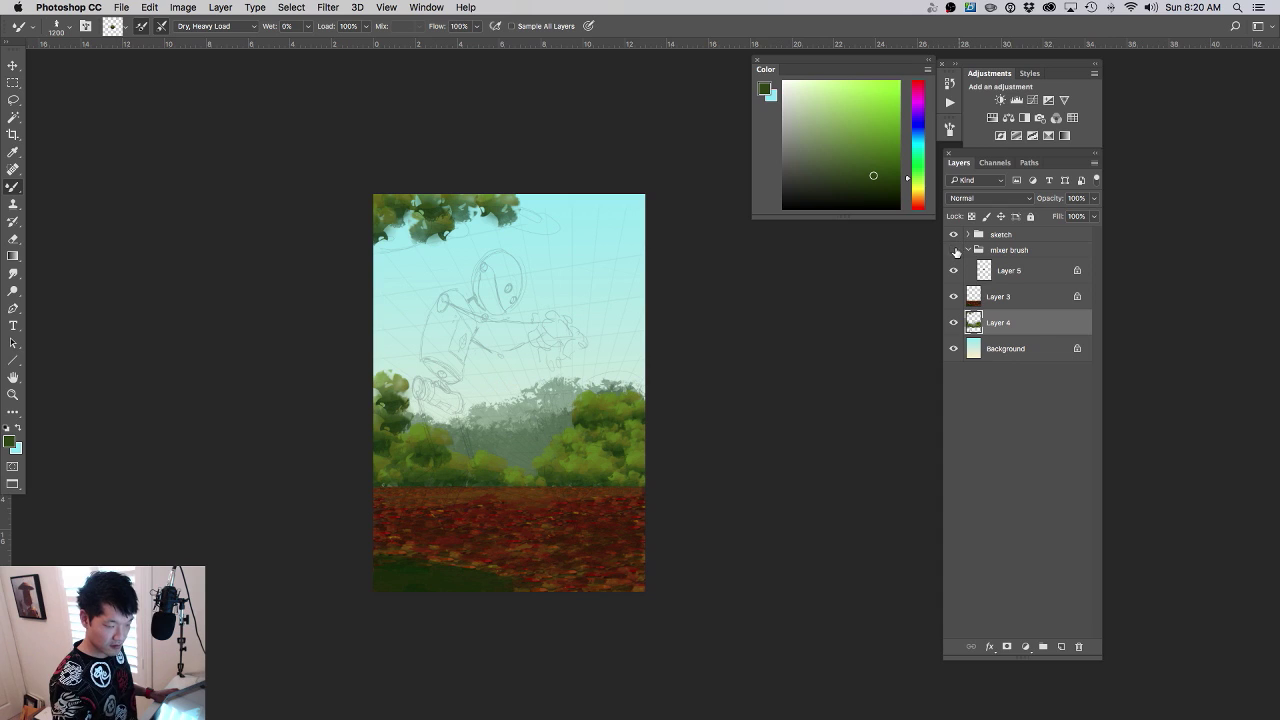
click(969, 249)
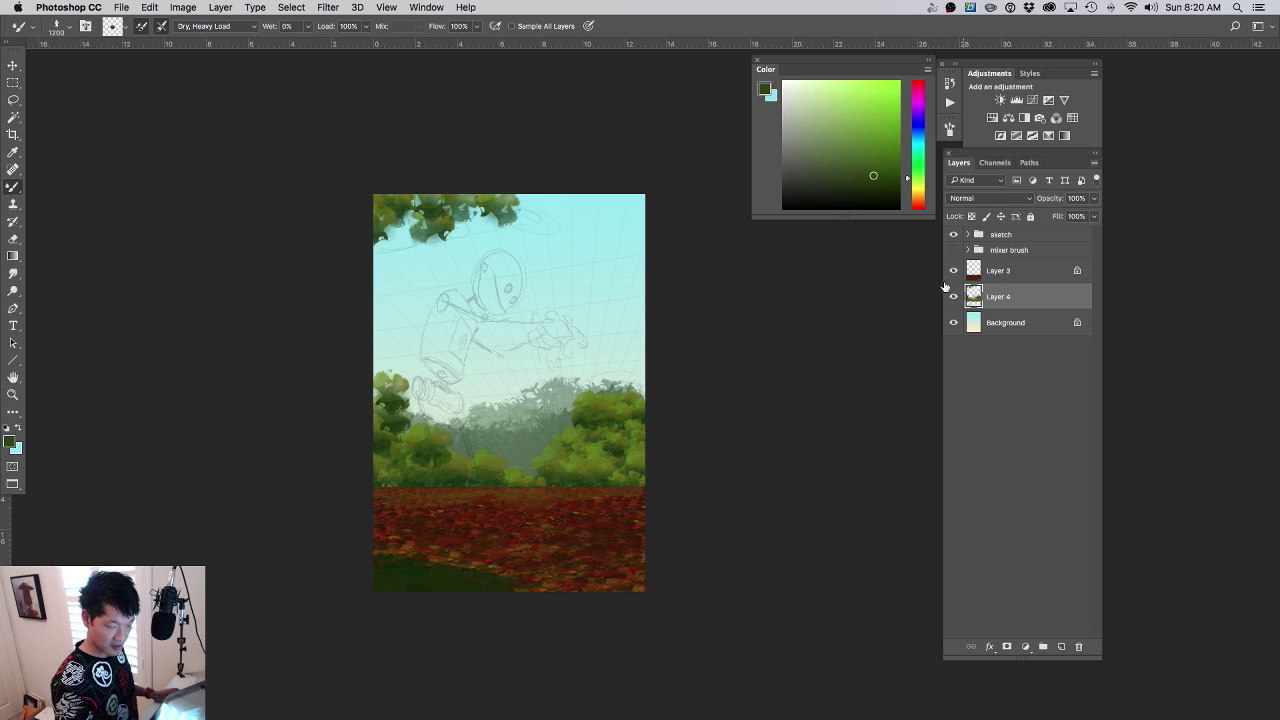
- Switch to the regular Brush tool, sample brown near the horizon, and choose the flat rectangular brush tip
right_click(14, 192)
click(68, 186)
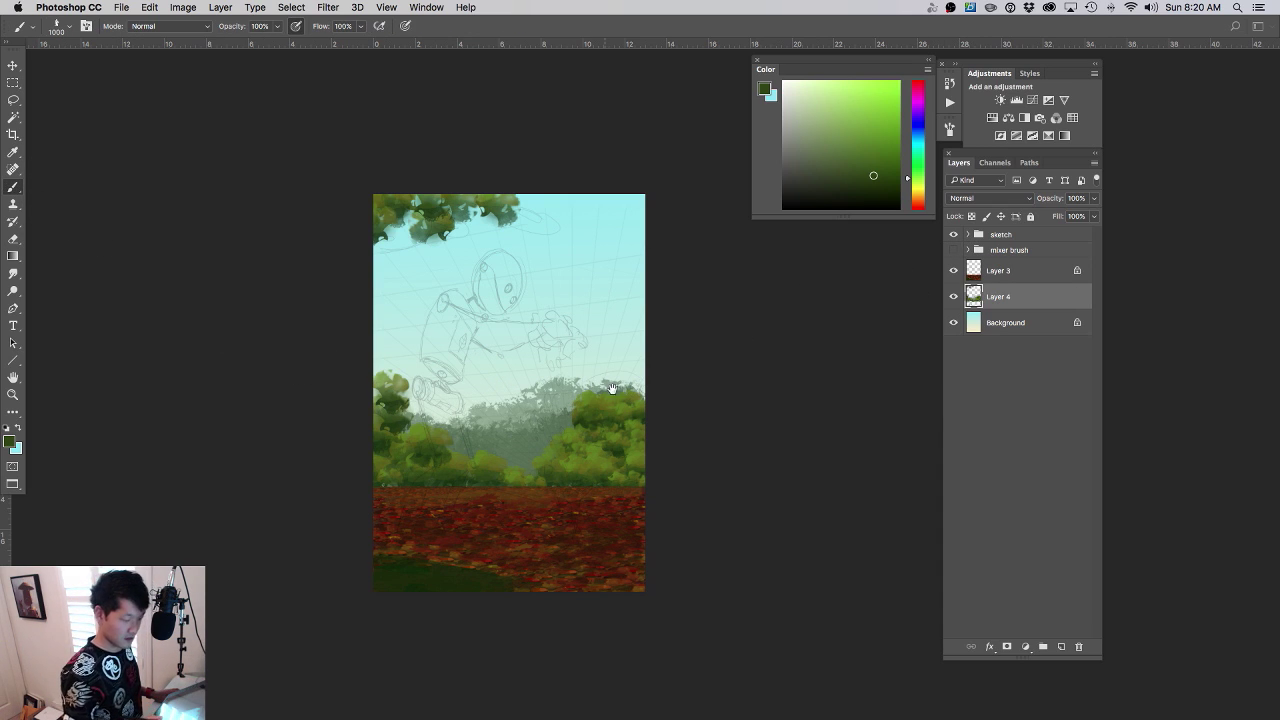
scroll(613, 389, down, 3)
click(579, 386)
alt+click(546, 430)
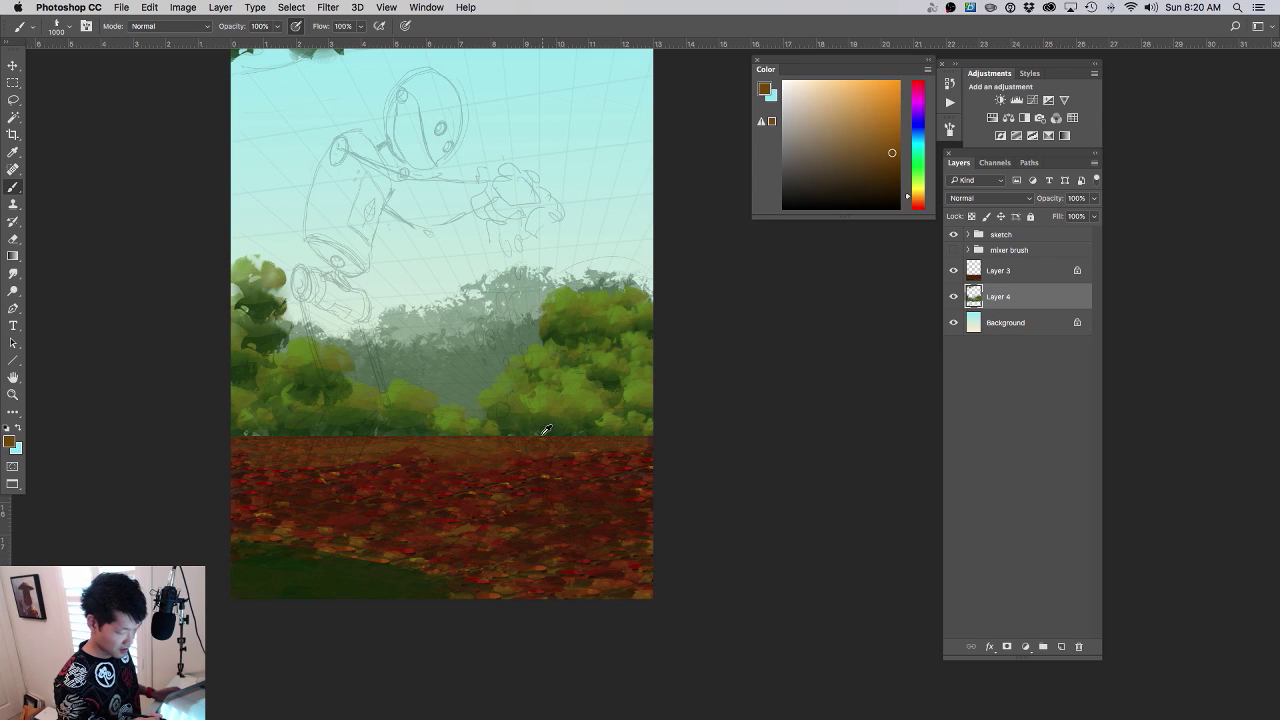
right_click(548, 392)
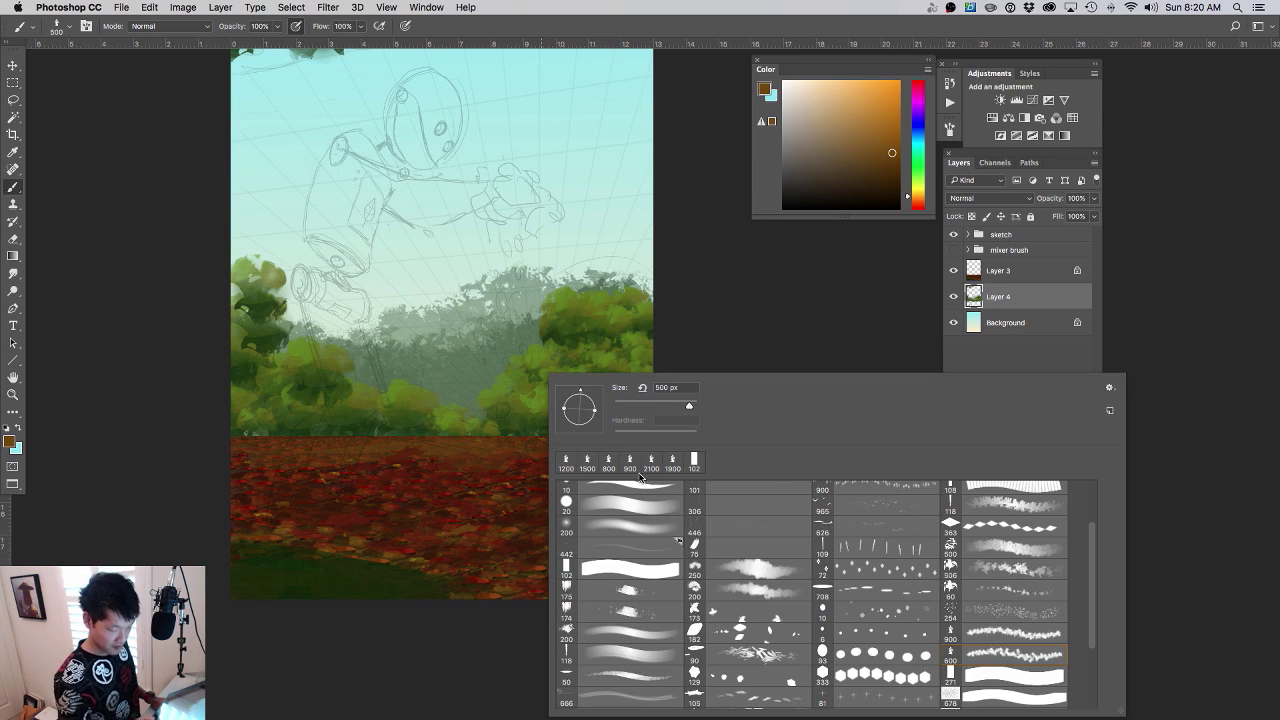
click(600, 570)
click(476, 597)
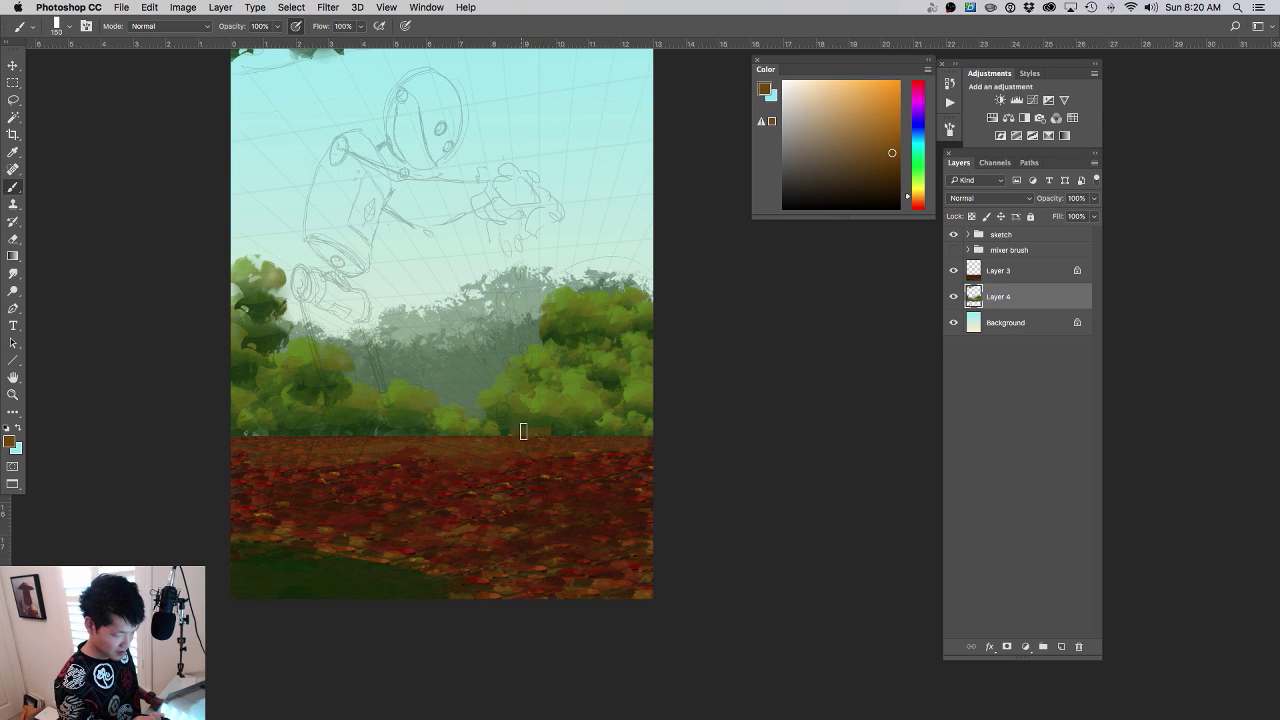
- At 175 px, paint brown over the bases of the right and left bushes along the horizon
key(bracketright)
mouse_move(535, 425)
mouse_down()
mouse_move(642, 413)
mouse_move(606, 423)
mouse_move(619, 387)
mouse_move(594, 411)
mouse_up()
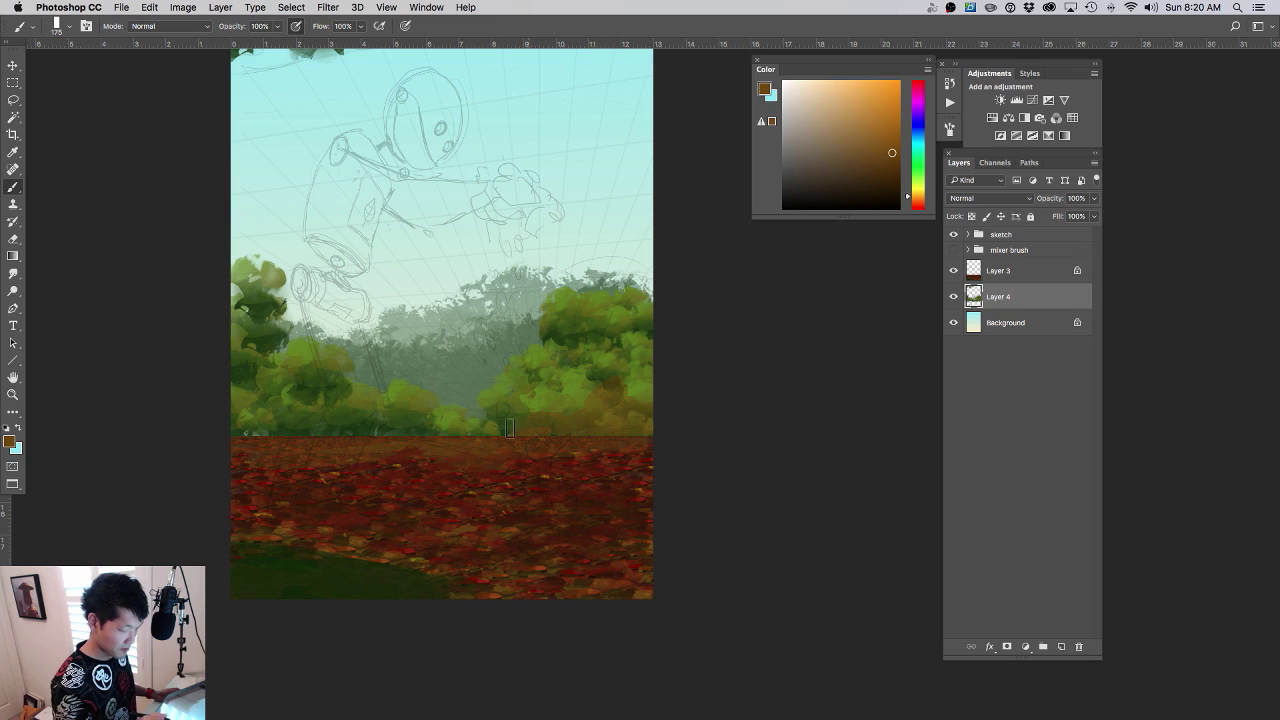
mouse_move(328, 423)
mouse_down()
mouse_move(249, 427)
mouse_move(341, 427)
mouse_up()
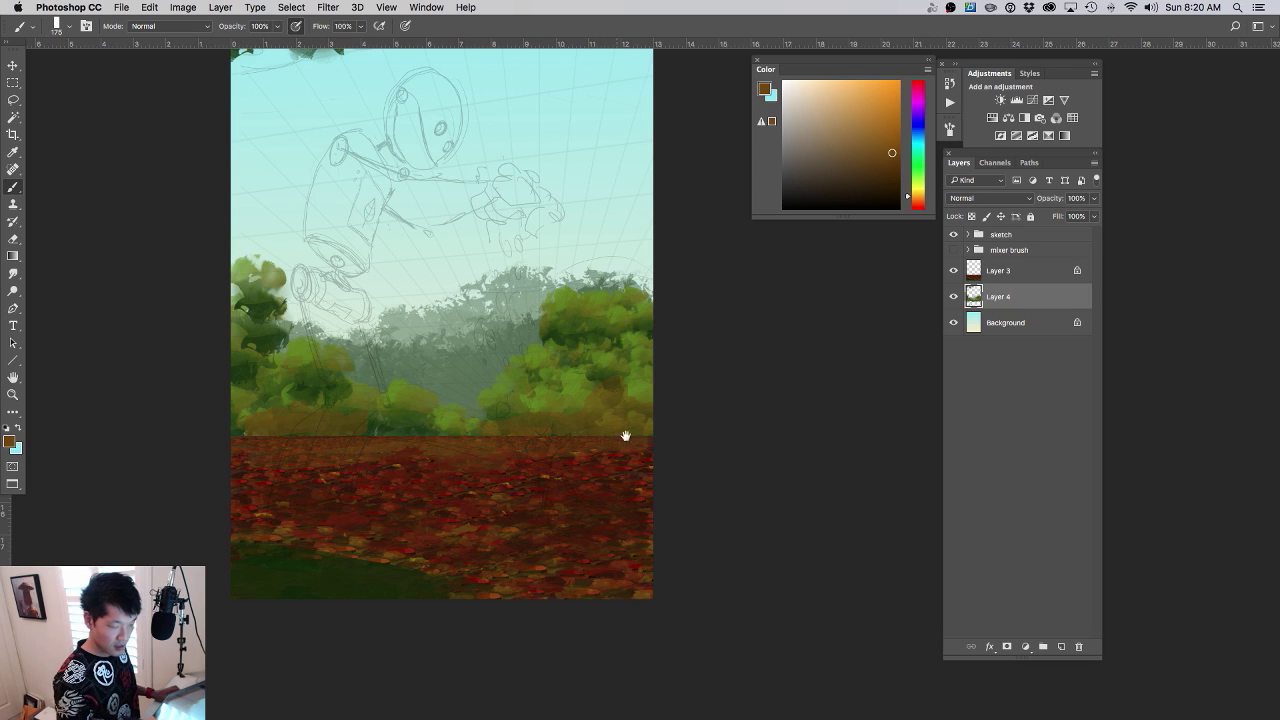
drag(625, 436, 683, 535)
drag(664, 452, 698, 419)
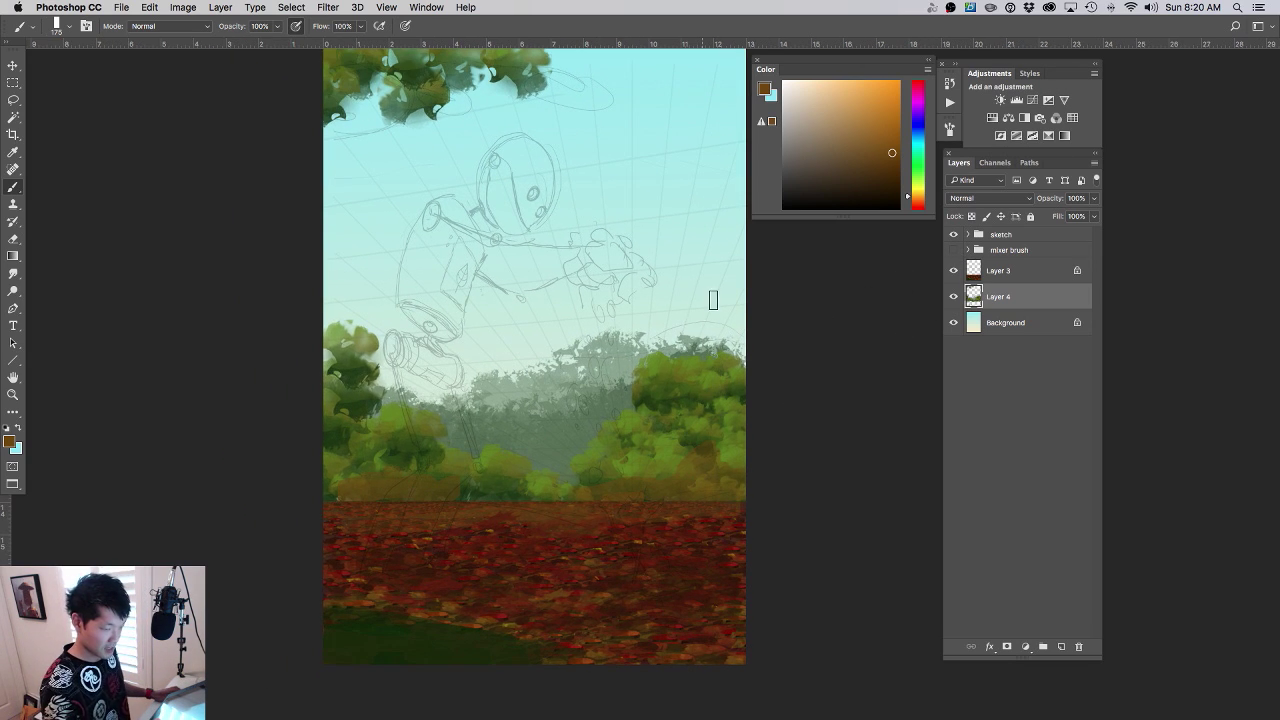
- Choose a dark brown and add a new layer between Layer 4 and the Background
click(880, 181)
click(1062, 647)
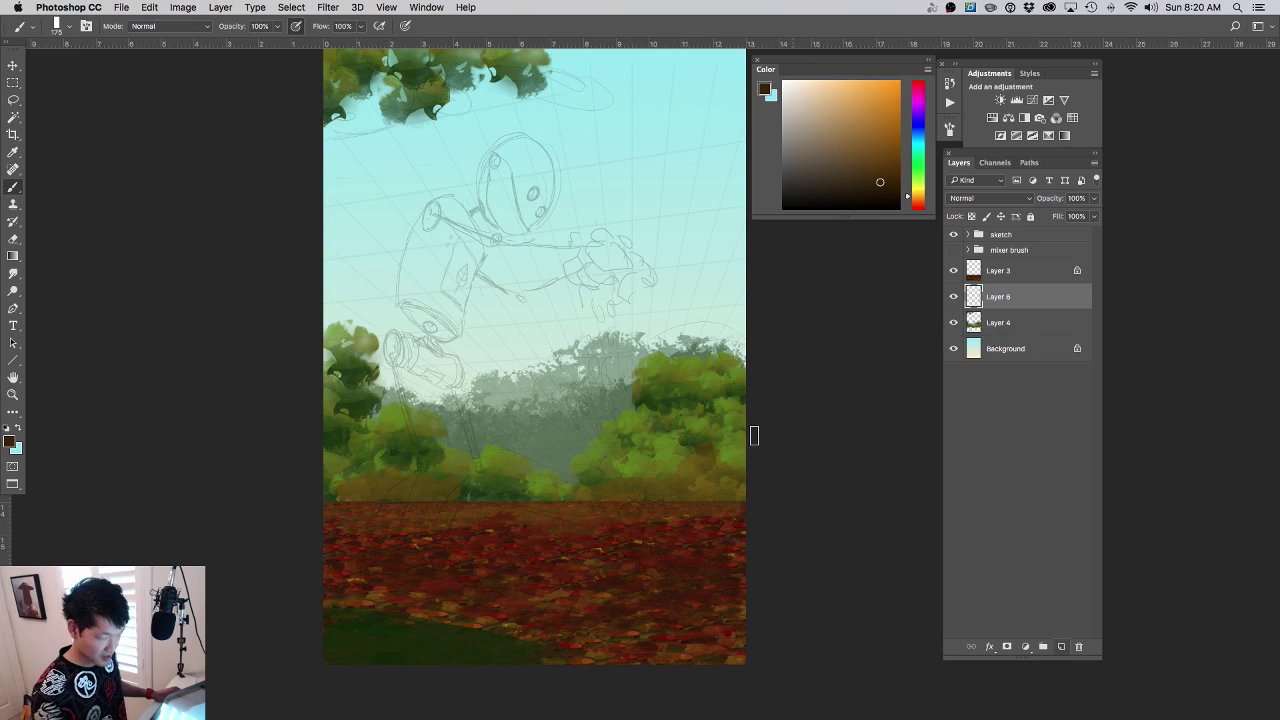
drag(1004, 320, 1005, 331)
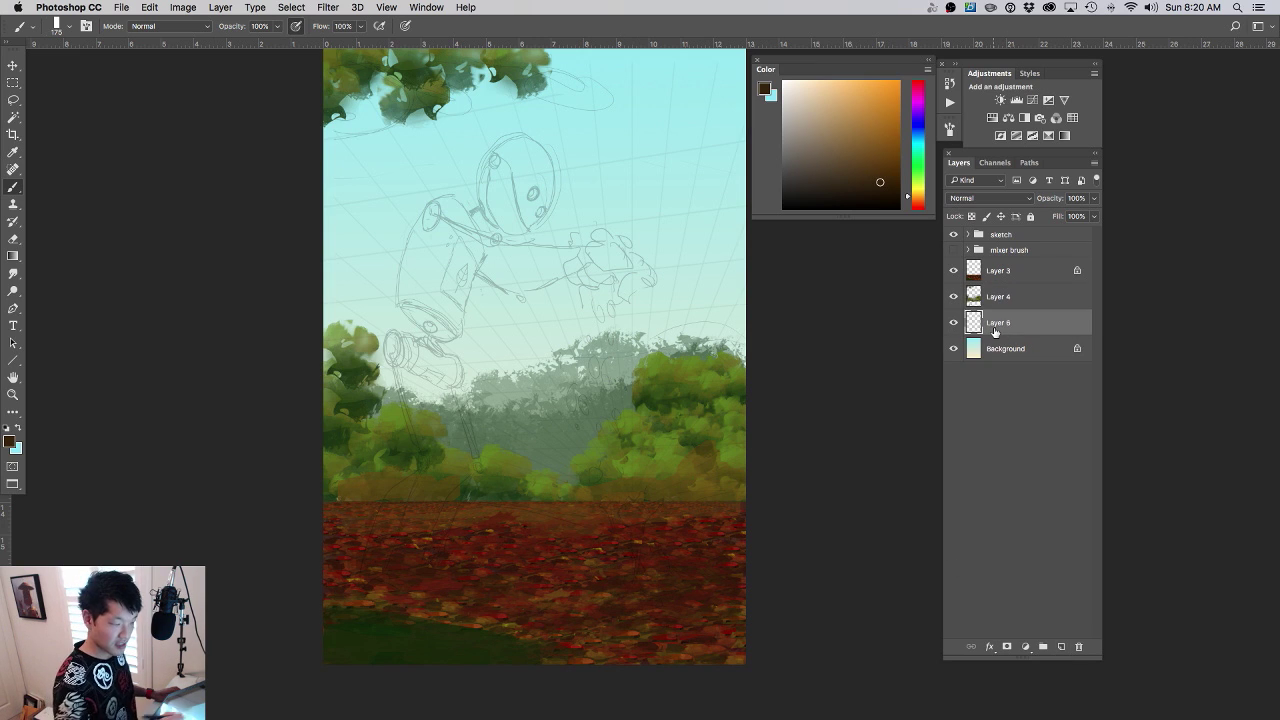
- Paint a tall tree trunk behind the right bushes, widening it at 300 px with a gray-brown sampled from the trunk
drag(651, 80, 673, 350)
drag(639, 54, 690, 352)
drag(654, 56, 700, 355)
alt+click(674, 243)
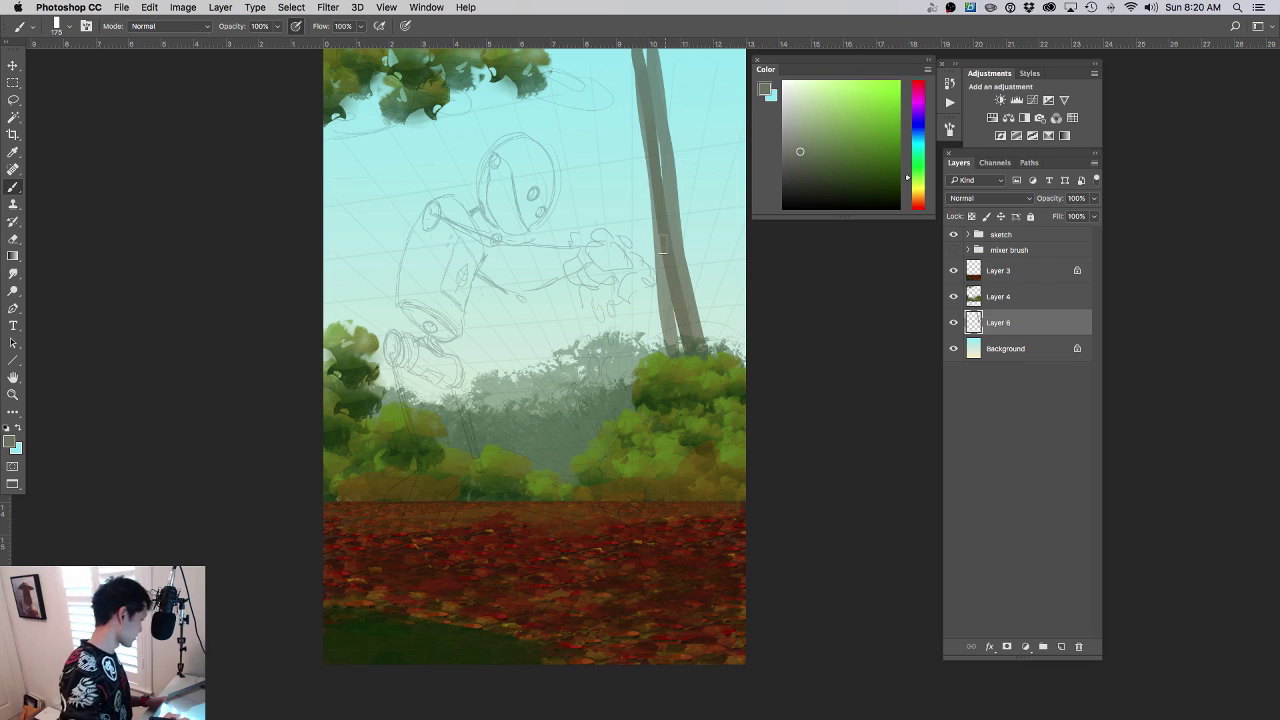
key(bracketright)
key(bracketright)
key(bracketright)
drag(663, 114, 707, 346)
drag(649, 62, 652, 122)
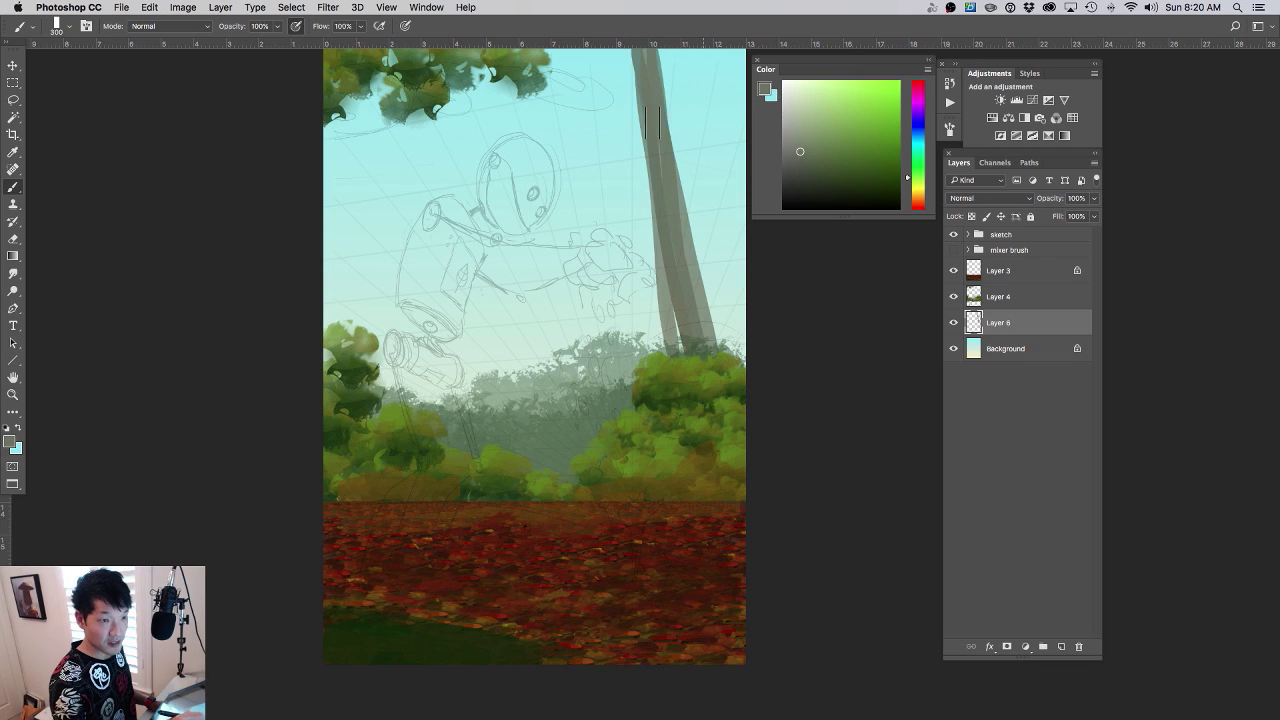
- Paint the left tree trunk at 200 px, widening toward its base, and add a thin branch at 100 px
key(bracketleft)
key(bracketleft)
mouse_move(410, 55)
mouse_down()
mouse_move(346, 303)
mouse_move(347, 288)
mouse_move(341, 381)
mouse_up()
drag(387, 125, 360, 338)
drag(379, 98, 327, 379)
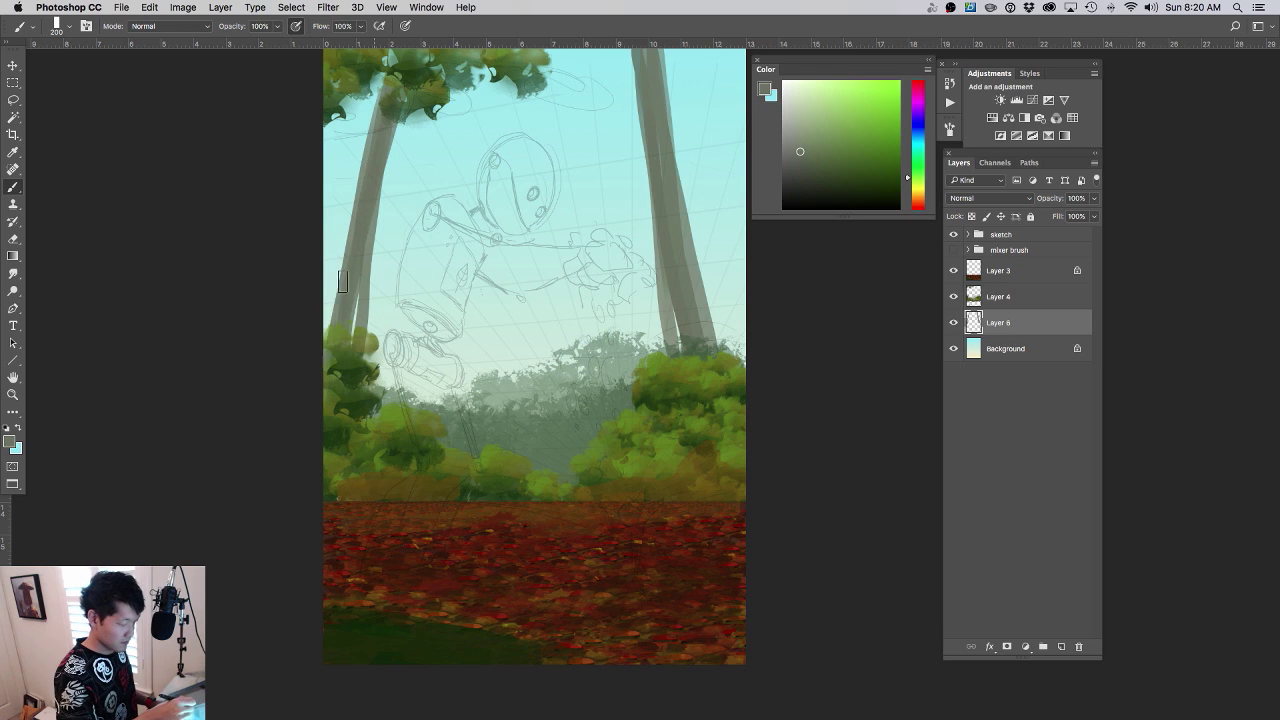
drag(344, 270, 328, 335)
drag(352, 301, 348, 337)
drag(362, 272, 358, 288)
drag(379, 82, 338, 292)
key(bracketleft)
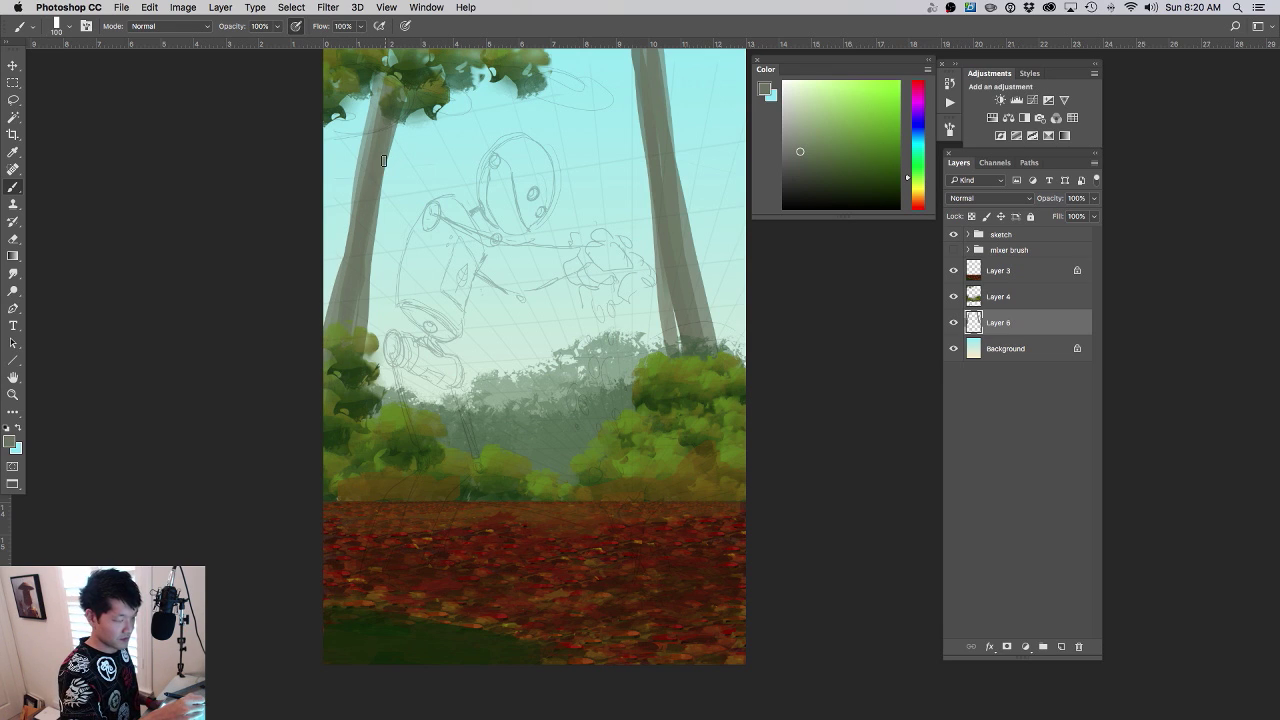
drag(383, 160, 465, 70)
- At 175 px, fill the gap in the right trunk's base and undo the extra vertical stroke beside it
key(bracketleft)
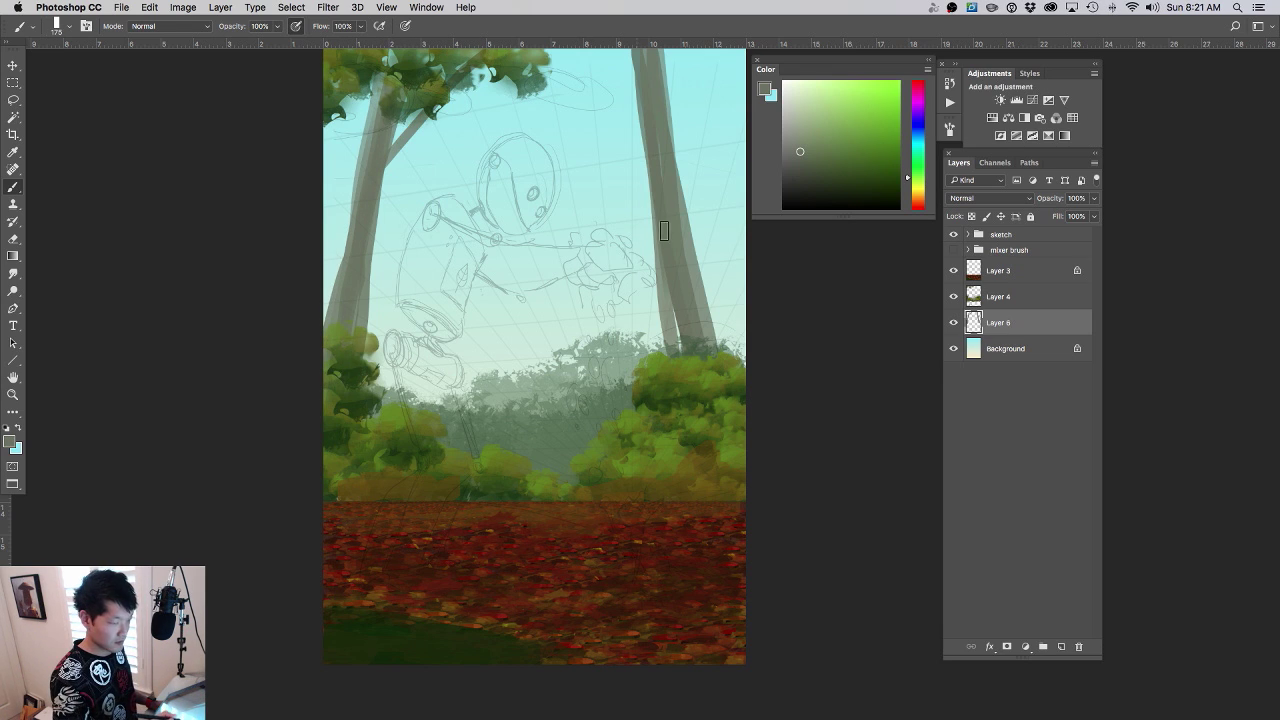
drag(677, 346, 673, 317)
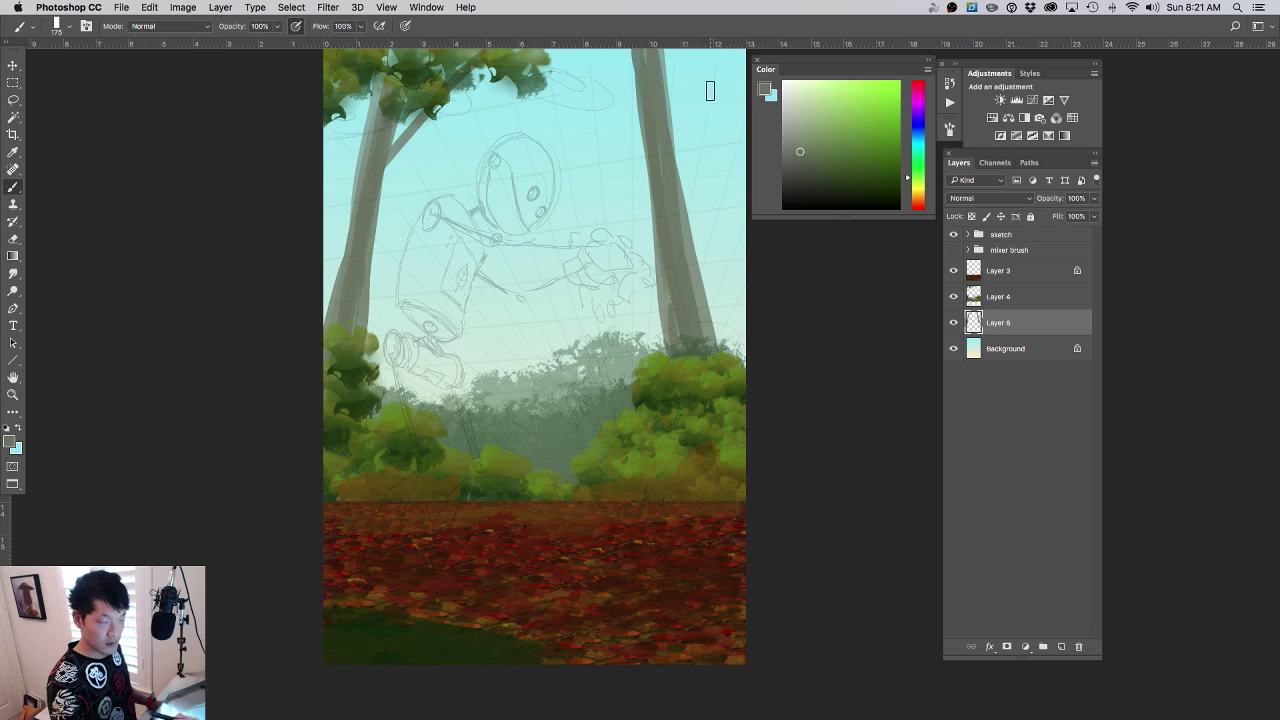
drag(711, 44, 713, 422)
key(super+z)
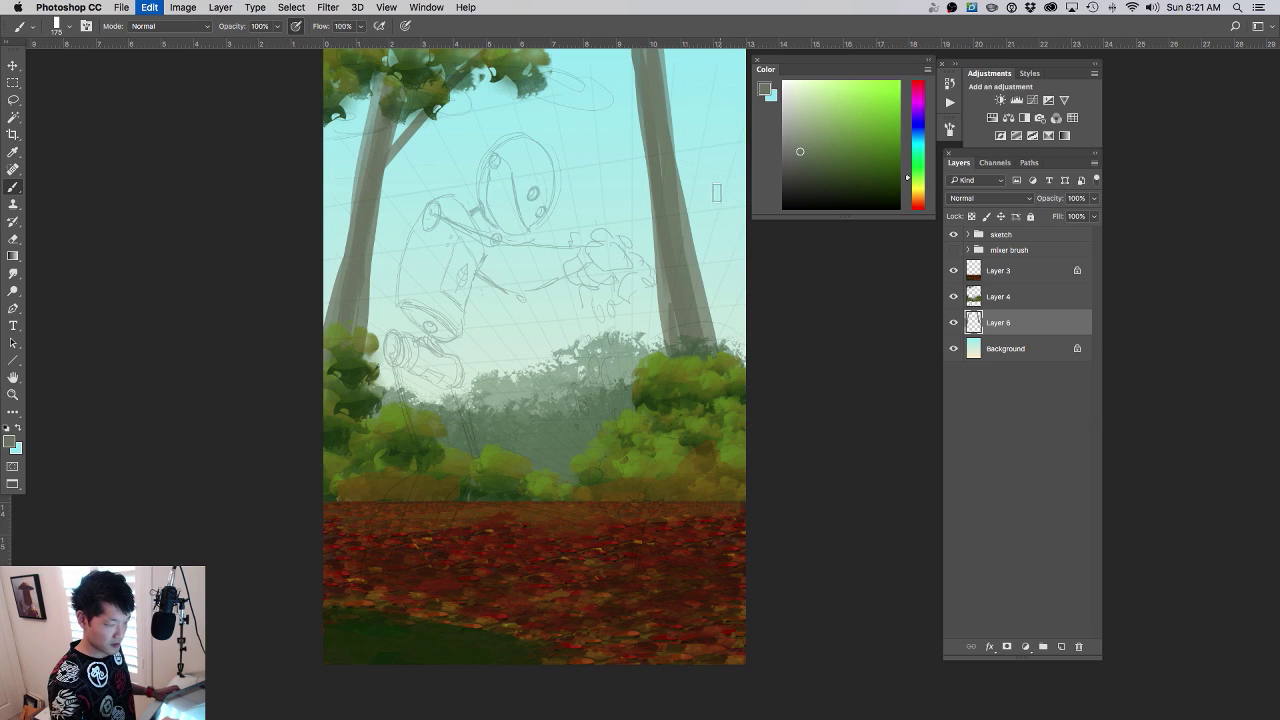
- Hide the rulers and paint a thin leaning trunk at the canvas's right edge plus two slim upright trunks in the middle
key(super+r)
drag(700, 277, 463, 274)
drag(562, 65, 628, 319)
drag(628, 319, 561, 58)
click(463, 301)
mouse_move(434, 162)
mouse_down()
mouse_move(425, 472)
mouse_move(430, 290)
mouse_move(424, 383)
mouse_up()
mouse_move(352, 215)
mouse_down()
mouse_move(334, 243)
mouse_move(334, 320)
mouse_move(334, 183)
mouse_move(336, 430)
mouse_up()
drag(432, 160, 426, 400)
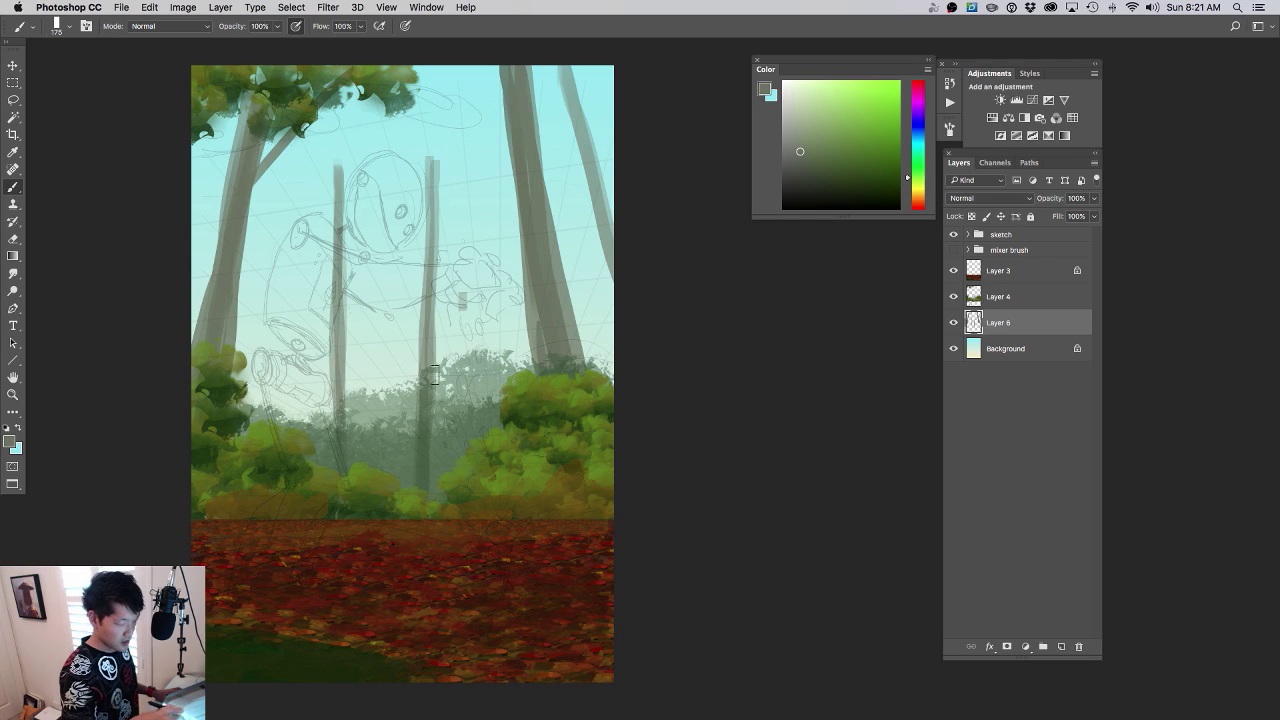
drag(436, 318, 440, 430)
- Choose a dark reddish brown and shade the right tree trunk
click(918, 204)
click(825, 171)
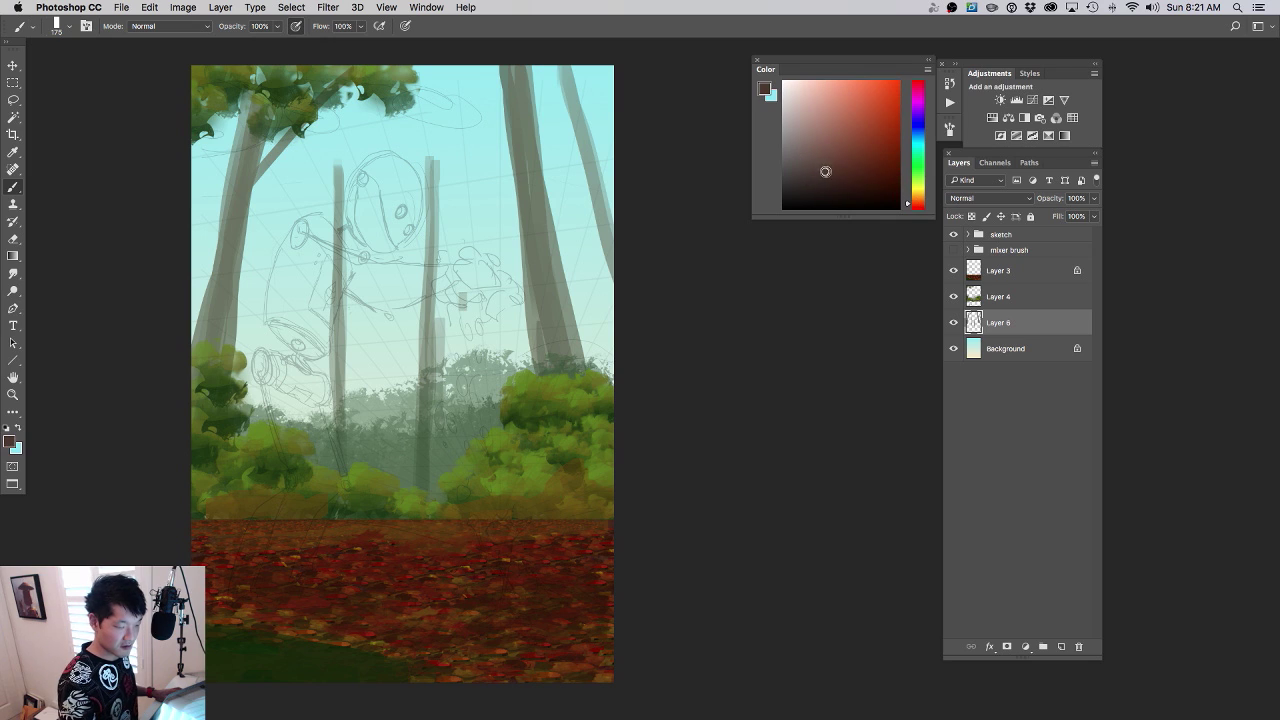
drag(544, 271, 543, 350)
drag(552, 298, 560, 350)
drag(546, 260, 561, 330)
mouse_move(526, 155)
mouse_down()
mouse_move(539, 240)
mouse_move(519, 118)
mouse_up()
drag(547, 371, 606, 399)
drag(469, 330, 501, 302)
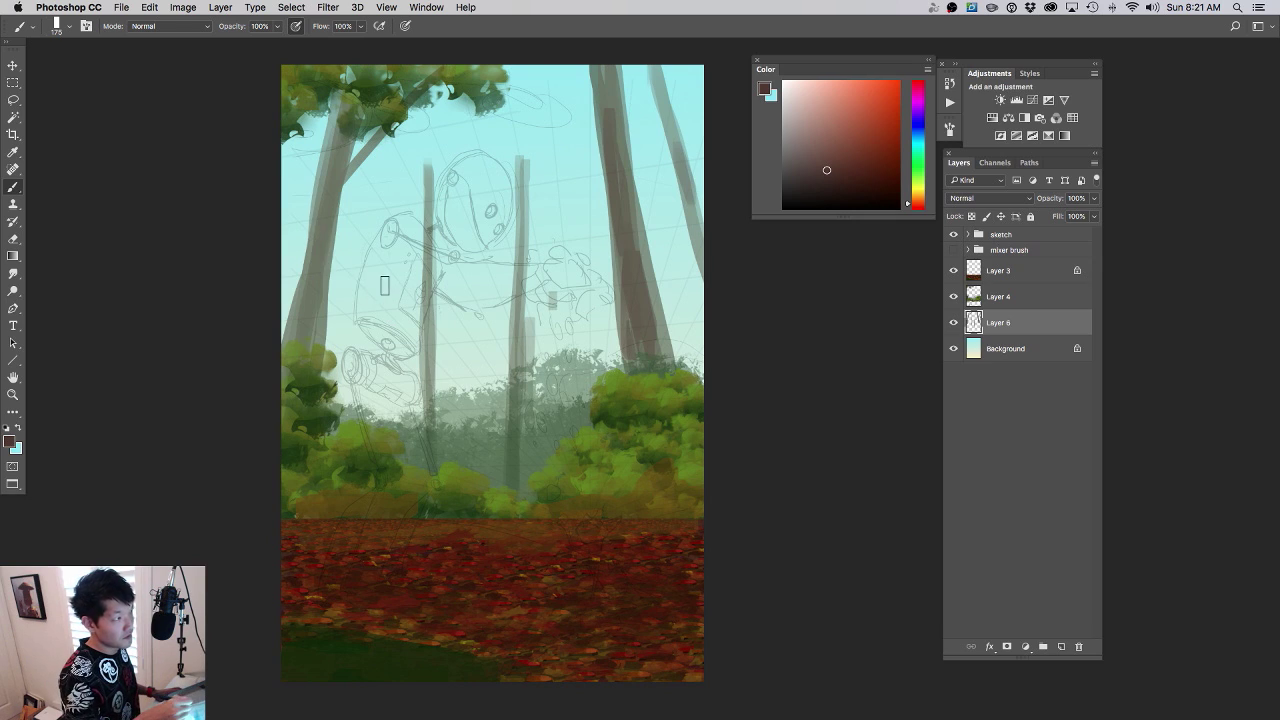
- Shade the left tree trunk with reddish-brown strokes from its base up to the overhanging leaves
drag(411, 309, 435, 309)
mouse_move(340, 265)
mouse_down()
mouse_move(330, 299)
mouse_move(326, 277)
mouse_move(323, 300)
mouse_move(337, 300)
mouse_move(355, 177)
mouse_up()
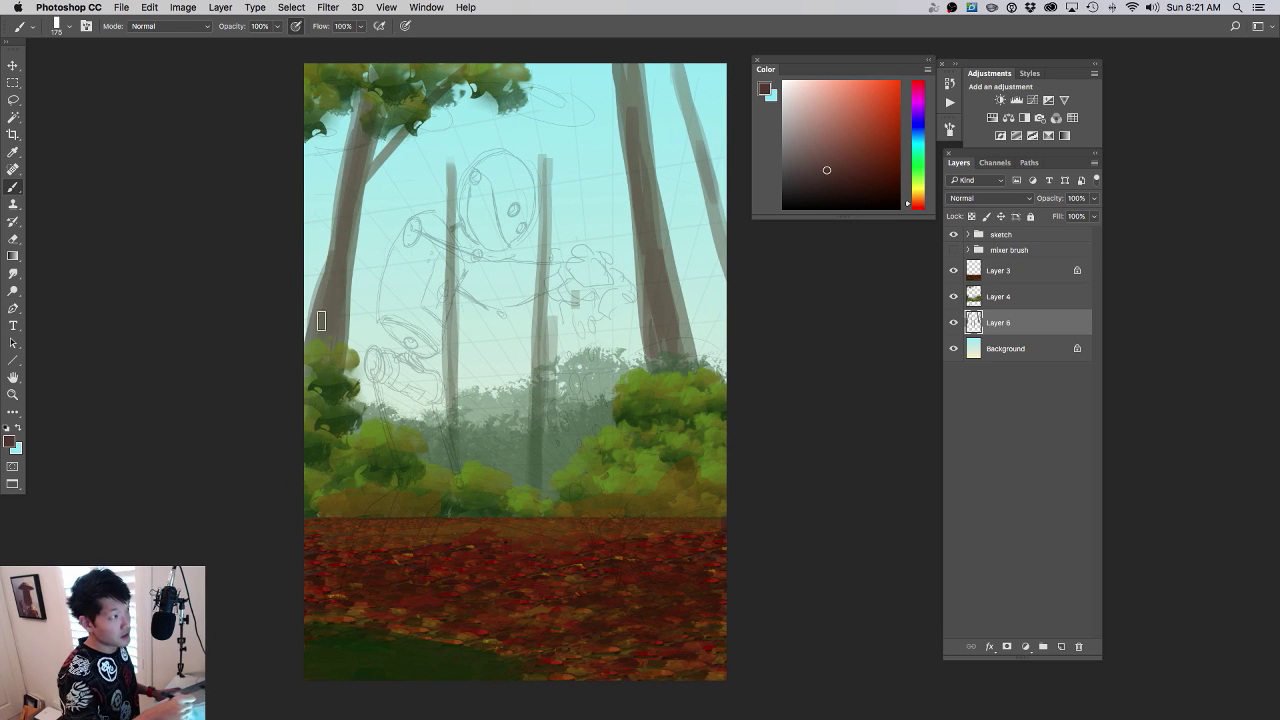
drag(369, 341, 382, 358)
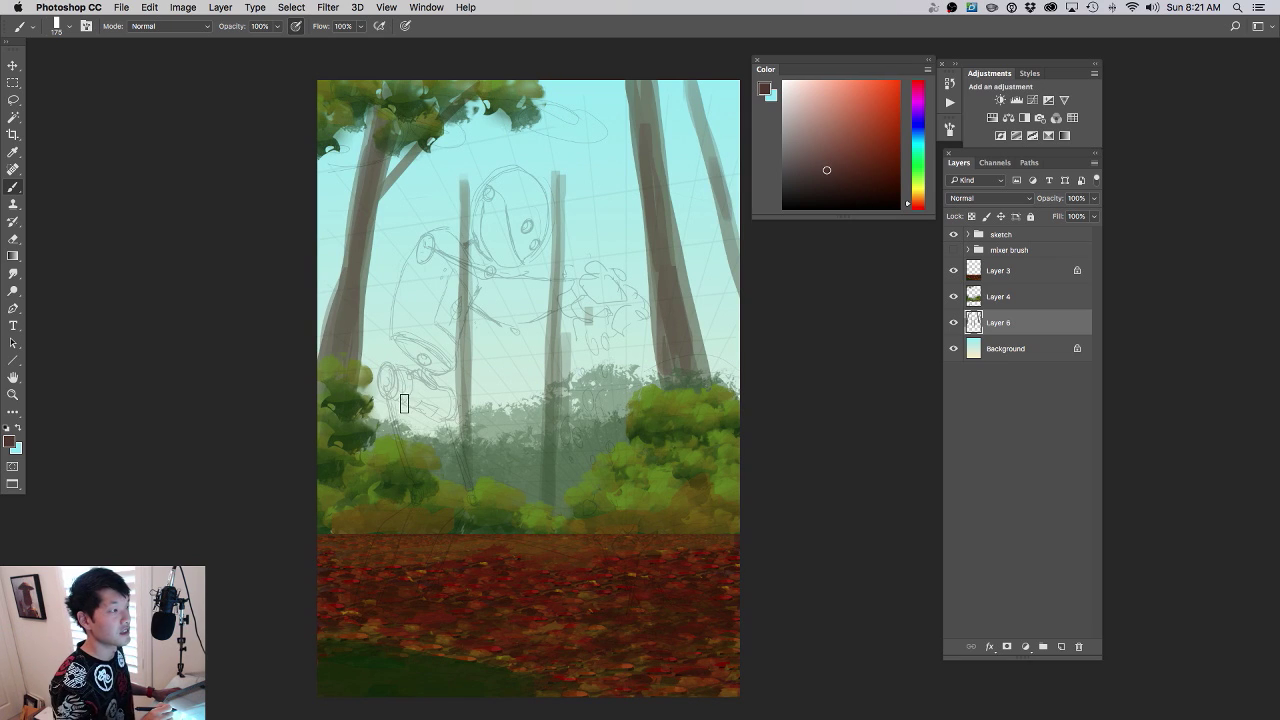
drag(409, 309, 395, 283)
drag(333, 231, 311, 358)
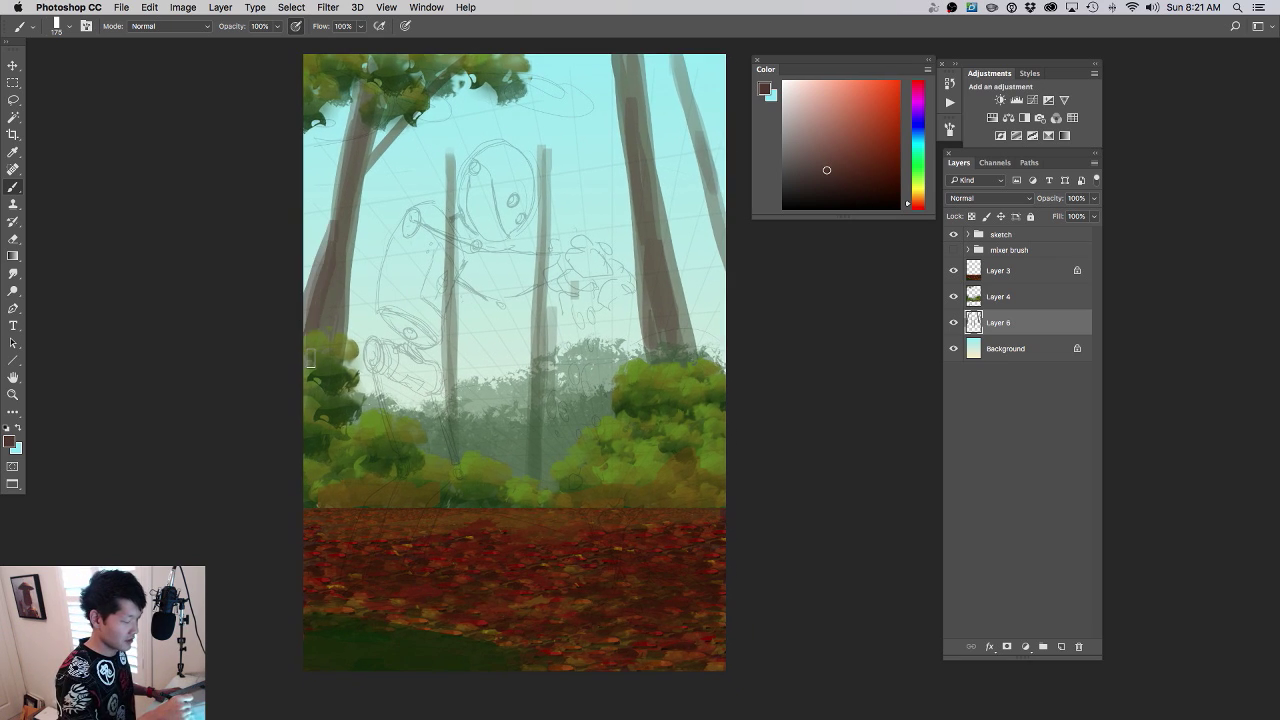
drag(326, 291, 328, 343)
drag(340, 210, 327, 258)
drag(332, 215, 360, 82)
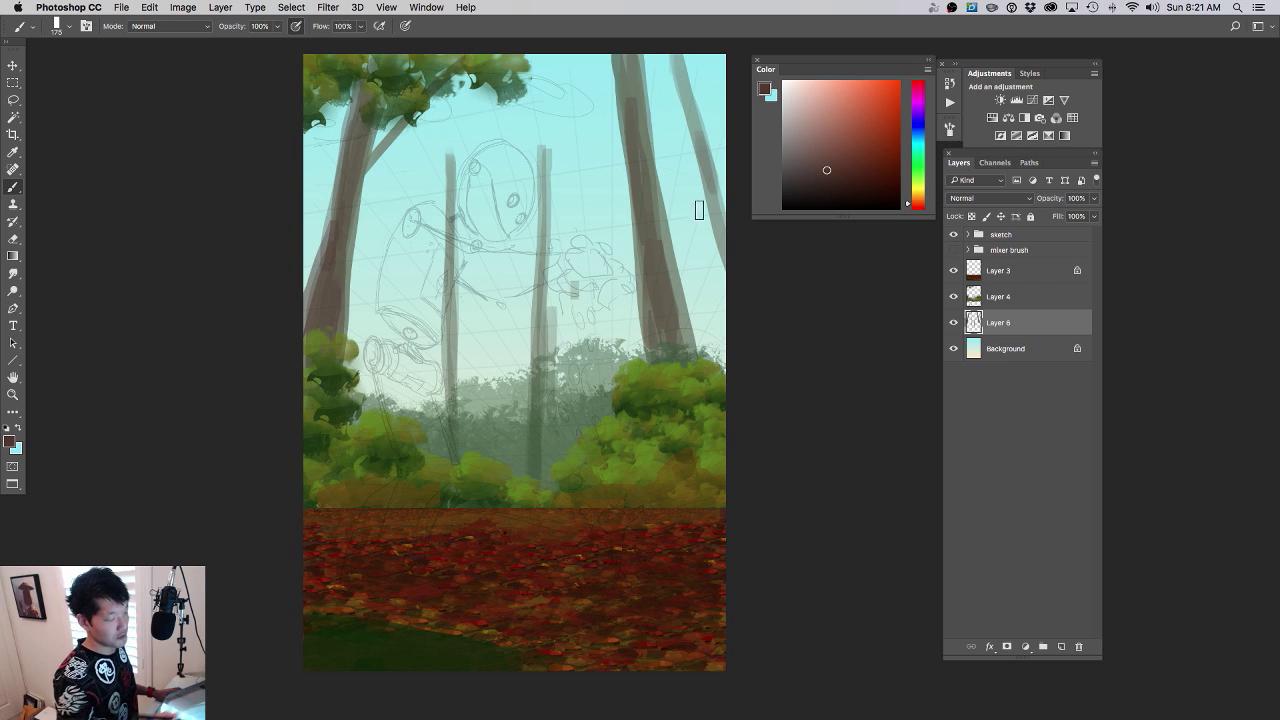
- Add reddish brown to the two central trunks and extend them to the canvas's top edge with a sampled gray-green
drag(450, 192, 450, 126)
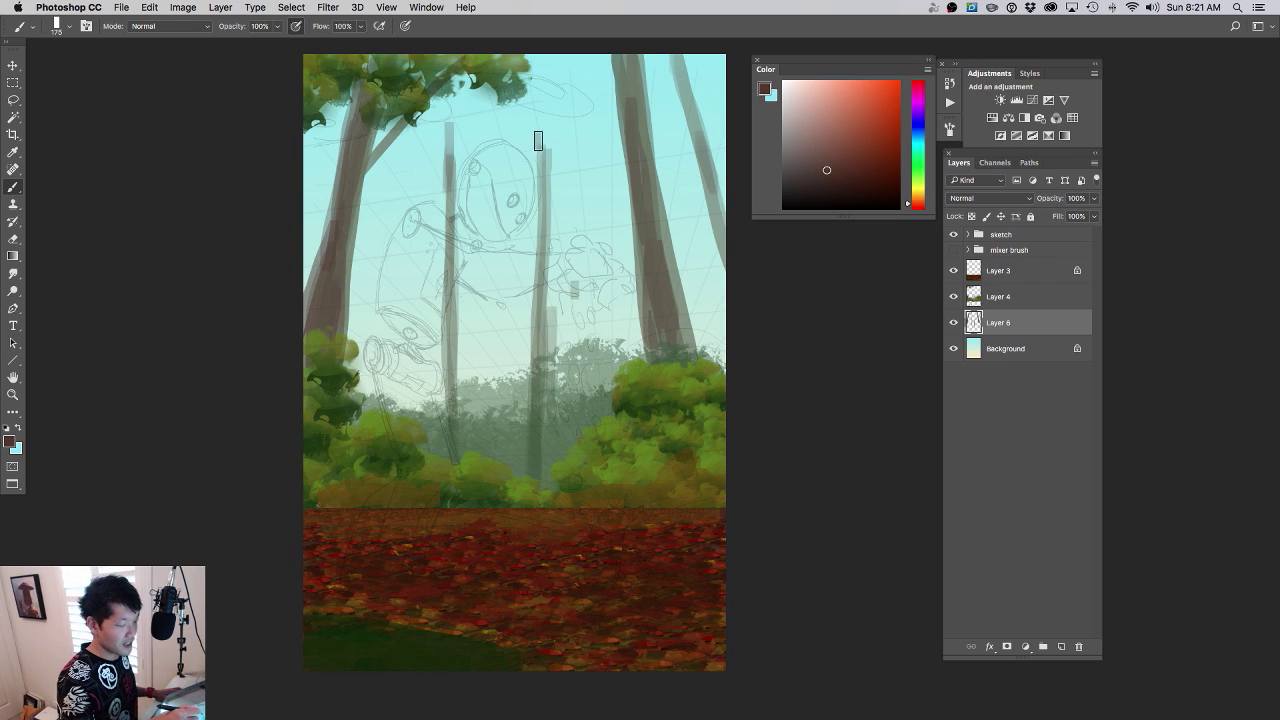
mouse_move(538, 141)
mouse_down()
mouse_move(545, 469)
mouse_move(539, 412)
mouse_move(537, 452)
mouse_move(559, 398)
mouse_move(605, 426)
mouse_move(581, 404)
mouse_move(587, 382)
mouse_move(608, 418)
mouse_move(598, 433)
mouse_move(636, 430)
mouse_up()
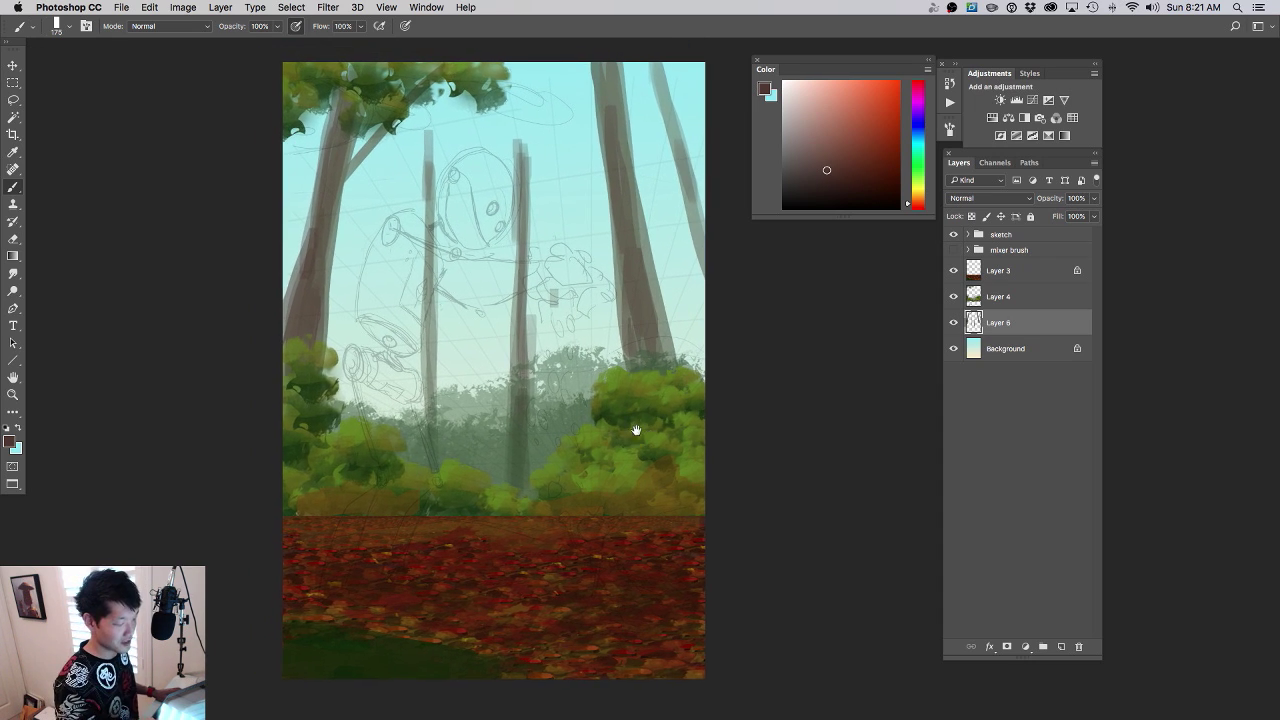
drag(428, 385, 423, 429)
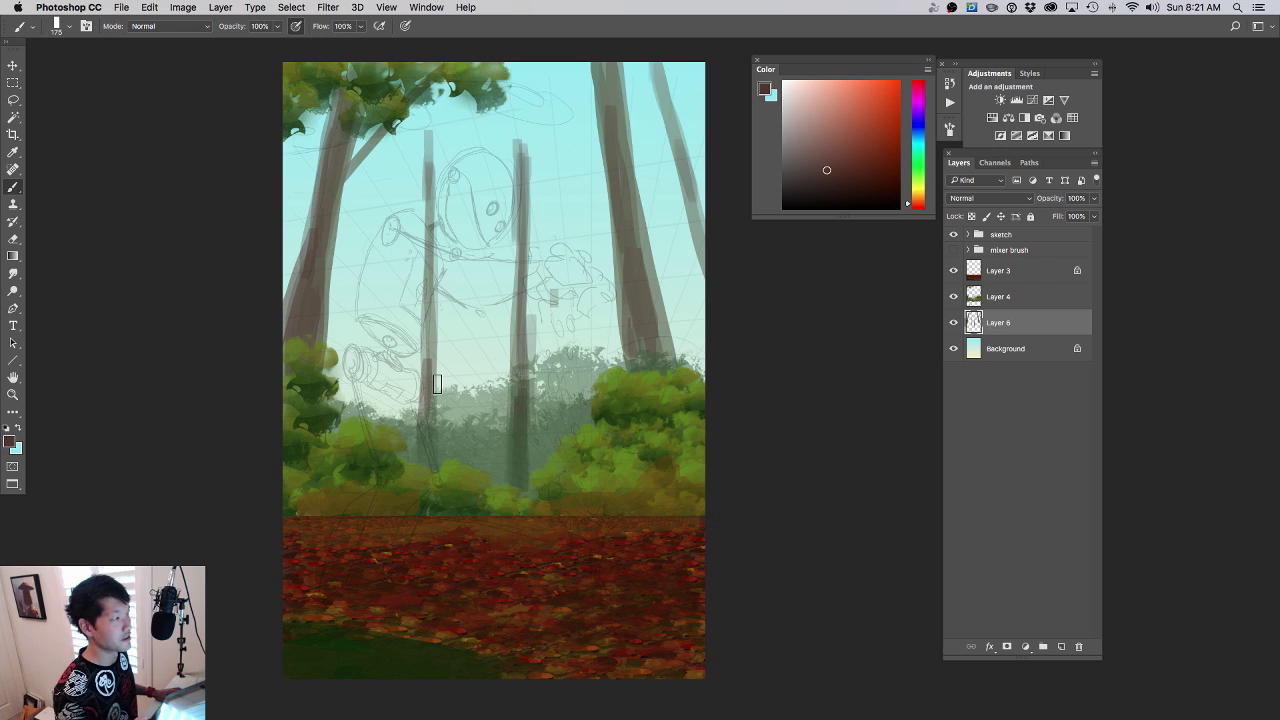
alt+click(521, 157)
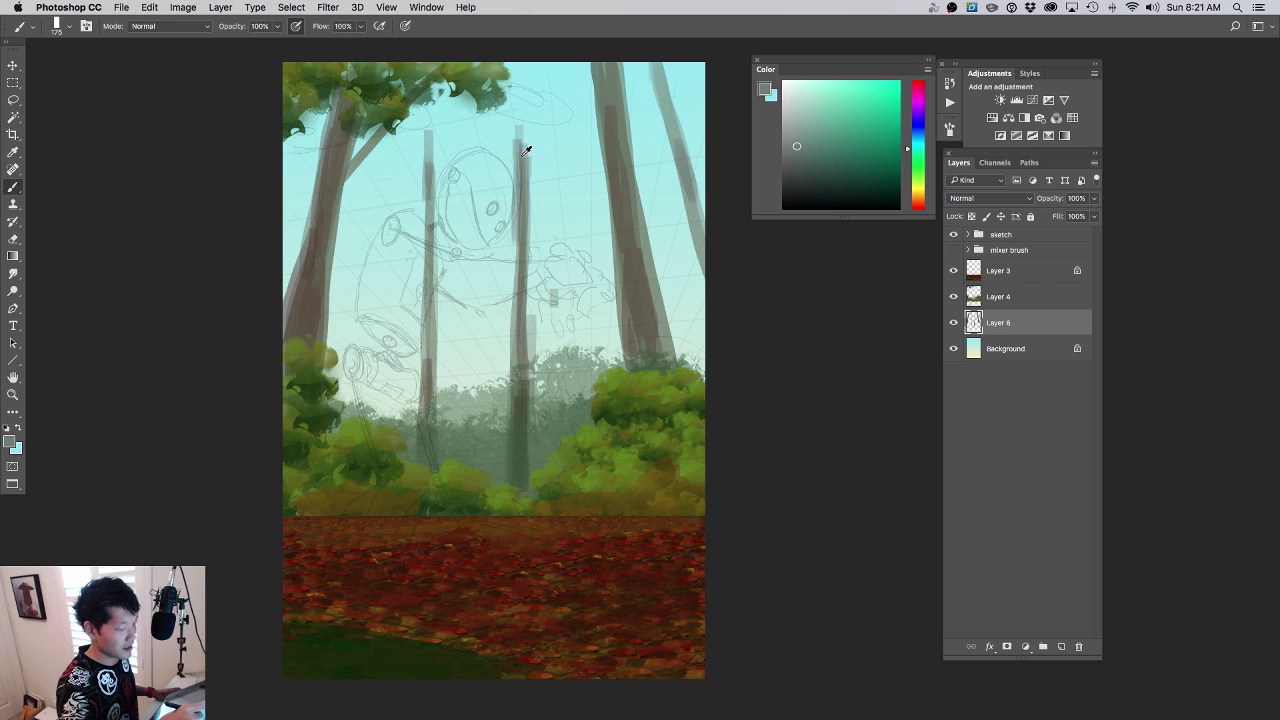
drag(521, 148, 521, 70)
drag(432, 76, 432, 176)
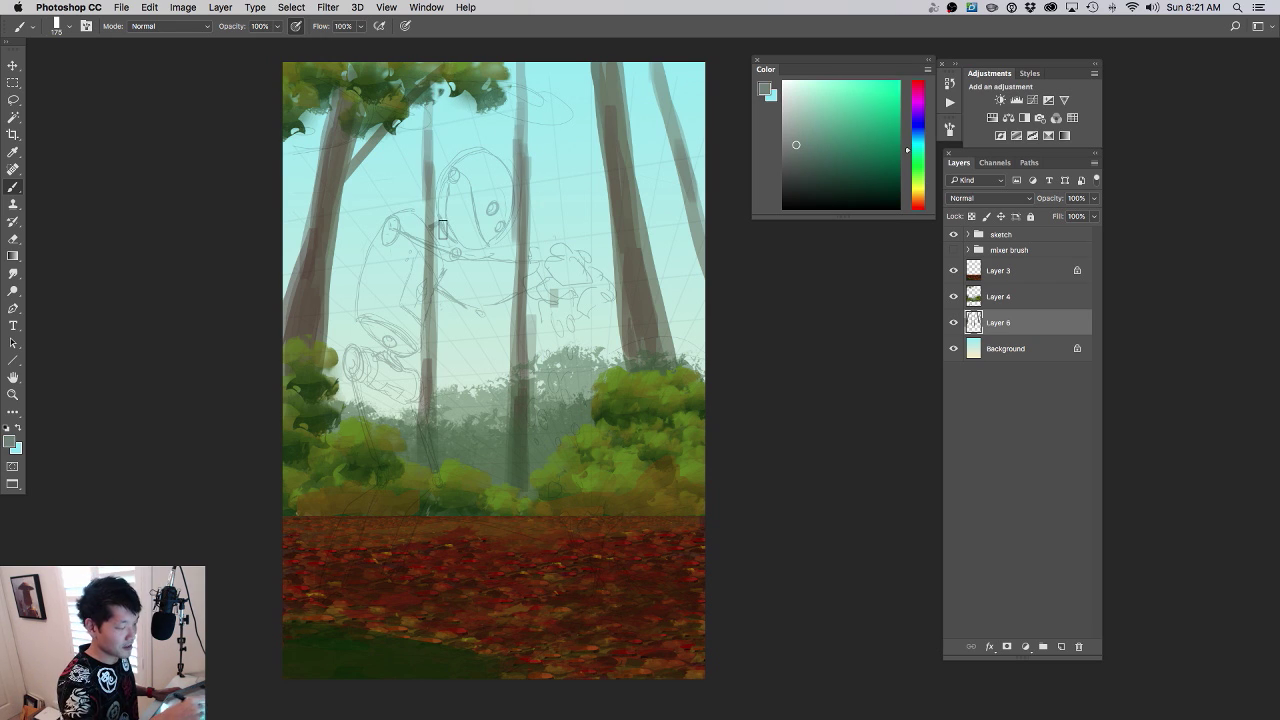
- Sample the right trunk's gray-brown and paint forking branches on both sides of its upper part
alt+click(642, 262)
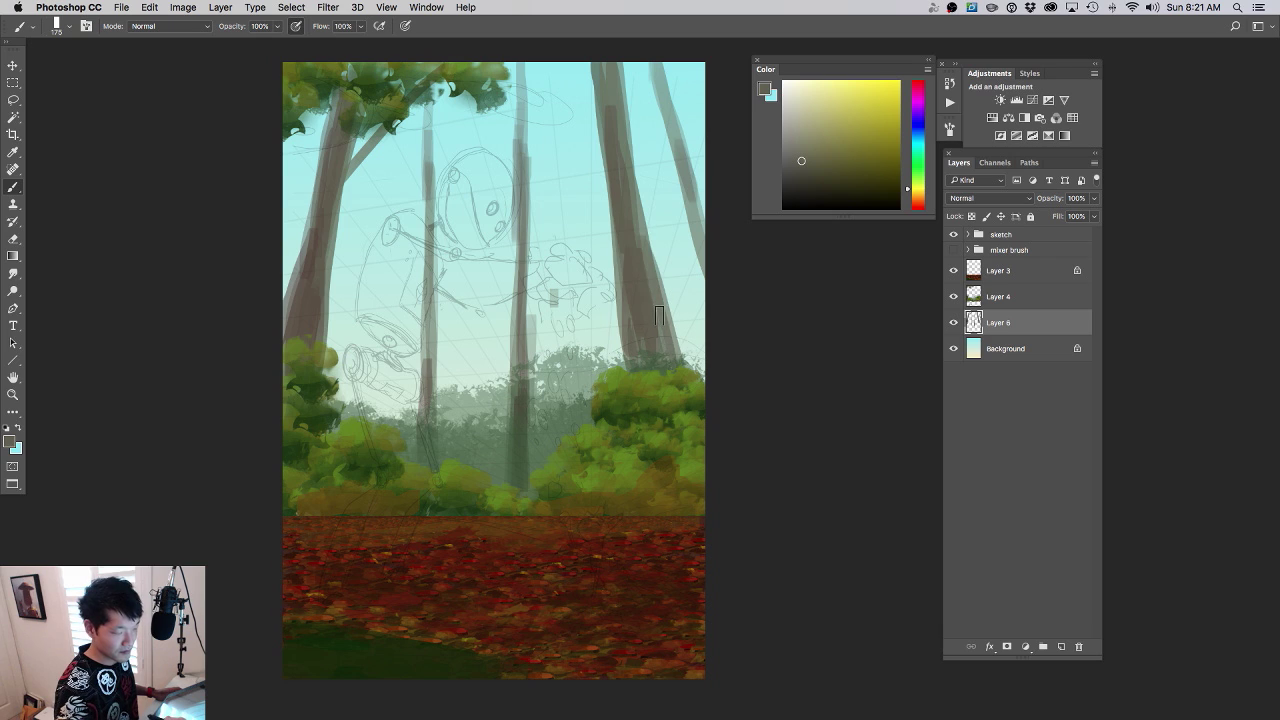
drag(634, 158, 657, 64)
drag(656, 66, 632, 149)
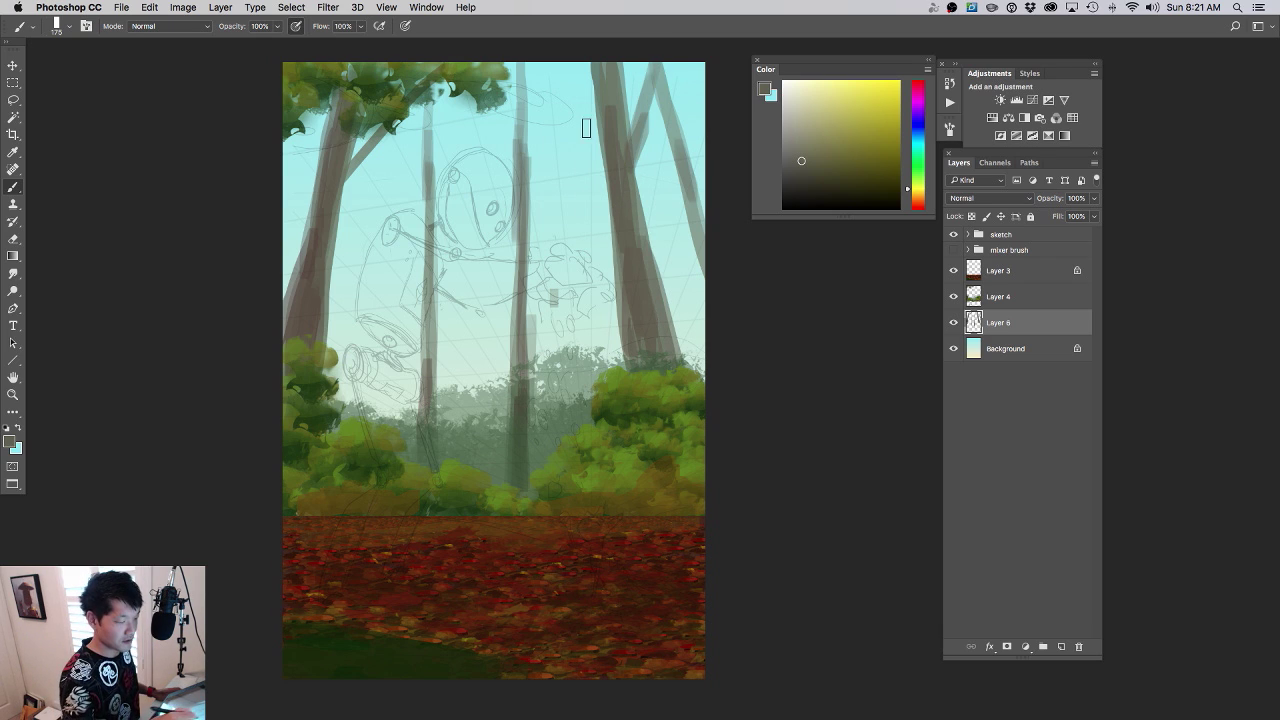
mouse_move(584, 65)
mouse_down()
mouse_move(596, 121)
mouse_move(540, 56)
mouse_up()
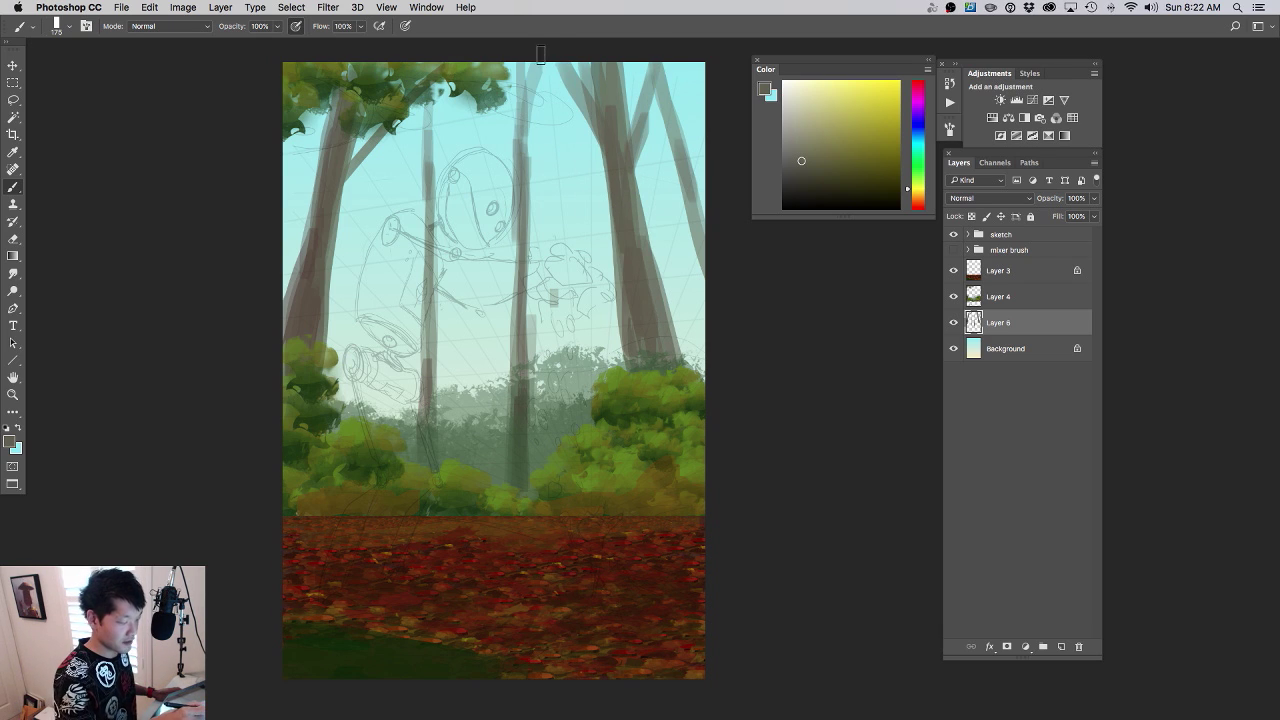
- Reduce the brush to 80 px and add thin branches to the central trunk and the leaning tree at the right edge
key(bracketleft)
key(bracketleft)
key(bracketleft)
key(bracketleft)
key(bracketleft)
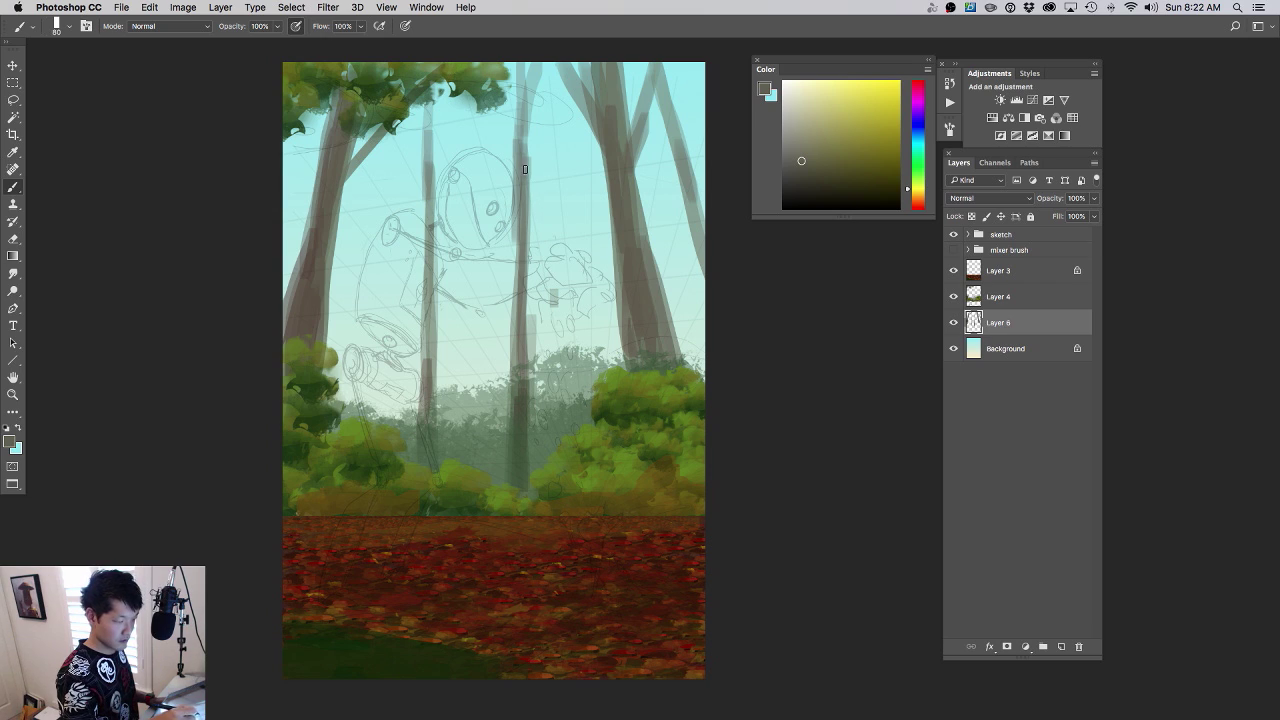
drag(527, 168, 559, 76)
drag(683, 185, 706, 132)
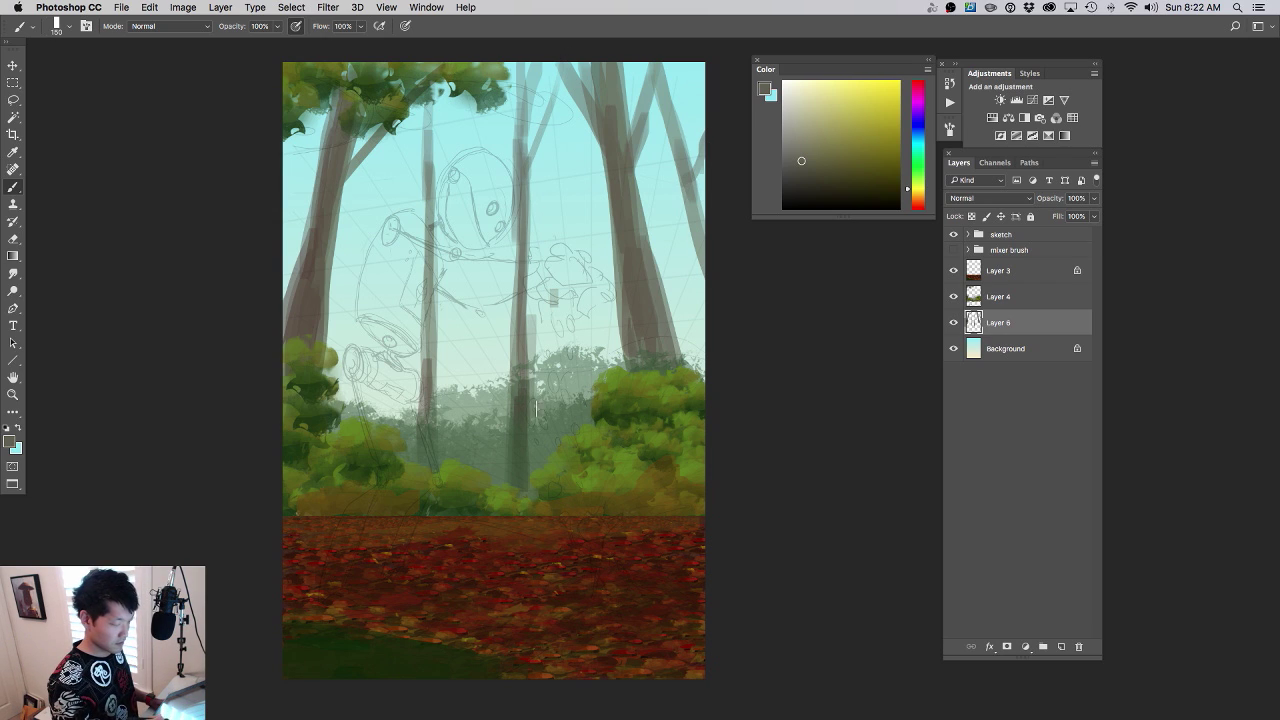
- Enlarge the brush and paint muted green foliage around the bases of the central trunks
key(bracketright)
mouse_move(516, 363)
mouse_down()
mouse_move(514, 477)
mouse_move(530, 437)
mouse_up()
mouse_move(428, 393)
mouse_down()
mouse_move(430, 446)
mouse_move(490, 465)
mouse_move(500, 443)
mouse_move(560, 420)
mouse_move(479, 425)
mouse_move(389, 371)
mouse_move(445, 398)
mouse_up()
alt+click(459, 498)
- Choose a deep red and paint distant red foliage behind the right tree and bushes
drag(912, 185, 912, 206)
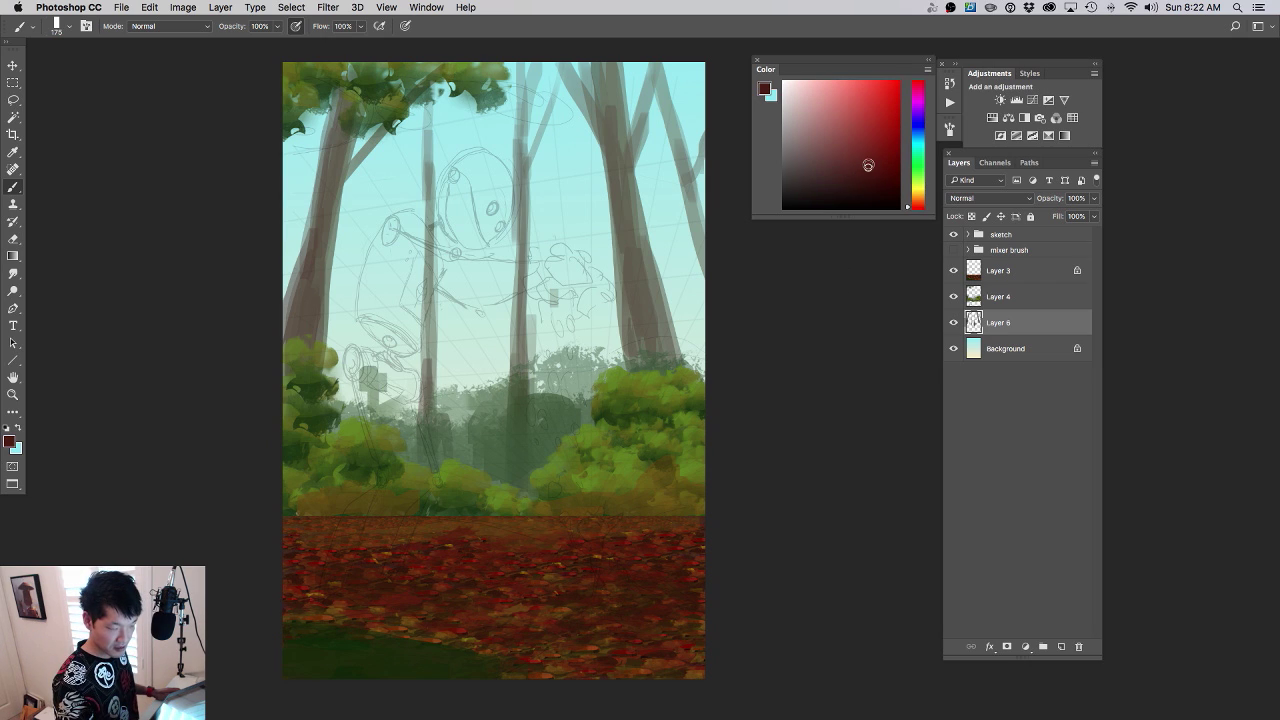
click(880, 146)
mouse_move(688, 336)
mouse_down()
mouse_move(697, 348)
mouse_move(688, 338)
mouse_move(568, 360)
mouse_move(562, 415)
mouse_move(555, 398)
mouse_move(605, 322)
mouse_move(618, 362)
mouse_move(487, 473)
mouse_up()
drag(548, 523, 686, 456)
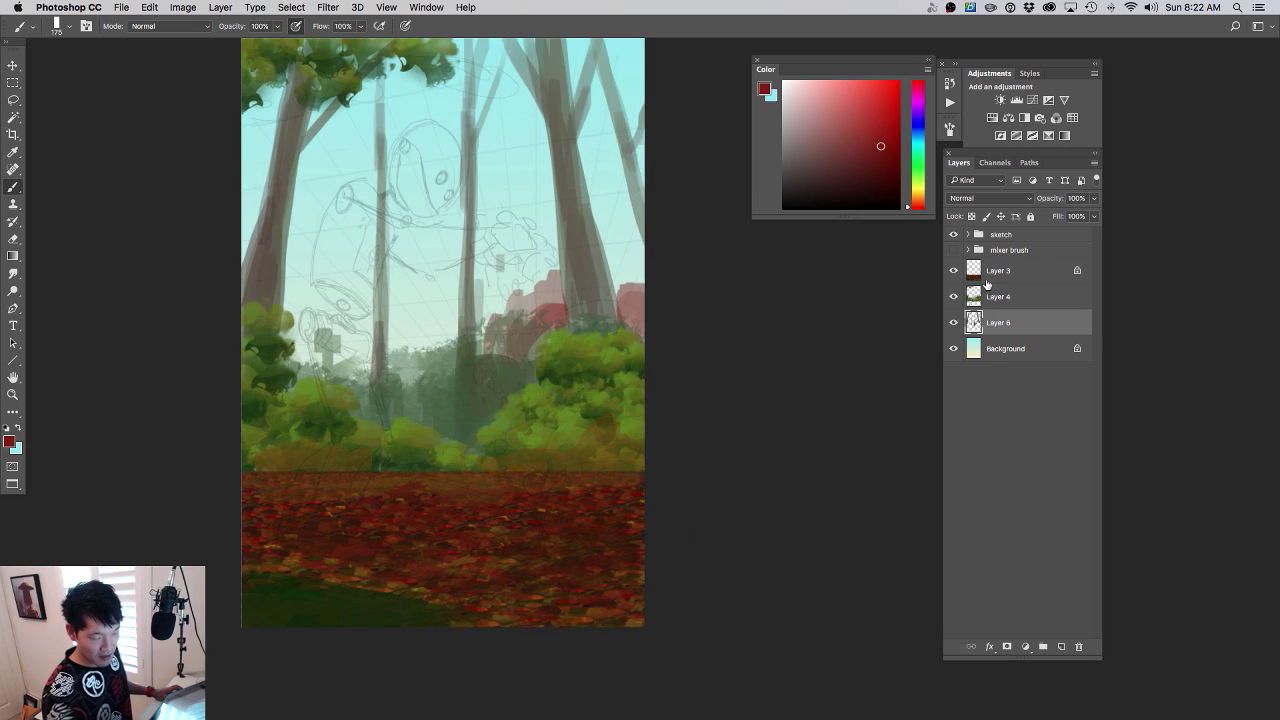
- Create a new layer above Layer 3, hide Layers 3, 4 and 6, and make the new layer active
click(987, 278)
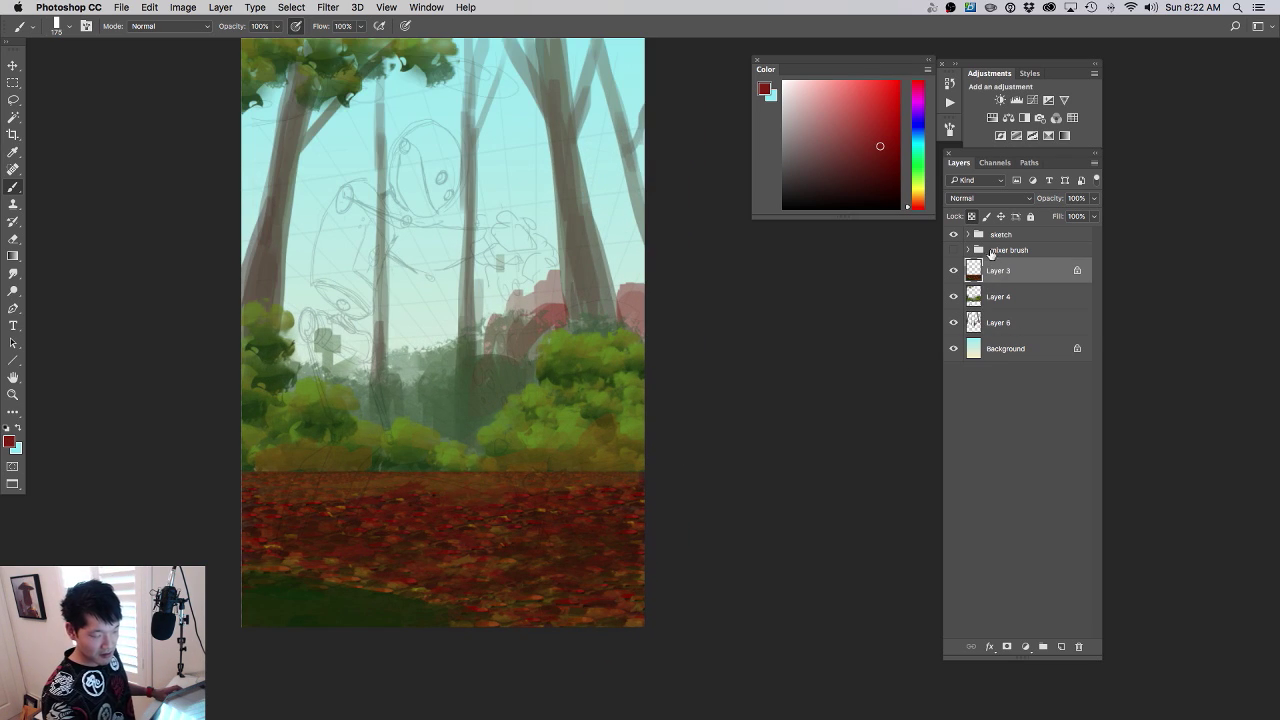
click(1059, 645)
drag(491, 363, 538, 384)
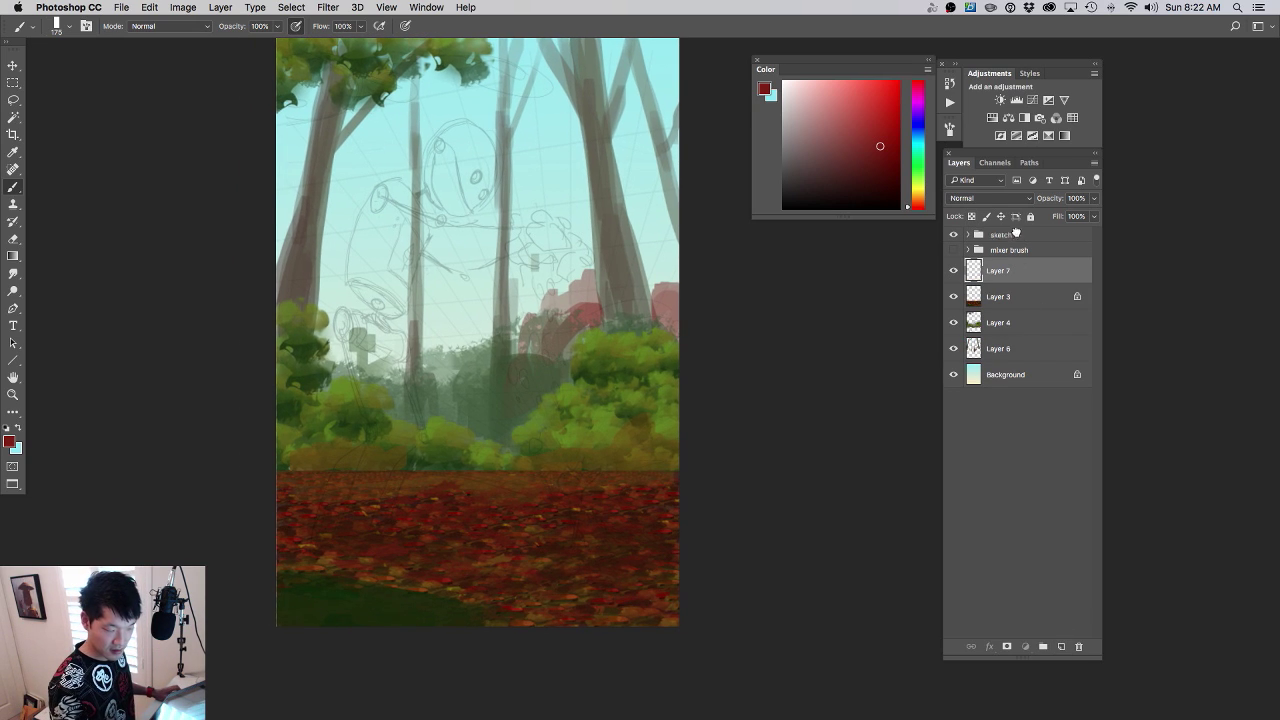
click(1016, 233)
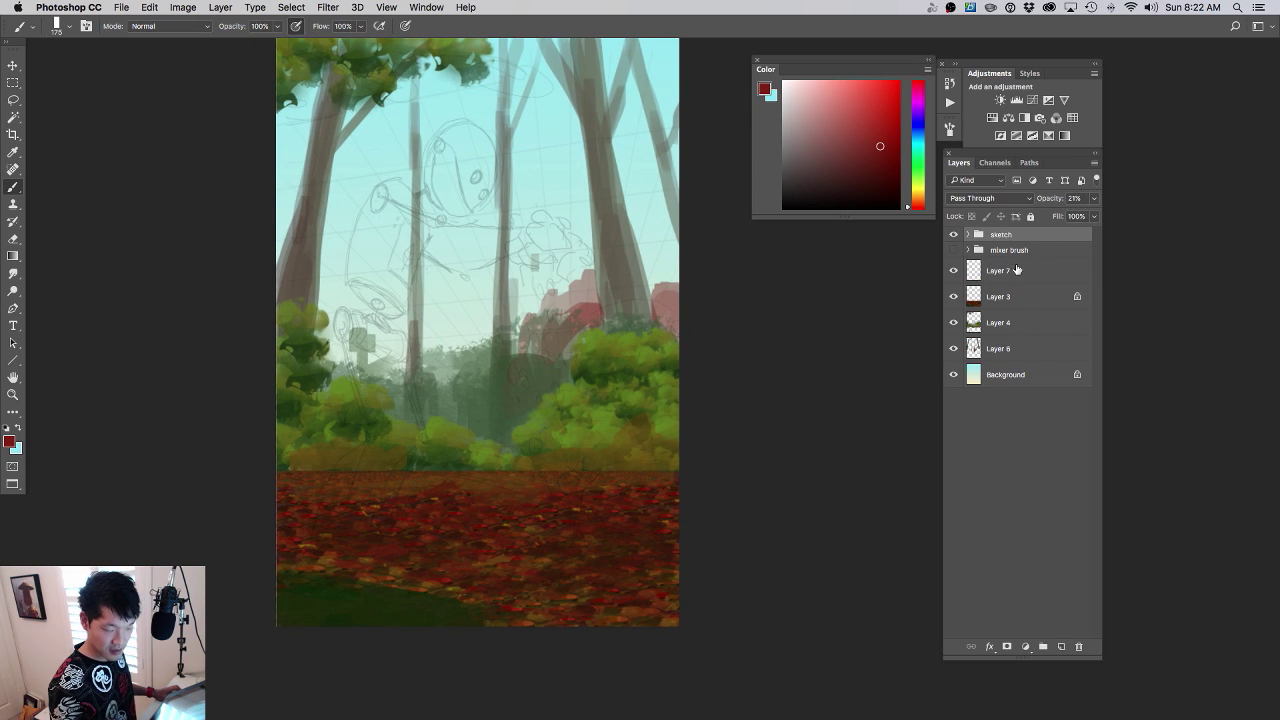
click(952, 349)
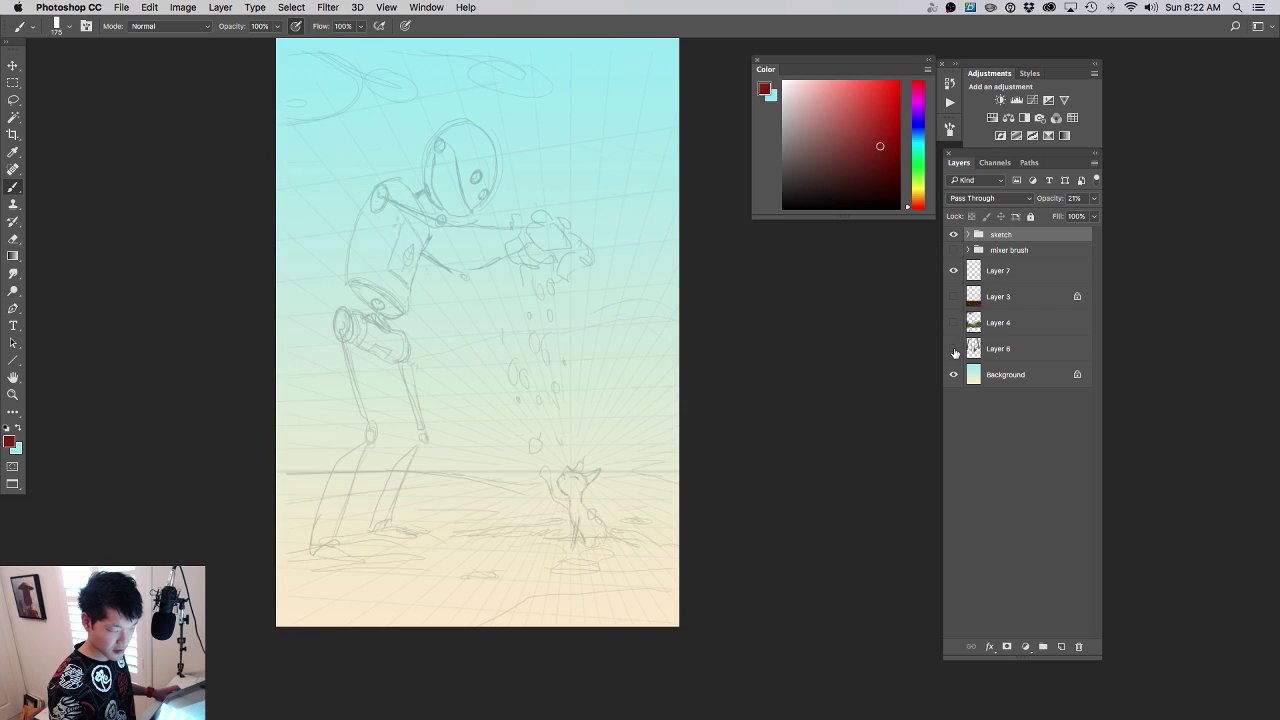
click(985, 270)
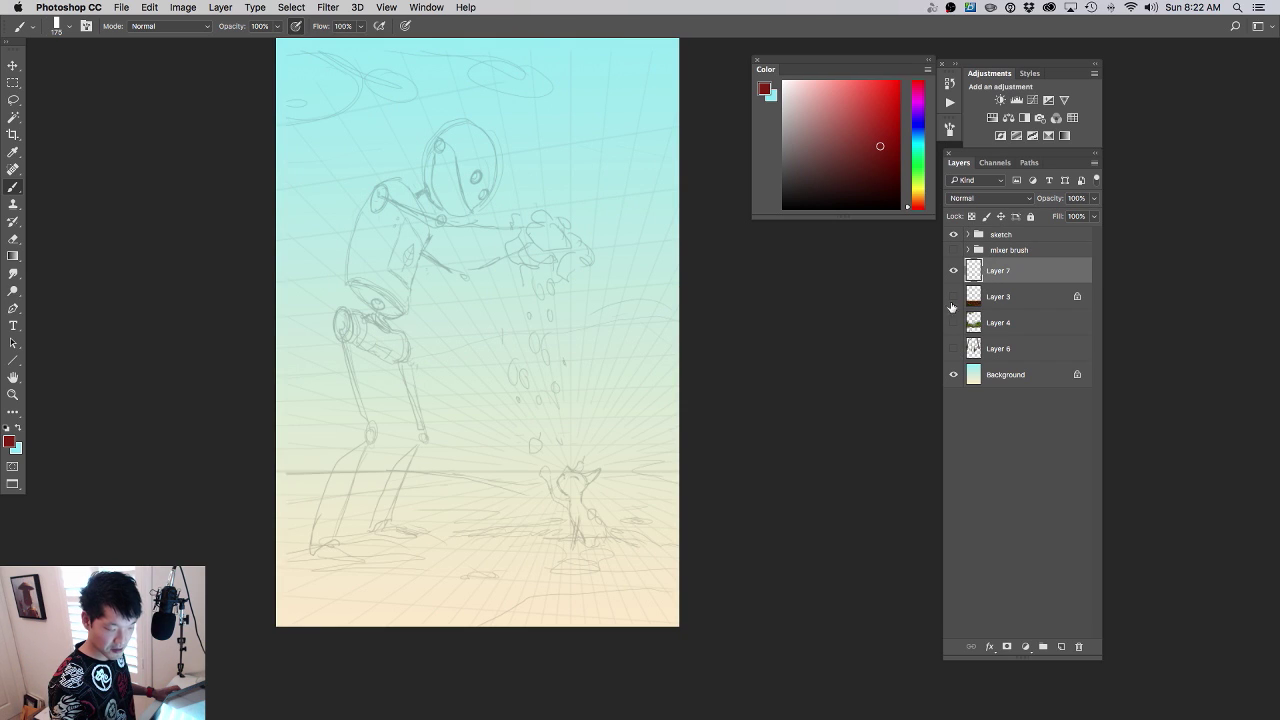
click(461, 358)
- Choose a dark desaturated blue, lasso the robot's torso following the sketch, and fill it with that color
key(l)
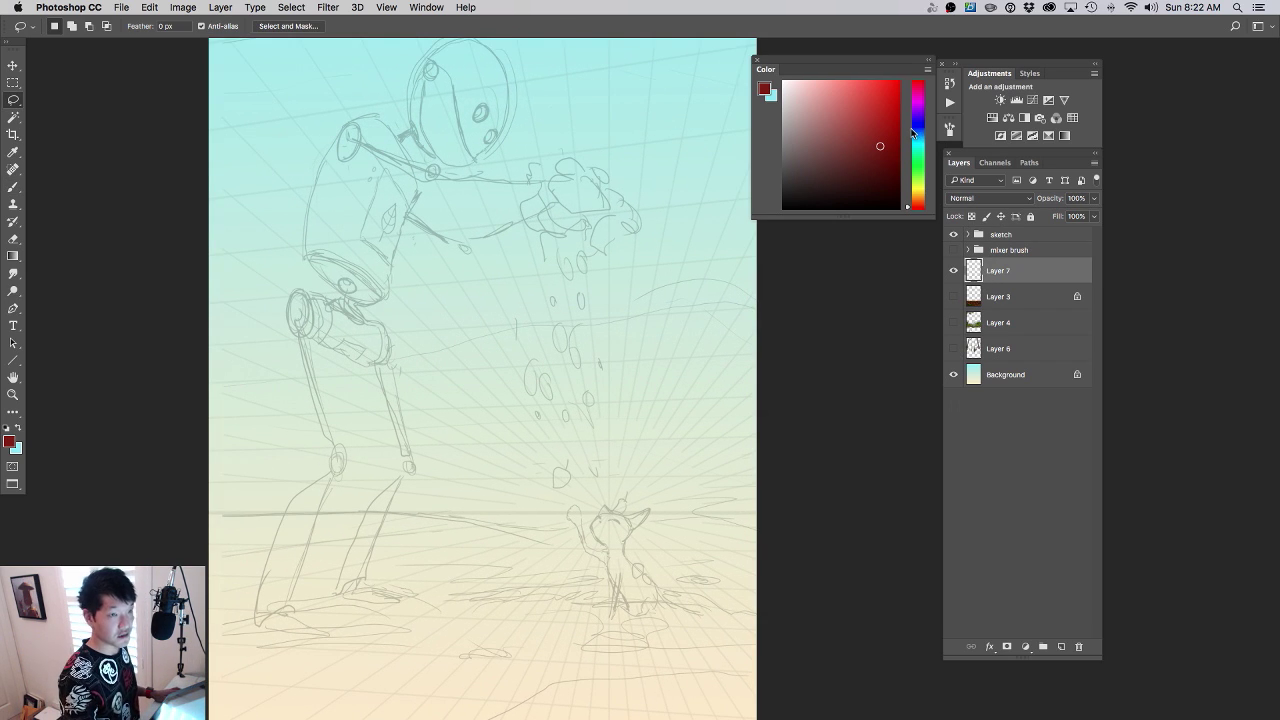
click(917, 137)
drag(858, 157, 843, 166)
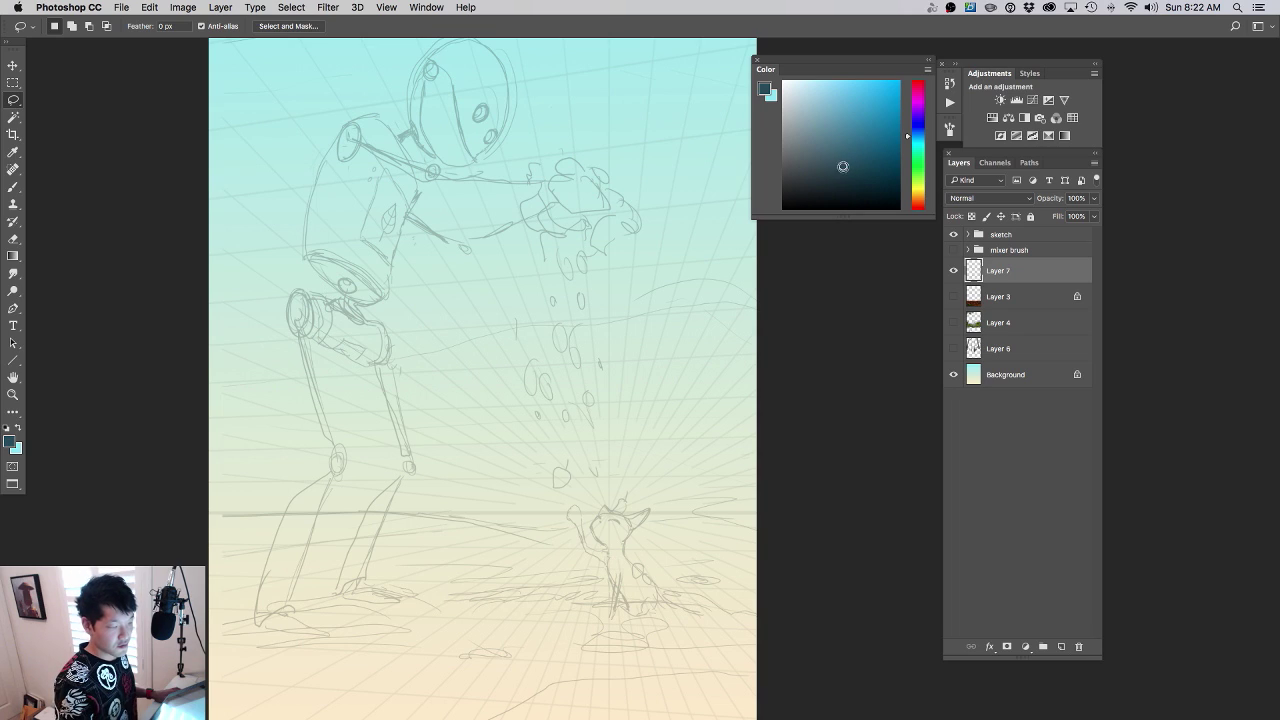
drag(391, 171, 415, 233)
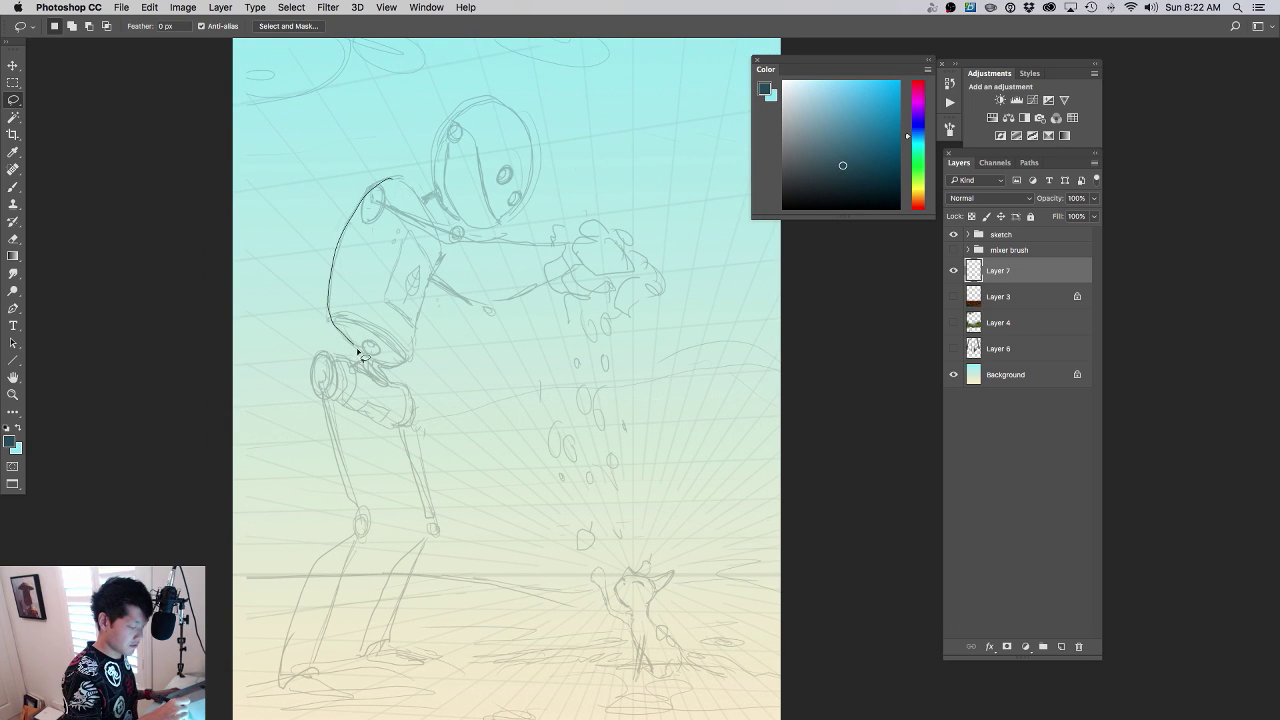
drag(437, 226, 437, 224)
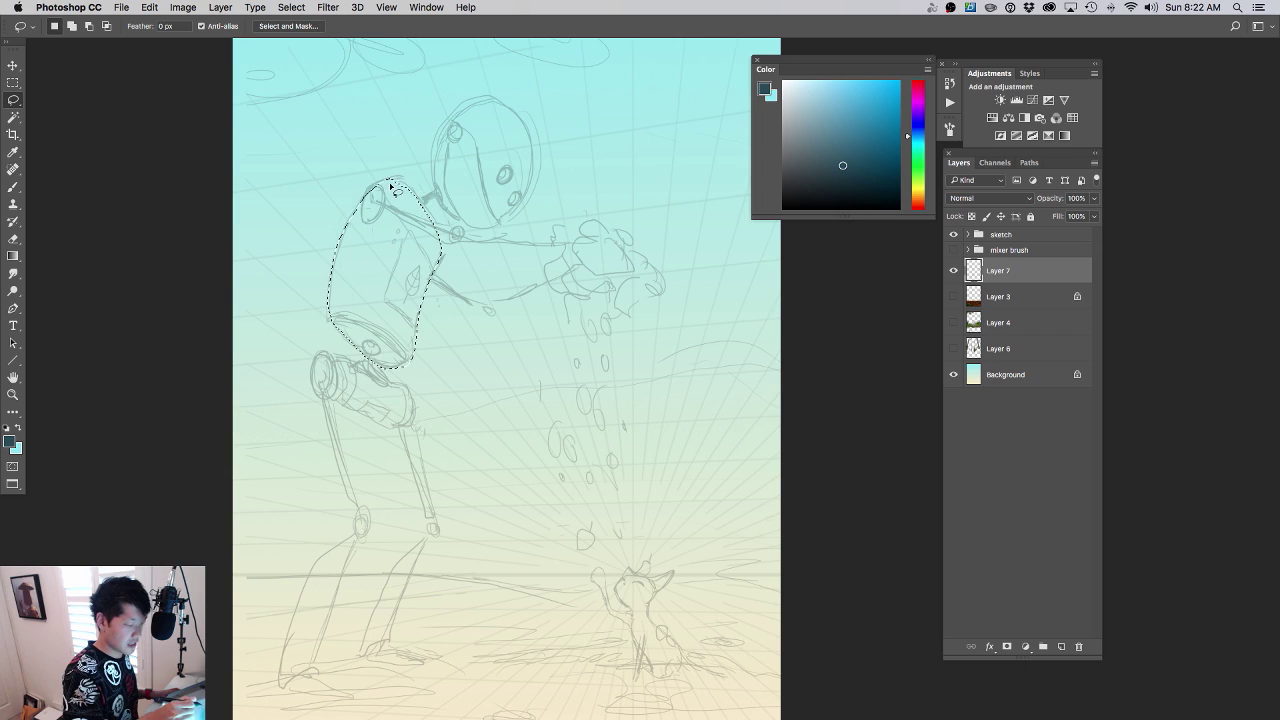
key(alt+BackSpace)
key(super+d)
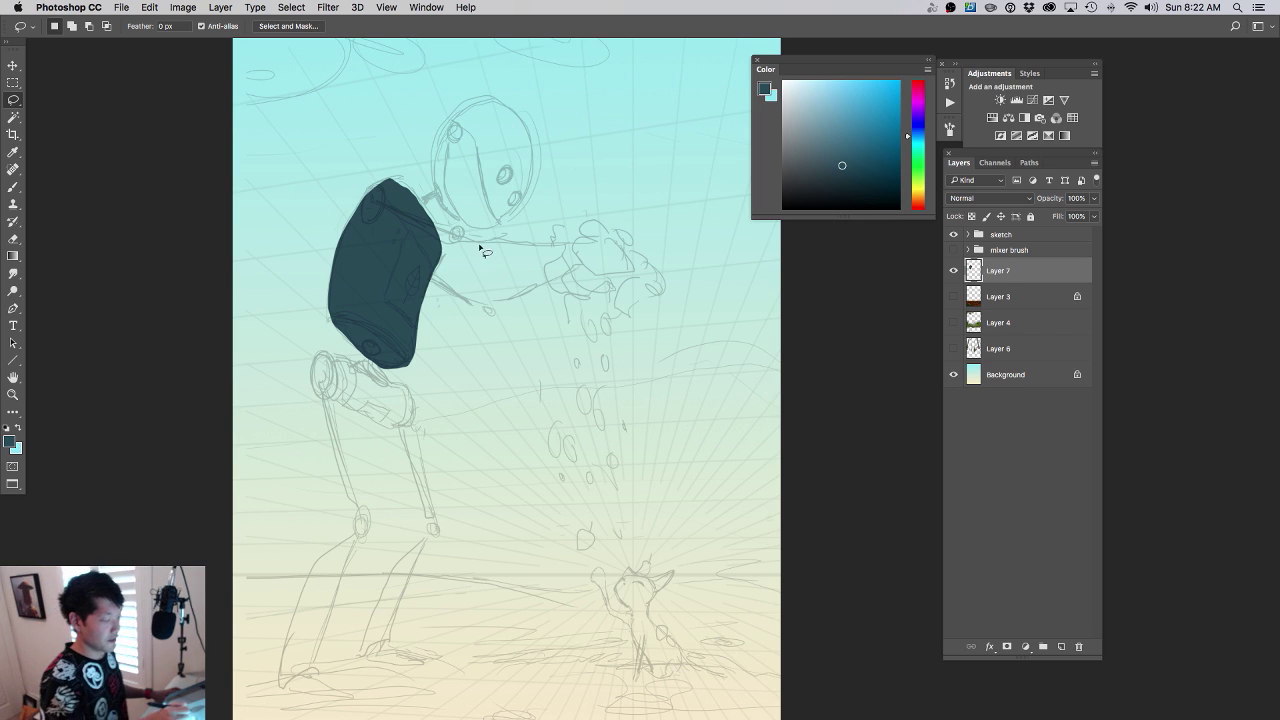
- Lasso the torso's upper front edge and fill it to round out the shoulder area, then deselect
drag(429, 188, 451, 222)
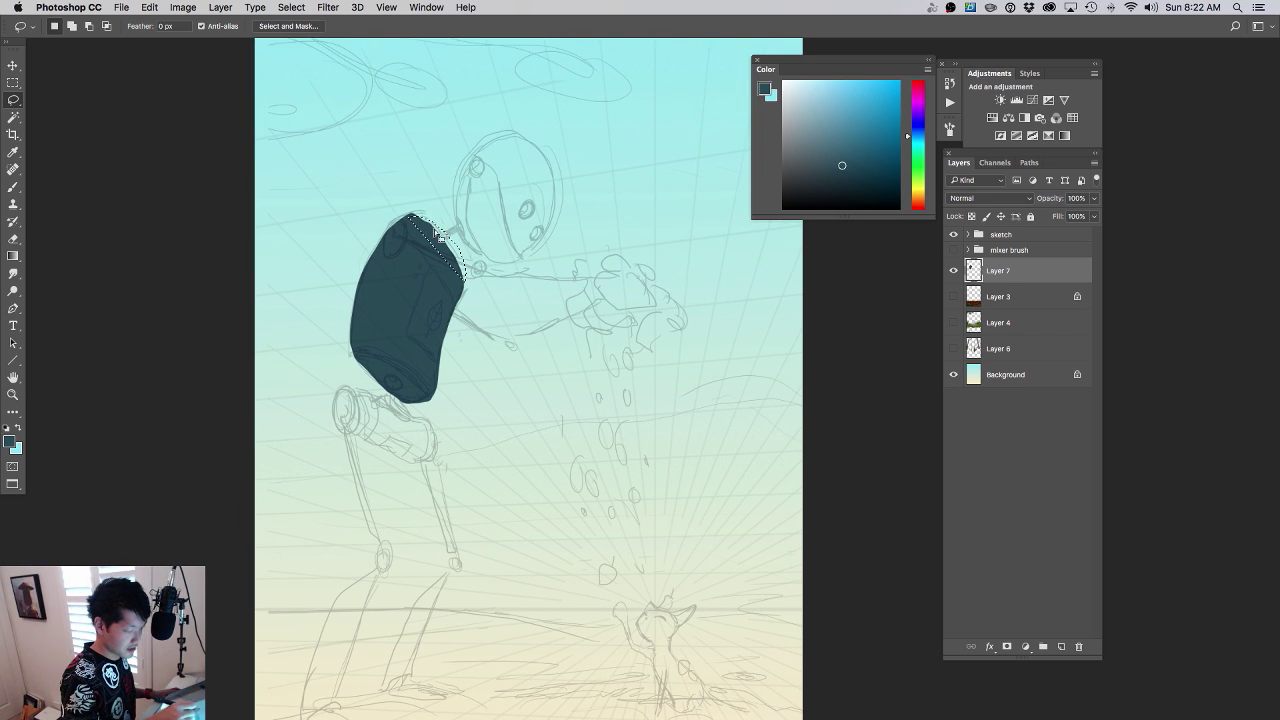
drag(414, 283, 411, 268)
key(alt+BackSpace)
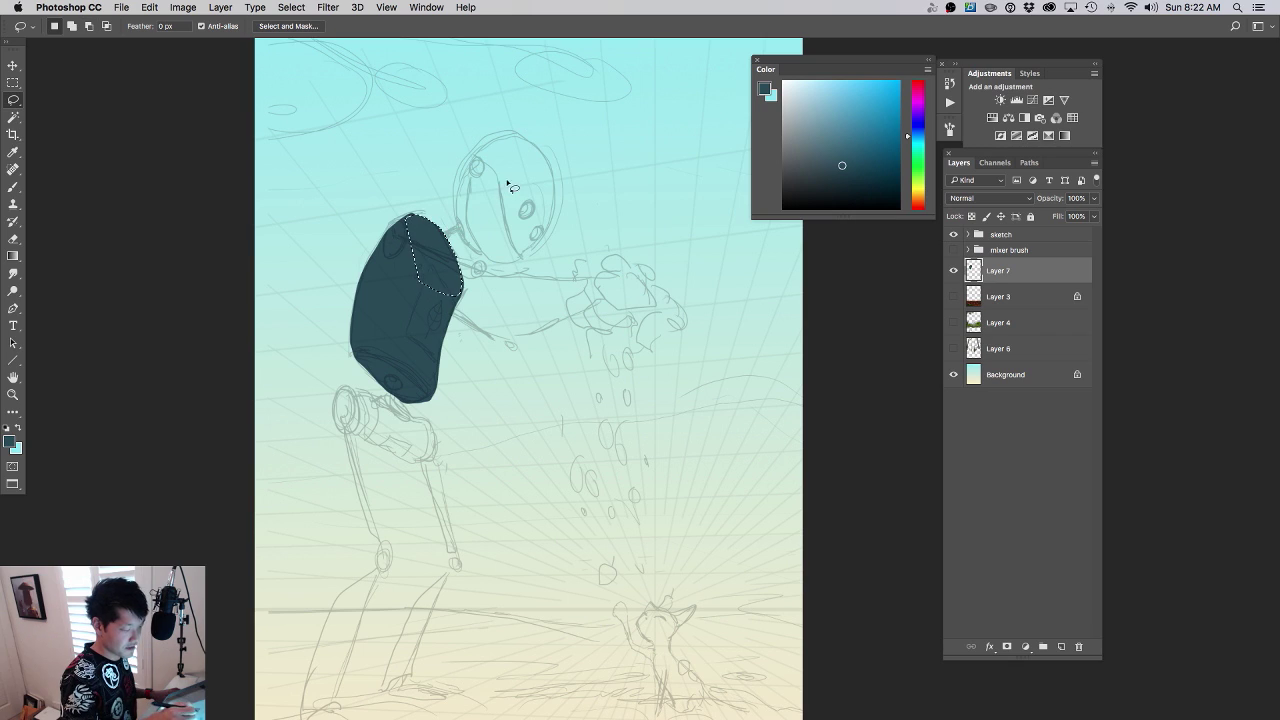
key(super+d)
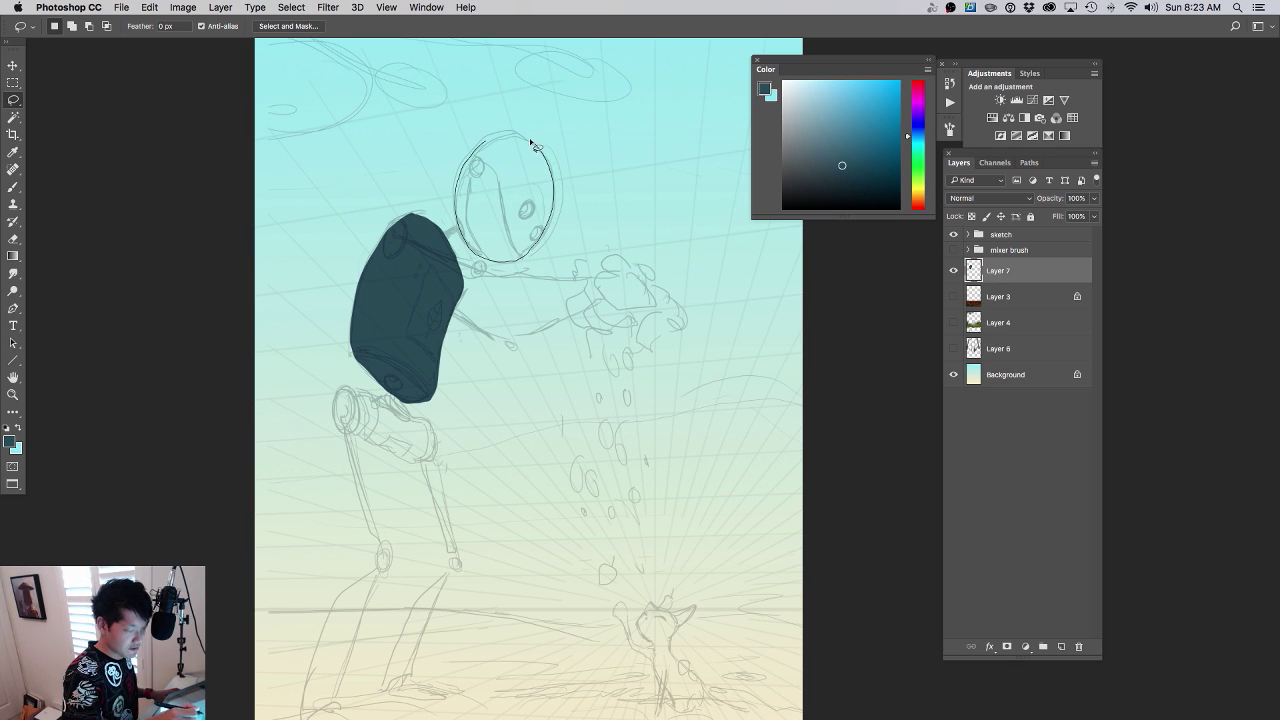
- Lasso the robot's oval head and fill it with the dark blue
drag(486, 142, 490, 140)
key(alt+BackSpace)
key(super+d)
- Lasso the thin neck joint between the robot's torso and head and fill it with the dark blue
drag(455, 230, 457, 226)
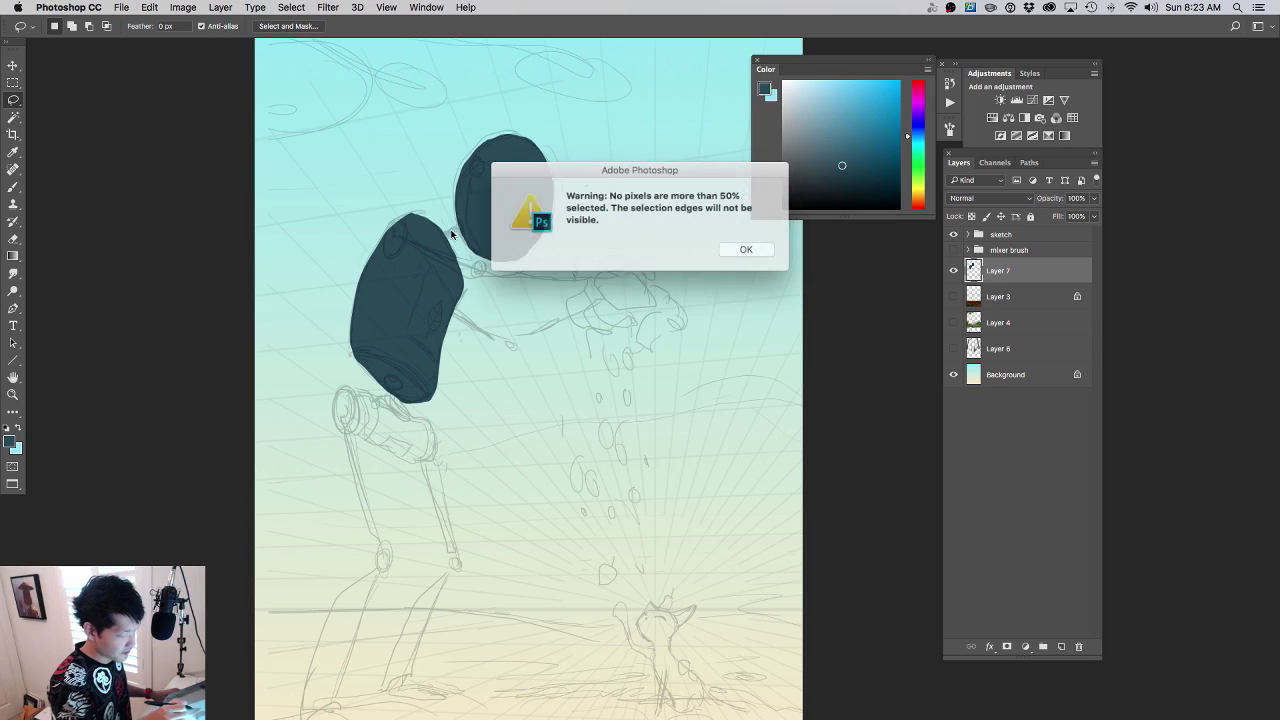
click(720, 248)
scroll(514, 251, up, 4)
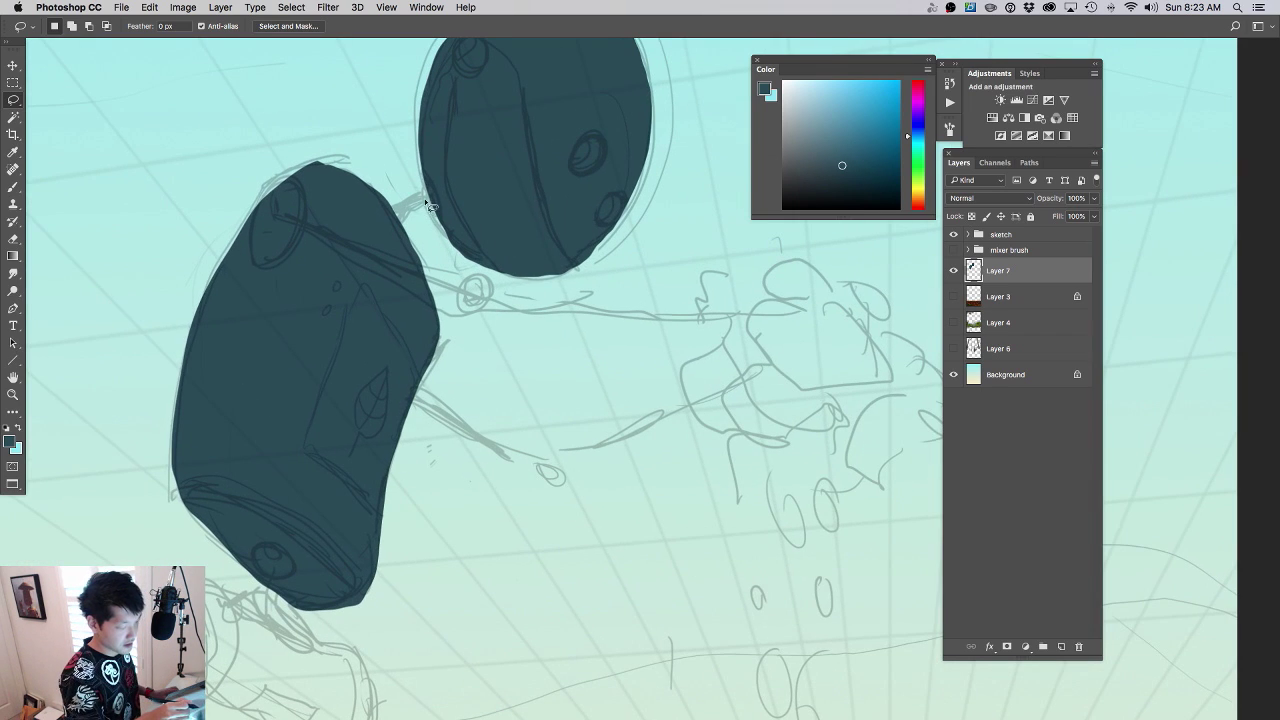
mouse_move(432, 188)
mouse_down()
mouse_move(440, 196)
mouse_move(378, 220)
mouse_move(438, 204)
mouse_move(411, 222)
mouse_move(434, 200)
mouse_move(421, 188)
mouse_up()
key(alt+BackSpace)
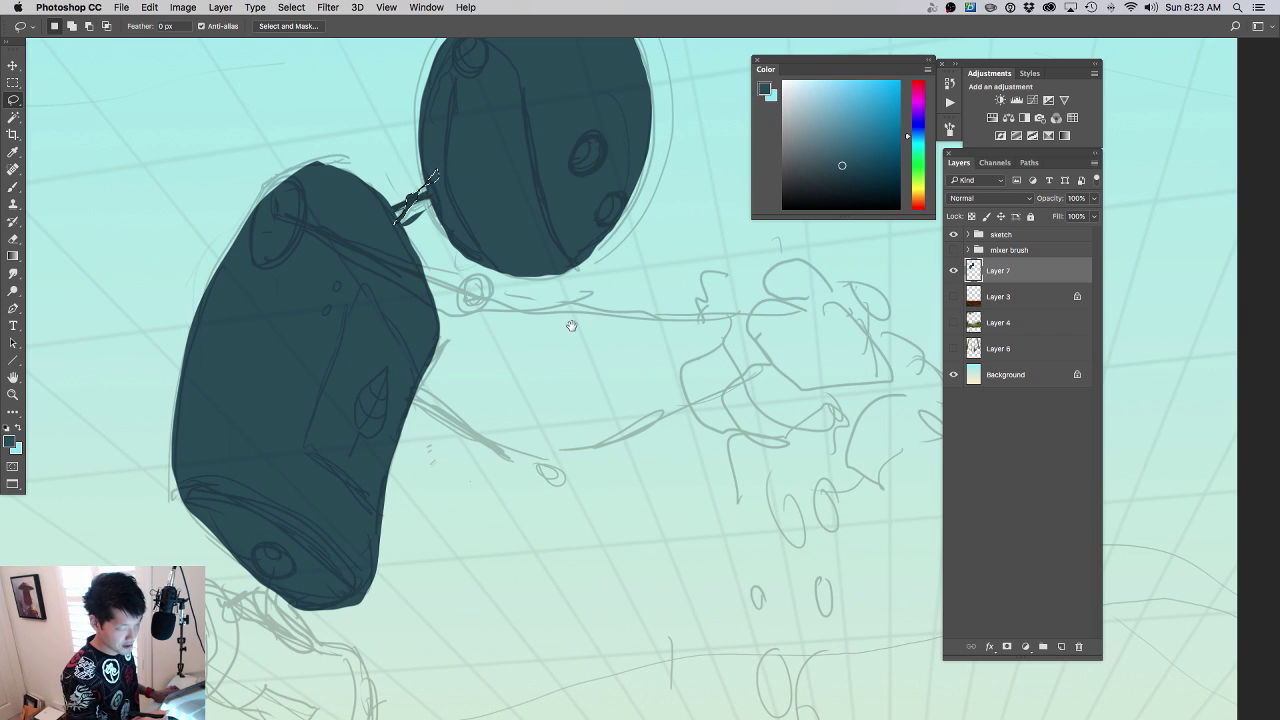
- Lasso and fill the narrow waist connector under the torso and the cylindrical pelvis below it
drag(571, 323, 529, 306)
drag(527, 308, 491, 309)
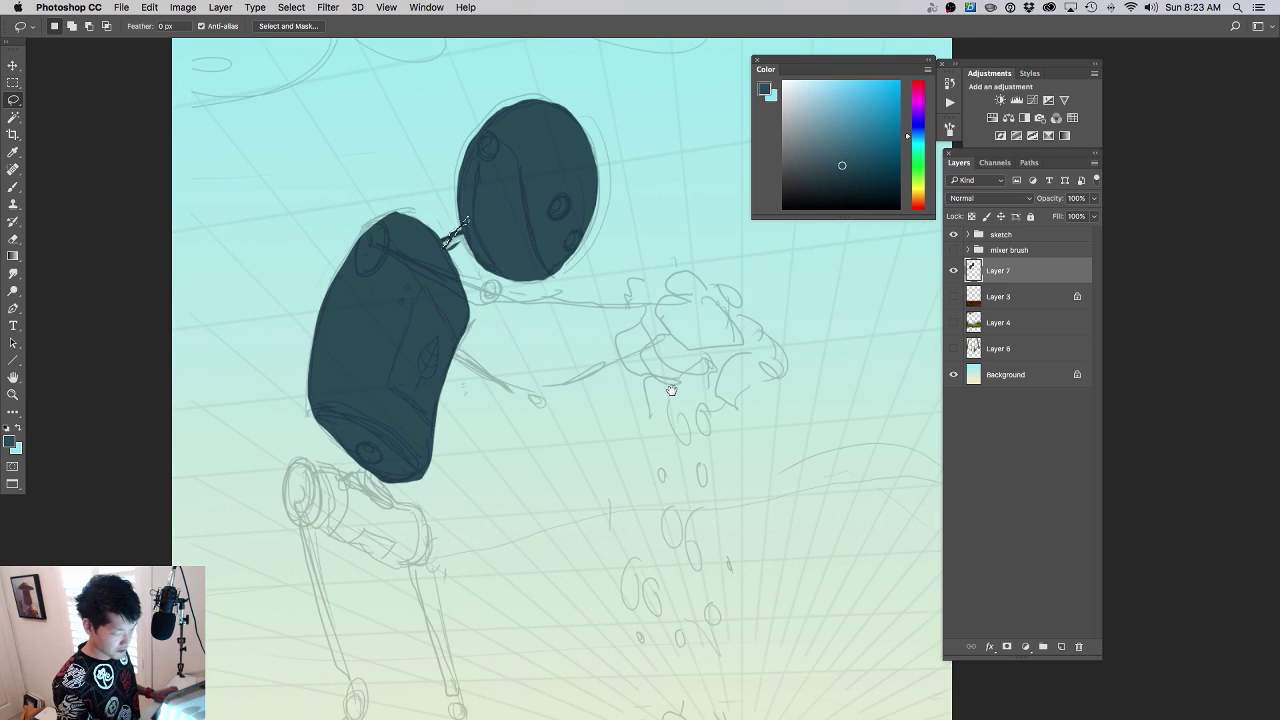
drag(470, 443, 502, 345)
mouse_move(400, 358)
mouse_down()
mouse_move(397, 387)
mouse_move(402, 358)
mouse_move(319, 370)
mouse_up()
key(alt+BackSpace)
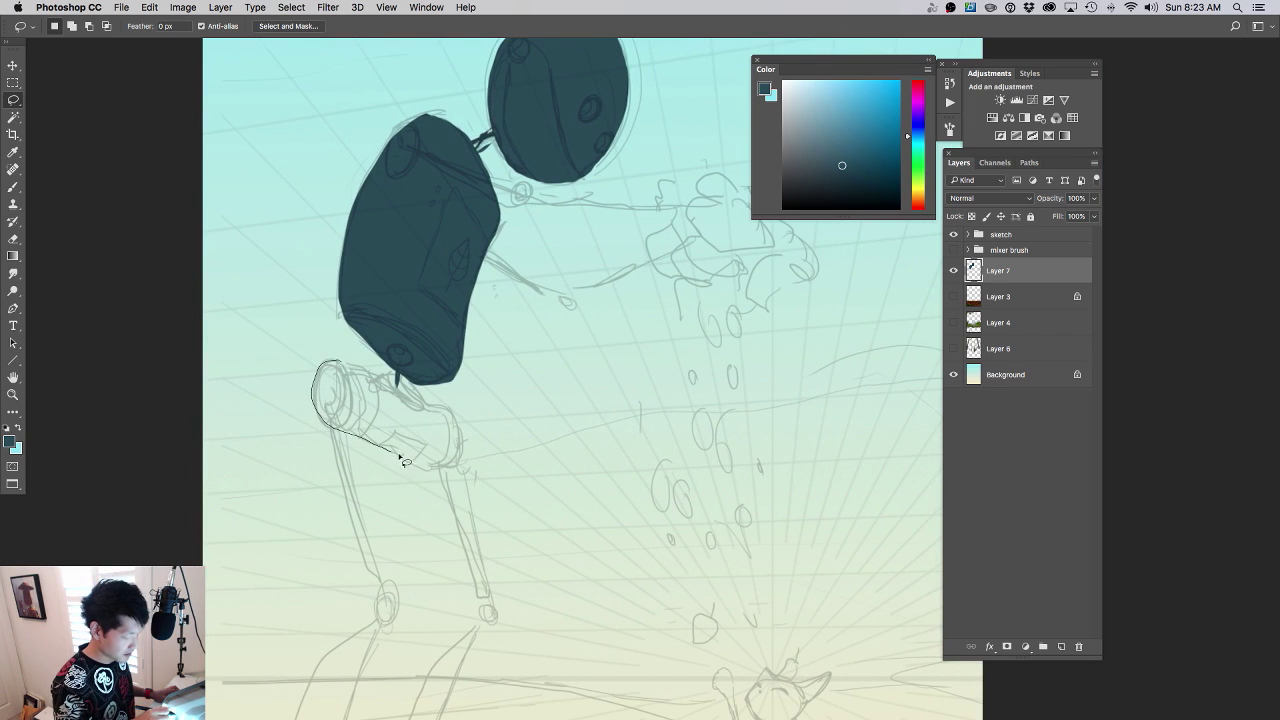
drag(387, 383, 402, 386)
key(alt+Delete)
- Lasso and fill the robot's two slender thighs from the pelvis down to the knees
drag(505, 380, 551, 280)
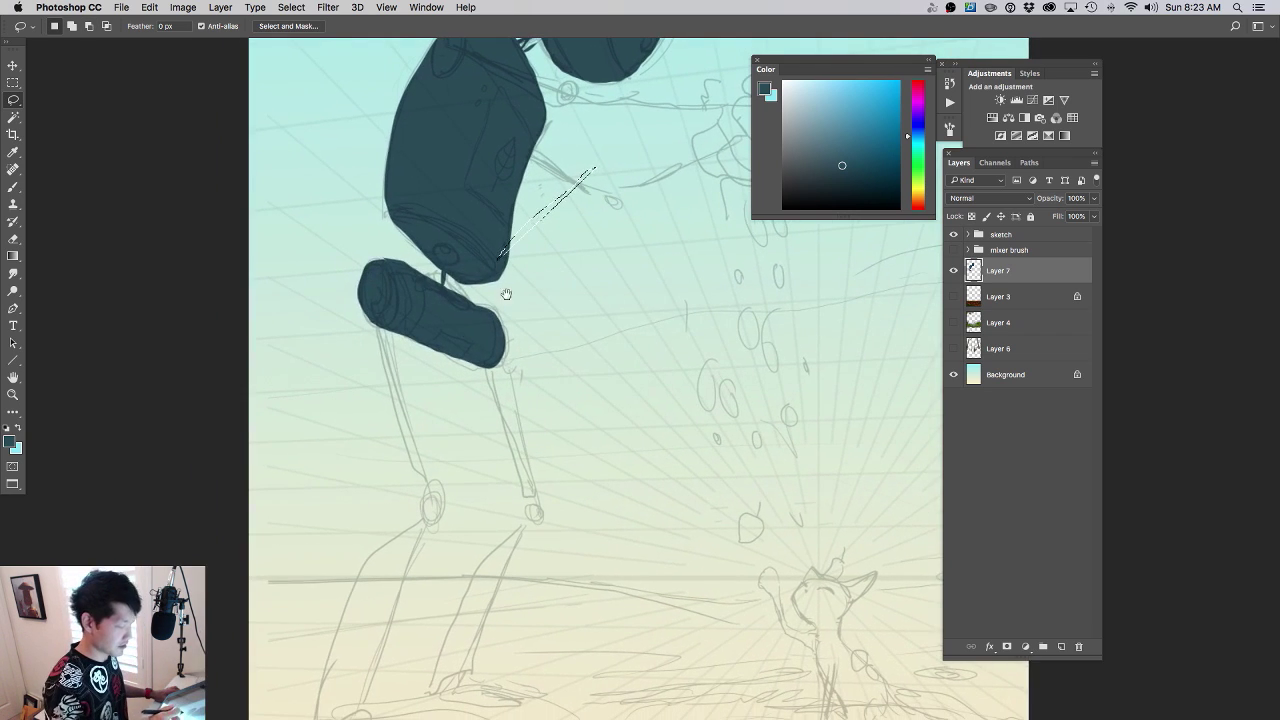
mouse_move(373, 314)
mouse_down()
mouse_move(426, 497)
mouse_move(377, 318)
mouse_up()
key(alt+Delete)
mouse_move(486, 366)
mouse_down()
mouse_move(535, 499)
mouse_move(480, 356)
mouse_move(535, 514)
mouse_move(479, 358)
mouse_up()
key(alt+Delete)
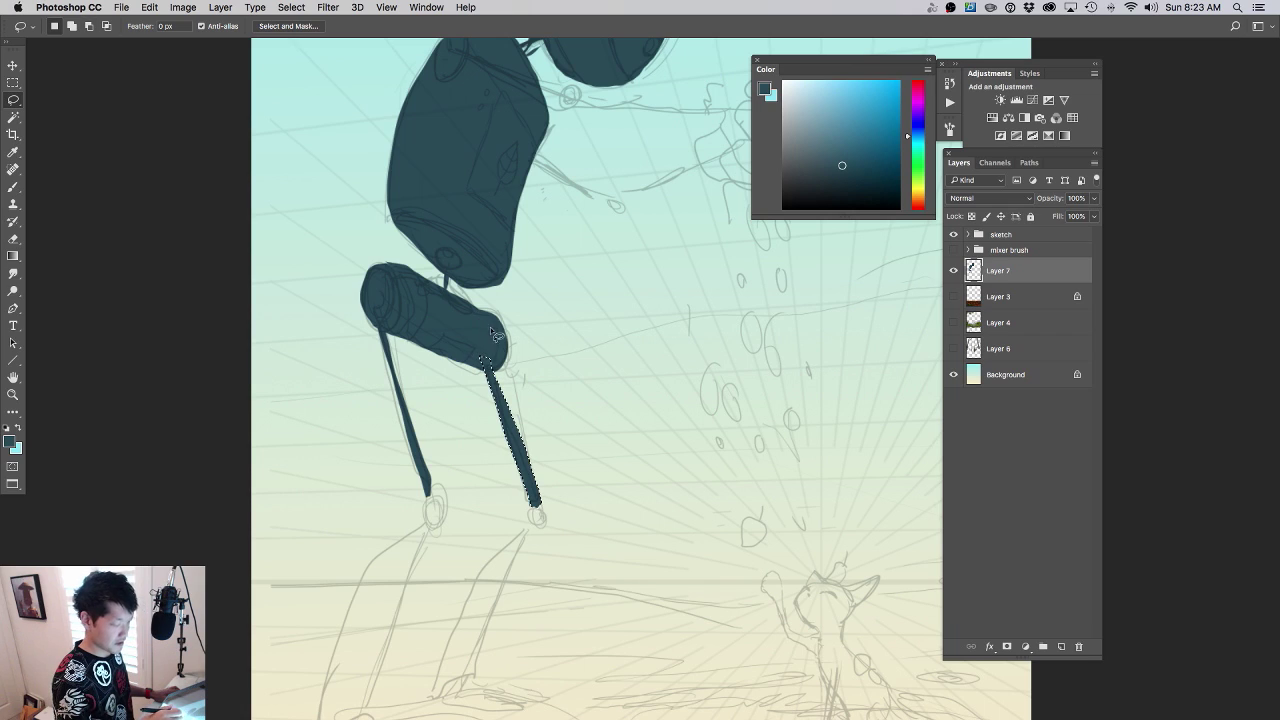
mouse_move(386, 321)
mouse_down()
mouse_move(421, 448)
mouse_move(389, 324)
mouse_up()
key(alt+Delete)
- Lasso and fill the round knee joints at the ends of both thighs
drag(519, 440, 538, 279)
key(alt+Delete)
mouse_move(450, 346)
mouse_down()
mouse_move(443, 357)
mouse_move(466, 349)
mouse_move(448, 328)
mouse_up()
key(alt+Delete)
drag(557, 350, 545, 360)
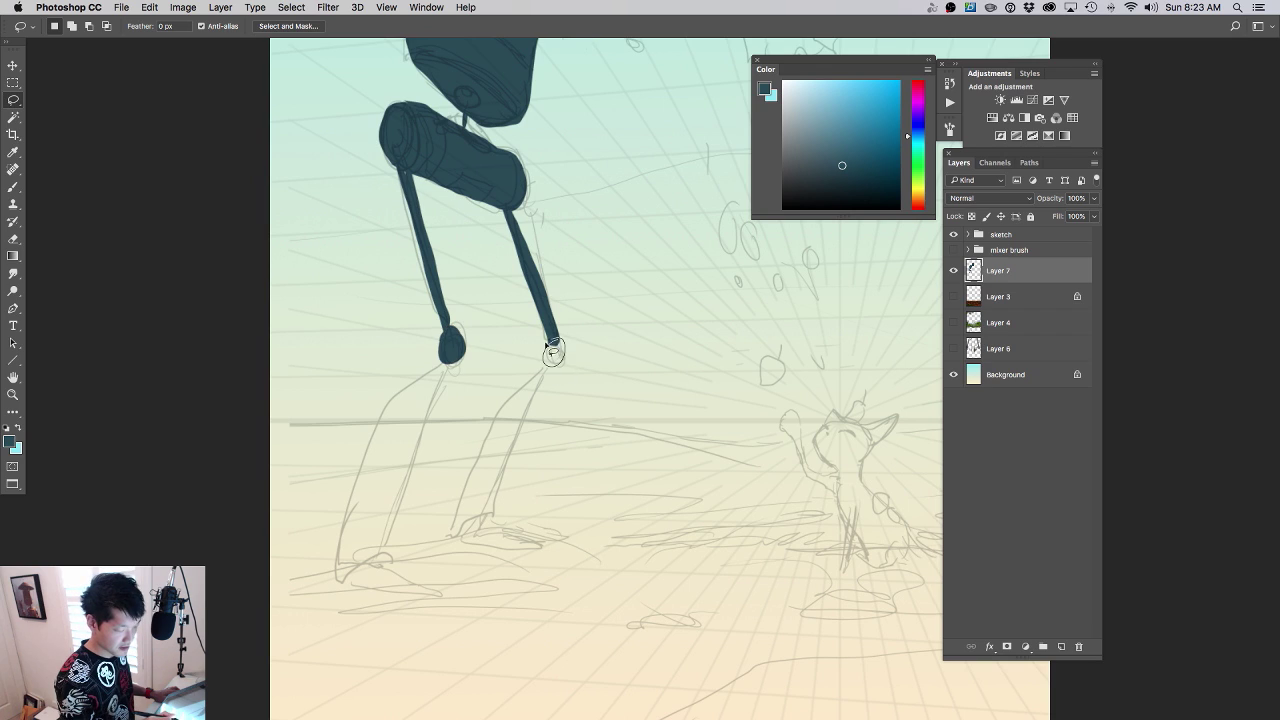
key(alt+Delete)
- Lasso the robot's left lower leg from knee to ankle and fill it with the dark blue
mouse_move(445, 369)
mouse_down()
mouse_move(406, 392)
mouse_move(361, 478)
mouse_move(332, 580)
mouse_up()
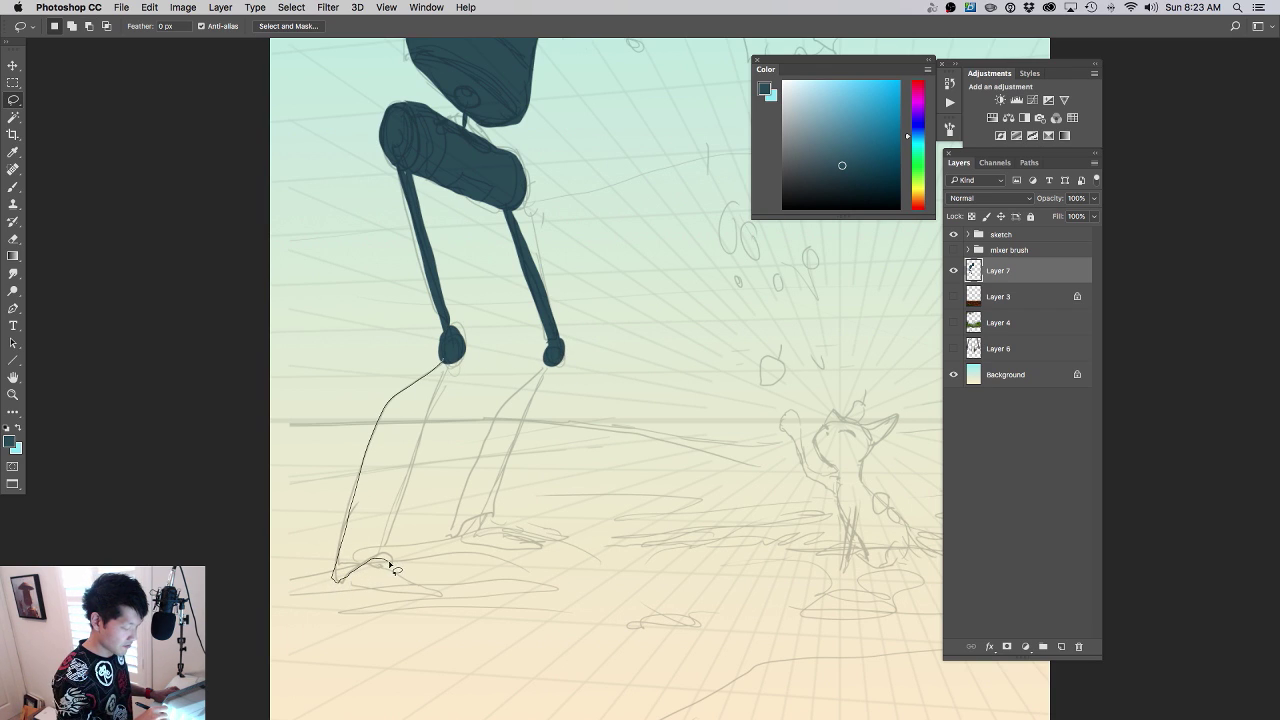
drag(406, 490, 452, 362)
key(alt+BackSpace)
key(super+d)
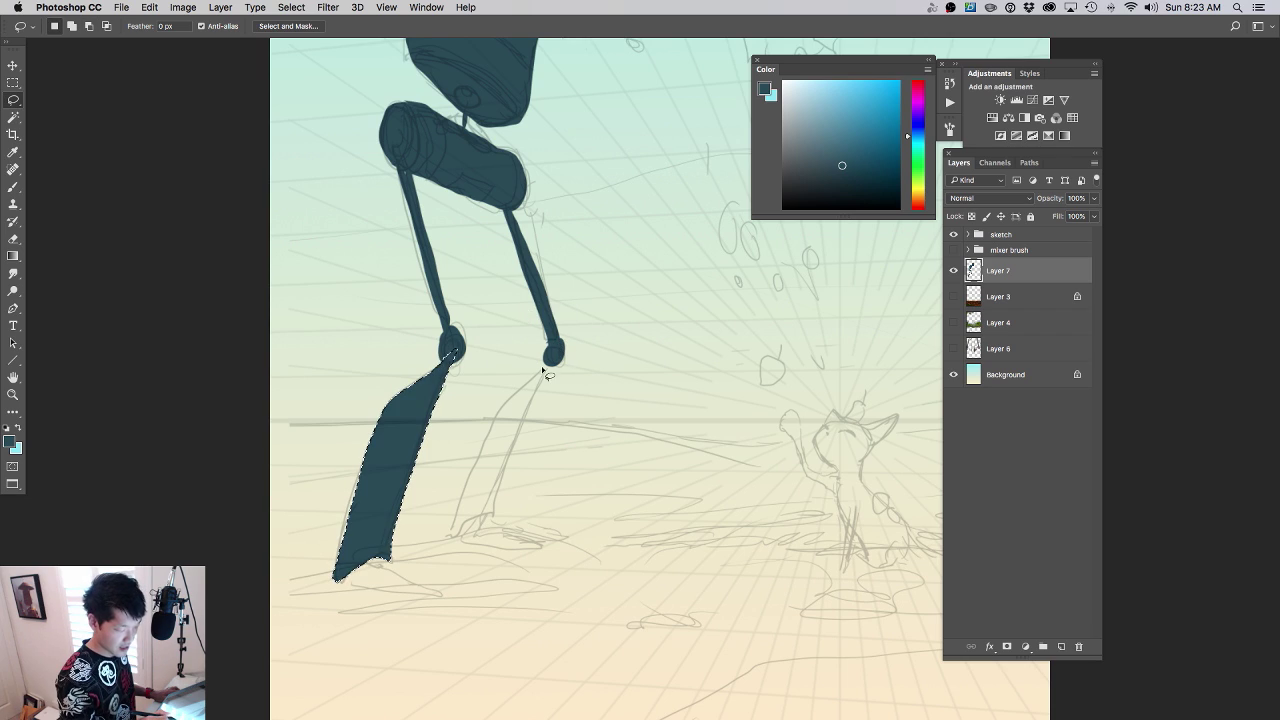
- Lasso the robot's right lower leg from knee to ankle and fill it with the dark blue
drag(552, 358, 525, 385)
drag(490, 437, 449, 533)
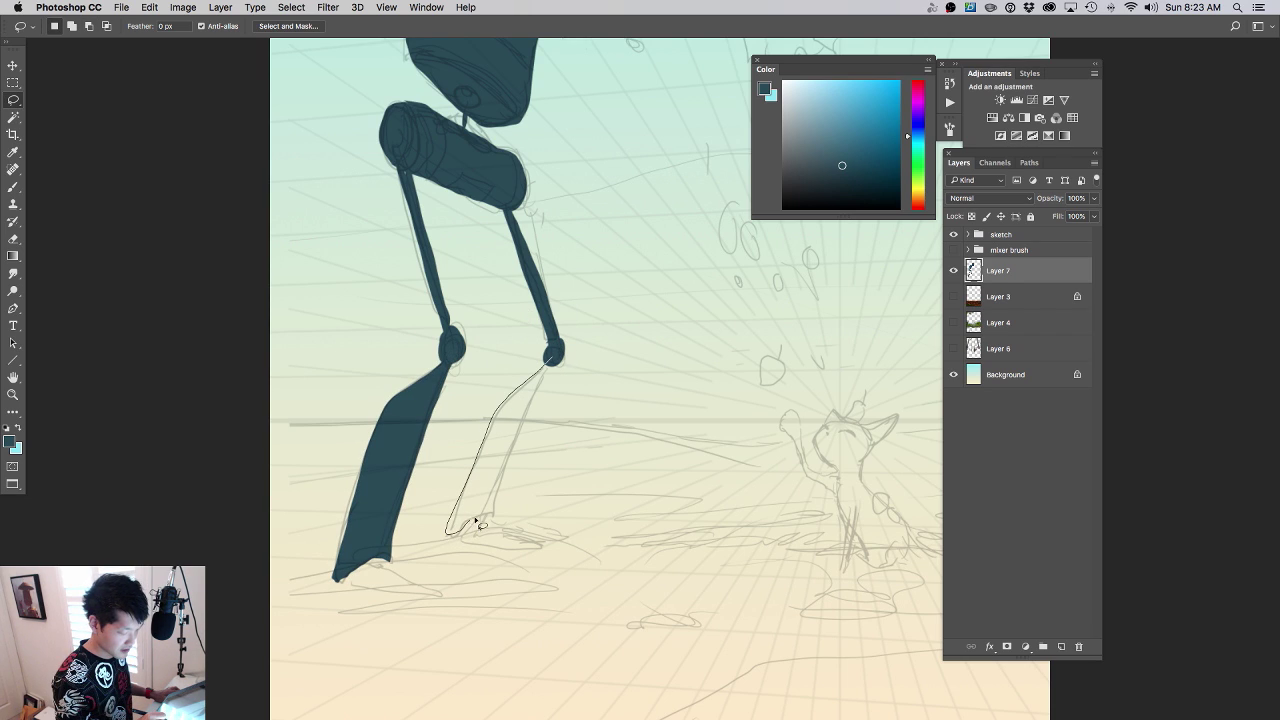
drag(504, 500, 536, 413)
drag(557, 354, 554, 357)
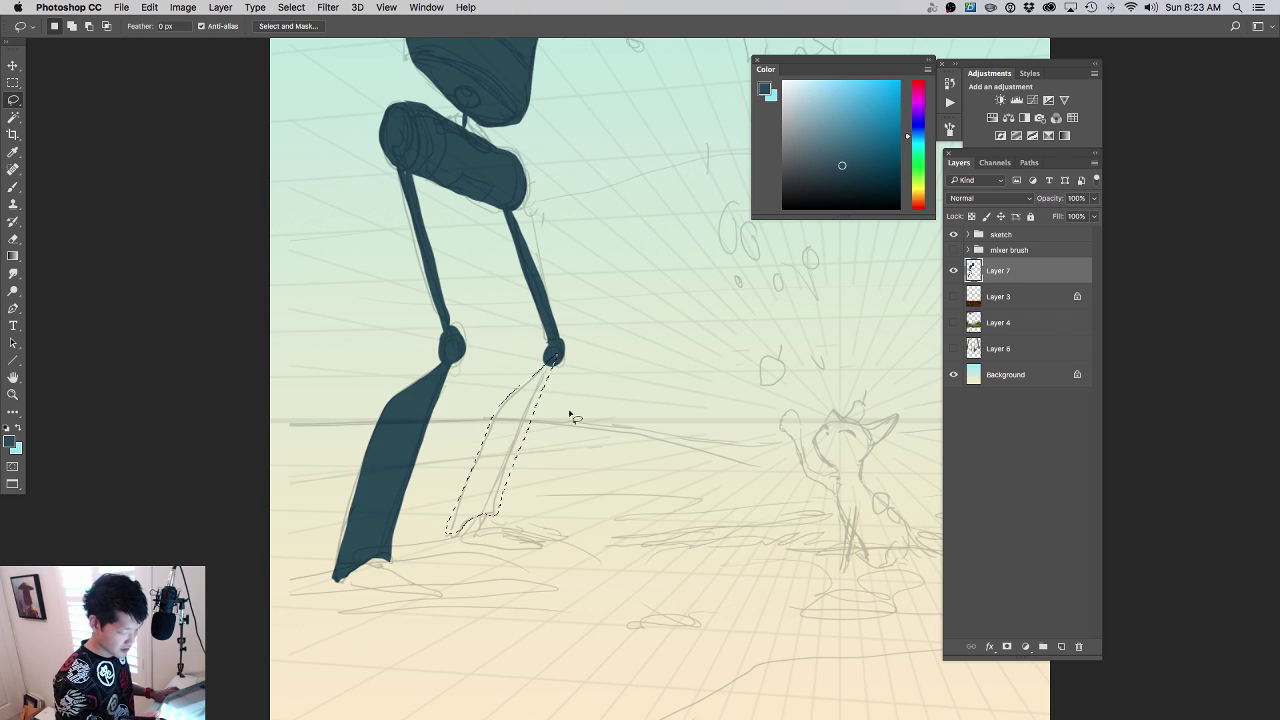
key(super+d)
key(super+z)
key(alt+BackSpace)
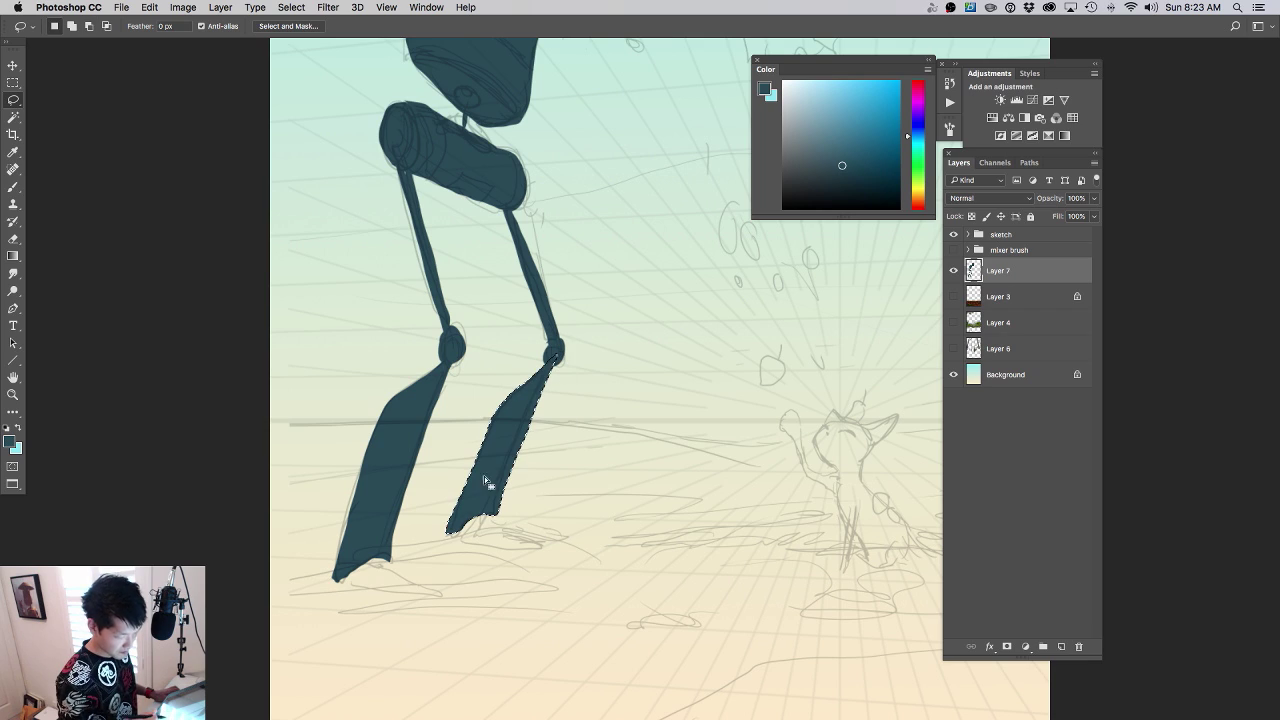
- Lasso and fill the robot's two pointed feet and the small gap at the left ankle
mouse_move(389, 561)
mouse_down()
mouse_move(353, 585)
mouse_move(440, 594)
mouse_up()
key(alt+BackSpace)
key(super+d)
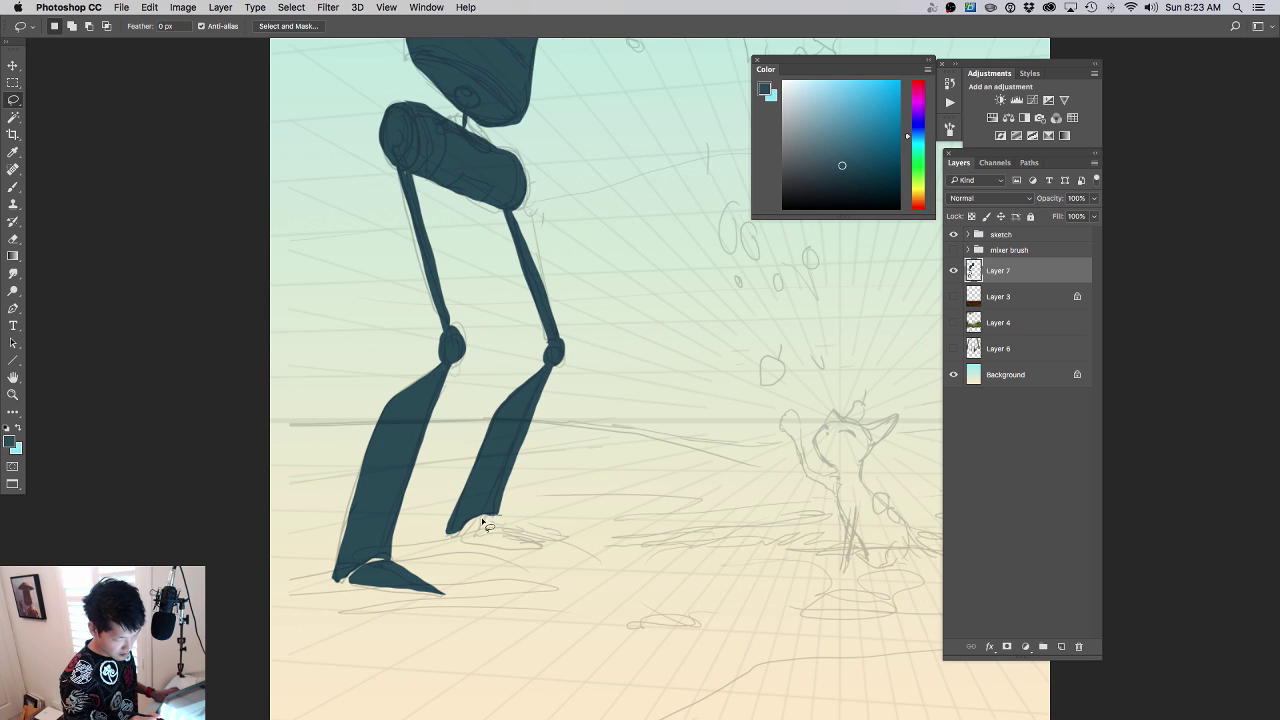
mouse_move(495, 538)
mouse_down()
mouse_move(566, 545)
mouse_move(483, 521)
mouse_up()
key(alt+BackSpace)
key(super+d)
key(alt+BackSpace)
key(super+d)
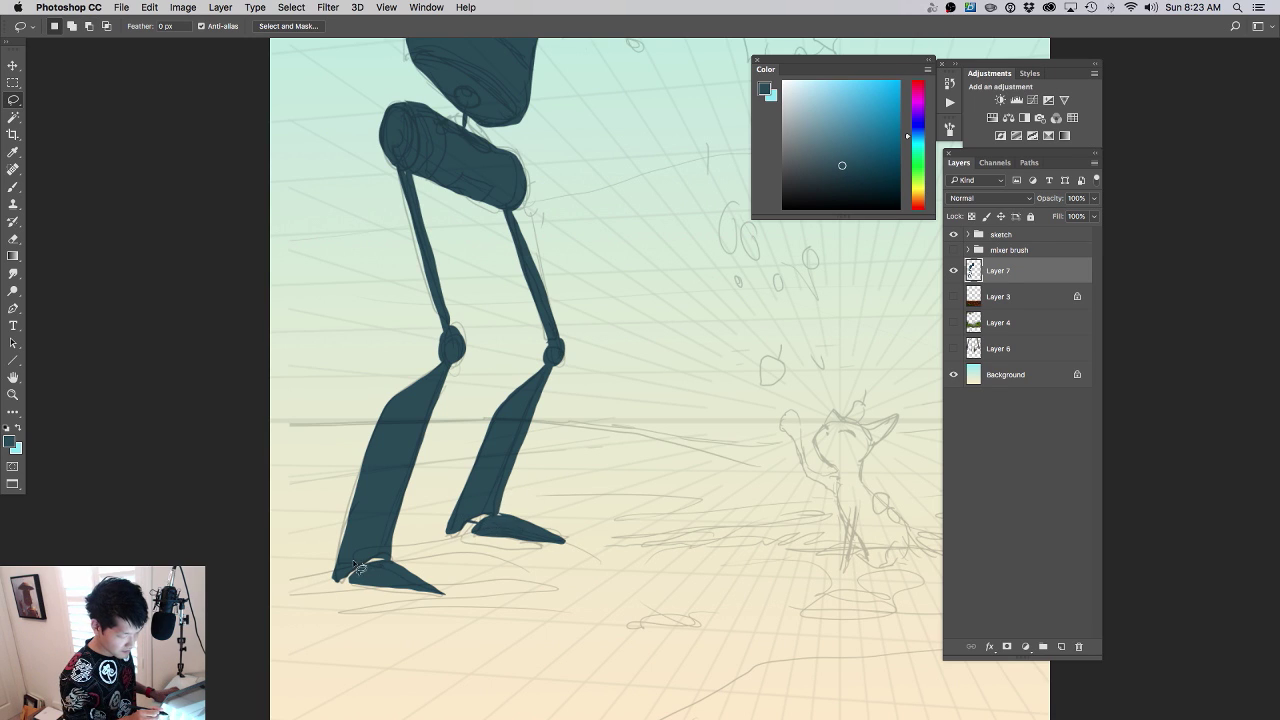
drag(355, 563, 370, 566)
key(alt+BackSpace)
- Lasso and fill the elbow joint and upper segment of the robot's higher arm
scroll(554, 449, up, 5)
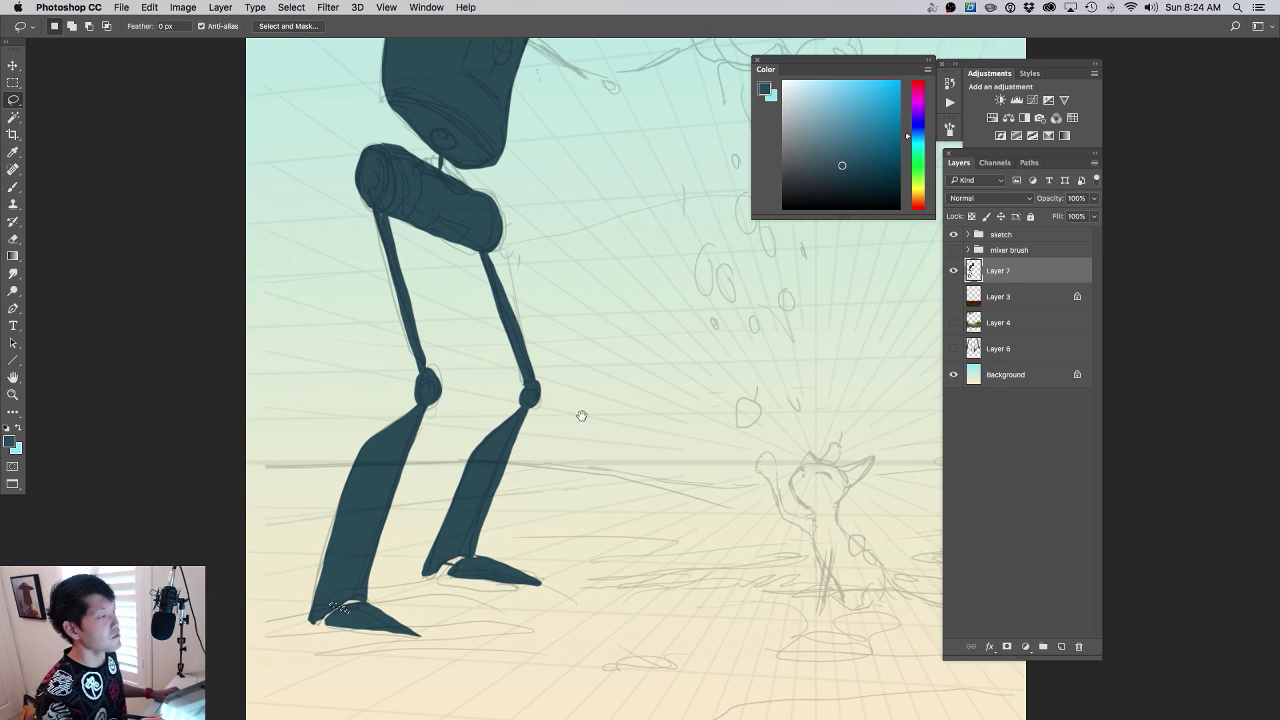
scroll(601, 407, up, 6)
scroll(601, 407, right, 3)
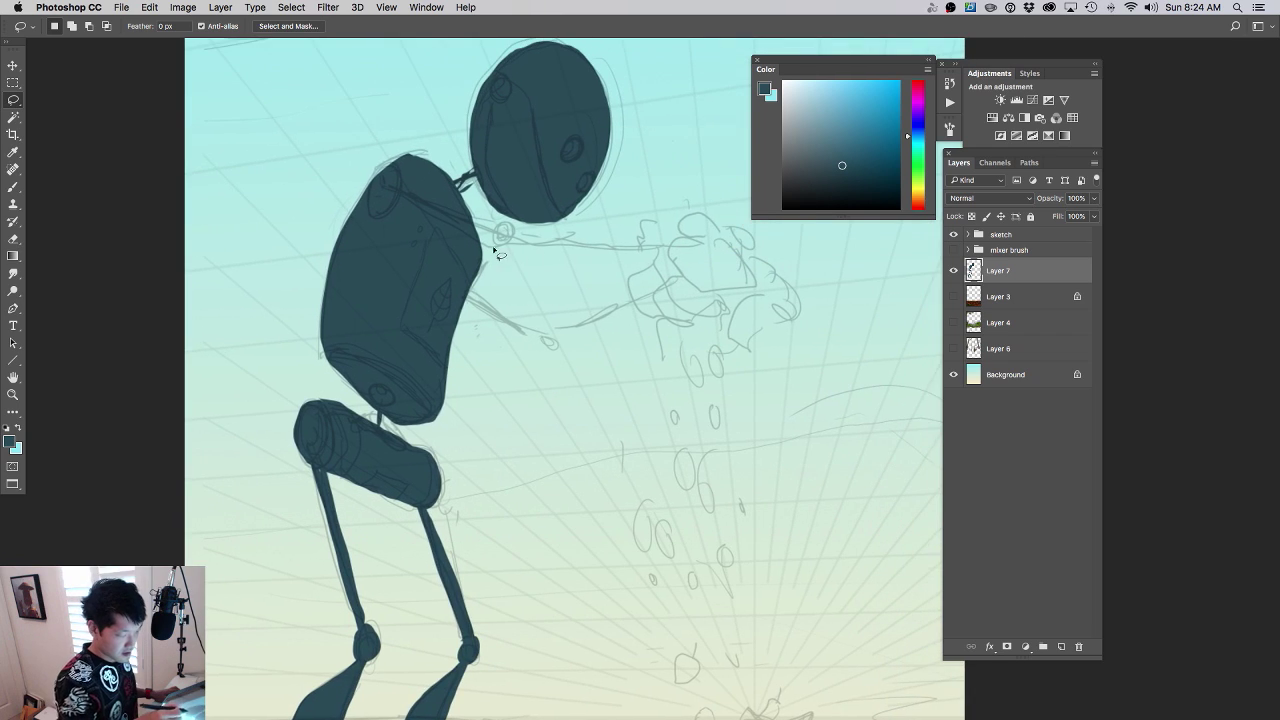
mouse_move(493, 248)
mouse_down()
mouse_move(441, 218)
mouse_move(507, 240)
mouse_move(483, 218)
mouse_move(419, 207)
mouse_up()
key(alt+BackSpace)
key(alt+BackSpace)
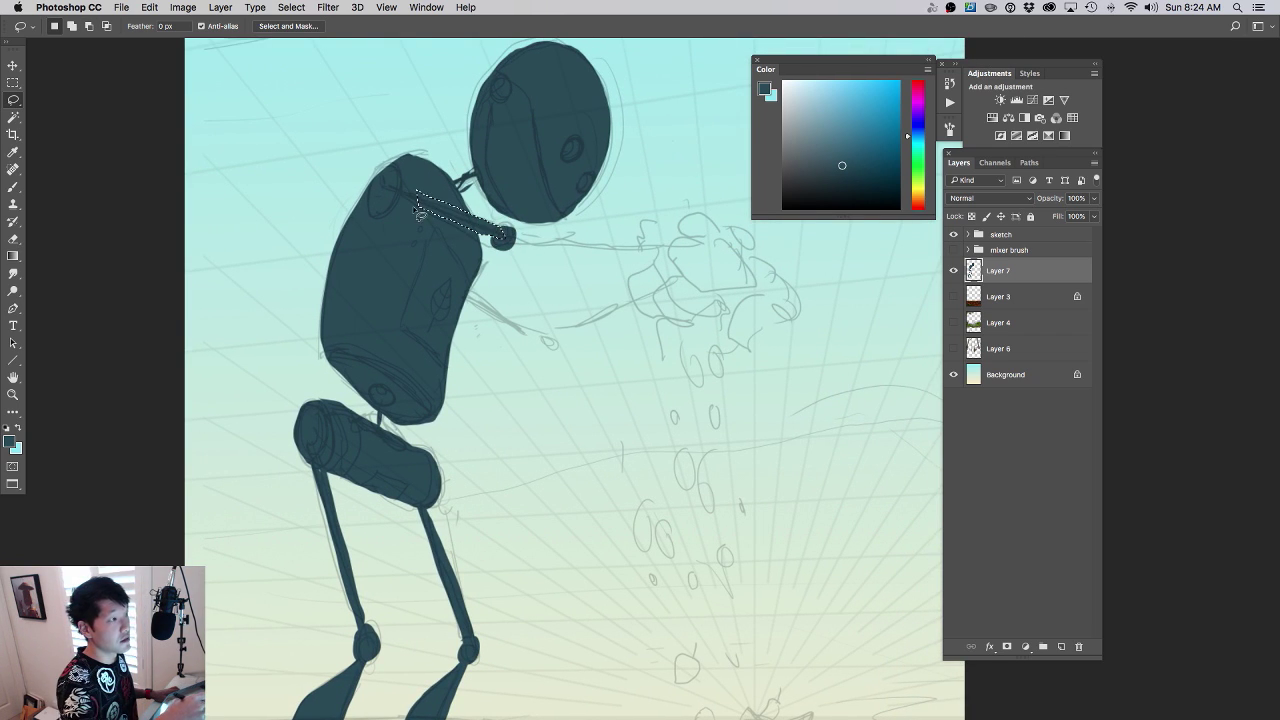
- Thicken the higher arm's upper segment beside the elbow with another lassoed dark blue fill
drag(573, 331, 555, 375)
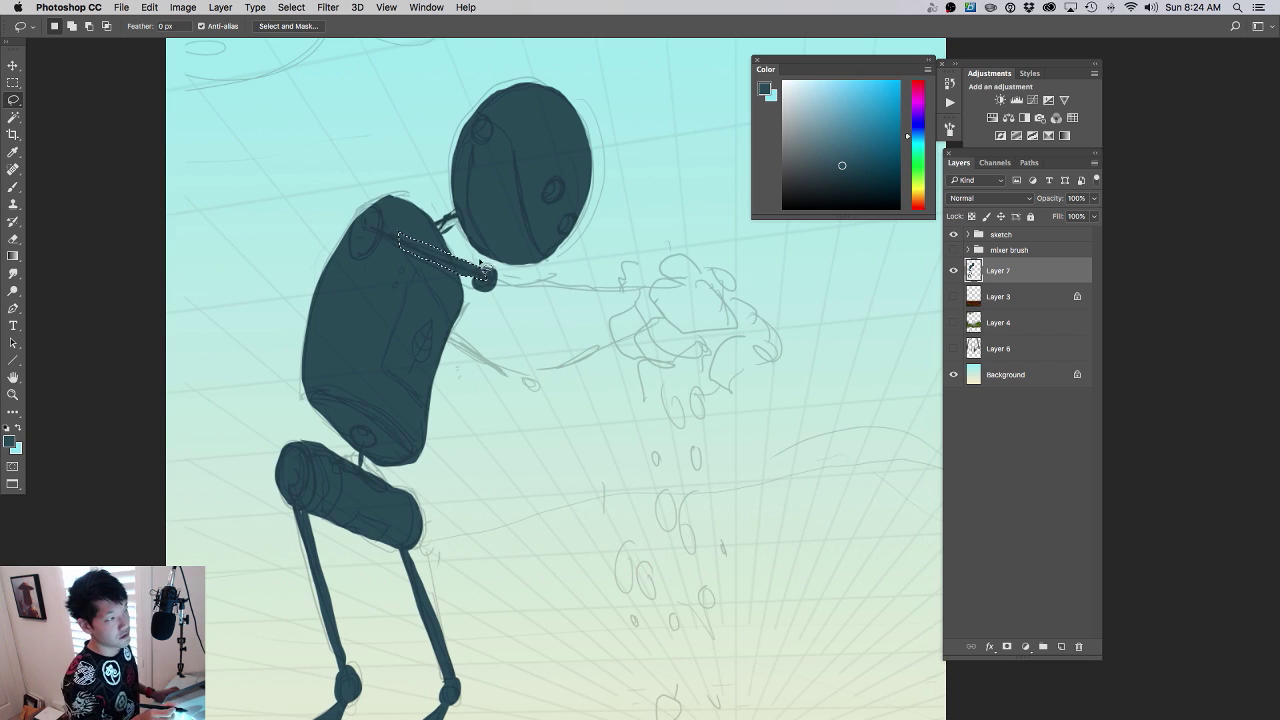
scroll(512, 278, down, 3)
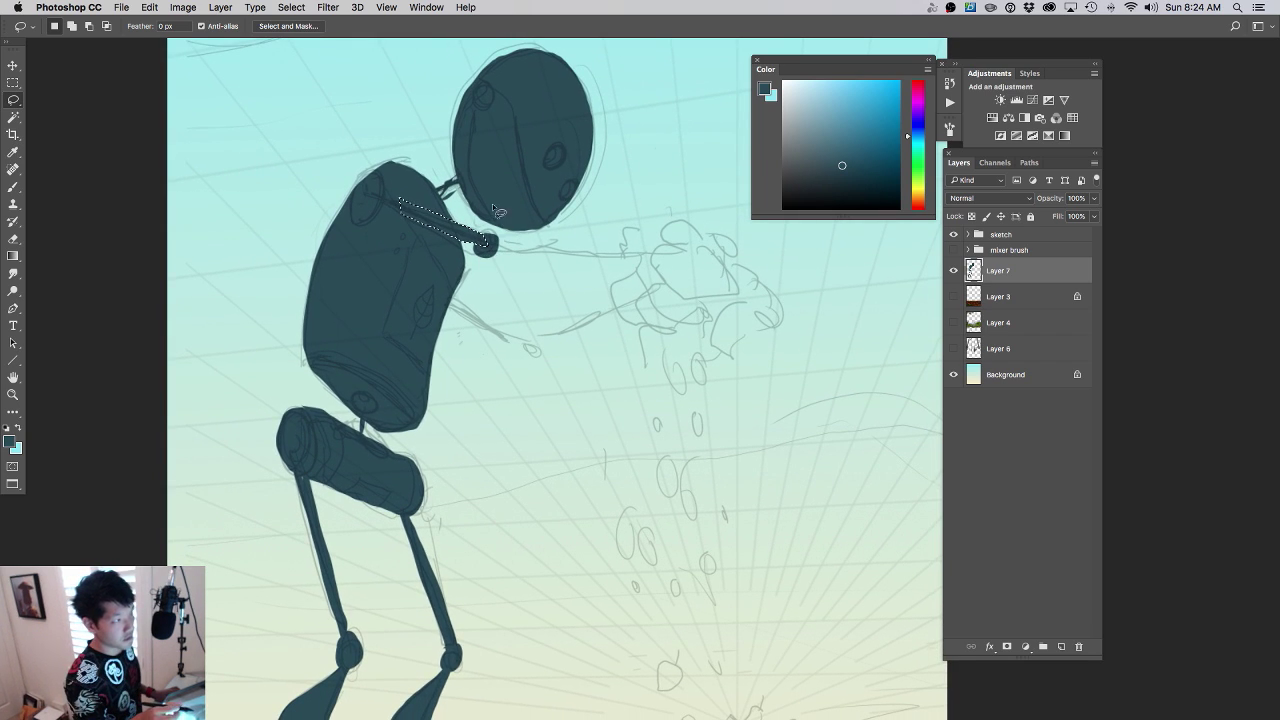
key(super+d)
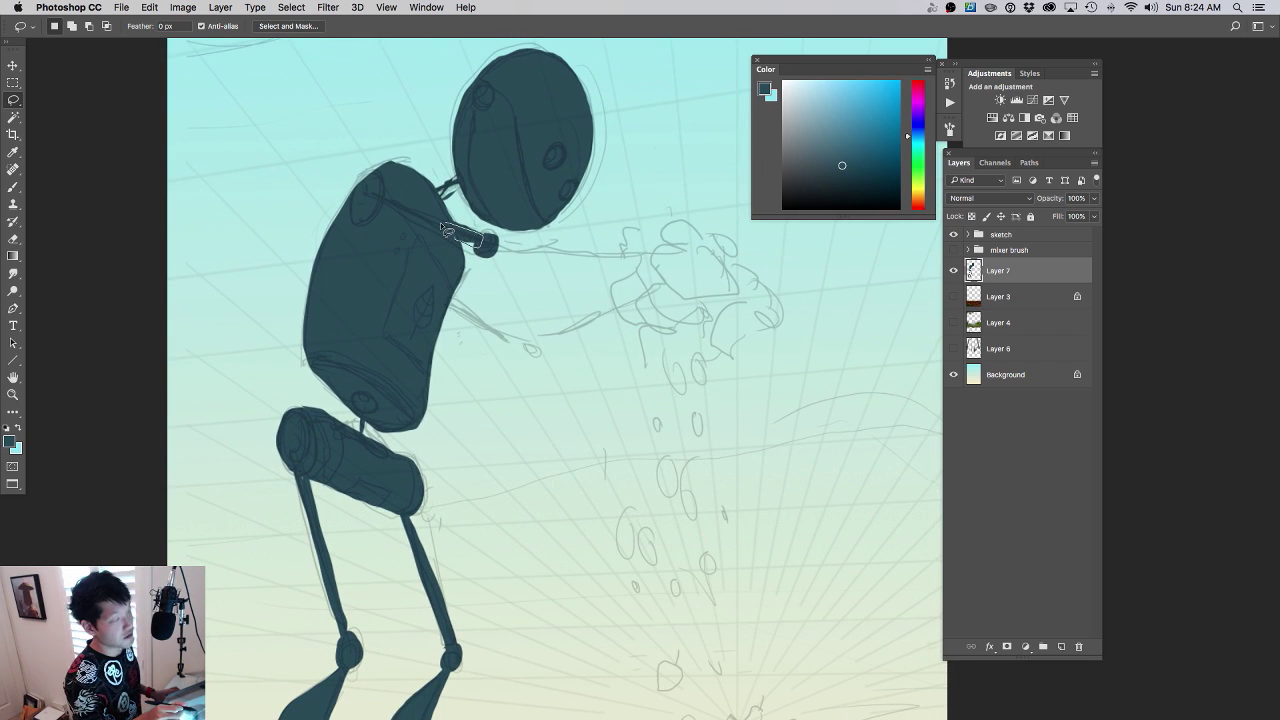
drag(520, 343, 484, 362)
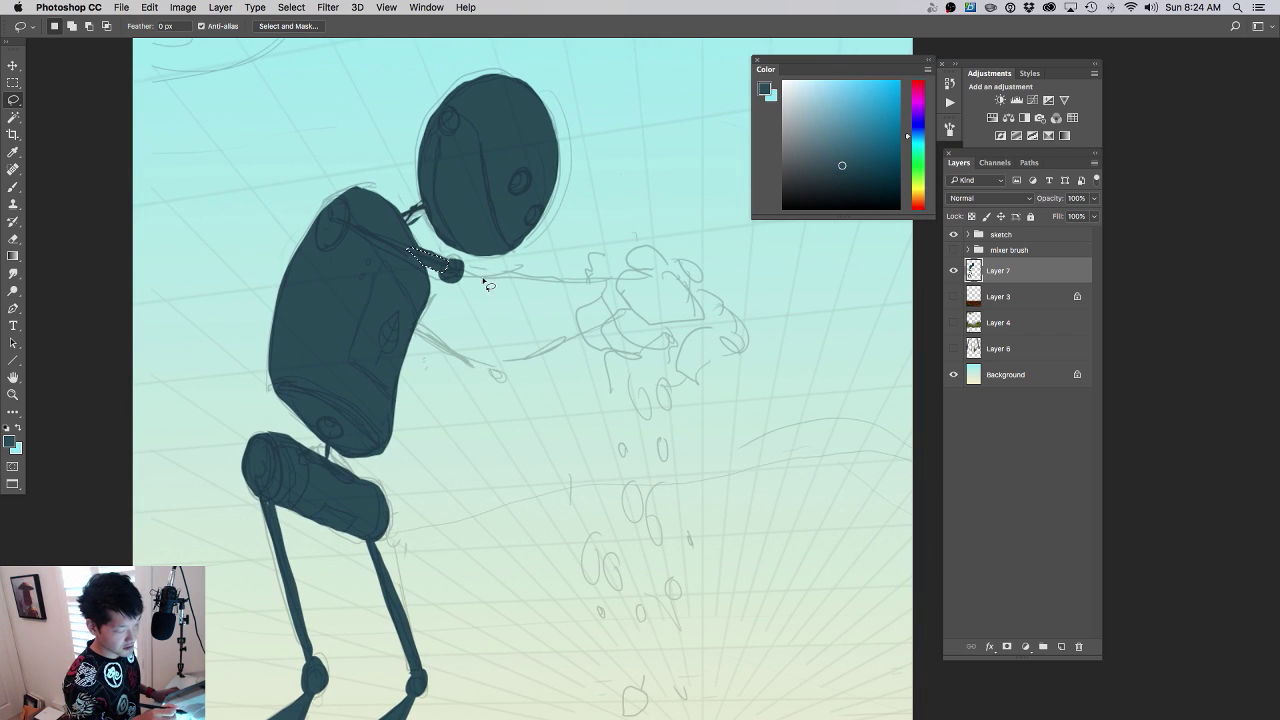
key(alt+BackSpace)
key(ctrl+d)
- Lasso and fill the higher arm's tapered forearm from the elbow to the hands
mouse_move(474, 268)
mouse_down()
mouse_move(652, 285)
mouse_move(585, 292)
mouse_move(465, 273)
mouse_up()
key(alt+BackSpace)
key(ctrl+d)
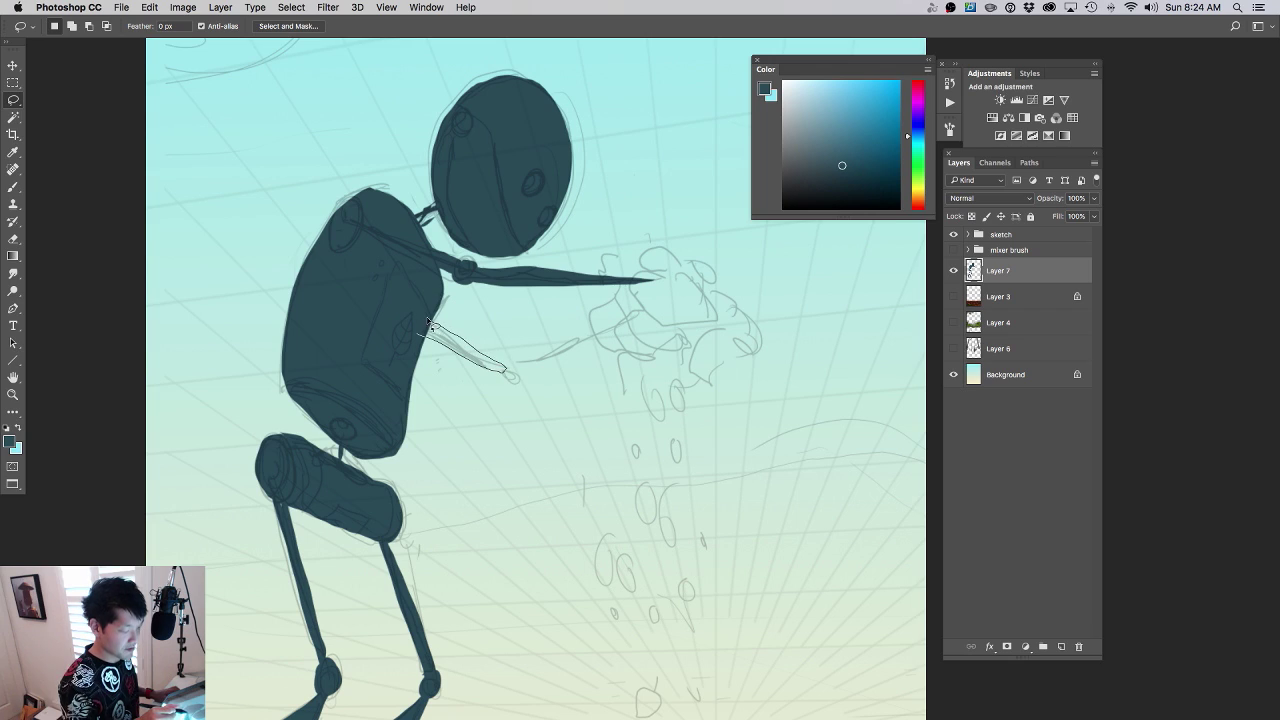
- Fill the lassoed upper segment and elbow joint of the robot's lower arm with the dark blue
key(alt+BackSpace)
key(ctrl+d)
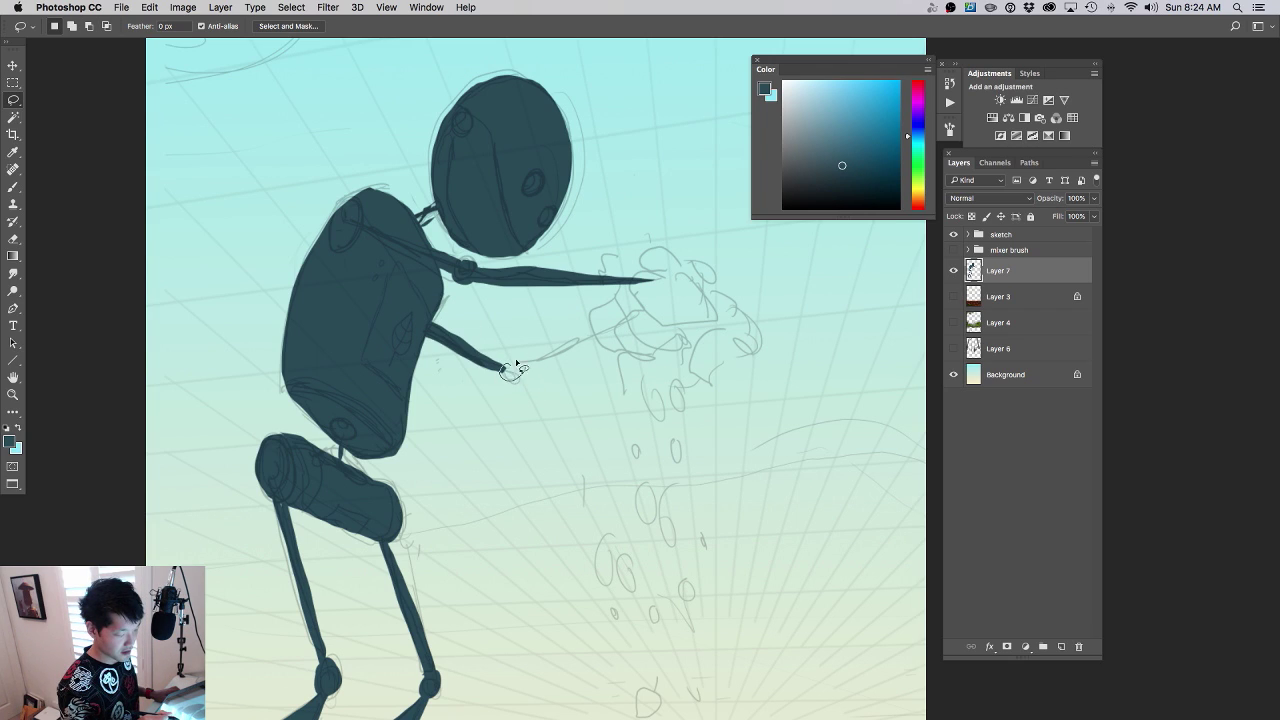
key(alt+BackSpace)
- Lasso and fill the lower arm's forearm up to the hands, thickening it along its upper edge
mouse_move(507, 367)
mouse_down()
mouse_move(654, 315)
mouse_move(531, 369)
mouse_up()
key(alt+BackSpace)
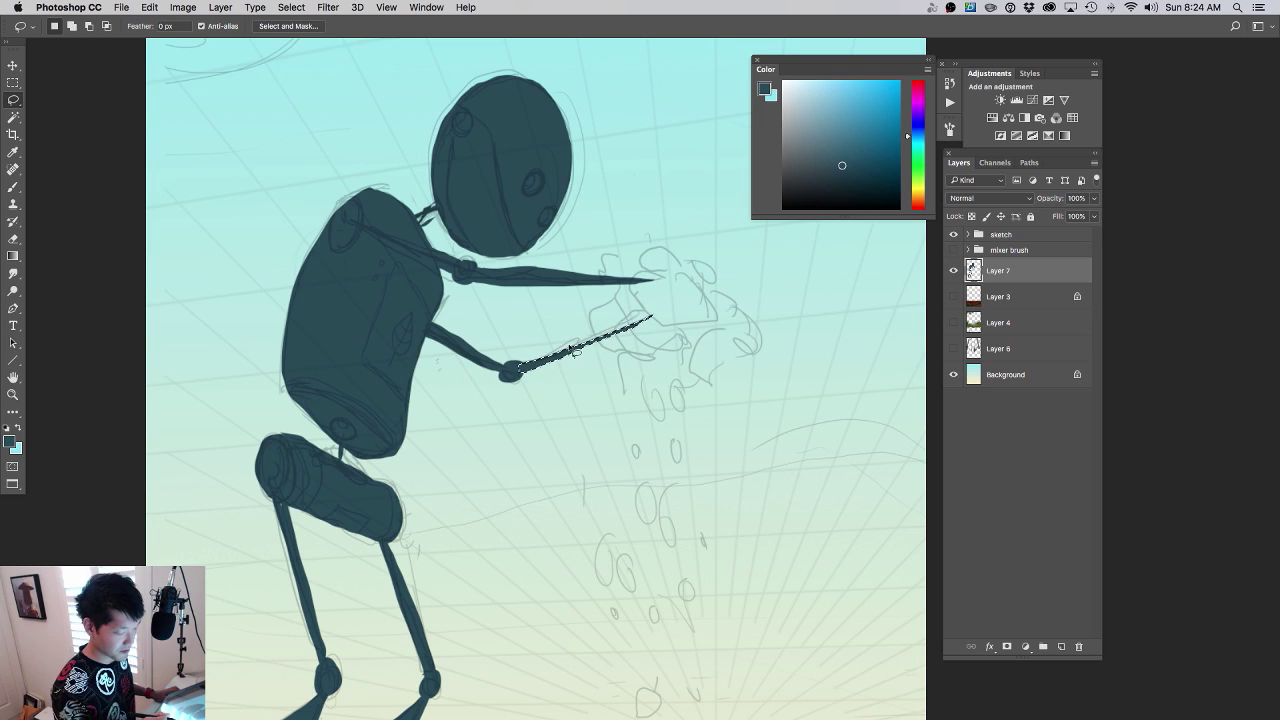
key(ctrl+d)
mouse_move(513, 364)
mouse_down()
mouse_move(603, 332)
mouse_move(520, 365)
mouse_up()
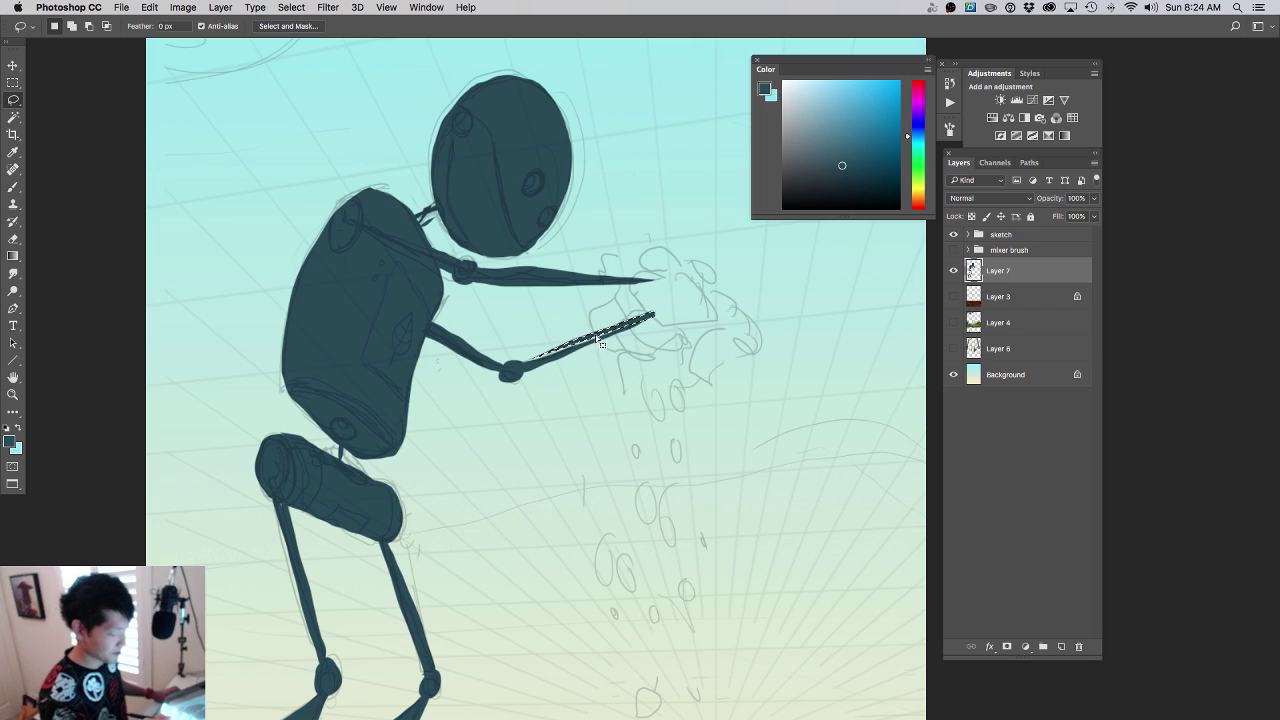
key(alt+BackSpace)
mouse_move(541, 362)
mouse_down()
mouse_move(628, 324)
mouse_move(515, 368)
mouse_up()
- Trace the robot's cupped hands at the end of the arms with the Lasso tool
drag(758, 419, 693, 413)
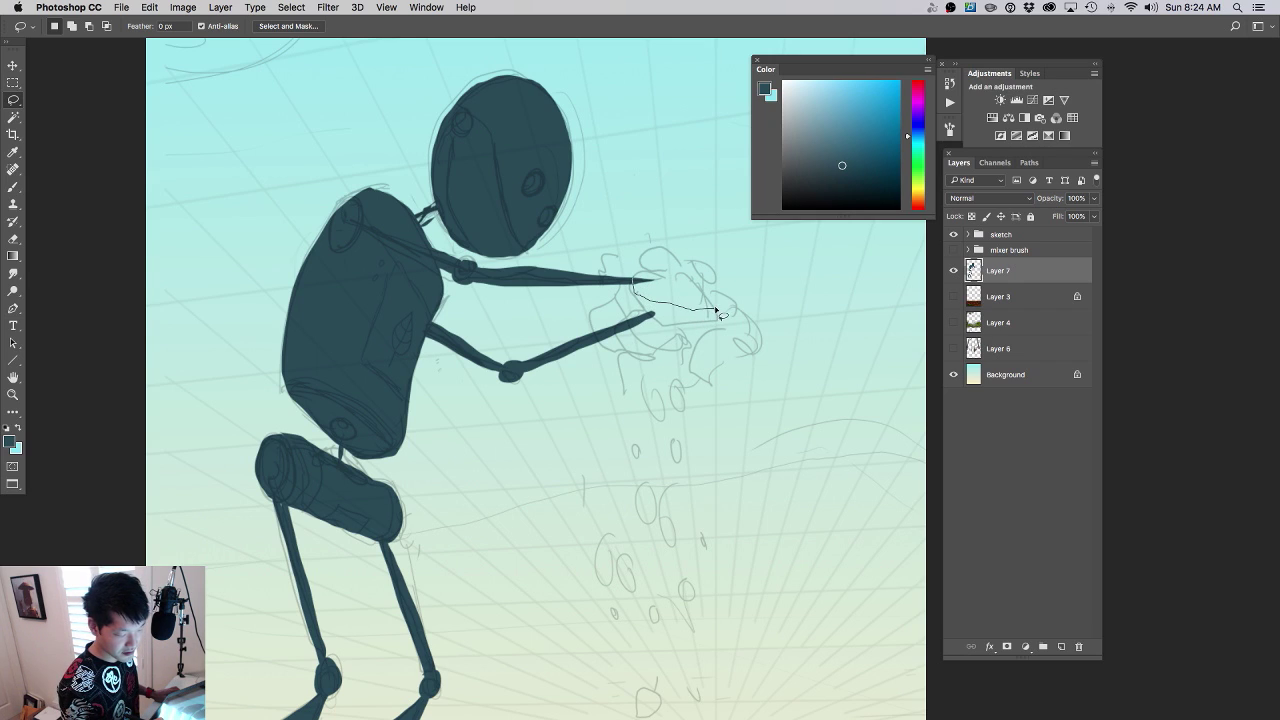
- Lasso the silhouette of the robot's upper hand over the sketch, fill it with the dark teal foreground colour, and deselect
drag(717, 291, 658, 278)
key(alt+BackSpace)
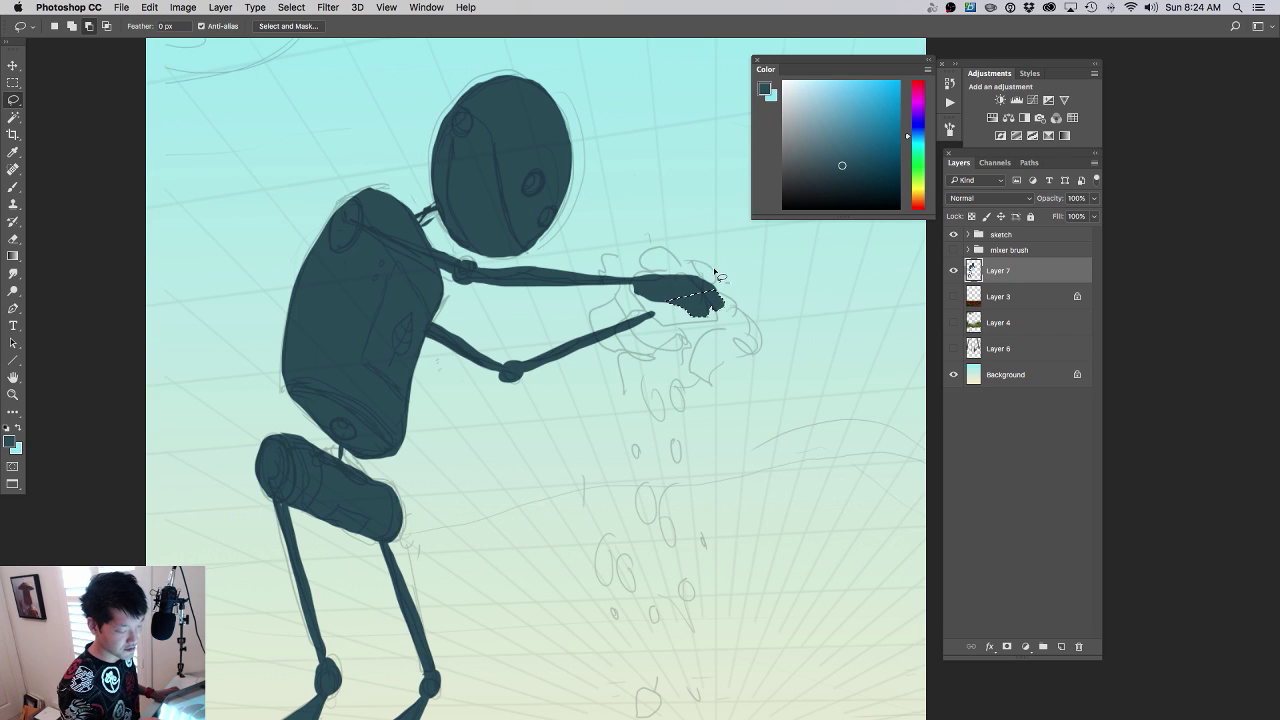
key(ctrl+d)
- Lasso the palm shape at the end of the robot's lower arm, fill it with dark teal, and deselect
drag(761, 378, 632, 357)
mouse_move(641, 422)
mouse_down()
mouse_move(627, 379)
mouse_move(637, 367)
mouse_move(603, 475)
mouse_up()
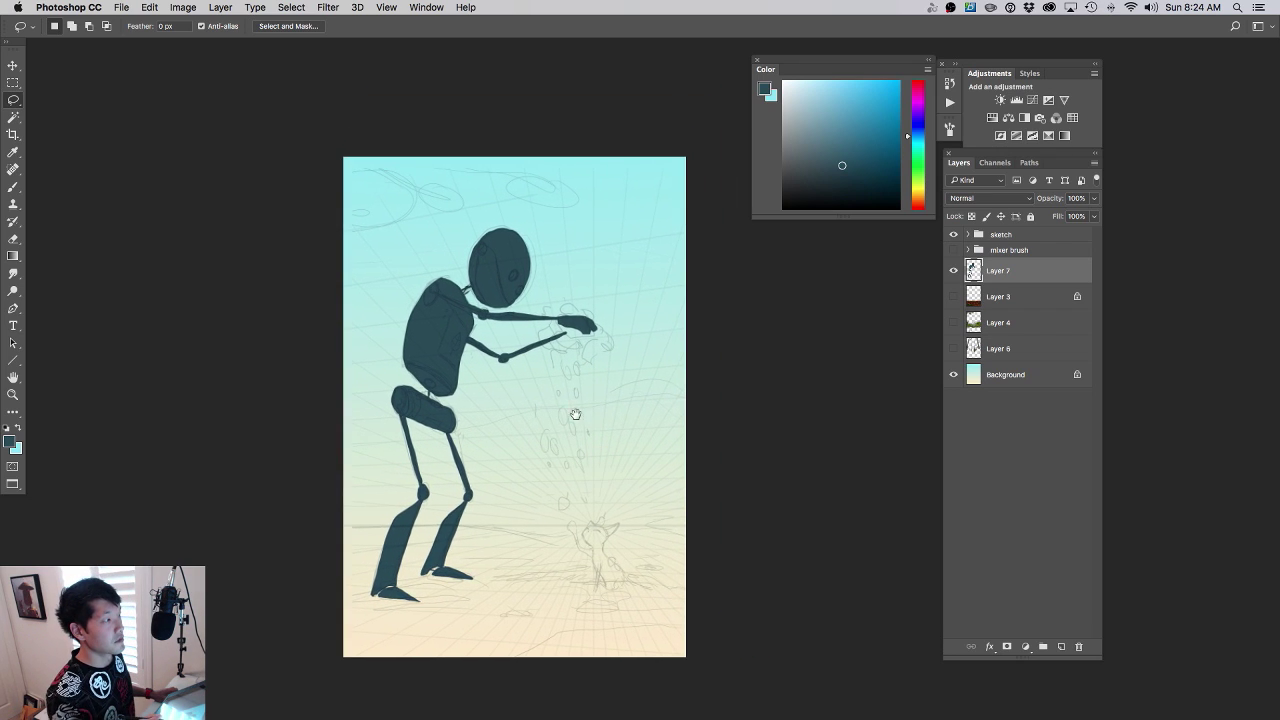
drag(585, 390, 642, 474)
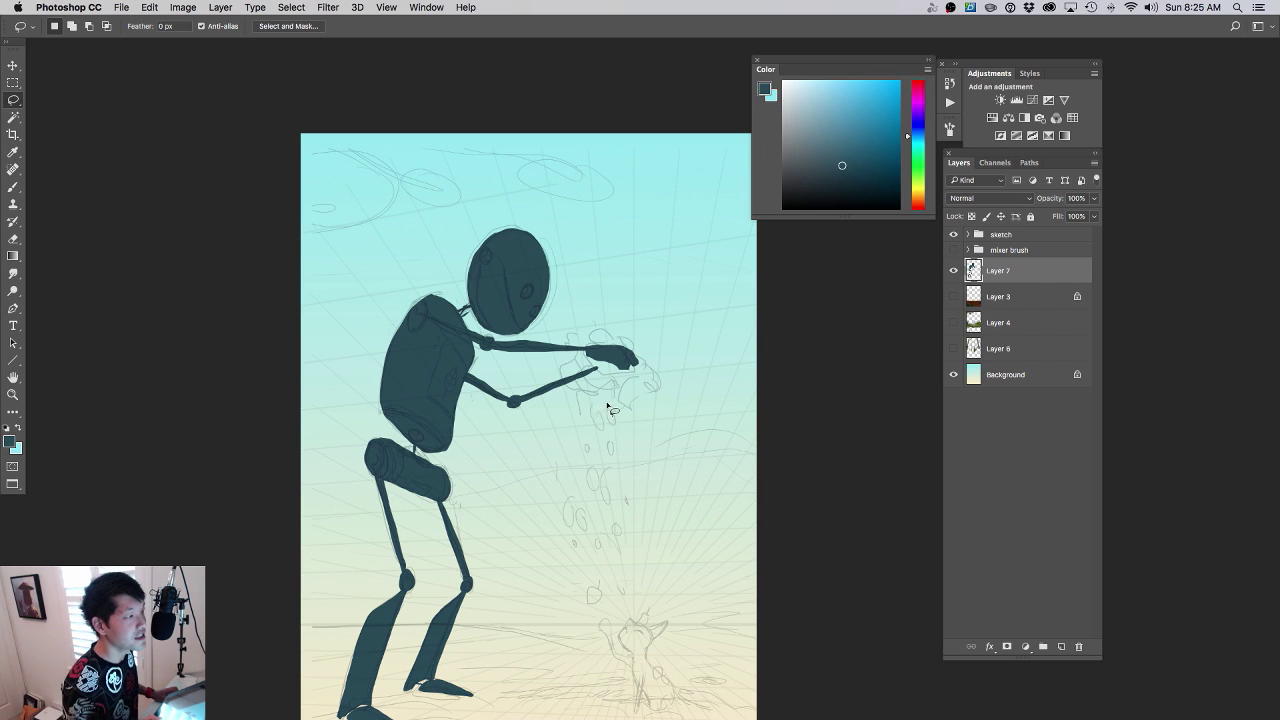
scroll(606, 405, down, 2)
scroll(606, 405, right, 1)
scroll(604, 404, down, 2)
scroll(604, 404, right, 1)
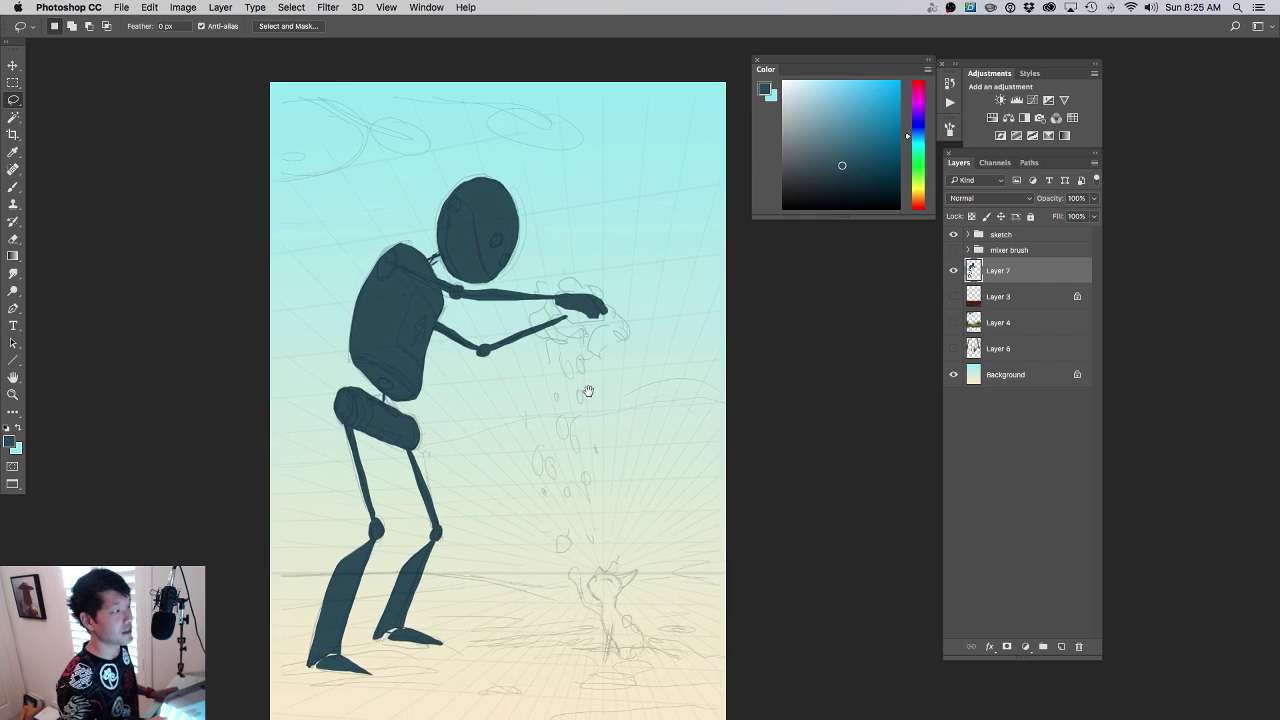
scroll(586, 413, down, 2)
scroll(586, 413, left, 1)
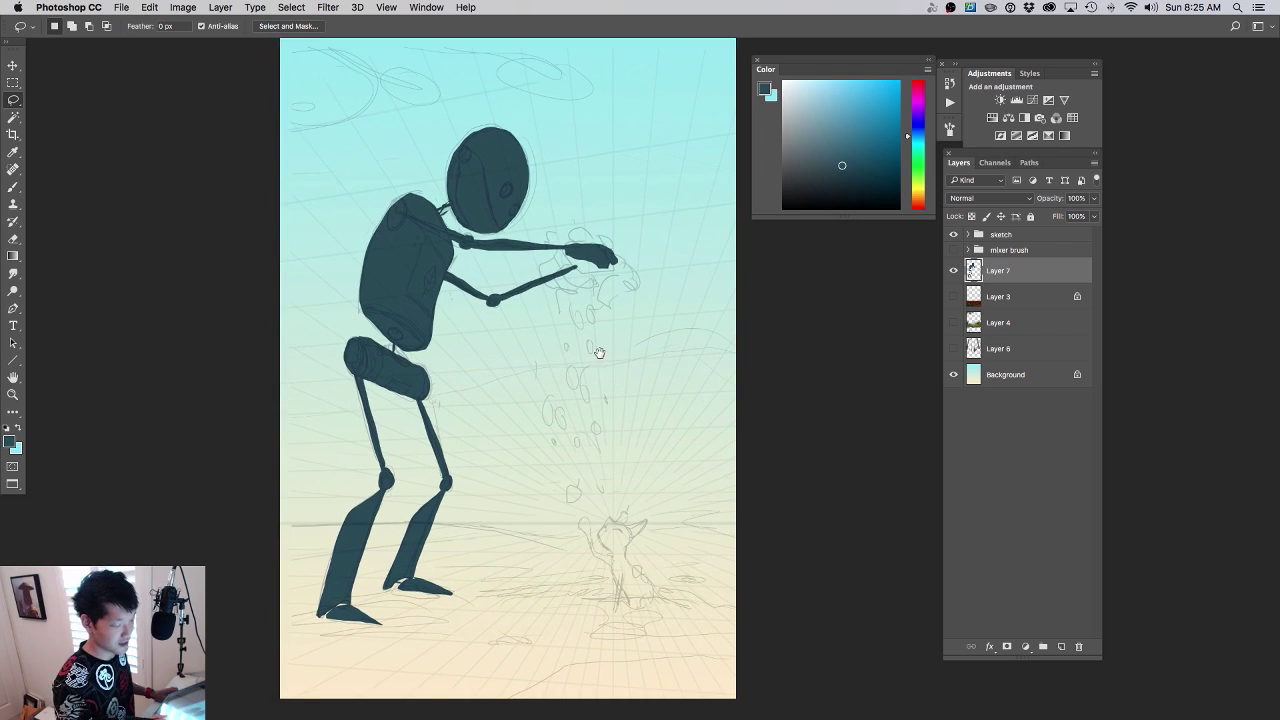
scroll(631, 341, up, 2)
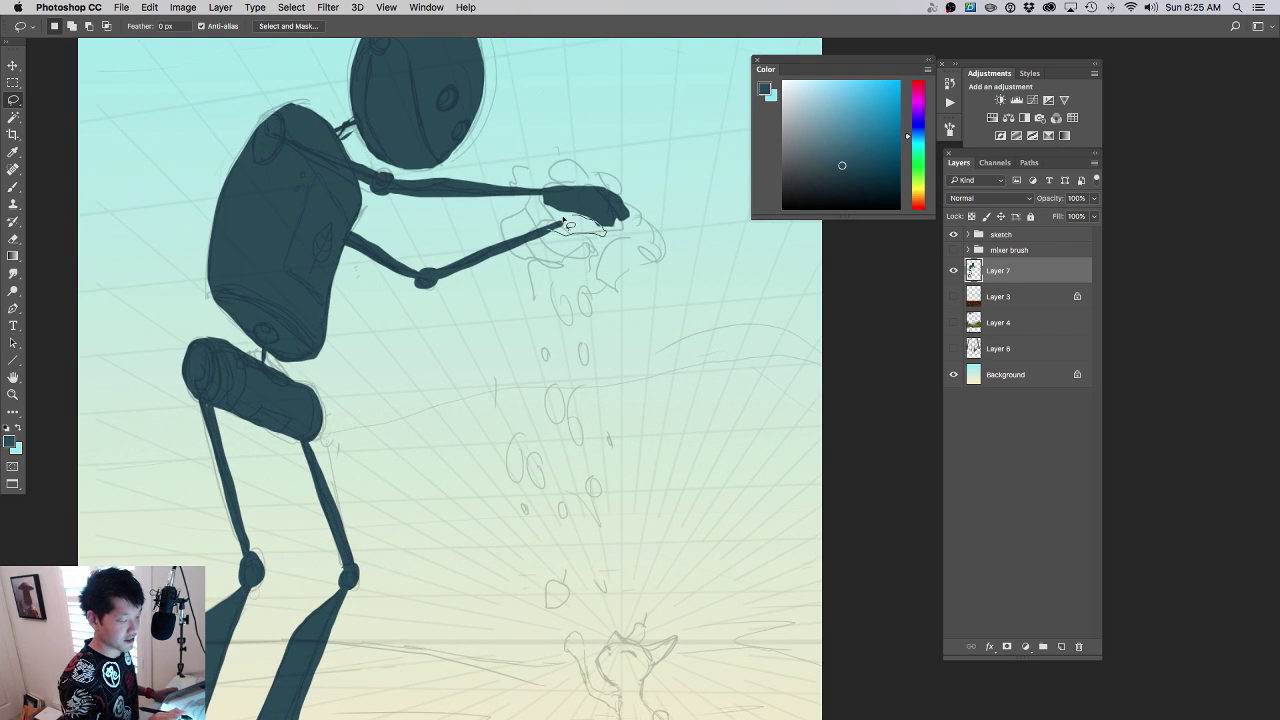
key(alt+BackSpace)
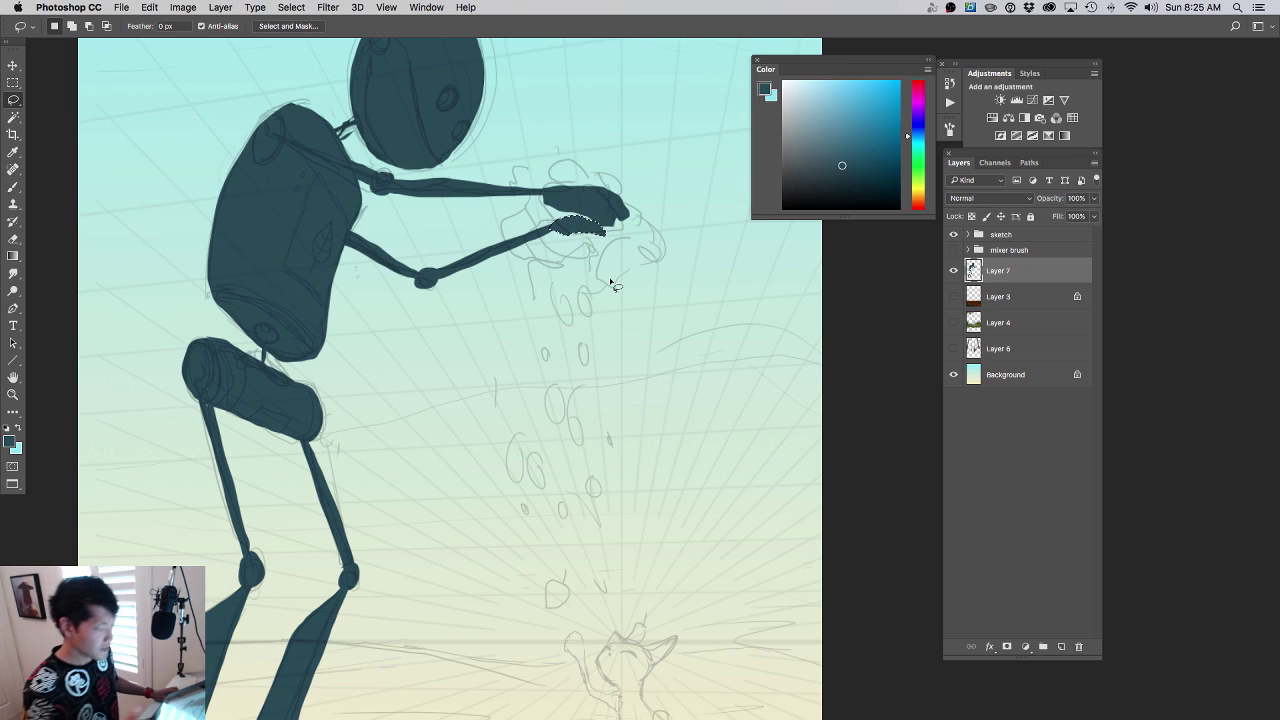
drag(611, 243, 583, 249)
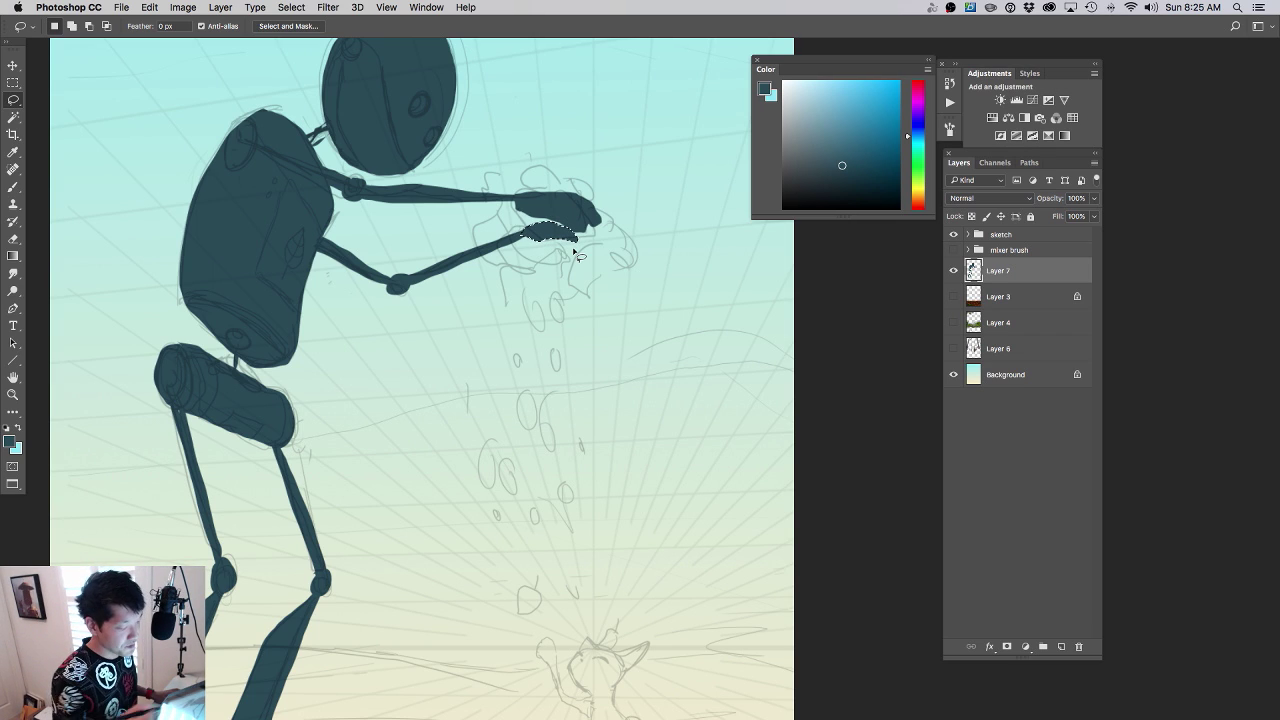
scroll(573, 247, right, 2)
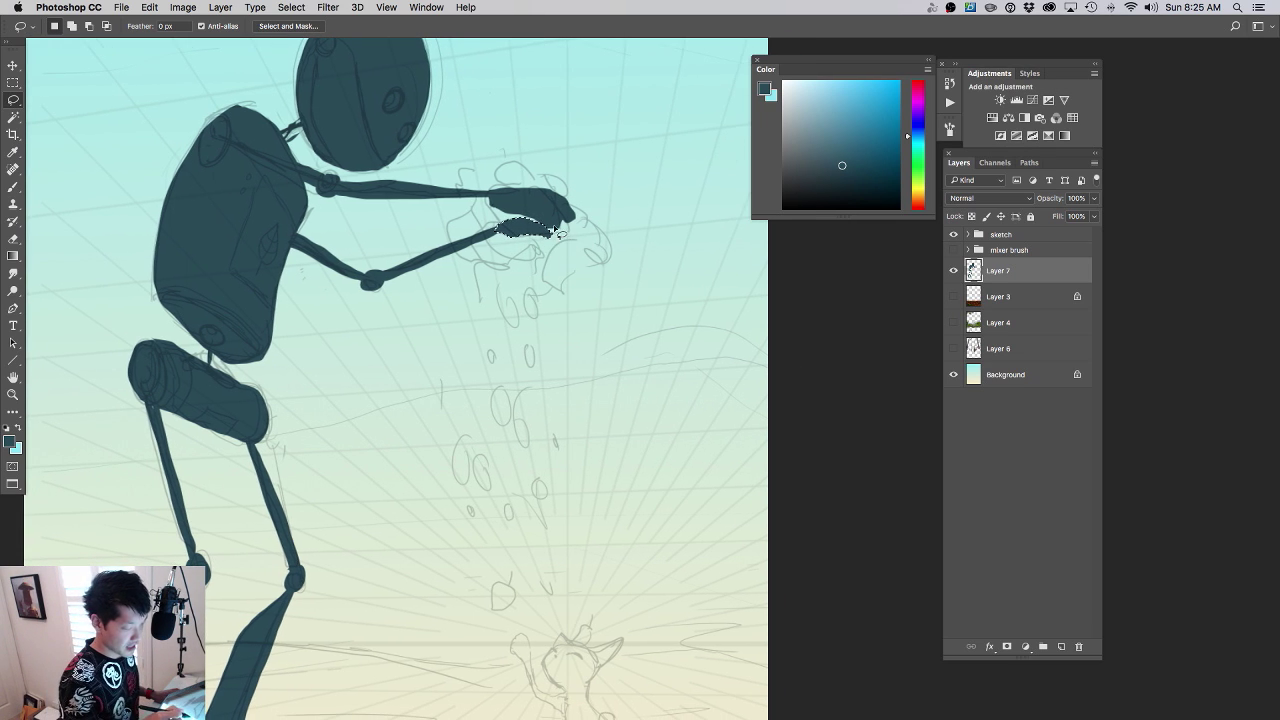
key(super+d)
- Lasso a thin finger along the top of the lower hand, fill it with dark teal, and deselect
drag(530, 222, 562, 232)
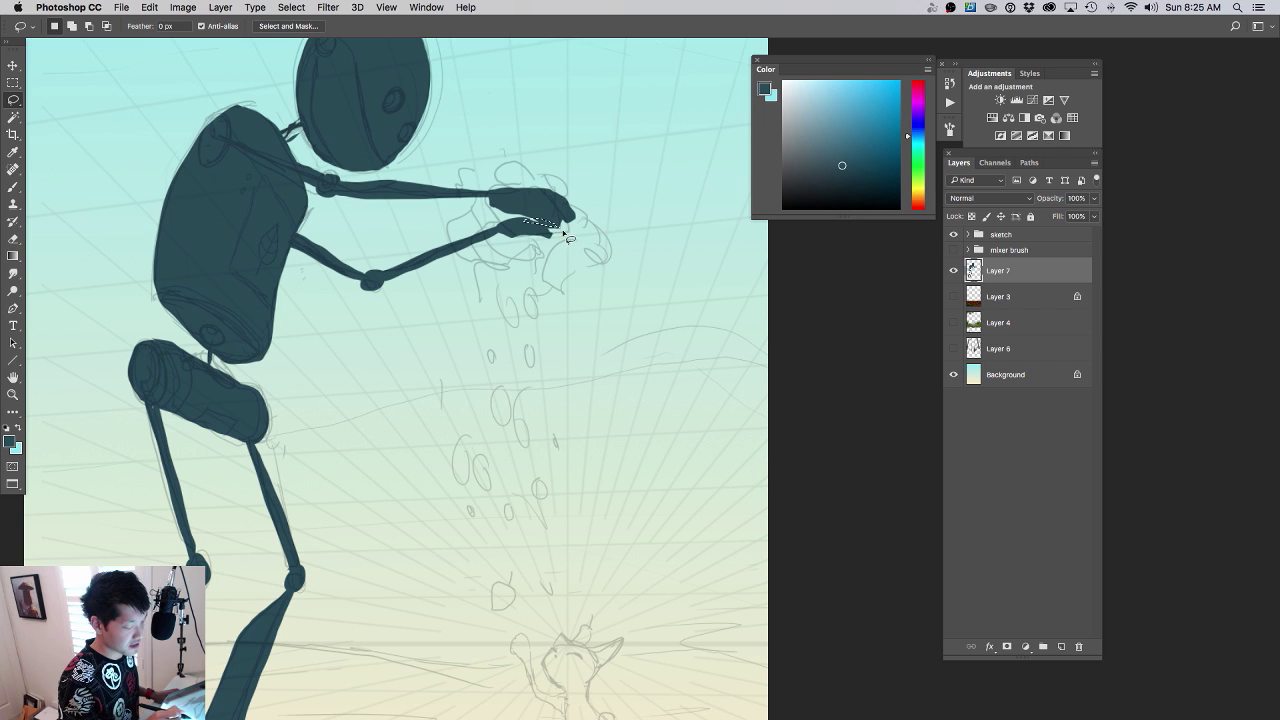
key(alt+BackSpace)
key(super+d)
- Lasso a thin curved cable behind the waist joint, linking the torso to the pelvis, and fill it with dark teal
mouse_move(589, 325)
mouse_down()
mouse_move(641, 231)
mouse_move(556, 260)
mouse_up()
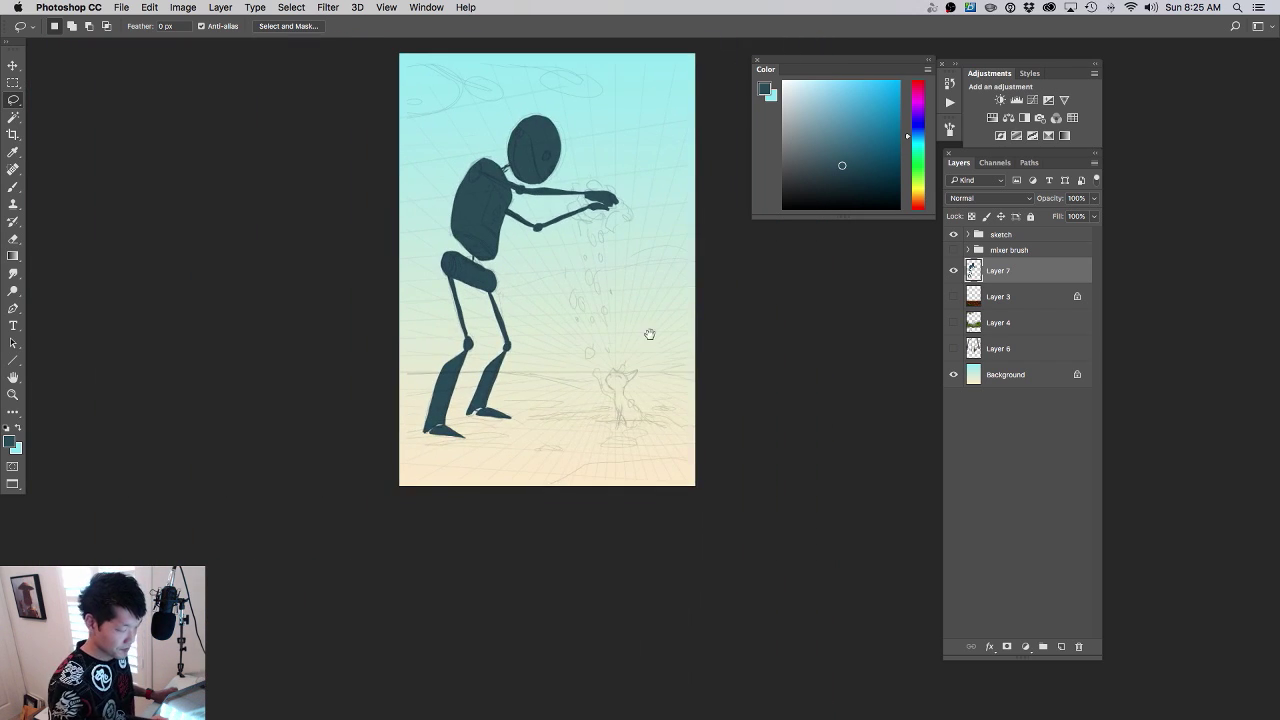
drag(659, 374, 608, 383)
scroll(608, 343, up, 3)
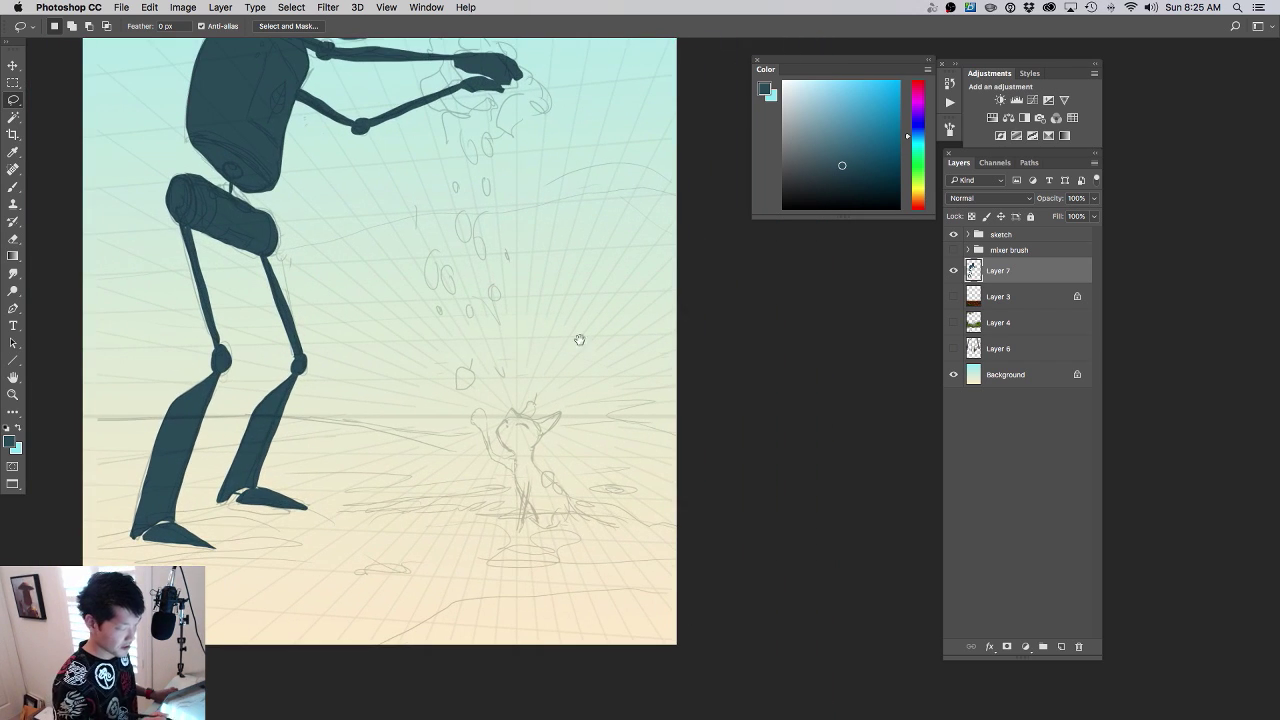
drag(268, 197, 453, 336)
mouse_move(262, 160)
mouse_down()
mouse_move(229, 218)
mouse_move(245, 277)
mouse_up()
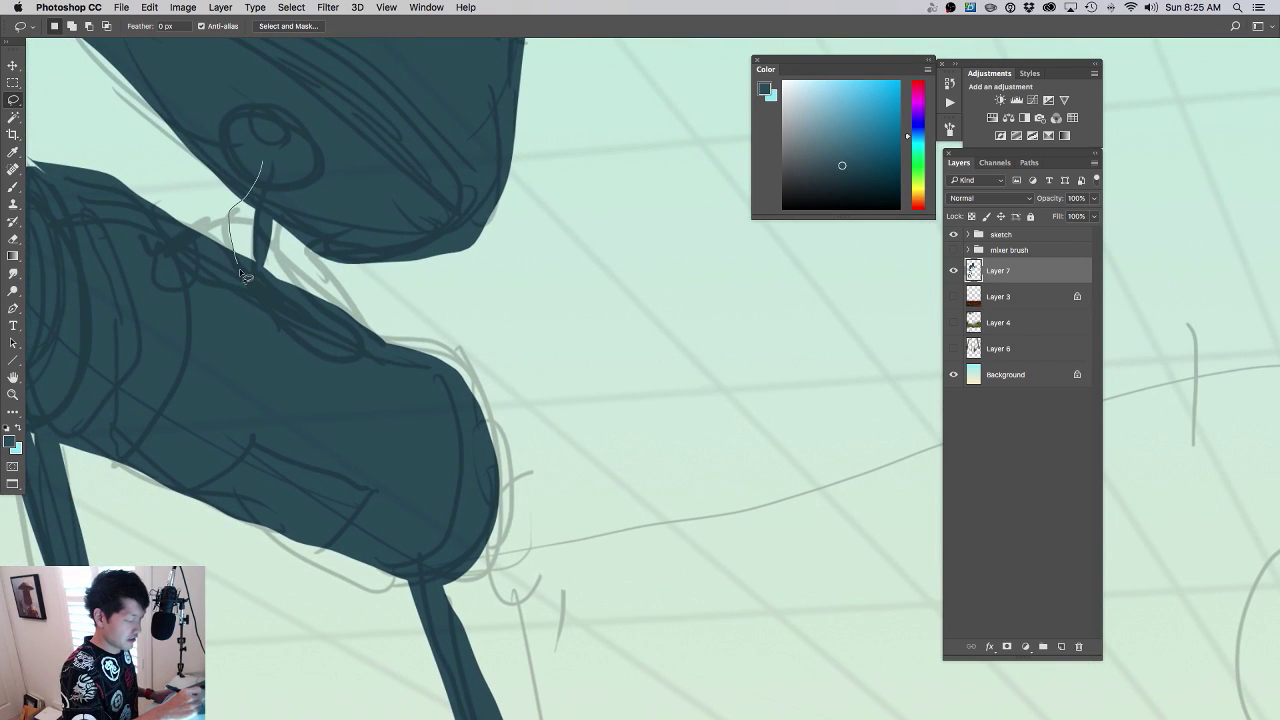
key(alt+BackSpace)
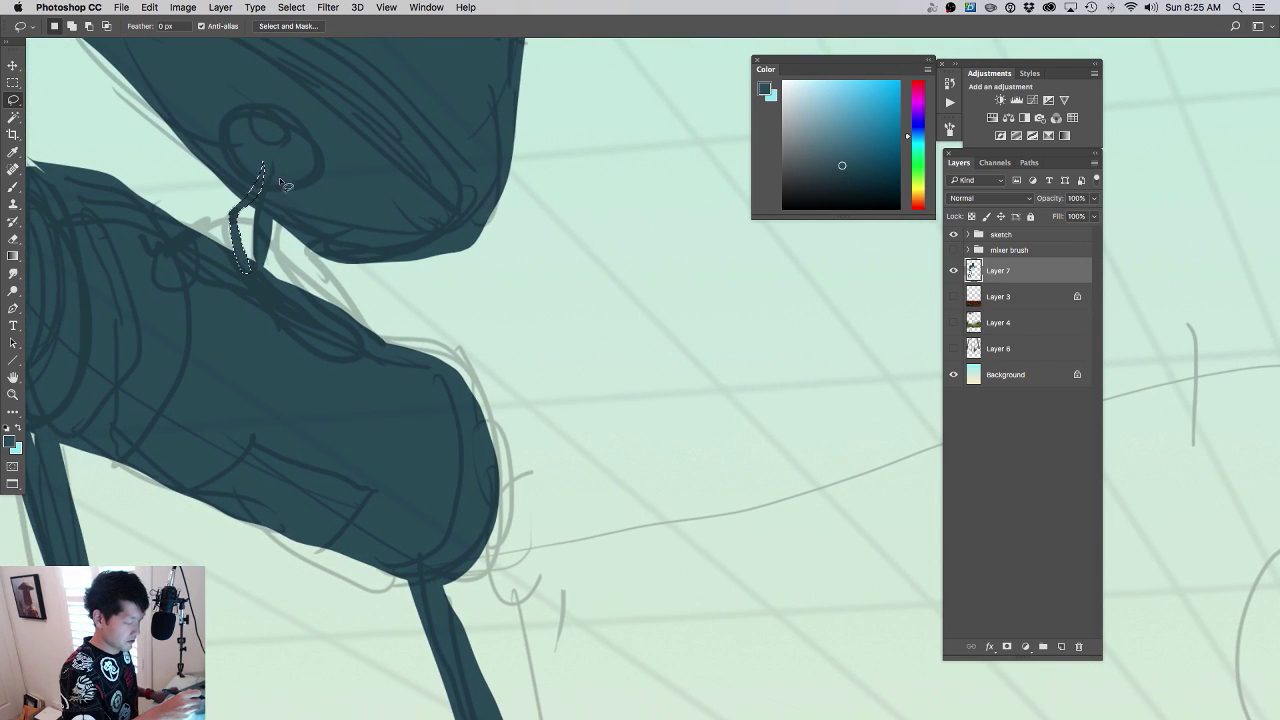
- Add thin dark teal cable strands on the front side of the waist joint using lasso selections
mouse_move(279, 179)
mouse_down()
mouse_move(262, 276)
mouse_move(283, 166)
mouse_up()
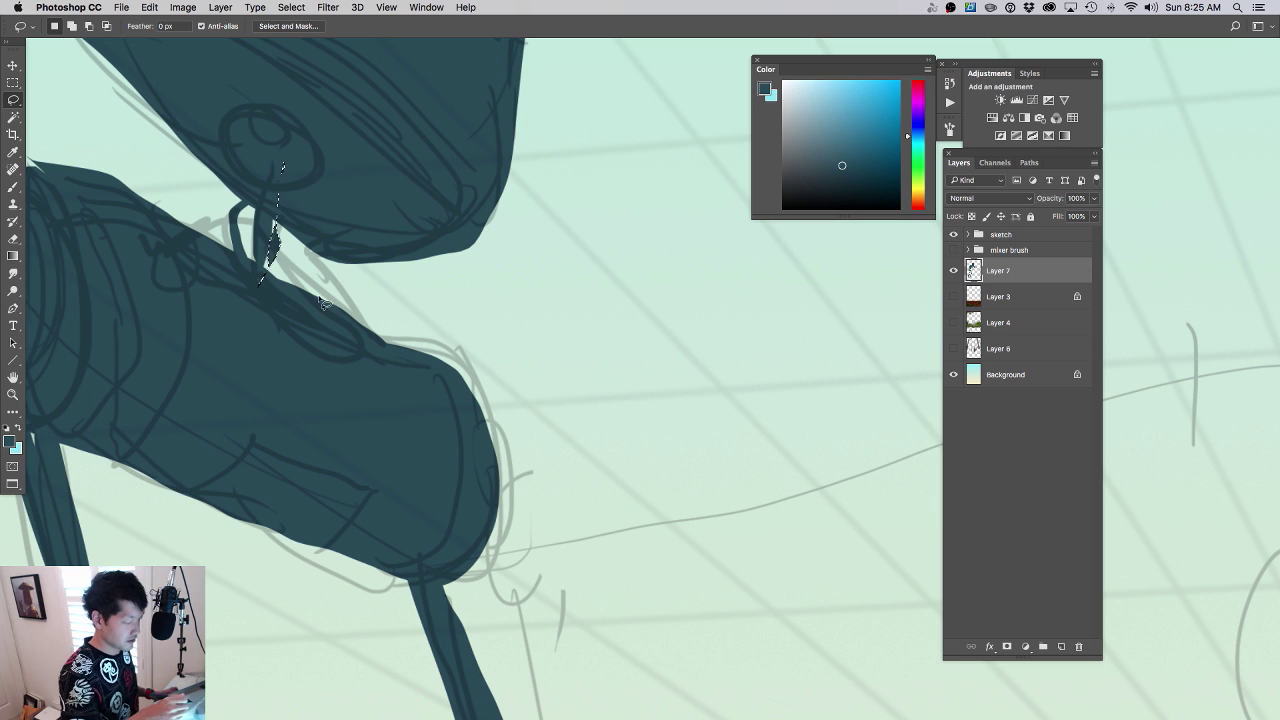
drag(506, 380, 526, 347)
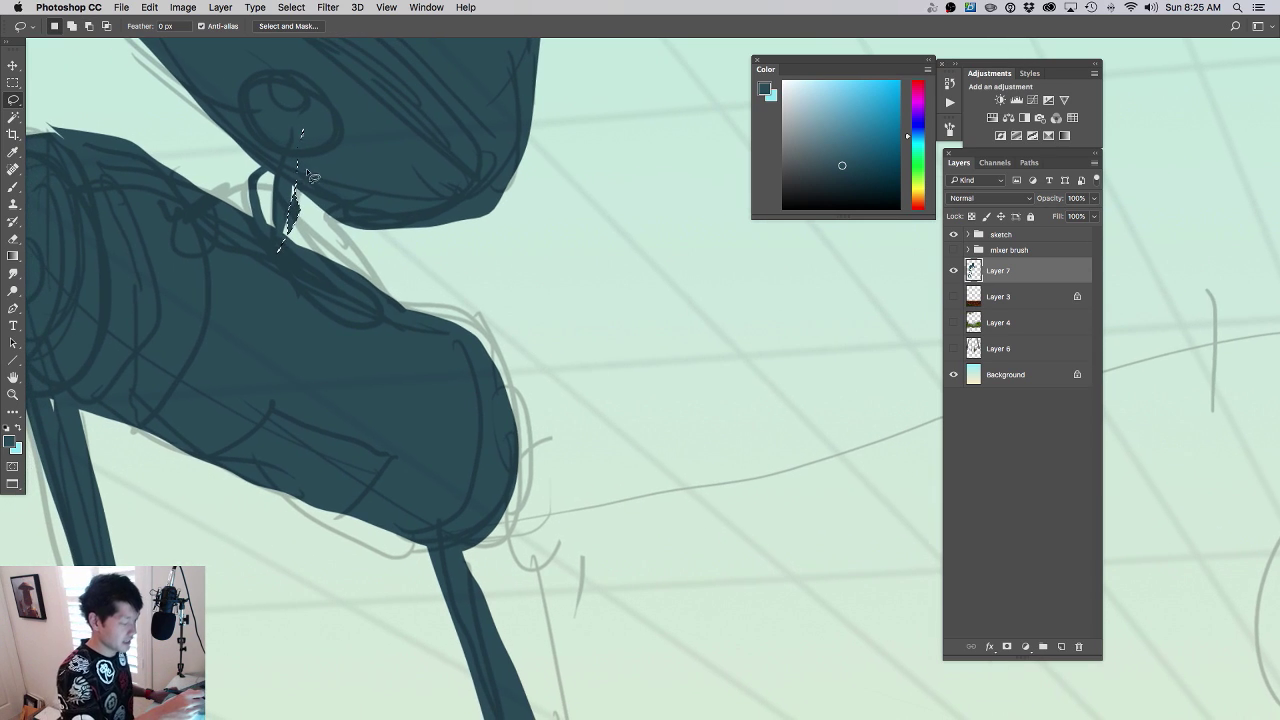
drag(289, 239, 308, 152)
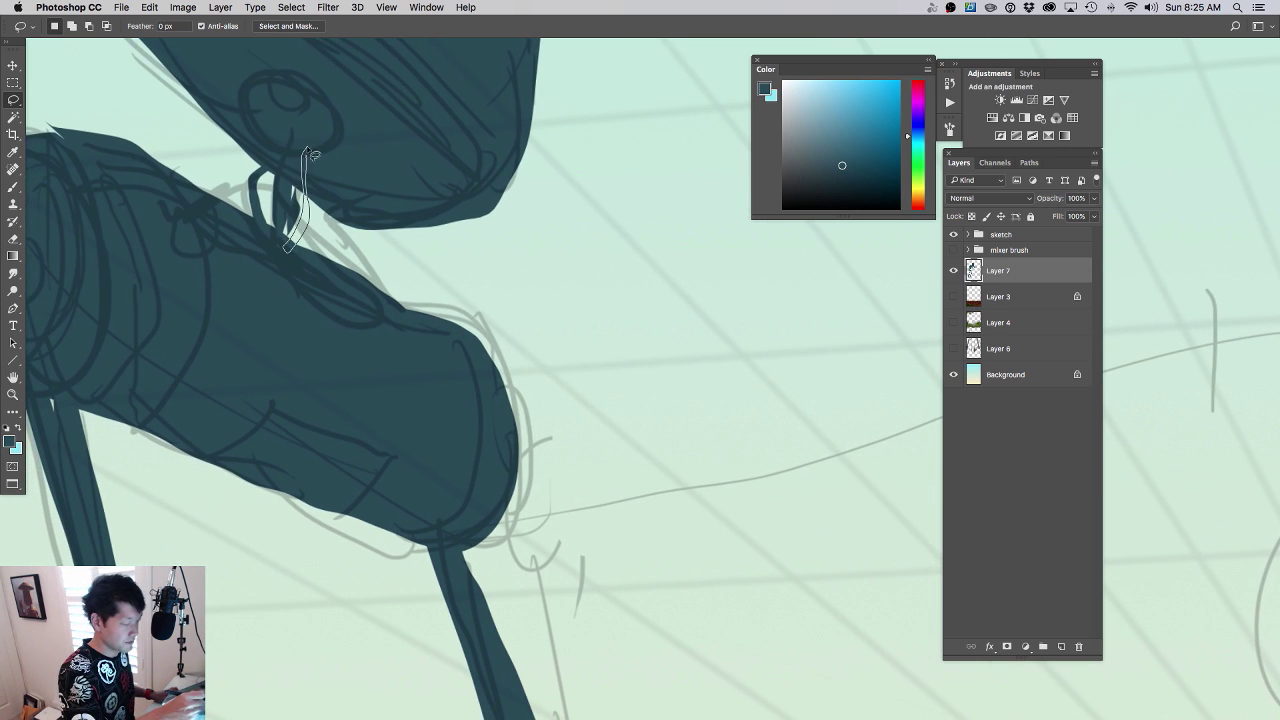
key(alt+BackSpace)
- Lasso thin curved cables behind both knees, joining thigh to shin, and fill them with dark teal
drag(542, 358, 472, 366)
mouse_move(567, 436)
mouse_down()
mouse_move(640, 403)
mouse_move(626, 320)
mouse_move(552, 335)
mouse_up()
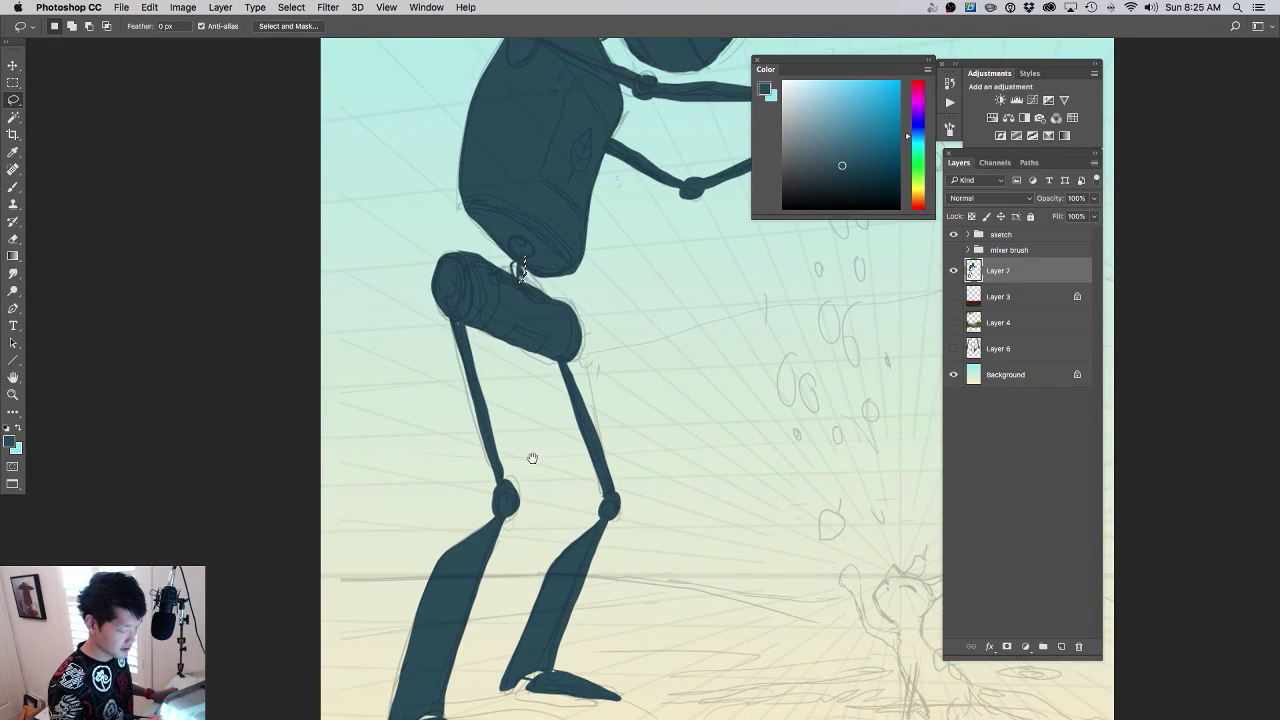
mouse_move(529, 457)
mouse_down()
mouse_move(528, 389)
mouse_move(487, 408)
mouse_move(474, 474)
mouse_move(489, 390)
mouse_up()
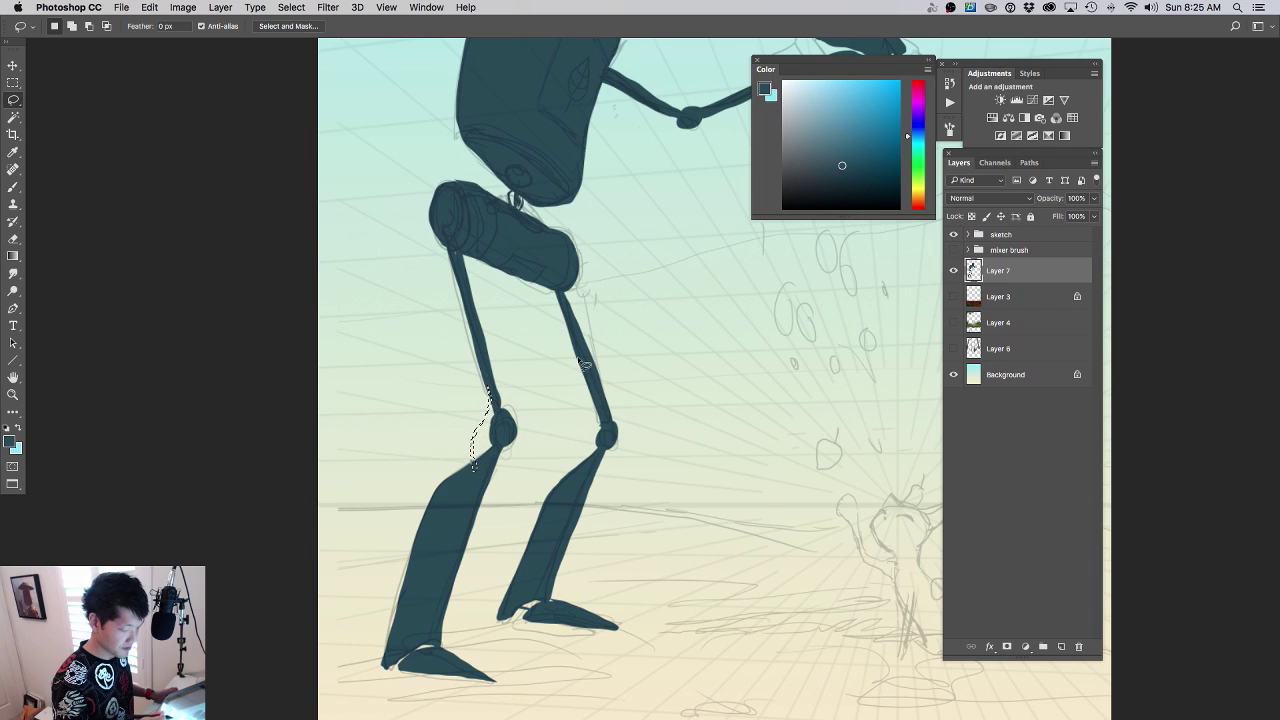
key(alt+BackSpace)
drag(597, 403, 577, 475)
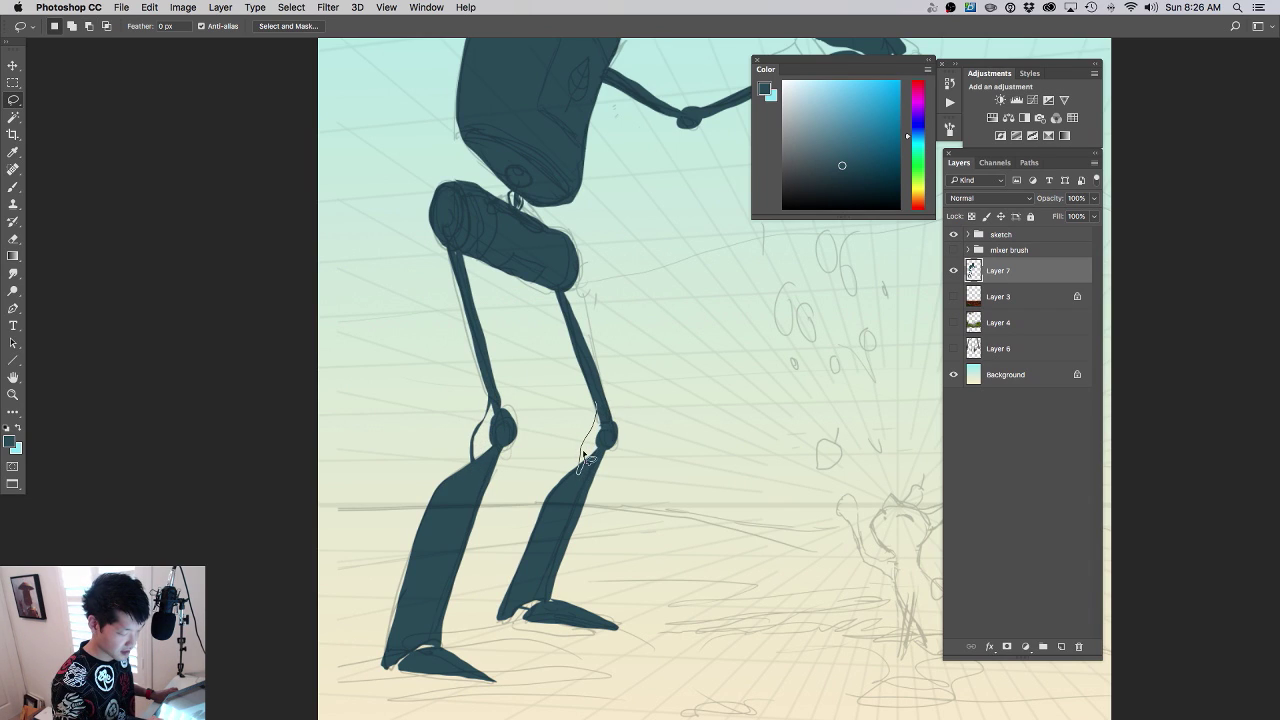
drag(604, 421, 600, 403)
key(alt+BackSpace)
- Lasso thin curved cables beneath the elbows of both arms and fill them with dark teal
mouse_move(647, 368)
mouse_down()
mouse_move(594, 477)
mouse_move(574, 465)
mouse_up()
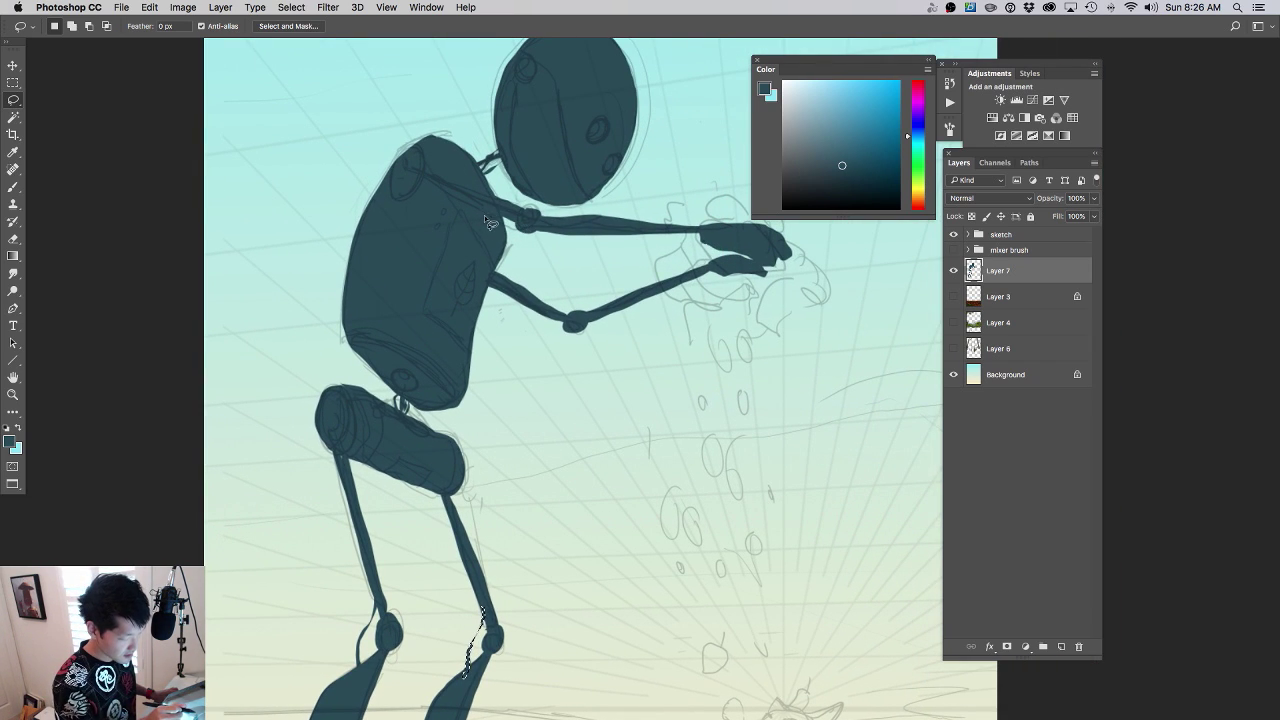
mouse_move(481, 208)
mouse_down()
mouse_move(502, 232)
mouse_move(497, 206)
mouse_up()
key(a)
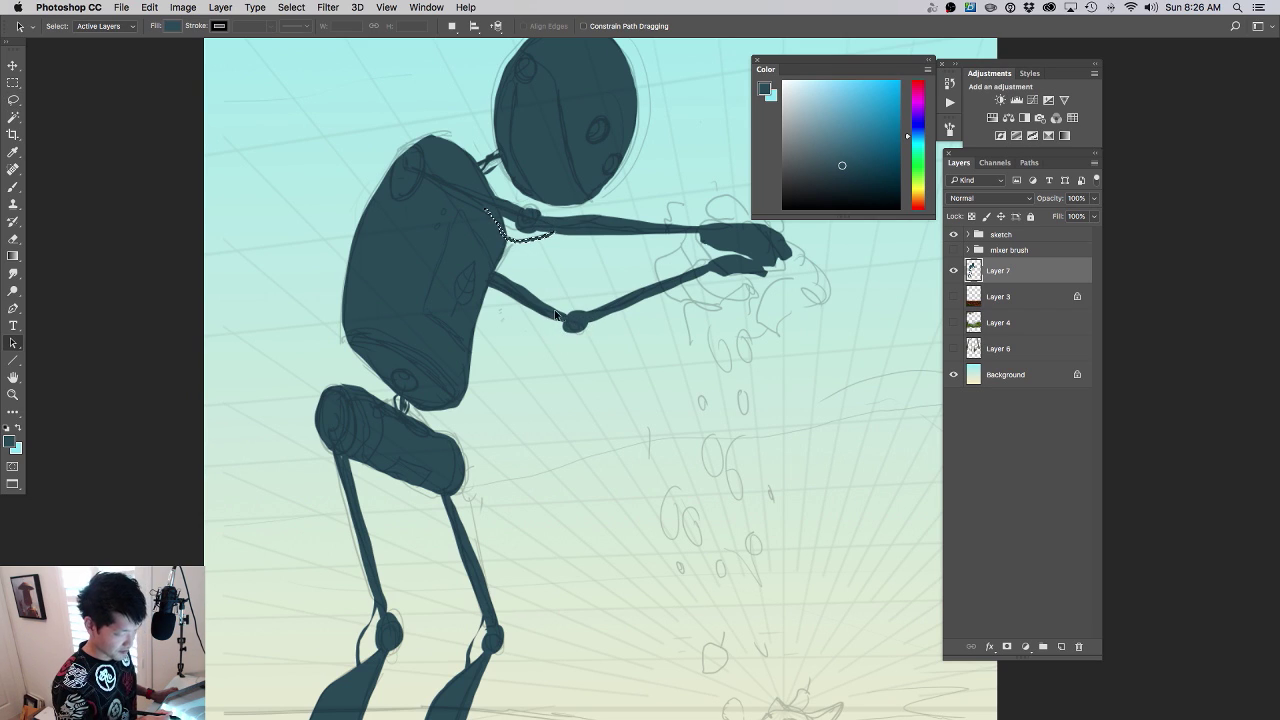
key(super+d)
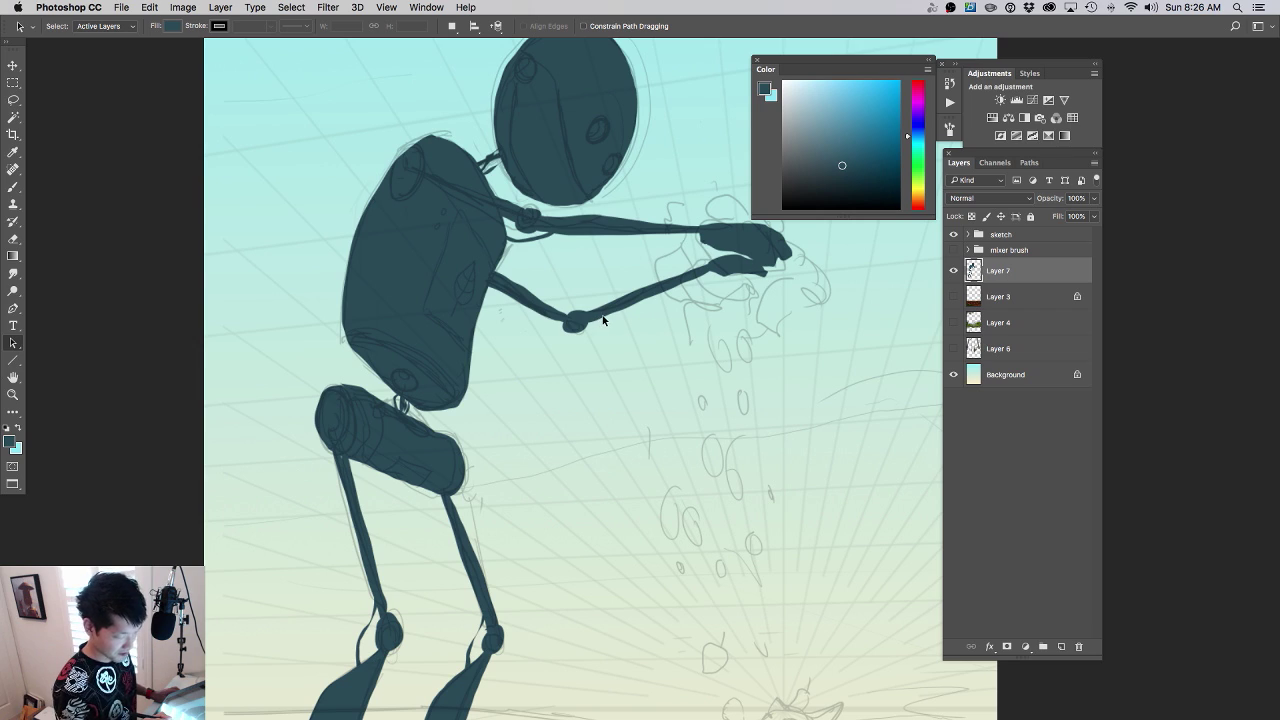
key(l)
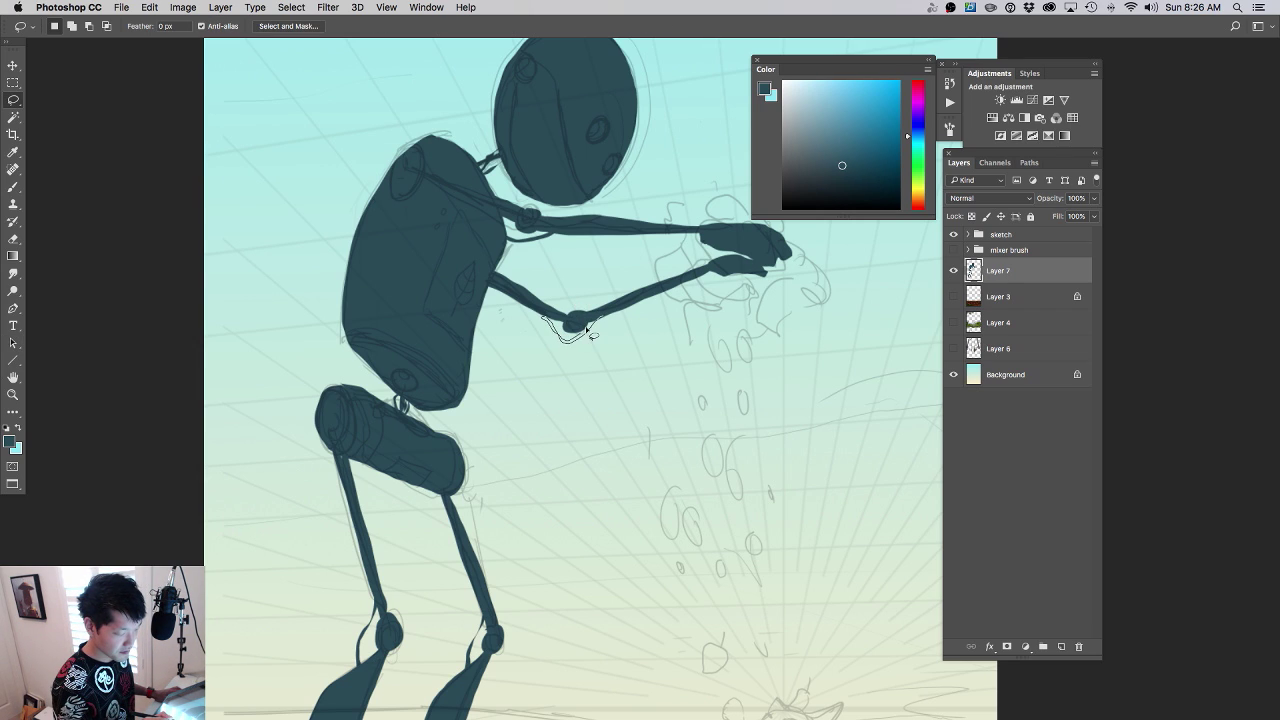
- Lasso a strand along the neck between torso and head, fill it with dark teal, and deselect
drag(791, 429, 728, 442)
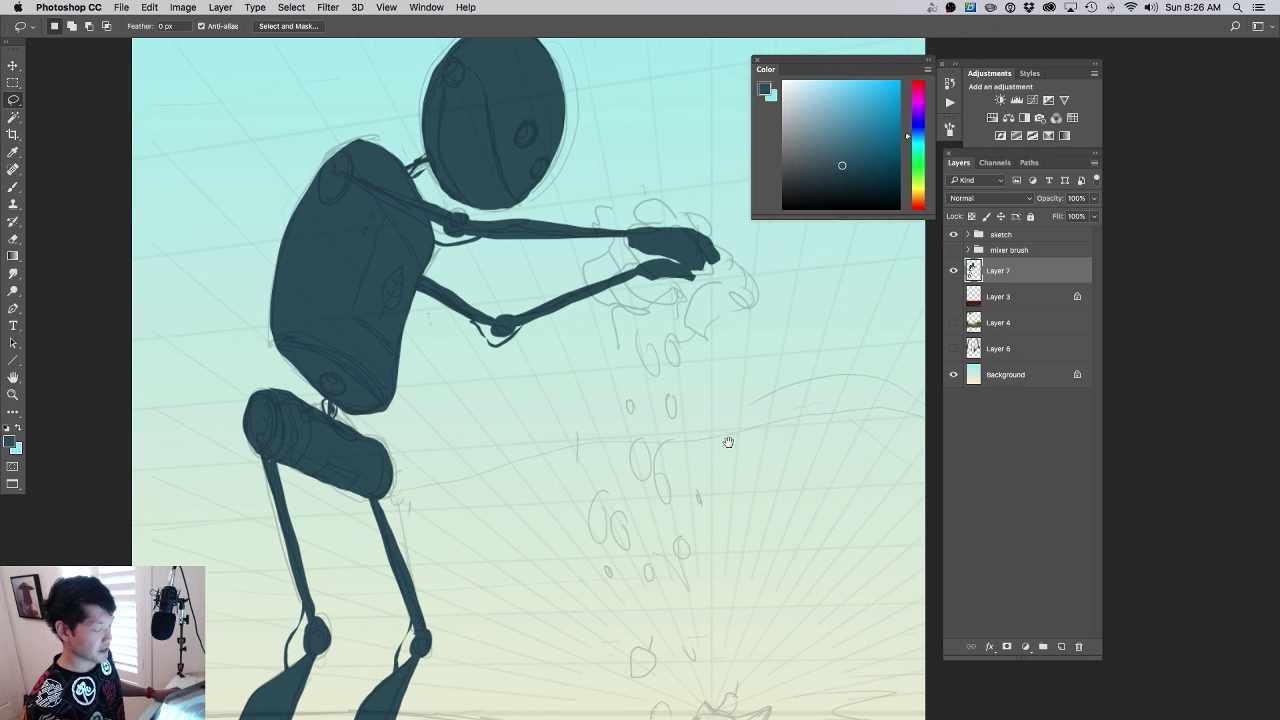
mouse_move(409, 175)
mouse_down()
mouse_move(428, 156)
mouse_move(405, 168)
mouse_up()
key(alt+BackSpace)
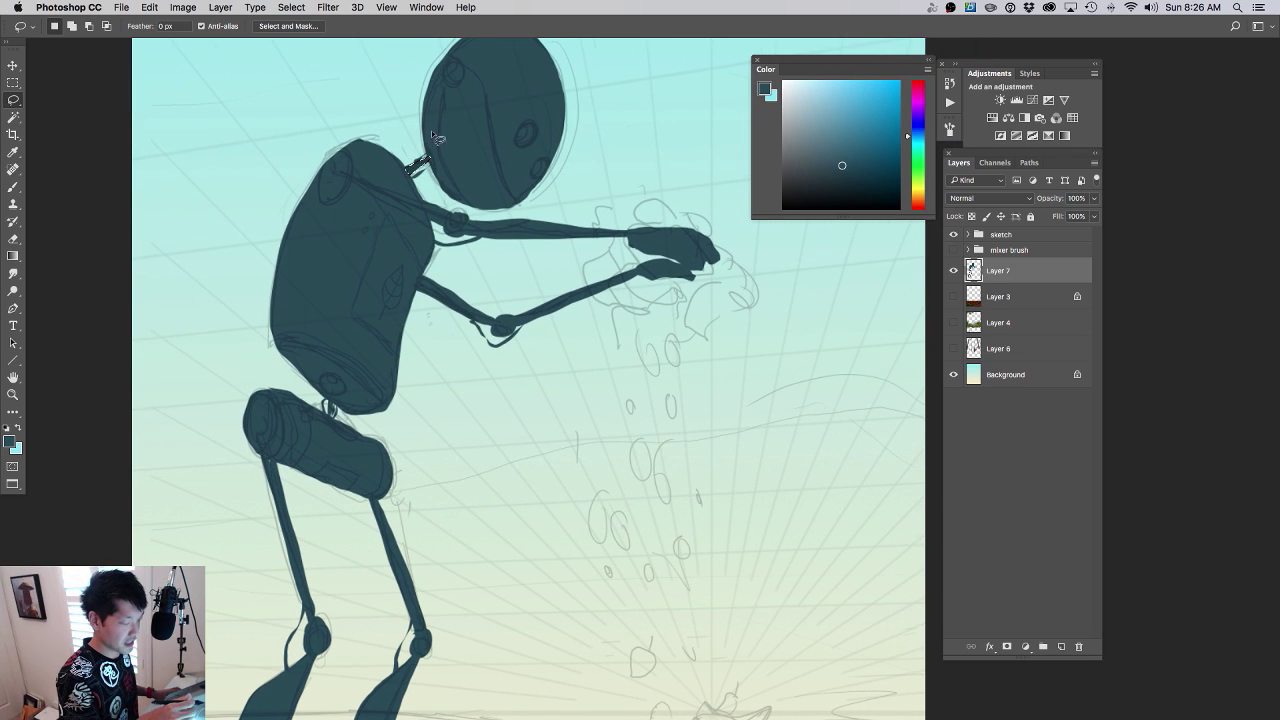
key(super+d)
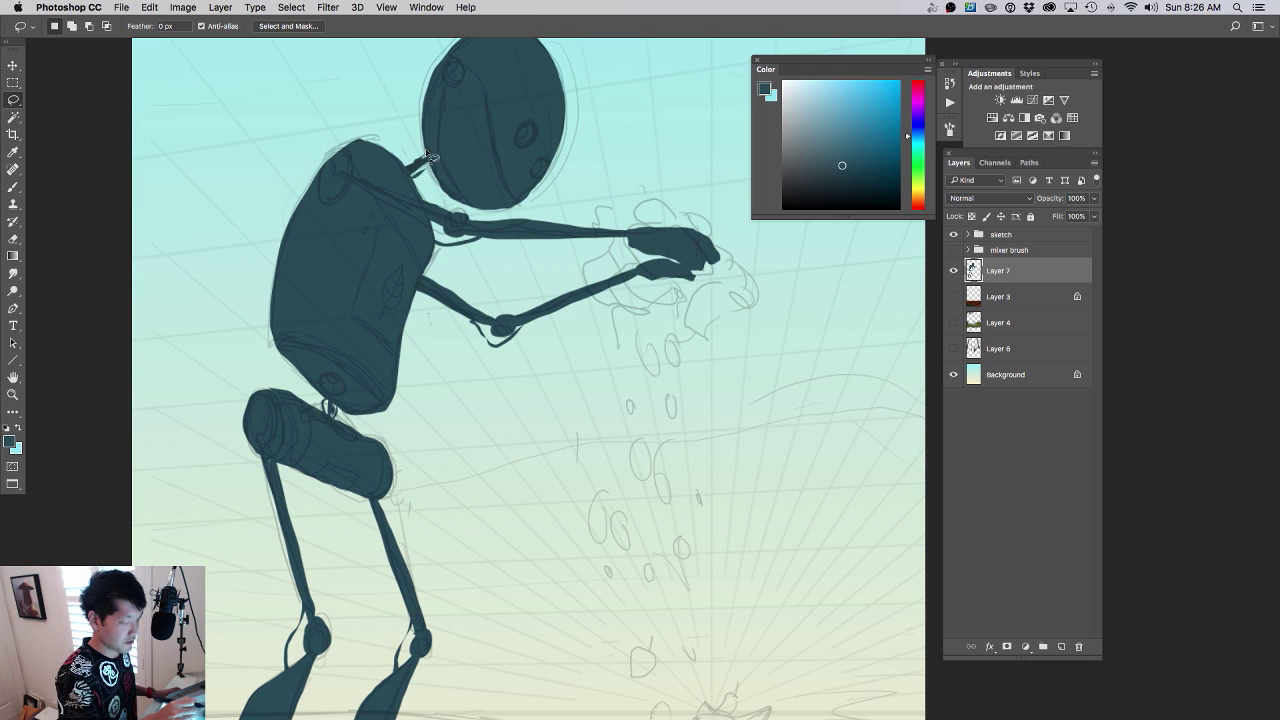
- Smooth the torso's outline with rounded lasso selections filled in dark teal at the upper back and the lower end, and deselect
scroll(426, 153, left, 4)
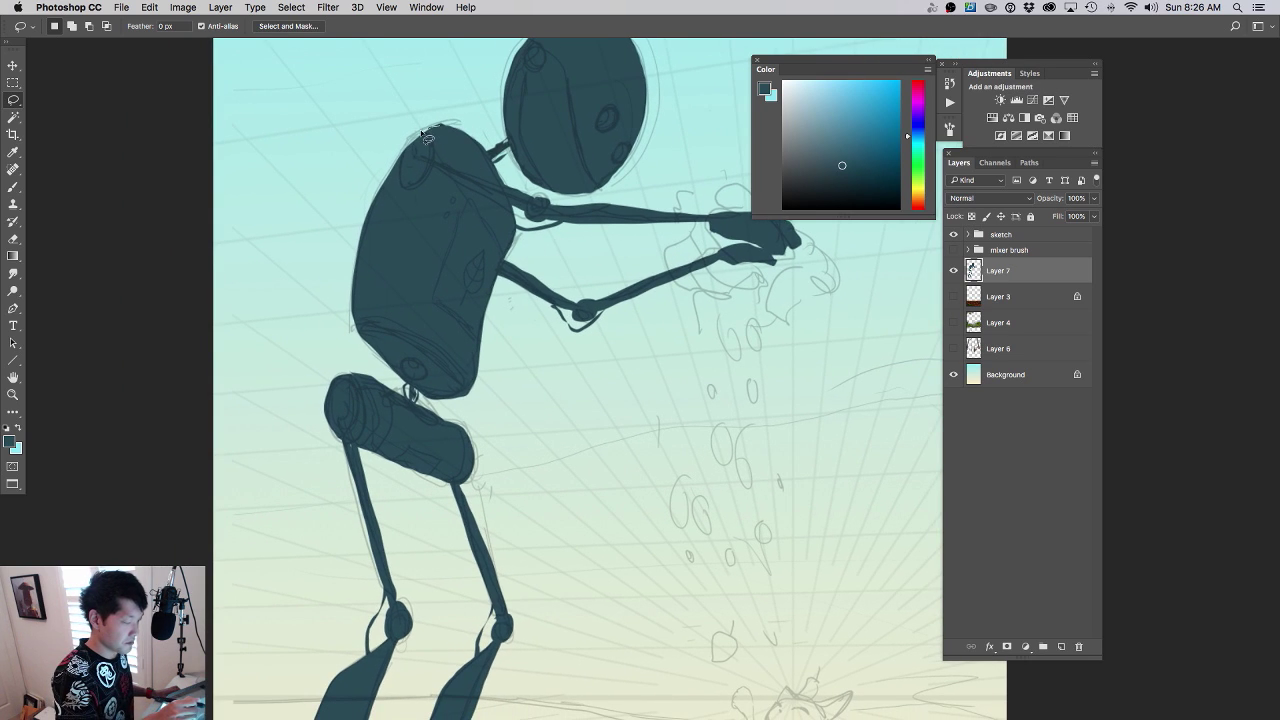
mouse_move(426, 137)
mouse_down()
mouse_move(371, 208)
mouse_move(387, 229)
mouse_move(444, 172)
mouse_move(438, 126)
mouse_up()
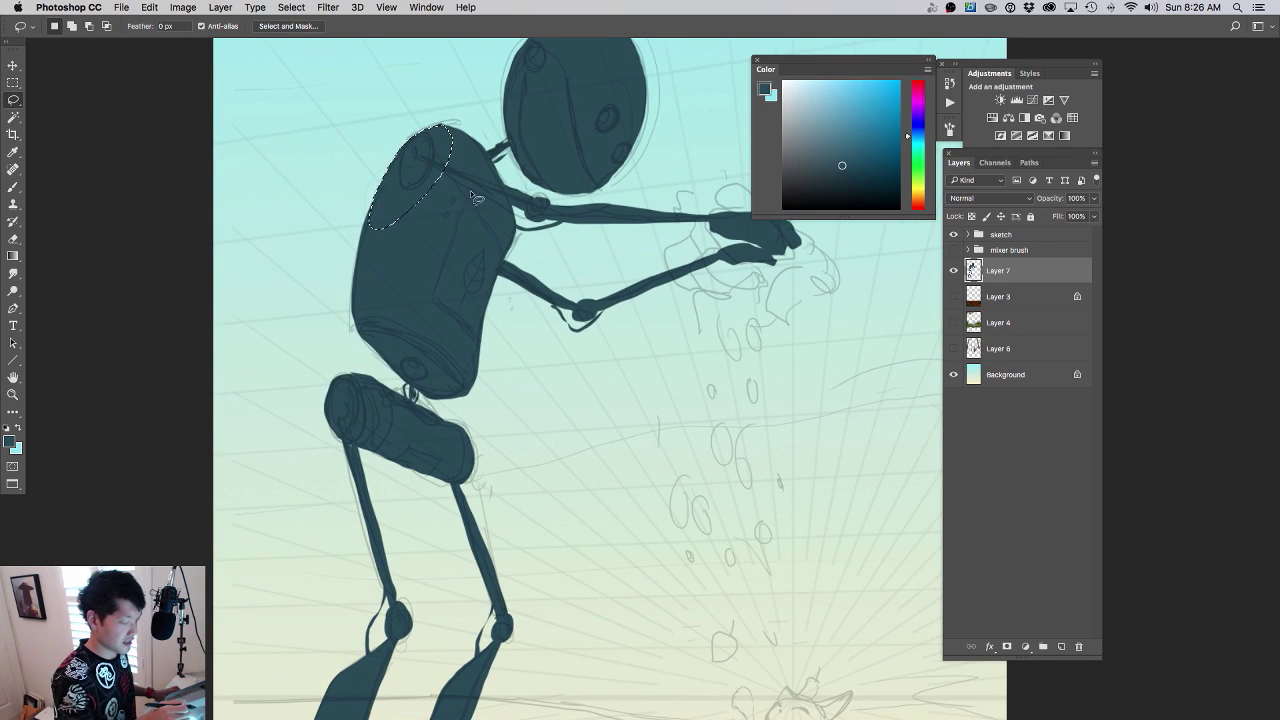
scroll(620, 395, down, 3)
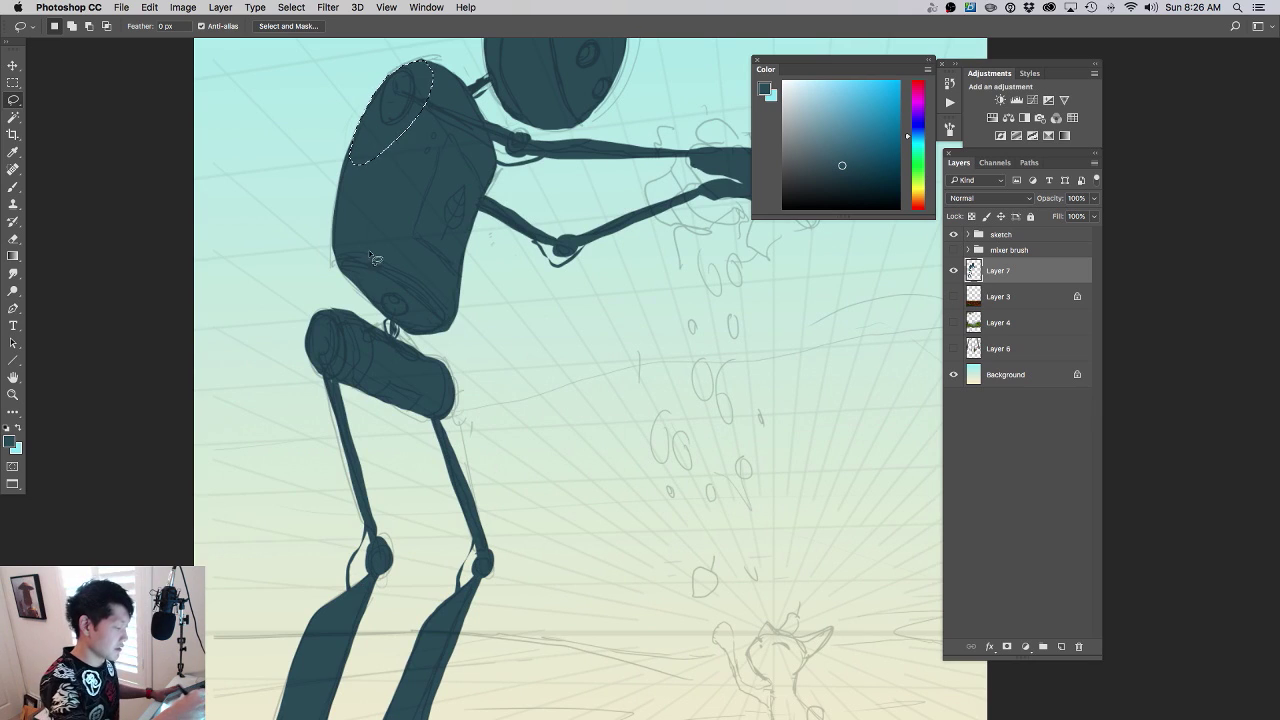
key(alt+BackSpace)
key(super+d)
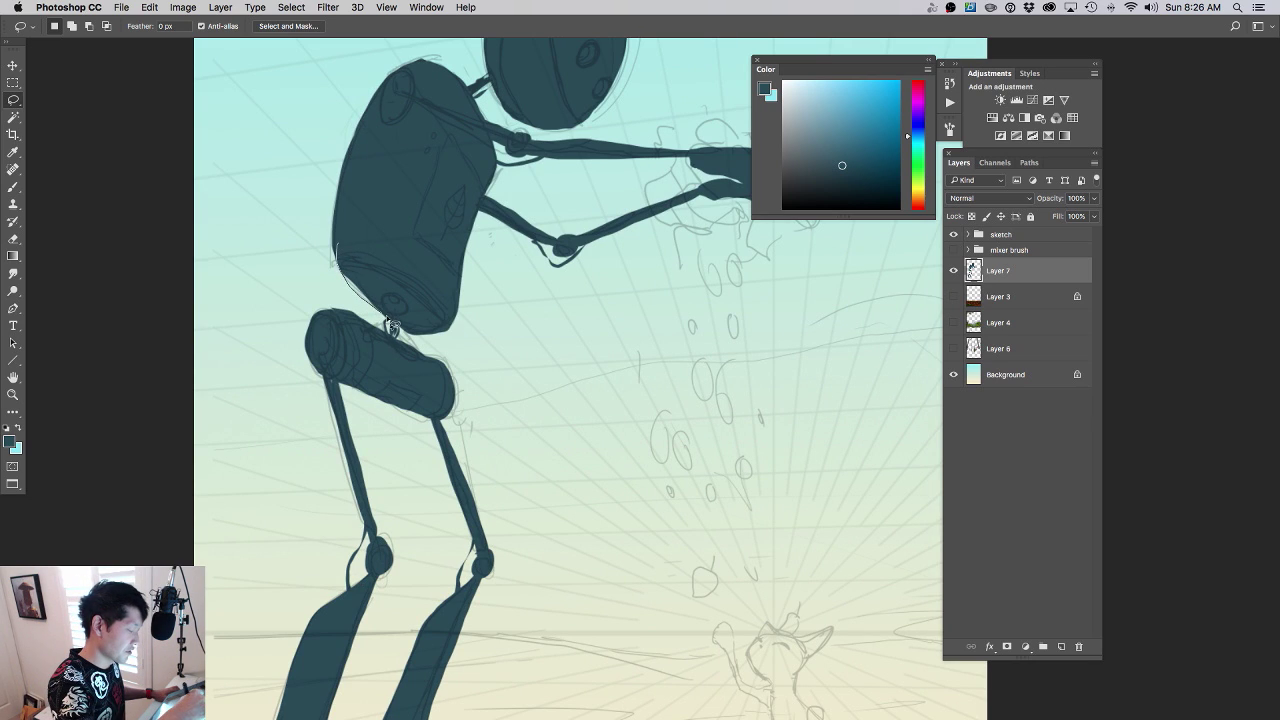
mouse_move(390, 325)
mouse_down()
mouse_move(436, 330)
mouse_move(345, 245)
mouse_move(390, 322)
mouse_up()
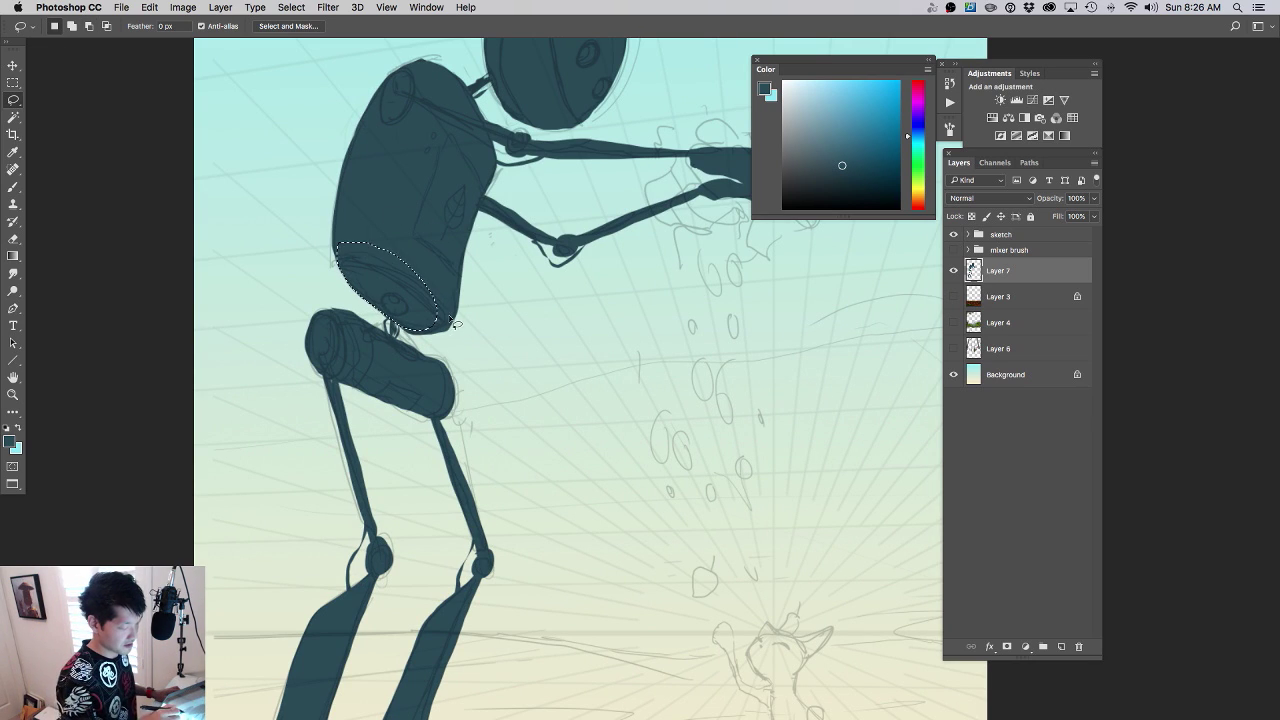
key(super+d)
- Add a second thin dark teal cable behind the forward leg's knee, between the existing cable and the joint
drag(547, 369, 486, 403)
drag(614, 428, 550, 428)
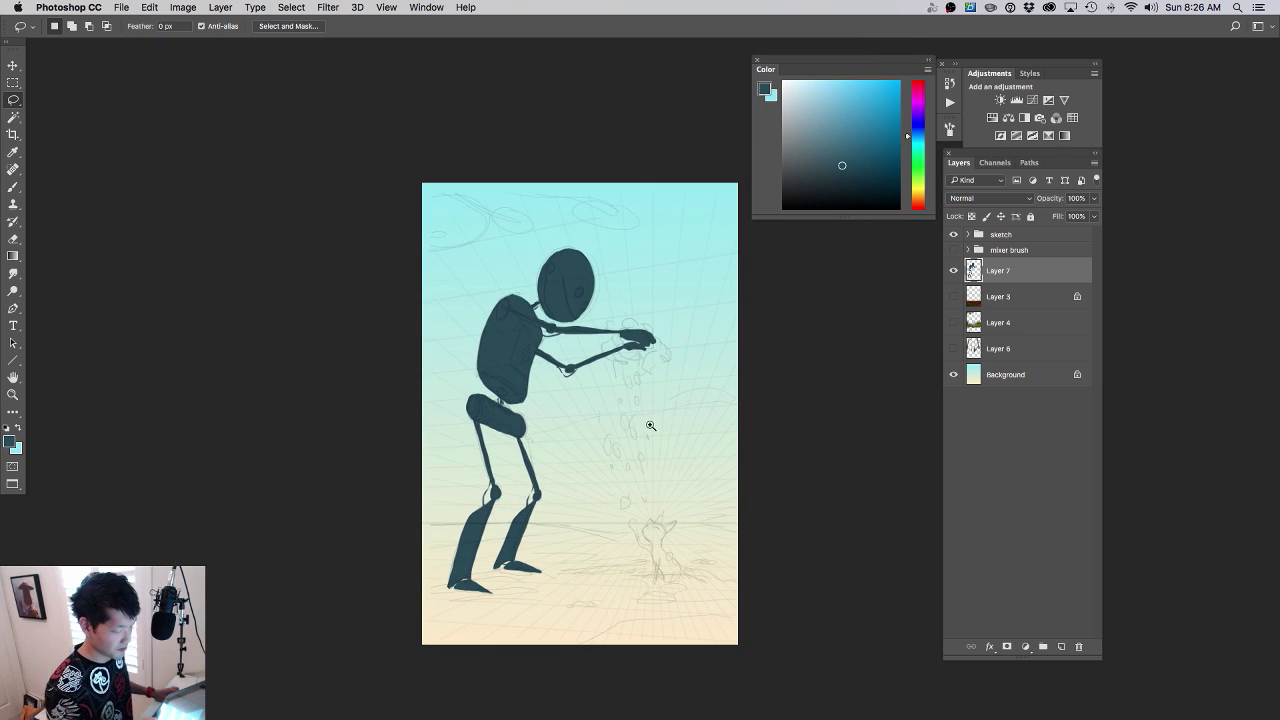
mouse_move(654, 444)
mouse_down()
mouse_move(590, 425)
mouse_move(736, 455)
mouse_up()
mouse_move(618, 489)
mouse_down()
mouse_move(657, 417)
mouse_move(645, 334)
mouse_up()
drag(535, 392, 594, 334)
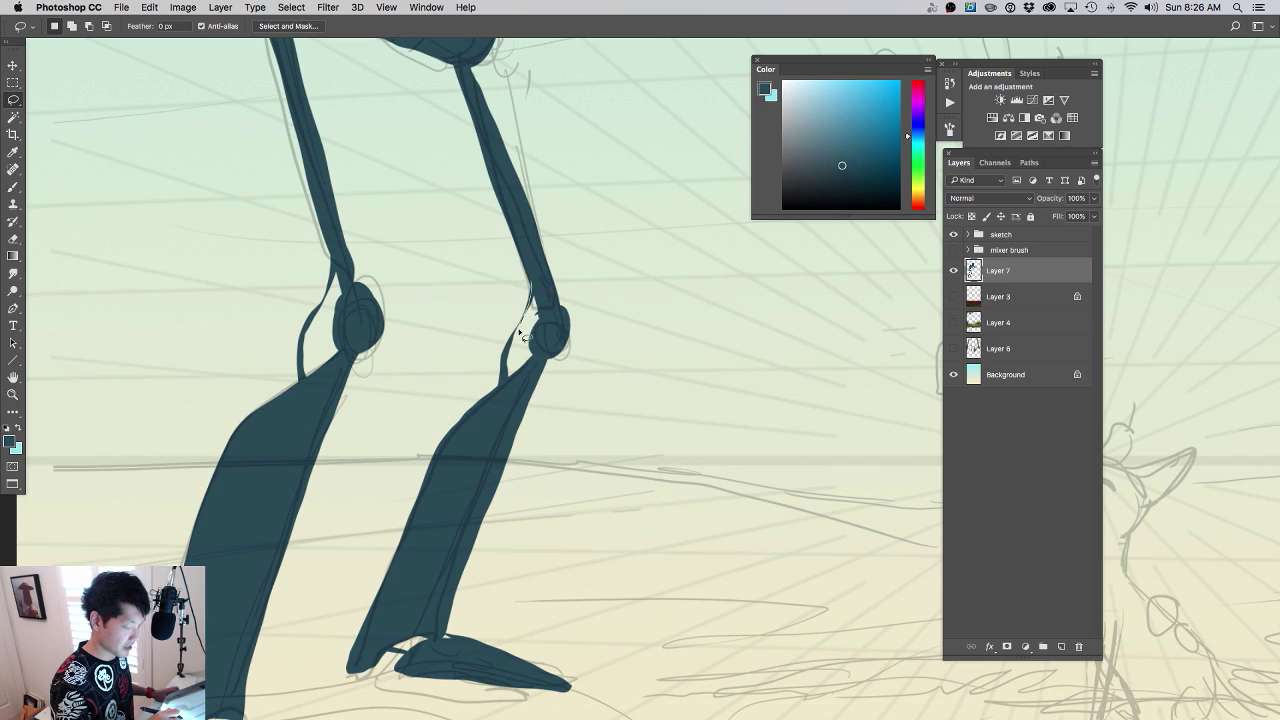
mouse_move(520, 362)
mouse_down()
mouse_move(540, 305)
mouse_move(530, 285)
mouse_move(524, 360)
mouse_move(530, 282)
mouse_move(525, 362)
mouse_up()
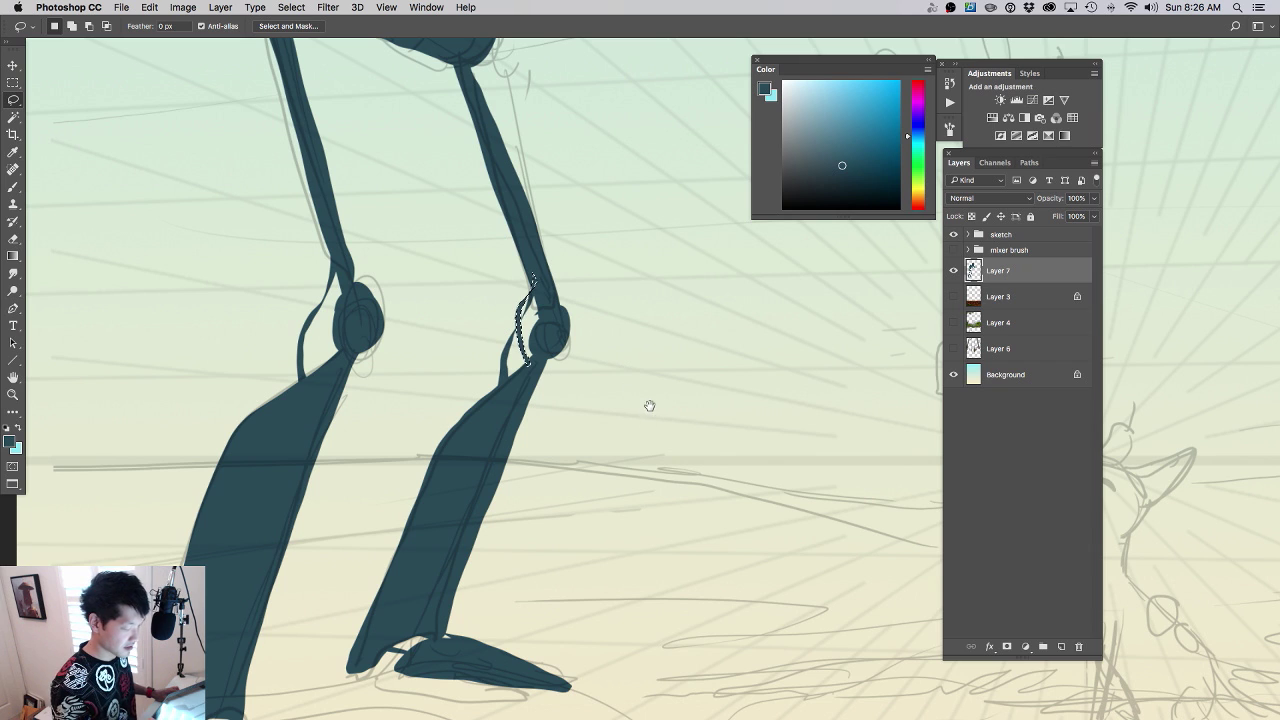
mouse_move(650, 406)
mouse_down()
mouse_move(594, 405)
mouse_move(596, 430)
mouse_move(548, 422)
mouse_move(566, 440)
mouse_move(517, 420)
mouse_move(565, 432)
mouse_move(631, 420)
mouse_move(563, 423)
mouse_up()
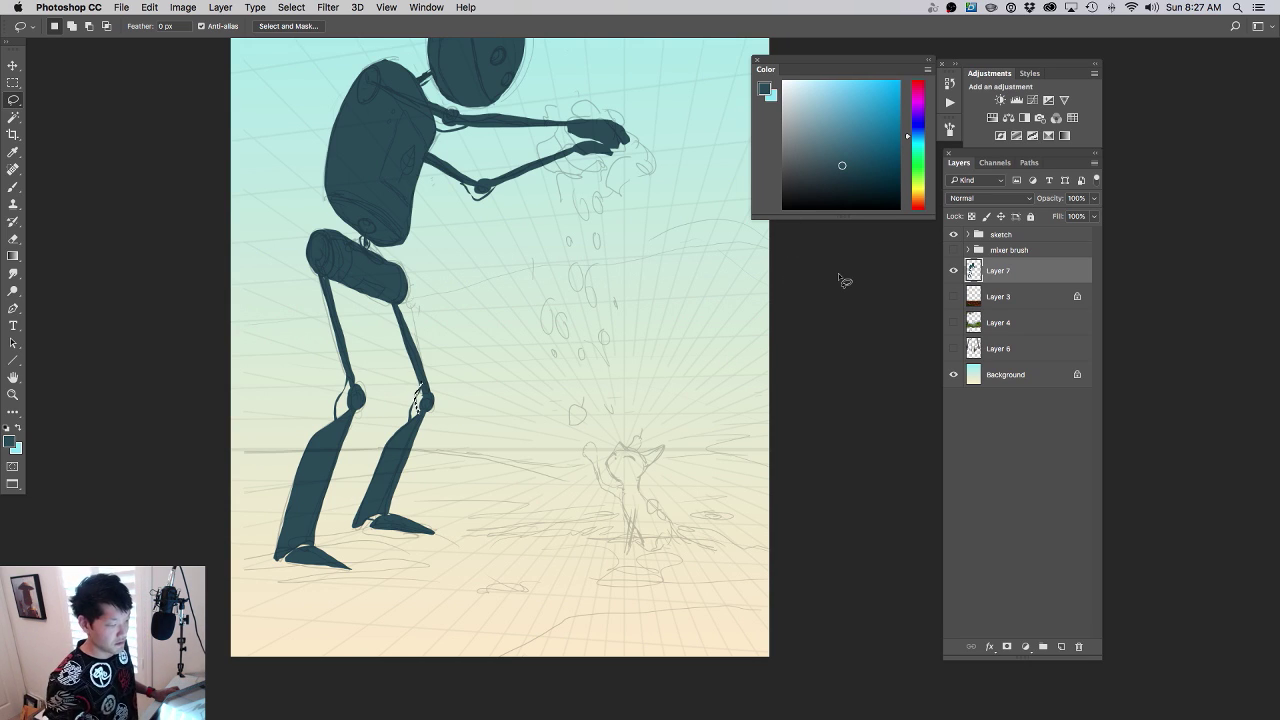
drag(784, 303, 740, 340)
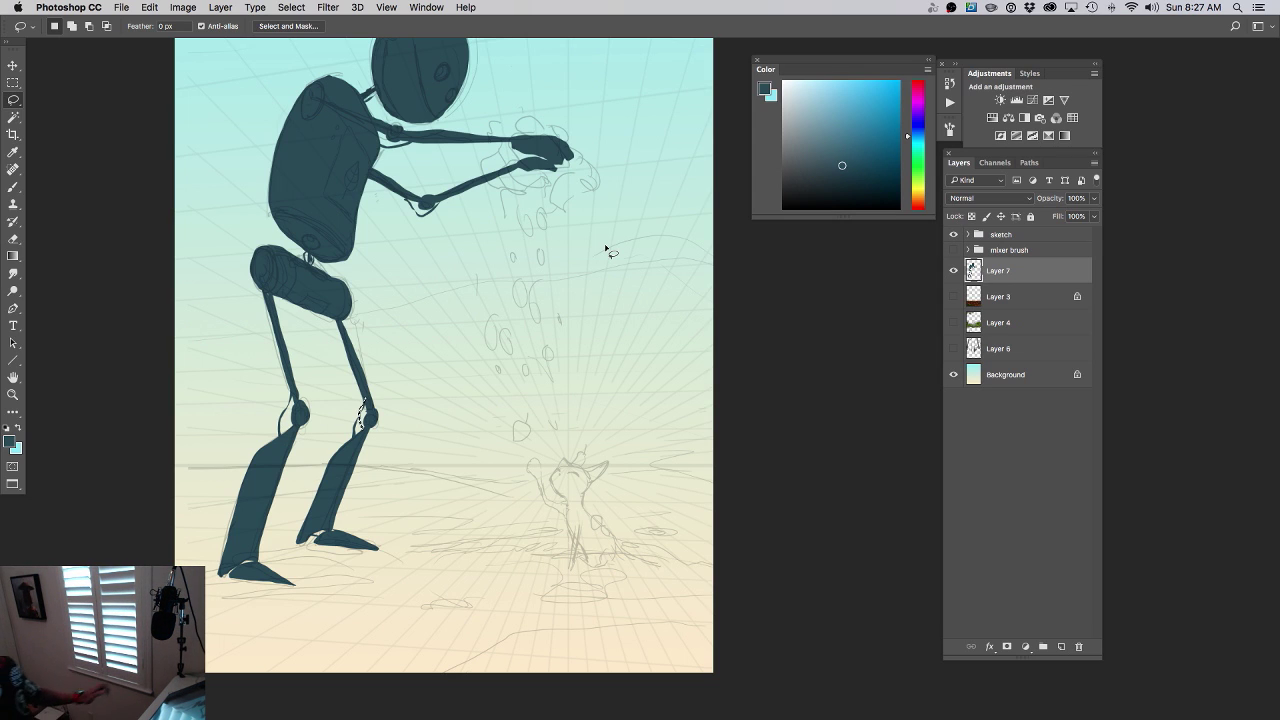
drag(524, 296, 576, 369)
alt+click(600, 361)
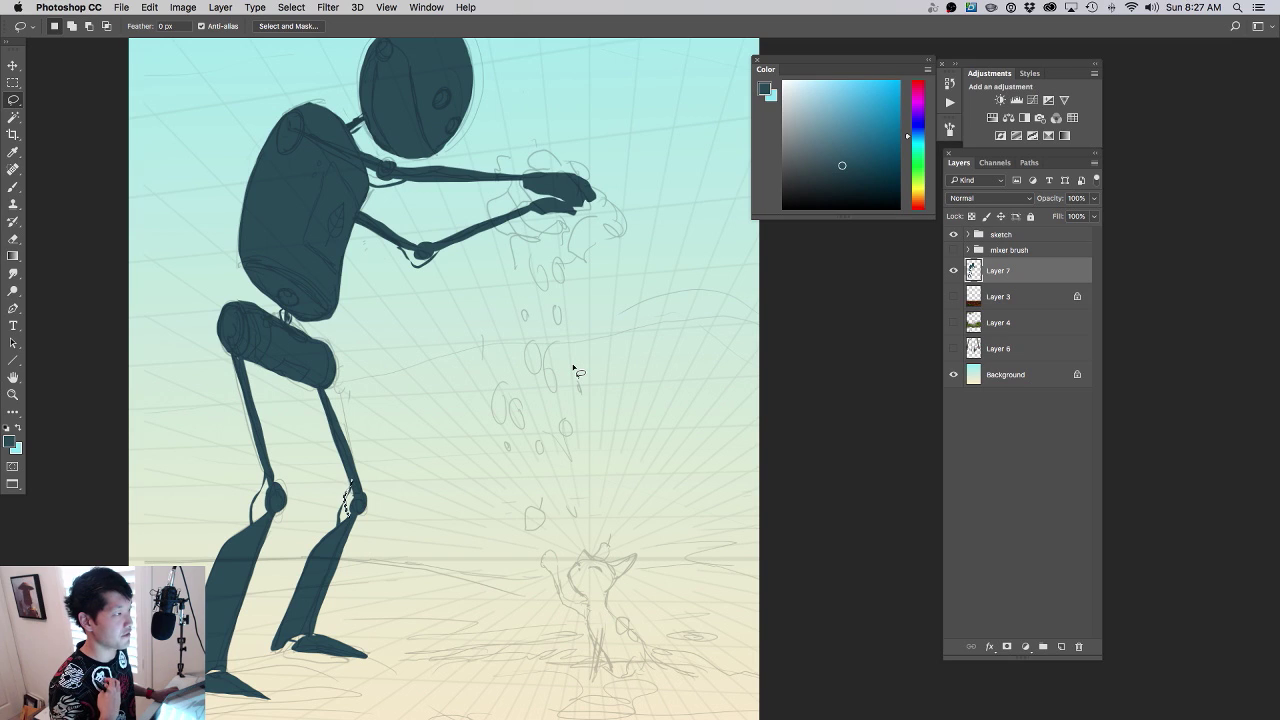
drag(651, 314, 609, 346)
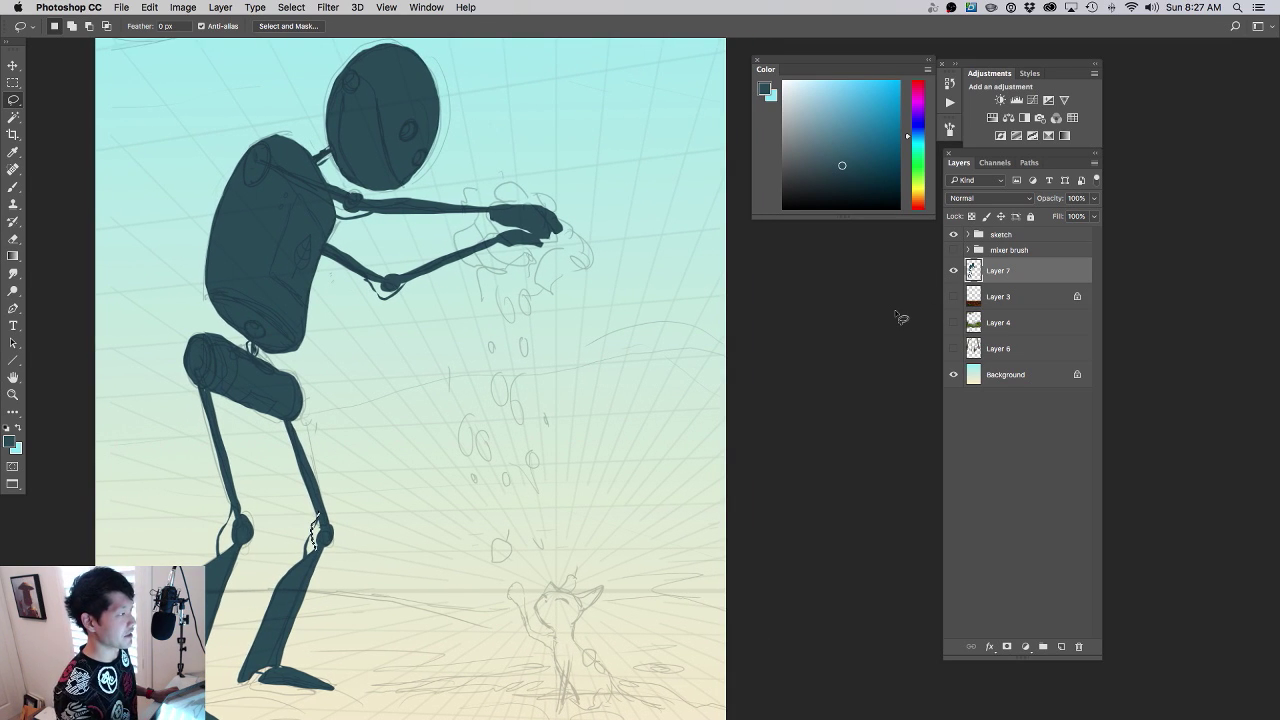
drag(696, 386, 708, 376)
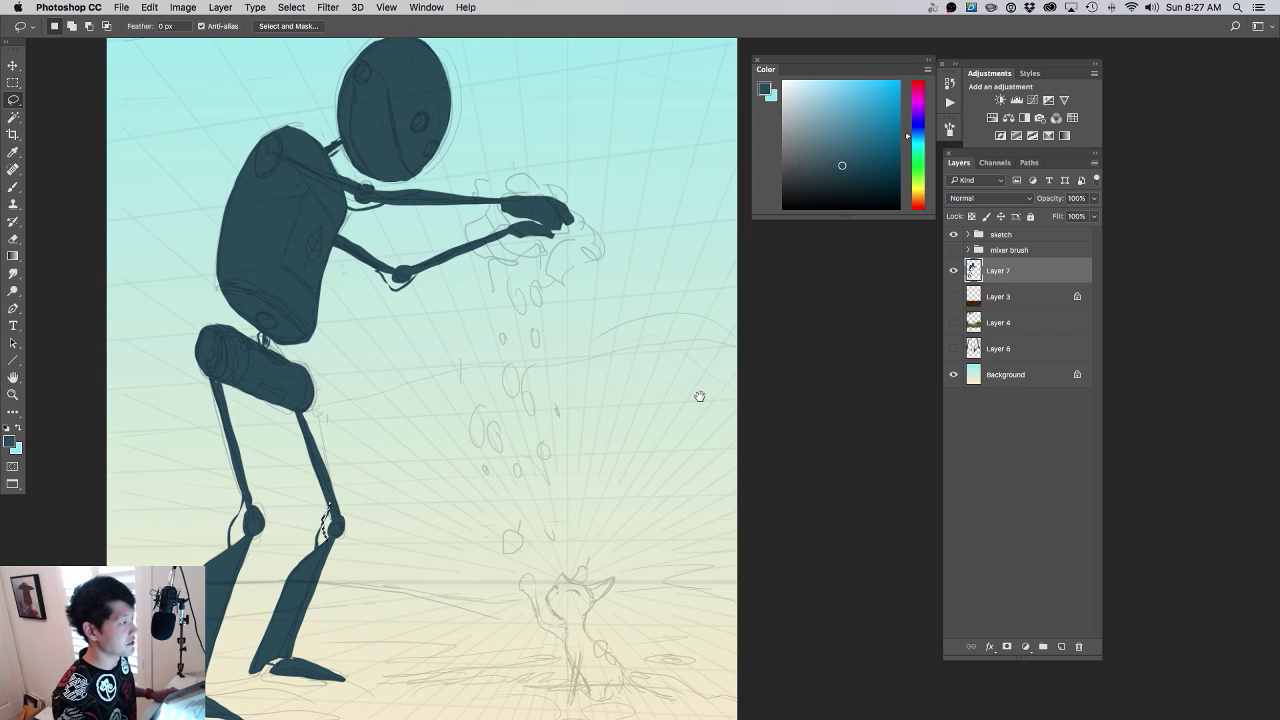
alt+click(641, 353)
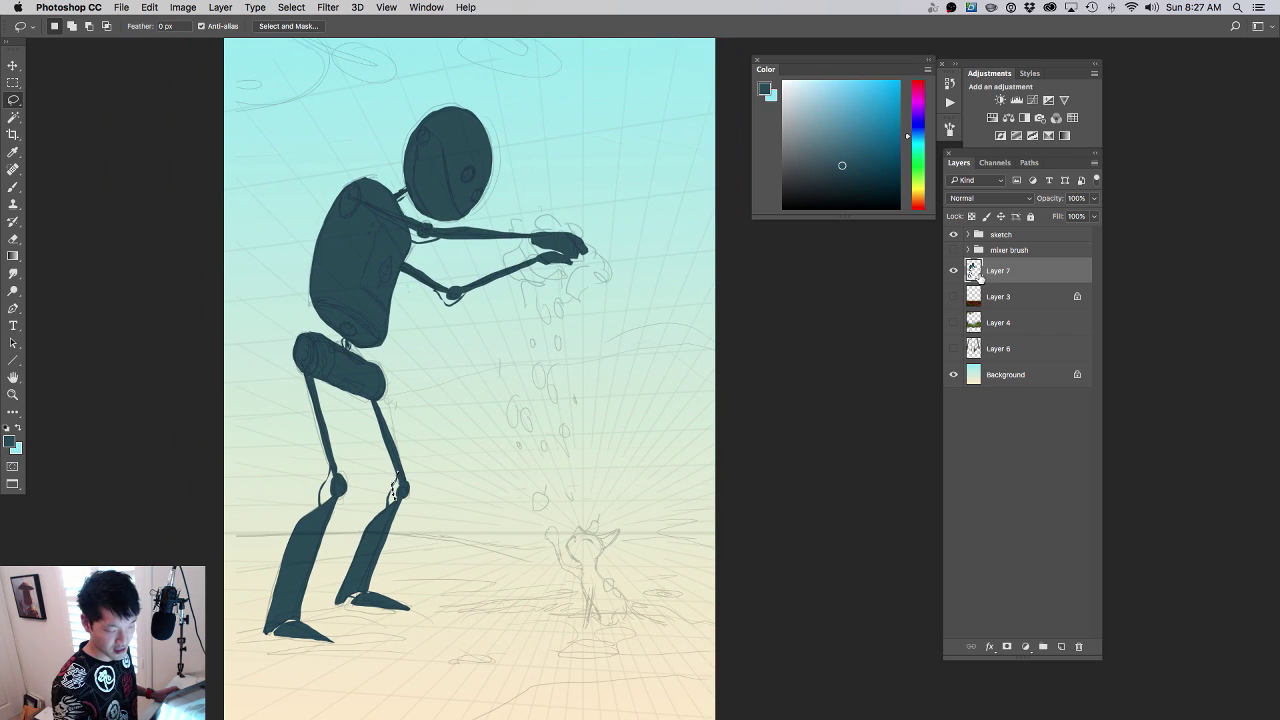
- Lasso the sketched cat's head and body, fill it with dark grey on a new layer, and deselect
drag(640, 538, 668, 431)
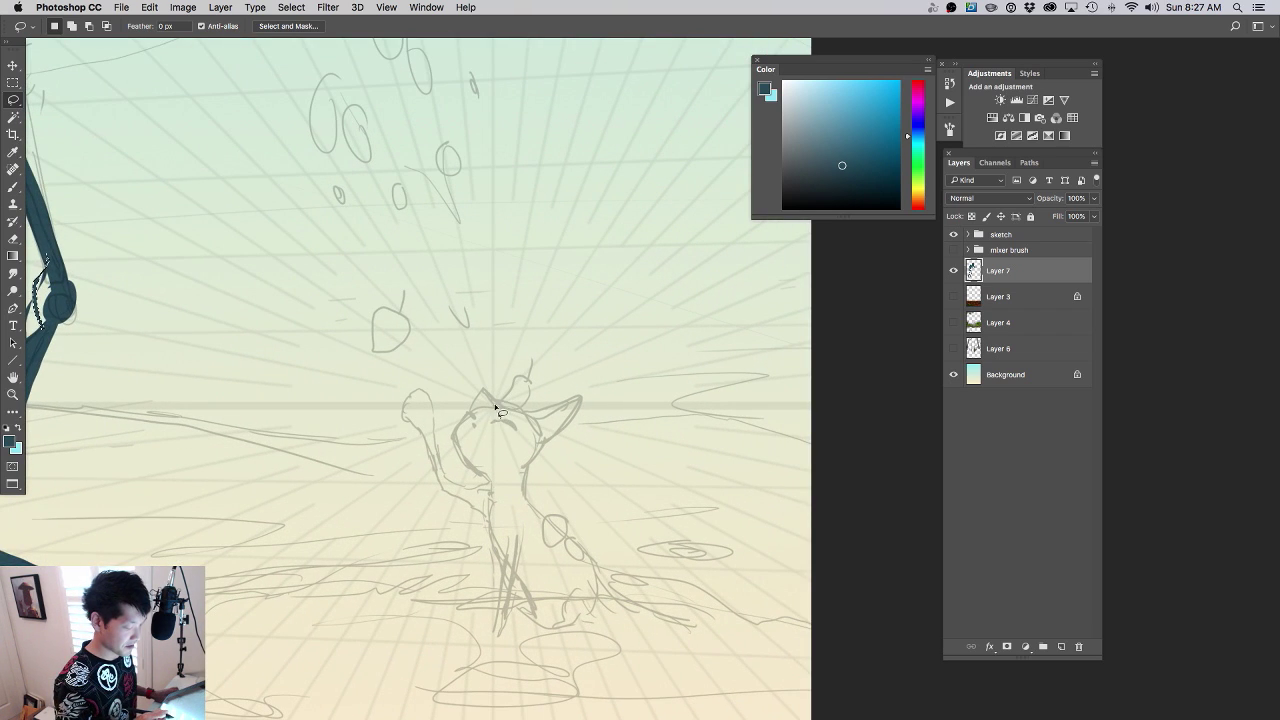
mouse_move(490, 407)
mouse_down()
mouse_move(452, 440)
mouse_move(493, 483)
mouse_move(504, 566)
mouse_move(494, 634)
mouse_move(519, 580)
mouse_up()
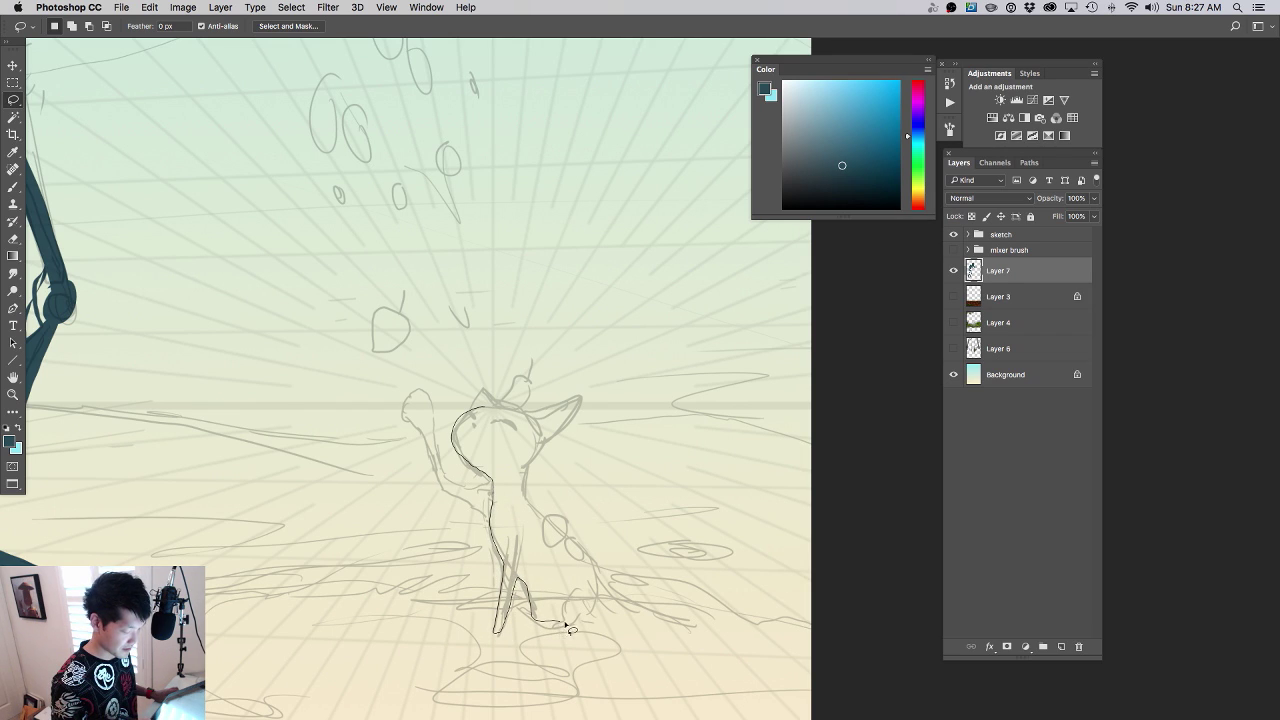
mouse_move(570, 630)
mouse_down()
mouse_move(603, 608)
mouse_move(594, 566)
mouse_move(529, 492)
mouse_move(580, 400)
mouse_move(516, 416)
mouse_move(474, 402)
mouse_up()
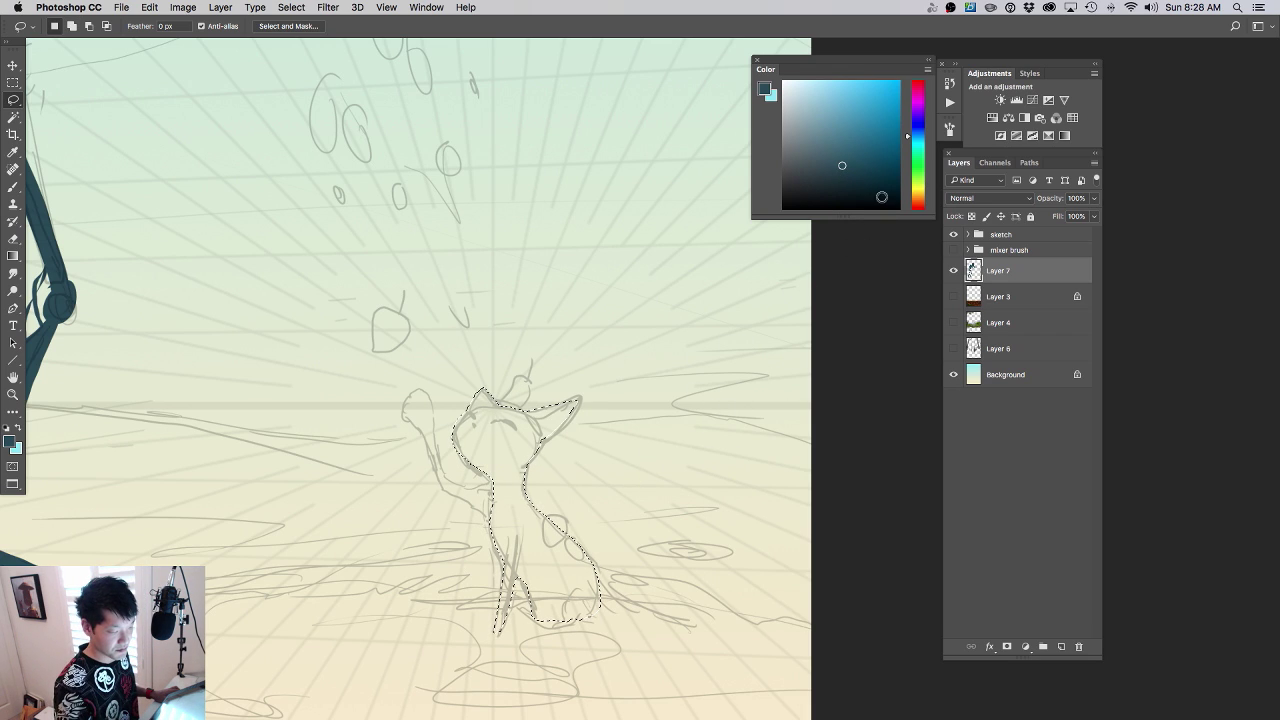
drag(840, 164, 794, 155)
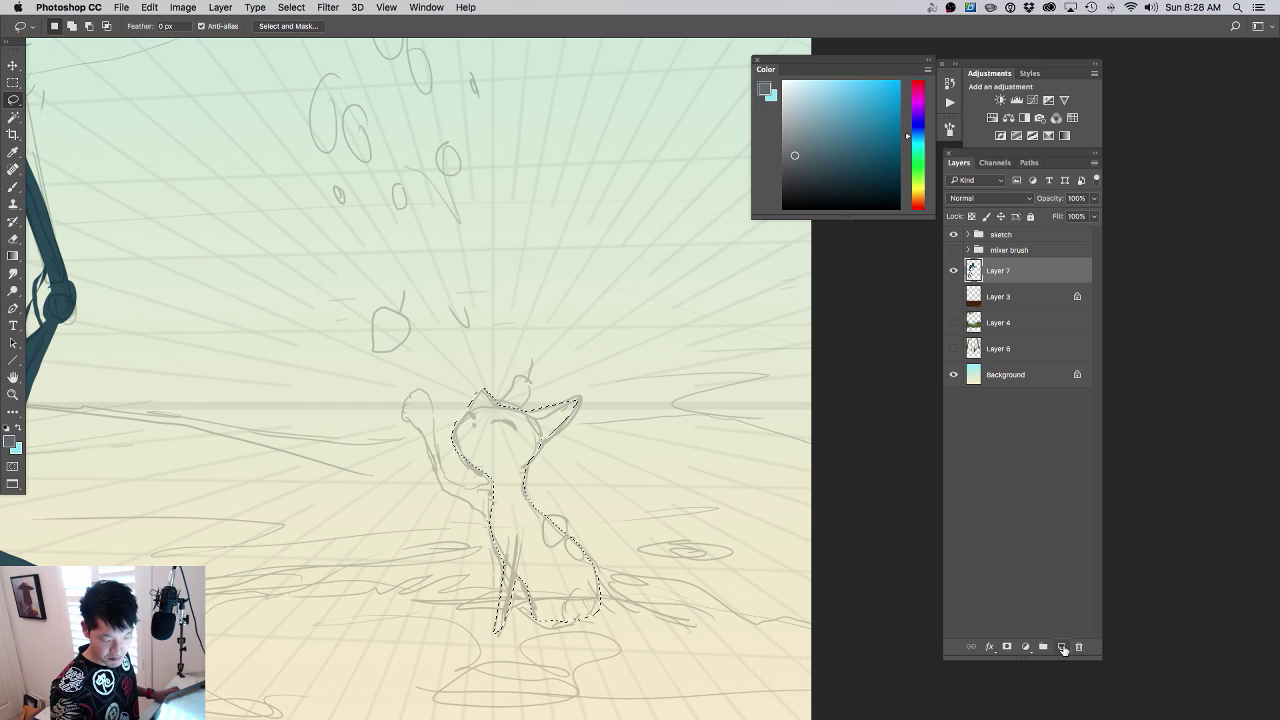
click(1062, 647)
key(alt+BackSpace)
key(super+d)
scroll(520, 340, down, 3)
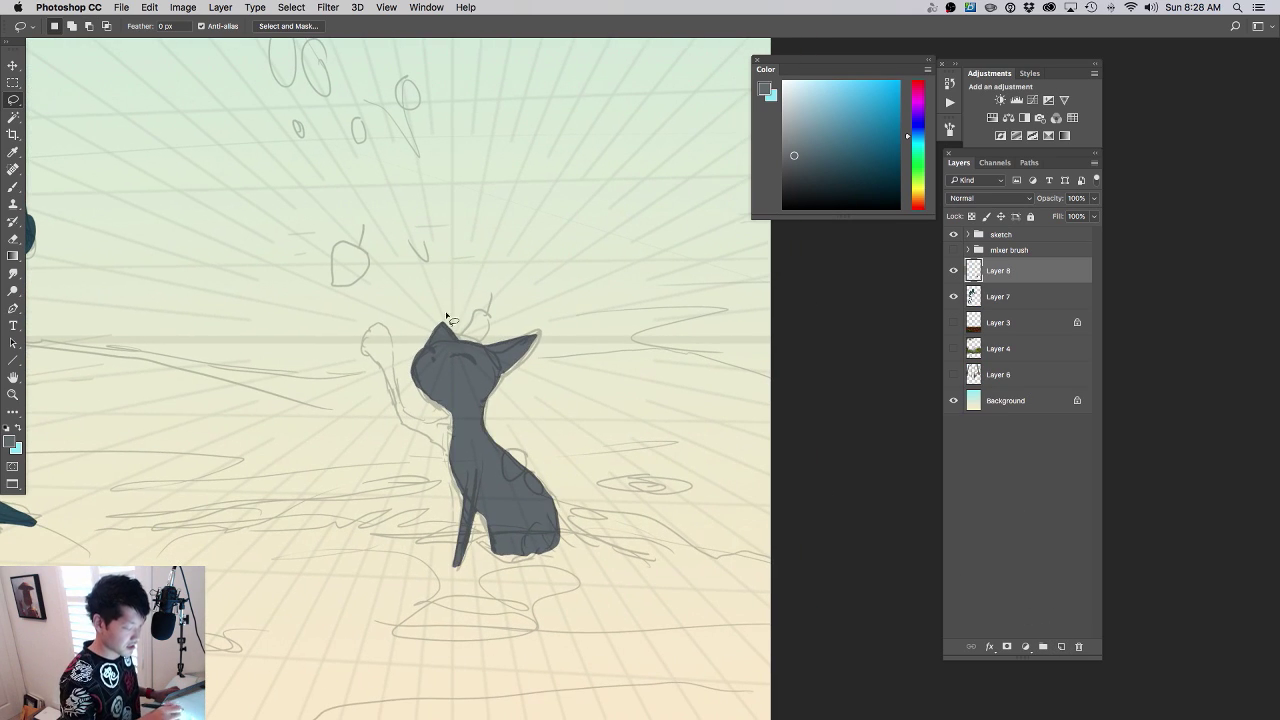
- Lasso the cat's raised foreleg and paw up to the shoulder, fill it with dark grey, and deselect
mouse_move(379, 327)
mouse_down()
mouse_move(367, 356)
mouse_move(405, 428)
mouse_up()
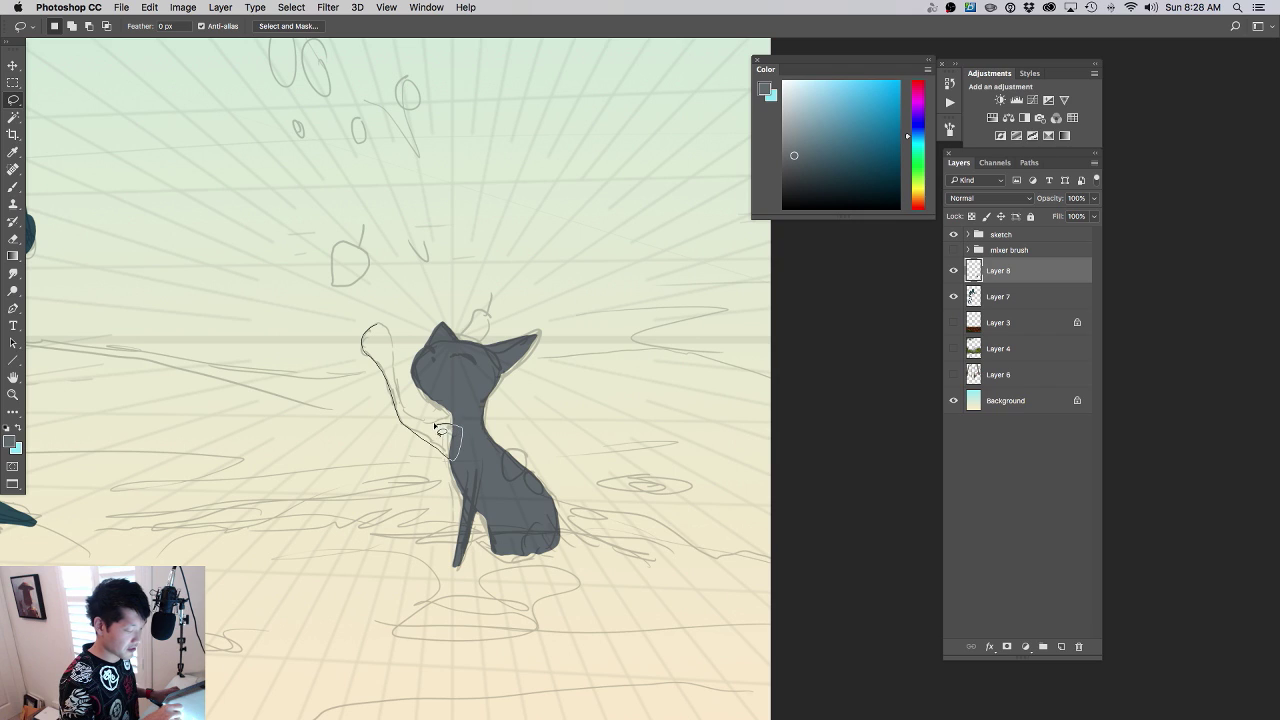
drag(403, 396, 382, 328)
key(shift)
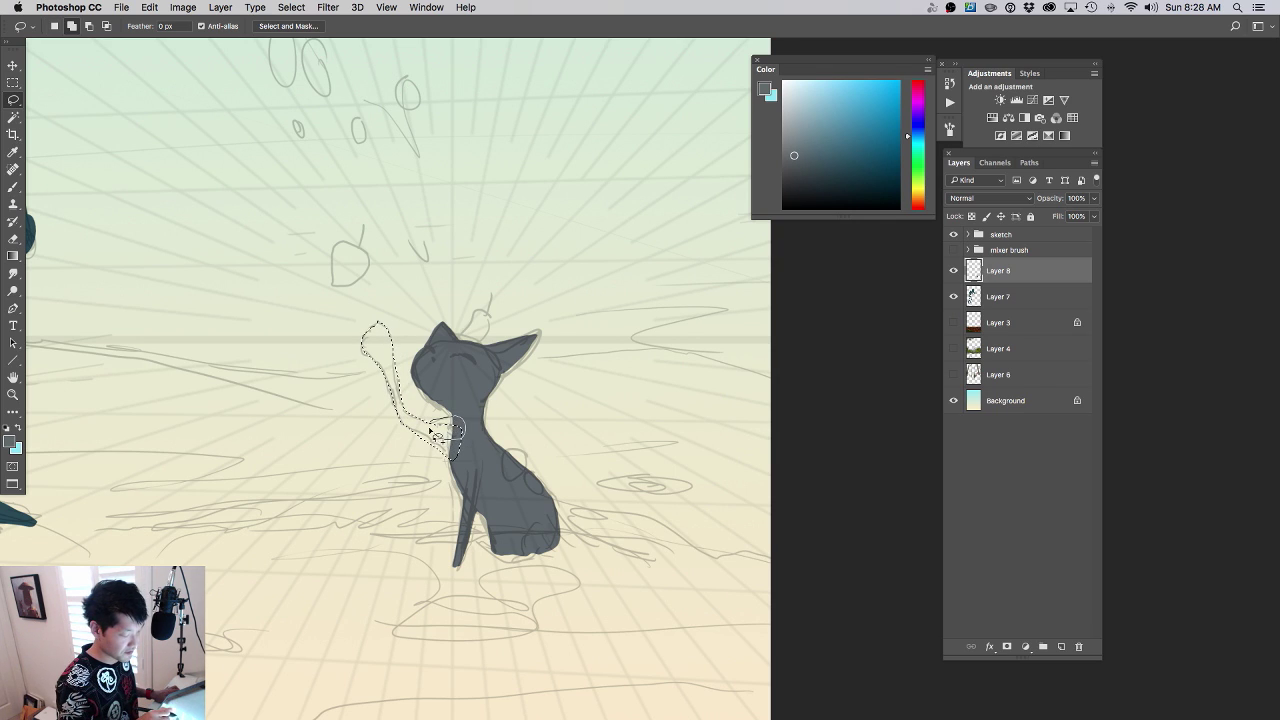
key(alt+BackSpace)
mouse_move(574, 446)
mouse_down()
mouse_move(594, 416)
mouse_move(549, 400)
mouse_up()
key(super+d)
scroll(552, 432, down, 4)
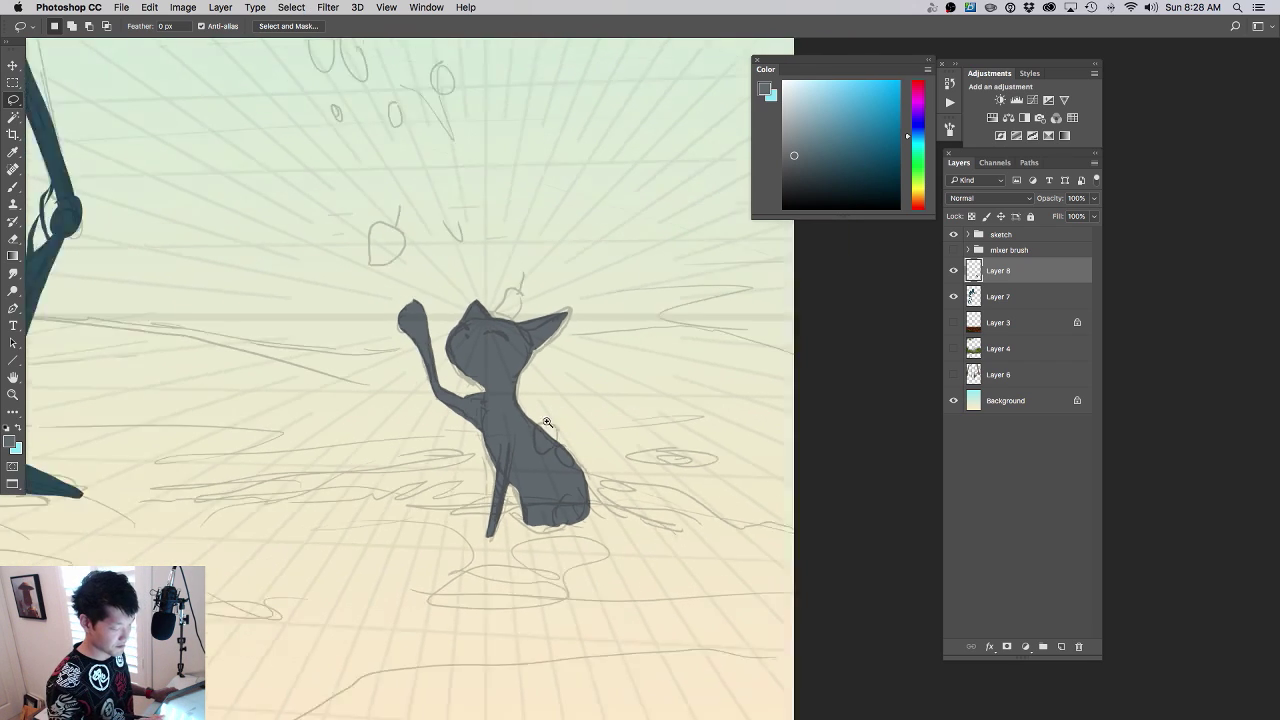
- Refine the cat's outline from the pointed ear down the back of the neck with a dark grey lasso fill, and deselect
scroll(526, 406, up, 4)
mouse_move(468, 396)
mouse_down()
mouse_move(516, 397)
mouse_move(470, 394)
mouse_up()
key(super+d)
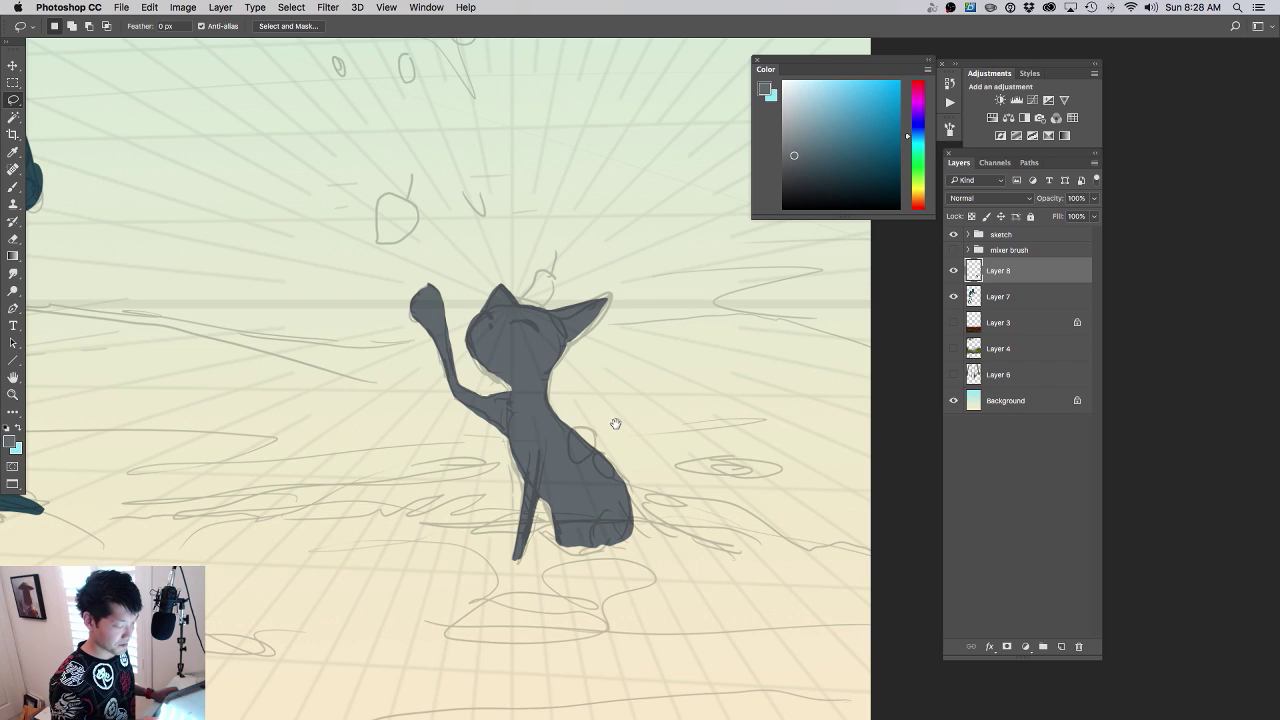
drag(598, 449, 564, 435)
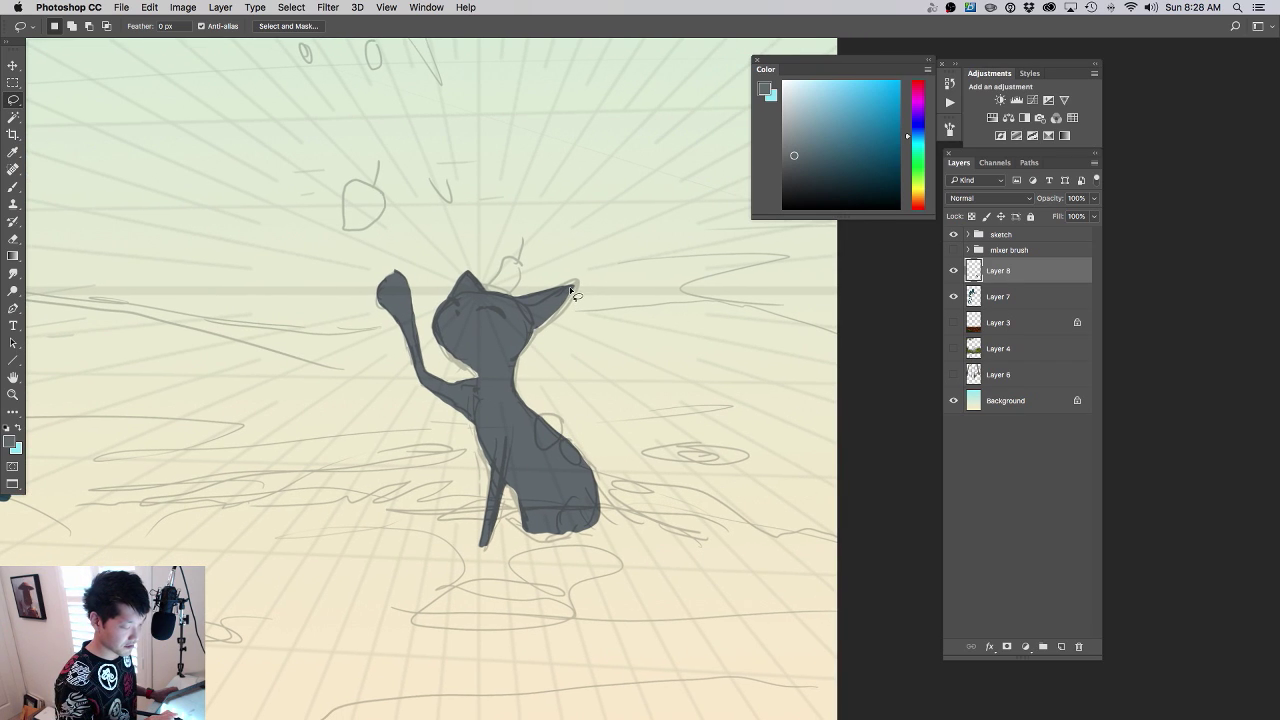
drag(571, 289, 534, 334)
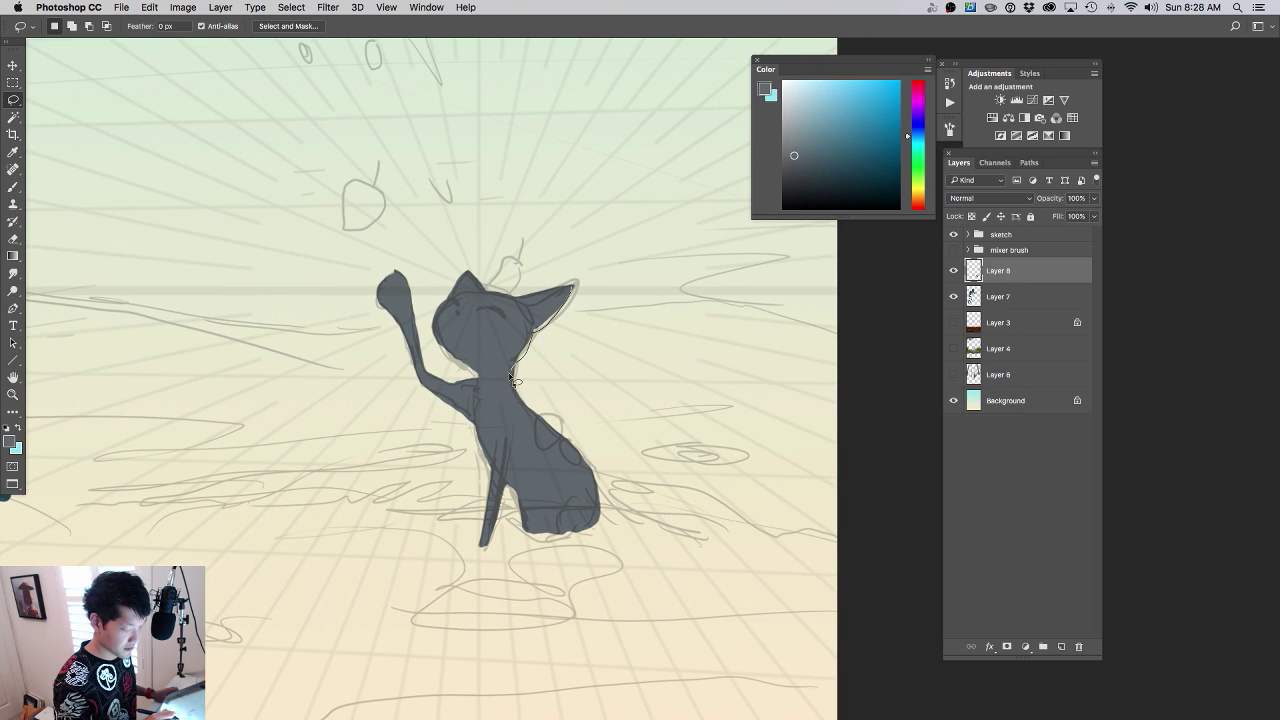
mouse_move(510, 376)
mouse_down()
mouse_move(500, 342)
mouse_move(534, 298)
mouse_up()
key(alt+BackSpace)
key(super+d)
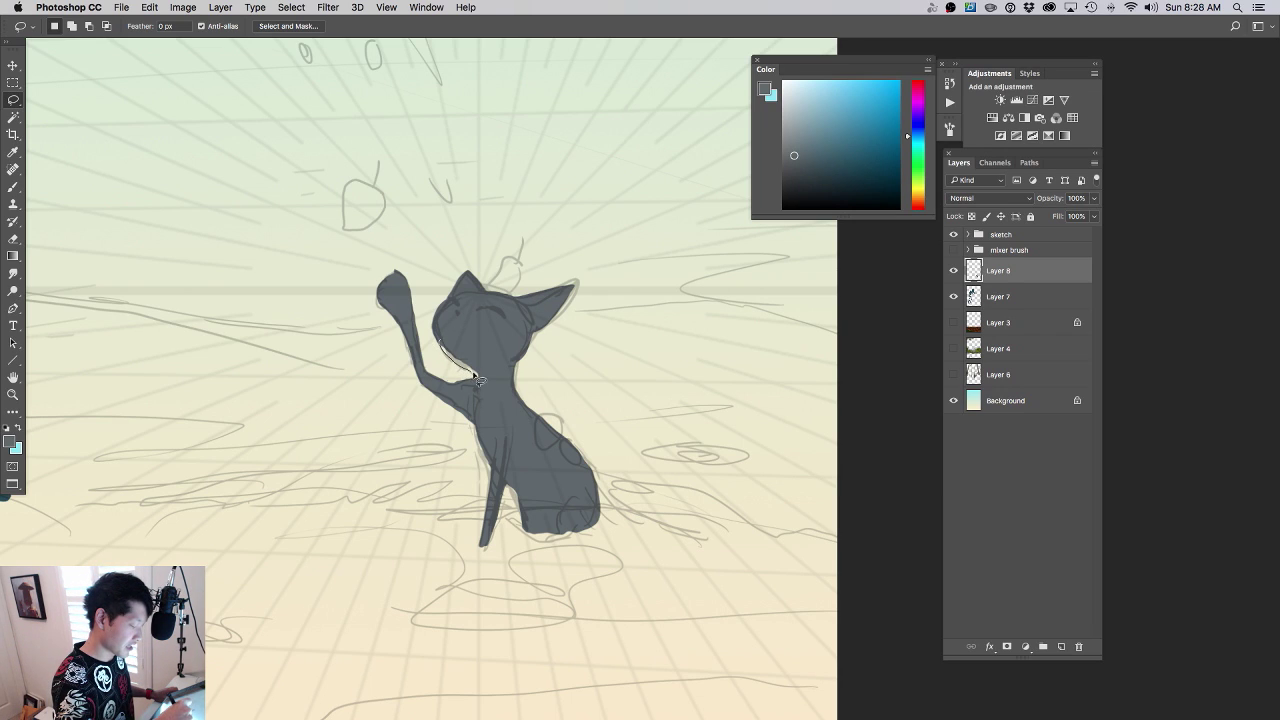
- Round out the cat's chin with a curved lasso selection filled in dark grey, and deselect
drag(473, 348, 445, 331)
key(alt+BackSpace)
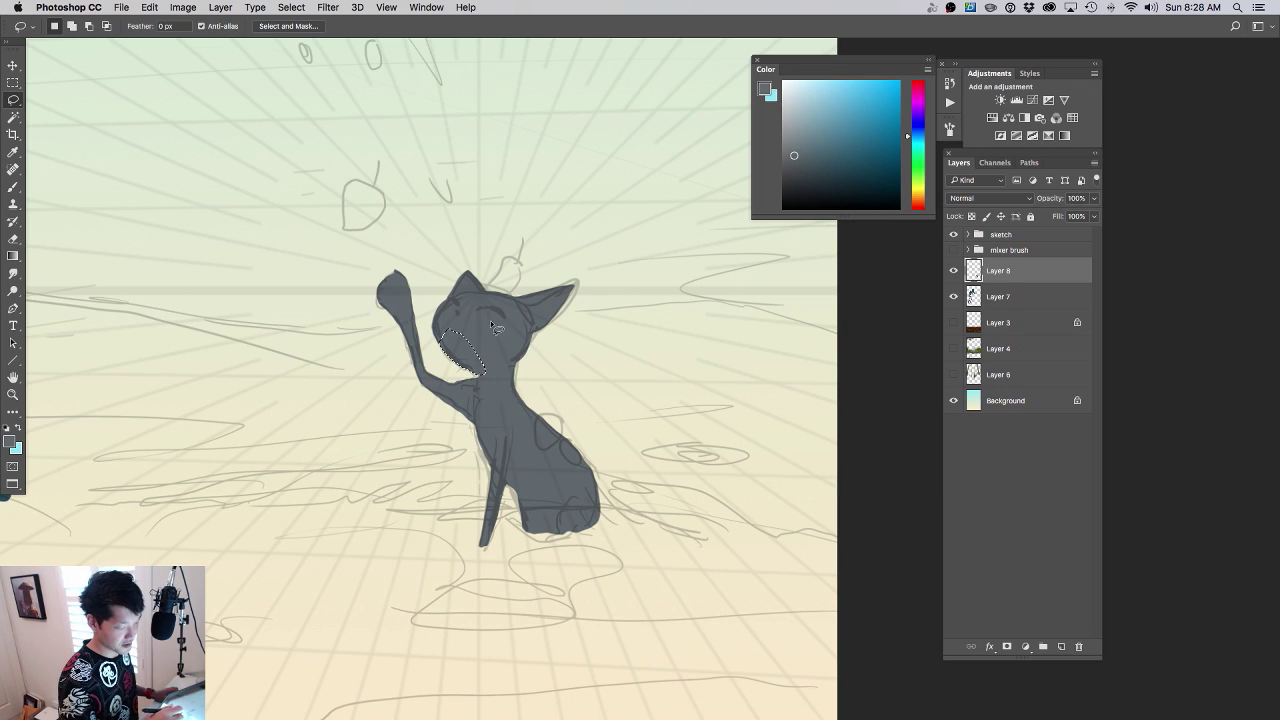
scroll(551, 407, down, 1)
scroll(551, 407, right, 1)
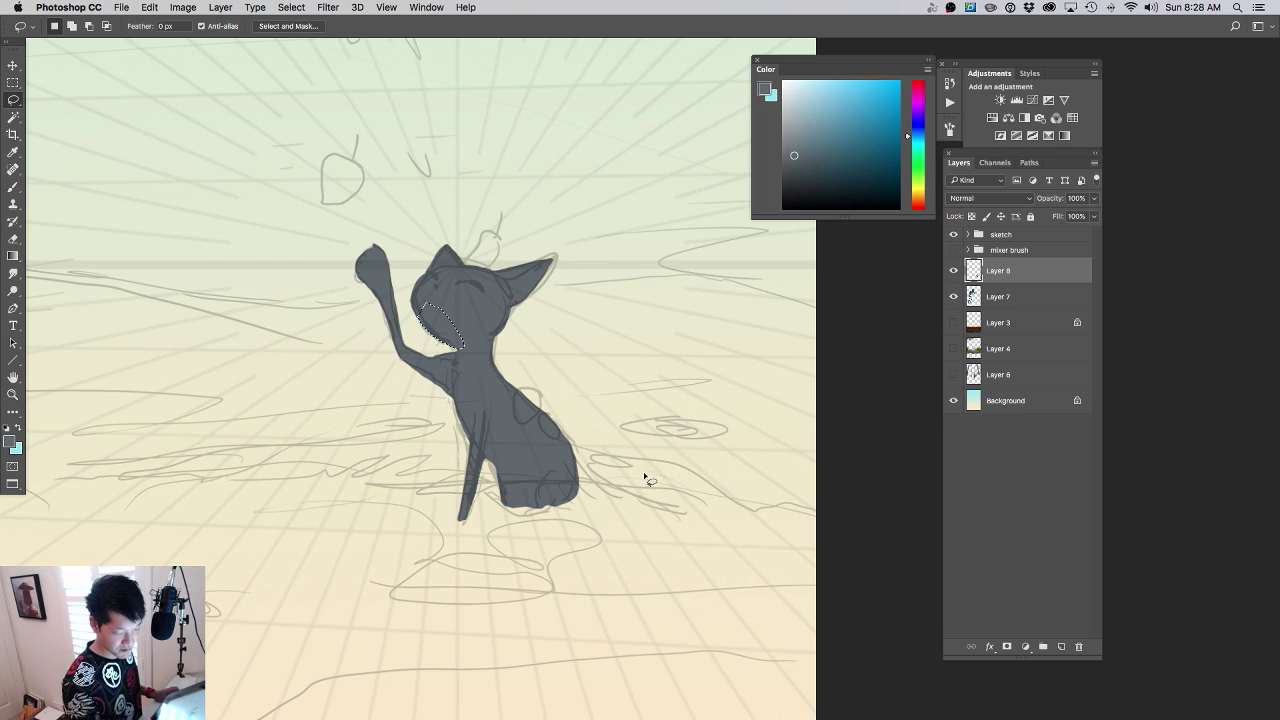
key(alt+BackSpace)
- Lasso a raised tail tip separate from the cat's body behind it, fill it with dark grey, and deselect
mouse_move(645, 490)
mouse_down()
mouse_move(661, 447)
mouse_move(690, 428)
mouse_up()
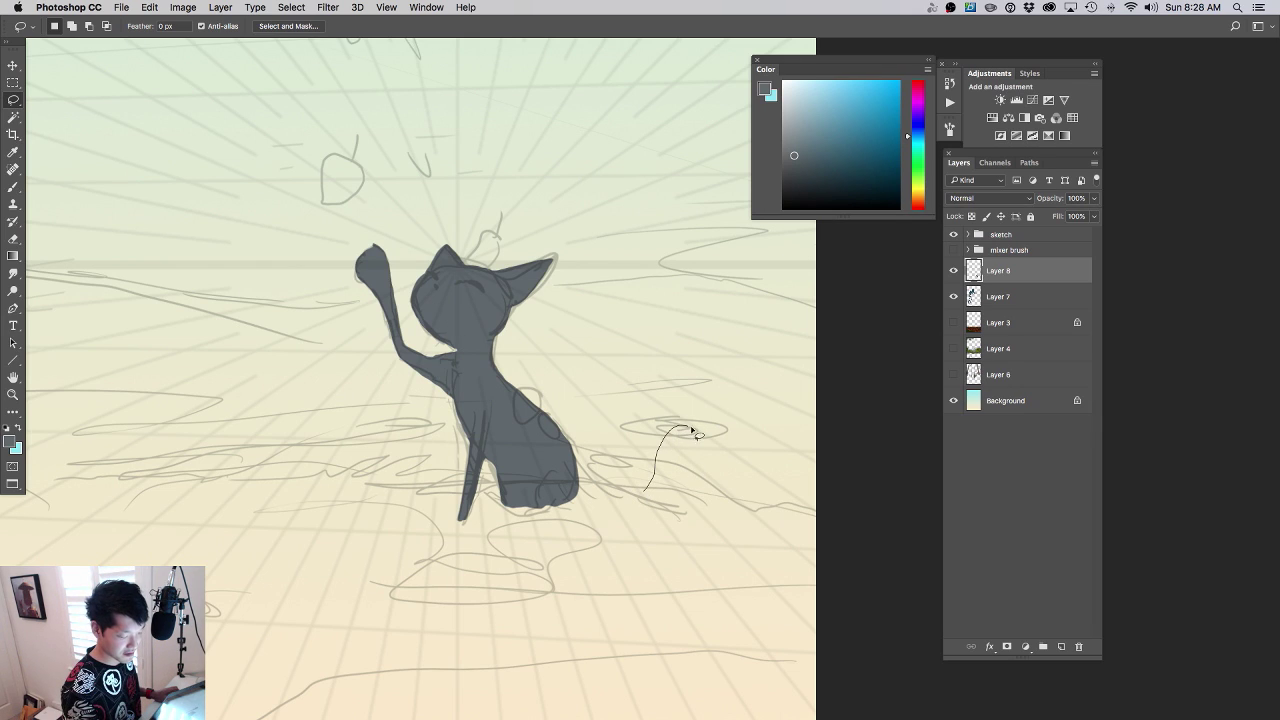
mouse_move(655, 472)
mouse_down()
mouse_move(634, 494)
mouse_move(657, 449)
mouse_move(693, 427)
mouse_move(671, 494)
mouse_move(629, 494)
mouse_move(671, 436)
mouse_move(706, 429)
mouse_move(705, 463)
mouse_move(671, 494)
mouse_move(632, 498)
mouse_move(666, 444)
mouse_move(671, 478)
mouse_move(628, 500)
mouse_up()
key(alt+BackSpace)
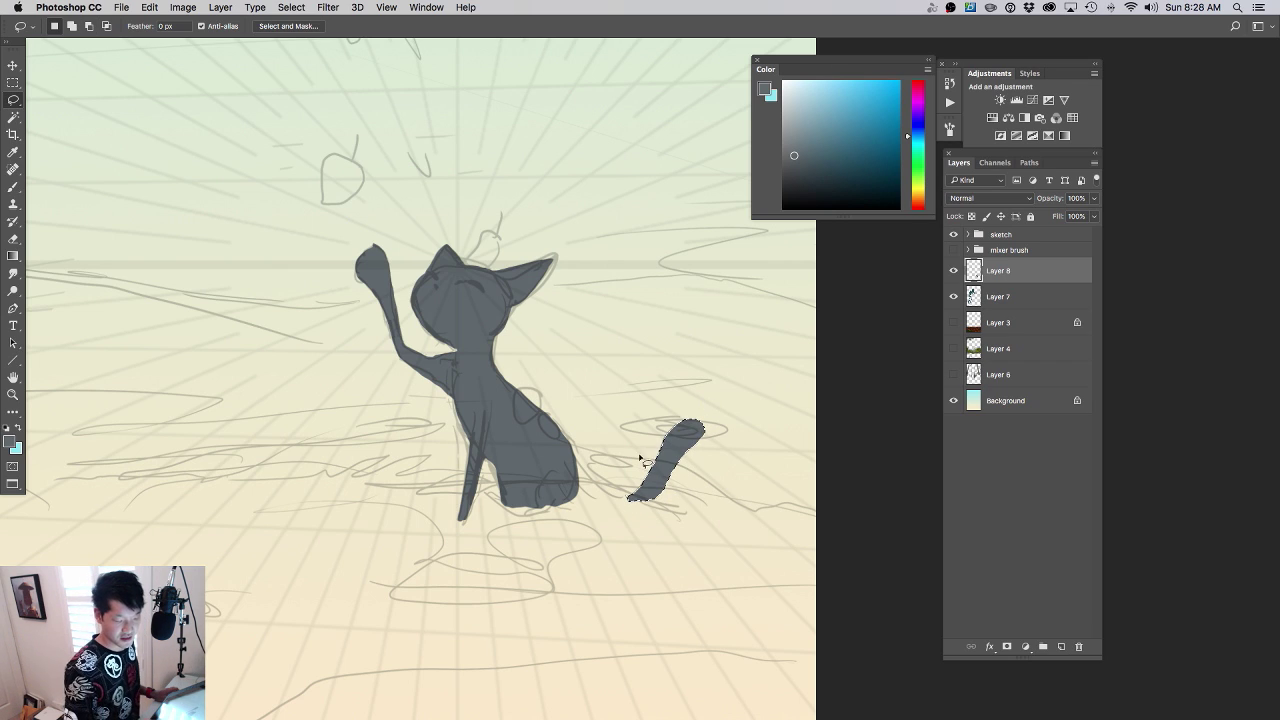
drag(641, 444, 594, 444)
key(super+z)
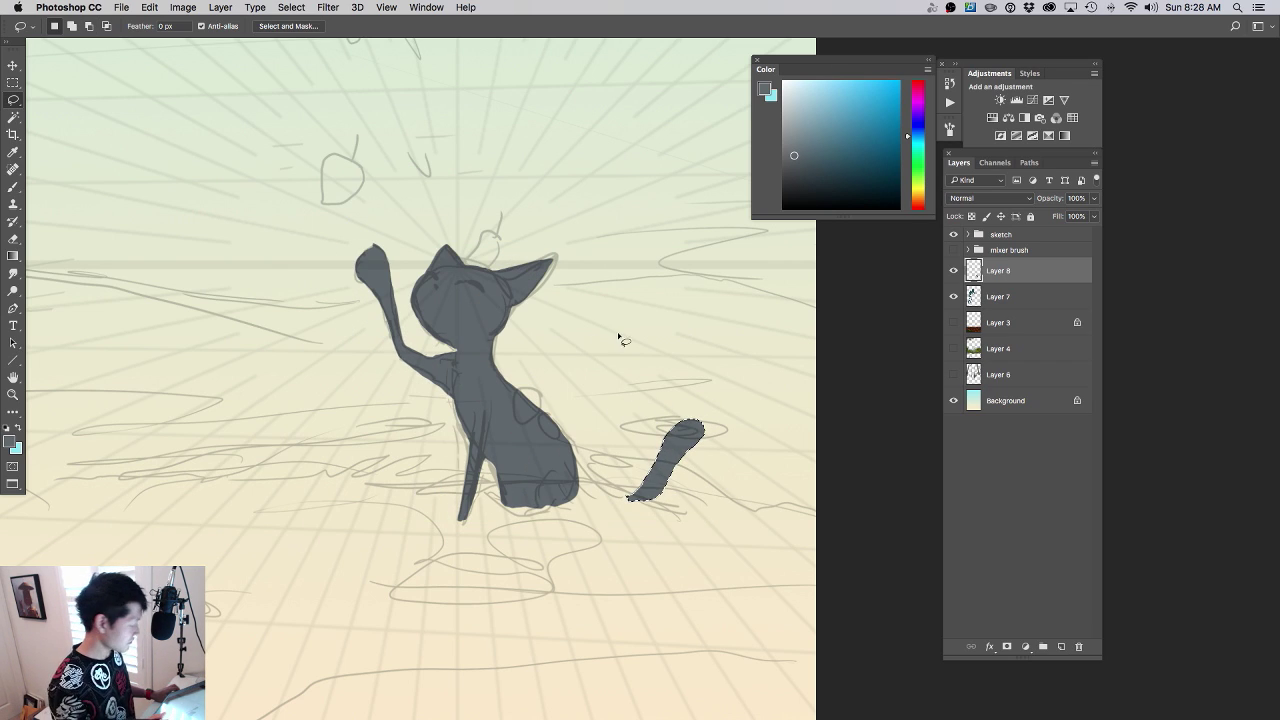
key(super+d)
- Add a new layer above Layer 7 and lasso the soil clump around the robot's hands together with the upper falling chunks
scroll(590, 392, down, 4)
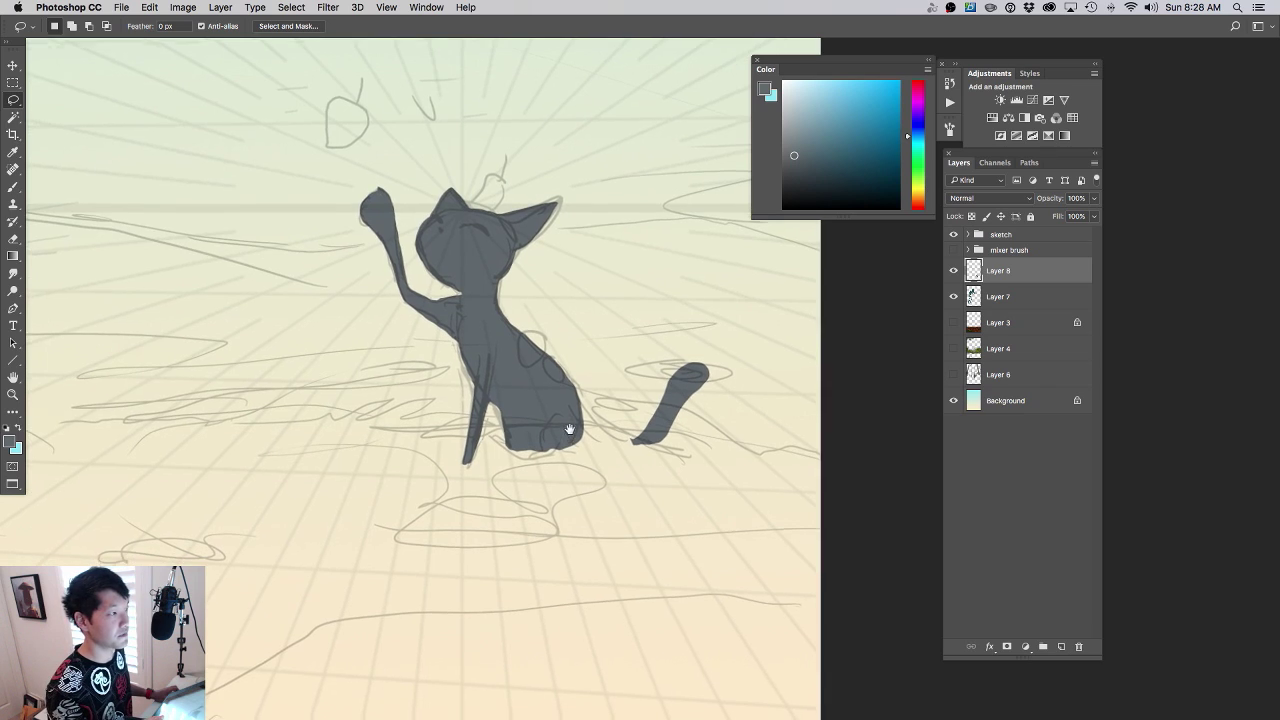
scroll(565, 421, down, 2)
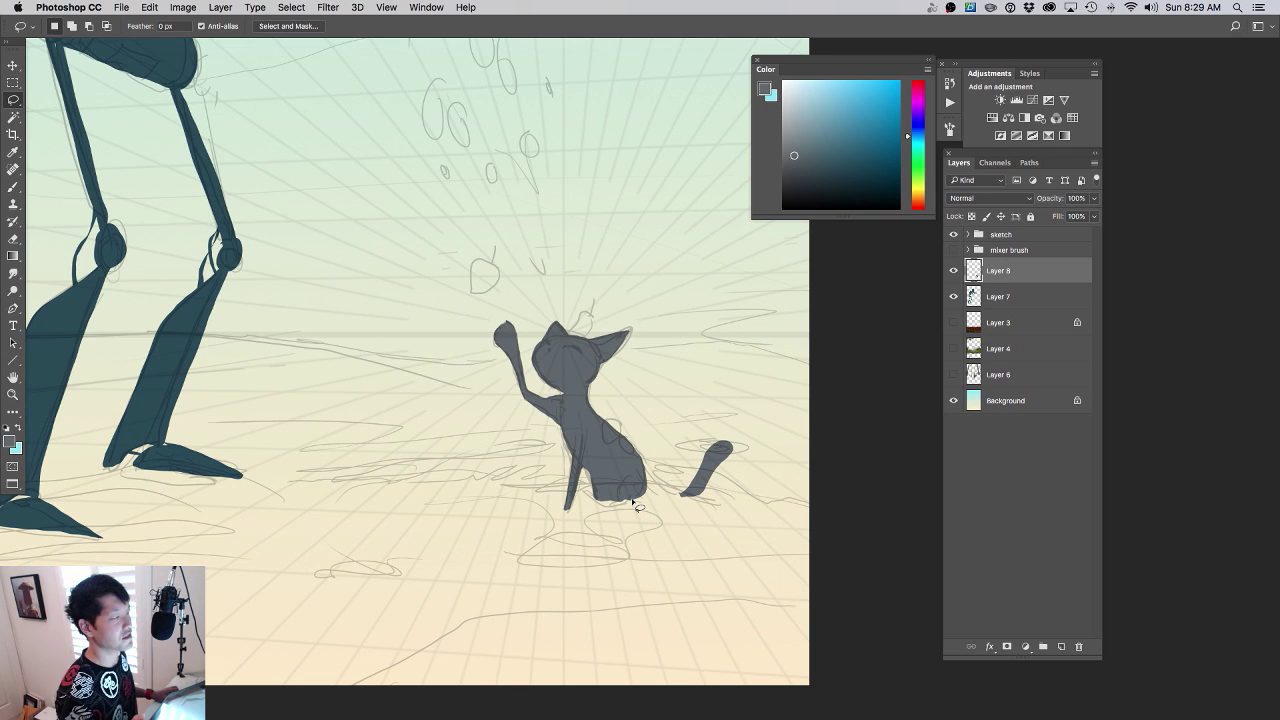
scroll(674, 391, down, 1)
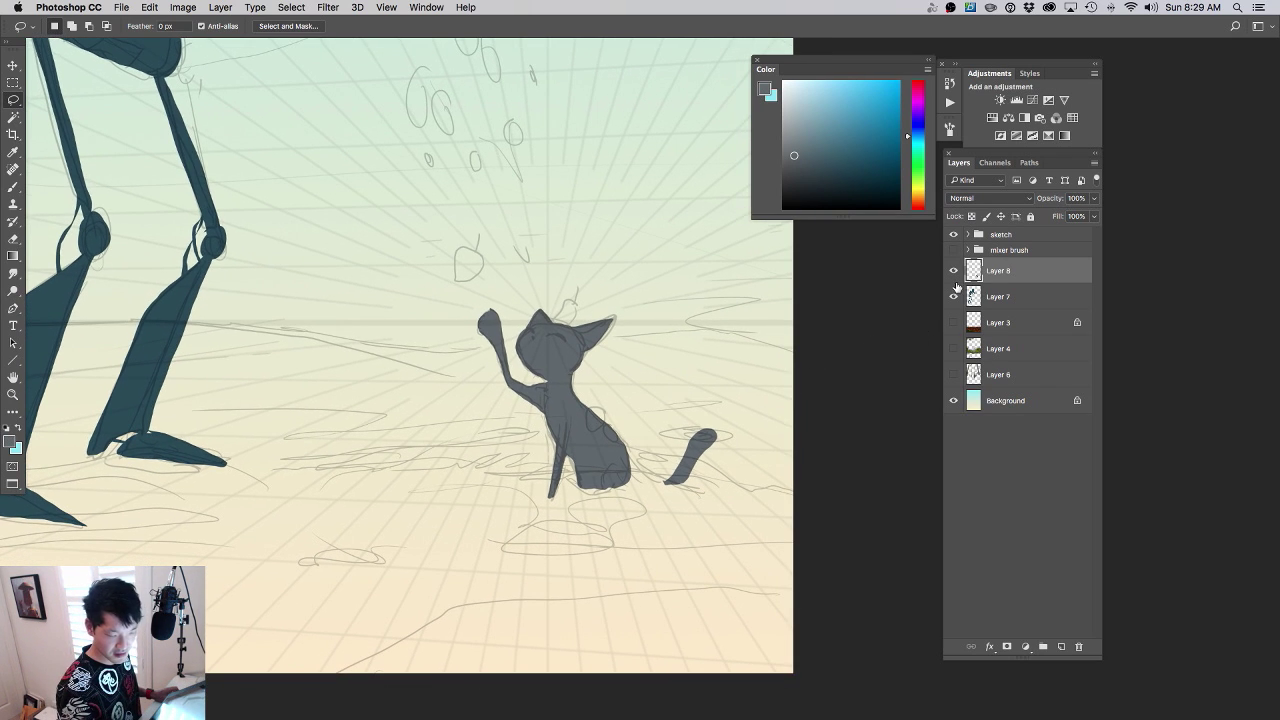
scroll(661, 370, down, 3)
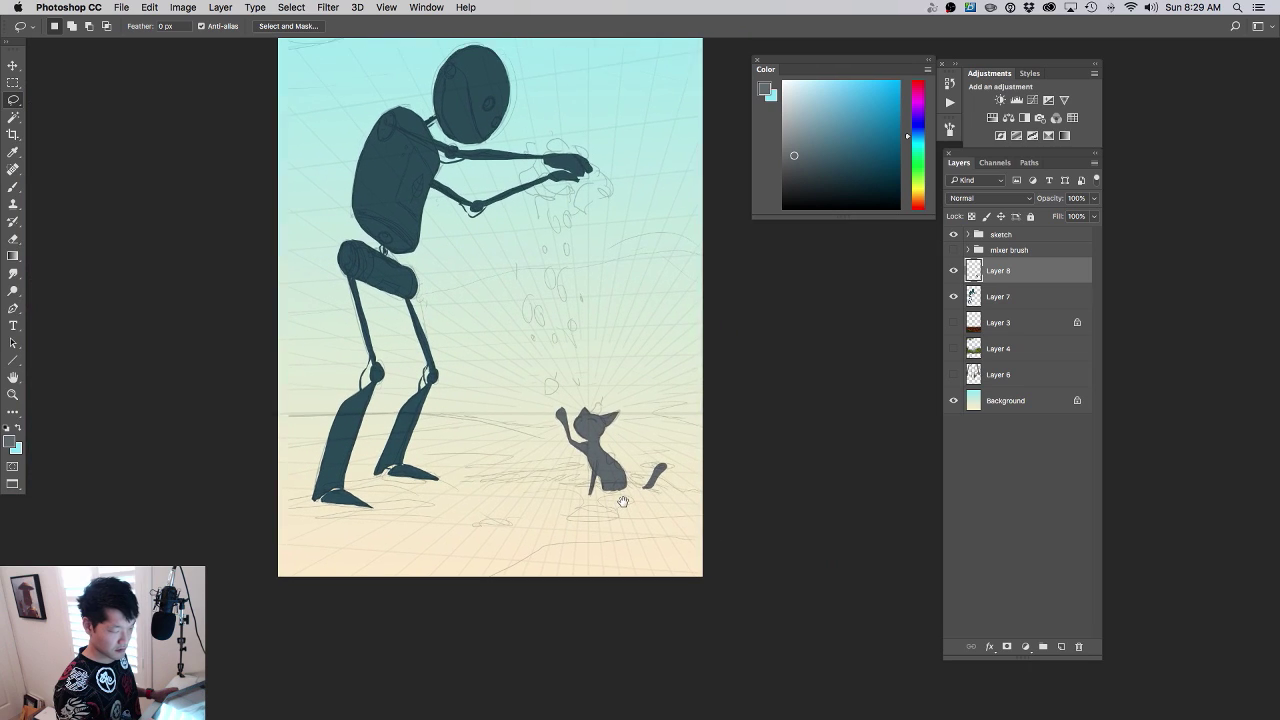
scroll(643, 393, up, 2)
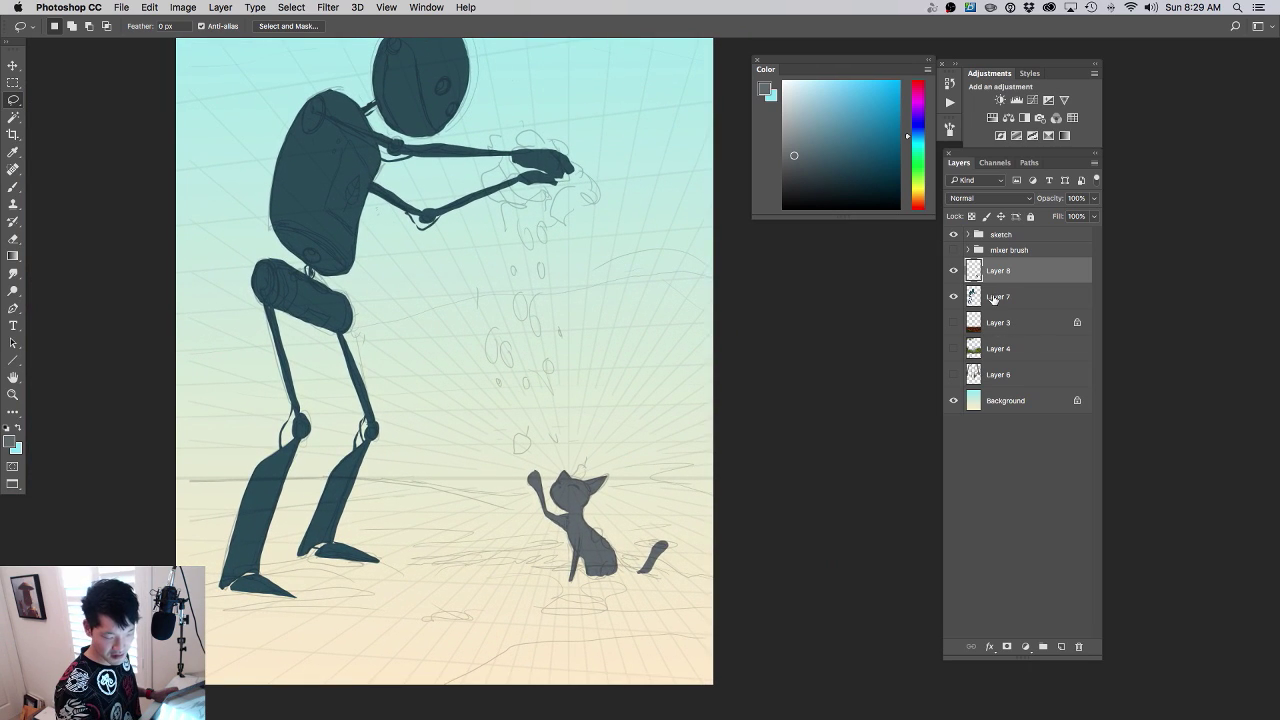
click(993, 298)
click(1063, 647)
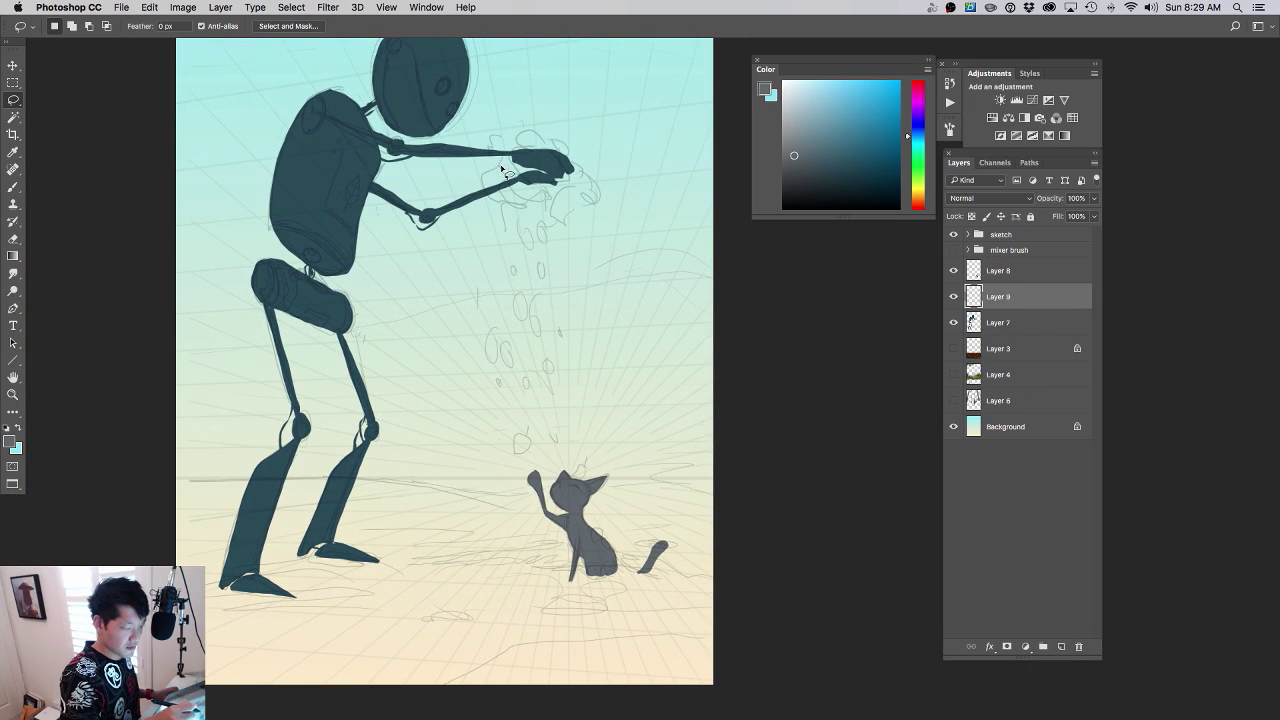
mouse_move(505, 172)
mouse_down()
mouse_move(486, 186)
mouse_move(508, 210)
mouse_move(590, 198)
mouse_move(574, 160)
mouse_move(521, 146)
mouse_move(507, 165)
mouse_up()
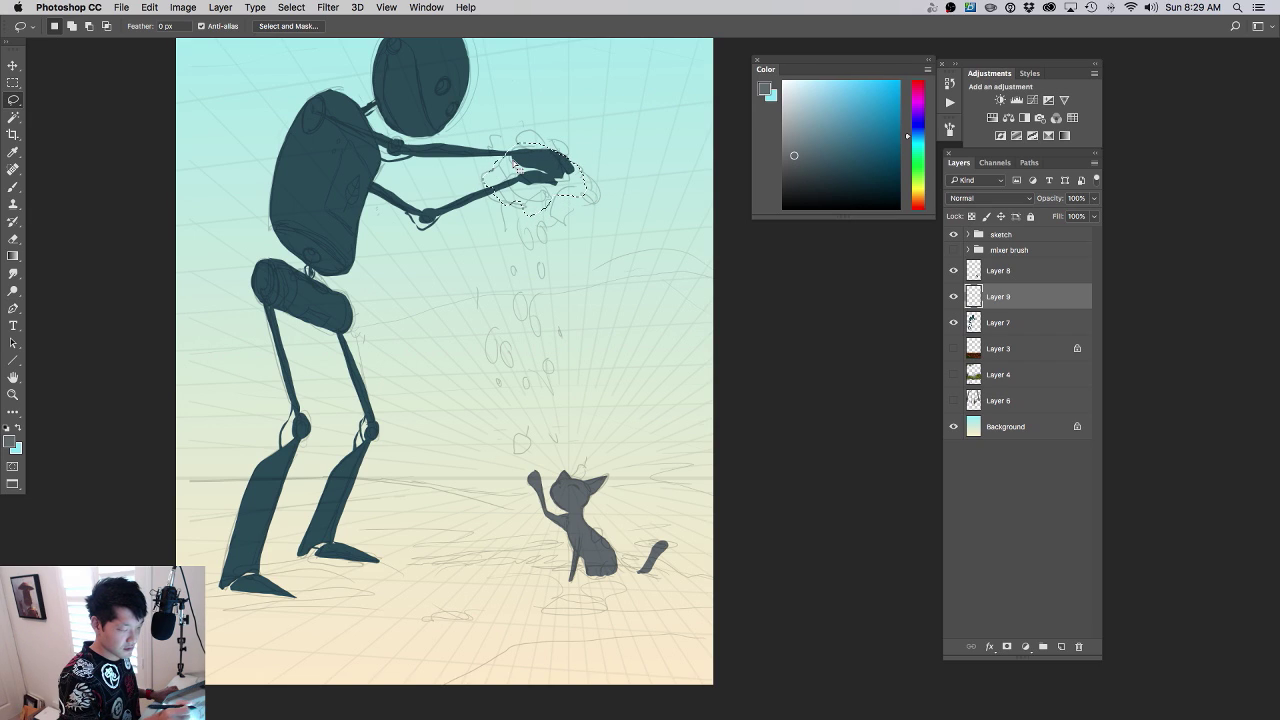
mouse_move(521, 219)
mouse_down()
mouse_move(543, 246)
mouse_move(549, 211)
mouse_move(581, 209)
mouse_move(573, 188)
mouse_move(549, 209)
mouse_up()
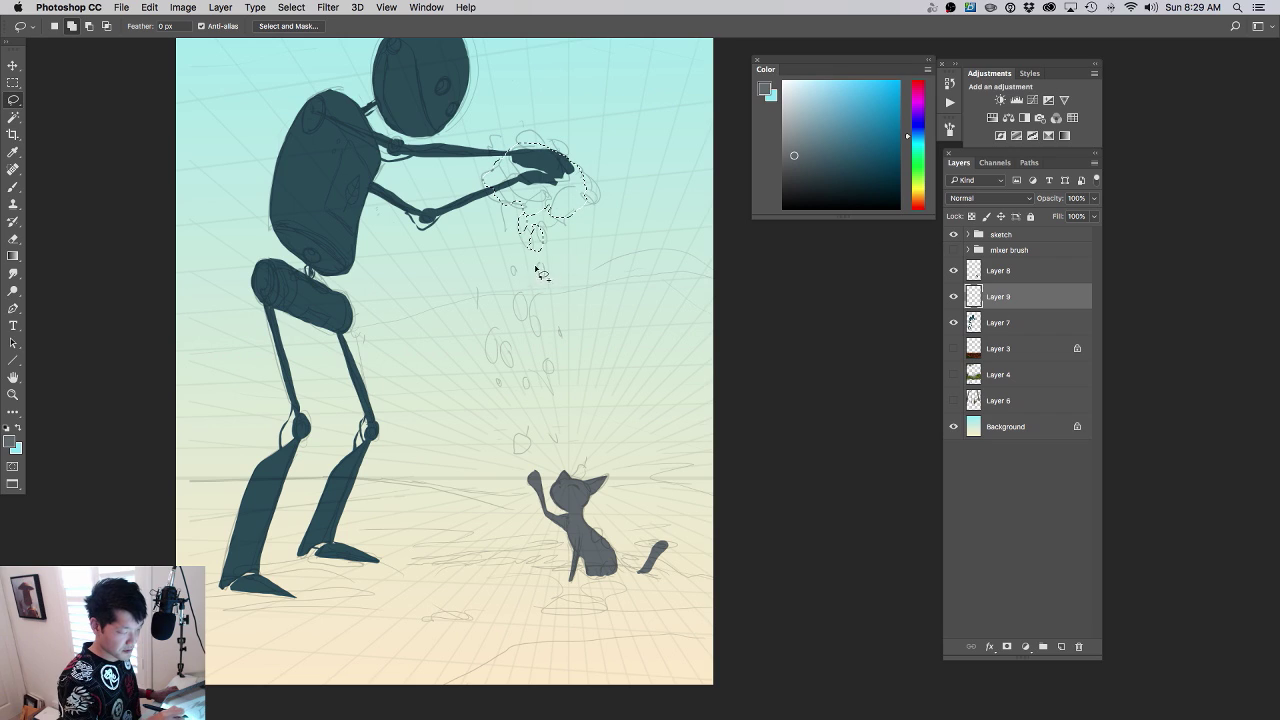
mouse_move(535, 265)
mouse_down()
mouse_move(539, 279)
mouse_move(537, 262)
mouse_up()
mouse_move(527, 310)
mouse_down()
mouse_move(512, 300)
mouse_move(514, 324)
mouse_move(530, 306)
mouse_up()
- Shift the foreground color's hue to red and fill the selected clump and chunks with the muted reddish brown
key(alt+BackSpace)
key(super+z)
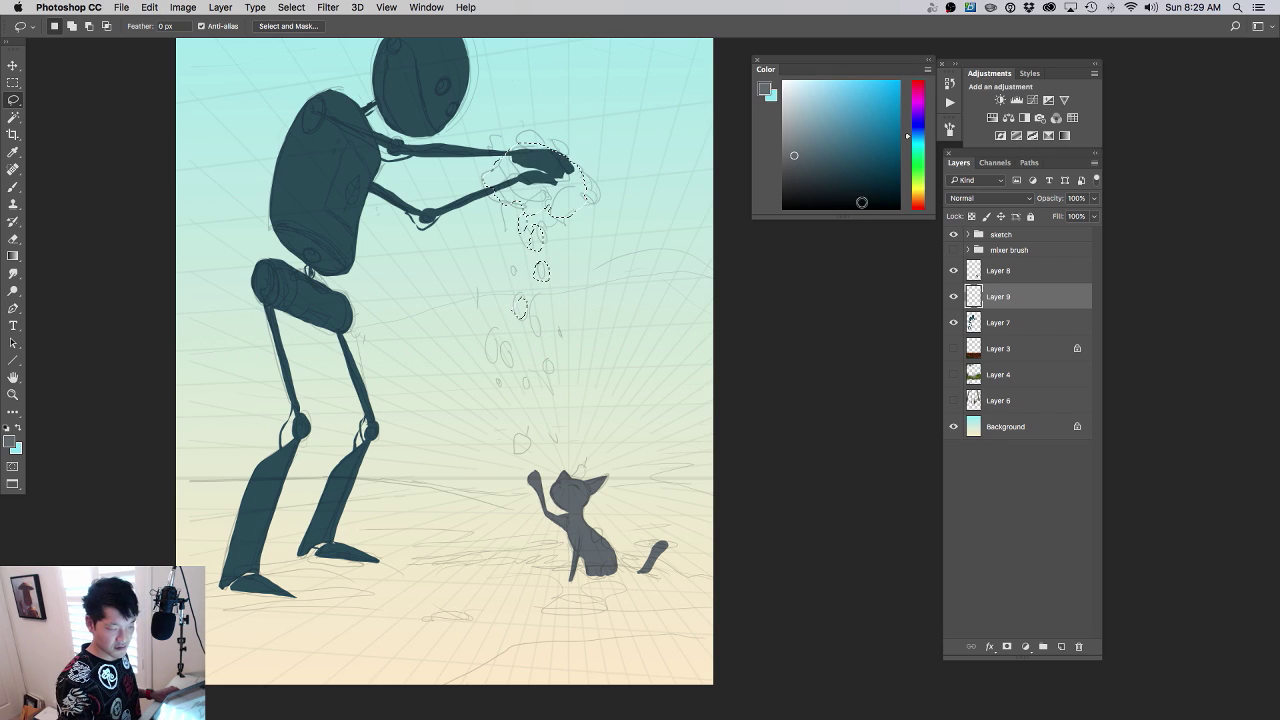
drag(918, 179, 918, 211)
key(alt+BackSpace)
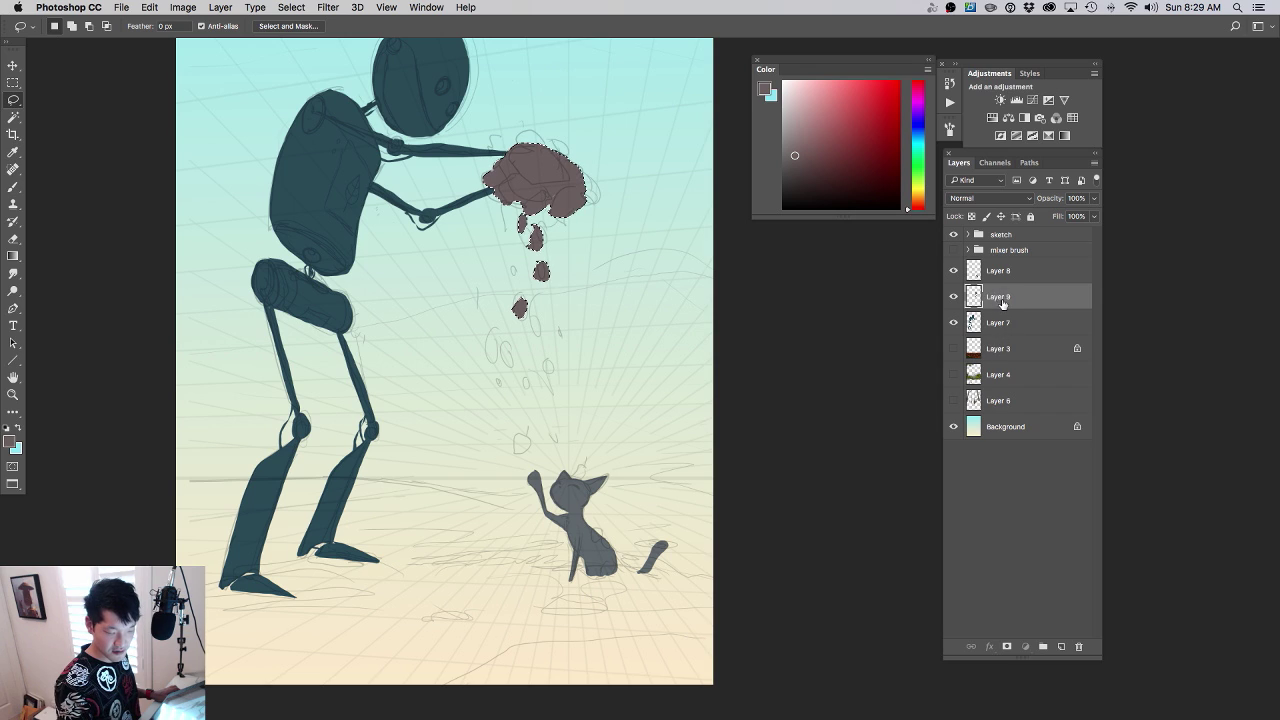
- Move the soil clump's layer beneath Layer 7 so the robot's hands overlap it, and deselect
drag(1003, 302, 1008, 336)
click(740, 248)
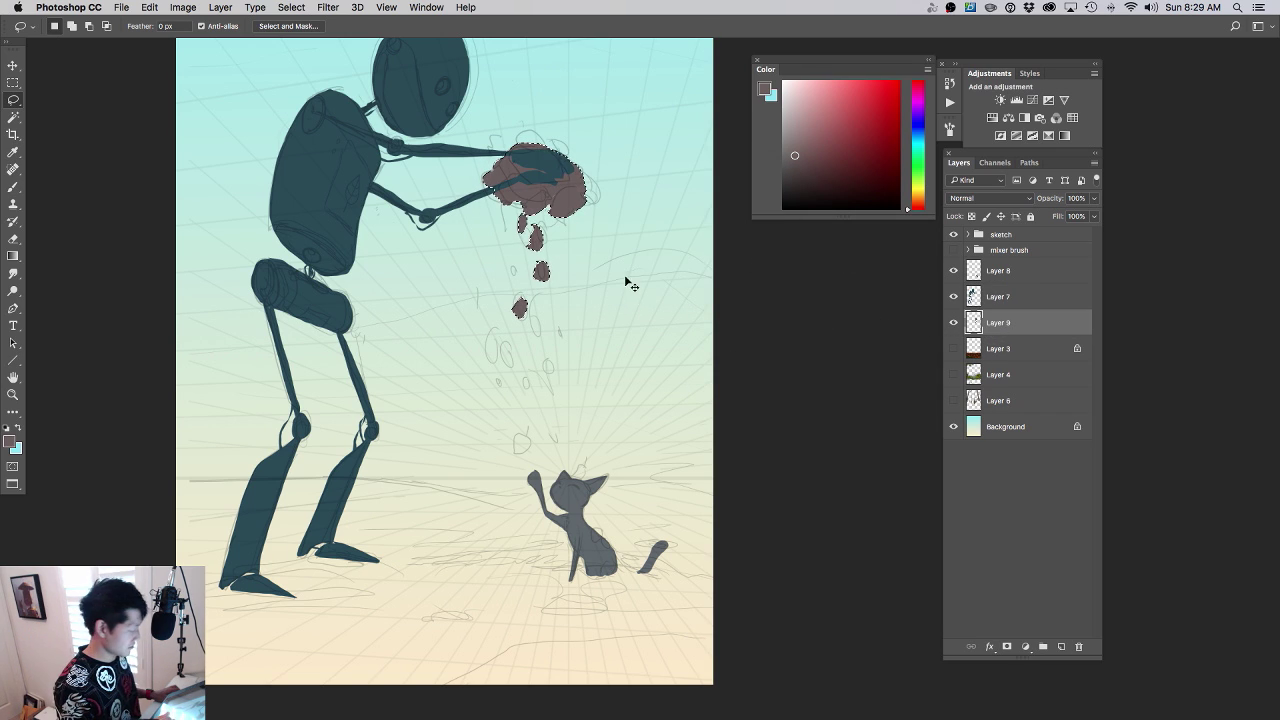
super+click(586, 188)
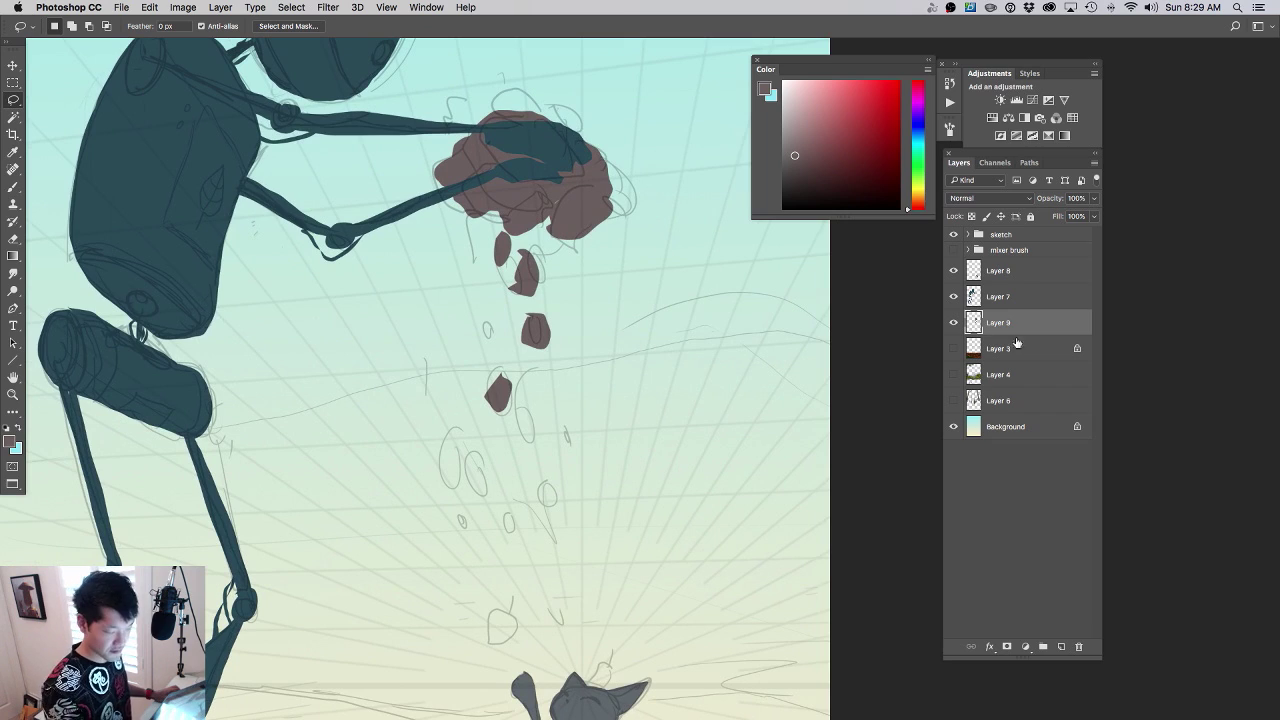
- On Layer 7, lasso the robot's lower hand where it overlaps the soil clump, delete it, and deselect
click(985, 306)
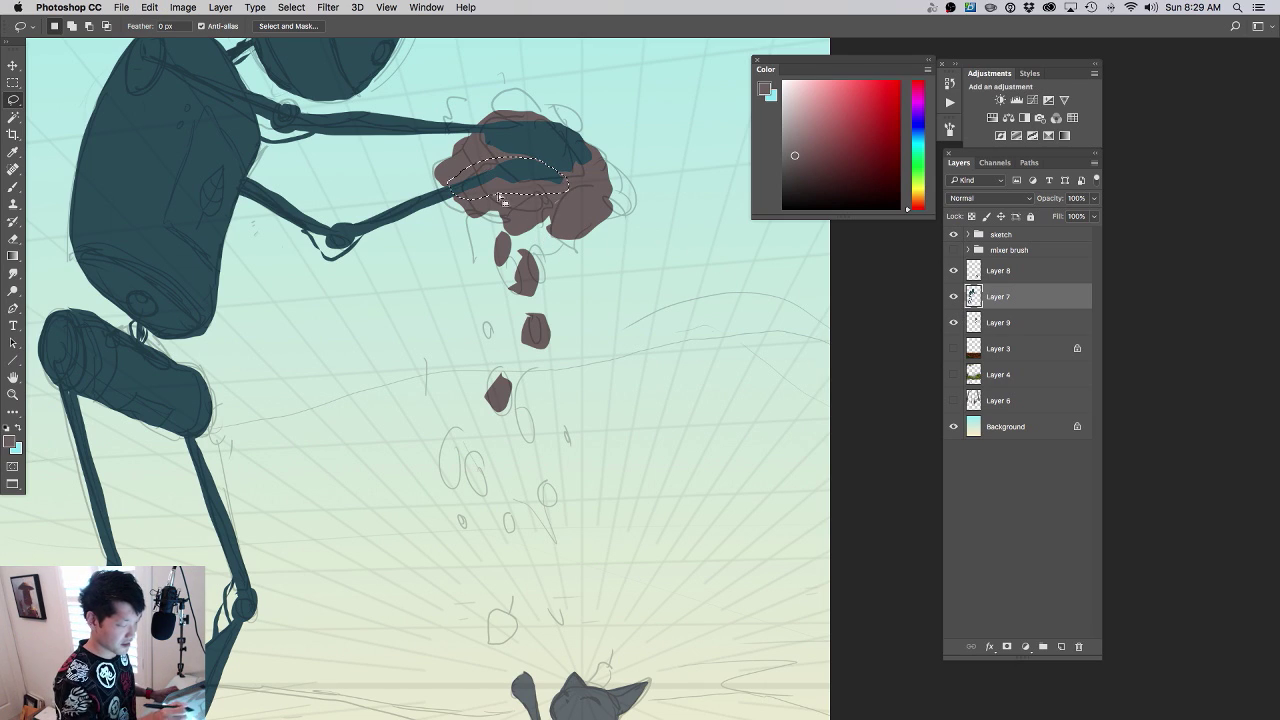
key(BackSpace)
key(super+d)
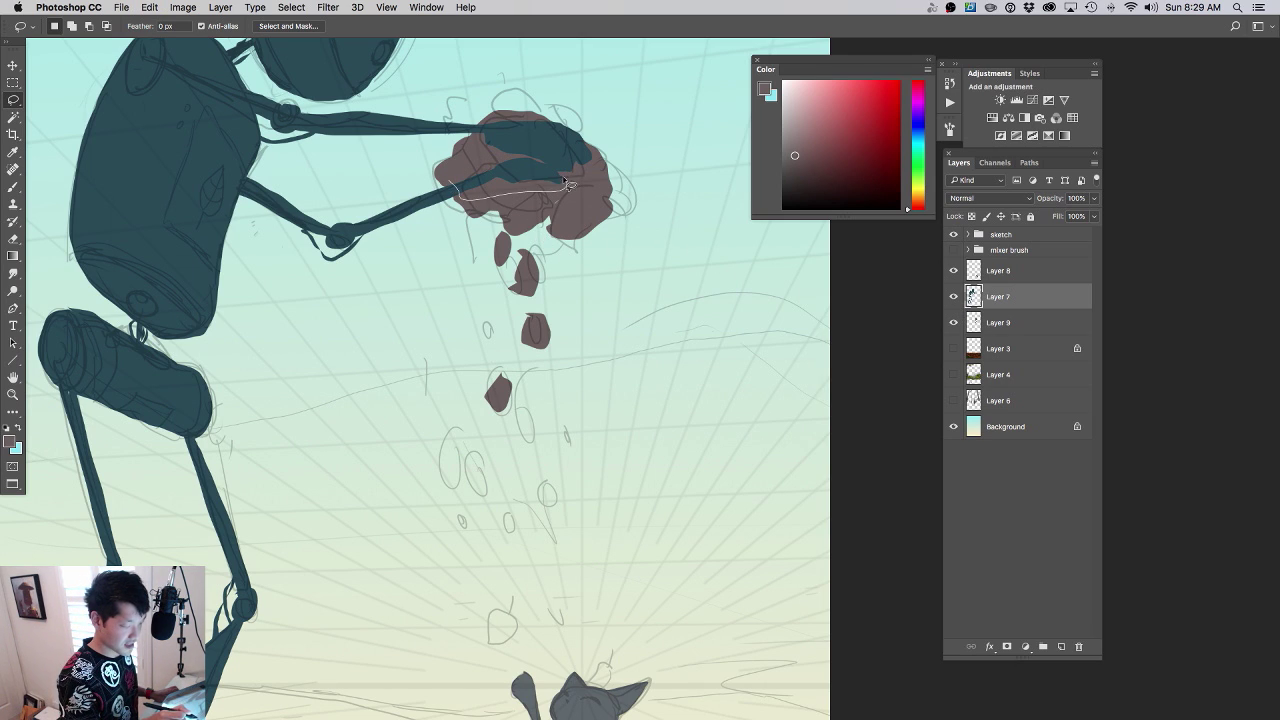
mouse_move(536, 163)
mouse_down()
mouse_move(480, 162)
mouse_move(453, 181)
mouse_up()
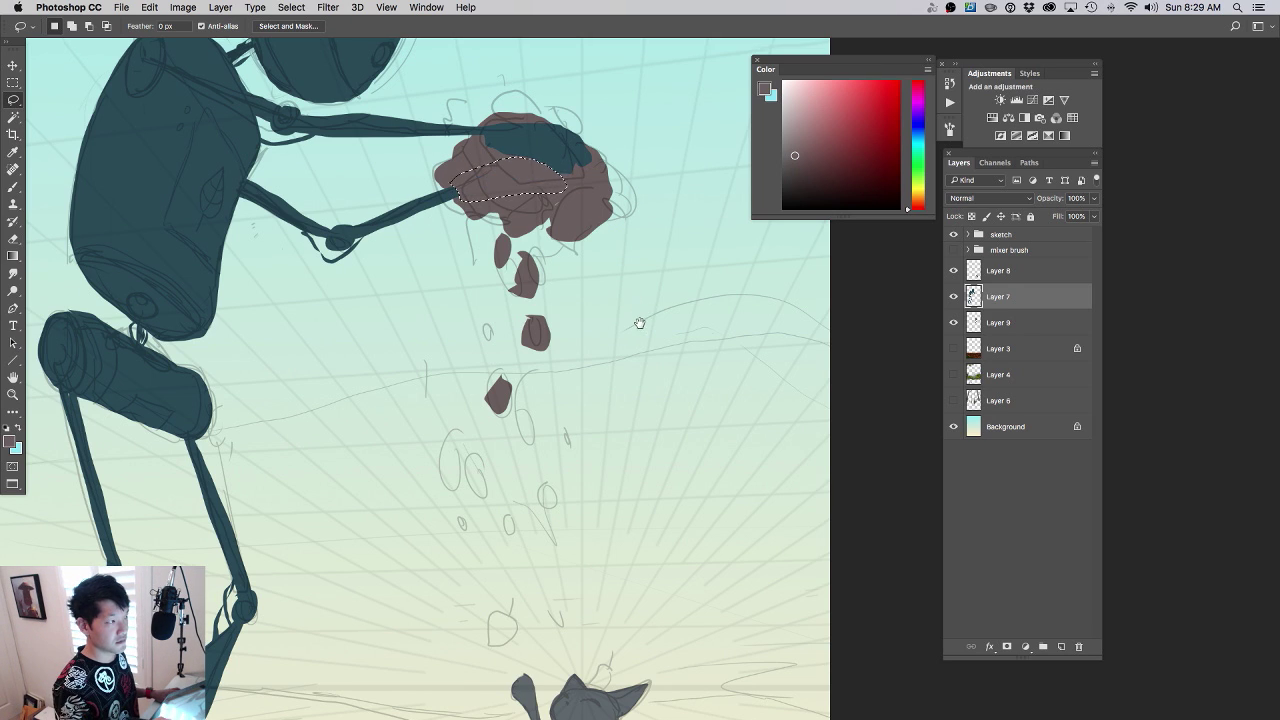
scroll(608, 362, up, 2)
scroll(603, 349, down, 2)
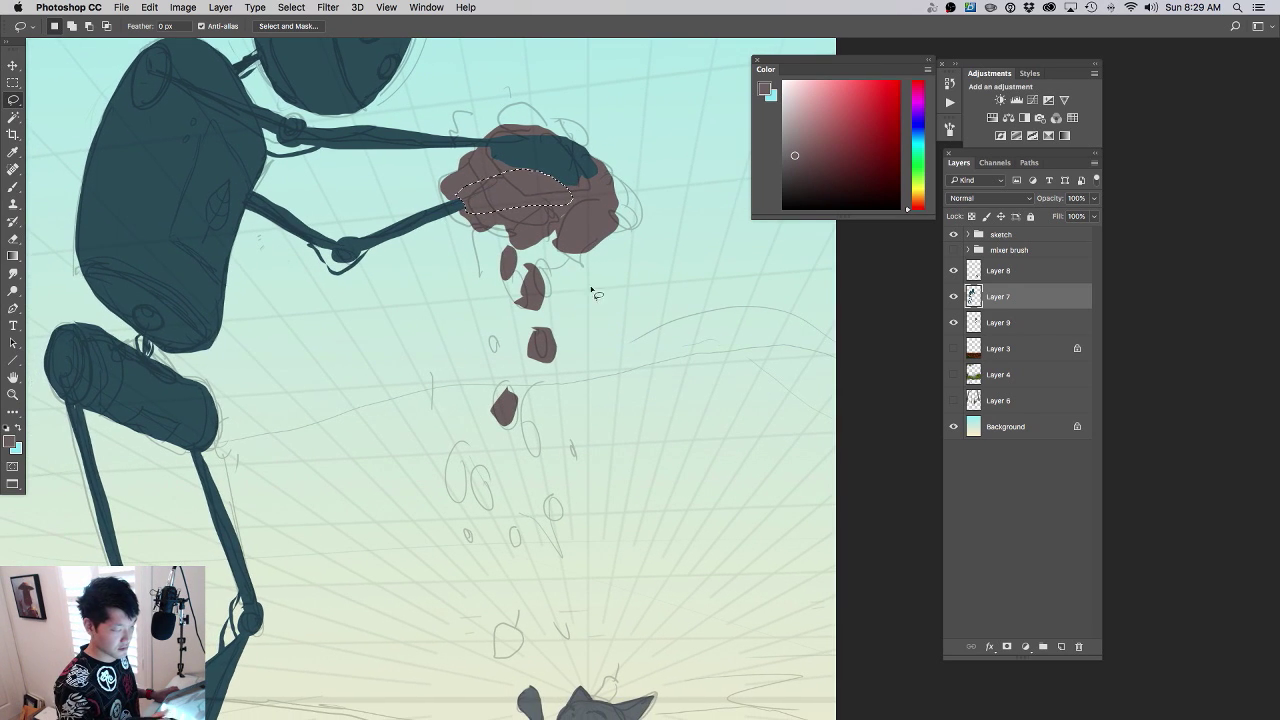
drag(598, 346, 624, 354)
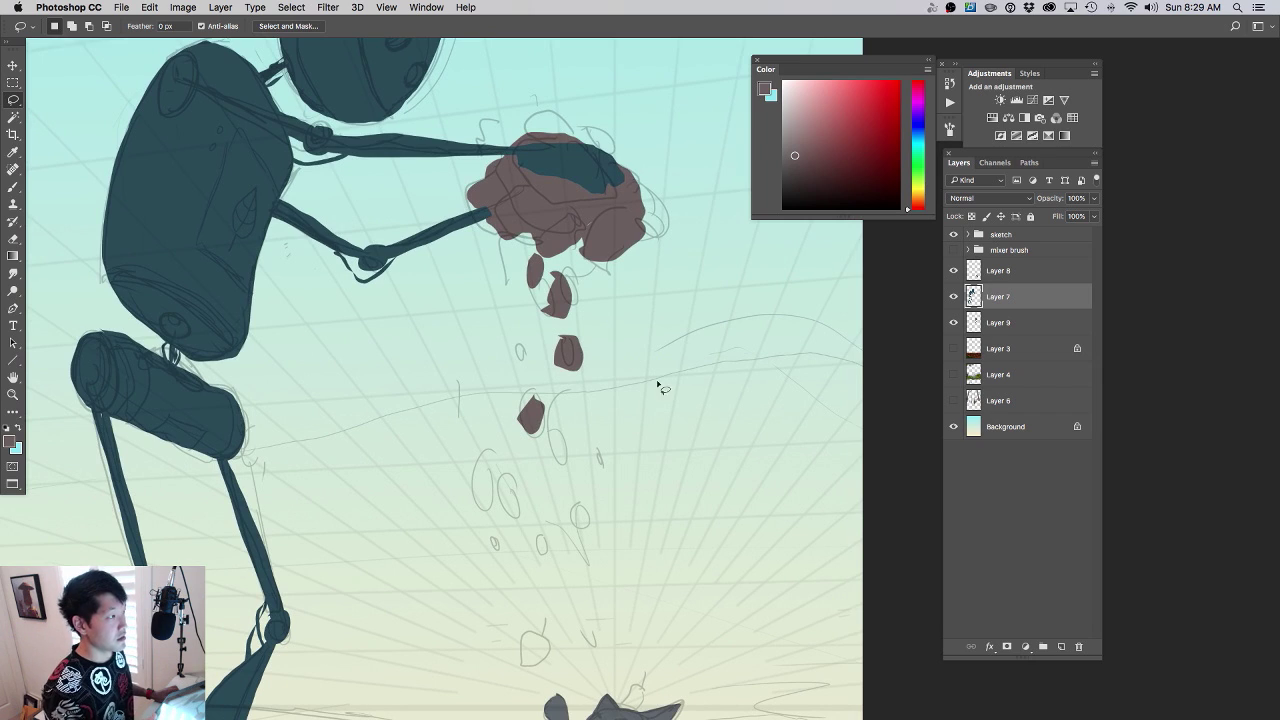
scroll(657, 385, down, 2)
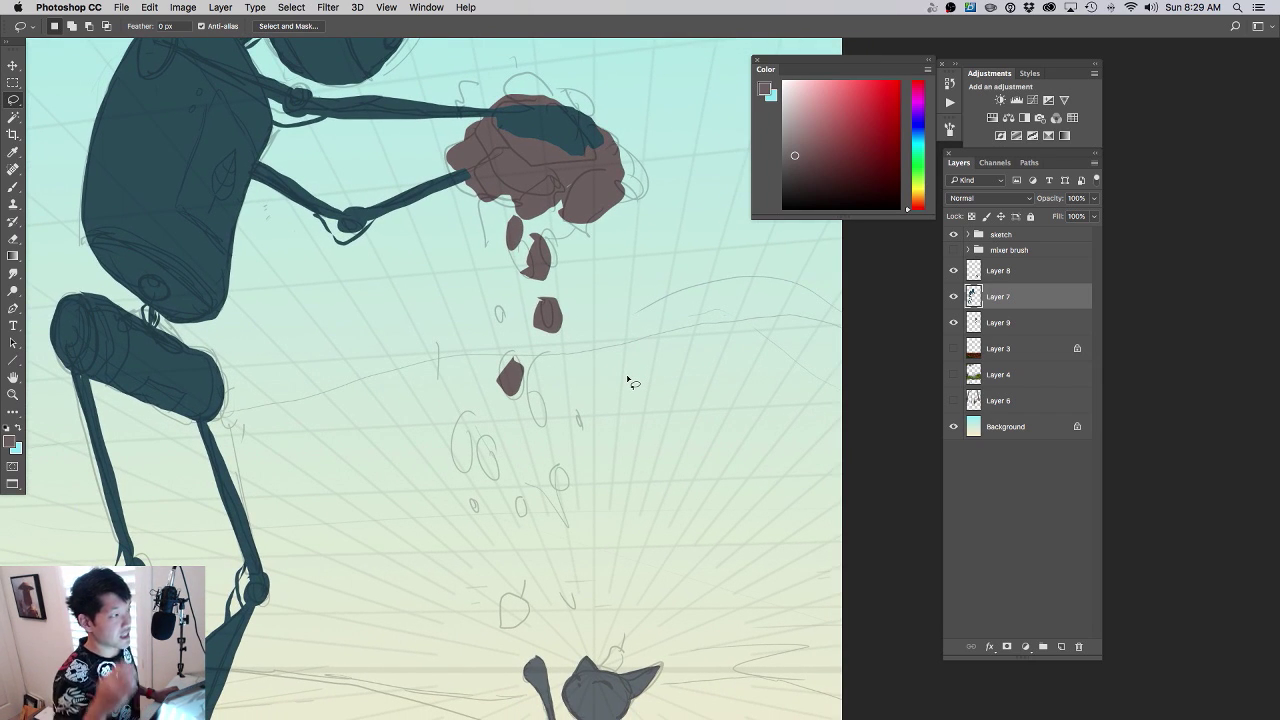
scroll(627, 375, right, 2)
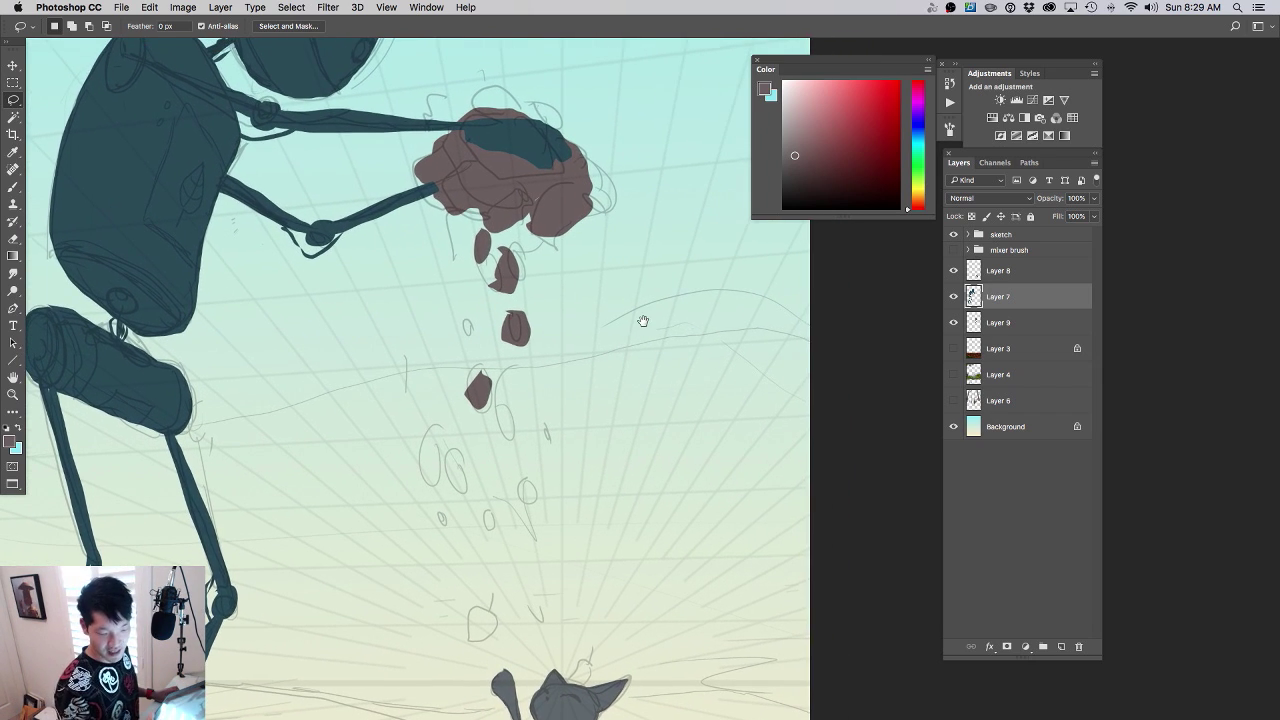
- On Layer 9, lasso a small stemmed chunk below the existing falling soil, fill it with reddish brown, and deselect
click(985, 278)
click(948, 272)
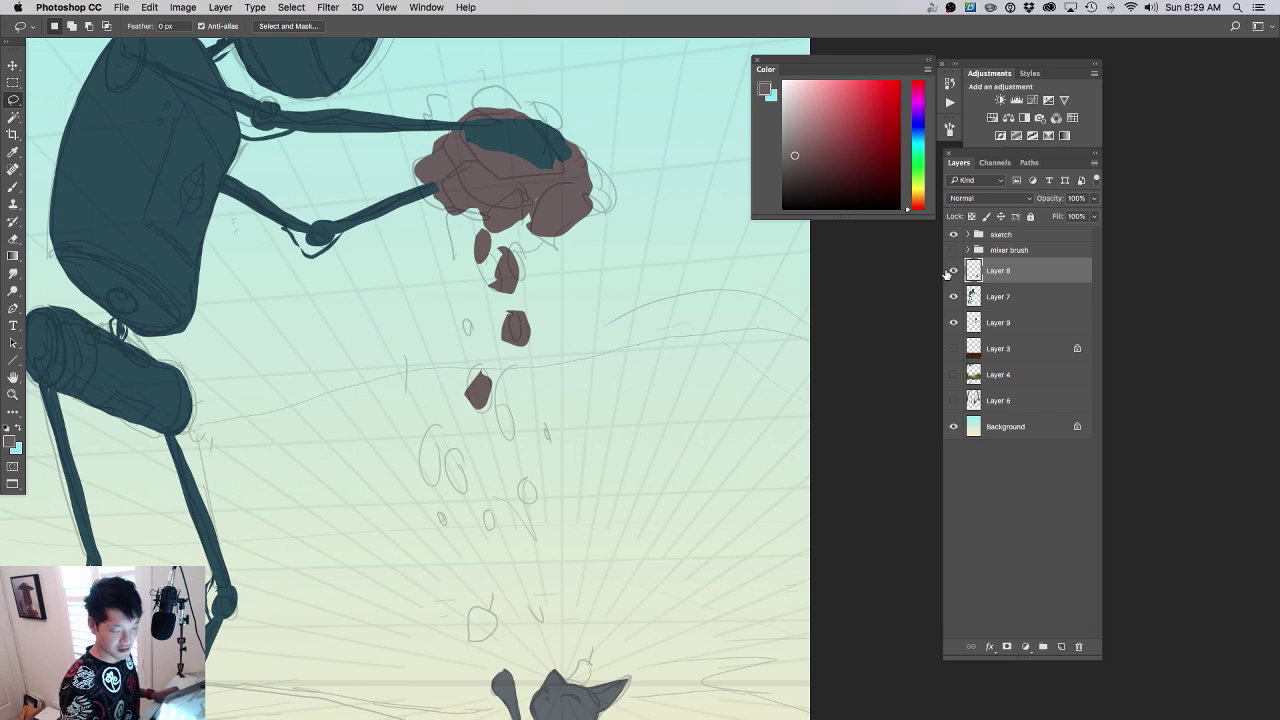
click(953, 322)
click(995, 322)
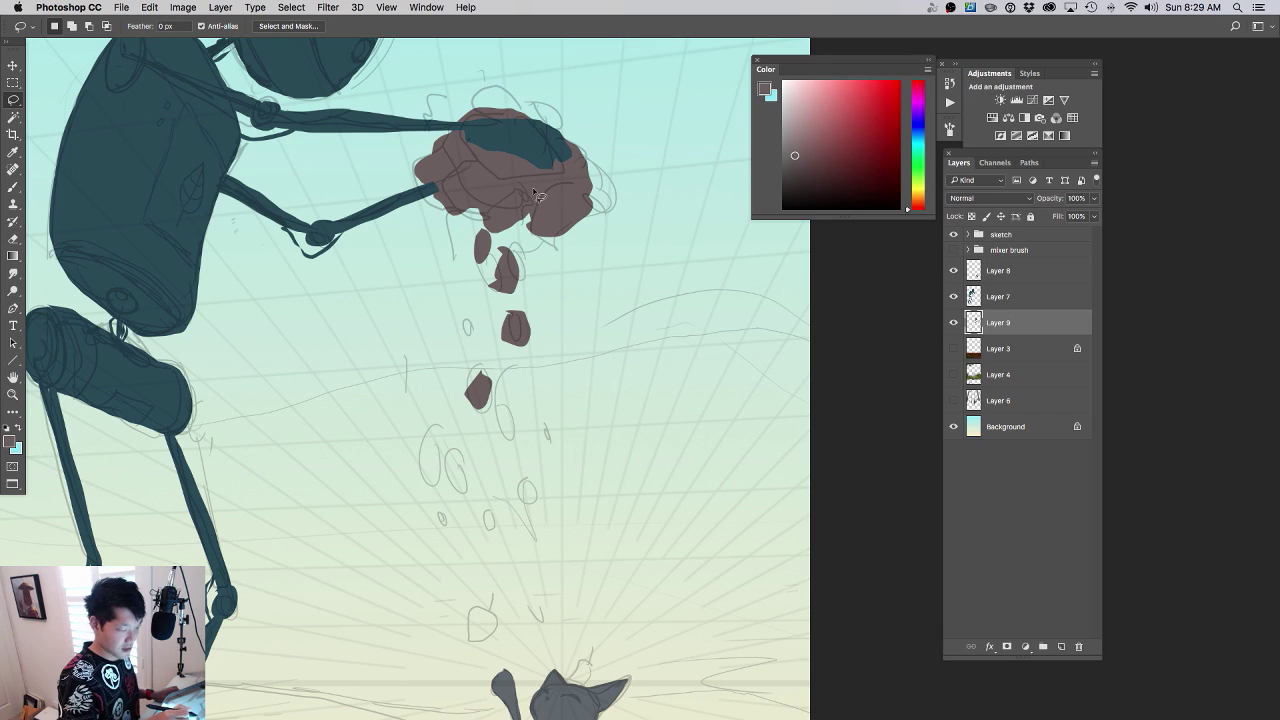
drag(537, 195, 533, 190)
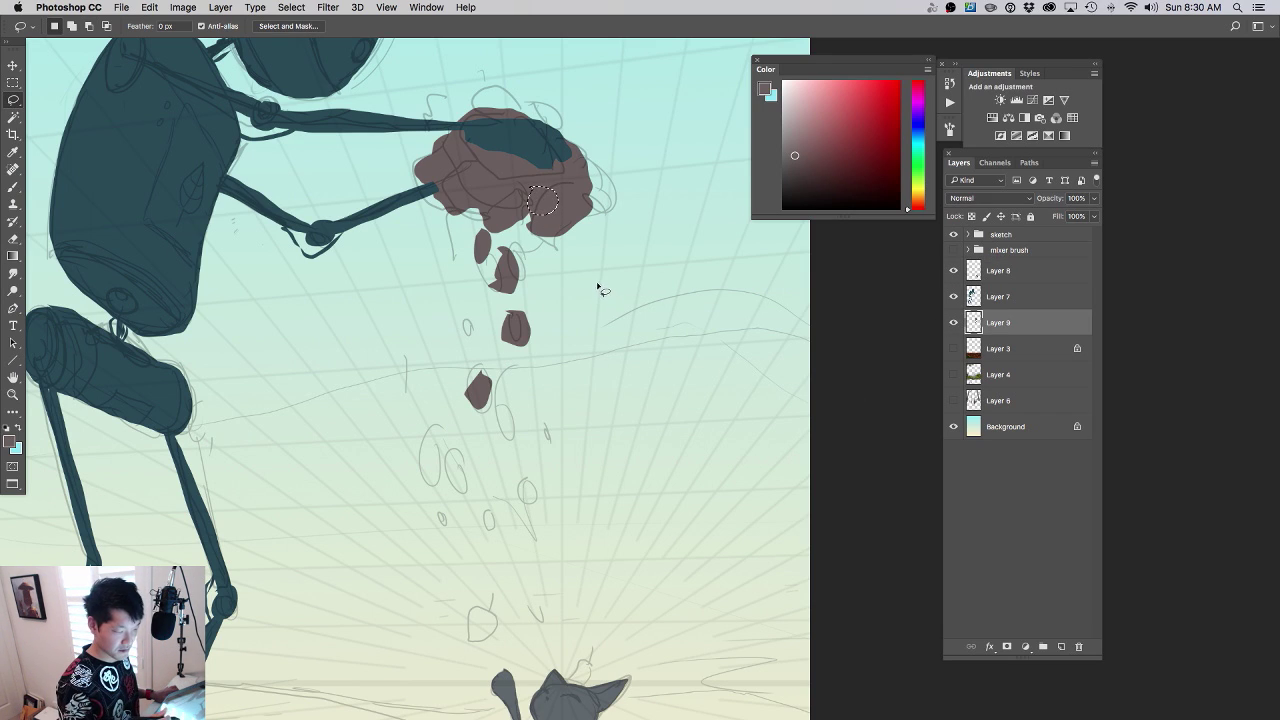
key(super+d)
drag(549, 369, 551, 262)
drag(540, 325, 572, 325)
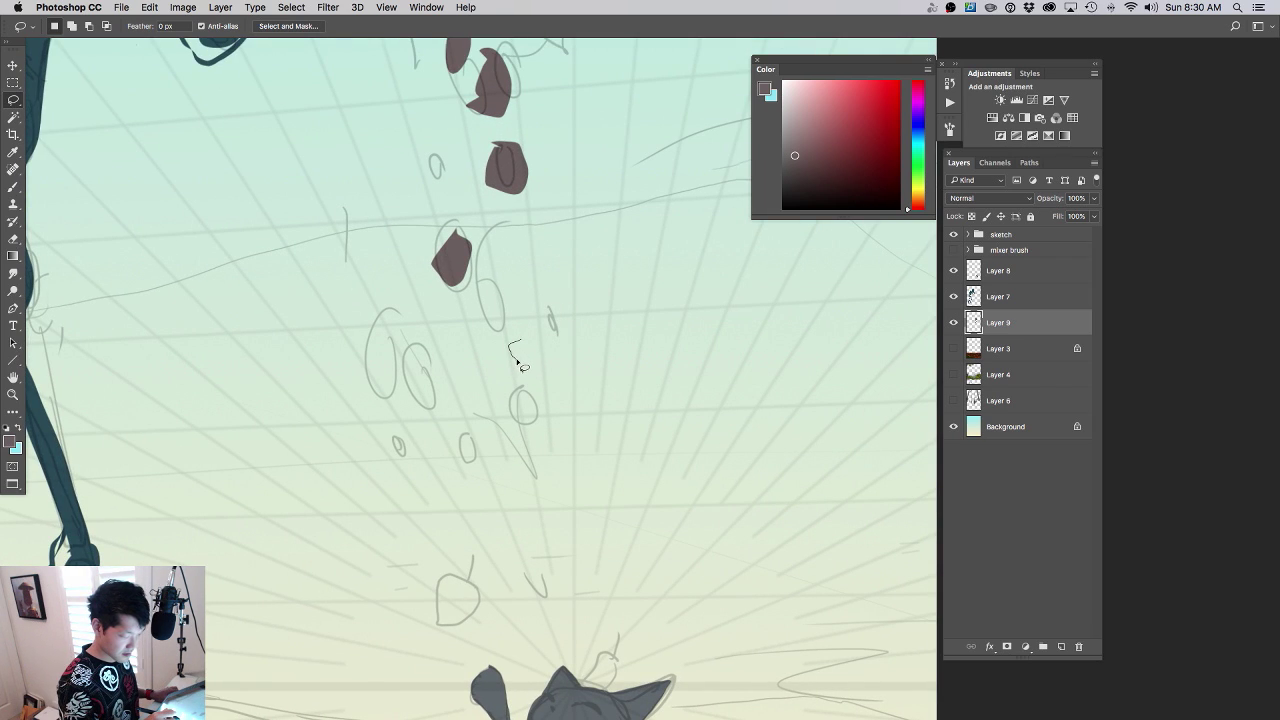
mouse_move(519, 376)
mouse_down()
mouse_move(540, 355)
mouse_move(526, 330)
mouse_up()
key(alt+BackSpace)
key(super+d)
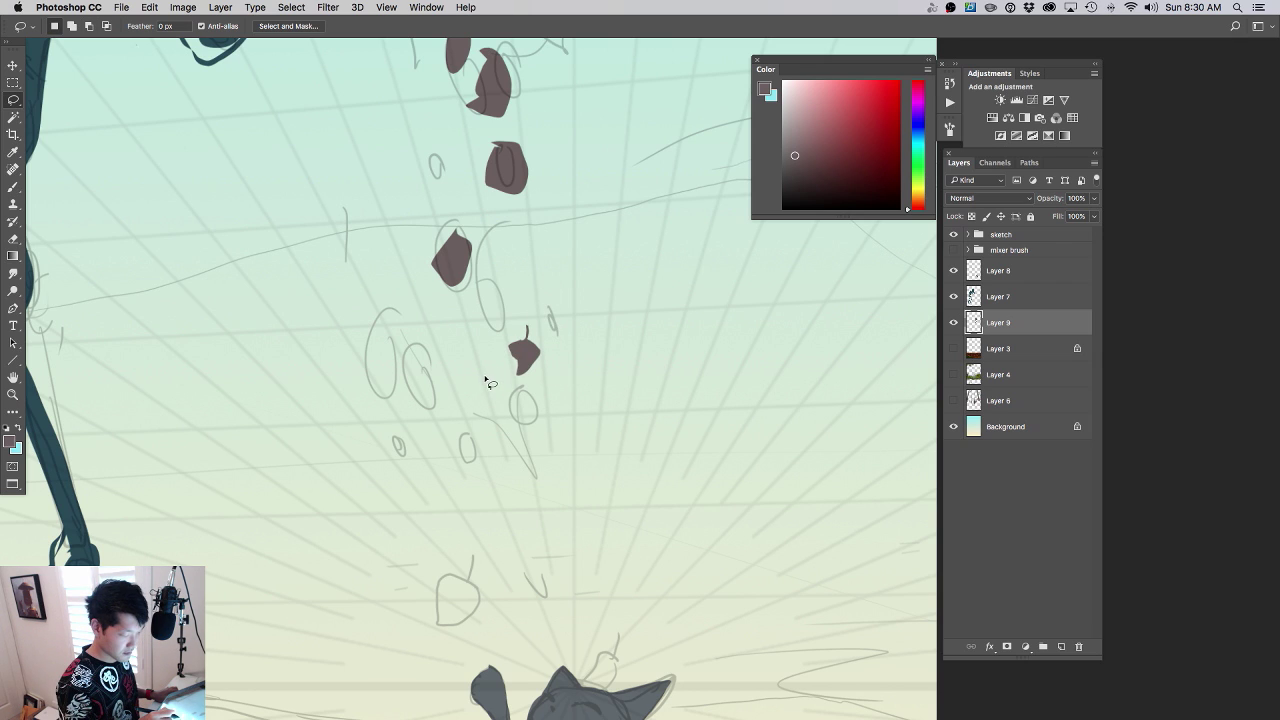
- Lasso a second chunk diagonally below the stemmed one, fill it with the same reddish brown, and deselect
drag(504, 372, 488, 373)
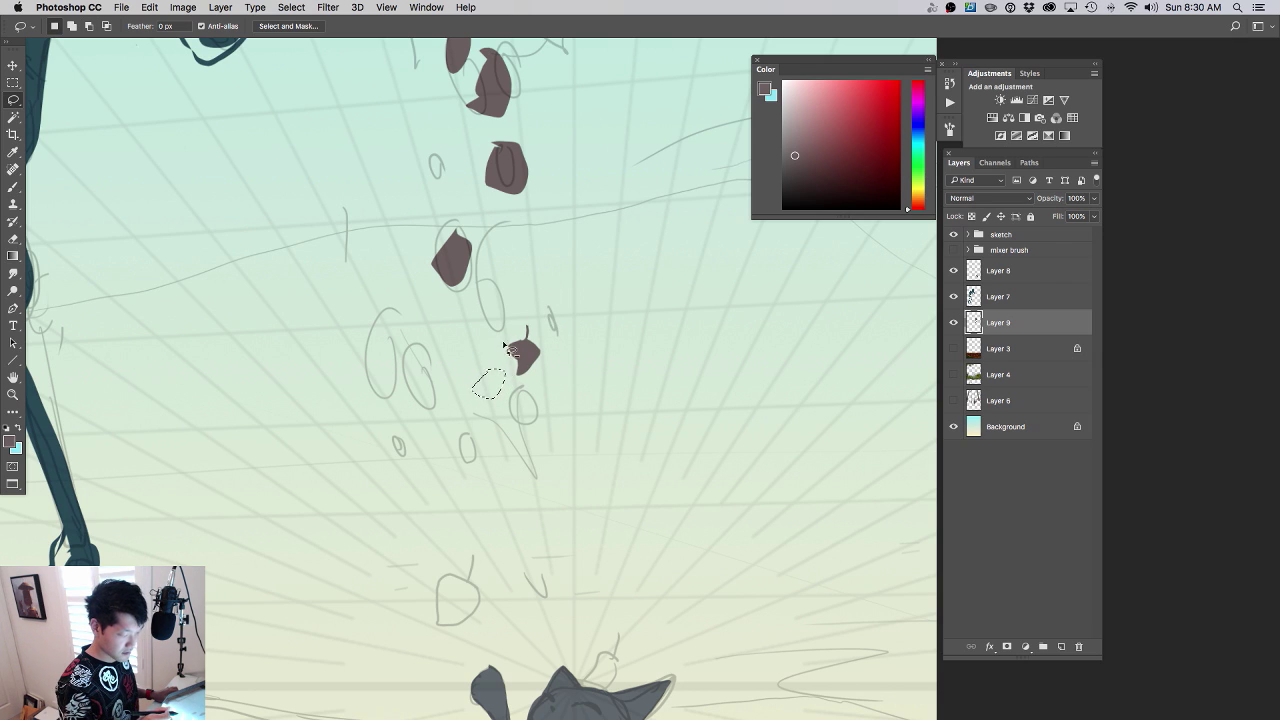
key(alt+BackSpace)
key(super+d)
- Lasso the stemmed piece on the cat's head and the ragged piece above its paw, filling each with reddish brown
mouse_move(602, 297)
mouse_down()
mouse_move(521, 335)
mouse_move(574, 289)
mouse_move(569, 380)
mouse_move(654, 358)
mouse_move(575, 360)
mouse_up()
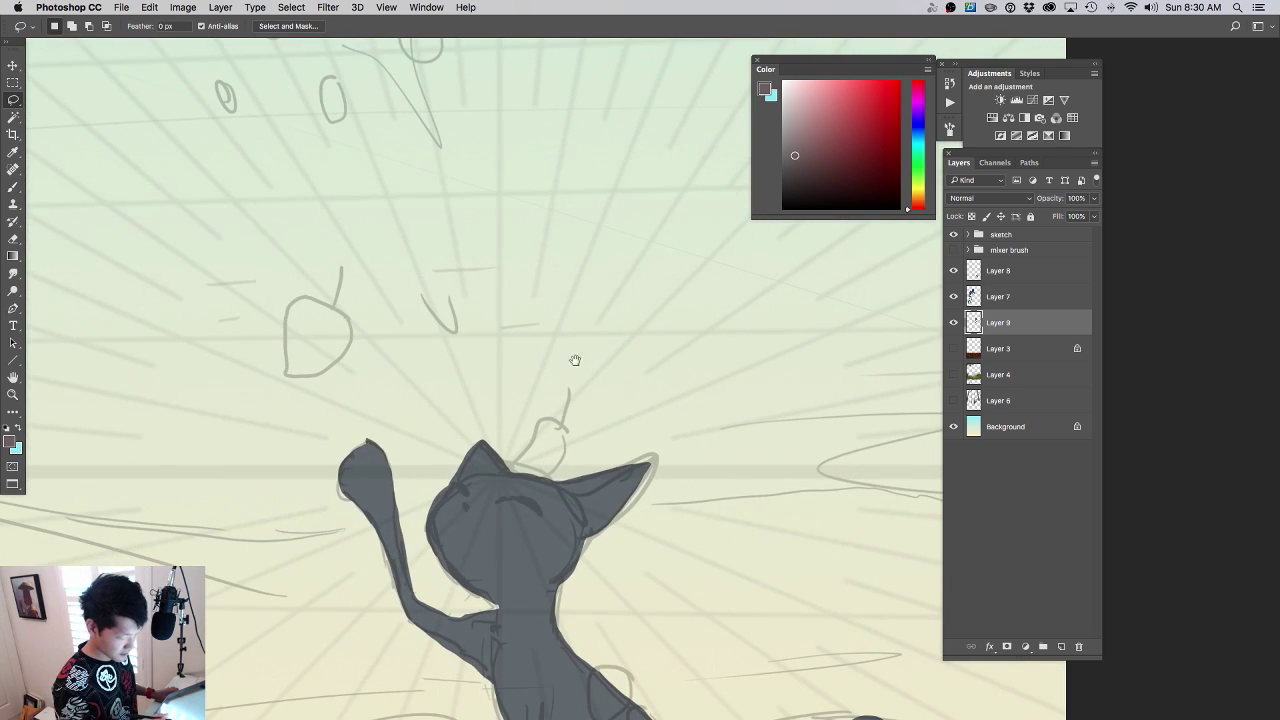
mouse_move(497, 474)
mouse_down()
mouse_move(532, 482)
mouse_move(562, 446)
mouse_move(500, 472)
mouse_up()
key(shift)
key(alt+BackSpace)
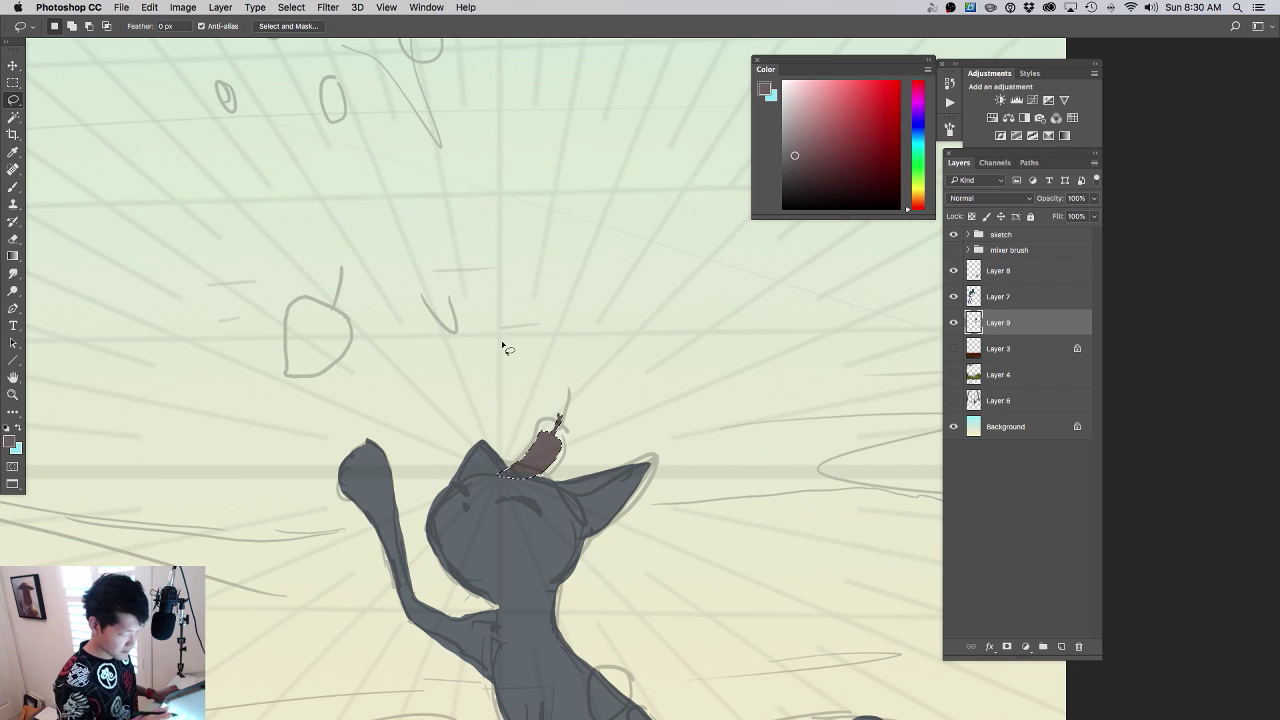
mouse_move(328, 302)
mouse_down()
mouse_move(297, 317)
mouse_move(290, 344)
mouse_move(334, 352)
mouse_move(330, 300)
mouse_up()
key(alt+BackSpace)
- Lasso a rounded chunk just beneath the two mid-fall pieces, fill it with reddish brown, and deselect
mouse_move(494, 266)
mouse_down()
mouse_move(557, 363)
mouse_move(491, 374)
mouse_move(471, 491)
mouse_move(491, 429)
mouse_move(517, 409)
mouse_move(489, 400)
mouse_up()
scroll(491, 383, up, 3)
scroll(492, 415, up, 1)
drag(503, 352, 524, 348)
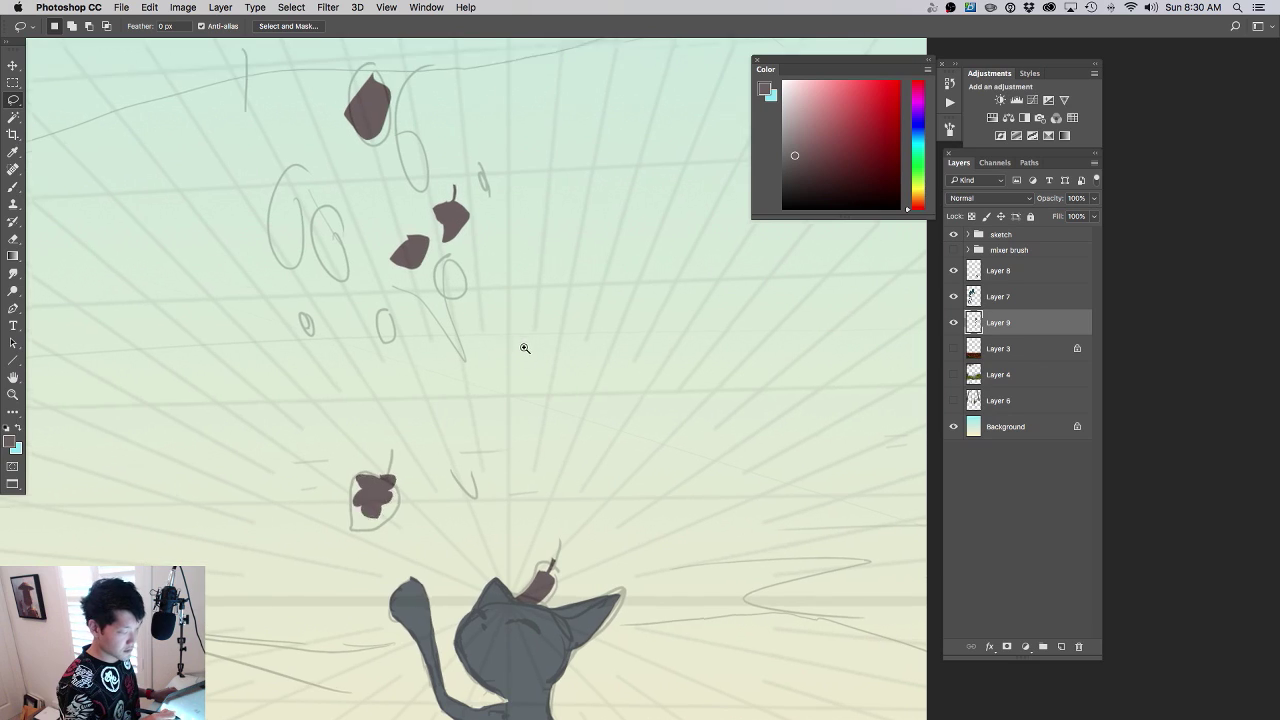
super+click(524, 347)
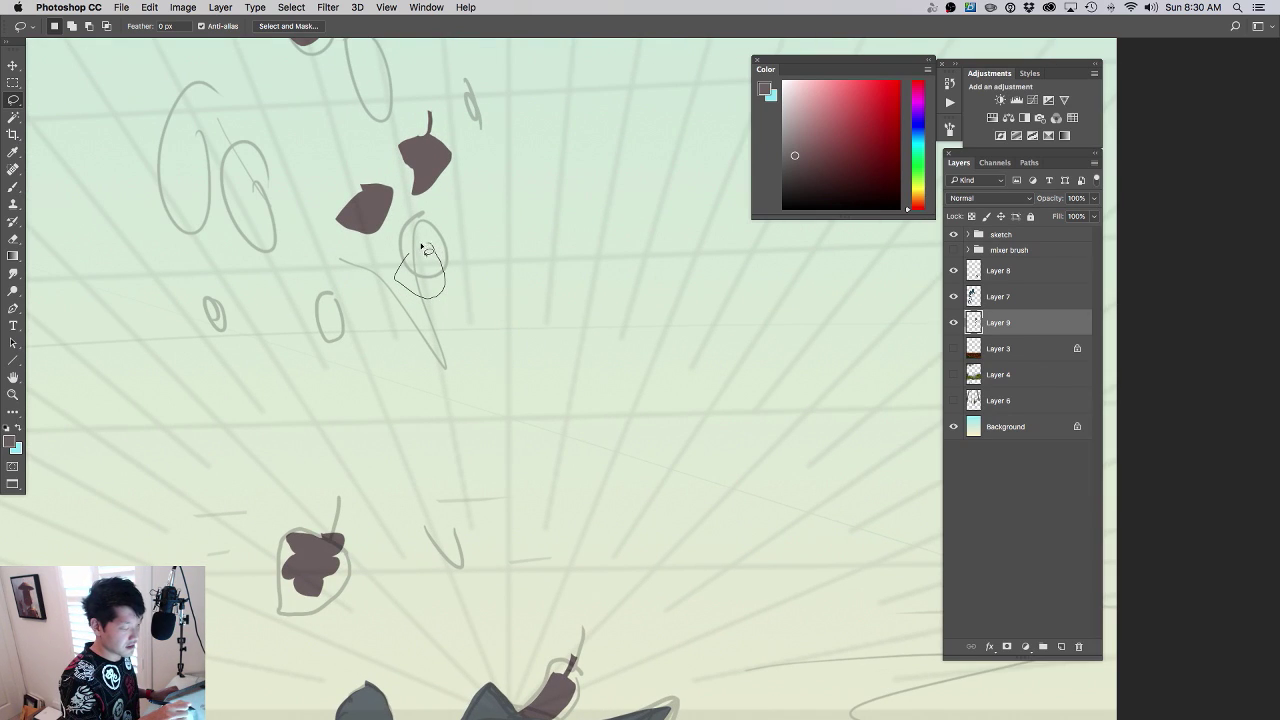
drag(427, 248, 428, 251)
key(alt+BackSpace)
key(super+d)
- Lasso a small round chunk directly under the soil clump in the robot's hands and fill it with reddish brown
drag(535, 398, 566, 481)
drag(551, 476, 526, 470)
drag(550, 410, 523, 414)
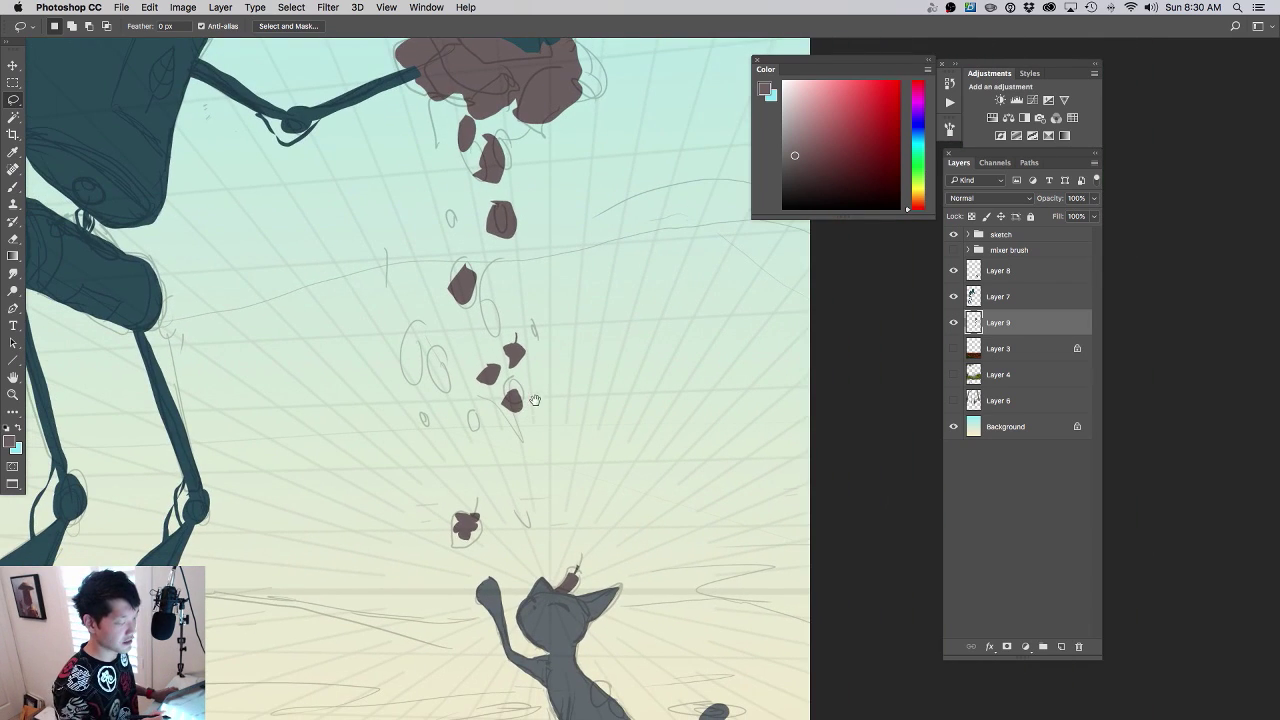
super+click(525, 168)
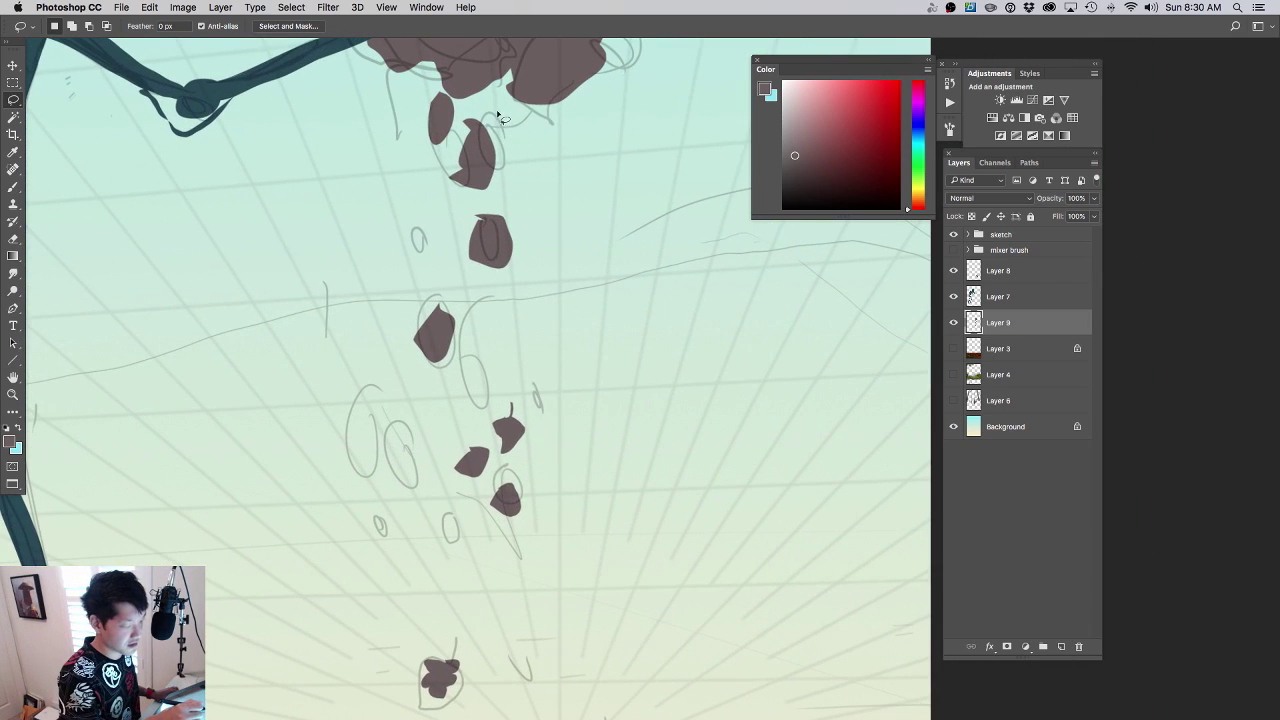
mouse_move(502, 113)
mouse_down()
mouse_move(515, 136)
mouse_move(511, 108)
mouse_move(502, 115)
mouse_up()
key(alt+BackSpace)
super+drag(614, 360, 554, 353)
key(super+z)
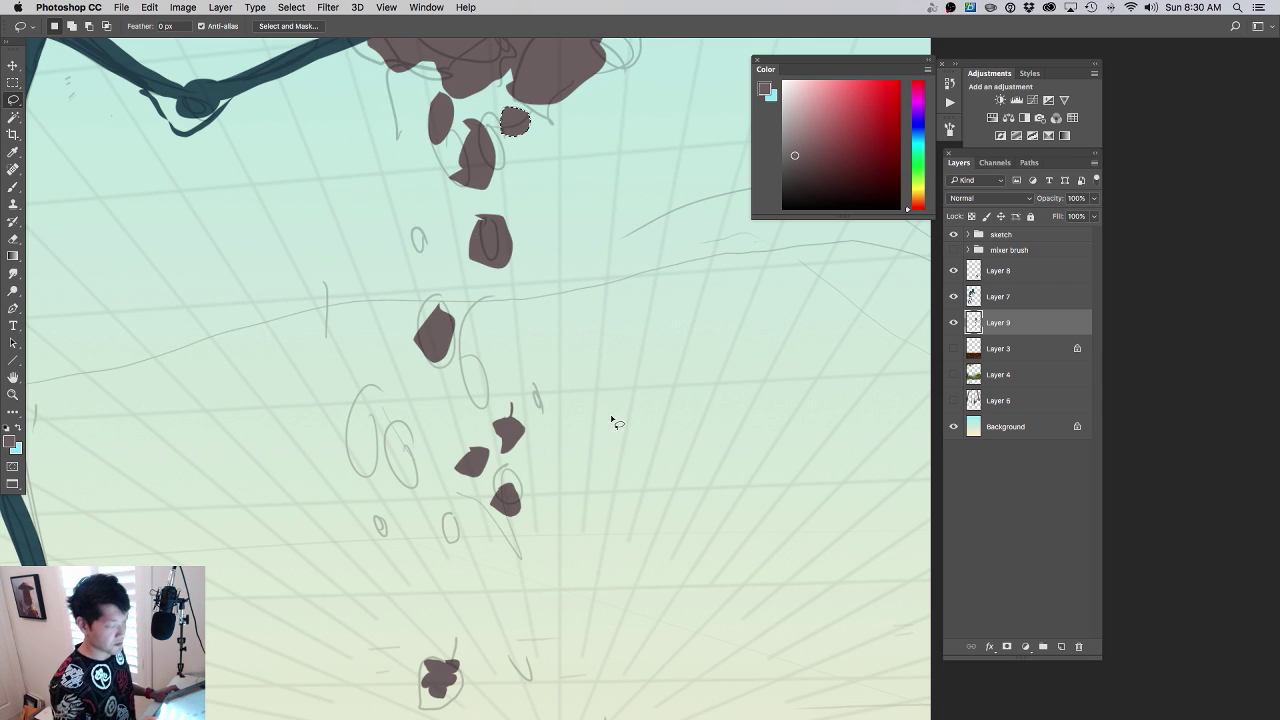
- Lasso a thin leaf-shaped piece with a stem where the falling soil crosses the sketched hill line and fill it
drag(604, 397, 580, 386)
alt+click(581, 386)
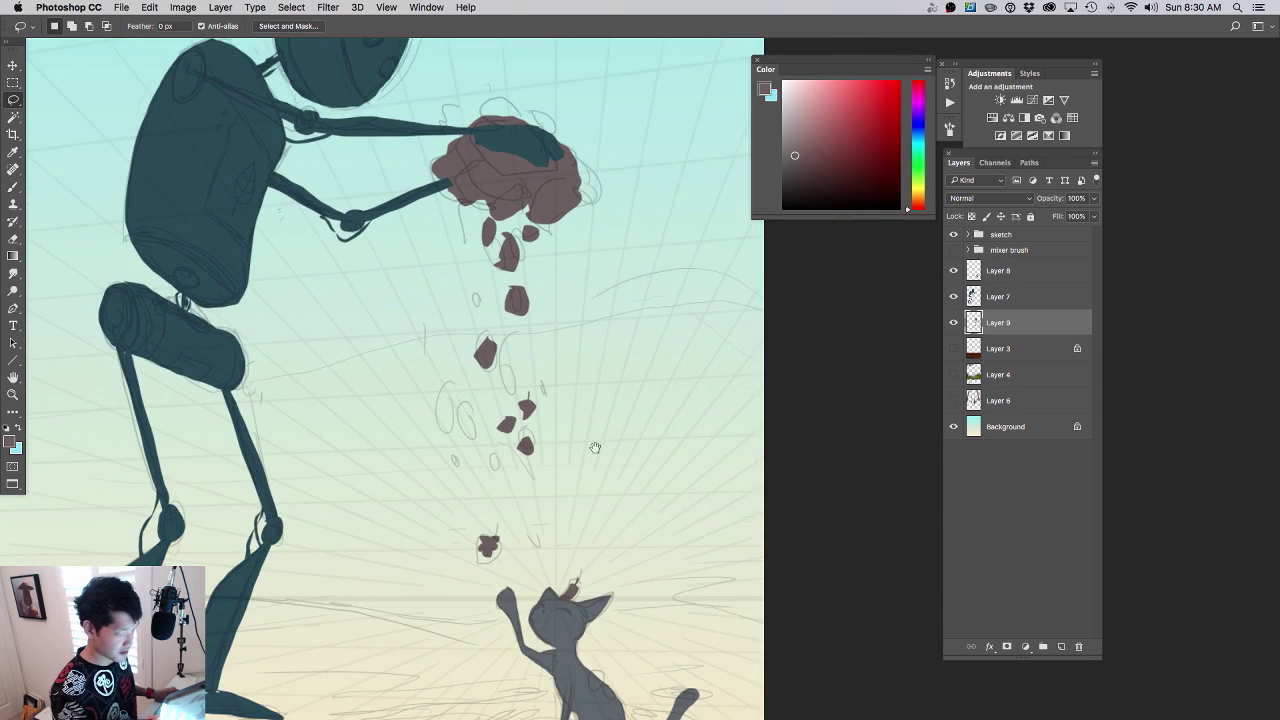
drag(595, 476, 597, 366)
click(602, 394)
drag(611, 423, 603, 385)
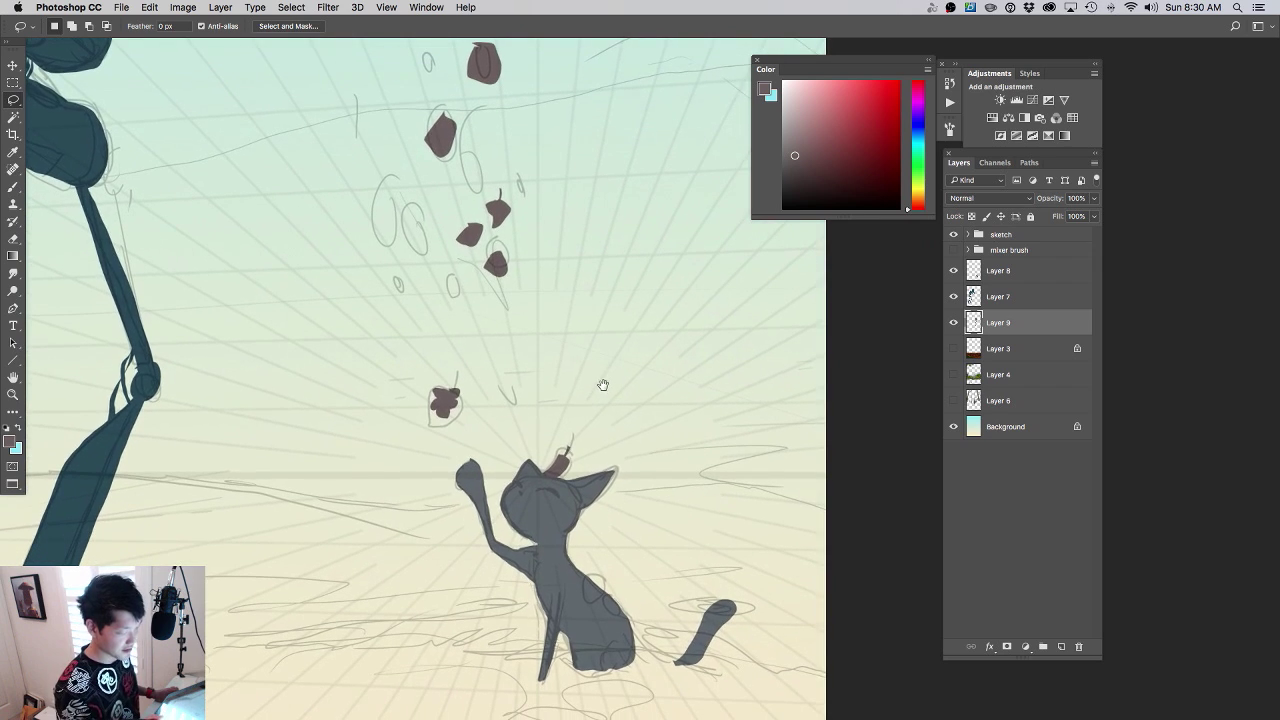
super+click(555, 287)
drag(554, 331, 560, 503)
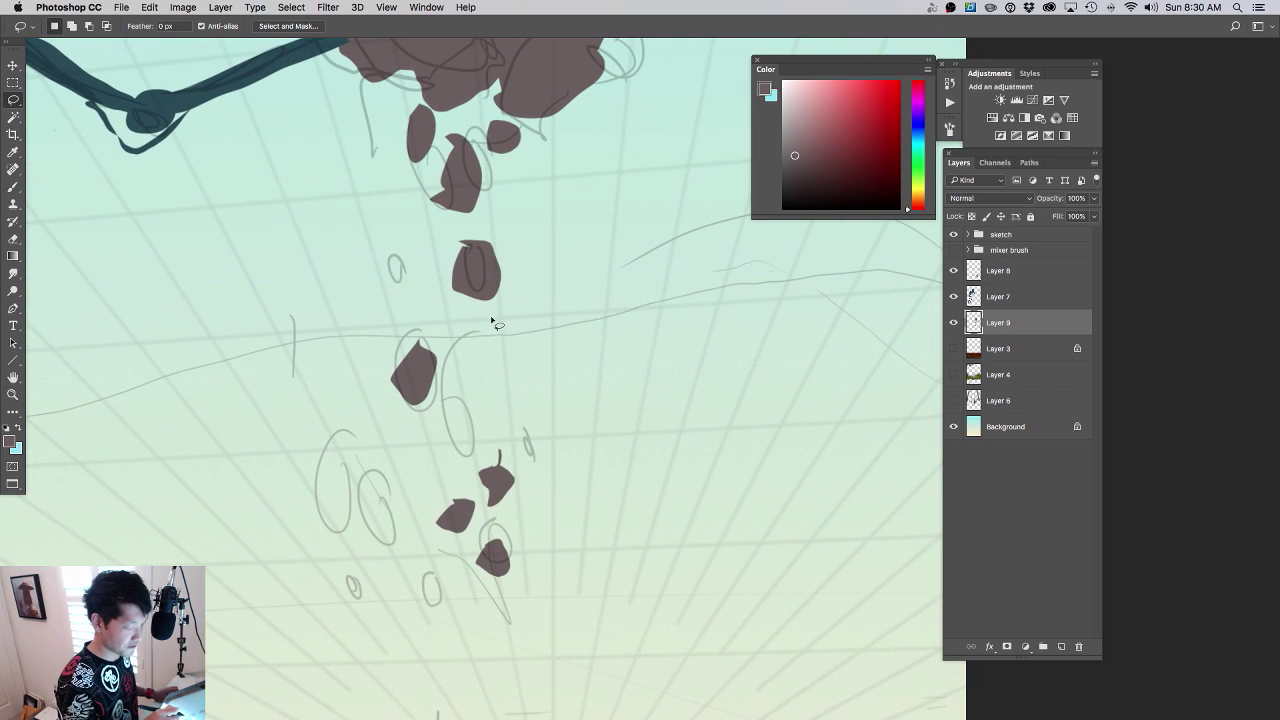
mouse_move(485, 322)
mouse_down()
mouse_move(466, 350)
mouse_move(488, 350)
mouse_move(508, 323)
mouse_up()
key(alt+BackSpace)
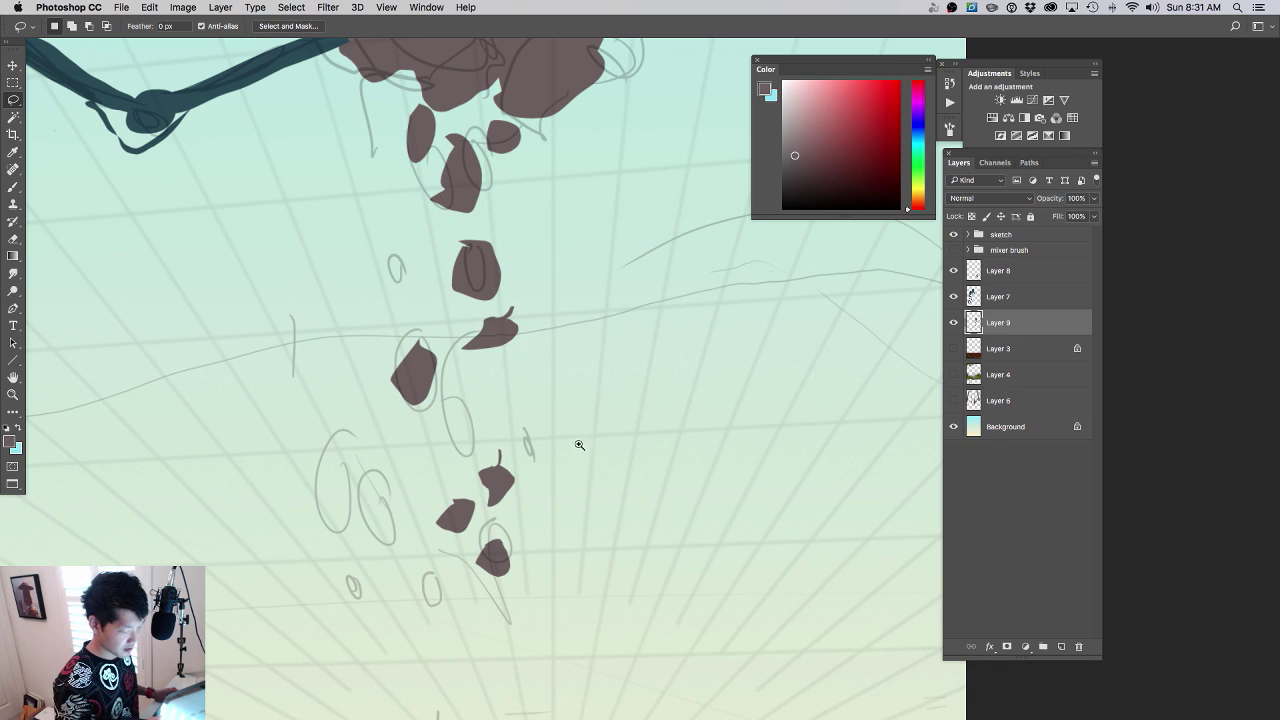
- Lasso a squarish stemmed piece just above the cat between its raised paw and ear, fill it, and deselect
key(super+0)
drag(595, 505, 560, 354)
drag(570, 420, 611, 422)
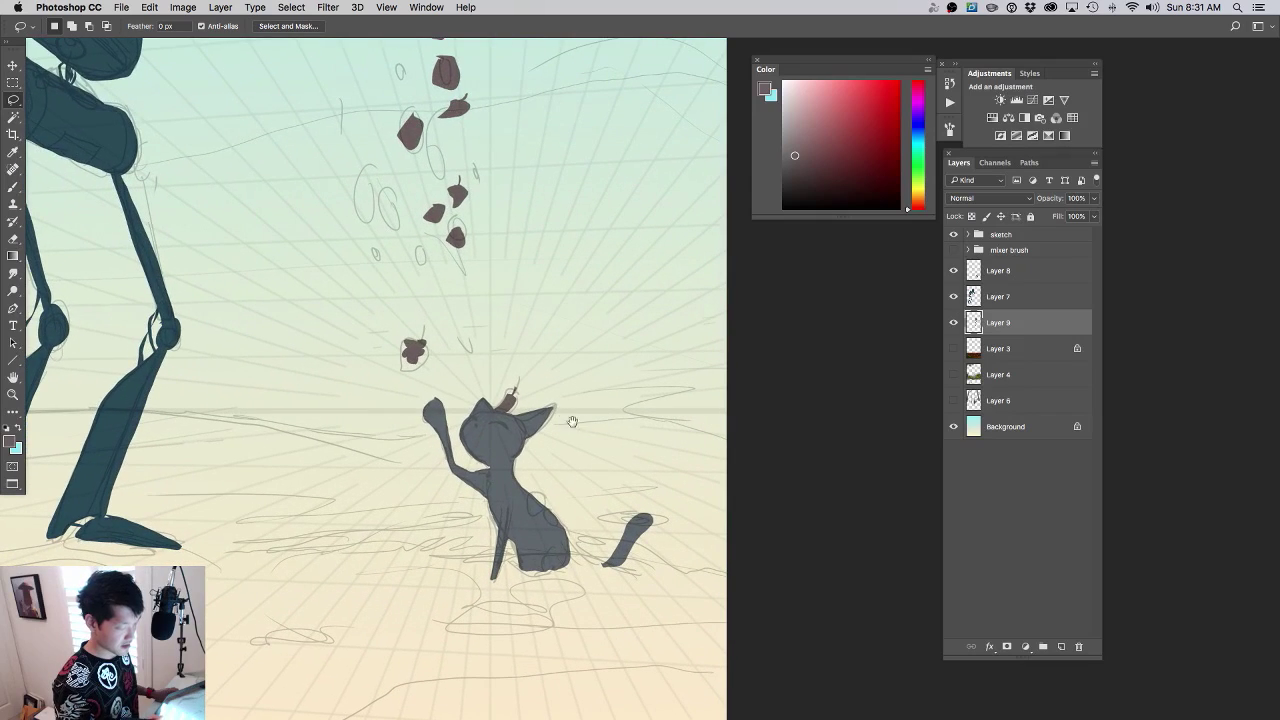
scroll(505, 350, up, 2)
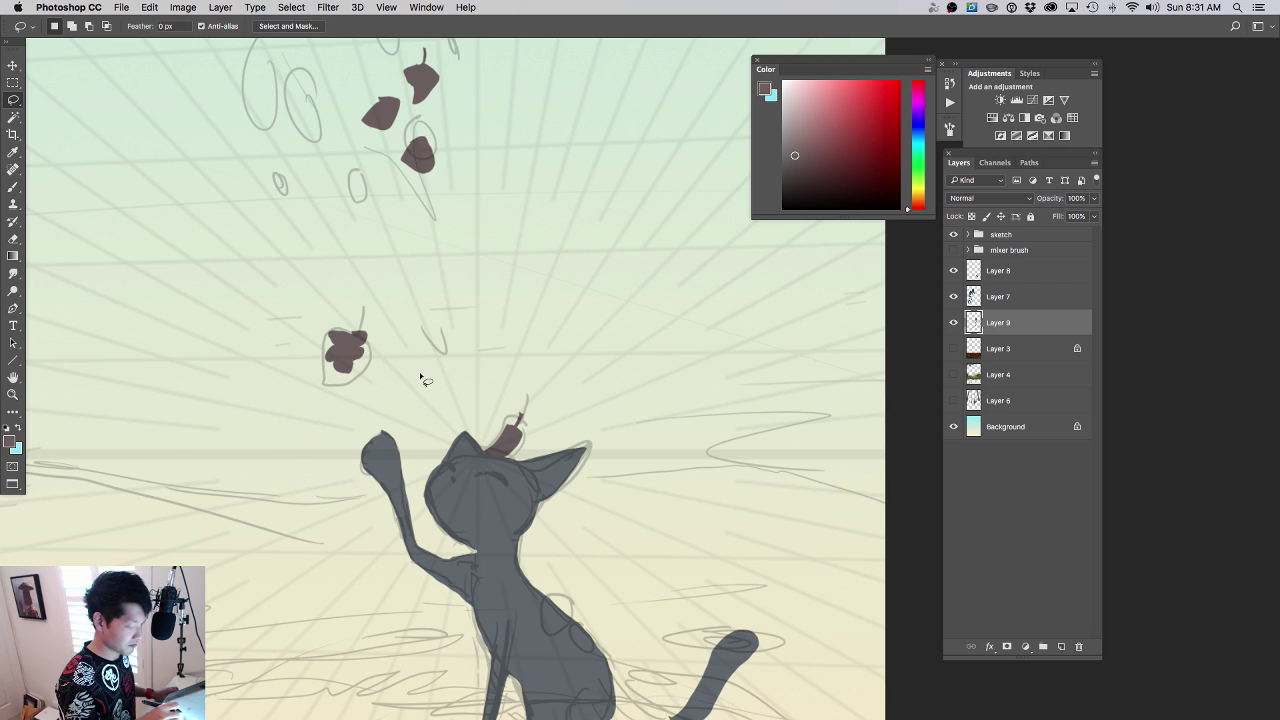
mouse_move(409, 376)
mouse_down()
mouse_move(422, 401)
mouse_move(443, 376)
mouse_up()
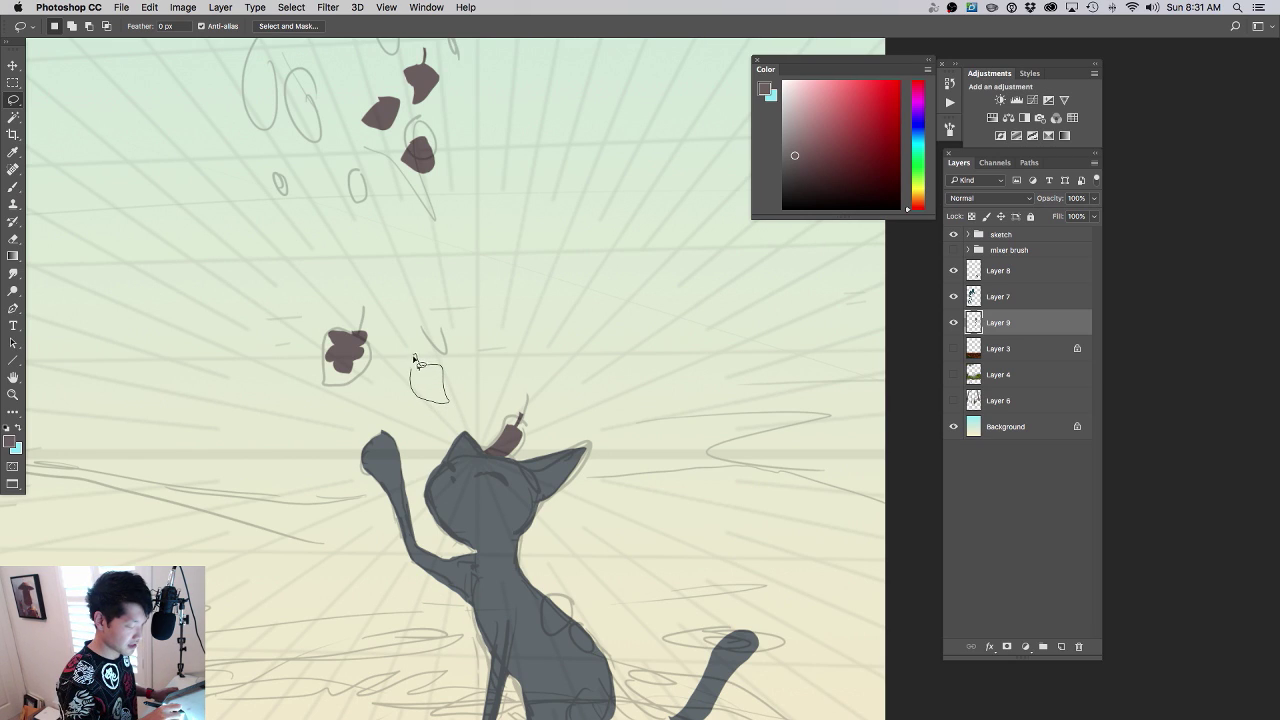
drag(416, 370, 411, 374)
key(alt+BackSpace)
key(super+d)
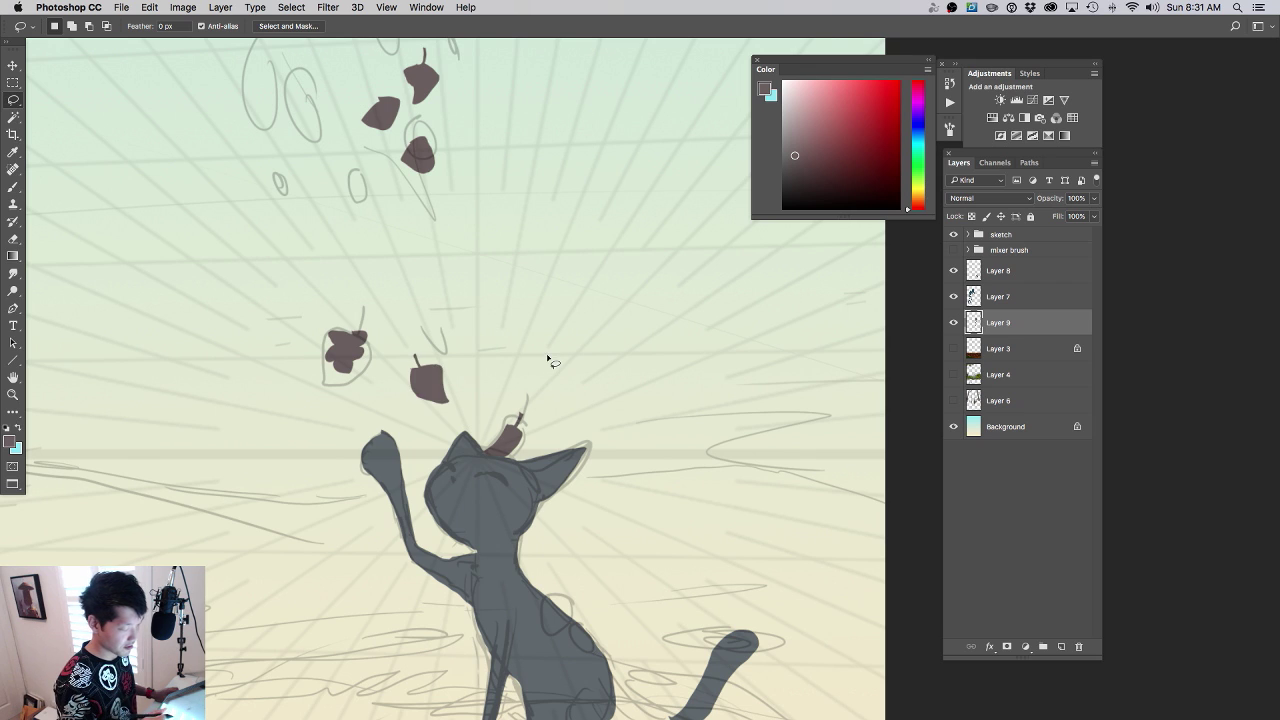
- Lasso a pointed leaf shape with a stem below the mid-fall cluster and fill it with reddish brown
mouse_move(604, 387)
mouse_down()
mouse_move(590, 541)
mouse_move(537, 391)
mouse_move(560, 367)
mouse_up()
scroll(561, 367, up, 2)
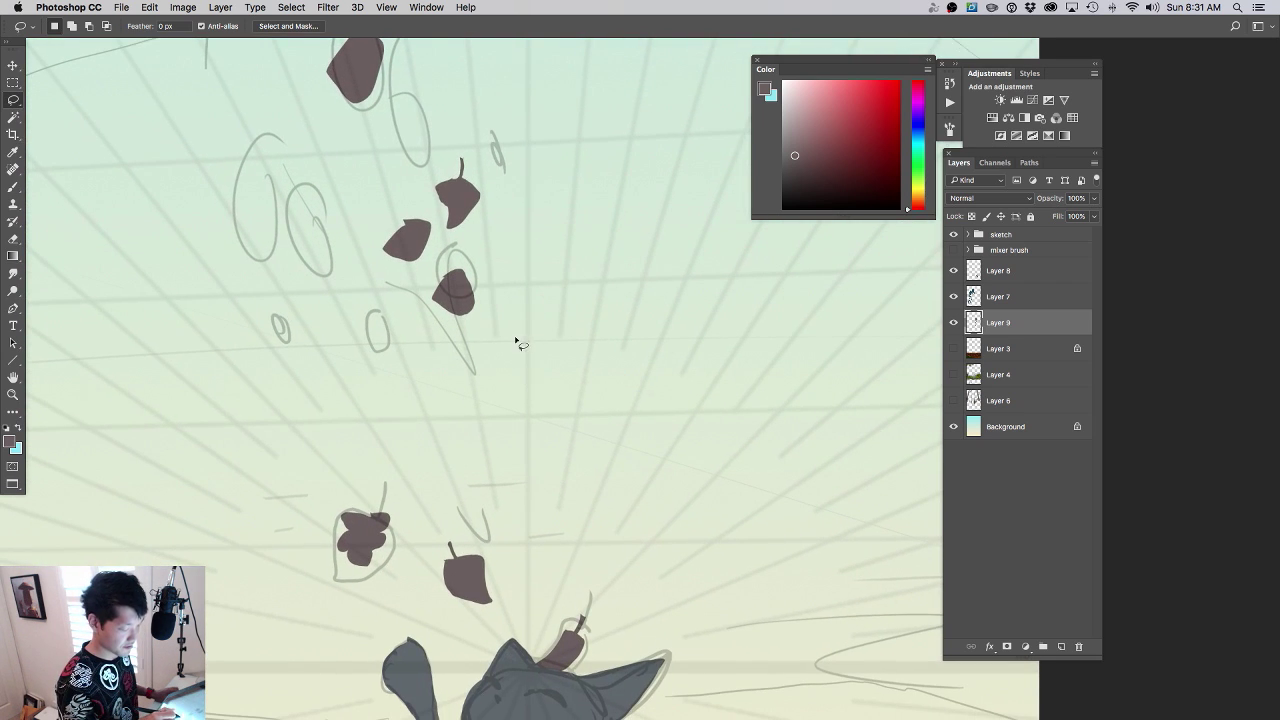
mouse_move(492, 355)
mouse_down()
mouse_move(478, 371)
mouse_move(504, 390)
mouse_move(492, 356)
mouse_up()
key(alt+BackSpace)
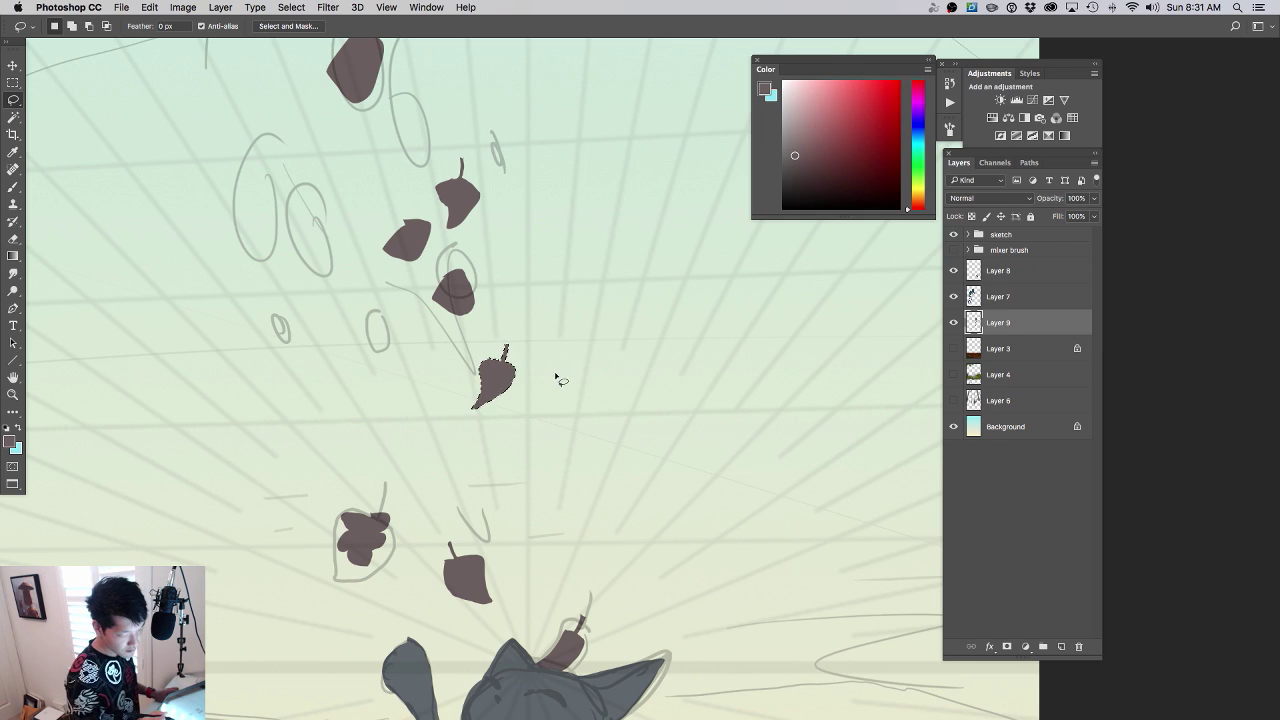
- Lasso the stemmed chunk and the rounded chunk below it in the mid-fall cluster and move them down, away from the robot
scroll(456, 432, down, 3)
scroll(456, 432, down, 5)
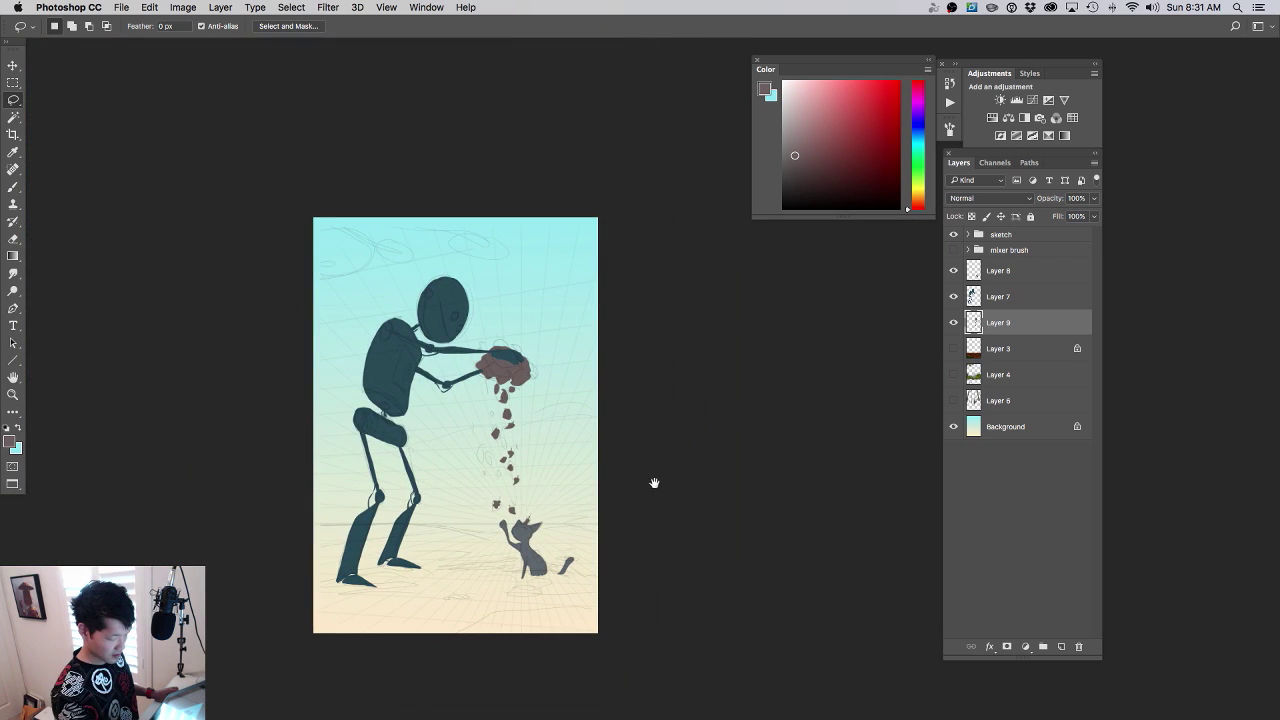
drag(571, 500, 633, 505)
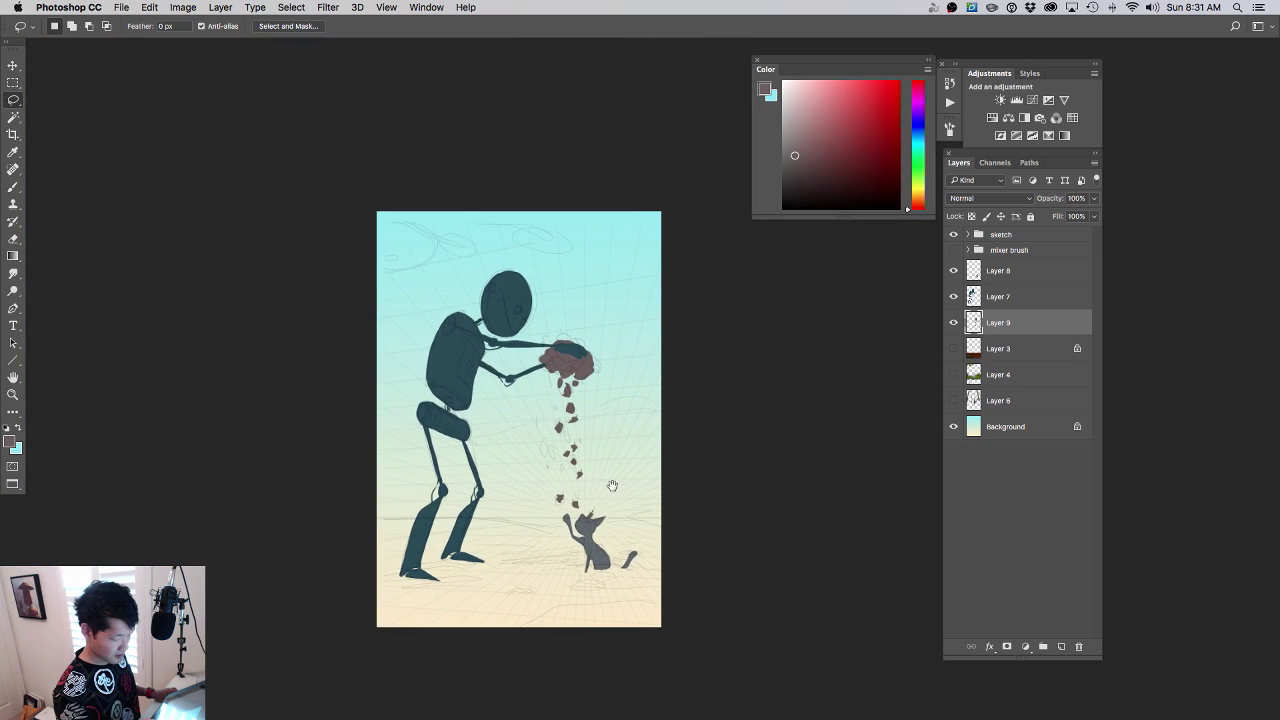
scroll(663, 463, up, 4)
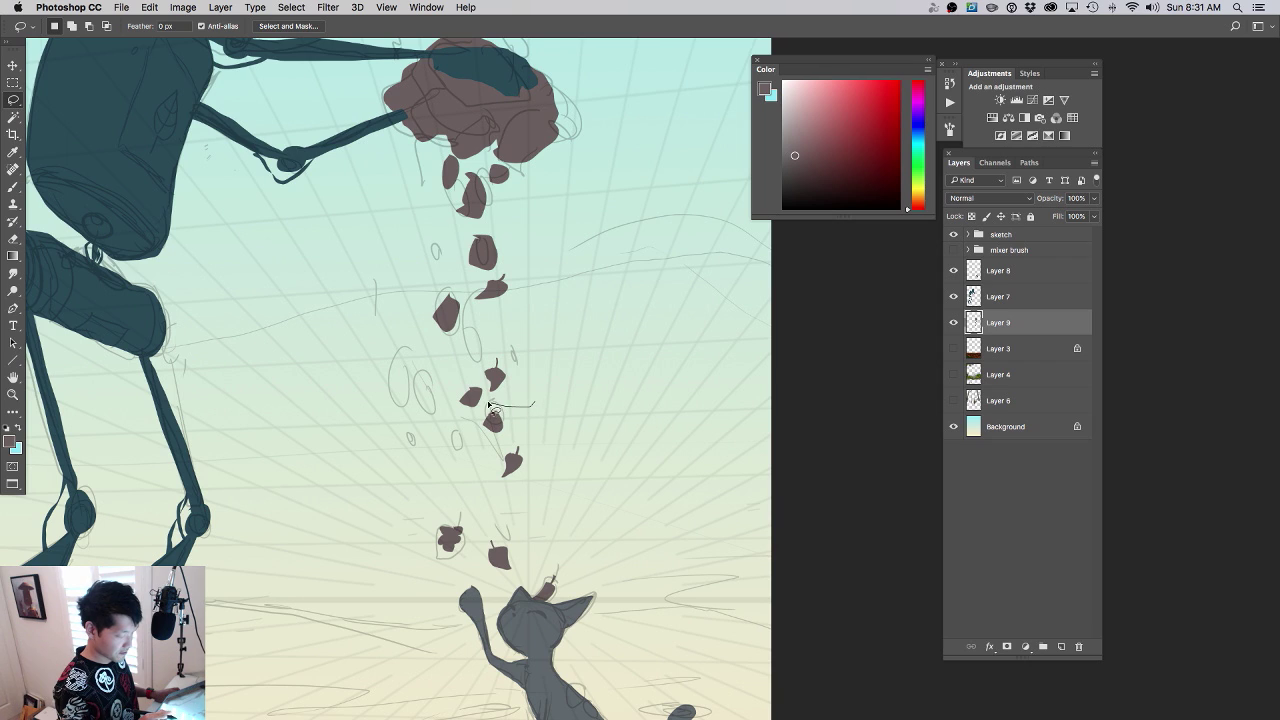
mouse_move(472, 438)
mouse_down()
mouse_move(491, 380)
mouse_move(522, 422)
mouse_move(480, 443)
mouse_move(599, 387)
mouse_move(563, 534)
mouse_move(545, 480)
mouse_up()
key(v)
key(super+0)
scroll(595, 432, up, 5)
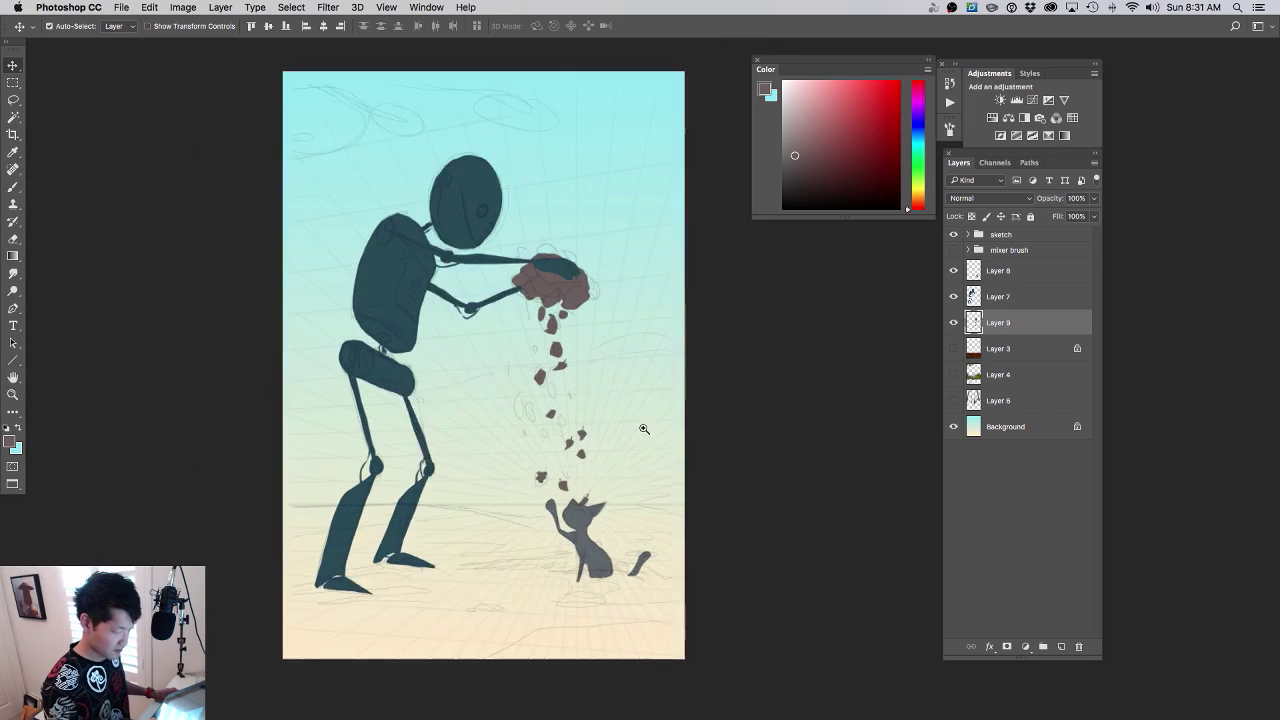
- Scale the two selected falling pieces up to about 123%, nudge them upward, and deselect
key(super+t)
drag(571, 414, 590, 407)
key(Up)
key(Up)
key(Up)
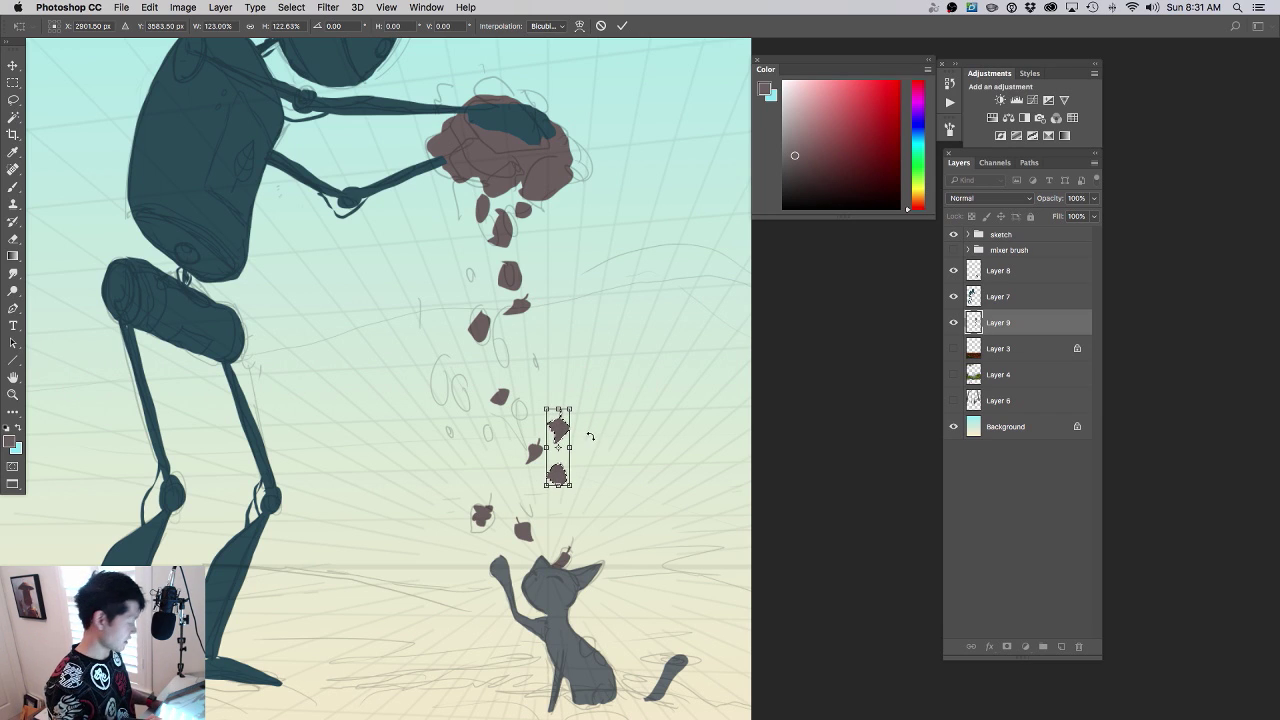
key(Return)
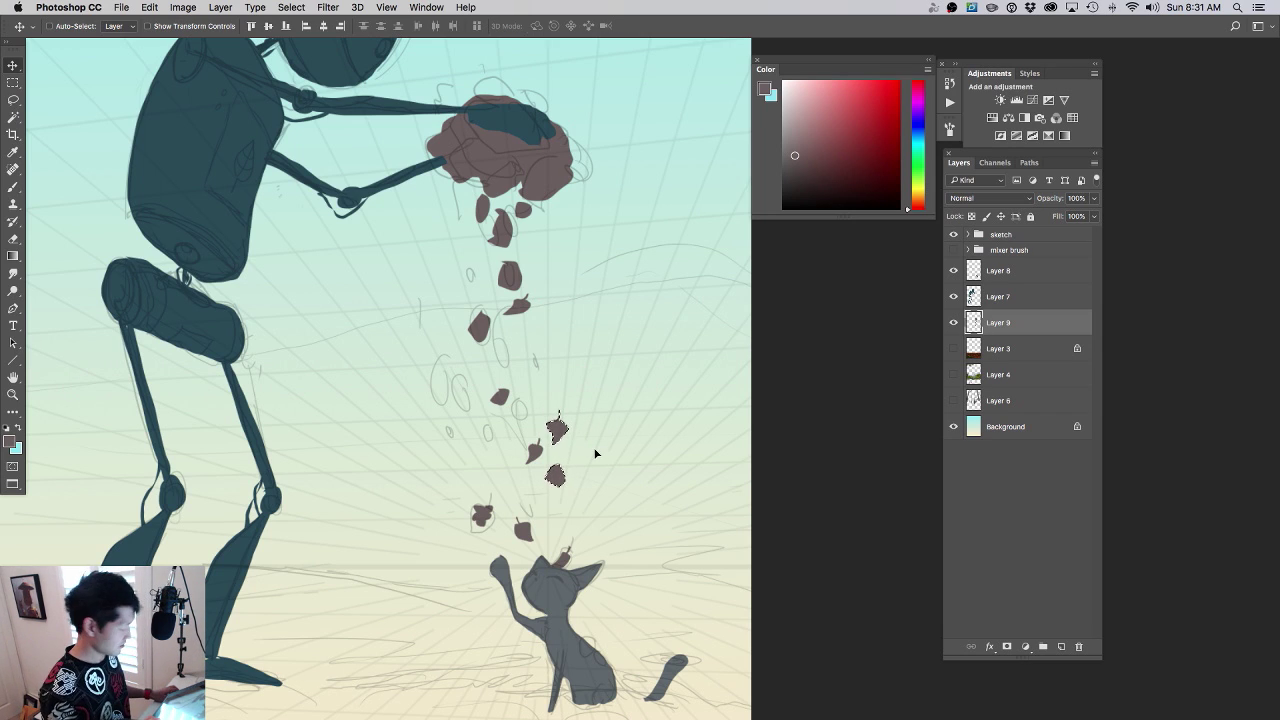
key(super+d)
- Lasso a small leaf-shaped piece on the cat's back and fill it with reddish brown
drag(603, 441, 539, 457)
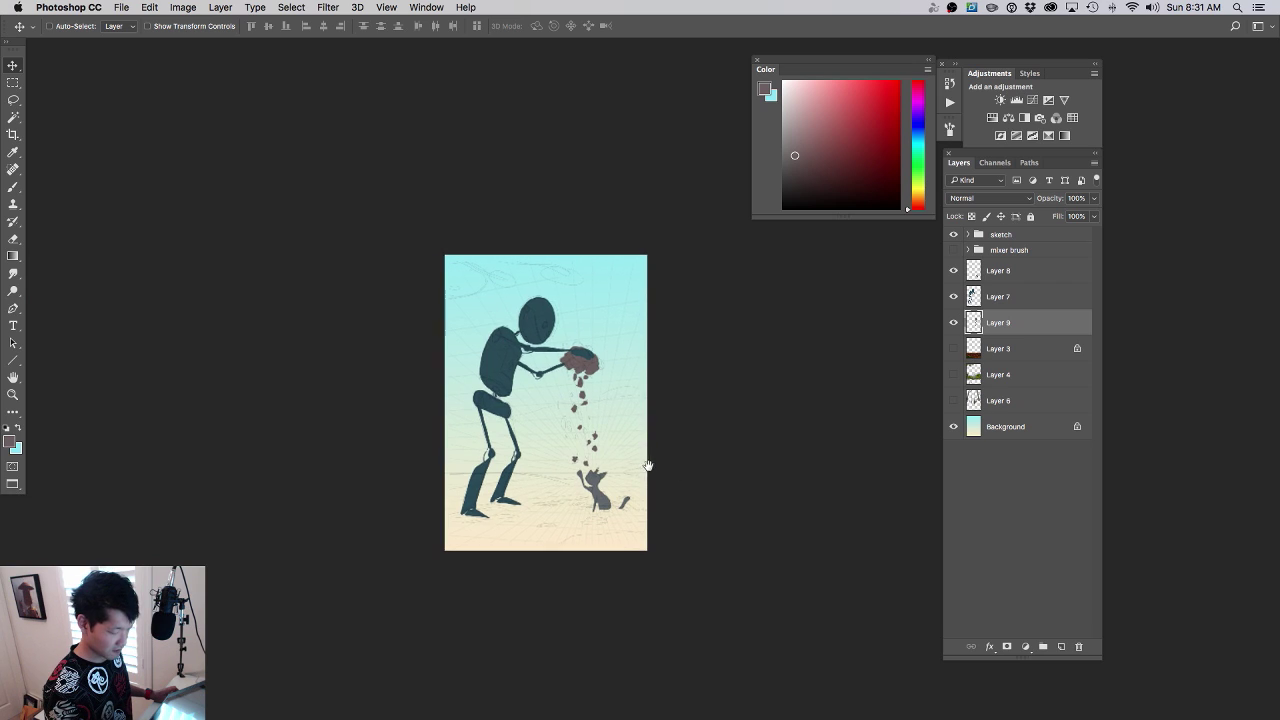
drag(645, 466, 663, 465)
drag(643, 466, 705, 457)
drag(645, 507, 687, 368)
super+click(614, 447)
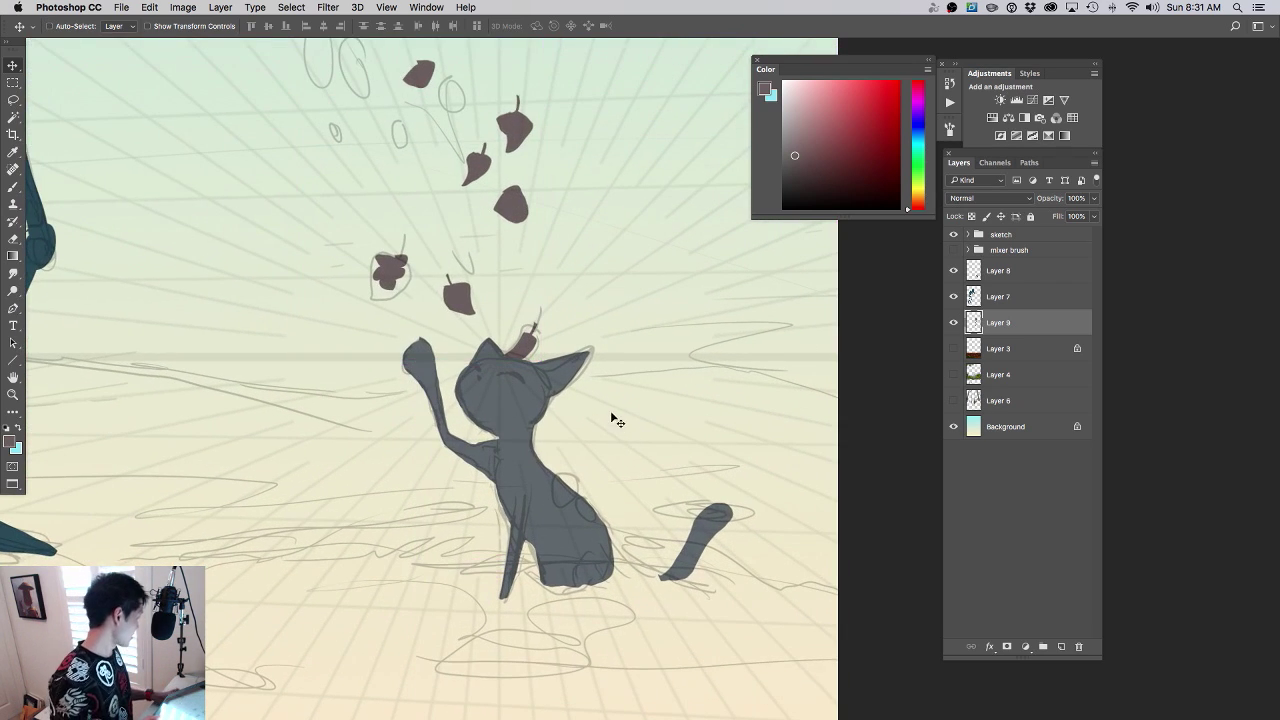
key(l)
mouse_move(559, 491)
mouse_down()
mouse_move(592, 512)
mouse_move(562, 470)
mouse_up()
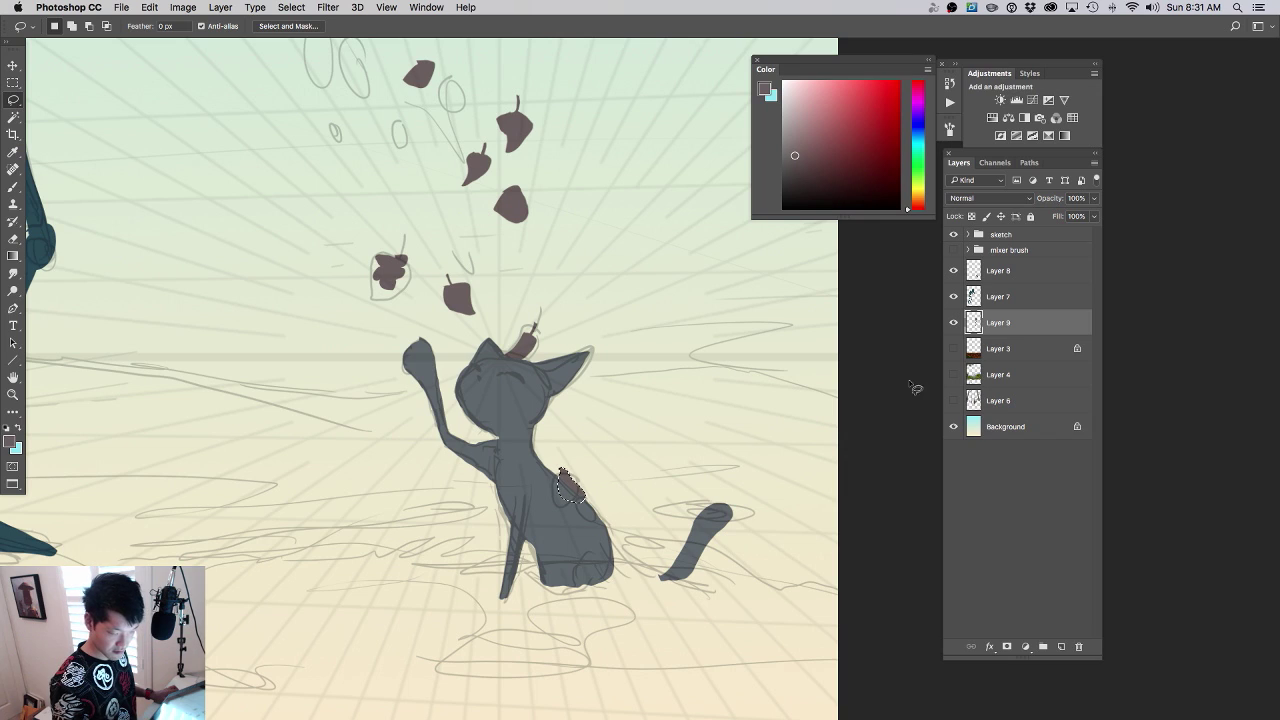
- Move the cat's layer beneath the falling leaves' layer and rename it "cat"
drag(1004, 271, 1016, 346)
alt+click(719, 420)
double_click(999, 326)
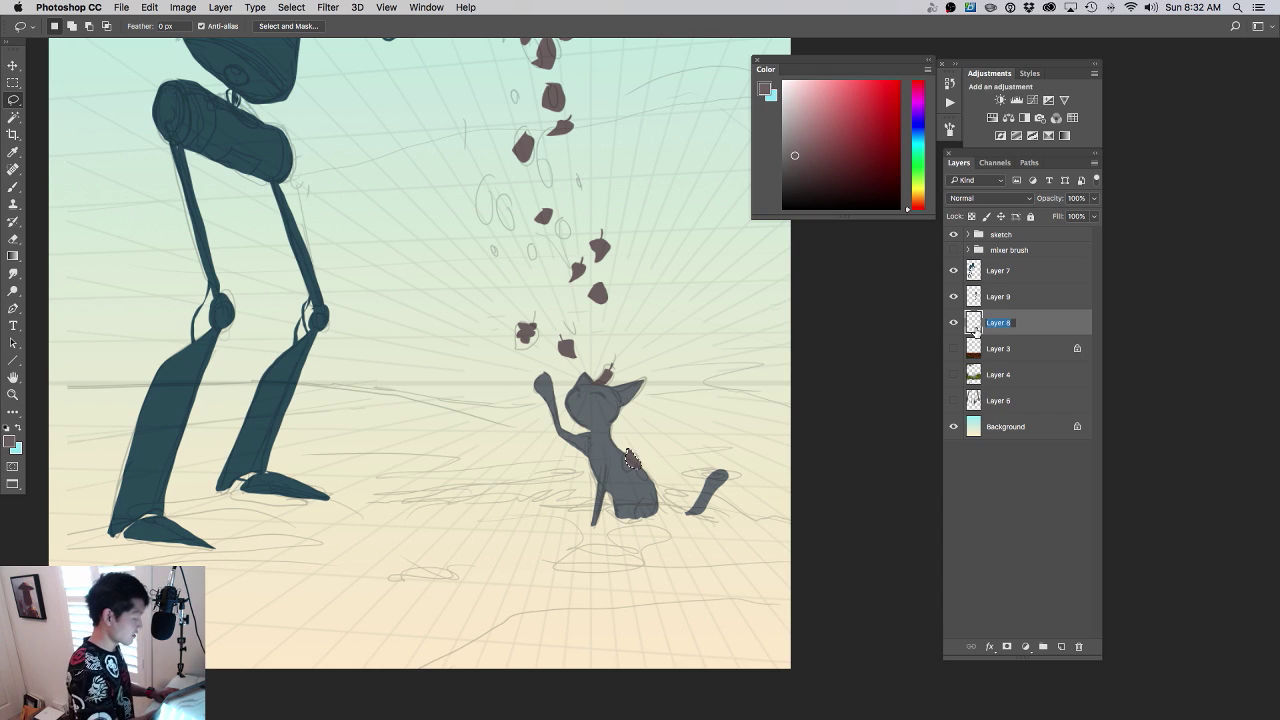
text(cat)
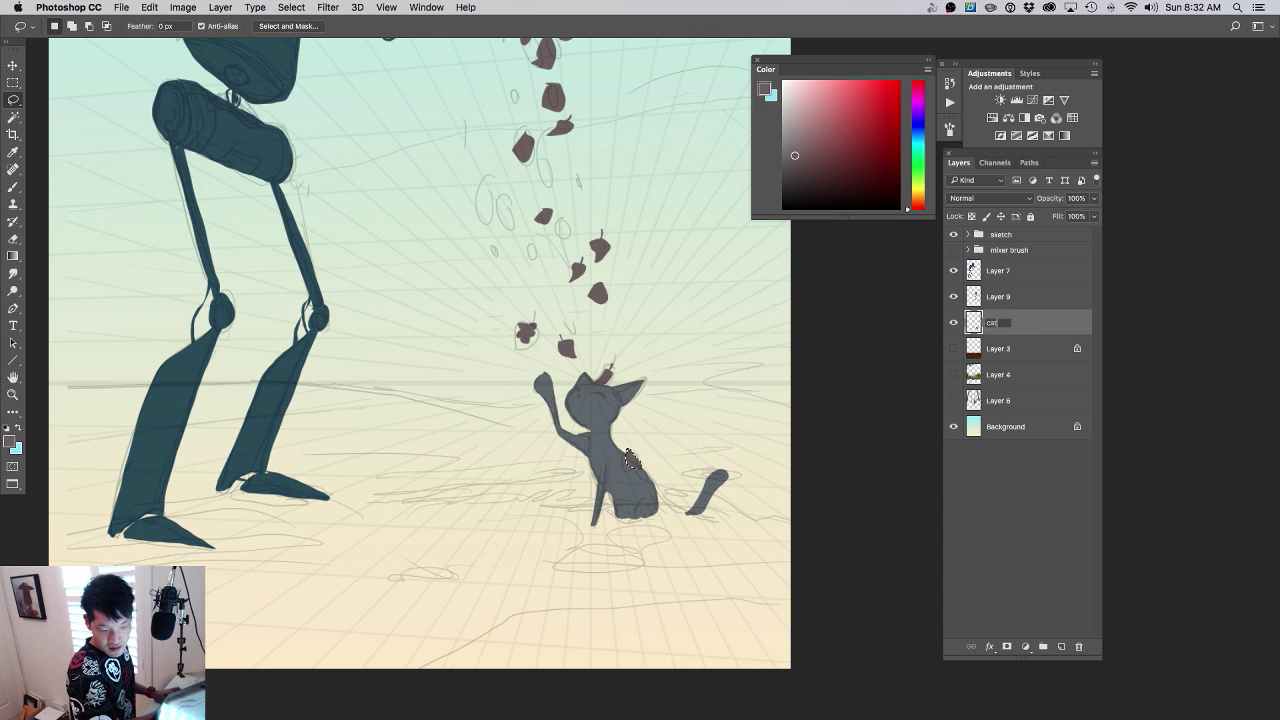
key(Return)
- Rename the falling leaves' layer "leaves" and the robot's layer "robot"
double_click(999, 297)
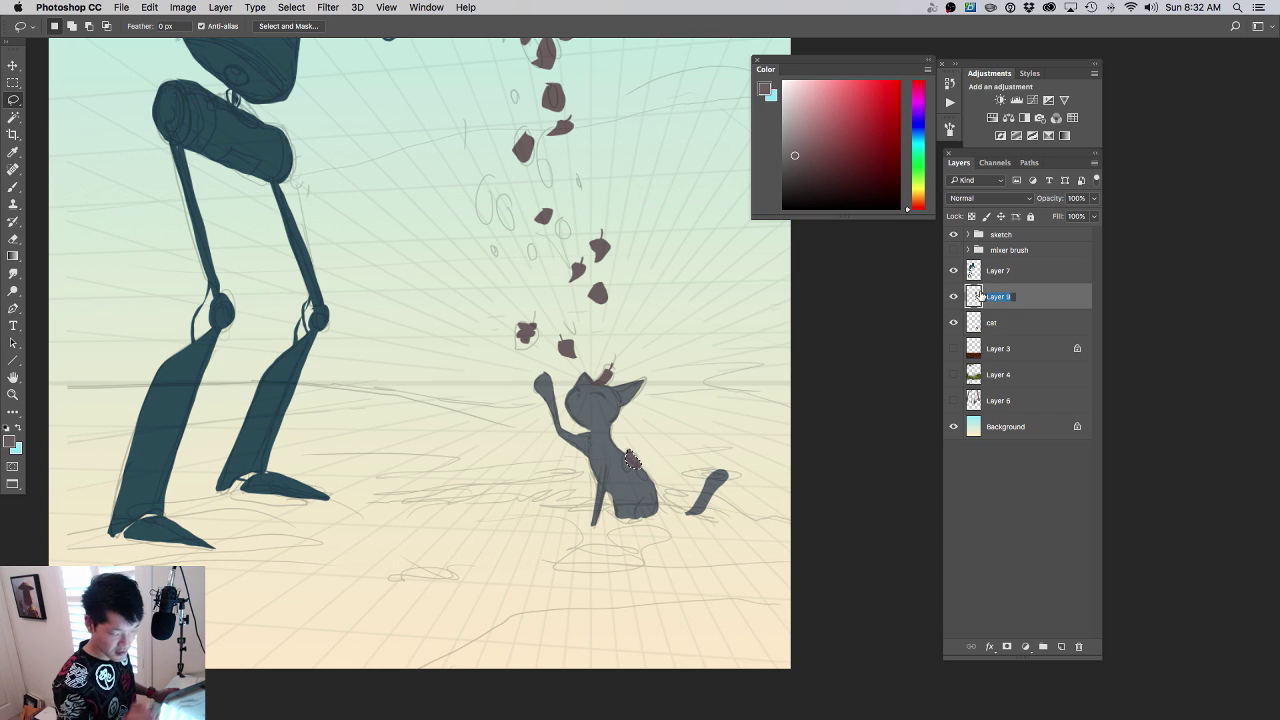
text(leaves)
key(Return)
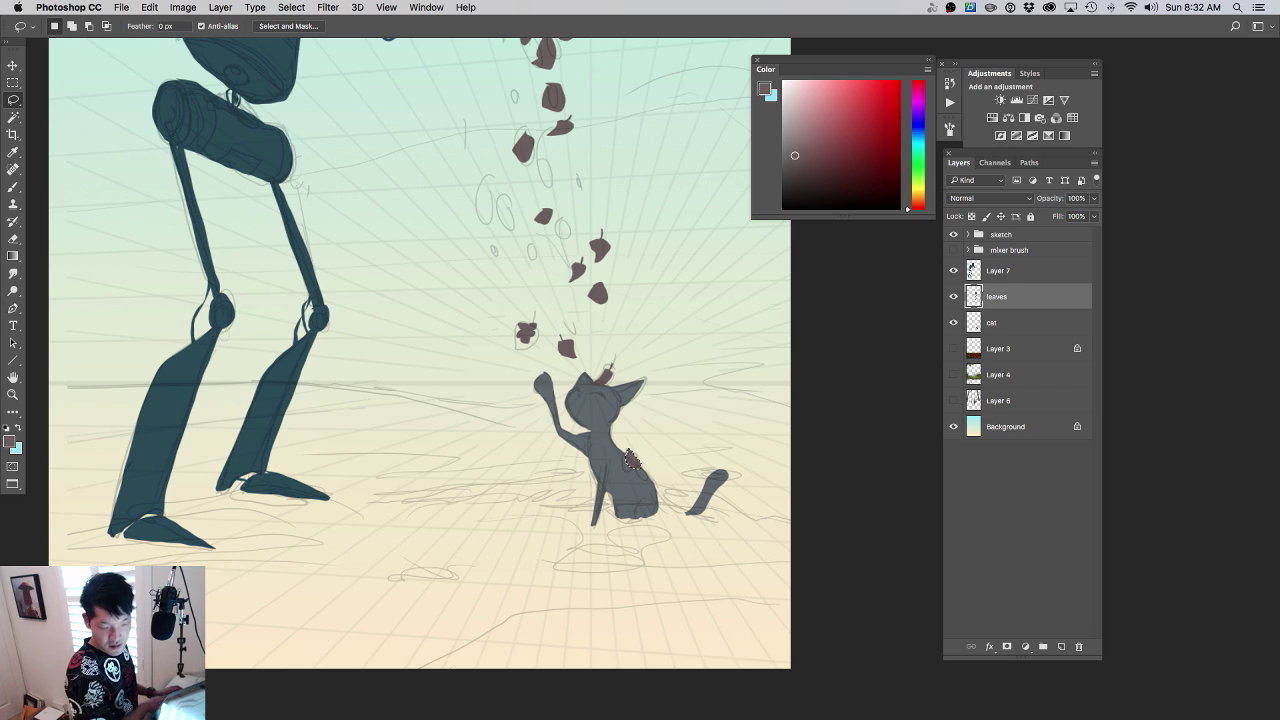
double_click(998, 271)
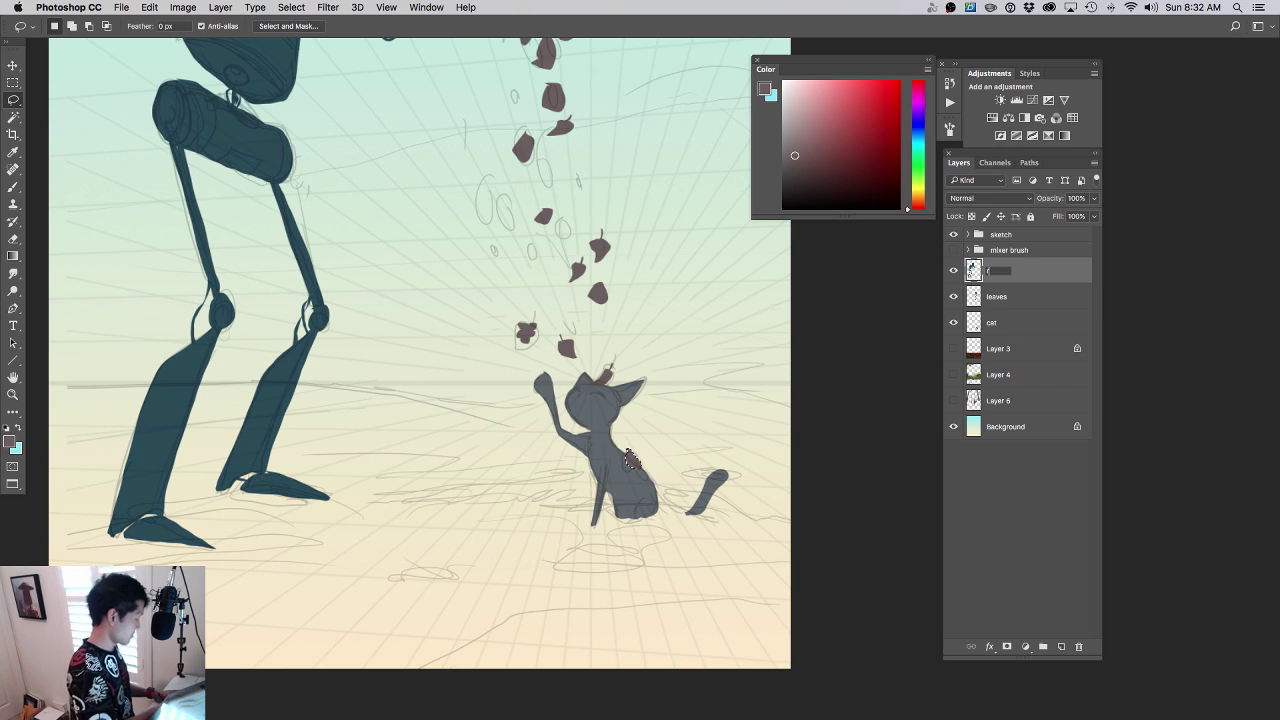
text(robot)
key(Return)
- On the leaves layer, lasso and fill two small ground pieces, one in front of the cat and one between its body and tail
drag(697, 403, 656, 406)
click(998, 296)
super+click(578, 410)
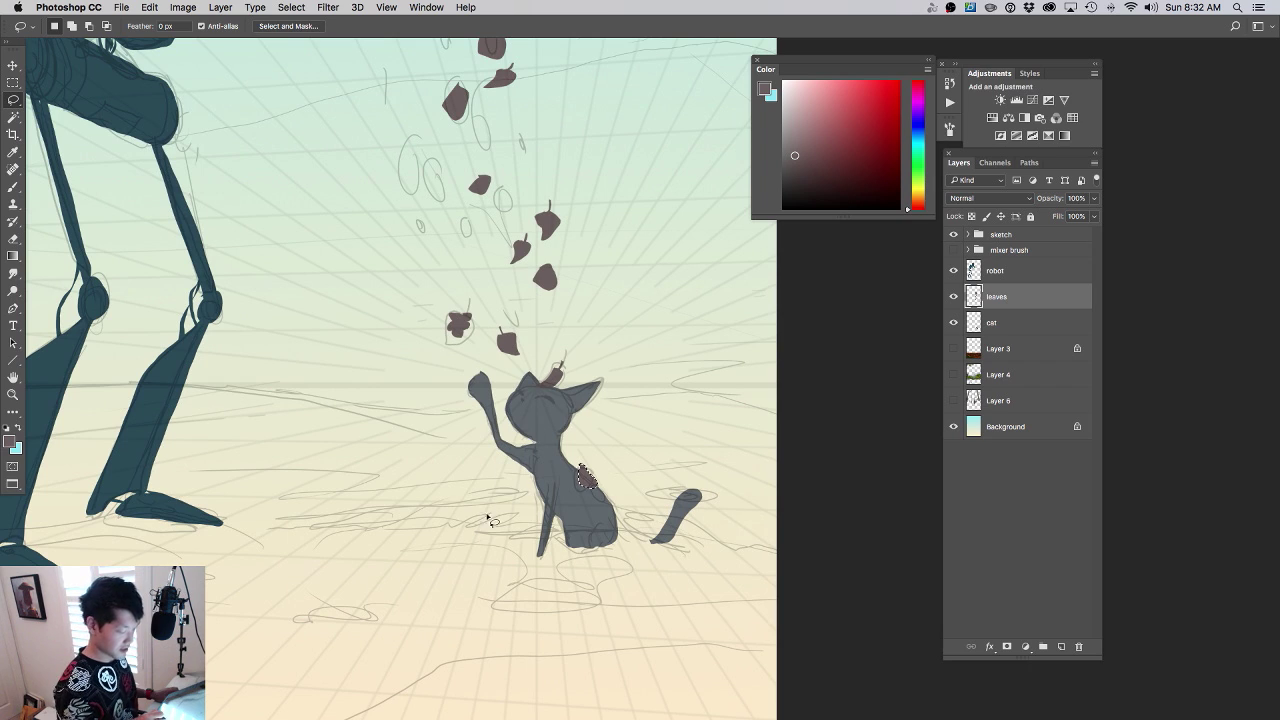
mouse_move(502, 517)
mouse_down()
mouse_move(503, 536)
mouse_move(505, 514)
mouse_up()
key(alt+BackSpace)
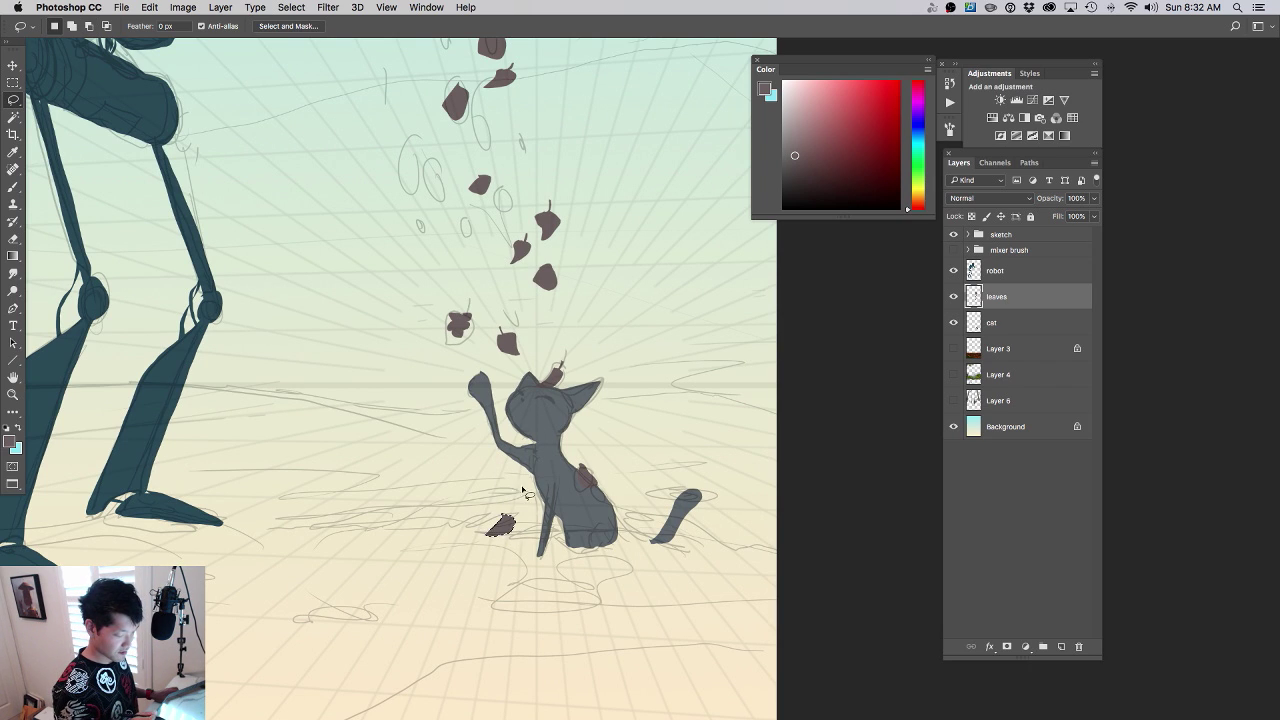
mouse_move(630, 500)
mouse_down()
mouse_move(633, 514)
mouse_move(636, 496)
mouse_up()
key(alt+BackSpace)
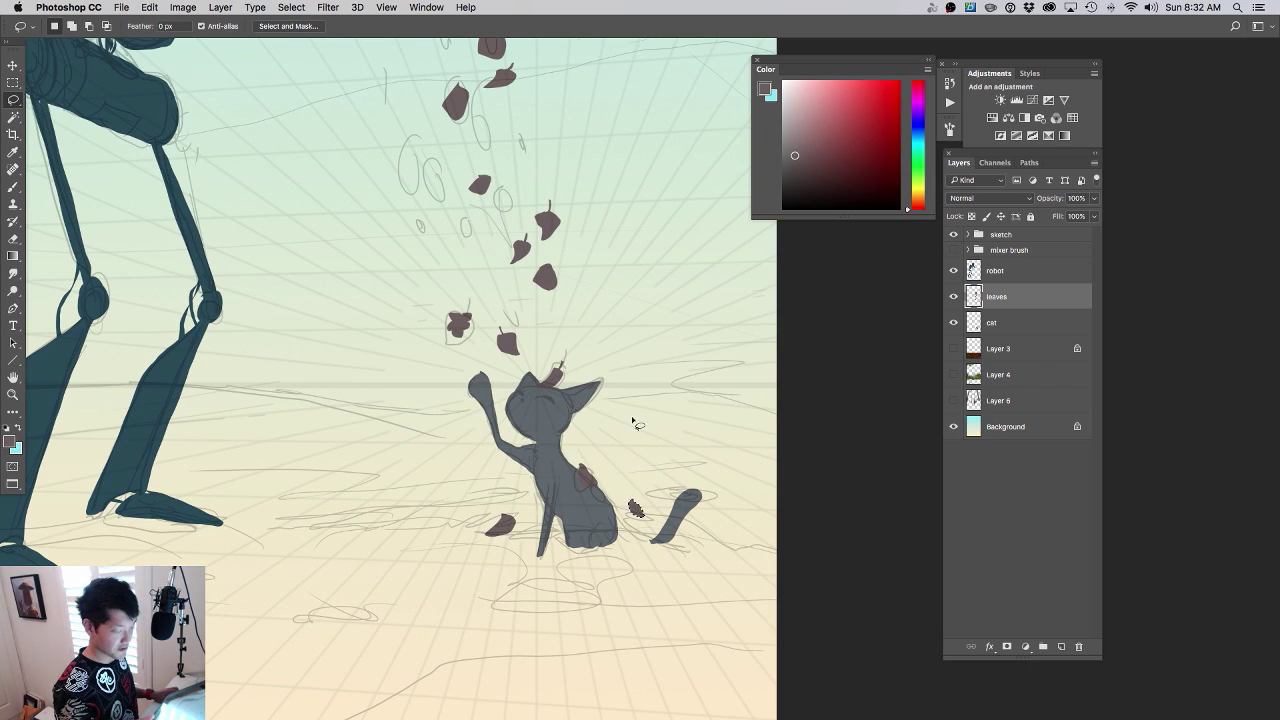
- Lasso a triangular leaf just below the right side of the soil clump and fill it
scroll(588, 330, up, 5)
mouse_move(514, 158)
mouse_down()
mouse_move(530, 192)
mouse_move(514, 160)
mouse_up()
key(alt+BackSpace)
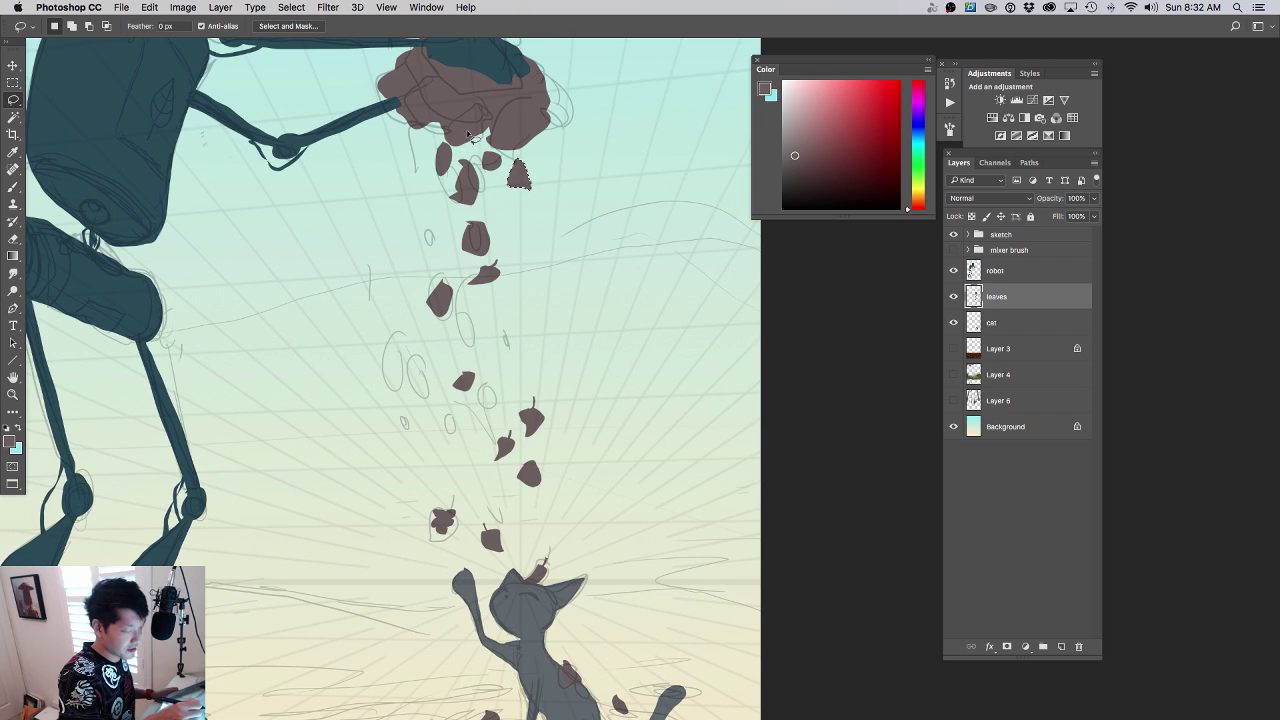
- Lasso and fill pointed pieces along the lower edge of the soil clump to make it more jagged, and deselect
mouse_move(468, 129)
mouse_down()
mouse_move(479, 100)
mouse_move(424, 120)
mouse_move(421, 137)
mouse_move(434, 146)
mouse_move(447, 117)
mouse_up()
key(alt+BackSpace)
key(alt+BackSpace)
mouse_move(529, 139)
mouse_down()
mouse_move(544, 134)
mouse_move(537, 118)
mouse_move(530, 139)
mouse_up()
key(alt+BackSpace)
mouse_move(413, 124)
mouse_down()
mouse_move(419, 155)
mouse_move(431, 121)
mouse_up()
key(alt+BackSpace)
key(super+d)
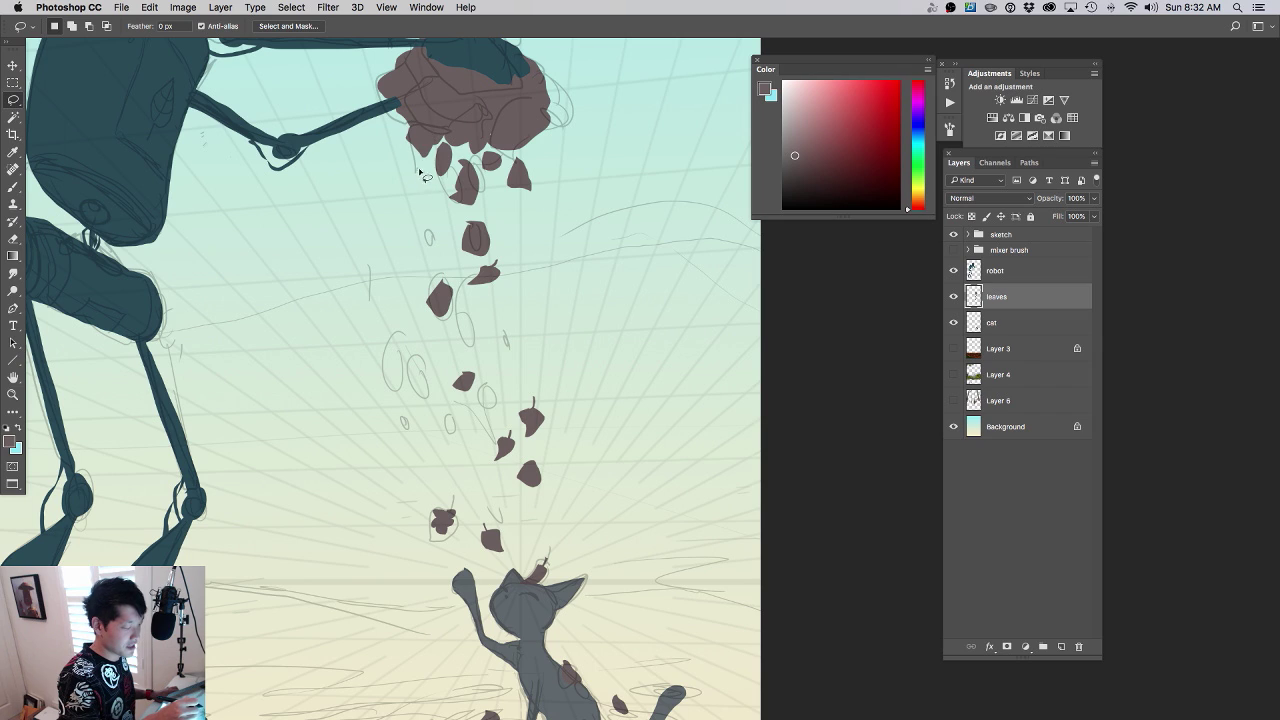
- Fill a lassoed triangular leaf below the clump's left side, and extend the clump's lower edge and the area by the robot's lower hand
mouse_move(419, 170)
mouse_down()
mouse_move(434, 196)
mouse_move(413, 170)
mouse_up()
key(alt+BackSpace)
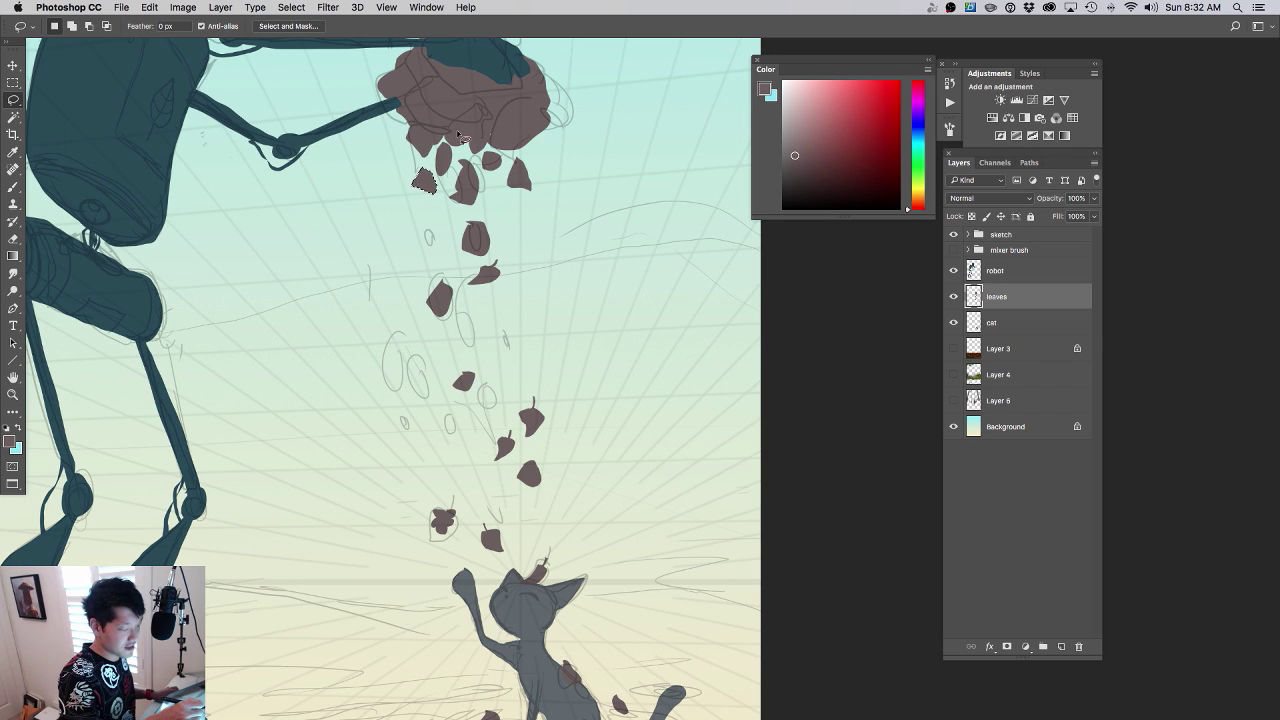
mouse_move(460, 131)
mouse_down()
mouse_move(484, 143)
mouse_move(479, 126)
mouse_move(529, 152)
mouse_move(543, 119)
mouse_up()
key(alt+BackSpace)
key(alt+BackSpace)
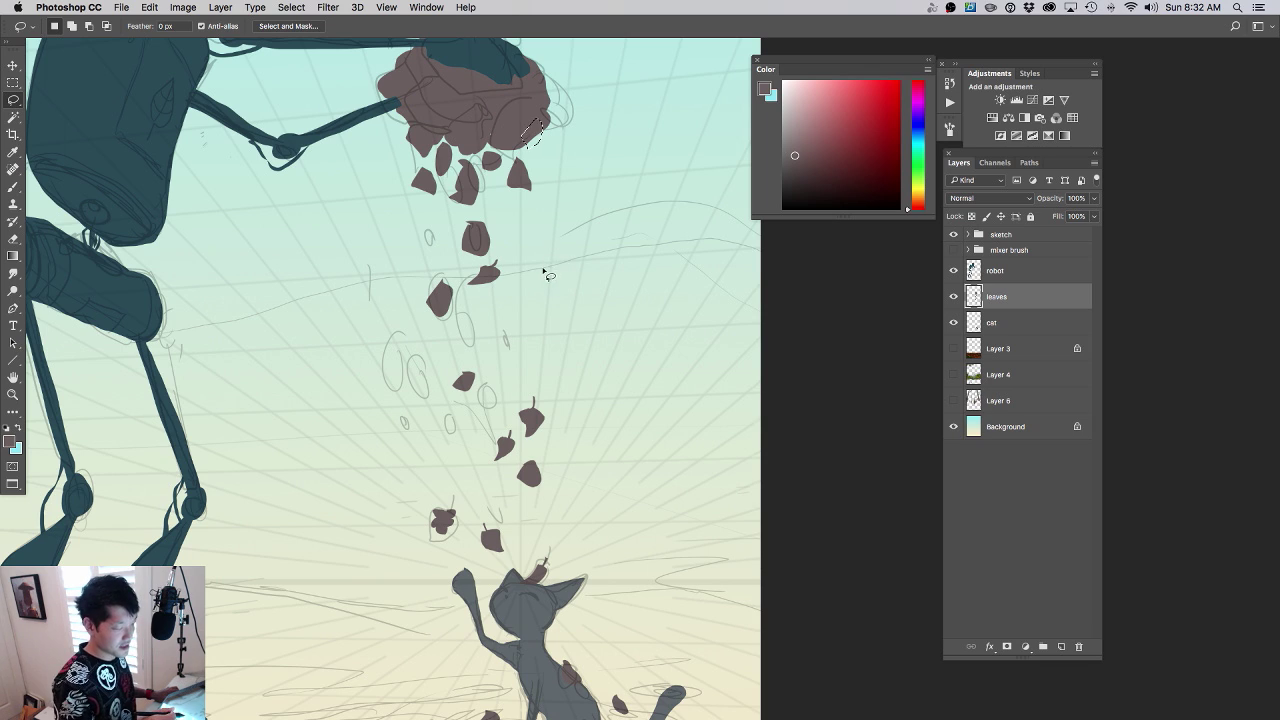
drag(551, 281, 557, 337)
mouse_move(537, 190)
mouse_down()
mouse_move(496, 212)
mouse_move(534, 186)
mouse_up()
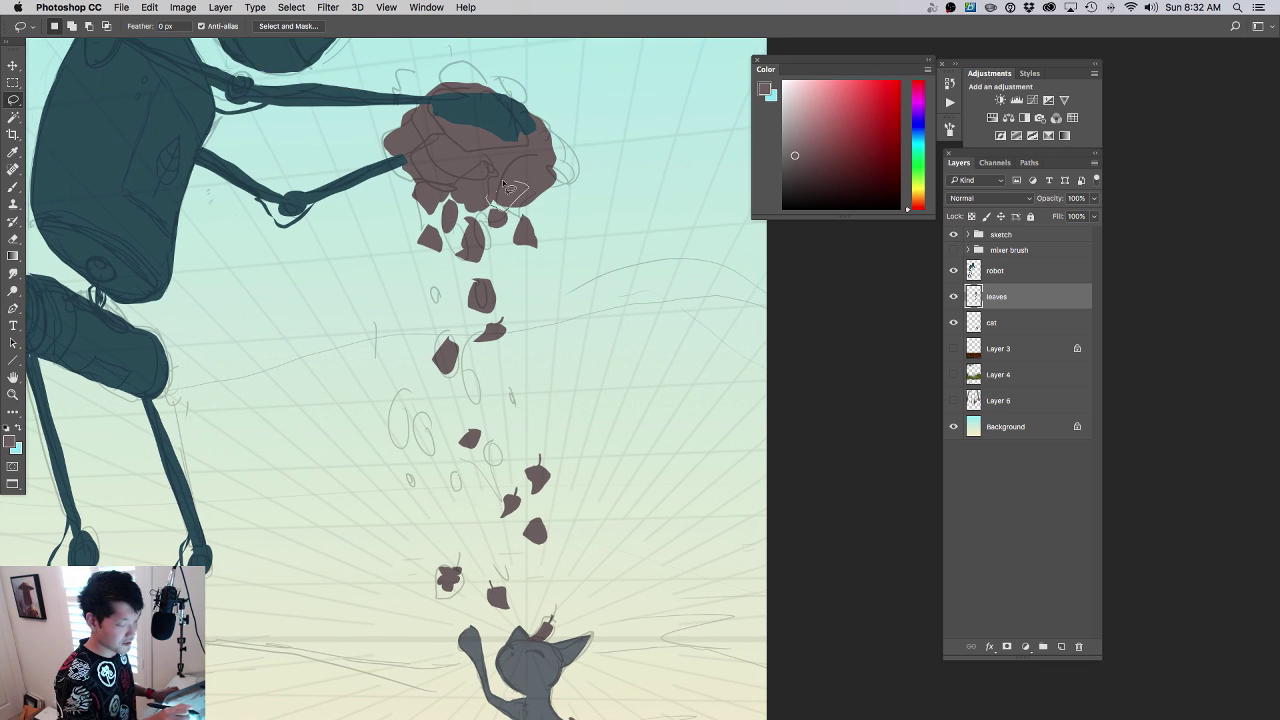
key(alt+BackSpace)
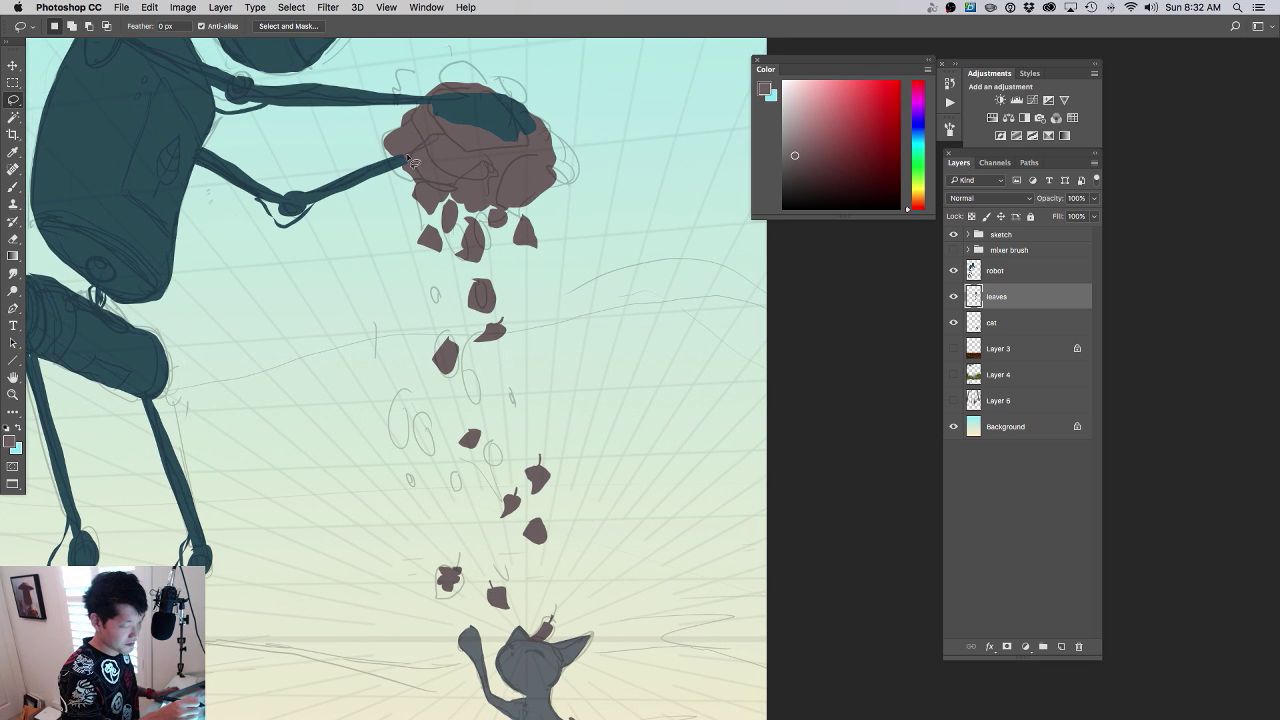
mouse_move(407, 157)
mouse_down()
mouse_move(420, 190)
mouse_move(422, 158)
mouse_up()
key(alt+BackSpace)
mouse_move(521, 200)
mouse_down()
mouse_move(482, 261)
mouse_move(532, 255)
mouse_move(494, 229)
mouse_move(481, 241)
mouse_move(497, 230)
mouse_move(485, 259)
mouse_move(486, 240)
mouse_up()
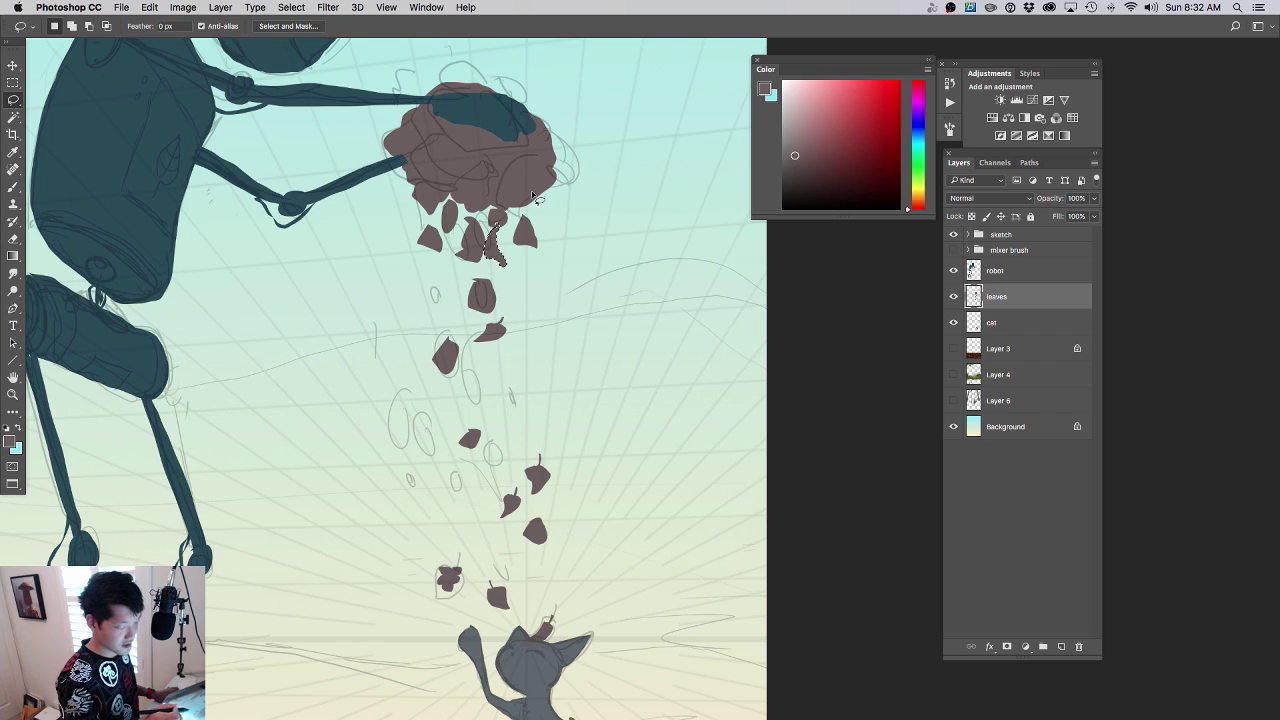
key(alt+BackSpace)
key(super+z)
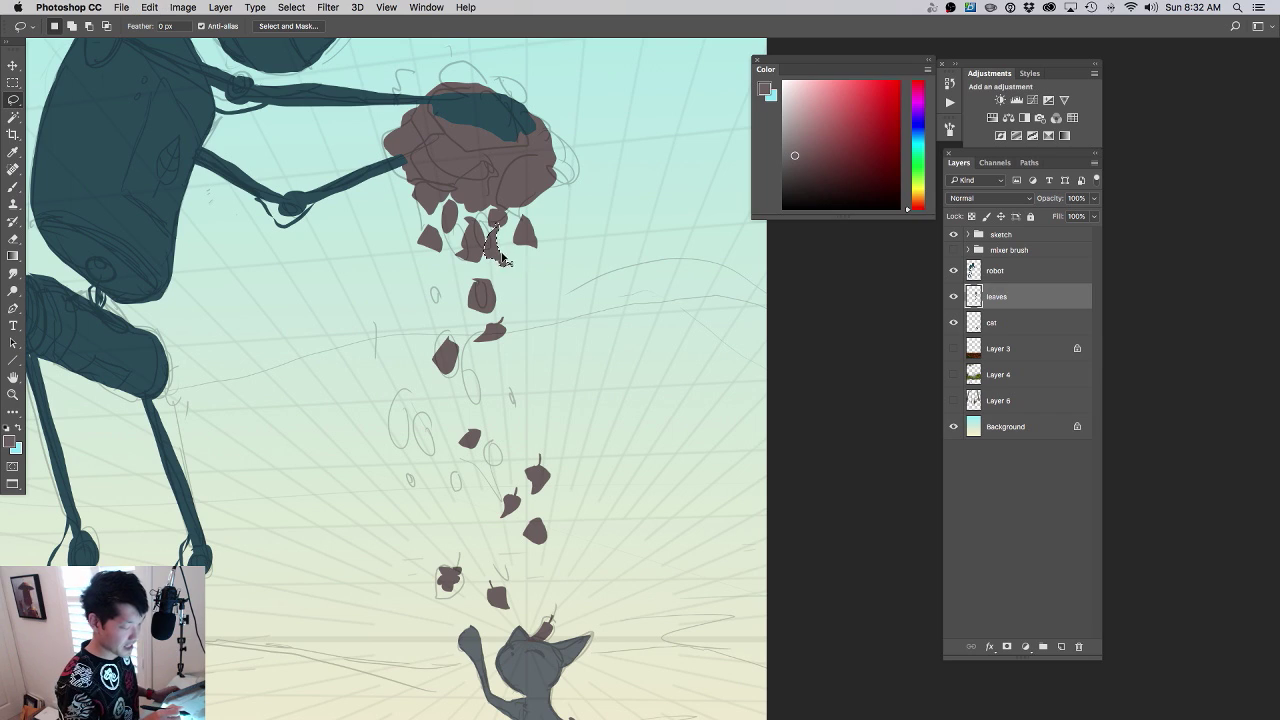
- Lasso a narrow curved leaf between the upper falling cluster and the squarish piece below it, and fill it
mouse_move(503, 247)
mouse_down()
mouse_move(488, 270)
mouse_move(503, 287)
mouse_move(516, 243)
mouse_up()
key(alt+BackSpace)
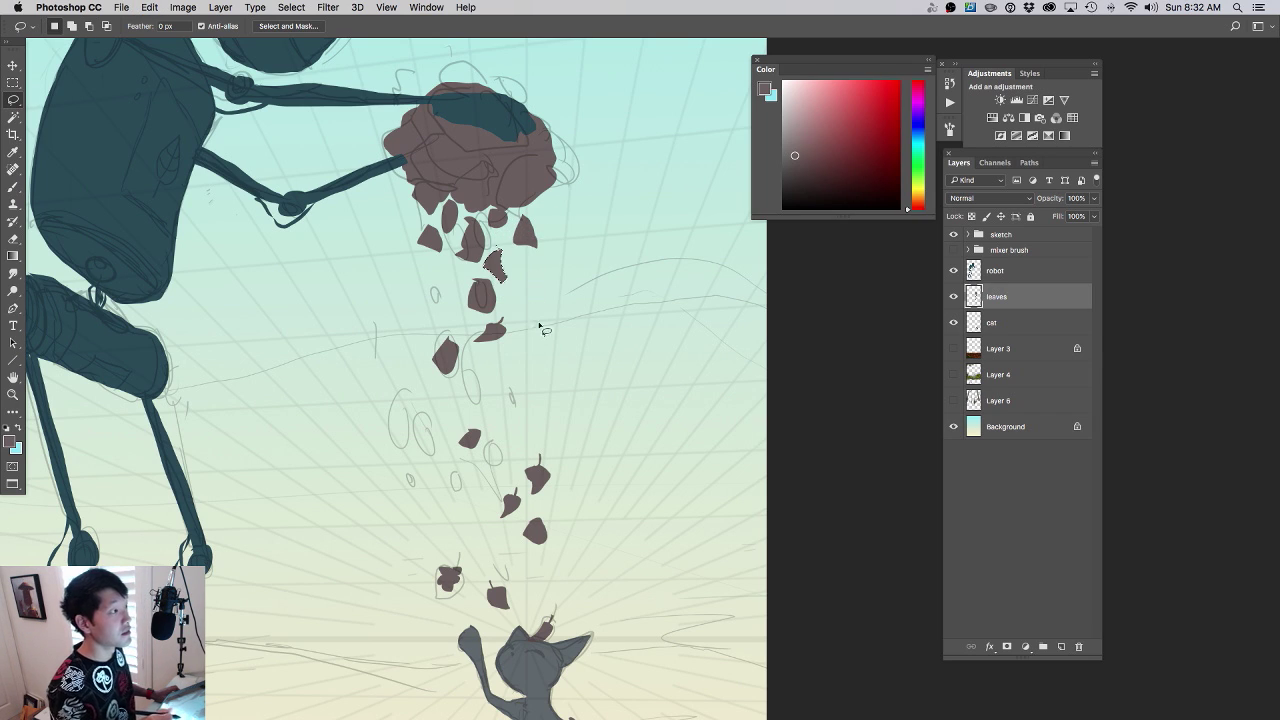
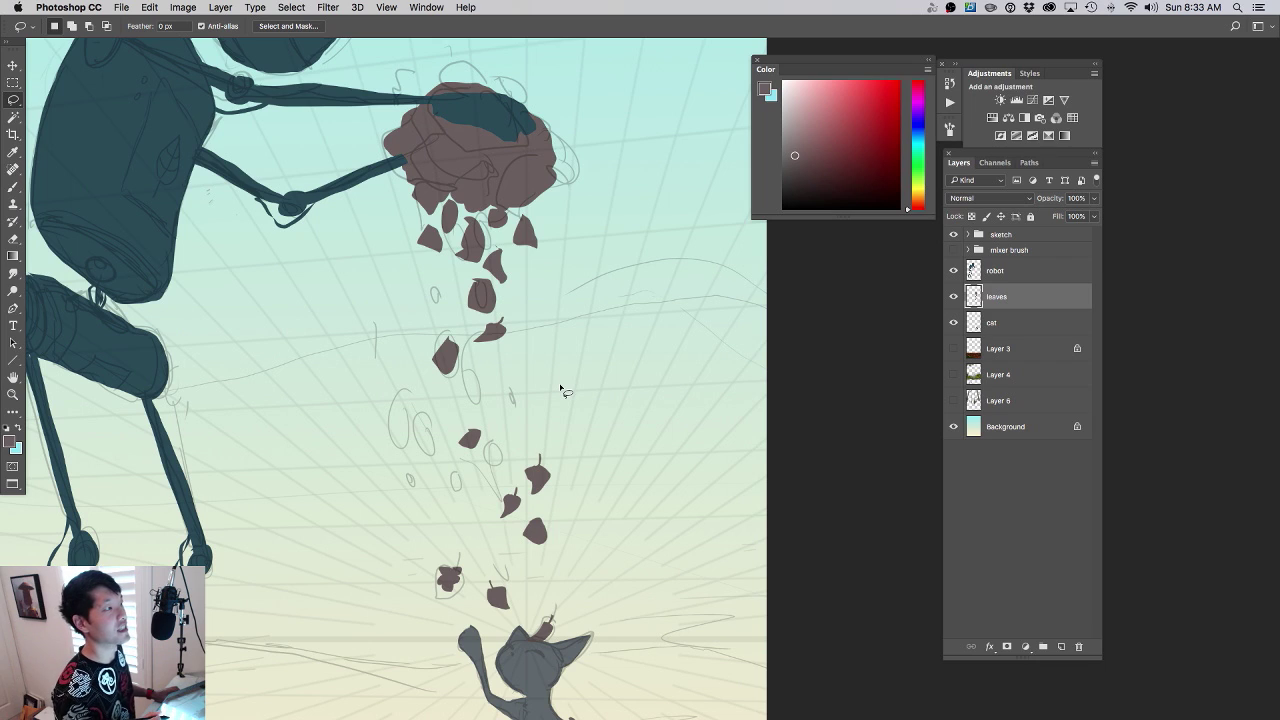
- Show the hidden background layers Layer 3, Layer 4 and Layer 6 behind the silhouettes
drag(541, 366, 557, 371)
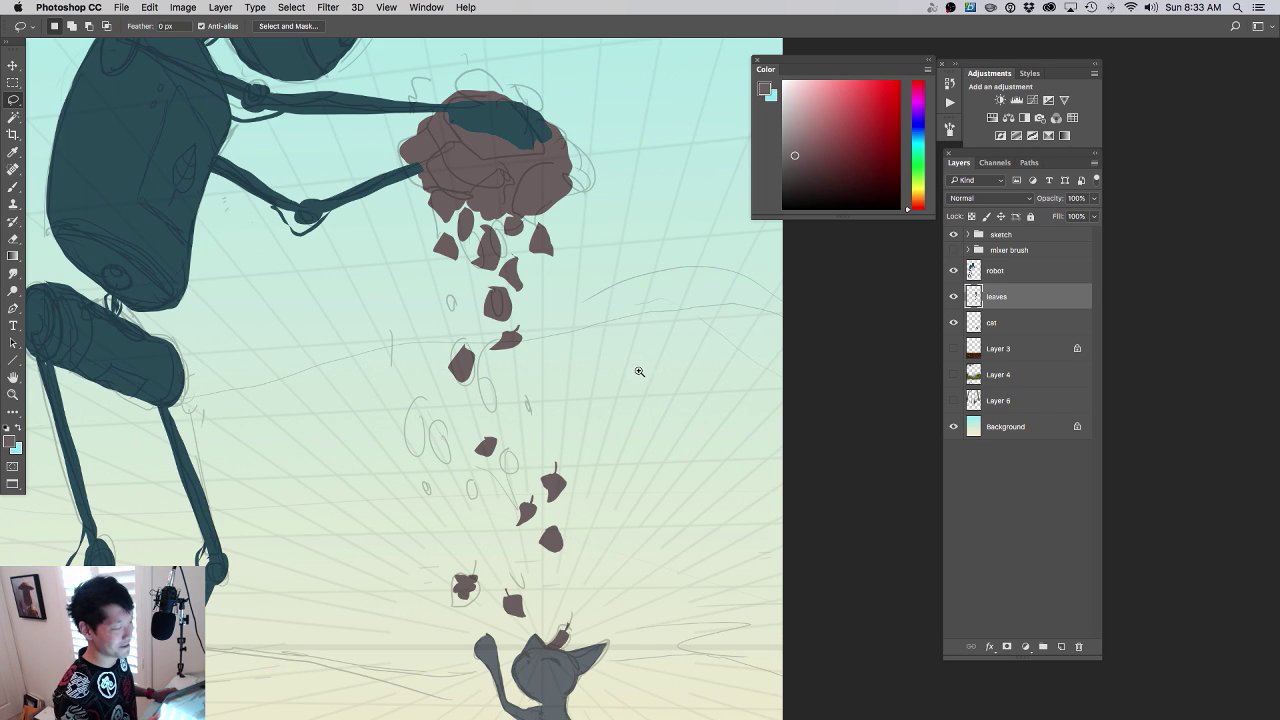
key(super+0)
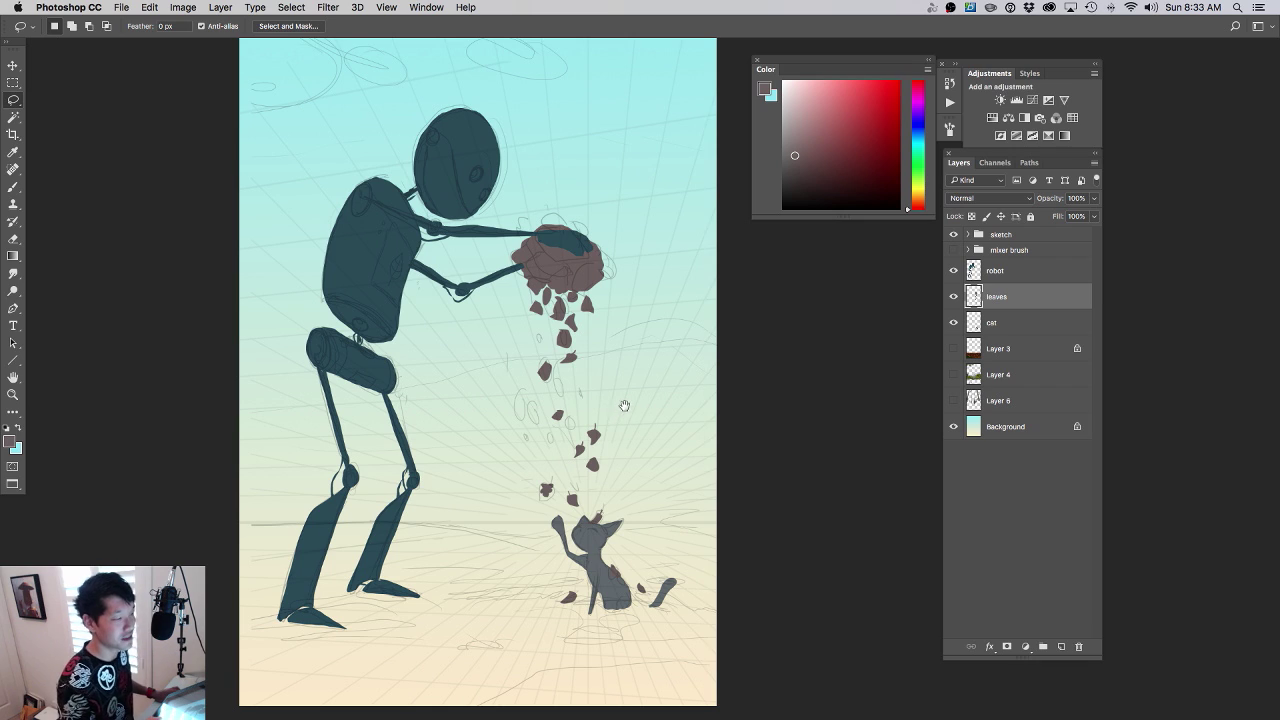
mouse_move(626, 403)
mouse_down()
mouse_move(602, 431)
mouse_move(600, 406)
mouse_up()
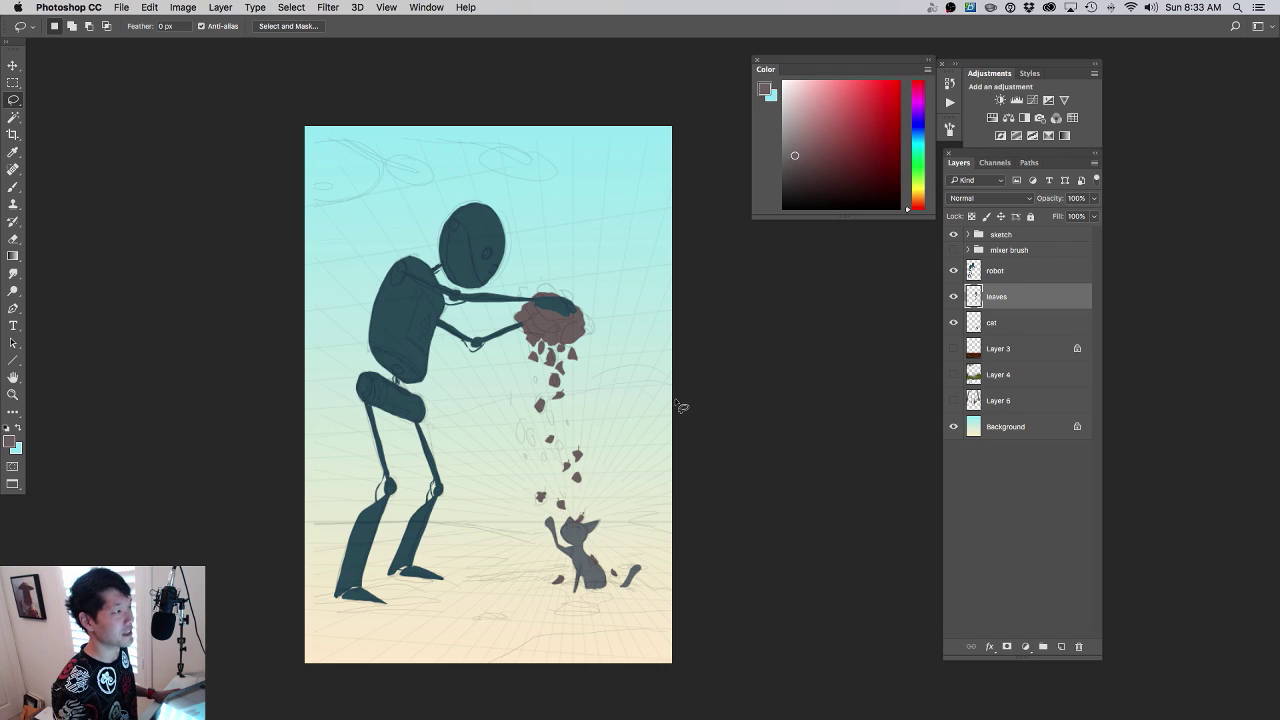
drag(666, 420, 654, 383)
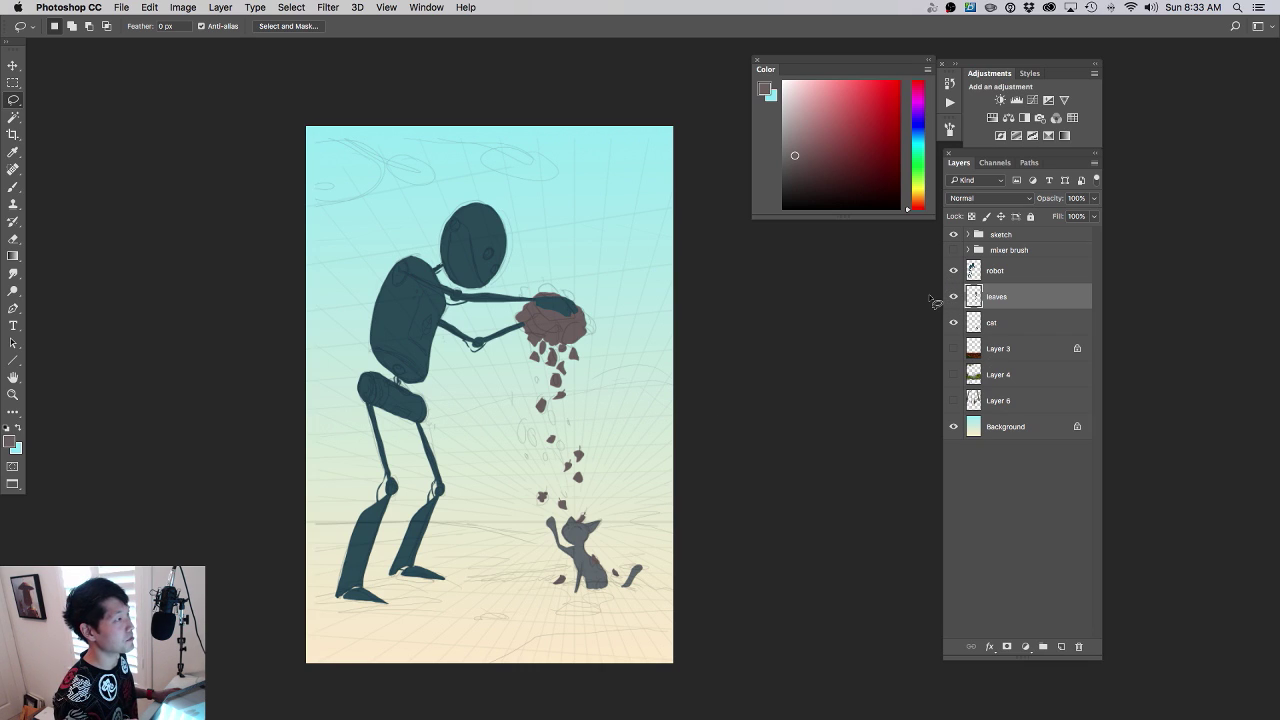
drag(660, 425, 687, 434)
click(687, 434)
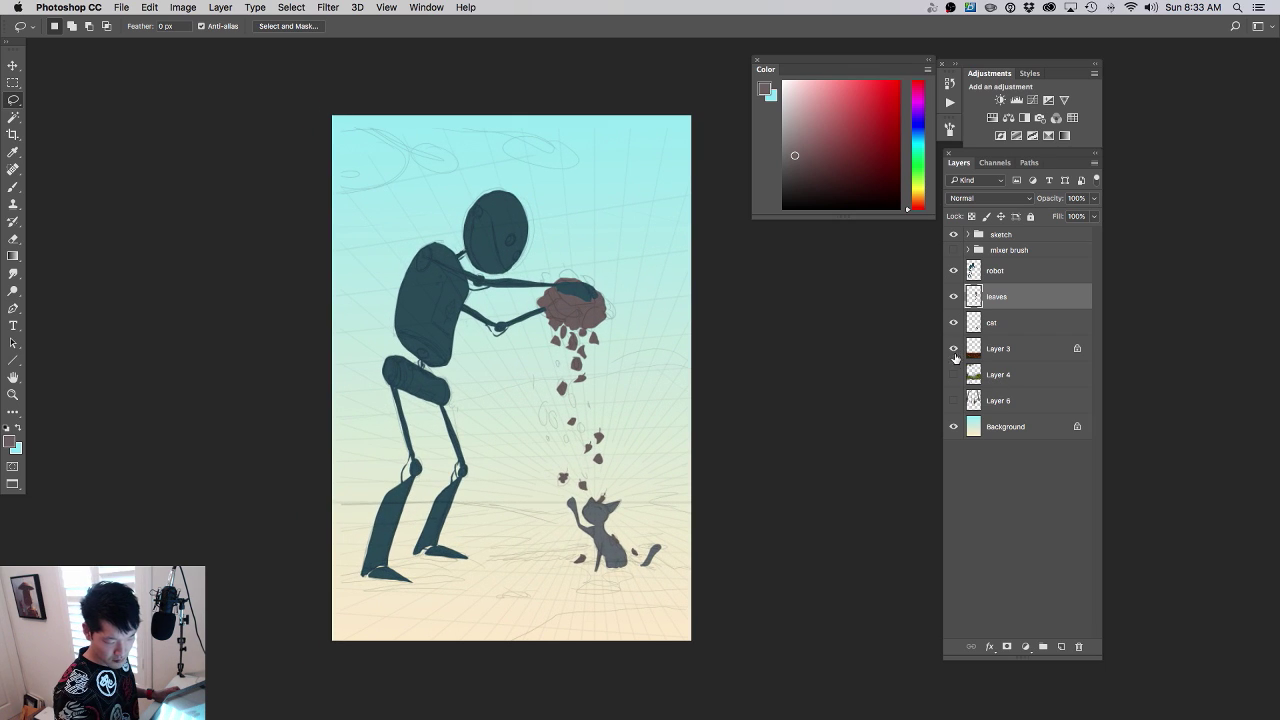
drag(955, 358, 949, 399)
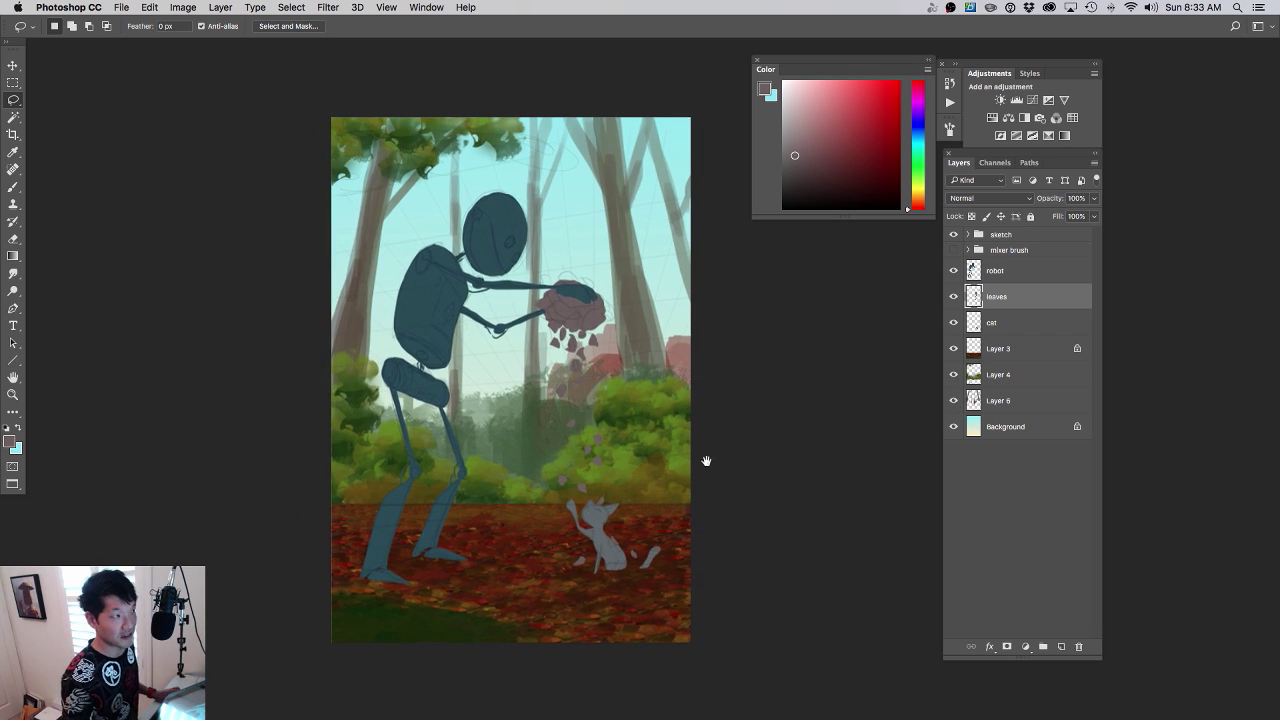
drag(706, 457, 705, 472)
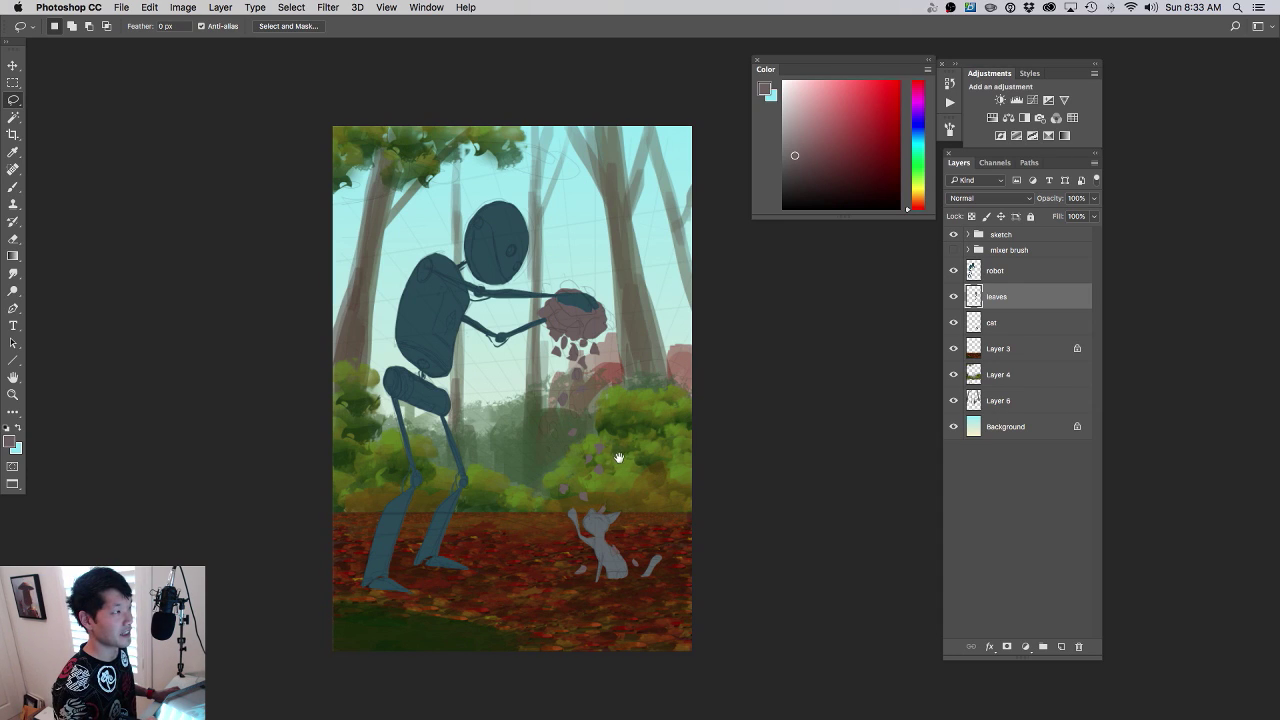
drag(617, 451, 596, 454)
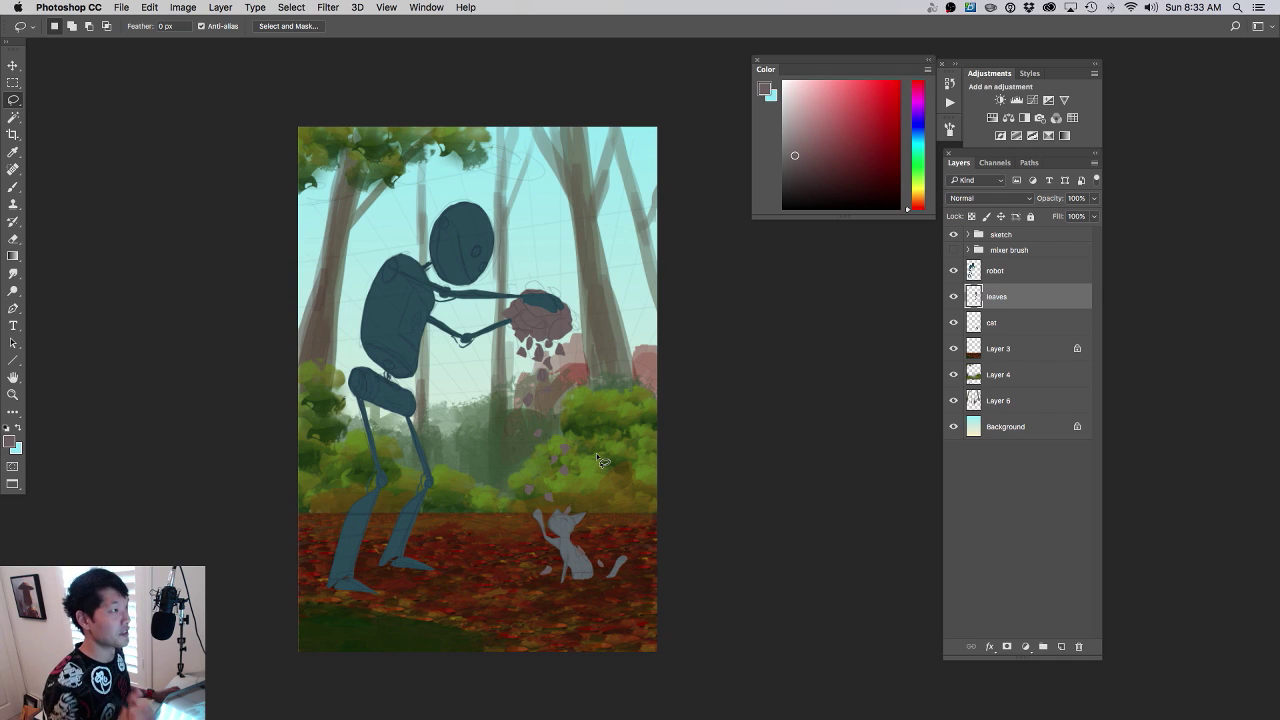
drag(617, 427, 610, 437)
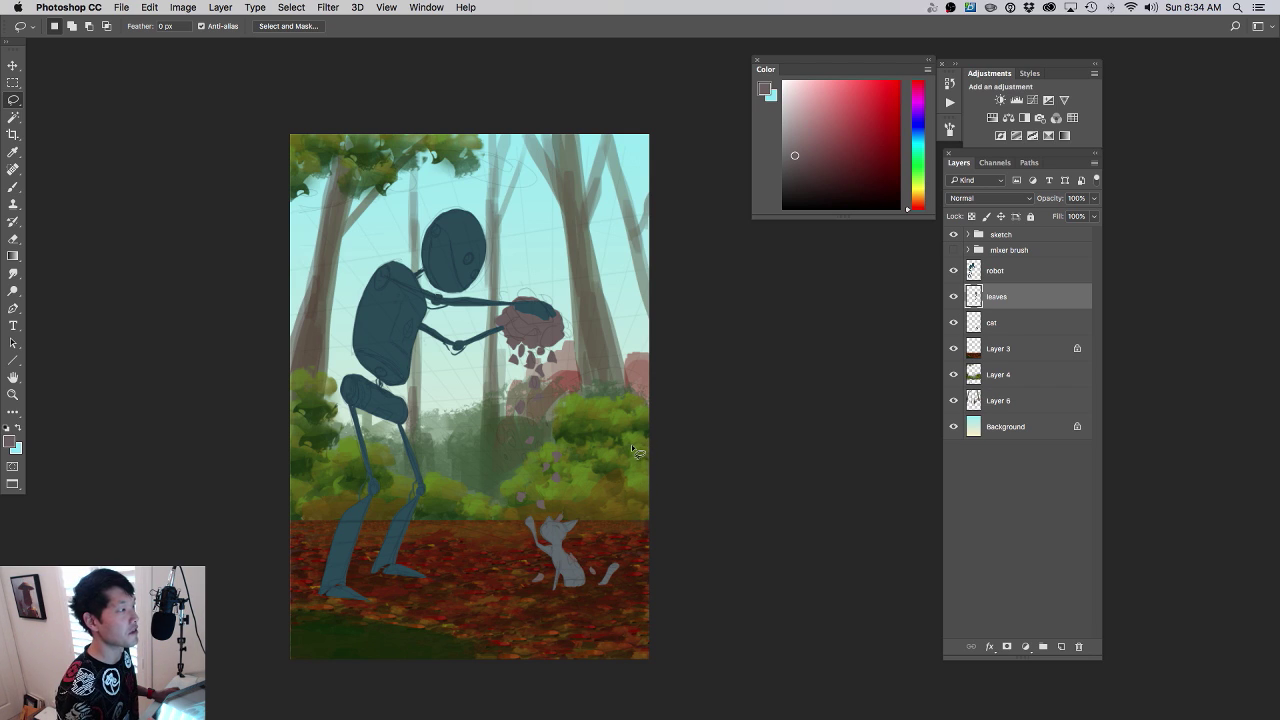
mouse_move(635, 447)
mouse_down()
mouse_move(662, 419)
mouse_move(656, 434)
mouse_up()
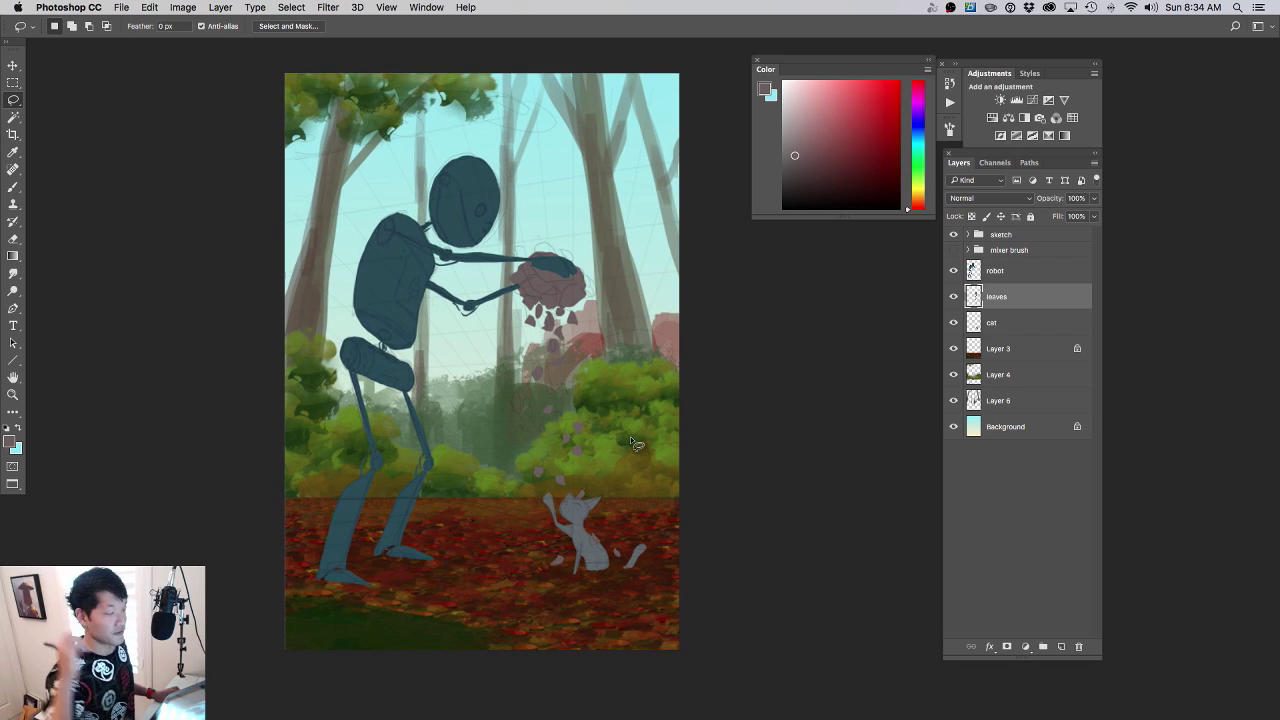
scroll(671, 402, up, 2)
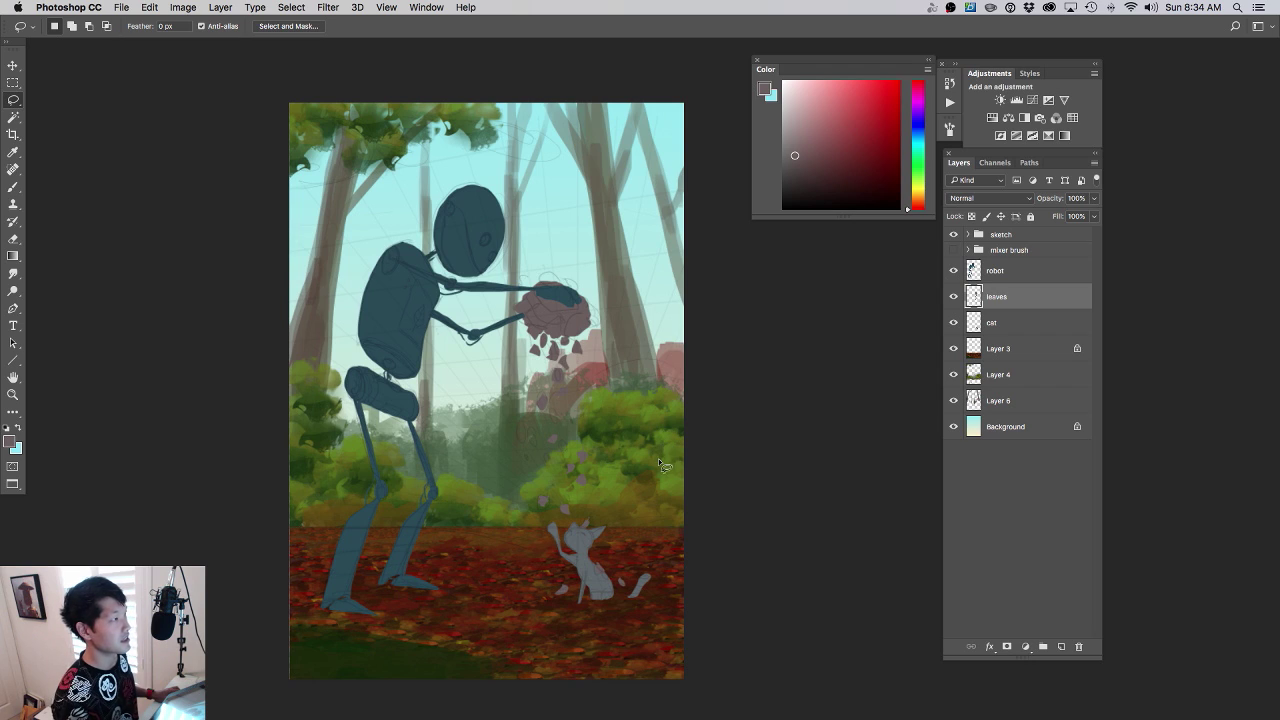
scroll(660, 450, down, 2)
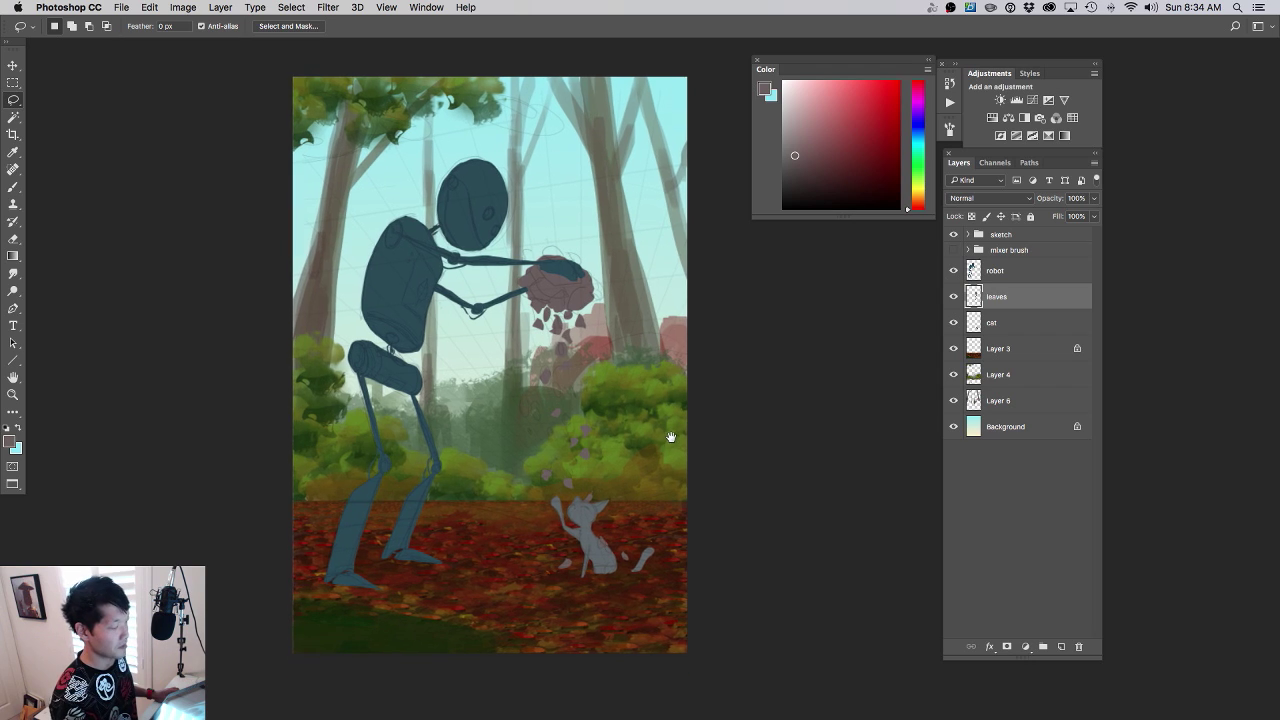
- Darken the leaves layer with Hue/Saturation, using Saturation +36 and Lightness -41
click(953, 297)
click(953, 297)
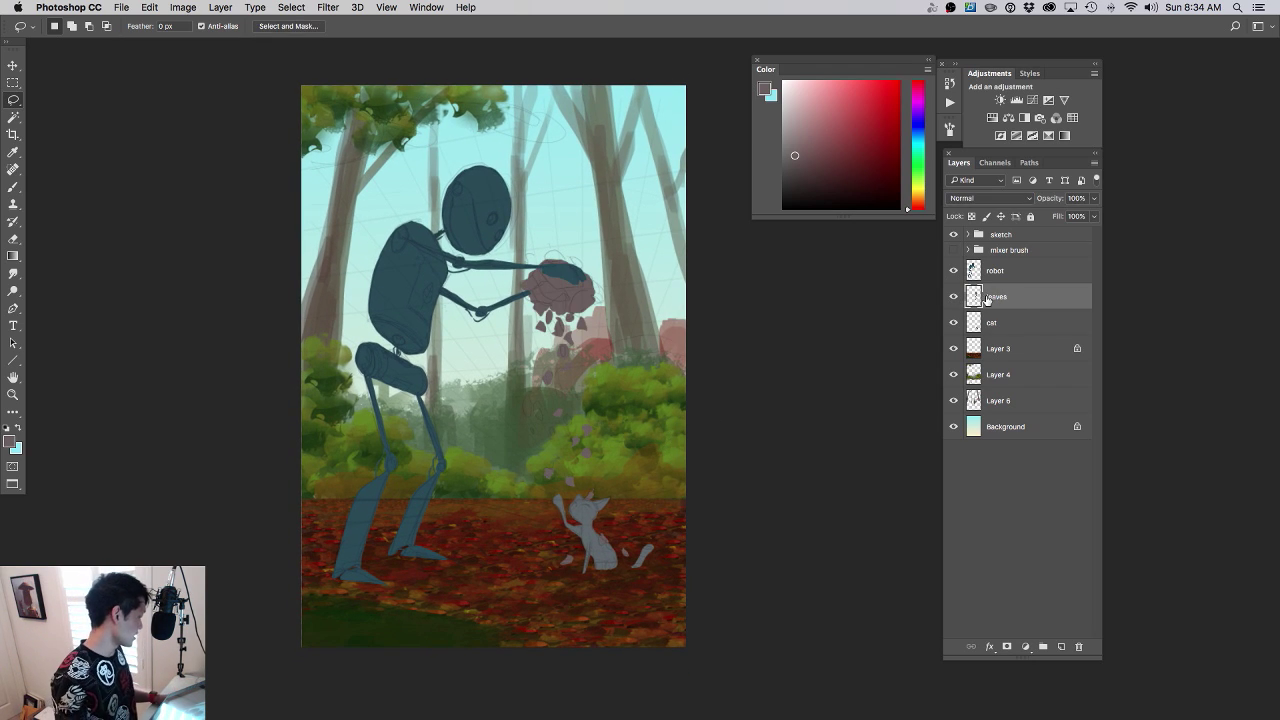
key(ctrl+u)
drag(855, 550, 832, 590)
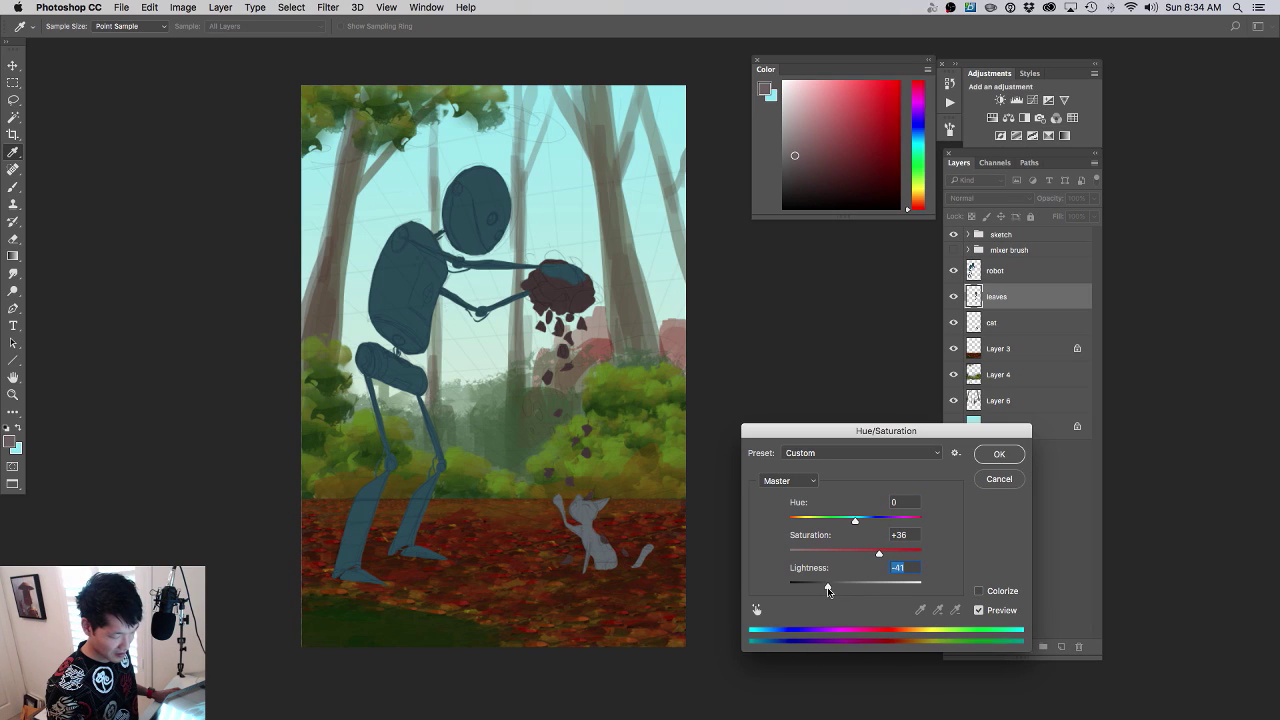
click(989, 461)
- Examine the darkened leaves against the forest background, comparing the picture with the leaves layer hidden and shown
scroll(700, 387, up, 2)
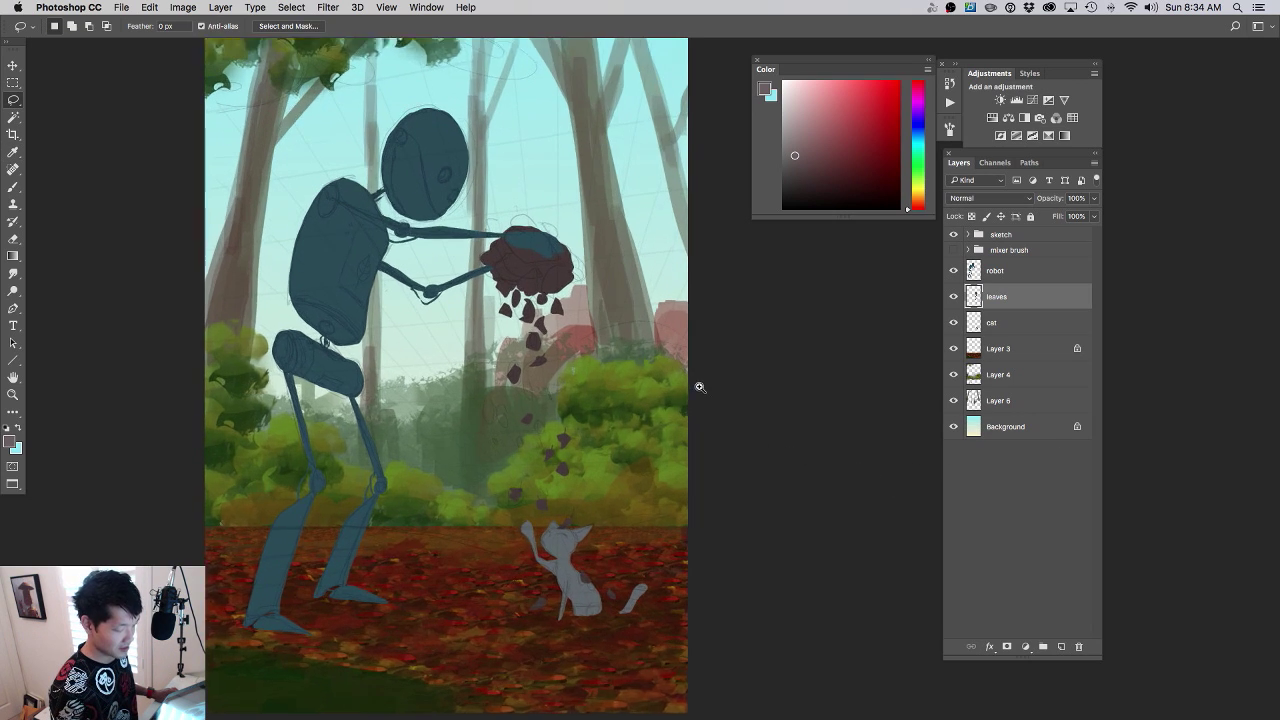
drag(700, 387, 694, 407)
scroll(678, 410, down, 3)
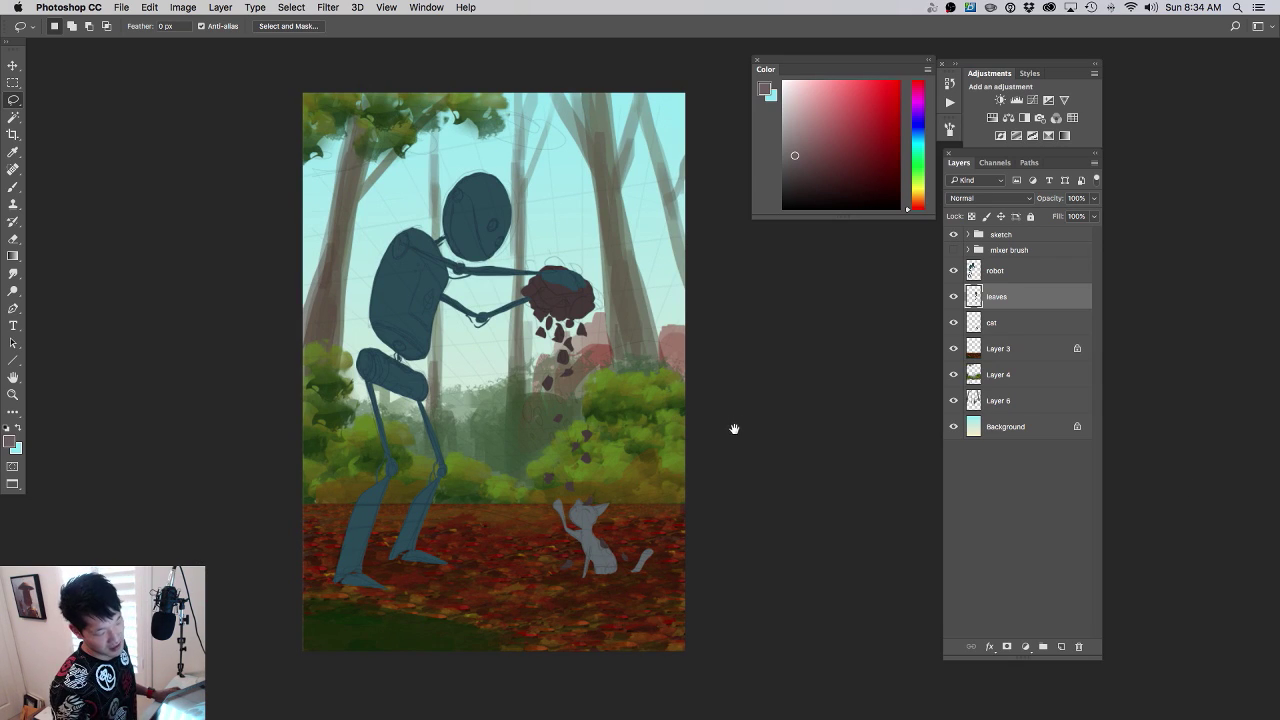
drag(734, 429, 744, 430)
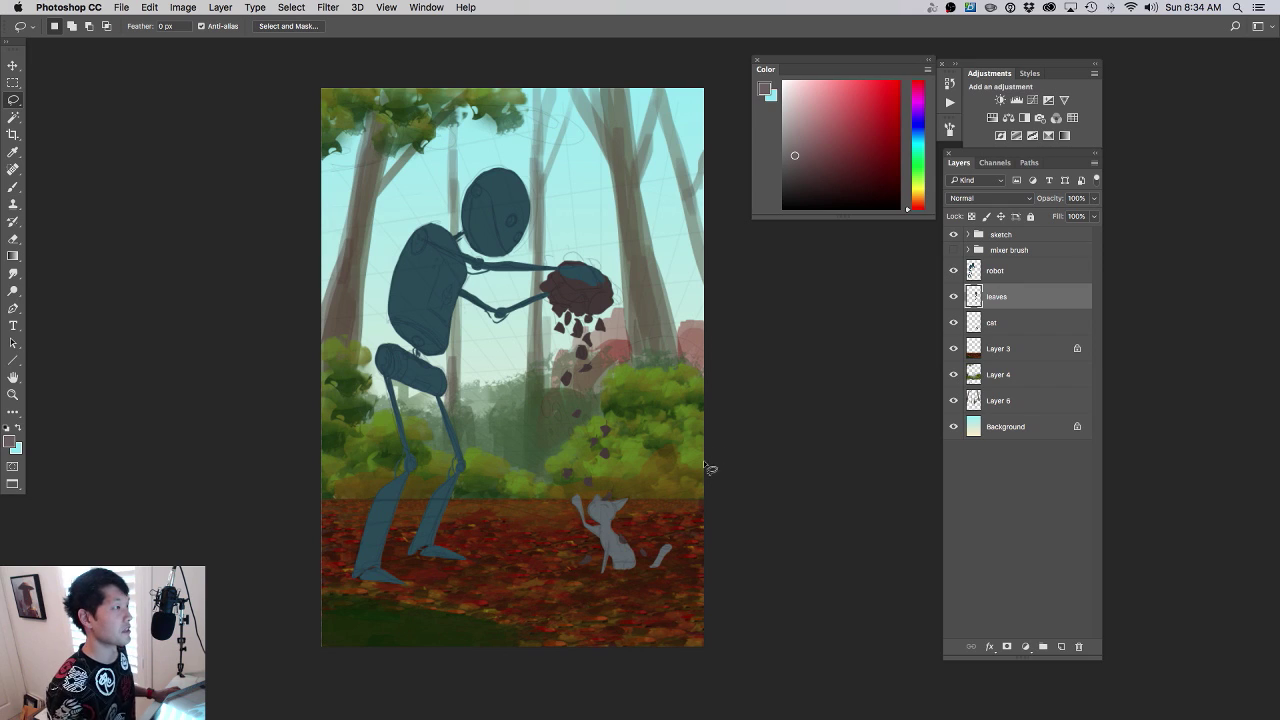
mouse_move(725, 448)
mouse_down()
mouse_move(734, 437)
mouse_move(714, 452)
mouse_move(727, 443)
mouse_up()
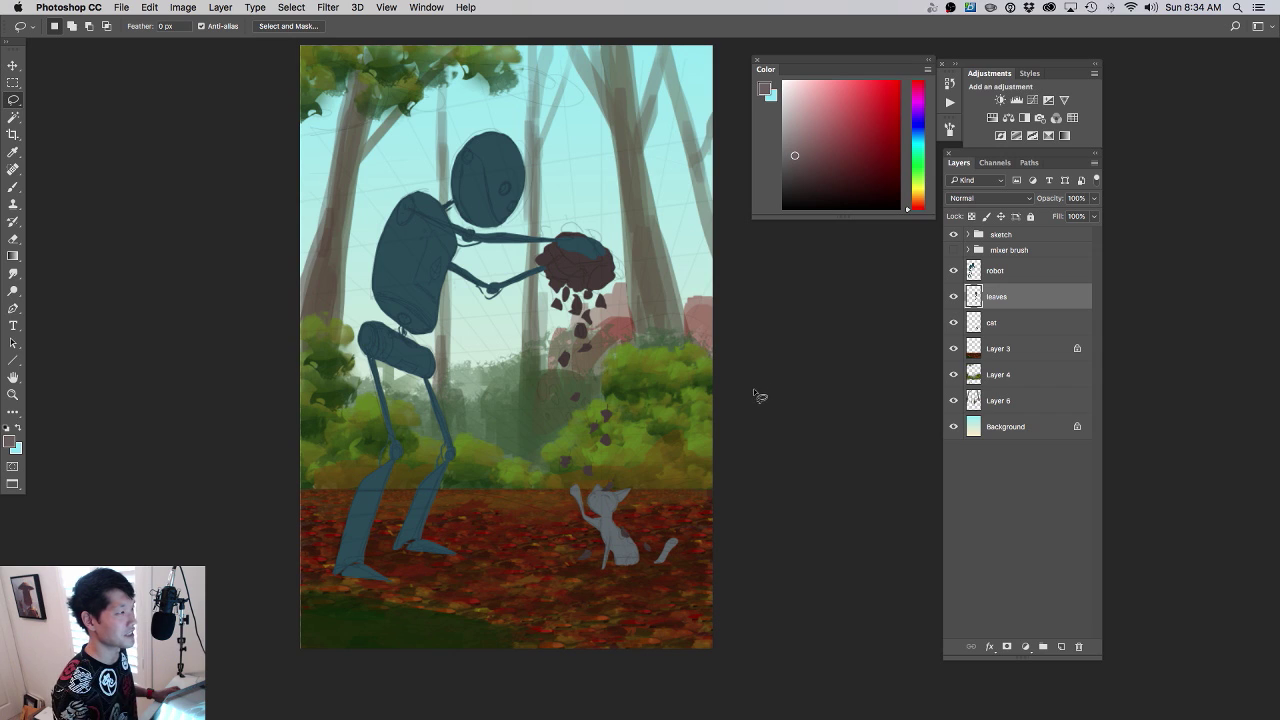
drag(759, 387, 723, 420)
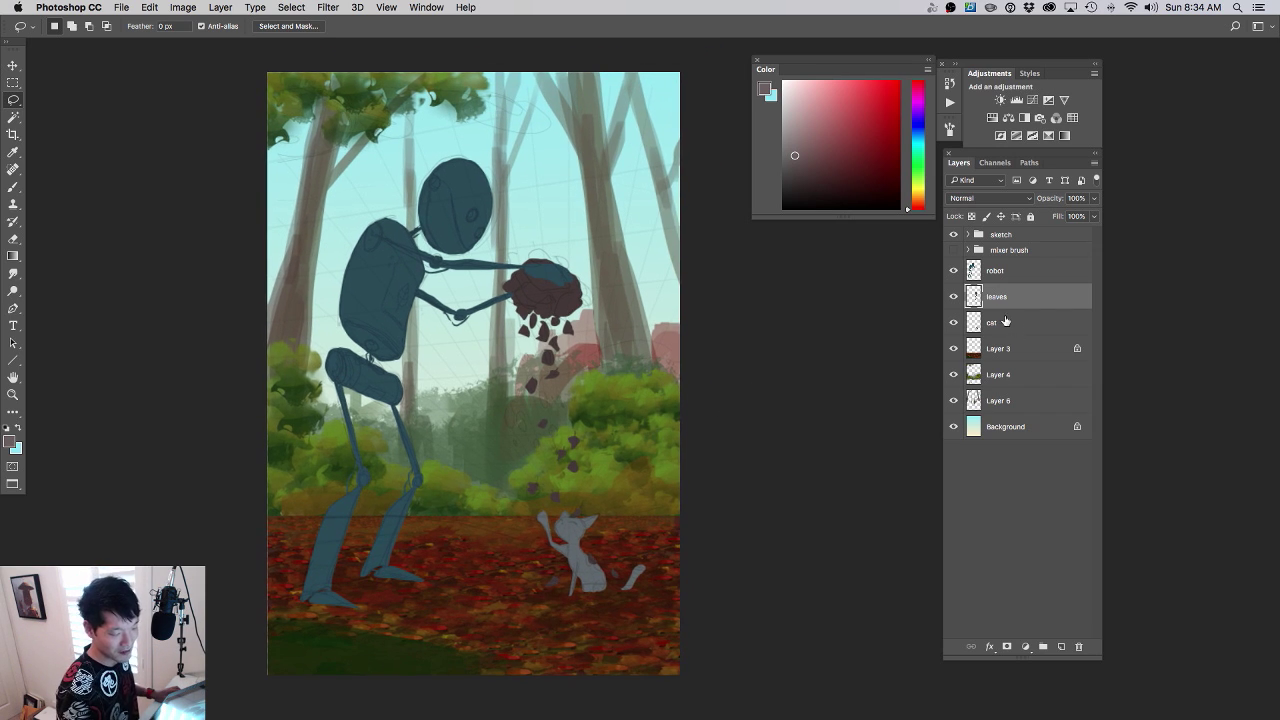
click(953, 301)
click(953, 301)
- Lock the transparent pixels of the leaves layer and recolor the soil clump and falling leaves a dark red-brown
super+click(688, 398)
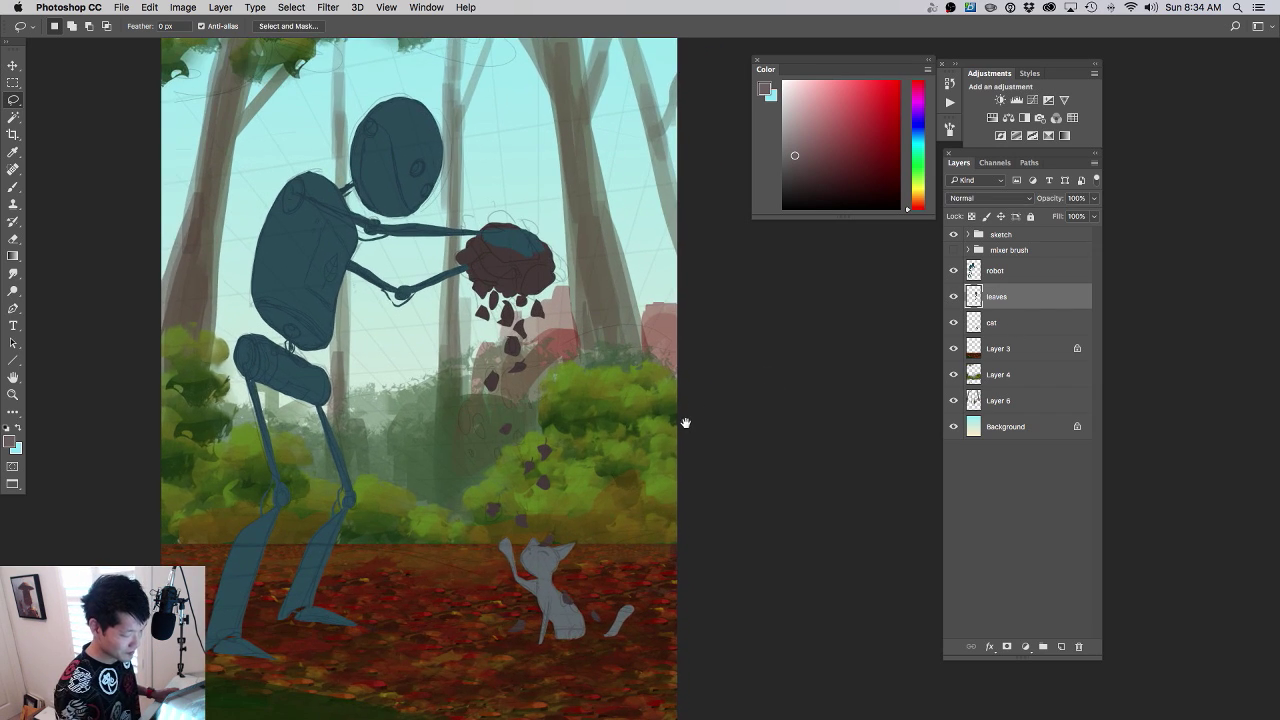
drag(686, 423, 719, 413)
click(971, 216)
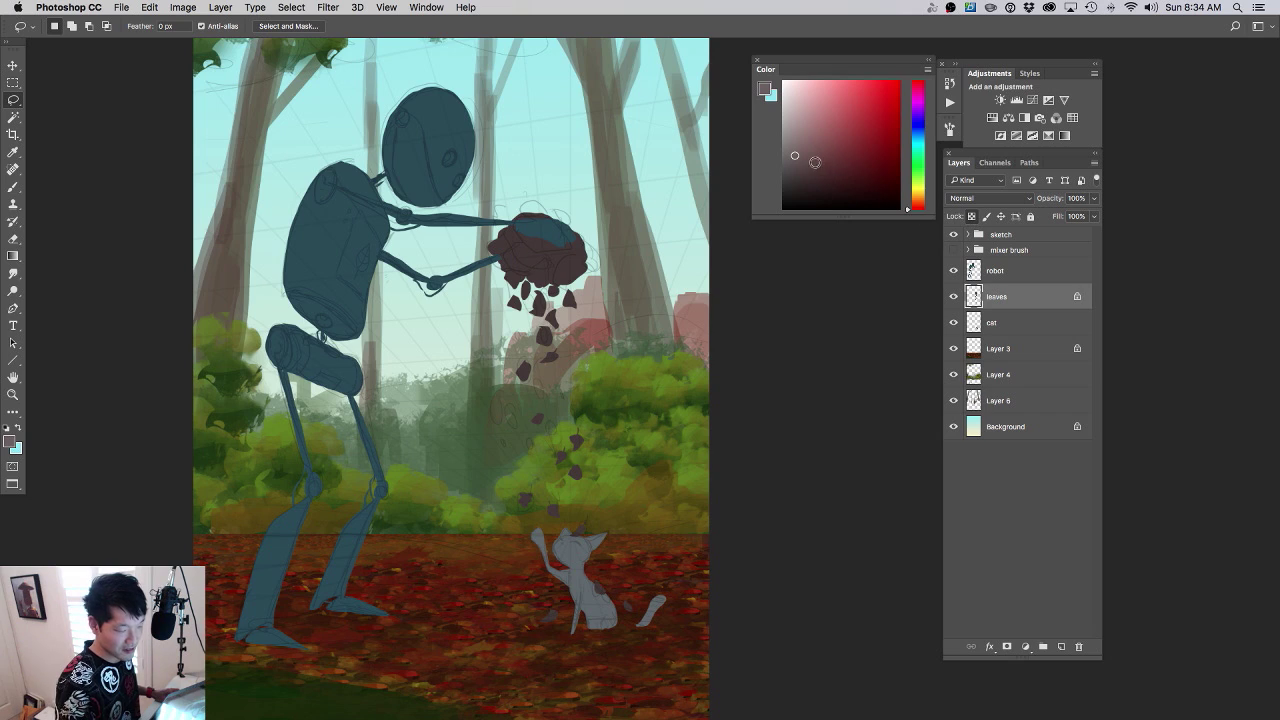
click(834, 172)
key(b)
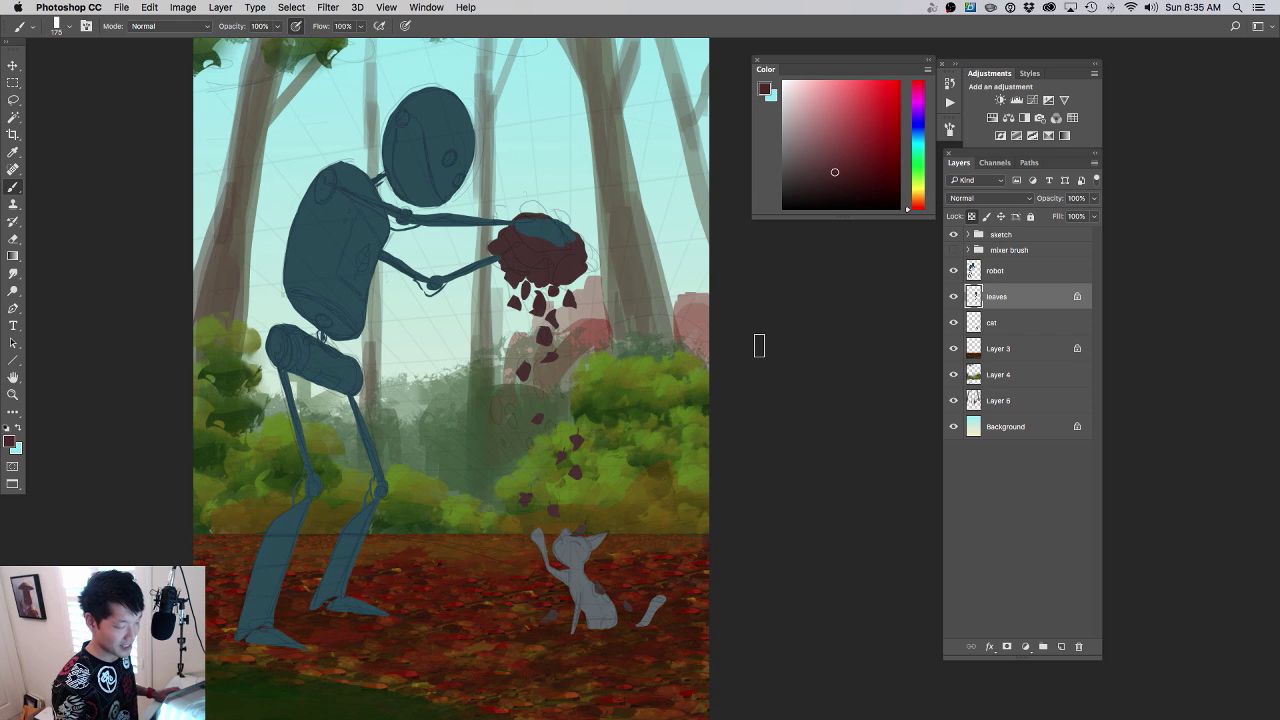
- Add a new empty layer directly above the robot layer, ready for lasso shapes
mouse_move(708, 391)
mouse_down()
mouse_move(737, 410)
mouse_move(698, 398)
mouse_up()
click(707, 397)
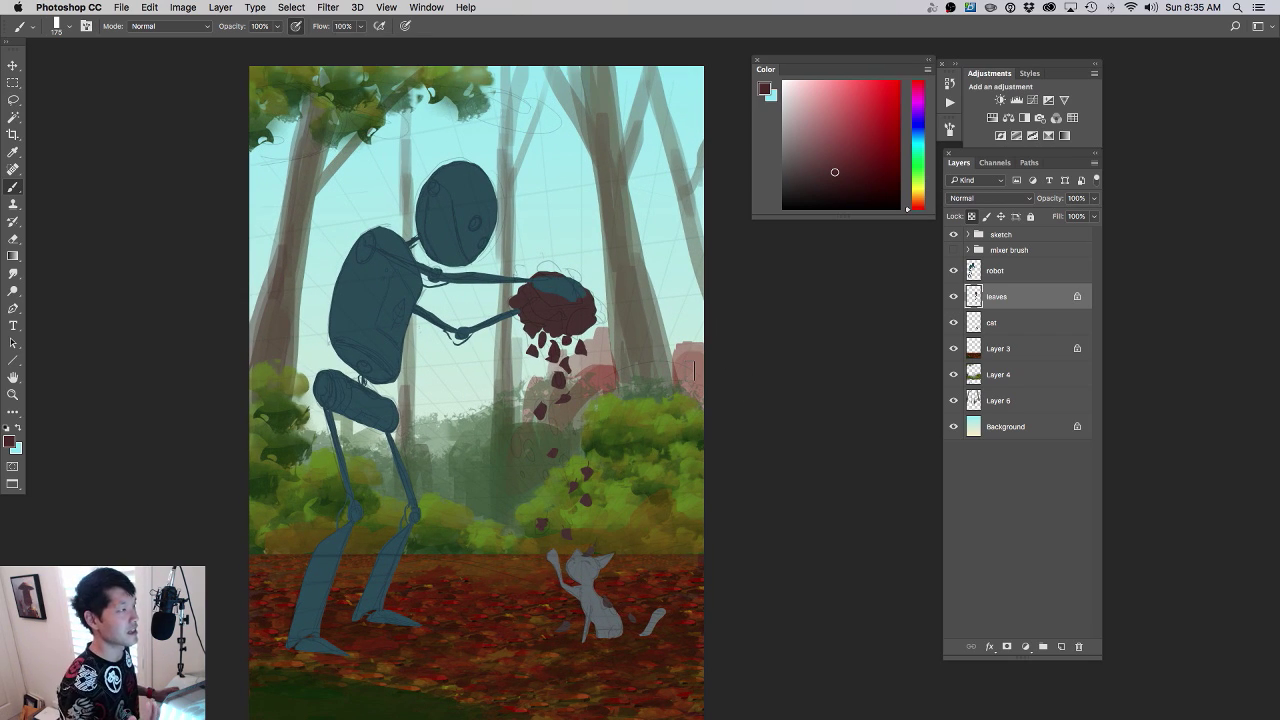
drag(664, 398, 710, 374)
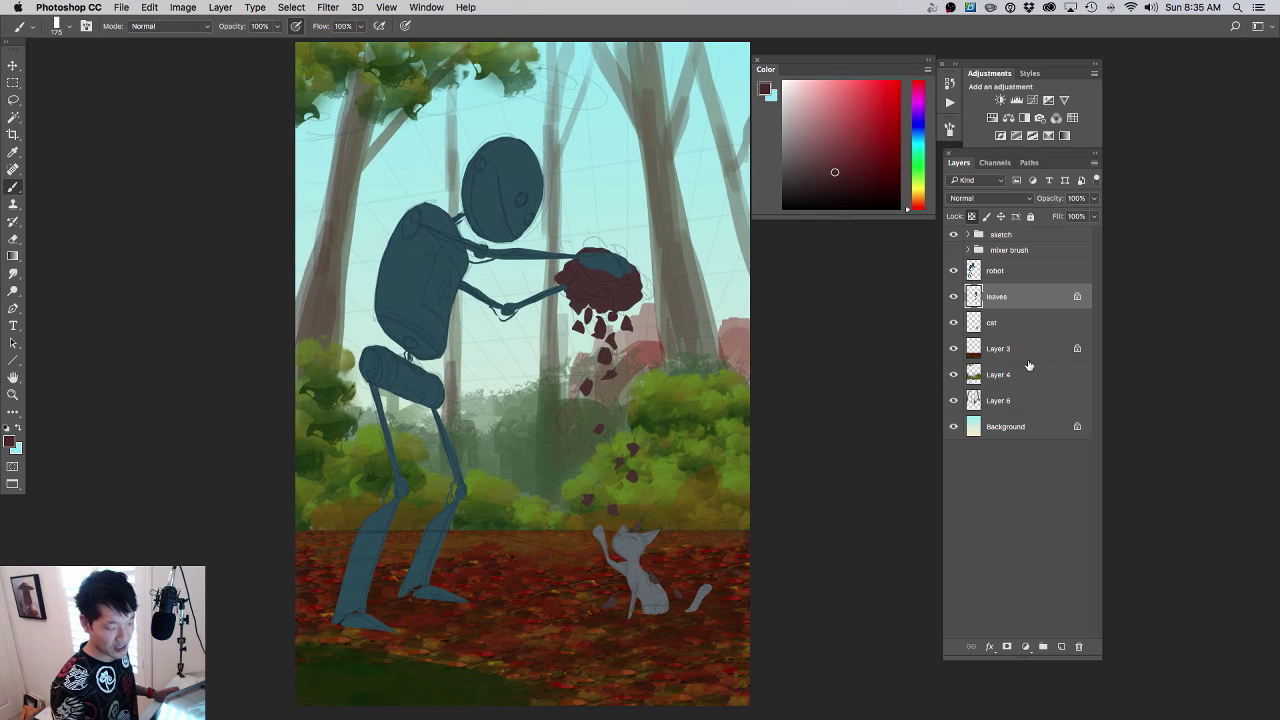
click(990, 279)
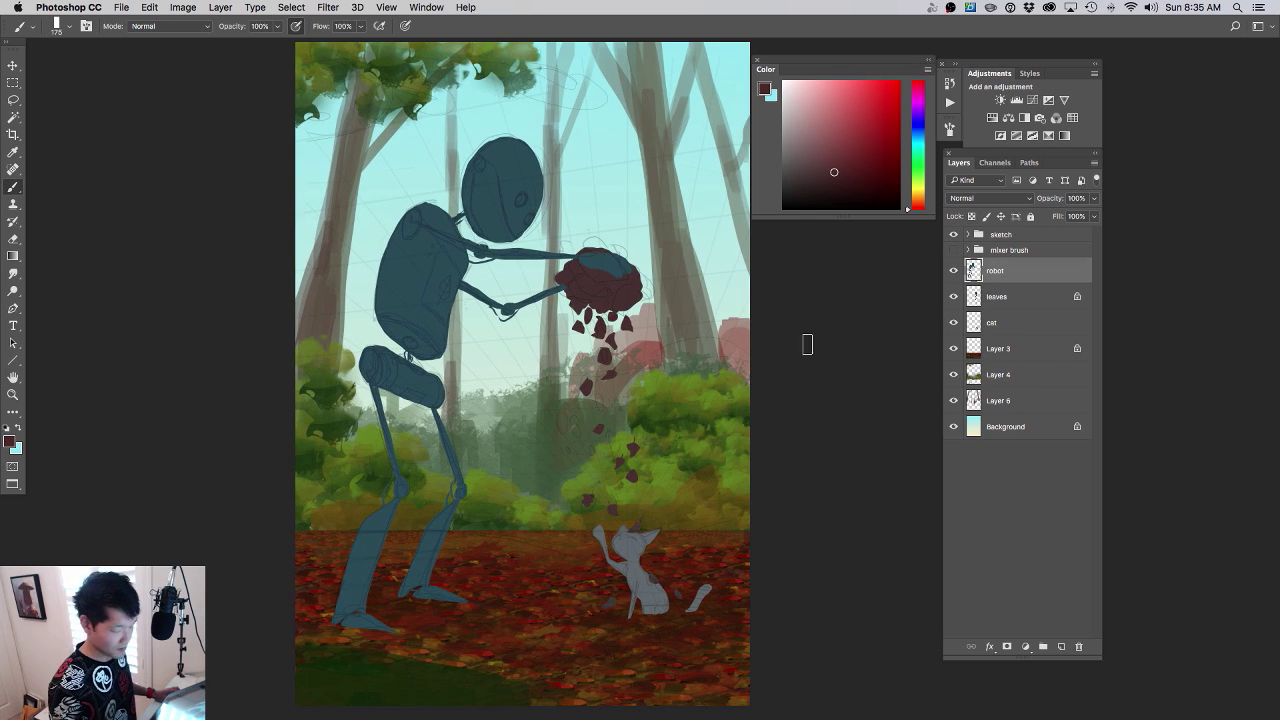
key(l)
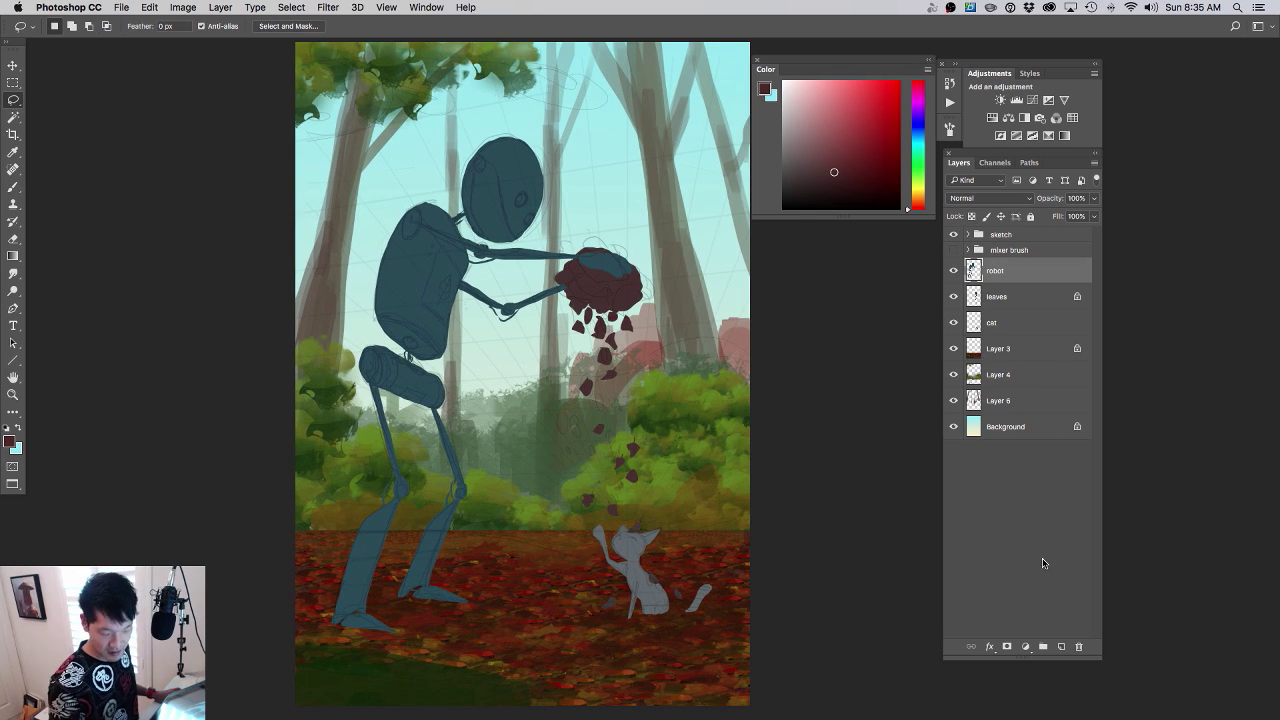
click(1061, 646)
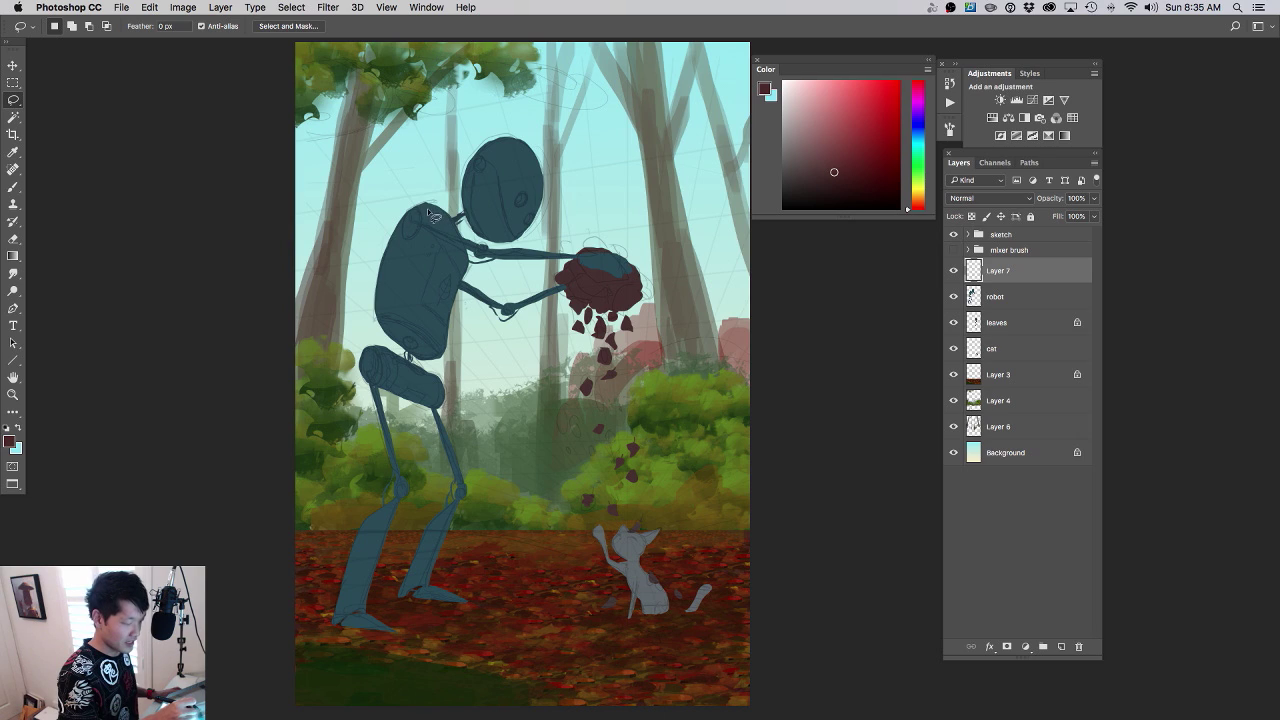
- Lasso a thin curved strap running from the robot's shoulder diagonally to its lower back, fill it near-black brown and deselect
mouse_move(427, 209)
mouse_down()
mouse_move(437, 244)
mouse_move(380, 306)
mouse_move(450, 240)
mouse_move(452, 210)
mouse_move(427, 197)
mouse_up()
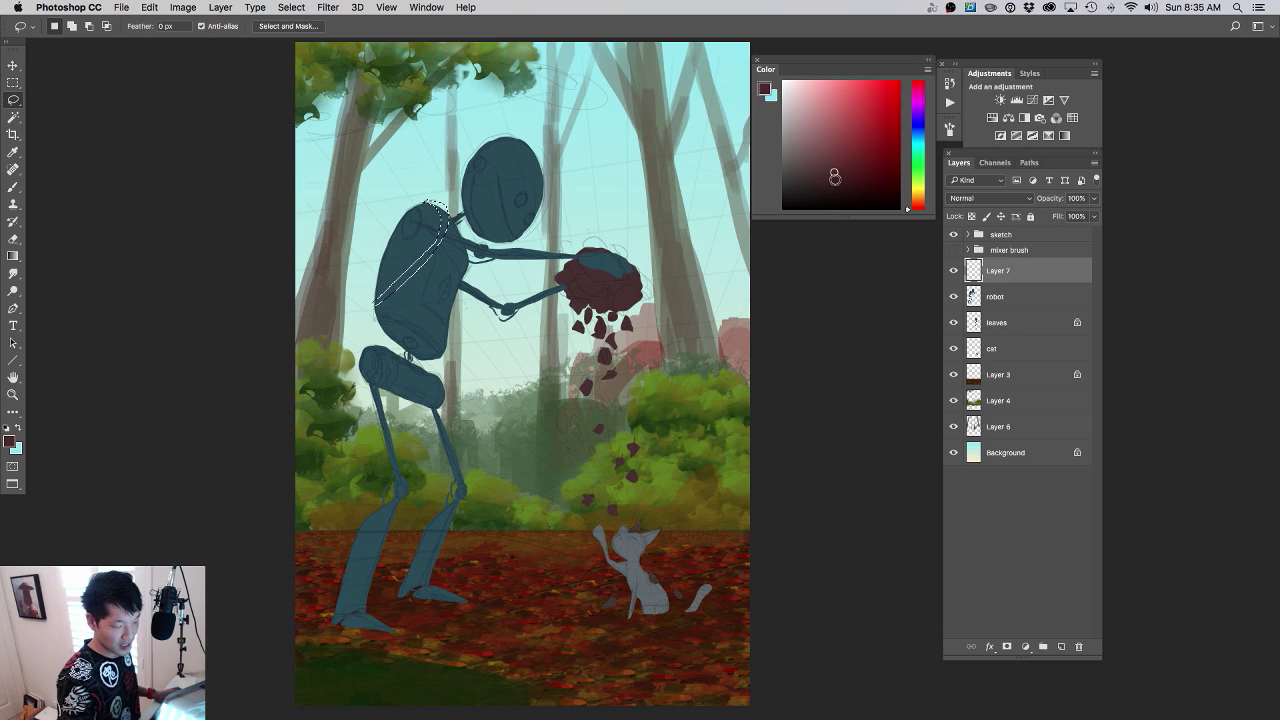
click(819, 198)
key(alt+BackSpace)
key(ctrl+d)
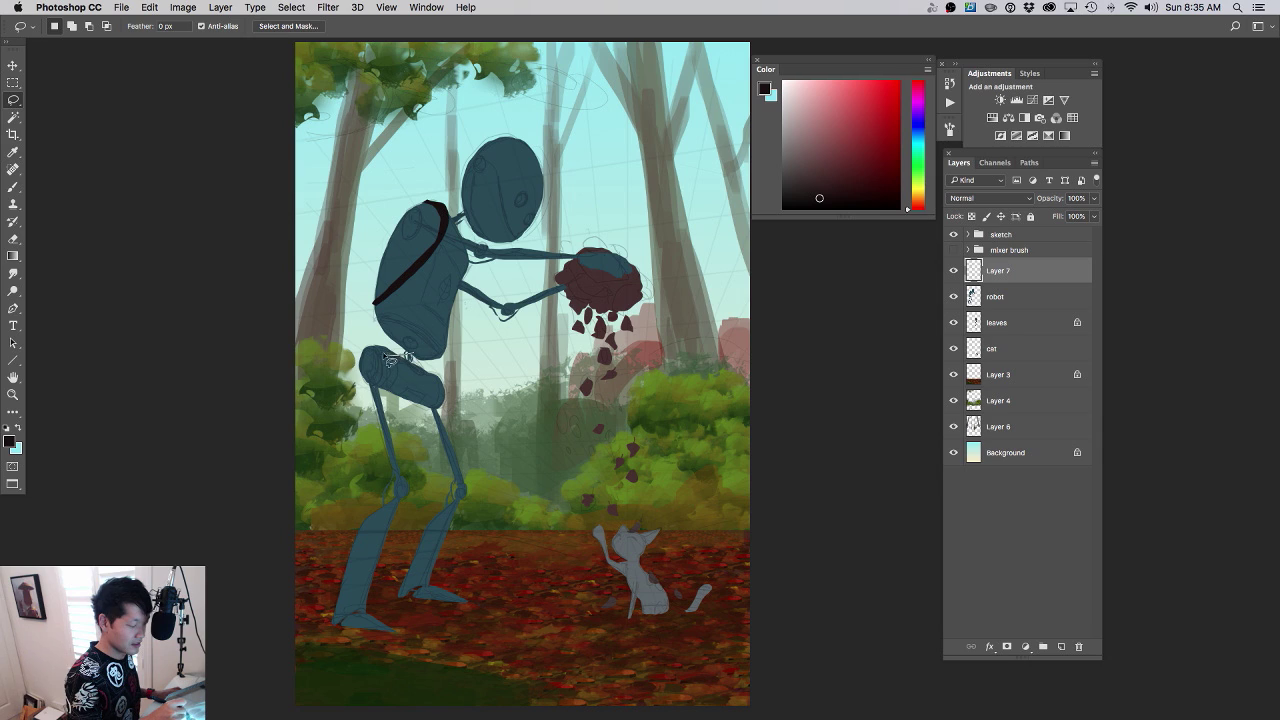
- Lasso a rounded backpack base behind the robot's lower back, above the hip, fill it dark red-brown and deselect
mouse_move(384, 354)
mouse_down()
mouse_move(404, 319)
mouse_move(412, 356)
mouse_up()
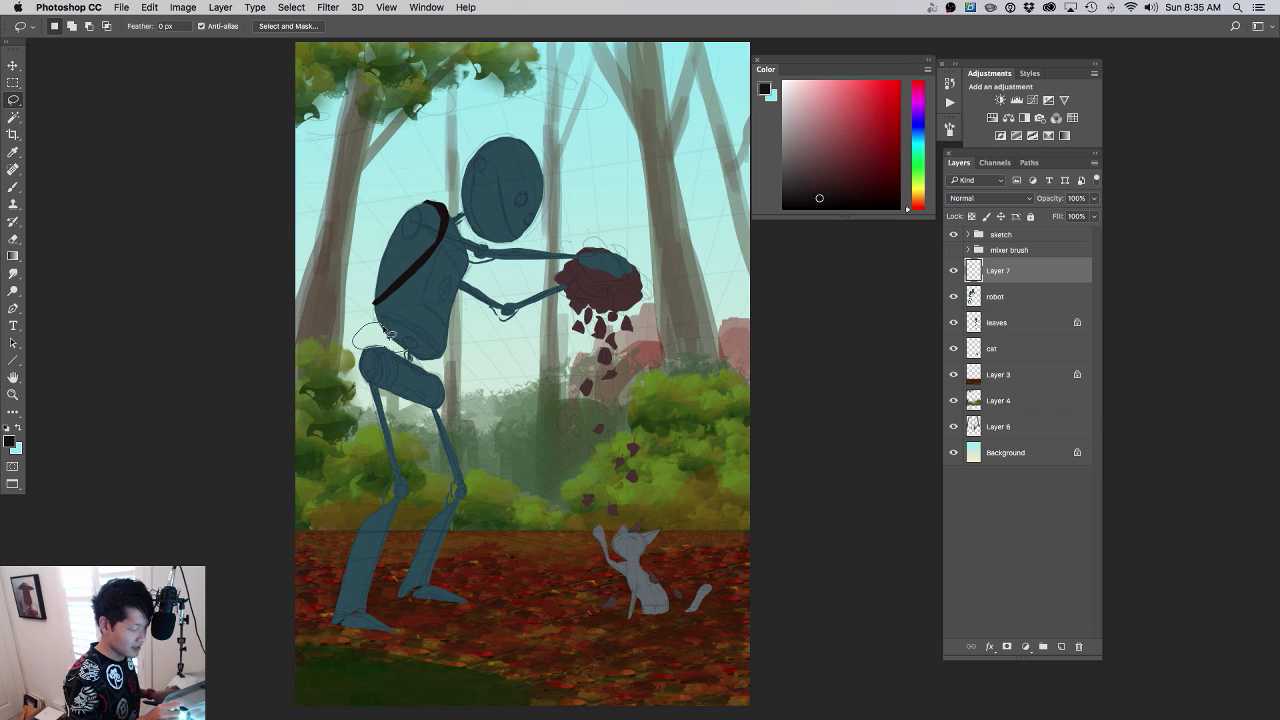
drag(409, 356, 408, 352)
drag(829, 190, 816, 181)
key(alt+BackSpace)
key(ctrl+d)
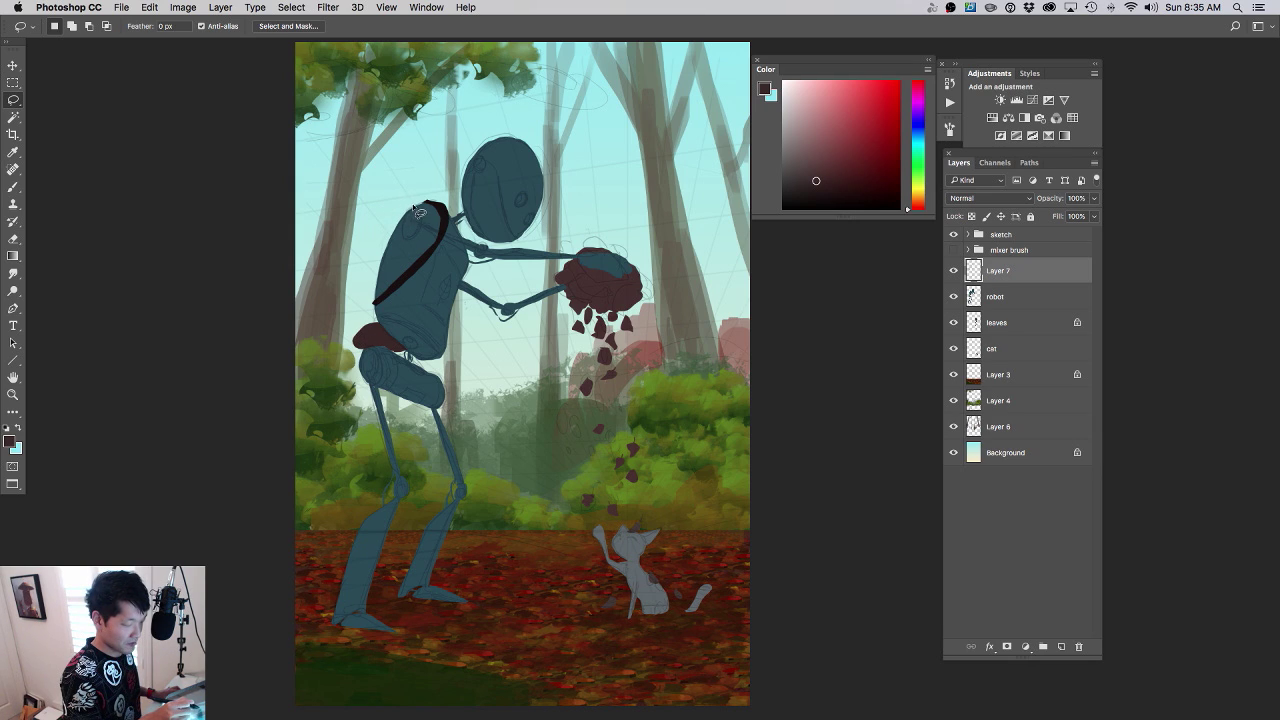
- Lasso the tall rounded backpack body along the robot's back, fill it with a more saturated dark red and deselect
mouse_move(424, 202)
mouse_down()
mouse_move(367, 215)
mouse_move(345, 267)
mouse_move(342, 318)
mouse_move(368, 338)
mouse_move(386, 330)
mouse_move(392, 253)
mouse_move(424, 210)
mouse_move(384, 250)
mouse_move(390, 208)
mouse_up()
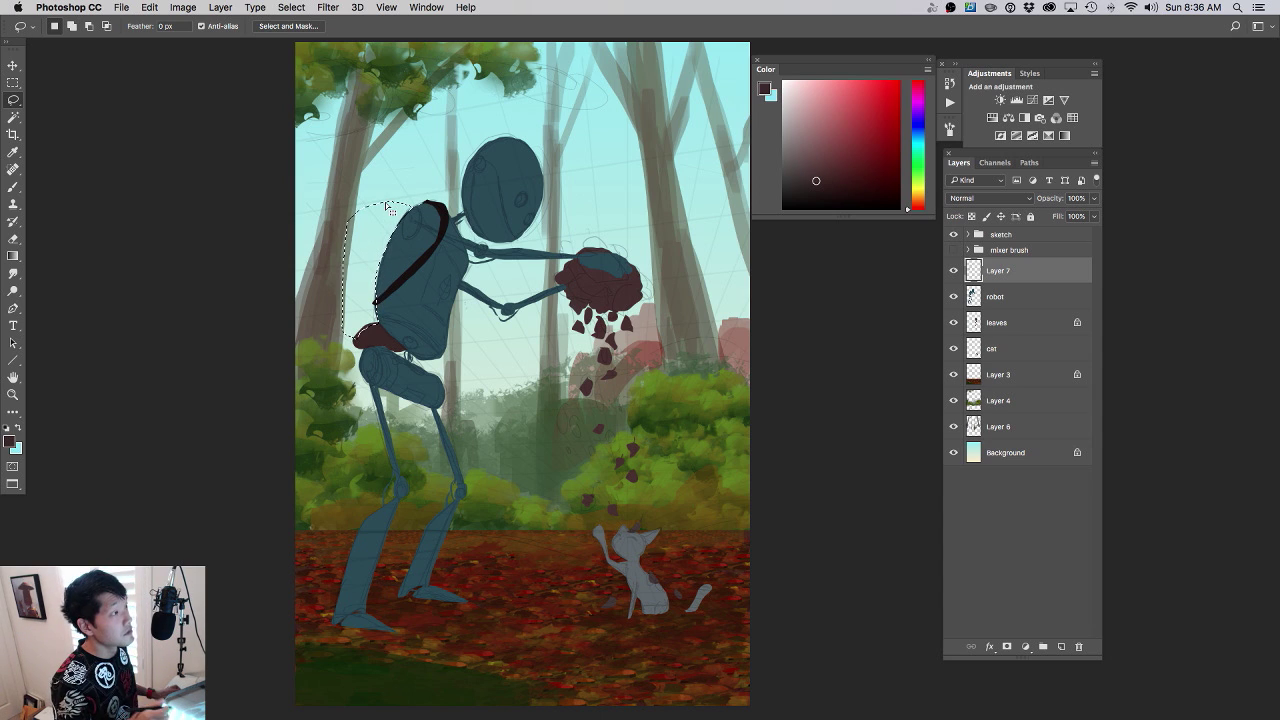
mouse_move(517, 358)
mouse_down()
mouse_move(579, 374)
mouse_move(510, 397)
mouse_move(600, 391)
mouse_move(537, 366)
mouse_up()
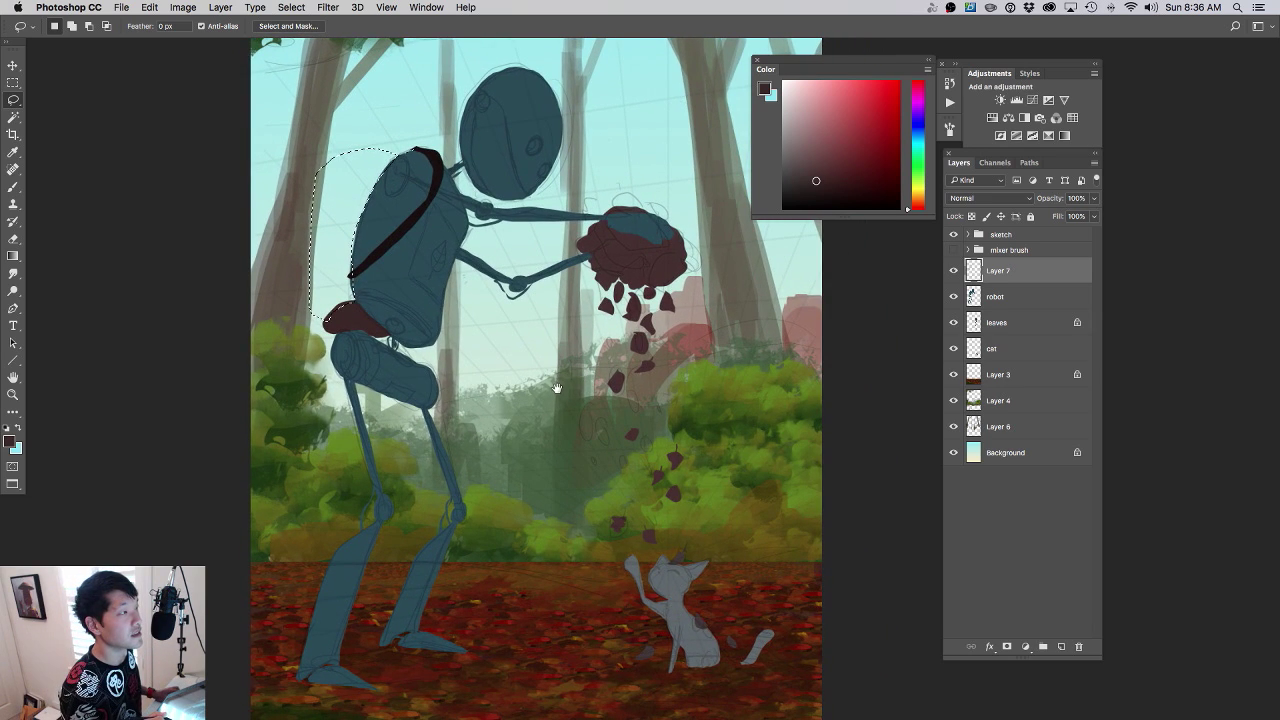
drag(557, 388, 561, 364)
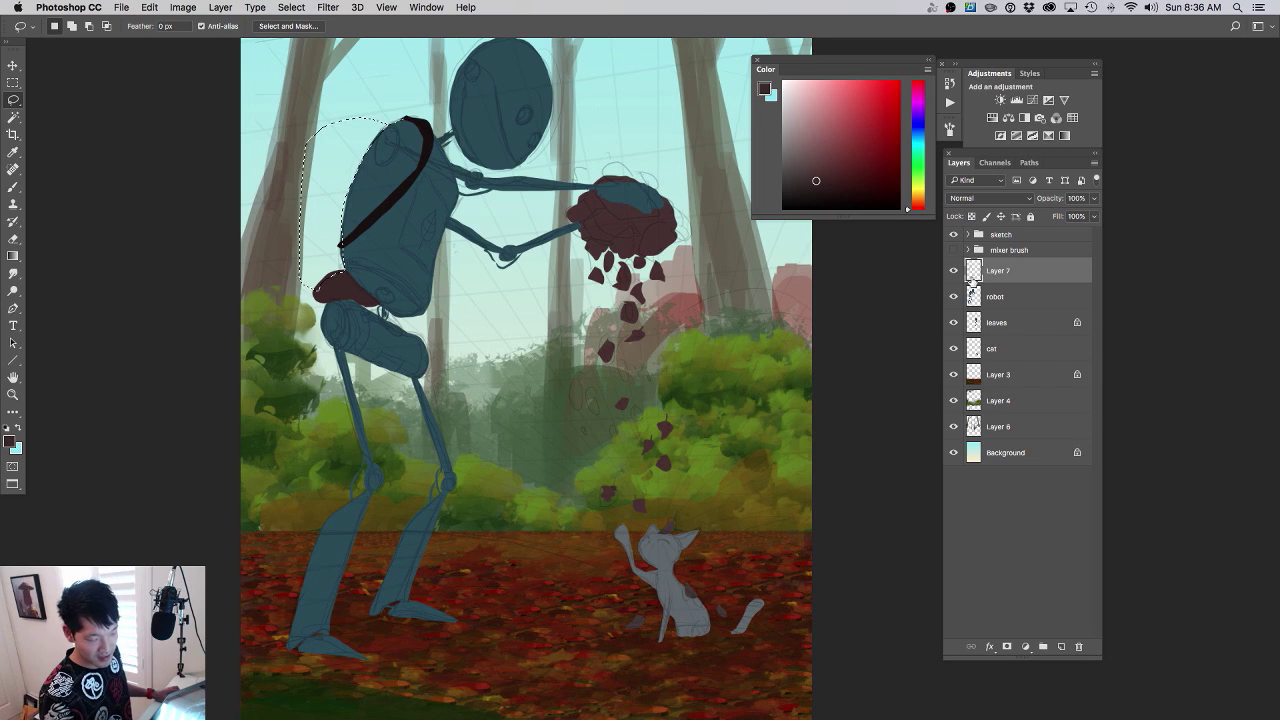
click(953, 270)
click(953, 270)
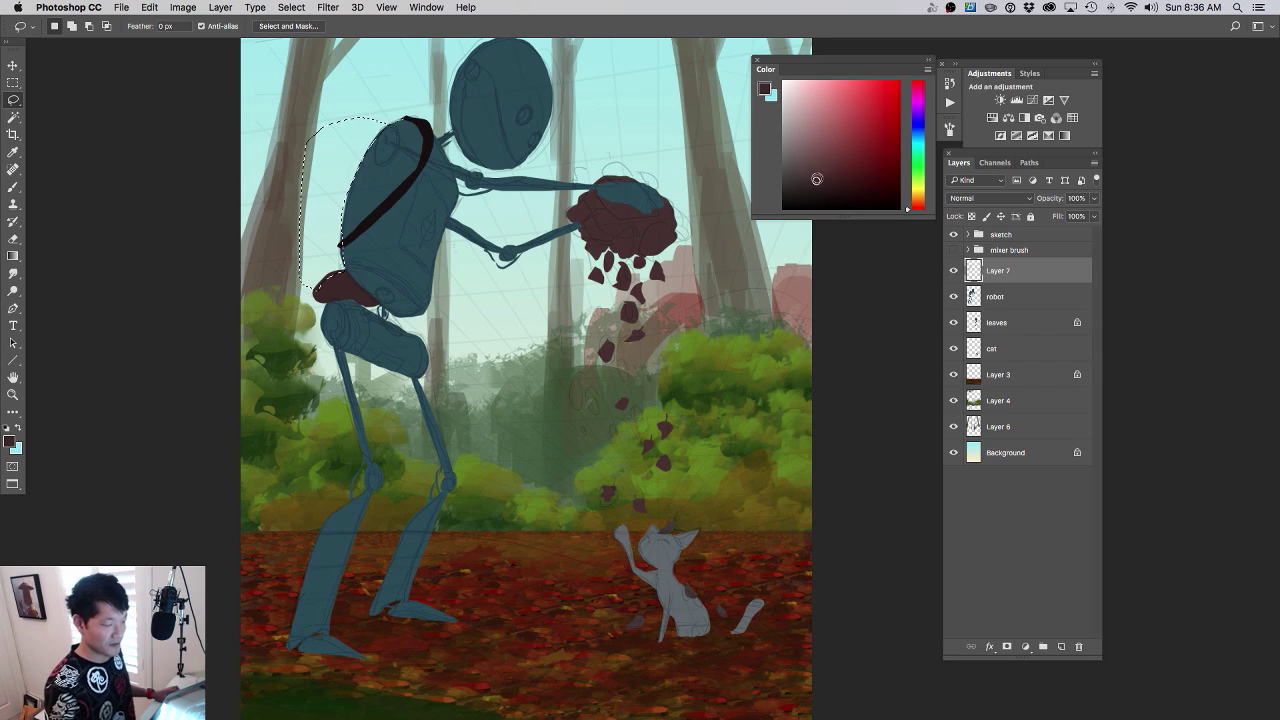
drag(816, 179, 838, 179)
key(alt+BackSpace)
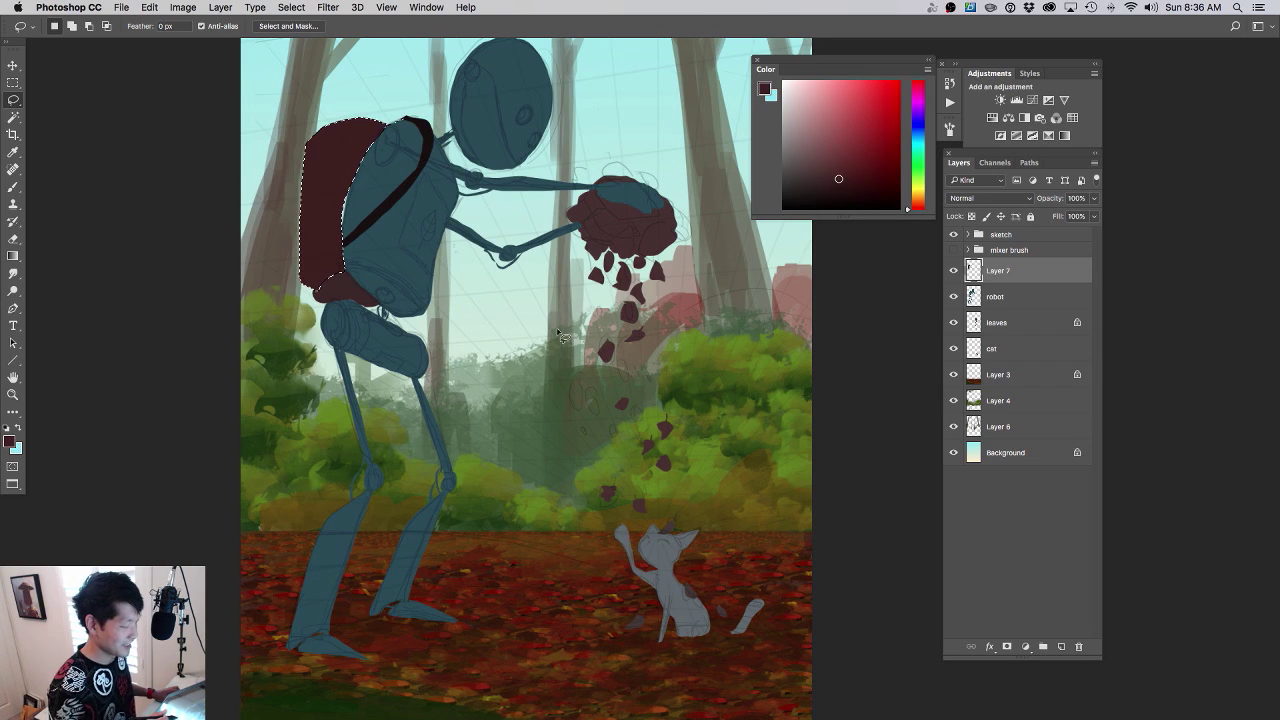
key(super+d)
- Lasso and fill small patches of the backpack, closing the notch at its lower outer corner, and deselect
mouse_move(362, 161)
mouse_down()
mouse_move(346, 242)
mouse_move(355, 158)
mouse_up()
key(super+d)
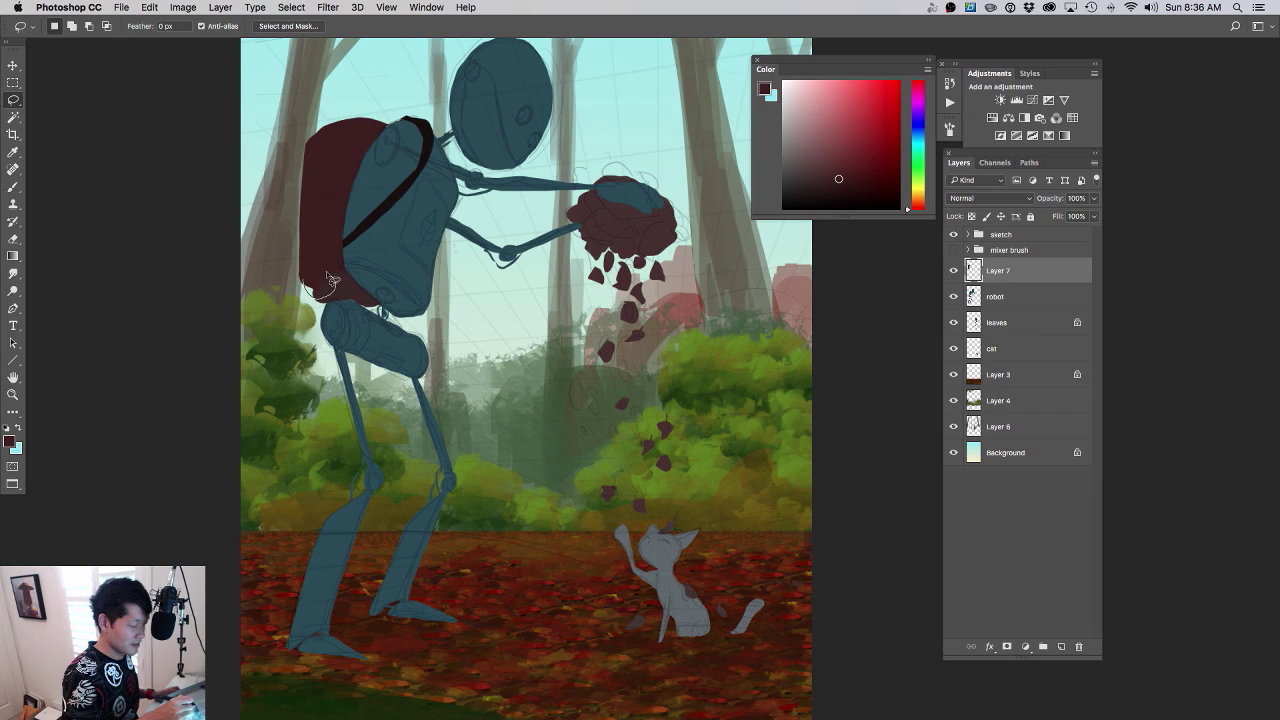
mouse_move(326, 287)
mouse_down()
mouse_move(304, 298)
mouse_move(306, 260)
mouse_move(332, 274)
mouse_up()
key(super+d)
drag(521, 308, 449, 351)
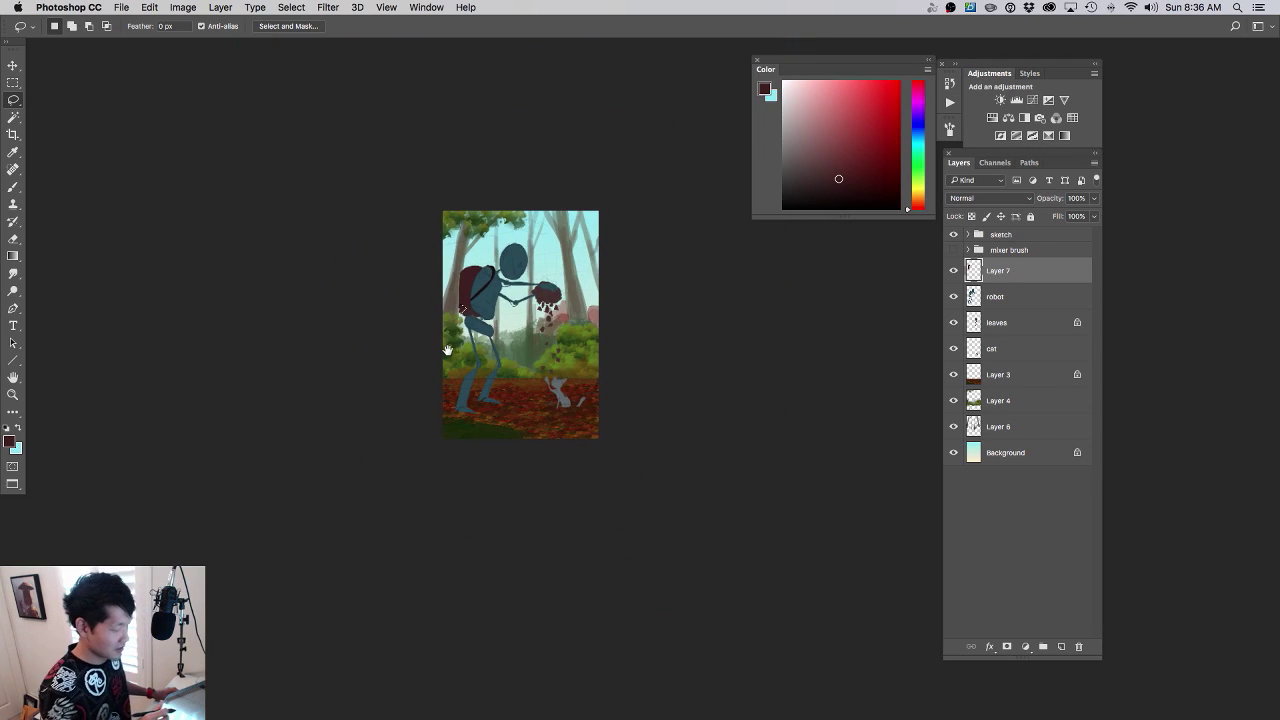
drag(505, 301, 570, 304)
scroll(569, 303, up, 1)
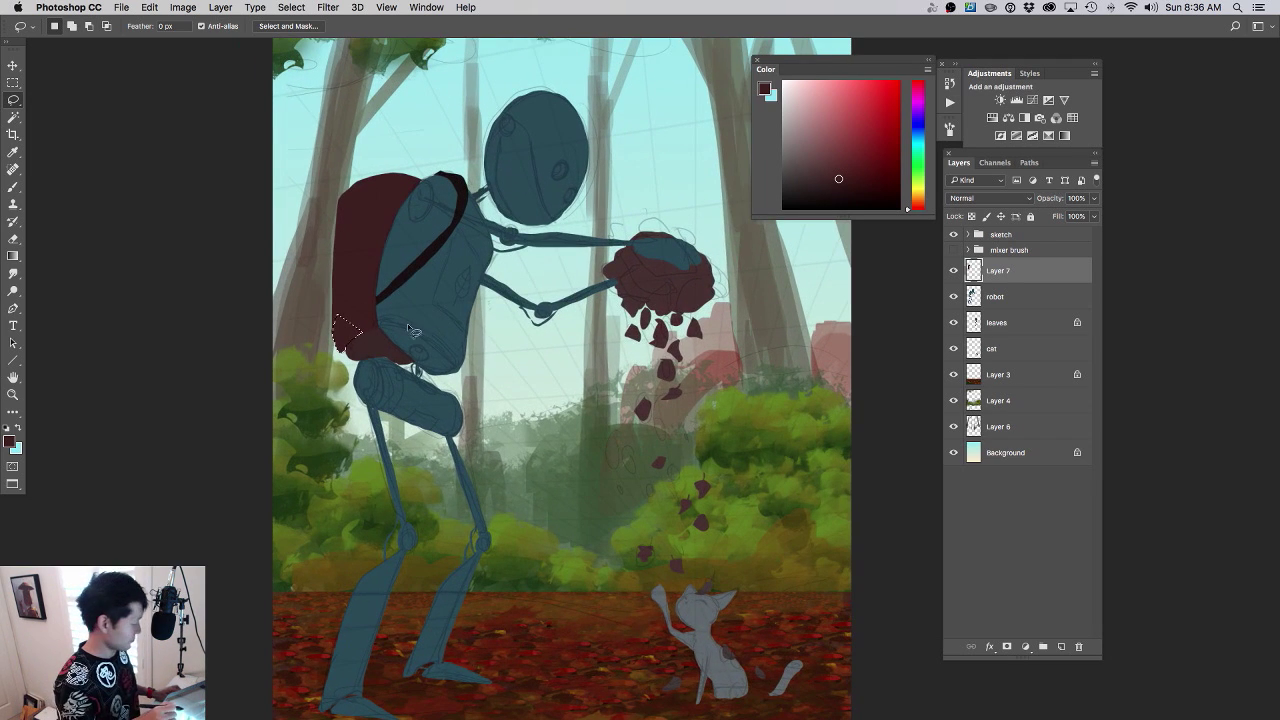
key(ctrl+d)
- Lasso and fill a section along the backpack's outer edge to make the pack wider and more angular, and deselect
key(ctrl+t)
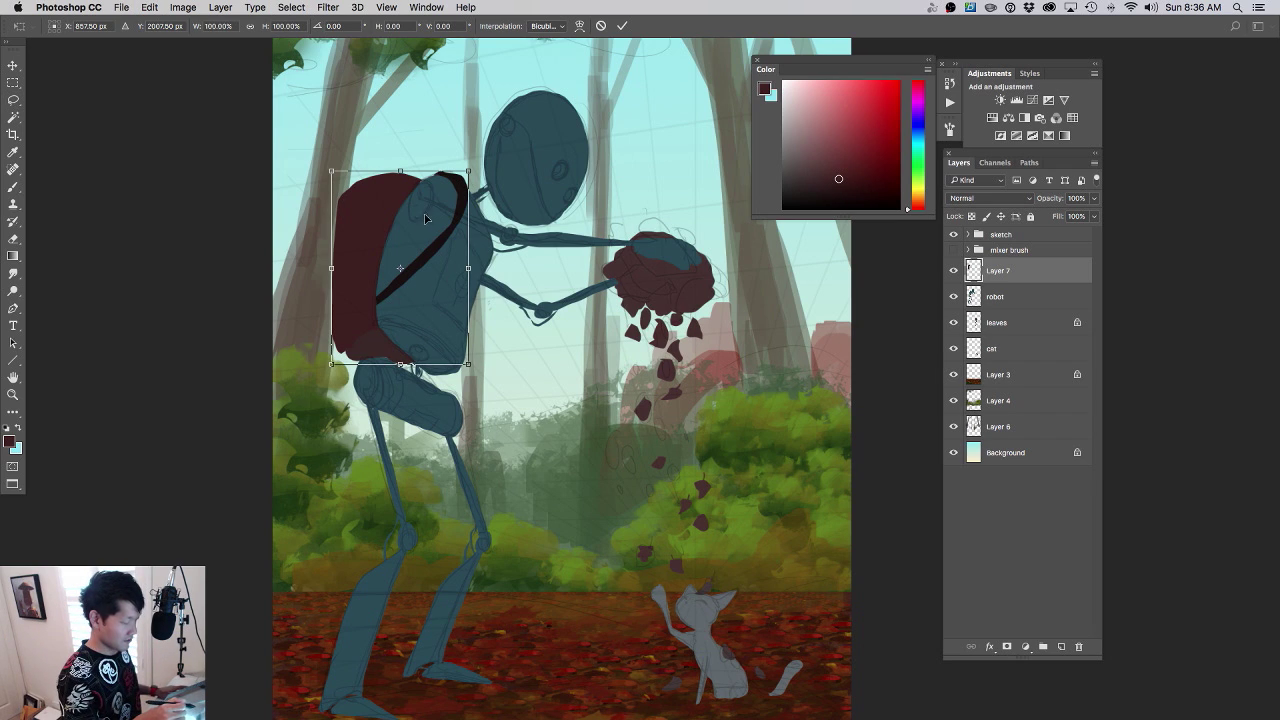
key(Return)
key(l)
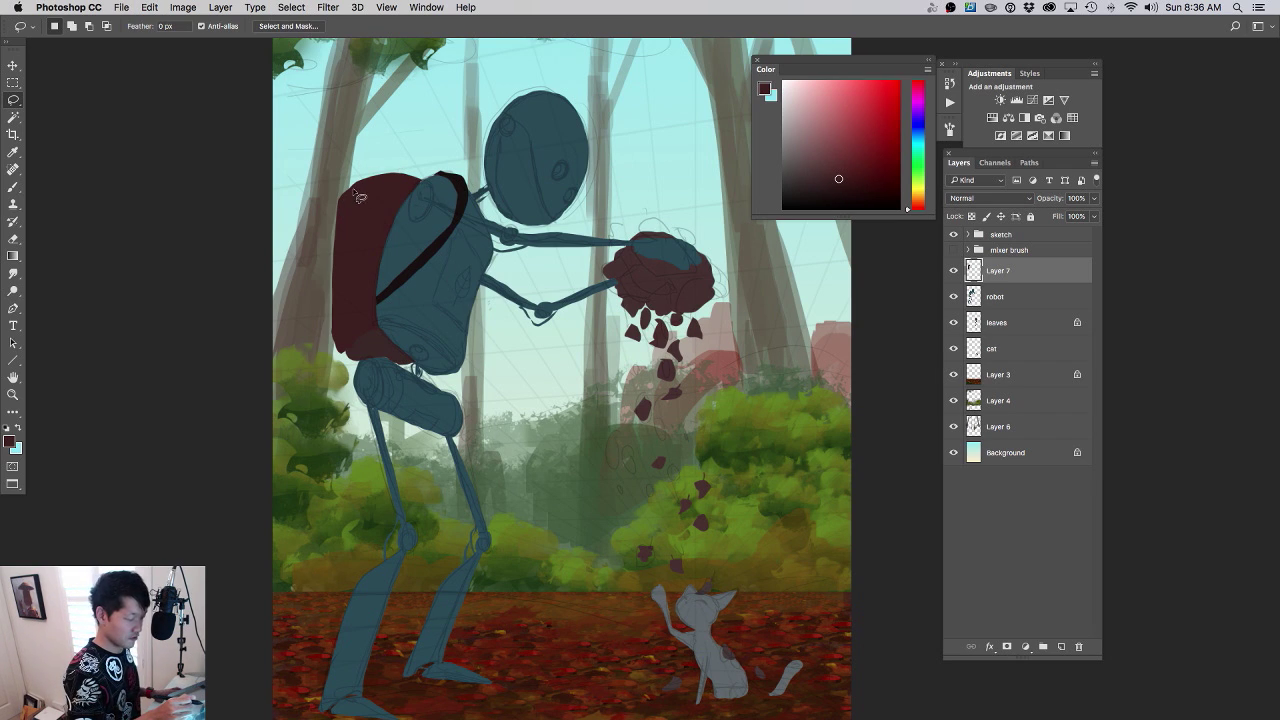
mouse_move(354, 189)
mouse_down()
mouse_move(320, 214)
mouse_move(330, 340)
mouse_move(352, 358)
mouse_move(388, 186)
mouse_move(328, 300)
mouse_move(340, 260)
mouse_move(338, 320)
mouse_up()
key(b)
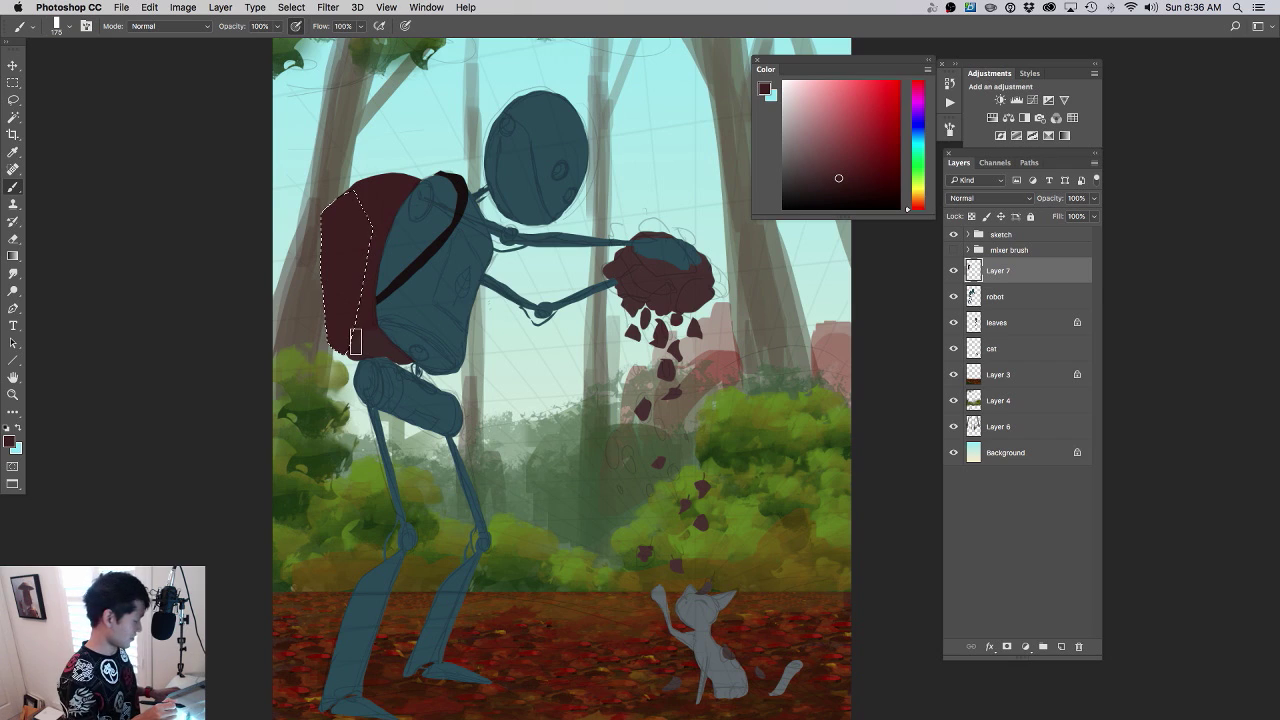
key(l)
click(360, 347)
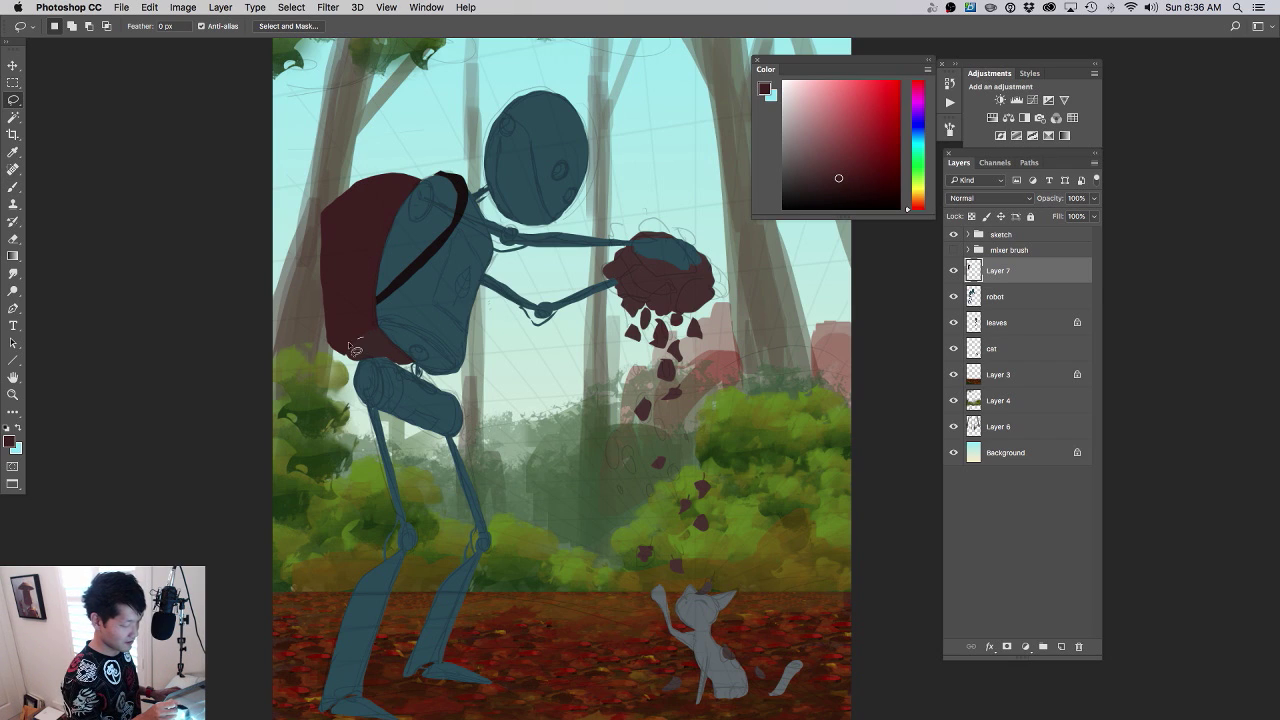
- Lasso the backpack's underside as a separate plane, fill it with a darker brown and deselect
mouse_move(372, 365)
mouse_down()
mouse_move(410, 368)
mouse_move(395, 340)
mouse_move(366, 330)
mouse_move(340, 342)
mouse_up()
click(832, 186)
drag(832, 186, 827, 188)
key(alt+BackSpace)
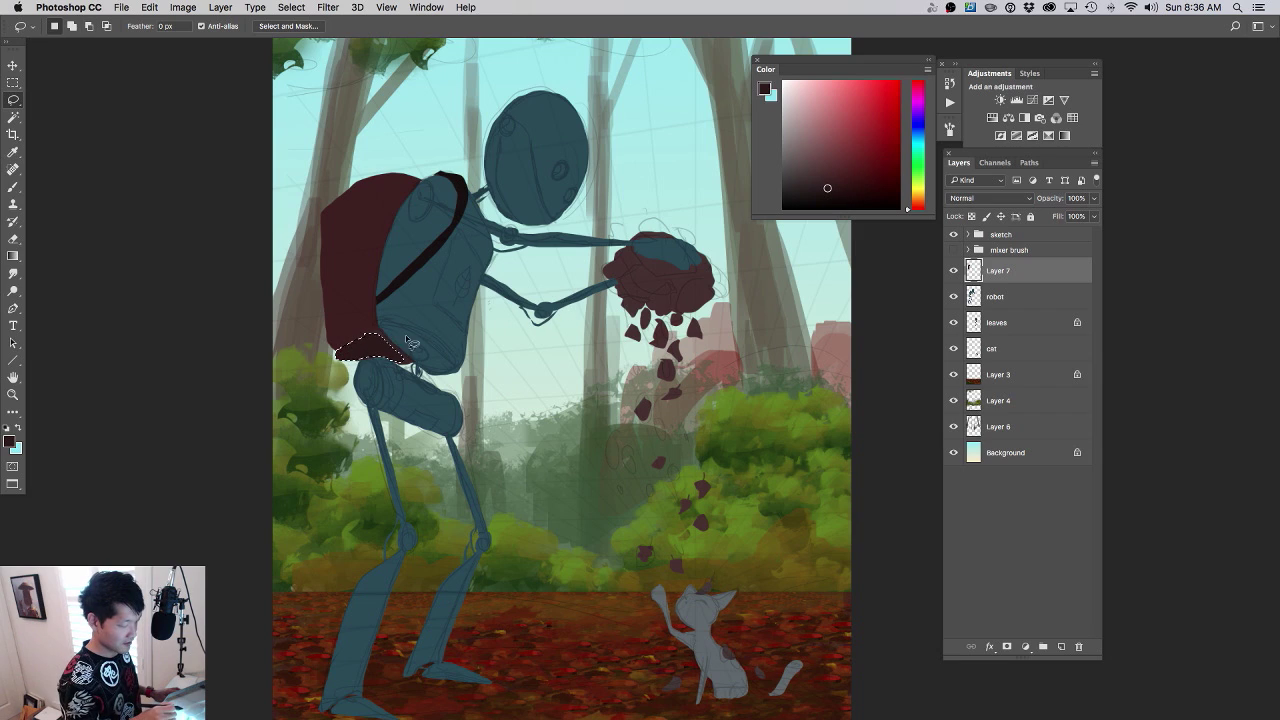
click(405, 338)
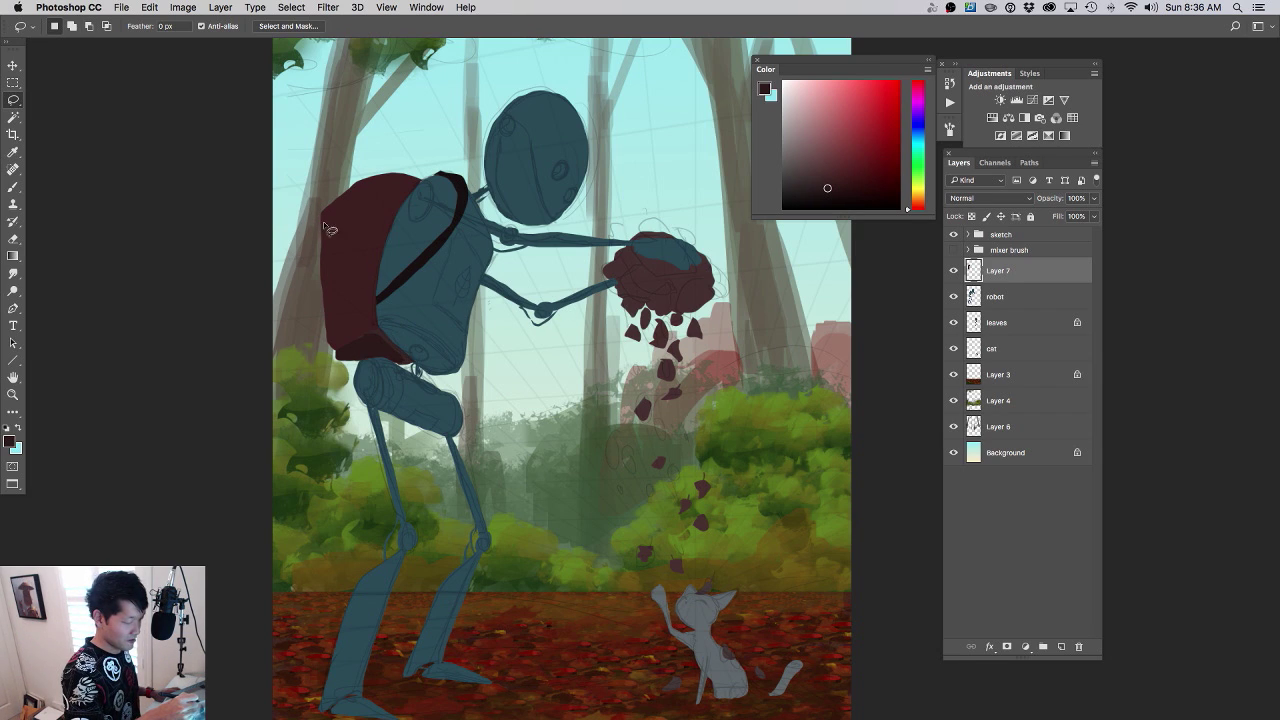
- Lasso a vertical strip along the backpack's outer side and fill it with the same darker brown
drag(323, 217, 324, 300)
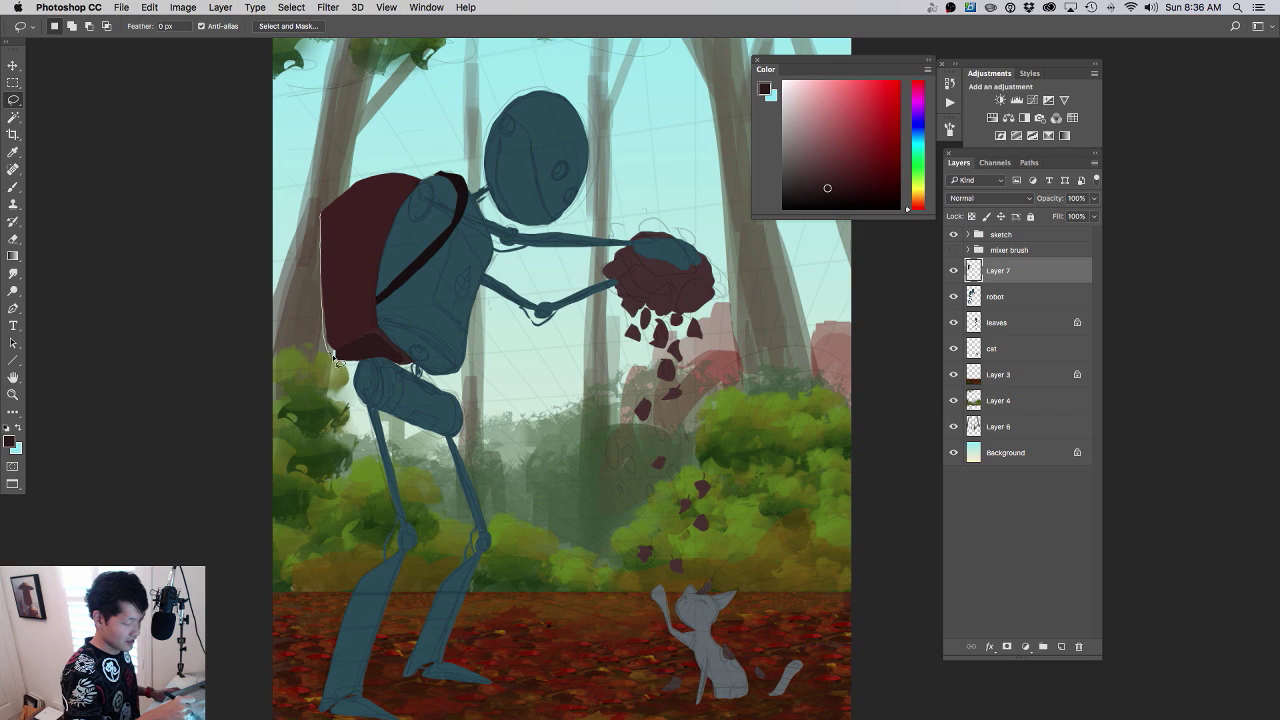
drag(352, 344, 352, 212)
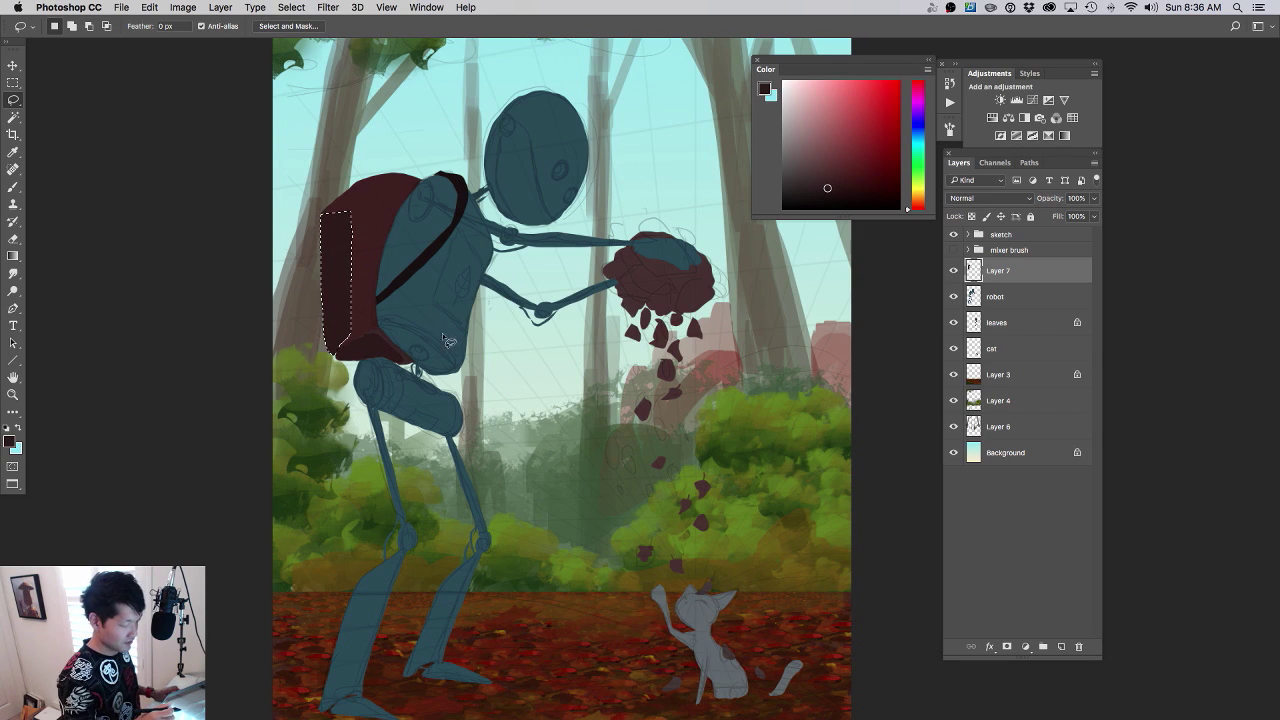
- Sample the backpack's main reddish brown, refill the strip along its outer side with it and deselect
key(b)
alt+click(345, 269)
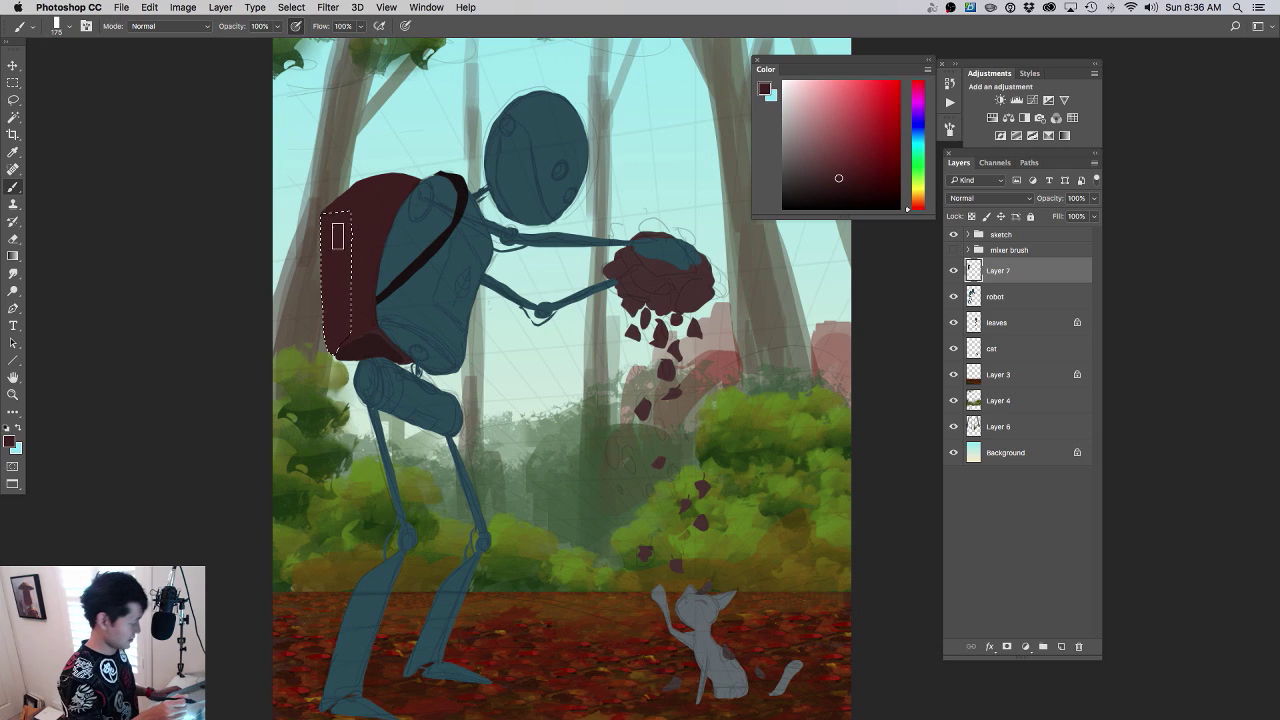
key(l)
key(alt+BackSpace)
key(ctrl+d)
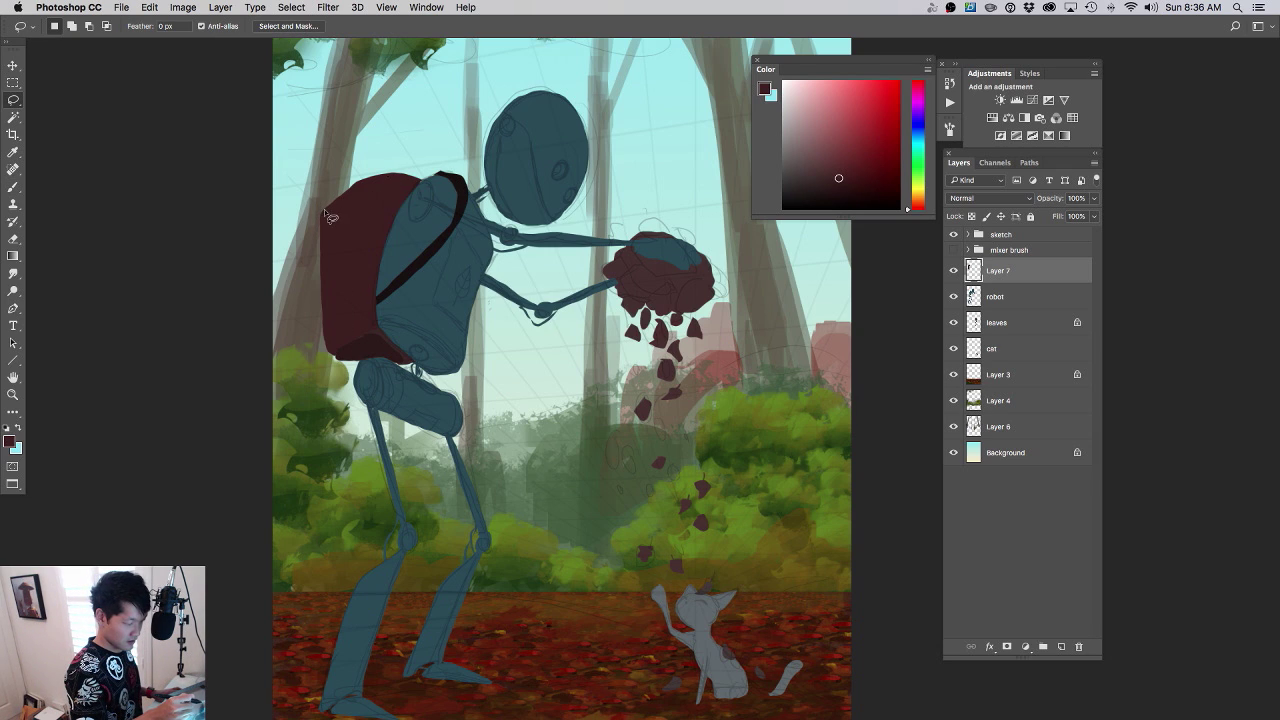
- Lasso a rounded section across the backpack's upper edge, fill it with the same reddish brown and deselect
drag(324, 208, 378, 167)
mouse_move(427, 185)
mouse_down()
mouse_move(363, 219)
mouse_move(332, 218)
mouse_up()
key(b)
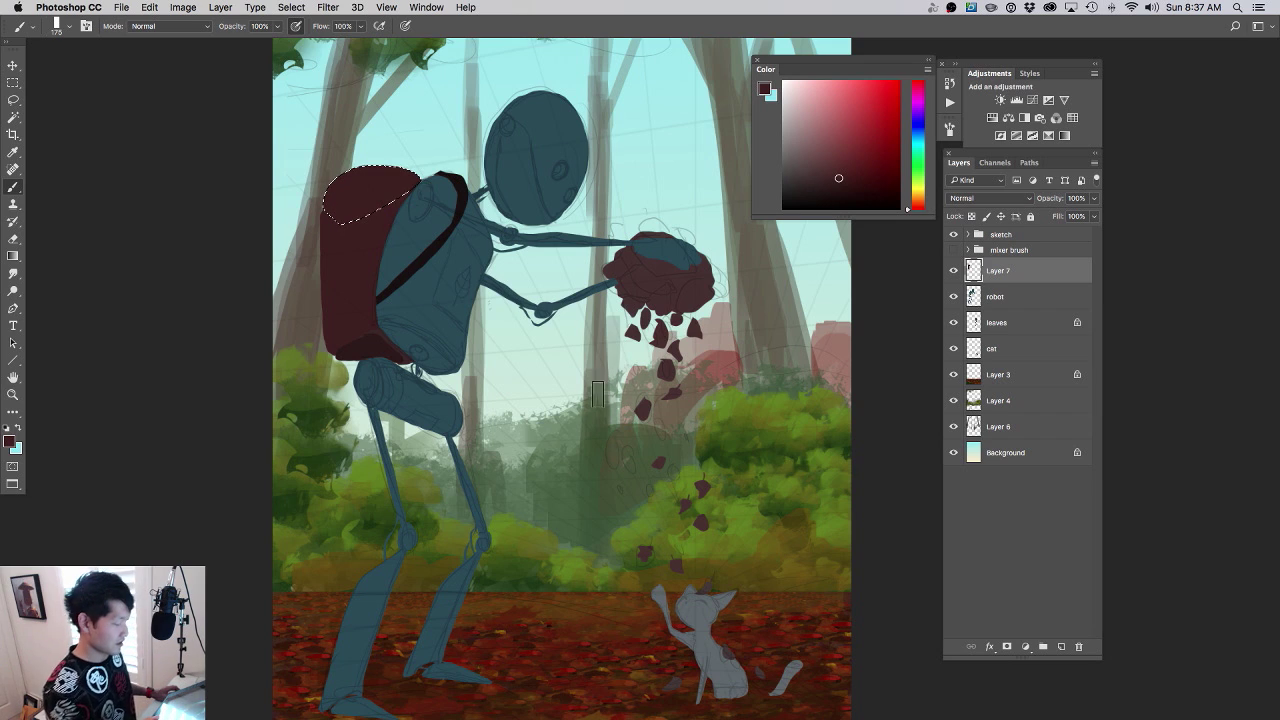
key(super+d)
drag(630, 412, 541, 445)
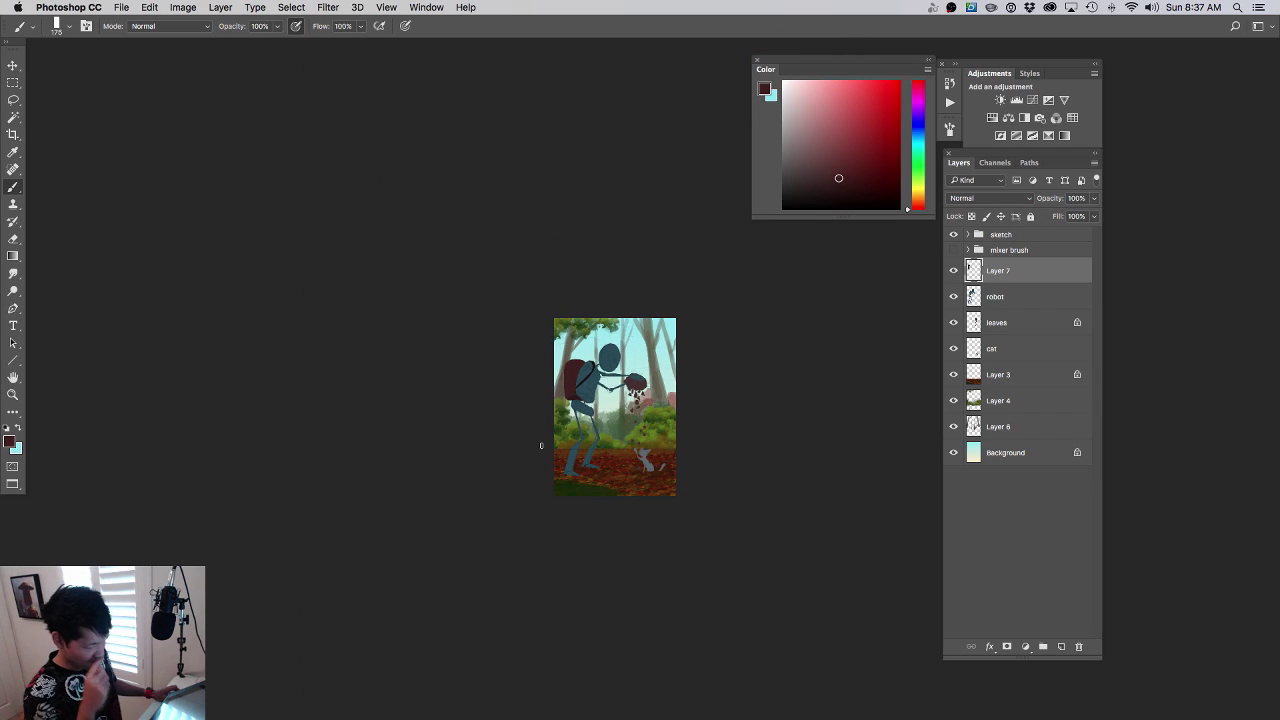
drag(630, 399, 686, 399)
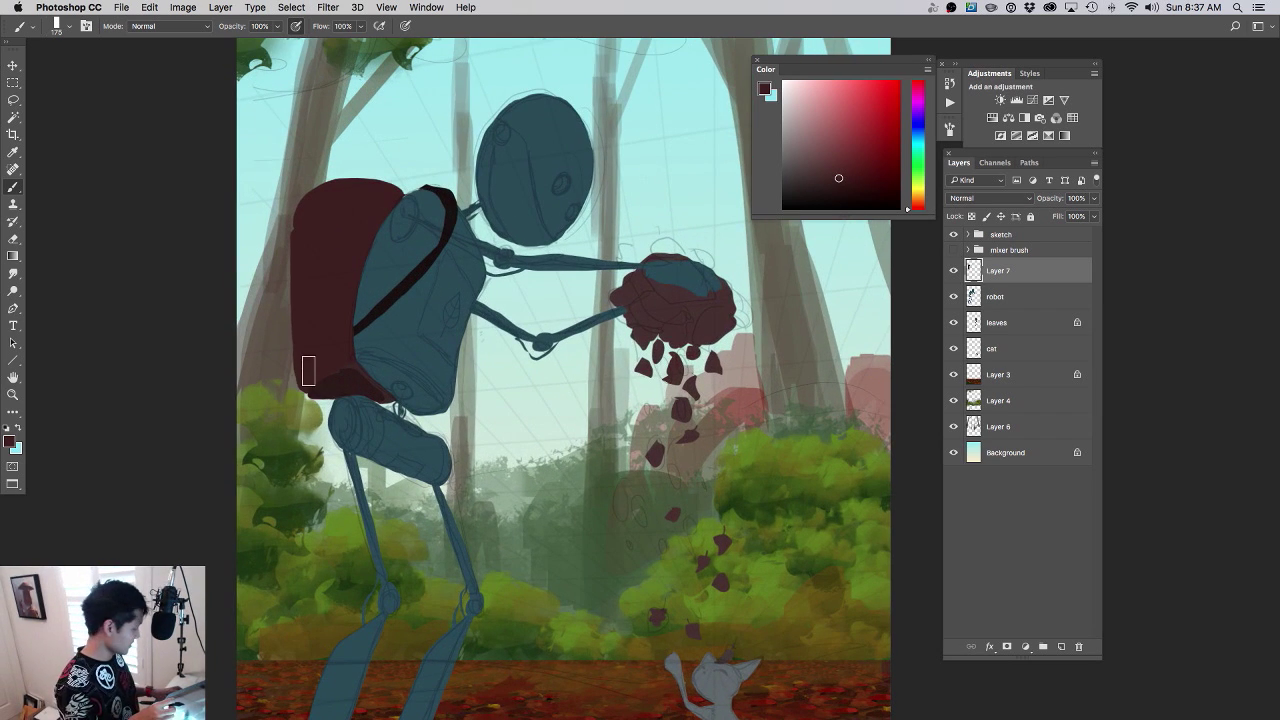
- Lasso the backpack's underside, fill it with a darker brown and deselect
key(l)
mouse_move(314, 398)
mouse_down()
mouse_move(352, 367)
mouse_move(398, 409)
mouse_move(354, 398)
mouse_move(312, 397)
mouse_up()
key(b)
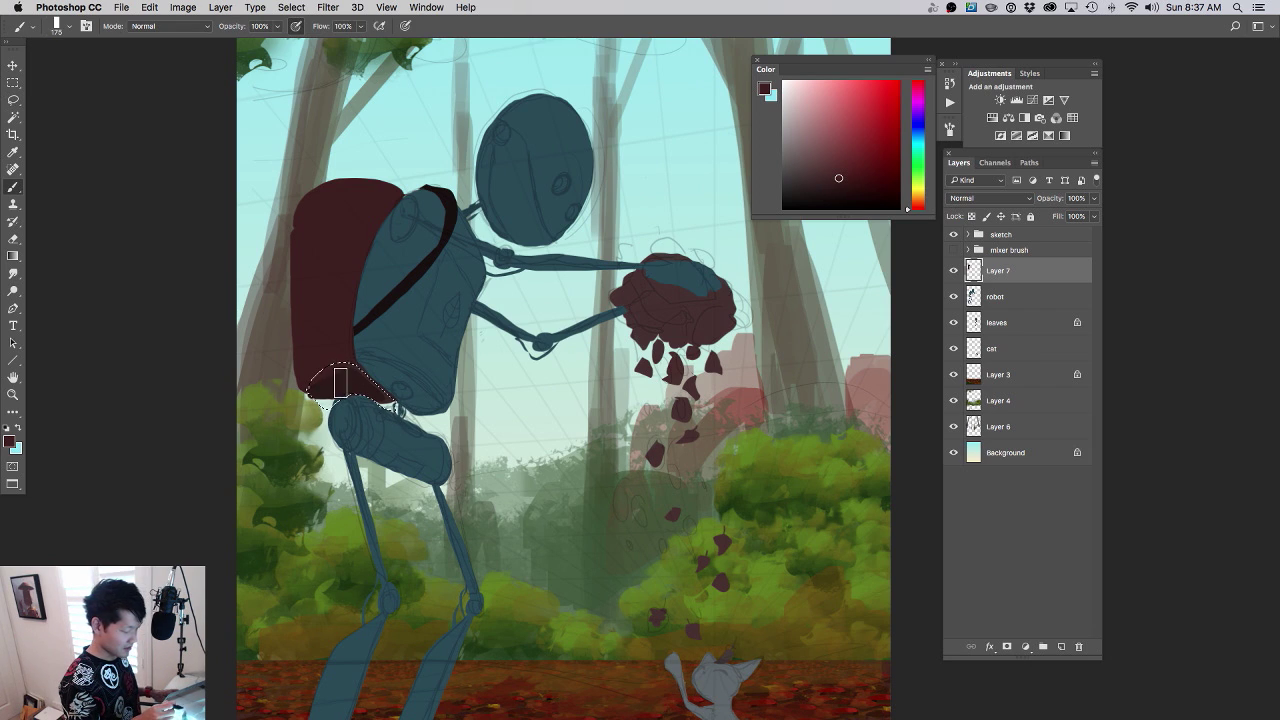
key(super+d)
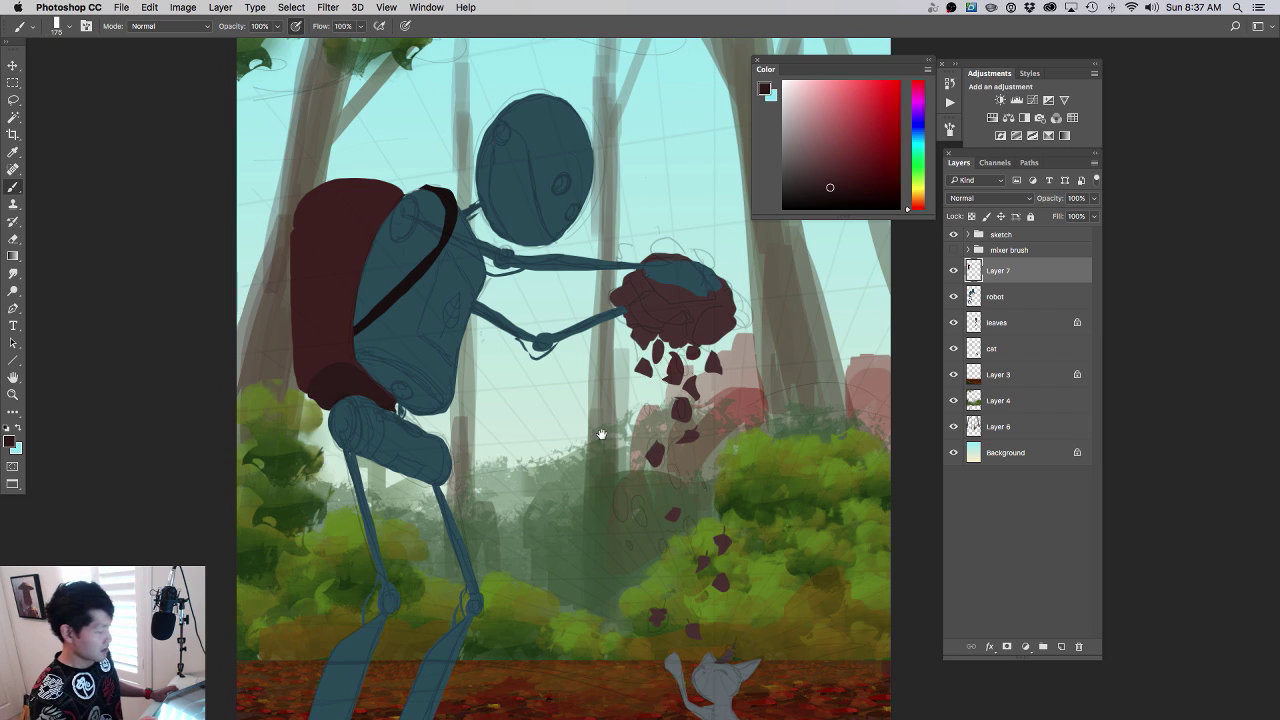
drag(604, 434, 524, 454)
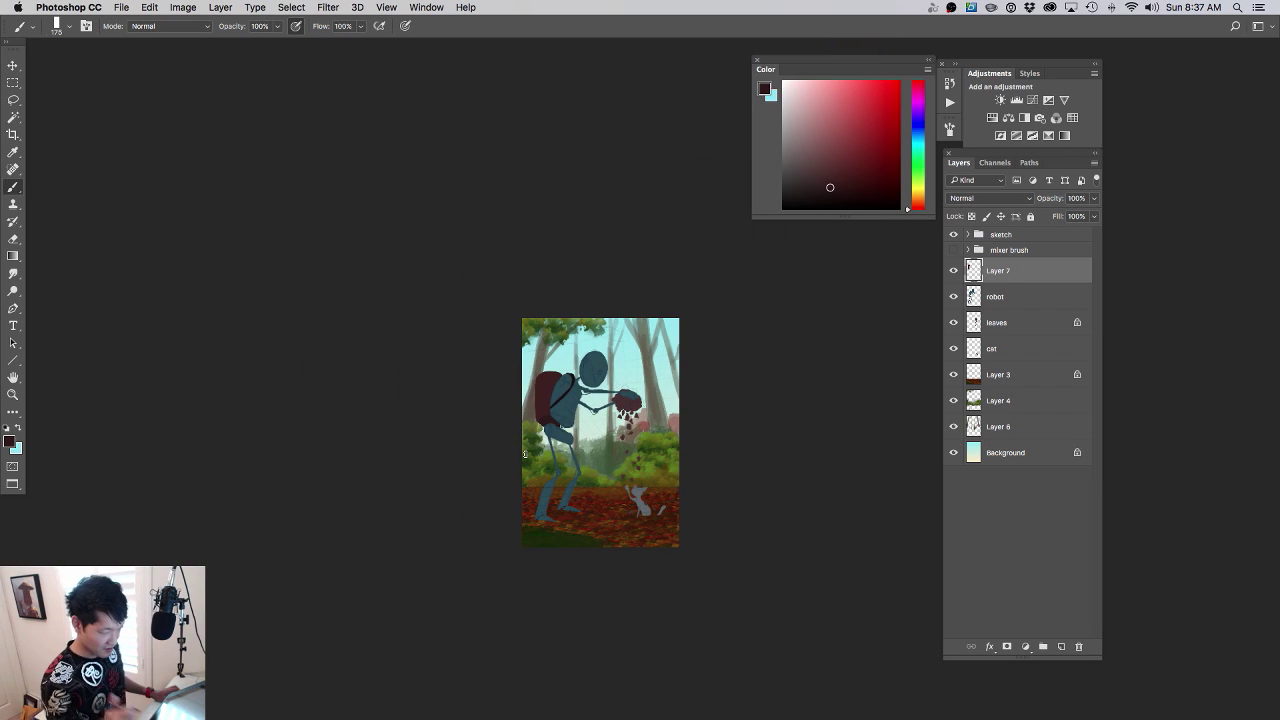
drag(599, 416, 674, 430)
drag(674, 430, 596, 329)
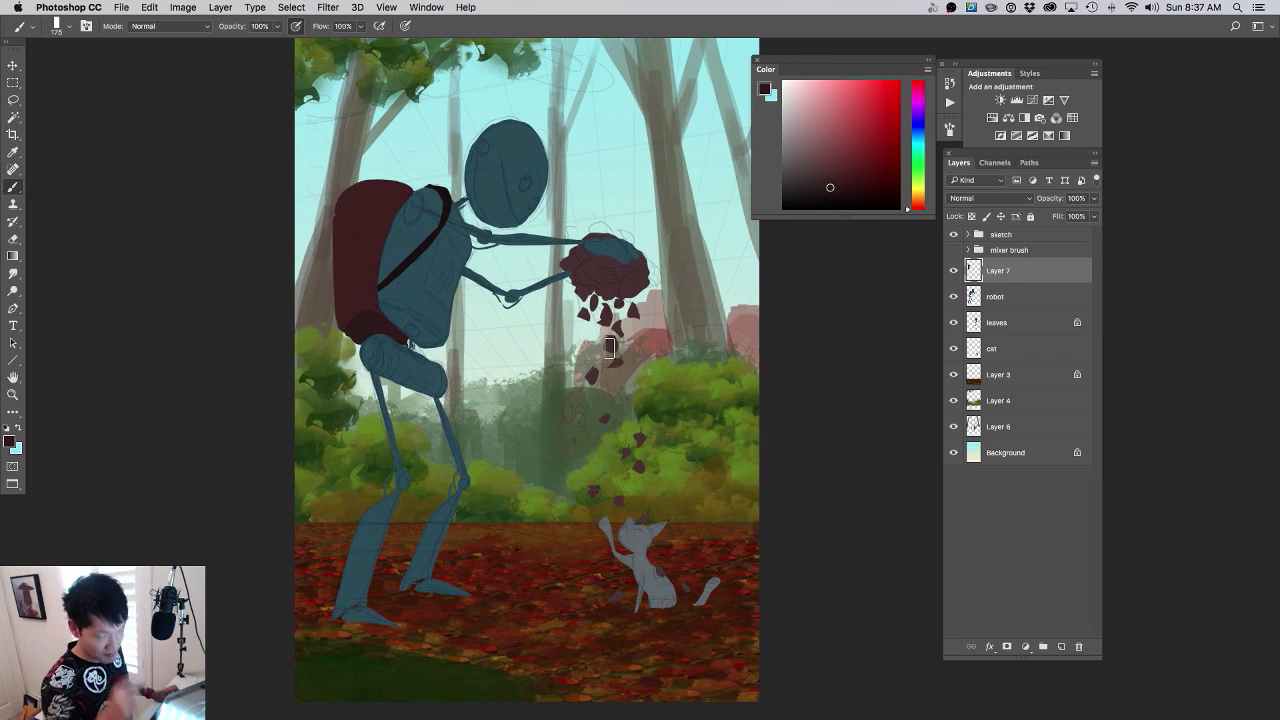
- Shift the robot layer's colour from blue to a dark green-teal with Hue/Saturation
scroll(640, 372, down, 3)
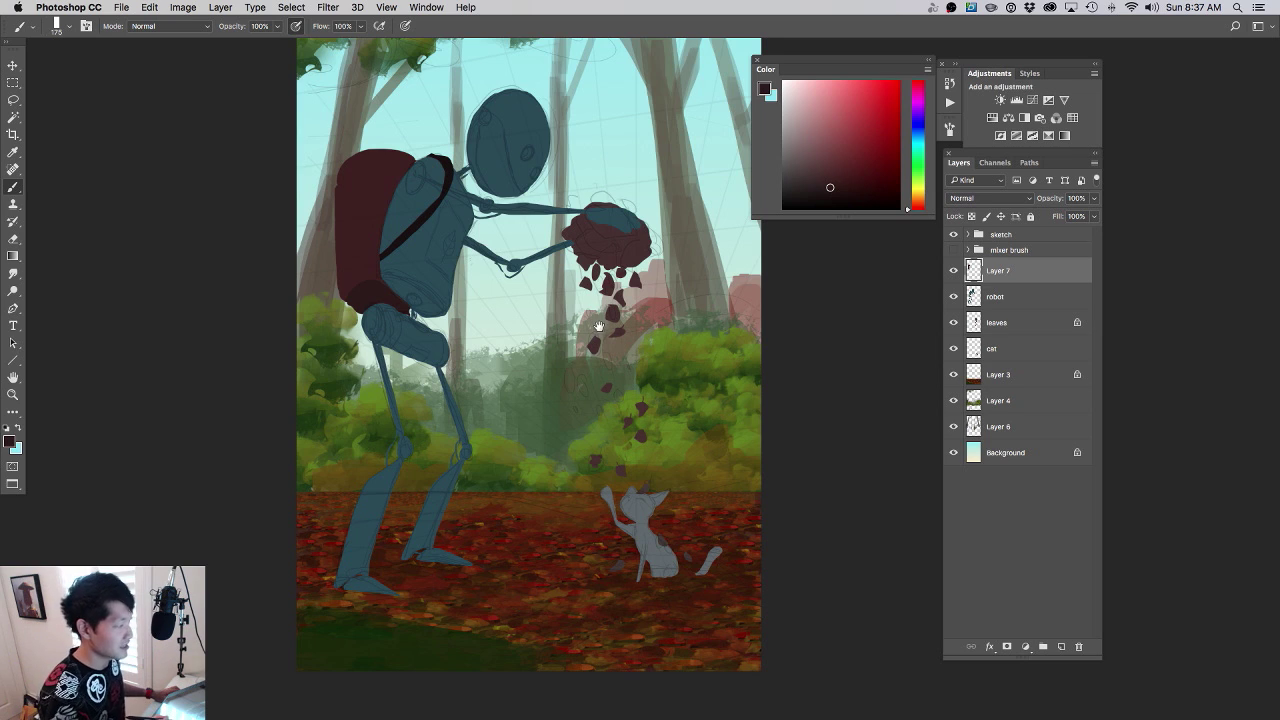
drag(600, 322, 564, 388)
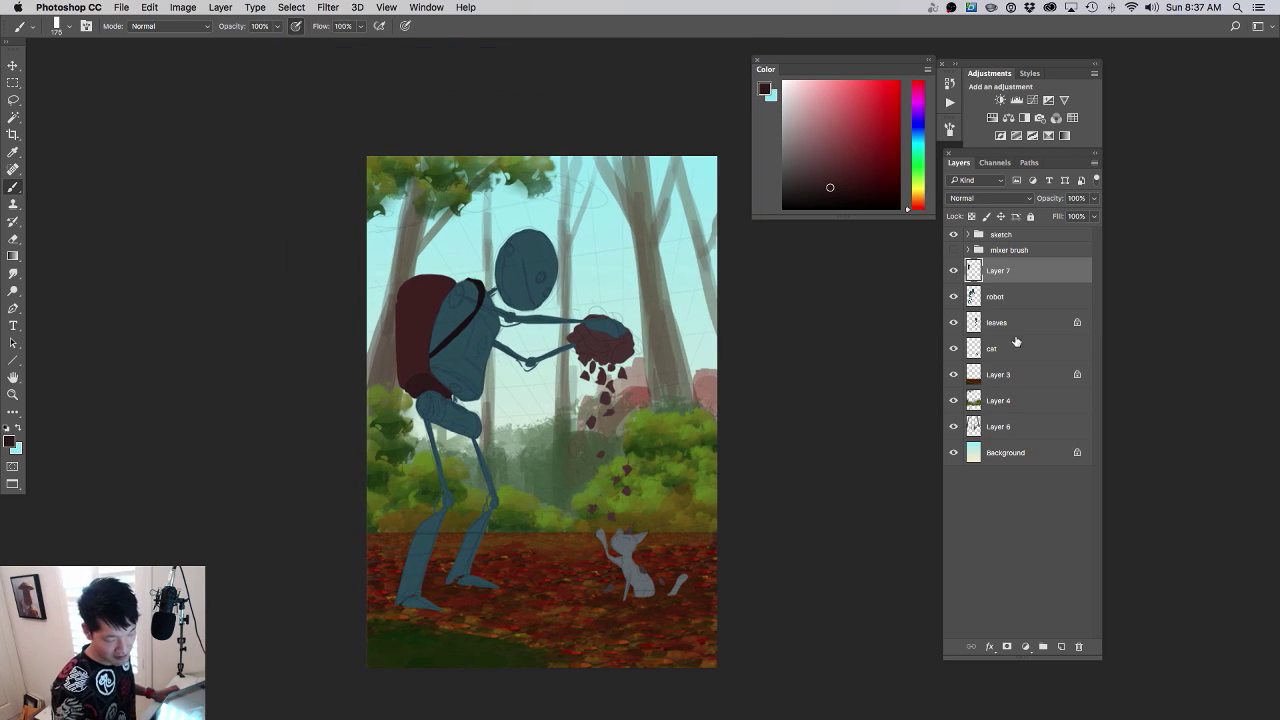
click(953, 296)
click(953, 296)
click(995, 296)
scroll(651, 420, down, 2)
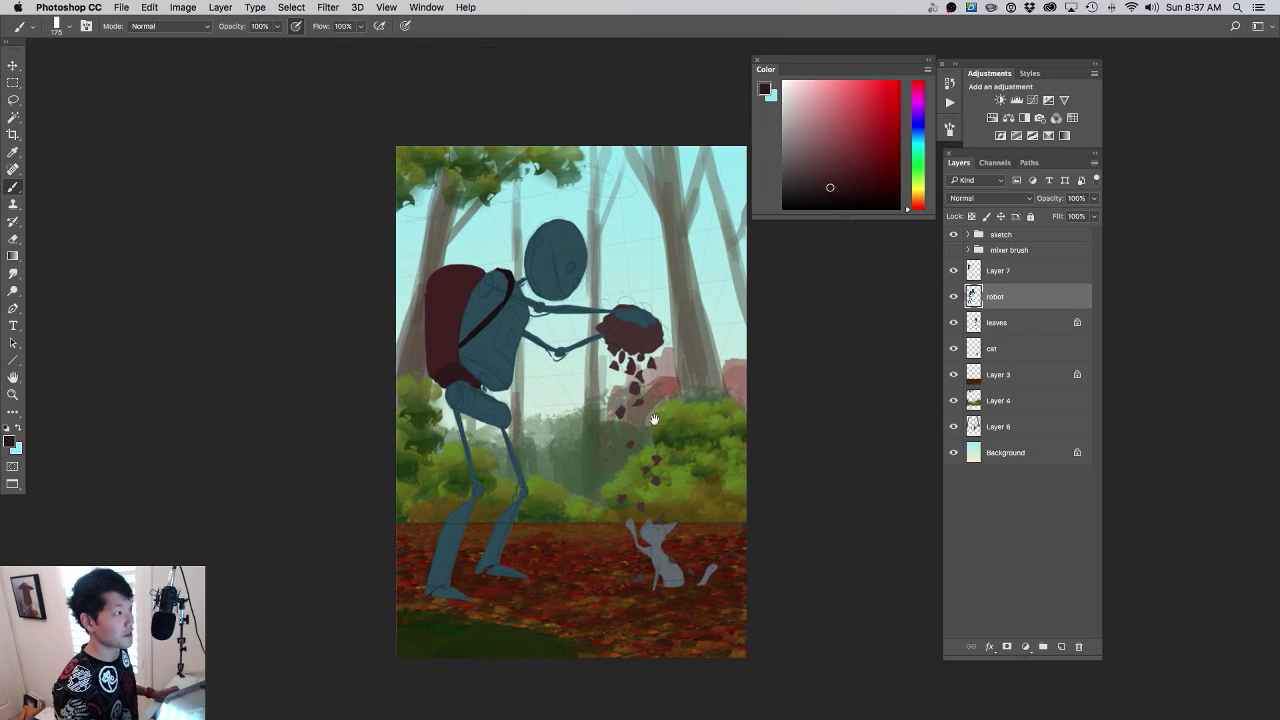
drag(648, 418, 636, 456)
click(953, 297)
click(953, 297)
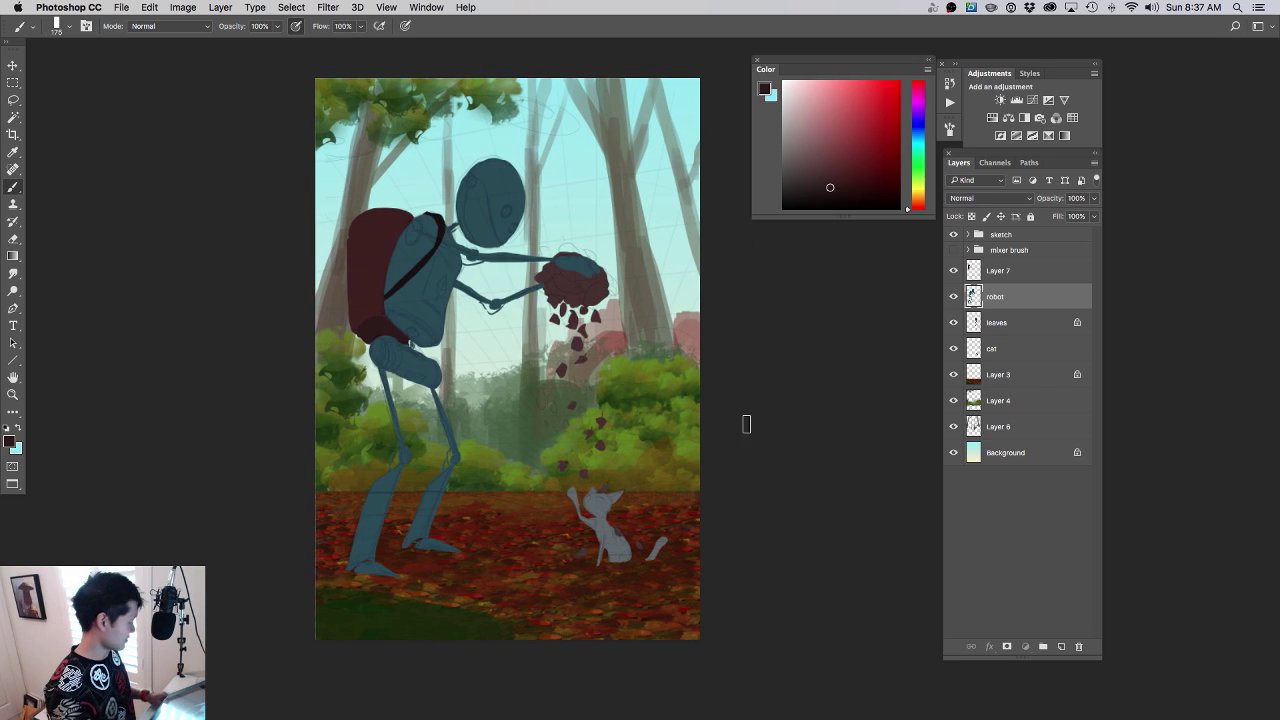
key(ctrl+u)
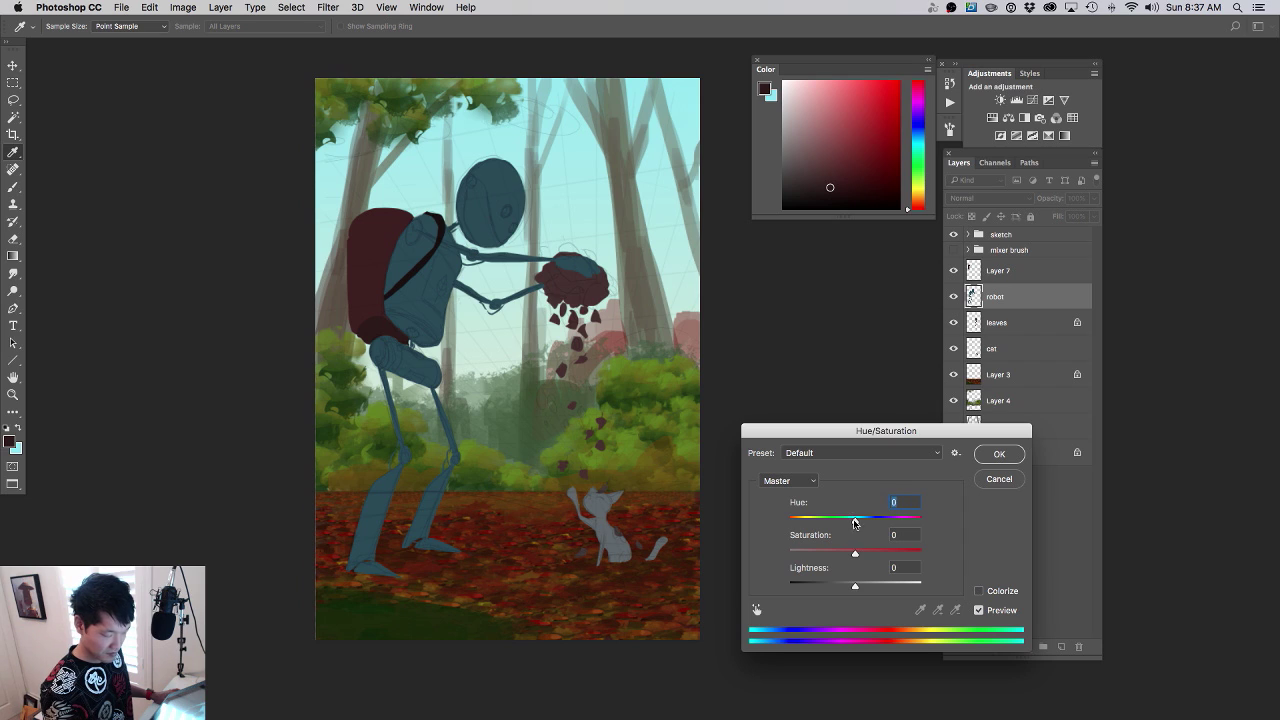
drag(855, 521, 835, 589)
click(996, 453)
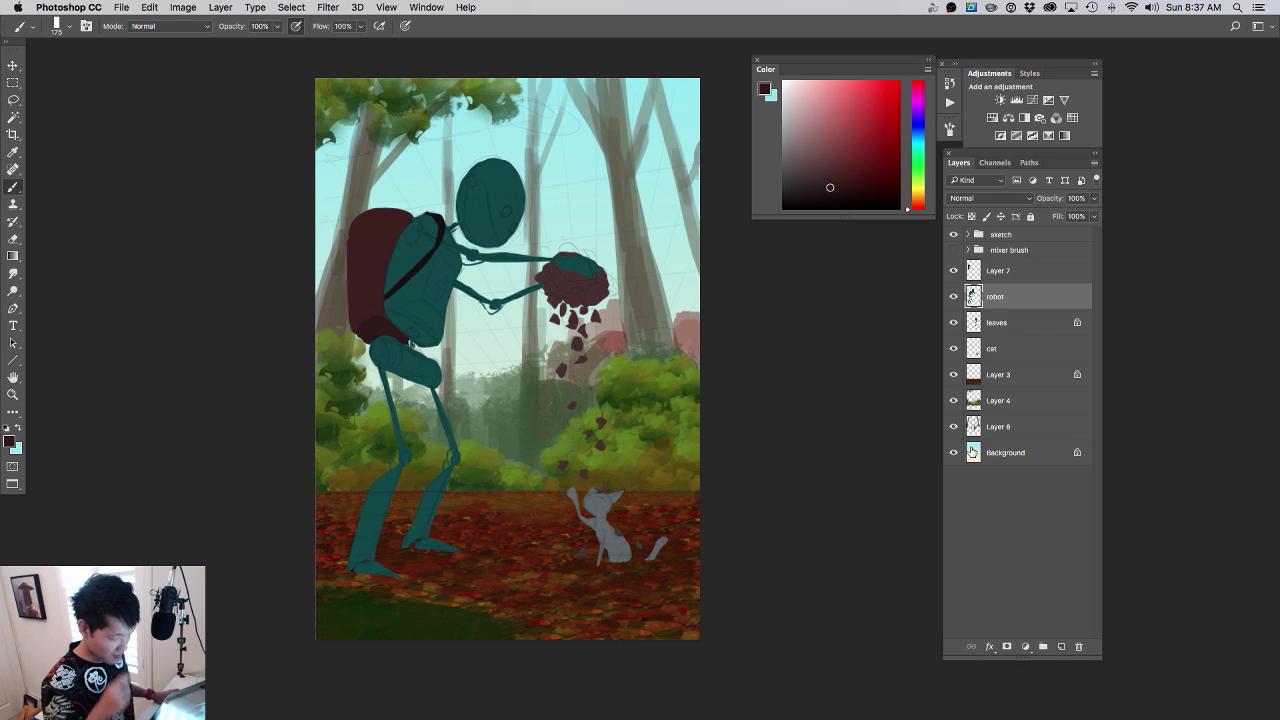
- Colorize the cat layer blue with Hue/Saturation at hue 203, saturation 41 and lightness +2
click(977, 352)
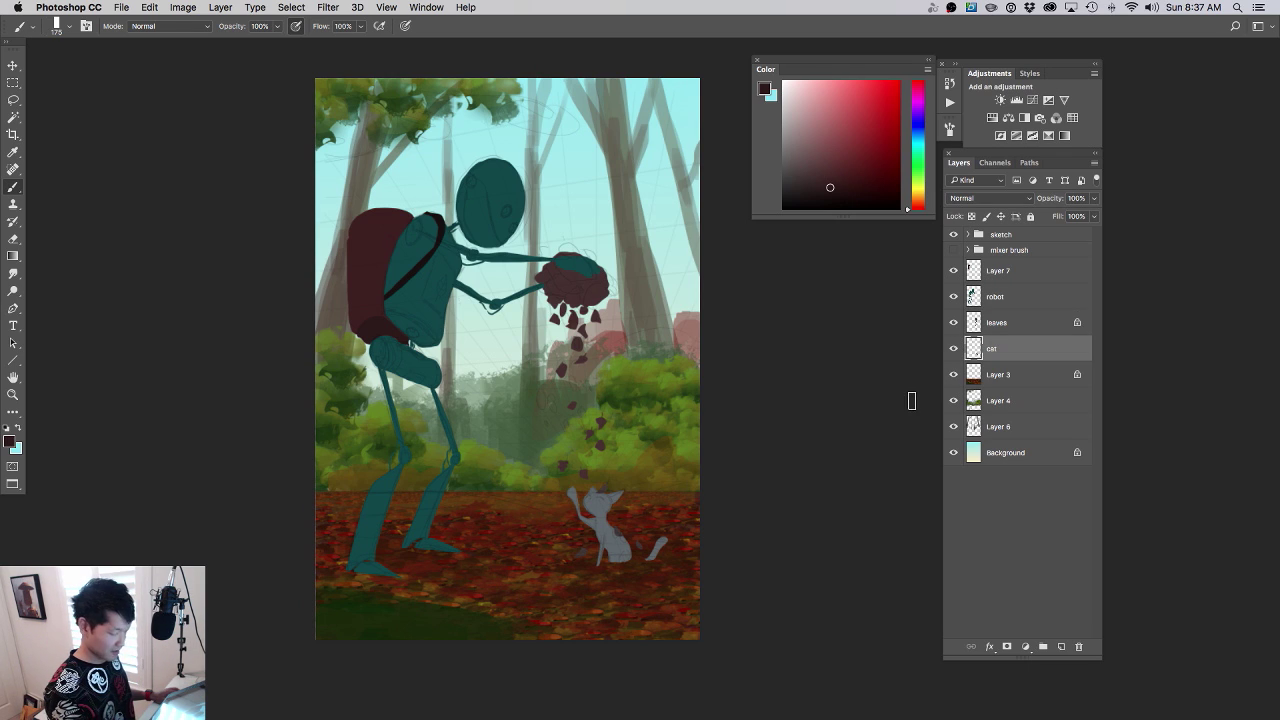
key(ctrl+u)
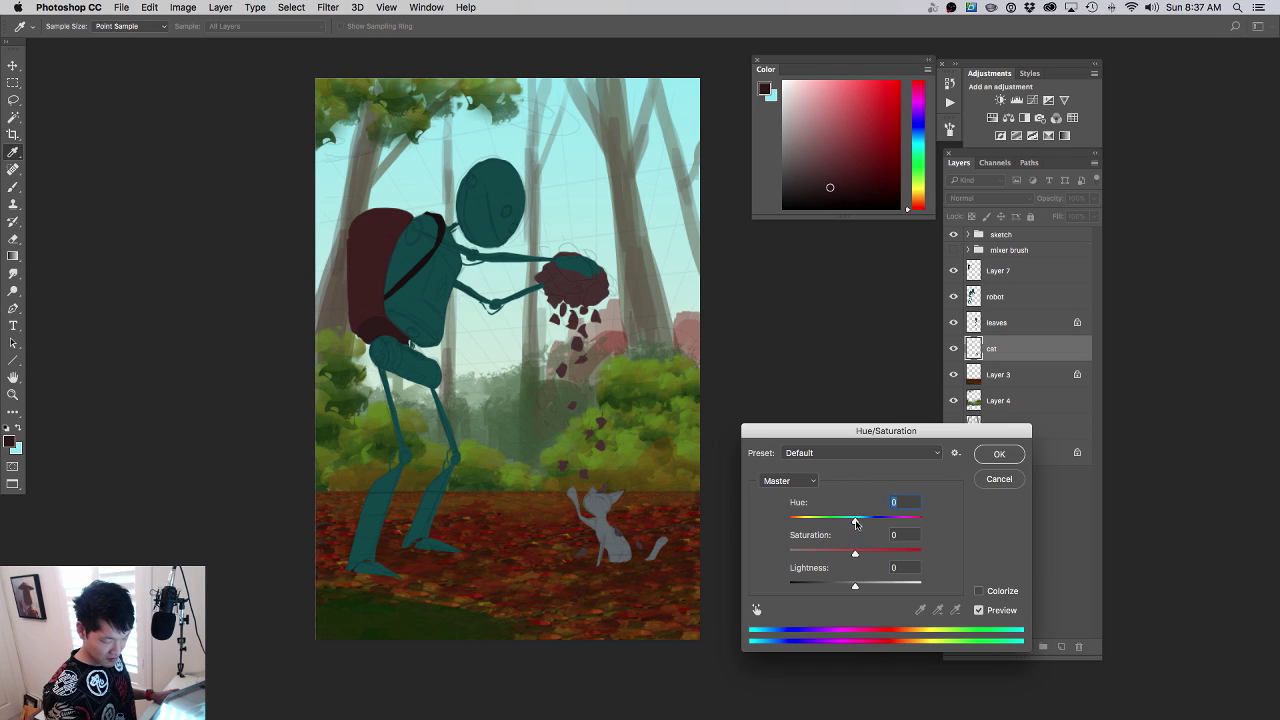
drag(856, 522, 868, 515)
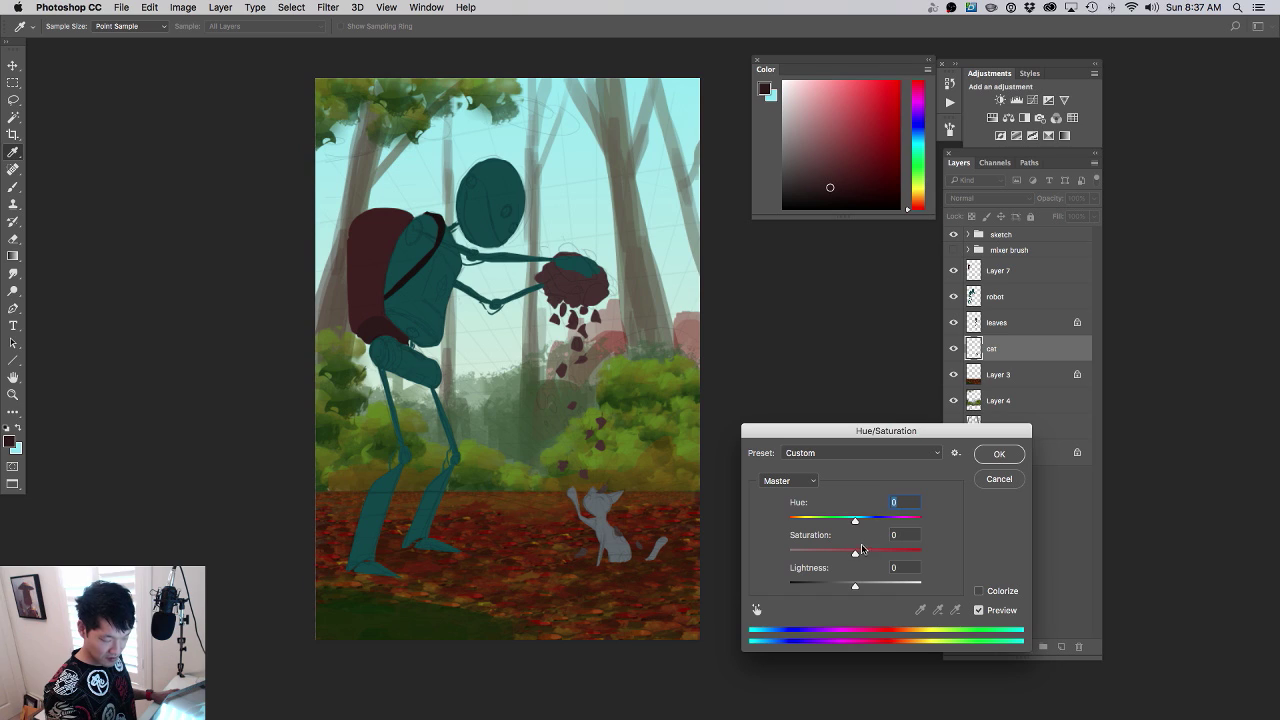
click(979, 591)
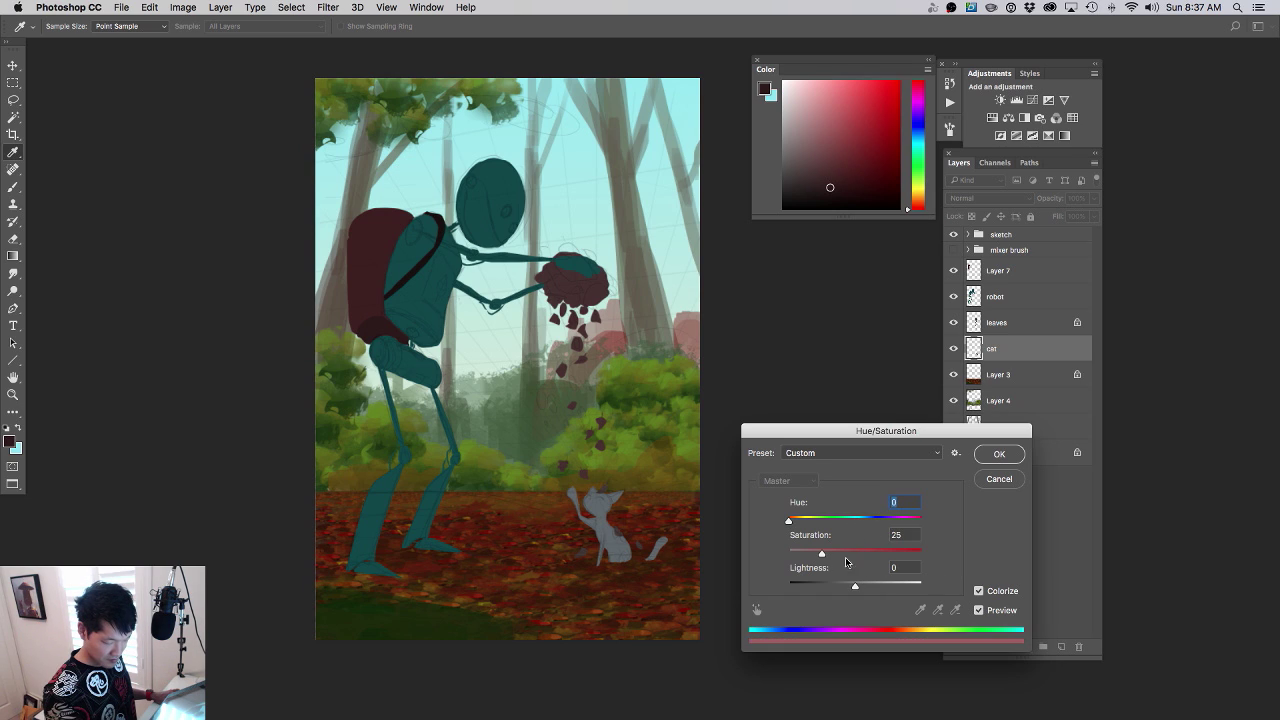
mouse_move(855, 587)
mouse_down()
mouse_move(875, 522)
mouse_move(837, 555)
mouse_move(839, 589)
mouse_move(855, 589)
mouse_up()
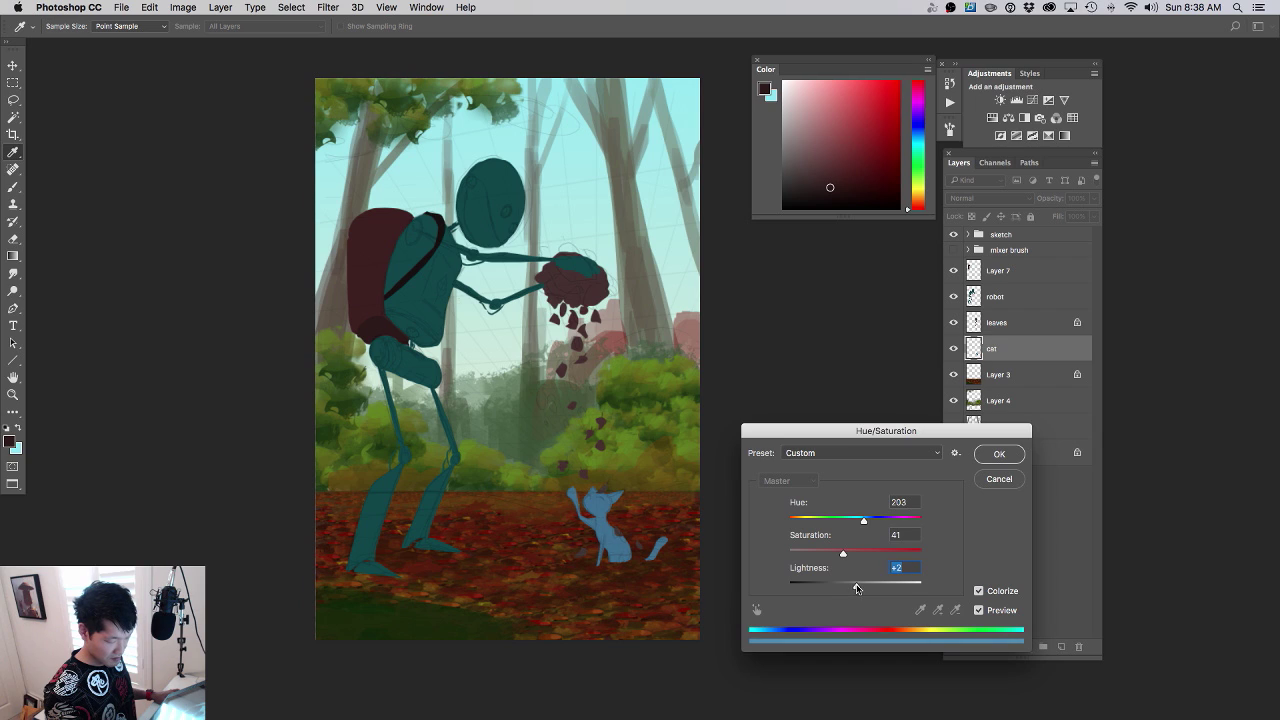
click(1000, 454)
- Darken the backpack on Layer 7 with Levels by lowering the white output level
click(953, 271)
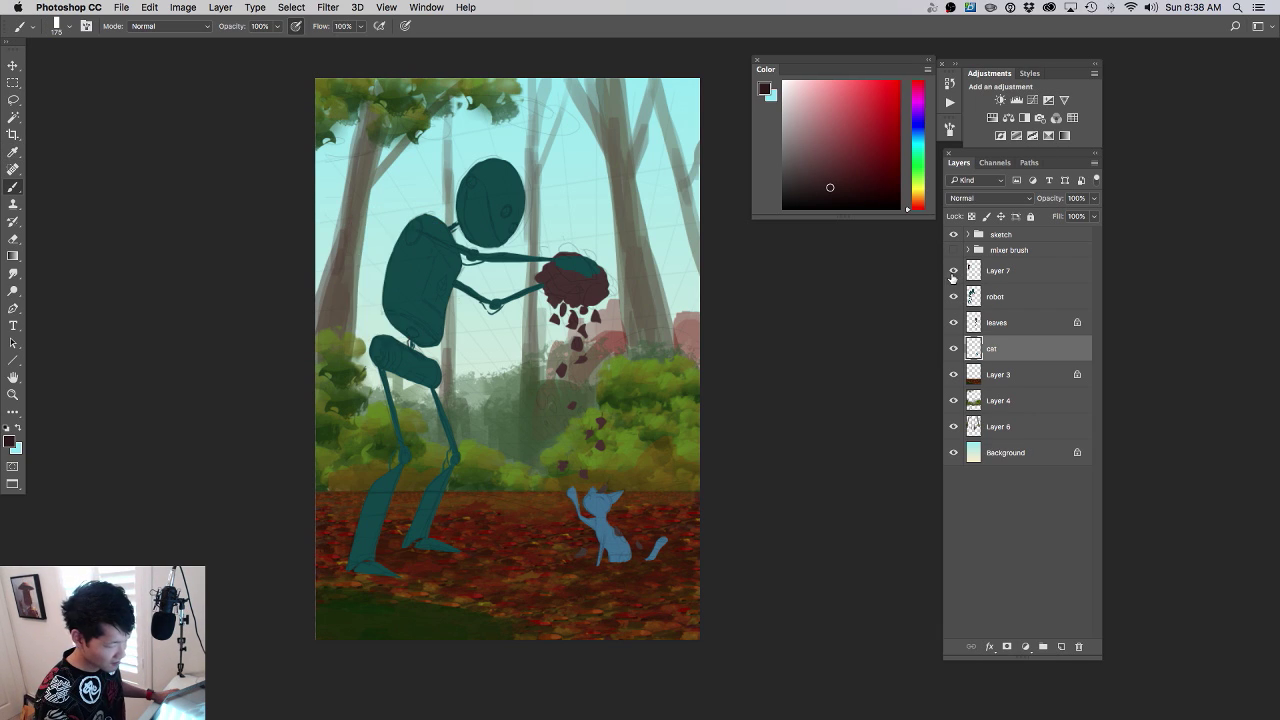
click(953, 272)
click(985, 277)
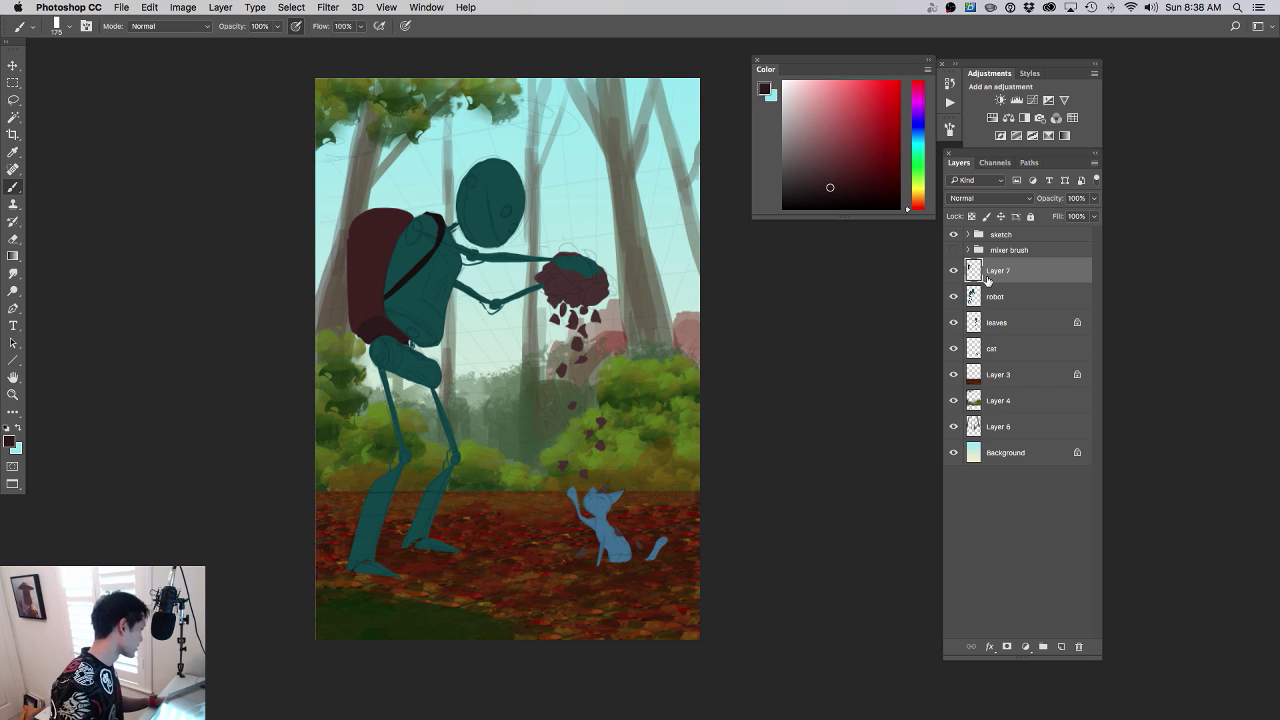
key(super+l)
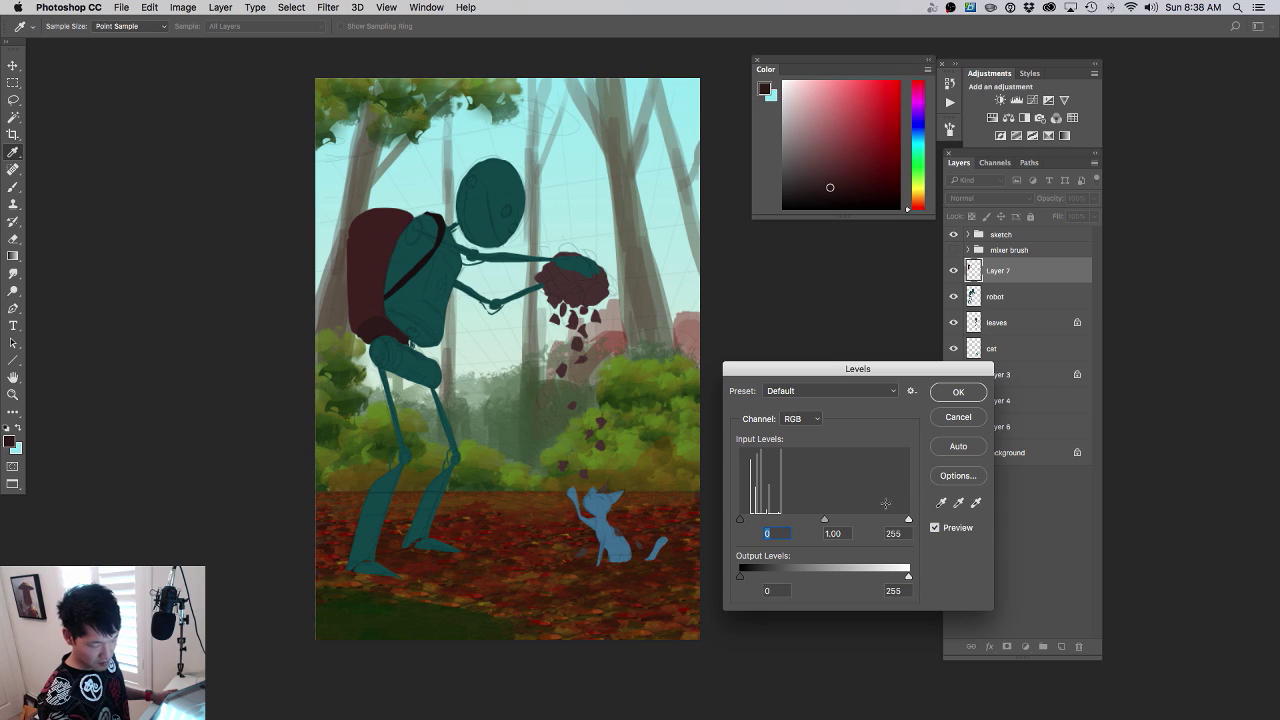
mouse_move(825, 521)
mouse_down()
mouse_move(812, 521)
mouse_move(824, 521)
mouse_up()
mouse_move(908, 577)
mouse_down()
mouse_move(872, 578)
mouse_move(884, 573)
mouse_up()
click(952, 394)
mouse_move(633, 406)
mouse_down()
mouse_move(642, 377)
mouse_move(663, 410)
mouse_move(751, 449)
mouse_up()
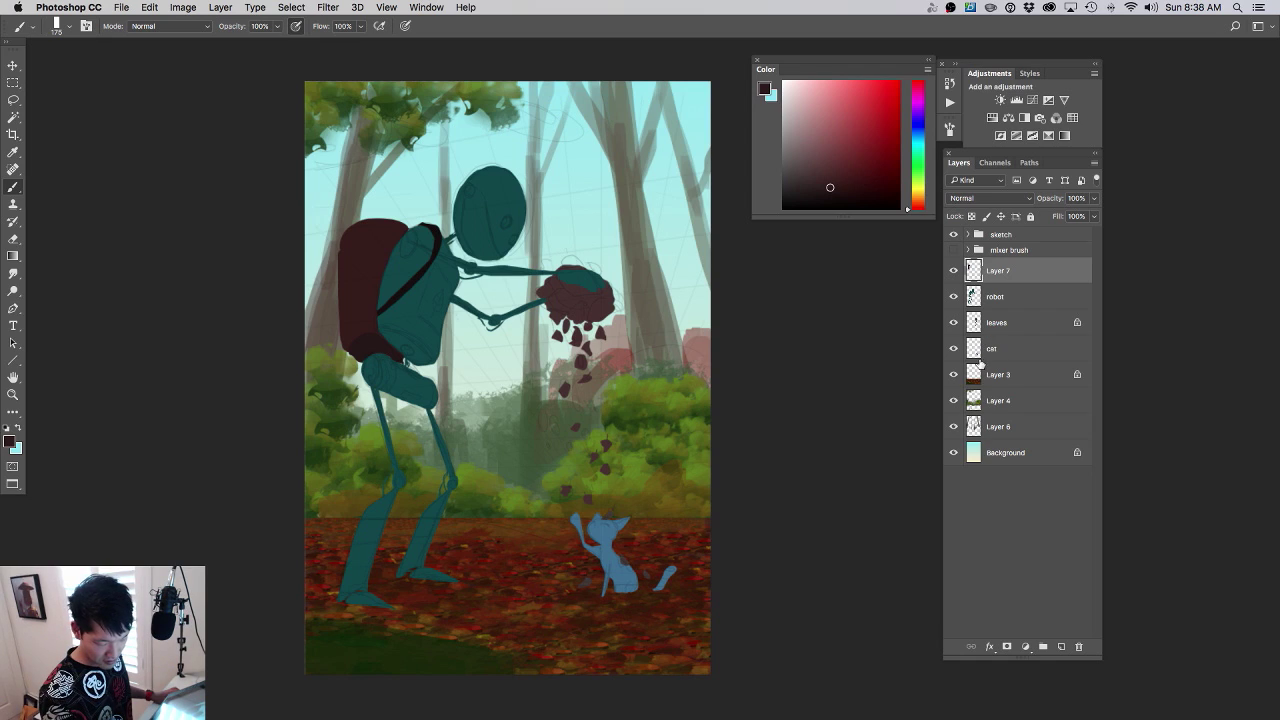
- Shift the leaves layer to a stronger red with Hue/Saturation
click(964, 323)
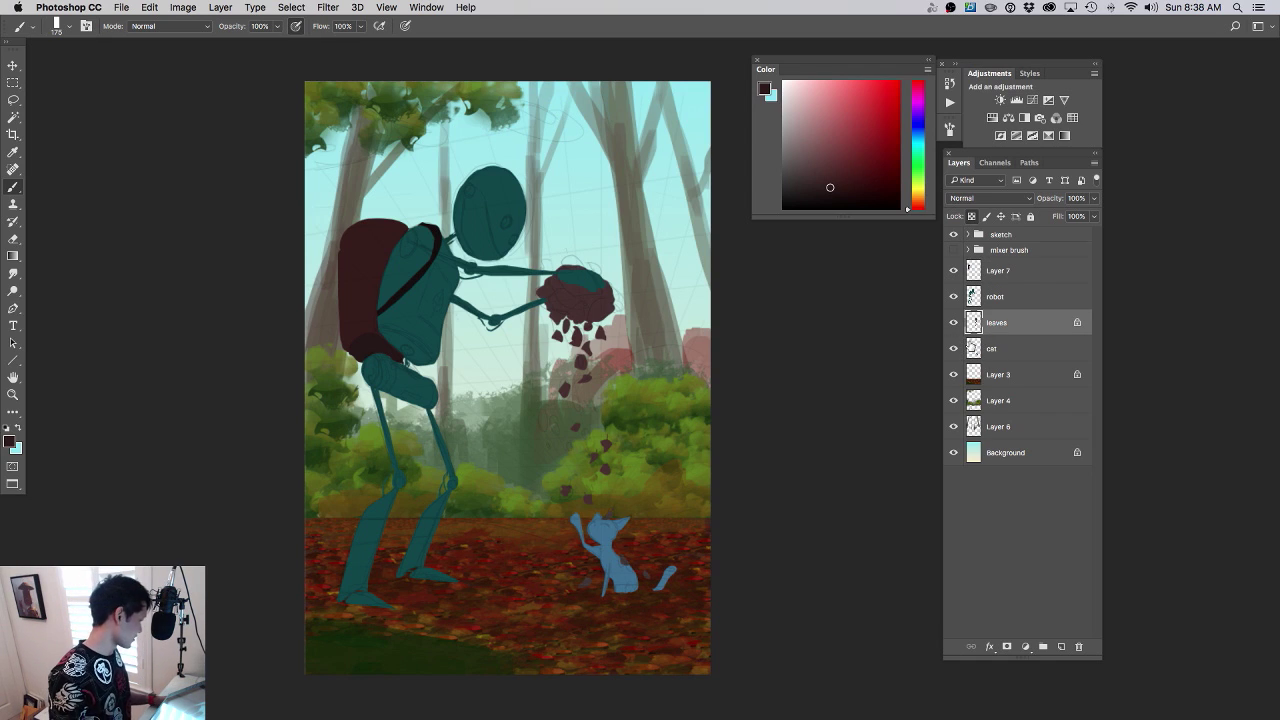
key(super+u)
drag(855, 521, 848, 590)
click(997, 456)
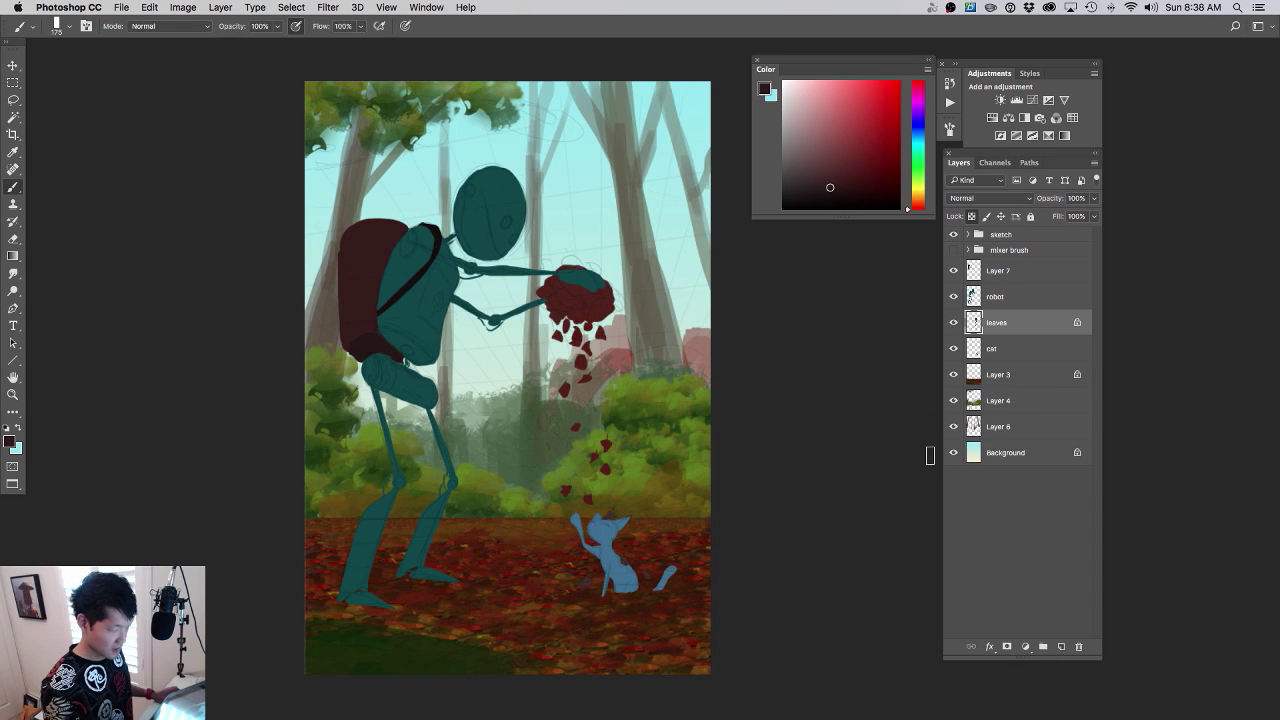
drag(688, 449, 705, 426)
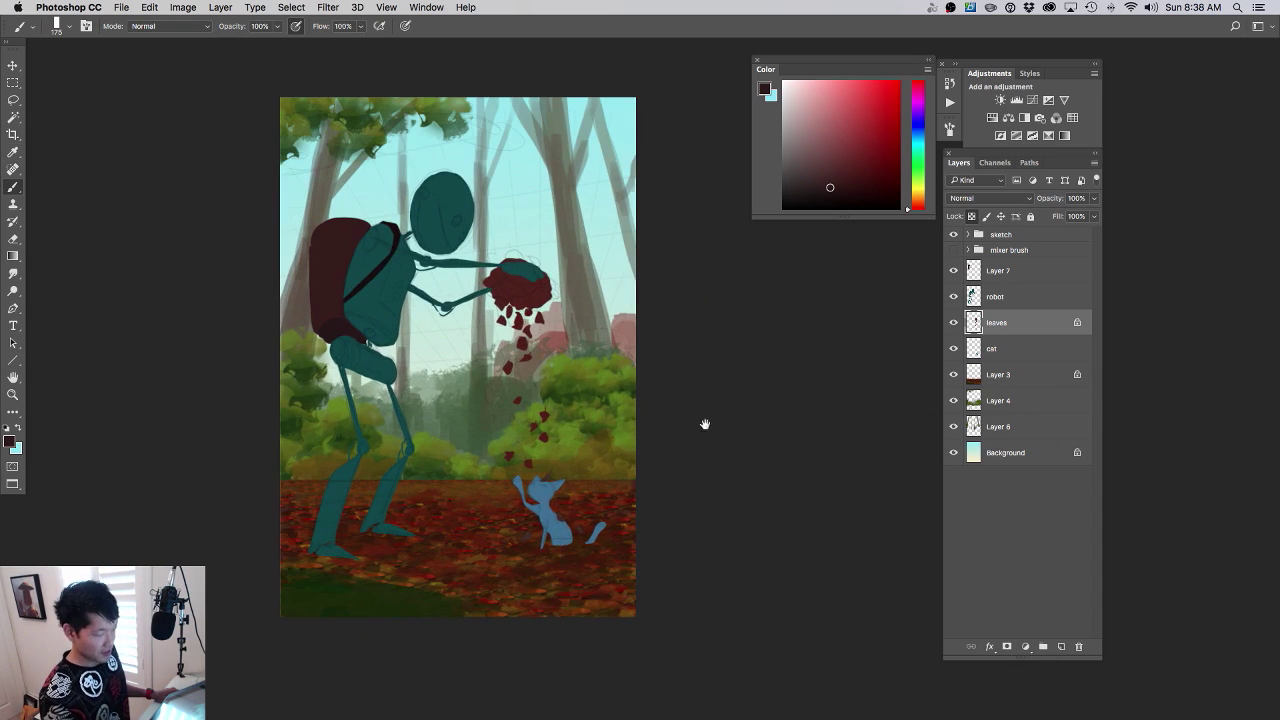
drag(652, 470, 700, 444)
- Lock the transparent pixels on the robot layer, the backpack's Layer 7 and the cat layer
click(974, 298)
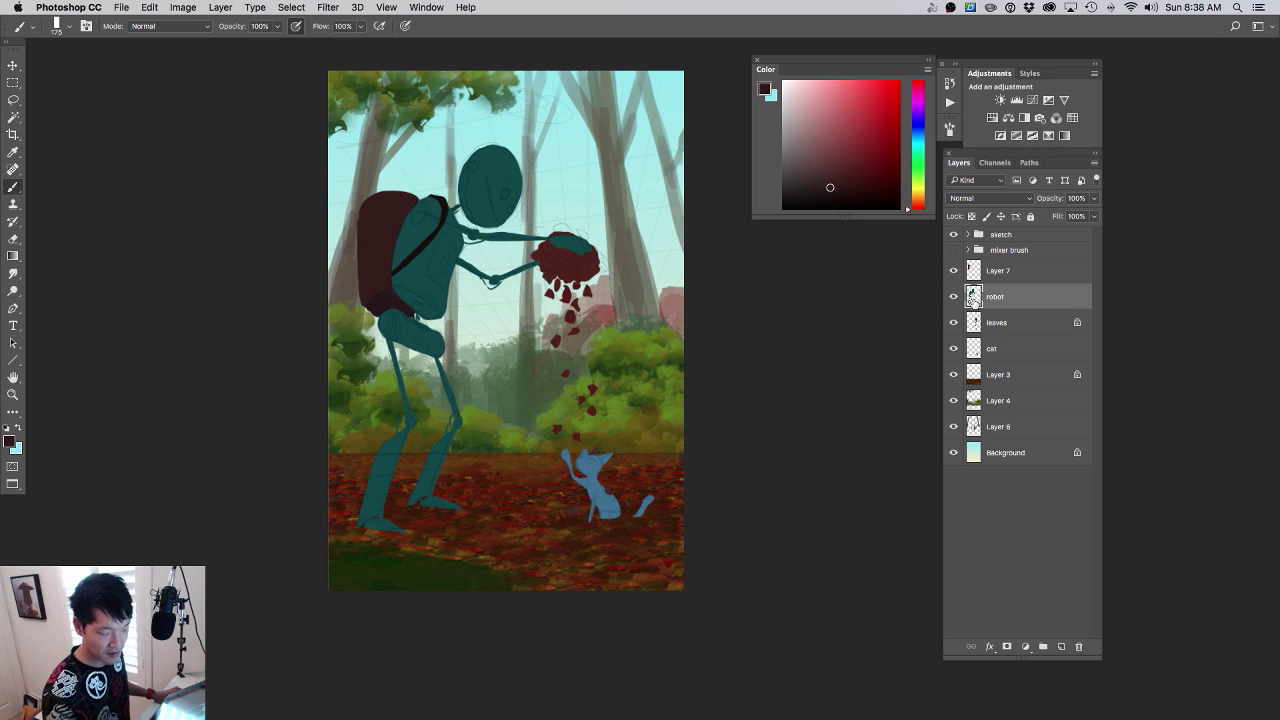
drag(608, 341, 621, 385)
click(972, 217)
click(1001, 272)
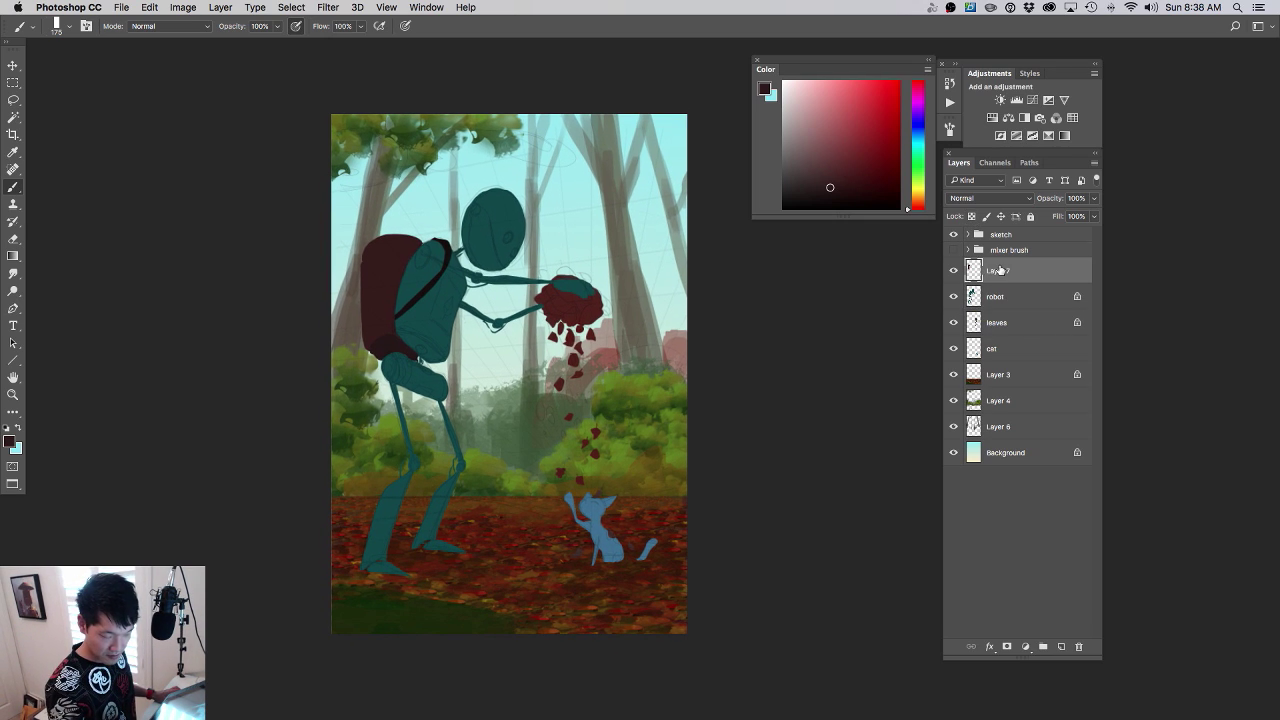
click(953, 271)
click(953, 271)
click(972, 217)
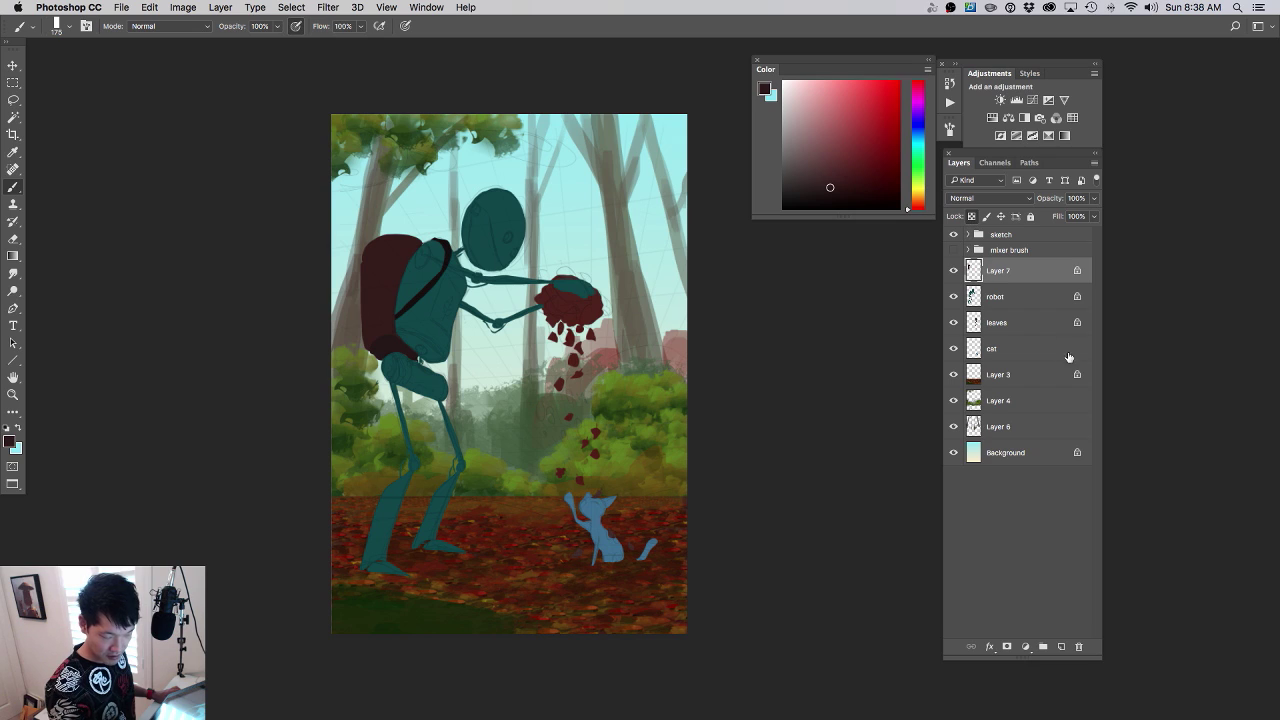
click(986, 349)
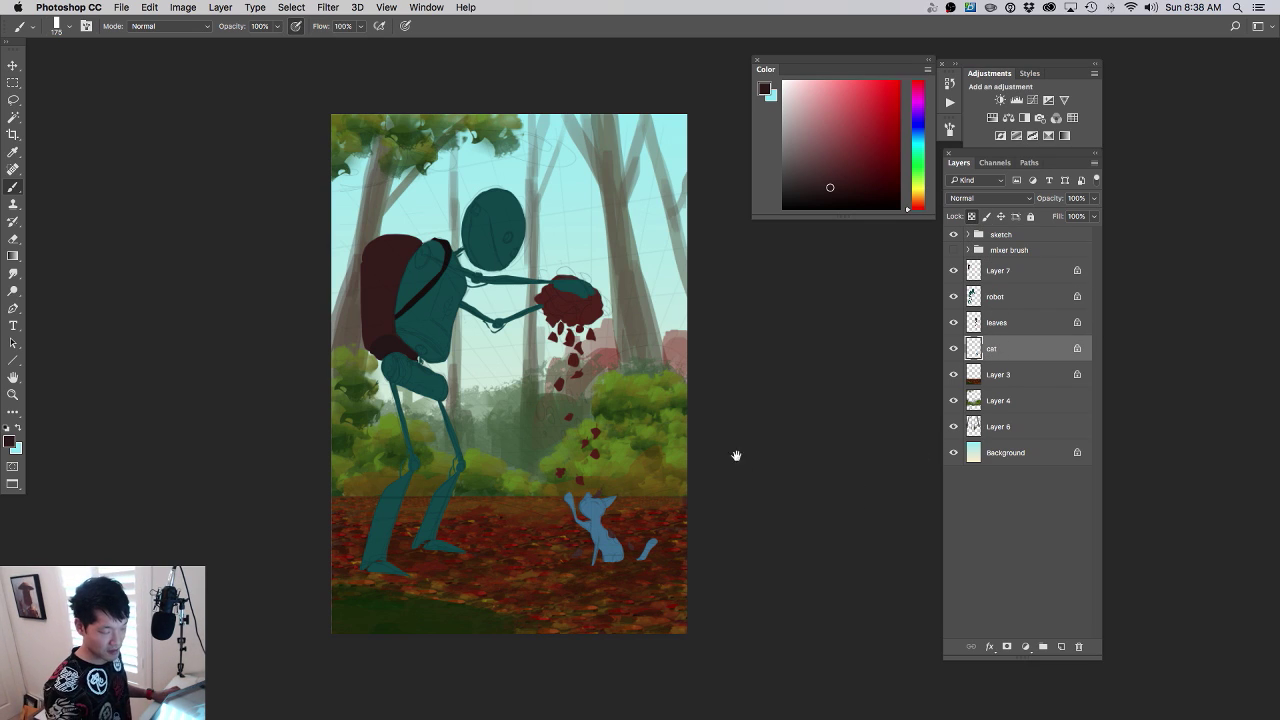
drag(736, 456, 757, 466)
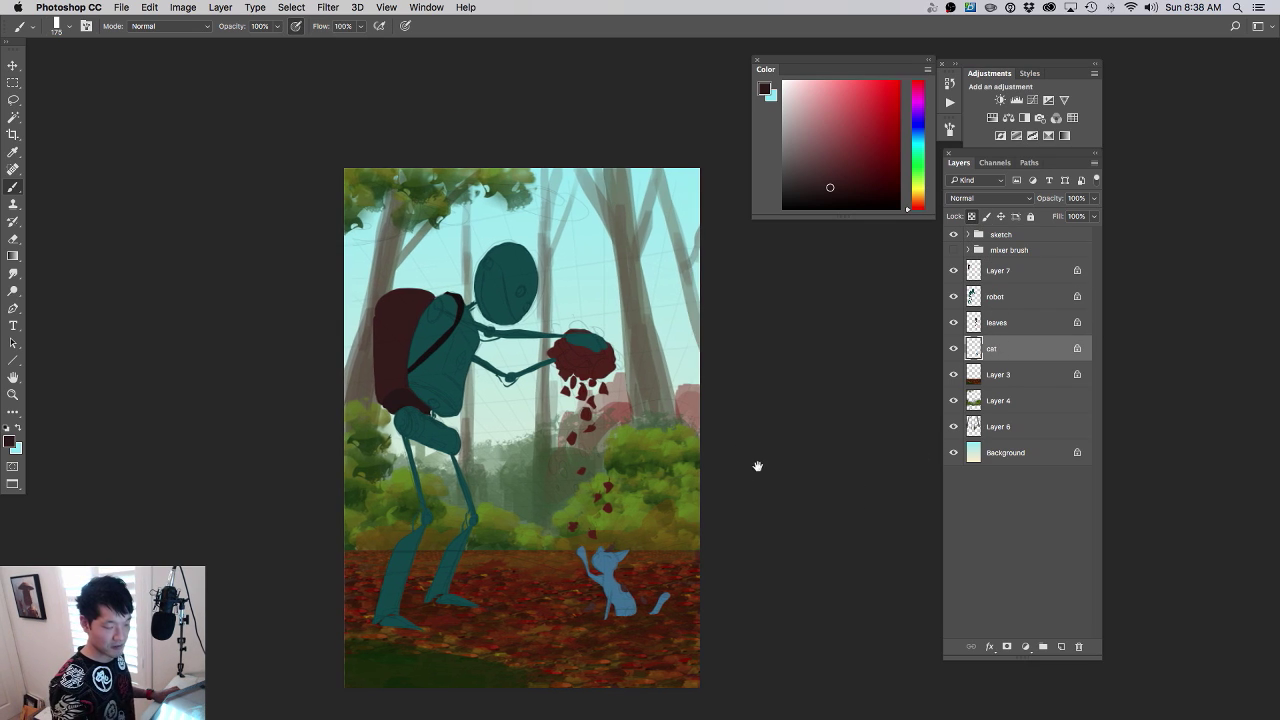
- Select the robot layer and choose a brush preset for painting on it
drag(564, 432, 590, 437)
super+click(556, 407)
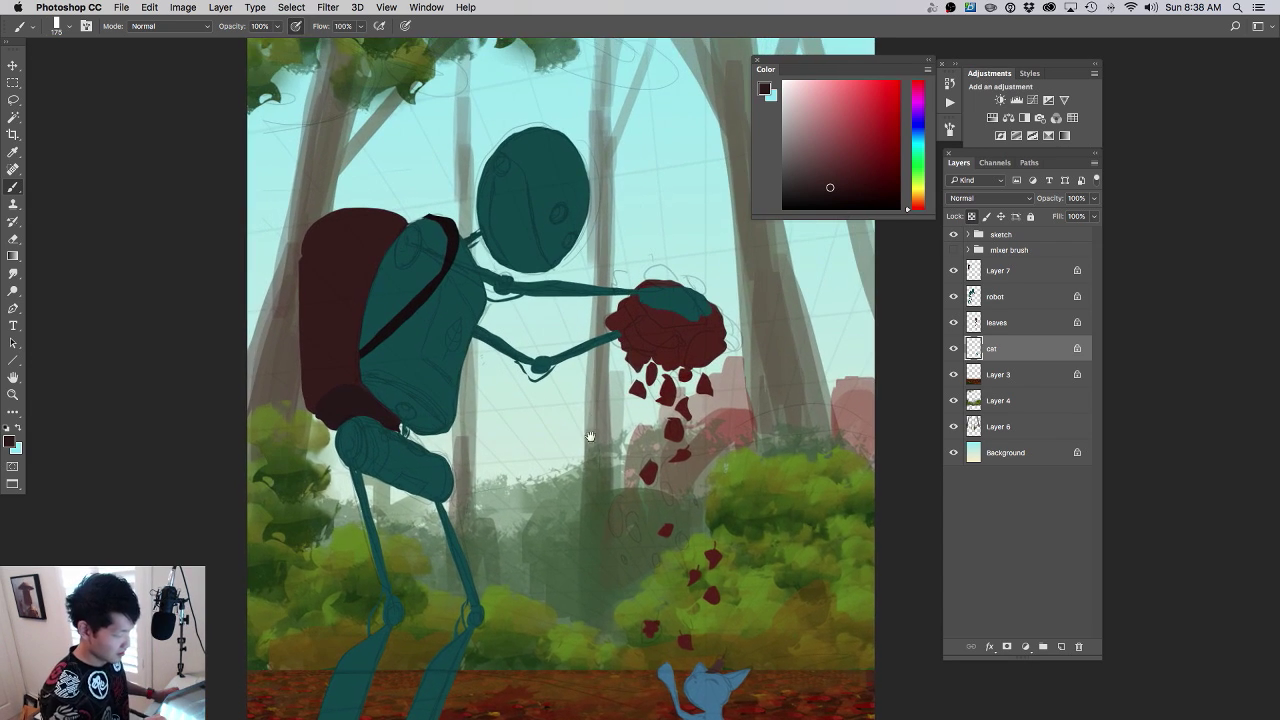
click(978, 296)
right_click(580, 354)
double_click(633, 524)
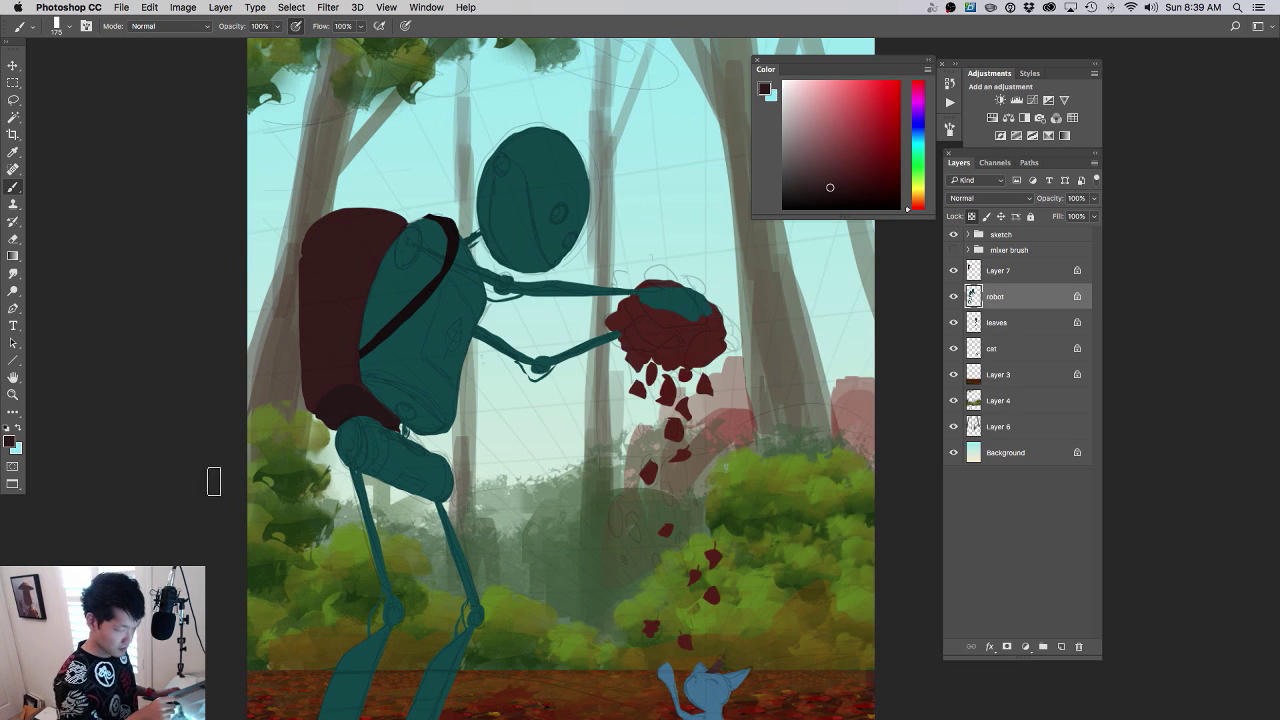
- Add a new layer above the backpack's Layer 7 and pick a bright crimson foreground color
click(917, 150)
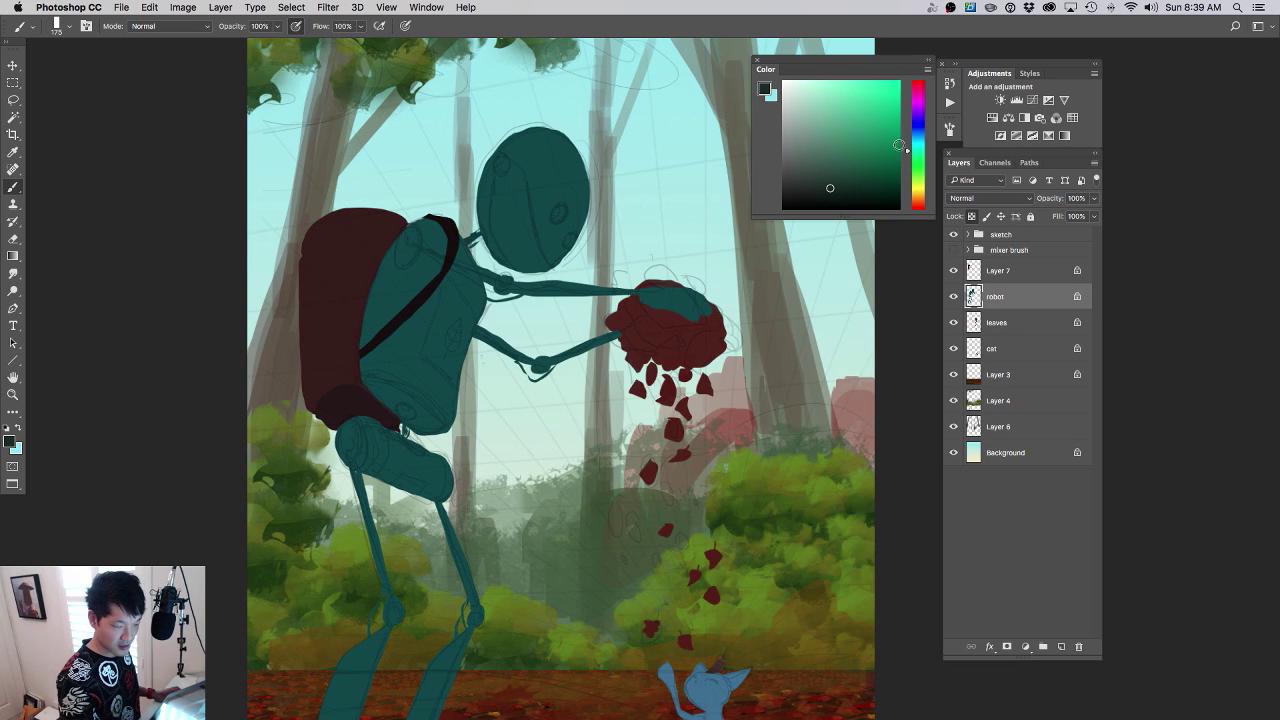
drag(867, 141, 884, 105)
click(918, 80)
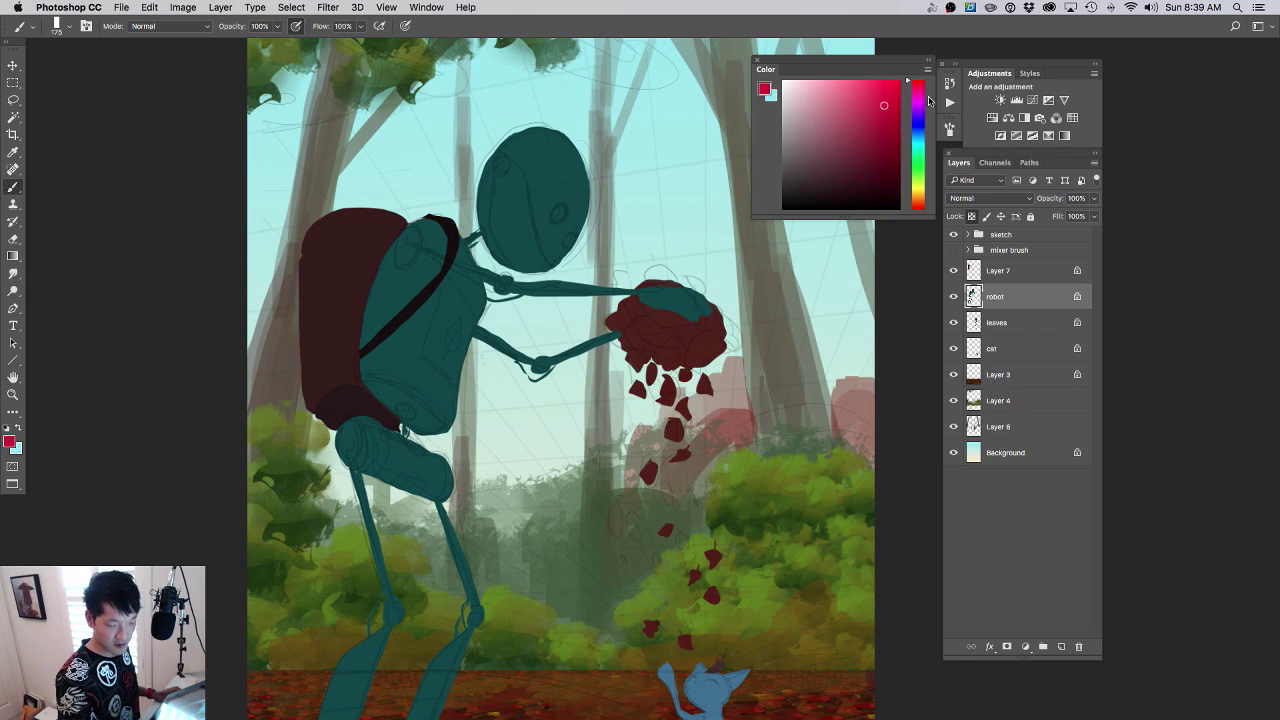
click(1062, 647)
drag(995, 291, 998, 260)
click(878, 95)
- With a size 50 brush, draw an arrow slanting down toward the robot's head and letter LIGHT beside it
drag(623, 230, 570, 322)
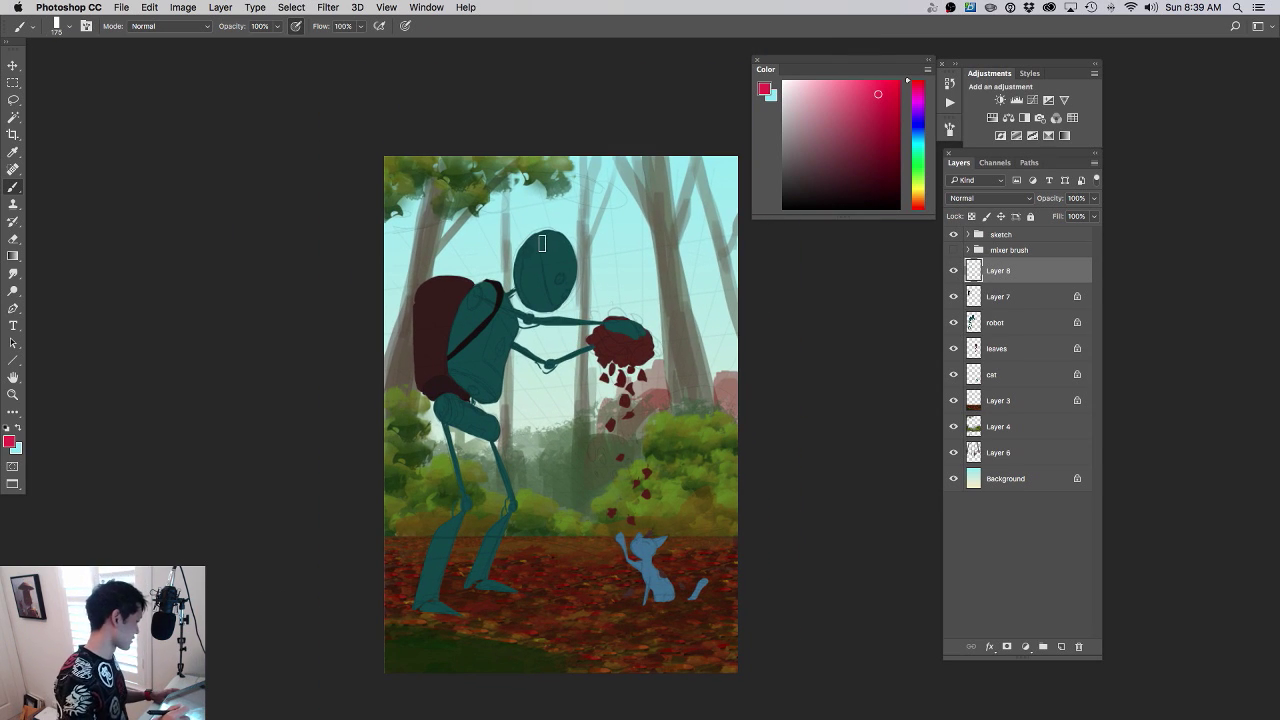
key(bracketleft)
key(bracketleft)
key(bracketleft)
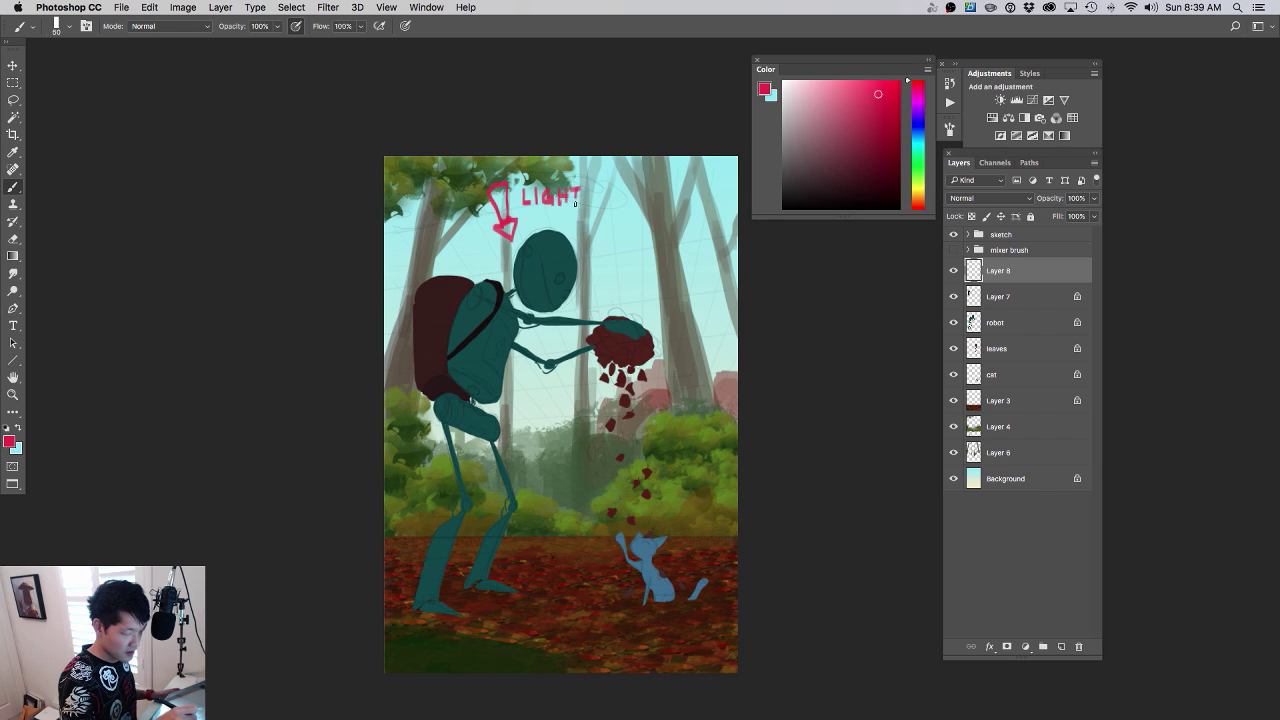
- On the robot layer, paint a bright cyan highlight along the top and back edge of the robot's head with a size 70 brush
drag(618, 330, 598, 361)
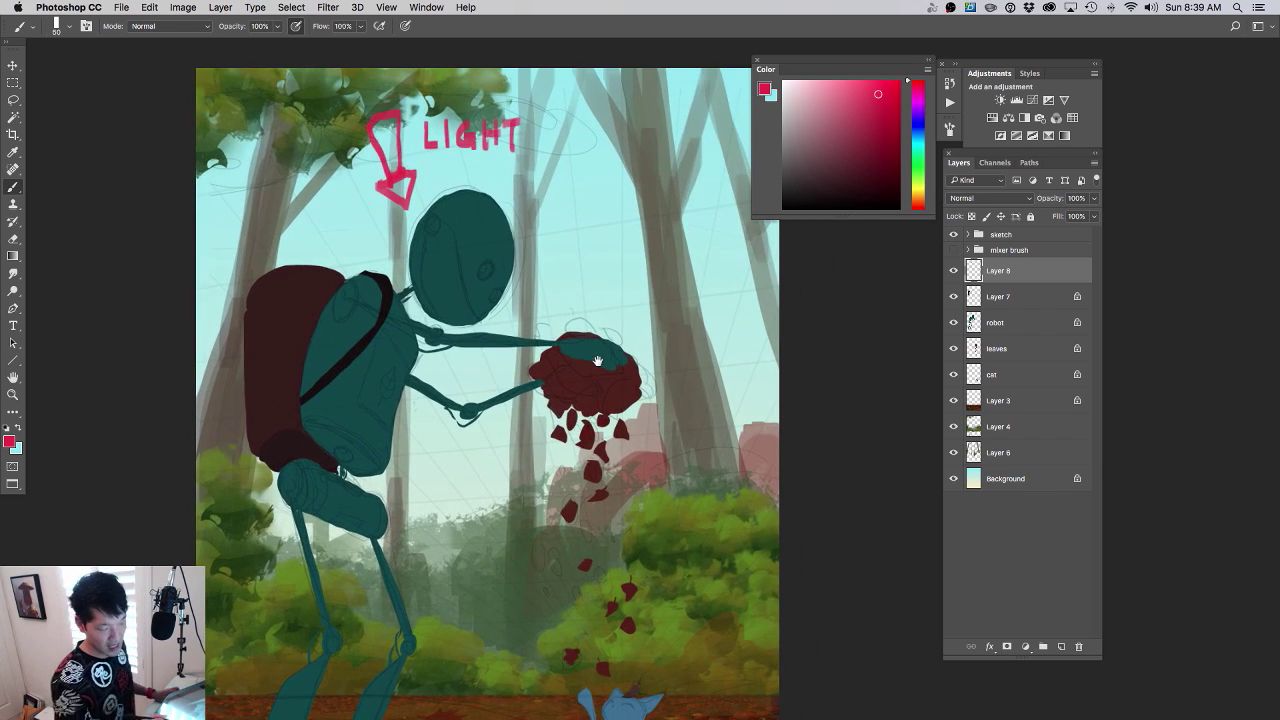
click(991, 325)
drag(646, 410, 602, 392)
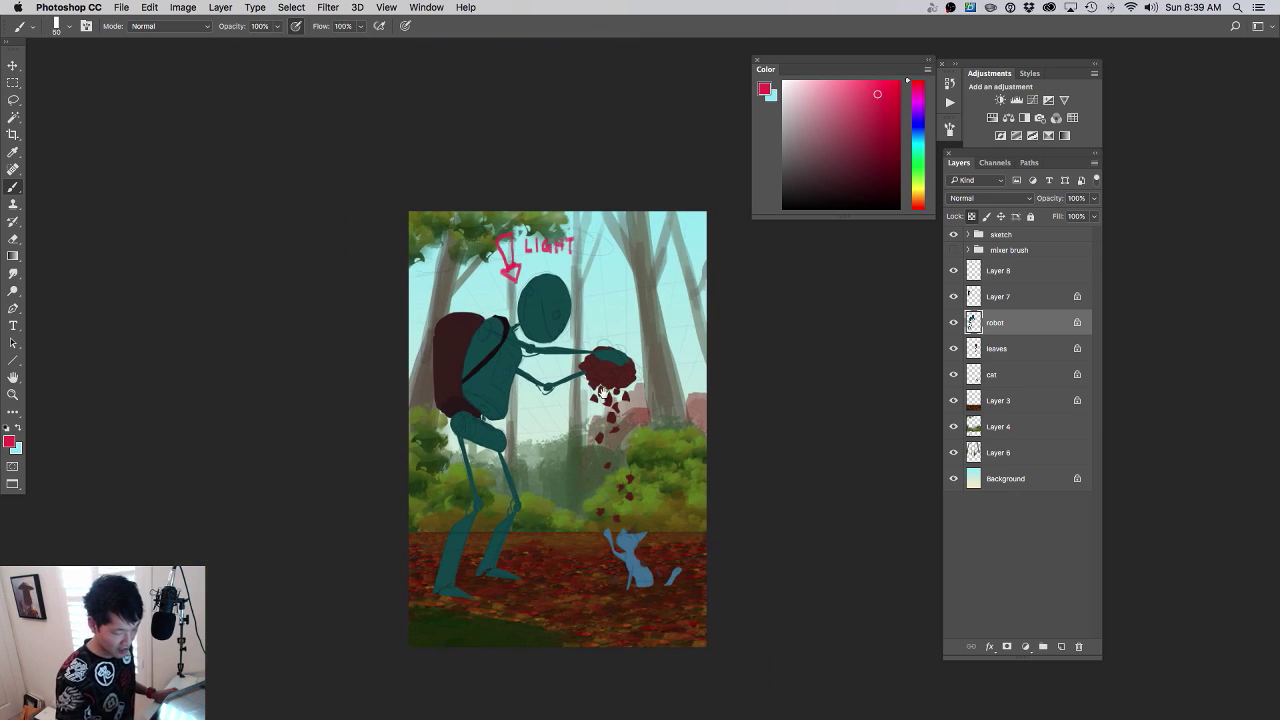
scroll(600, 330, up, 6)
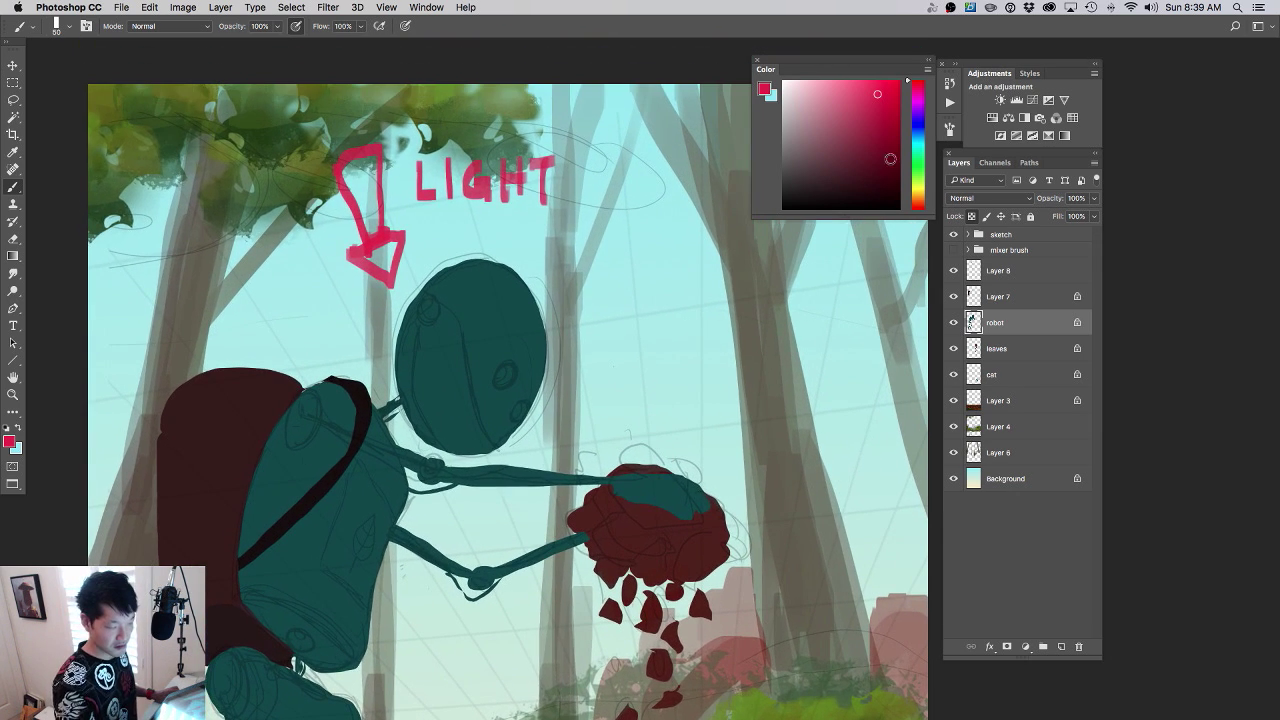
click(919, 142)
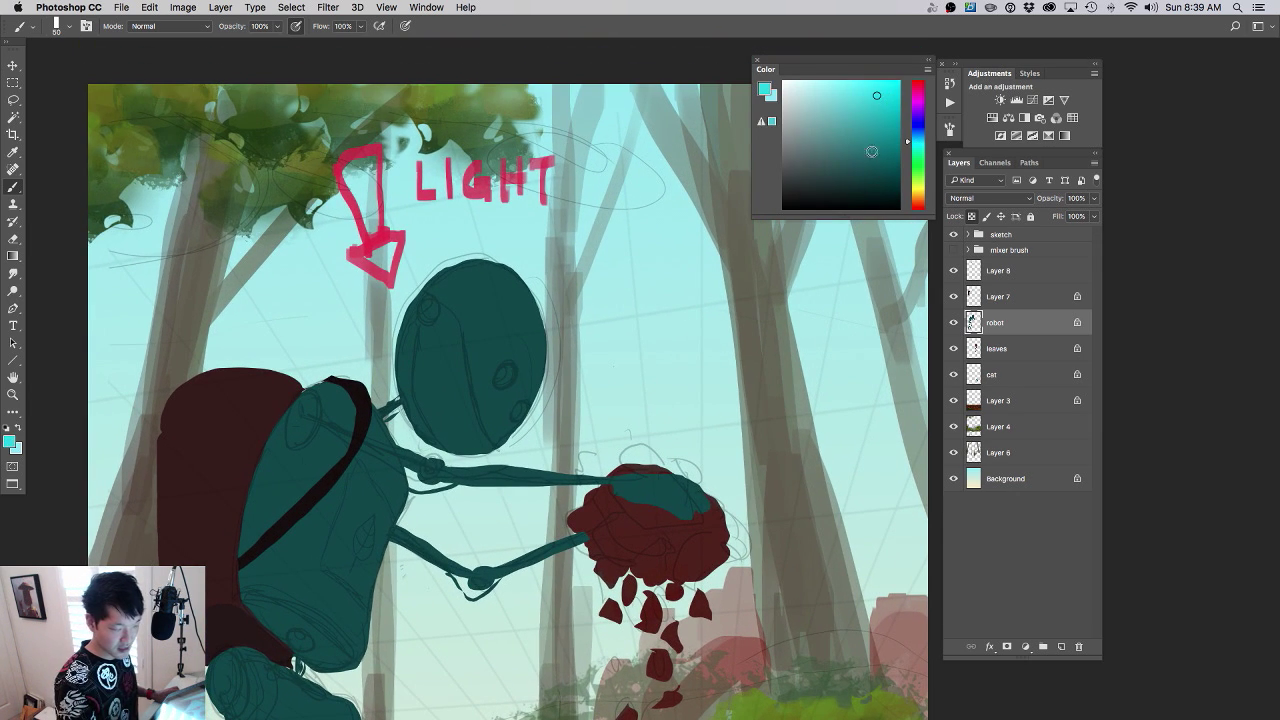
click(895, 89)
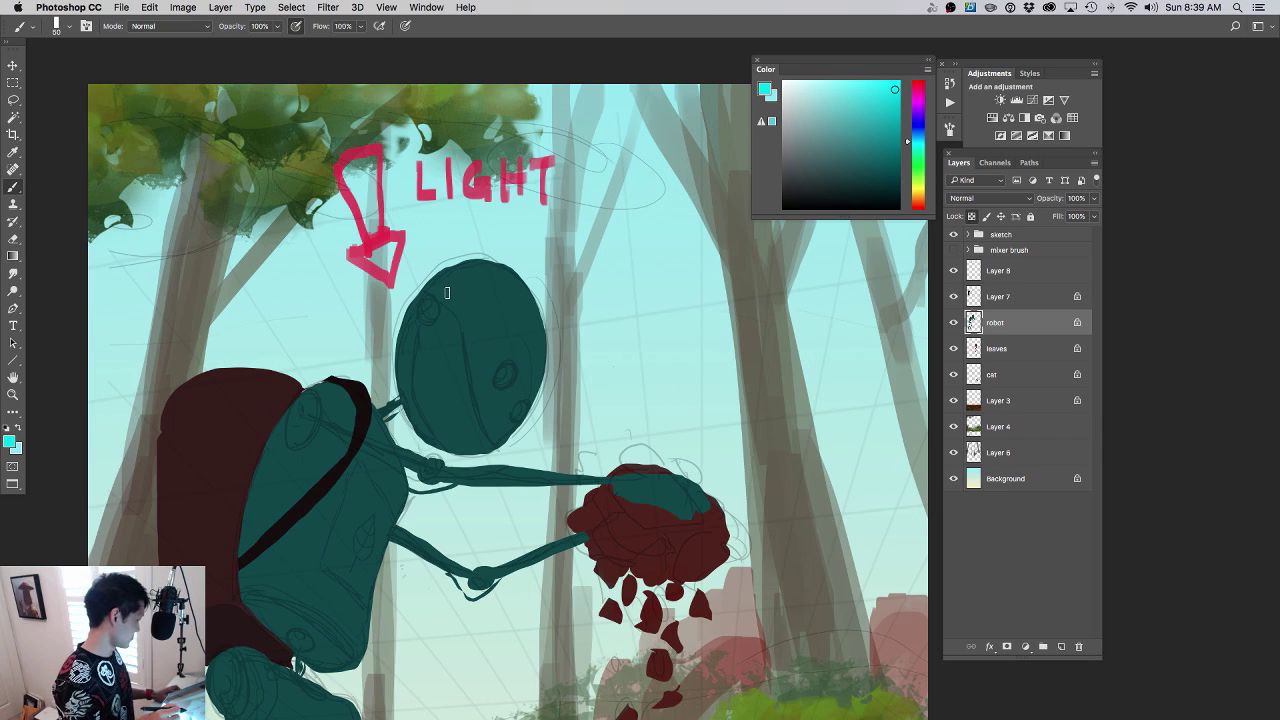
key(bracketright)
key(bracketright)
key(bracketright)
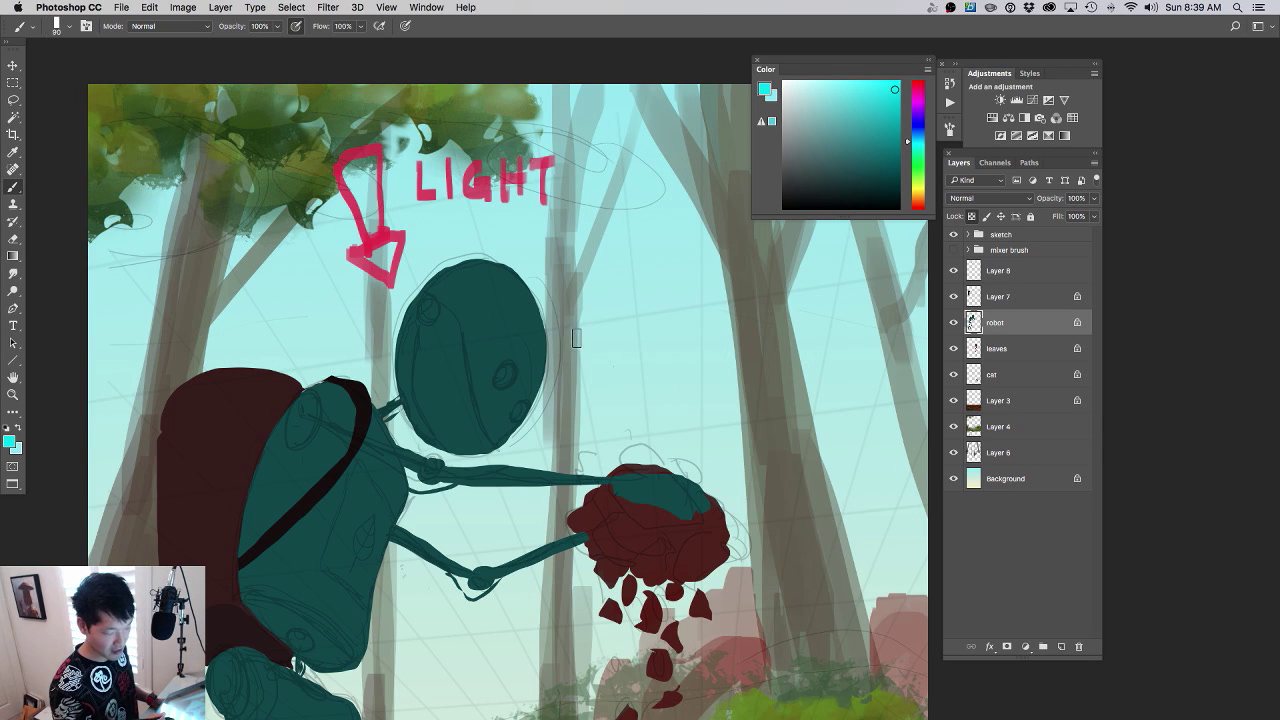
key(bracketleft)
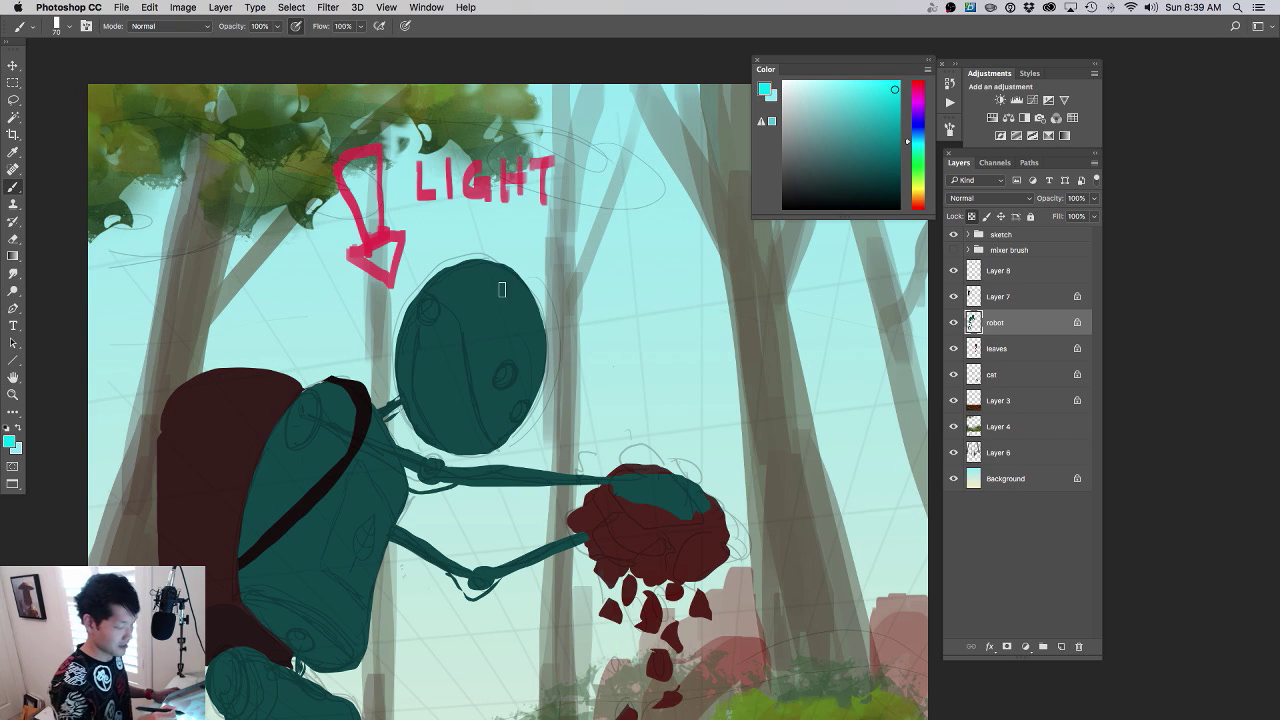
mouse_move(432, 286)
mouse_down()
mouse_move(488, 265)
mouse_move(509, 270)
mouse_move(462, 272)
mouse_move(517, 280)
mouse_move(486, 287)
mouse_move(498, 268)
mouse_move(510, 272)
mouse_move(418, 294)
mouse_move(392, 368)
mouse_up()
- Paint slightly darker cyan highlights on the robot's shoulders and the top of its hip
click(893, 112)
mouse_move(328, 378)
mouse_down()
mouse_move(362, 390)
mouse_move(386, 430)
mouse_move(472, 362)
mouse_up()
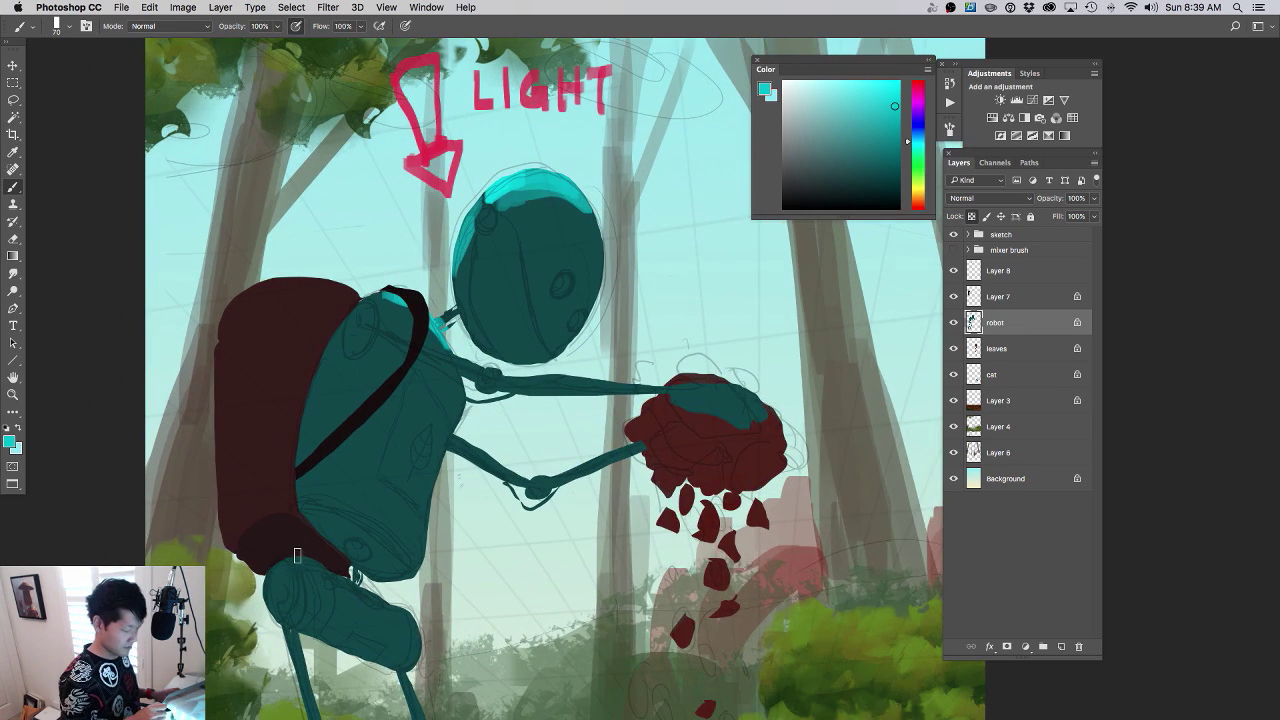
drag(297, 555, 328, 594)
- Sample the near-black of the backpack strap and paint the robot's shoulder, both elbow joints and the wrist with it
scroll(540, 410, down, 3)
scroll(540, 410, left, 5)
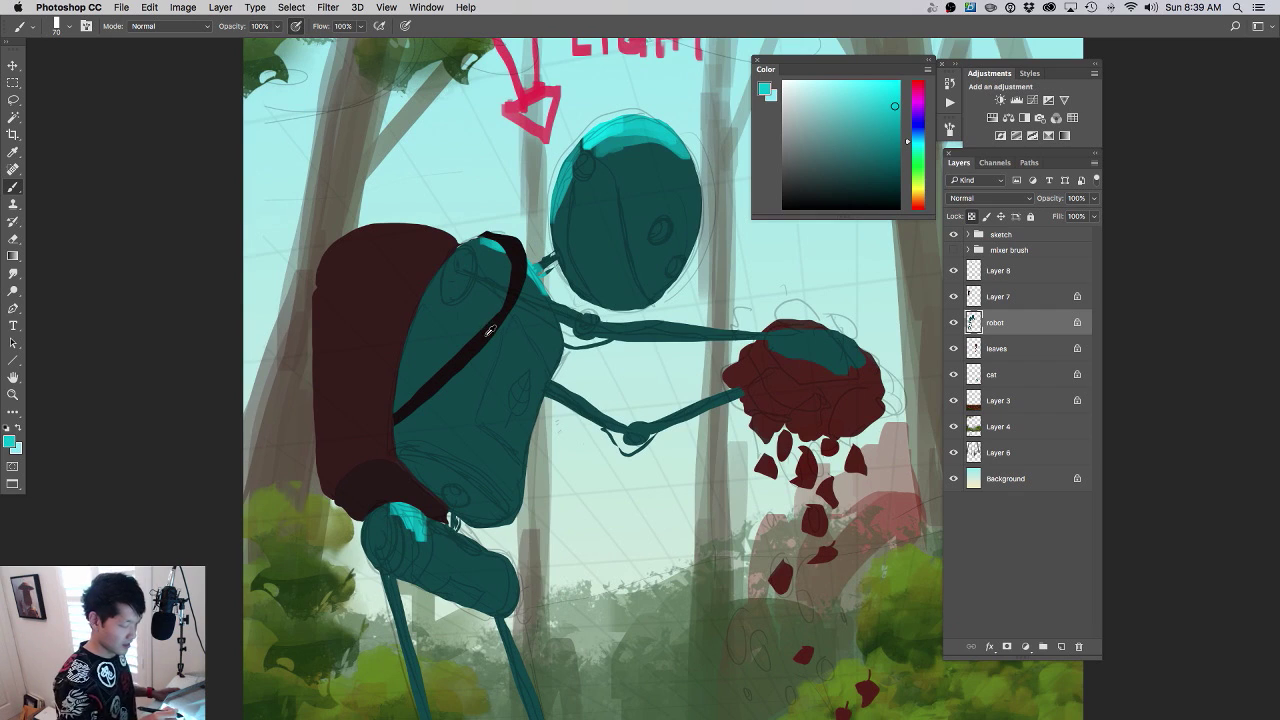
alt+click(490, 330)
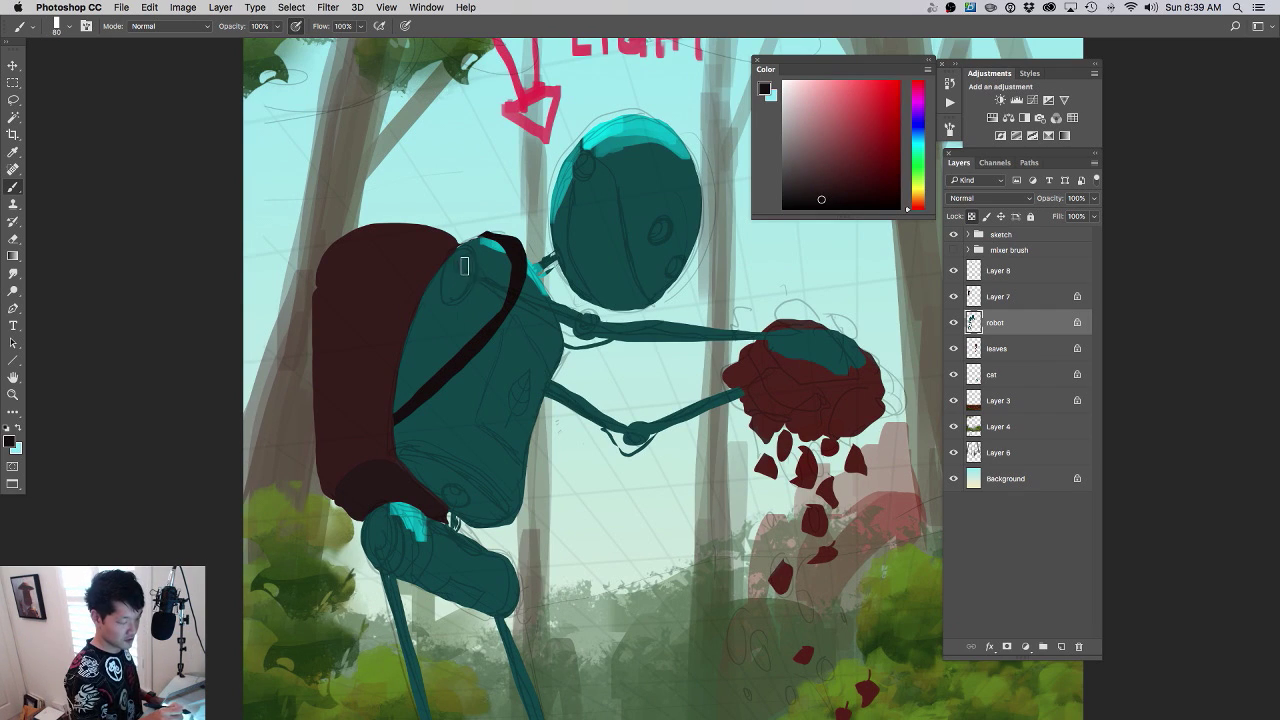
mouse_move(464, 266)
mouse_down()
mouse_move(466, 277)
mouse_move(457, 257)
mouse_move(471, 271)
mouse_up()
click(582, 328)
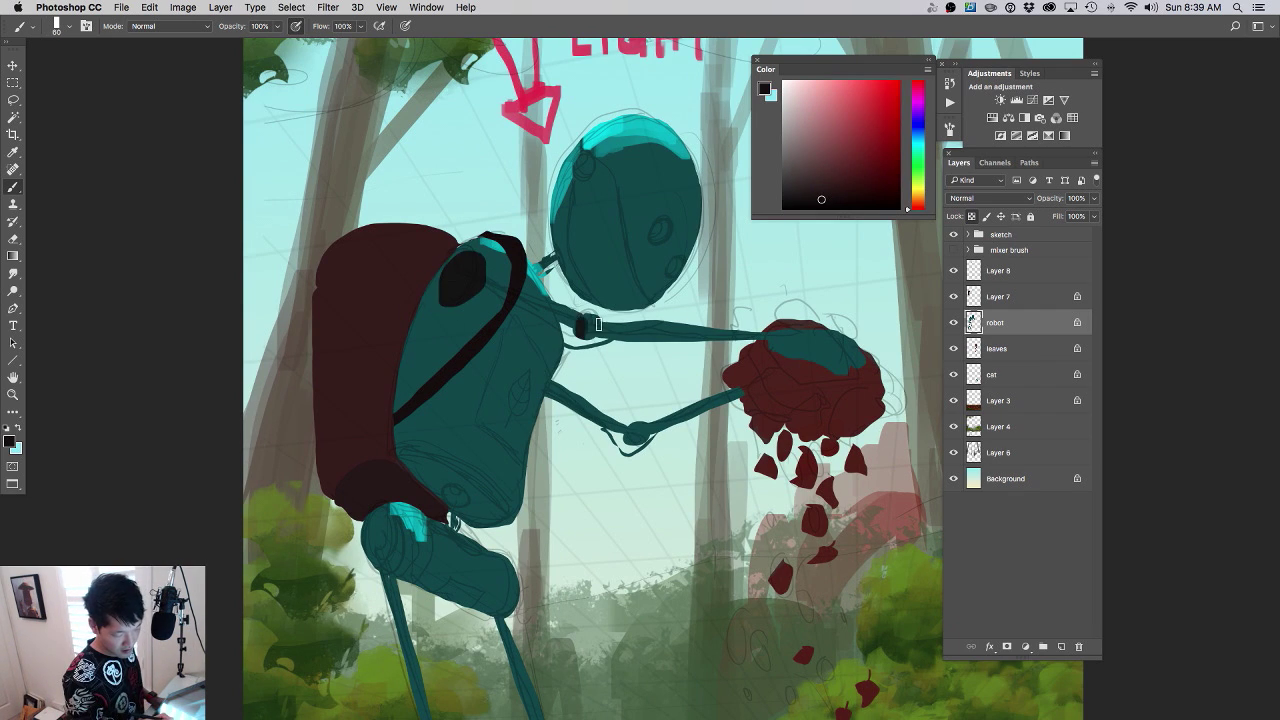
drag(598, 323, 586, 330)
mouse_move(630, 428)
mouse_down()
mouse_move(648, 434)
mouse_move(632, 436)
mouse_up()
drag(780, 340, 762, 346)
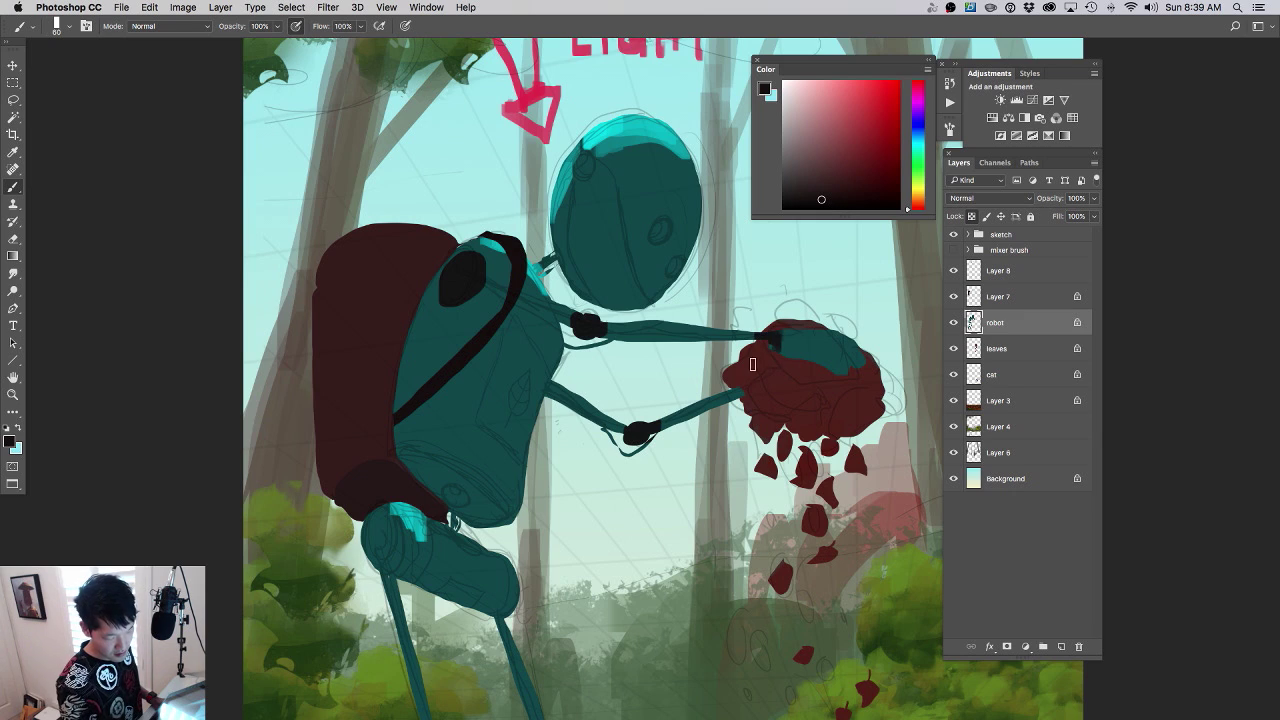
- Paint the robot's two round eyes near-black with a smaller brush
key(bracketleft)
key(bracketleft)
click(658, 231)
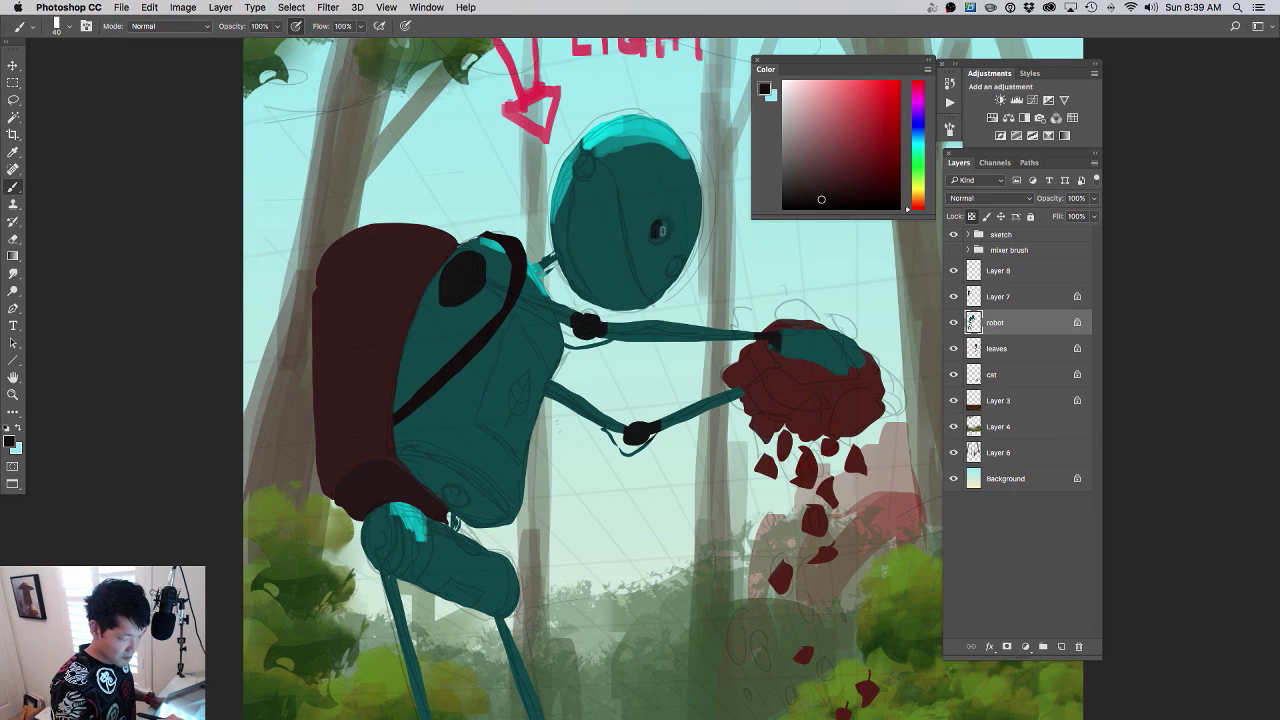
drag(664, 235, 661, 235)
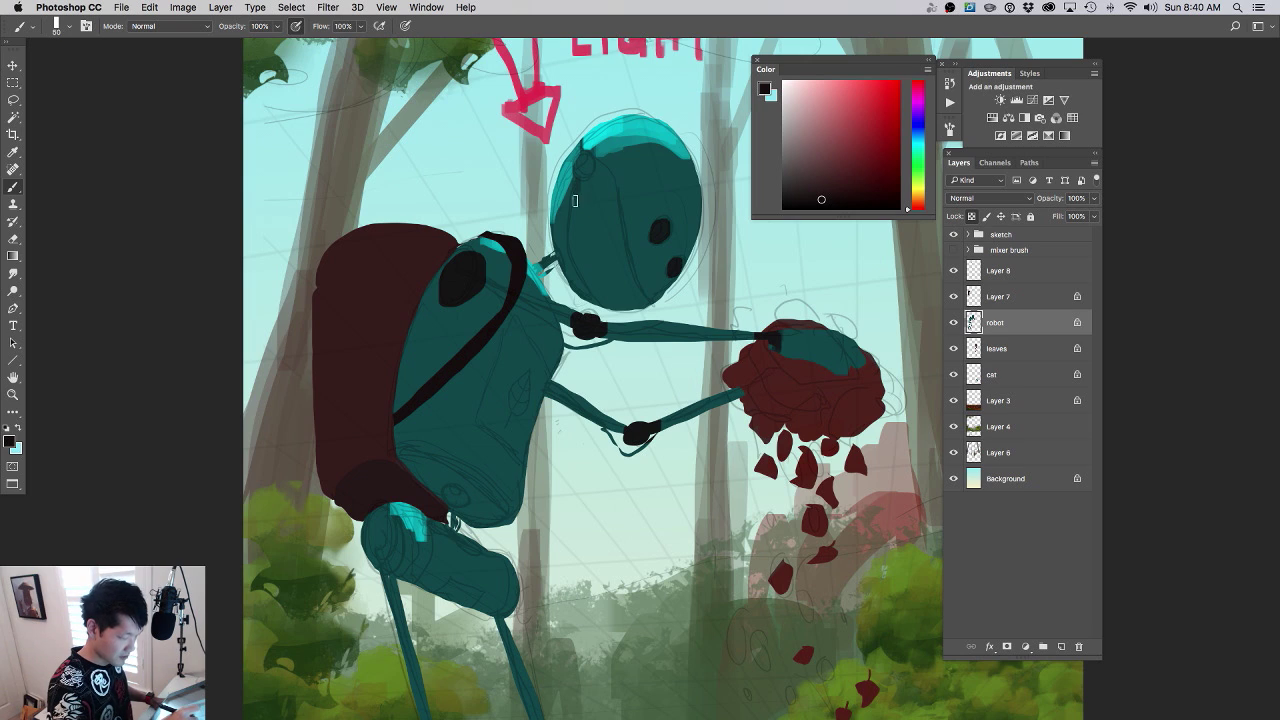
- Outline the curved panel on the side of the robot's head and fill it with a sampled dark teal
mouse_move(575, 200)
mouse_down()
mouse_move(584, 286)
mouse_move(620, 312)
mouse_move(644, 294)
mouse_move(604, 174)
mouse_move(556, 183)
mouse_up()
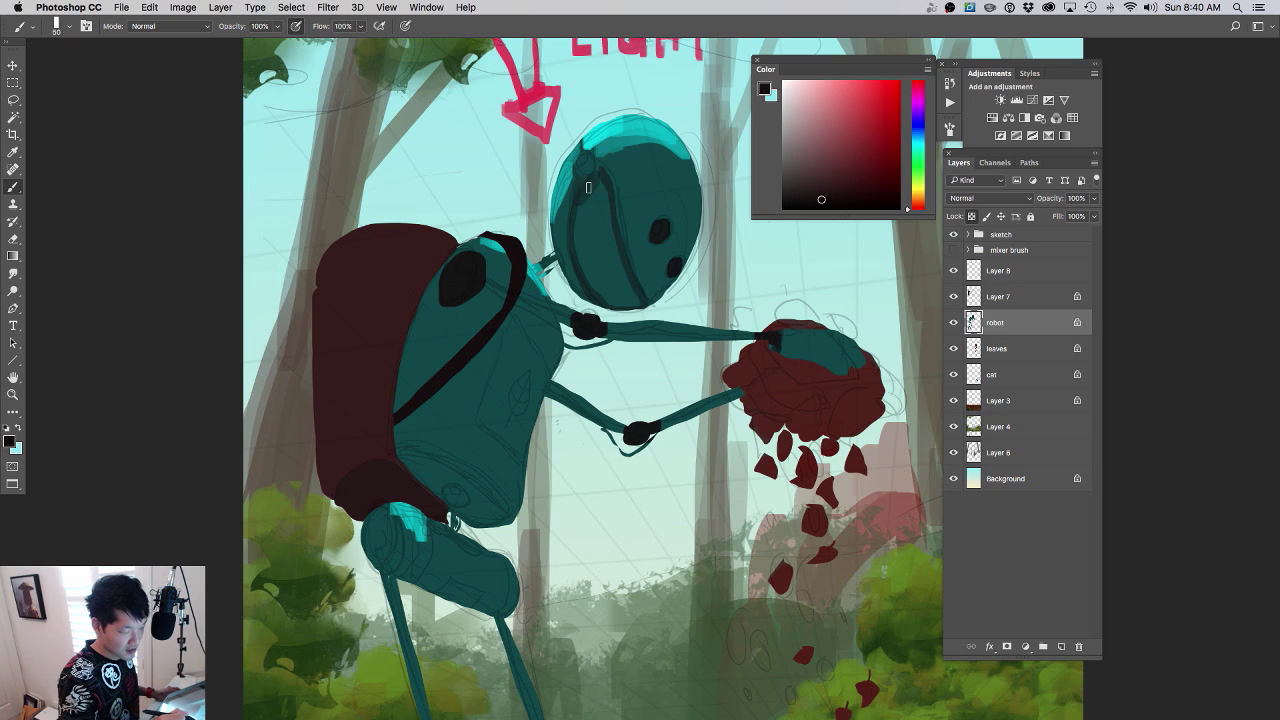
alt+click(586, 188)
mouse_move(580, 228)
mouse_down()
mouse_move(605, 176)
mouse_move(609, 248)
mouse_move(581, 200)
mouse_move(577, 253)
mouse_move(611, 303)
mouse_move(593, 290)
mouse_move(620, 298)
mouse_move(606, 234)
mouse_up()
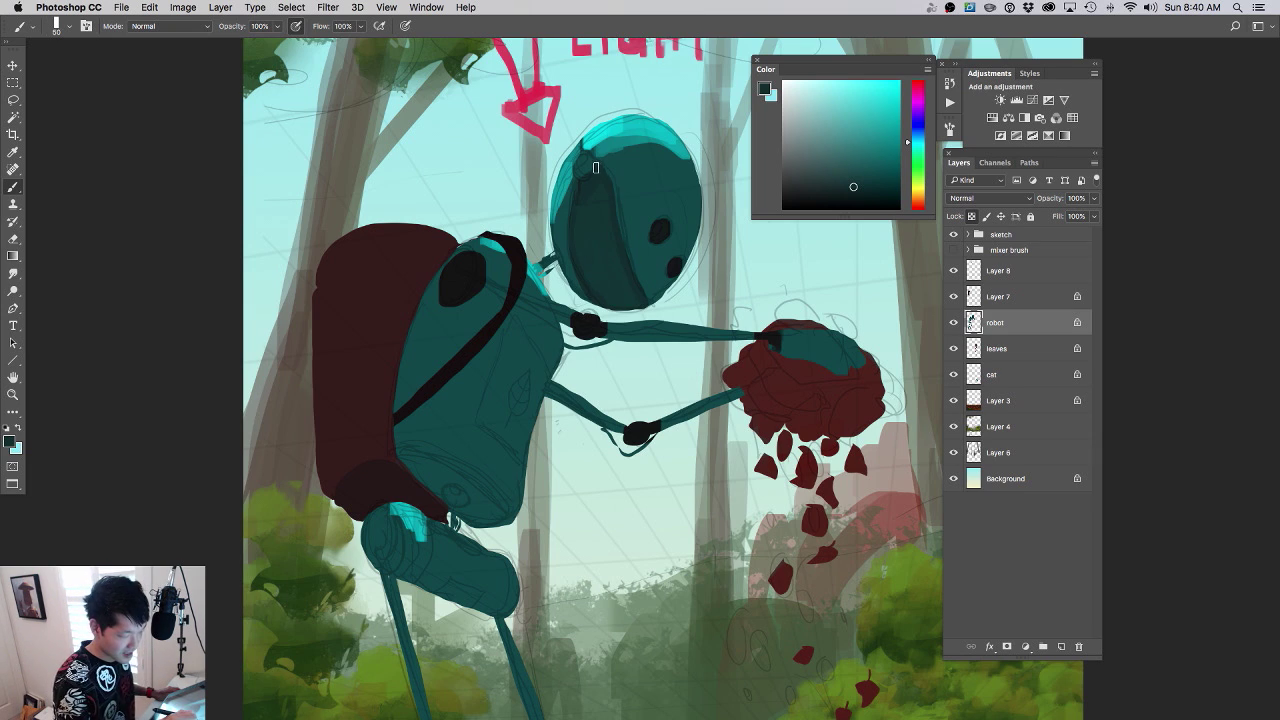
drag(616, 213, 625, 266)
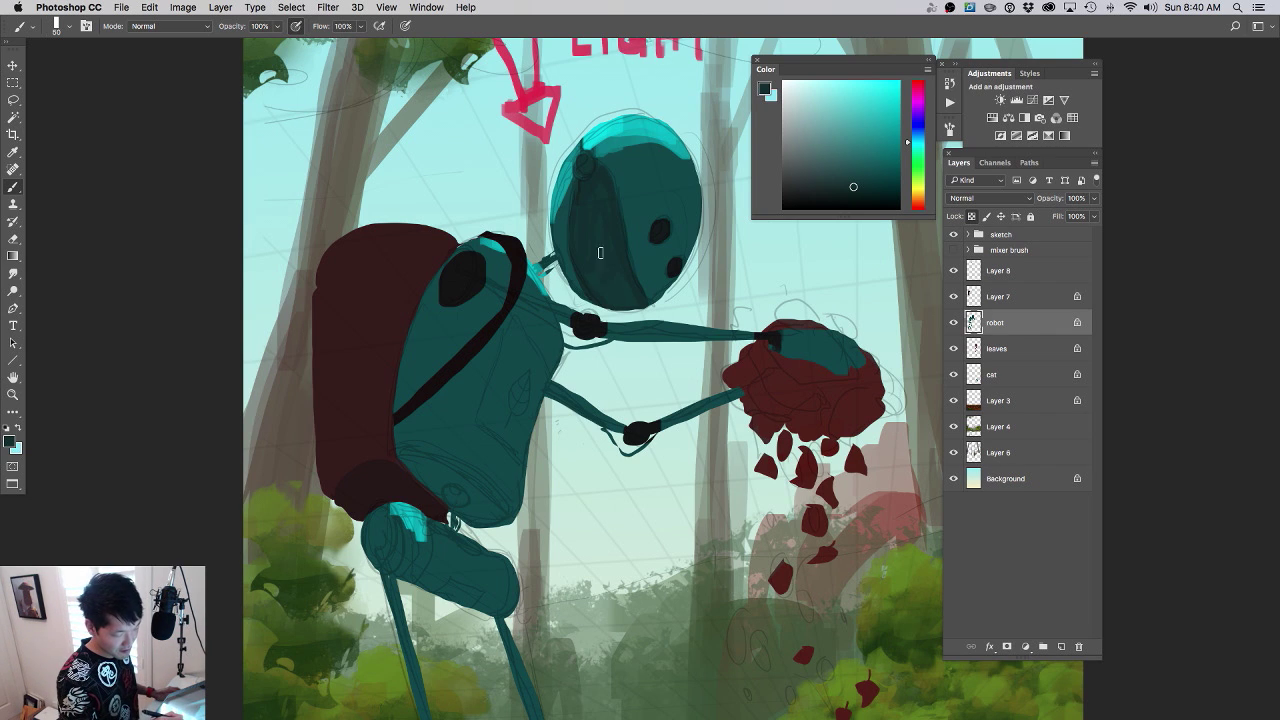
- Sample black from the shoulder joint and paint the robot's round hip joint and the front end of the thigh
drag(580, 385, 613, 269)
alt+click(480, 166)
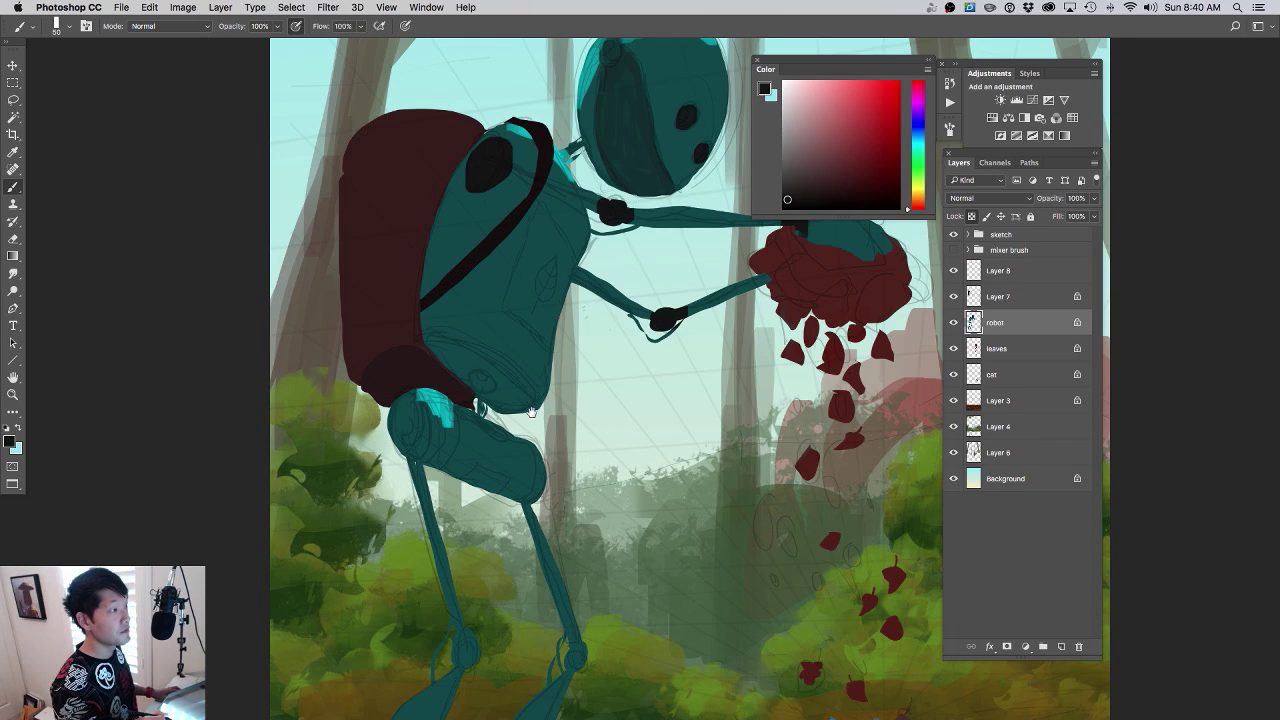
drag(531, 412, 482, 348)
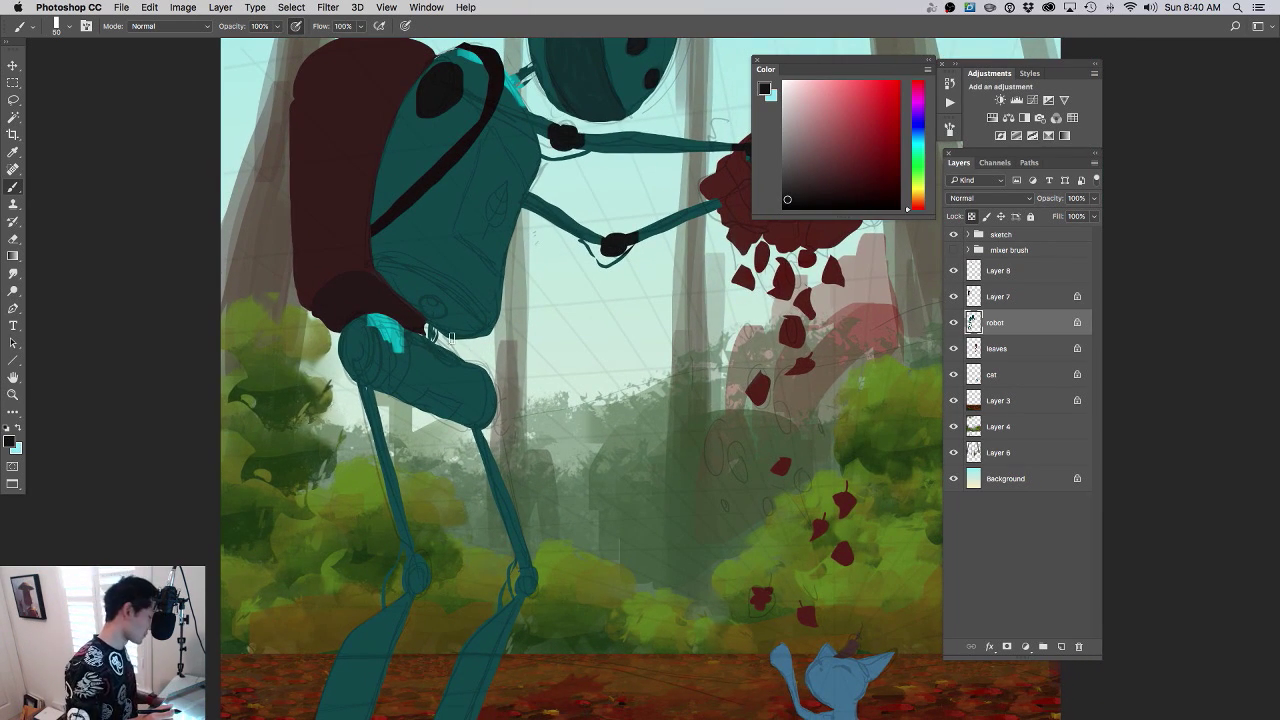
mouse_move(367, 341)
mouse_down()
mouse_move(352, 352)
mouse_move(378, 330)
mouse_move(369, 367)
mouse_up()
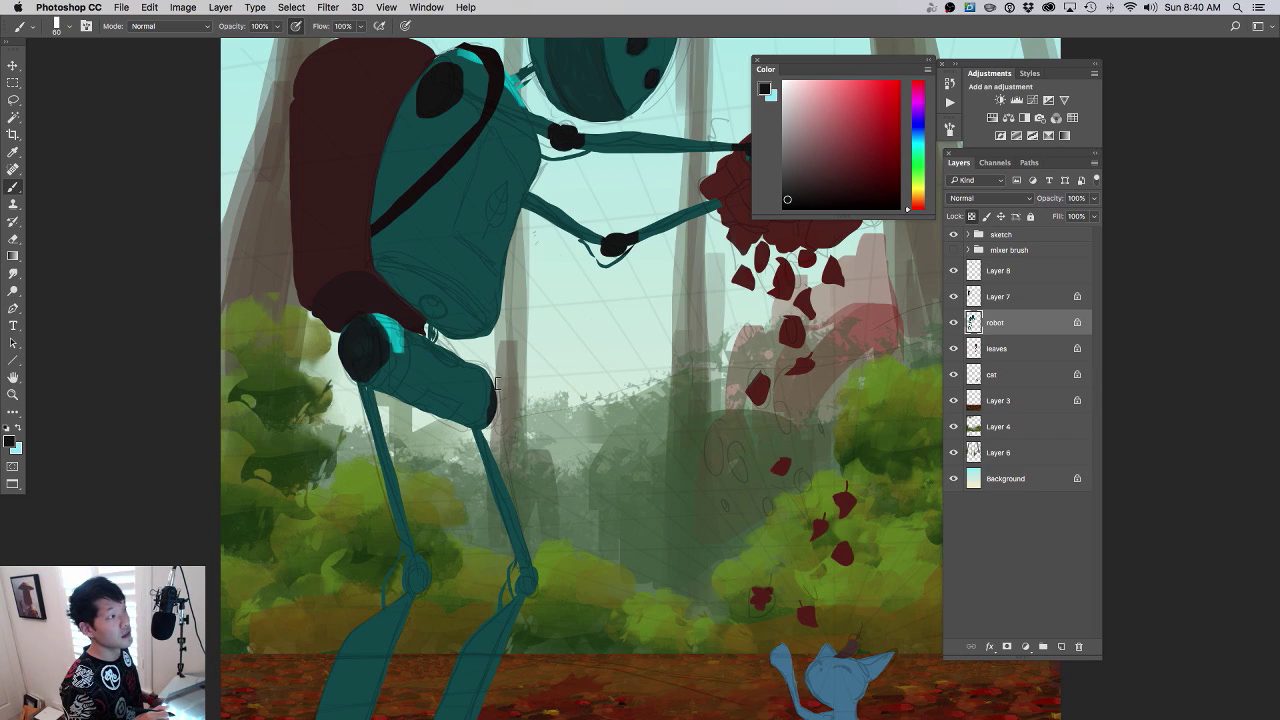
- Paint both of the robot's knee joints black and add dark bands at the ankles
drag(513, 392, 526, 352)
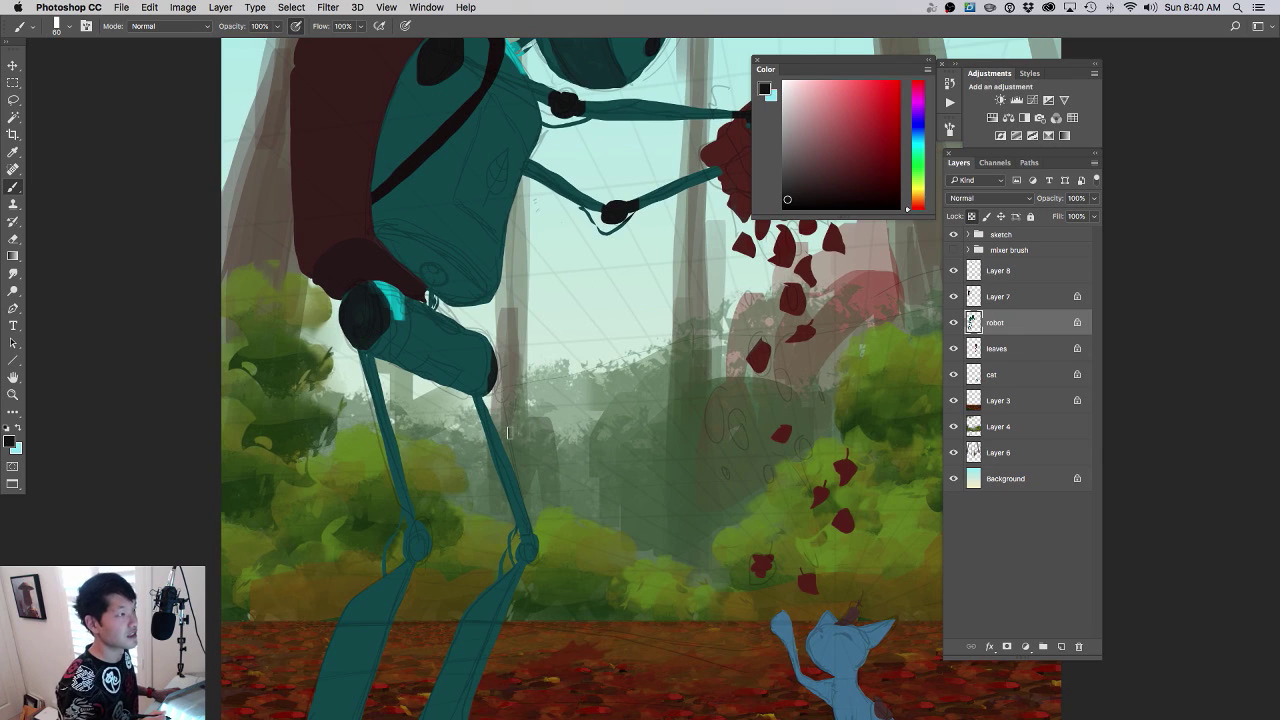
scroll(508, 432, down, 3)
scroll(503, 440, down, 5)
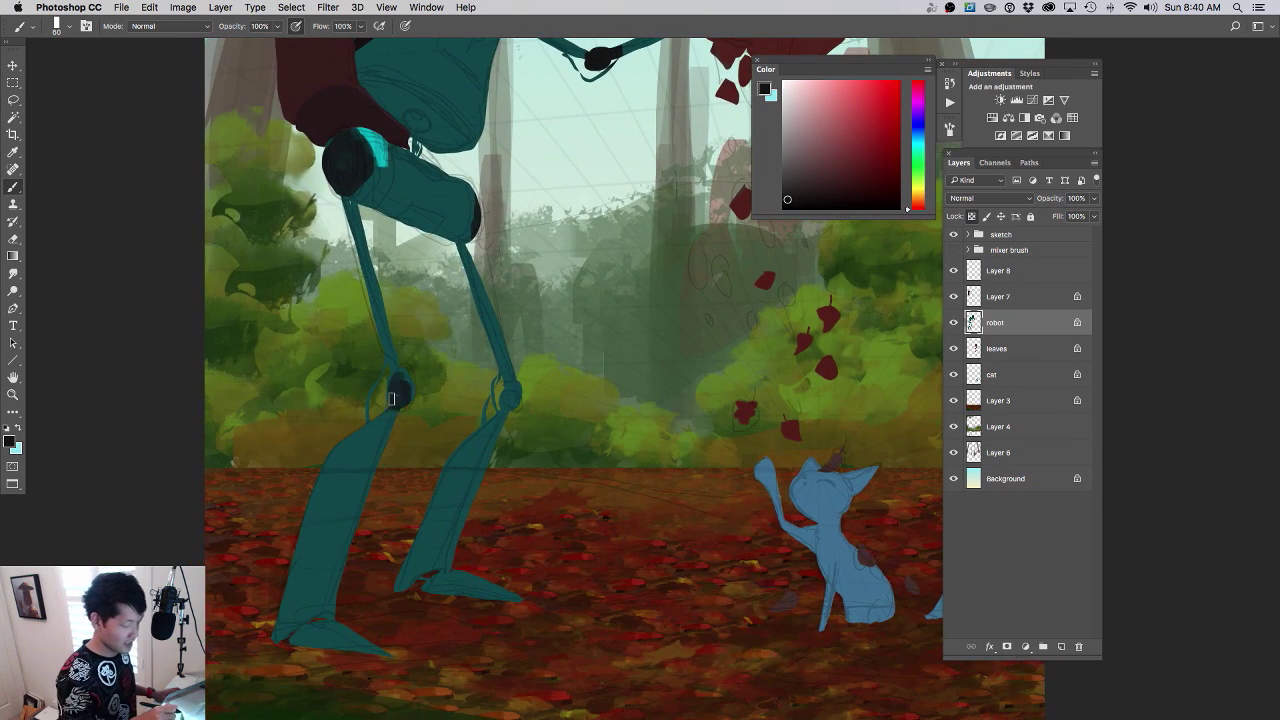
drag(392, 399, 405, 395)
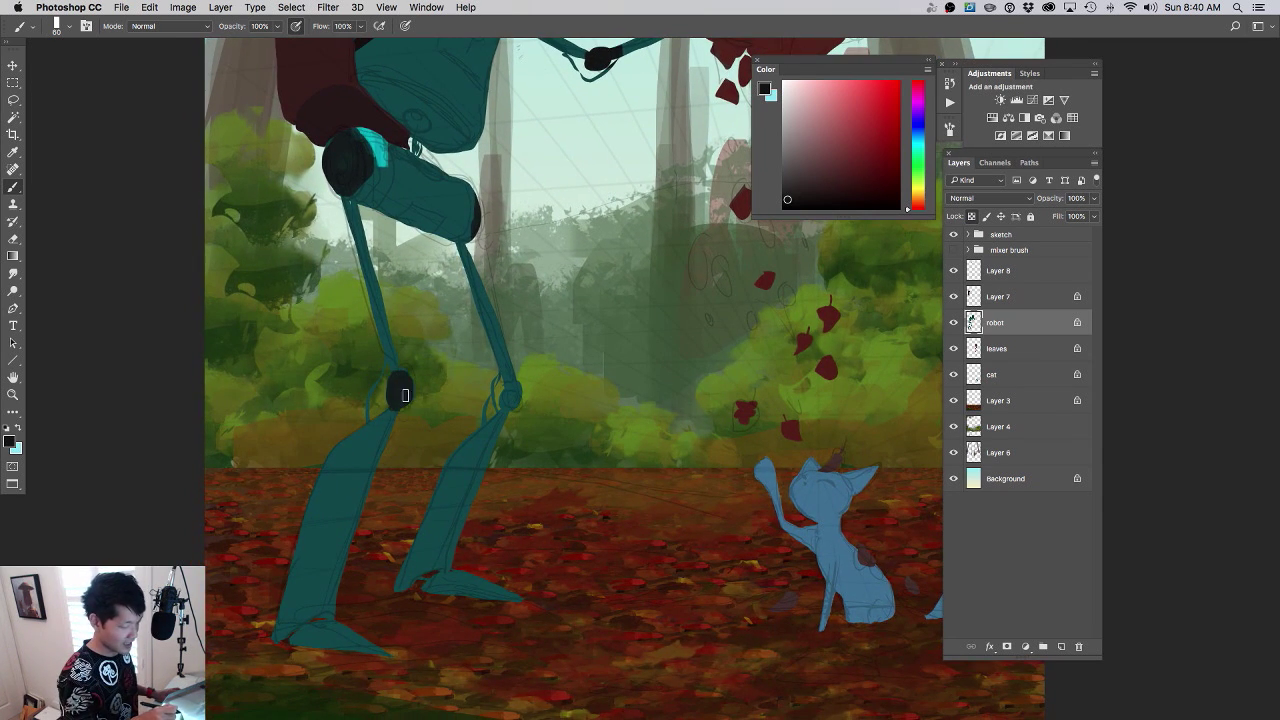
mouse_move(510, 388)
mouse_down()
mouse_move(506, 402)
mouse_move(515, 388)
mouse_up()
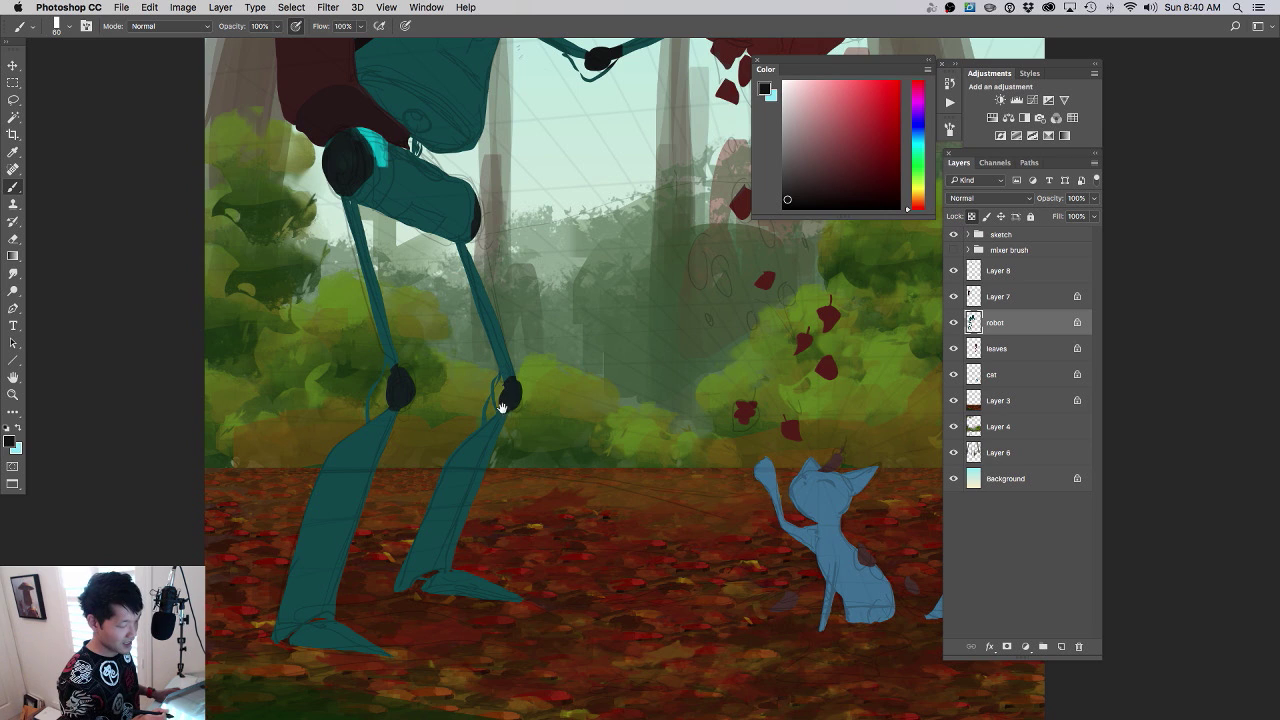
scroll(480, 418, down, 3)
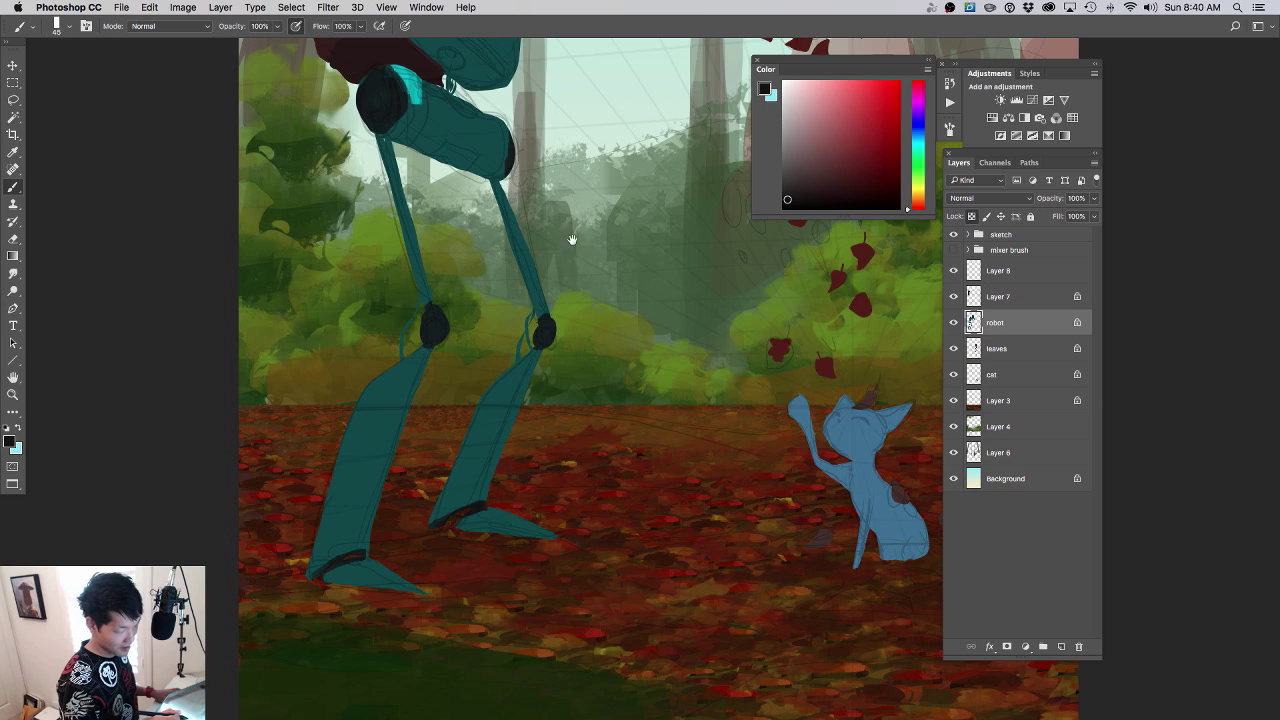
- Paint the small round joint at the base of the robot's torso and the connectors below it black
drag(549, 174, 543, 272)
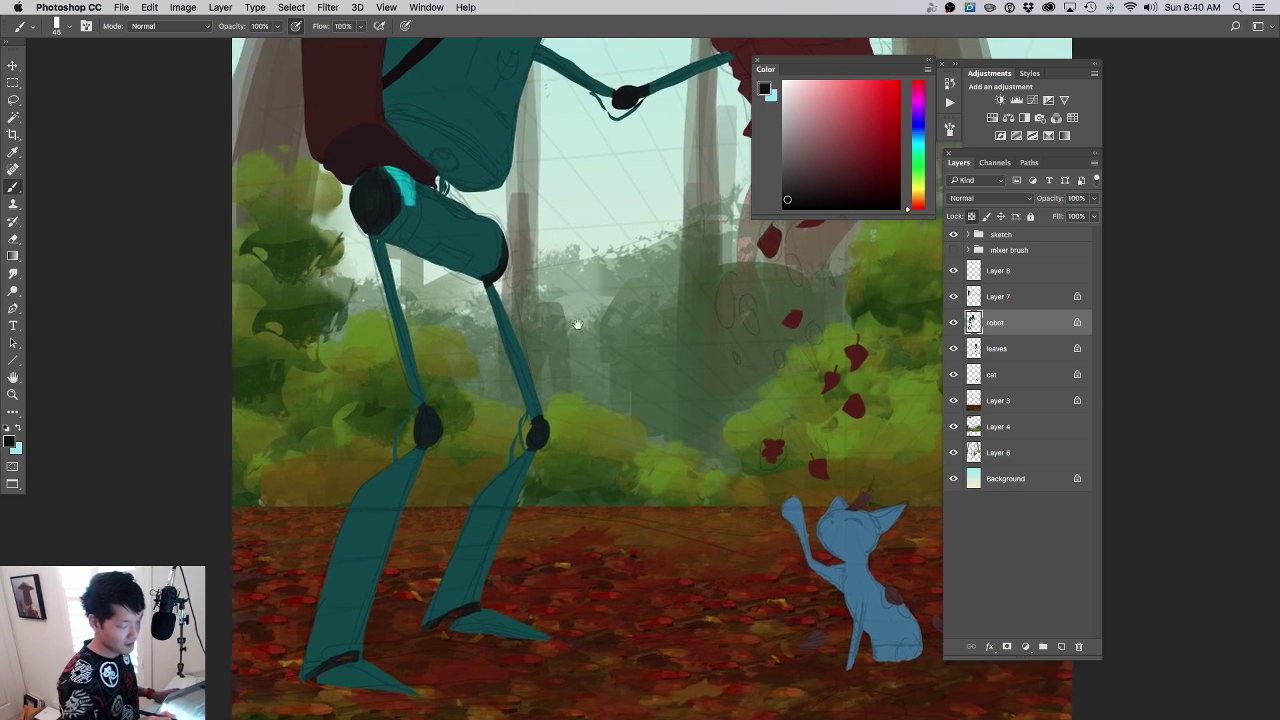
scroll(485, 230, up, 5)
scroll(485, 230, right, 2)
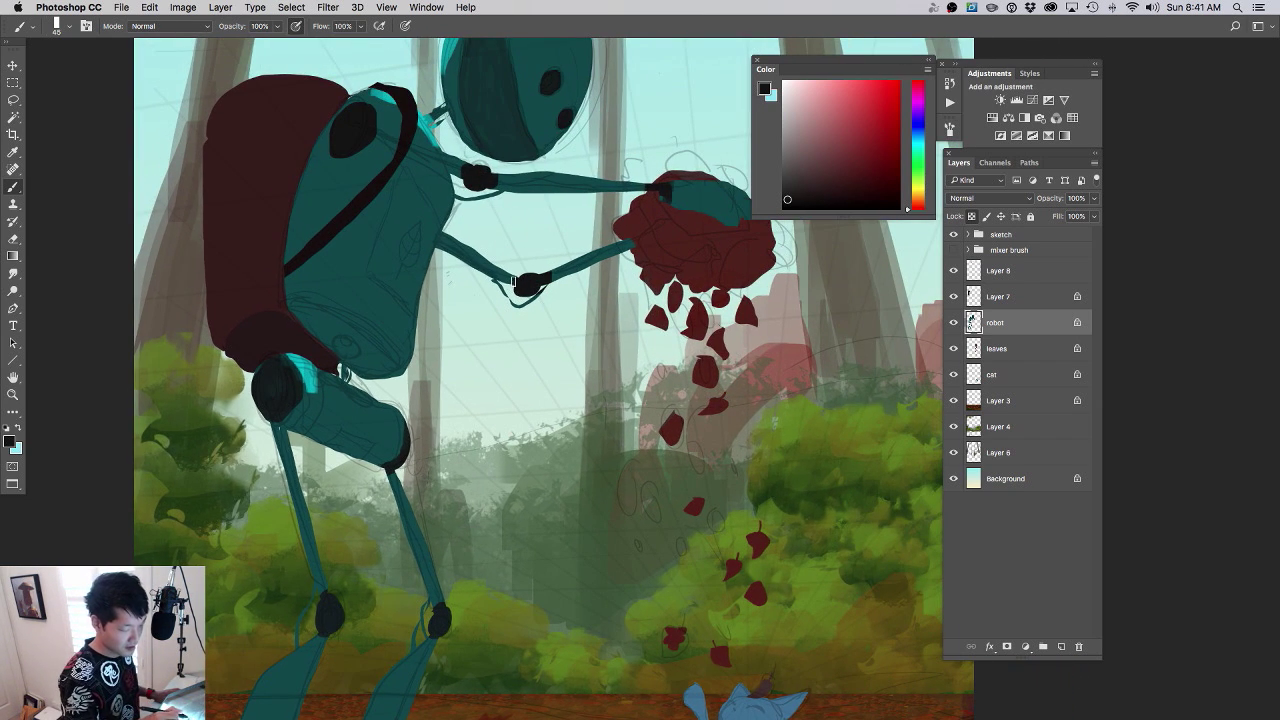
scroll(526, 398, left, 3)
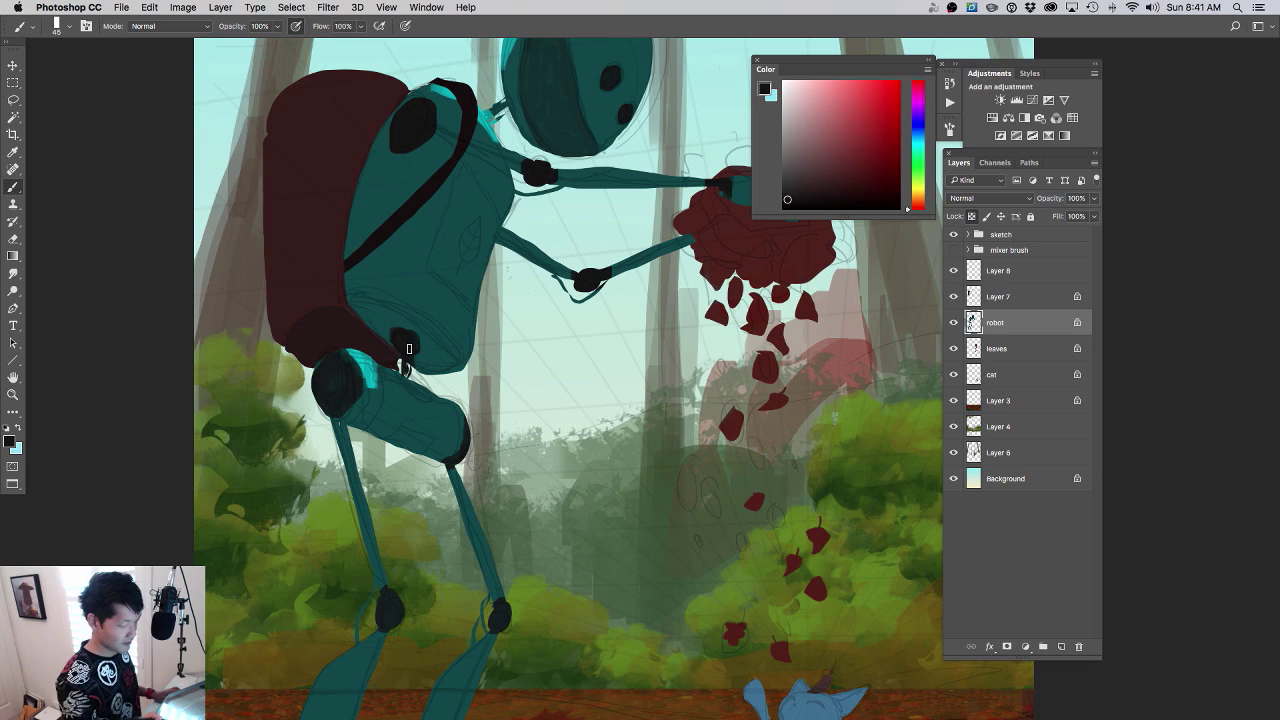
scroll(409, 348, down, 2)
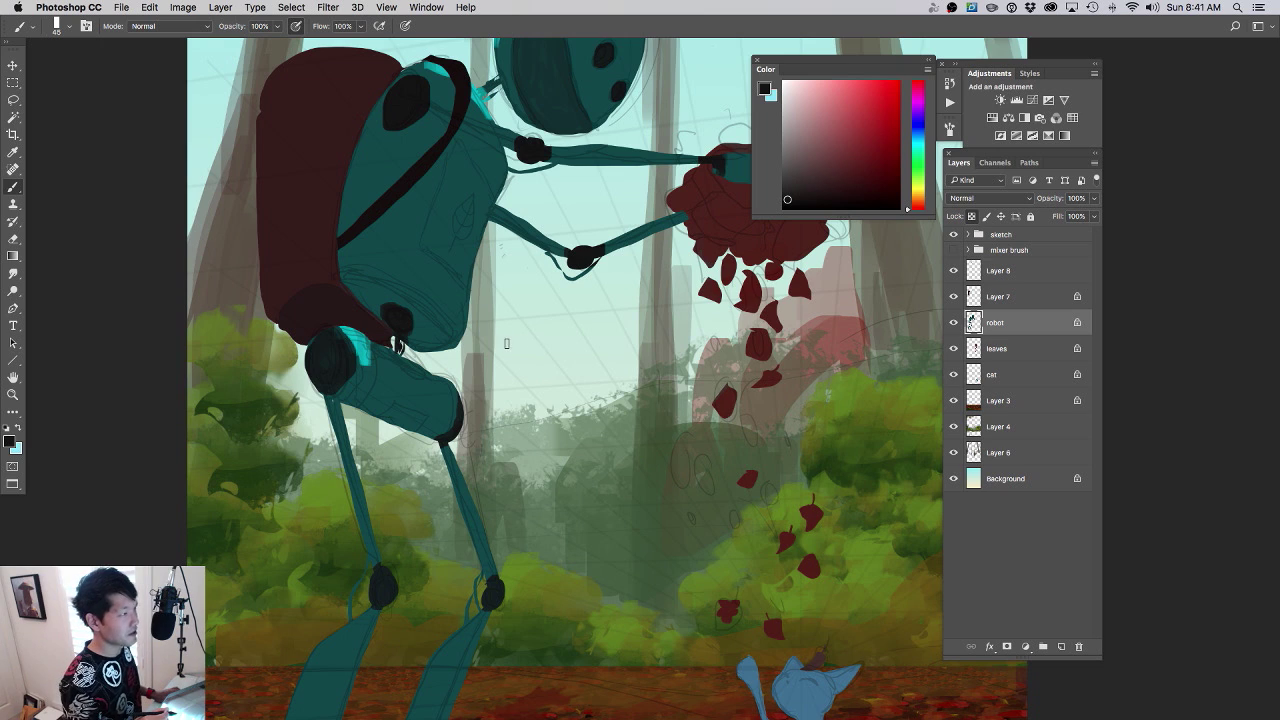
- Sample the dark teal and near-black around the neck and touch up the joint's edge against the back of the robot's head
drag(537, 371, 509, 355)
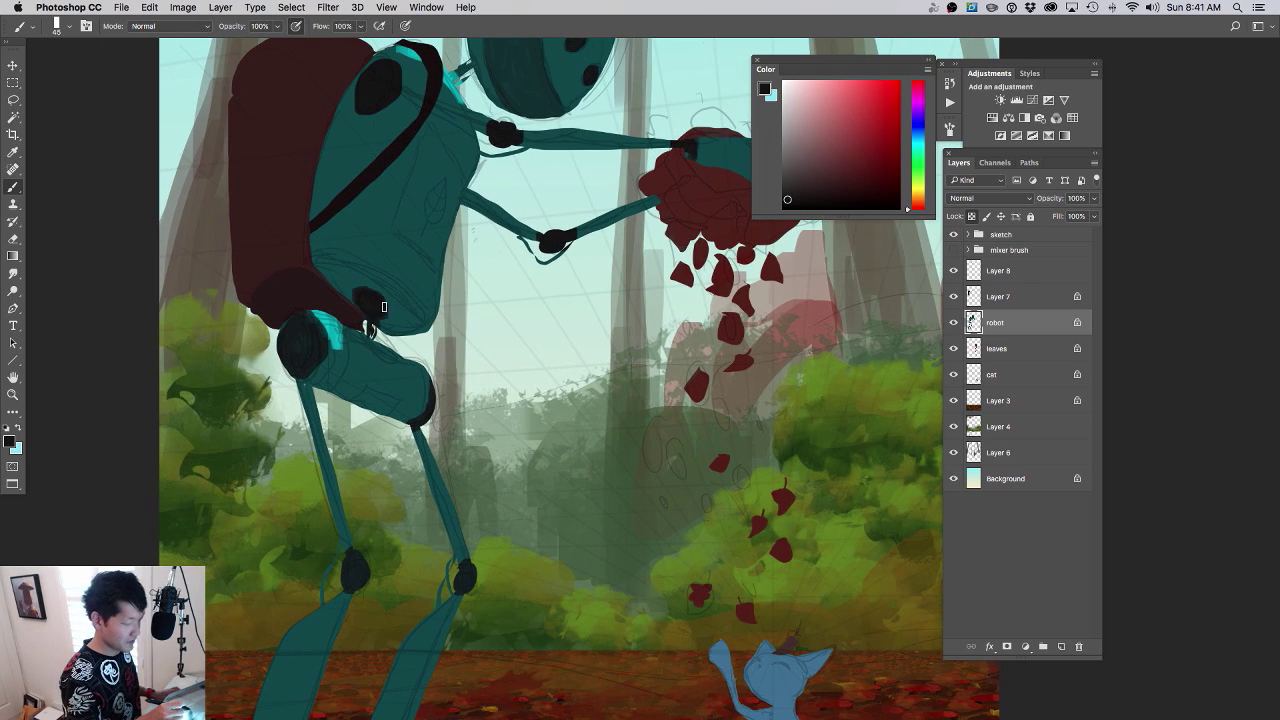
scroll(516, 435, down, 1)
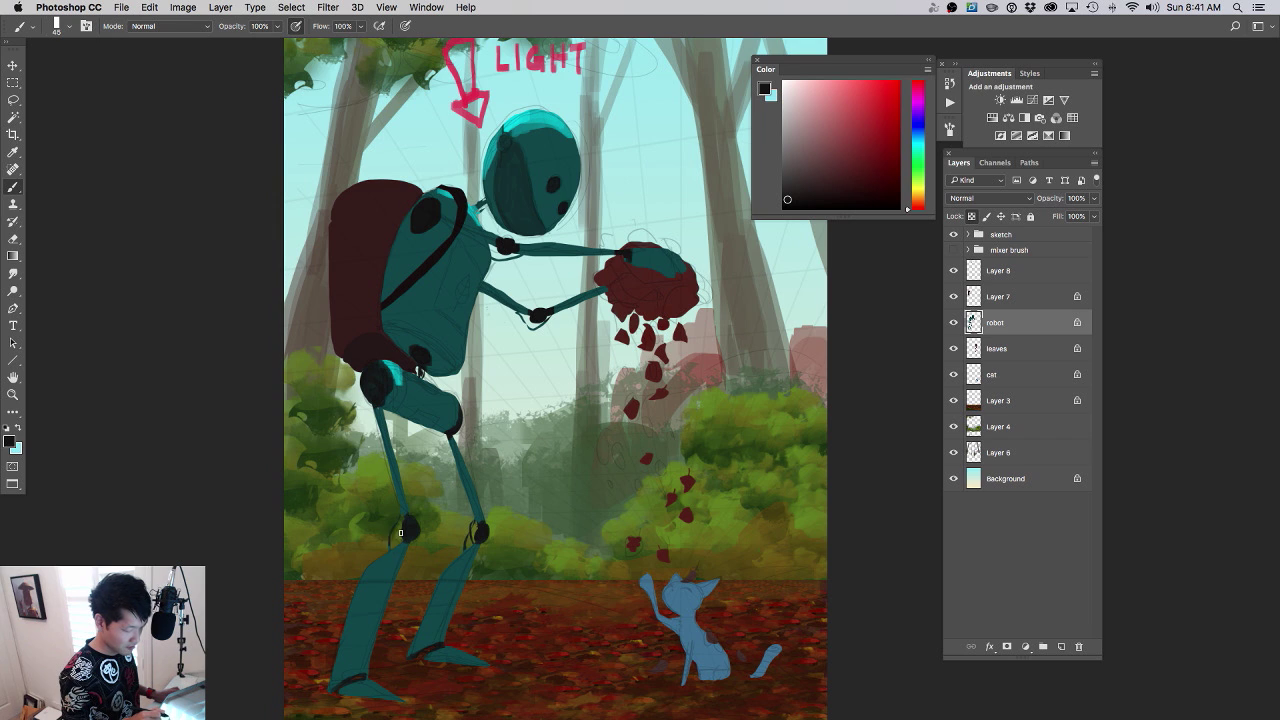
scroll(408, 516, down, 3)
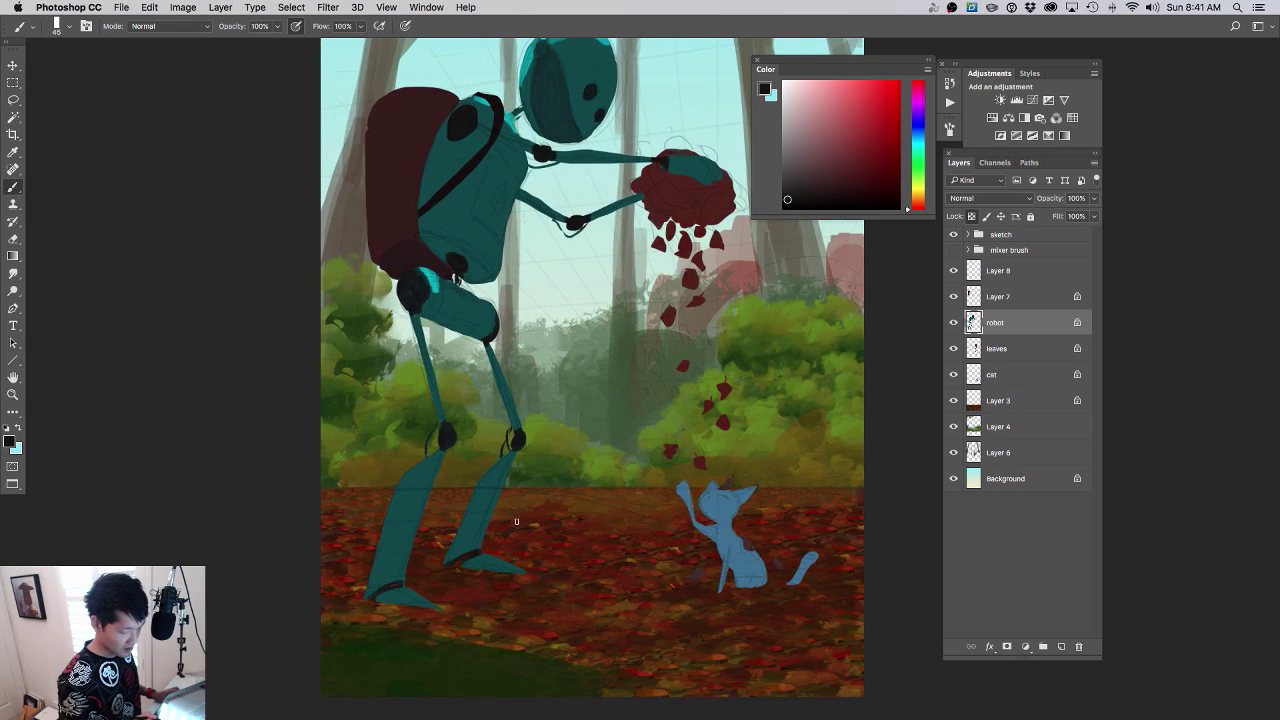
drag(583, 380, 522, 458)
drag(465, 192, 530, 197)
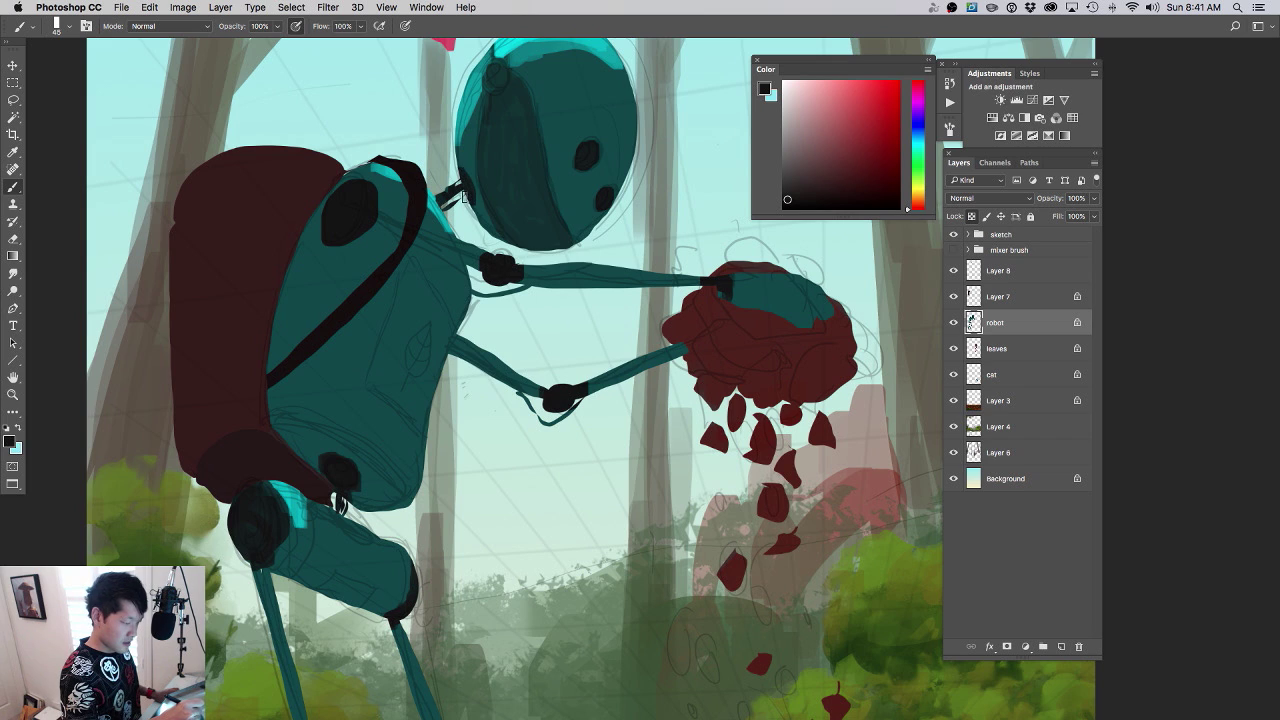
alt+click(472, 150)
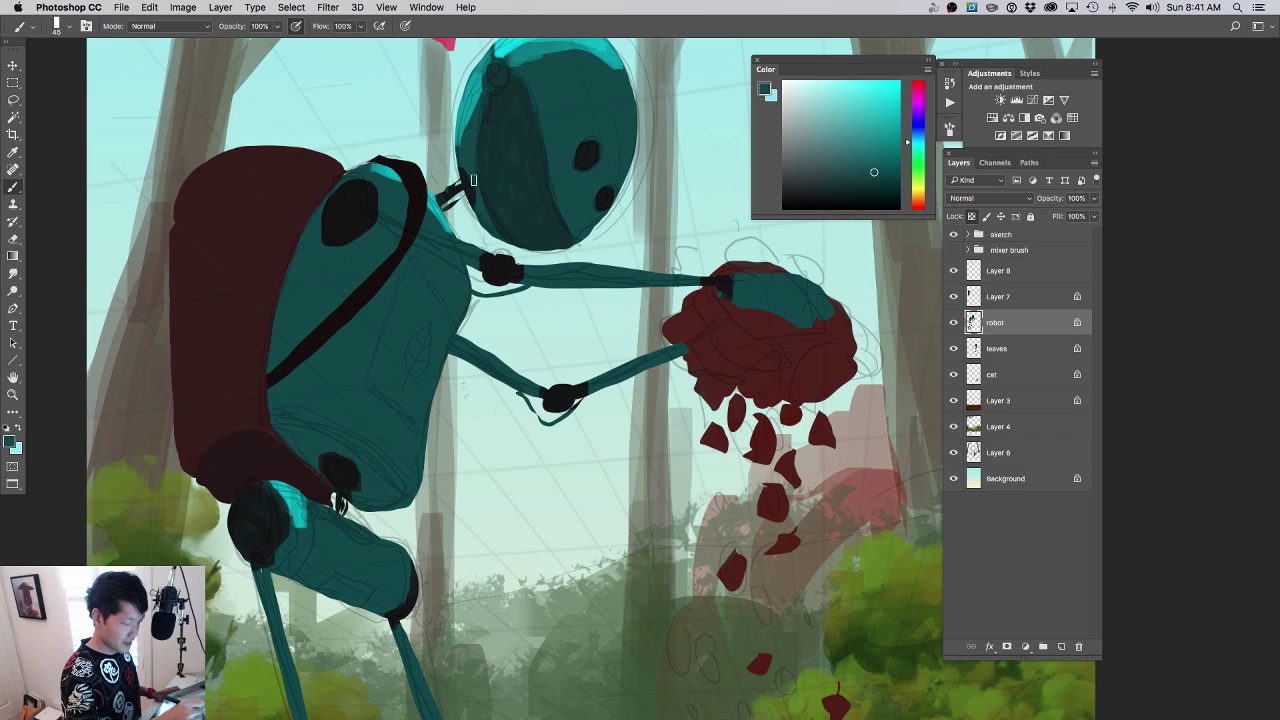
alt+click(465, 190)
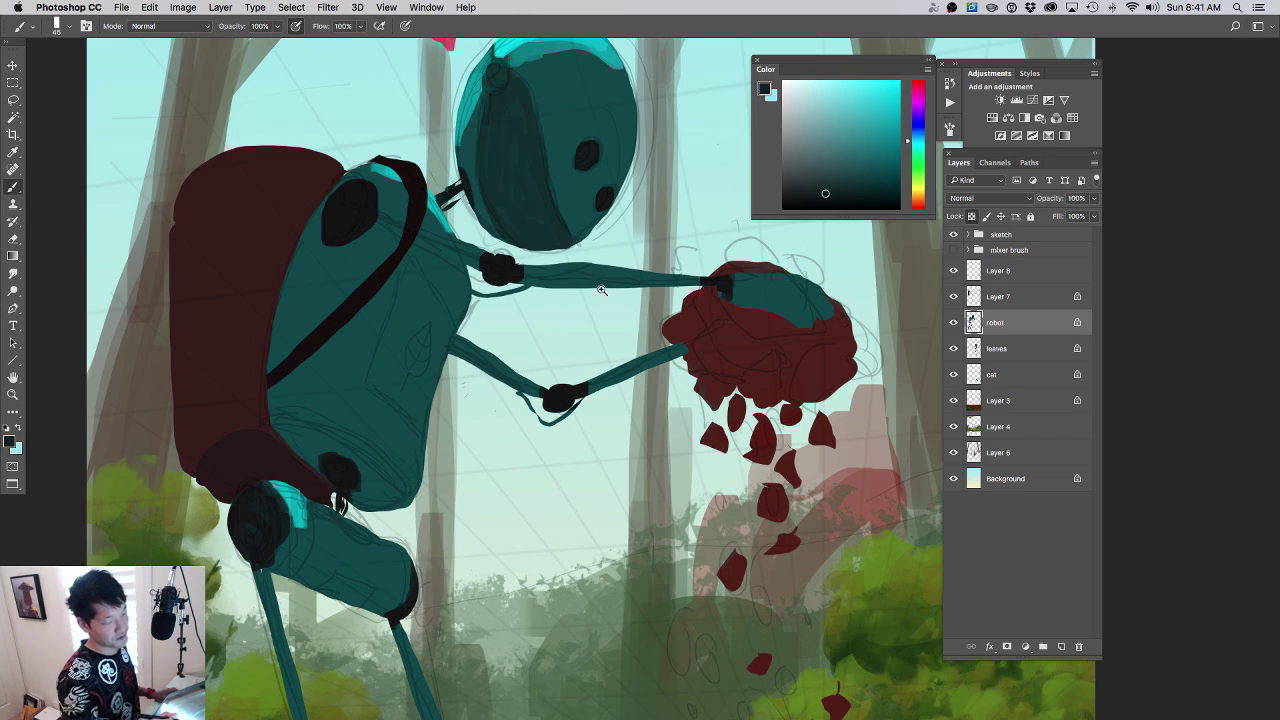
- Pick a bright saturated cyan and strengthen the highlight along the top of the robot's head
drag(598, 285, 545, 300)
drag(589, 426, 570, 424)
drag(575, 322, 640, 315)
drag(620, 274, 579, 348)
alt+click(546, 208)
click(892, 88)
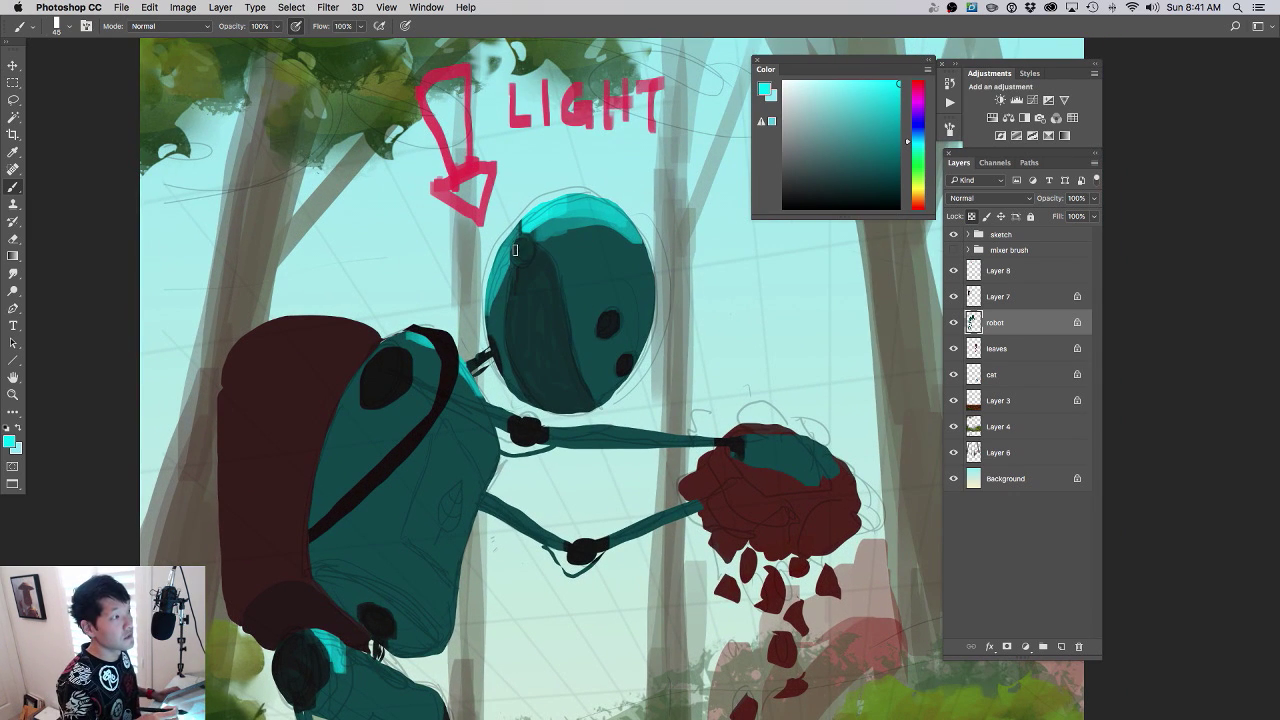
scroll(516, 250, right, 3)
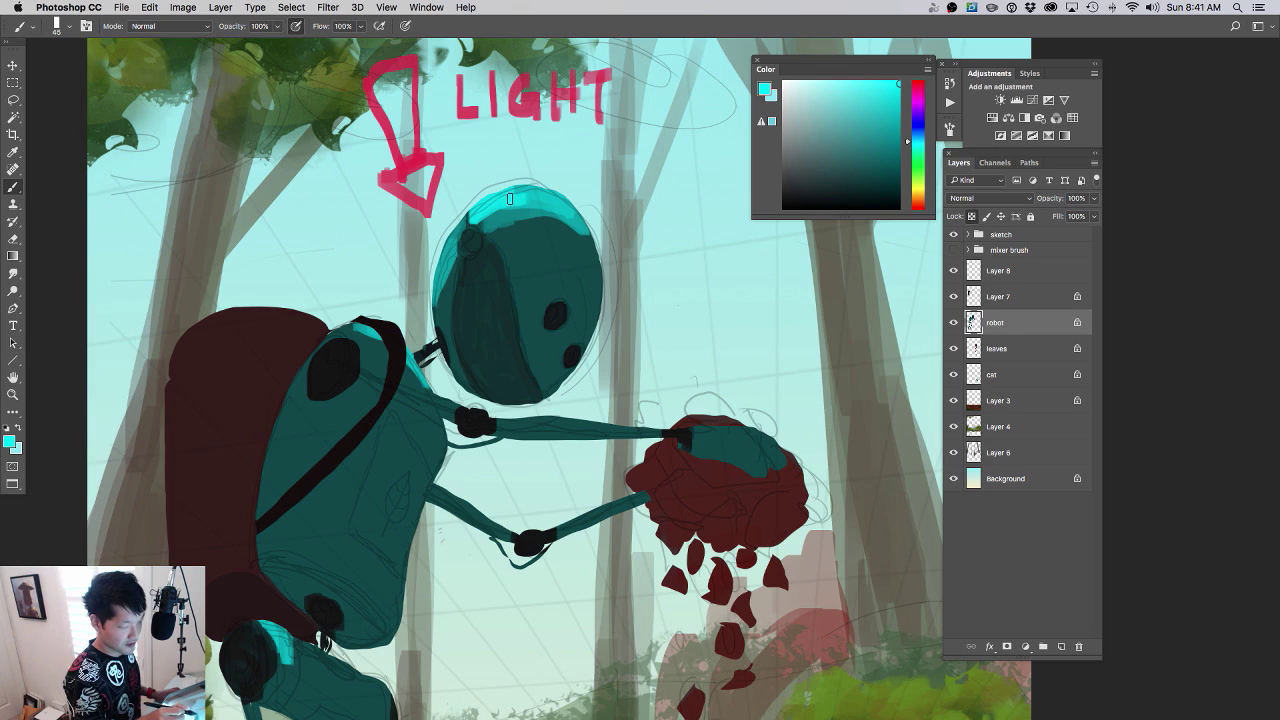
mouse_move(510, 198)
mouse_down()
mouse_move(542, 191)
mouse_move(524, 190)
mouse_up()
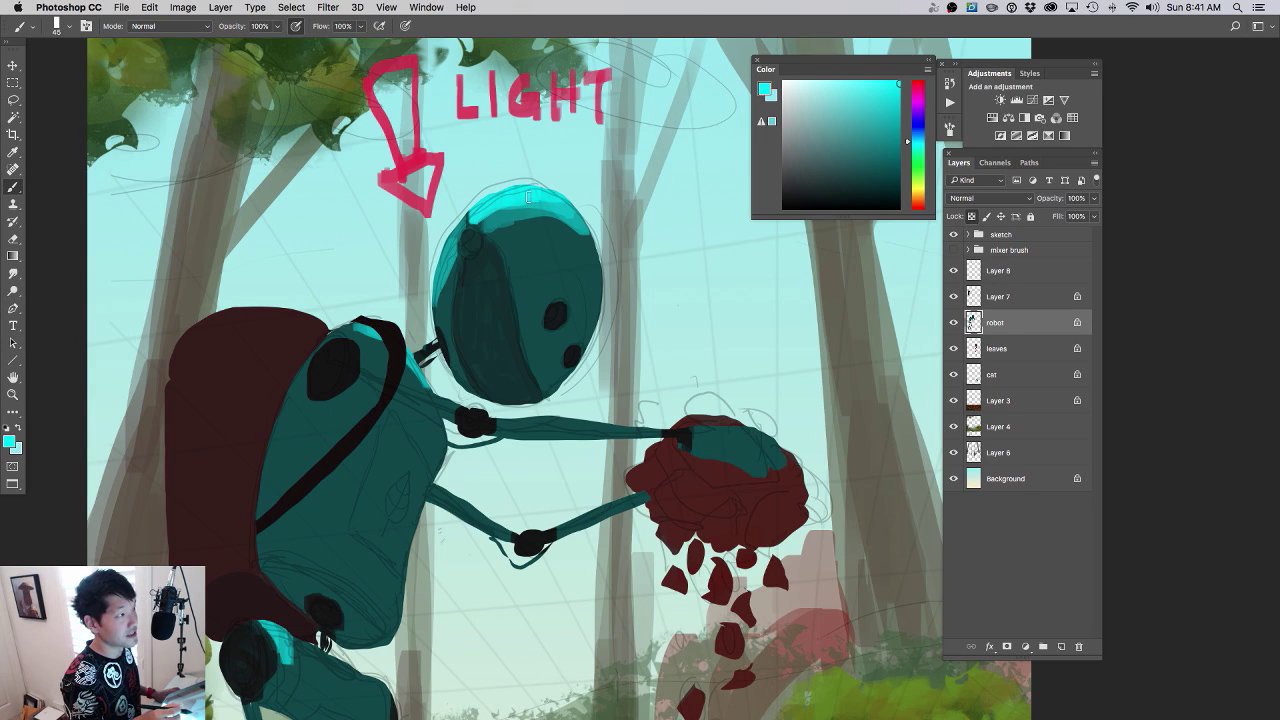
- Enlarge the brush to 90 and paint a mid-teal transition band below the head highlight using sampled tones
alt+click(549, 218)
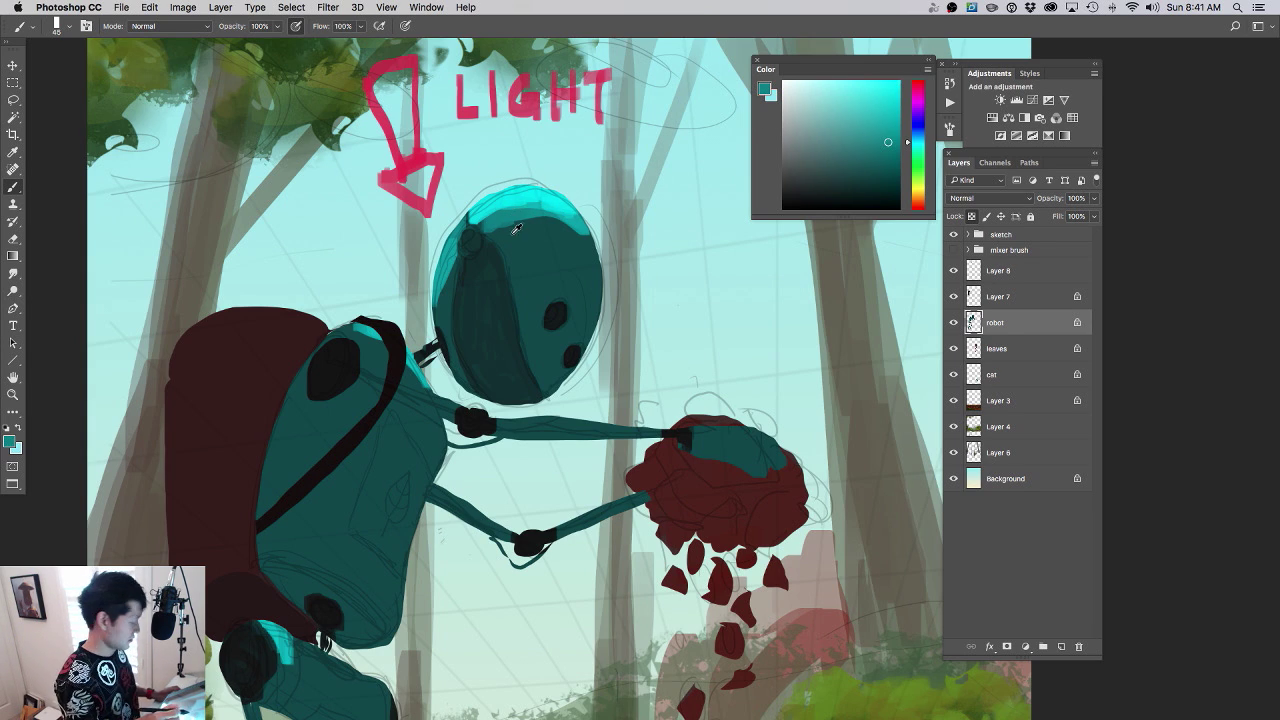
key(bracketright)
key(bracketright)
key(bracketright)
key(bracketright)
mouse_move(502, 224)
mouse_down()
mouse_move(551, 221)
mouse_move(579, 237)
mouse_up()
key(bracketright)
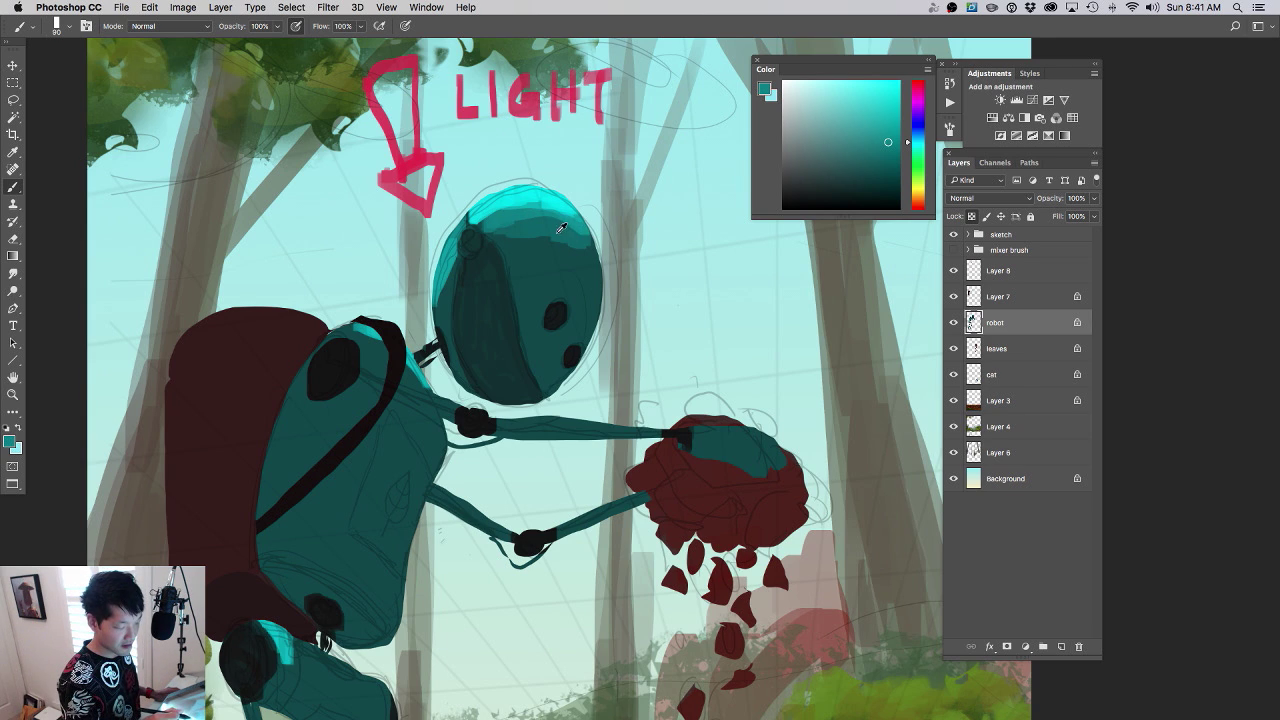
alt+click(557, 233)
drag(497, 225, 557, 224)
- Shift the sampled teal toward blue, paint it across the upper face, and blend it with tones sampled from the head
drag(907, 145, 907, 134)
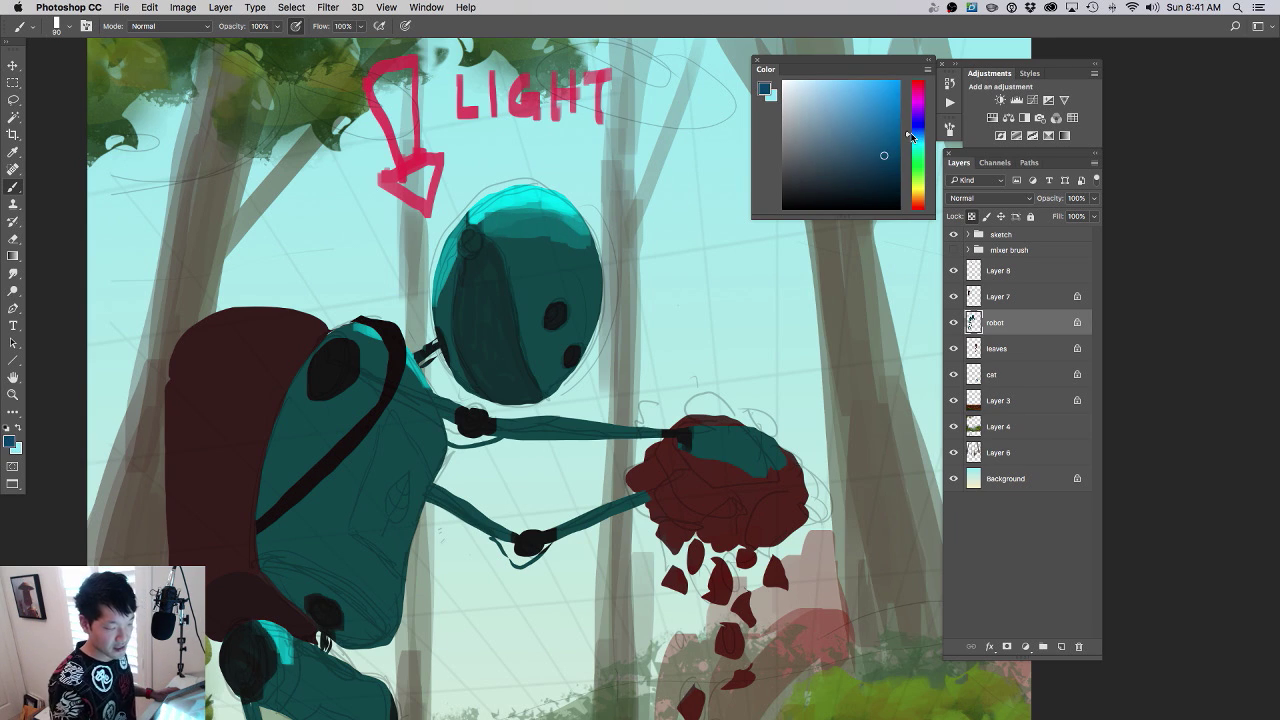
click(891, 134)
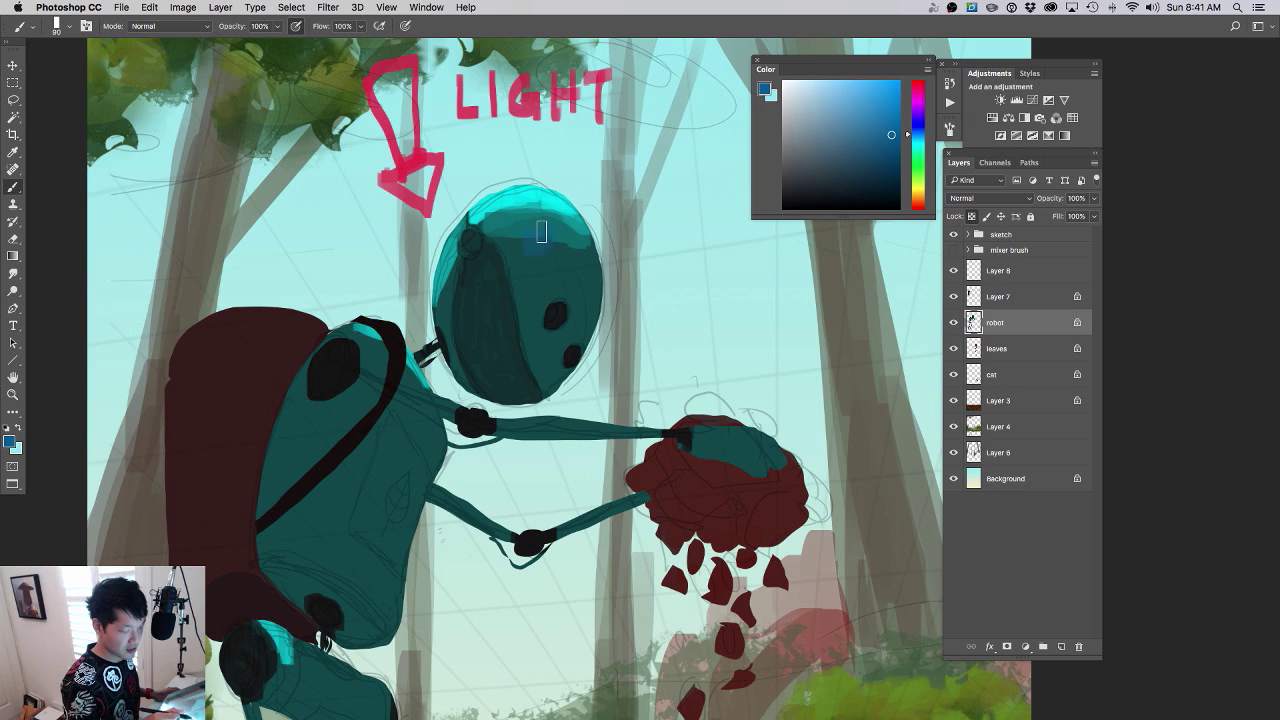
mouse_move(543, 232)
mouse_down()
mouse_move(496, 224)
mouse_move(533, 232)
mouse_move(528, 220)
mouse_move(586, 244)
mouse_move(506, 247)
mouse_move(547, 255)
mouse_move(585, 236)
mouse_move(580, 260)
mouse_move(606, 276)
mouse_up()
alt+click(512, 228)
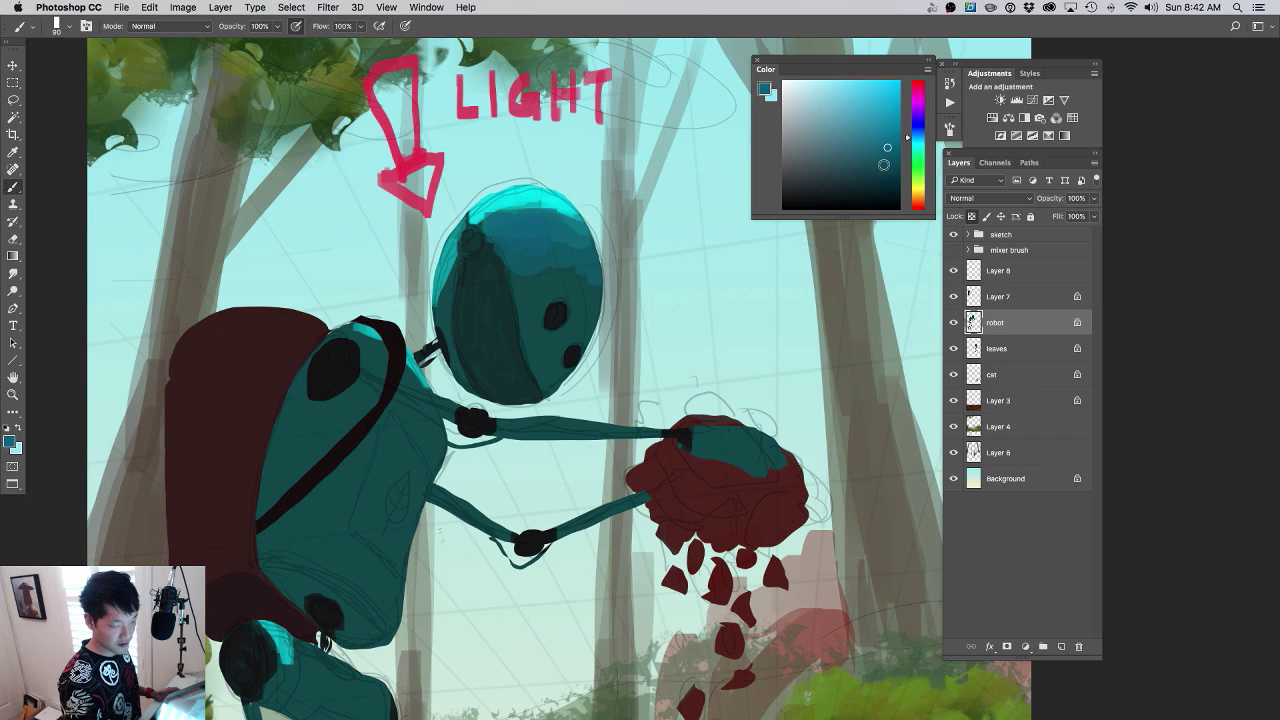
alt+click(584, 284)
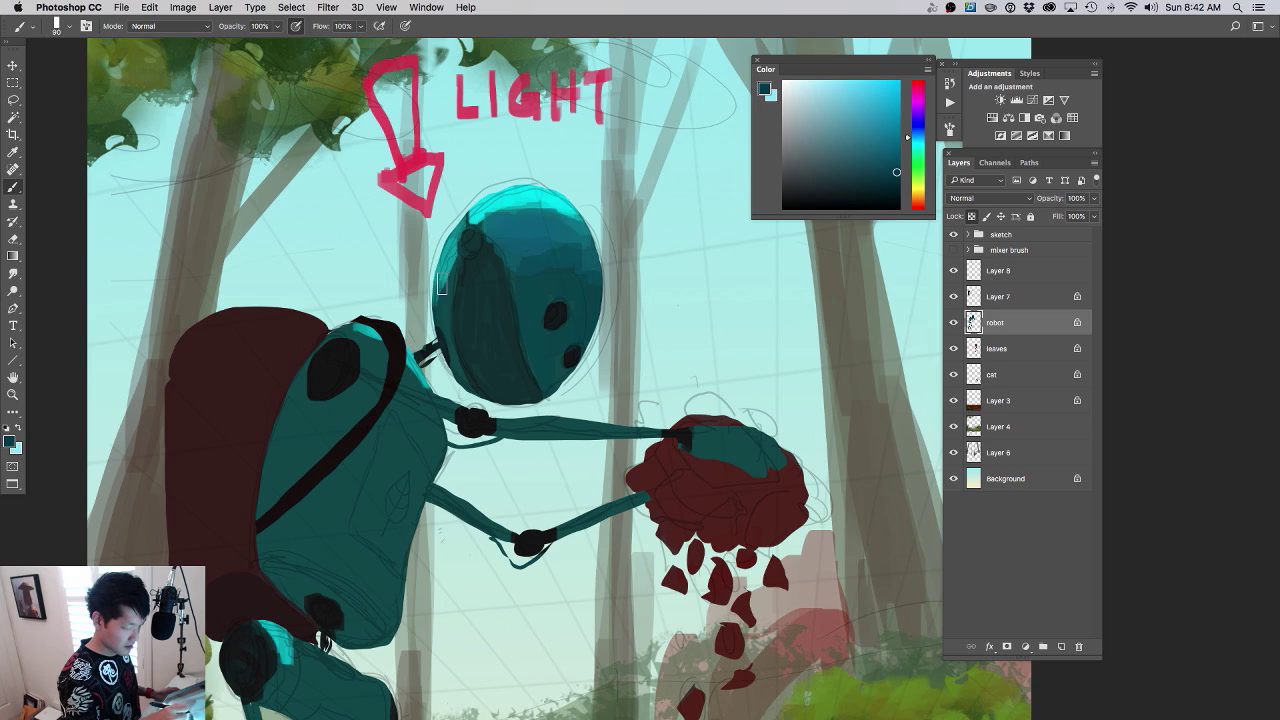
- On Layer 4, enlarge the brush to 500 and paint dark olive-yellow over the tree foliage above and behind the robot
mouse_move(398, 455)
mouse_down()
mouse_move(432, 369)
mouse_move(368, 472)
mouse_up()
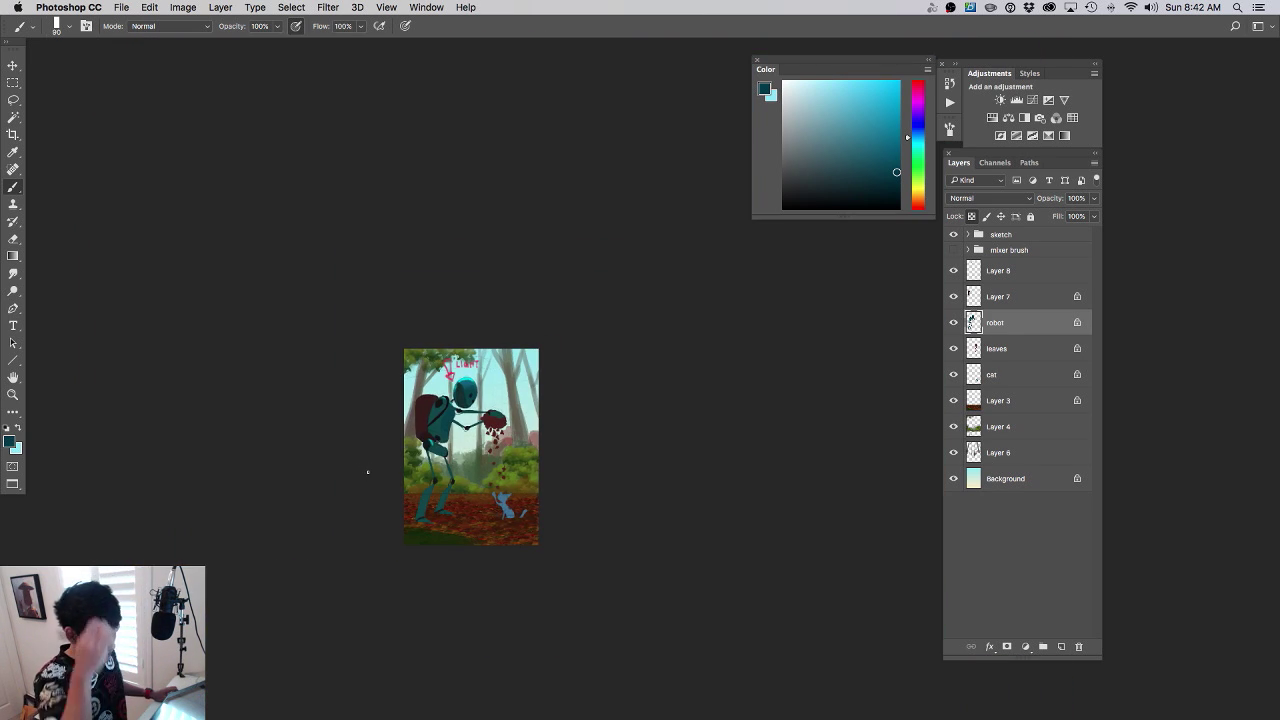
drag(482, 464, 528, 448)
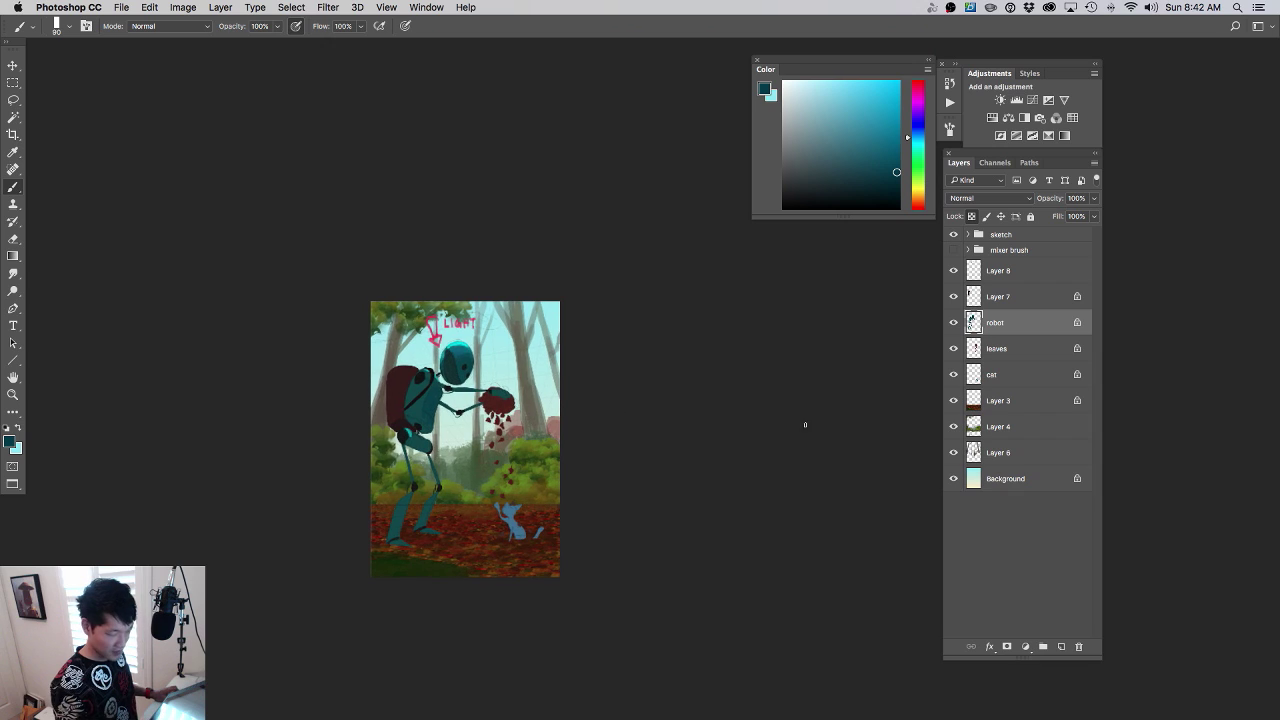
click(999, 430)
alt+click(411, 328)
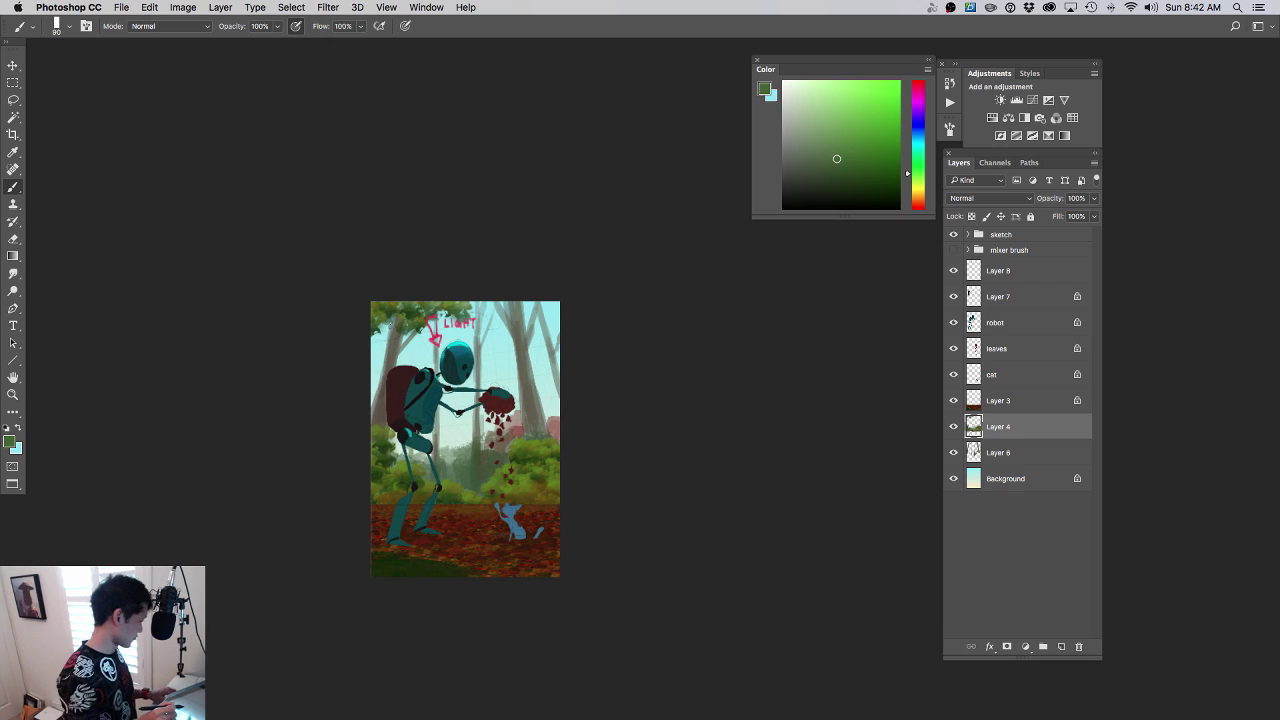
key(bracketright)
key(bracketright)
key(bracketright)
click(919, 192)
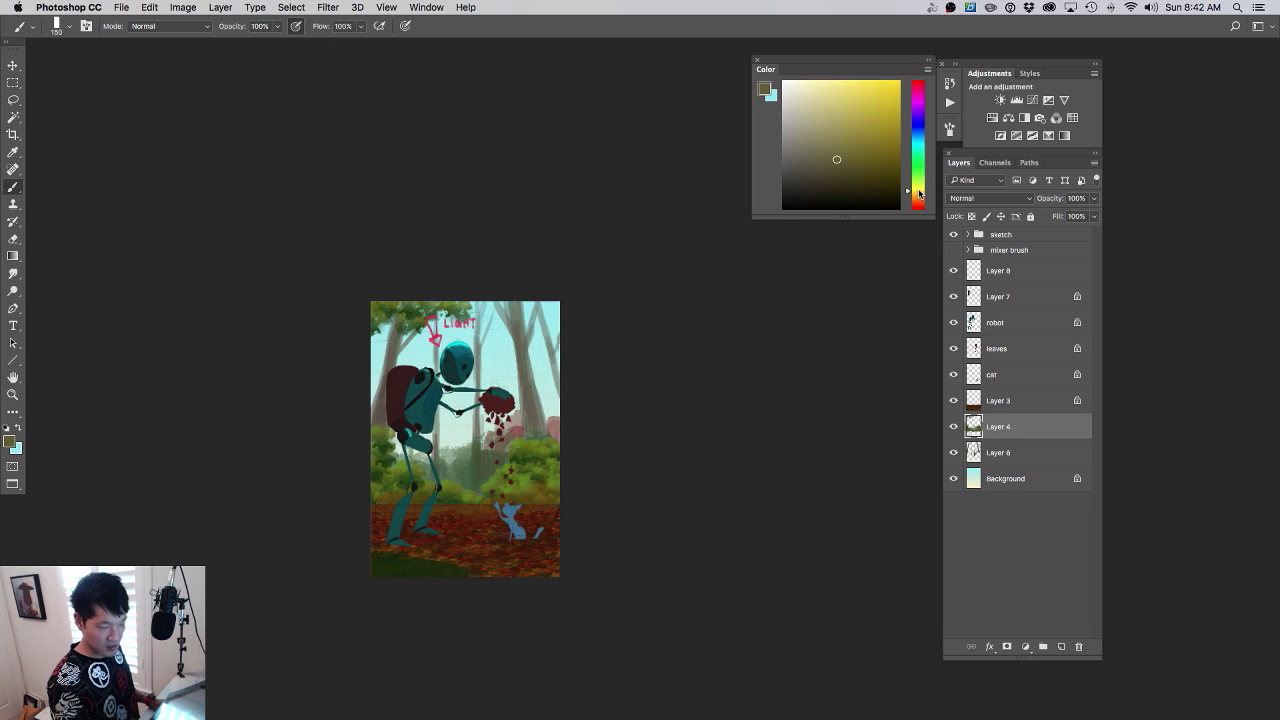
click(871, 175)
mouse_move(447, 340)
mouse_down()
mouse_move(436, 330)
mouse_move(437, 342)
mouse_move(460, 322)
mouse_move(405, 345)
mouse_move(375, 335)
mouse_move(398, 357)
mouse_move(440, 358)
mouse_move(463, 325)
mouse_move(479, 330)
mouse_move(410, 348)
mouse_move(462, 322)
mouse_move(418, 315)
mouse_up()
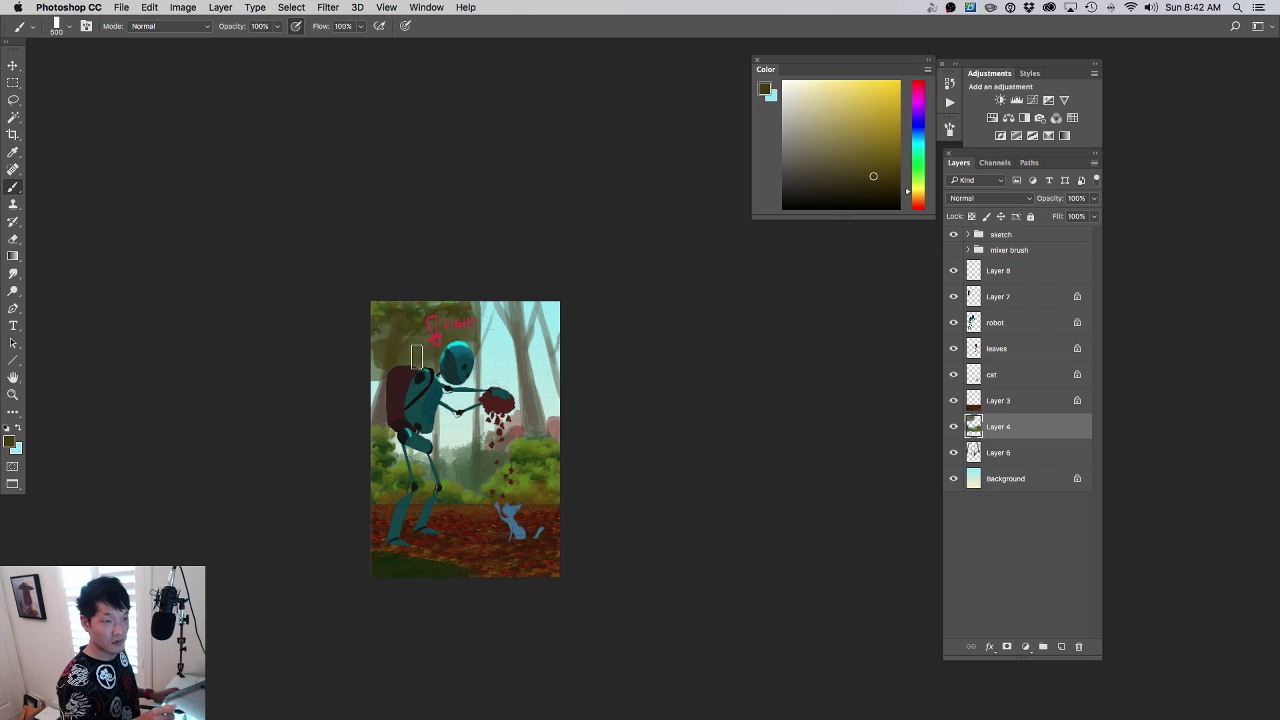
- Pick a golden yellow and paint lighter patches into the foliage behind the robot's backpack and head
click(892, 110)
mouse_move(403, 385)
mouse_down()
mouse_move(394, 356)
mouse_move(392, 372)
mouse_move(420, 357)
mouse_move(402, 331)
mouse_move(372, 350)
mouse_move(389, 312)
mouse_move(418, 354)
mouse_move(439, 332)
mouse_up()
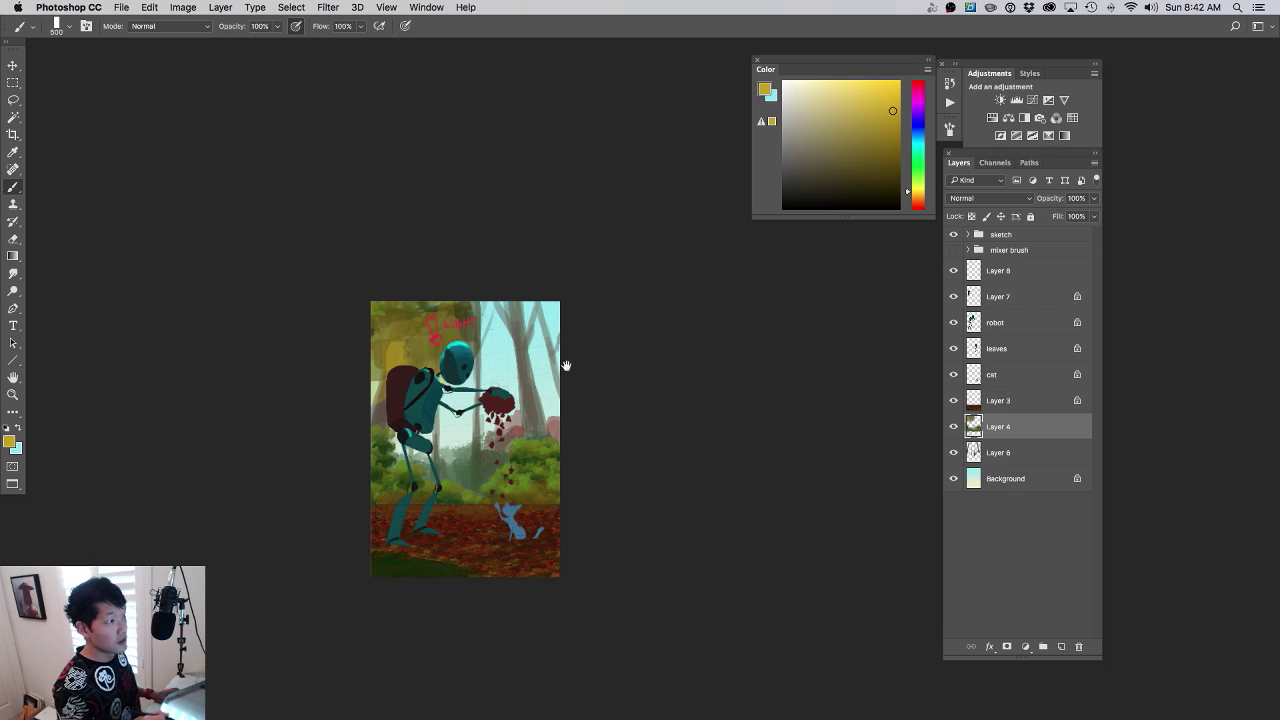
mouse_move(590, 373)
mouse_down()
mouse_move(592, 345)
mouse_move(607, 388)
mouse_up()
drag(598, 415, 633, 417)
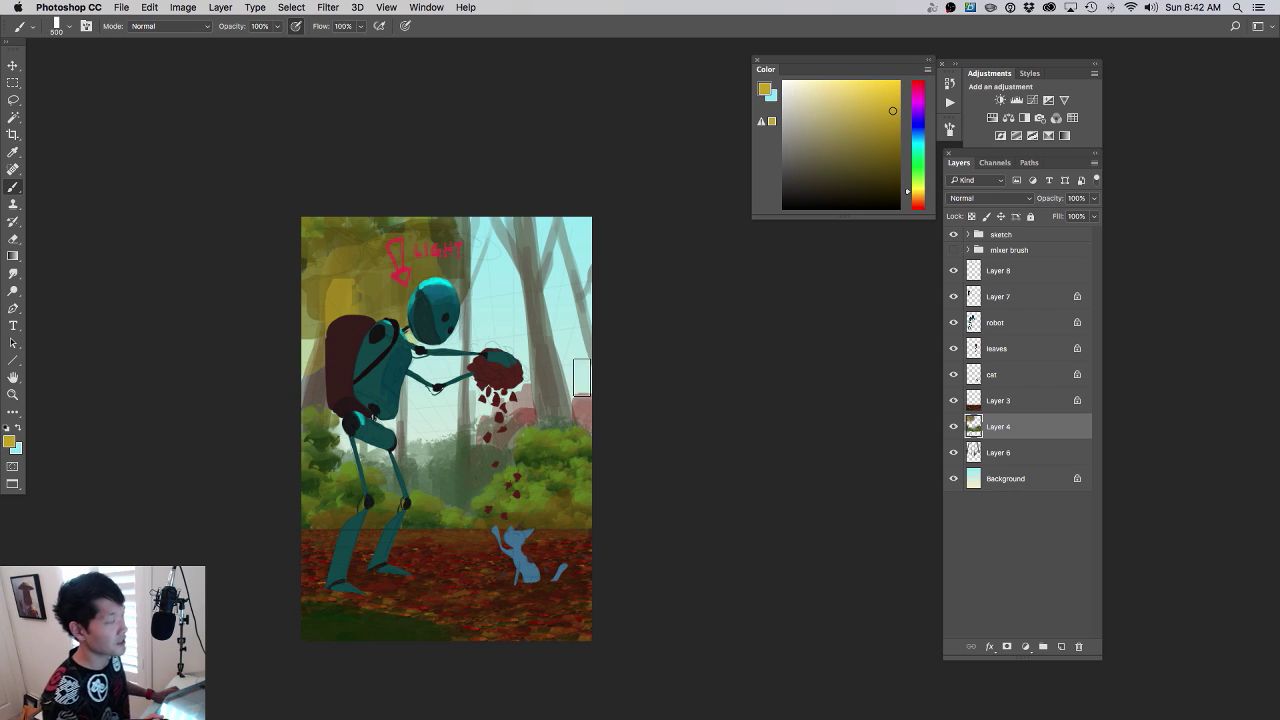
drag(328, 318, 310, 316)
drag(432, 266, 437, 237)
mouse_move(412, 230)
mouse_down()
mouse_move(367, 225)
mouse_move(380, 238)
mouse_up()
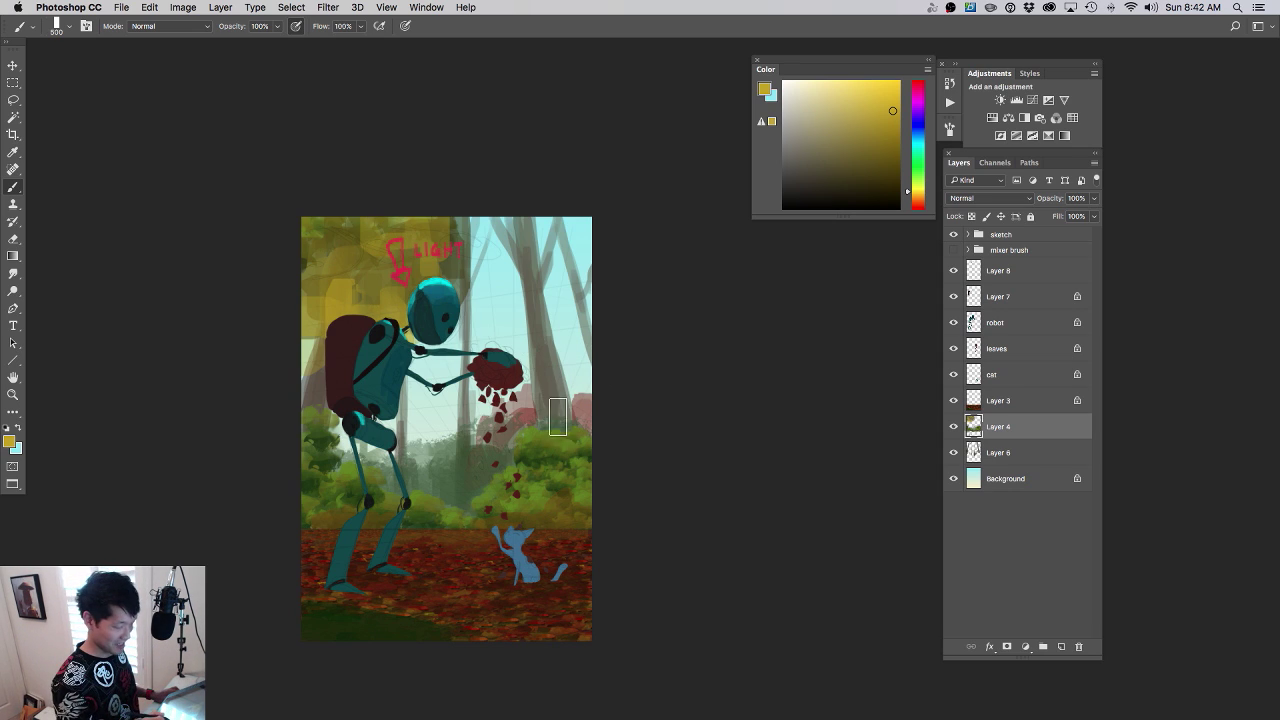
- Paint dark red and sampled dusty reds over the bushes and the pink foliage at the right side of the forest
click(918, 204)
click(892, 164)
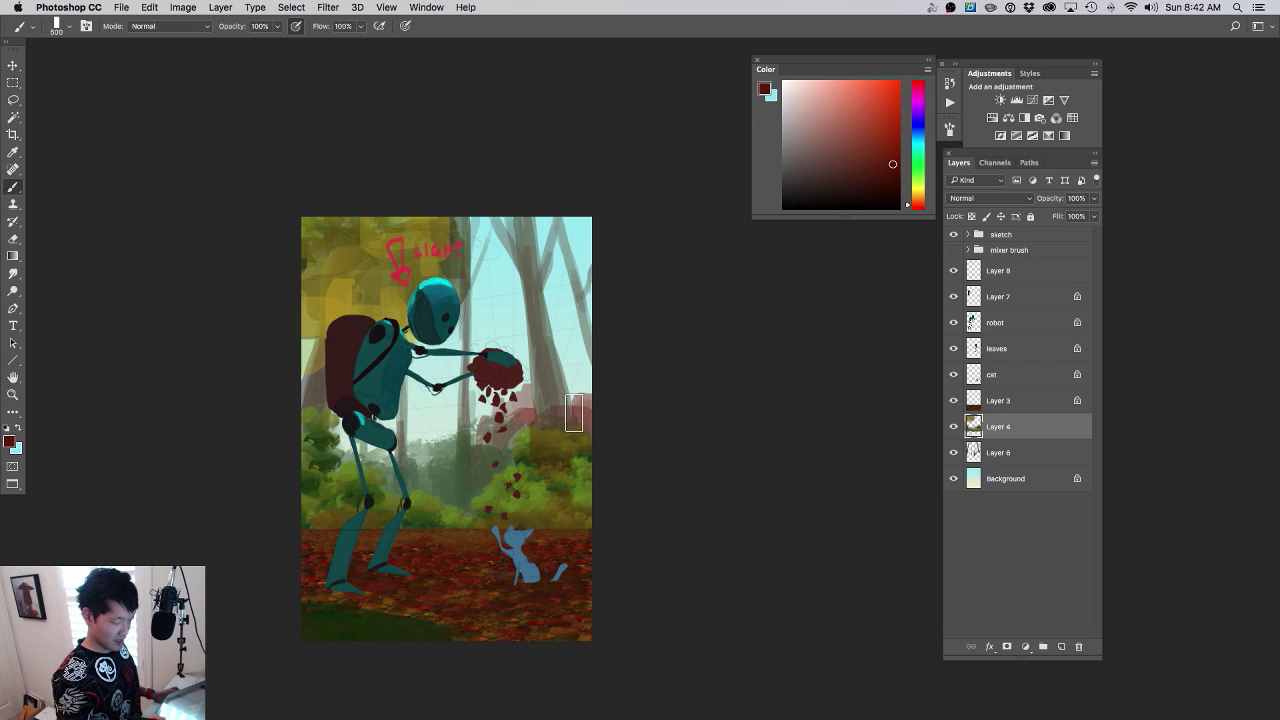
alt+click(566, 398)
alt+click(580, 409)
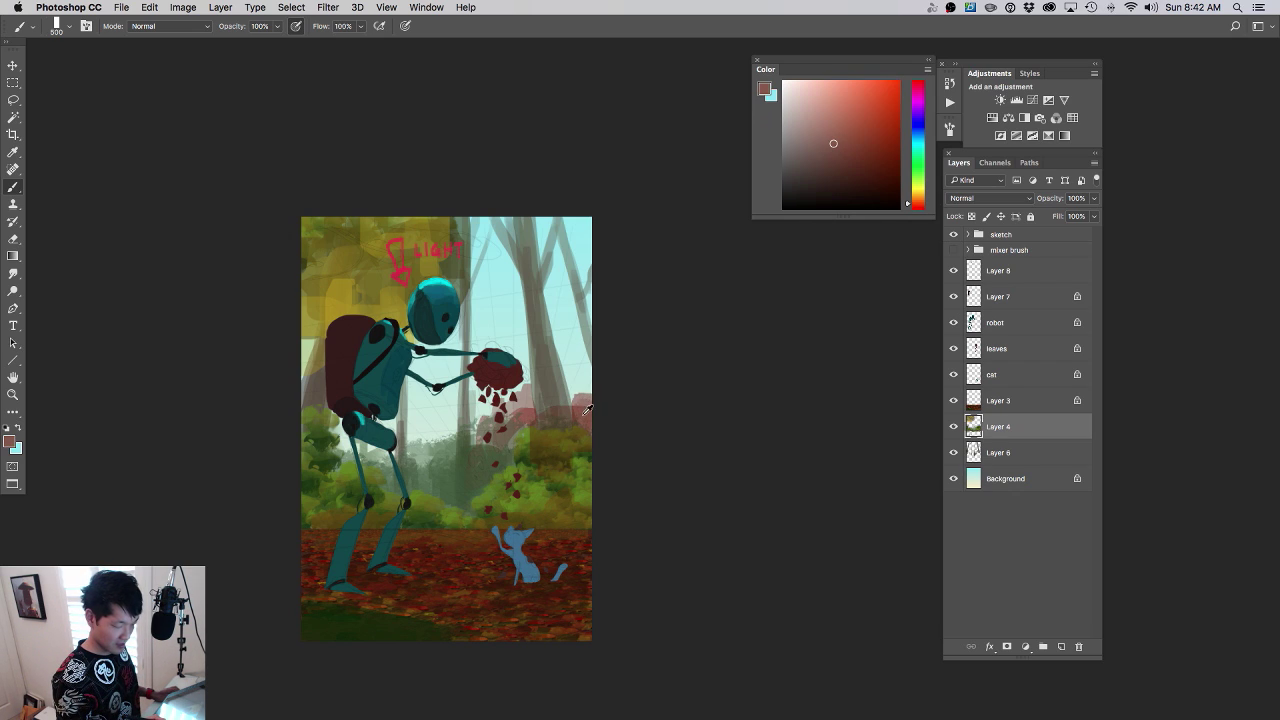
mouse_move(571, 412)
mouse_down()
mouse_move(538, 417)
mouse_move(577, 413)
mouse_move(589, 454)
mouse_up()
click(862, 163)
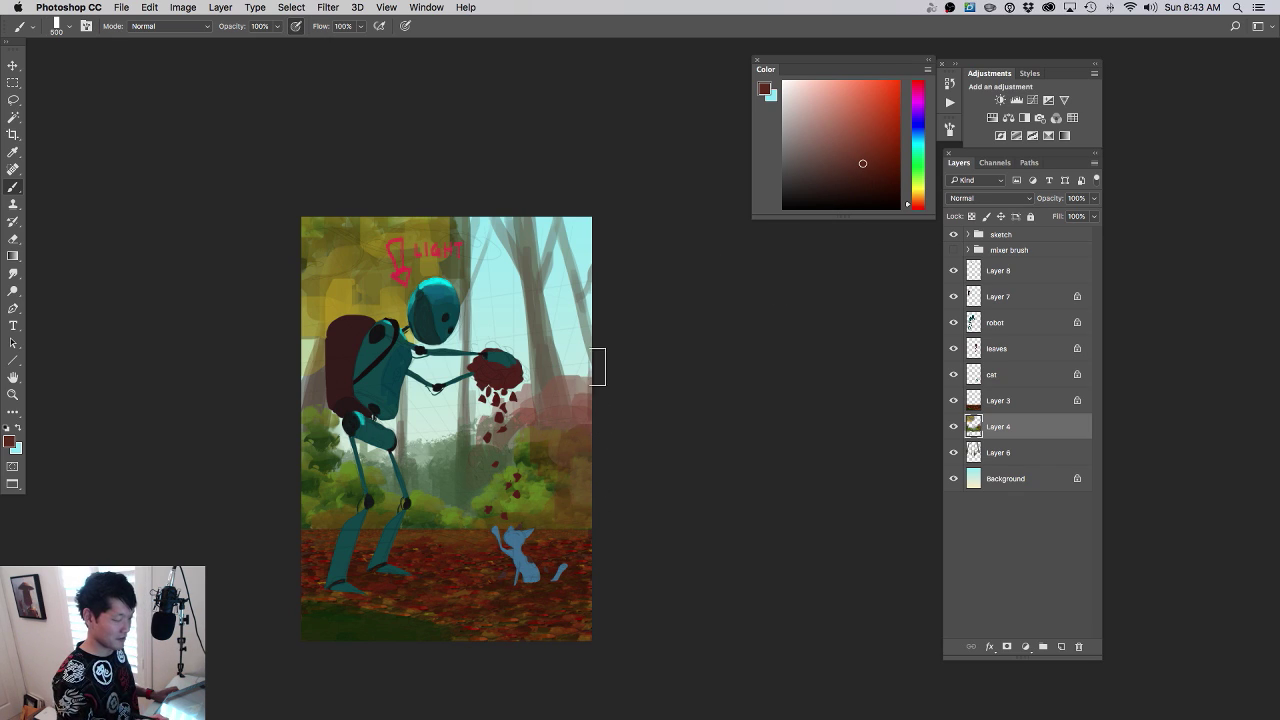
- Paint red patches into the canopy above the robot's head and blend them with sampled foliage yellows
click(880, 120)
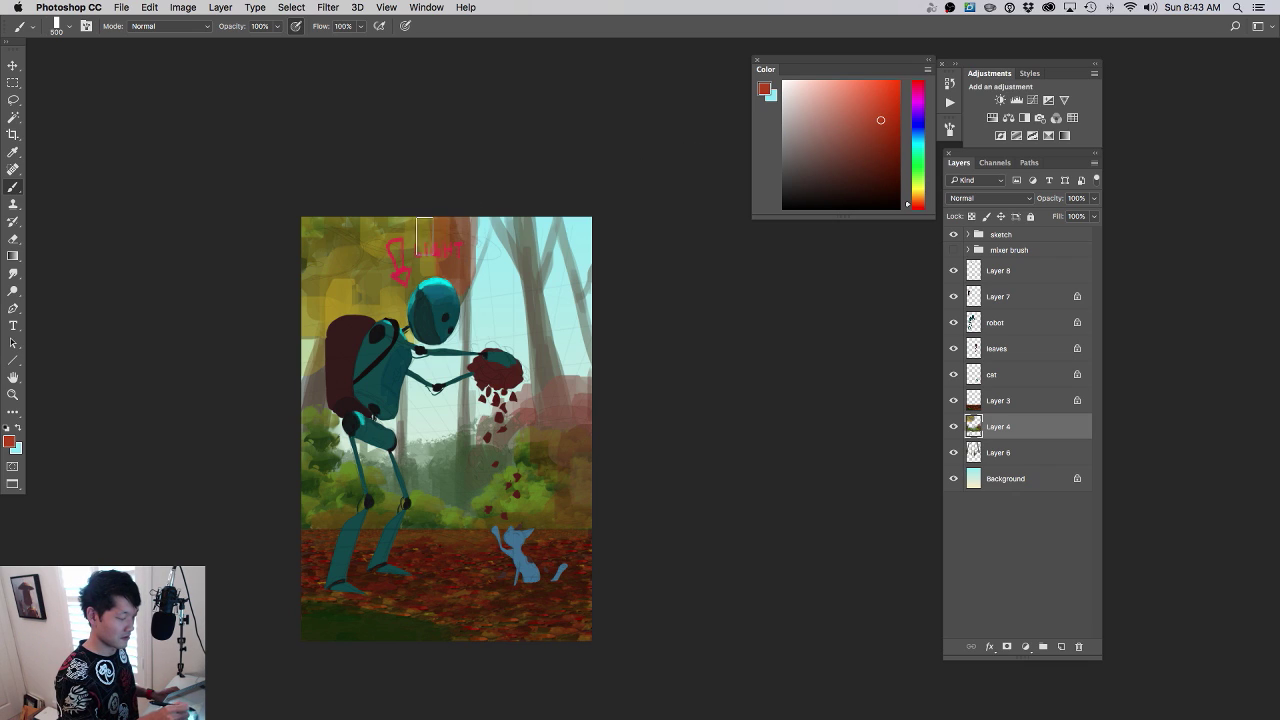
alt+click(380, 268)
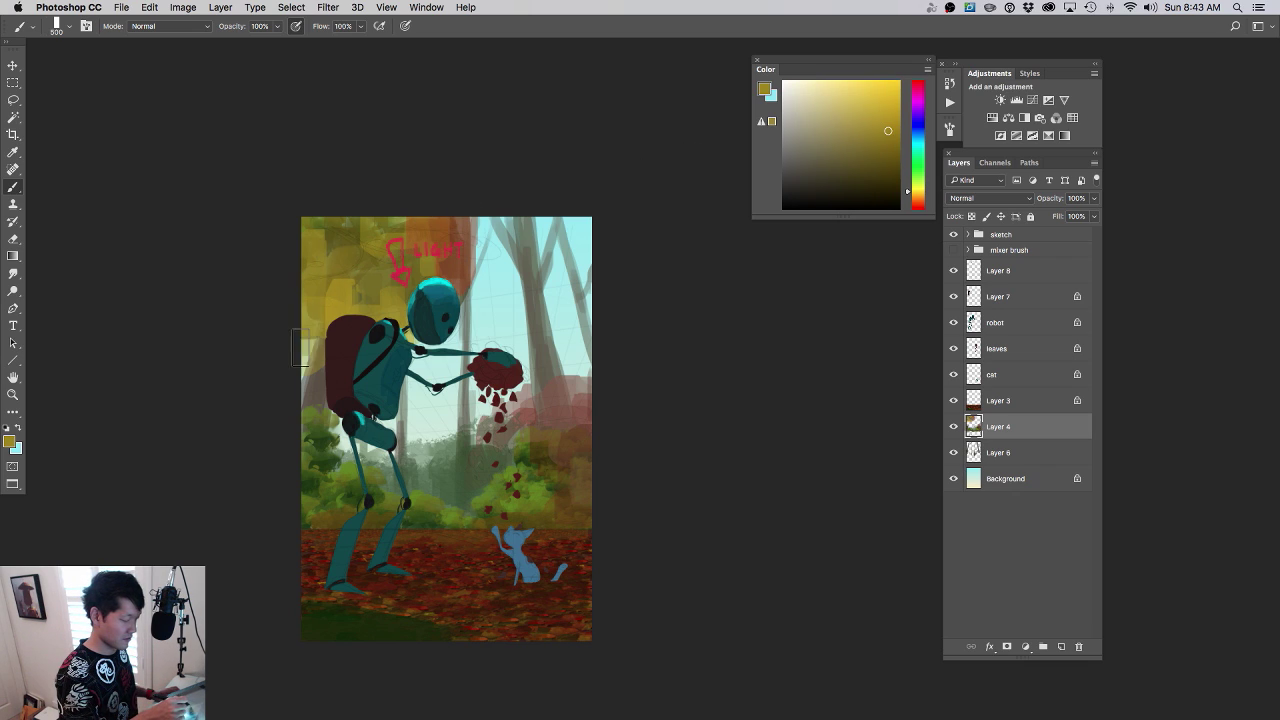
alt+click(432, 274)
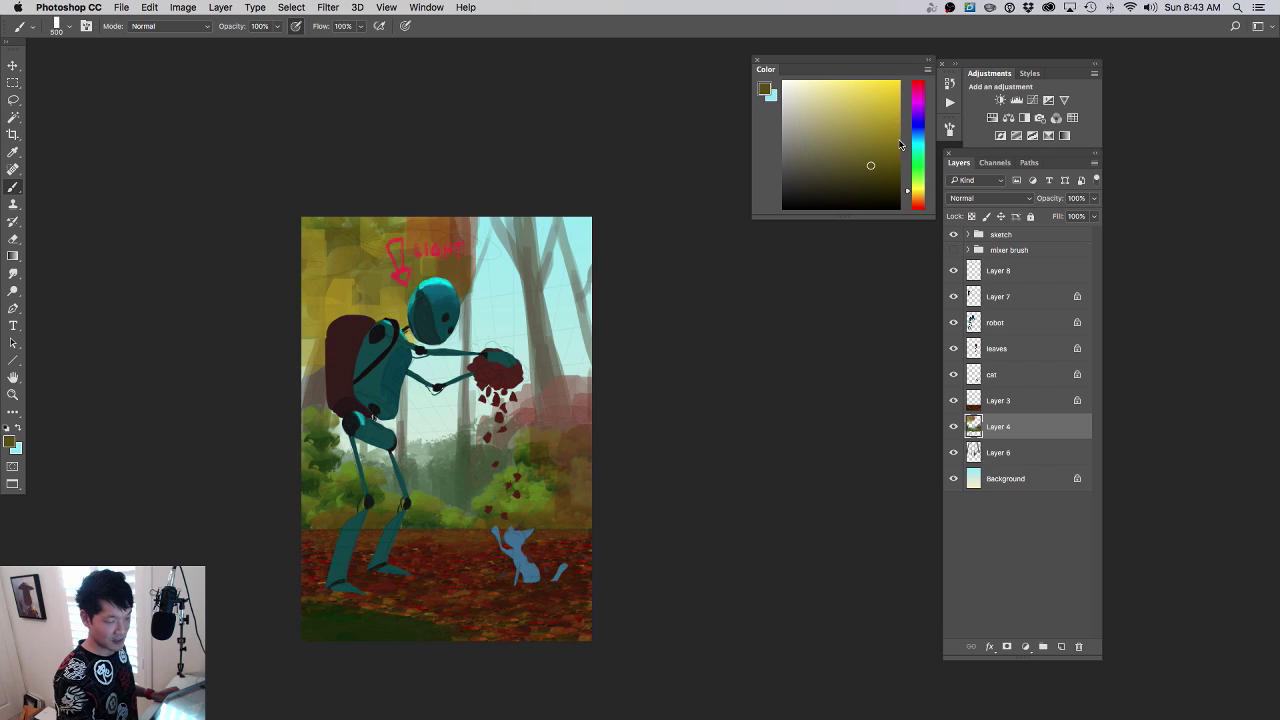
- Pick a bright orange and paint it over the upper-left part of the tree canopy
click(888, 136)
click(914, 198)
click(875, 103)
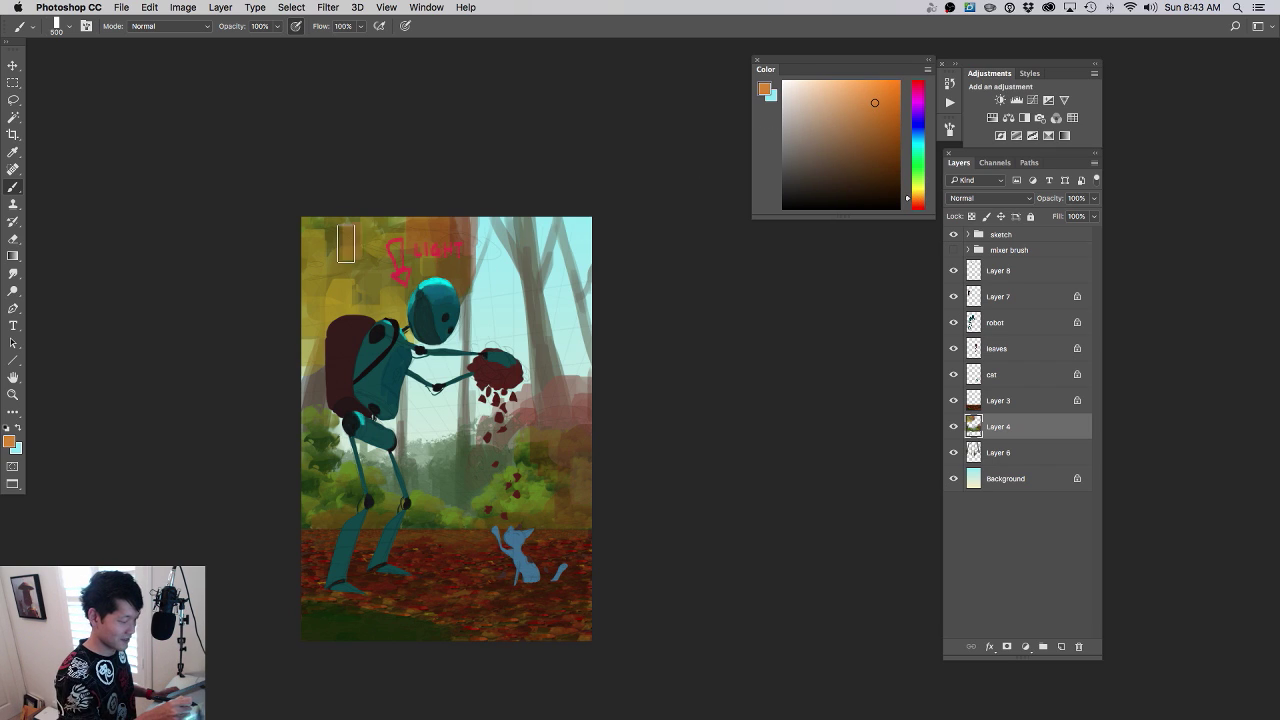
mouse_move(348, 243)
mouse_down()
mouse_move(314, 240)
mouse_move(397, 228)
mouse_up()
mouse_move(332, 244)
mouse_down()
mouse_move(324, 260)
mouse_move(392, 268)
mouse_up()
- Sample brown, olive and ochre from the painted foliage and extend the canopy rightward above the robot's head
scroll(590, 348, left, 5)
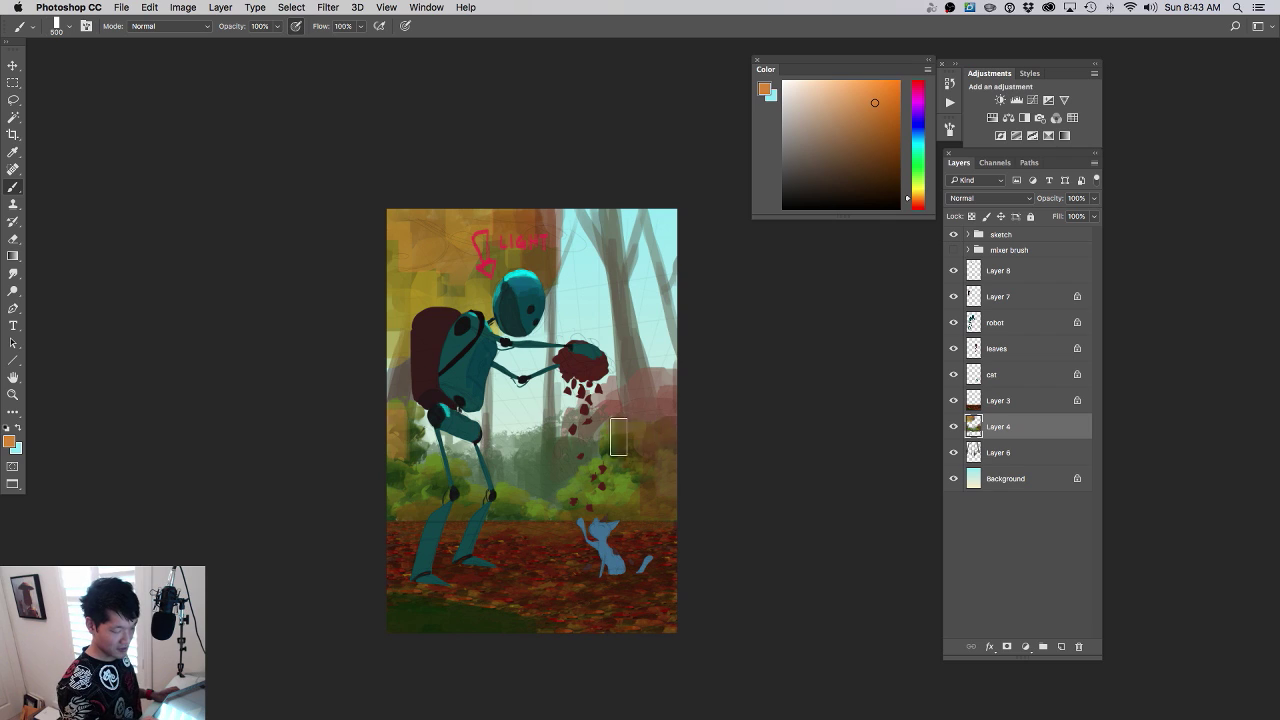
alt+click(658, 438)
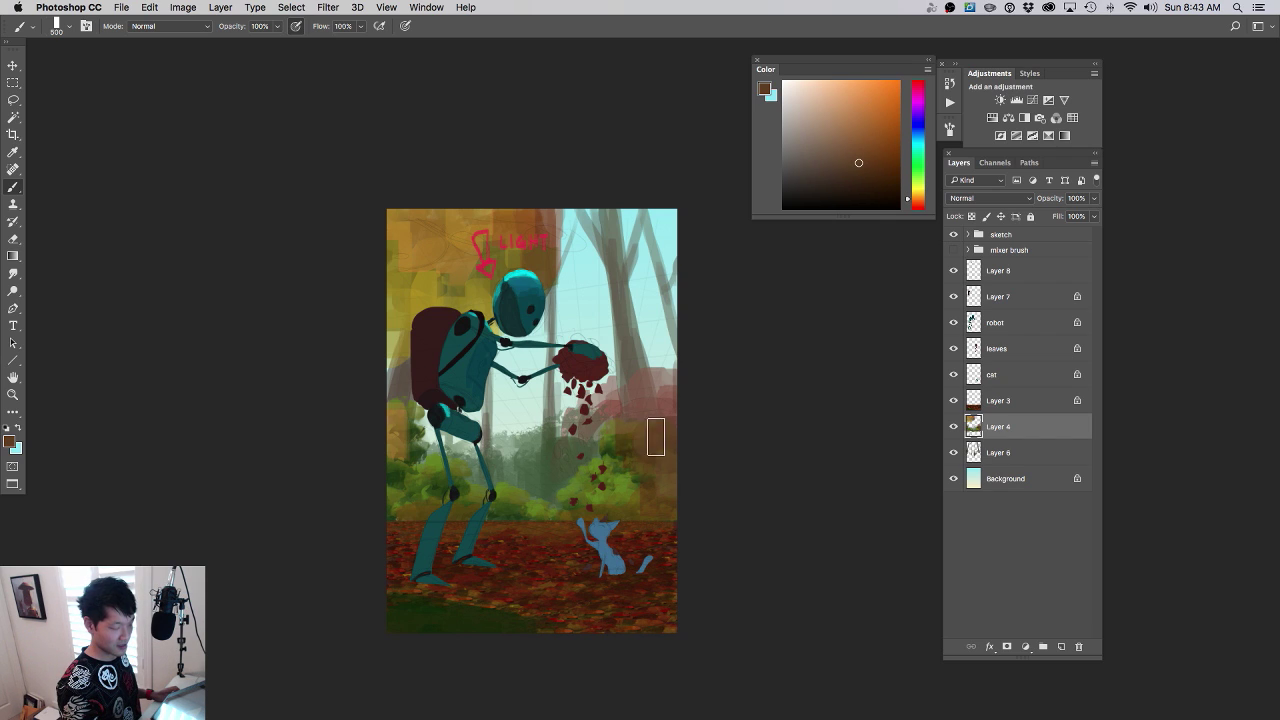
alt+click(549, 266)
alt+click(472, 270)
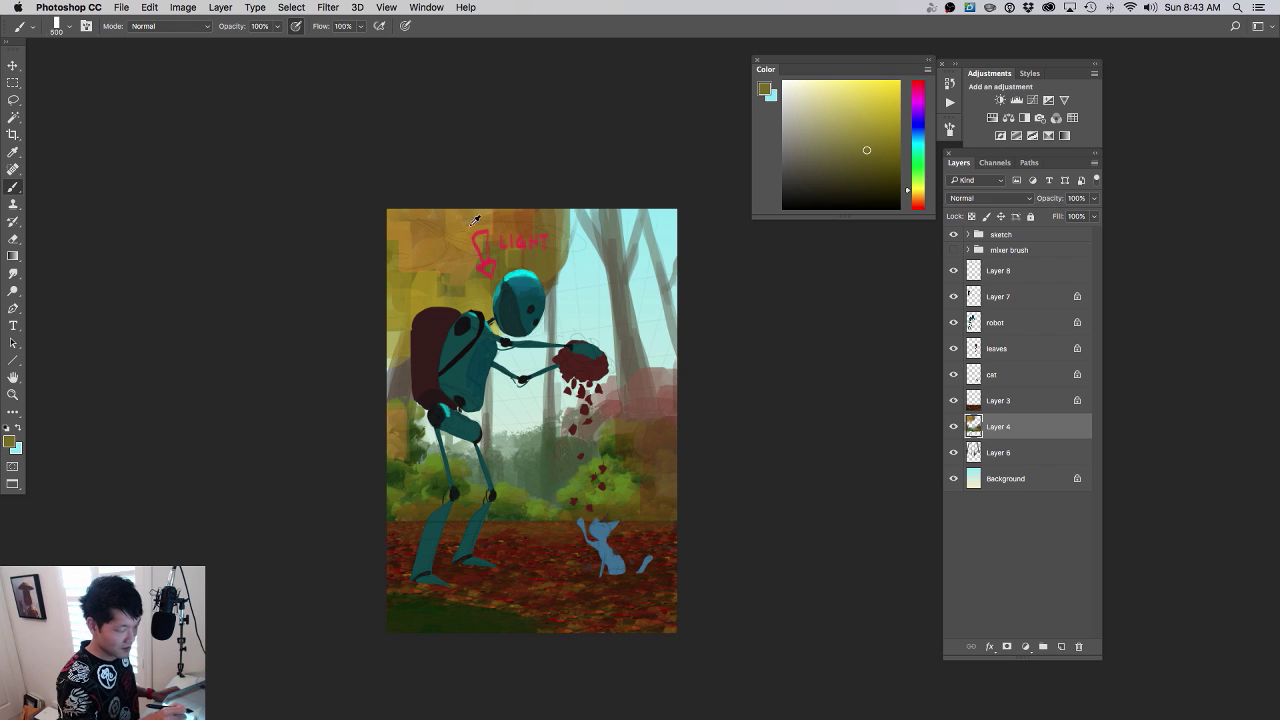
alt+click(474, 222)
- Merge Layer 4 and the tree layer beneath it into Background, checking the merged layer by toggling its visibility
drag(588, 332, 551, 347)
drag(658, 415, 907, 422)
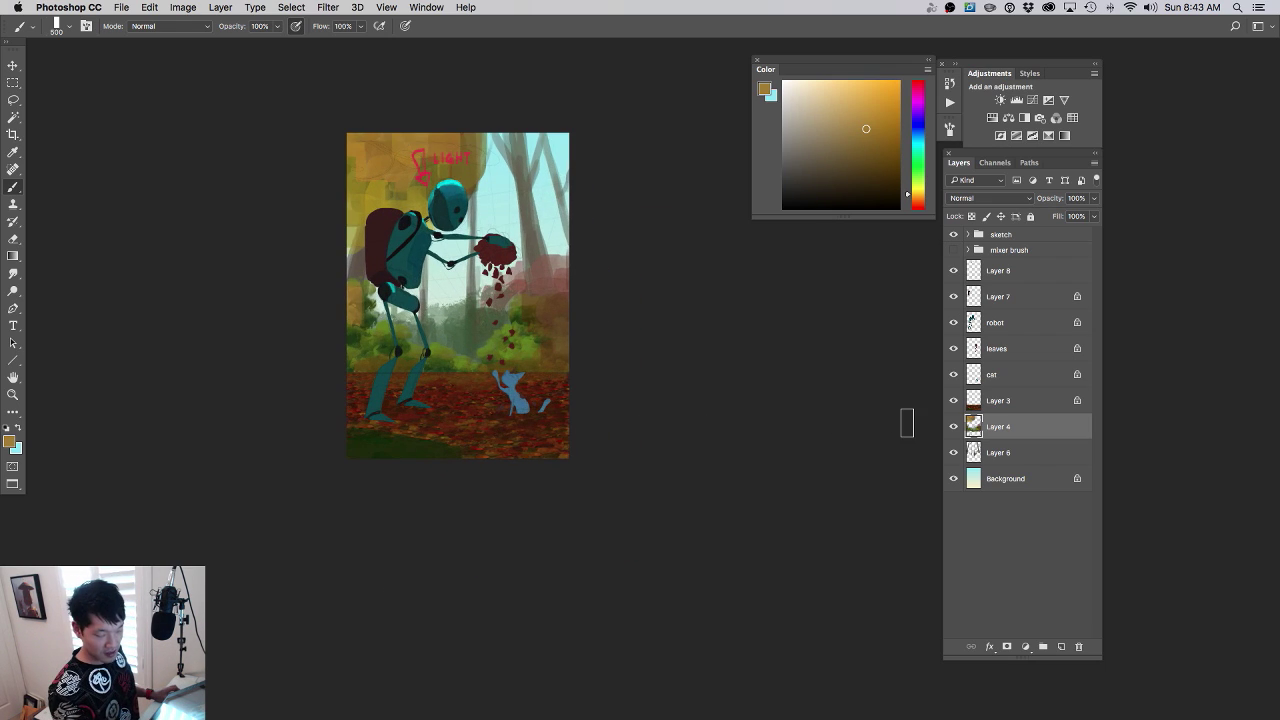
shift+click(1001, 452)
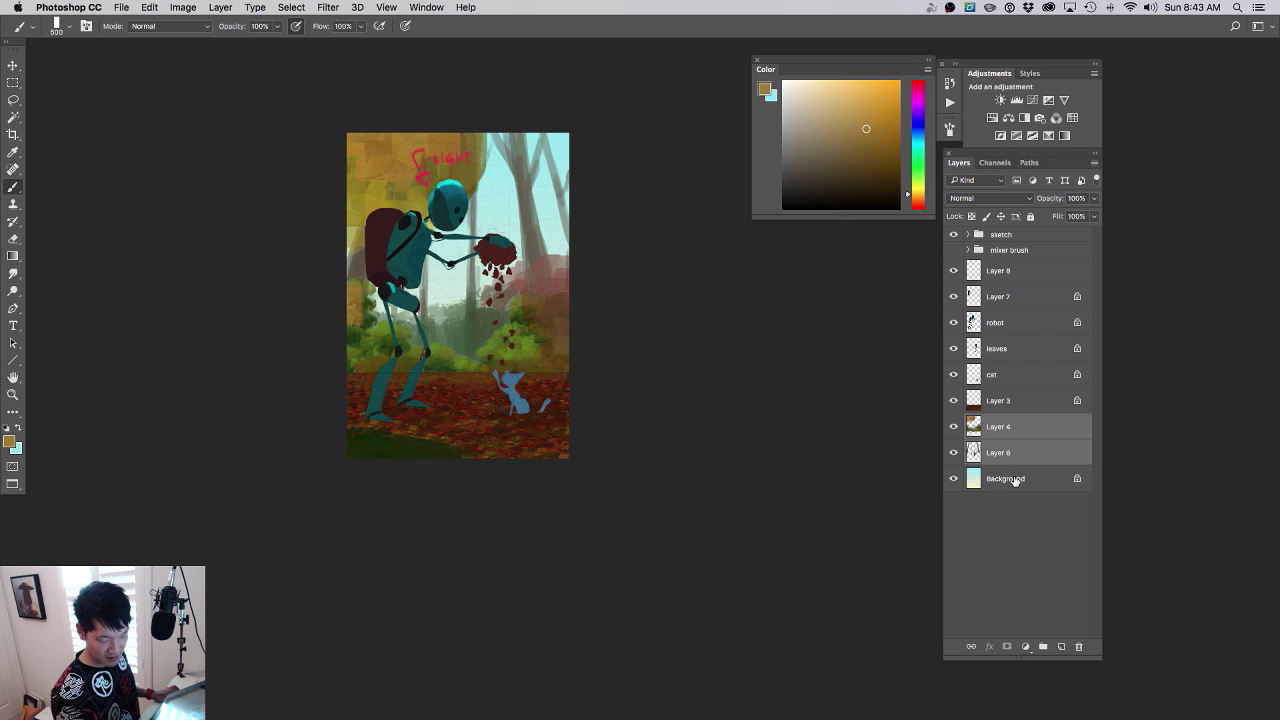
shift+click(1015, 480)
key(ctrl+e)
click(953, 427)
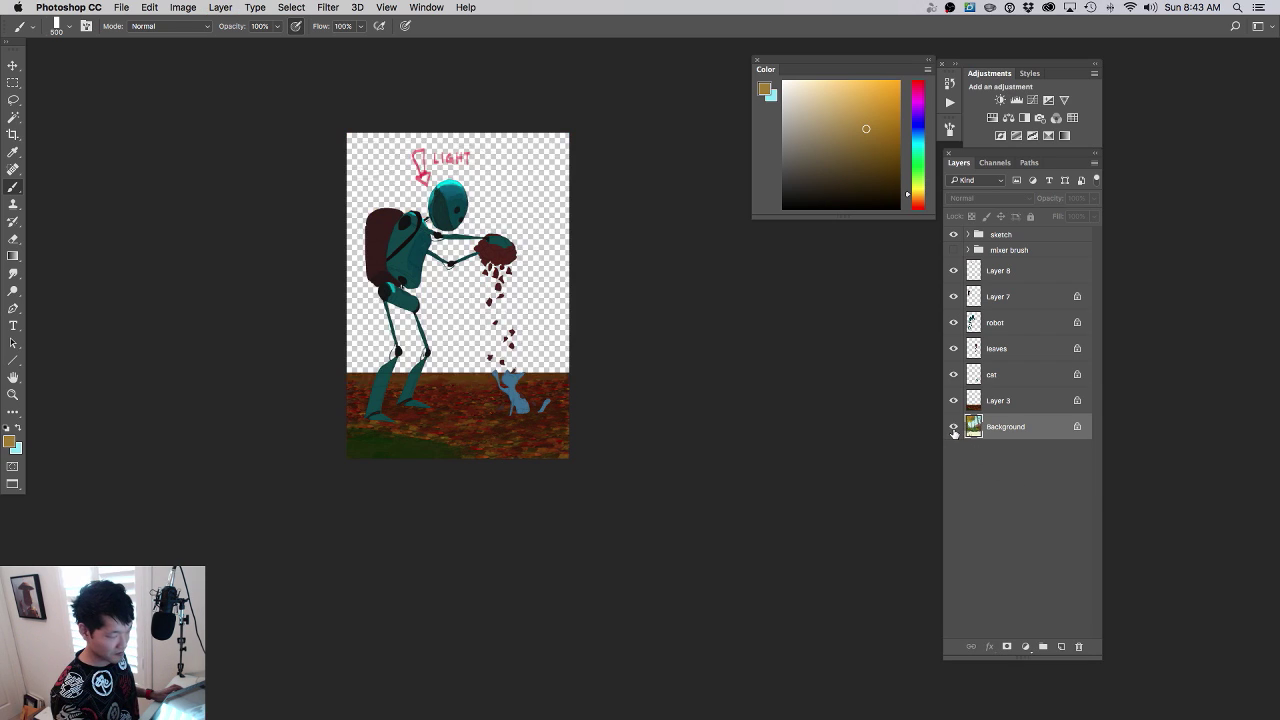
click(953, 427)
click(953, 427)
click(953, 427)
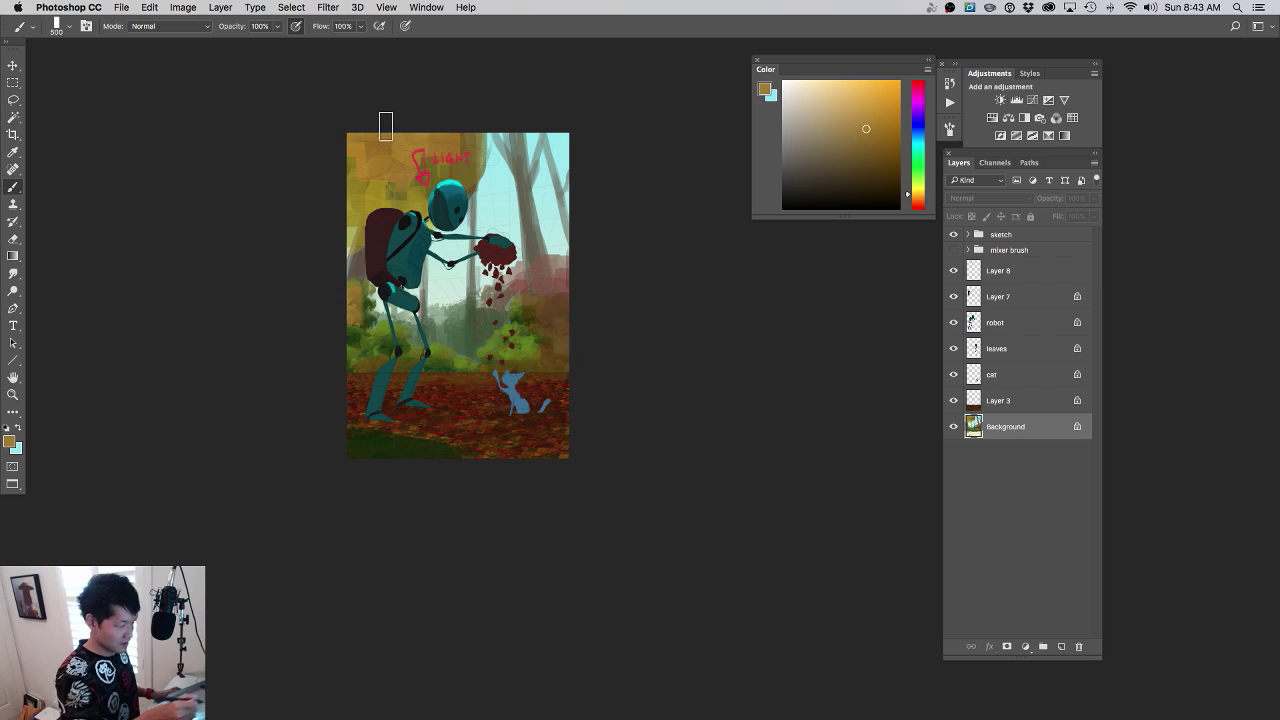
- Apply a Gaussian Blur with a 43-pixel radius to the merged forest Background layer
click(328, 7)
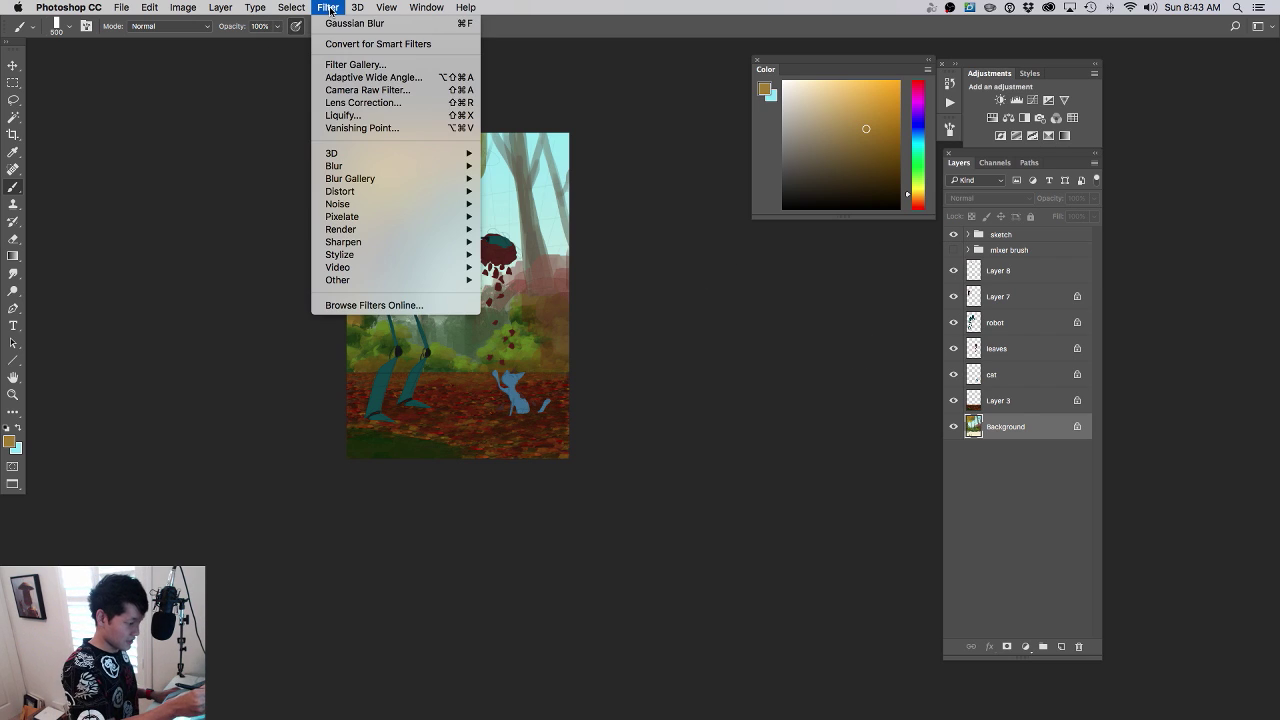
mouse_move(398, 166)
click(549, 219)
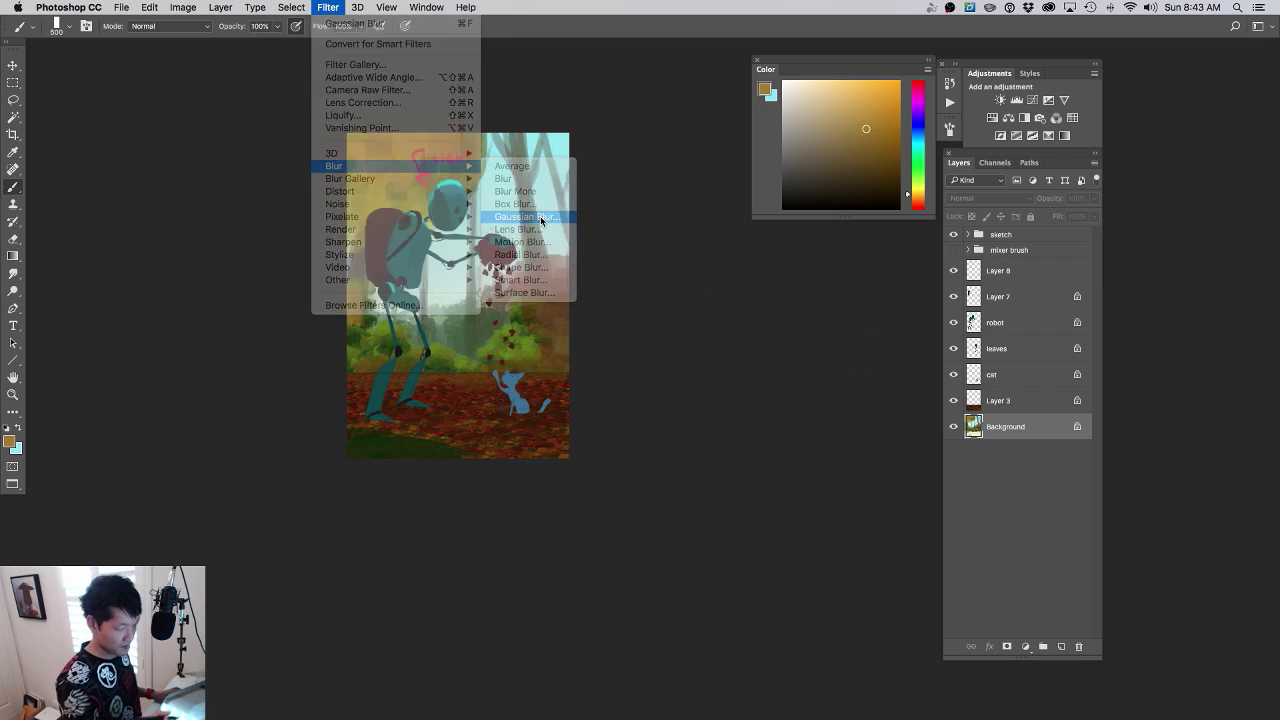
mouse_move(923, 457)
mouse_down()
mouse_move(948, 457)
mouse_move(937, 457)
mouse_up()
drag(937, 457, 932, 457)
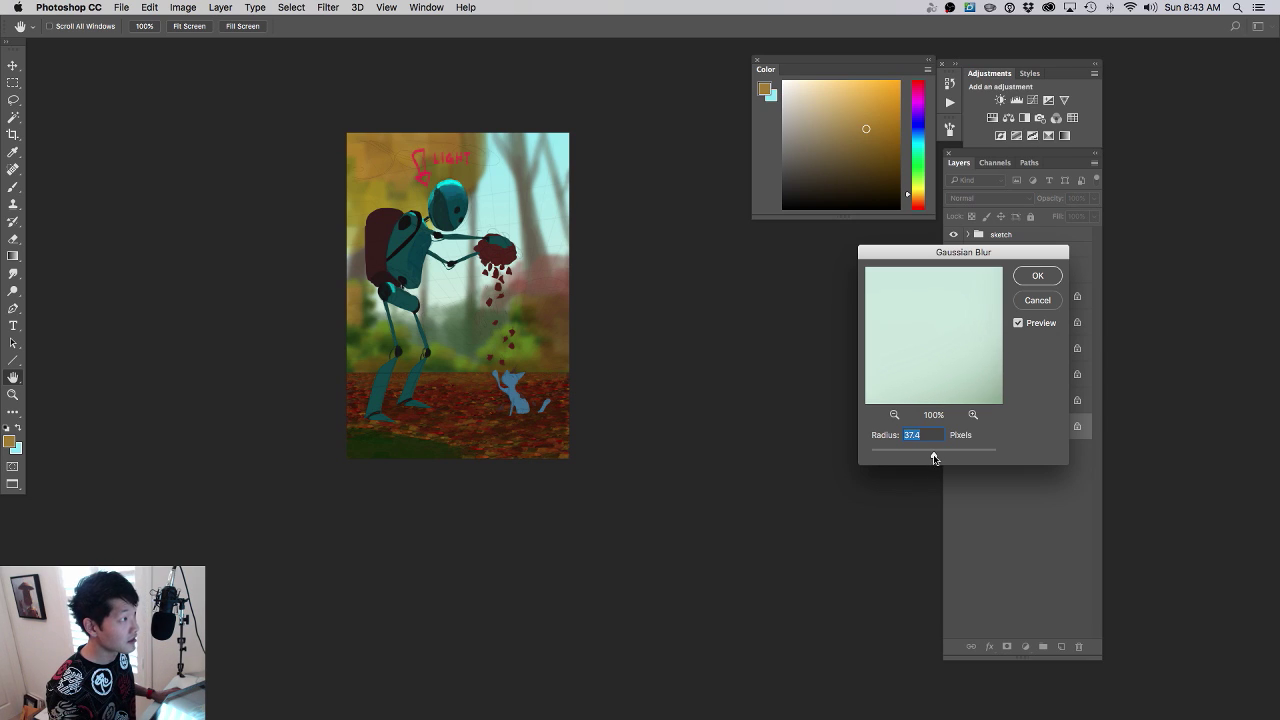
drag(636, 405, 652, 449)
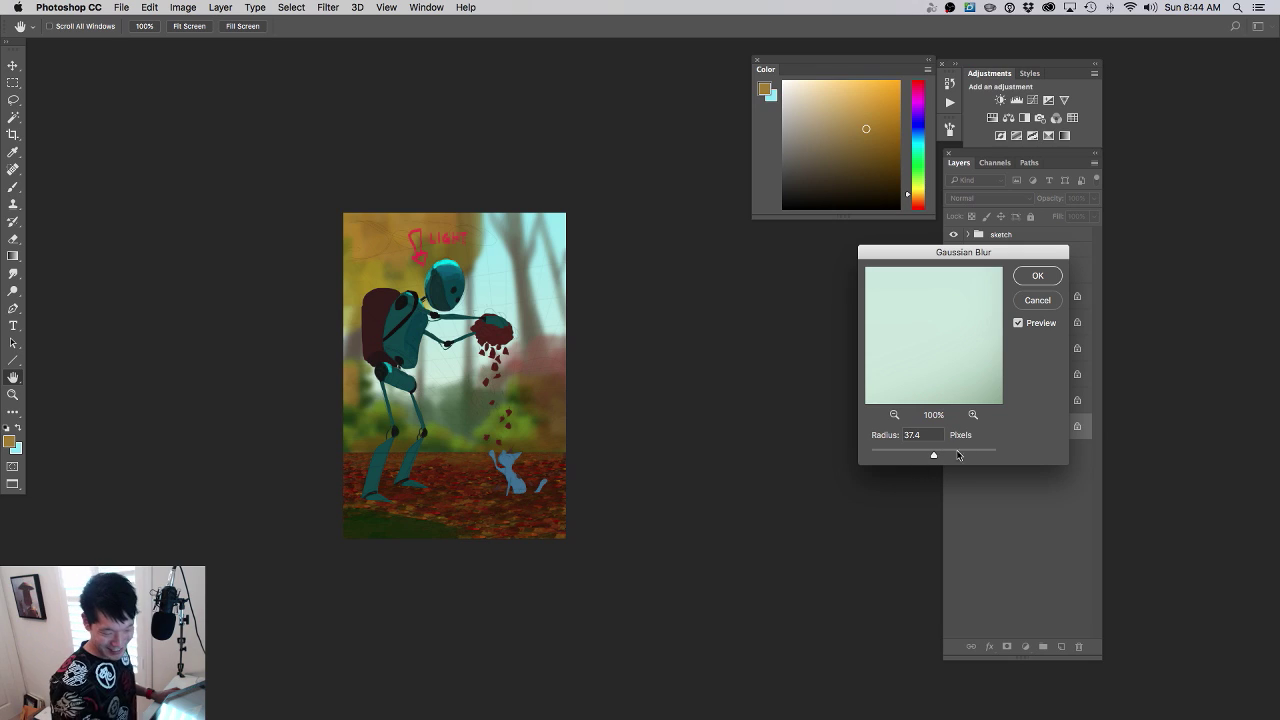
drag(931, 455, 937, 457)
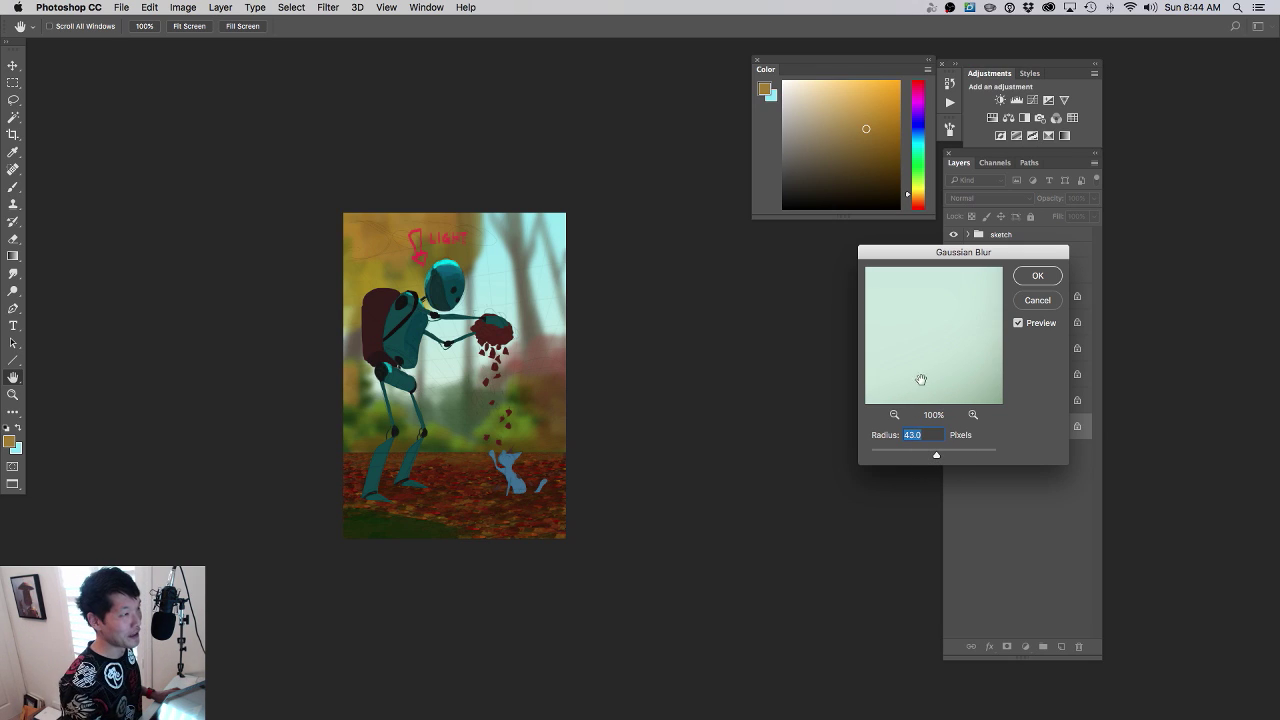
click(1028, 282)
- On Layer 3, select a full-width rectangular strip along the horizon where the leafy ground meets the forest
drag(652, 387, 639, 363)
scroll(665, 358, up, 2)
scroll(665, 358, right, 1)
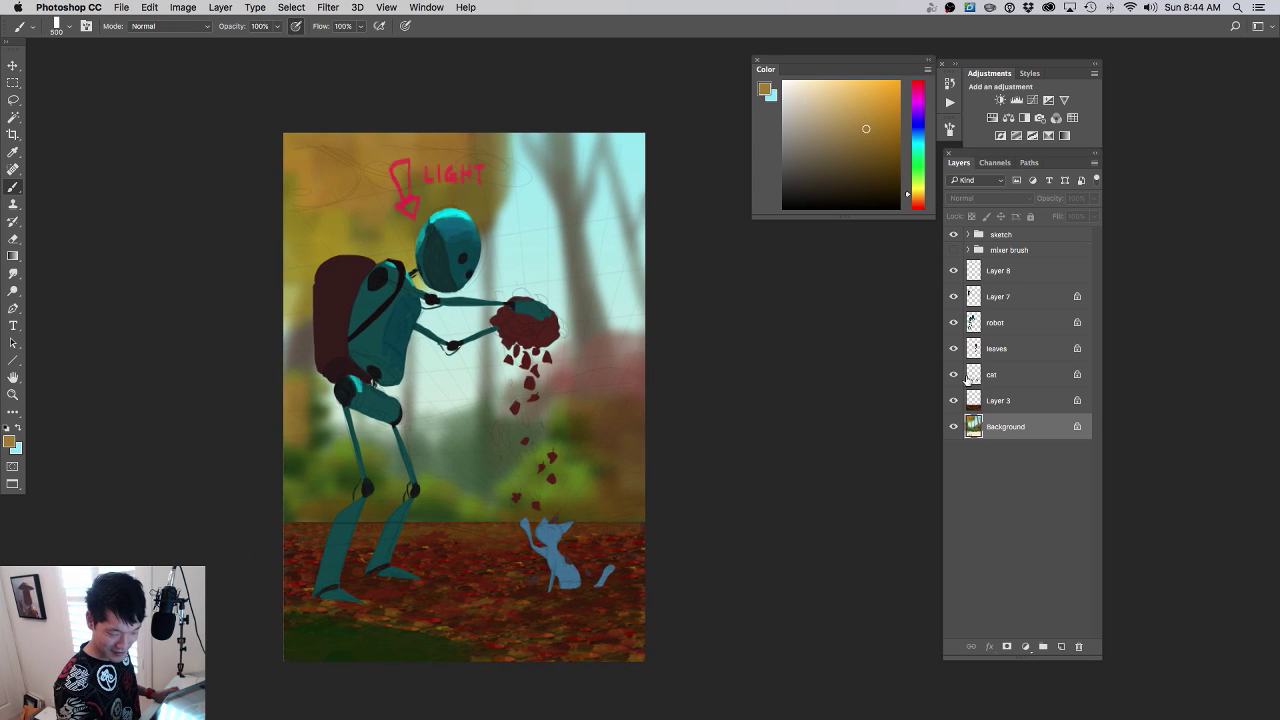
click(952, 429)
click(952, 429)
drag(712, 457, 726, 386)
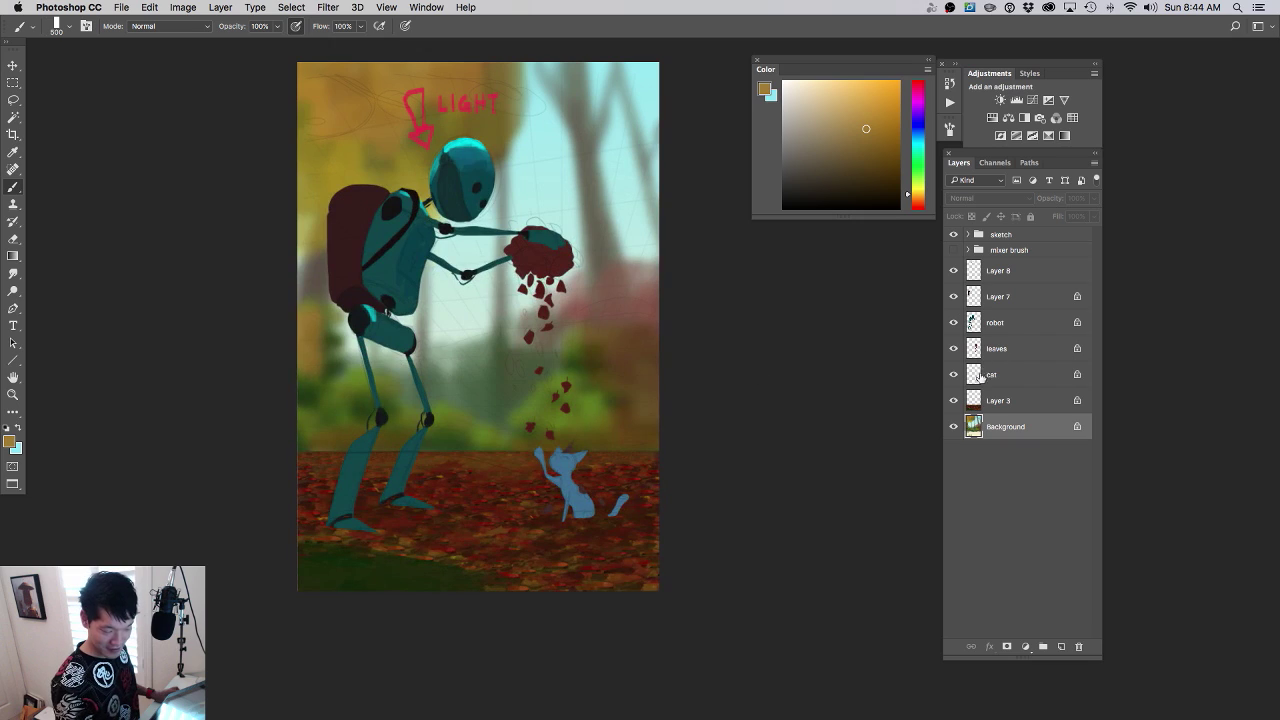
click(979, 410)
scroll(694, 434, left, 2)
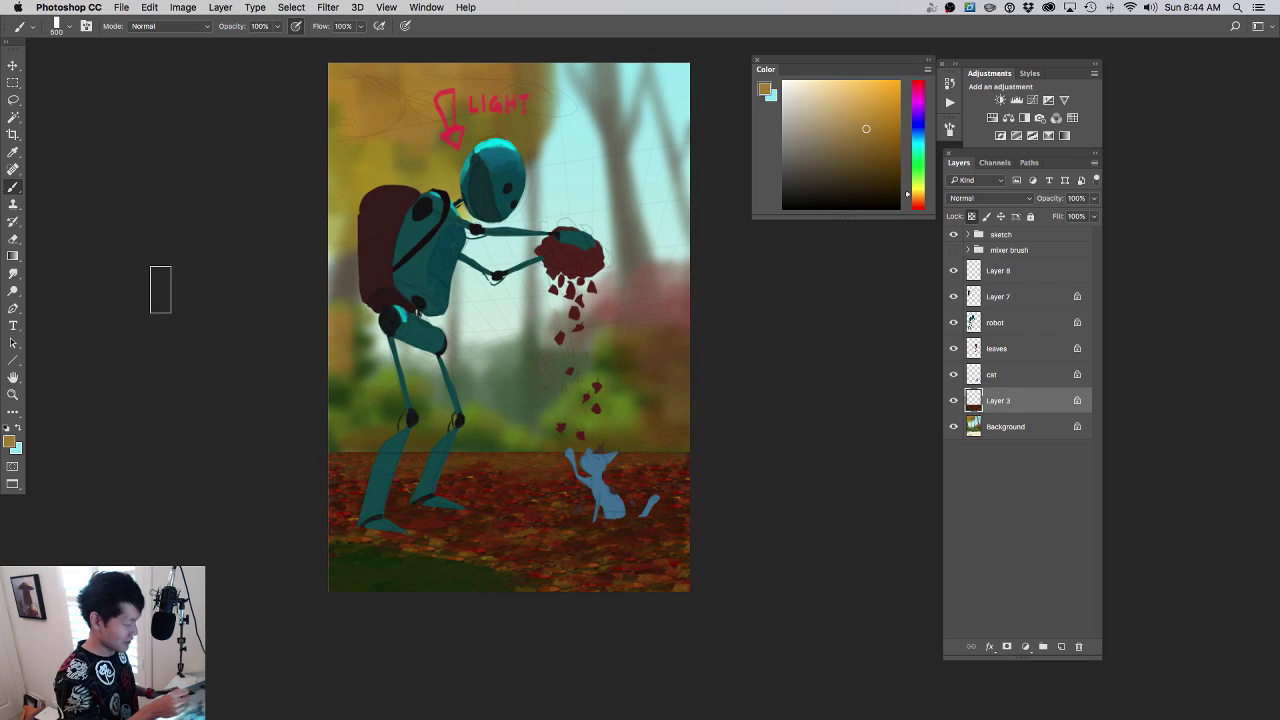
click(13, 82)
drag(299, 409, 752, 472)
- Feather the horizon selection by 20 pixels and unlock the transparent pixels of Layer 3
click(328, 7)
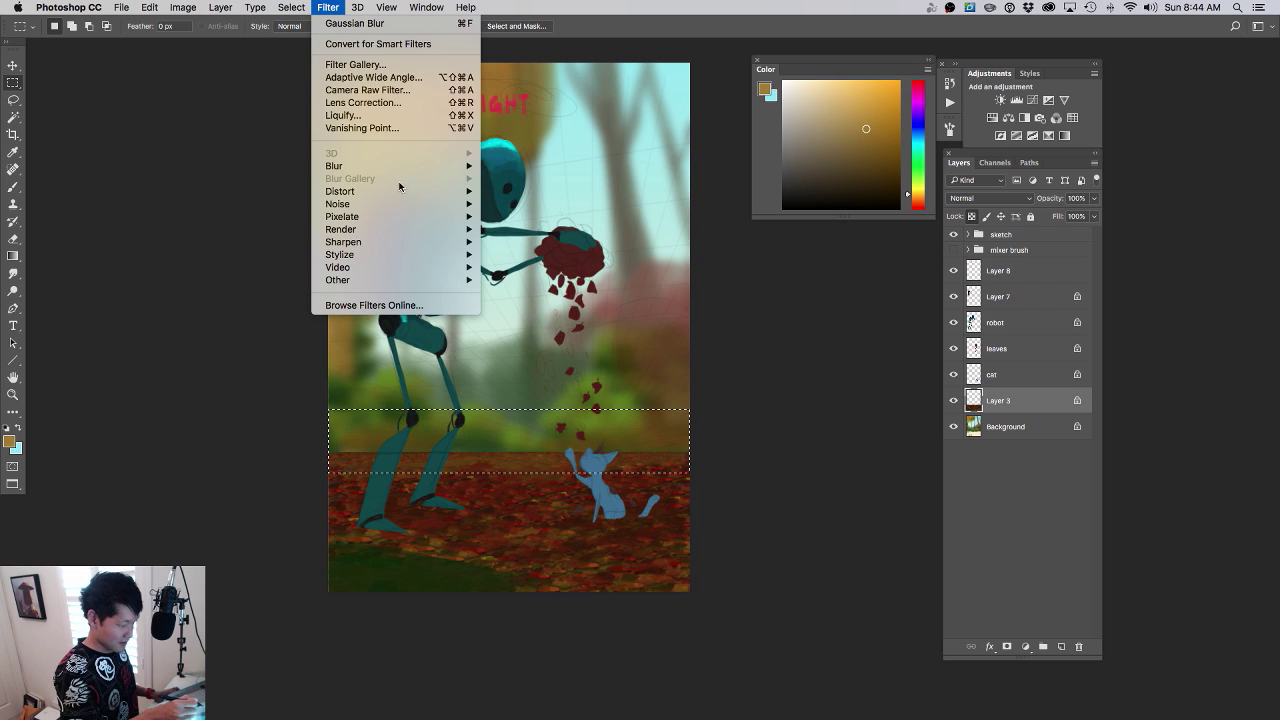
mouse_move(407, 170)
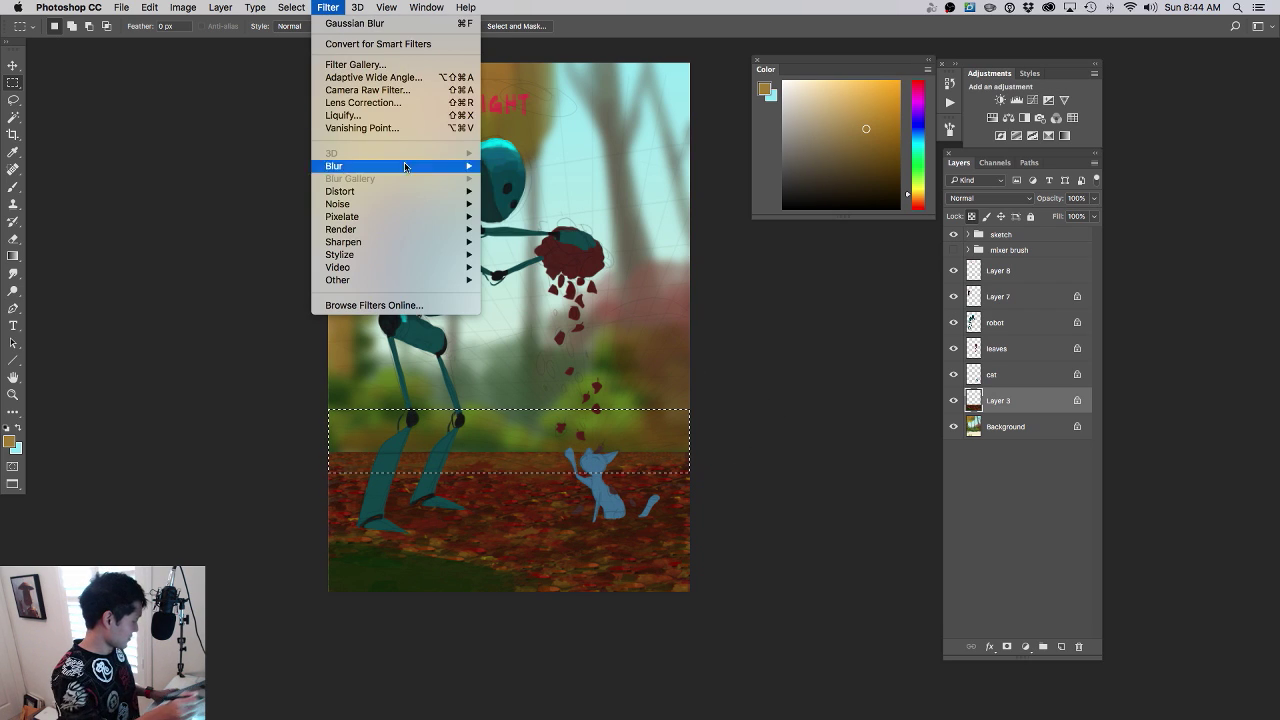
click(742, 300)
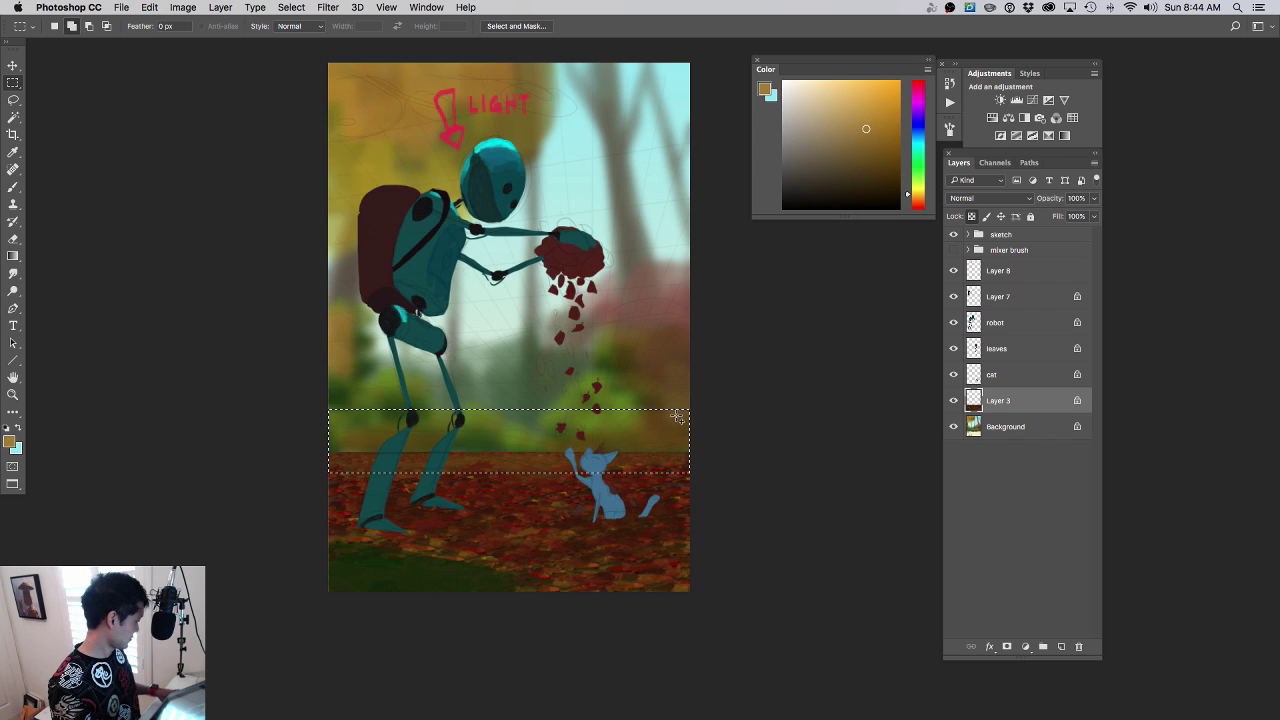
key(shift+F6)
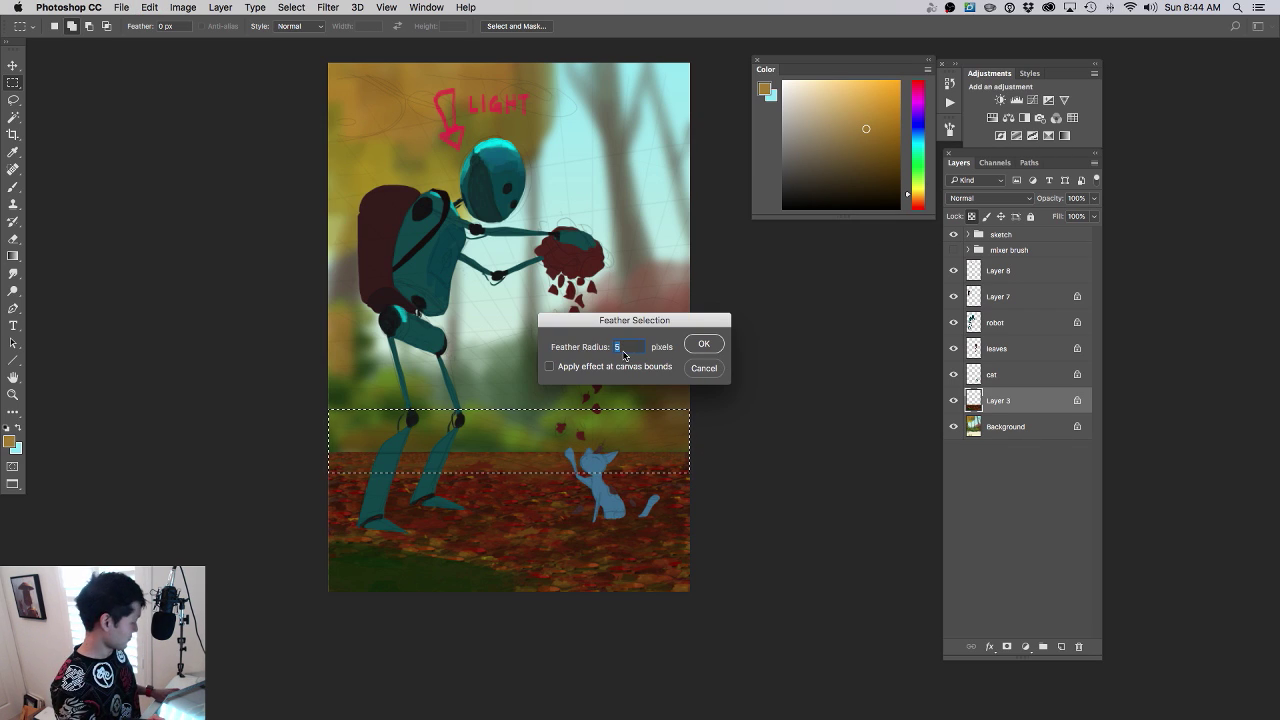
text(10)
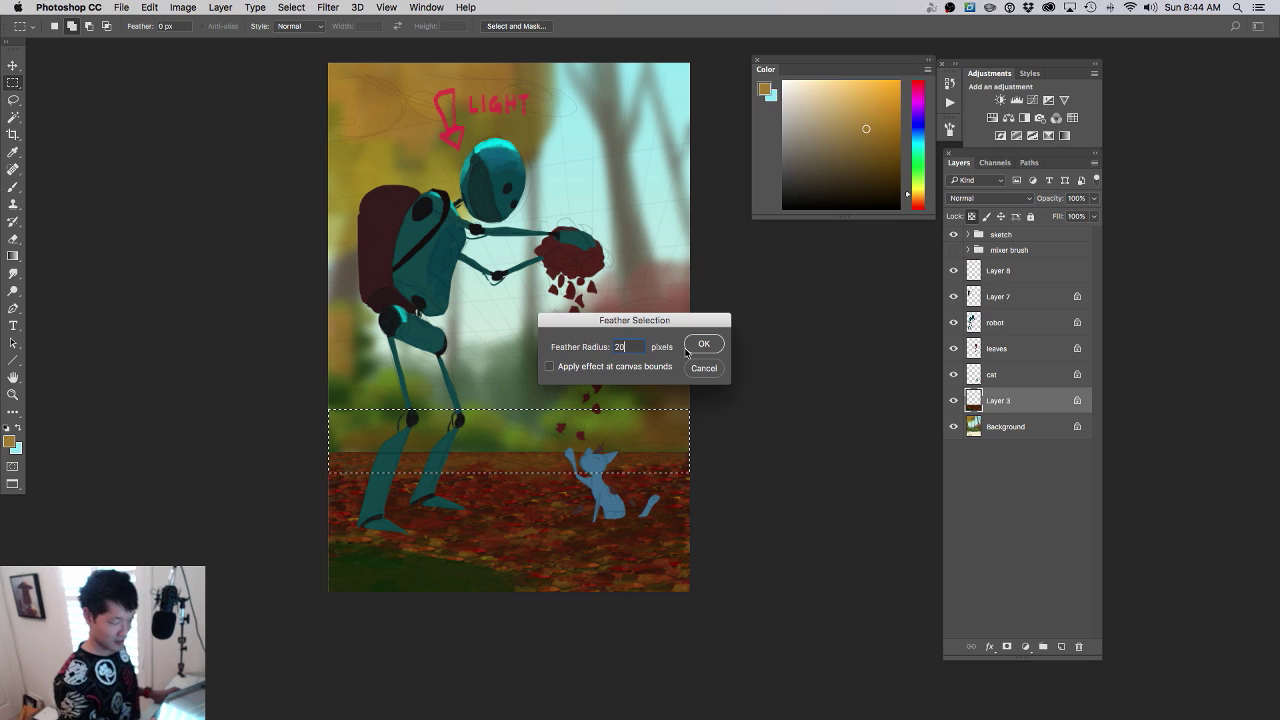
click(704, 345)
click(291, 7)
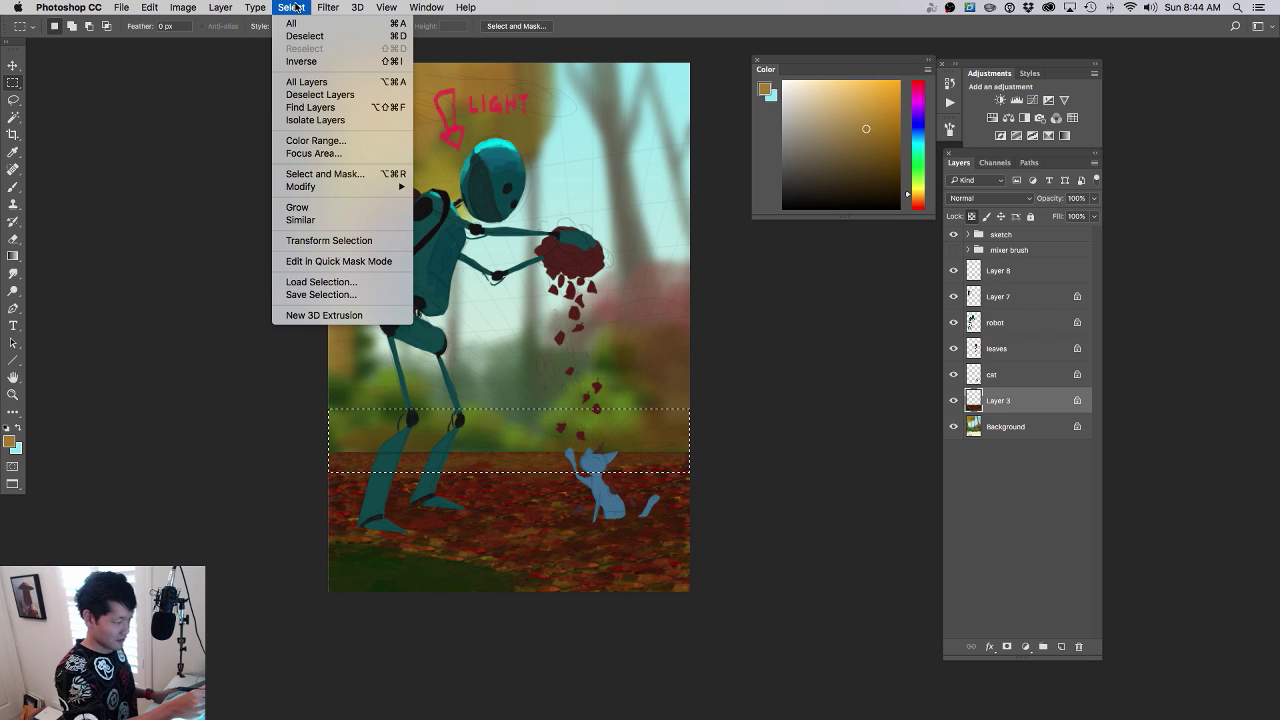
mouse_move(396, 187)
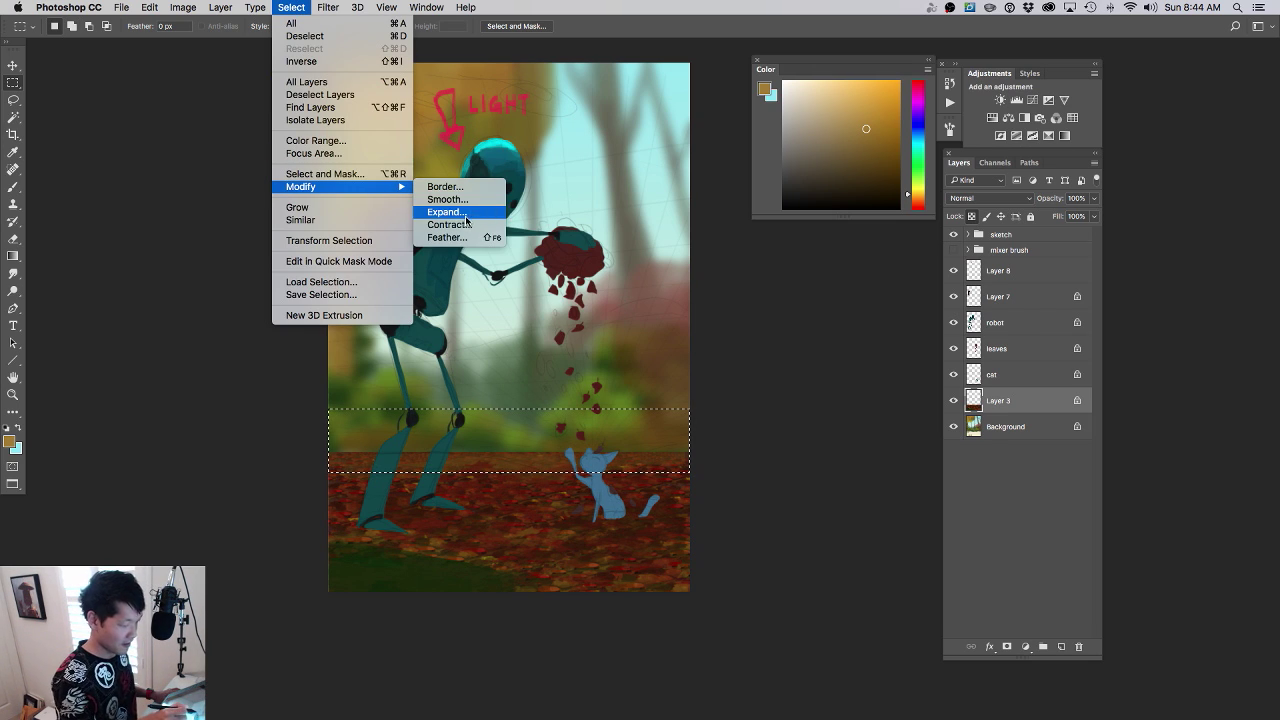
click(628, 30)
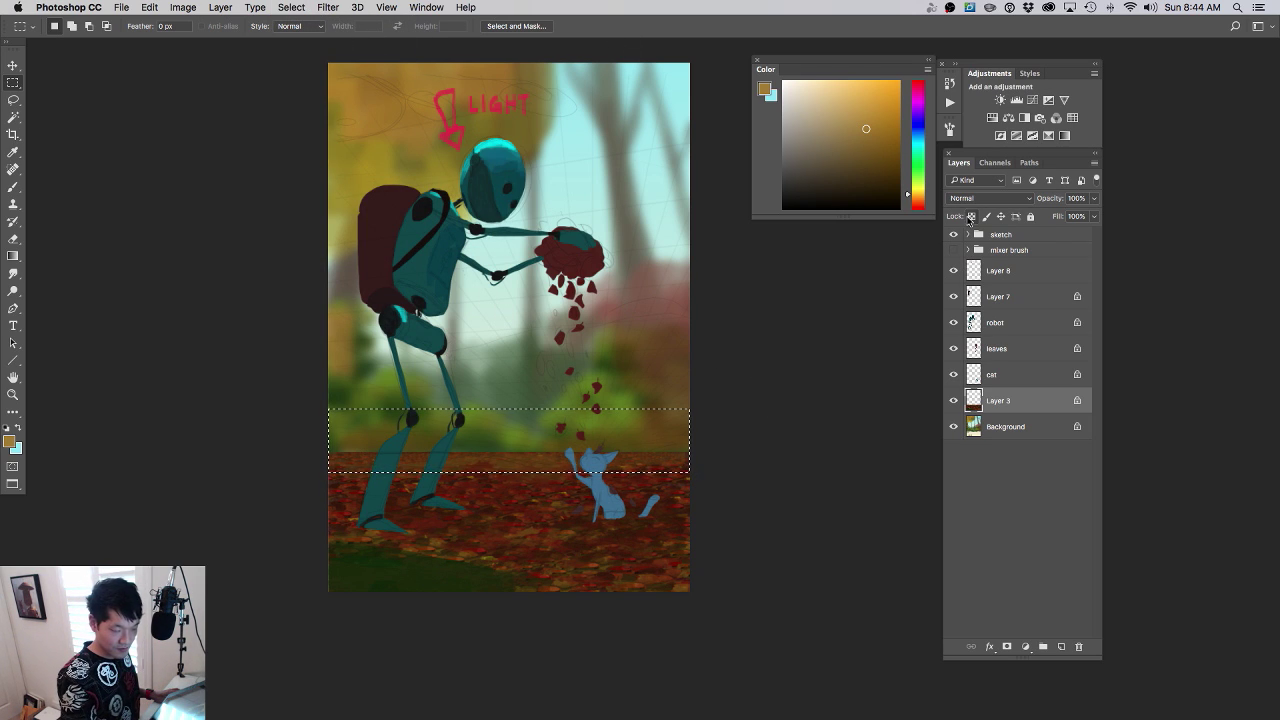
- Try a 12-pixel Gaussian Blur on the selected horizon strip of Layer 3, and undo it
click(328, 7)
mouse_move(400, 166)
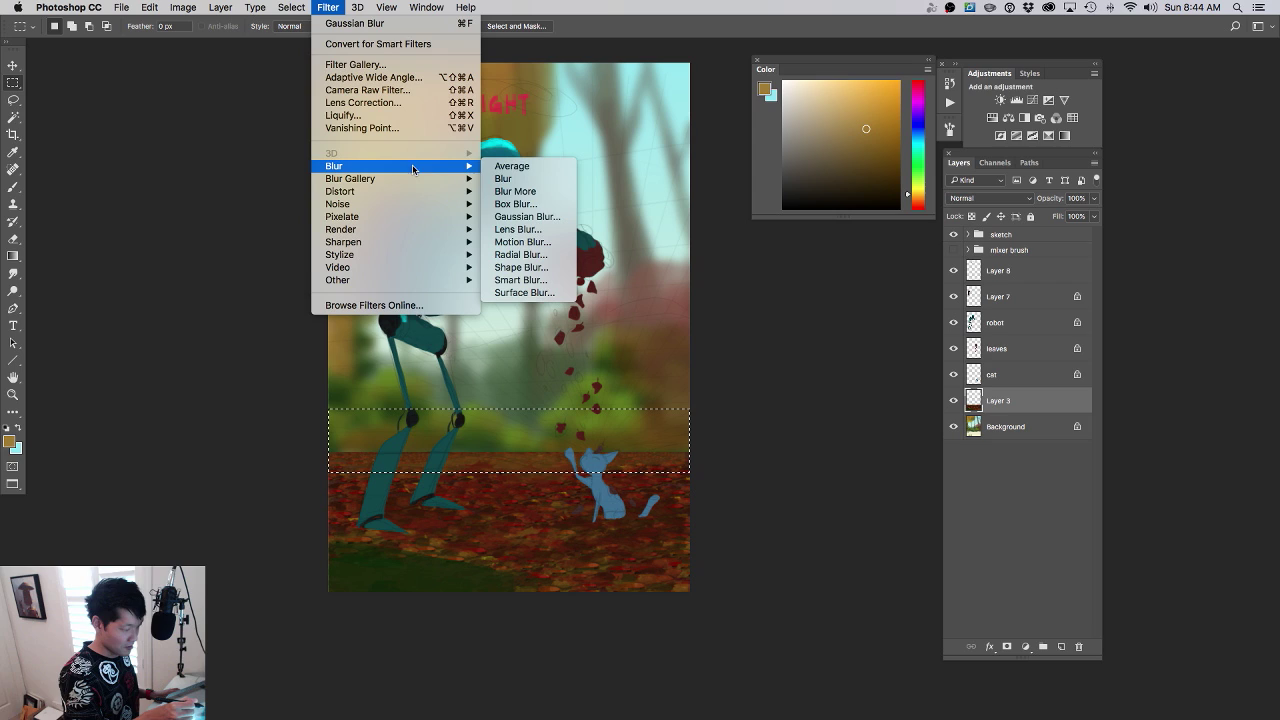
click(557, 217)
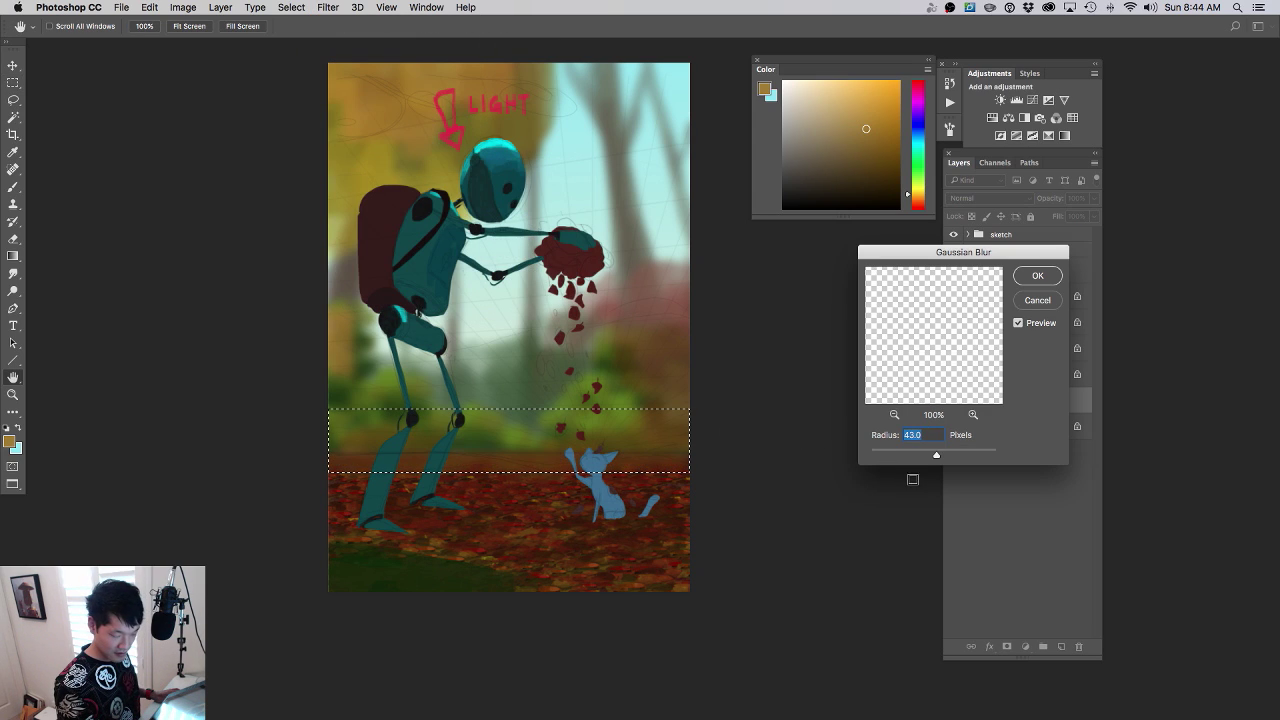
mouse_move(936, 455)
mouse_down()
mouse_move(915, 456)
mouse_move(927, 454)
mouse_up()
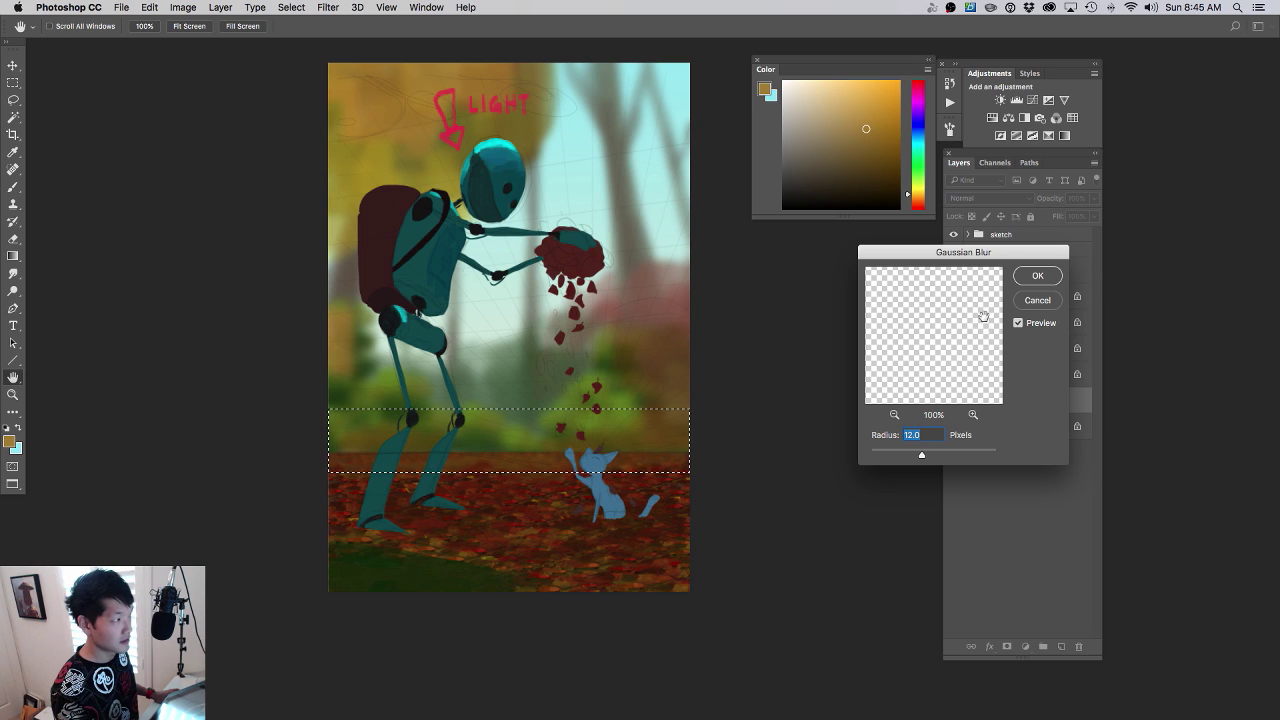
click(1035, 278)
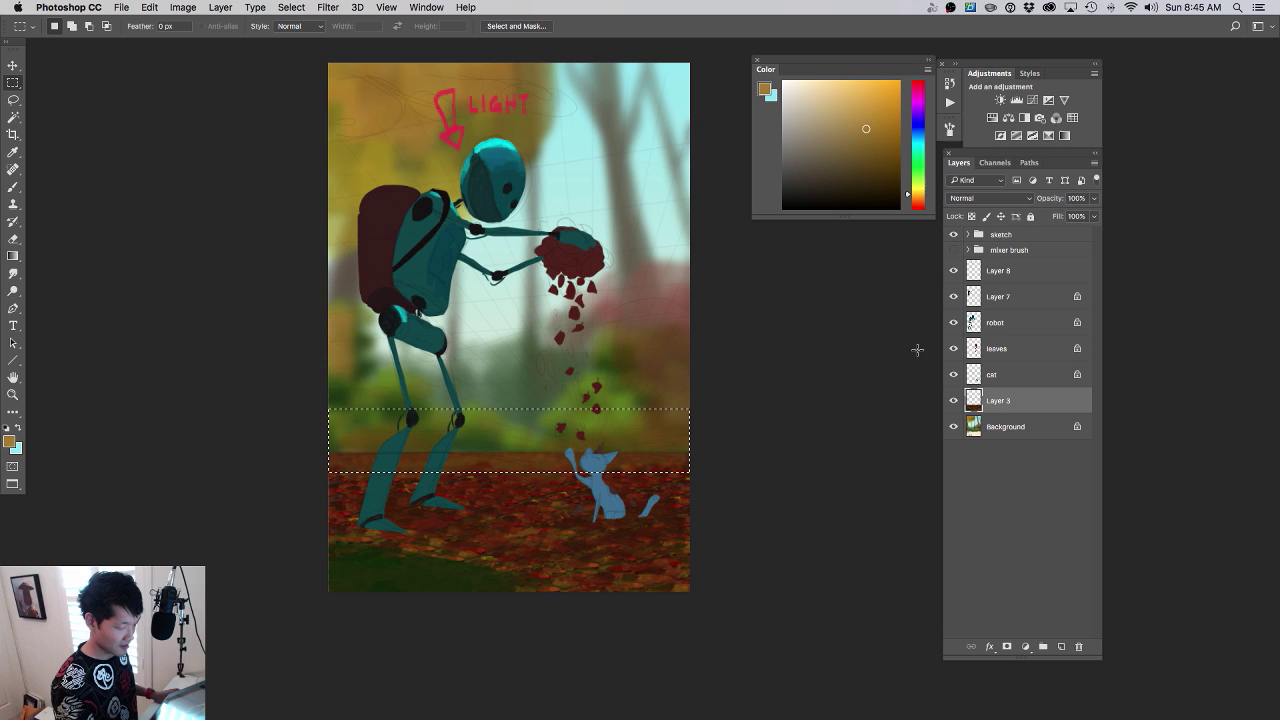
click(670, 425)
drag(707, 421, 688, 496)
key(super+z)
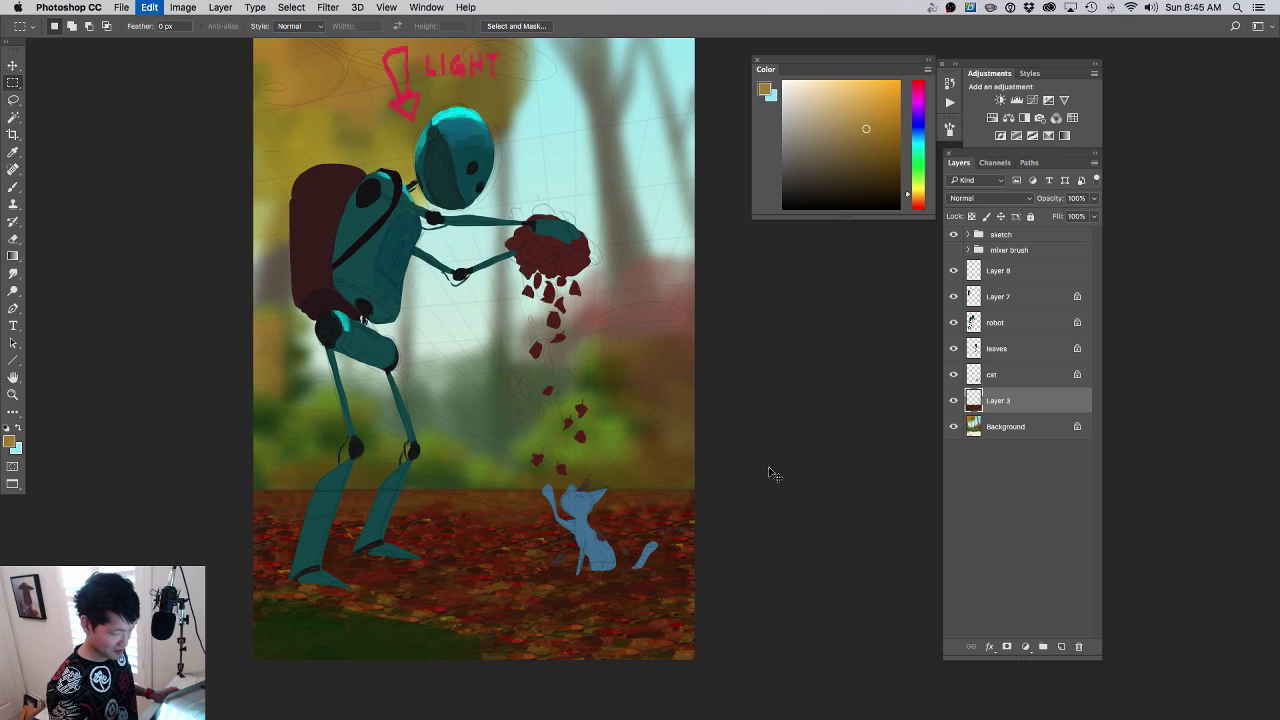
- Blur the selected horizon strip of Layer 3 with a Gaussian Blur radius of 5.4 pixels and deselect it
click(328, 7)
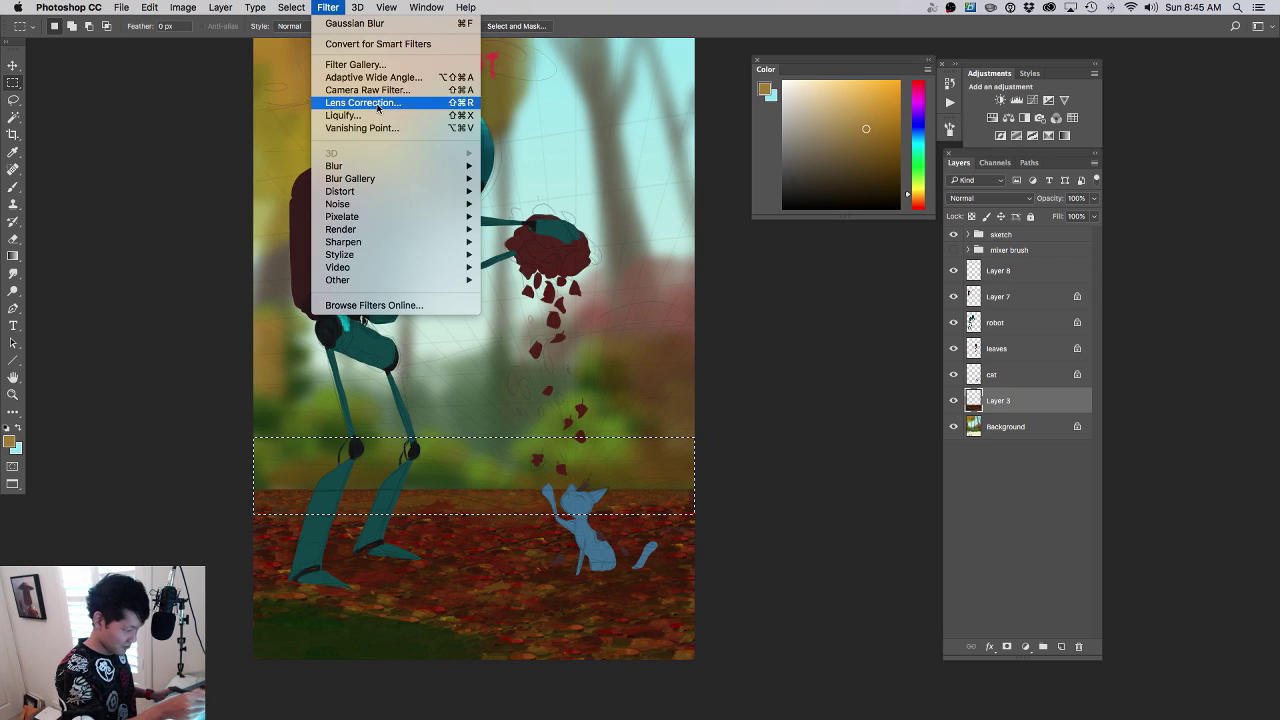
mouse_move(413, 168)
click(527, 216)
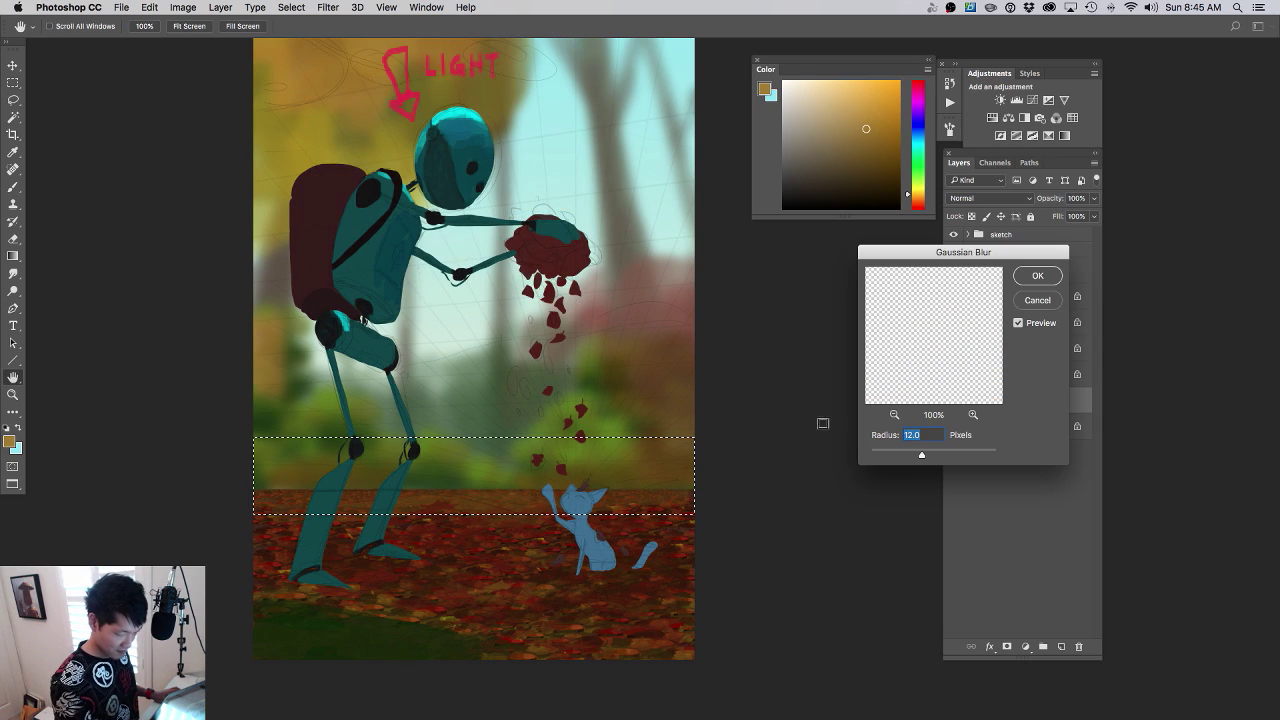
drag(922, 455, 916, 457)
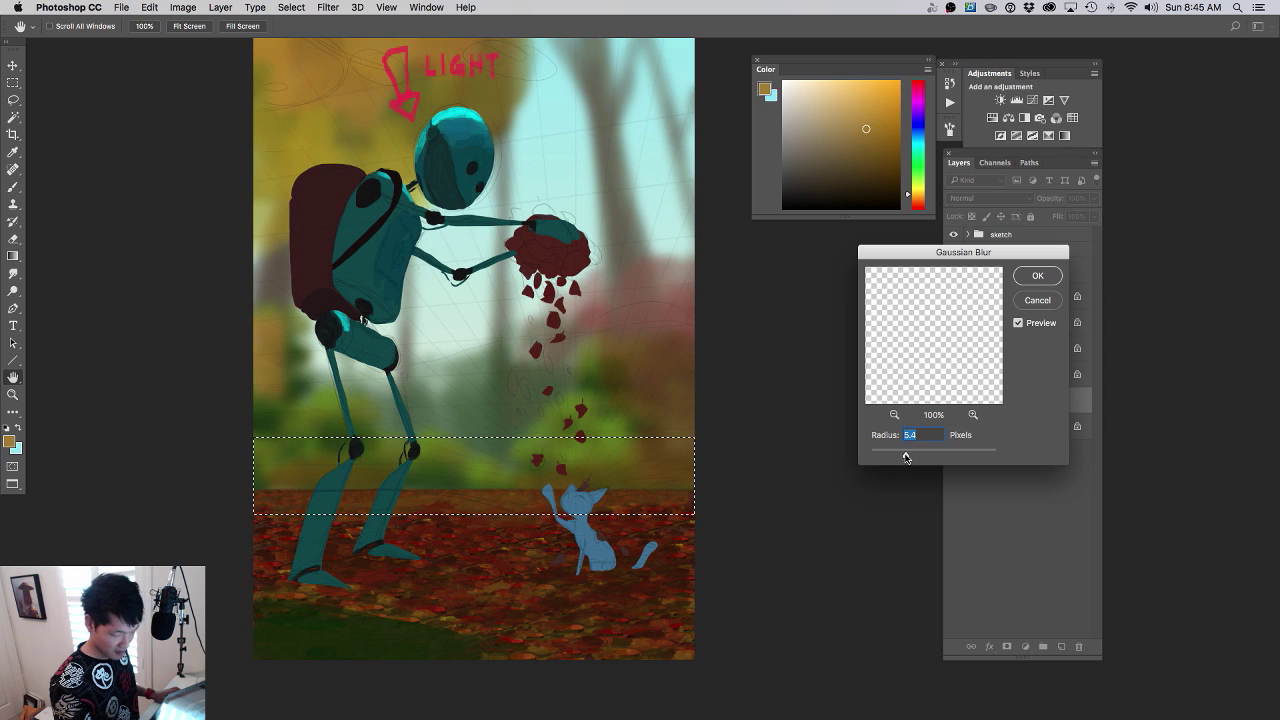
key(Return)
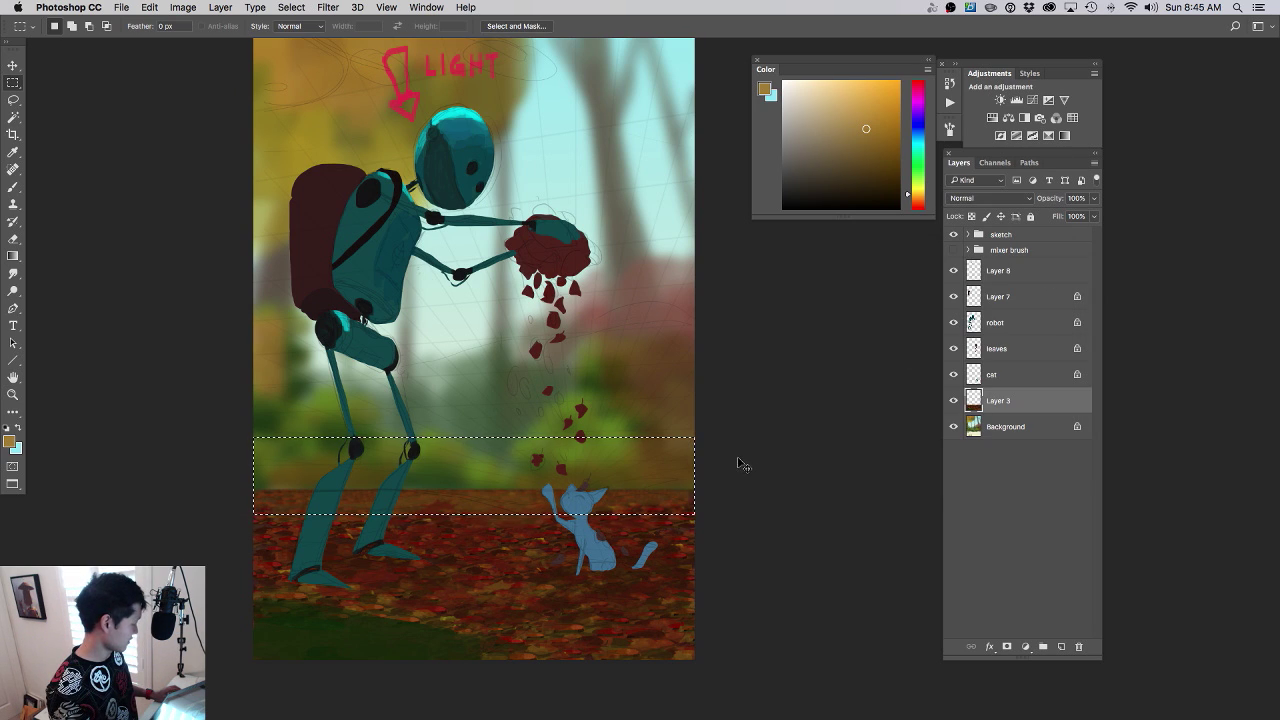
key(ctrl+d)
- On the robot layer, shade the lower end of the robot's torso with sampled dark tones using an 80-pixel brush
drag(832, 391, 890, 413)
click(952, 323)
click(952, 323)
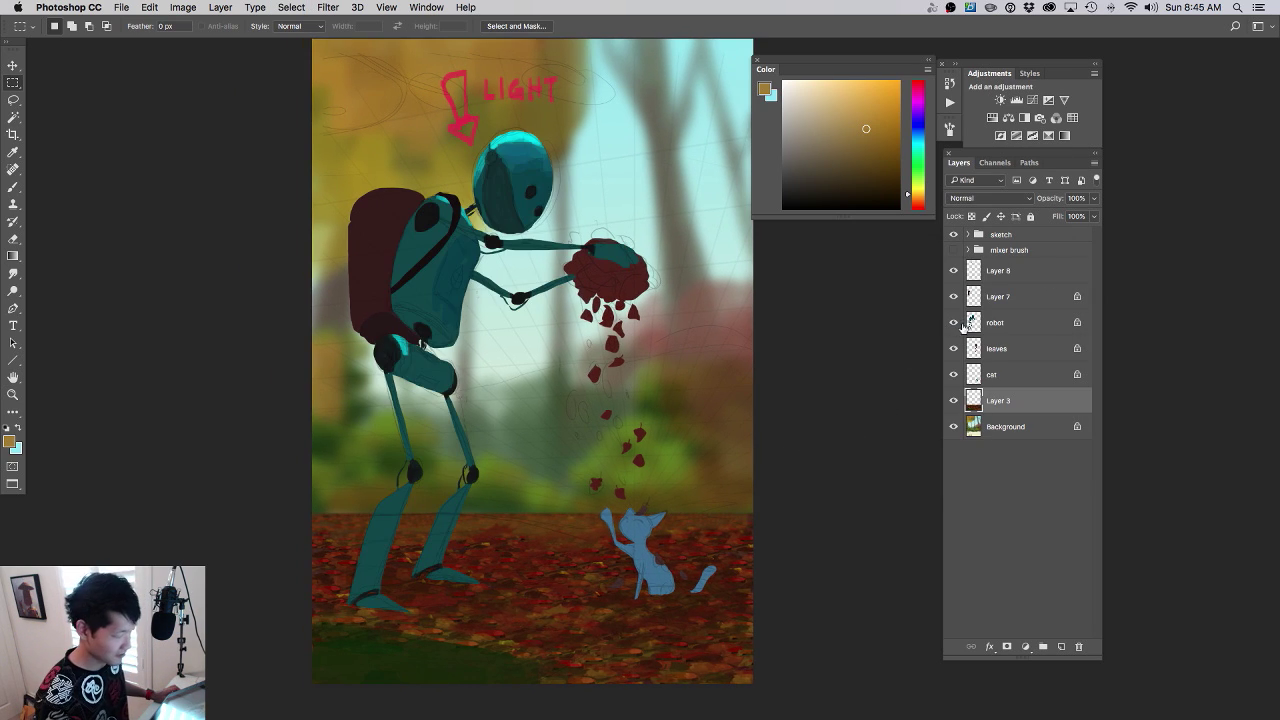
click(973, 324)
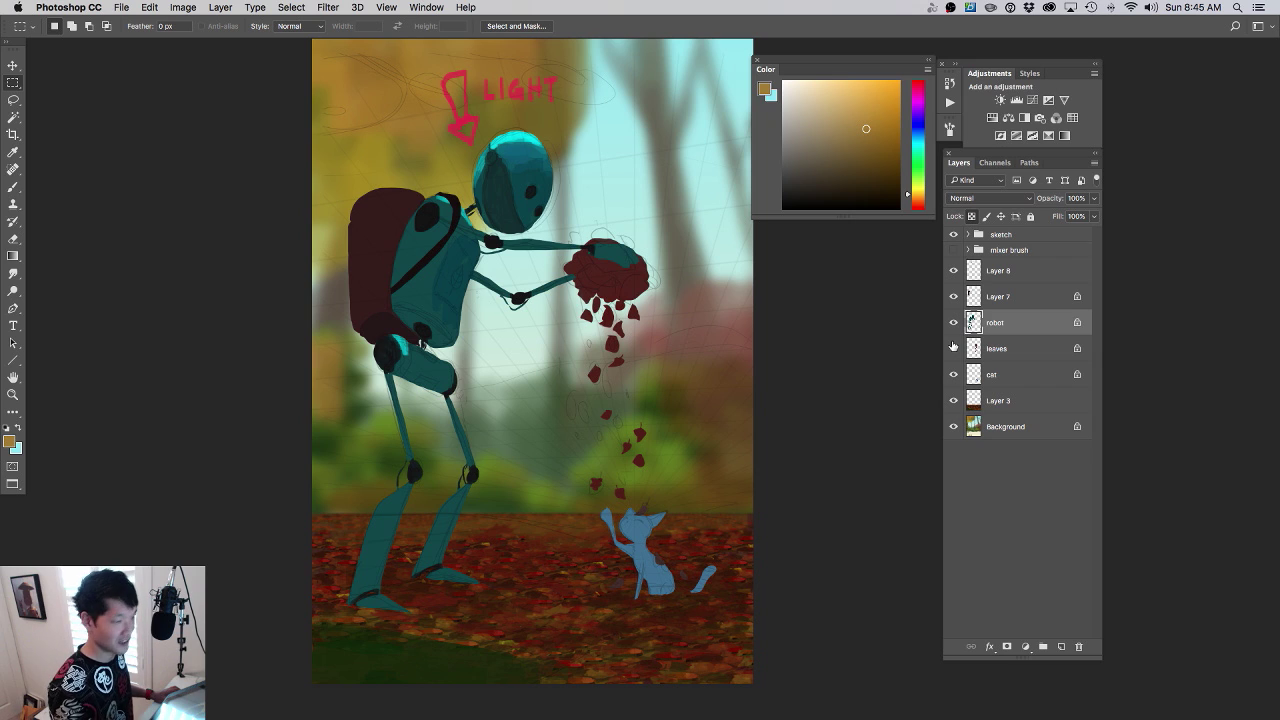
drag(828, 419, 803, 394)
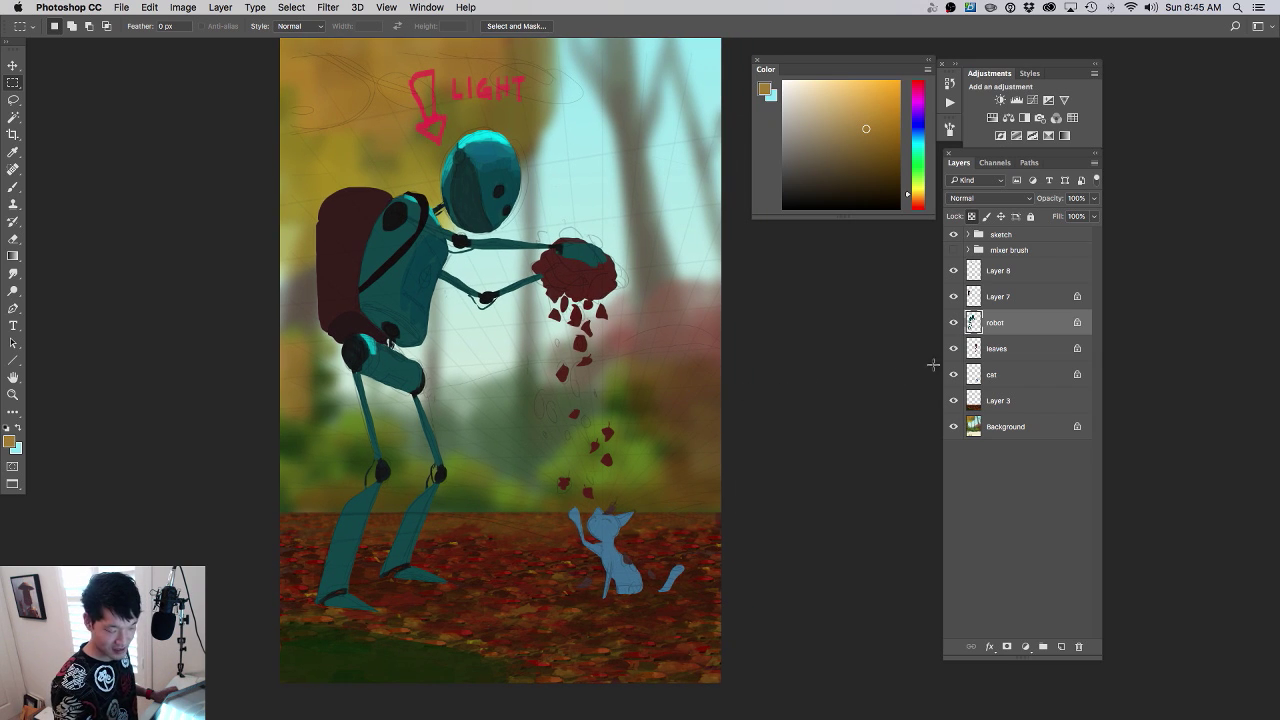
drag(556, 373, 584, 375)
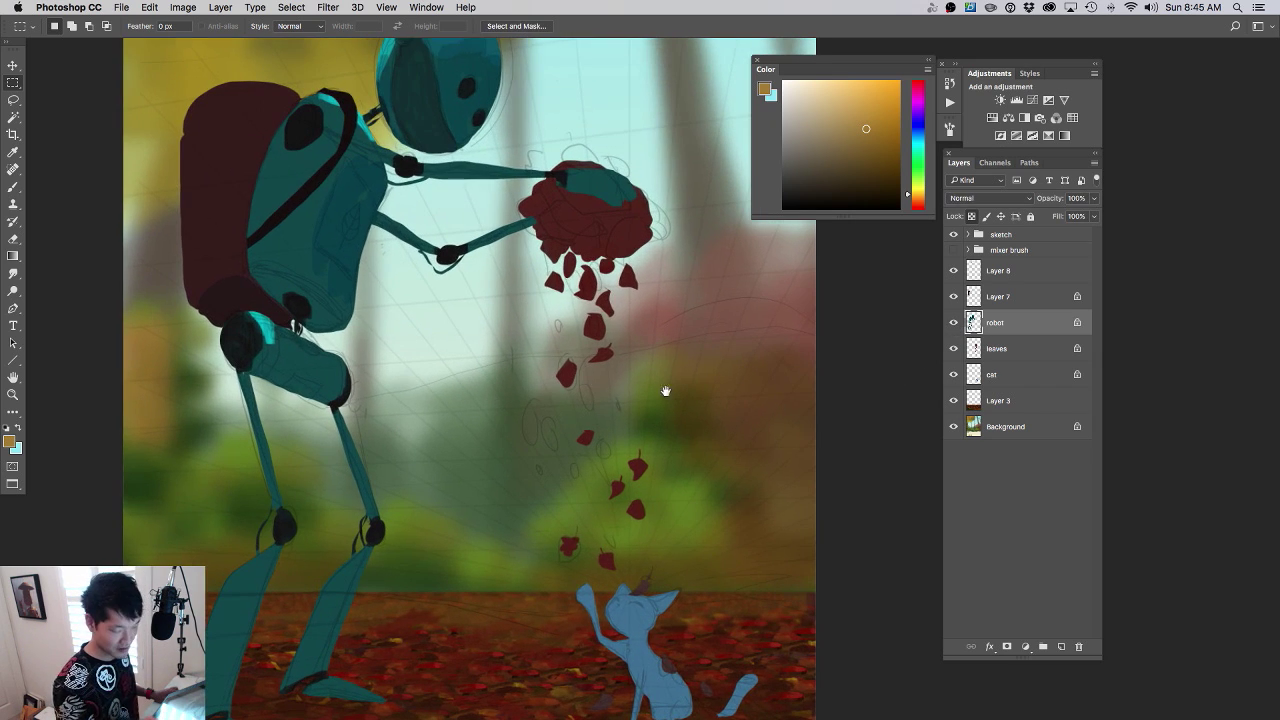
key(b)
alt+click(302, 302)
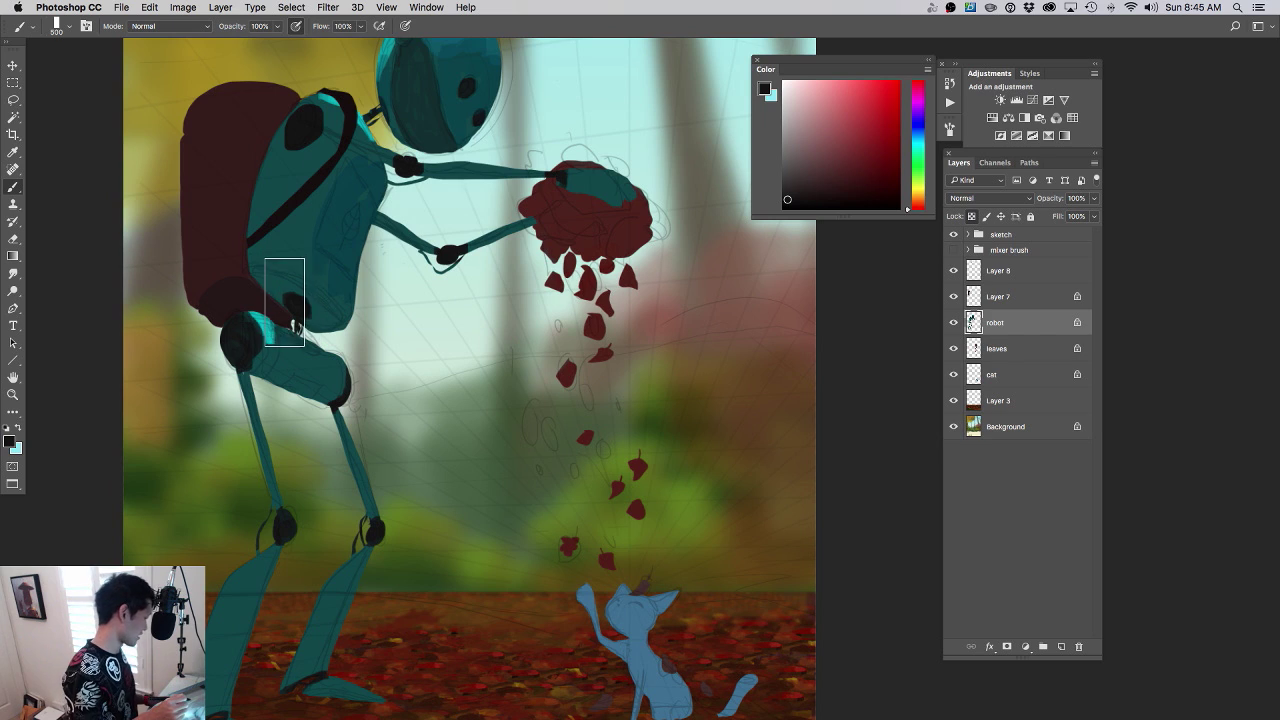
key(bracketleft)
key(bracketleft)
key(bracketleft)
key(bracketleft)
key(bracketleft)
key(bracketleft)
key(bracketleft)
key(bracketleft)
key(bracketleft)
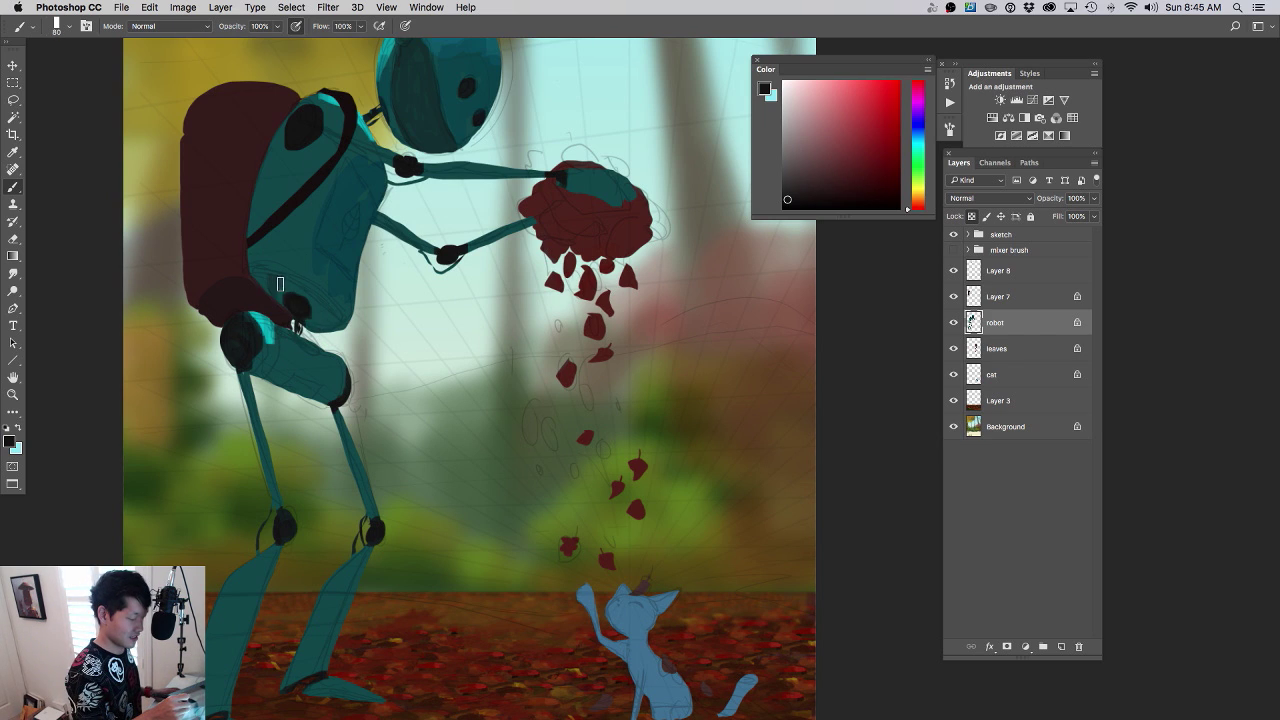
alt+click(278, 274)
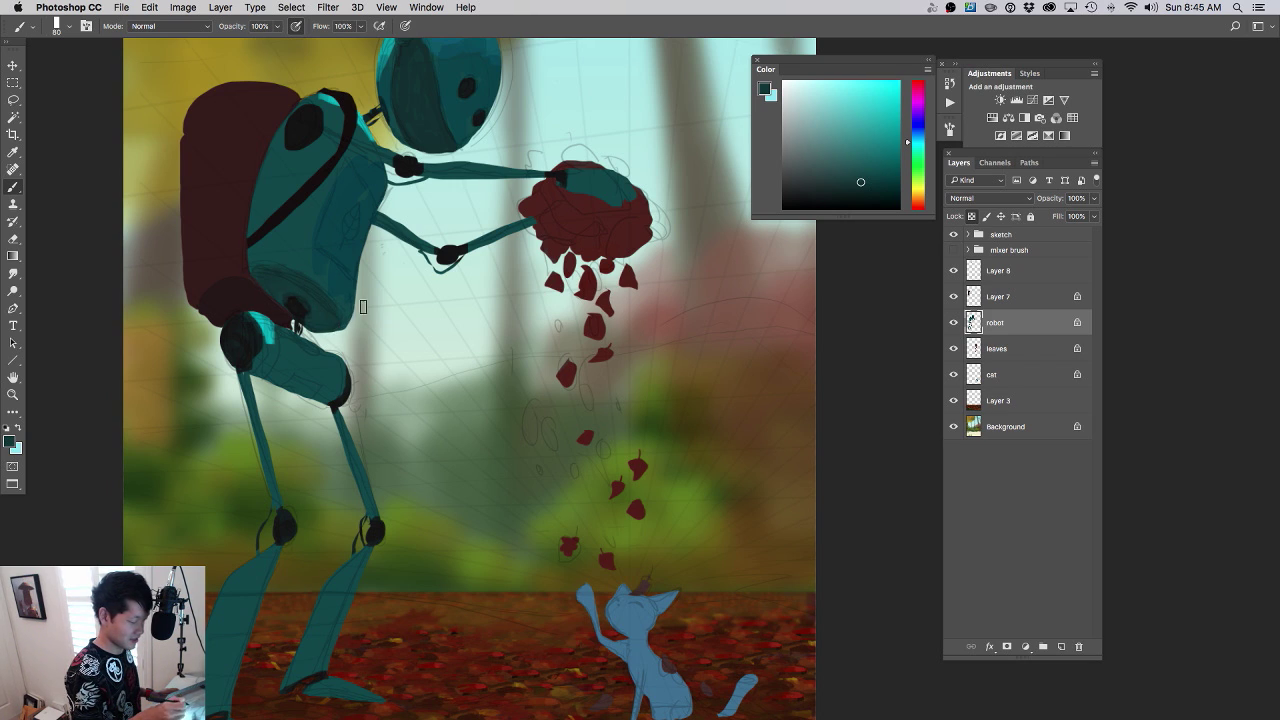
- On the cat layer, paint pale cream highlights along the cat's head, ears, raised paw, back and tail
drag(426, 341, 372, 349)
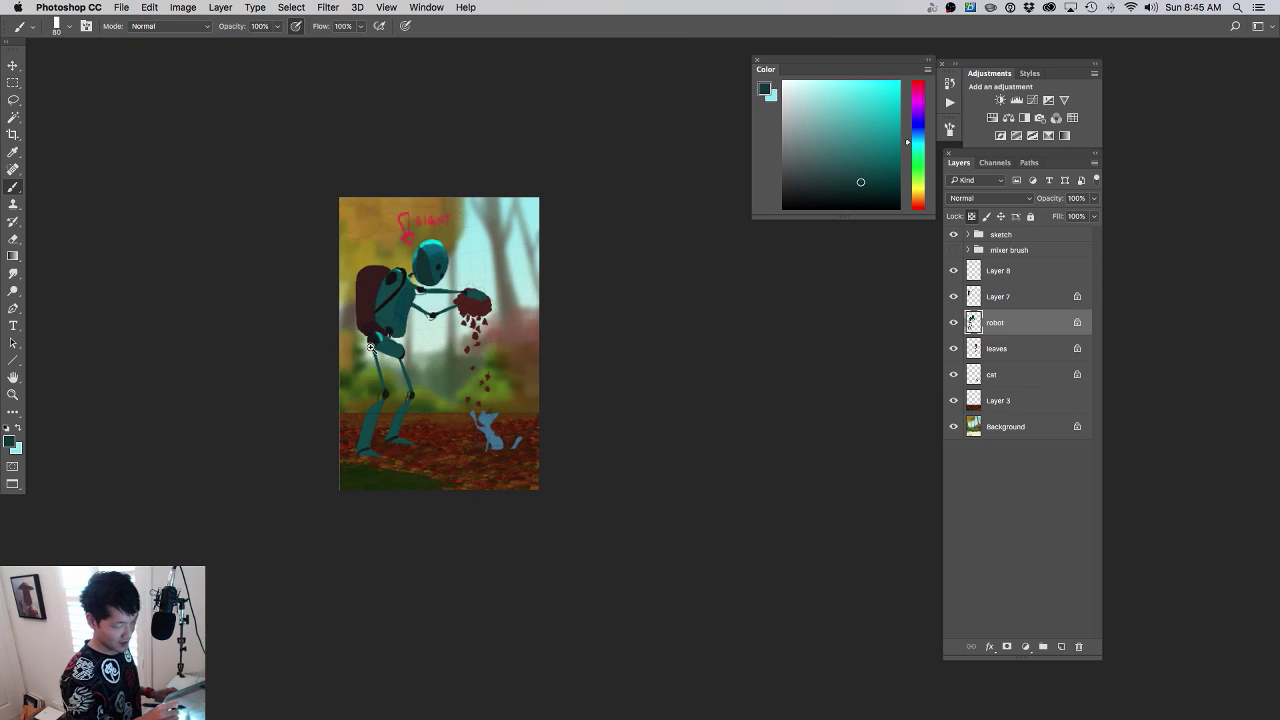
drag(502, 407, 572, 411)
drag(546, 463, 622, 420)
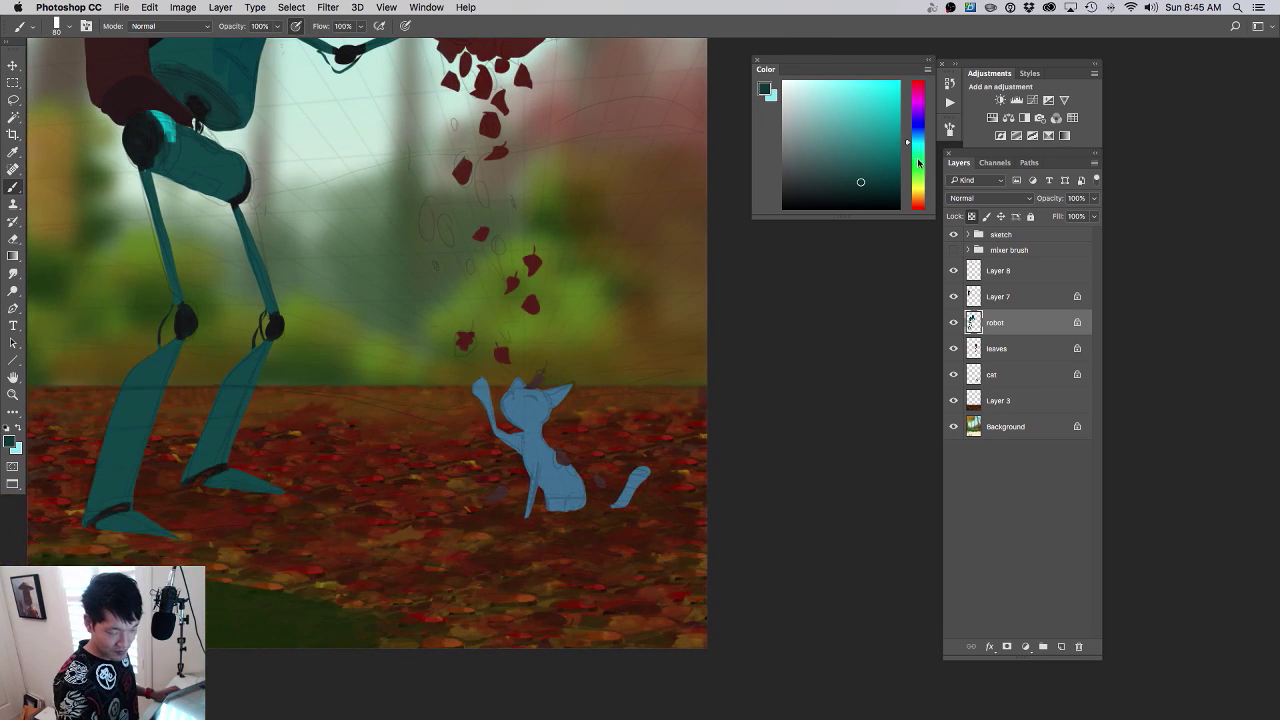
click(919, 163)
click(997, 301)
click(998, 349)
click(988, 375)
click(829, 136)
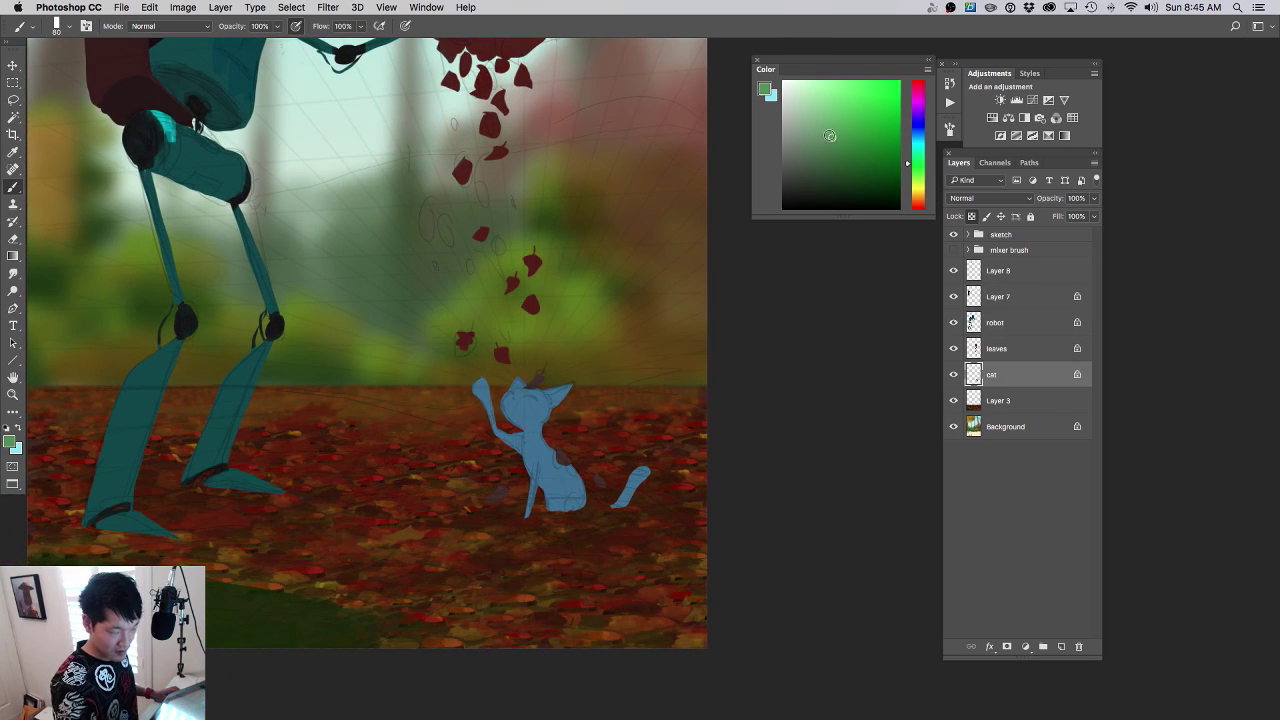
click(918, 193)
click(796, 102)
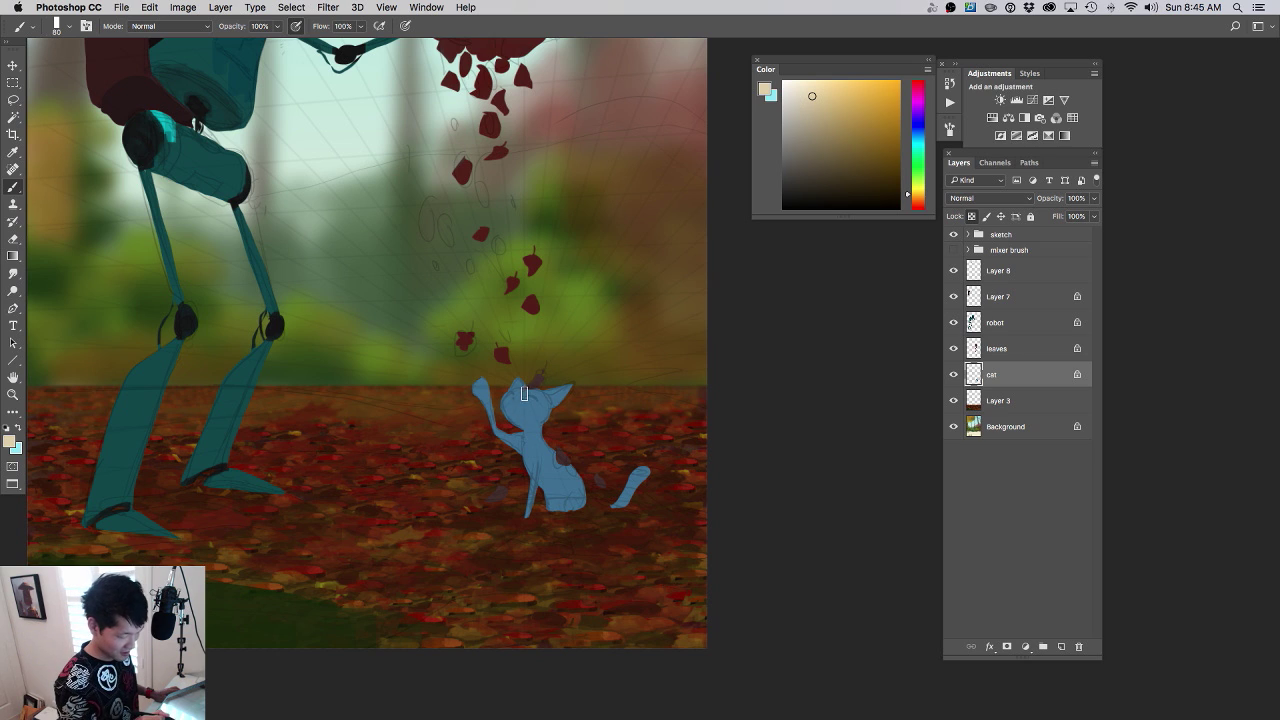
mouse_move(524, 393)
mouse_down()
mouse_move(526, 376)
mouse_move(573, 380)
mouse_up()
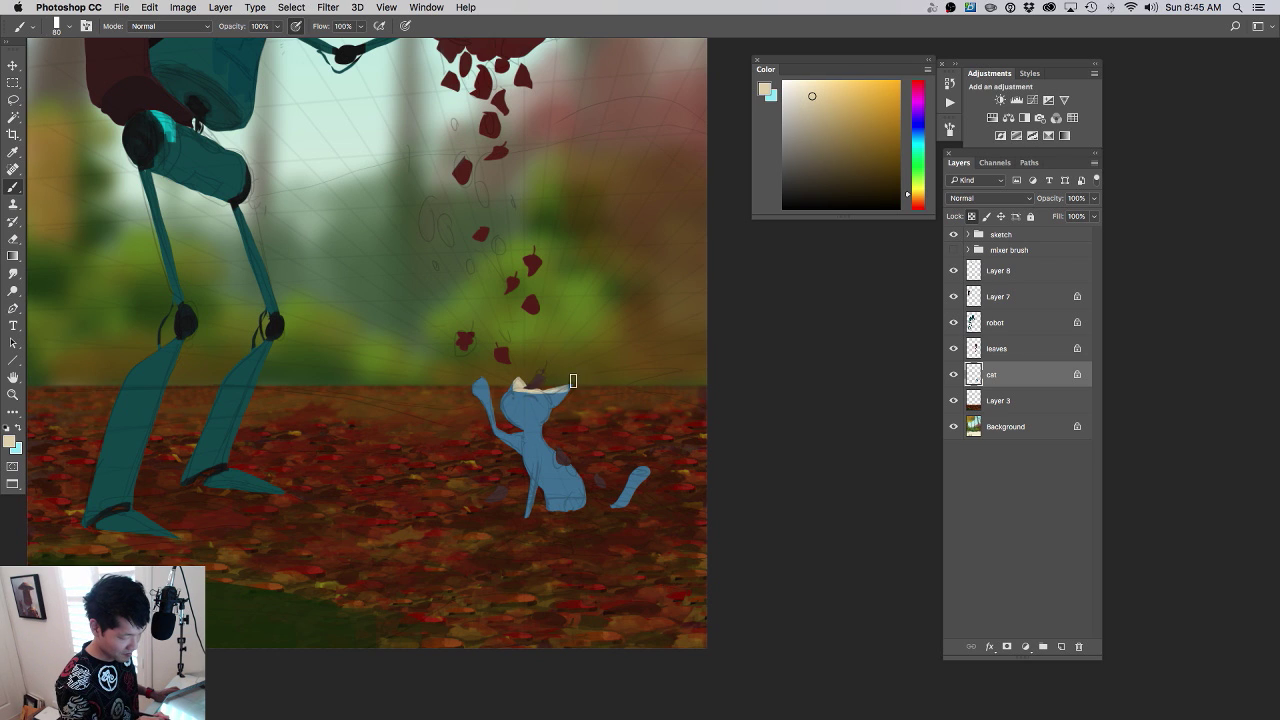
drag(482, 381, 491, 402)
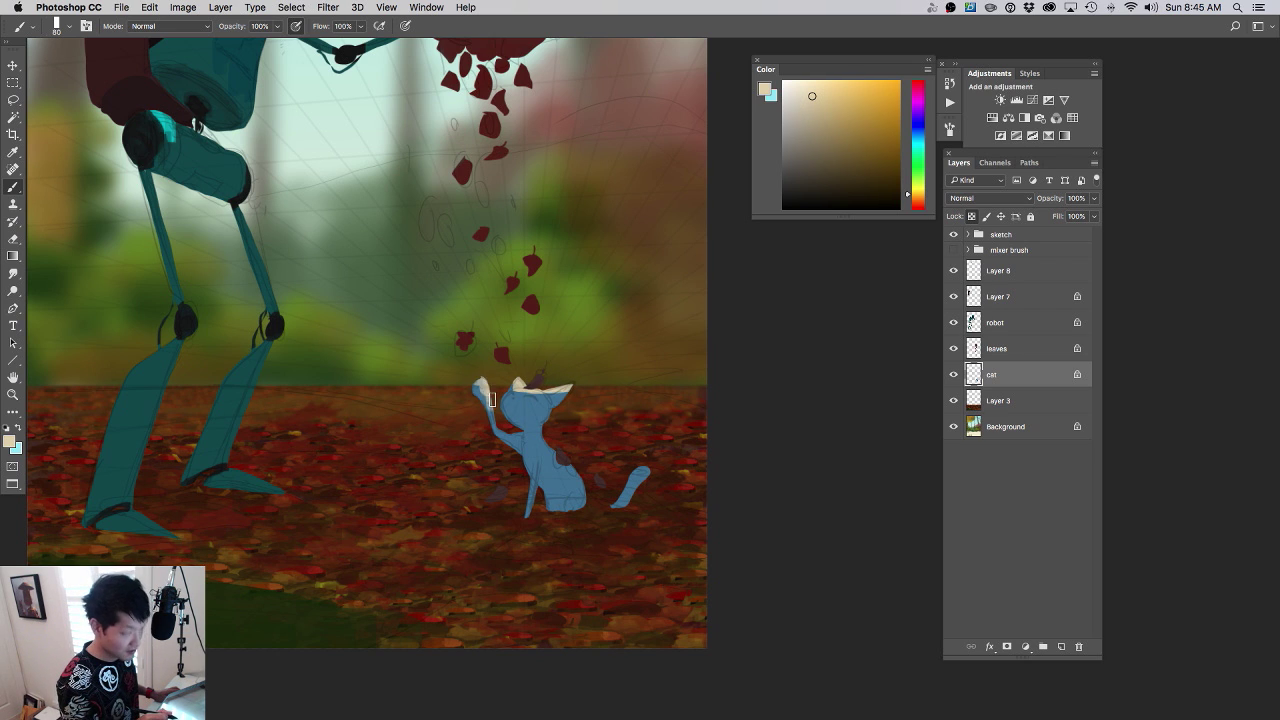
mouse_move(541, 449)
mouse_down()
mouse_move(594, 448)
mouse_move(561, 435)
mouse_move(598, 473)
mouse_move(613, 528)
mouse_up()
mouse_move(683, 505)
mouse_down()
mouse_move(704, 481)
mouse_move(667, 536)
mouse_up()
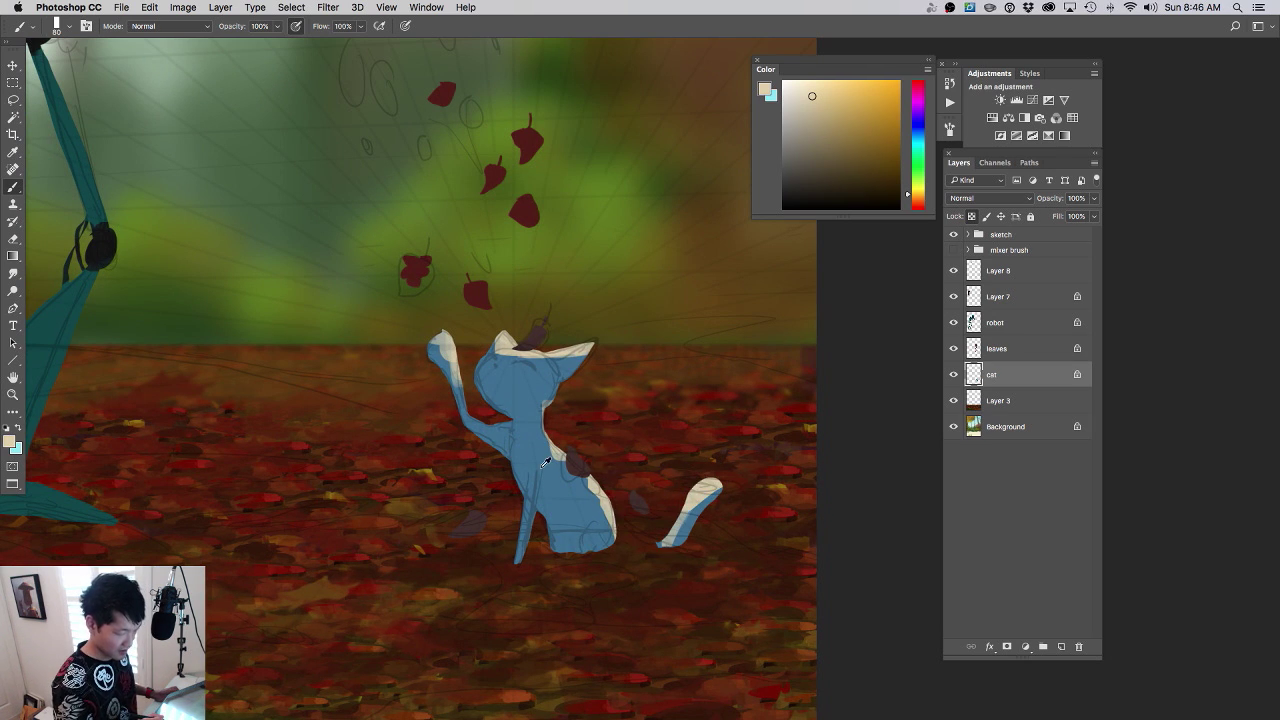
- Refine the cat with its sampled blue, and blend muted pink tones into its face and chest
alt+click(545, 468)
drag(546, 410, 561, 455)
mouse_move(605, 456)
mouse_down()
mouse_move(567, 452)
mouse_move(512, 478)
mouse_move(671, 457)
mouse_up()
click(917, 205)
drag(878, 168, 839, 92)
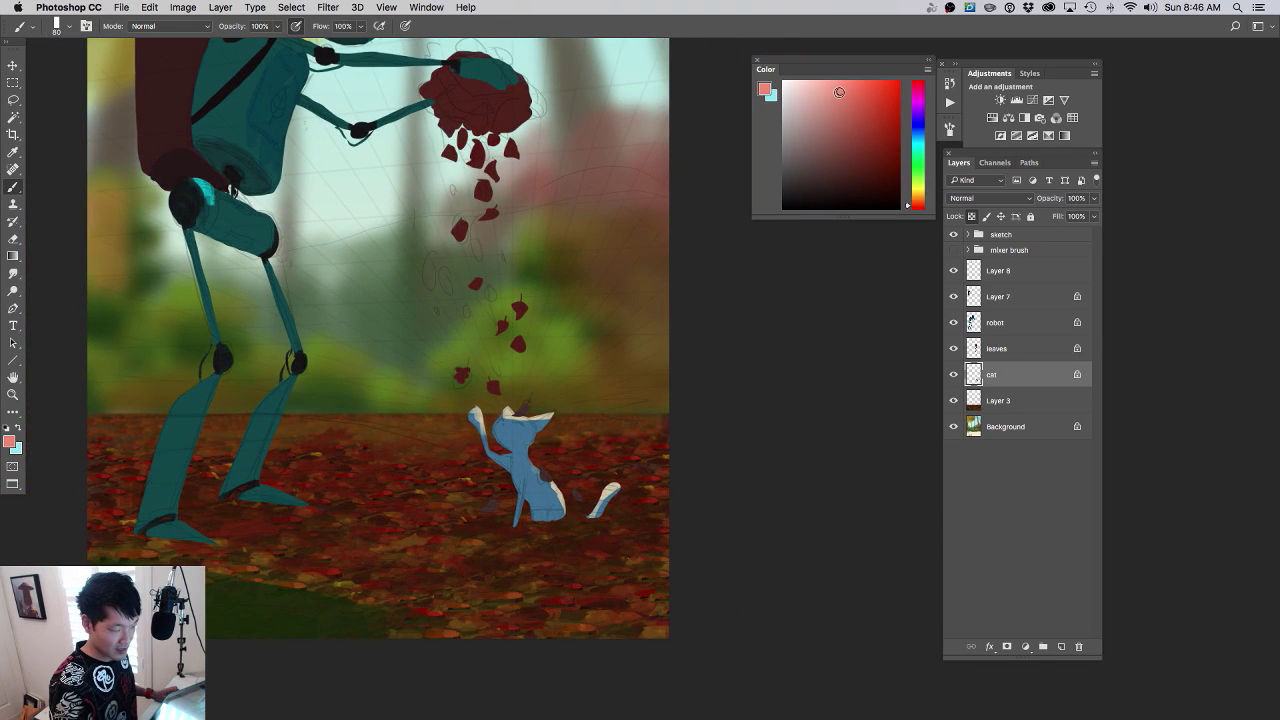
drag(568, 436, 590, 438)
mouse_move(503, 478)
mouse_down()
mouse_move(505, 497)
mouse_move(493, 461)
mouse_up()
alt+click(495, 435)
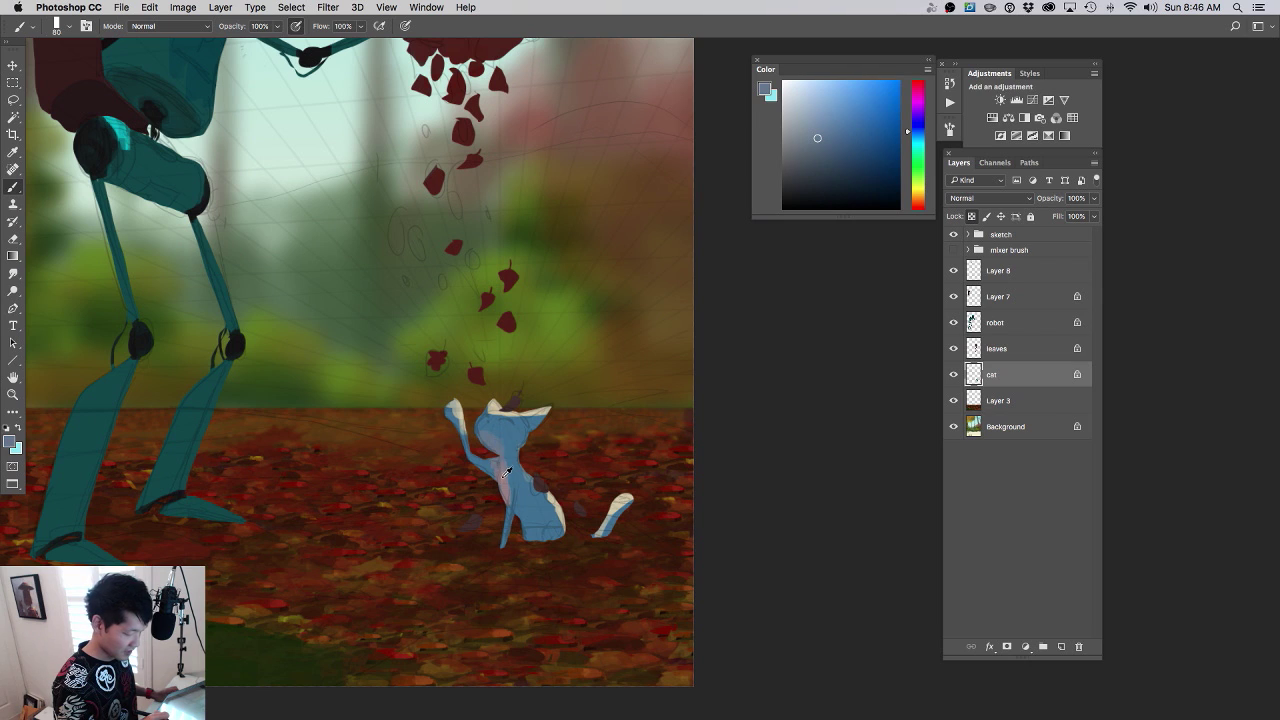
alt+click(503, 478)
alt+click(487, 437)
alt+click(508, 472)
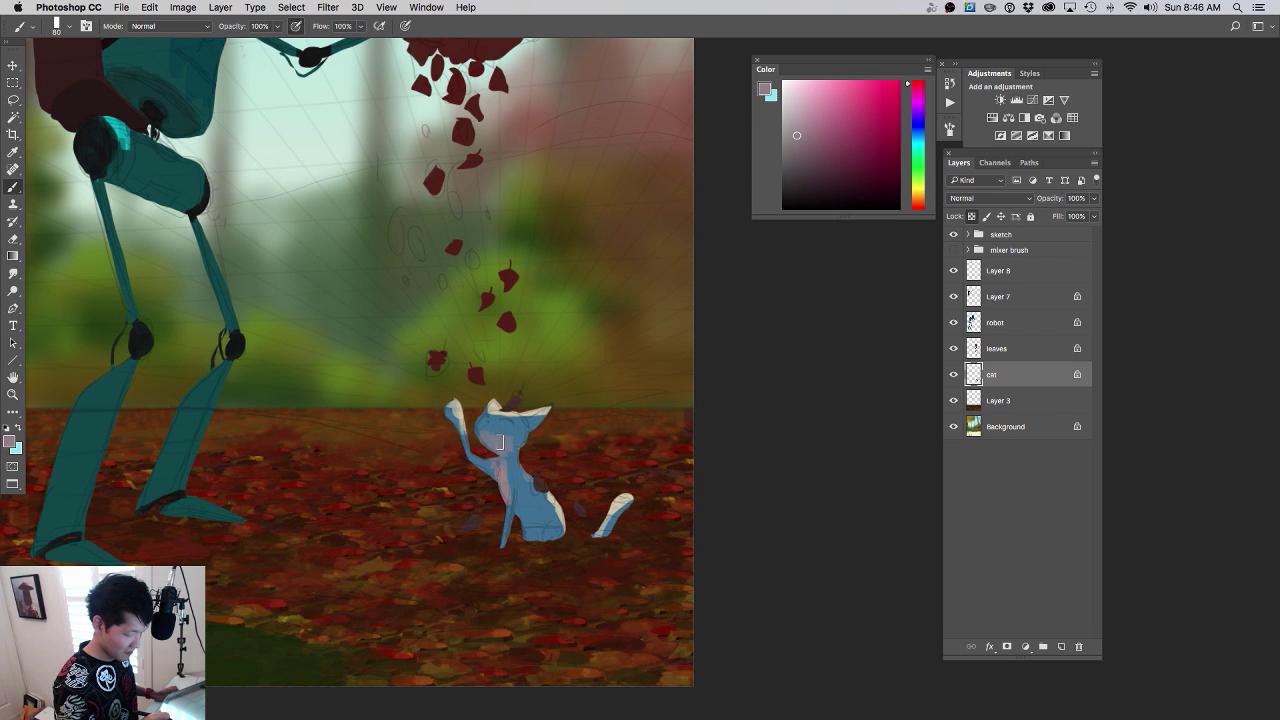
- Select Layer 3, which holds the leafy ground
drag(548, 510, 470, 505)
drag(622, 488, 668, 430)
drag(612, 420, 652, 443)
click(976, 403)
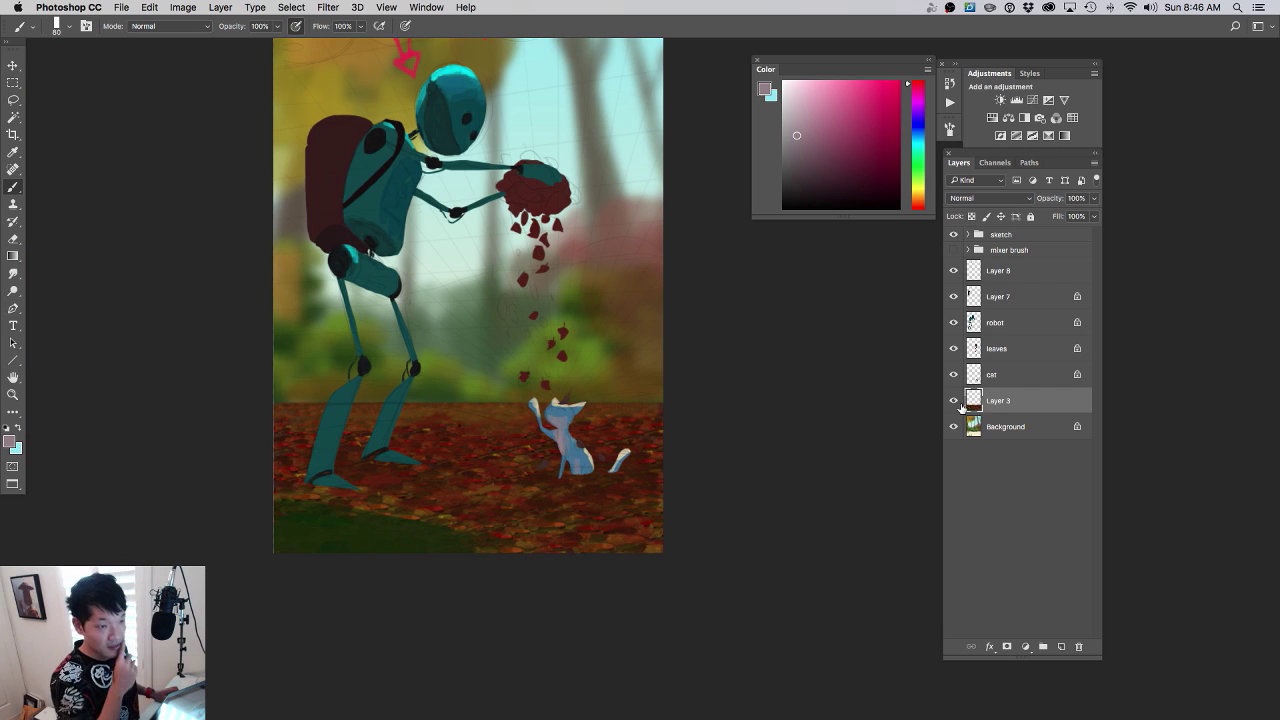
key(l)
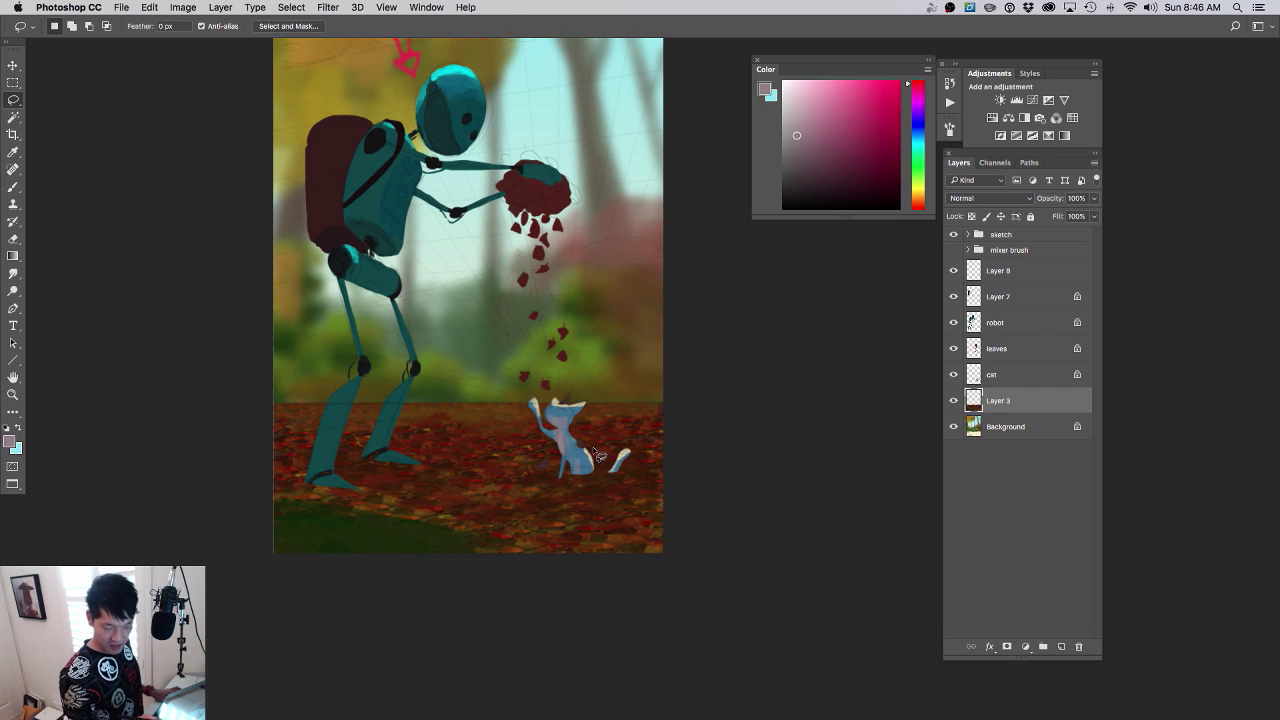
mouse_move(575, 468)
mouse_down()
mouse_move(476, 474)
mouse_move(568, 478)
mouse_move(498, 478)
mouse_move(520, 487)
mouse_move(451, 479)
mouse_move(537, 482)
mouse_up()
key(super+d)
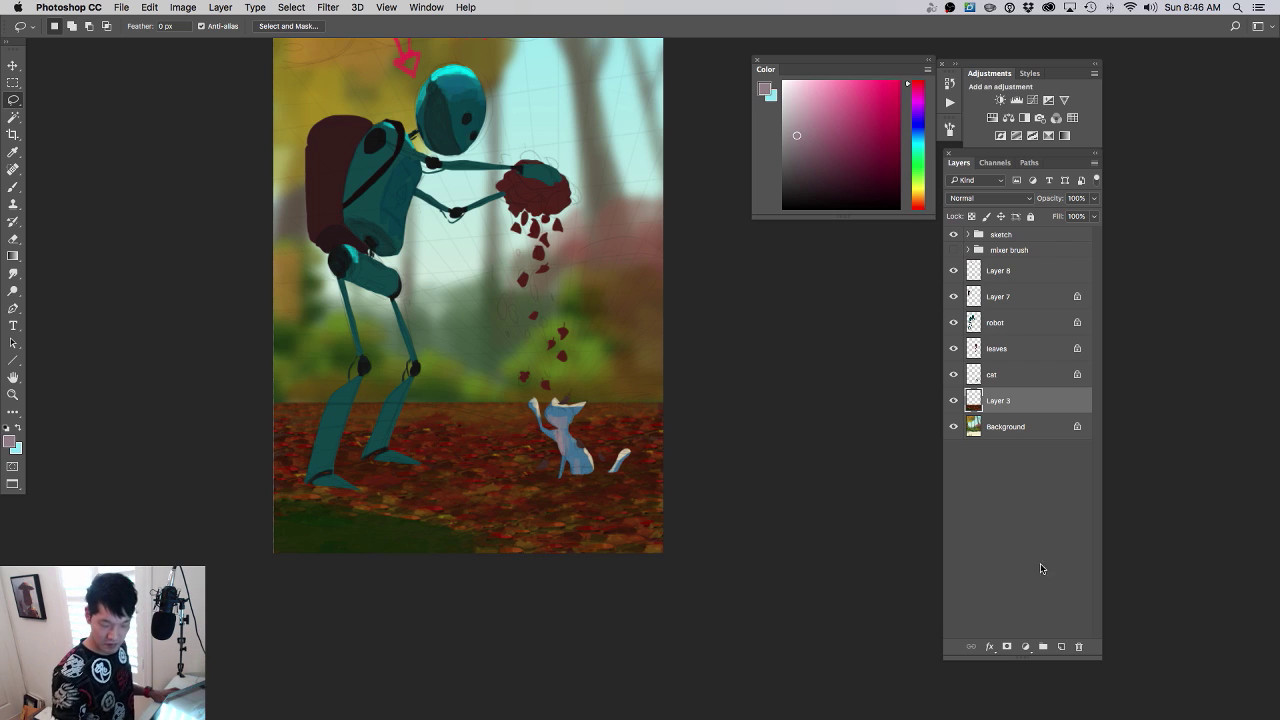
- Add a Levels adjustment clipped to Layer 3, set its white input level to 105, and compare the ground with and without it
click(1027, 648)
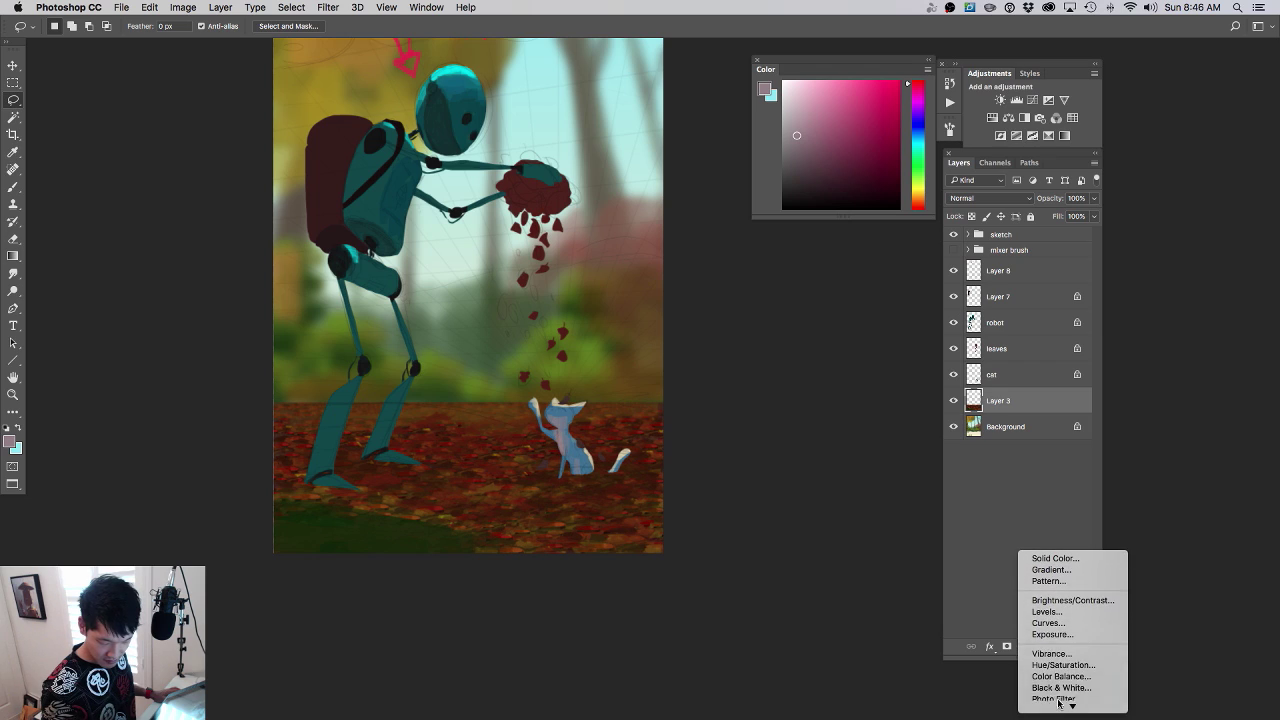
click(1067, 612)
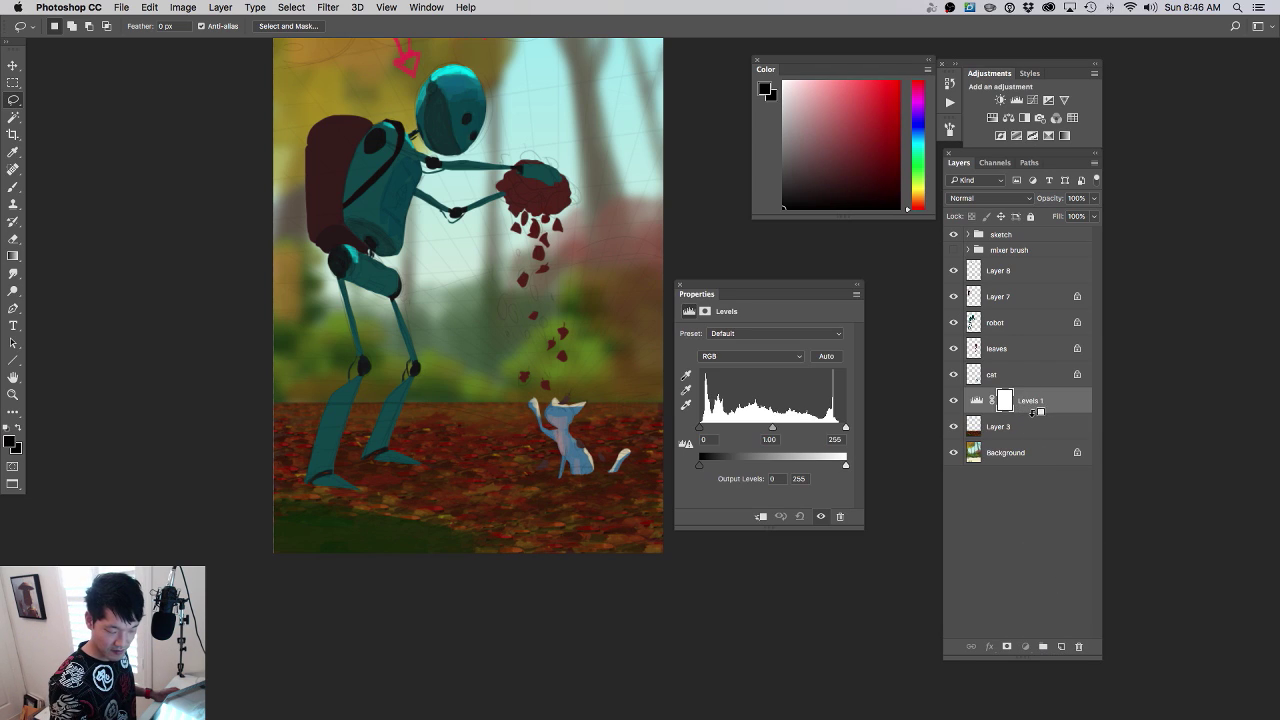
drag(1050, 409, 1051, 424)
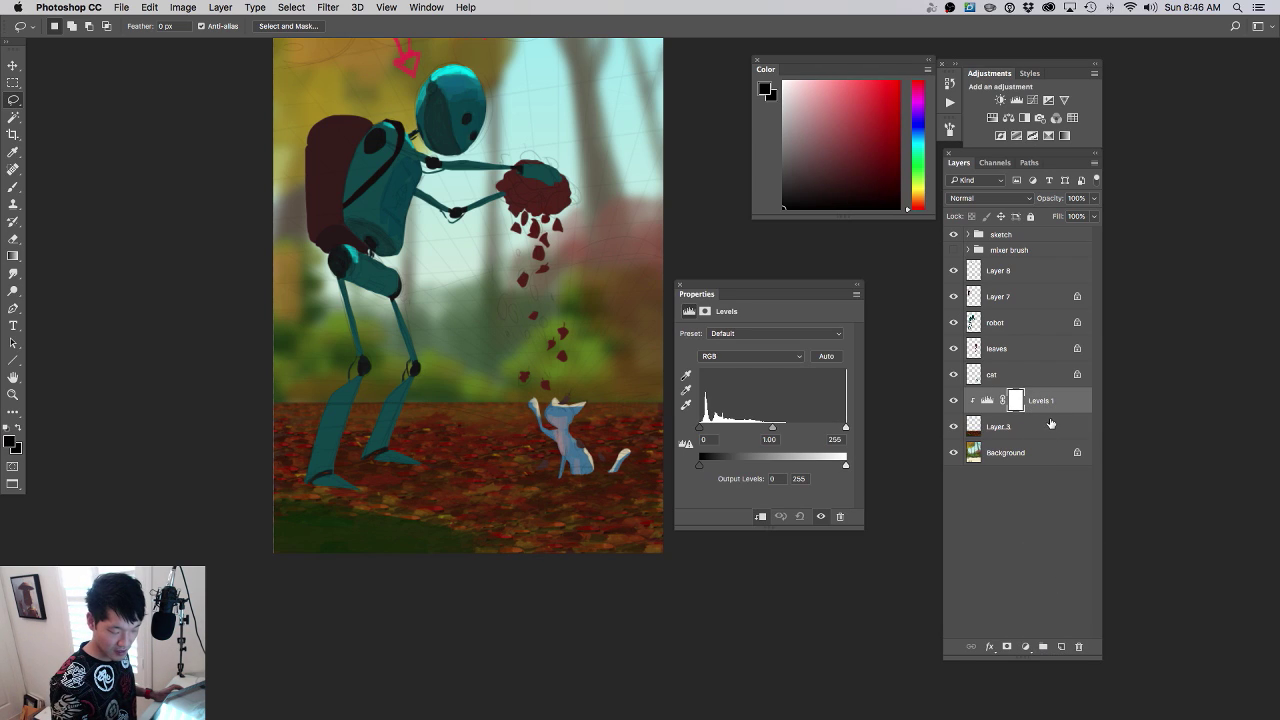
drag(844, 430, 762, 436)
key(super+z)
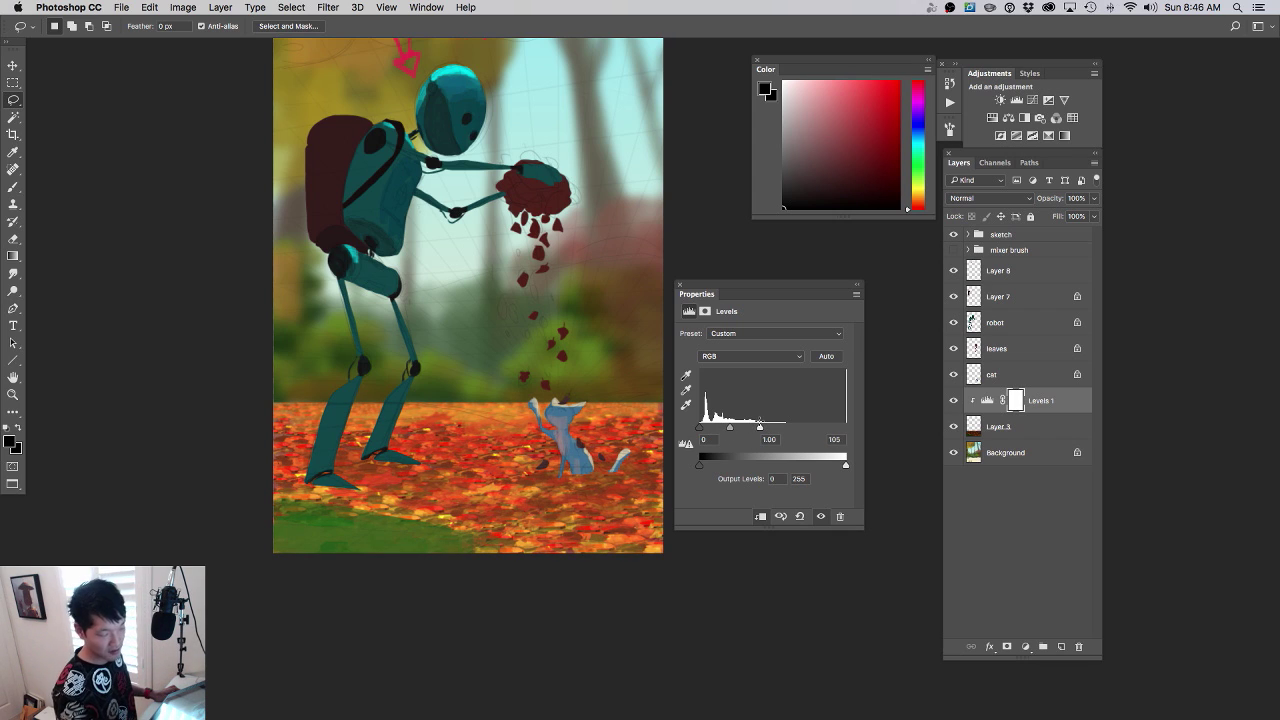
click(857, 292)
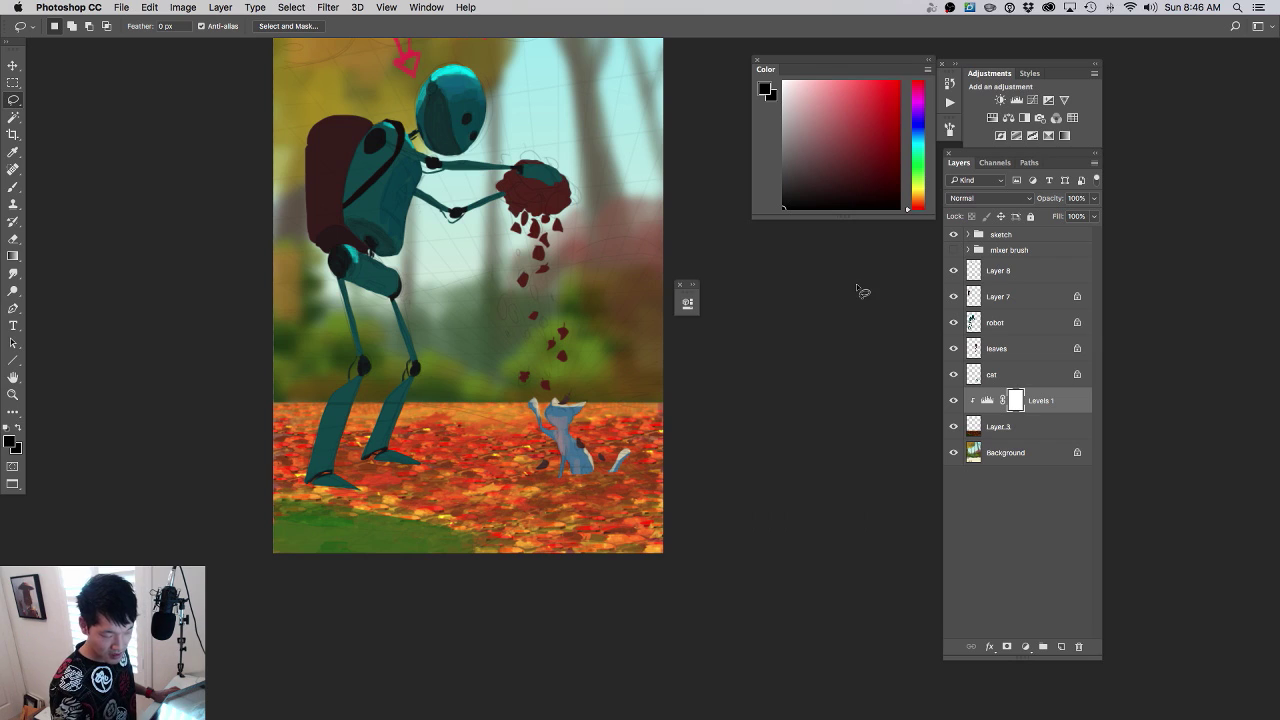
click(953, 400)
click(953, 400)
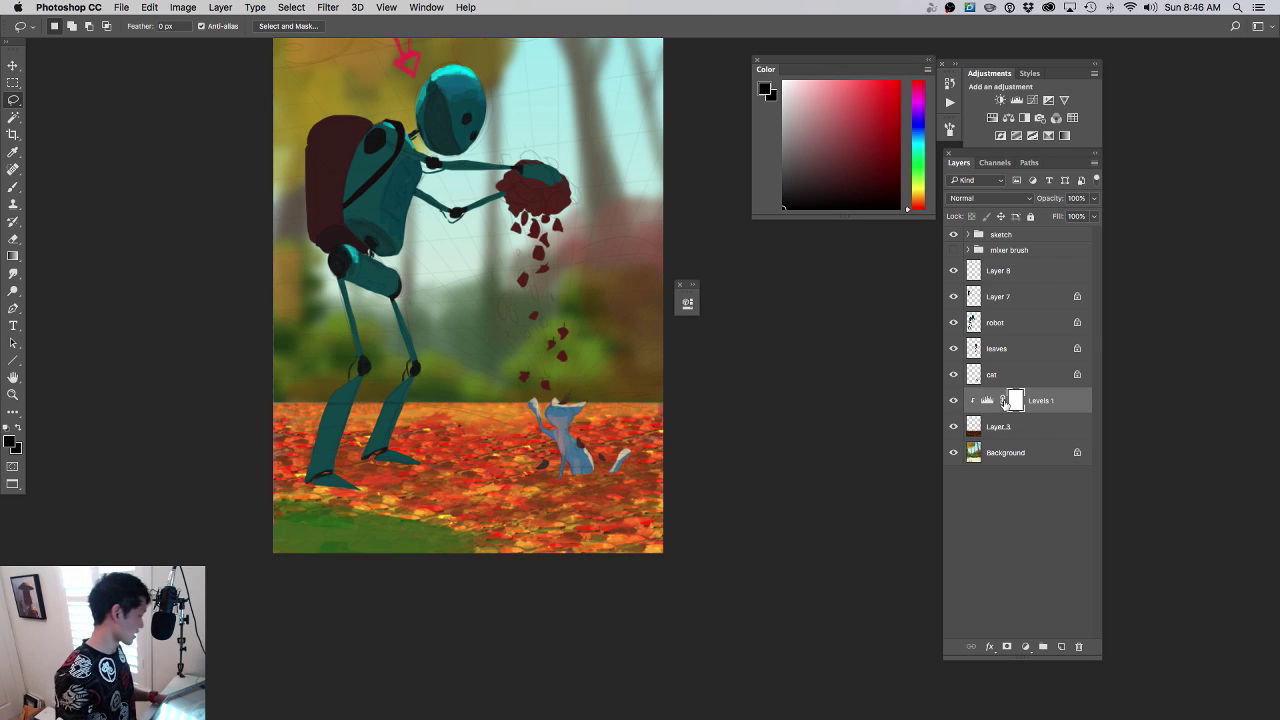
- Invert the Levels 1 mask to black, and set up the 105-pixel ragged brush preset with white as the foreground colour
key(super+i)
key(b)
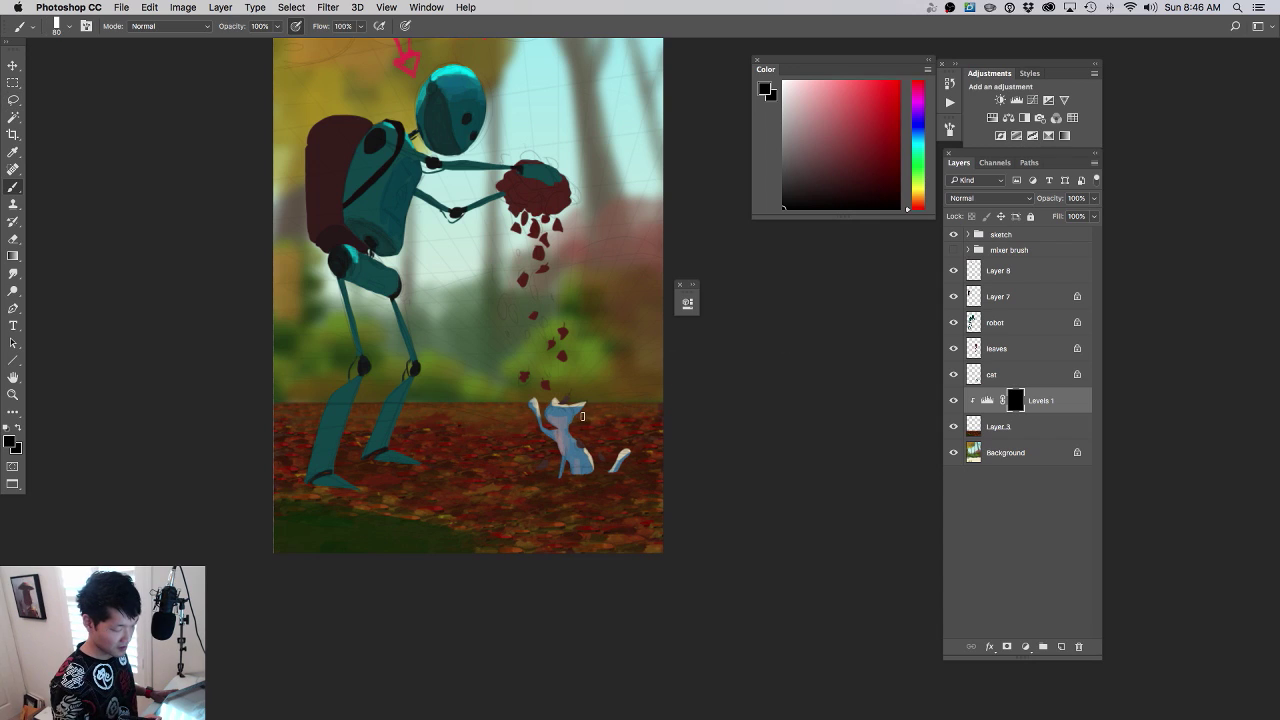
right_click(520, 442)
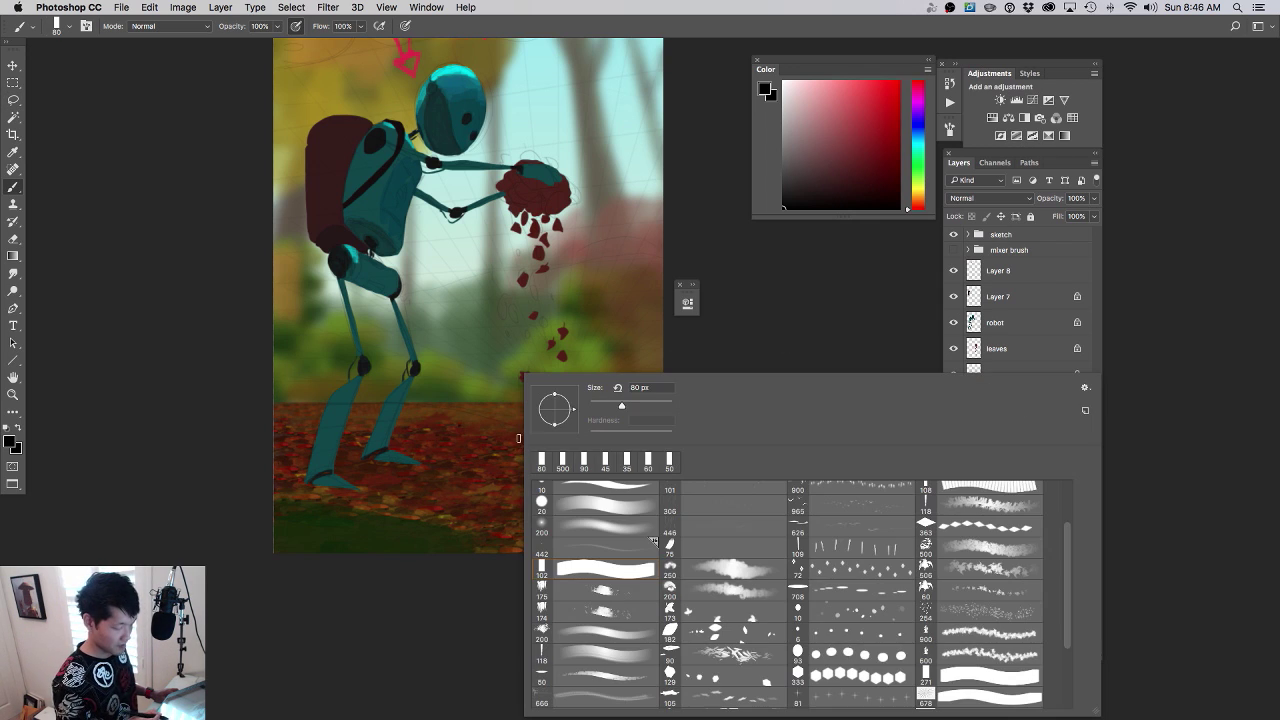
click(733, 700)
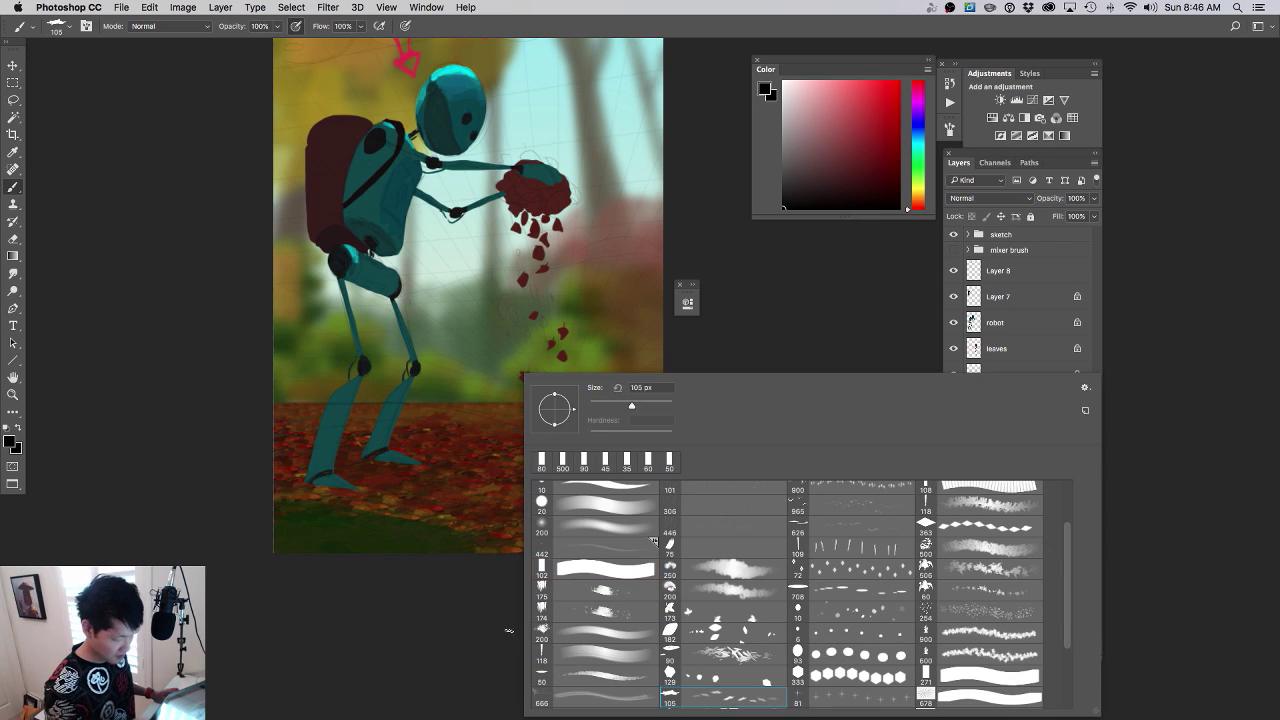
key(Return)
double_click(1015, 401)
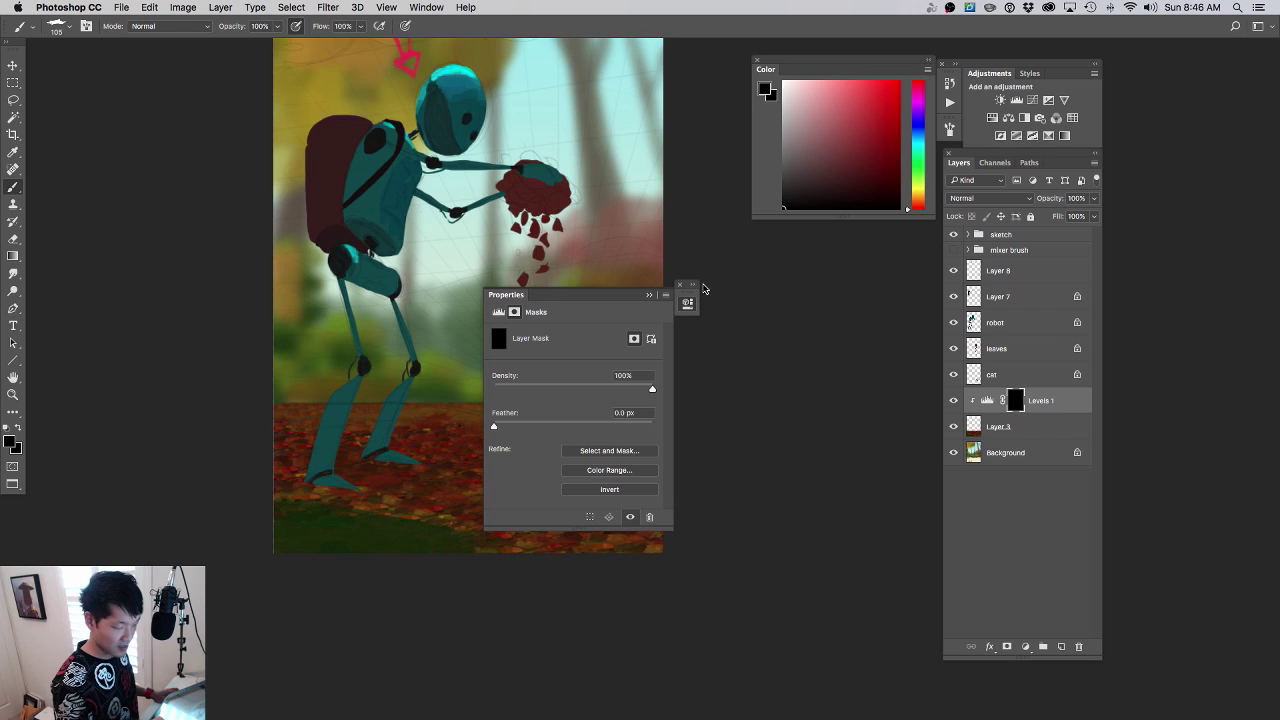
key(x)
click(648, 296)
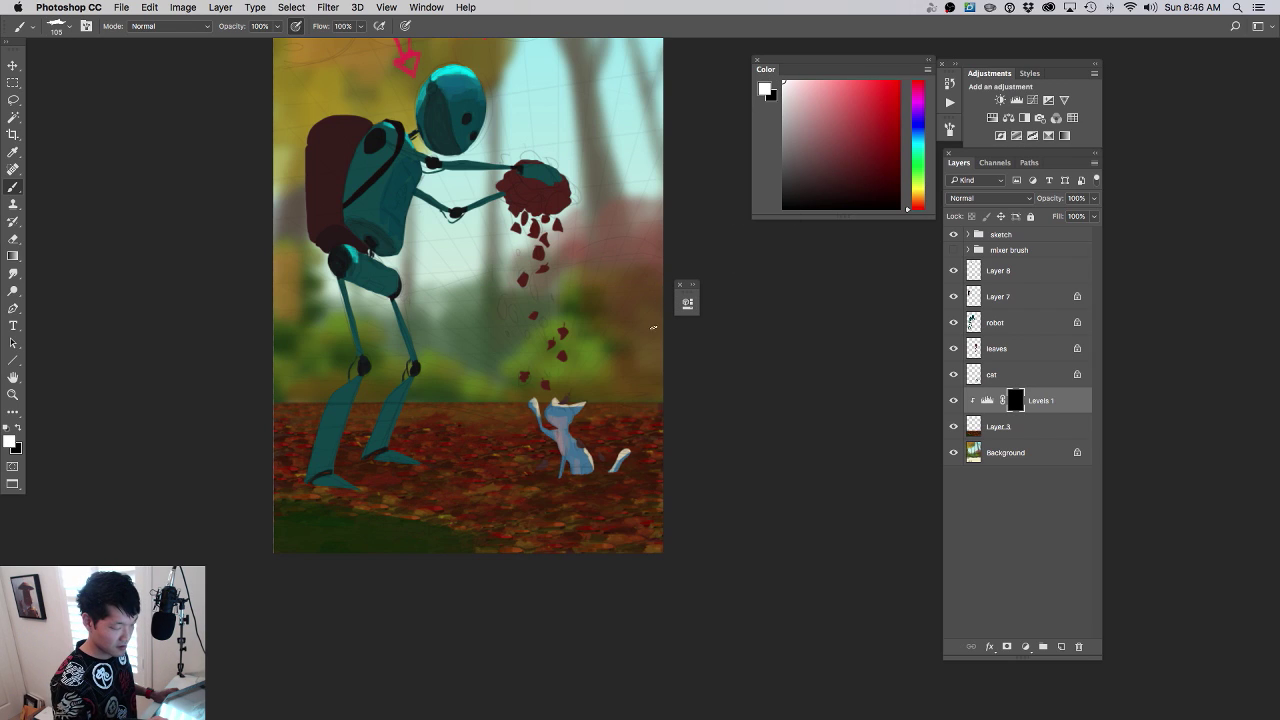
- Paint white on the Levels 1 mask with varying brush sizes to light the leaves beside the cat and across the foreground
key(])
key(])
key(])
key(])
key(])
key(])
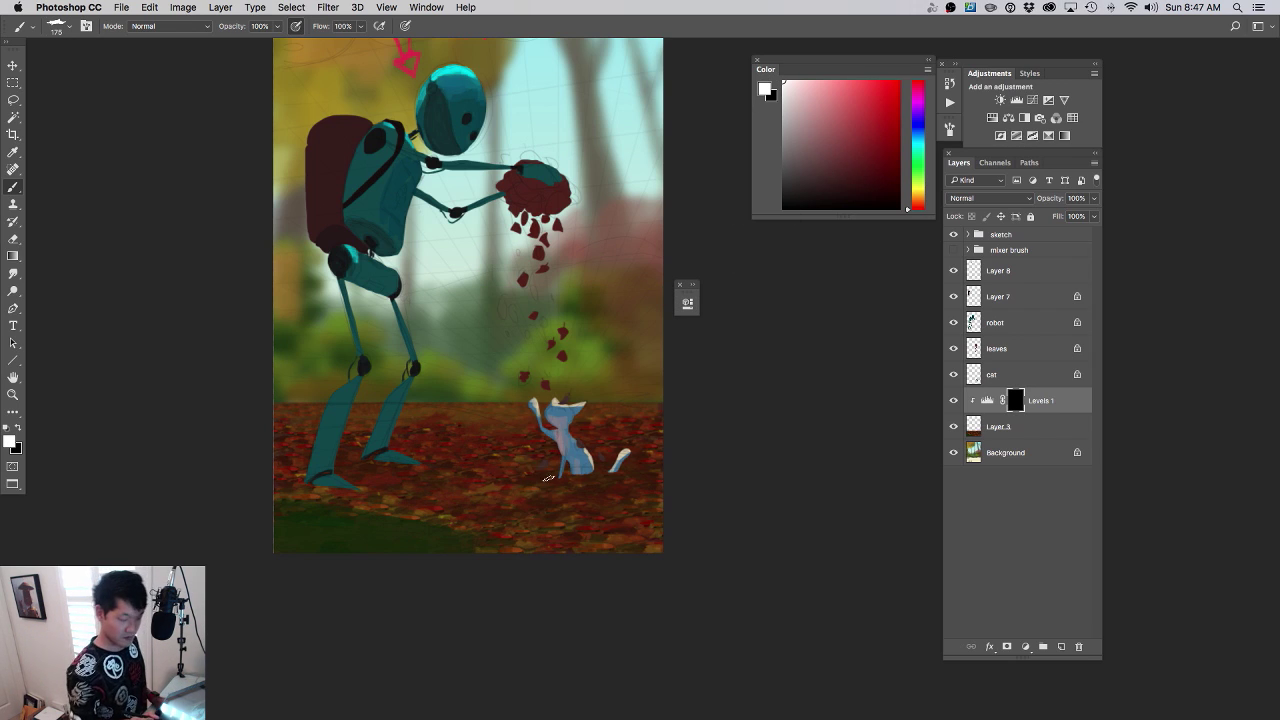
mouse_move(535, 480)
mouse_down()
mouse_move(480, 474)
mouse_move(534, 474)
mouse_move(460, 473)
mouse_move(490, 471)
mouse_up()
key(bracketright)
key(bracketright)
key(bracketright)
key(bracketleft)
key(bracketleft)
key(bracketleft)
key(bracketleft)
key(bracketright)
mouse_move(340, 493)
mouse_down()
mouse_move(292, 491)
mouse_move(551, 514)
mouse_move(600, 486)
mouse_move(642, 508)
mouse_move(630, 505)
mouse_up()
- Paint white on the Levels 1 mask with the ragged brush, up to 500 pixels, to brighten the foreground leaves and those near the robot's feet
key(bracketright)
key(bracketright)
key(bracketright)
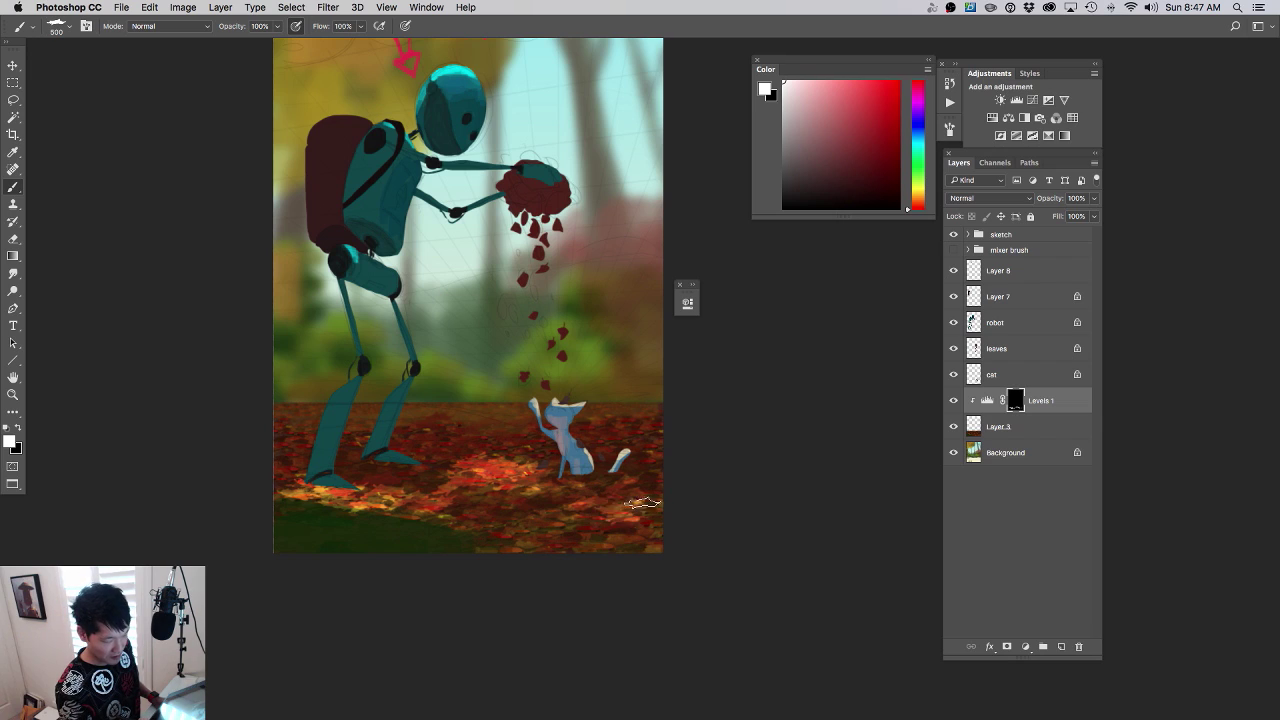
key(bracketleft)
key(bracketleft)
key(bracketleft)
key(bracketleft)
key(bracketleft)
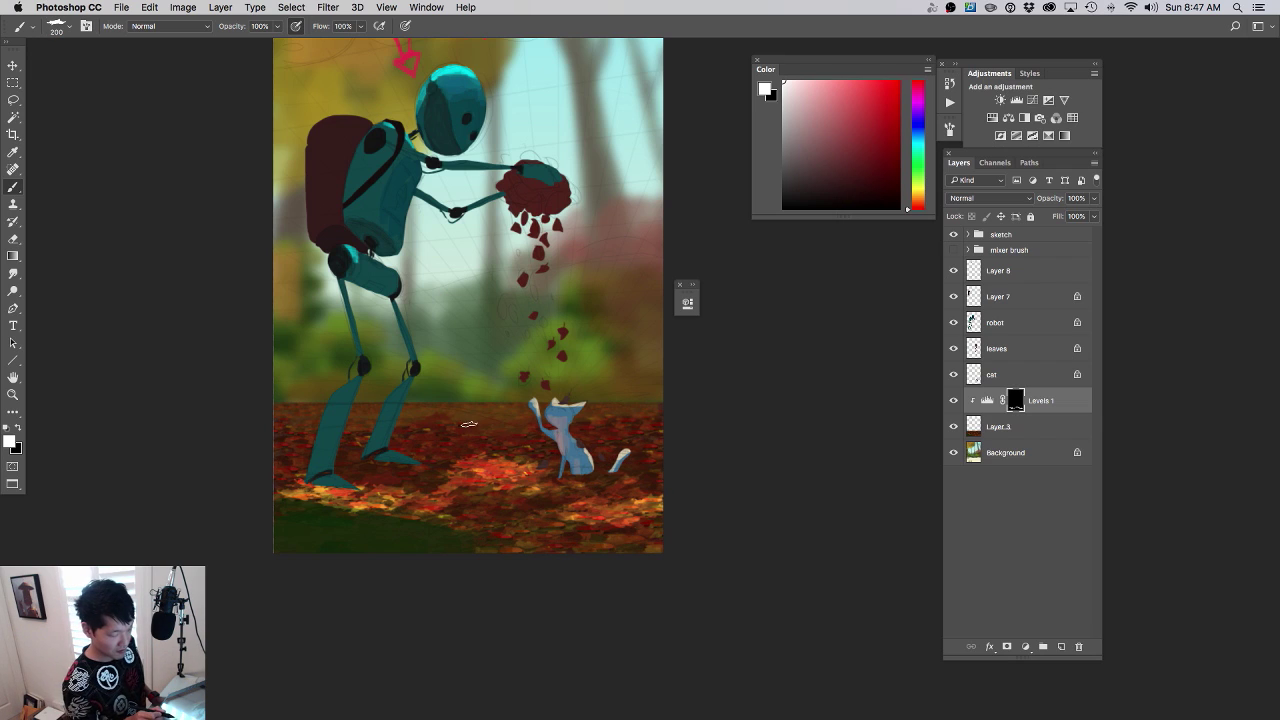
- Choose the 200-pixel soft round brush preset and paint white at 300 pixels along the far edge of the leafy ground
right_click(500, 420)
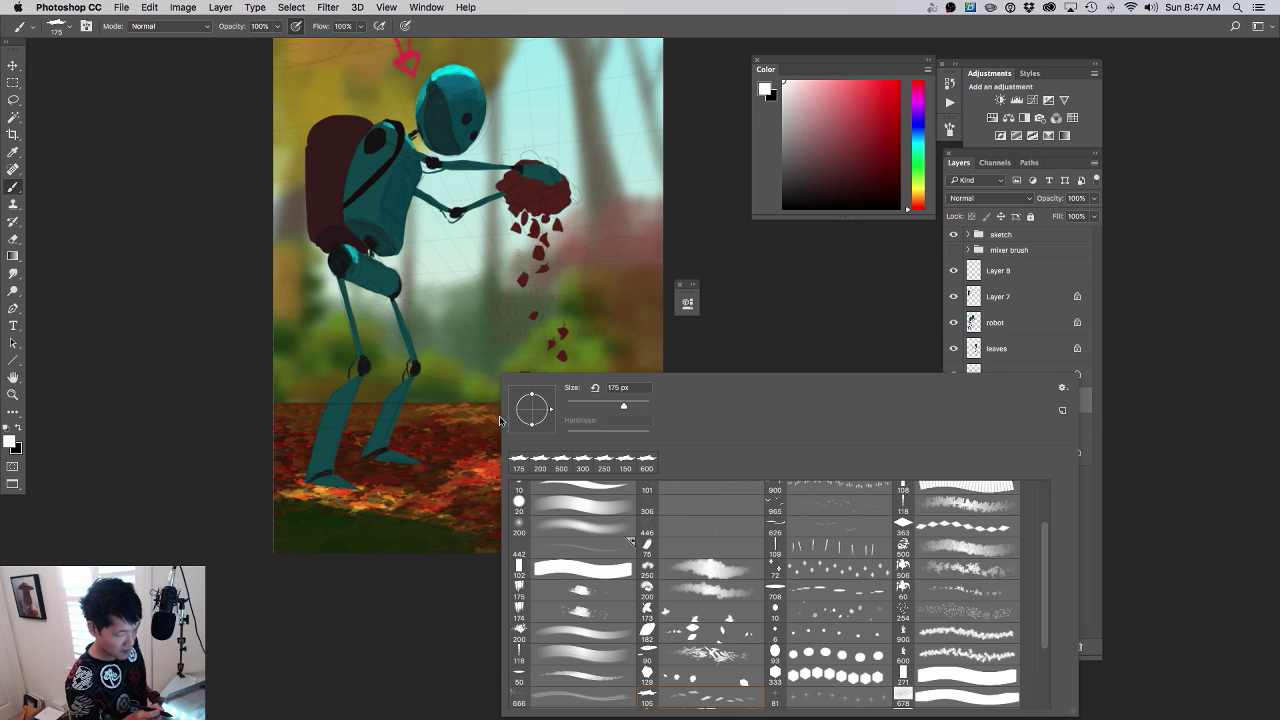
click(578, 531)
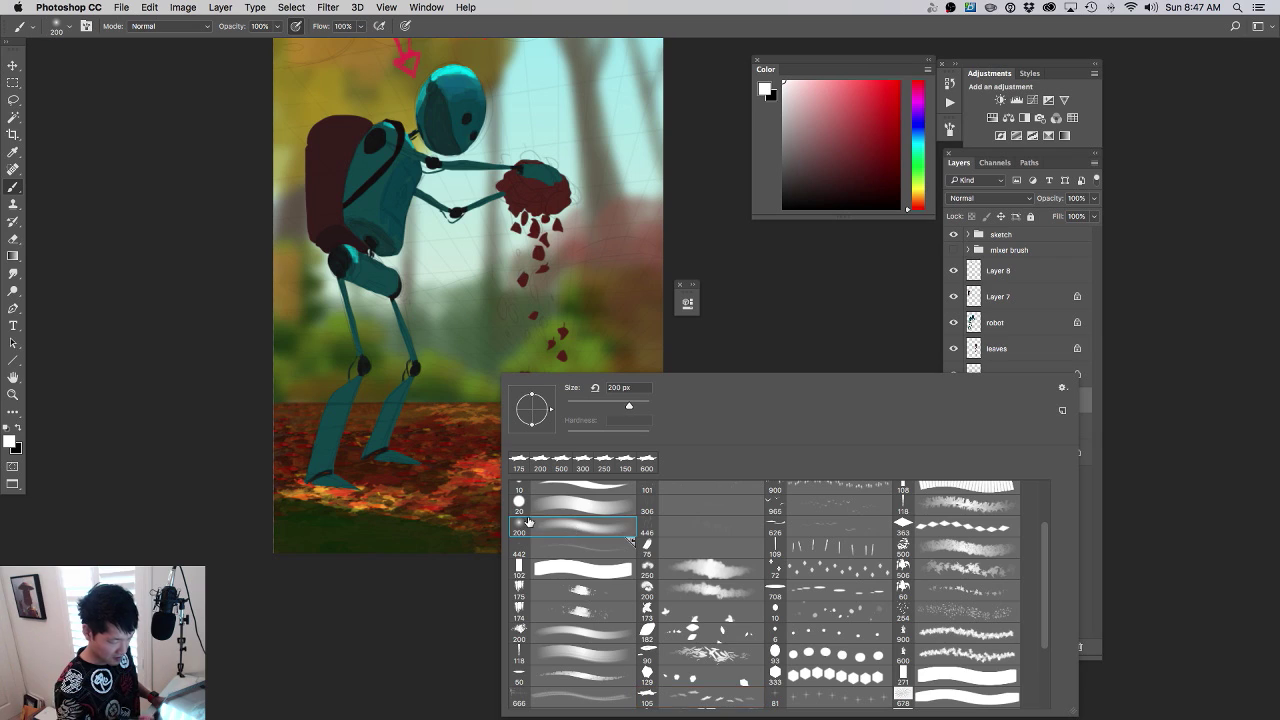
click(396, 540)
drag(432, 408, 303, 411)
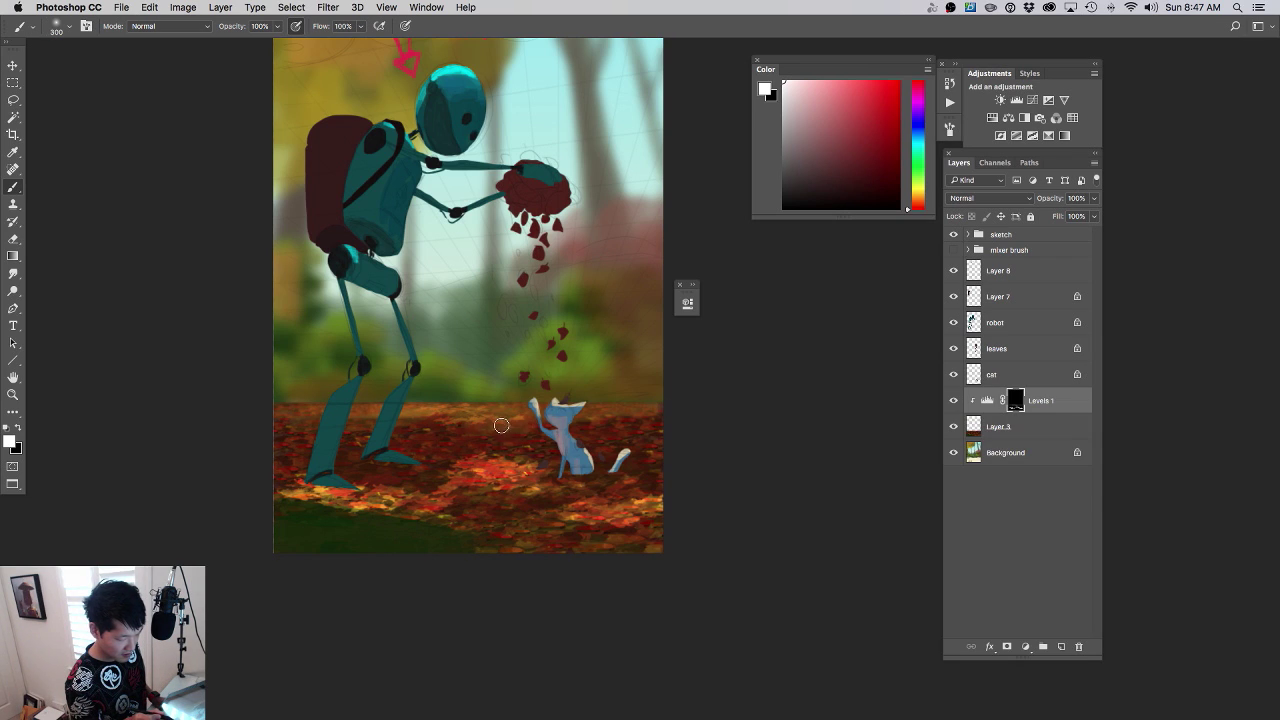
- Paint white on the Levels 1 mask with soft brush sizes between 90 and 300 pixels to light the leaves around the cat and robot's legs
key(bracketleft)
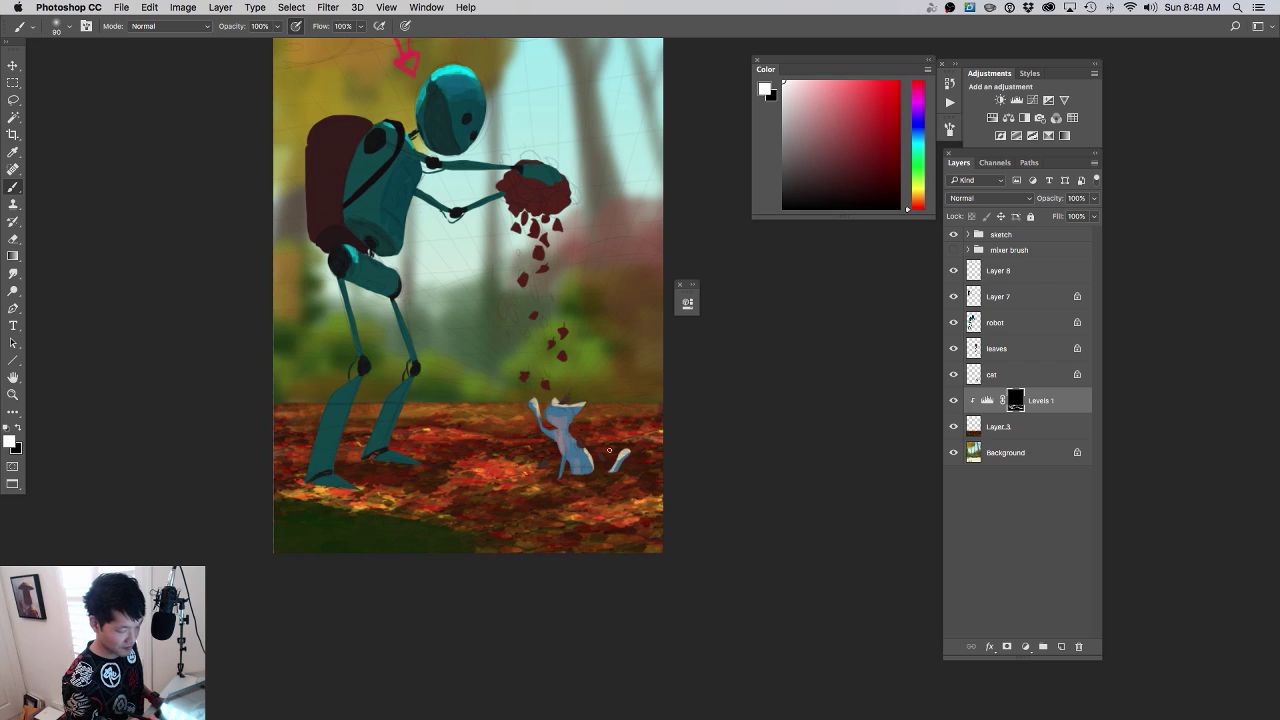
key(bracketright)
key(bracketright)
key(bracketright)
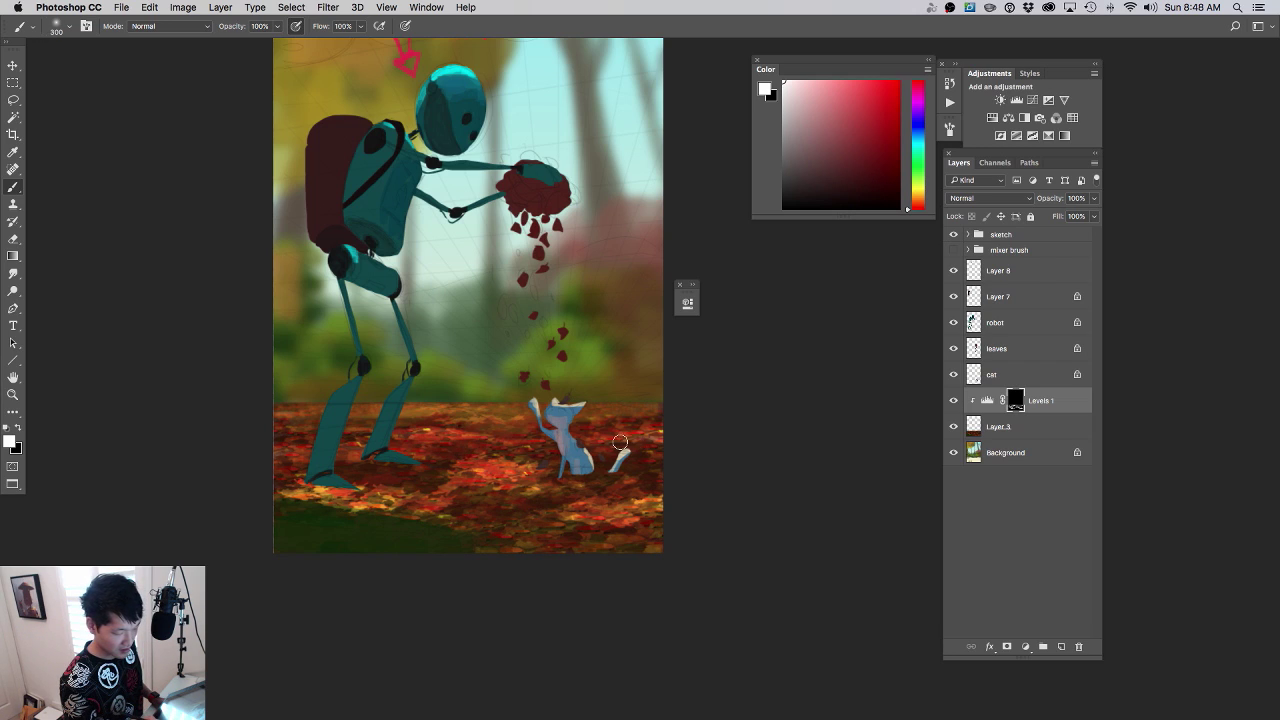
key(bracketleft)
key(bracketleft)
key(bracketleft)
key(bracketleft)
key(bracketleft)
key(bracketleft)
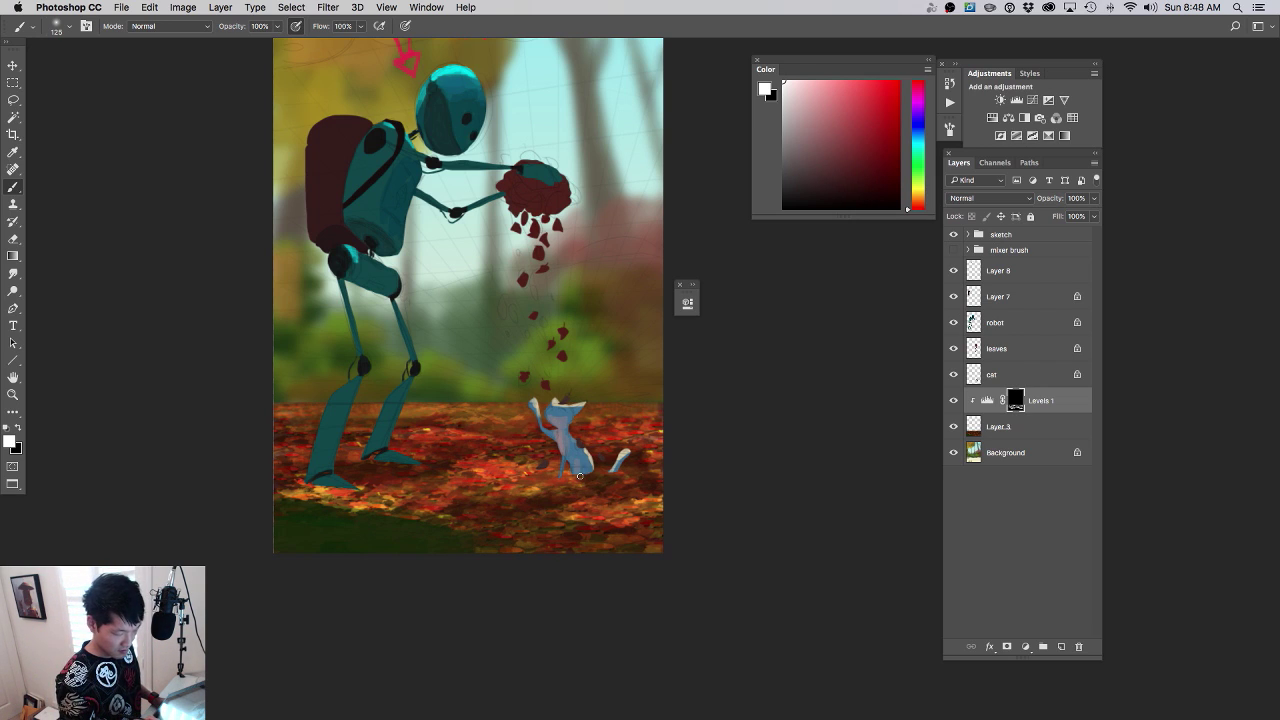
- Reopen the Levels 1 adjustment settings and set the white input level to 83
drag(575, 483, 652, 522)
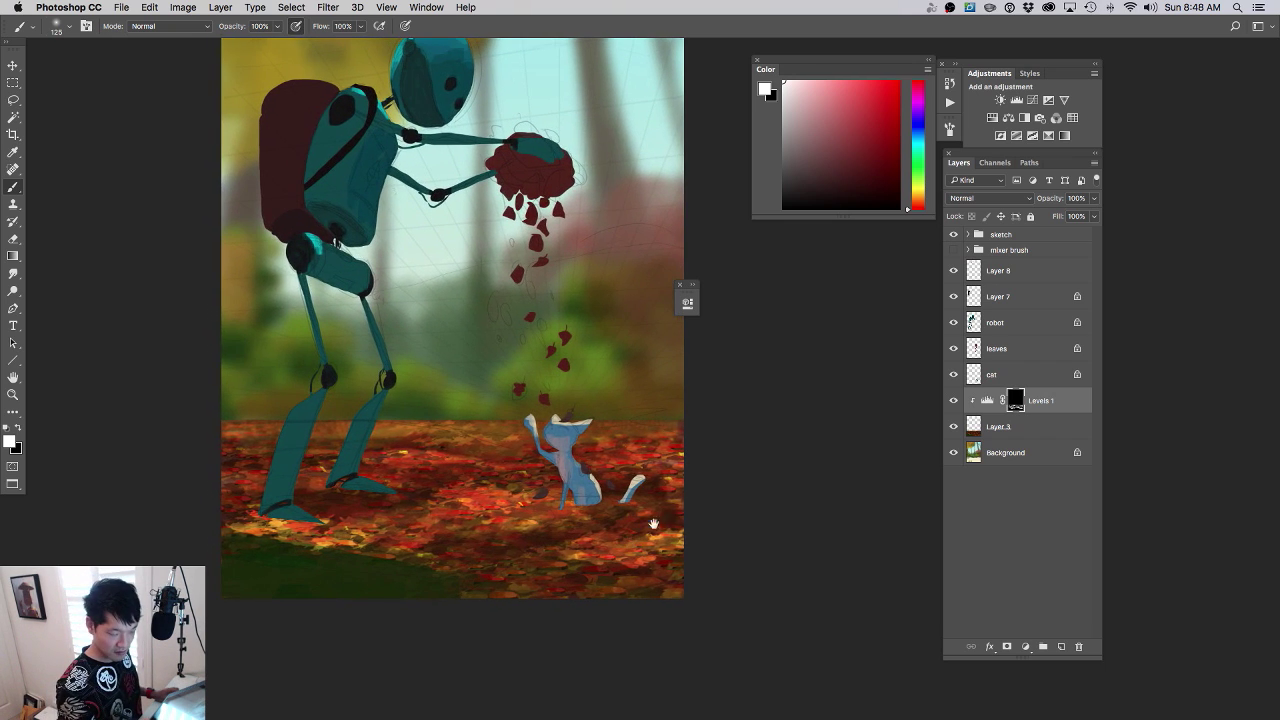
double_click(987, 400)
drag(611, 297, 898, 320)
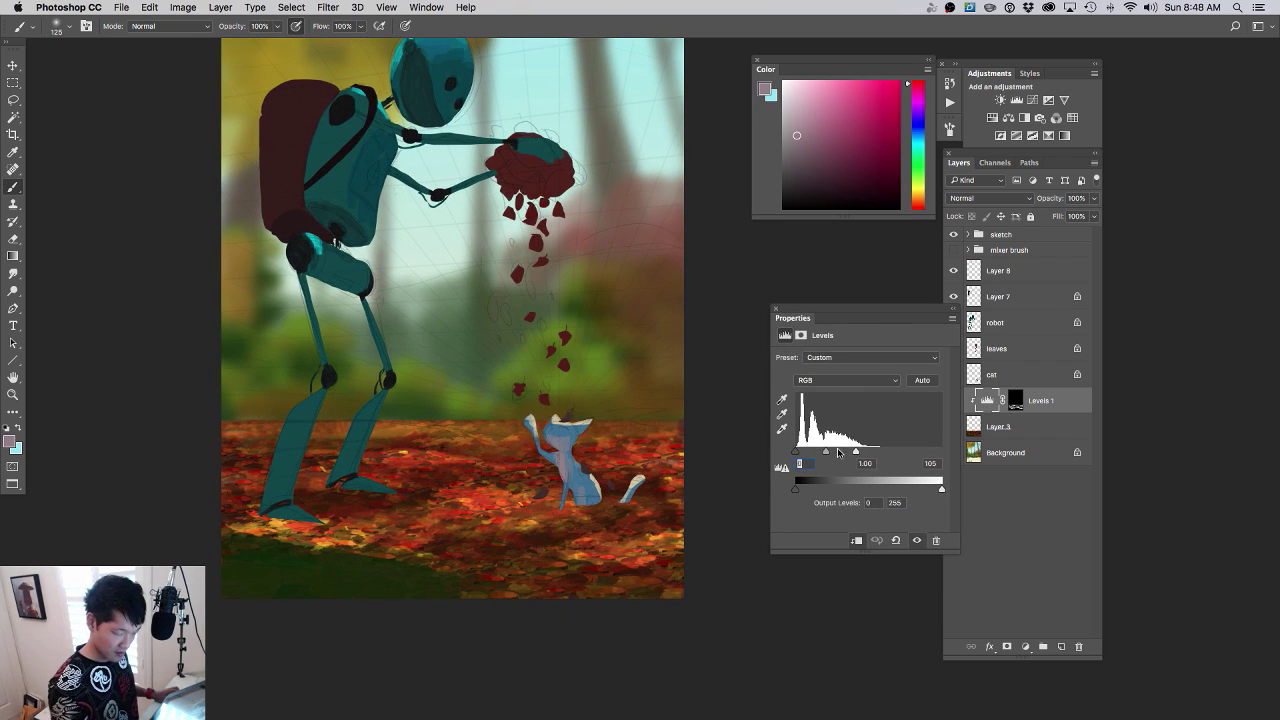
drag(857, 452, 843, 455)
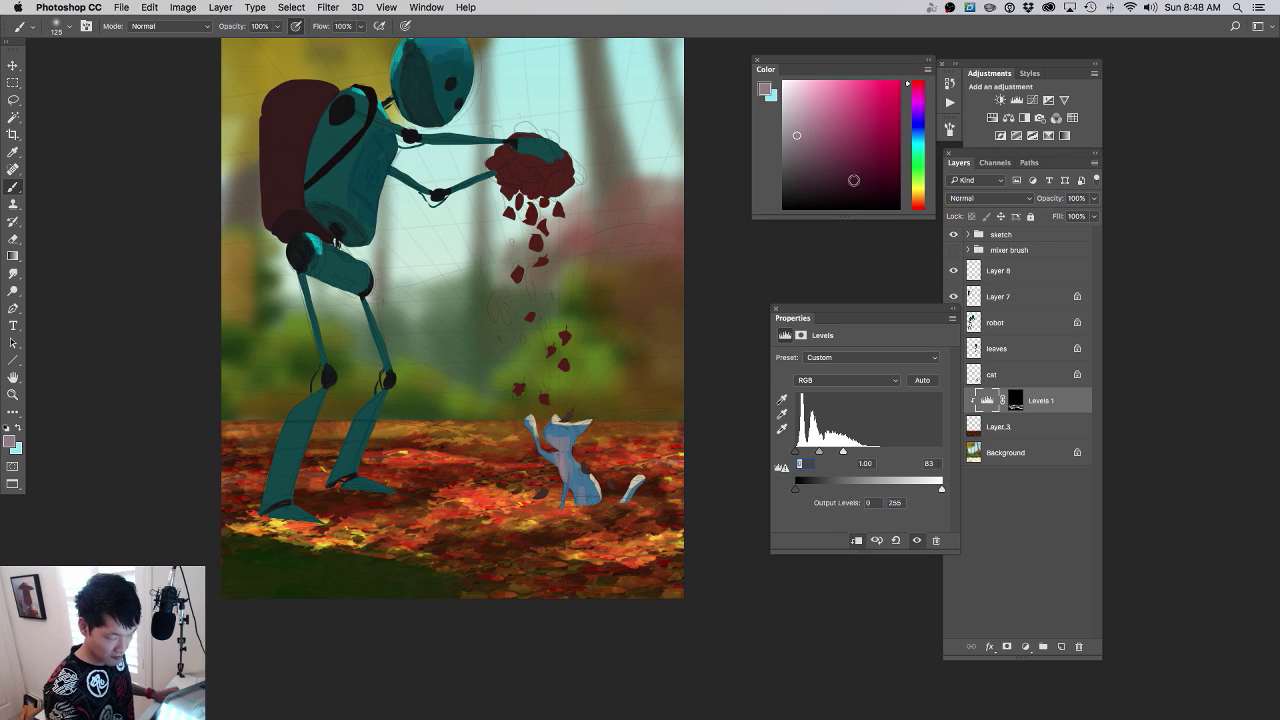
drag(854, 181, 763, 219)
click(708, 420)
click(736, 246)
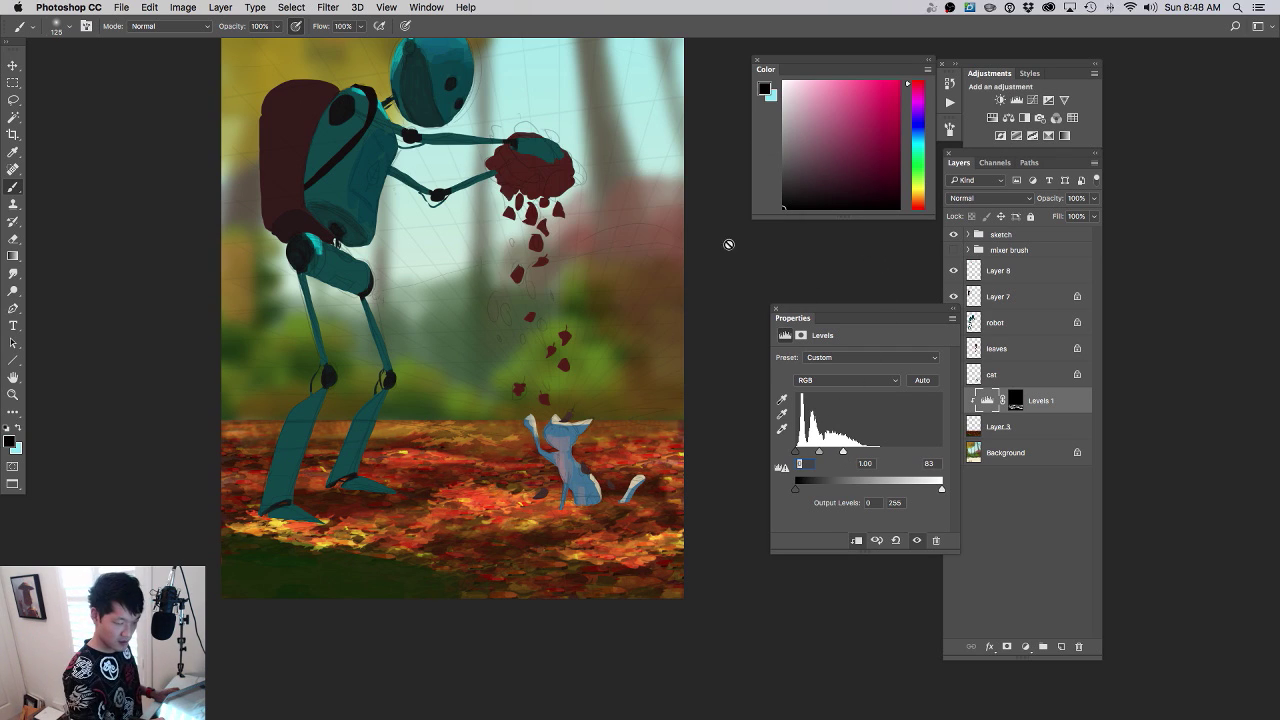
- Try a 400-pixel white stroke on the Levels 1 mask behind the robot's legs, undo it, and make black the foreground colour
click(1013, 404)
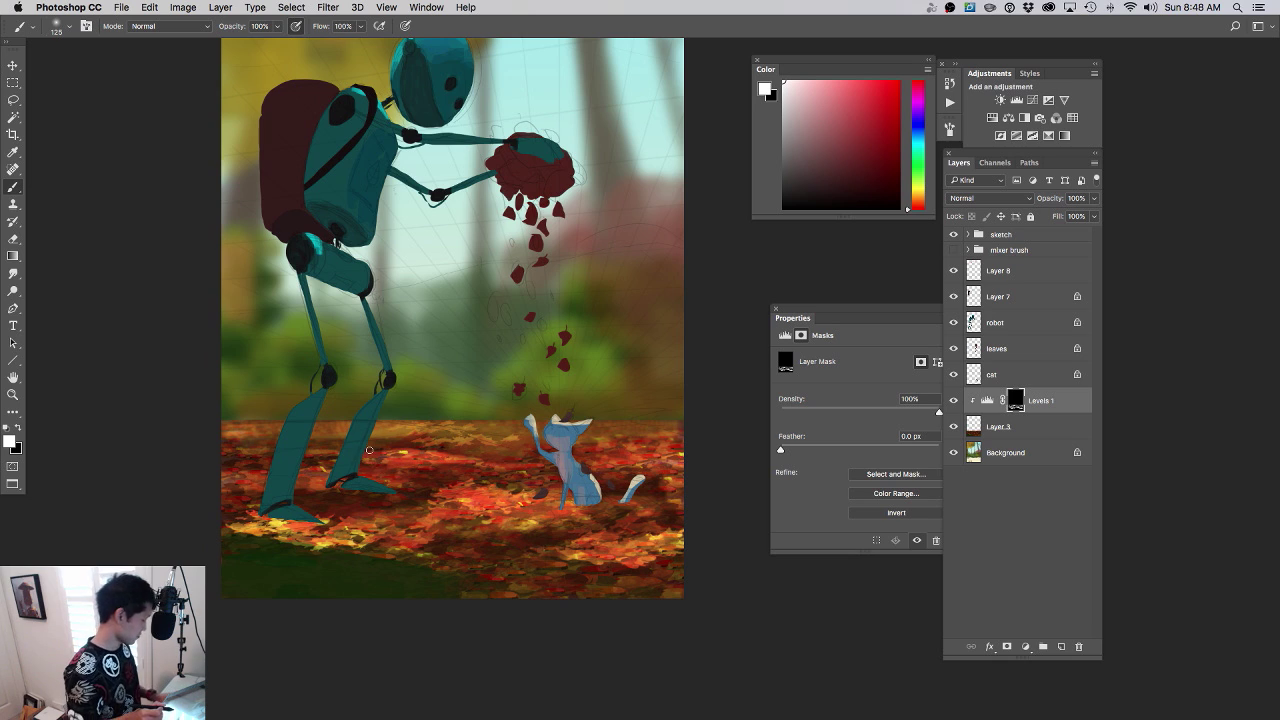
key(bracketright)
key(bracketright)
key(bracketright)
key(bracketright)
mouse_move(318, 432)
mouse_down()
mouse_move(423, 426)
mouse_move(338, 428)
mouse_up()
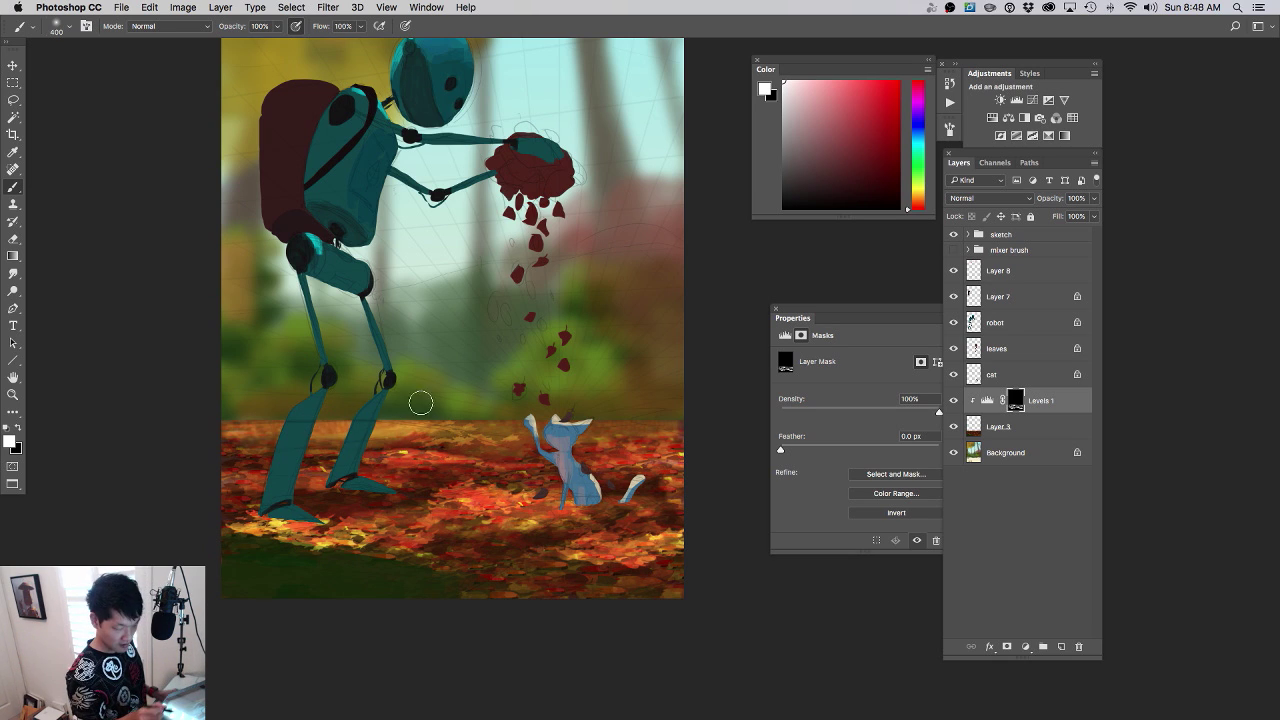
key(super+z)
key(x)
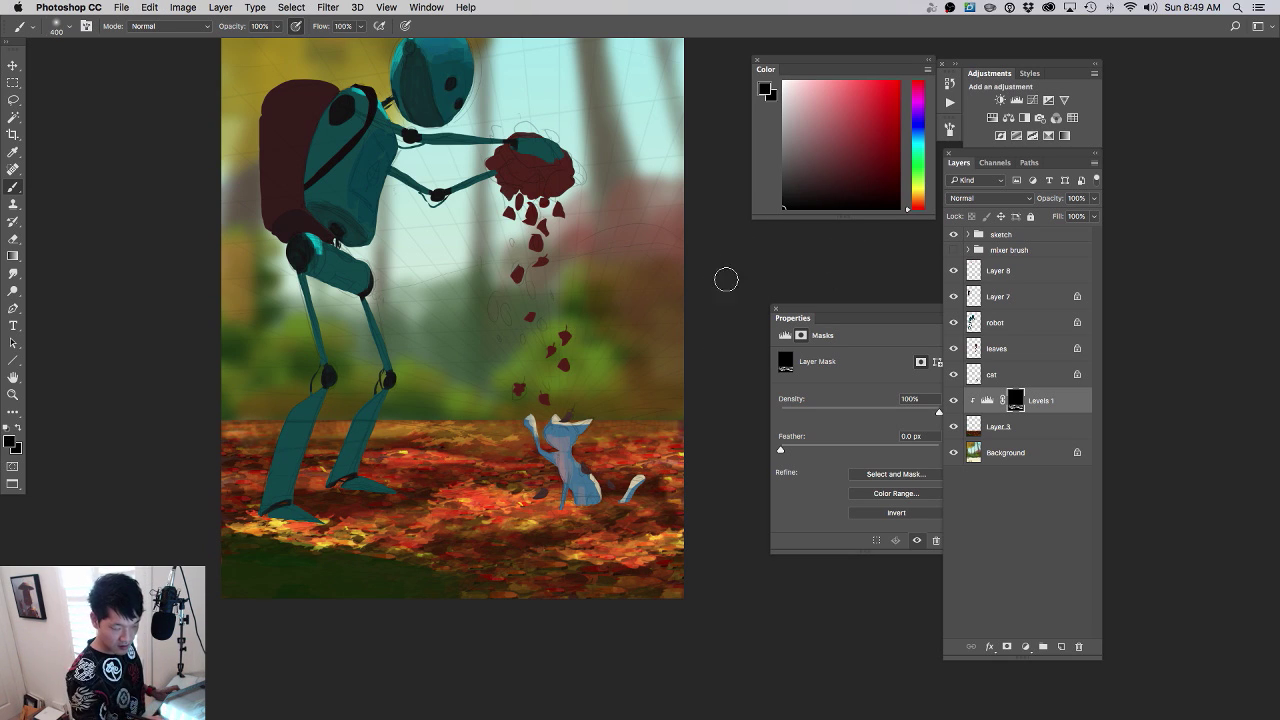
- Merge the Levels 1 adjustment with Layer 3 and toggle the merged ground layer's visibility to check it
mouse_move(358, 437)
mouse_down()
mouse_move(410, 427)
mouse_move(260, 426)
mouse_move(620, 427)
mouse_move(502, 495)
mouse_up()
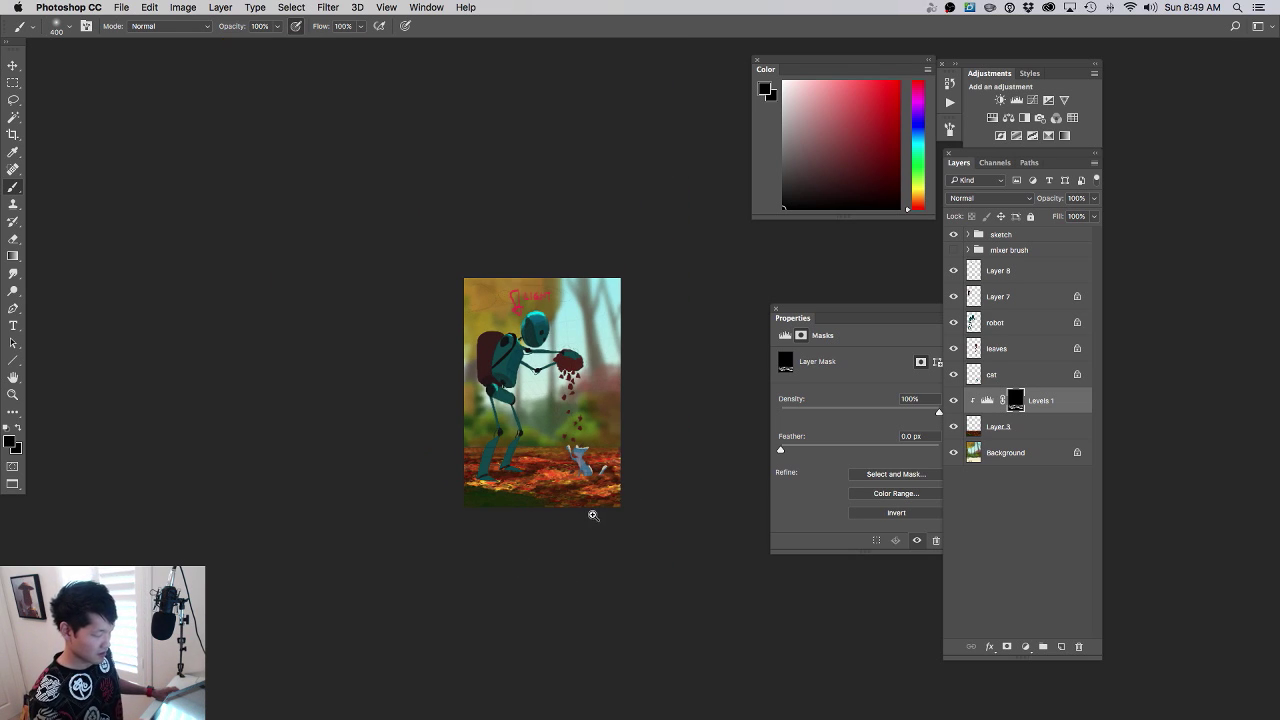
drag(594, 515, 577, 541)
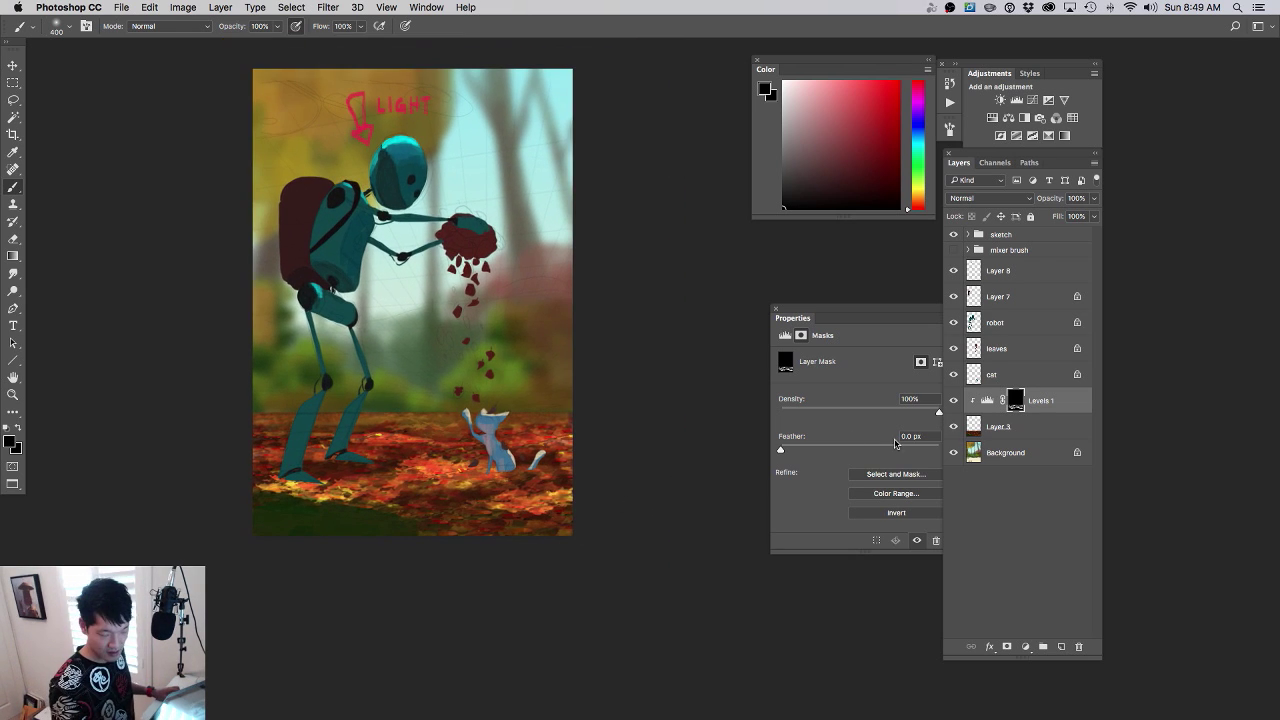
shift+click(1031, 428)
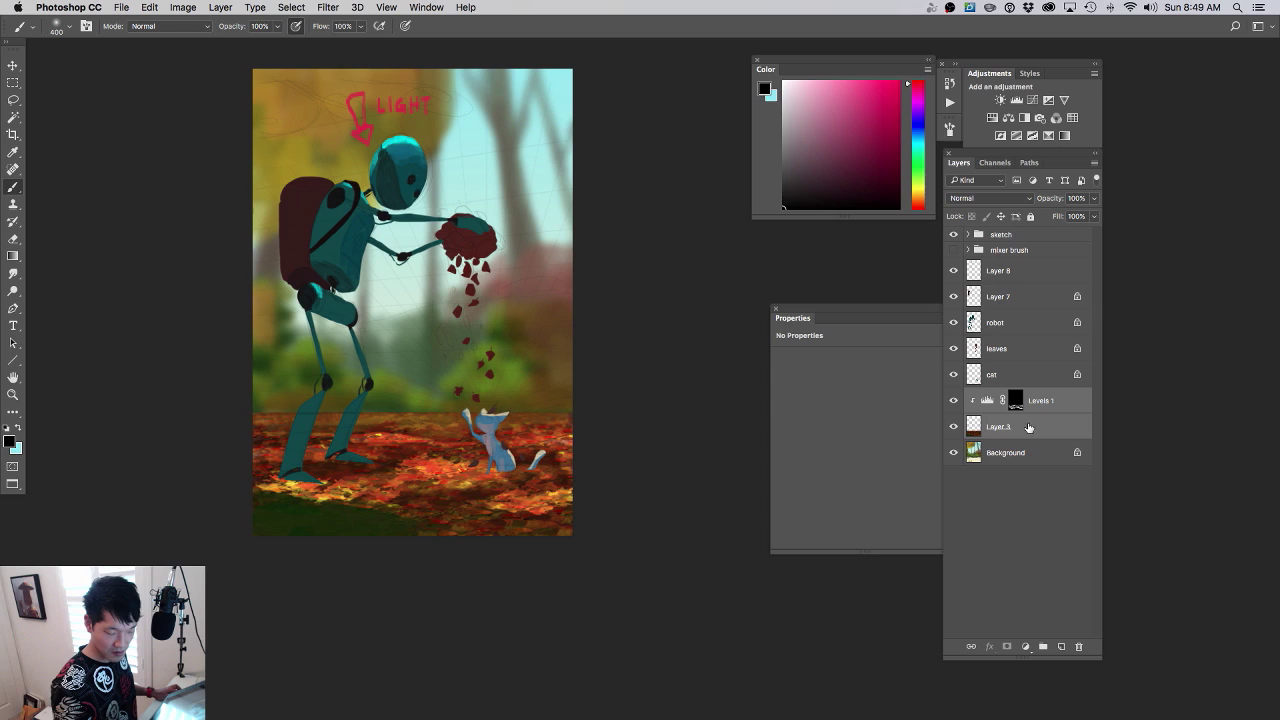
key(super+e)
click(954, 402)
click(954, 402)
click(954, 402)
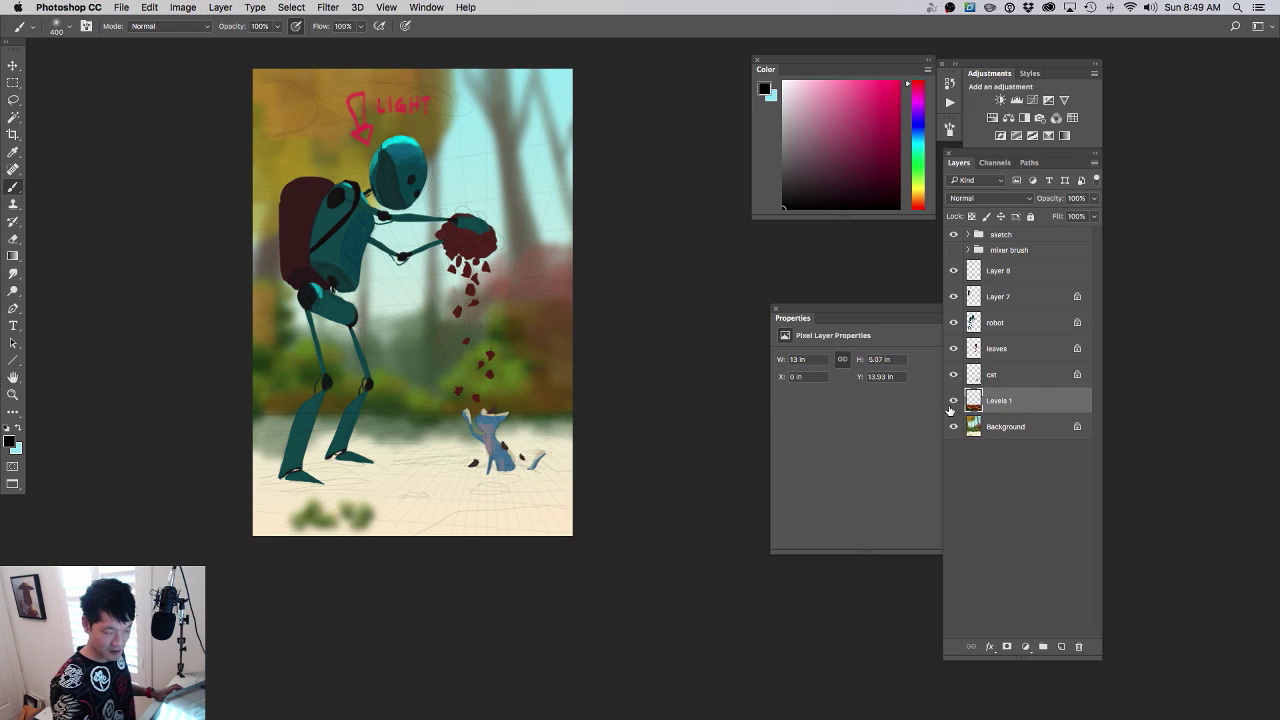
click(954, 402)
- Lasso a small leaf shape on the ground just left of the cat and fill it with golden yellow
drag(584, 450, 634, 440)
drag(634, 440, 674, 425)
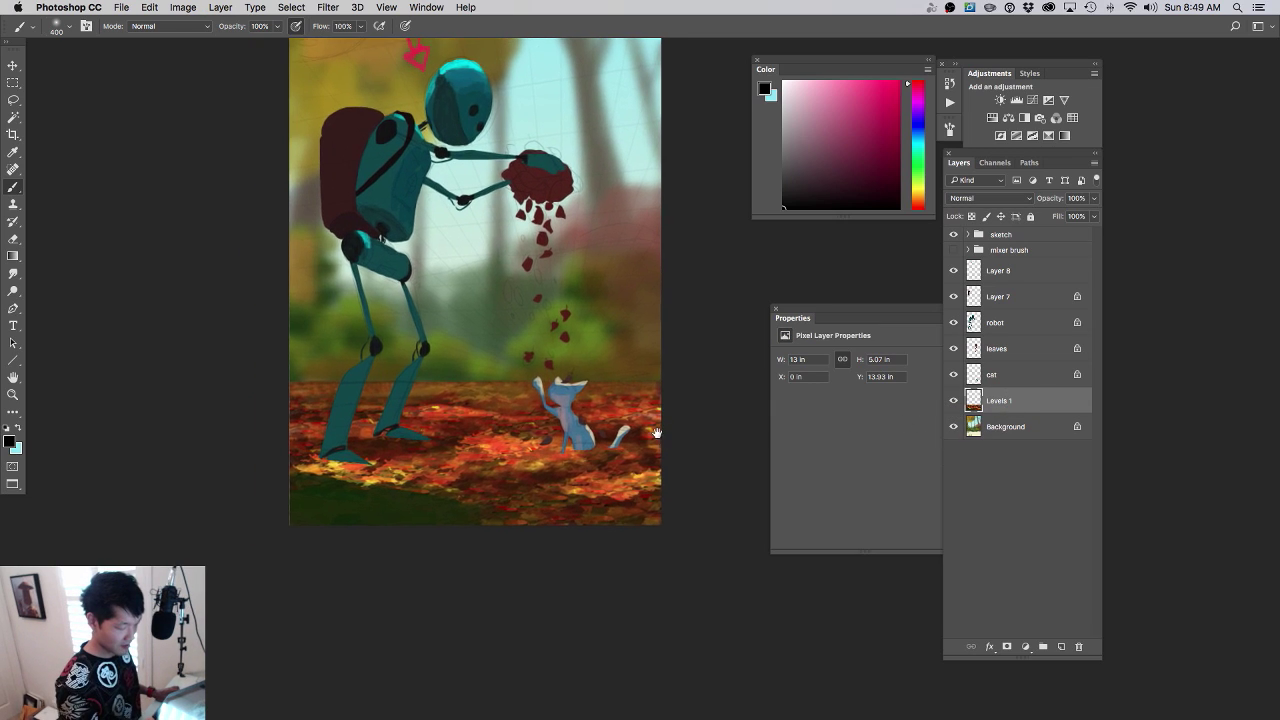
right_click(540, 434)
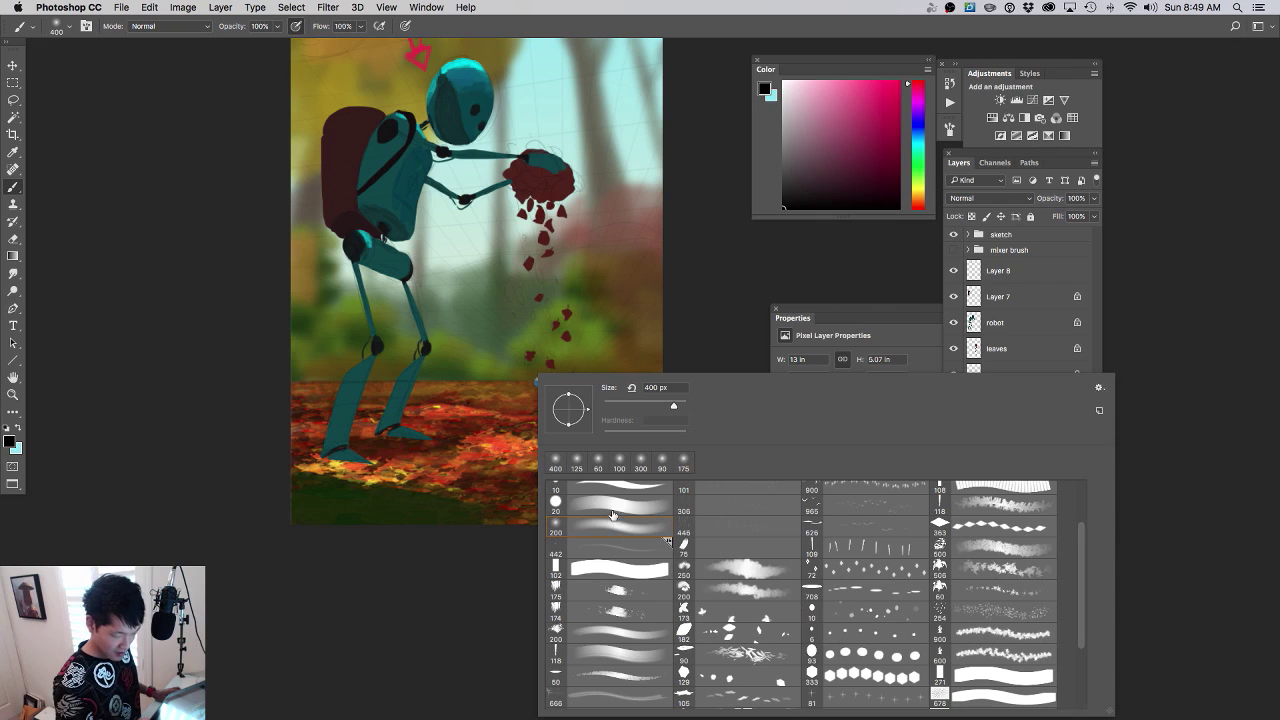
click(478, 588)
drag(500, 513, 606, 480)
key(l)
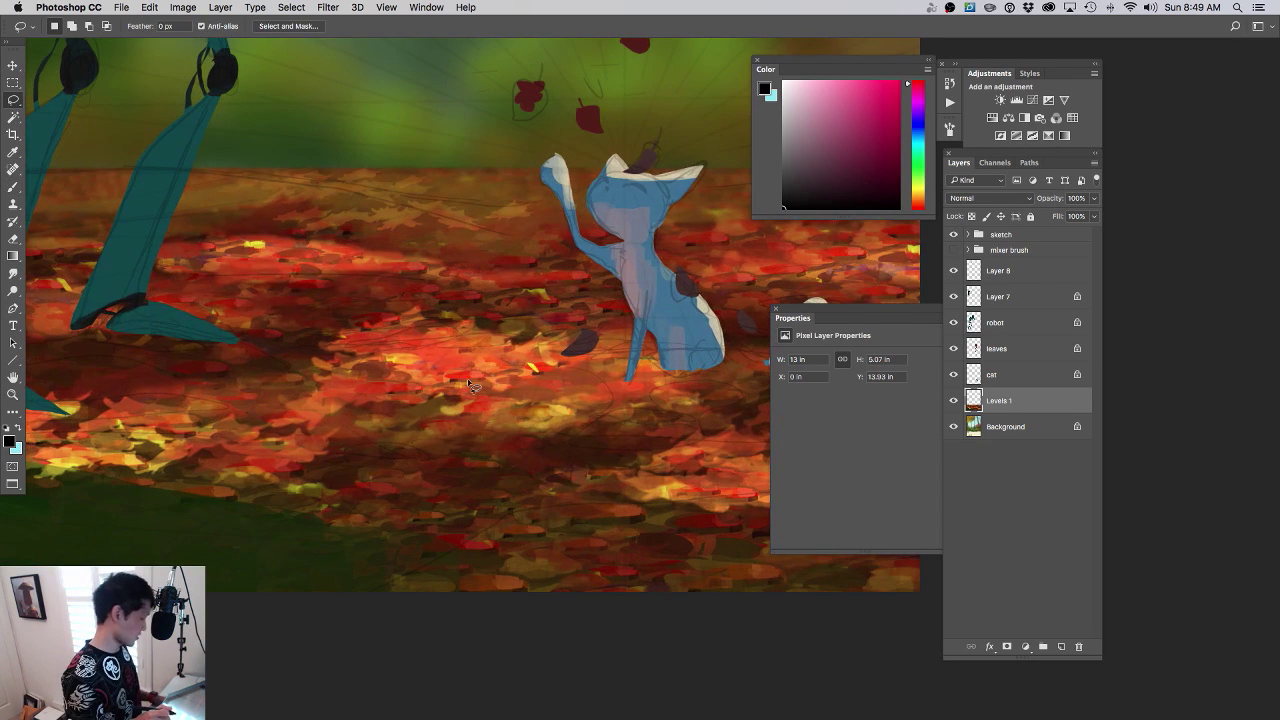
mouse_move(497, 384)
mouse_down()
mouse_move(519, 349)
mouse_move(526, 366)
mouse_move(508, 376)
mouse_move(488, 350)
mouse_up()
drag(918, 207, 918, 194)
click(893, 82)
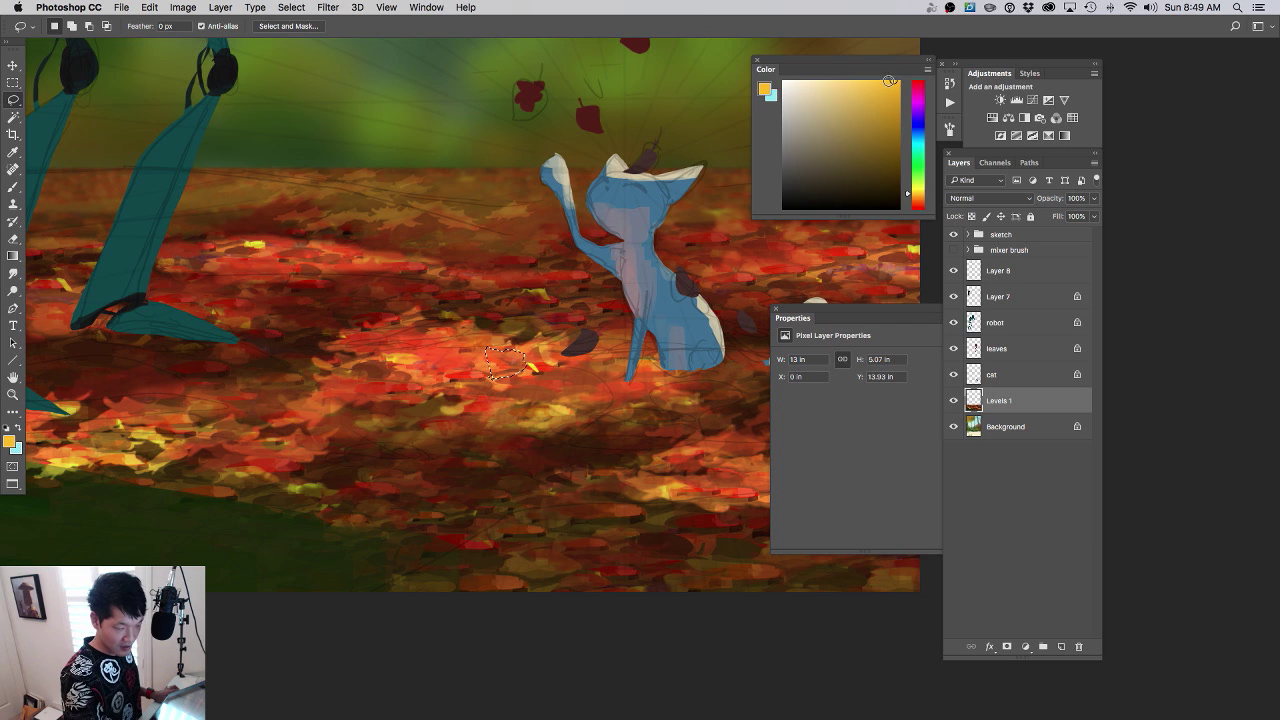
key(alt+BackSpace)
scroll(529, 440, down, 3)
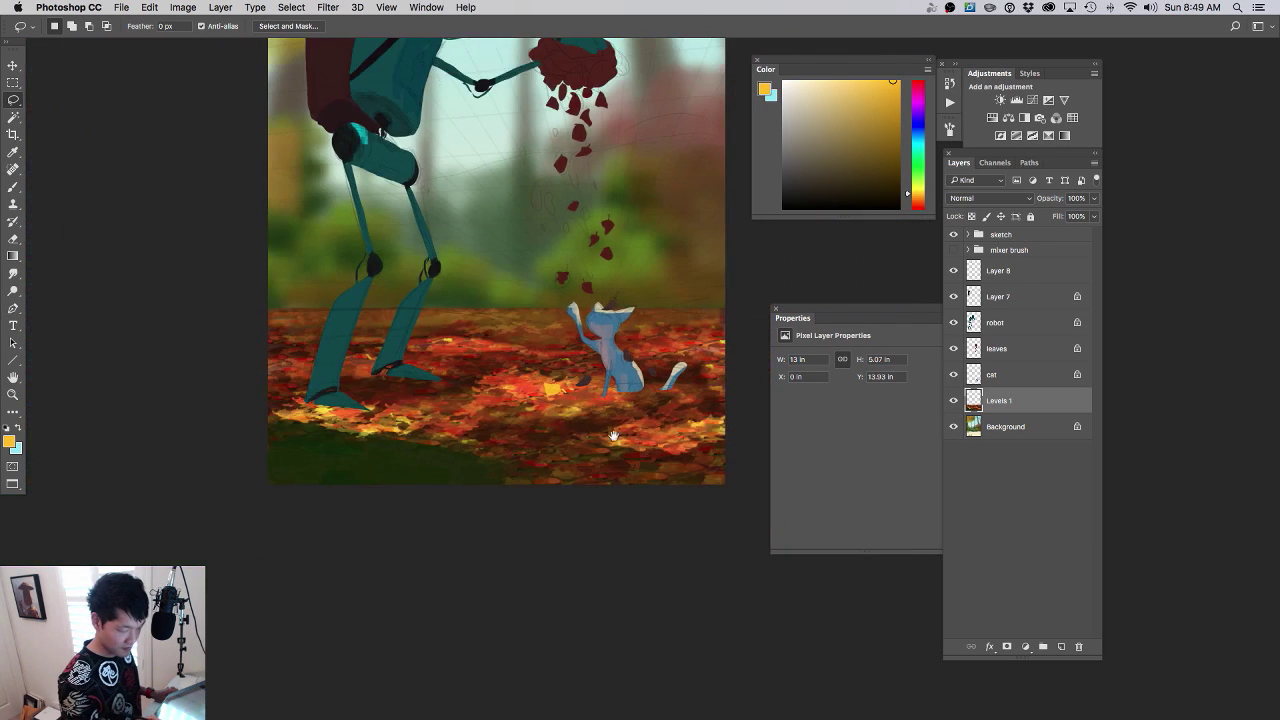
- Lasso a leaf shape on the ground below the cat's tail and fill it with bright orange-red
scroll(529, 440, up, 1)
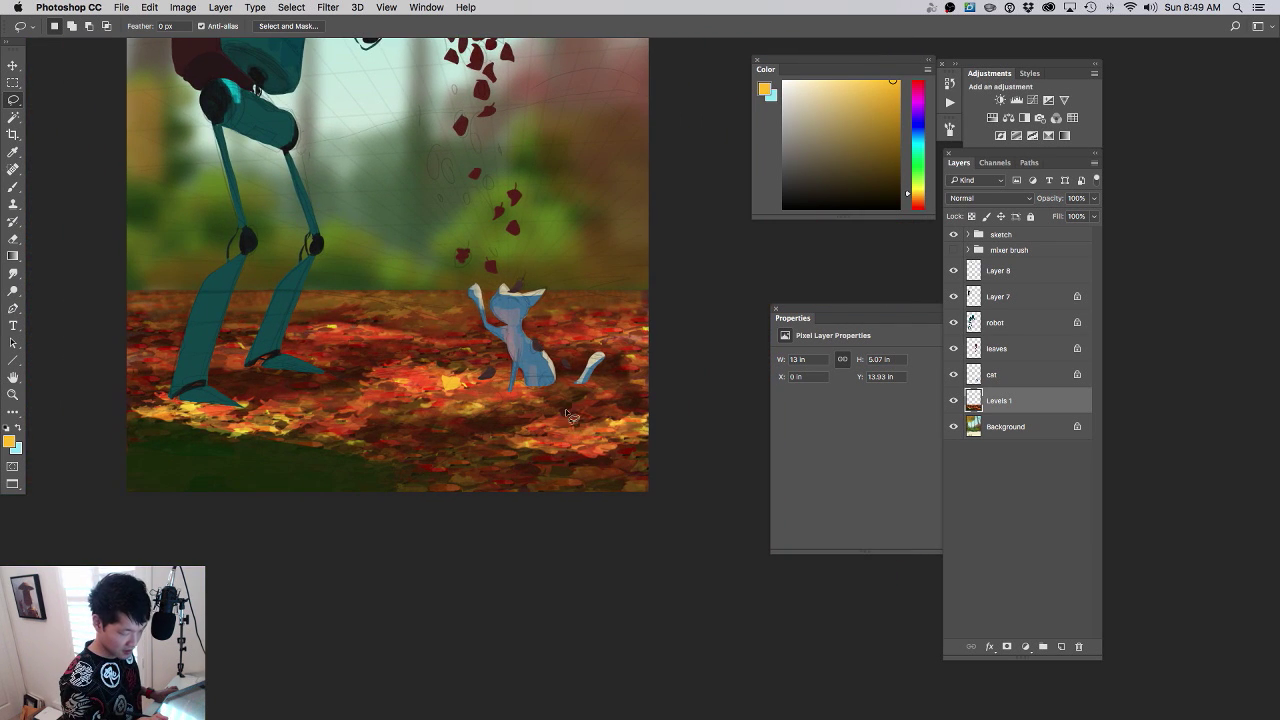
mouse_move(565, 412)
mouse_down()
mouse_move(592, 413)
mouse_move(566, 410)
mouse_up()
click(918, 205)
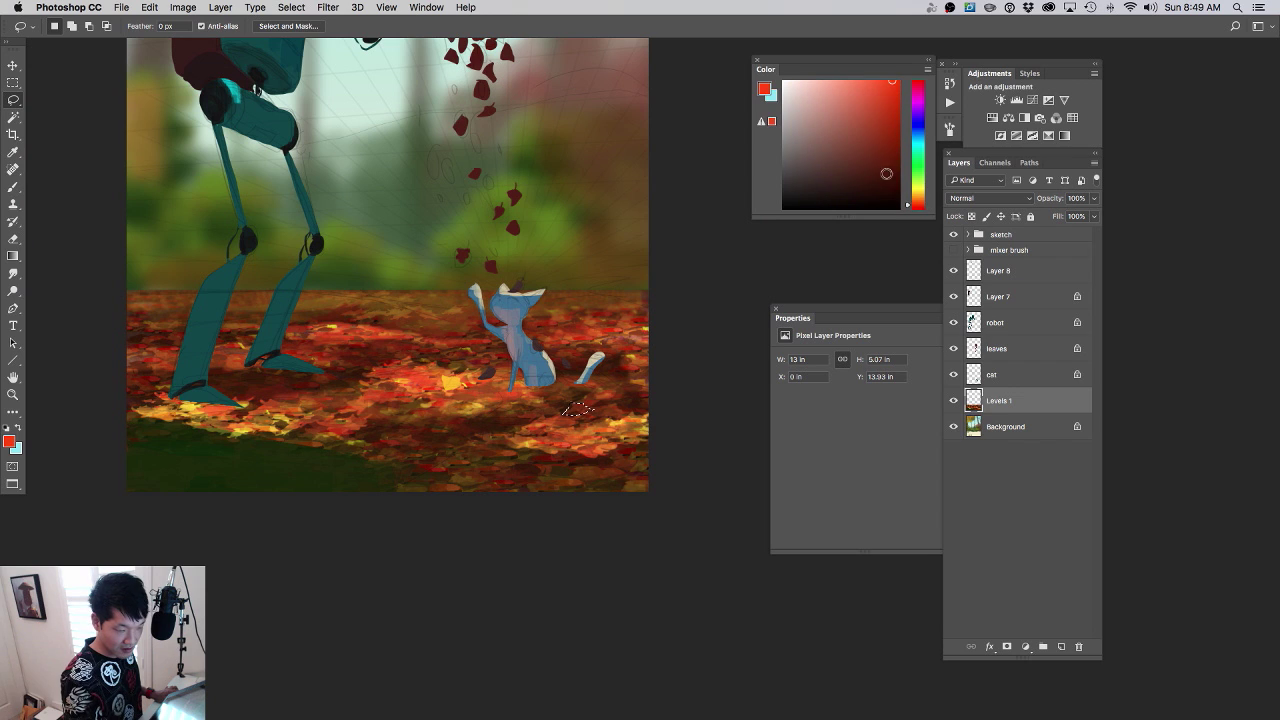
click(880, 85)
key(alt+BackSpace)
drag(510, 551, 546, 557)
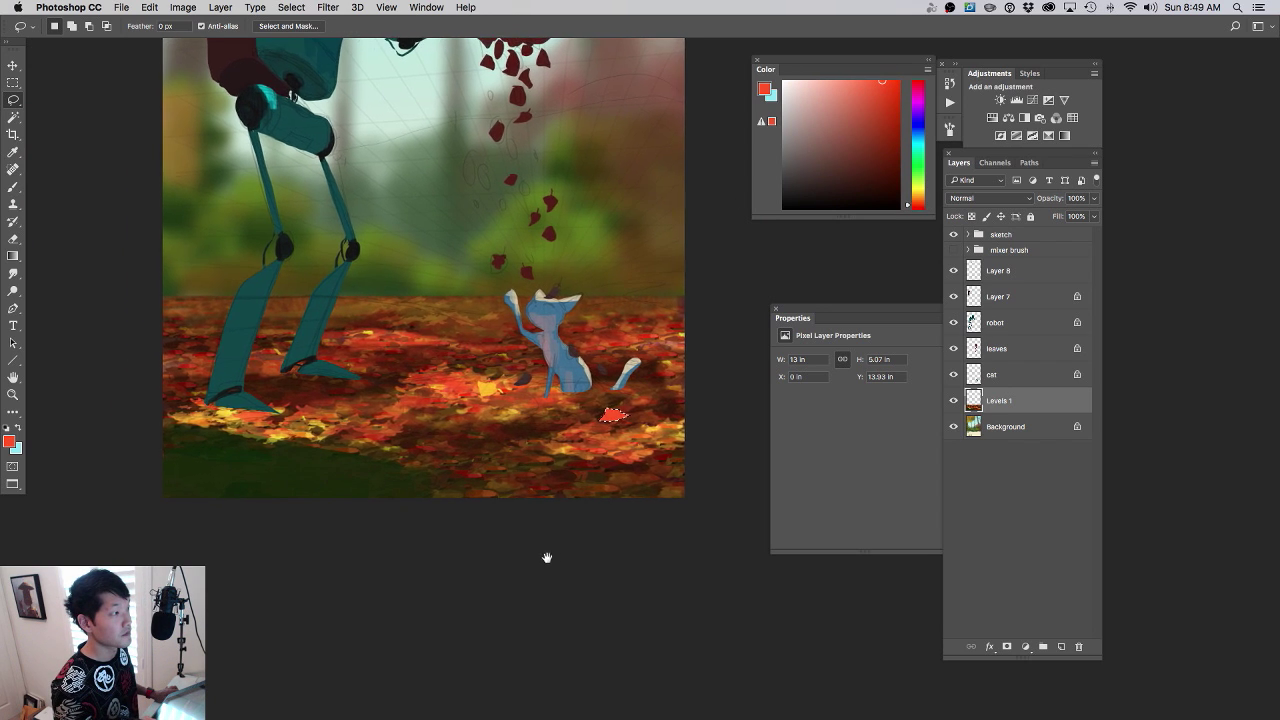
scroll(541, 551, up, 3)
scroll(547, 541, down, 5)
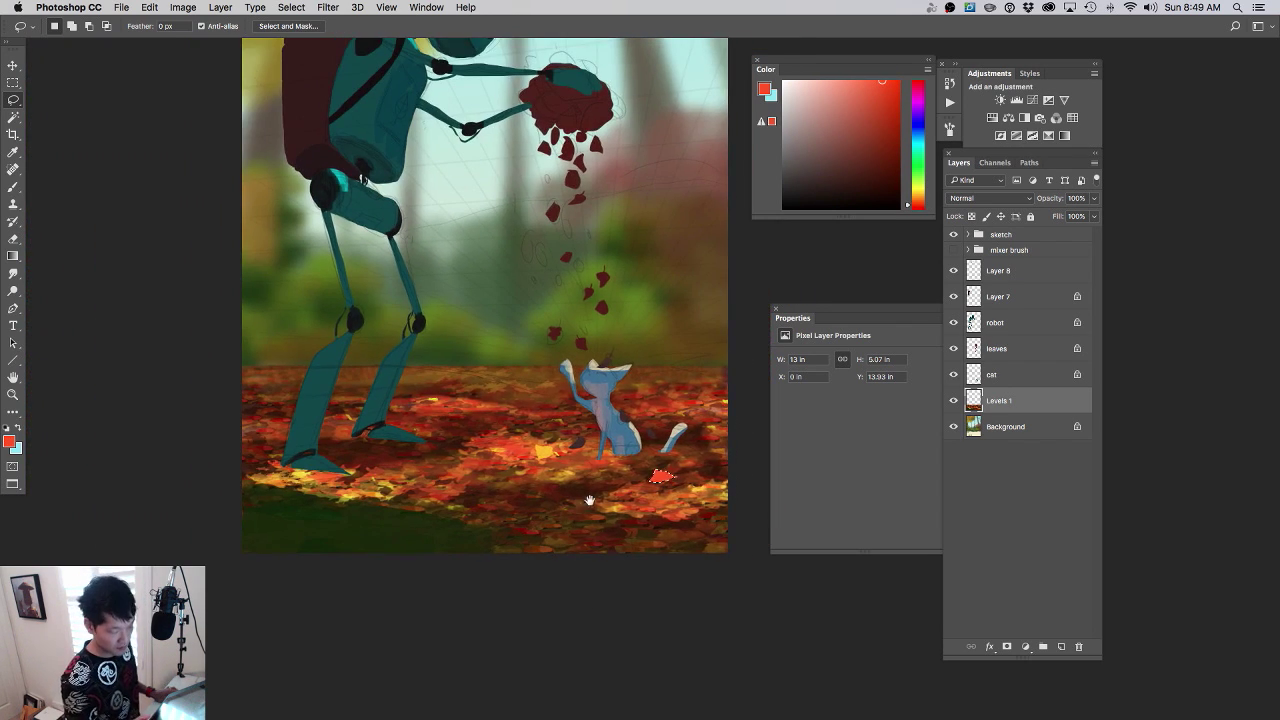
- Add a smaller orange leaf directly left of the red leaf below the cat's tail, using a lasso selection and fill
scroll(690, 470, up, 2)
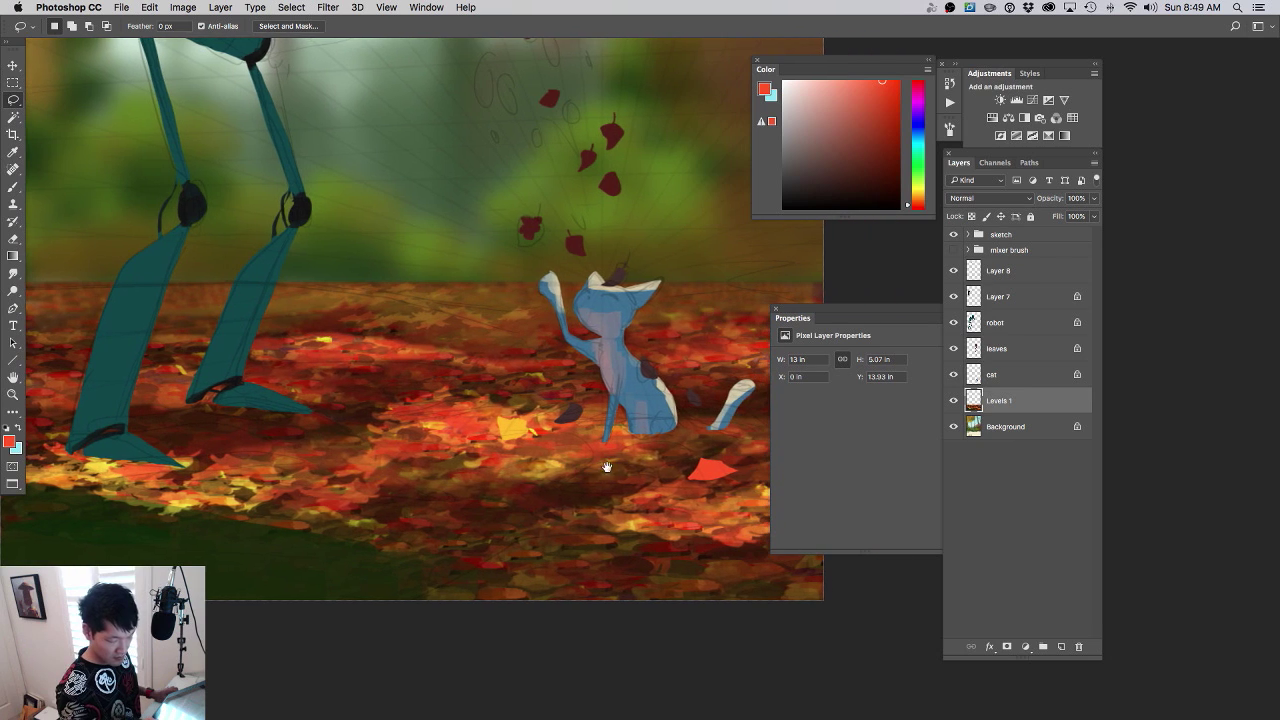
mouse_move(690, 476)
mouse_down()
mouse_move(670, 488)
mouse_move(696, 478)
mouse_up()
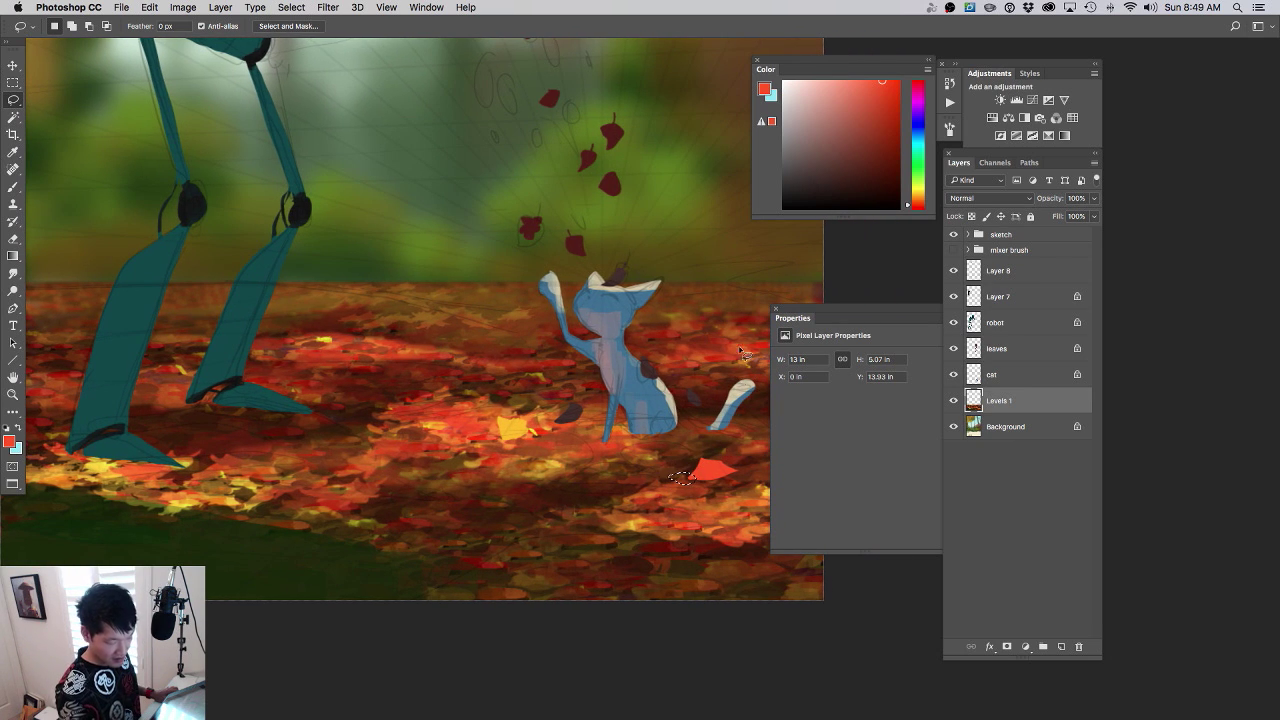
drag(920, 179, 920, 196)
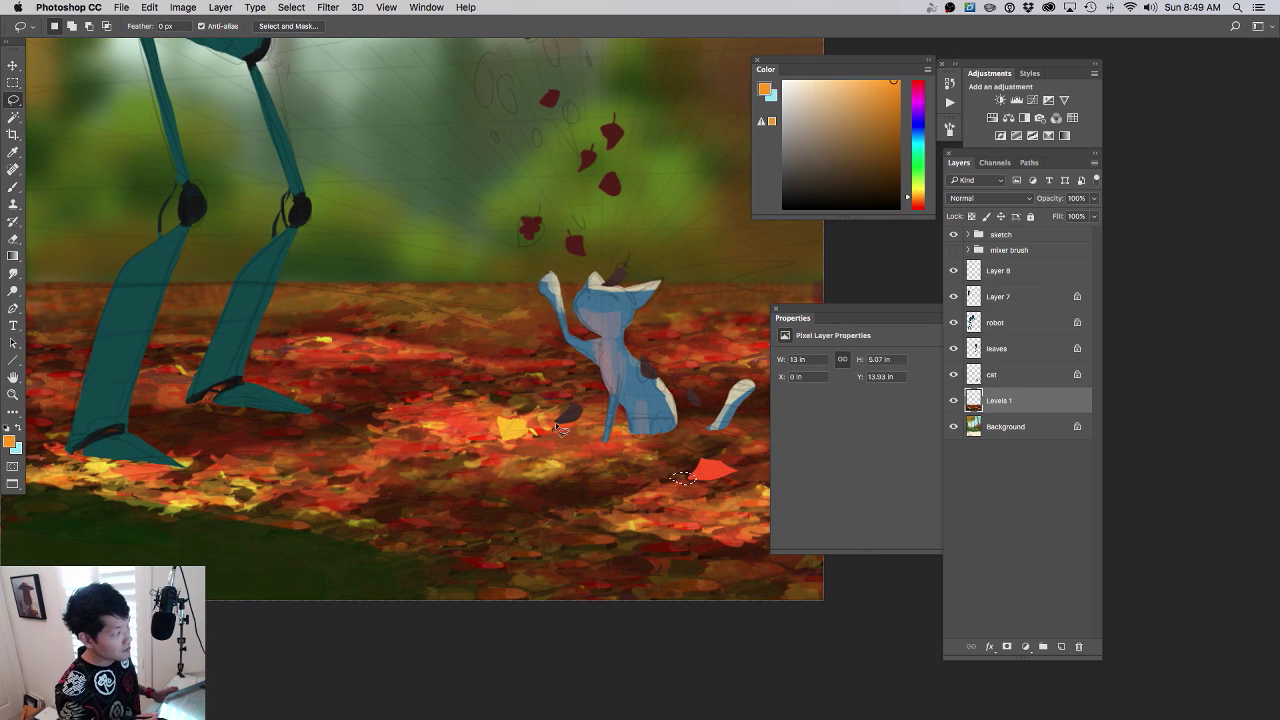
key(alt+BackSpace)
mouse_move(590, 544)
mouse_down()
mouse_move(508, 532)
mouse_move(581, 550)
mouse_up()
key(super+d)
- Add an orange leaf and a pure red leaf side by side on the ground between the robot's feet and the cat
mouse_move(295, 468)
mouse_down()
mouse_move(341, 477)
mouse_move(288, 474)
mouse_up()
key(alt+BackSpace)
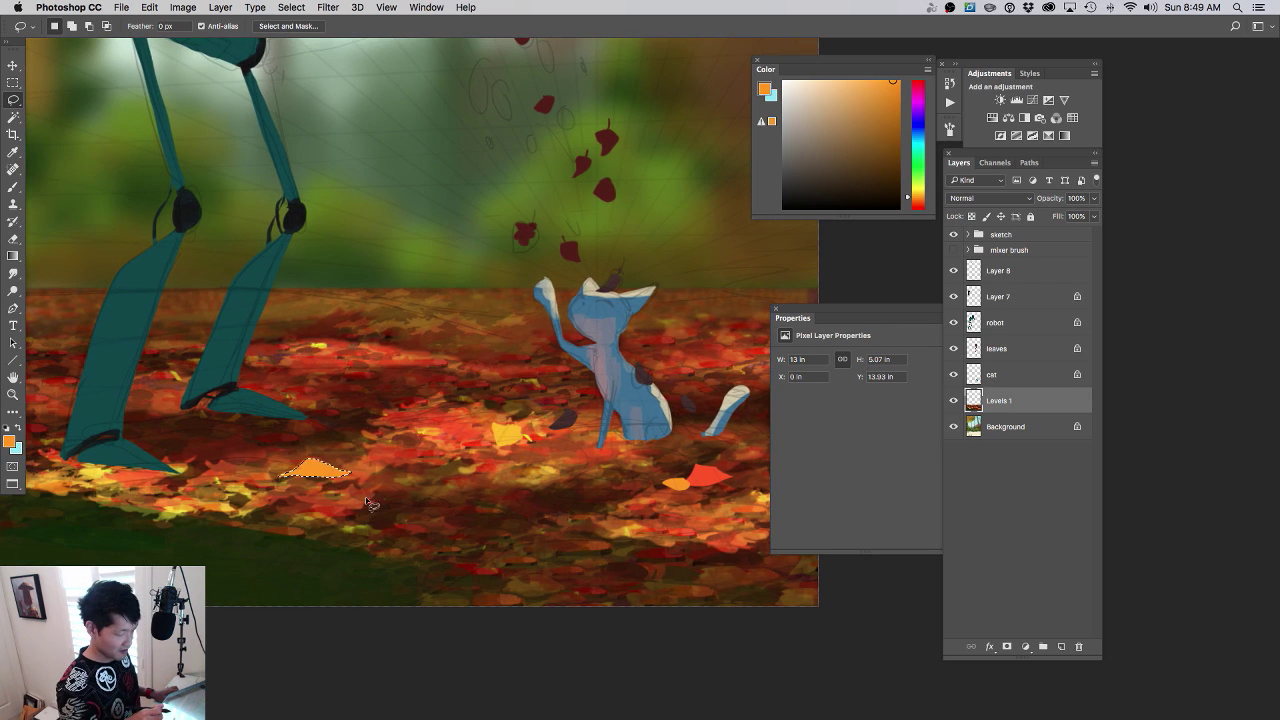
mouse_move(364, 463)
mouse_down()
mouse_move(388, 478)
mouse_move(398, 452)
mouse_move(360, 450)
mouse_move(356, 462)
mouse_up()
click(918, 207)
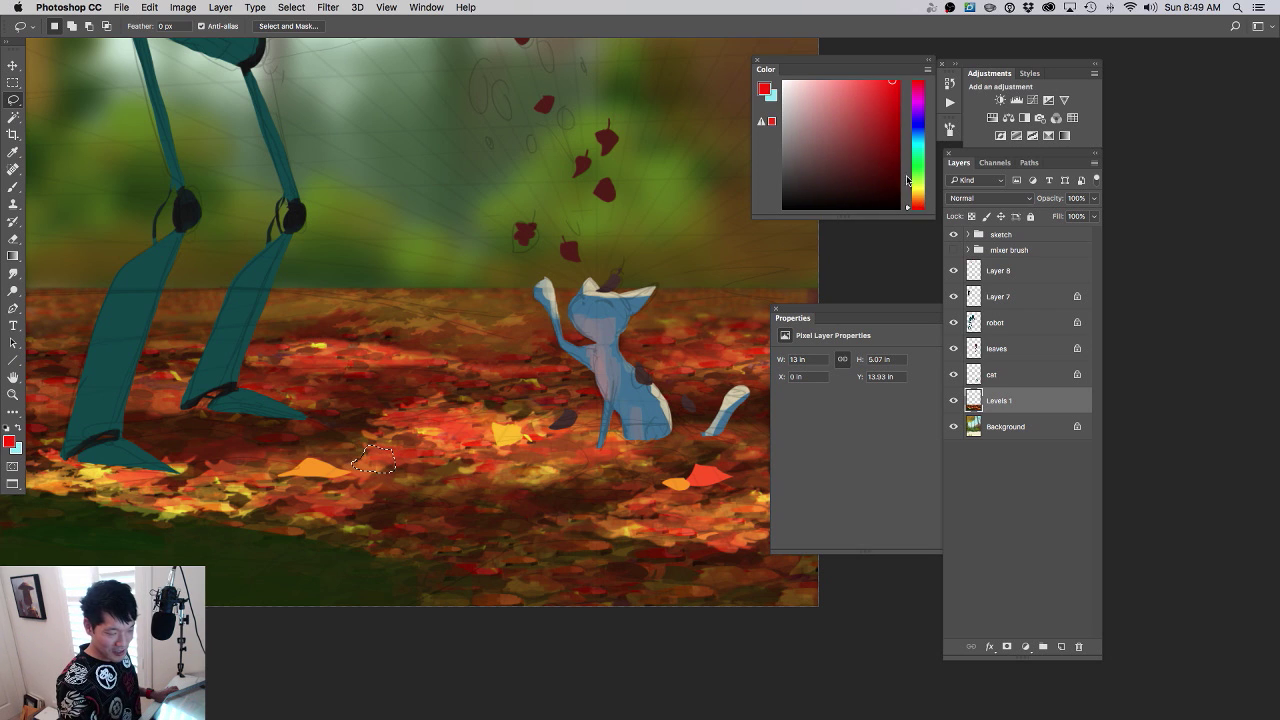
key(alt+BackSpace)
key(ctrl+d)
scroll(440, 491, down, 5)
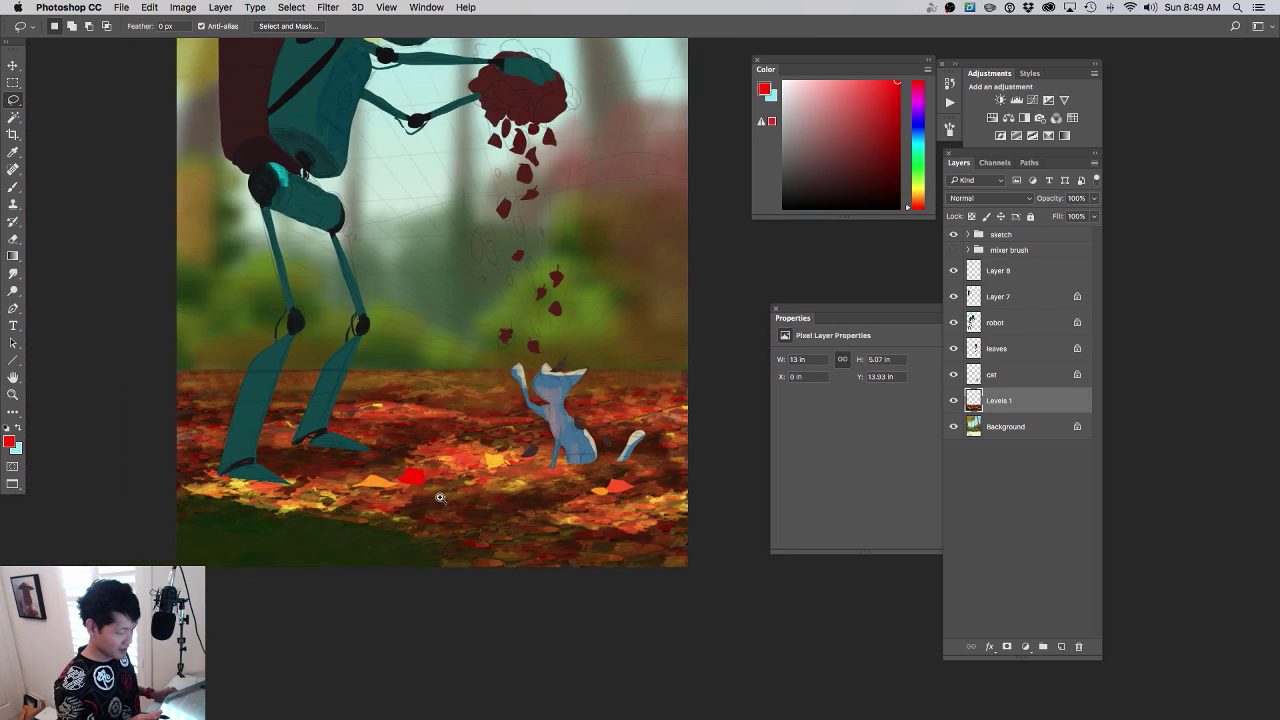
- Try a red lasso-filled leaf at the robot's front foot and undo the fill
drag(414, 483, 480, 472)
scroll(290, 482, up, 4)
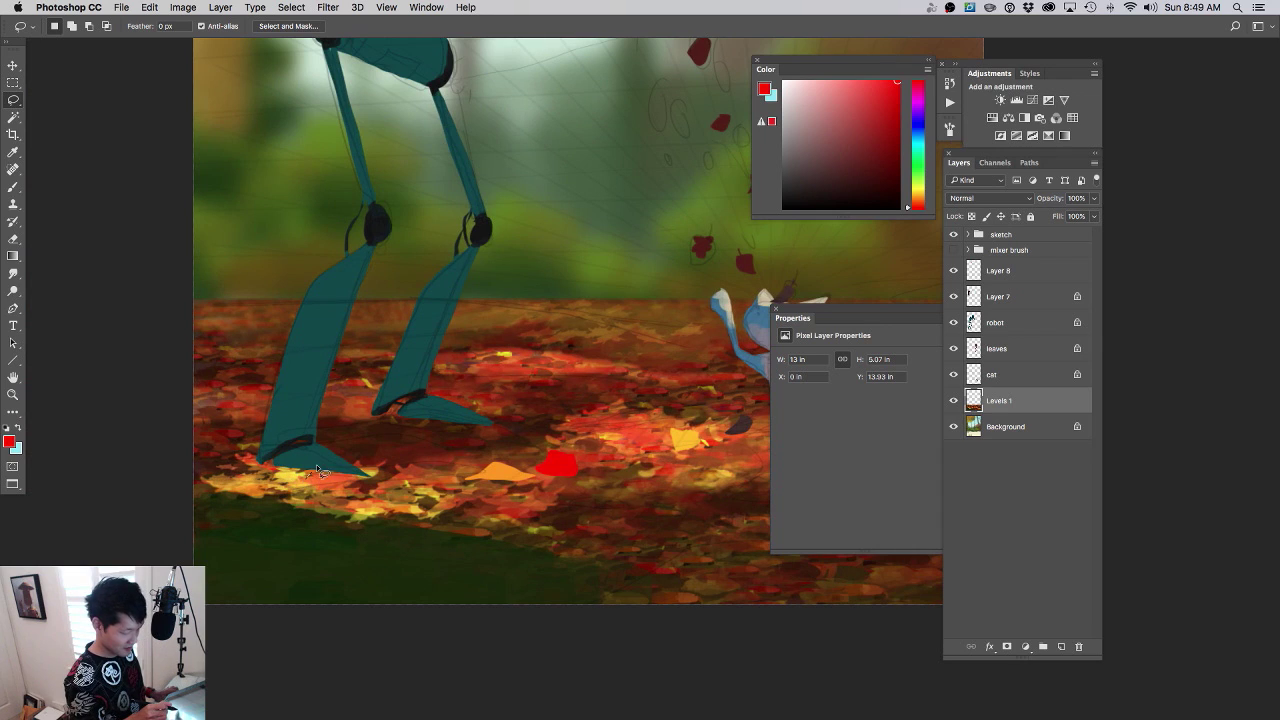
mouse_move(318, 470)
mouse_down()
mouse_move(355, 486)
mouse_move(312, 478)
mouse_up()
key(alt+BackSpace)
drag(516, 485, 478, 481)
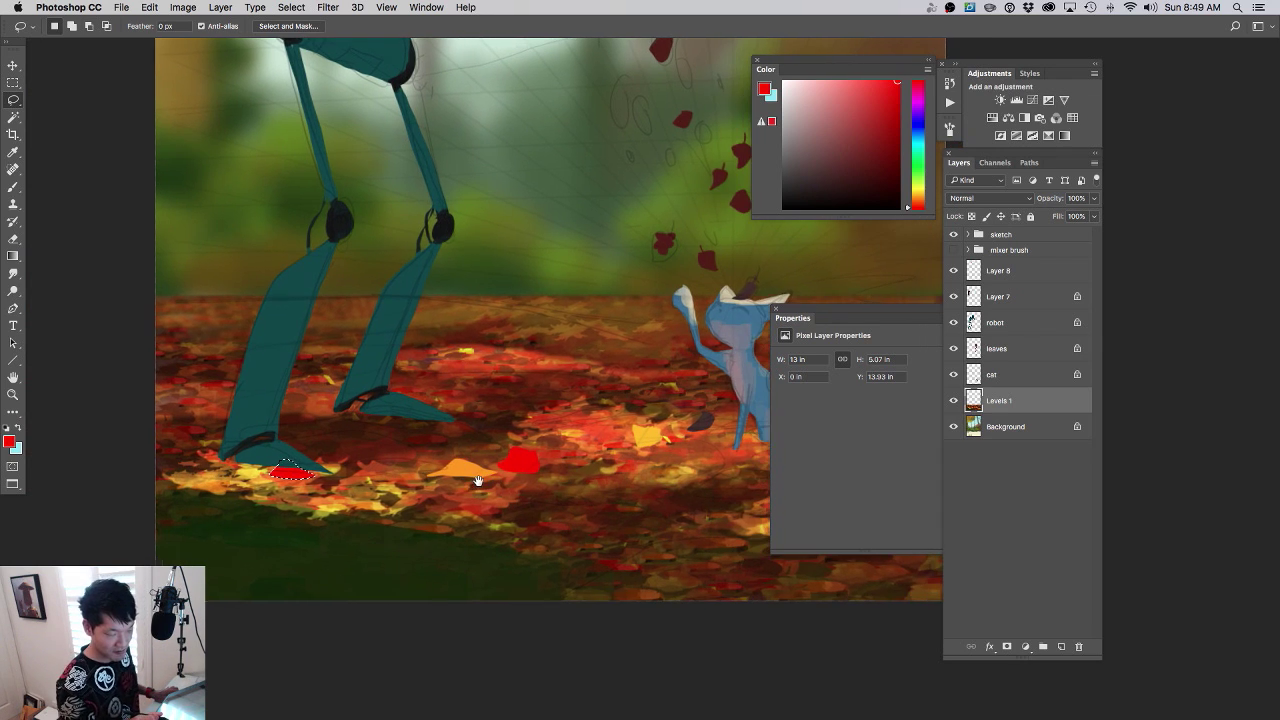
key(super+z)
- Switch the colour to orange-red and fill lassoed leaf shapes on the ground in front of the cat's front leg
click(918, 203)
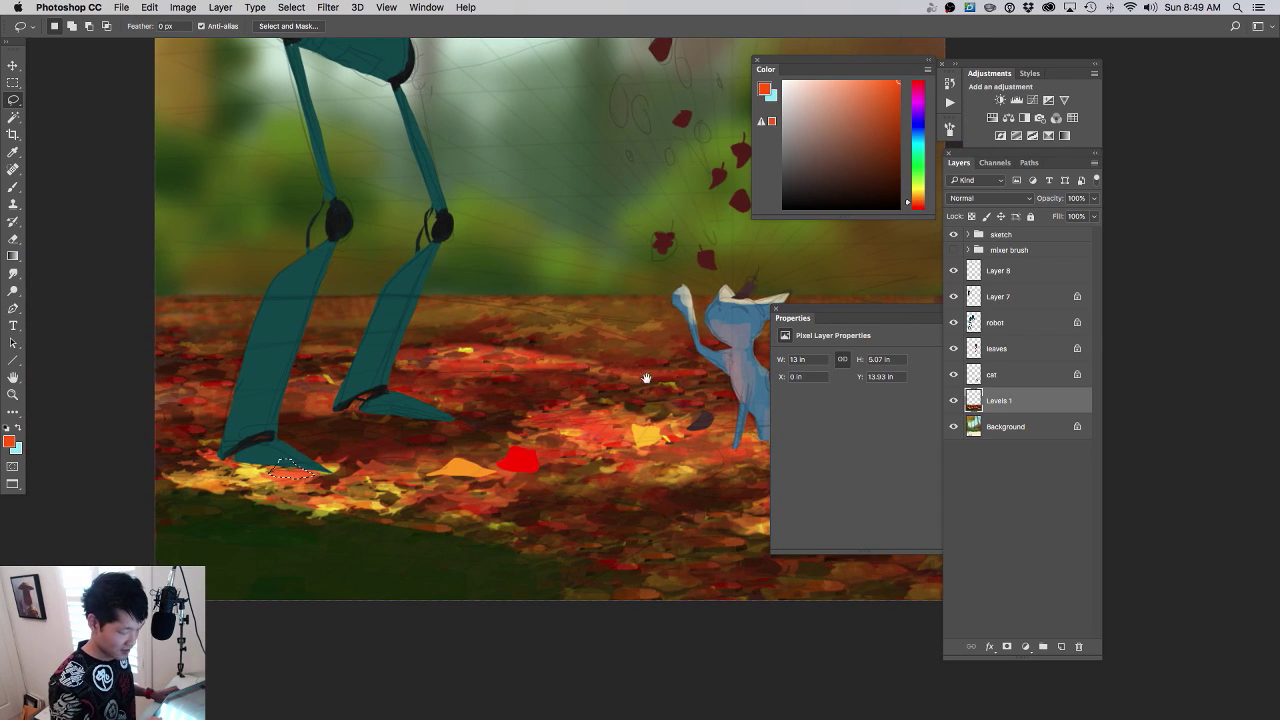
drag(646, 378, 511, 346)
mouse_move(572, 442)
mouse_down()
mouse_move(552, 440)
mouse_move(590, 441)
mouse_move(560, 437)
mouse_up()
key(alt+BackSpace)
key(super+d)
mouse_move(638, 428)
mouse_down()
mouse_move(643, 376)
mouse_move(638, 420)
mouse_move(550, 420)
mouse_move(563, 406)
mouse_move(562, 428)
mouse_move(526, 419)
mouse_up()
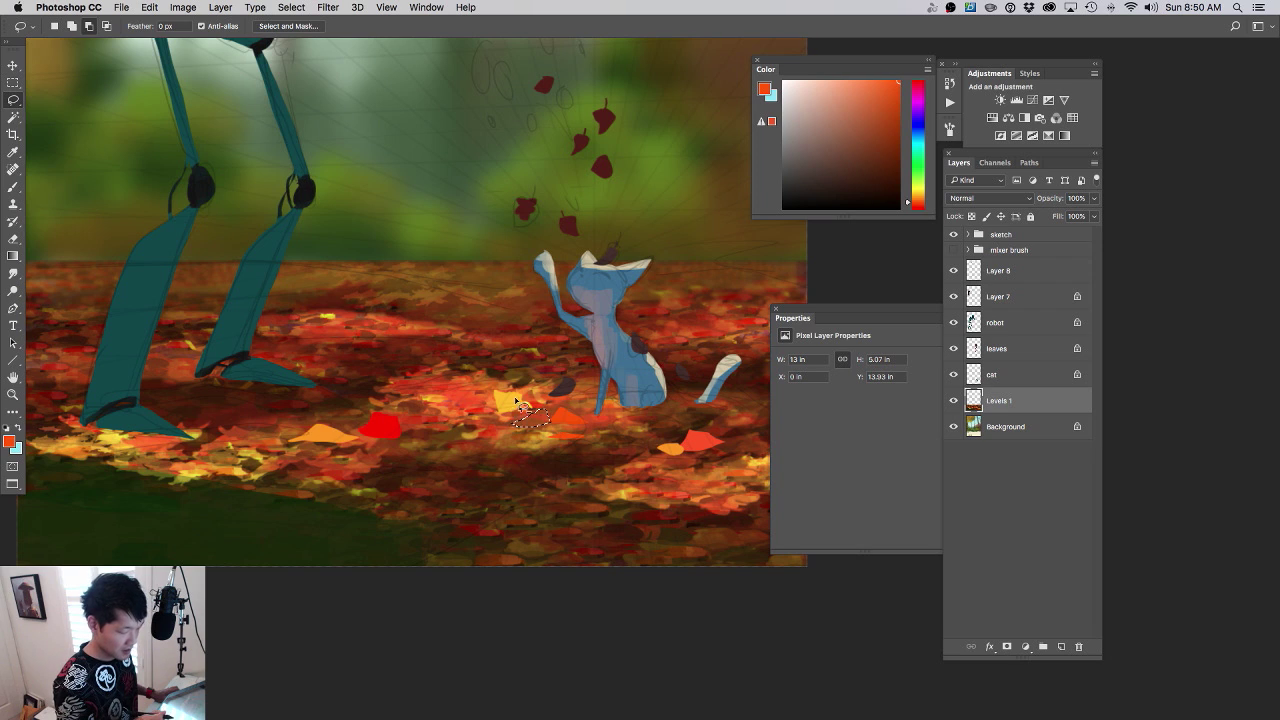
key(alt+BackSpace)
key(super+d)
- Add an amber-yellow leaf on the ground just below the cat between the orange and red leaves
mouse_move(584, 449)
mouse_down()
mouse_move(553, 454)
mouse_move(645, 460)
mouse_move(628, 474)
mouse_move(645, 465)
mouse_up()
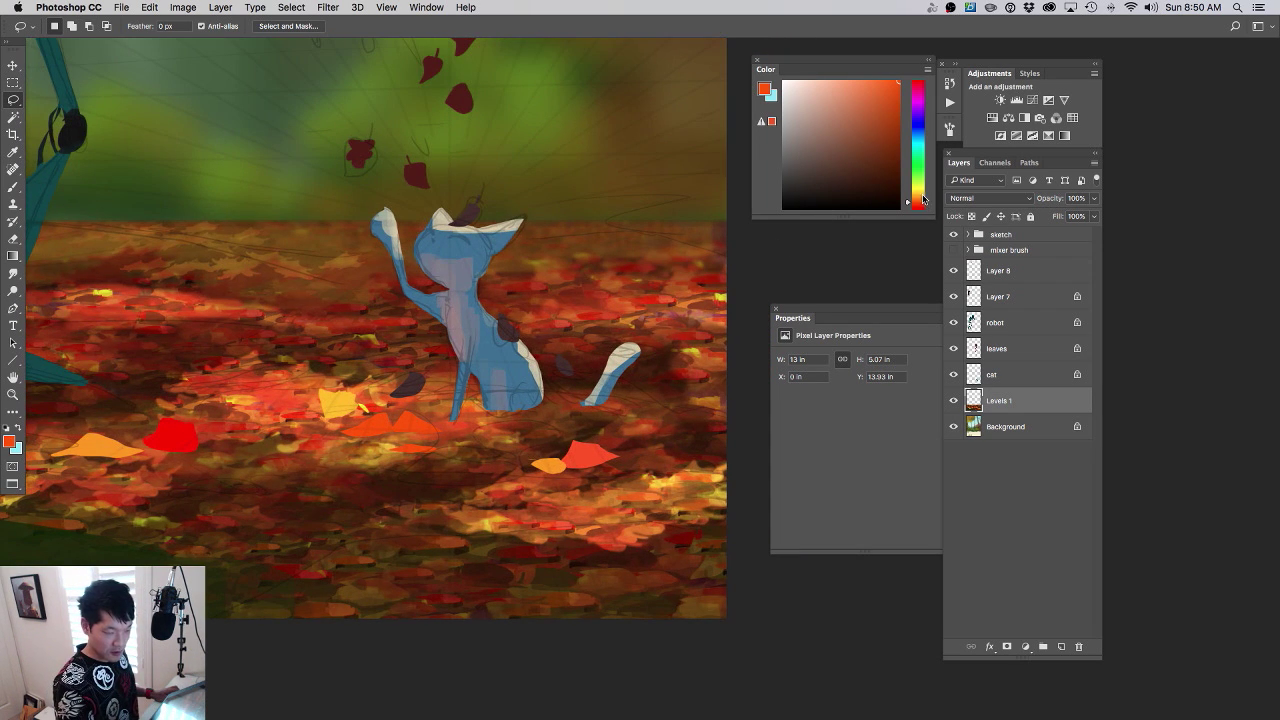
drag(922, 199, 922, 193)
mouse_move(450, 455)
mouse_down()
mouse_move(496, 462)
mouse_move(431, 476)
mouse_move(541, 463)
mouse_up()
key(h)
click(426, 470)
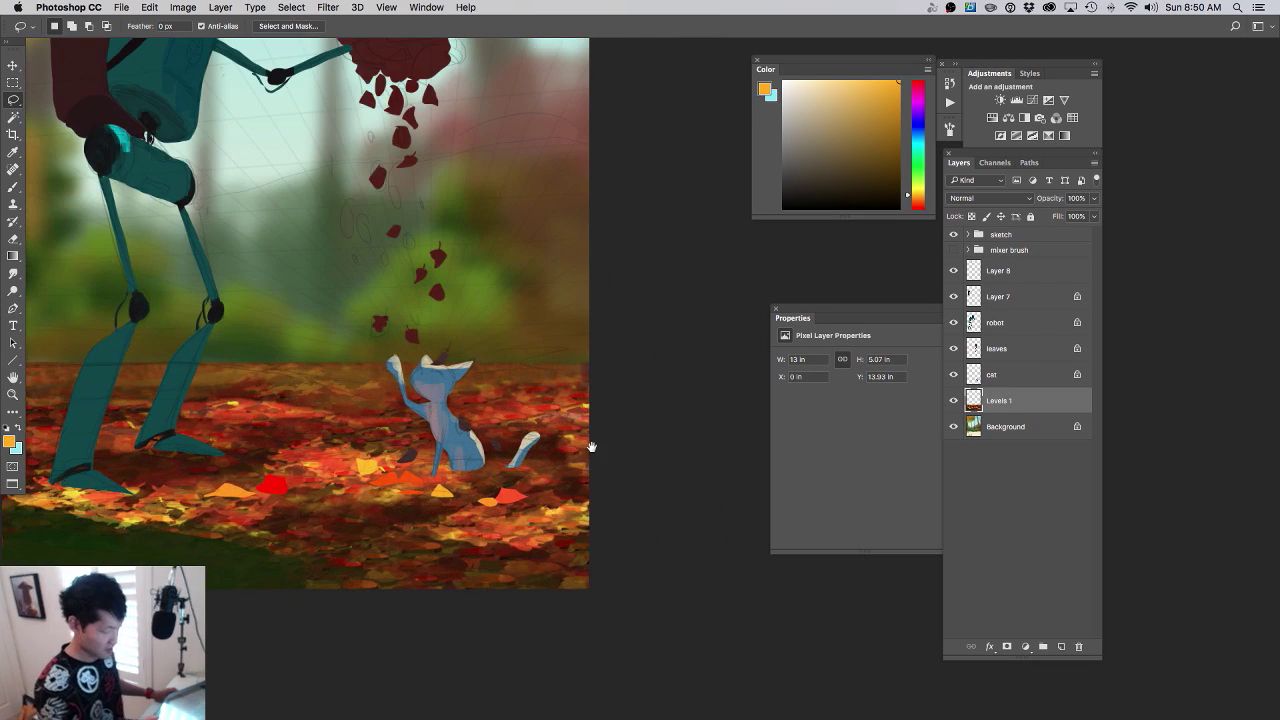
- Activate the cat layer and set up the Brush with the orange-red sampled from a leaf and a size of 80 px
click(993, 376)
key(b)
scroll(520, 457, up, 2)
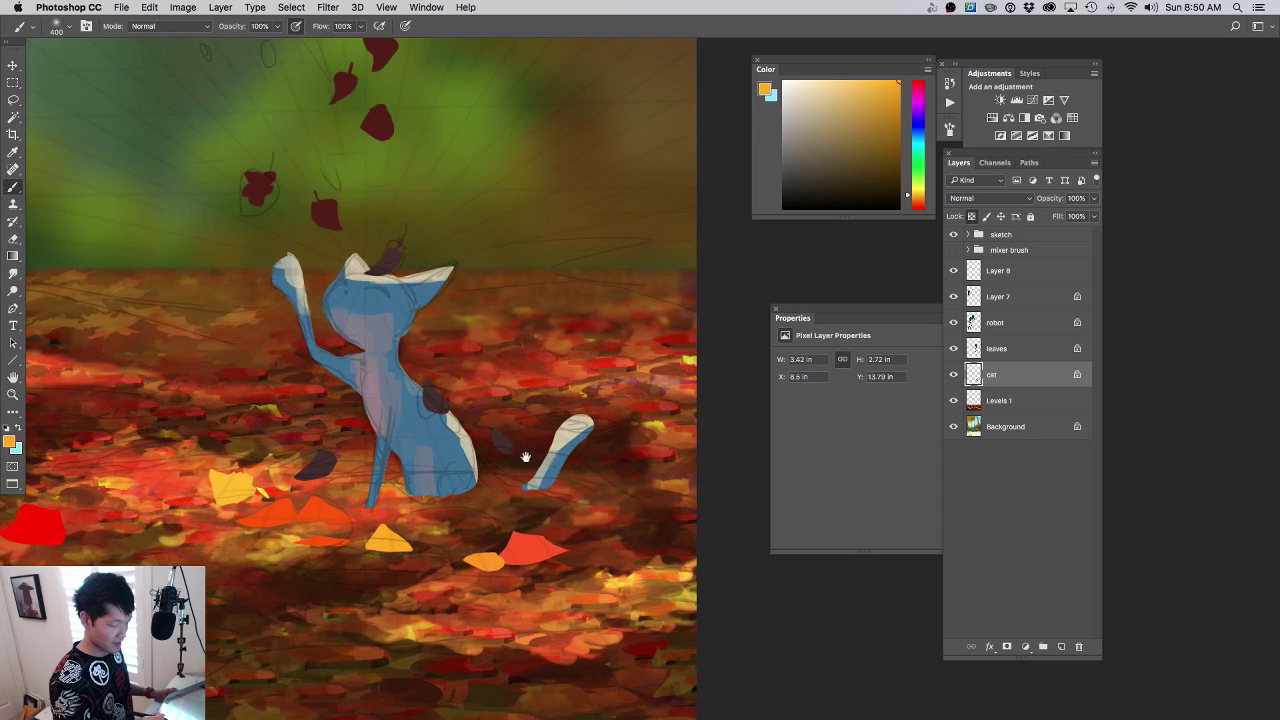
scroll(466, 523, down, 2)
alt+click(372, 519)
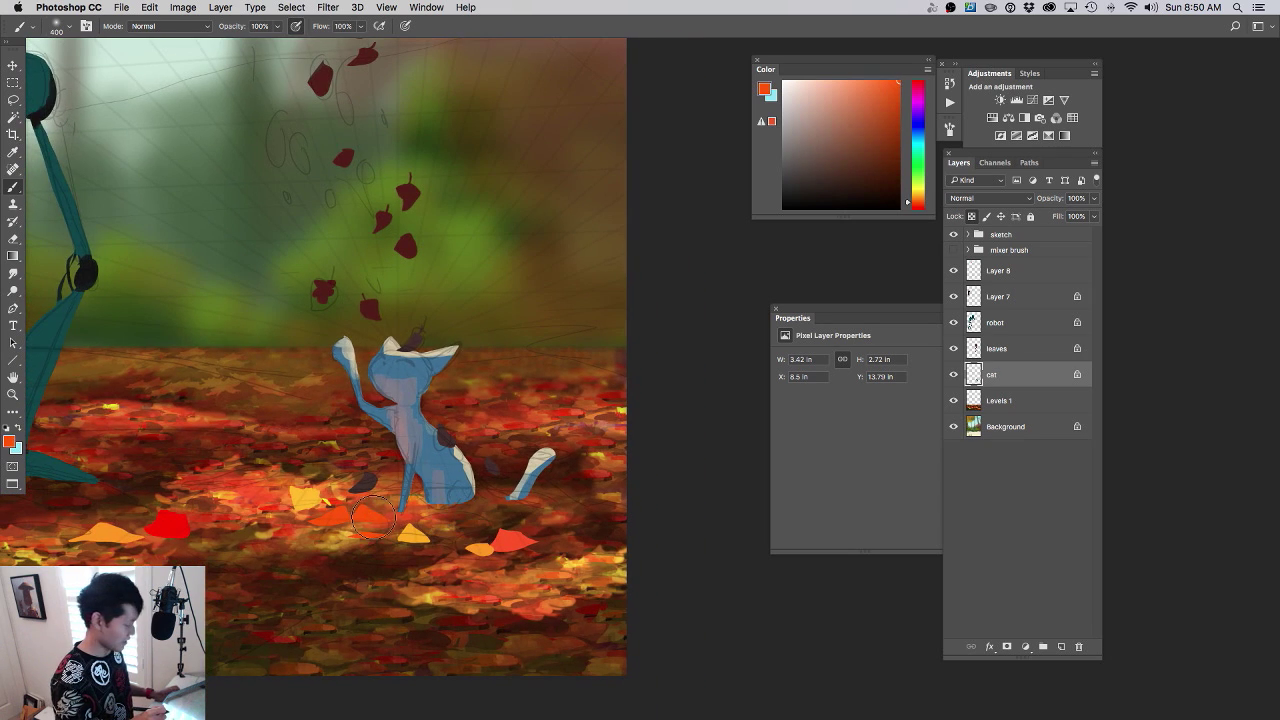
key(bracketleft)
key(bracketleft)
key(bracketleft)
key(bracketleft)
key(bracketleft)
key(bracketleft)
key(bracketleft)
key(bracketleft)
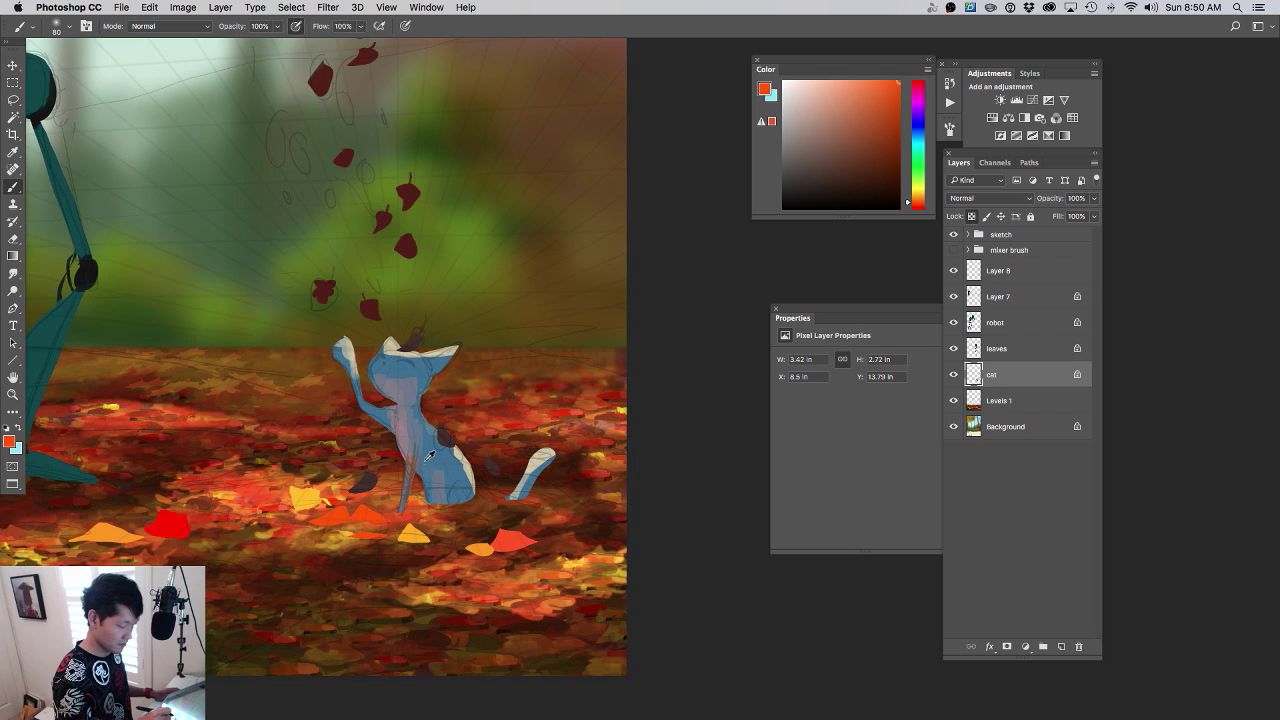
- Paint warm reddish bounce light onto the cat's front leg and raised arm with colours sampled from the canvas
alt+click(430, 455)
alt+click(402, 503)
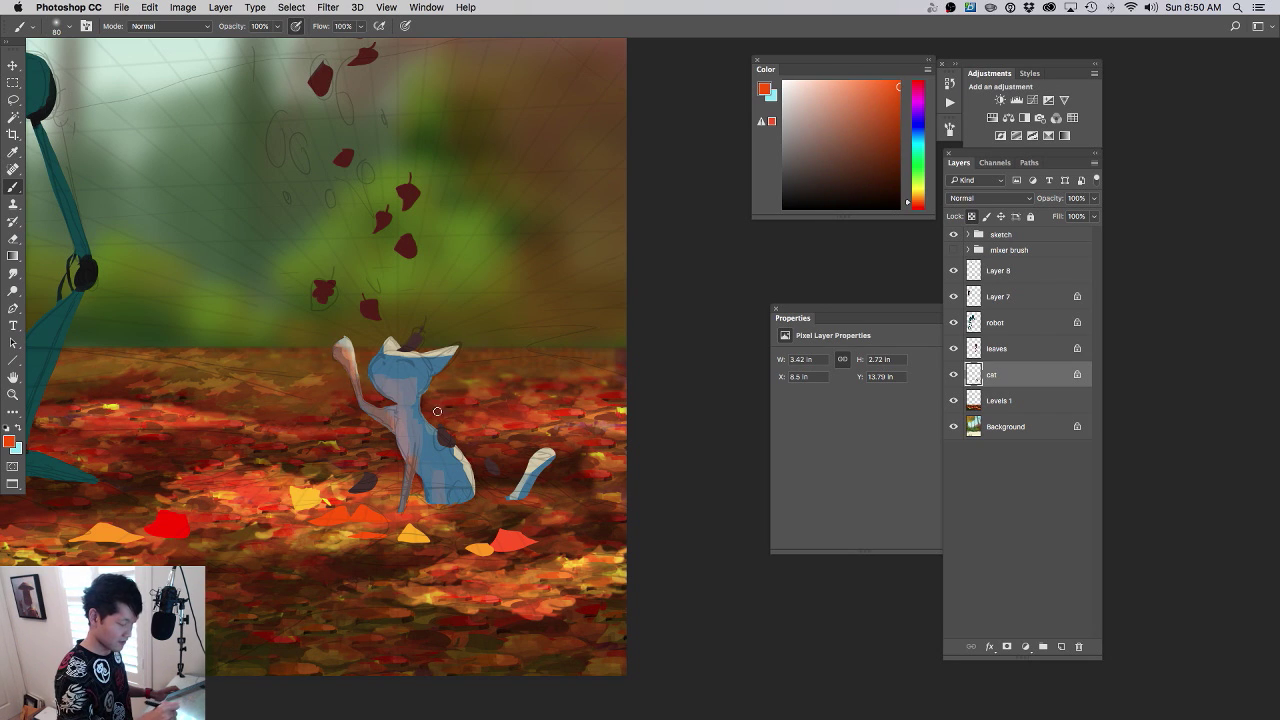
scroll(437, 410, up, 2)
scroll(439, 390, down, 1)
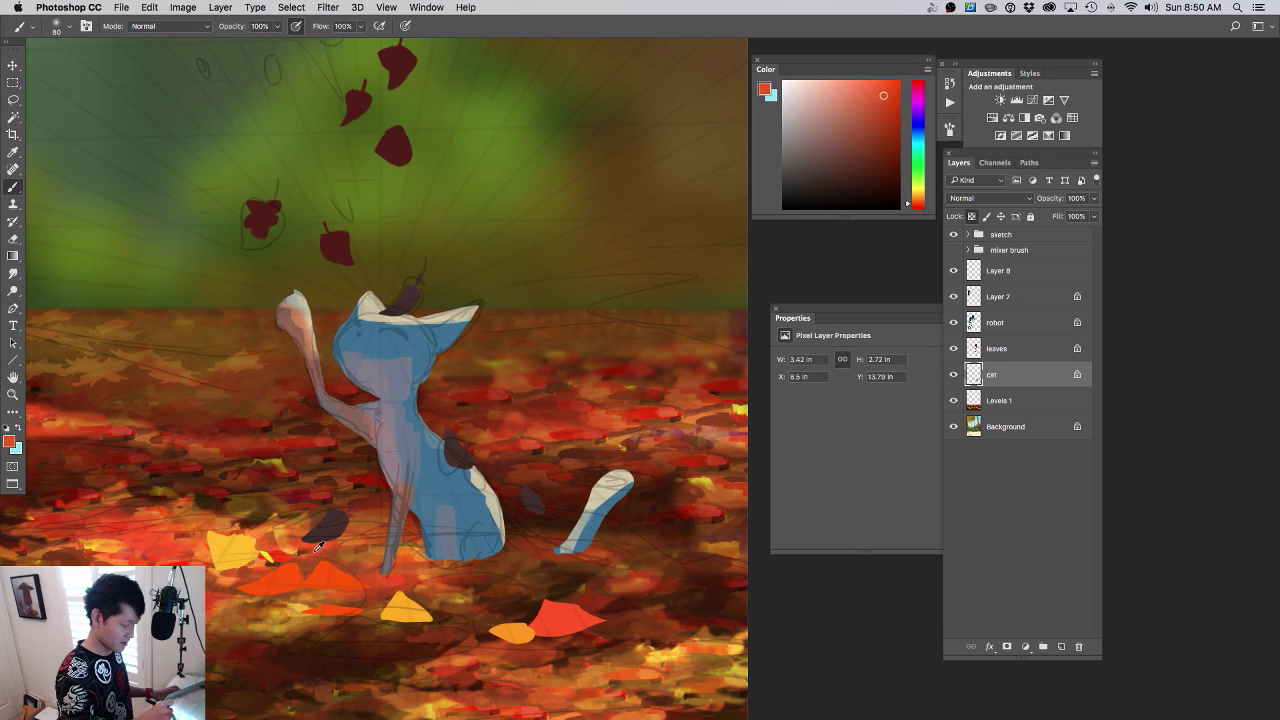
- Sample the yellow leaf and the cat's chest, and paint warm beige light on the cat's chest, arm and lower face
alt+click(268, 541)
alt+click(393, 457)
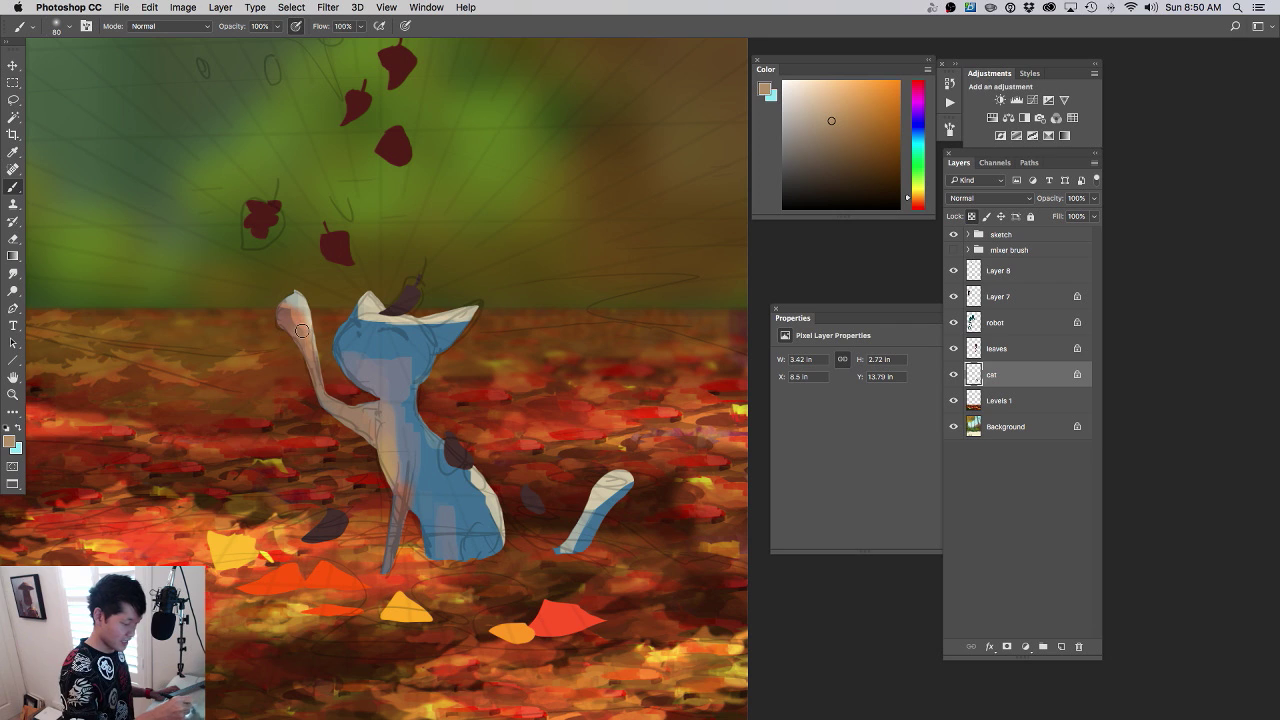
mouse_move(364, 352)
mouse_down()
mouse_move(386, 394)
mouse_move(413, 379)
mouse_move(417, 414)
mouse_move(443, 412)
mouse_move(404, 405)
mouse_move(430, 427)
mouse_up()
- Sample leaf orange and the face's muted salmon tone, and extend the warm bounce light over the cat's neck and body
alt+click(309, 570)
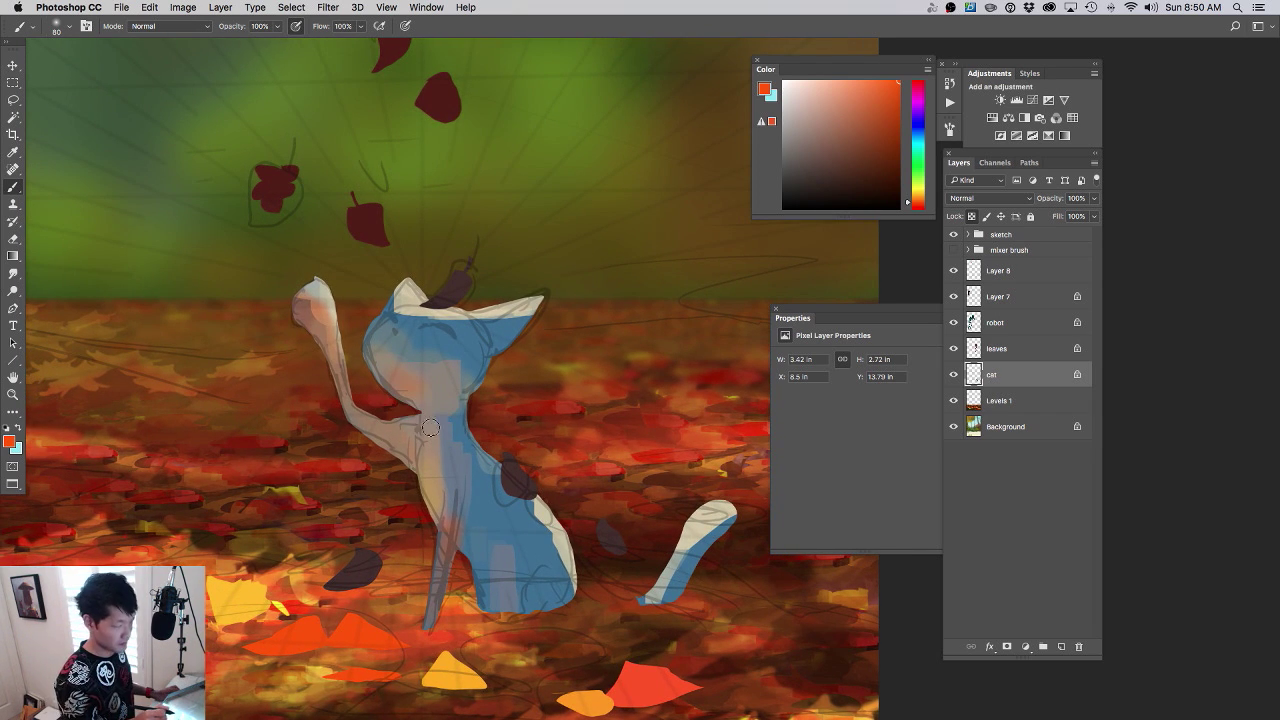
alt+click(418, 378)
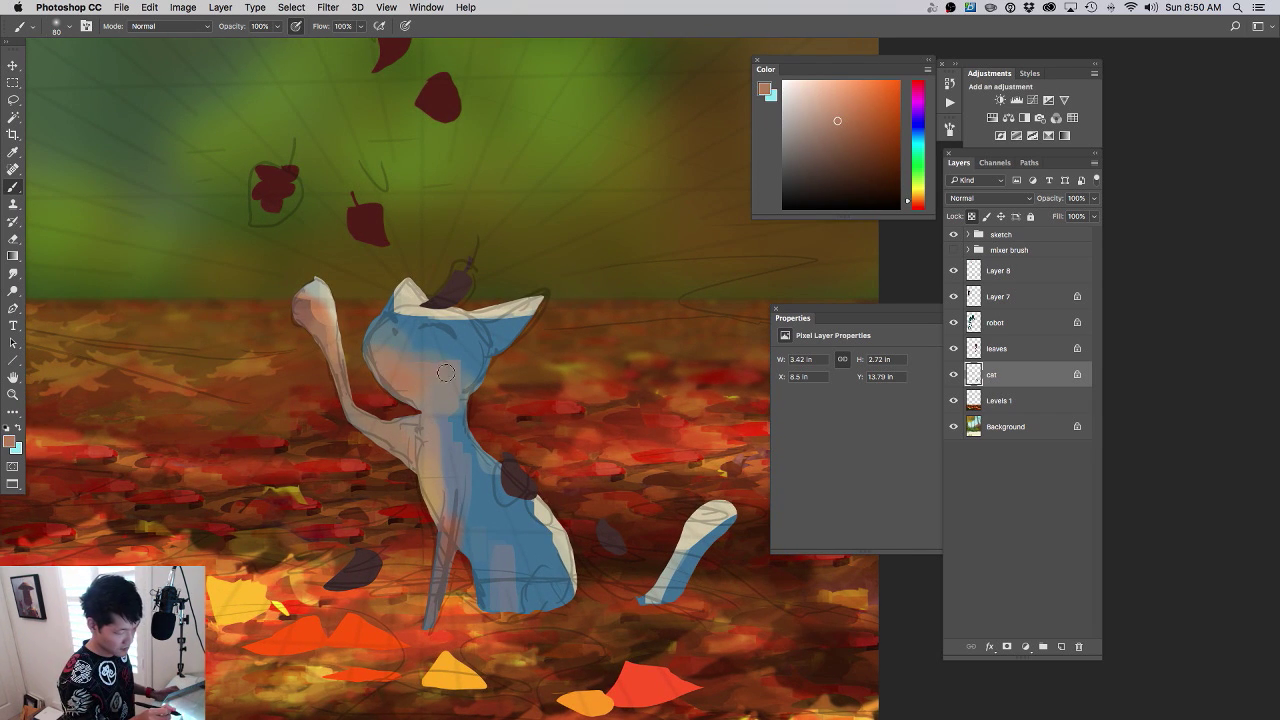
mouse_move(470, 418)
mouse_down()
mouse_move(409, 467)
mouse_move(524, 464)
mouse_up()
scroll(470, 458, up, 2)
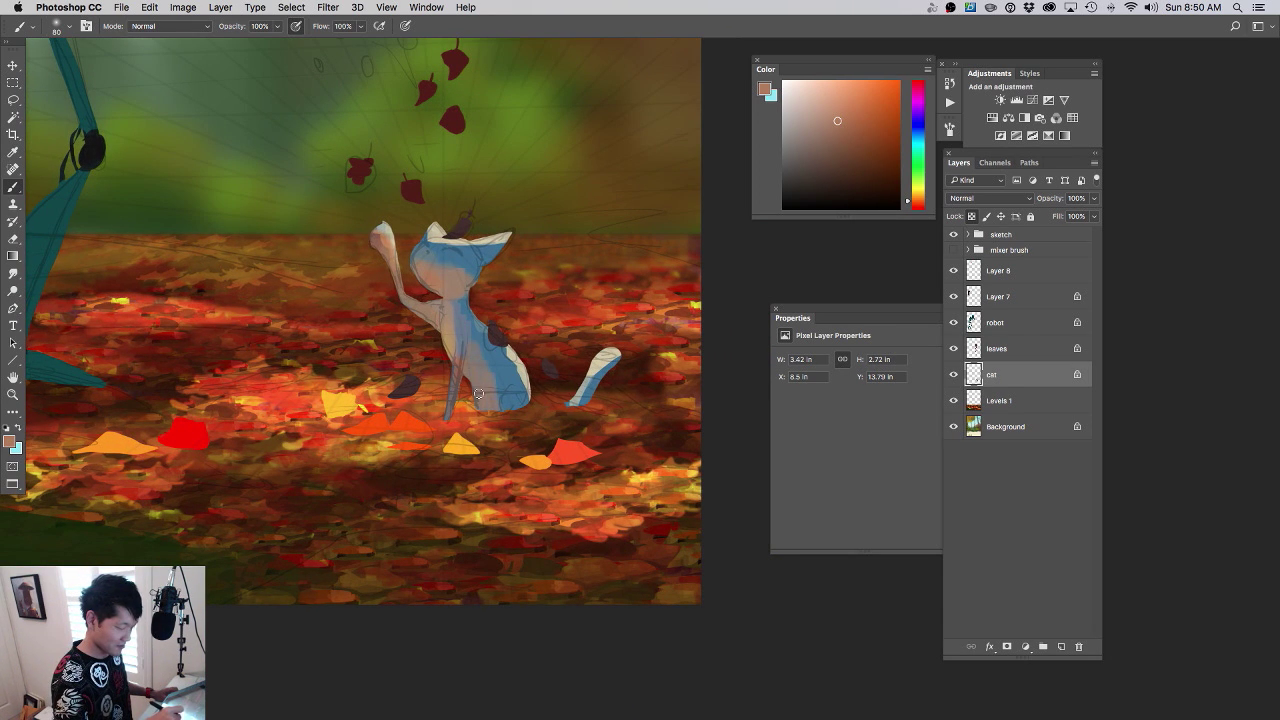
- Finish the warm light on the cat's front leg and highlight the top of its head with a sampled off-white at 35 px
drag(450, 414, 460, 352)
alt+click(478, 241)
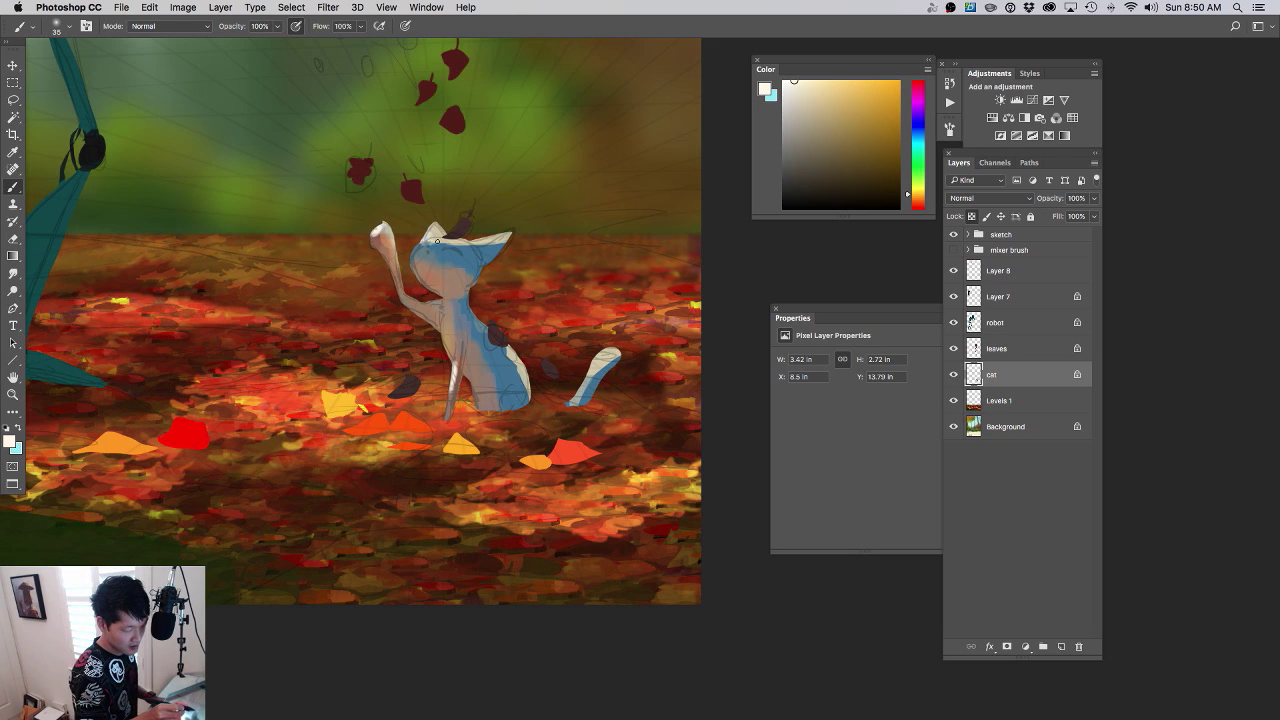
drag(437, 241, 474, 245)
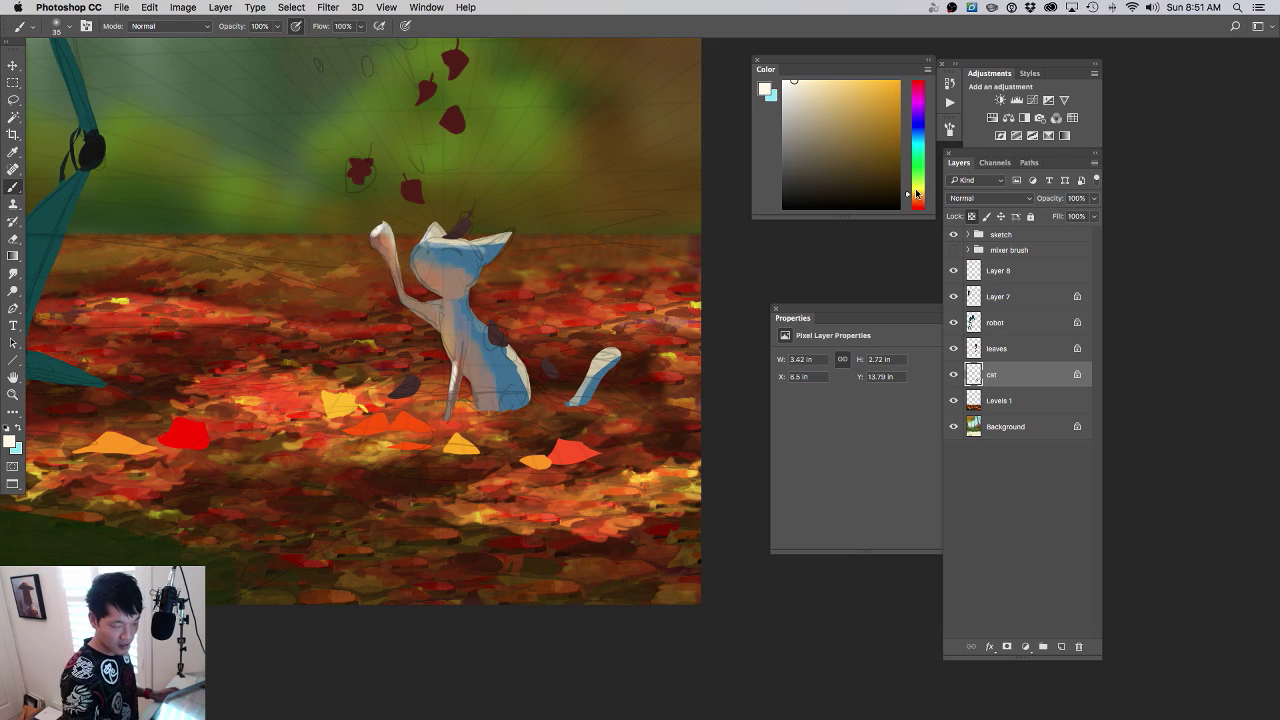
- Choose a saturated brick red and paint the insides of the cat's two ears
drag(916, 193, 916, 205)
click(884, 122)
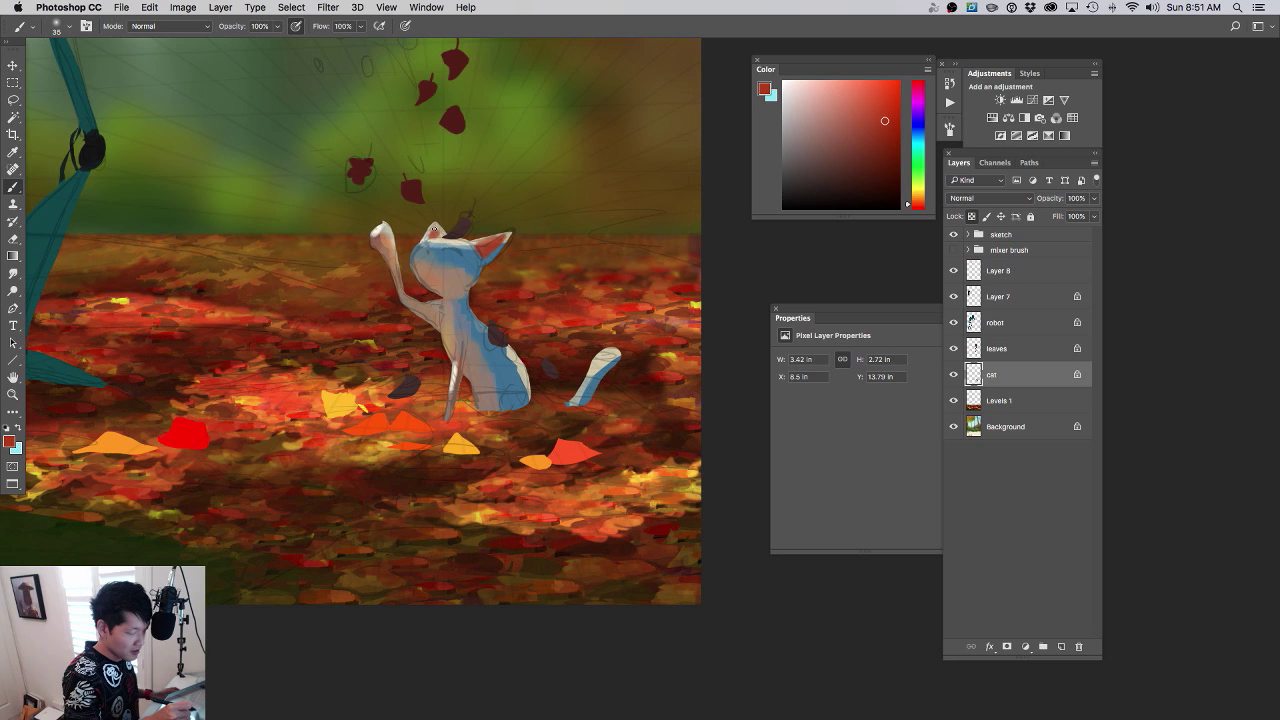
scroll(510, 297, up, 2)
- Sample off-white and grey-blue from the cat's head and soften the shading on its face and ear at 50 px
alt+click(436, 196)
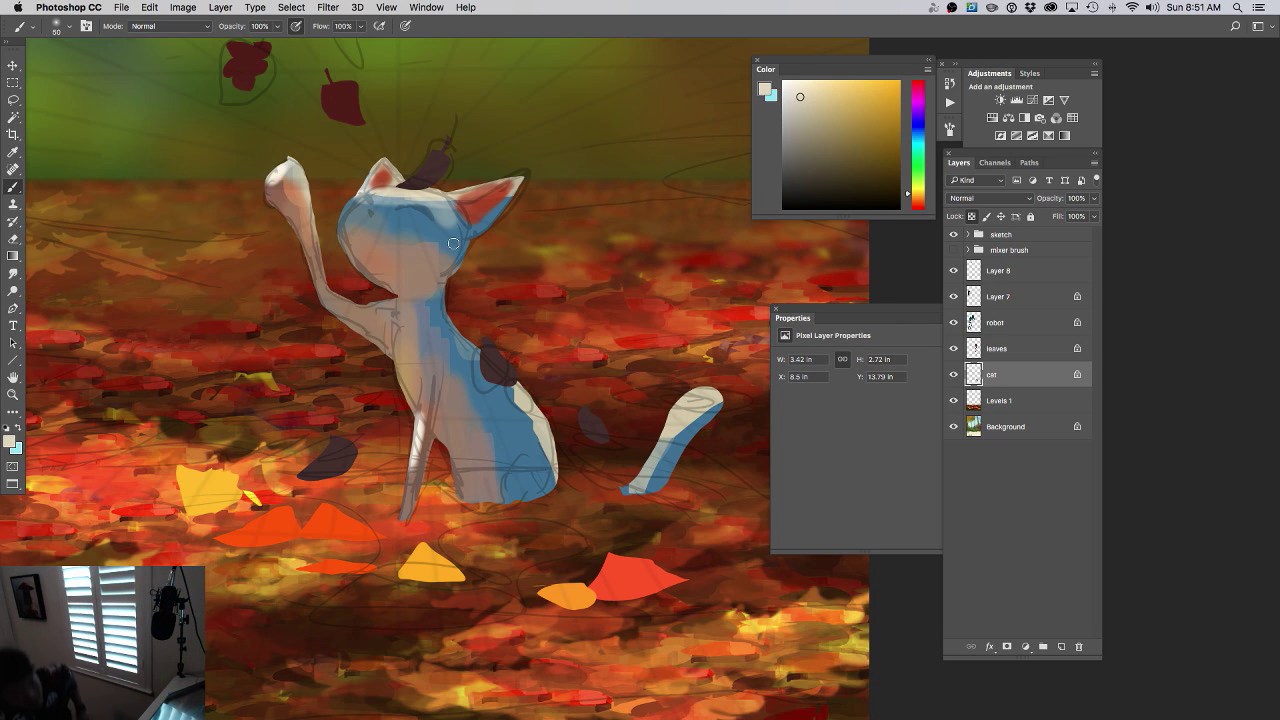
alt+click(452, 232)
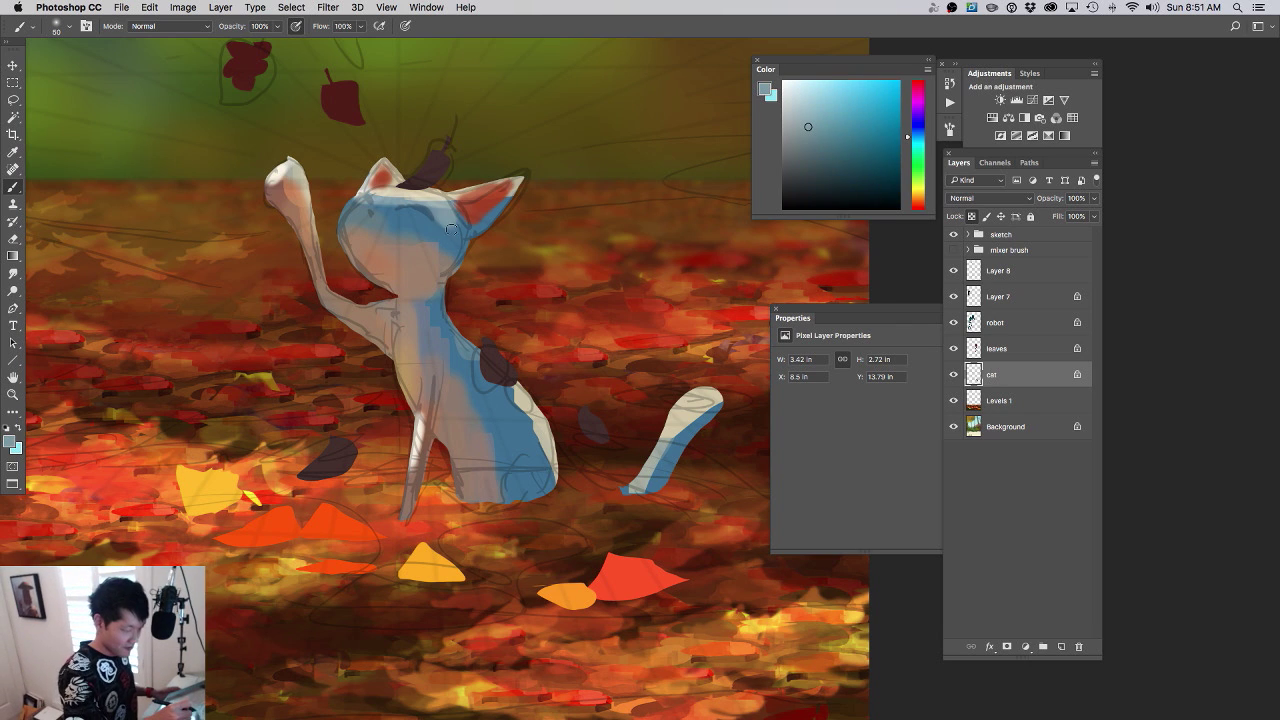
mouse_move(451, 229)
mouse_down()
mouse_move(409, 225)
mouse_move(356, 206)
mouse_move(458, 243)
mouse_move(502, 206)
mouse_up()
drag(507, 259, 481, 273)
mouse_move(519, 349)
mouse_down()
mouse_move(515, 438)
mouse_move(560, 408)
mouse_up()
drag(550, 404, 603, 418)
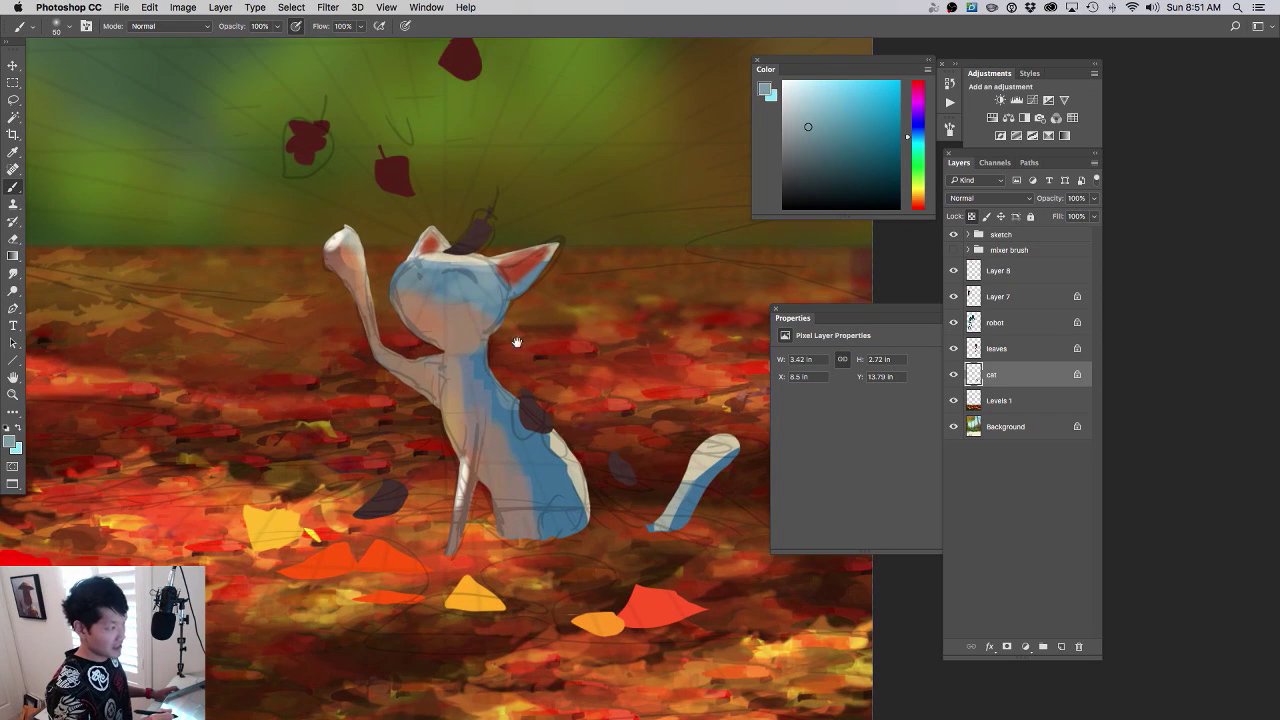
- Sample blue and beige tones from the cat and blend the shadow edges on its forehead and upper body
alt+click(481, 288)
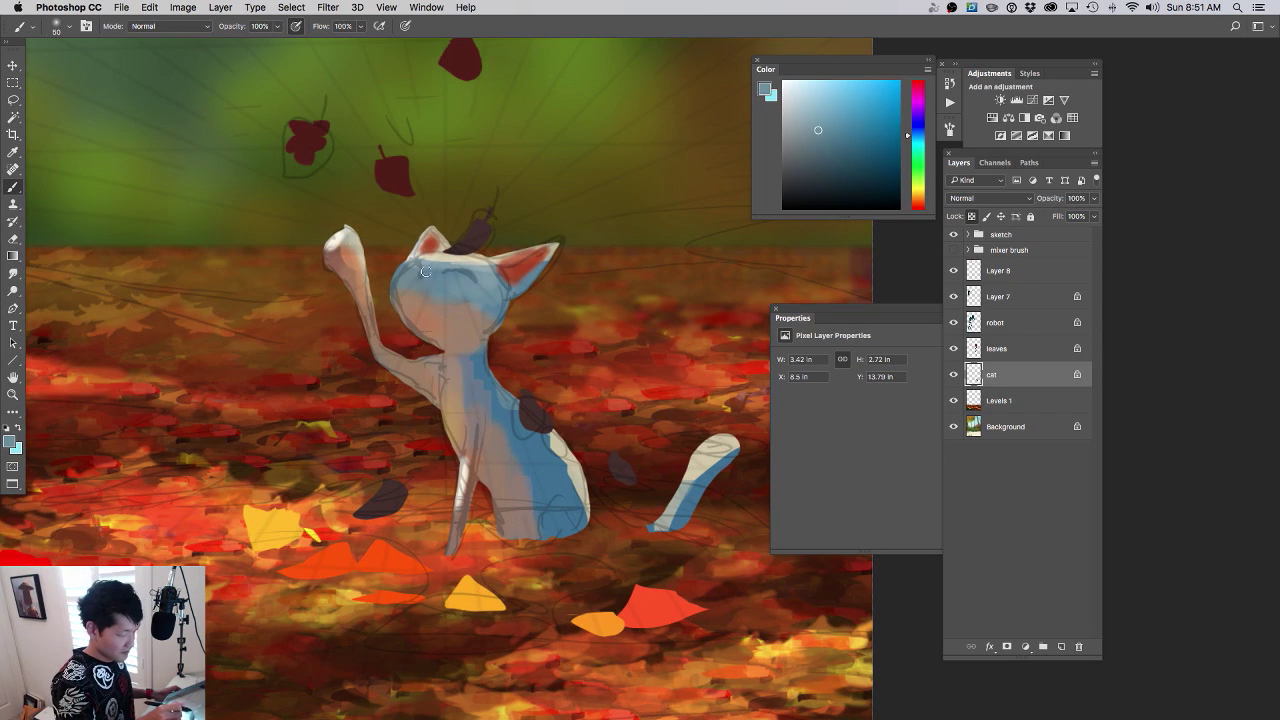
alt+click(481, 263)
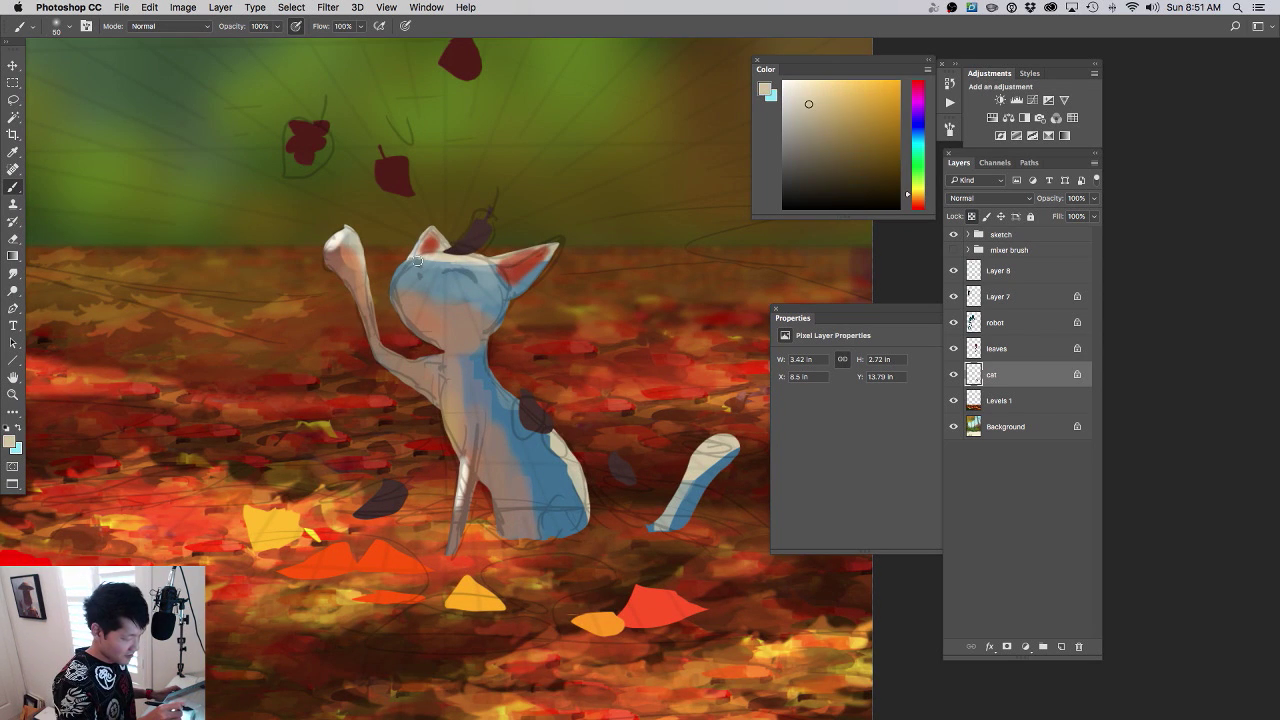
drag(514, 362, 543, 355)
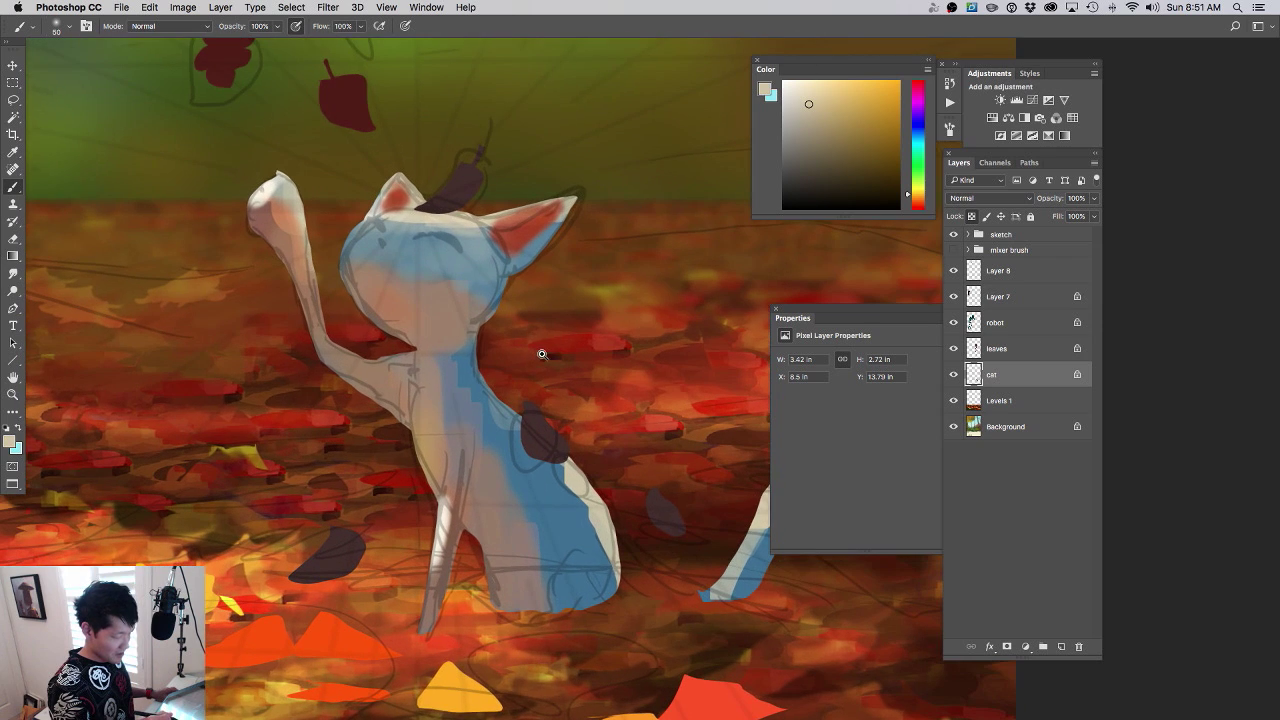
alt+click(459, 383)
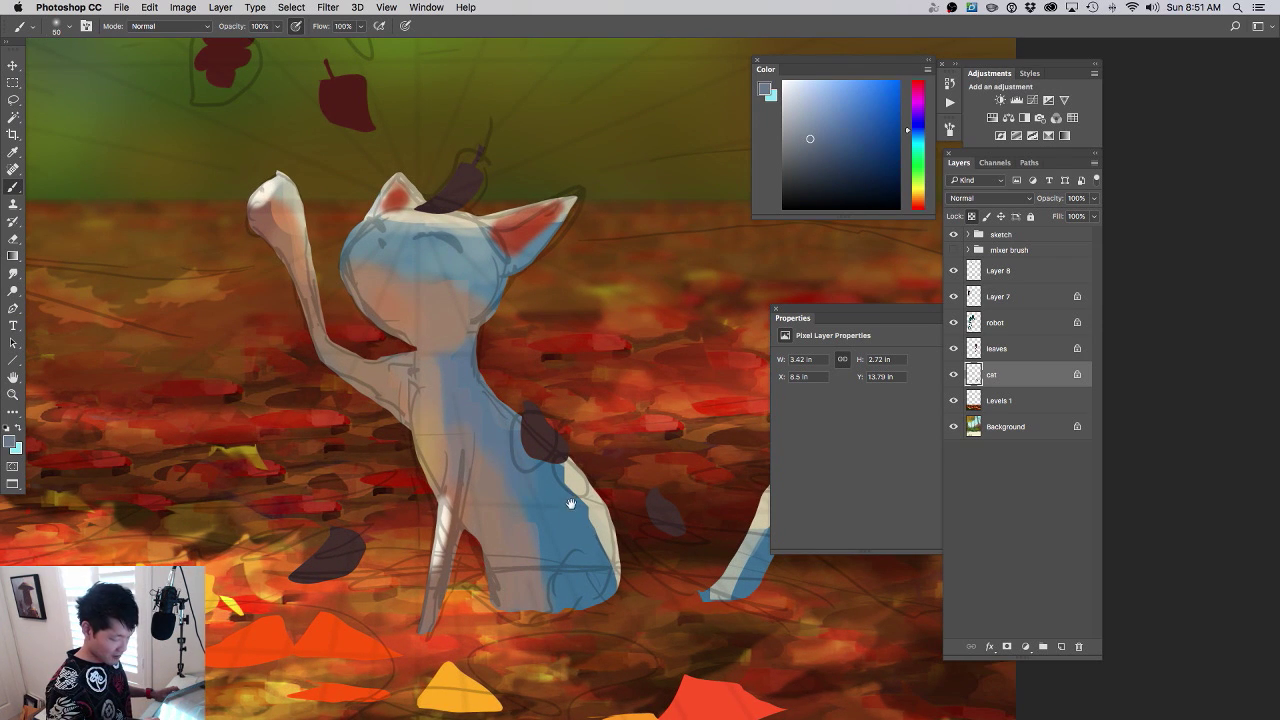
- Sample the warm grey of the cat's belly, enlarge the brush, and paint it over the blue shadow on the lower body
scroll(535, 460, down, 2)
alt+click(509, 456)
key(bracketright)
key(bracketright)
key(bracketright)
key(bracketright)
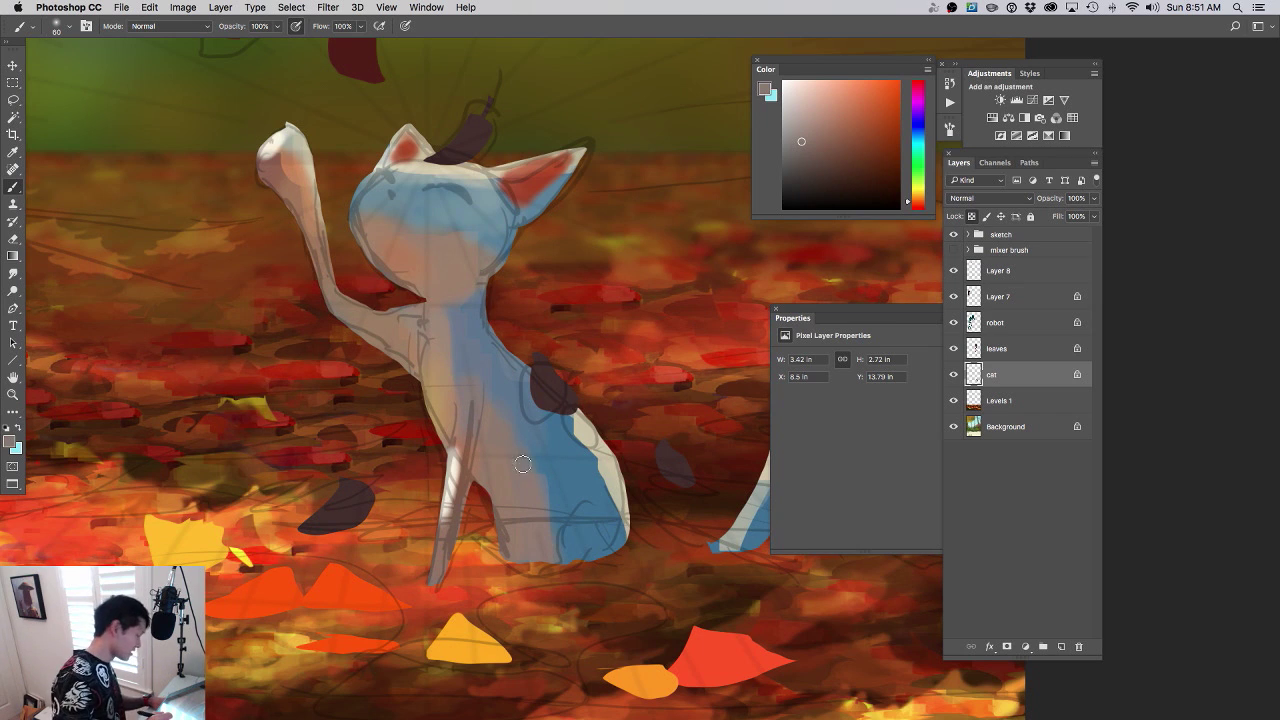
mouse_move(558, 478)
mouse_down()
mouse_move(586, 518)
mouse_move(547, 529)
mouse_move(600, 540)
mouse_up()
drag(550, 426, 553, 440)
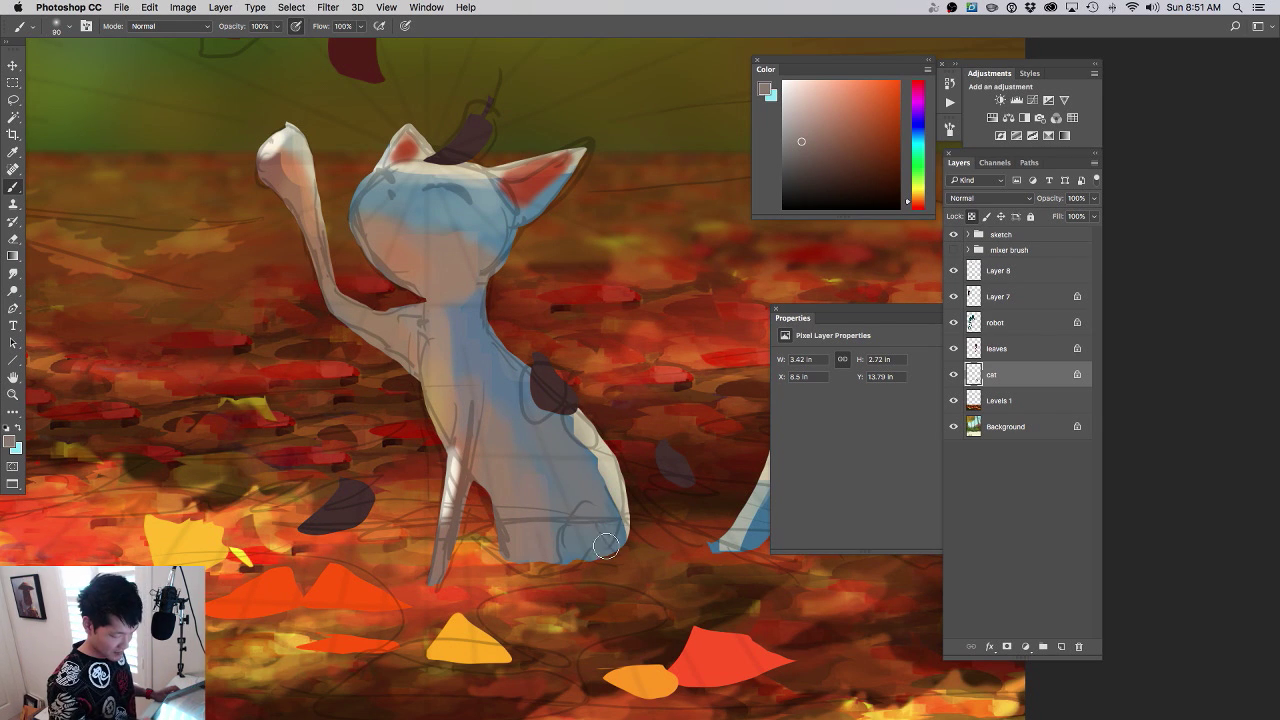
- Paint warm peach bounce light over the blue shaded side of the cat's tail with sampled colours at 90 px
drag(637, 551, 560, 550)
mouse_move(652, 543)
mouse_down()
mouse_move(569, 521)
mouse_move(669, 512)
mouse_move(624, 520)
mouse_move(691, 445)
mouse_move(645, 487)
mouse_move(618, 545)
mouse_up()
alt+click(567, 645)
alt+click(650, 448)
alt+click(650, 448)
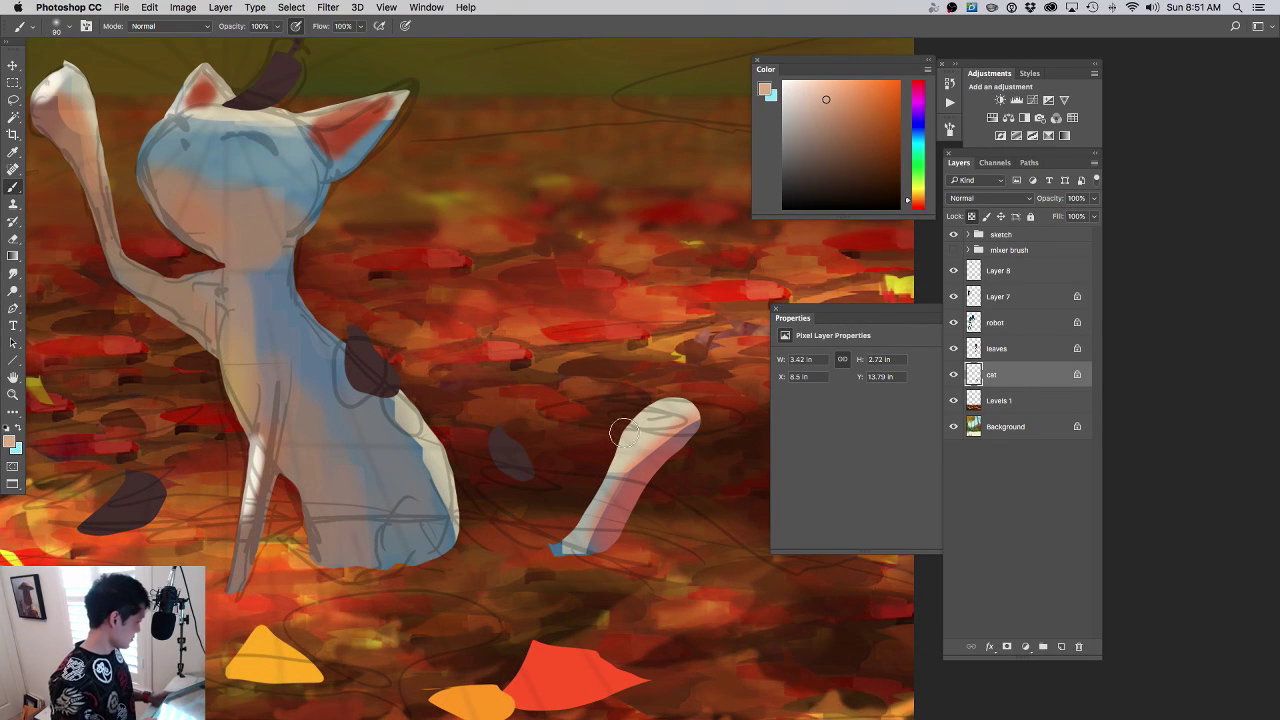
- Reduce the brush to 40 px and blend the tail's shading, covering its blue base with a sampled neutral grey
key(bracketleft)
key(bracketleft)
key(bracketleft)
key(bracketleft)
key(bracketleft)
drag(640, 474, 689, 433)
mouse_move(620, 498)
mouse_down()
mouse_move(671, 441)
mouse_move(626, 490)
mouse_move(642, 449)
mouse_move(641, 473)
mouse_move(656, 457)
mouse_move(607, 518)
mouse_move(616, 531)
mouse_move(571, 459)
mouse_move(577, 474)
mouse_move(576, 440)
mouse_move(606, 491)
mouse_up()
alt+click(640, 451)
alt+click(656, 458)
alt+click(592, 423)
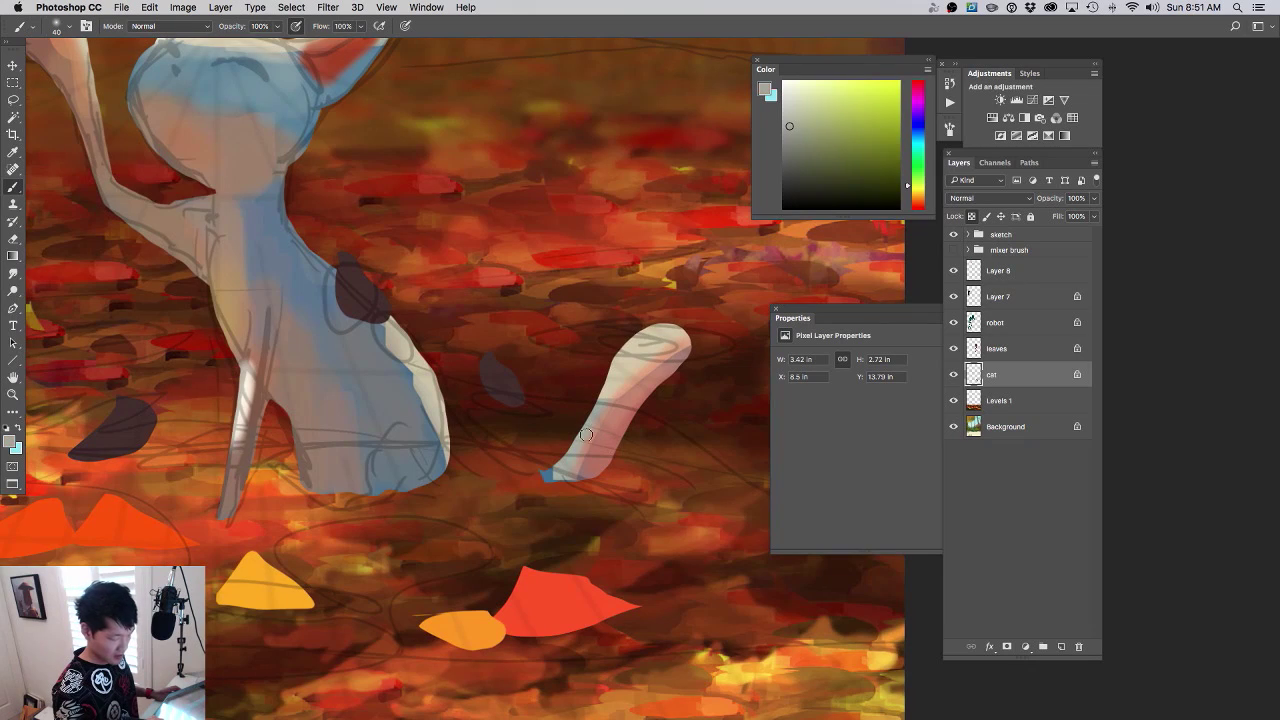
drag(586, 435, 548, 476)
- Paint a white highlight along the tip and upper edge of the cat's tail
alt+click(645, 335)
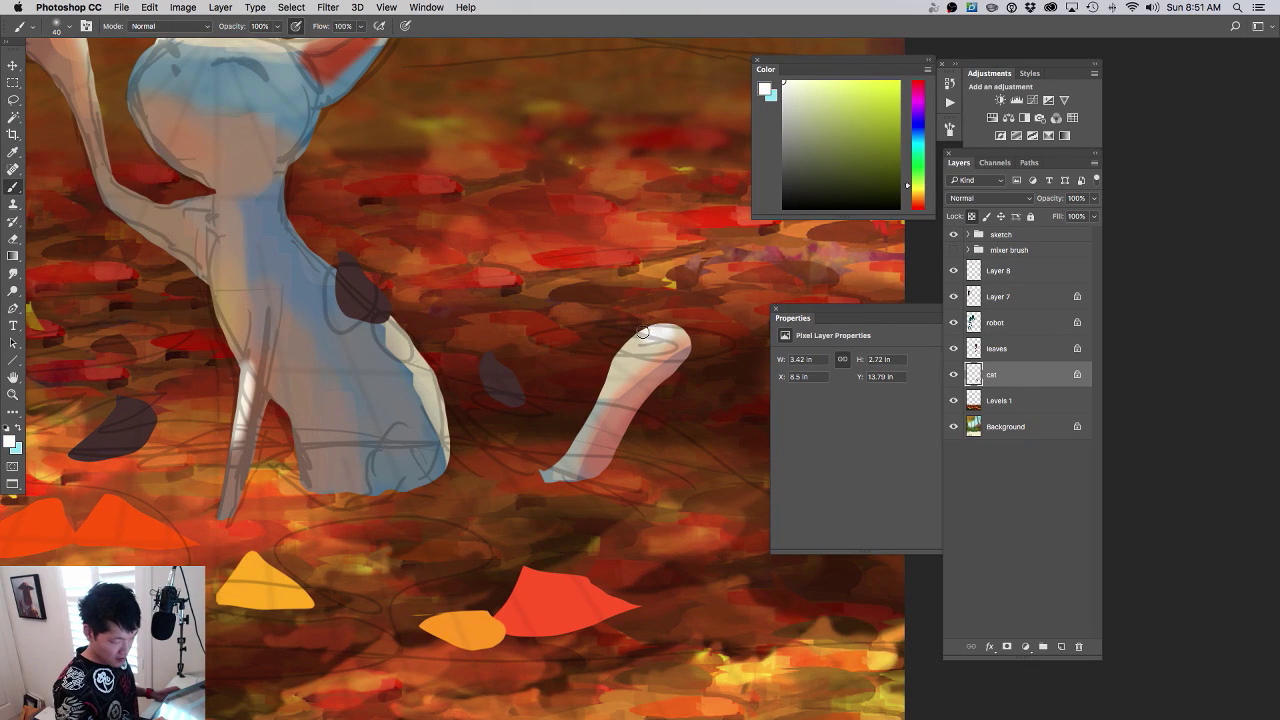
drag(608, 366, 618, 387)
mouse_move(626, 448)
mouse_down()
mouse_move(562, 494)
mouse_move(586, 537)
mouse_move(576, 547)
mouse_up()
drag(579, 489, 622, 452)
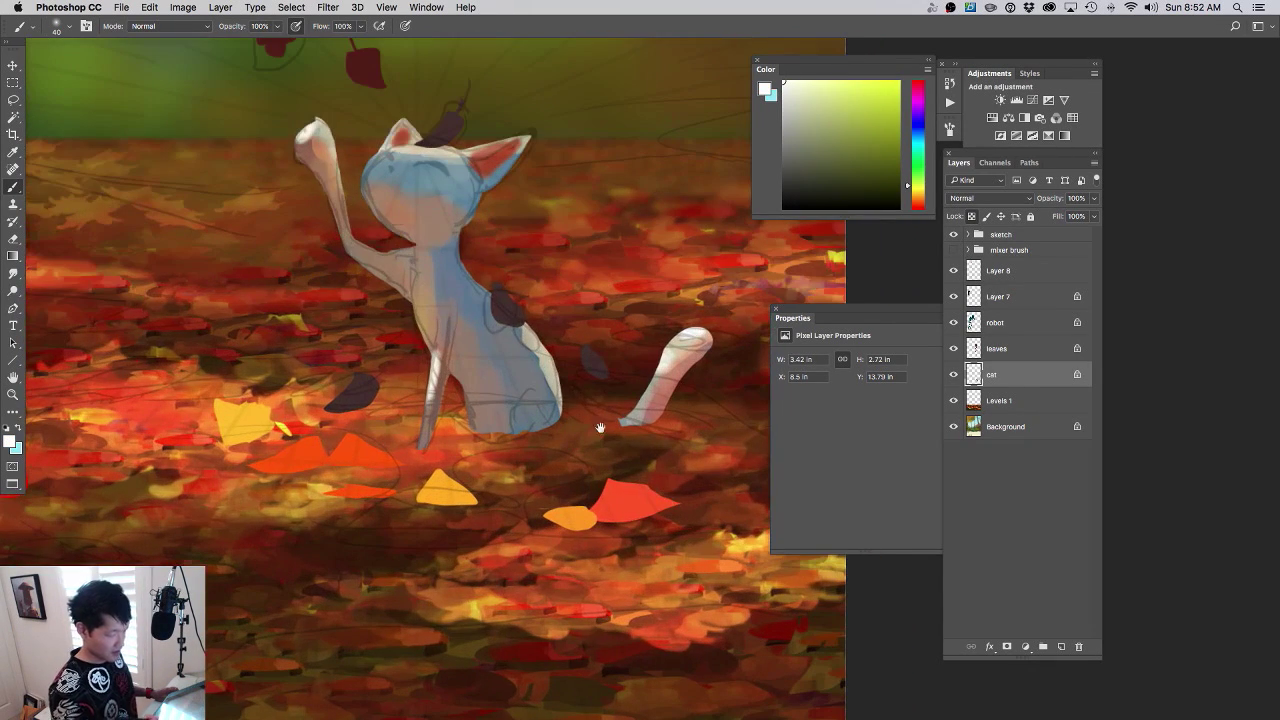
- Blend the cat's neck, chest and head with warm tan, grey-blue and beige tones sampled from the cat
alt+click(431, 283)
mouse_move(432, 268)
mouse_down()
mouse_move(440, 311)
mouse_move(451, 294)
mouse_up()
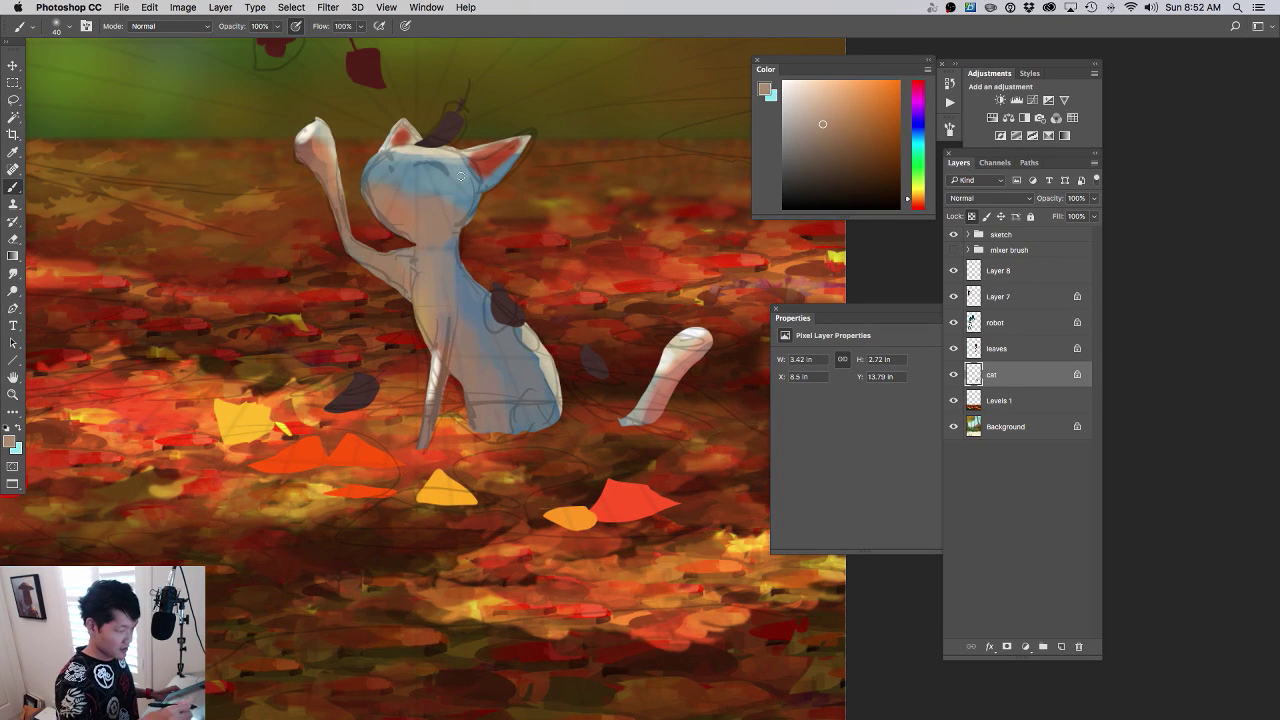
alt+click(417, 146)
scroll(510, 252, down, 5)
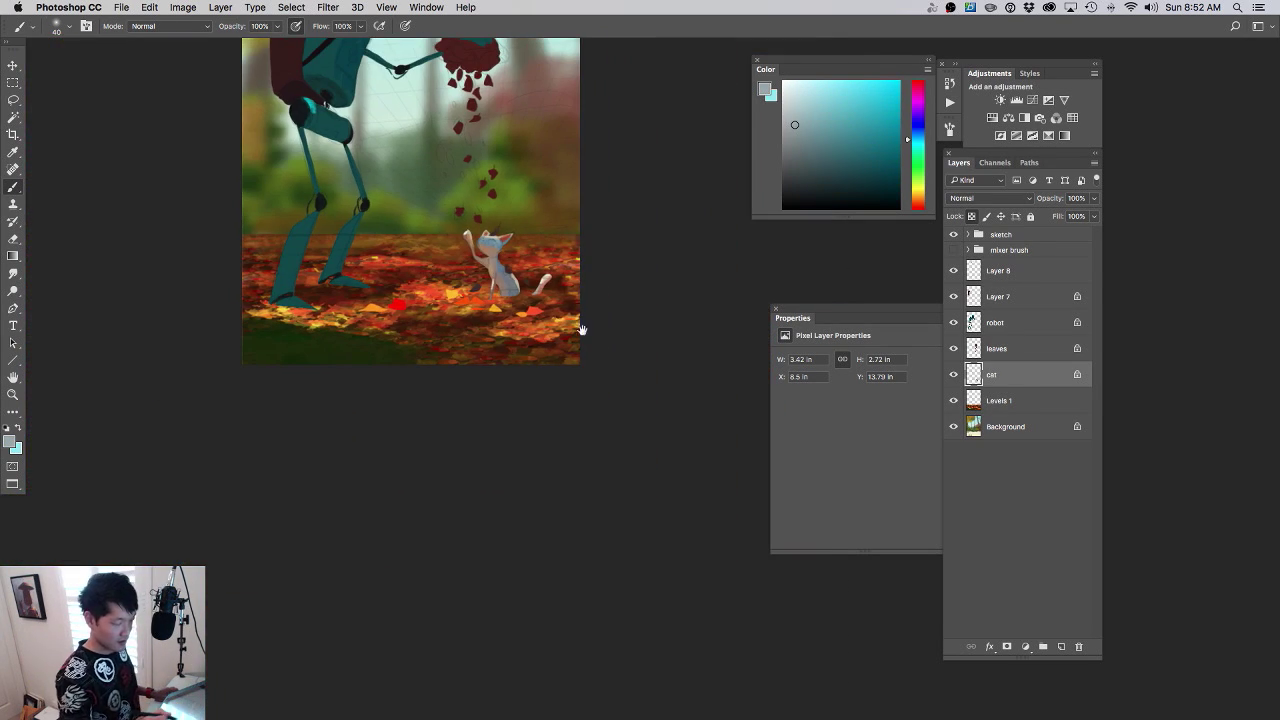
scroll(545, 272, up, 5)
alt+click(481, 352)
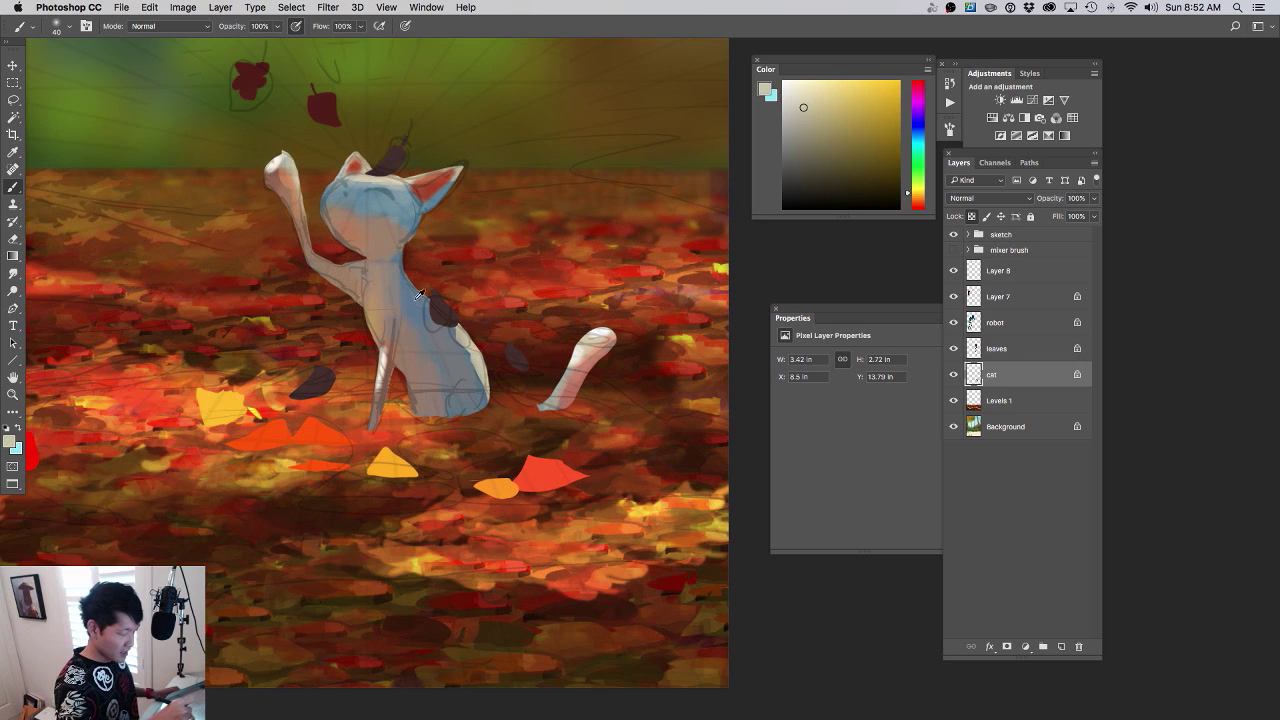
- Choose a brighter sky blue and paint cool light along the cat's upper back, blending with the sampled muted blue
alt+click(426, 300)
click(853, 94)
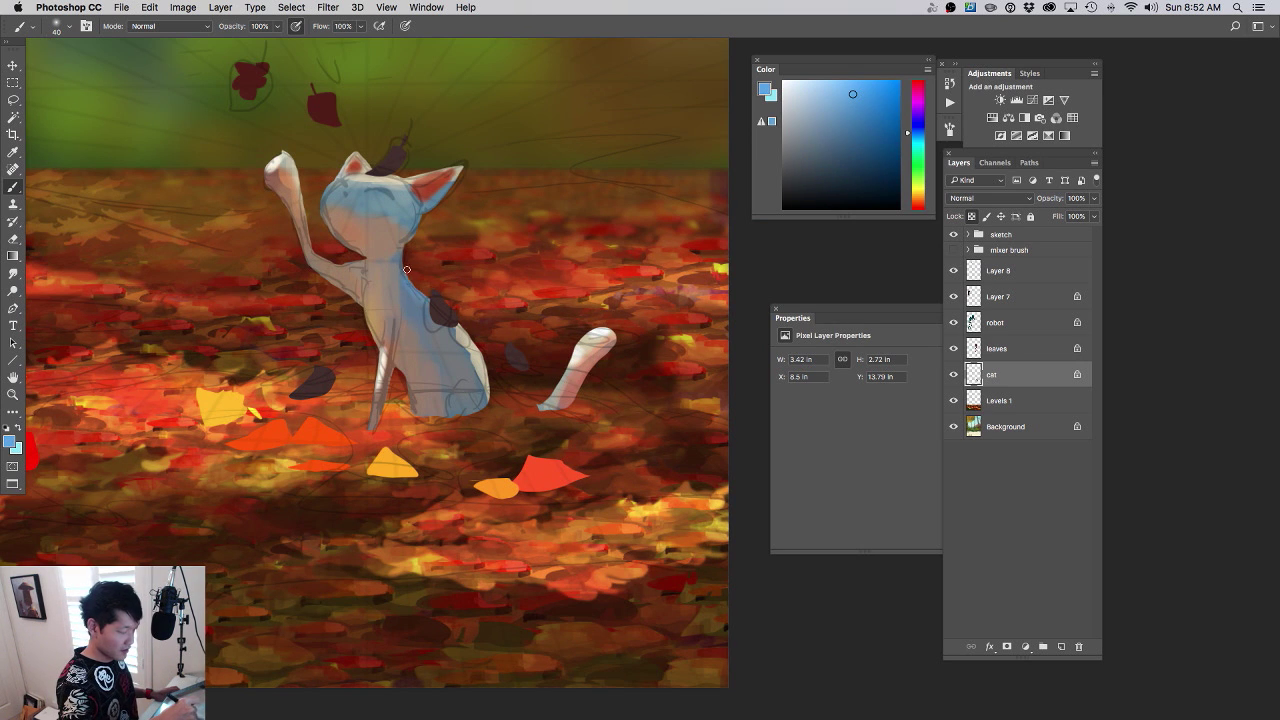
scroll(513, 296, down, 5)
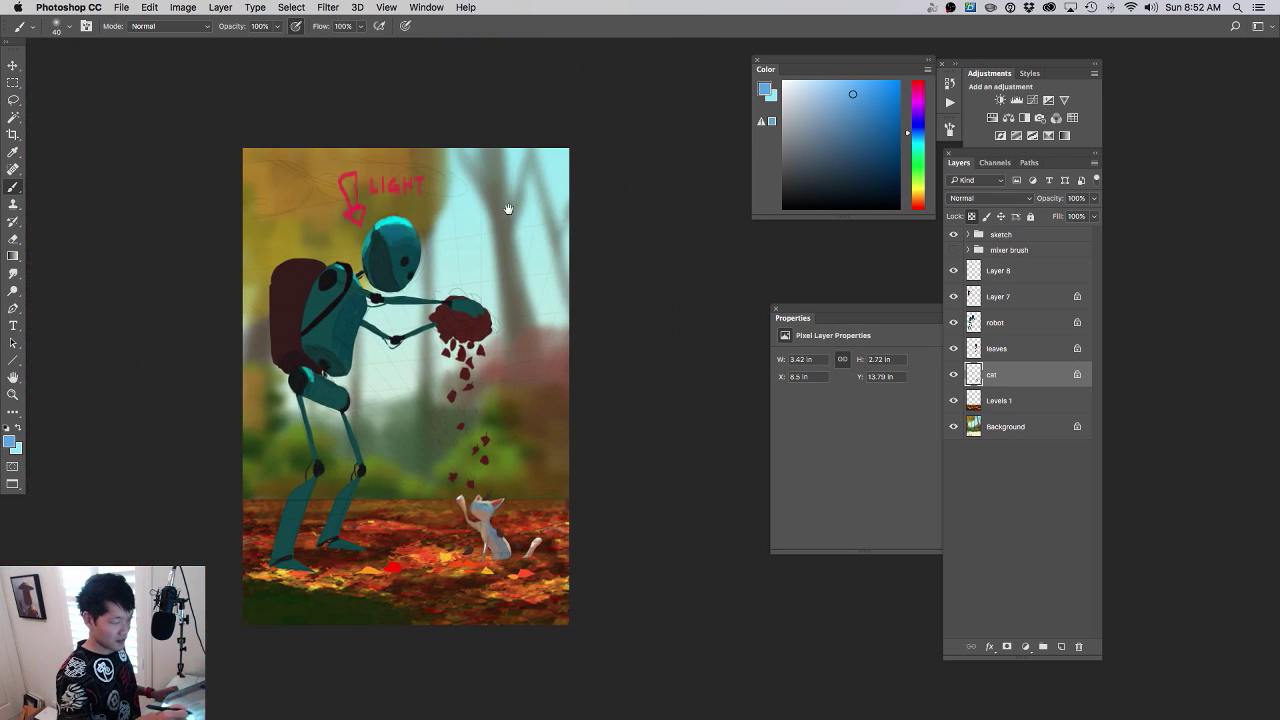
scroll(547, 556, up, 5)
drag(547, 556, 625, 368)
scroll(508, 450, up, 5)
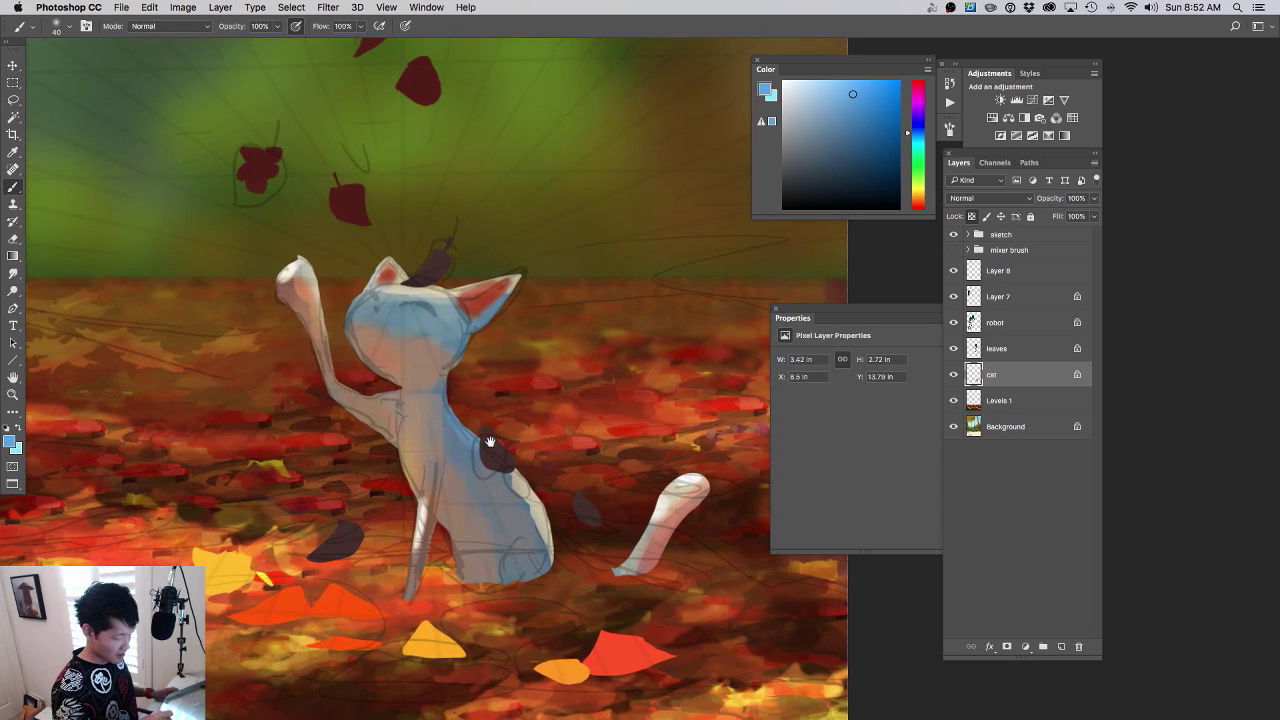
alt+click(461, 436)
scroll(464, 450, down, 5)
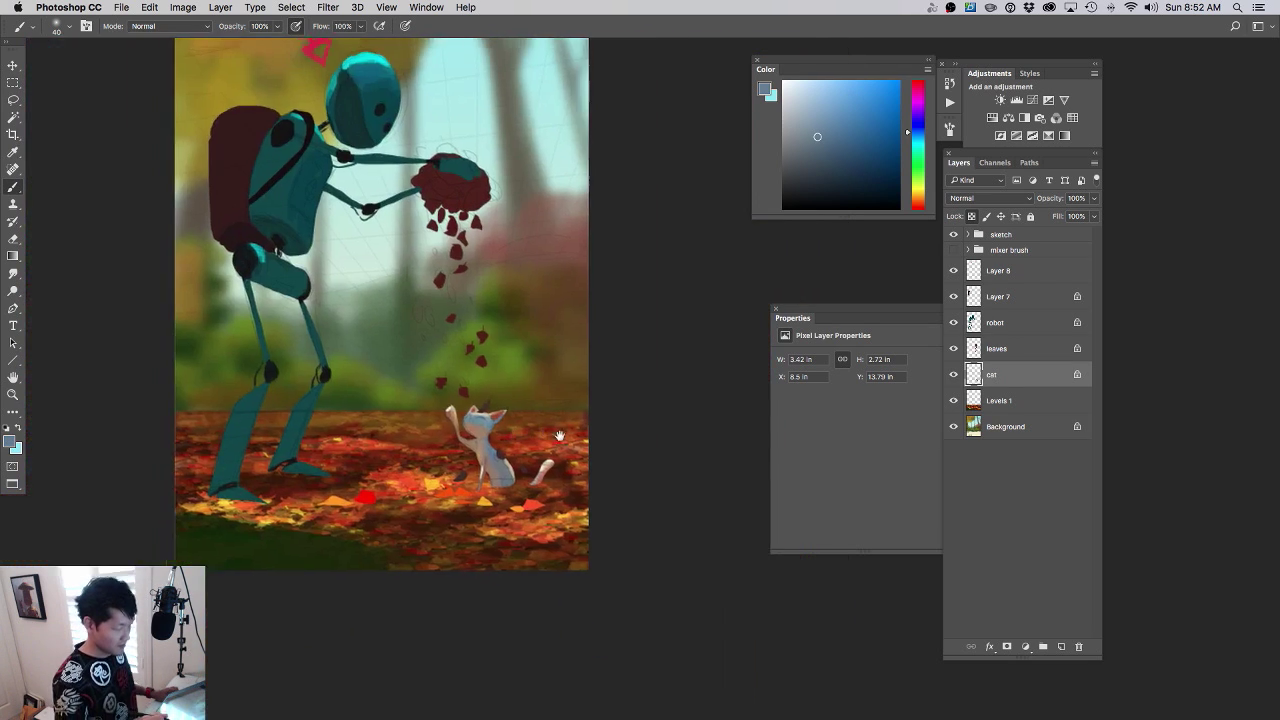
- Activate the robot layer, choose a medium orange-brown, and switch the Brush to a flat rectangular preset
click(991, 324)
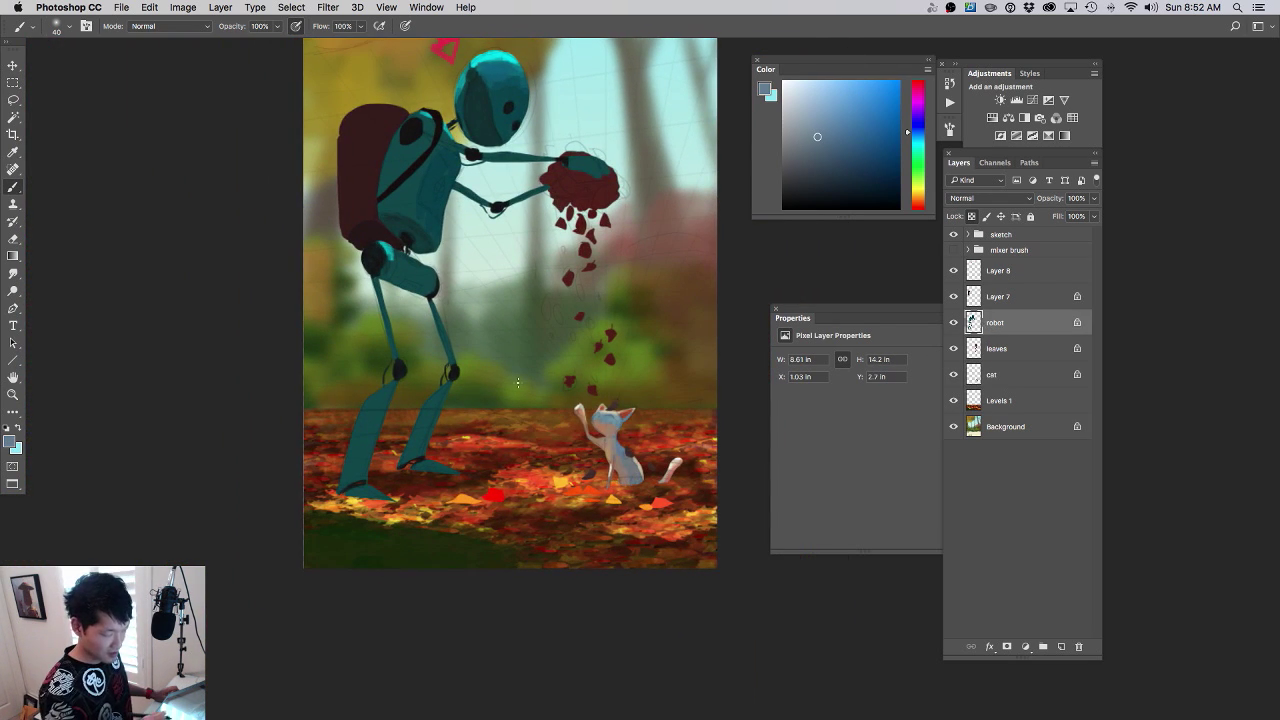
drag(508, 332, 546, 318)
click(828, 178)
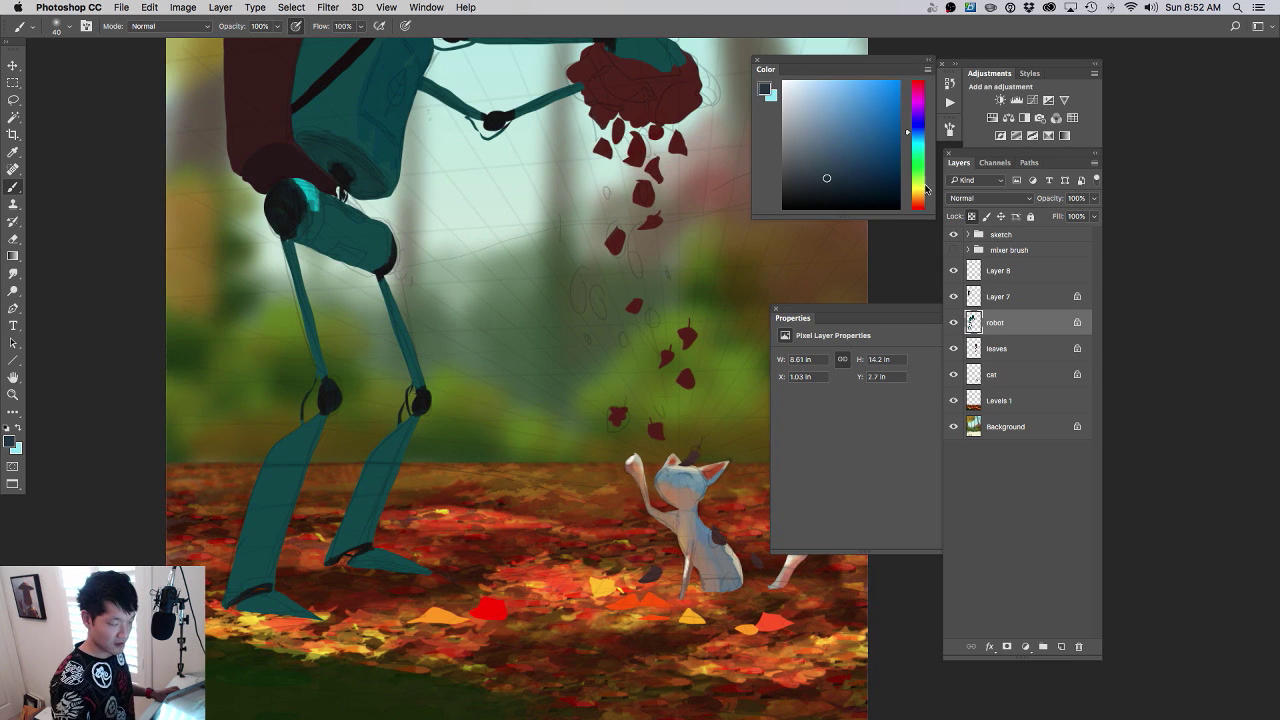
click(918, 199)
click(852, 174)
drag(852, 174, 855, 153)
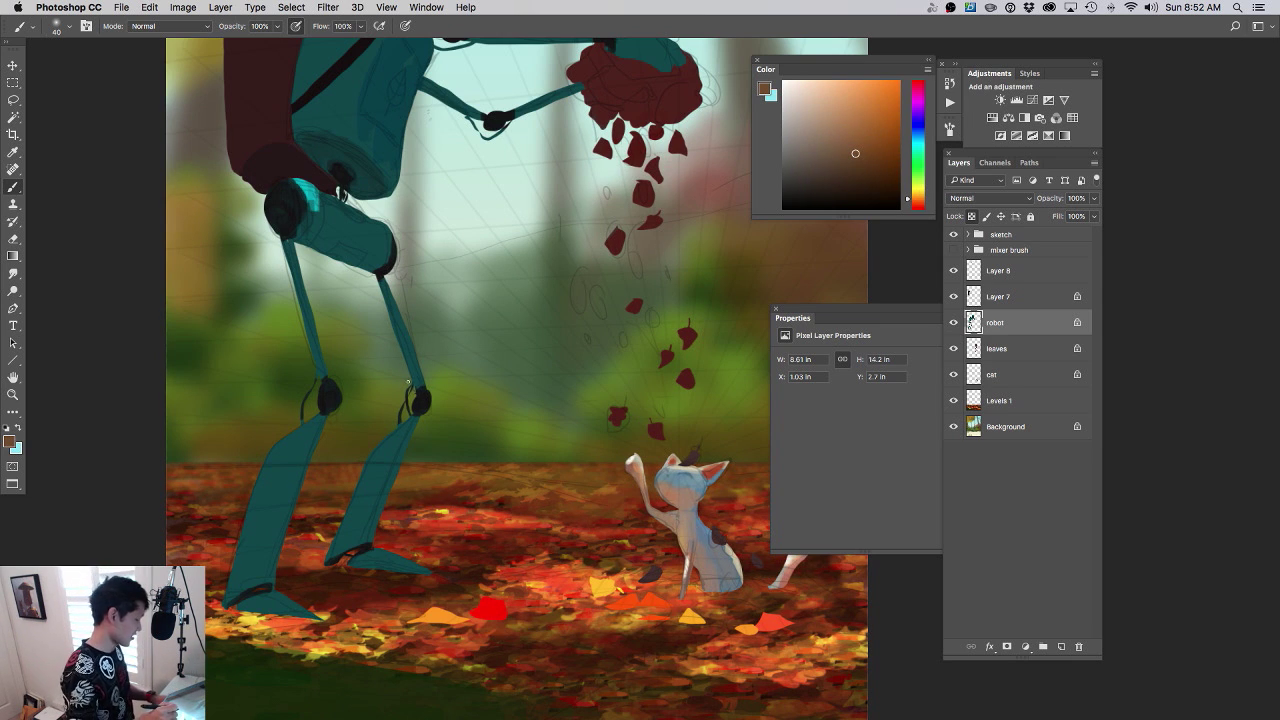
right_click(370, 290)
click(437, 483)
click(170, 501)
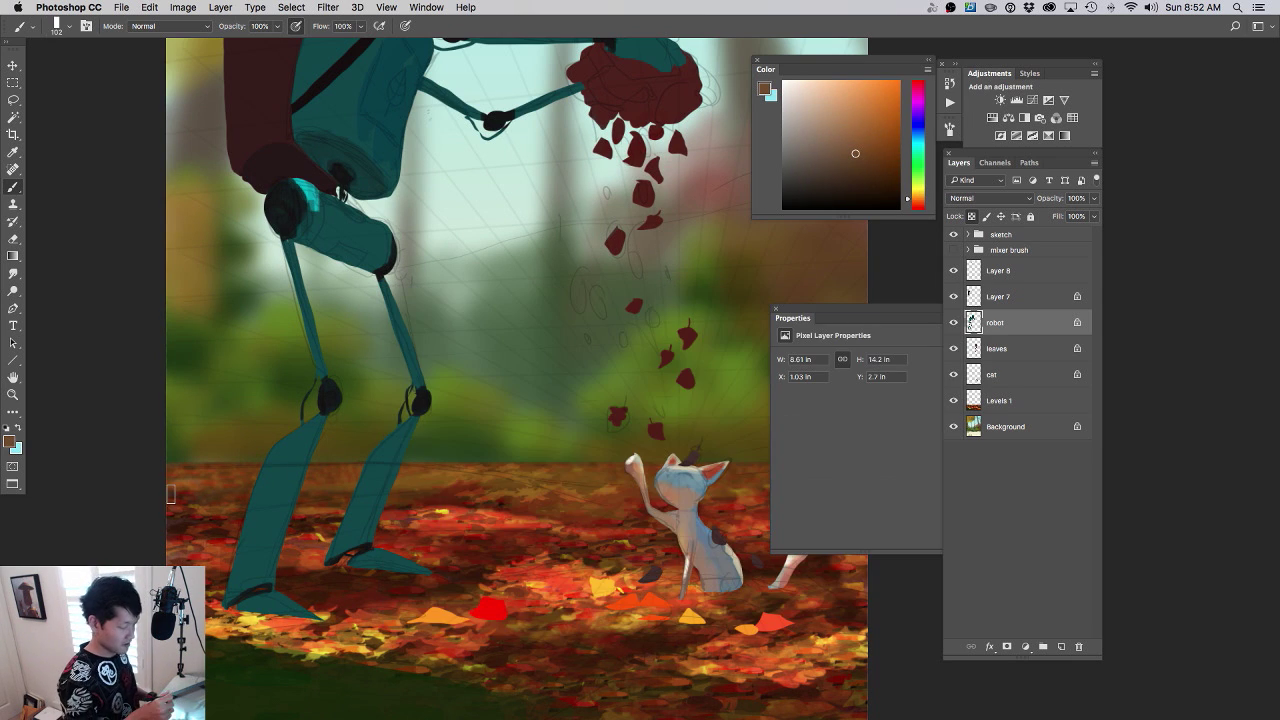
- Set the brush to 100 px and paint brownish bounce light on the robot's thigh and farther lower leg
key([)
mouse_move(318, 246)
mouse_down()
mouse_move(377, 263)
mouse_move(309, 237)
mouse_move(314, 226)
mouse_move(374, 254)
mouse_move(369, 265)
mouse_move(320, 239)
mouse_move(384, 268)
mouse_up()
alt+click(350, 246)
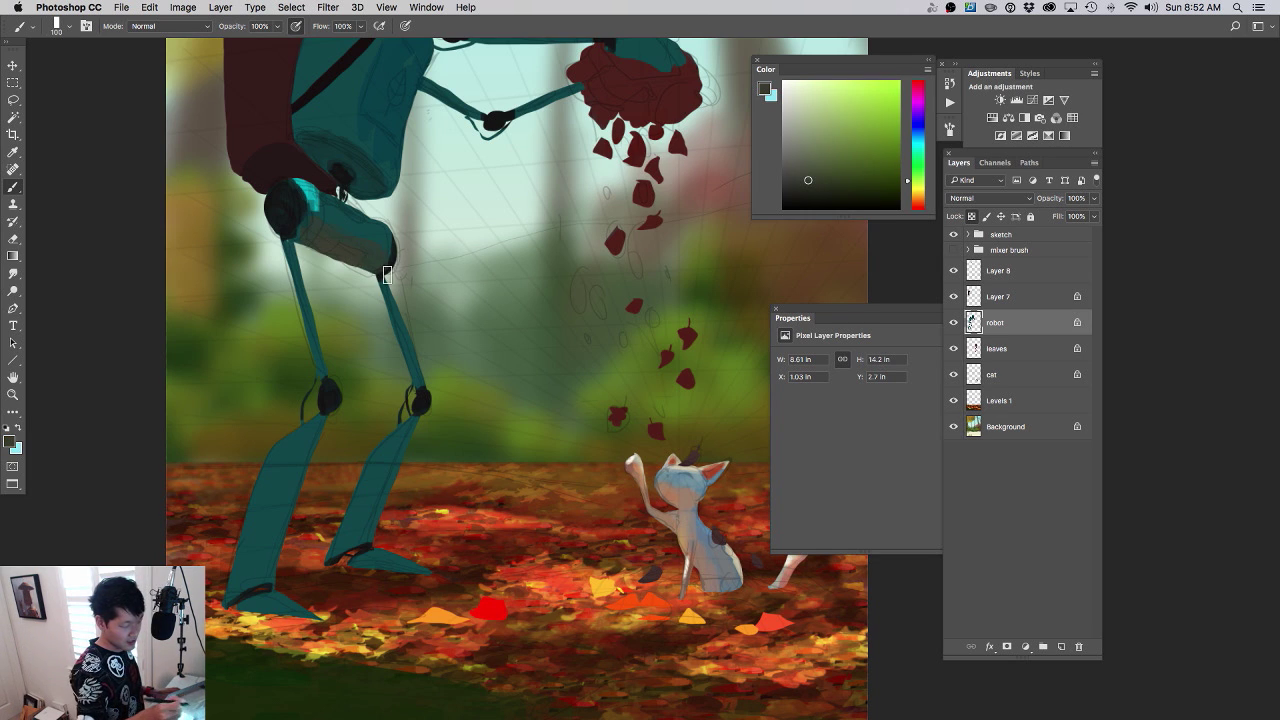
mouse_move(394, 482)
mouse_down()
mouse_move(440, 420)
mouse_move(416, 454)
mouse_up()
alt+click(491, 549)
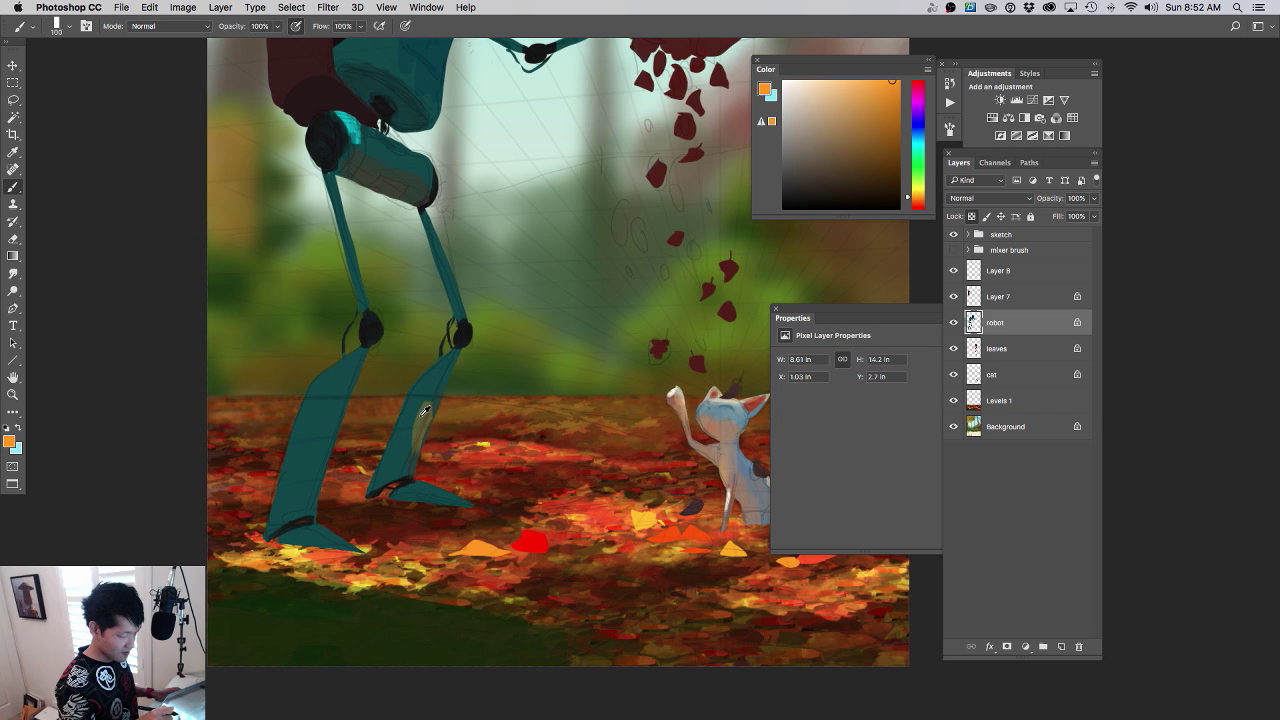
- Sample the muted teal of the robot's farther lower leg and blend the bounce light on the lower legs
alt+click(420, 413)
alt+click(426, 393)
drag(425, 405, 418, 442)
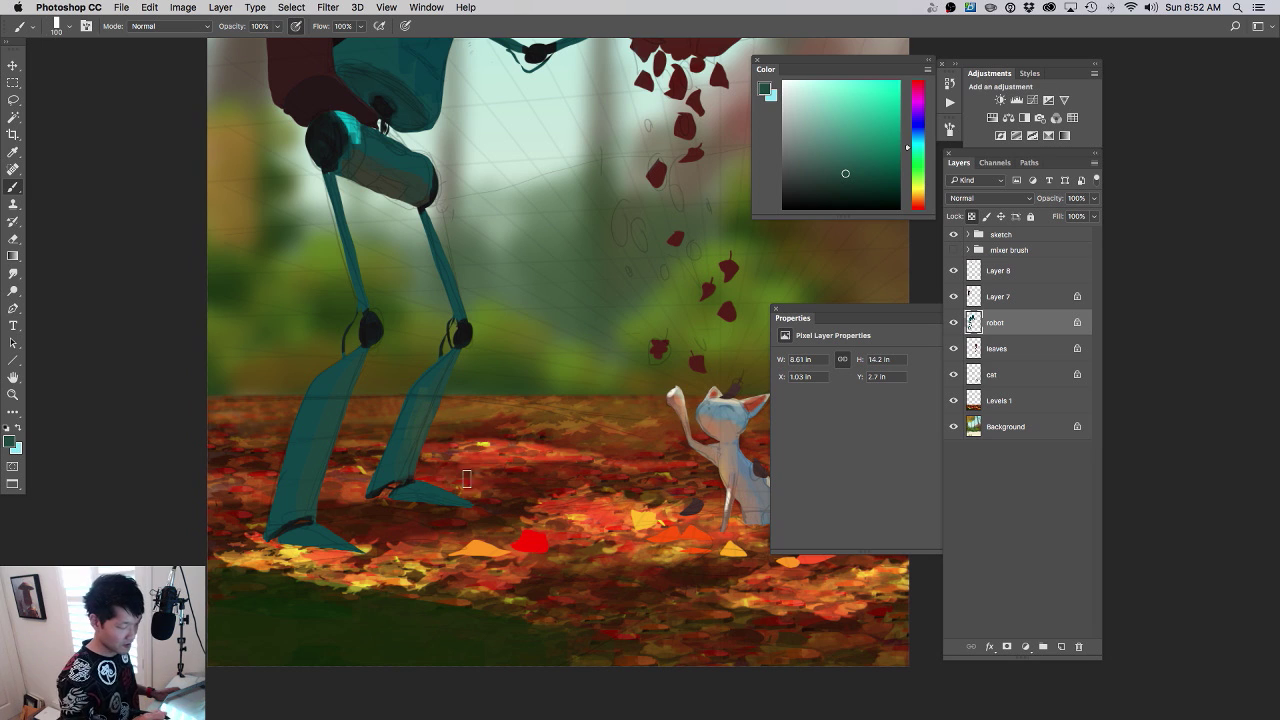
scroll(474, 350, down, 1)
drag(474, 350, 438, 352)
drag(496, 303, 546, 375)
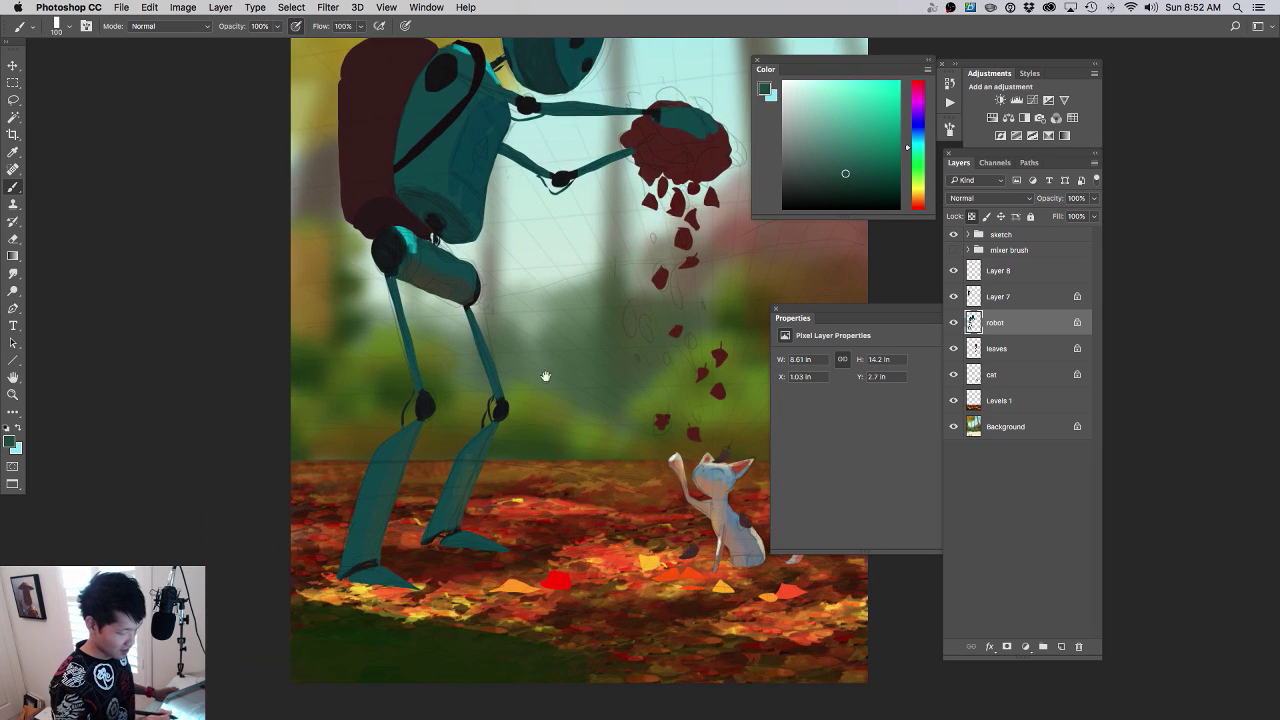
- Choose muted green shades and paint bounce light along the underside of the robot's thigh
alt+click(514, 584)
scroll(488, 340, up, 2)
alt+click(447, 240)
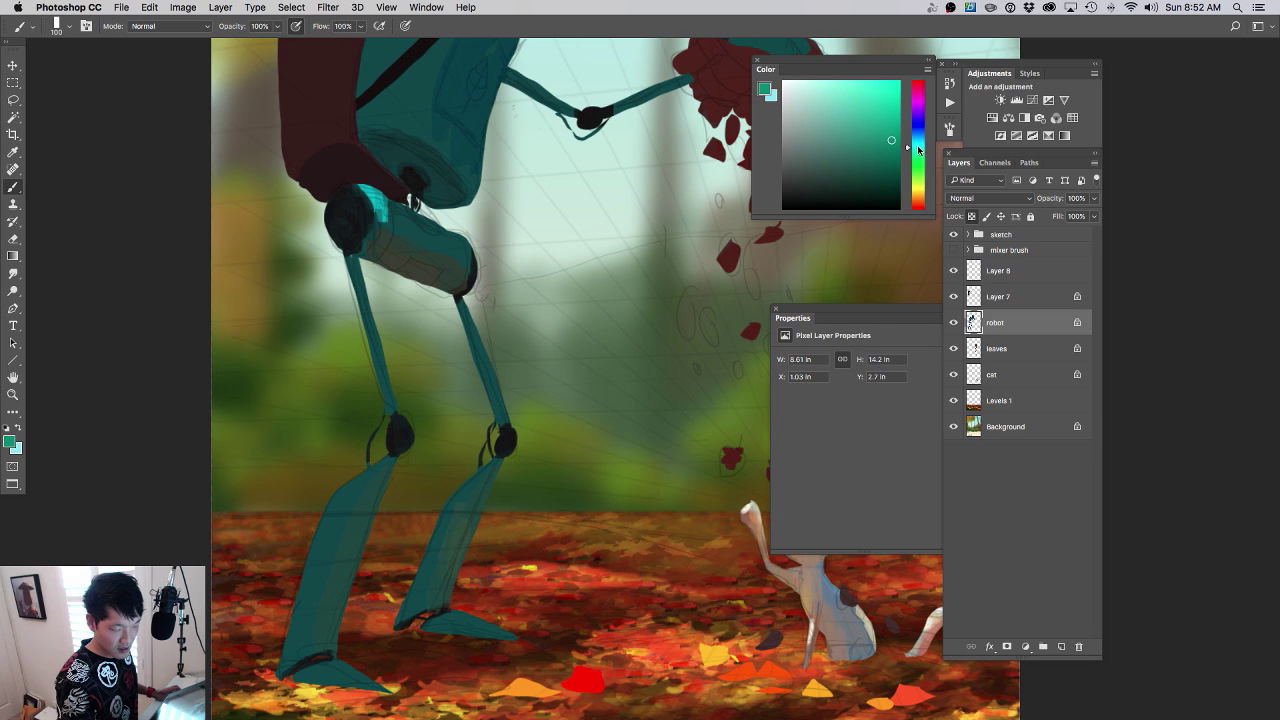
click(843, 164)
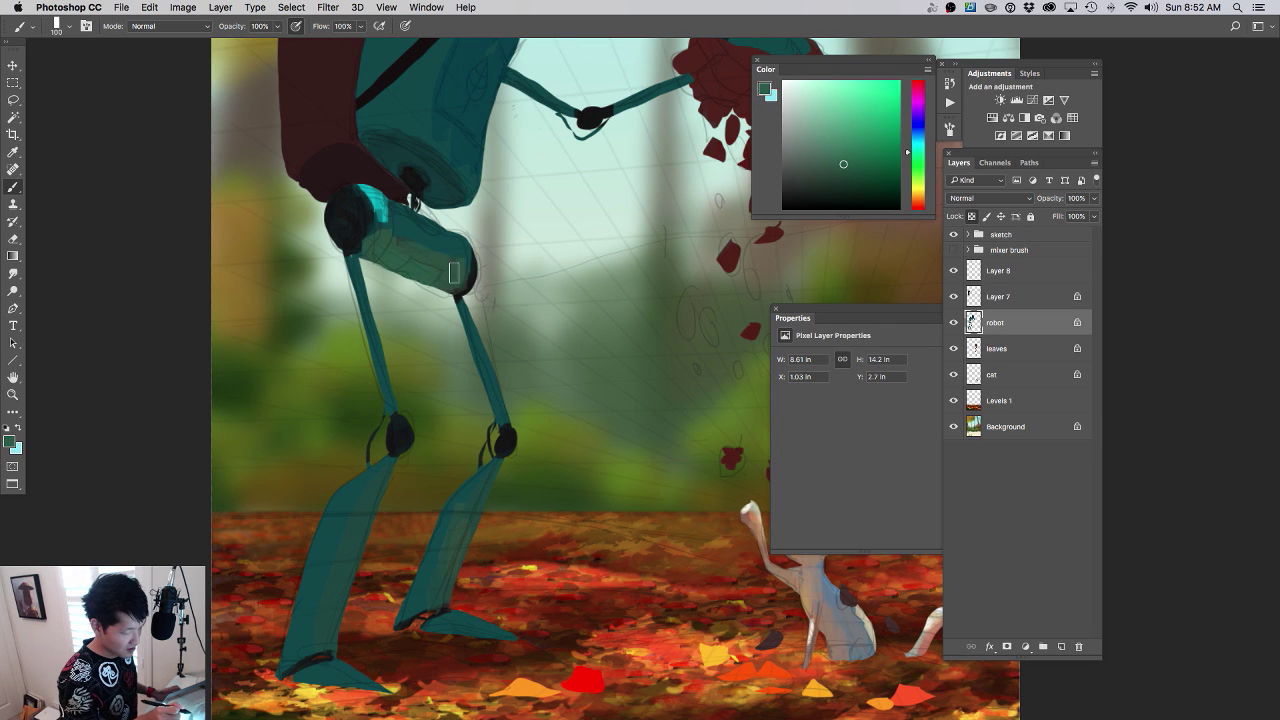
mouse_move(475, 311)
mouse_down()
mouse_move(421, 313)
mouse_move(453, 291)
mouse_up()
scroll(471, 311, up, 3)
click(881, 141)
drag(861, 152, 860, 166)
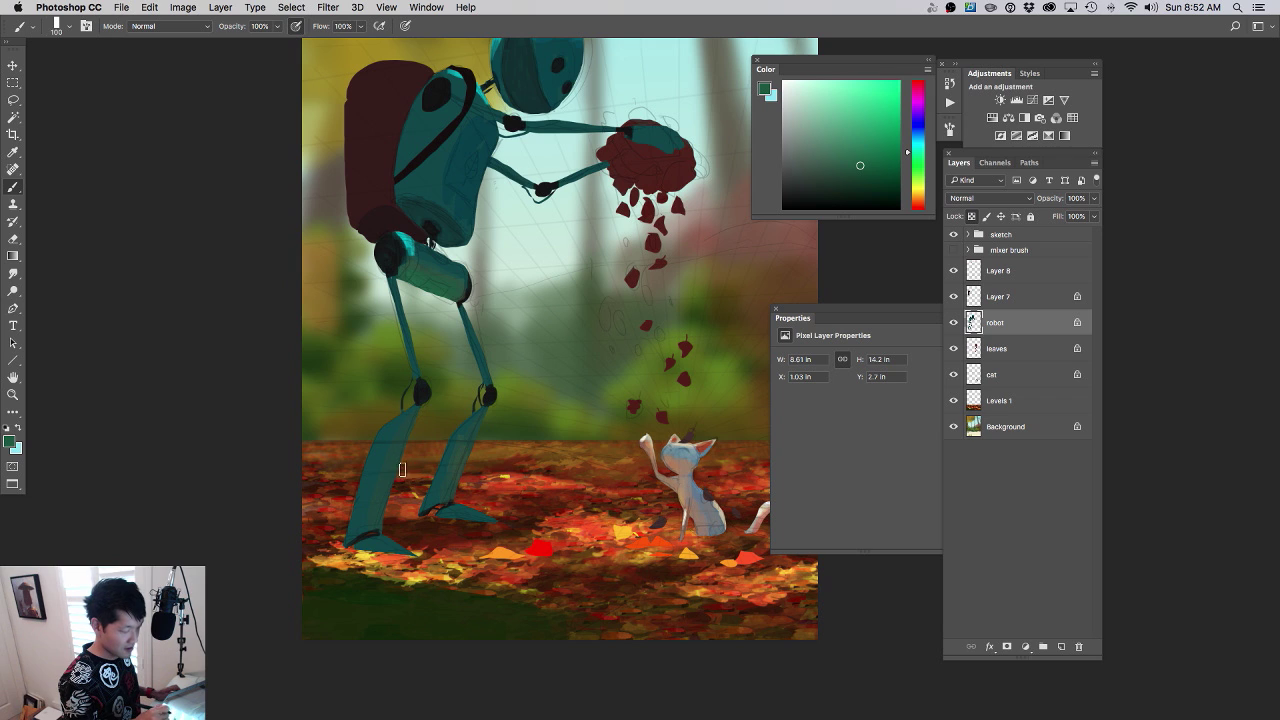
- Sample the green bounce-light color from the robot's thigh and reduce the brush to 45 px
scroll(464, 233, up, 3)
alt+click(407, 225)
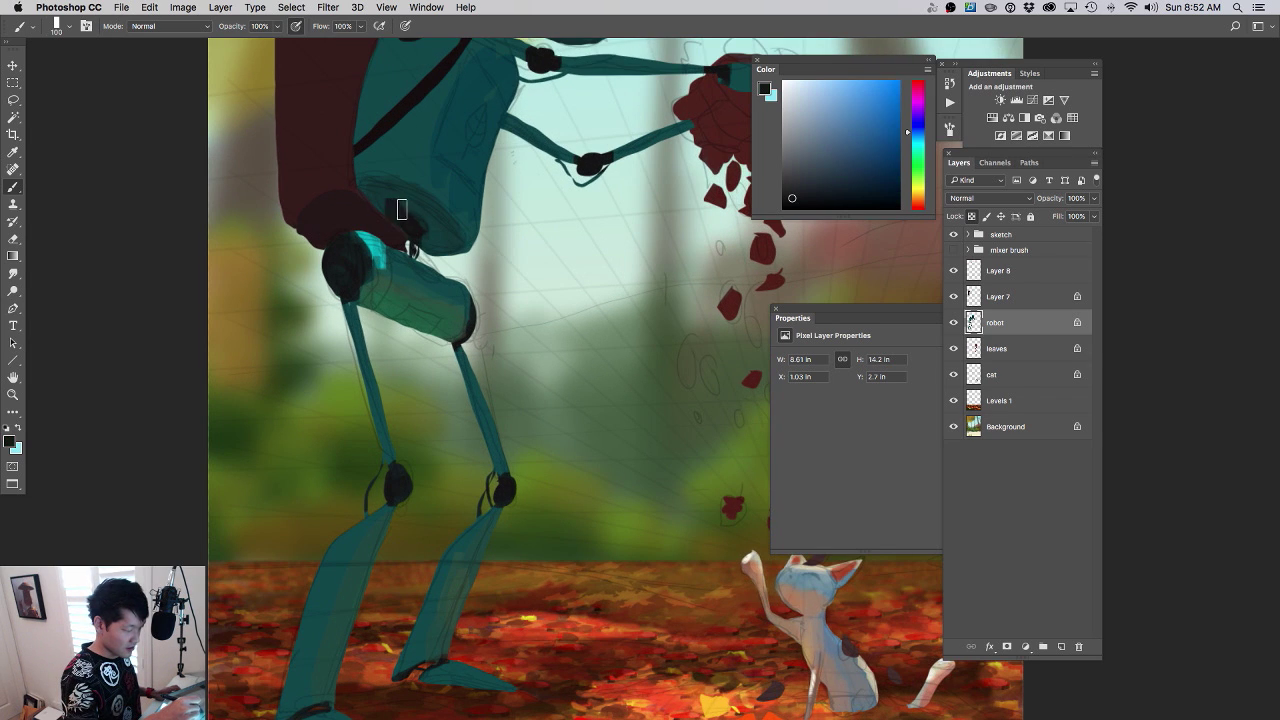
scroll(554, 281, down, 3)
drag(554, 281, 544, 393)
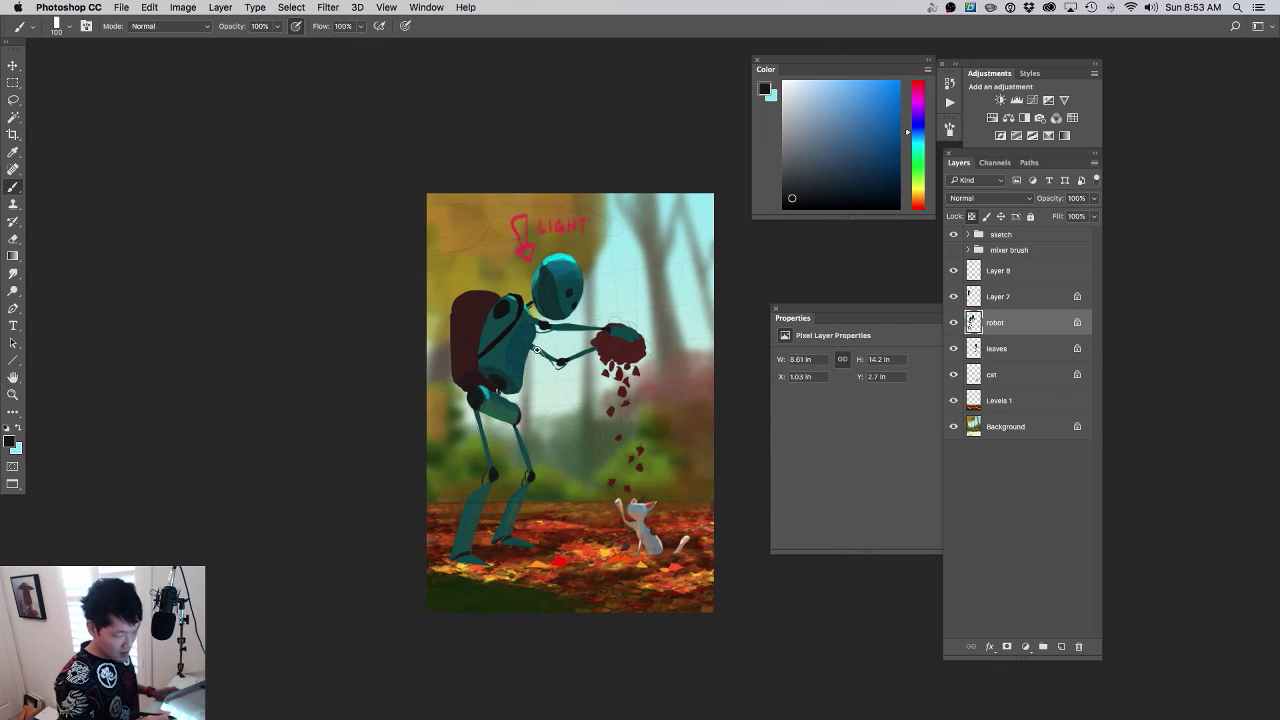
scroll(512, 345, up, 2)
alt+click(467, 464)
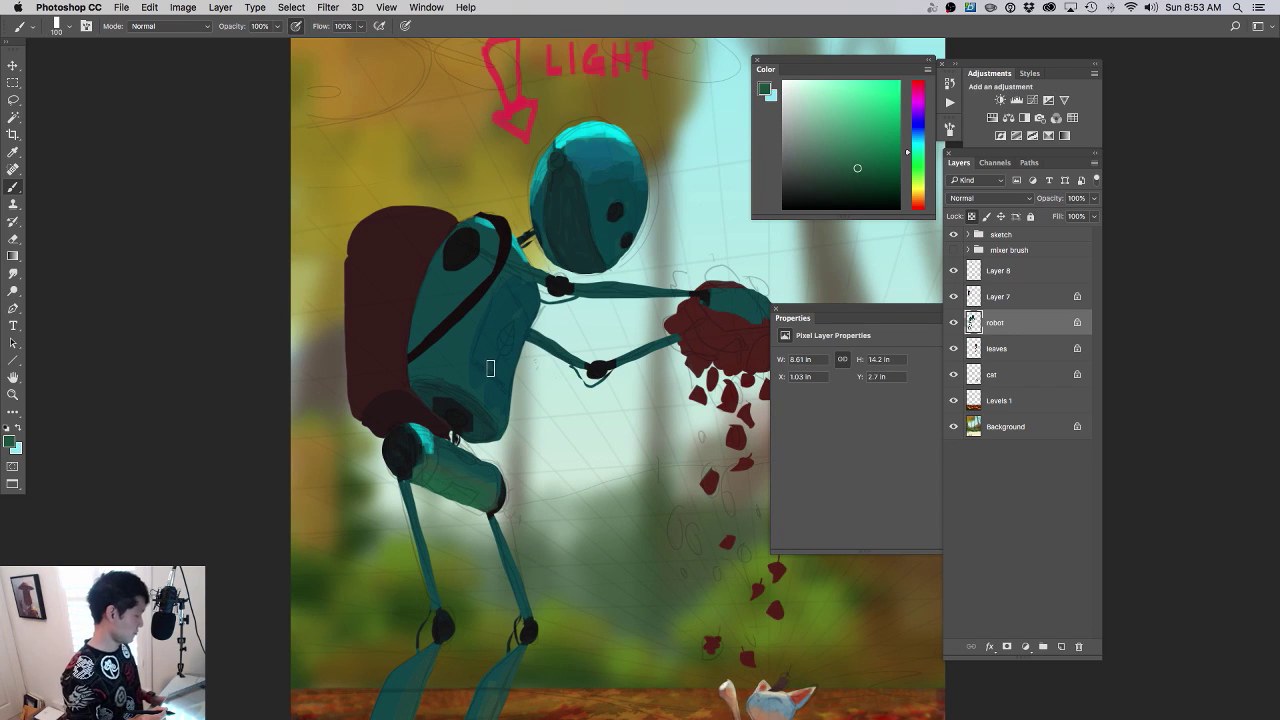
key(bracketleft)
key(bracketleft)
key(bracketleft)
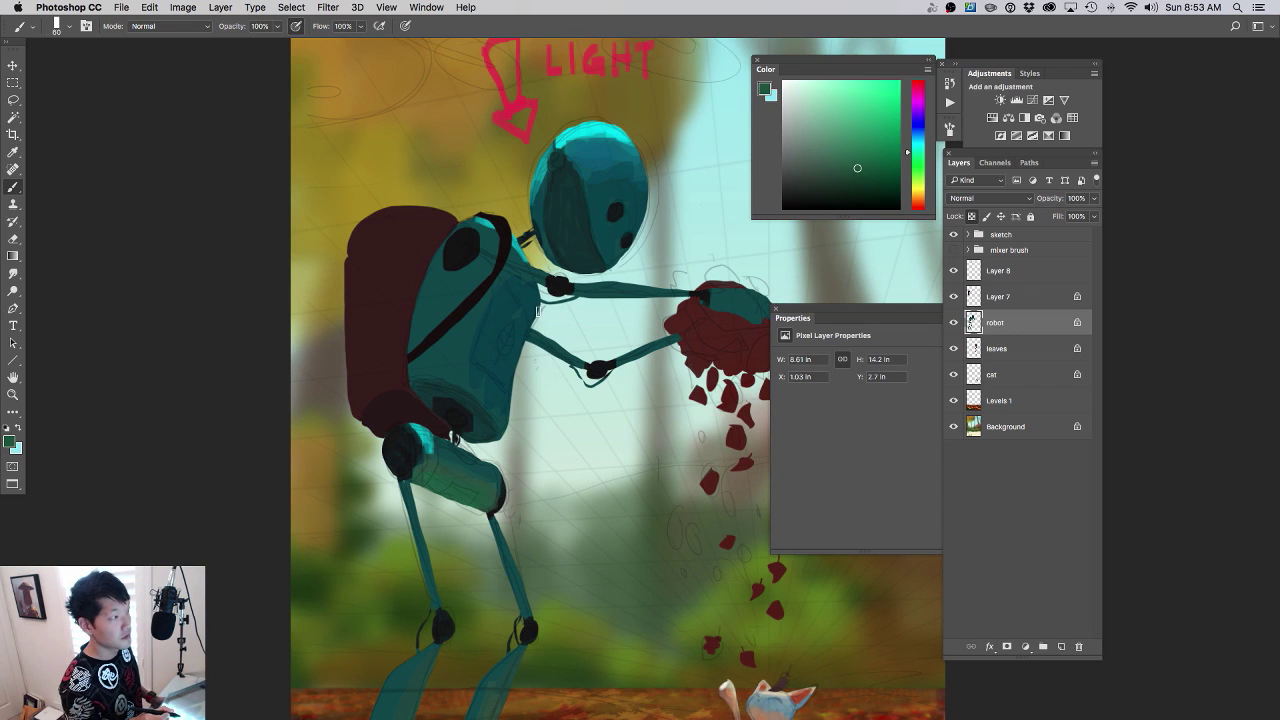
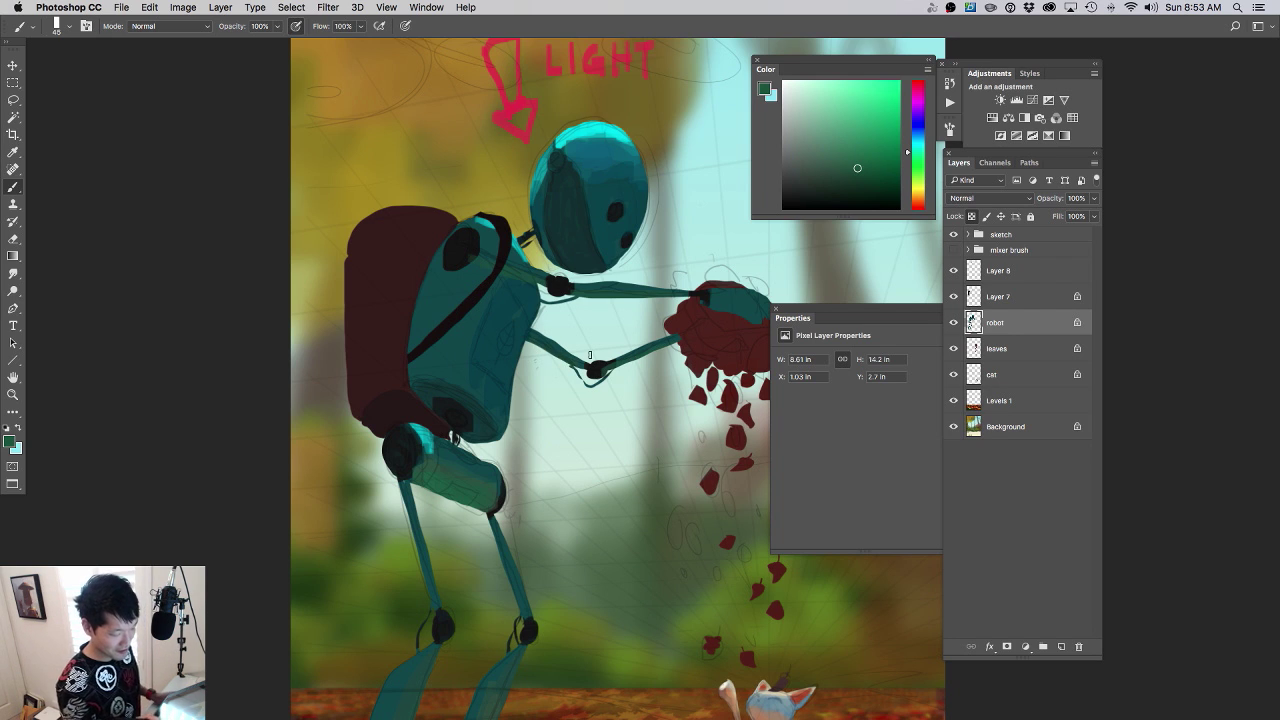
- Choose a lighter green and paint bounce light along the underside of the robot's nearer forearm
drag(653, 426, 627, 366)
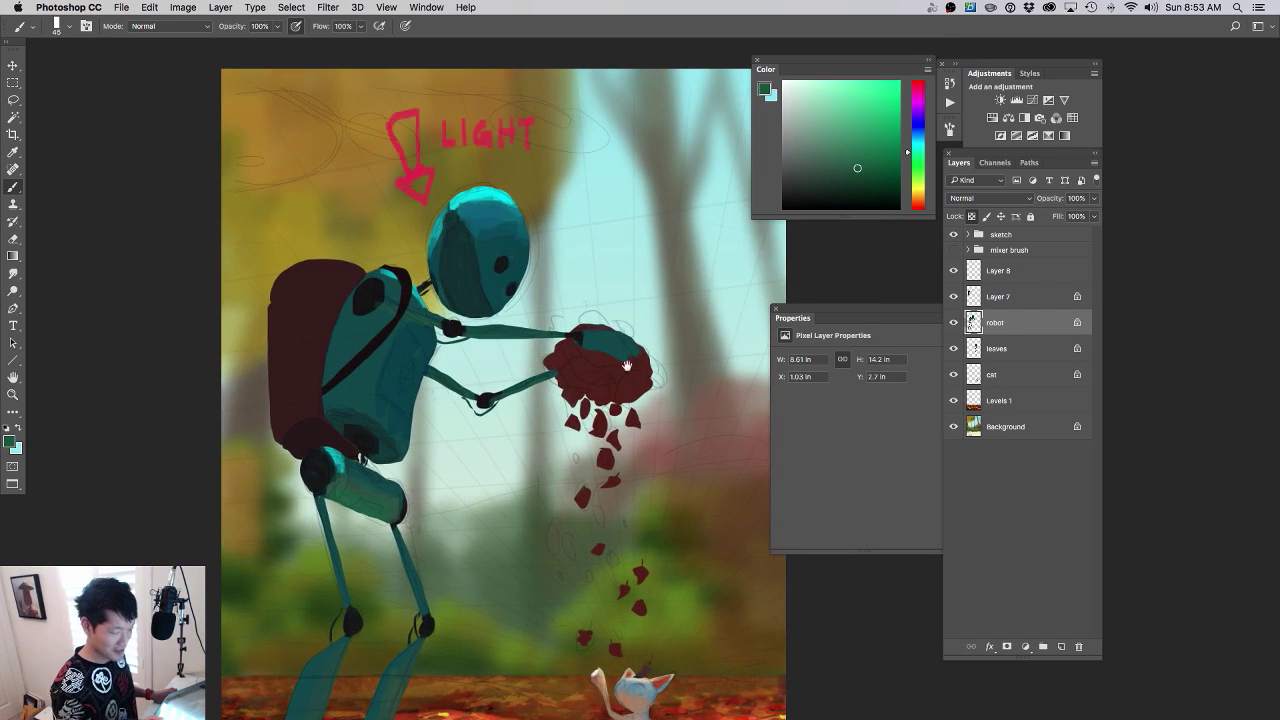
click(846, 144)
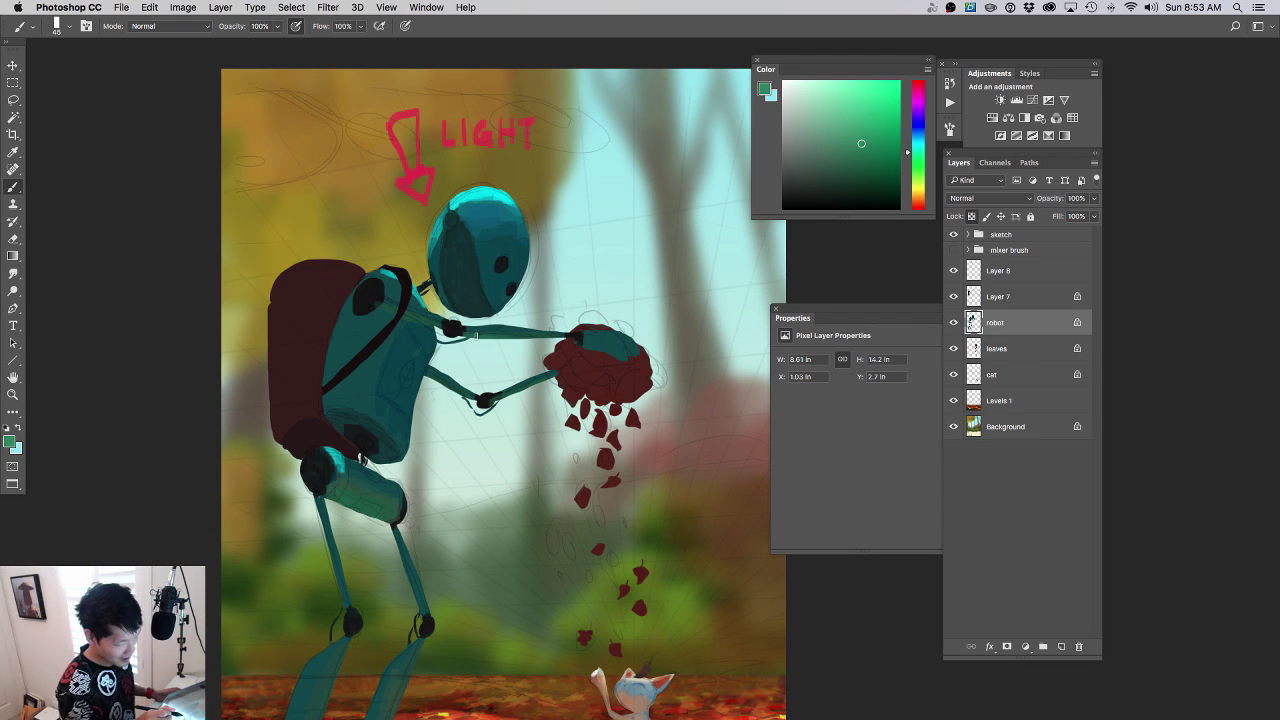
drag(508, 338, 554, 328)
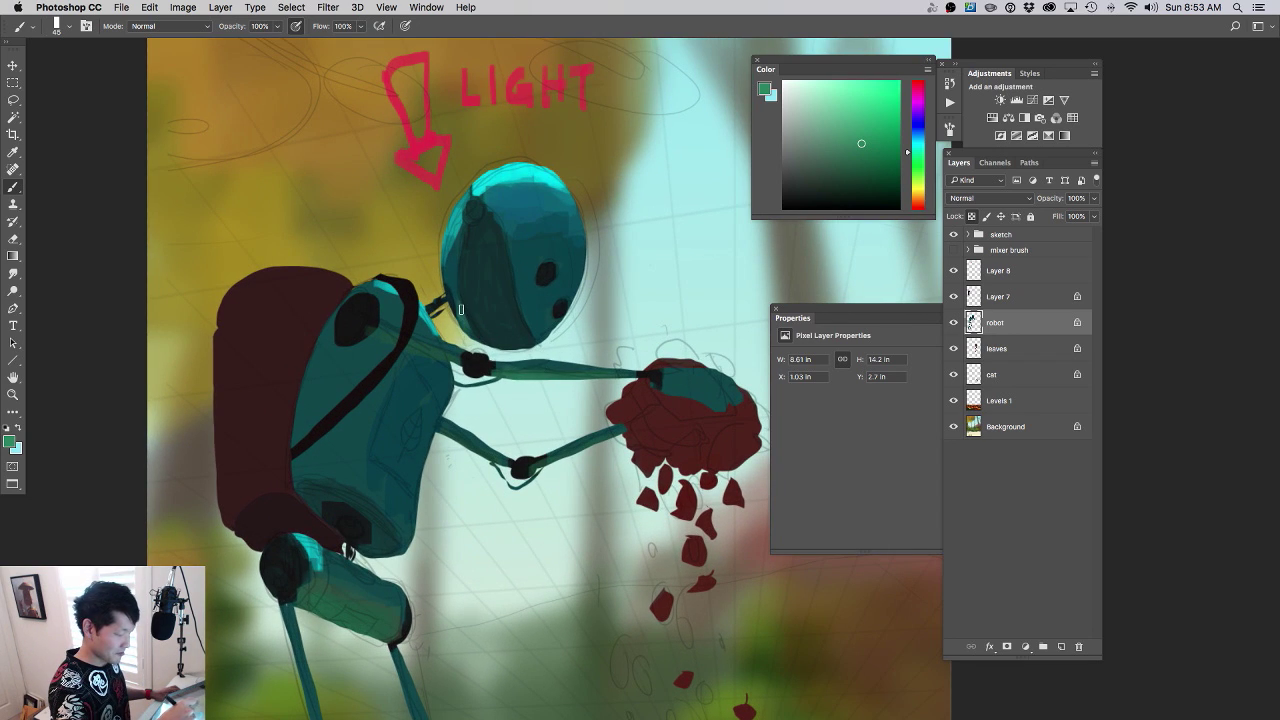
- Sample a muted green from the robot's head and paint bounce light on the lower face around the eyes
alt+click(452, 287)
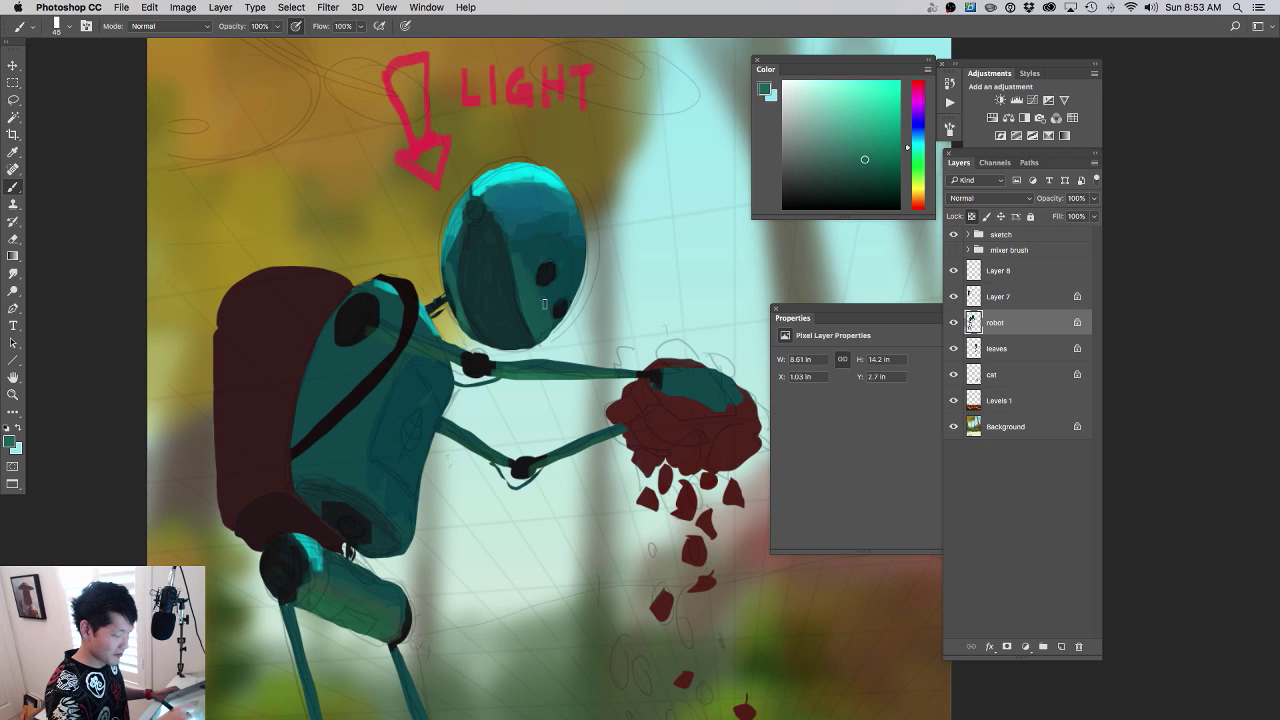
drag(573, 394, 550, 390)
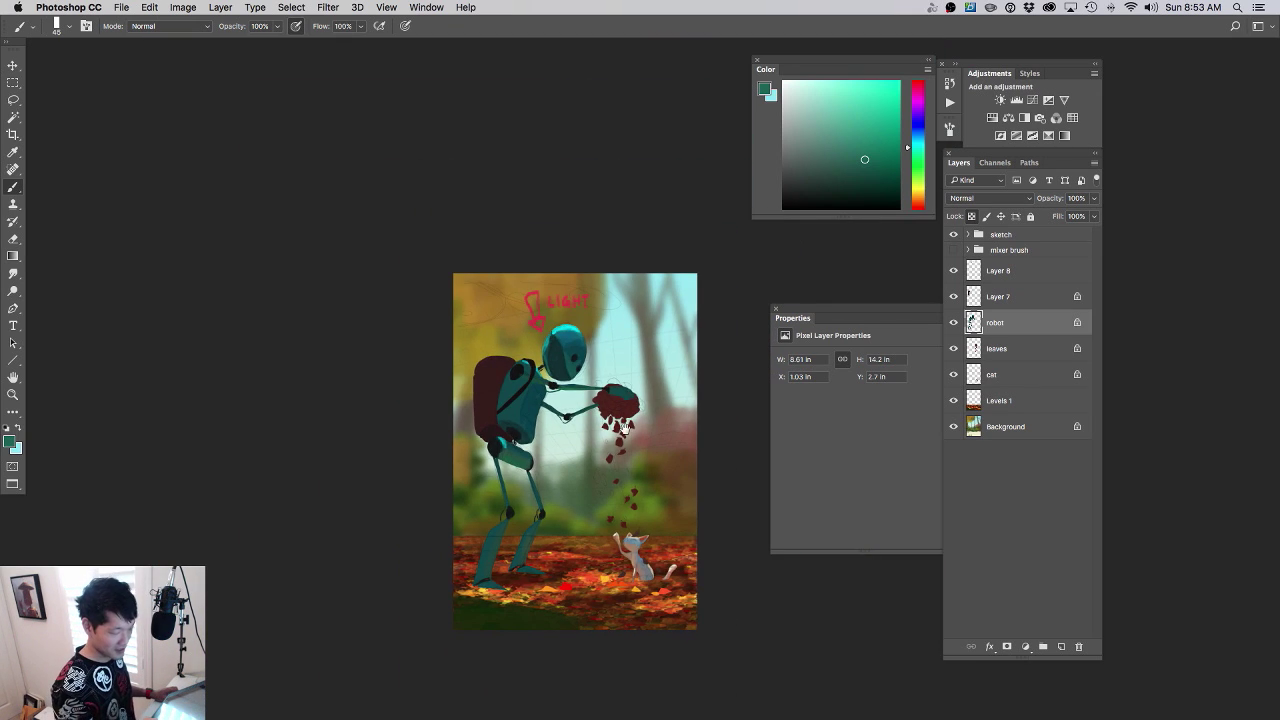
drag(626, 429, 608, 388)
- Sample the dark teal near the bottom of the robot's torso and blend the shading around its lower end
drag(479, 380, 510, 375)
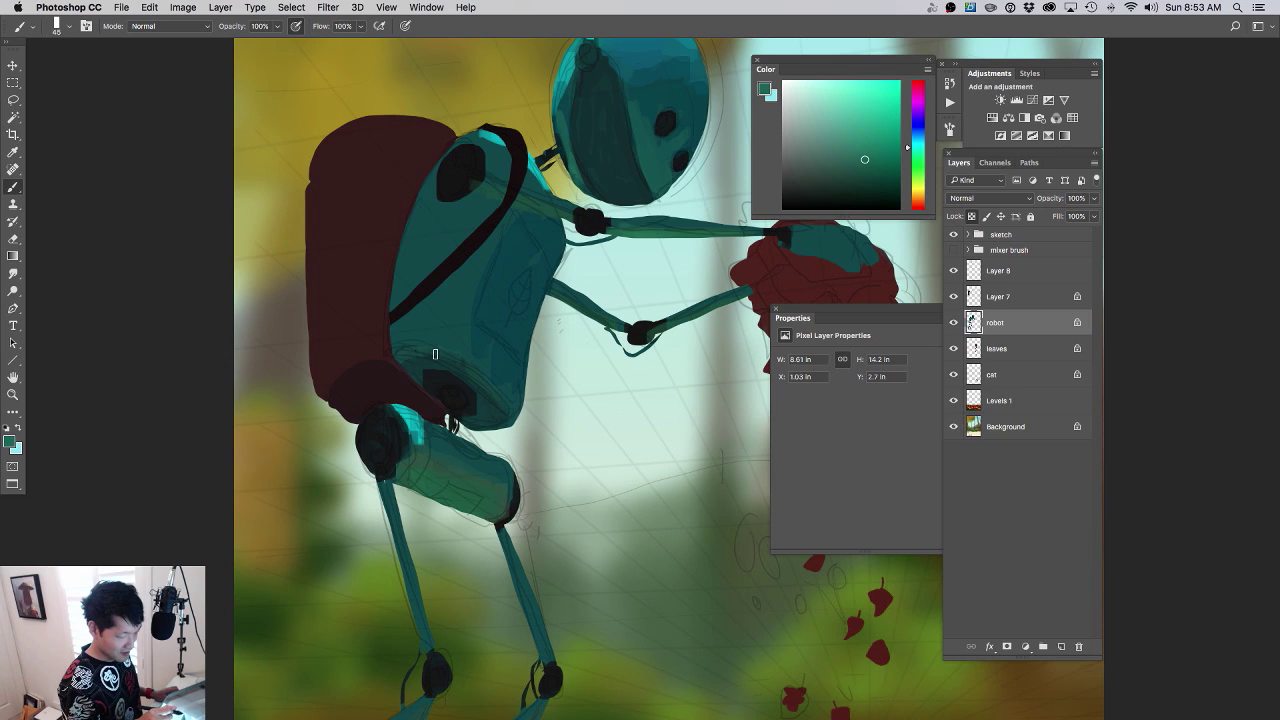
alt+click(489, 404)
drag(545, 429, 507, 431)
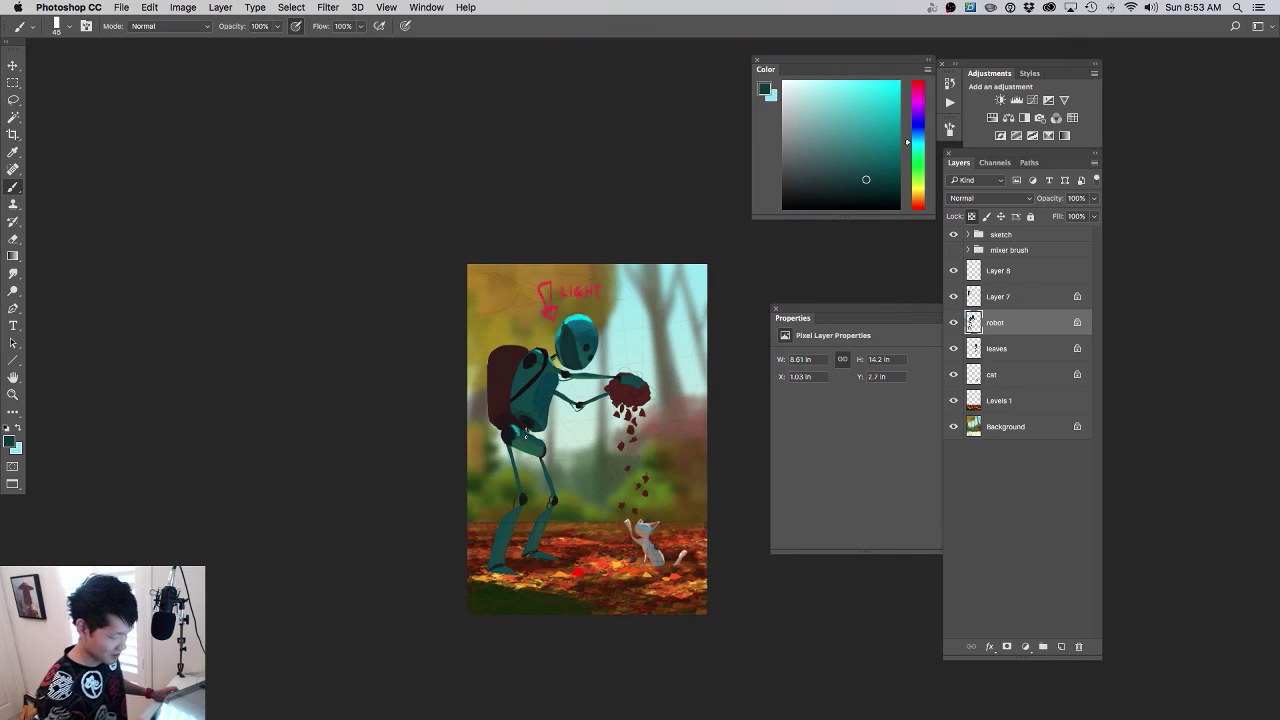
drag(598, 427, 662, 432)
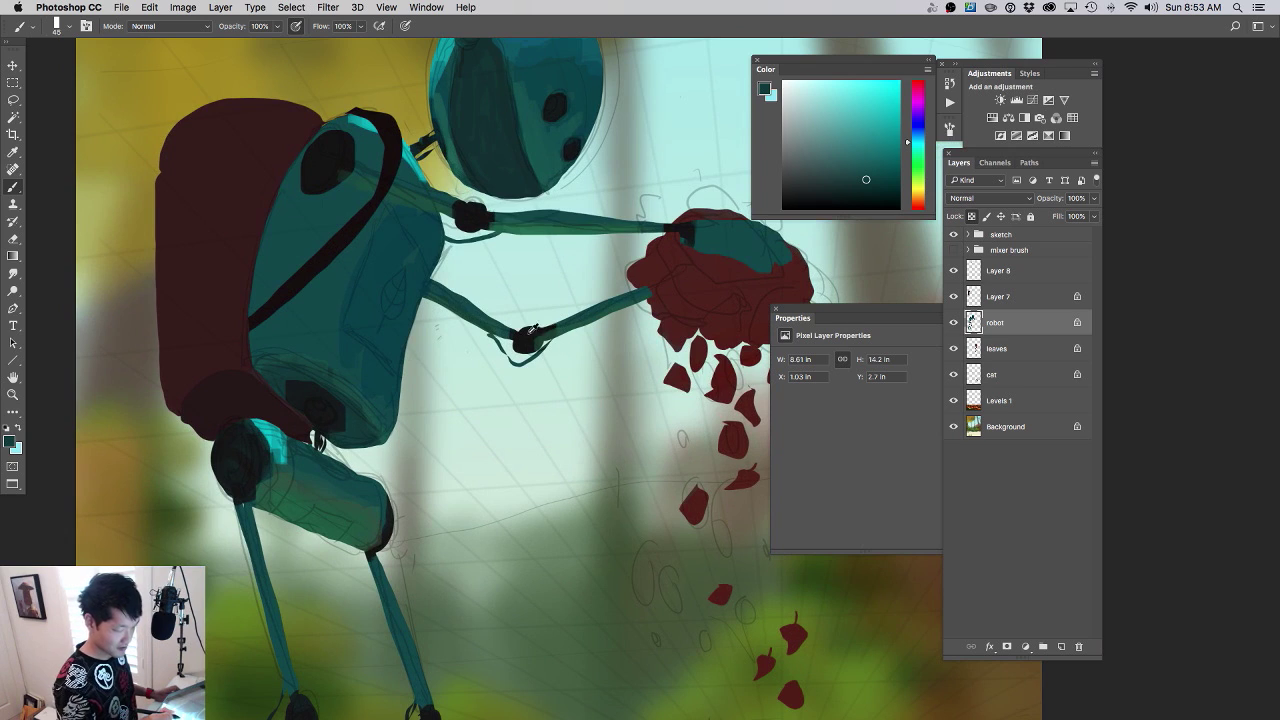
- Sample the black of the robot's elbow joint and choose a medium gray for the joints
alt+click(528, 334)
mouse_move(566, 379)
mouse_down()
mouse_move(529, 376)
mouse_move(582, 411)
mouse_up()
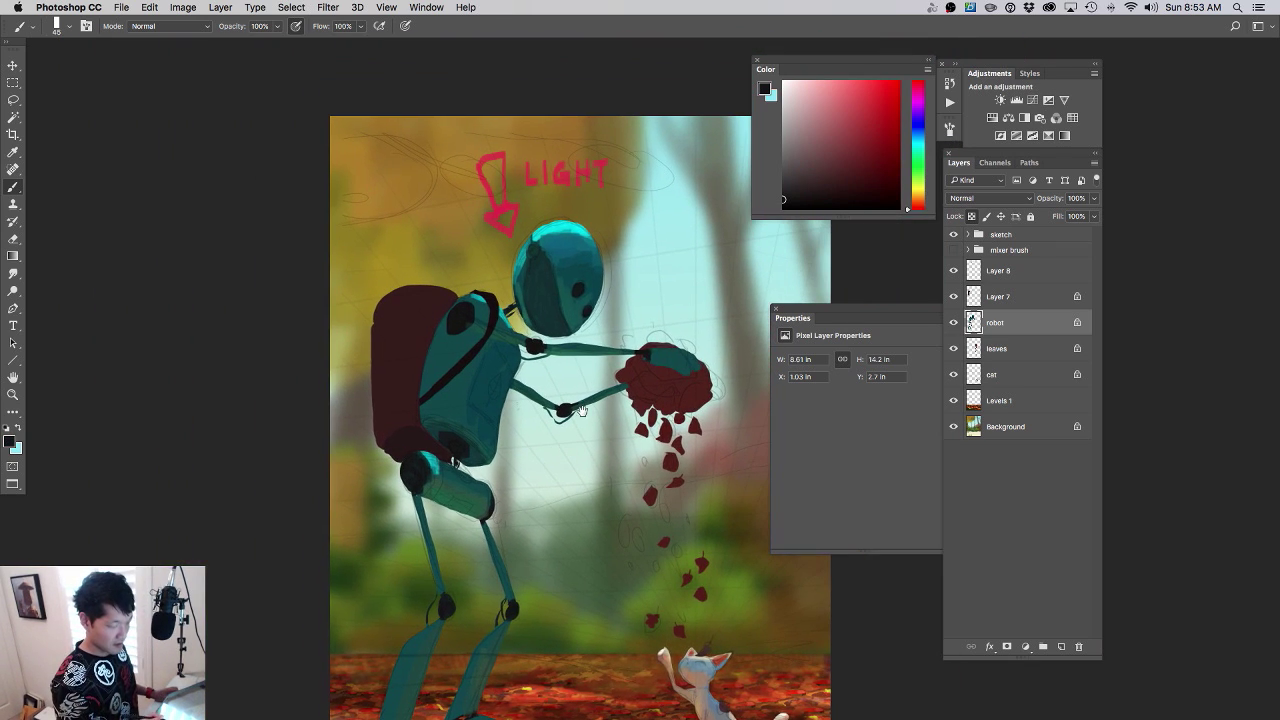
mouse_move(801, 208)
mouse_down()
mouse_move(848, 156)
mouse_move(798, 130)
mouse_move(811, 177)
mouse_move(796, 147)
mouse_move(788, 162)
mouse_up()
alt+click(657, 284)
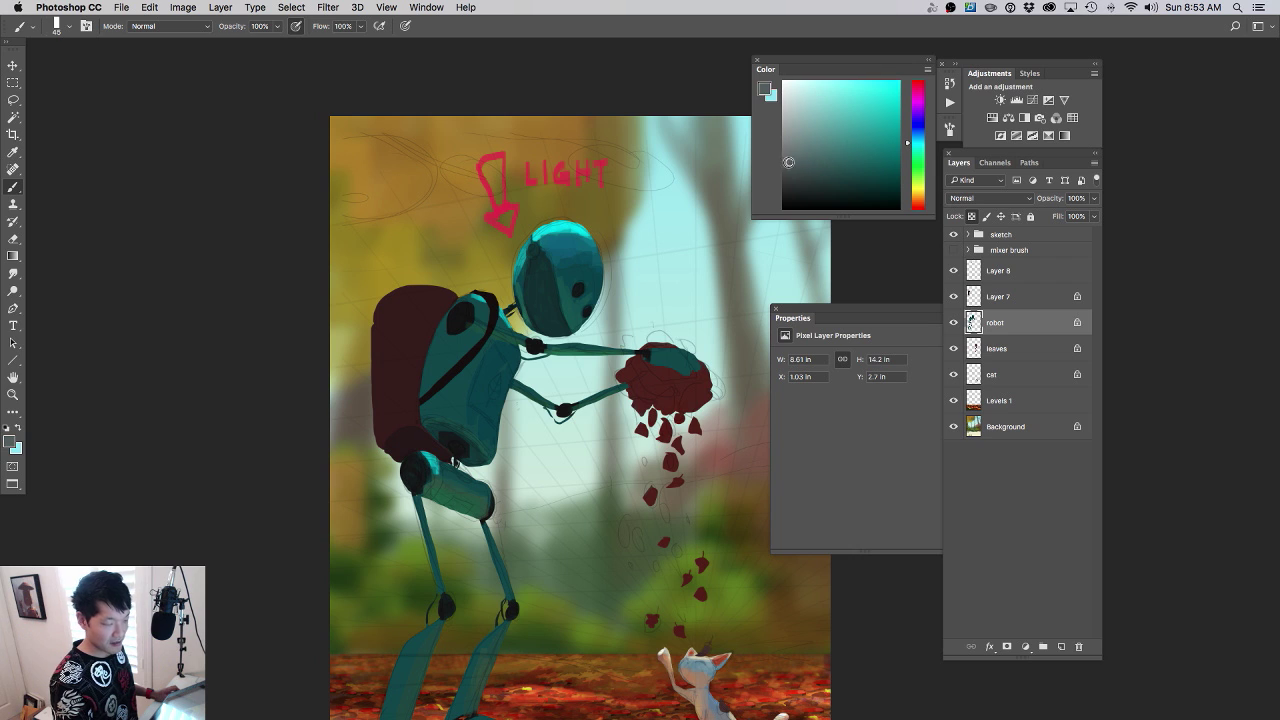
- Paint the disc of the robot's shoulder joint in medium gray, undoing the first stroke
drag(518, 362, 563, 372)
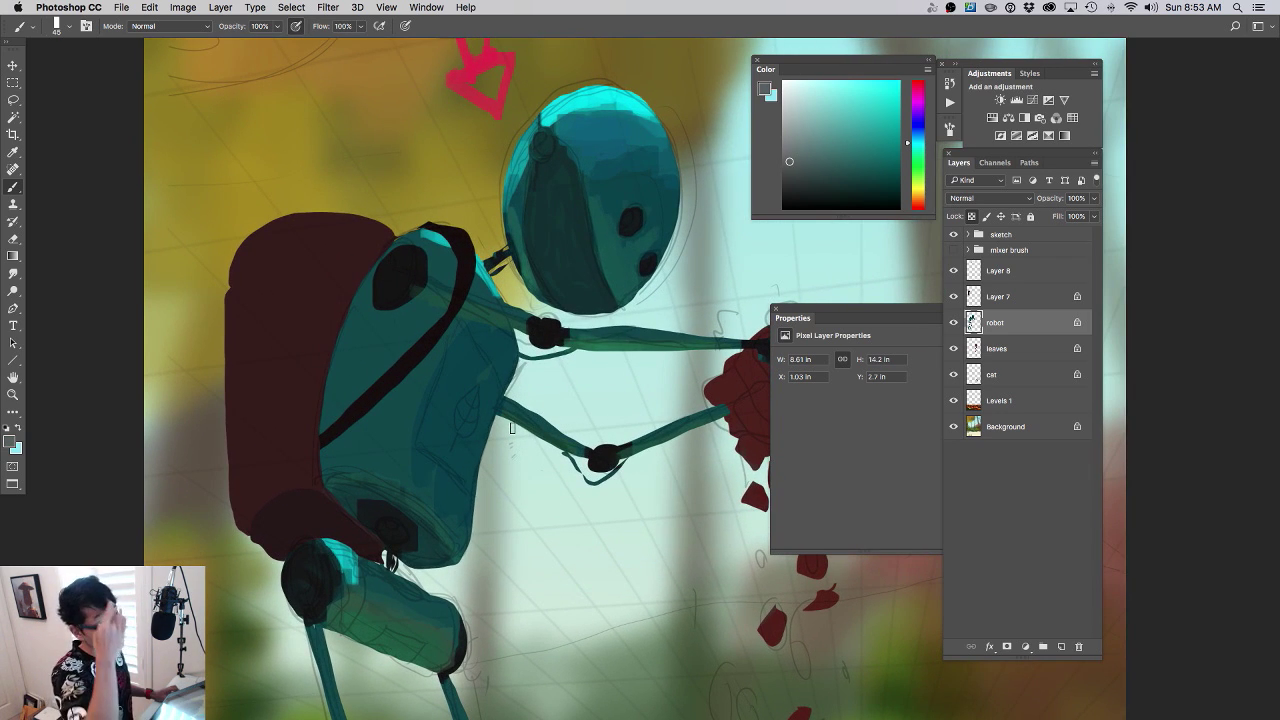
drag(476, 392, 441, 418)
drag(427, 393, 491, 473)
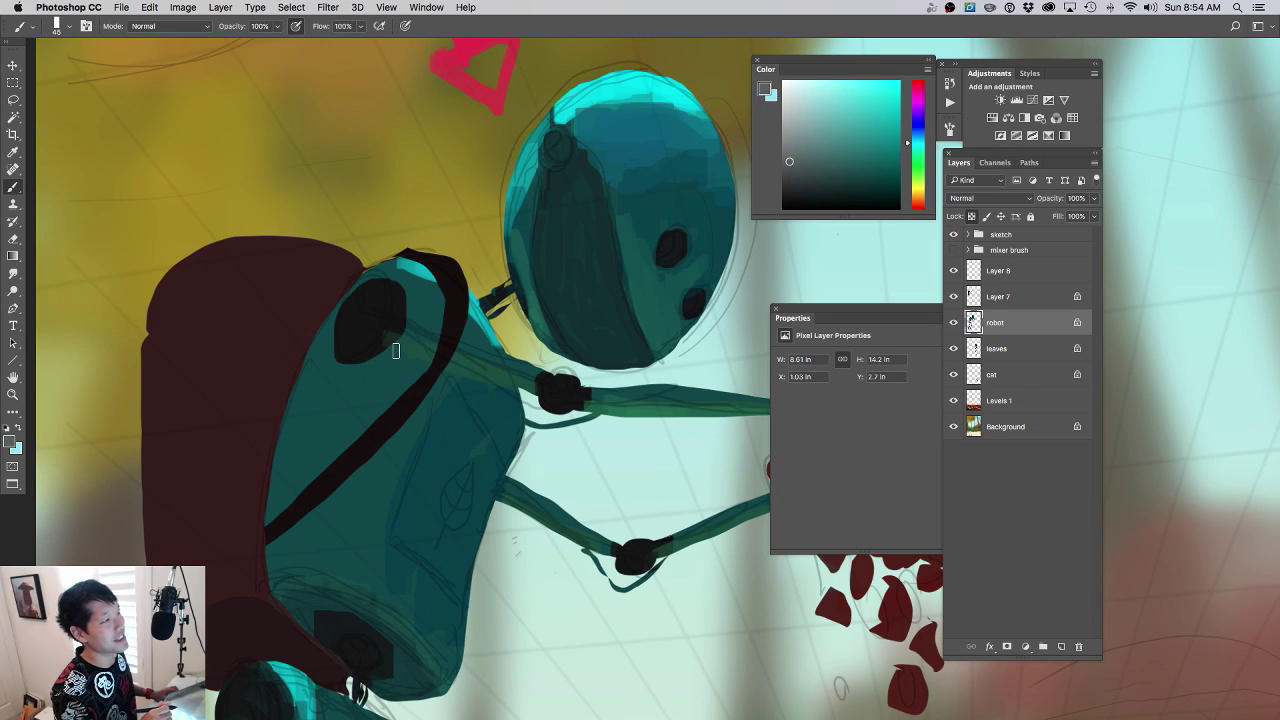
drag(431, 352, 403, 353)
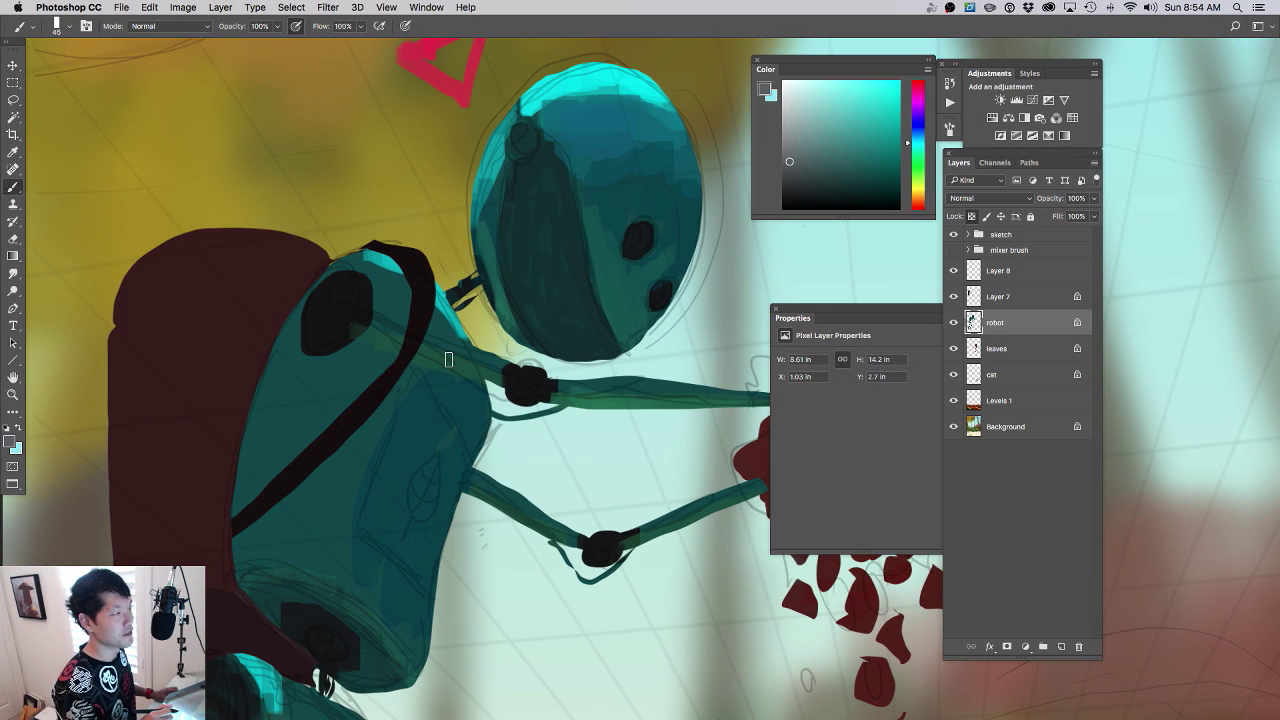
drag(450, 362, 511, 400)
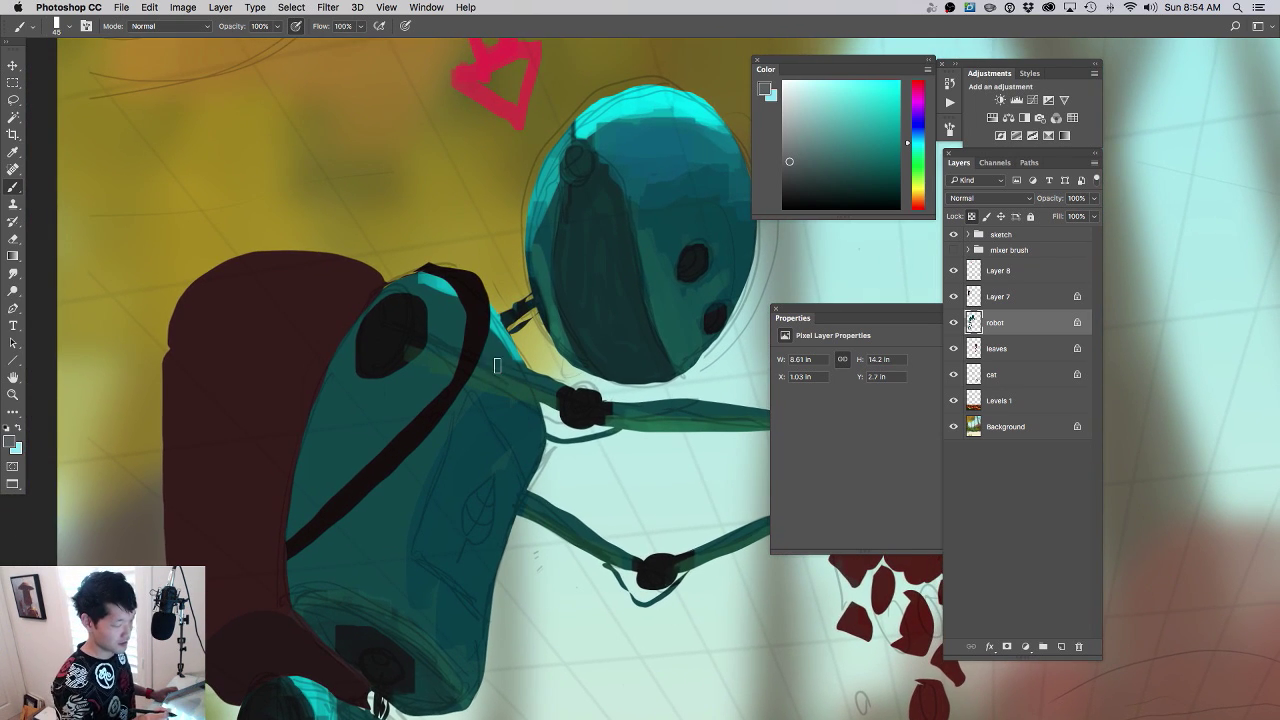
mouse_move(380, 314)
mouse_down()
mouse_move(406, 320)
mouse_move(398, 332)
mouse_up()
key(super+z)
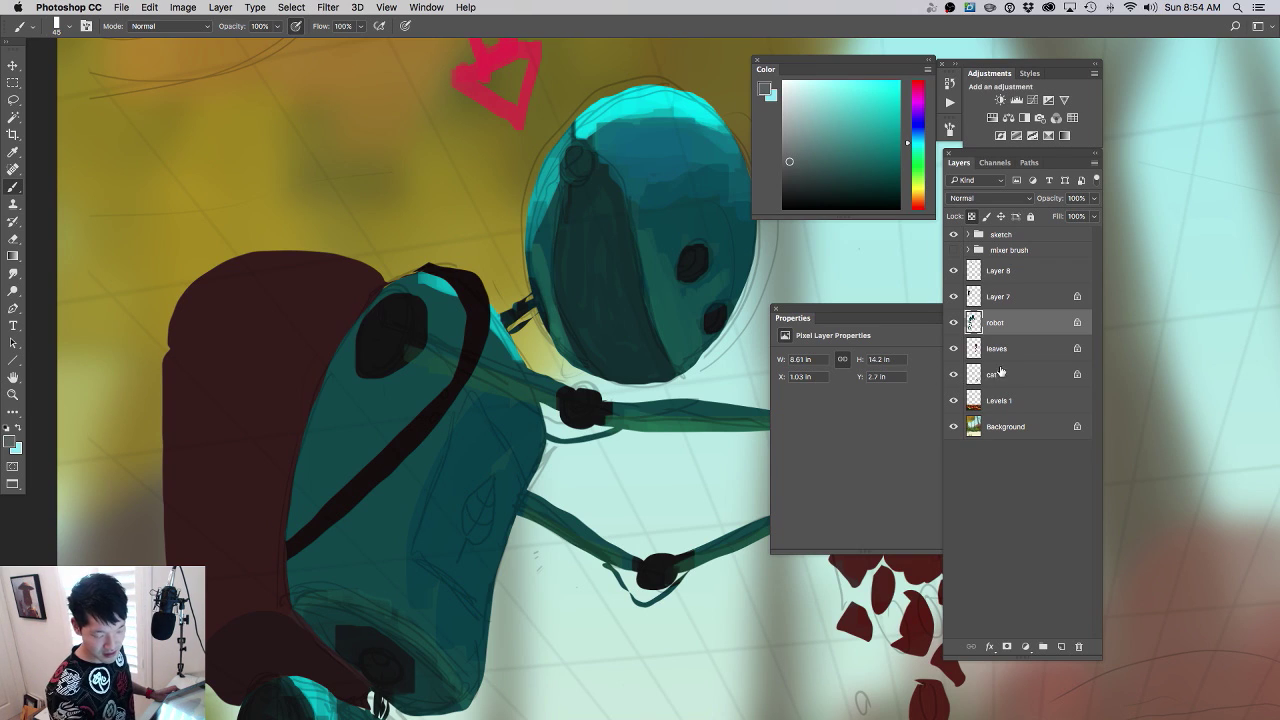
mouse_move(403, 314)
mouse_down()
mouse_move(380, 340)
mouse_move(372, 320)
mouse_move(405, 310)
mouse_move(407, 334)
mouse_move(382, 353)
mouse_up()
- Reduce the brush to 20 px and paint a gray rim around the socket at the torso's lower end
drag(572, 440, 515, 420)
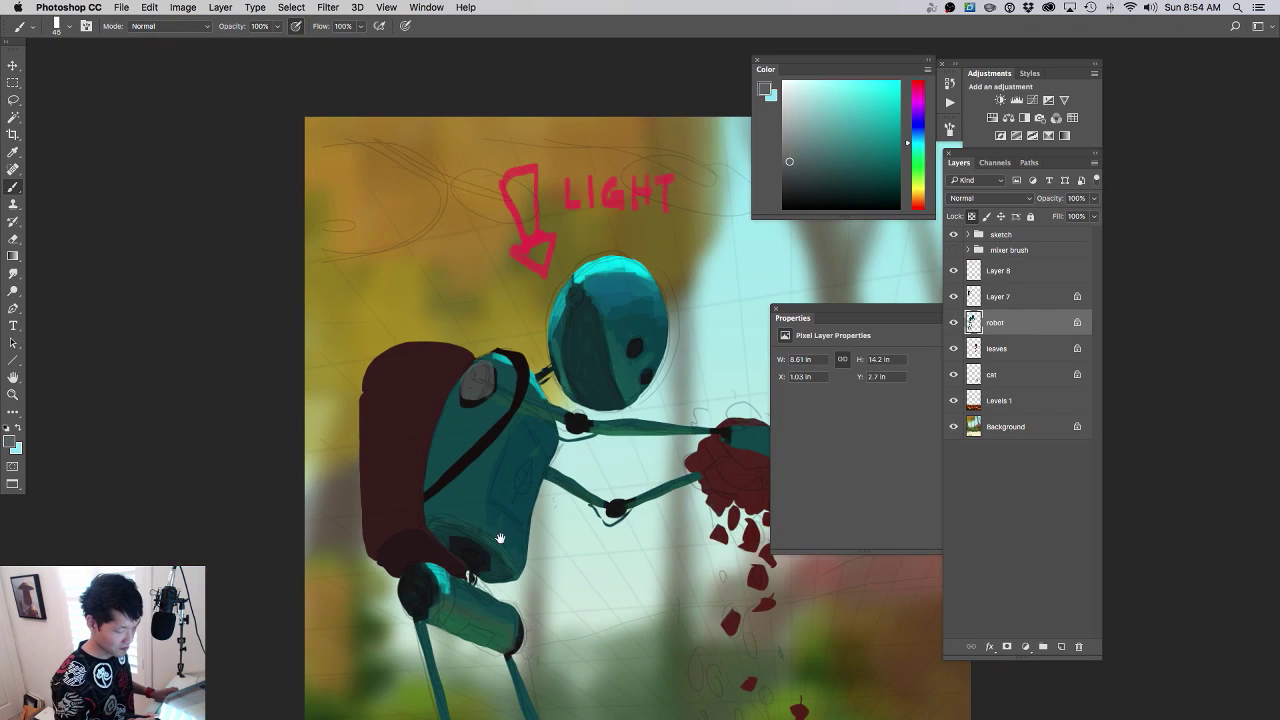
drag(485, 548, 540, 557)
mouse_move(402, 528)
mouse_down()
mouse_move(419, 462)
mouse_move(494, 494)
mouse_move(510, 536)
mouse_move(512, 510)
mouse_move(480, 542)
mouse_up()
key([)
key([)
drag(571, 463, 531, 457)
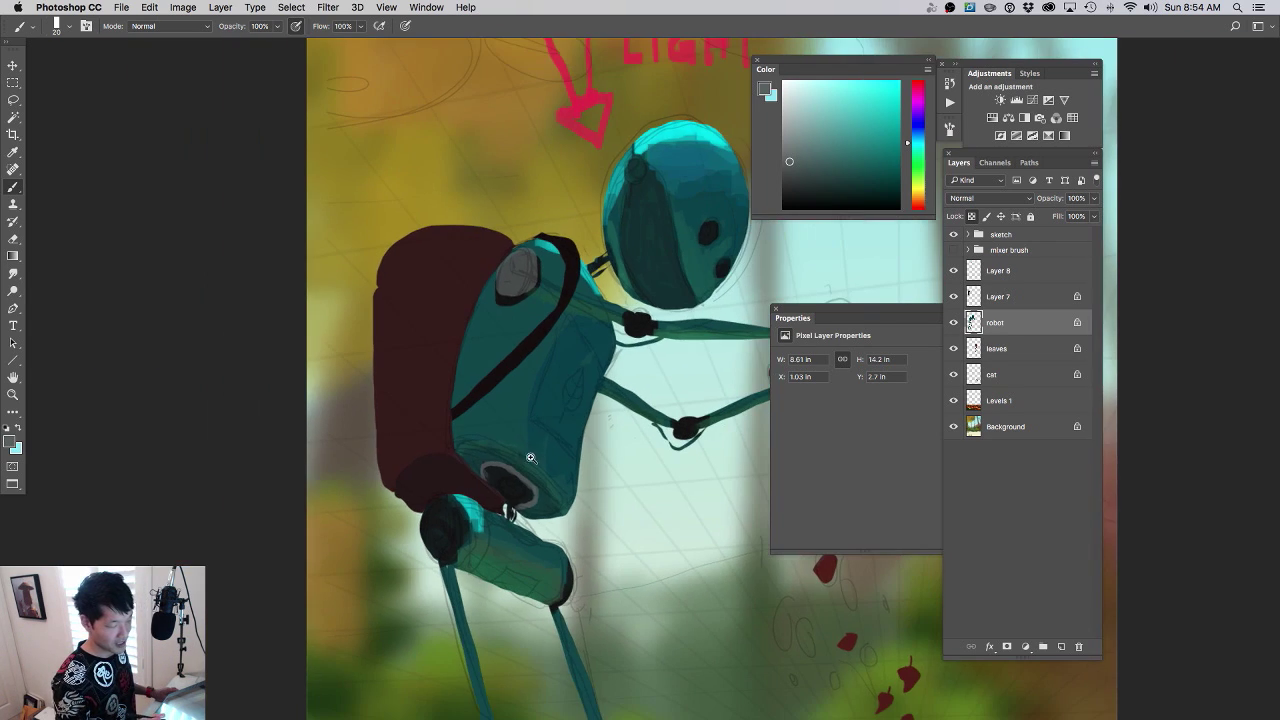
- Paint medium gray on the robot's elbow, hip and knee joints, enlarging the brush to 45 px
super+click(629, 332)
mouse_move(654, 297)
mouse_down()
mouse_move(634, 323)
mouse_move(662, 300)
mouse_move(636, 312)
mouse_up()
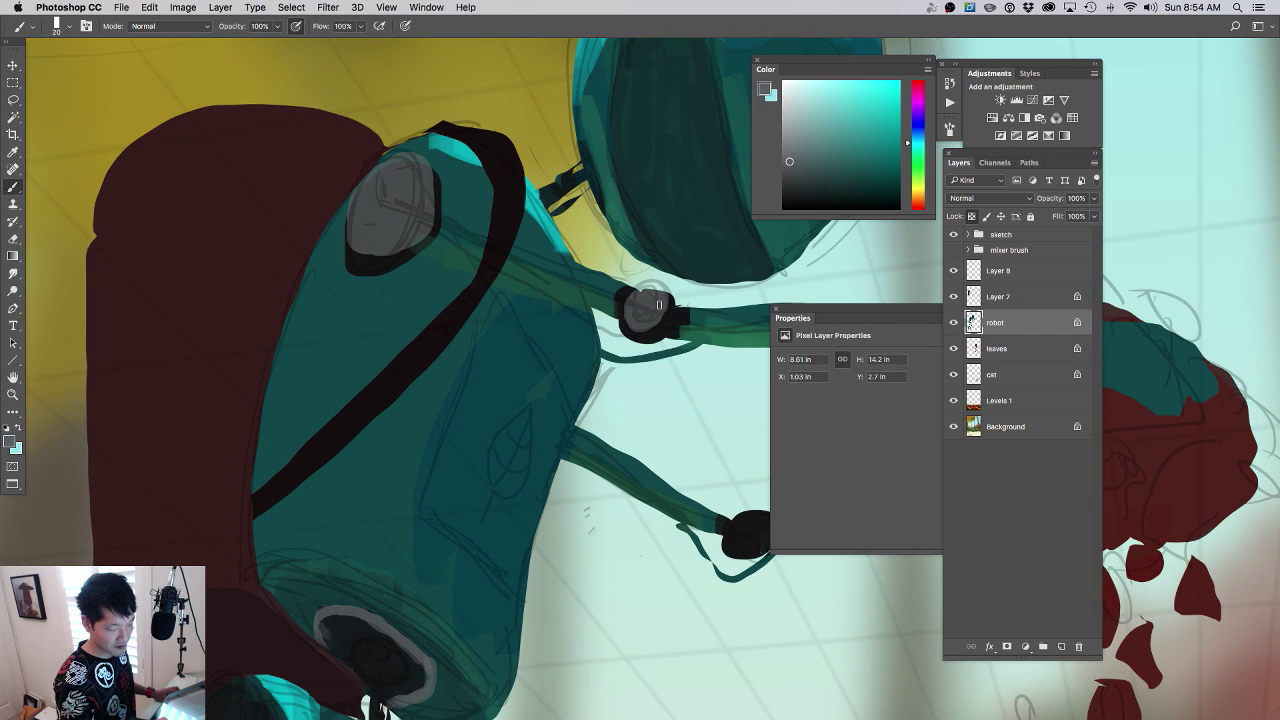
mouse_move(700, 455)
mouse_down()
mouse_move(618, 453)
mouse_move(619, 467)
mouse_move(580, 490)
mouse_move(532, 382)
mouse_move(597, 426)
mouse_move(525, 391)
mouse_up()
scroll(456, 418, up, 1)
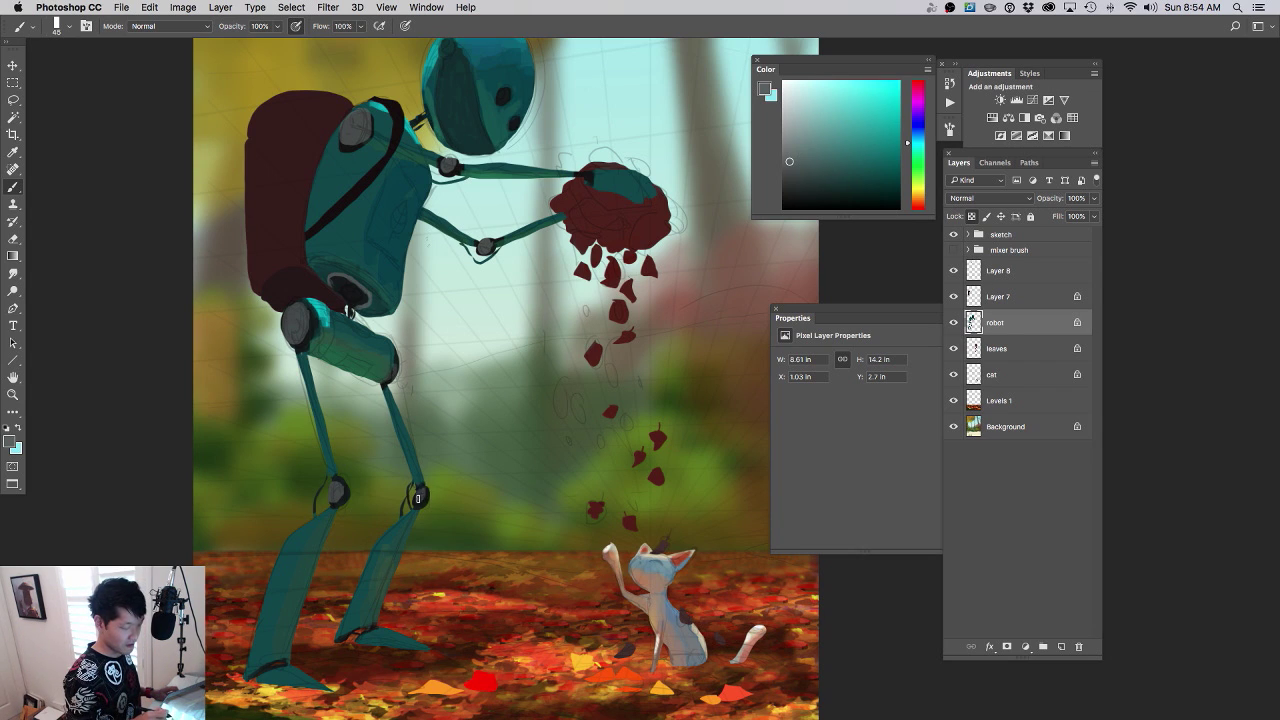
- Refine the gray on the robot's knee joints and add touches of it at the ankles
scroll(418, 497, down, 3)
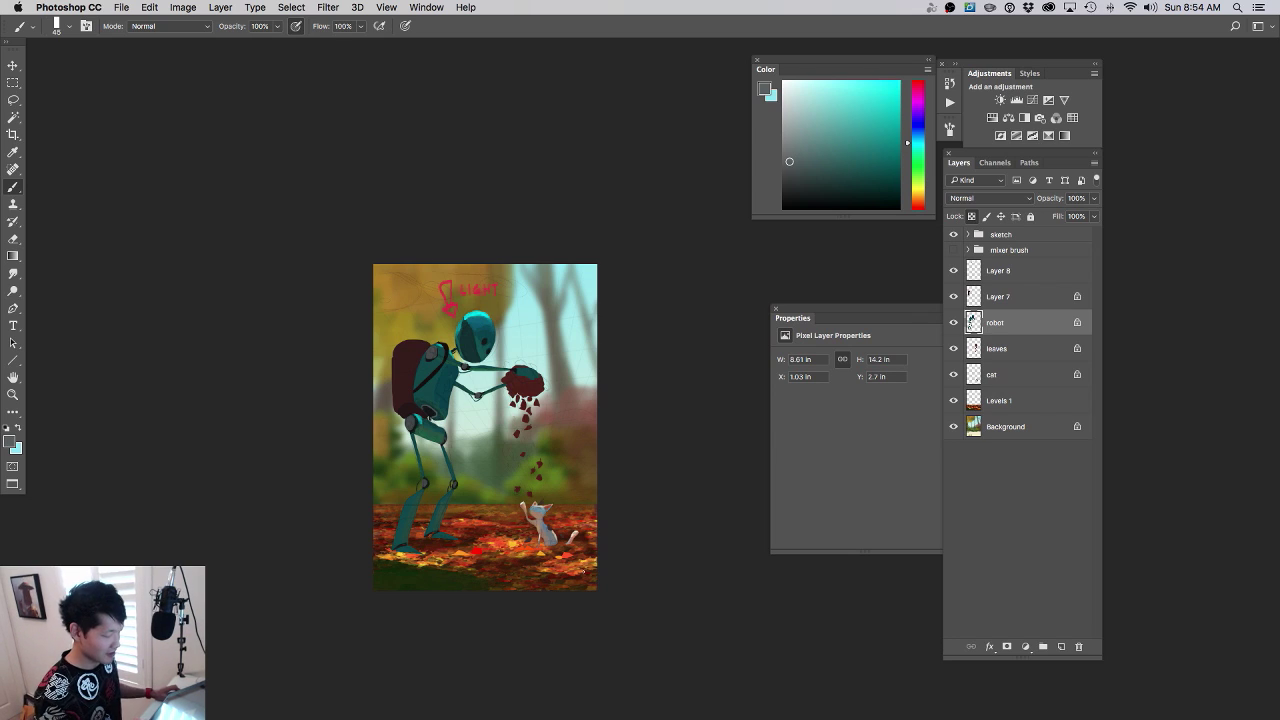
scroll(432, 458, up, 5)
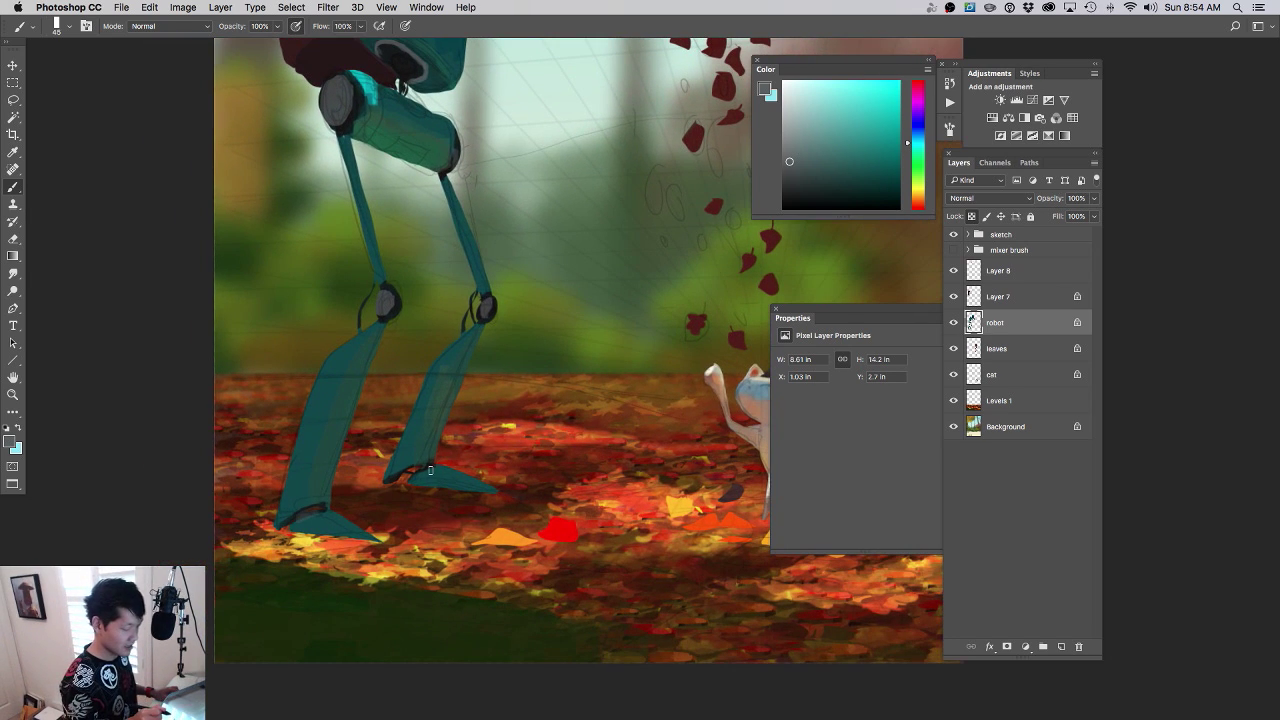
scroll(510, 391, up, 2)
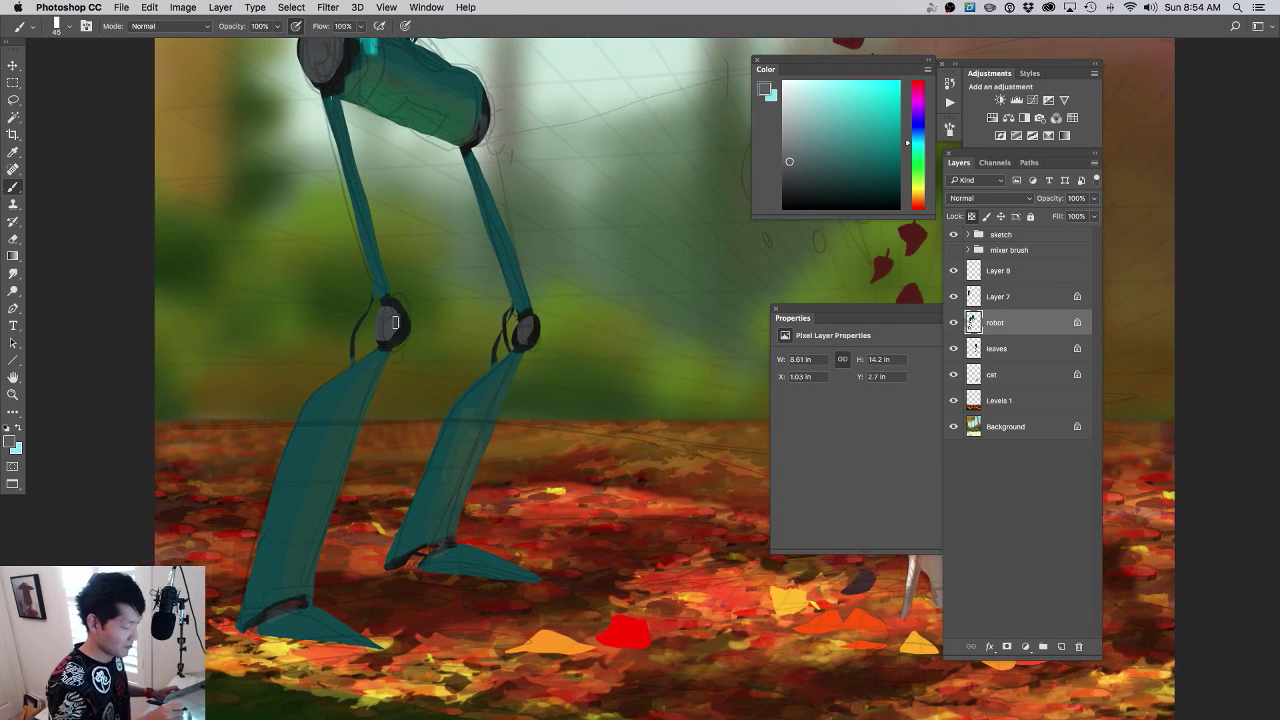
drag(576, 335, 494, 349)
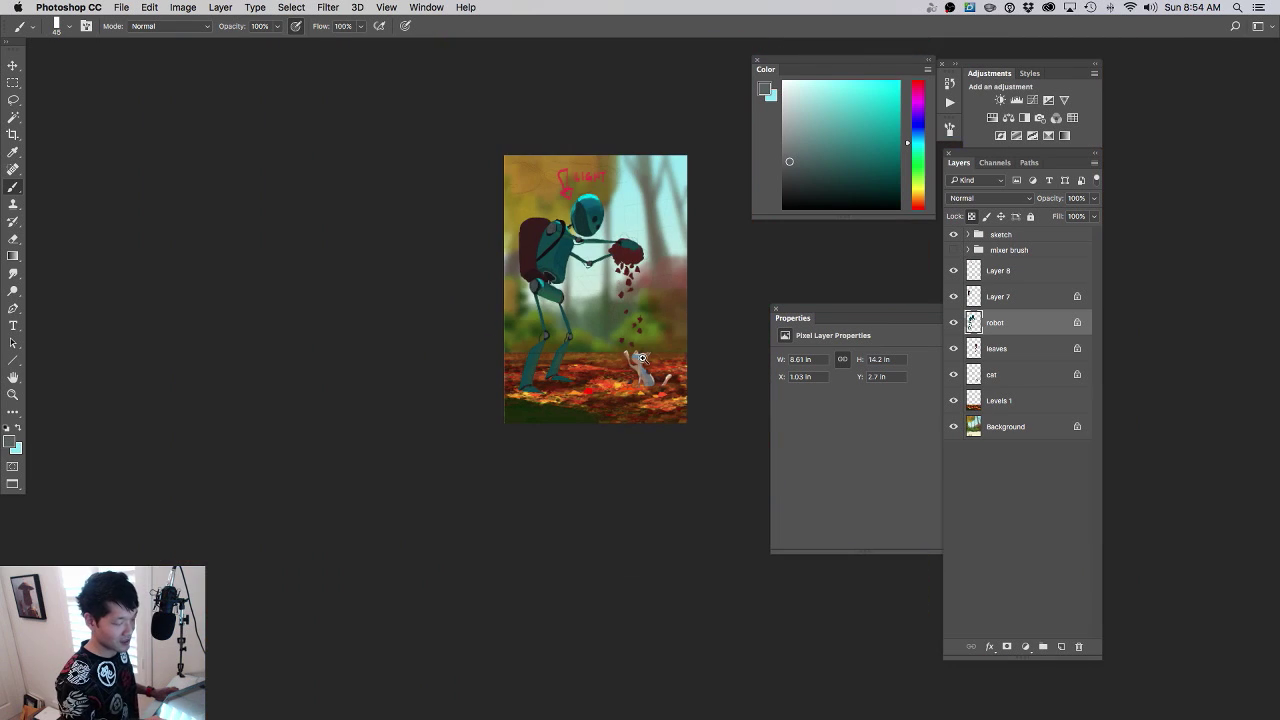
scroll(641, 409, up, 6)
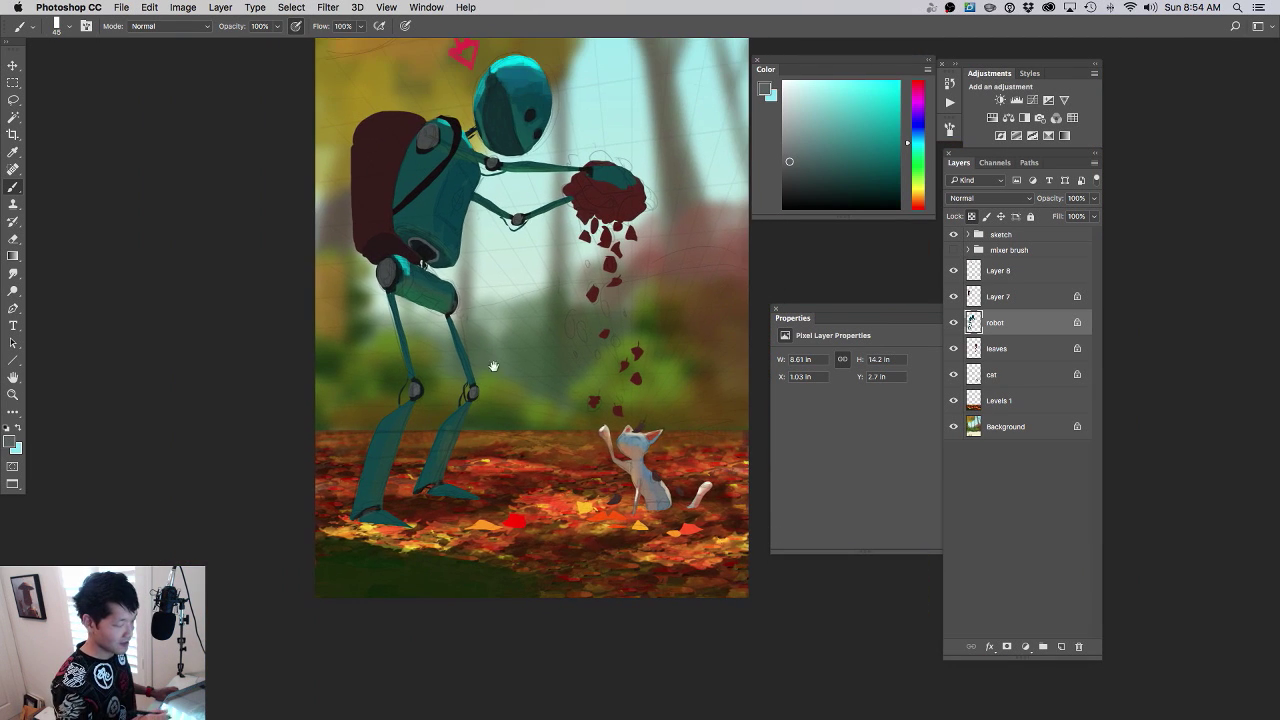
scroll(527, 372, down, 5)
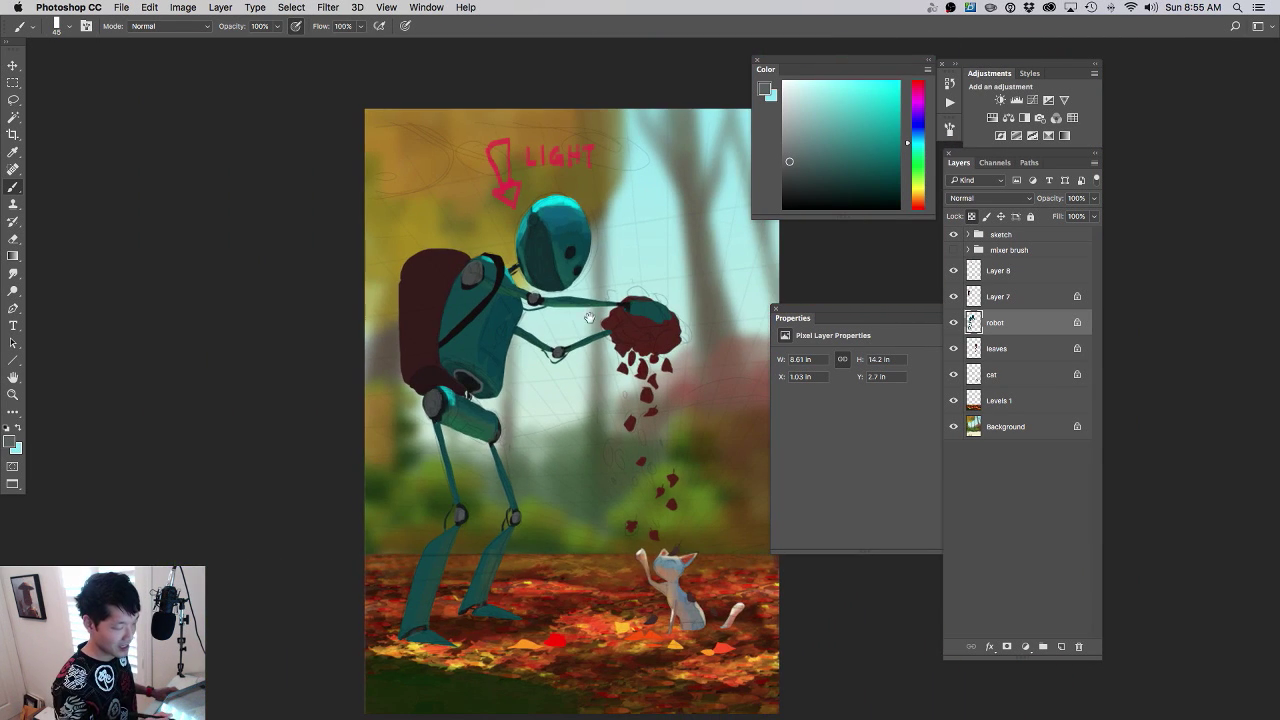
- Choose a bright, saturated orange and reduce the brush to 35 px for work around the robot's hand
scroll(629, 294, up, 6)
click(919, 200)
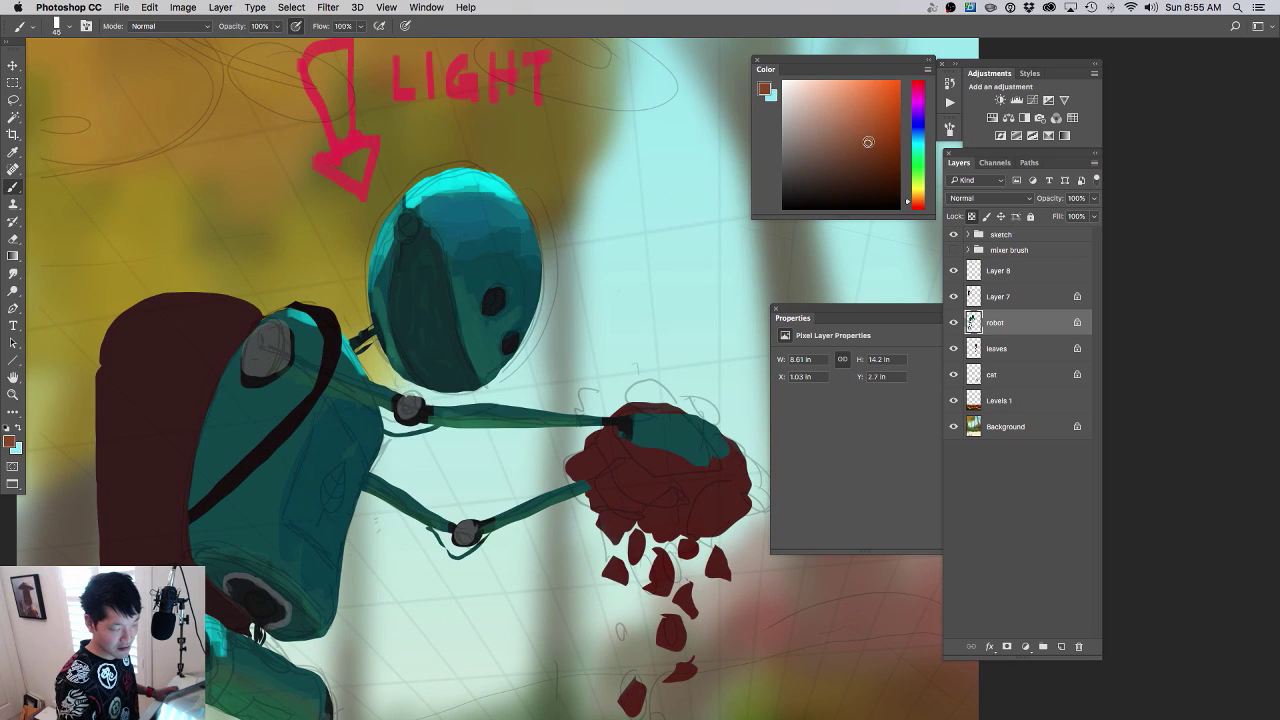
drag(869, 142, 896, 90)
scroll(477, 316, up, 5)
key(bracketleft)
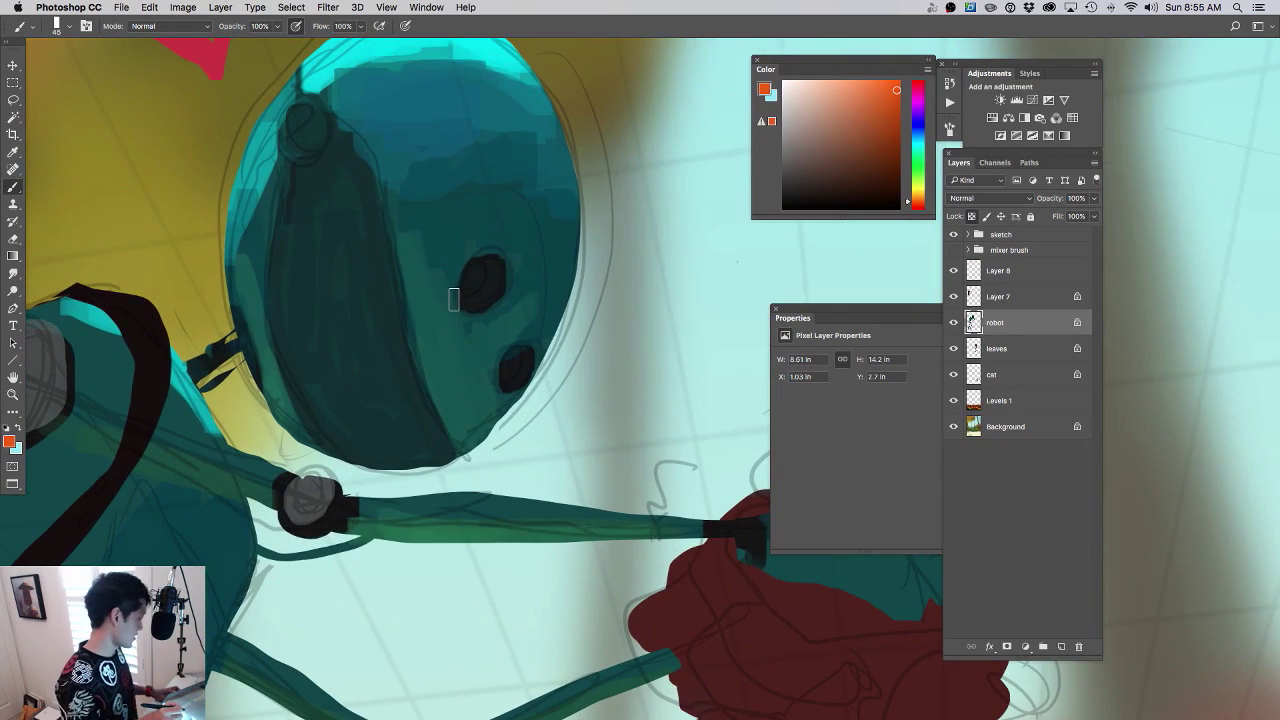
drag(615, 490, 264, 388)
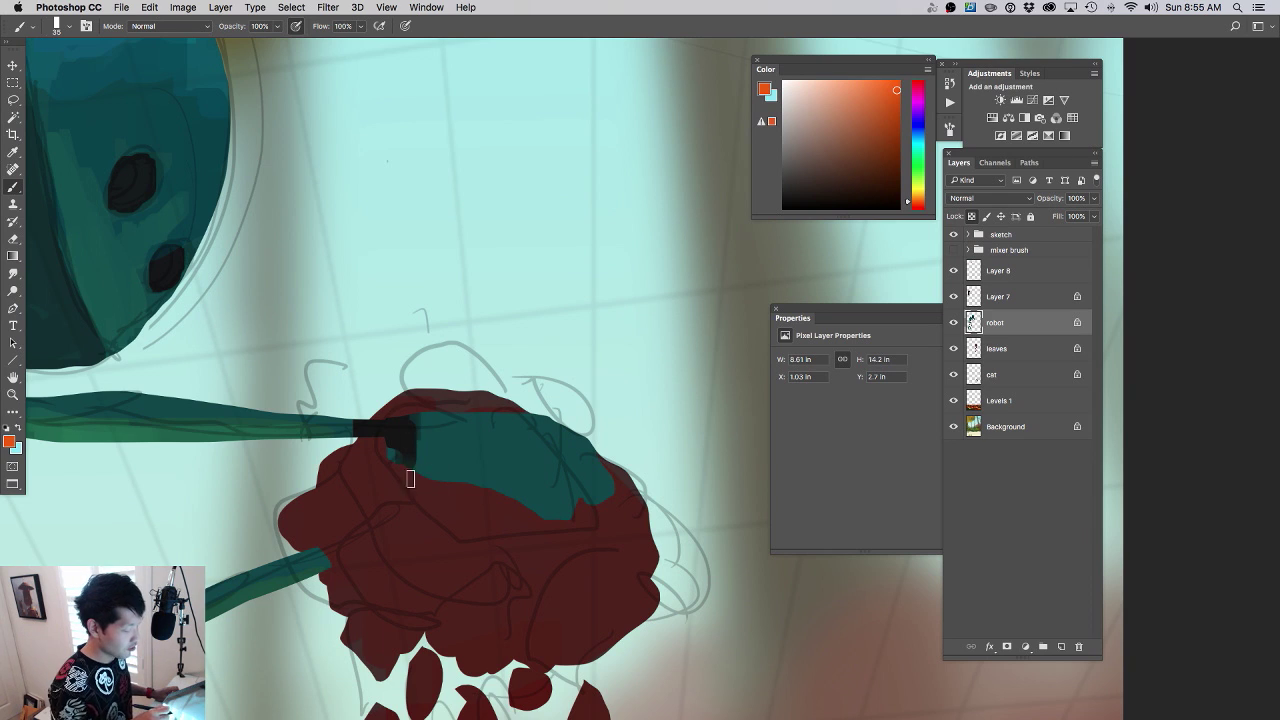
scroll(470, 475, left, 4)
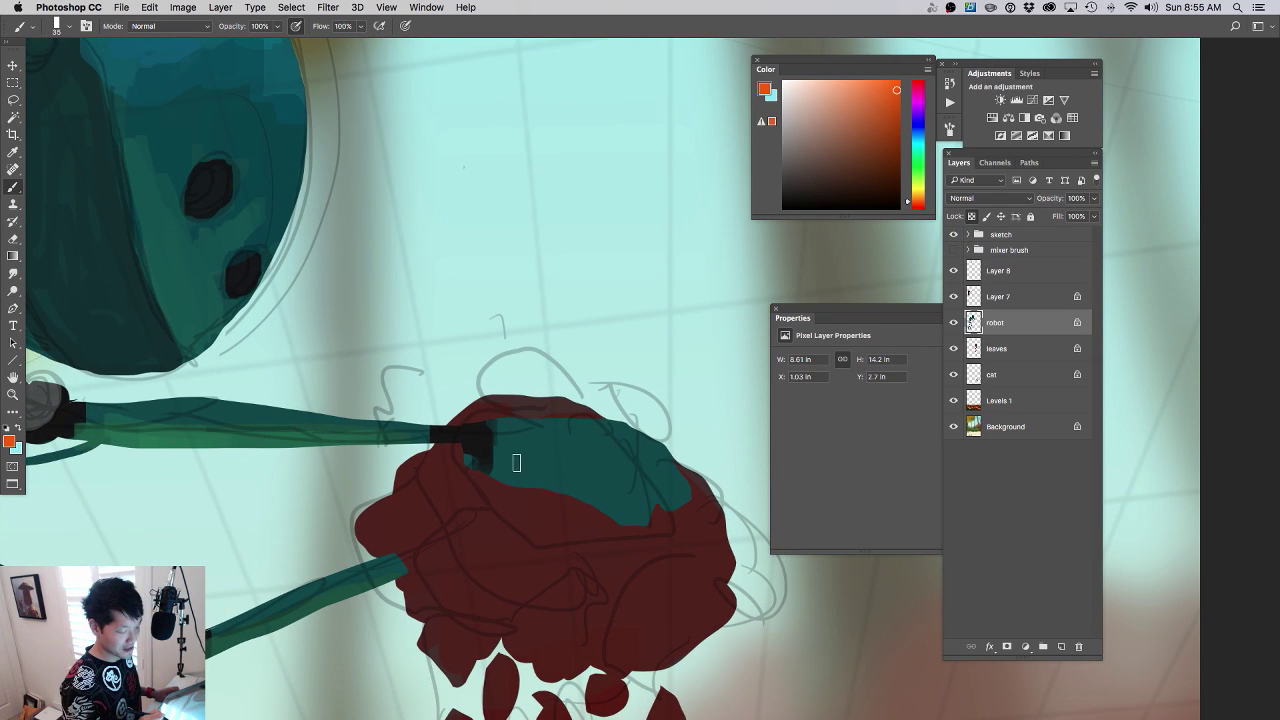
scroll(514, 451, down, 6)
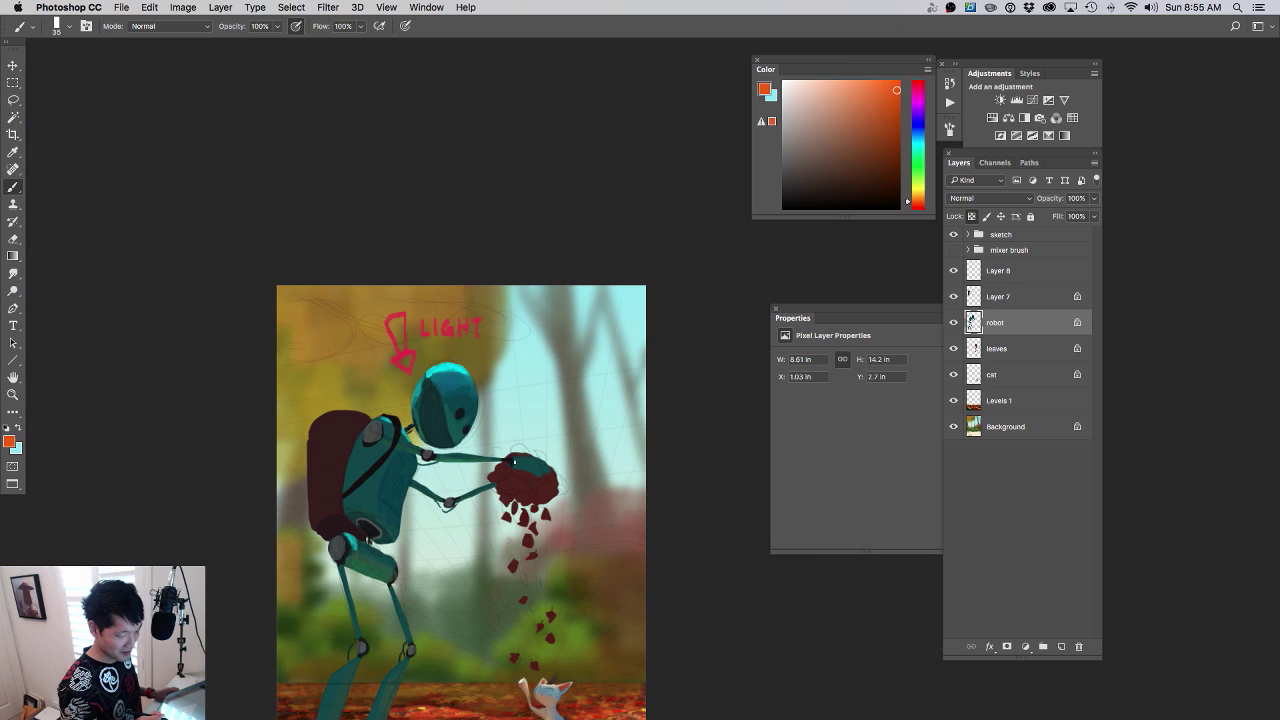
- Paint both of the robot's eyes bright orange, reducing the brush to 20 px for the smaller eye
scroll(488, 436, up, 6)
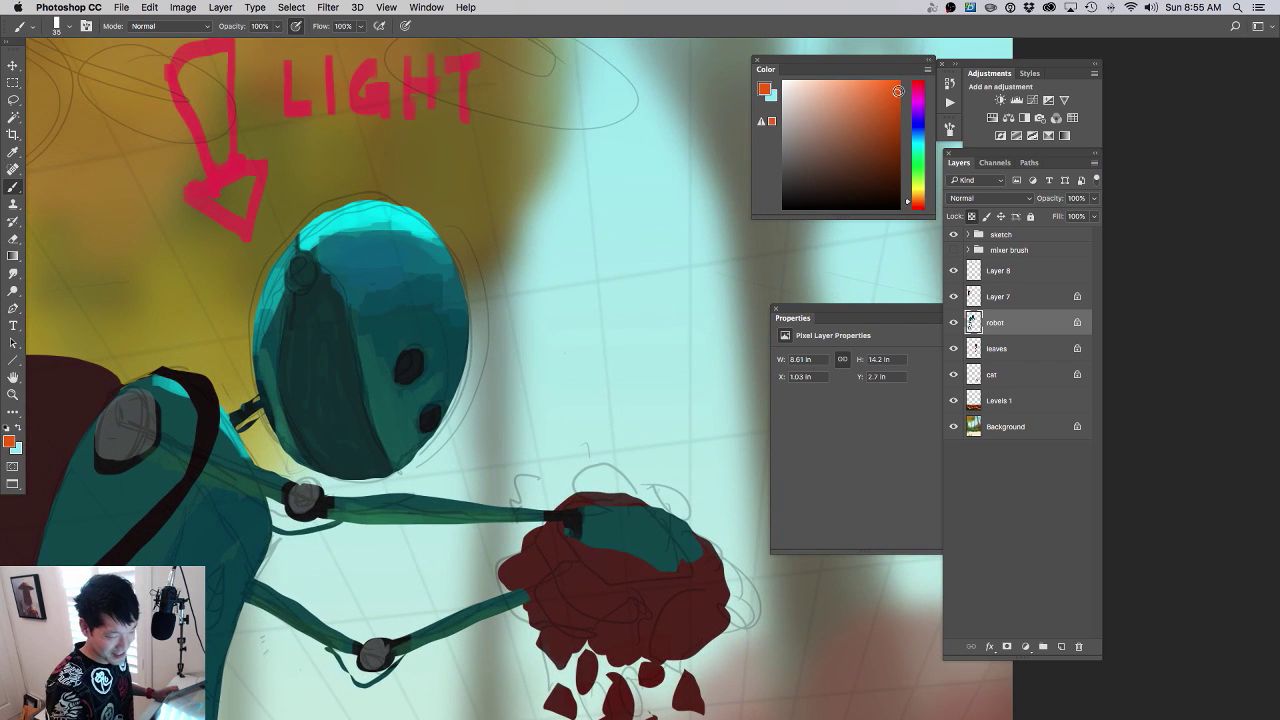
mouse_move(427, 376)
mouse_down()
mouse_move(461, 365)
mouse_move(402, 383)
mouse_move(421, 354)
mouse_move(409, 386)
mouse_move(433, 350)
mouse_up()
scroll(466, 347, up, 3)
key(bracketleft)
key(bracketleft)
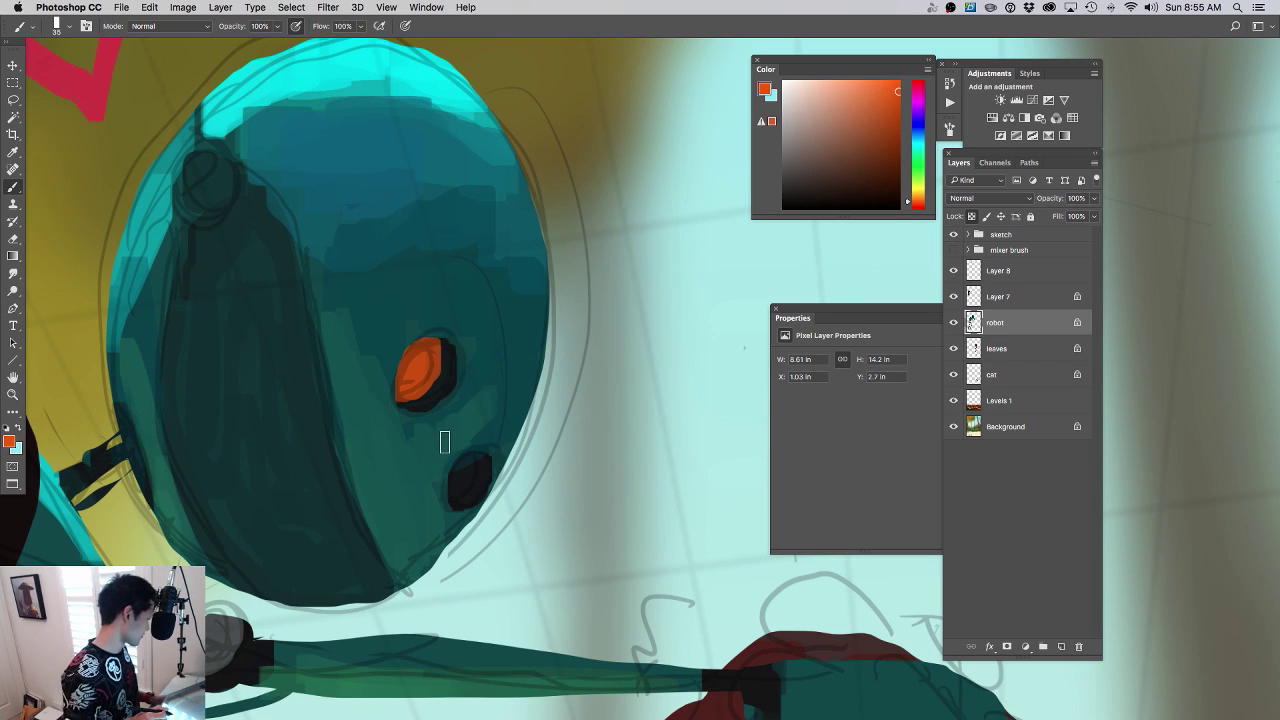
mouse_move(458, 468)
mouse_down()
mouse_move(454, 484)
mouse_move(473, 462)
mouse_up()
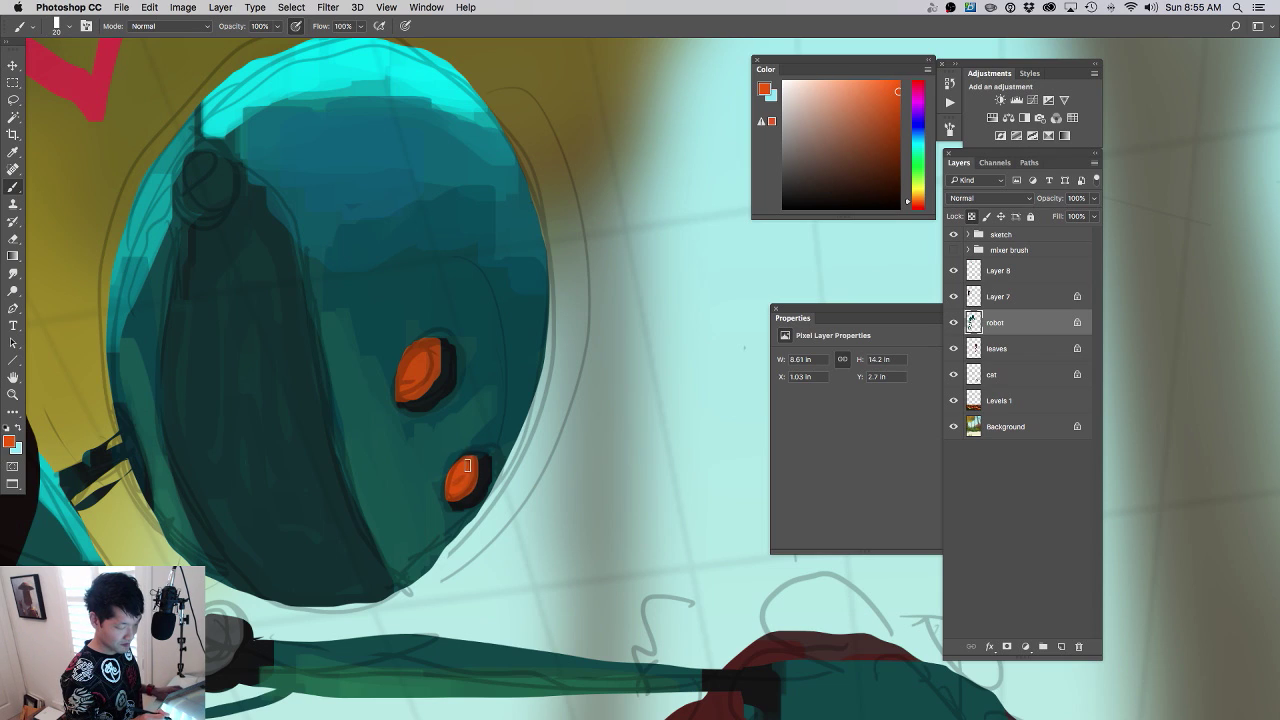
- Choose a bright yellow and paint glowing highlights inside both of the robot's orange eyes
click(918, 189)
click(895, 81)
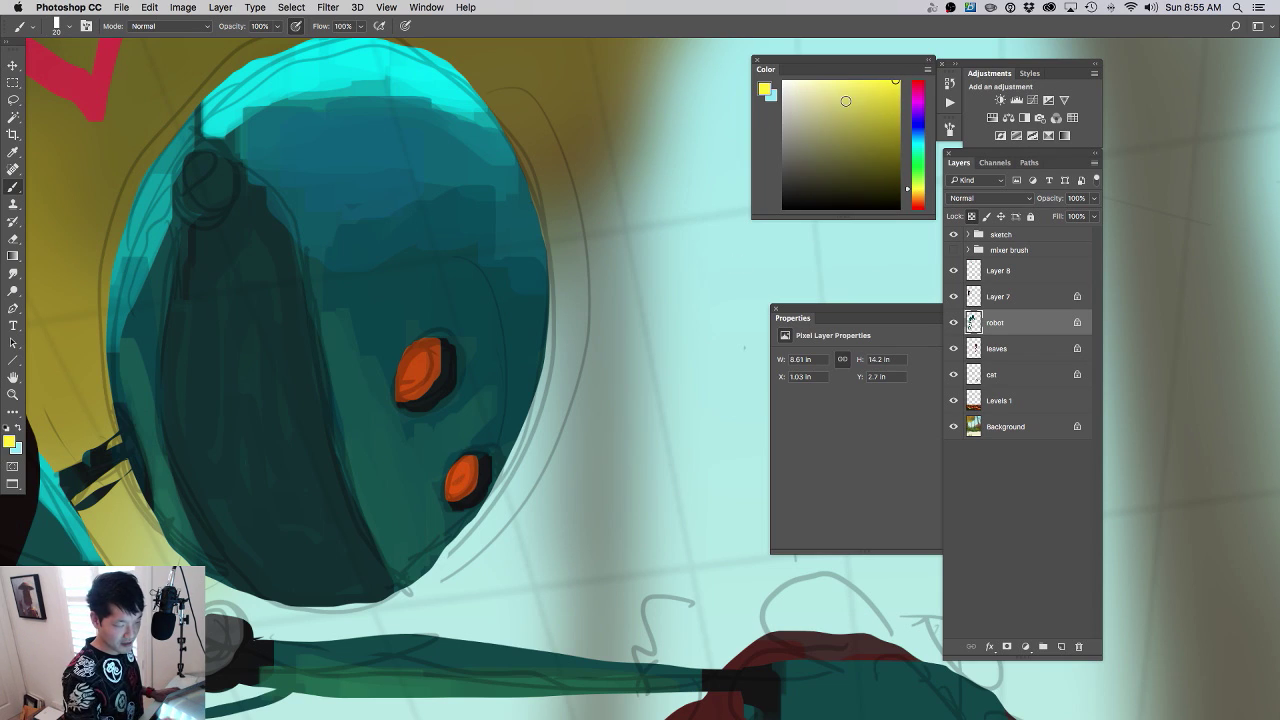
mouse_move(408, 364)
mouse_down()
mouse_move(418, 360)
mouse_move(406, 382)
mouse_up()
drag(460, 470, 455, 477)
drag(562, 471, 505, 463)
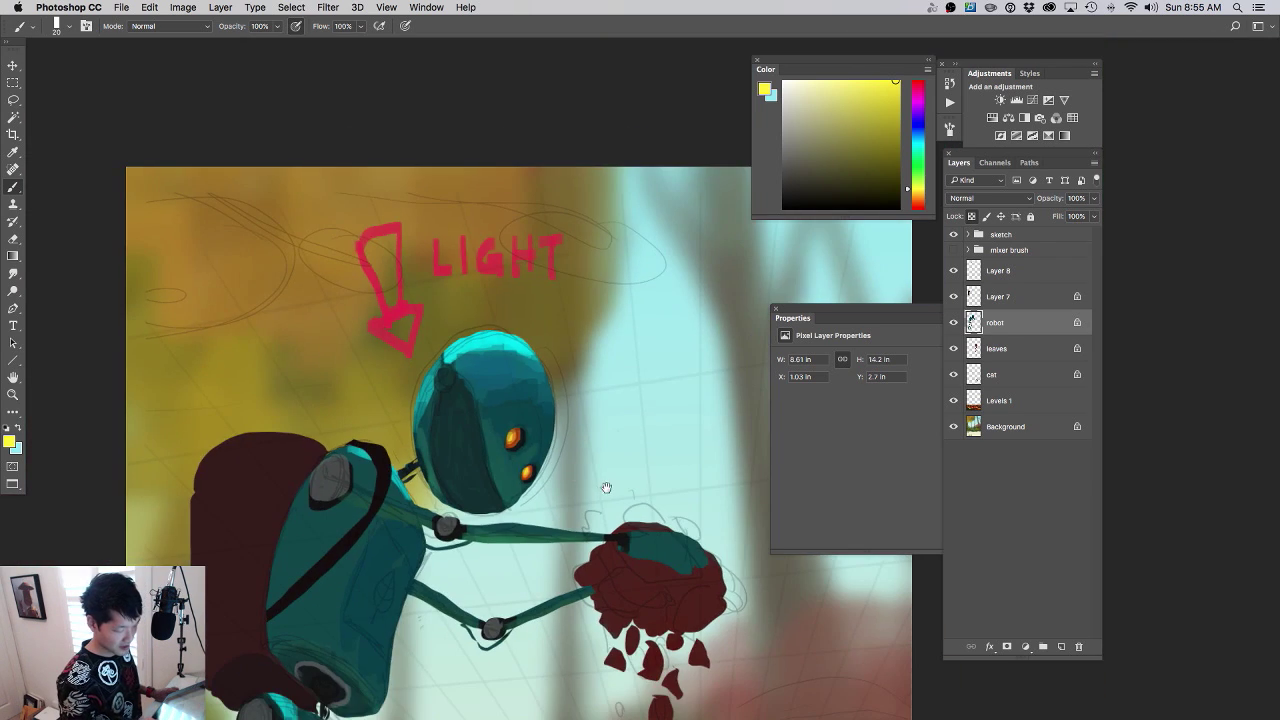
- Choose near-white, reduce the brush to 15 px and paint a highlight on the crown of the robot's head
drag(606, 487, 584, 339)
alt+click(574, 359)
ctrl+click(556, 400)
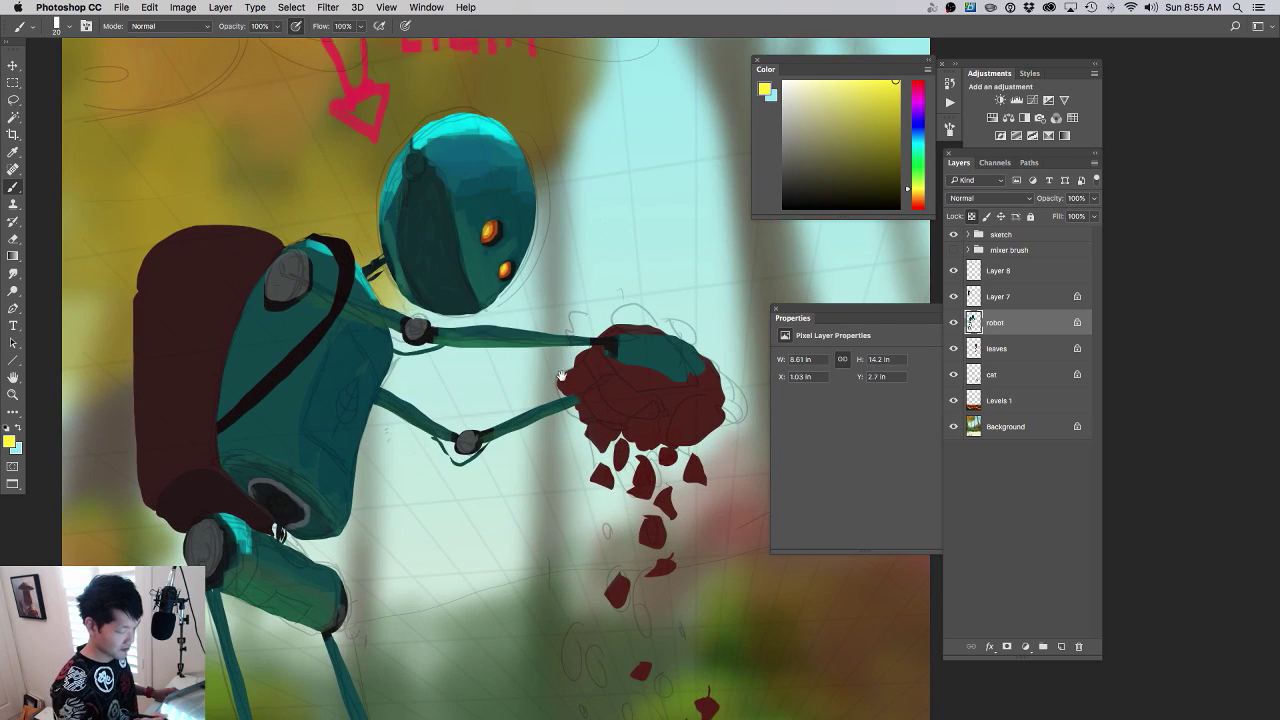
drag(419, 502, 358, 482)
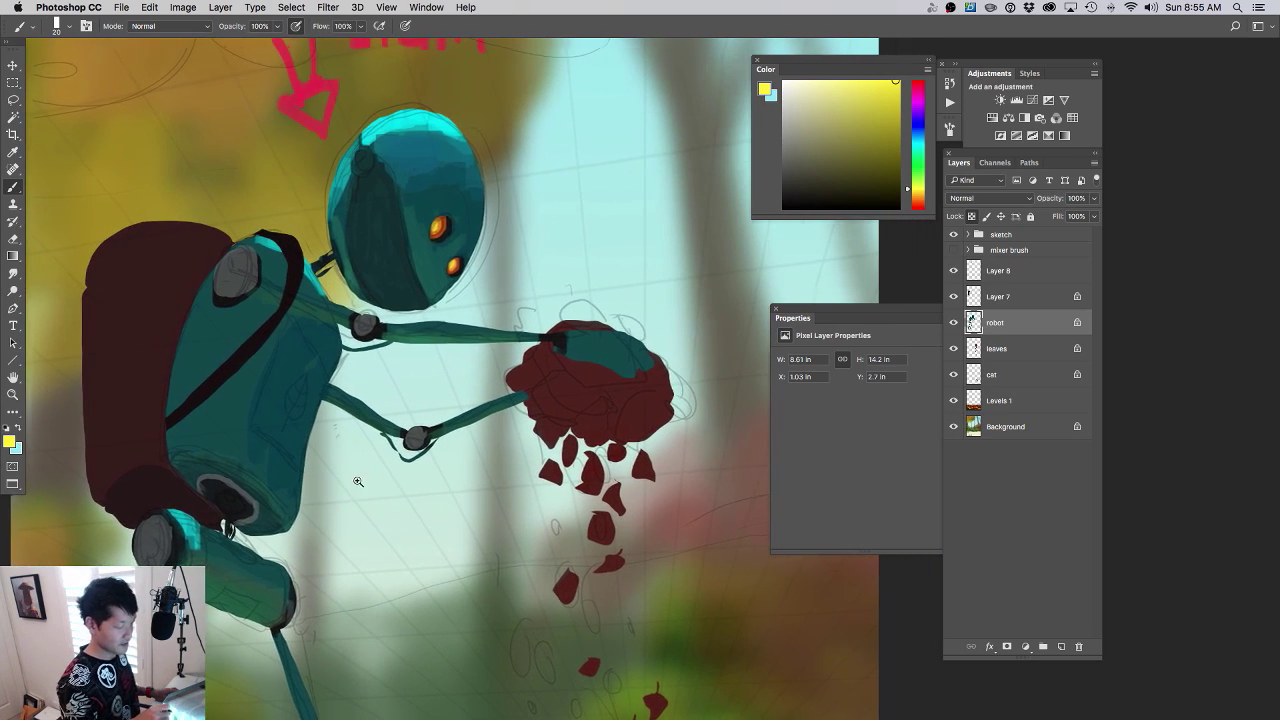
alt+click(295, 430)
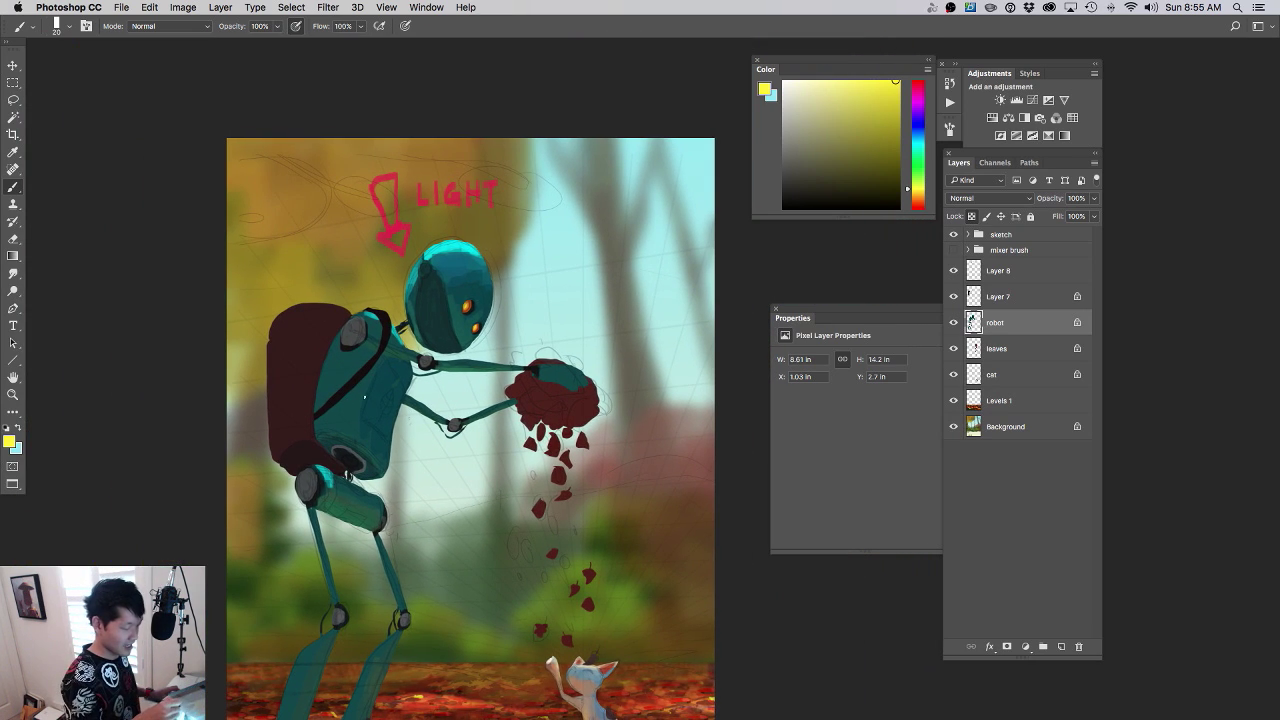
ctrl+click(364, 397)
alt+click(380, 245)
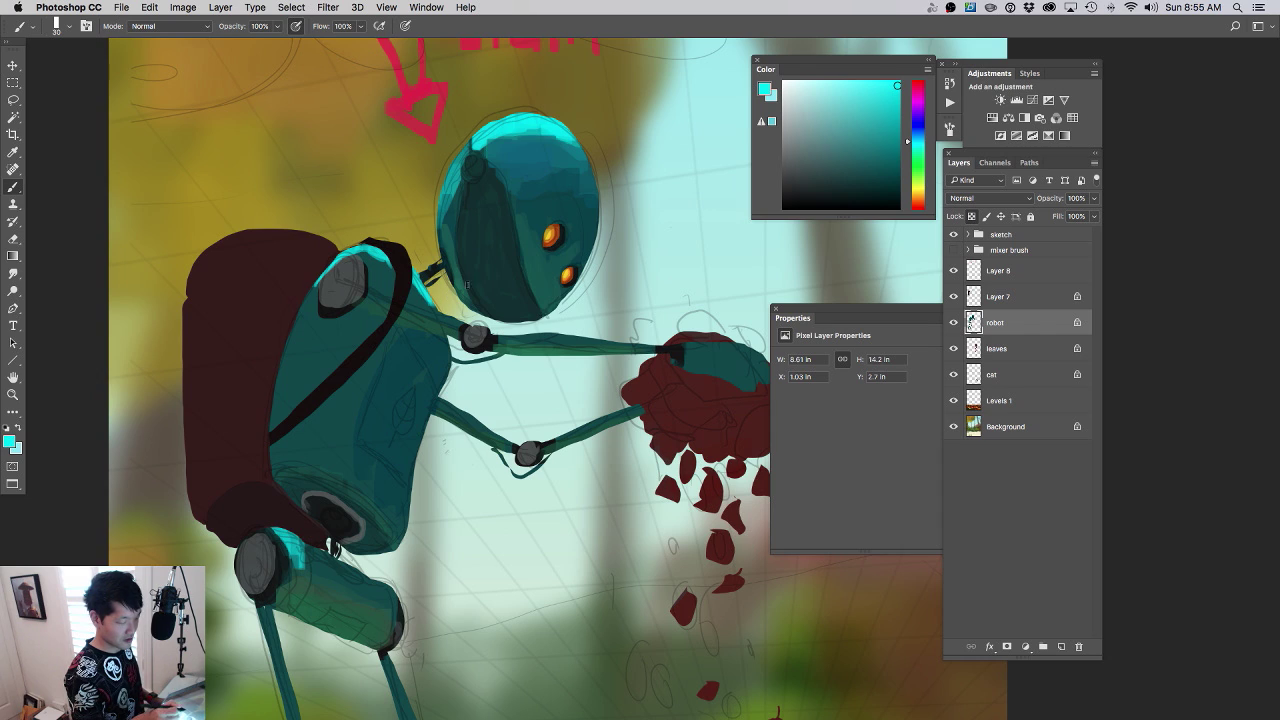
drag(818, 94, 787, 84)
key([)
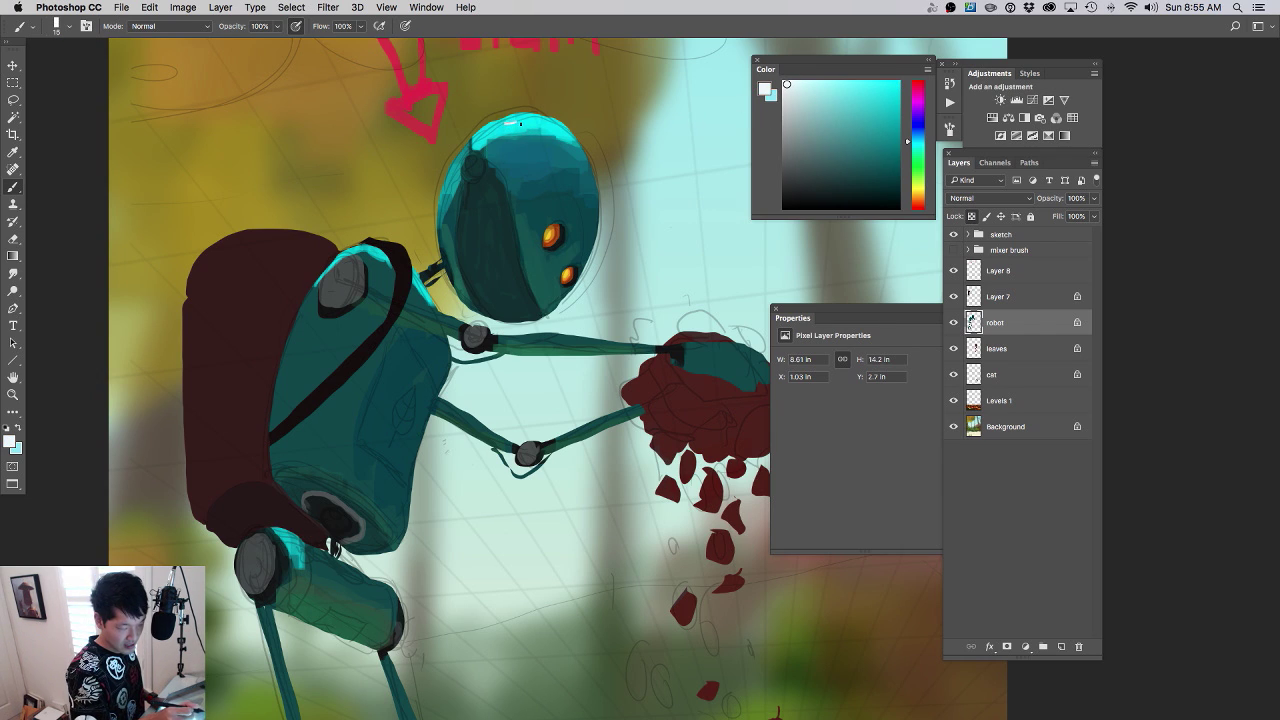
drag(603, 366, 497, 390)
drag(601, 495, 507, 459)
drag(522, 459, 590, 463)
- Sample a dark gray from the robot and paint a rim band along the torso's lower edge with a 35 px brush
drag(569, 386, 547, 575)
drag(536, 432, 563, 506)
drag(417, 375, 440, 378)
alt+click(223, 391)
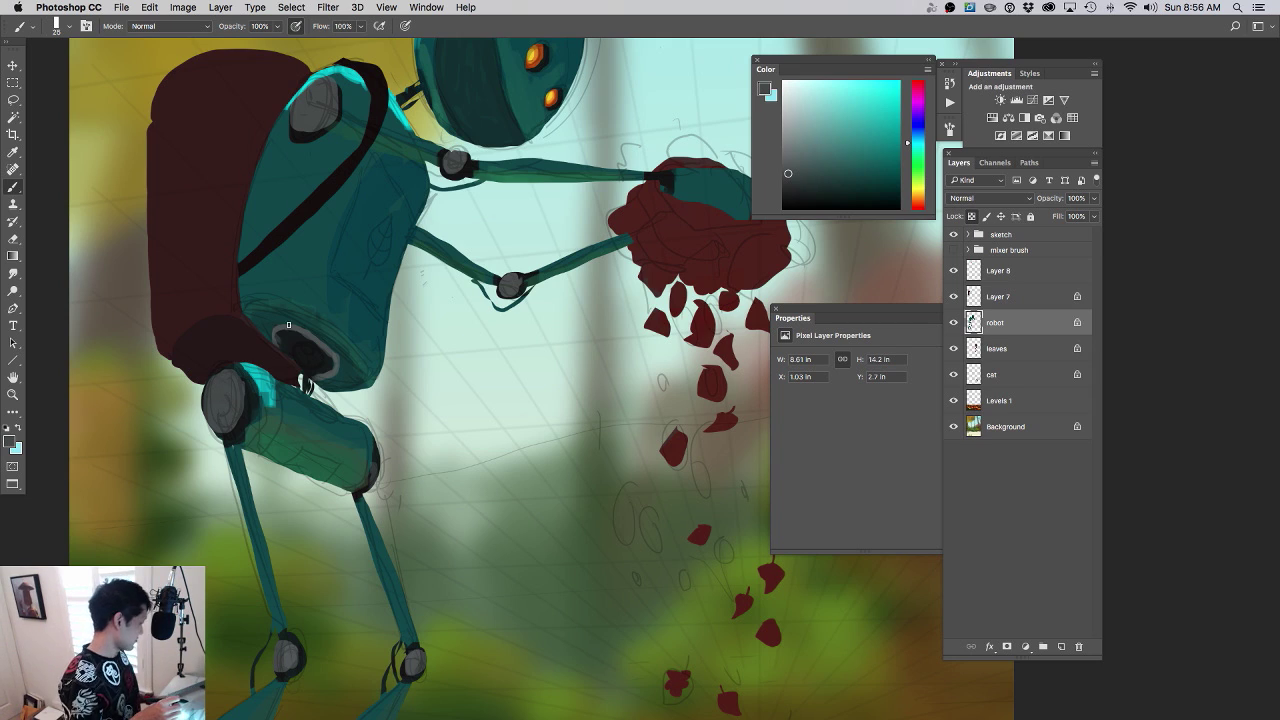
mouse_move(245, 303)
mouse_down()
mouse_move(274, 299)
mouse_move(340, 330)
mouse_move(366, 361)
mouse_up()
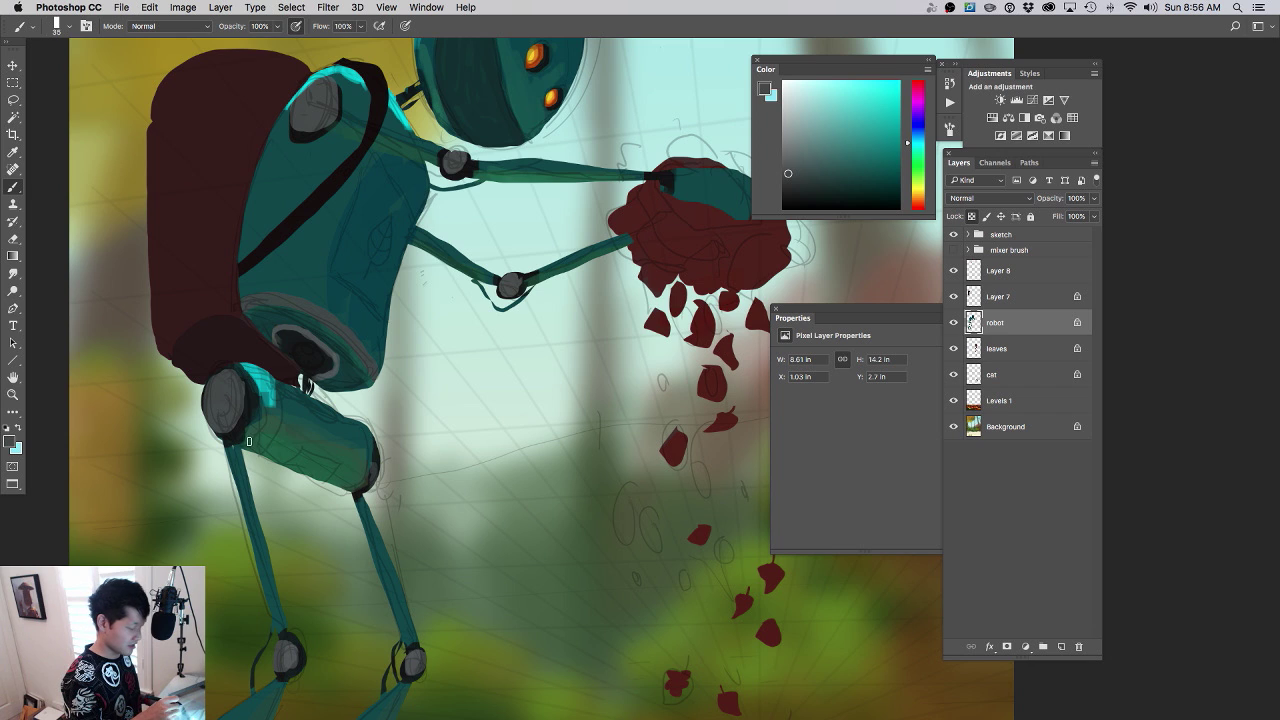
- Enlarge the brush to 40 px and paint dark gray bands around both ends of the robot's thigh cylinder
drag(264, 422, 243, 366)
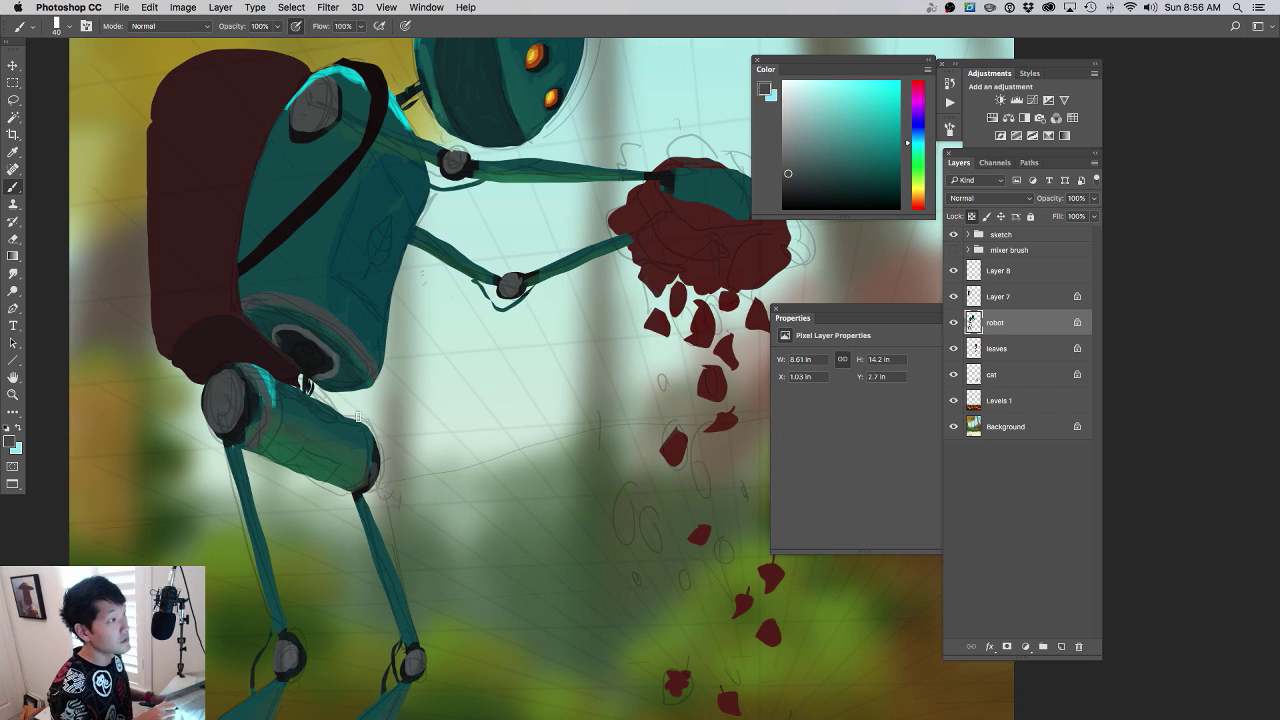
drag(424, 423, 482, 413)
mouse_move(472, 419)
mouse_down()
mouse_move(496, 422)
mouse_move(480, 405)
mouse_up()
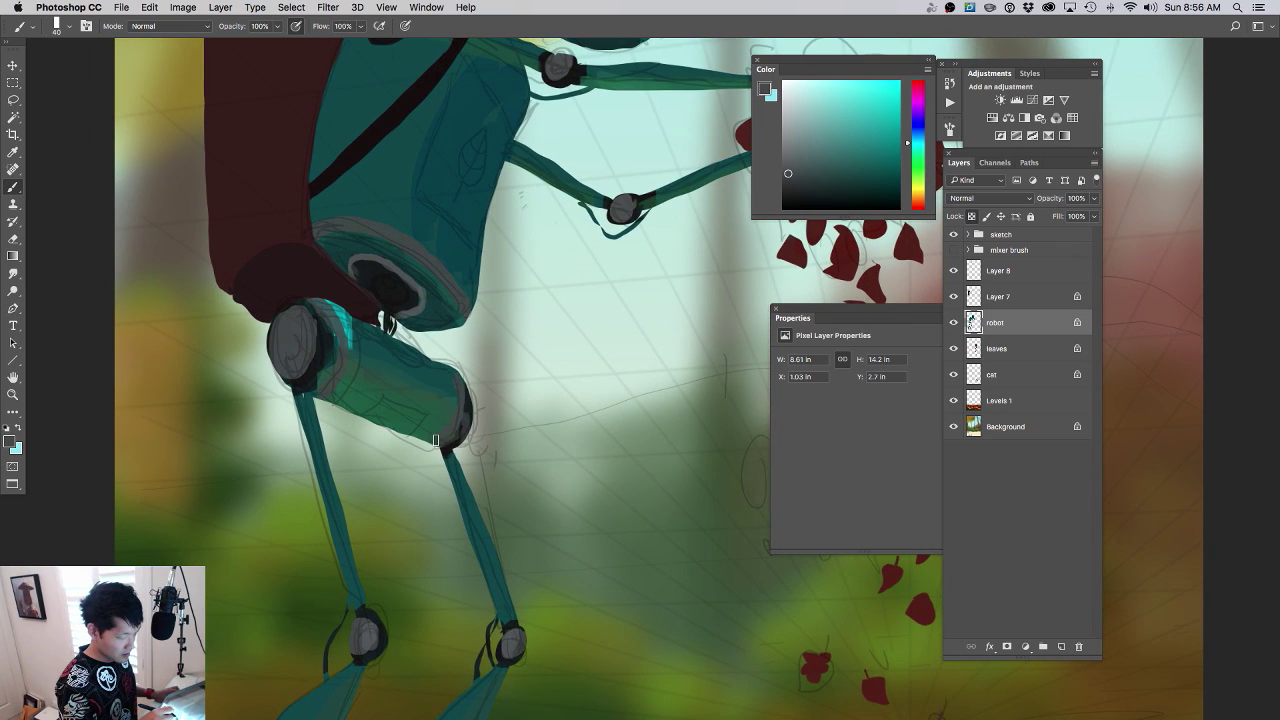
mouse_move(495, 464)
mouse_down()
mouse_move(412, 464)
mouse_move(582, 476)
mouse_up()
drag(538, 486, 554, 423)
- Sample red-orange from the fallen leaves and paint it as bounce light on the undersides of both thigh bands
drag(631, 414, 623, 290)
drag(585, 441, 569, 344)
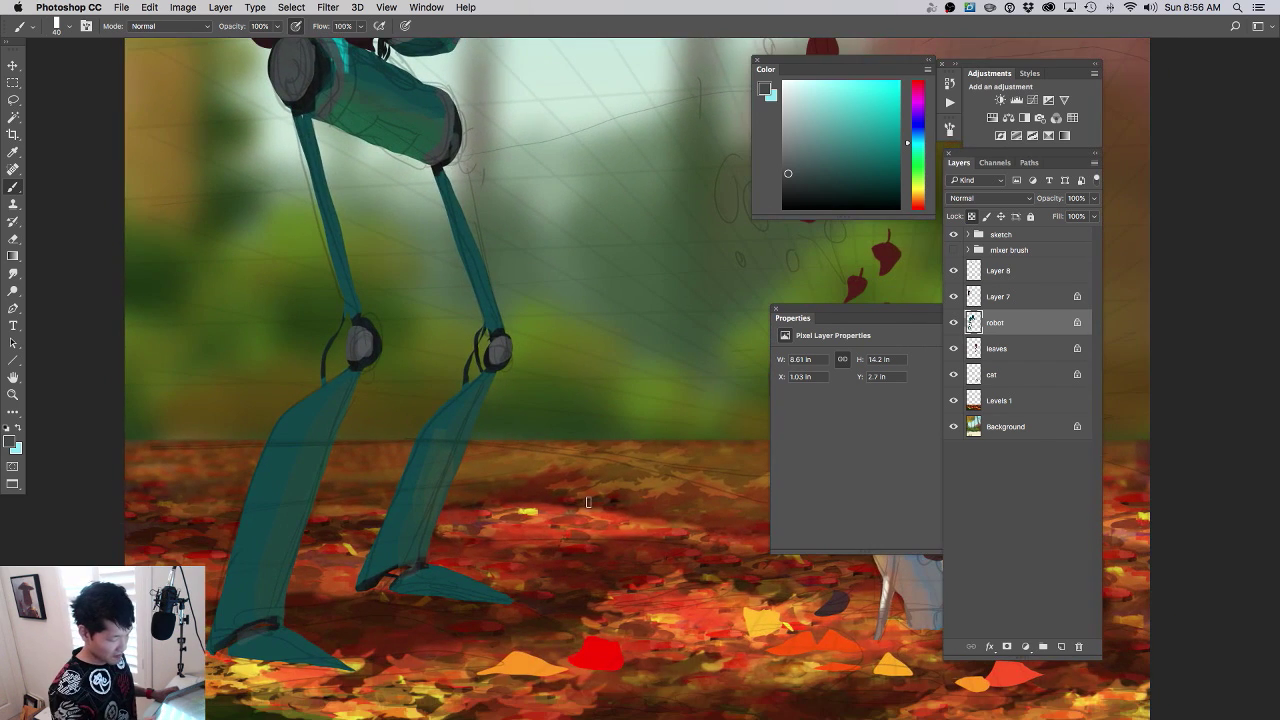
alt+click(648, 604)
mouse_move(385, 149)
mouse_down()
mouse_move(432, 149)
mouse_move(365, 280)
mouse_up()
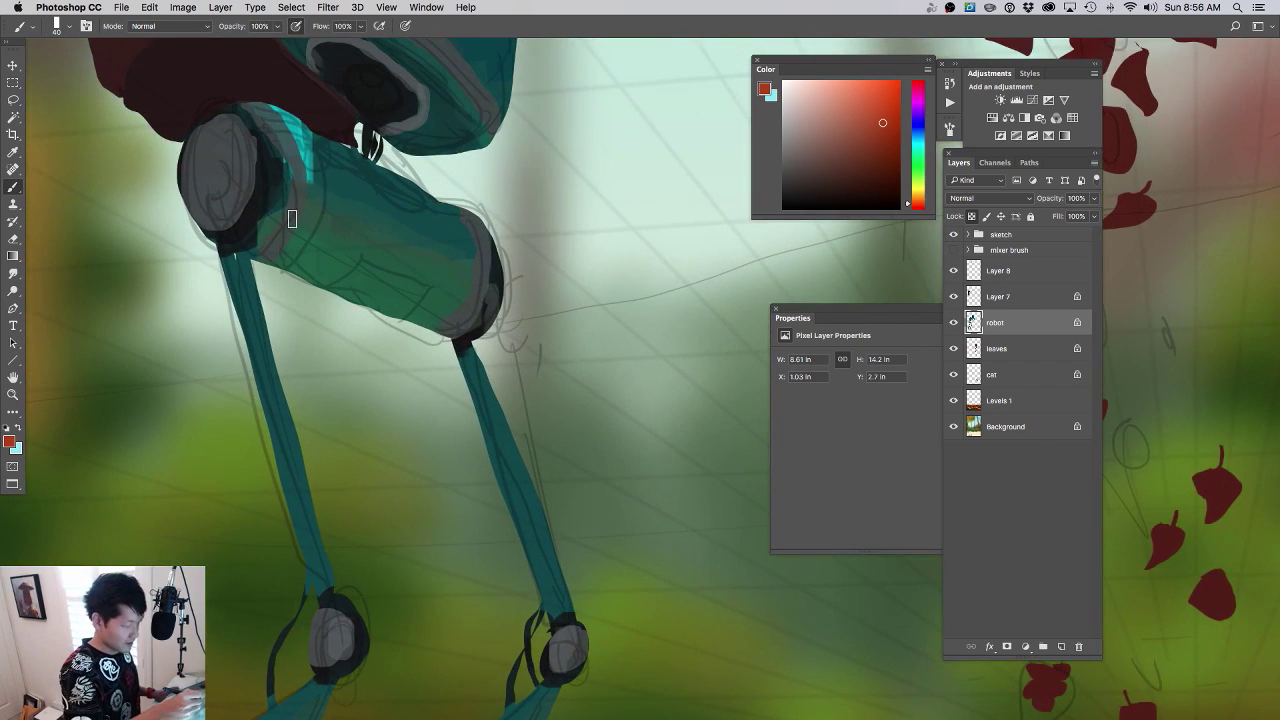
drag(291, 211, 272, 248)
mouse_move(484, 298)
mouse_down()
mouse_move(468, 318)
mouse_move(488, 271)
mouse_up()
- Choose a pale mint color and paint highlights on the upper parts of both thigh bands
scroll(520, 354, down, 6)
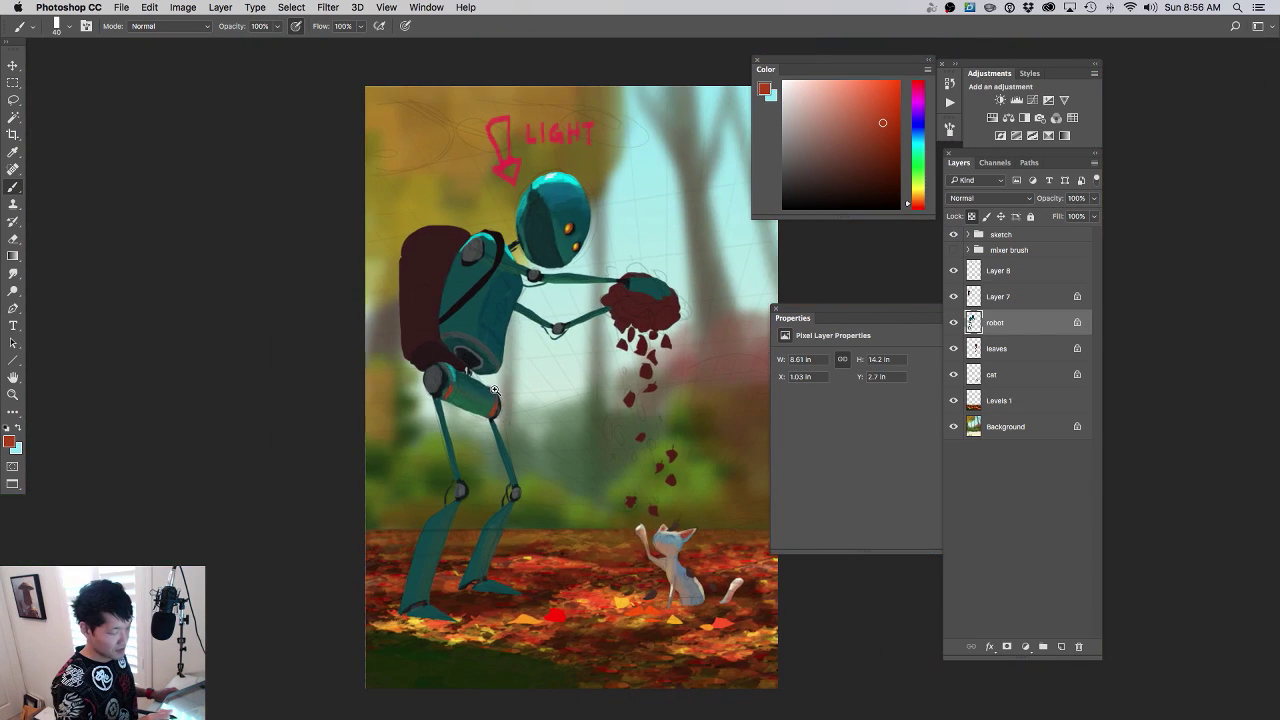
drag(495, 390, 575, 388)
drag(868, 129, 800, 93)
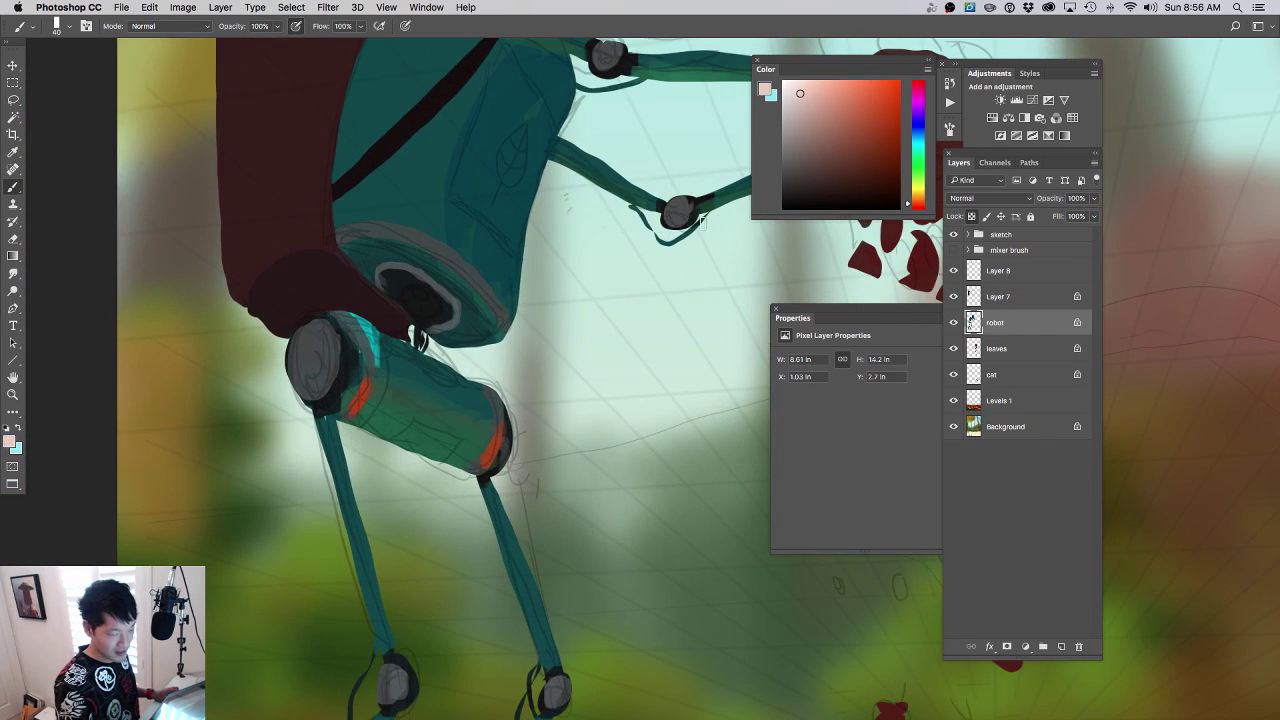
click(916, 142)
click(820, 87)
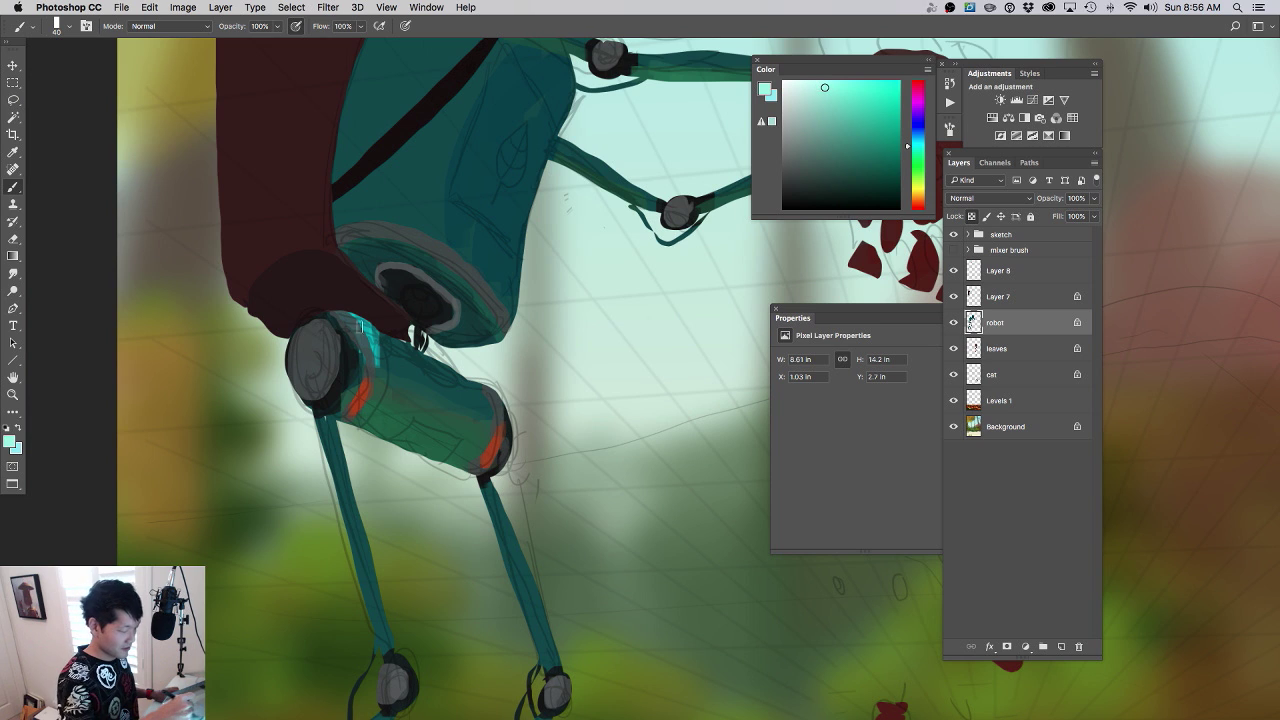
mouse_move(360, 326)
mouse_down()
mouse_move(348, 318)
mouse_move(403, 336)
mouse_up()
mouse_move(493, 391)
mouse_down()
mouse_move(499, 416)
mouse_move(573, 417)
mouse_up()
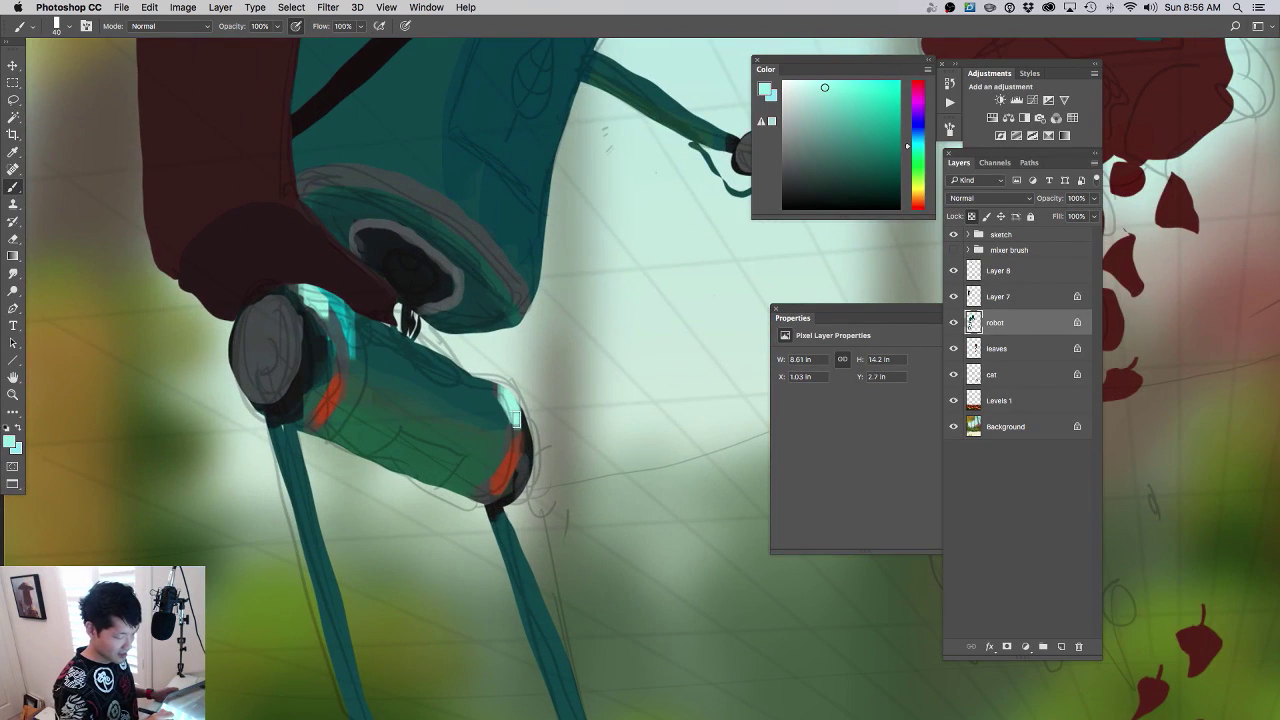
- Choose a dark green and paint it across the middle of both thigh bands, between the mint and orange accents
click(918, 174)
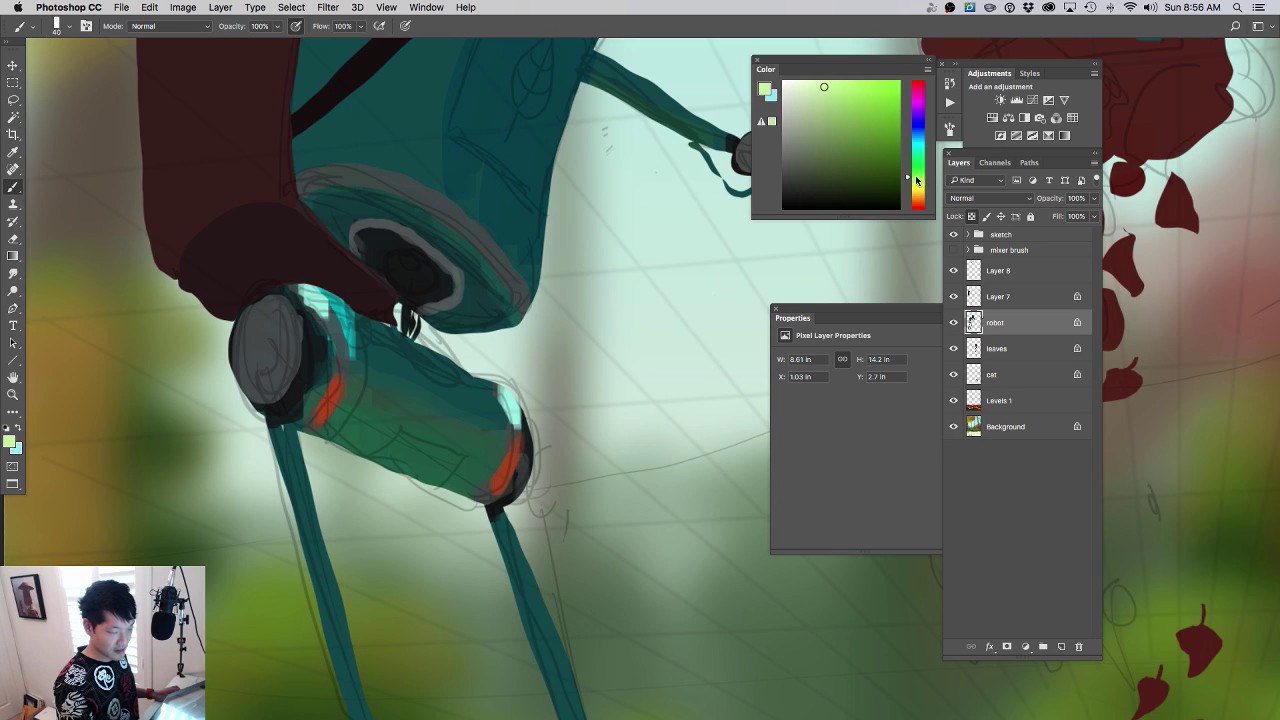
drag(868, 164, 842, 178)
drag(515, 430, 512, 455)
alt+click(618, 469)
drag(650, 535, 538, 509)
super+click(452, 445)
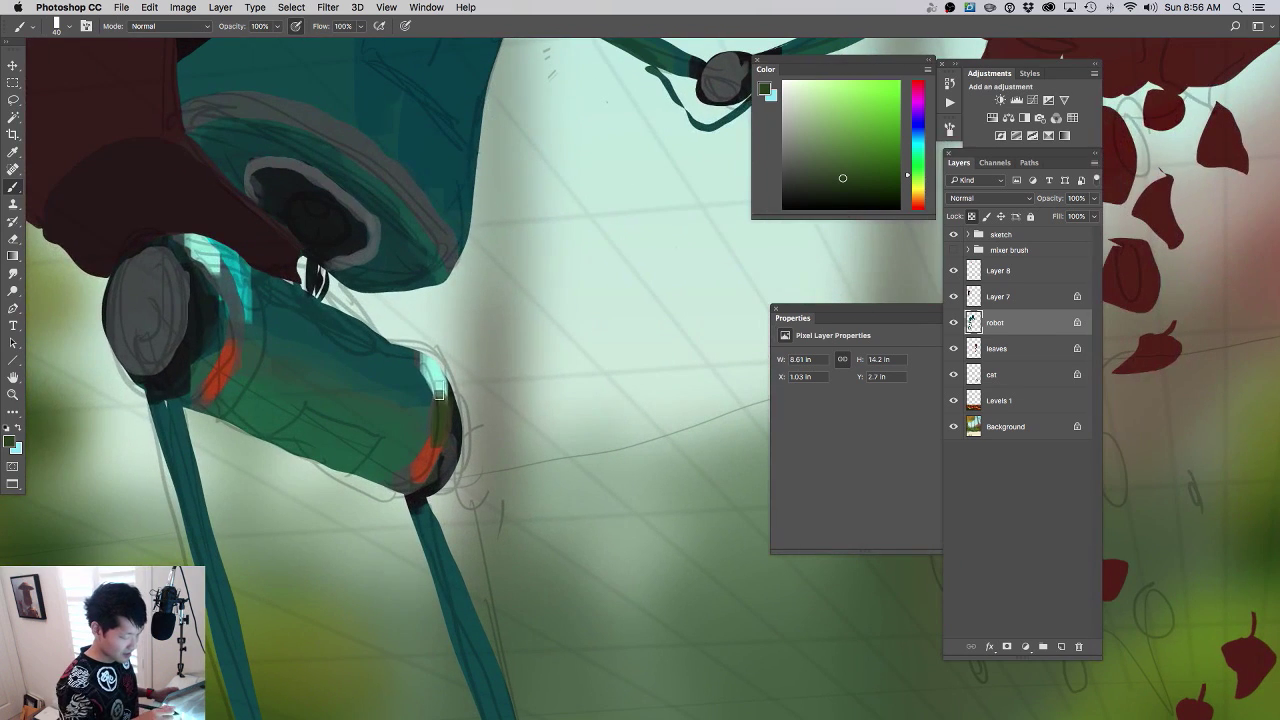
drag(441, 392, 441, 420)
mouse_move(229, 313)
mouse_down()
mouse_move(229, 341)
mouse_move(224, 280)
mouse_up()
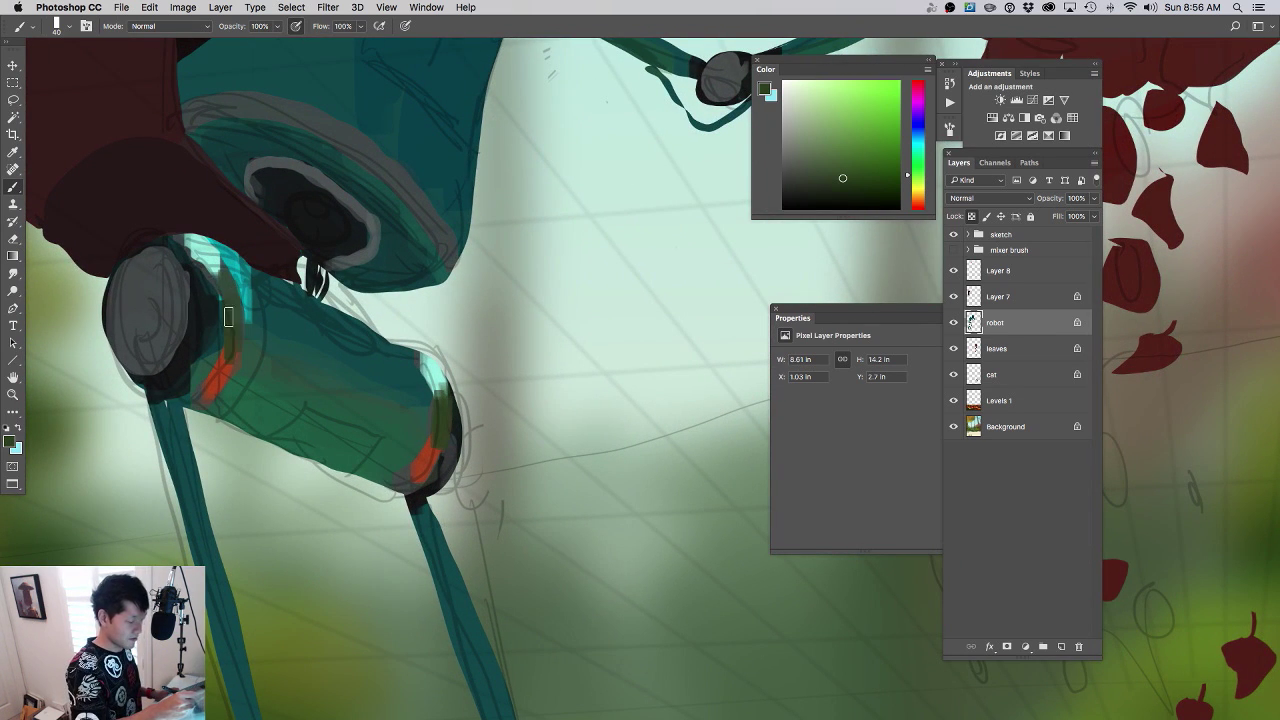
- Choose a brighter green and add small reflection accents in the middle of both thigh bands
click(858, 113)
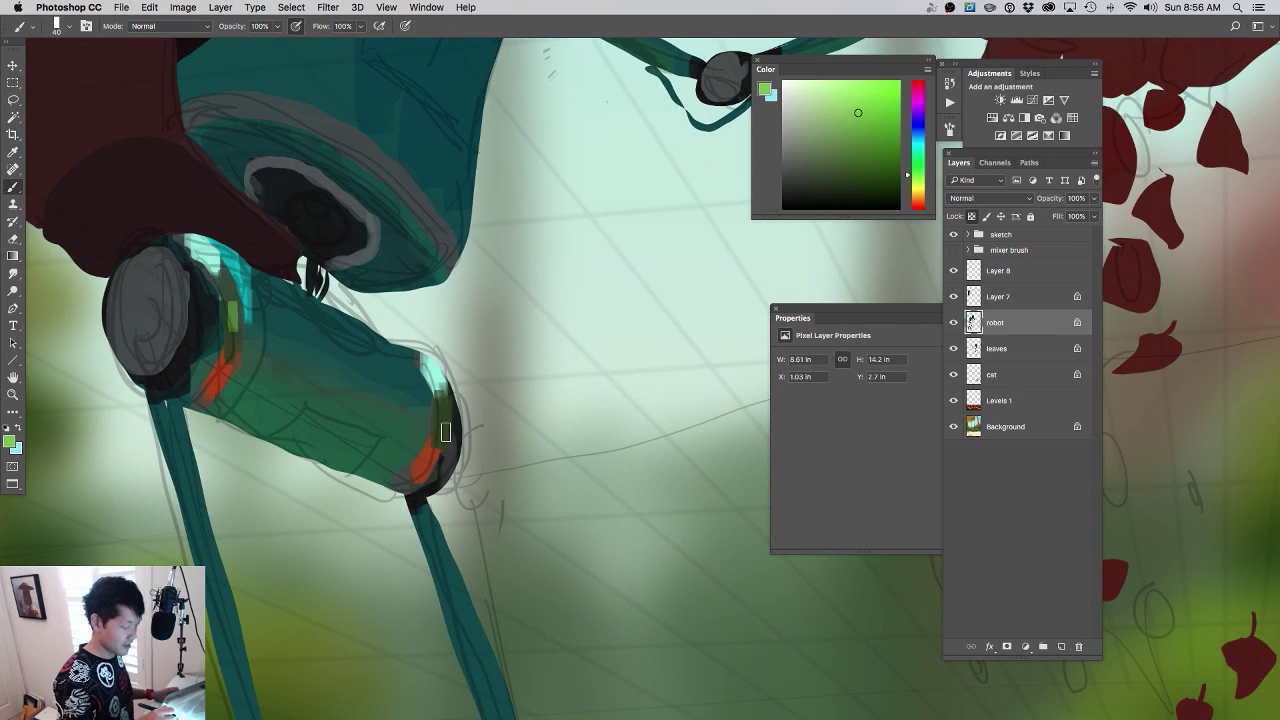
key(super+0)
drag(508, 421, 588, 440)
drag(333, 431, 344, 427)
- Paint olive and green reflections along the rim band at the torso's lower edge, finishing with a dark green
alt+click(272, 407)
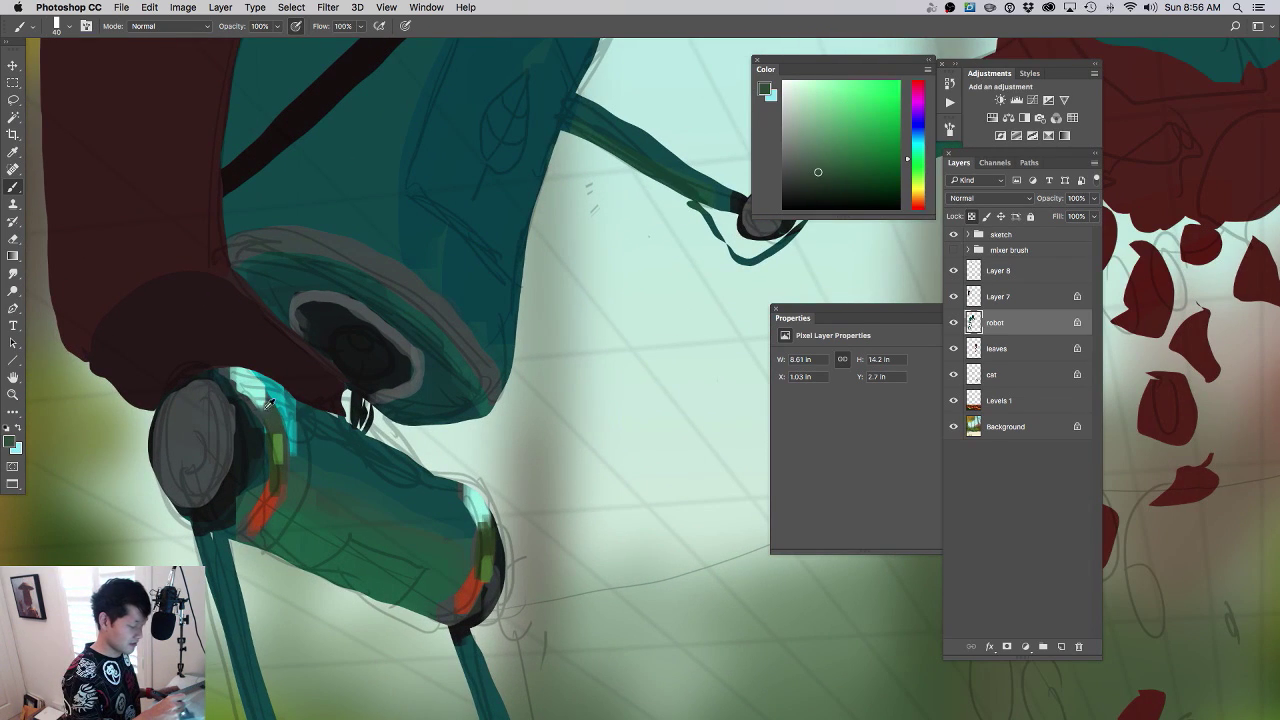
mouse_move(268, 412)
mouse_down()
mouse_move(252, 391)
mouse_move(301, 407)
mouse_up()
mouse_move(408, 371)
mouse_down()
mouse_move(455, 378)
mouse_move(246, 274)
mouse_move(424, 411)
mouse_up()
alt+click(396, 363)
alt+click(423, 588)
click(887, 179)
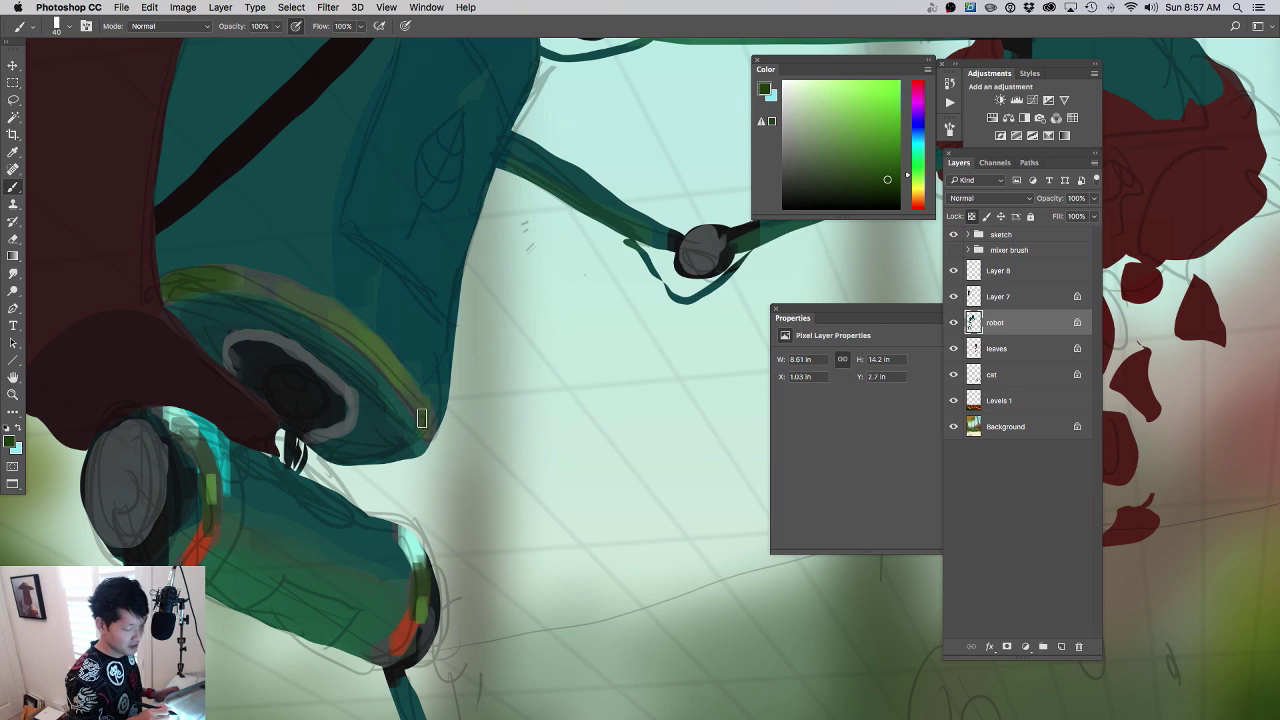
mouse_move(423, 419)
mouse_down()
mouse_move(427, 440)
mouse_move(440, 415)
mouse_up()
drag(519, 427, 535, 426)
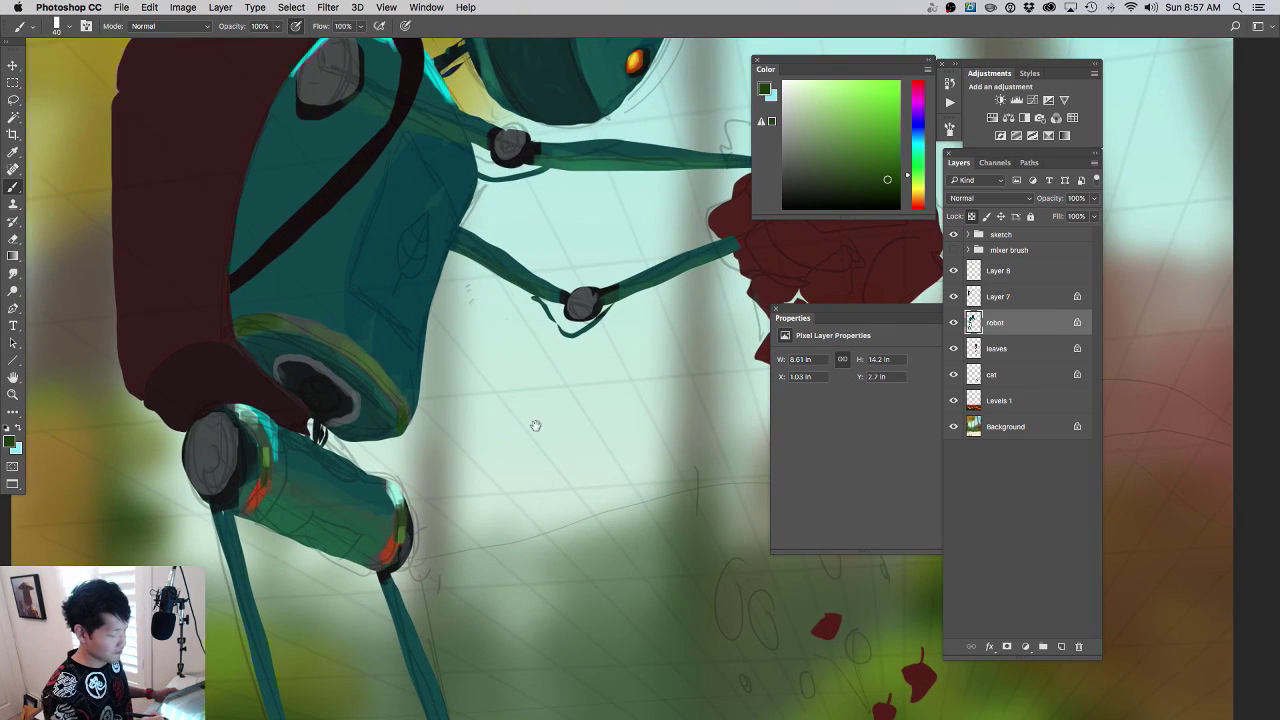
- Choose a light cyan and paint a highlight along the upper edge of the robot's gray shoulder joint
drag(444, 387, 465, 387)
drag(460, 463, 492, 590)
drag(500, 402, 467, 410)
drag(457, 310, 475, 408)
drag(416, 309, 432, 307)
alt+click(415, 264)
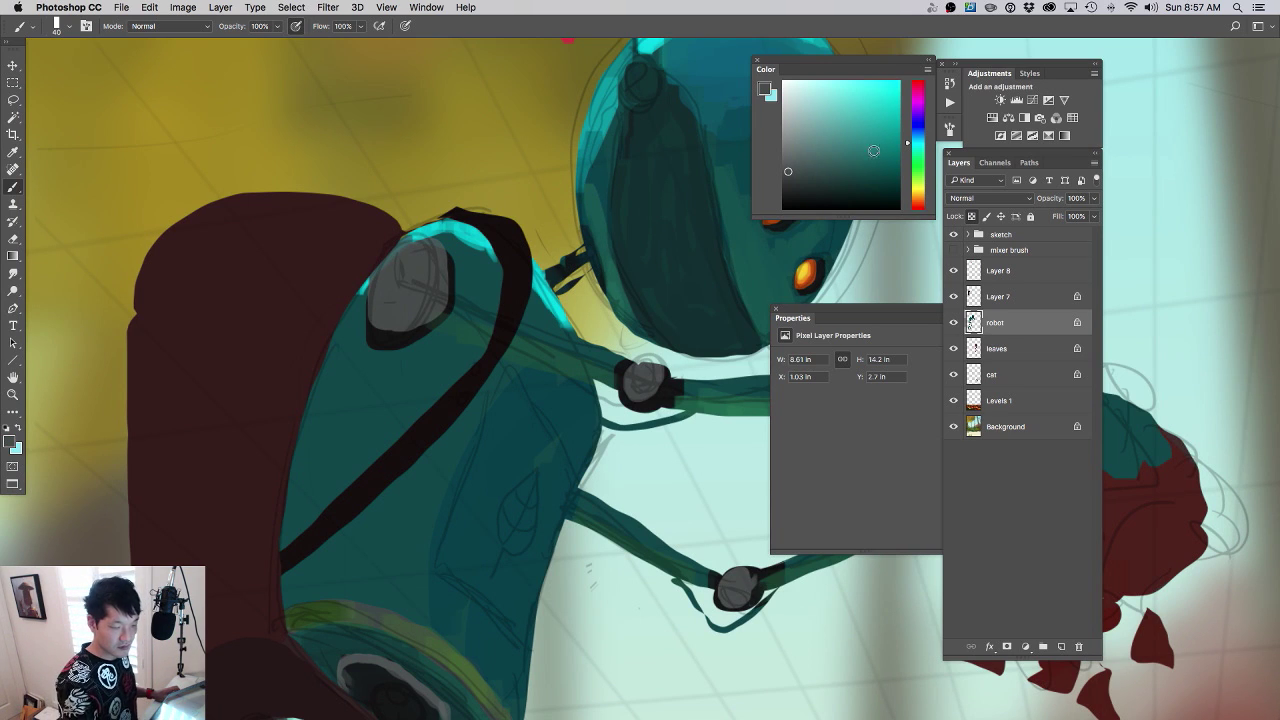
drag(874, 151, 839, 93)
drag(535, 374, 466, 428)
drag(367, 300, 374, 338)
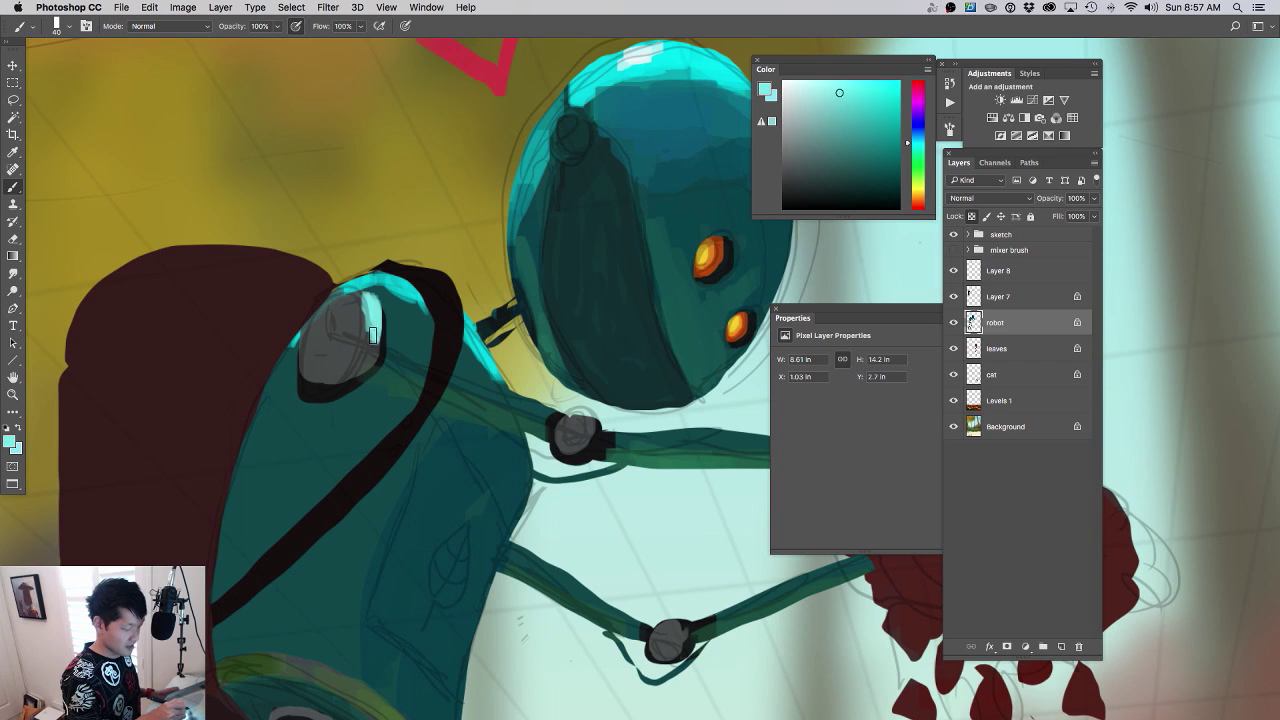
- Sample a dark reddish brown, paint warm bounce light on the shoulder joint's underside and sample in-between tones for blending
mouse_move(553, 488)
mouse_down()
mouse_move(490, 505)
mouse_move(512, 421)
mouse_move(563, 429)
mouse_up()
alt+click(590, 692)
drag(534, 393, 461, 443)
drag(448, 376, 395, 391)
drag(352, 380, 409, 318)
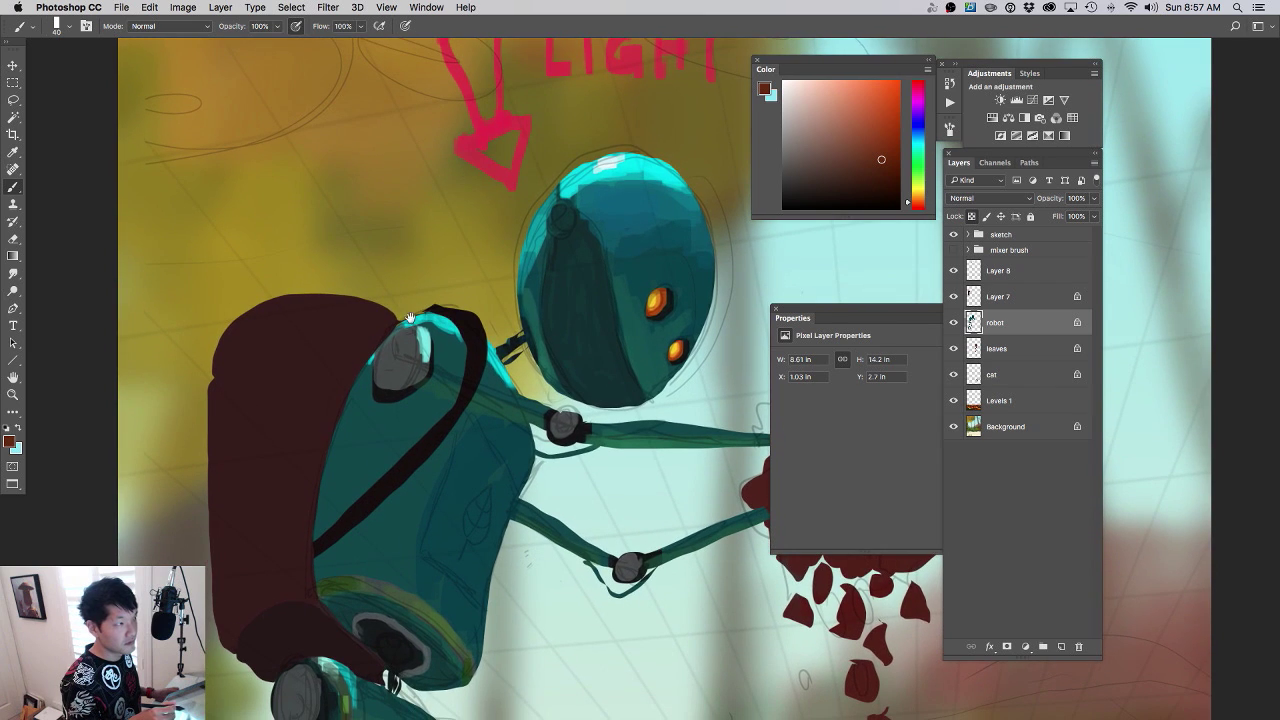
scroll(400, 337, up, 3)
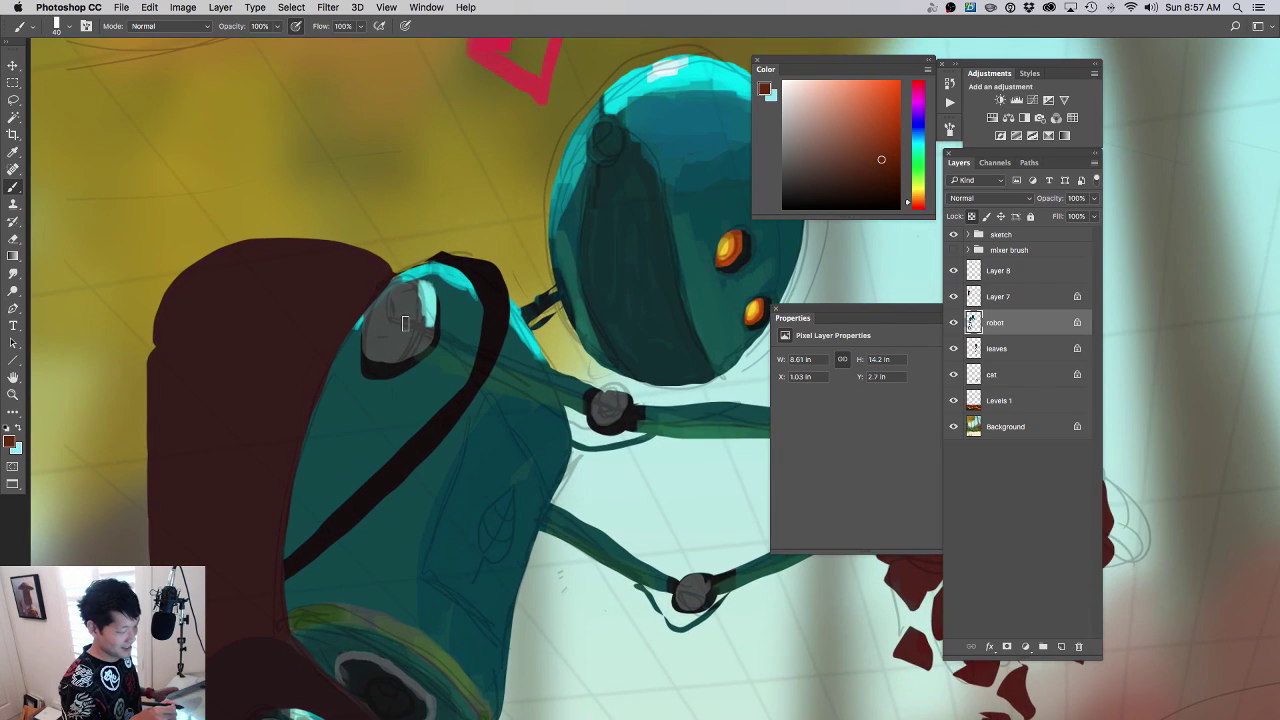
drag(375, 354, 399, 341)
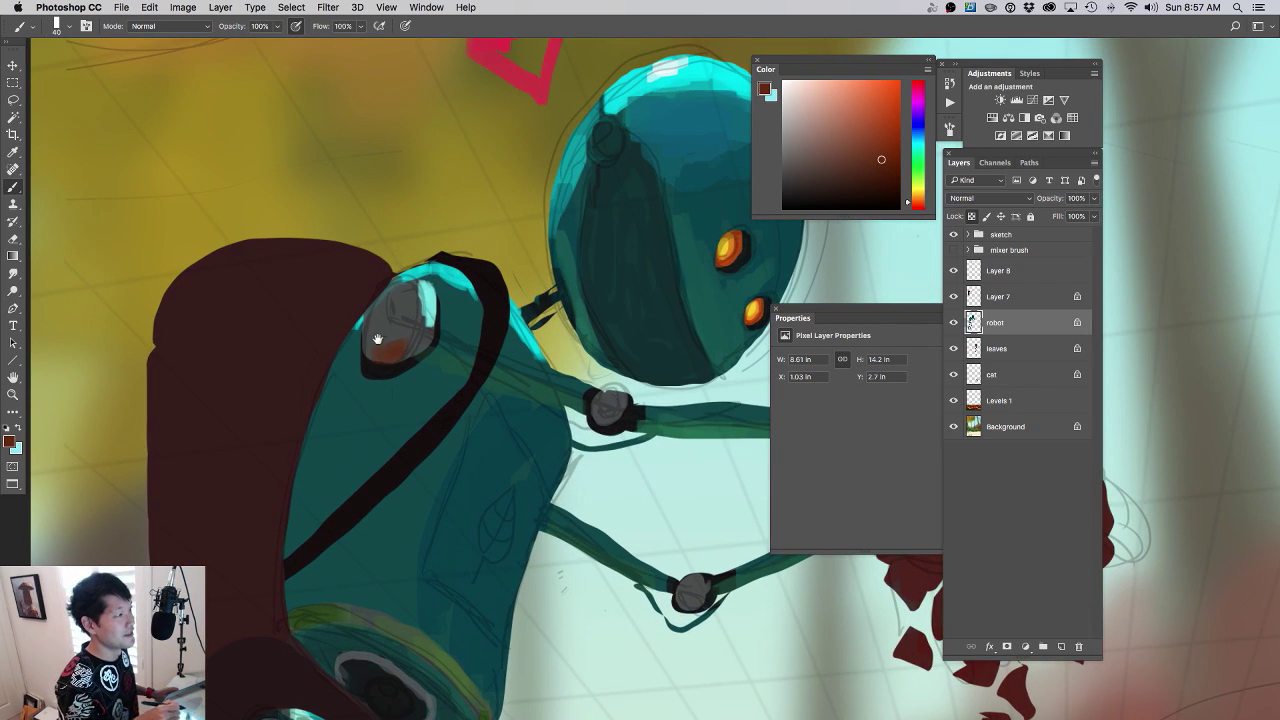
scroll(378, 339, up, 2)
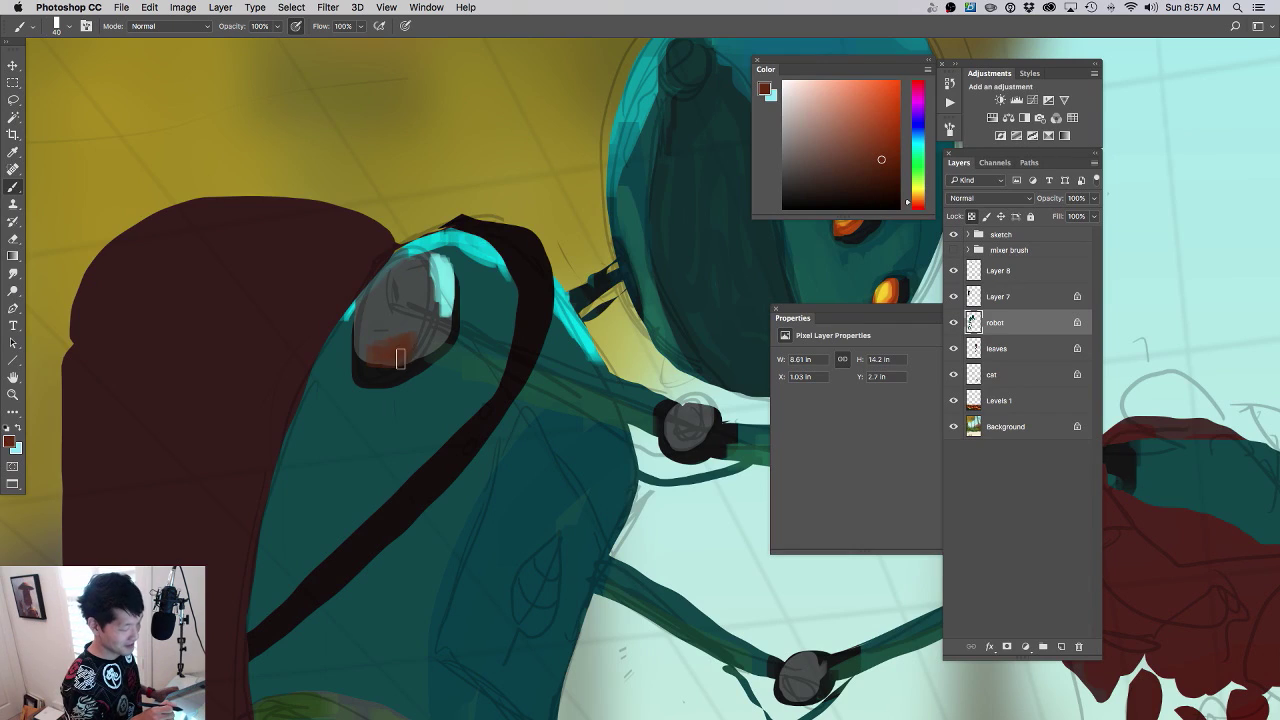
mouse_move(400, 358)
mouse_down()
mouse_move(429, 338)
mouse_move(366, 348)
mouse_move(433, 337)
mouse_move(386, 327)
mouse_move(416, 334)
mouse_up()
alt+click(408, 340)
alt+click(390, 335)
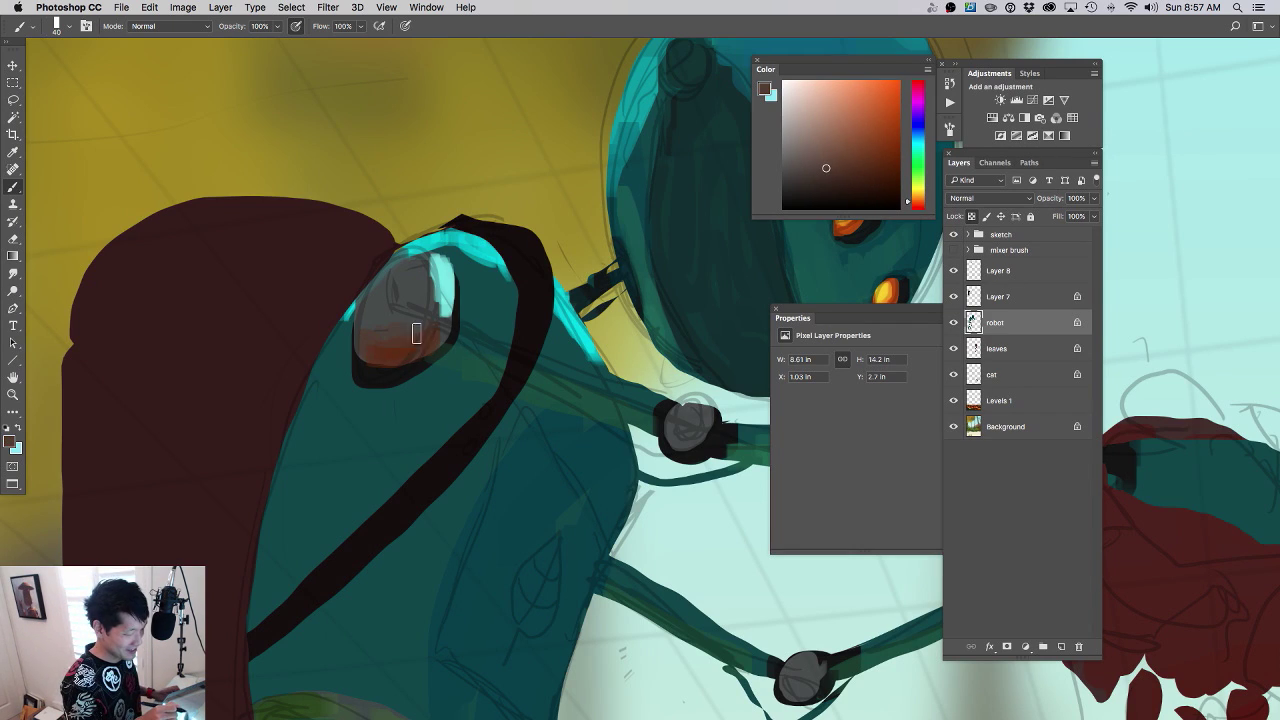
drag(621, 494, 575, 492)
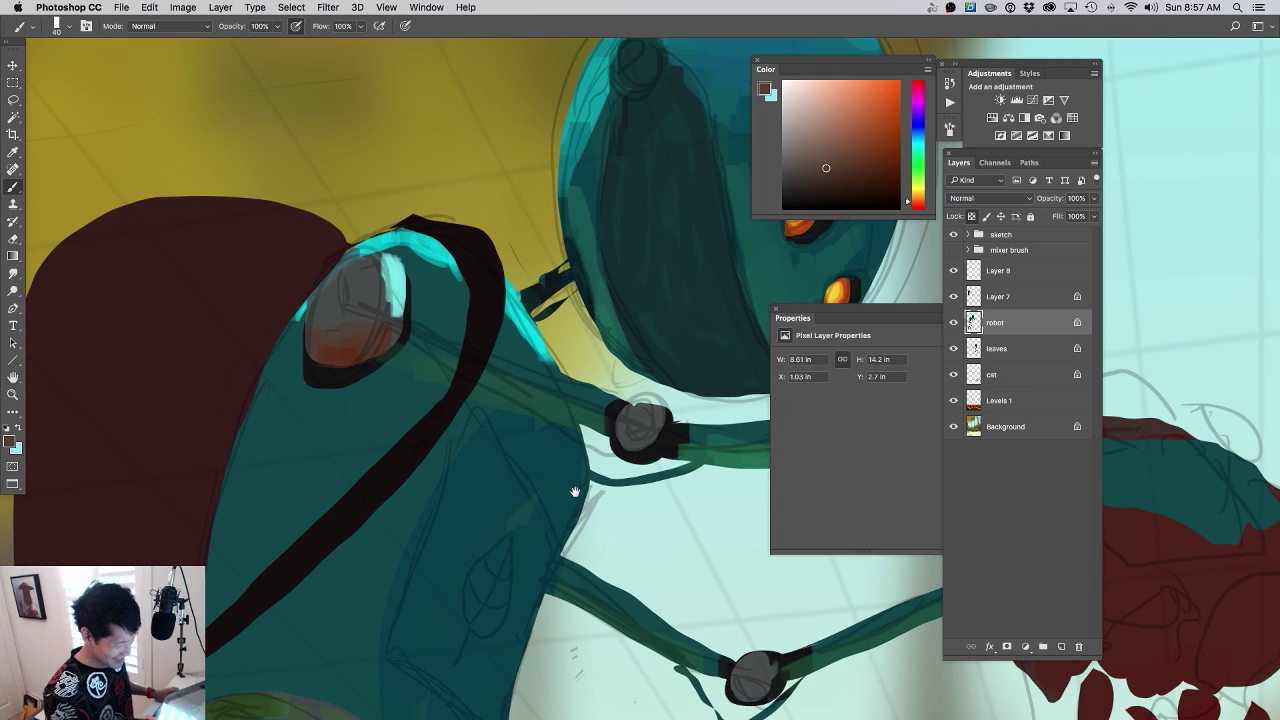
- Sample near-black from the shoulder joint's rim and paint a dark oval inside the joint's gray disc
scroll(575, 492, down, 2)
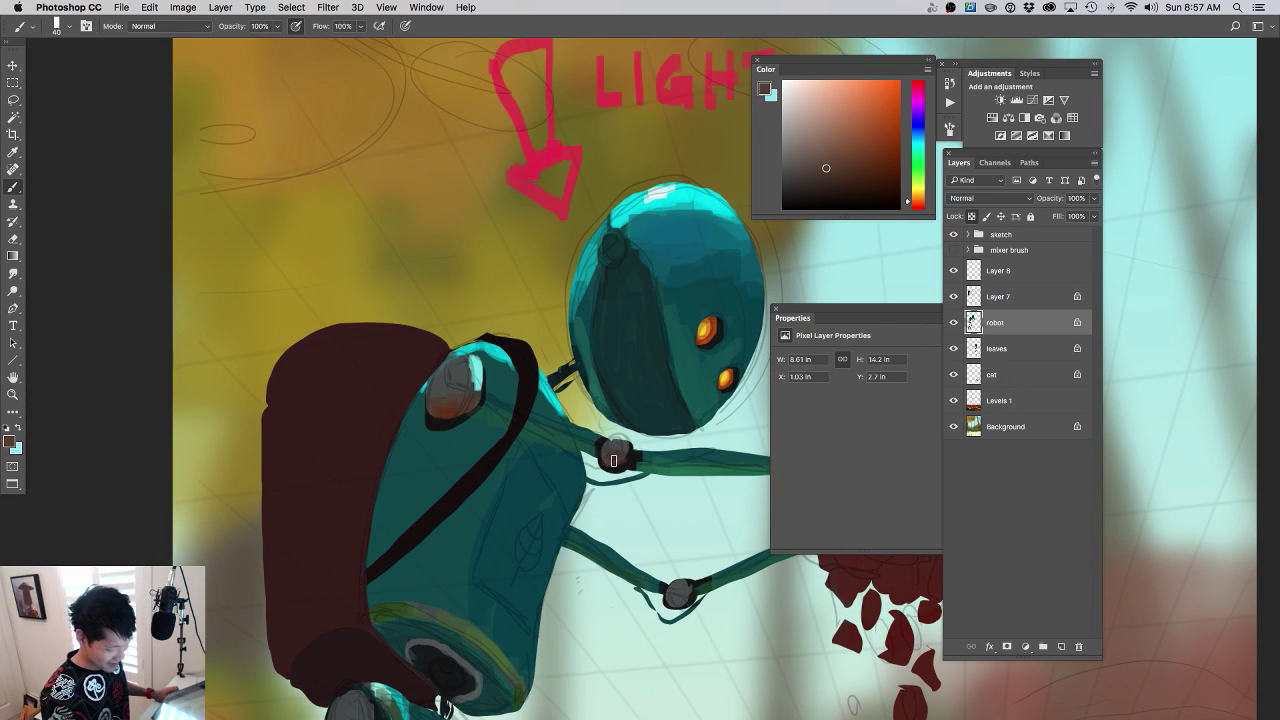
scroll(595, 480, down, 1)
scroll(590, 488, down, 1)
scroll(585, 482, up, 4)
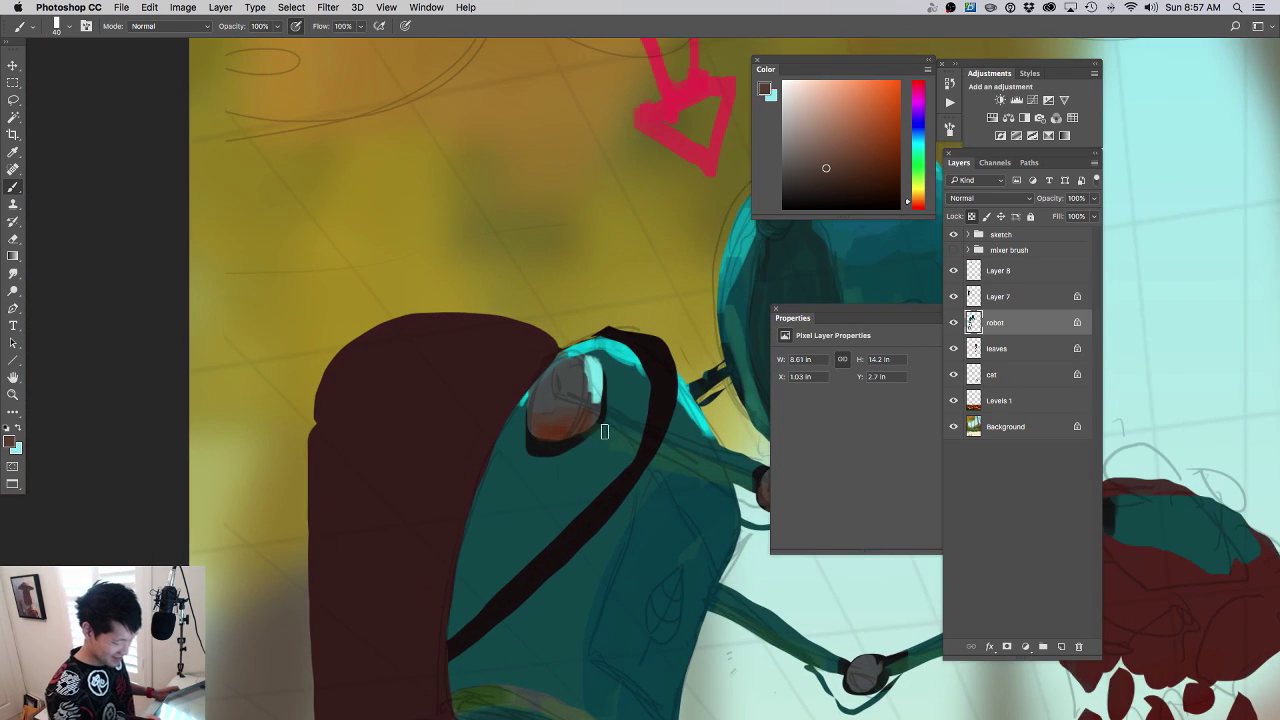
alt+click(555, 440)
mouse_move(550, 379)
mouse_down()
mouse_move(558, 368)
mouse_move(565, 410)
mouse_move(580, 385)
mouse_move(546, 407)
mouse_move(548, 394)
mouse_up()
scroll(573, 415, down, 4)
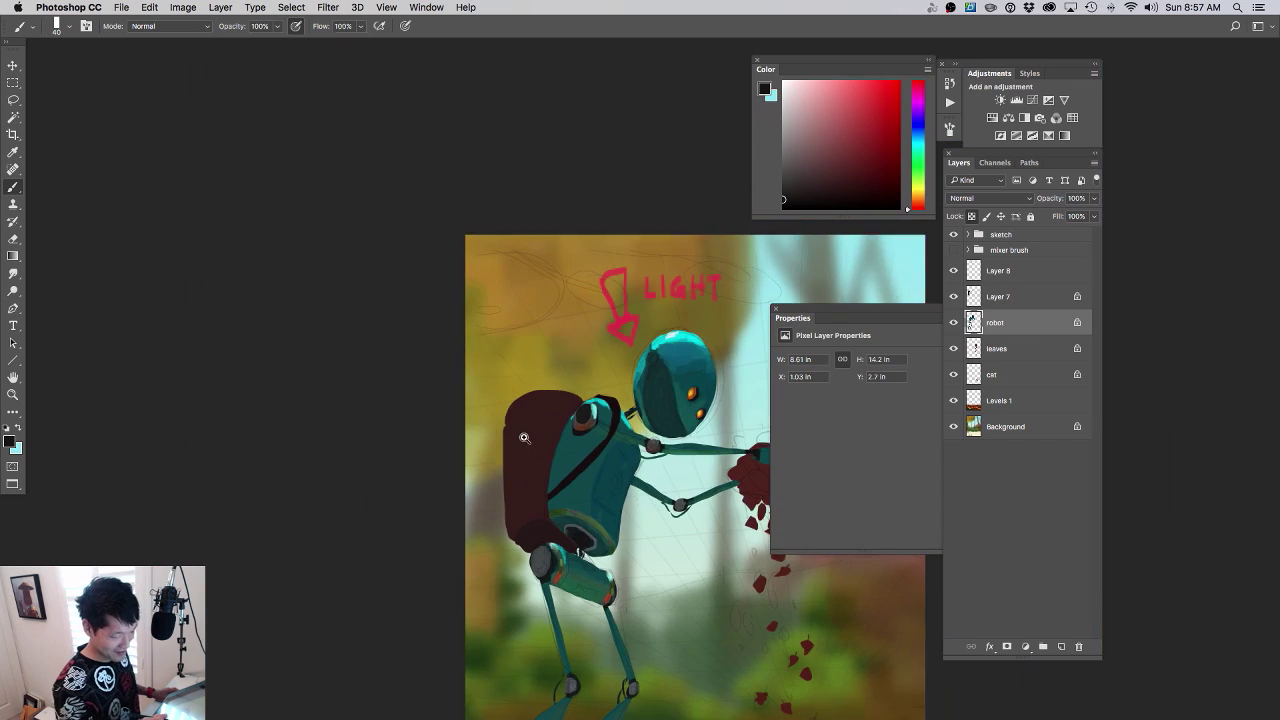
- Reduce the brush size to 25, sample a reddish brown and fill the dark oval's center, leaving a dark ring
scroll(590, 458, up, 4)
alt+click(596, 369)
key(bracketleft)
key(bracketleft)
key(bracketleft)
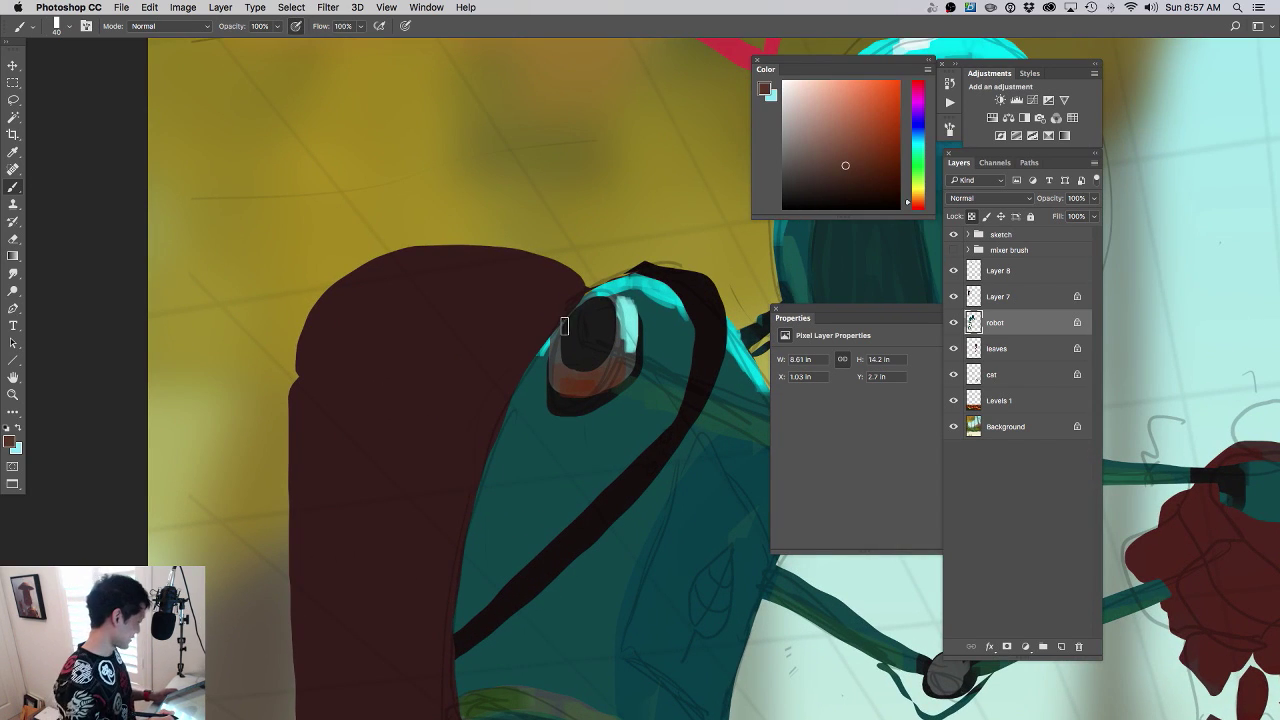
mouse_move(591, 322)
mouse_down()
mouse_move(578, 345)
mouse_move(603, 329)
mouse_up()
- Sample light cyan tones from the shoulder joint's highlight and paint a matching highlight on its inner disc
alt+click(619, 314)
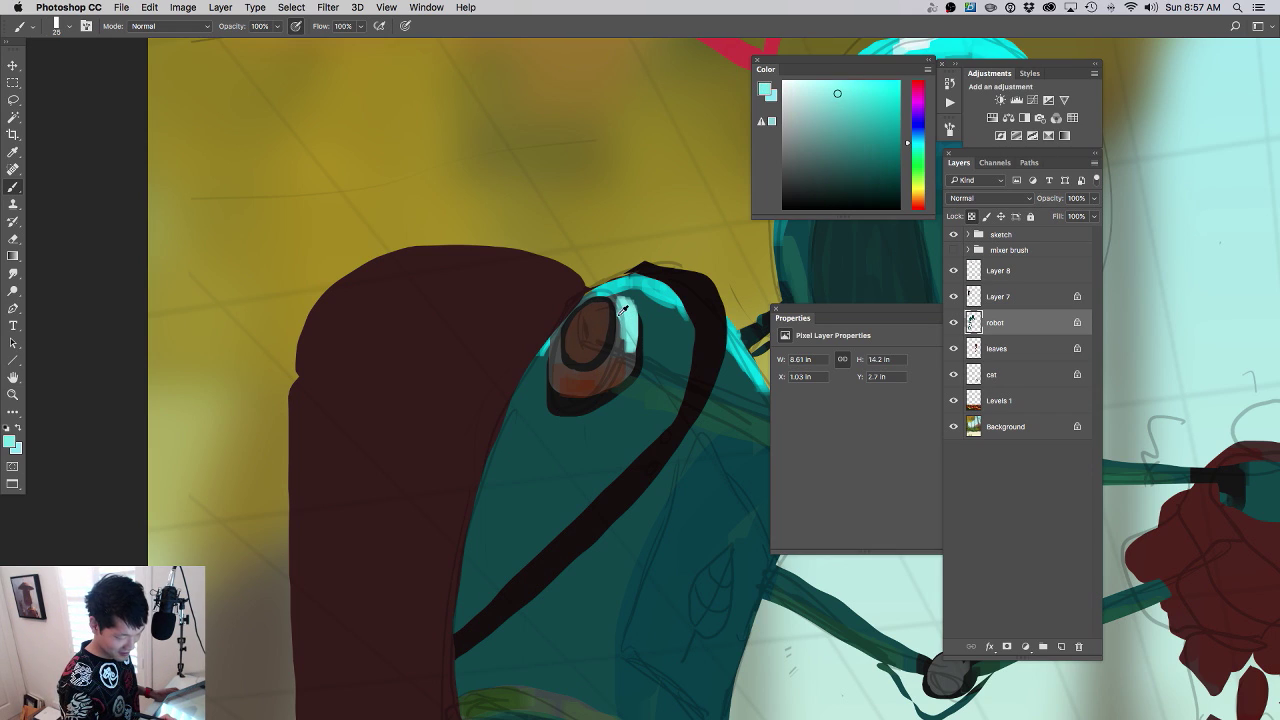
alt+click(604, 316)
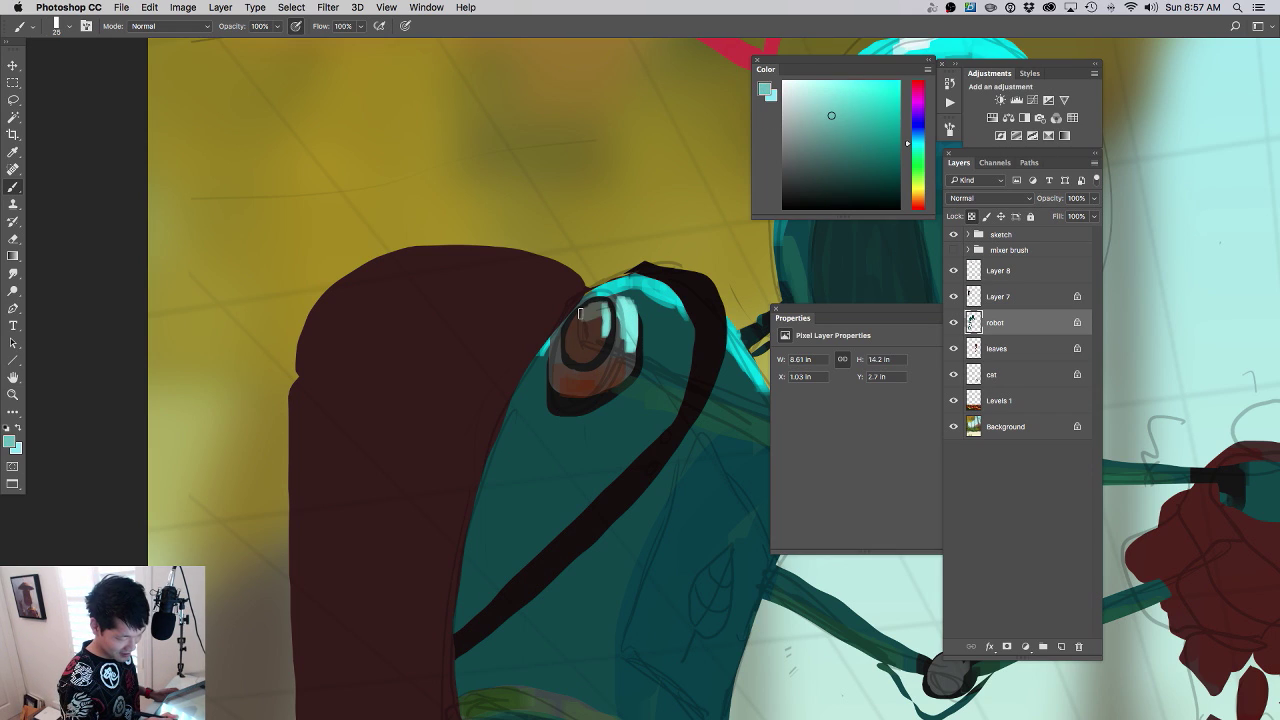
scroll(618, 352, down, 5)
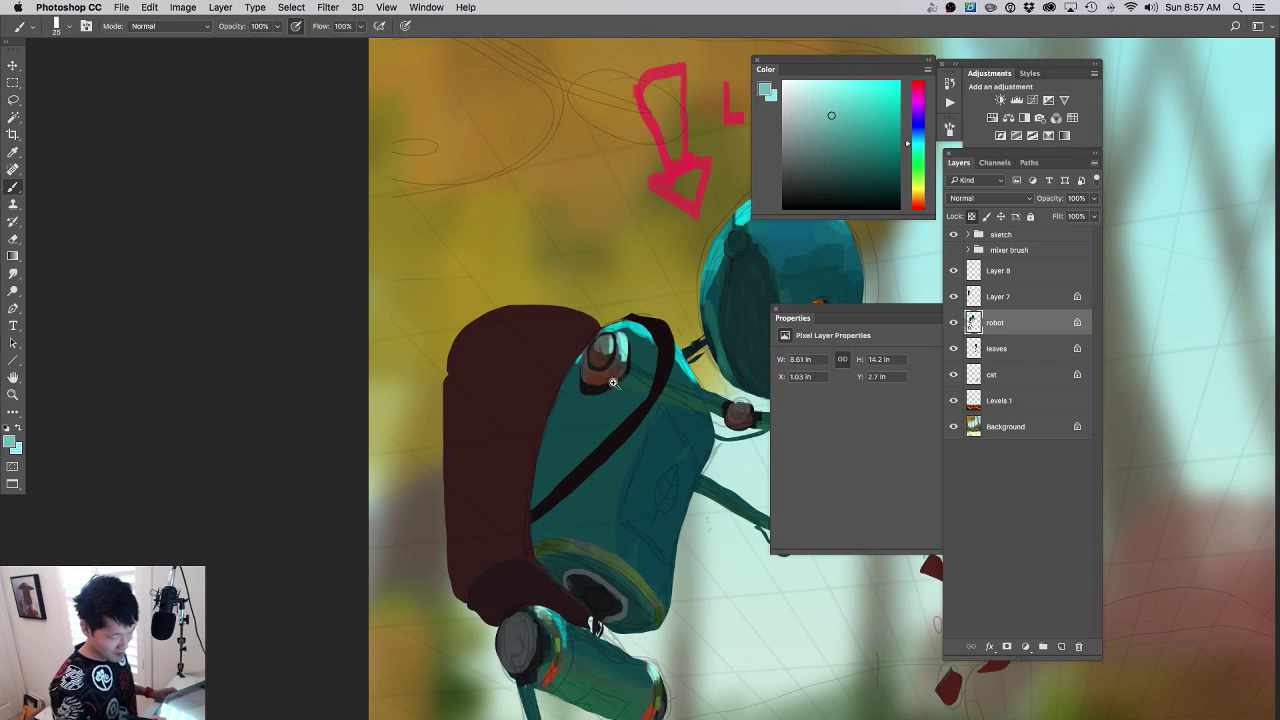
- Paint dark brown and lighter reddish-brown tones into the shoulder joint's inner disc to shade and blend it
scroll(612, 376, up, 6)
alt+click(580, 319)
mouse_move(578, 316)
mouse_down()
mouse_move(594, 308)
mouse_move(574, 317)
mouse_up()
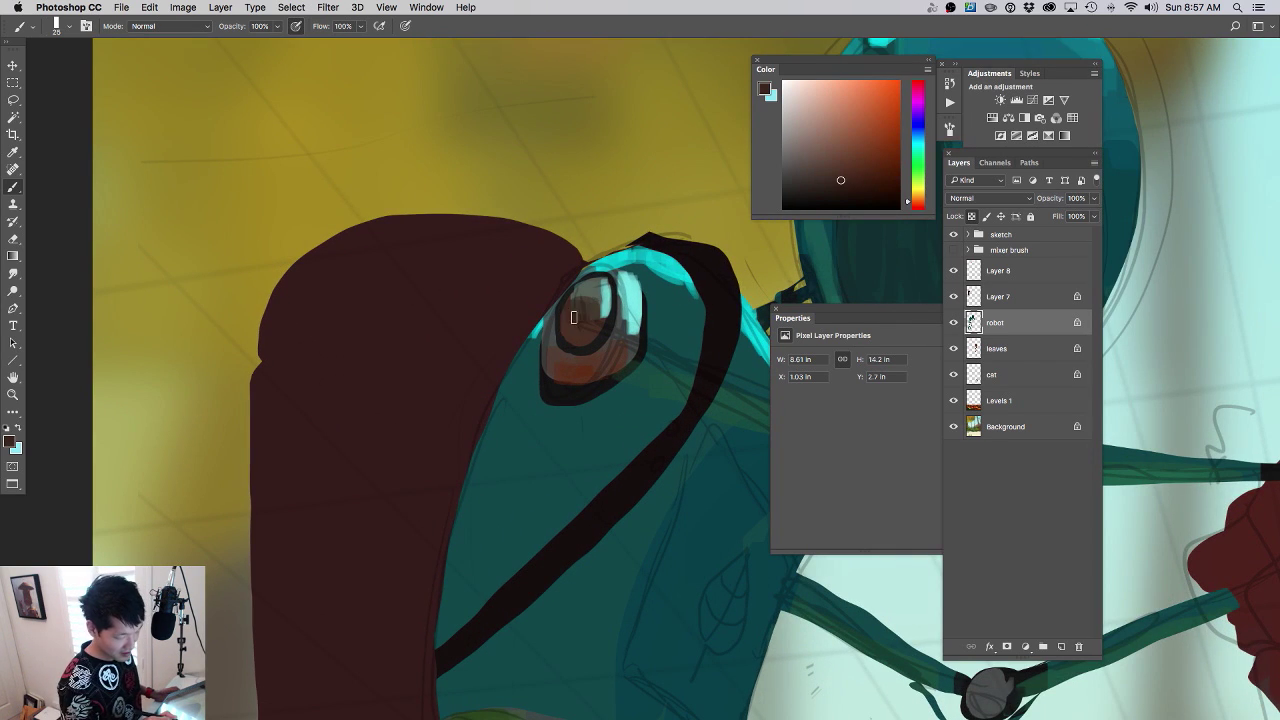
alt+click(617, 359)
click(838, 117)
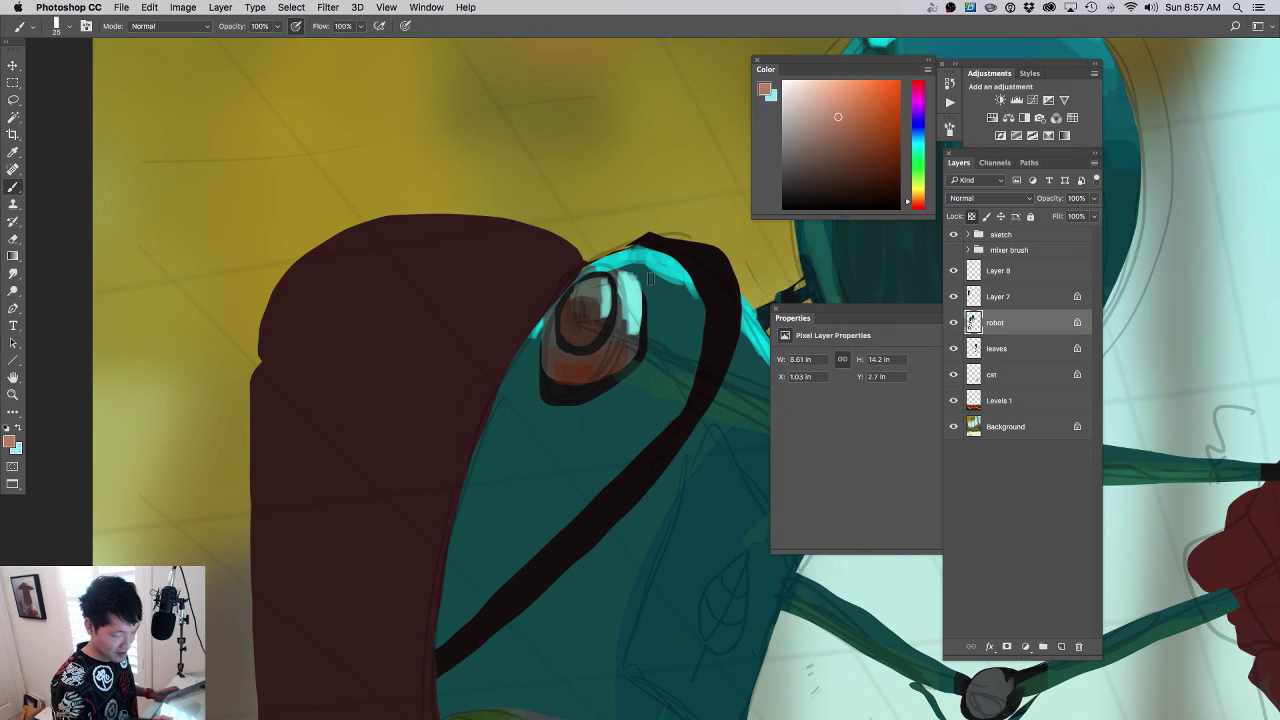
alt+click(587, 333)
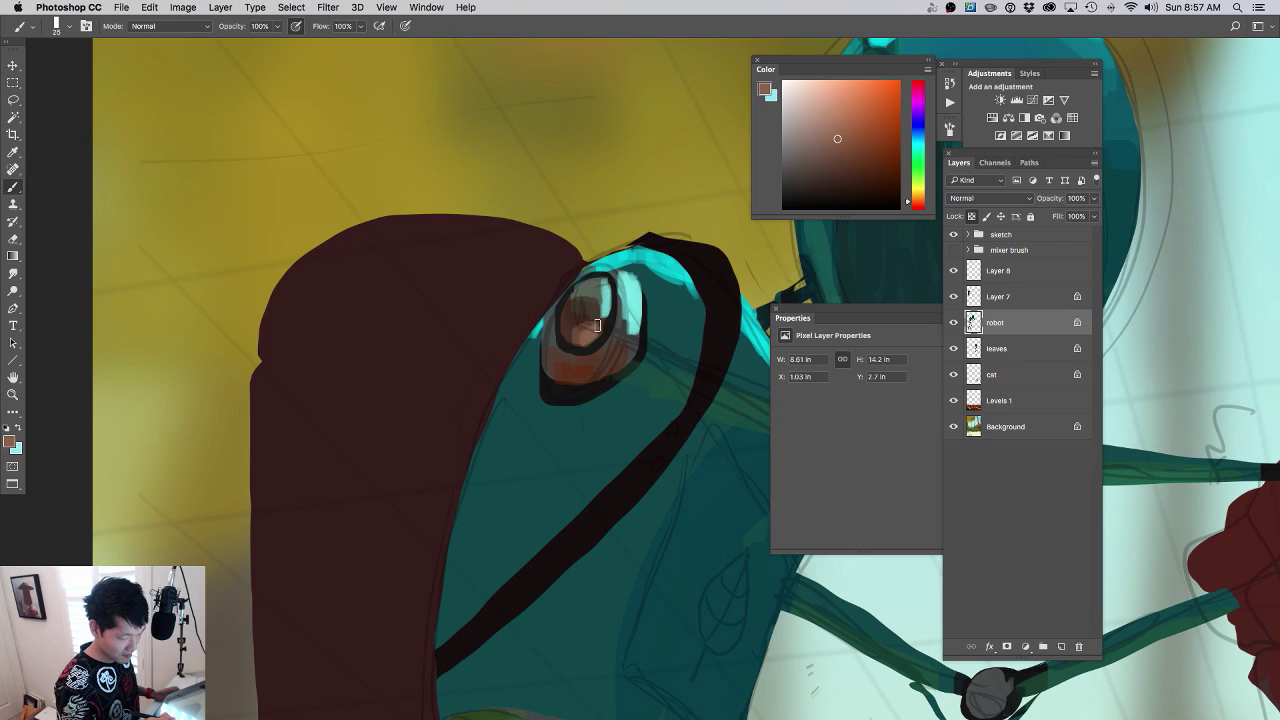
drag(609, 356, 553, 419)
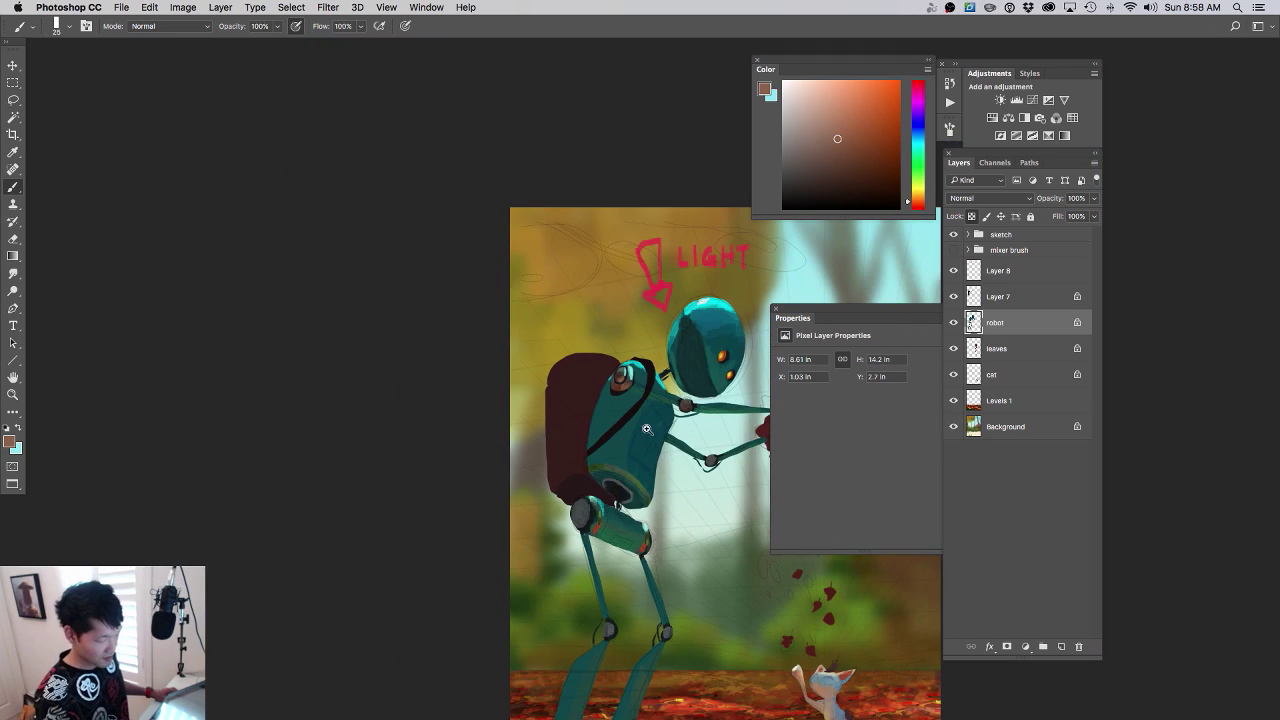
- Sample near-white and add a bright accent to the shoulder joint's highlight
drag(646, 429, 674, 425)
drag(650, 342, 559, 318)
click(558, 318)
alt+click(506, 306)
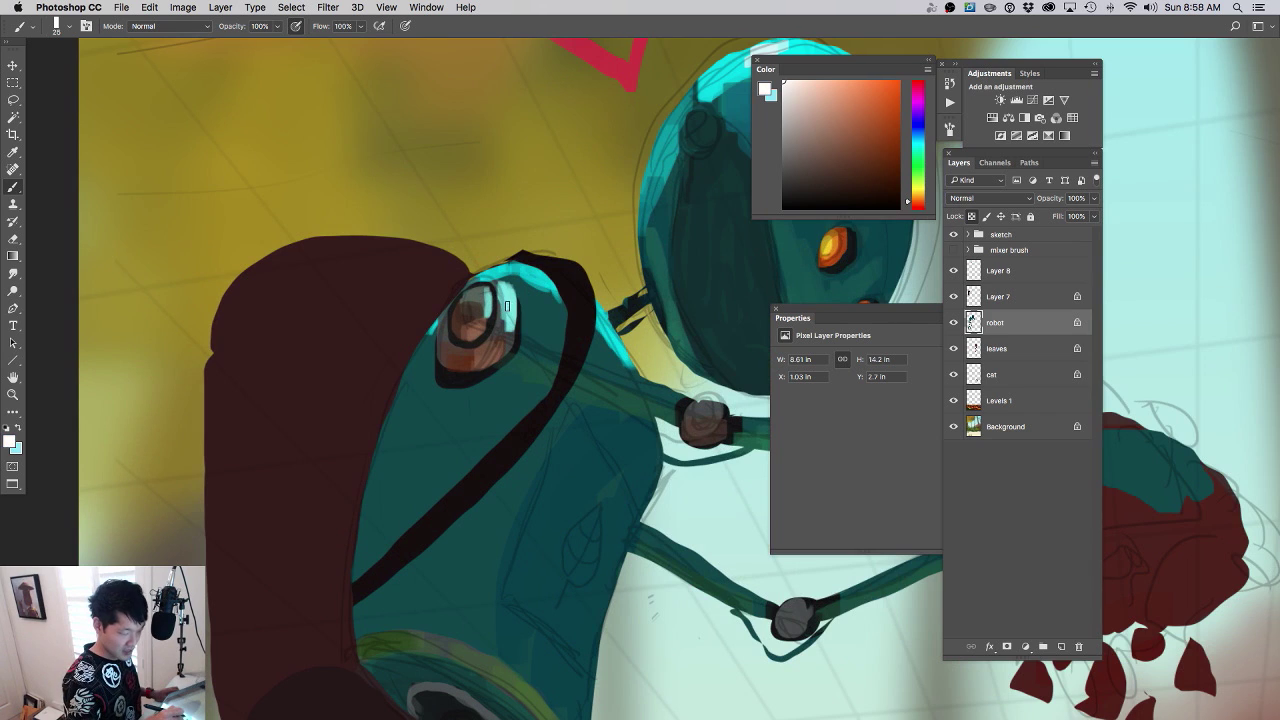
- Sample a dark red and paint bounce light on the undersides of both elbow joints, adding a brighter orange-red accent
drag(606, 426, 490, 458)
drag(630, 525, 543, 456)
drag(573, 467, 629, 481)
drag(523, 354, 563, 366)
drag(594, 455, 563, 217)
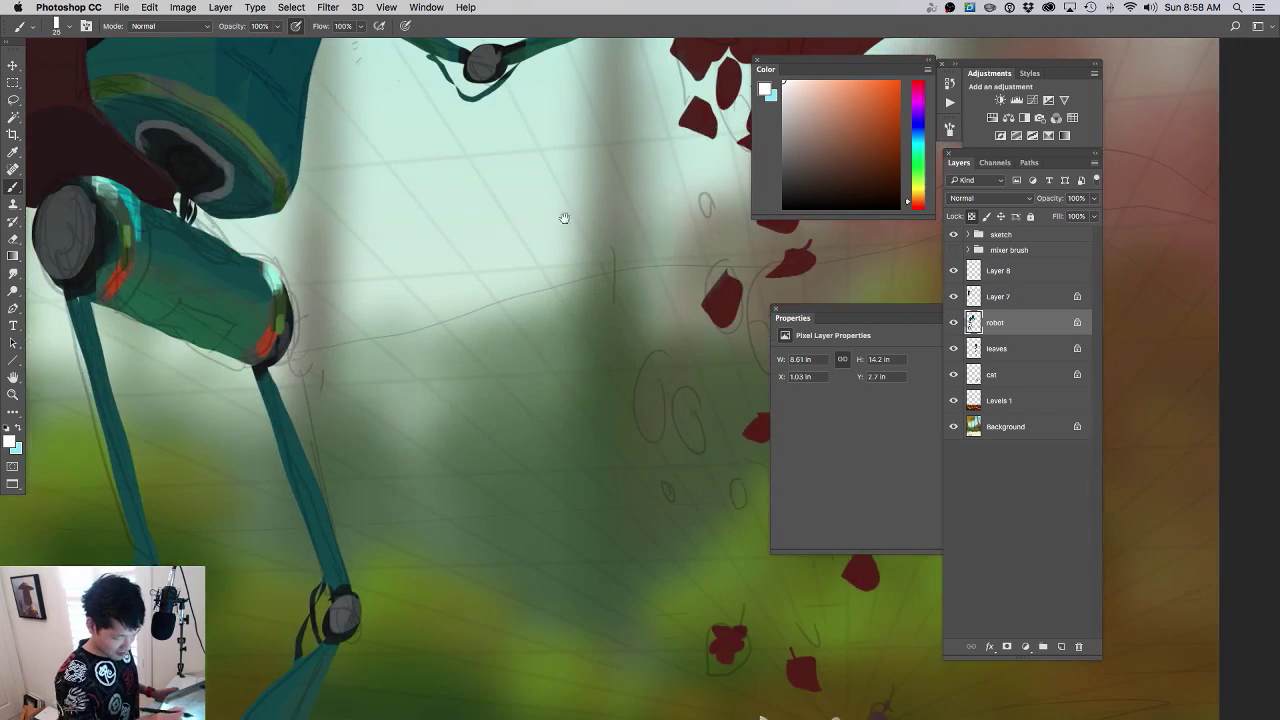
drag(584, 498, 592, 310)
alt+click(536, 648)
drag(546, 354, 499, 530)
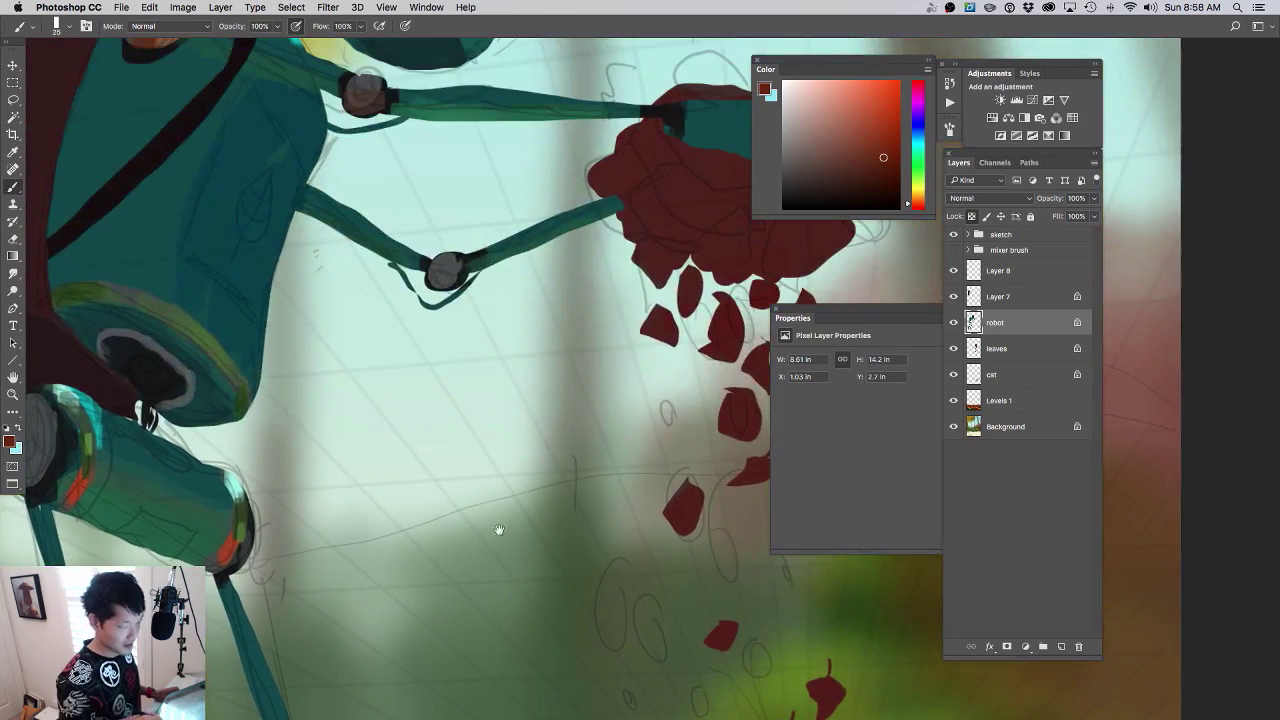
drag(432, 280, 458, 278)
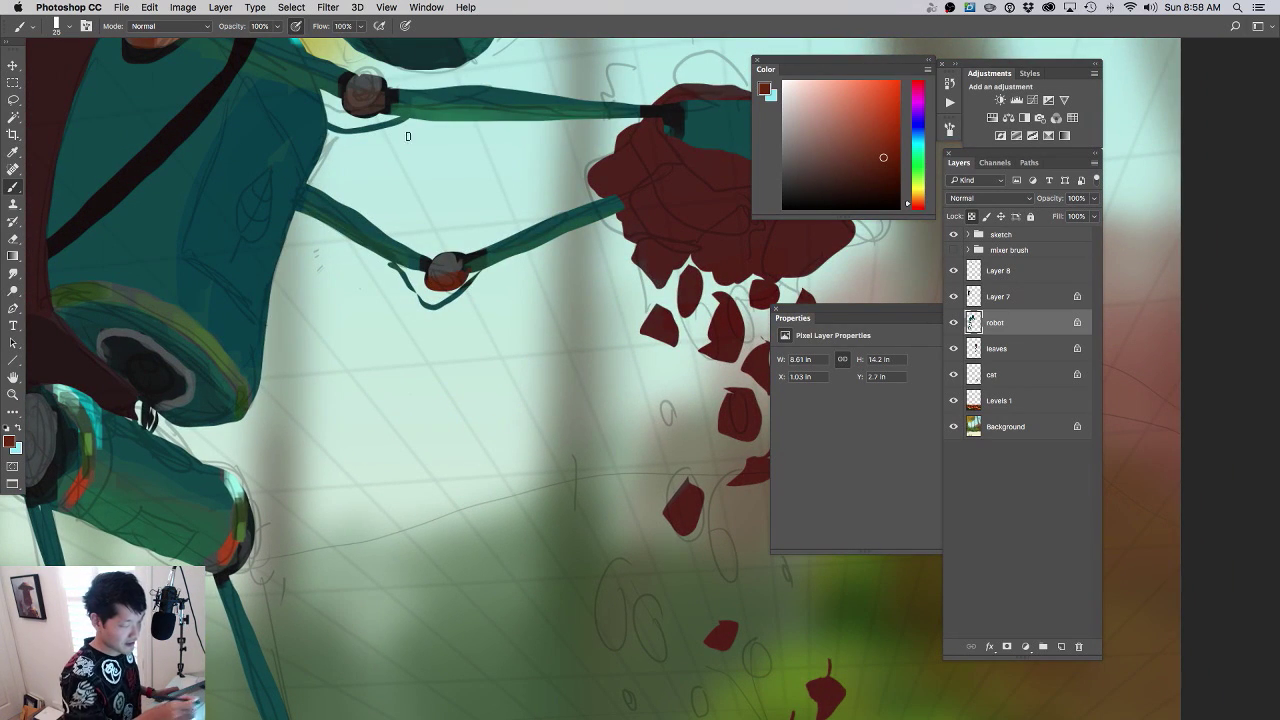
click(868, 97)
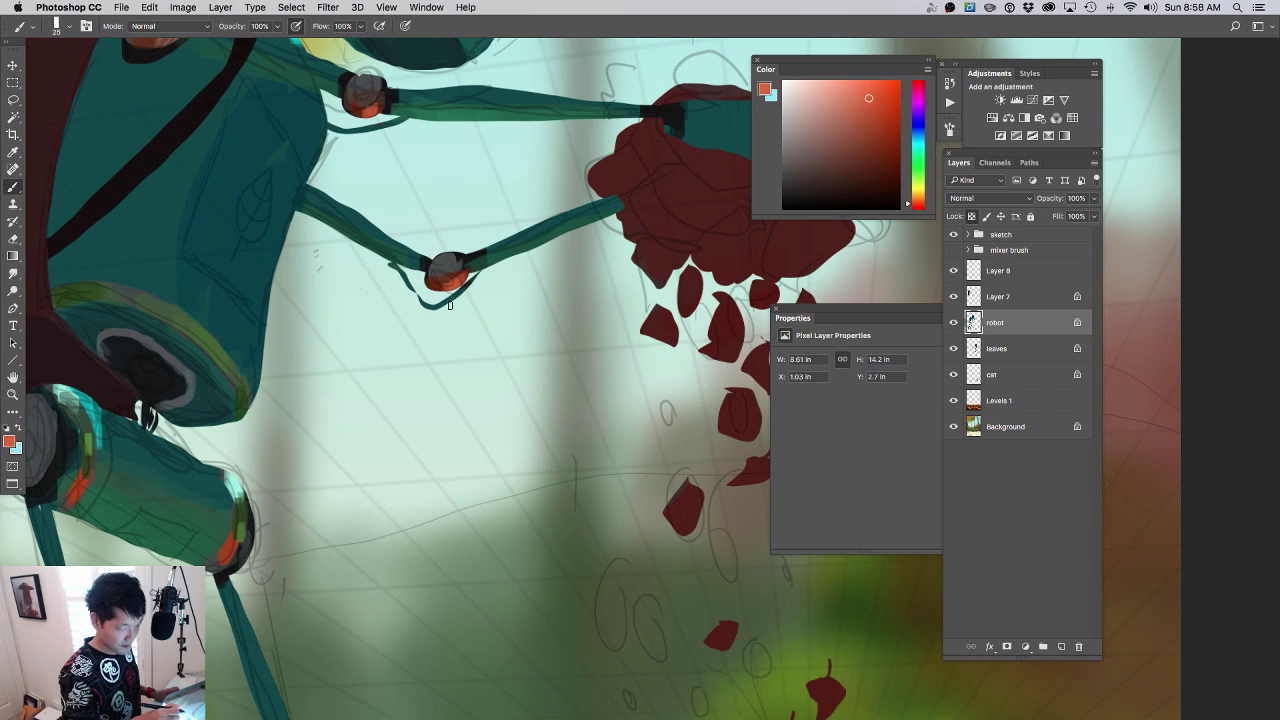
- Choose a light cyan, make it more saturated and paint highlights on the upper edges of both elbow joints
click(808, 86)
click(919, 143)
click(840, 105)
click(822, 86)
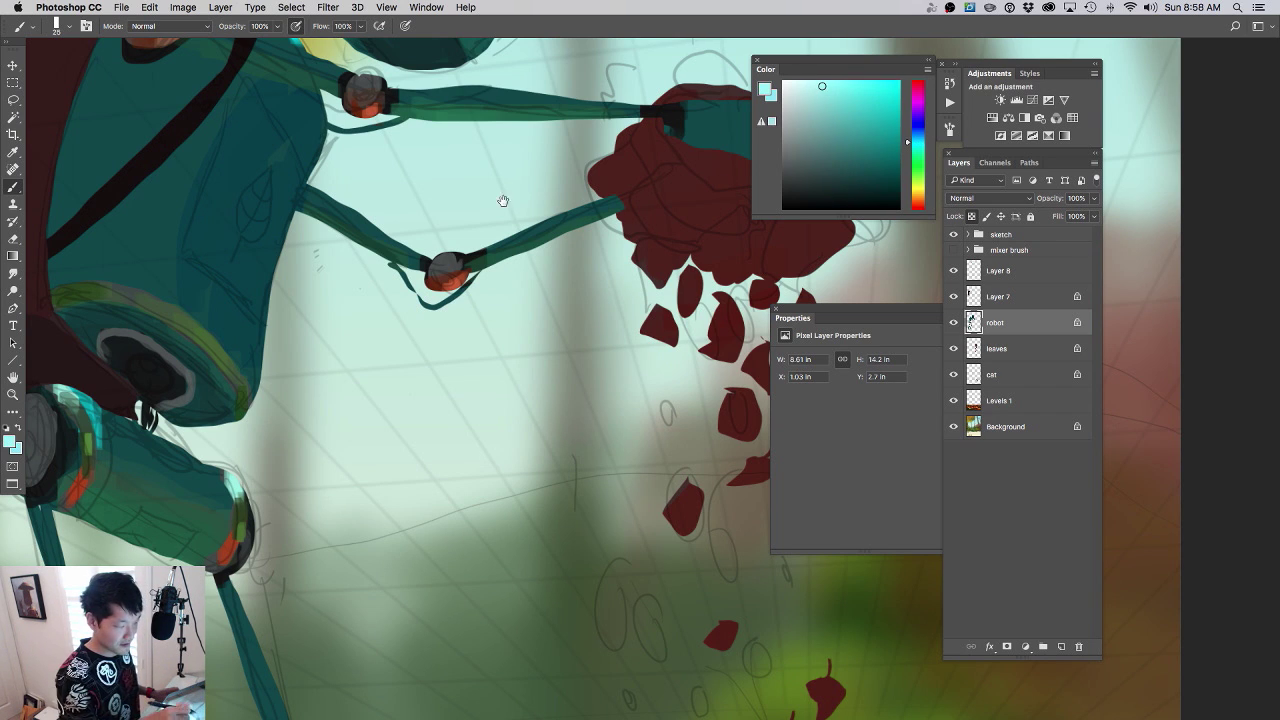
drag(497, 195, 535, 364)
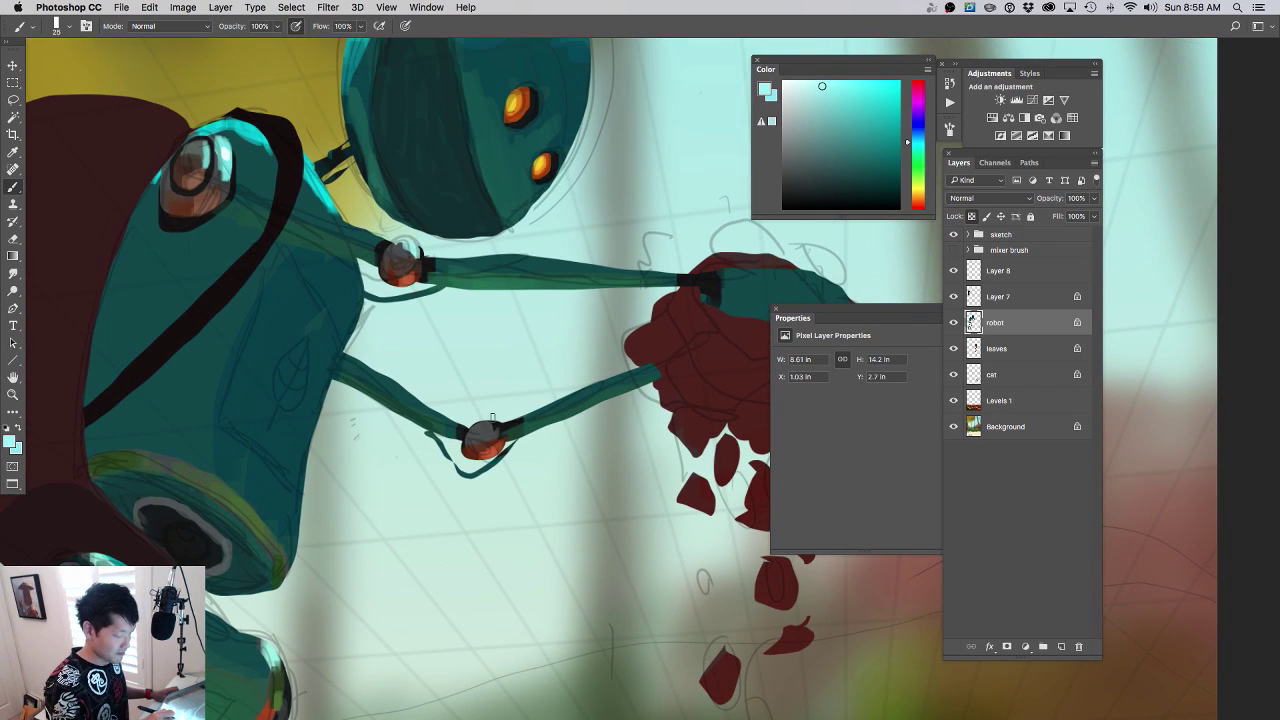
click(853, 80)
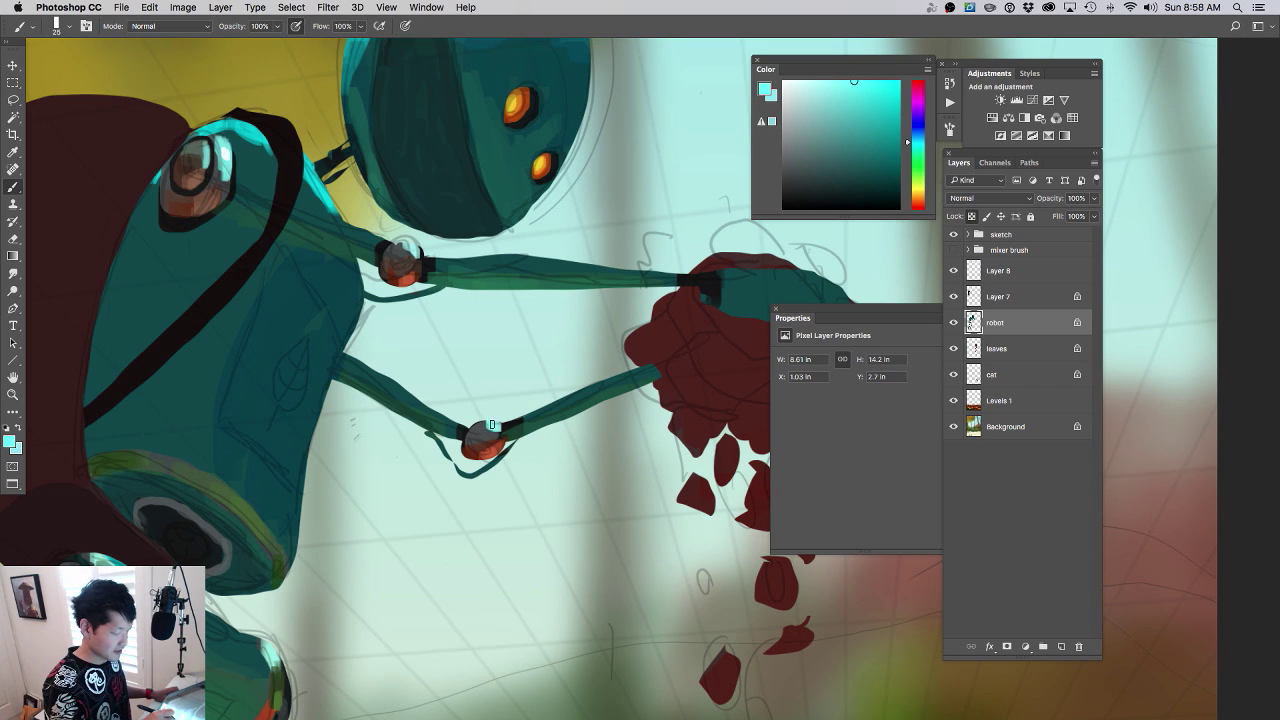
drag(449, 294, 471, 303)
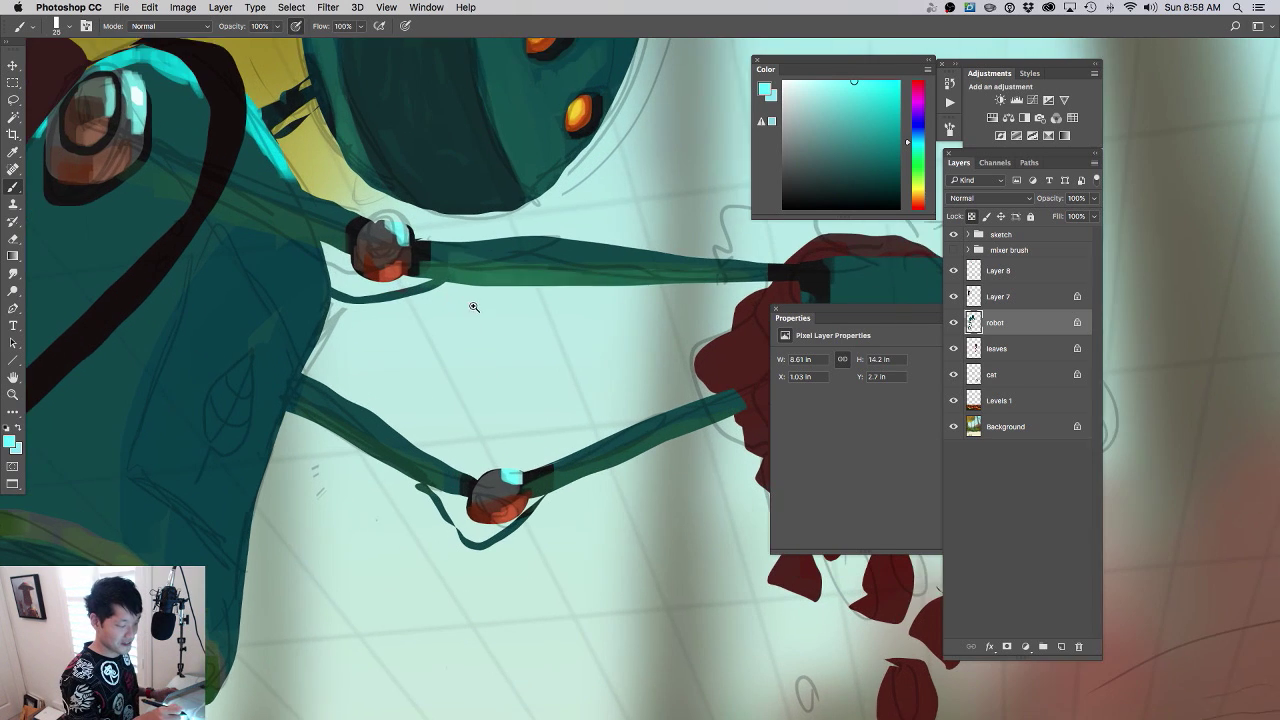
- Paint near-black inner discs on both elbow joints and fill their centers with a sampled grayish brown
alt+click(416, 239)
mouse_move(381, 234)
mouse_down()
mouse_move(372, 249)
mouse_move(385, 250)
mouse_move(386, 232)
mouse_up()
drag(496, 486, 497, 504)
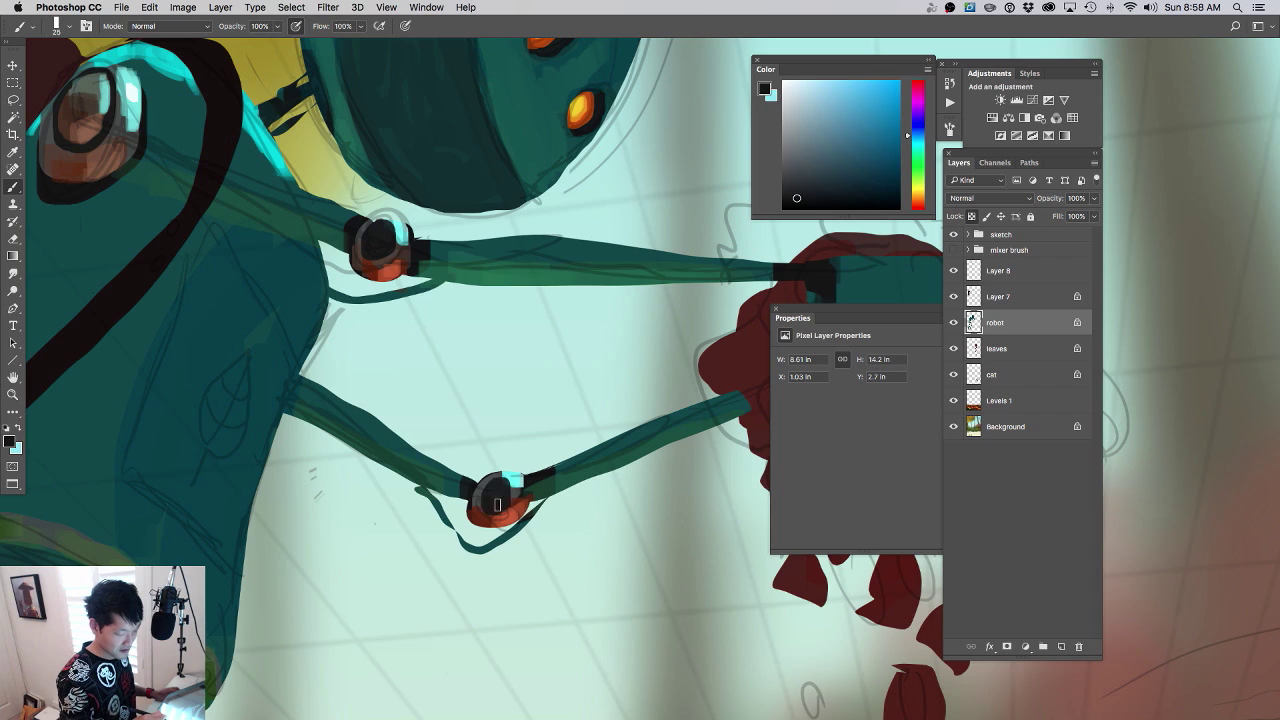
alt+click(376, 239)
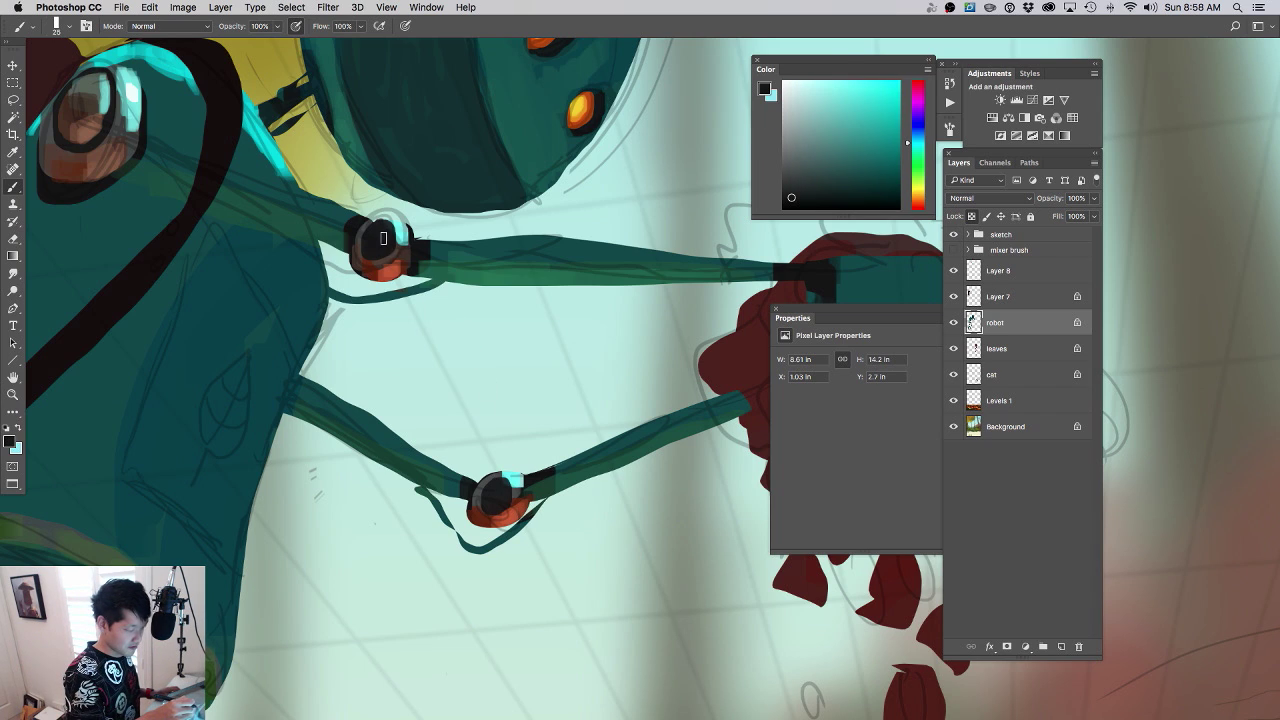
alt+click(384, 258)
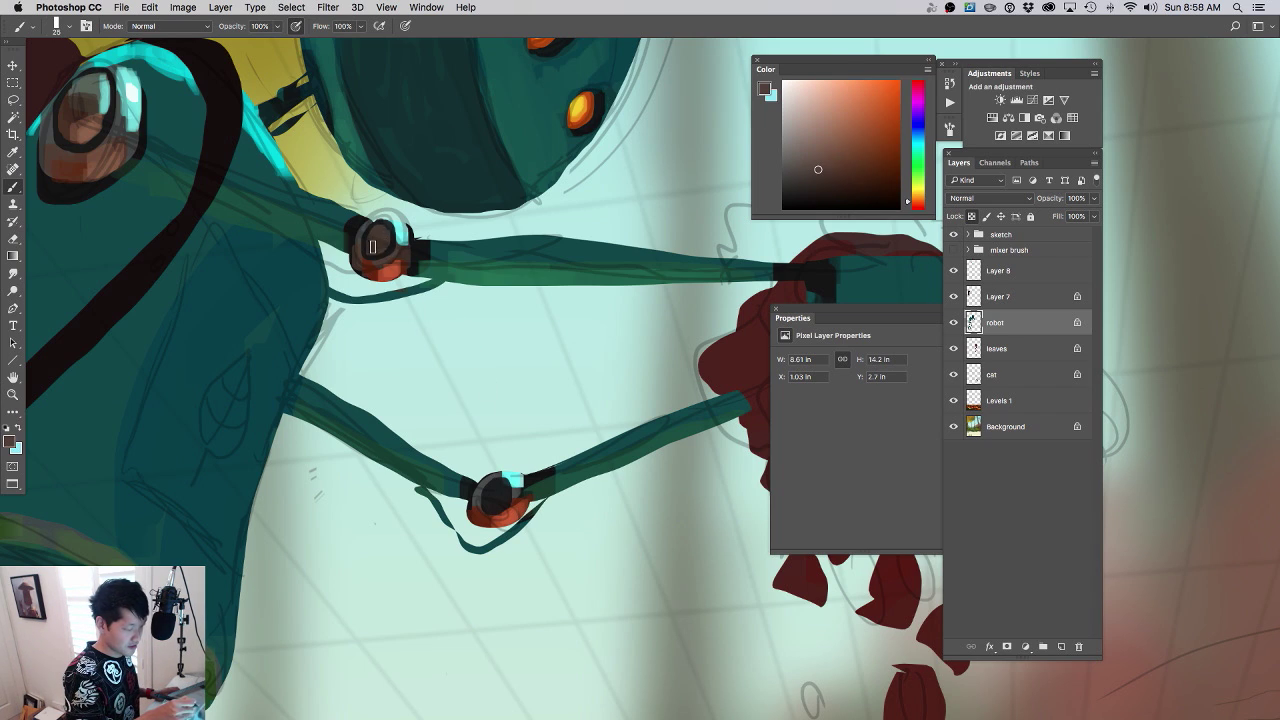
drag(510, 476, 505, 493)
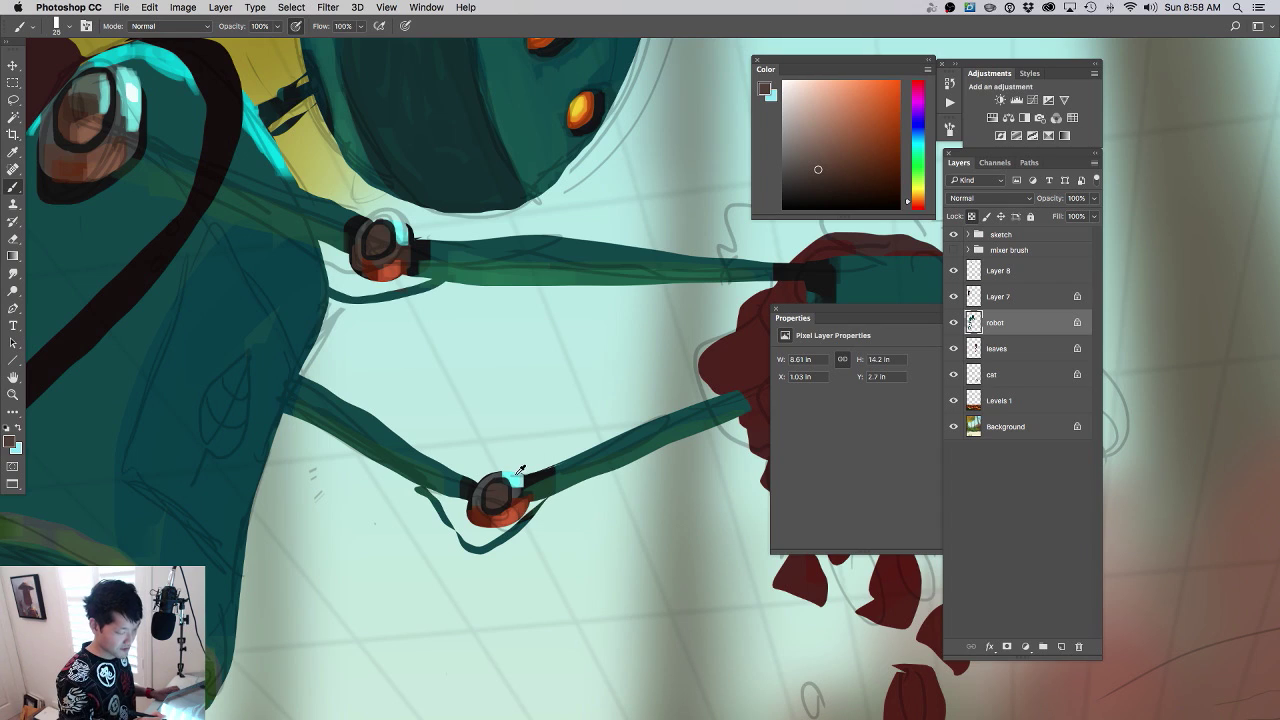
- Sample bright cyan and add tiny highlights inside both elbow joints' inner discs with a size 9 brush
alt+click(517, 470)
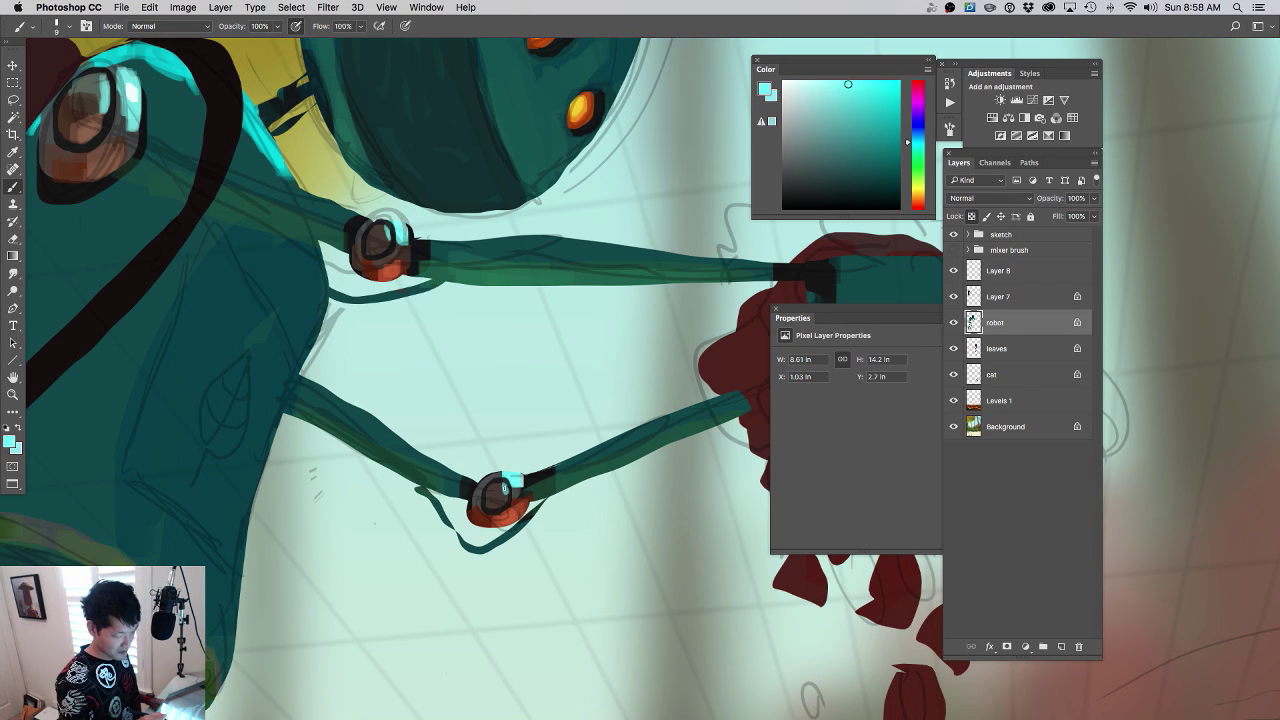
drag(416, 261, 384, 287)
drag(529, 454, 578, 467)
drag(516, 364, 597, 343)
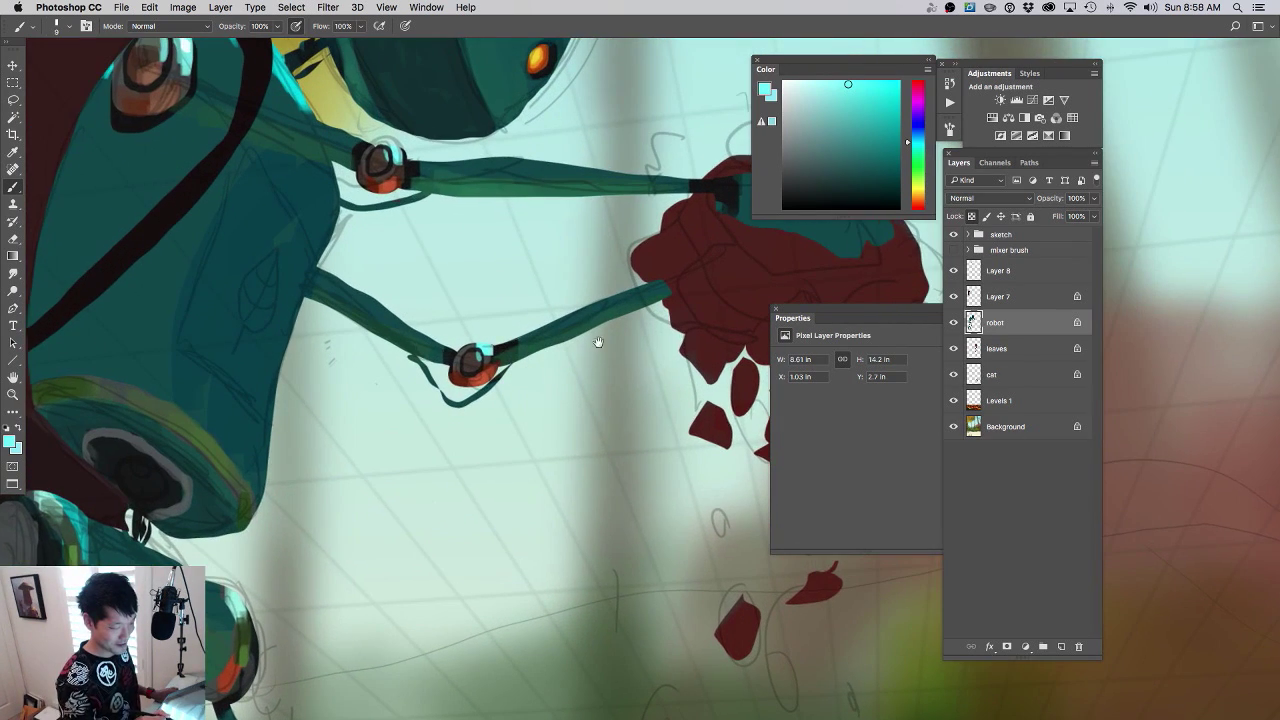
drag(671, 256, 583, 327)
- Sample a dark gray, enlarge the brush to 30 and paint the wrist joint of the upper hand
alt+click(381, 443)
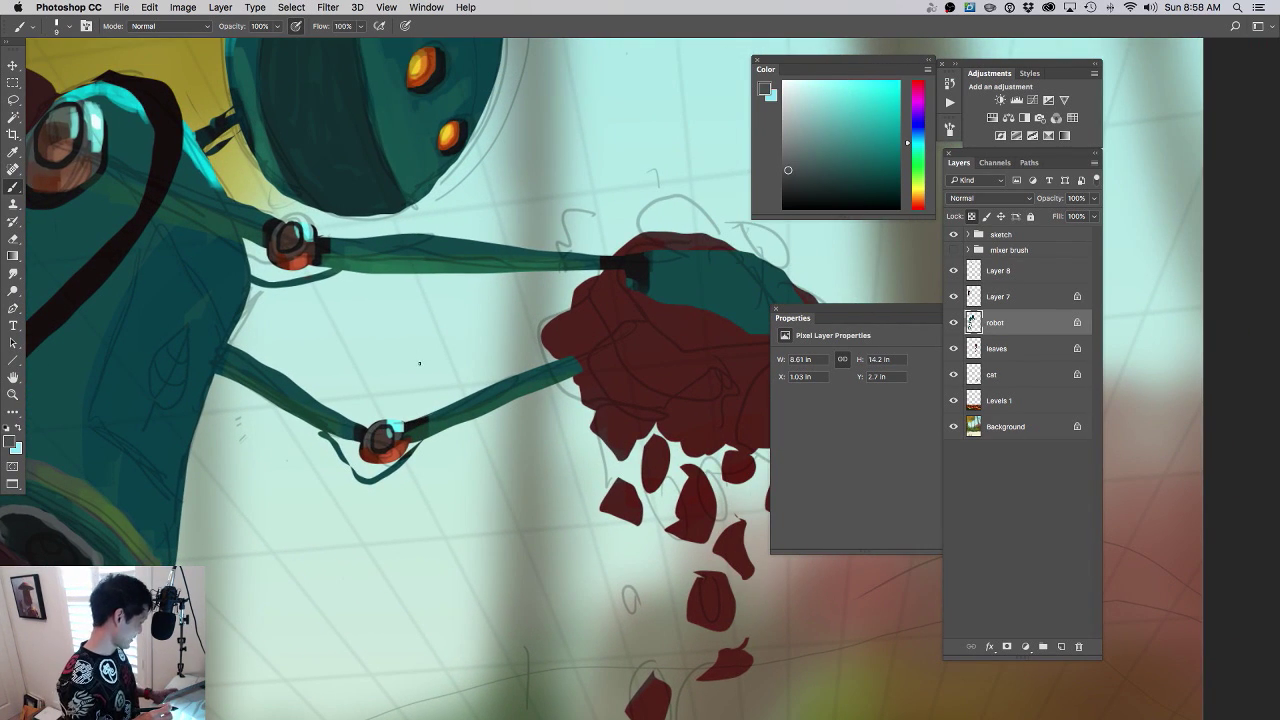
key(bracketright)
drag(638, 260, 636, 277)
drag(624, 361, 535, 396)
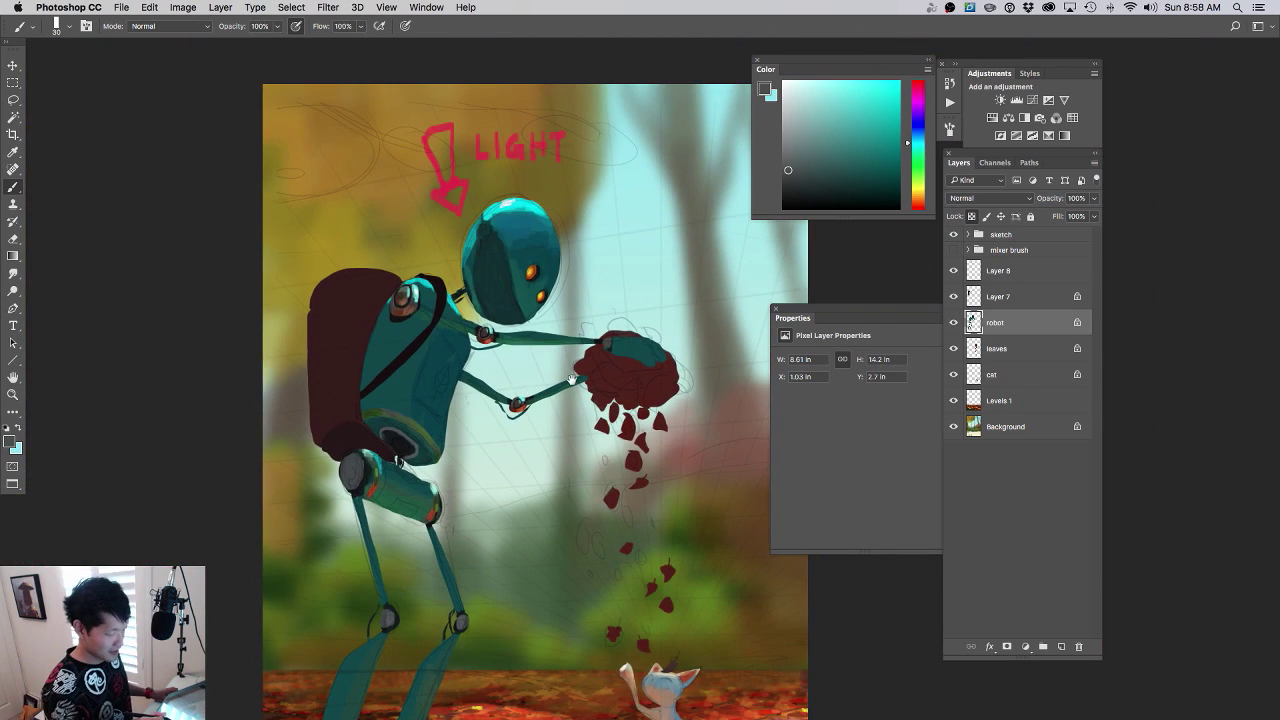
drag(612, 350, 665, 379)
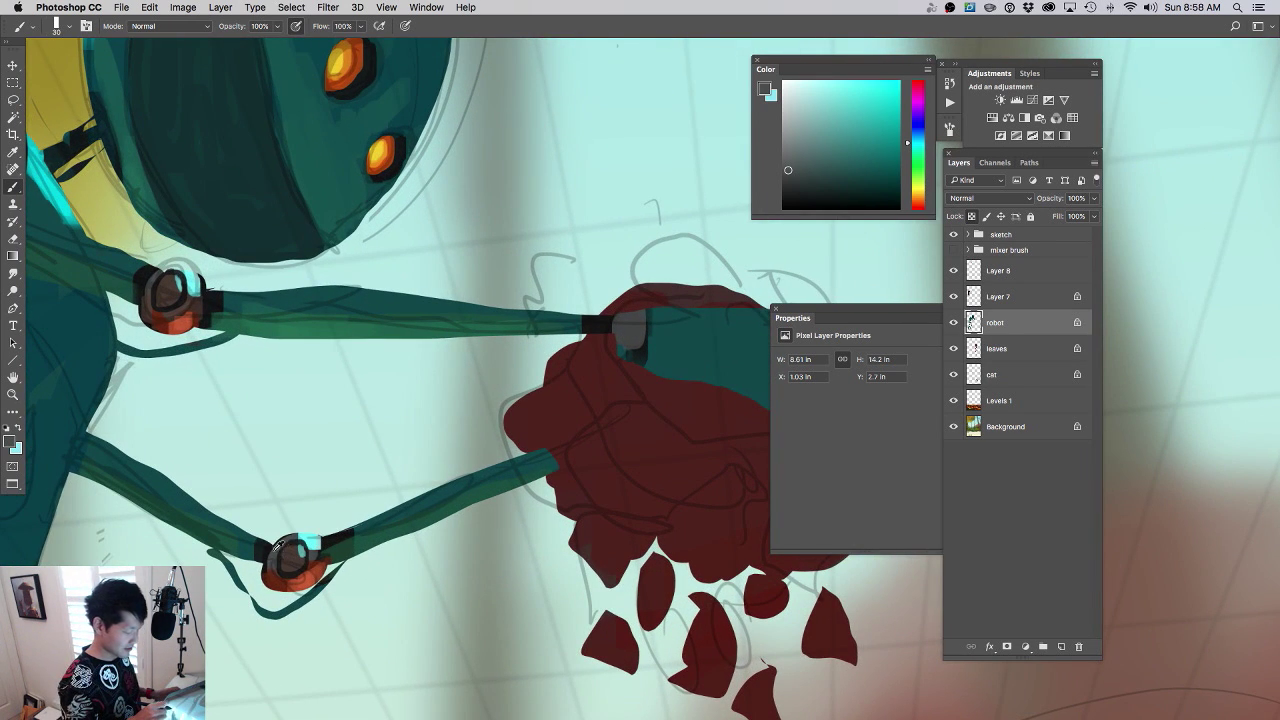
- Sample grayish-brown tones from the elbow joints and tint the upper hand's wrist joint with them
alt+click(275, 549)
mouse_move(617, 322)
mouse_down()
mouse_move(635, 328)
mouse_move(619, 325)
mouse_move(630, 340)
mouse_move(645, 318)
mouse_move(618, 329)
mouse_move(628, 342)
mouse_up()
alt+click(188, 304)
ctrl+space+drag(592, 385, 535, 400)
space+drag(561, 484, 589, 534)
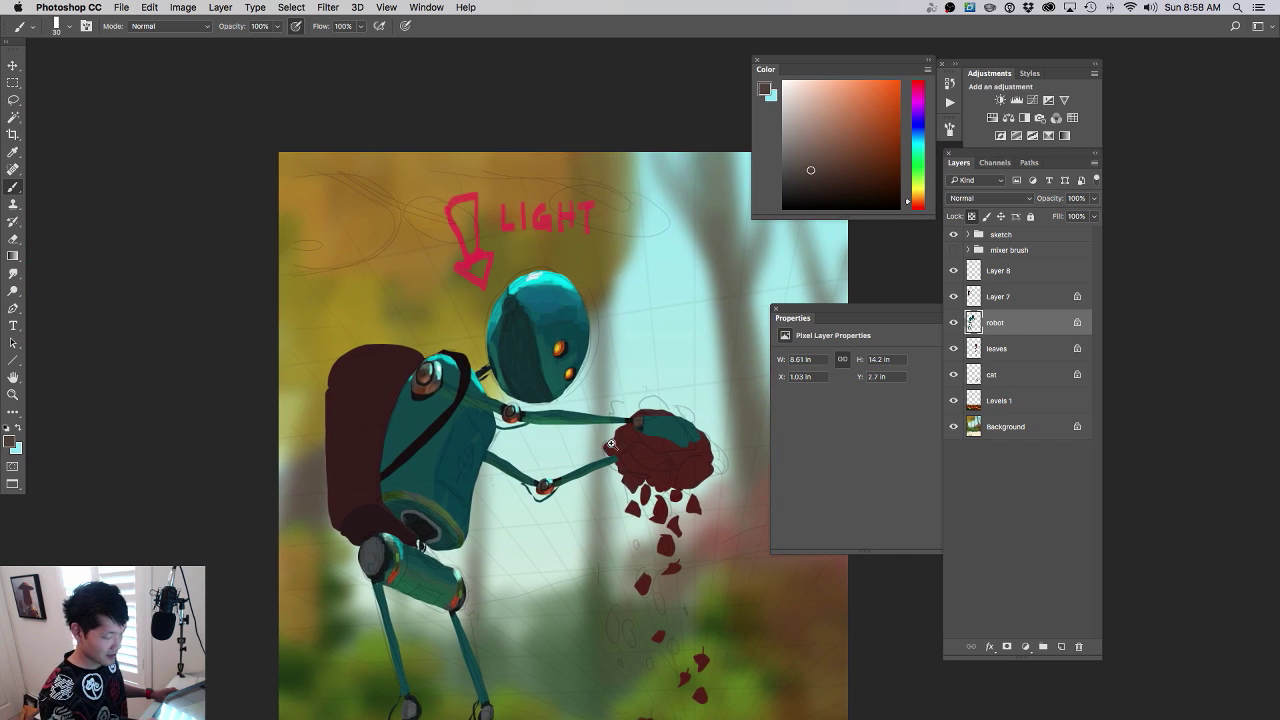
- Sample near-black and paint dark shadow bands beside the wrist joint and across the knuckles of the upper hand
scroll(611, 443, up, 4)
alt+click(686, 385)
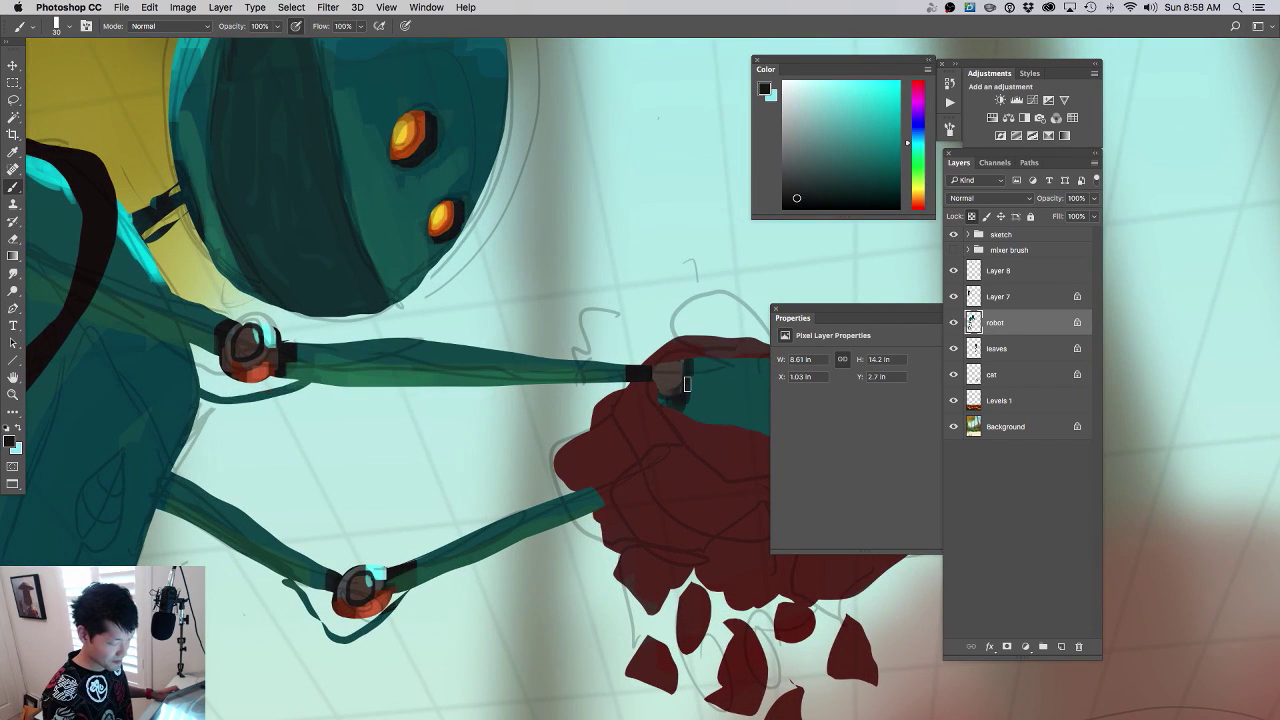
mouse_move(687, 384)
mouse_down()
mouse_move(694, 417)
mouse_move(526, 442)
mouse_up()
mouse_move(625, 419)
mouse_down()
mouse_move(649, 365)
mouse_move(640, 410)
mouse_up()
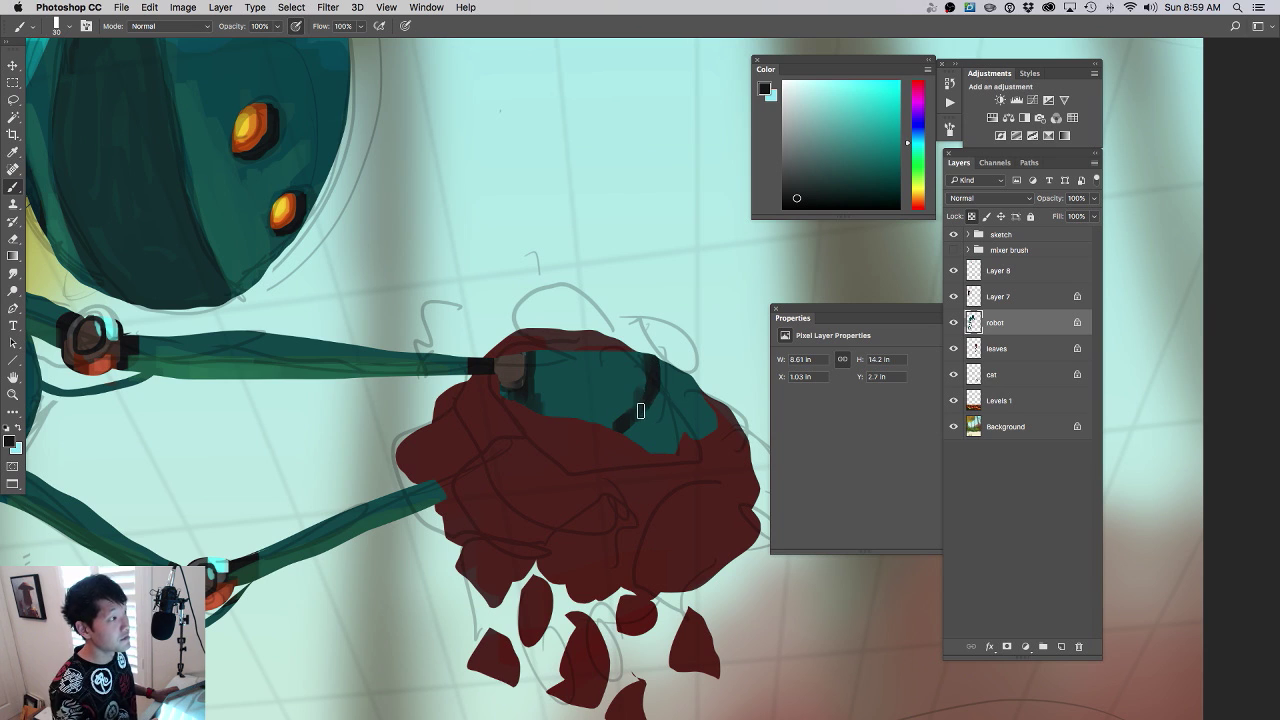
scroll(641, 396, up, 5)
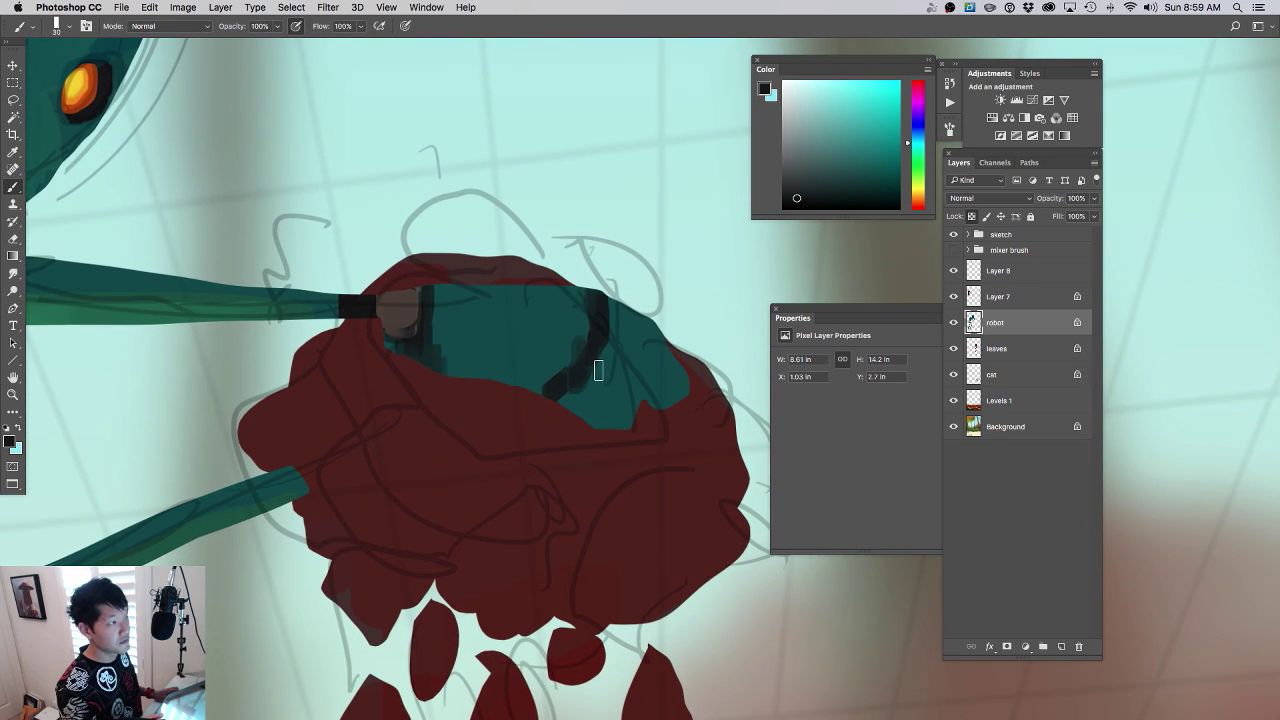
drag(586, 412, 601, 395)
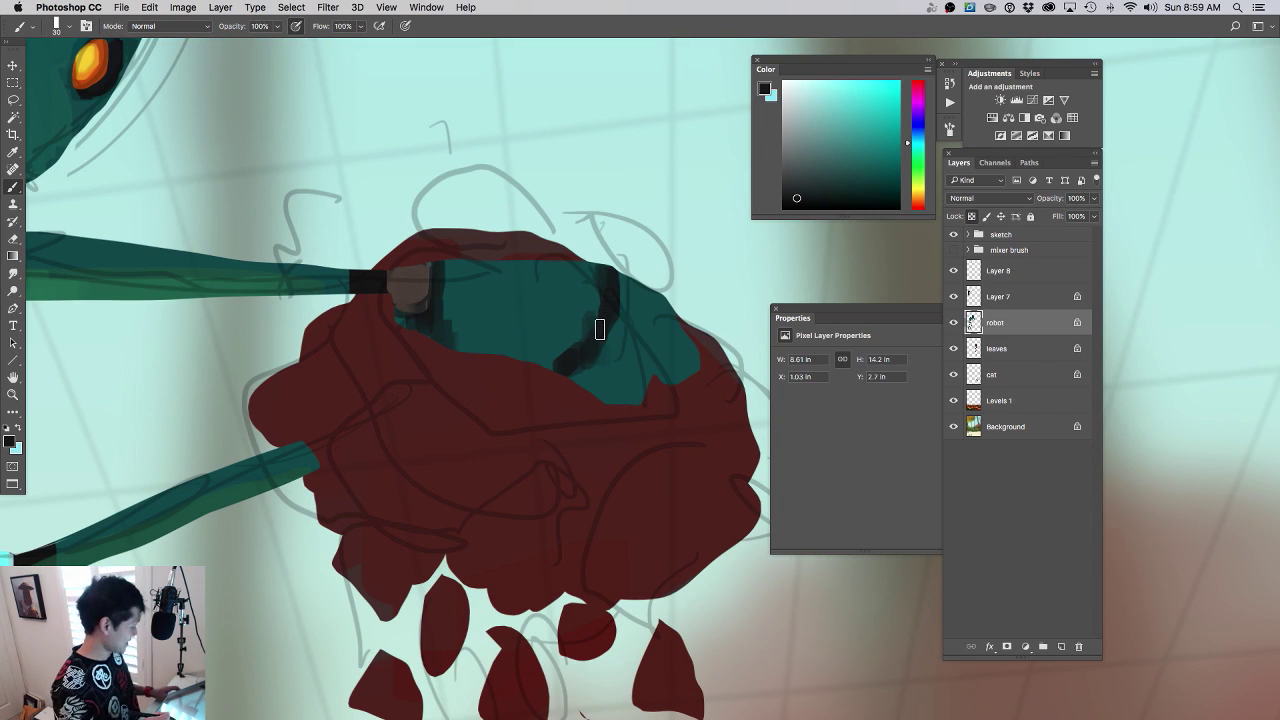
- Reduce the brush size to 10 and draw a thin dark line separating the fingers from the knuckle band outward
key(bracketleft)
key(bracketleft)
drag(603, 365, 651, 389)
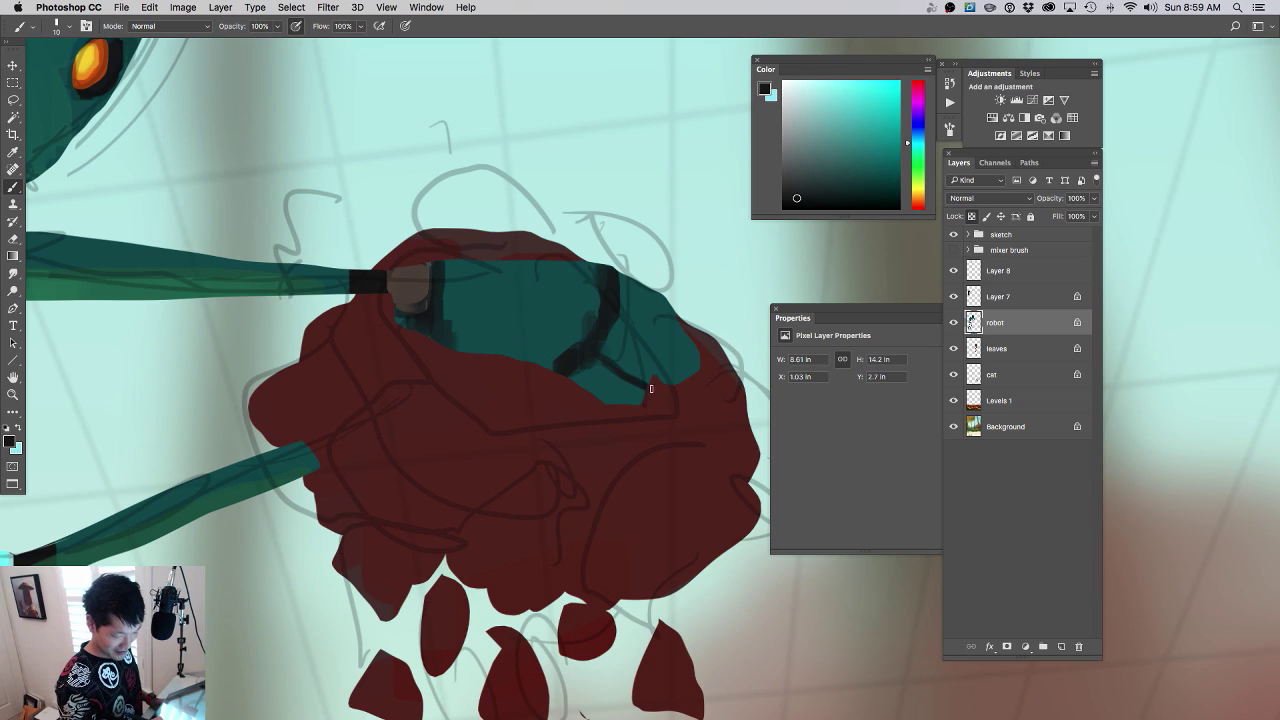
- Draw dark lines separating the remaining fingers on the upper hand, then enlarge the brush to 25 and darken their gaps
drag(621, 322, 656, 374)
mouse_move(624, 297)
mouse_down()
mouse_move(652, 318)
mouse_move(671, 370)
mouse_up()
key(bracketright)
key(bracketright)
key(bracketright)
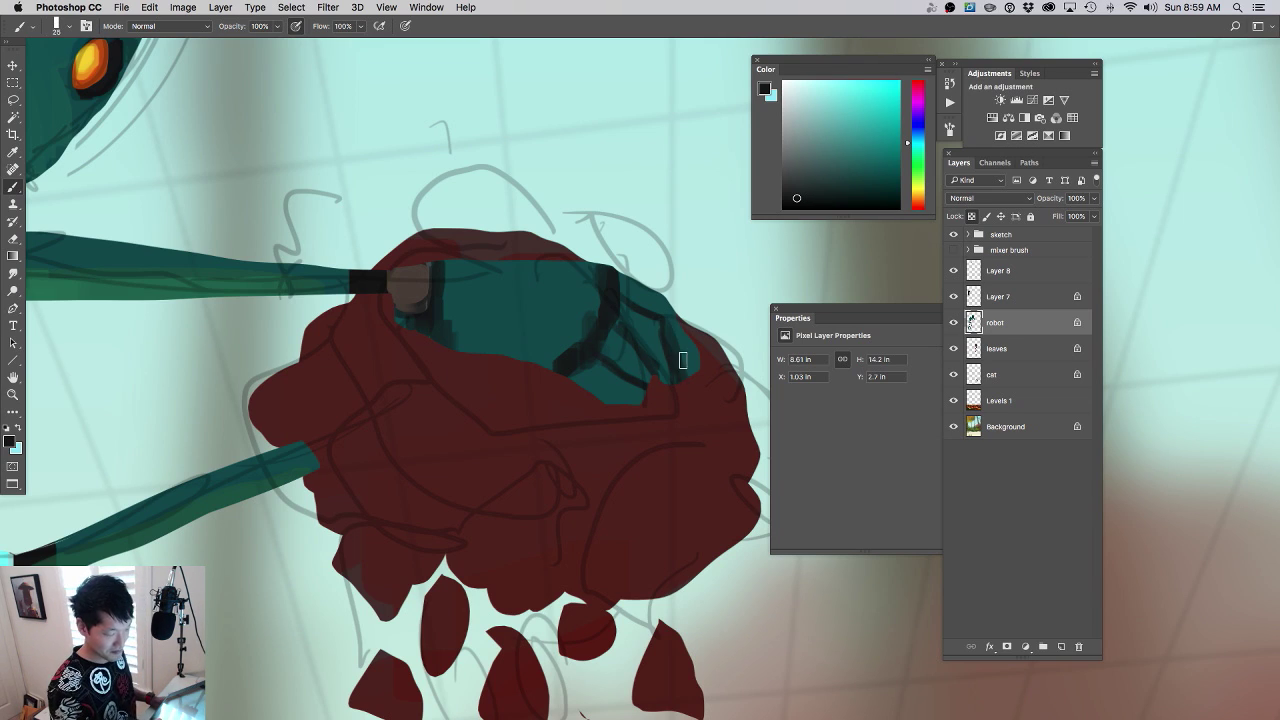
drag(624, 376, 612, 408)
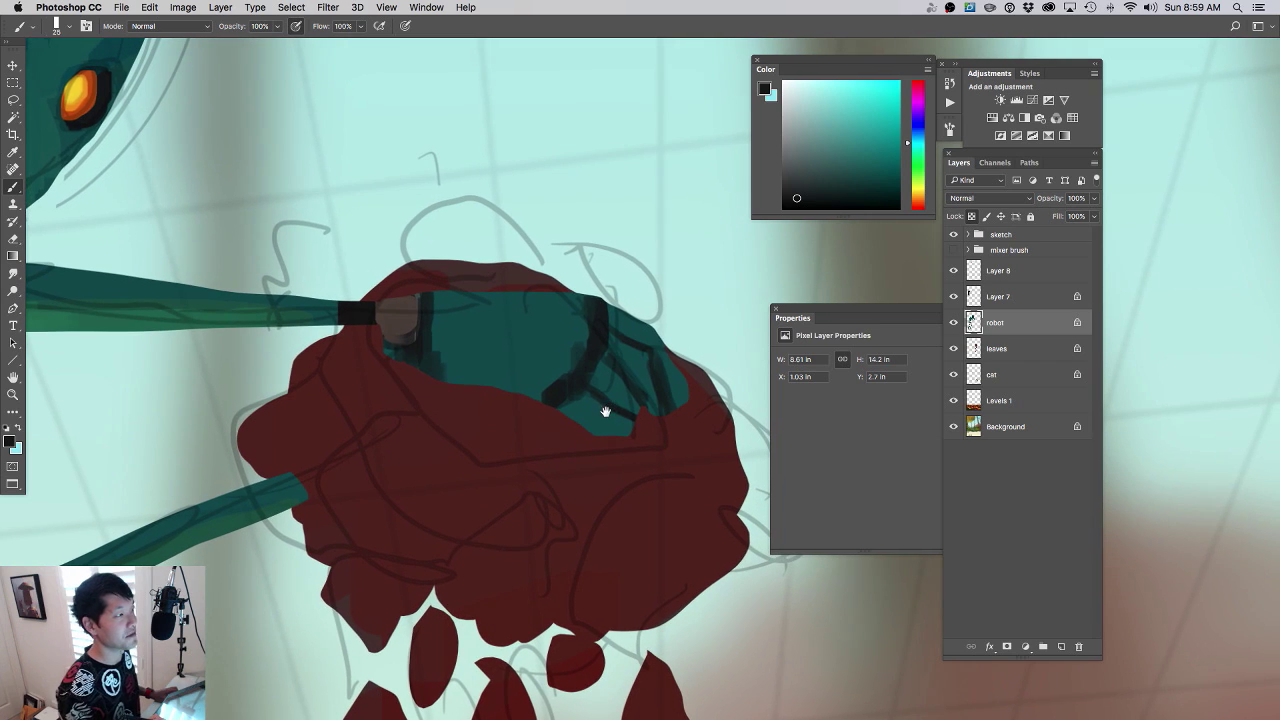
- Sample a mid blue from the robot's head and paint it across the upward-facing plane of the upper hand with a larger brush
alt+click(610, 382)
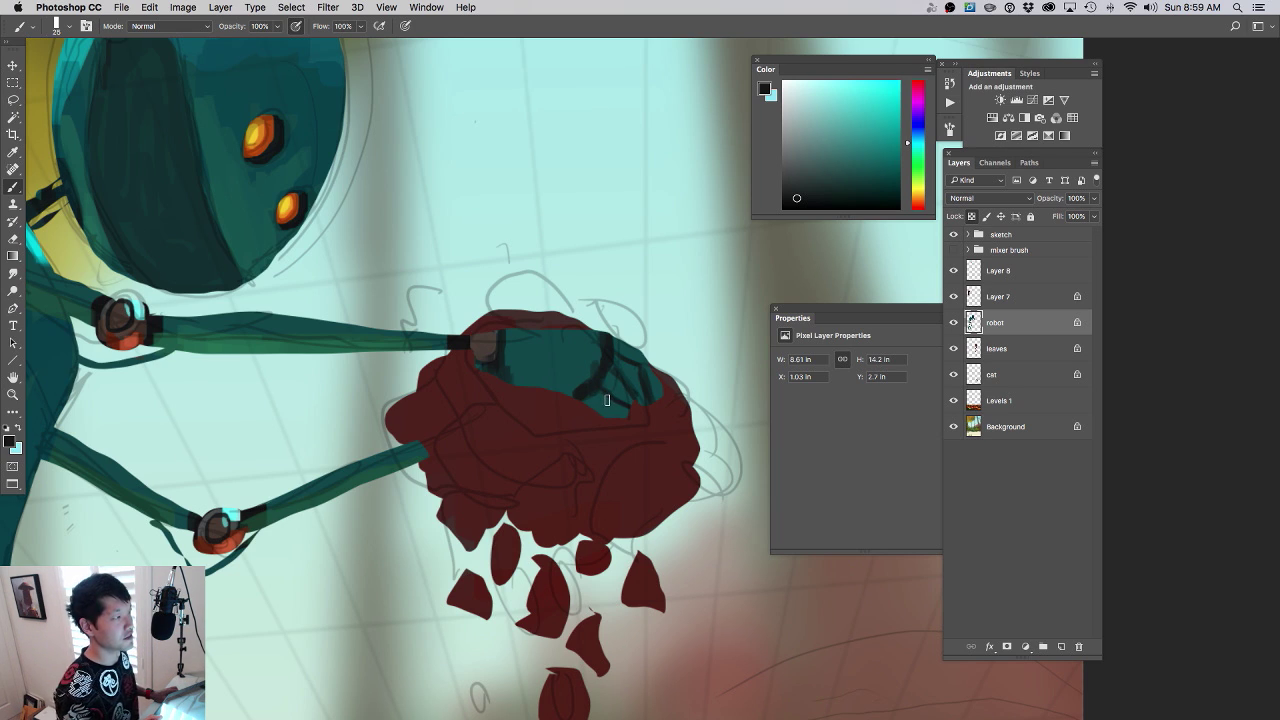
alt+super+click(642, 385)
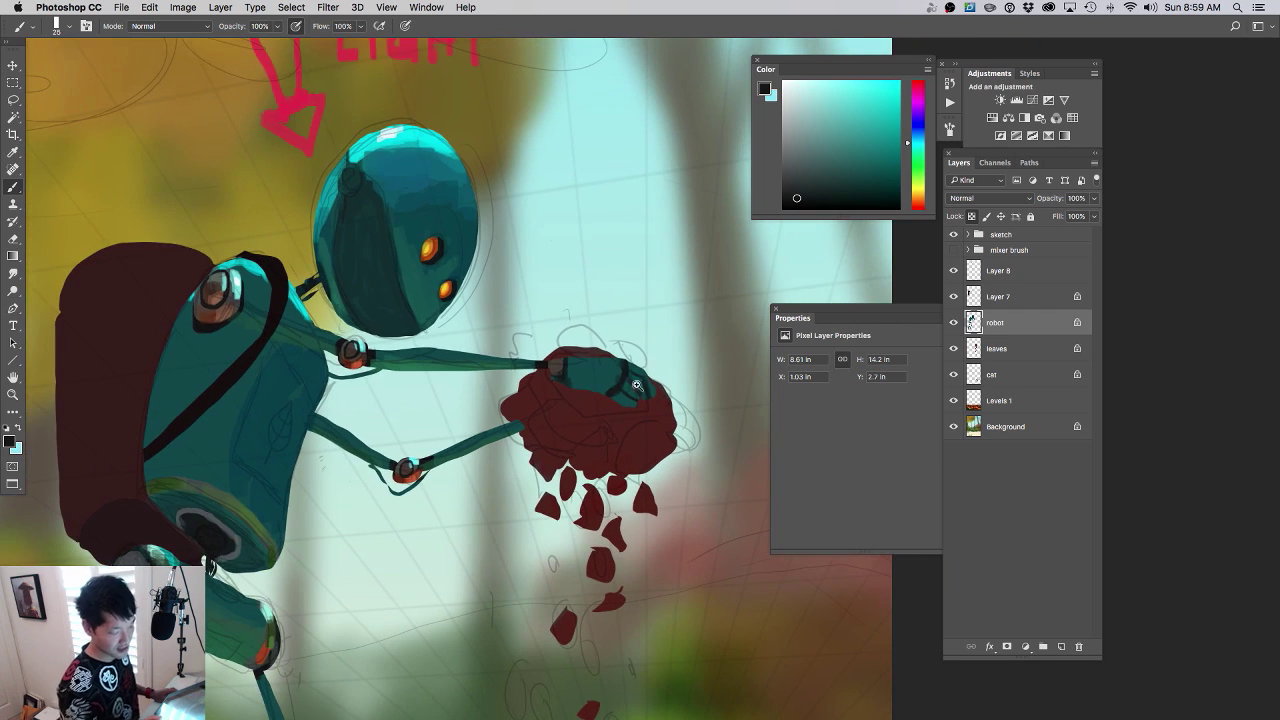
super+click(630, 367)
drag(436, 254, 456, 388)
alt+click(280, 118)
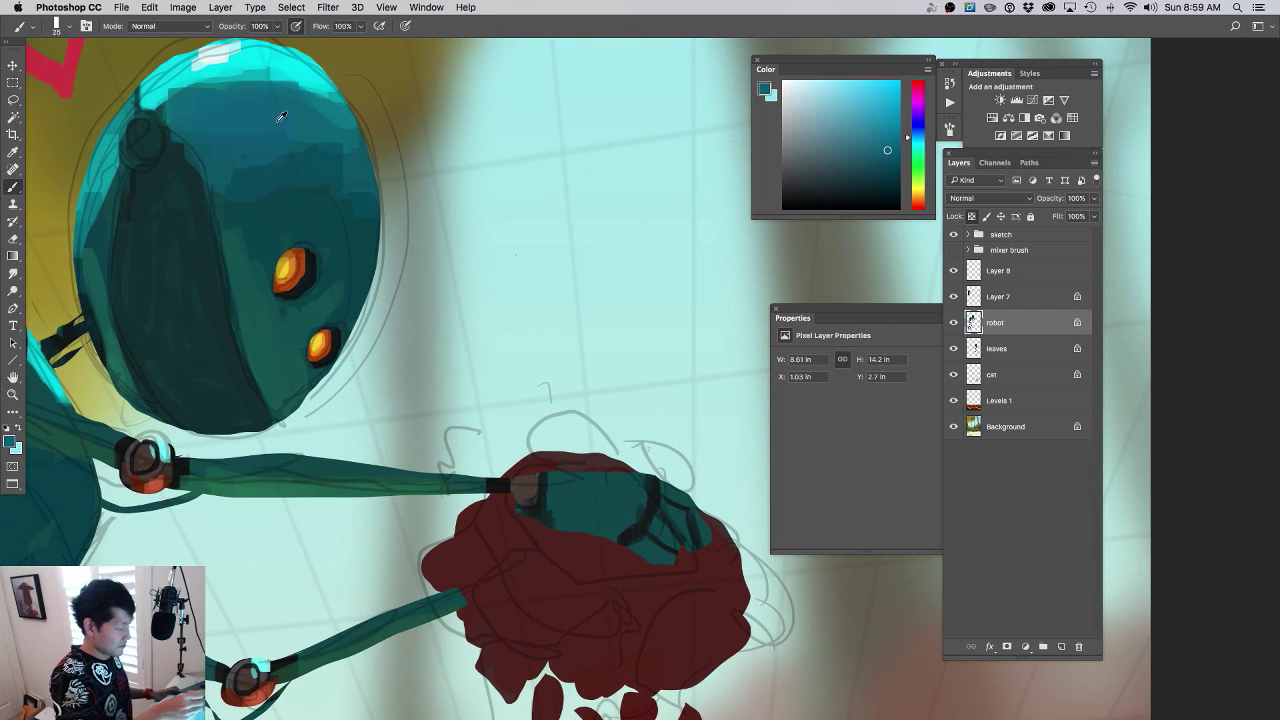
key(])
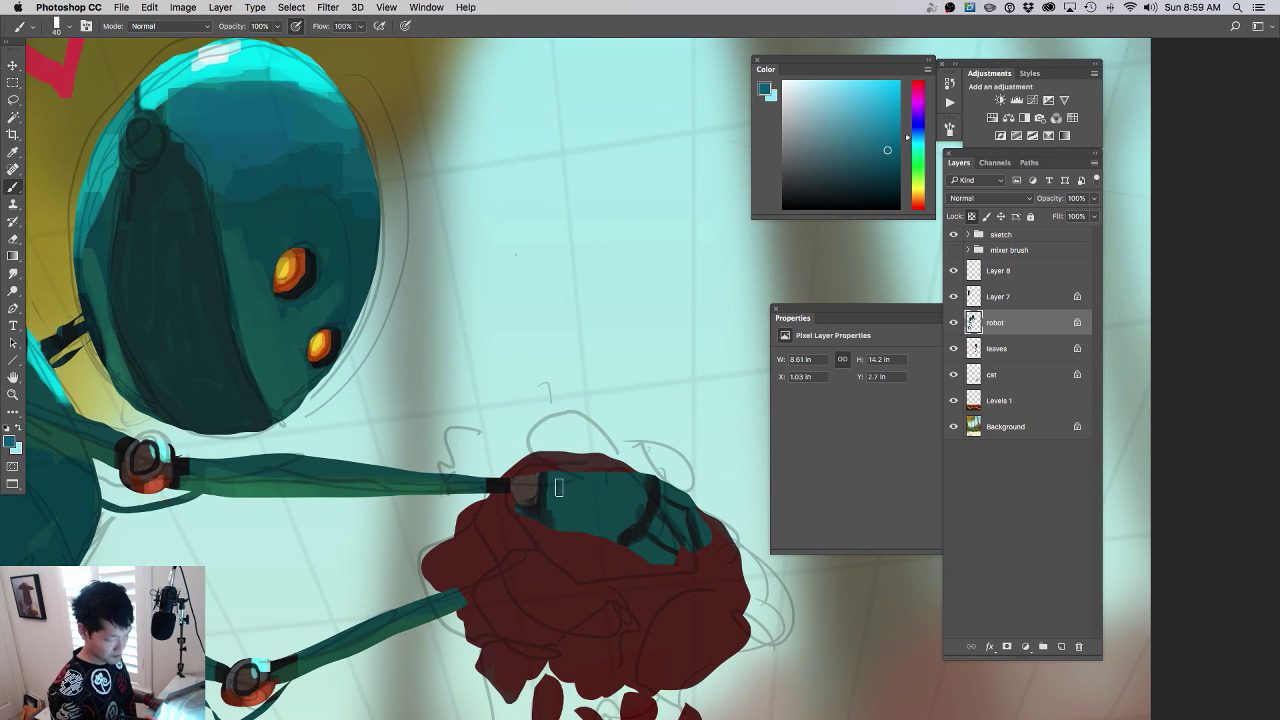
mouse_move(553, 477)
mouse_down()
mouse_move(684, 497)
mouse_move(706, 533)
mouse_move(590, 428)
mouse_up()
drag(606, 433, 622, 438)
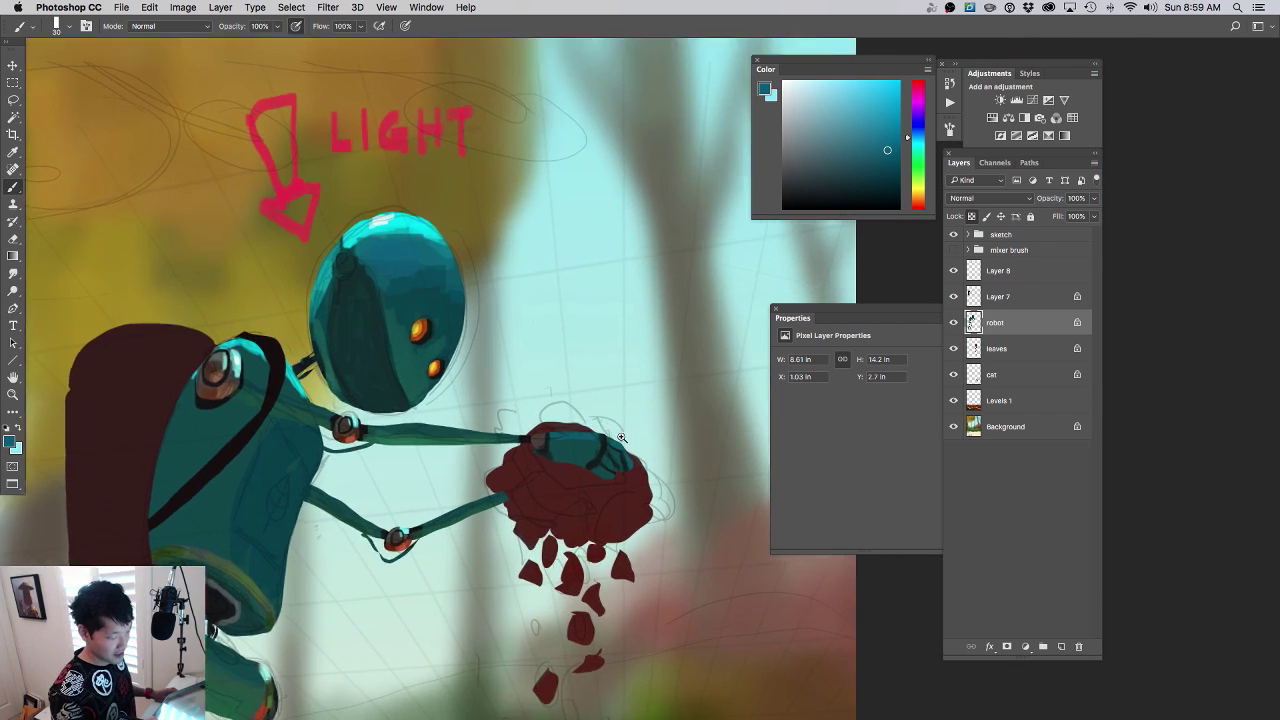
- Refine the blue on the back of the upper hand and blend its lower edge with a darker teal
super+click(621, 437)
super+click(575, 440)
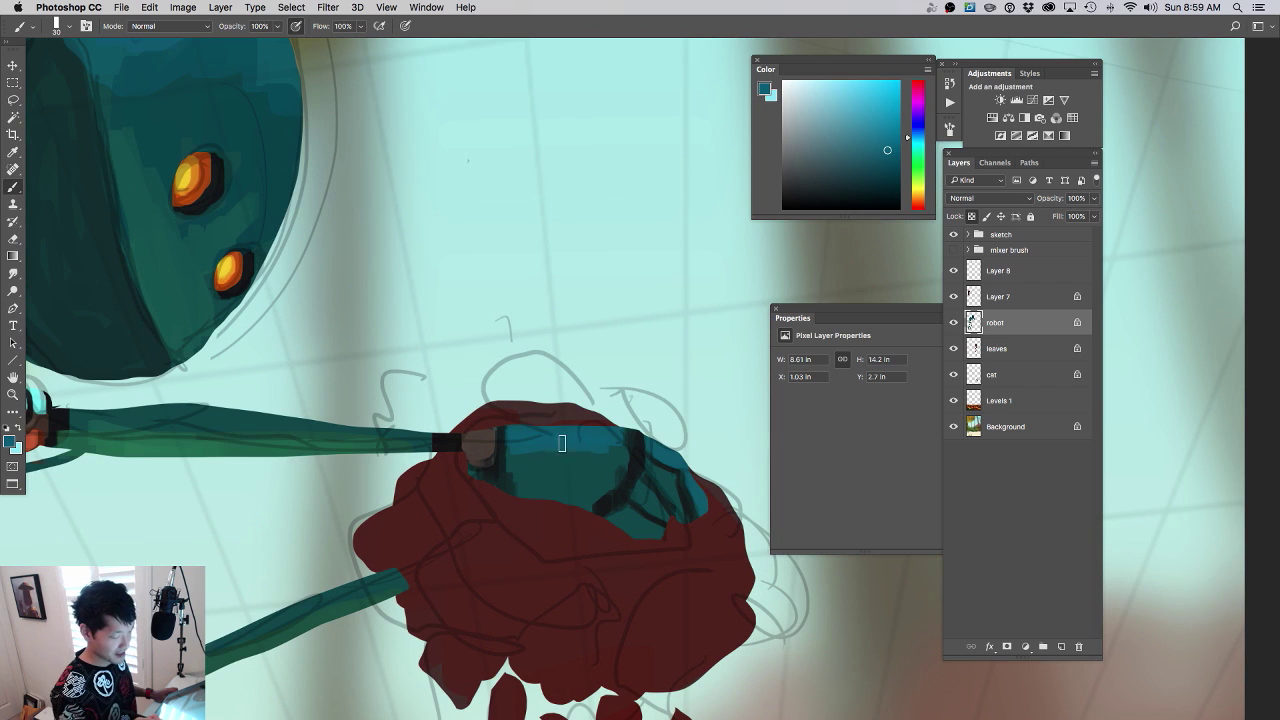
drag(590, 456, 564, 451)
click(891, 167)
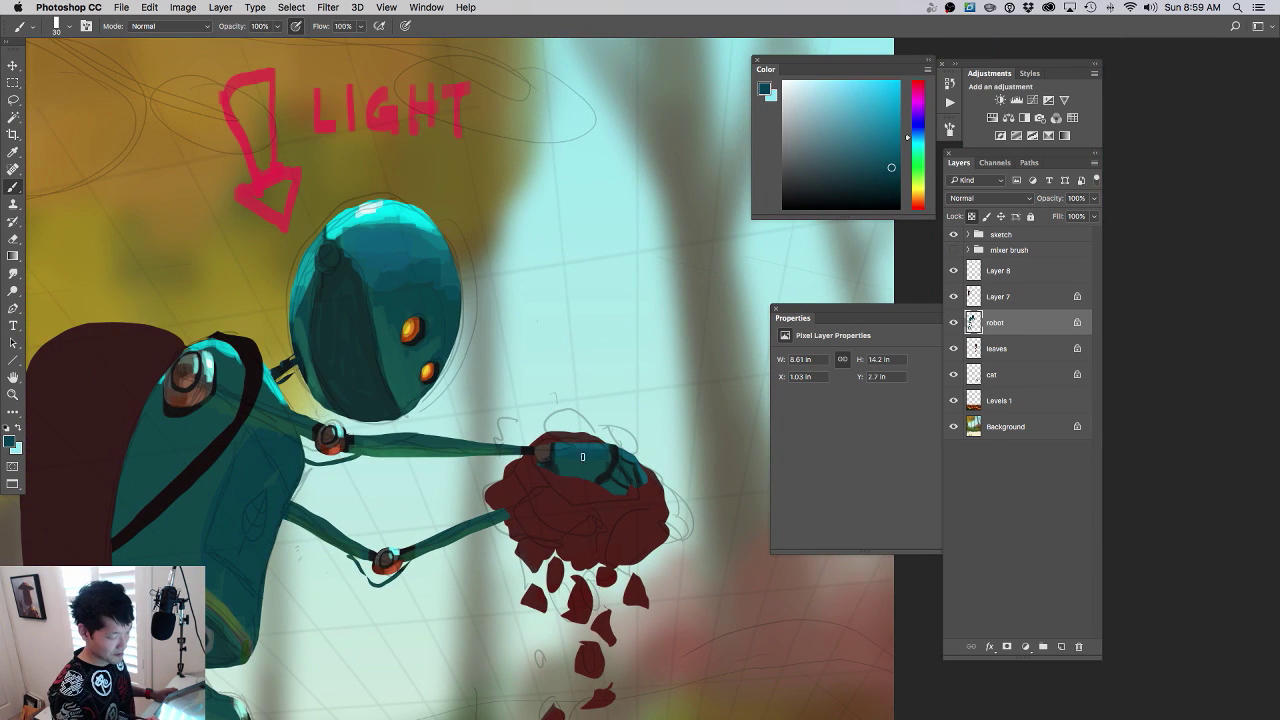
drag(612, 460, 553, 450)
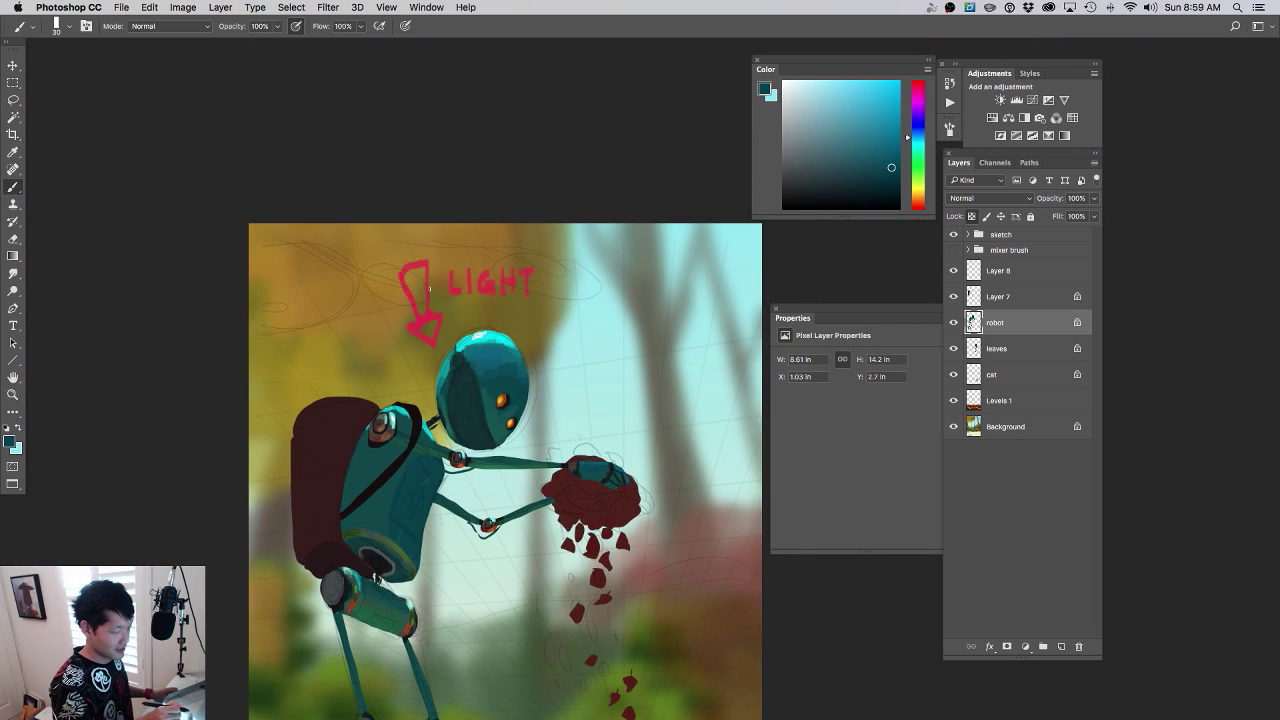
- On Layer 8, draw a bright red arrow pointing down toward the robot from the sky and label it FILL
scroll(565, 366, down, 1)
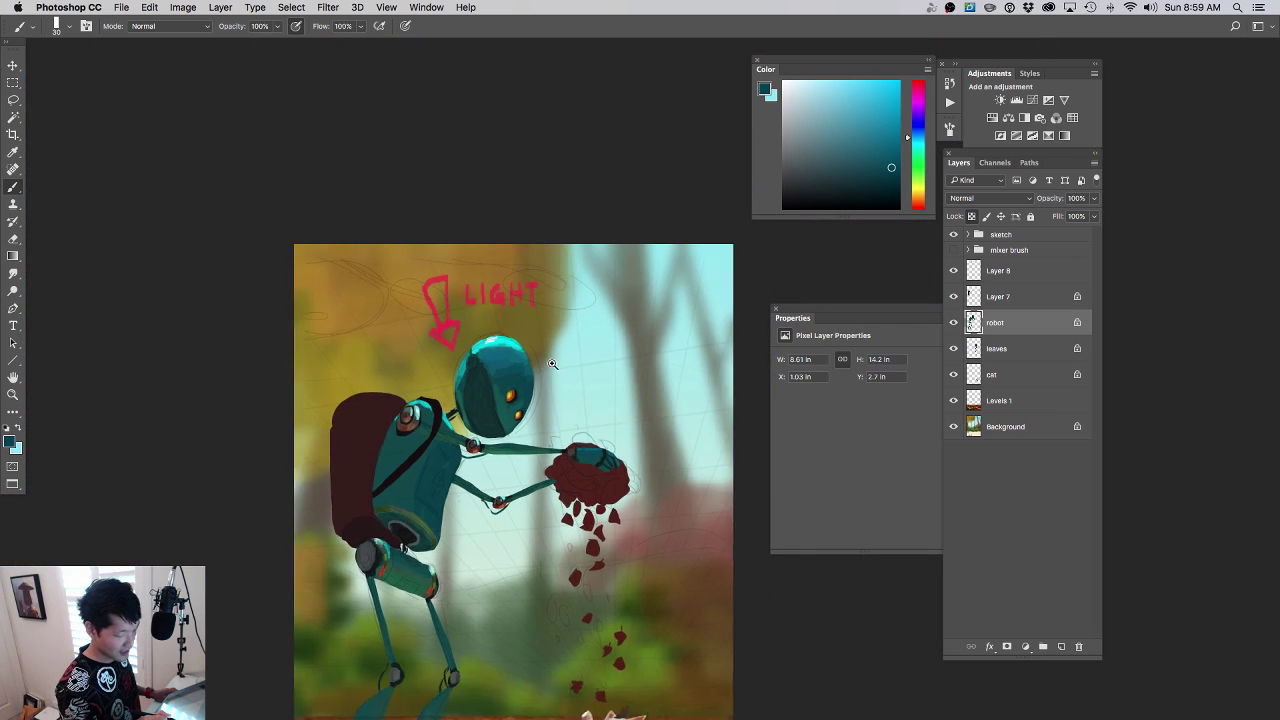
scroll(565, 366, up, 3)
click(990, 271)
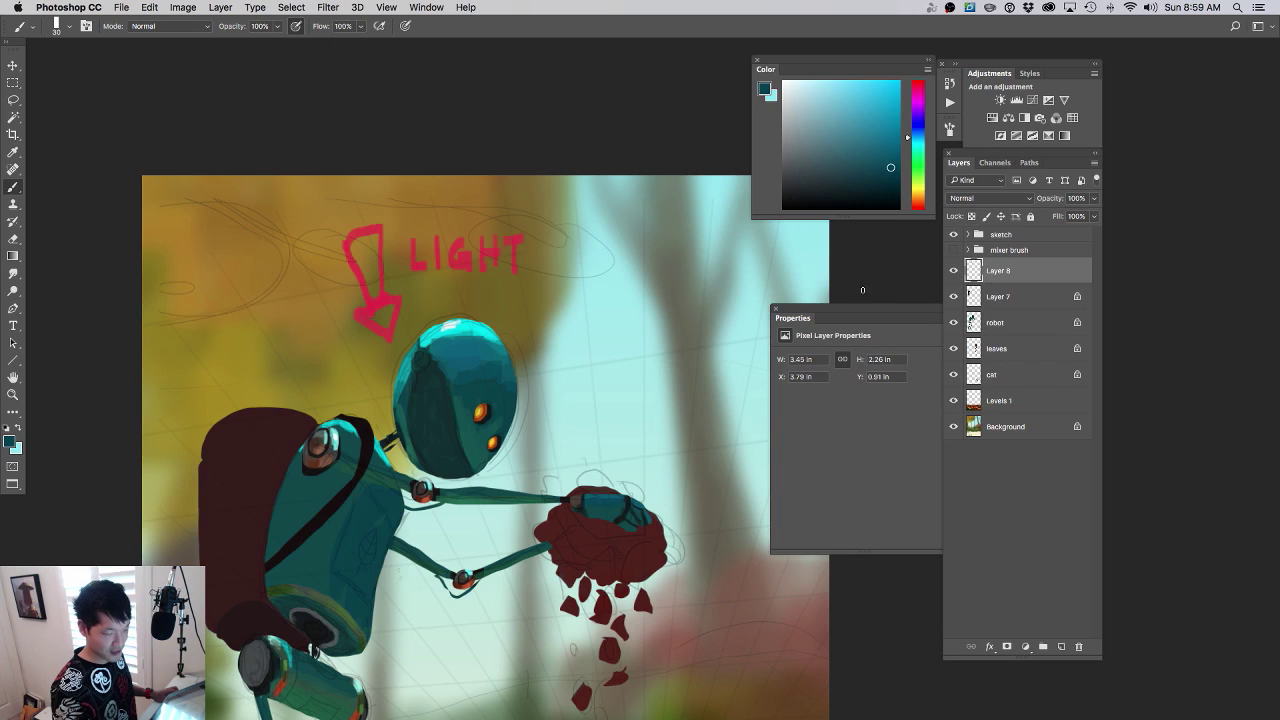
drag(917, 192, 917, 209)
click(898, 82)
drag(597, 438, 583, 451)
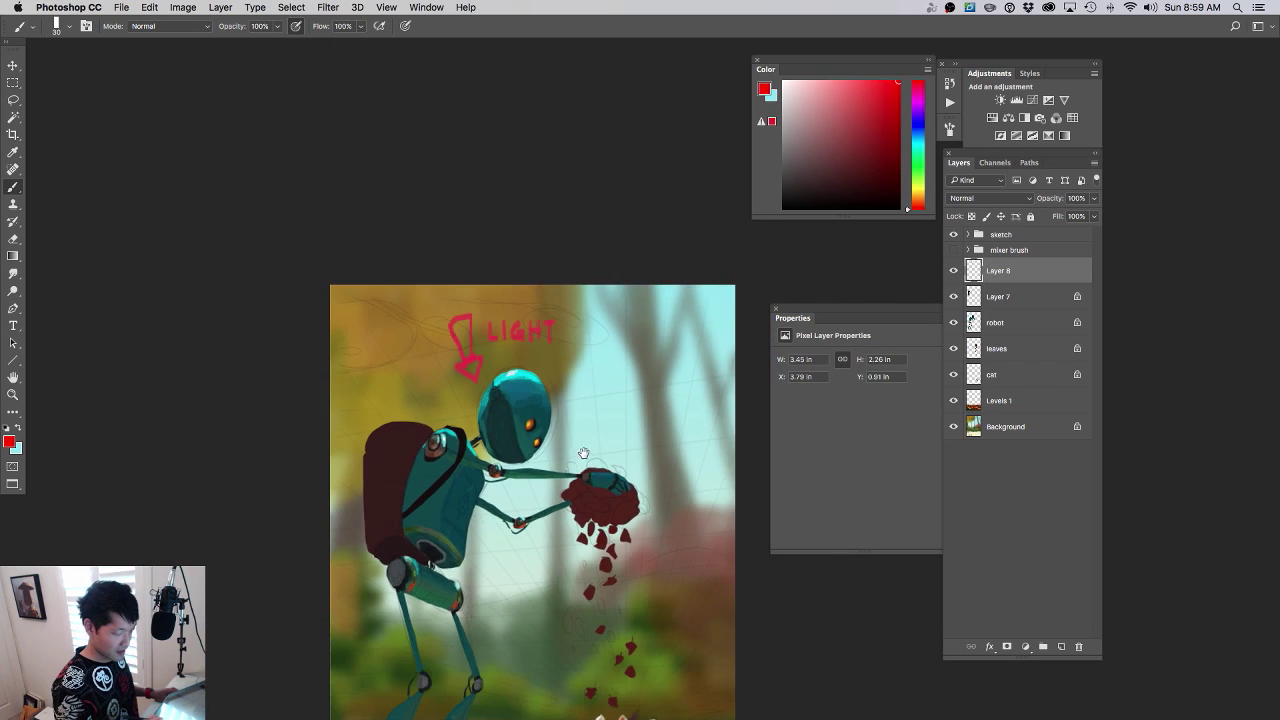
drag(540, 392, 490, 302)
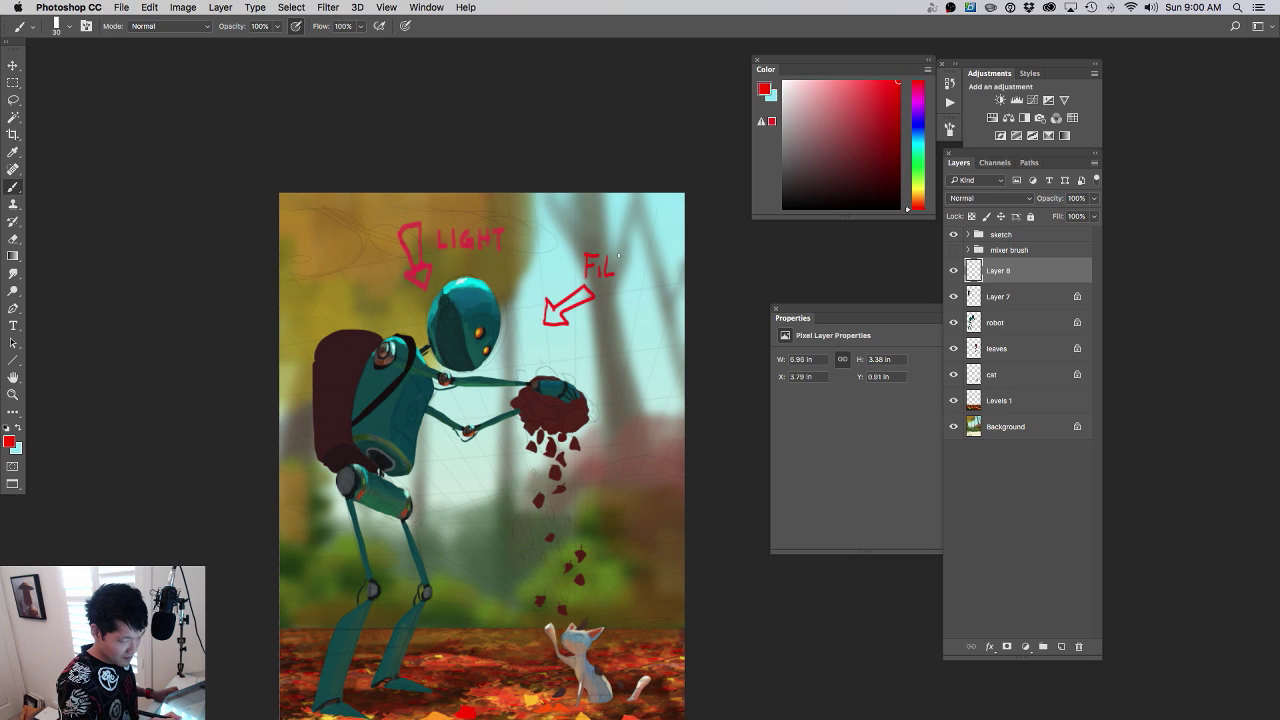
drag(617, 256, 626, 276)
- Draw a red arrow pointing up toward the robot from the ground and label it BOUNCE
scroll(535, 450, down, 2)
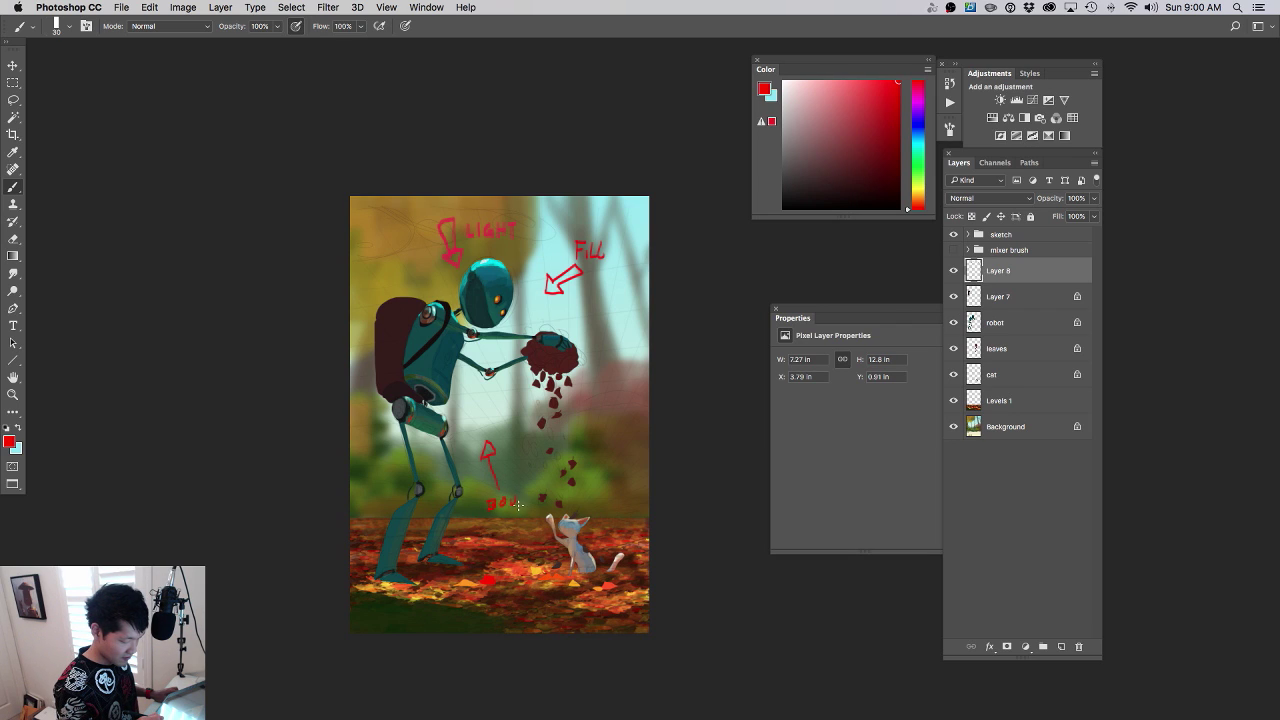
drag(582, 462, 609, 447)
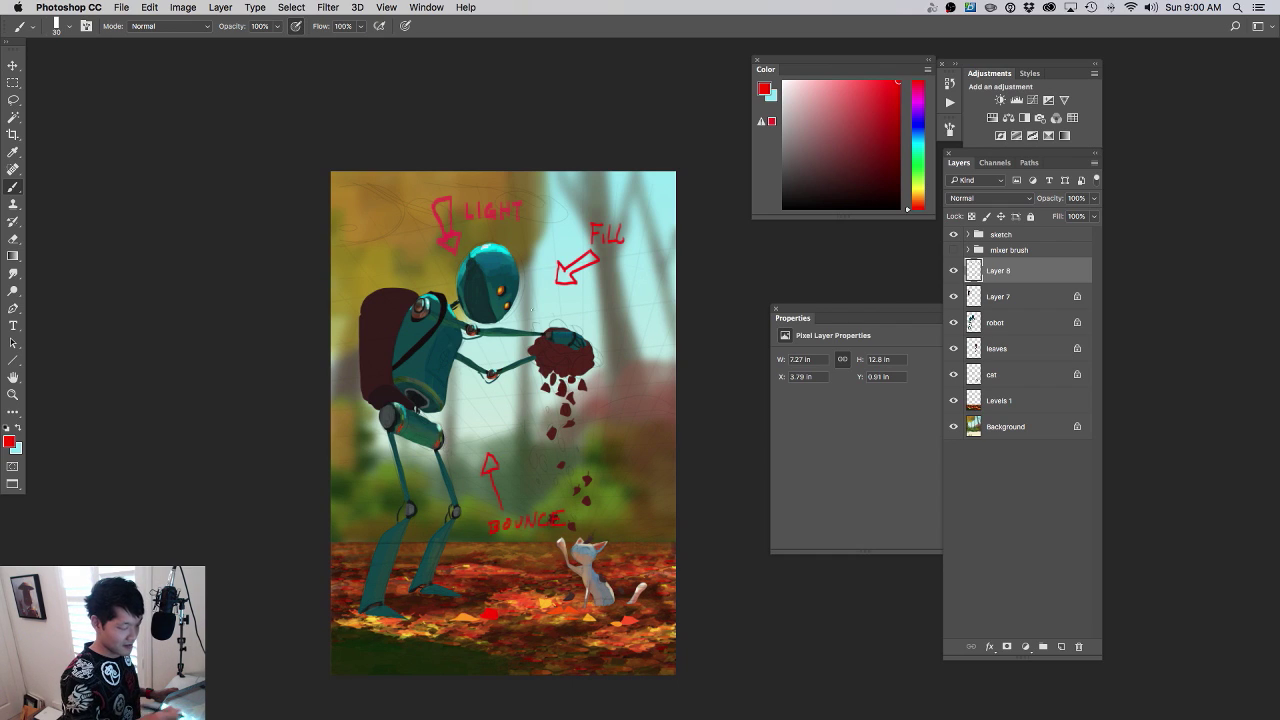
drag(499, 321, 523, 303)
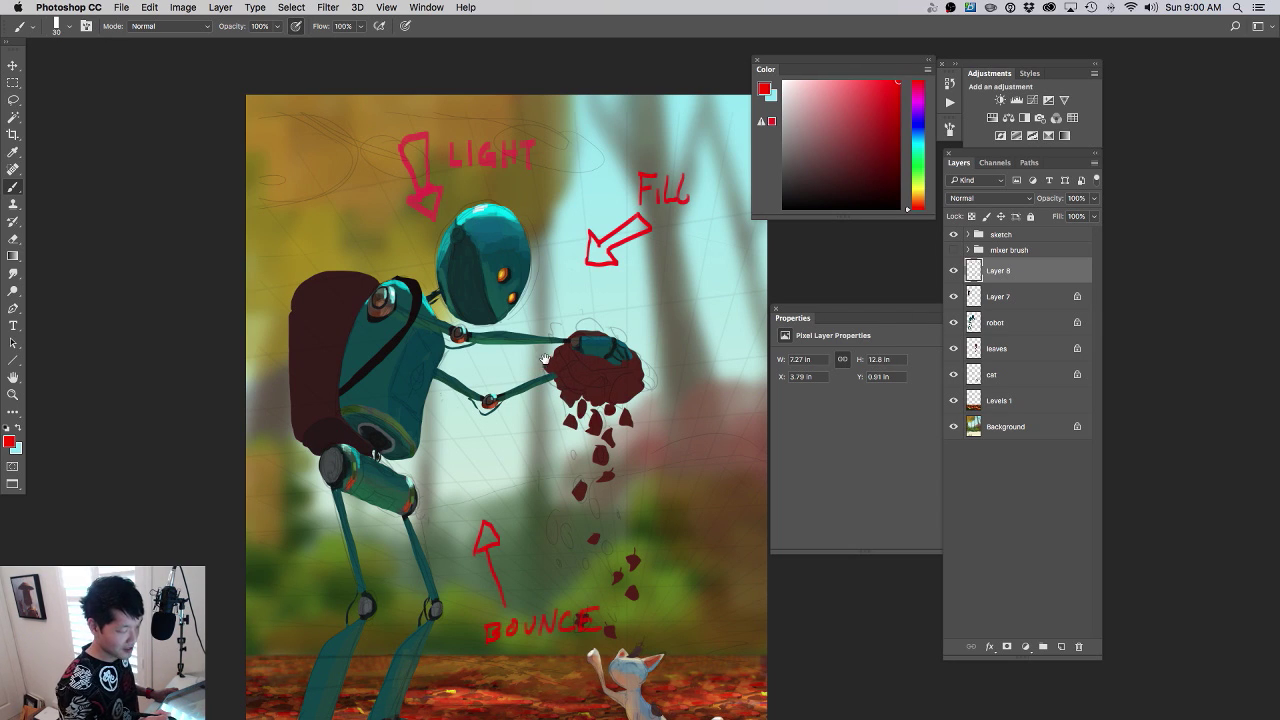
drag(545, 359, 609, 410)
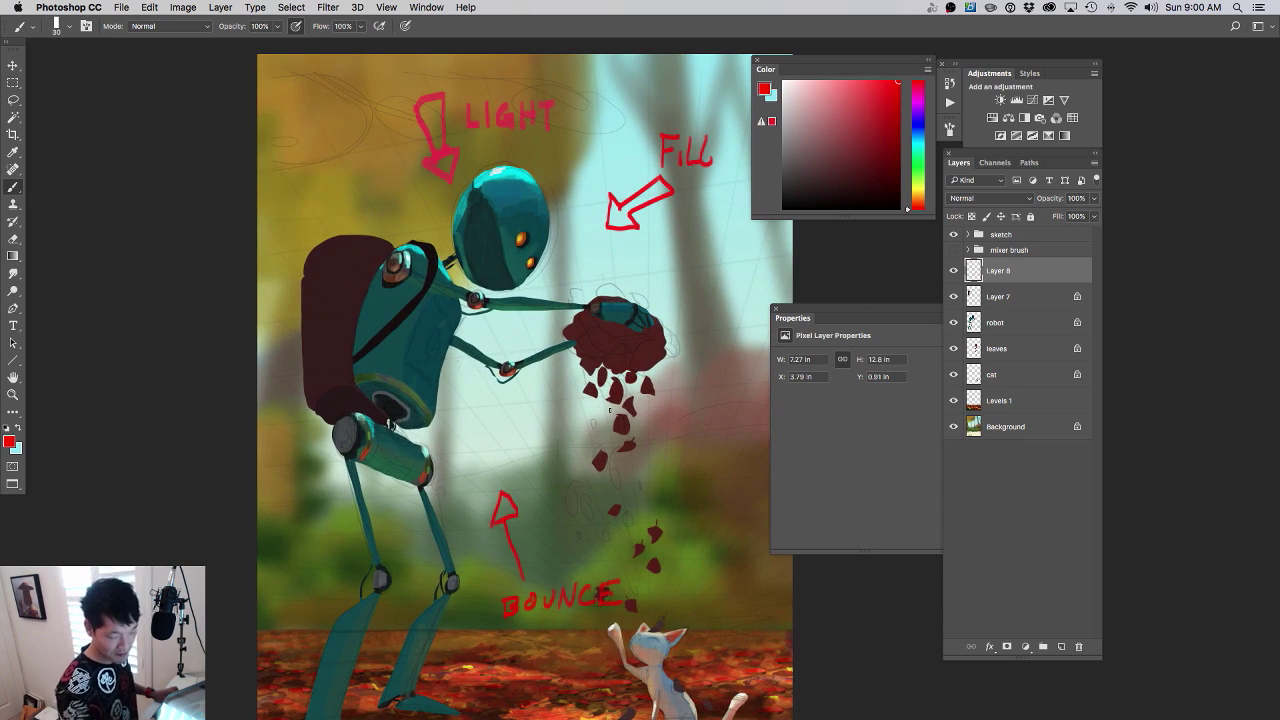
- Add a new layer above the lighting notes, choose a medium turquoise and enlarge the brush for a color key
click(1061, 646)
alt+click(474, 225)
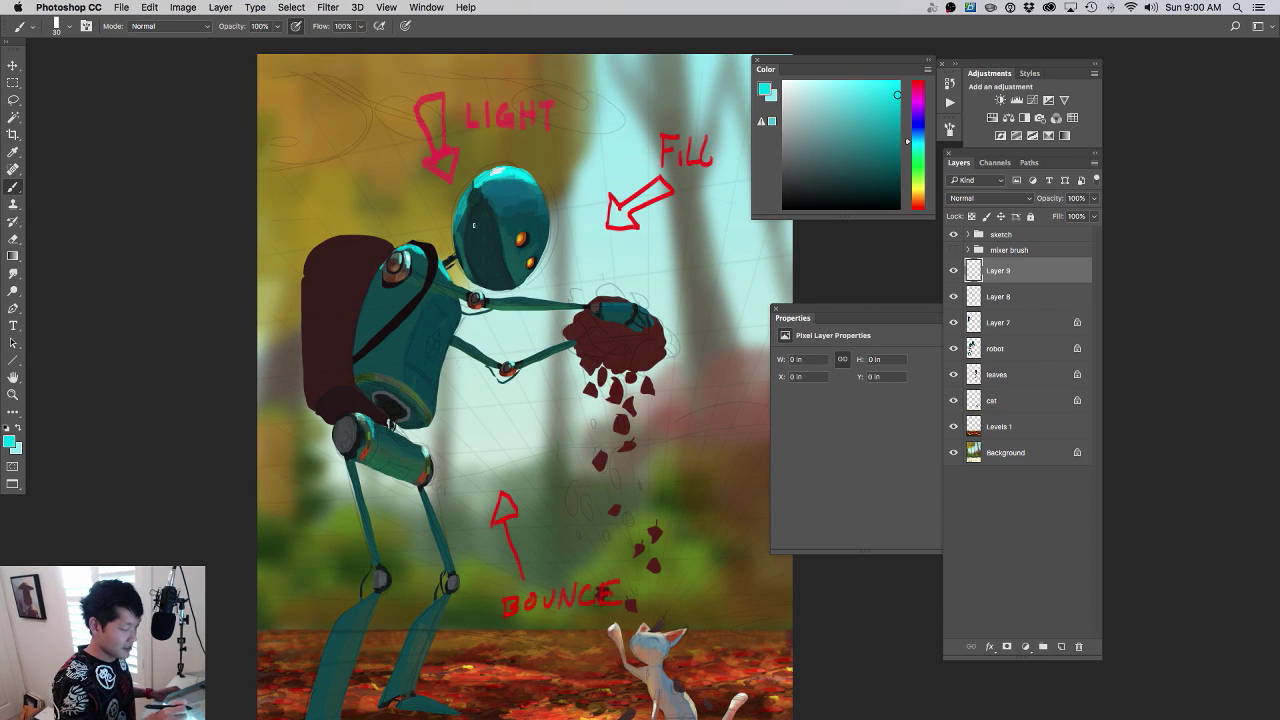
click(896, 113)
drag(580, 214, 603, 237)
drag(597, 172, 493, 269)
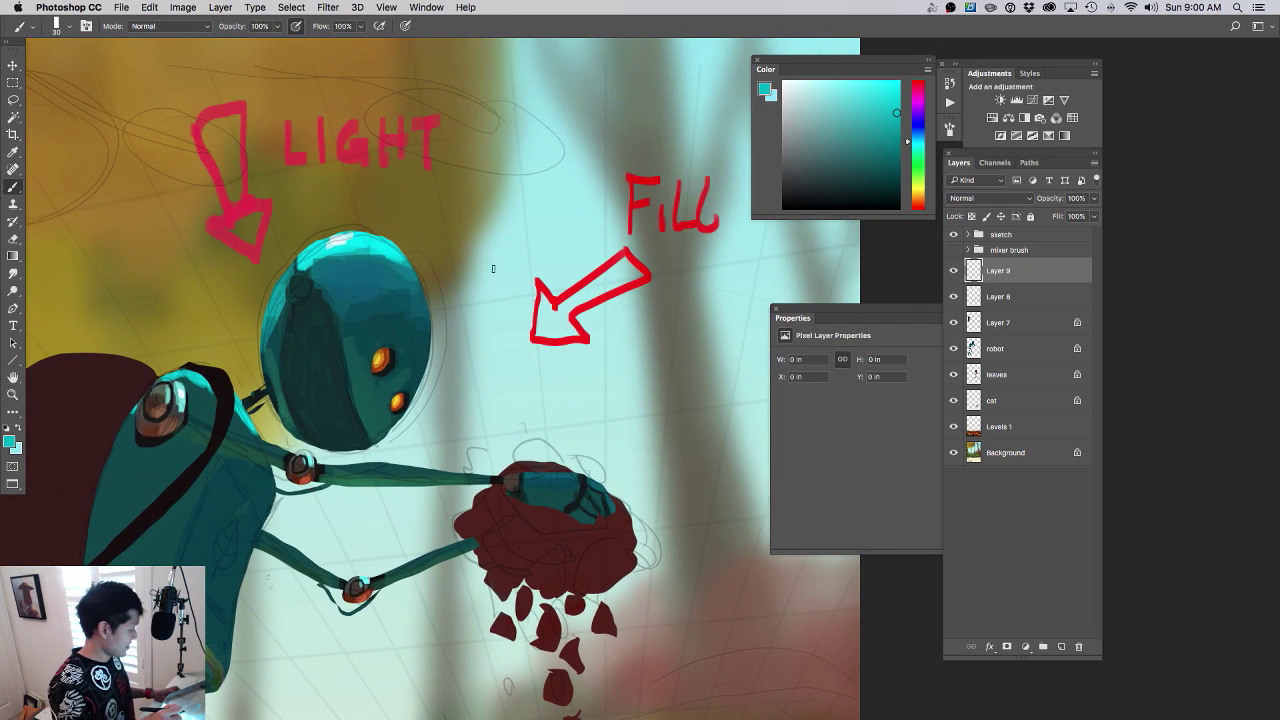
key(])
key(])
key(])
key(])
key(])
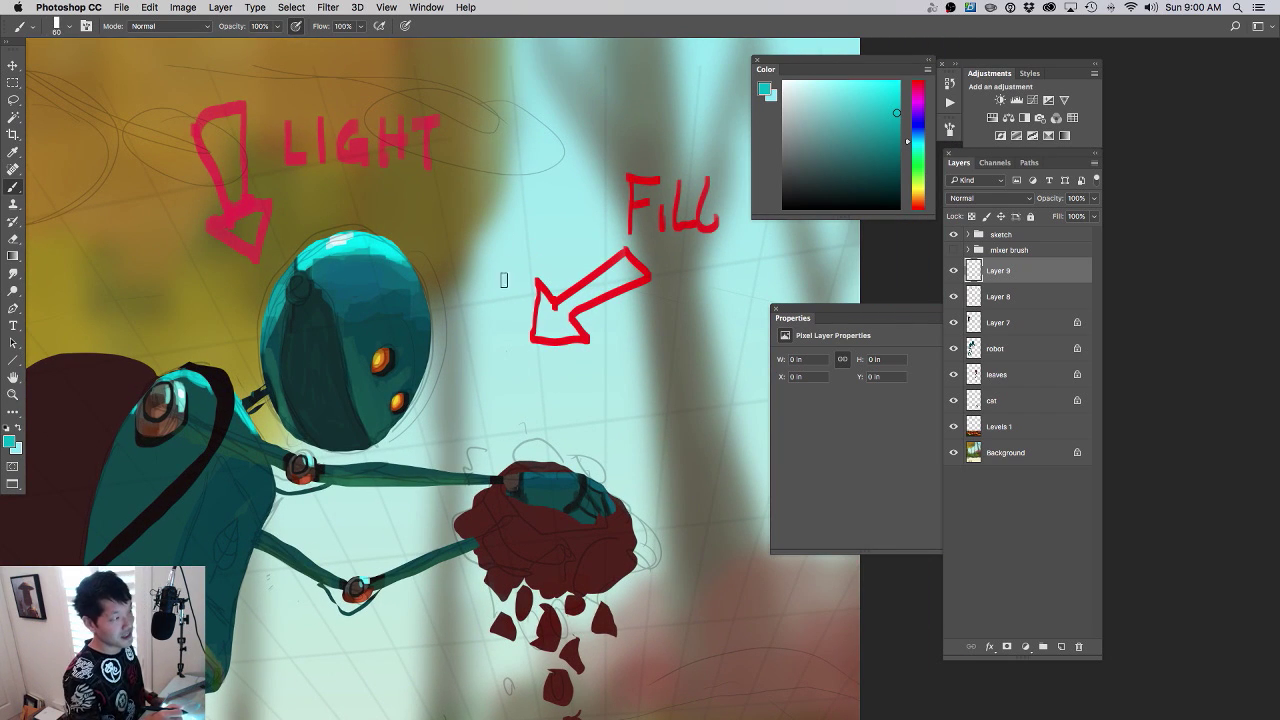
drag(569, 385, 564, 386)
scroll(564, 386, right, 8)
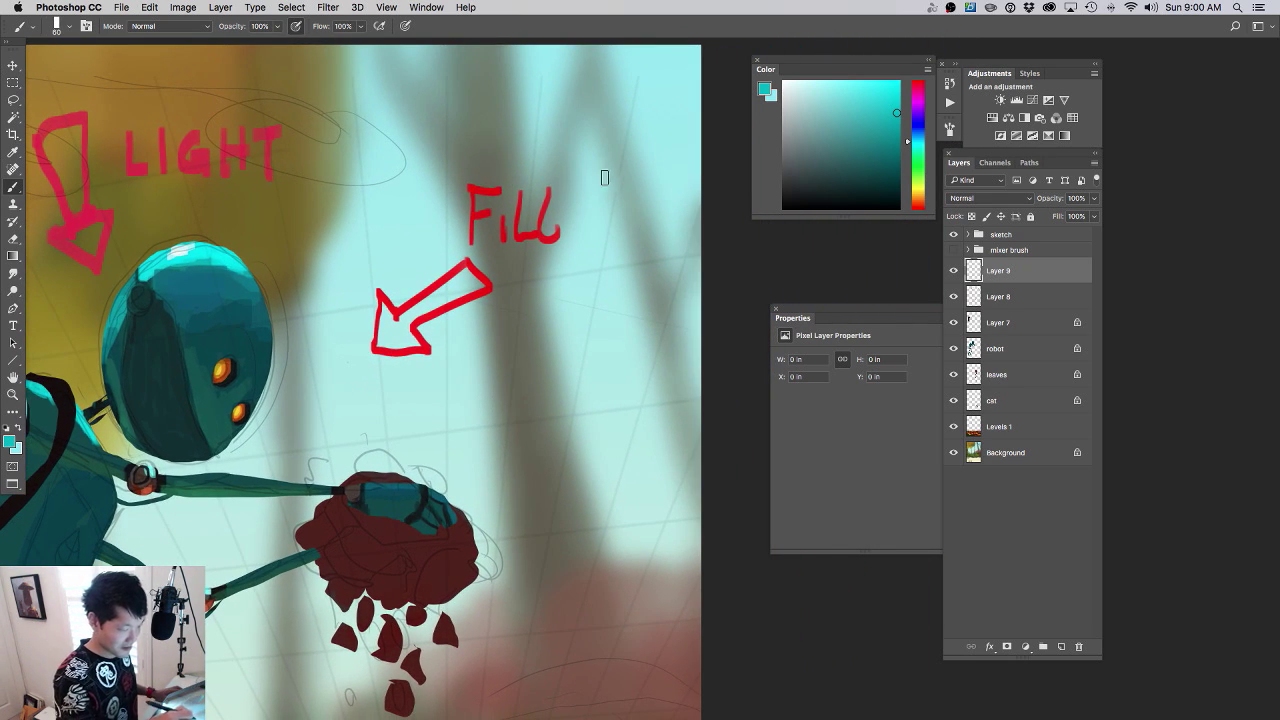
- Paint a simplified robot beside the FILL label with a turquoise round head, square body and two separate strokes below it
mouse_move(606, 180)
mouse_down()
mouse_move(620, 215)
mouse_move(626, 192)
mouse_move(600, 213)
mouse_move(618, 218)
mouse_move(611, 250)
mouse_move(593, 272)
mouse_move(609, 298)
mouse_move(624, 256)
mouse_move(604, 312)
mouse_up()
right_click(610, 194)
click(895, 129)
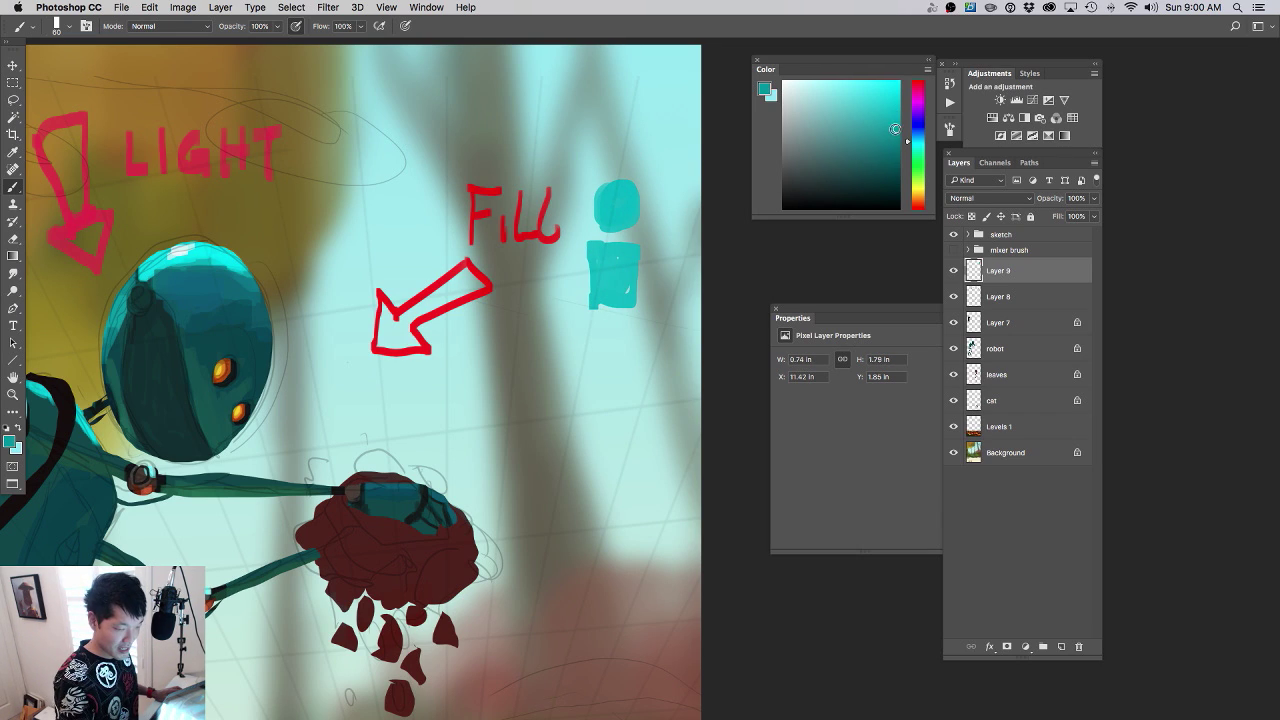
mouse_move(606, 250)
mouse_down()
mouse_move(626, 256)
mouse_move(610, 260)
mouse_move(600, 290)
mouse_move(626, 258)
mouse_move(584, 334)
mouse_move(584, 370)
mouse_up()
click(893, 104)
drag(646, 310, 634, 368)
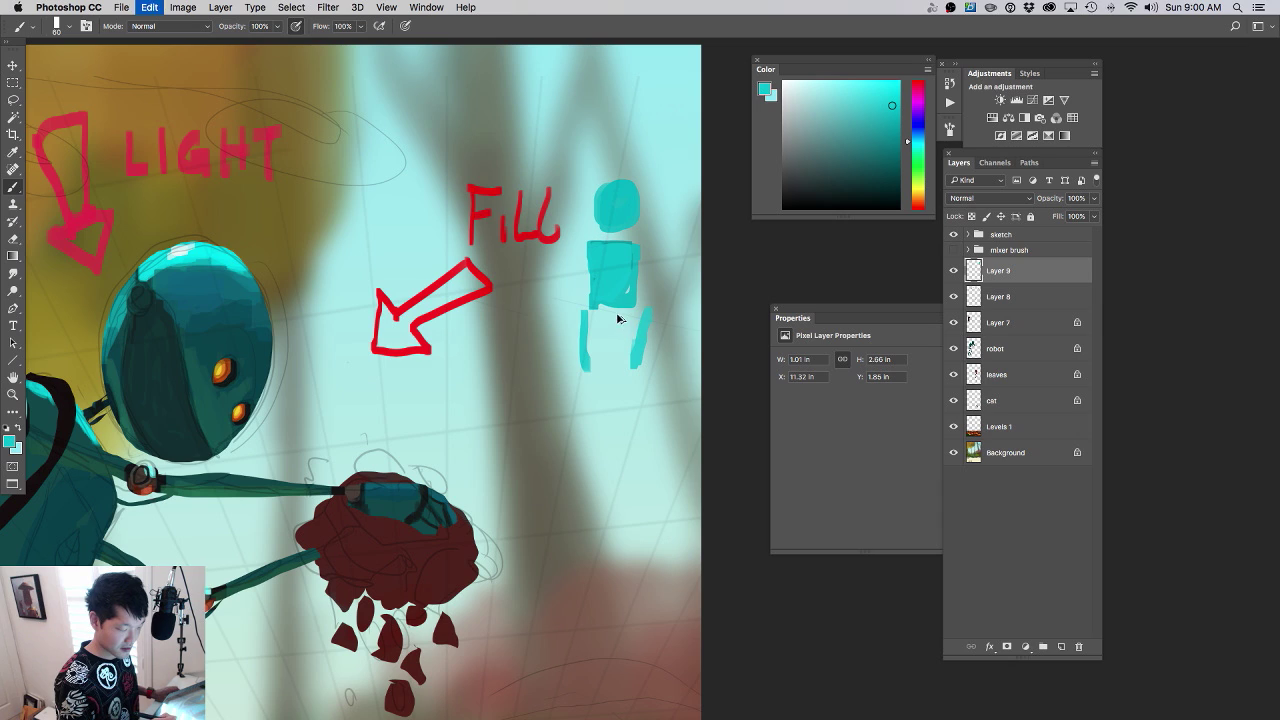
- Undo the two strokes below the simplified robot's body and paint a single centered turquoise leg instead
key(alt+super+z)
key(alt+super+z)
key(alt+super+z)
key(alt+super+z)
drag(614, 306, 611, 366)
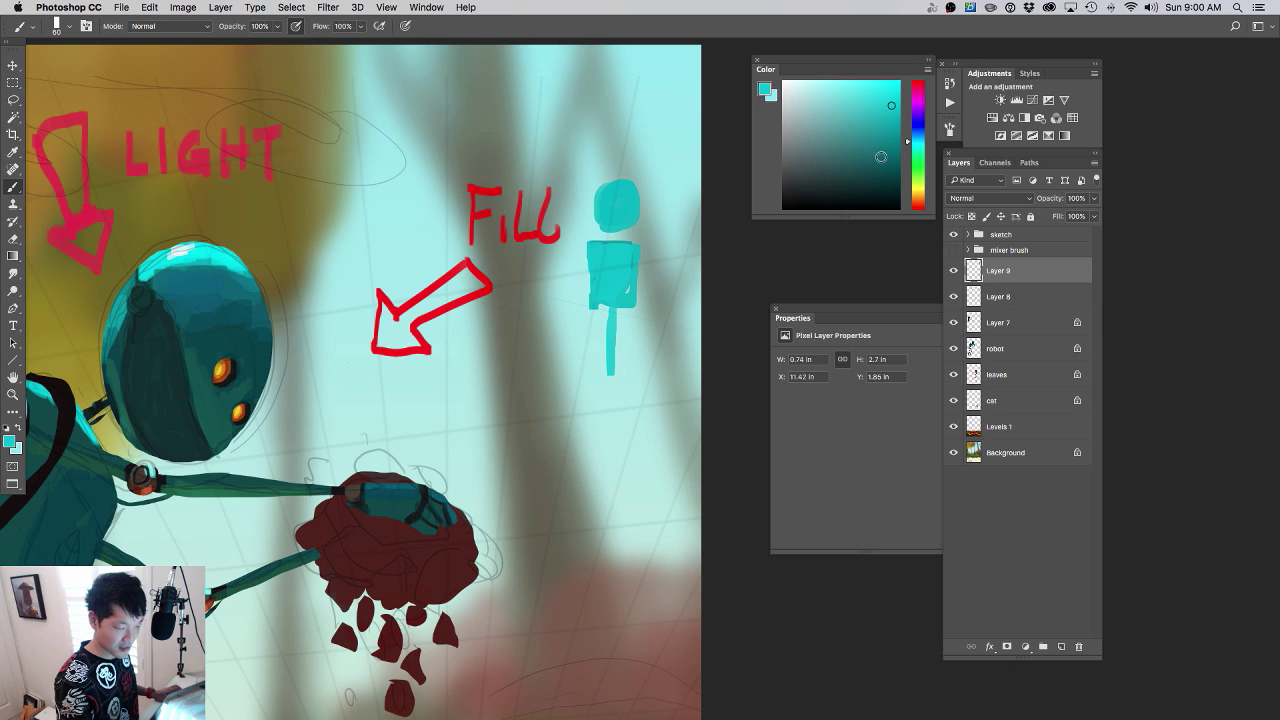
- Add black patches to the simplified robot's body and upper leg, and a gray band across the lower head
click(862, 205)
drag(611, 256, 611, 322)
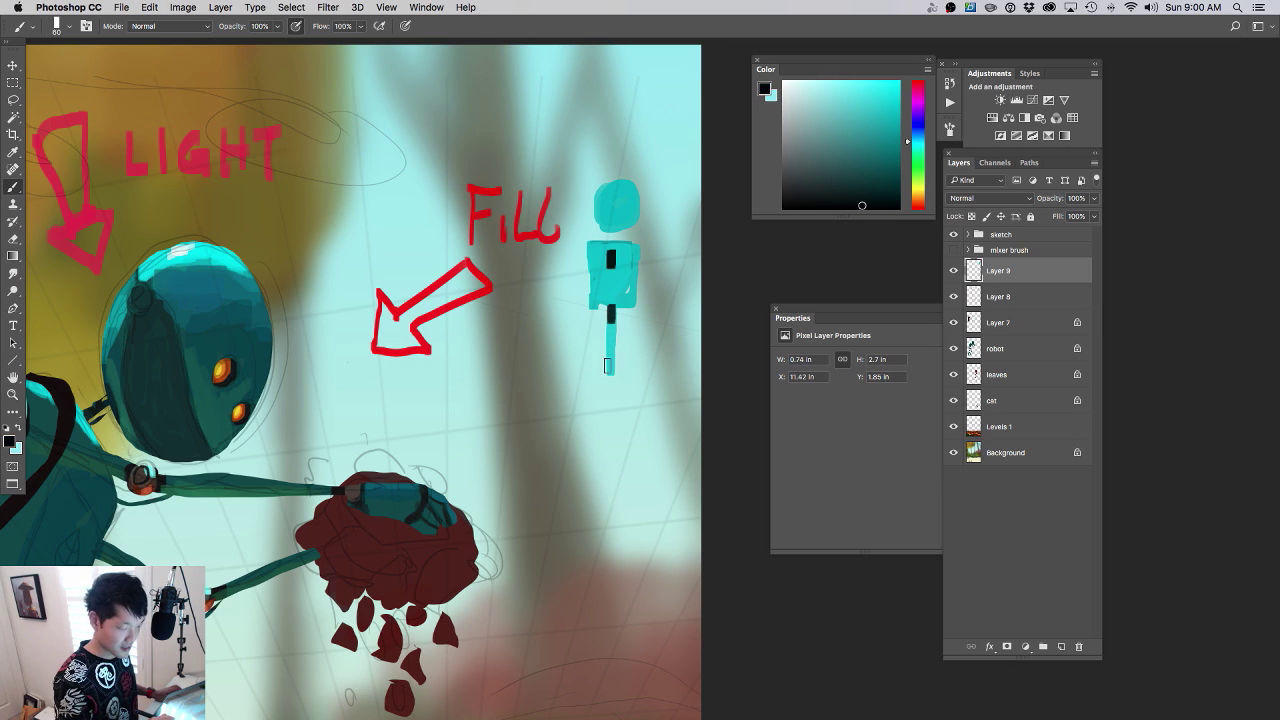
click(830, 175)
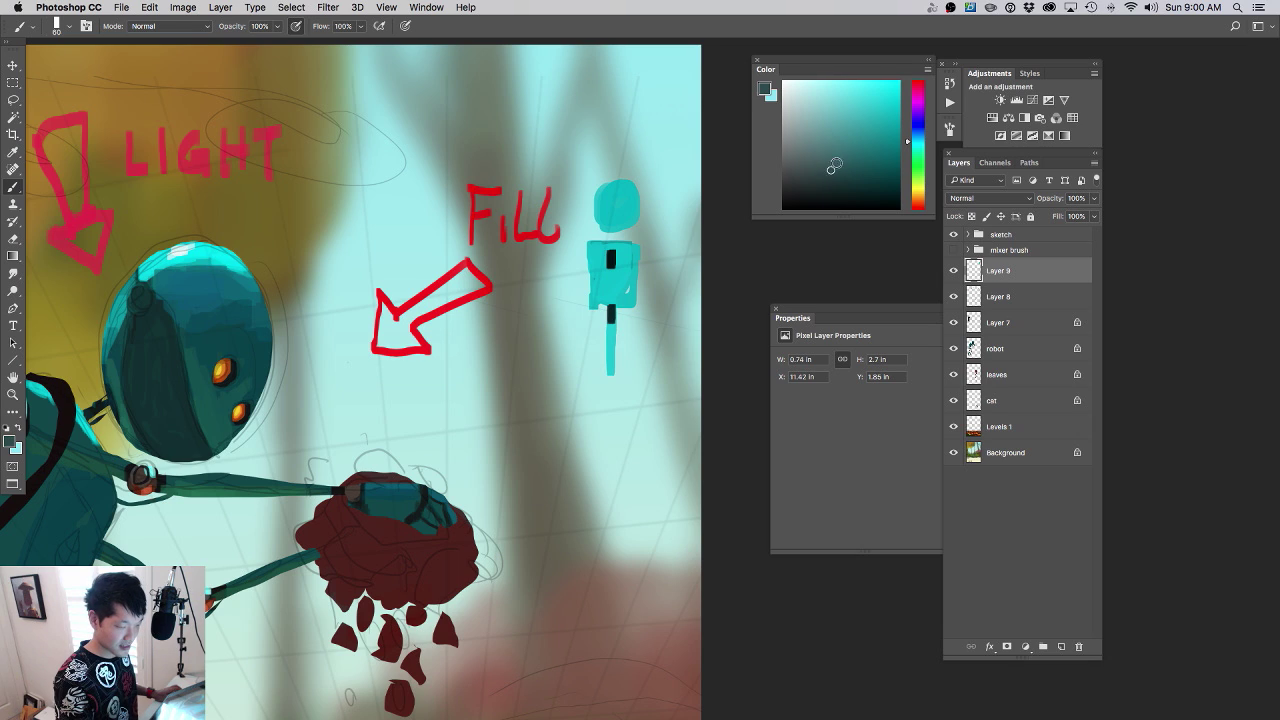
click(803, 156)
mouse_move(596, 222)
mouse_down()
mouse_move(628, 214)
mouse_move(614, 215)
mouse_up()
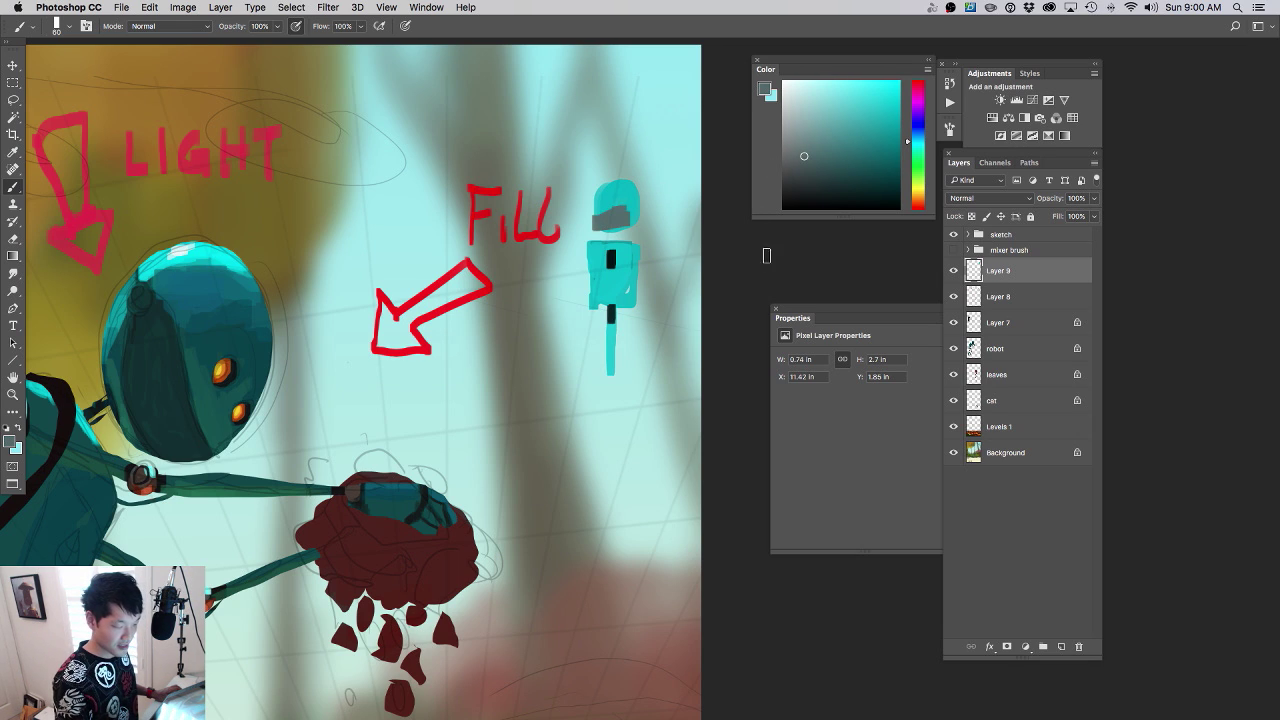
- Paint a backpack block beside the simplified robot's body in muted red, then cover most of it with dark orange-brown
click(917, 108)
drag(919, 198, 918, 206)
click(873, 132)
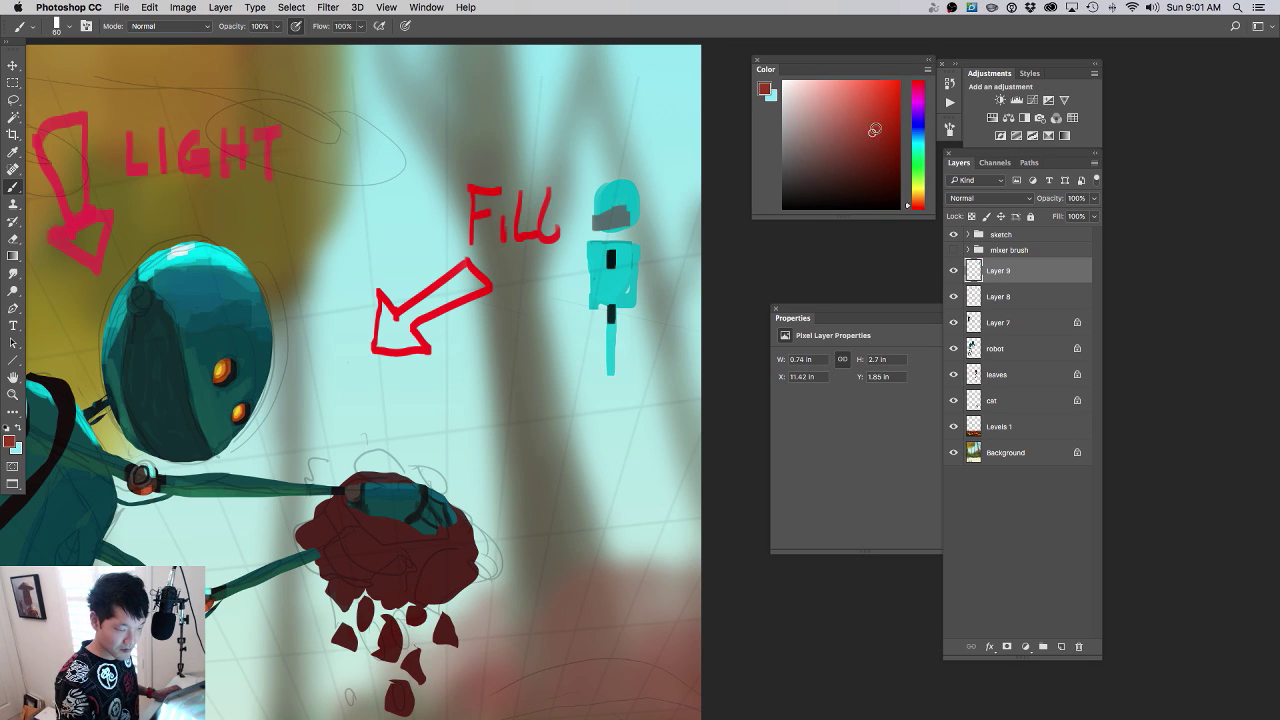
mouse_move(638, 245)
mouse_down()
mouse_move(651, 290)
mouse_move(642, 252)
mouse_move(638, 282)
mouse_move(917, 205)
mouse_move(657, 247)
mouse_move(639, 260)
mouse_move(643, 290)
mouse_move(661, 258)
mouse_move(636, 268)
mouse_move(641, 289)
mouse_move(662, 245)
mouse_move(646, 260)
mouse_move(624, 253)
mouse_move(632, 292)
mouse_up()
click(918, 203)
click(855, 168)
- Move the simplified color-key robot into the golden foliage beside the LIGHT arrow
key(ctrl+minus)
key(v)
drag(631, 340, 440, 428)
drag(440, 428, 391, 417)
alt+click(391, 417)
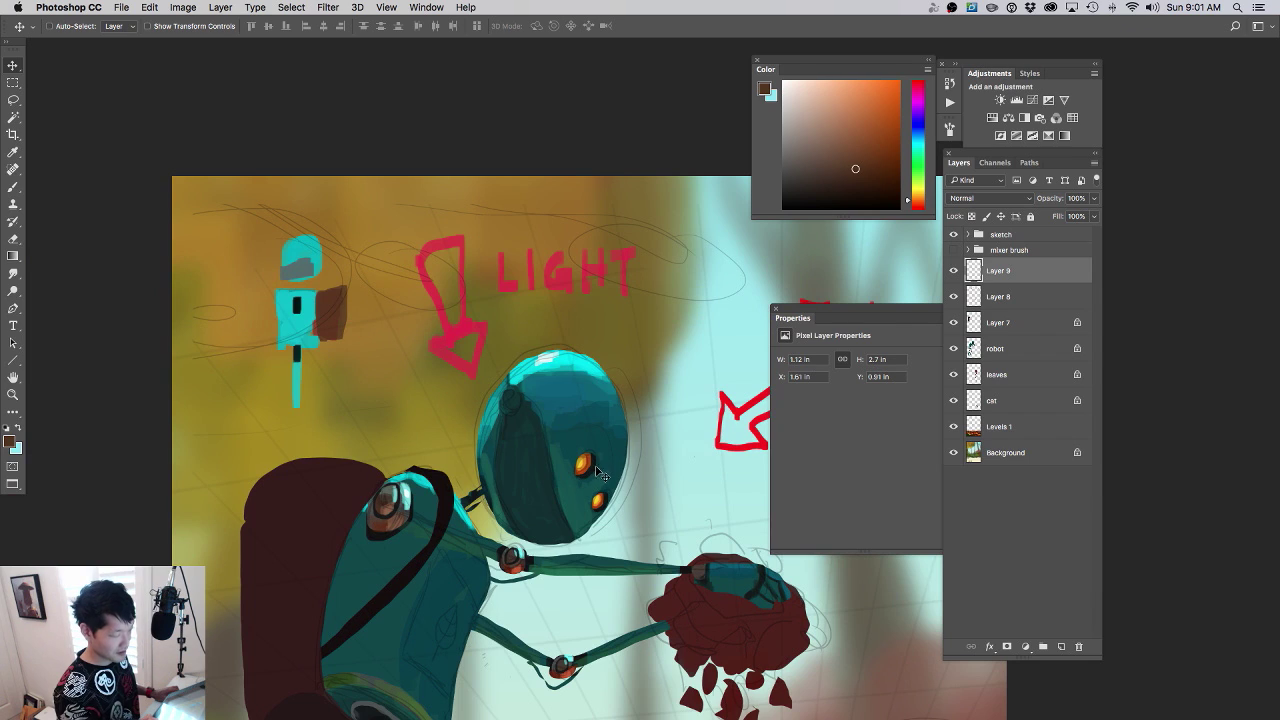
- Return to the robot layer with the Brush and sample the turquoise from the color-key figure's head to compare with the robot
drag(584, 438, 551, 386)
click(975, 350)
key(b)
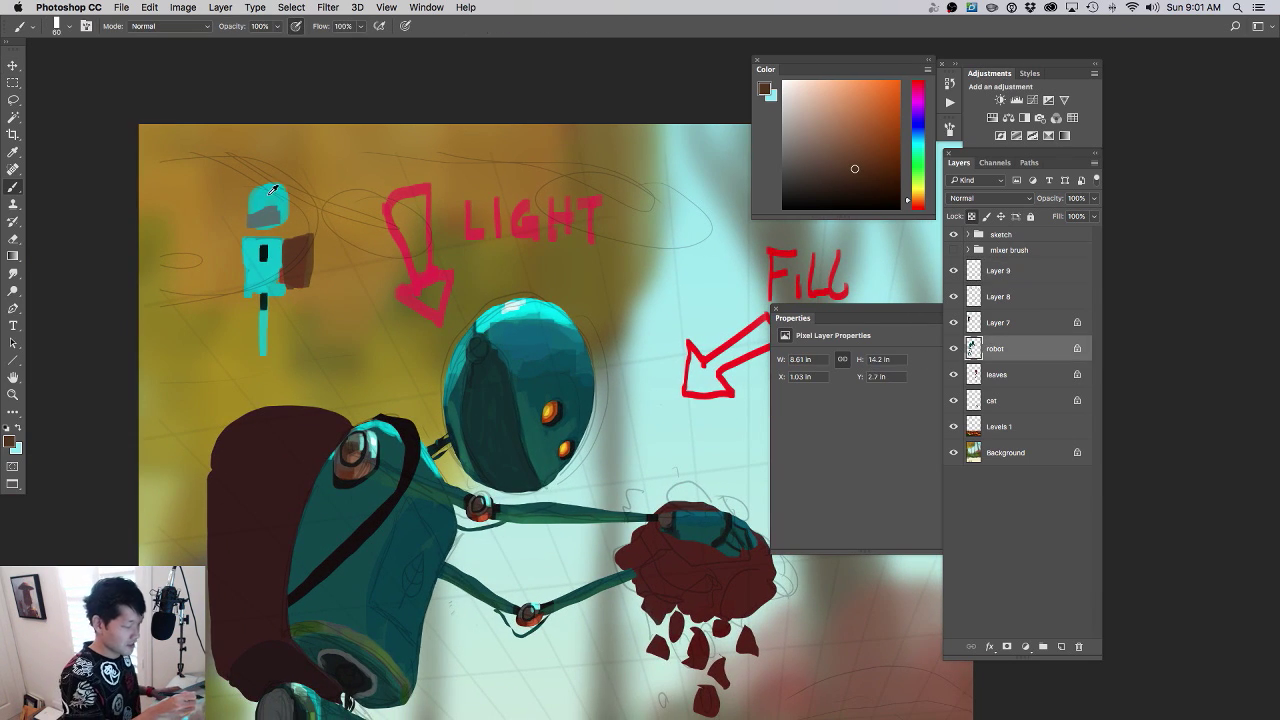
alt+click(272, 190)
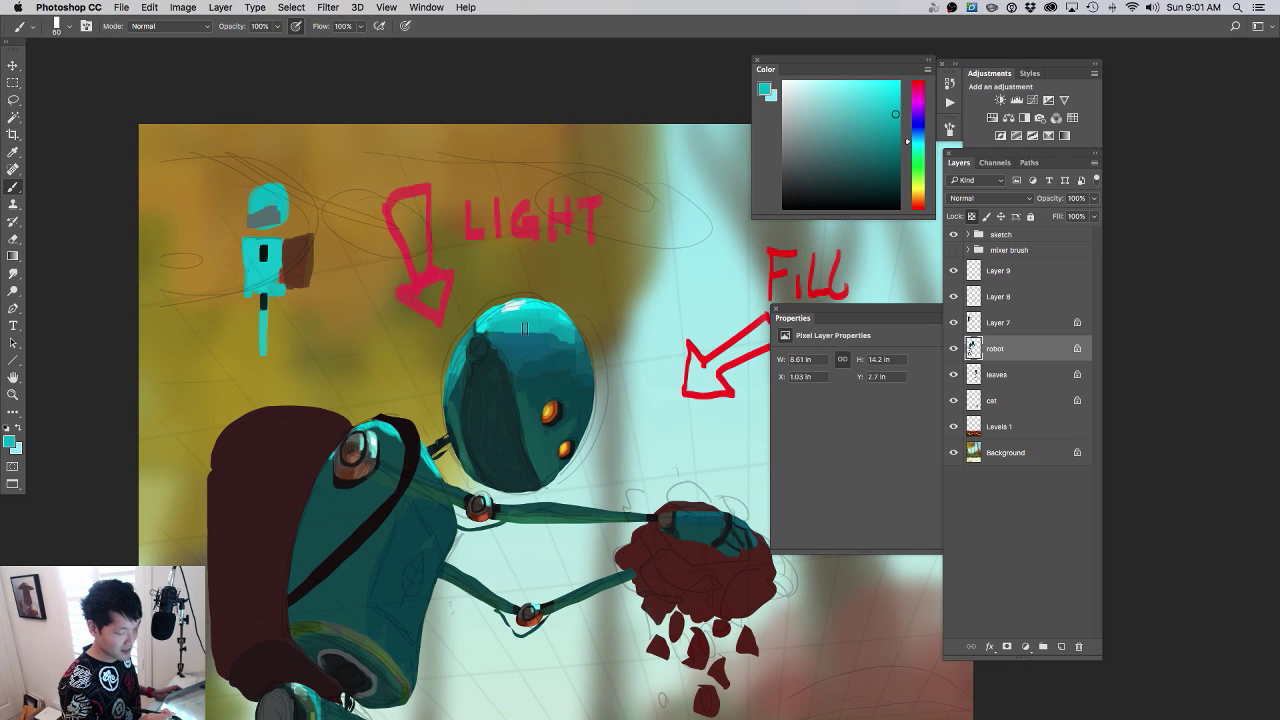
mouse_move(530, 330)
mouse_down()
mouse_move(486, 336)
mouse_move(522, 355)
mouse_up()
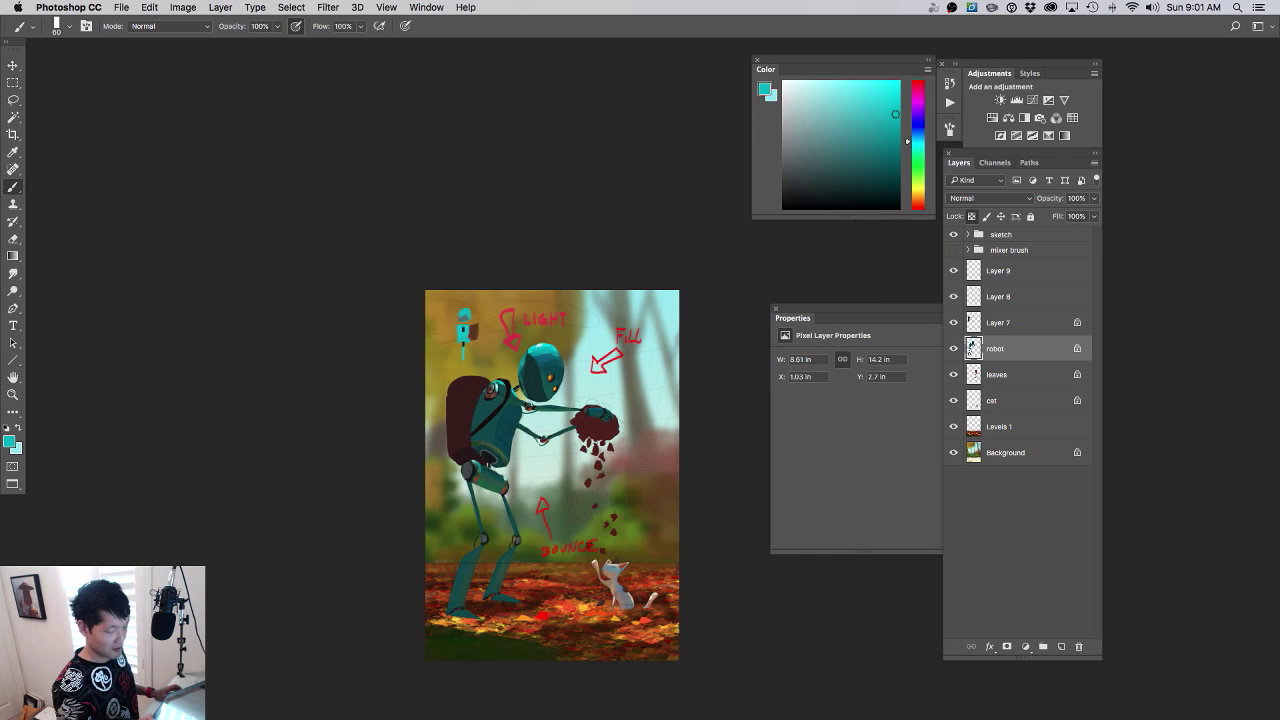
scroll(558, 356, up, 5)
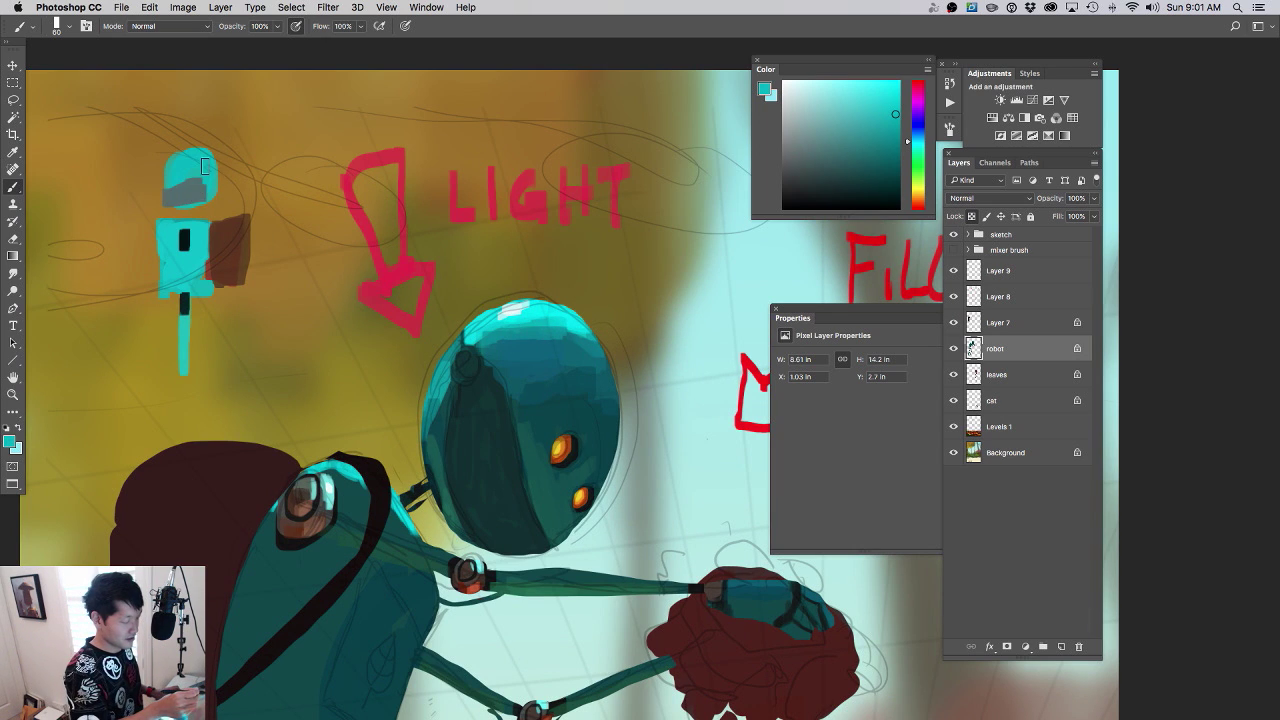
scroll(569, 413, down, 3)
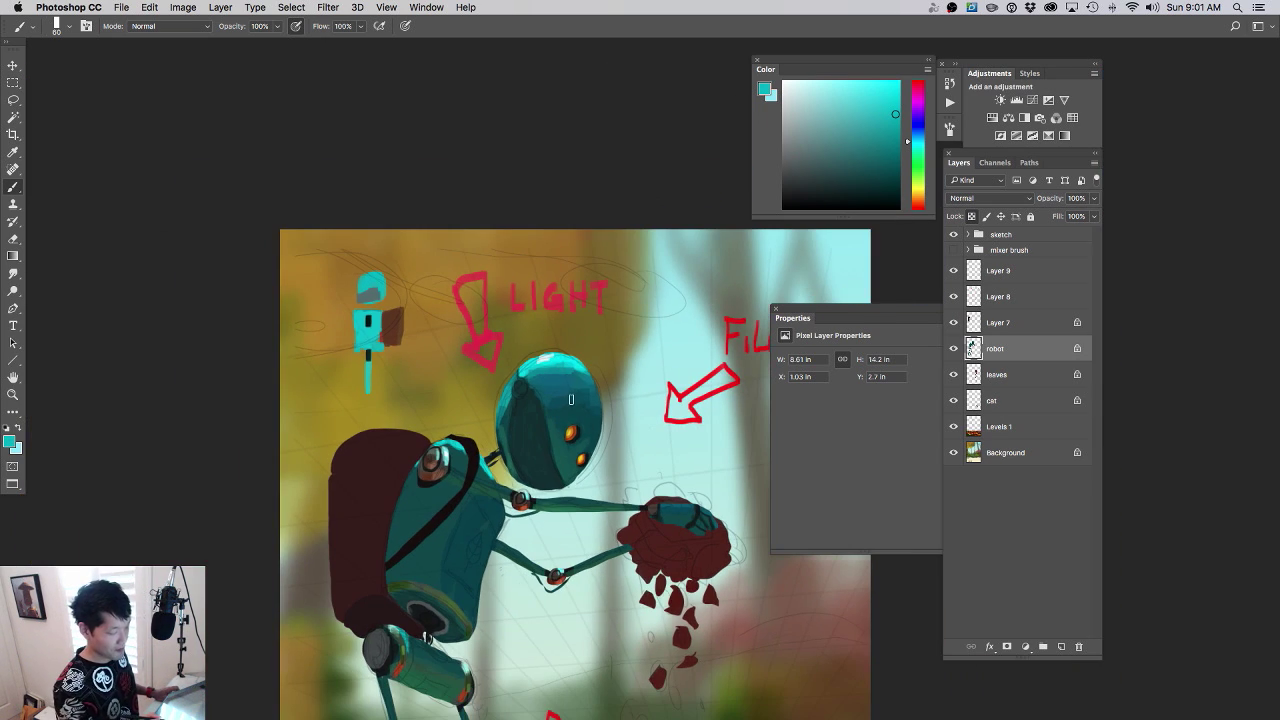
- Sample the torso's dark teal, the shoulder's turquoise highlight and the color-key body's color to compare them
drag(582, 432, 548, 268)
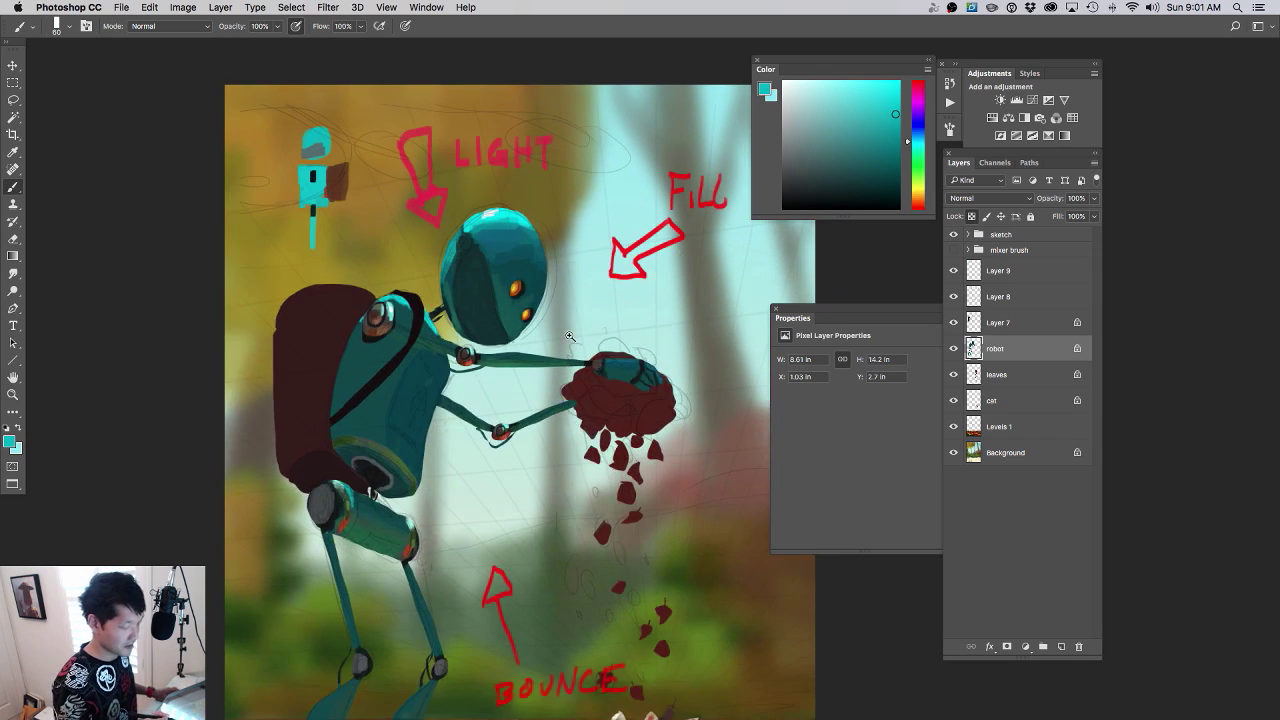
drag(568, 338, 585, 331)
drag(436, 430, 458, 365)
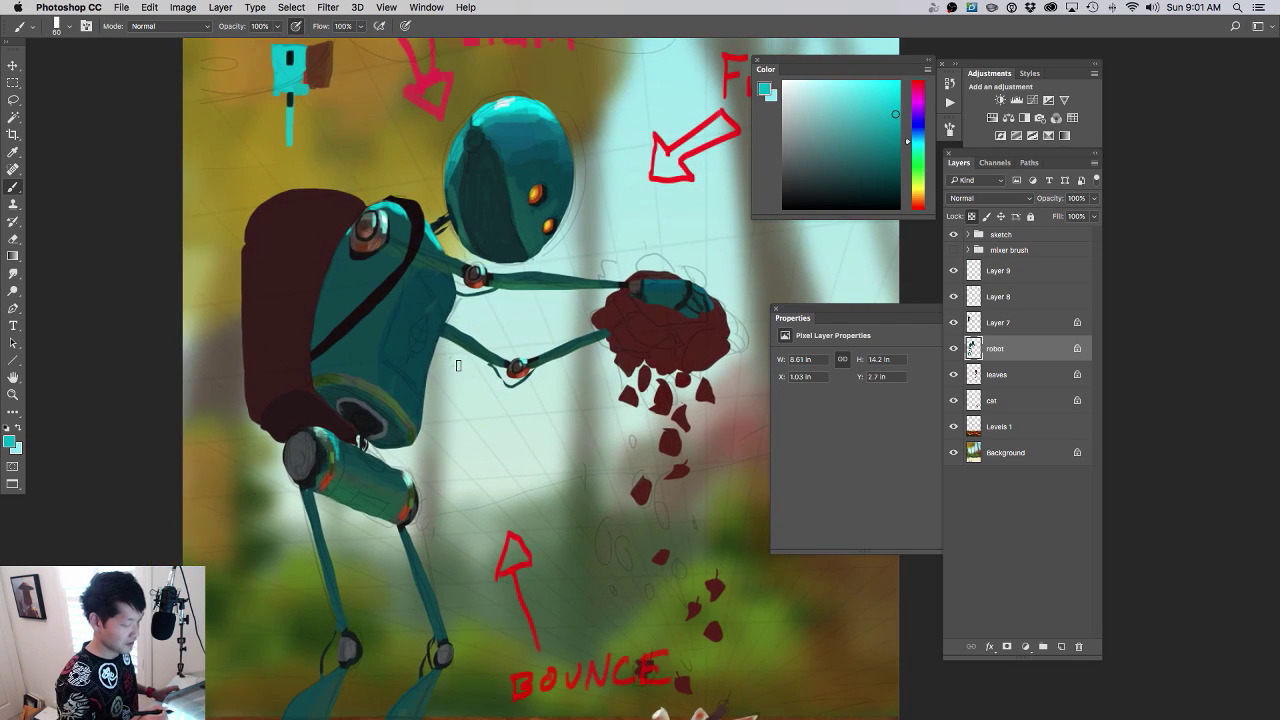
alt+click(391, 324)
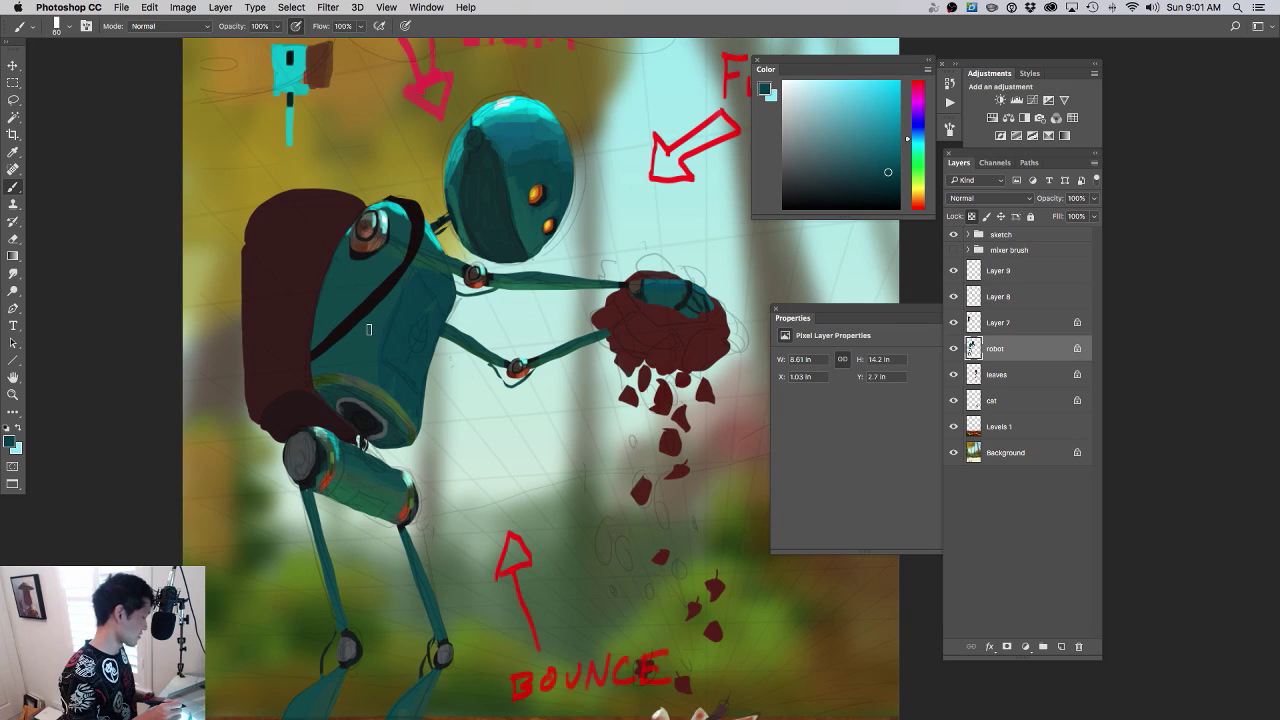
key(bracketright)
key(bracketright)
key(bracketright)
key(bracketright)
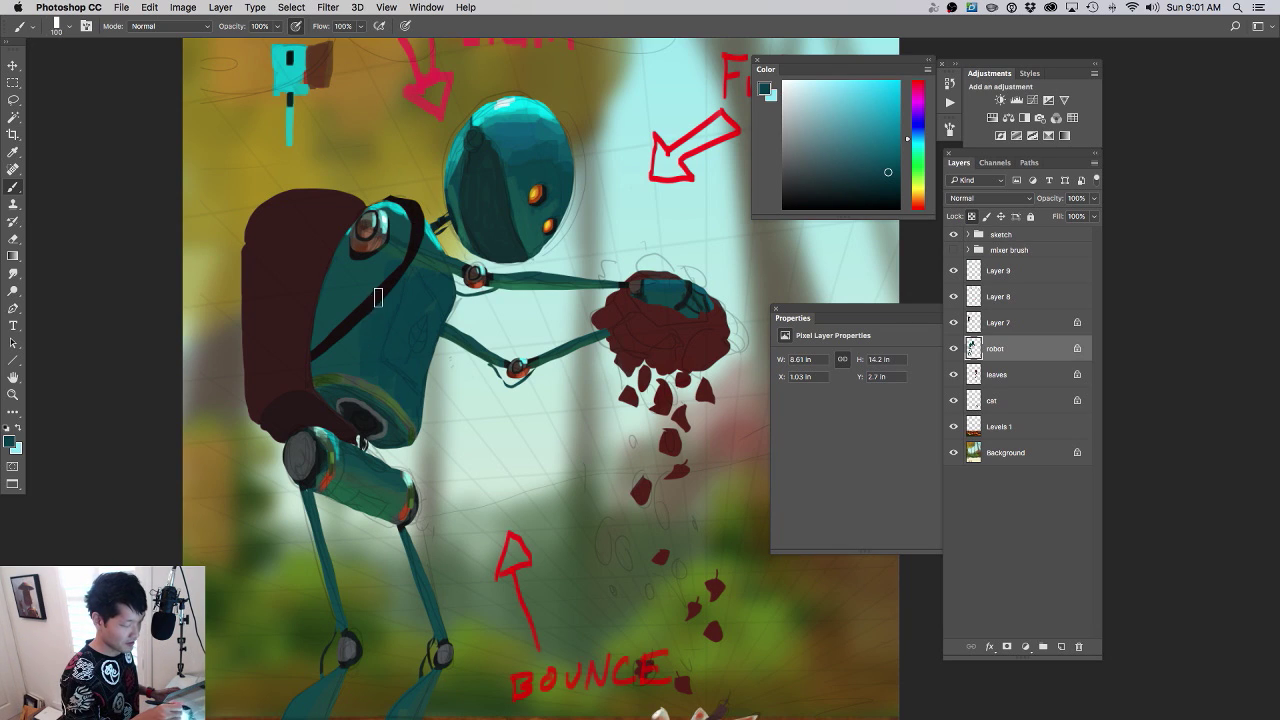
alt+click(342, 283)
alt+click(372, 208)
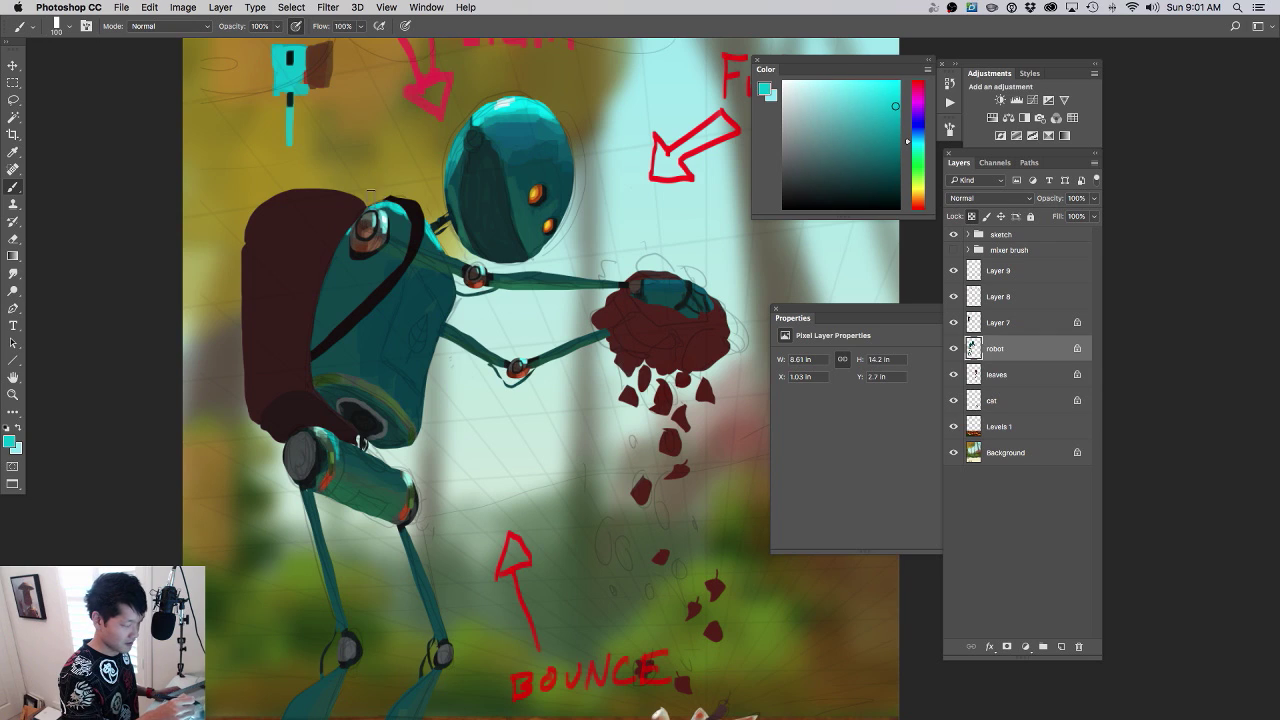
drag(368, 195, 399, 262)
alt+click(331, 146)
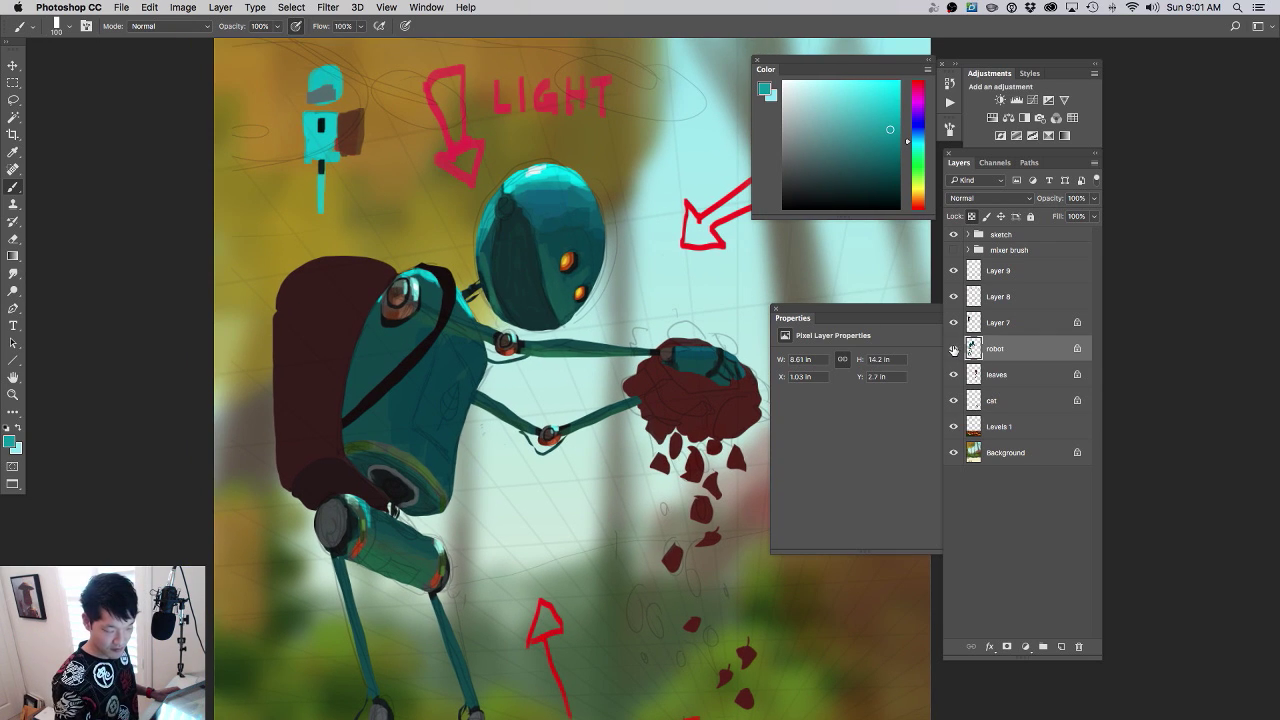
- Merge Layer 9 with the color-key figure down into Layer 8, and toggle its visibility to check which marks it contains
click(953, 272)
click(953, 272)
click(984, 274)
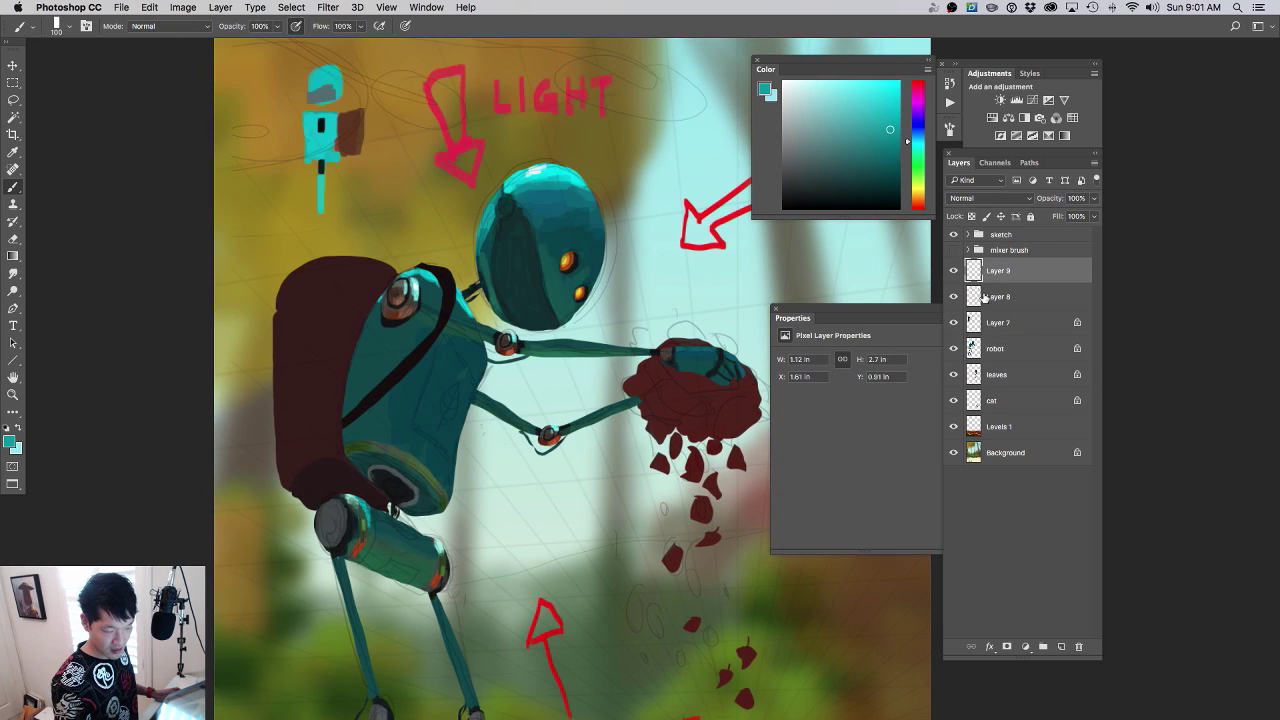
key(super+e)
click(952, 272)
click(952, 272)
click(950, 273)
click(950, 273)
click(950, 273)
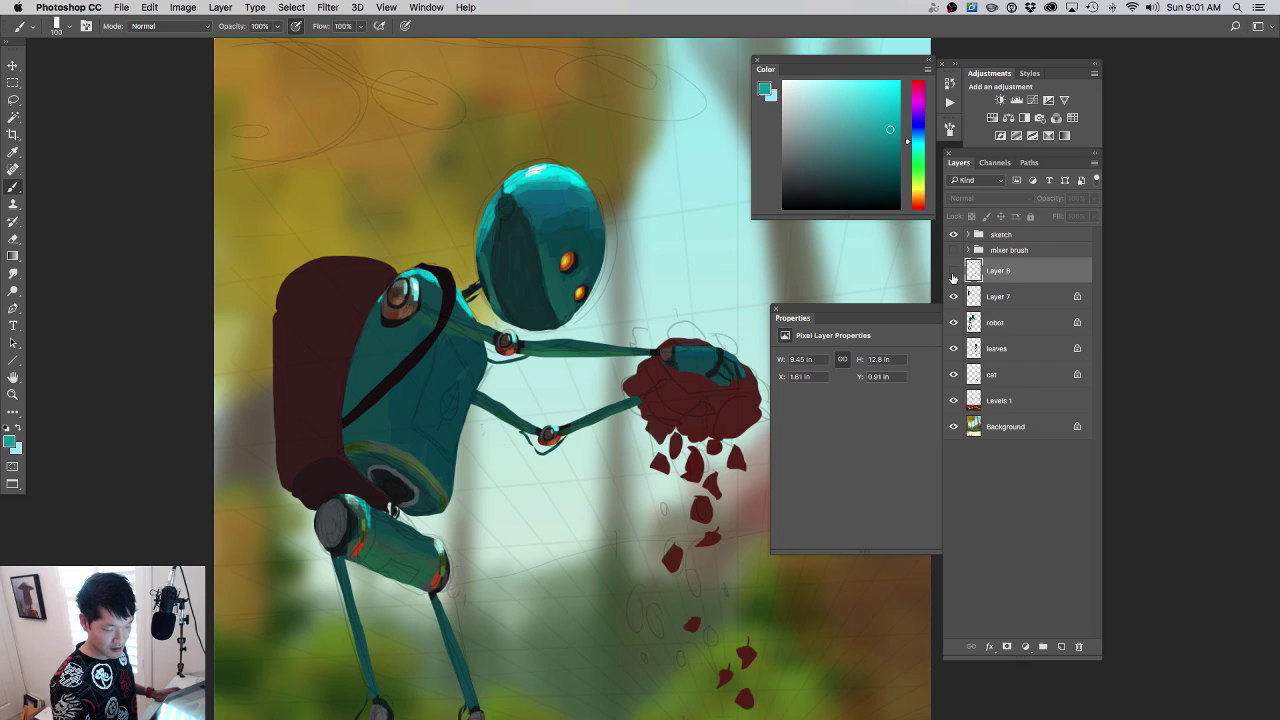
click(950, 273)
- Rename the merged annotation layer as notes
double_click(992, 271)
text(notes)
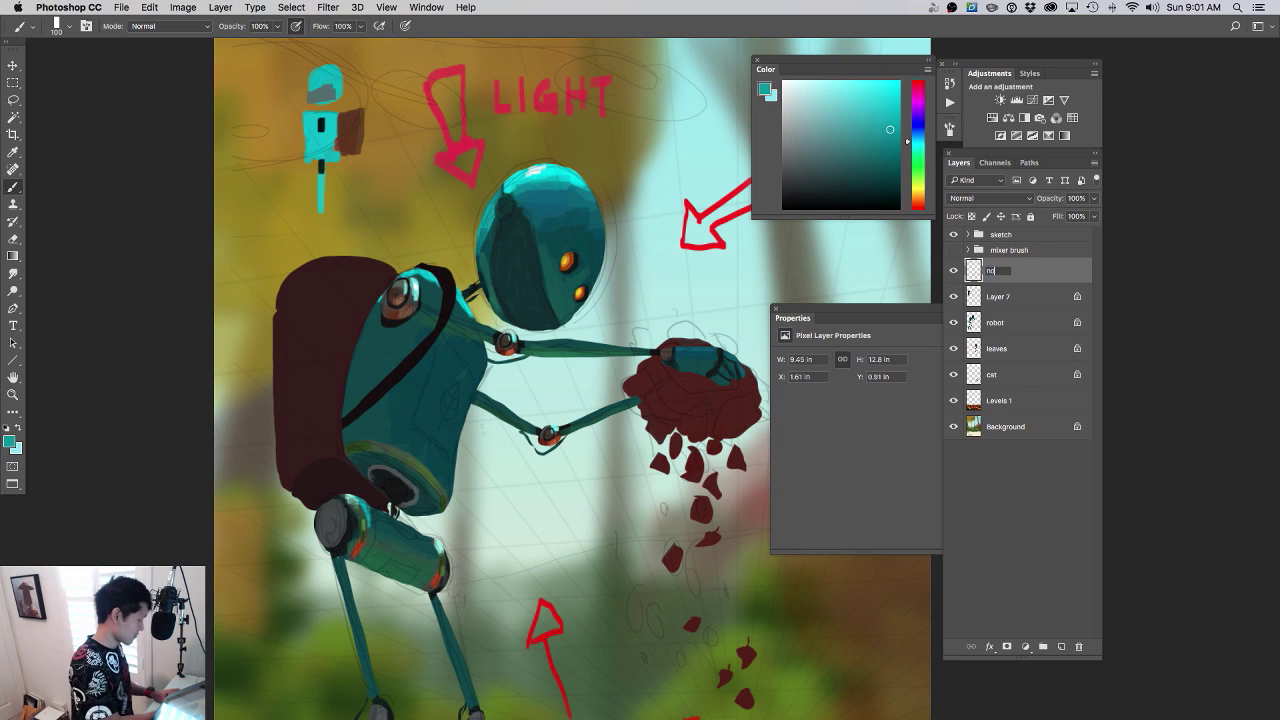
key(Return)
- Refine the turquoise rim light on the torso's upper back edge below the shoulder joint, blending in sampled dark teal with a 45 px brush
drag(540, 353, 554, 369)
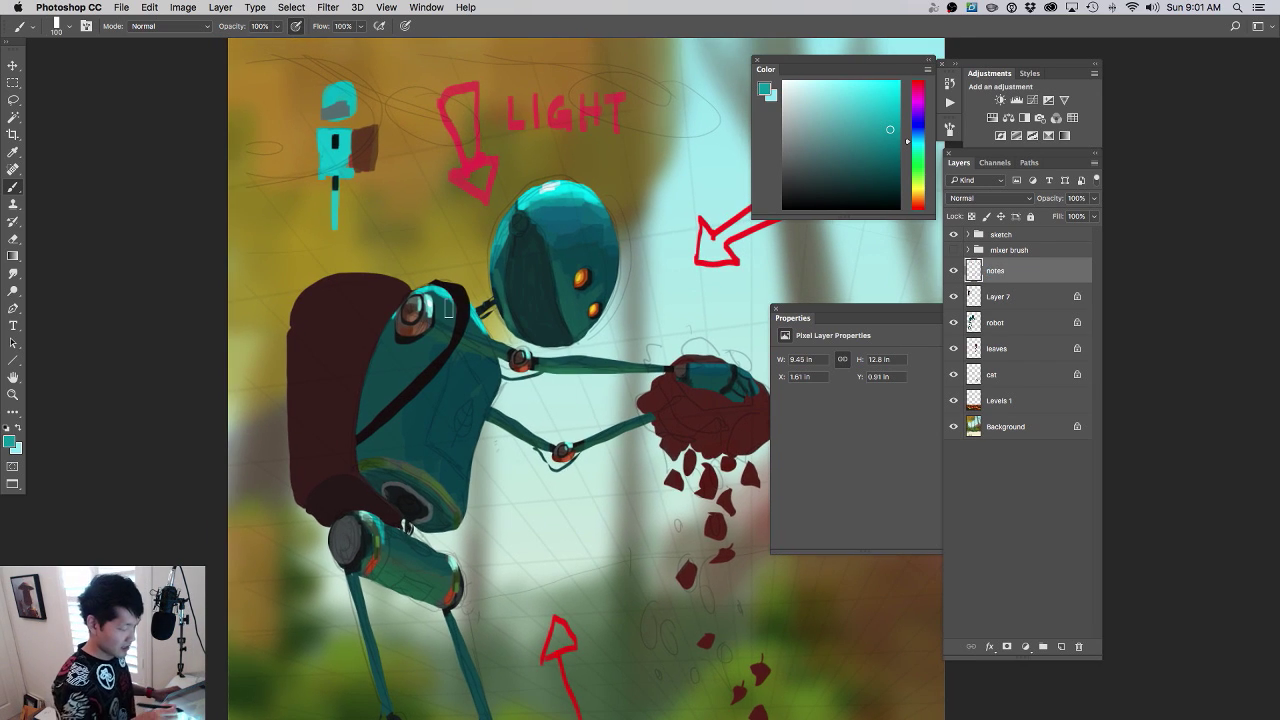
alt+click(433, 290)
key(bracketleft)
key(bracketleft)
key(bracketleft)
key(bracketleft)
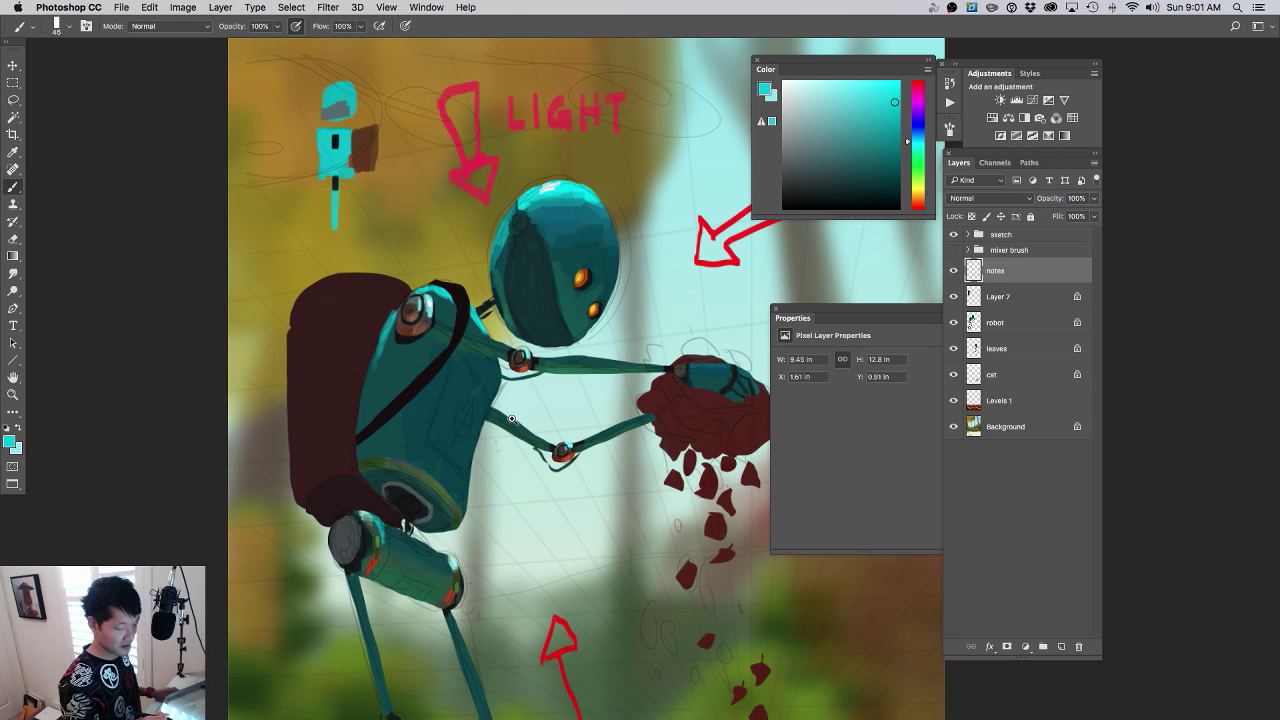
alt+super+click(510, 422)
super+click(442, 382)
super+click(460, 381)
alt+click(410, 354)
drag(412, 336, 398, 366)
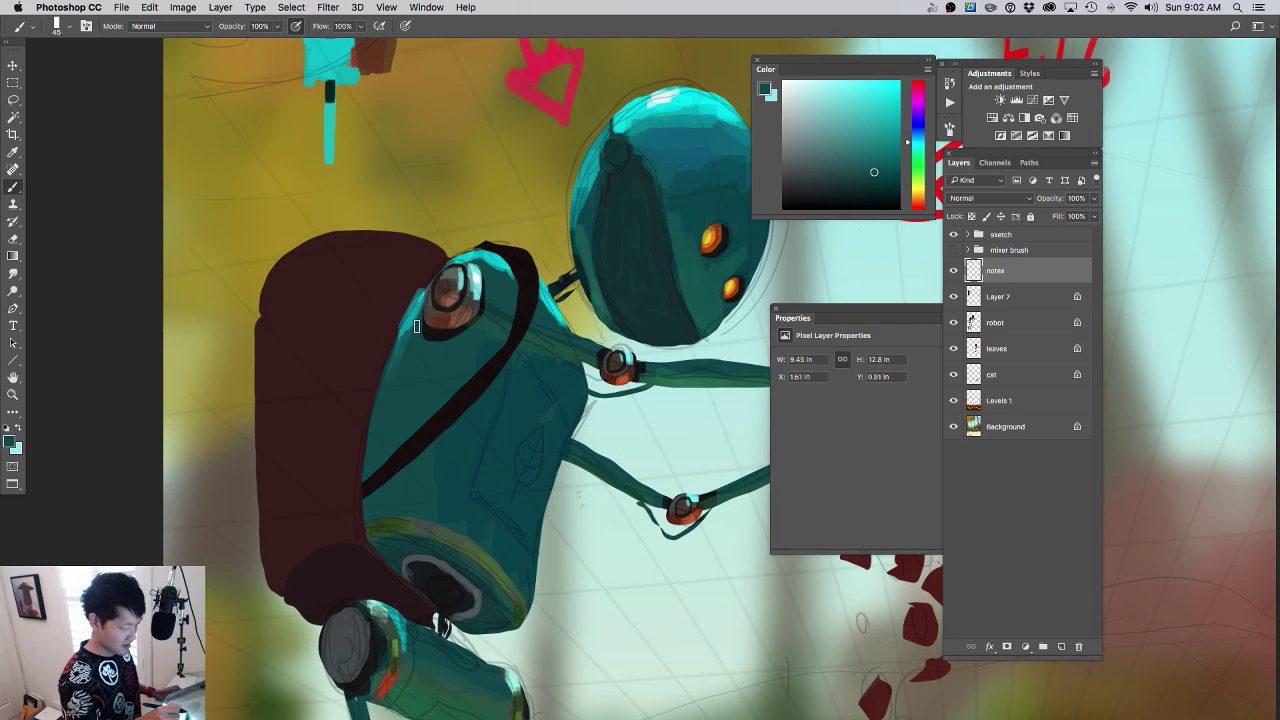
- Paint thin turquoise highlights along the upper edges of the robot's lower arm and raised forearm
drag(575, 446, 534, 474)
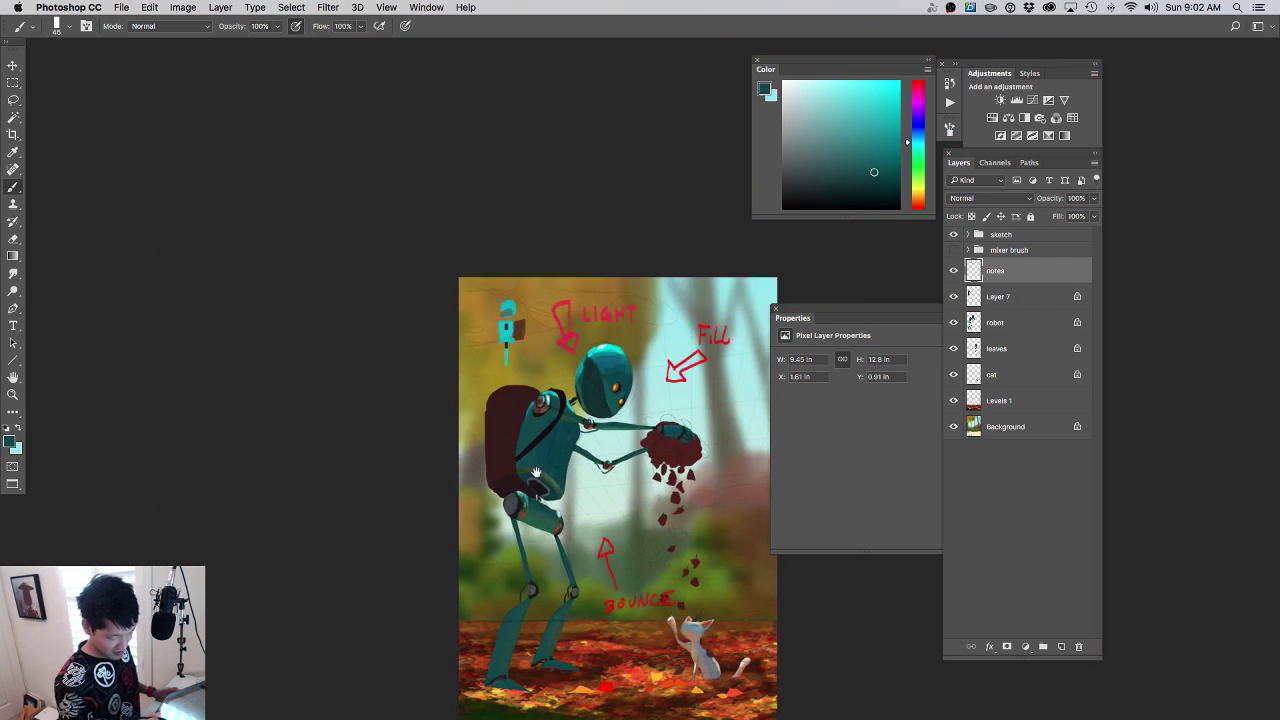
drag(604, 494, 599, 420)
alt+click(447, 166)
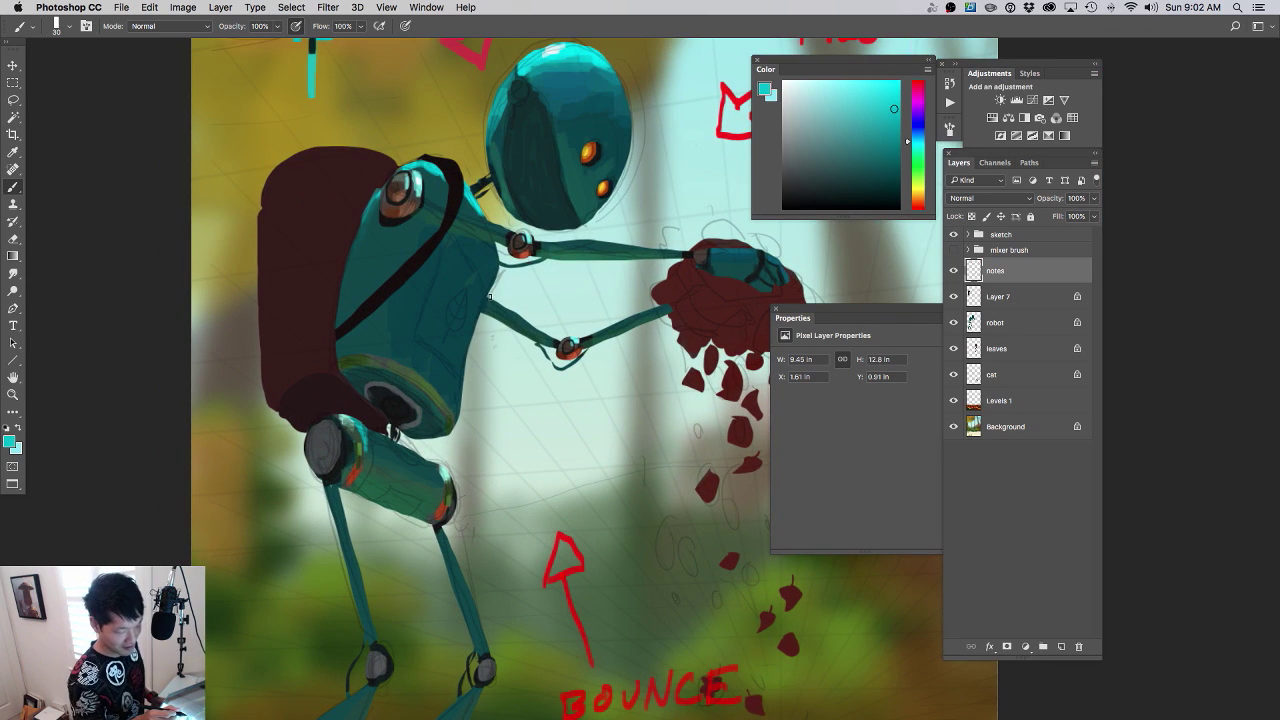
drag(489, 296, 552, 337)
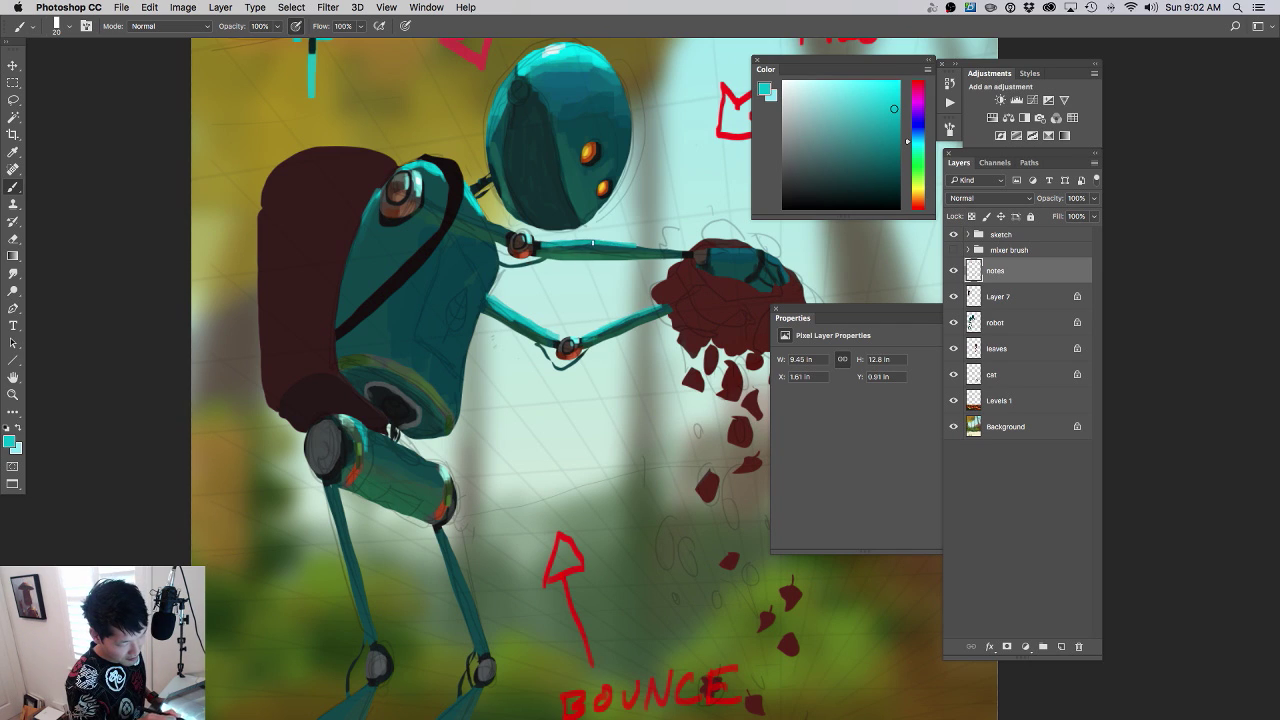
drag(593, 242, 688, 253)
- Continue the turquoise highlights down the edges of the robot's thin legs and along the upper edges of both shins
mouse_move(648, 353)
mouse_down()
mouse_move(668, 426)
mouse_move(534, 449)
mouse_move(544, 452)
mouse_up()
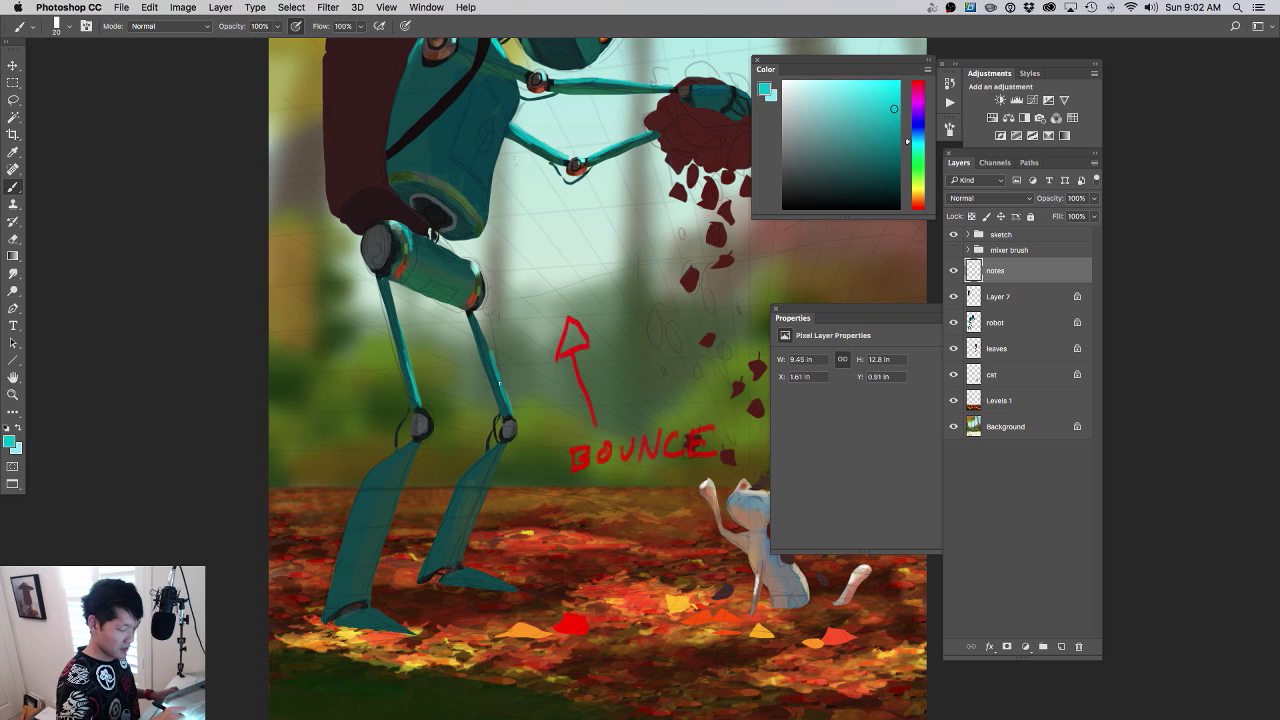
mouse_move(573, 457)
mouse_down()
mouse_move(554, 482)
mouse_move(553, 410)
mouse_move(548, 432)
mouse_move(585, 418)
mouse_move(574, 436)
mouse_up()
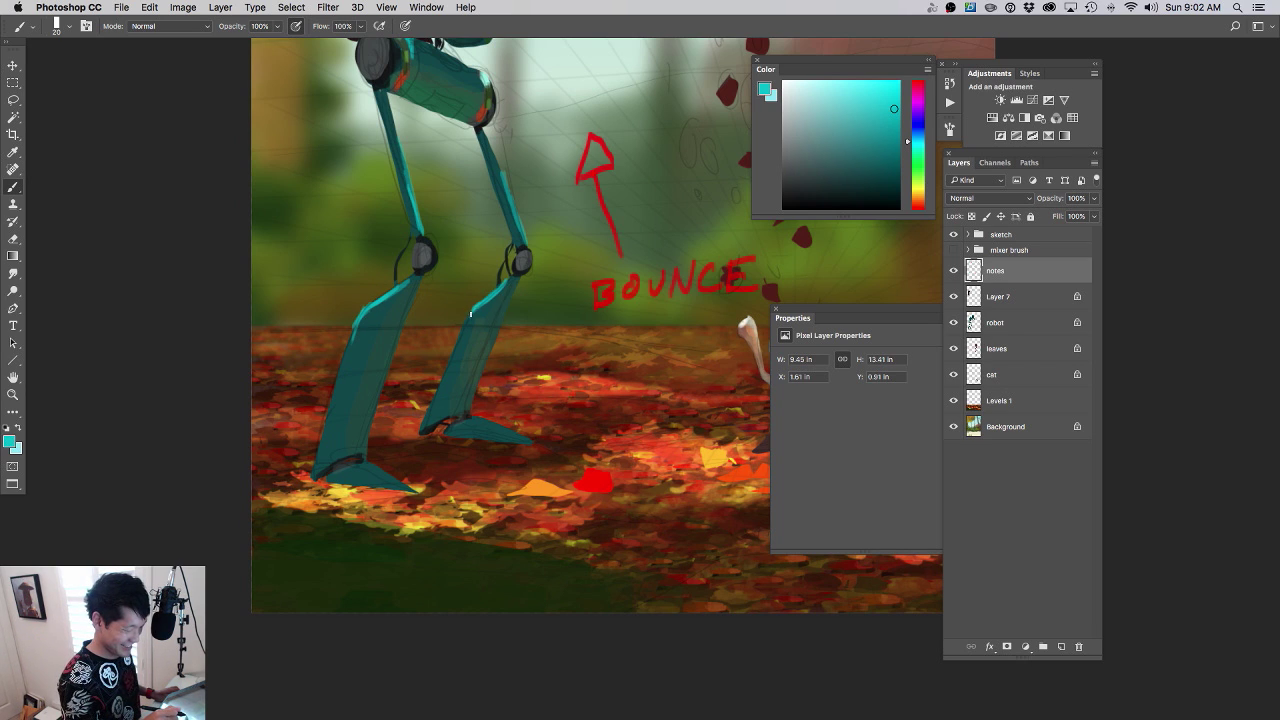
drag(473, 350, 413, 405)
drag(495, 400, 515, 465)
drag(538, 294, 620, 302)
drag(542, 308, 514, 336)
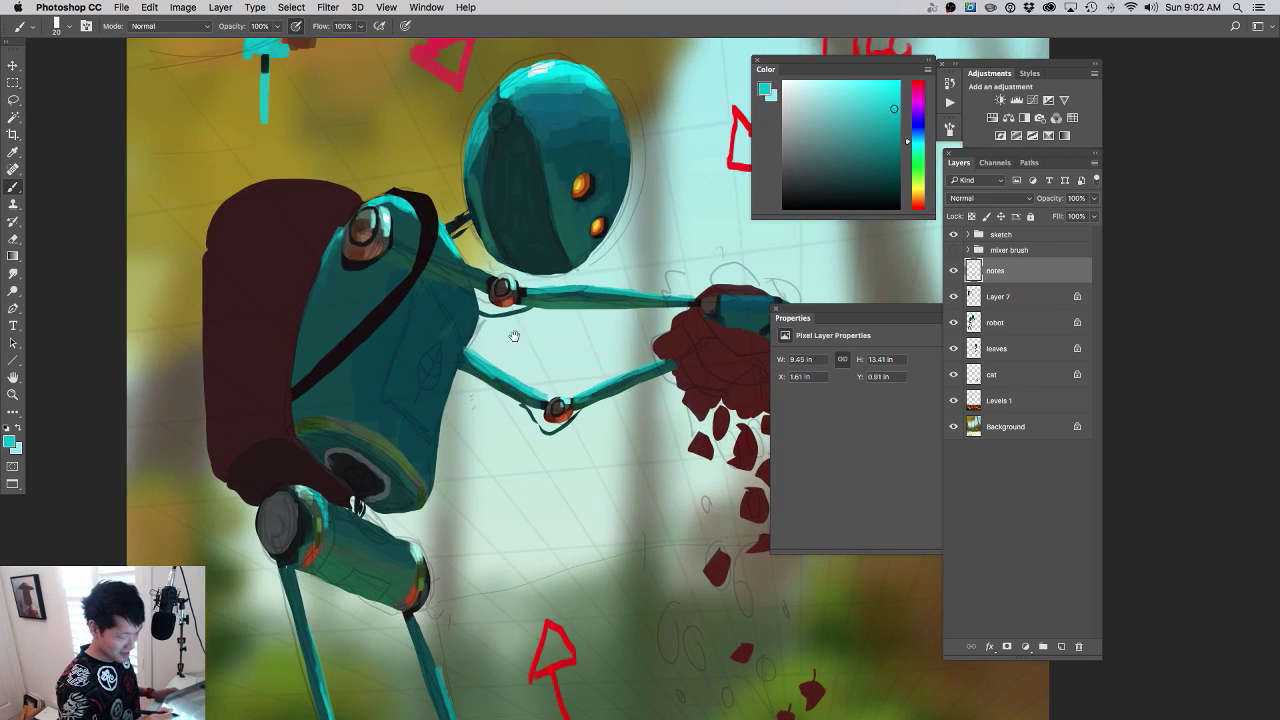
- Draw a thin black seam down the torso from the shoulder joint and refine the paint around it with sampled dark teal
alt+click(432, 222)
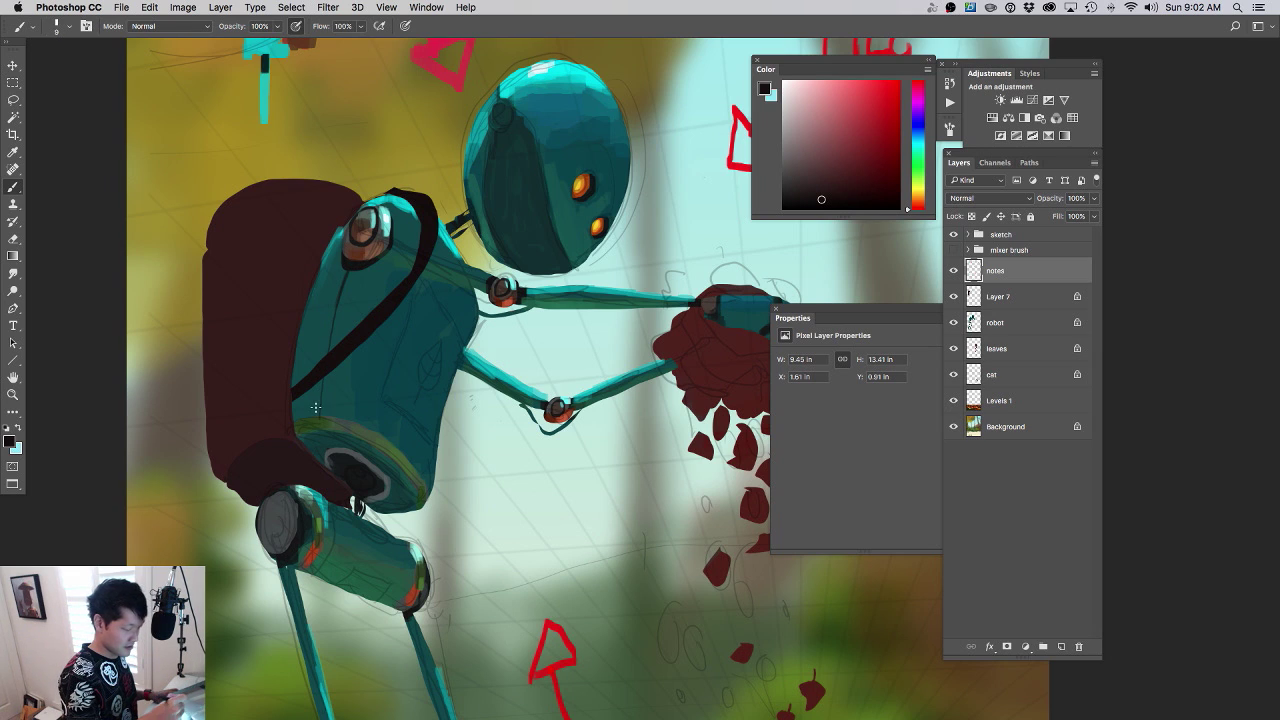
alt+click(356, 287)
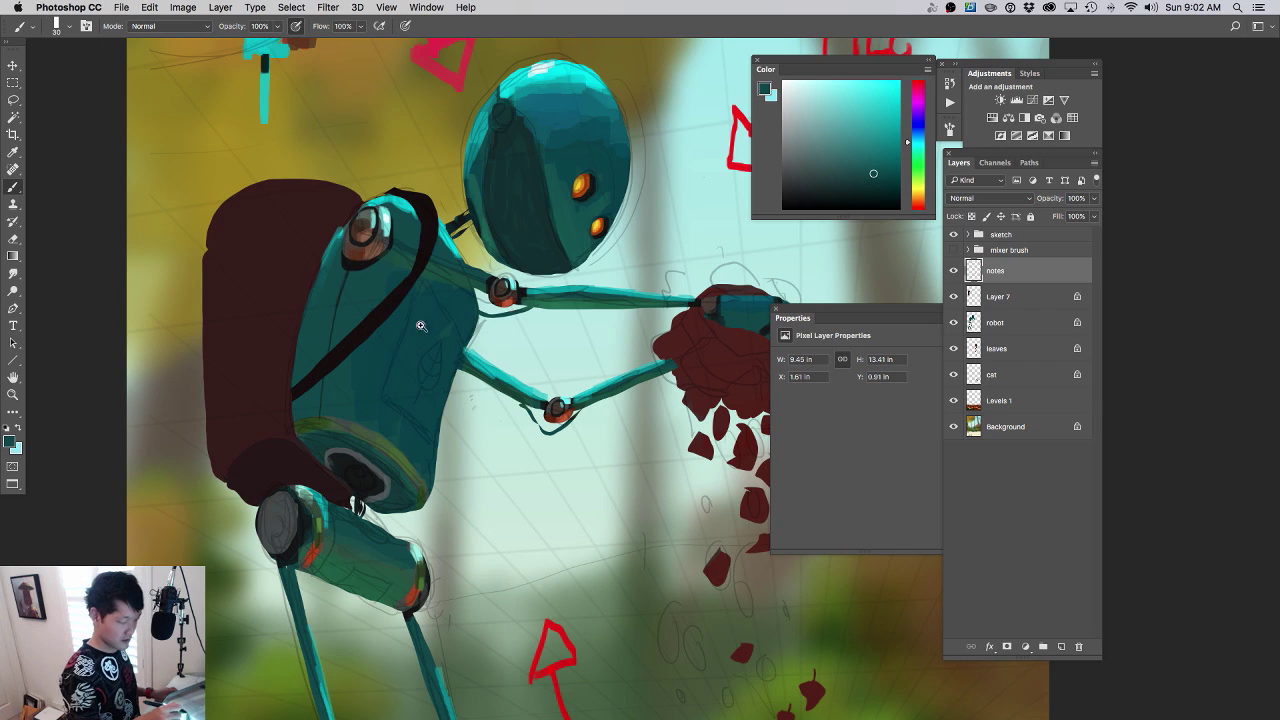
drag(420, 326, 393, 371)
drag(479, 335, 526, 358)
- Paint a black socket where the neck meets the back of the robot's head, using the strap's black
alt+click(379, 219)
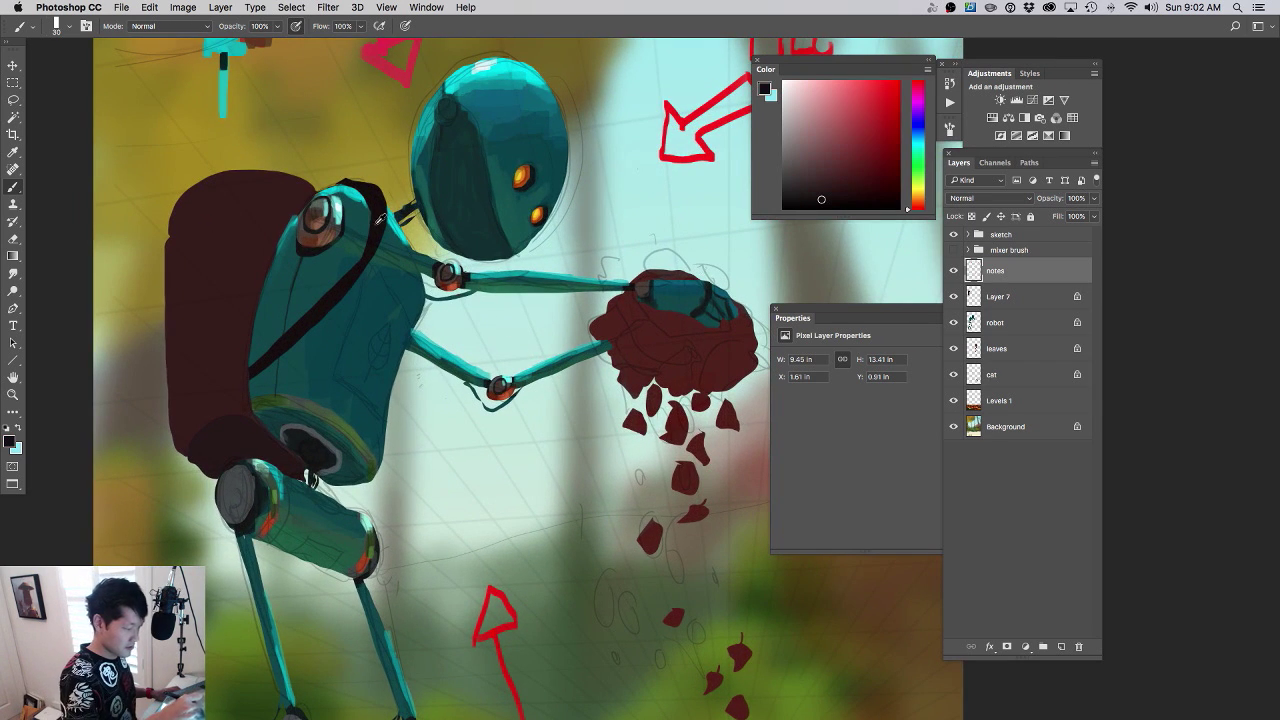
drag(418, 198, 427, 217)
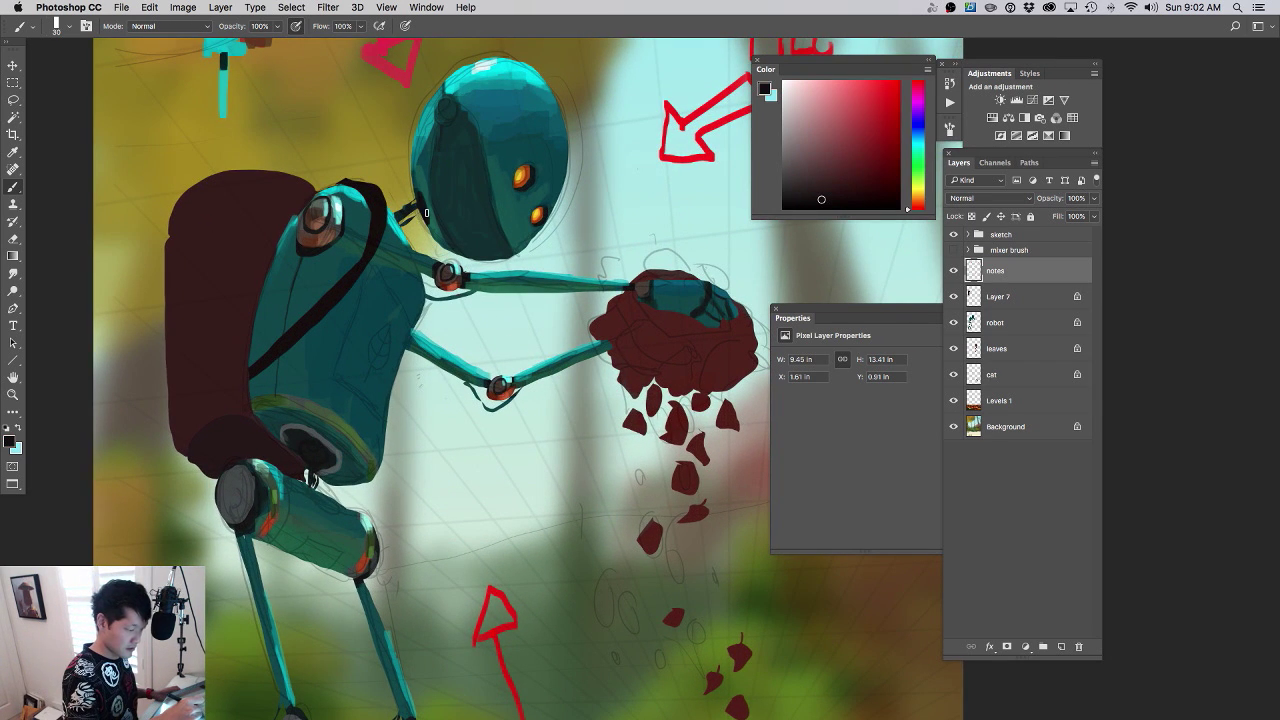
click(509, 262)
- Sample the elbow joint's reddish brown and fill the lower half of the head's dark side panel with a 50 px brush
alt+click(444, 289)
drag(472, 340, 523, 379)
alt+click(488, 325)
drag(486, 220, 502, 278)
key(bracketright)
key(bracketright)
key(bracketright)
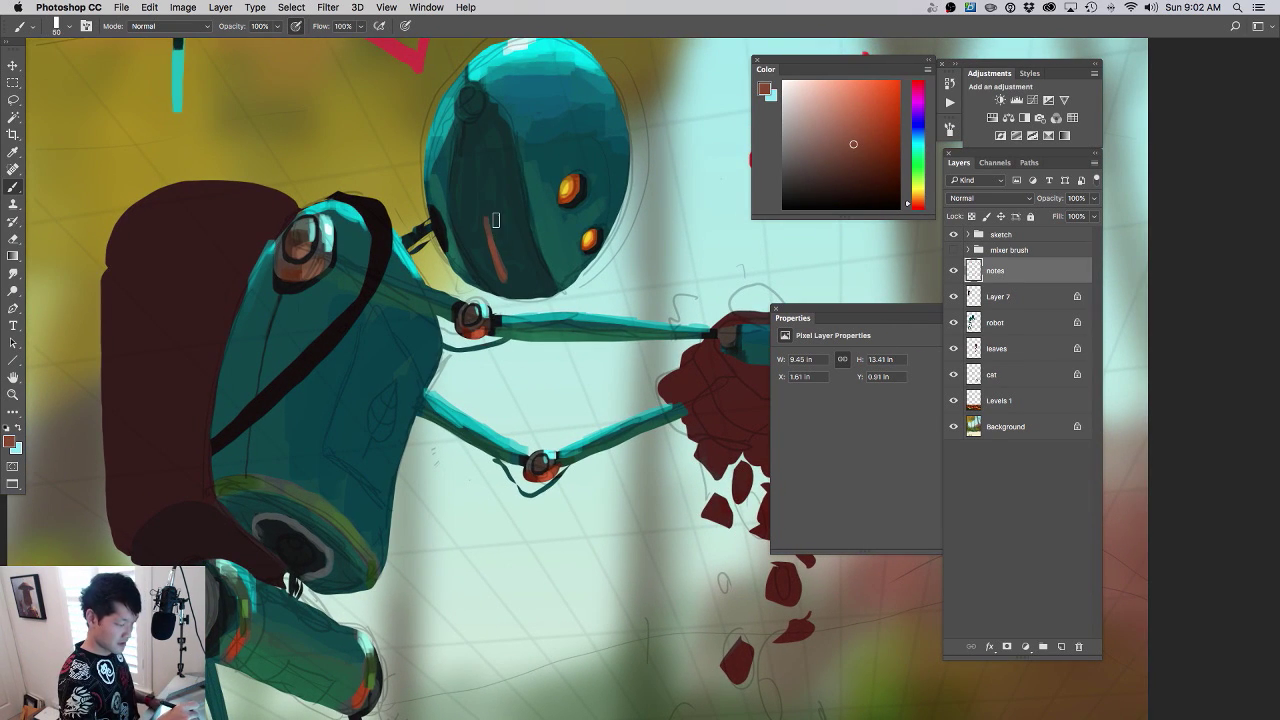
mouse_move(496, 219)
mouse_down()
mouse_move(513, 279)
mouse_move(523, 260)
mouse_move(533, 266)
mouse_move(480, 232)
mouse_move(465, 260)
mouse_move(528, 288)
mouse_move(545, 284)
mouse_move(541, 264)
mouse_up()
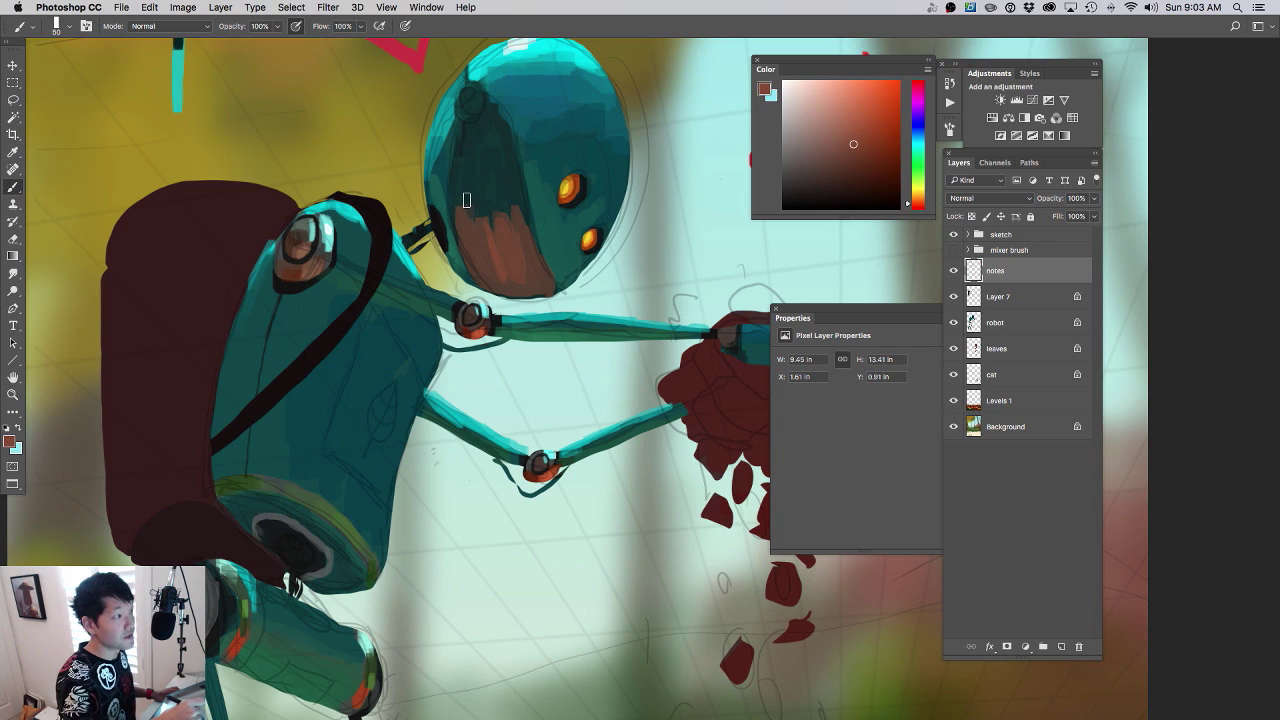
drag(491, 226, 506, 257)
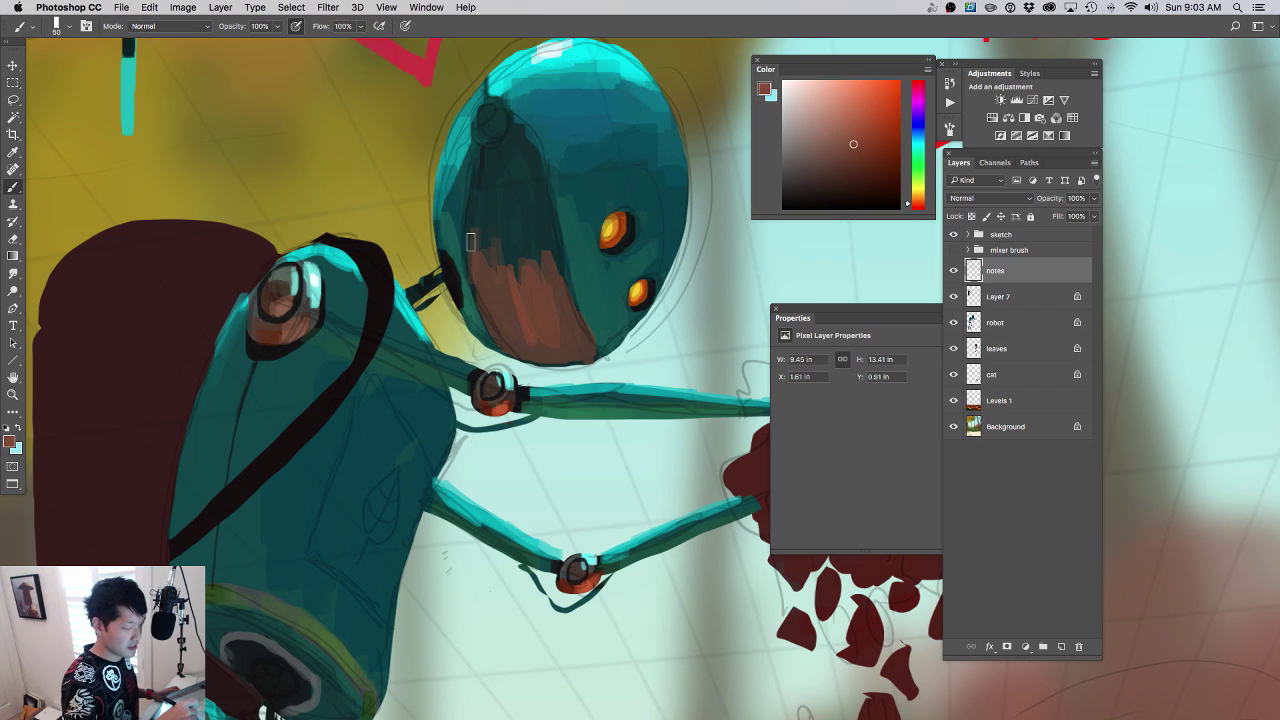
- Extend the reddish brown up the head's side panel and darken its upper part with a sampled grayish brown
drag(475, 209, 478, 290)
mouse_move(485, 238)
mouse_down()
mouse_move(506, 286)
mouse_move(512, 250)
mouse_move(553, 267)
mouse_up()
drag(546, 211, 544, 235)
mouse_move(533, 209)
mouse_down()
mouse_move(527, 255)
mouse_move(516, 230)
mouse_up()
mouse_move(505, 196)
mouse_down()
mouse_move(505, 230)
mouse_move(494, 217)
mouse_up()
mouse_move(485, 187)
mouse_down()
mouse_move(471, 227)
mouse_move(473, 208)
mouse_up()
alt+click(486, 208)
mouse_move(480, 168)
mouse_down()
mouse_move(514, 160)
mouse_move(522, 180)
mouse_move(524, 160)
mouse_move(514, 200)
mouse_move(477, 177)
mouse_move(527, 198)
mouse_up()
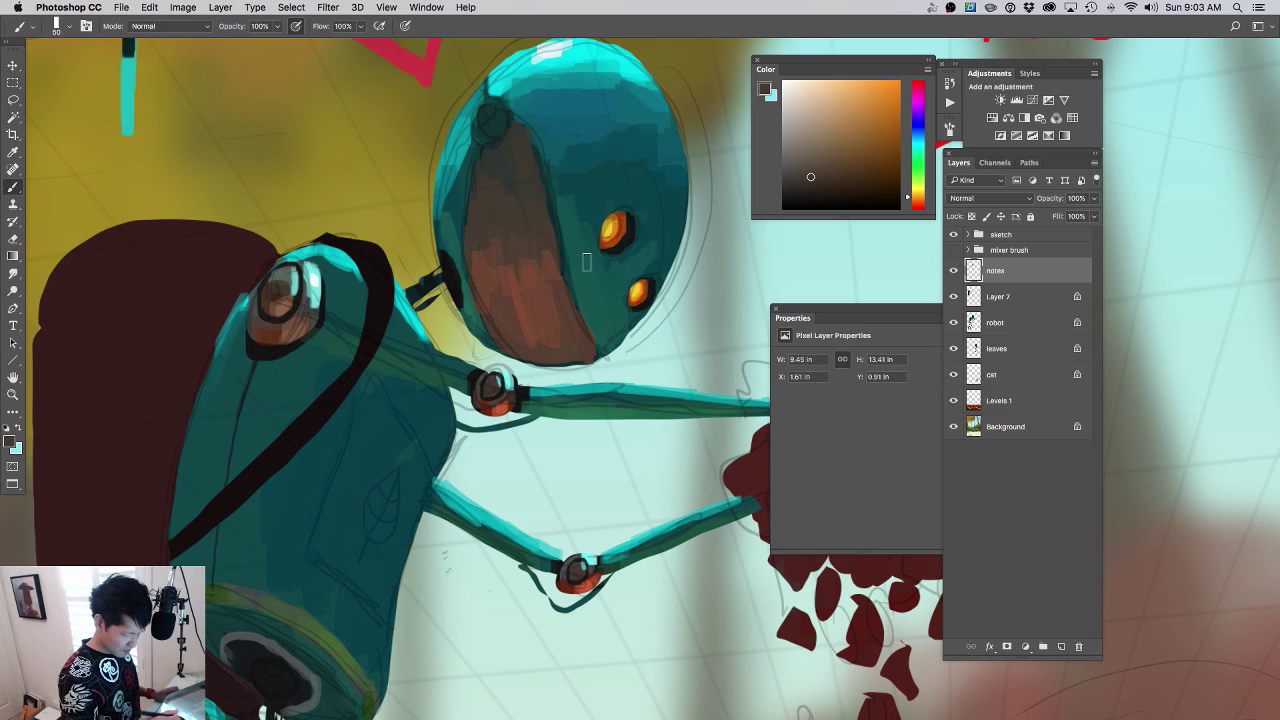
- Resample the reddish brown and smooth it across the lower part of the head's side panel out to its tip
super+click(566, 318)
alt+click(511, 303)
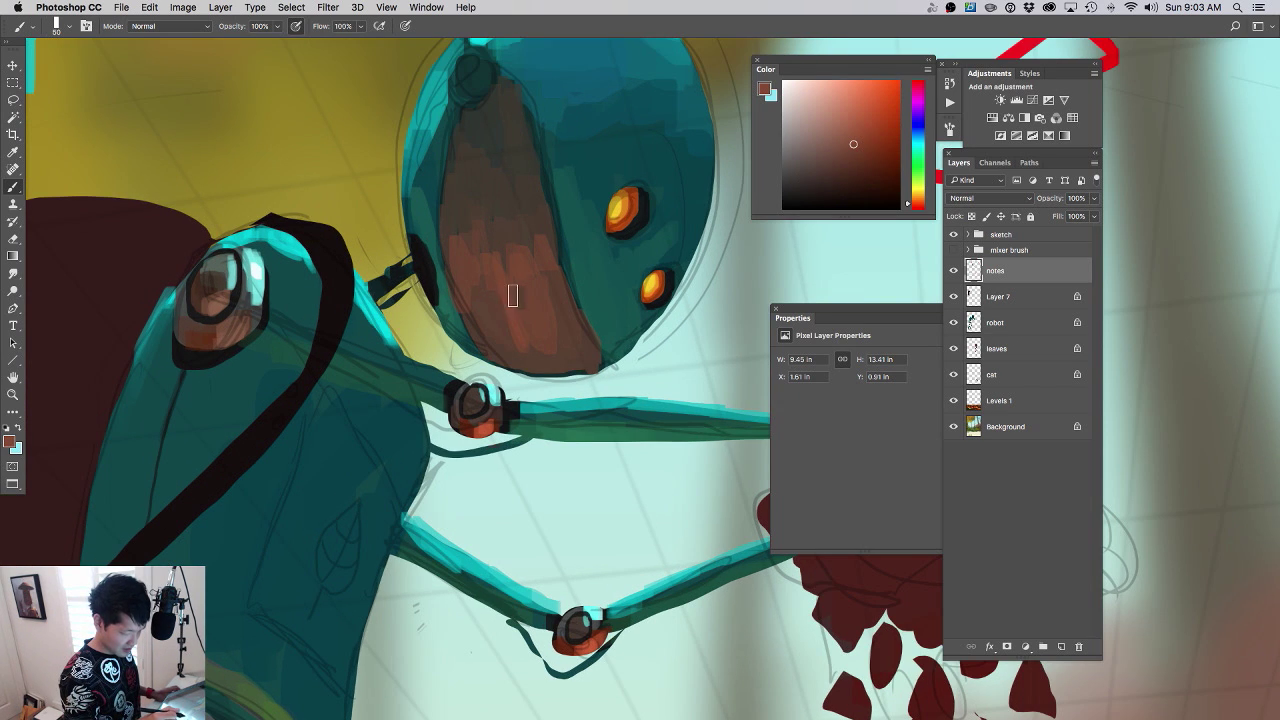
mouse_move(500, 304)
mouse_down()
mouse_move(480, 291)
mouse_move(506, 354)
mouse_move(578, 346)
mouse_move(580, 360)
mouse_move(521, 336)
mouse_move(544, 371)
mouse_move(578, 368)
mouse_up()
key(bracketleft)
key(bracketleft)
key(bracketleft)
key(bracketleft)
key(bracketleft)
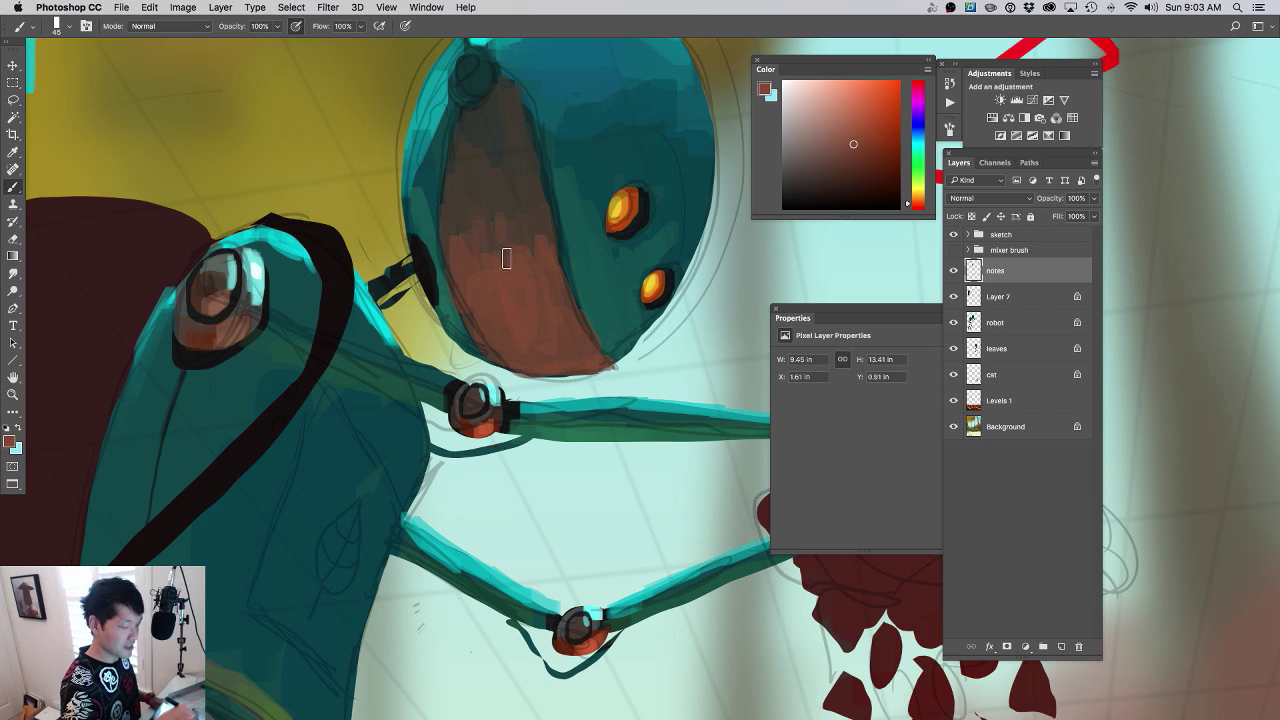
- Blend the middle and upper part of the head's side panel with a sampled darker reddish brown at 45 px
key(bracketright)
key(bracketright)
key(bracketright)
key(bracketright)
alt+click(480, 228)
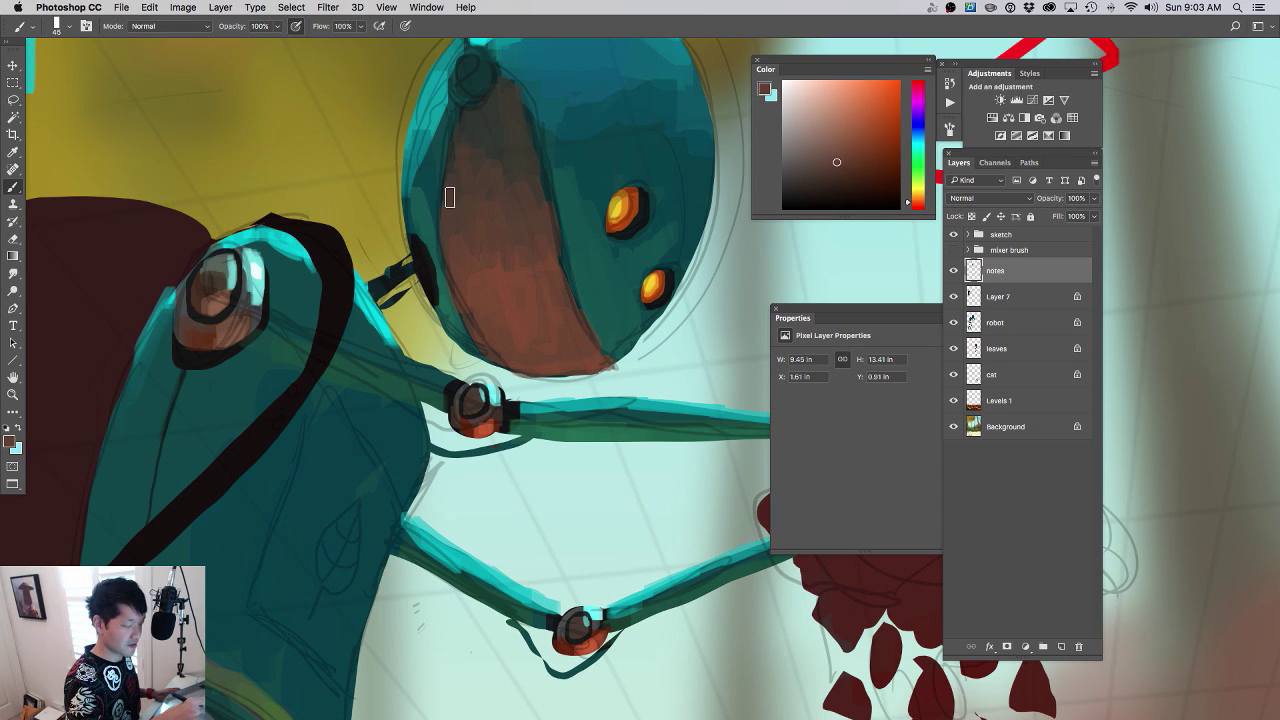
drag(533, 252, 430, 252)
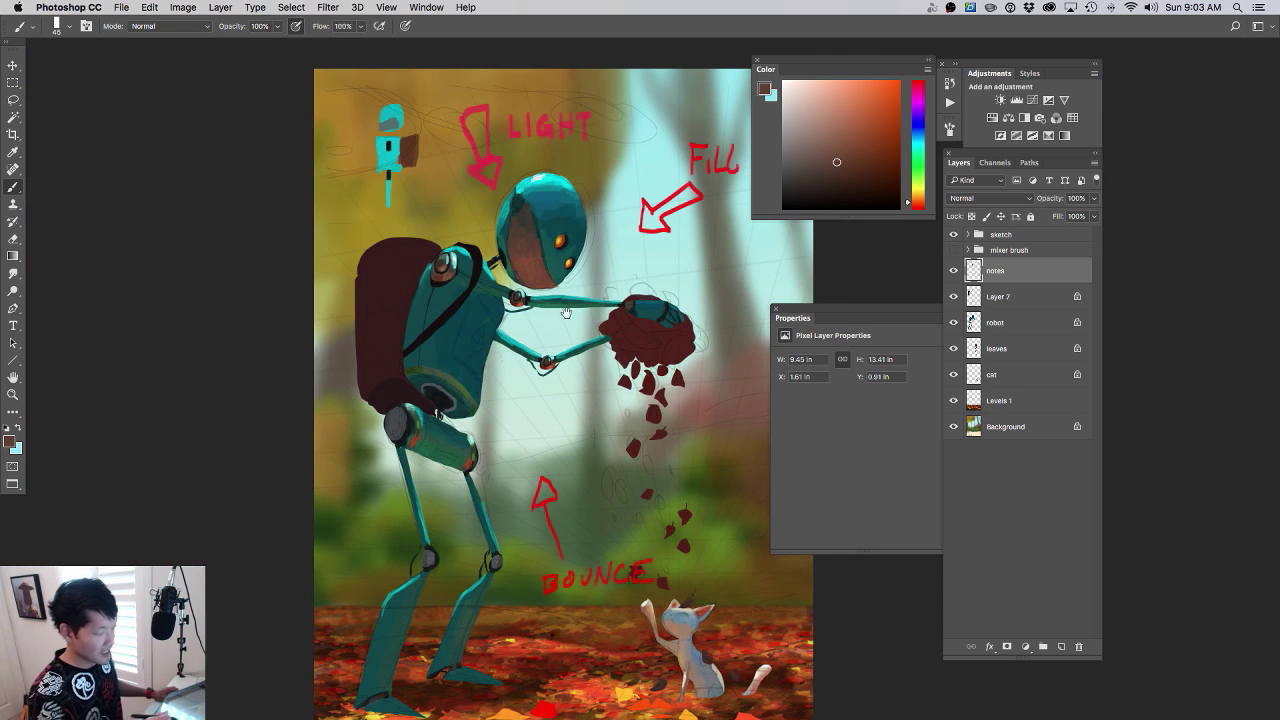
- Sample the background's gray-teal, paint gray over the side panel's upper half with a 70 px brush, and blend it into the brown
scroll(566, 313, up, 4)
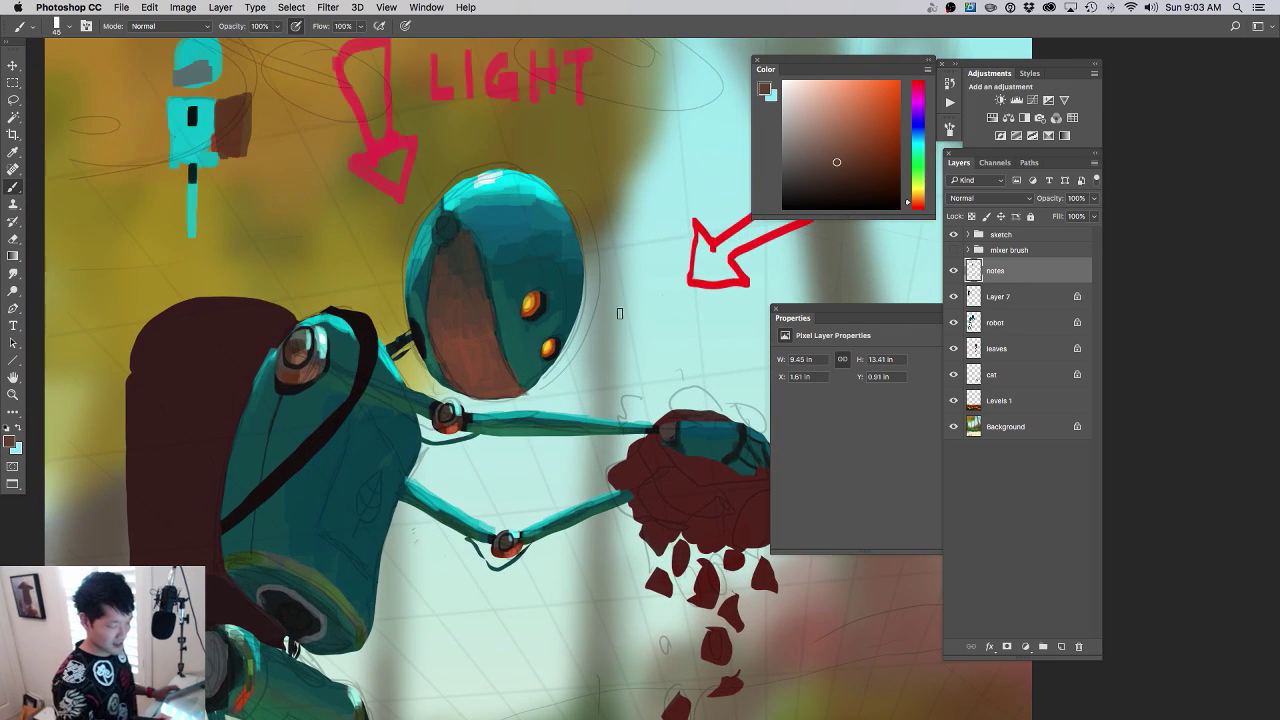
alt+click(608, 298)
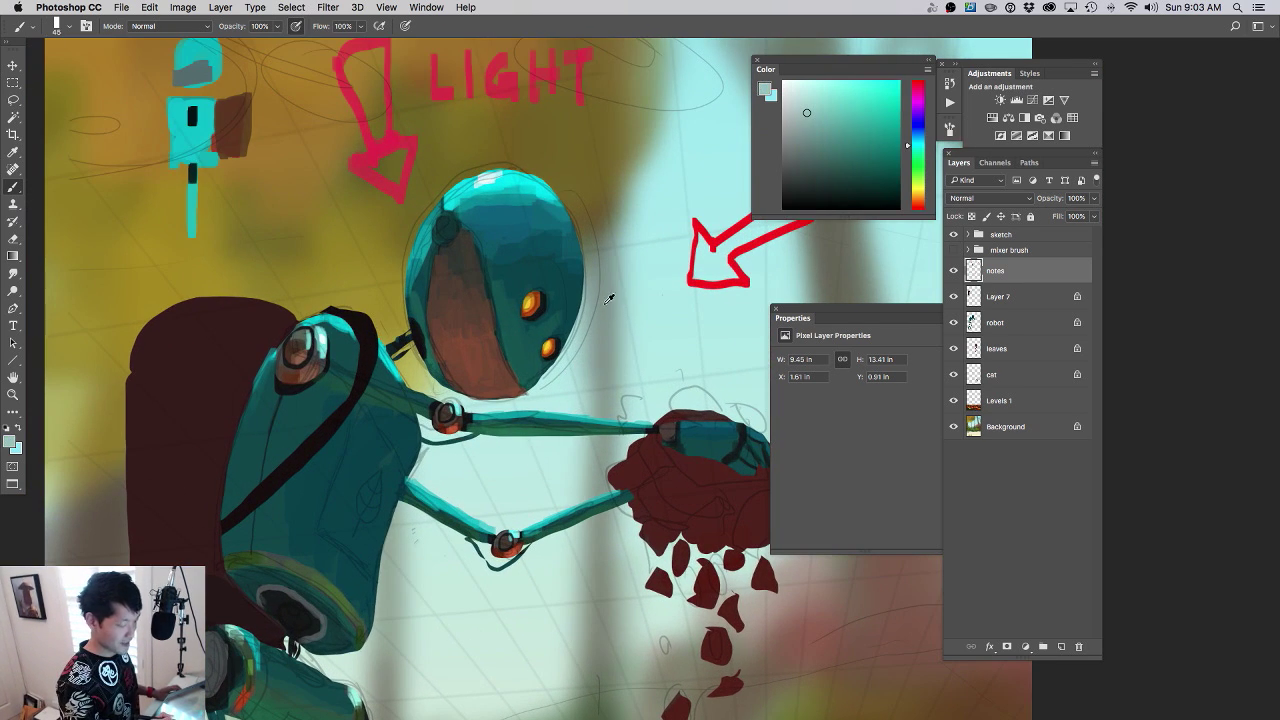
key(])
mouse_move(441, 272)
mouse_down()
mouse_move(435, 312)
mouse_move(479, 301)
mouse_up()
alt+click(443, 281)
mouse_move(465, 243)
mouse_down()
mouse_move(442, 263)
mouse_move(477, 284)
mouse_move(474, 306)
mouse_up()
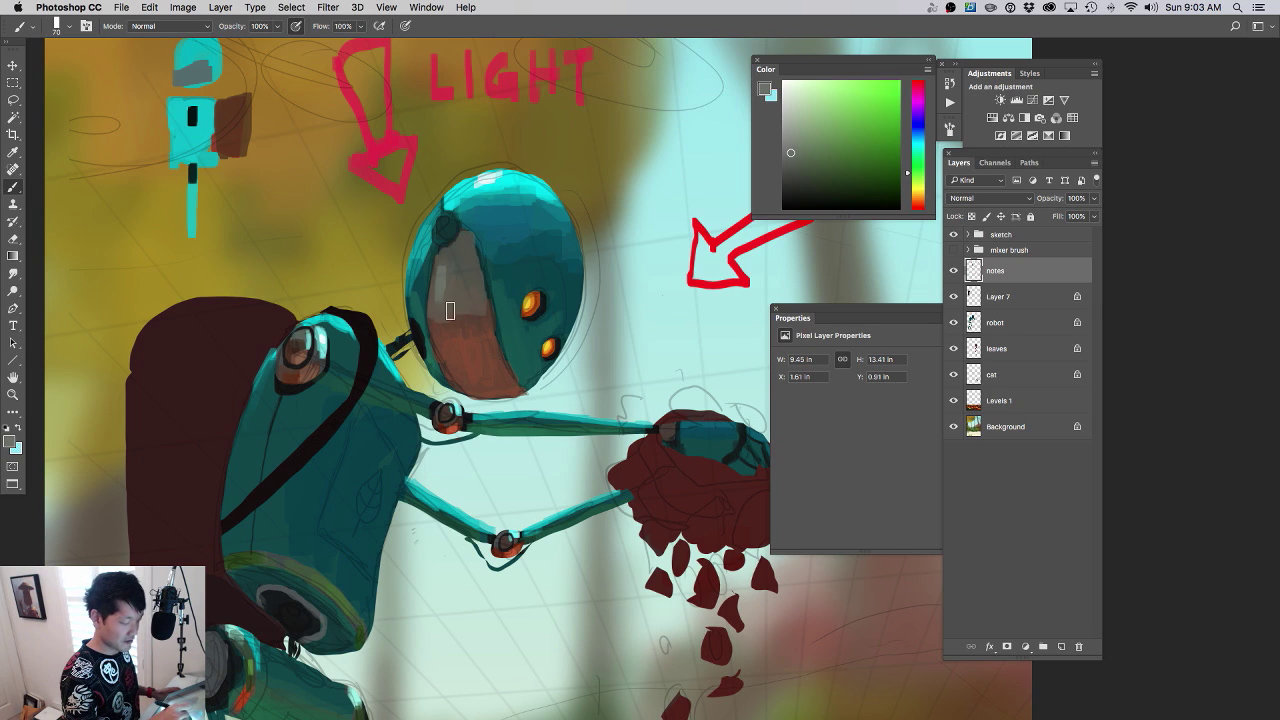
alt+click(452, 310)
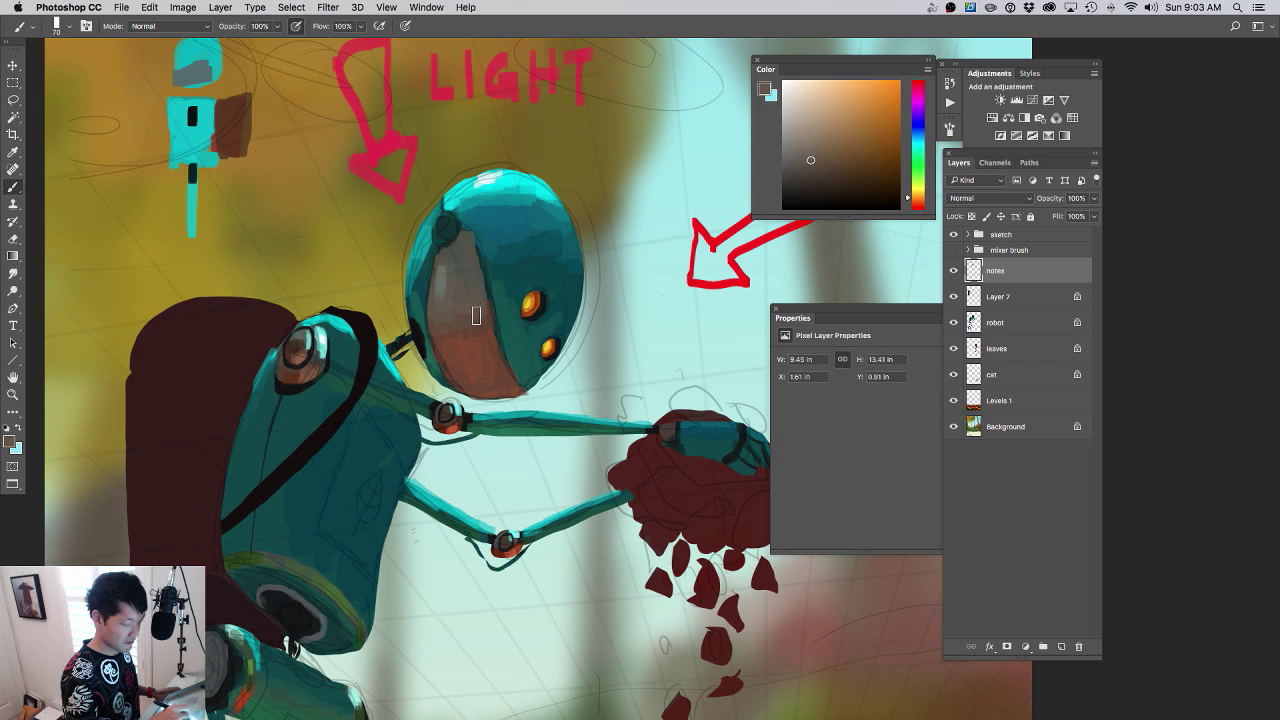
alt+click(450, 272)
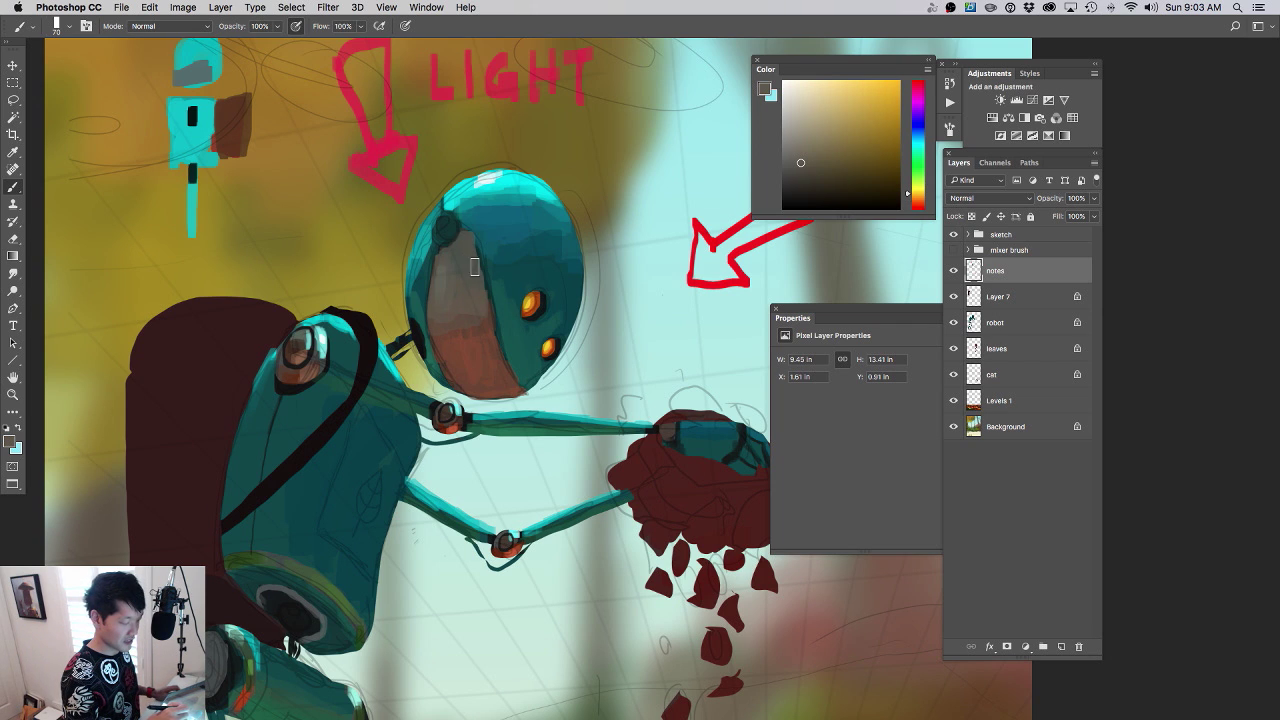
- Sample brown-gray tones from the head's side panel and smooth its middle section with the 70 px brush
super+click(471, 299)
alt+click(476, 287)
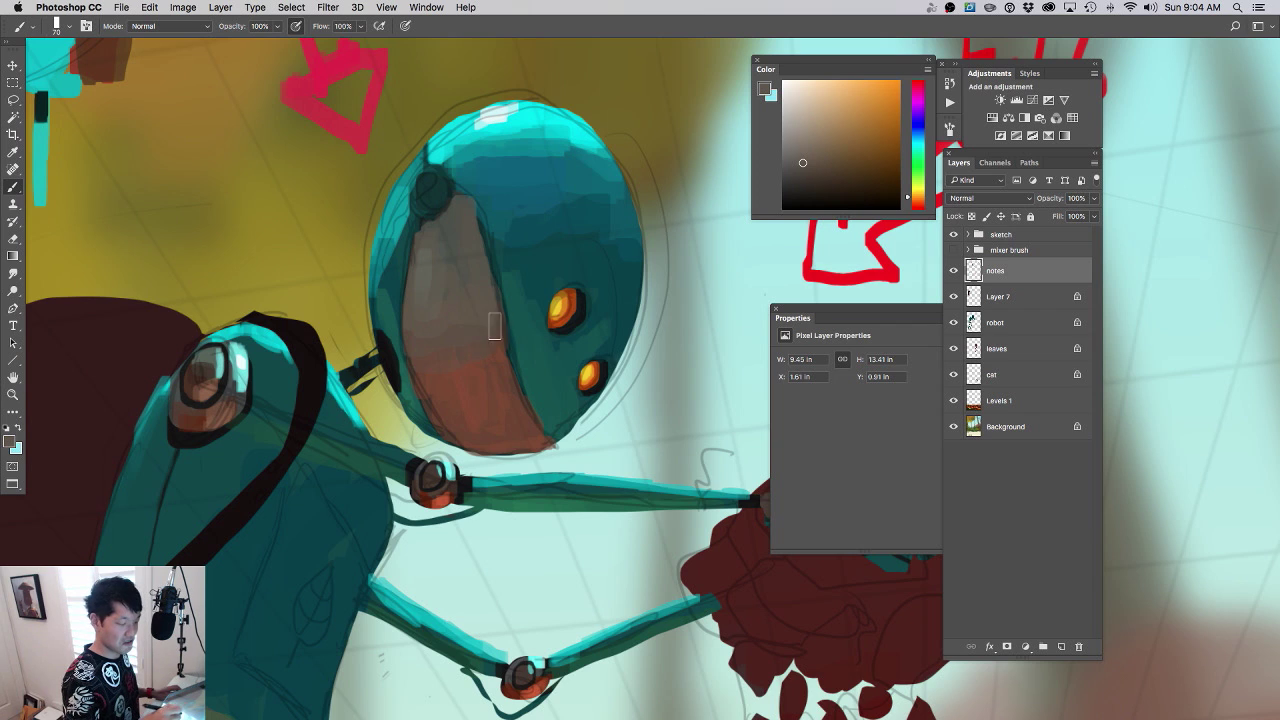
alt+click(476, 333)
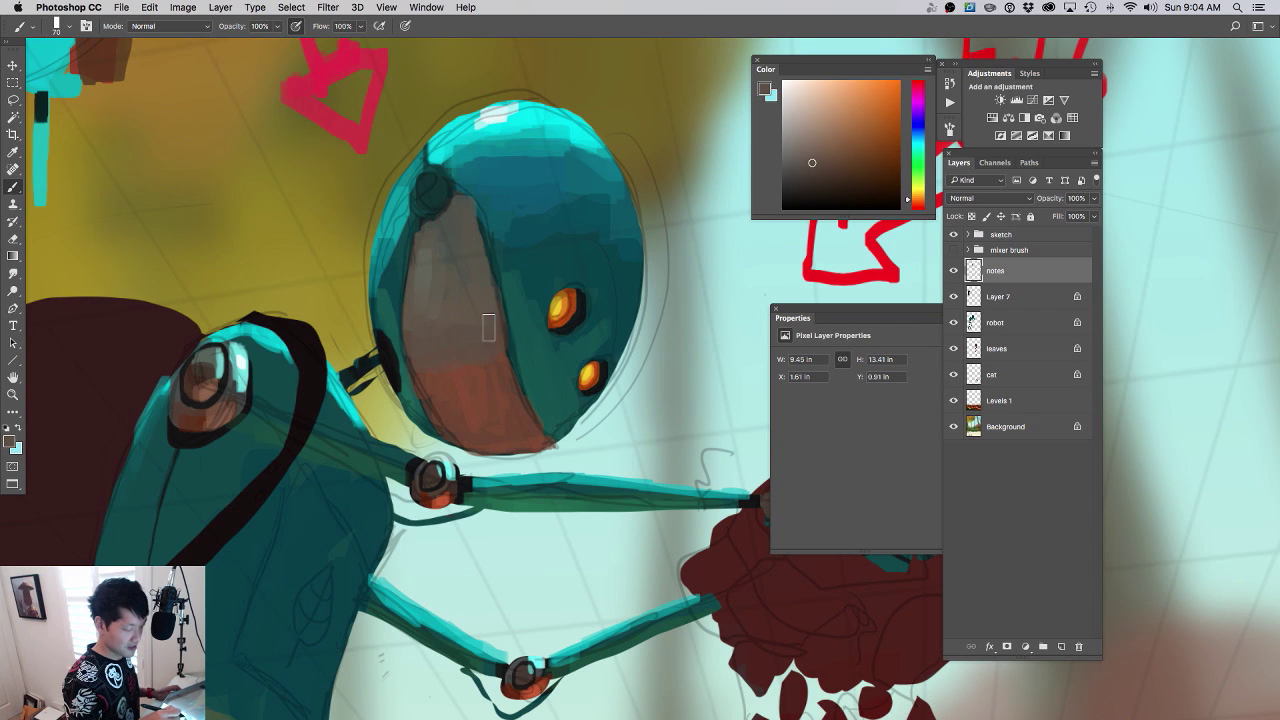
scroll(486, 300, down, 4)
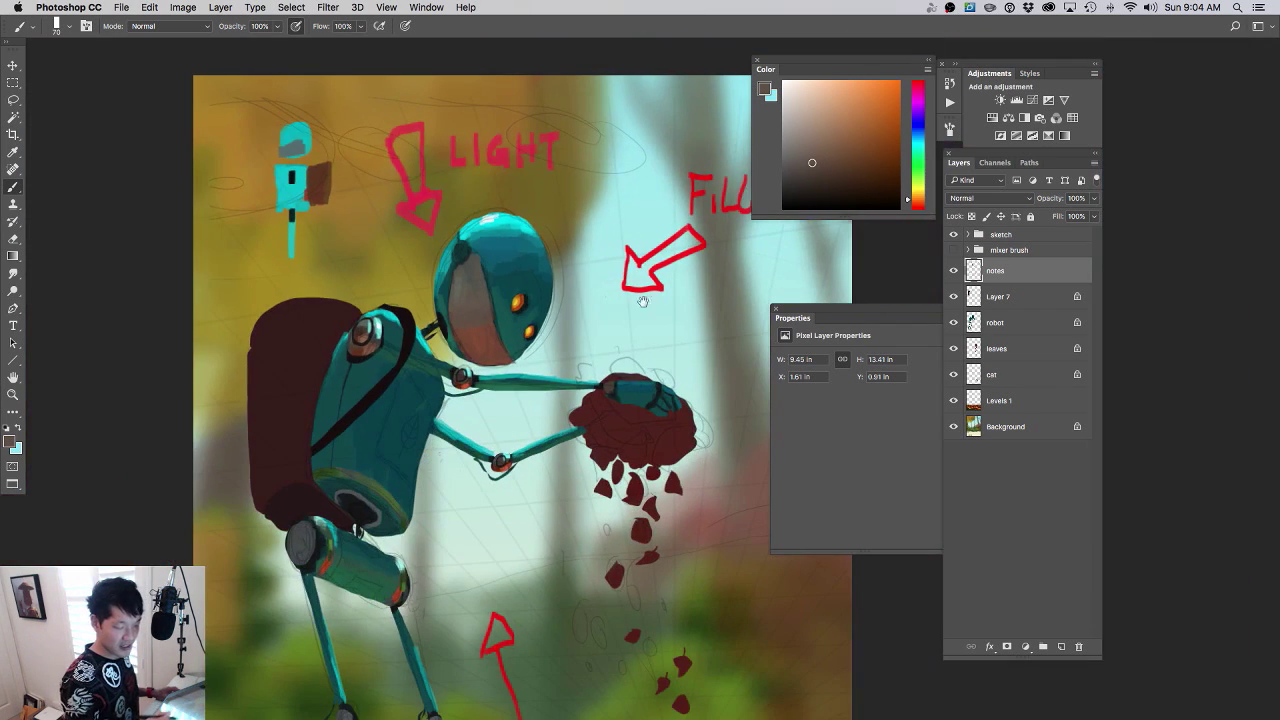
- Sample a gray-teal and paint a lighter gray patch at the upper end of the head's side panel
alt+click(664, 229)
scroll(471, 301, up, 4)
mouse_move(456, 234)
mouse_down()
mouse_move(490, 220)
mouse_move(449, 244)
mouse_move(495, 207)
mouse_move(501, 230)
mouse_up()
alt+click(474, 226)
alt+click(476, 234)
mouse_move(534, 428)
mouse_down()
mouse_move(539, 366)
mouse_move(495, 385)
mouse_up()
scroll(494, 384, down, 1)
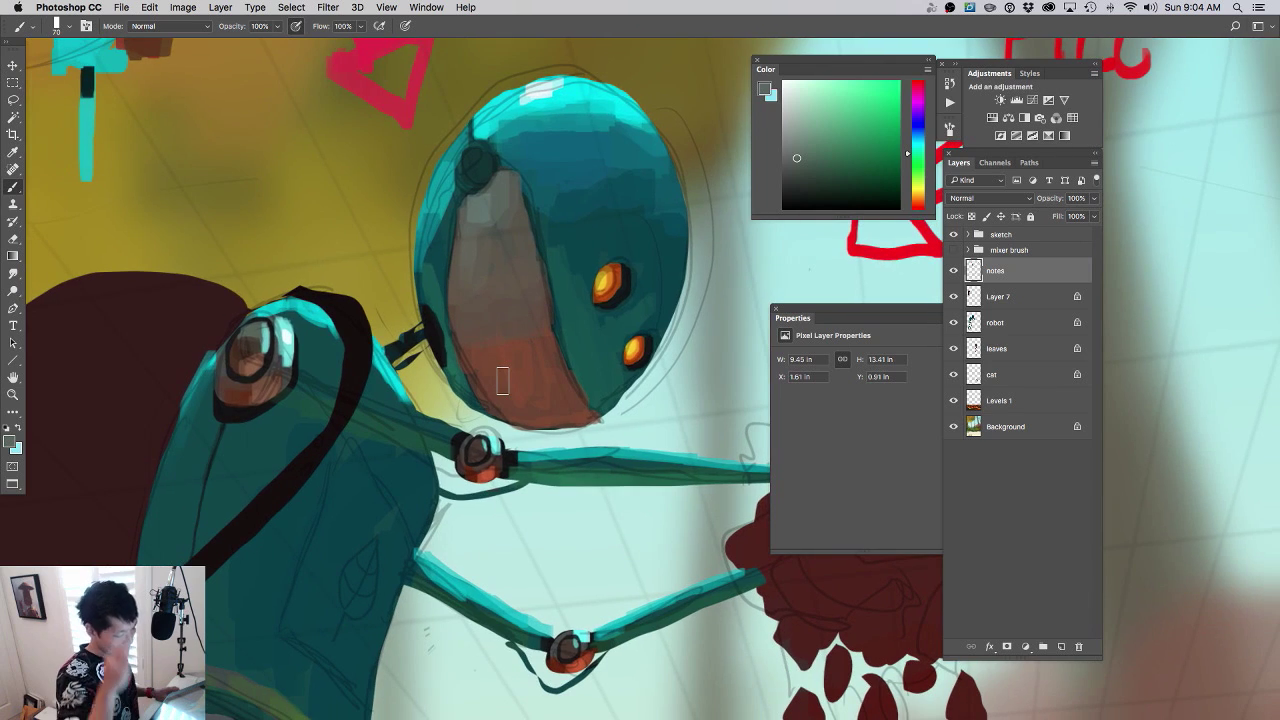
- Block in the round joint above the head's side panel in near-black with the 70 px brush
scroll(360, 350, down, 1)
key(d)
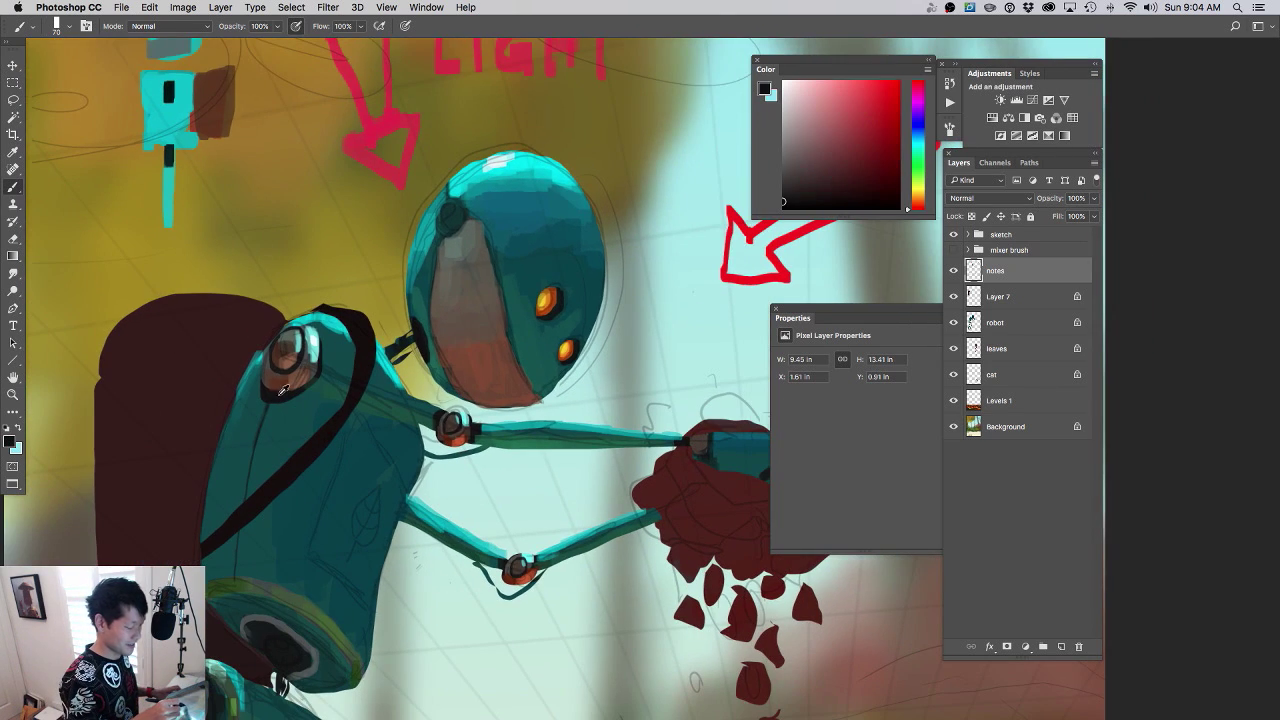
scroll(449, 224, up, 3)
mouse_move(466, 209)
mouse_down()
mouse_move(477, 200)
mouse_move(474, 224)
mouse_up()
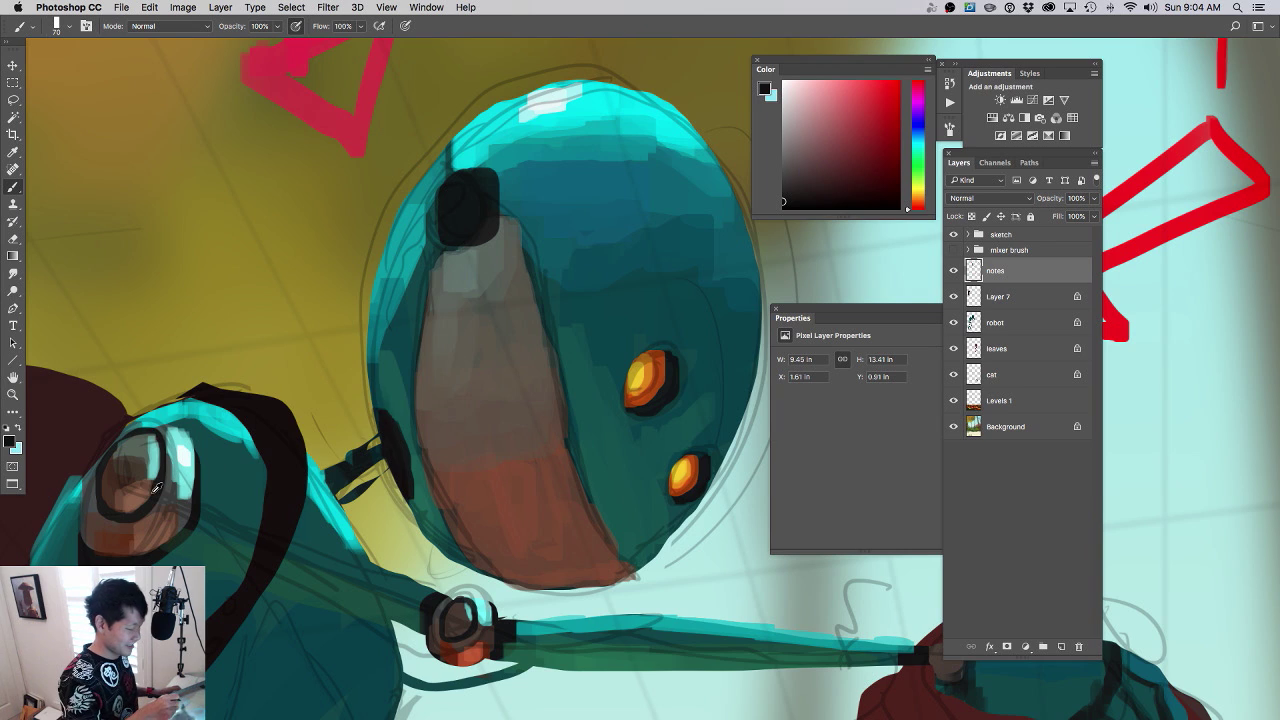
- Sample the shoulder joint's reddish brown and paint the lower part of the head joint with a 35 px brush
alt+click(107, 522)
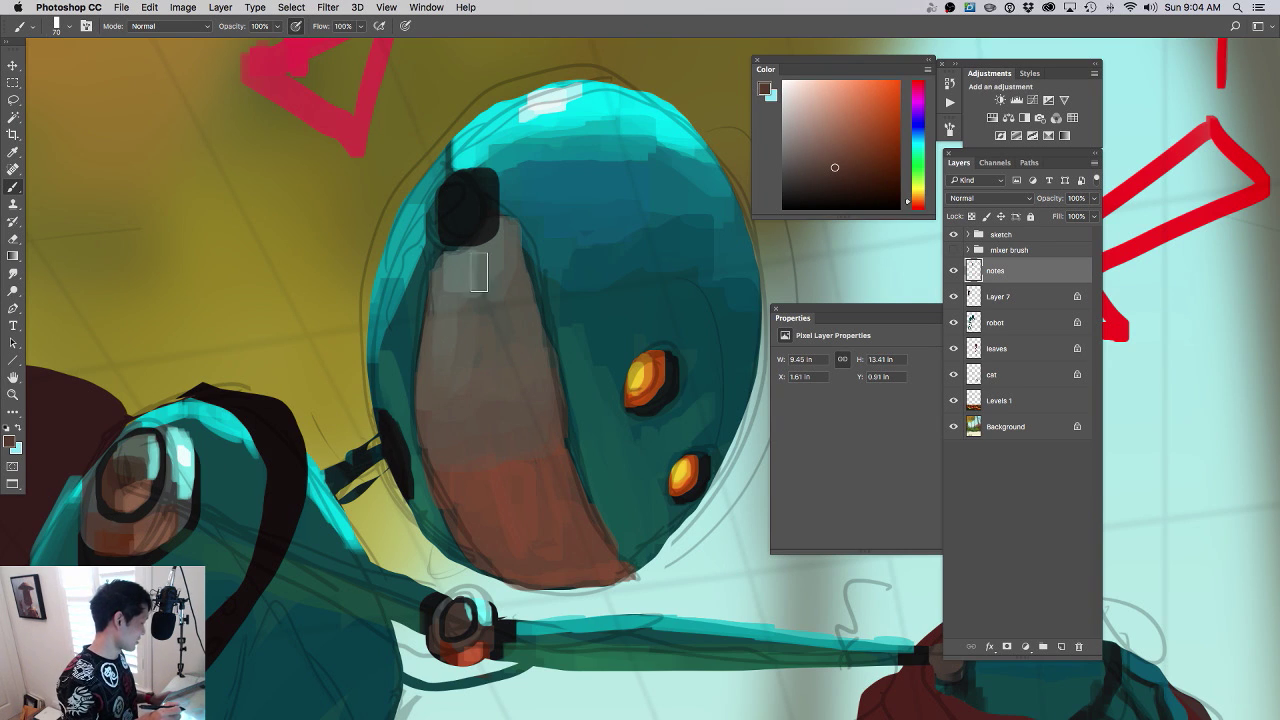
key(bracketleft)
key(bracketleft)
key(bracketleft)
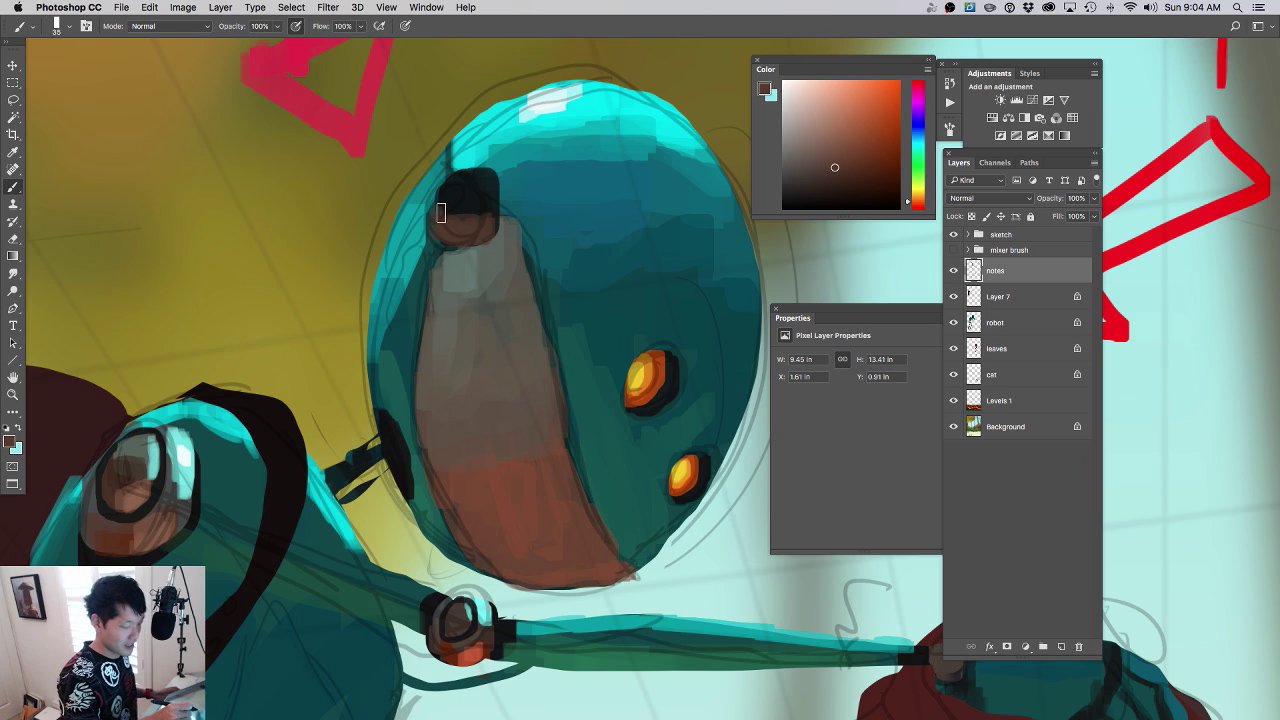
drag(522, 285, 551, 280)
- Sample the side panel's light gray and paint the round face of the head joint with it
alt+click(460, 266)
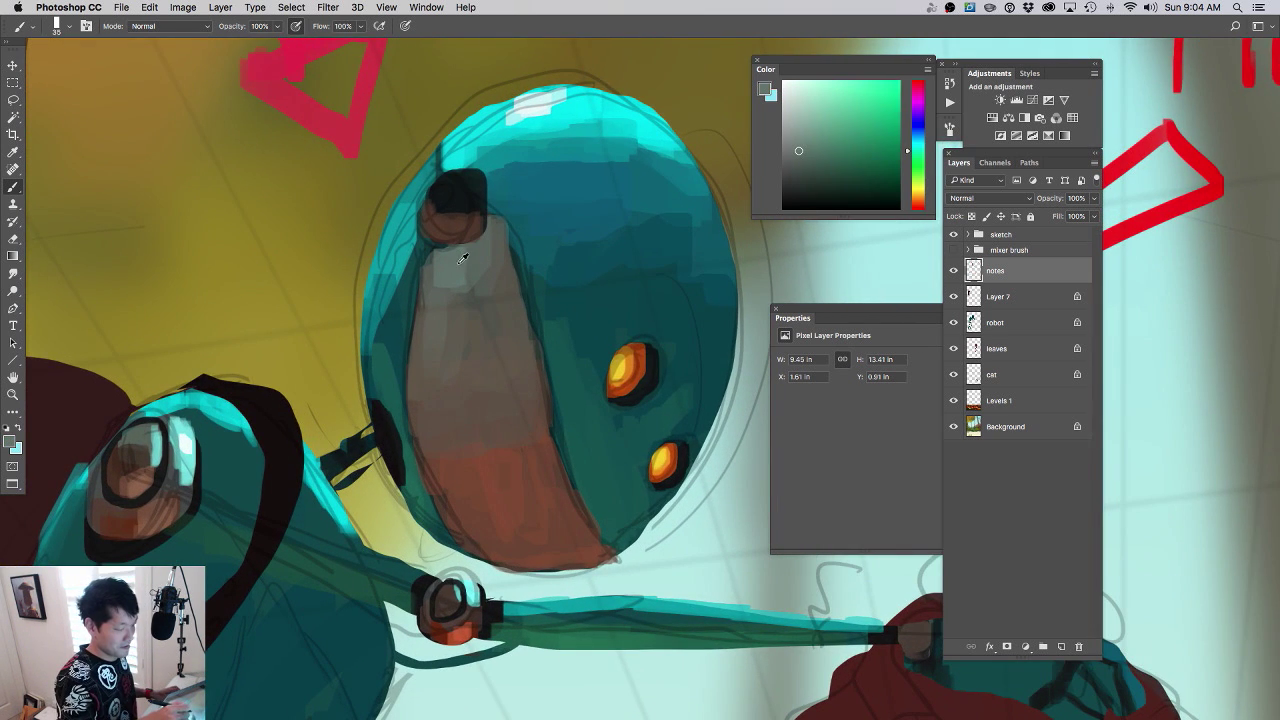
alt+click(457, 262)
mouse_move(440, 259)
mouse_down()
mouse_move(447, 249)
mouse_move(452, 262)
mouse_up()
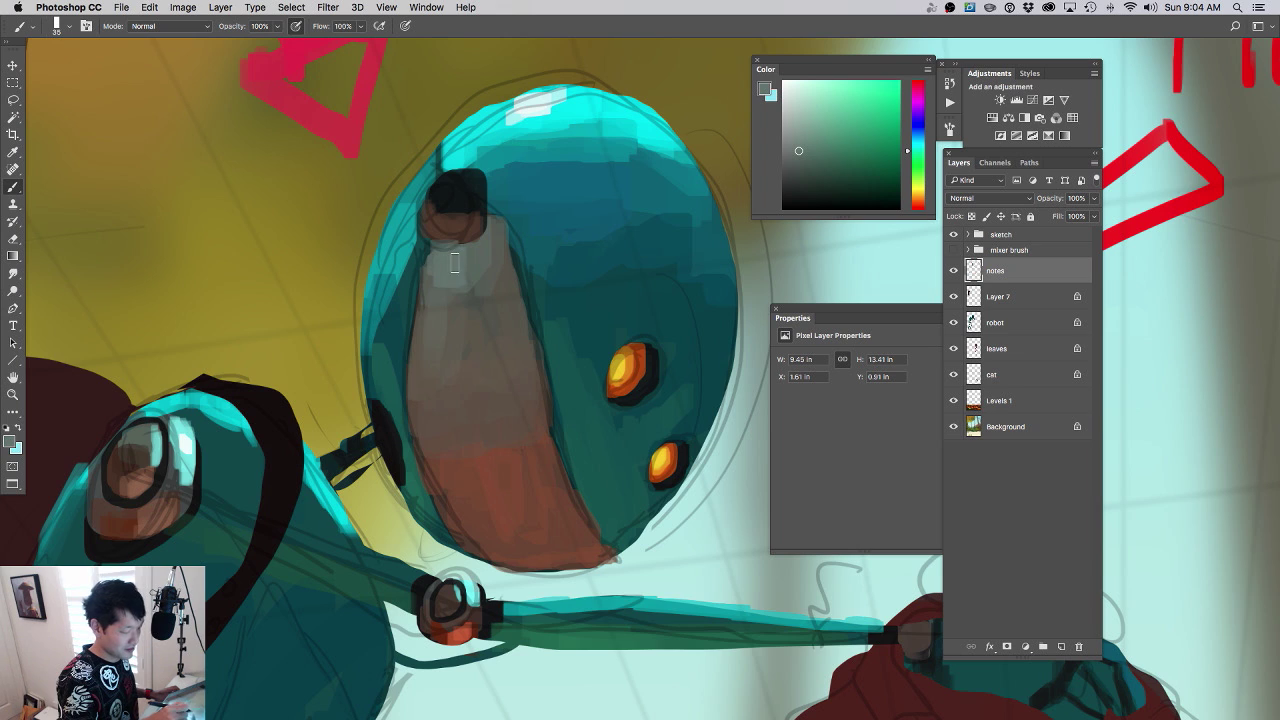
drag(450, 196, 460, 207)
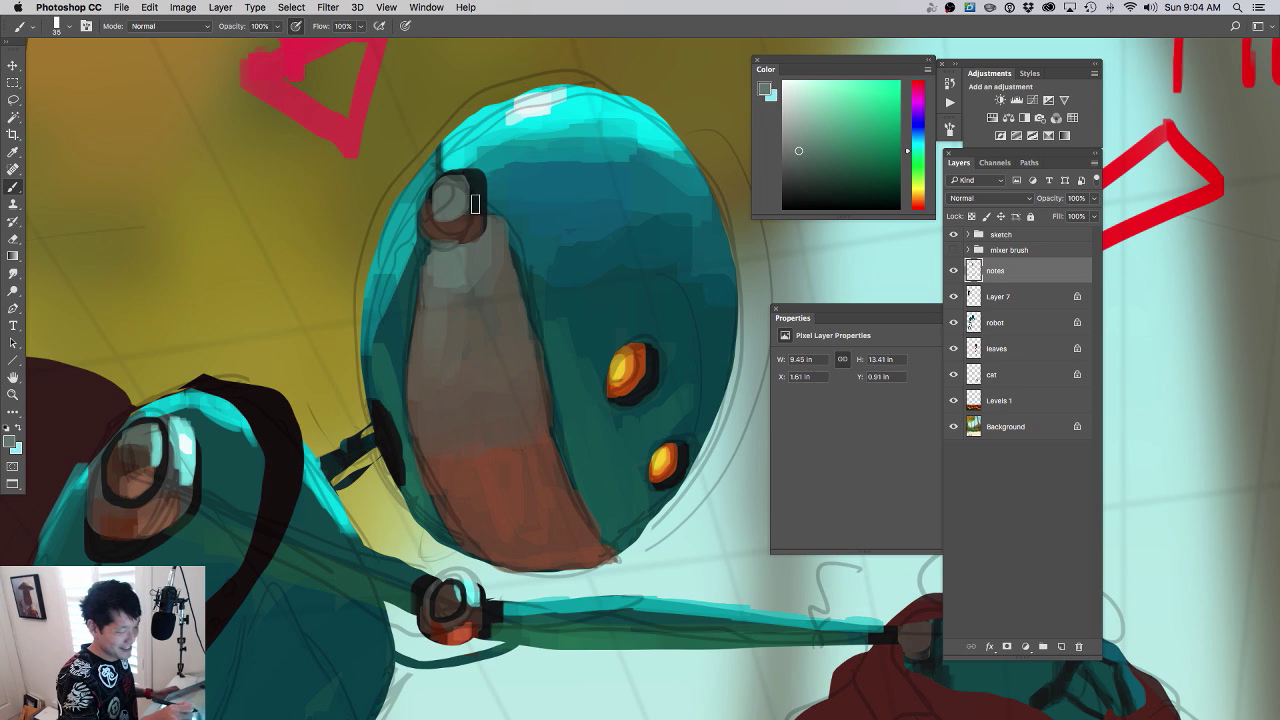
- Paint an off-white highlight on the side of the head joint that faces the robot's eyes
drag(521, 309, 460, 328)
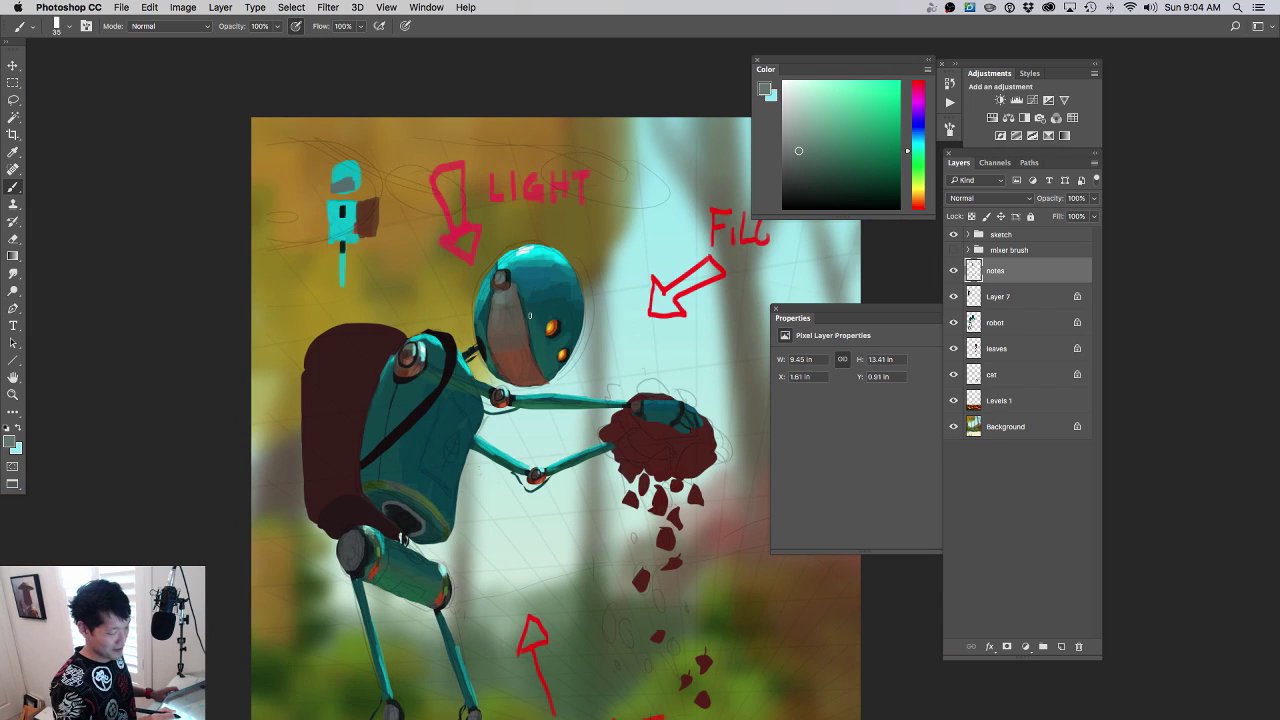
scroll(528, 305, up, 2)
scroll(520, 276, up, 3)
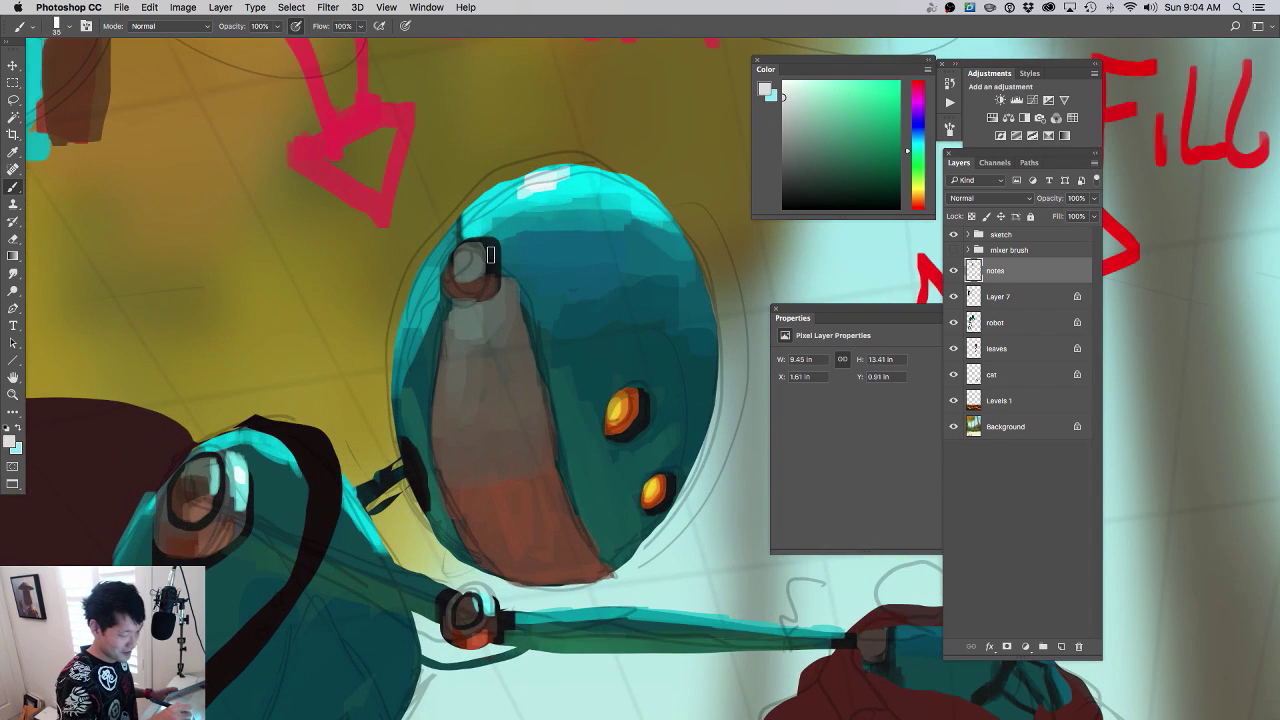
drag(490, 255, 500, 258)
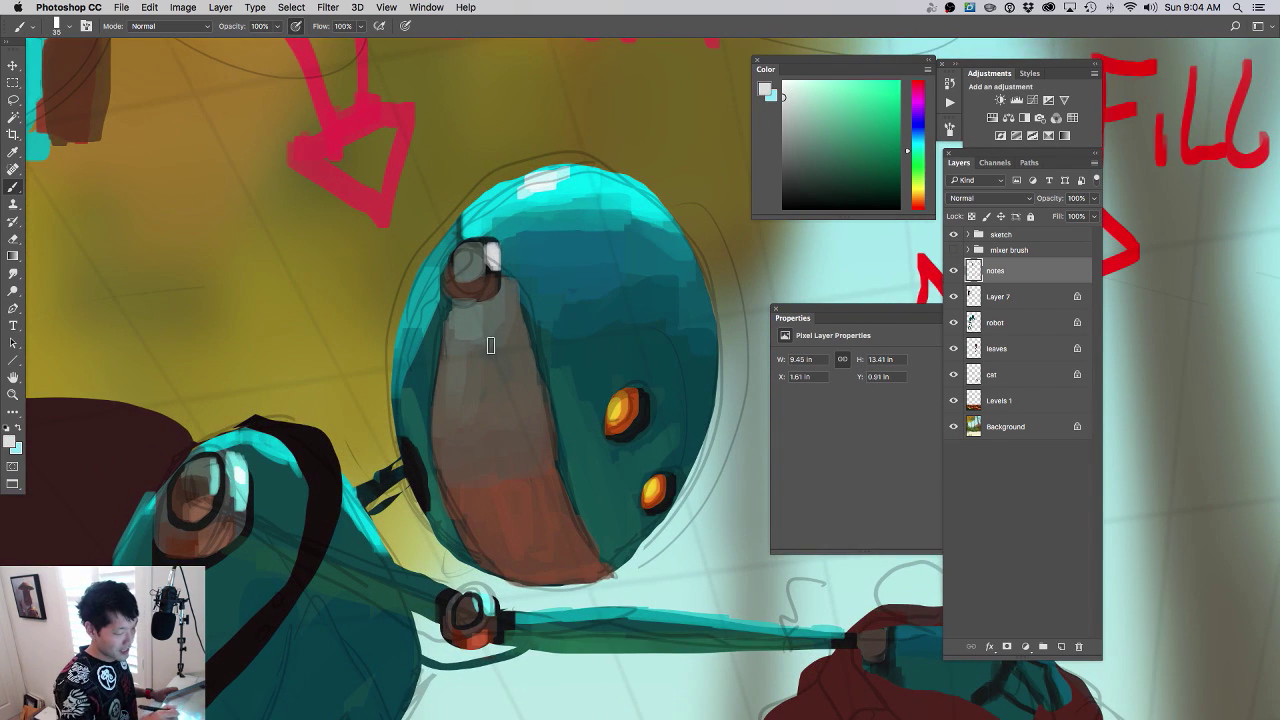
- Ring the head joint's gray face with a sampled dark tone at 15 px and add an off-white highlight inside it
alt+click(487, 234)
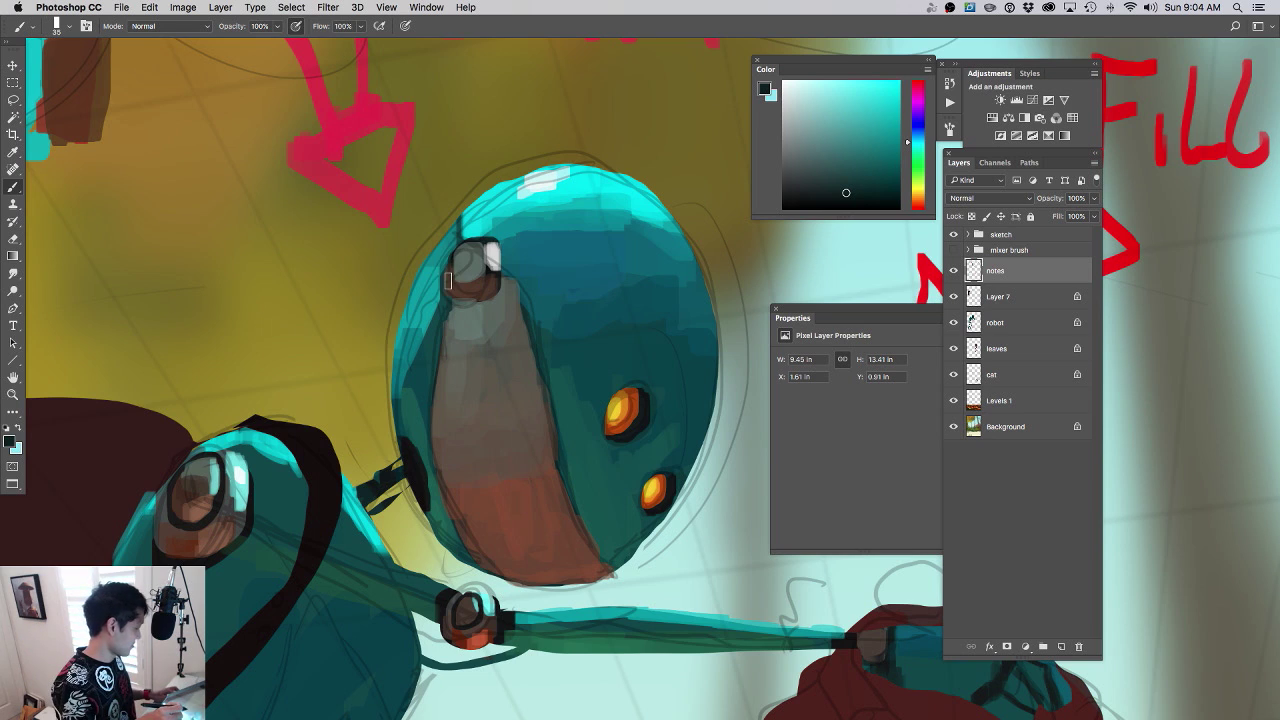
key(bracketleft)
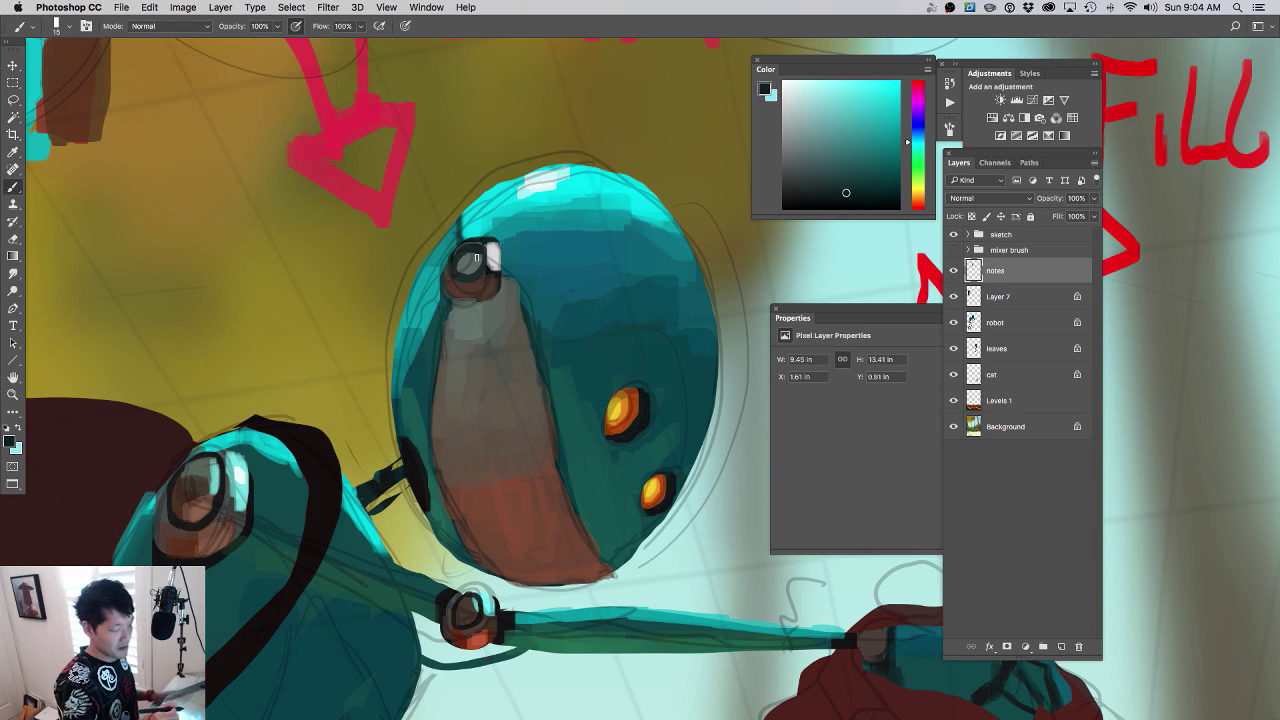
click(562, 357)
alt+click(446, 216)
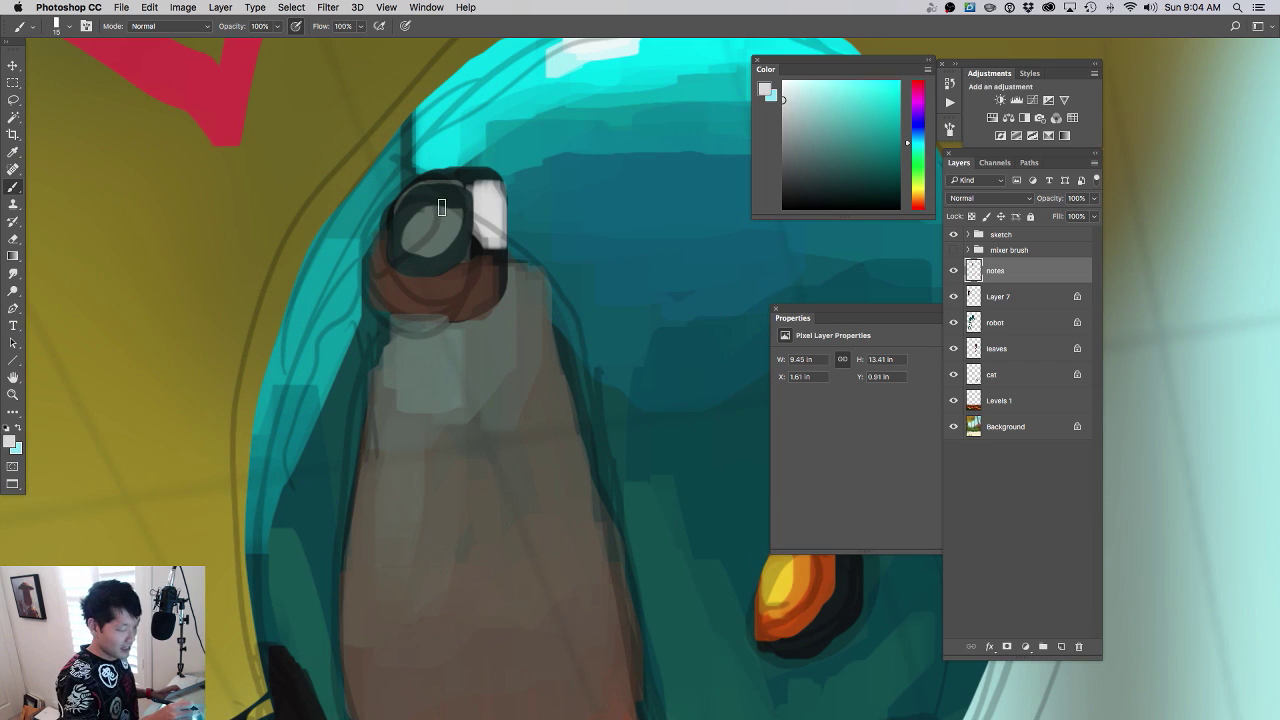
mouse_move(448, 218)
mouse_down()
mouse_move(428, 210)
mouse_move(445, 215)
mouse_move(448, 238)
mouse_move(437, 214)
mouse_up()
alt+click(432, 227)
- Darken and refine the ring around the head joint's face in near-black with a smaller brush
alt+click(452, 255)
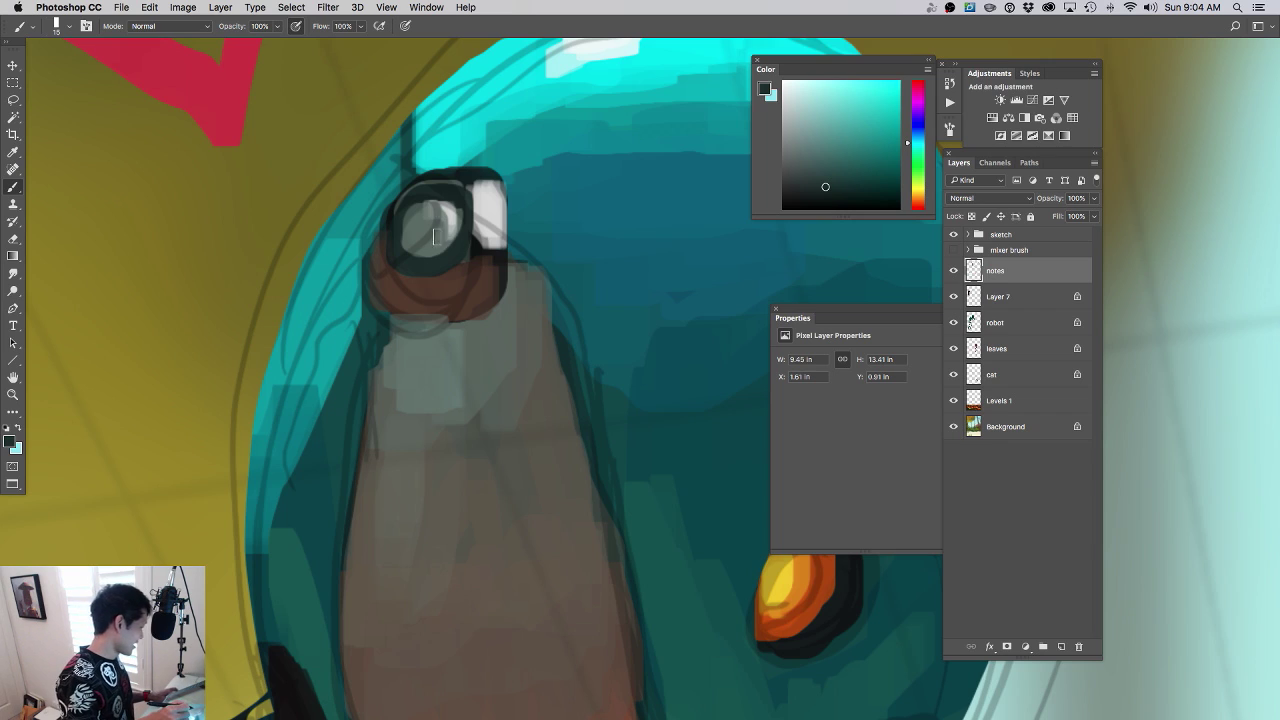
key(bracketleft)
click(801, 198)
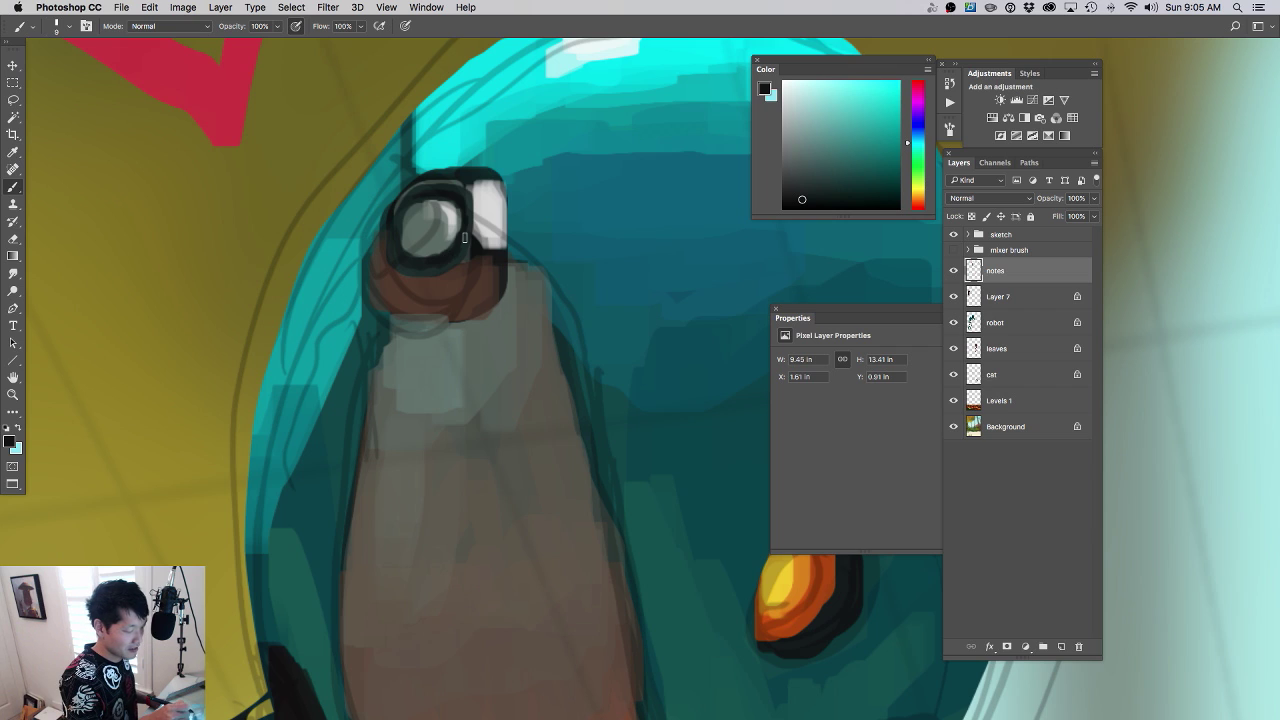
- Sample the head's teal and clean up the joint's outer edge, enlarging the brush to 15 px
drag(551, 344, 543, 277)
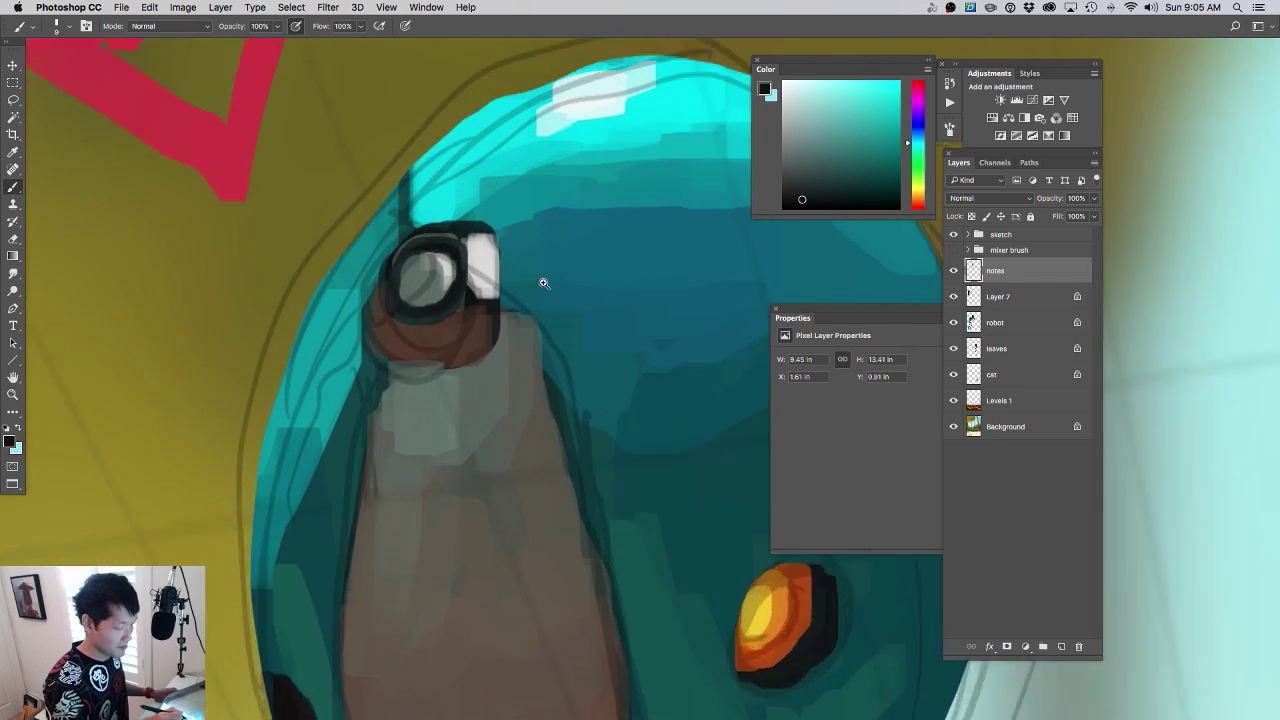
alt+click(508, 192)
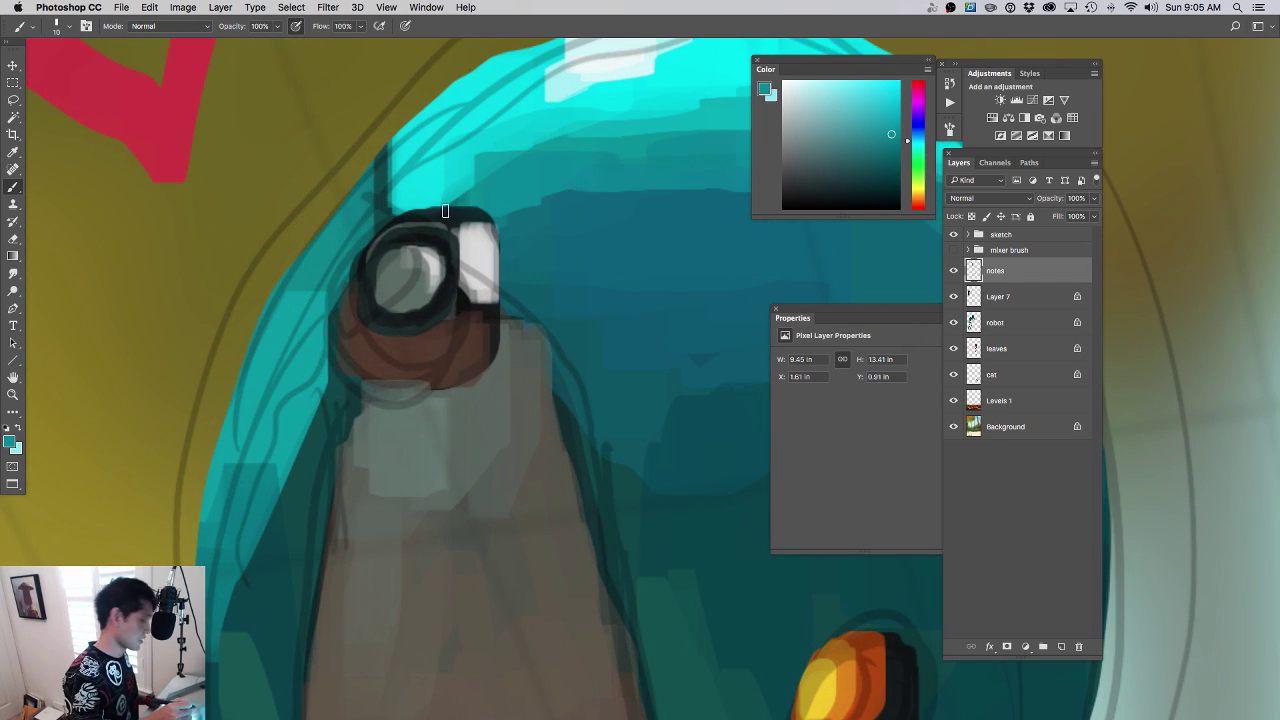
key(bracketright)
key(bracketright)
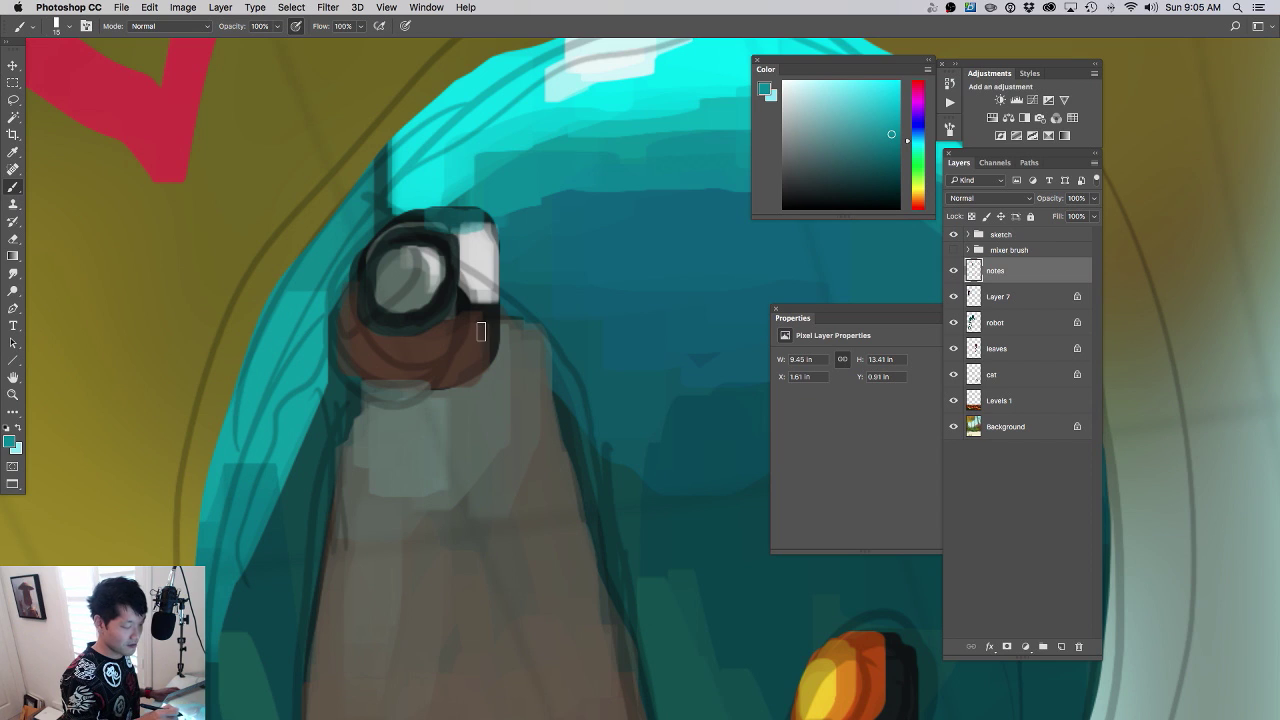
- Sample orange from the robot's eye and paint a warm orange glow on the lower part of the head joint
mouse_move(458, 313)
mouse_down()
mouse_move(461, 297)
mouse_move(447, 327)
mouse_move(454, 385)
mouse_up()
drag(595, 465, 515, 500)
drag(608, 591, 538, 406)
alt+click(532, 666)
drag(495, 240, 560, 246)
mouse_move(369, 234)
mouse_down()
mouse_move(378, 215)
mouse_move(366, 239)
mouse_up()
alt+click(377, 223)
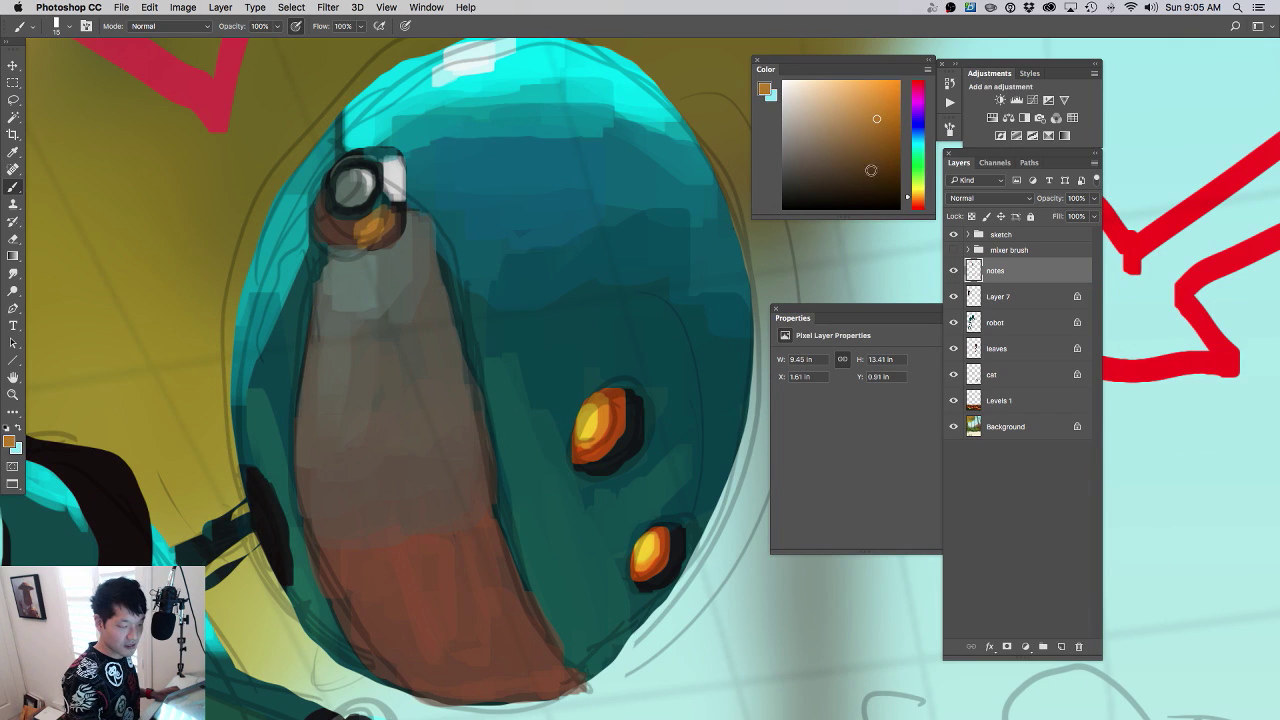
- Choose a light pinkish red and paint it around the orange on the lower part of the head joint
click(915, 207)
click(861, 99)
click(840, 97)
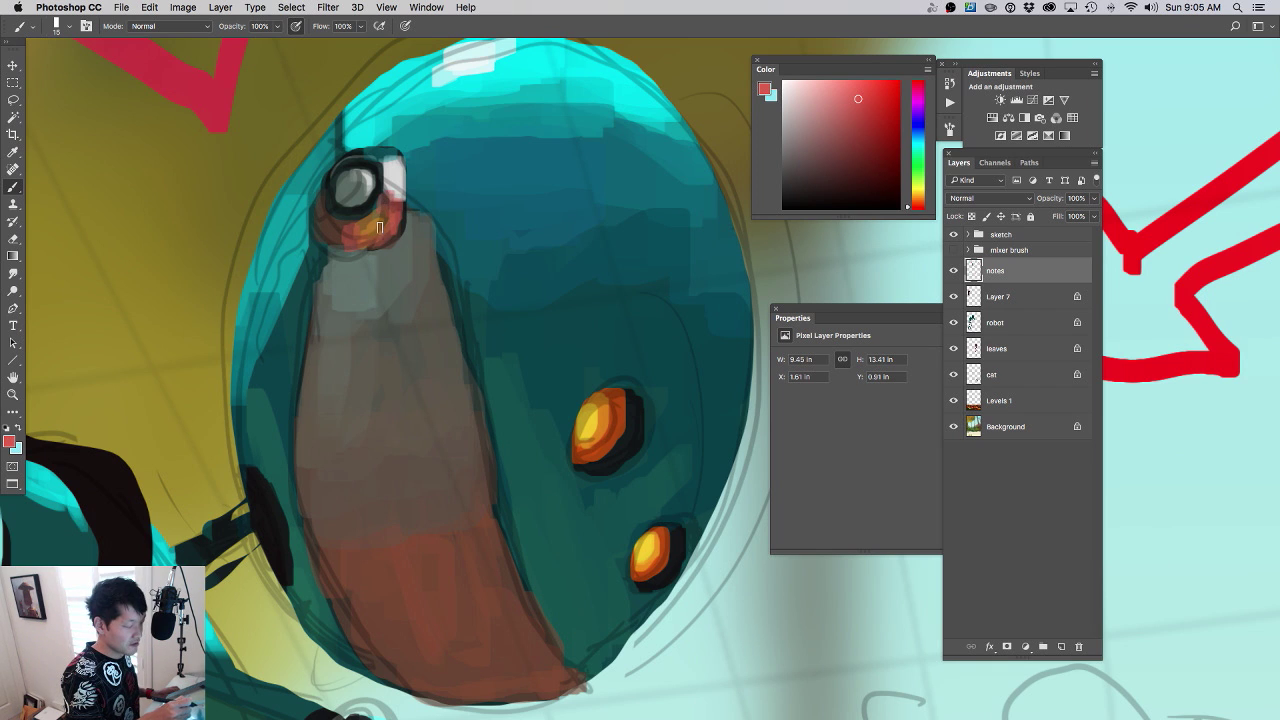
drag(431, 313, 364, 314)
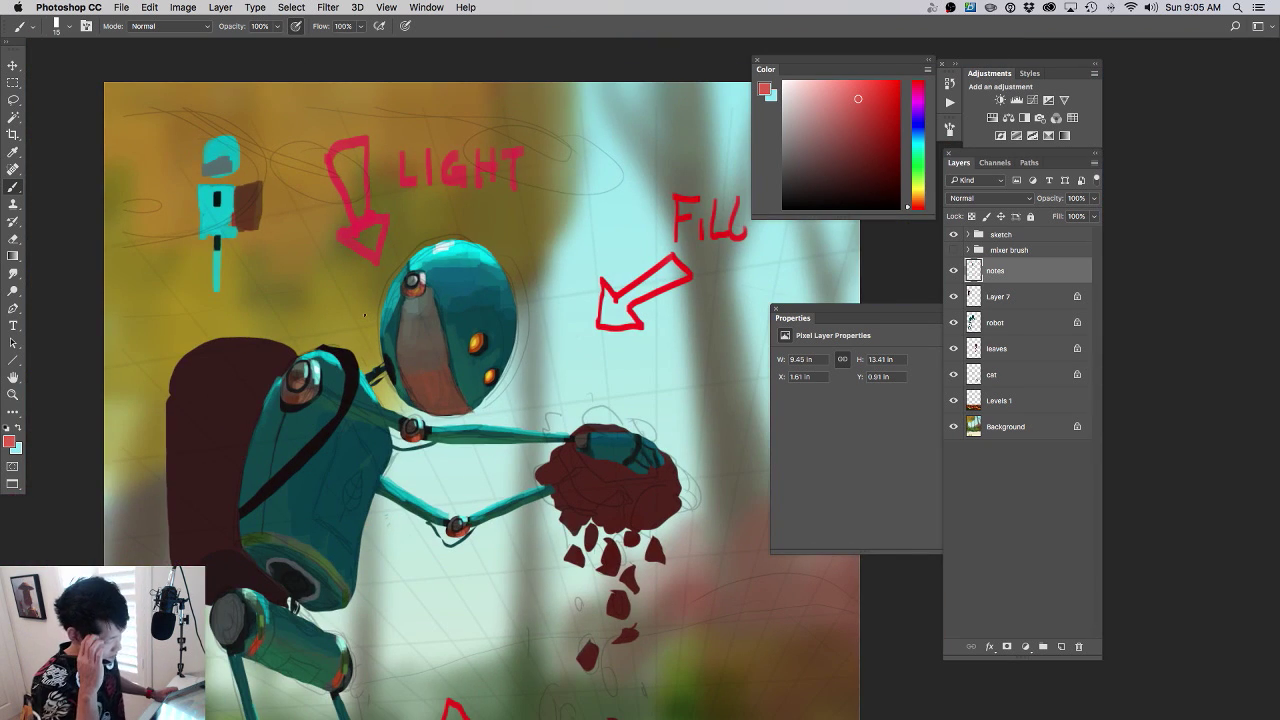
- Sample reds from the head joint and blend them along its lower rim around the orange glow
scroll(453, 340, up, 5)
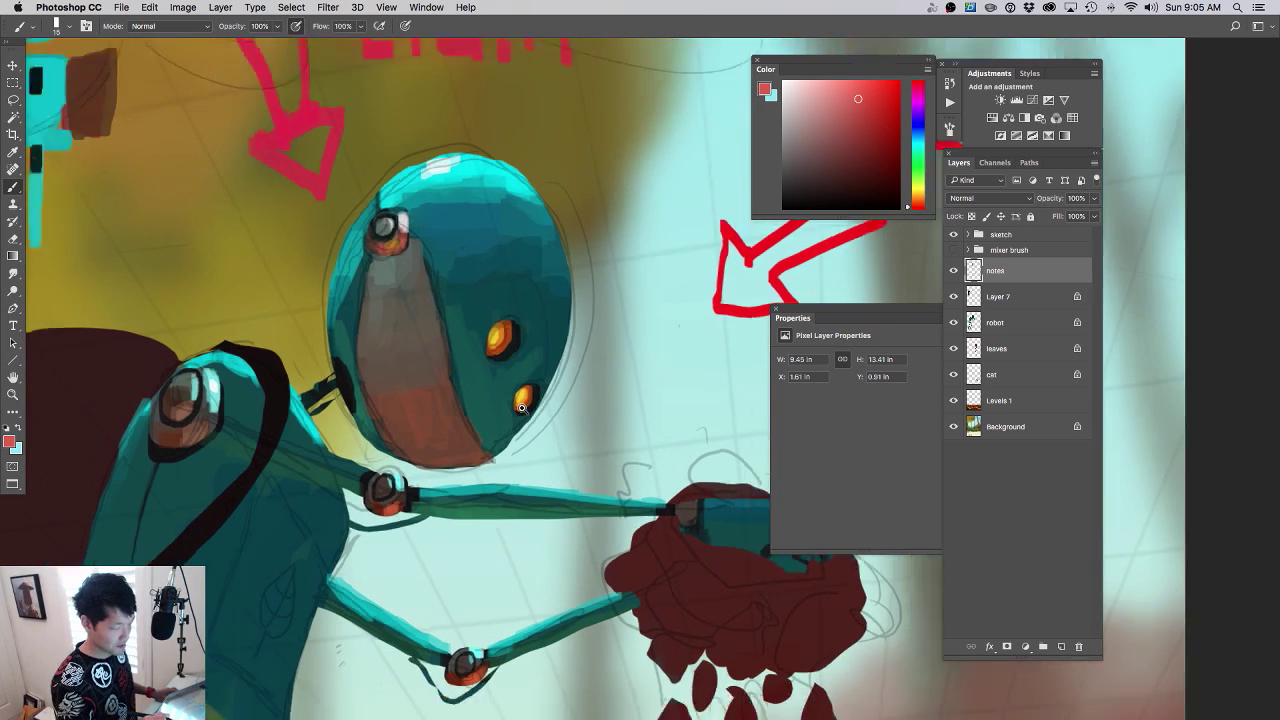
drag(522, 408, 497, 413)
drag(485, 337, 529, 348)
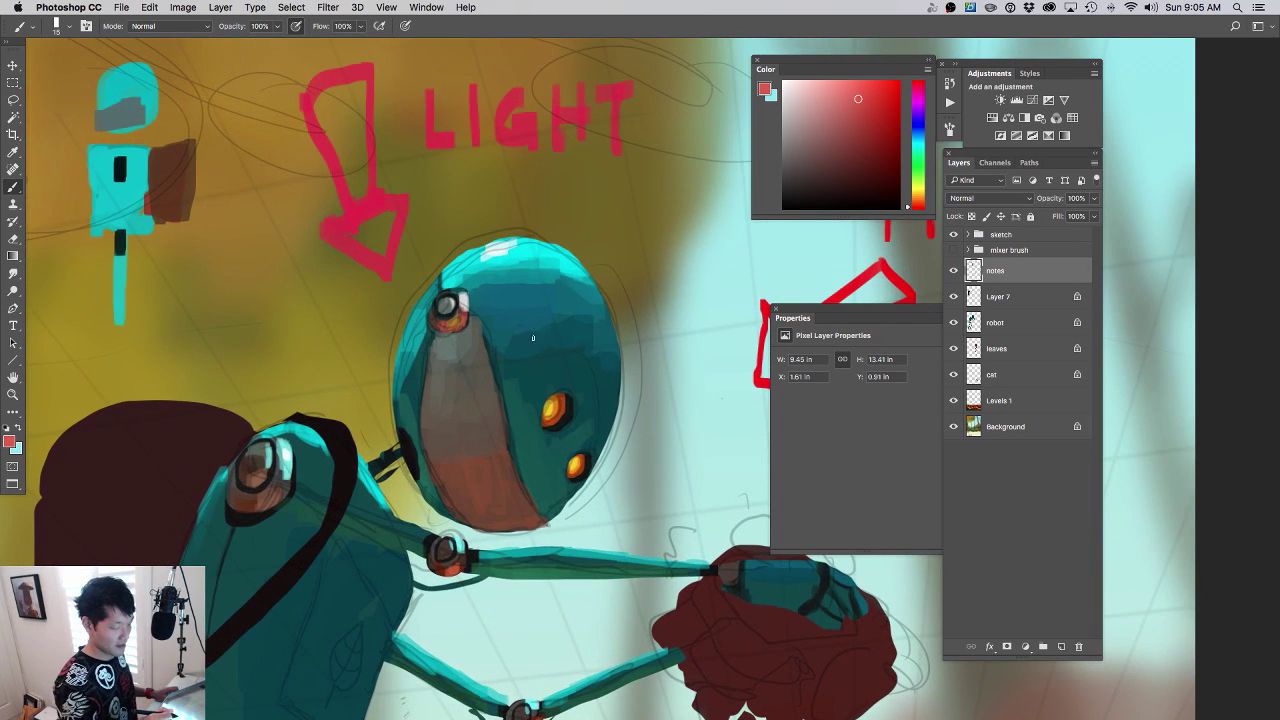
scroll(533, 338, down, 4)
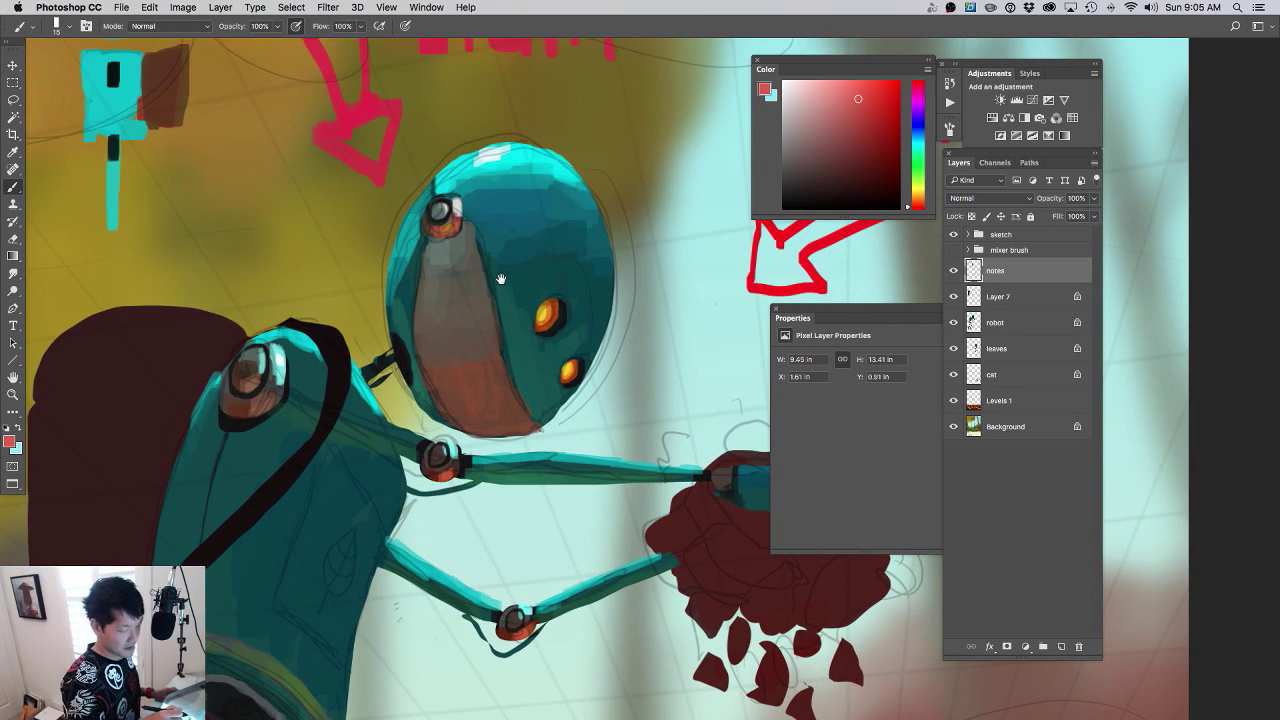
drag(501, 280, 518, 279)
drag(453, 218, 475, 208)
alt+click(413, 219)
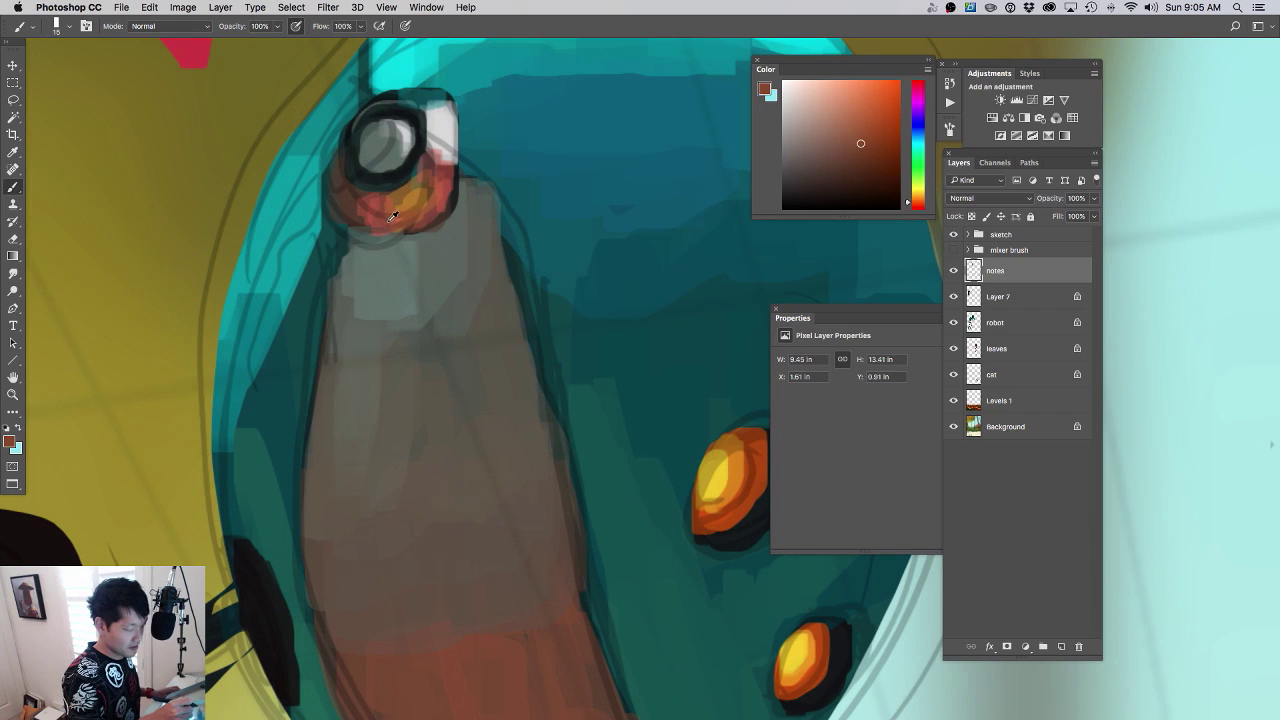
alt+click(381, 220)
alt+click(385, 217)
alt+click(370, 216)
mouse_move(368, 225)
mouse_down()
mouse_move(419, 227)
mouse_move(453, 180)
mouse_up()
- Sample the head joint's off-white and round out the outer edge of its side highlight
alt+click(455, 178)
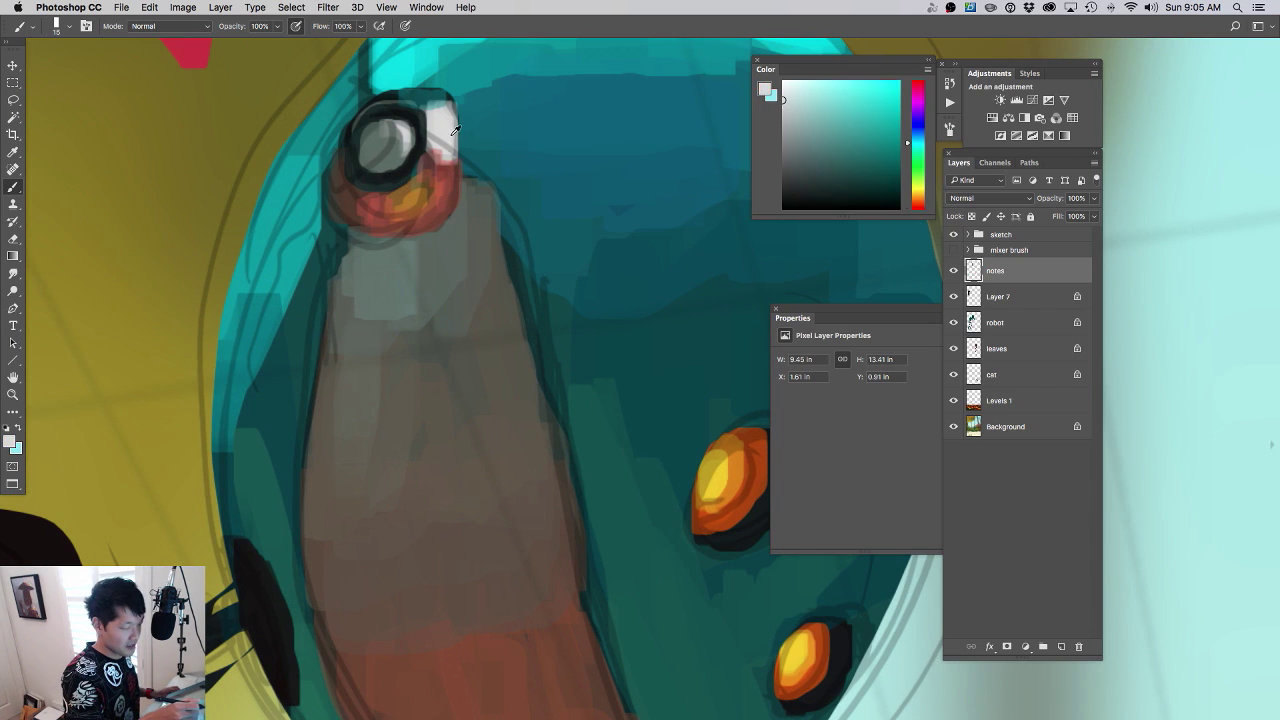
mouse_move(452, 110)
mouse_down()
mouse_move(457, 157)
mouse_move(445, 98)
mouse_move(363, 107)
mouse_up()
alt+click(448, 98)
alt+click(439, 117)
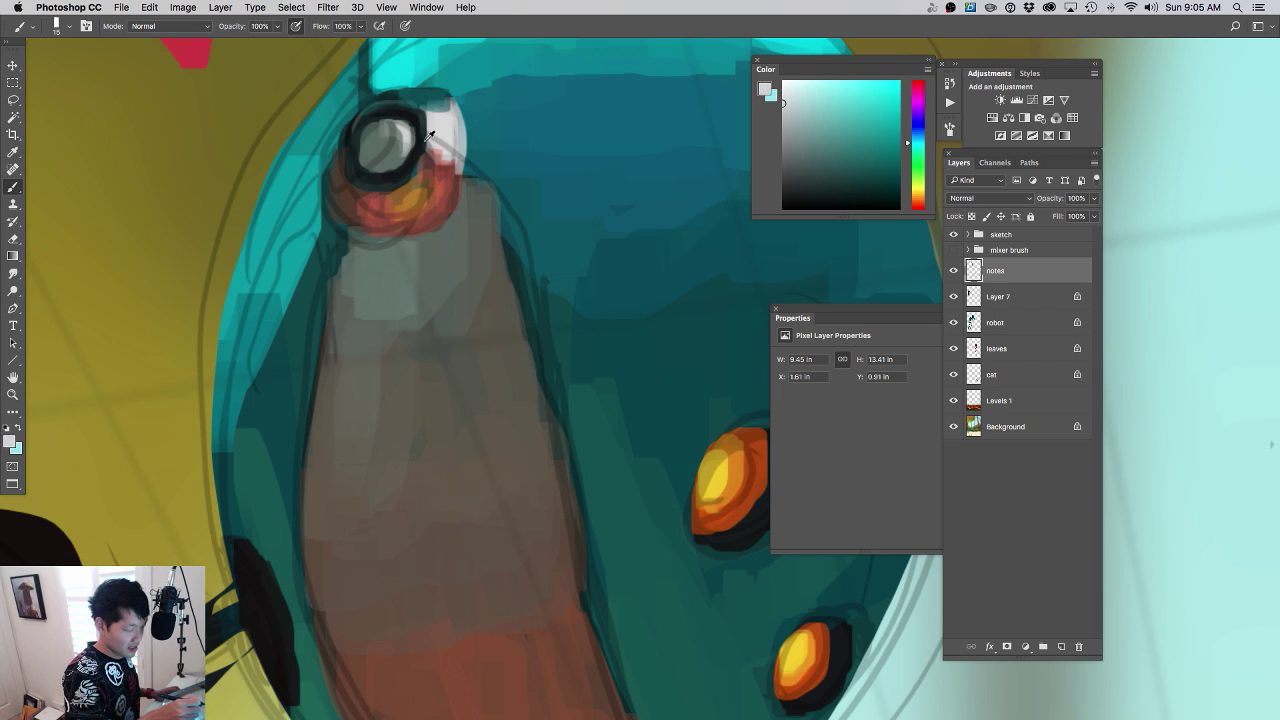
- Resample the warm tones below the head joint's ring and blend the orange into the red
alt+click(402, 200)
mouse_move(372, 157)
mouse_down()
mouse_move(398, 171)
mouse_move(379, 156)
mouse_move(393, 152)
mouse_up()
alt+click(380, 195)
drag(456, 308, 420, 298)
alt+super+click(420, 298)
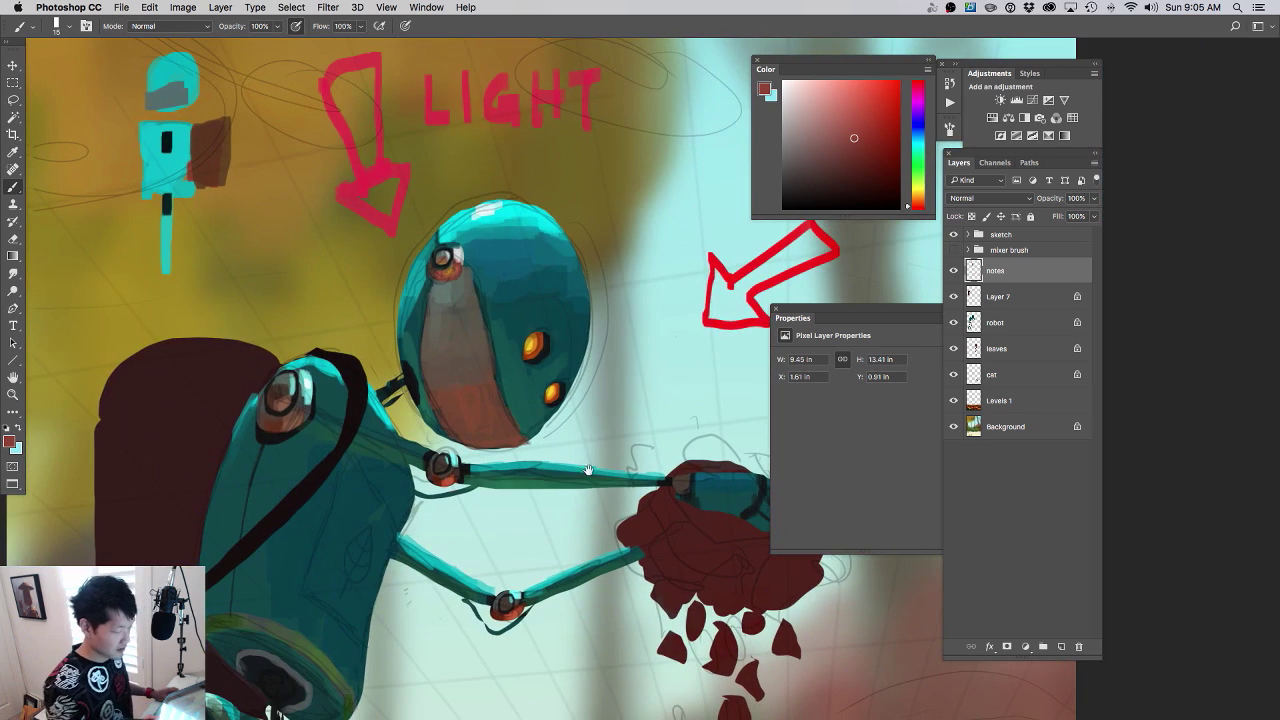
- Paint a lighter red near the bottom of the head's side panel and blend it upward with sampled tones at 40 px
drag(597, 434, 620, 350)
drag(536, 336, 554, 318)
click(856, 106)
click(846, 97)
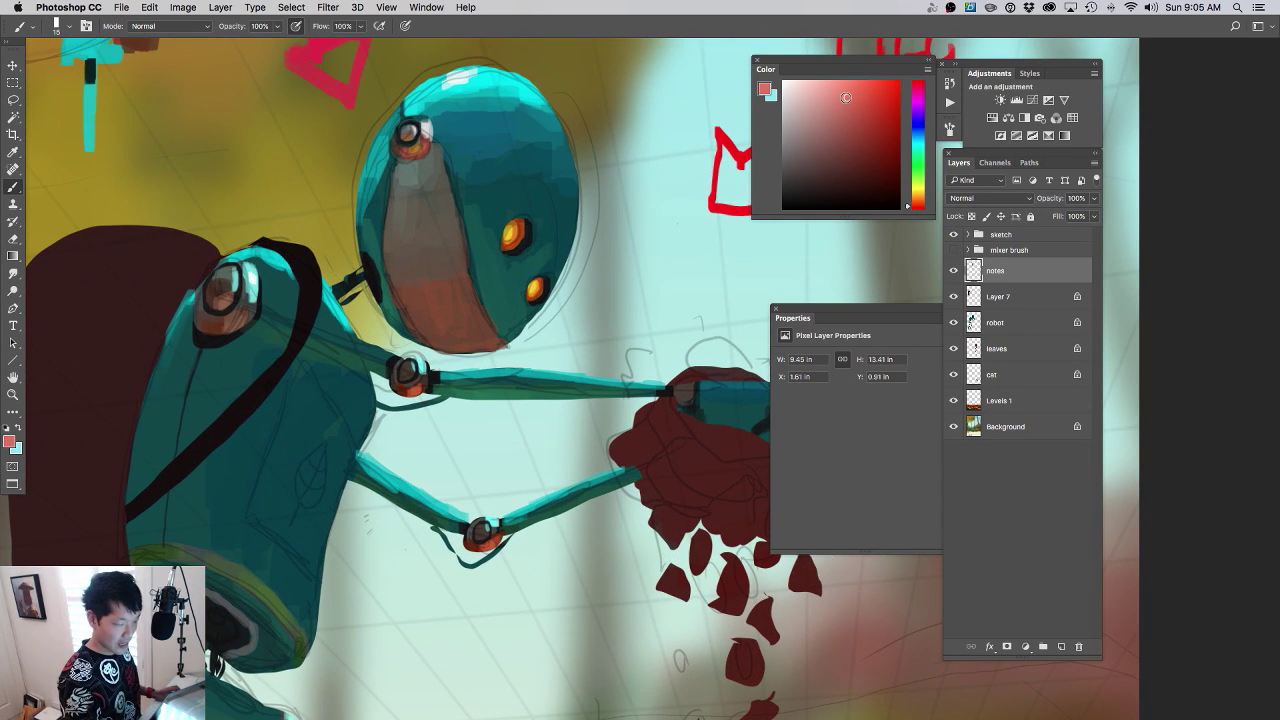
drag(449, 331, 437, 335)
alt+click(450, 328)
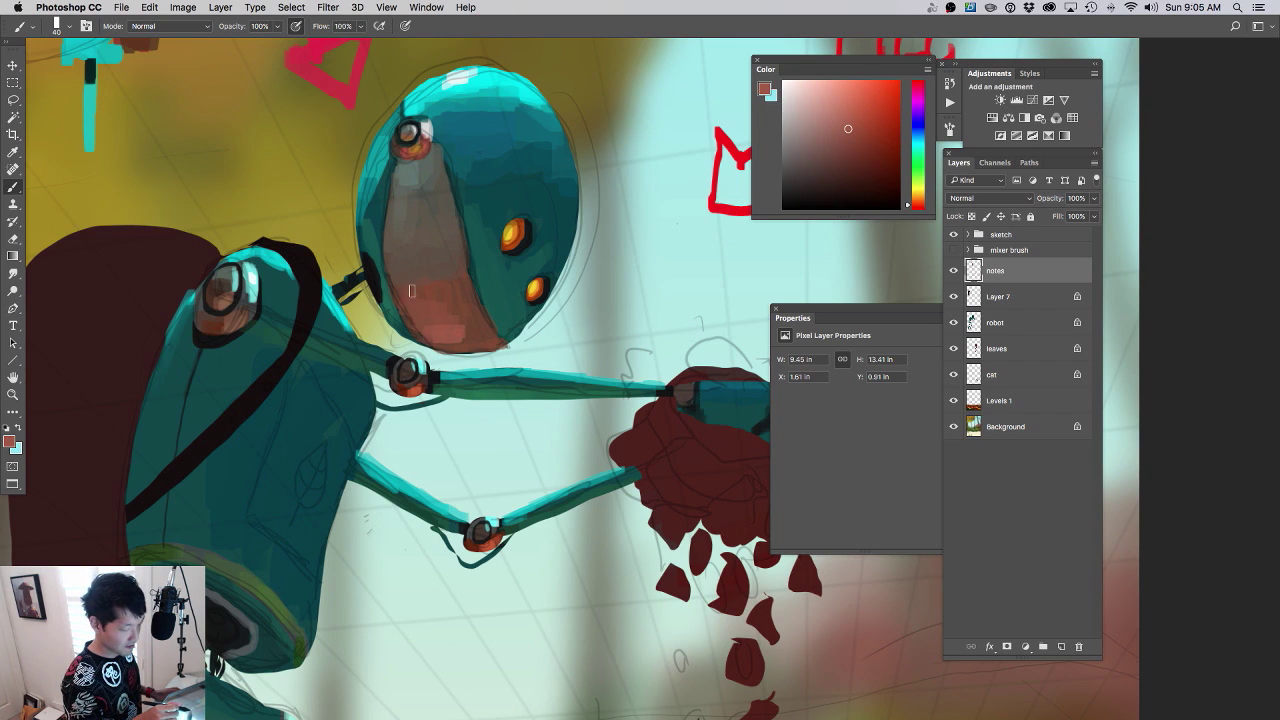
alt+click(411, 286)
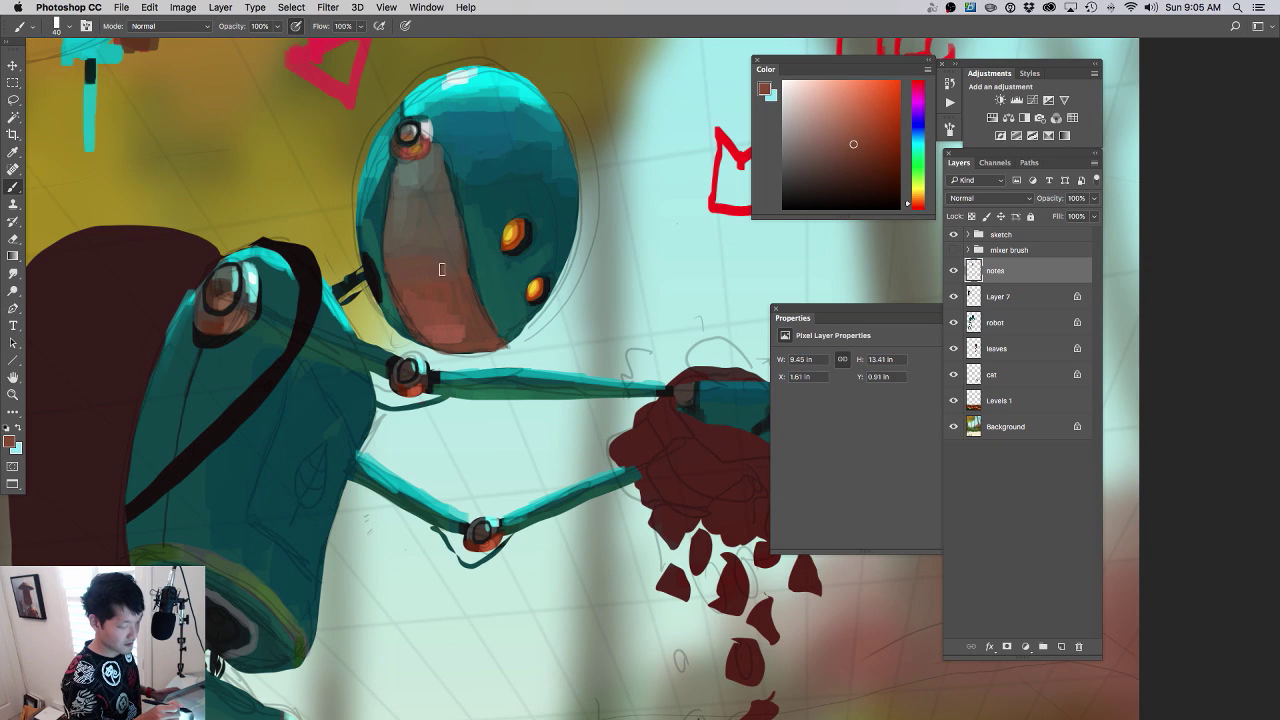
- Resample the warm reds and browns in the lower half of the head's side panel and blend their transition
key(super+0)
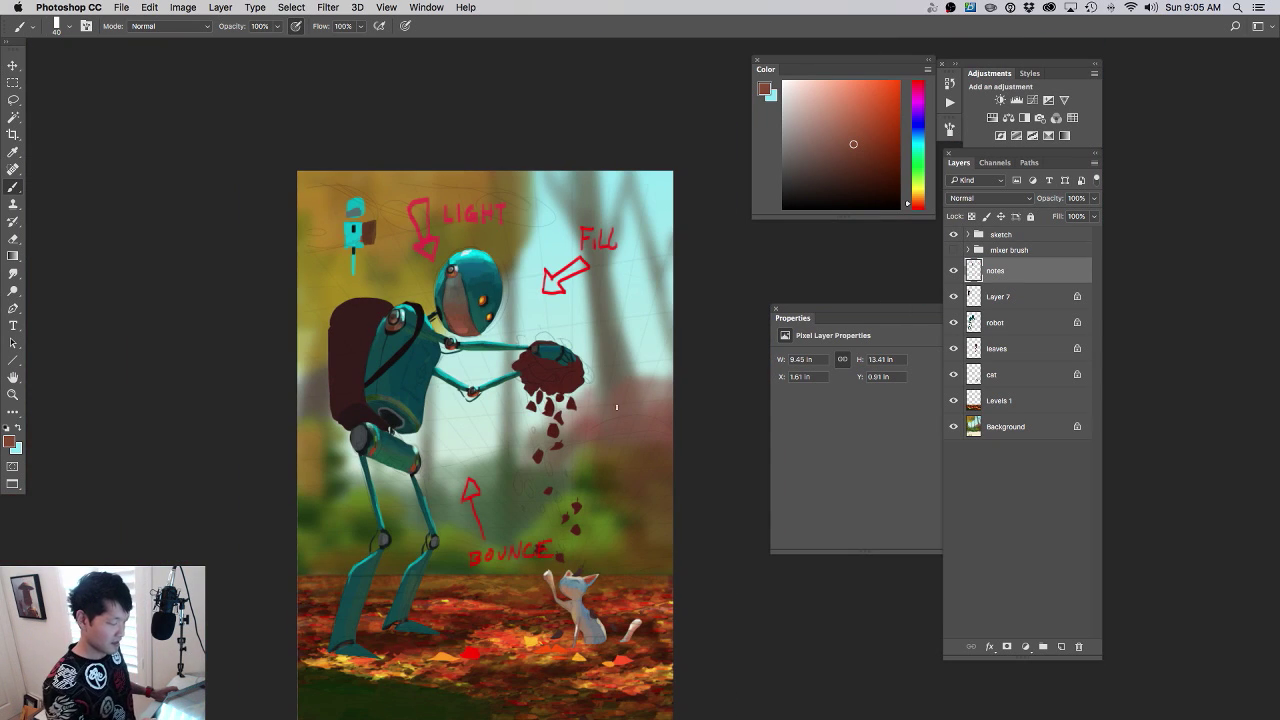
drag(490, 341, 520, 317)
alt+click(424, 316)
alt+click(431, 311)
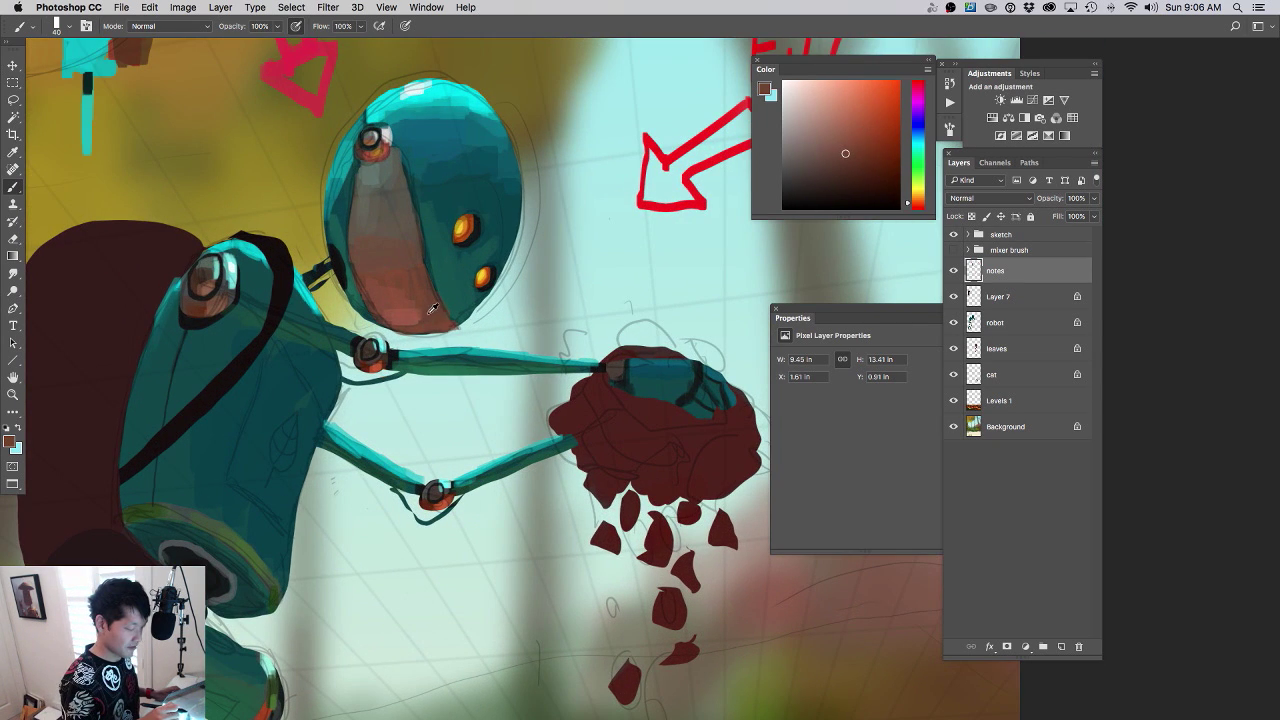
alt+click(430, 310)
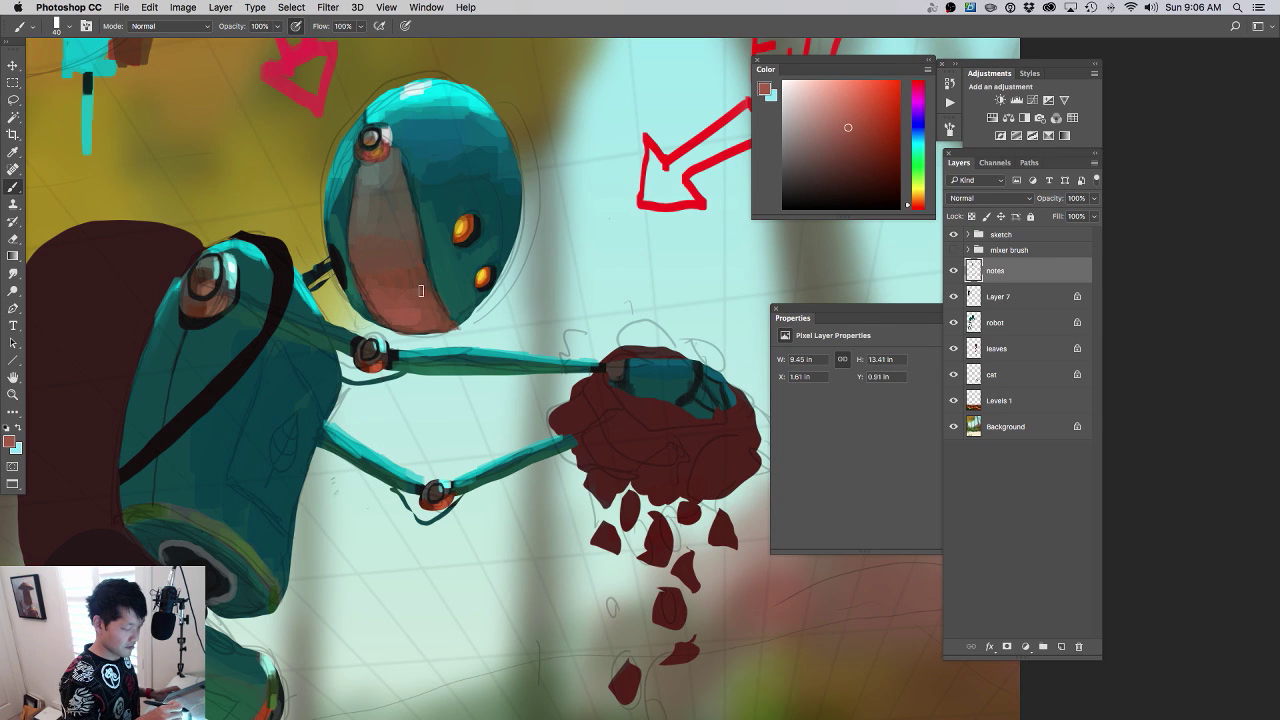
alt+click(390, 283)
- Sample the pale cyan of the background beside the head and hide the sketch layer group
key(super+0)
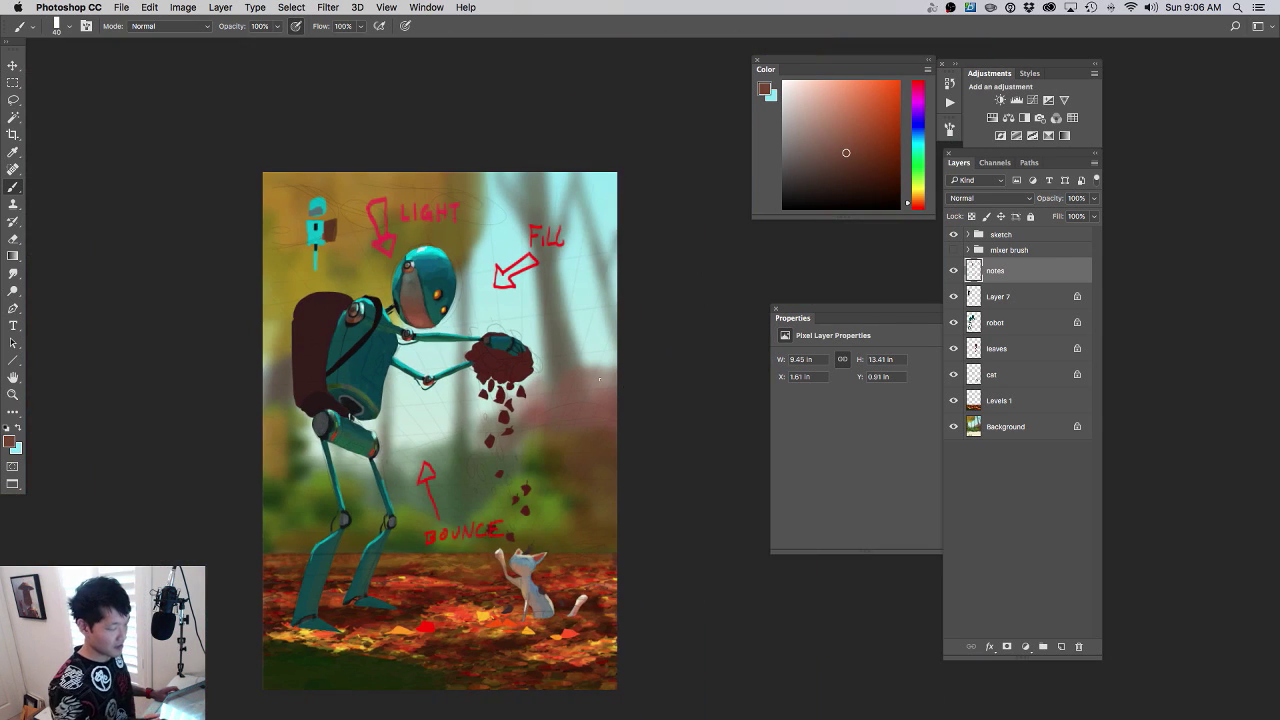
drag(558, 420, 536, 430)
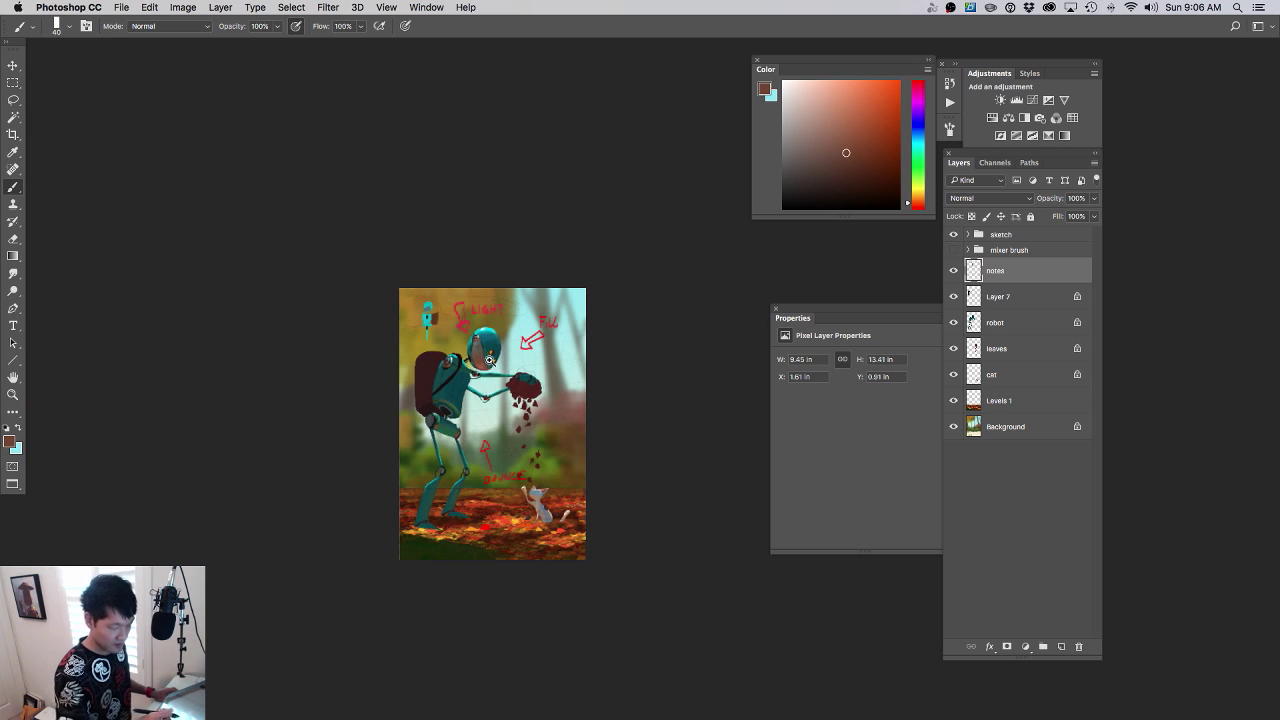
drag(490, 361, 547, 380)
scroll(546, 380, up, 3)
alt+click(608, 298)
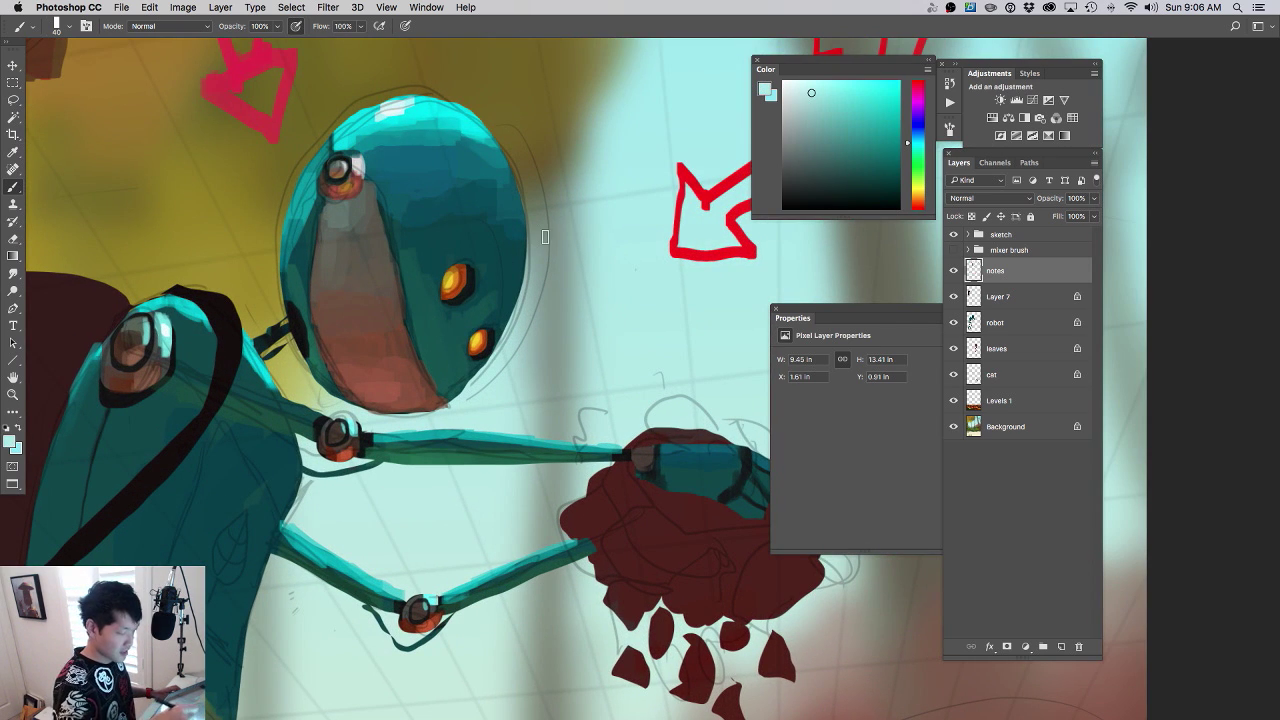
drag(958, 249, 954, 234)
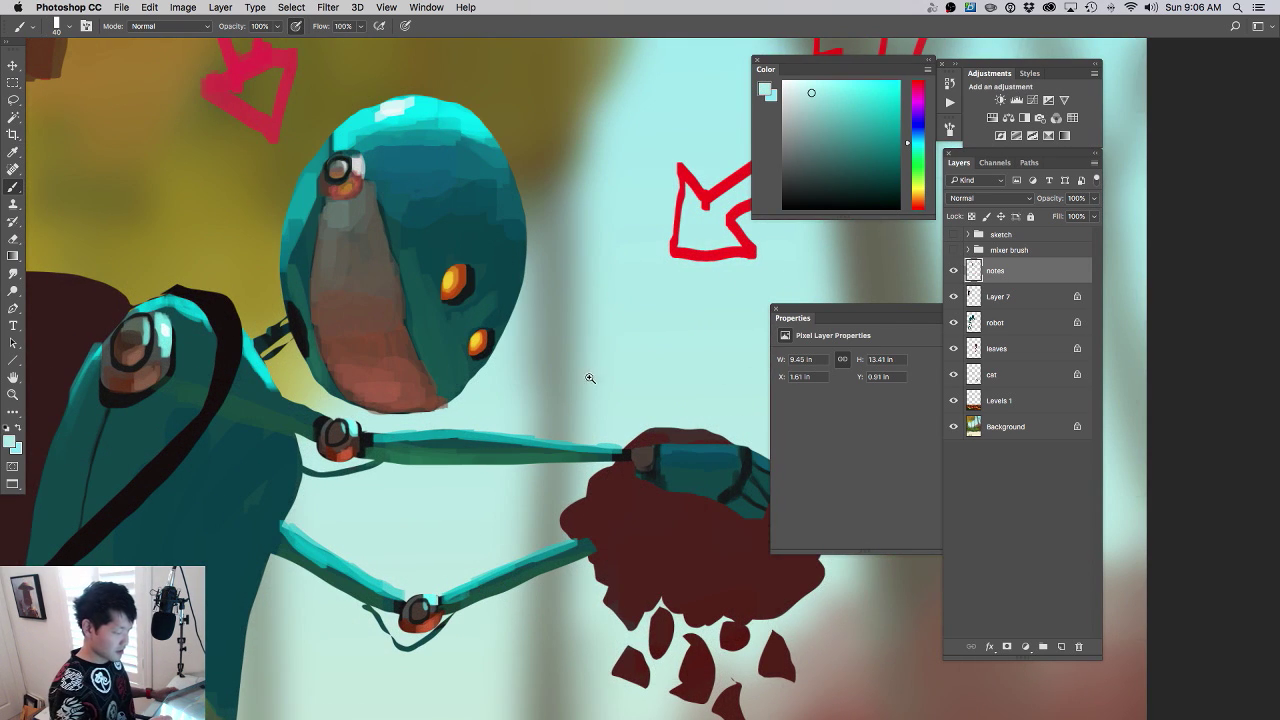
- Mix a light gray-blue and paint a thin 25 px rim highlight along the front edge of the head's side panel
key(super+0)
scroll(690, 505, up, 2)
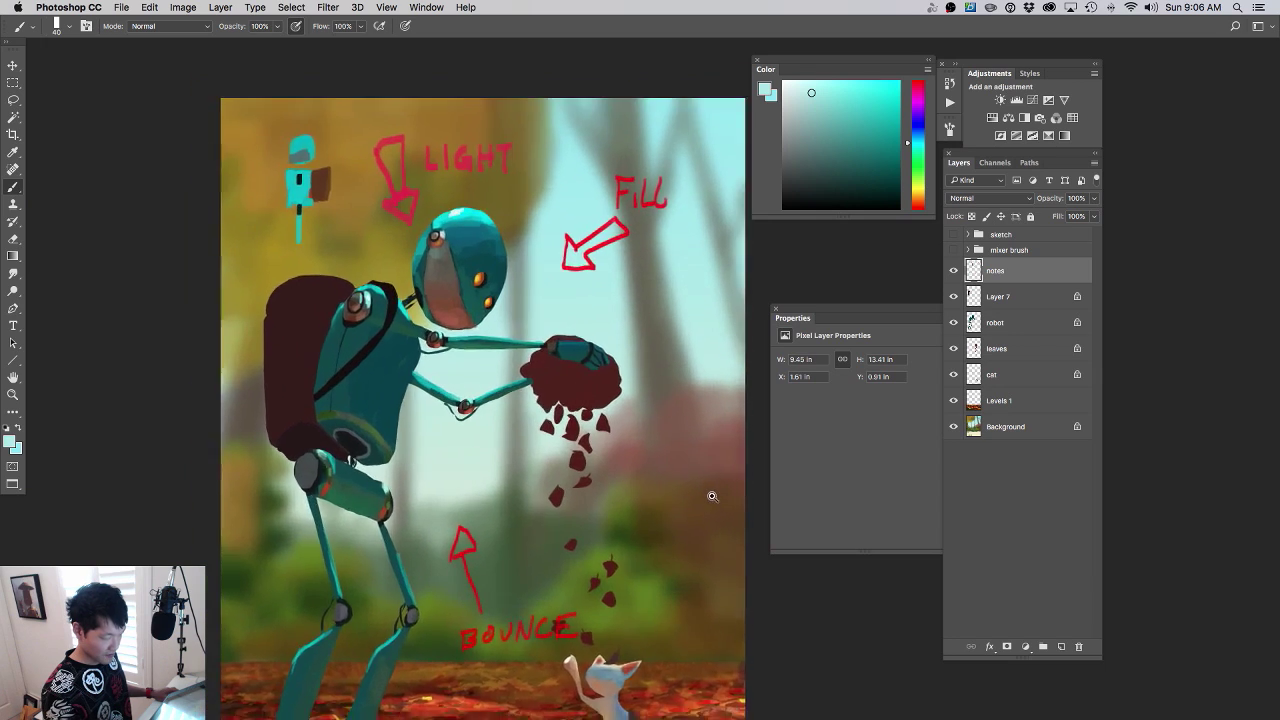
scroll(711, 494, down, 2)
scroll(700, 495, up, 2)
scroll(503, 301, up, 3)
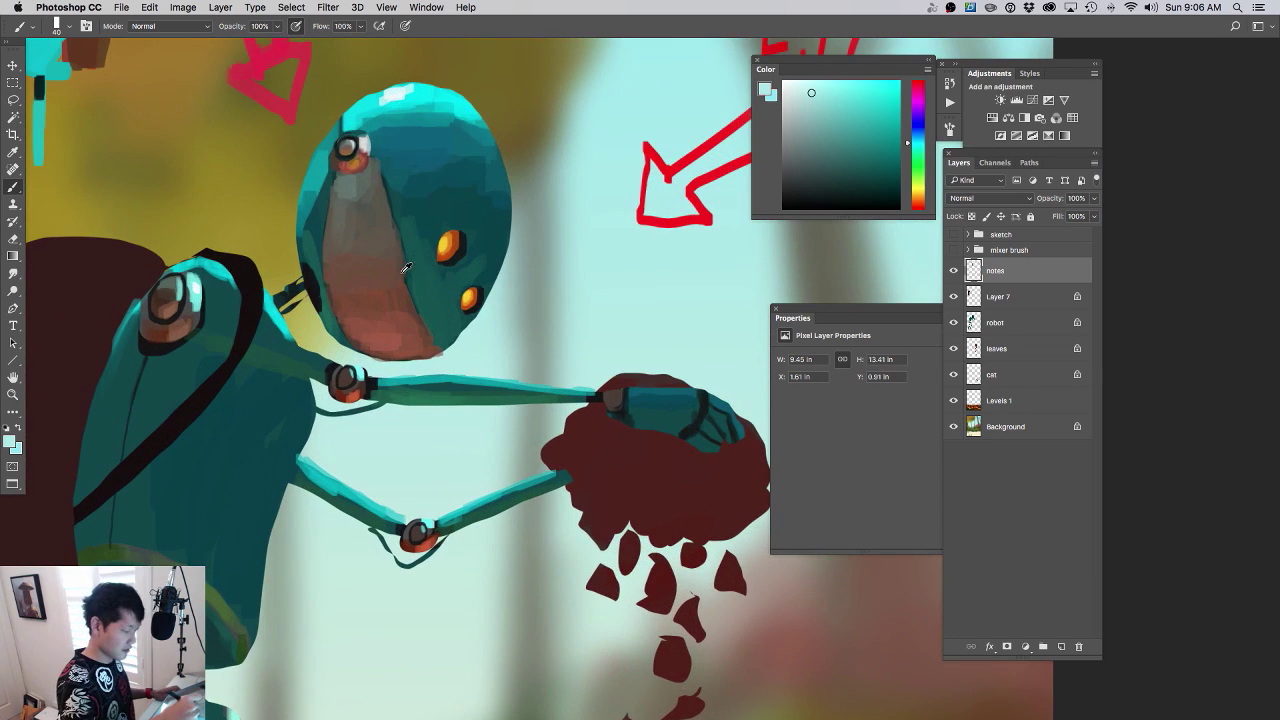
alt+click(406, 268)
click(823, 131)
click(920, 139)
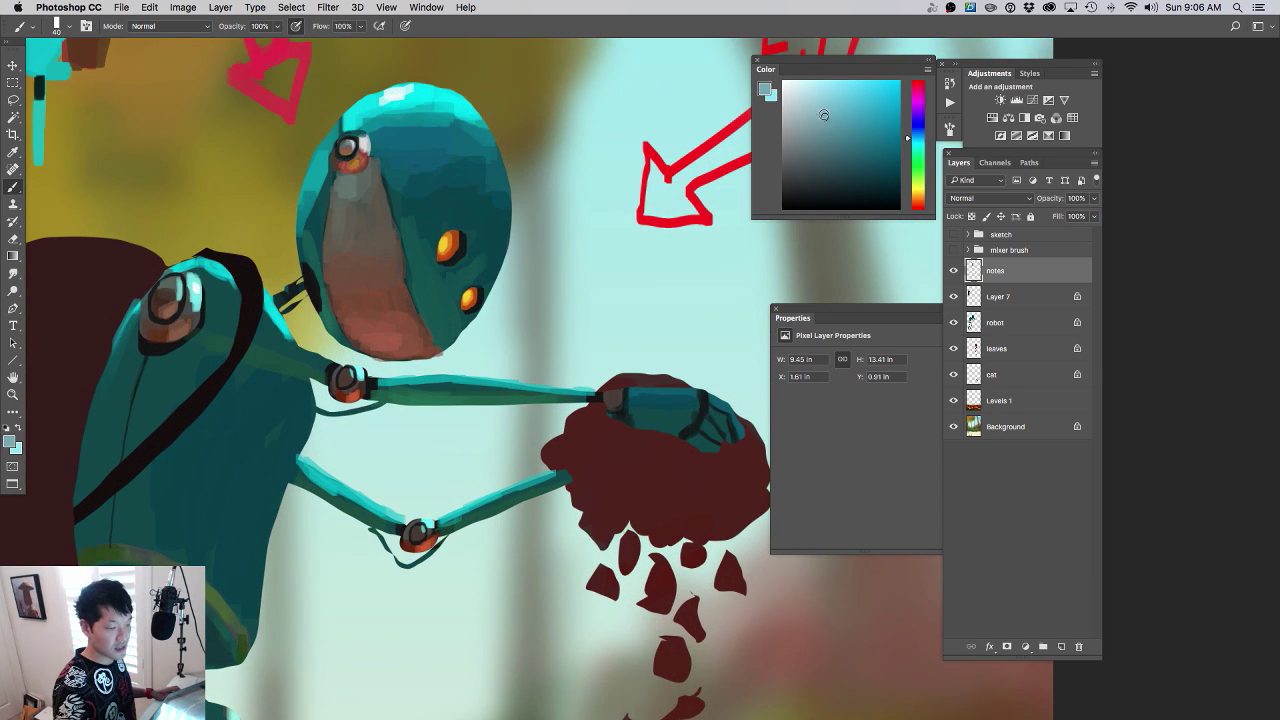
click(815, 107)
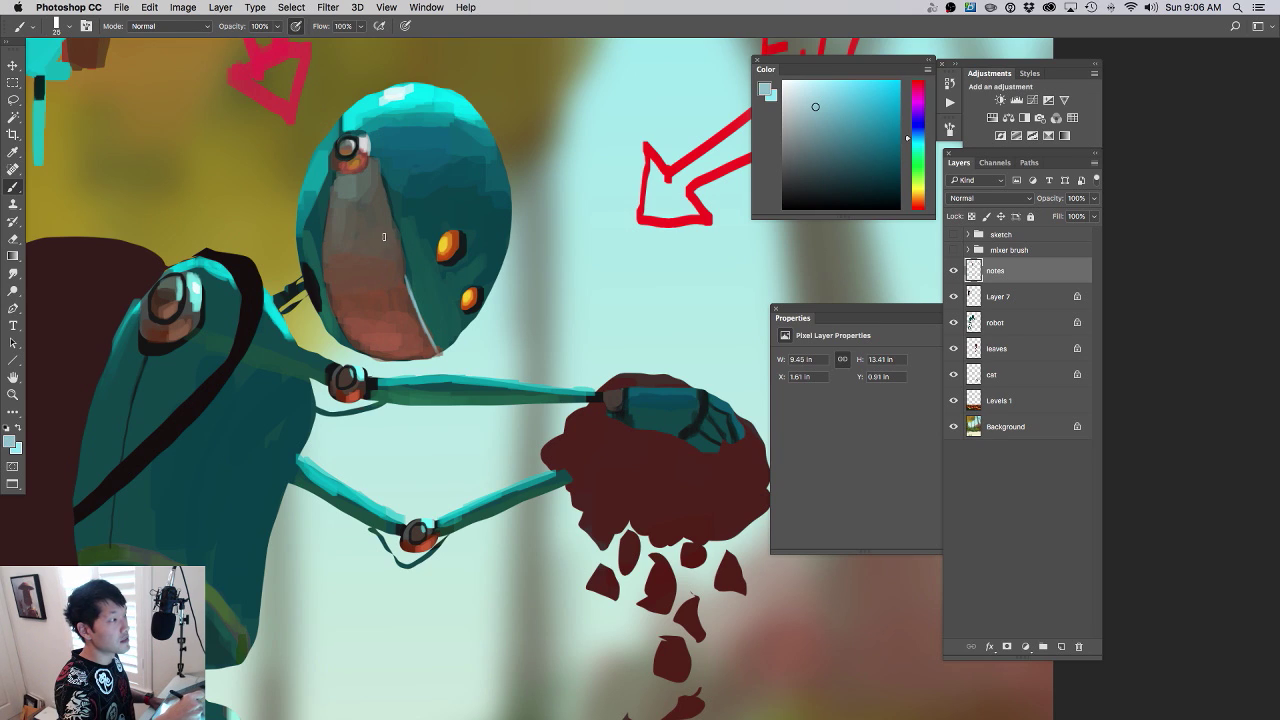
drag(396, 245, 403, 274)
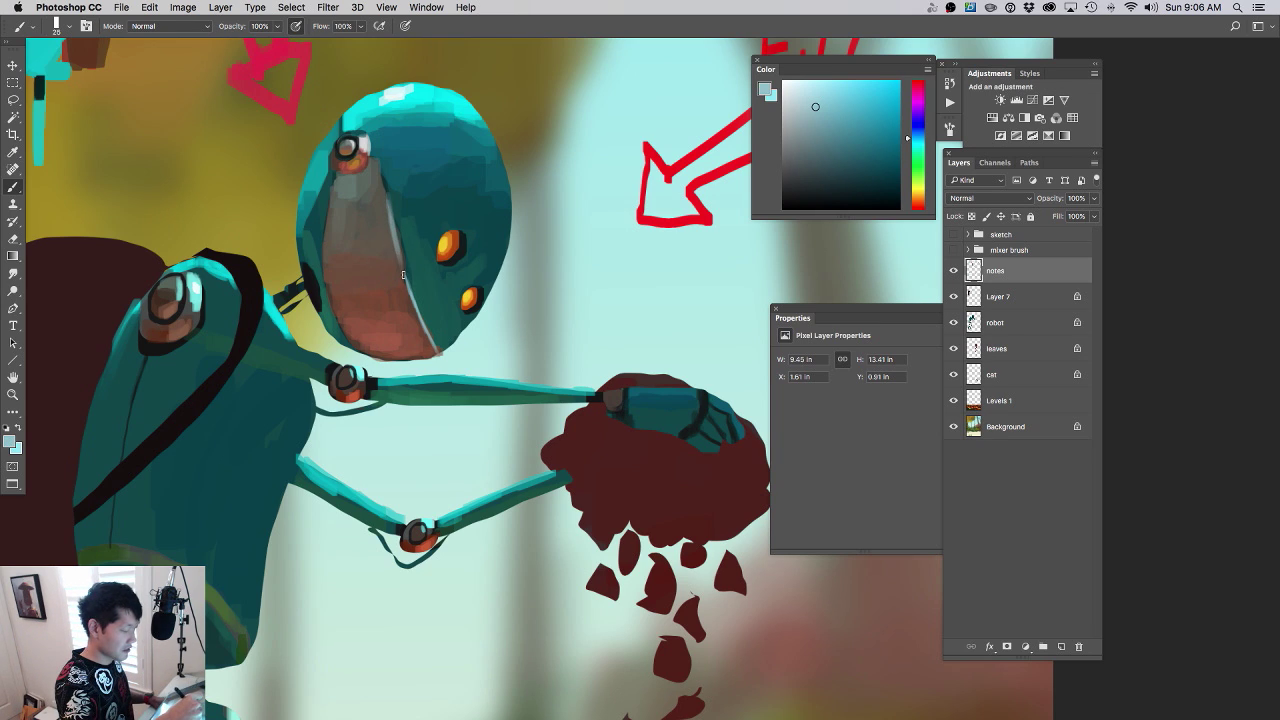
- Refine the panel's rim highlight with sampled grays and teal, and trim its lower tip with the sampled background color
alt+click(396, 242)
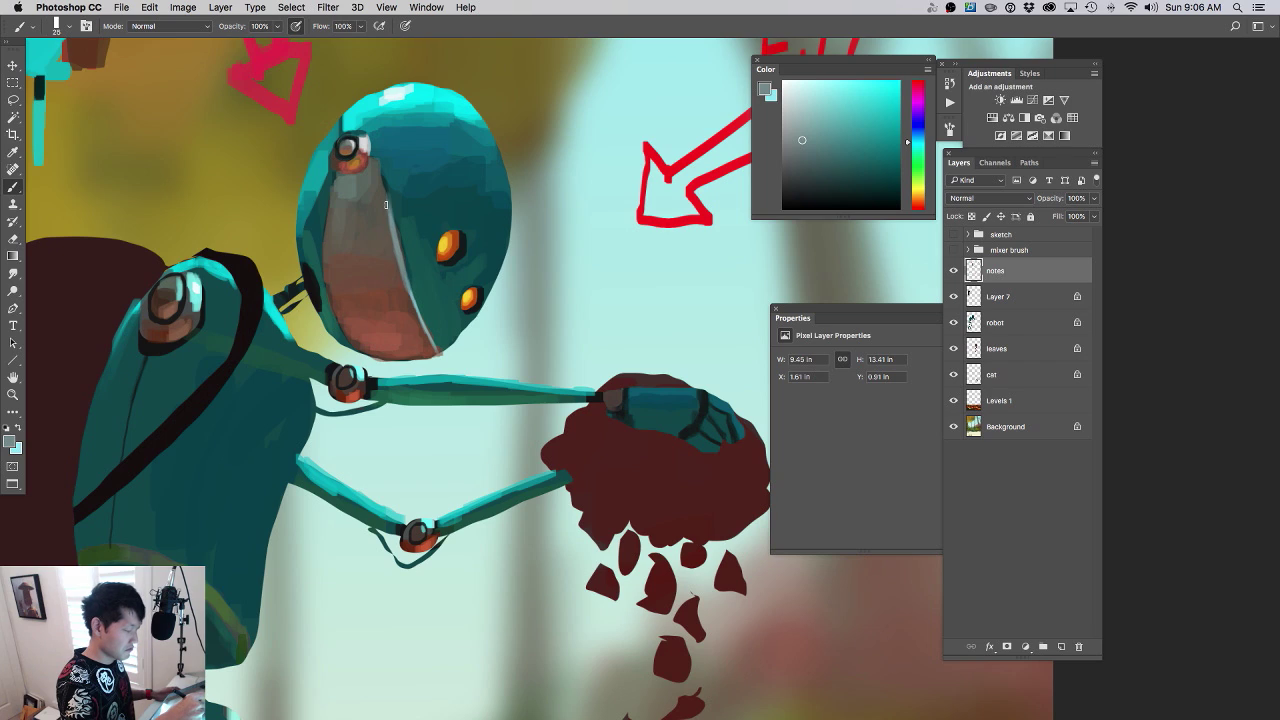
alt+click(405, 255)
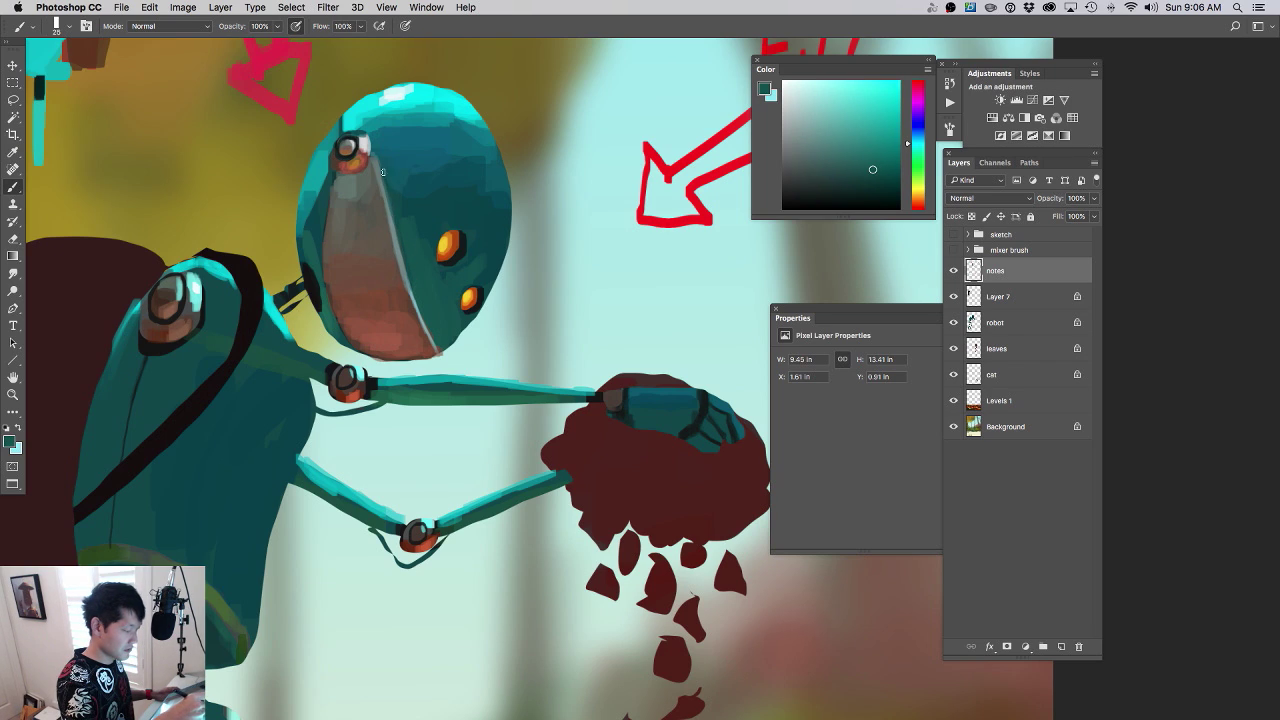
alt+click(428, 333)
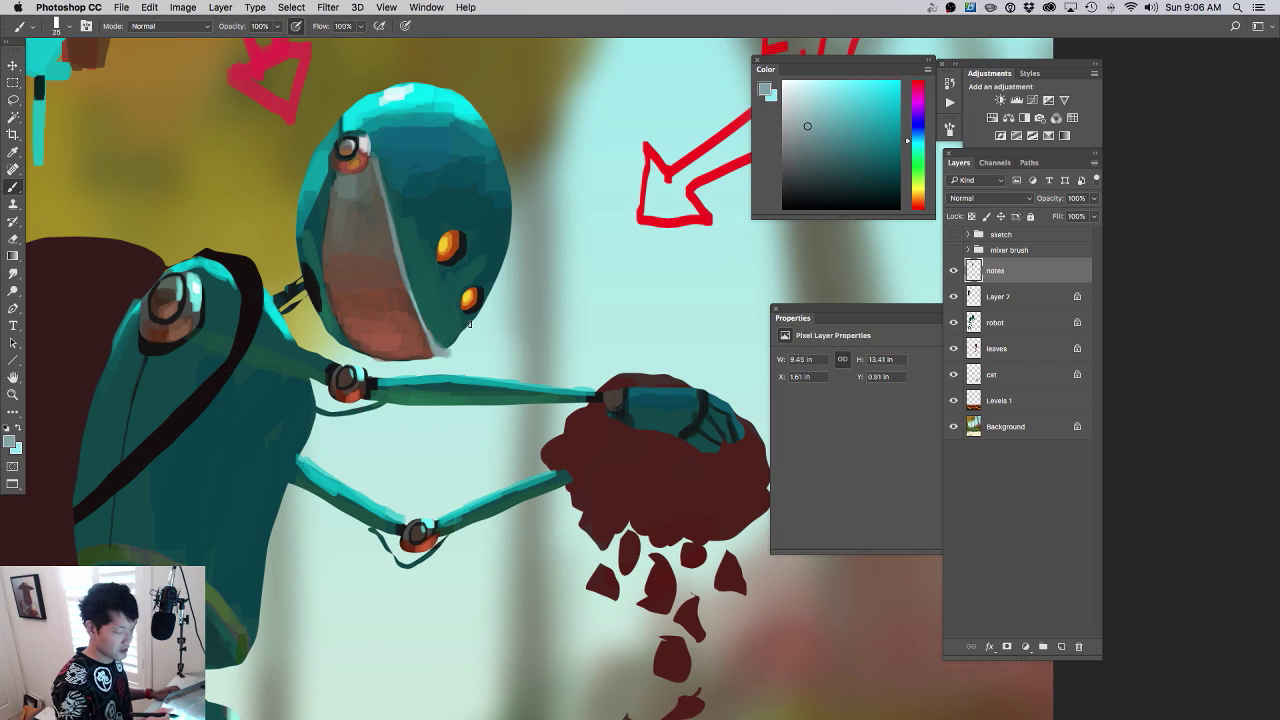
alt+click(466, 337)
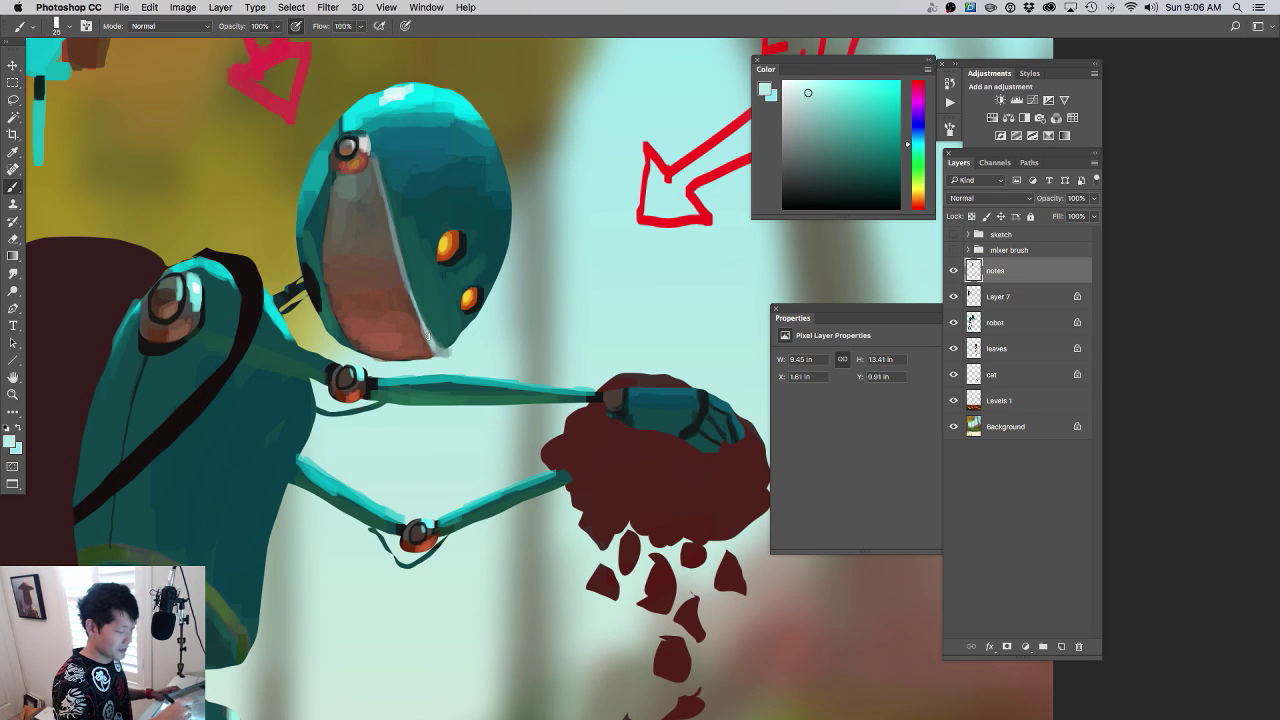
drag(497, 341, 467, 362)
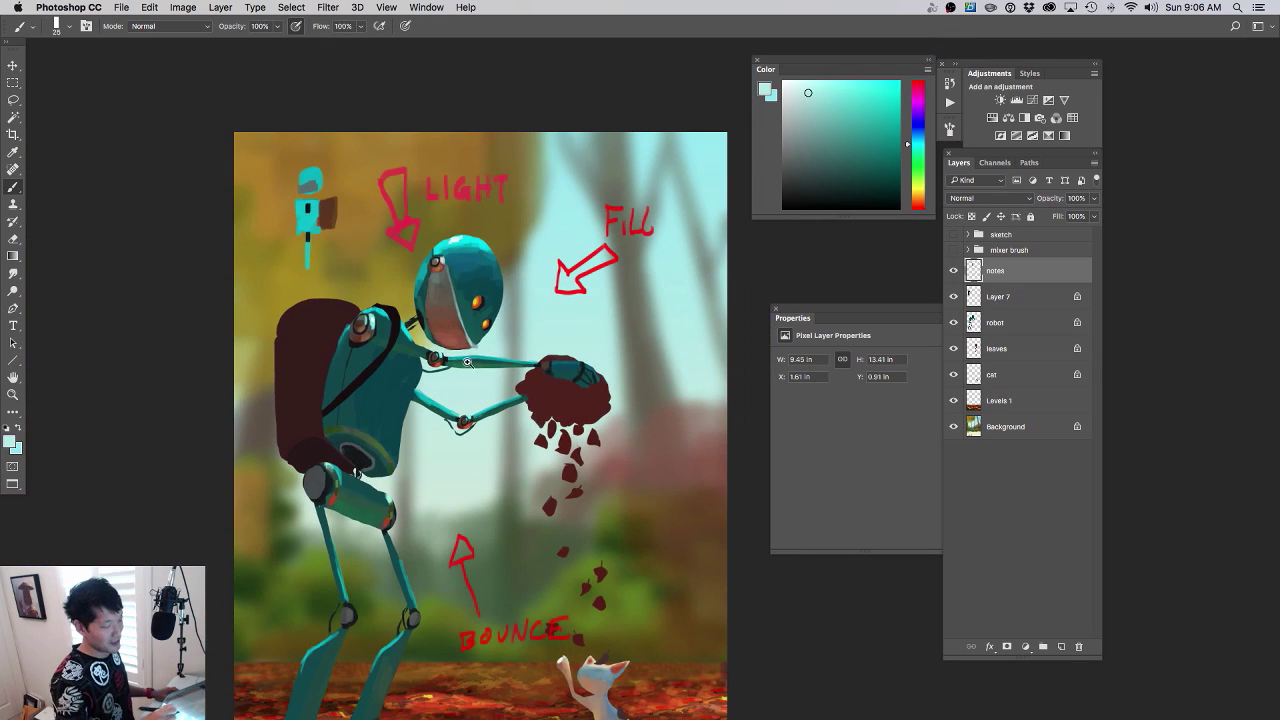
- Switch to a 20 px round brush and clean up the panel's back edge with sampled browns, grays and near-black
super+click(506, 307)
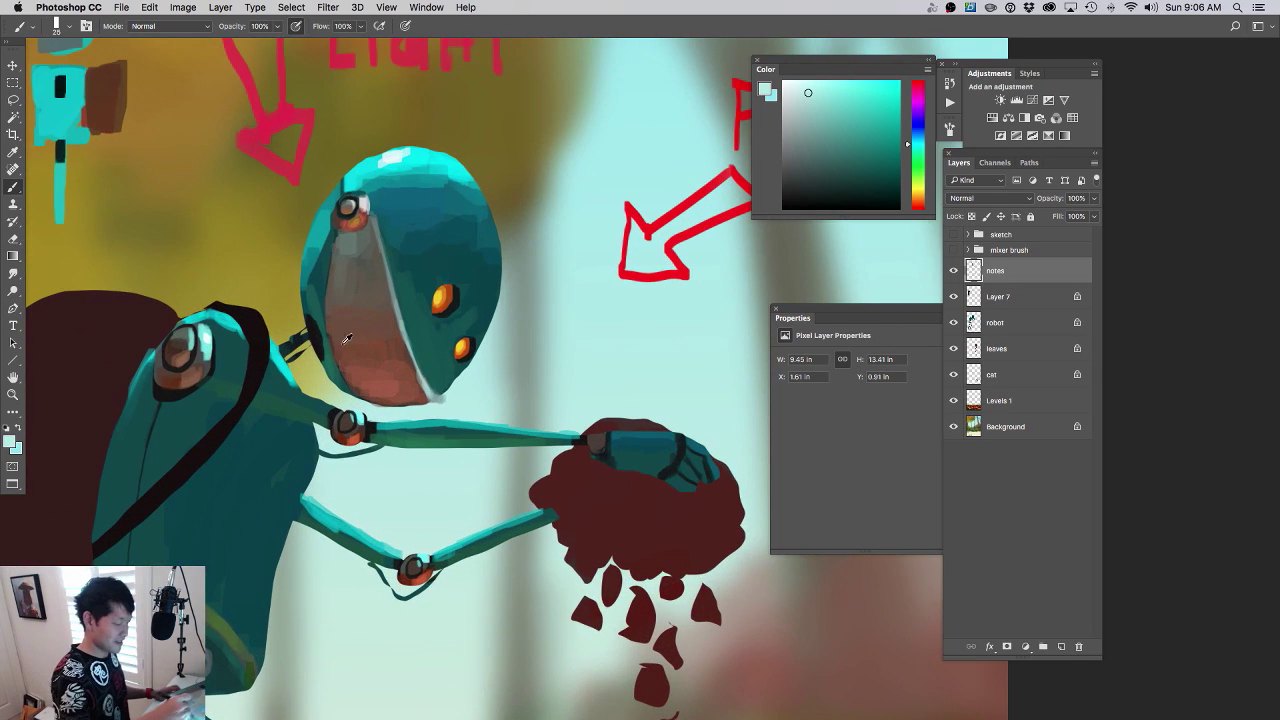
alt+click(333, 343)
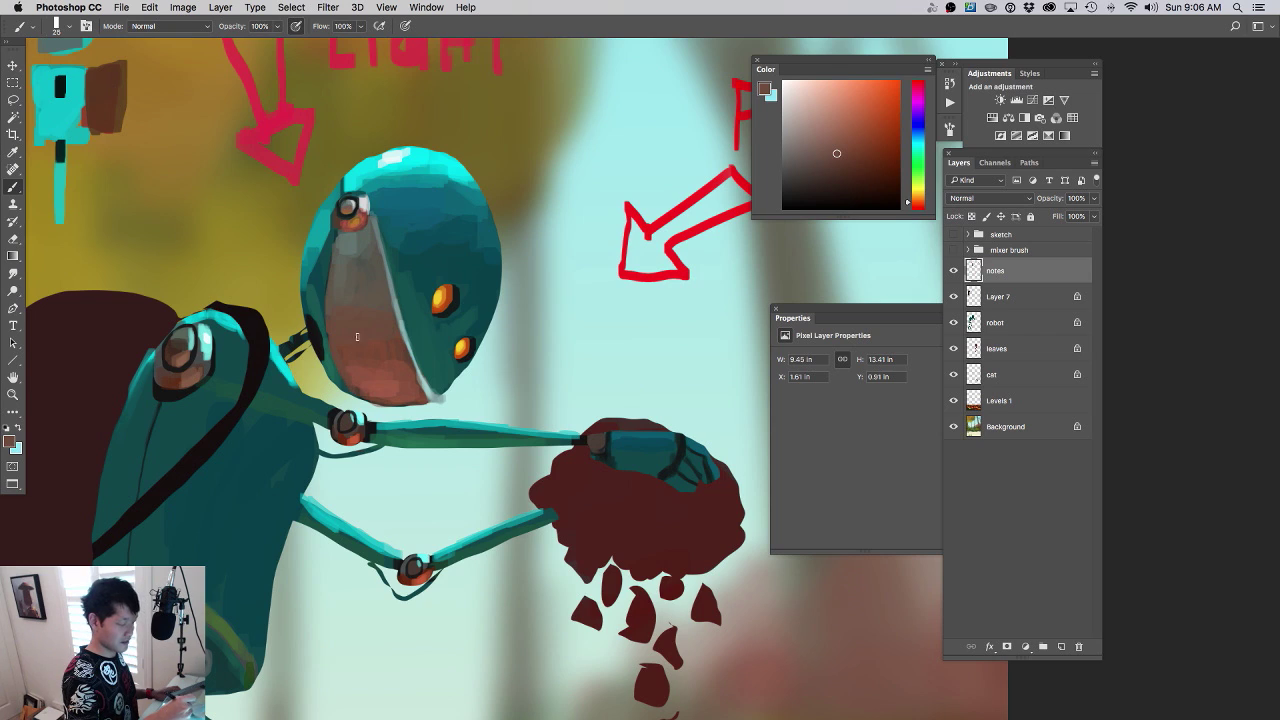
right_click(355, 309)
click(440, 445)
click(358, 273)
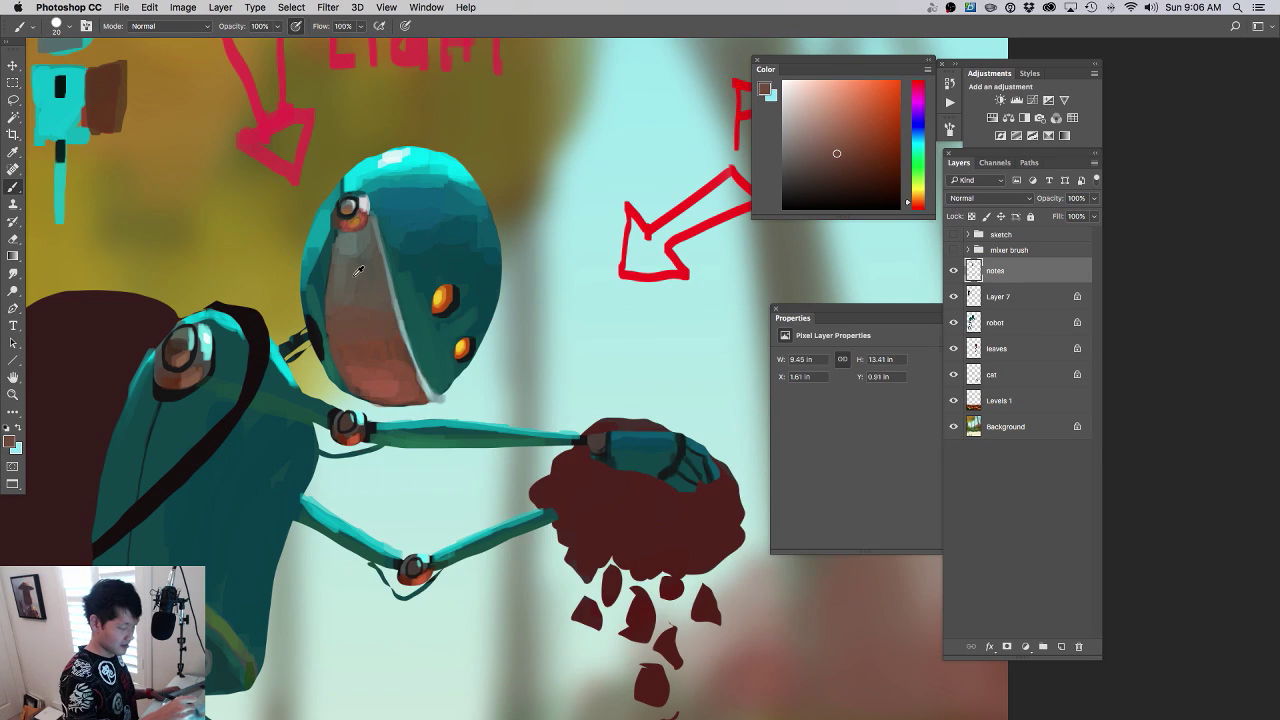
alt+click(358, 271)
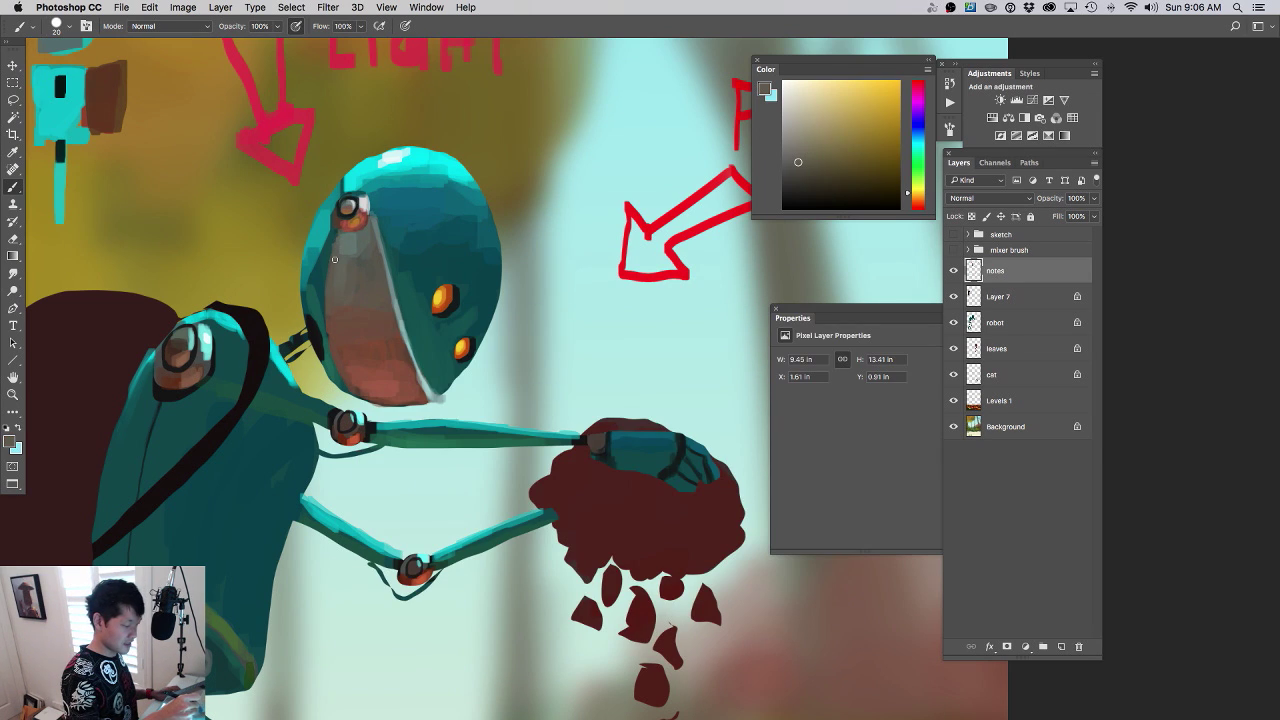
super+click(343, 281)
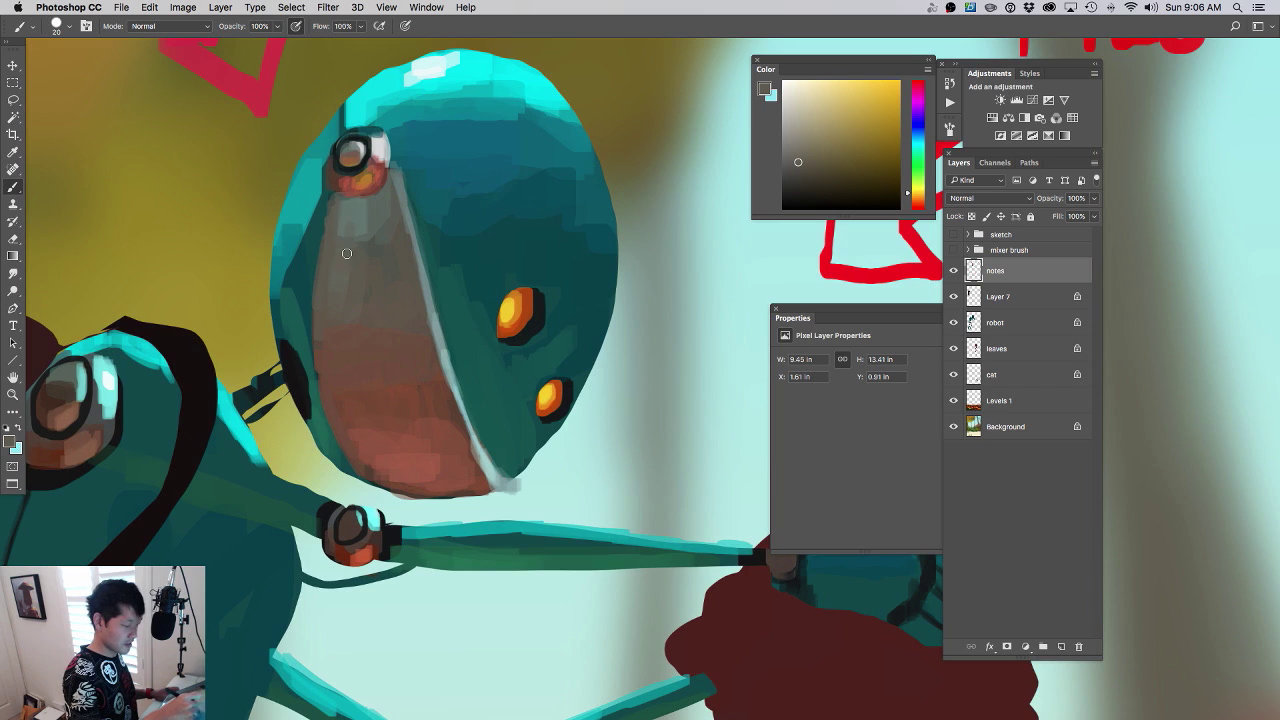
alt+super+click(404, 325)
alt+click(357, 360)
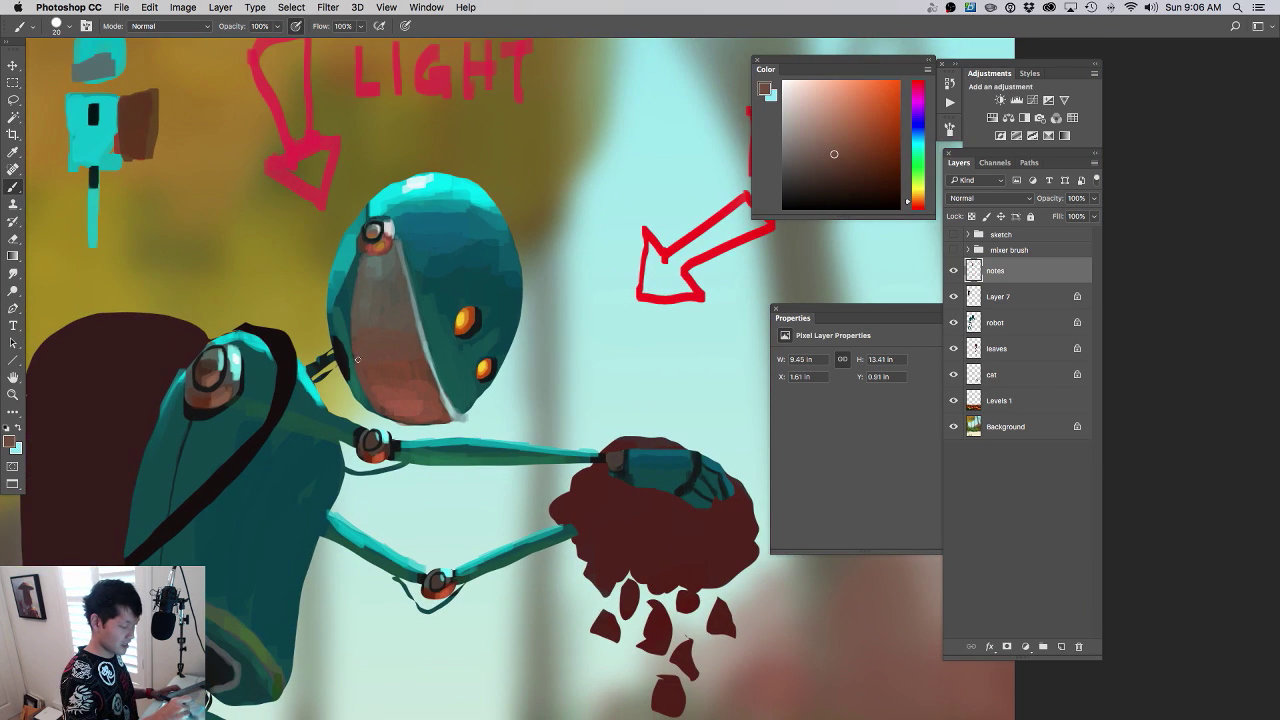
alt+click(345, 370)
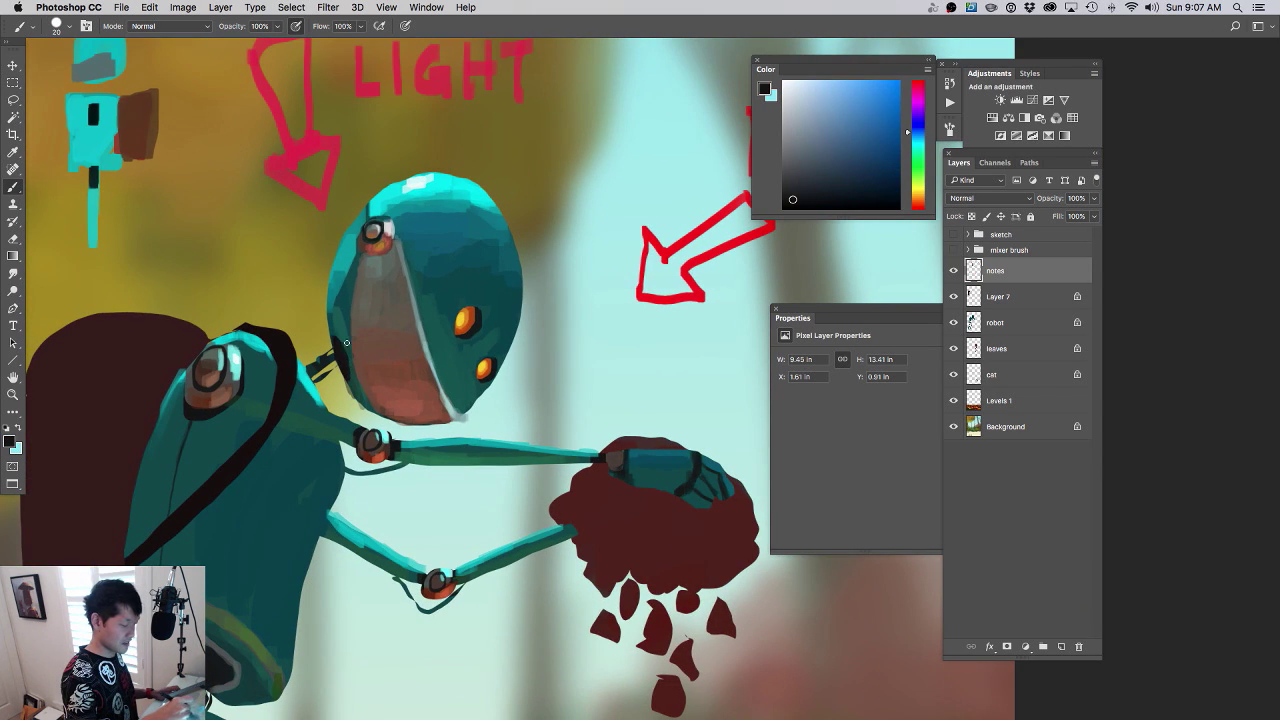
scroll(397, 364, down, 2)
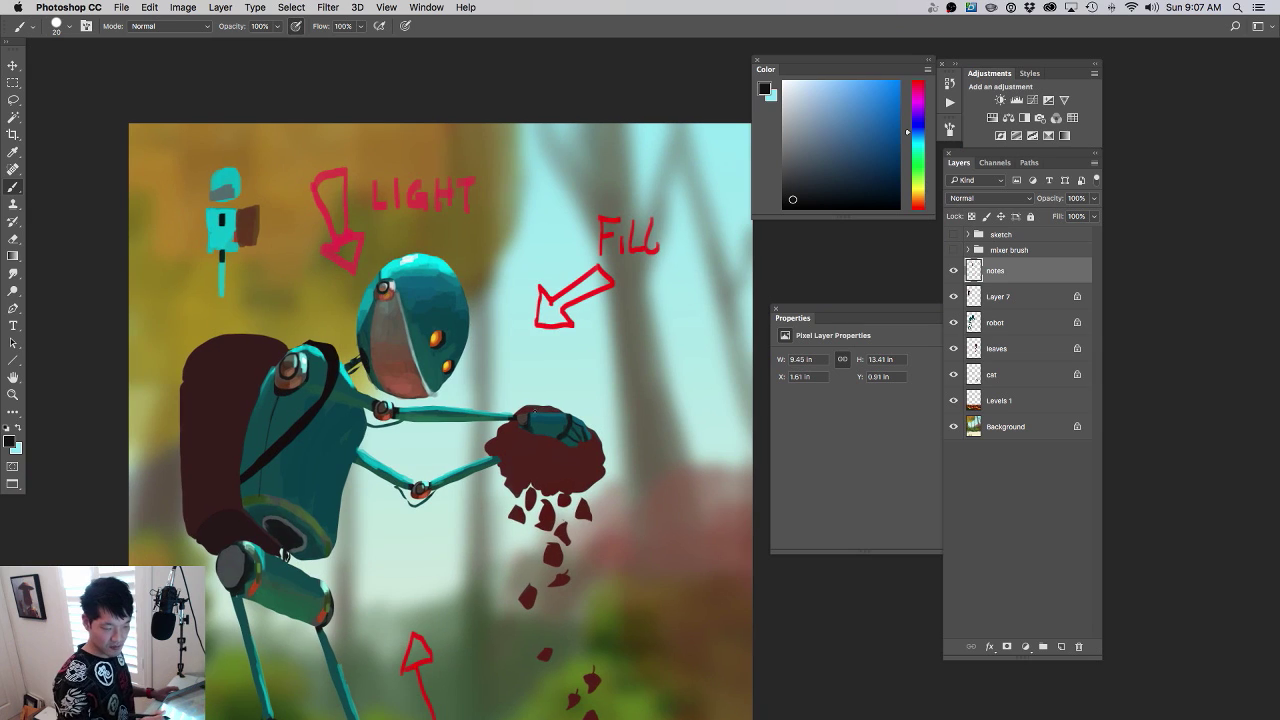
- Toggle the notes layer's visibility to compare the robot's head with and without the new paint
click(954, 270)
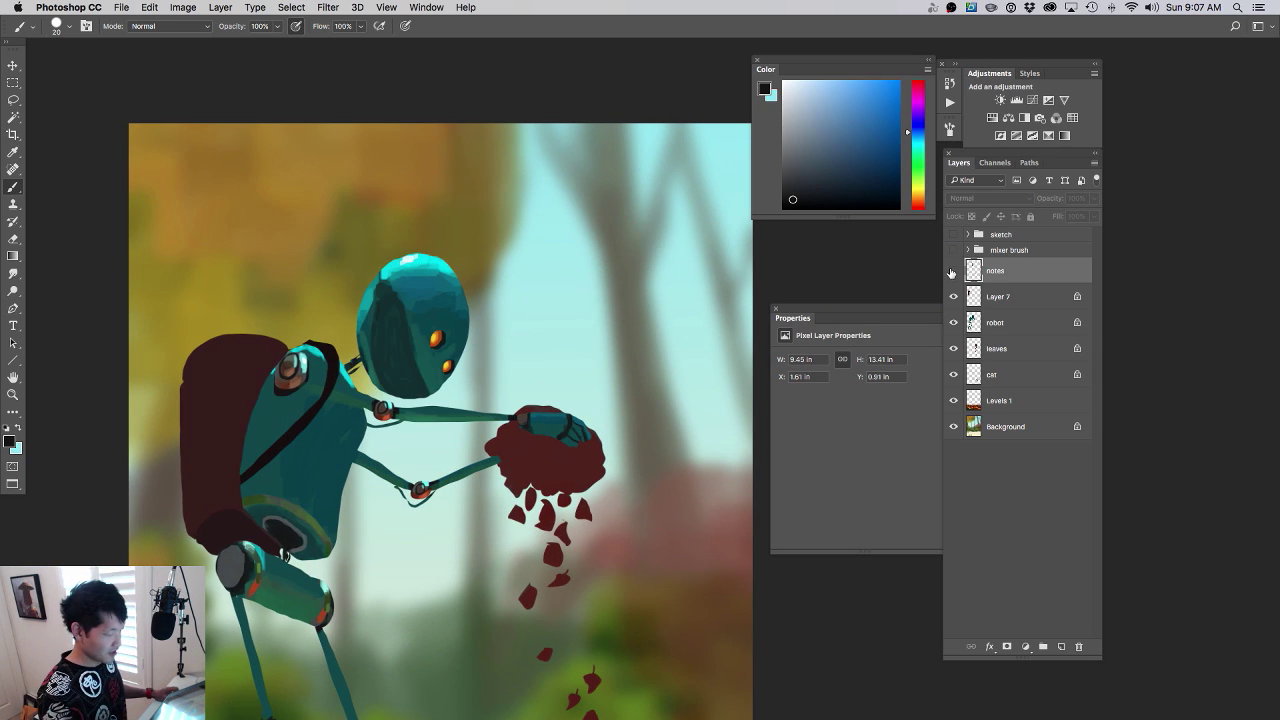
click(954, 270)
click(954, 270)
click(954, 270)
drag(657, 421, 611, 428)
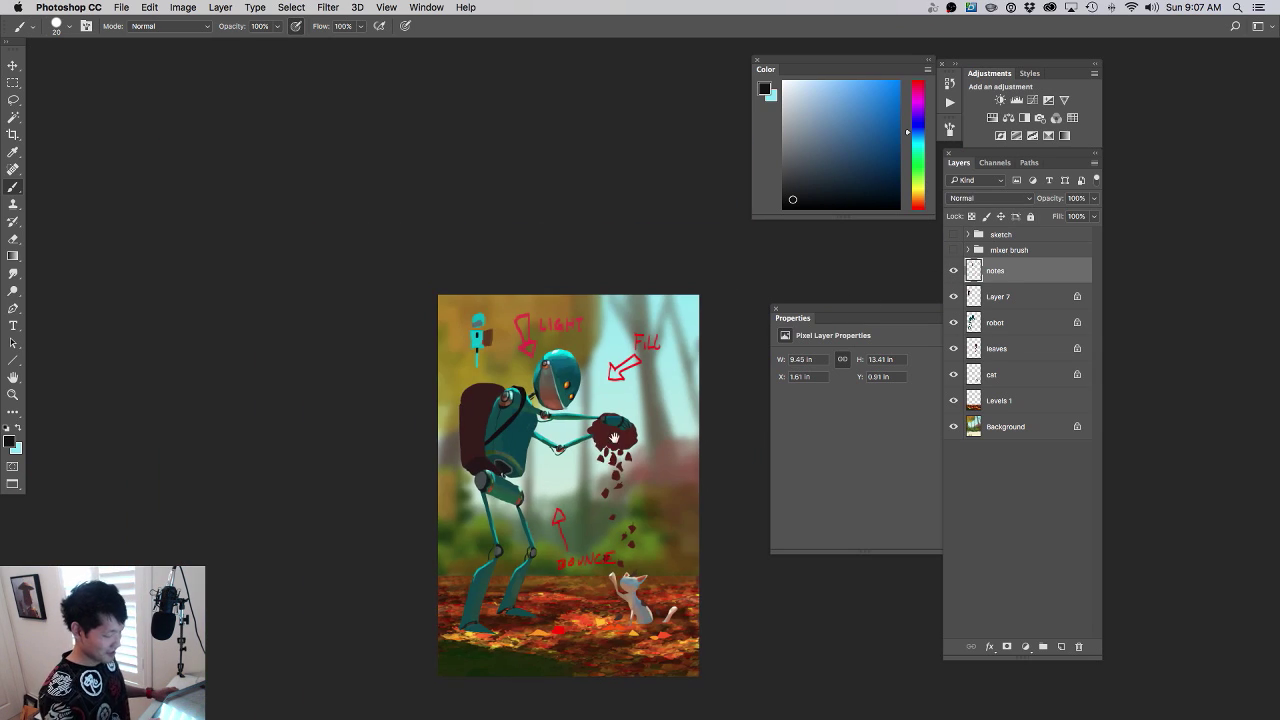
drag(608, 493, 595, 388)
- Lasso around the whole robot on the notes layer and cut the enclosed paint to a new layer
key(l)
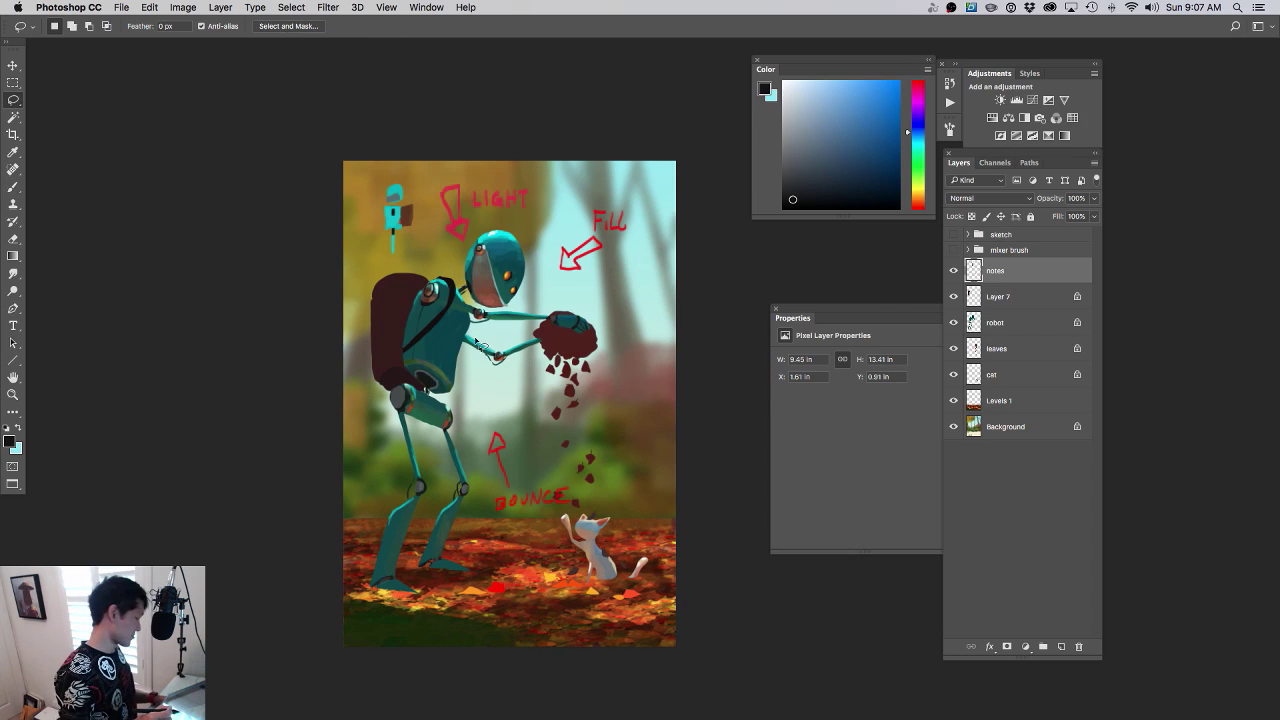
mouse_move(370, 272)
mouse_down()
mouse_move(434, 274)
mouse_move(524, 232)
mouse_move(548, 292)
mouse_move(626, 336)
mouse_move(572, 440)
mouse_move(478, 445)
mouse_move(488, 580)
mouse_move(306, 494)
mouse_move(390, 258)
mouse_up()
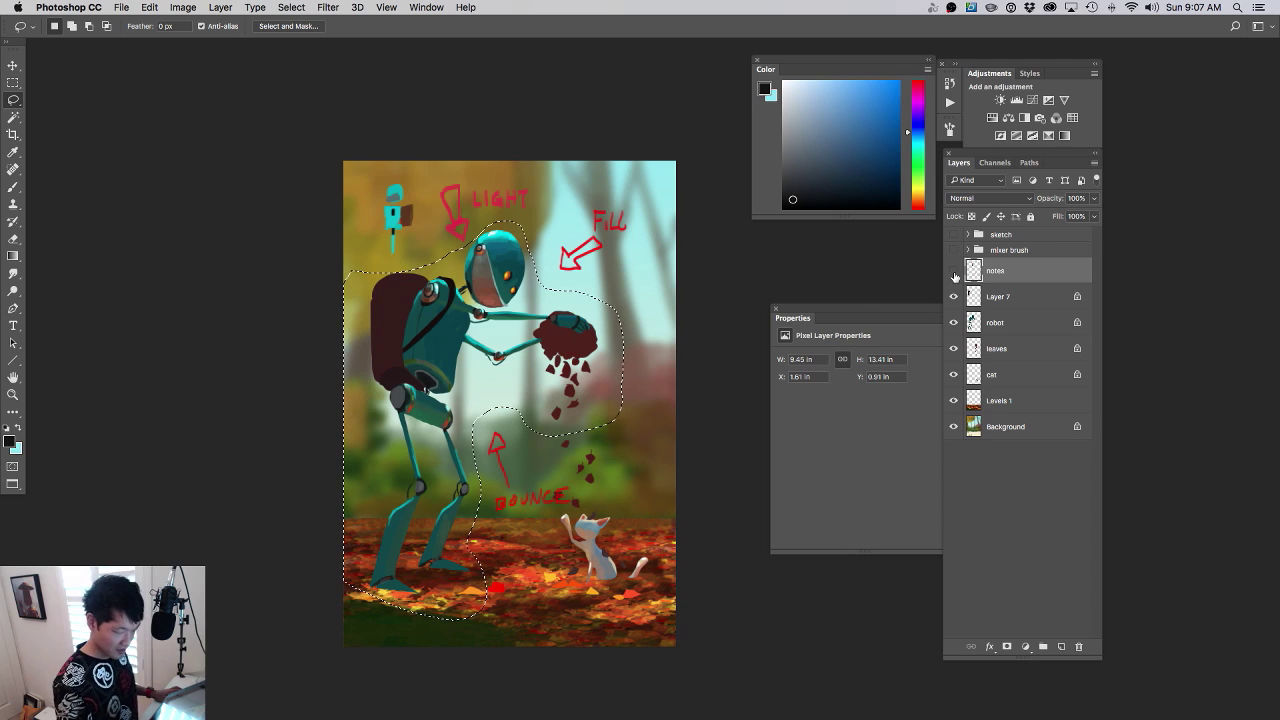
click(954, 272)
click(954, 272)
click(954, 272)
click(954, 272)
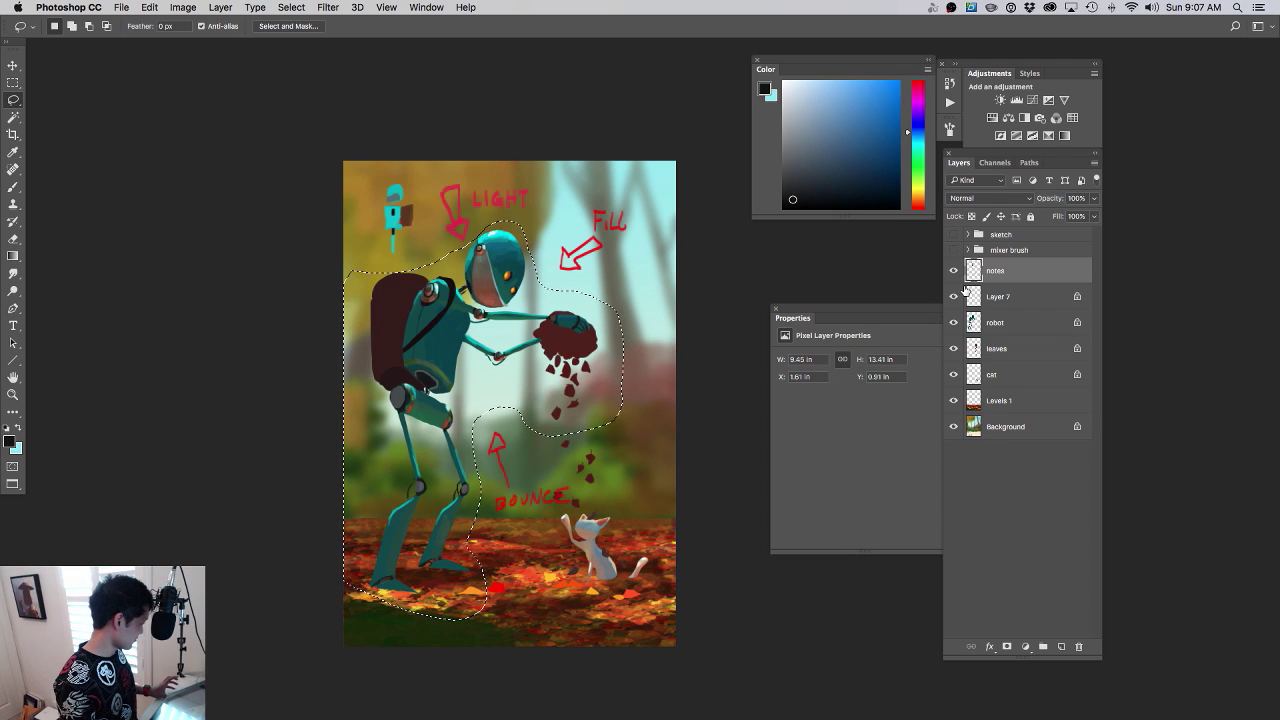
key(super+d)
key(alt+shift+super+n)
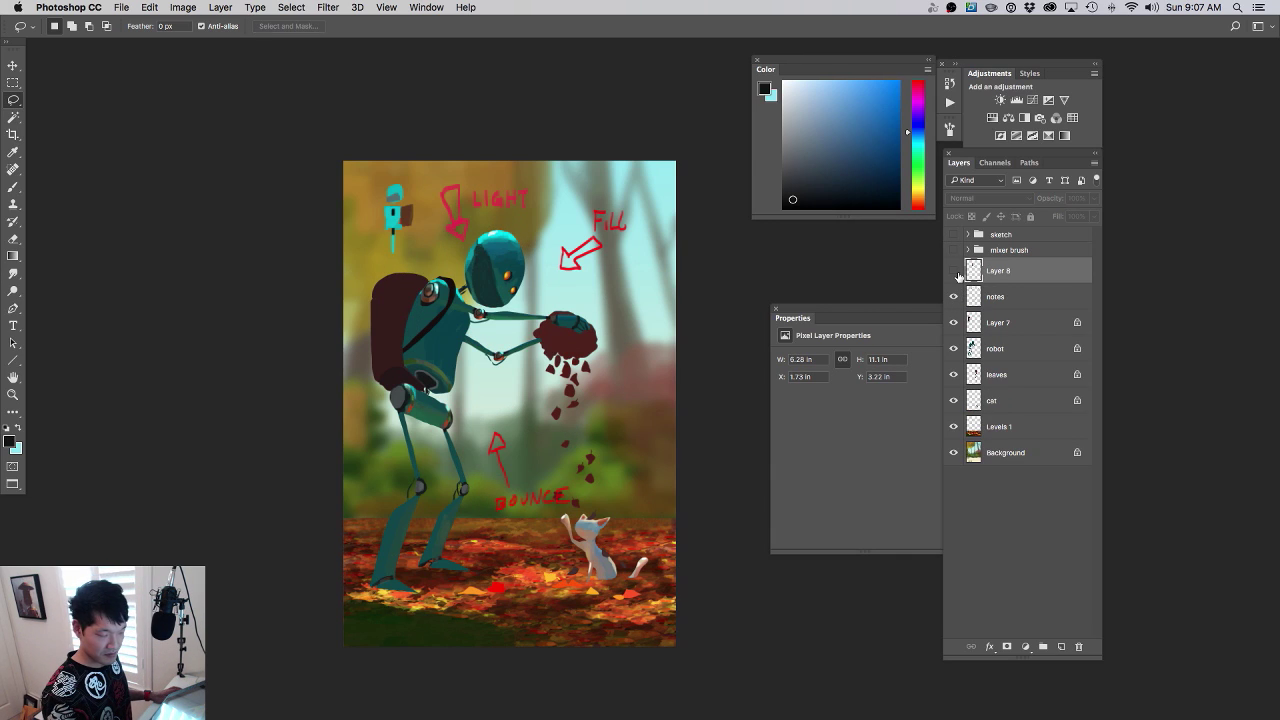
- Move the cut-out paint layer directly above the robot layer, merge it down, and check the robot layer's visibility
drag(980, 275, 987, 337)
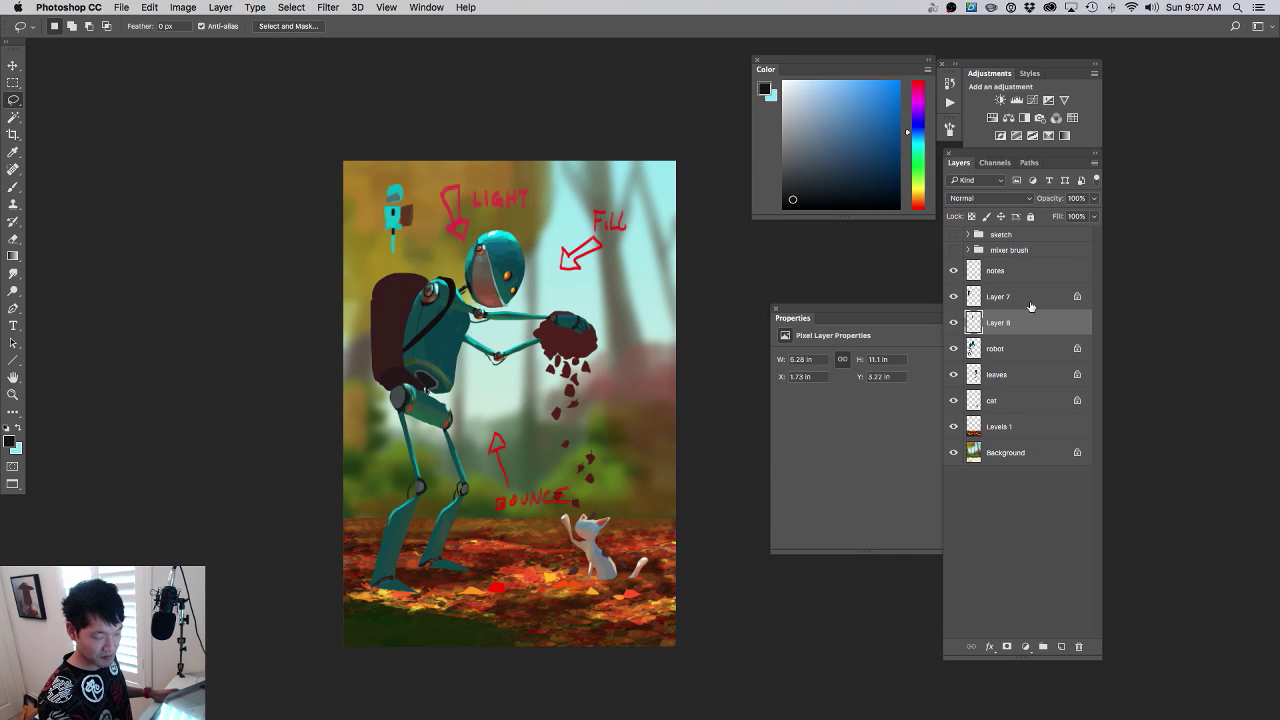
key(super+e)
click(952, 322)
click(952, 322)
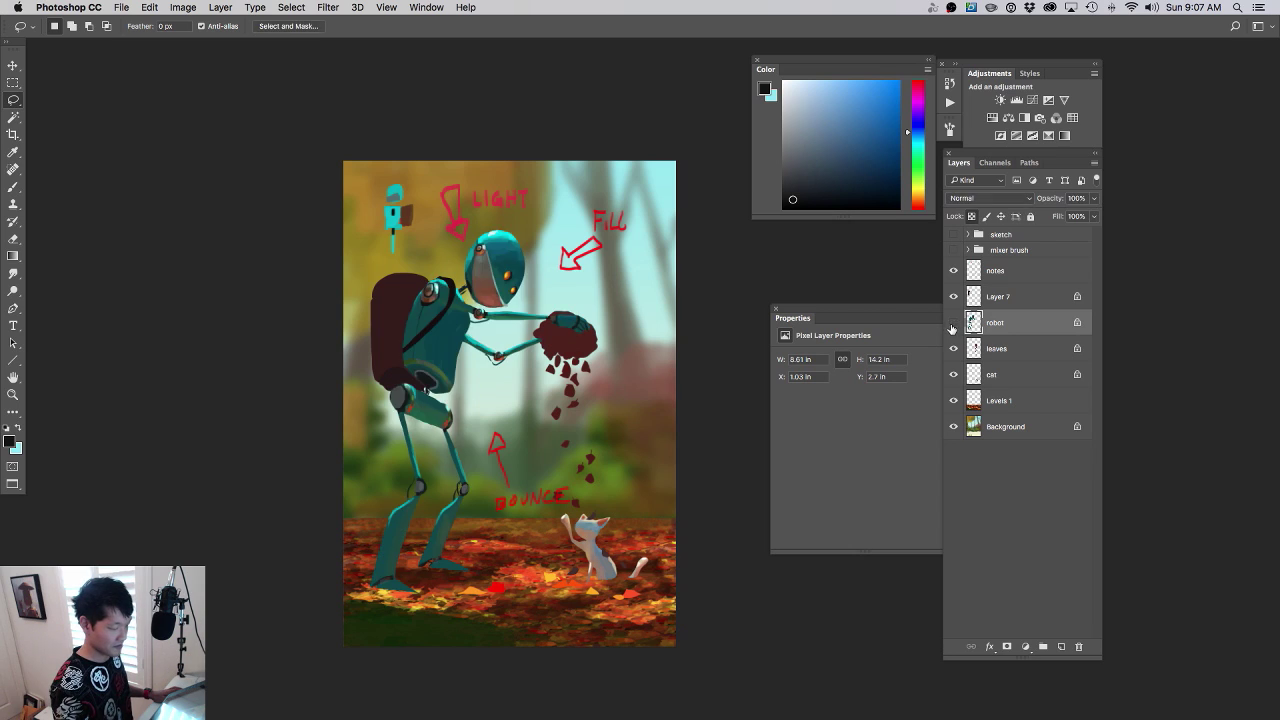
click(952, 323)
click(952, 323)
- Paint a bright cyan highlight along the top edge of the robot's hand on the robot layer, using a sampled color
drag(562, 326, 635, 330)
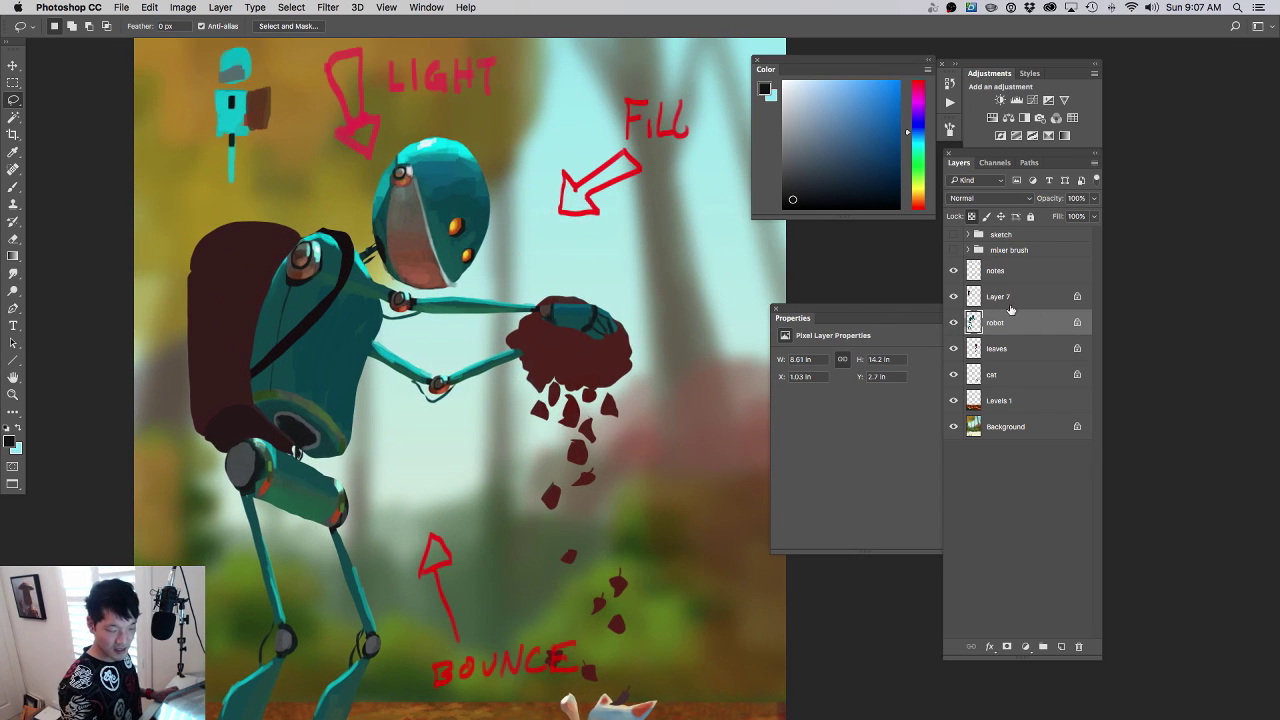
scroll(540, 274, up, 1)
key(b)
scroll(355, 120, up, 1)
alt+click(606, 313)
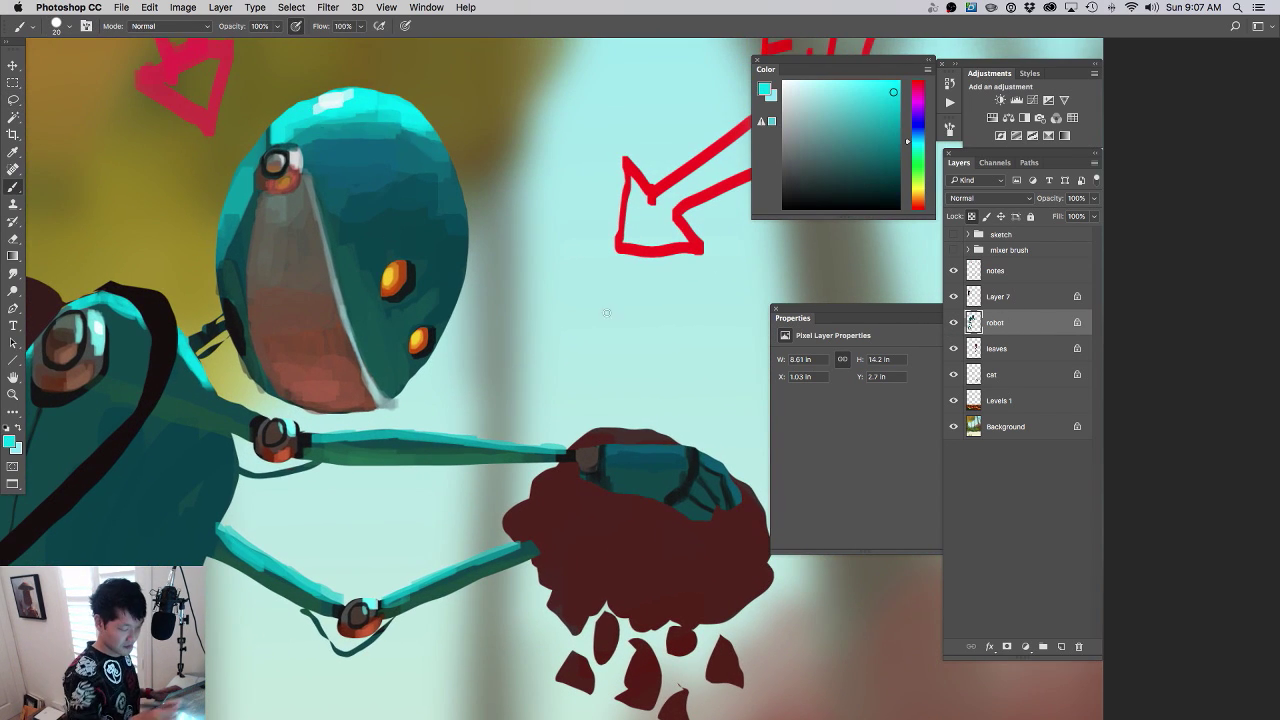
mouse_move(613, 452)
mouse_down()
mouse_move(680, 445)
mouse_move(722, 464)
mouse_move(610, 453)
mouse_move(681, 445)
mouse_up()
mouse_move(634, 490)
mouse_down()
mouse_move(550, 468)
mouse_move(618, 456)
mouse_move(594, 493)
mouse_move(630, 432)
mouse_move(628, 405)
mouse_up()
- Paint sampled brown patches on the knuckle joints of the robot's hand
alt+click(188, 408)
drag(601, 471, 586, 481)
click(602, 508)
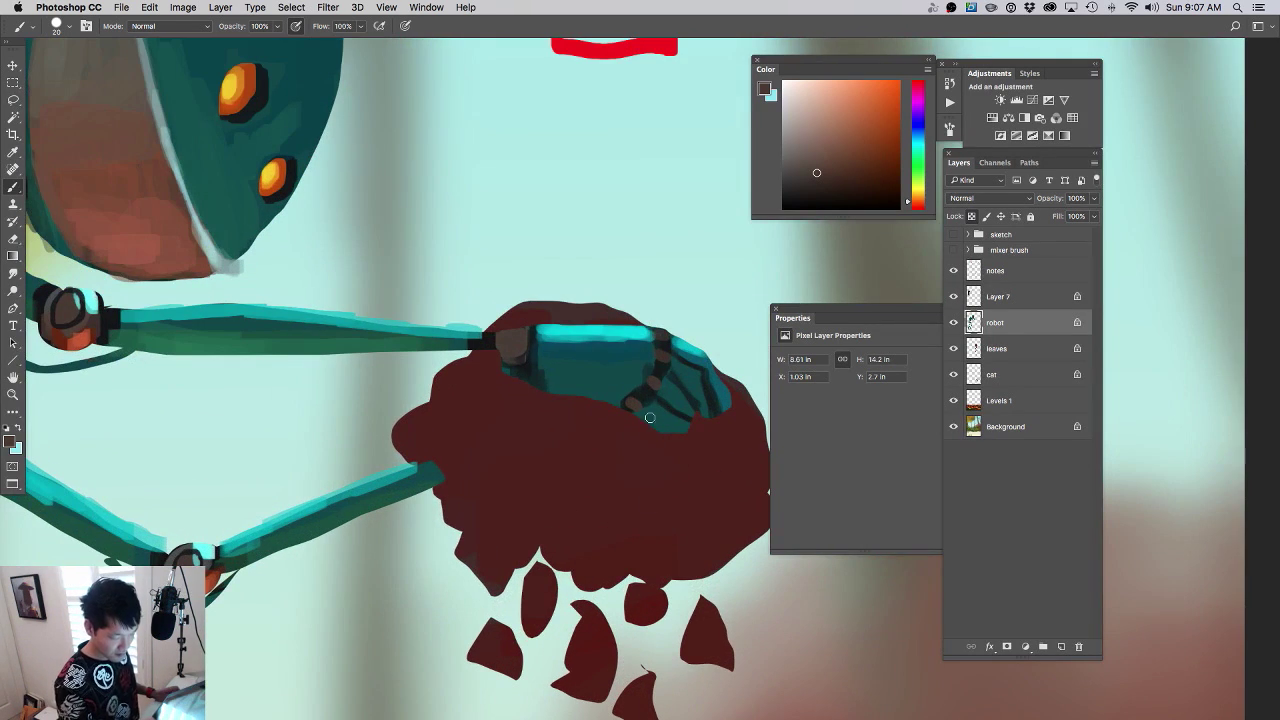
- Paint near-black joint lines across the robot's fingers with a 9 px brush and a sampled color
alt+click(646, 384)
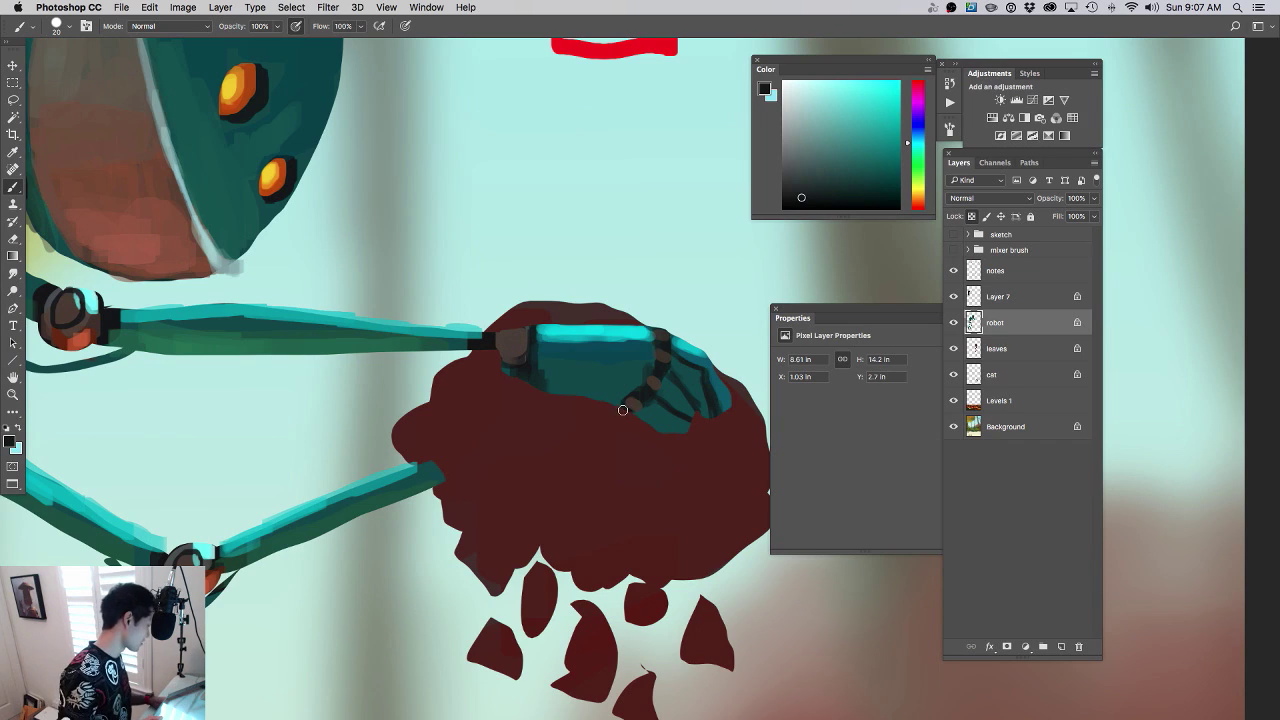
key(bracketleft)
key(bracketleft)
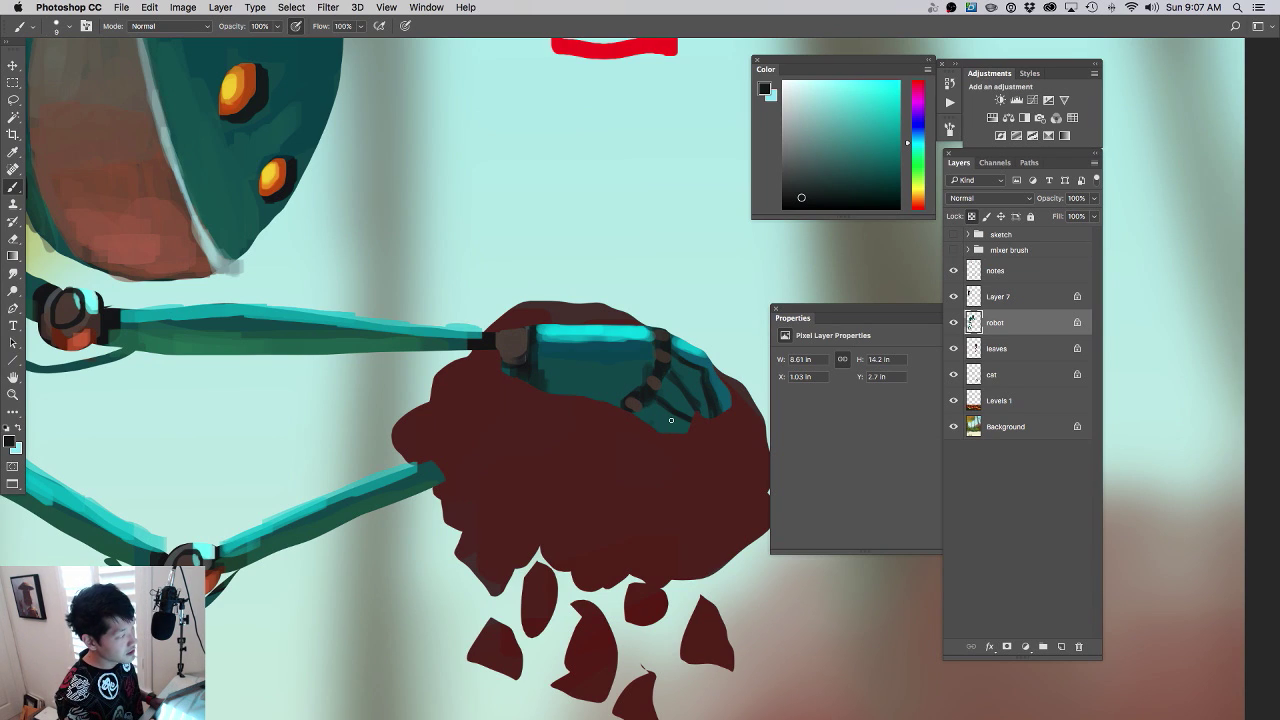
right_click(653, 376)
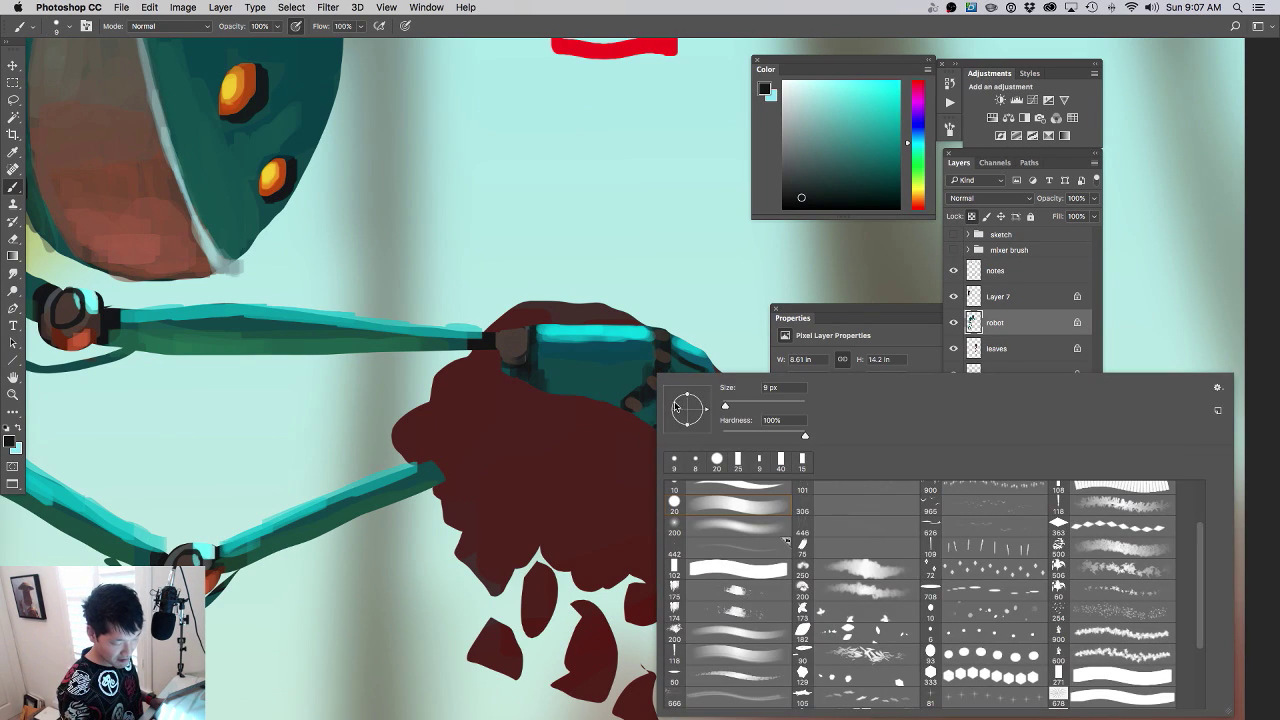
key(Escape)
right_click(690, 373)
key(Escape)
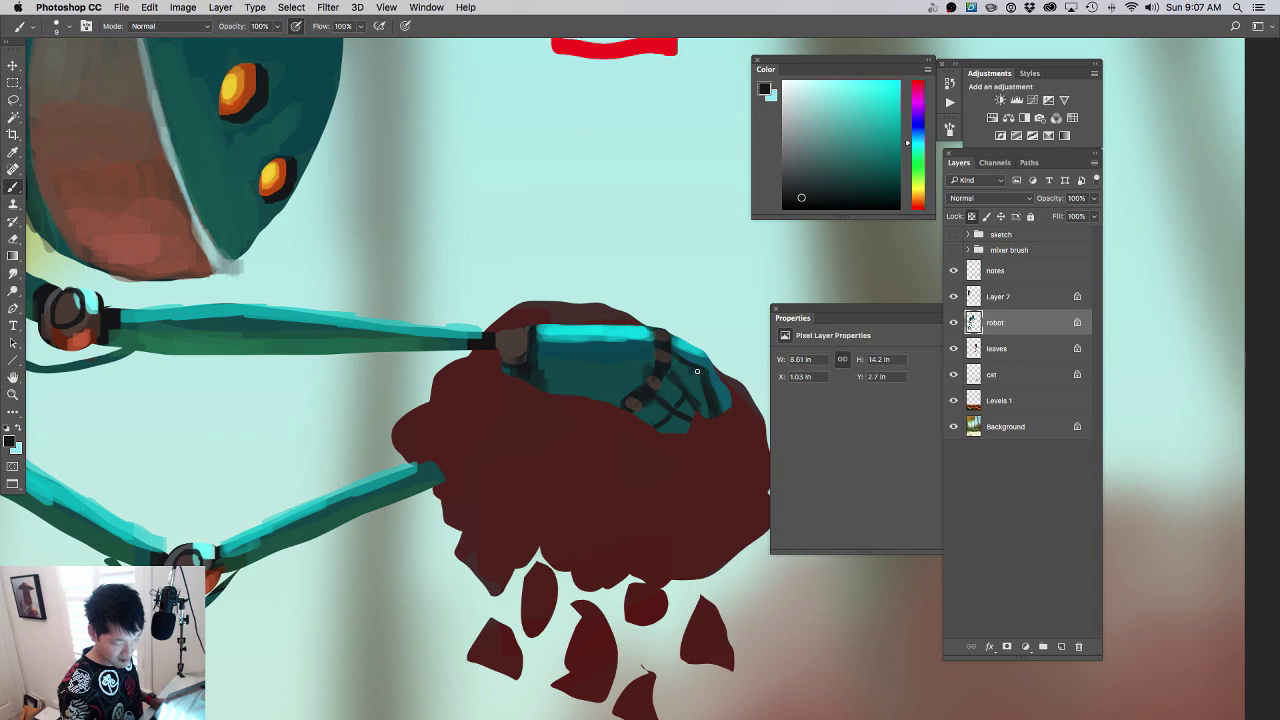
drag(667, 415, 556, 430)
drag(674, 482, 658, 434)
drag(512, 399, 560, 462)
drag(510, 402, 572, 395)
drag(206, 228, 343, 383)
- Dot the robot's finger joints with a sampled reddish brown and check the hand against the whole arm
alt+click(120, 150)
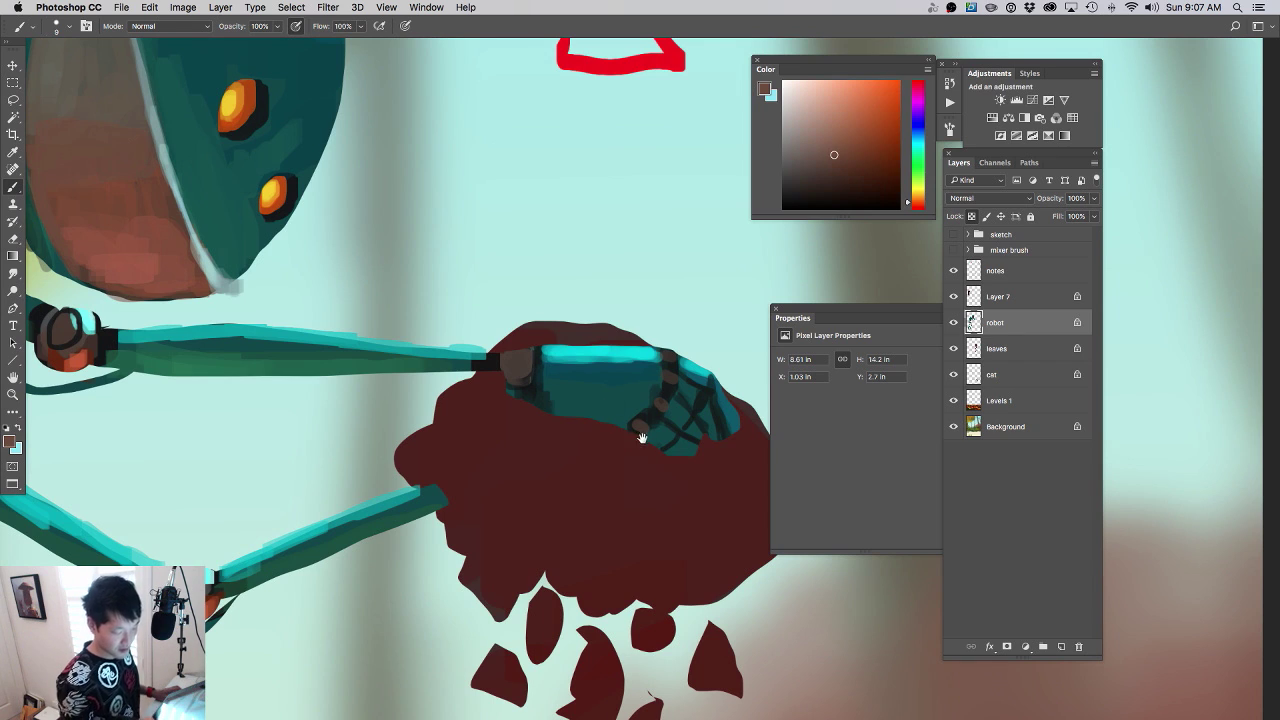
scroll(640, 436, up, 3)
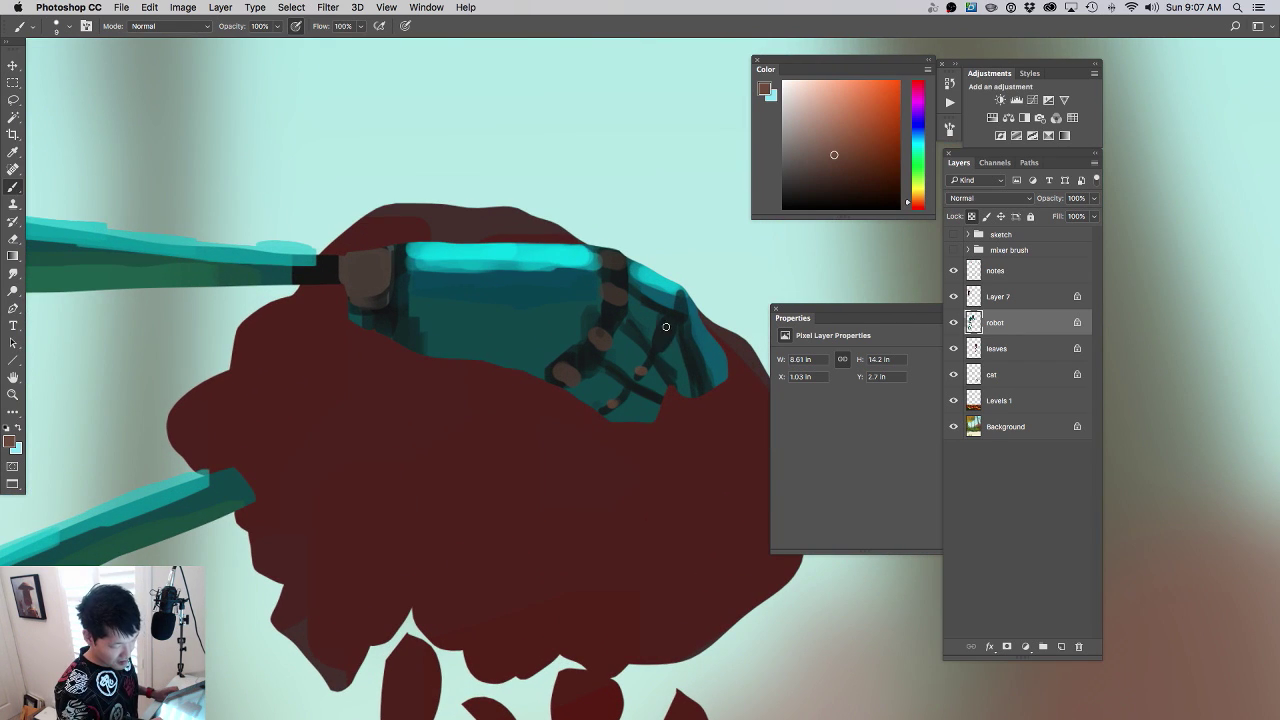
scroll(620, 443, down, 3)
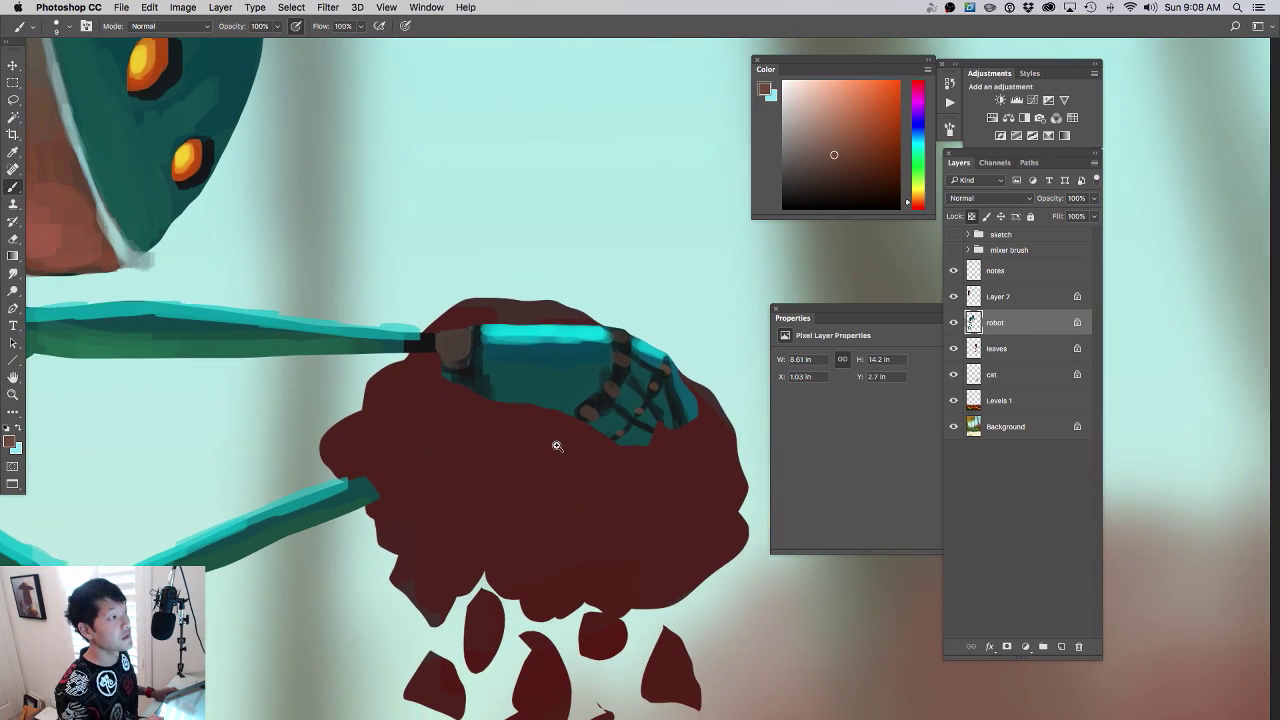
scroll(557, 445, down, 1)
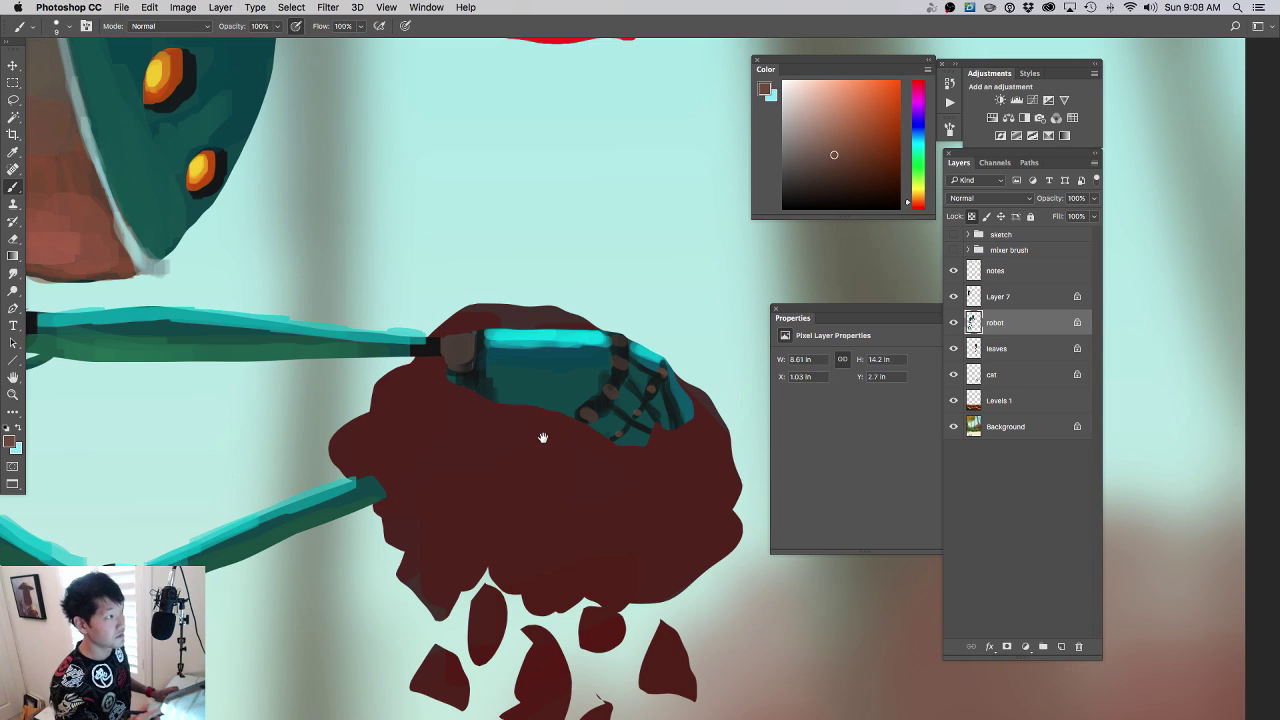
scroll(543, 437, down, 5)
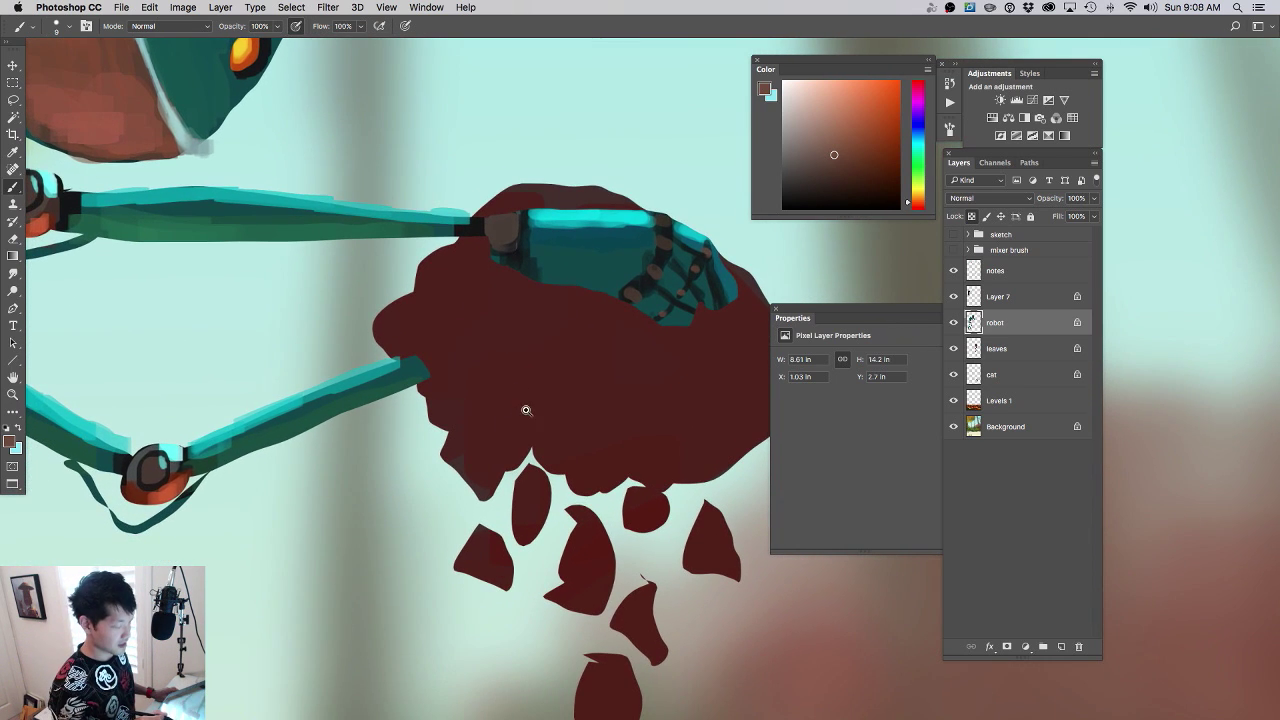
scroll(526, 410, down, 3)
scroll(436, 388, down, 3)
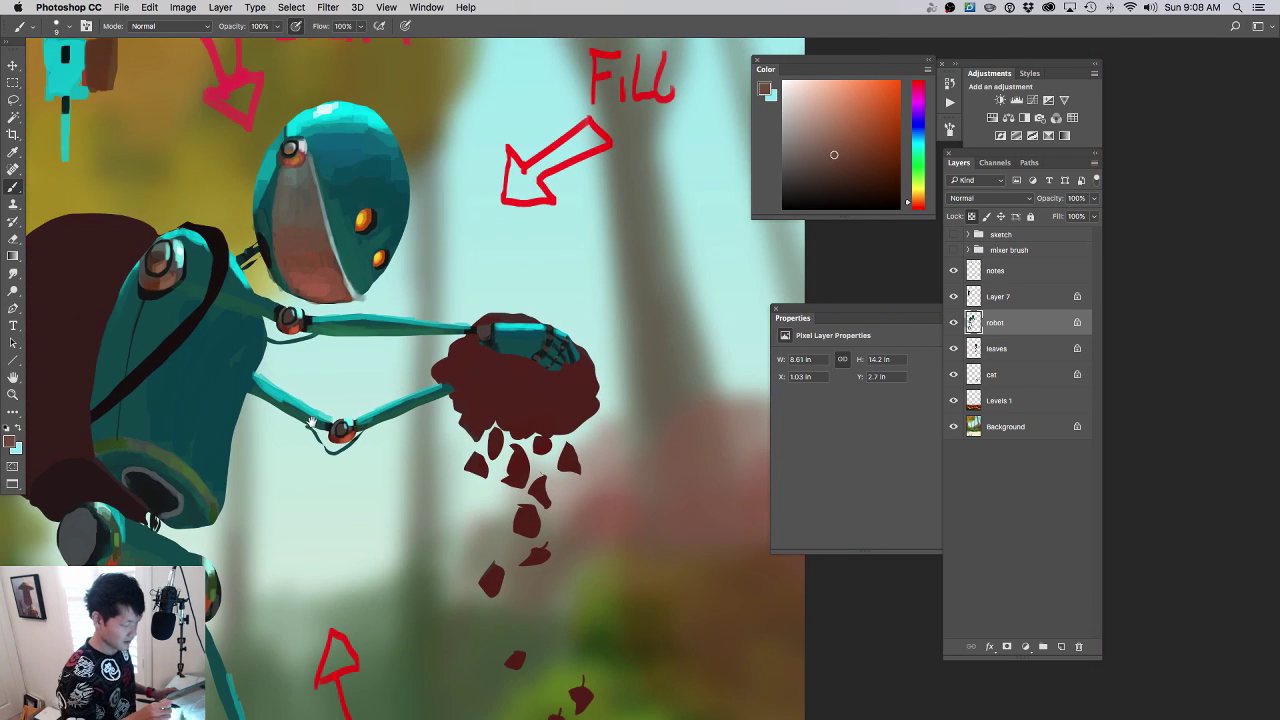
- Dab sampled dark brown onto the lower rim of the robot's shoulder joint
scroll(300, 405, up, 6)
scroll(296, 353, up, 2)
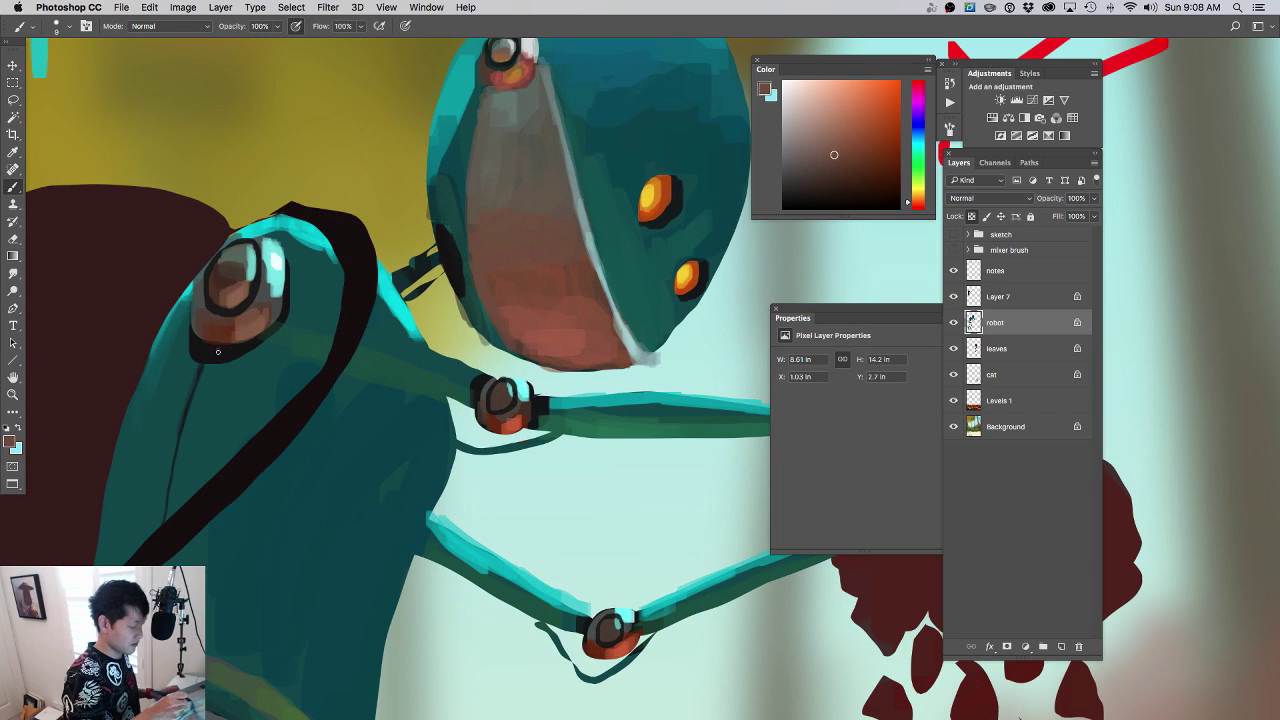
alt+click(206, 326)
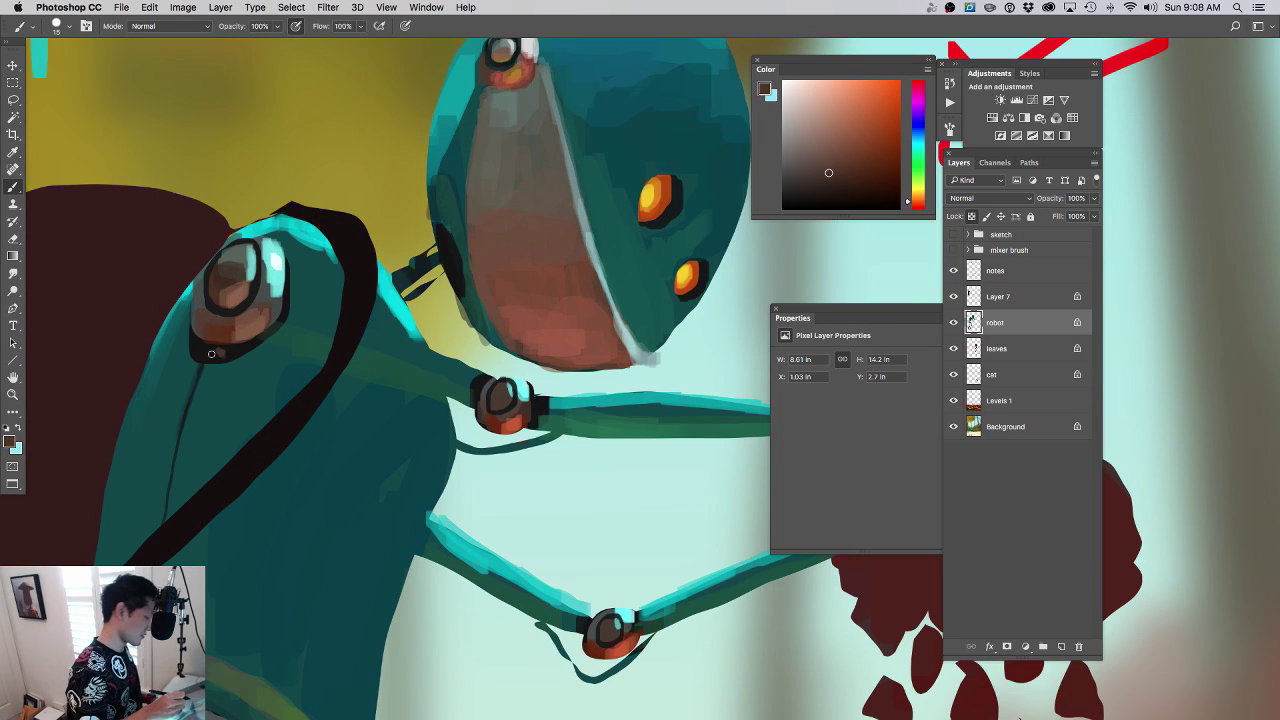
key(bracketright)
key(ctrl+0)
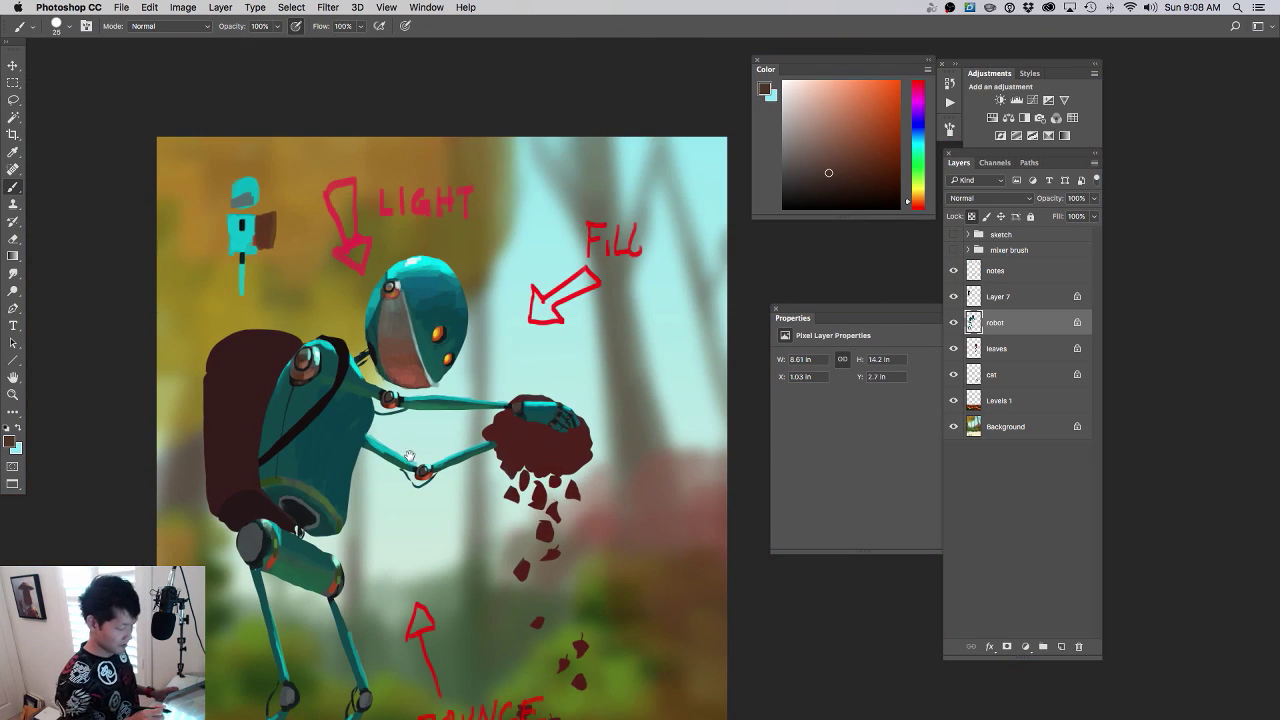
- Touch up the arm segments beside both elbow joints with sampled teals and near-black, using a 25 px brush
scroll(409, 456, up, 3)
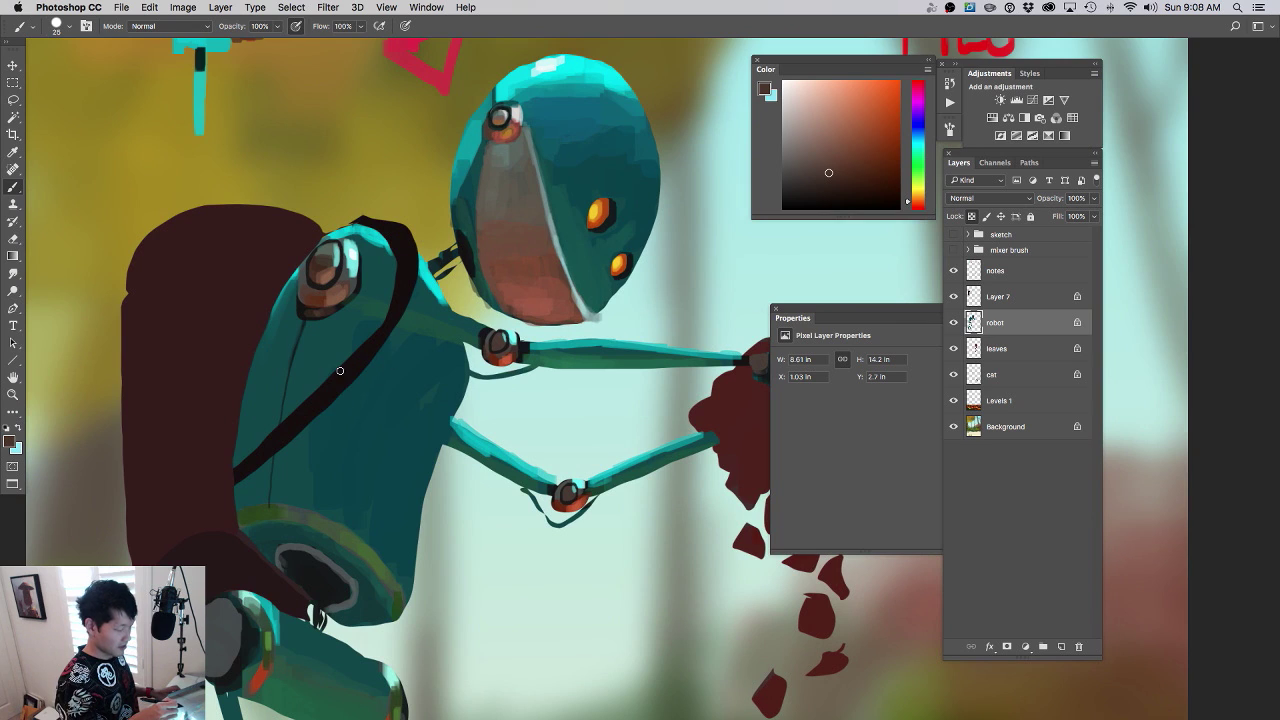
scroll(559, 451, down, 3)
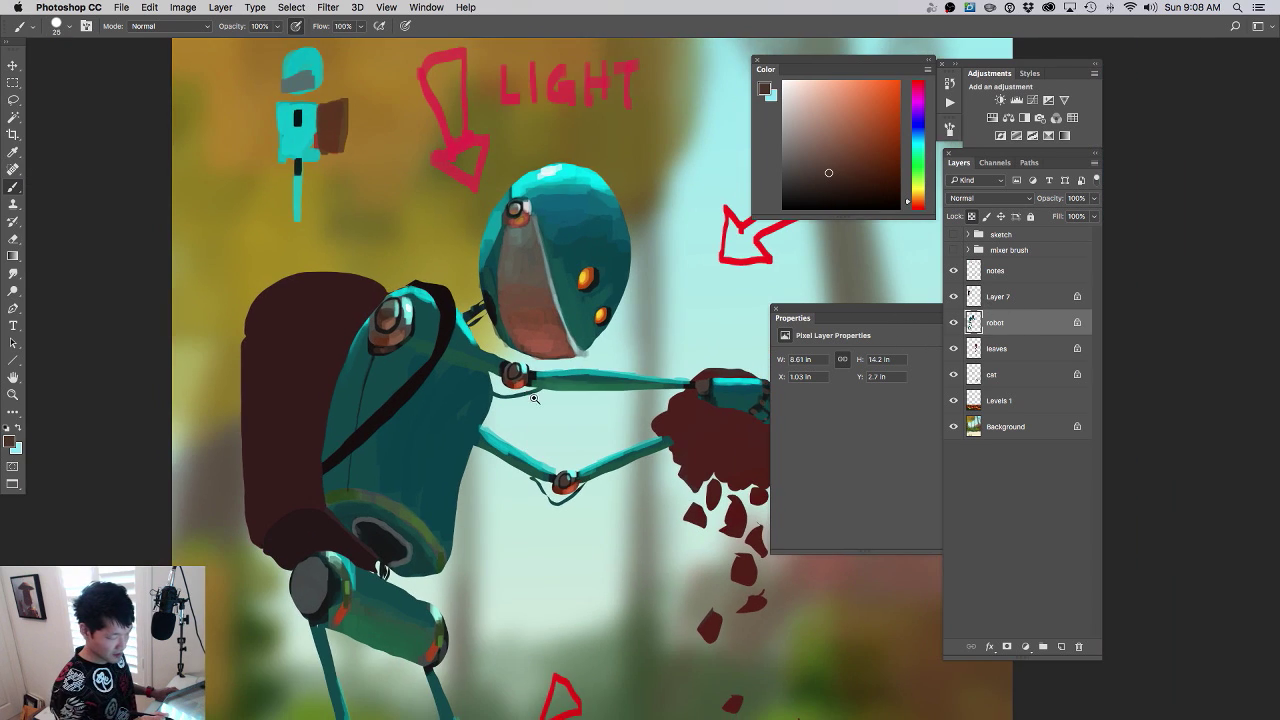
scroll(560, 389, up, 5)
alt+click(467, 309)
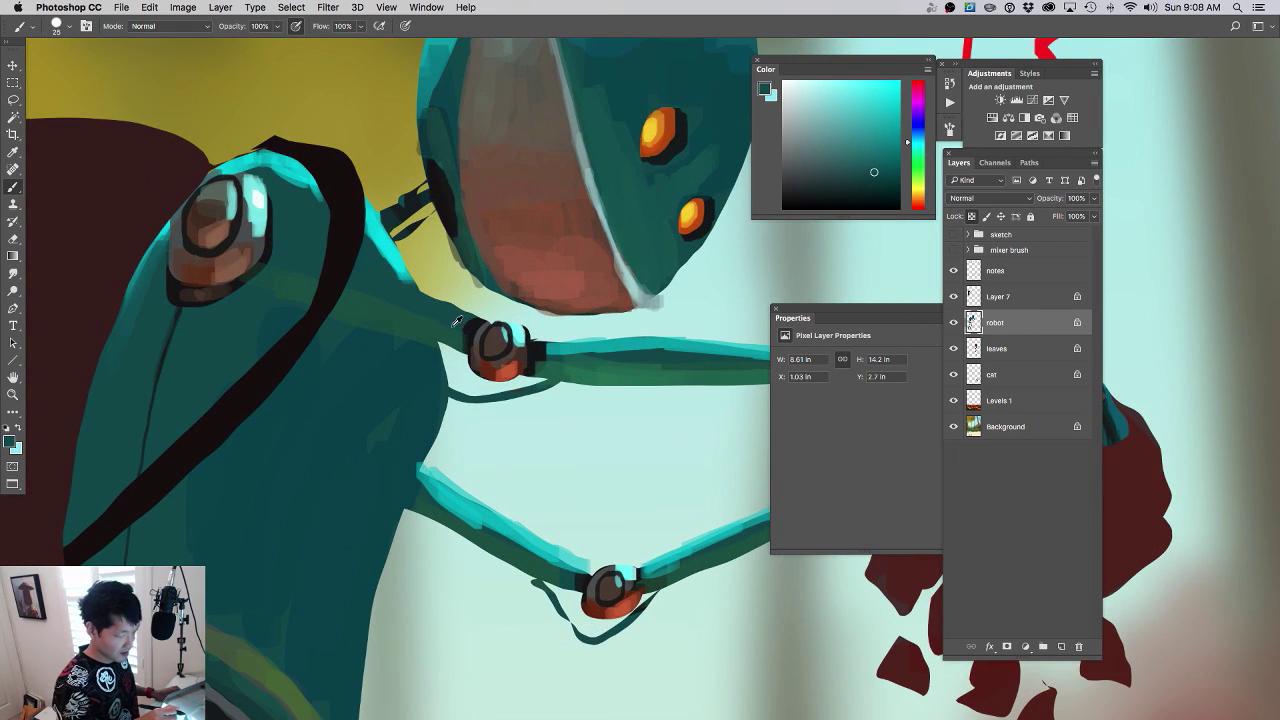
alt+click(548, 347)
scroll(594, 390, down, 4)
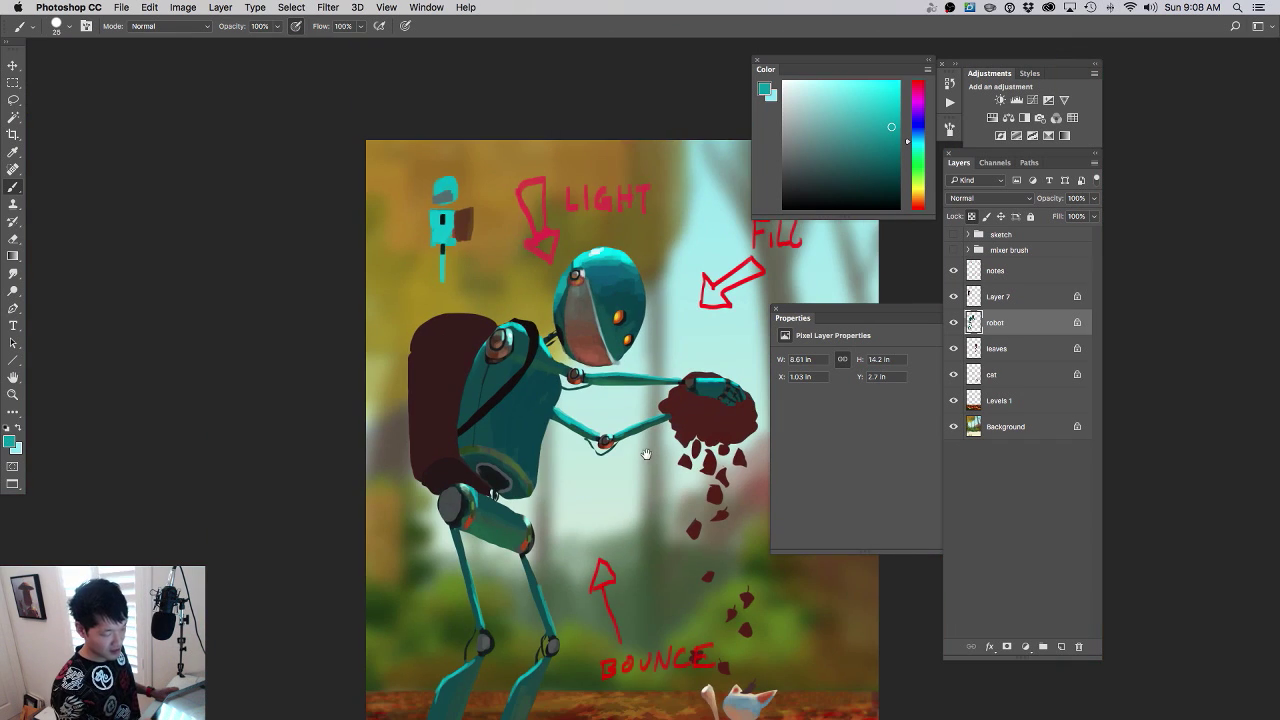
scroll(550, 440, up, 5)
alt+click(457, 421)
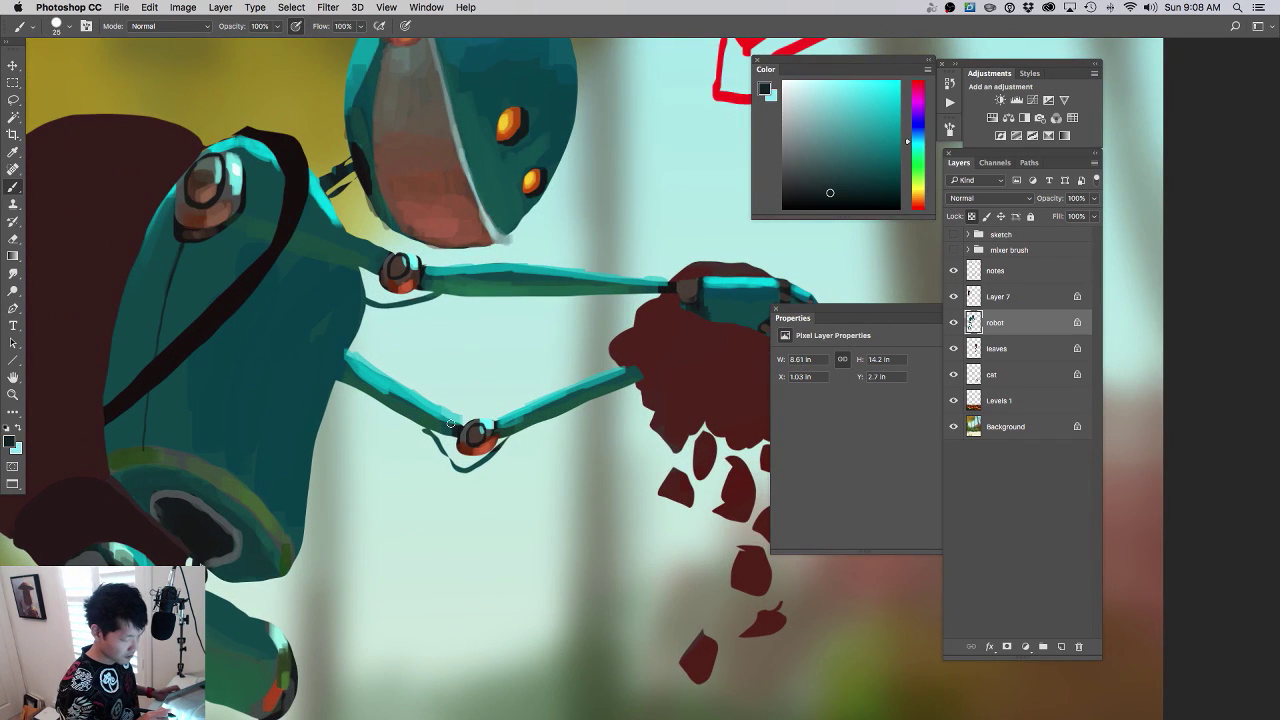
alt+click(449, 426)
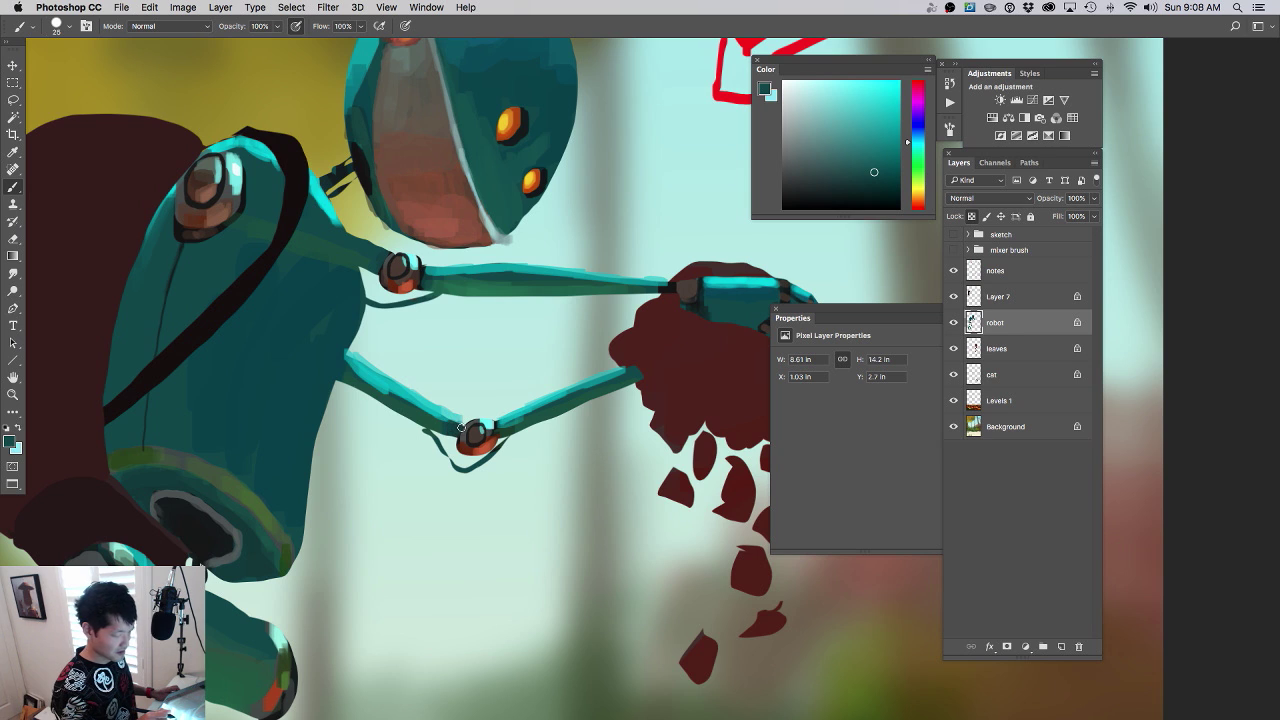
mouse_move(609, 470)
mouse_down()
mouse_move(556, 469)
mouse_move(585, 478)
mouse_up()
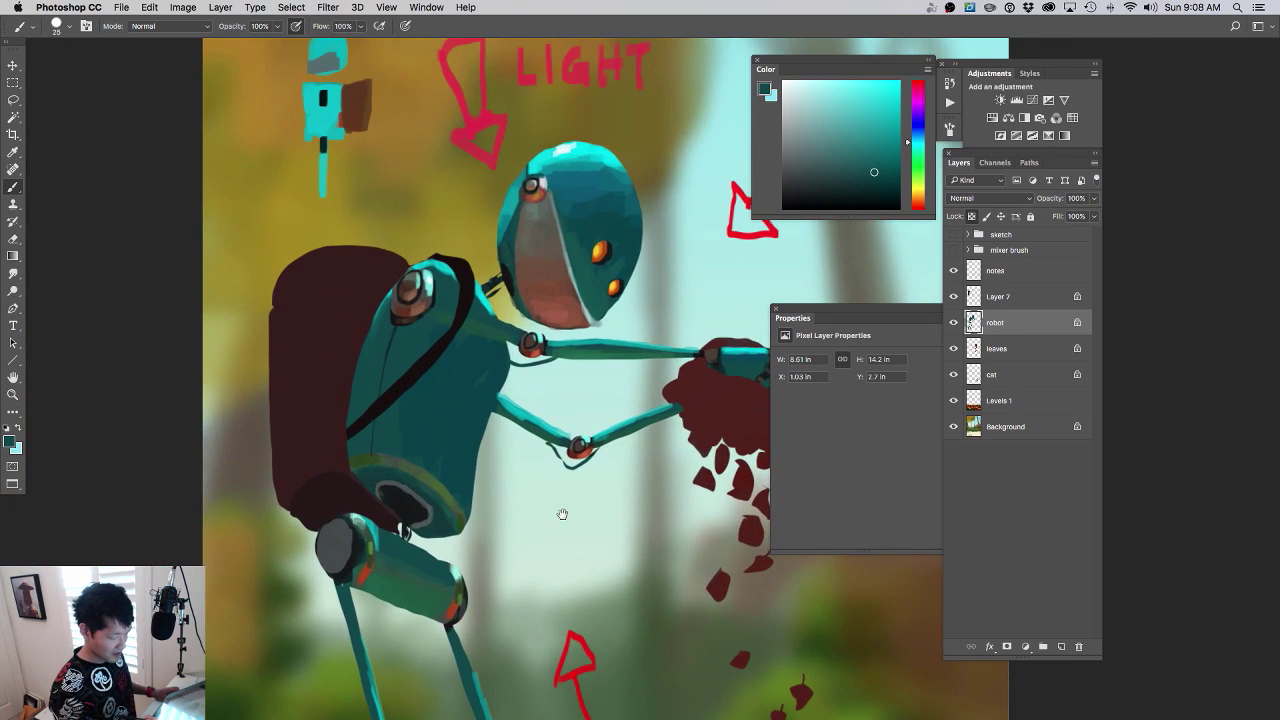
- Paint gray ring detail inside the dark socket at the torso's base with a 15 px brush and a sampled gray
drag(535, 511, 549, 425)
drag(458, 456, 512, 455)
alt+click(446, 423)
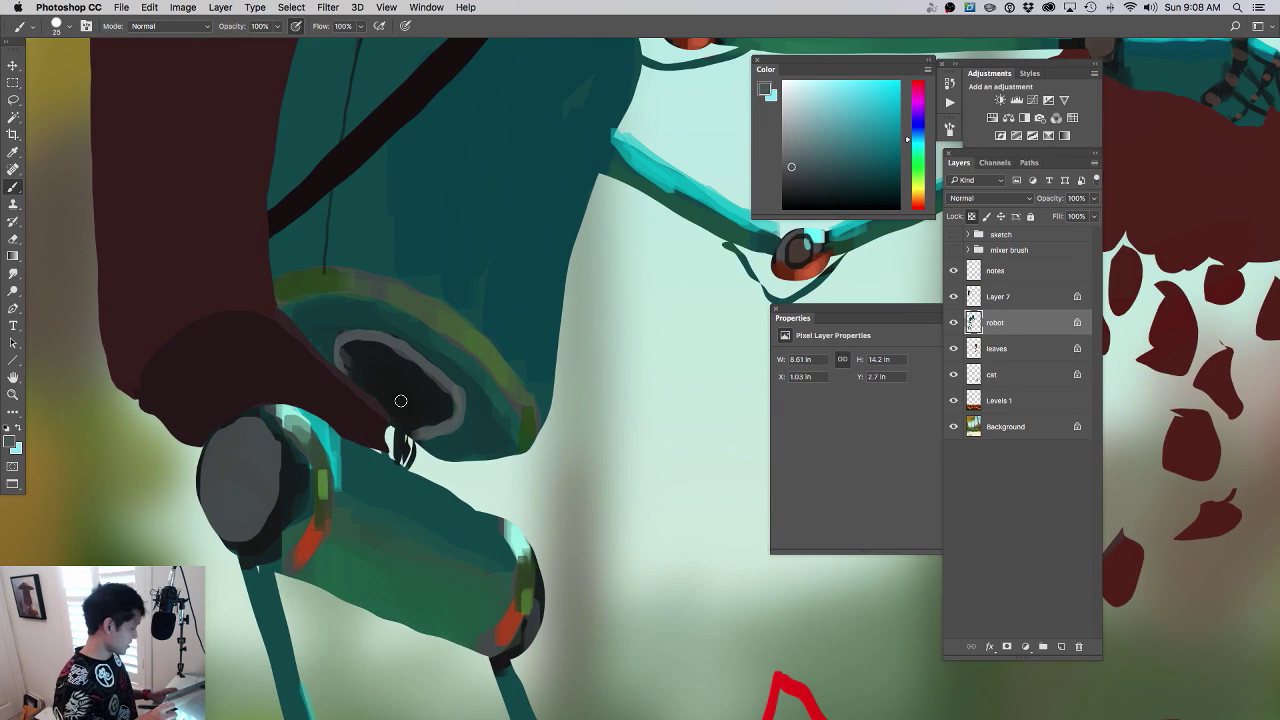
key(bracketleft)
key(bracketleft)
key(bracketleft)
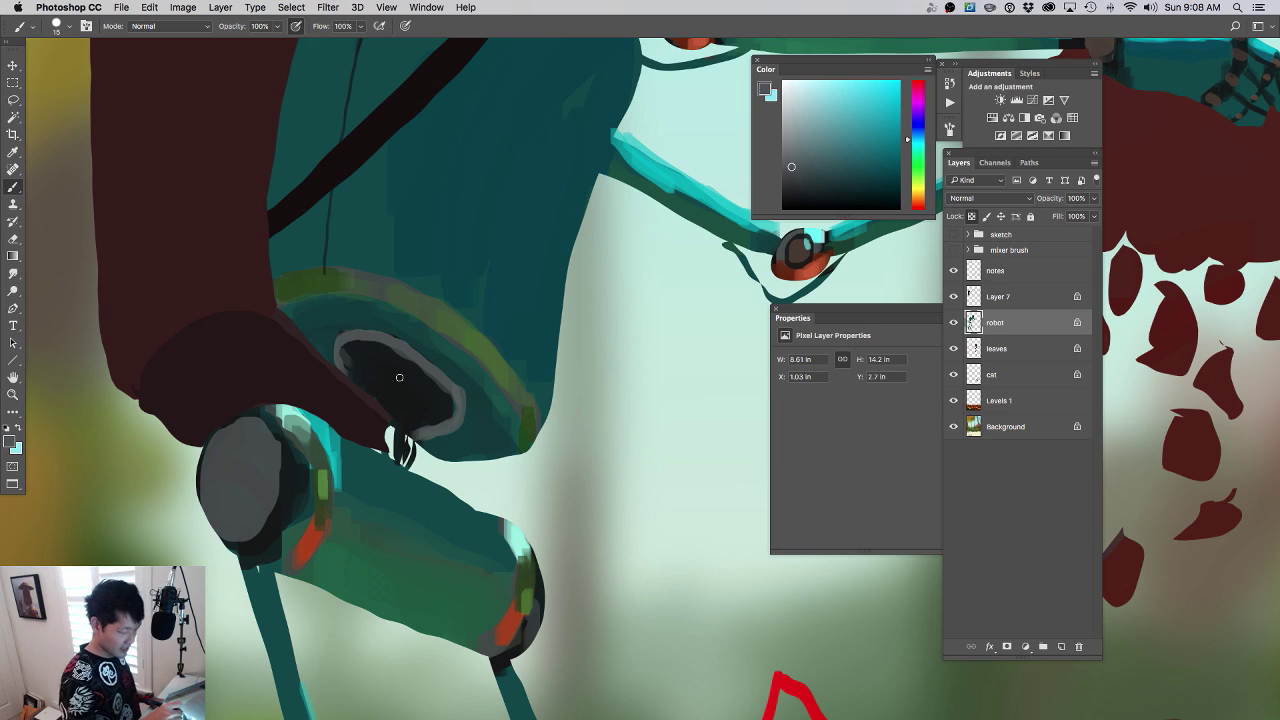
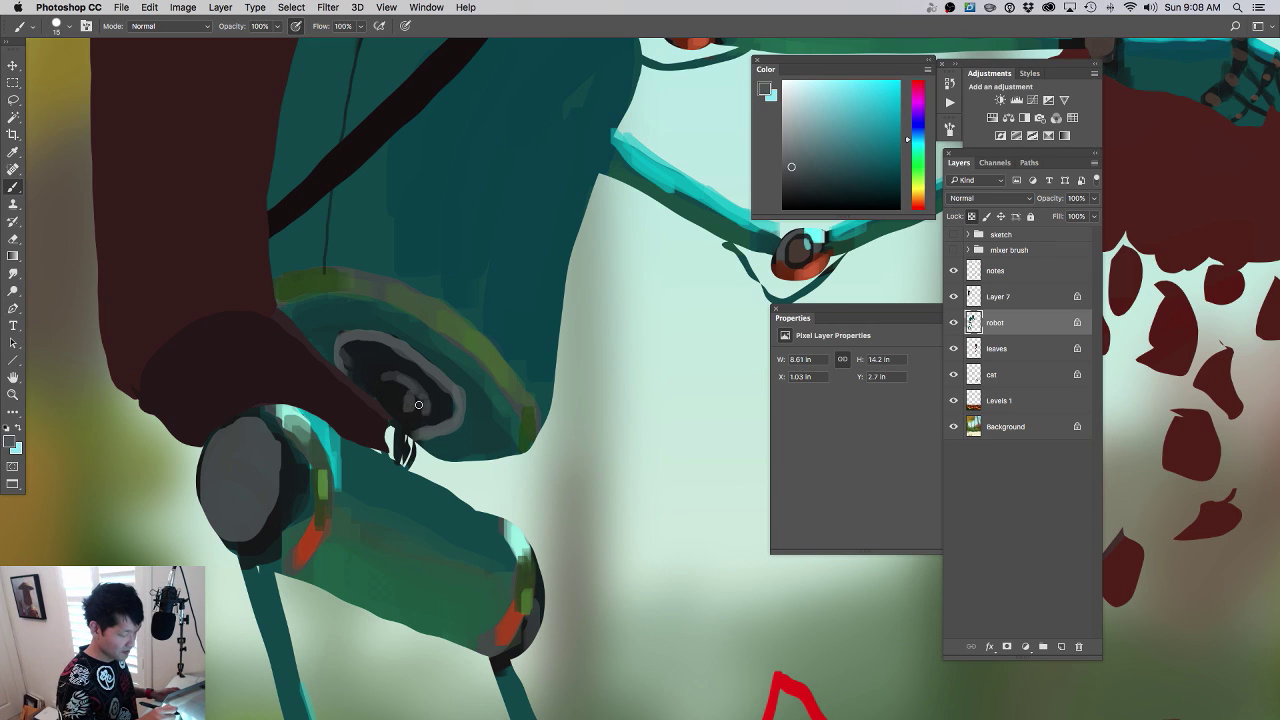
key(super+0)
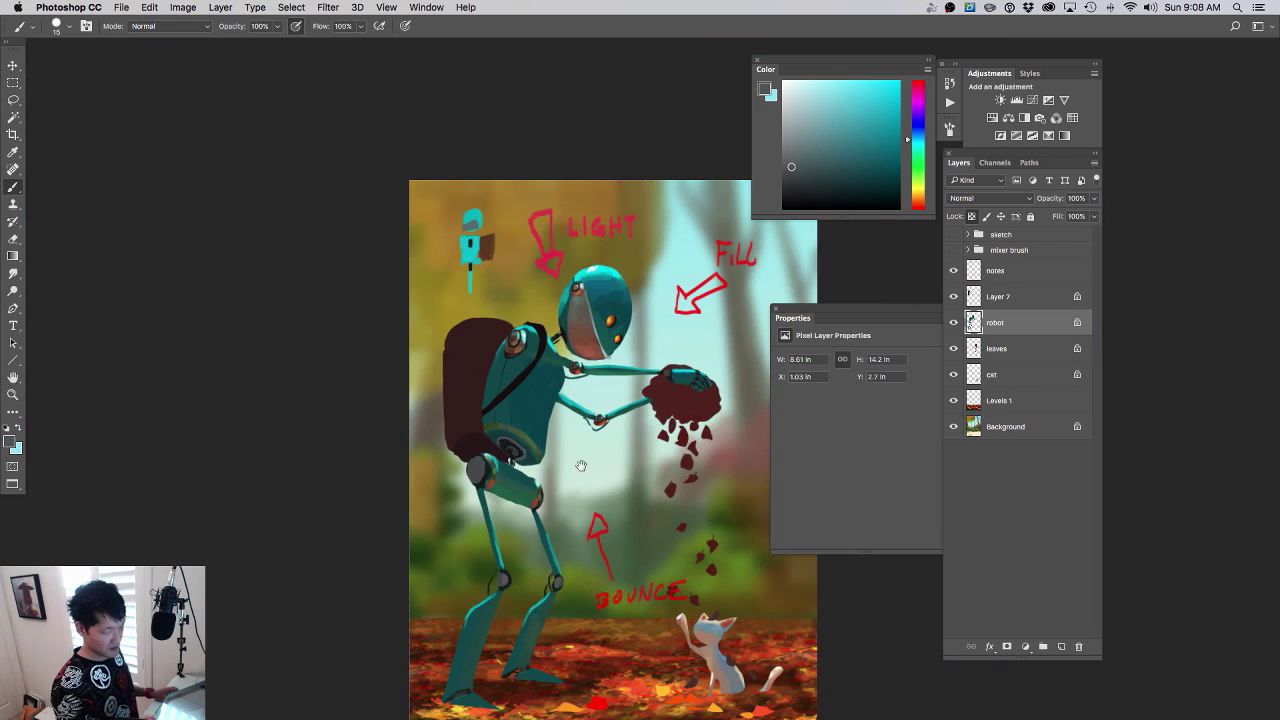
- Fill in the shaded underside of the robot's lower arm with sampled dark green, leaving transparent pixels unlocked
drag(563, 466, 640, 486)
drag(584, 475, 486, 489)
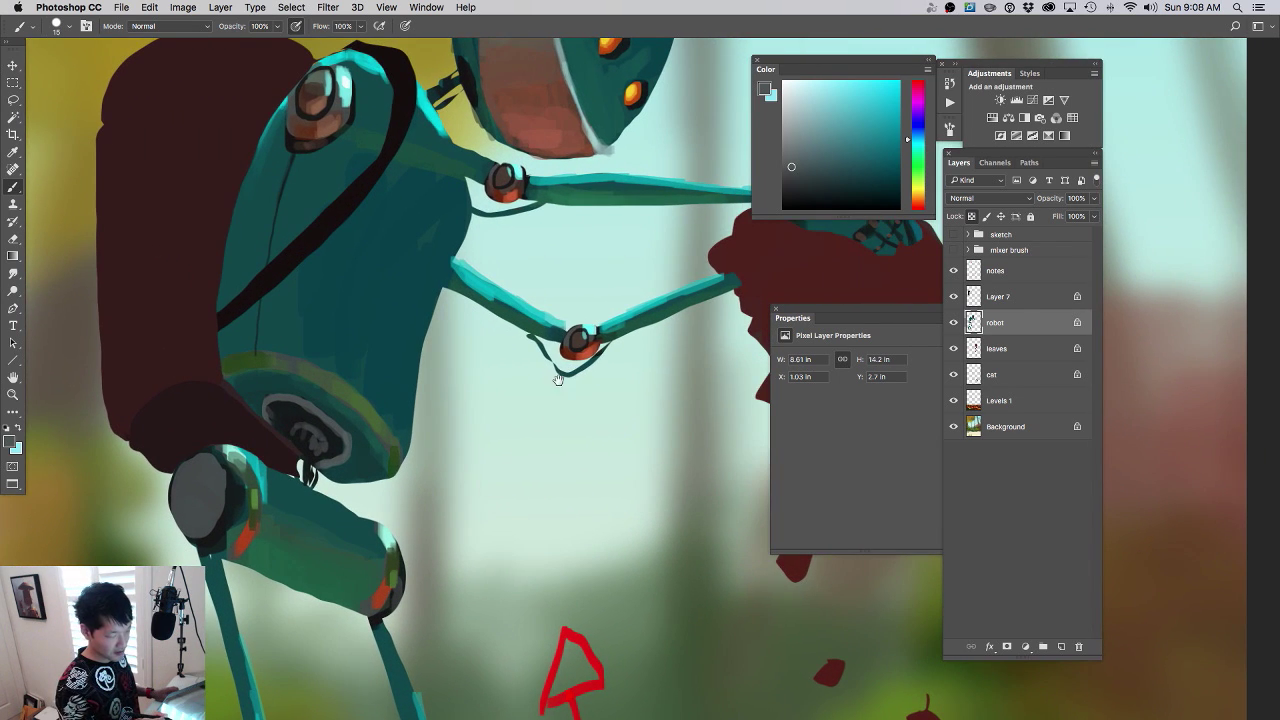
alt+click(498, 311)
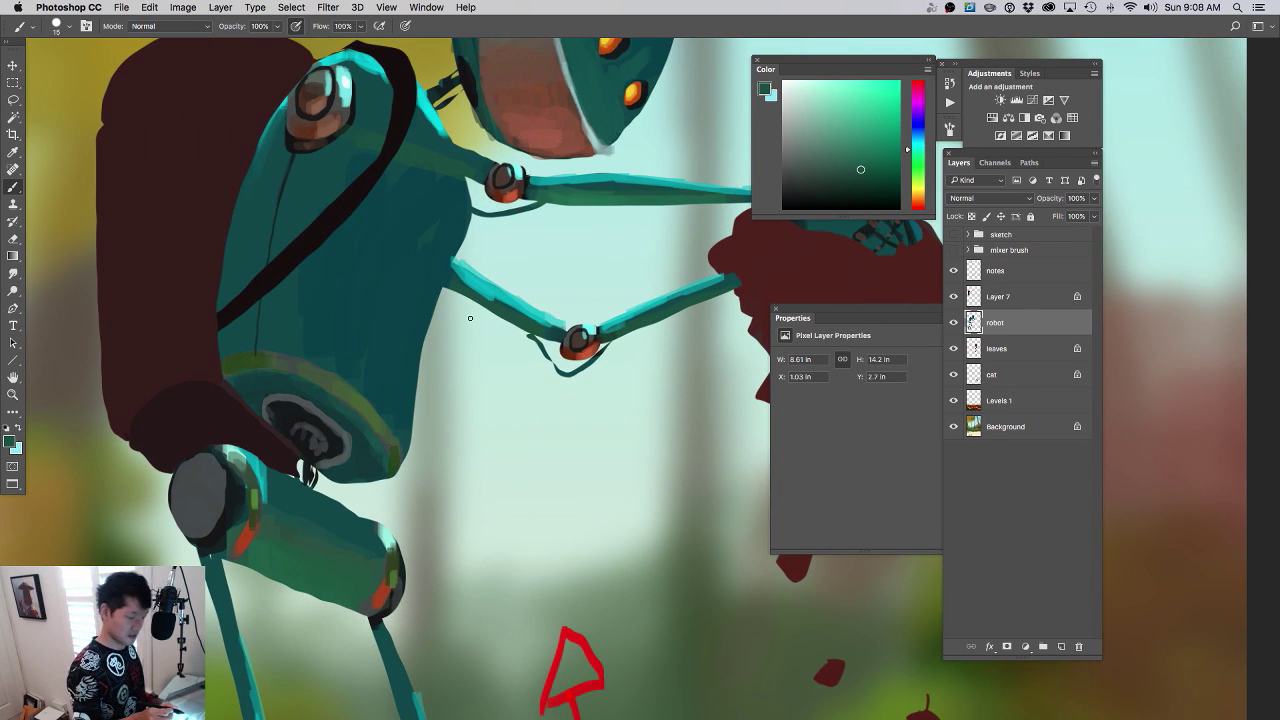
drag(466, 291, 500, 301)
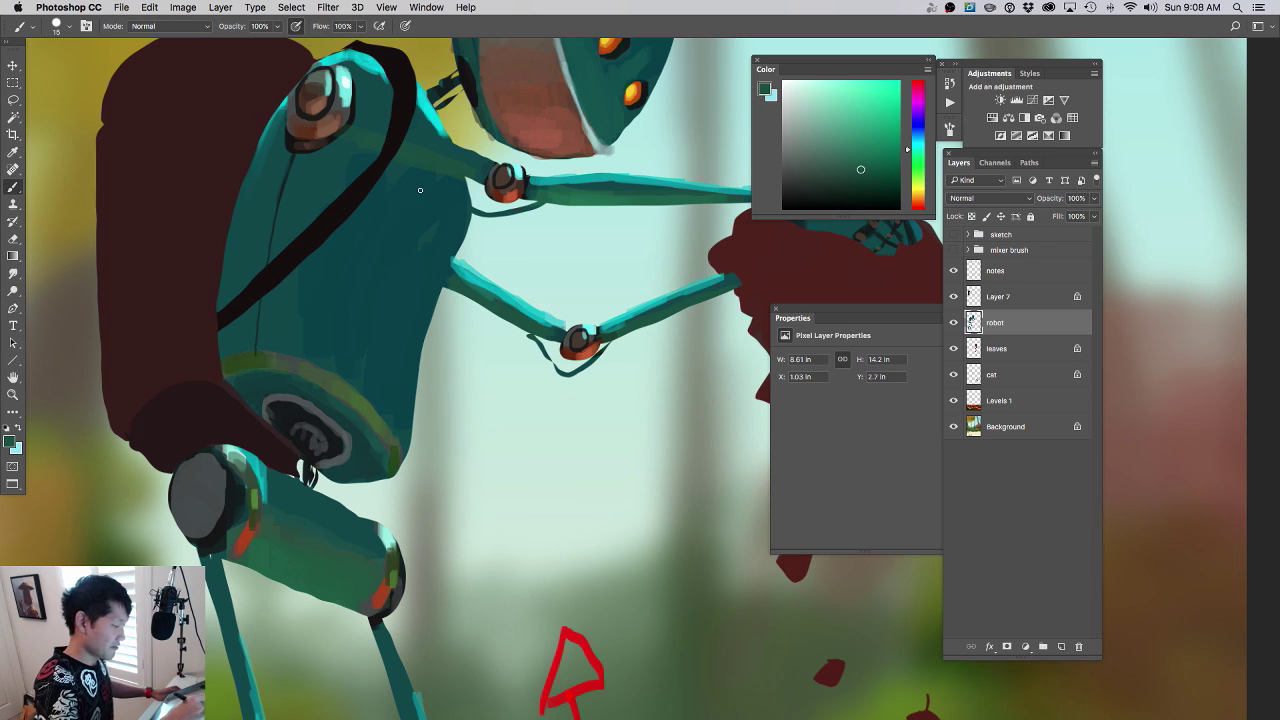
- Redraw the cable beneath the upper elbow joint with the strap's near-black, using a 10 px brush
alt+click(359, 174)
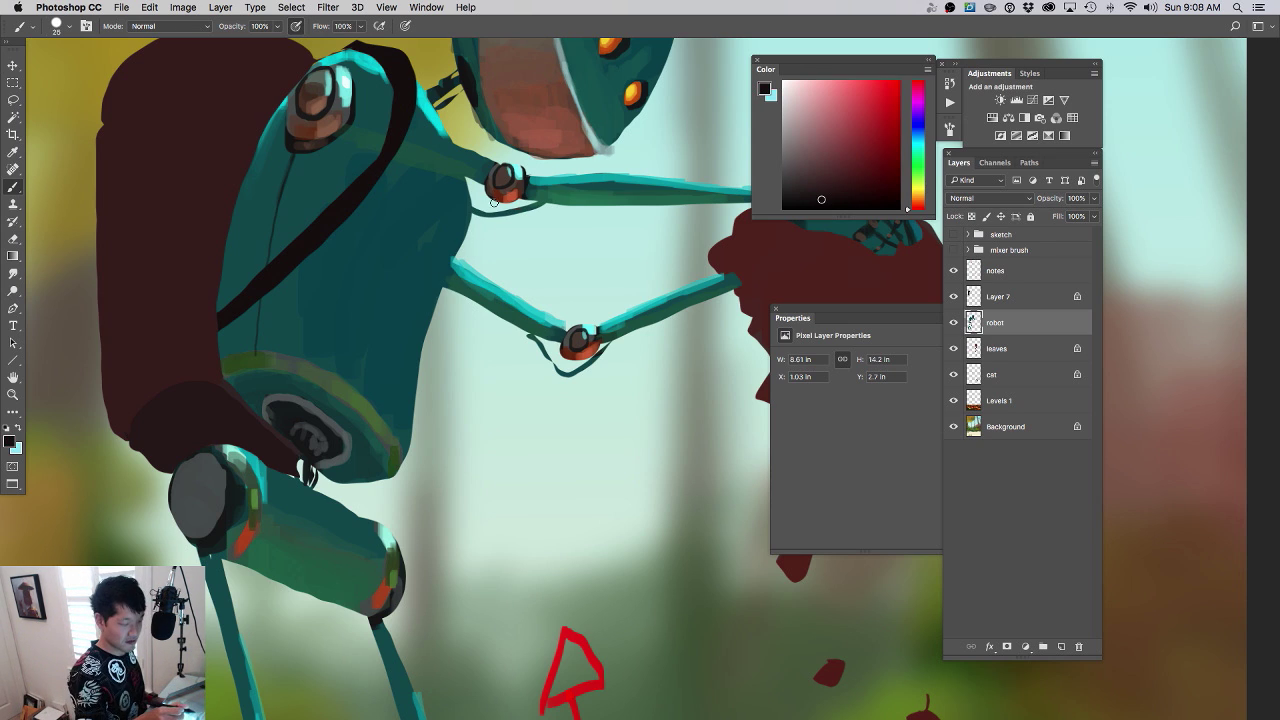
key(bracketleft)
key(bracketleft)
key(bracketleft)
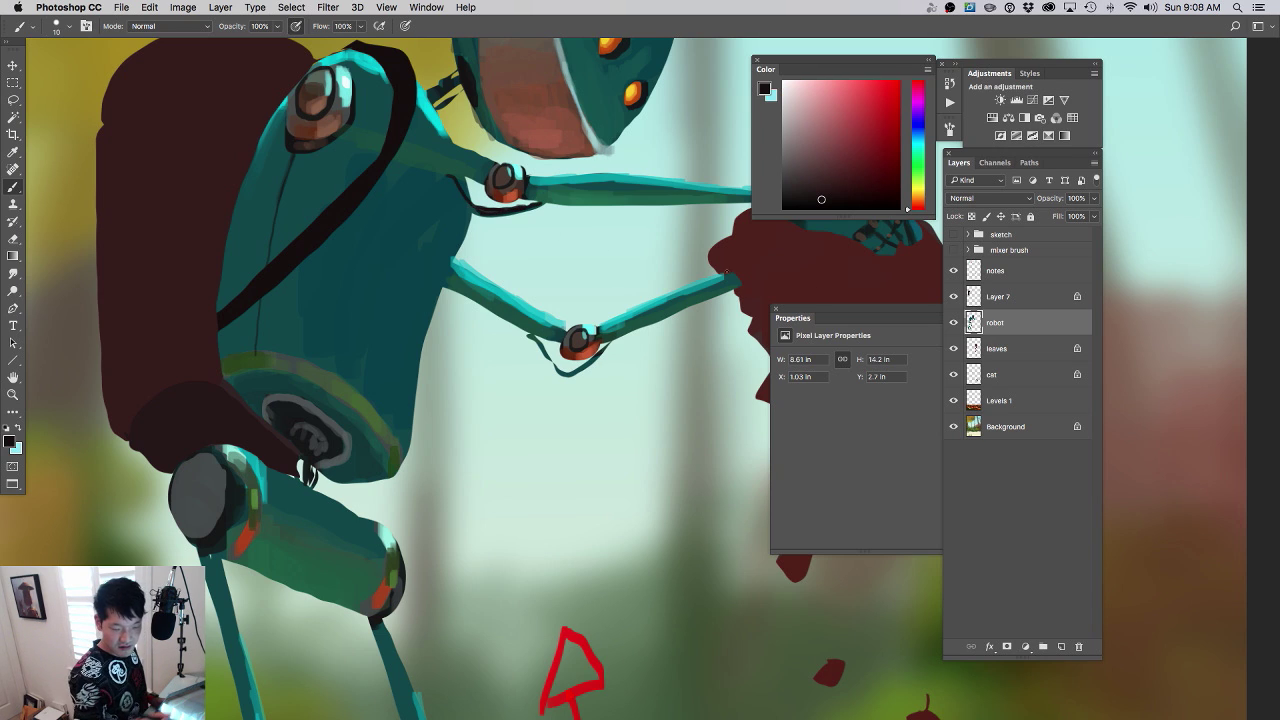
- Lock the robot layer's transparent pixels and recolor the elbow and knee cables near-black with a 20 px brush
click(973, 217)
key(bracketright)
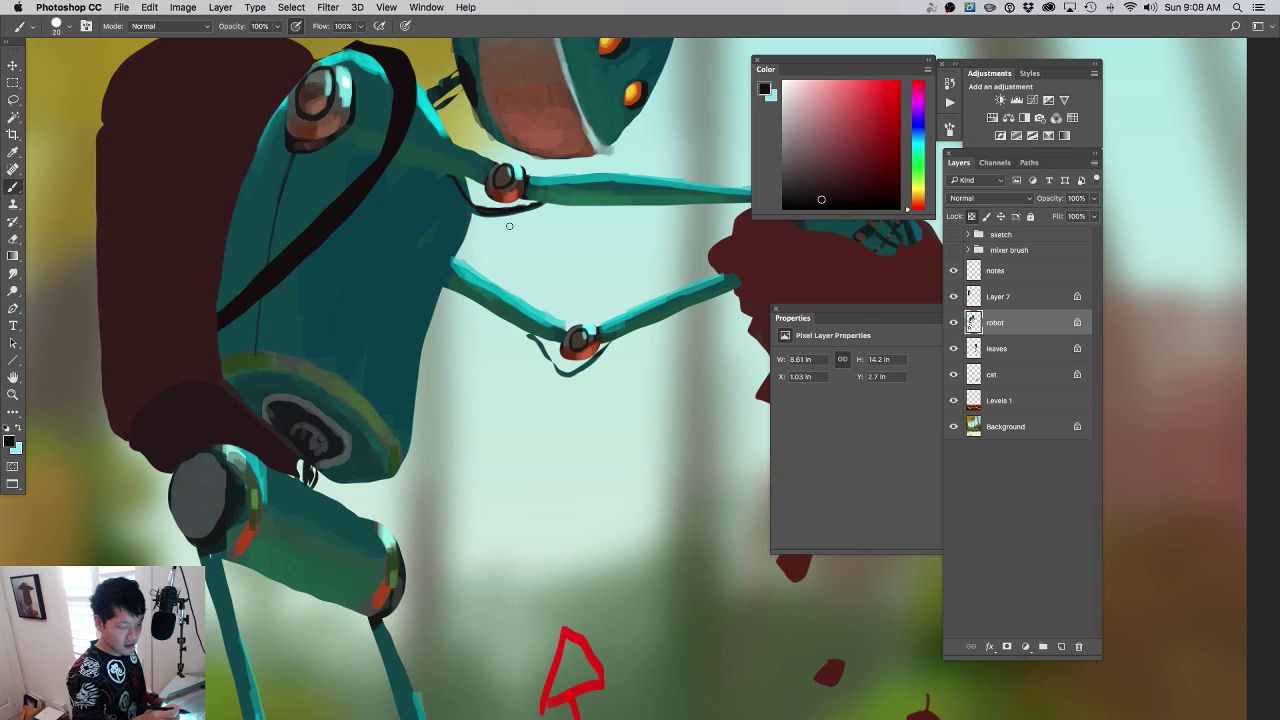
drag(533, 207, 476, 214)
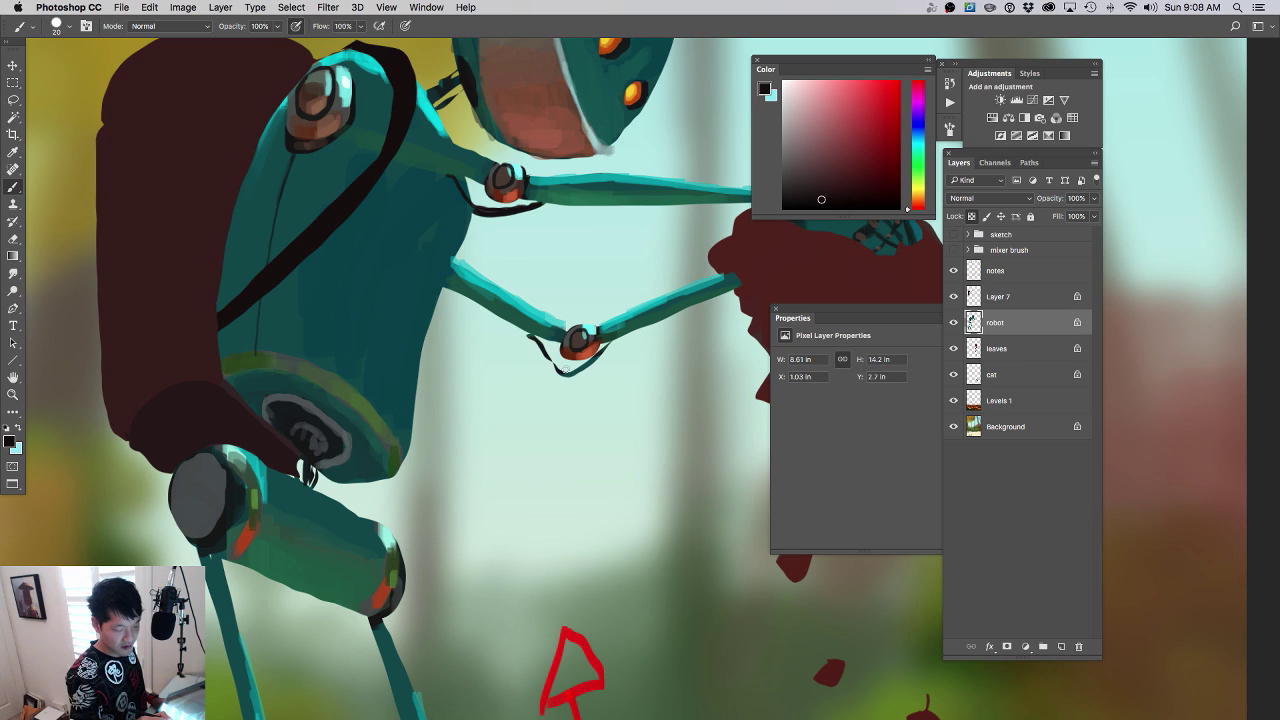
scroll(591, 370, down, 10)
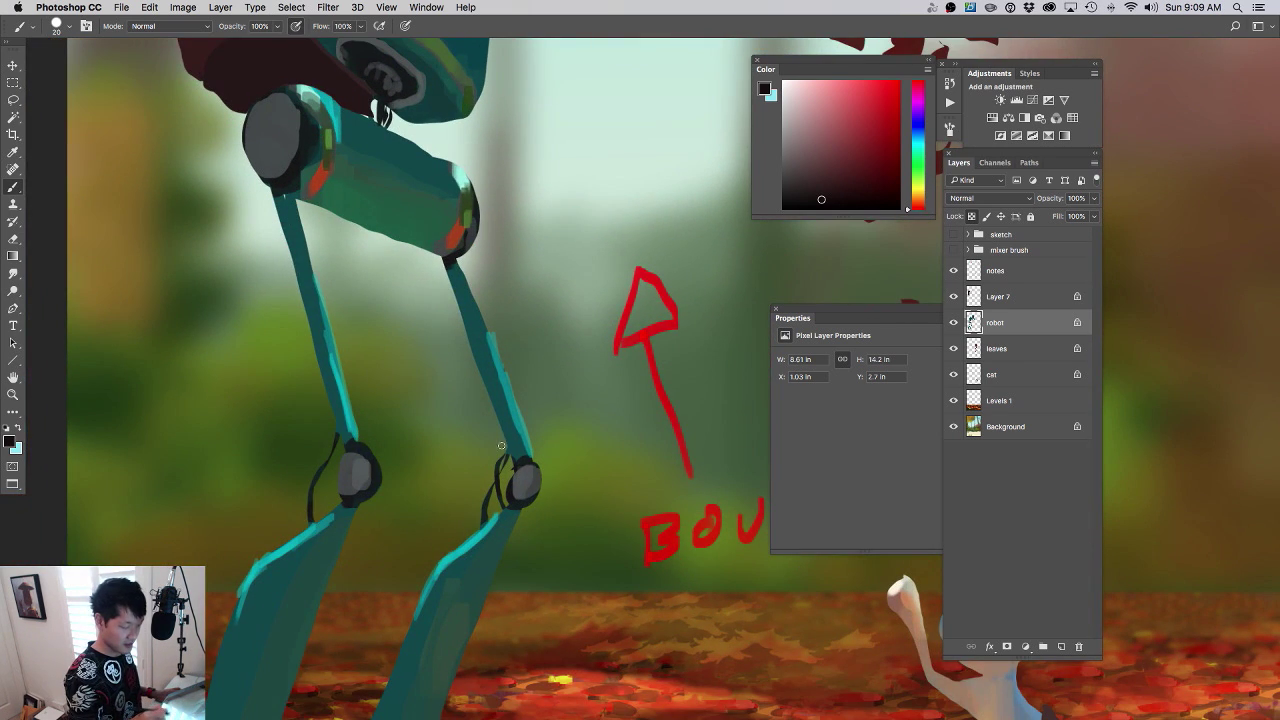
drag(534, 455, 472, 461)
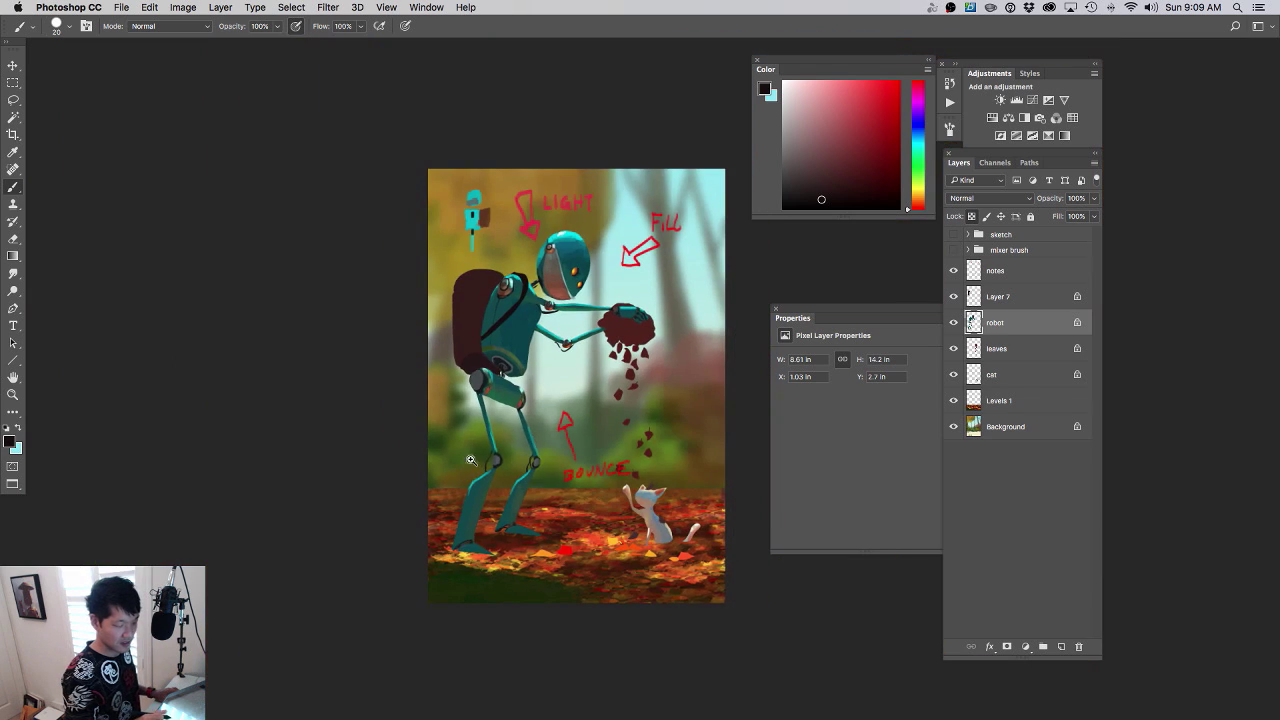
- Paint a near-black inner disc on the robot's gray hip joint with a 35 px brush
drag(518, 419, 541, 401)
alt+click(362, 292)
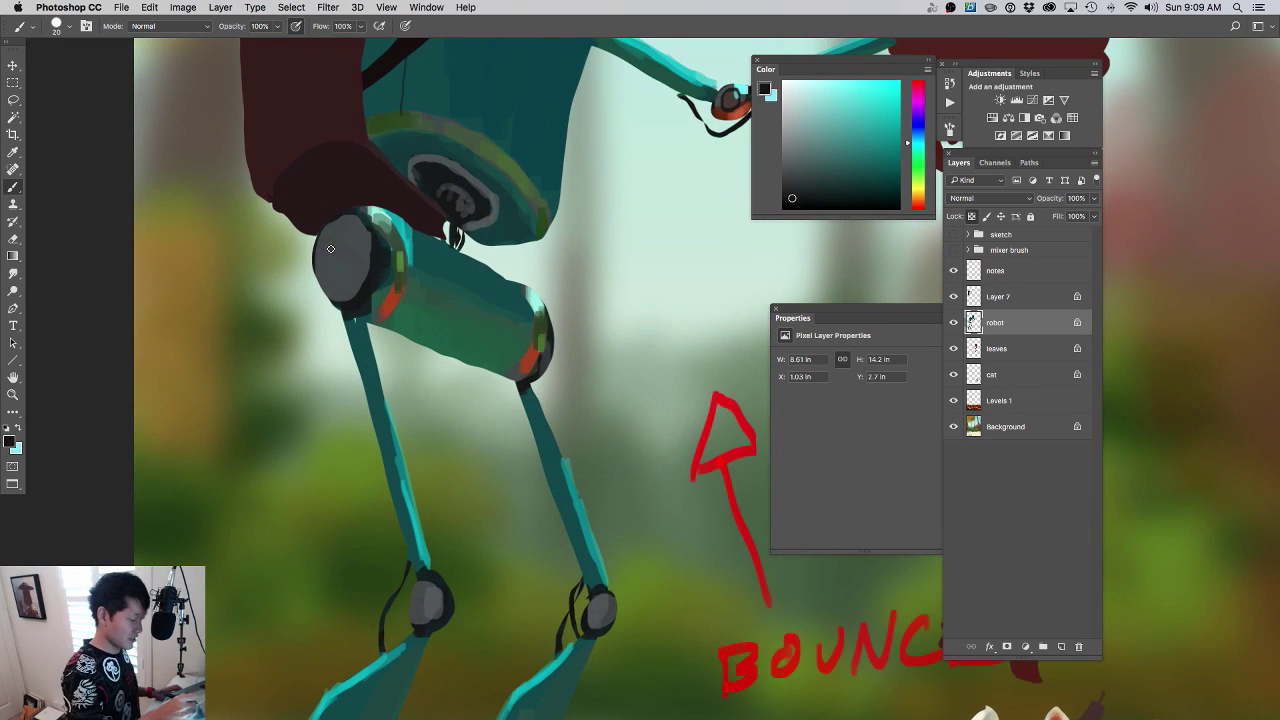
mouse_move(330, 246)
mouse_down()
mouse_move(325, 268)
mouse_move(340, 240)
mouse_move(319, 259)
mouse_up()
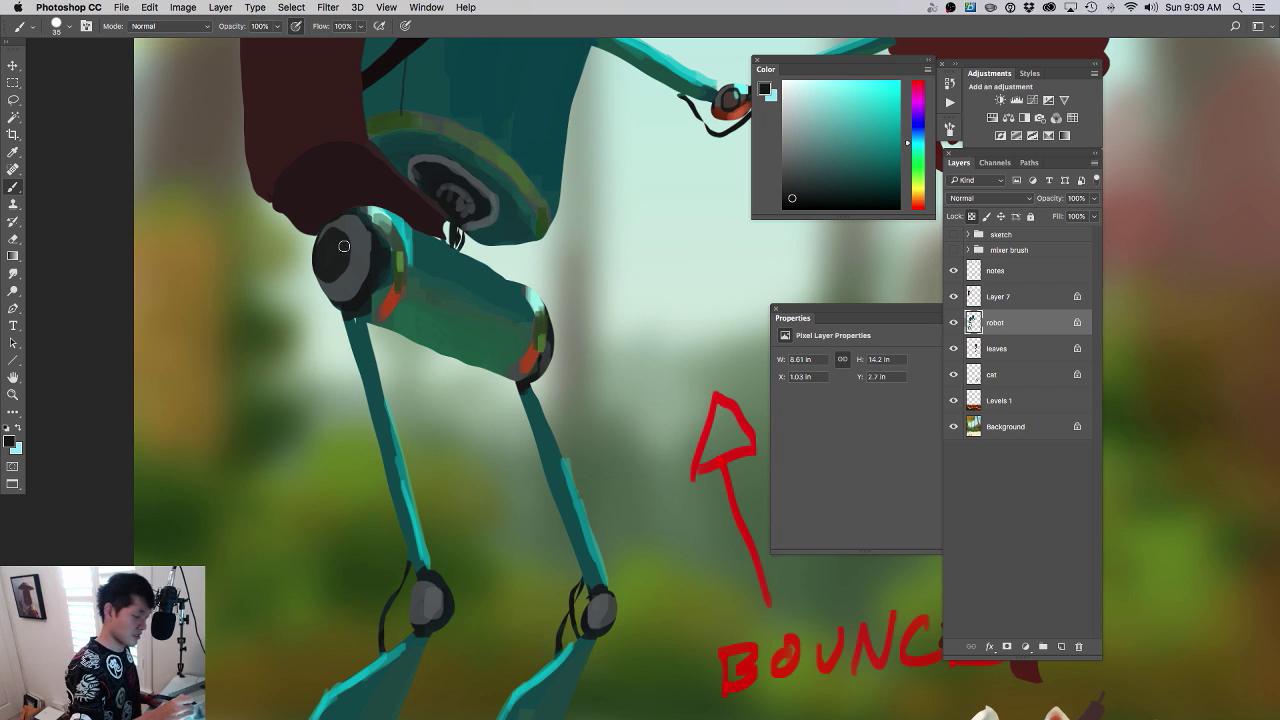
- Shade the dark round centre of the robot's near hip joint, enlarge the brush to 40 and choose a neutral grey
drag(344, 246, 332, 262)
key(bracketright)
click(791, 117)
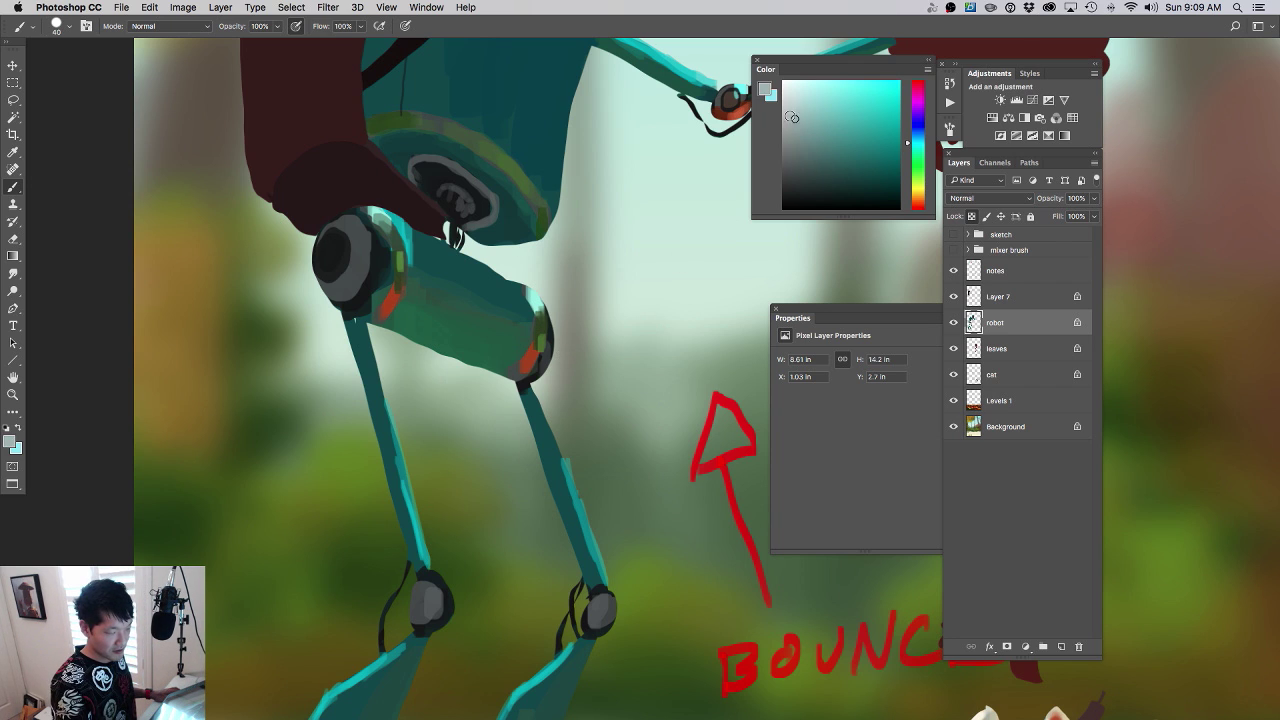
- Sample a red from the fallen leaves and paint reddish bounce light on the lower face of the hip joint
scroll(590, 419, down, 3)
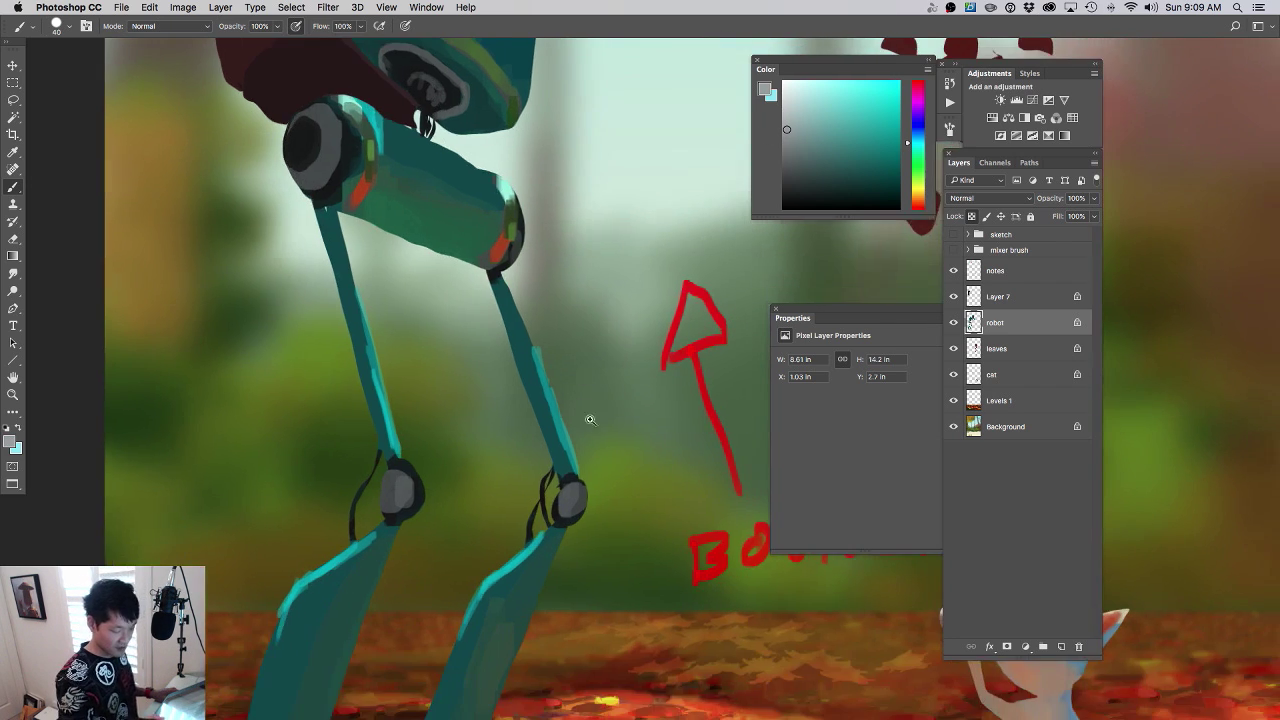
drag(590, 420, 584, 445)
alt+click(648, 589)
drag(475, 296, 503, 308)
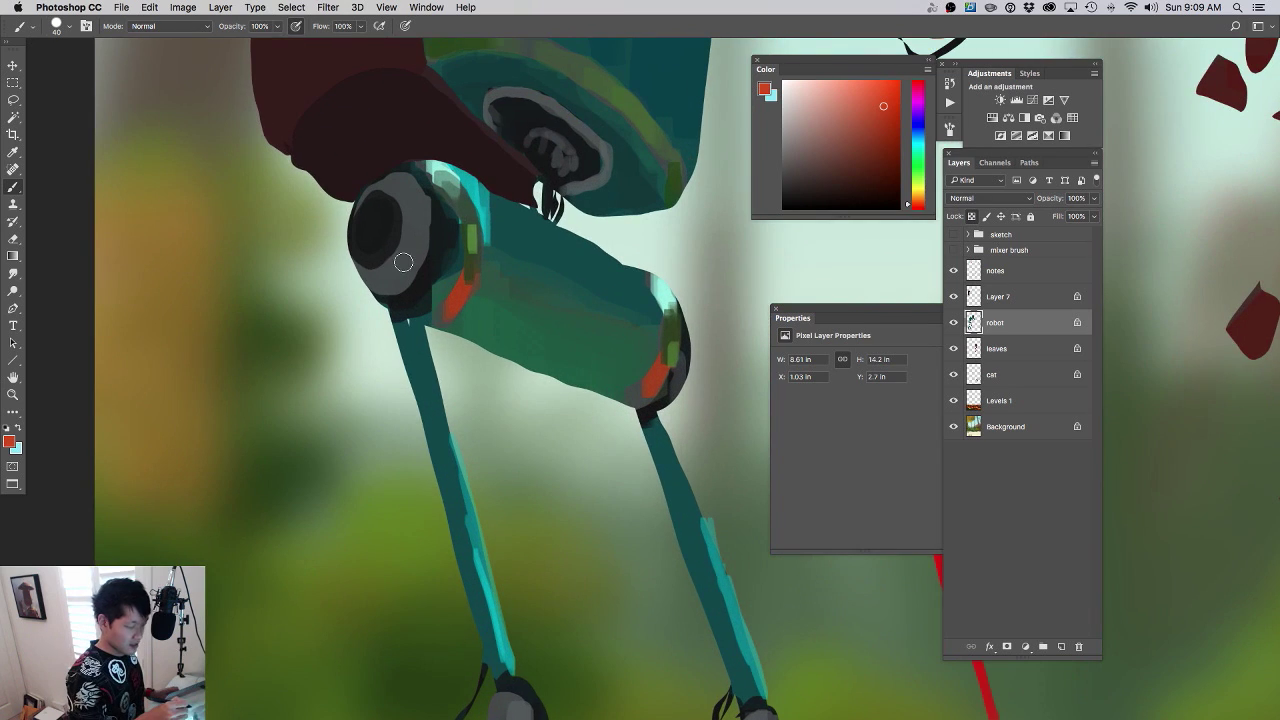
mouse_move(404, 261)
mouse_down()
mouse_move(386, 278)
mouse_move(400, 280)
mouse_move(391, 270)
mouse_move(419, 240)
mouse_move(405, 257)
mouse_up()
alt+click(399, 265)
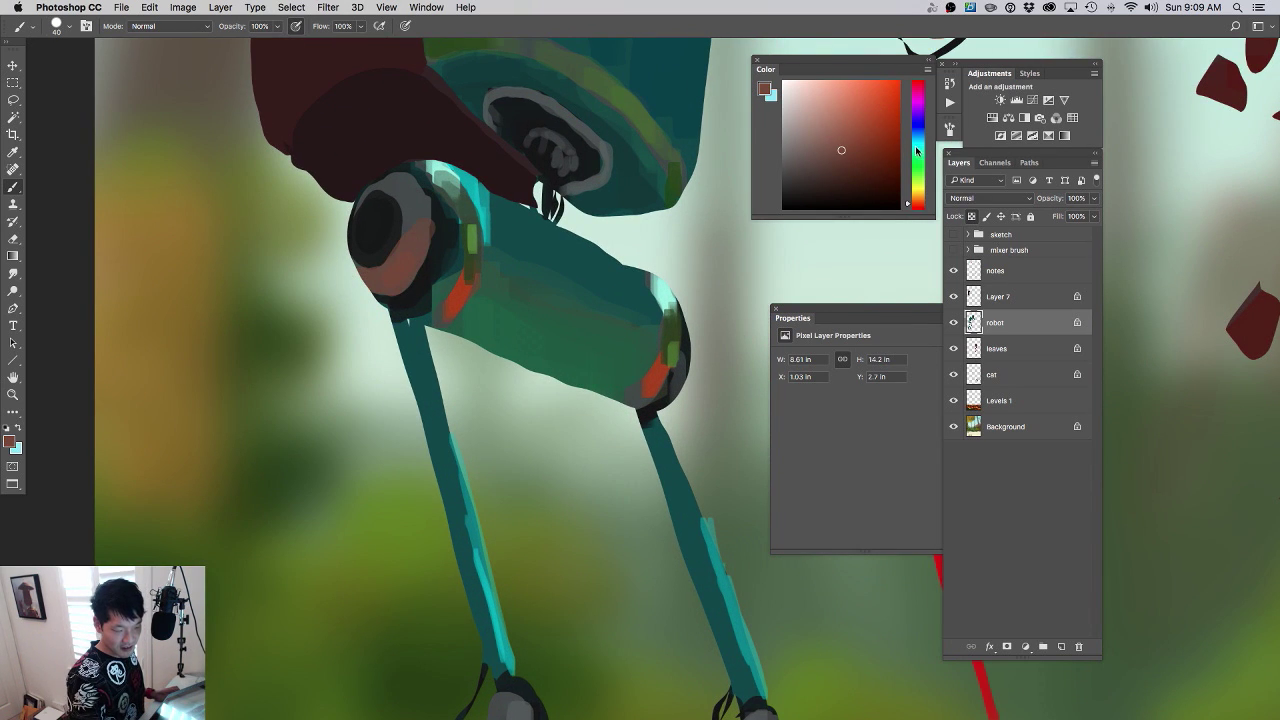
- Choose a pale teal and paint cool fill light on the upper face of the hip joint, blending it with sampled tones
click(917, 150)
click(842, 96)
drag(411, 199, 424, 213)
alt+click(415, 188)
alt+click(416, 190)
alt+click(415, 197)
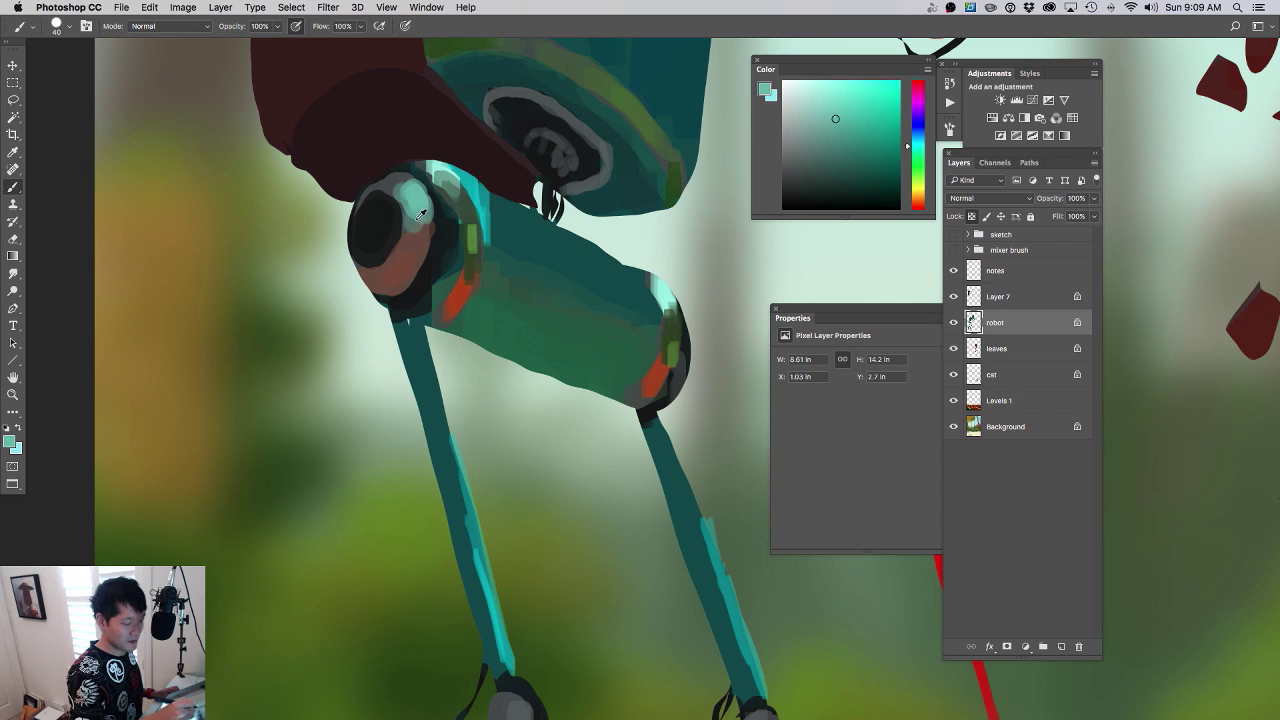
alt+click(418, 215)
- Reduce the brush to 20 and shade the hip joint's inner disc with teal above and reddish brown below using sampled colours
key(bracketleft)
key(bracketleft)
mouse_move(362, 240)
mouse_down()
mouse_move(365, 214)
mouse_move(373, 248)
mouse_move(377, 213)
mouse_move(371, 226)
mouse_up()
alt+click(369, 222)
alt+click(433, 207)
alt+click(381, 213)
drag(467, 393, 440, 362)
alt+click(413, 310)
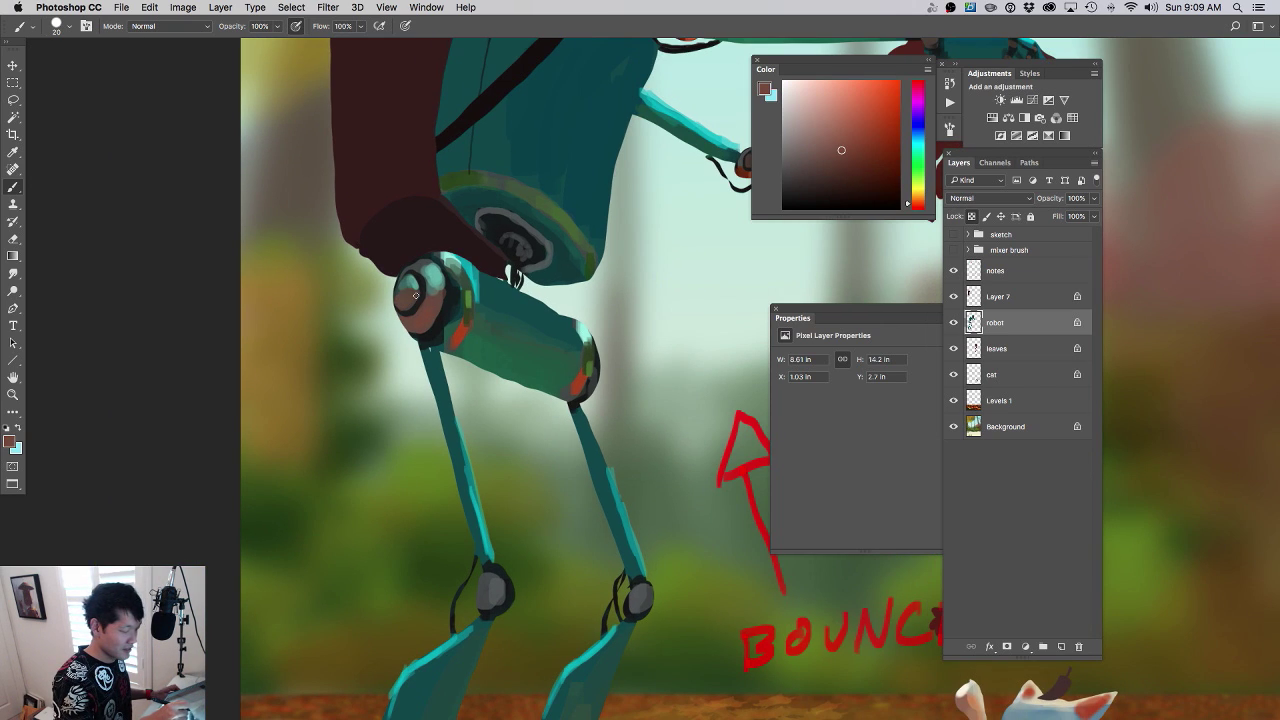
- Sample the muted teal and extend it along the upper outer rim of the hip joint
scroll(415, 295, up, 1)
alt+click(414, 249)
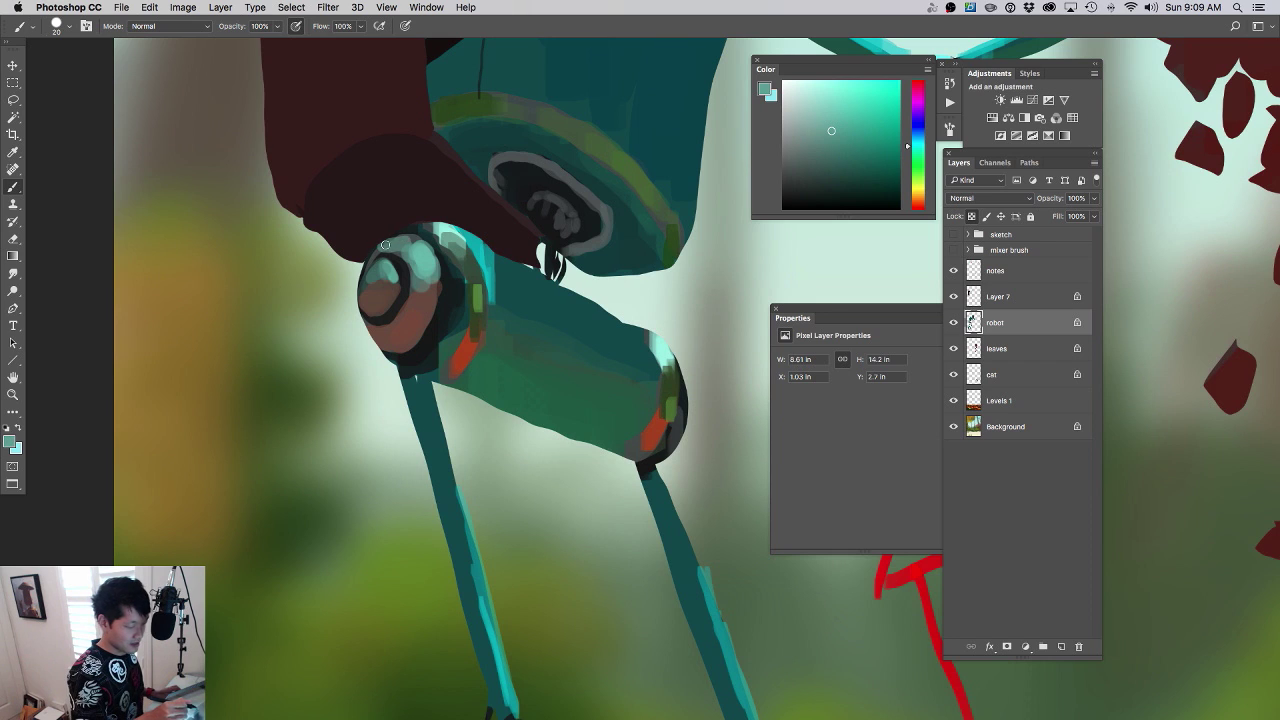
mouse_move(403, 248)
mouse_down()
mouse_move(378, 253)
mouse_move(415, 238)
mouse_up()
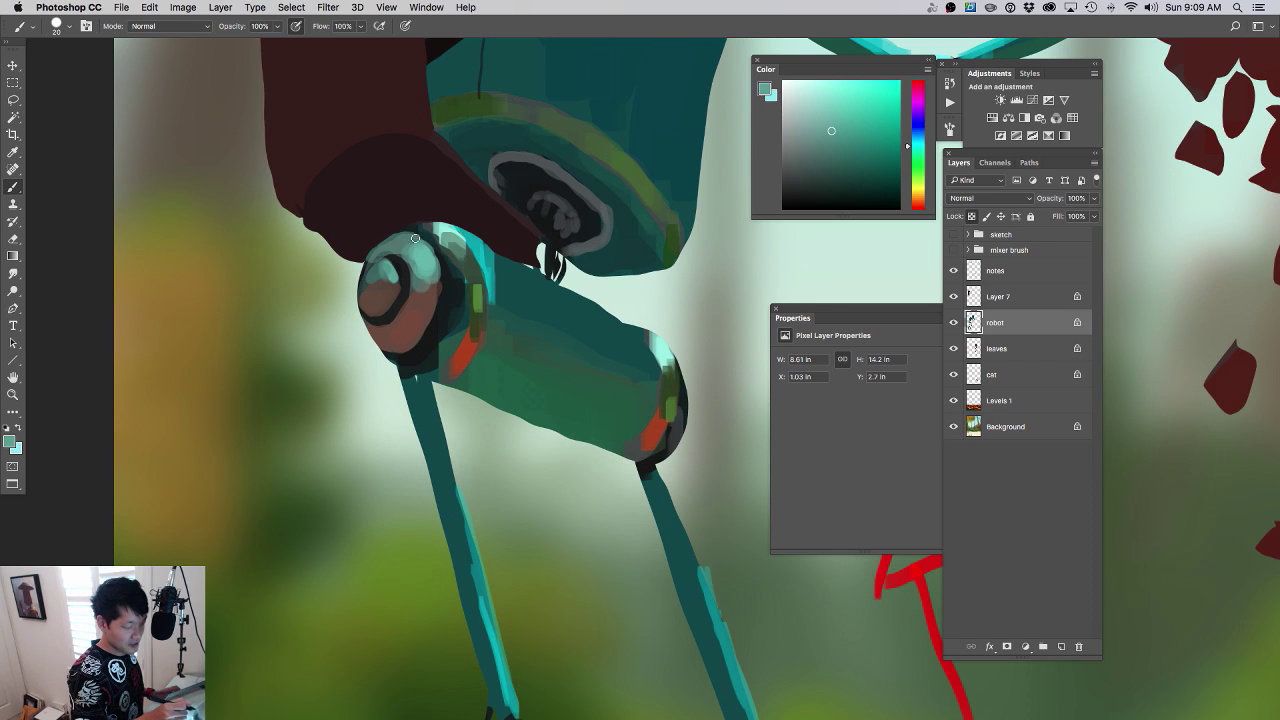
drag(492, 349, 421, 354)
drag(503, 367, 620, 323)
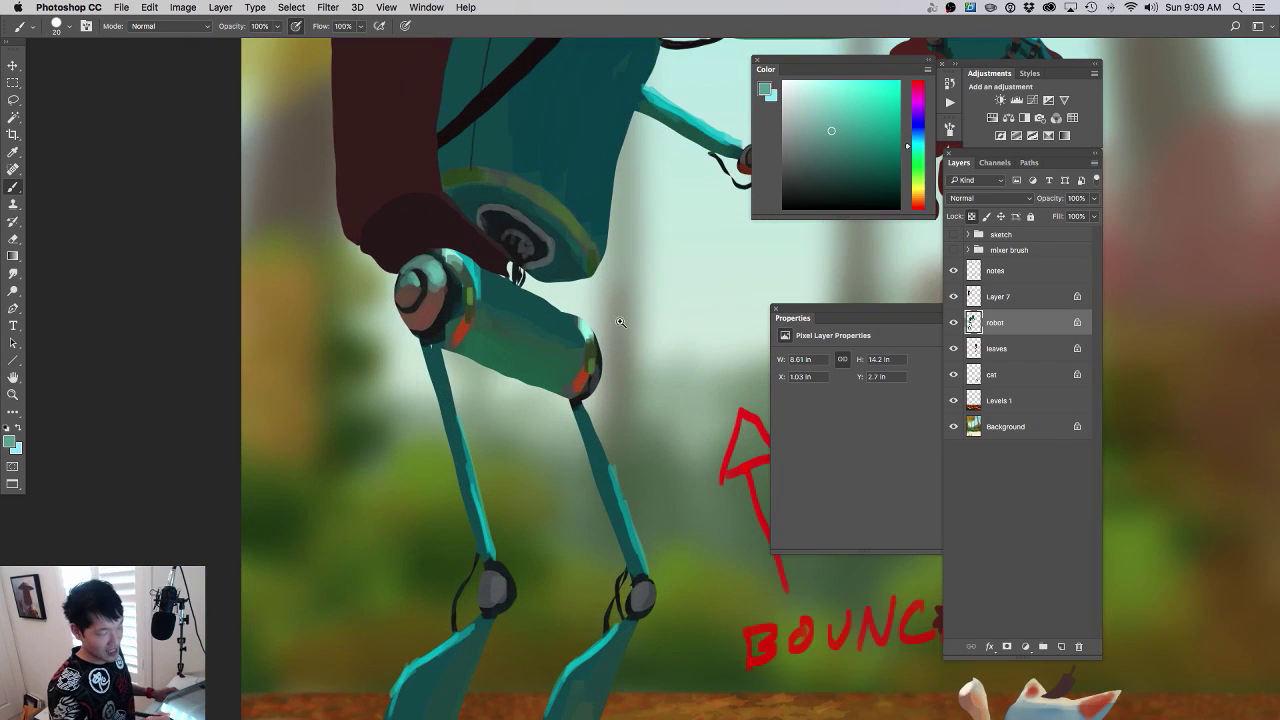
- Choose a near-white teal and dab specular highlights on the upper part of the hip joint and its inner disc
click(789, 94)
scroll(445, 287, up, 3)
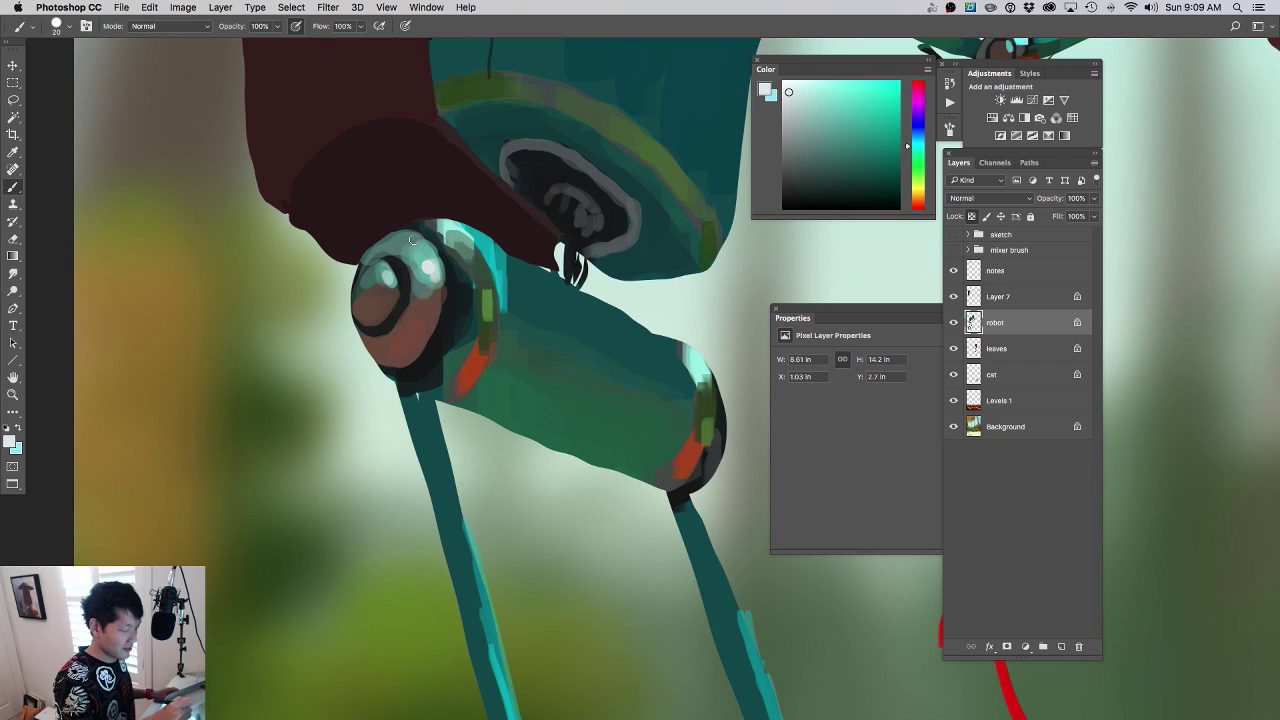
drag(529, 332, 430, 352)
mouse_move(601, 392)
mouse_down()
mouse_move(511, 369)
mouse_move(522, 383)
mouse_move(514, 318)
mouse_up()
- Sample the hip joint's reddish brown and paint it over the grey faces of both knee joints
alt+click(293, 228)
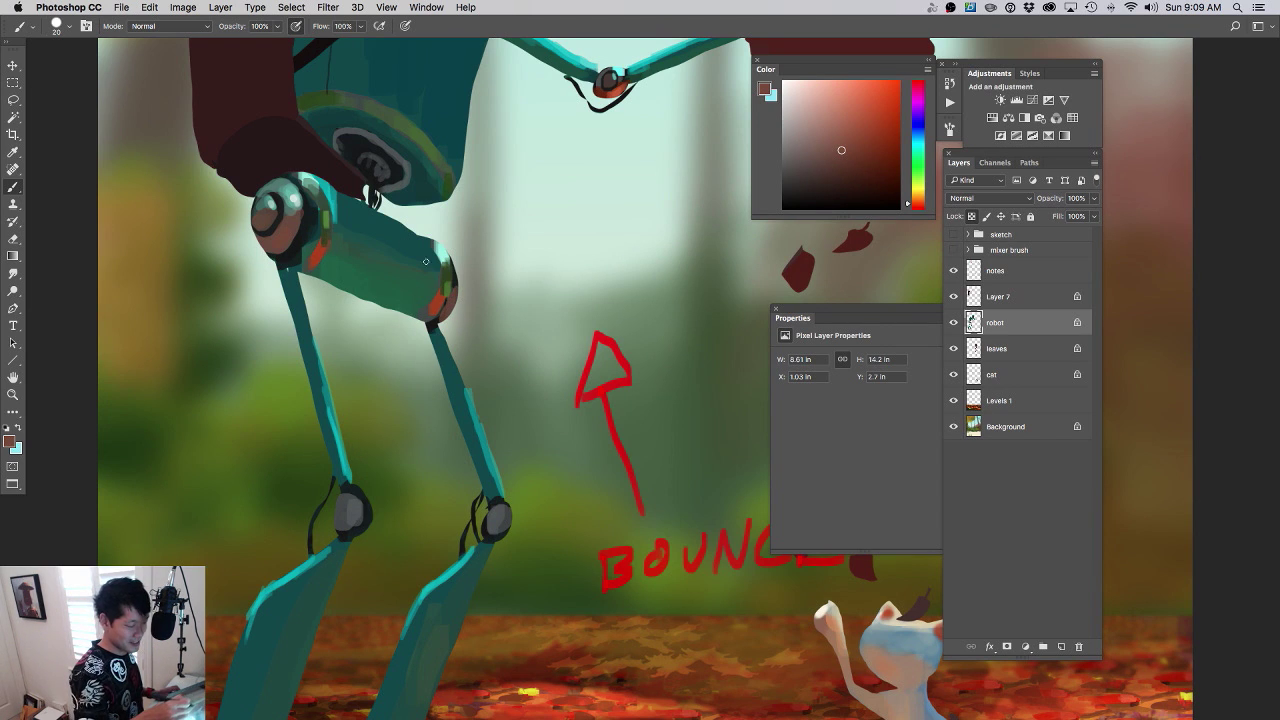
drag(413, 350, 437, 276)
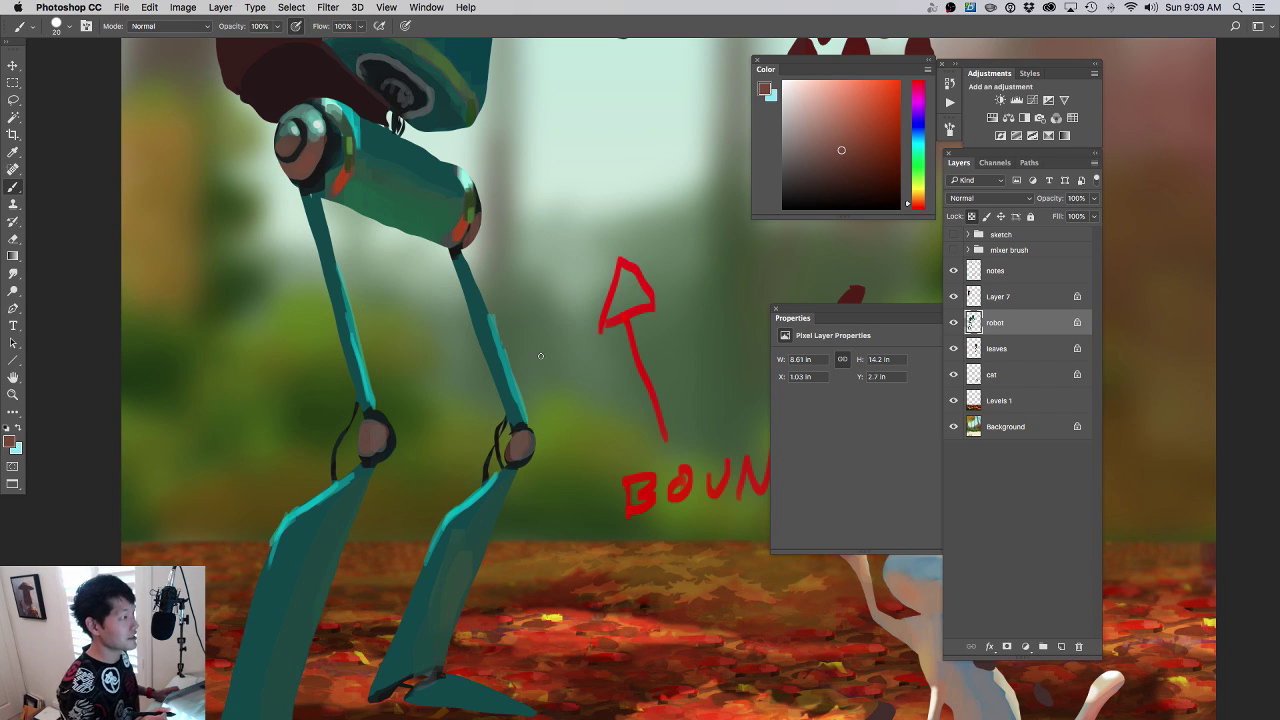
mouse_move(480, 432)
mouse_down()
mouse_move(535, 400)
mouse_move(482, 399)
mouse_move(441, 420)
mouse_up()
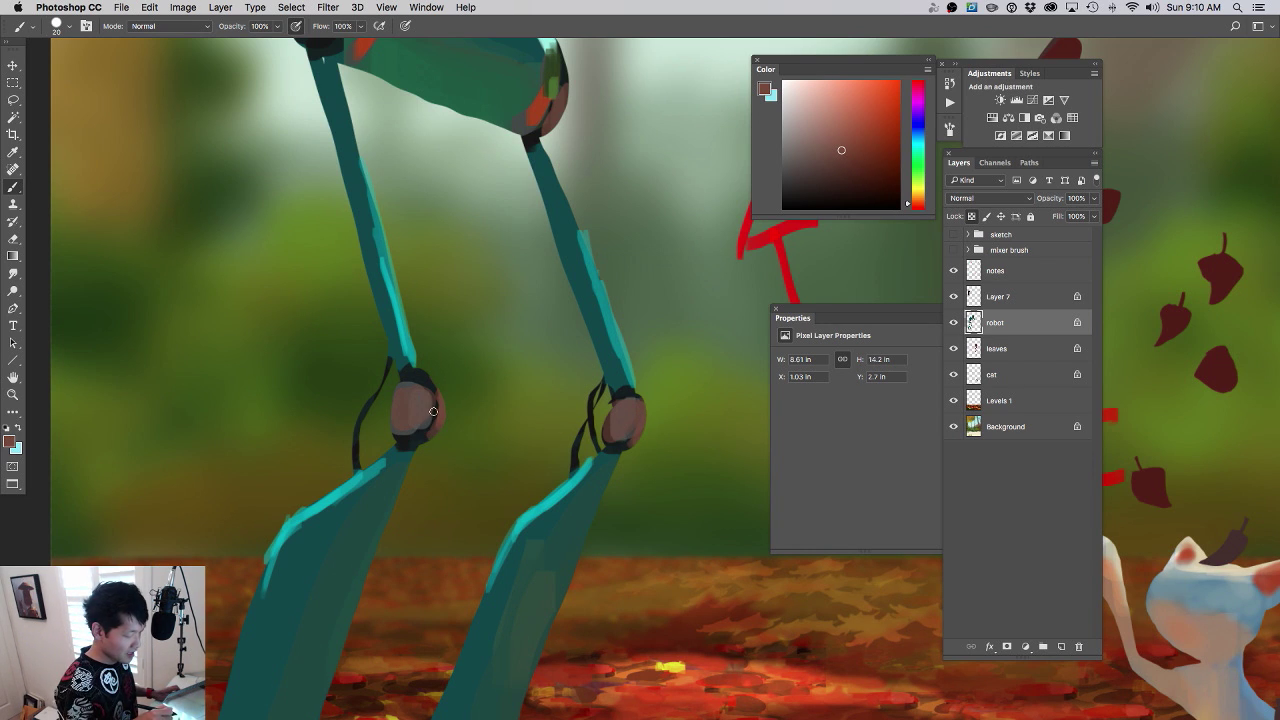
- Choose a pale pink and paint highlights on the upper faces of both knee joints
click(800, 93)
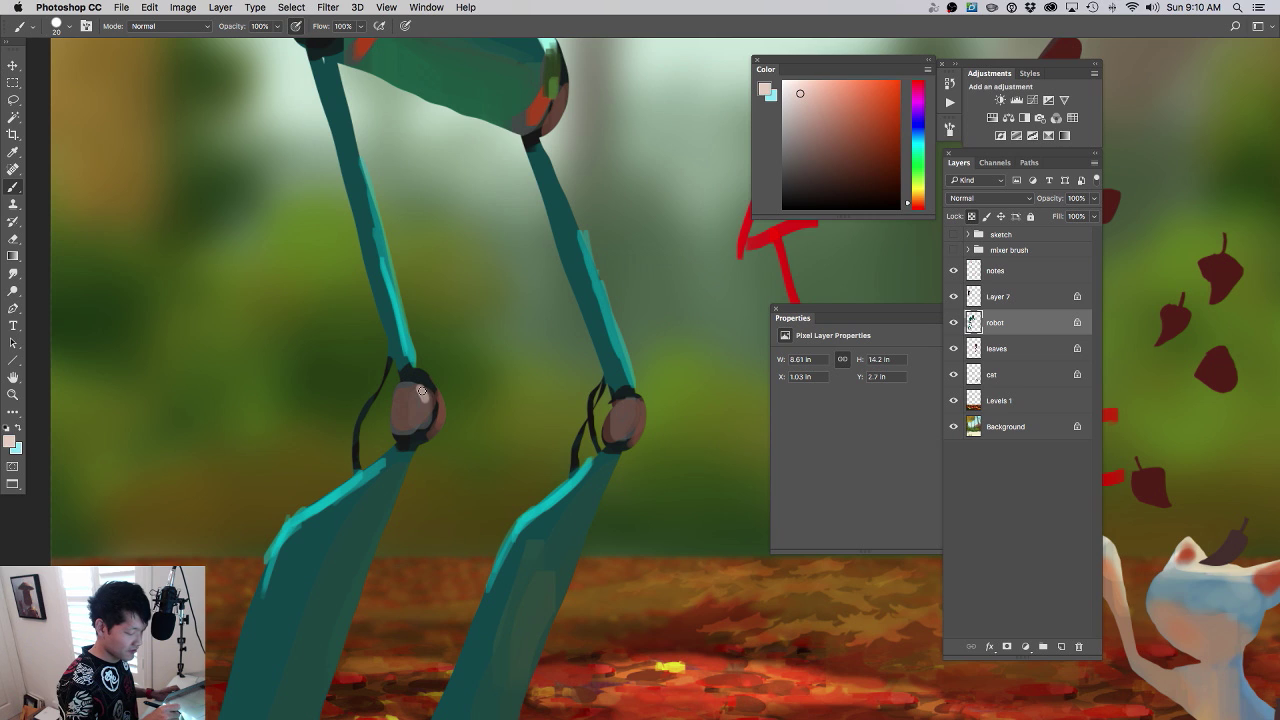
drag(421, 391, 430, 398)
mouse_move(632, 398)
mouse_down()
mouse_move(644, 426)
mouse_move(598, 432)
mouse_move(606, 423)
mouse_up()
- Sample the near-black tone and paint a dark oval centre on both knee joints
alt+click(552, 437)
alt+click(605, 402)
scroll(590, 427, up, 2)
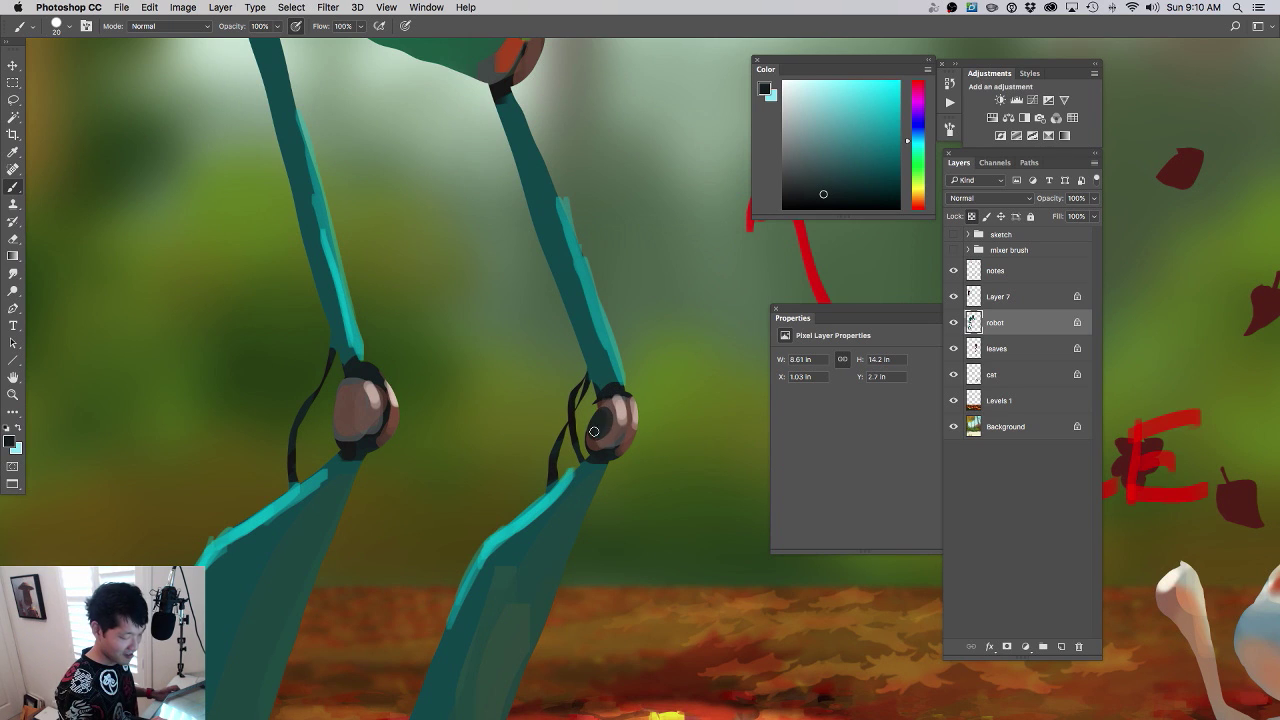
drag(345, 404, 338, 407)
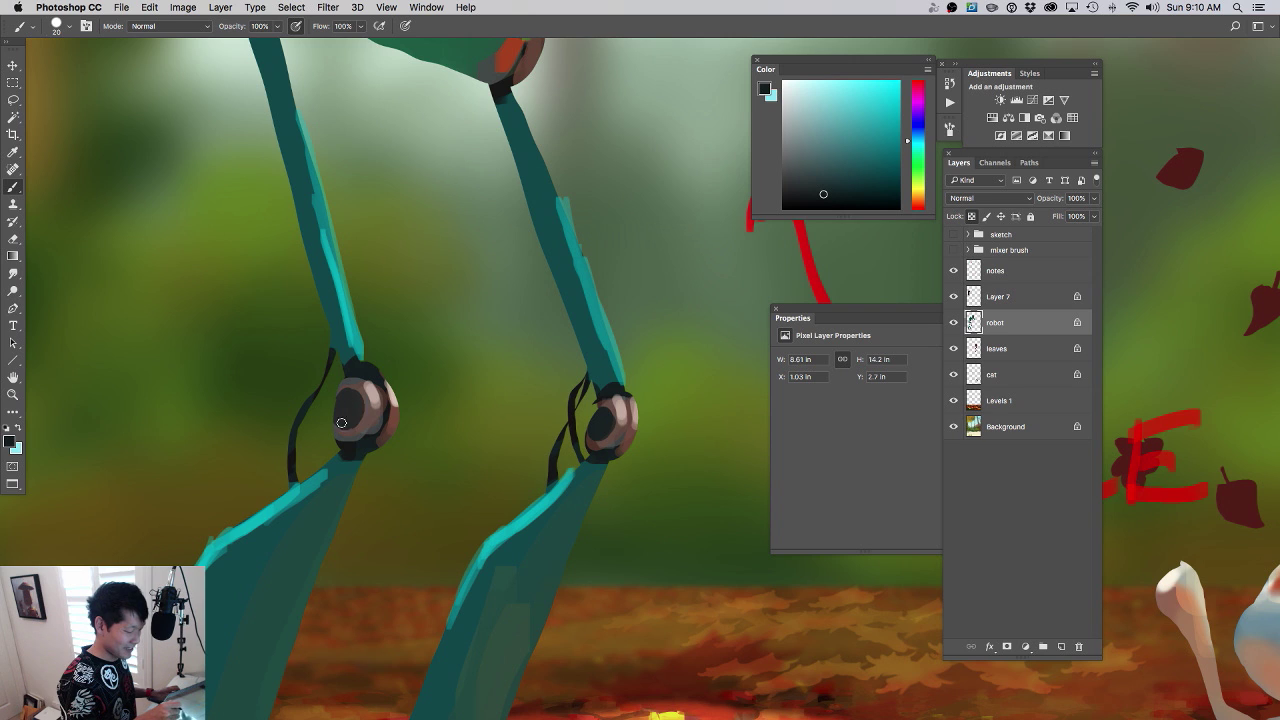
alt+click(370, 366)
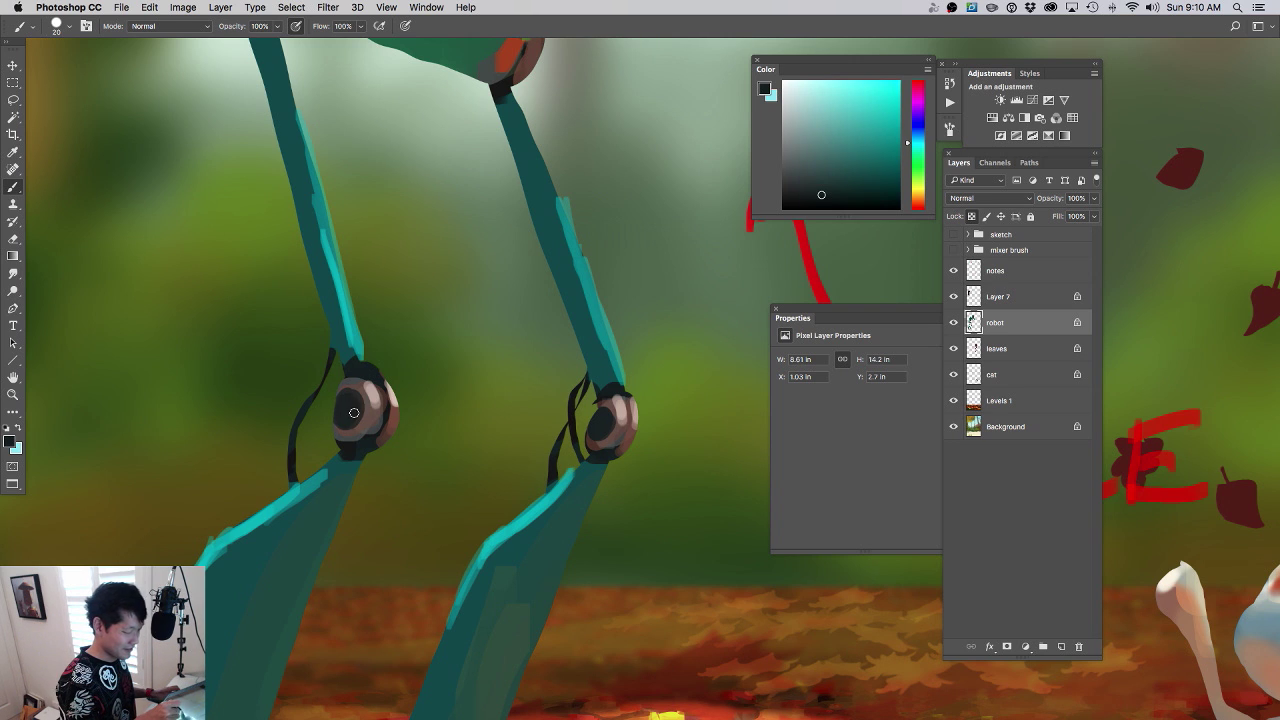
- Paint a brown inner disc inside the near knee's dark centre and add a small pale pink highlight with a smaller brush
scroll(611, 457, down, 3)
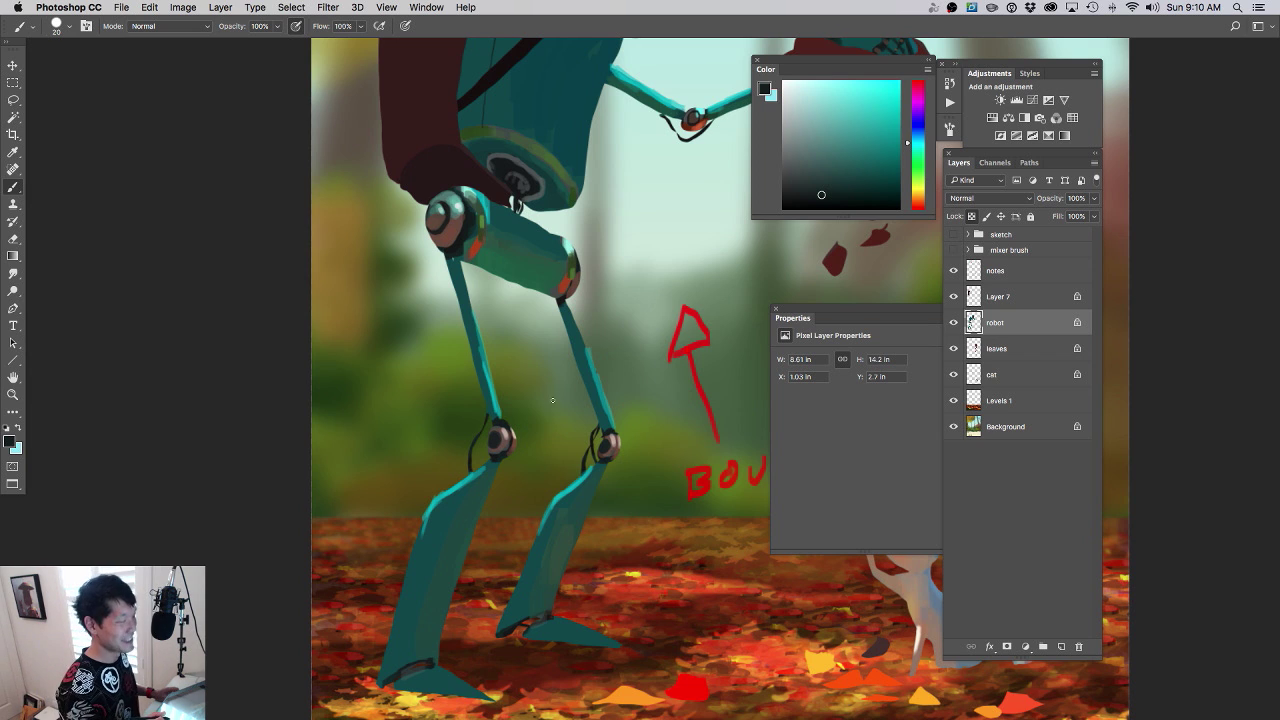
scroll(529, 431, up, 3)
alt+click(473, 466)
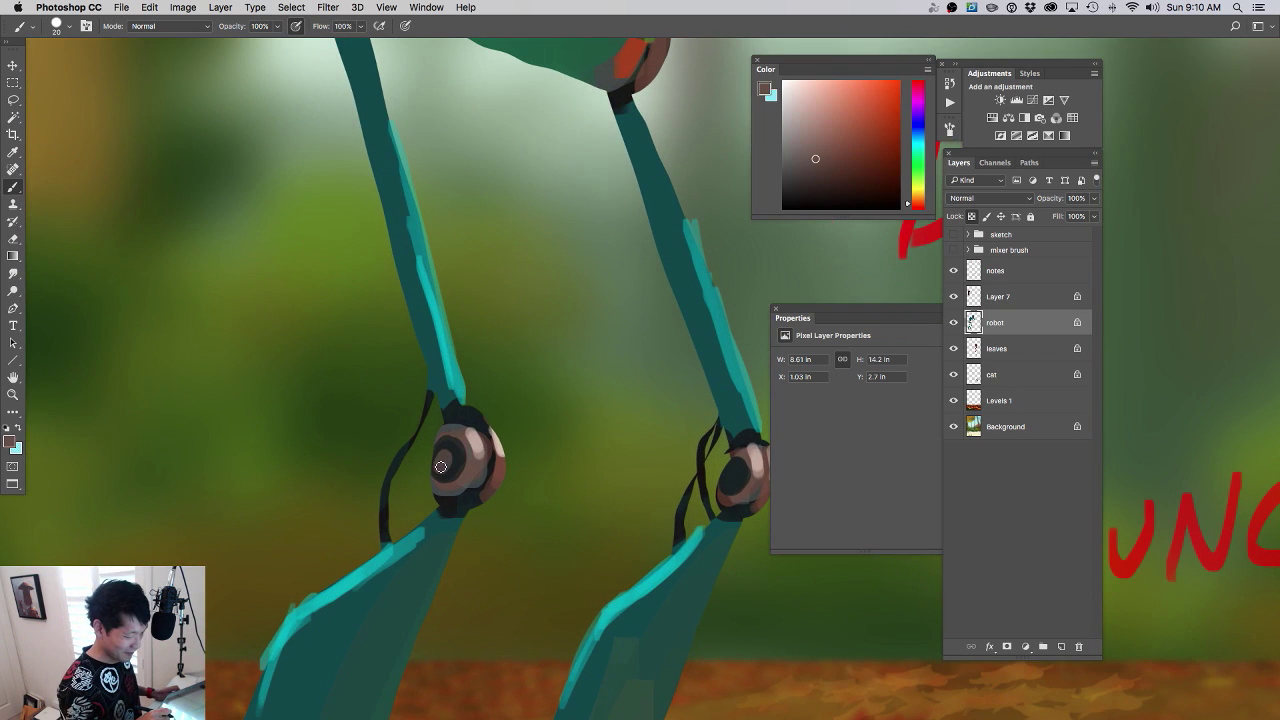
drag(441, 467, 453, 461)
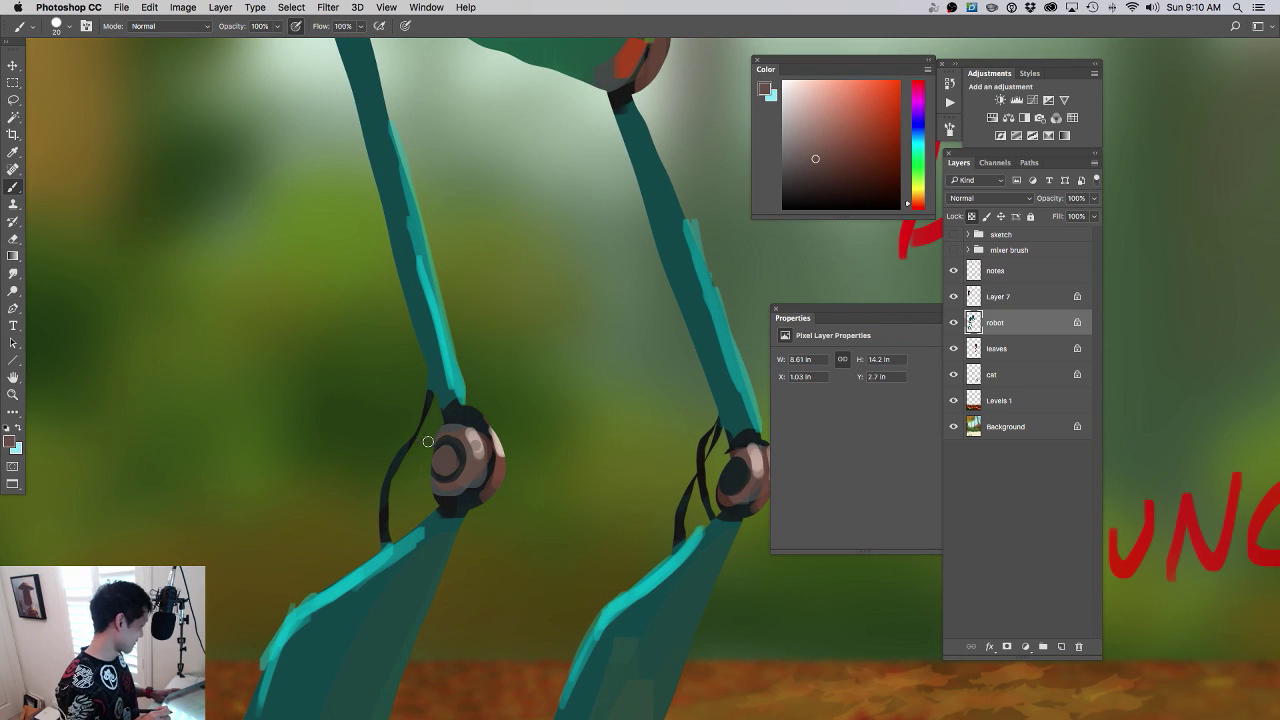
key(bracketleft)
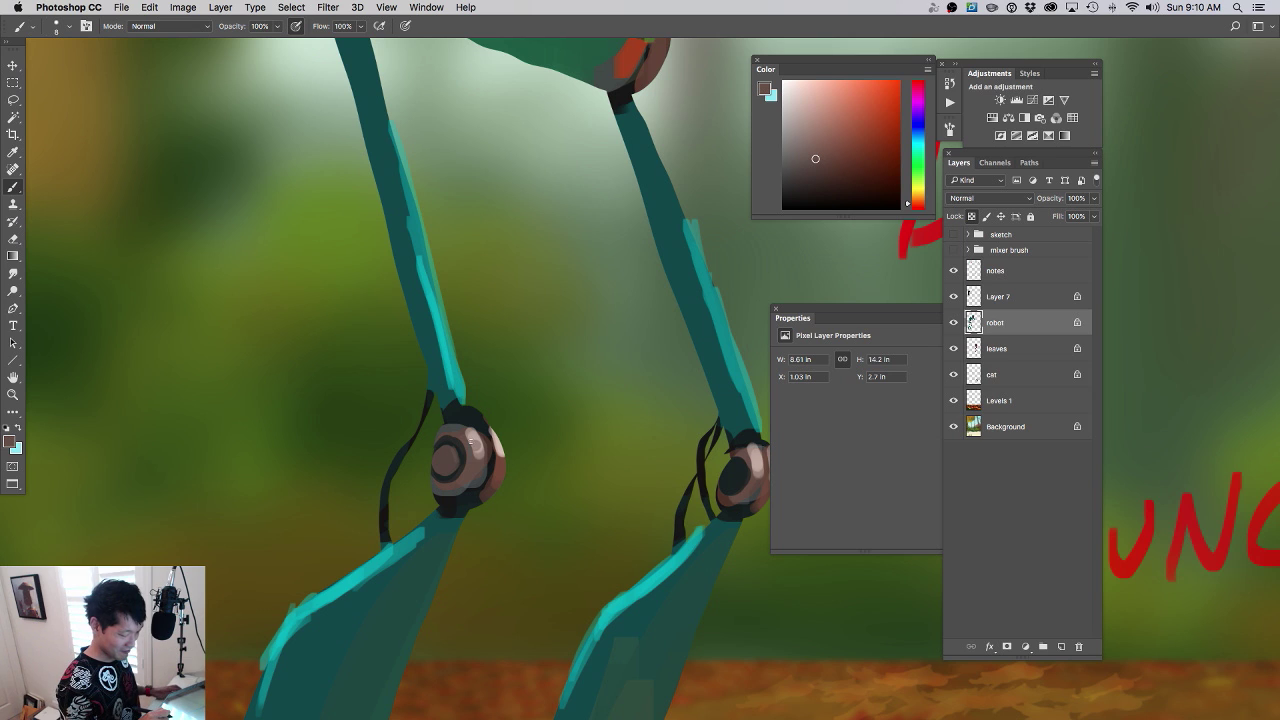
alt+click(463, 444)
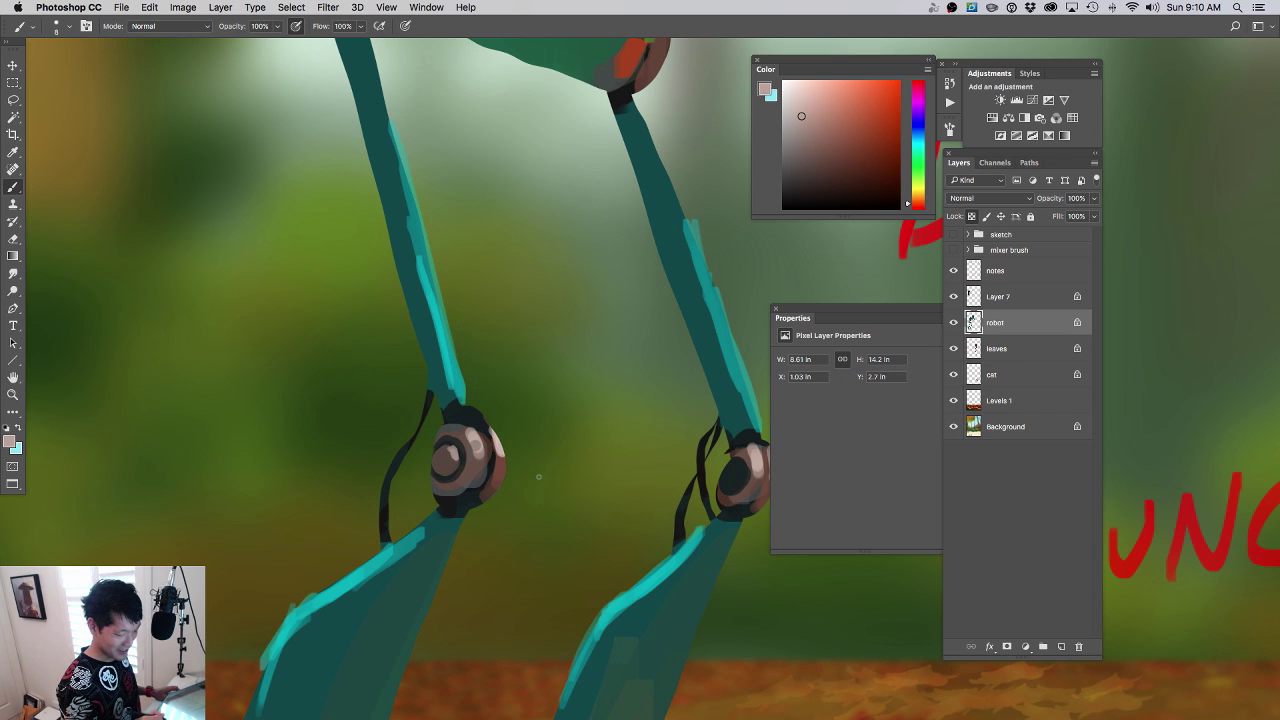
drag(546, 486, 514, 510)
- Unlock transparent pixels on the robot layer and extend the knee joints' outer edges with sampled brown
drag(622, 501, 595, 438)
drag(608, 440, 657, 456)
alt+click(522, 390)
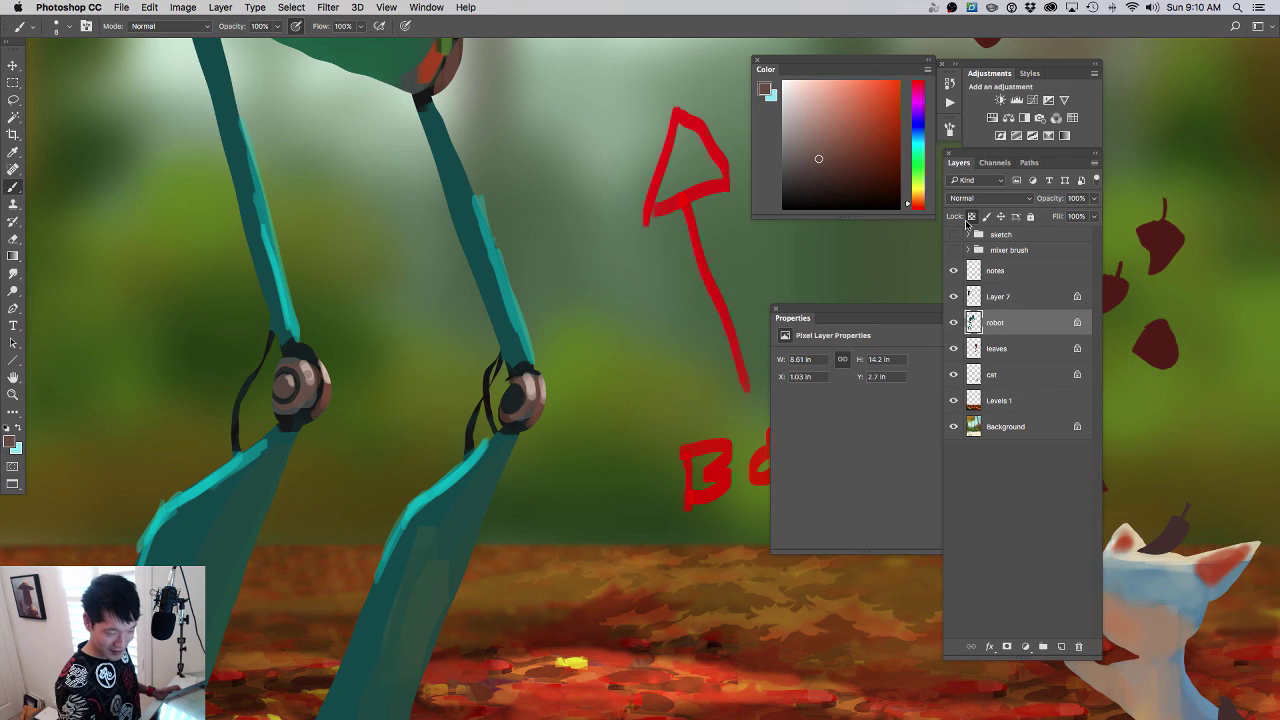
click(969, 217)
alt+click(510, 384)
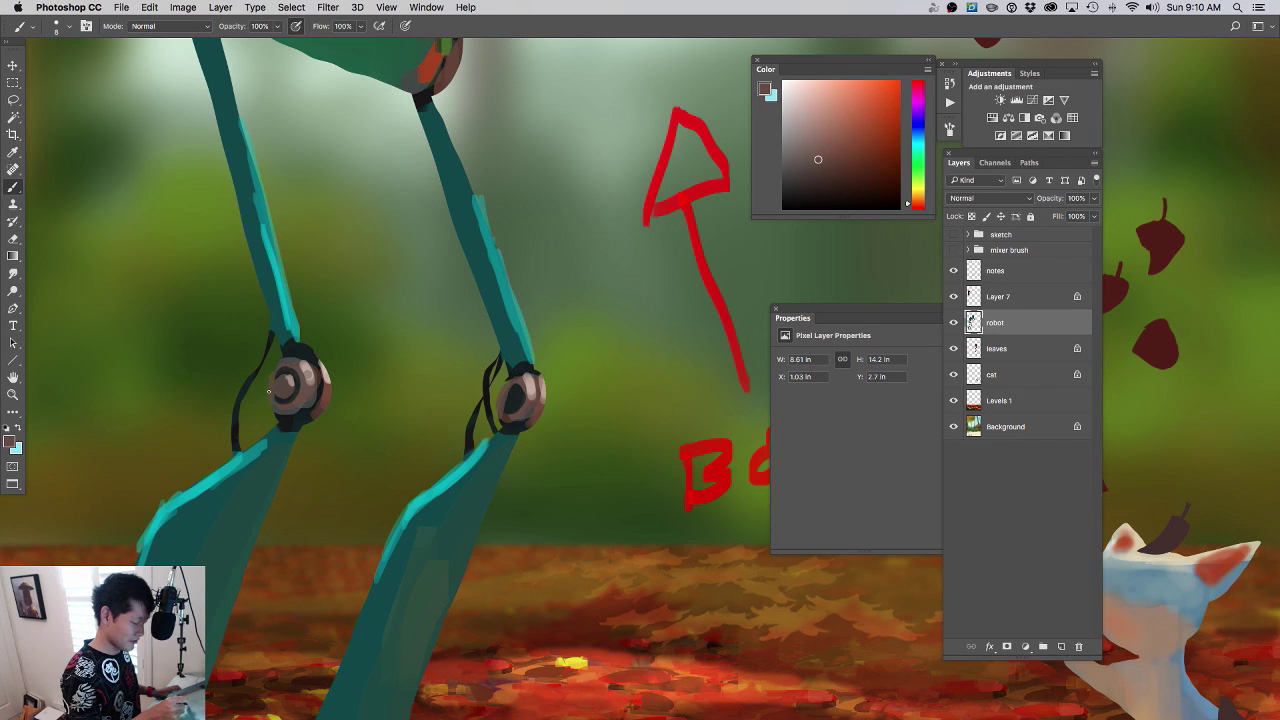
- Paint both knee centres dark red sampled from the leaves with a size 20 brush, and lock the robot layer's transparent pixels again
drag(562, 575, 562, 460)
alt+click(508, 586)
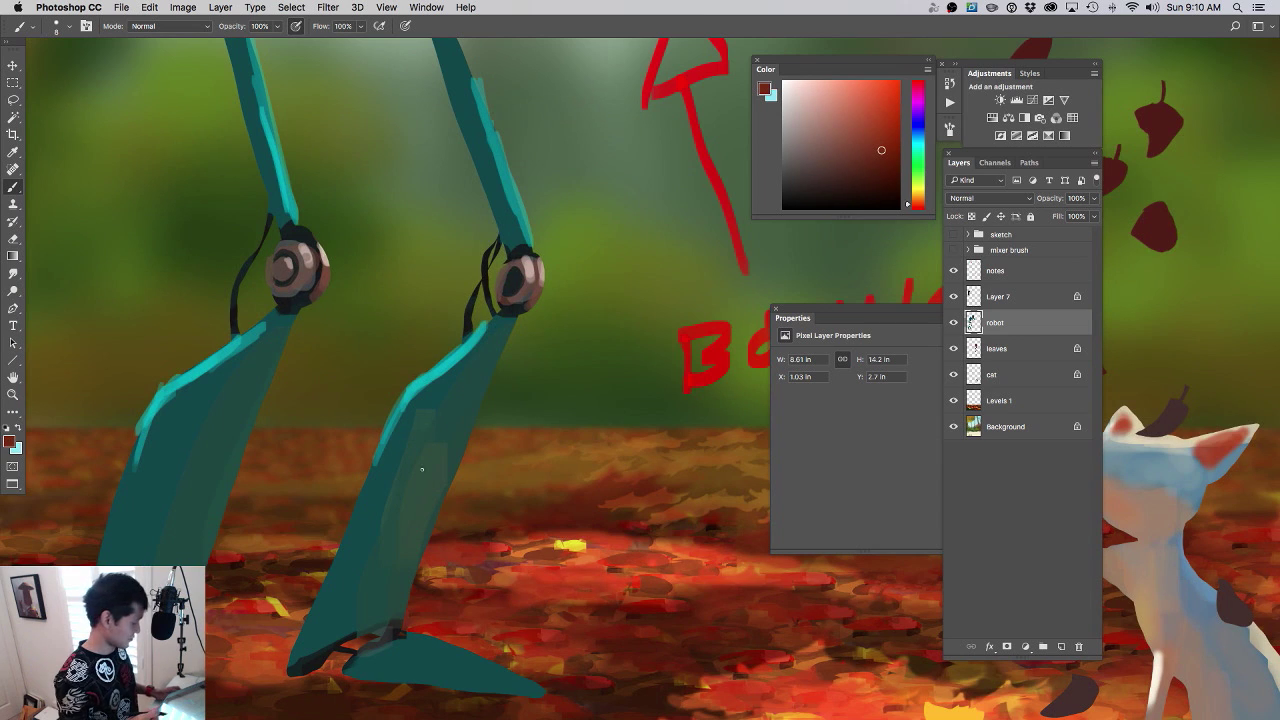
key(bracketright)
key(bracketright)
key(bracketright)
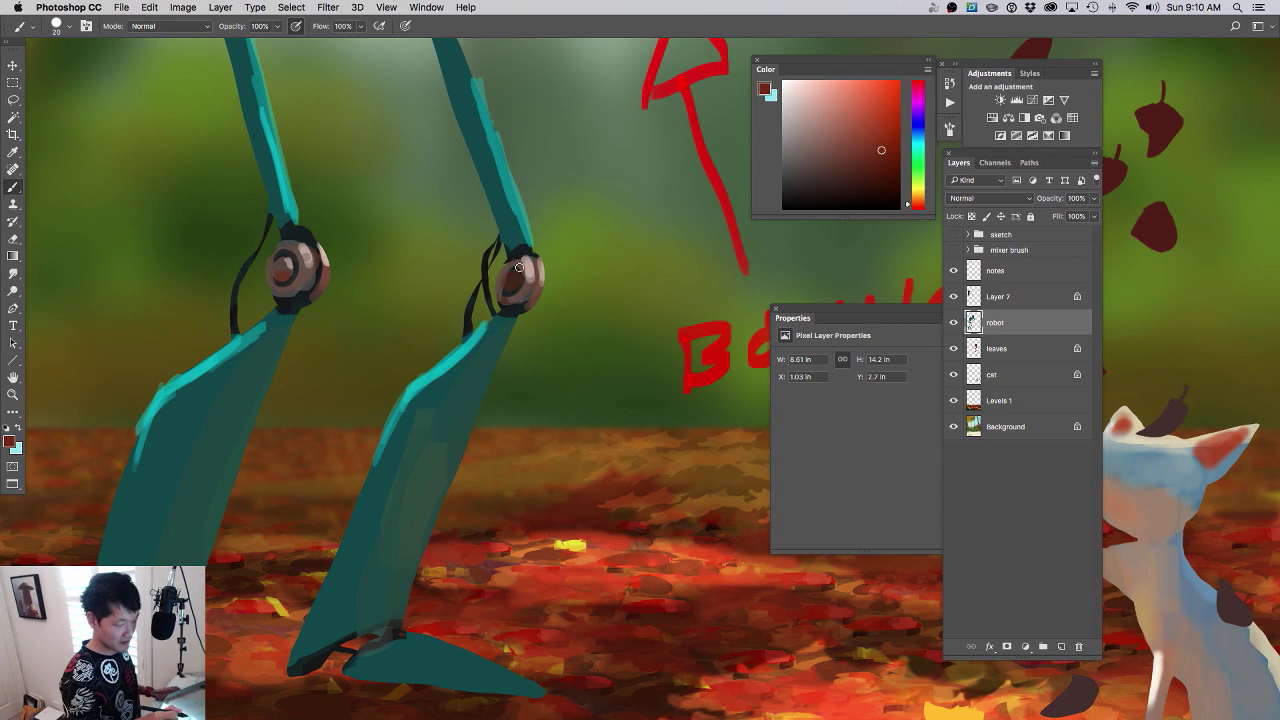
click(970, 217)
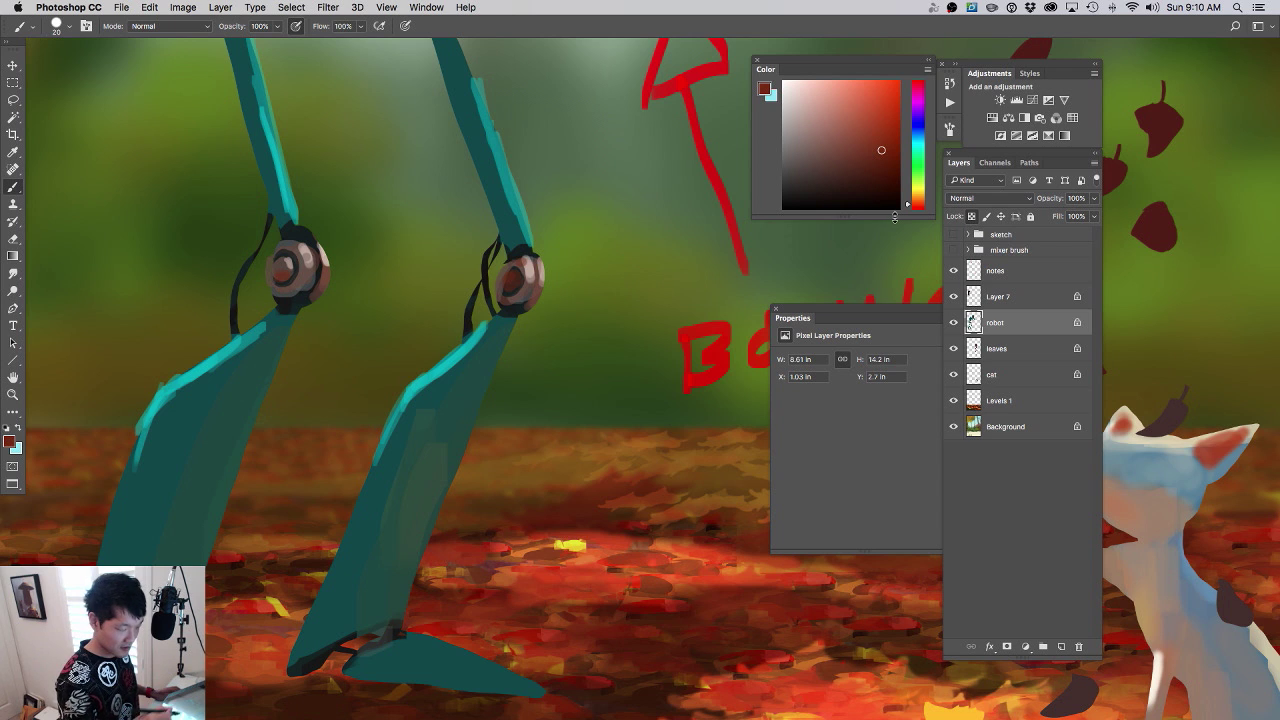
- Sample the pale pink and paint light accents on the centres of both knee joints
alt+click(512, 278)
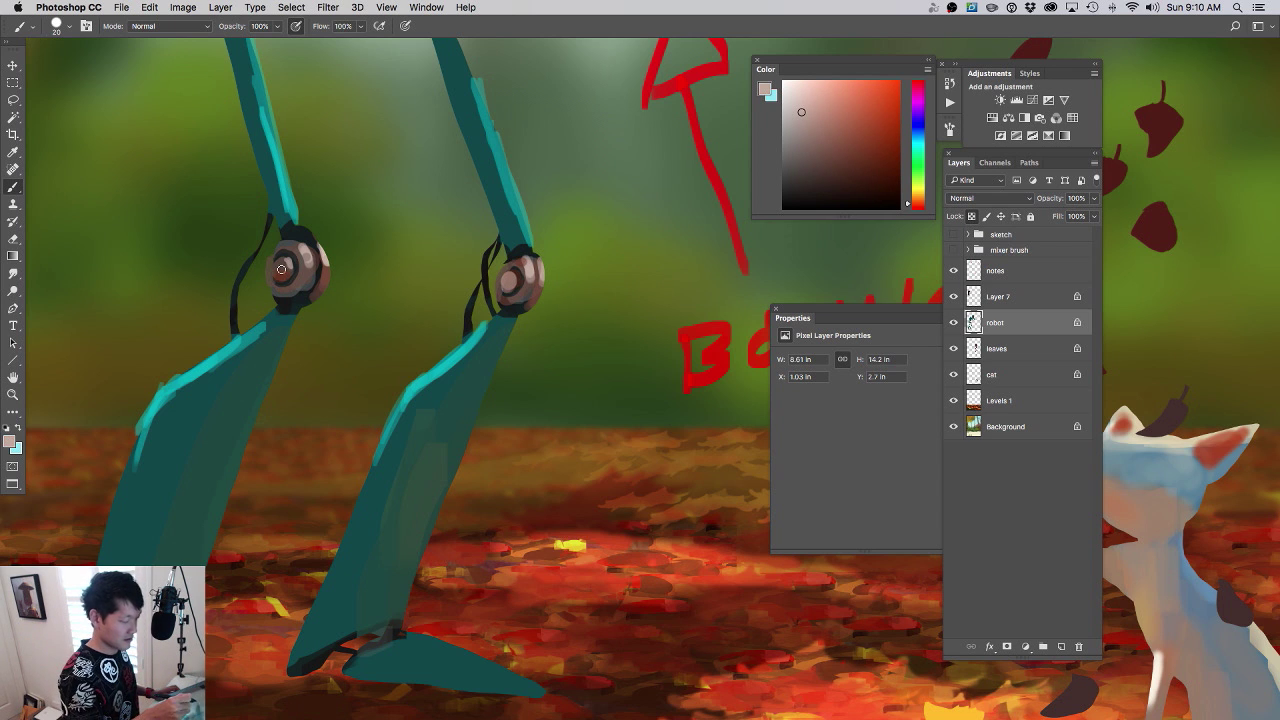
drag(540, 355, 503, 391)
drag(610, 432, 594, 496)
- Unlock the robot layer's transparency, extend the lower arm's elbow joint outward with sampled dark grey, and relock the transparency
scroll(565, 370, up, 6)
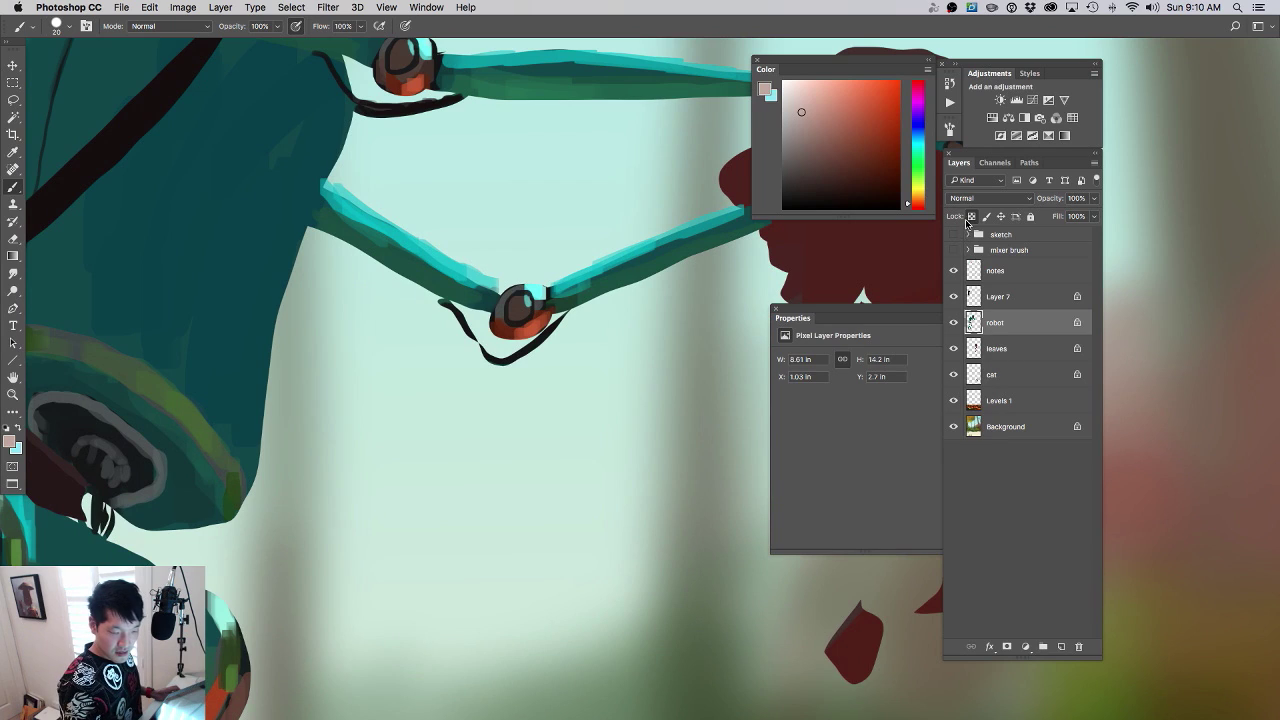
click(970, 217)
alt+click(508, 308)
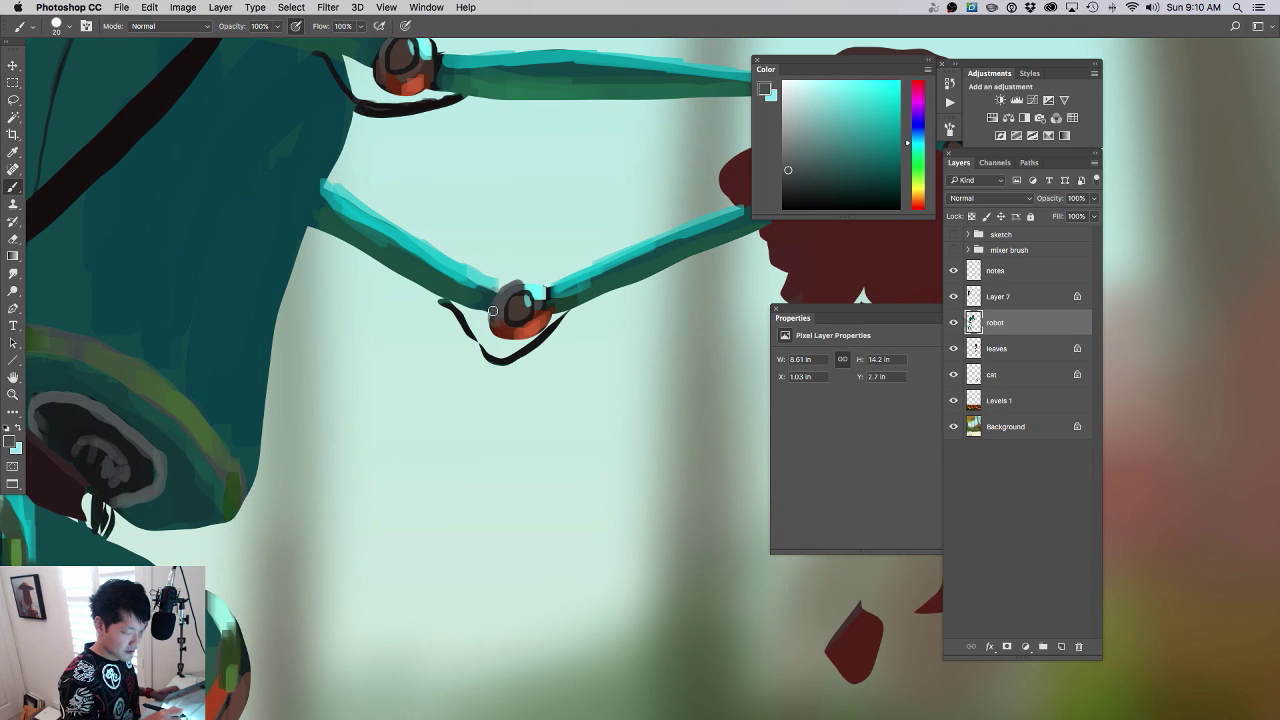
click(970, 217)
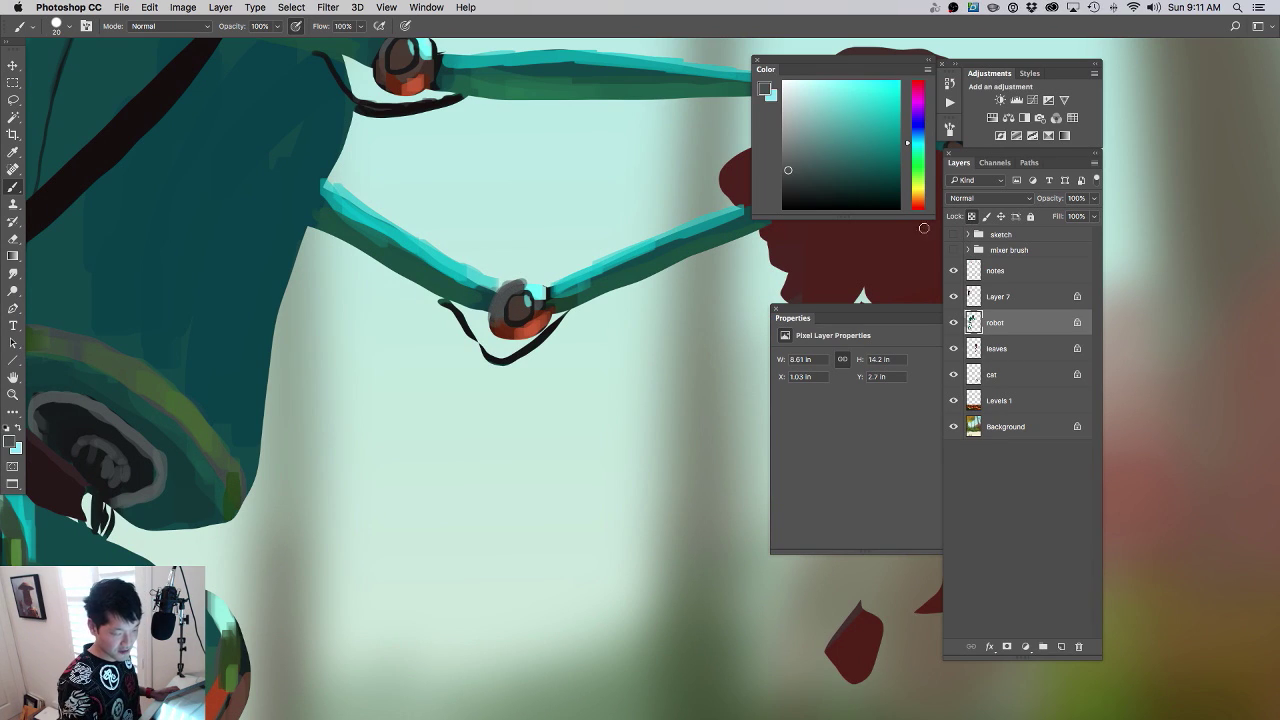
- Sample dark red from the lower arm's elbow joint and lighten the foreground colour to salmon
alt+click(505, 310)
key(super+0)
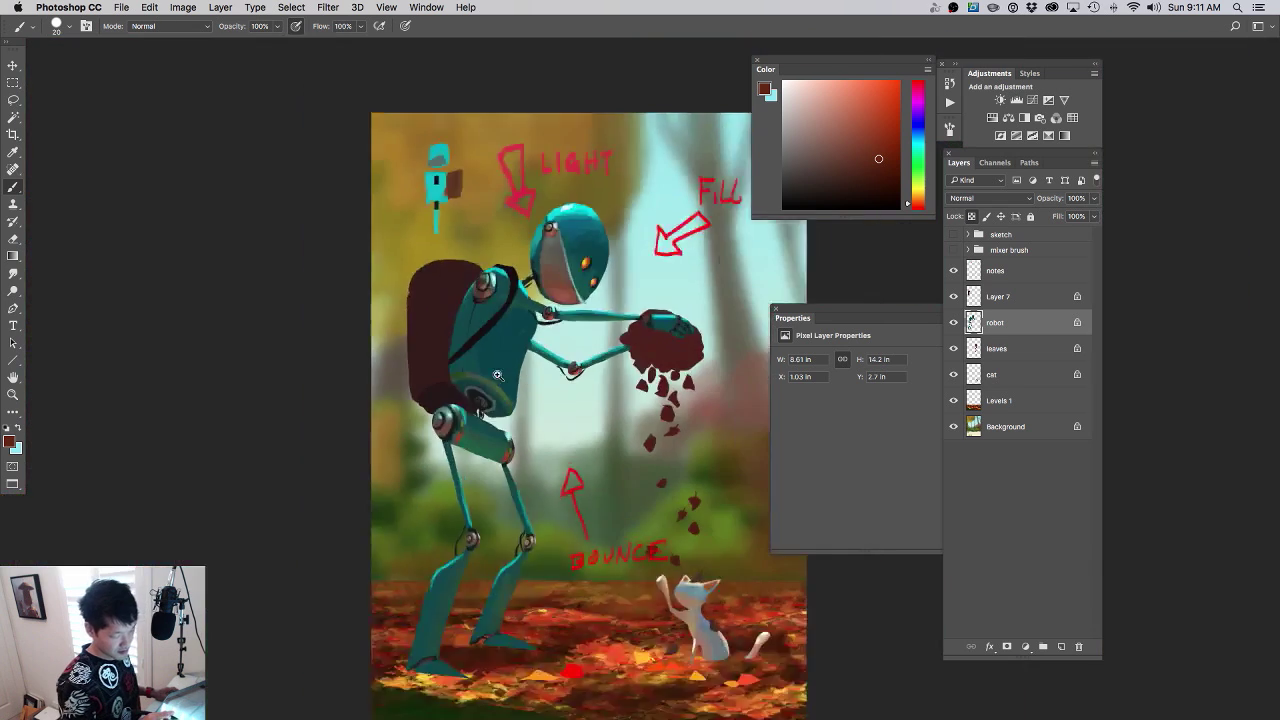
drag(497, 375, 470, 375)
drag(600, 473, 624, 472)
drag(572, 319, 602, 317)
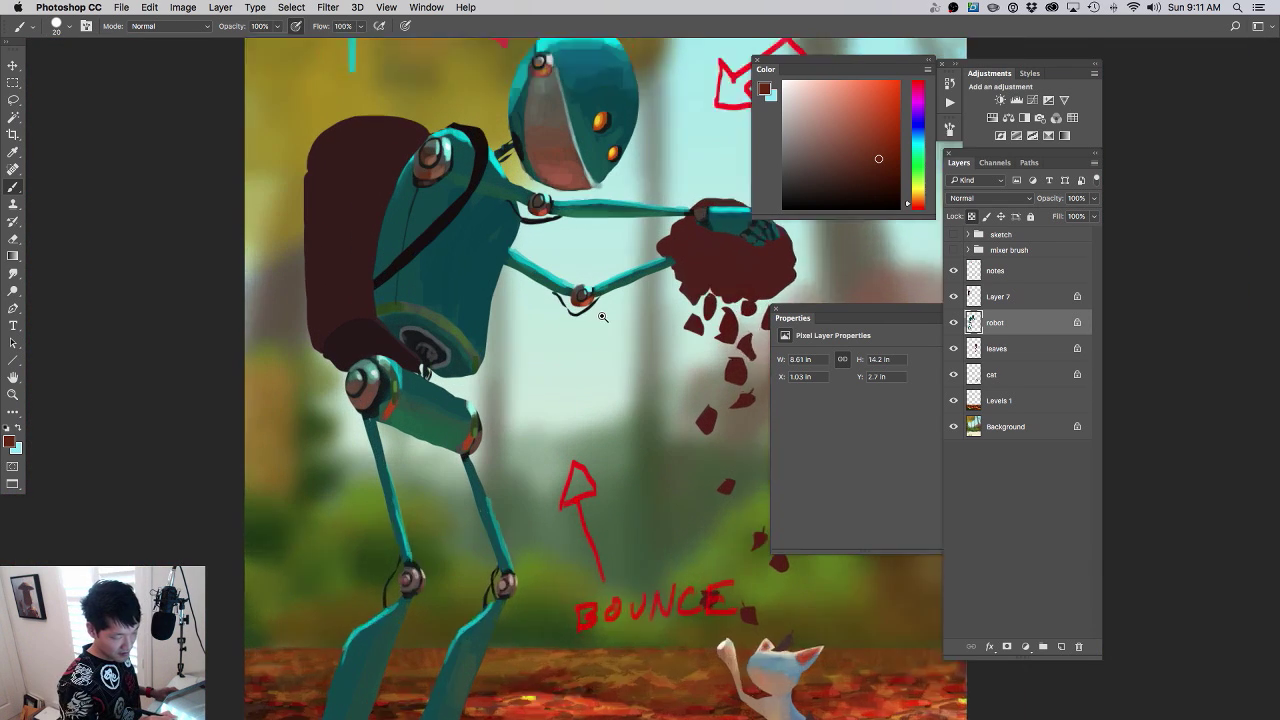
scroll(602, 316, up, 3)
scroll(608, 457, down, 2)
scroll(566, 360, up, 5)
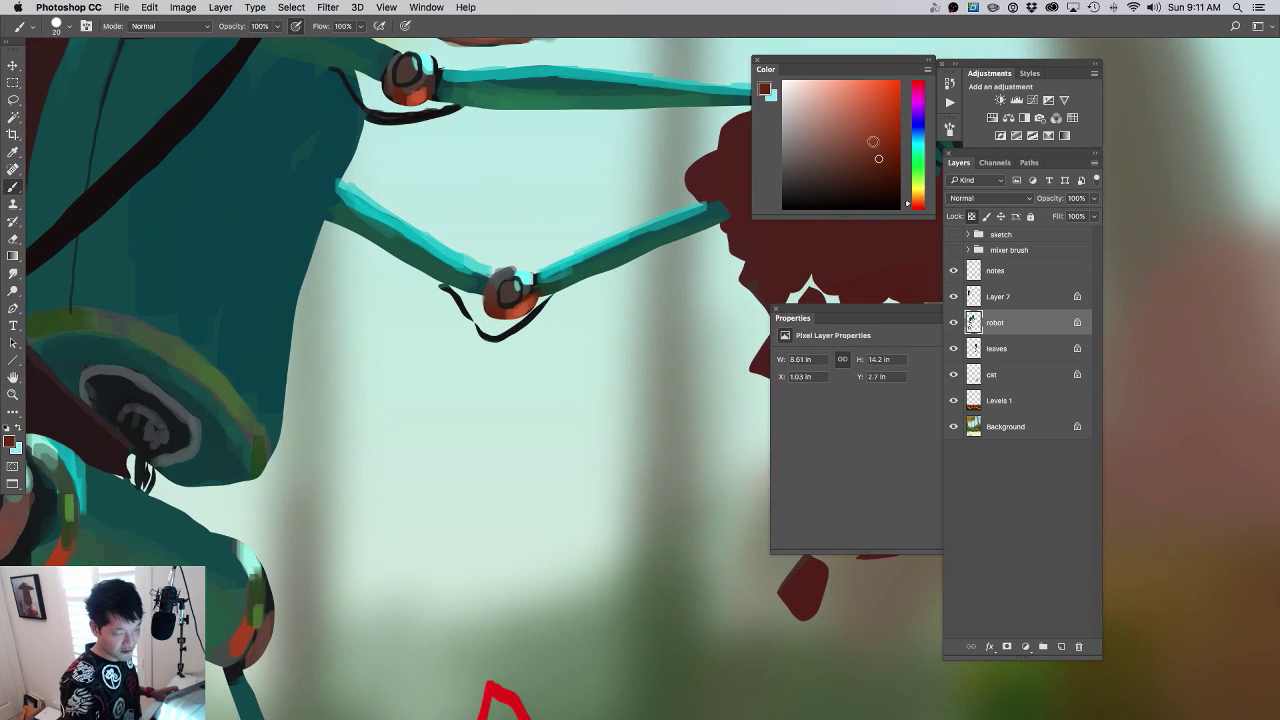
drag(873, 142, 848, 92)
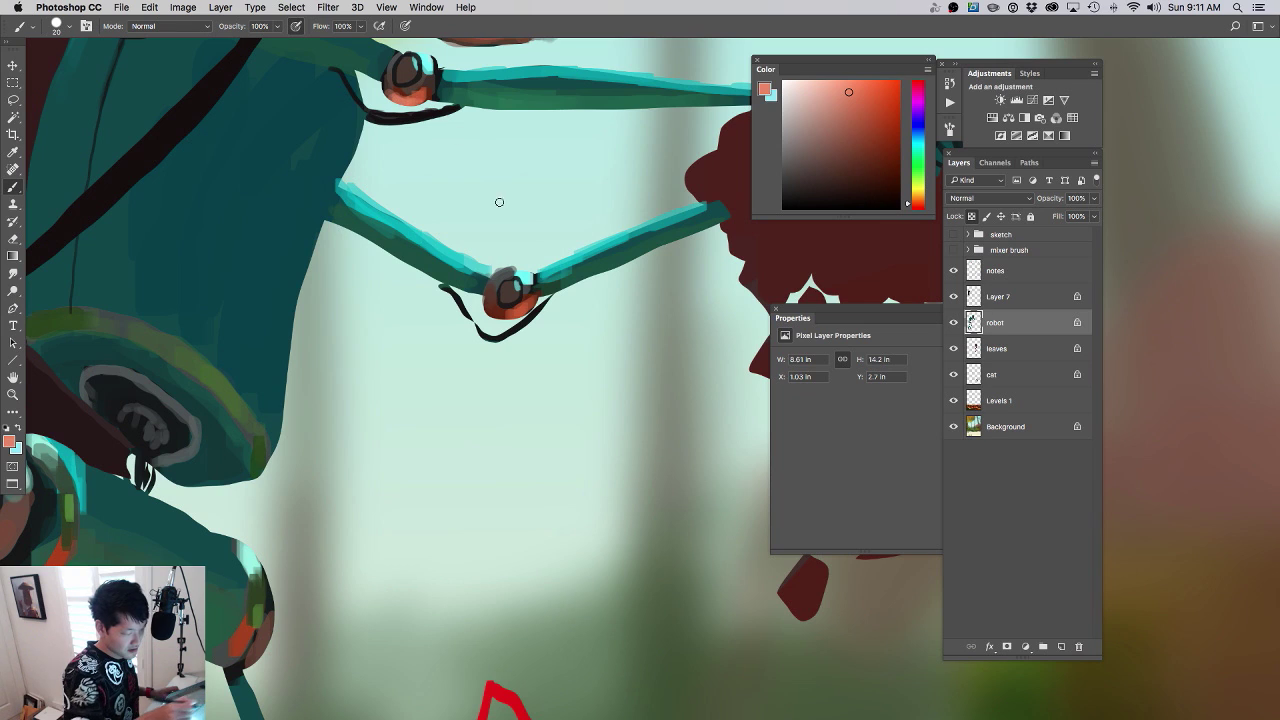
scroll(541, 356, down, 3)
scroll(535, 372, up, 2)
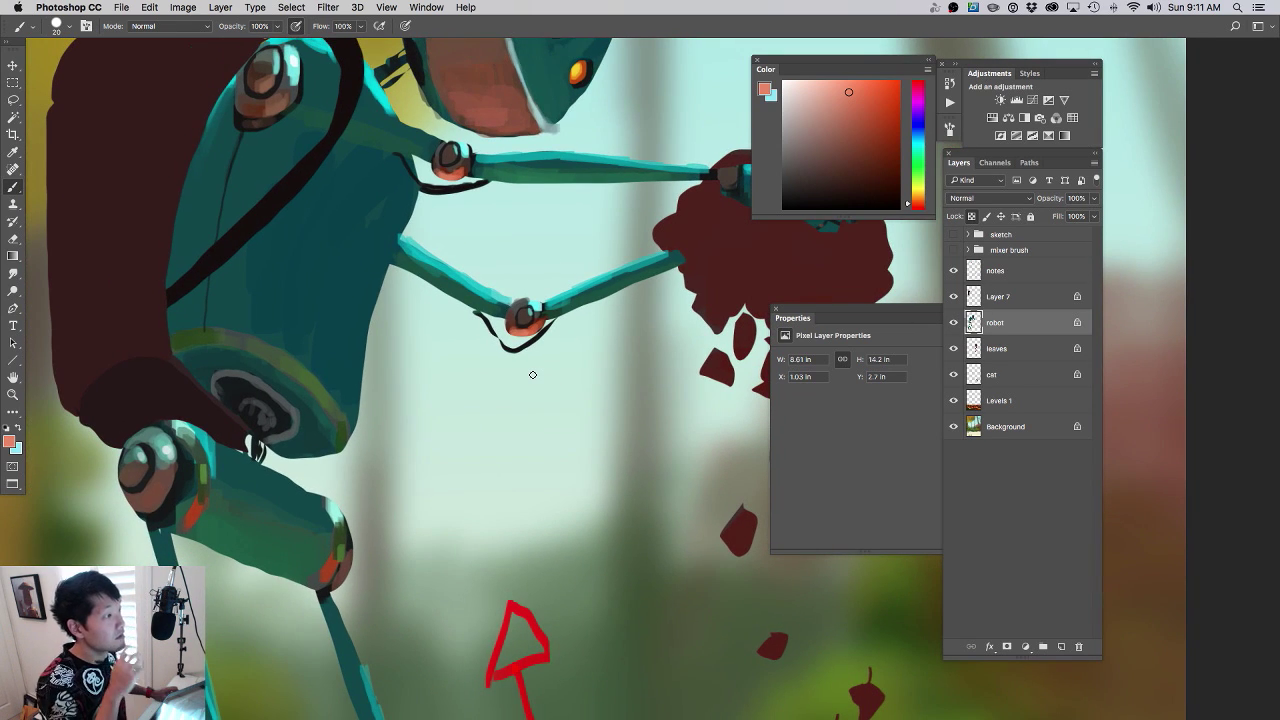
mouse_move(532, 374)
mouse_down()
mouse_move(517, 417)
mouse_move(505, 400)
mouse_move(457, 394)
mouse_up()
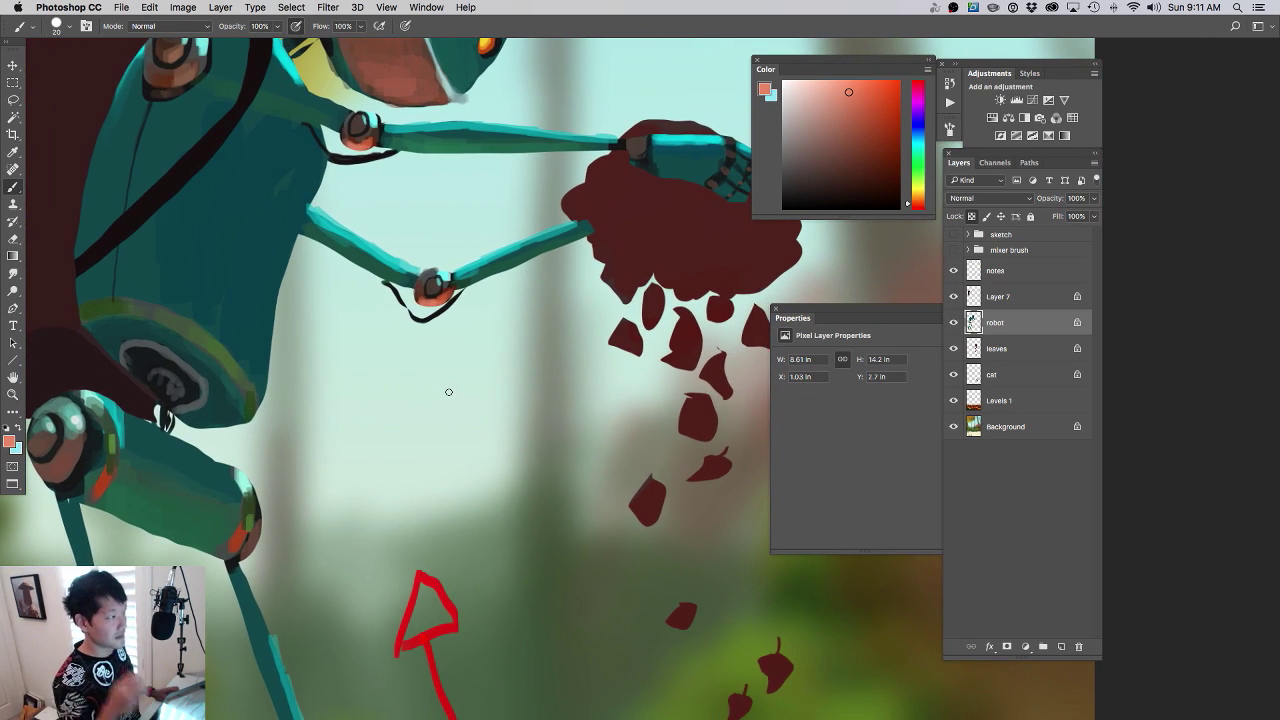
scroll(448, 391, up, 4)
scroll(470, 350, left, 3)
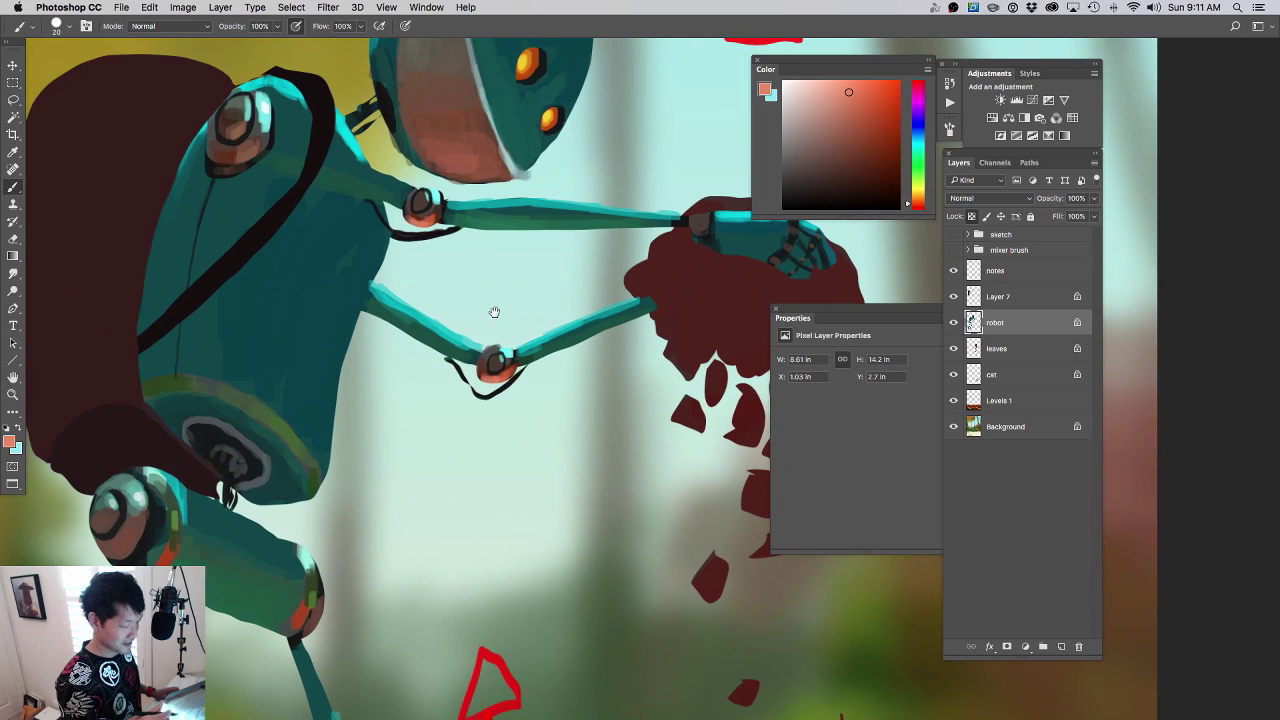
- Examine the bounce-light colours on the elbow and thigh joints, sampling their reds and browns, and compare them with the whole painting
alt+click(416, 212)
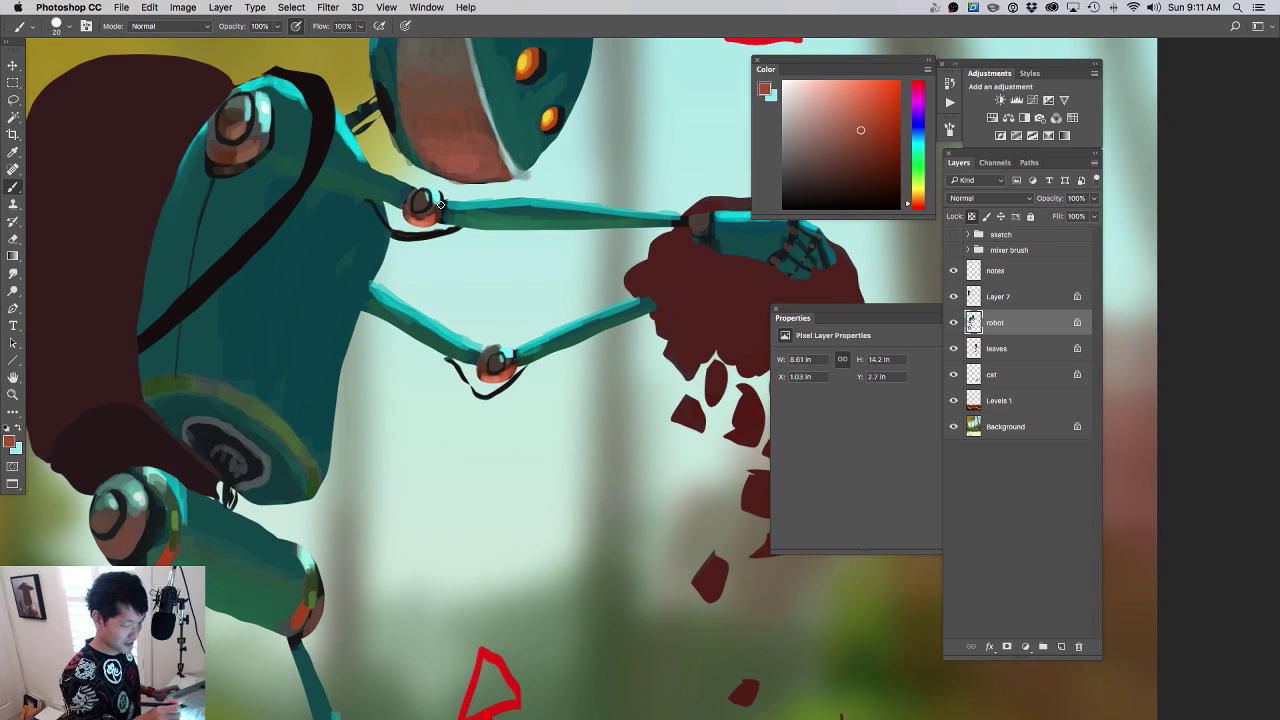
scroll(460, 305, up, 2)
alt+click(540, 405)
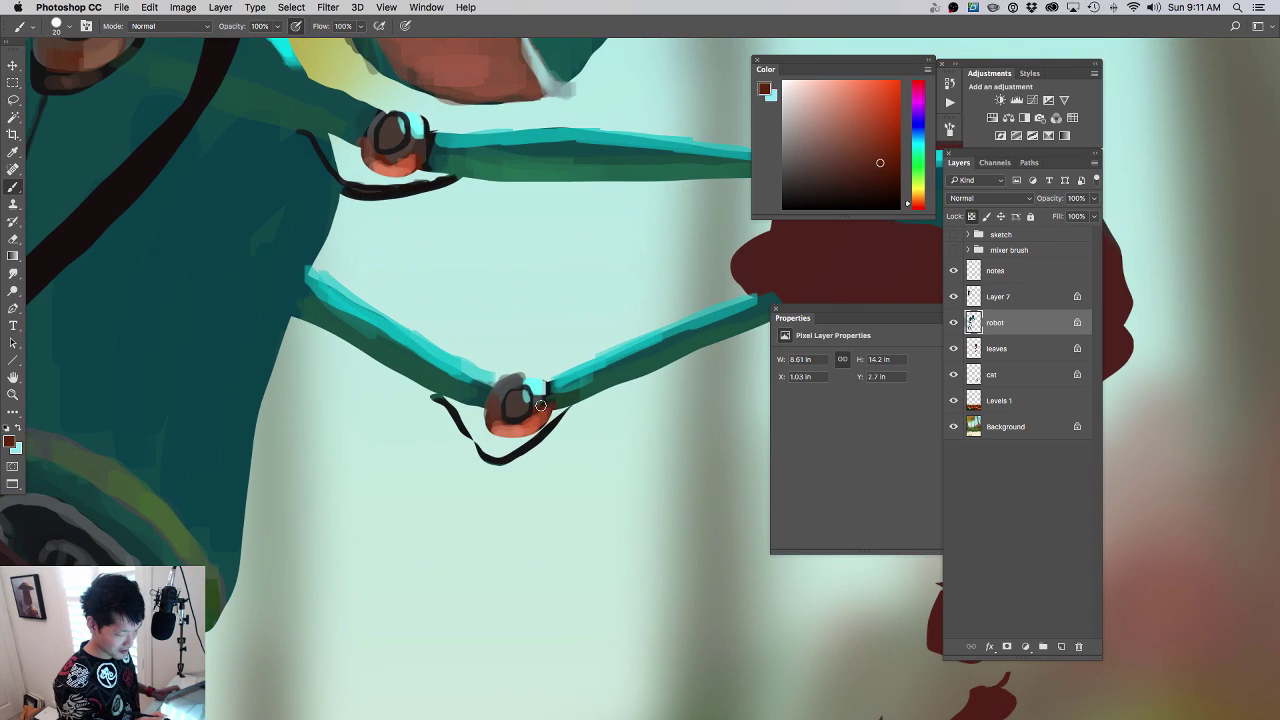
key(super+0)
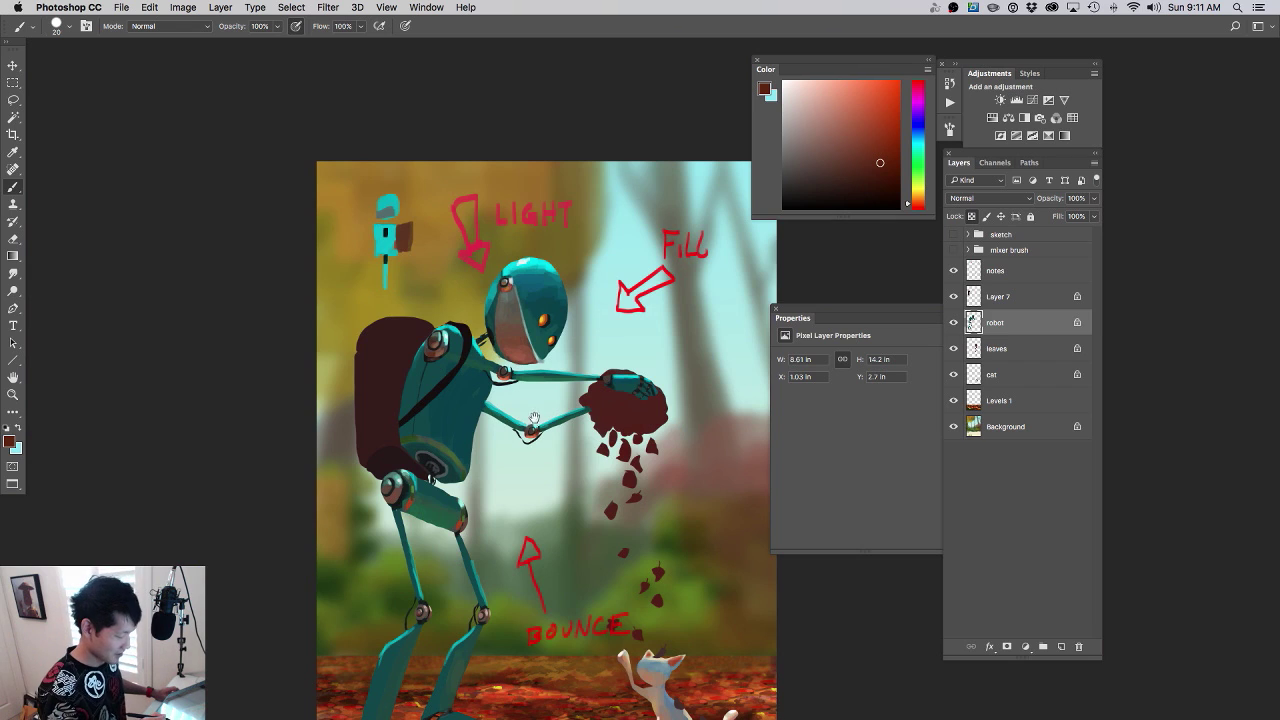
scroll(562, 435, up, 2)
drag(493, 528, 531, 346)
alt+click(474, 301)
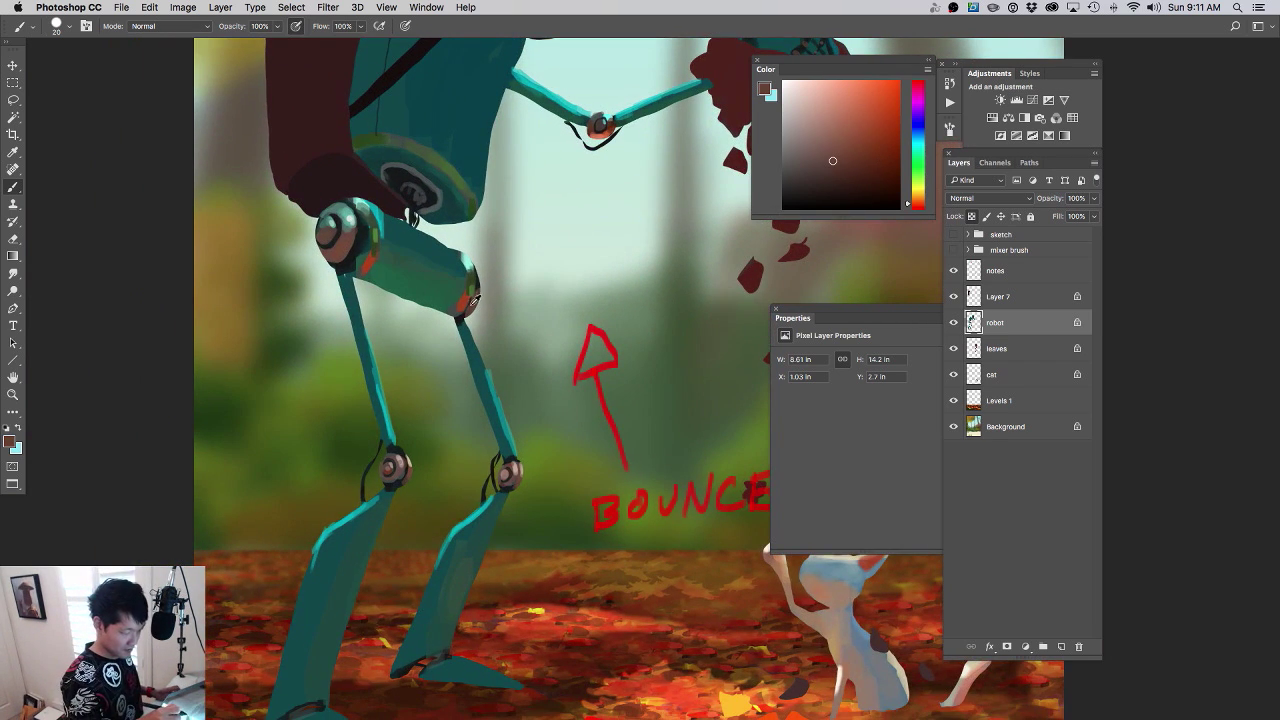
alt+click(361, 243)
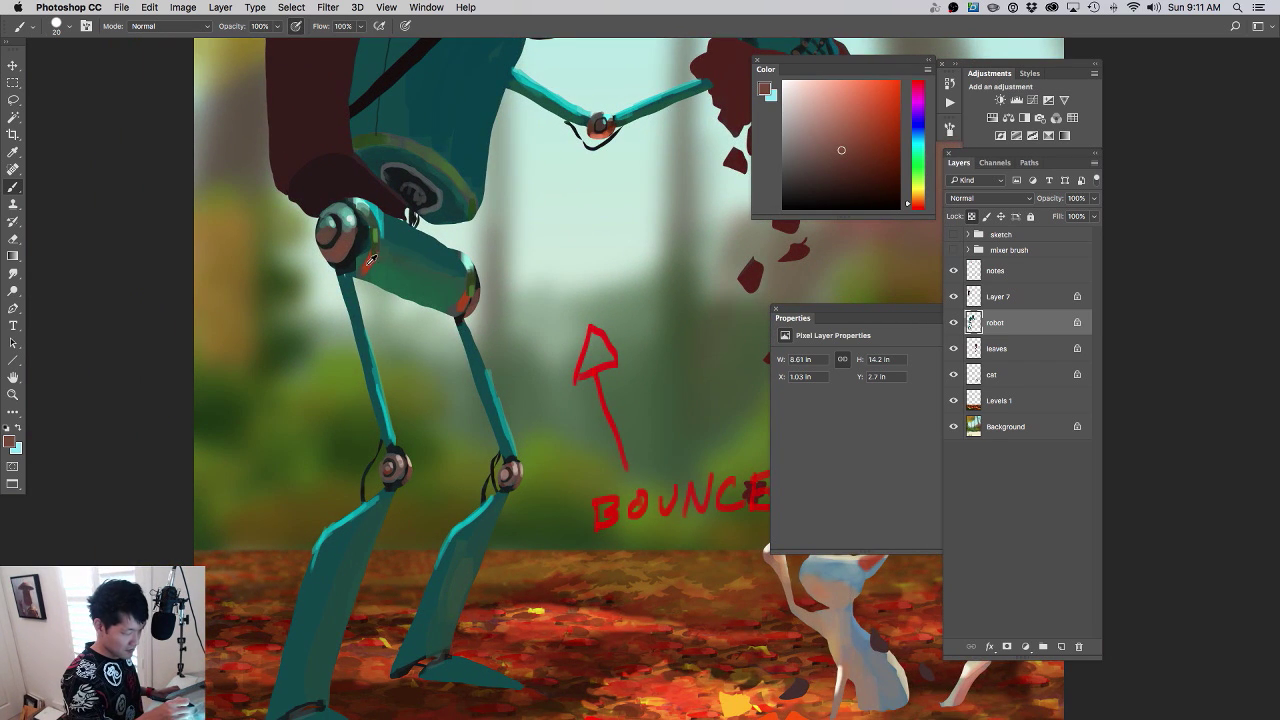
alt+click(371, 261)
scroll(470, 310, down, 4)
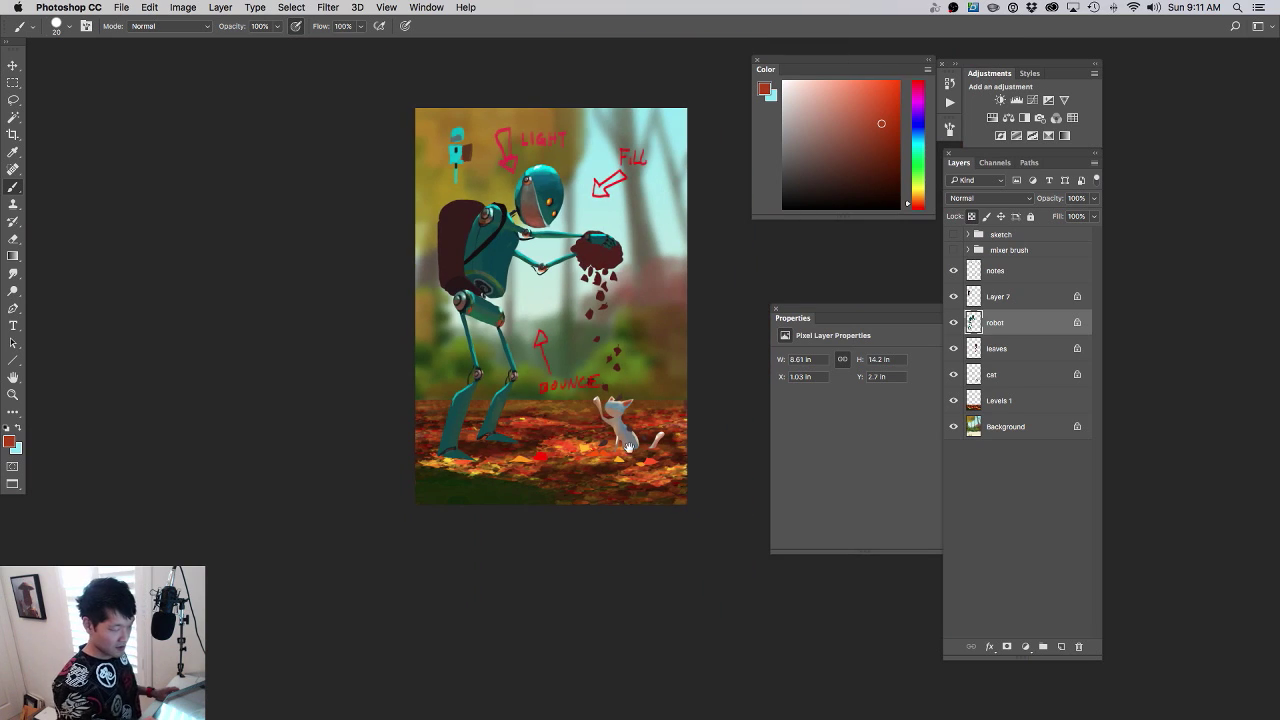
scroll(488, 283, up, 4)
- Outline the panel on the torso's side in near-black with a 10 px brush, using the sketch group as a temporary guide
alt+click(360, 196)
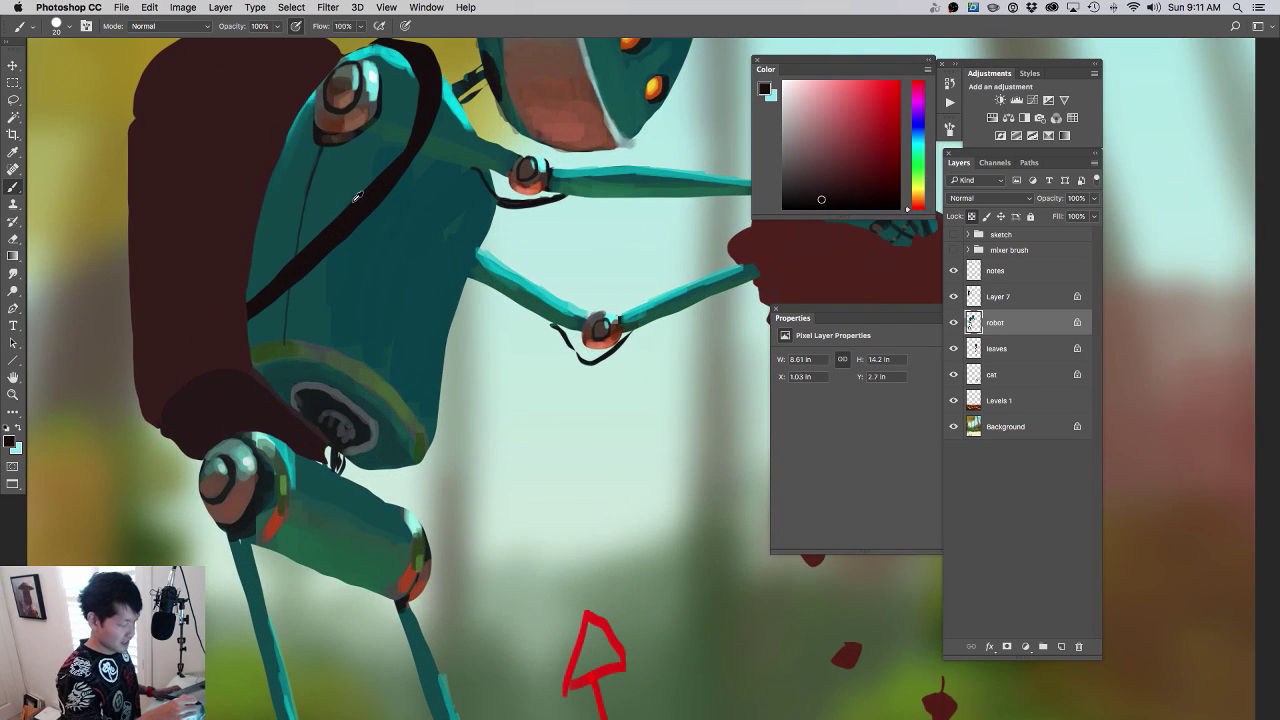
click(953, 250)
click(953, 250)
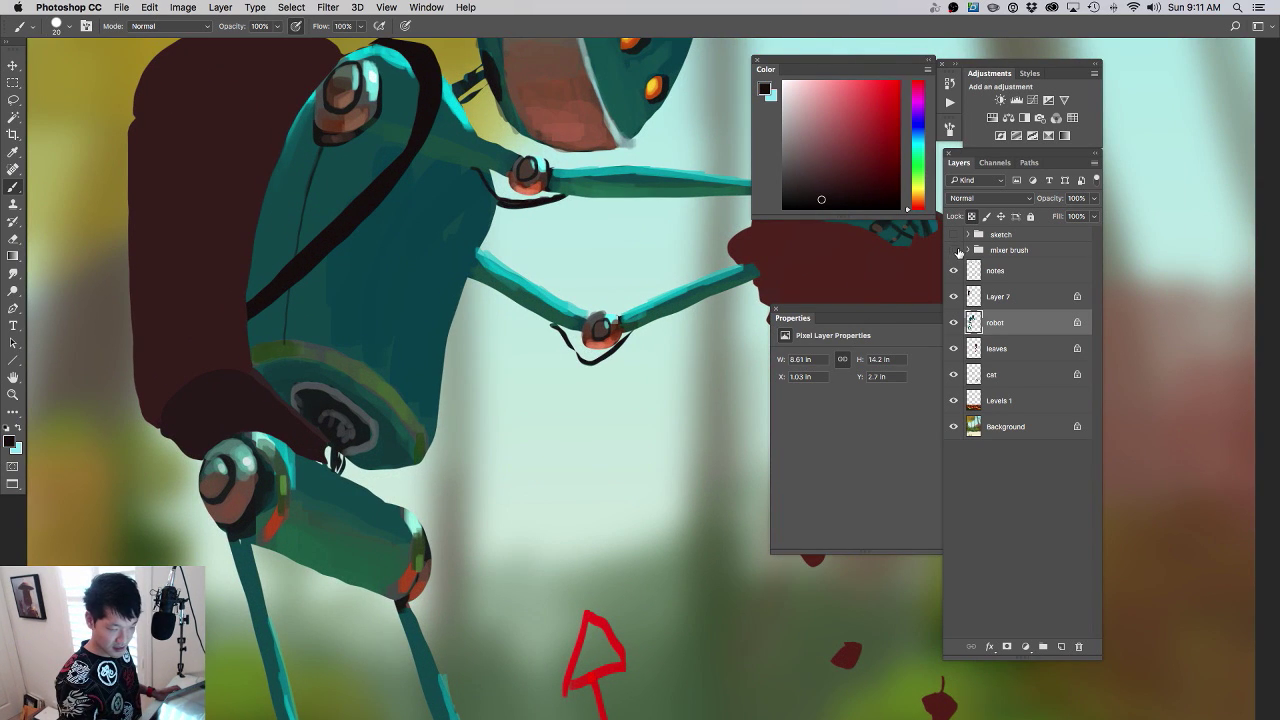
click(953, 234)
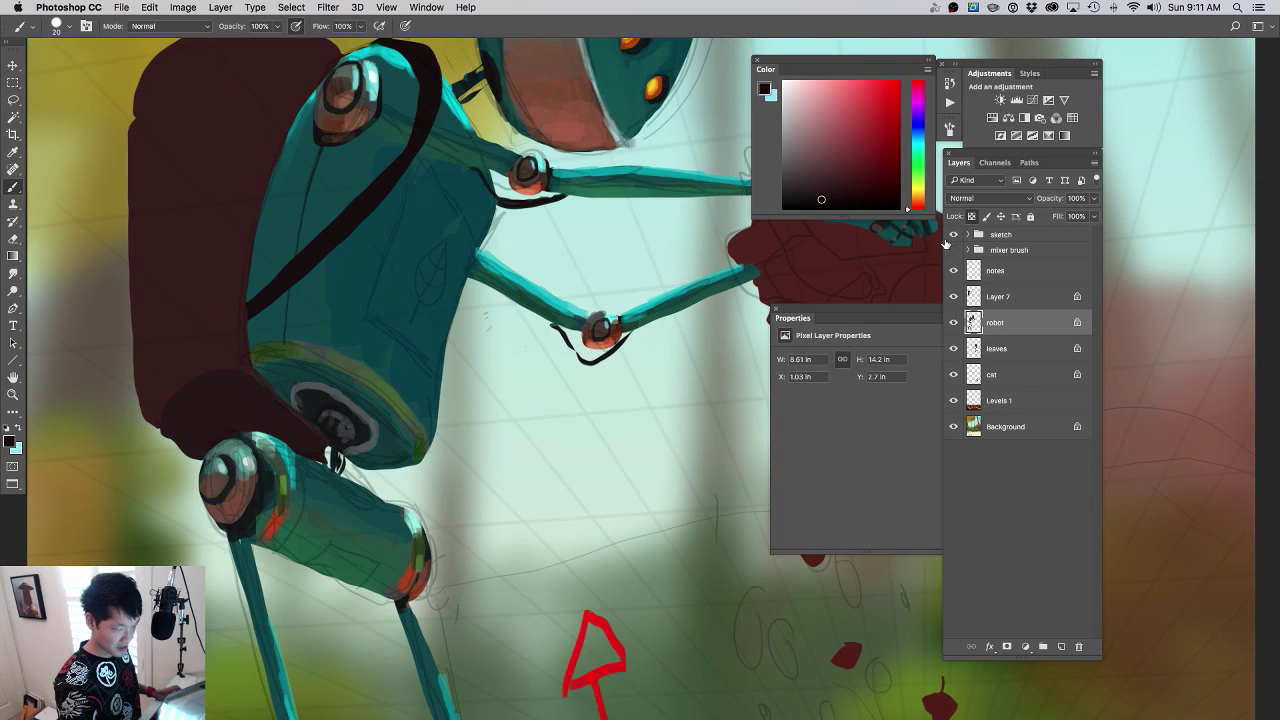
alt+click(333, 132)
right_click(414, 239)
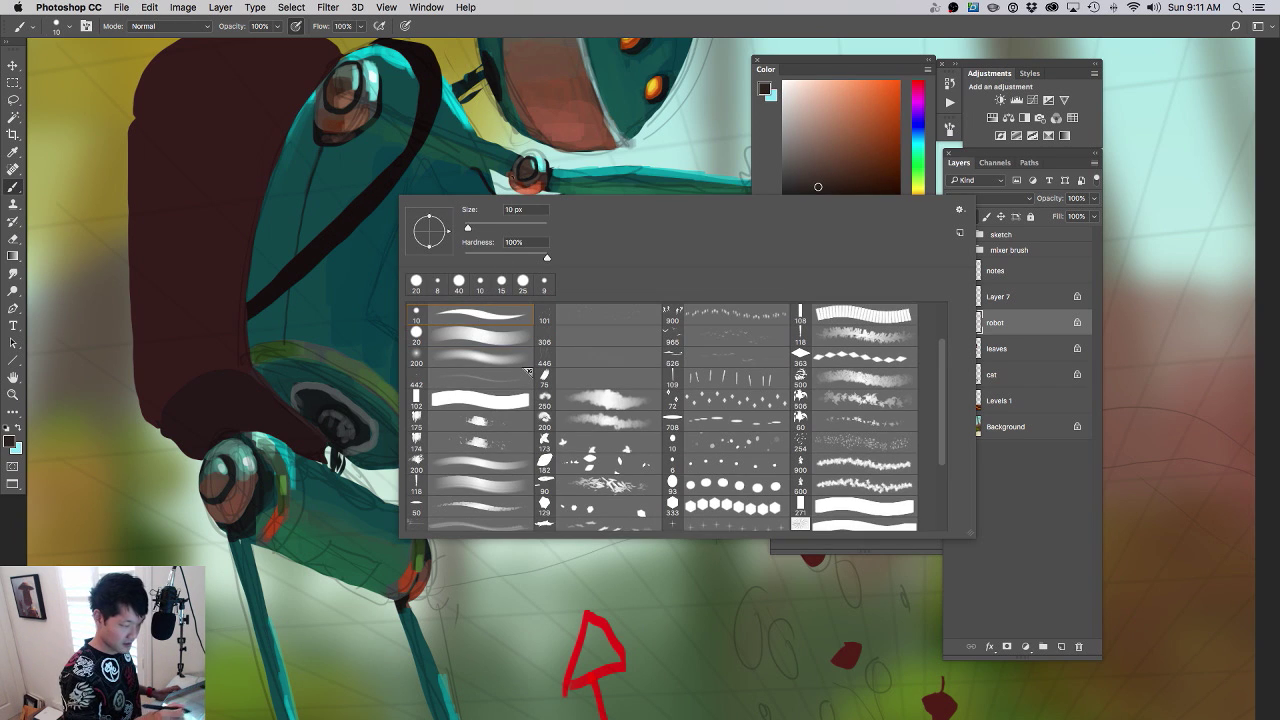
double_click(485, 312)
drag(443, 341, 539, 336)
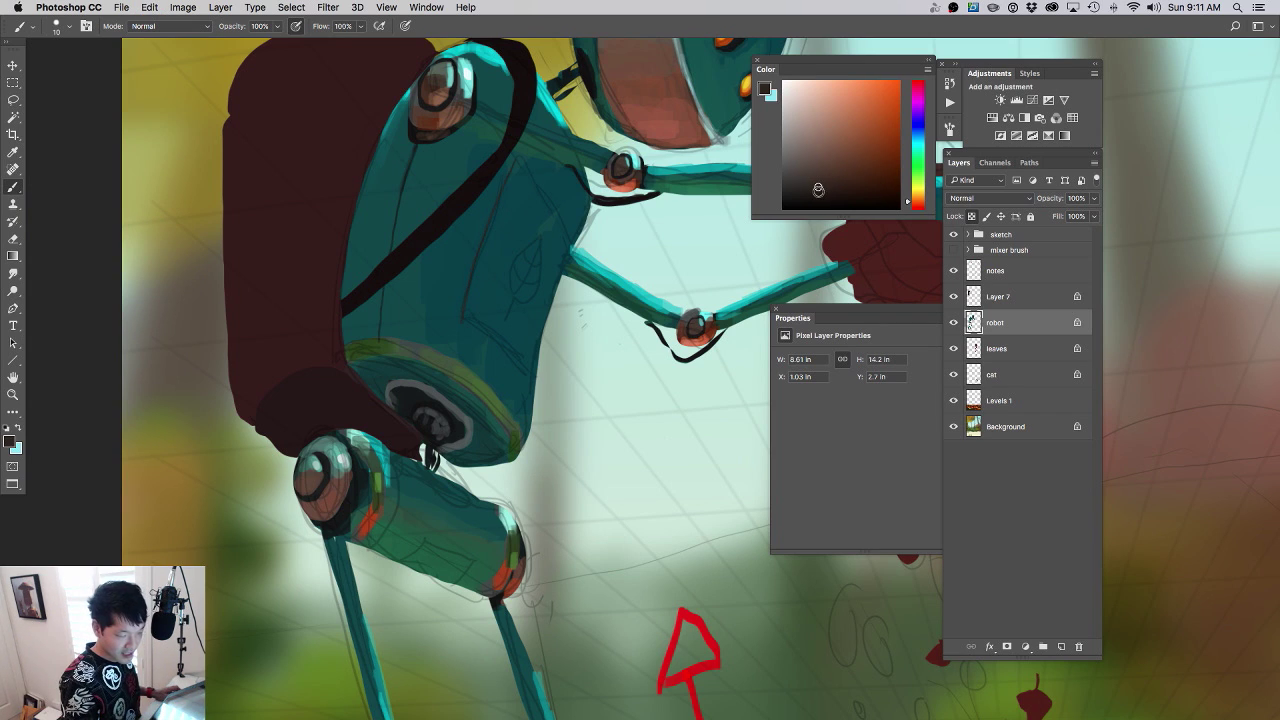
click(806, 198)
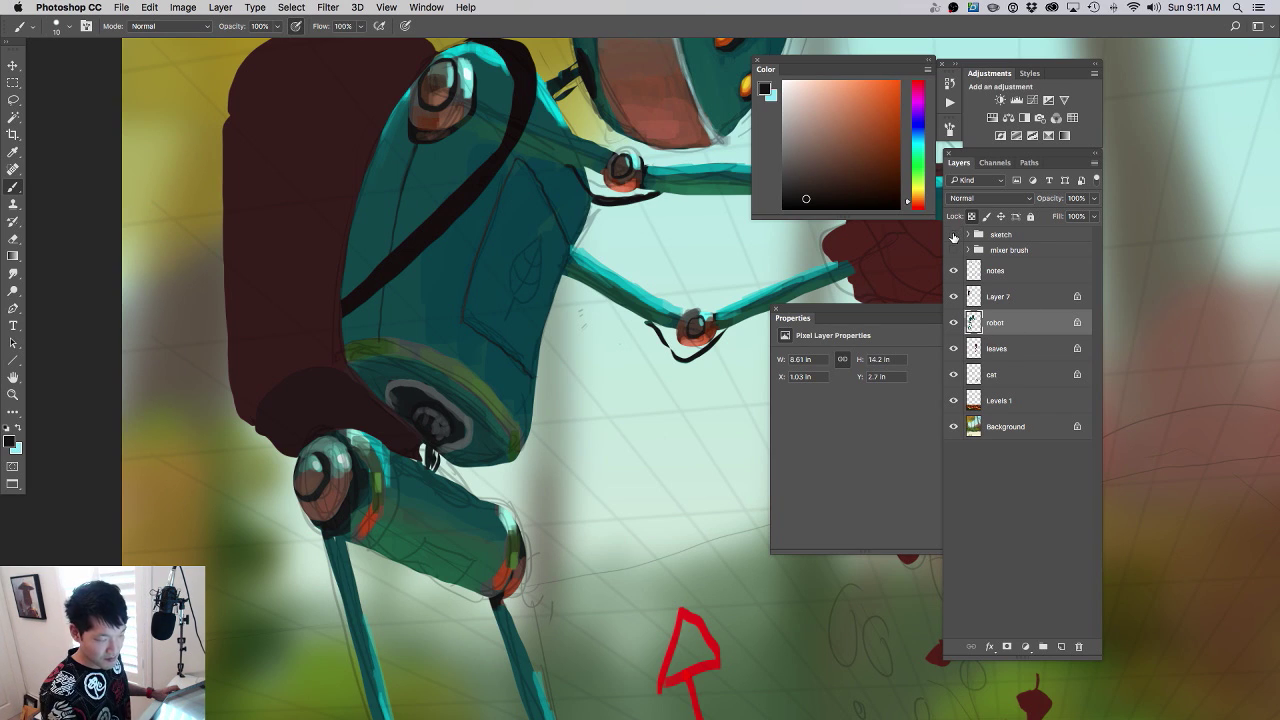
click(953, 234)
click(953, 234)
click(953, 234)
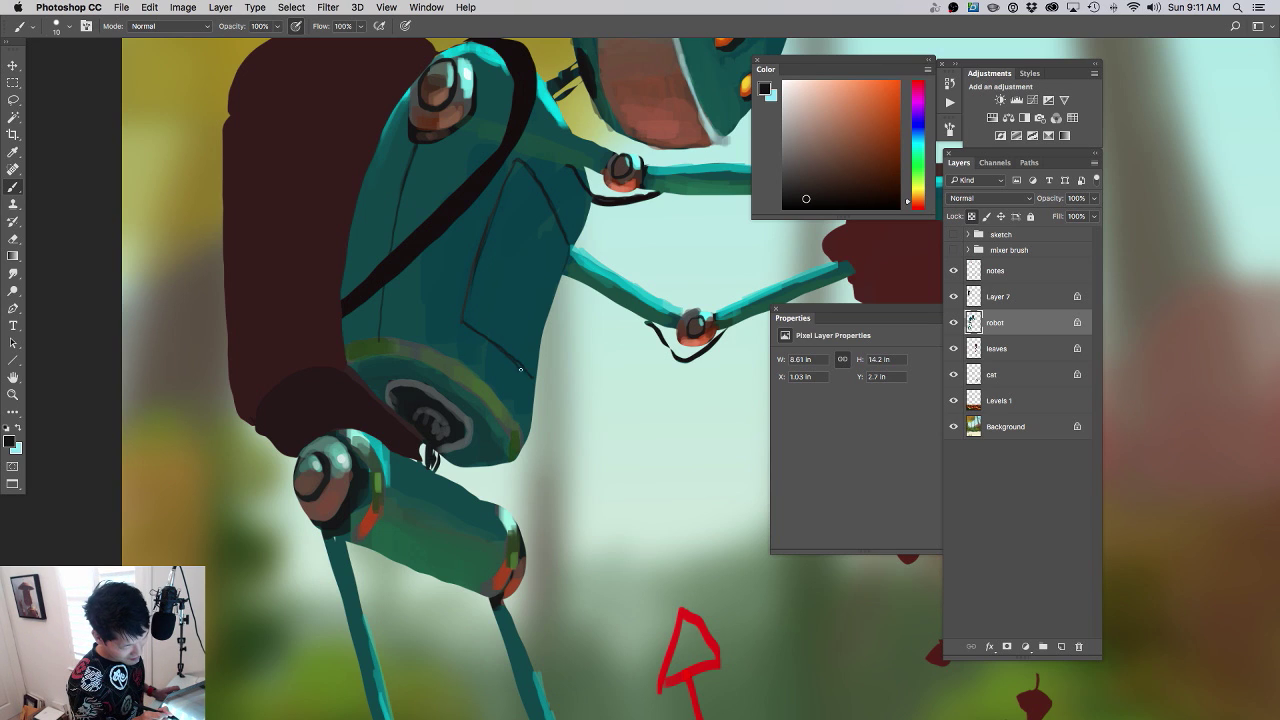
- Sample the torso's dark teal, enlarge the brush to 35 and even out the paint inside the side panel
drag(566, 376, 531, 406)
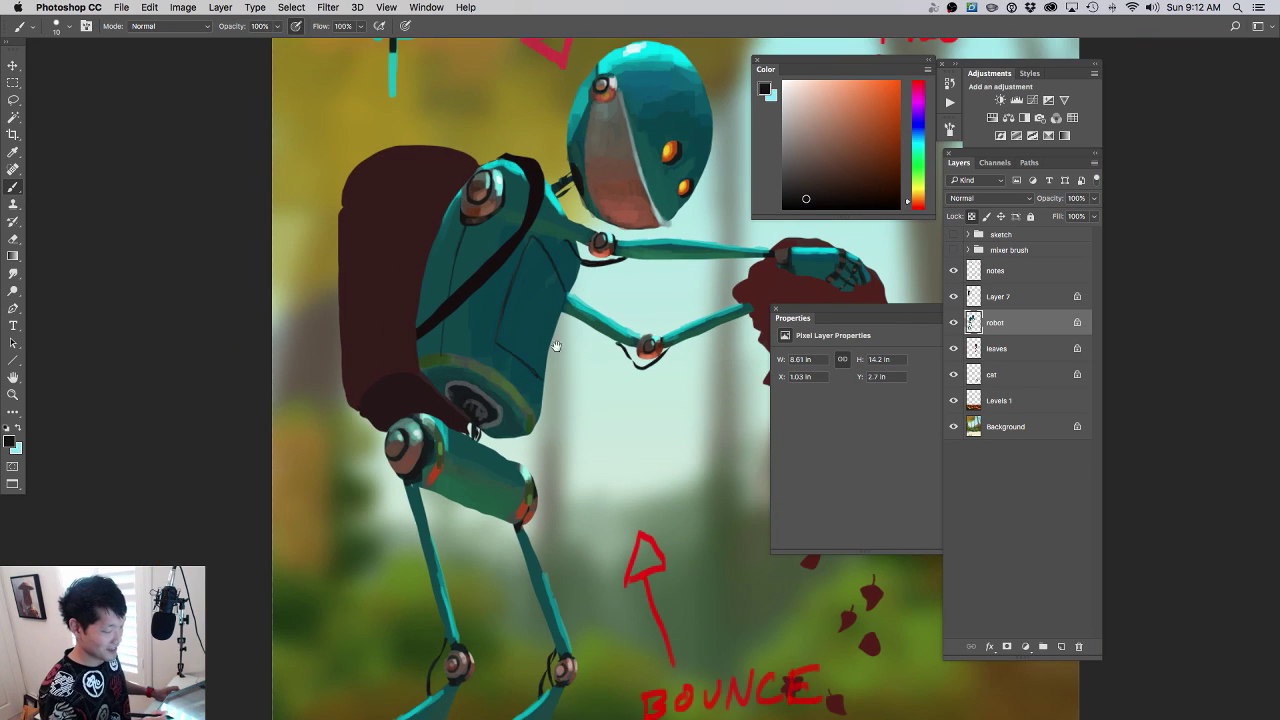
drag(557, 304, 597, 313)
alt+click(490, 311)
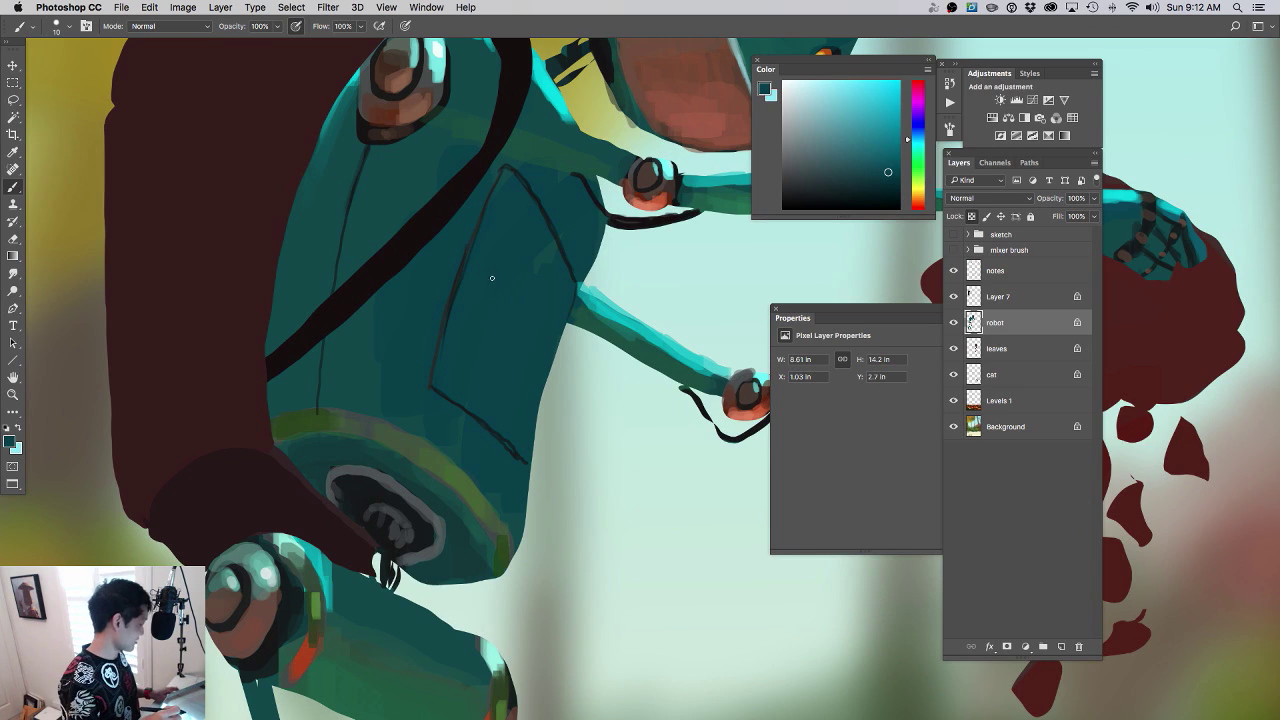
key(bracketright)
key(bracketright)
key(bracketright)
key(bracketright)
key(bracketright)
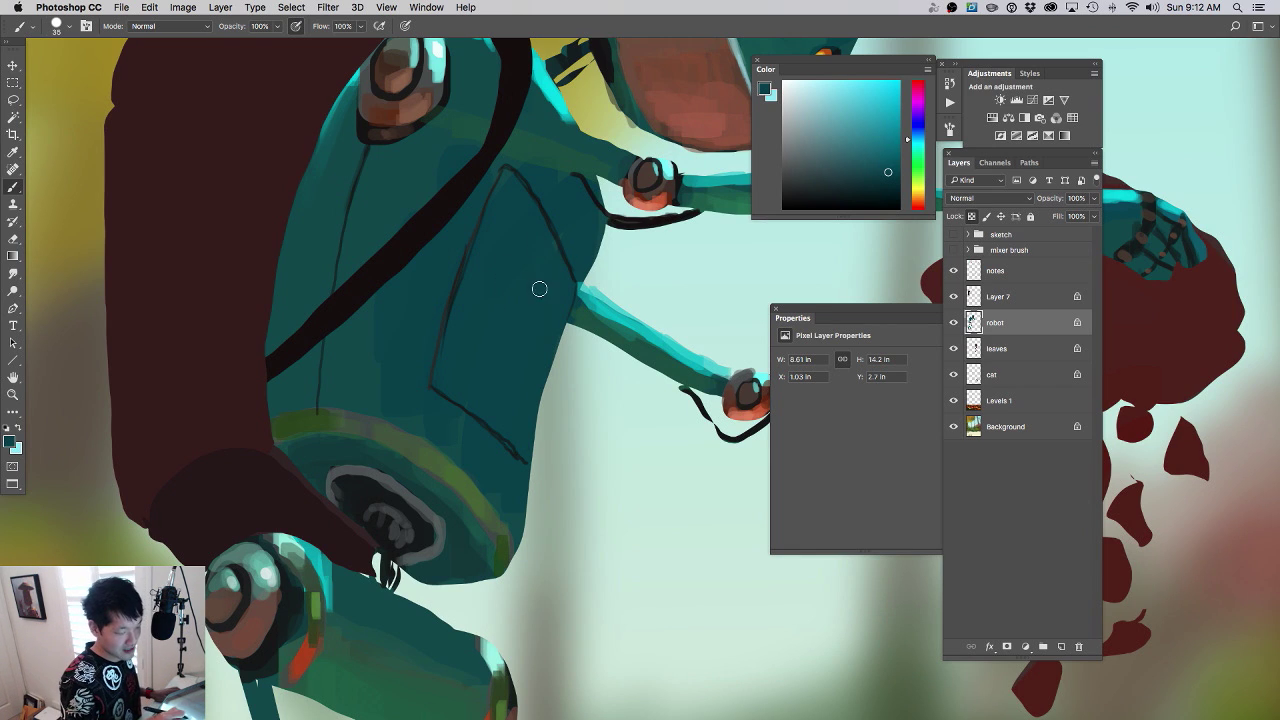
drag(567, 330, 482, 335)
- Briefly show and hide the mixer brush and sketch groups to check the design reference
click(954, 250)
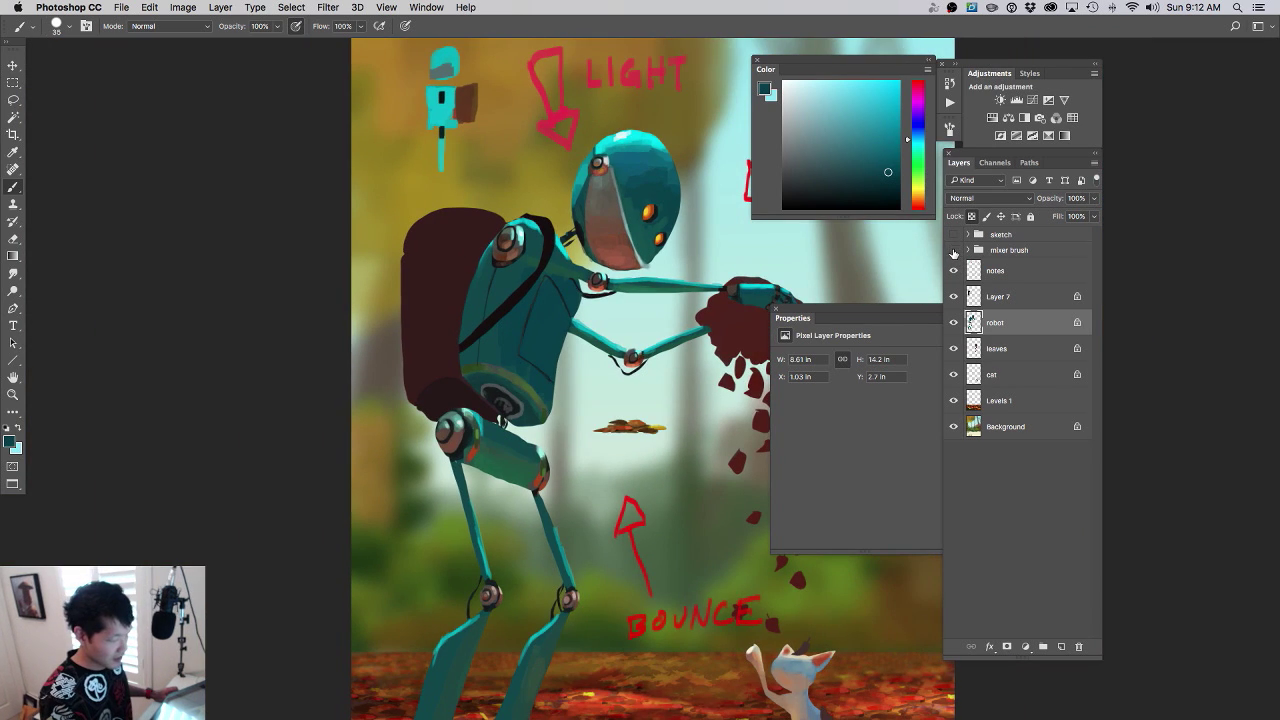
click(954, 250)
click(954, 236)
click(954, 236)
drag(555, 347, 608, 331)
- Draw a leaf outline inside the torso panel with a small brush in the sampled line colour, tracing the temporarily shown sketch group
alt+click(459, 272)
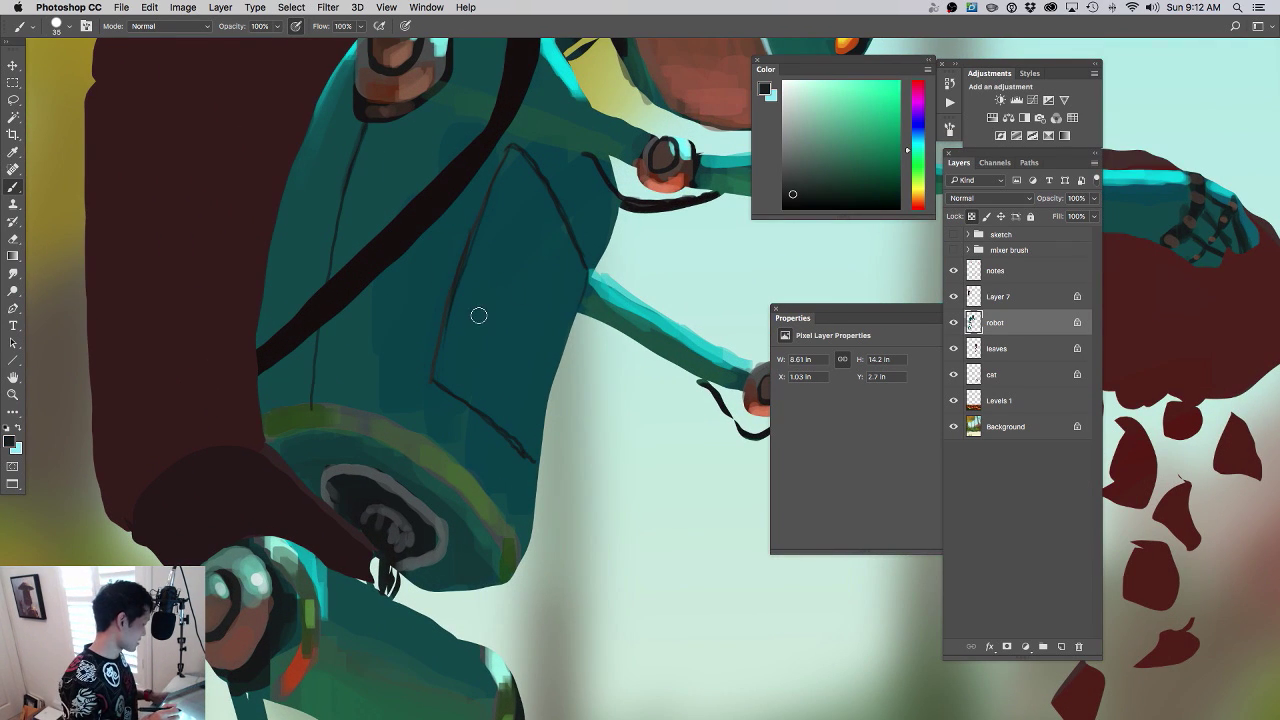
key(bracketleft)
key(bracketleft)
key(bracketleft)
key(bracketleft)
key(bracketleft)
key(bracketleft)
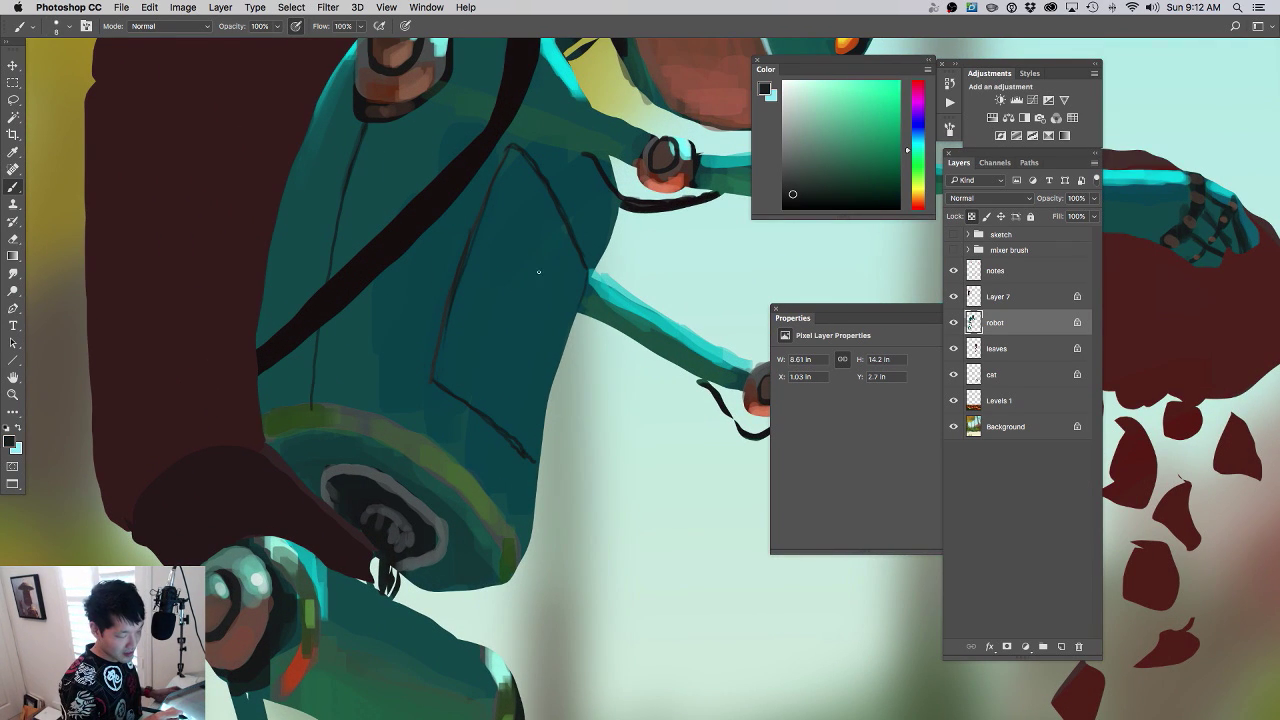
click(953, 250)
click(953, 250)
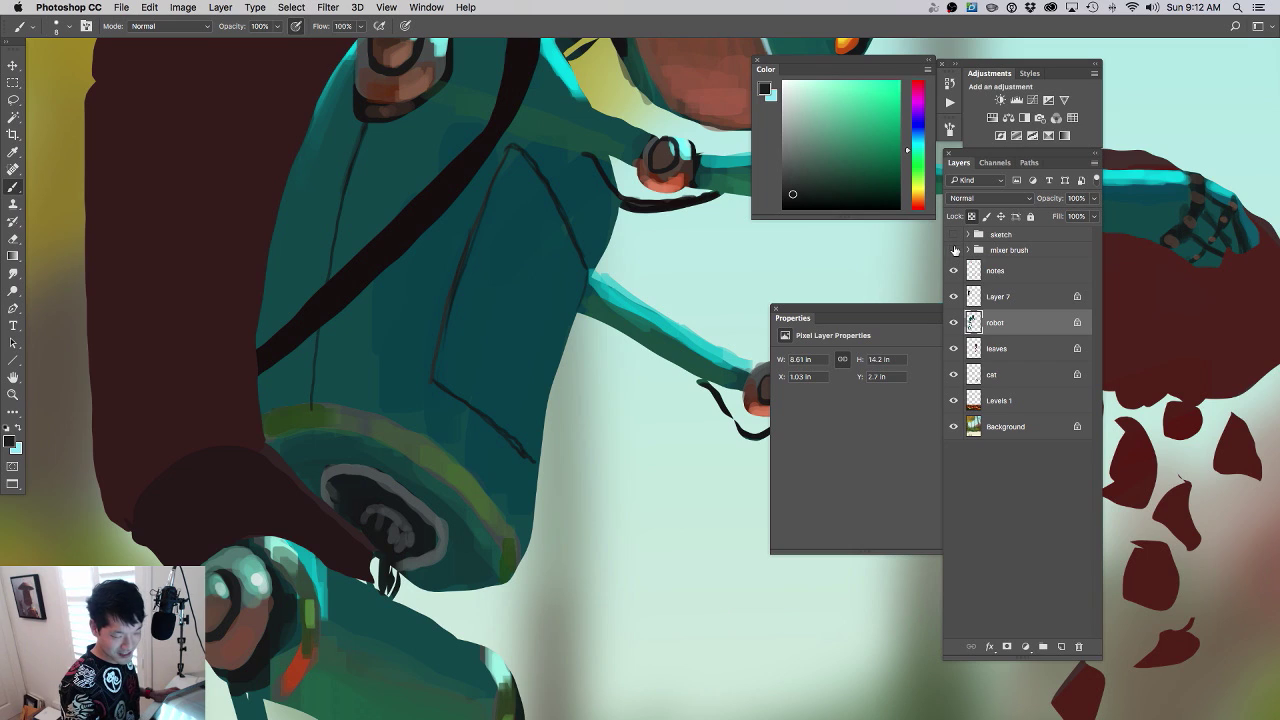
click(953, 234)
click(950, 237)
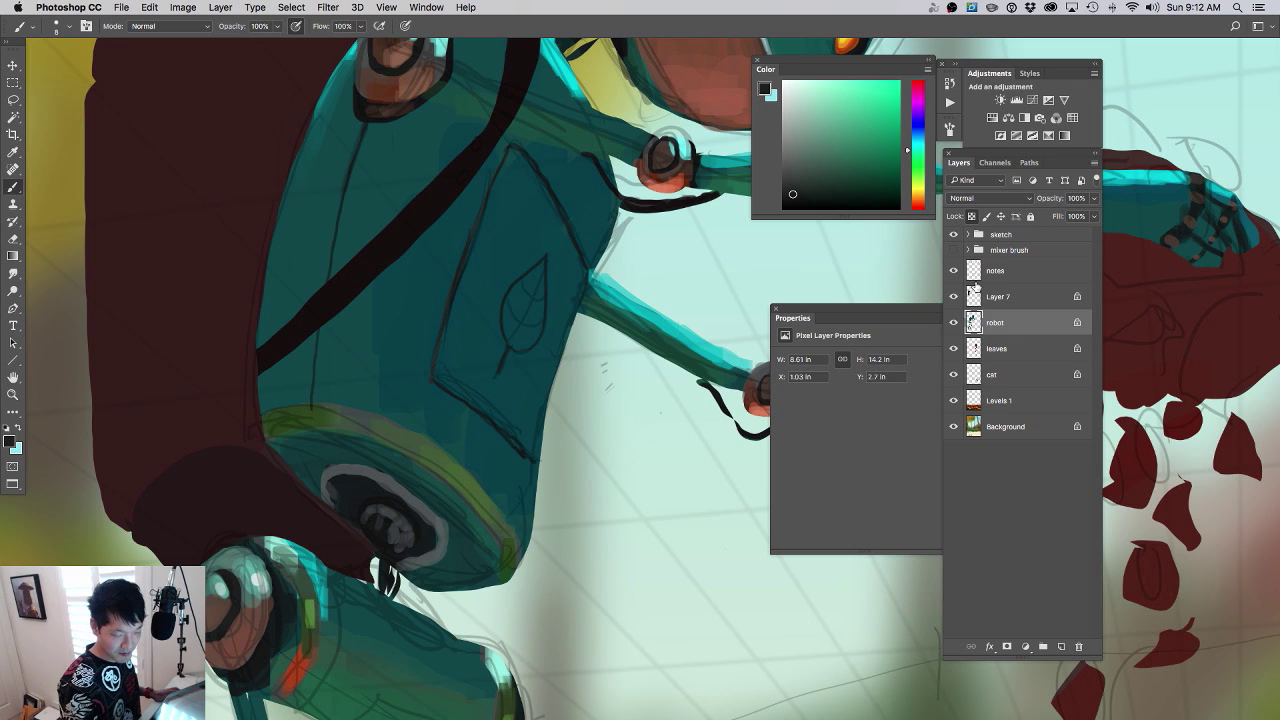
click(954, 237)
- Select the leaf shape inside the torso panel with the Lasso along its painted outline
drag(648, 381, 565, 394)
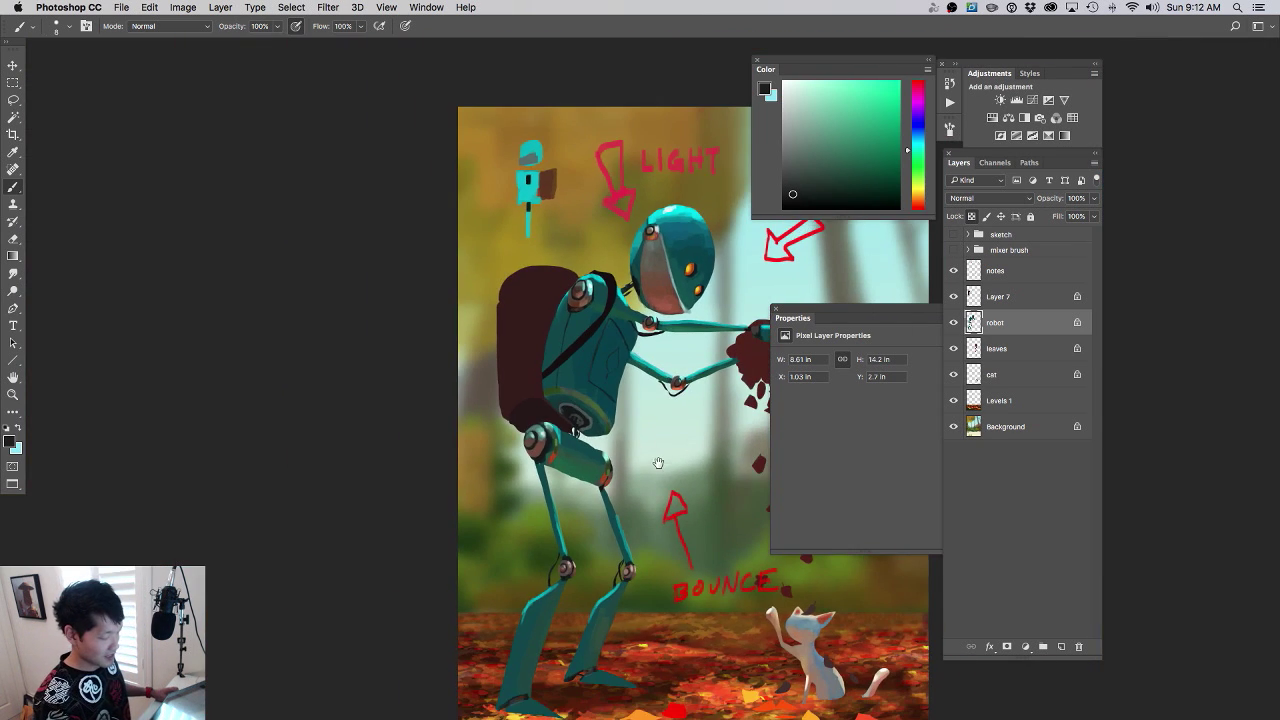
drag(658, 463, 588, 410)
drag(568, 342, 654, 346)
drag(577, 298, 566, 414)
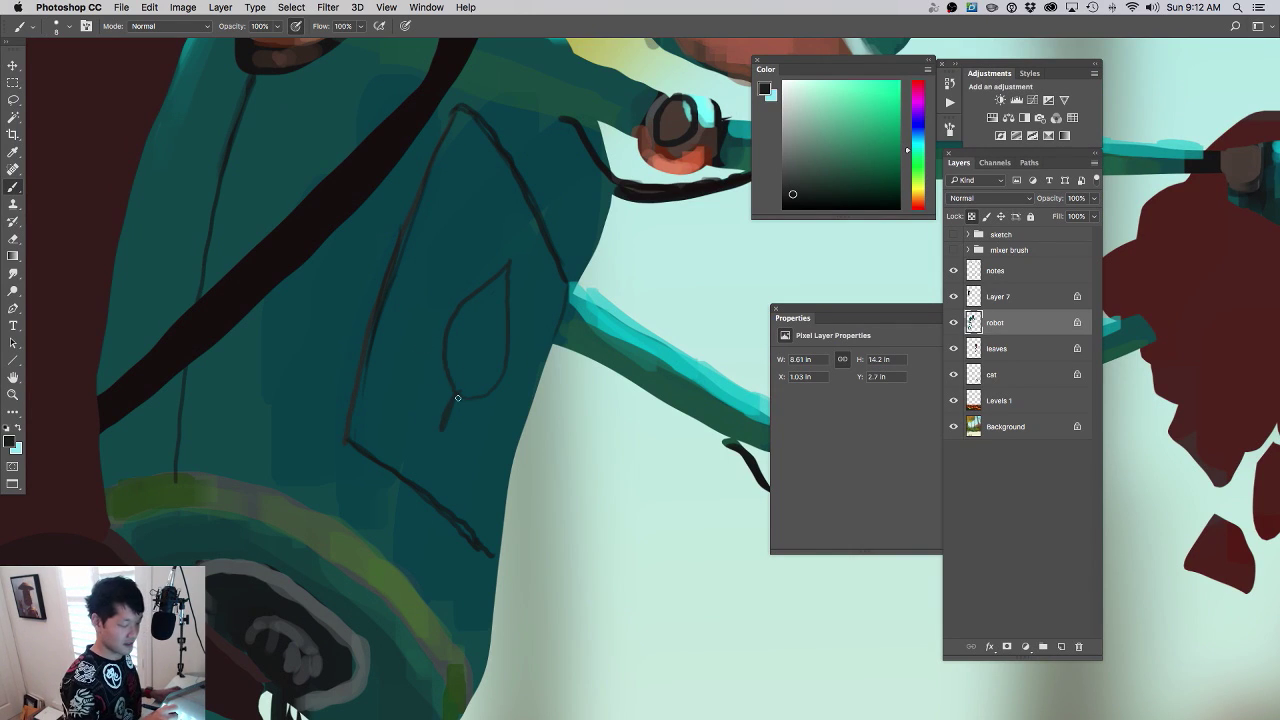
key(l)
mouse_move(441, 430)
mouse_down()
mouse_move(456, 323)
mouse_move(500, 279)
mouse_move(514, 286)
mouse_move(514, 362)
mouse_move(490, 402)
mouse_move(441, 429)
mouse_up()
scroll(551, 394, down, 3)
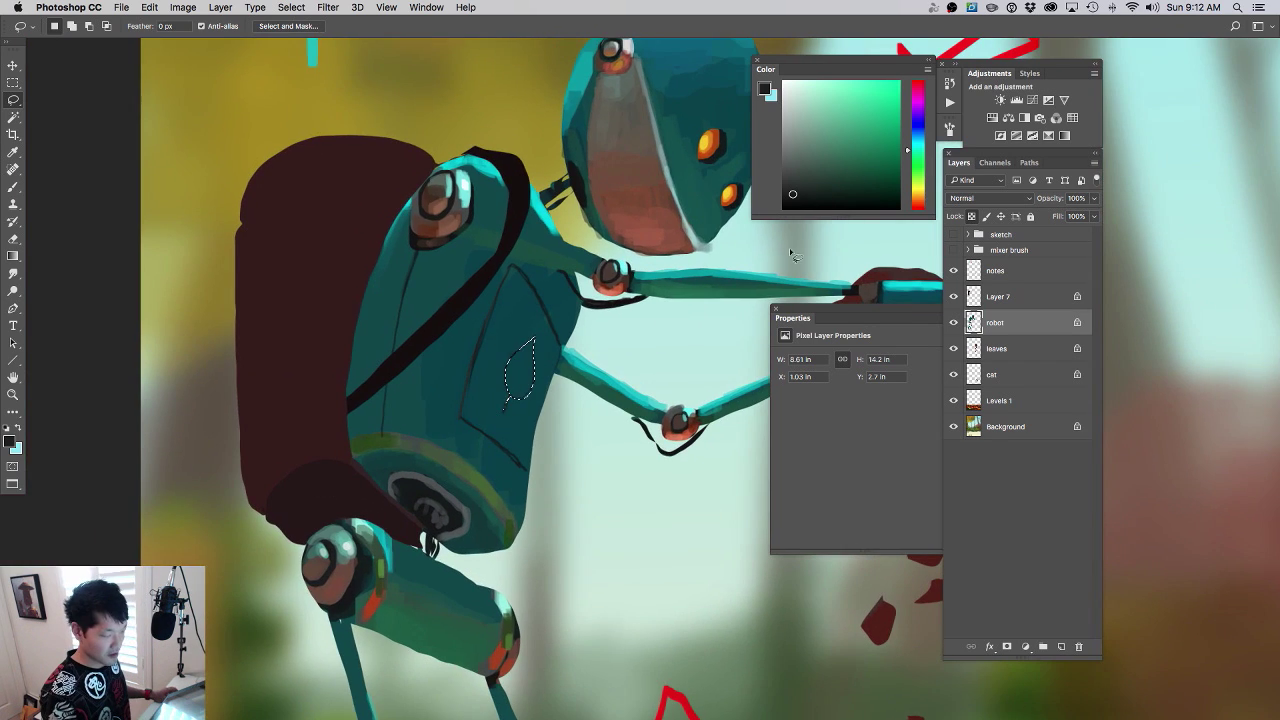
- Fill the selected leaf with a slightly lighter dark grey-green and clear the selection
click(833, 192)
scroll(590, 400, up, 2)
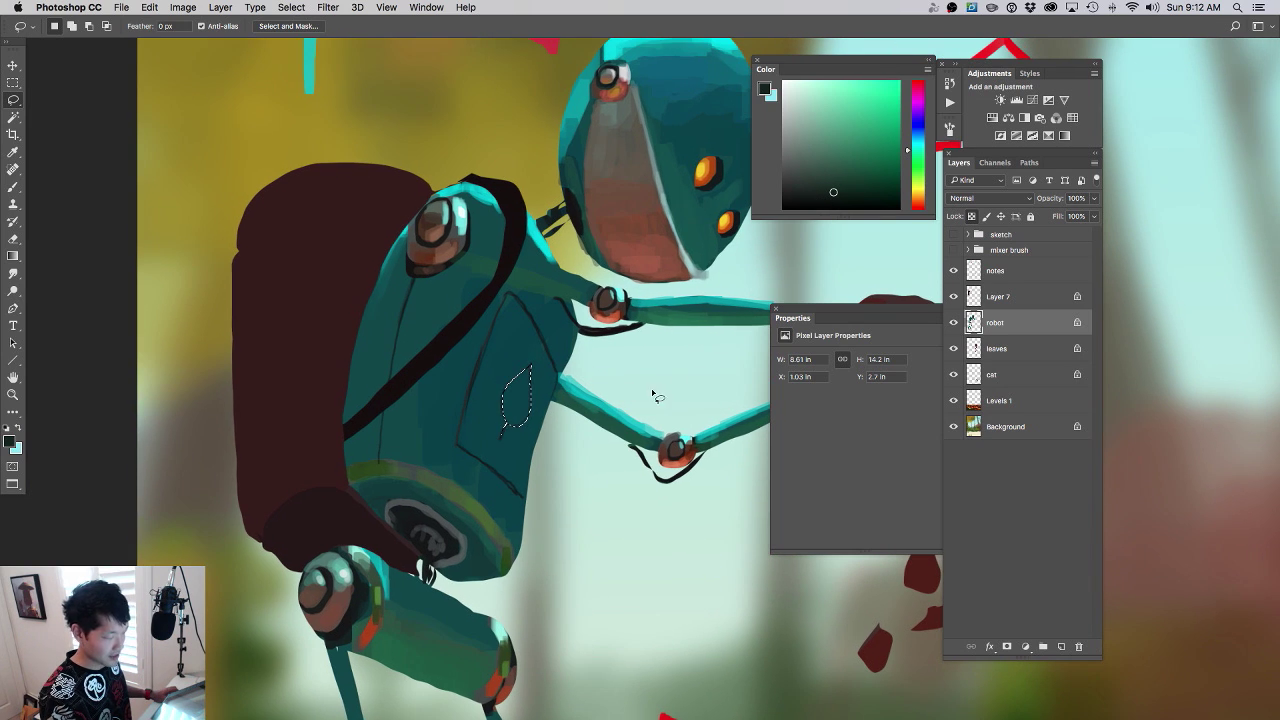
scroll(648, 400, down, 4)
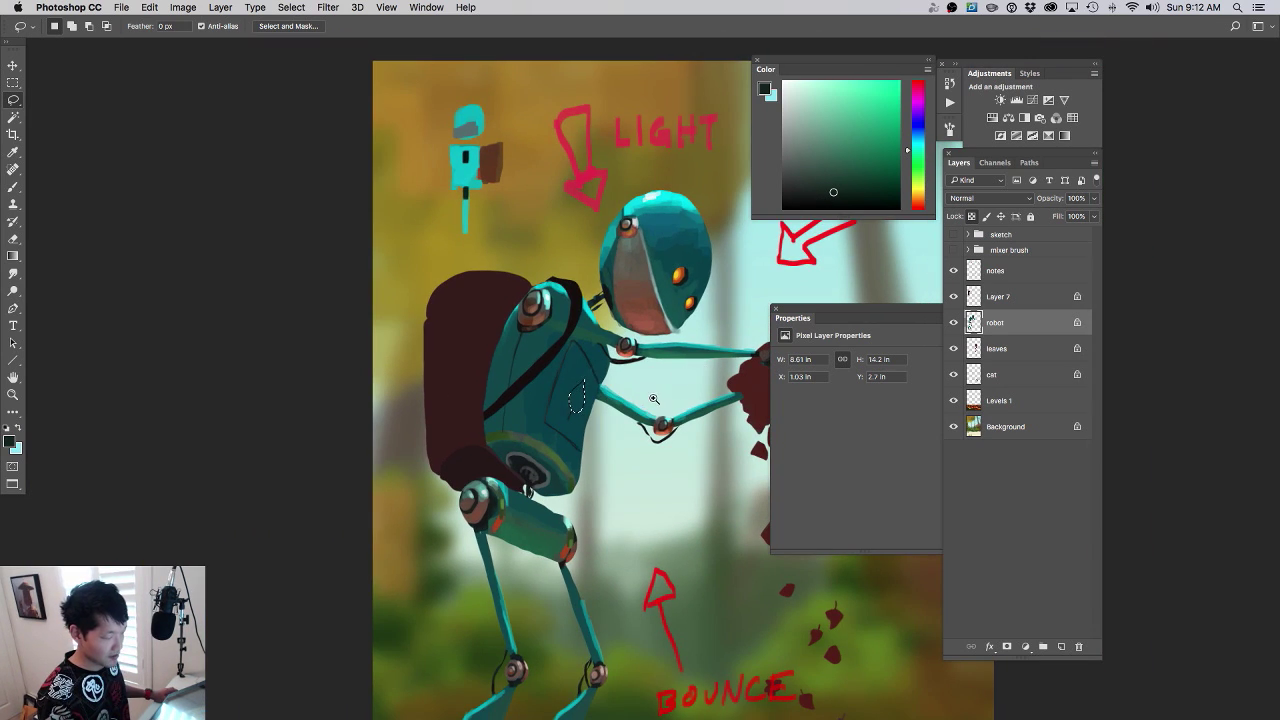
scroll(652, 398, up, 3)
key(alt+BackSpace)
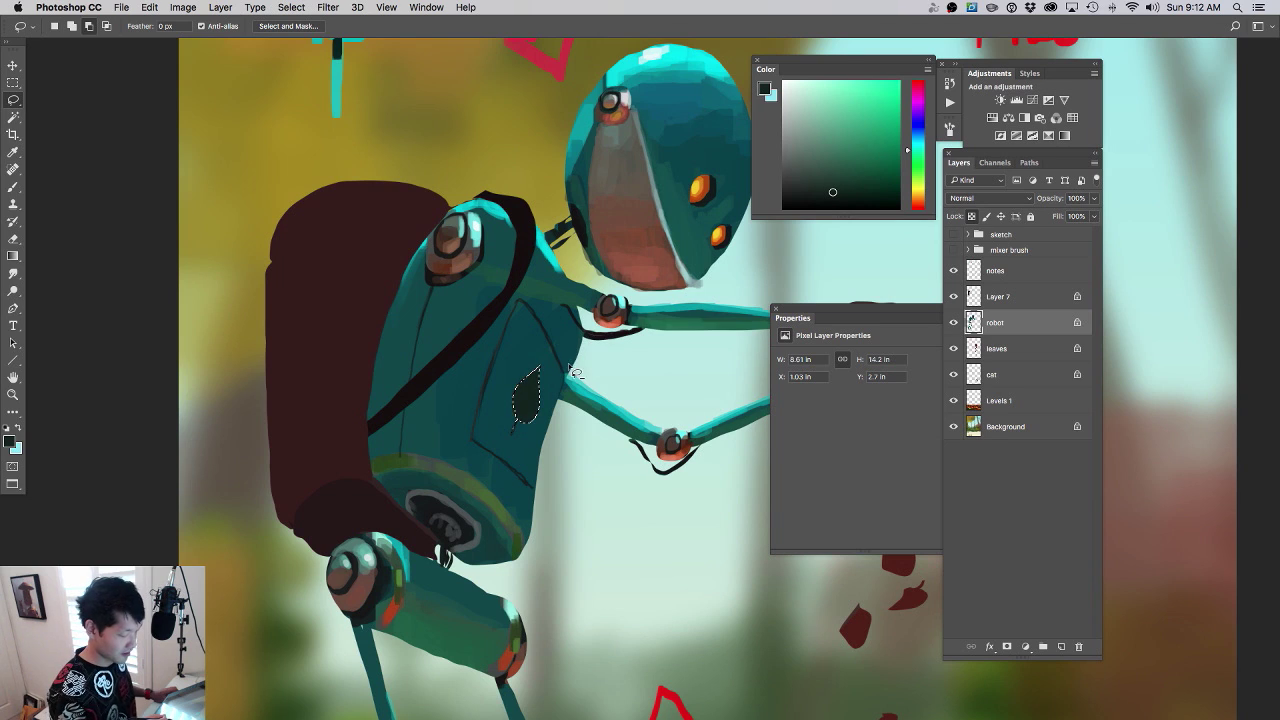
key(super+d)
scroll(560, 448, down, 4)
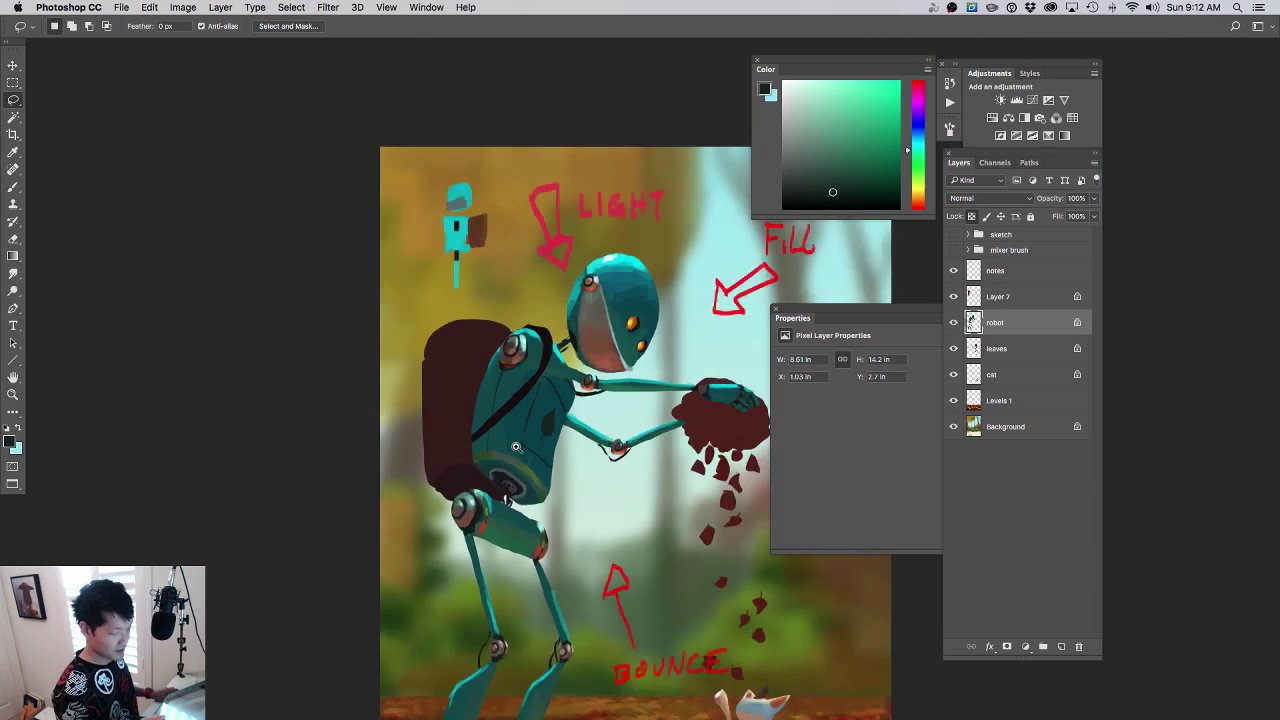
- Paint the leaf emblem's central and side veins in teal sampled from the torso, checking them against the temporarily shown sketch group
scroll(572, 442, up, 8)
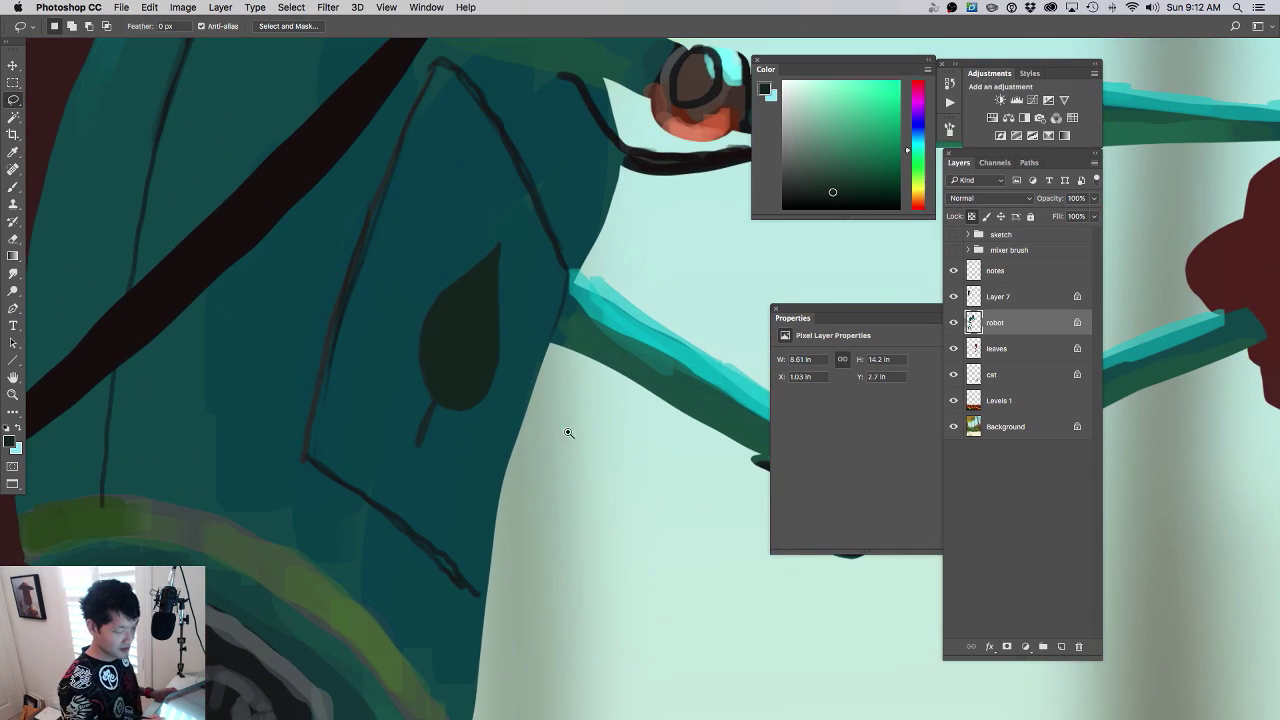
key(b)
alt+click(428, 413)
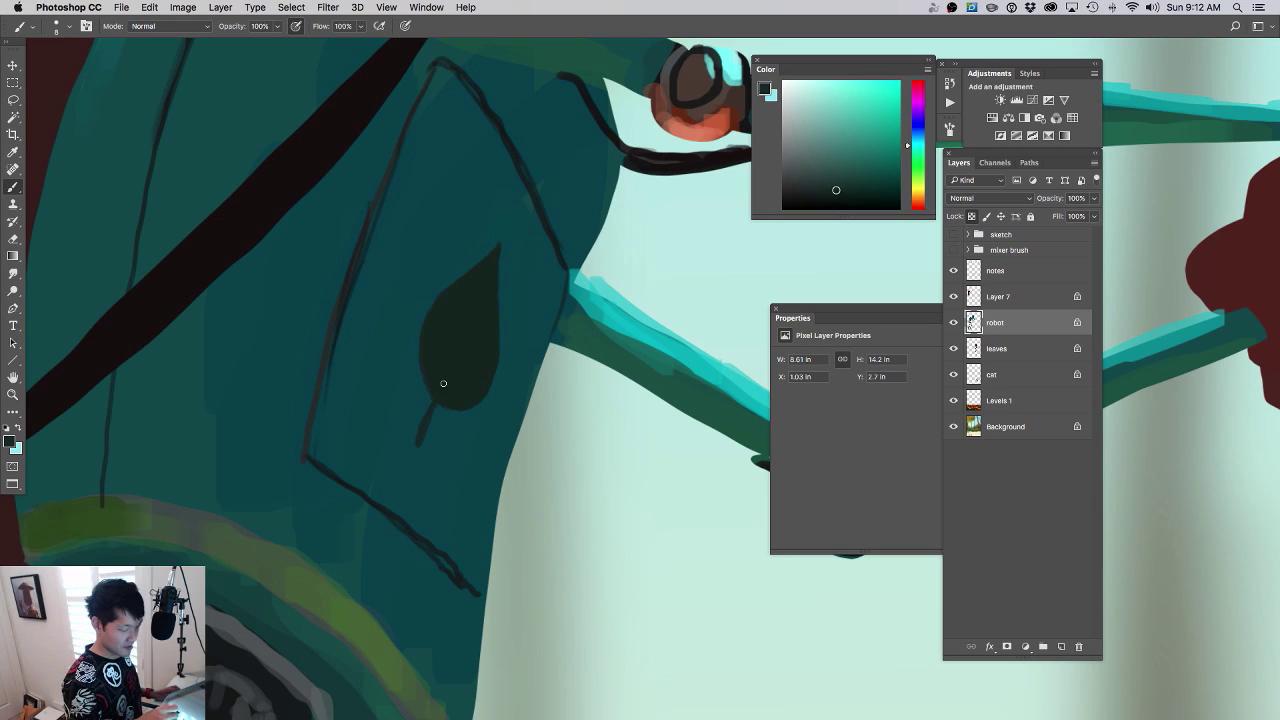
alt+click(214, 487)
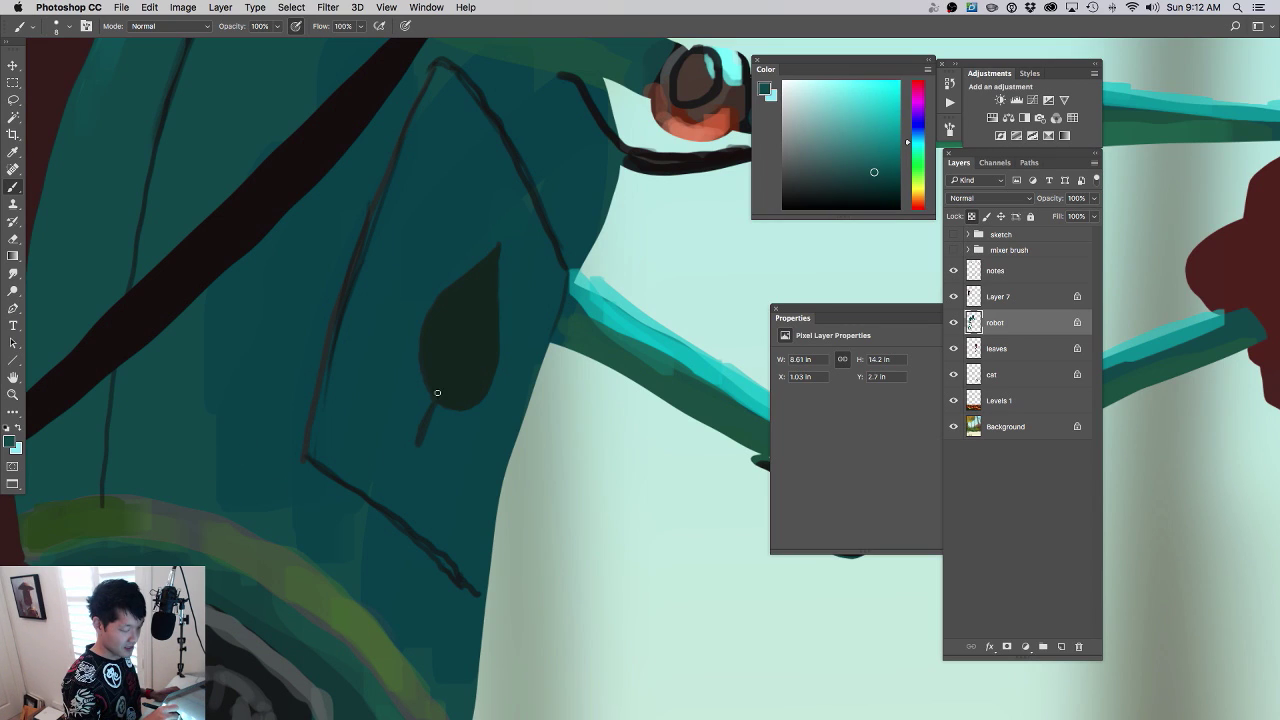
drag(461, 343, 488, 266)
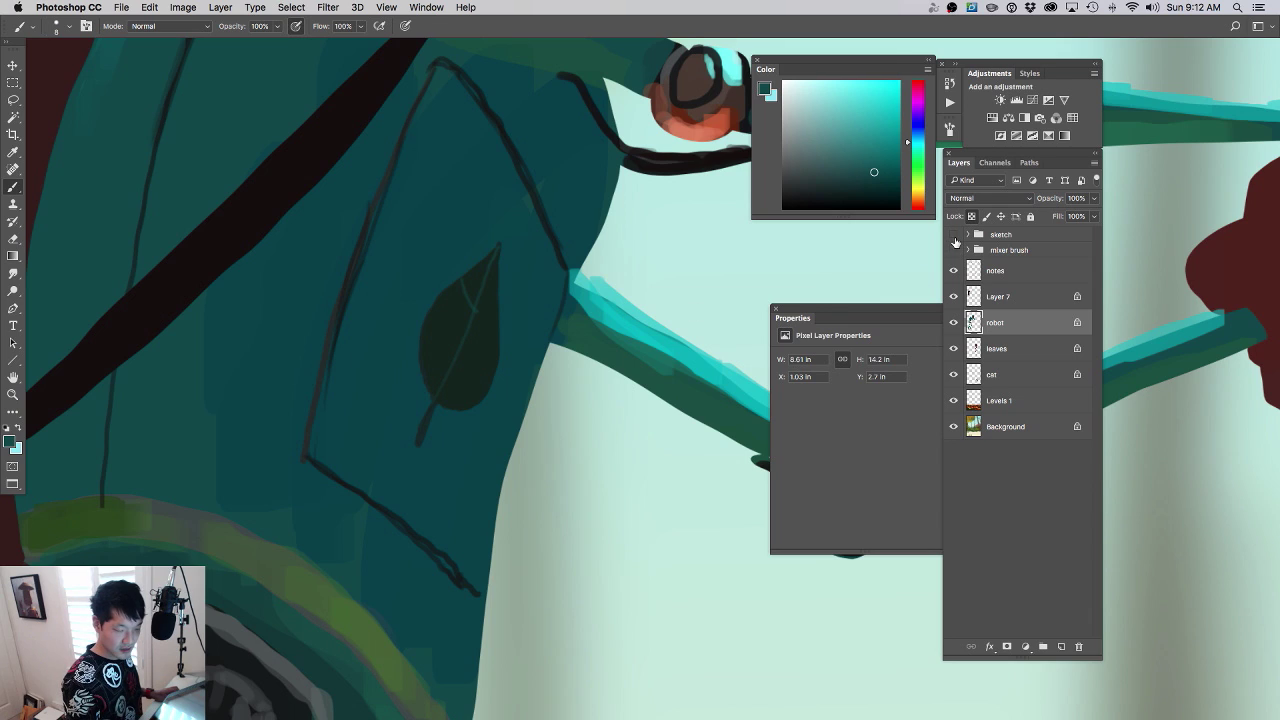
click(954, 235)
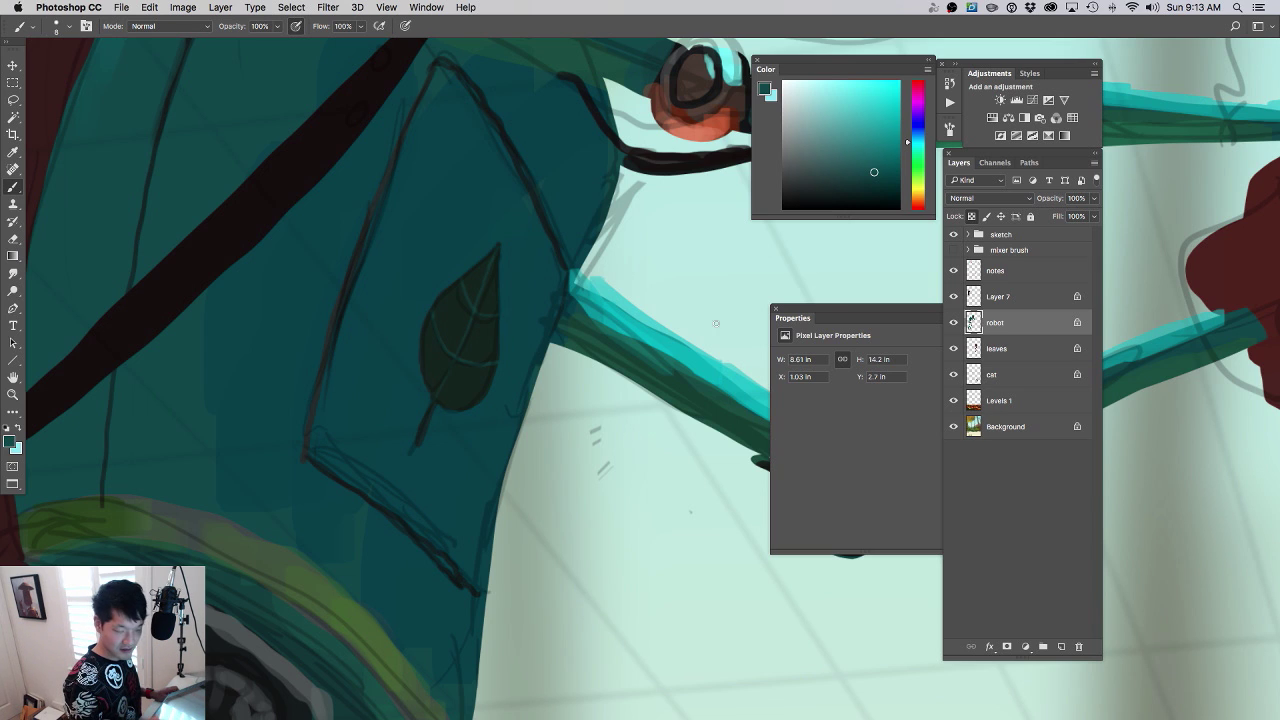
click(954, 235)
key(super+0)
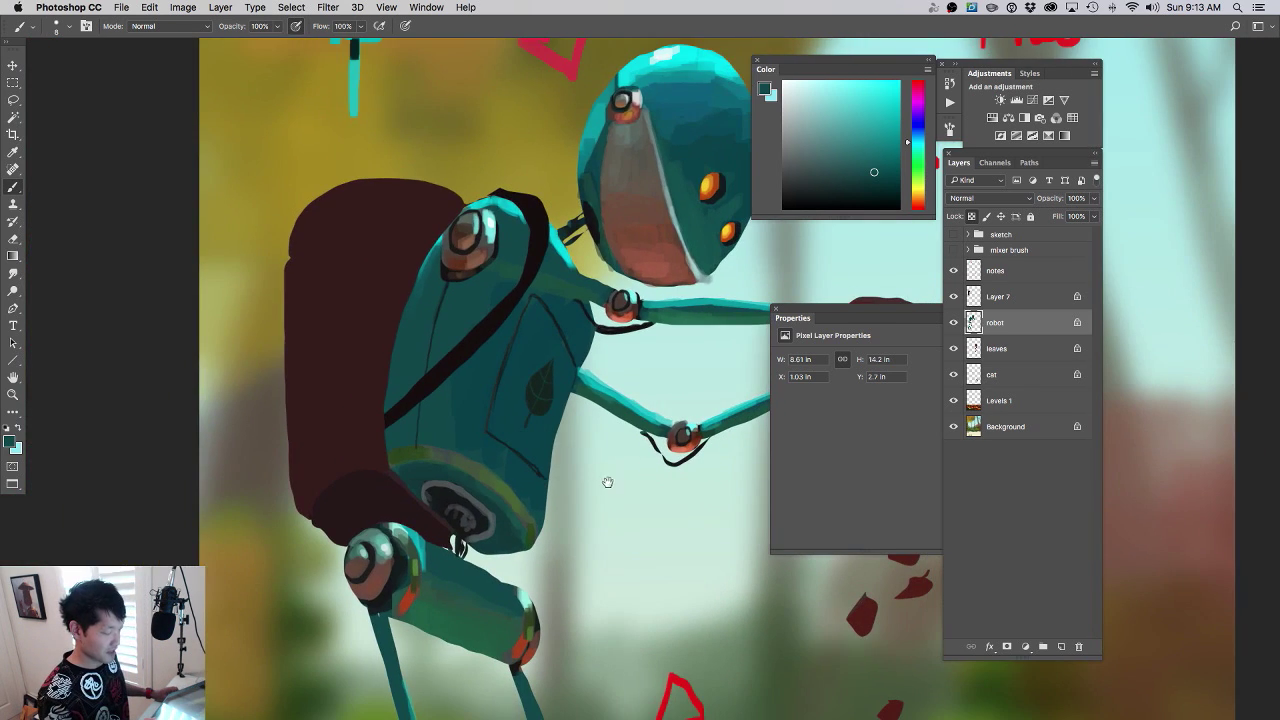
- Paint two small near-black hinges along the torso panel's back edge, using the dark colour sampled from the strap
scroll(608, 483, down, 5)
drag(608, 478, 517, 365)
scroll(526, 390, down, 4)
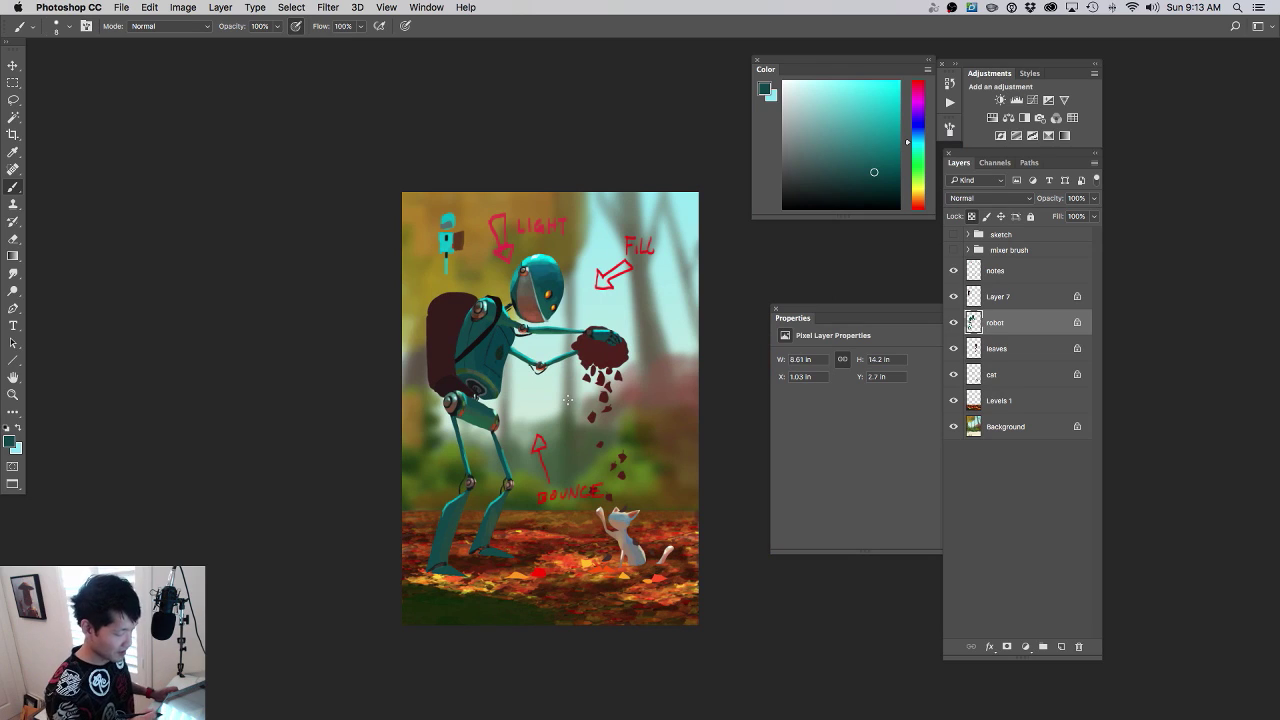
scroll(514, 360, up, 4)
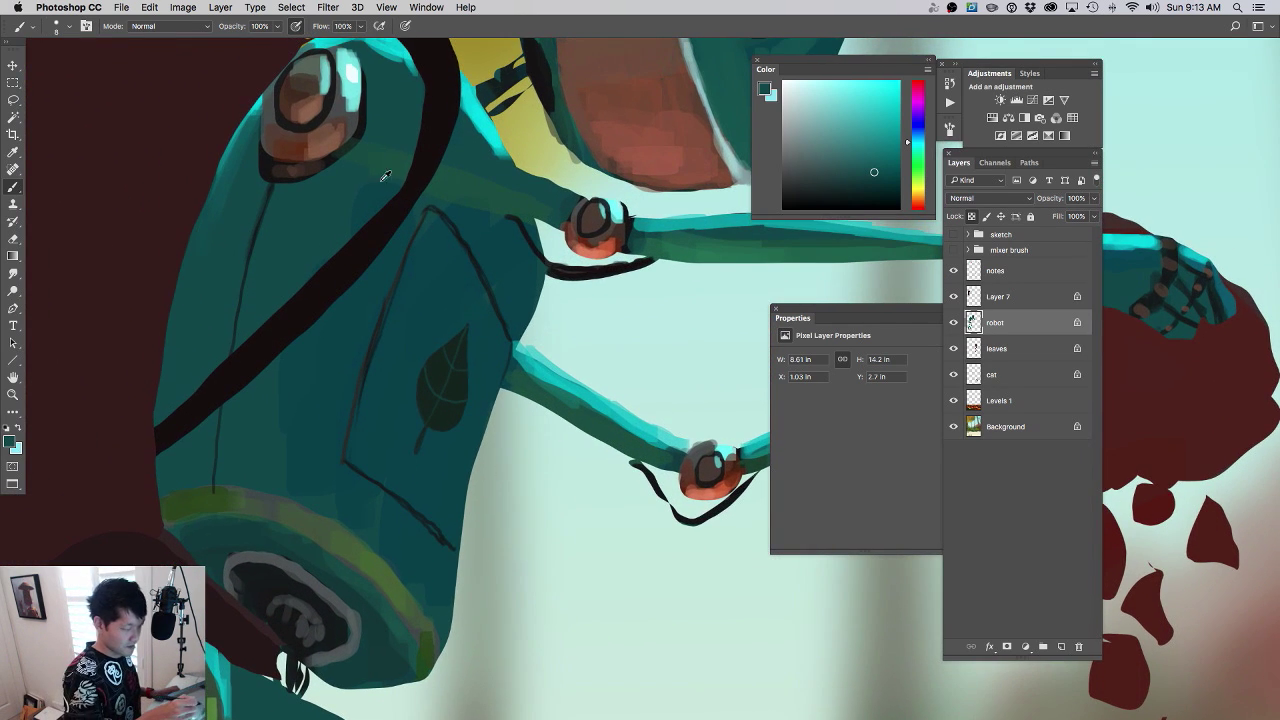
alt+click(292, 140)
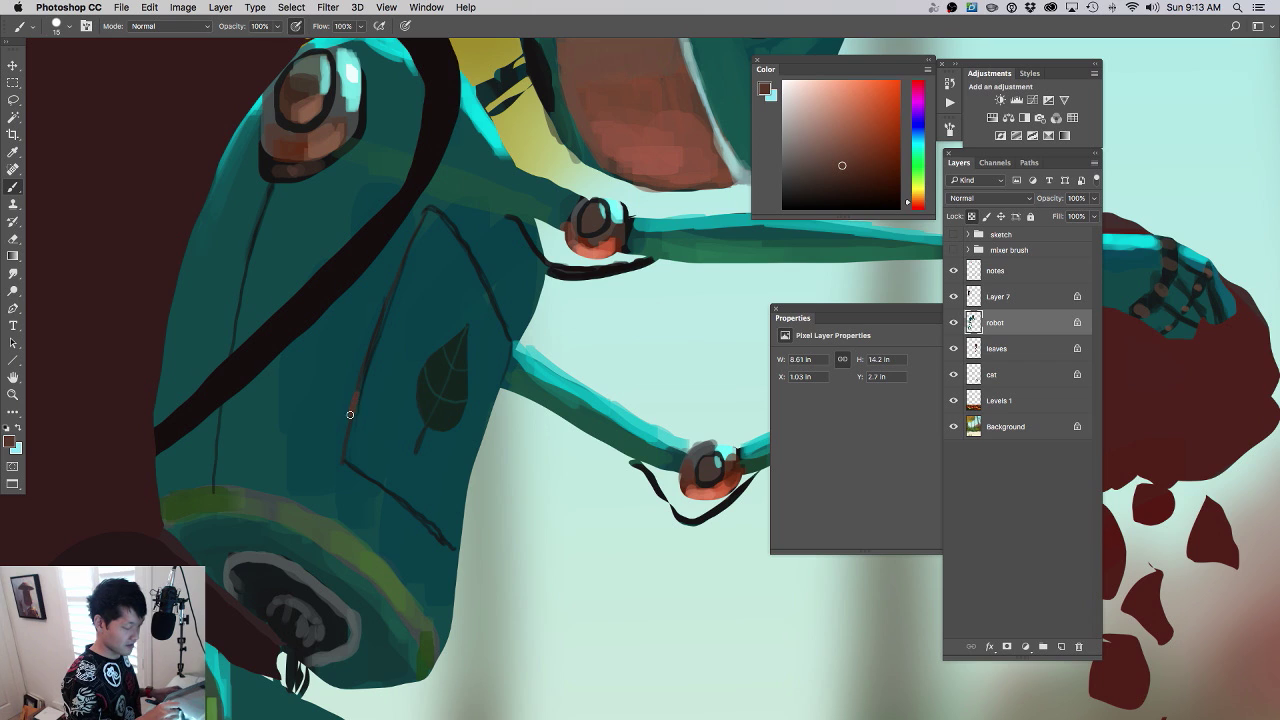
alt+click(367, 230)
drag(358, 390, 354, 405)
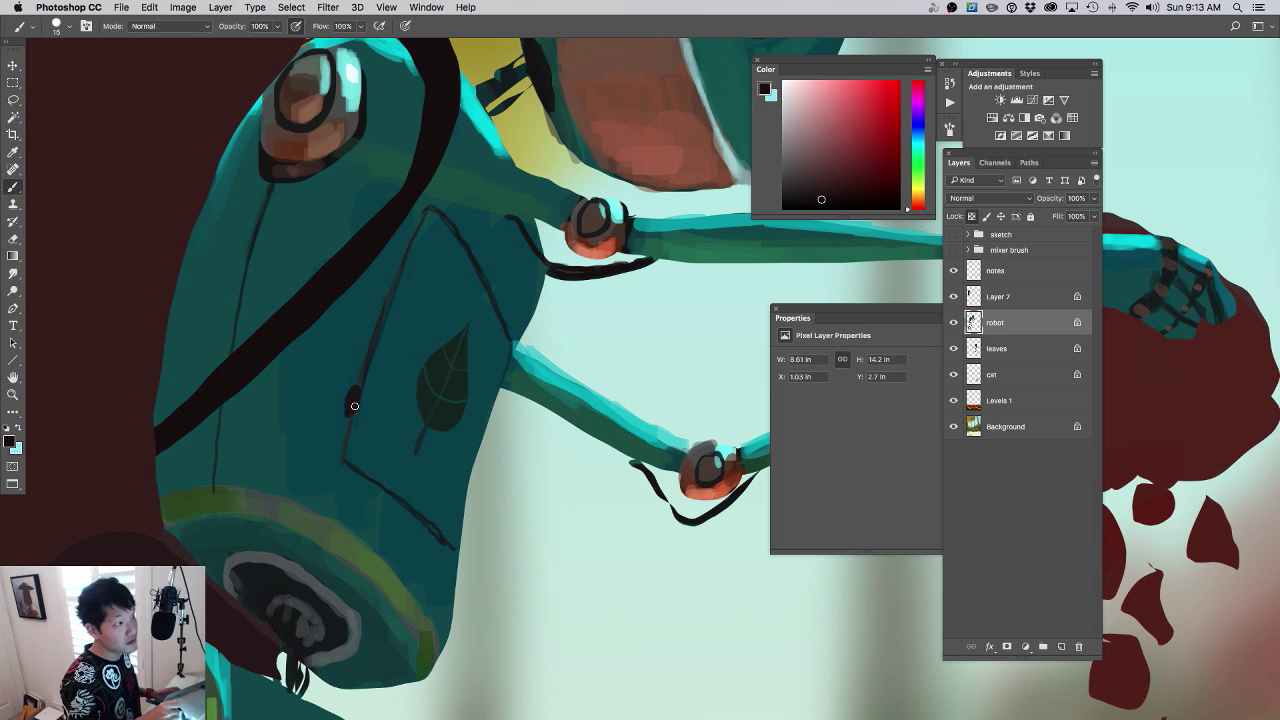
drag(494, 391, 519, 460)
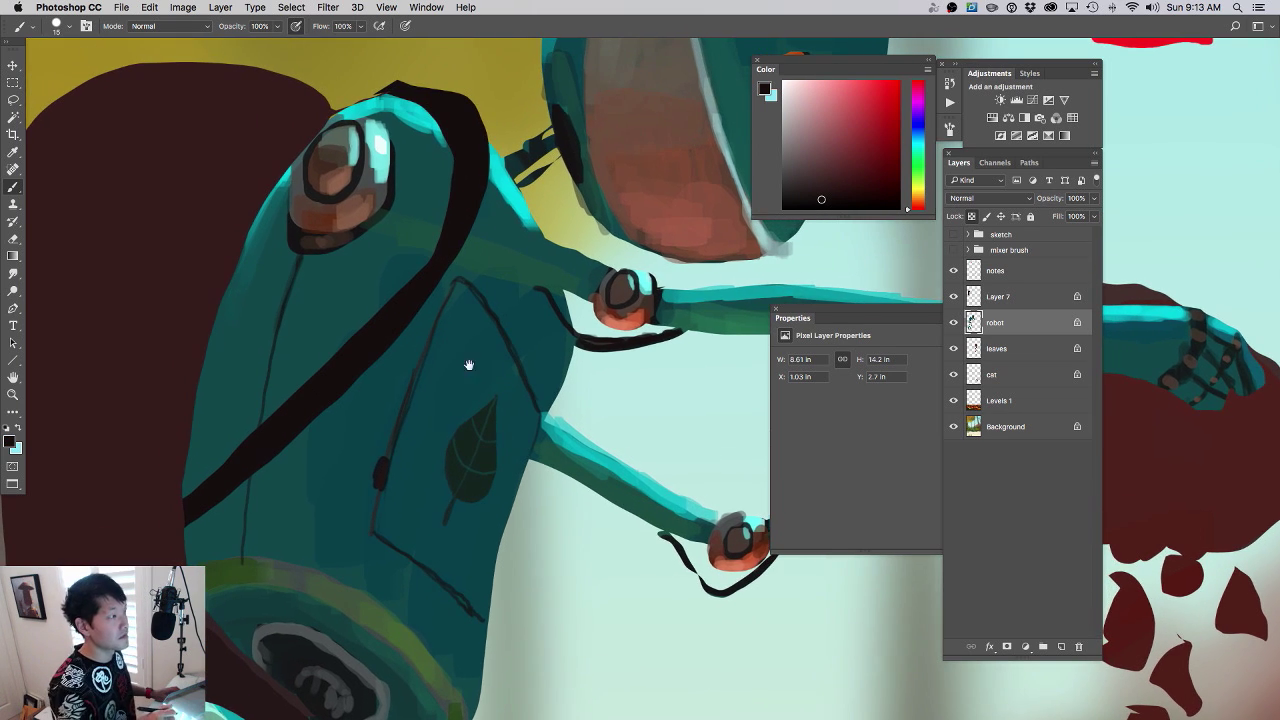
mouse_move(486, 342)
mouse_down()
mouse_move(504, 320)
mouse_move(450, 314)
mouse_move(457, 269)
mouse_up()
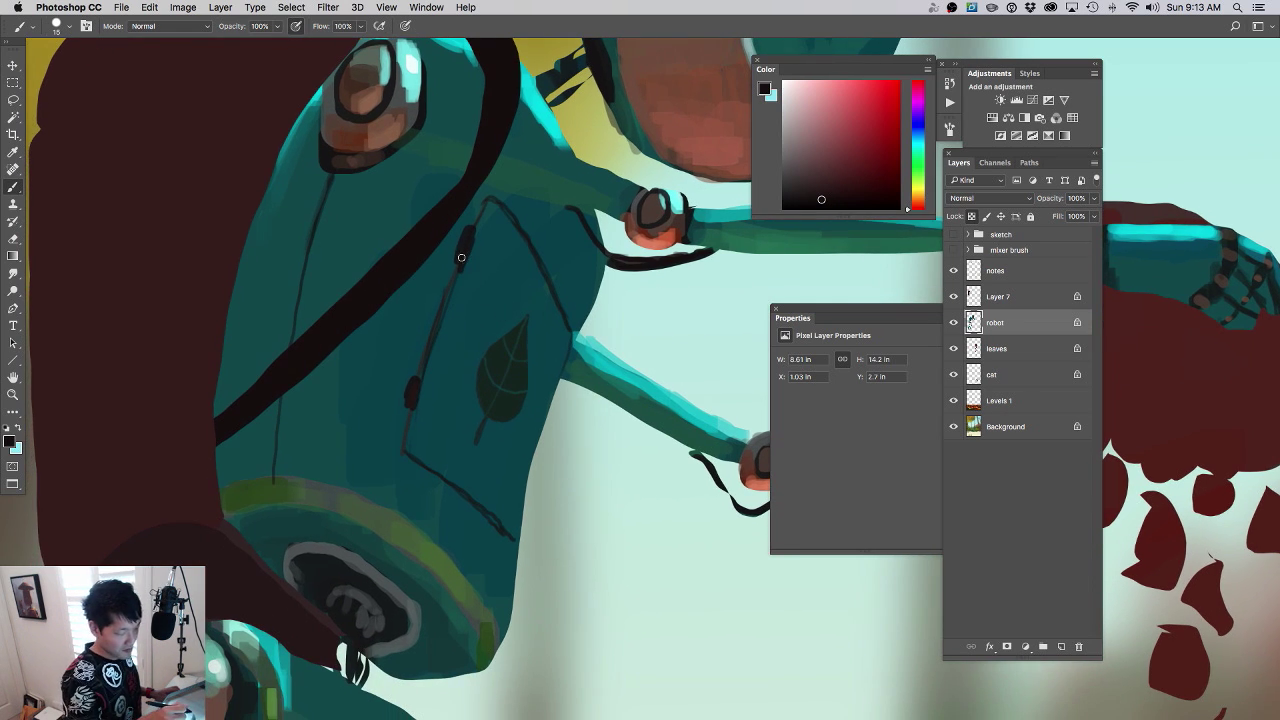
- Add sampled grey highlights to both panel hinges and small orange-brown bounce accents at their lower ends
alt+click(413, 363)
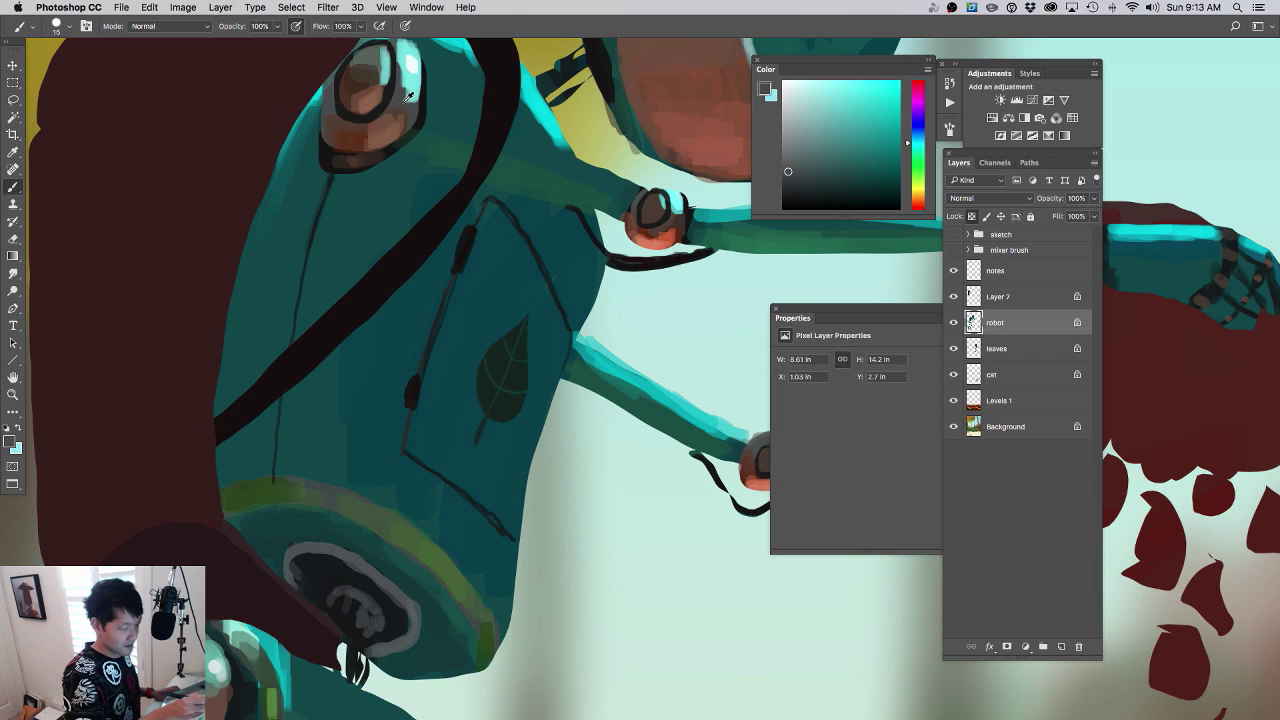
drag(424, 392, 421, 383)
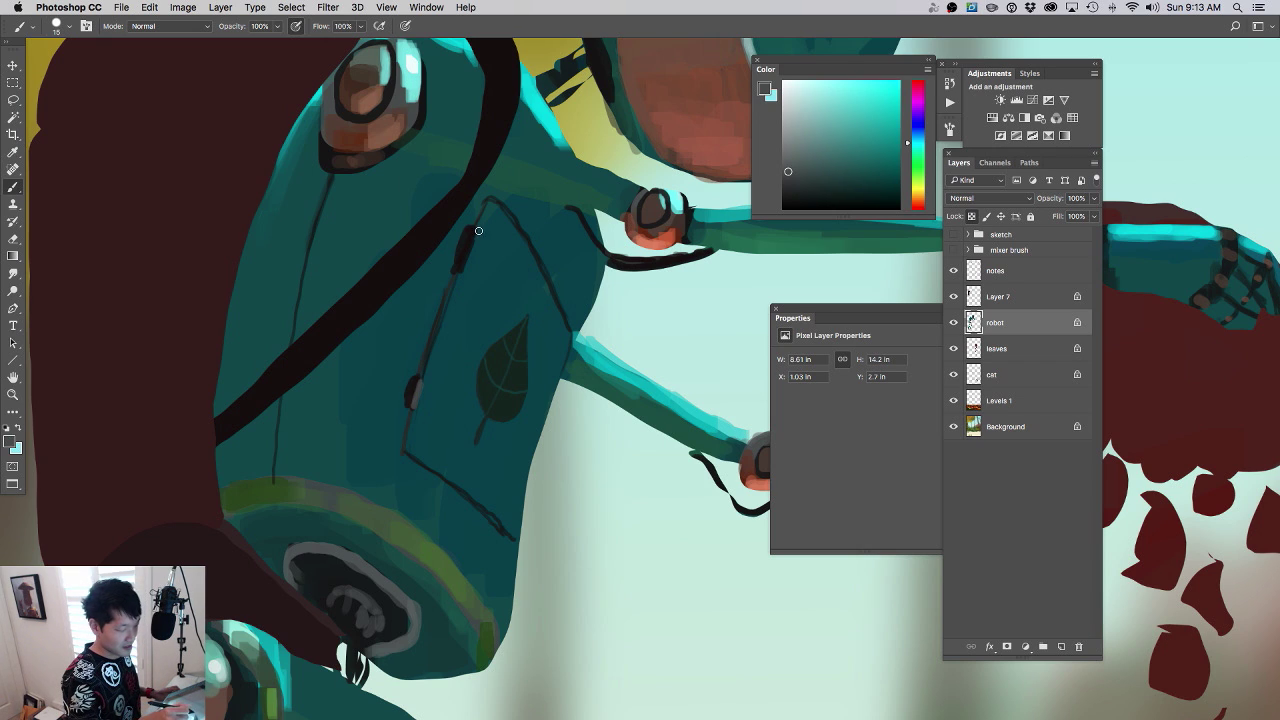
alt+click(396, 132)
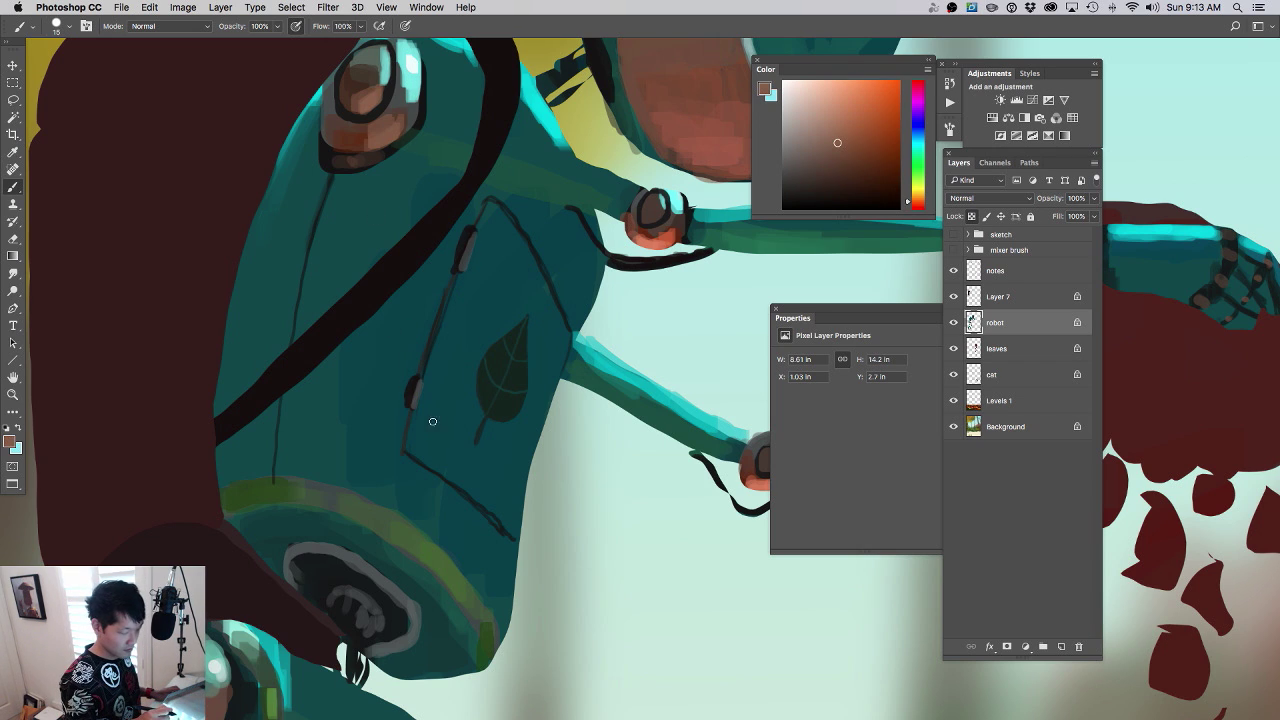
drag(405, 409, 412, 410)
drag(545, 360, 449, 376)
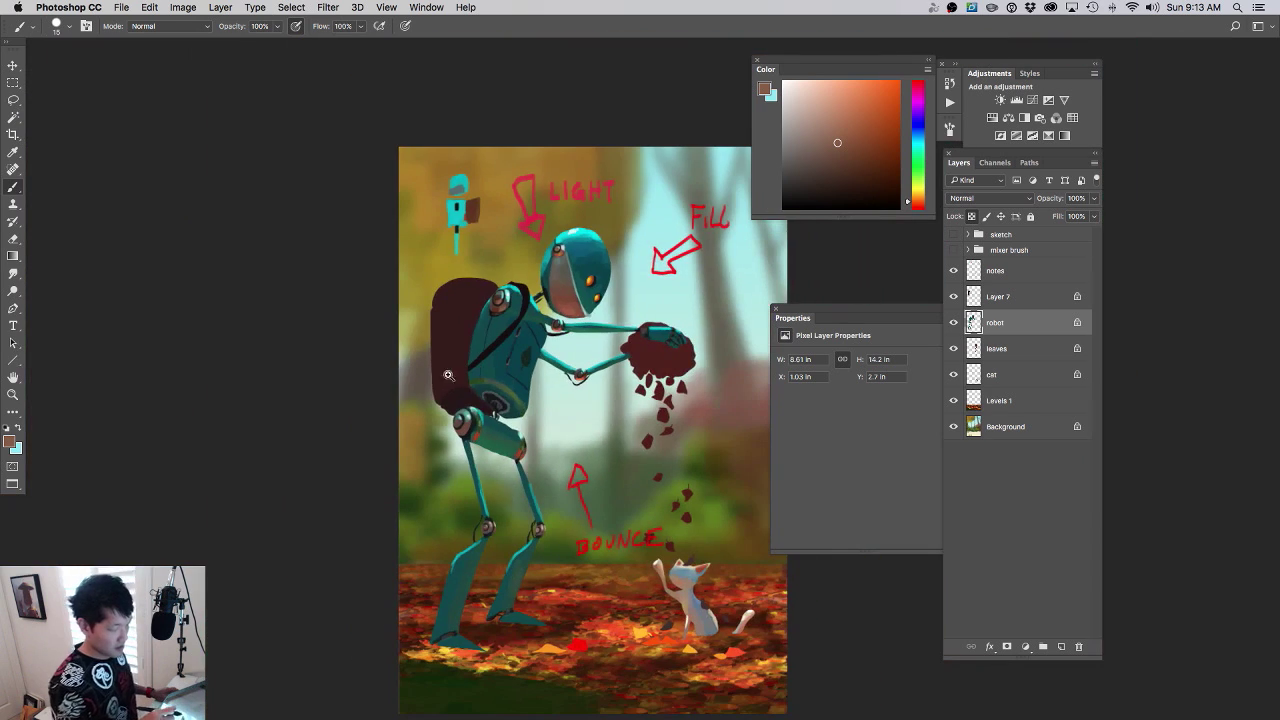
drag(648, 466, 632, 471)
mouse_move(592, 403)
mouse_down()
mouse_move(640, 411)
mouse_move(628, 397)
mouse_up()
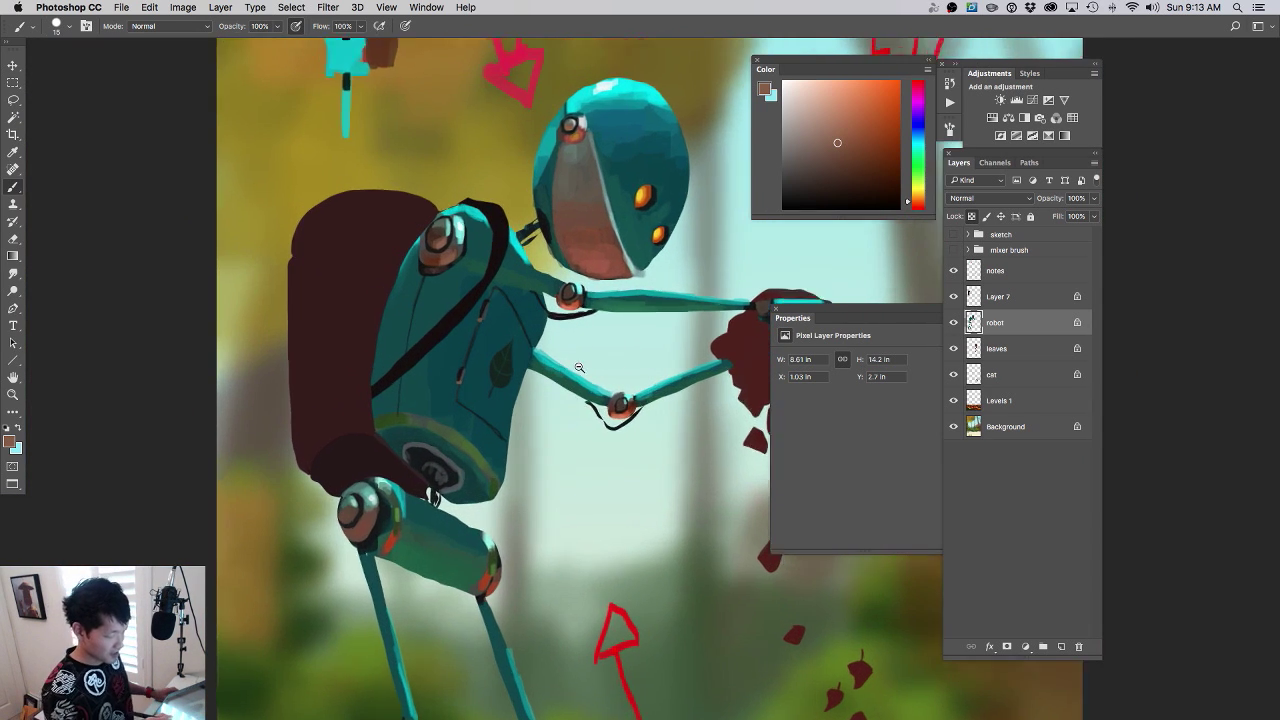
- Paint two near-black indicator sockets beside the torso panel's front edge and place a bright green light in the upper one
mouse_move(540, 380)
mouse_down()
mouse_move(580, 414)
mouse_move(574, 440)
mouse_up()
alt+click(486, 302)
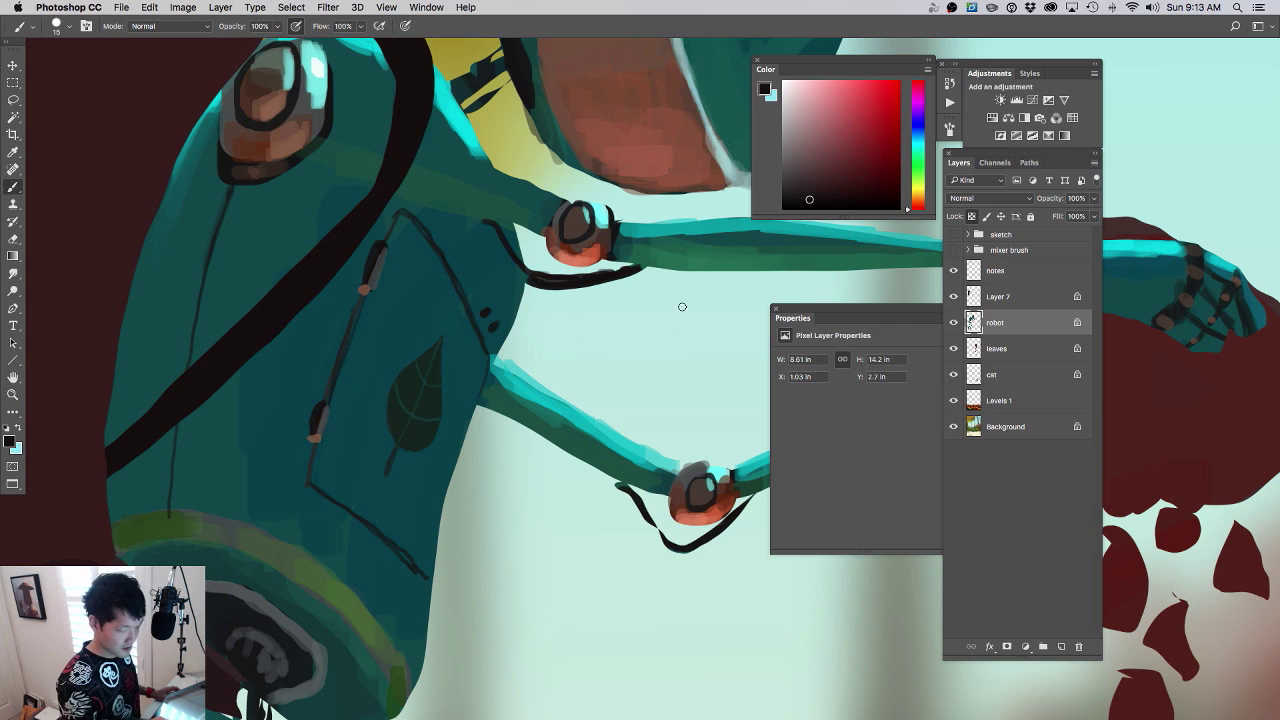
click(918, 166)
click(849, 100)
click(519, 325)
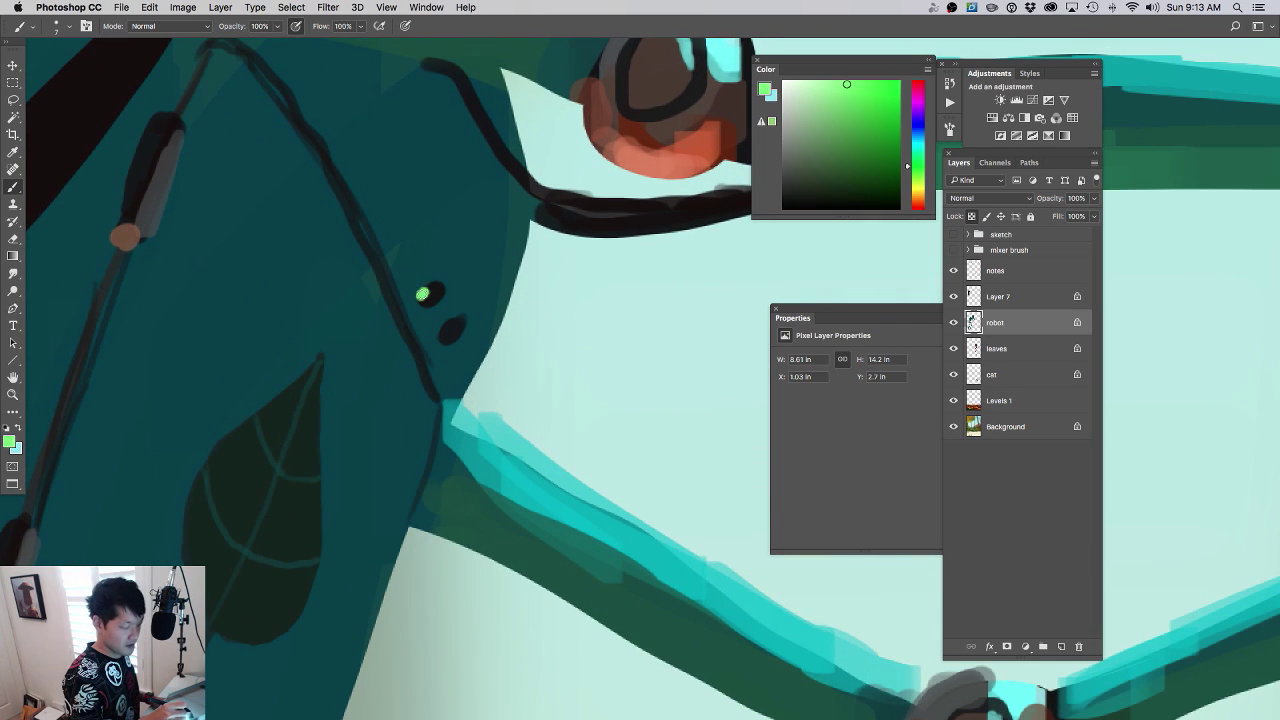
click(422, 294)
- Paint a bright orange light in the lower indicator socket beside the torso panel
click(918, 200)
click(878, 82)
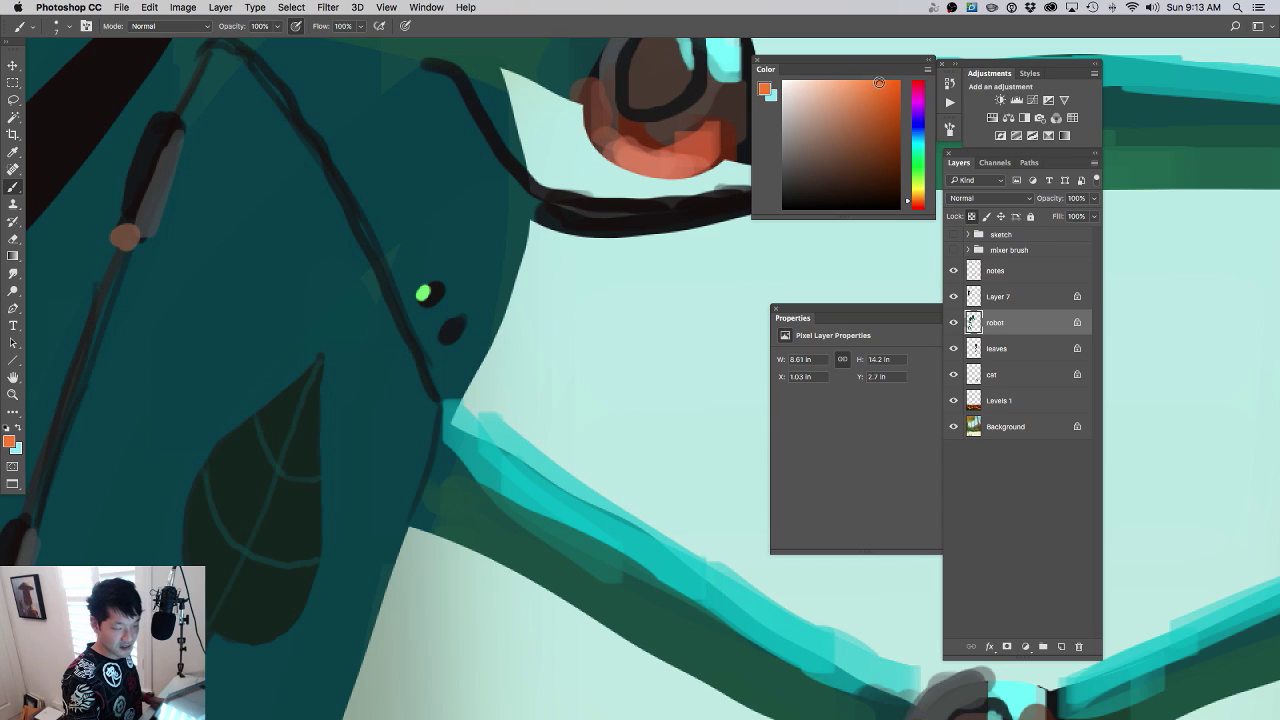
click(919, 149)
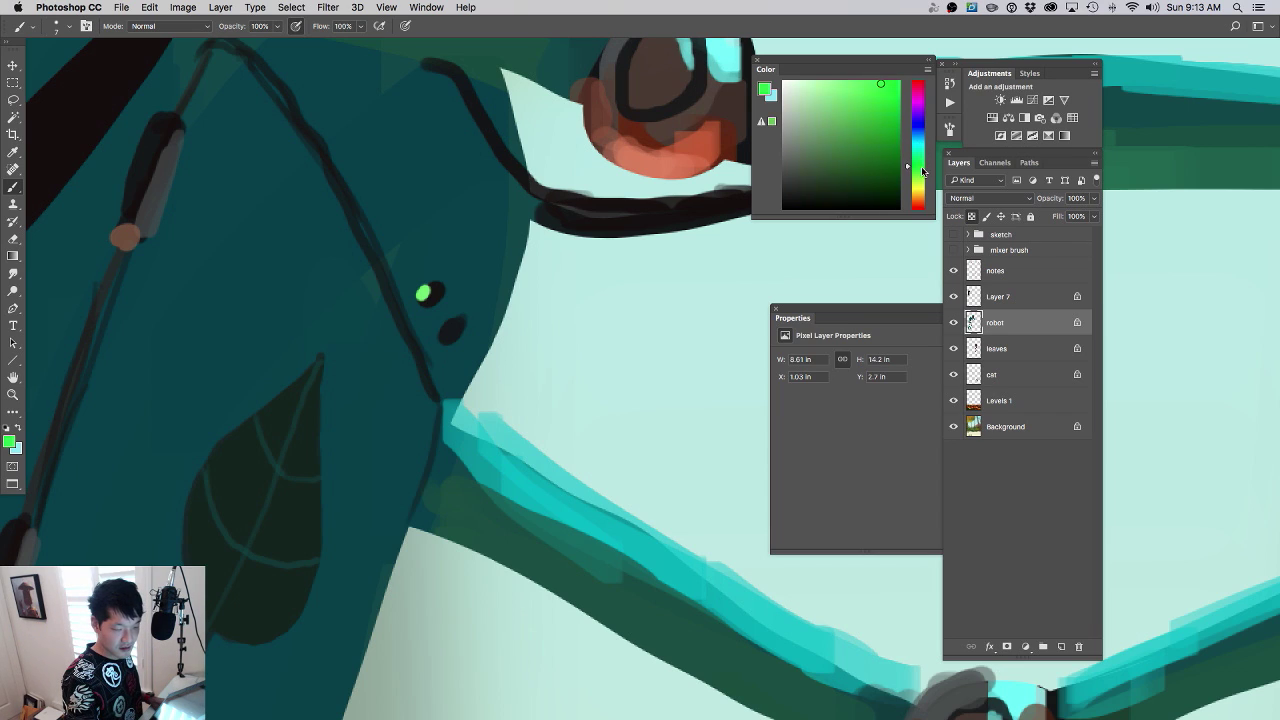
click(919, 198)
click(919, 201)
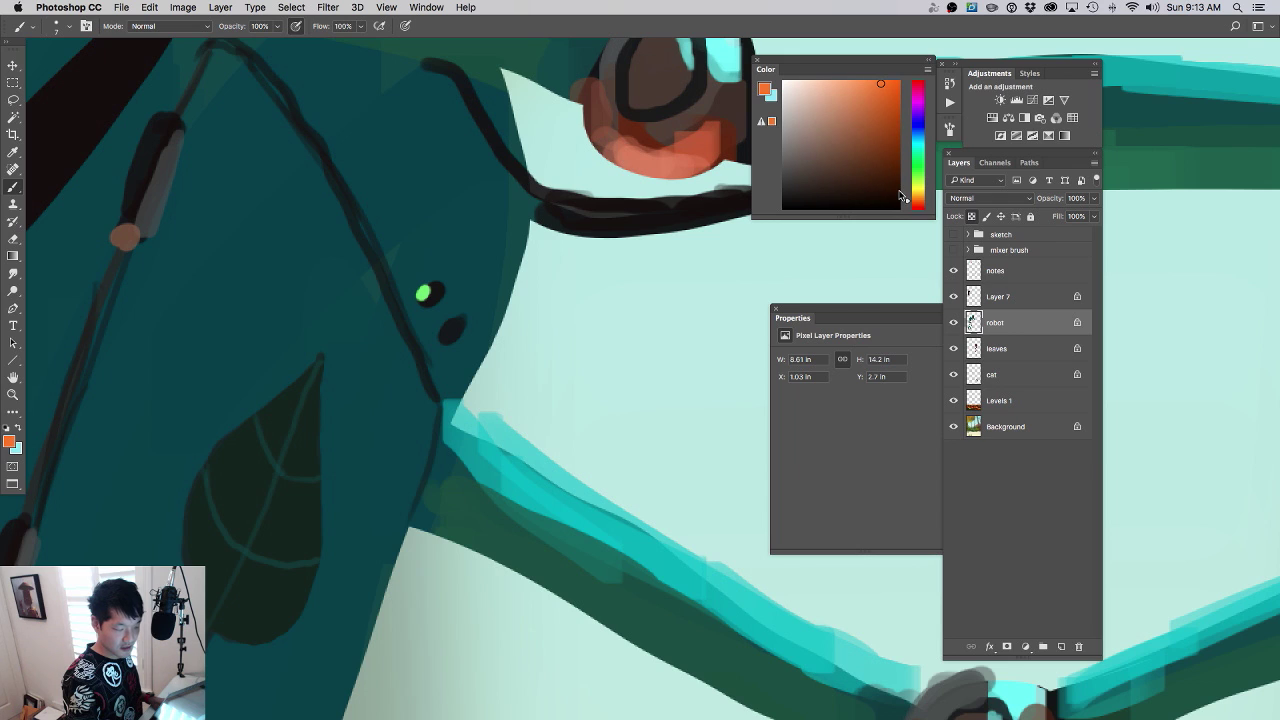
drag(450, 327, 446, 329)
drag(543, 367, 453, 436)
key(super+equal)
key(super+equal)
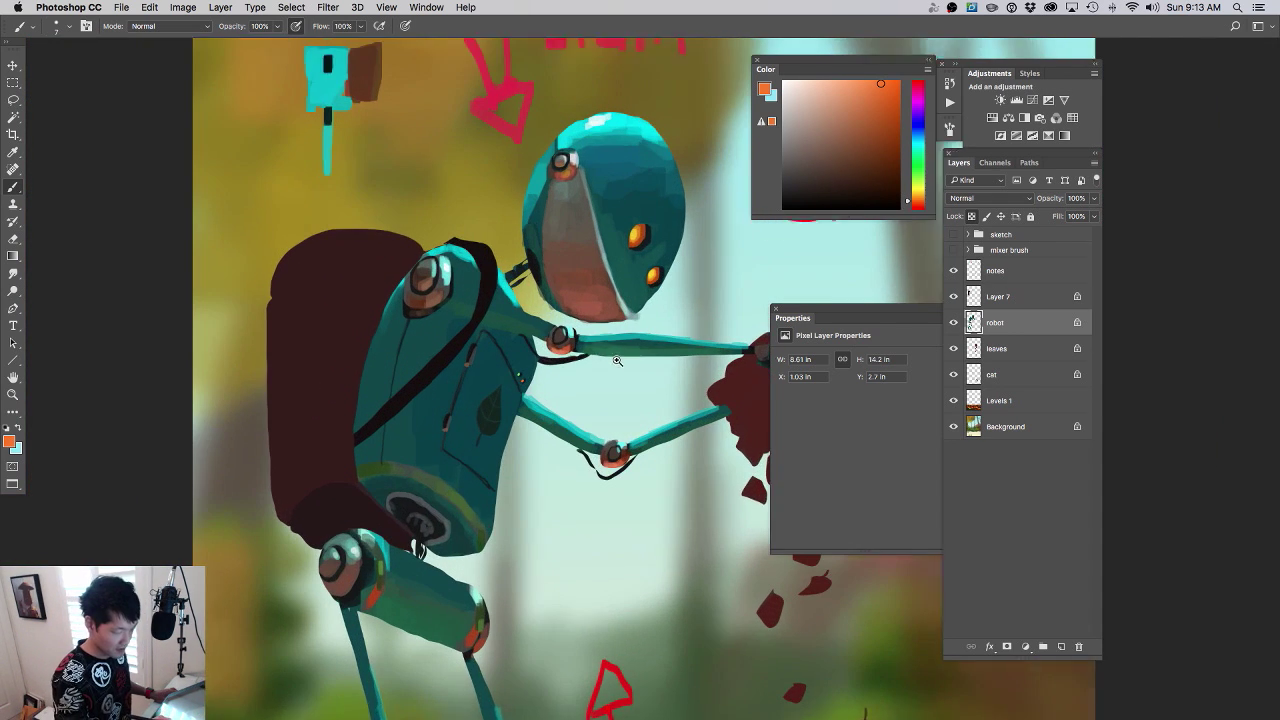
- Choose the flat rectangular brush, reduce it to 40 px and shade beneath the shoulder joint with sampled dark tones
alt+click(420, 305)
right_click(470, 340)
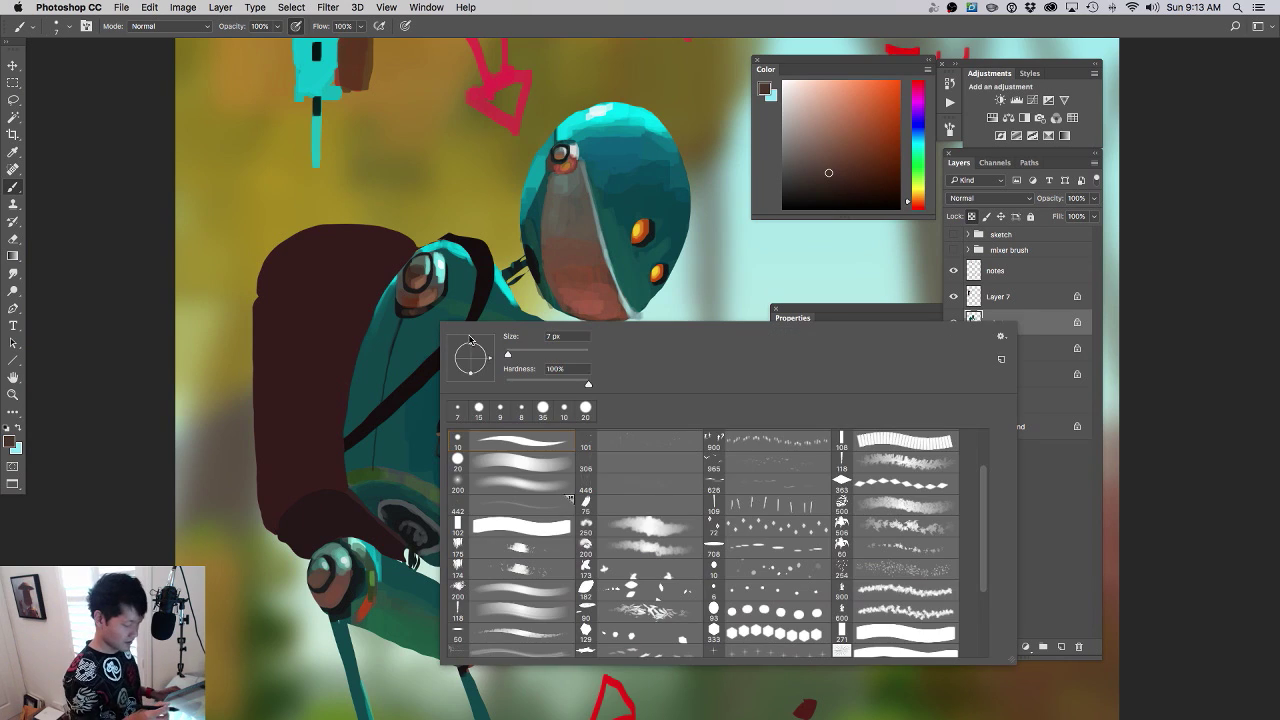
click(528, 511)
click(425, 330)
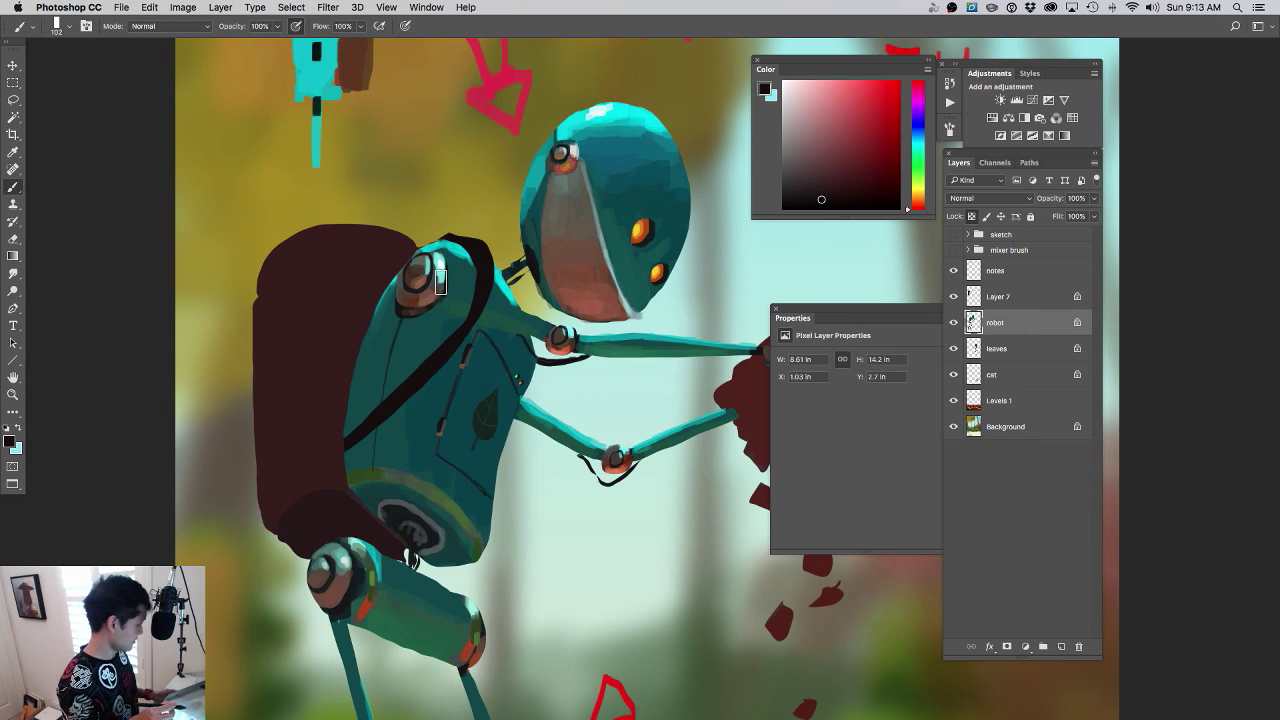
key(bracketleft)
key(bracketleft)
key(bracketleft)
key(bracketleft)
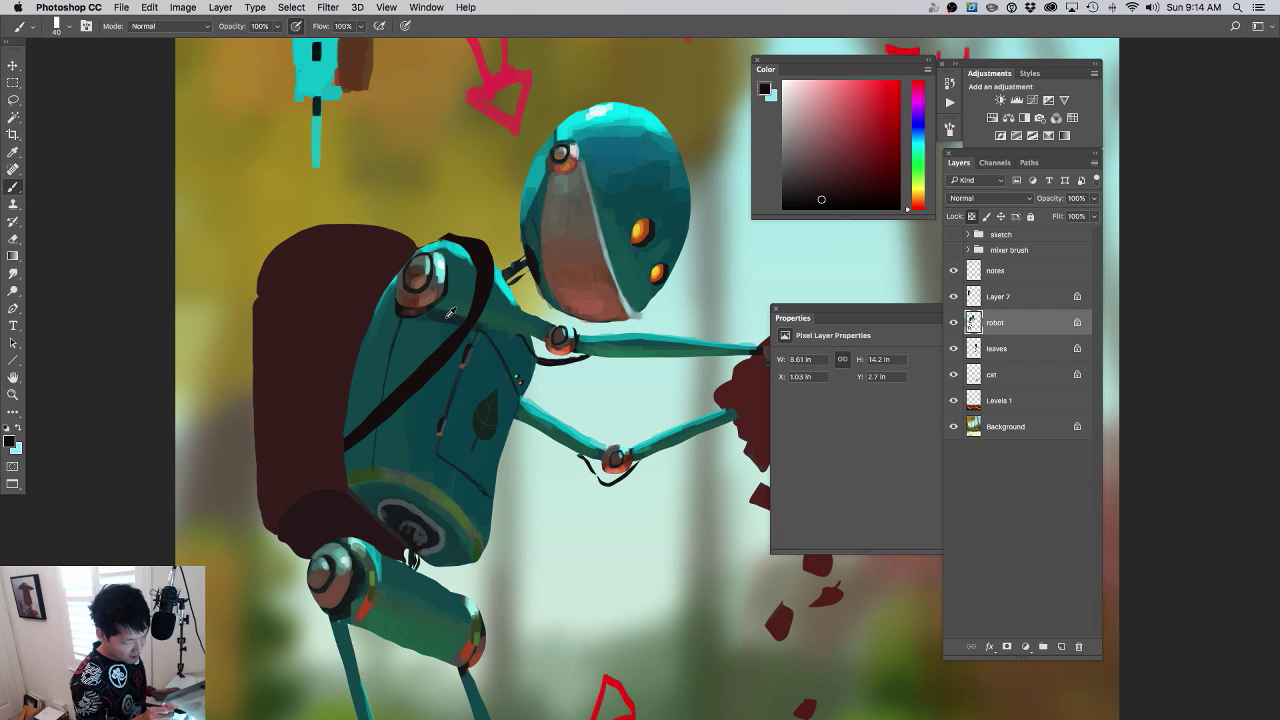
alt+click(442, 317)
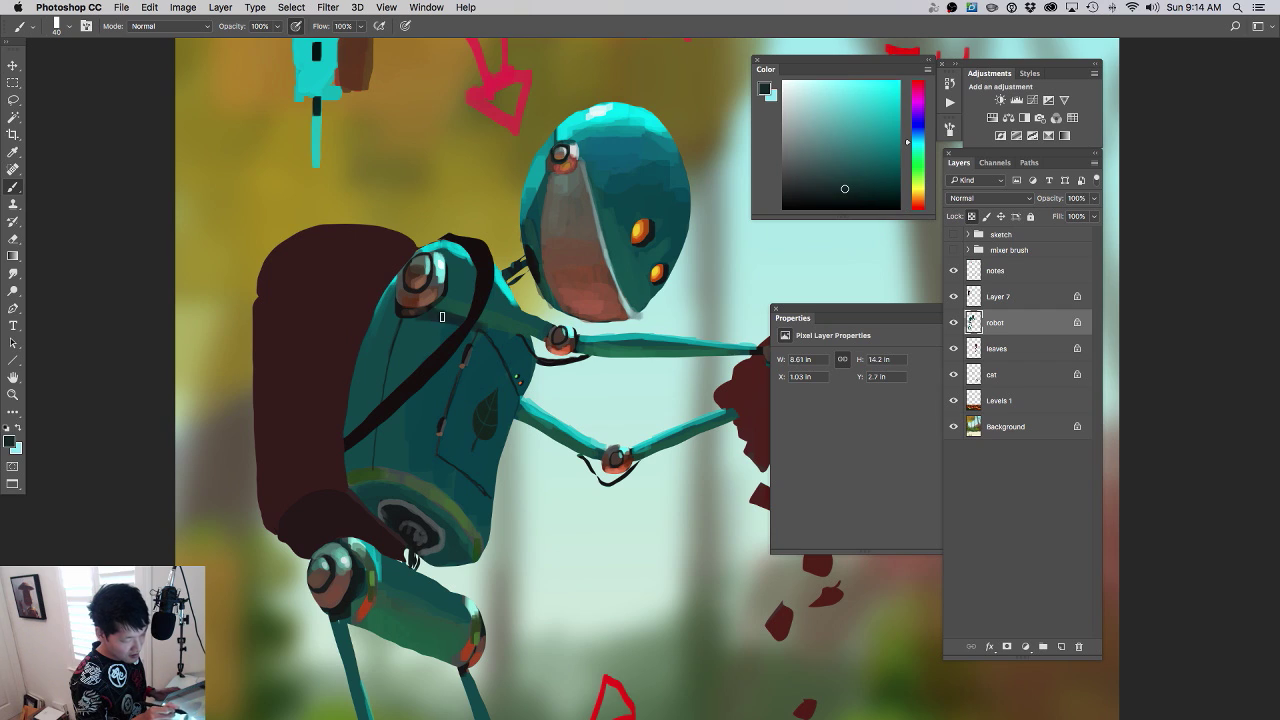
- Paint a teal and bright cyan highlight along the top of the near upper arm, redoing the first stroke
alt+click(462, 250)
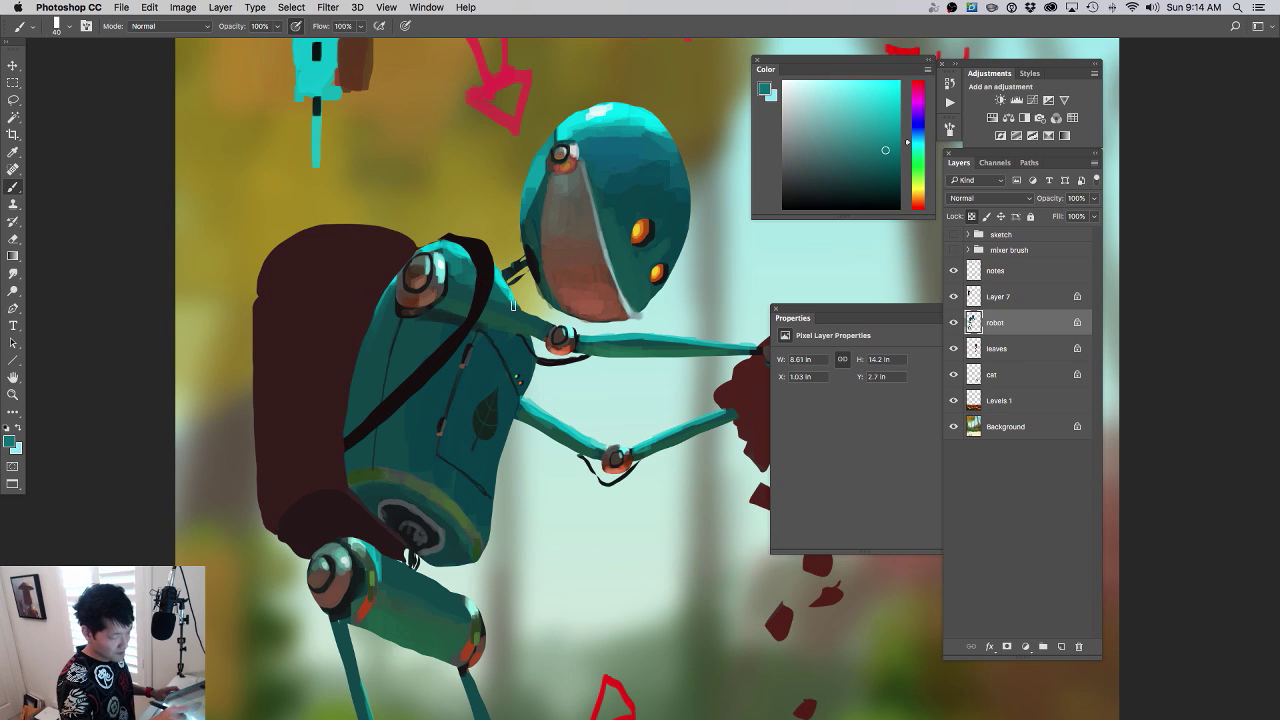
mouse_move(567, 389)
mouse_down()
mouse_move(523, 383)
mouse_move(586, 395)
mouse_up()
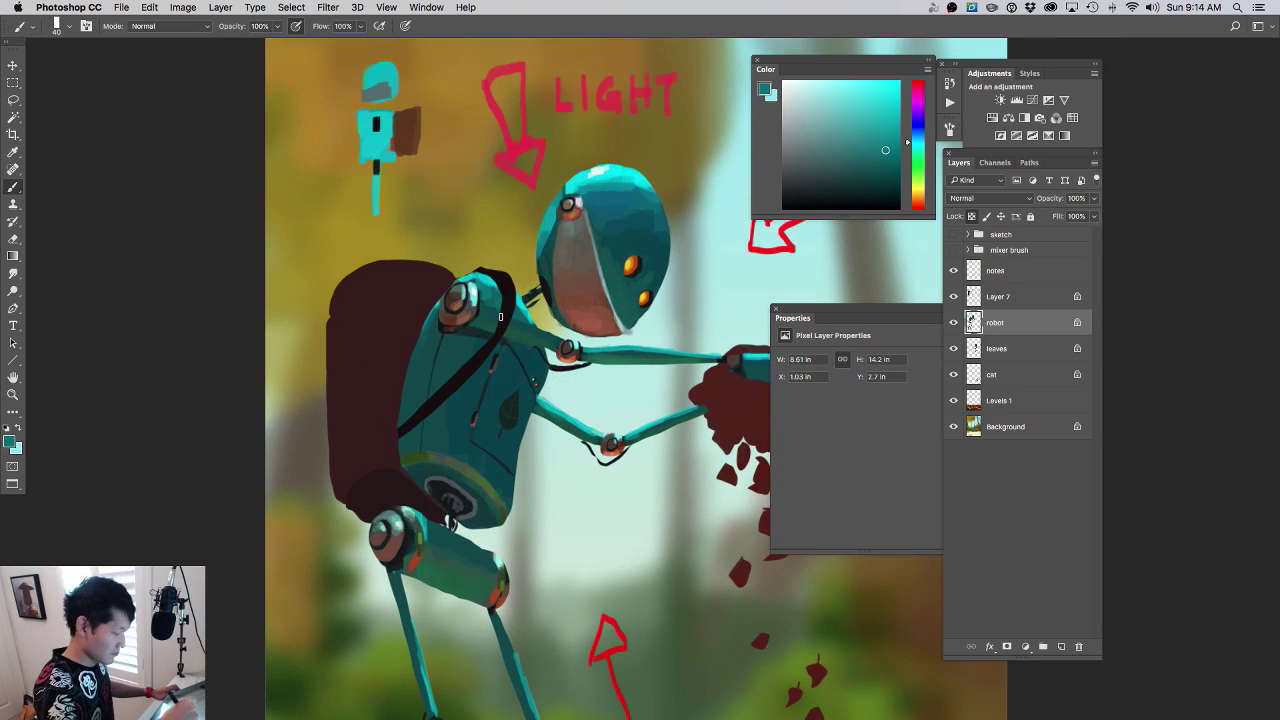
key(super+z)
mouse_move(507, 312)
mouse_down()
mouse_move(480, 285)
mouse_move(537, 333)
mouse_move(476, 302)
mouse_up()
alt+click(523, 300)
drag(546, 337, 622, 364)
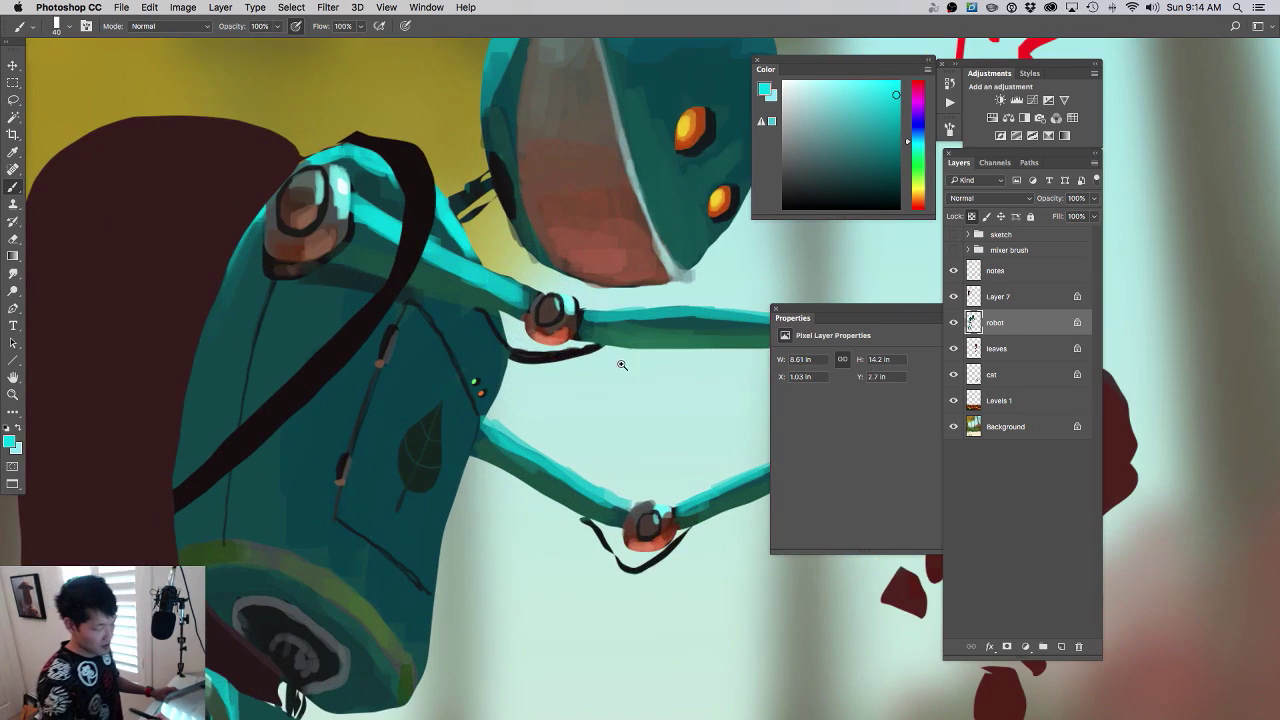
- Darken the torso area behind the near upper arm with sampled dark teal to separate the two forms
alt+click(451, 238)
drag(472, 251, 448, 234)
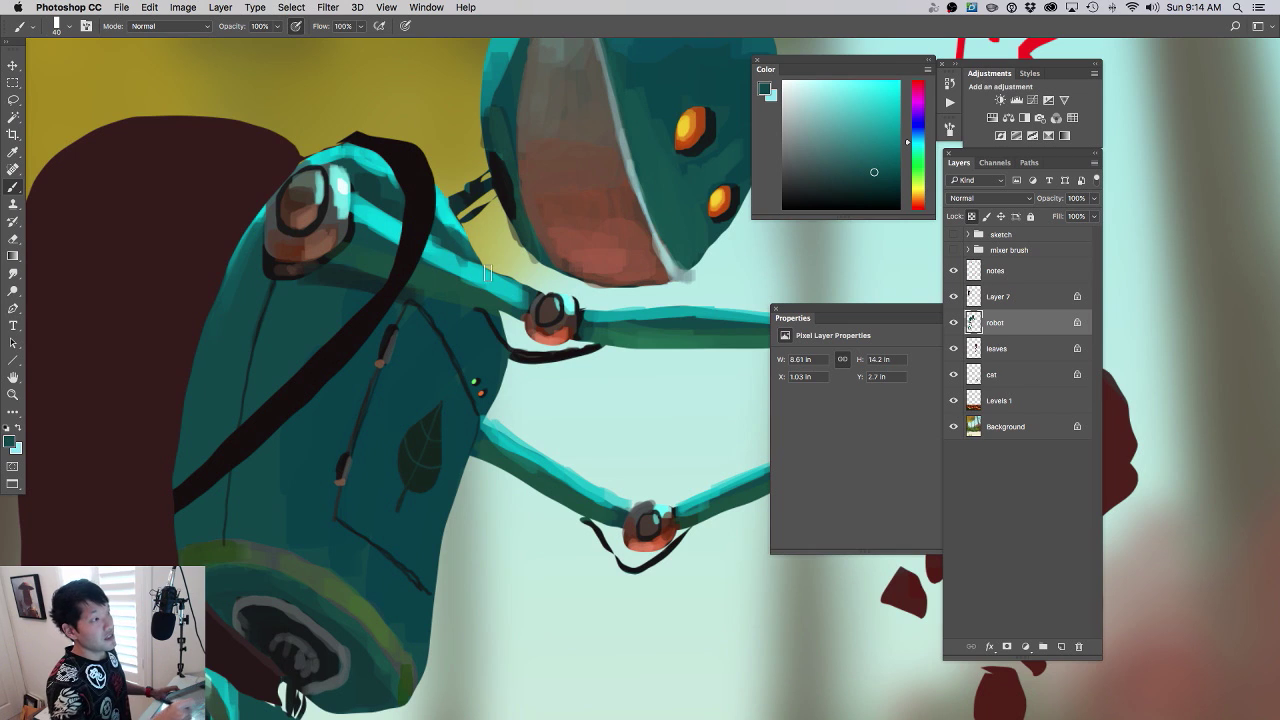
mouse_move(590, 427)
mouse_down()
mouse_move(560, 434)
mouse_move(558, 456)
mouse_up()
drag(526, 520, 568, 448)
scroll(588, 465, down, 3)
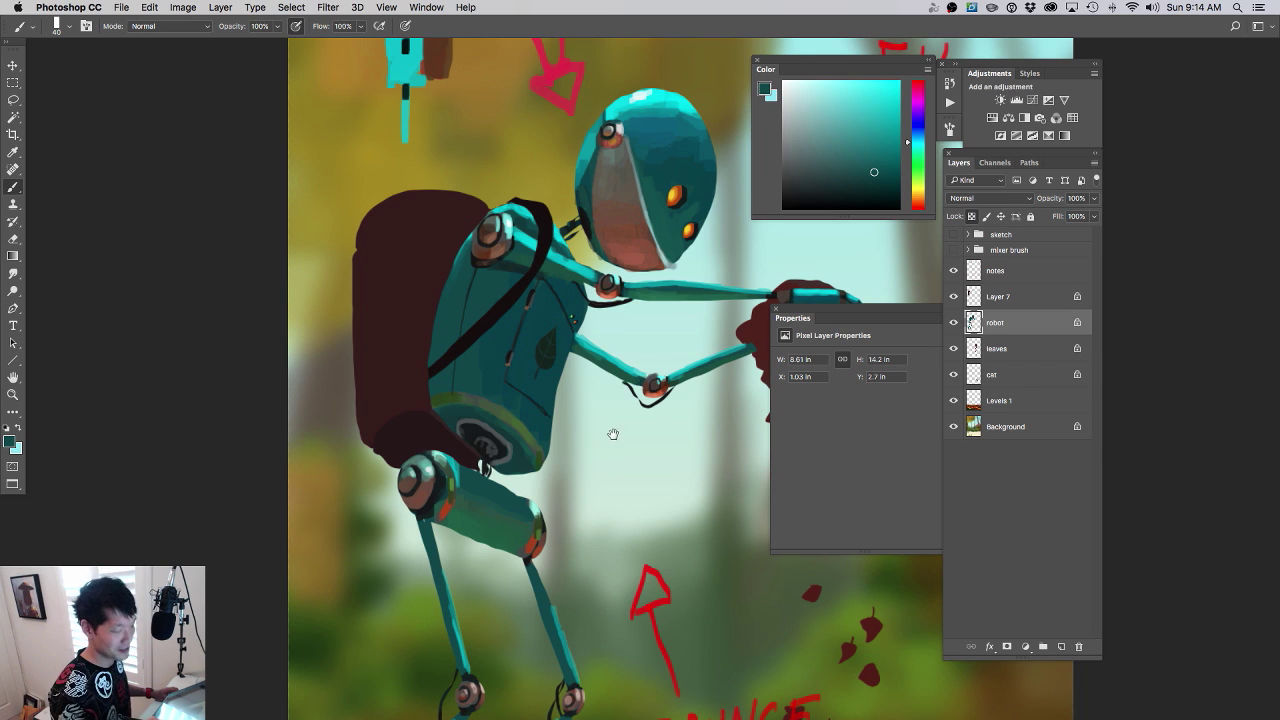
- Touch up the near upper arm beside the elbow with sampled bright cyan and dark green-teal
scroll(614, 428, up, 3)
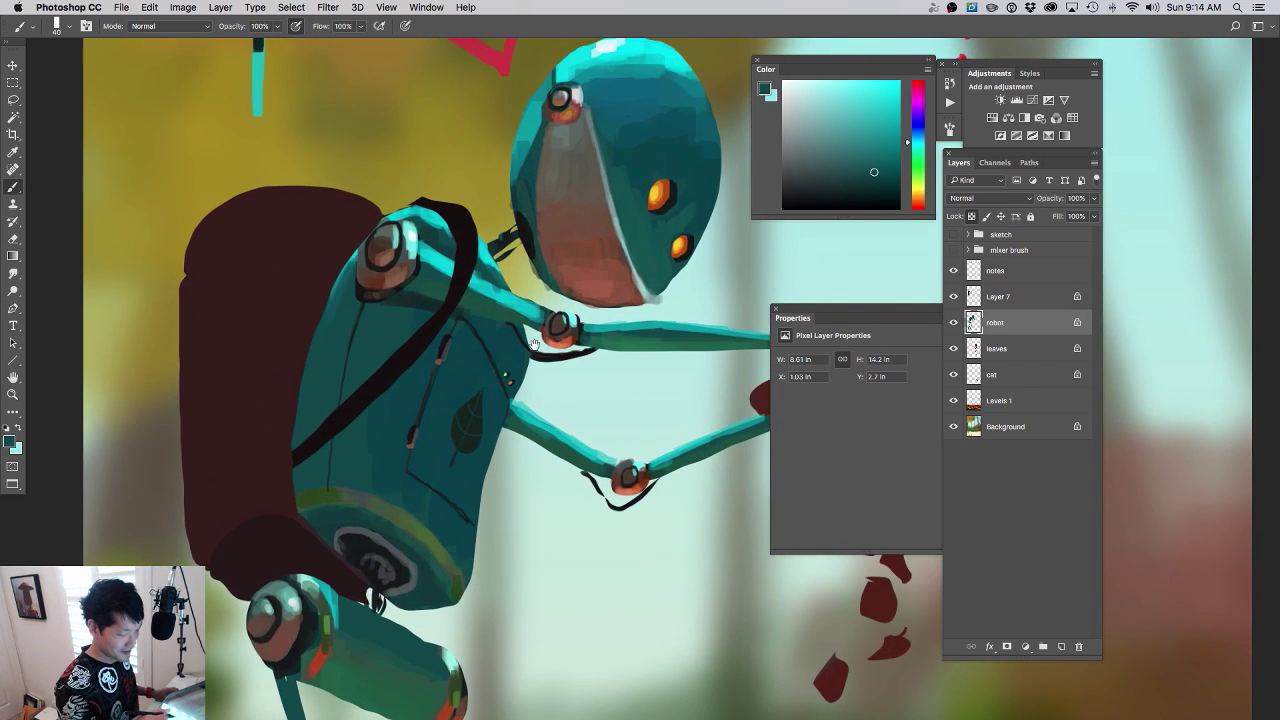
alt+click(495, 294)
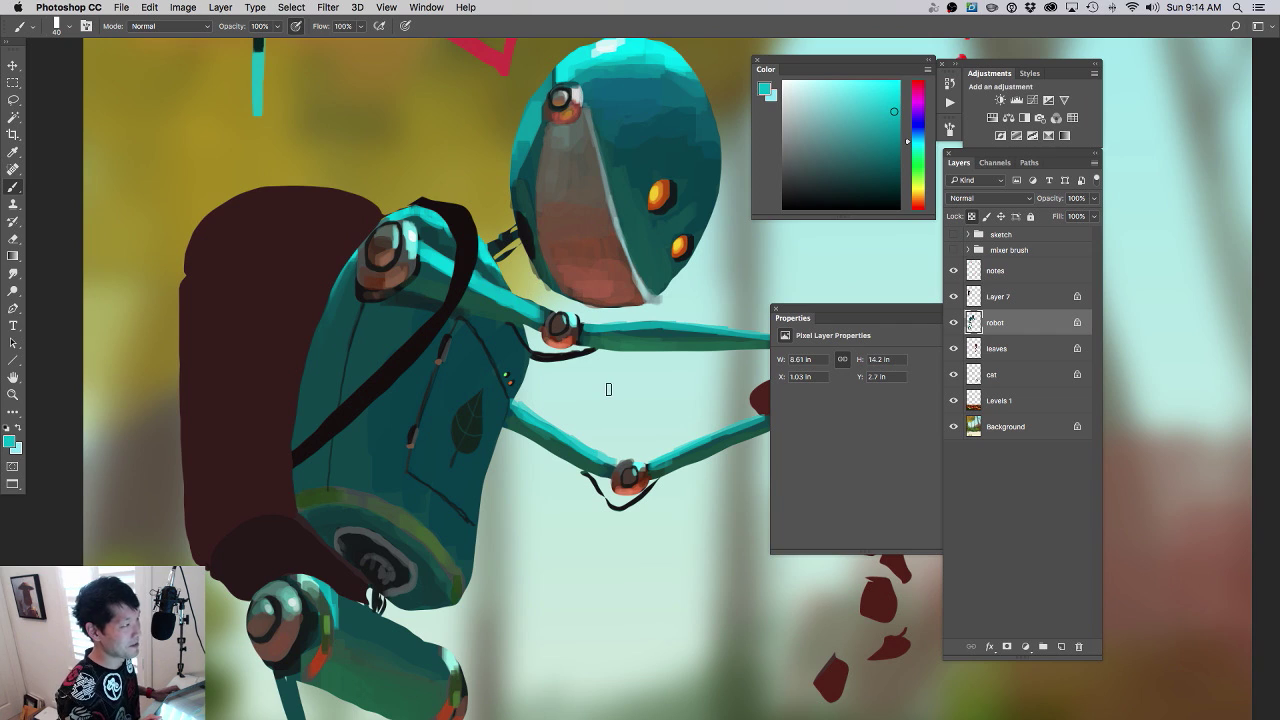
alt+click(512, 320)
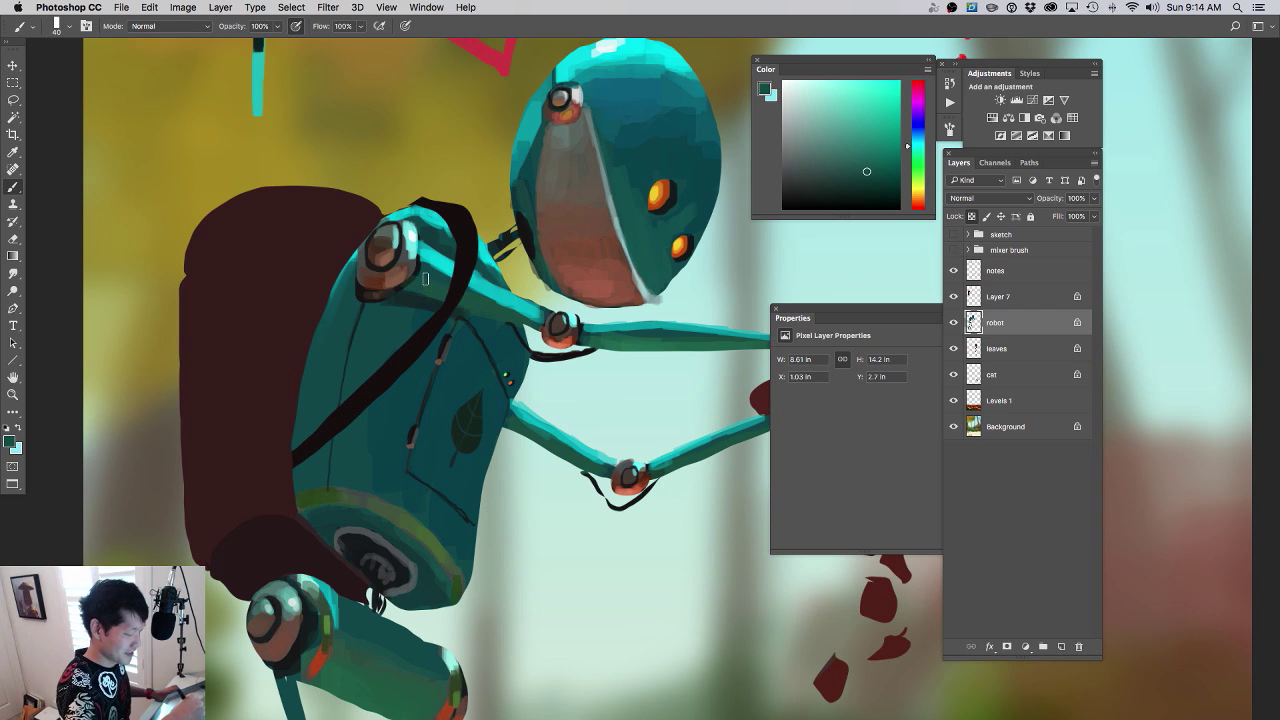
scroll(540, 365, up, 3)
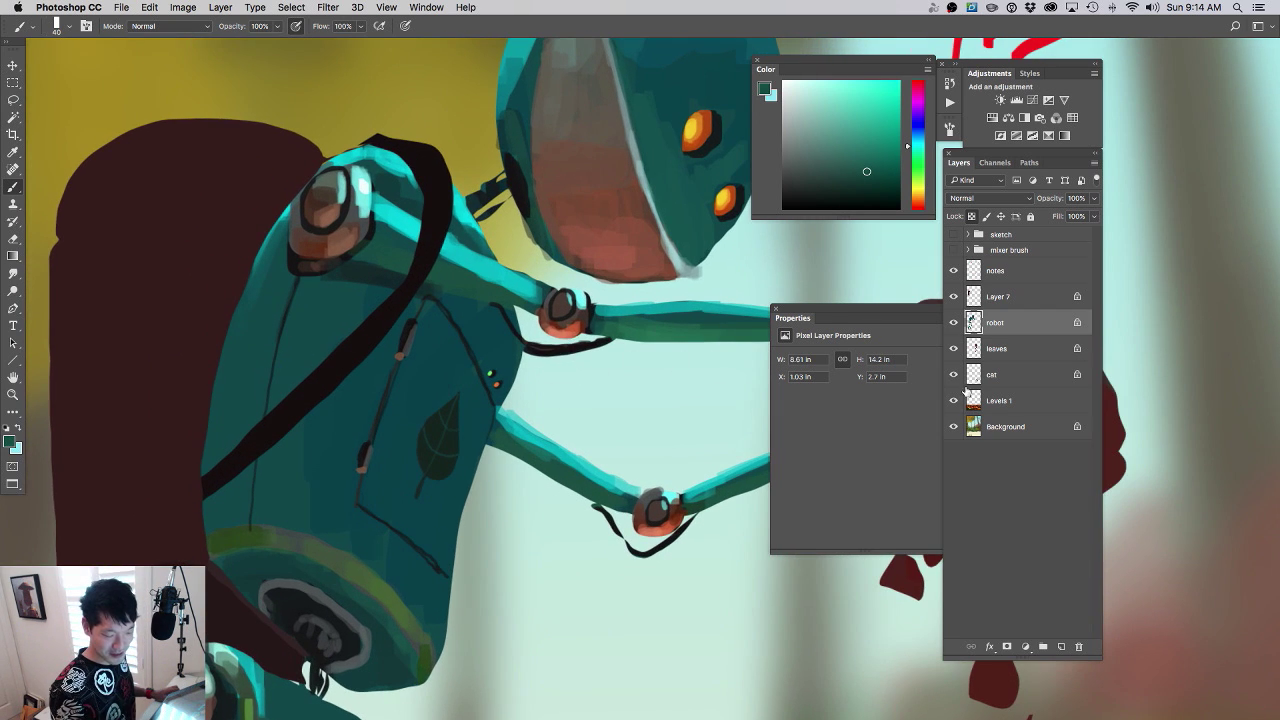
- Refine the shoulder joint's lower edge with sampled dark brown and dark teal, reducing the brush to 25 px
drag(500, 344, 540, 360)
alt+click(368, 278)
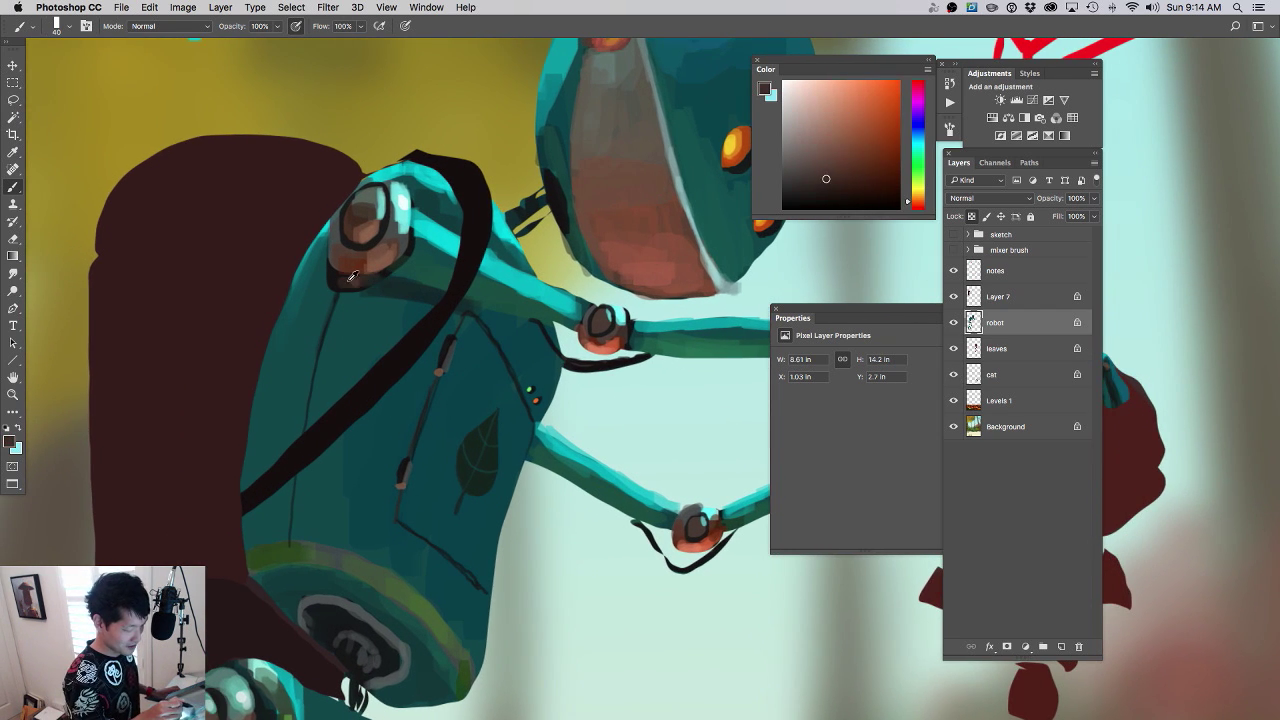
alt+click(313, 286)
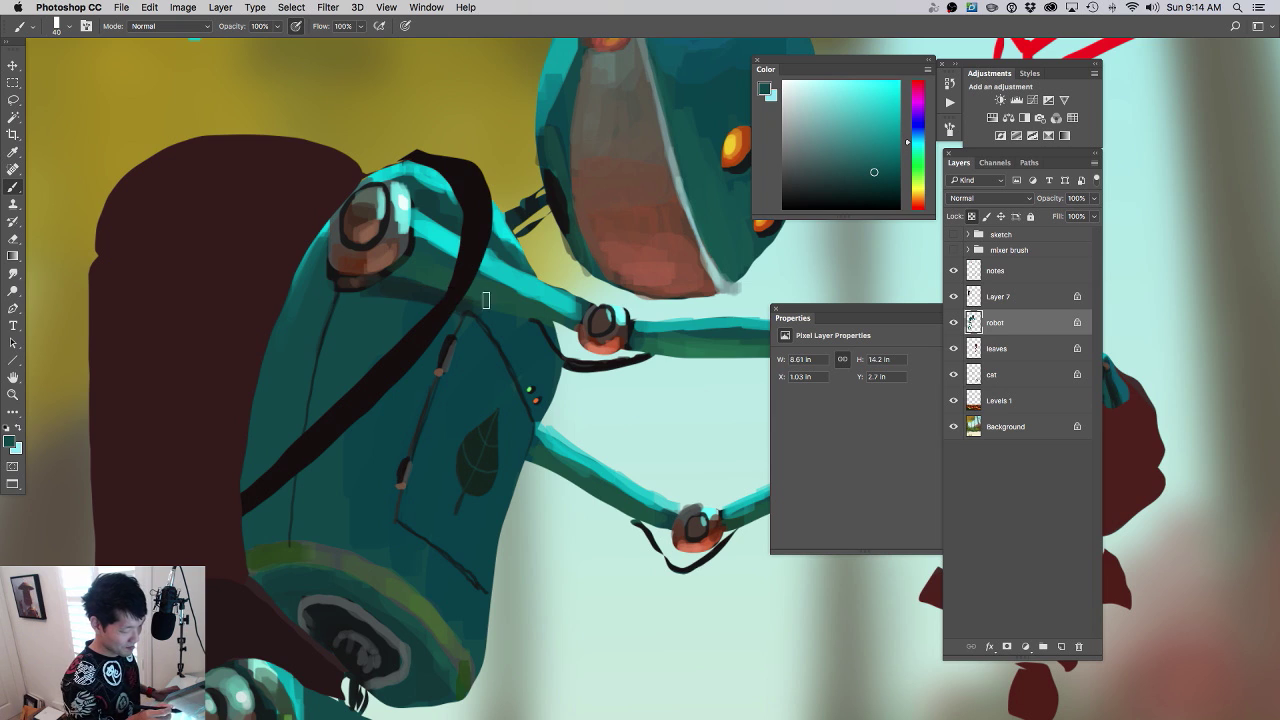
key(bracketleft)
key(bracketleft)
key(bracketleft)
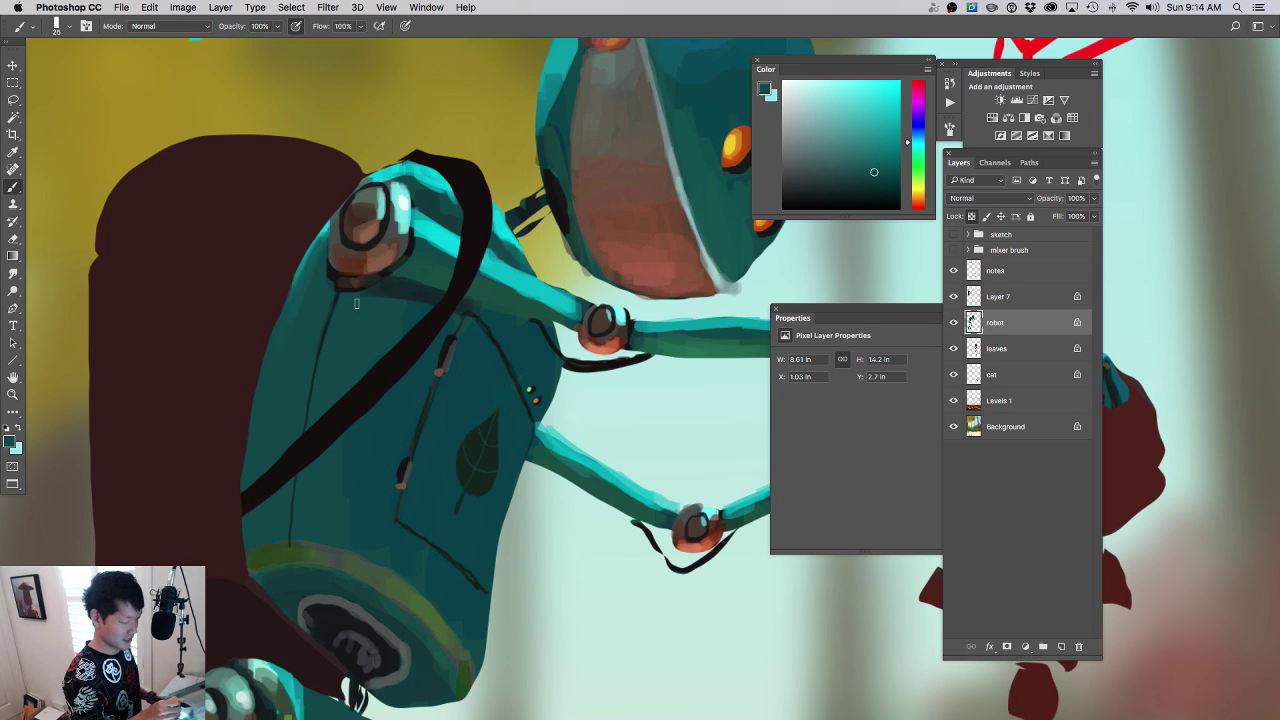
- Deepen the shading on the near upper arm beside the backpack strap with sampled dark teal tones
alt+click(499, 342)
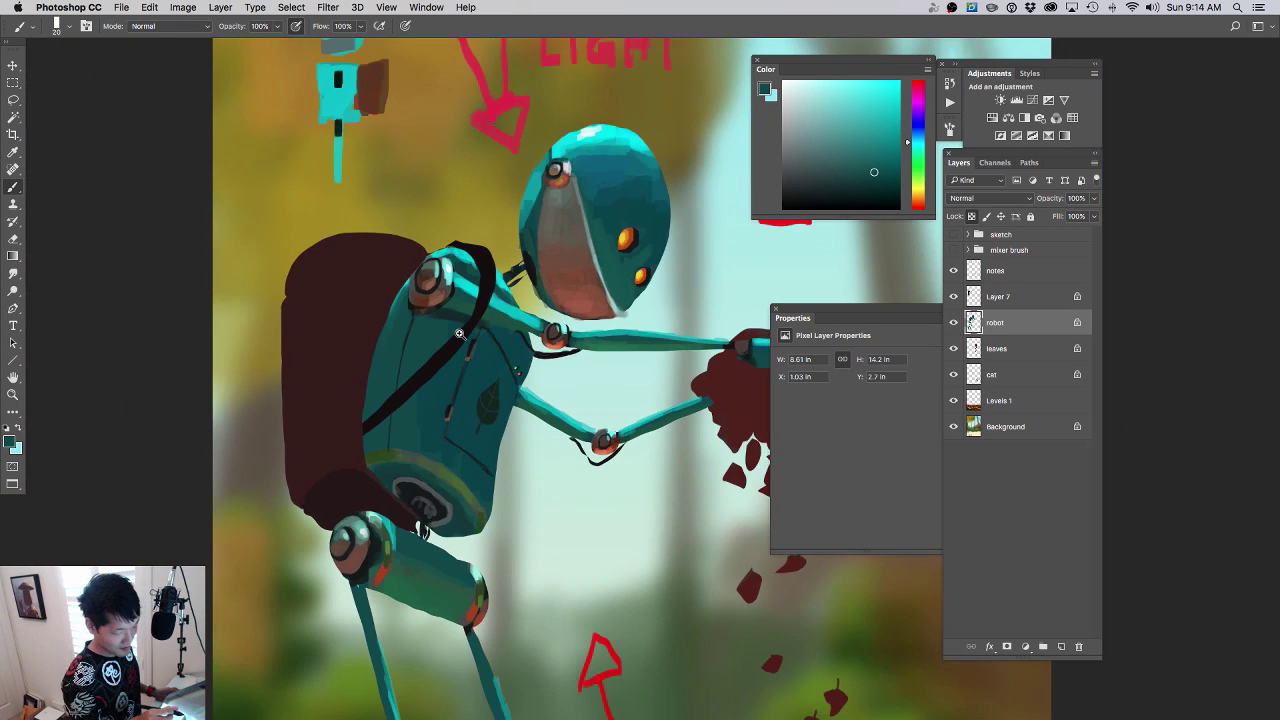
click(449, 311)
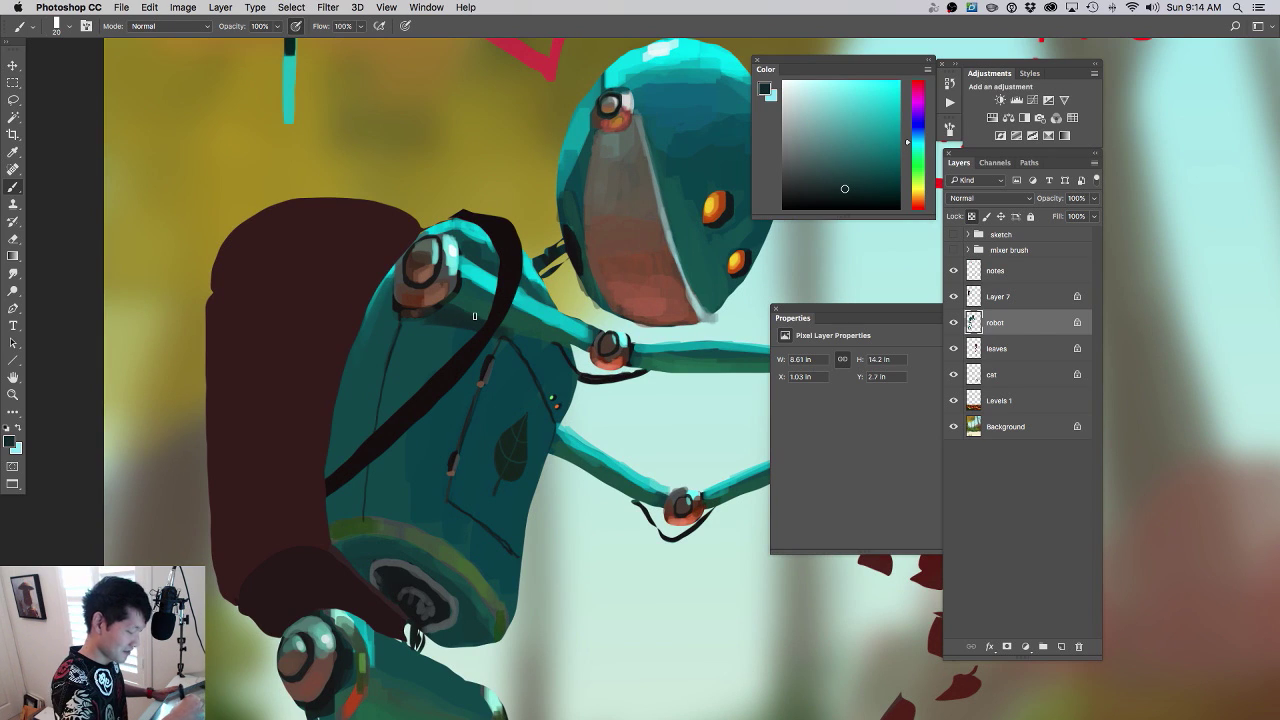
alt+click(485, 262)
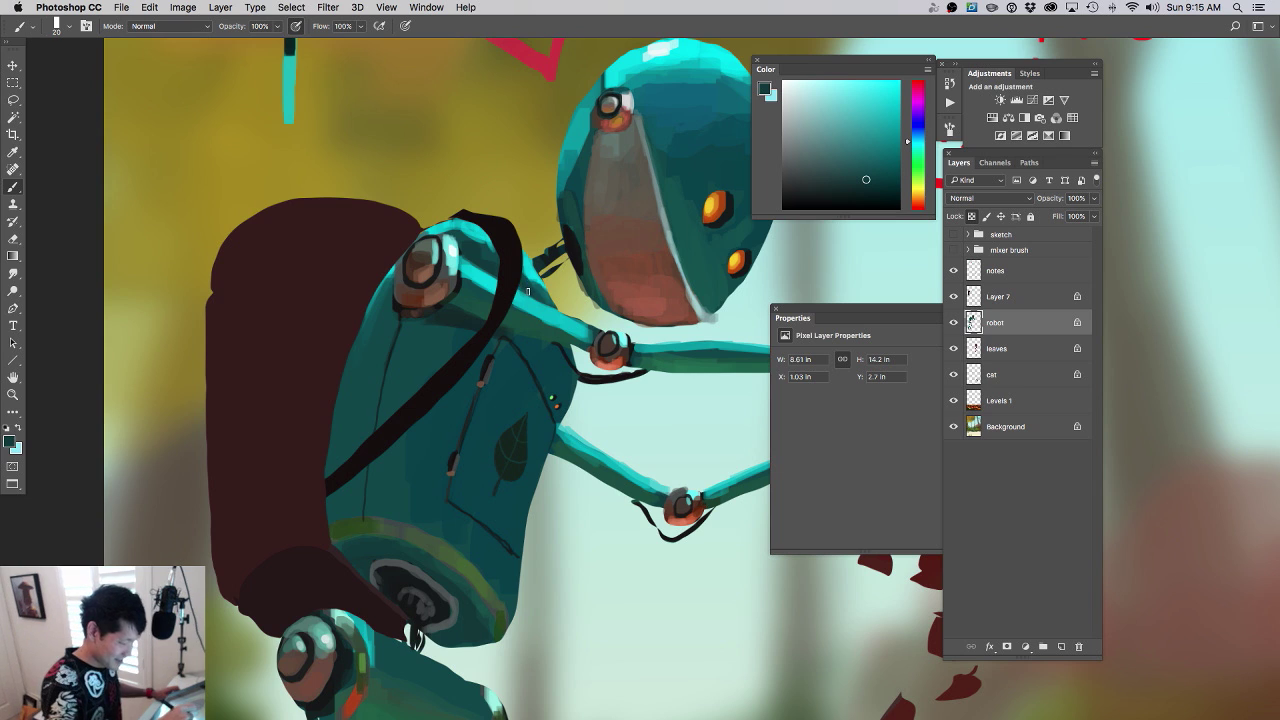
alt+click(613, 355)
click(625, 414)
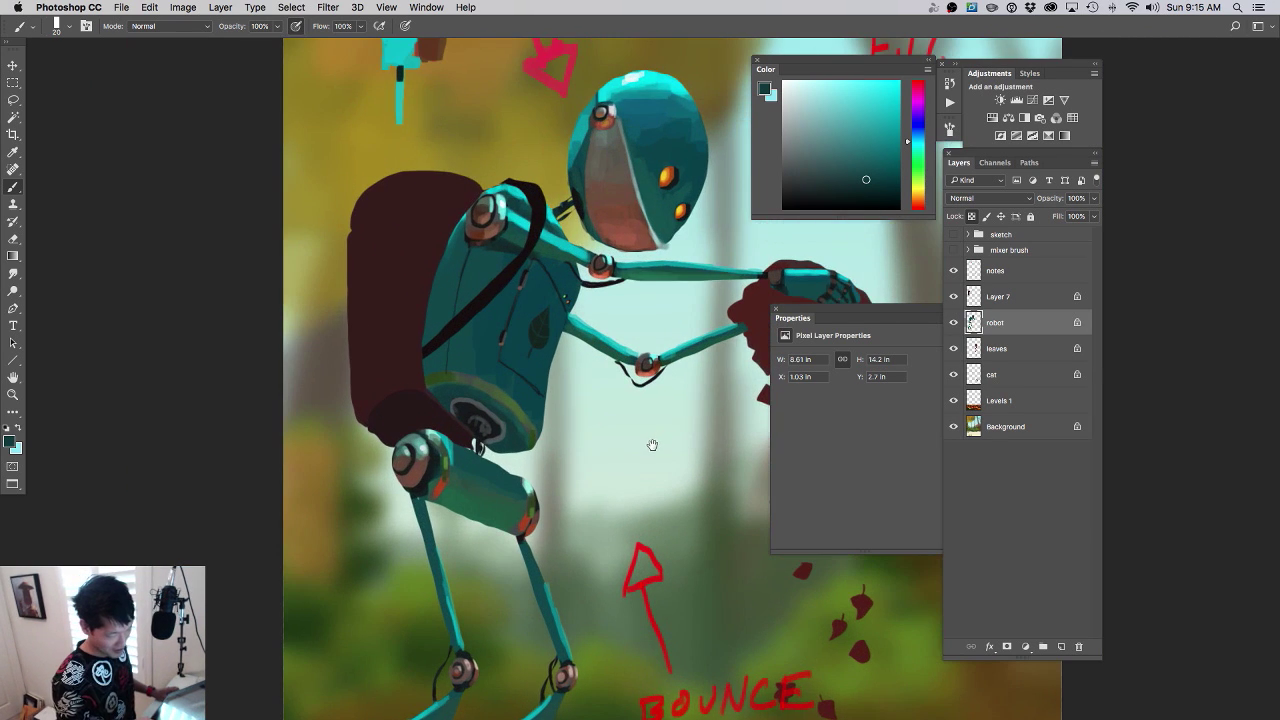
- Touch up the top of the shoulder beside the strap with sampled bright cyan
click(528, 208)
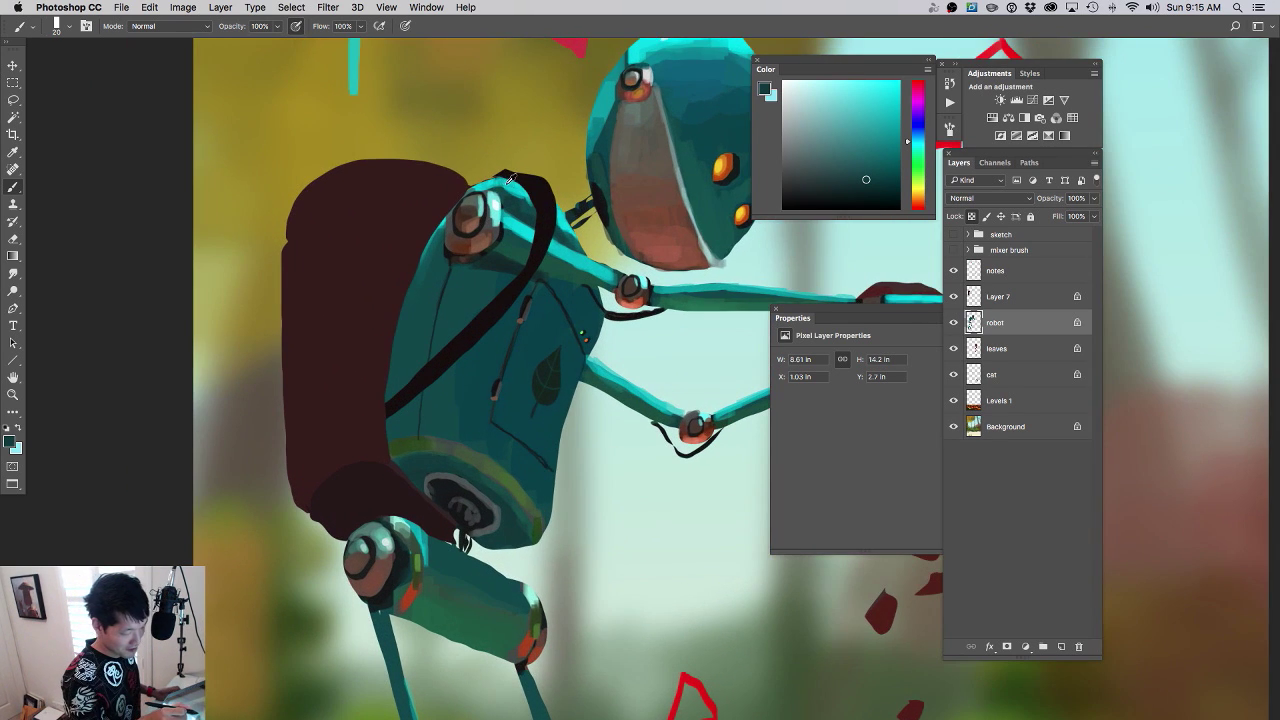
alt+click(493, 188)
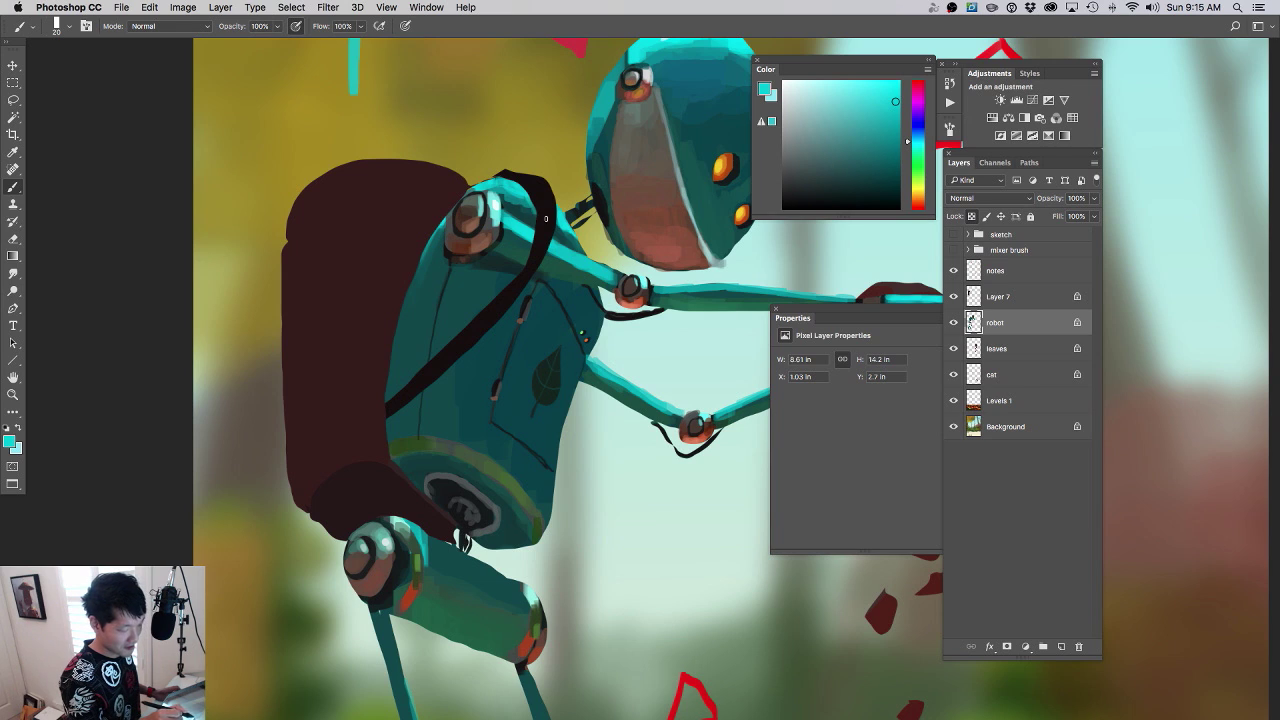
key(ctrl+0)
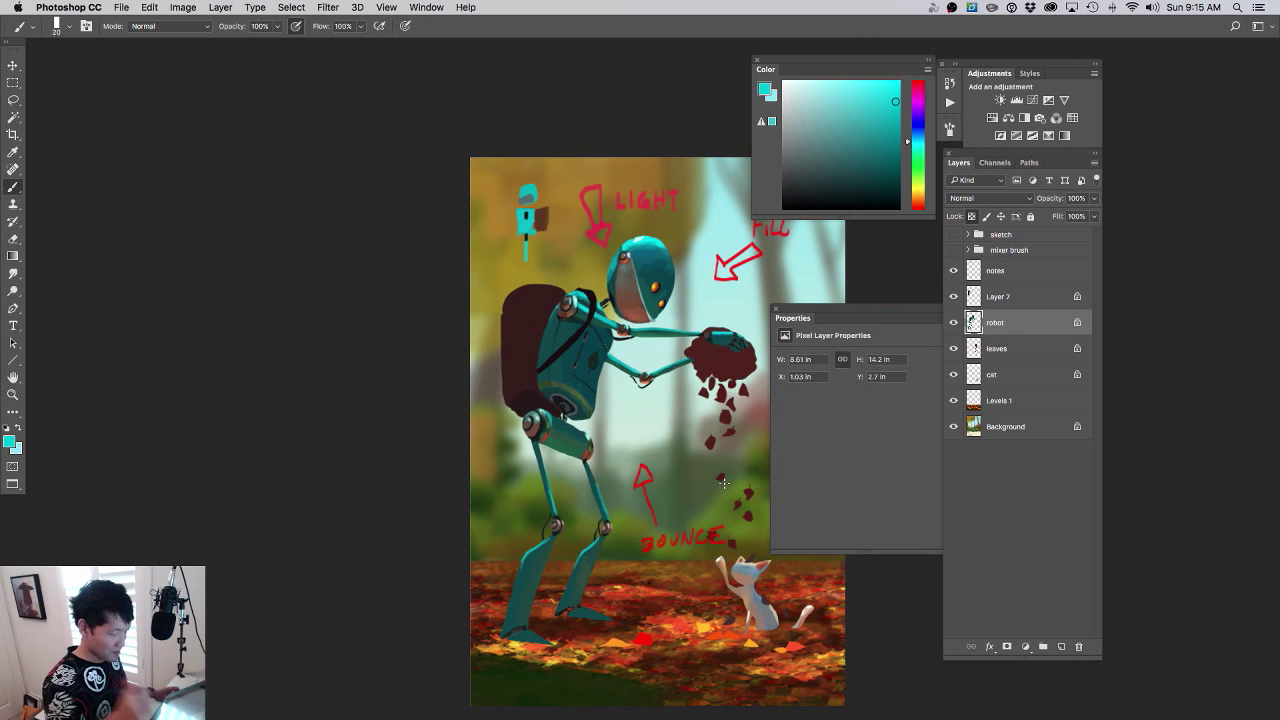
- Refine the edge between backpack and shoulder joint with sampled dark maroon and cyan, using a 35 px brush
click(590, 346)
click(590, 346)
alt+click(549, 284)
click(568, 284)
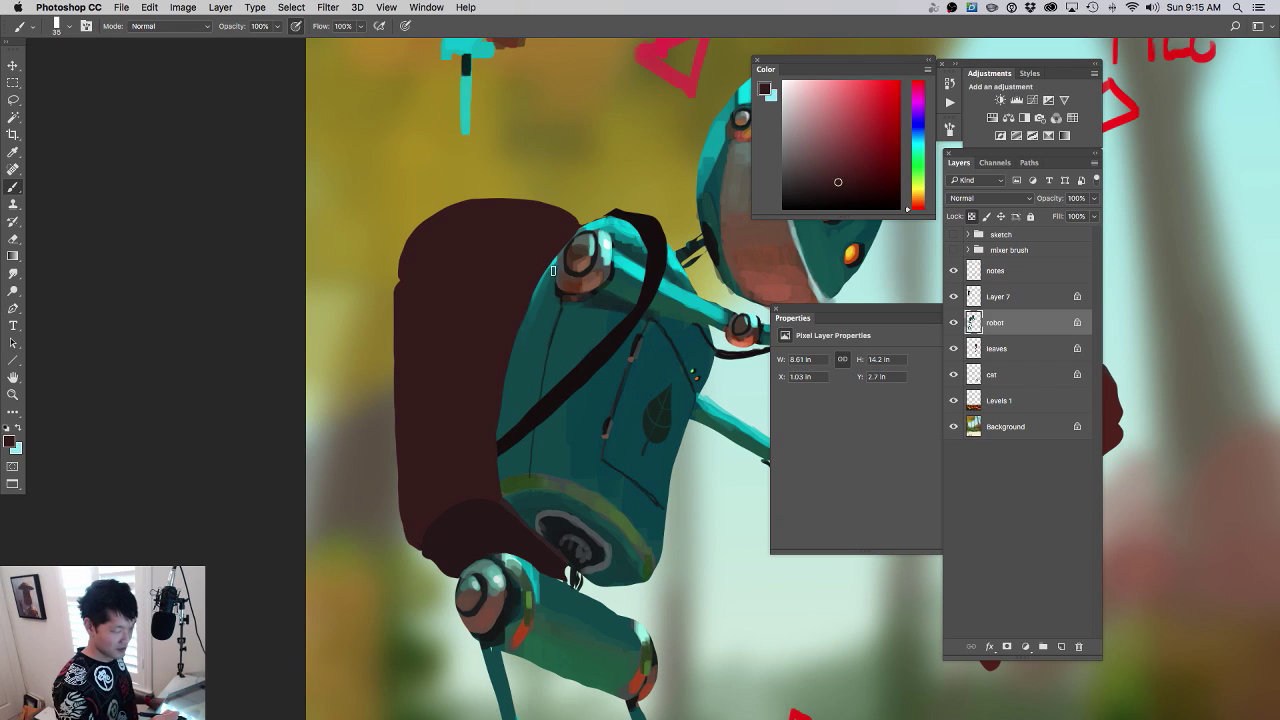
drag(553, 270, 537, 292)
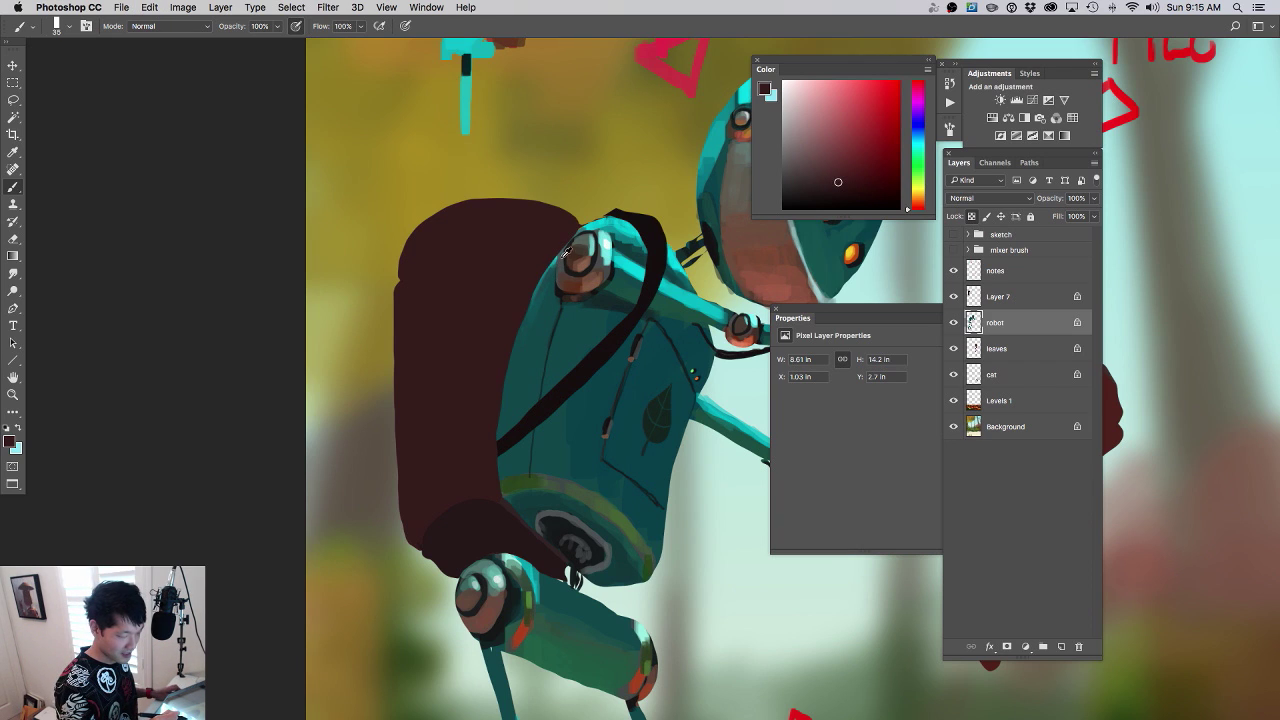
alt+click(566, 253)
drag(710, 444, 677, 450)
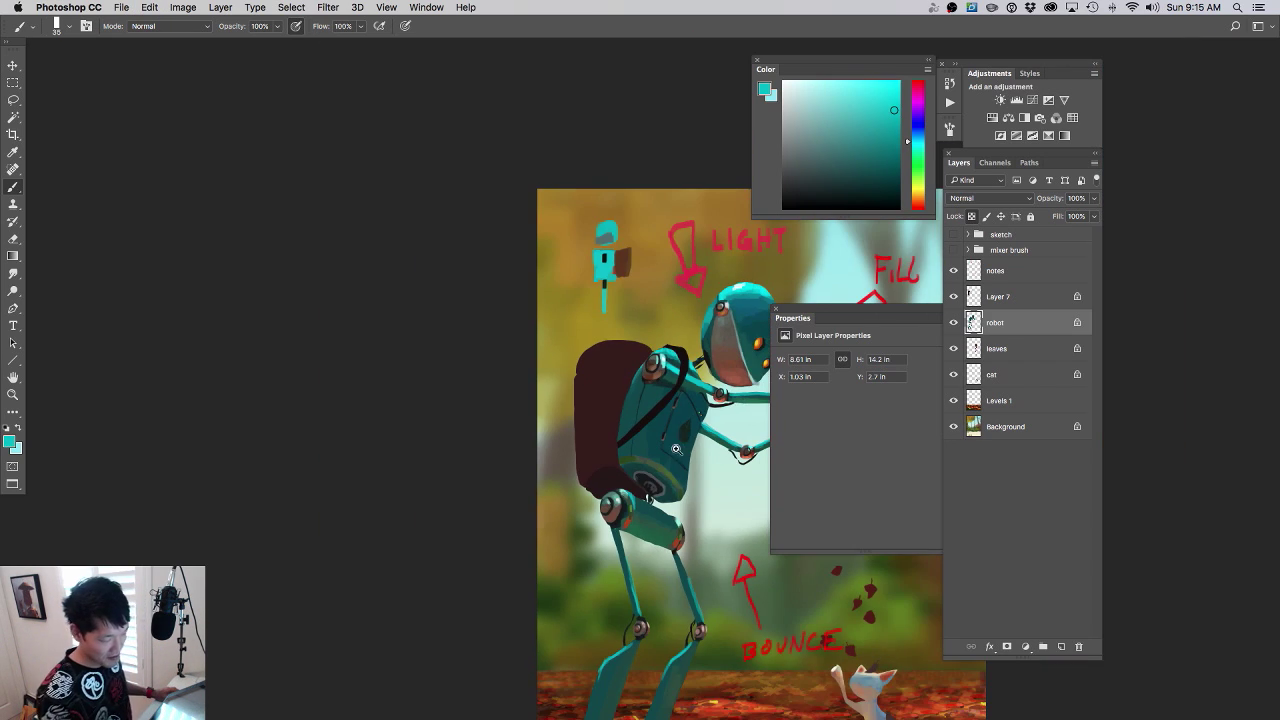
mouse_move(745, 542)
mouse_down()
mouse_move(618, 477)
mouse_move(648, 426)
mouse_up()
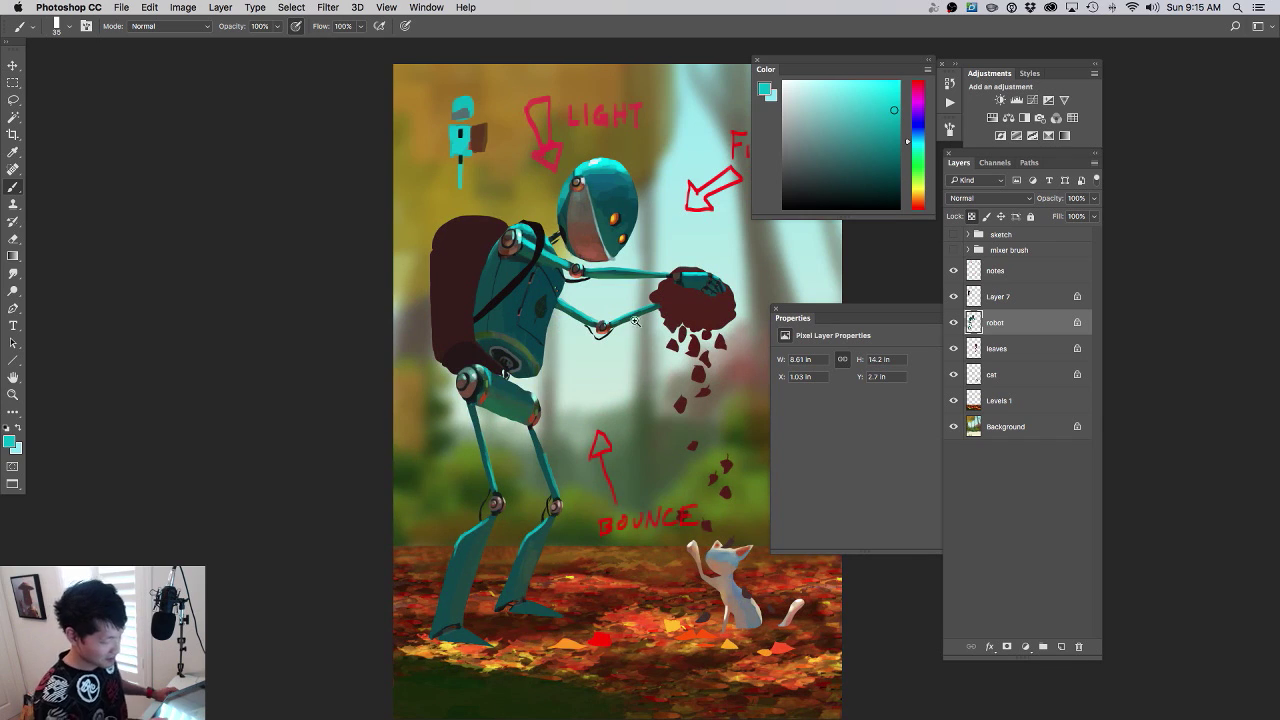
- Retouch the near forearm and the torso with sampled green-teal and dark teal
scroll(635, 320, up, 2)
alt+click(598, 219)
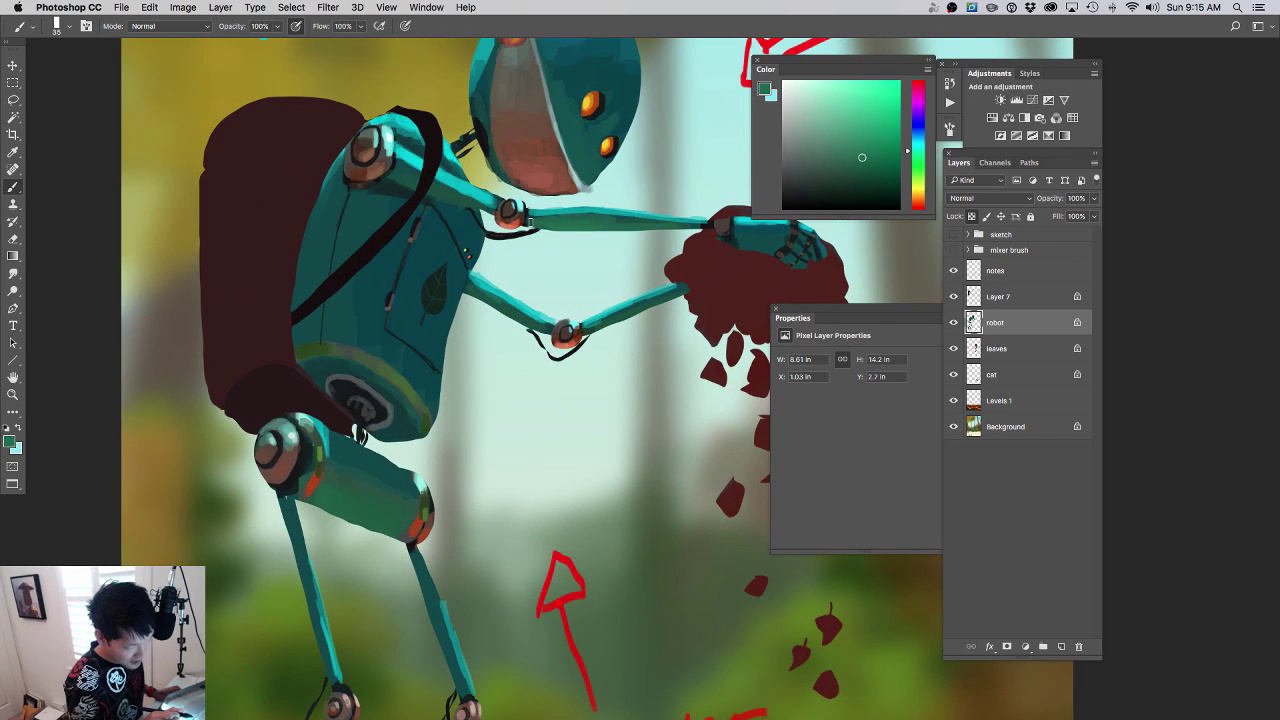
mouse_move(653, 371)
mouse_down()
mouse_move(606, 374)
mouse_move(599, 391)
mouse_up()
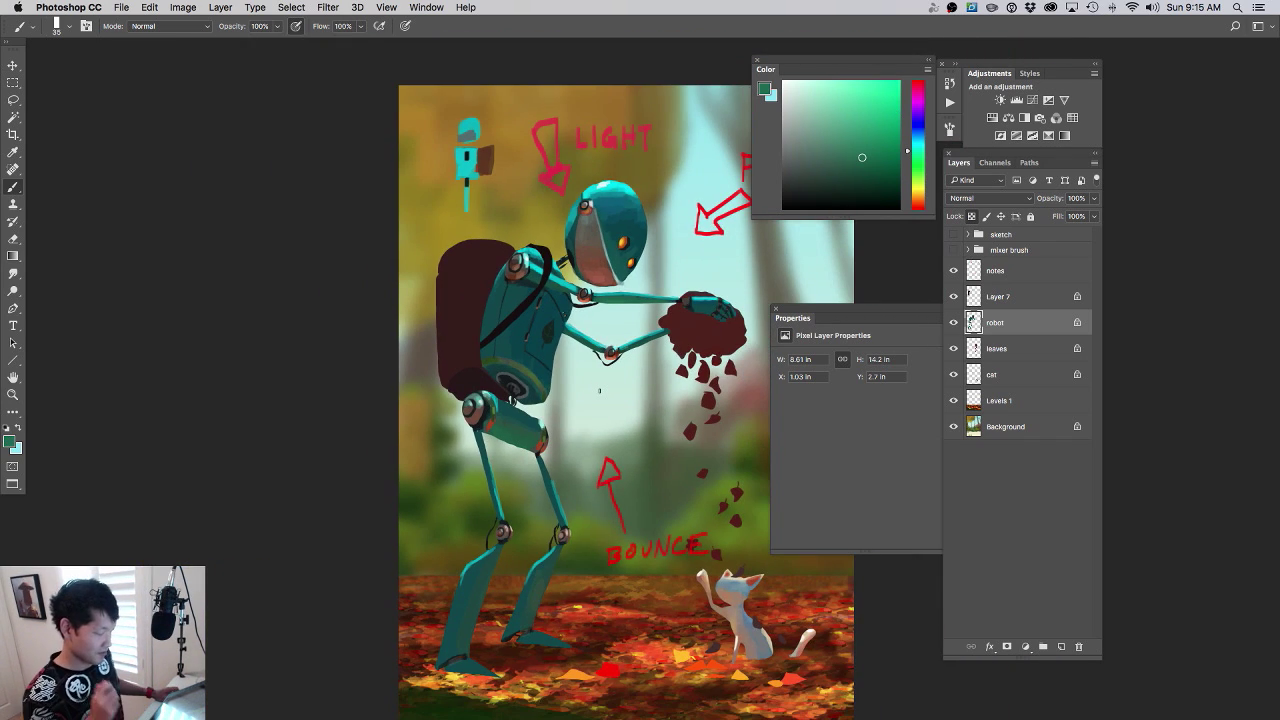
scroll(569, 357, up, 2)
alt+click(437, 287)
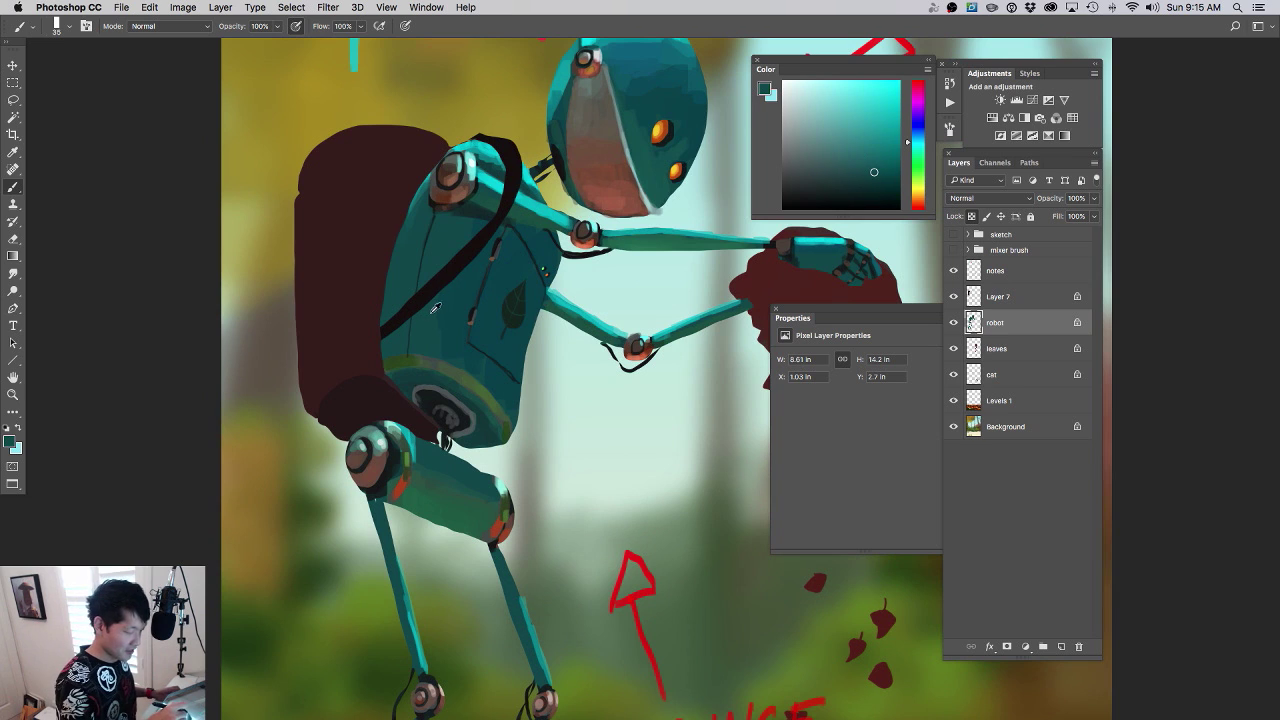
scroll(554, 383, down, 2)
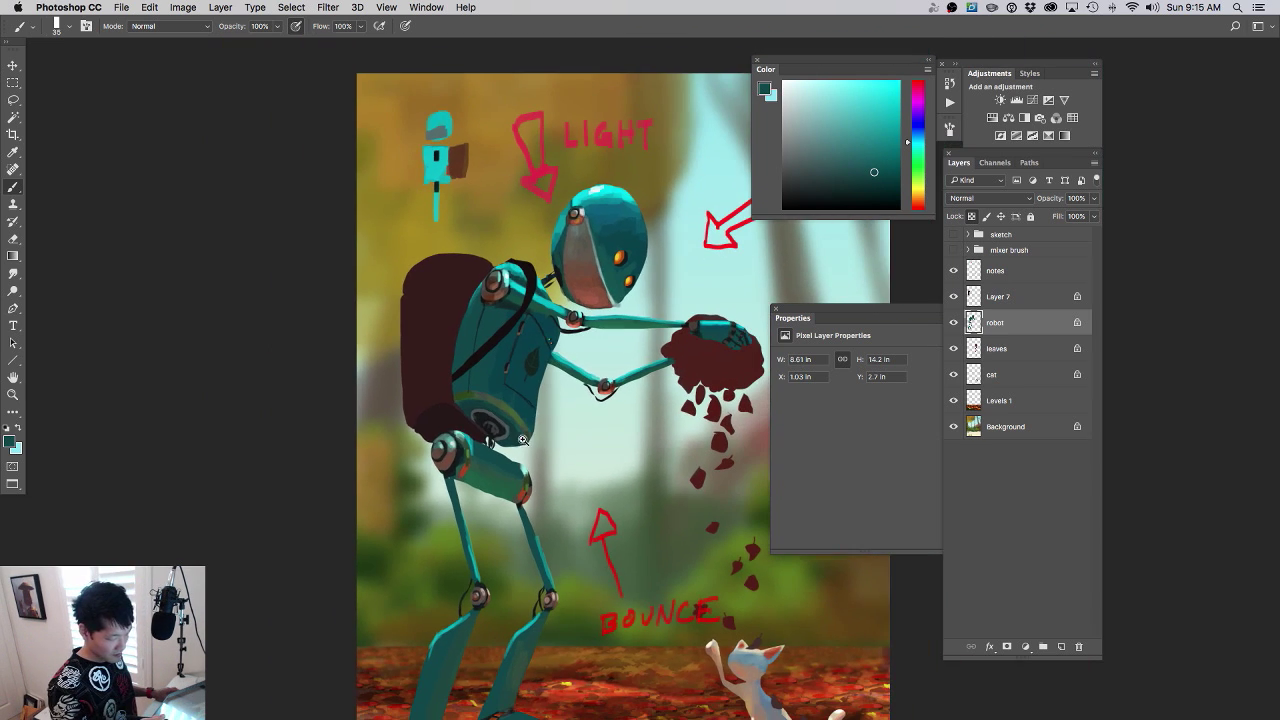
- Touch up the near elbow joint with sampled dark brown and a pale cyan highlight, using a 10 px brush
scroll(568, 345, up, 1)
scroll(569, 345, up, 3)
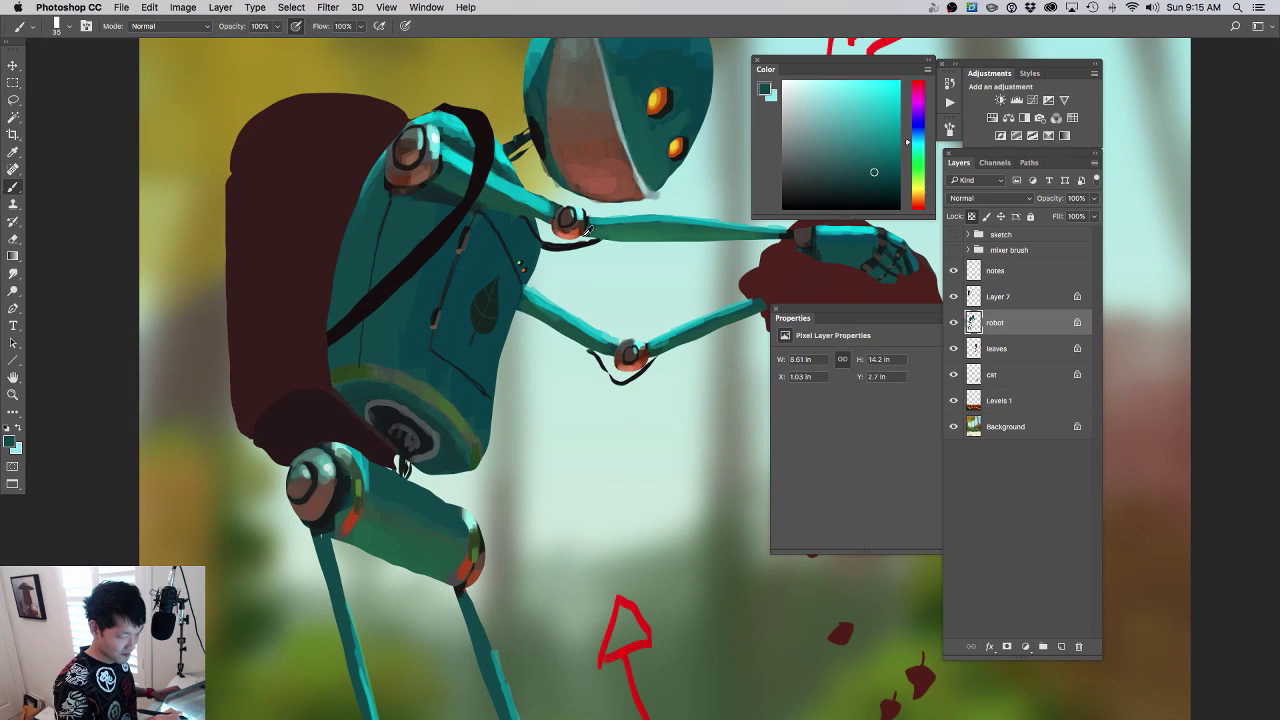
alt+click(578, 233)
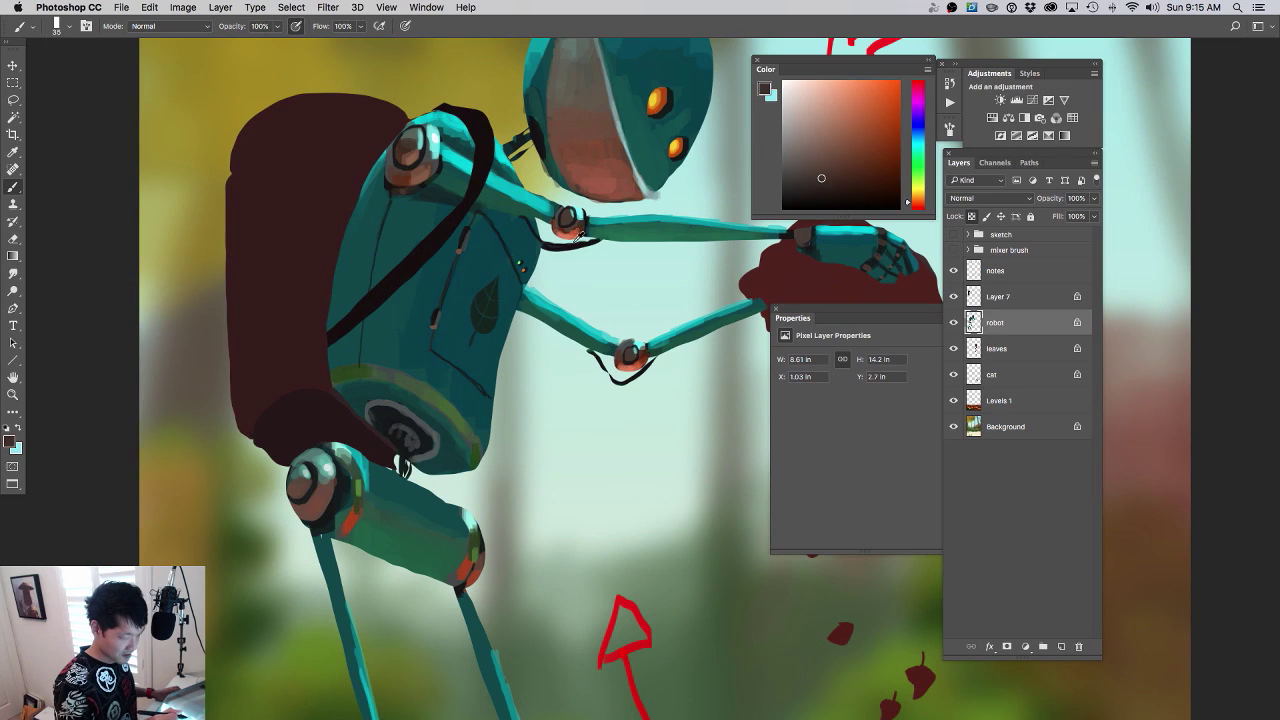
alt+click(582, 214)
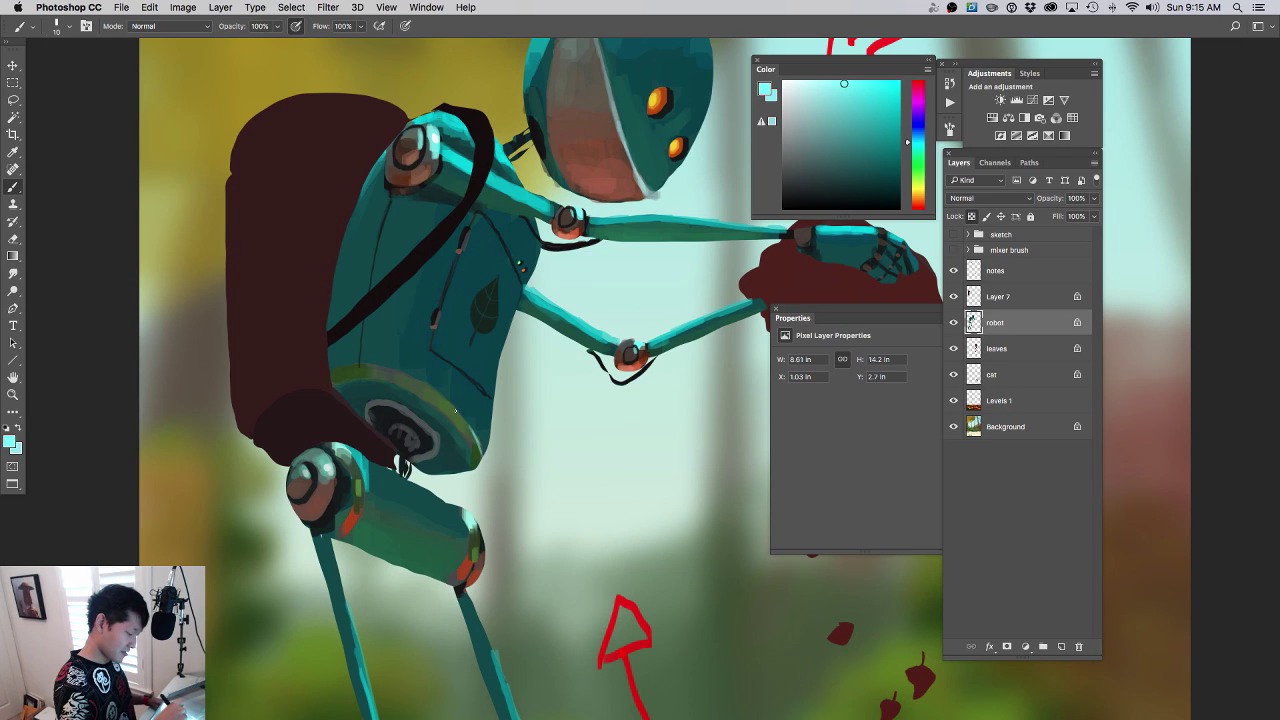
- Paint reflected green and background ochre along the torso's lower rim, using a 15 px brush for the ochre
alt+click(456, 410)
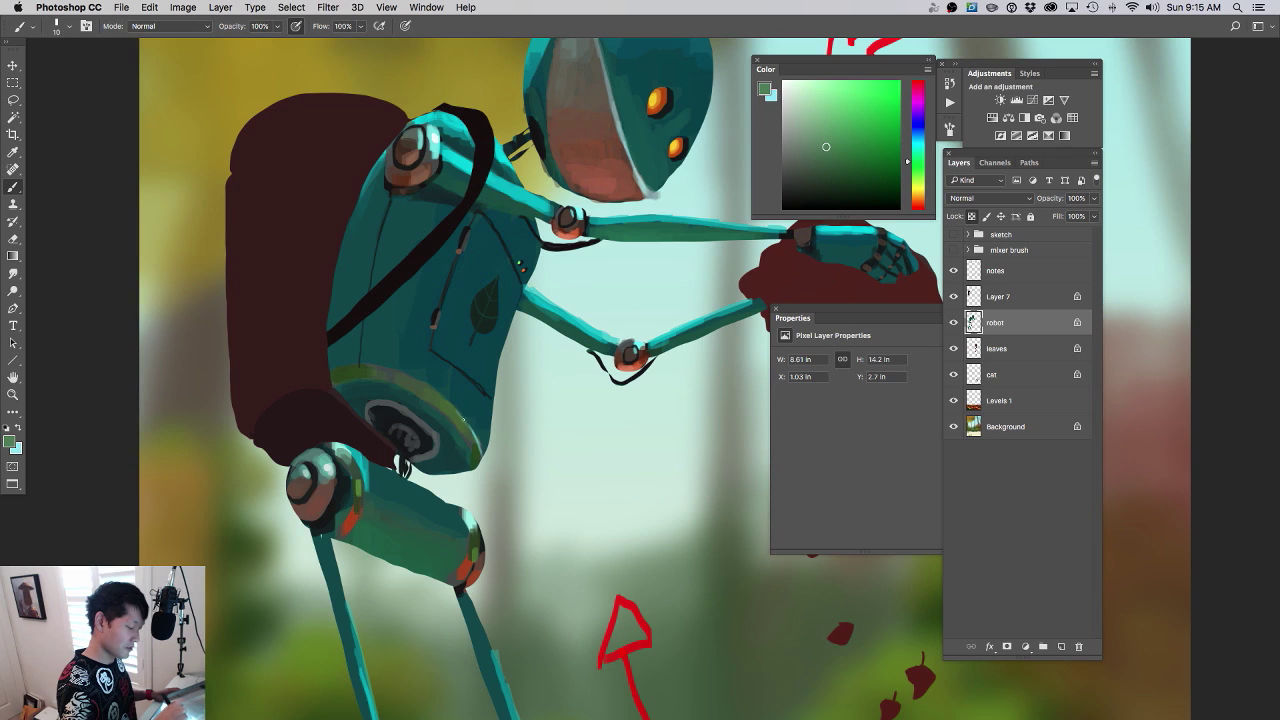
alt+click(181, 510)
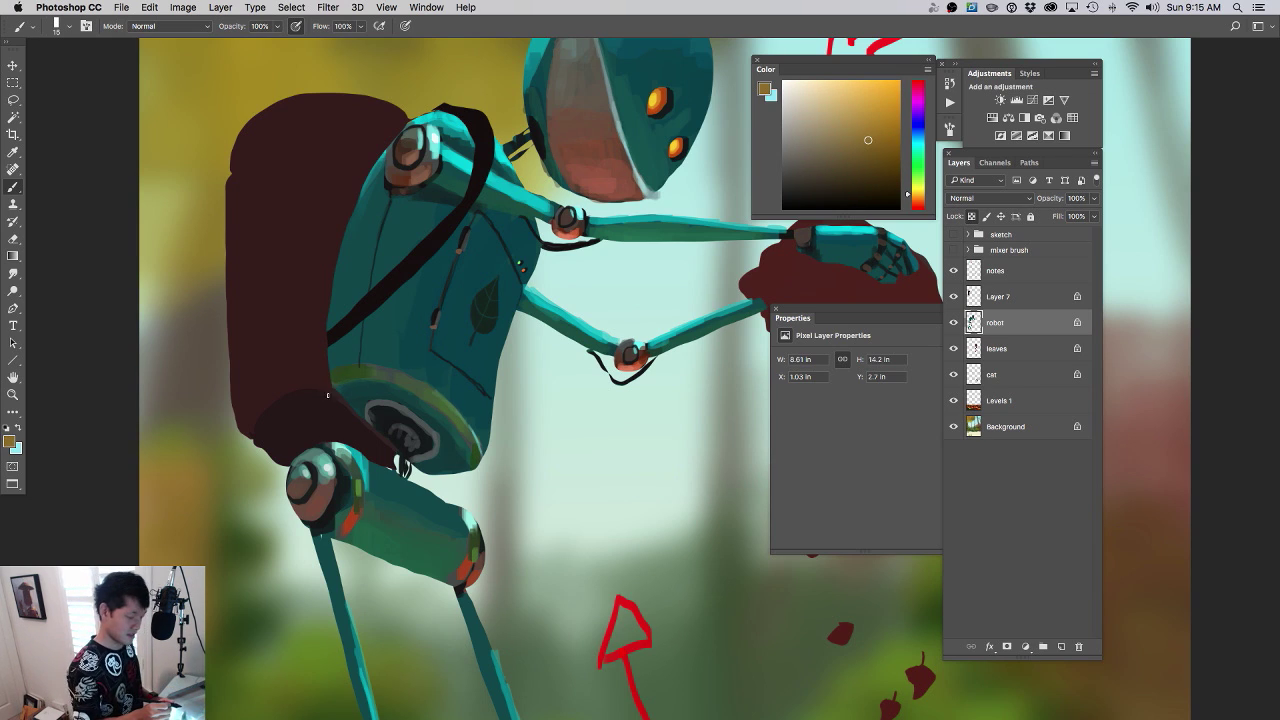
mouse_move(340, 376)
mouse_down()
mouse_move(350, 372)
mouse_move(307, 425)
mouse_up()
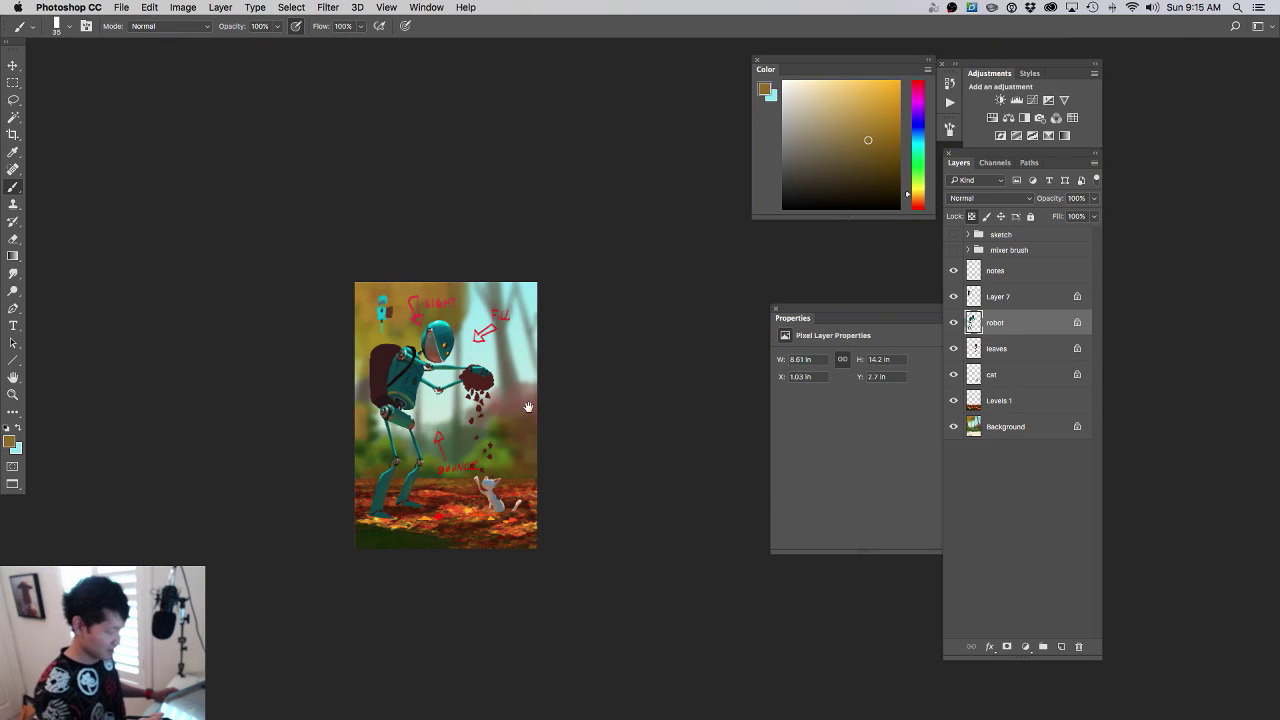
drag(528, 406, 676, 396)
drag(556, 442, 620, 391)
drag(517, 418, 530, 414)
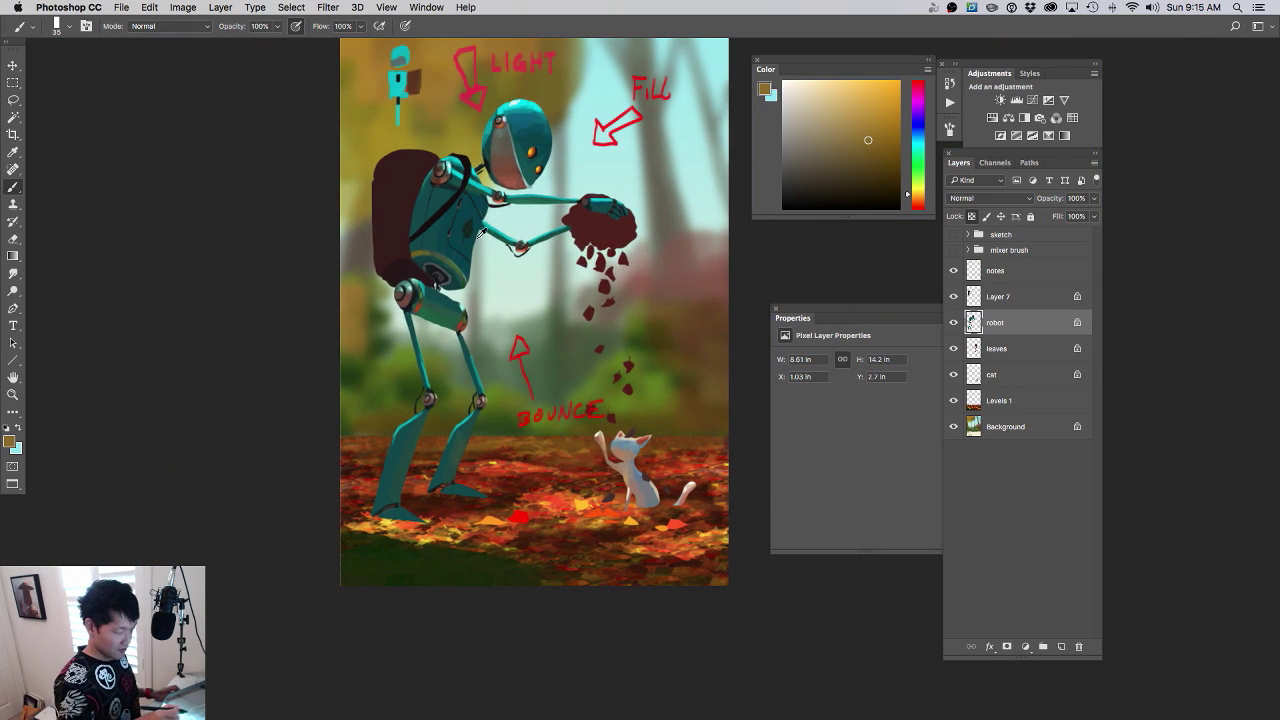
- Mix a very dark teal from the torso color and shade both lower legs with a brush enlarged to 70 px
alt+click(475, 213)
drag(884, 162, 897, 188)
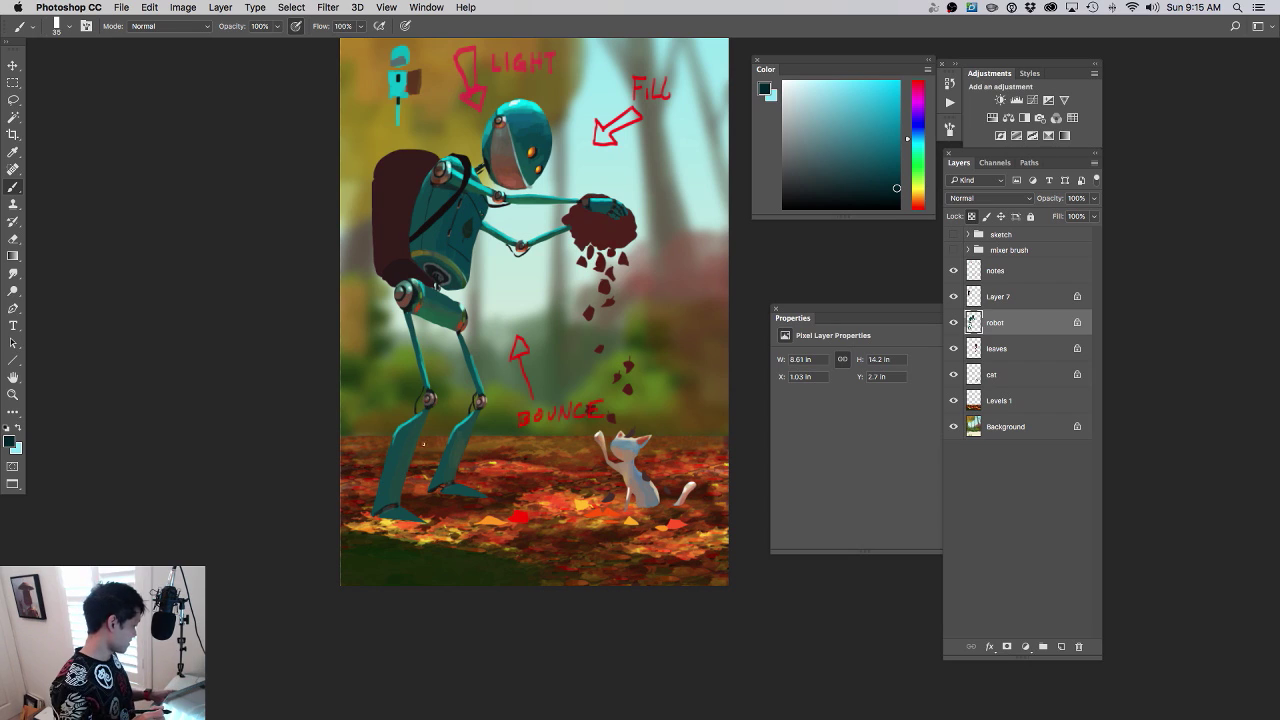
drag(405, 430, 393, 490)
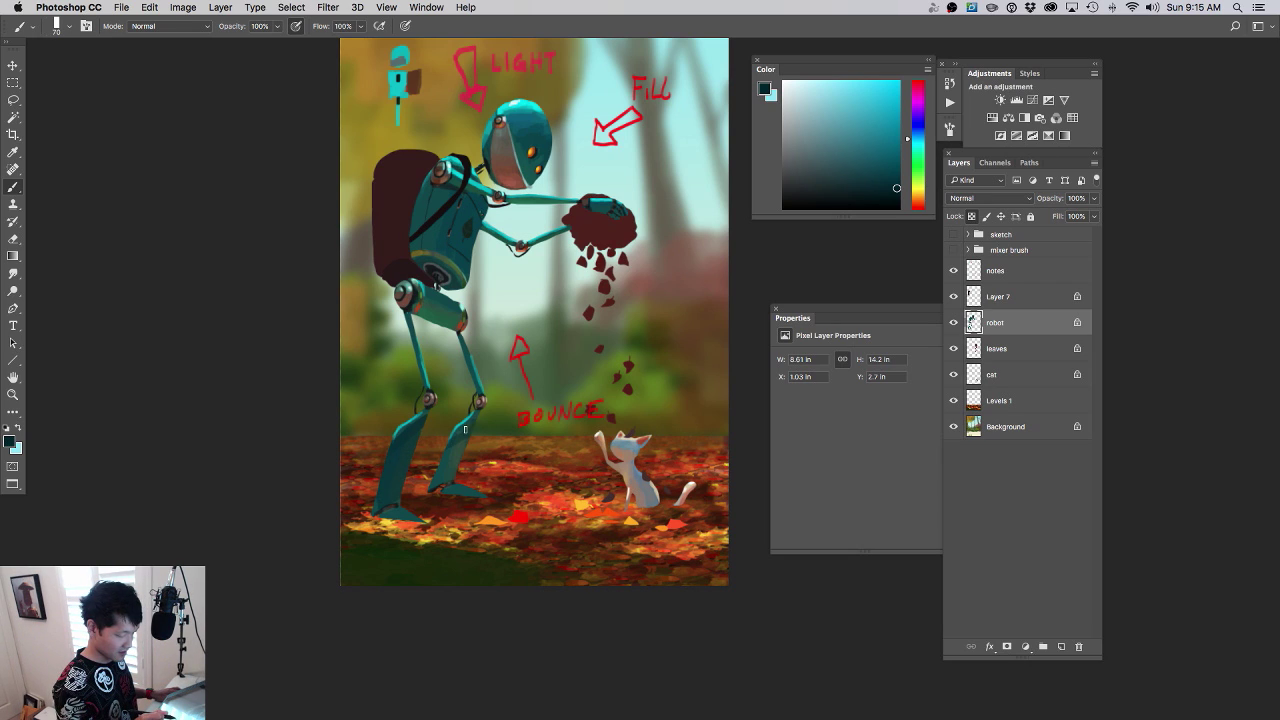
mouse_move(453, 443)
mouse_down()
mouse_move(457, 471)
mouse_move(589, 423)
mouse_move(546, 471)
mouse_up()
- Mix a pale greyed teal, paint a band across the near shin and show the sketch group as reference
click(792, 132)
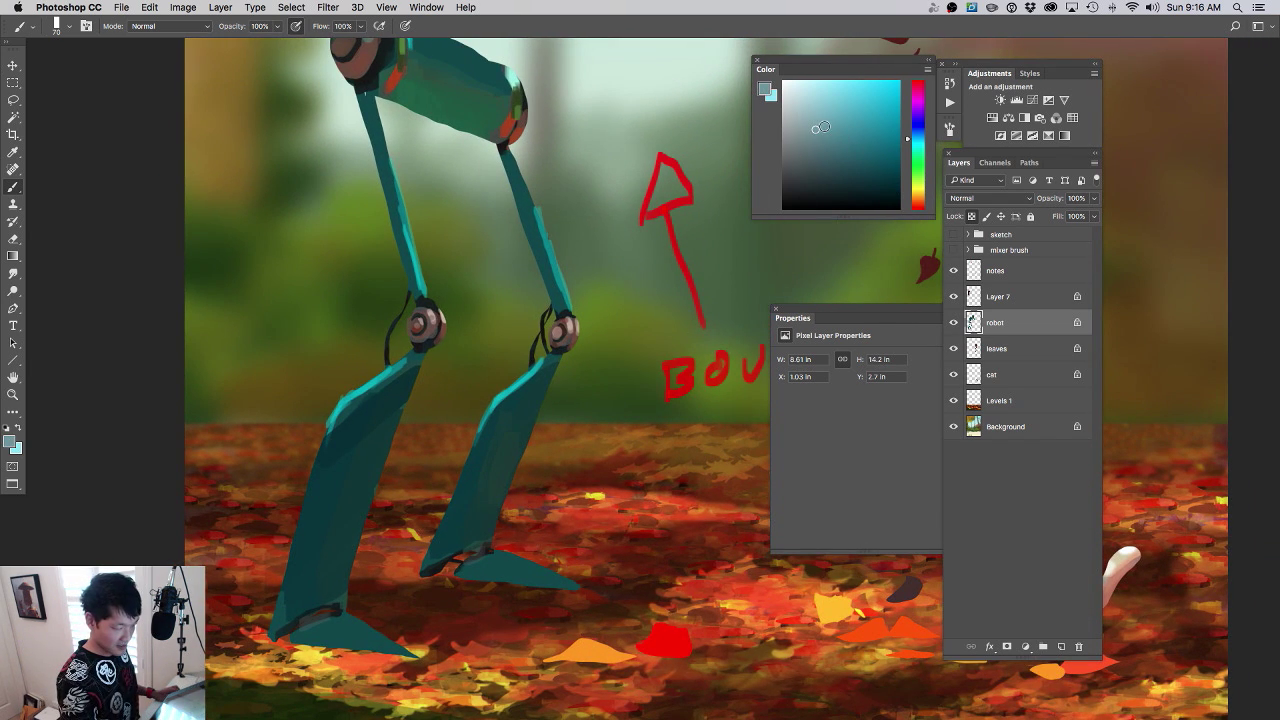
click(910, 144)
click(818, 102)
drag(818, 102, 822, 115)
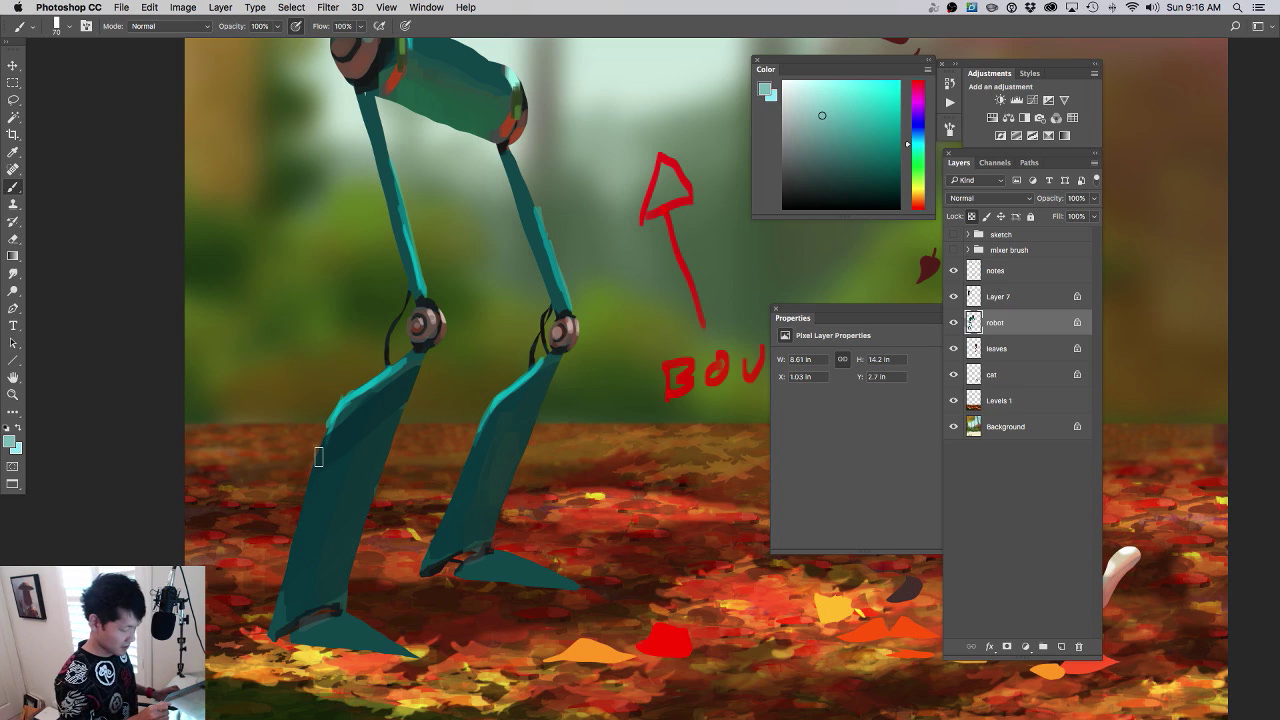
mouse_move(317, 458)
mouse_down()
mouse_move(389, 444)
mouse_move(328, 464)
mouse_move(386, 458)
mouse_up()
key(cmd+z)
click(953, 234)
key(cmd+z)
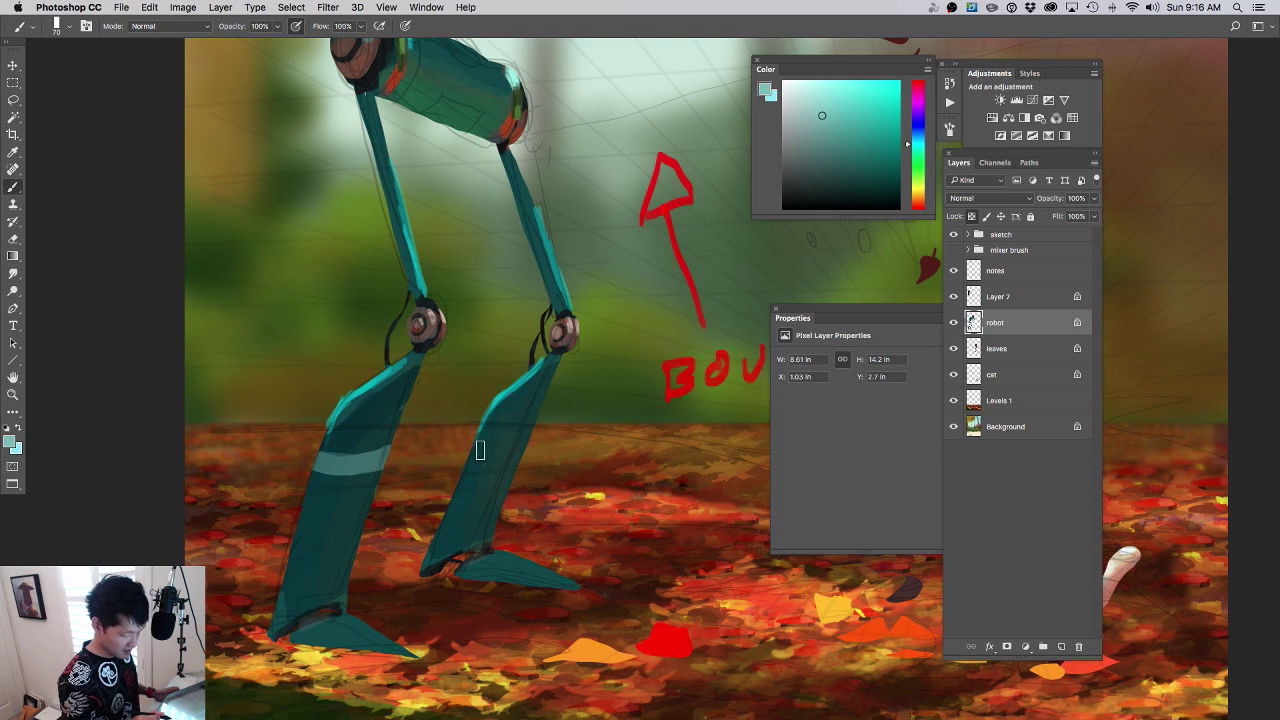
- Paint a pale greyed-teal band across the far shin with the brush reduced to 45 px
drag(485, 430, 546, 414)
key(super+z)
key([)
key([)
key([)
mouse_move(546, 414)
mouse_down()
mouse_move(480, 427)
mouse_move(574, 437)
mouse_up()
key(super+0)
key(super+z)
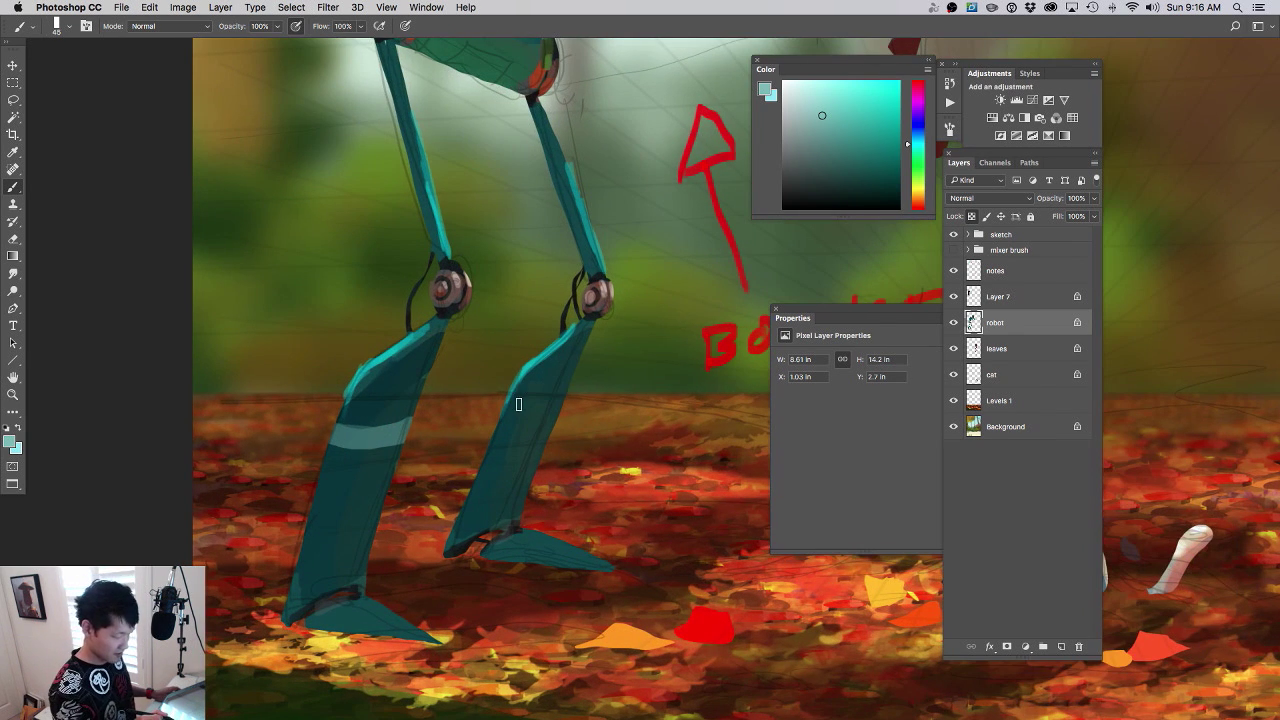
mouse_move(510, 402)
mouse_down()
mouse_move(569, 387)
mouse_move(506, 401)
mouse_up()
key(super+z)
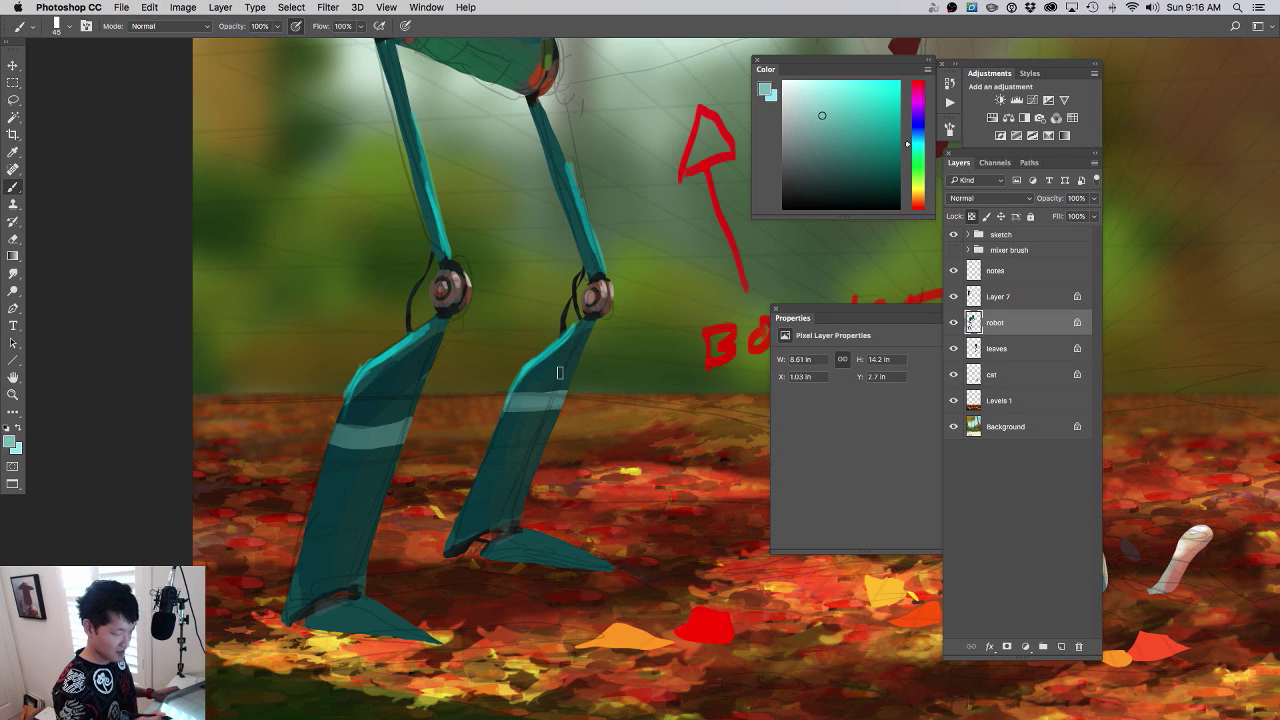
- Mix a near-white and paint highlights on the front edges of both shin bands, checking them against the whole figure
drag(860, 142, 790, 80)
drag(330, 430, 337, 414)
key(super+0)
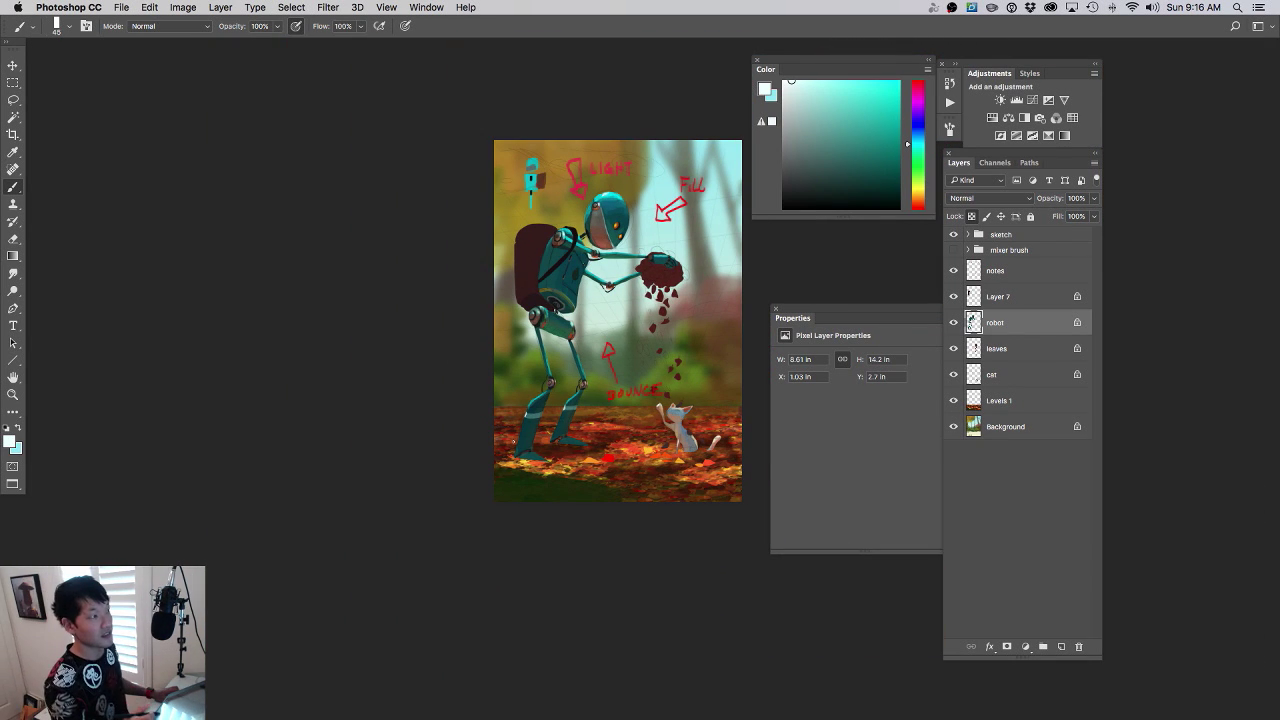
mouse_move(624, 412)
mouse_down()
mouse_move(564, 444)
mouse_move(549, 496)
mouse_up()
click(564, 443)
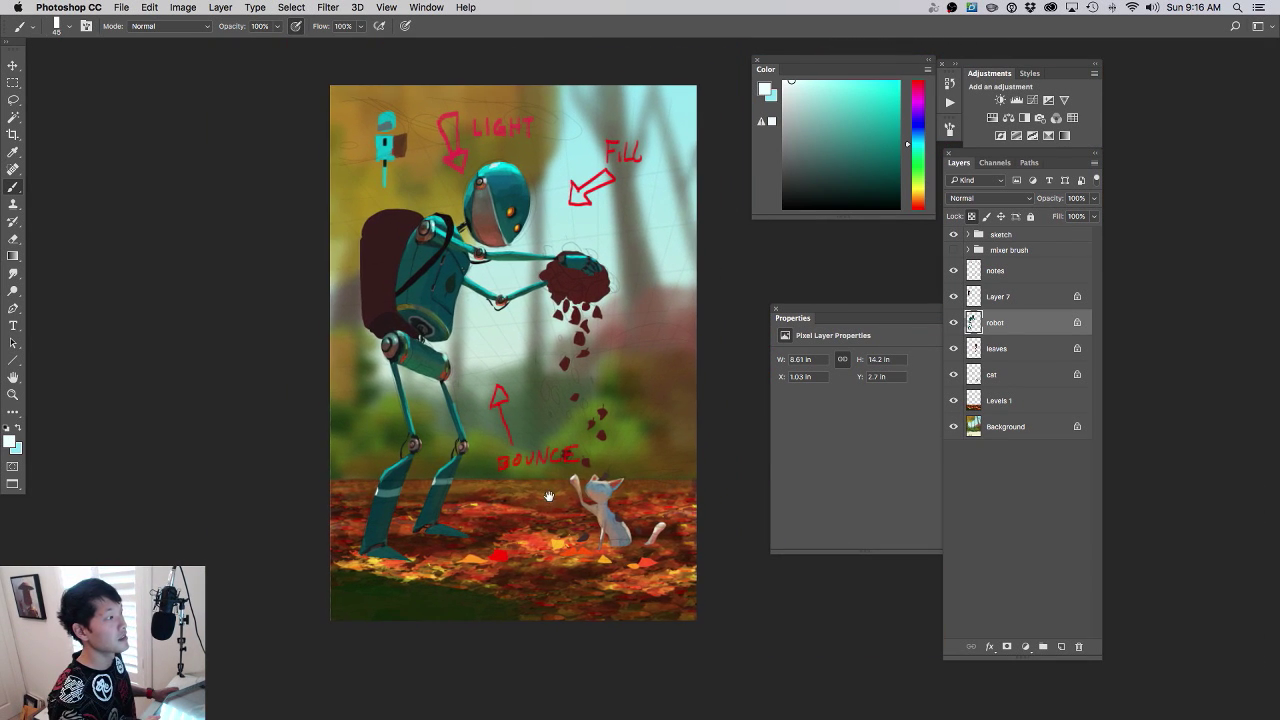
drag(566, 442, 559, 480)
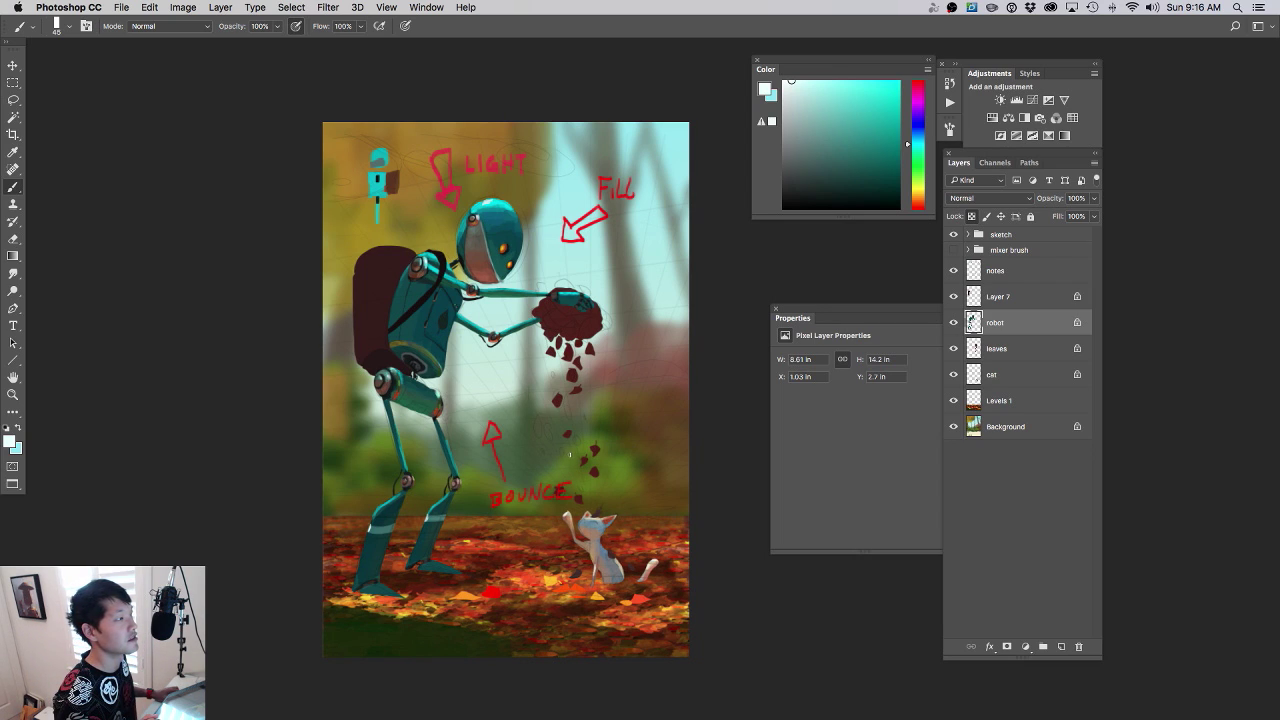
click(573, 445)
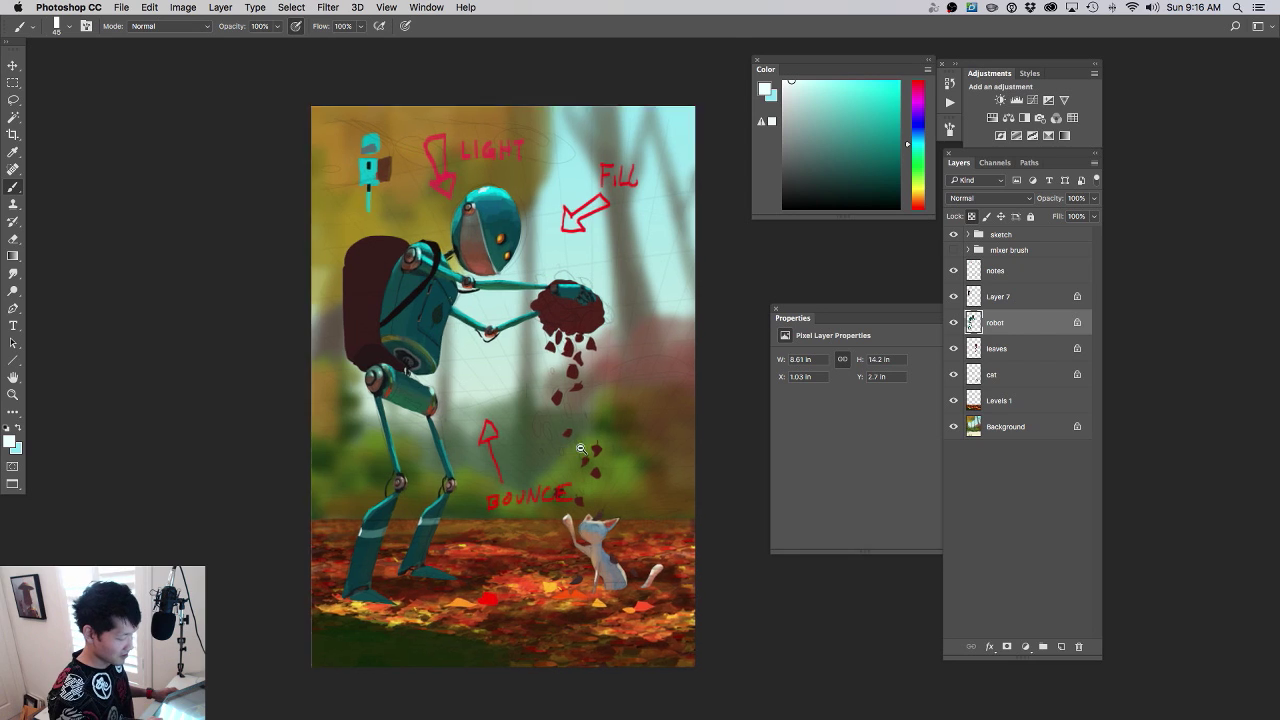
- Sample the bright teal from the far shin and paint rim light down the front edges of both lower legs
drag(554, 474, 634, 395)
click(469, 461)
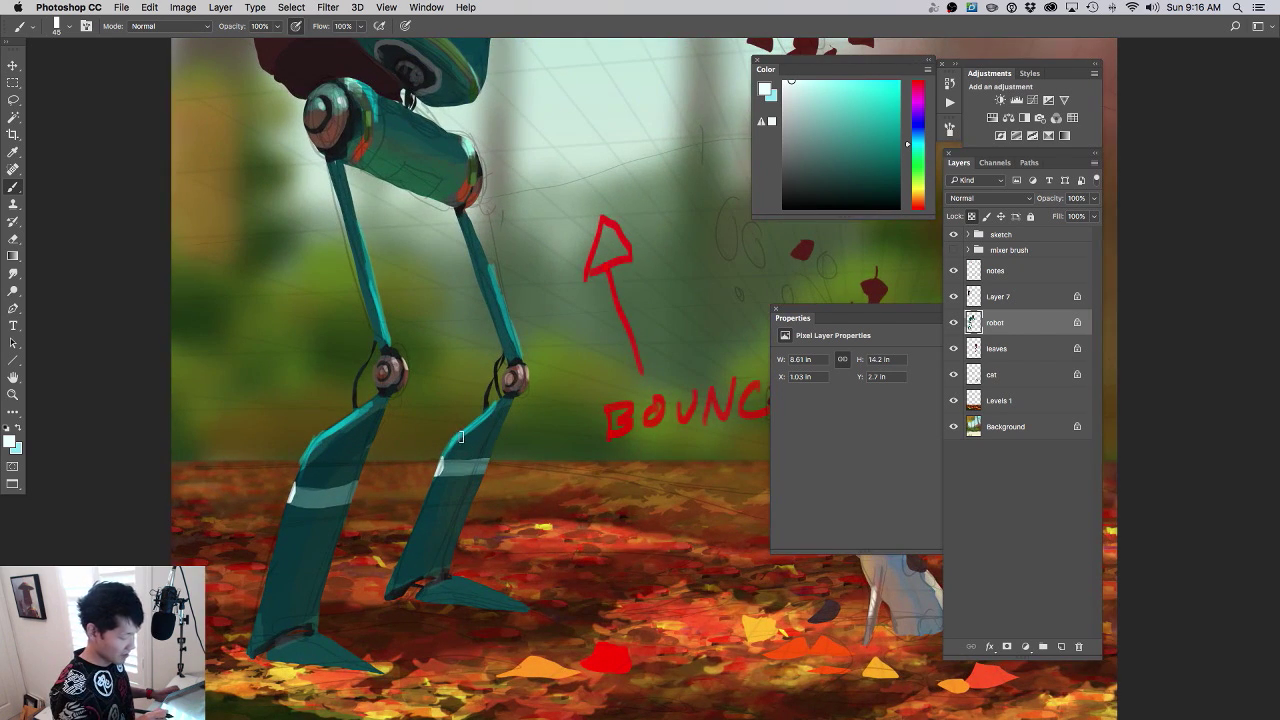
alt+click(449, 447)
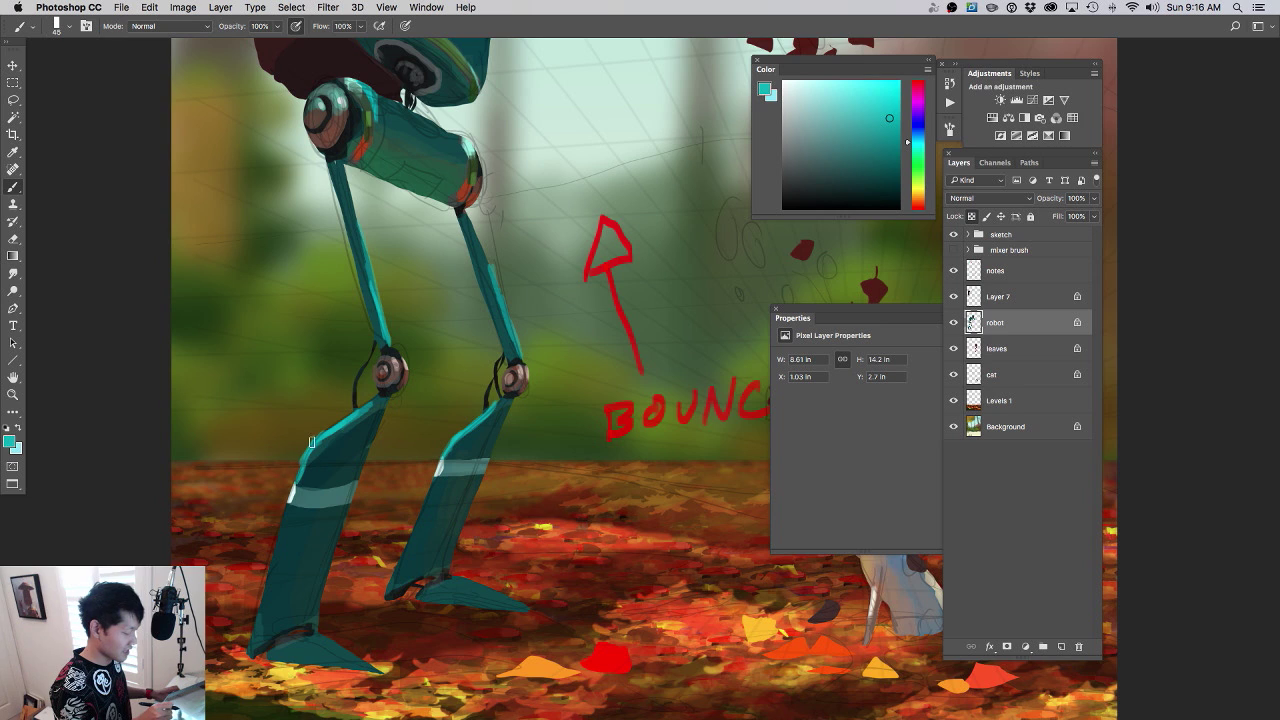
drag(509, 450, 608, 371)
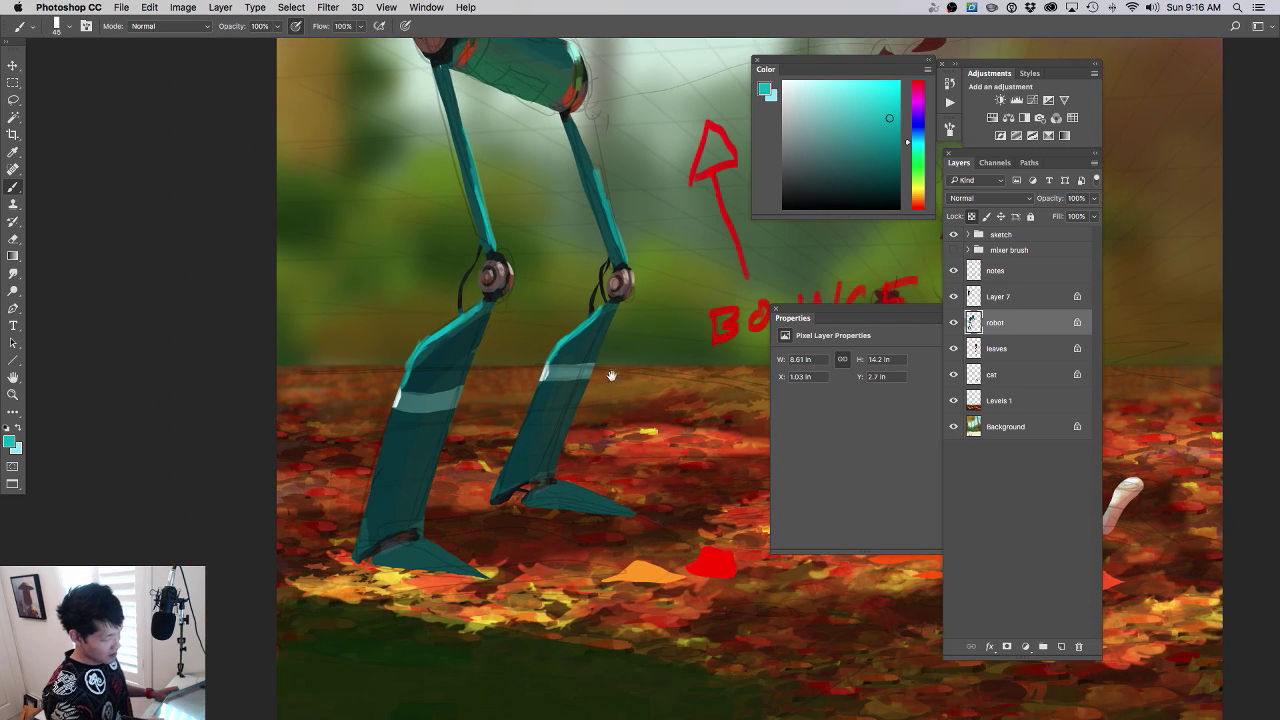
drag(389, 417, 367, 503)
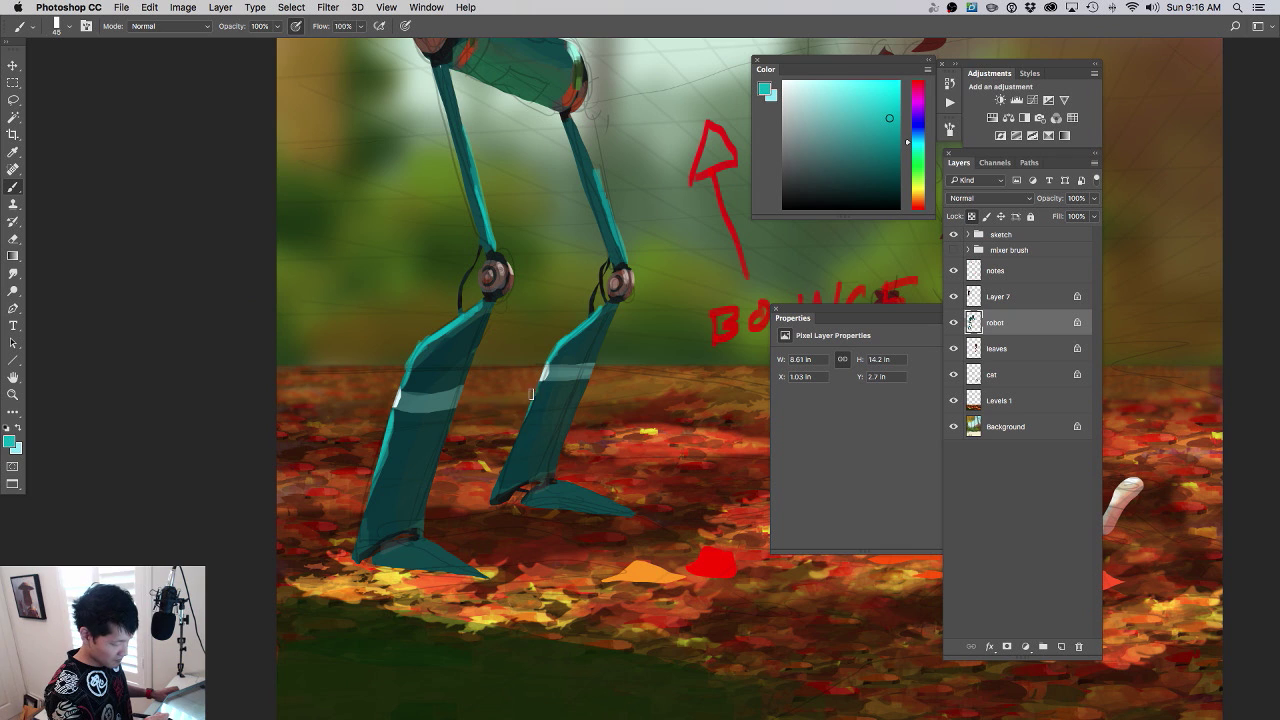
key(super+0)
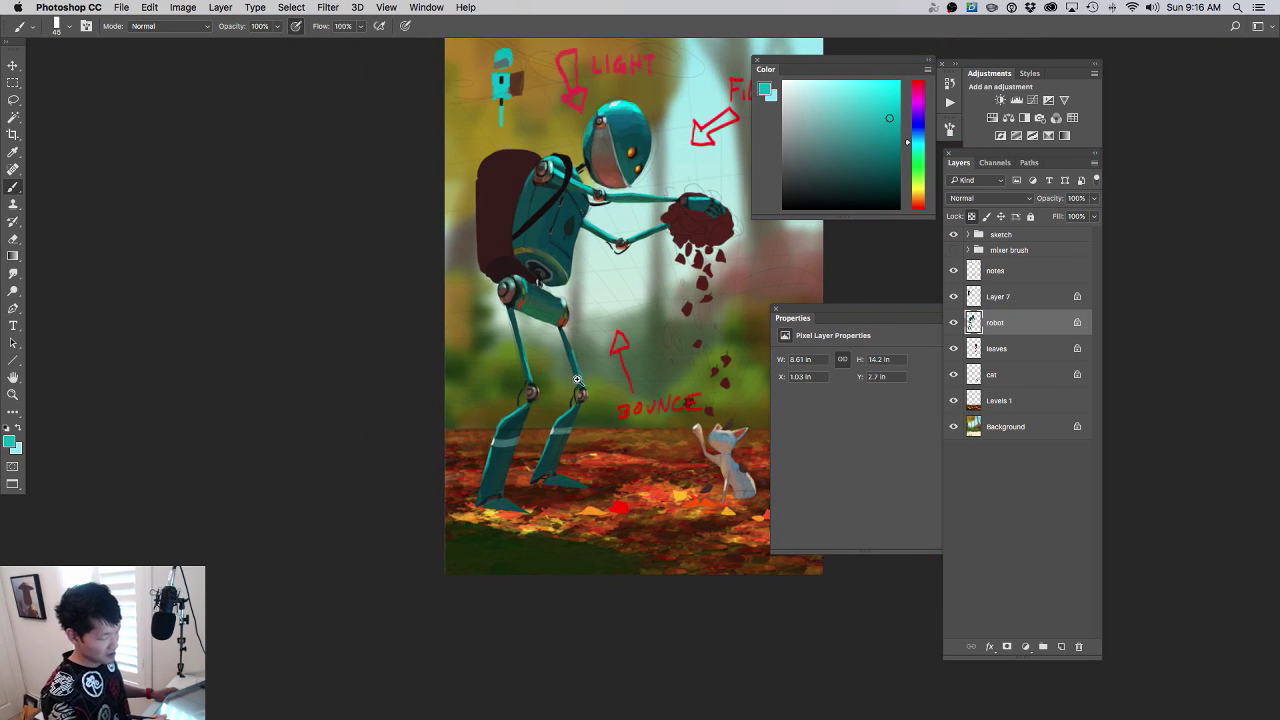
scroll(598, 400, up, 3)
drag(532, 574, 561, 470)
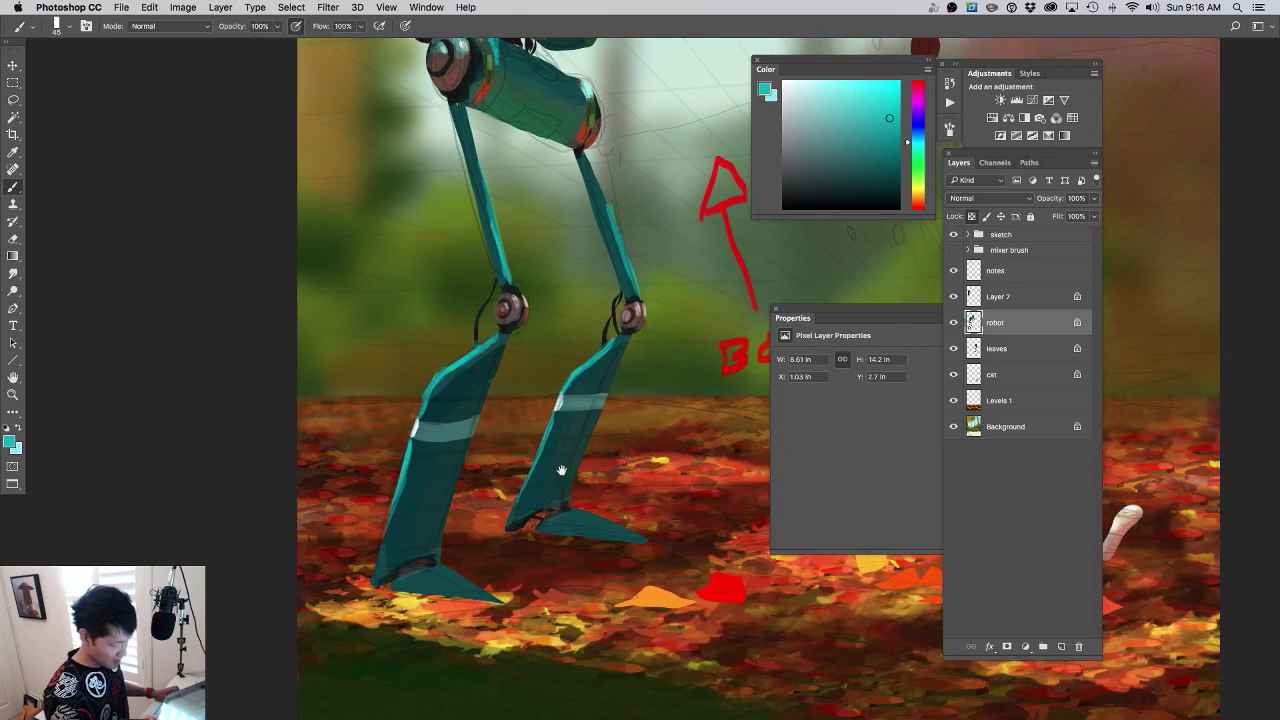
- Shade the lower legs with darker teals sampled from the near shin, enlarging the brush to 80 px
alt+click(407, 470)
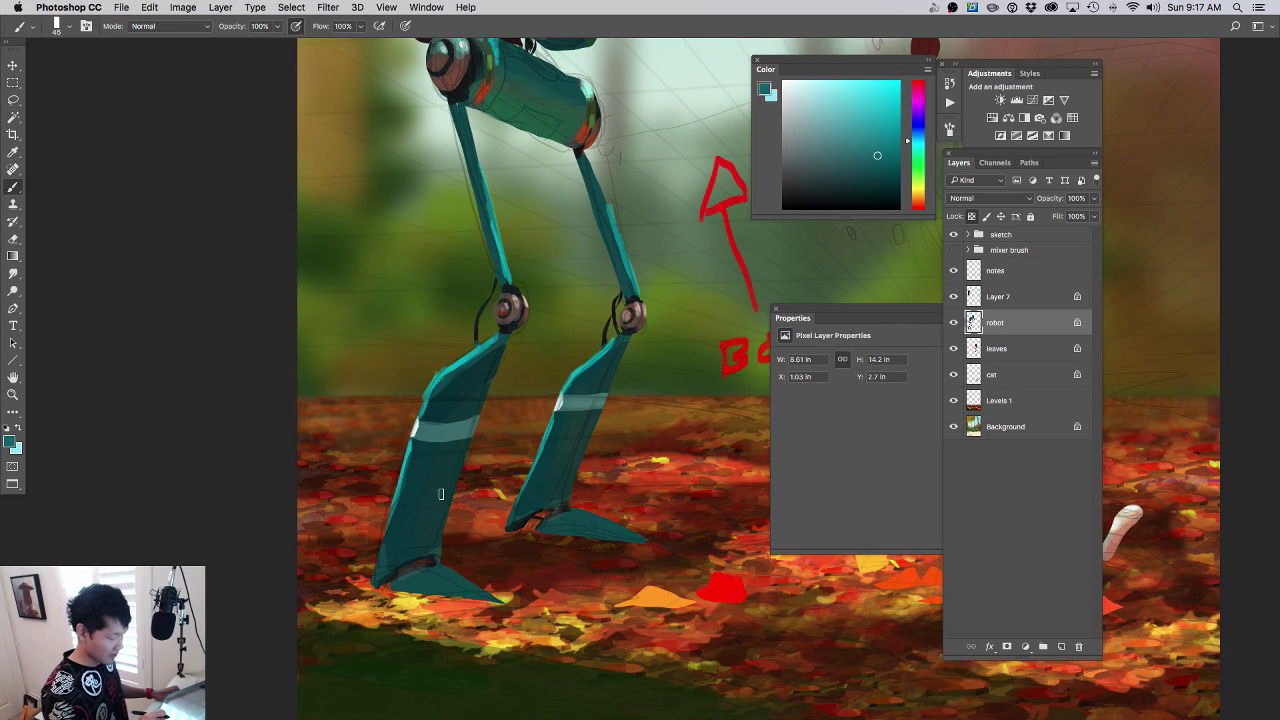
alt+click(437, 494)
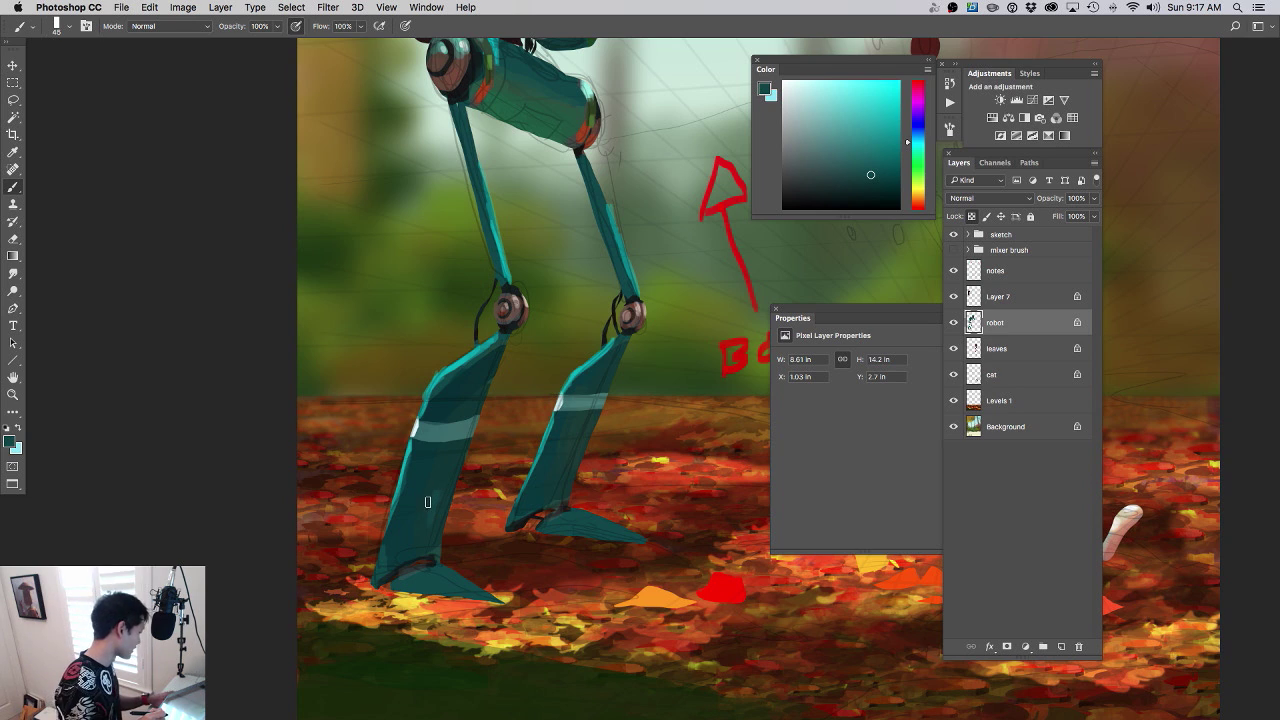
key(bracketright)
key(bracketright)
key(bracketright)
key(bracketright)
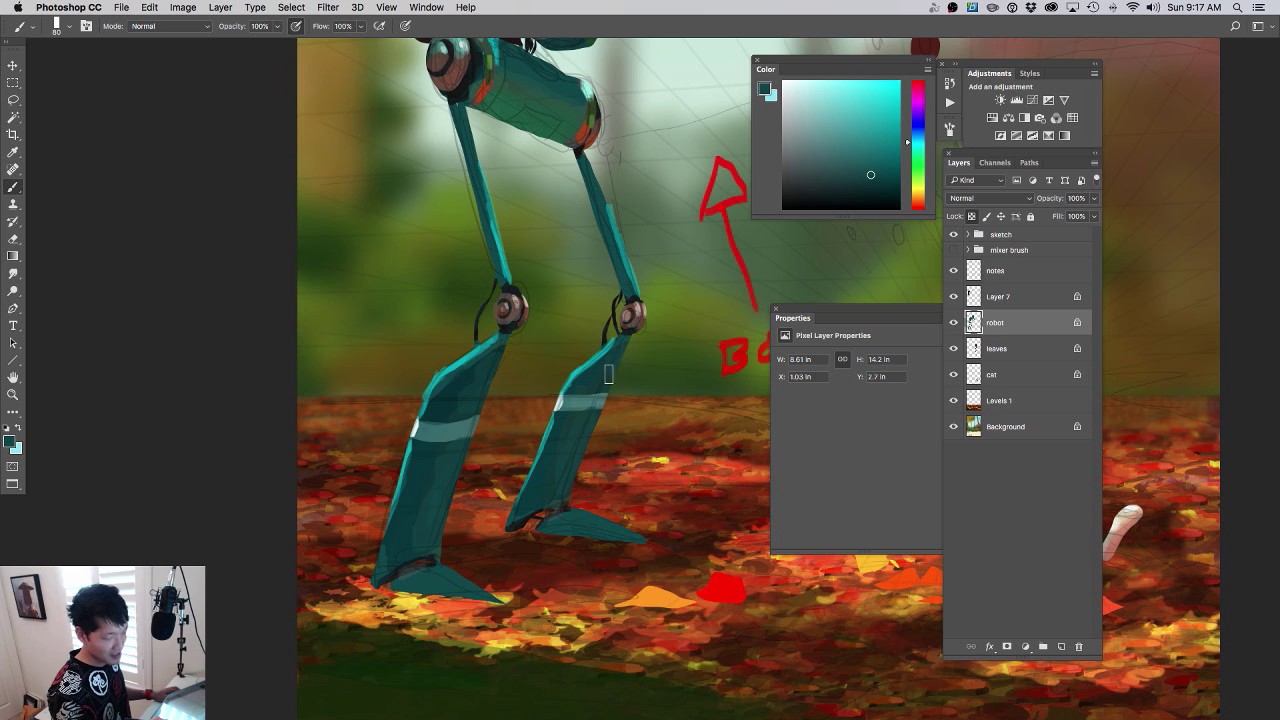
- Compare the leg shading with the torso, arms and whole figure, sampling the torso's dark teal
scroll(612, 429, down, 2)
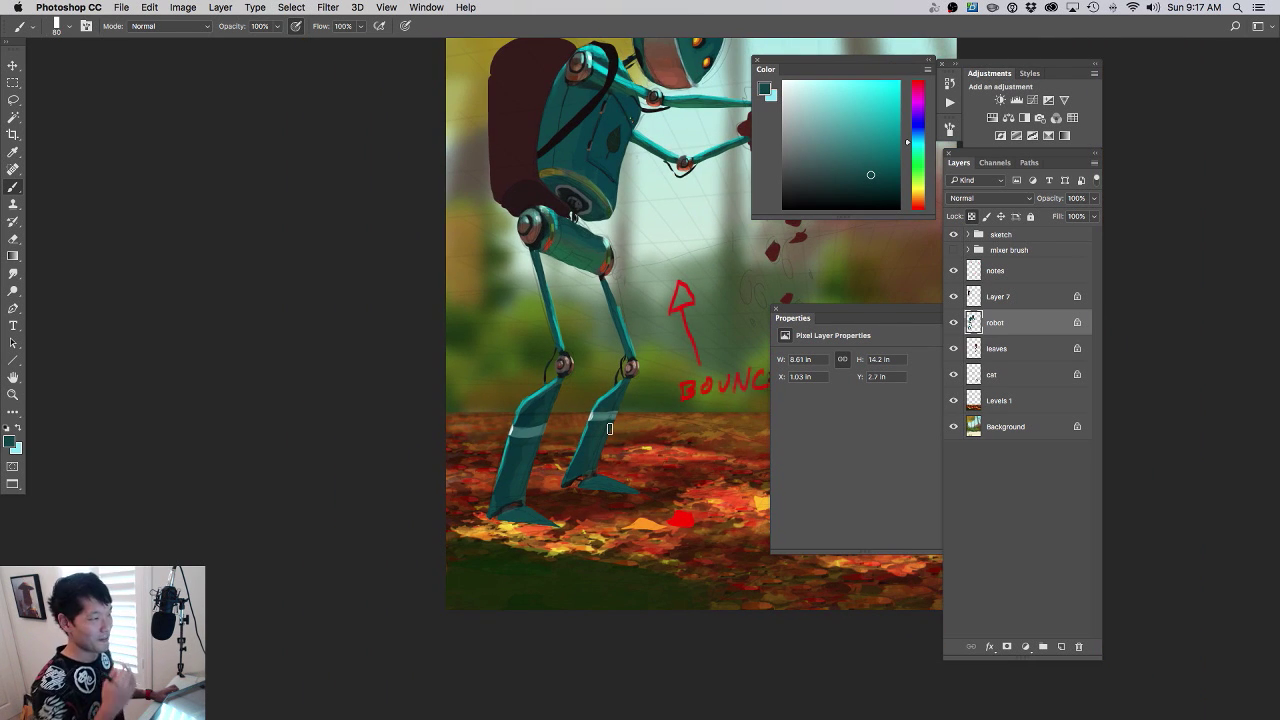
scroll(609, 428, down, 1)
scroll(518, 371, up, 5)
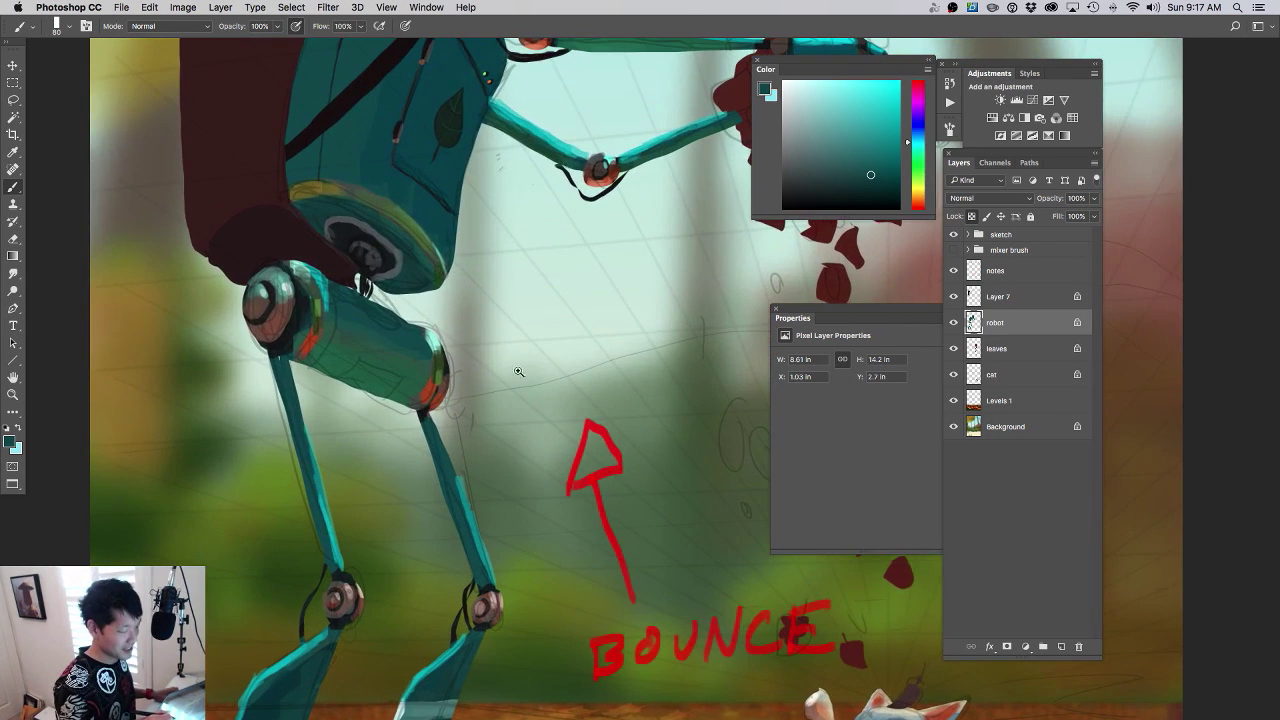
drag(494, 277, 481, 400)
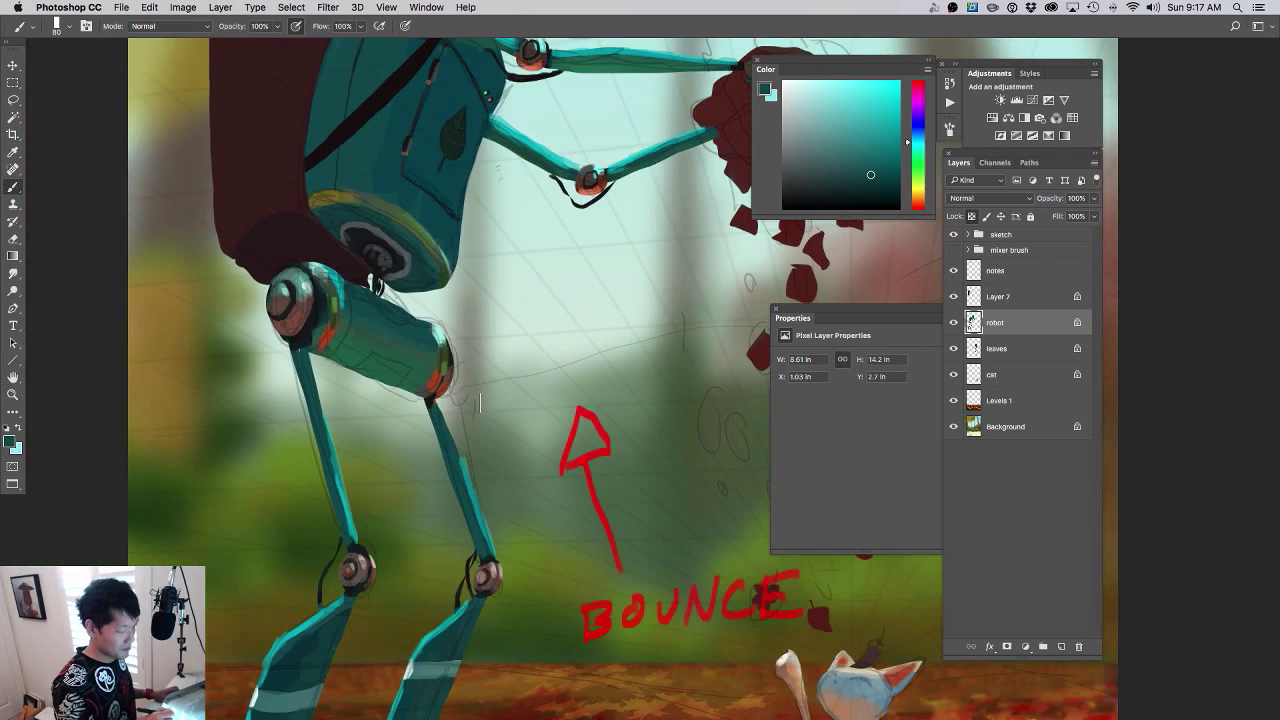
drag(514, 345, 485, 568)
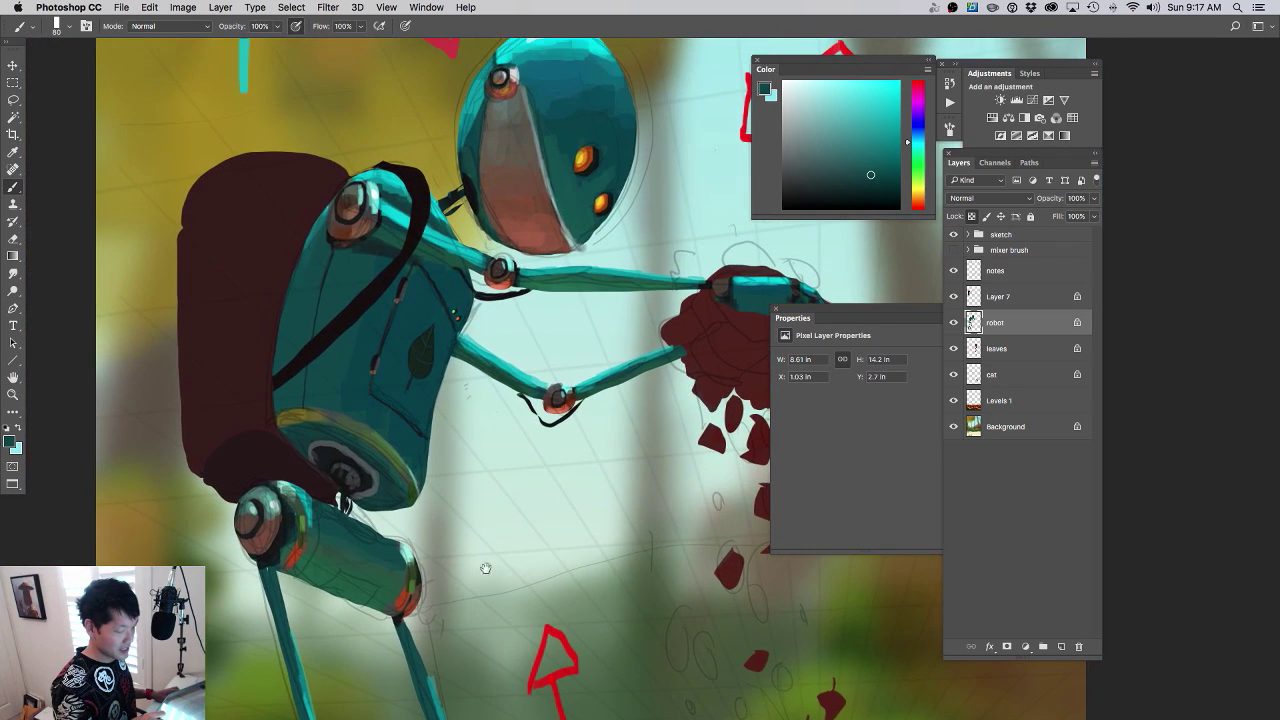
alt+click(379, 329)
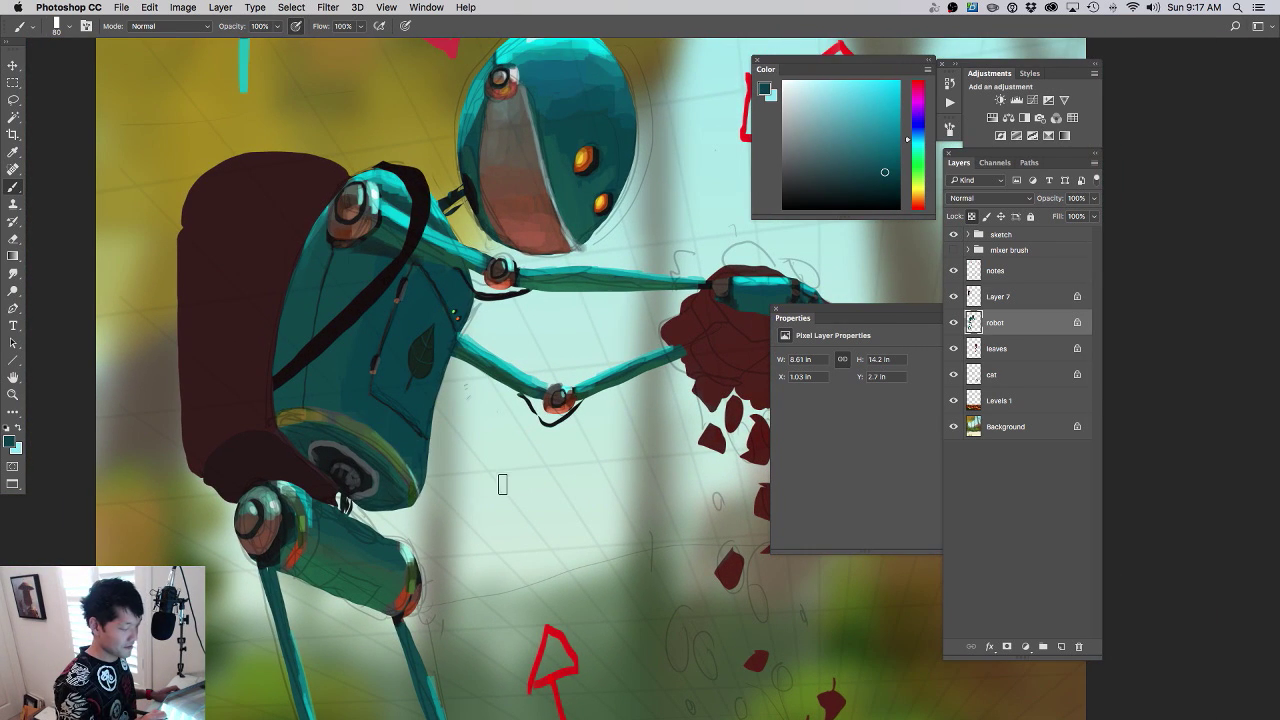
scroll(500, 480, down, 4)
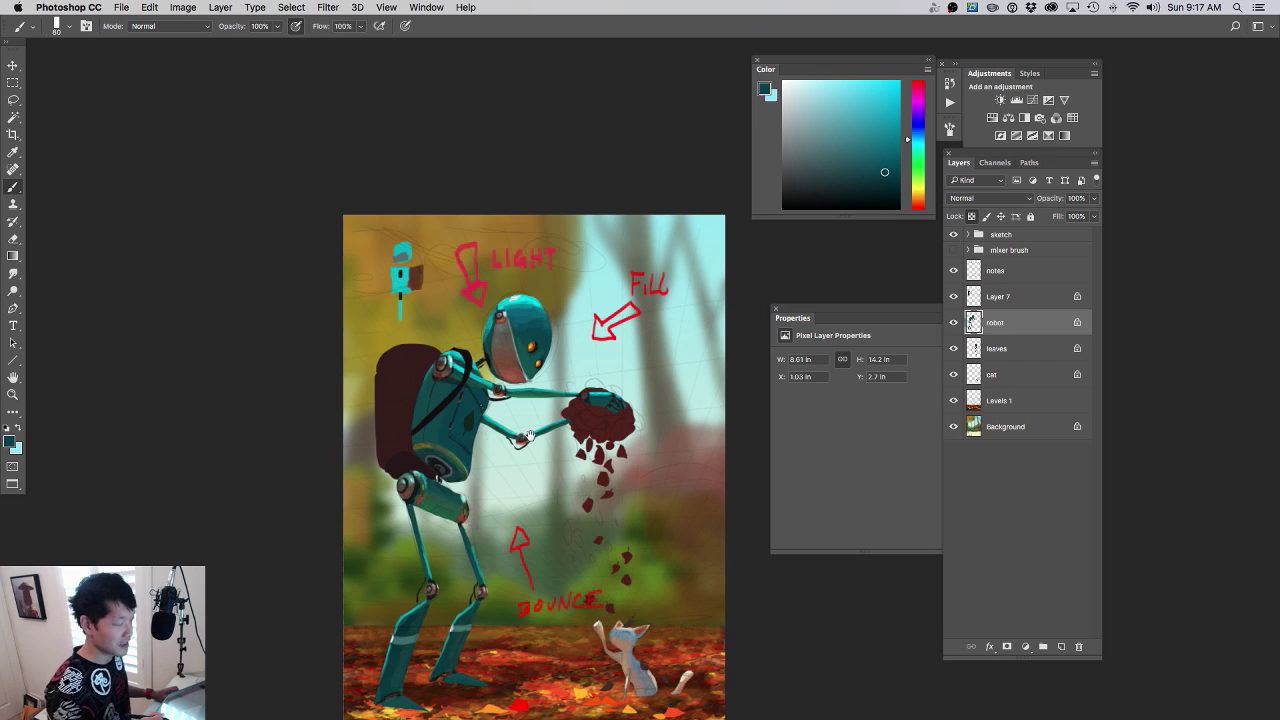
drag(530, 436, 512, 336)
drag(573, 398, 572, 346)
drag(467, 416, 484, 415)
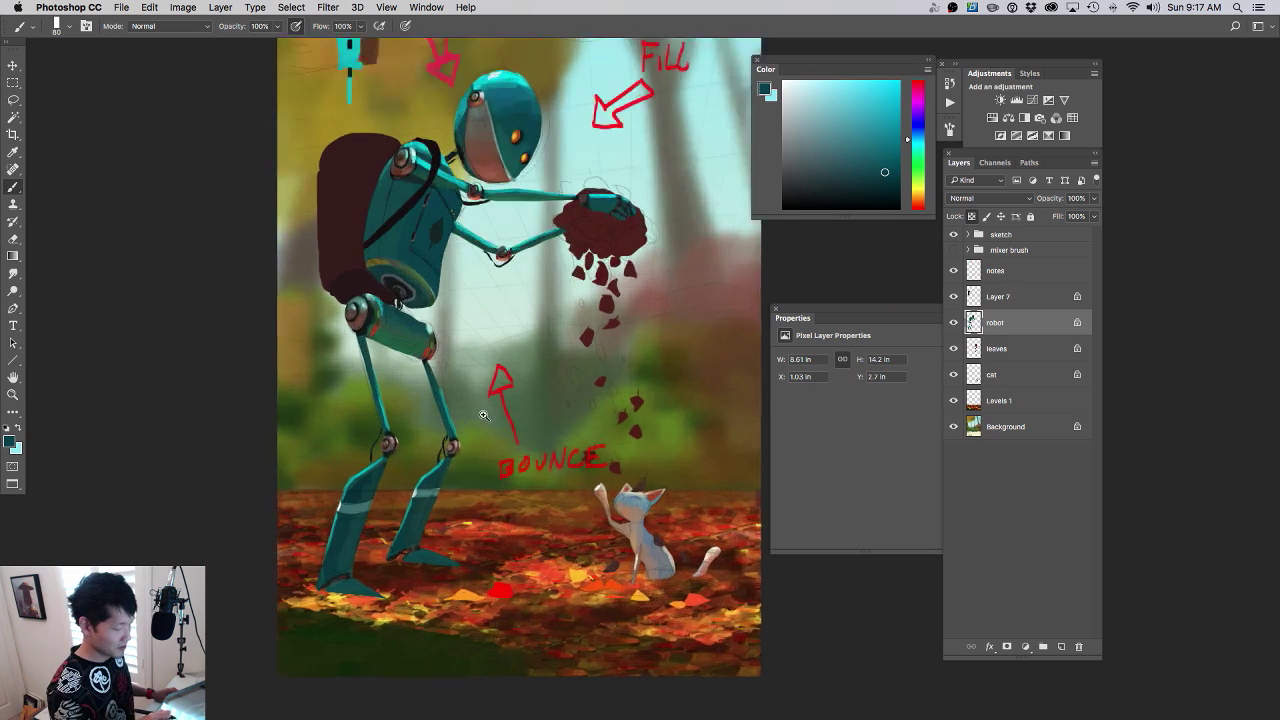
- Refine both upper legs with dark and mid teals sampled from them, reducing the brush to 40 px
scroll(483, 415, up, 2)
alt+click(410, 365)
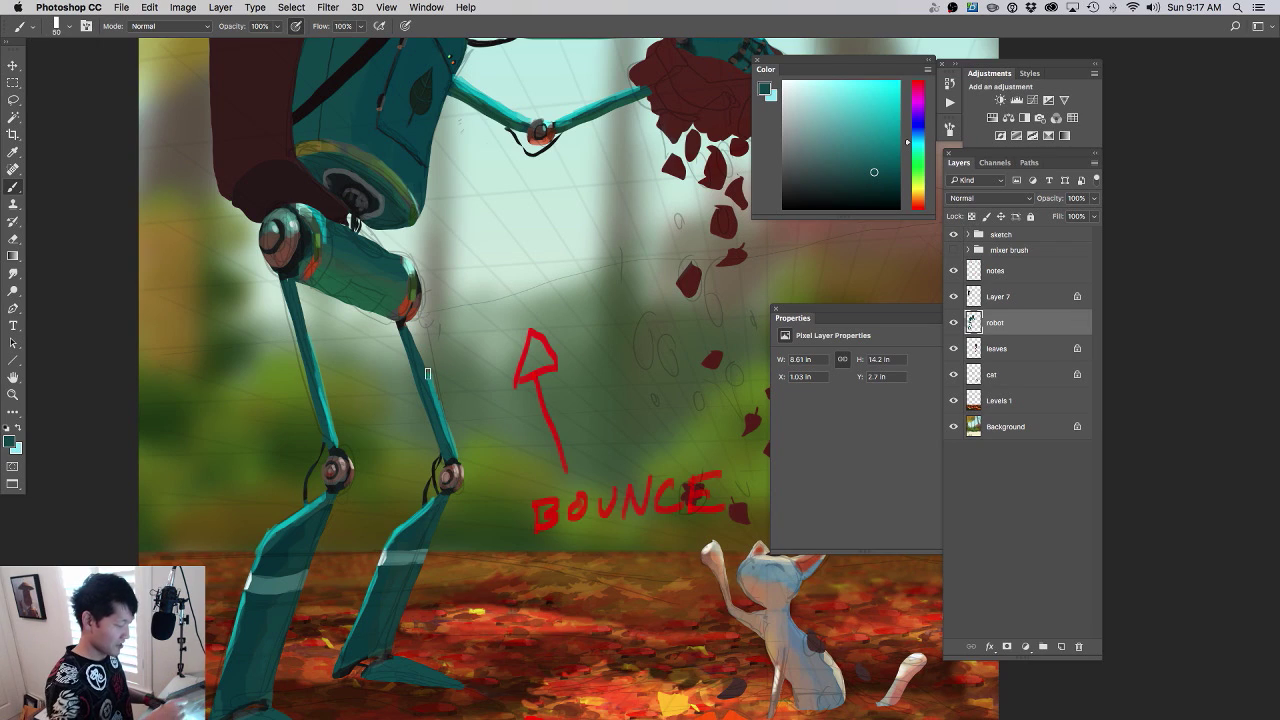
key(bracketleft)
mouse_move(412, 332)
mouse_down()
mouse_move(428, 373)
mouse_move(411, 343)
mouse_up()
alt+click(431, 376)
alt+click(314, 340)
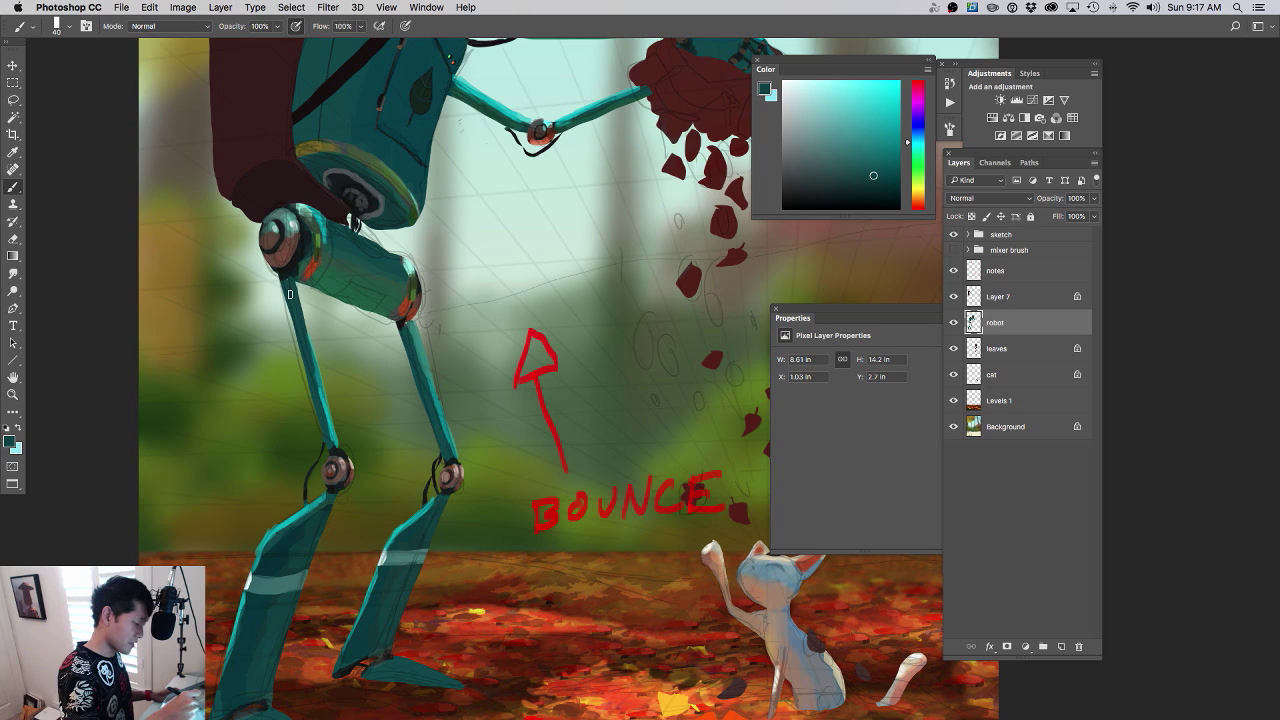
alt+click(300, 290)
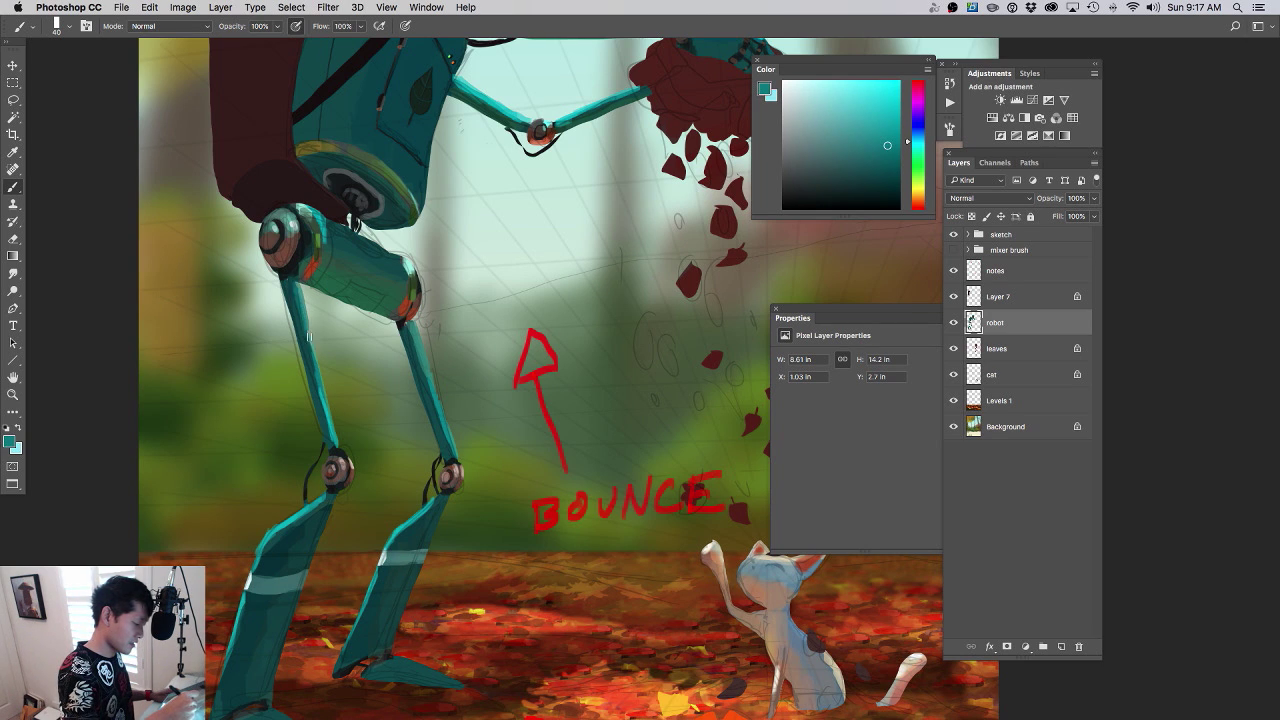
alt+click(300, 306)
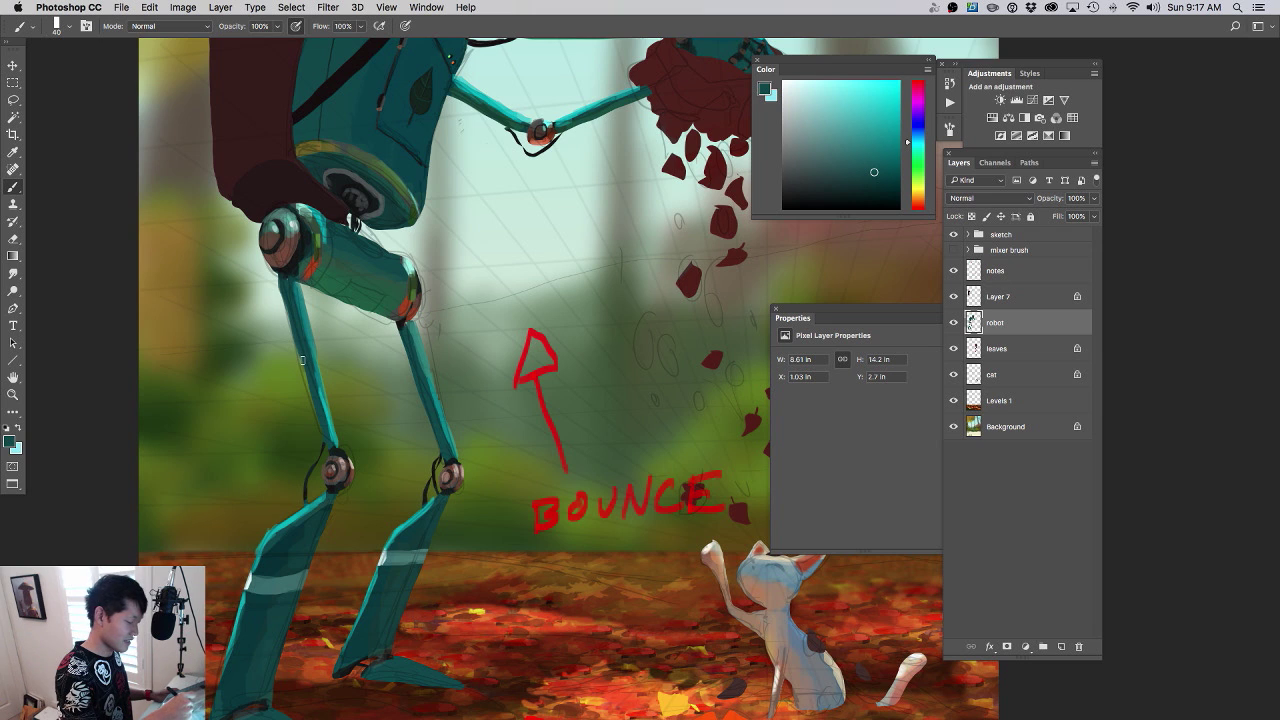
- Sample a light cyan from the leg edge and highlight both knee joints with a 20 px brush
drag(507, 532, 584, 407)
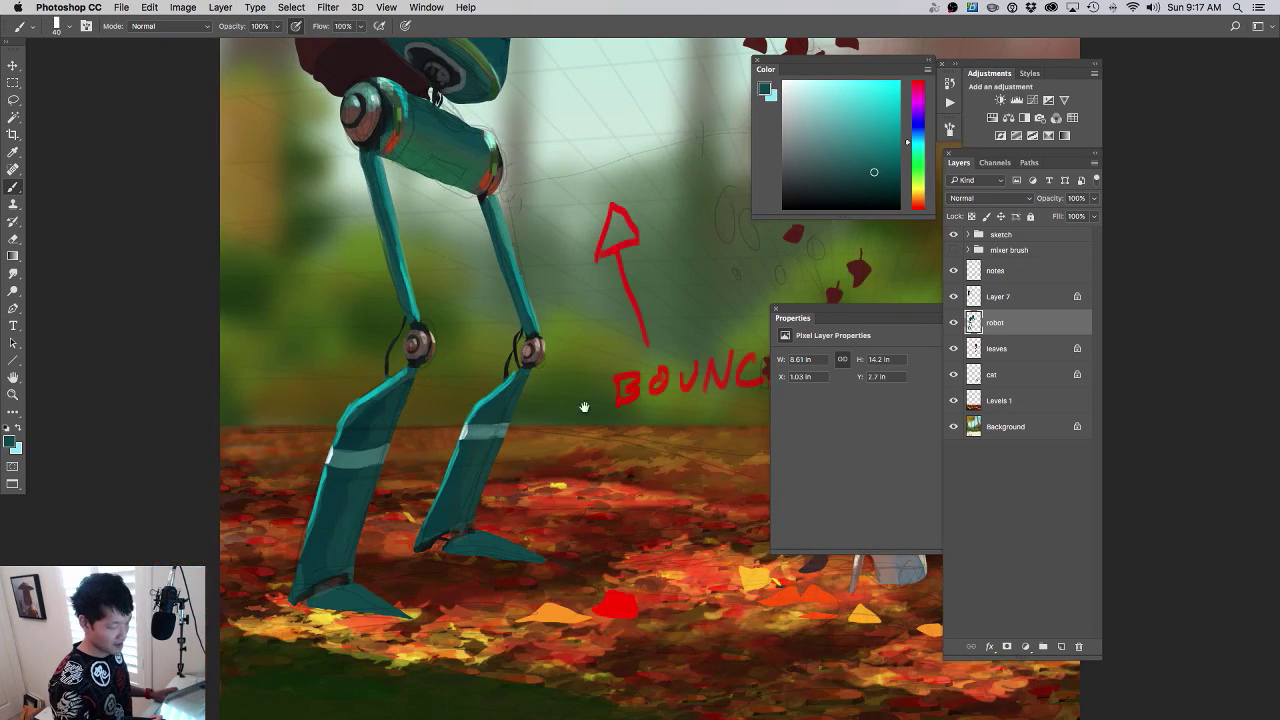
click(453, 348)
alt+click(625, 292)
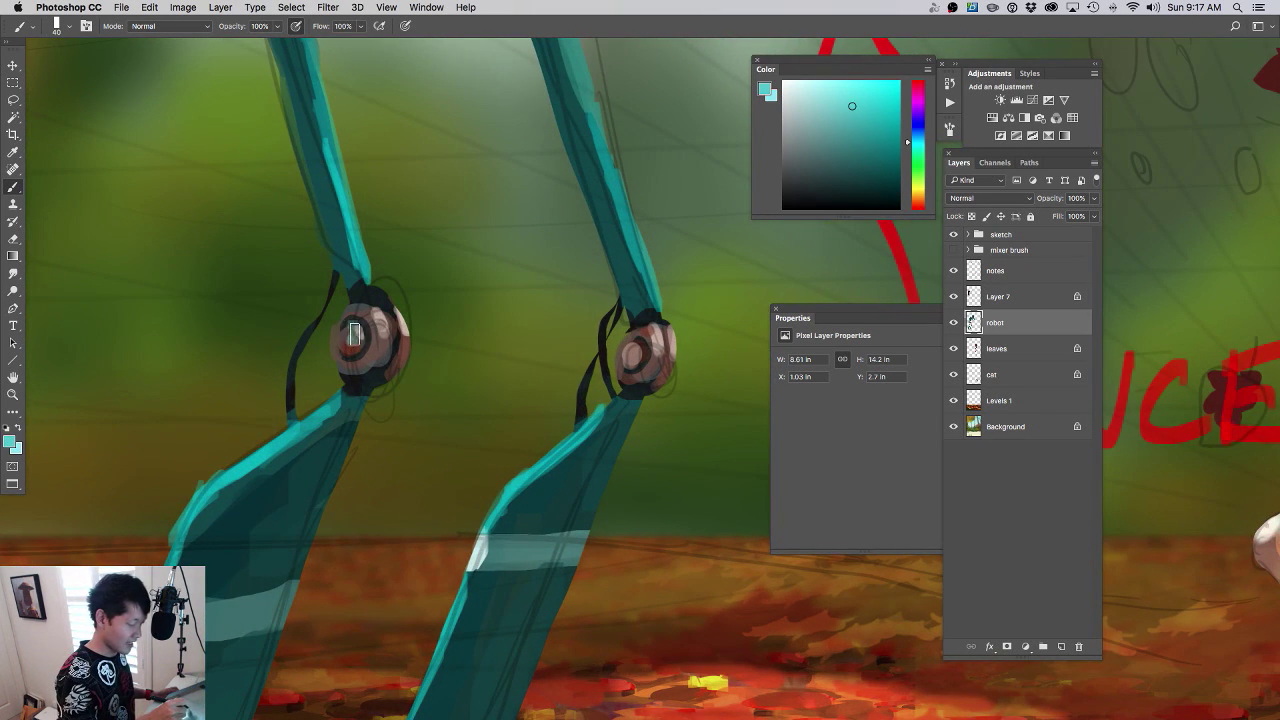
drag(355, 334, 366, 310)
key(super+z)
key(bracketleft)
key(bracketleft)
key(bracketleft)
key(bracketleft)
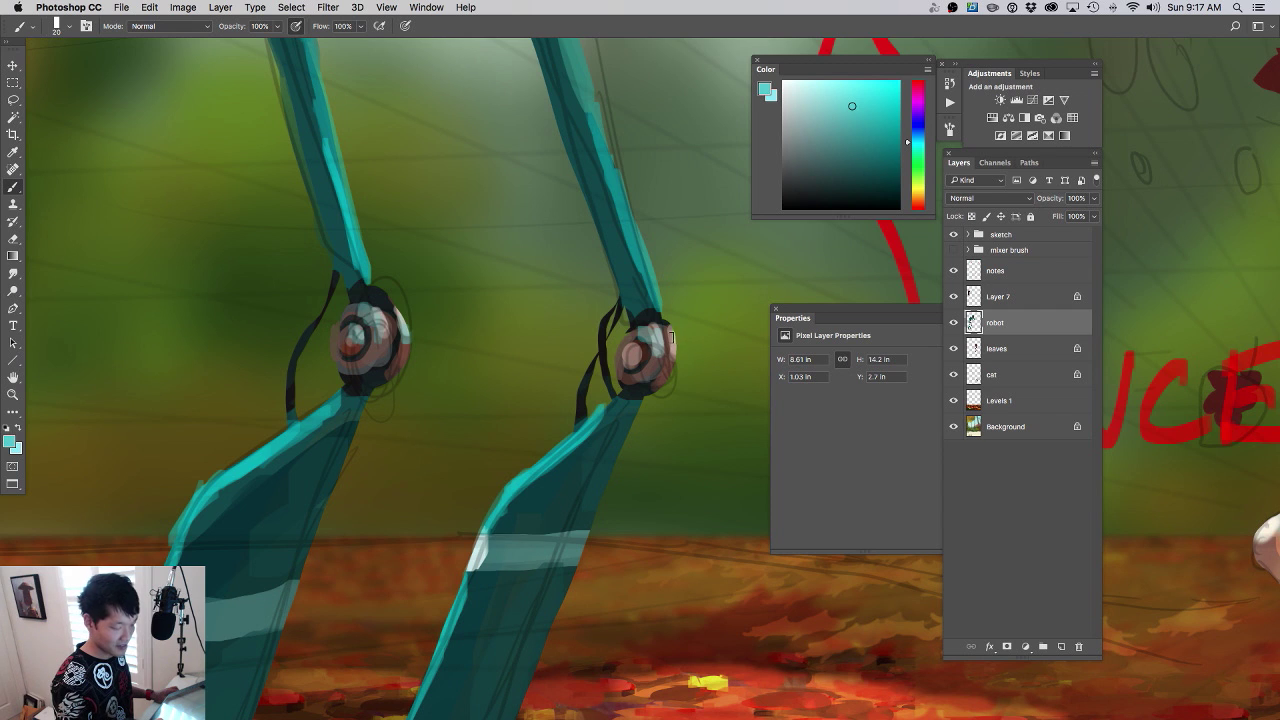
drag(650, 388, 607, 387)
- Sample a dark green from the far arm and deepen the underside of its forearm beside the elbow
drag(650, 444, 565, 532)
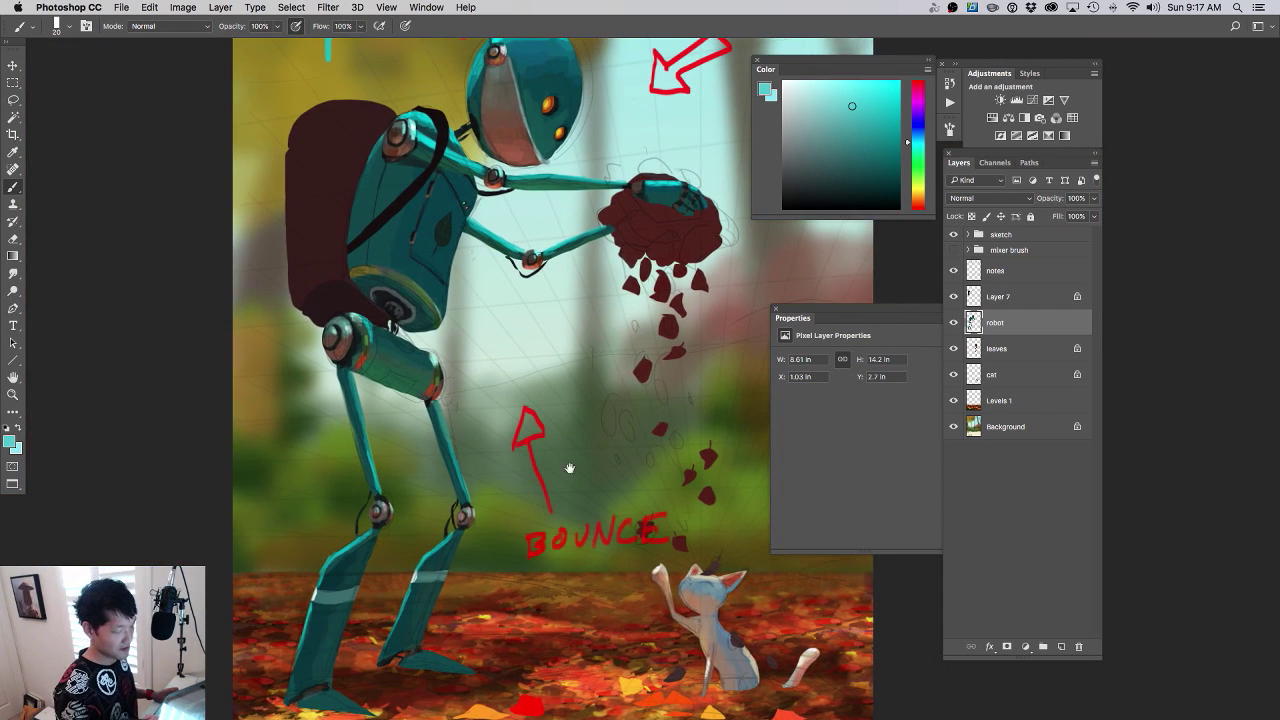
drag(557, 271, 597, 286)
alt+click(543, 251)
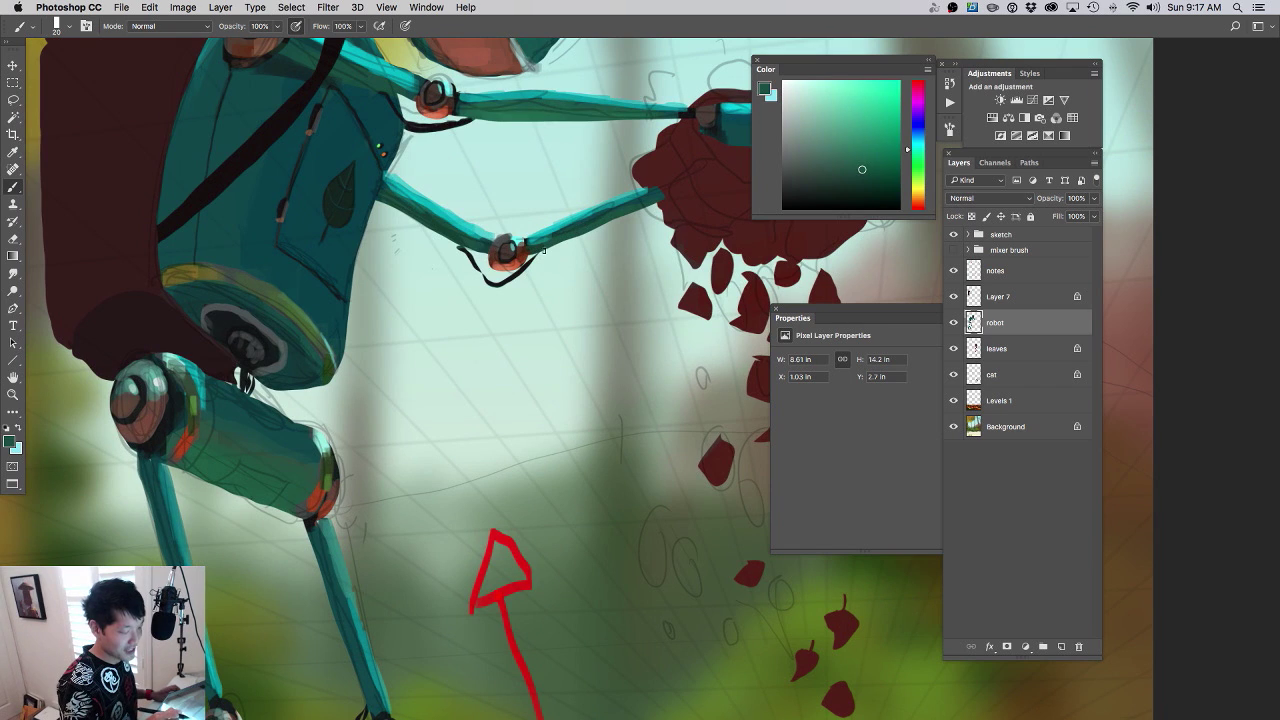
drag(538, 252, 574, 239)
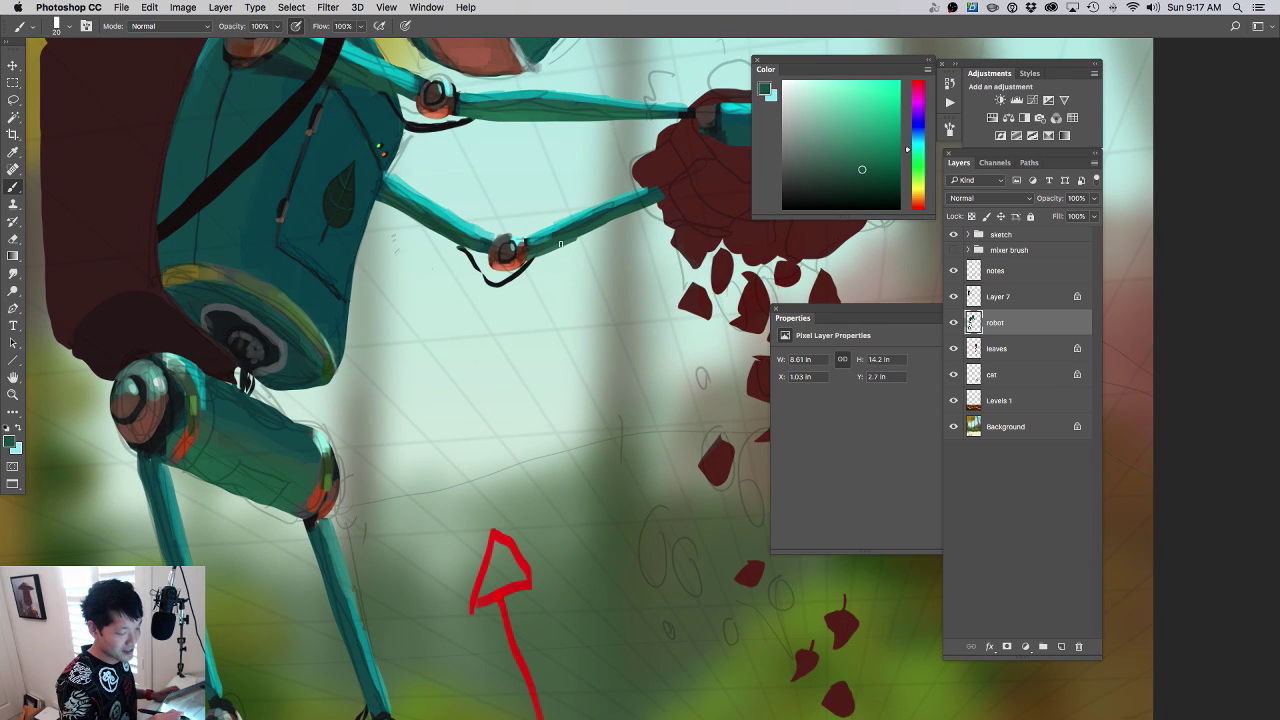
drag(594, 334, 530, 452)
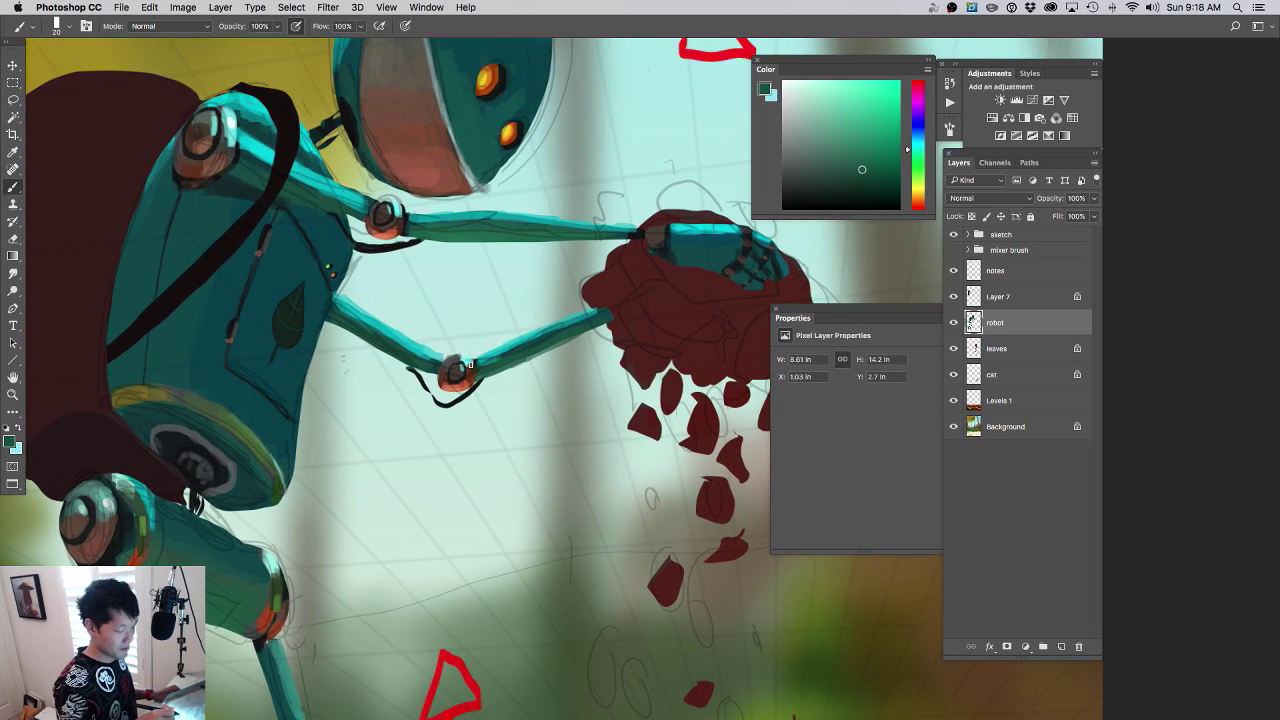
drag(465, 377, 515, 362)
- Touch up the far elbow joint and adjoining upper arm using dark colors sampled from that area
alt+click(443, 381)
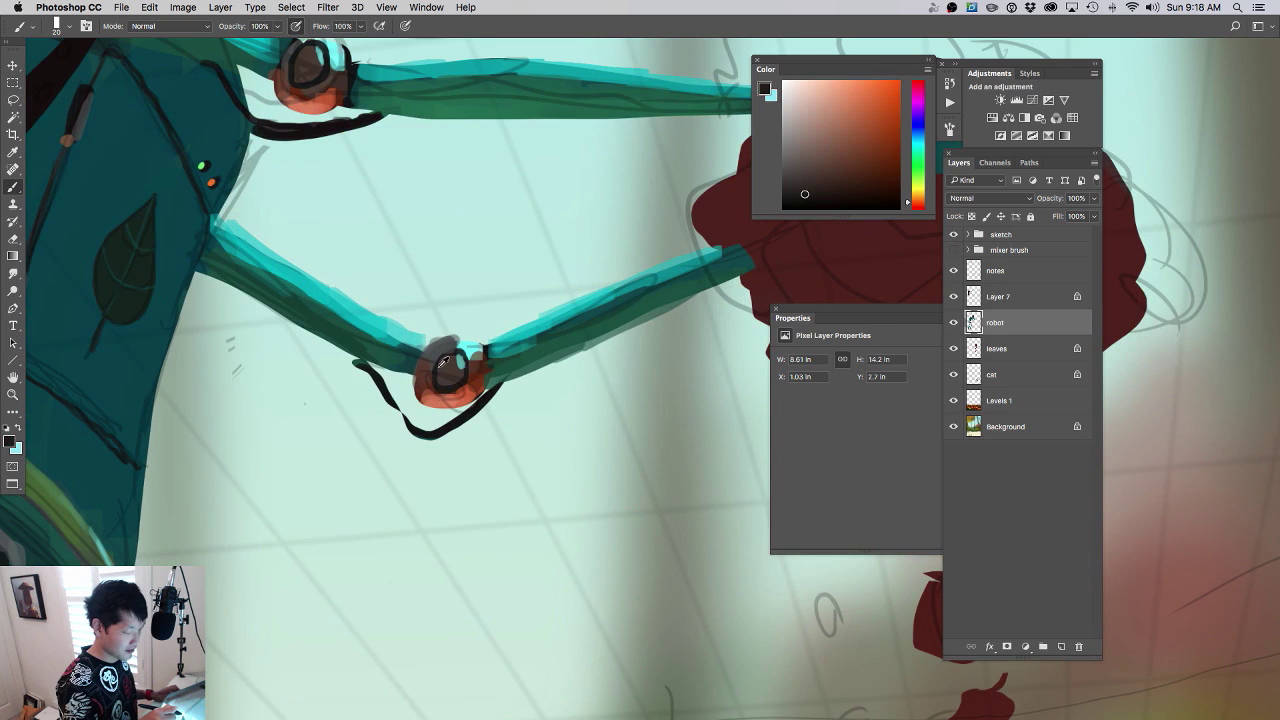
alt+click(440, 373)
alt+click(394, 363)
mouse_move(396, 363)
mouse_down()
mouse_move(410, 374)
mouse_move(350, 347)
mouse_up()
alt+click(378, 372)
drag(398, 406, 397, 410)
key(super+0)
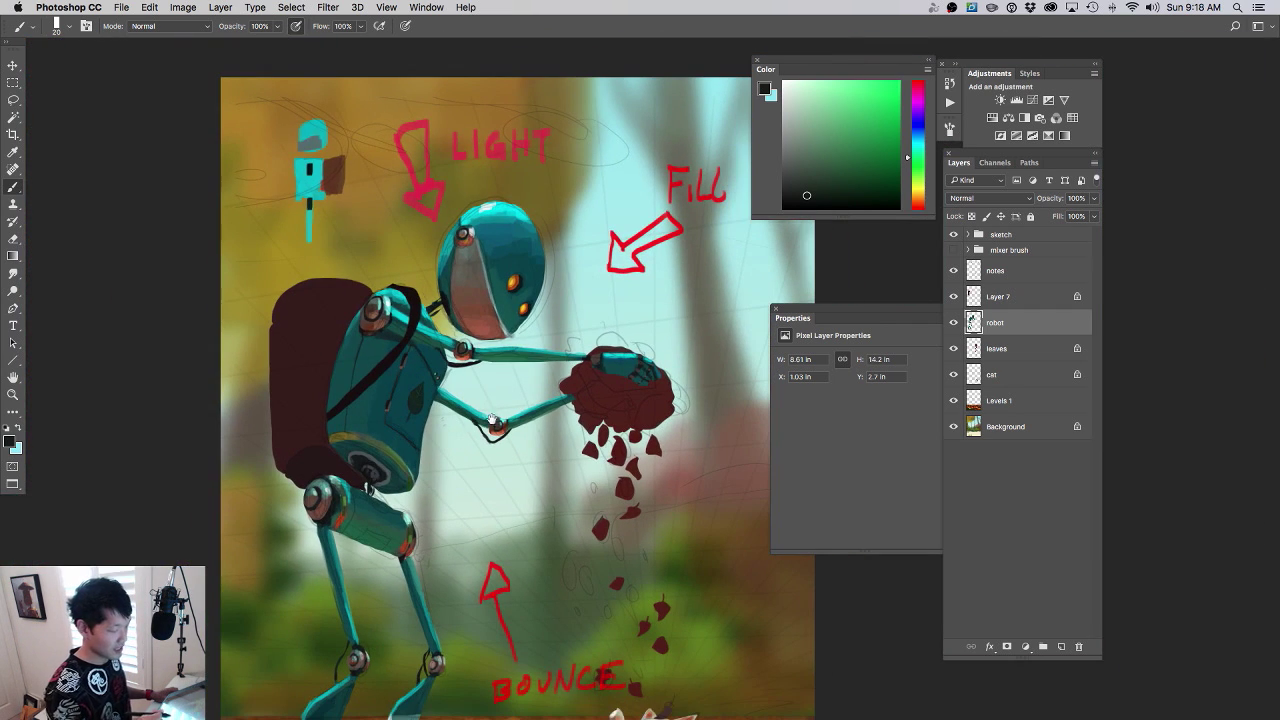
- Erase the thick end of the black cable hanging beneath the near elbow joint
drag(459, 368, 515, 375)
alt+click(448, 362)
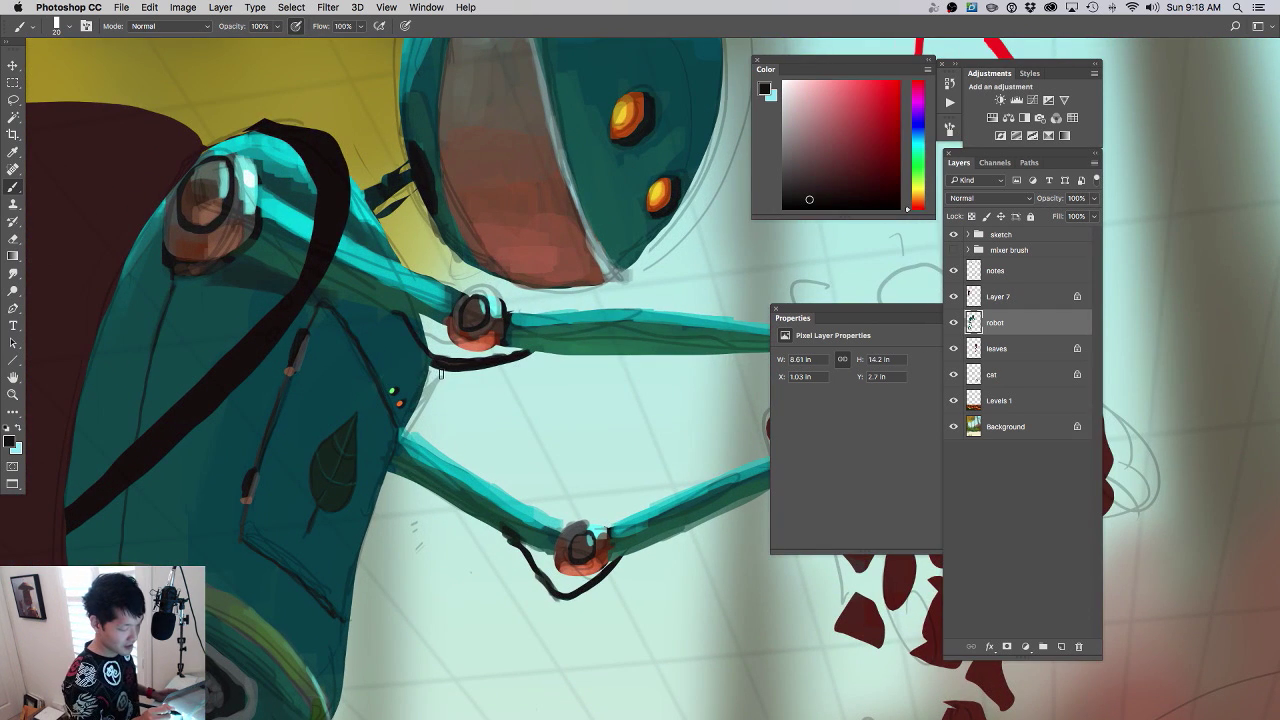
key(e)
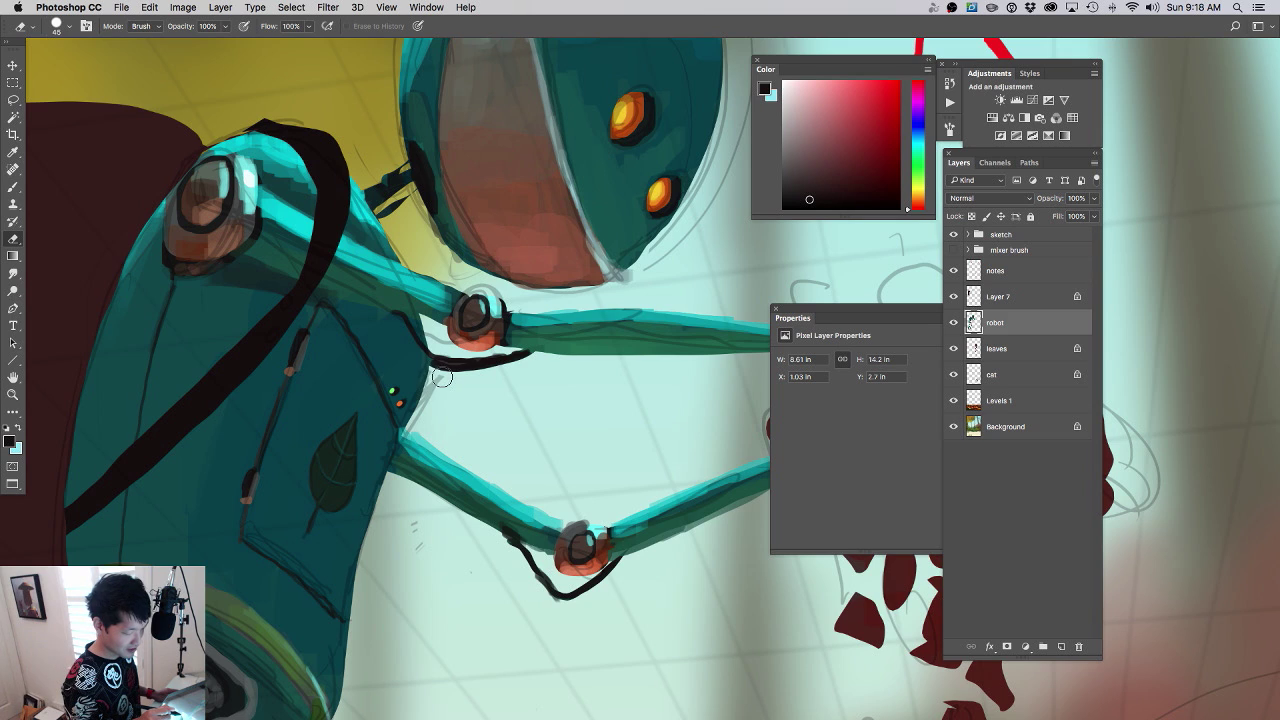
mouse_move(491, 374)
mouse_down()
mouse_move(531, 363)
mouse_move(508, 352)
mouse_move(503, 363)
mouse_move(529, 361)
mouse_up()
key(b)
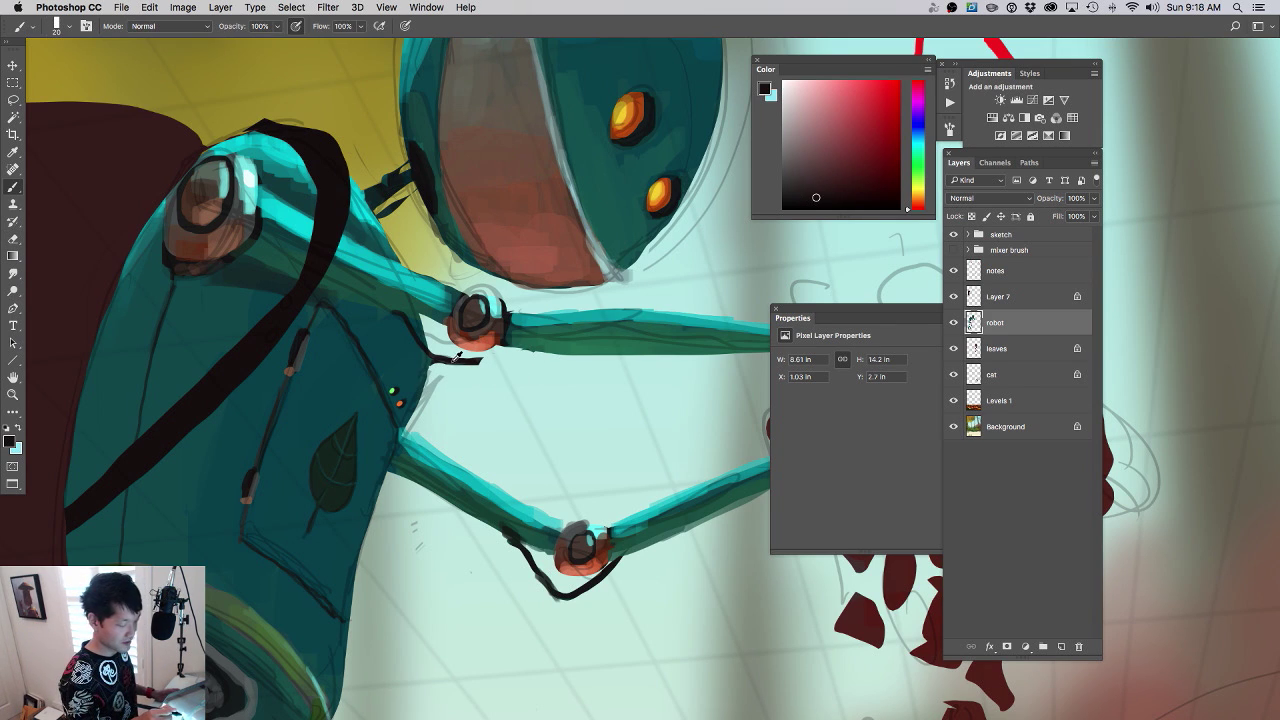
- Sample the cable's dark color and redraw its end up to the near elbow as a thin 9 px line
alt+click(459, 357)
key(bracketleft)
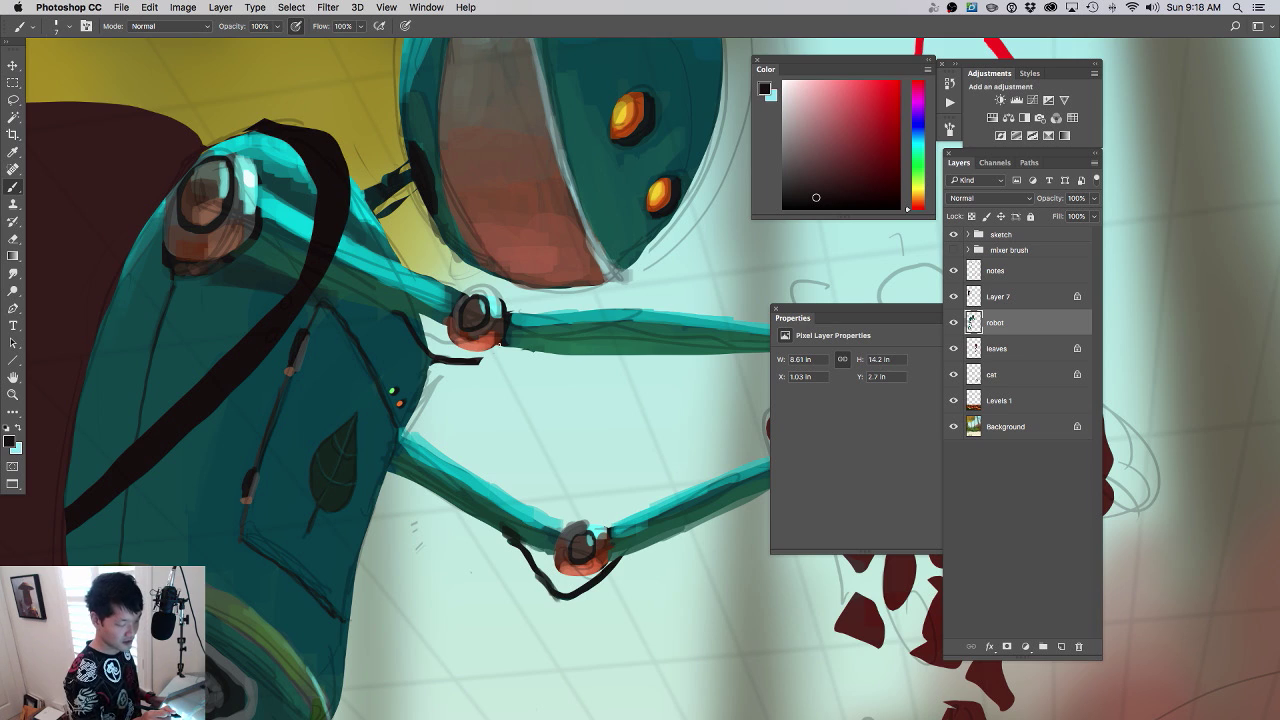
right_click(479, 358)
key(Escape)
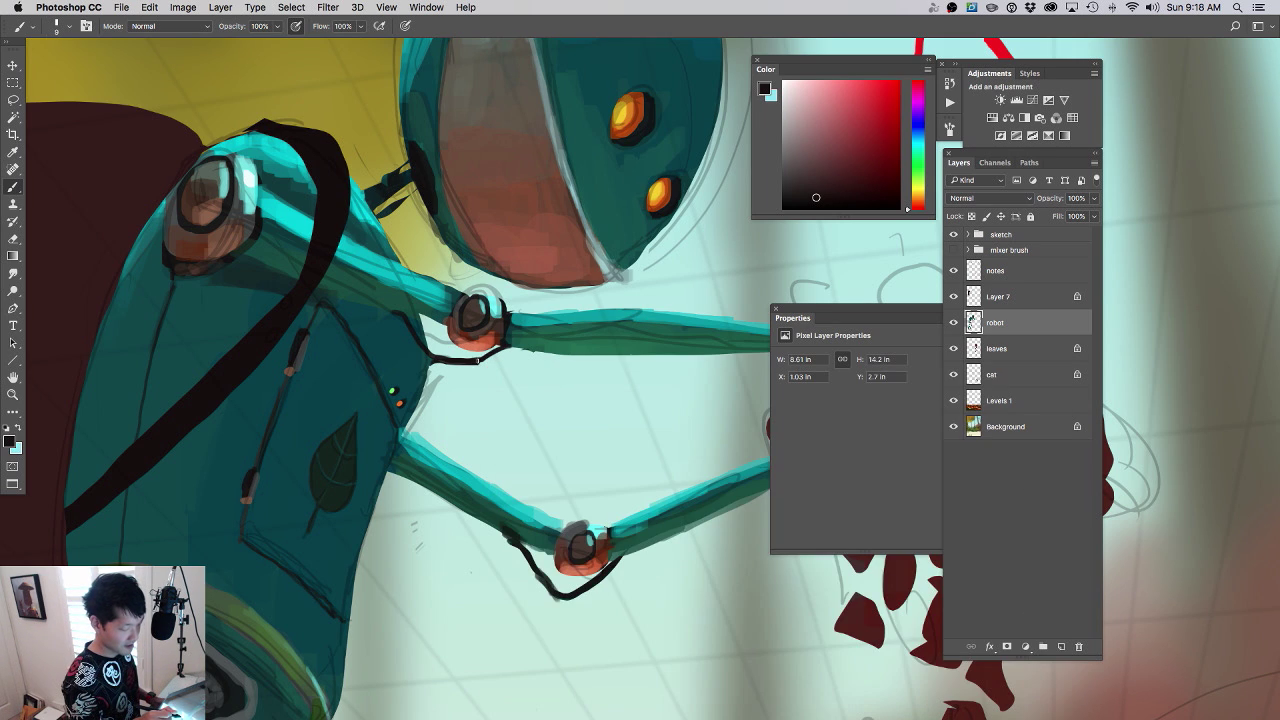
- Paint orange-red bounce light on the round port at the torso's base with a 25 px brush, sampling colors from the hip band and port
key(bracketright)
key(bracketright)
key(bracketright)
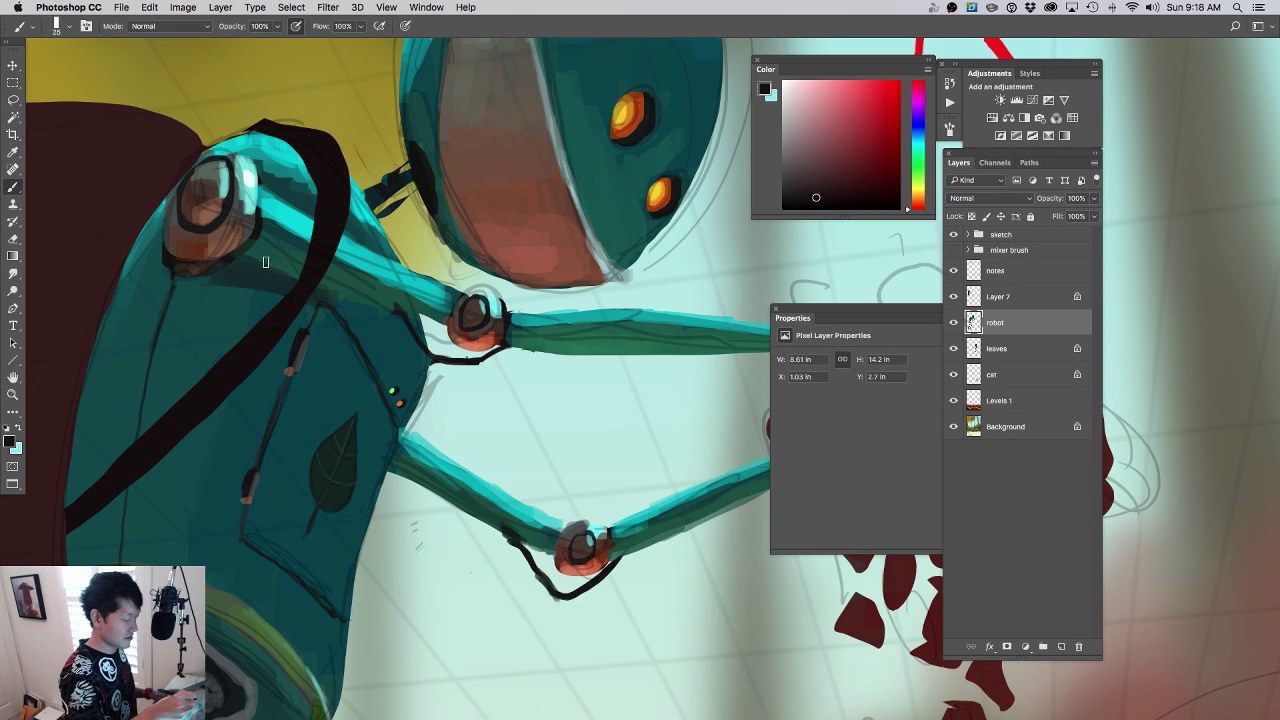
key(super+0)
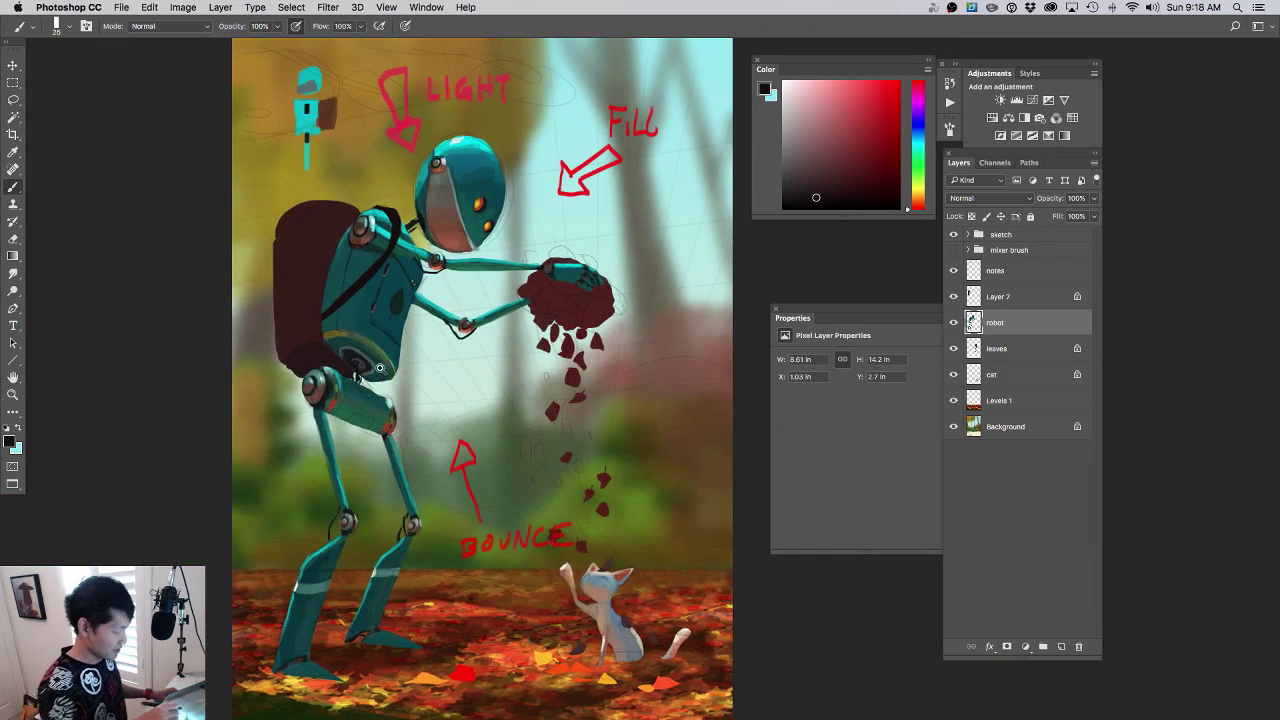
super+click(380, 368)
alt+click(334, 376)
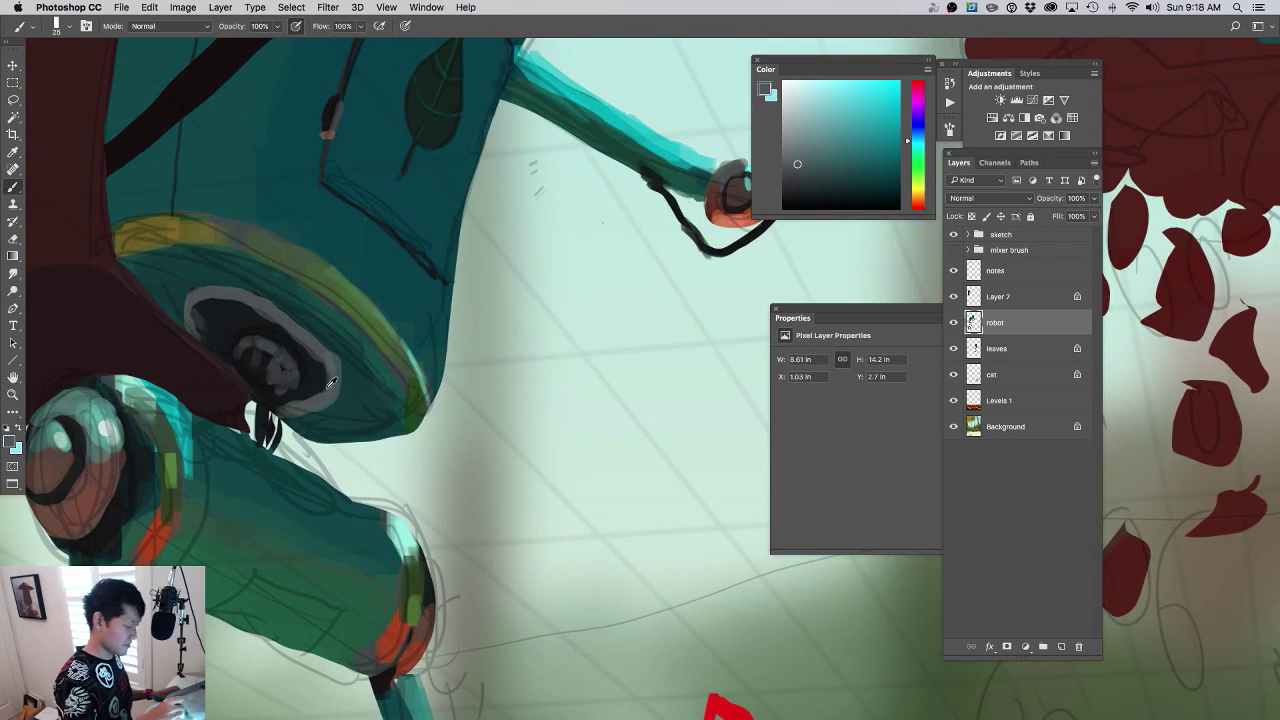
alt+click(291, 360)
alt+click(159, 538)
mouse_move(289, 362)
mouse_down()
mouse_move(280, 378)
mouse_move(282, 359)
mouse_up()
drag(307, 341, 326, 357)
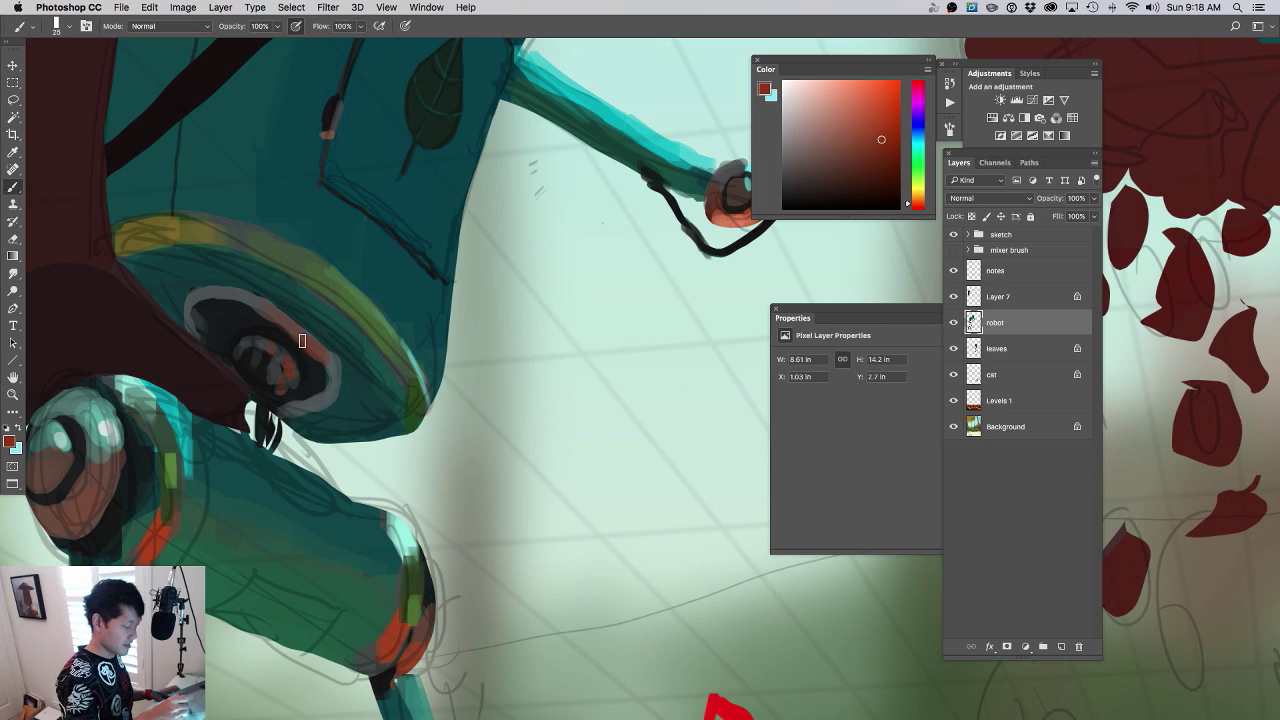
alt+click(273, 386)
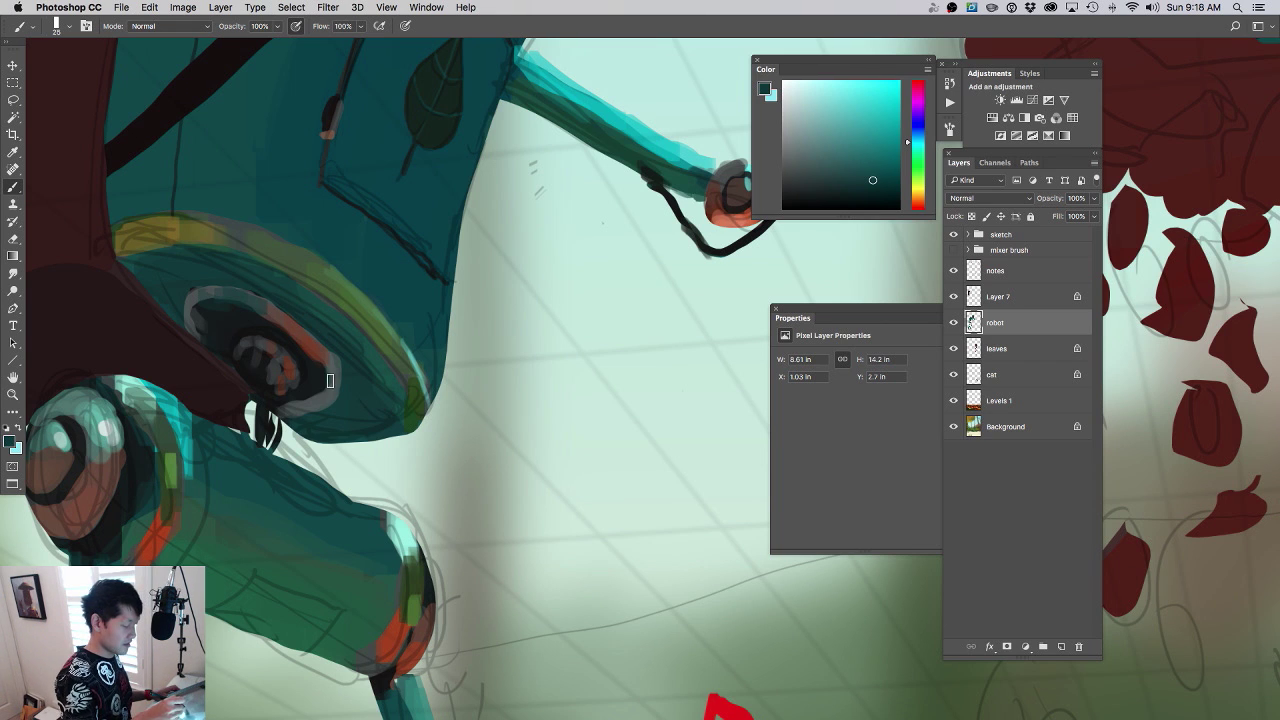
- Sample a bright orange and paint a thin 9 px accent line along the yellow-green band around the torso's base
scroll(380, 400, down, 5)
scroll(381, 400, up, 5)
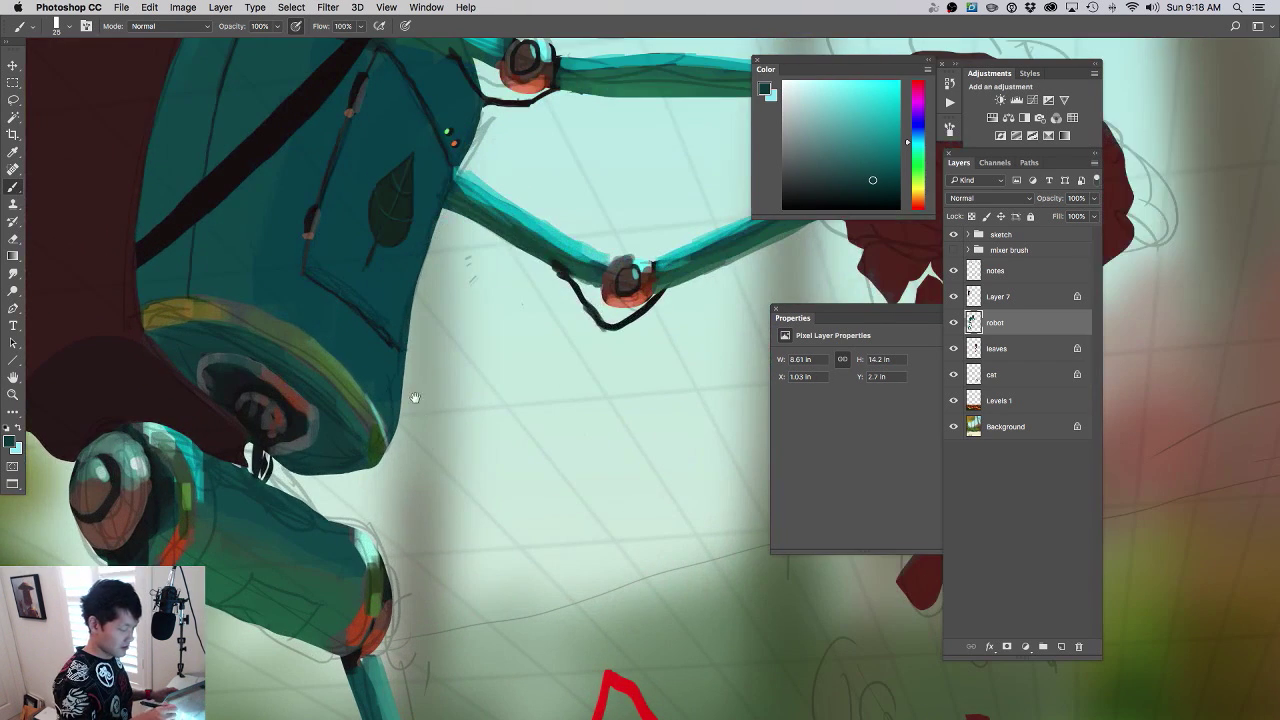
alt+click(417, 503)
scroll(426, 506, down, 8)
drag(512, 513, 512, 656)
alt+click(560, 612)
alt+click(563, 590)
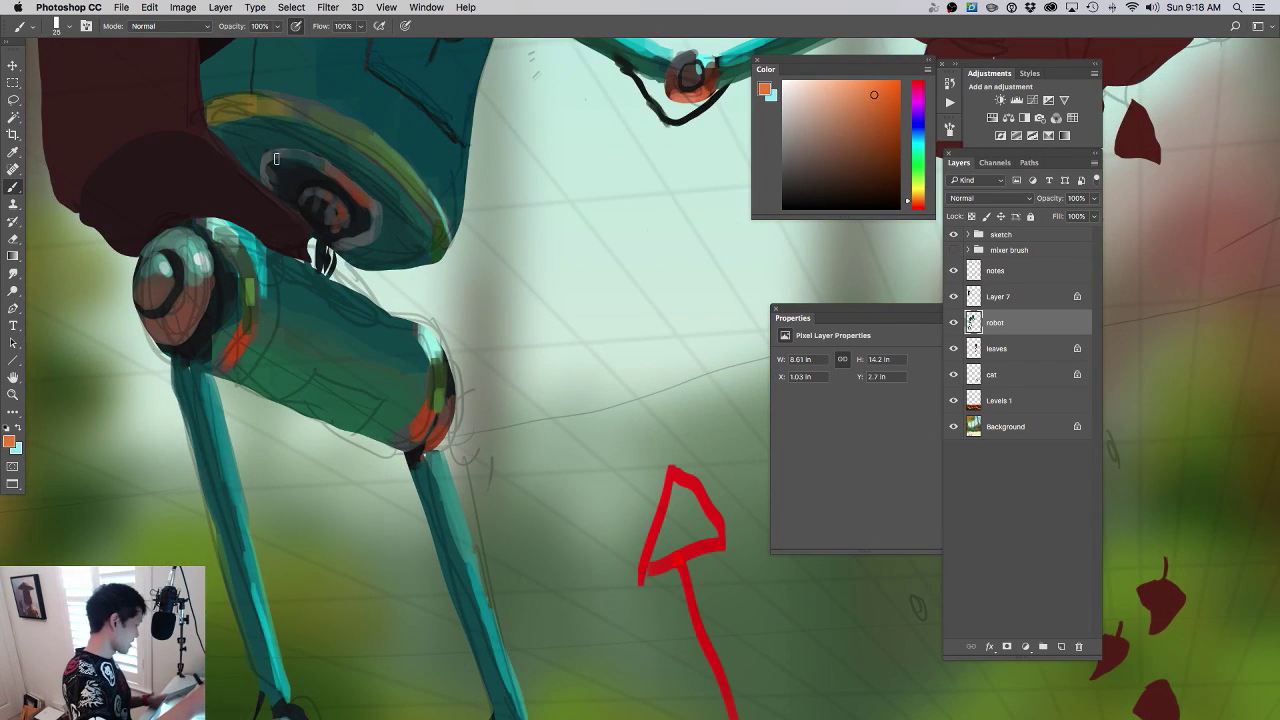
key(bracketleft)
key(bracketleft)
key(bracketleft)
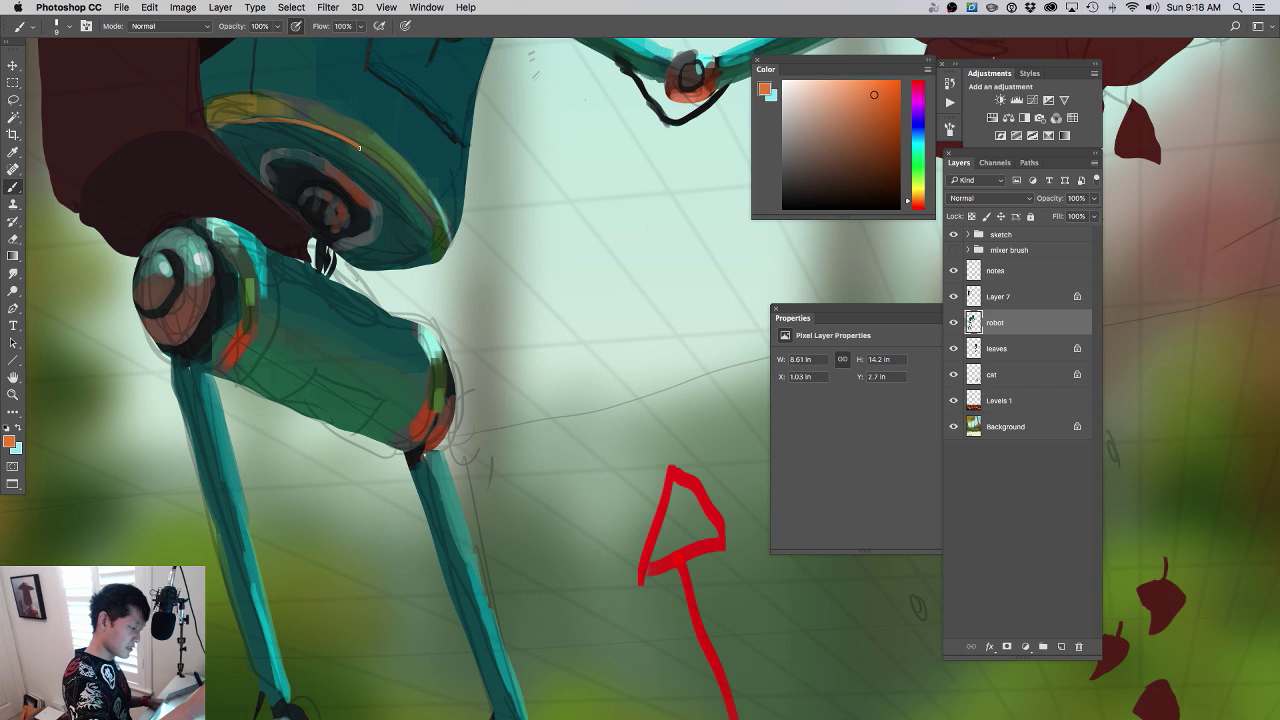
right_click(415, 202)
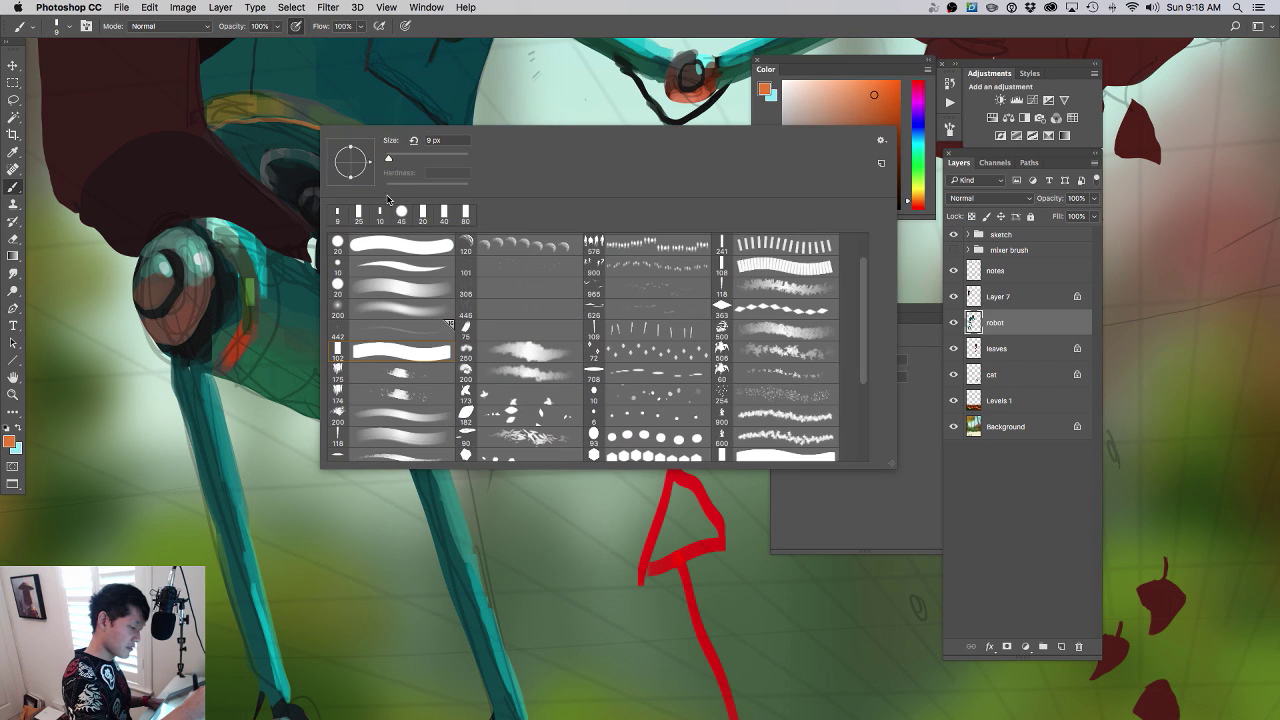
click(310, 128)
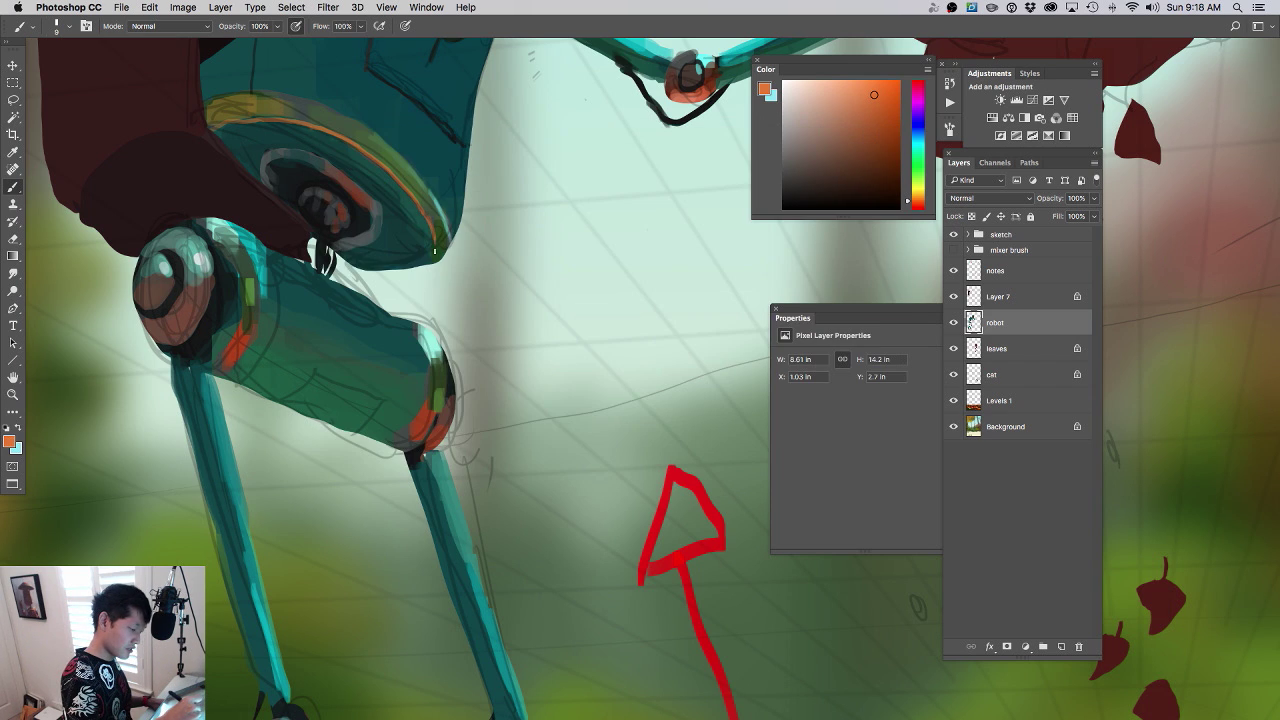
drag(440, 244, 374, 280)
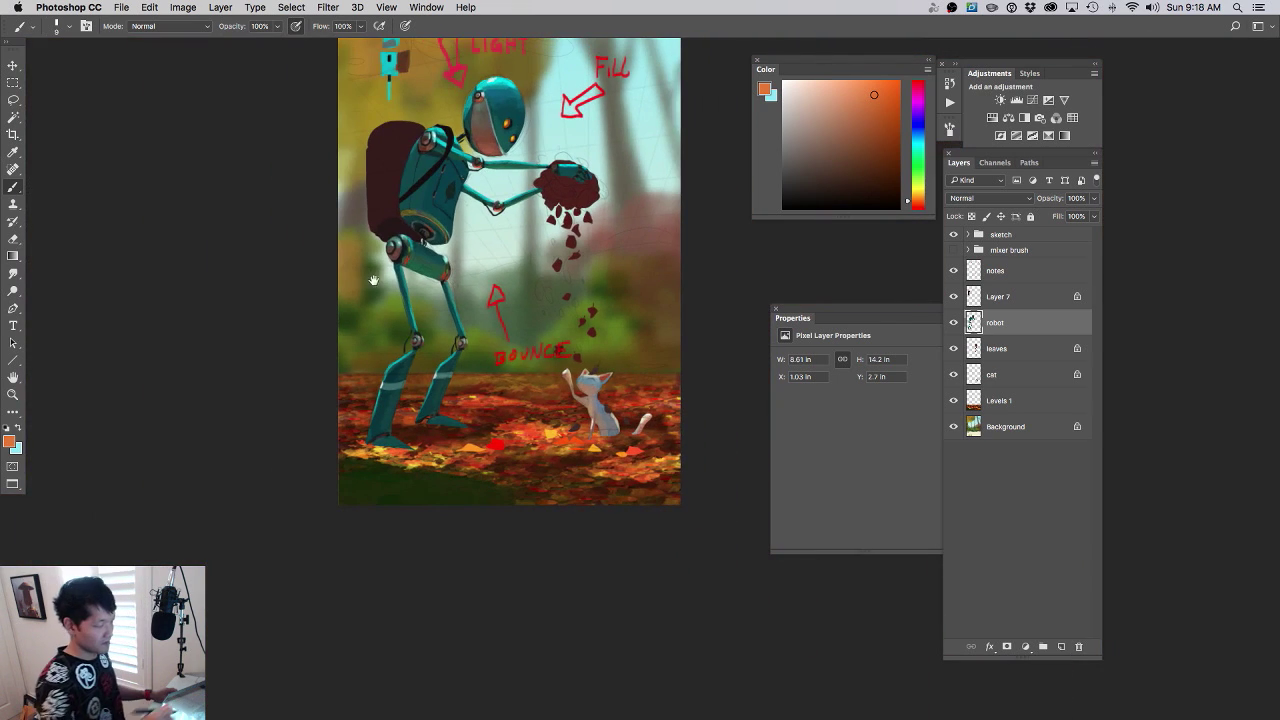
- Touch up the band around the torso's base with a muted green sampled from it
drag(468, 230, 530, 240)
alt+click(424, 270)
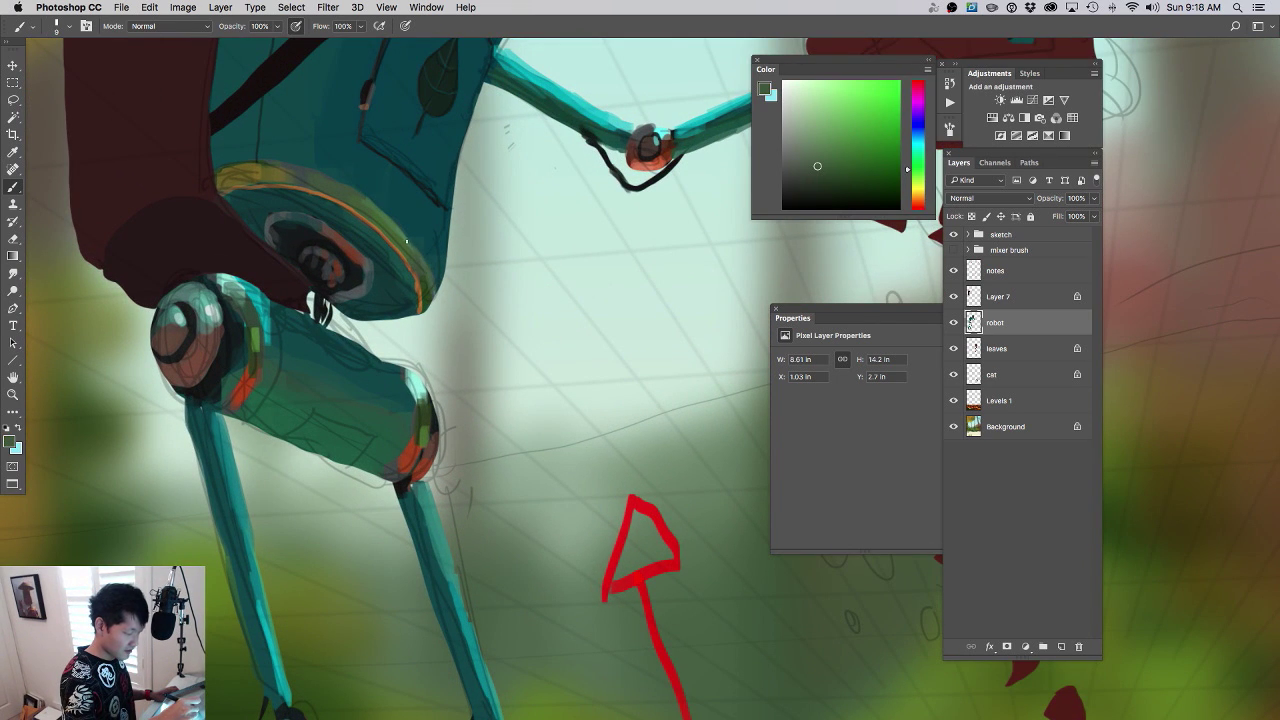
drag(462, 291, 374, 316)
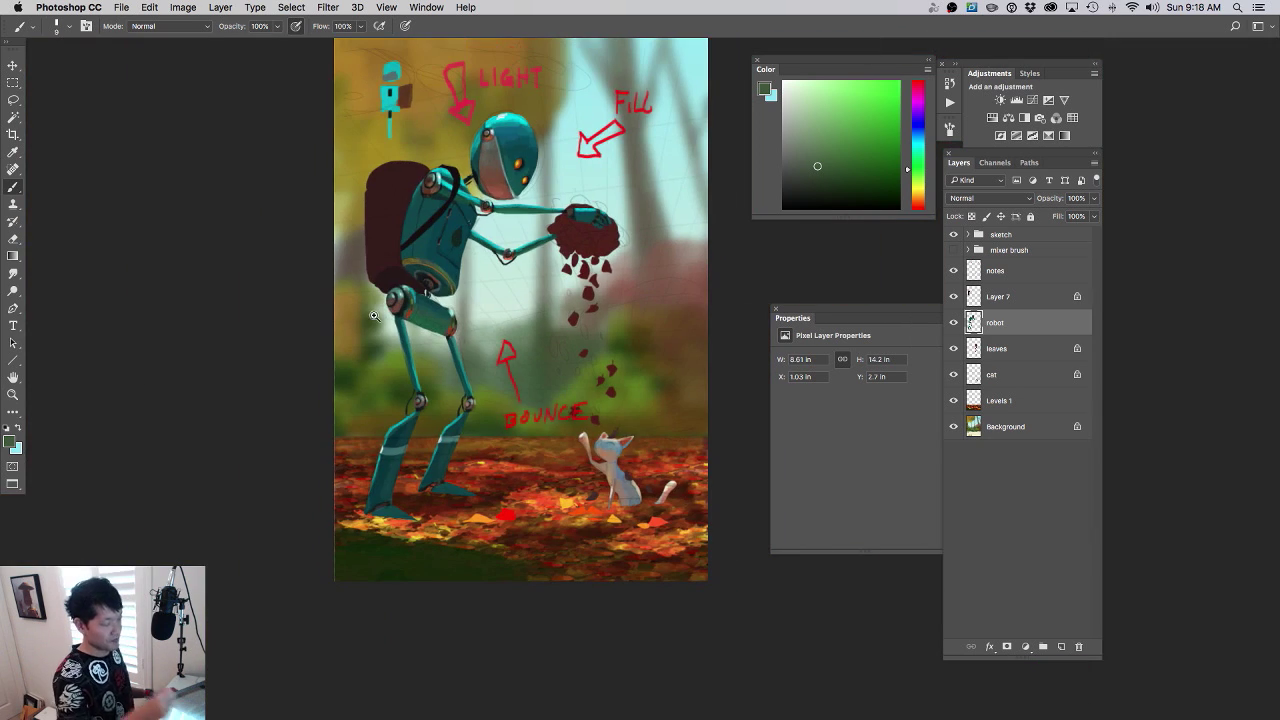
- Select the cat layer, set the color to black and start the cat's larger eye arc with the flat 9 px brush
drag(656, 412, 619, 370)
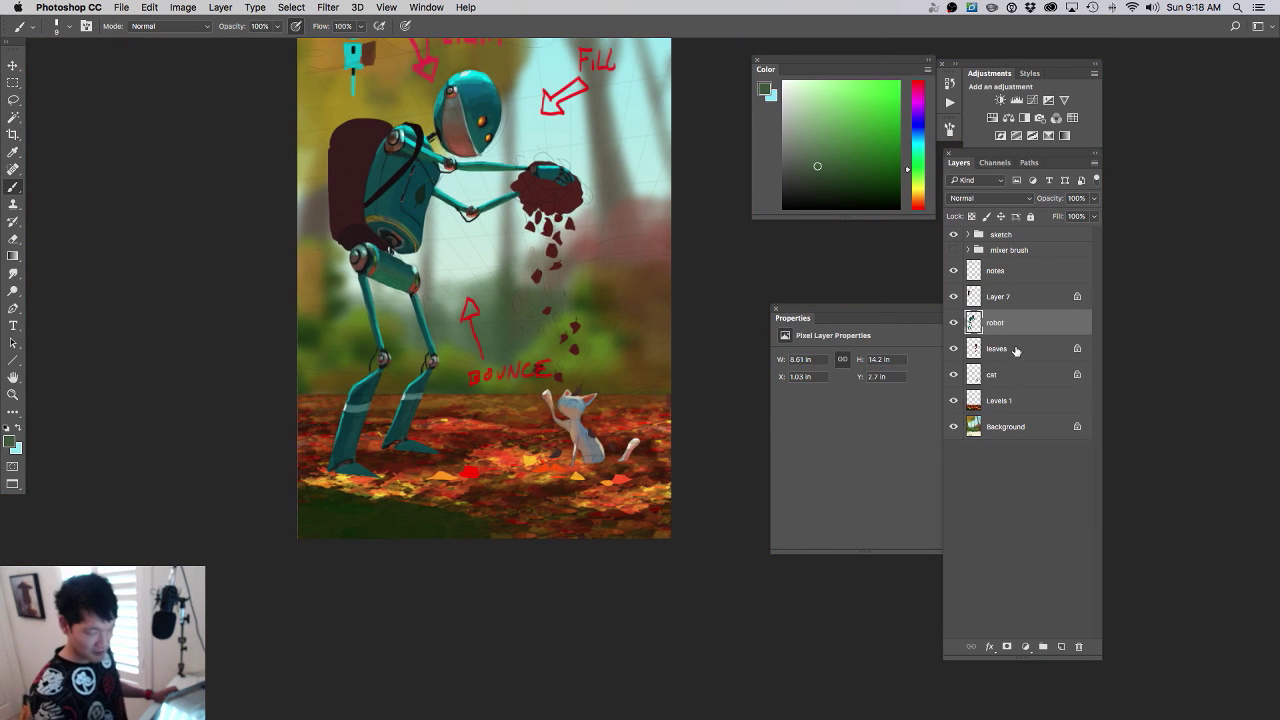
click(968, 374)
scroll(630, 420, up, 8)
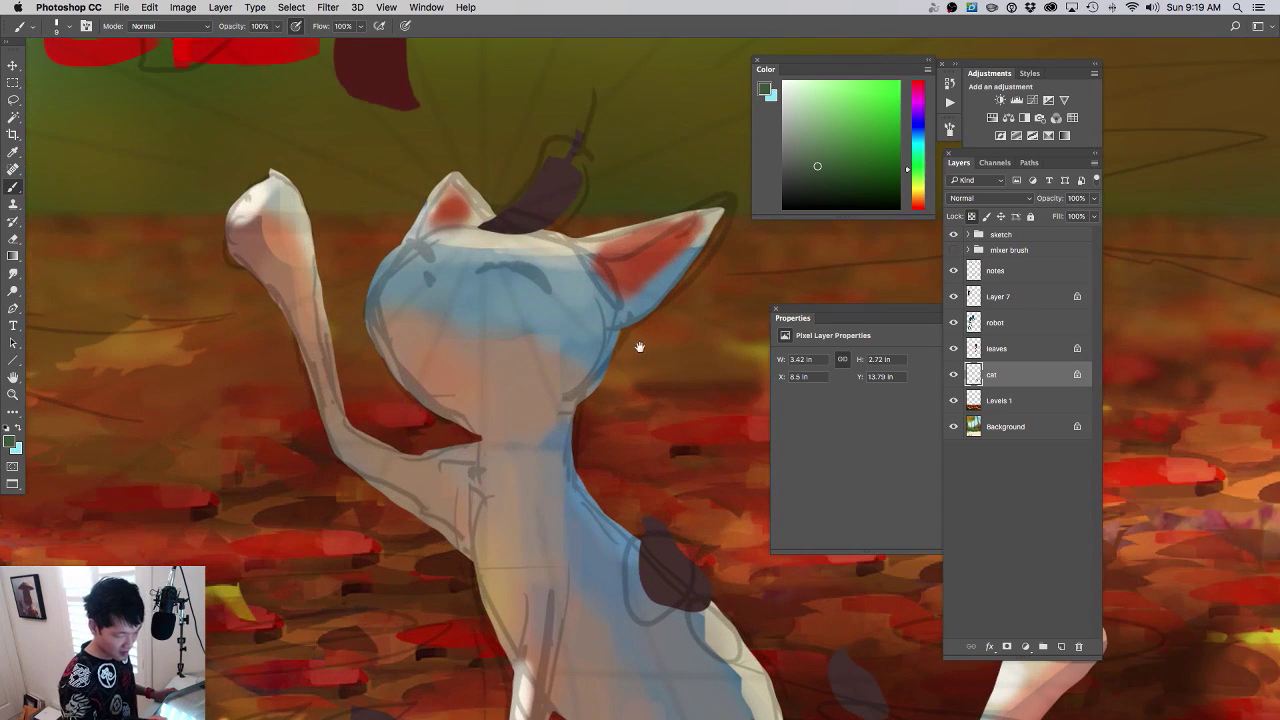
drag(820, 167, 763, 208)
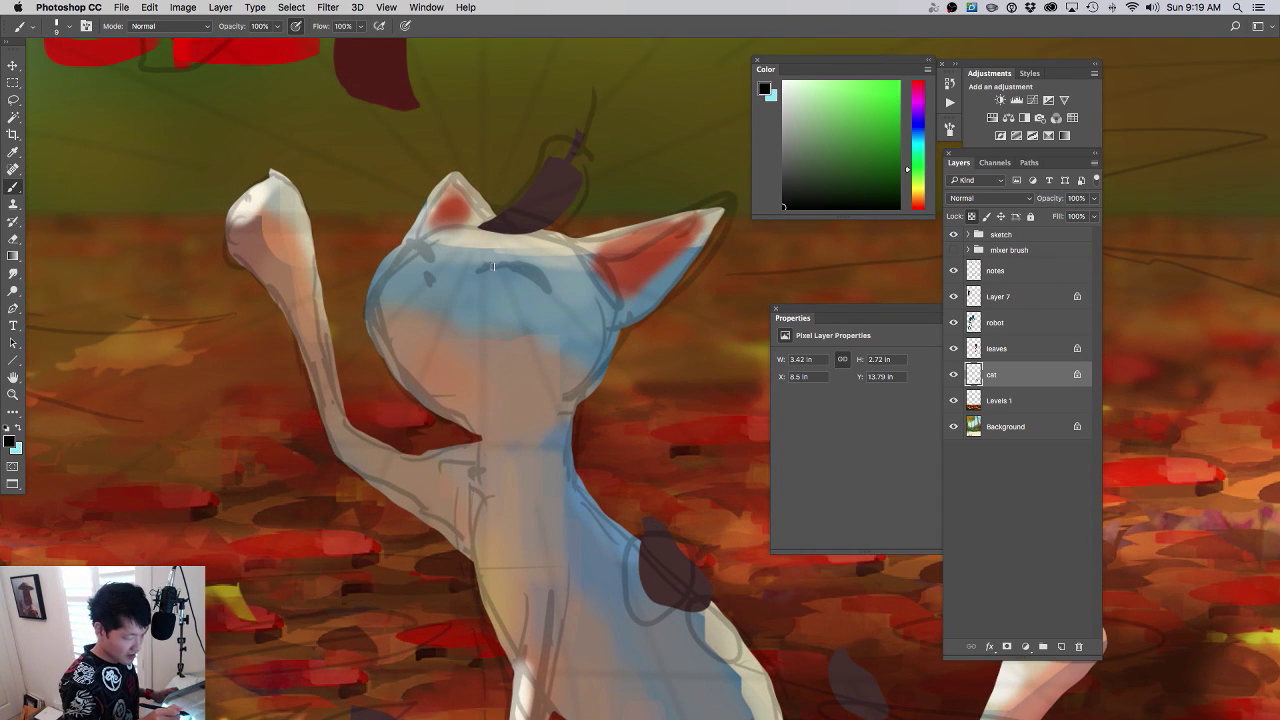
drag(481, 268, 546, 285)
right_click(533, 270)
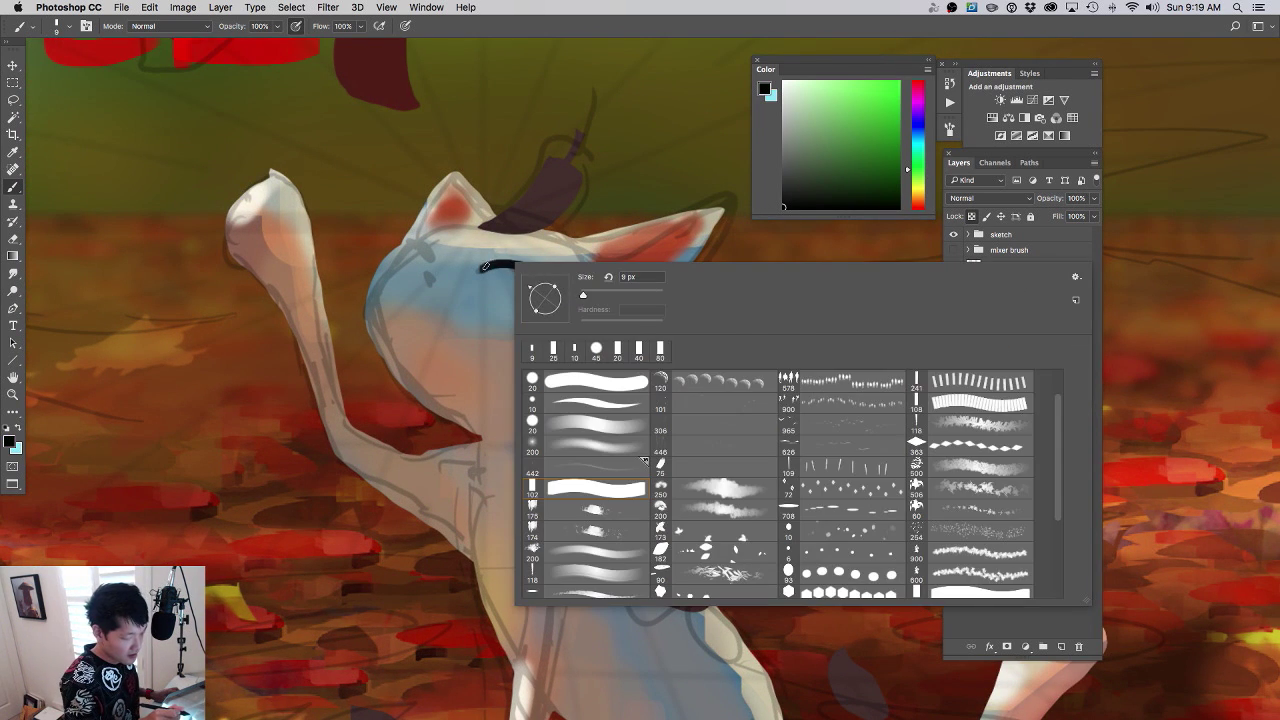
key(Escape)
- Switch to the hard round brush, reduce it to 5 px and paint both of the cat's closed eyes as black arcs
right_click(422, 252)
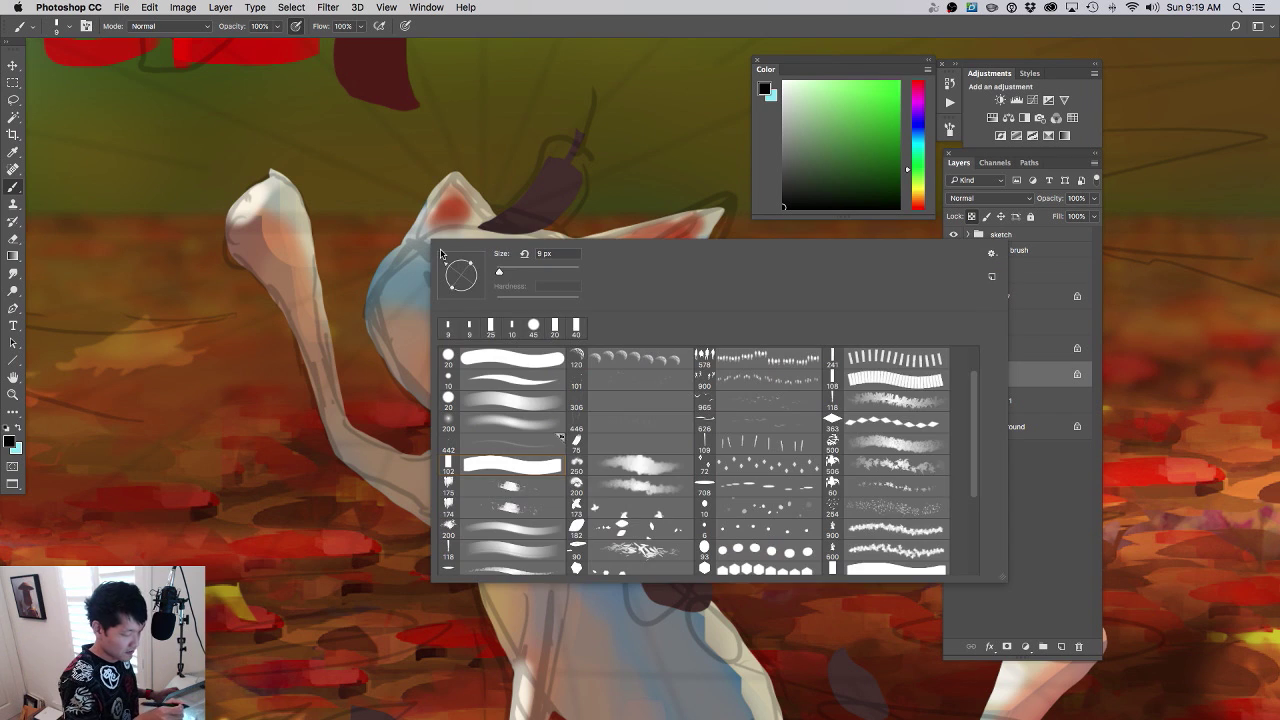
click(558, 432)
right_click(394, 267)
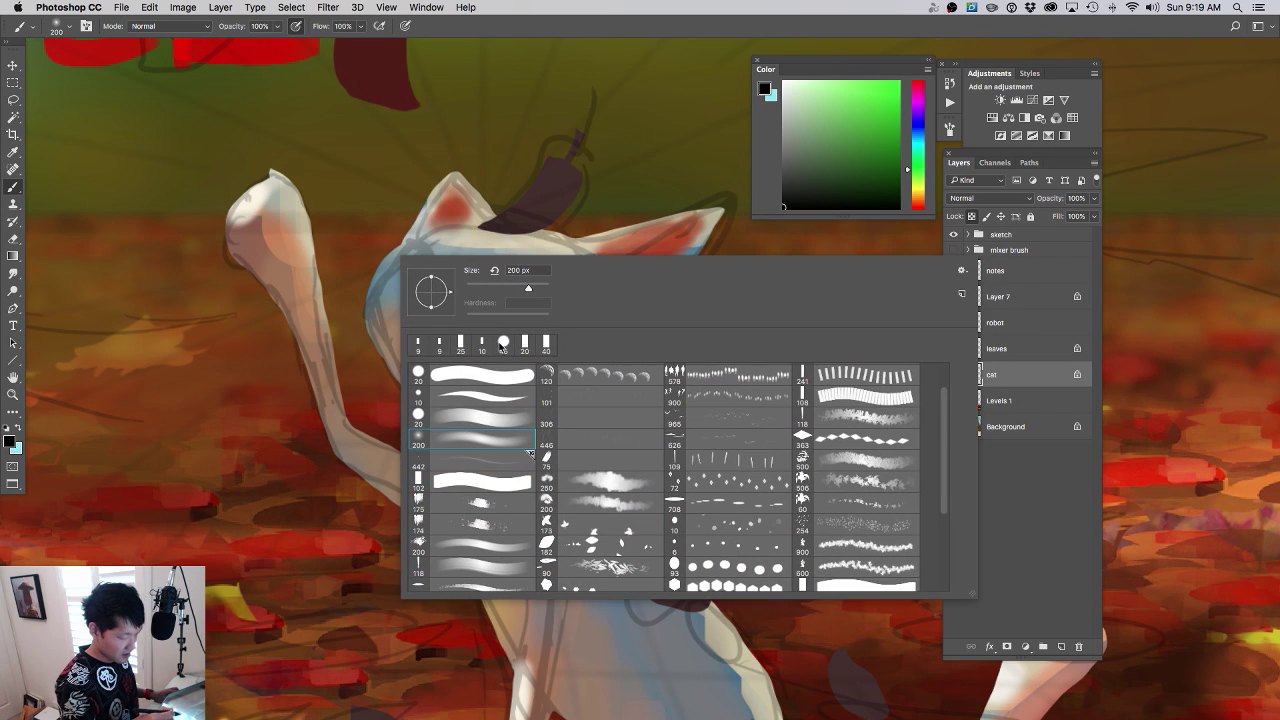
click(480, 422)
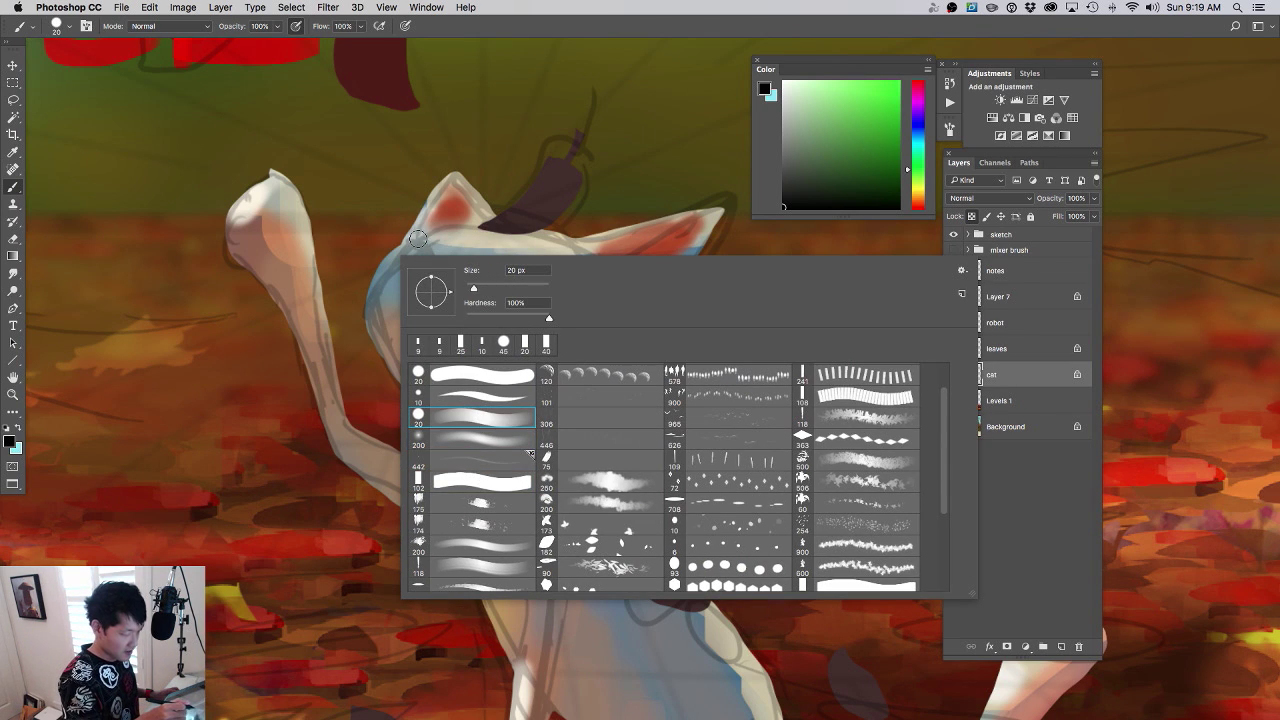
key(Escape)
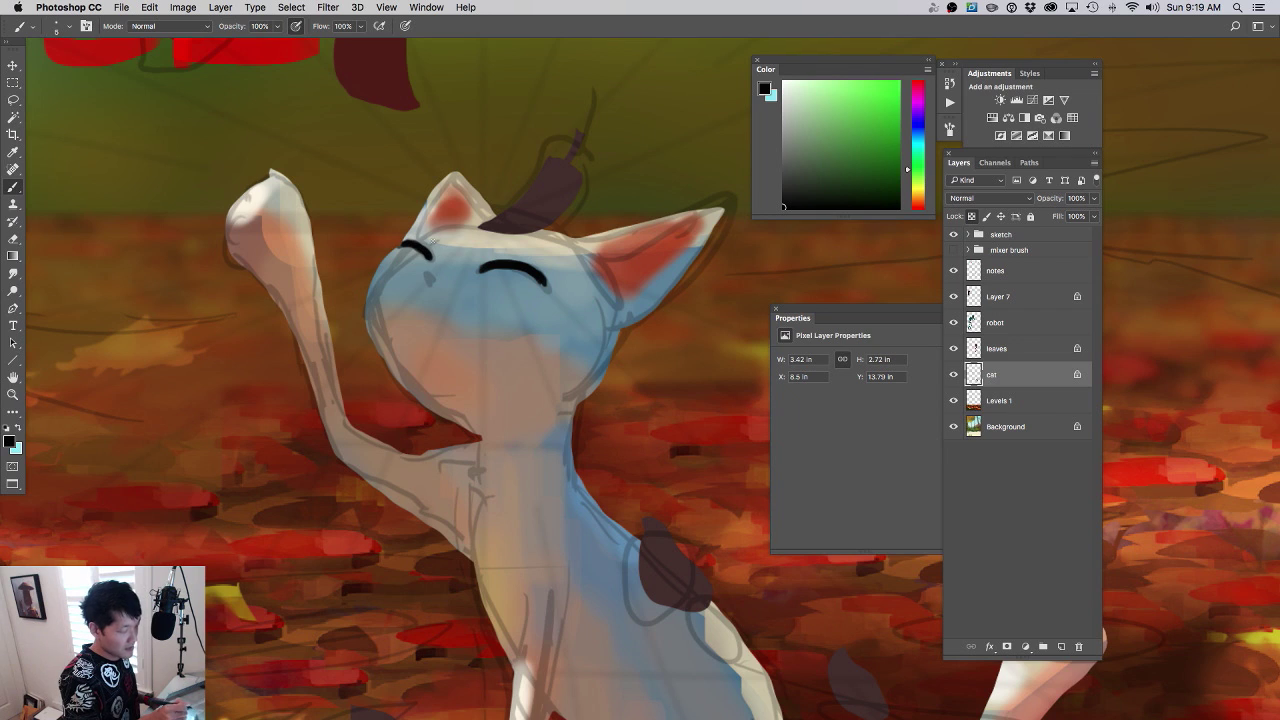
- Sample the red inside the cat's smaller ear and sharpen its inner triangle with the 5 px brush
click(786, 185)
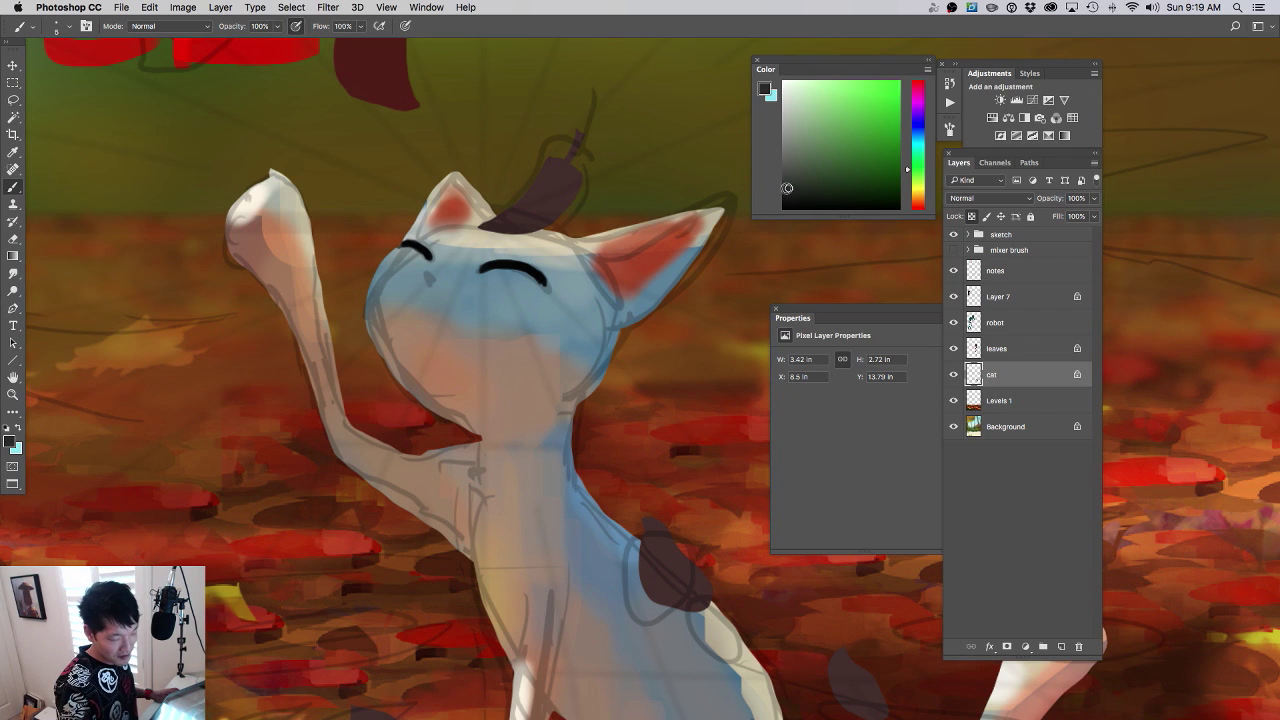
click(789, 180)
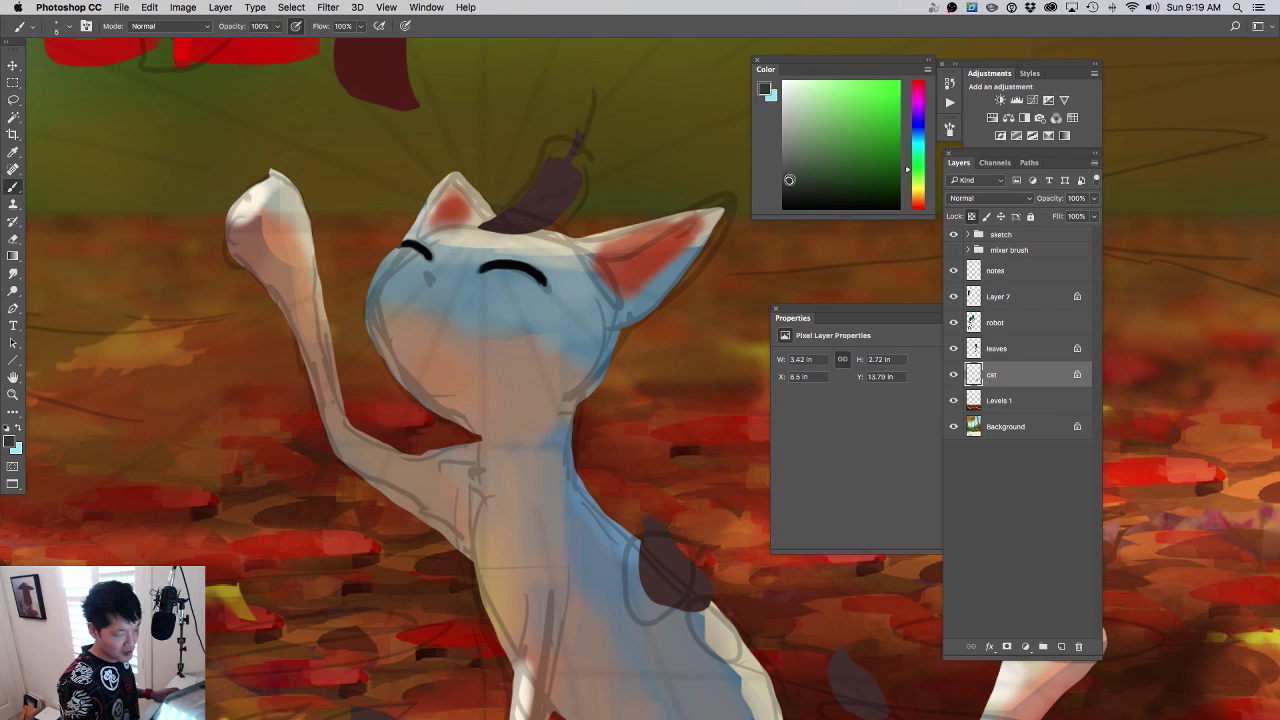
alt+click(455, 207)
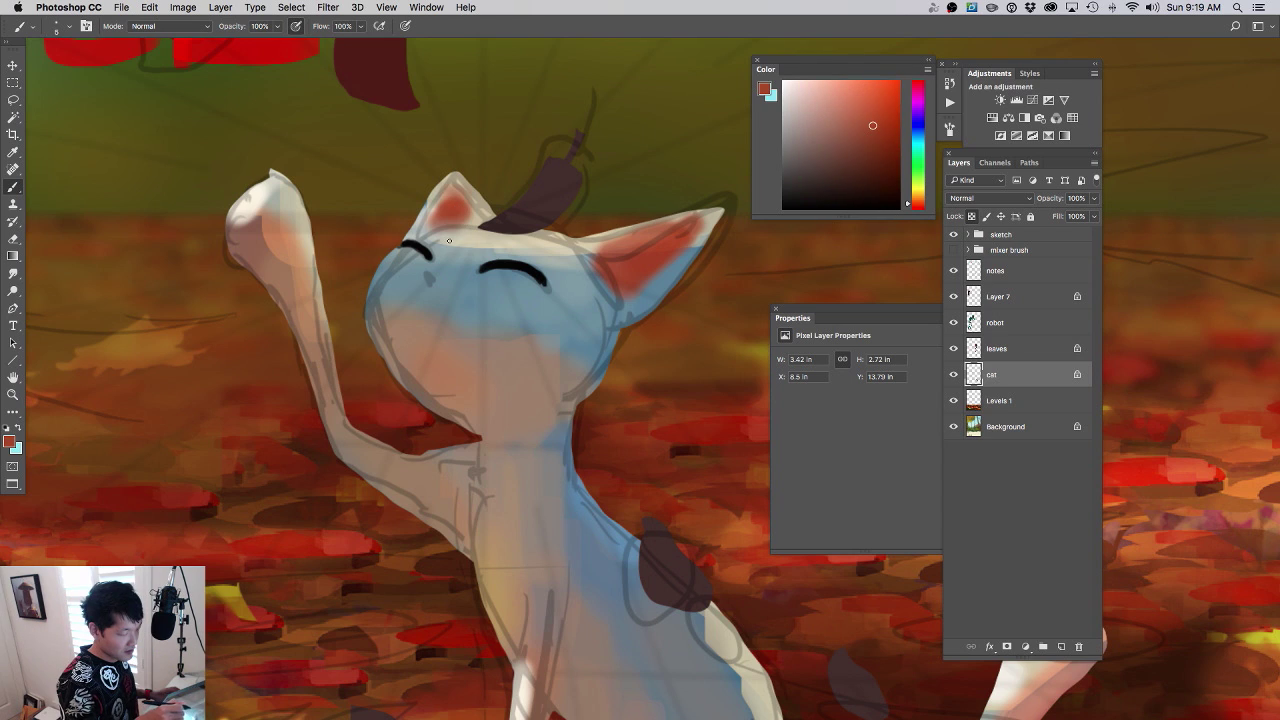
drag(446, 222, 474, 219)
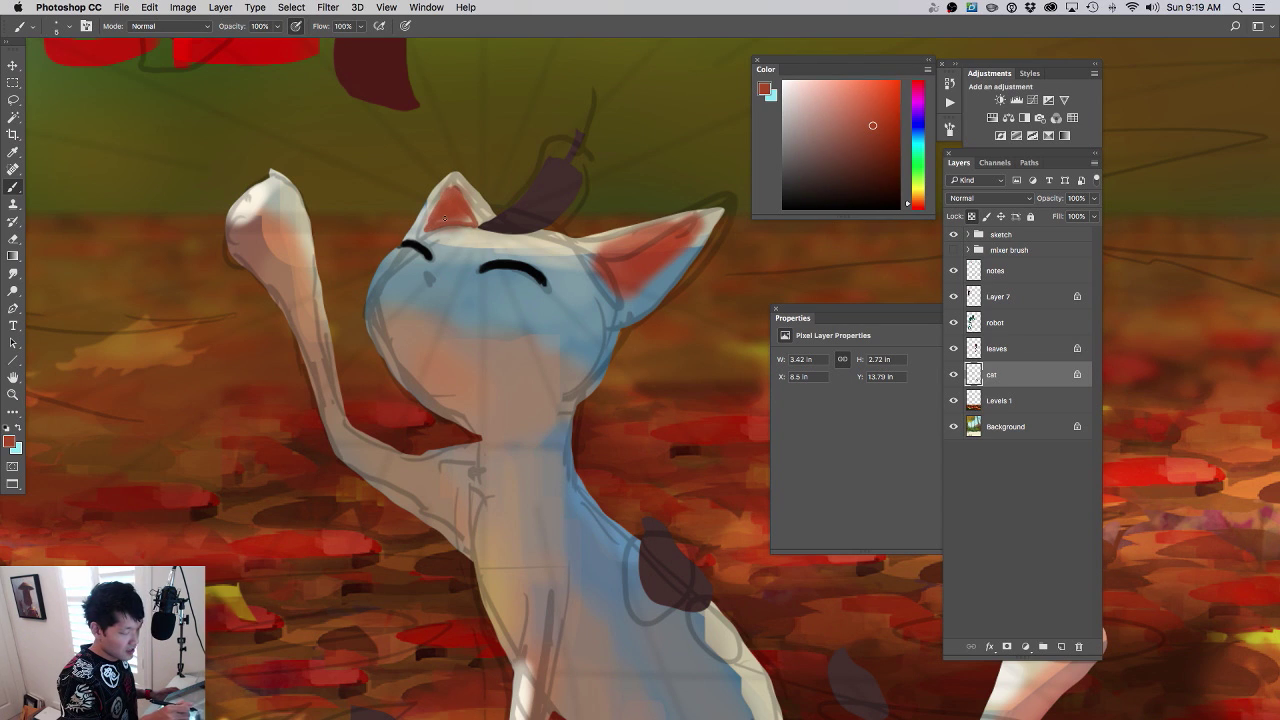
drag(469, 218, 458, 188)
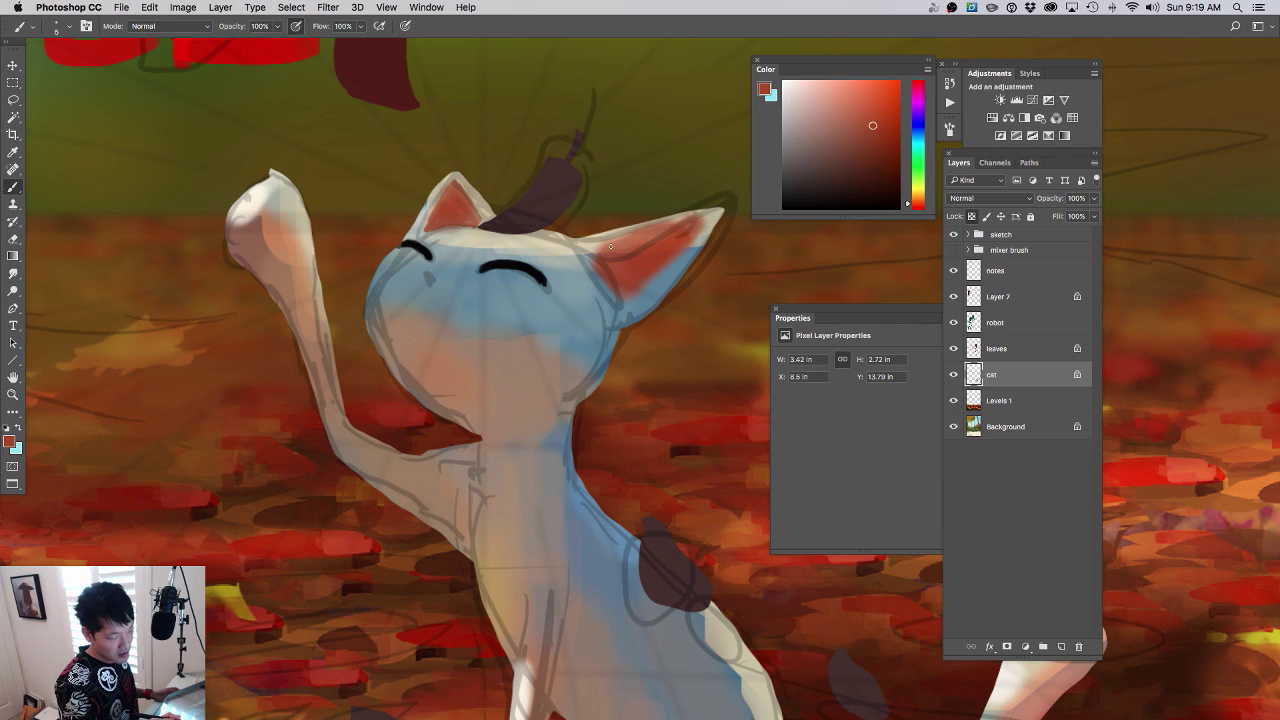
- Refine the inside of the cat's larger ear with lighter and deeper reds sampled from it
drag(610, 245, 619, 240)
alt+click(634, 237)
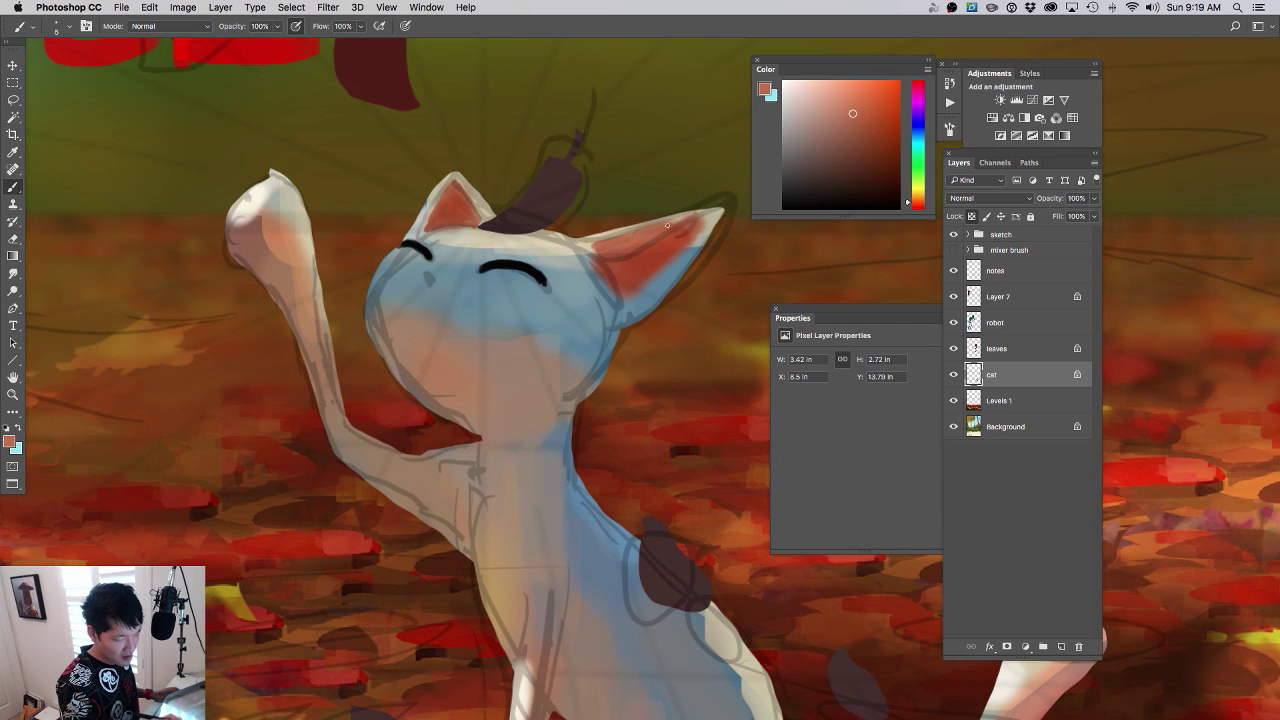
alt+click(640, 277)
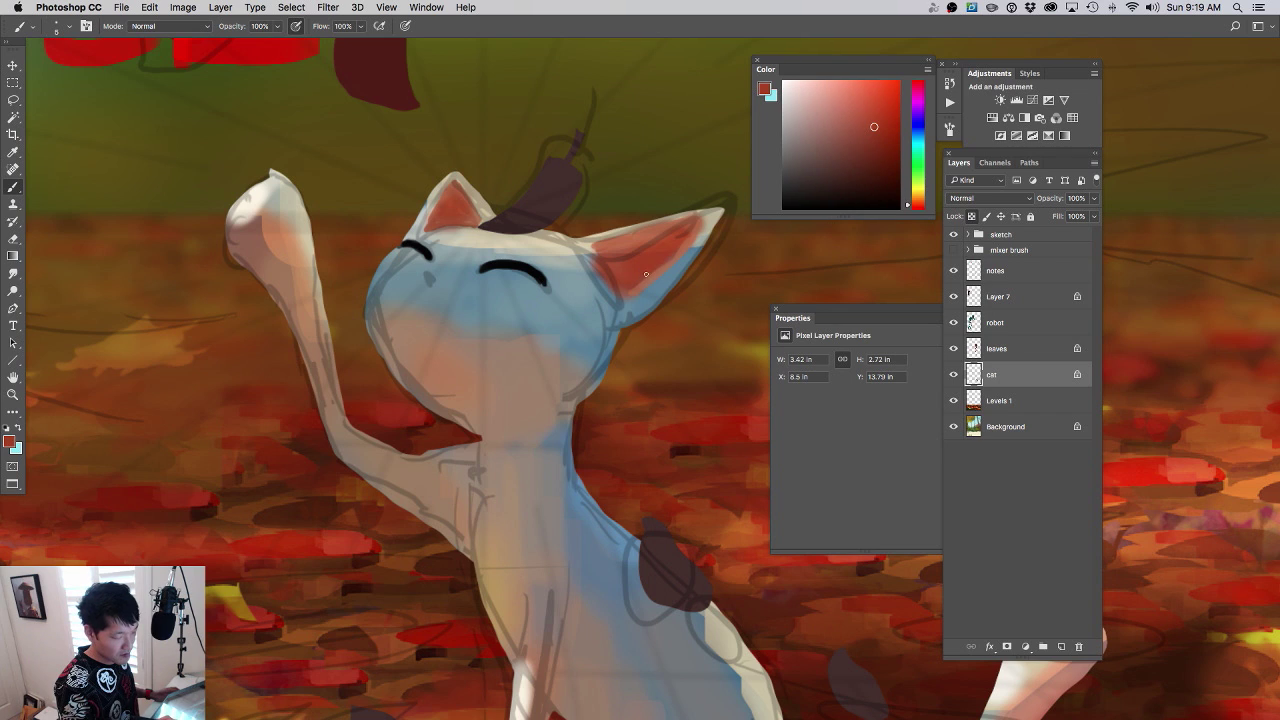
mouse_move(648, 262)
mouse_down()
mouse_move(645, 285)
mouse_move(683, 247)
mouse_up()
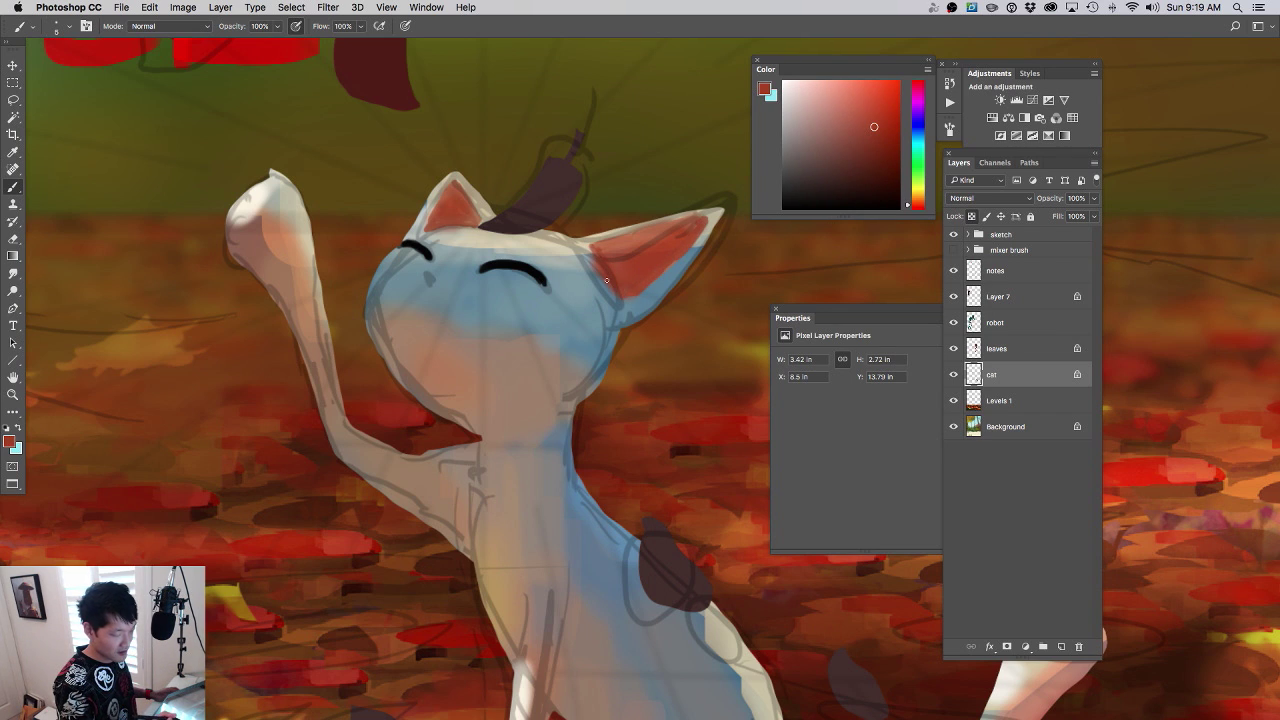
- Sample the grey-blue beside the cat's larger ear and define the ear's inner base edge with the brush enlarged to 10 px
alt+click(572, 289)
key(])
key(])
key(])
key(])
key(])
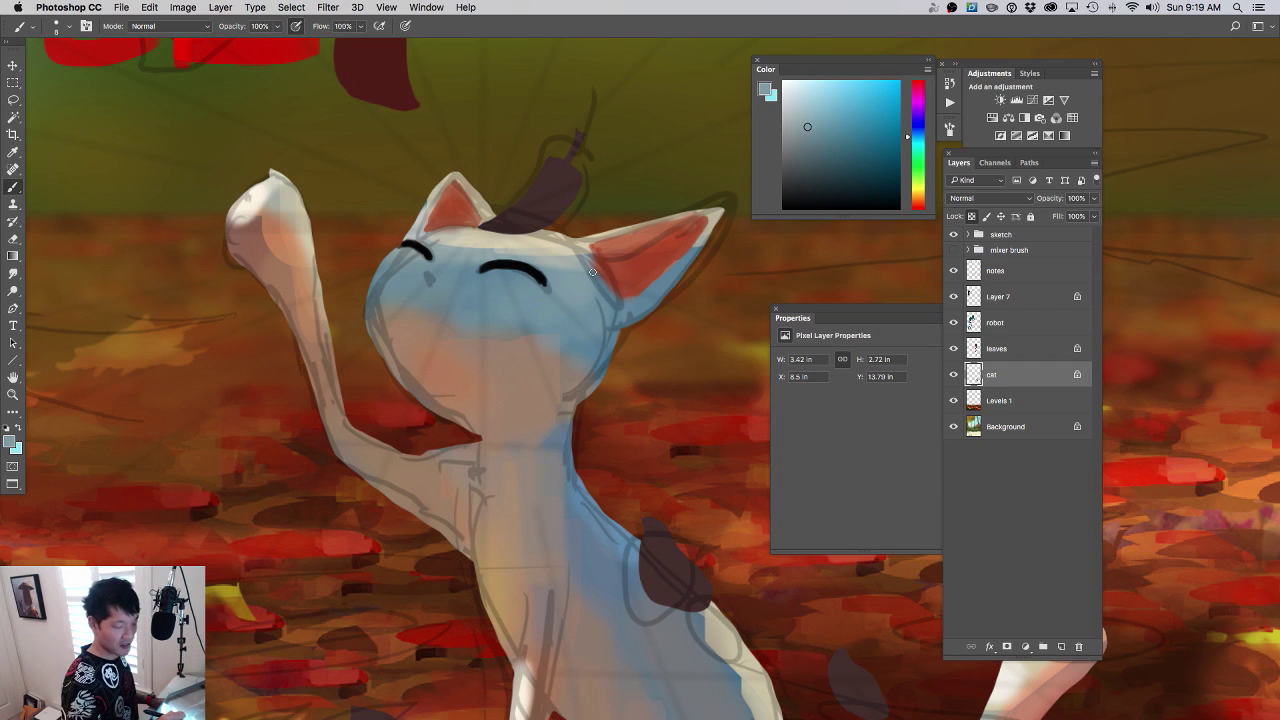
drag(588, 252, 615, 295)
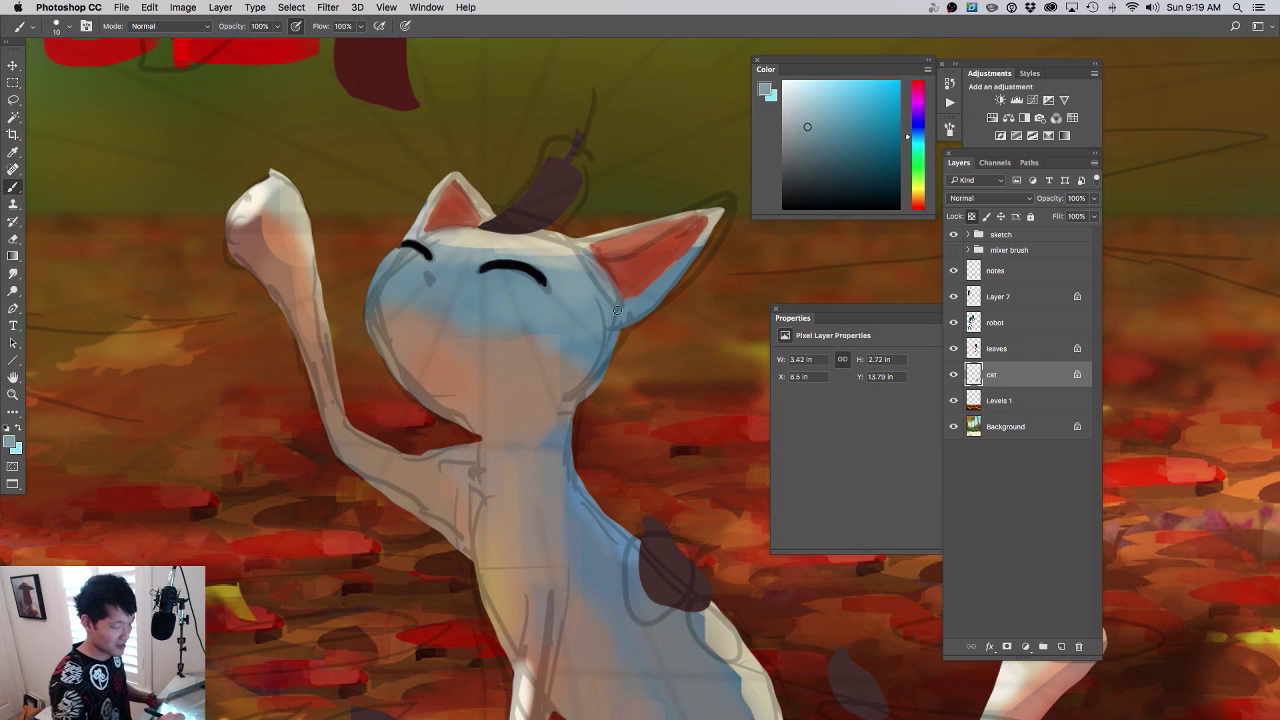
- Sample the red inside the cat's smaller ear and paint the small nose with a 7 px brush
alt+click(445, 240)
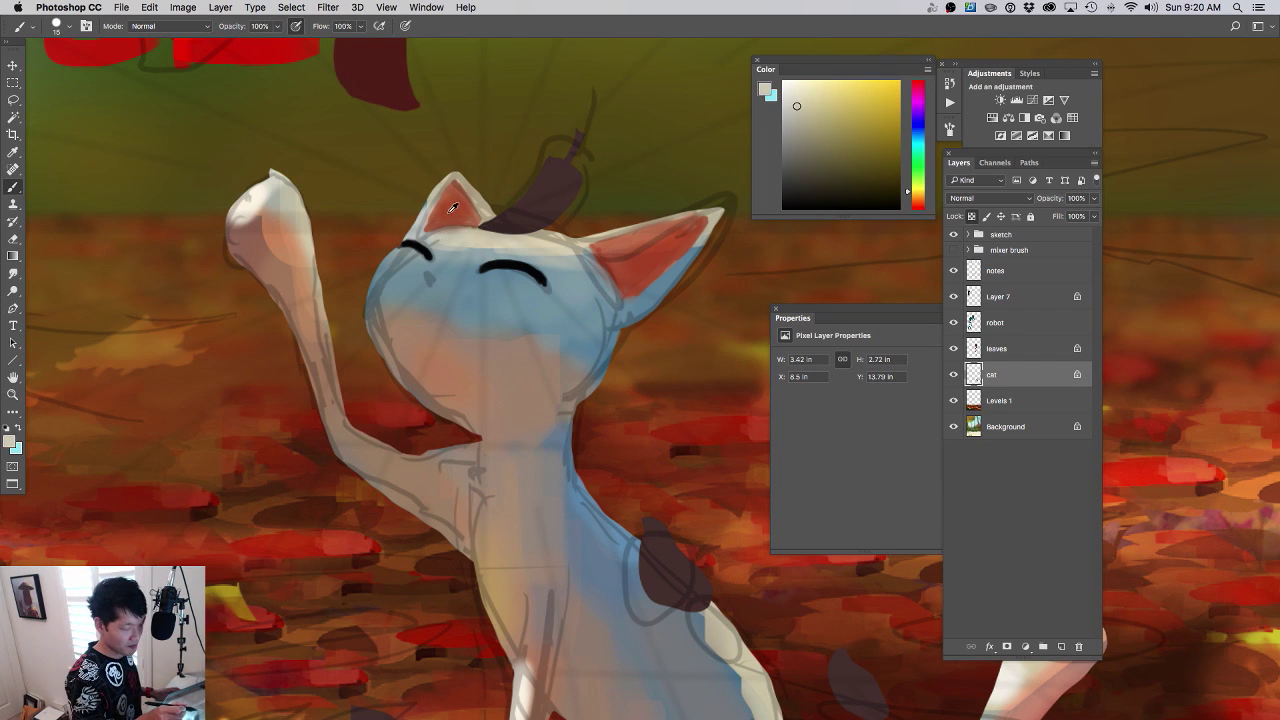
alt+click(452, 207)
key(bracketleft)
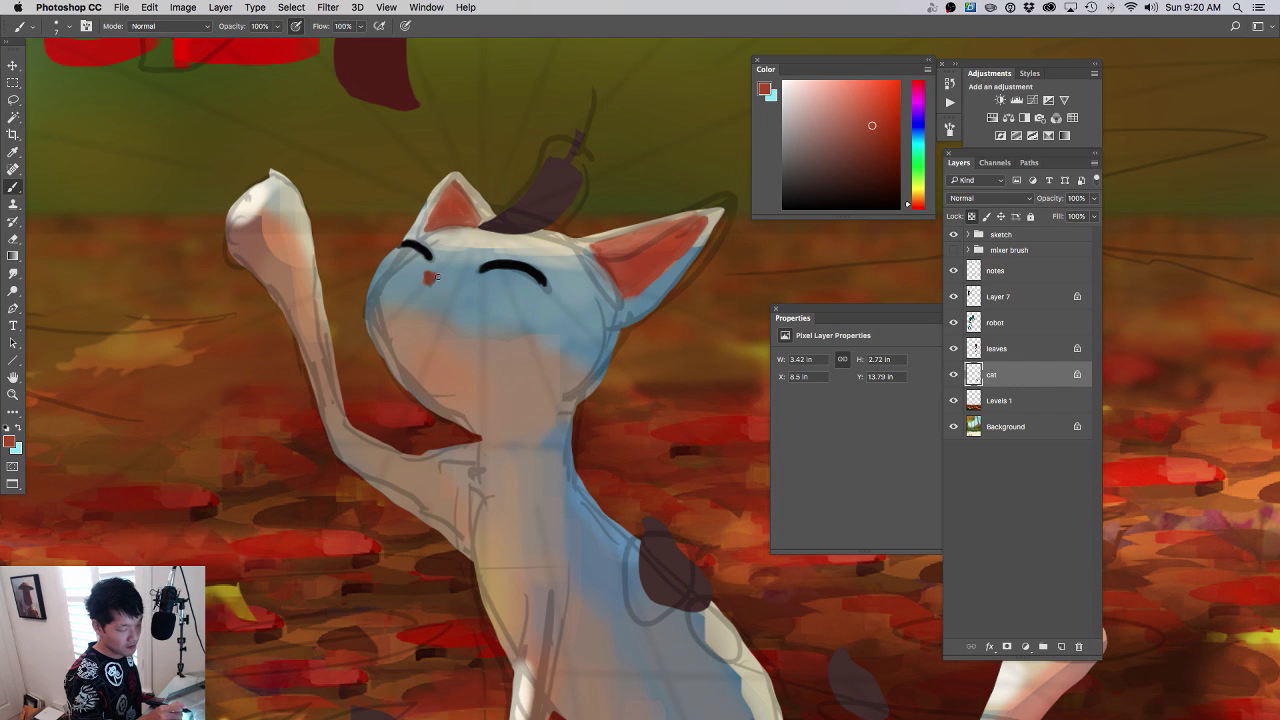
drag(577, 358, 570, 343)
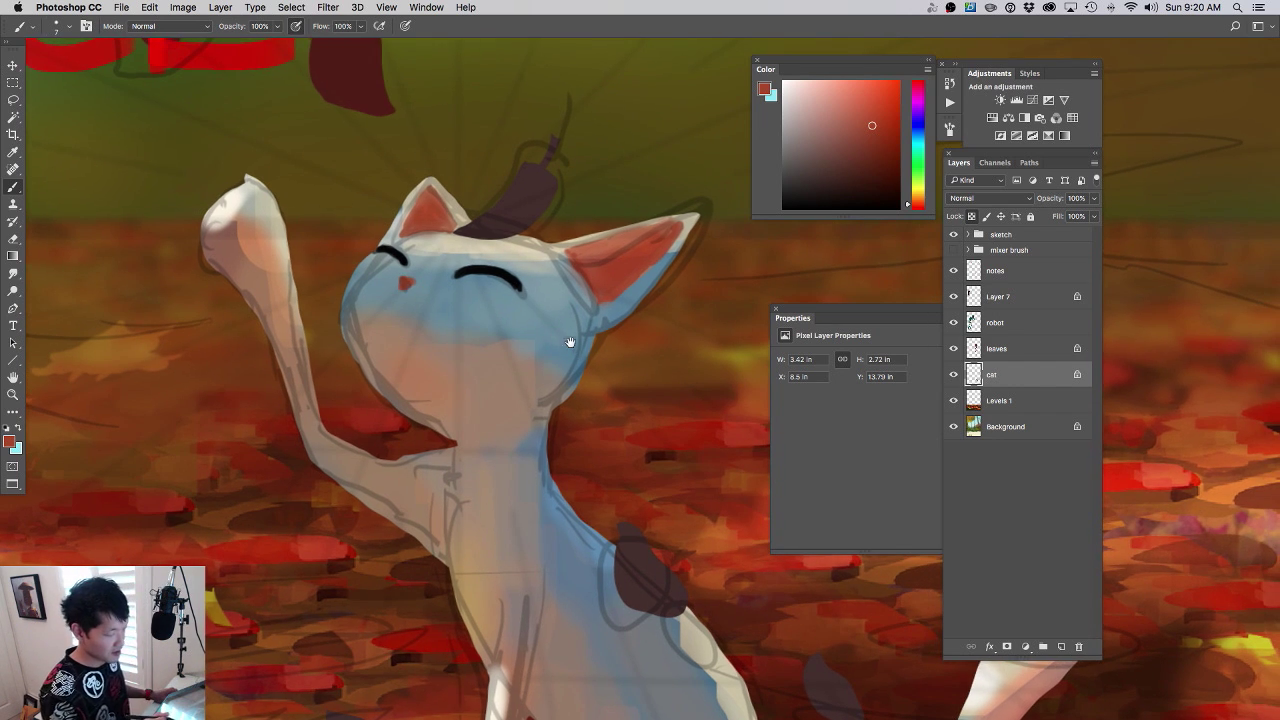
- Blend the white and blue shading across the cat's forehead above the eyes, using sampled tones and a 10 px brush
alt+click(441, 263)
alt+click(440, 262)
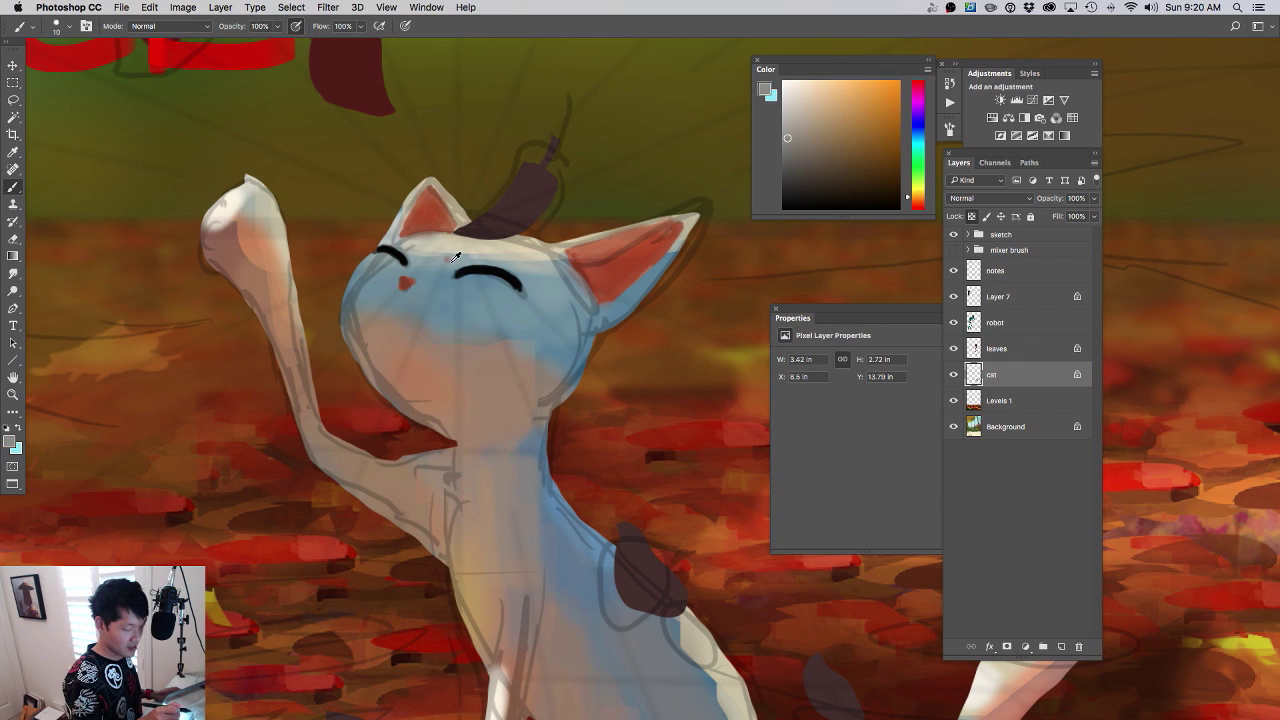
alt+click(443, 262)
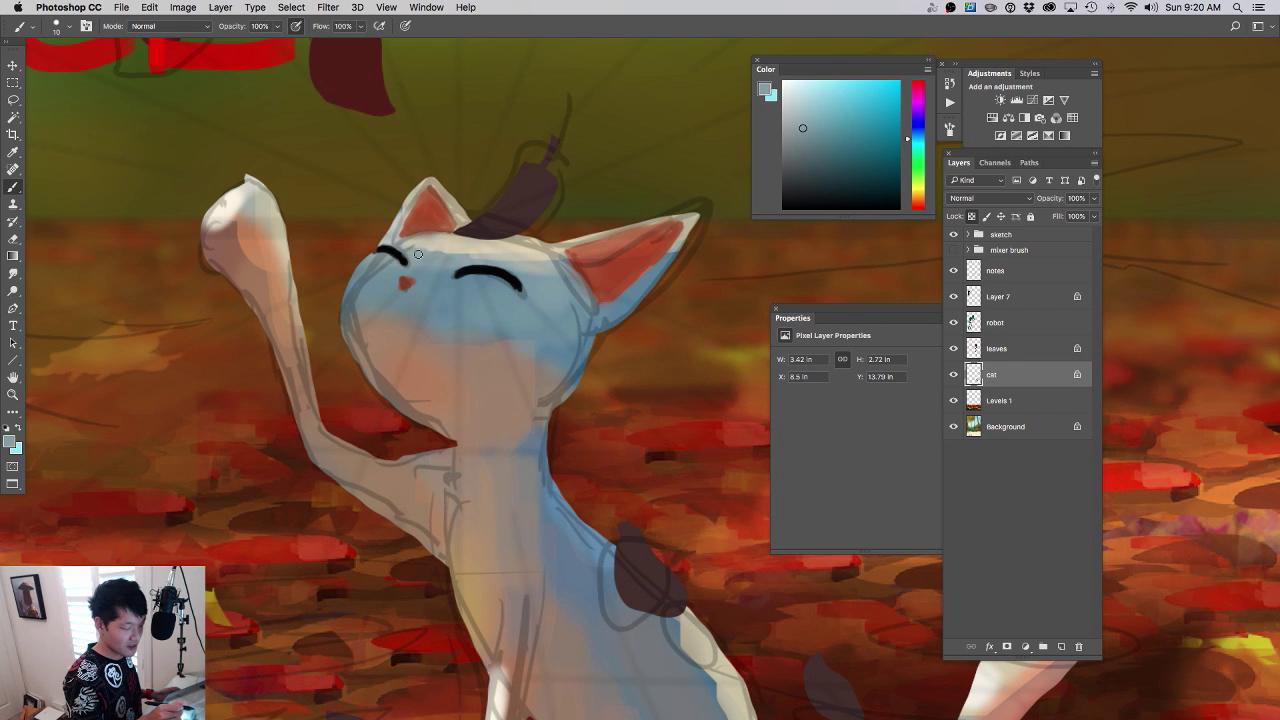
drag(418, 254, 542, 279)
alt+click(537, 251)
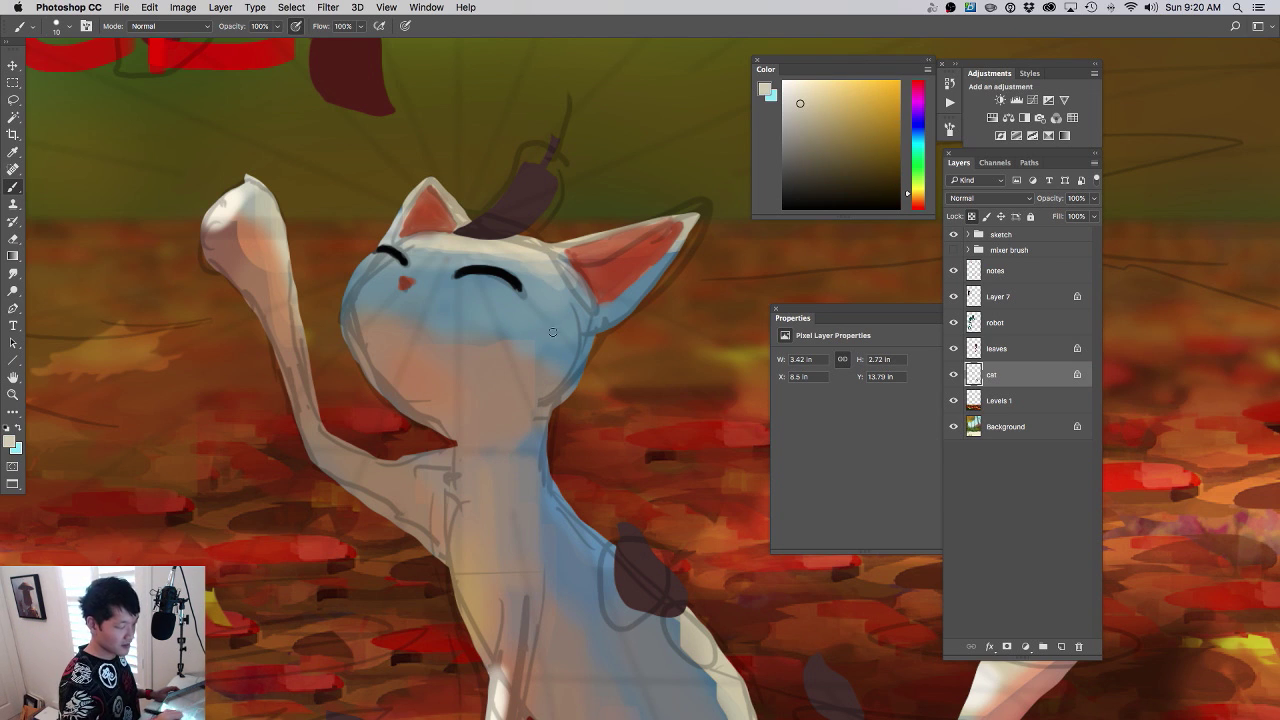
- Try painting paw pads on the cat's raised paw with black sampled from its eye, and undo them
scroll(484, 364, down, 4)
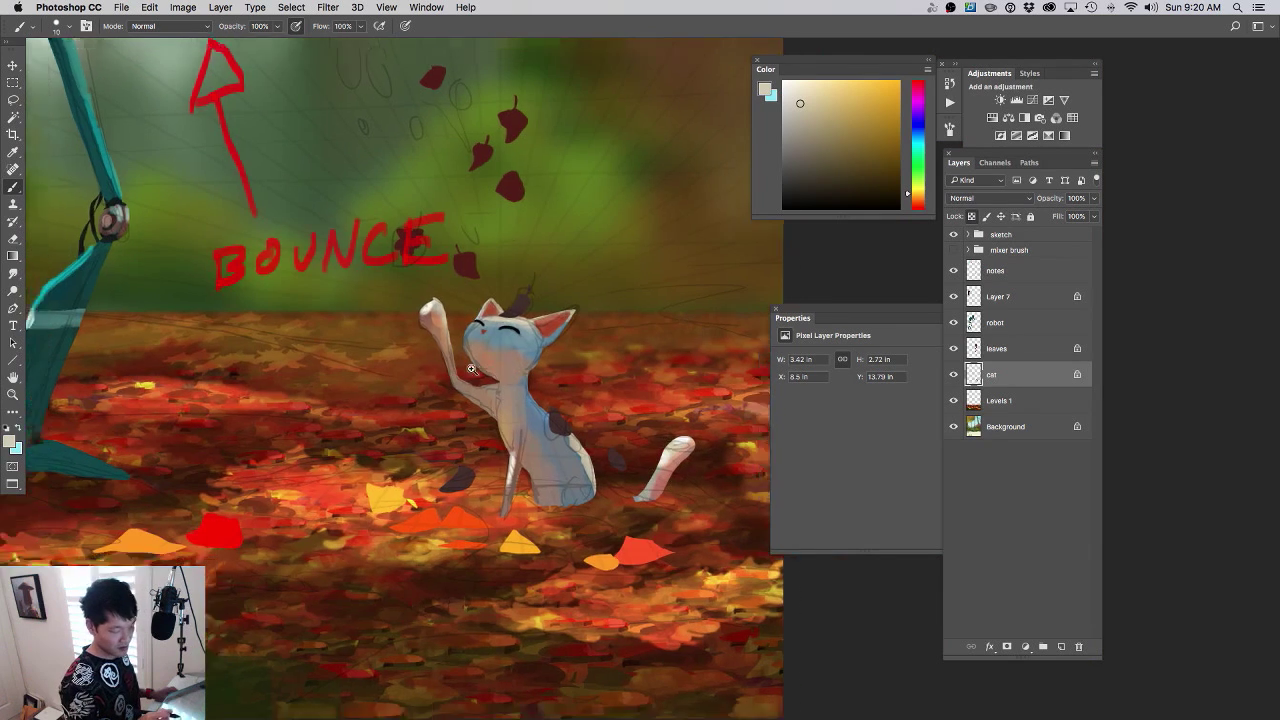
drag(480, 356, 671, 383)
drag(585, 375, 514, 343)
alt+click(466, 345)
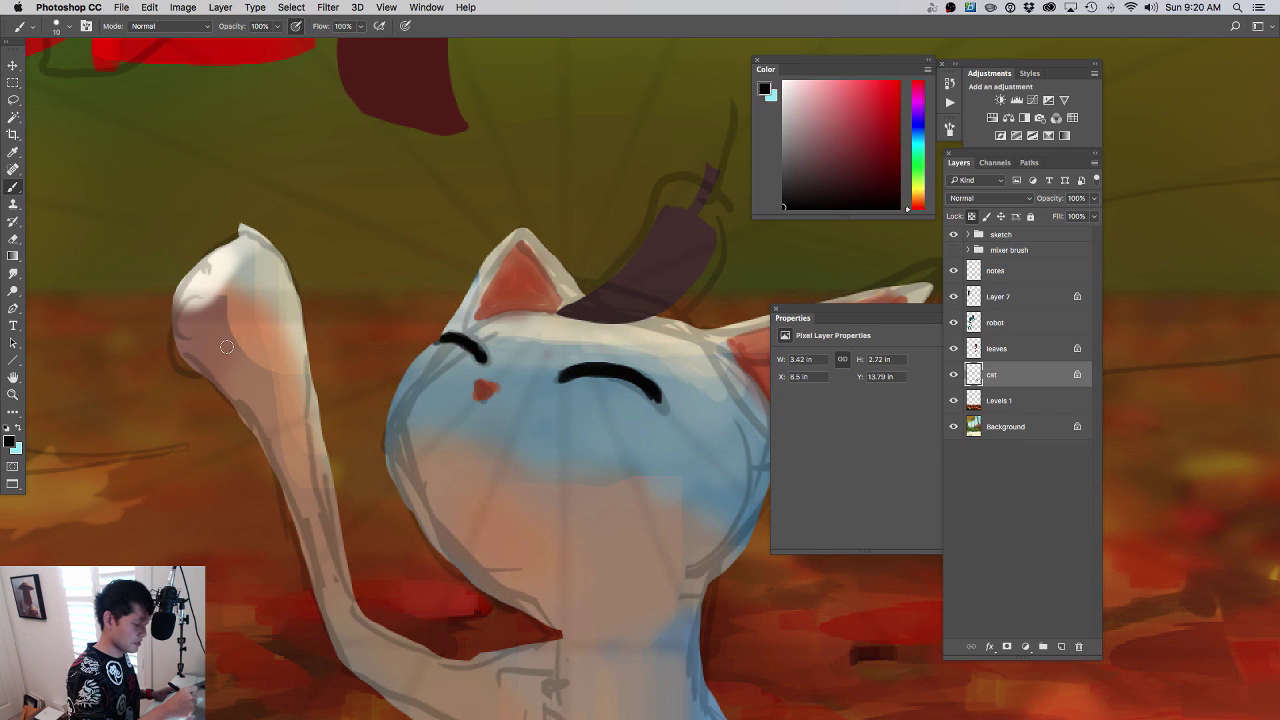
mouse_move(226, 346)
mouse_down()
mouse_move(244, 366)
mouse_move(222, 337)
mouse_move(252, 353)
mouse_move(256, 338)
mouse_move(268, 344)
mouse_move(194, 334)
mouse_move(185, 320)
mouse_move(218, 300)
mouse_up()
drag(252, 292, 255, 306)
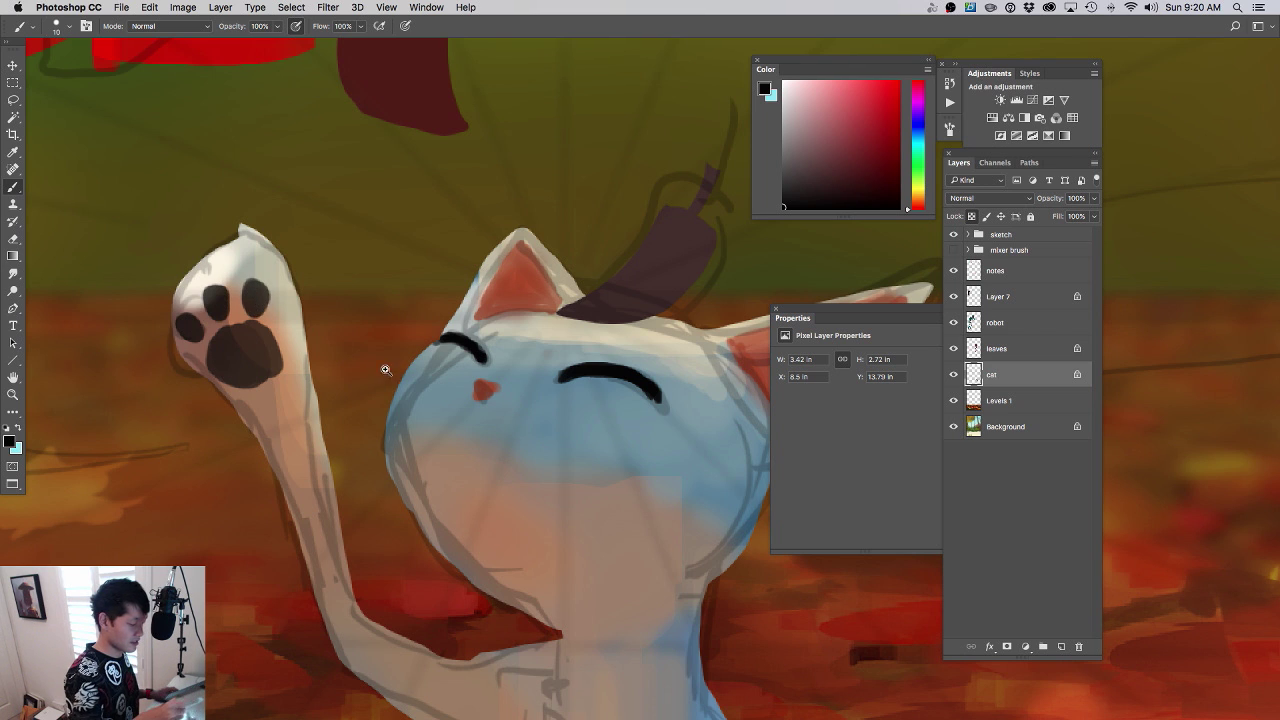
scroll(380, 366, down, 5)
key(super+z)
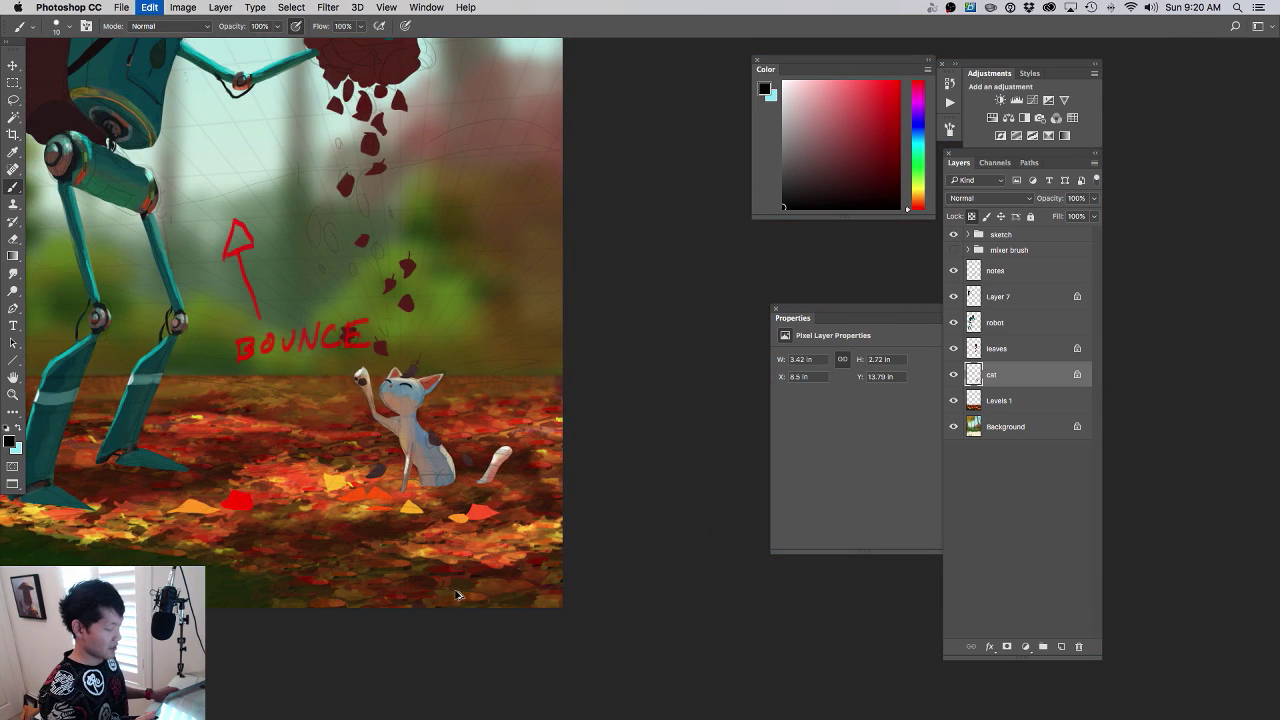
- Sample the orange on the raised paw and warm up the shadow on its lower part with the 10 px brush
scroll(361, 377, up, 5)
alt+click(381, 366)
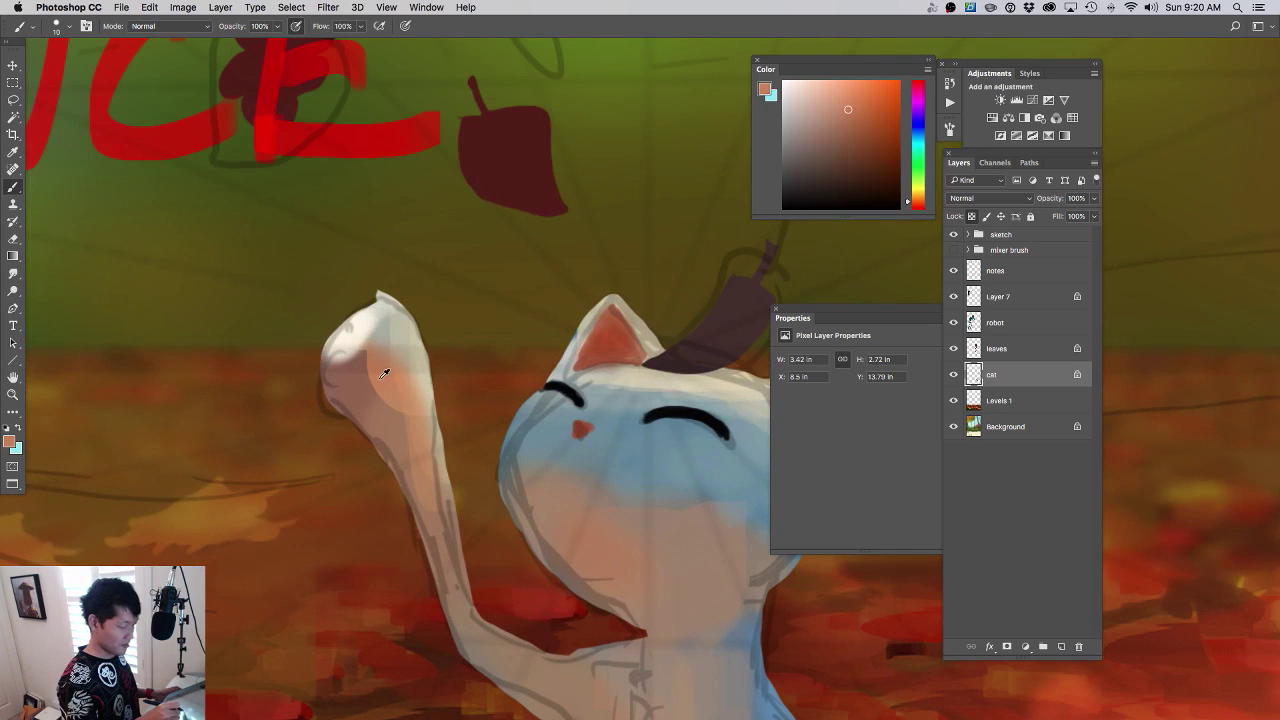
drag(356, 388, 387, 419)
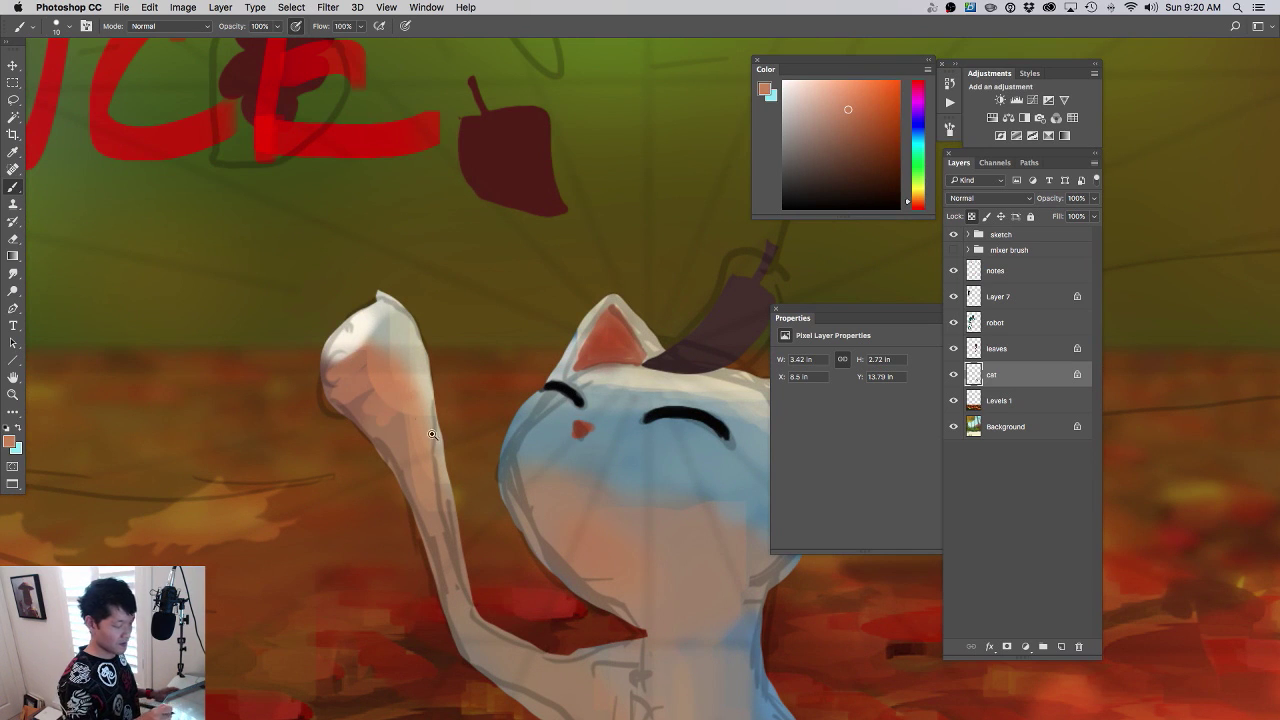
drag(468, 464, 364, 544)
- Sample a muted warm tone from the cat's torso and enlarge the brush to 30 px
scroll(505, 487, up, 8)
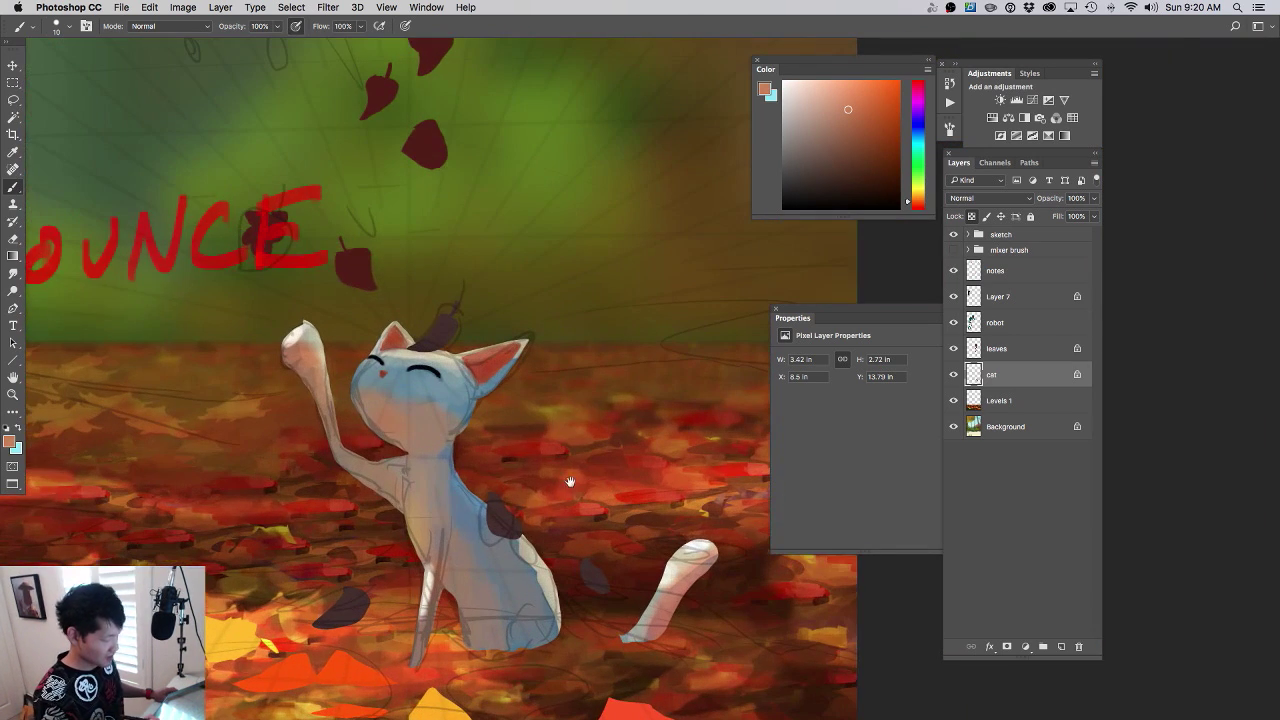
scroll(540, 410, down, 4)
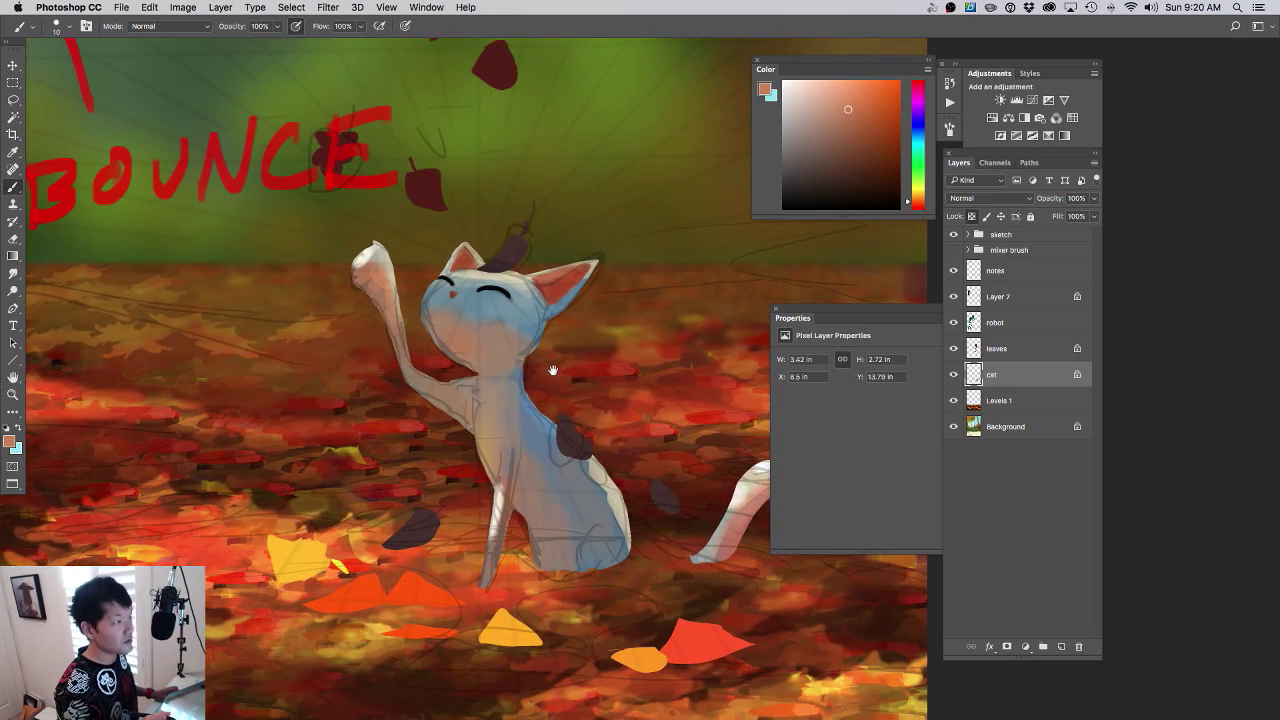
scroll(556, 390, down, 4)
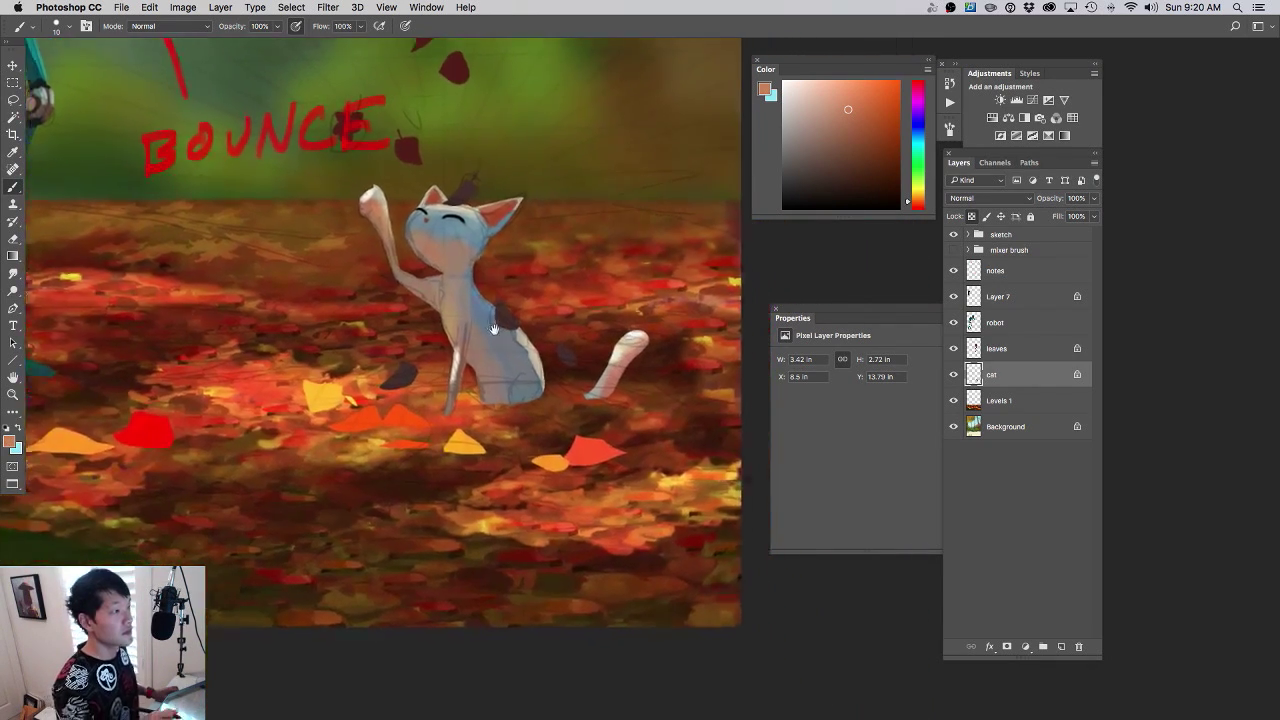
scroll(461, 329, up, 5)
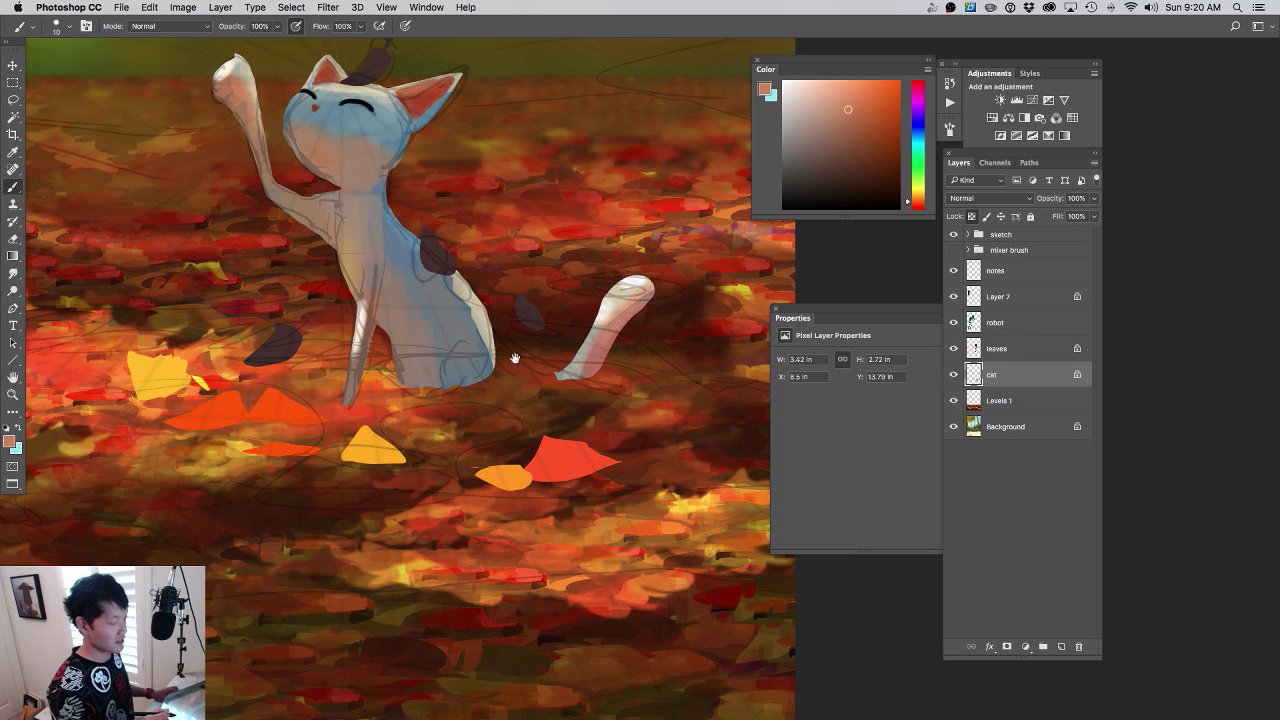
drag(527, 357, 497, 440)
super+click(467, 355)
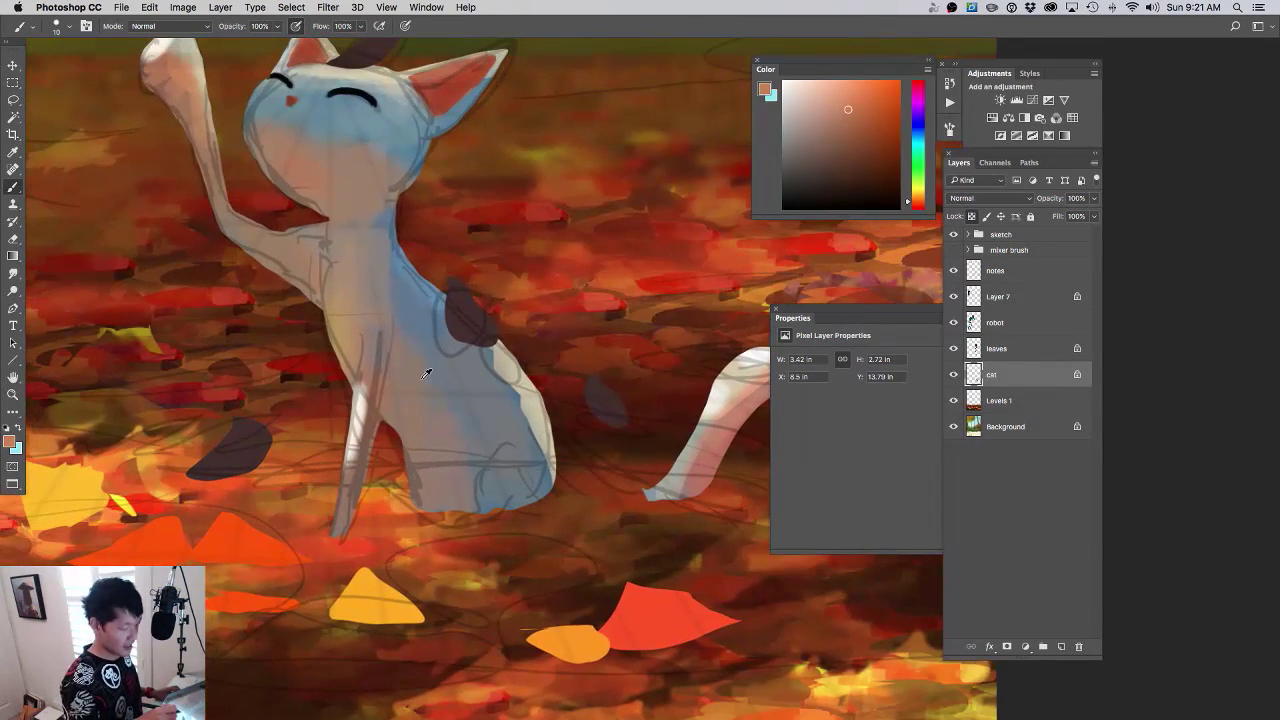
alt+click(425, 373)
key(bracketright)
key(bracketright)
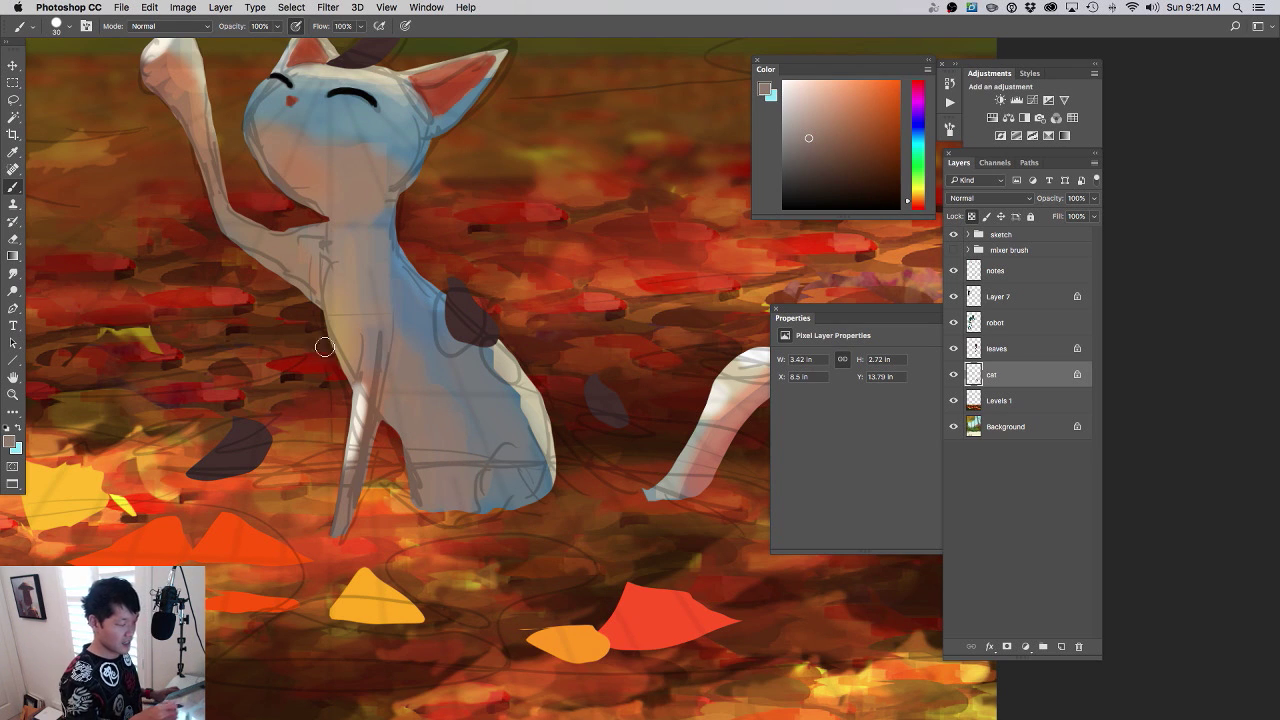
- Daub orange-brown, blue and green test marks over the background on a new layer above the cat, and delete that layer
scroll(360, 480, down, 5)
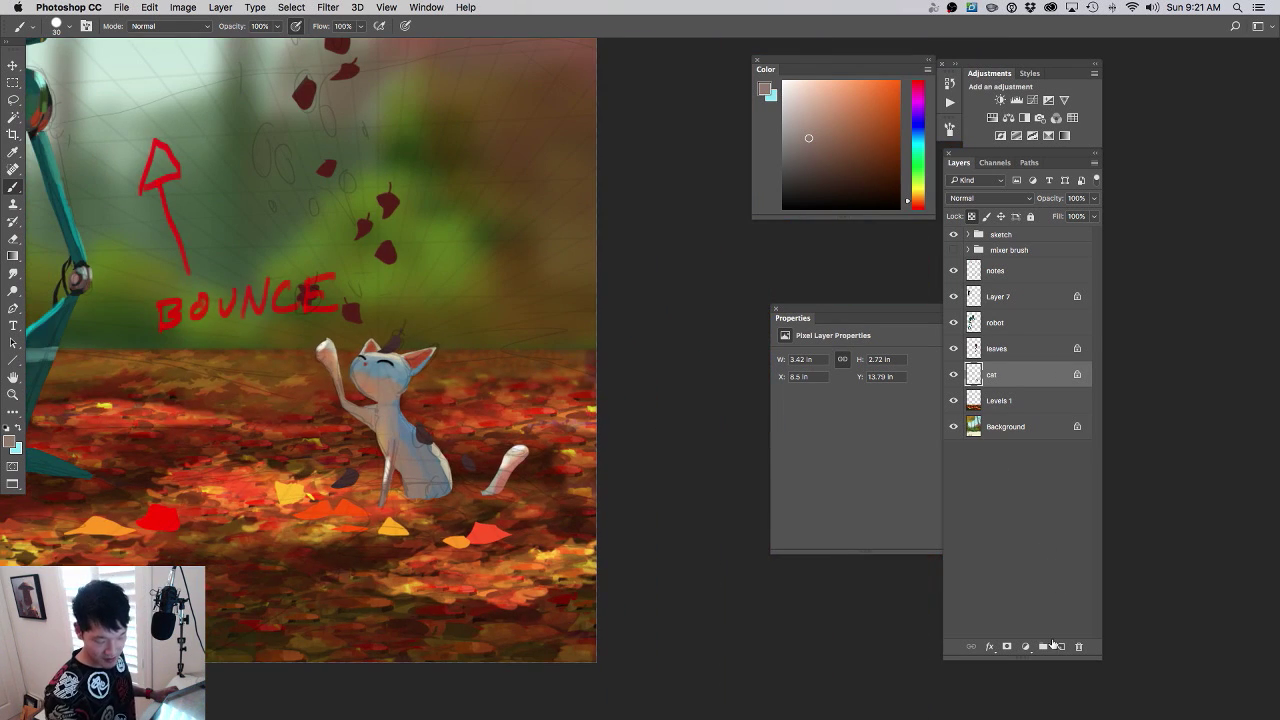
click(1053, 643)
click(873, 143)
click(490, 133)
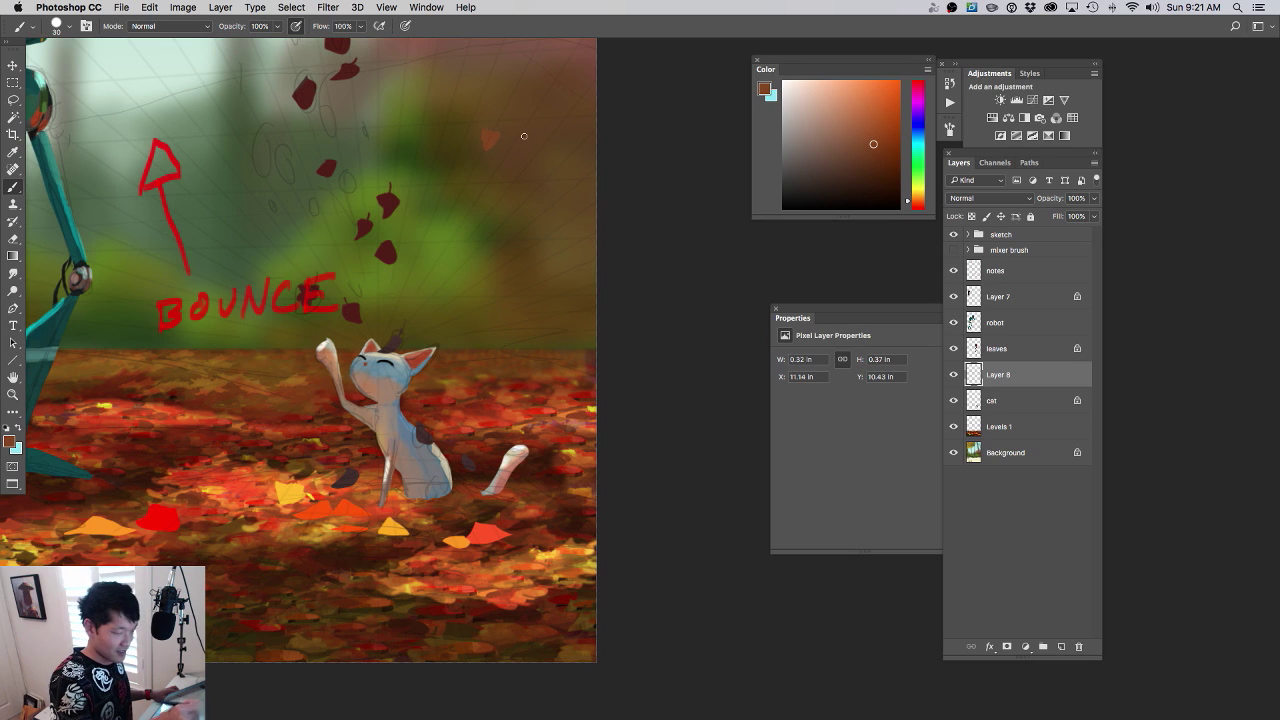
click(910, 128)
click(917, 150)
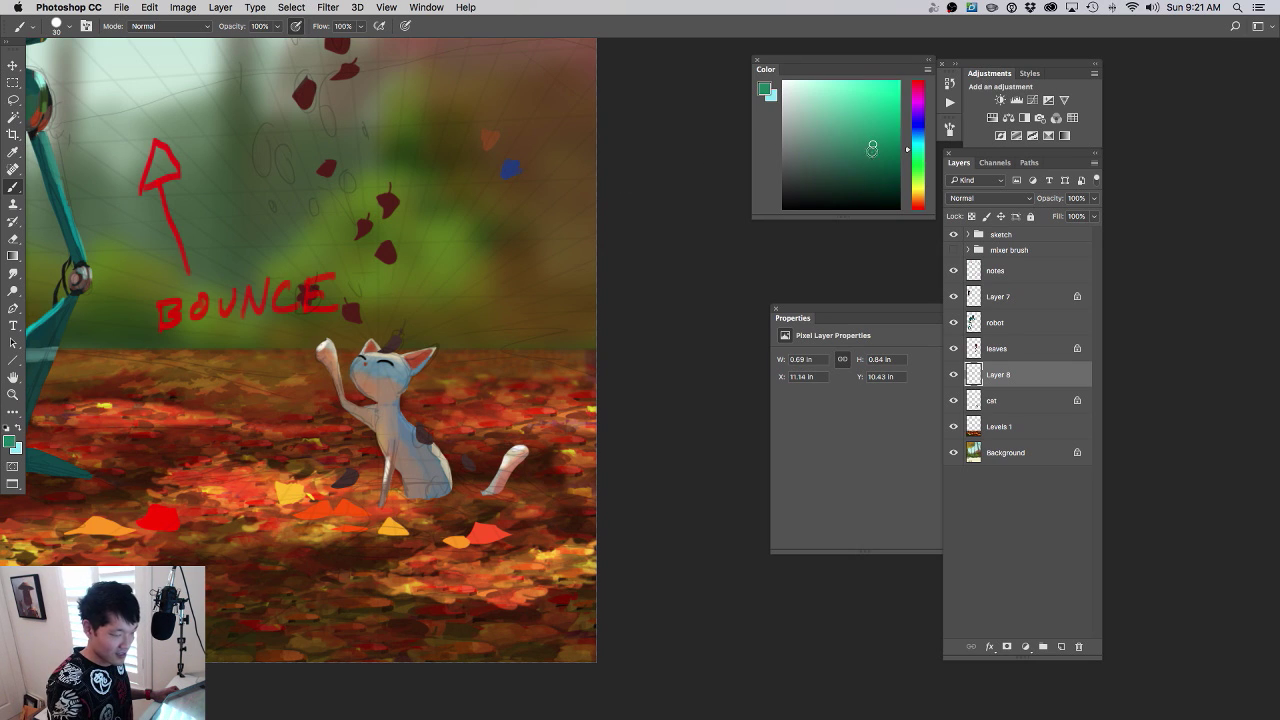
drag(515, 205, 531, 196)
mouse_move(600, 374)
mouse_down()
mouse_move(570, 358)
mouse_move(574, 405)
mouse_up()
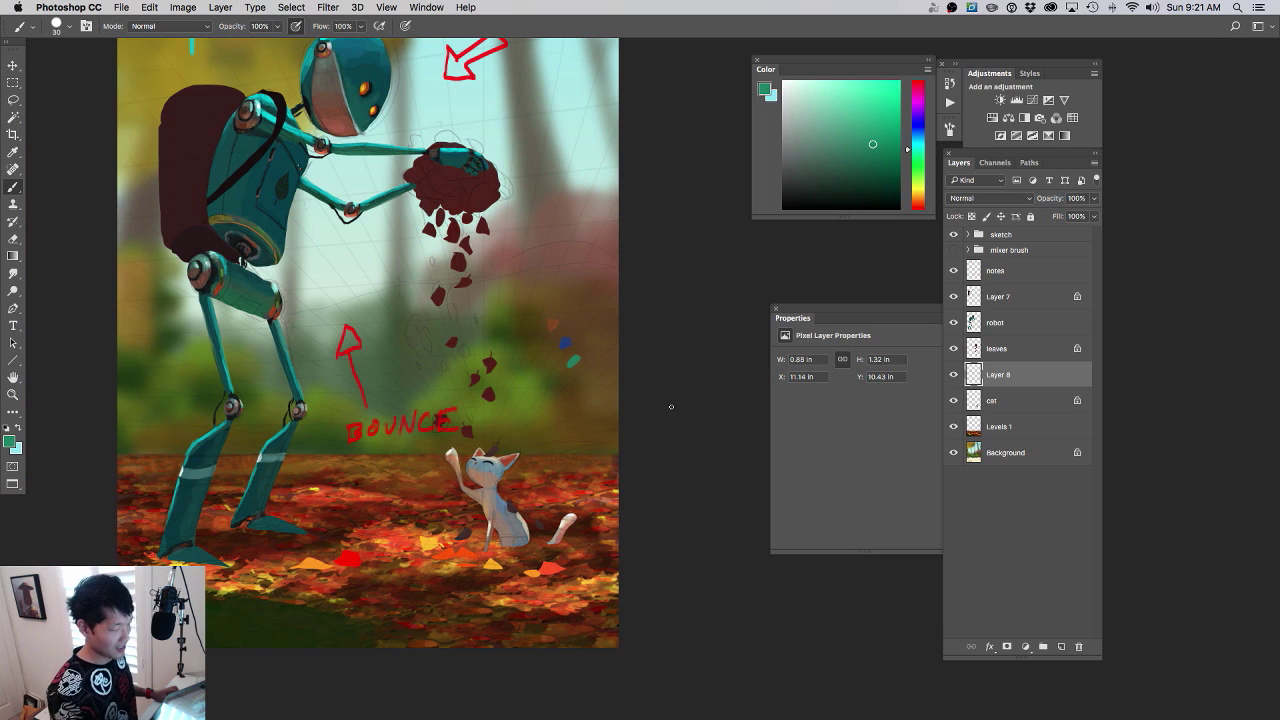
super+click(572, 357)
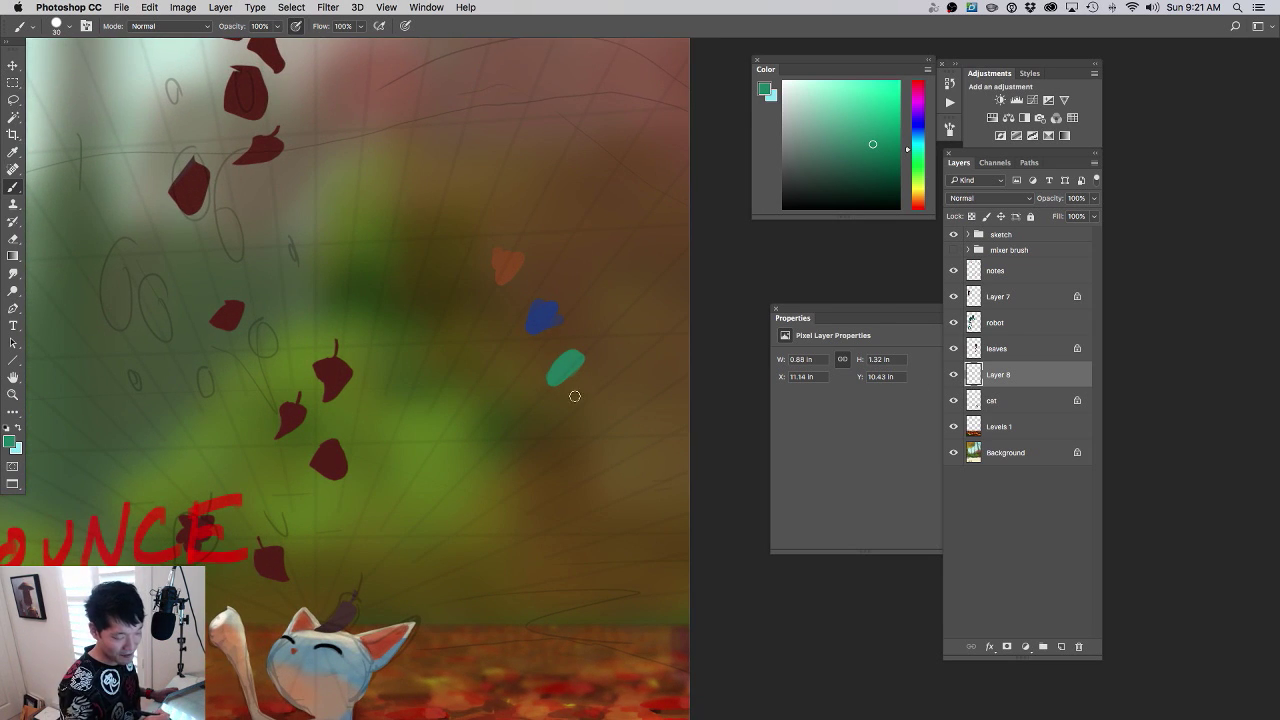
mouse_move(980, 386)
mouse_down()
mouse_move(1000, 480)
mouse_move(1078, 646)
mouse_up()
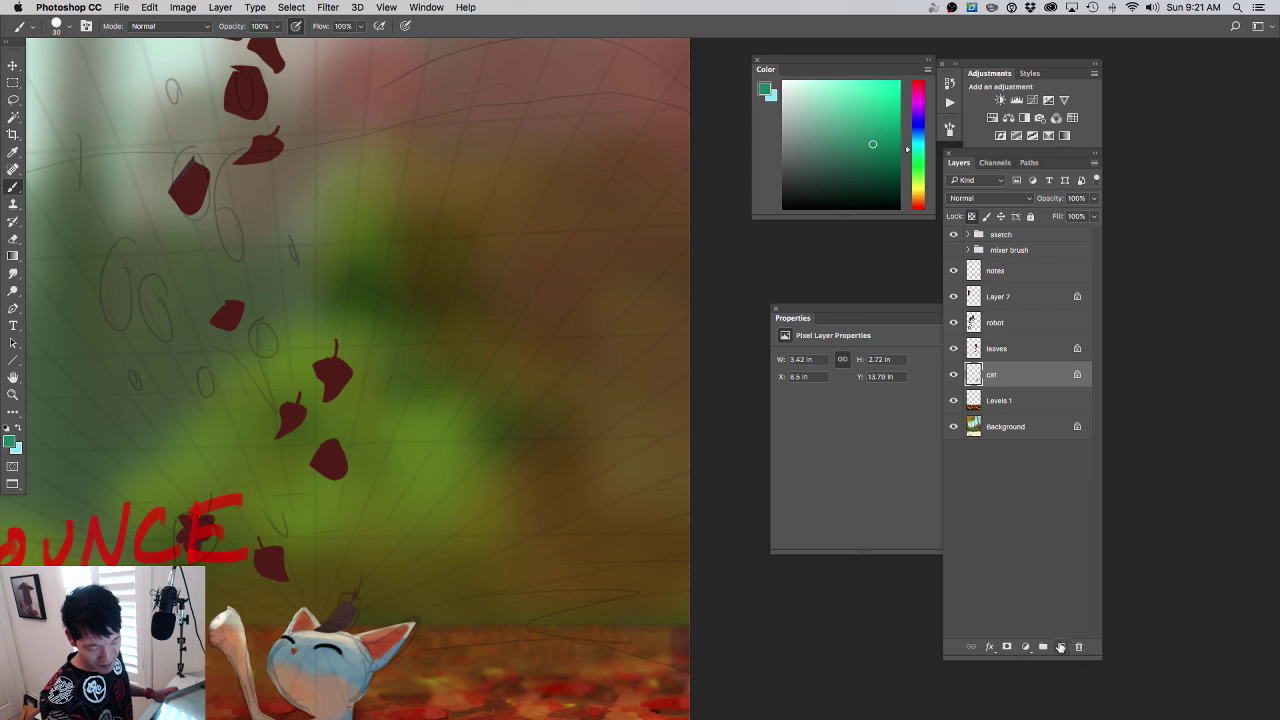
- Brighten the top of the cat's head with sampled off-white, set the color to a near-white and reduce the brush to 10 px
drag(565, 357, 593, 239)
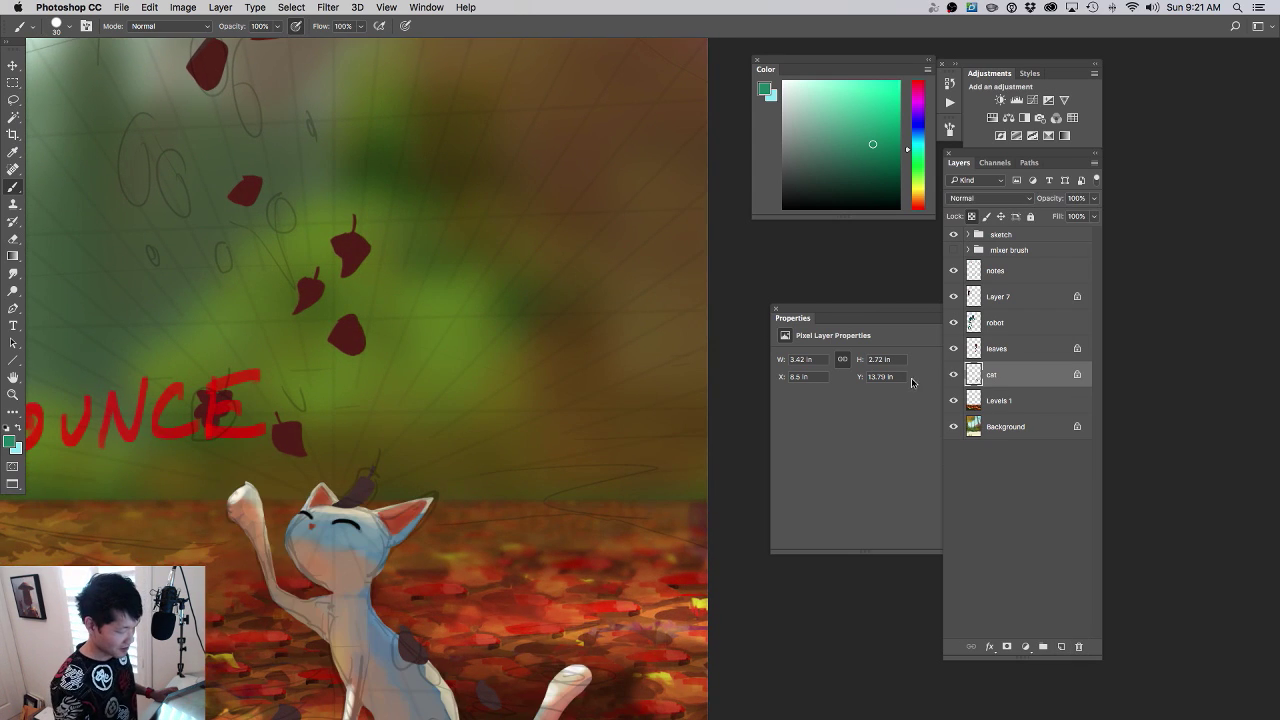
drag(564, 438, 615, 217)
super+click(535, 333)
drag(550, 363, 609, 431)
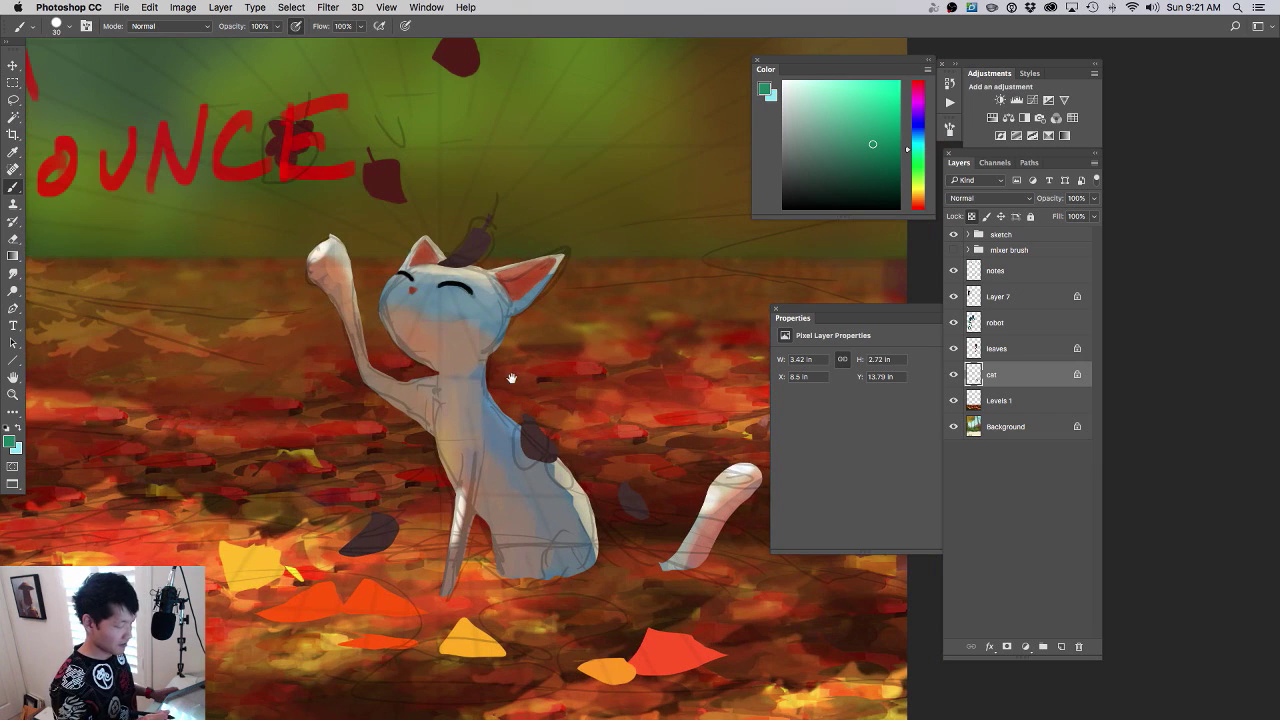
alt+click(329, 249)
alt+click(443, 262)
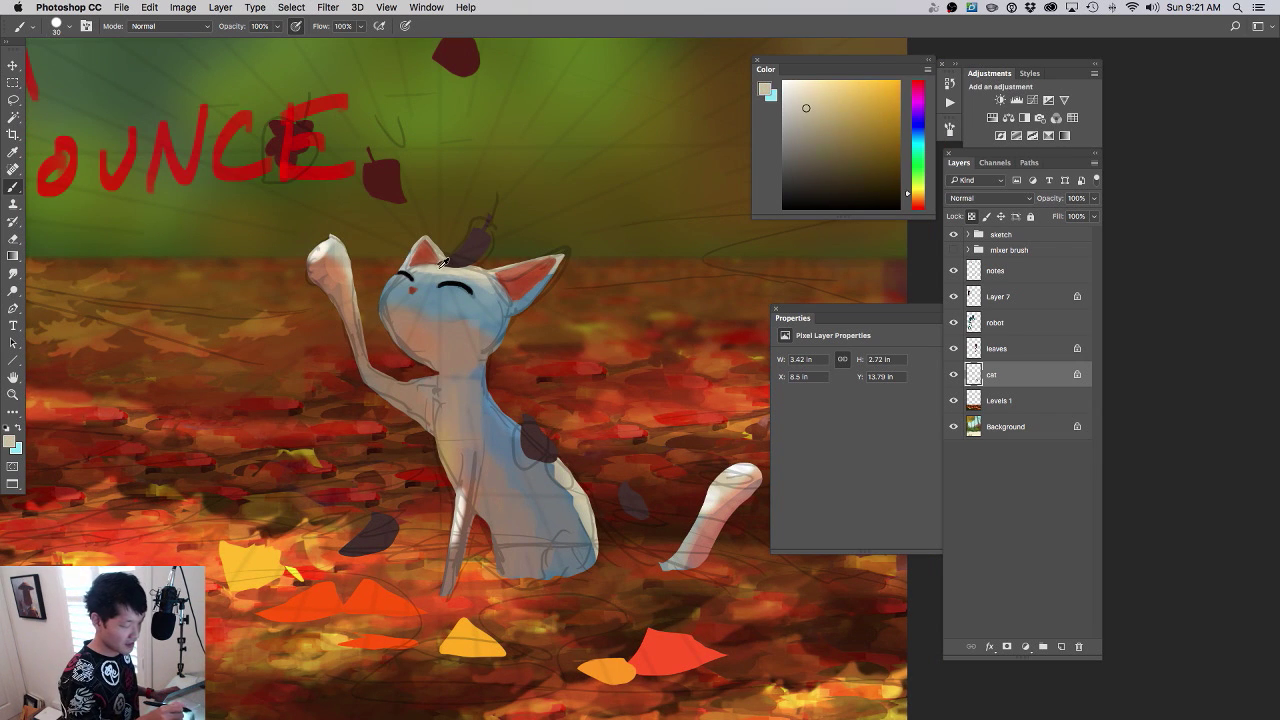
drag(415, 270, 460, 253)
click(789, 84)
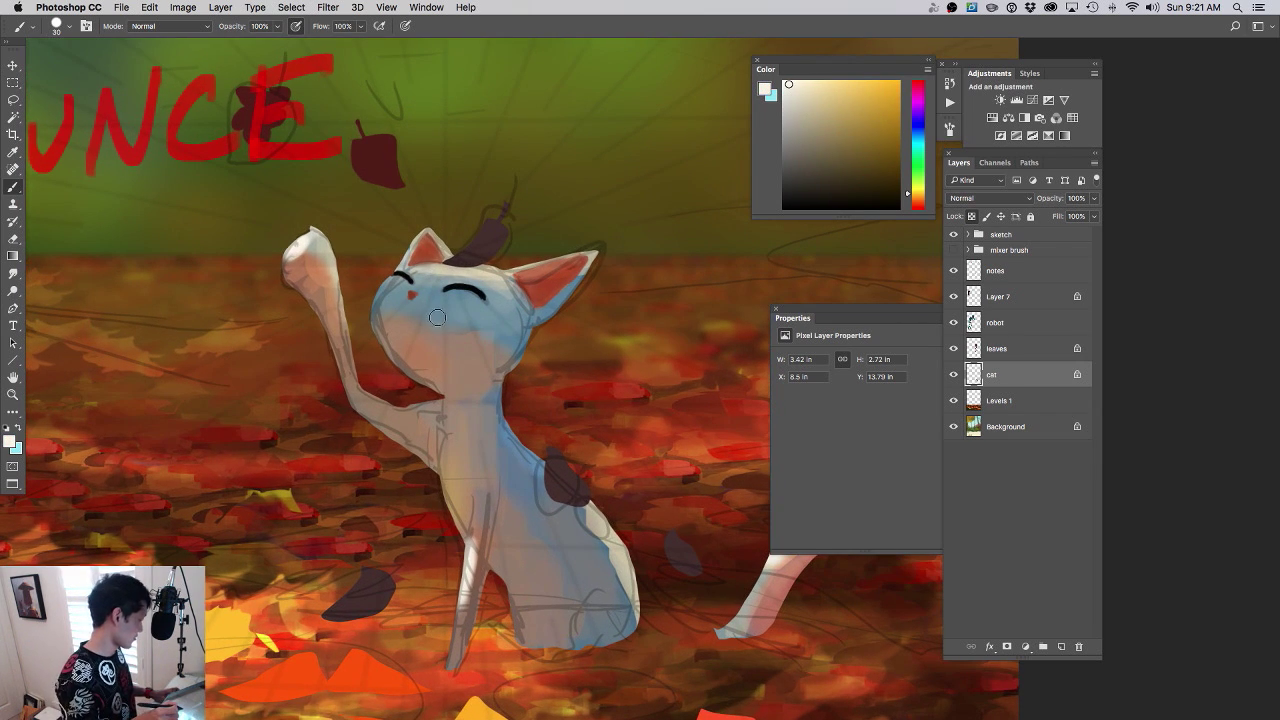
key(bracketleft)
key(bracketleft)
- Hide and show the cat layer to compare the painted cat with the sketch beneath
click(953, 374)
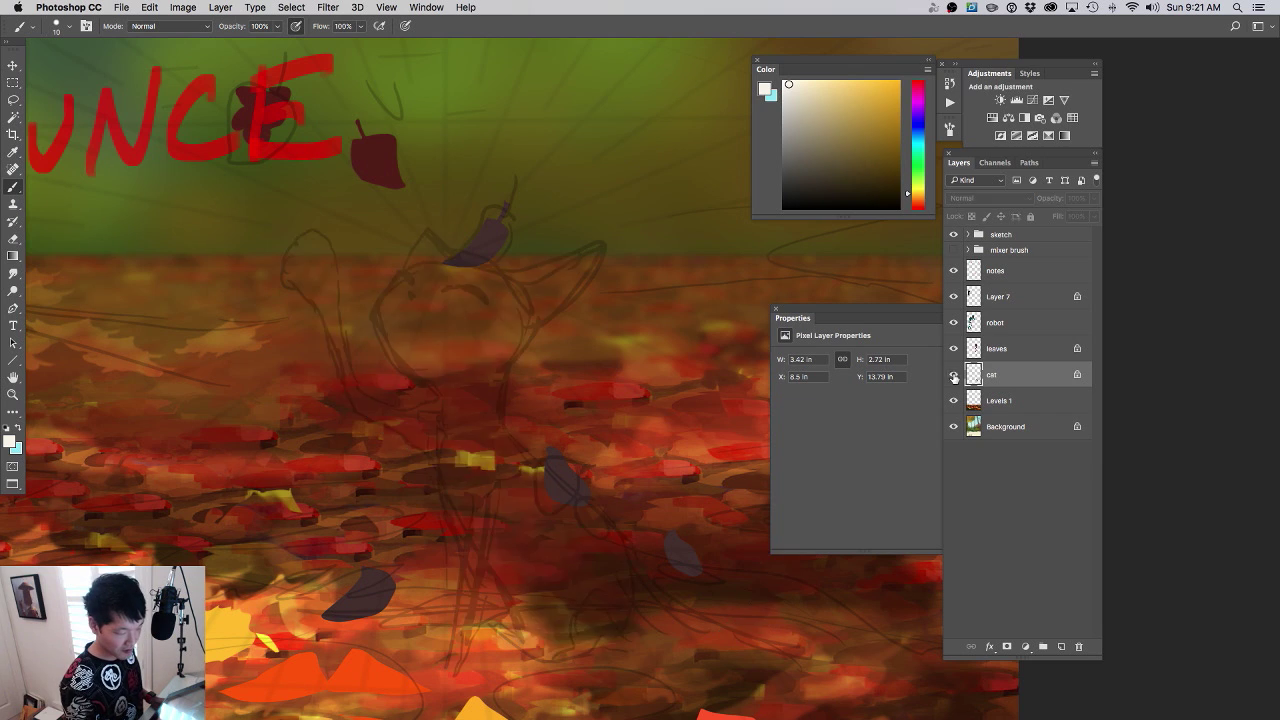
click(953, 374)
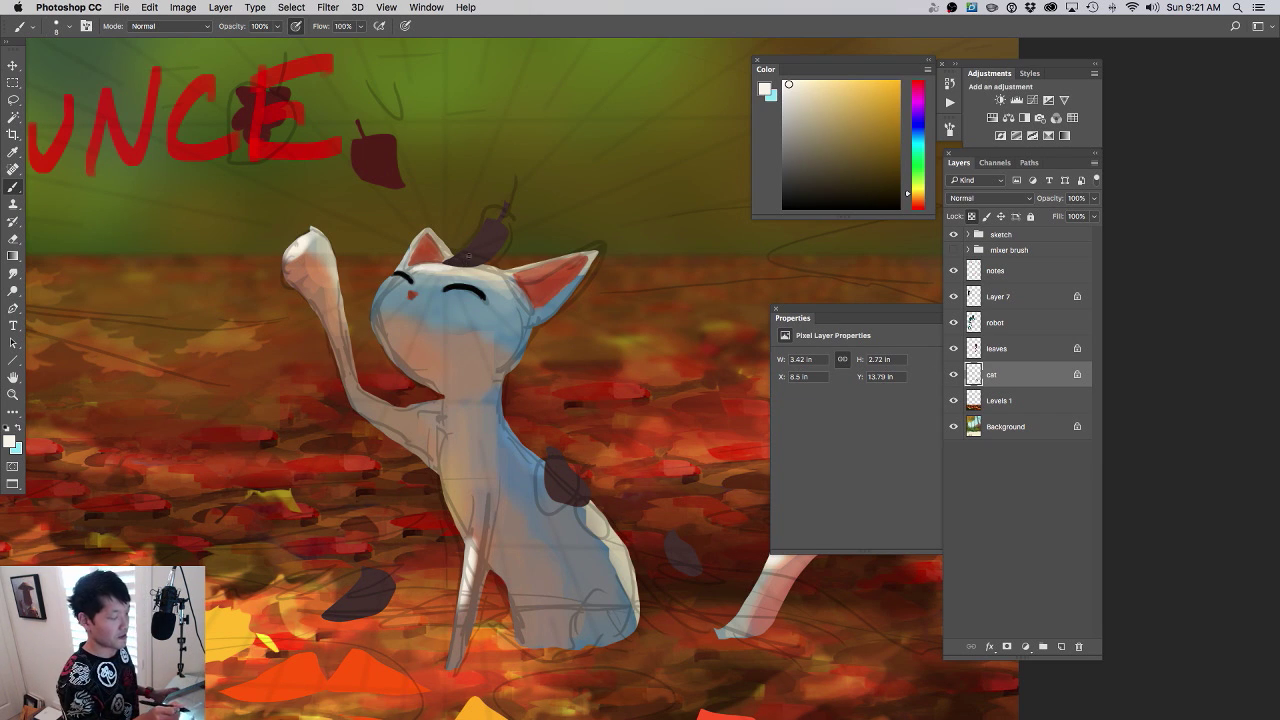
mouse_move(605, 386)
mouse_down()
mouse_move(626, 325)
mouse_move(597, 402)
mouse_up()
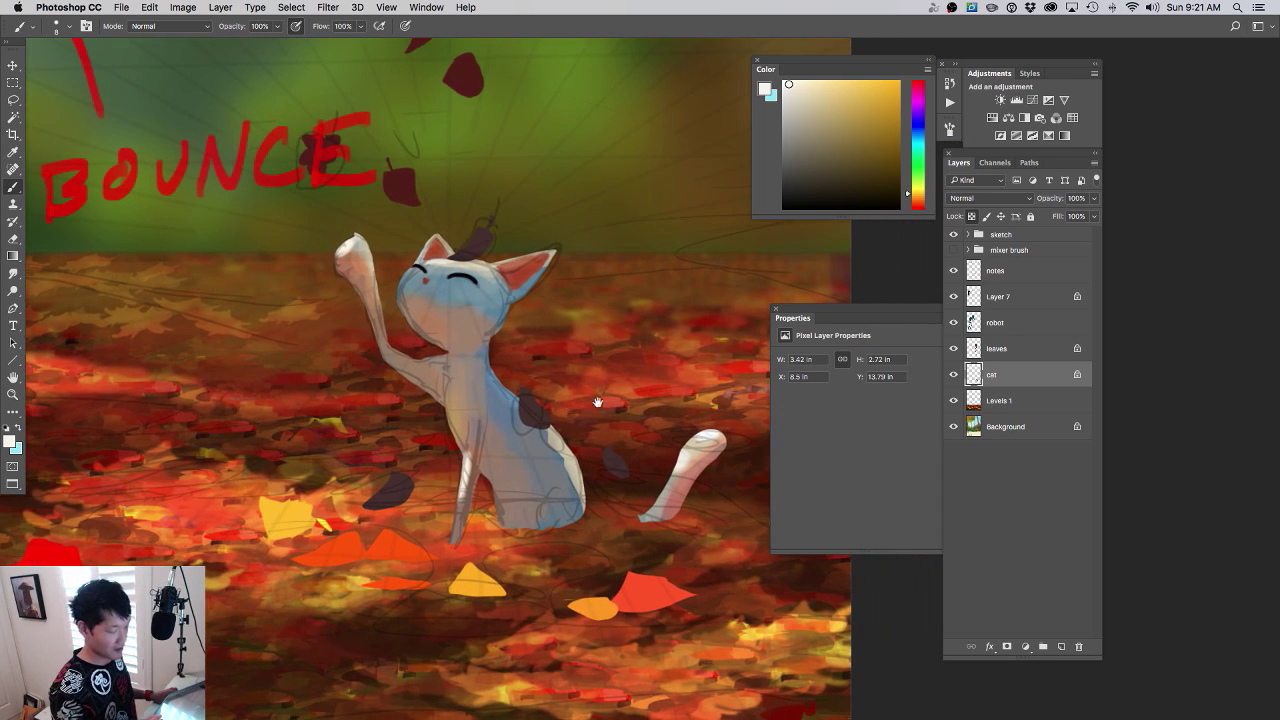
- Sample a muted gray from the cat's body and enlarge the brush to 30 px
scroll(497, 369, up, 2)
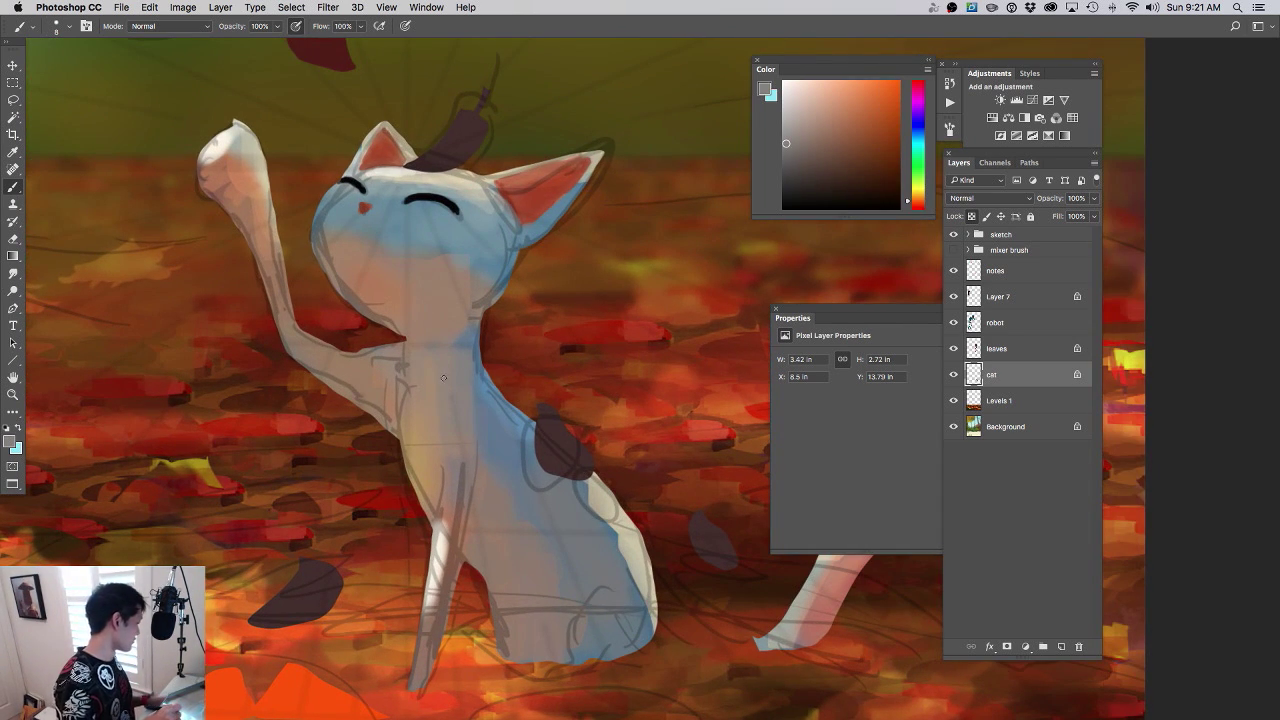
key(bracketright)
key(bracketright)
key(bracketright)
key(bracketright)
key(bracketright)
key(bracketright)
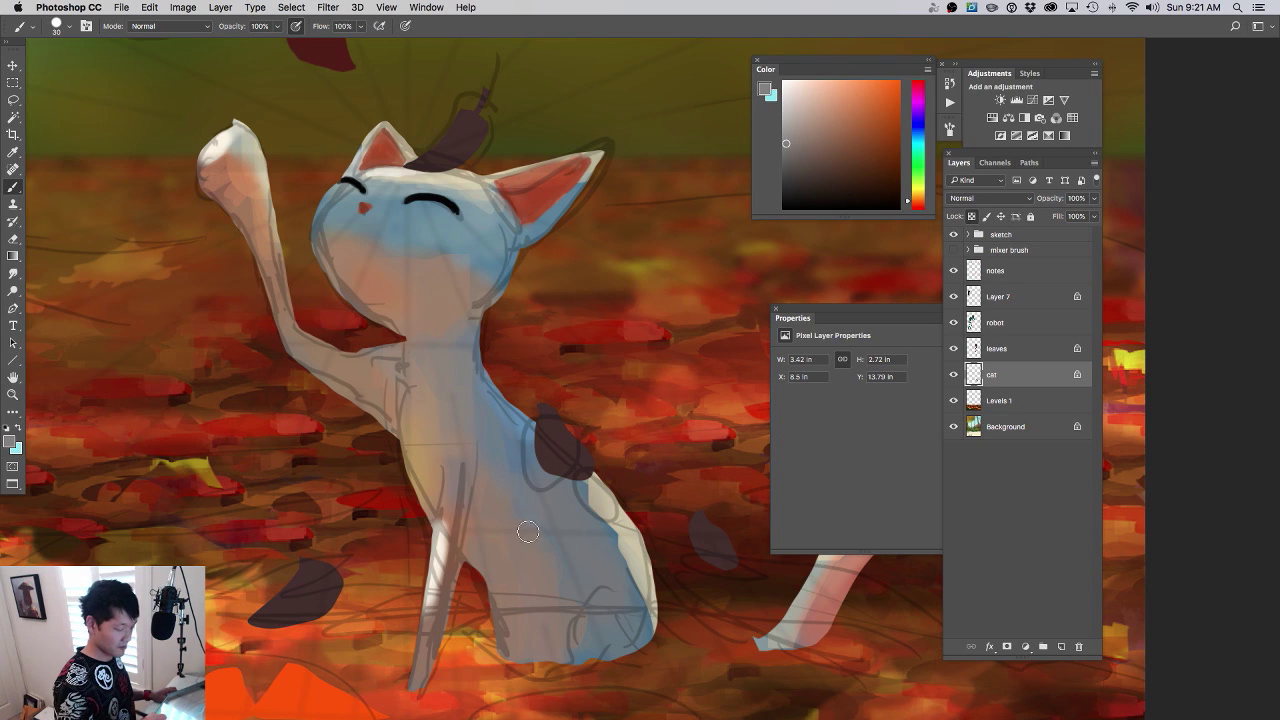
- Sample a pale tone from the cat's front leg and a reddish brown near its base, and lighten the brown
scroll(528, 531, down, 1)
scroll(504, 425, down, 4)
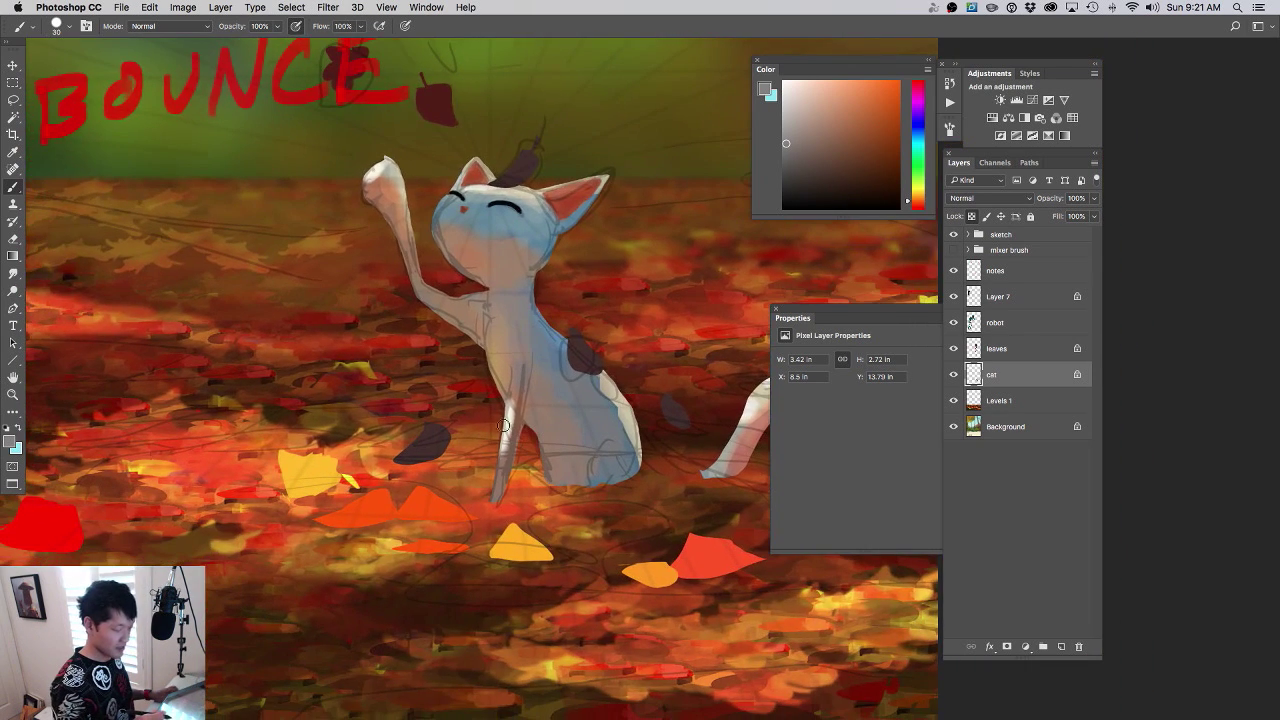
alt+click(500, 474)
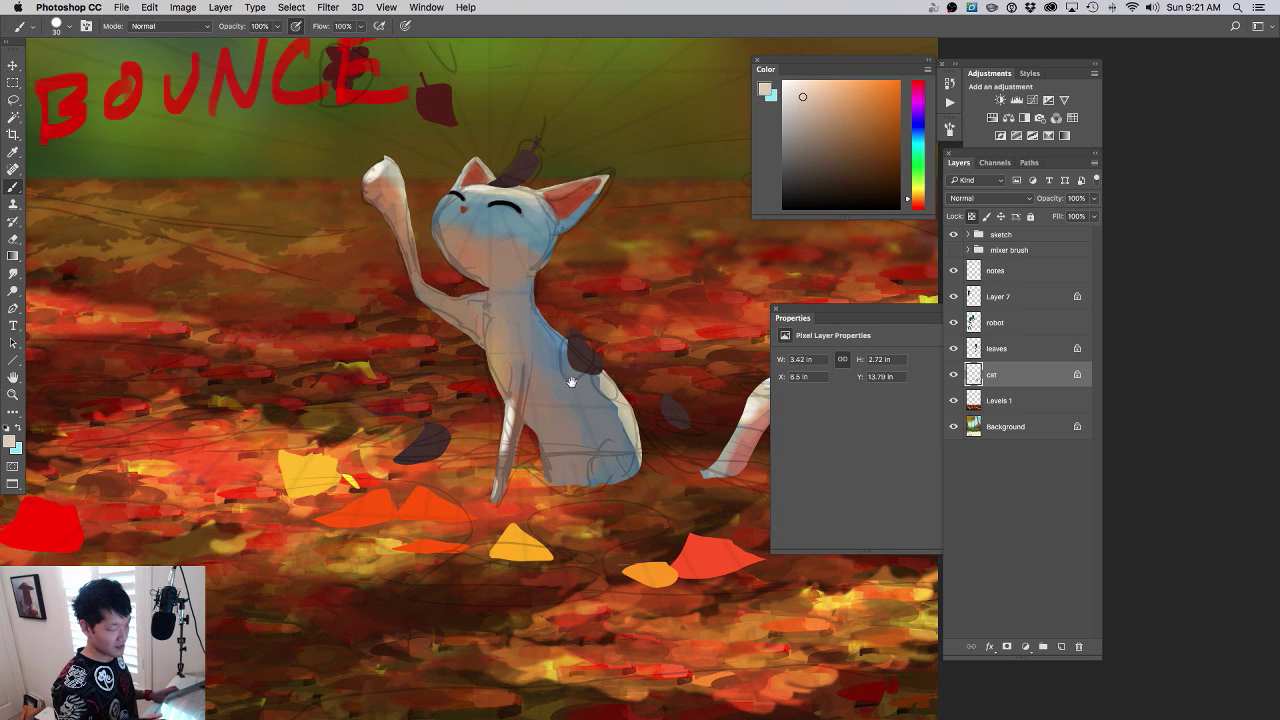
drag(572, 382, 592, 457)
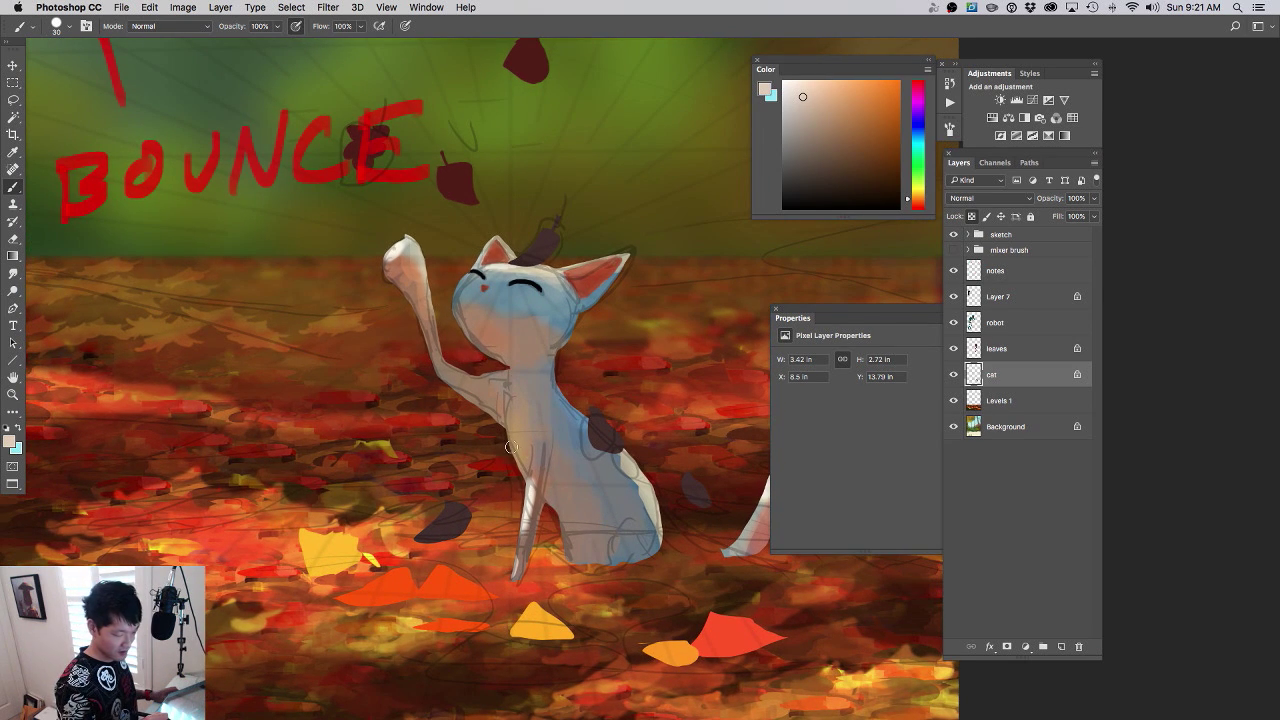
alt+click(570, 585)
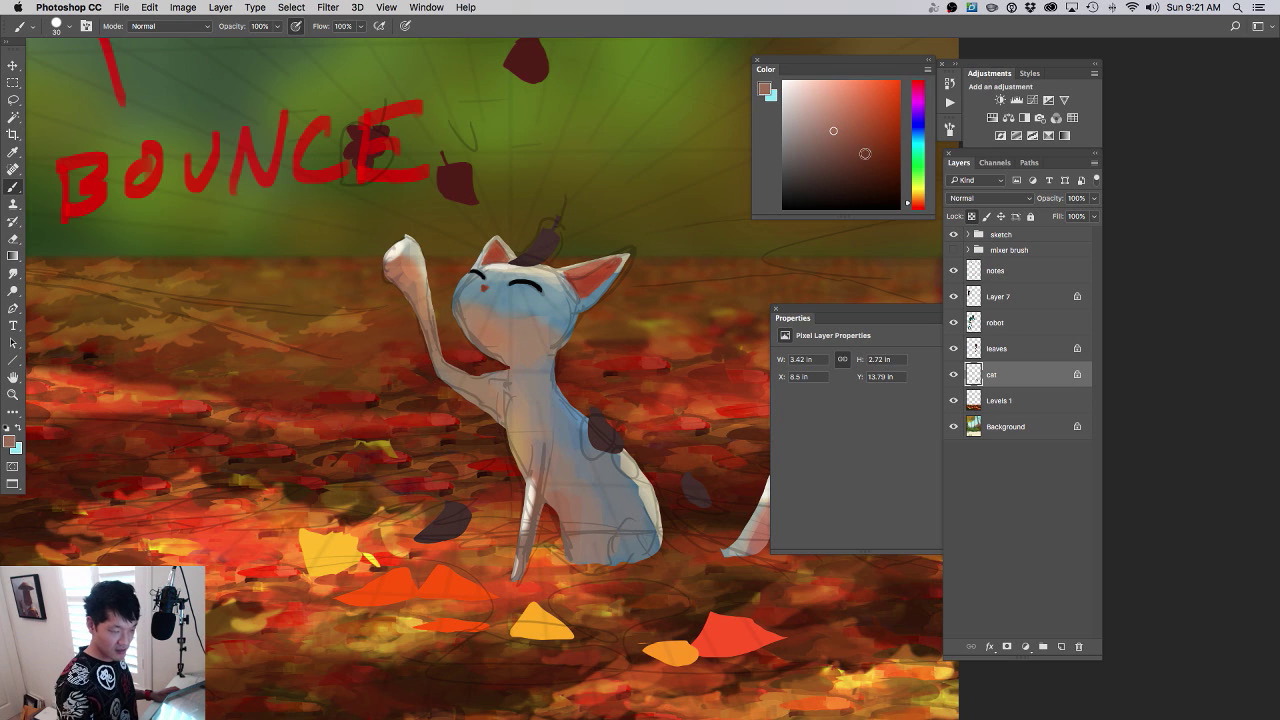
click(839, 117)
- Select Layer 7 with the robot's backpack, and hide and show it to check its contents
key(ctrl+0)
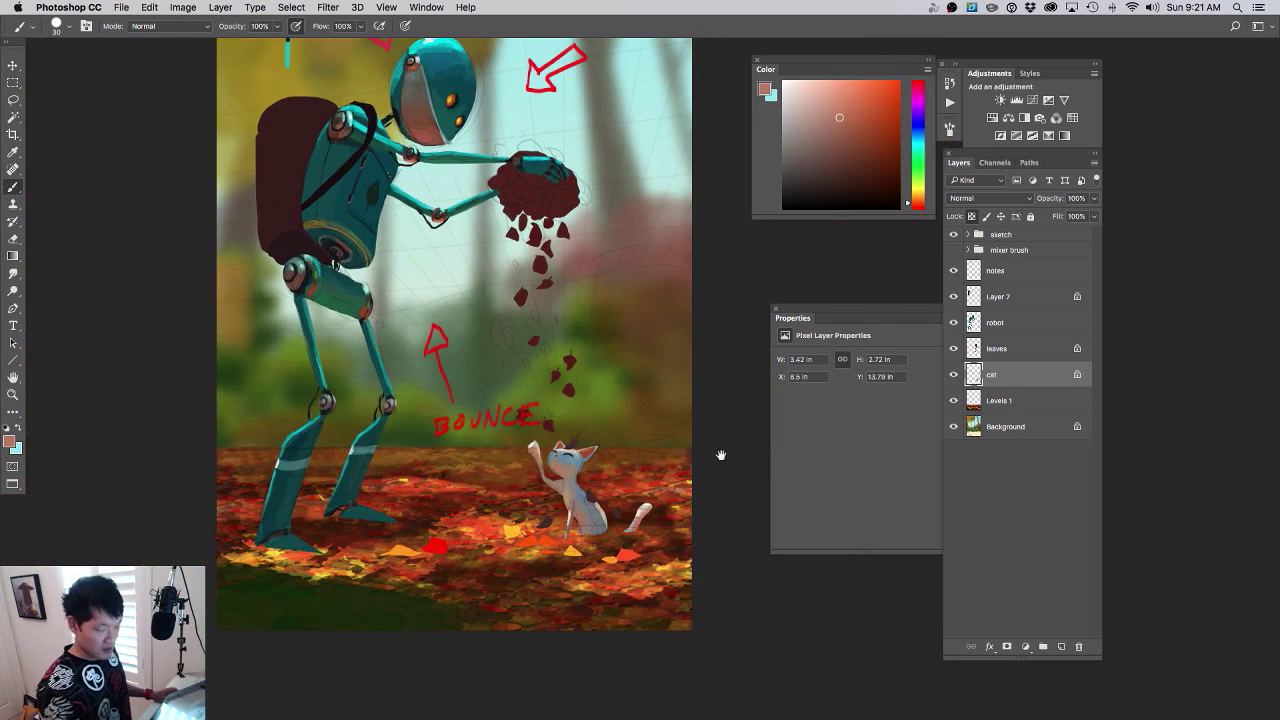
click(995, 297)
click(953, 297)
click(953, 297)
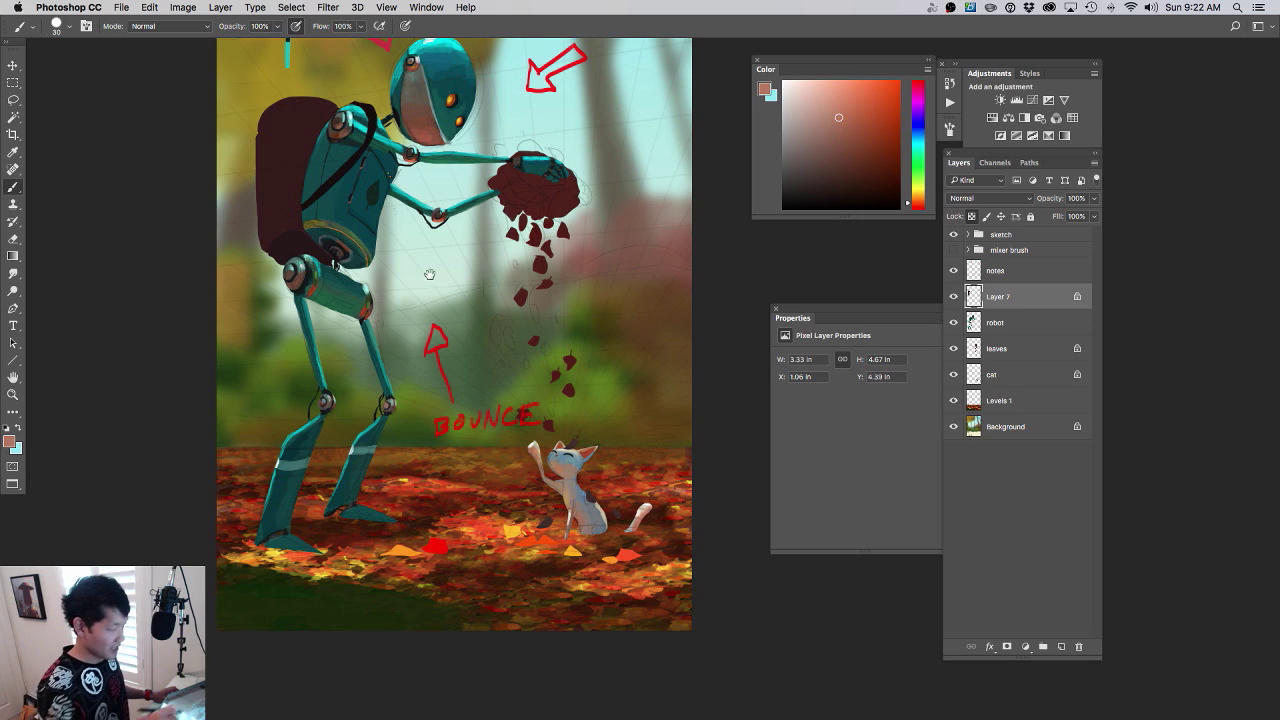
- Paint a salmon and bright orange highlight along the top edge of the robot's backpack with the 30 px brush
drag(344, 188, 374, 243)
drag(476, 114, 660, 257)
click(840, 92)
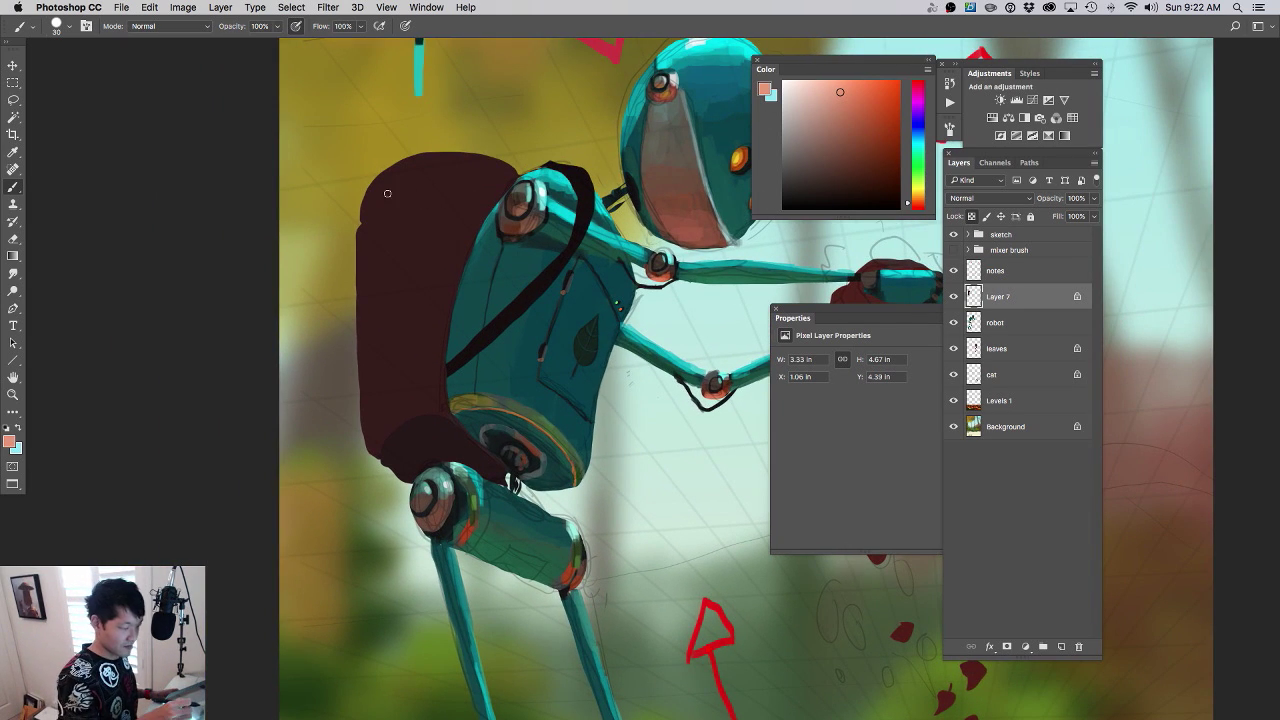
mouse_move(364, 194)
mouse_down()
mouse_move(472, 156)
mouse_move(461, 150)
mouse_up()
drag(862, 105, 870, 90)
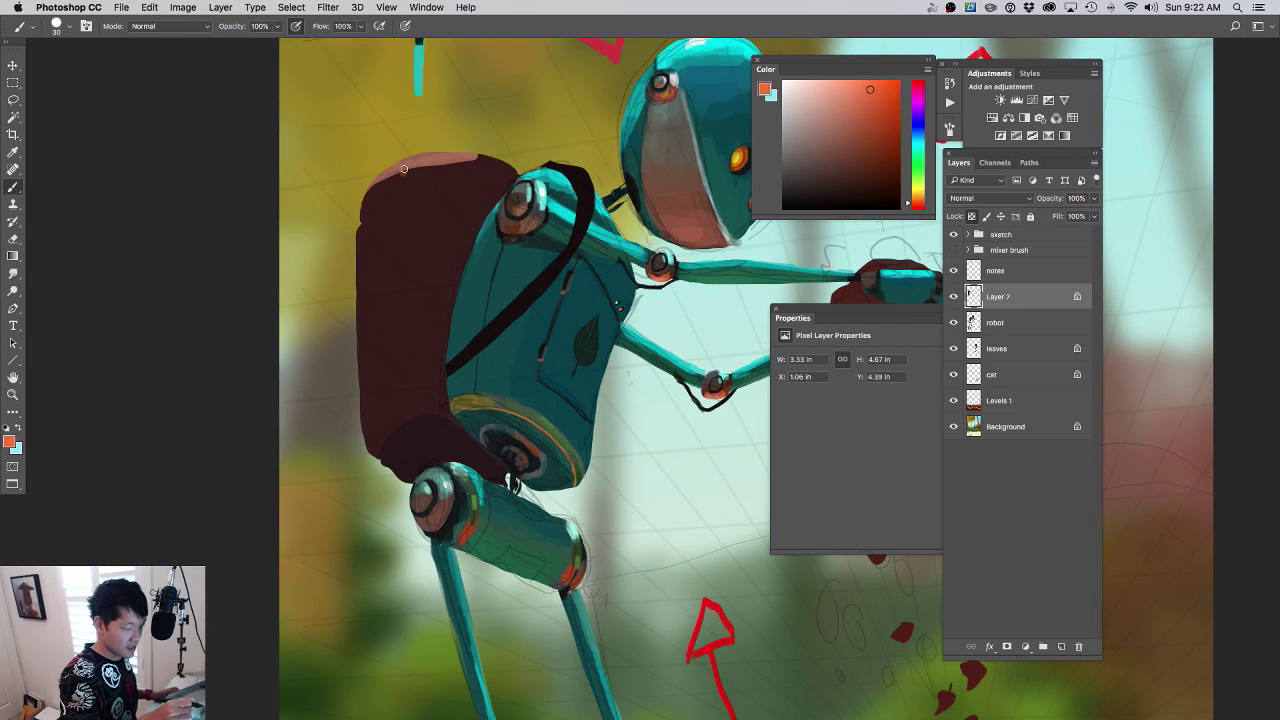
drag(405, 170, 446, 154)
drag(418, 157, 372, 186)
drag(450, 155, 502, 165)
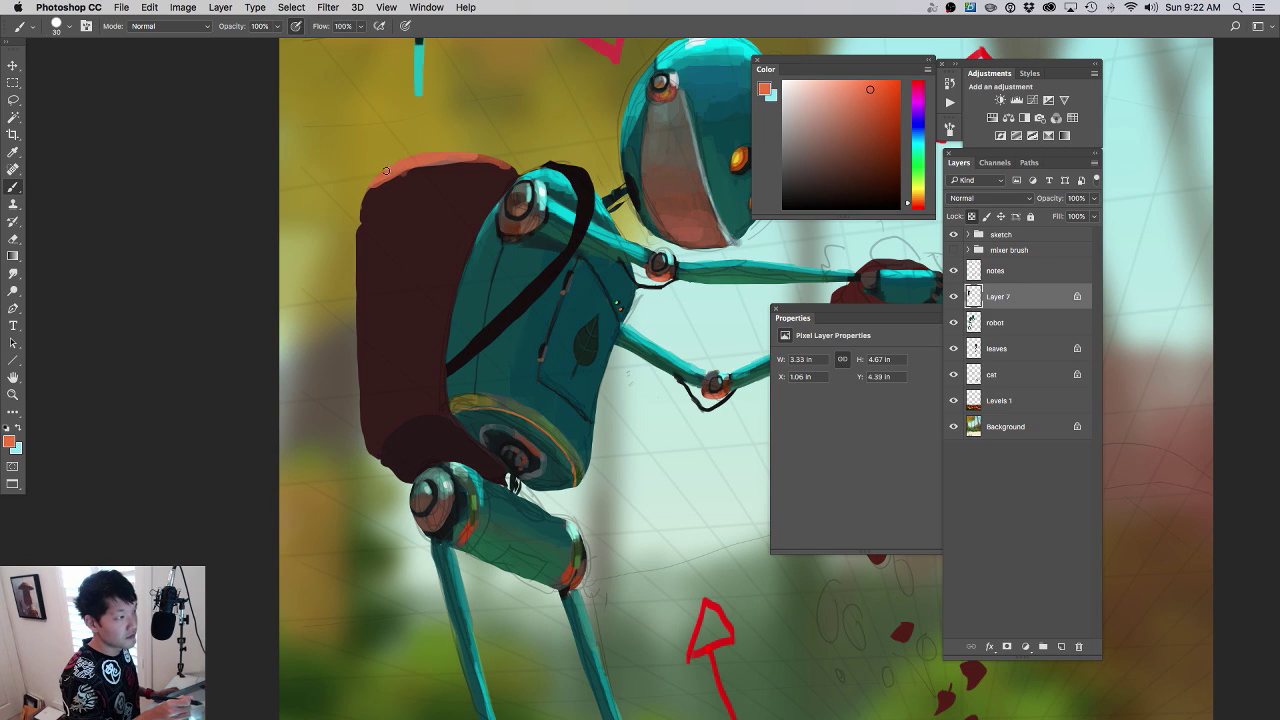
mouse_move(384, 175)
mouse_down()
mouse_move(439, 159)
mouse_move(507, 168)
mouse_up()
- Mottle the dark backpack with a 600 px textured brush in reddish browns sampled from its highlight and body
alt+click(502, 166)
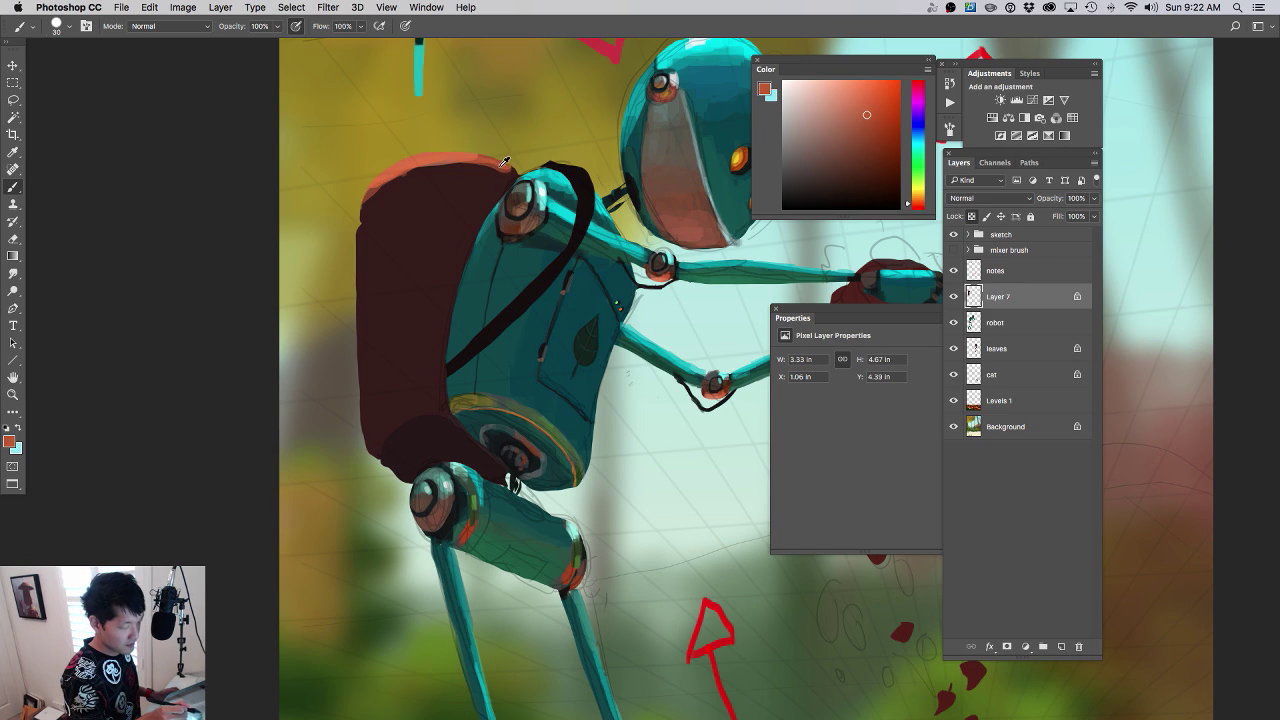
right_click(416, 226)
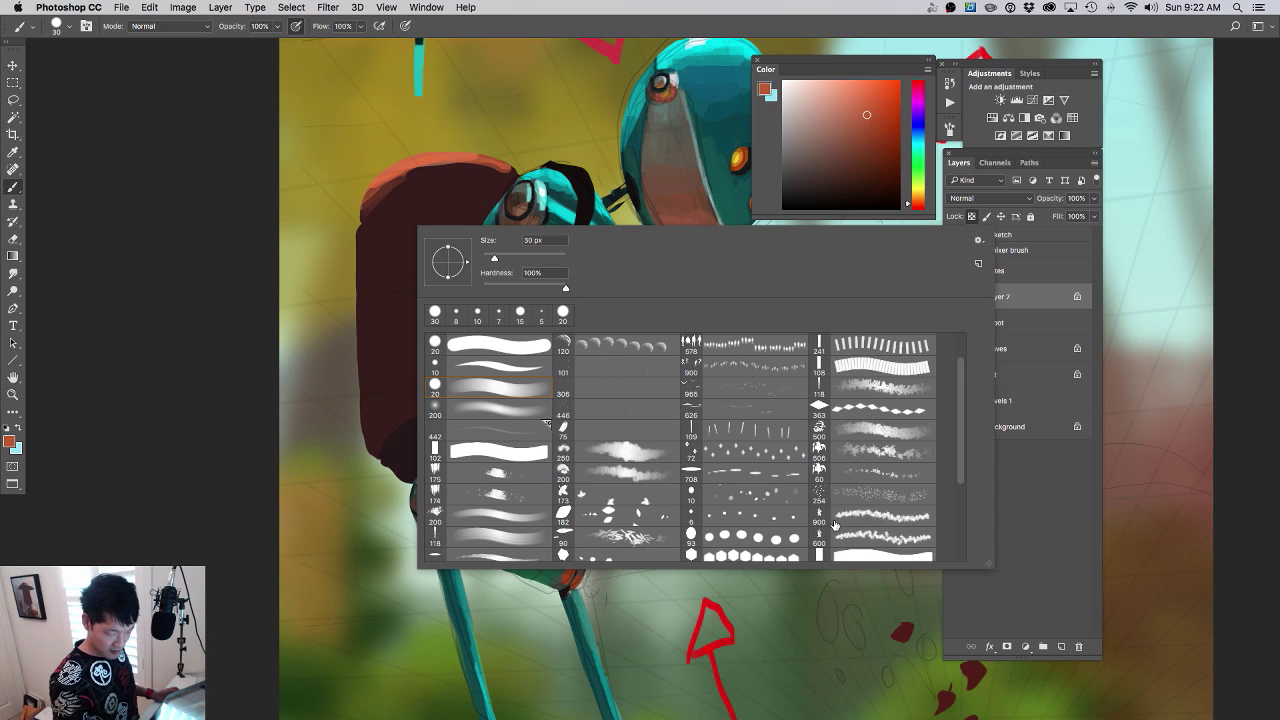
click(884, 536)
mouse_move(384, 245)
mouse_down()
mouse_move(375, 344)
mouse_move(448, 213)
mouse_up()
alt+click(417, 299)
mouse_move(424, 332)
mouse_down()
mouse_move(483, 207)
mouse_move(403, 230)
mouse_up()
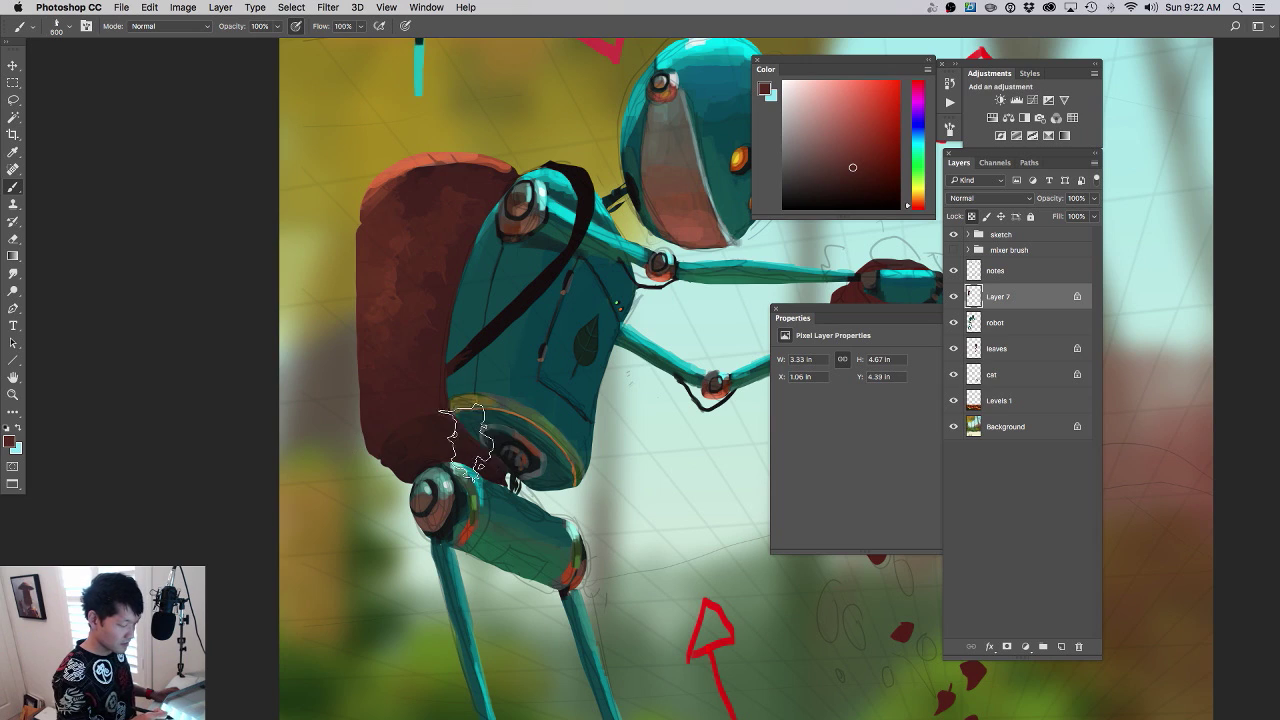
- Draw thin curved orange lines across the backpack with a 5 px brush in orange sampled from its top edge
right_click(478, 334)
click(549, 444)
alt+click(429, 158)
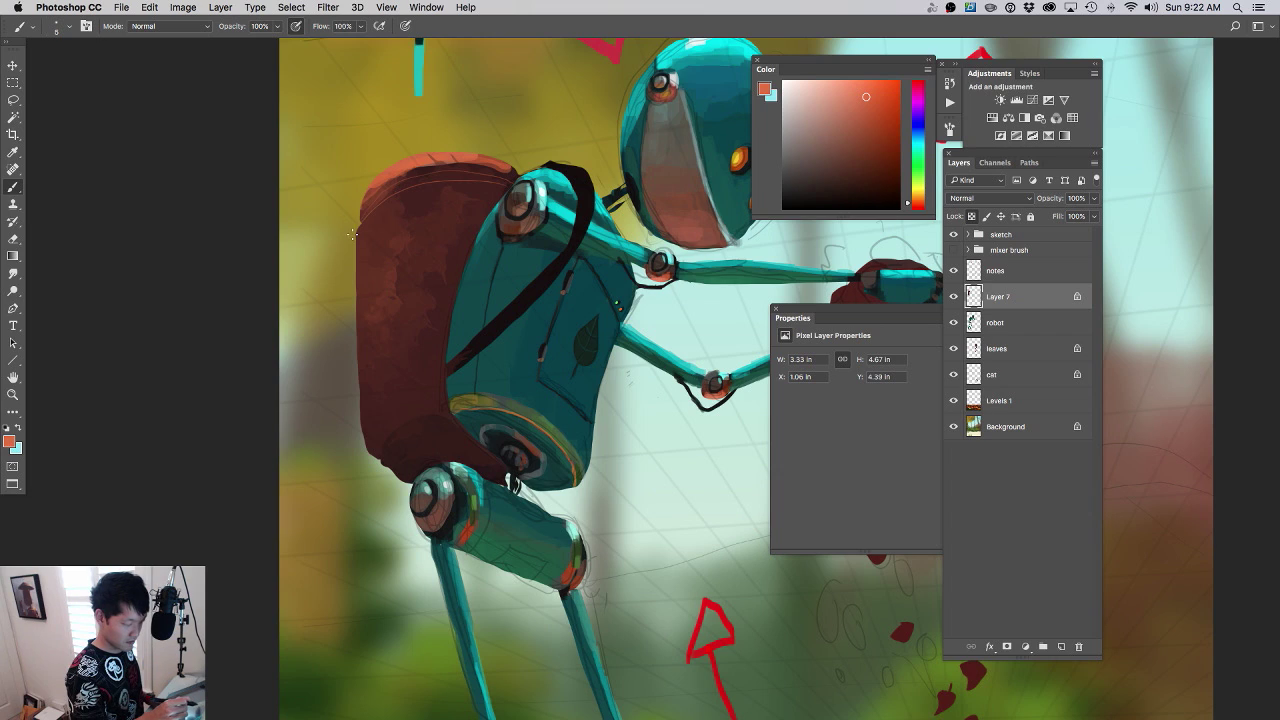
drag(352, 234, 429, 194)
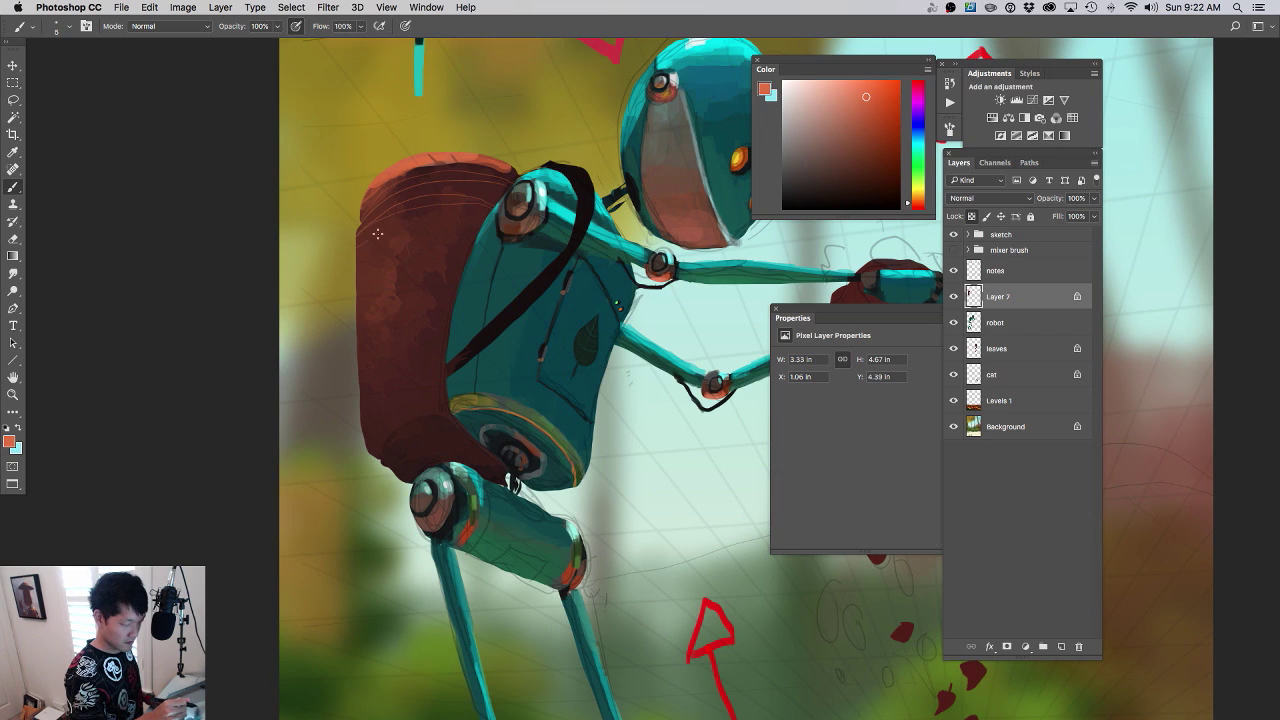
drag(377, 233, 470, 229)
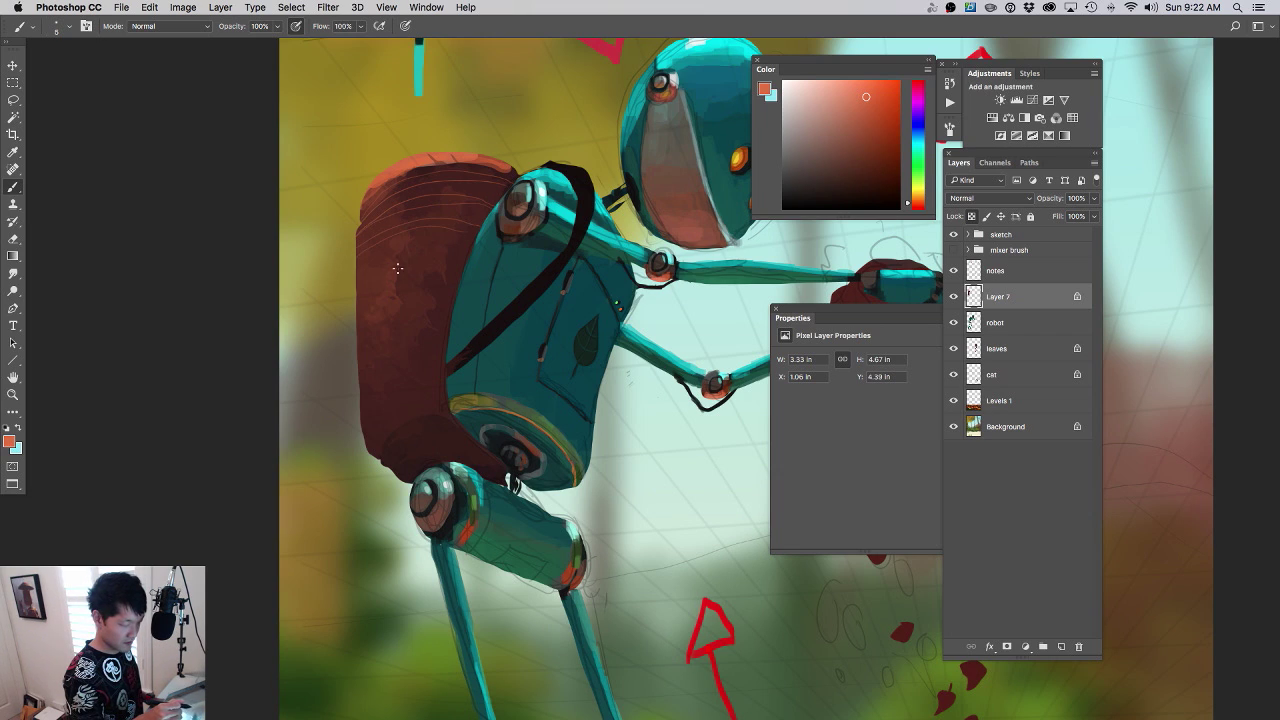
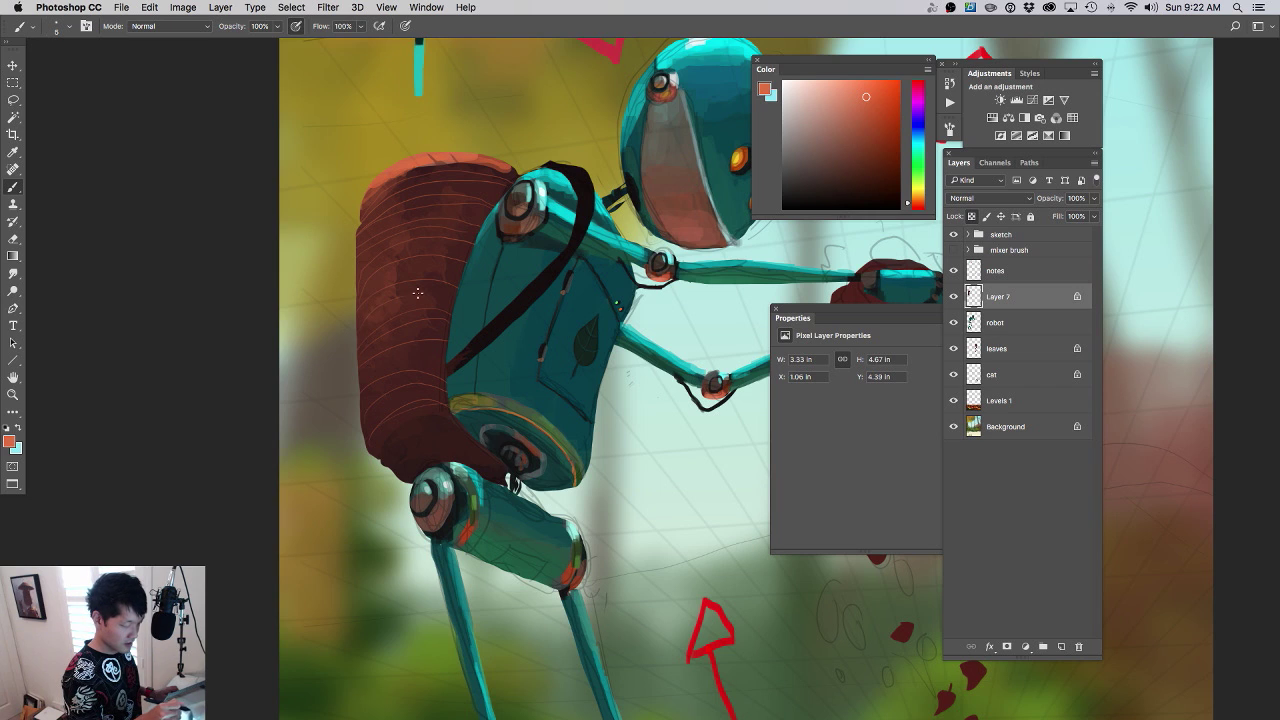
drag(450, 312, 390, 322)
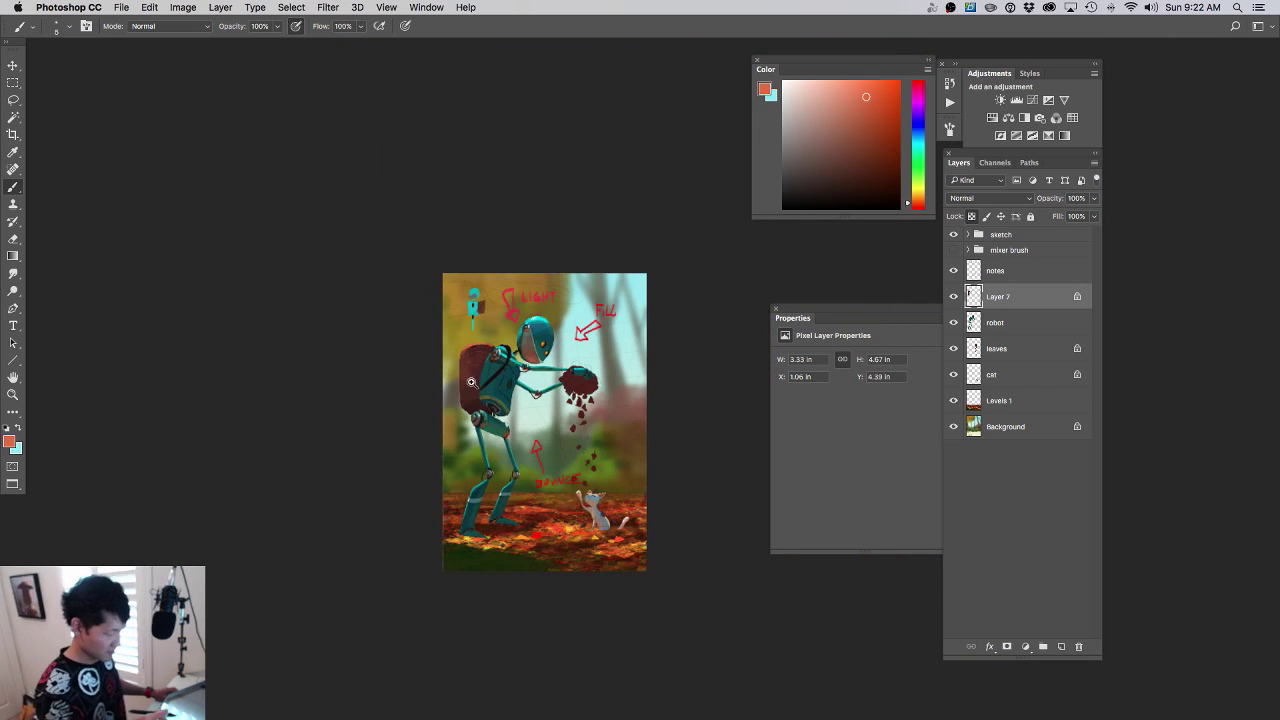
- Add thin near-black curved creases between the backpack's orange lines, using the color sampled from the strap
drag(473, 383, 535, 366)
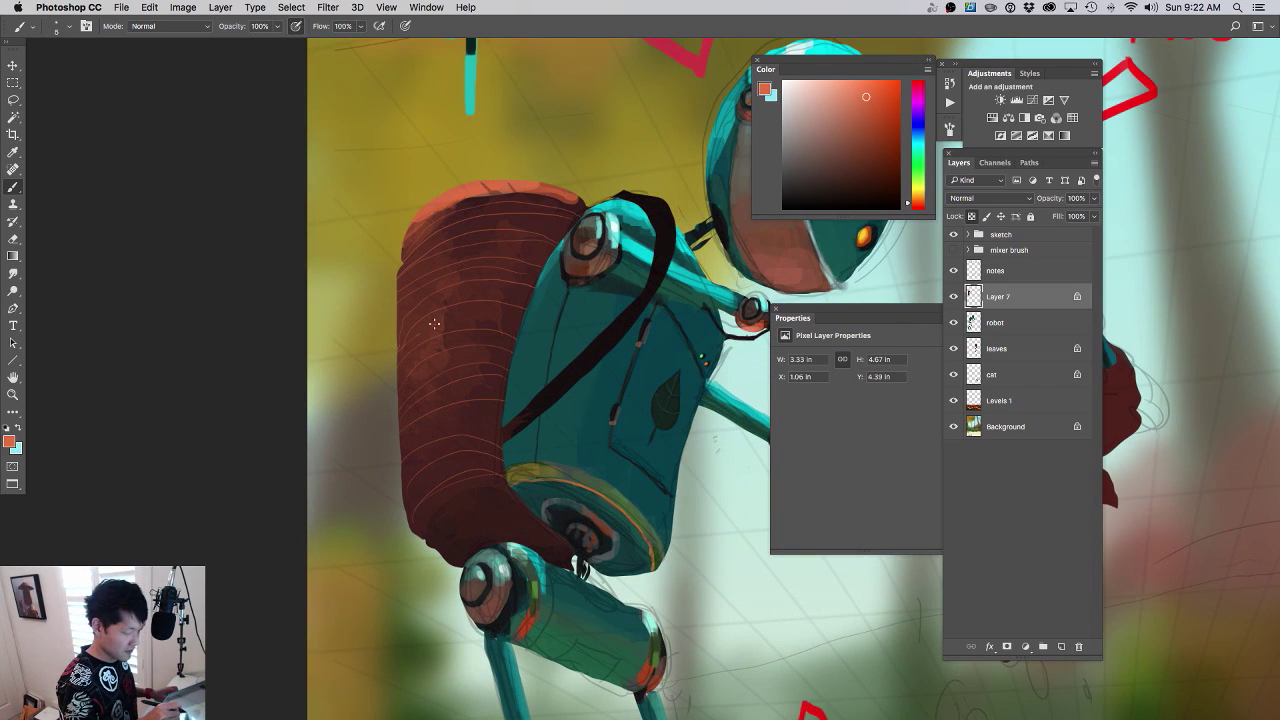
alt+click(570, 377)
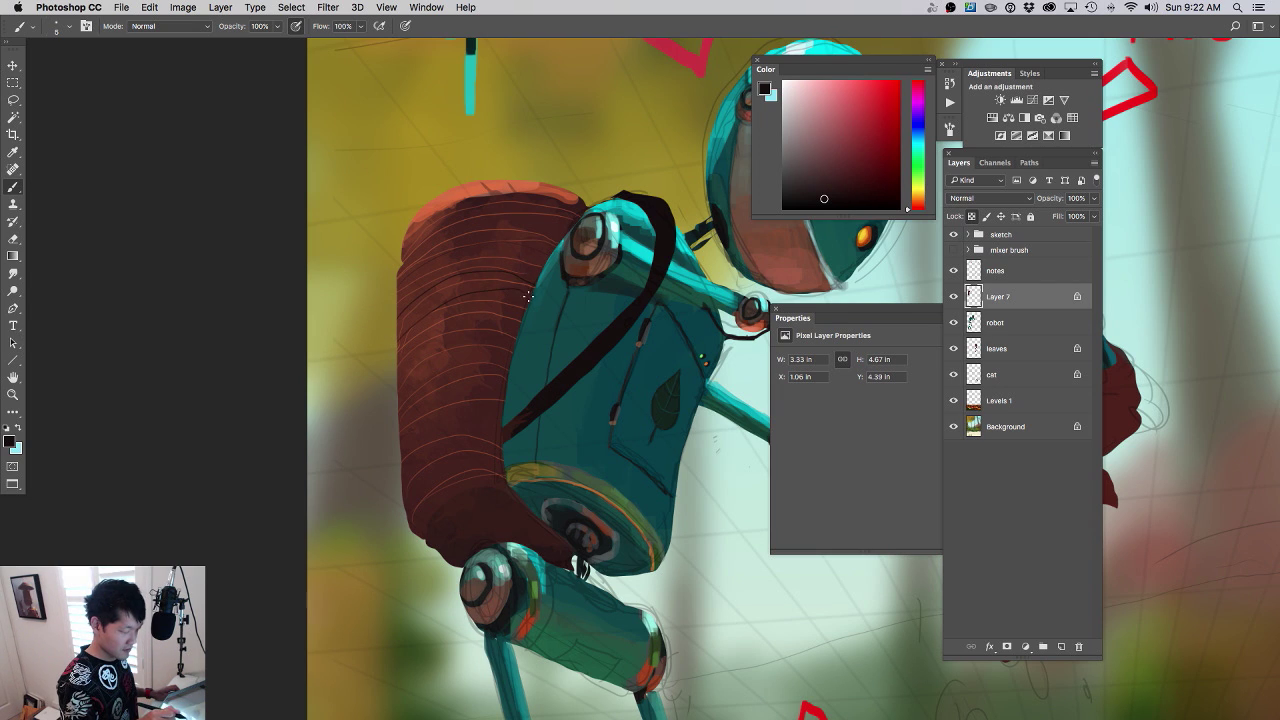
drag(404, 349, 501, 340)
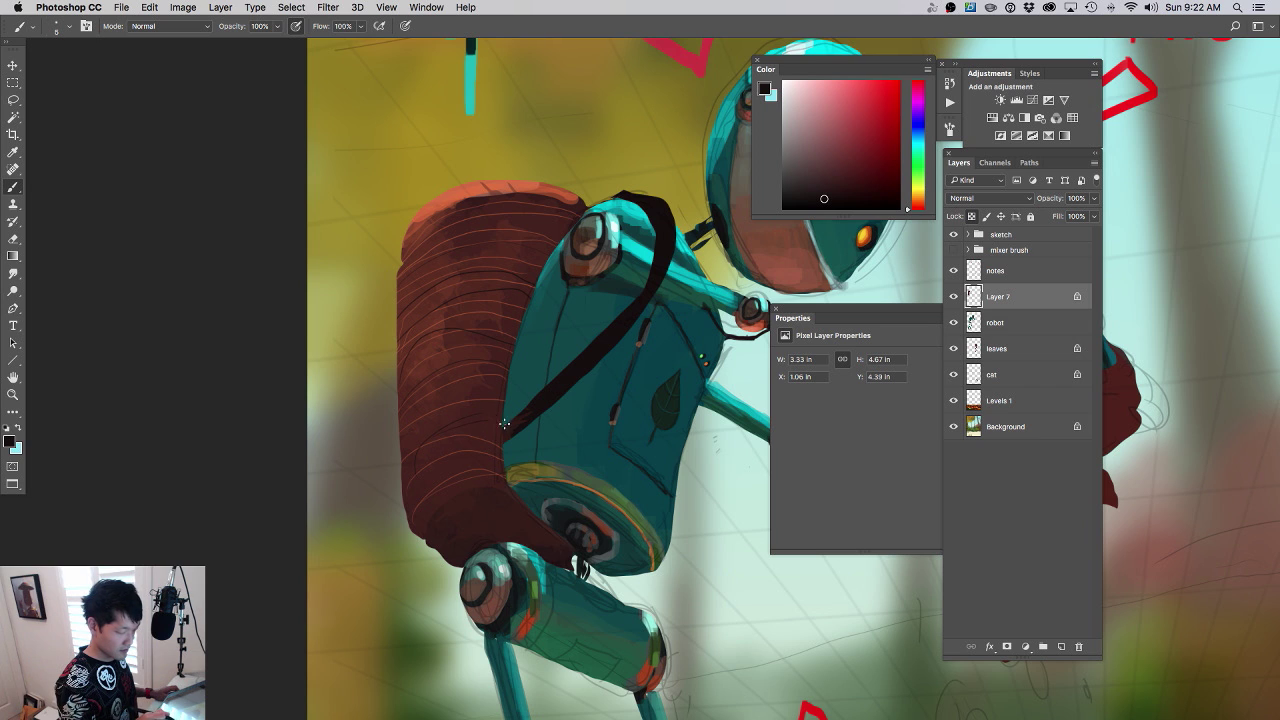
scroll(570, 437, down, 6)
scroll(601, 416, up, 5)
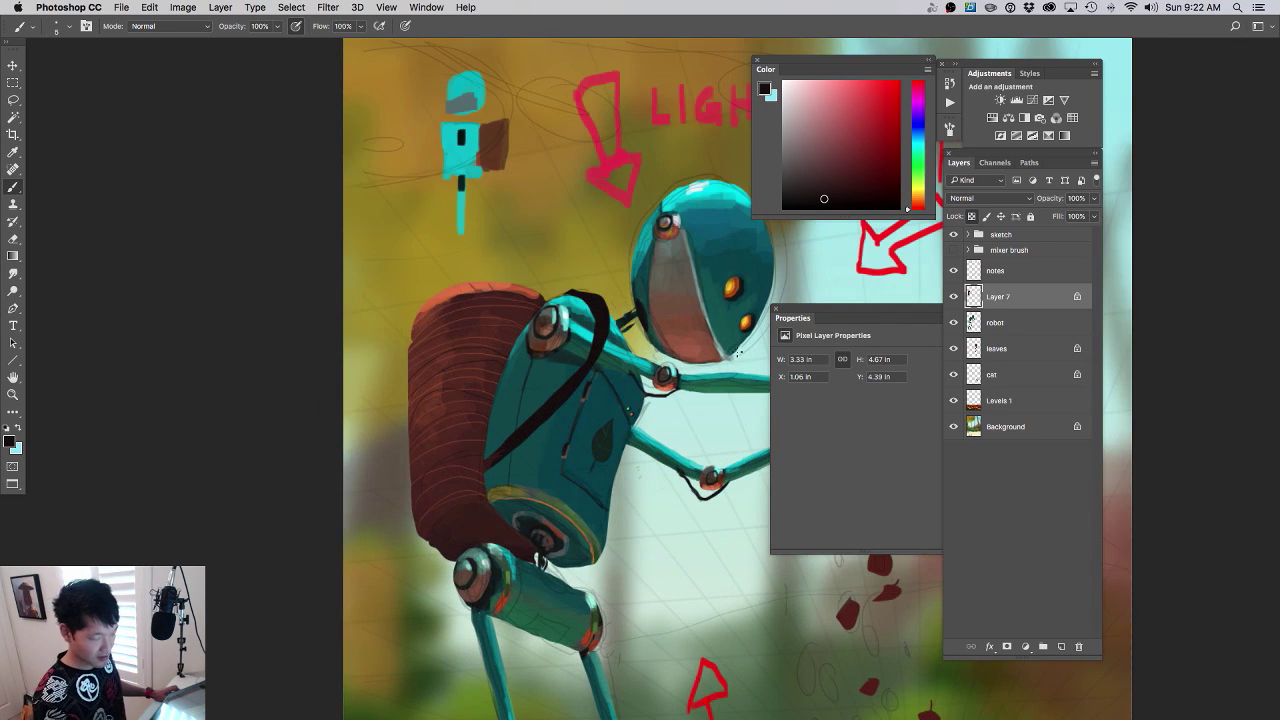
- Unlock the transparent pixels of Layer 7 and erase the backpack strap where it crosses the robot's upper arm
drag(571, 394, 586, 346)
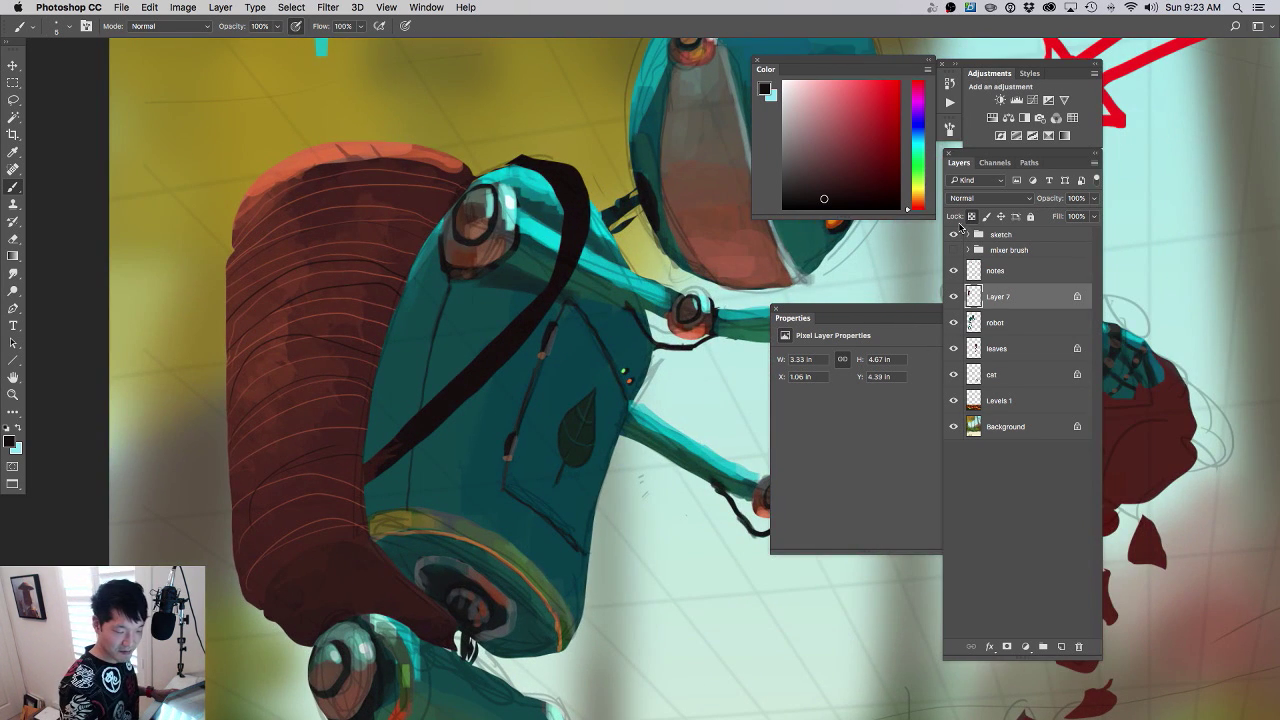
key(e)
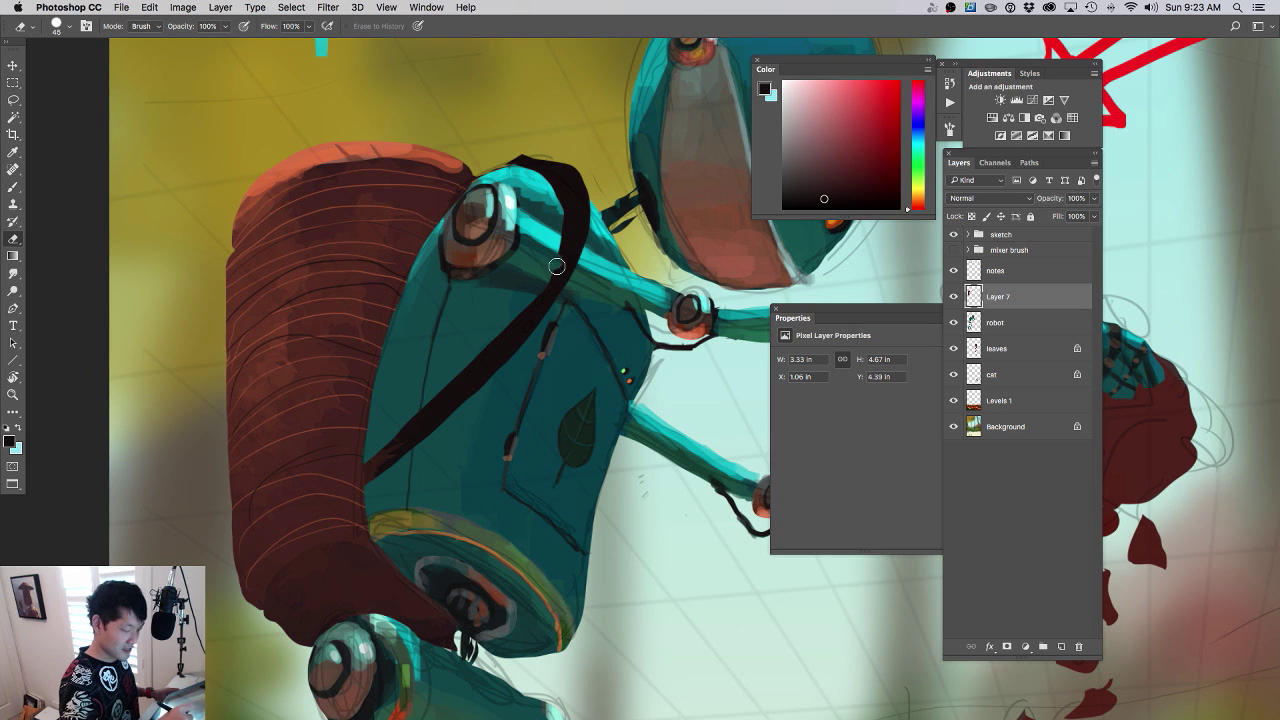
mouse_move(557, 266)
mouse_down()
mouse_move(570, 276)
mouse_move(571, 258)
mouse_up()
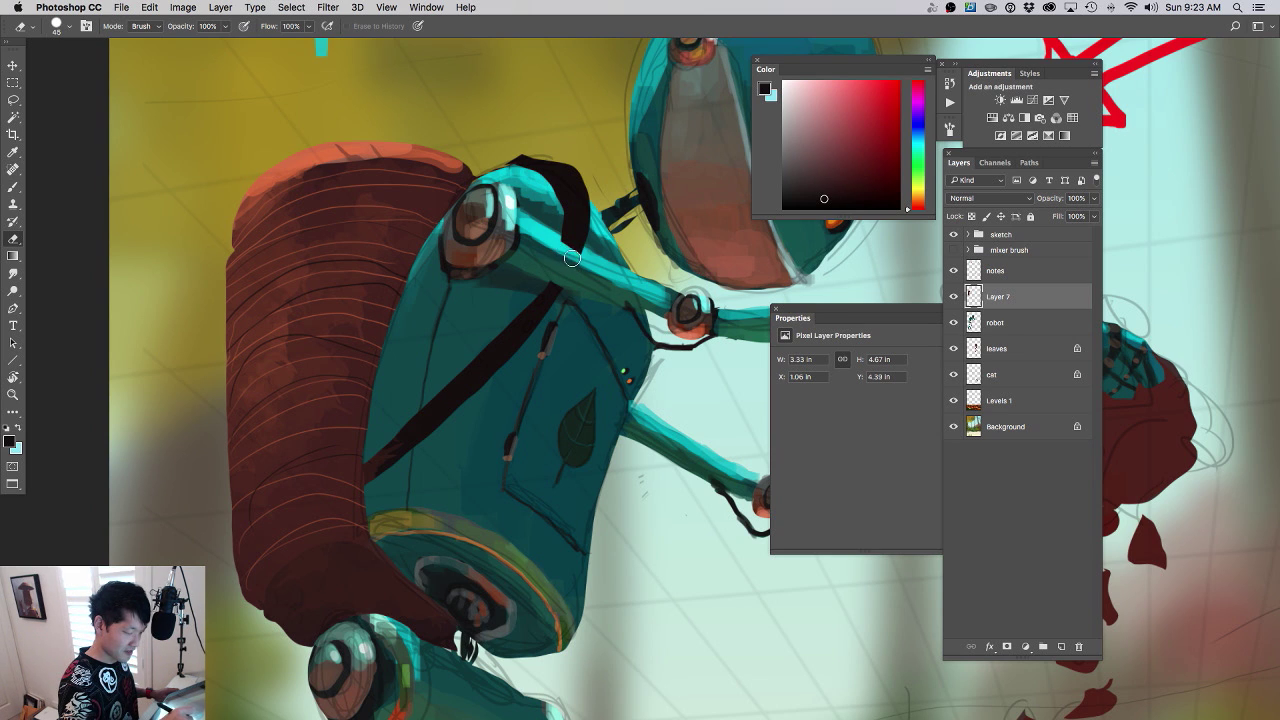
mouse_move(625, 352)
mouse_down()
mouse_move(595, 452)
mouse_move(675, 410)
mouse_up()
drag(660, 388, 630, 376)
- Paint a gray rectangular buckle on the backpack strap with a 20 px brush in gray sampled from the robot
key(b)
alt+click(490, 205)
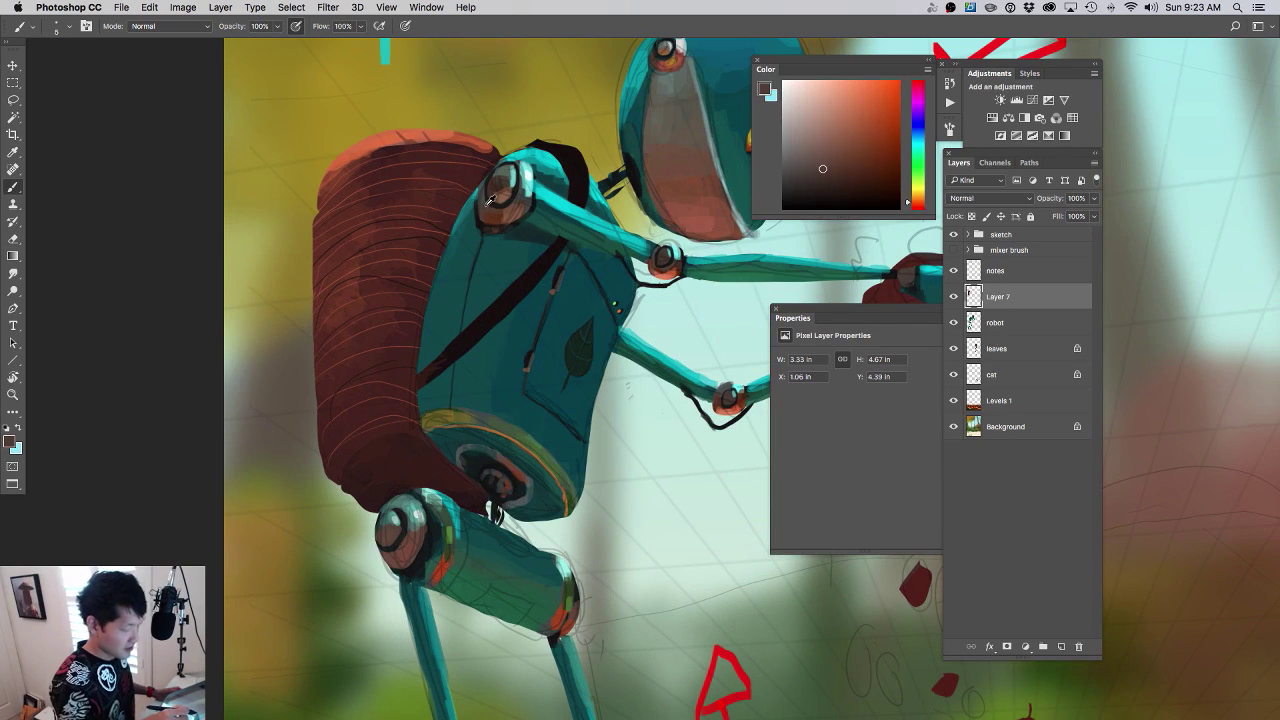
right_click(503, 316)
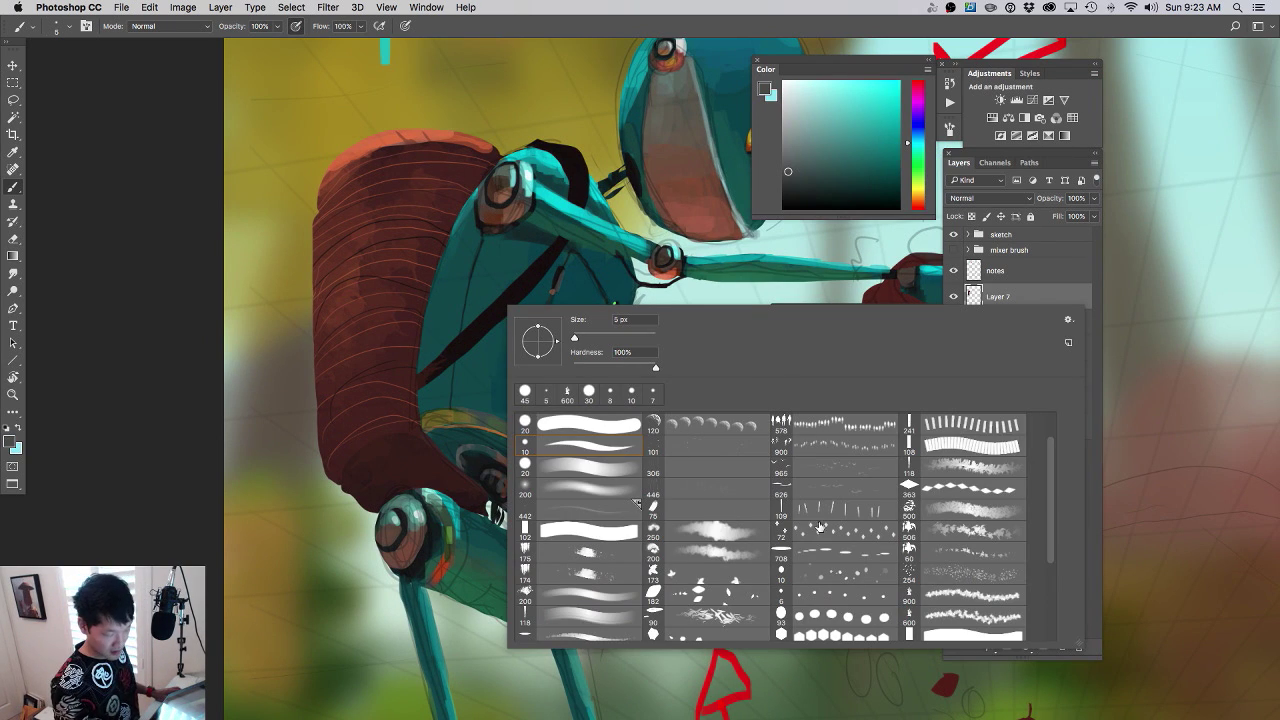
click(588, 466)
click(441, 444)
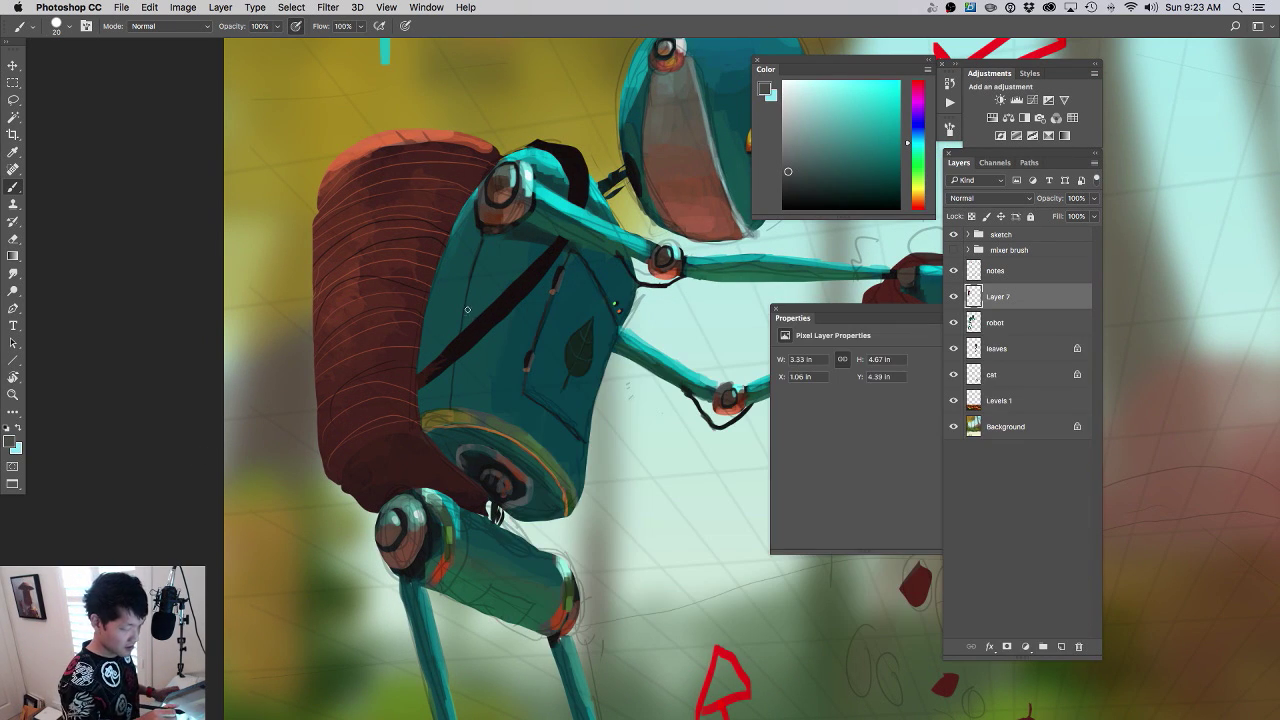
drag(485, 323, 500, 312)
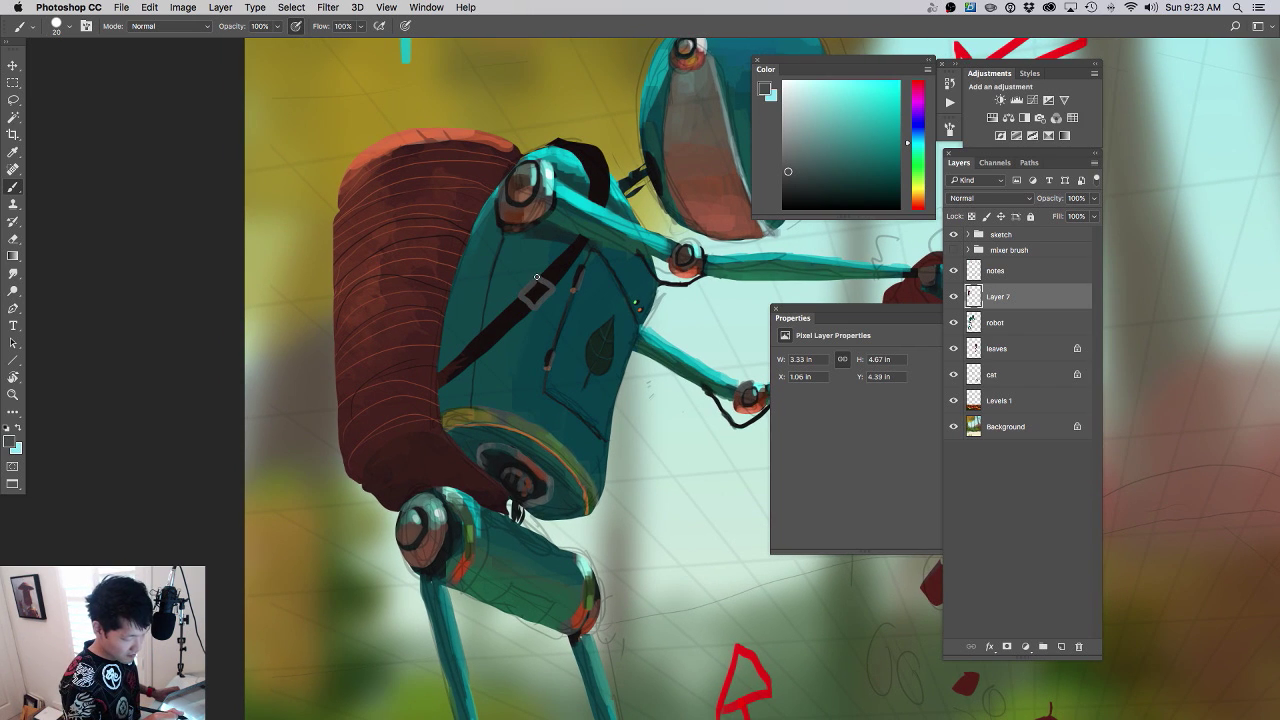
- Shade the strap buckle with reddish orange and pale teal highlights sampled from the robot's joints and surroundings
super+click(561, 297)
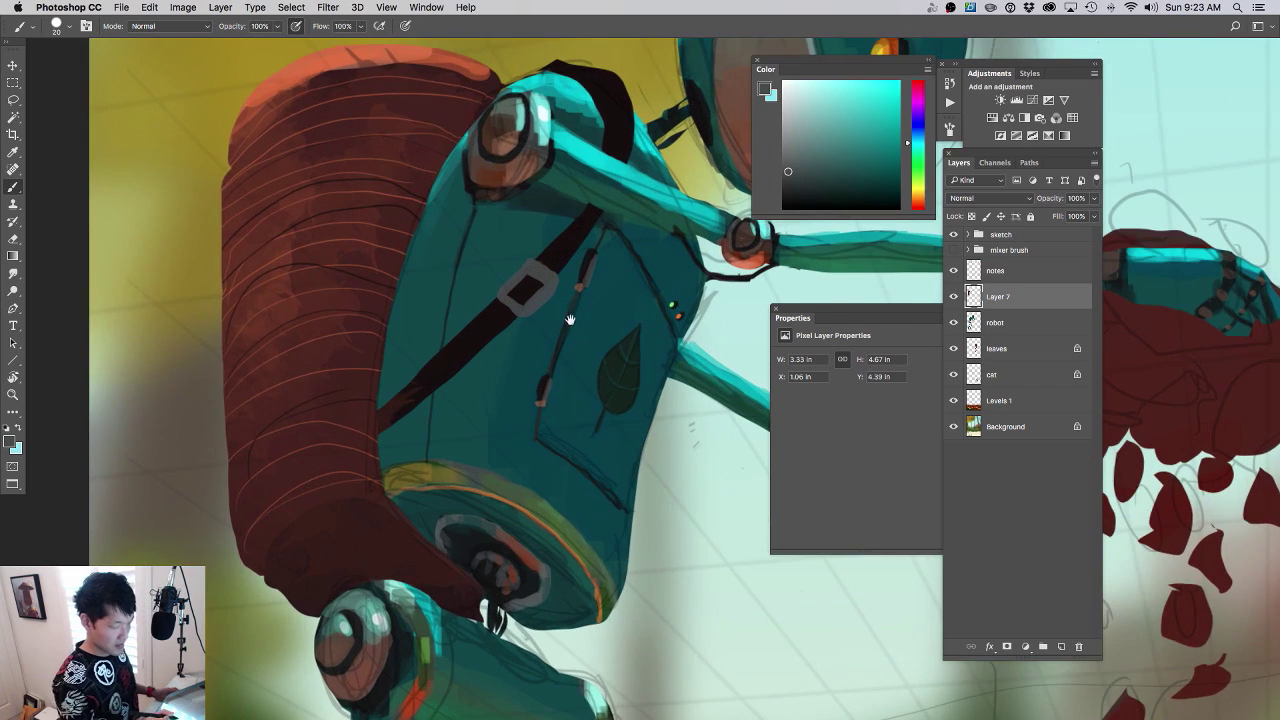
drag(556, 446, 563, 357)
alt+click(545, 467)
drag(603, 402, 560, 369)
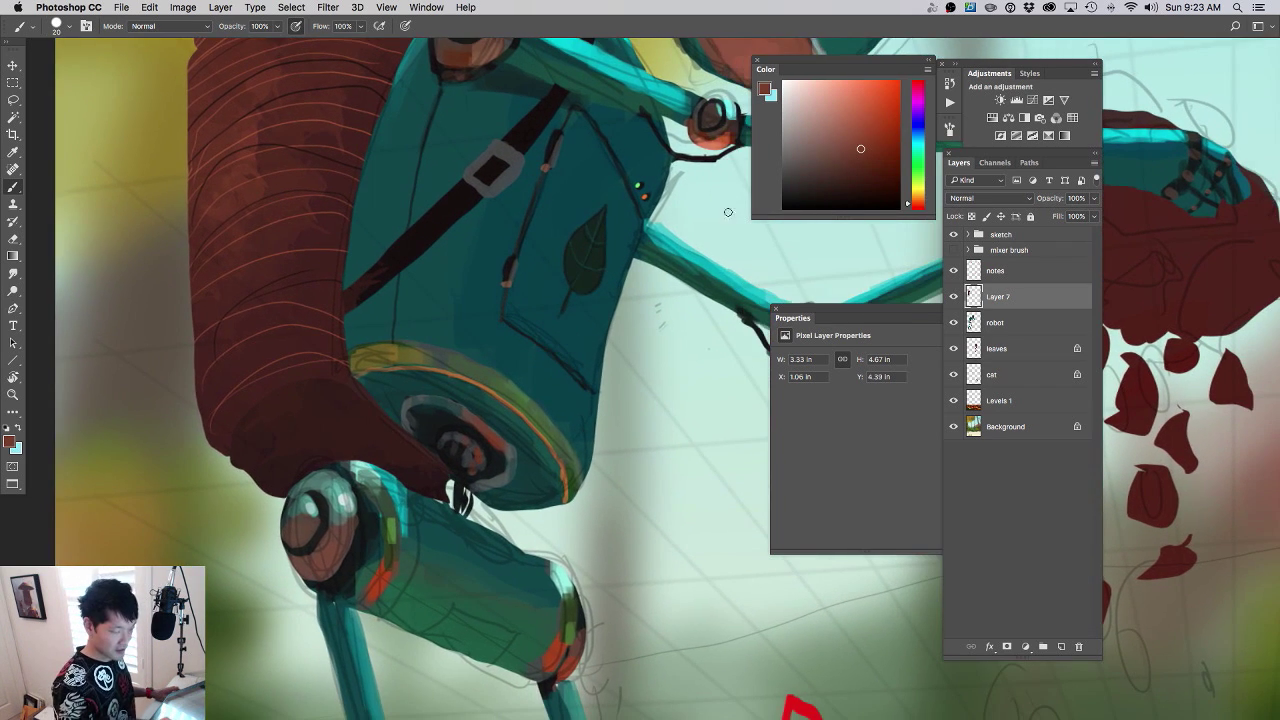
alt+click(713, 139)
mouse_move(470, 180)
mouse_down()
mouse_move(486, 192)
mouse_move(508, 153)
mouse_move(515, 172)
mouse_up()
alt+click(660, 87)
alt+click(692, 138)
click(618, 146)
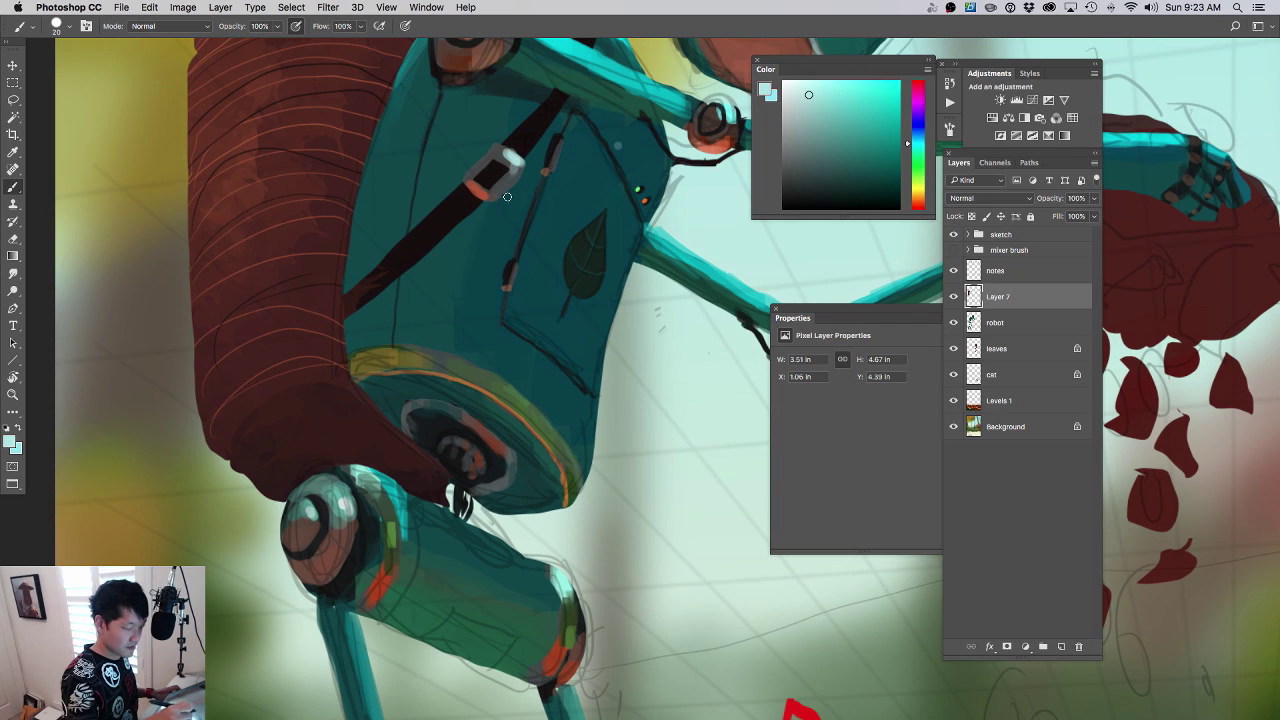
- Sample near-black from the strap and add dark strokes beside the buckle with the 20 px brush
alt+click(492, 384)
mouse_move(539, 231)
mouse_down()
mouse_move(435, 291)
mouse_move(584, 258)
mouse_up()
alt+click(389, 141)
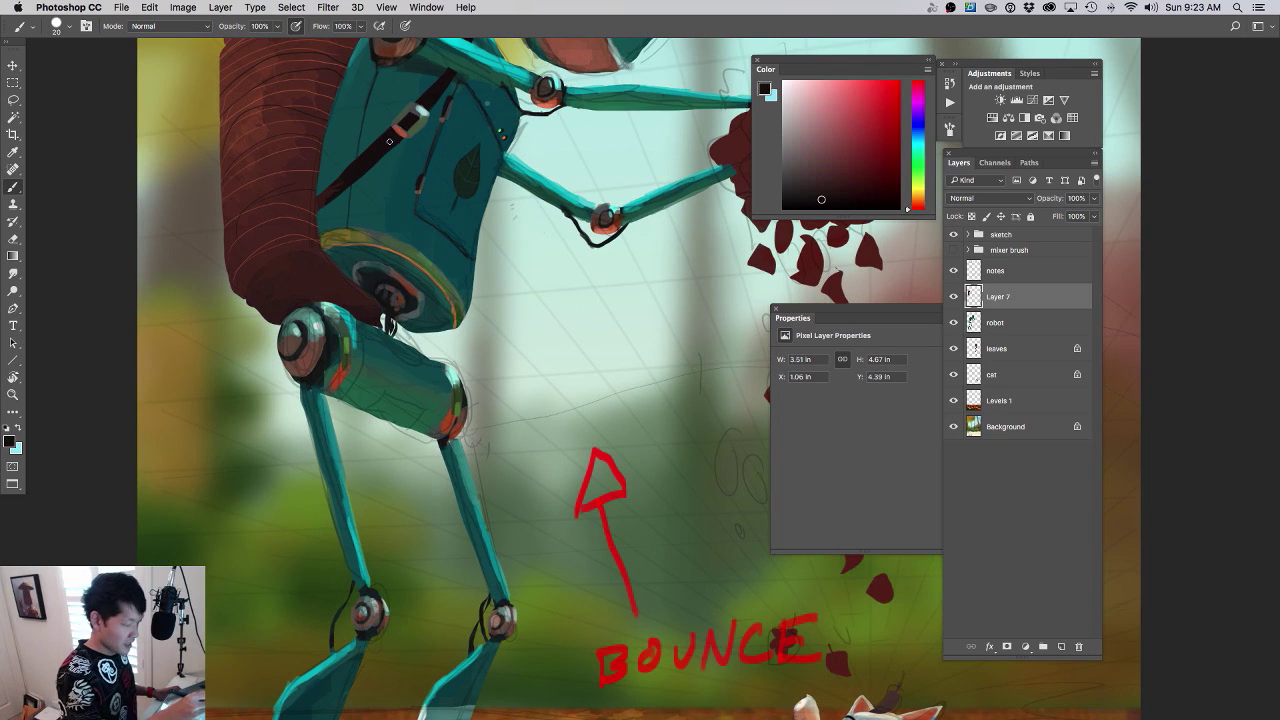
mouse_move(404, 136)
mouse_down()
mouse_move(433, 200)
mouse_move(407, 238)
mouse_move(427, 342)
mouse_move(440, 338)
mouse_move(416, 210)
mouse_move(425, 322)
mouse_move(411, 226)
mouse_up()
drag(455, 311, 375, 336)
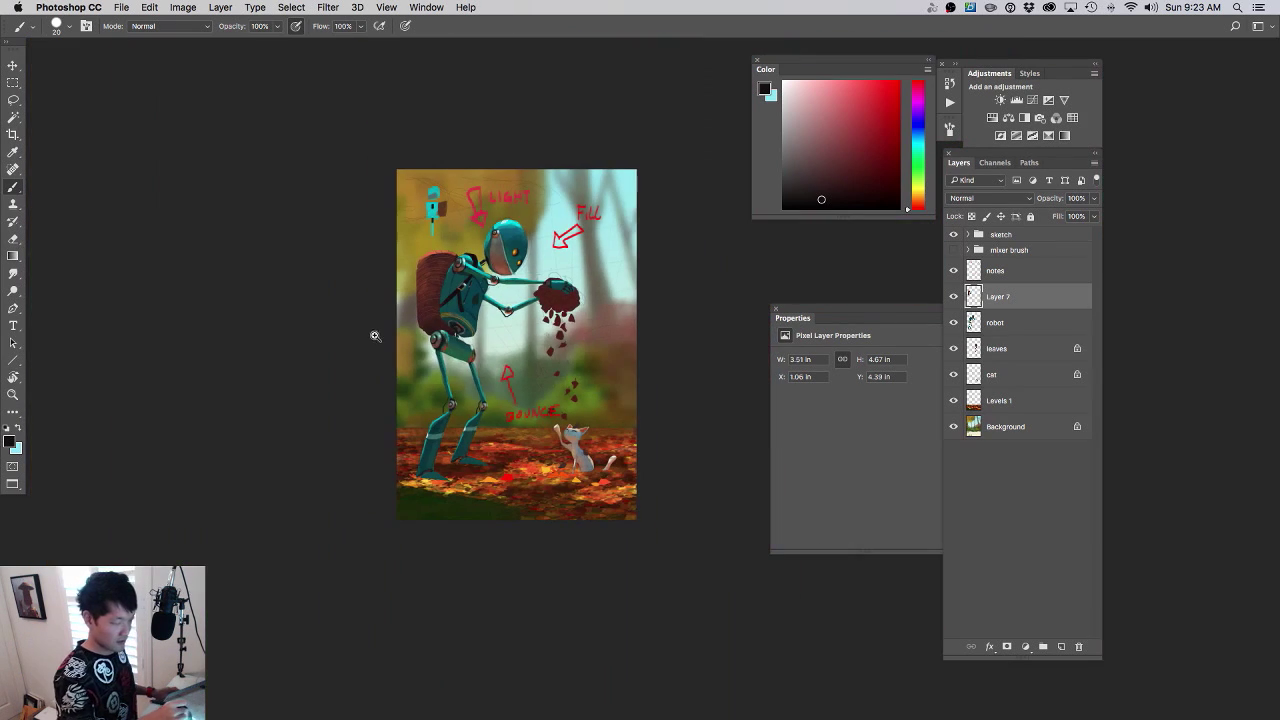
- Paint a short near-black strap end hanging below the front lower edge of the robot's torso
drag(491, 303, 501, 326)
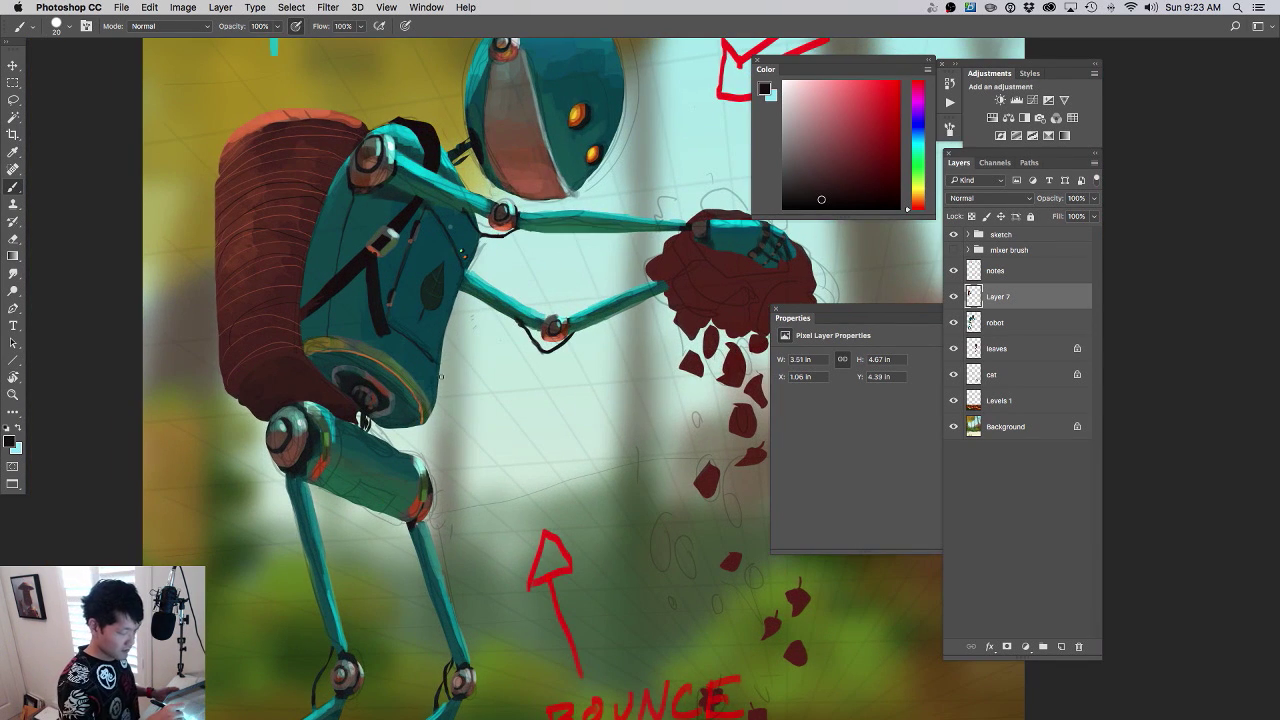
drag(437, 399, 443, 436)
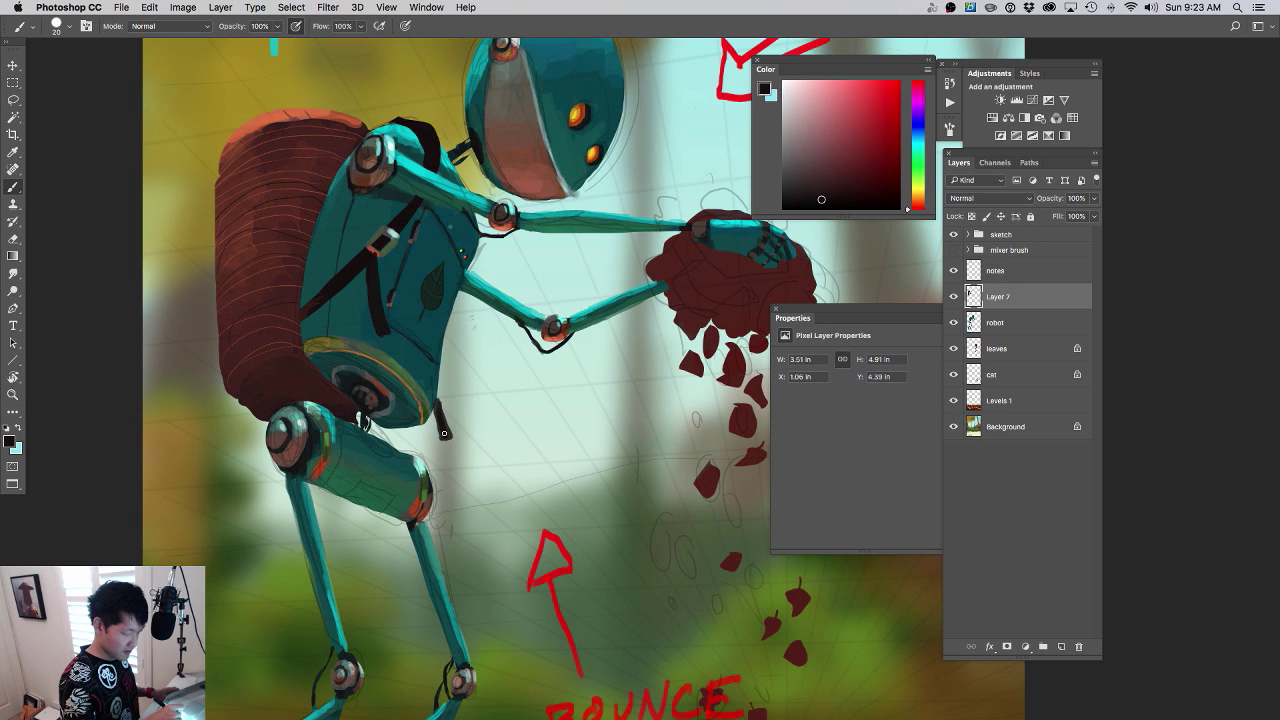
drag(469, 358, 397, 384)
drag(561, 443, 473, 472)
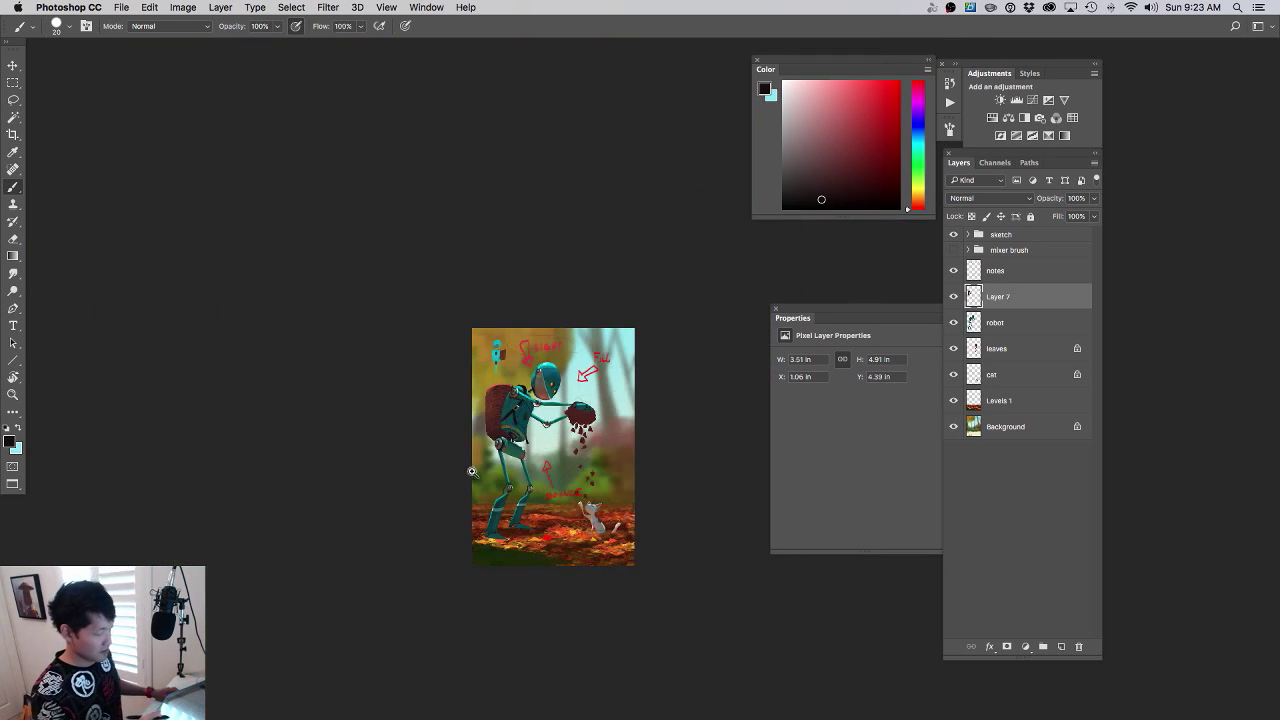
- Lock Layer 7's transparent pixels and paint the strap over the shoulder grayish brown, sampled from the robot's joint, with a 45 px brush
key(super+plus)
key(super+plus)
key(super+plus)
key(super+plus)
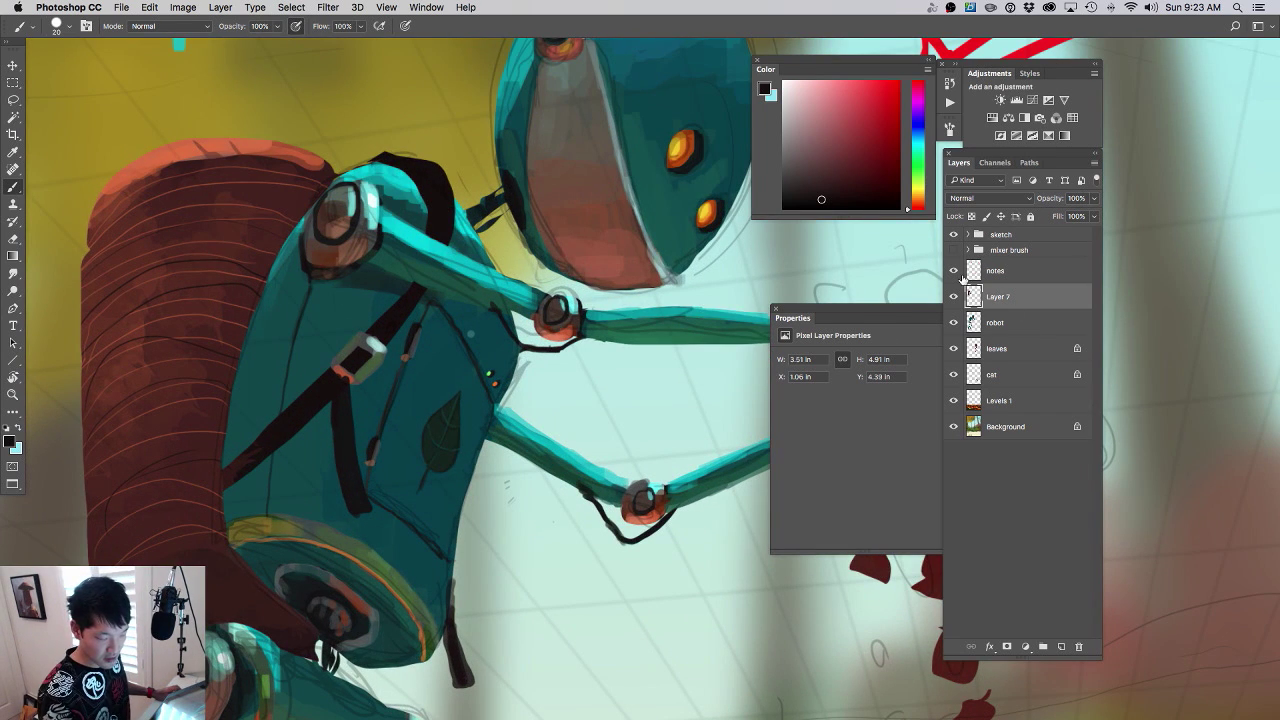
click(971, 216)
alt+click(575, 169)
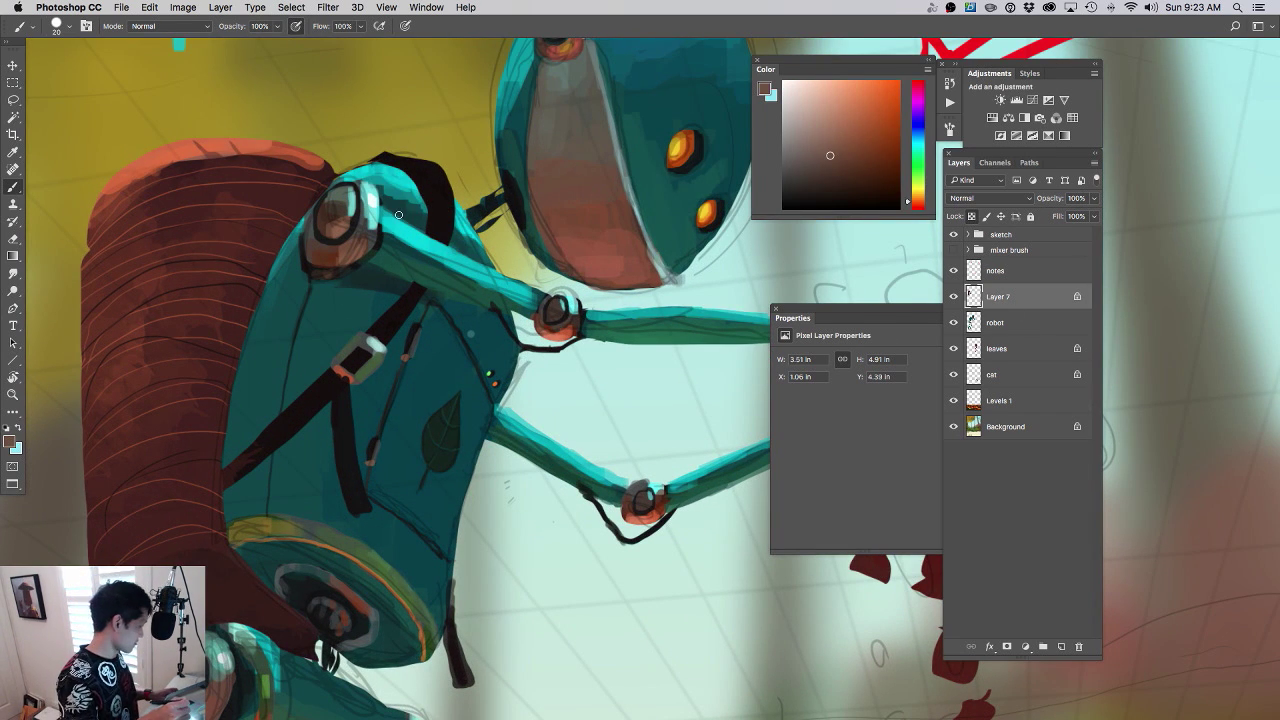
key(bracketright)
mouse_move(396, 154)
mouse_down()
mouse_move(435, 163)
mouse_move(381, 147)
mouse_move(418, 156)
mouse_move(443, 189)
mouse_move(444, 228)
mouse_up()
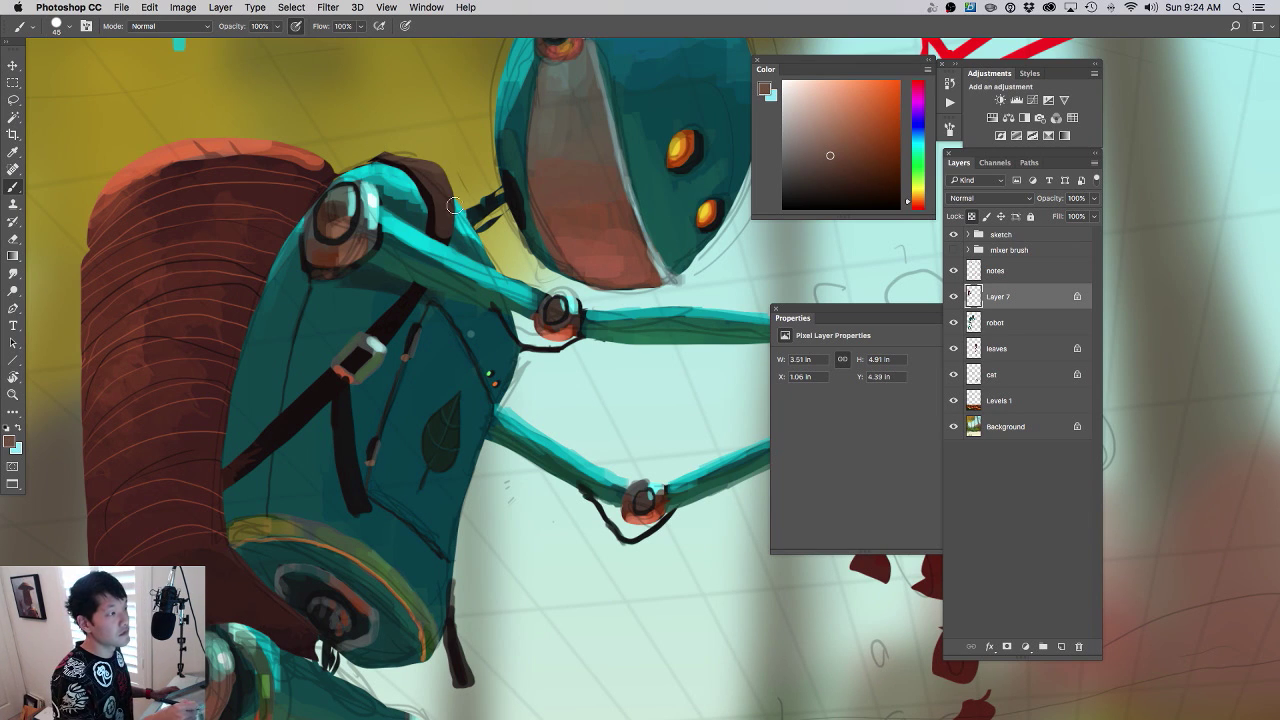
drag(516, 380, 507, 435)
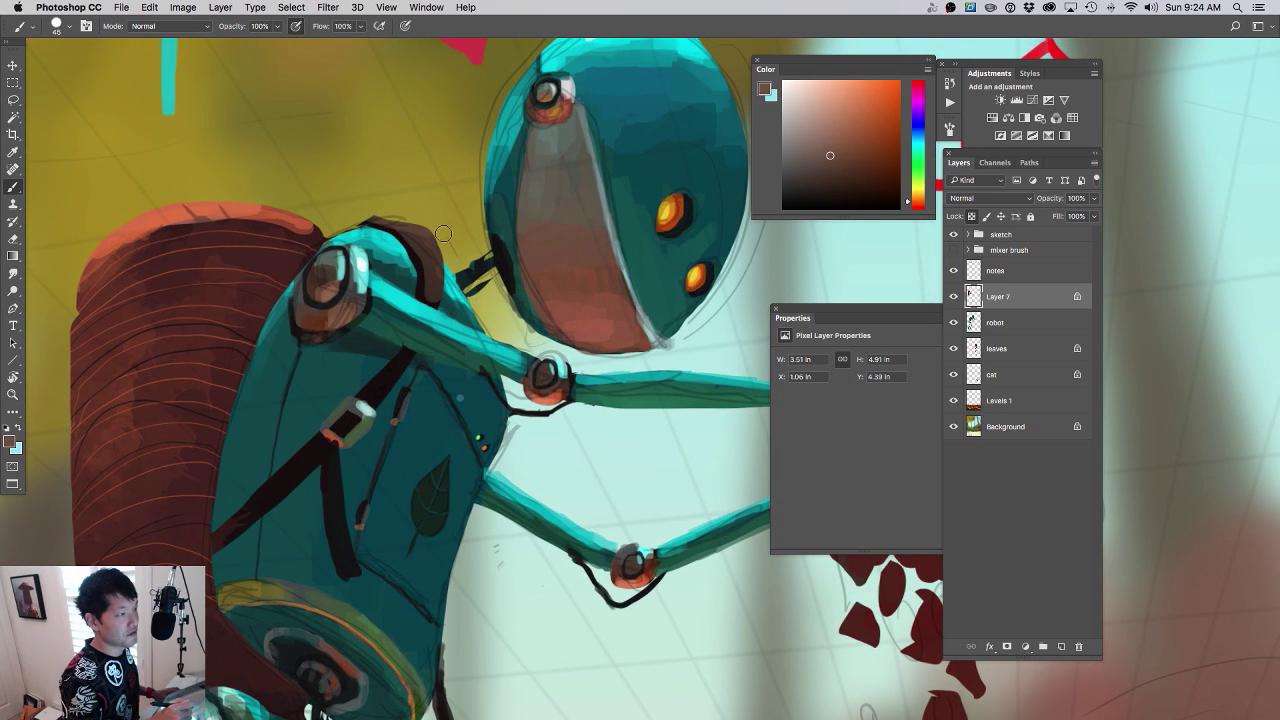
drag(412, 221, 436, 268)
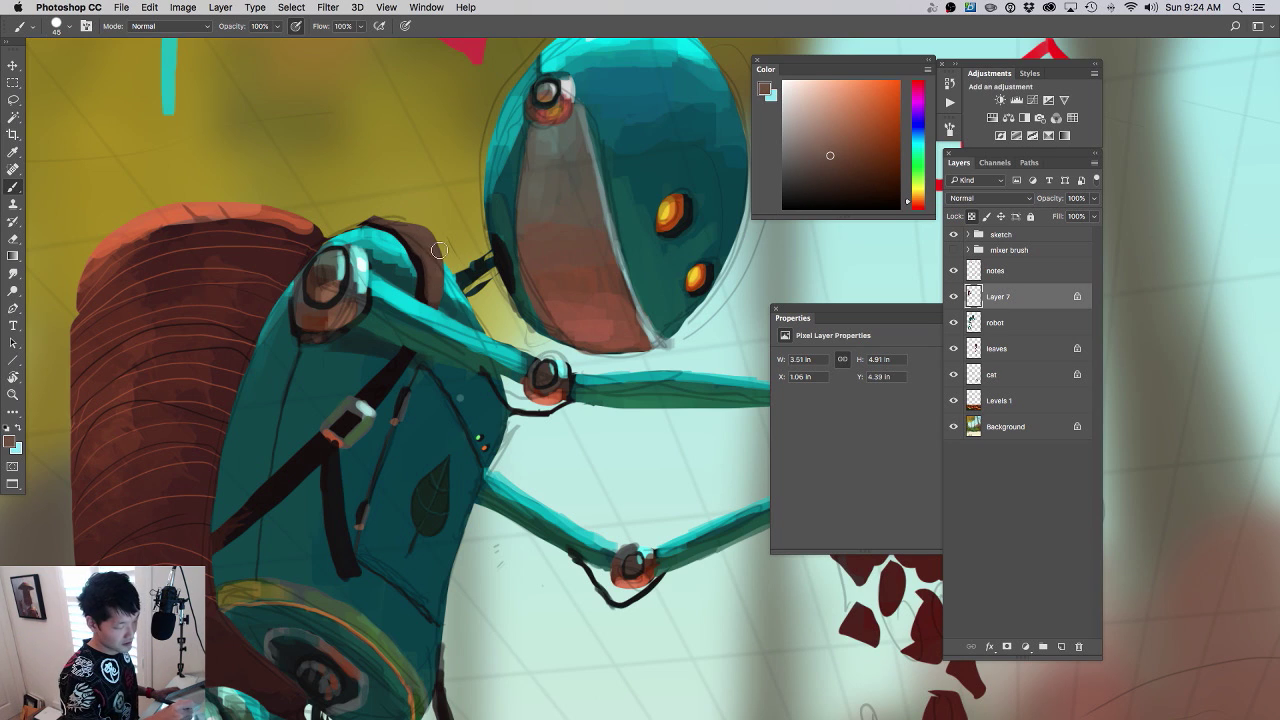
- Pick a lighter grayish brown and paint a highlight along the top of the shoulder strap, resampling a blended tone from it
scroll(537, 365, down, 3)
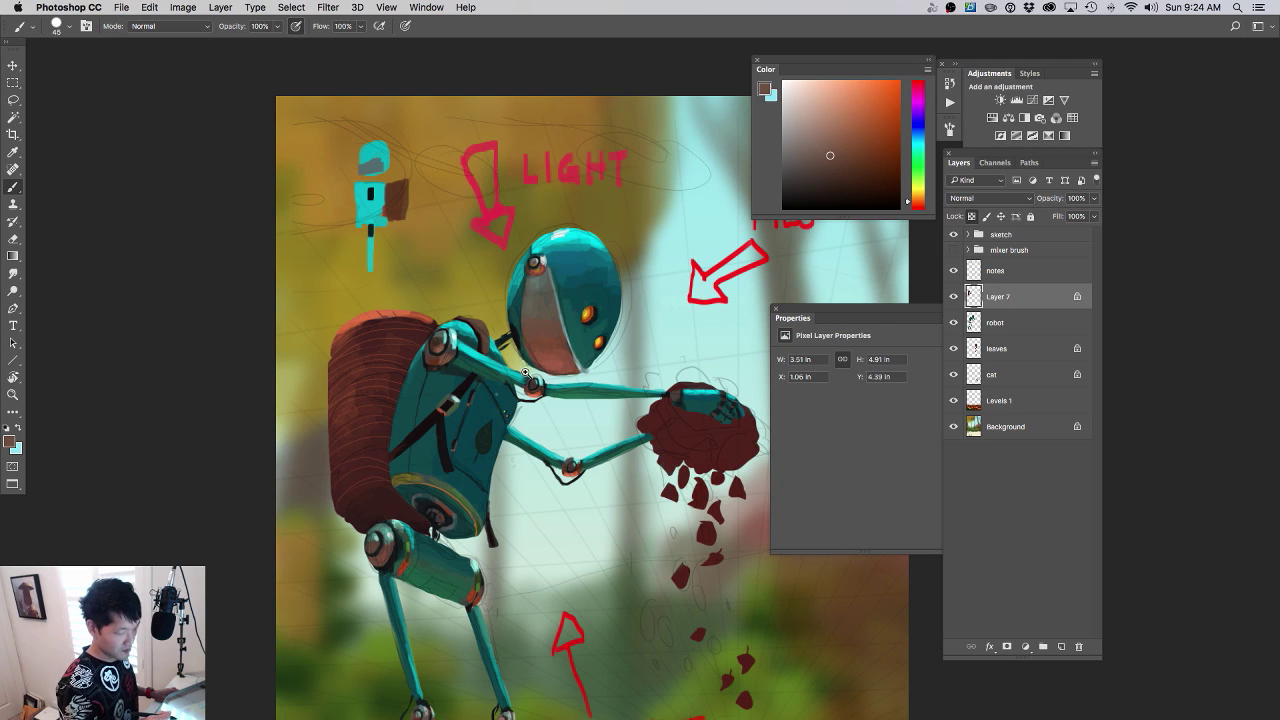
scroll(526, 370, up, 3)
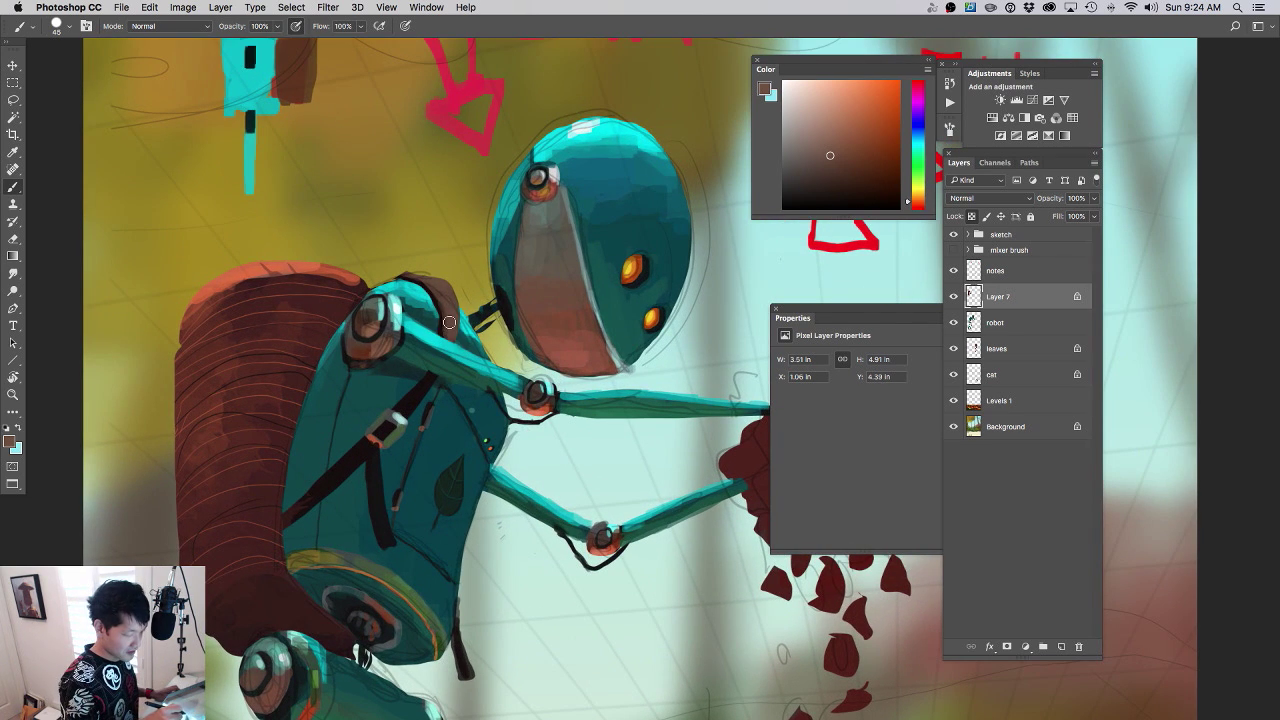
alt+click(451, 286)
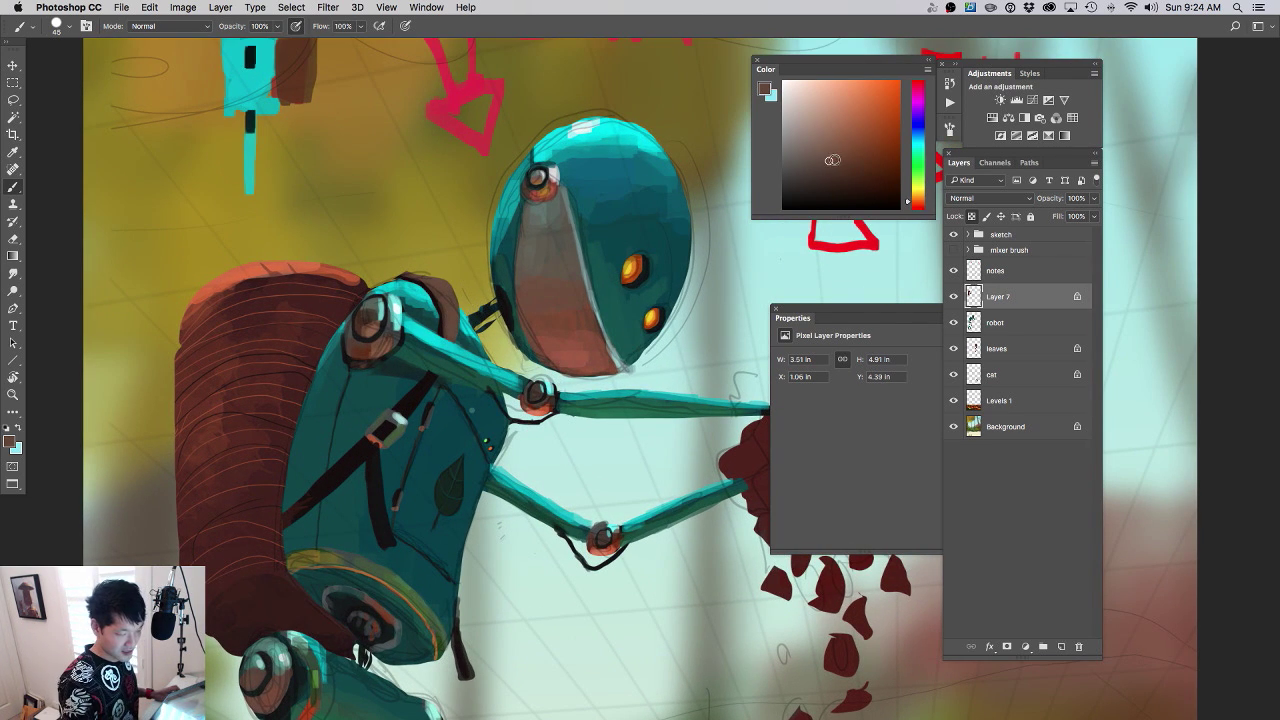
click(813, 121)
drag(415, 272, 442, 279)
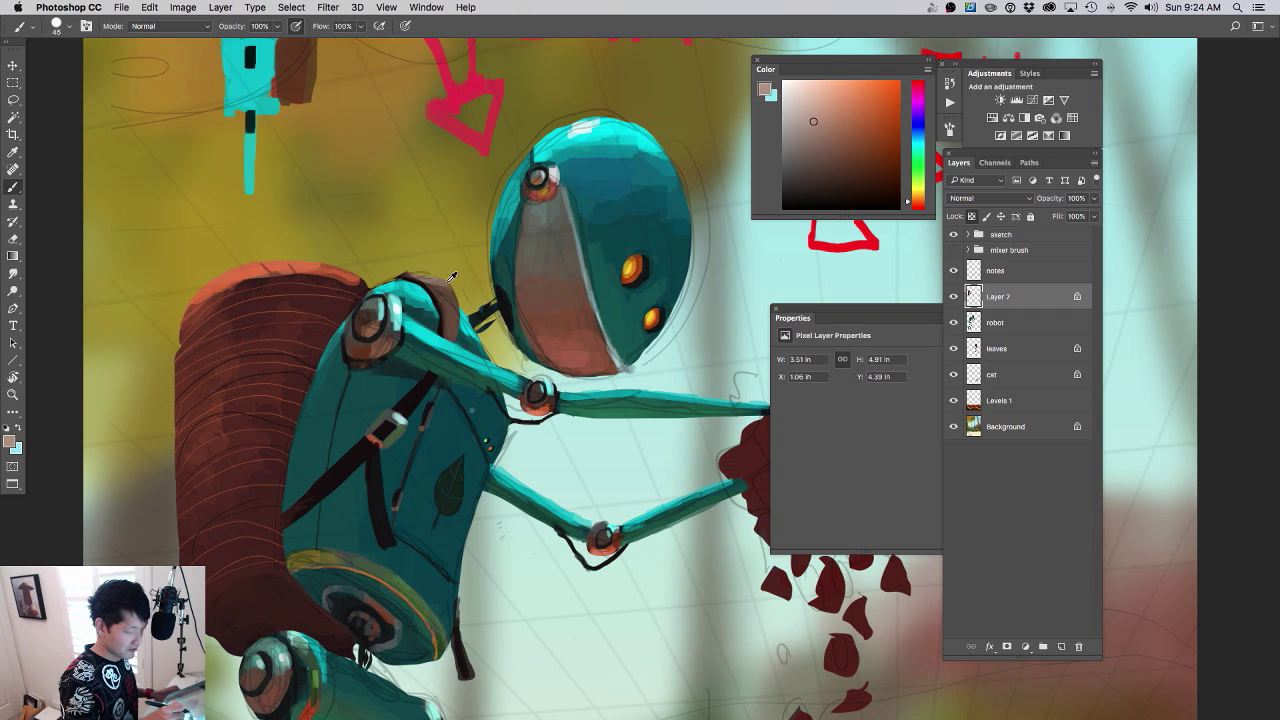
alt+click(446, 285)
- Sample near-black from the diagonal strap and extend its lower end across the side of the backpack with a 20 px brush
drag(543, 356, 500, 349)
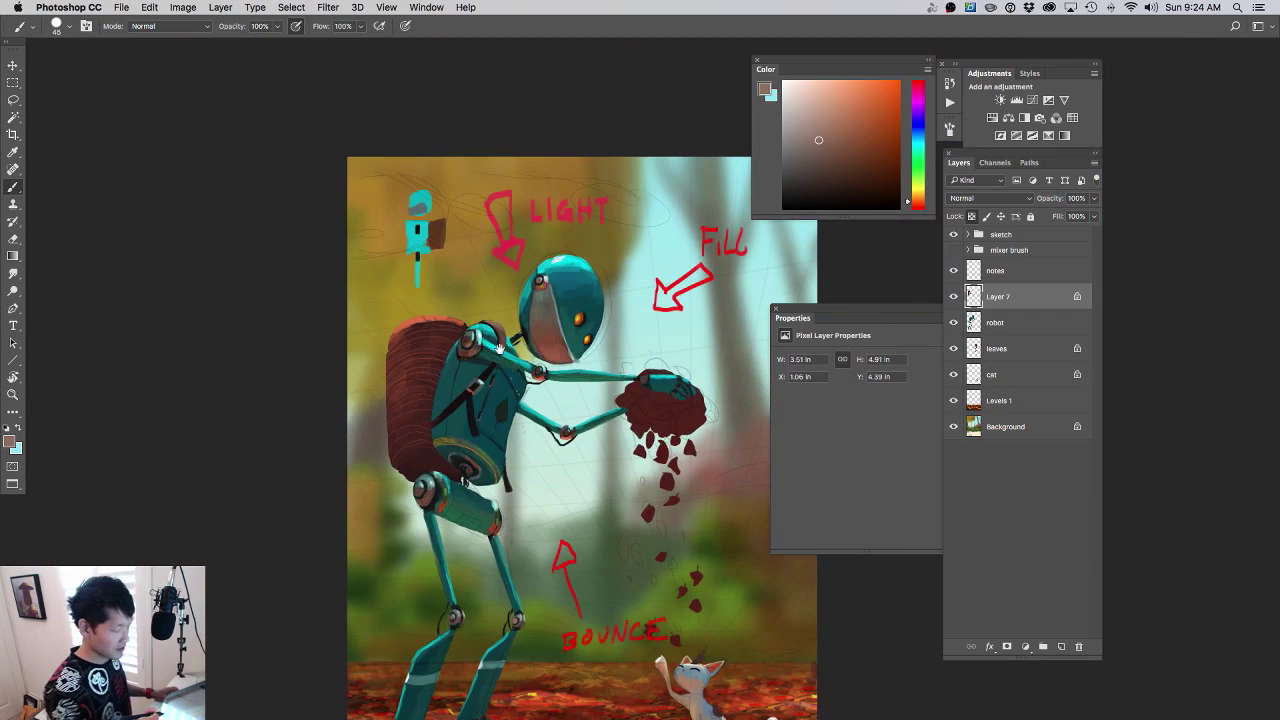
scroll(507, 371, up, 3)
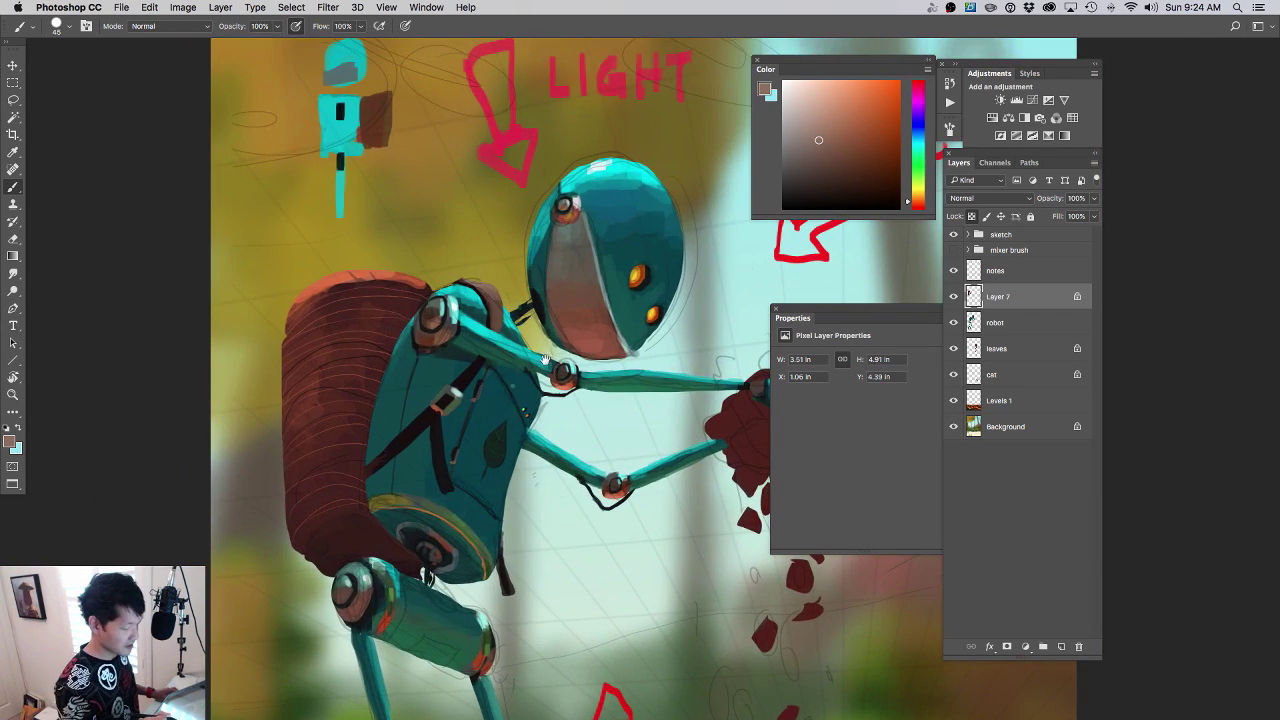
alt+click(418, 433)
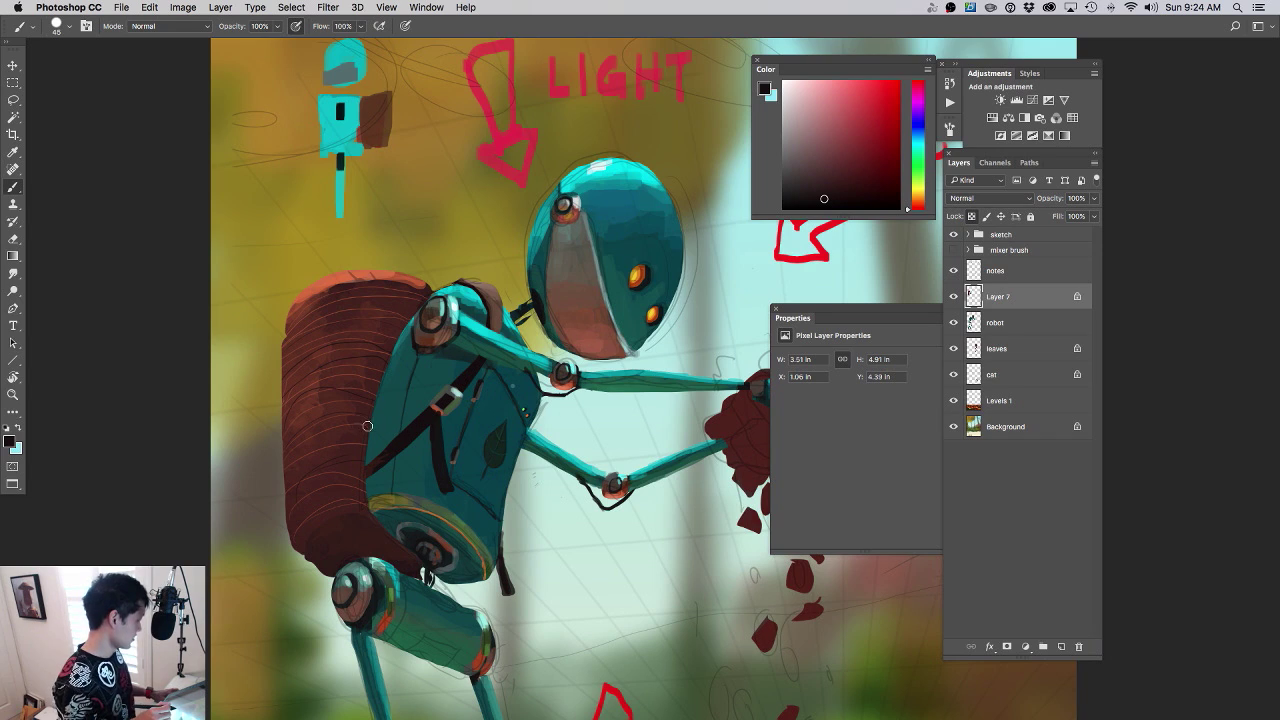
key(bracketleft)
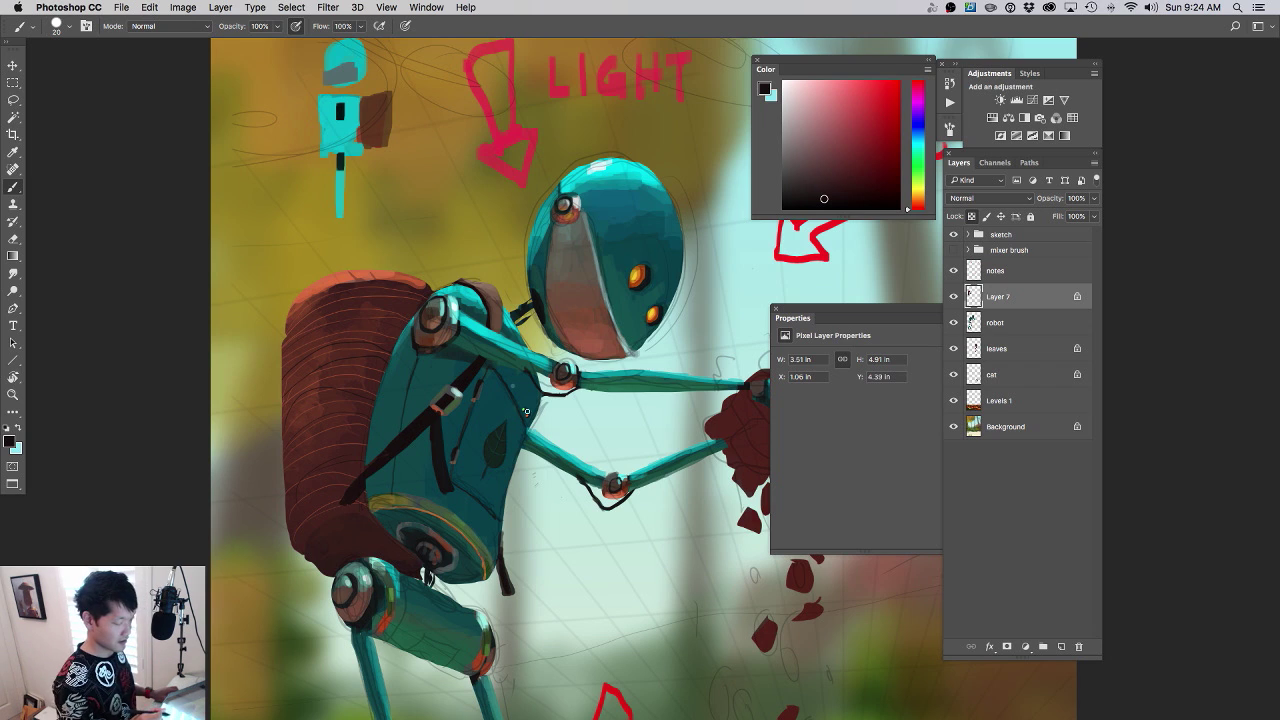
scroll(504, 441, down, 3)
scroll(492, 445, up, 4)
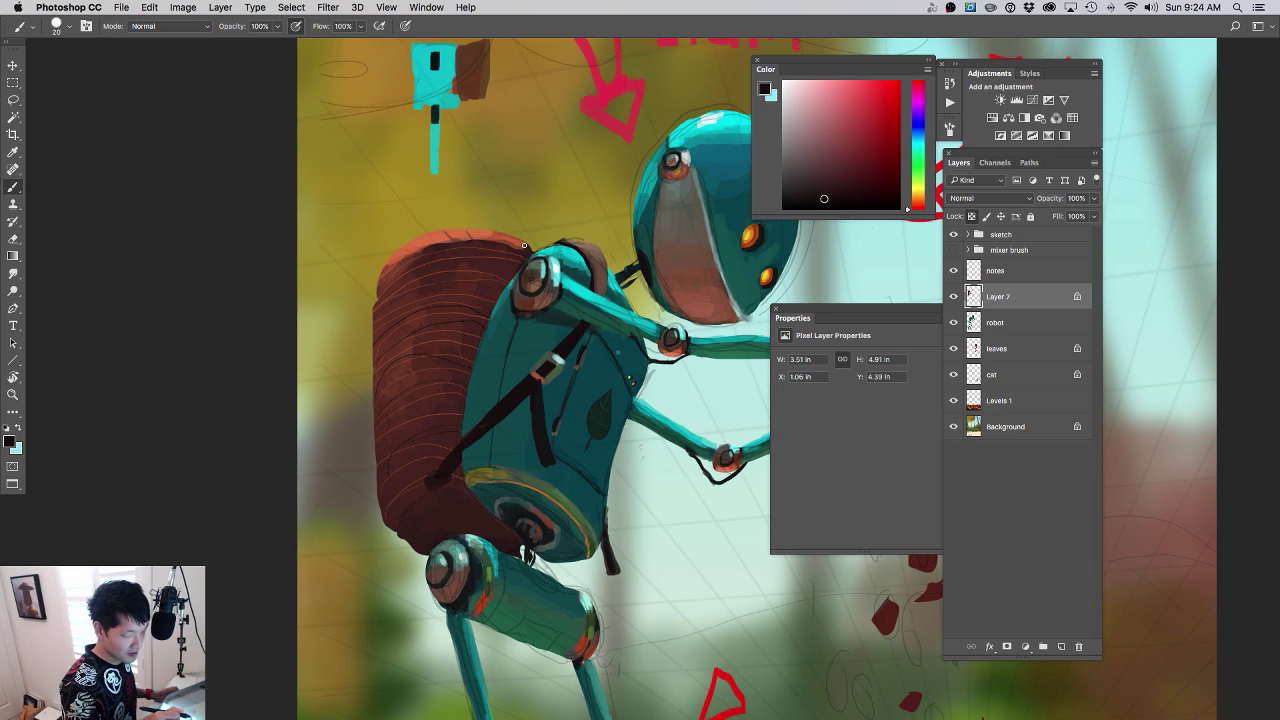
- Unlock the transparent pixels of Layer 7 and touch up the diagonal strap near the buckle, sampling reddish orange
scroll(666, 374, down, 4)
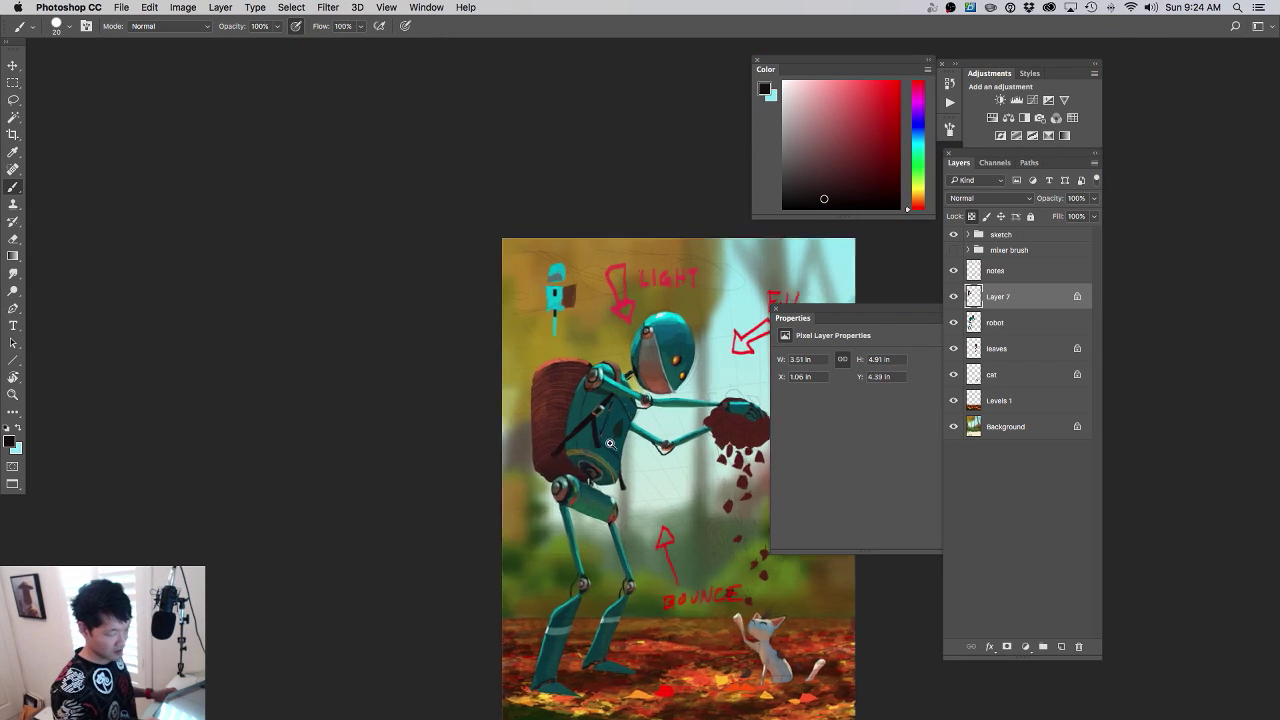
scroll(630, 420, up, 4)
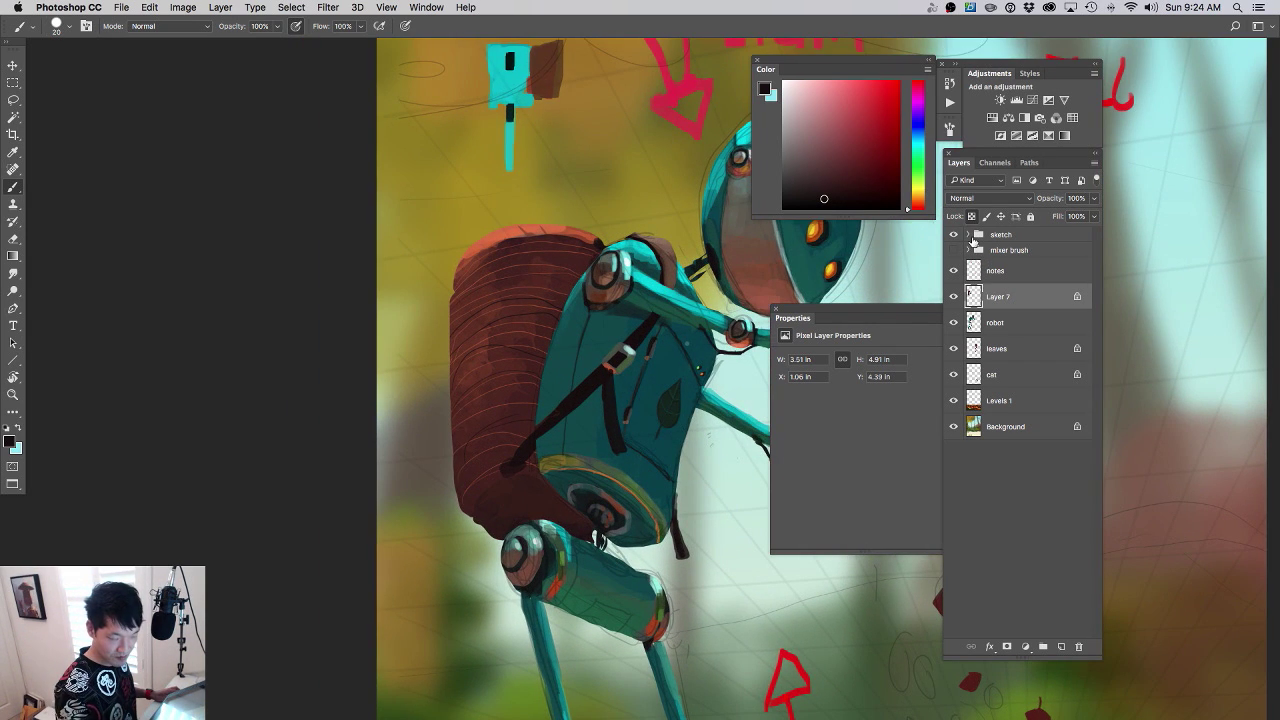
click(971, 217)
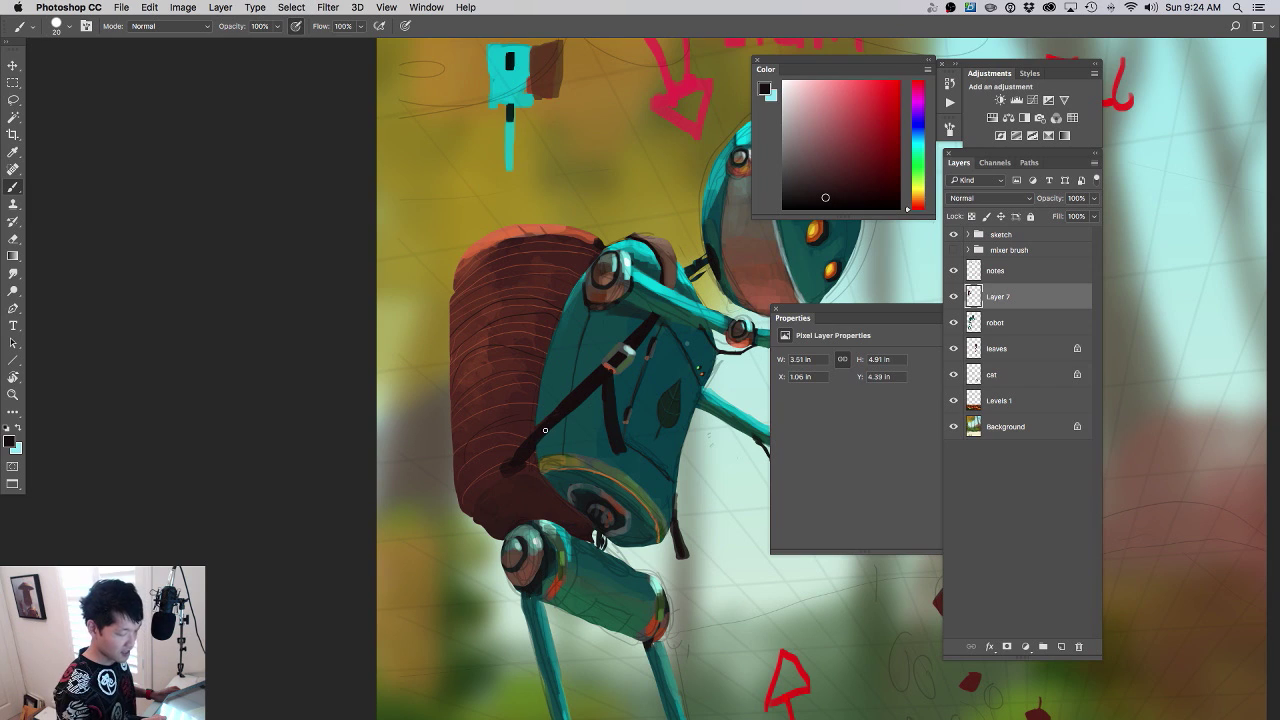
mouse_move(578, 404)
mouse_down()
mouse_move(520, 446)
mouse_move(570, 444)
mouse_move(588, 423)
mouse_up()
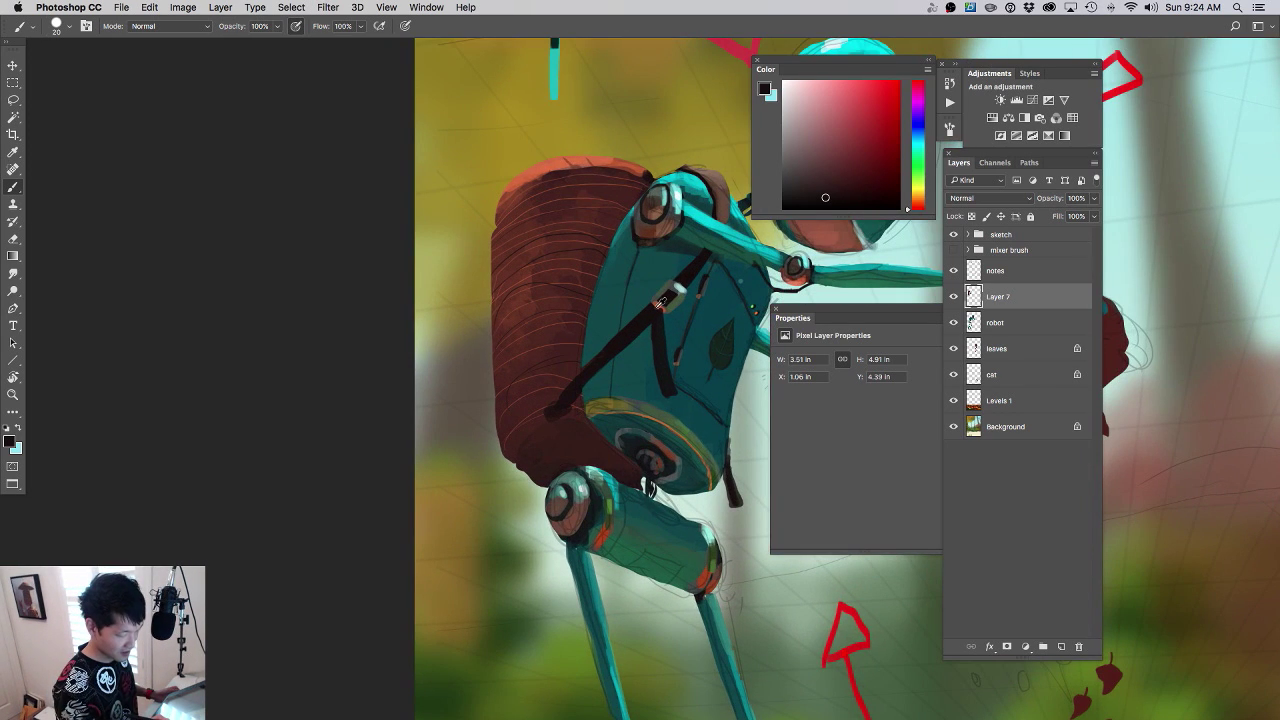
mouse_move(549, 420)
mouse_down()
mouse_move(609, 323)
mouse_move(514, 330)
mouse_move(532, 314)
mouse_move(491, 360)
mouse_up()
alt+click(561, 307)
mouse_move(548, 309)
mouse_down()
mouse_move(588, 293)
mouse_move(538, 308)
mouse_move(578, 293)
mouse_move(684, 311)
mouse_move(589, 349)
mouse_up()
alt+click(685, 300)
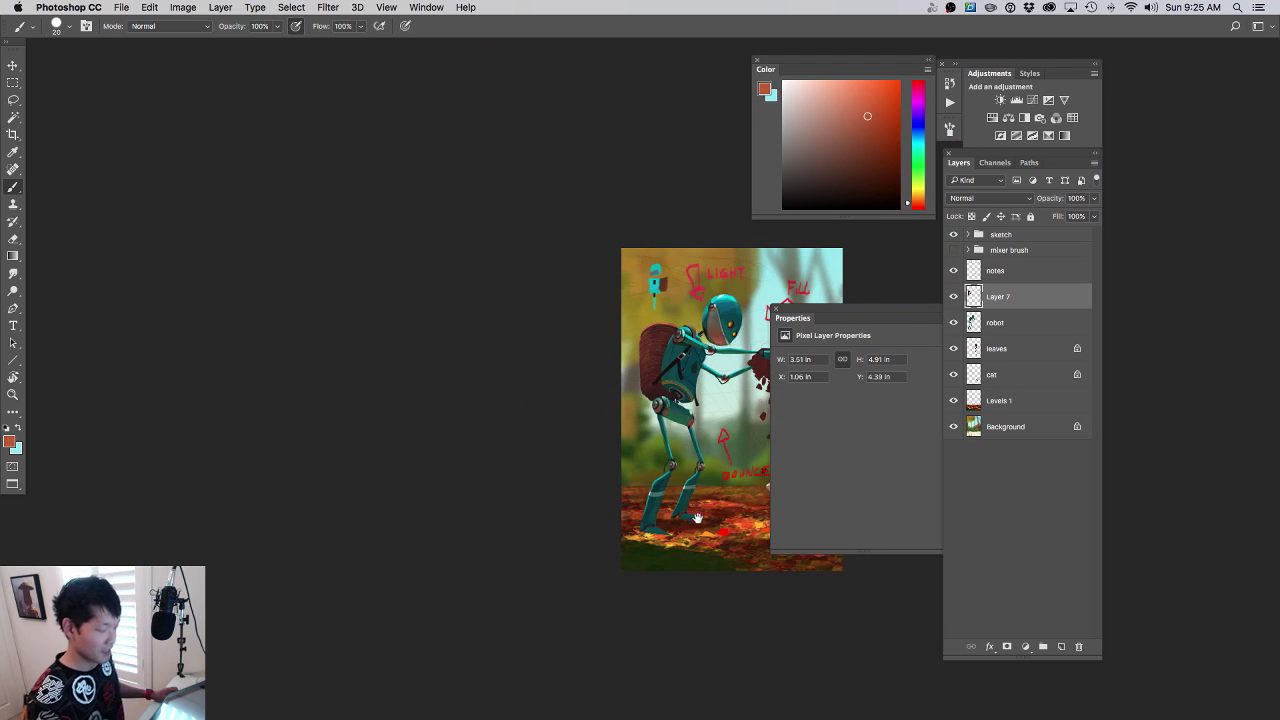
- Sample near-black from the strap's lower end on the backpack and enlarge the brush to 50 px
drag(697, 518, 593, 496)
drag(558, 371, 610, 354)
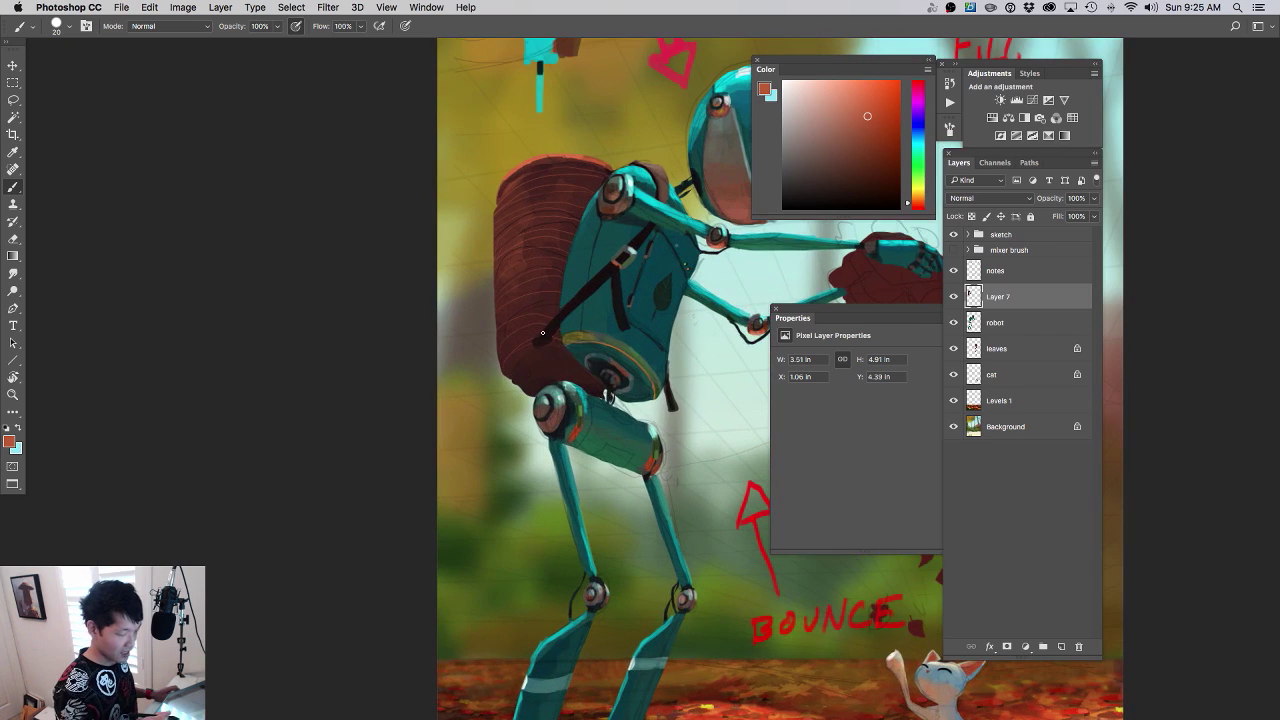
alt+click(547, 334)
key(bracketright)
key(bracketright)
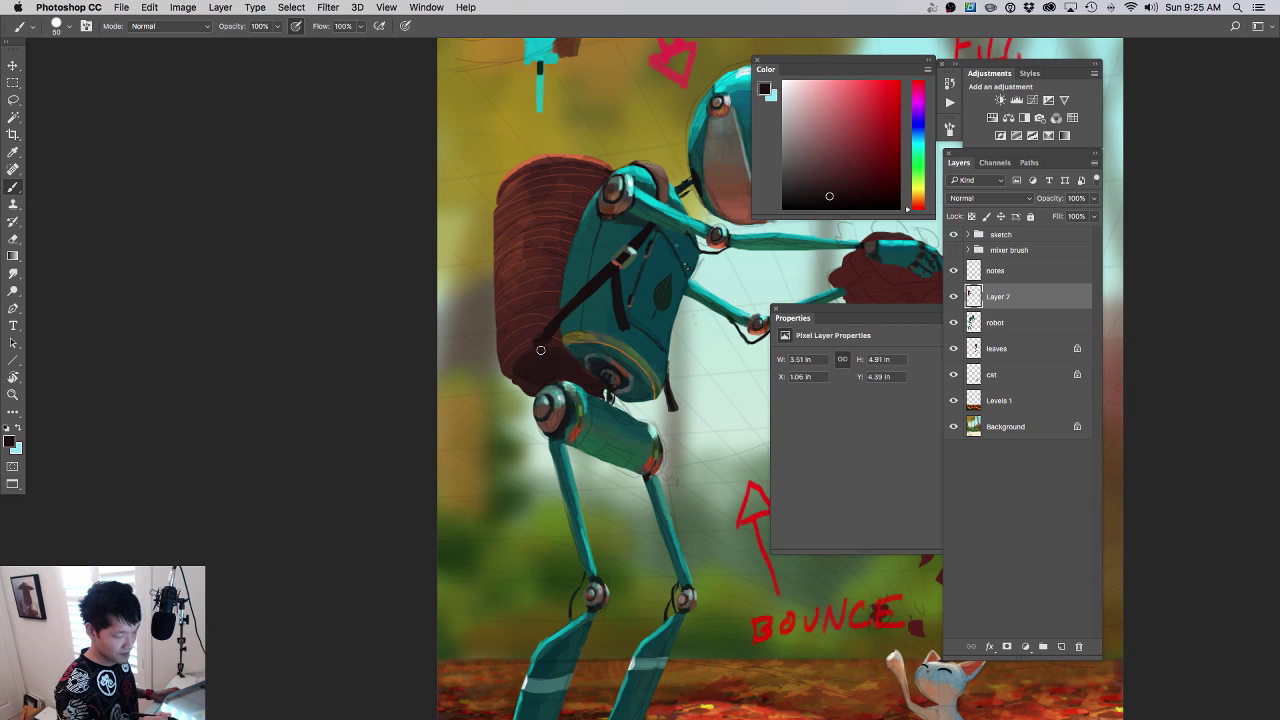
- Examine the whole illustration to judge how the backpack and its straps read at a distance
key(super+minus)
key(super+minus)
key(super+minus)
key(super+minus)
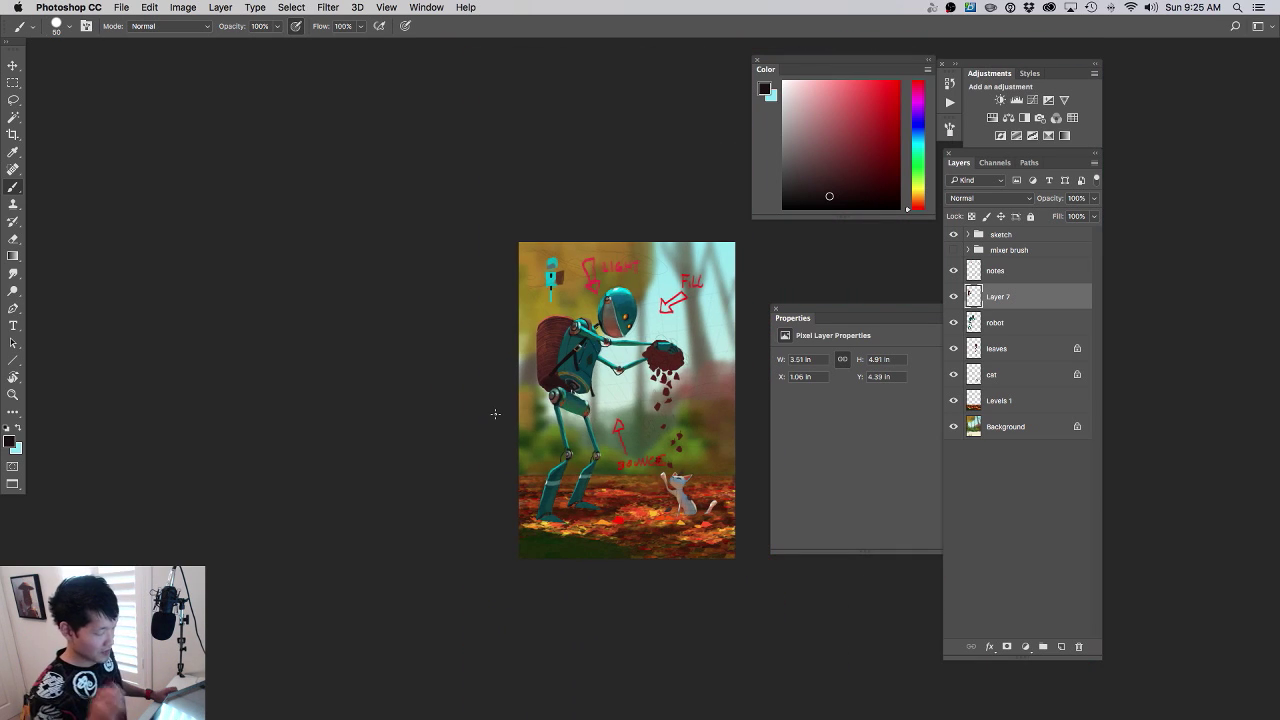
drag(625, 383, 671, 387)
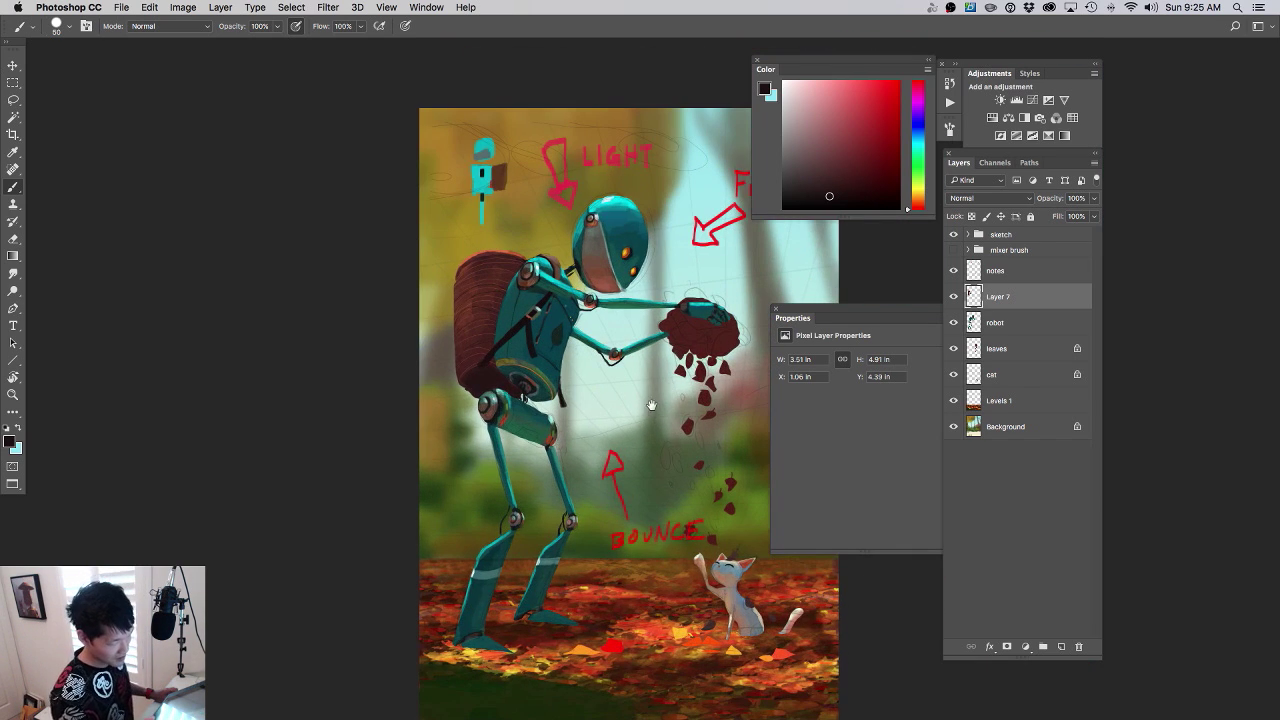
drag(635, 464, 646, 418)
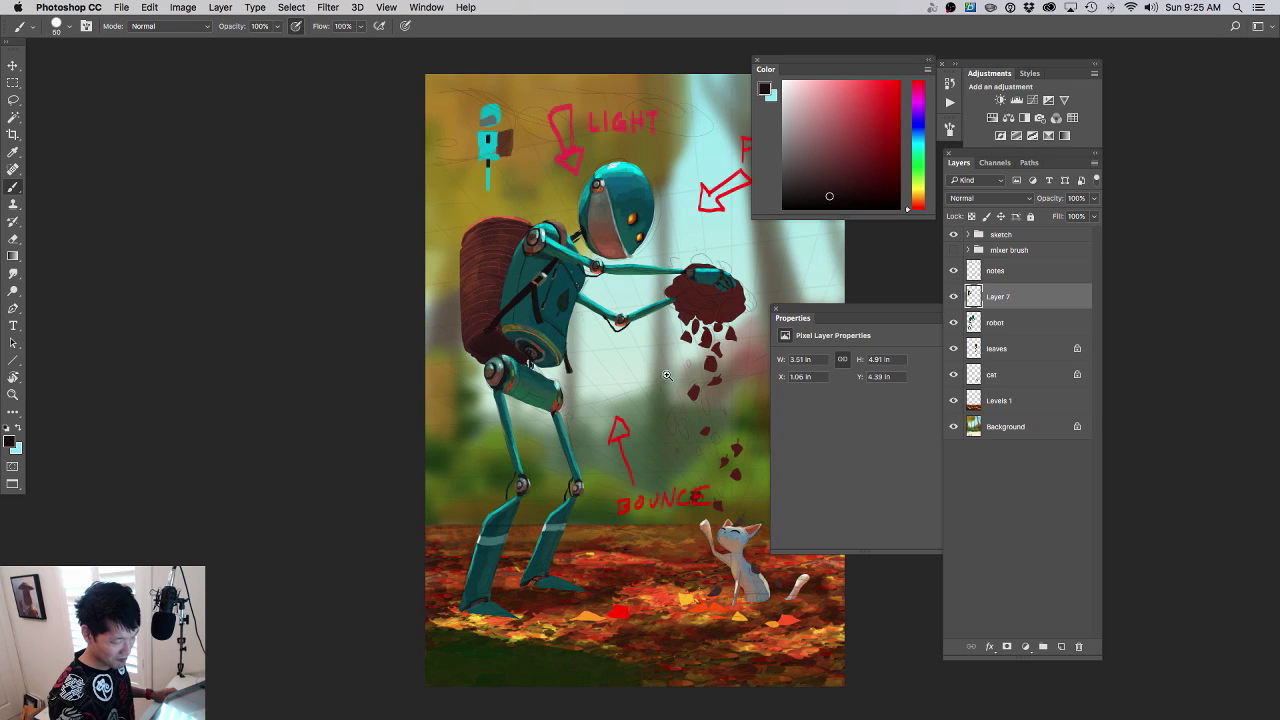
mouse_move(668, 376)
mouse_down()
mouse_move(689, 371)
mouse_move(662, 445)
mouse_up()
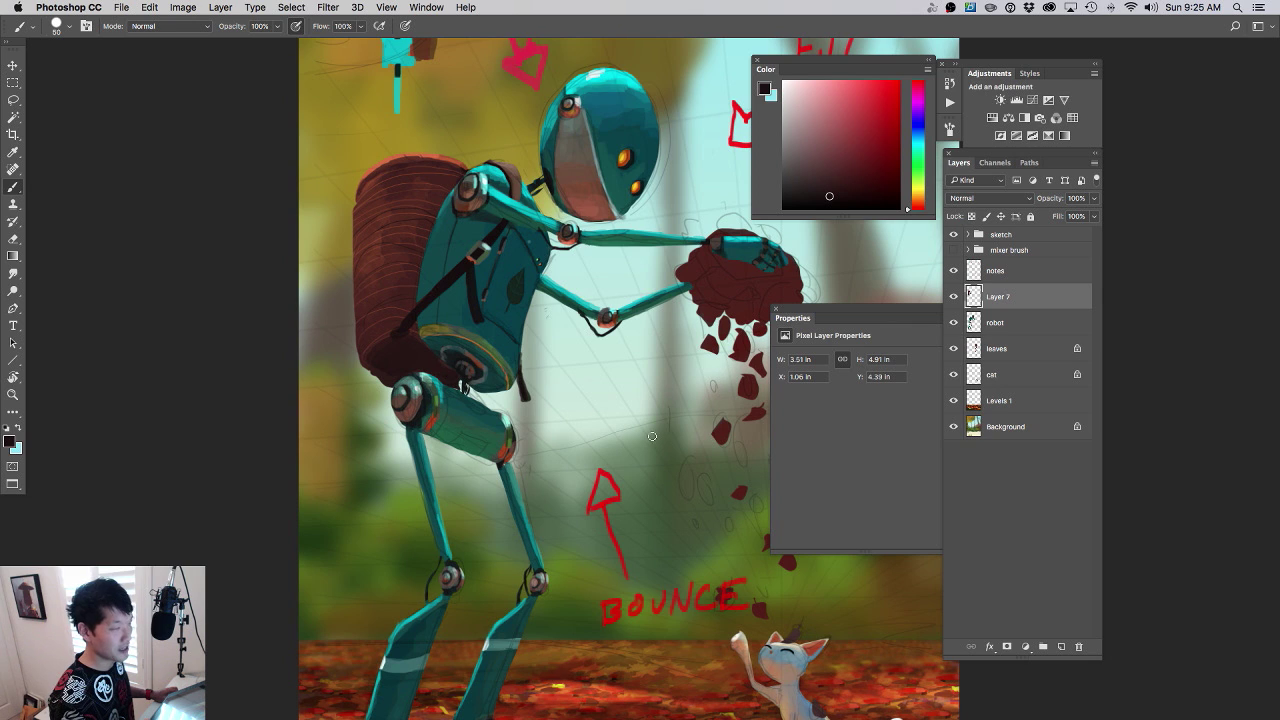
- Sample grayish brown from the shoulder strap and paint thin edge highlights on the hanging strap below the buckle with a 15 px brush
super+click(519, 212)
alt+click(521, 204)
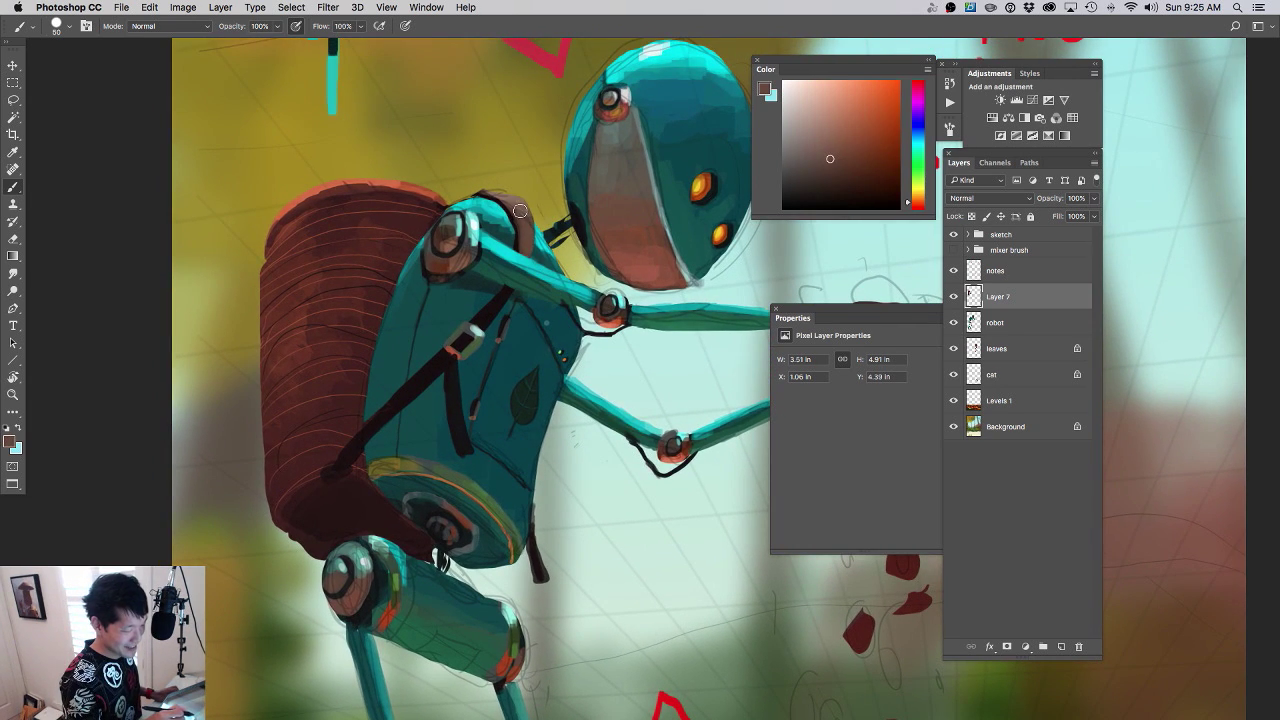
drag(525, 336, 565, 322)
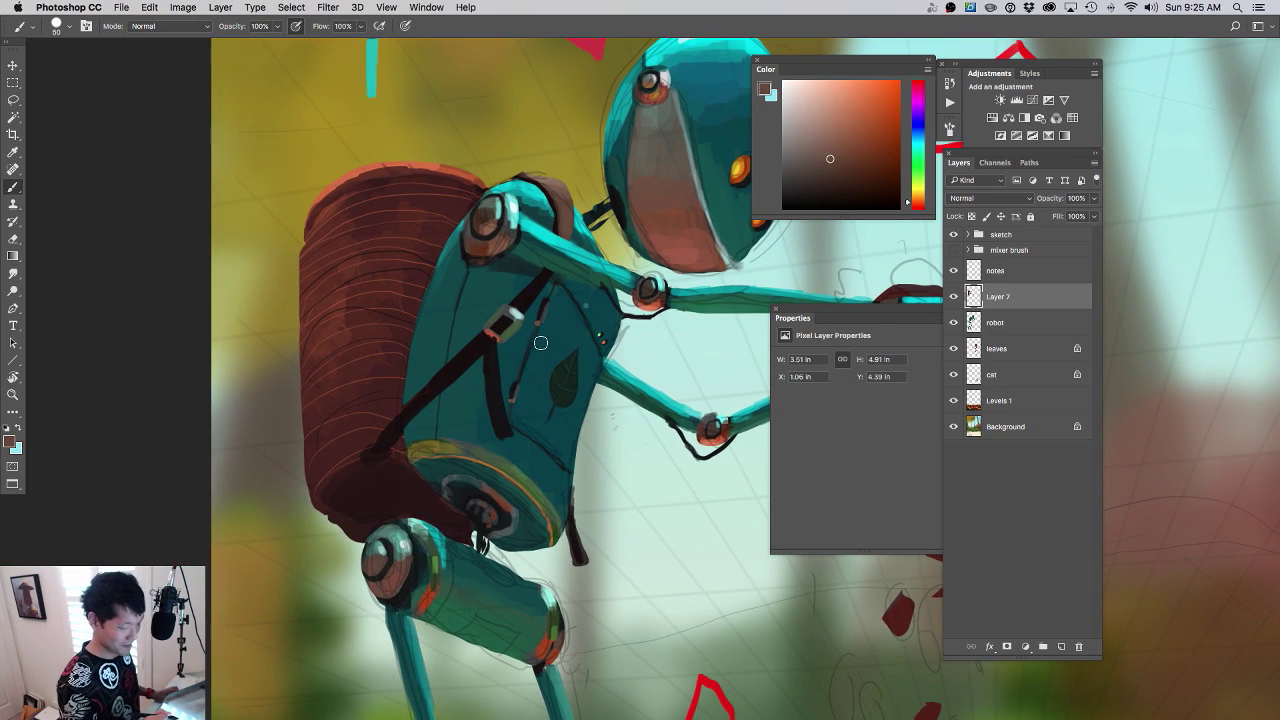
key(bracketleft)
key(bracketleft)
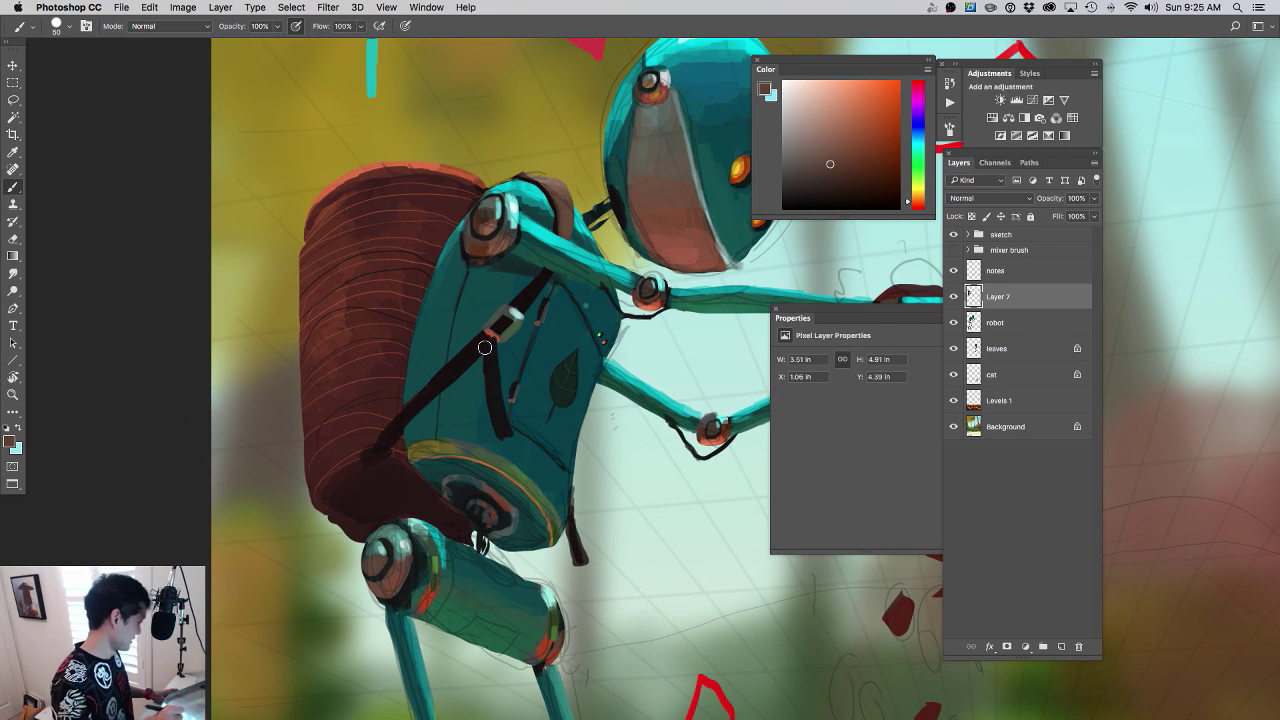
key(bracketleft)
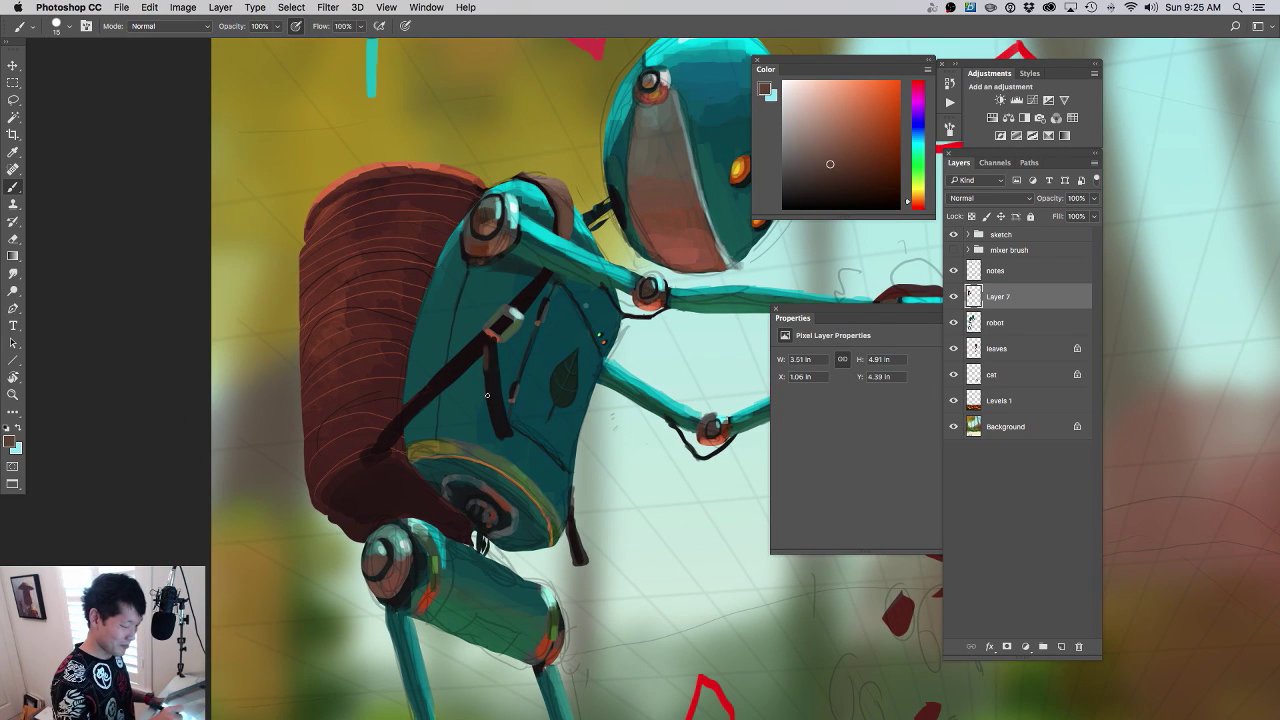
- Refine the diagonal strap below the buckle with near-black and dark brown tones sampled from the strap and shoulder joint
alt+click(490, 346)
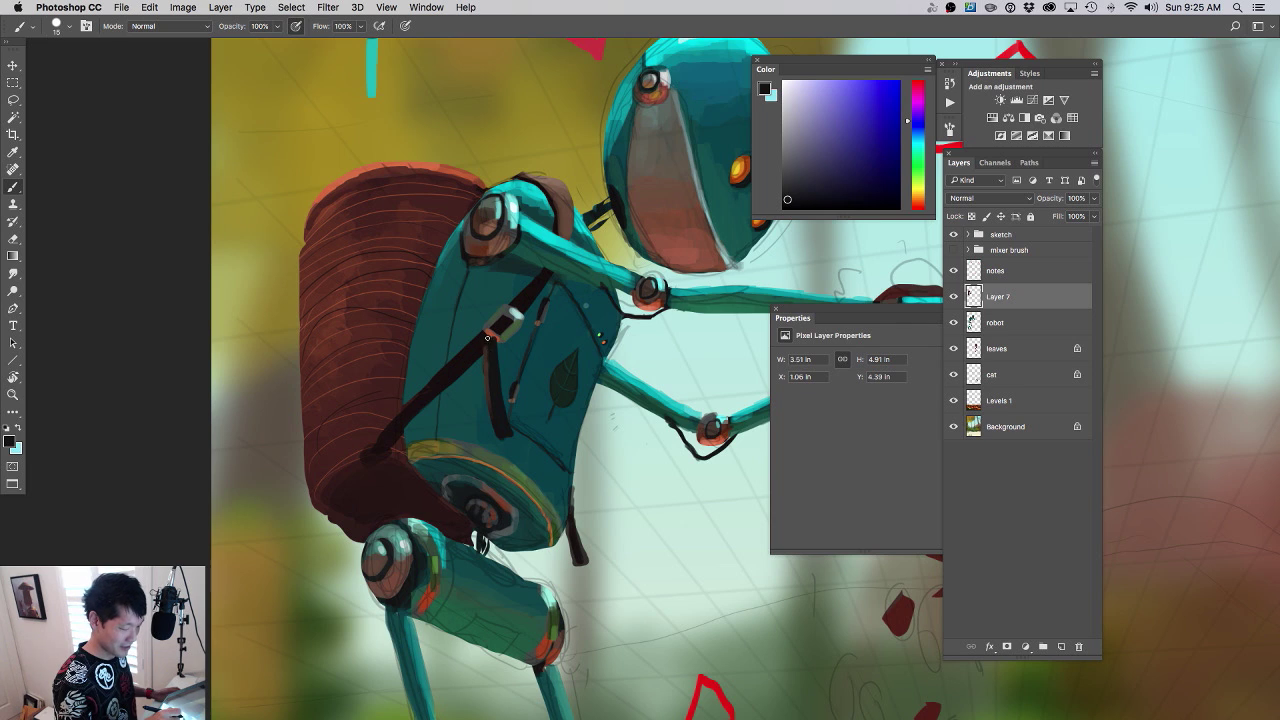
super+drag(548, 441, 538, 398)
alt+click(478, 391)
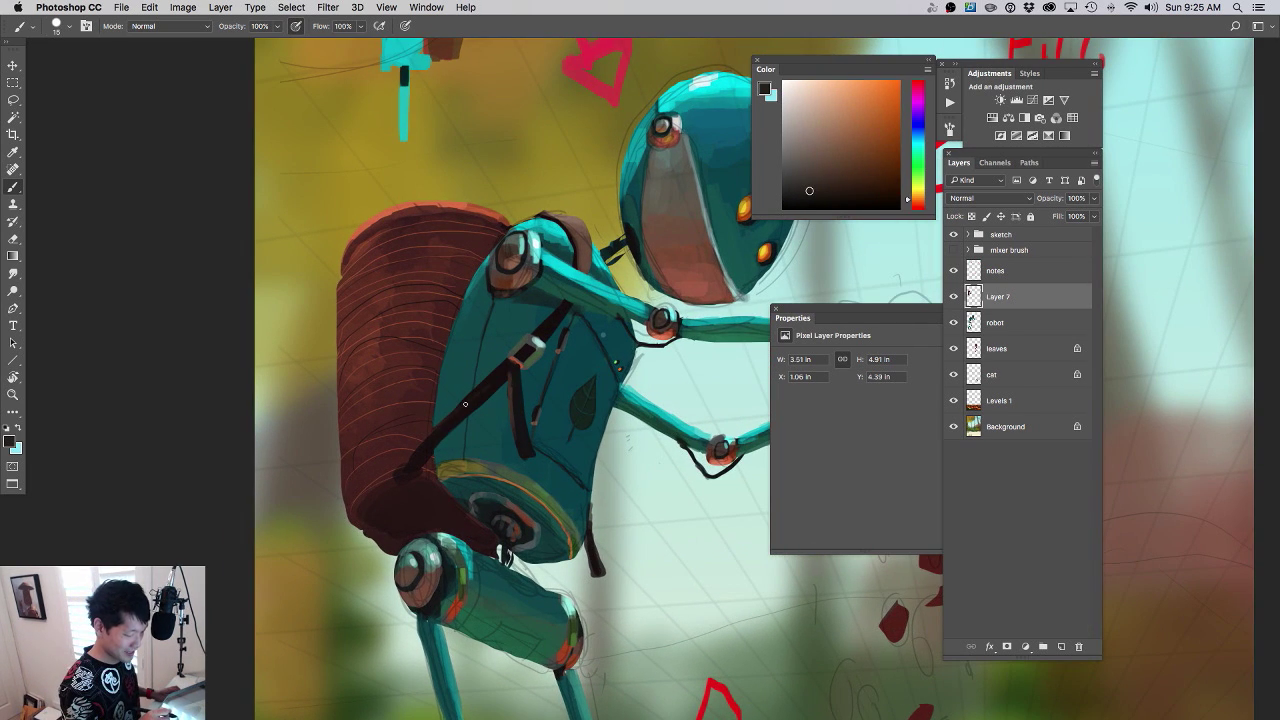
alt+click(528, 284)
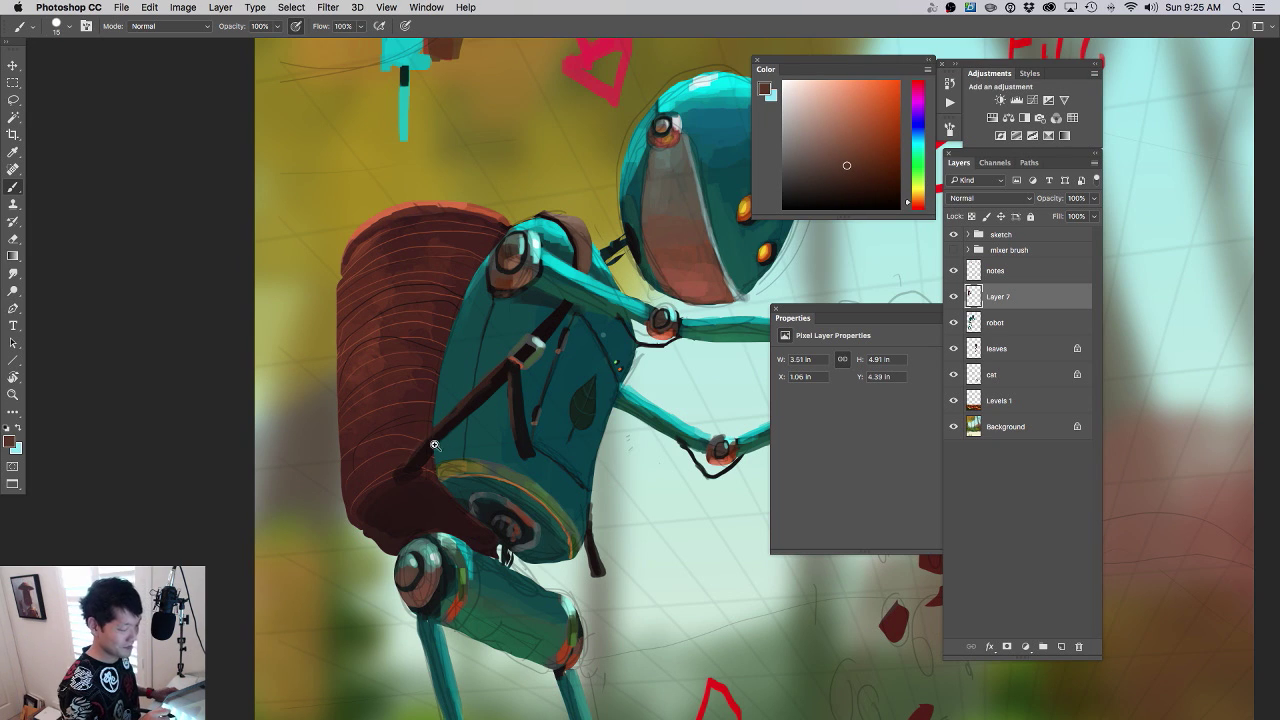
- Toggle the leaves layer off and on to check its content, and make it the active layer
super+drag(434, 445, 393, 466)
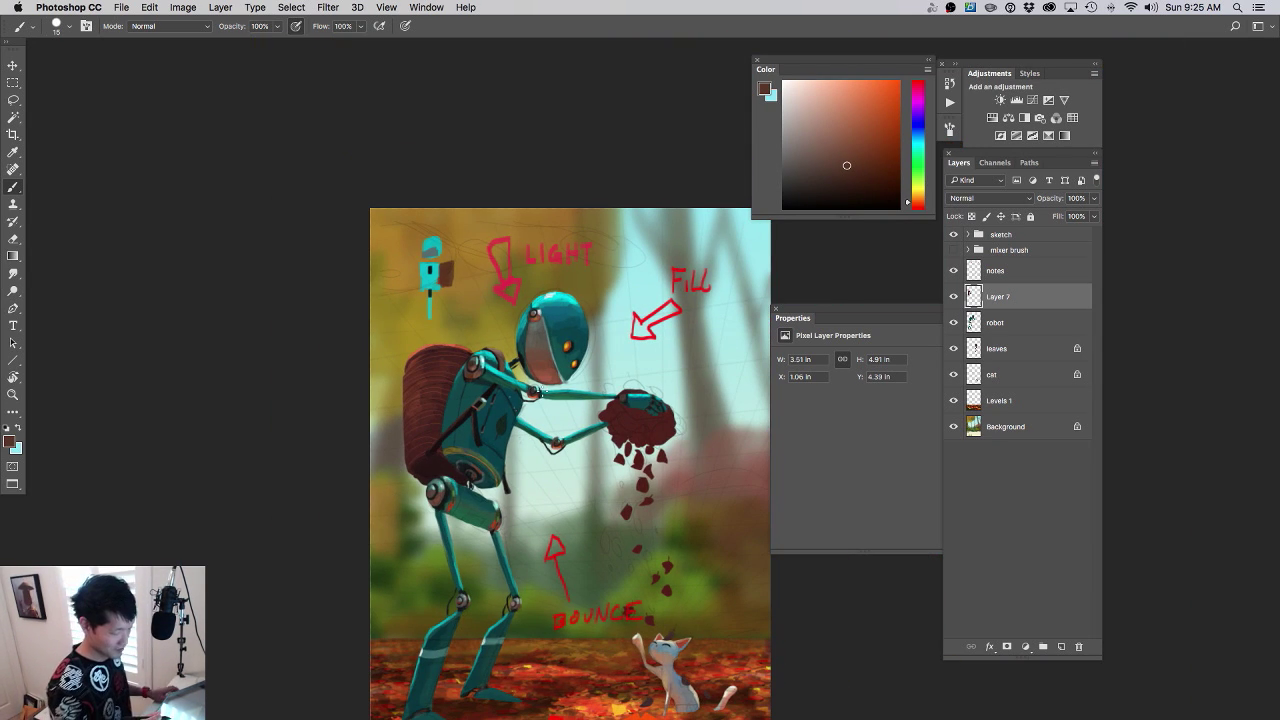
super+drag(534, 392, 490, 410)
super+drag(564, 430, 557, 375)
click(952, 350)
click(952, 350)
click(981, 350)
- Paint rust brown over the upper part of the leaf pile in the robot's hands with a 45 px brush
click(885, 143)
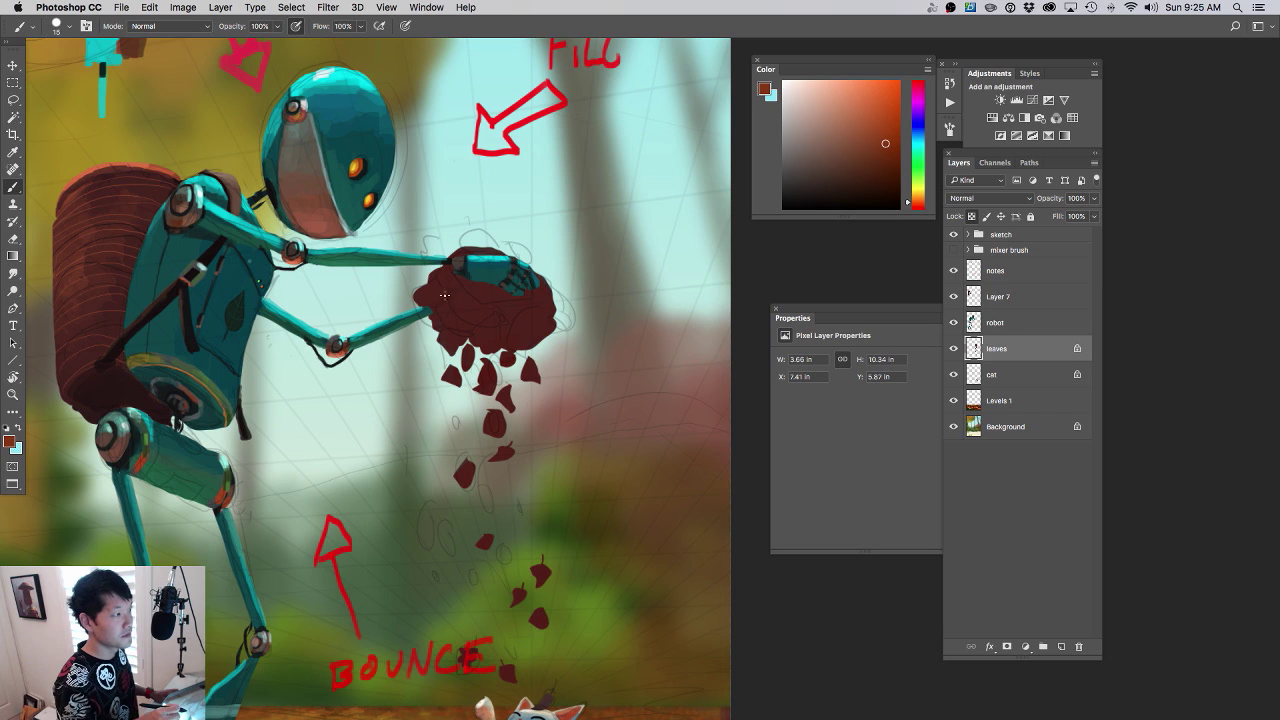
drag(464, 316, 490, 292)
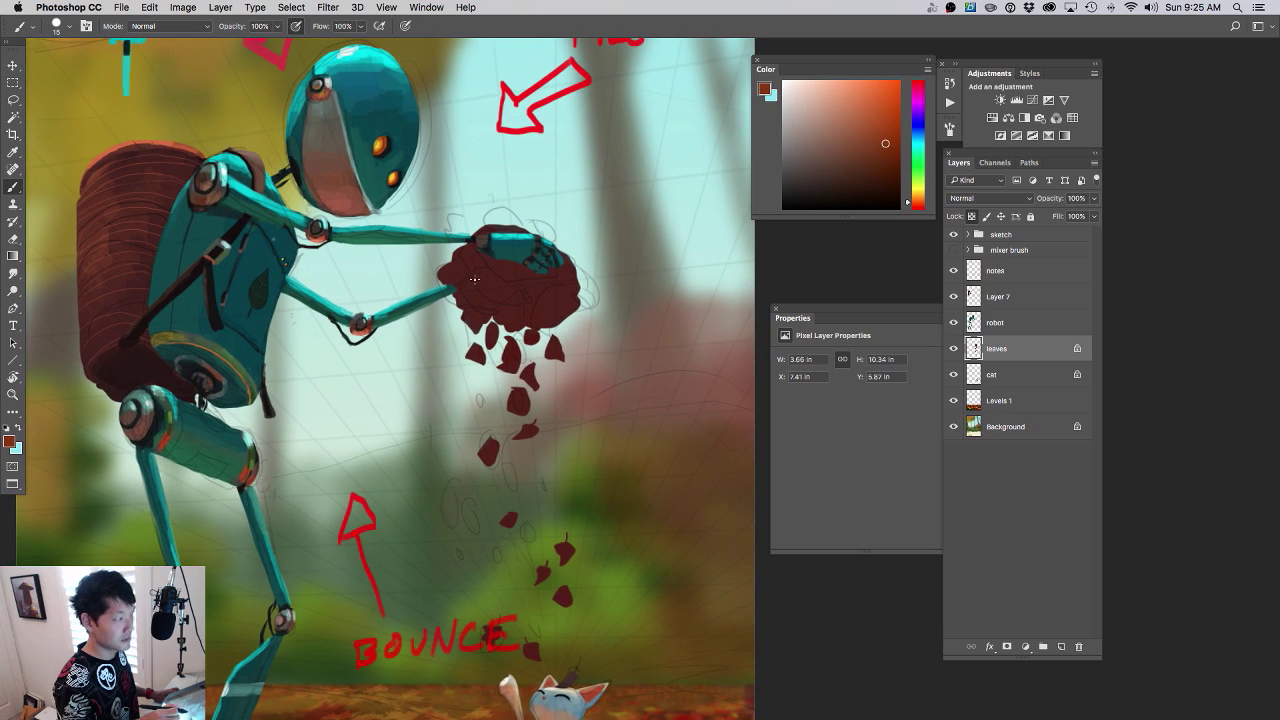
key(bracketright)
key(bracketright)
key(bracketright)
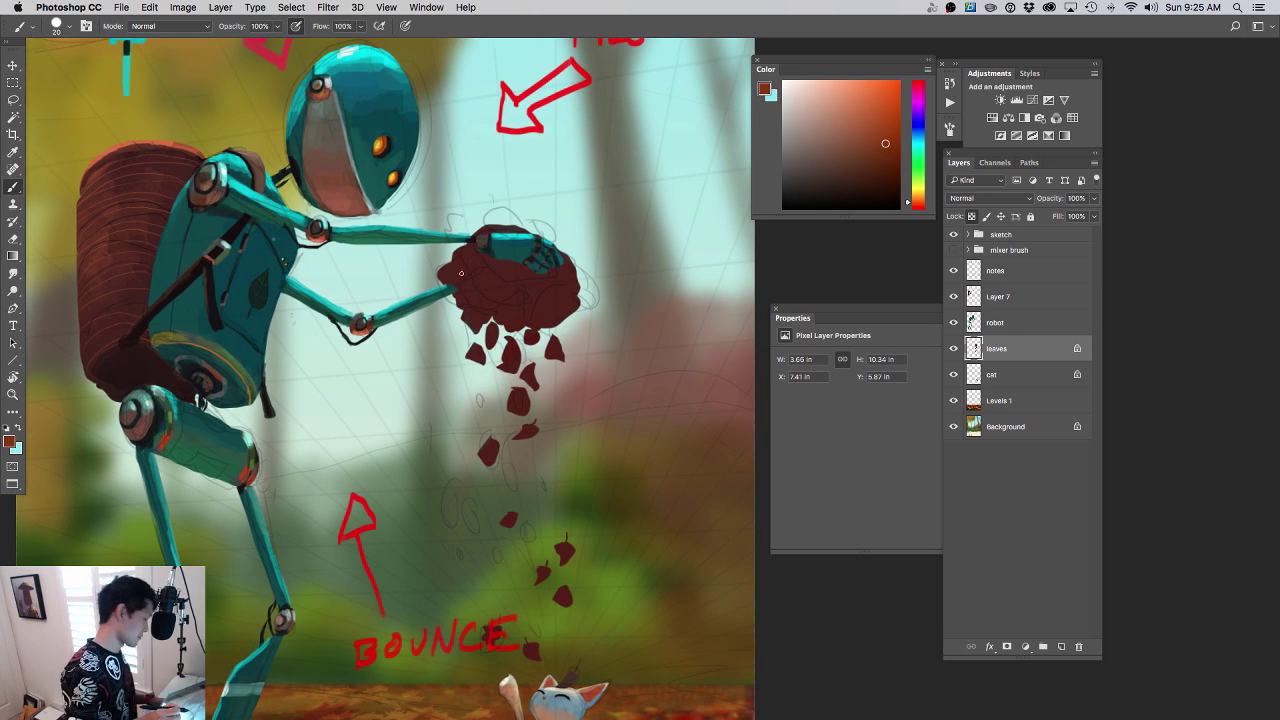
mouse_move(471, 256)
mouse_down()
mouse_move(533, 234)
mouse_move(431, 273)
mouse_move(571, 262)
mouse_move(538, 299)
mouse_move(559, 374)
mouse_up()
- Add bright orange and saturated red strokes to the top and near side of the leaf pile
drag(884, 136, 881, 102)
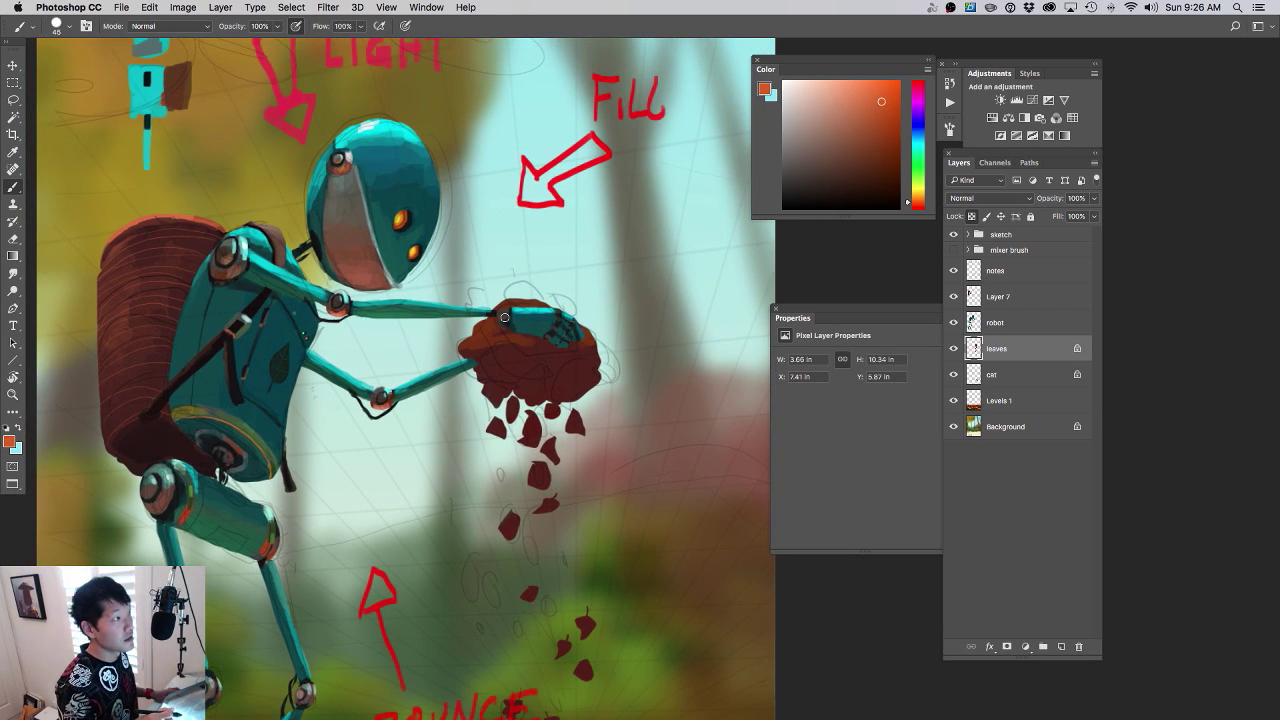
drag(495, 337, 521, 369)
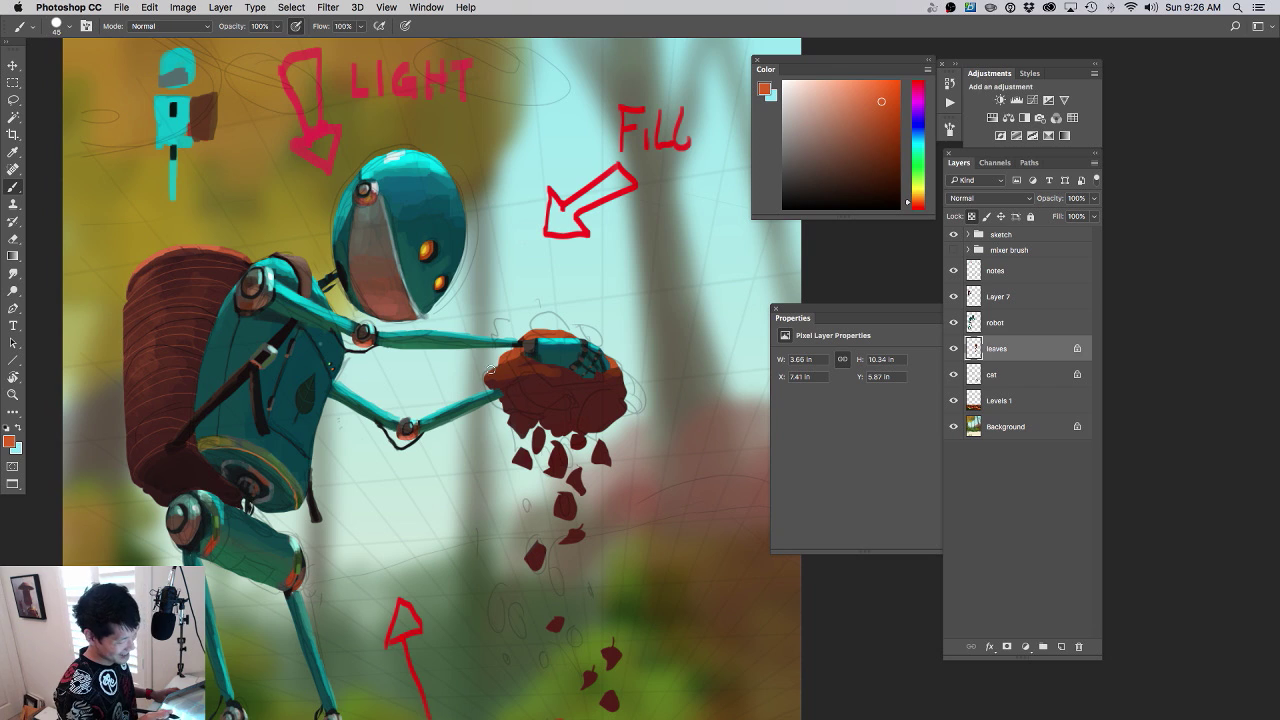
mouse_move(870, 150)
mouse_down()
mouse_move(895, 143)
mouse_move(890, 108)
mouse_up()
mouse_move(518, 361)
mouse_down()
mouse_move(507, 359)
mouse_move(520, 355)
mouse_up()
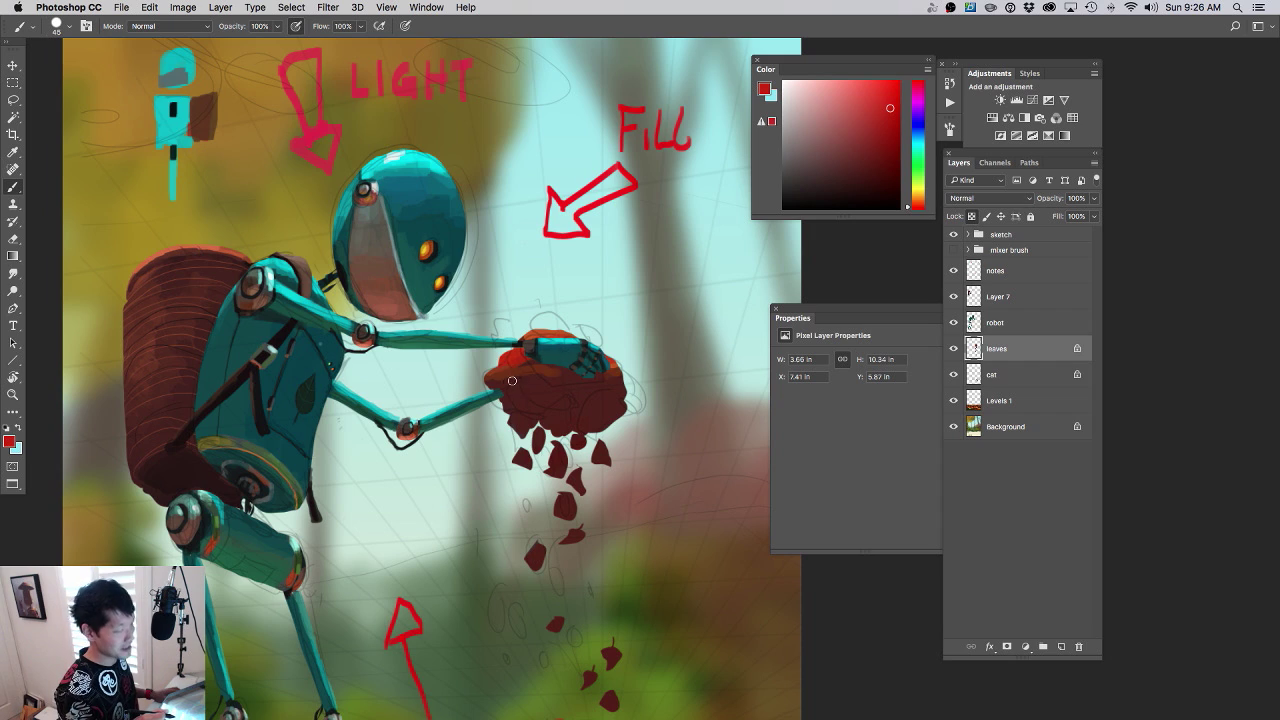
mouse_move(526, 360)
mouse_down()
mouse_move(490, 378)
mouse_move(535, 366)
mouse_move(492, 386)
mouse_move(552, 372)
mouse_up()
- Shade the middle and far edge of the leaf pile with dark red and near-black strokes
click(886, 169)
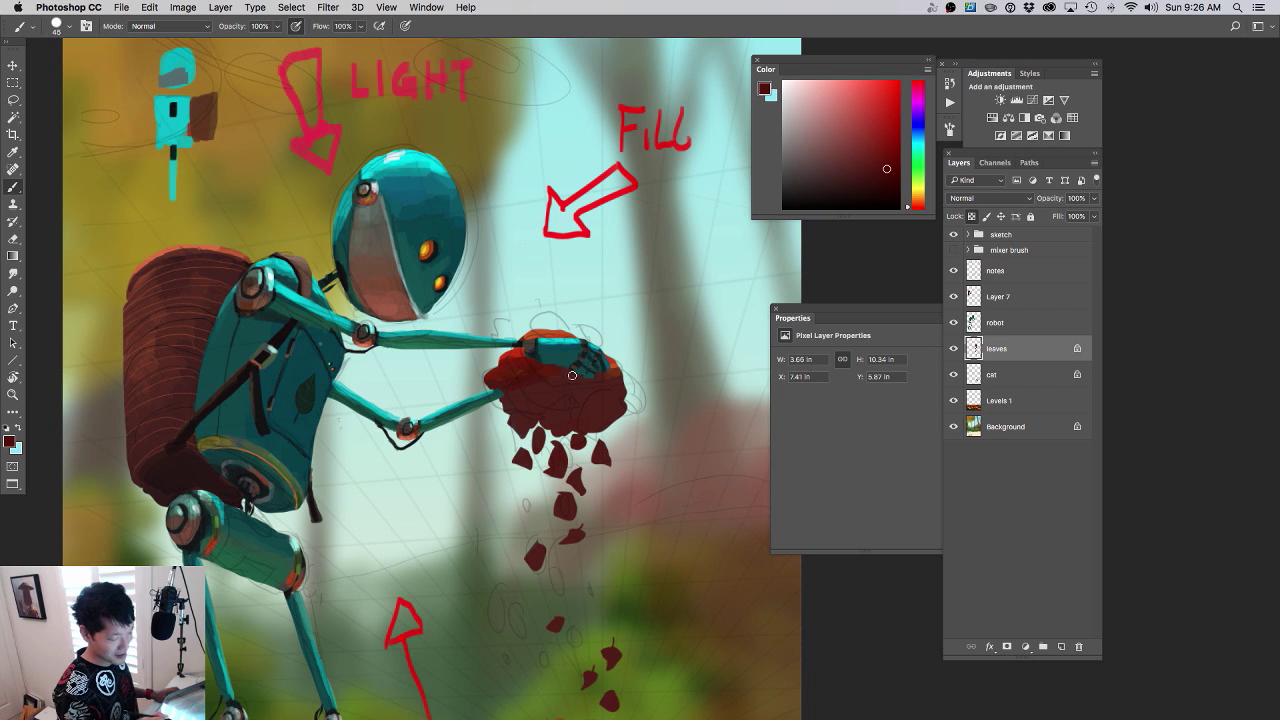
drag(613, 425, 683, 434)
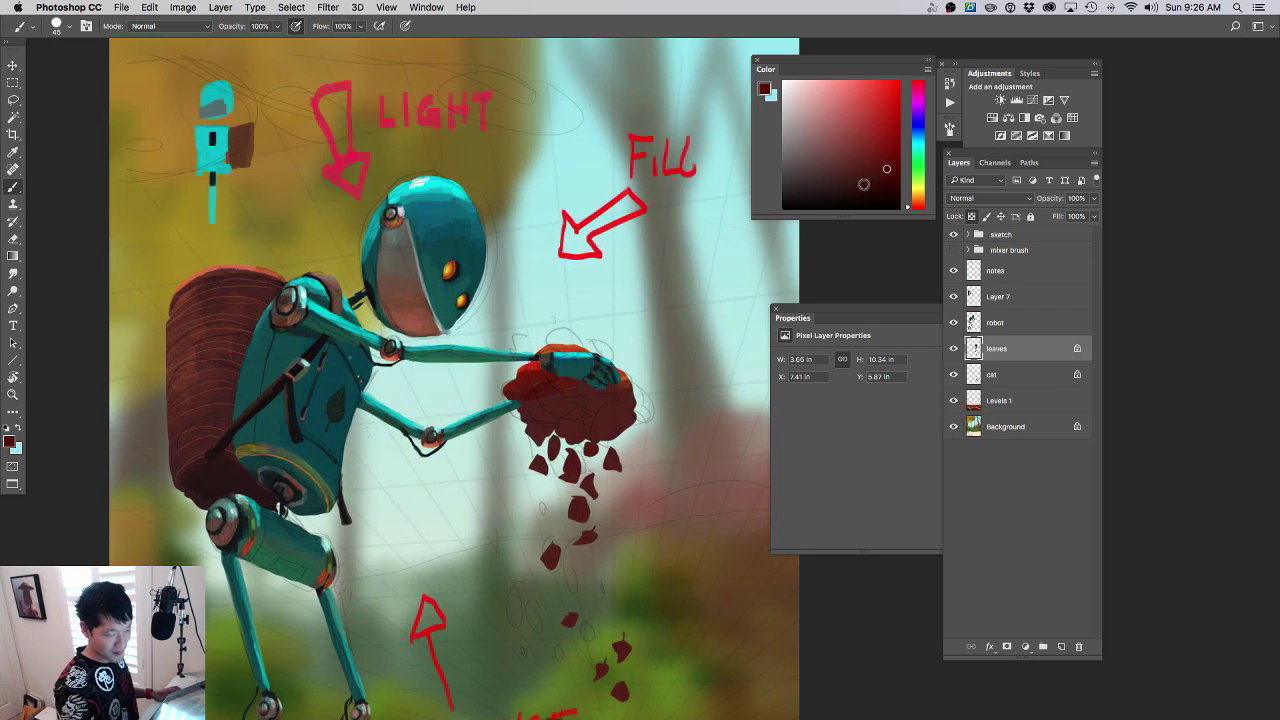
alt+click(602, 358)
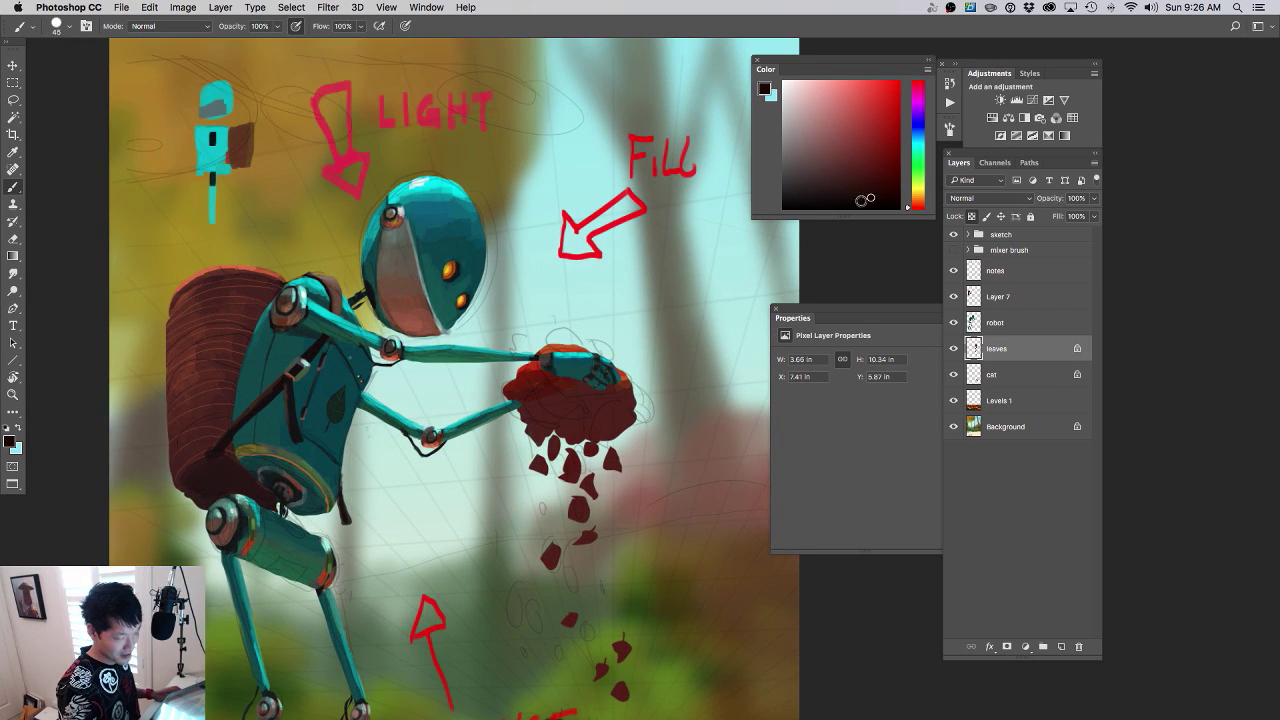
mouse_move(544, 418)
mouse_down()
mouse_move(556, 407)
mouse_move(566, 425)
mouse_move(592, 429)
mouse_move(572, 412)
mouse_move(605, 418)
mouse_move(600, 436)
mouse_move(618, 412)
mouse_move(529, 401)
mouse_up()
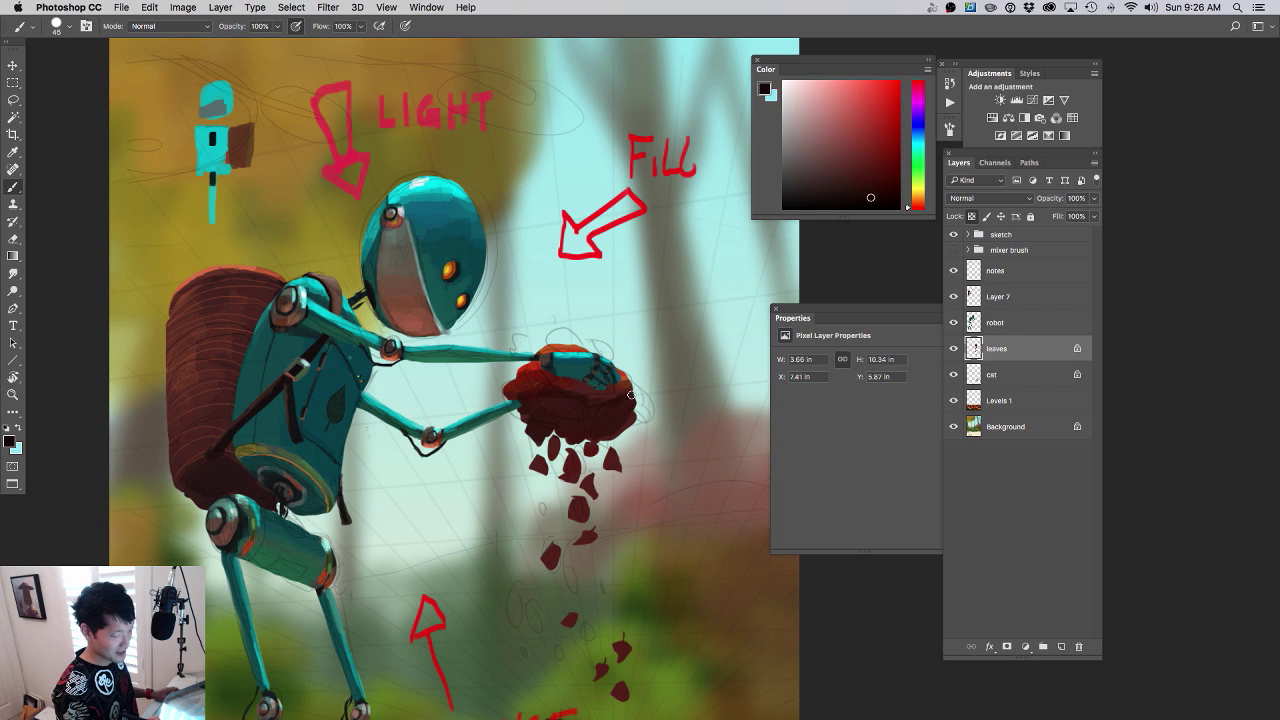
drag(631, 395, 578, 401)
drag(662, 391, 681, 398)
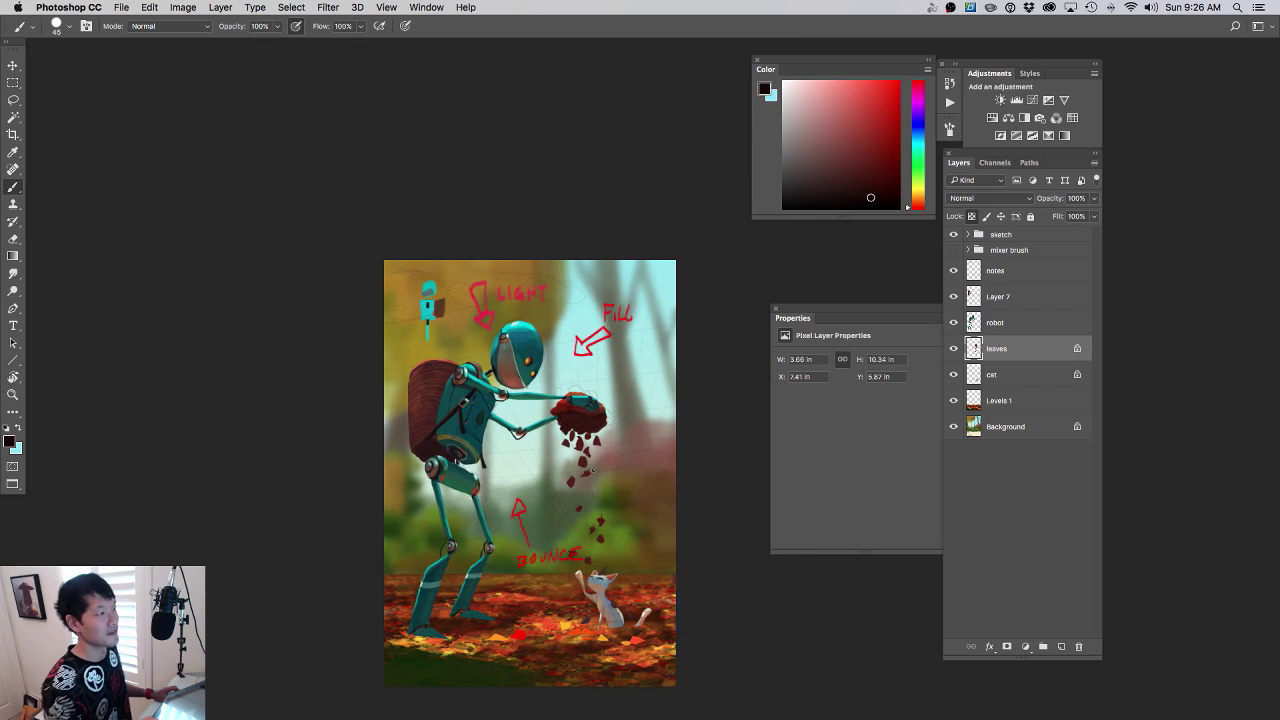
- Sample orange from the top of the leaf pile and paint leaf highlights along its upper edges, reducing the brush to 25 px
scroll(593, 470, up, 6)
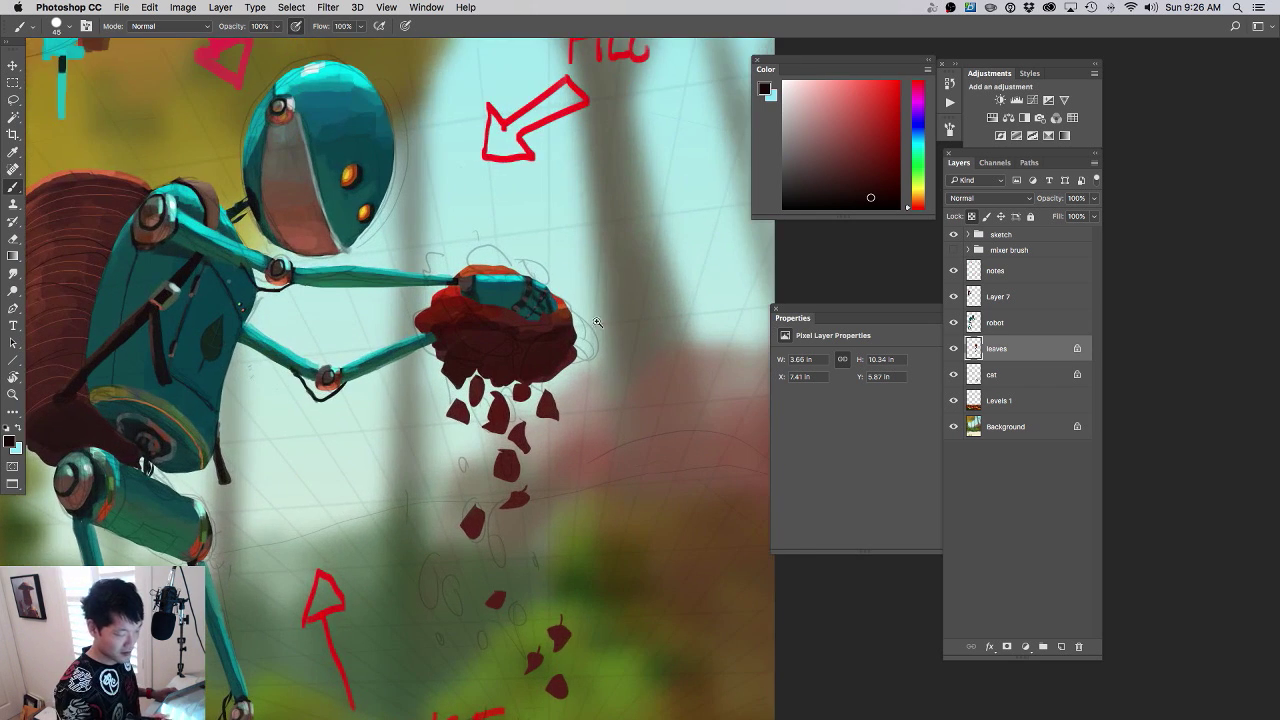
alt+click(483, 266)
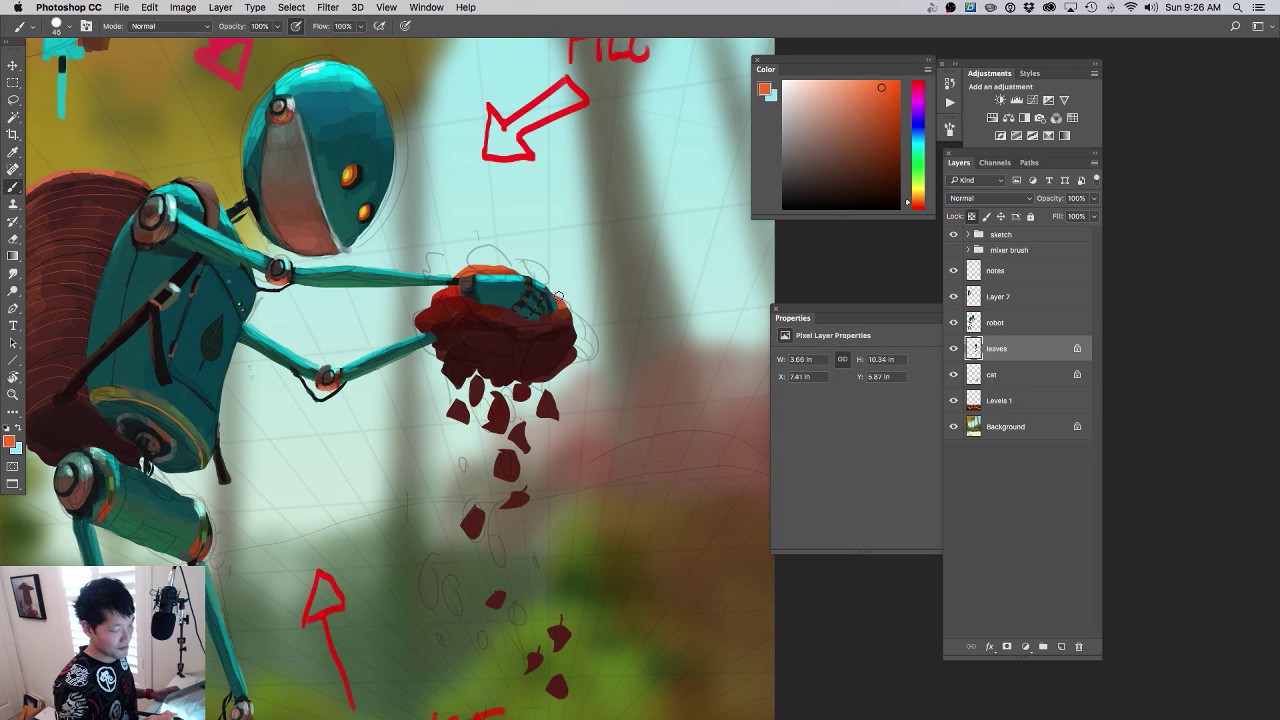
drag(554, 382, 616, 406)
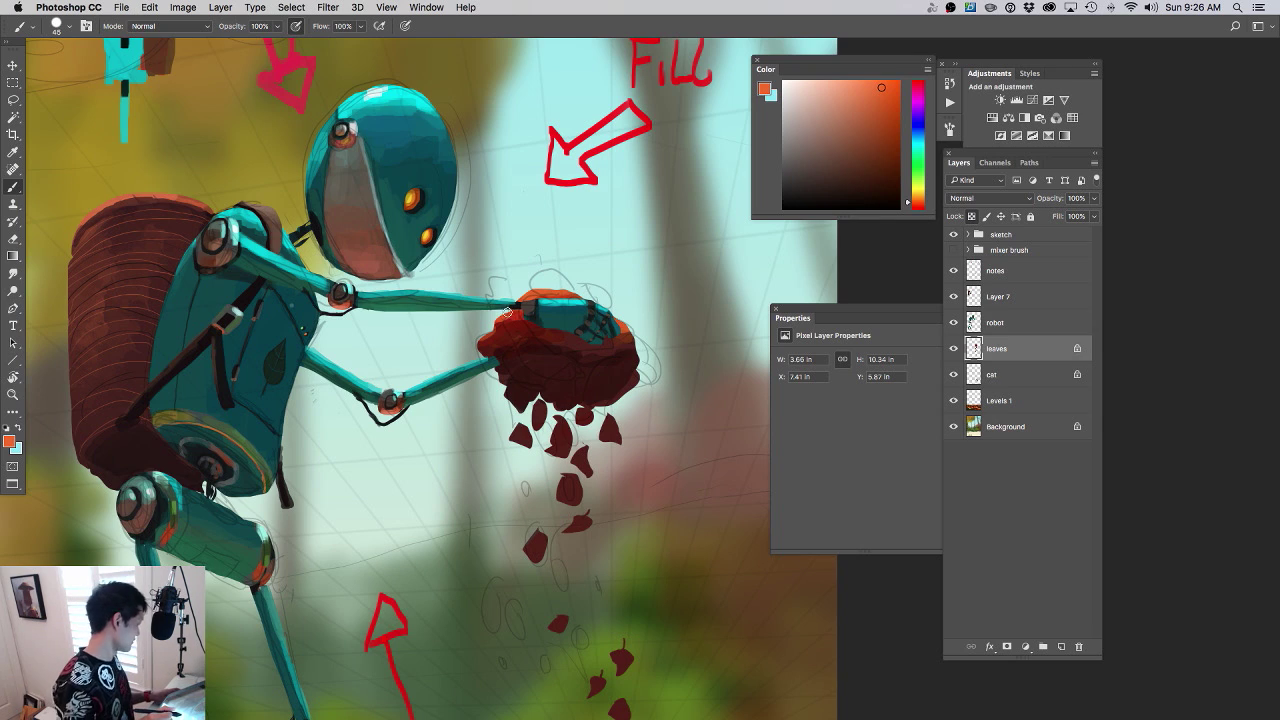
key(bracketleft)
key(bracketleft)
key(bracketleft)
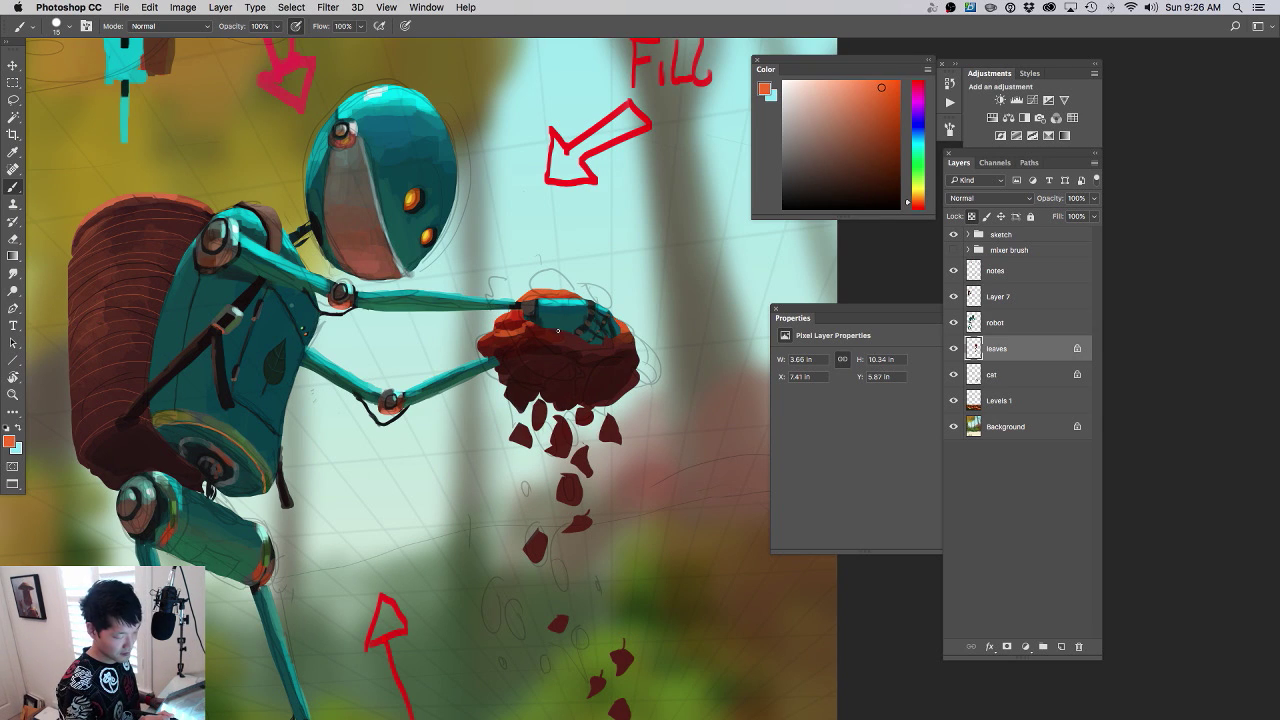
key(bracketright)
key(bracketright)
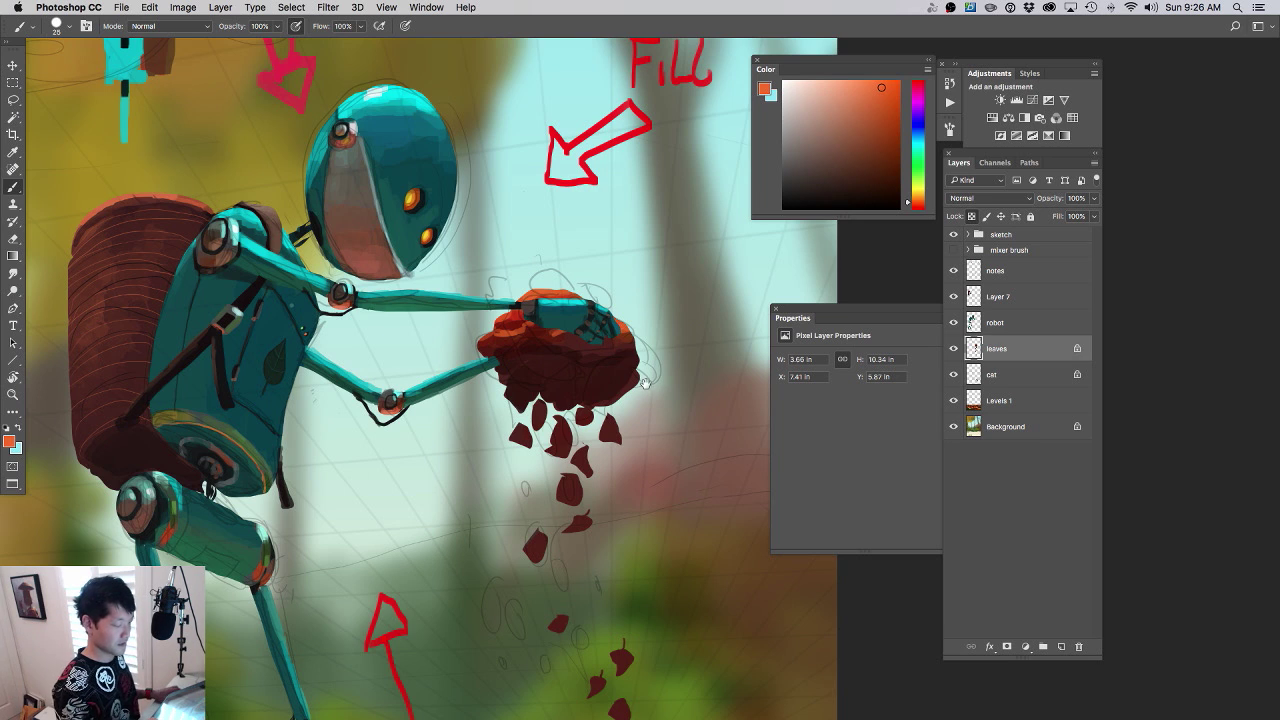
mouse_move(636, 380)
mouse_down()
mouse_move(520, 376)
mouse_move(621, 371)
mouse_move(600, 352)
mouse_move(611, 360)
mouse_up()
- Choose a light red, enlarge the brush to 90 px and recolor several falling leaves below the pile
alt+click(568, 337)
key(h)
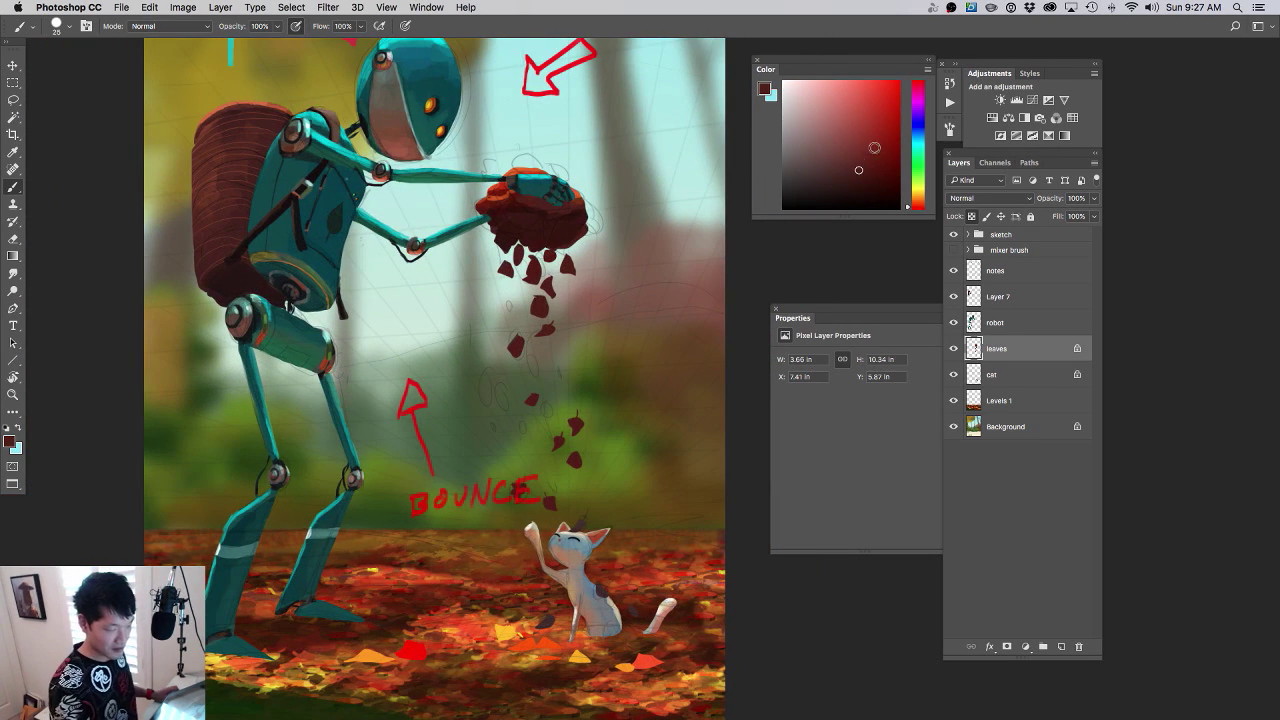
click(874, 98)
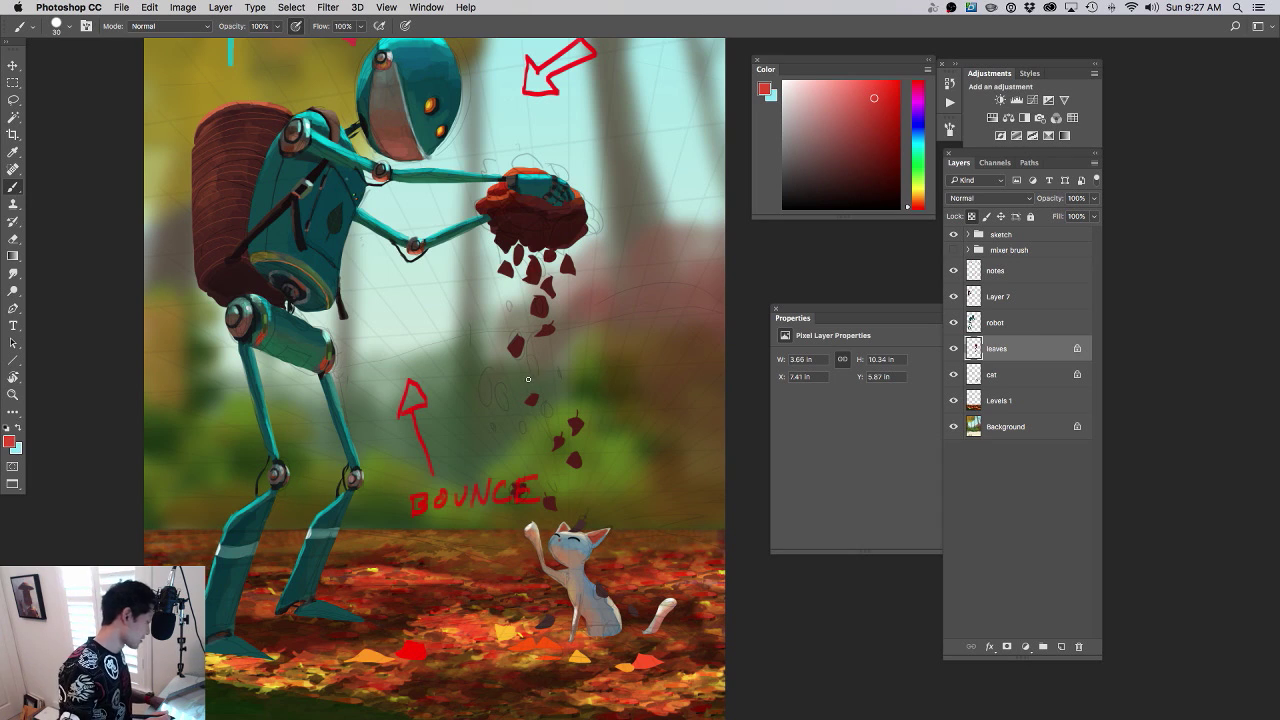
key(bracketright)
key(bracketright)
key(bracketright)
key(bracketright)
key(bracketright)
key(bracketright)
key(bracketright)
key(bracketright)
key(bracketright)
drag(535, 400, 540, 390)
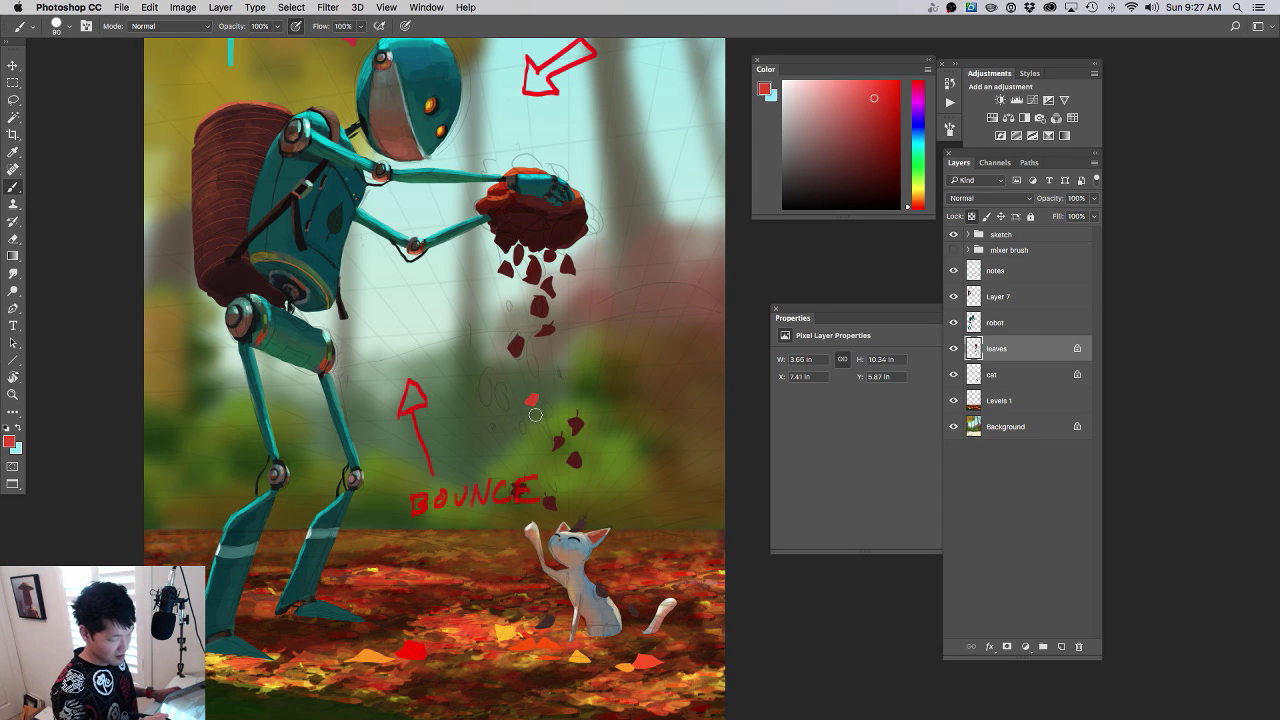
scroll(576, 379, up, 2)
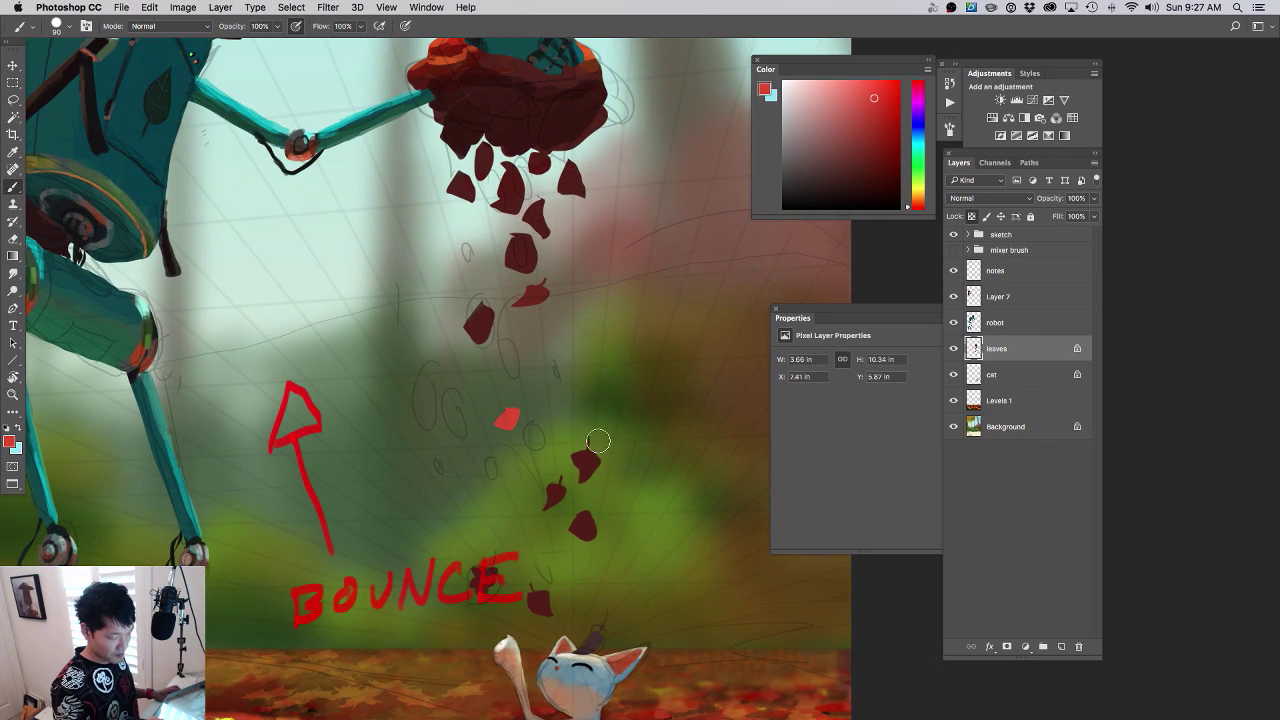
drag(598, 441, 577, 490)
- Choose a bright yellow-orange and recolor the stemmed falling leaf above the cat
click(892, 83)
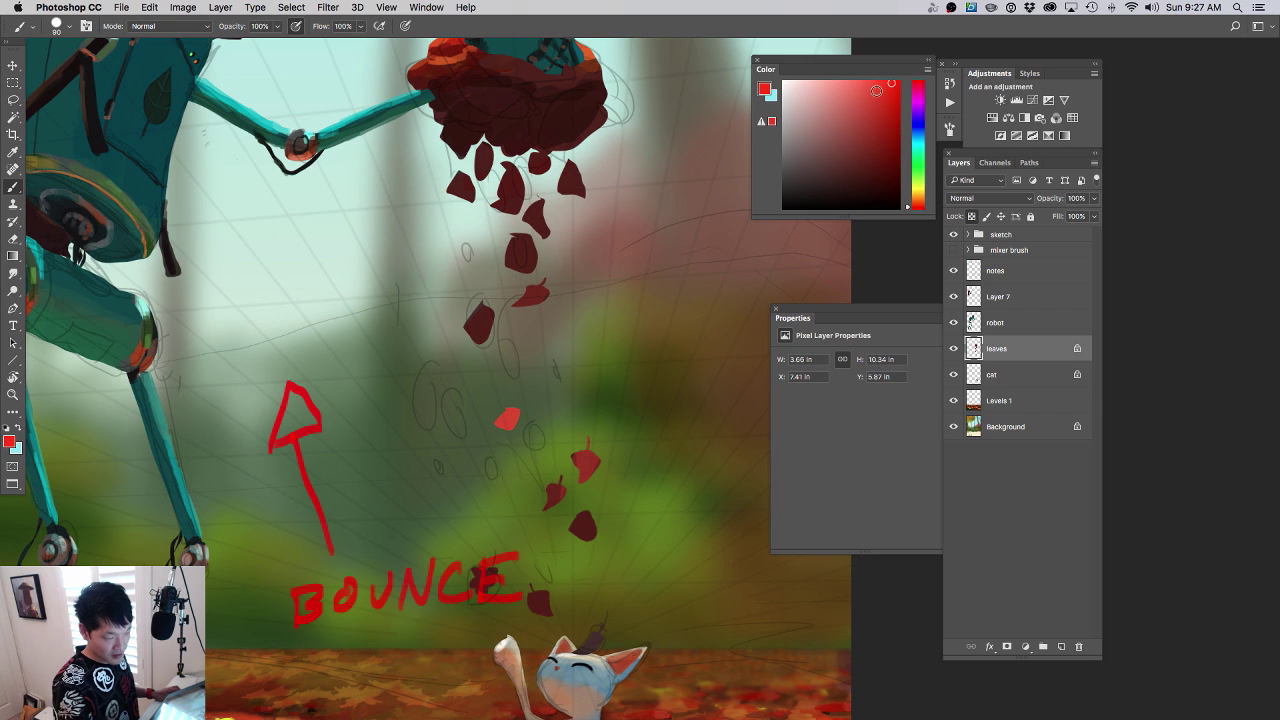
click(918, 195)
click(896, 81)
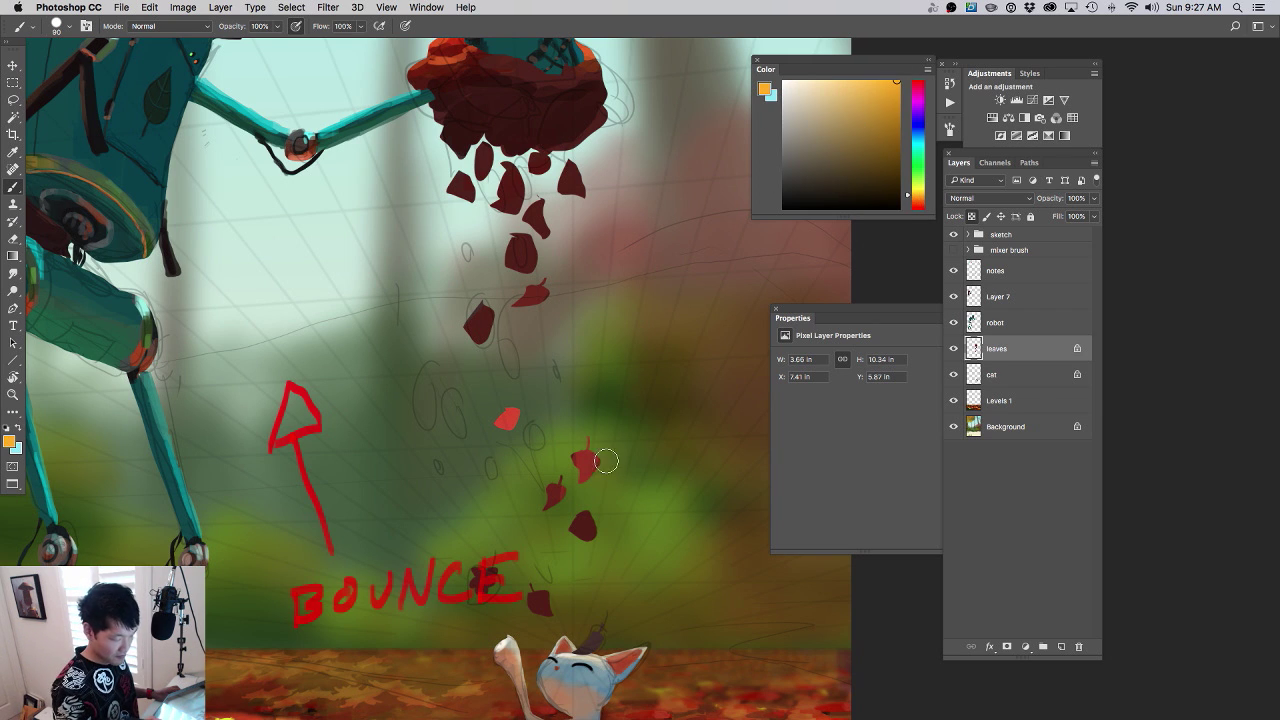
drag(594, 452, 581, 468)
drag(640, 432, 591, 467)
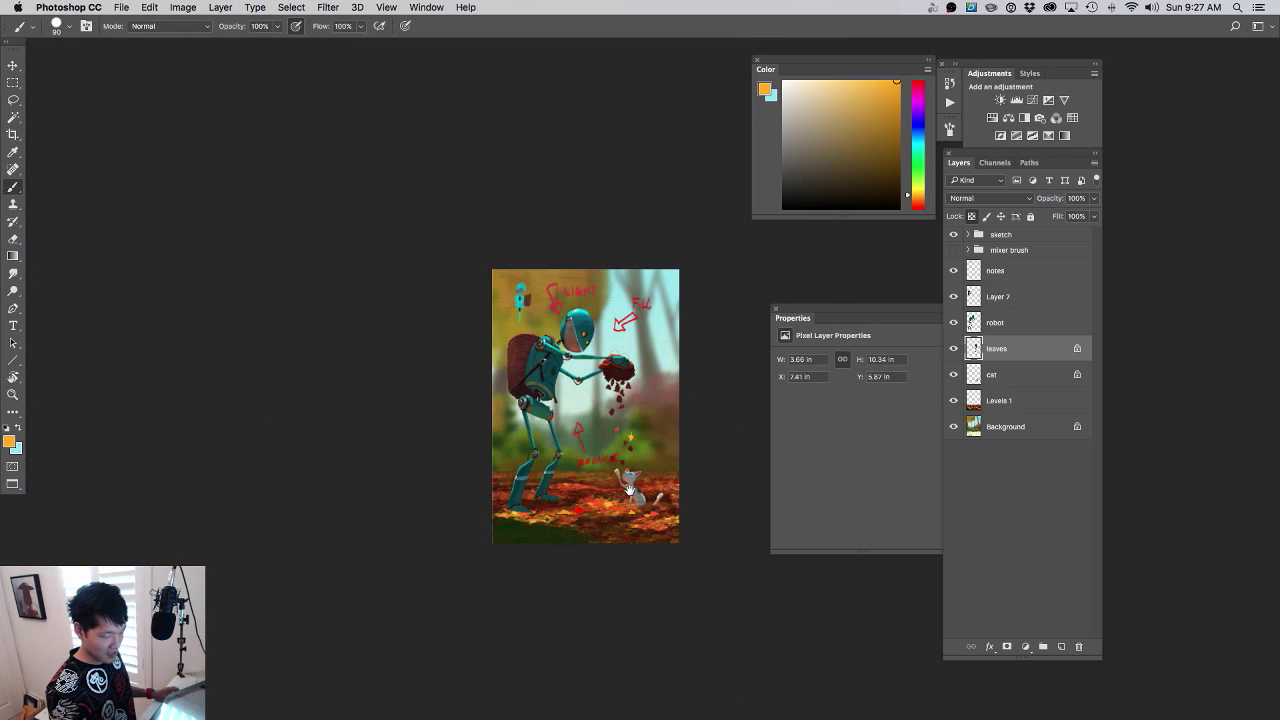
- Paint sampled light red on the lower part of the dark falling leaf, and shade the yellow leaf's underside ochre
scroll(630, 488, up, 5)
alt+click(601, 397)
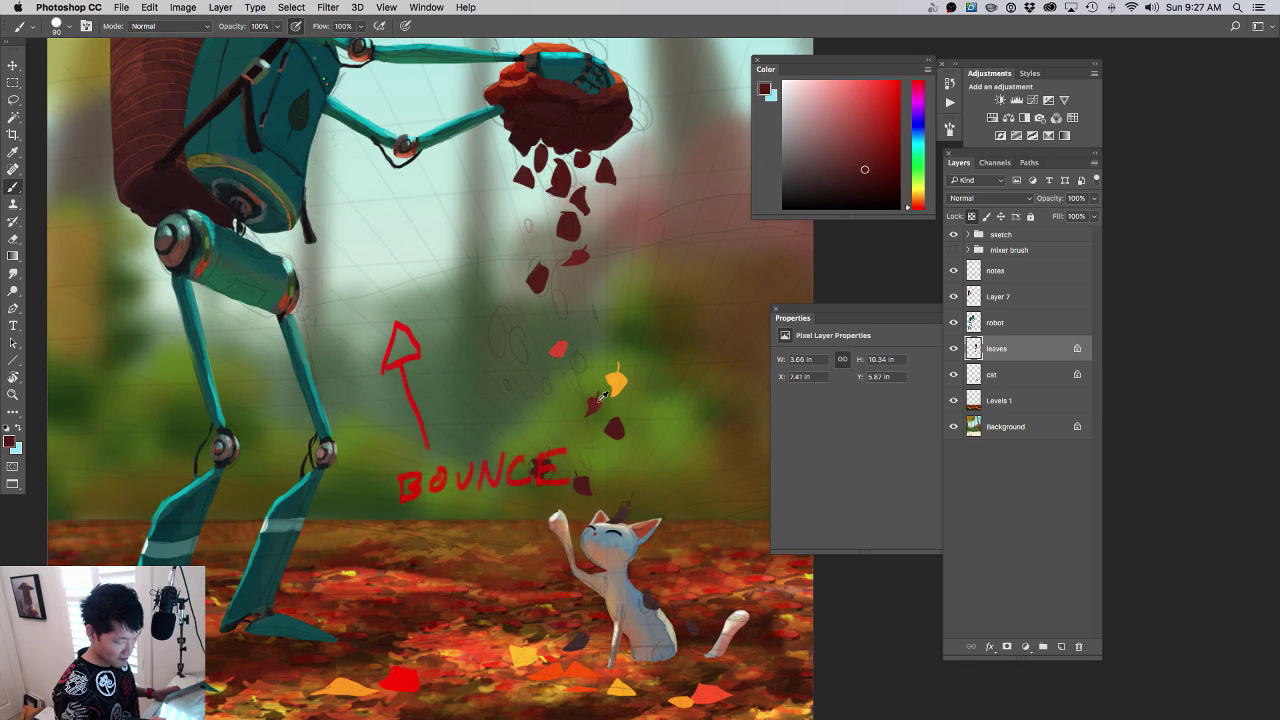
alt+click(564, 353)
drag(621, 433, 612, 444)
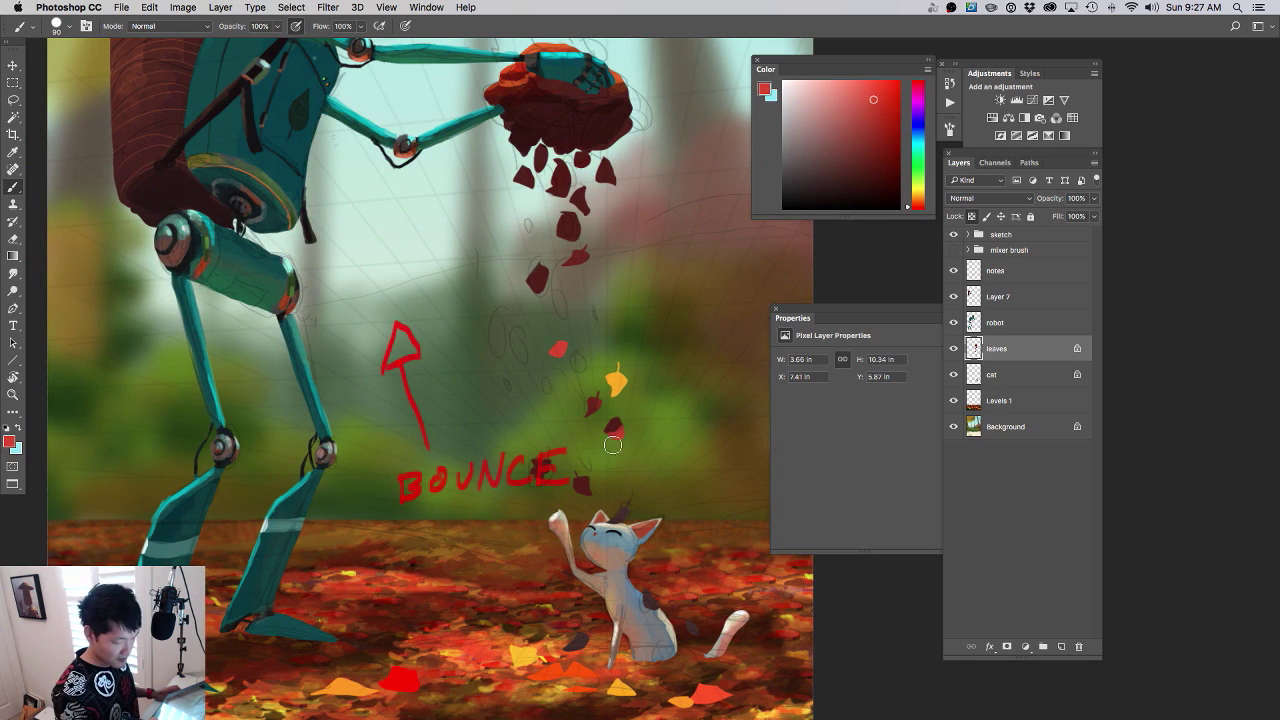
alt+click(617, 377)
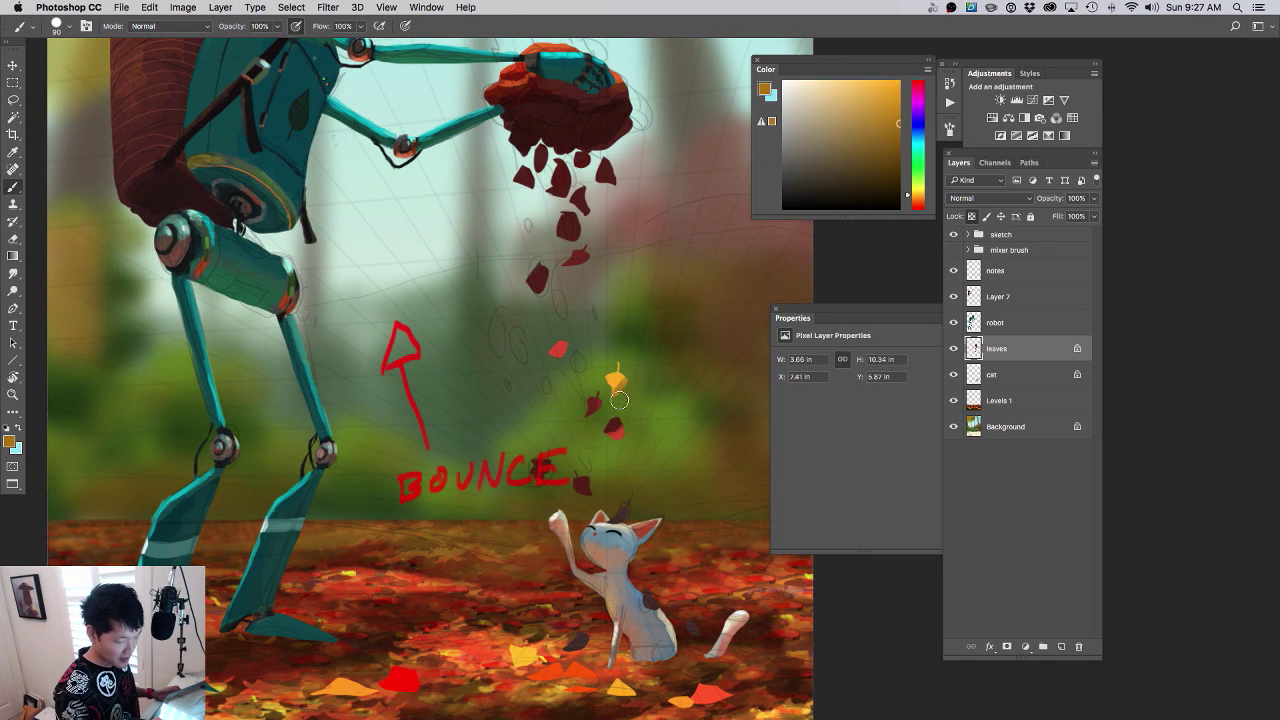
- Paint an ochre tint and a sampled light red tip on the small dark leaf below the yellow one
scroll(640, 395, up, 3)
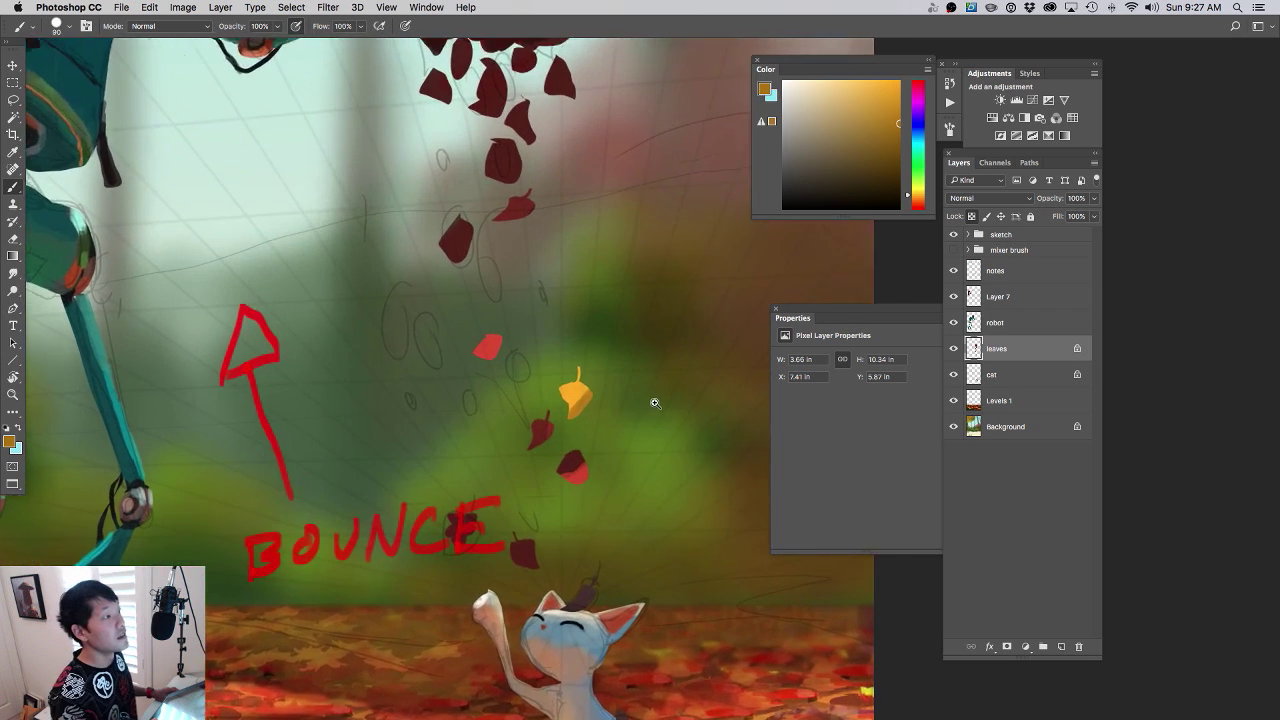
mouse_move(655, 403)
mouse_down()
mouse_move(640, 363)
mouse_move(651, 309)
mouse_up()
scroll(654, 378, up, 4)
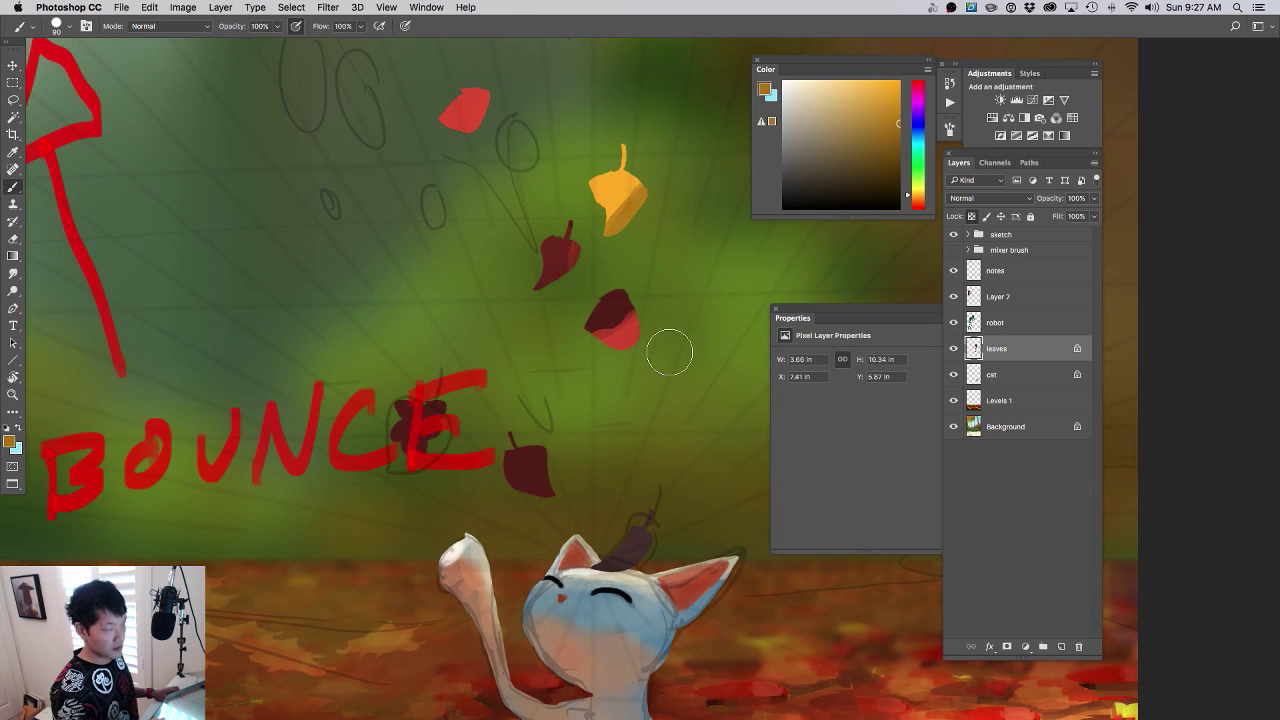
drag(584, 254, 577, 246)
alt+click(474, 114)
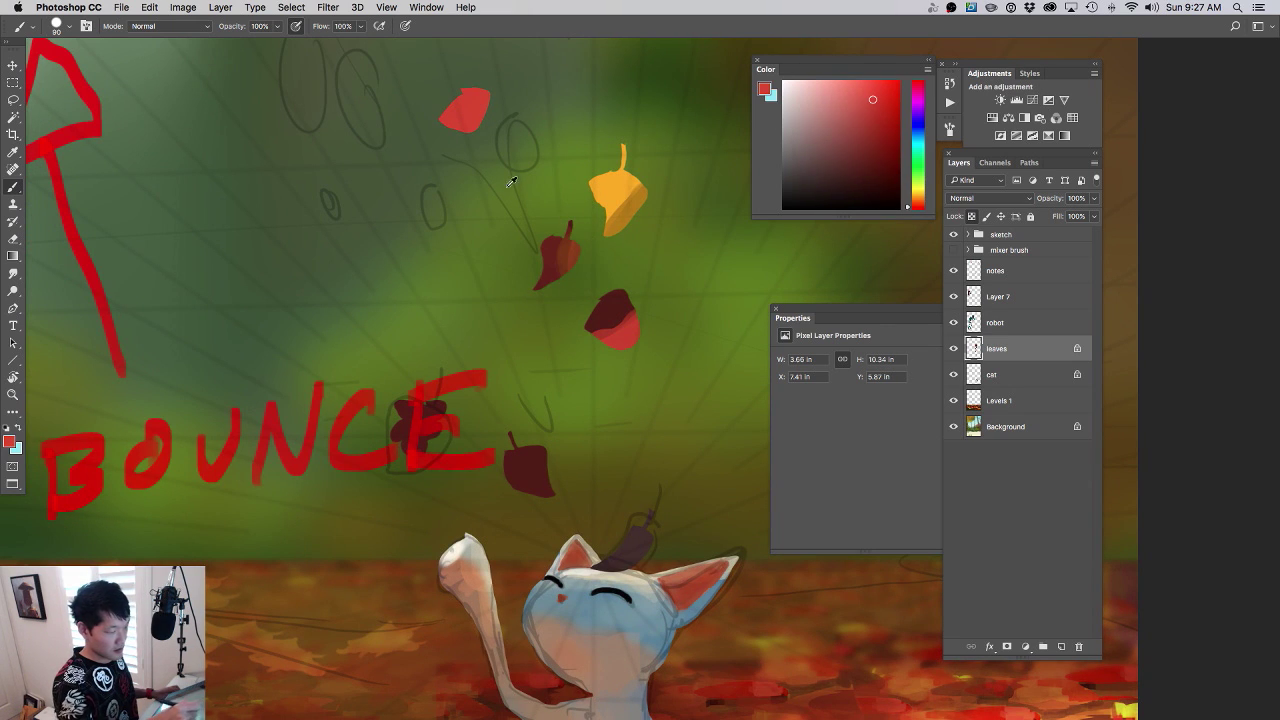
alt+click(531, 284)
alt+click(483, 124)
drag(530, 302, 525, 305)
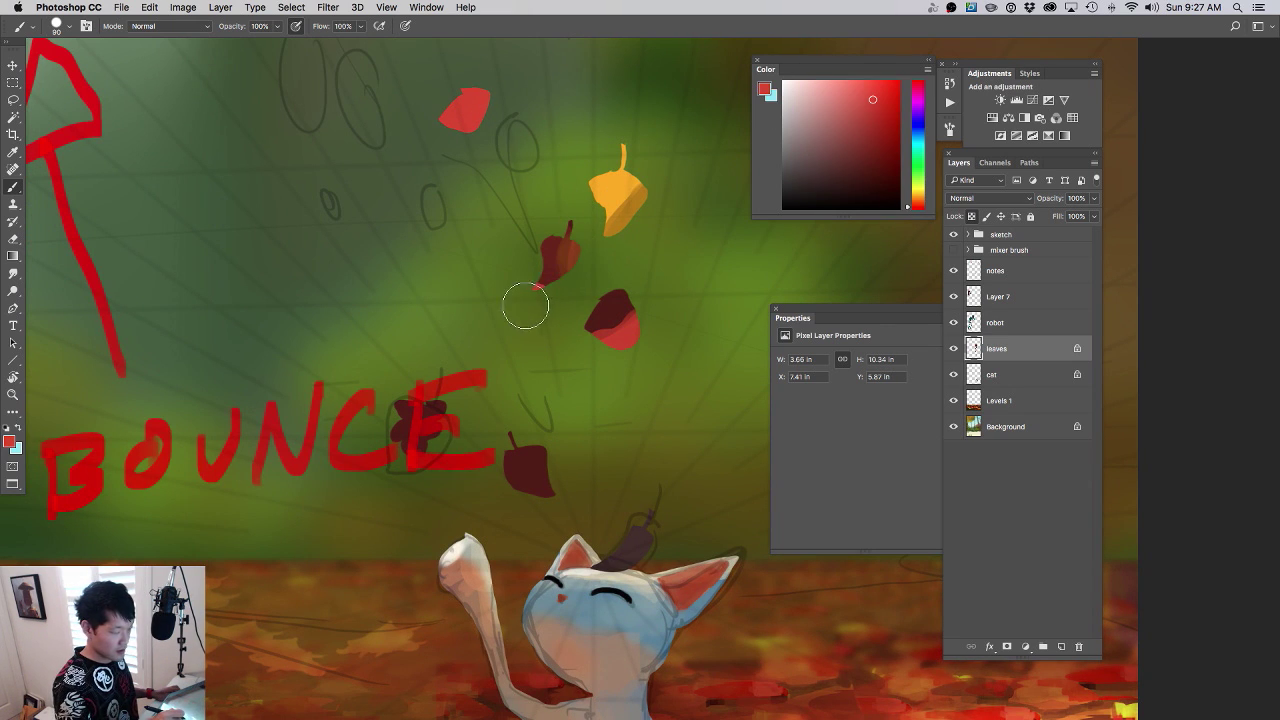
scroll(577, 380, up, 3)
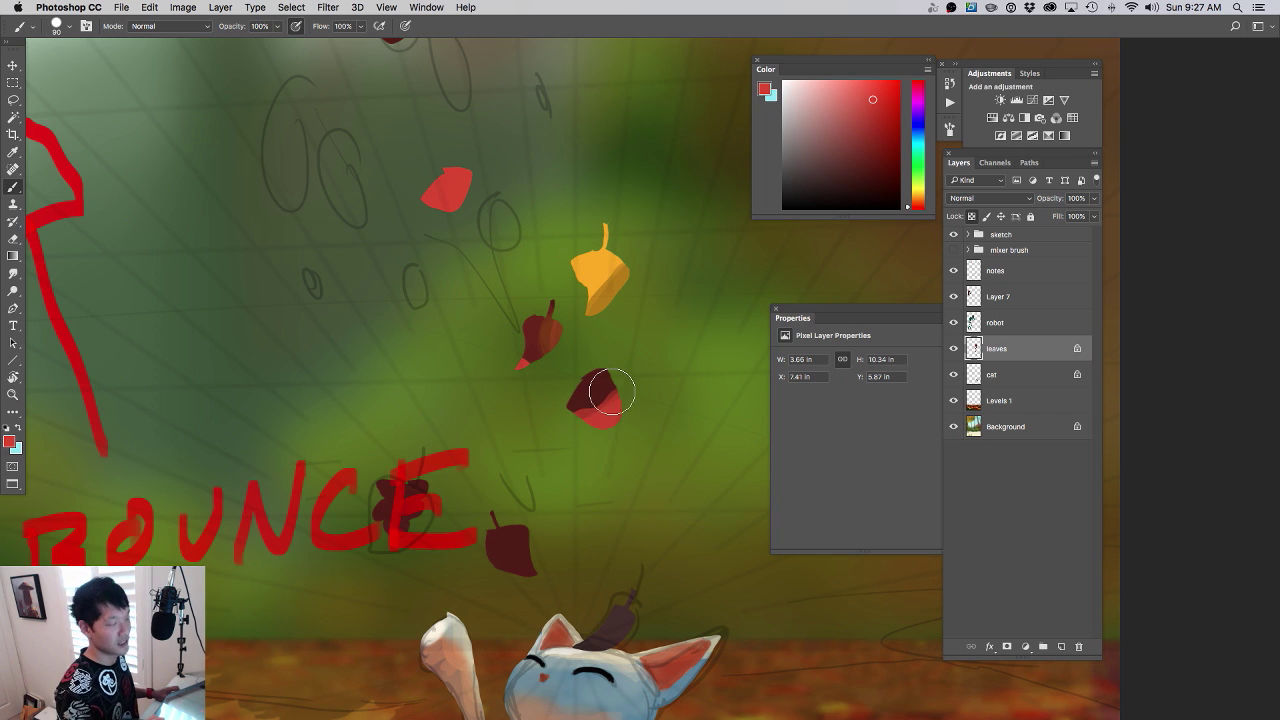
- Sample the leaf's yellow, shift the hue to orange-red and glaze orange over the yellow falling leaf
alt+click(609, 262)
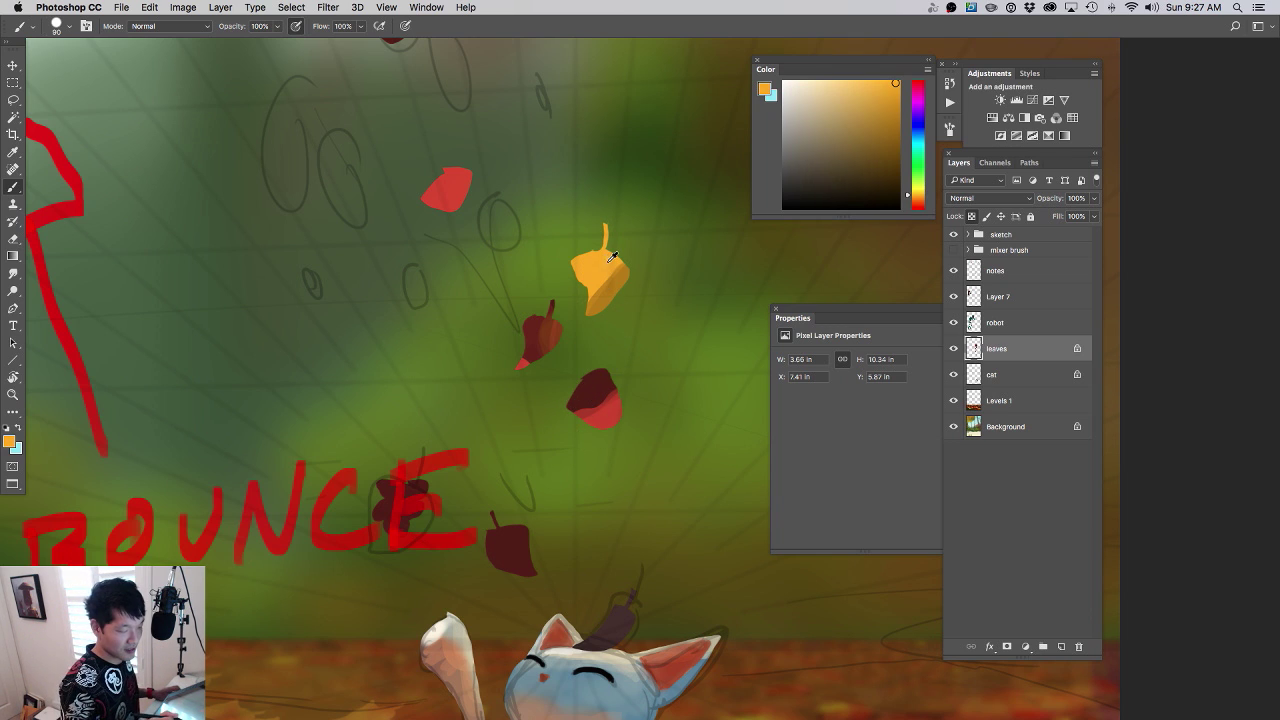
click(918, 203)
drag(594, 274, 611, 262)
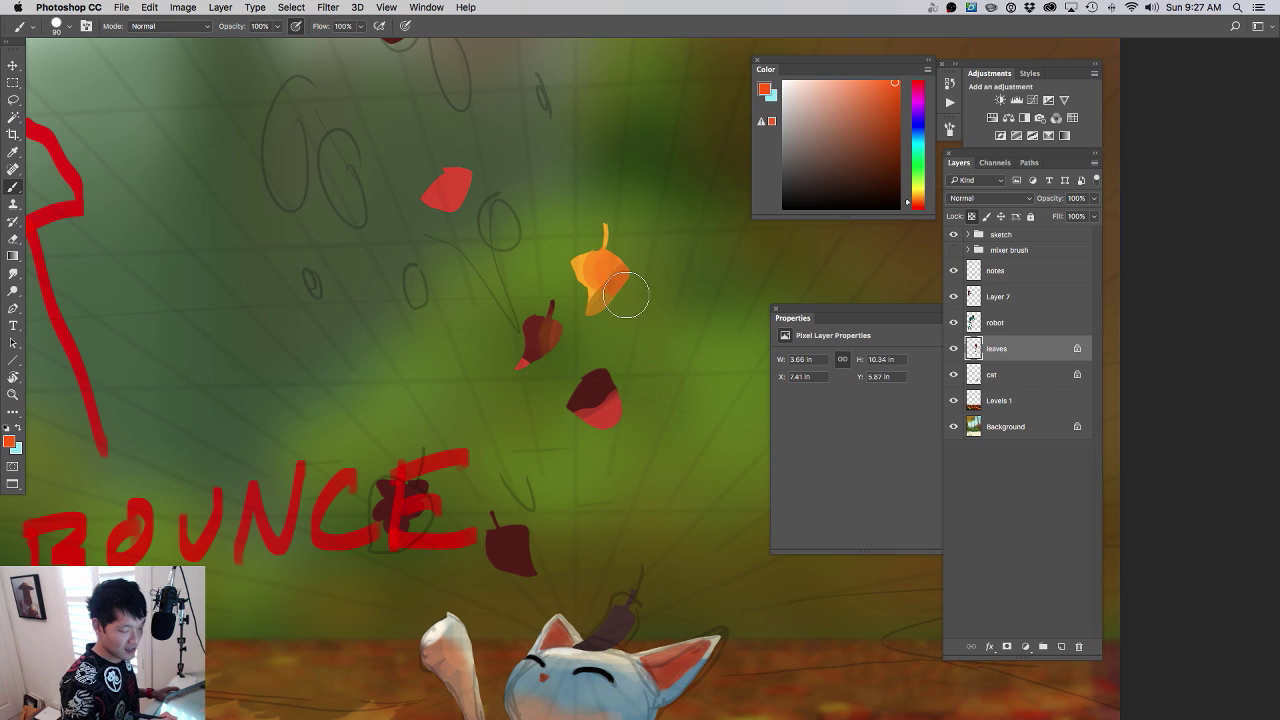
drag(610, 341, 539, 352)
drag(584, 388, 555, 384)
drag(580, 388, 525, 384)
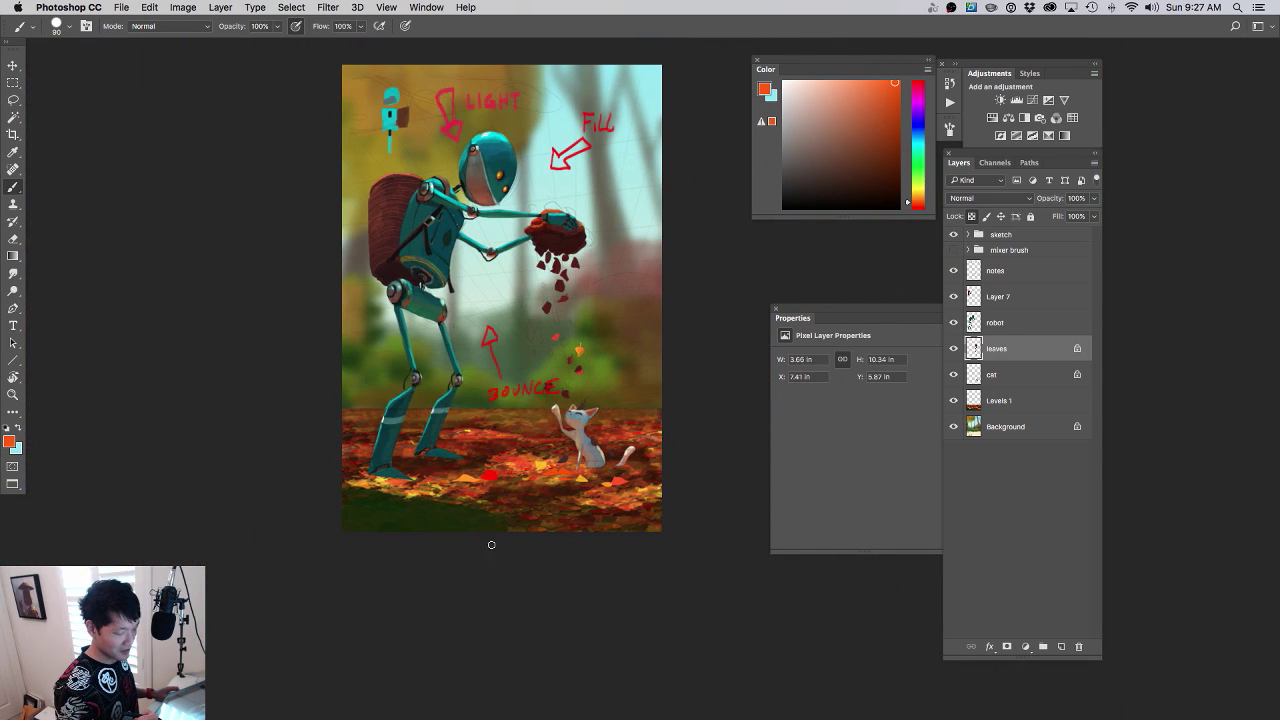
- Sample the dark red of a falling leaf and paint it over the dark leaves falling below the pile
mouse_move(557, 387)
mouse_down()
mouse_move(614, 391)
mouse_move(596, 452)
mouse_up()
drag(566, 328, 601, 317)
alt+click(504, 256)
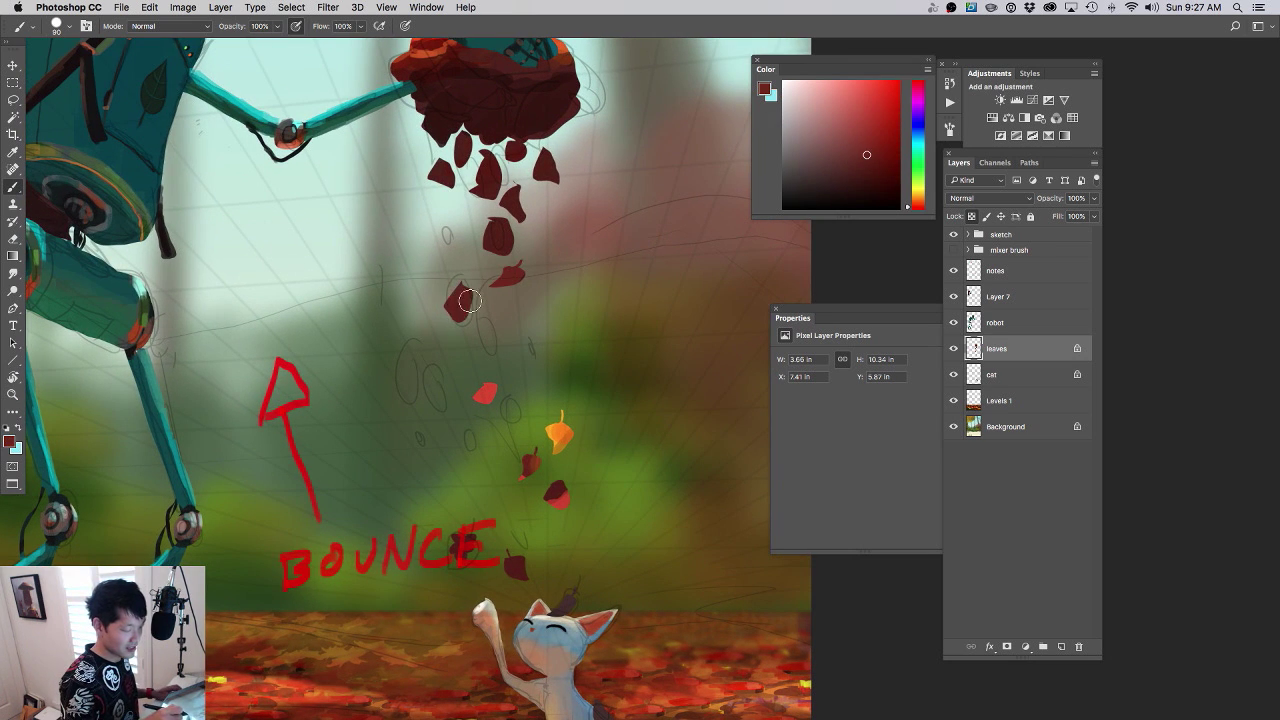
mouse_move(508, 215)
mouse_down()
mouse_move(506, 238)
mouse_move(532, 243)
mouse_up()
drag(572, 222, 546, 334)
drag(558, 333, 523, 317)
alt+super+click(522, 316)
scroll(588, 356, down, 5)
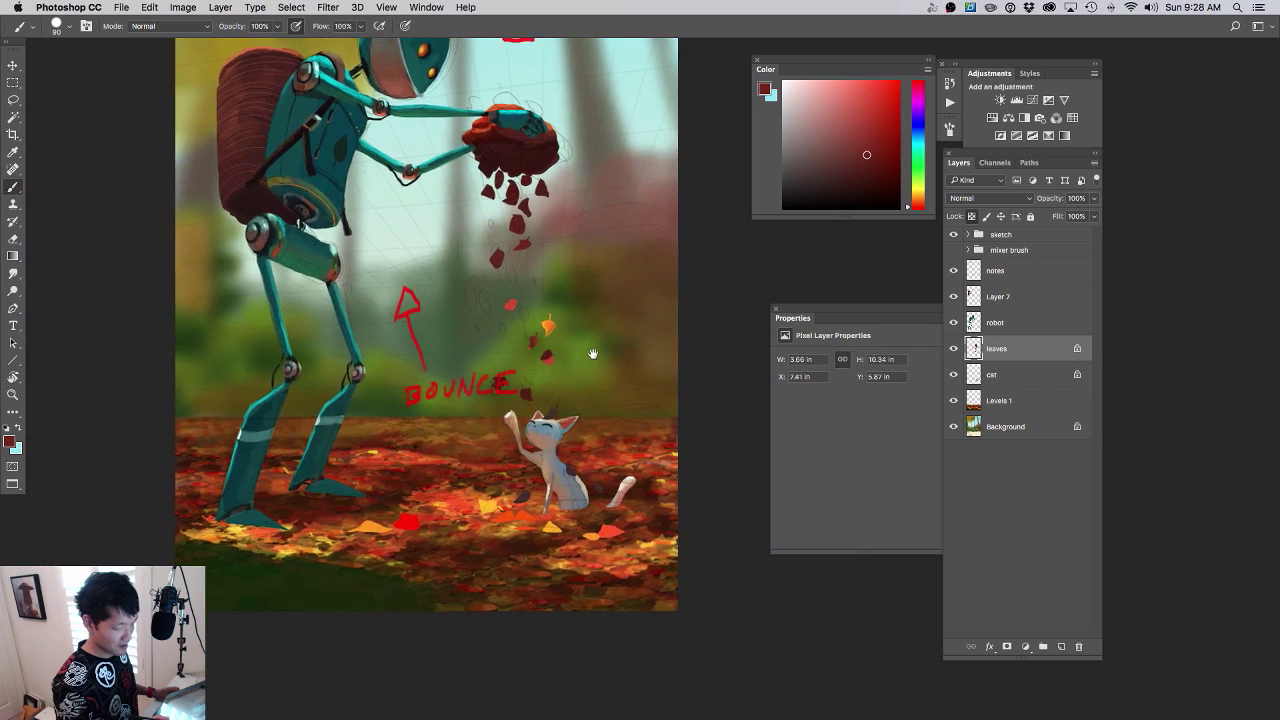
- Sample the orange on top of the held leaf pile and shift it to a brighter, more saturated orange
drag(592, 387, 583, 371)
drag(598, 248, 592, 350)
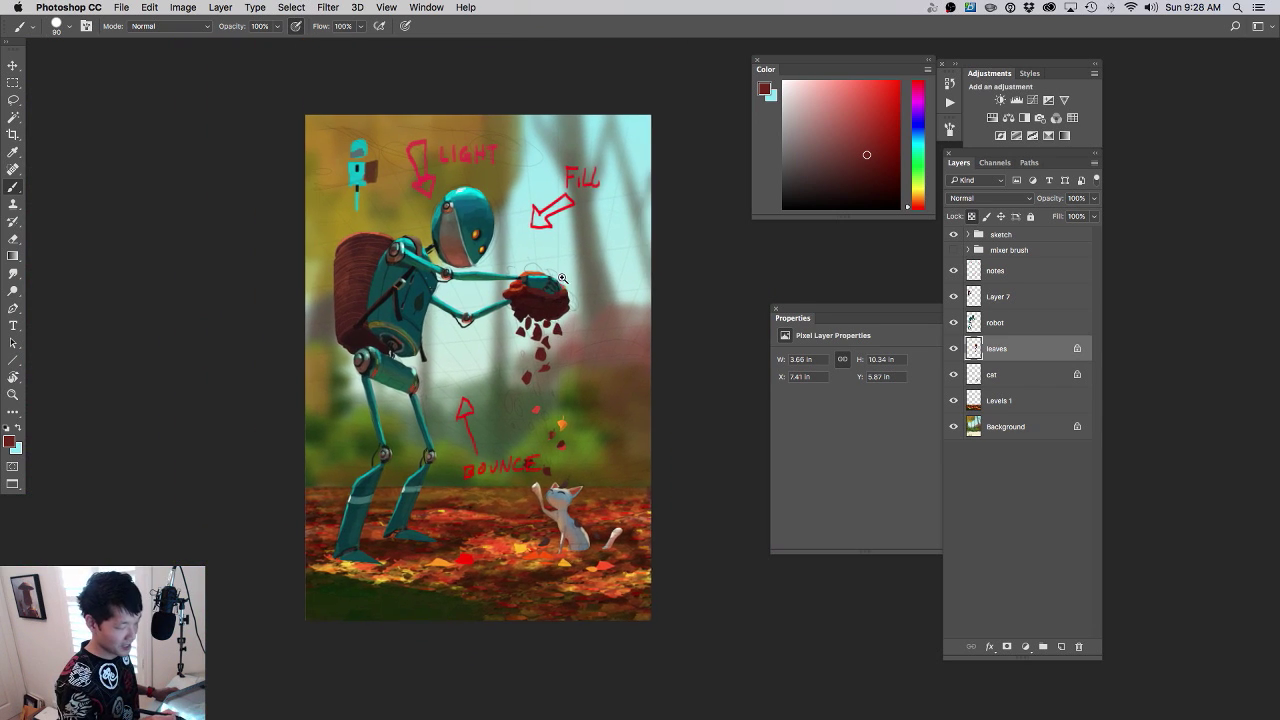
drag(563, 280, 612, 287)
alt+click(484, 262)
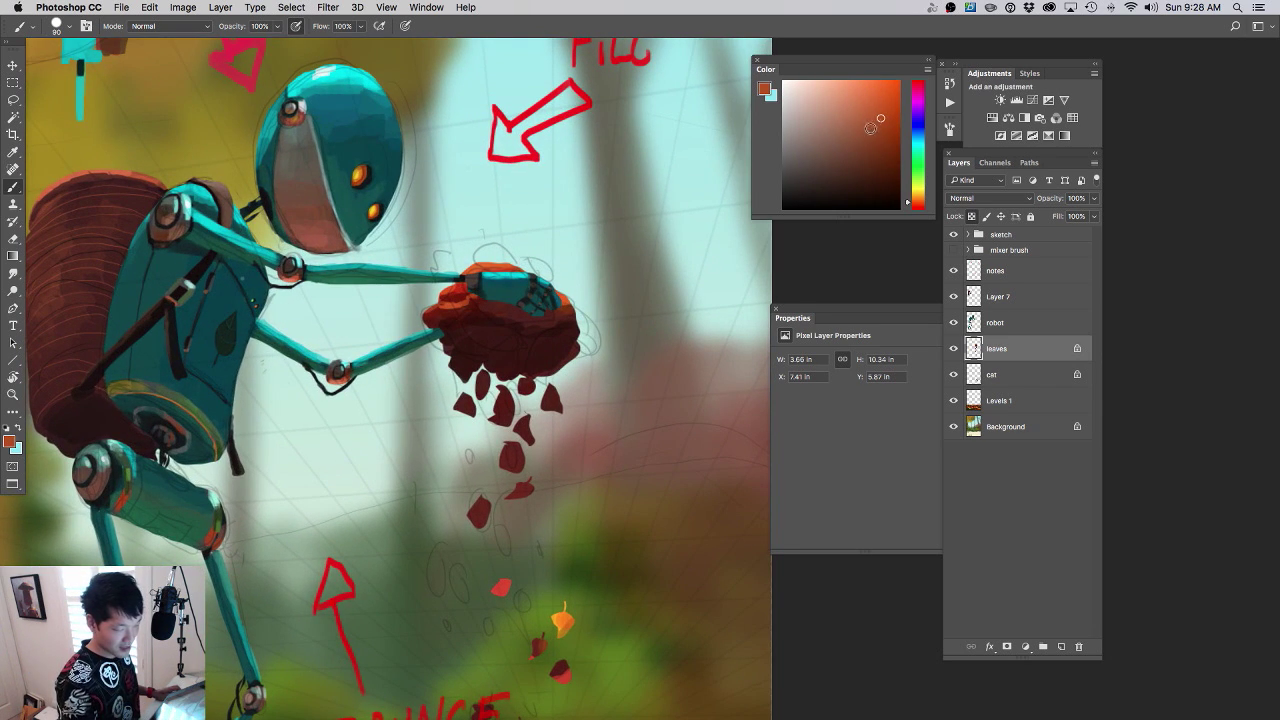
drag(872, 127, 887, 91)
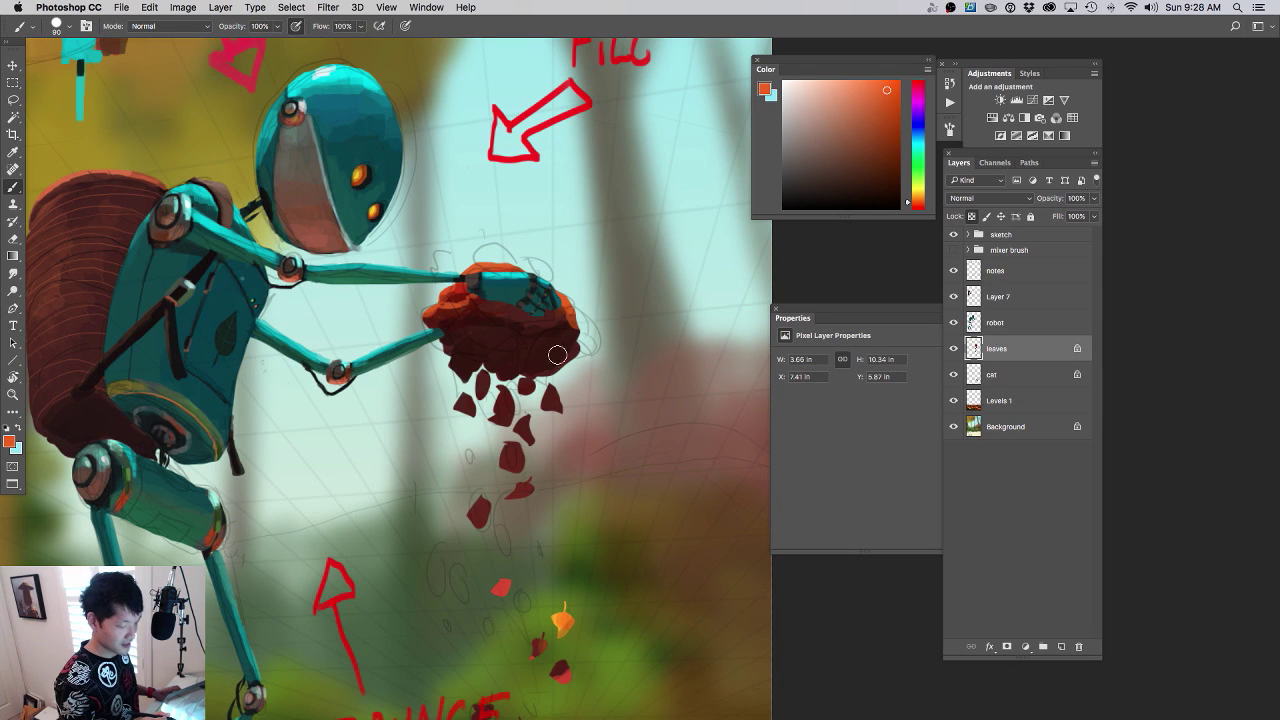
drag(547, 427, 499, 426)
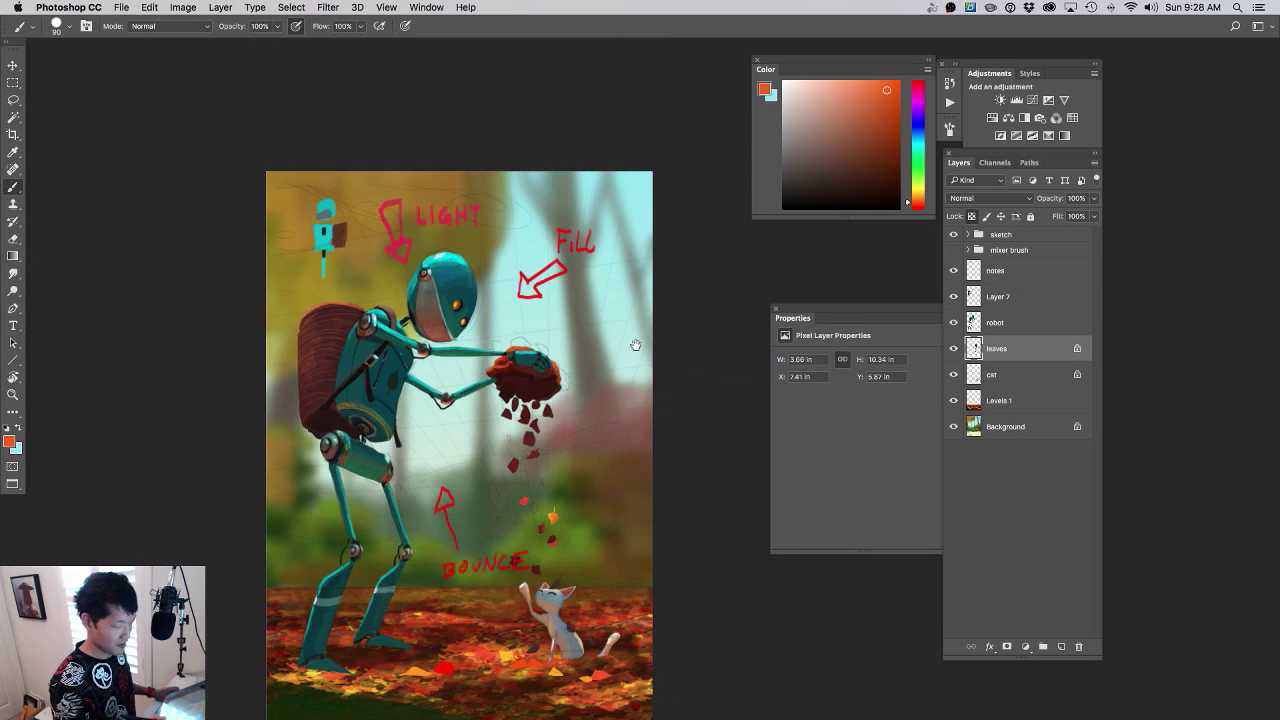
- Sample a muted teal, switch to the flat 102 px brush and paint greyish fill-light strokes on the leaf pile's dark underside
alt+click(615, 260)
scroll(543, 371, up, 3)
right_click(545, 378)
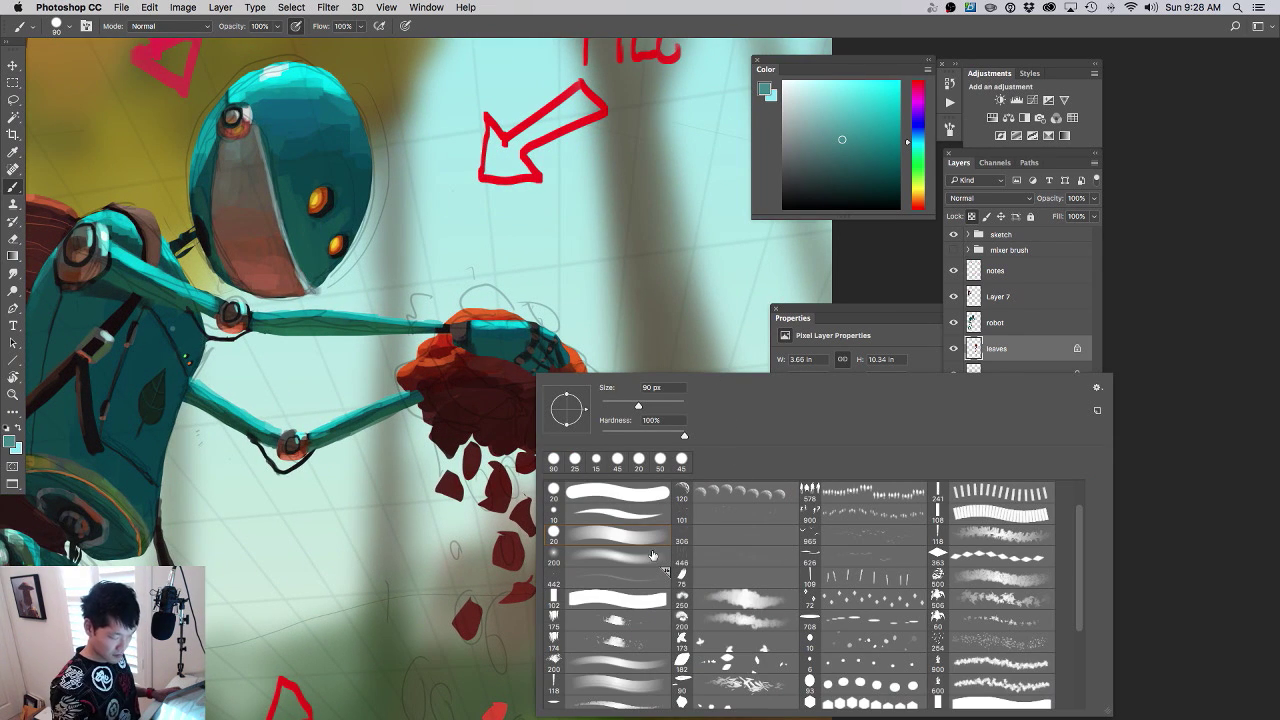
click(615, 608)
mouse_move(463, 401)
mouse_down()
mouse_move(497, 403)
mouse_move(458, 379)
mouse_move(431, 400)
mouse_move(454, 423)
mouse_move(489, 385)
mouse_move(530, 416)
mouse_up()
alt+click(469, 400)
drag(451, 430, 441, 433)
mouse_move(548, 428)
mouse_down()
mouse_move(569, 422)
mouse_move(518, 482)
mouse_move(638, 473)
mouse_move(642, 372)
mouse_up()
scroll(638, 473, up, 5)
scroll(623, 423, up, 2)
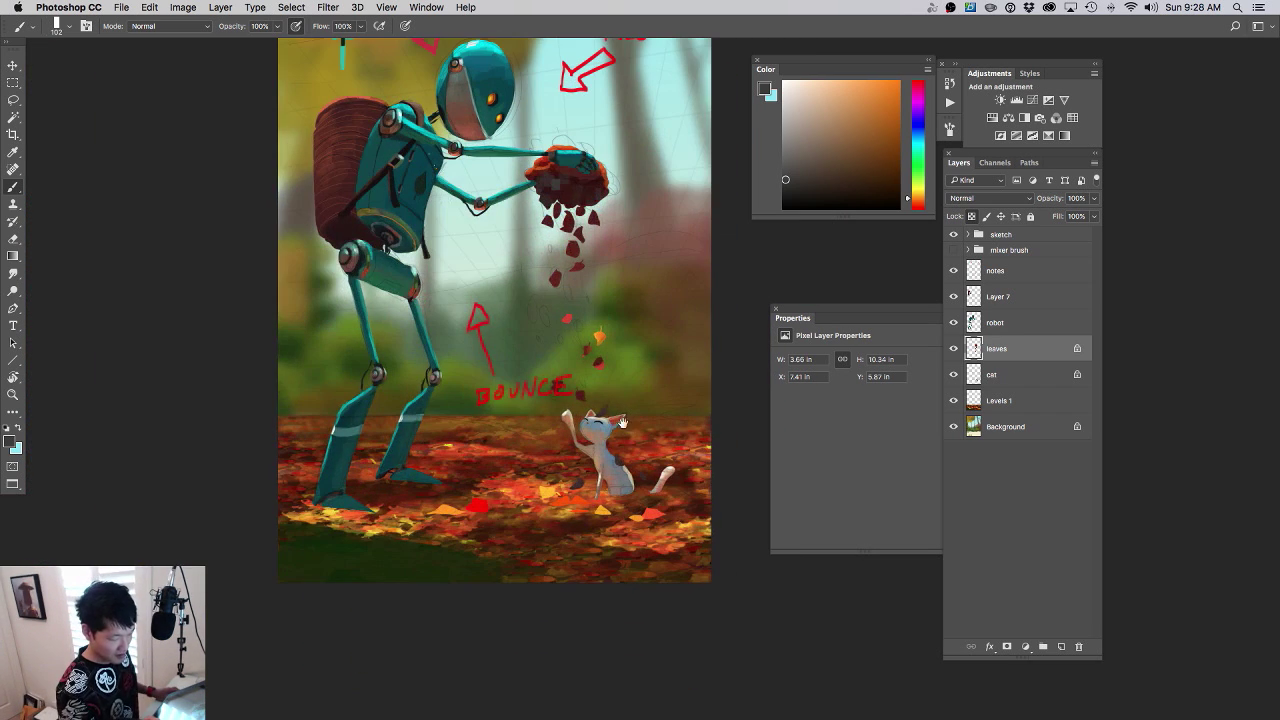
- Make the Levels 1 layer active, choose a lighter warm grey and switch to the Move tool
click(972, 401)
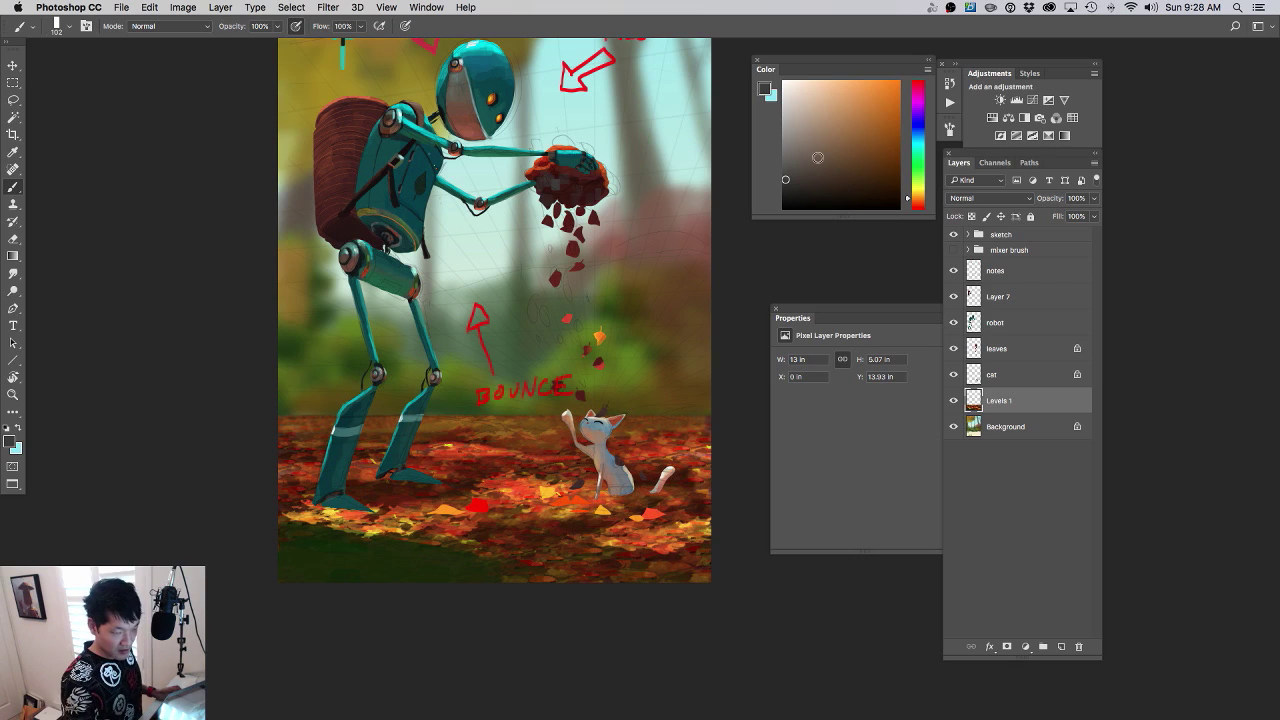
drag(817, 157, 786, 137)
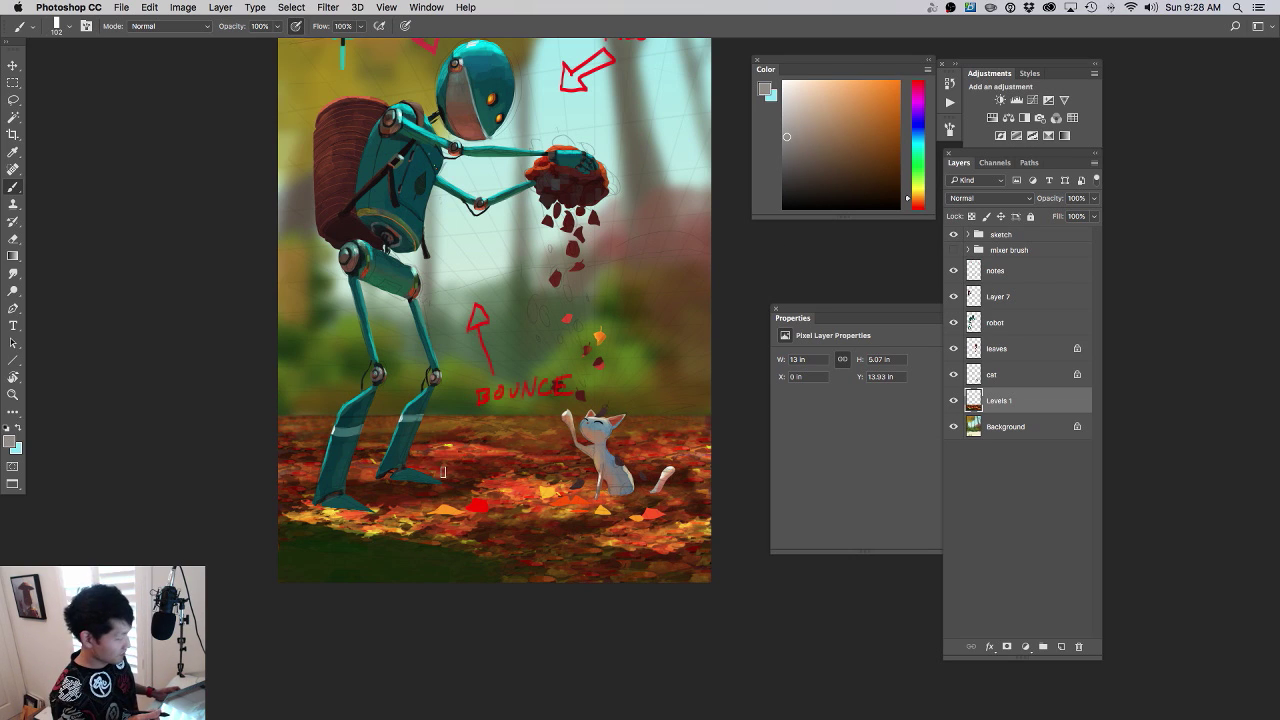
key(v)
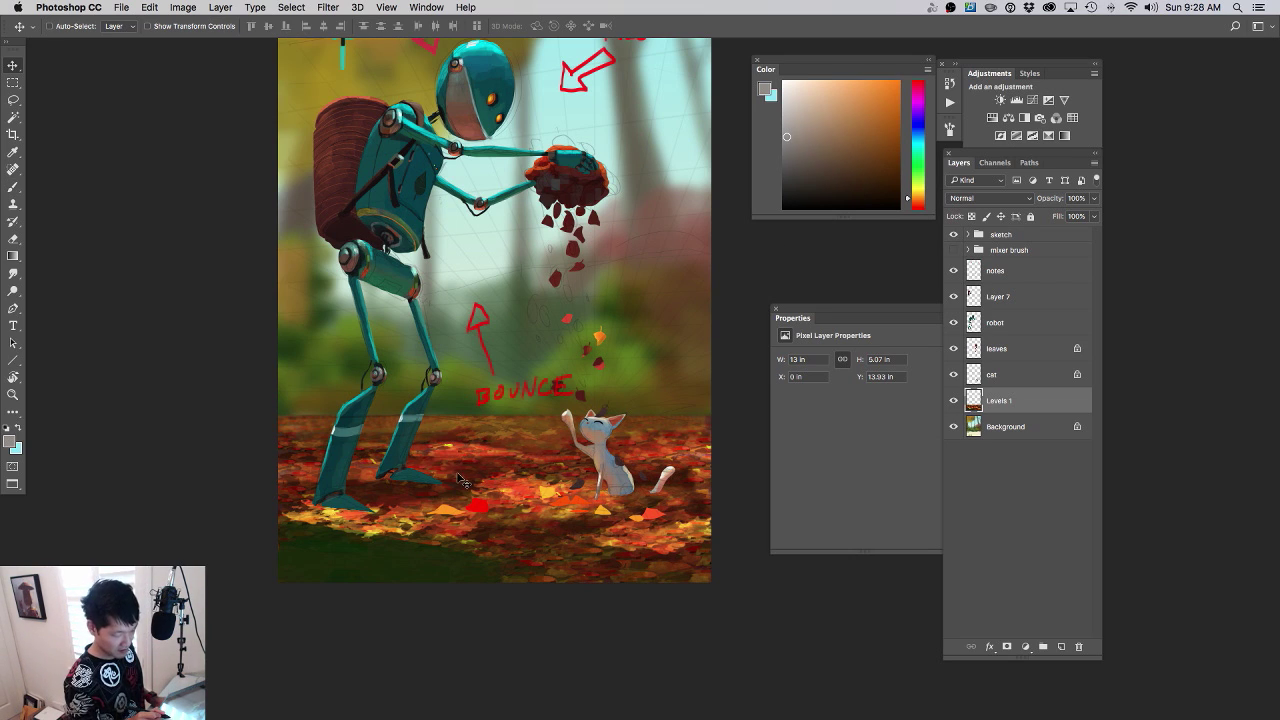
- Sample a muted reddish brown and brush soft shadow strokes onto the leafy ground beside the robot's front foot
key(b)
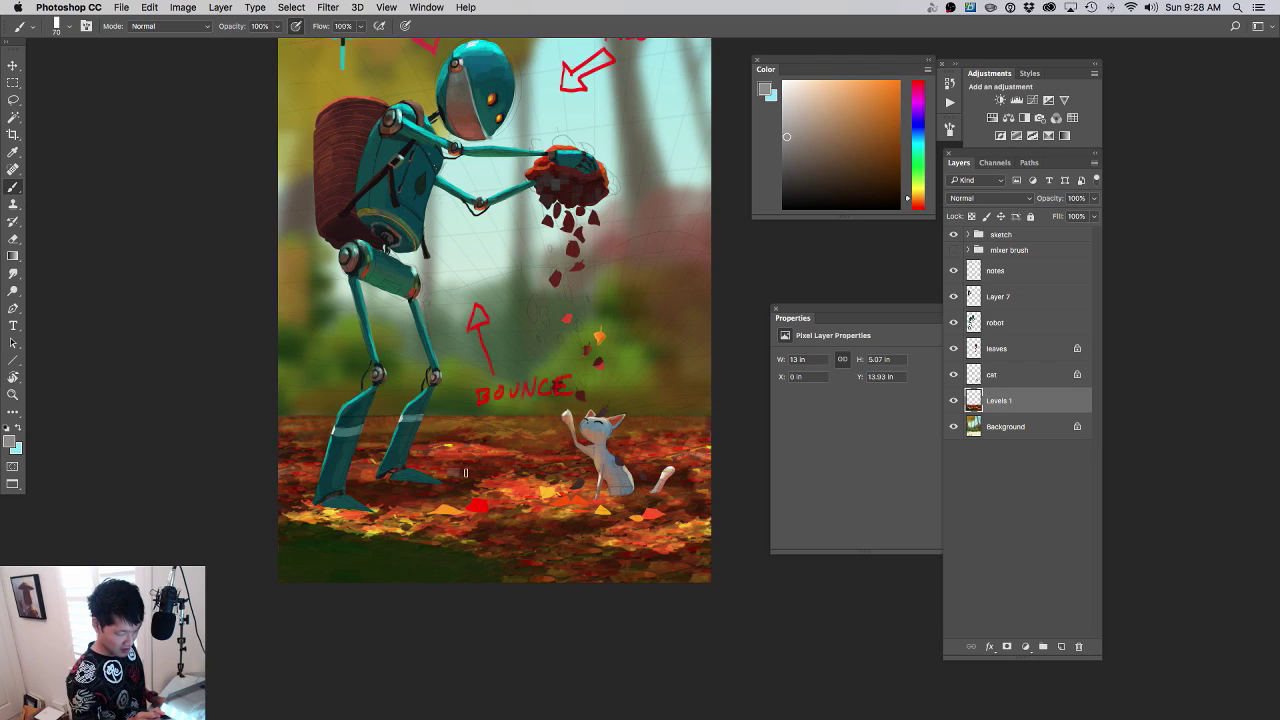
alt+click(471, 470)
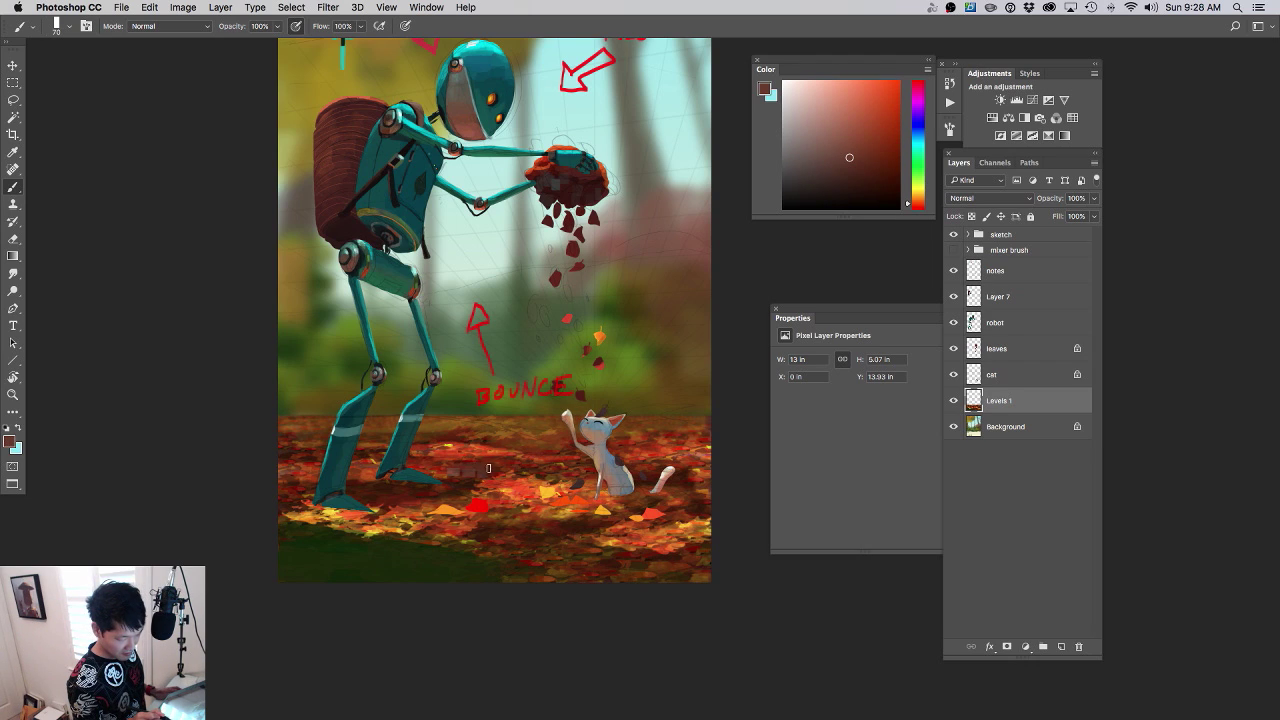
drag(494, 469, 476, 476)
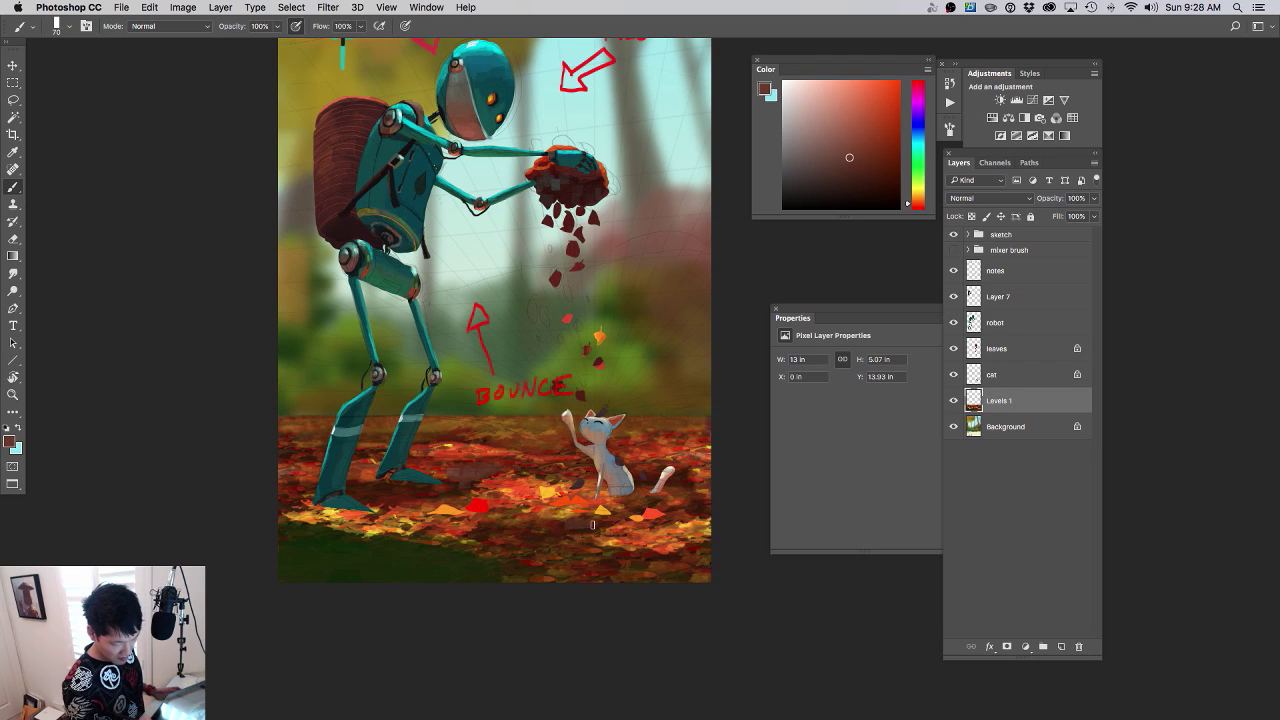
- Paint muted gray-brown, blue-gray and purple-gray strokes into the shaded foreground leaves below the cat
click(802, 148)
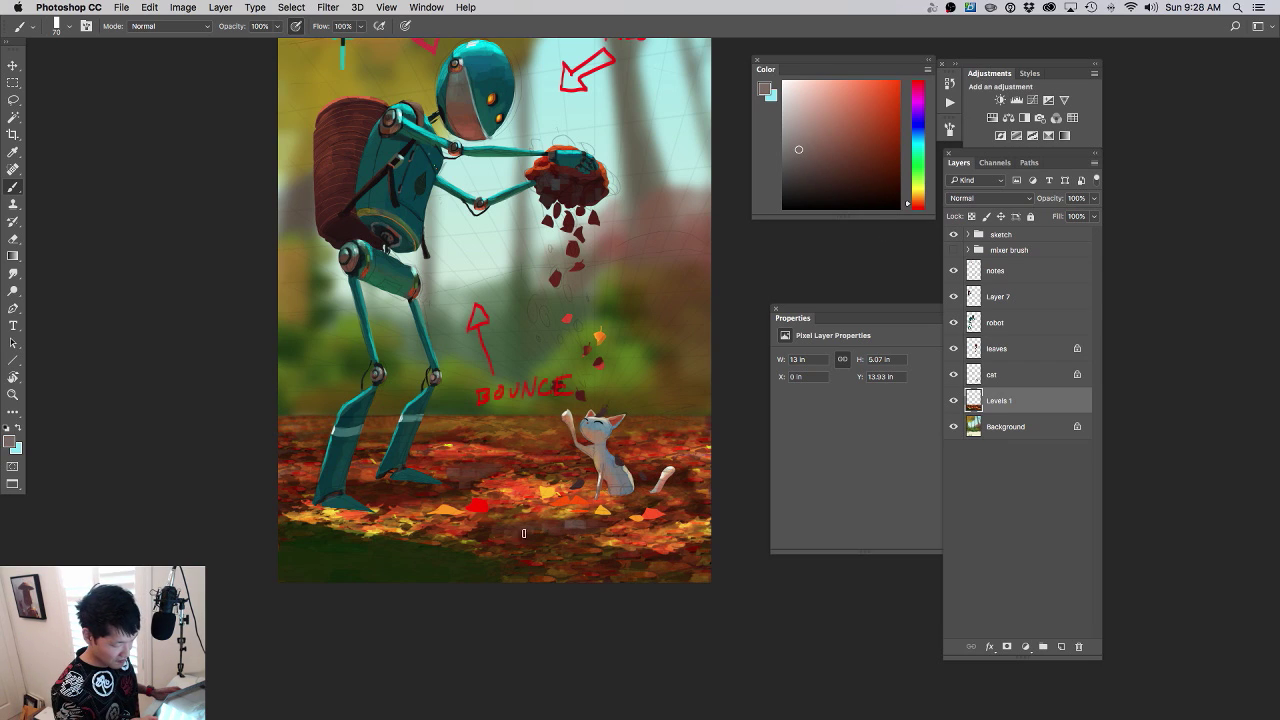
click(917, 131)
click(820, 168)
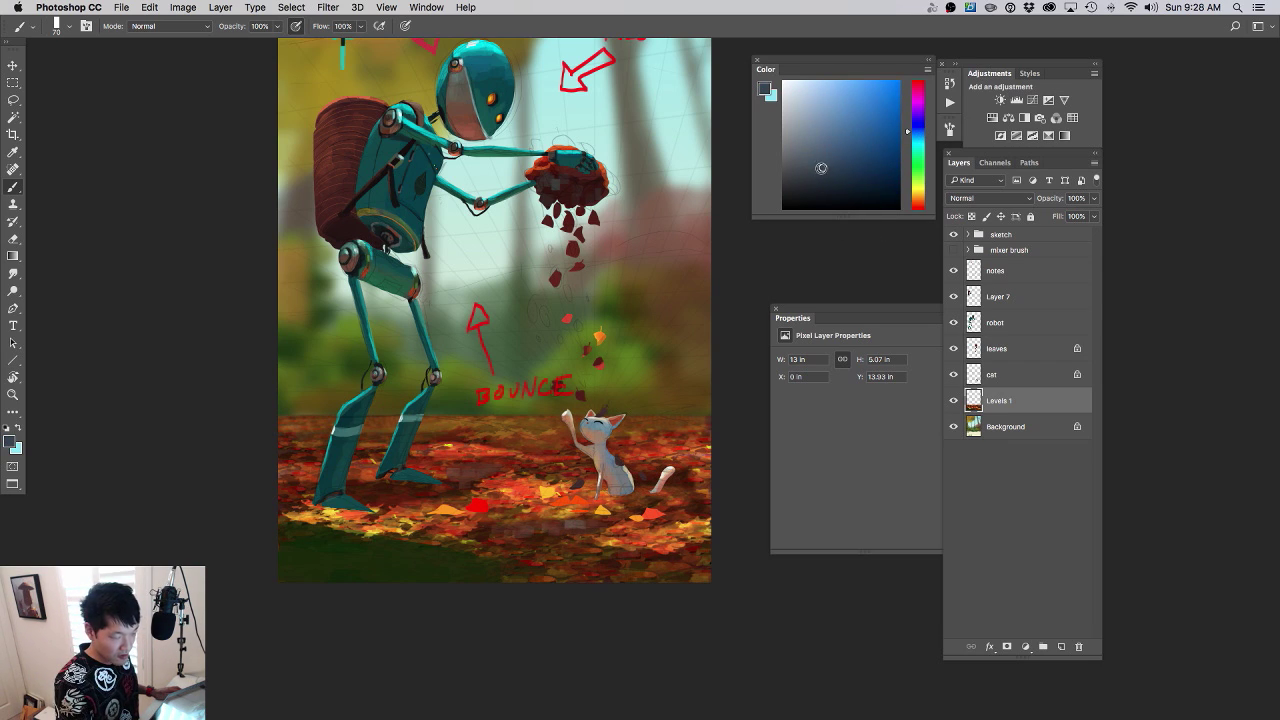
alt+click(558, 532)
drag(521, 534, 540, 536)
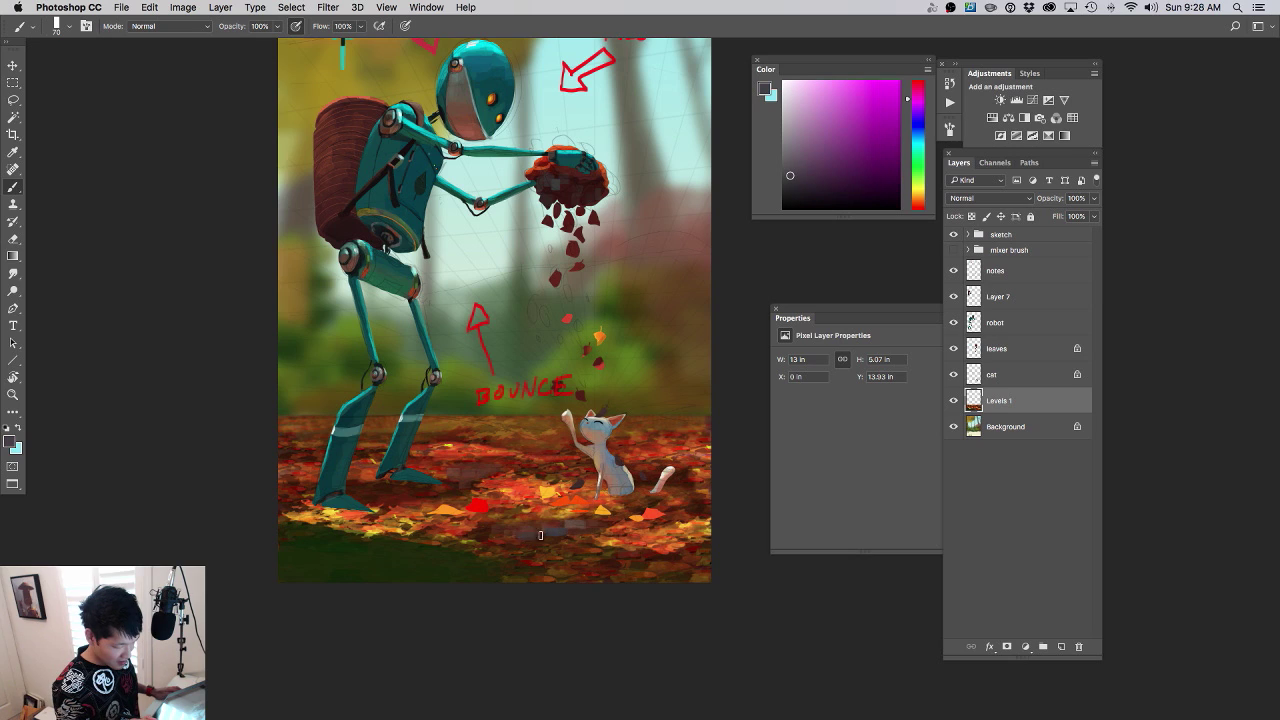
- Set the brush size to 80 and paint the foreground ground below the cat with a sampled orange-brown
scroll(491, 535, down, 5)
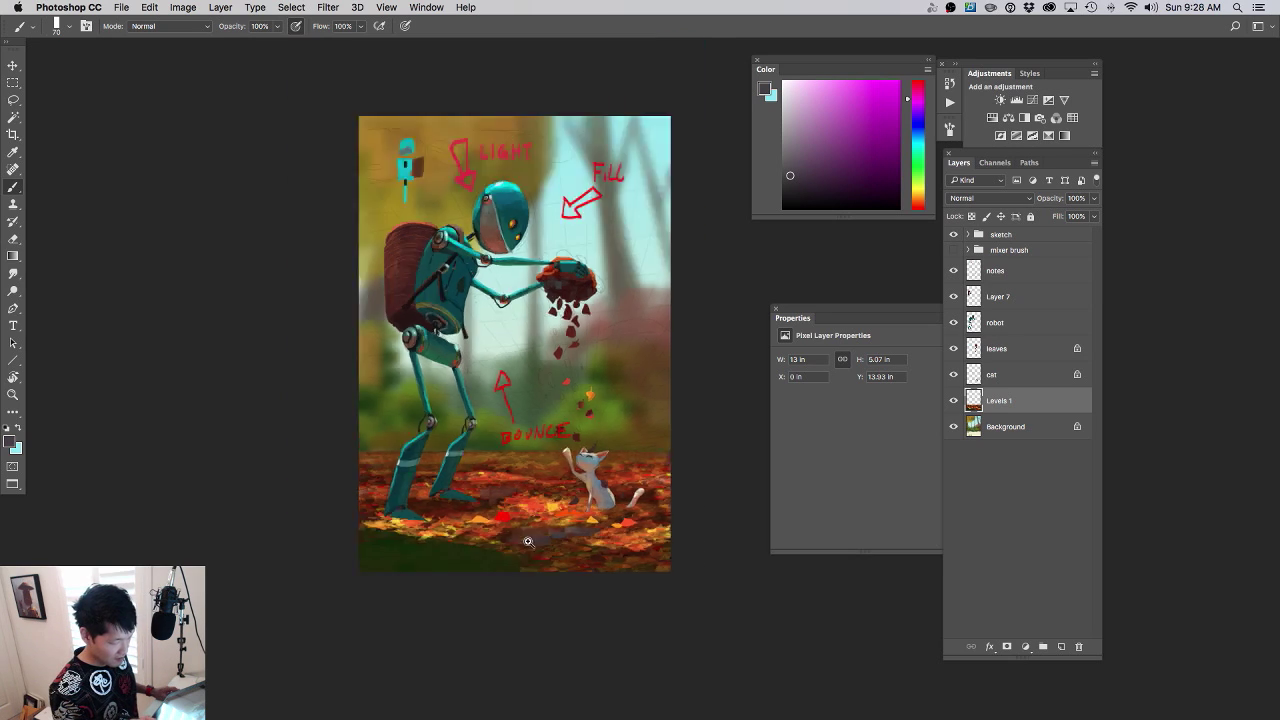
scroll(563, 560, up, 4)
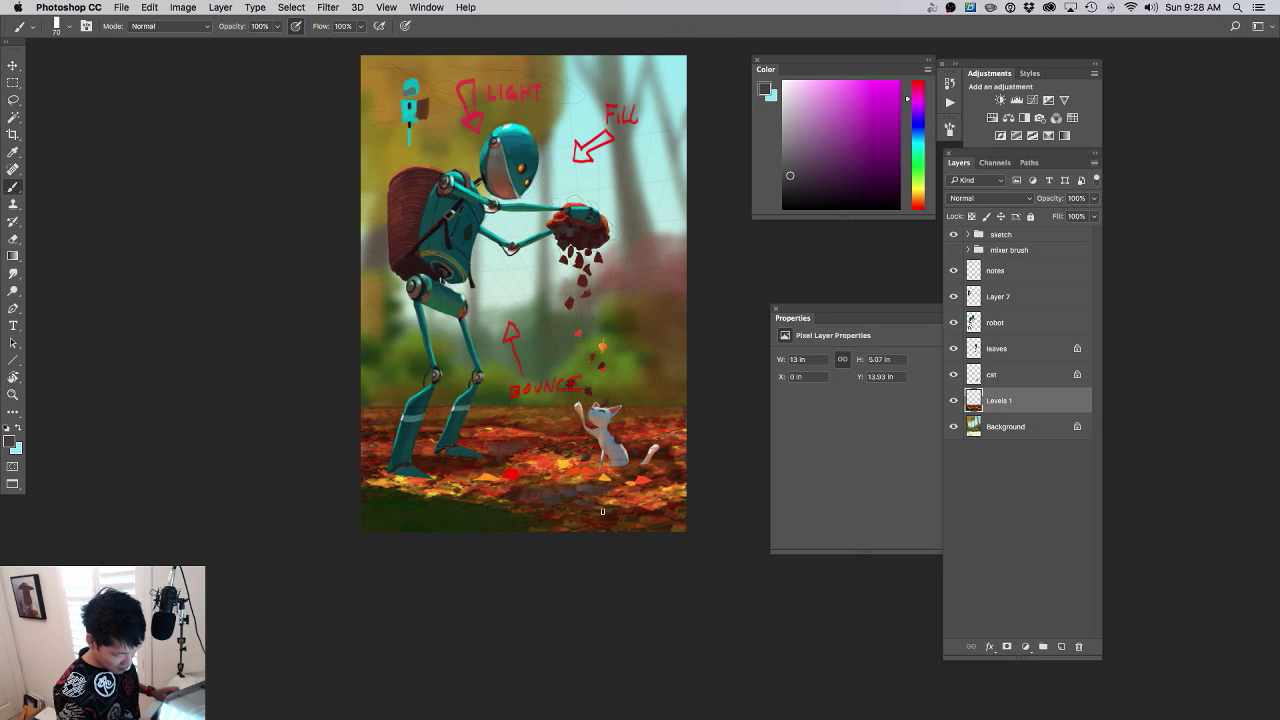
key(bracketright)
key(bracketright)
key(bracketright)
key(bracketright)
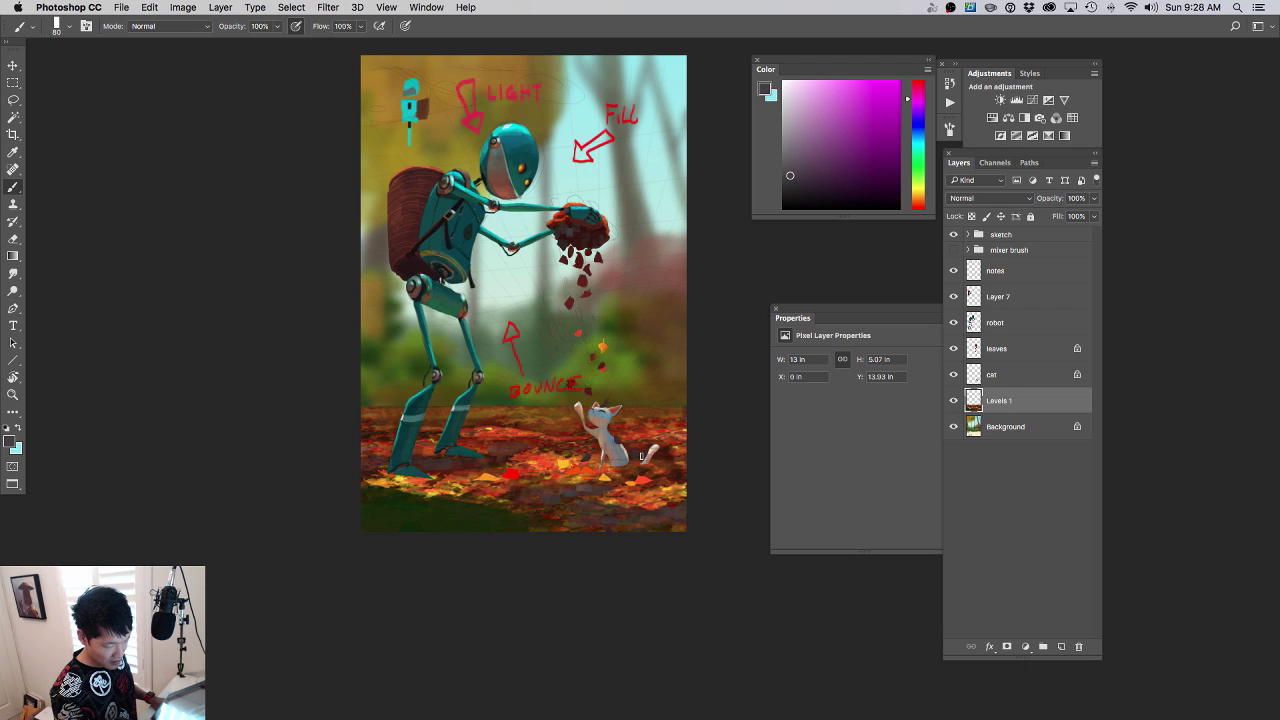
alt+click(686, 443)
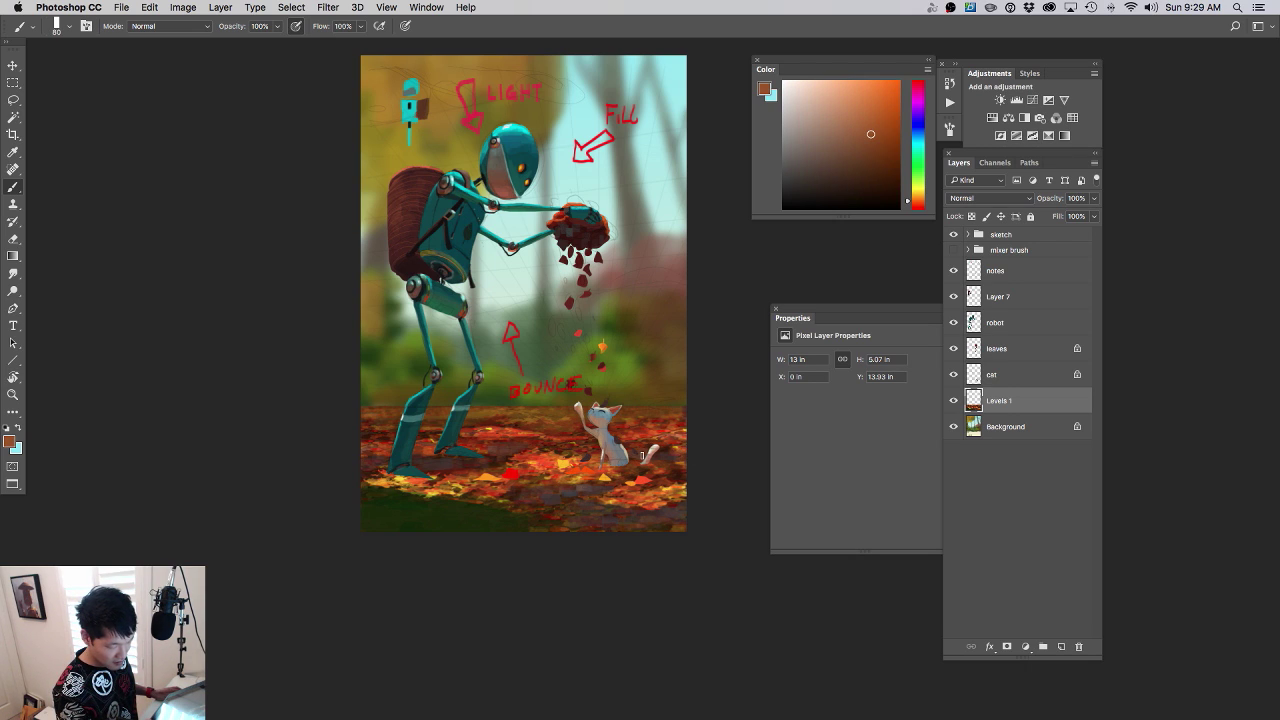
drag(624, 489, 609, 528)
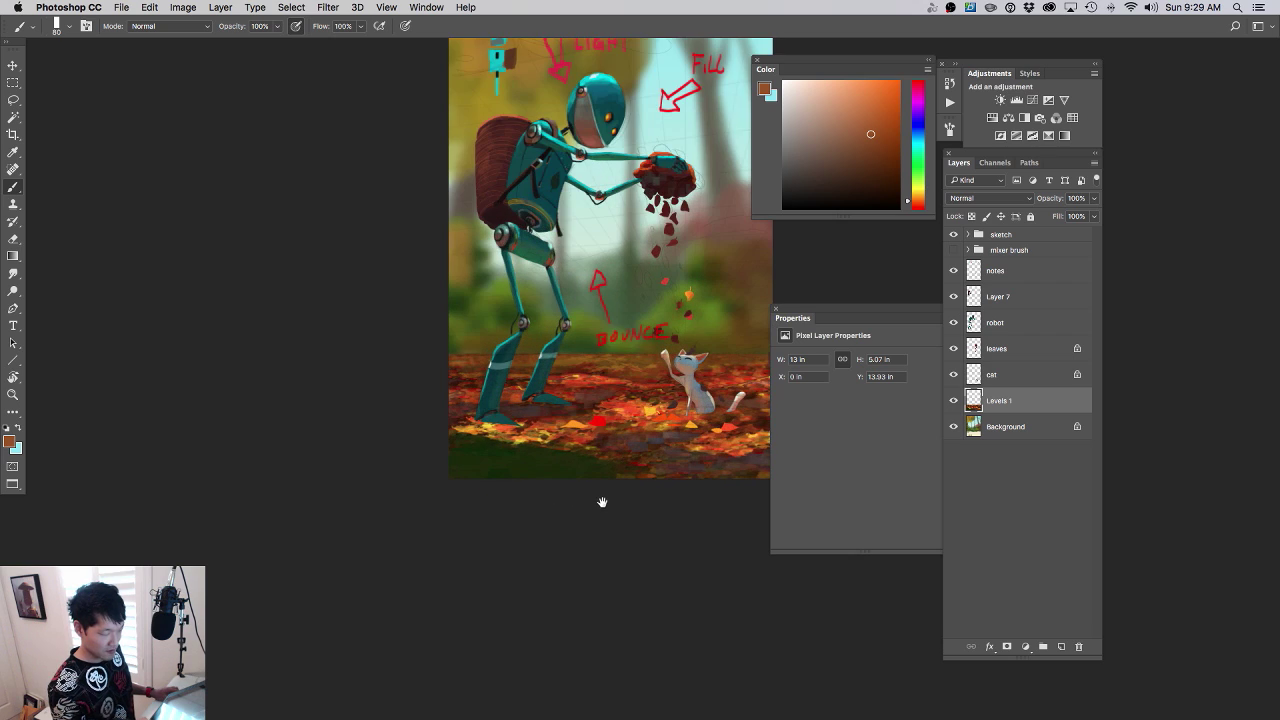
- Mix a bright yellow-green and paint grass strokes along the upper edge of the dark green foreground patch
alt+click(562, 449)
click(889, 151)
click(918, 186)
click(874, 145)
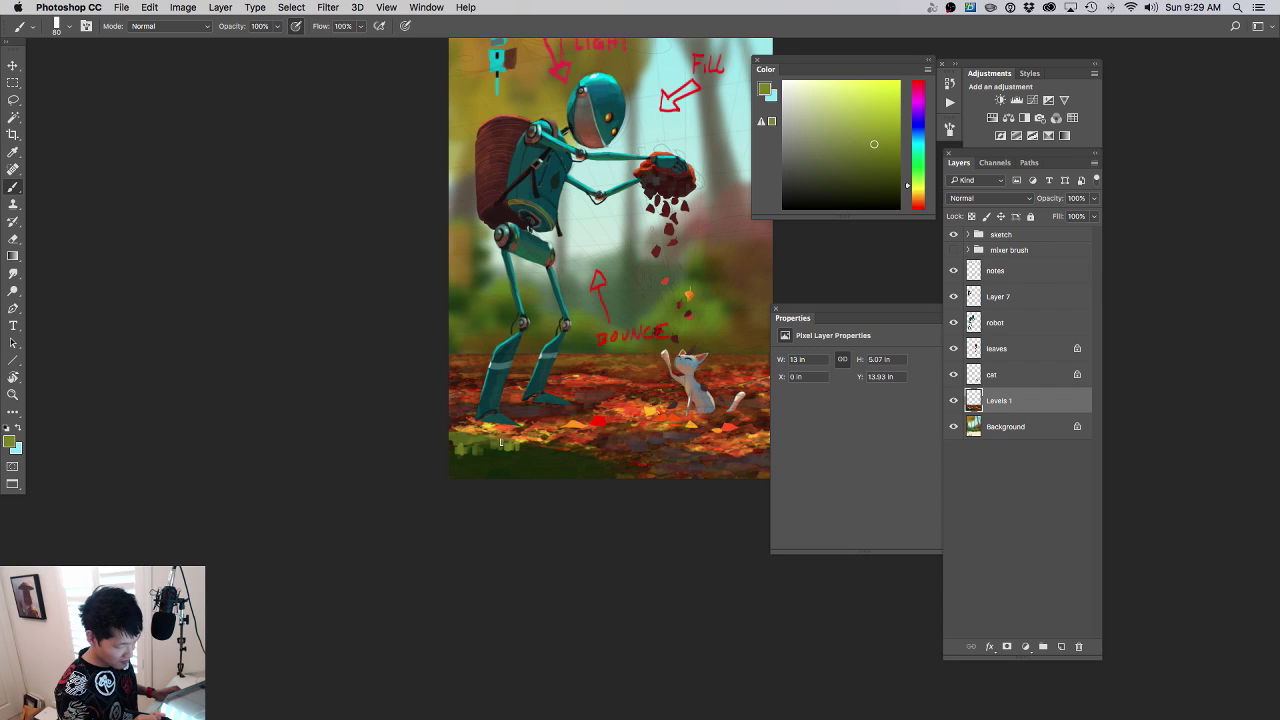
mouse_move(497, 440)
mouse_down()
mouse_move(572, 457)
mouse_move(544, 488)
mouse_move(632, 479)
mouse_up()
- Paint dark green and cooler teal-green variations into the shaded foreground grass
alt+click(629, 447)
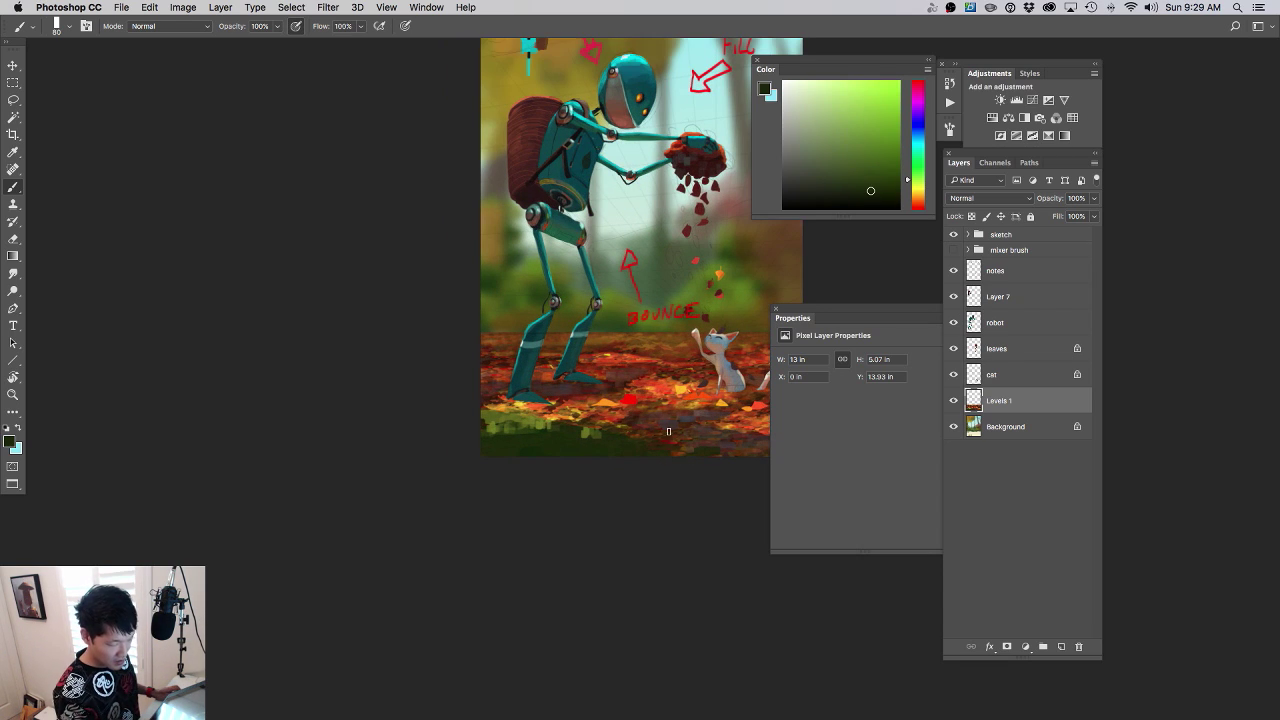
click(918, 150)
click(832, 170)
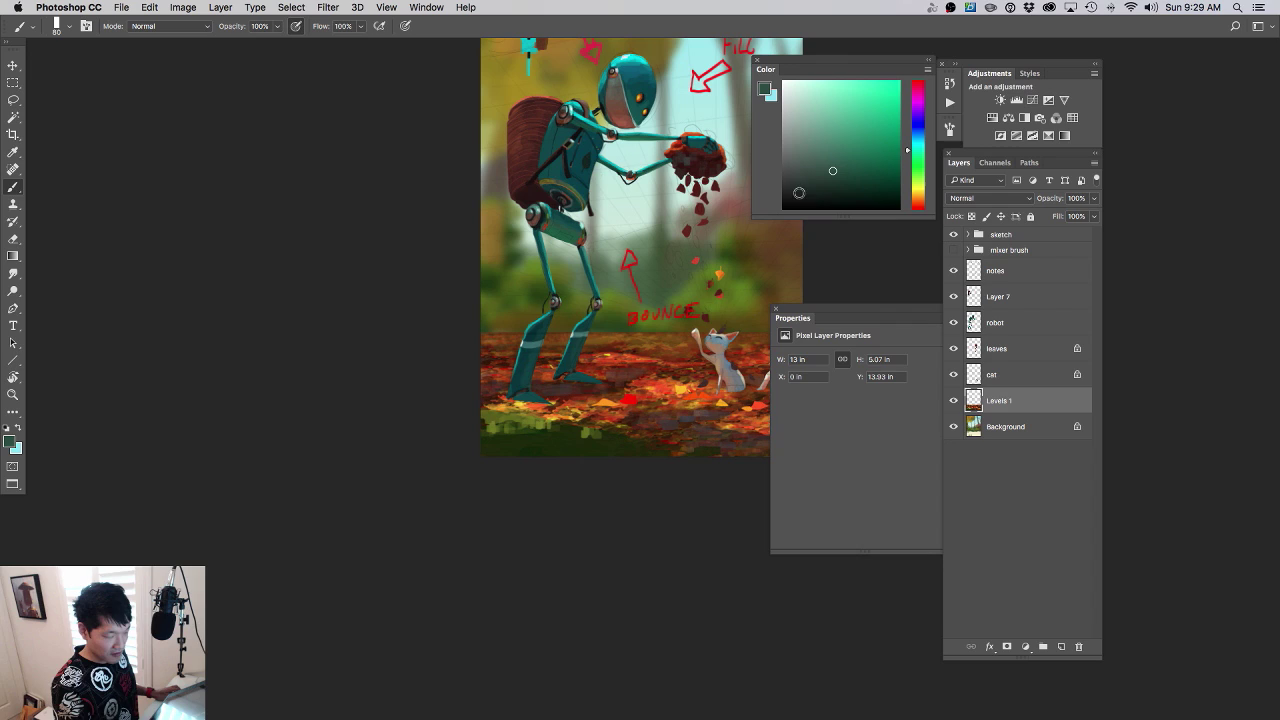
alt+click(523, 447)
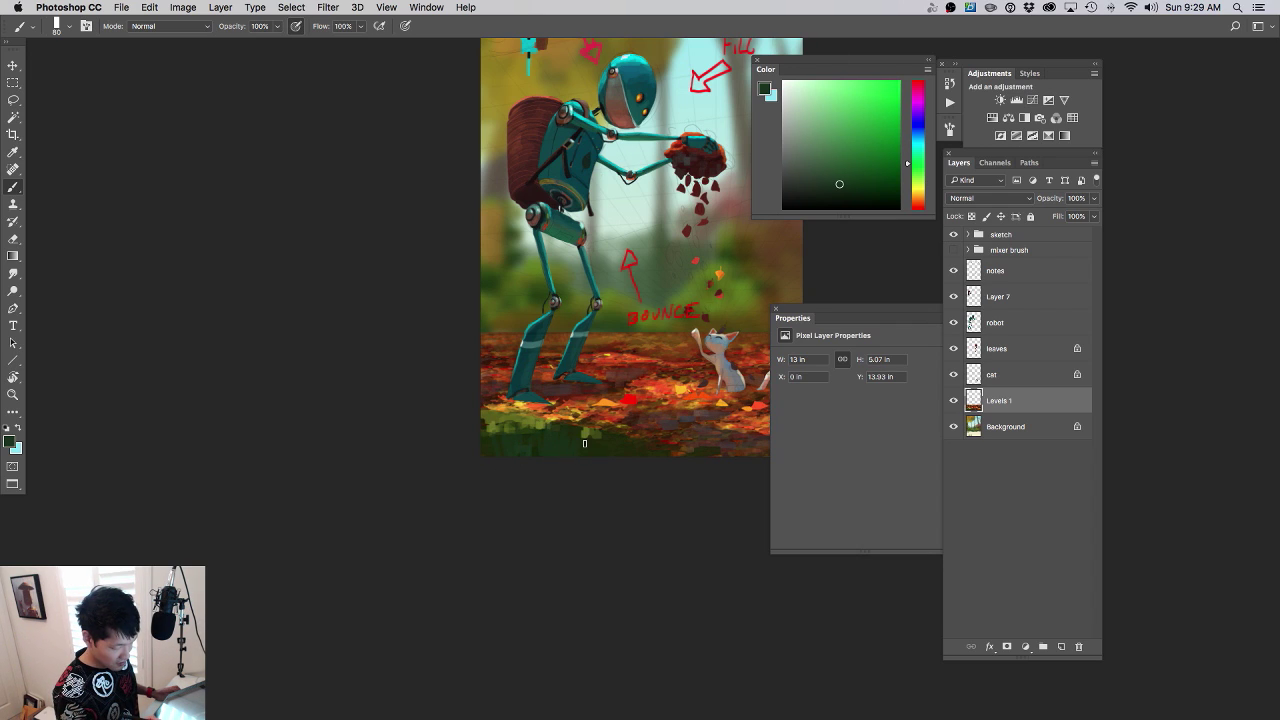
- Sample yellow from the leaves near the robot's foot and add yellow highlight strokes to the grass
alt+click(541, 404)
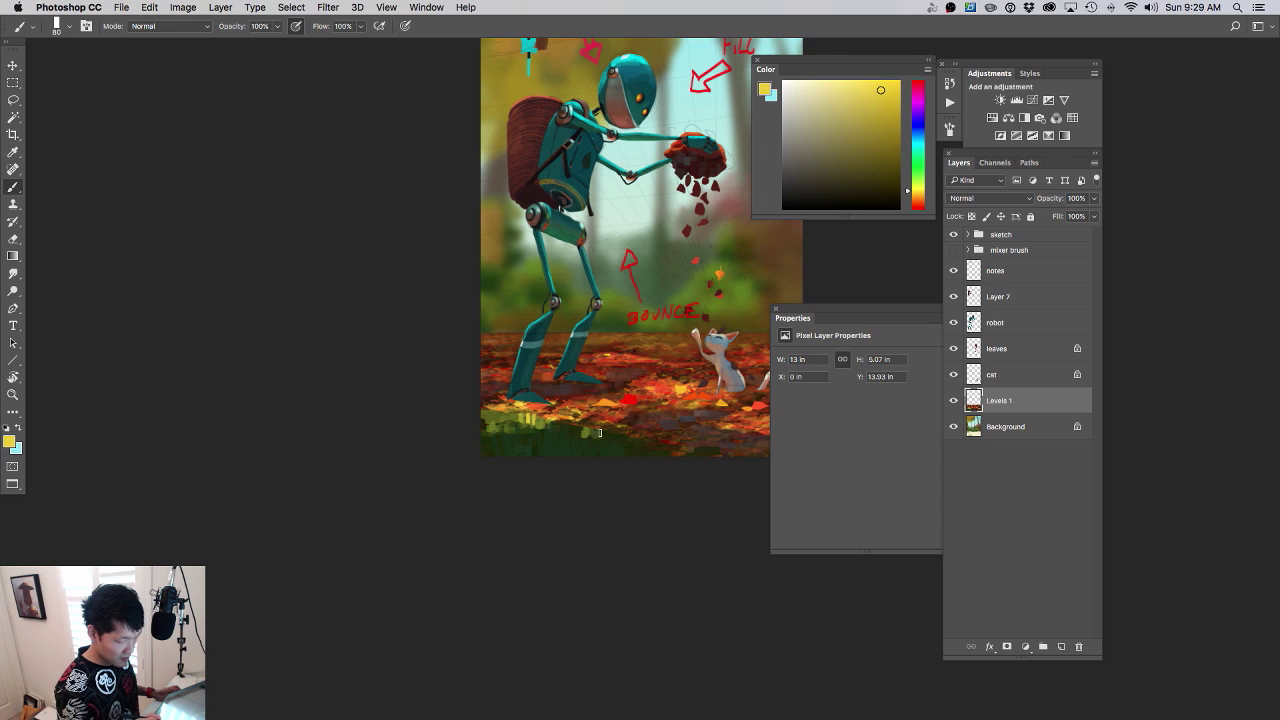
drag(644, 444, 560, 455)
mouse_move(625, 476)
mouse_down()
mouse_move(606, 491)
mouse_move(532, 485)
mouse_move(620, 449)
mouse_move(546, 457)
mouse_move(600, 414)
mouse_up()
- Sample dark olive and olive green from the grass and dab grass patches among the foreground leaves below the cat
alt+click(525, 433)
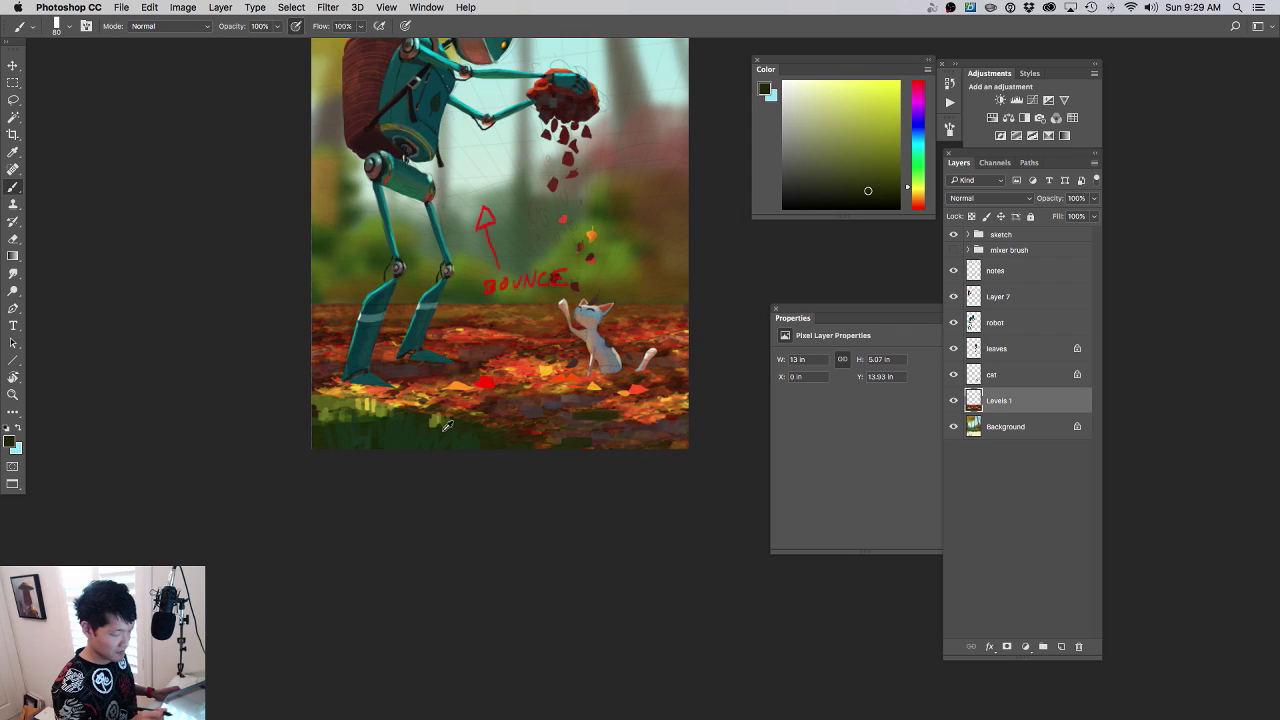
alt+click(380, 409)
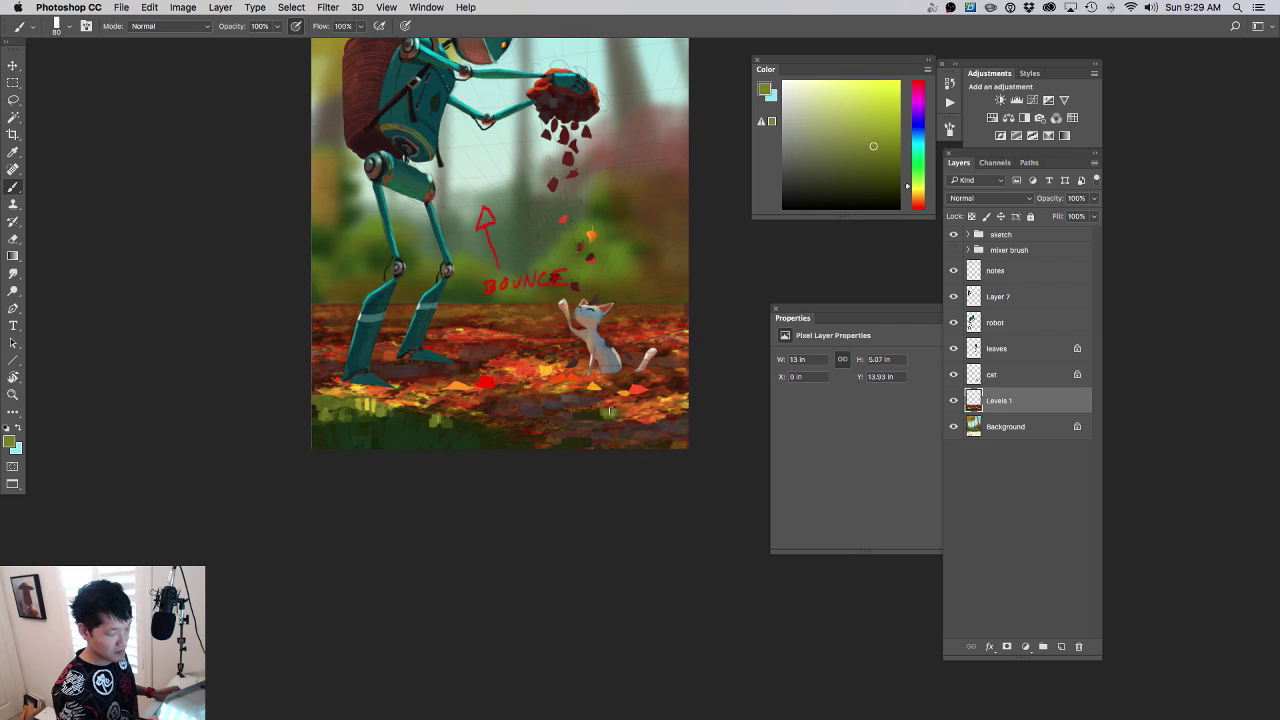
drag(540, 509, 517, 595)
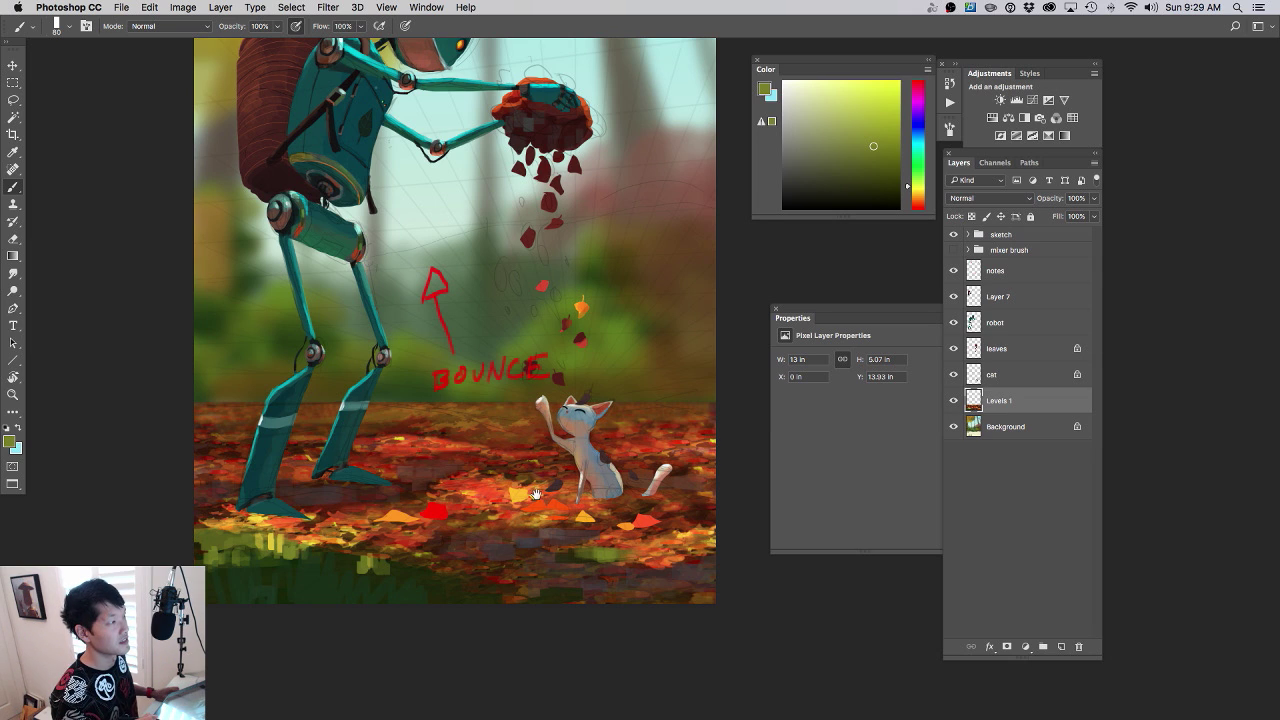
drag(601, 506, 613, 495)
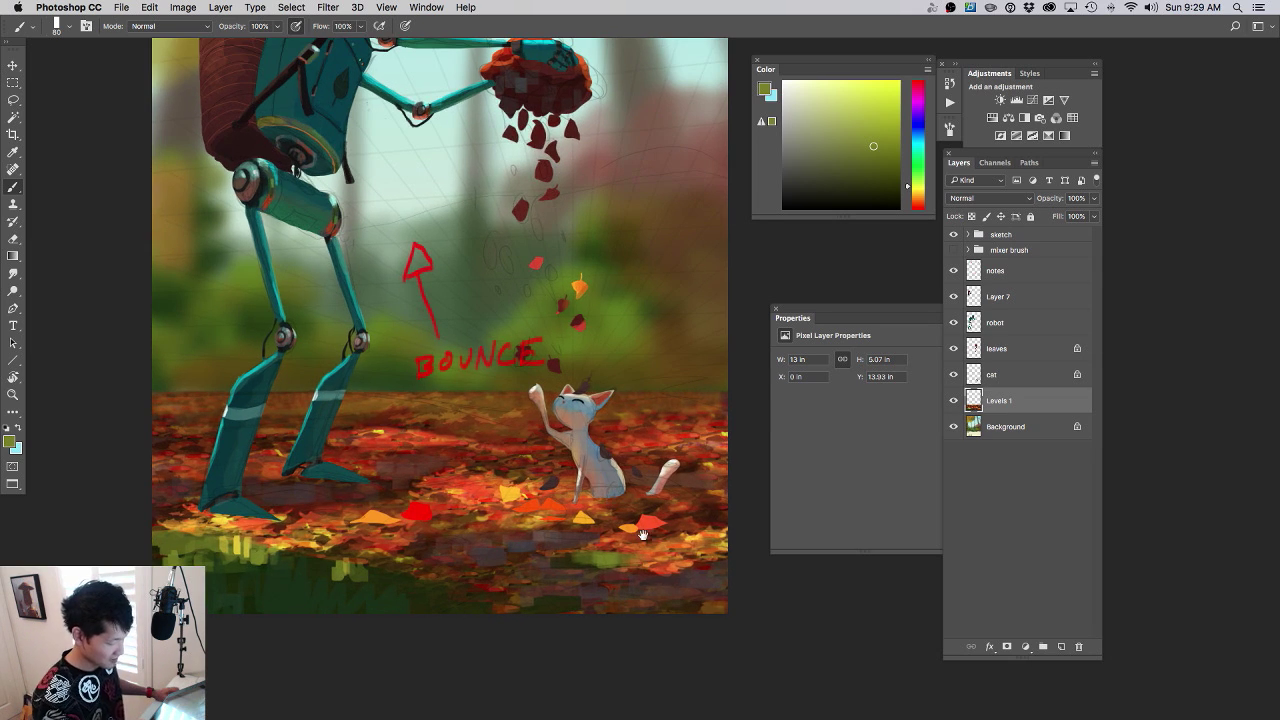
- Sample a dark brown and paint shadow strokes over the foreground ground below the cat to blend the green patches
alt+click(547, 560)
mouse_move(577, 564)
mouse_down()
mouse_move(631, 559)
mouse_move(532, 566)
mouse_up()
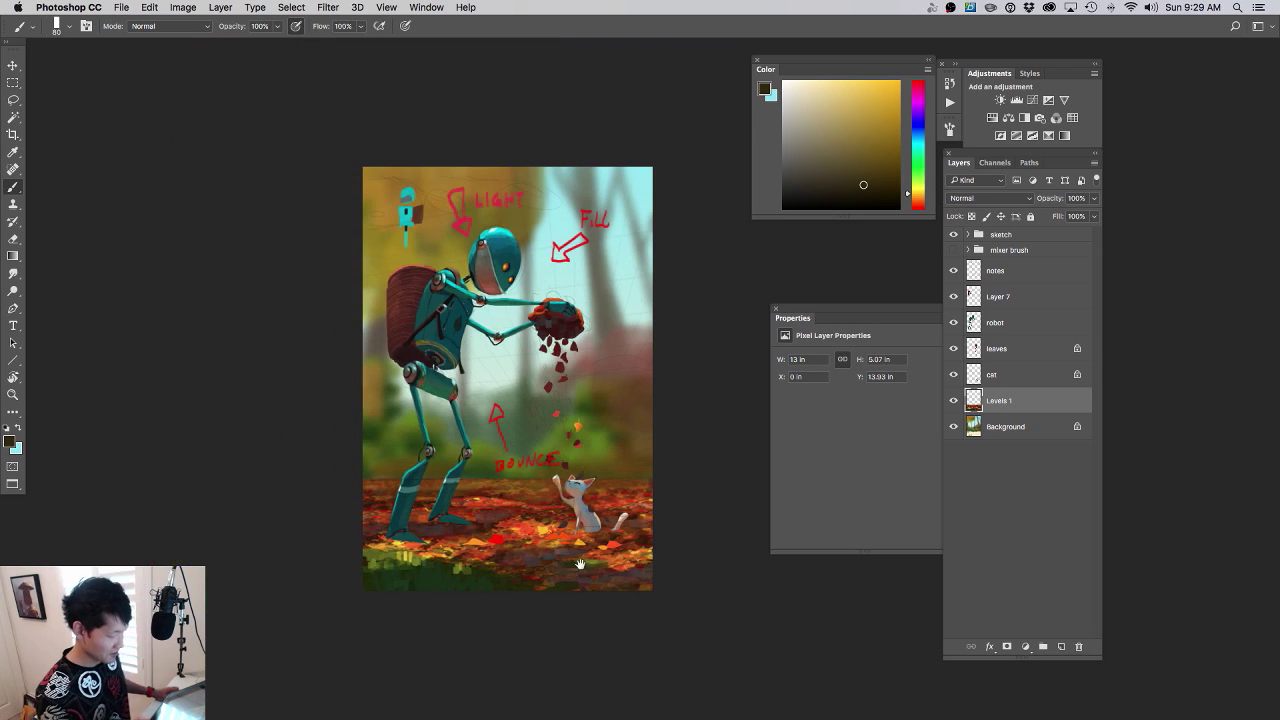
drag(635, 538, 659, 470)
scroll(659, 474, up, 3)
scroll(571, 476, down, 2)
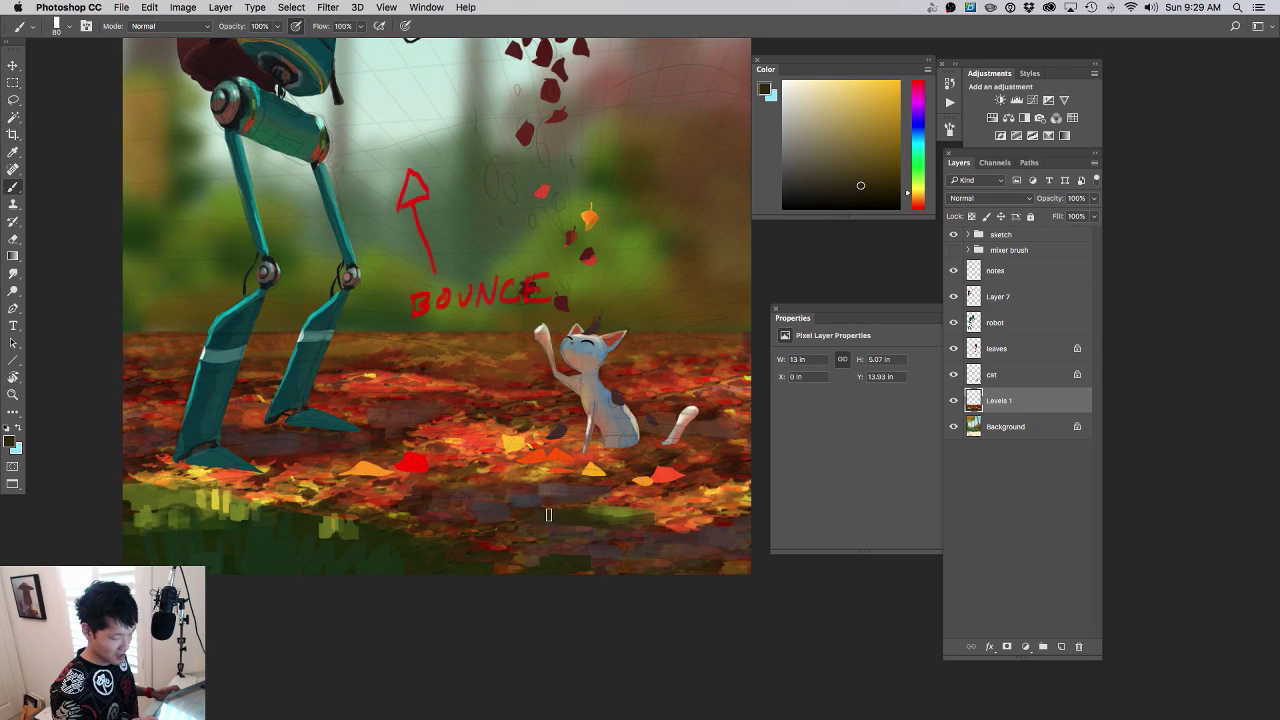
scroll(597, 500, left, 3)
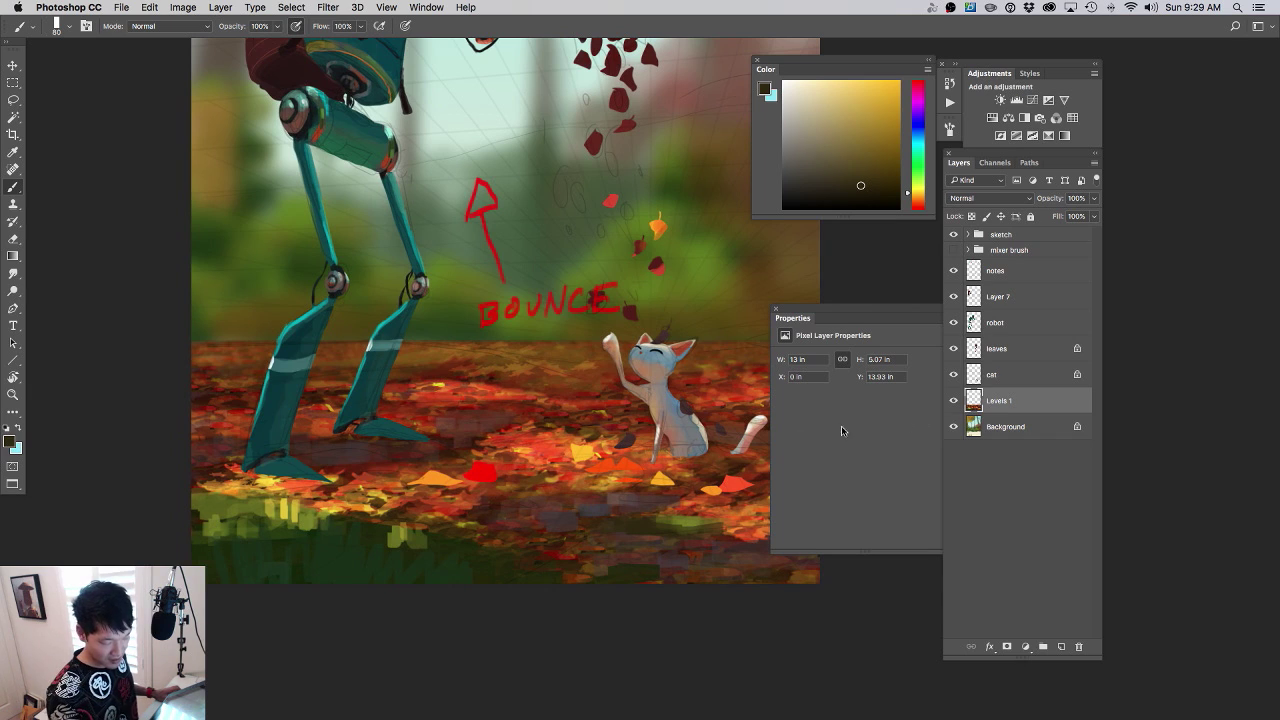
- Select the leaves layer and touch up the leaf pile in the robot's hands with dark red and sampled orange
drag(656, 475, 562, 493)
drag(652, 551, 659, 592)
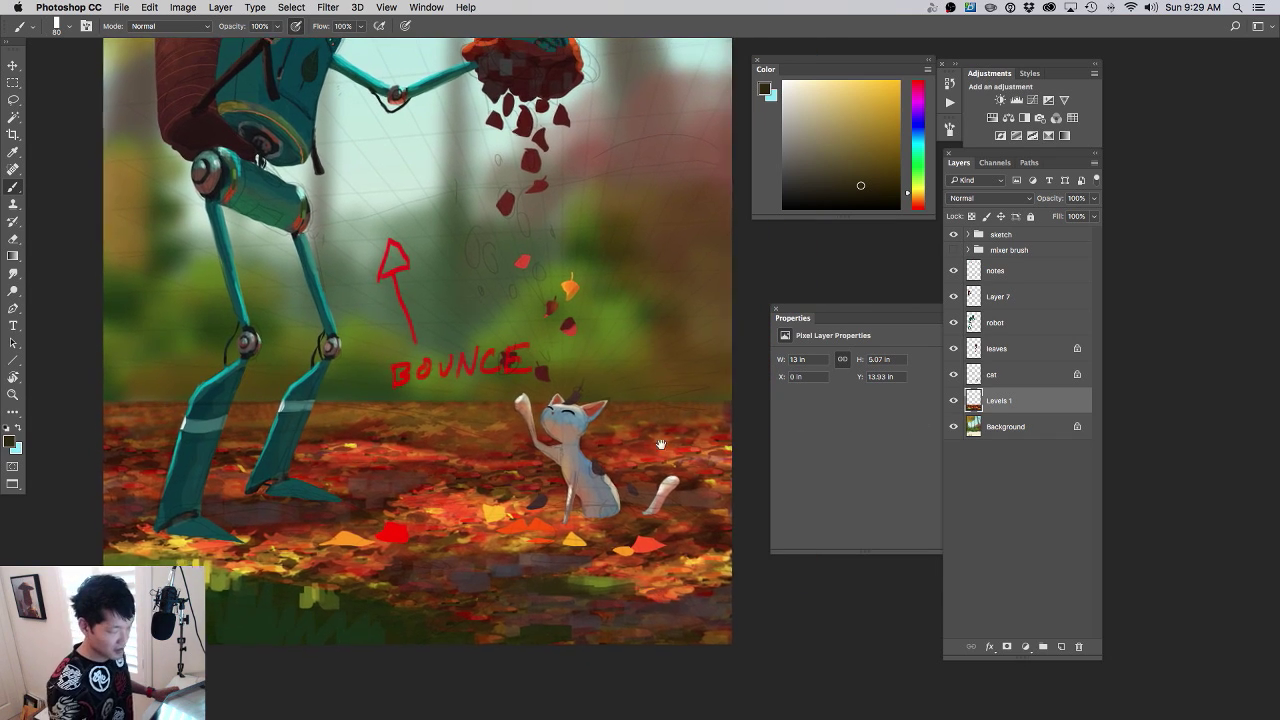
scroll(660, 444, up, 3)
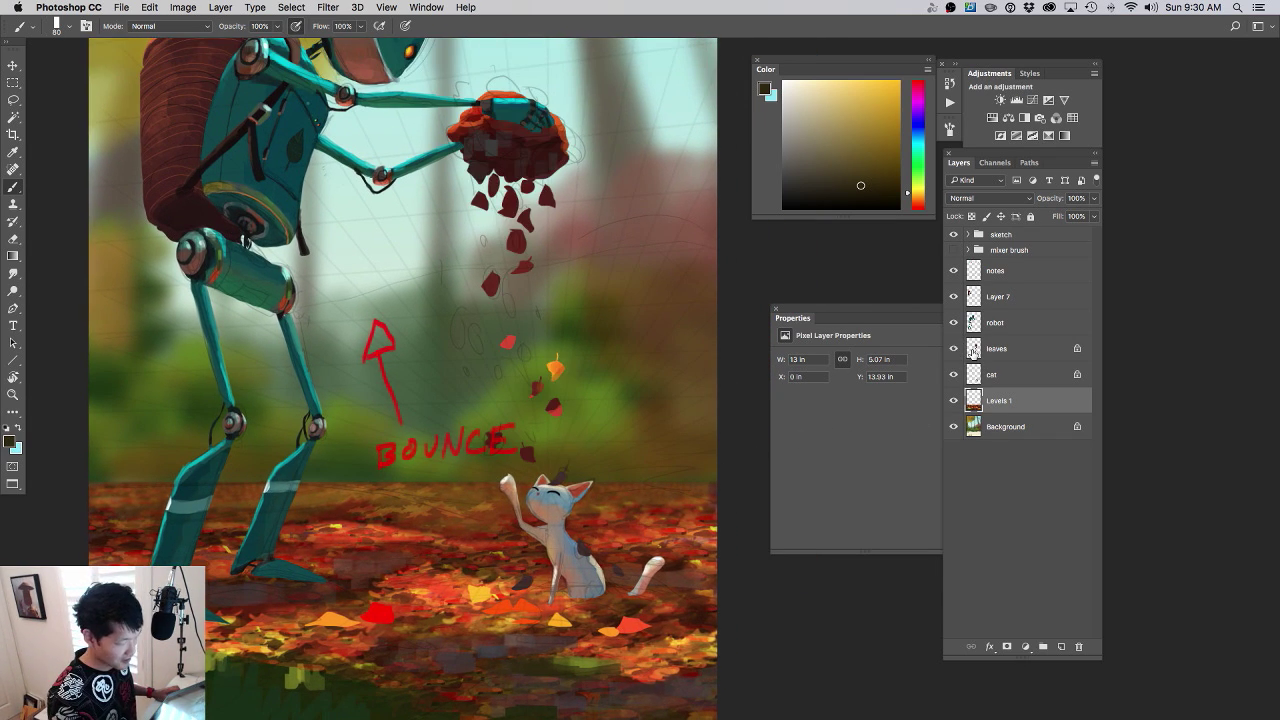
click(974, 350)
click(916, 206)
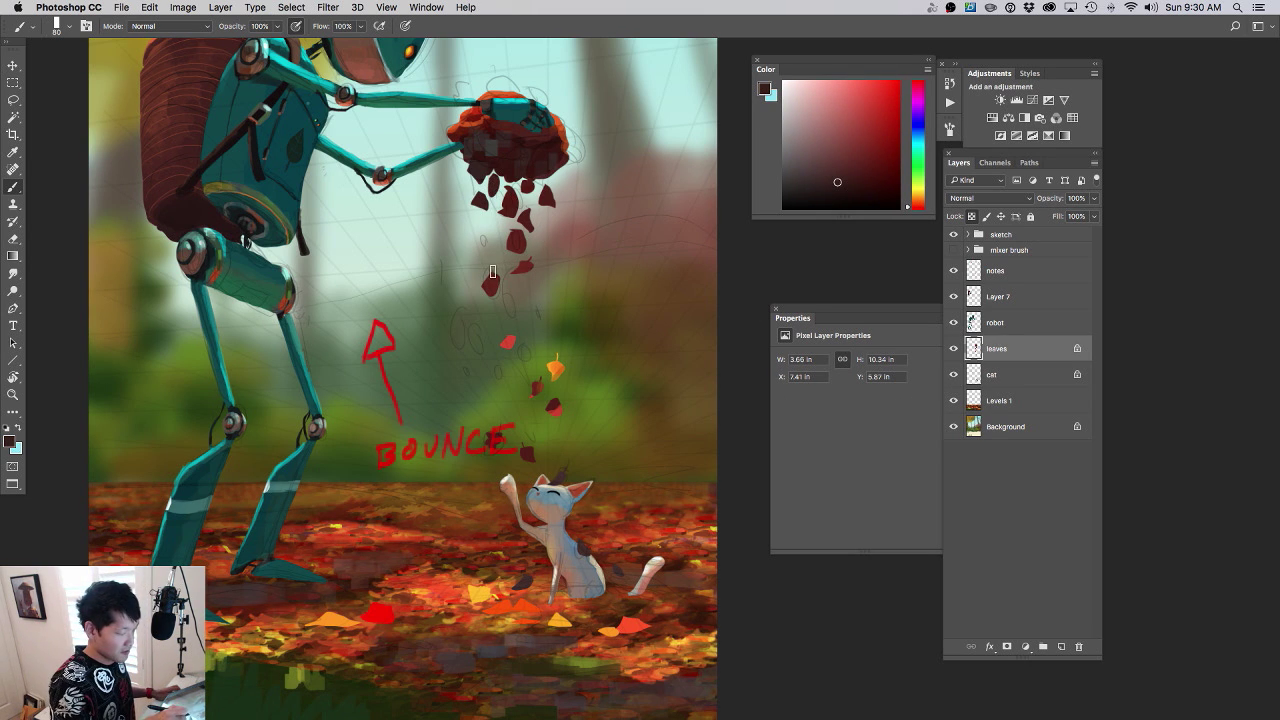
alt+click(566, 122)
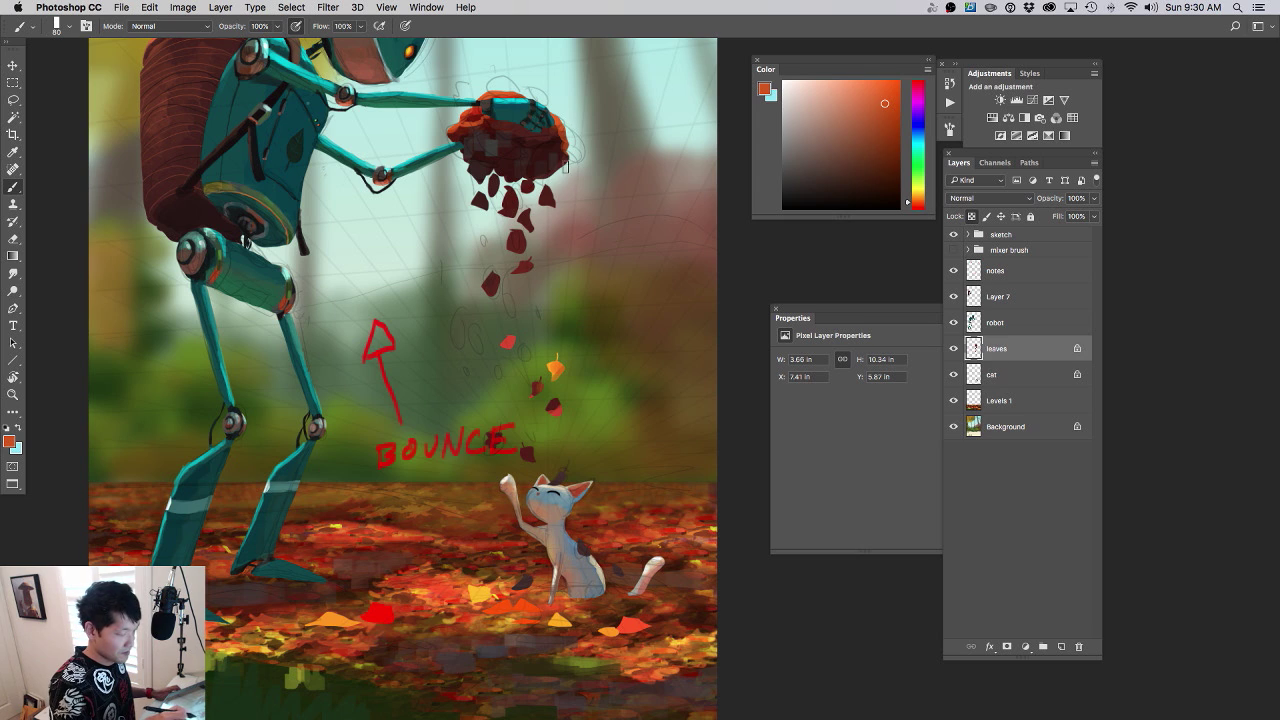
alt+click(561, 149)
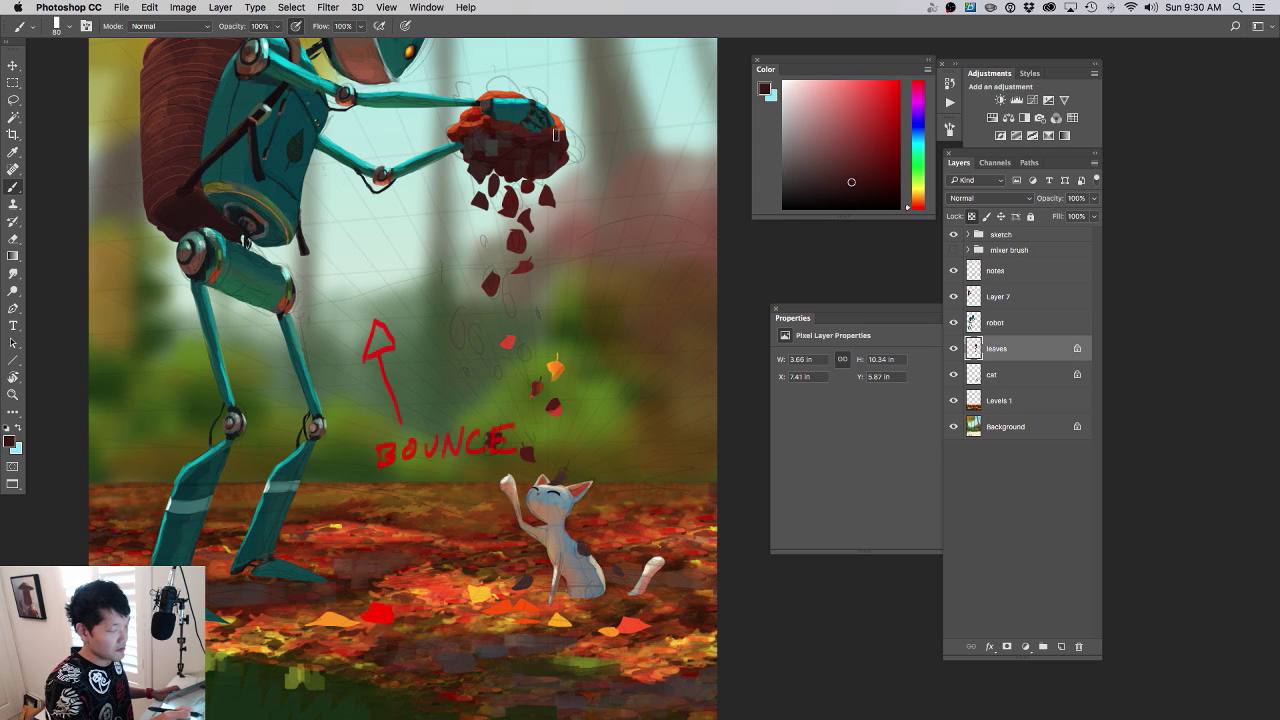
- Mix a warm light color and paint orange highlights on top of the held leaf pile and on a falling leaf
alt+click(504, 101)
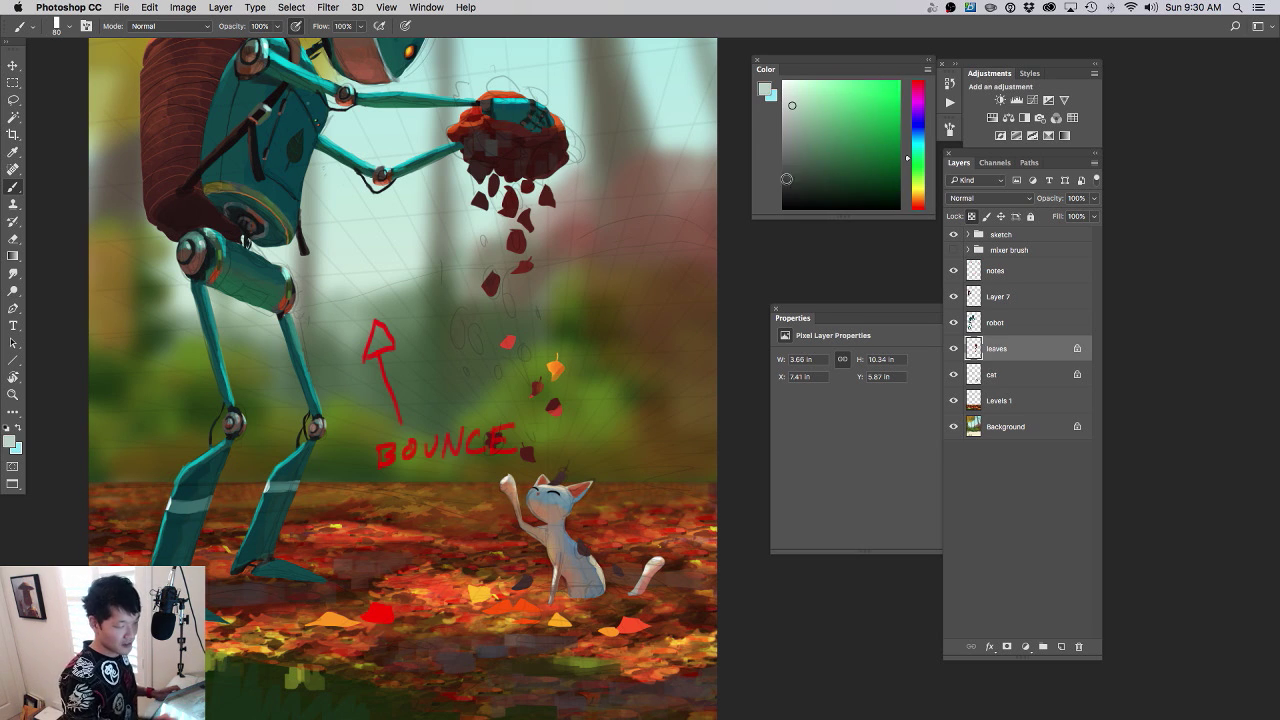
click(921, 195)
mouse_move(862, 89)
mouse_down()
mouse_move(720, 114)
mouse_move(705, 92)
mouse_up()
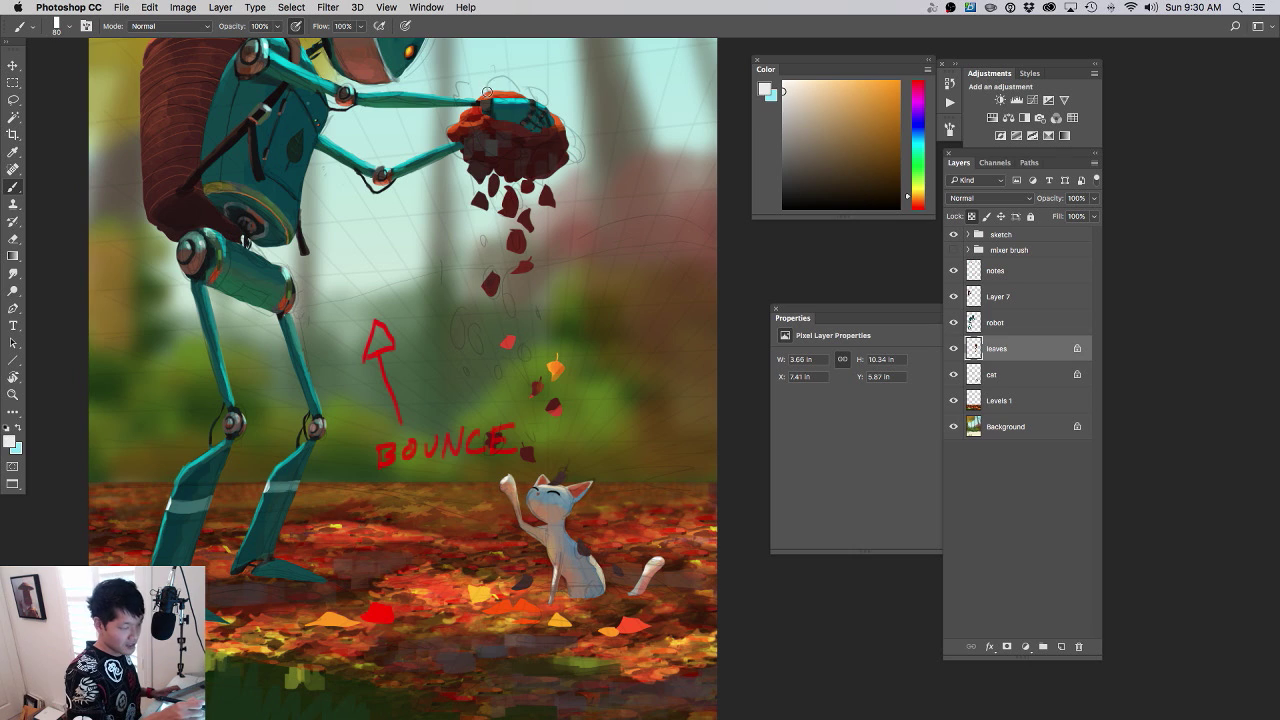
alt+click(500, 95)
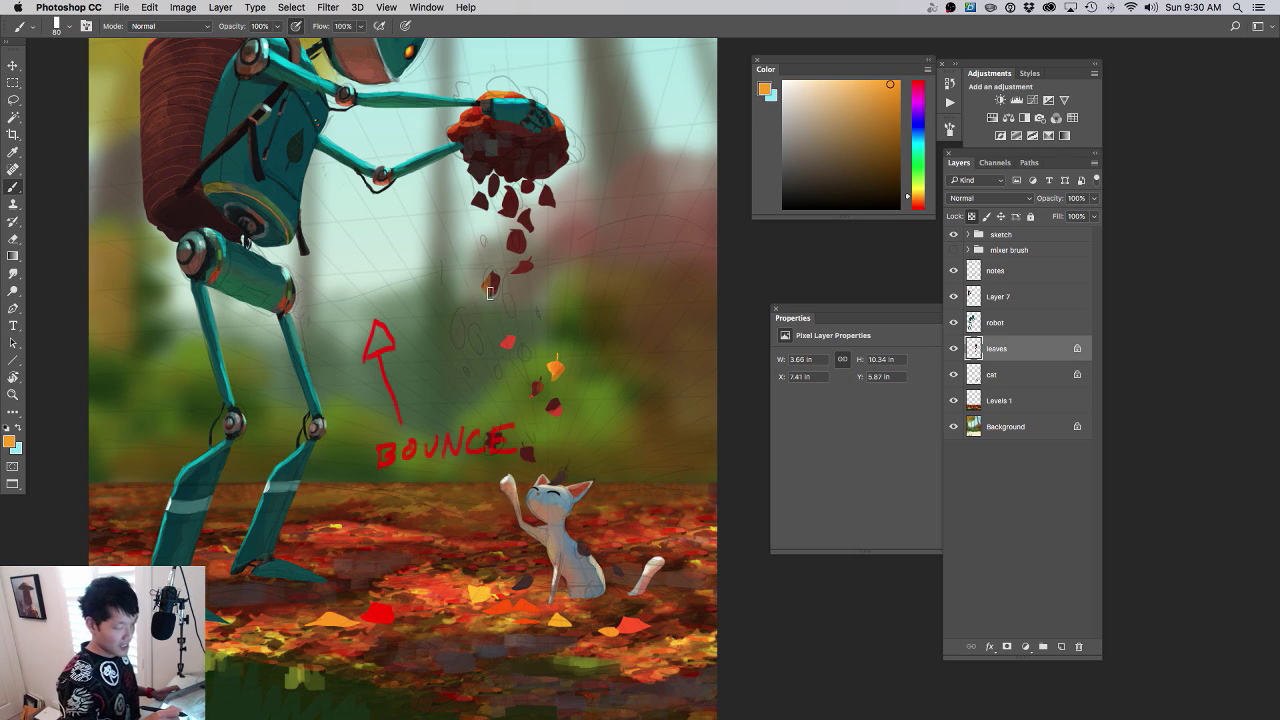
- Add a new empty layer directly above the leaves layer
key(super+0)
drag(532, 395, 510, 424)
click(993, 375)
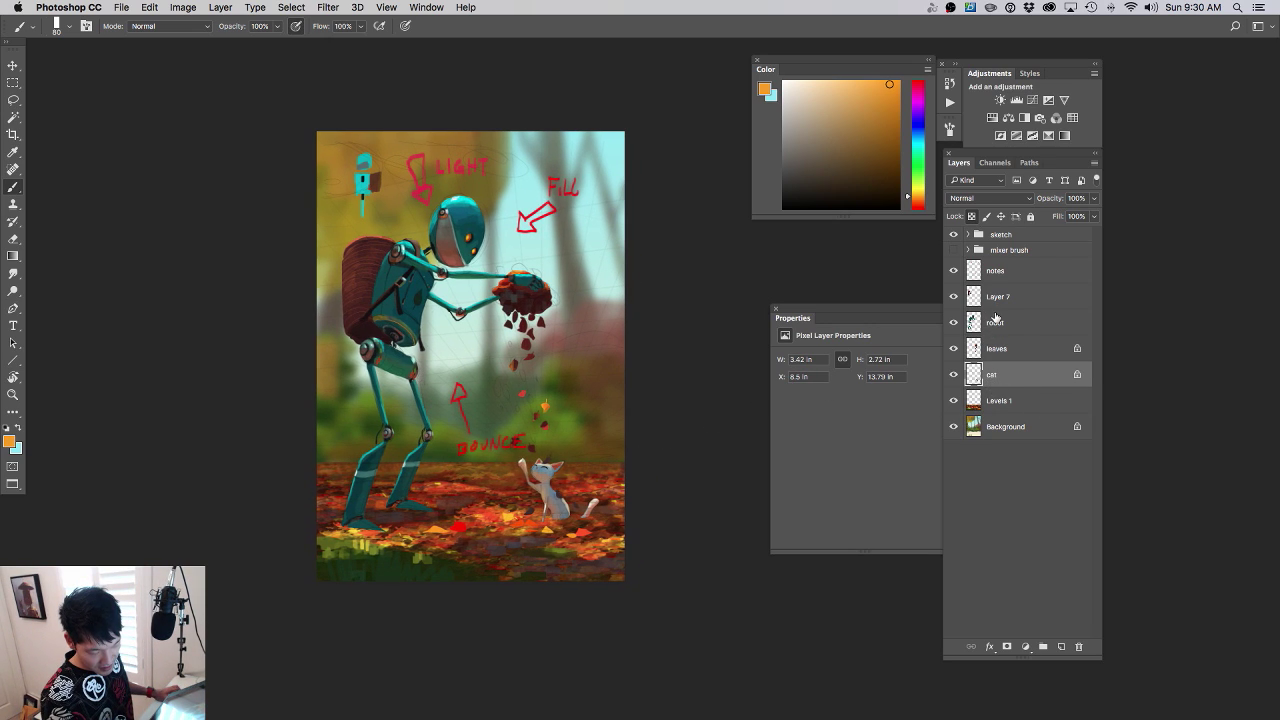
click(995, 320)
click(995, 348)
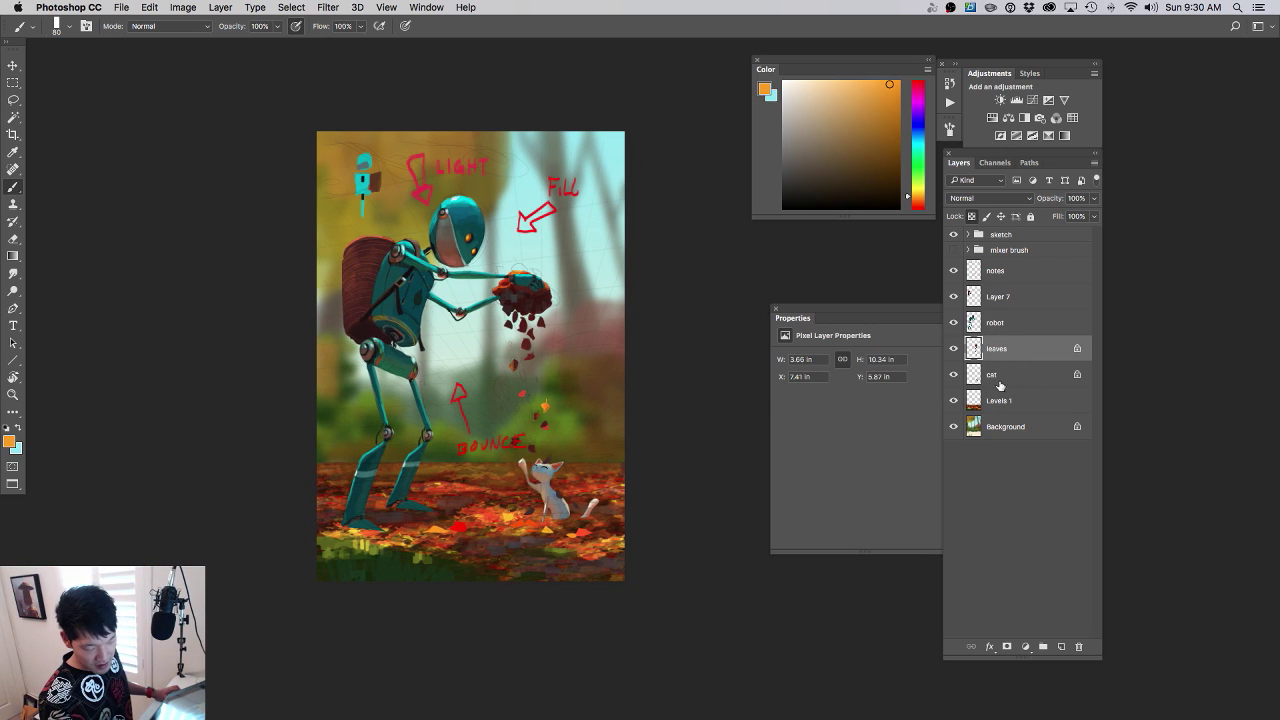
click(1061, 646)
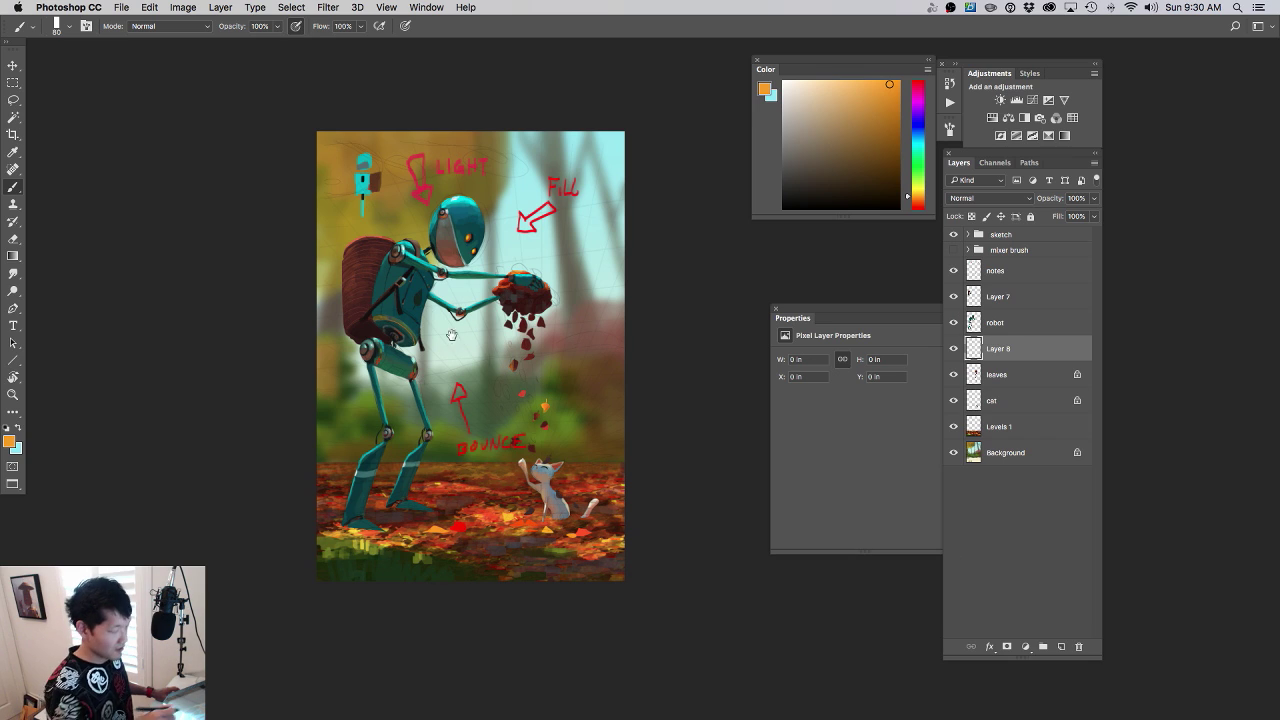
super+drag(398, 245, 445, 246)
drag(381, 312, 404, 378)
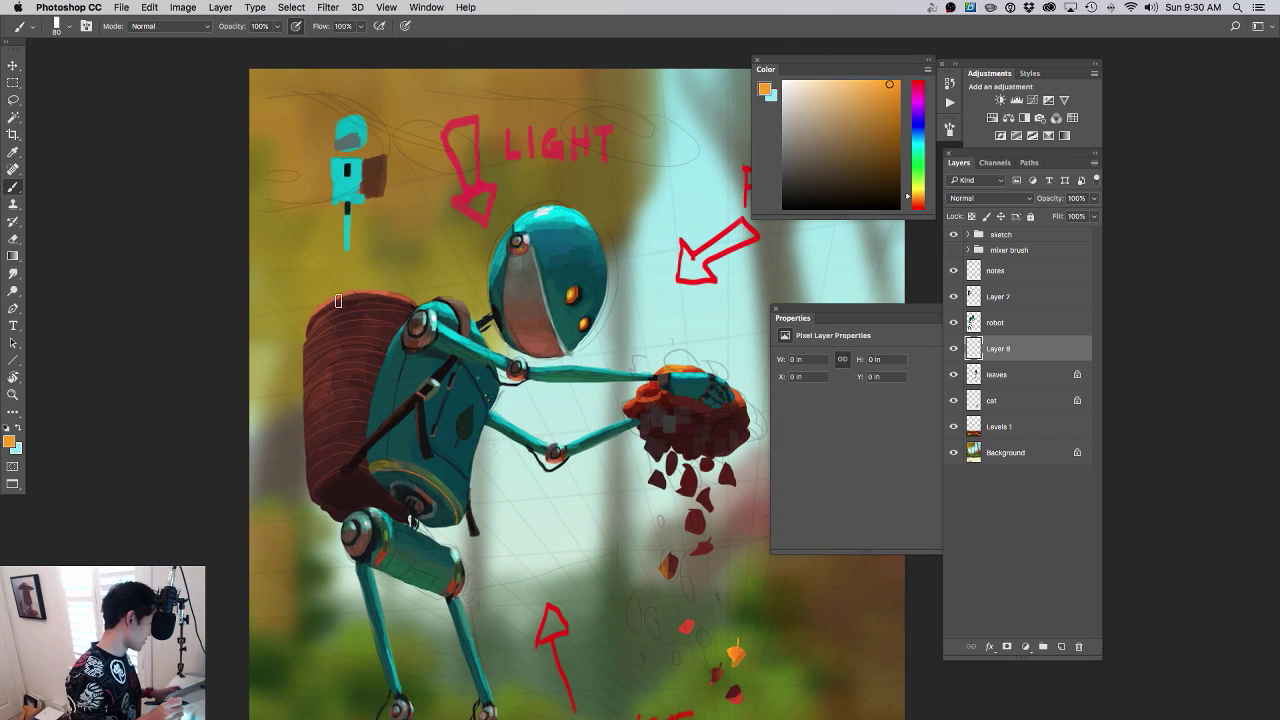
- Select a jagged leaf-clump shape along the top rim of the robot's basket and fill it with orange on the new layer
key(l)
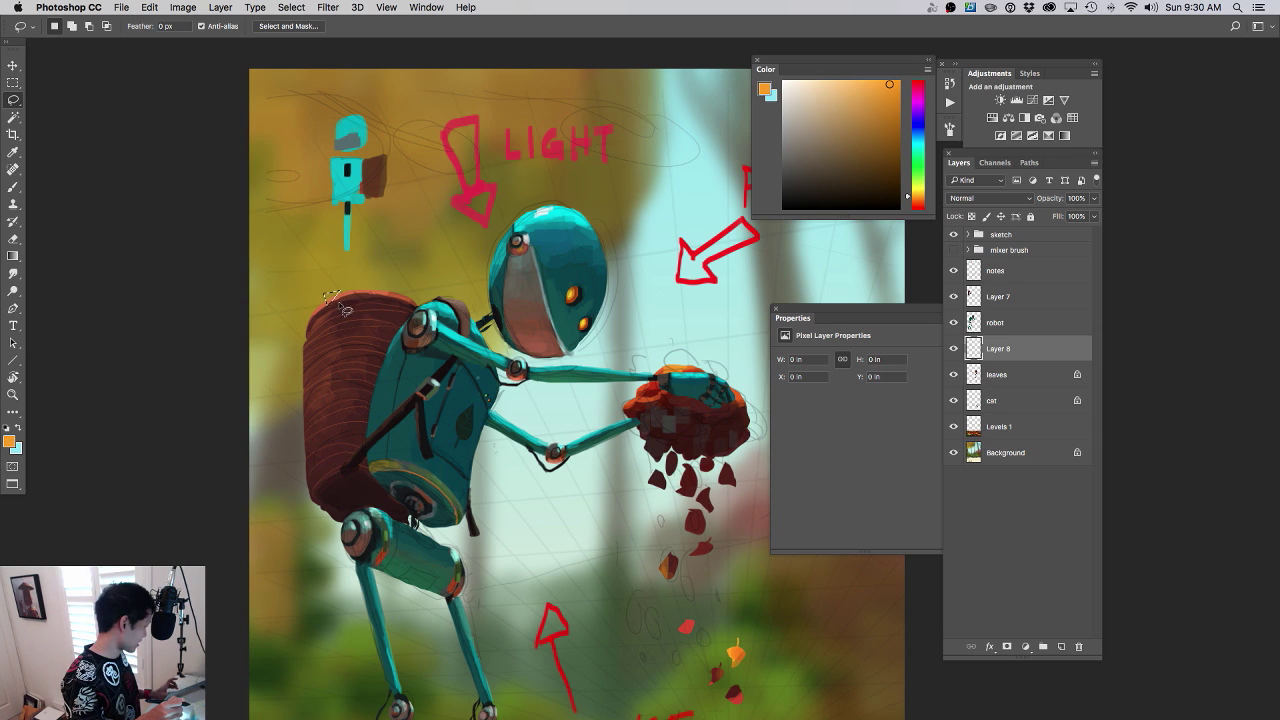
key(shift)
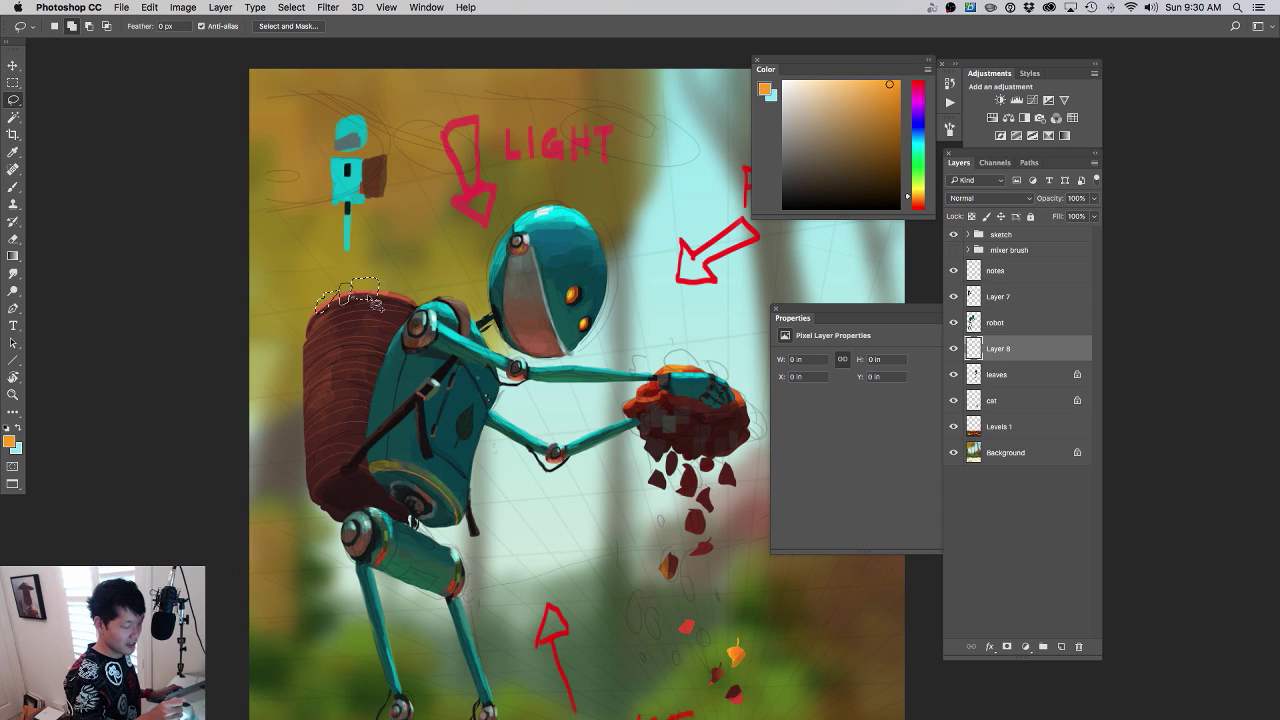
drag(403, 310, 420, 302)
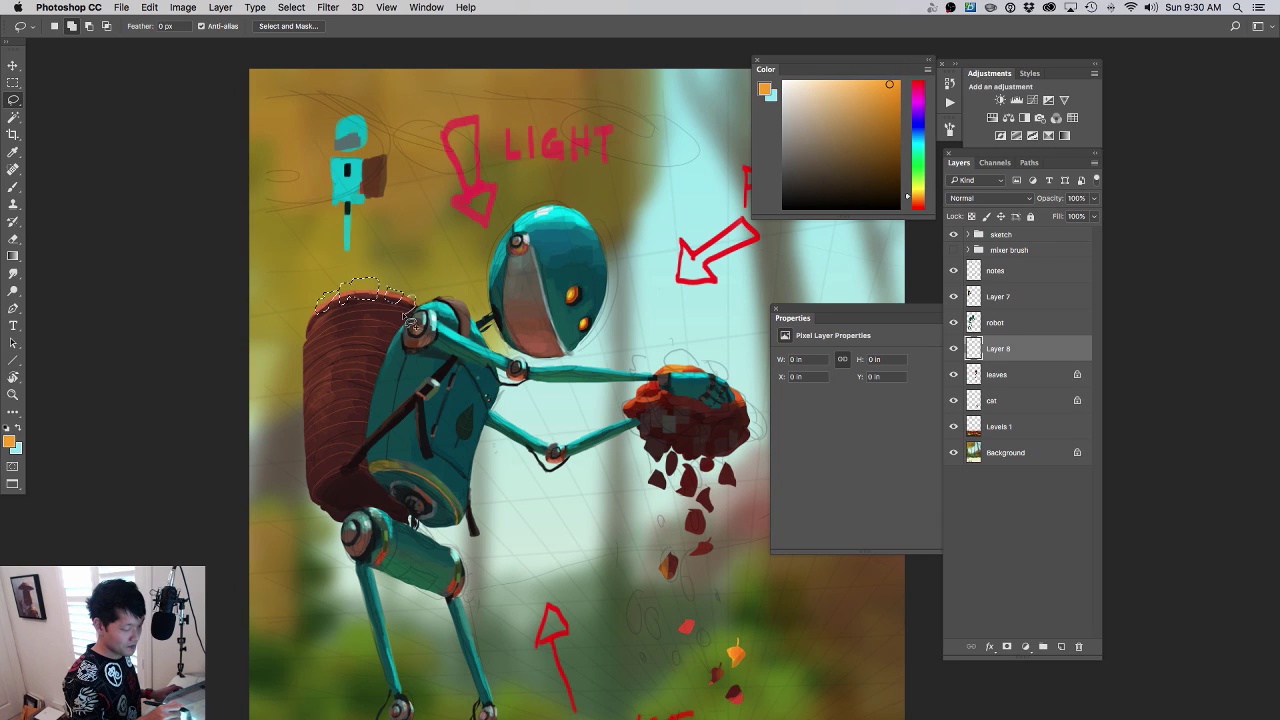
key(b)
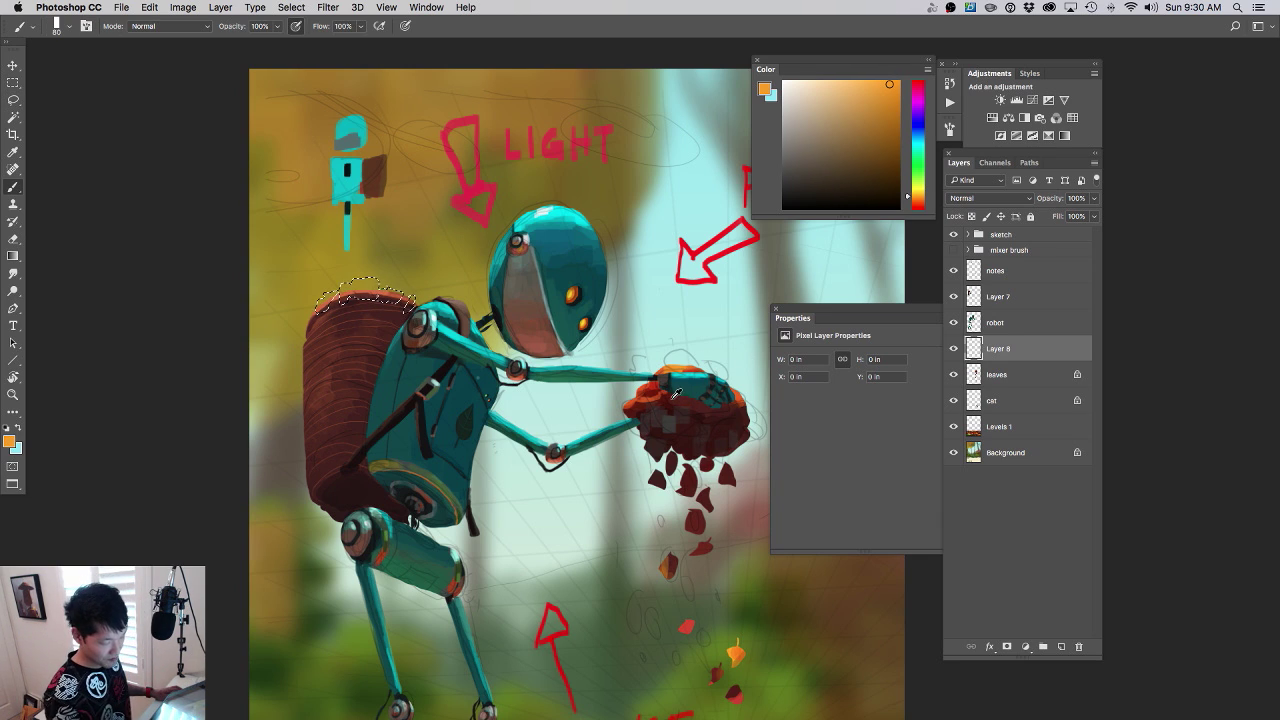
key(alt+BackSpace)
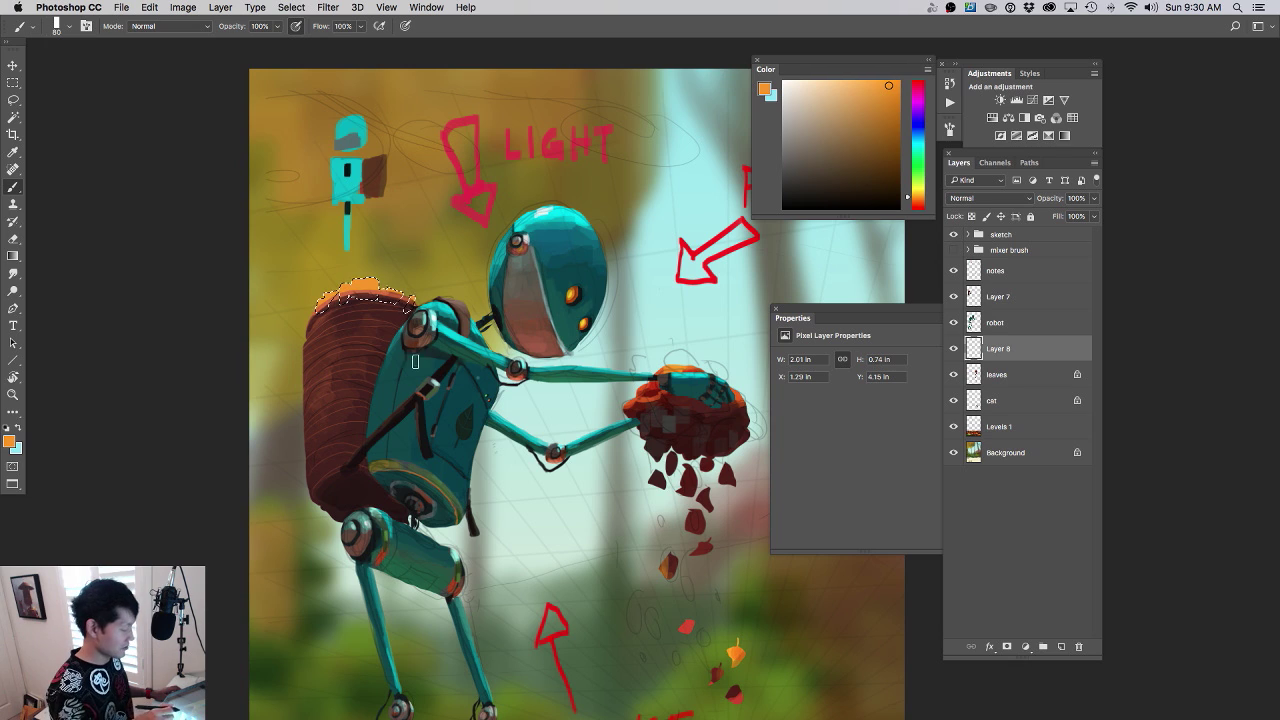
key(super+d)
- Select a second leaf shape inside the orange clump and fill it with a dark red sampled from the held leaf pile
key(l)
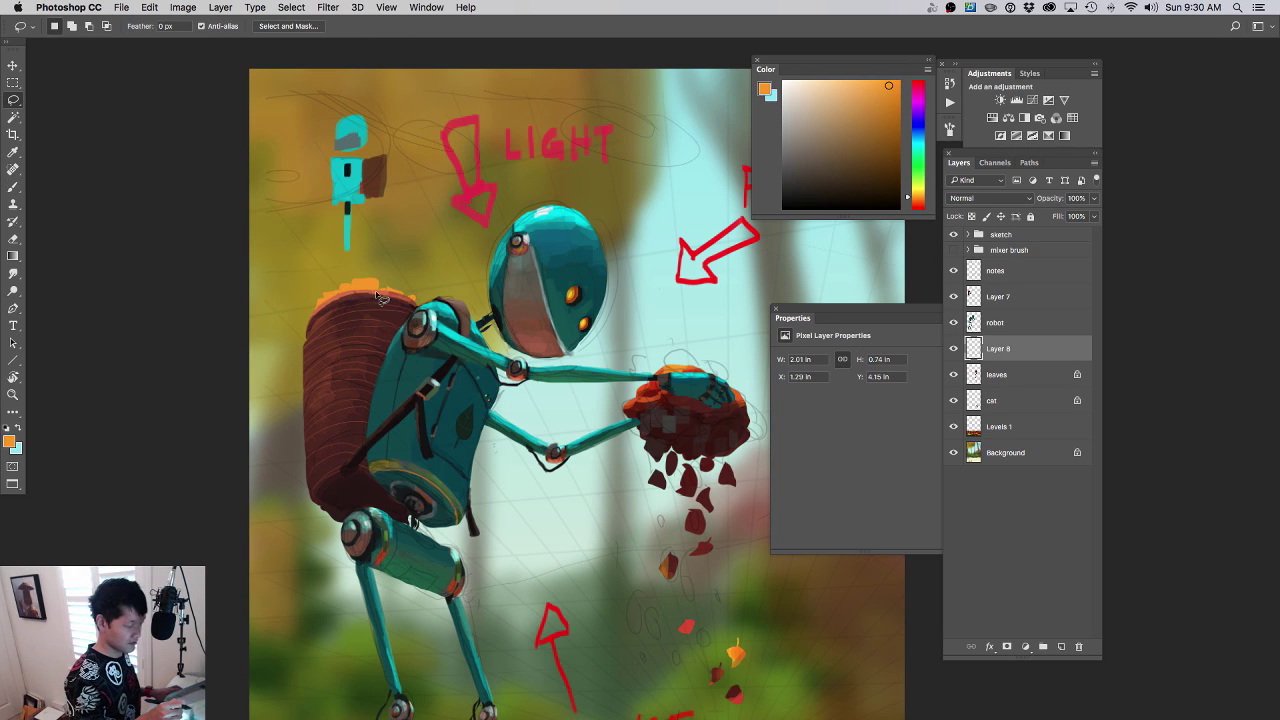
mouse_move(377, 301)
mouse_down()
mouse_move(345, 316)
mouse_move(341, 305)
mouse_move(361, 293)
mouse_move(414, 308)
mouse_up()
key(b)
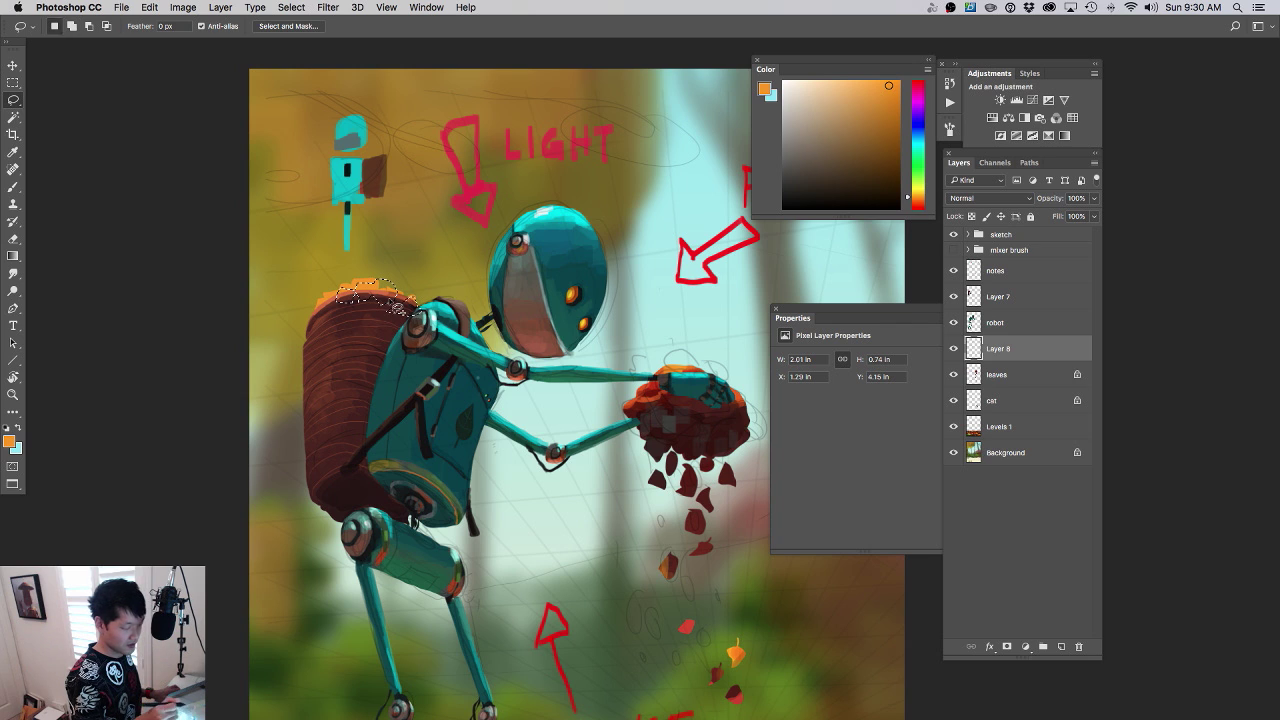
alt+click(666, 394)
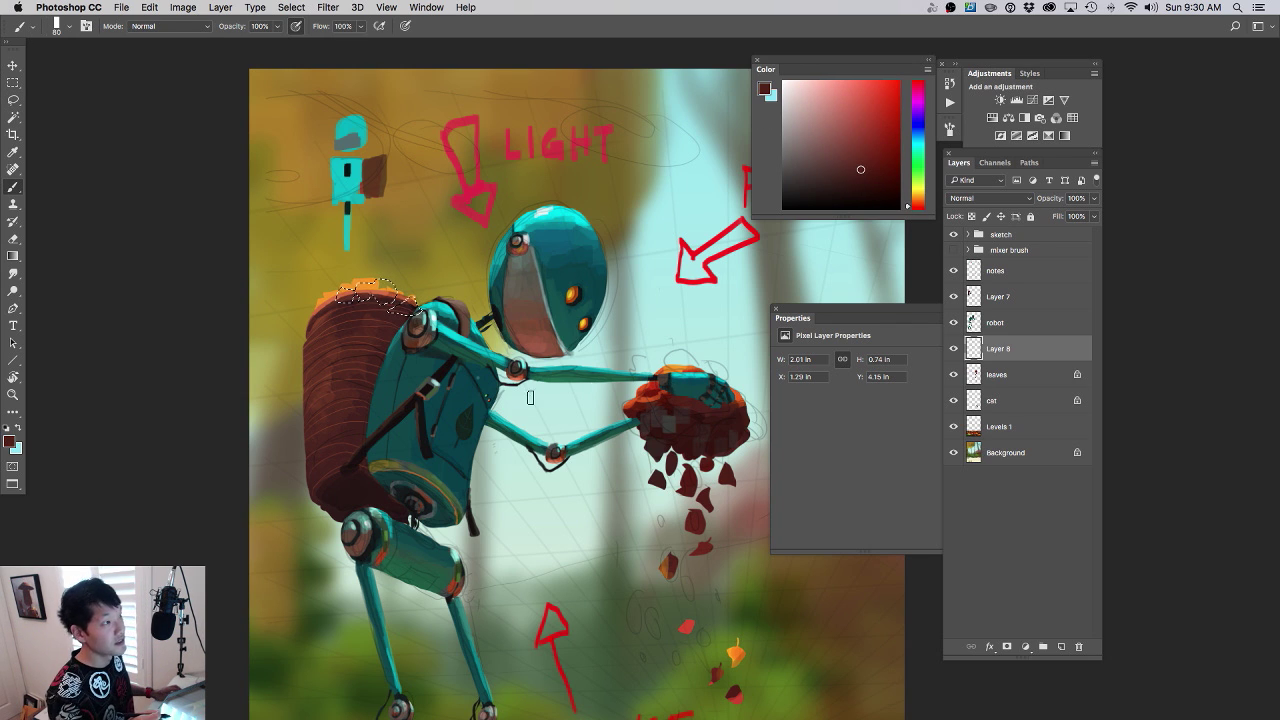
drag(461, 430, 499, 428)
drag(555, 387, 607, 378)
key(super+d)
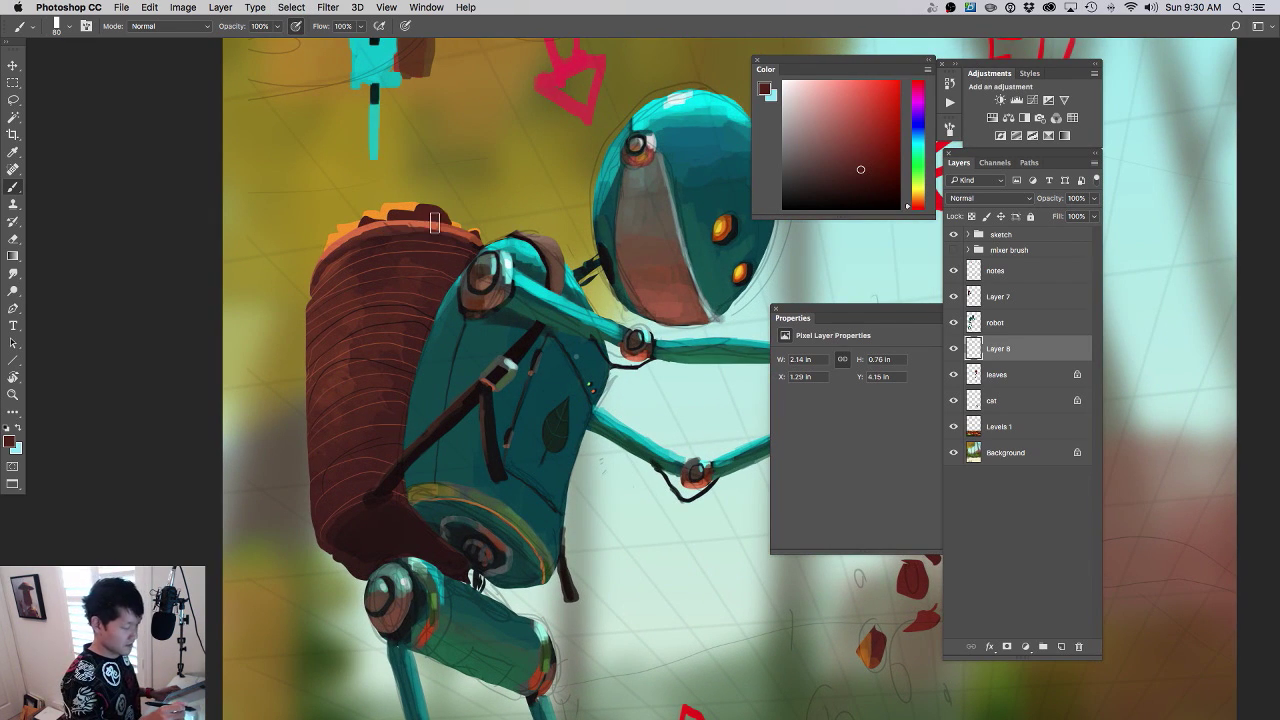
- Paint red leaf strokes at both ends of the leaf heap on top of the basket
click(886, 119)
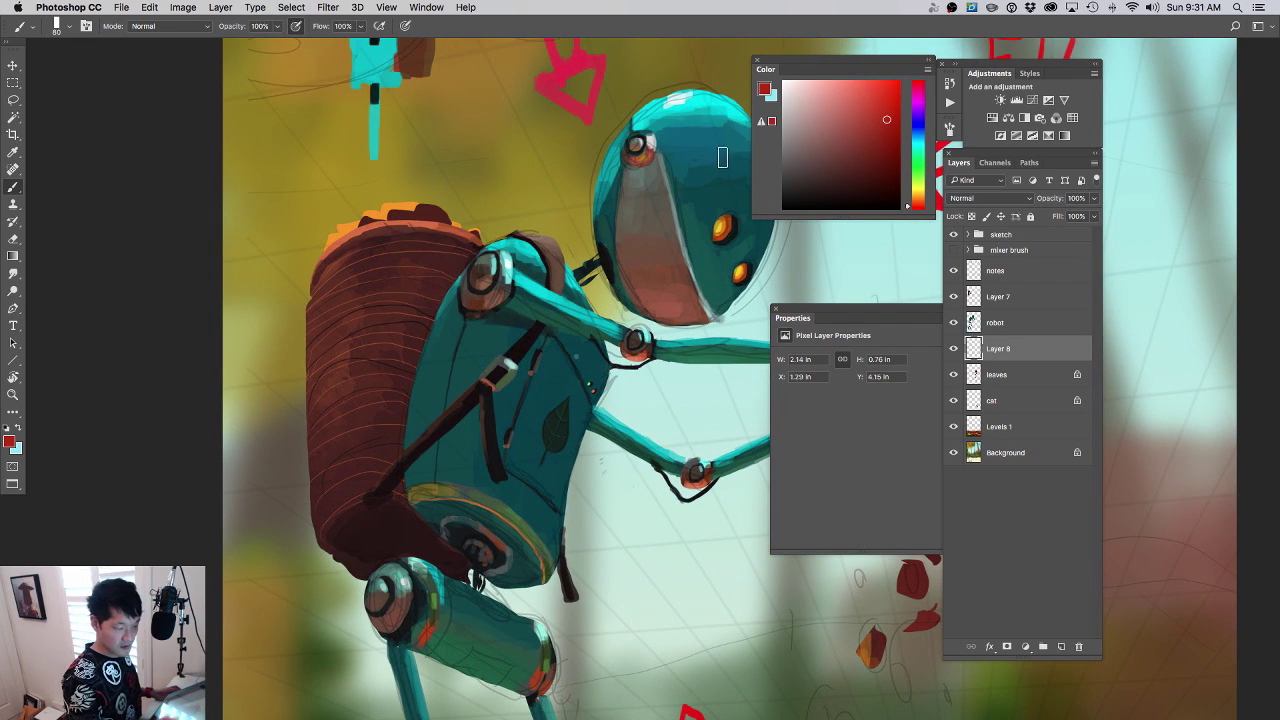
alt+click(445, 213)
drag(451, 220, 438, 218)
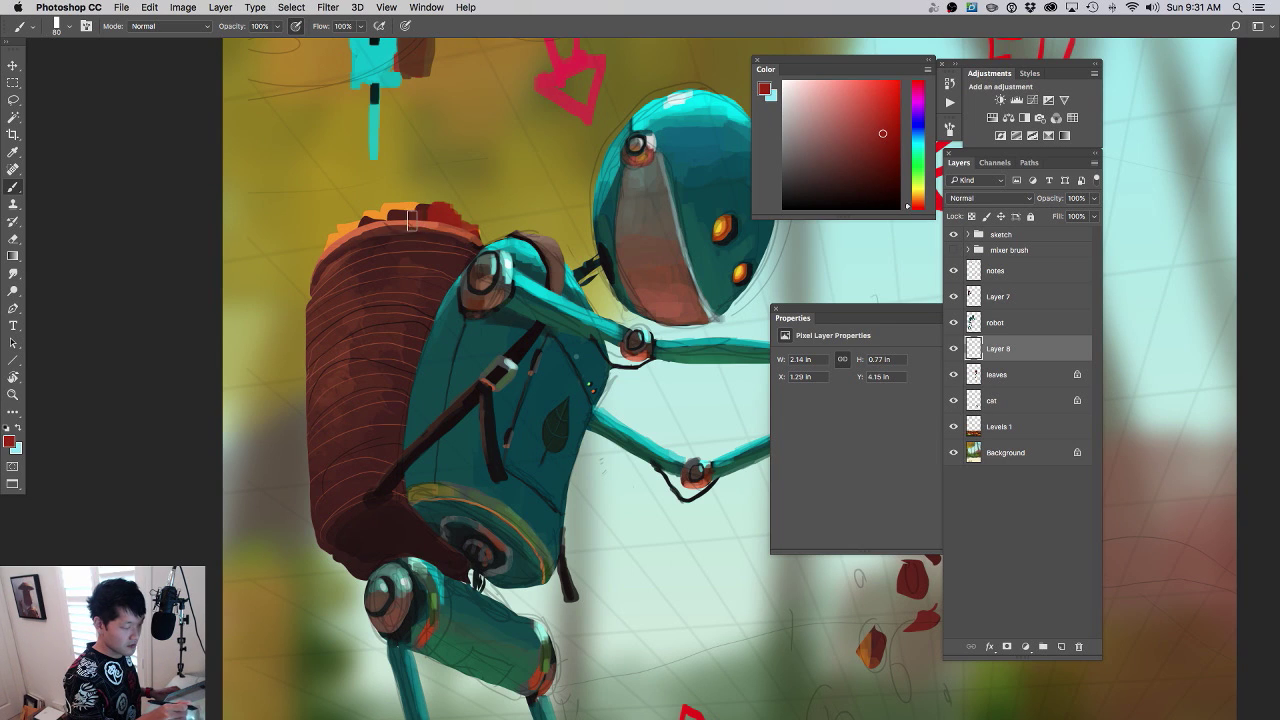
drag(460, 360, 421, 389)
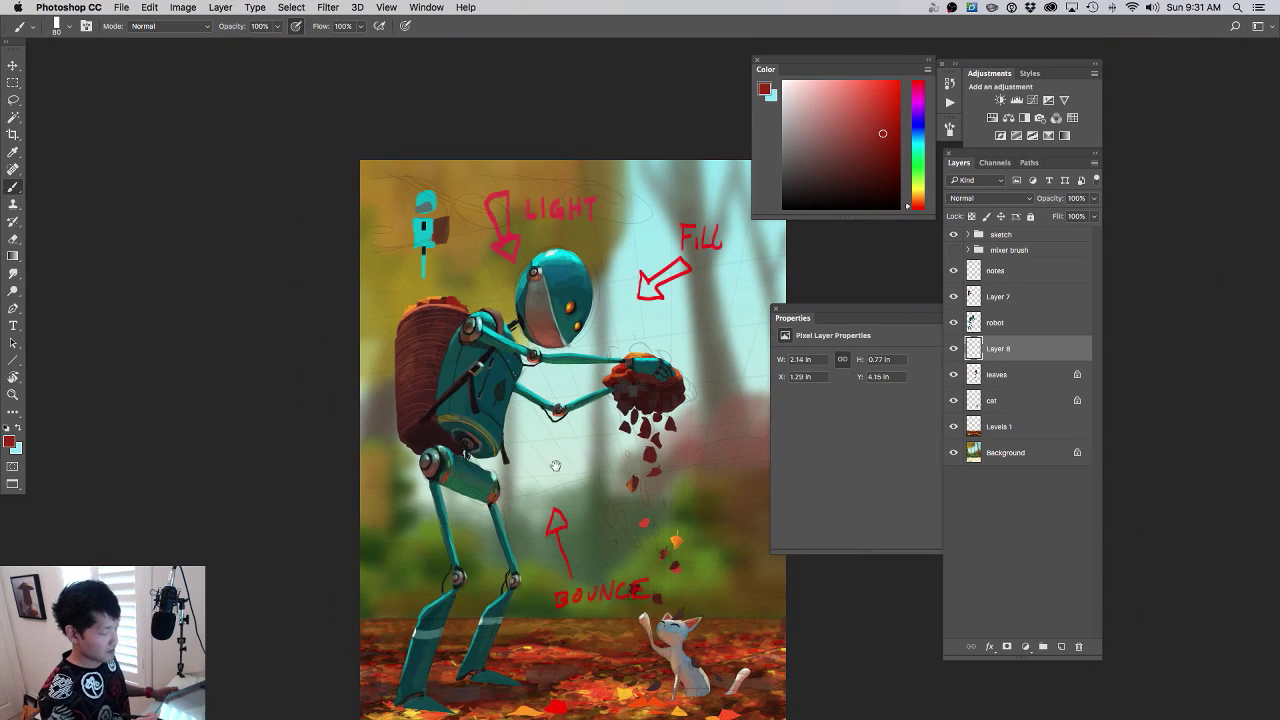
drag(570, 468, 601, 446)
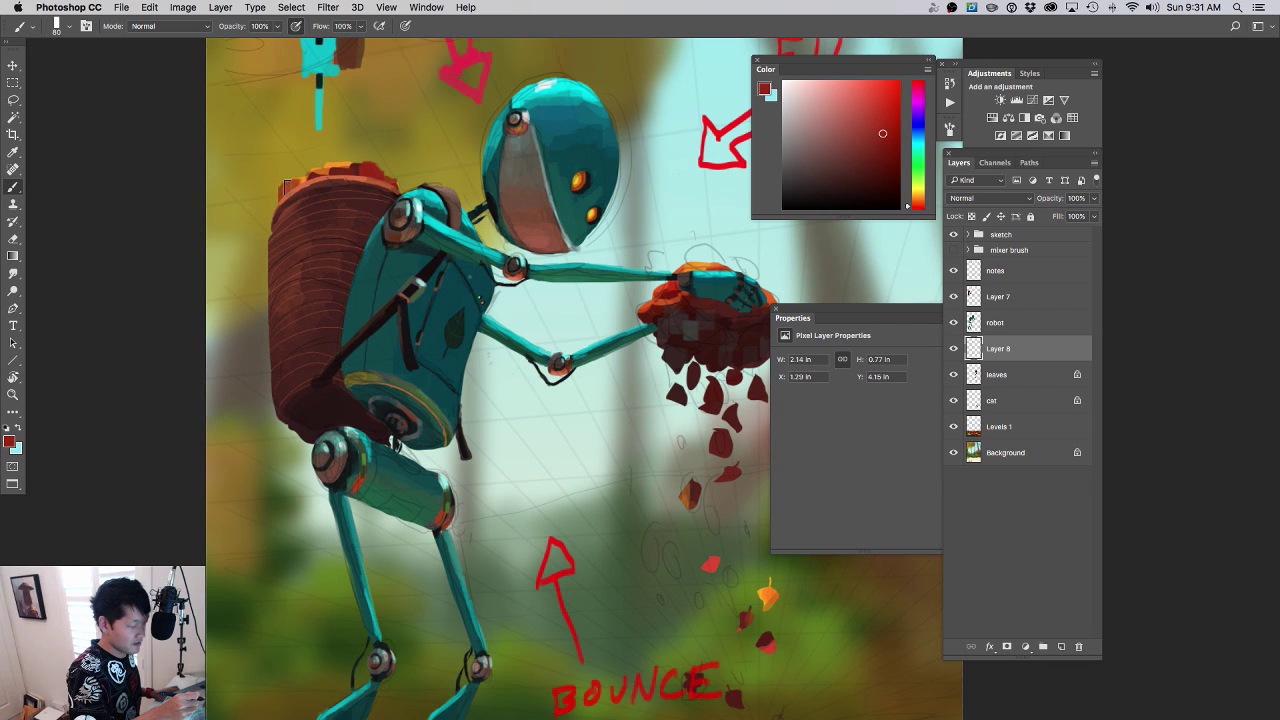
drag(296, 185, 301, 189)
- Reduce the brush size to 35 and paint a brighter red leaf on the basket's leaf heap near the robot's shoulder
scroll(466, 318, up, 1)
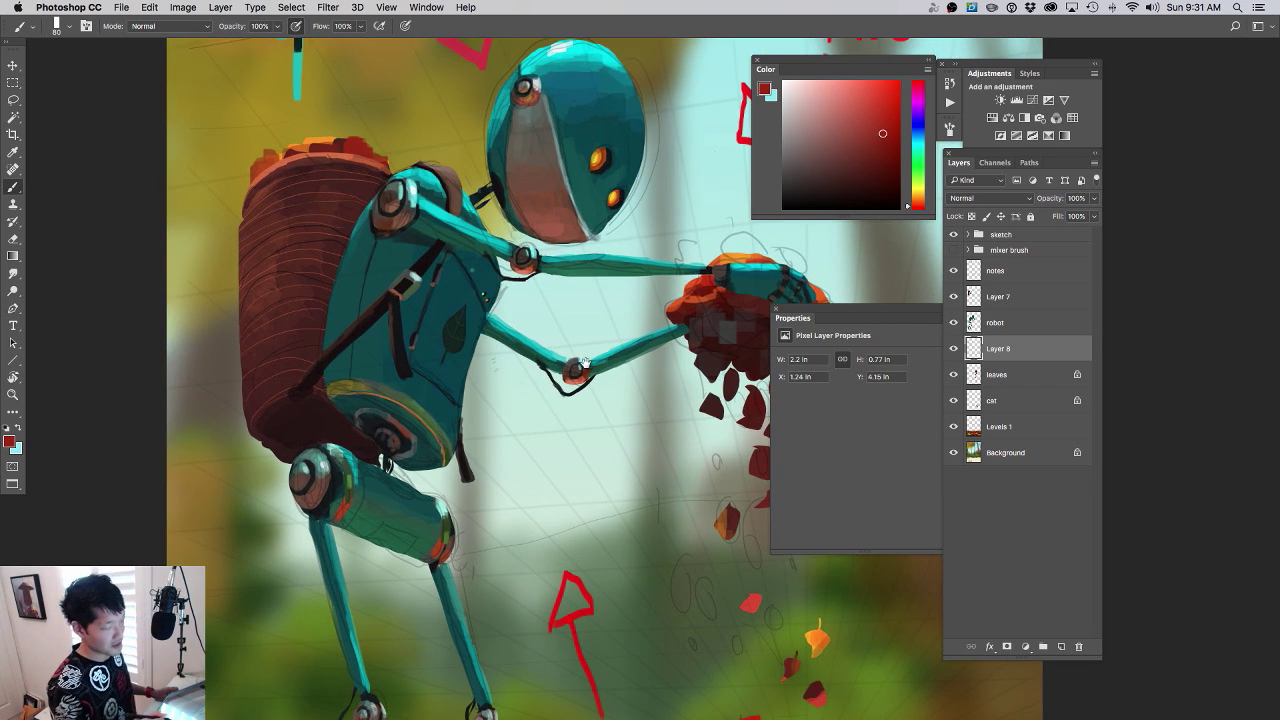
click(877, 99)
drag(424, 239, 521, 370)
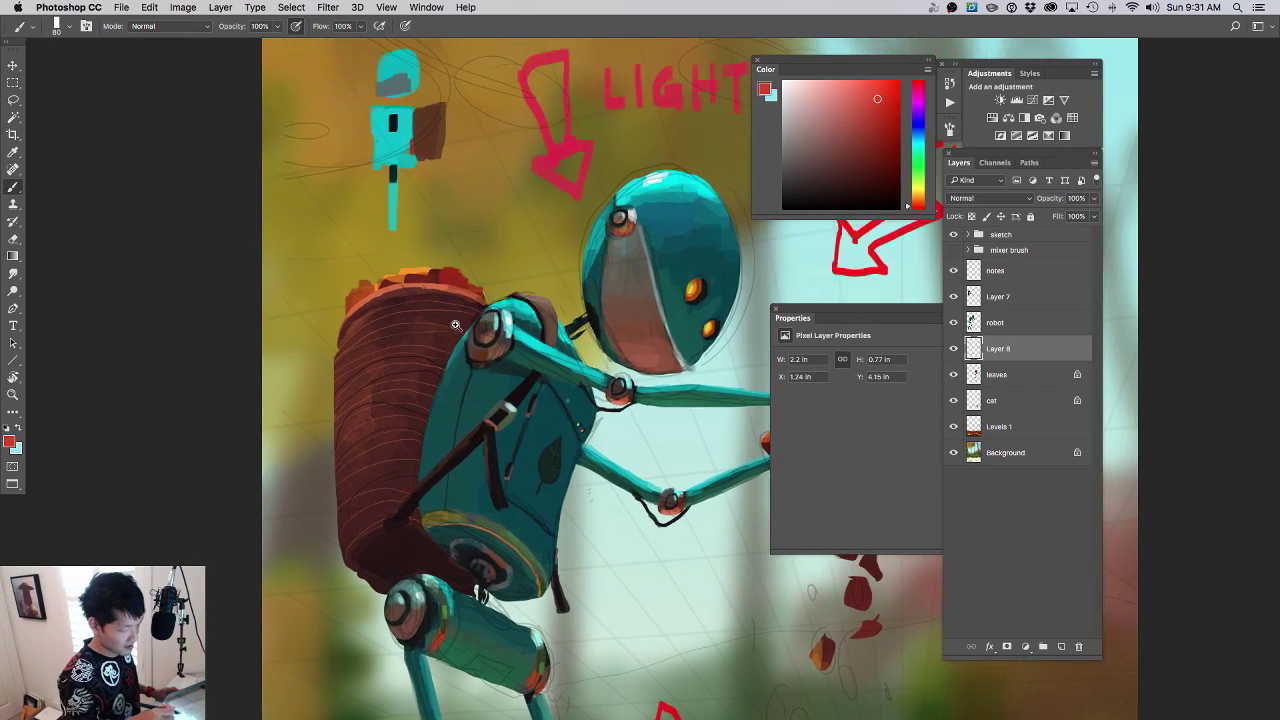
drag(426, 300, 456, 290)
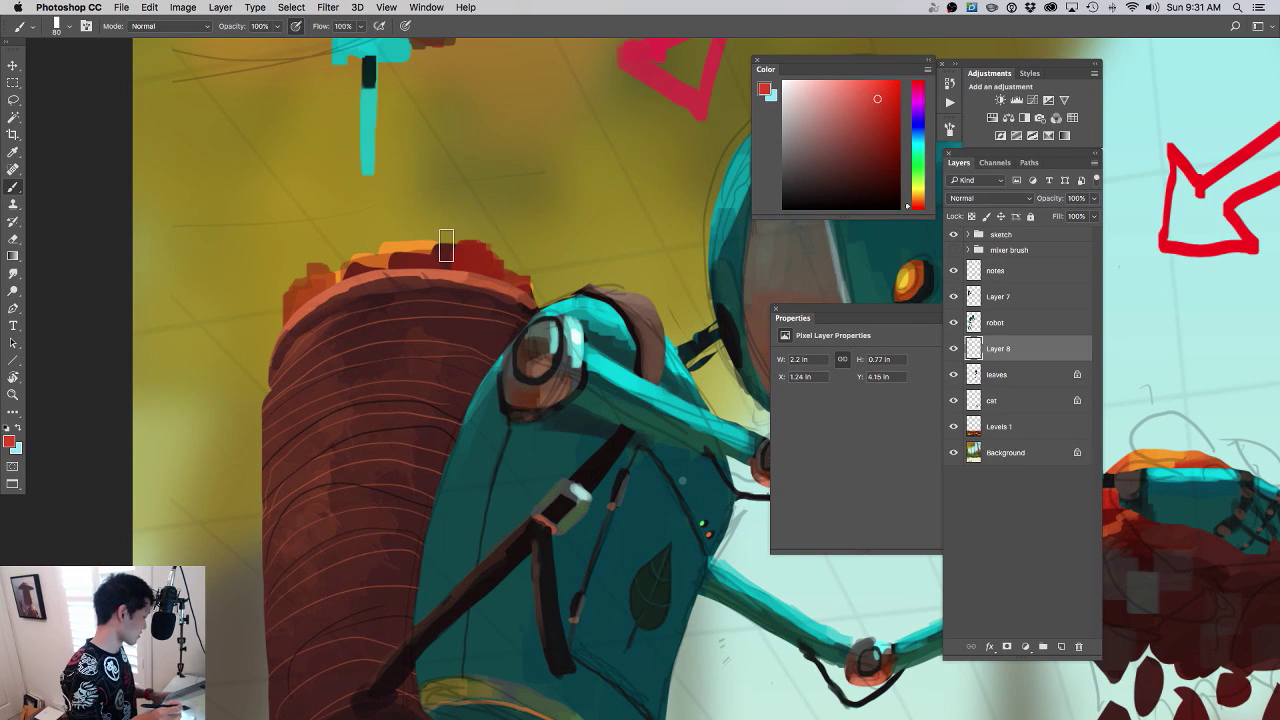
key(bracketleft)
key(bracketleft)
key(bracketleft)
key(bracketleft)
key(bracketleft)
key(bracketleft)
drag(447, 261, 478, 244)
click(876, 91)
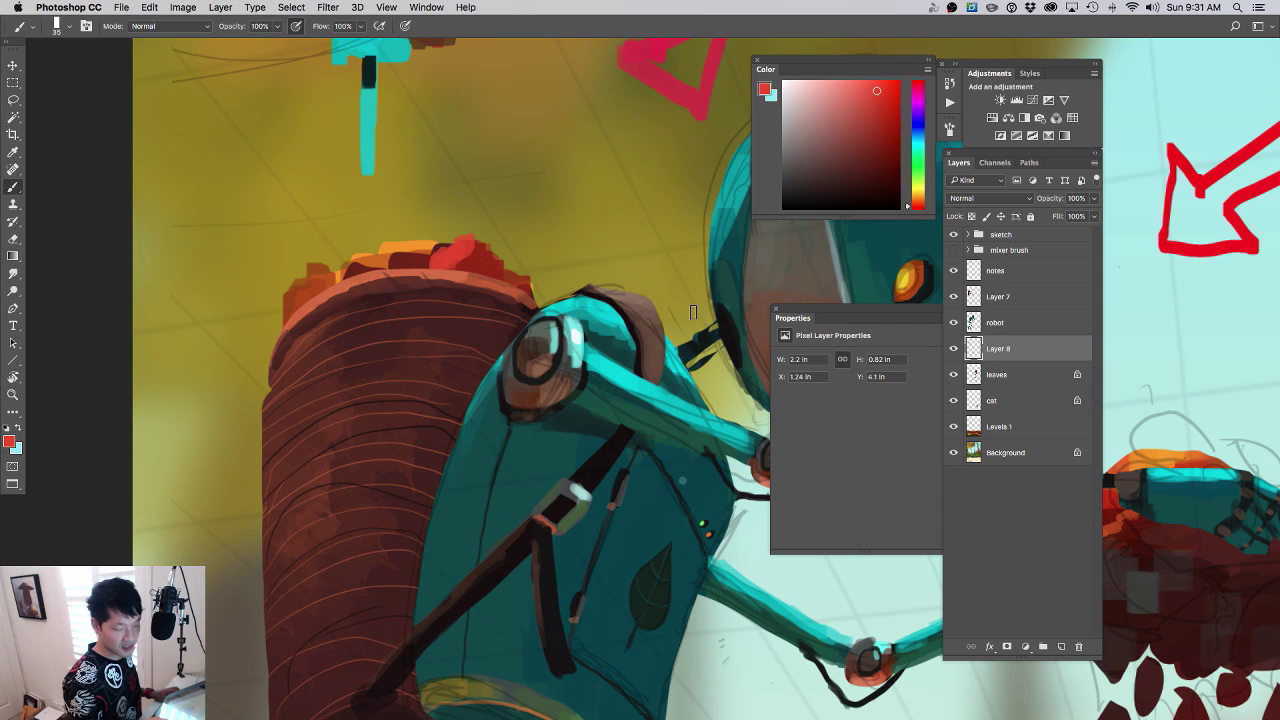
- Mix light orange and orange-red and paint small leaf highlights on the basket heap's side away from the robot
click(869, 139)
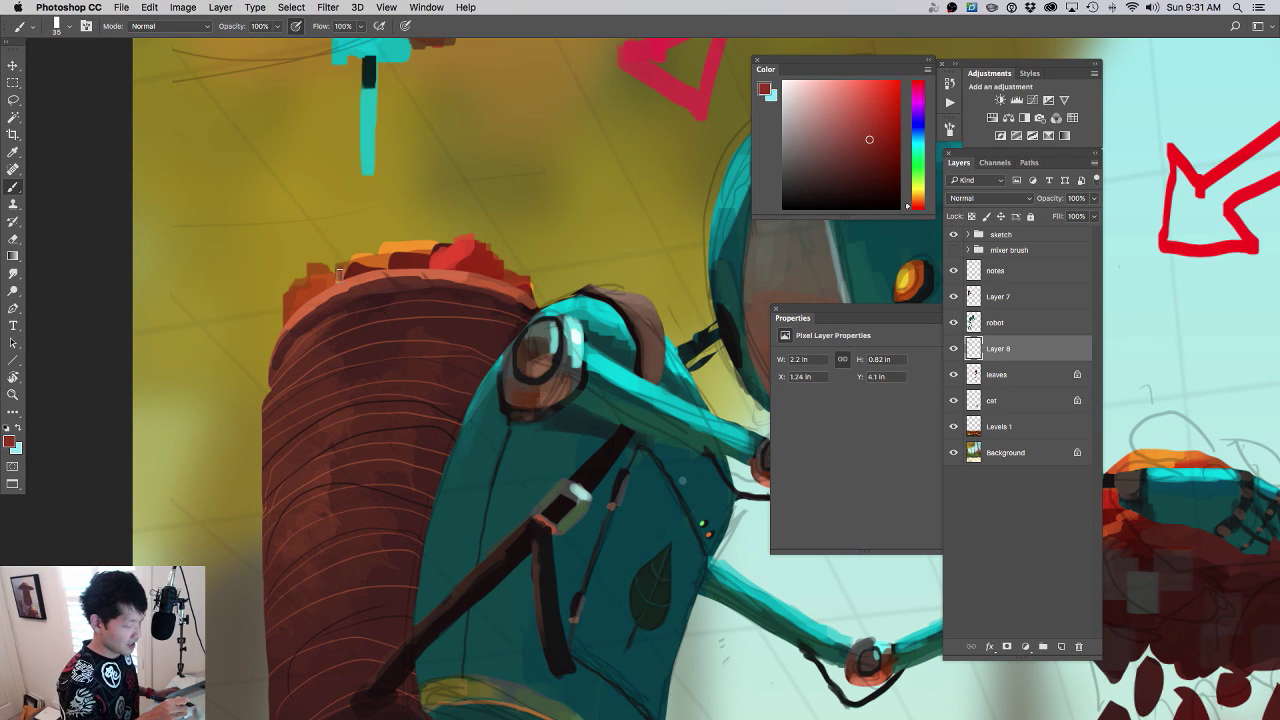
click(918, 197)
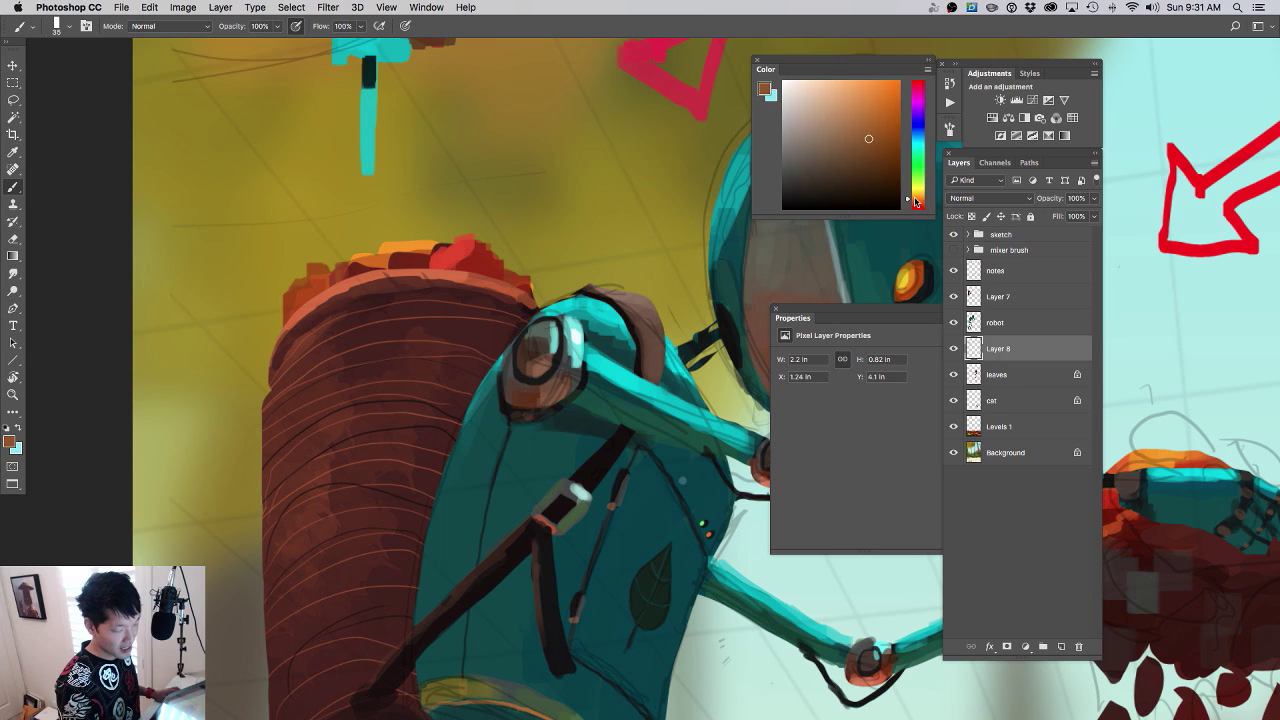
click(892, 105)
drag(342, 272, 375, 263)
click(873, 86)
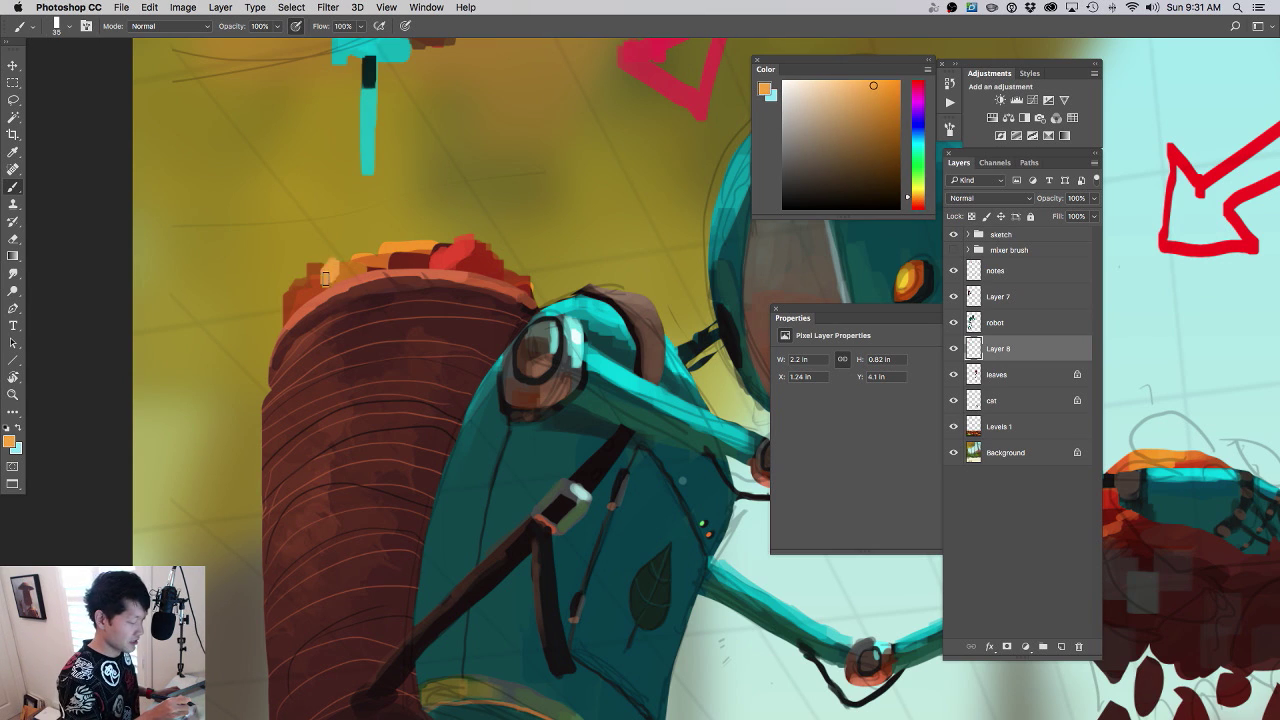
drag(916, 198, 916, 205)
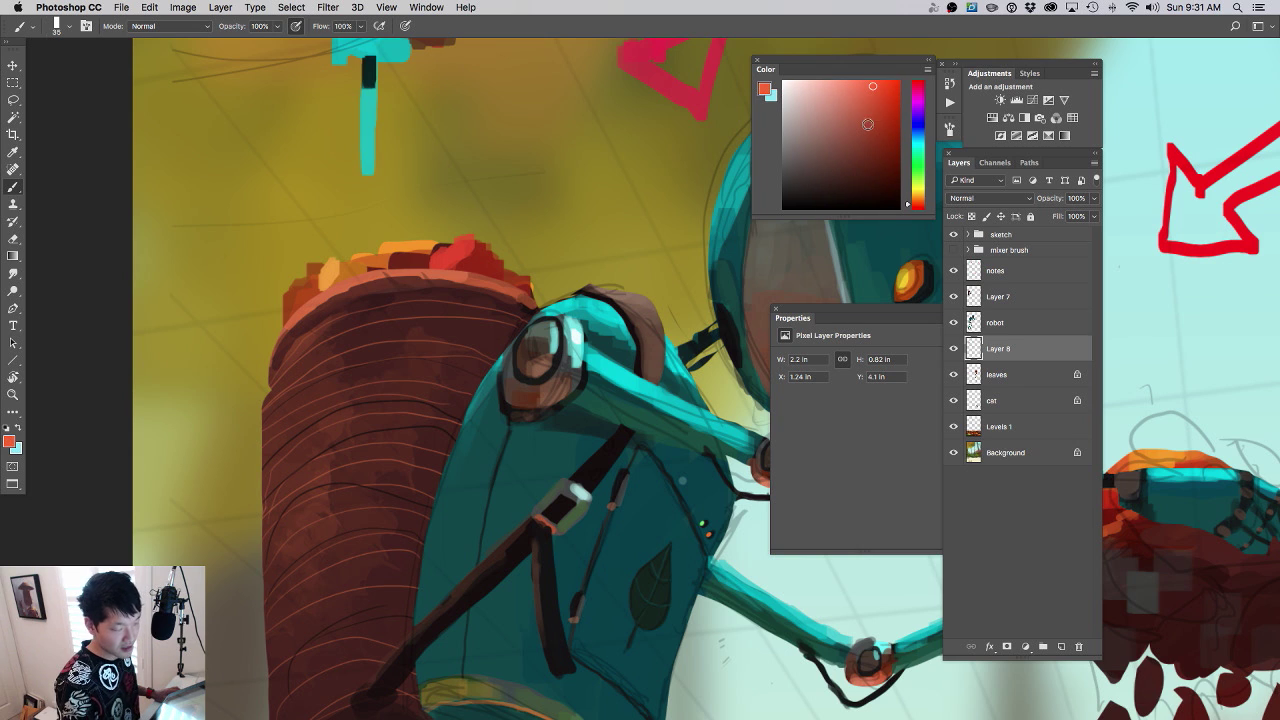
click(874, 85)
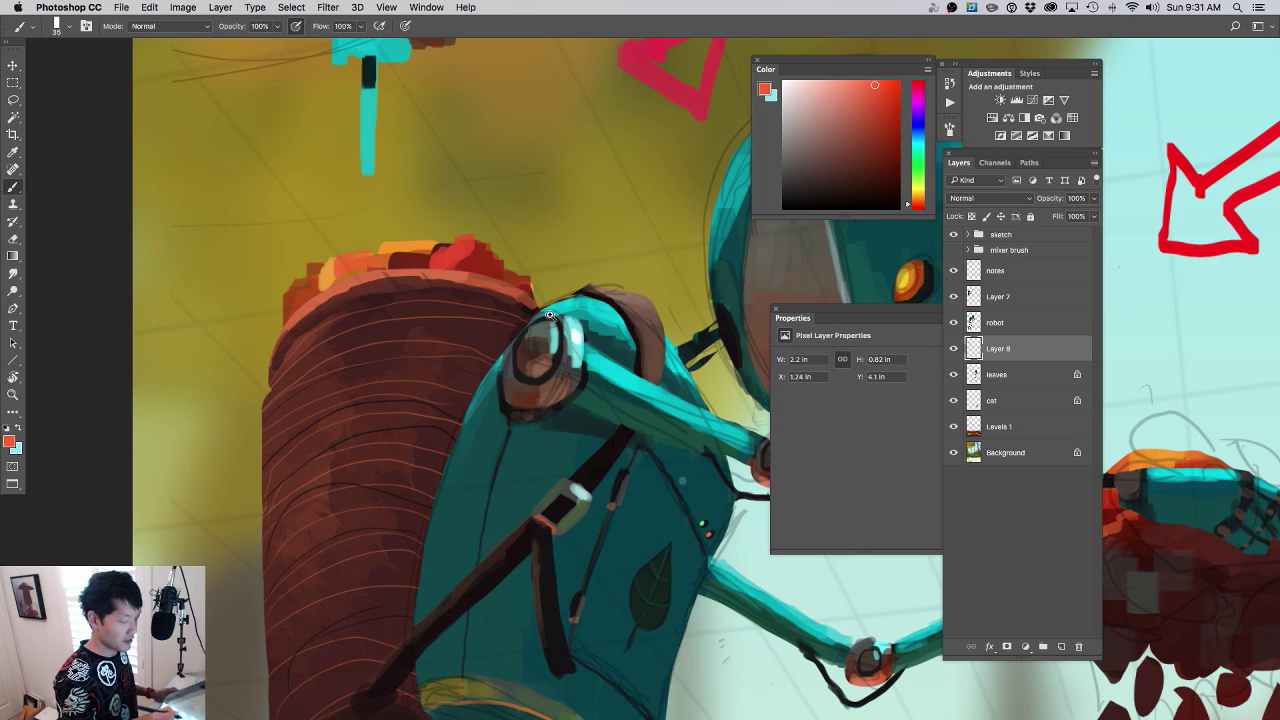
- Mix a very dark red-brown and paint shadow accents between the leaves along the basket rim
mouse_move(549, 318)
mouse_down()
mouse_move(490, 333)
mouse_move(588, 285)
mouse_up()
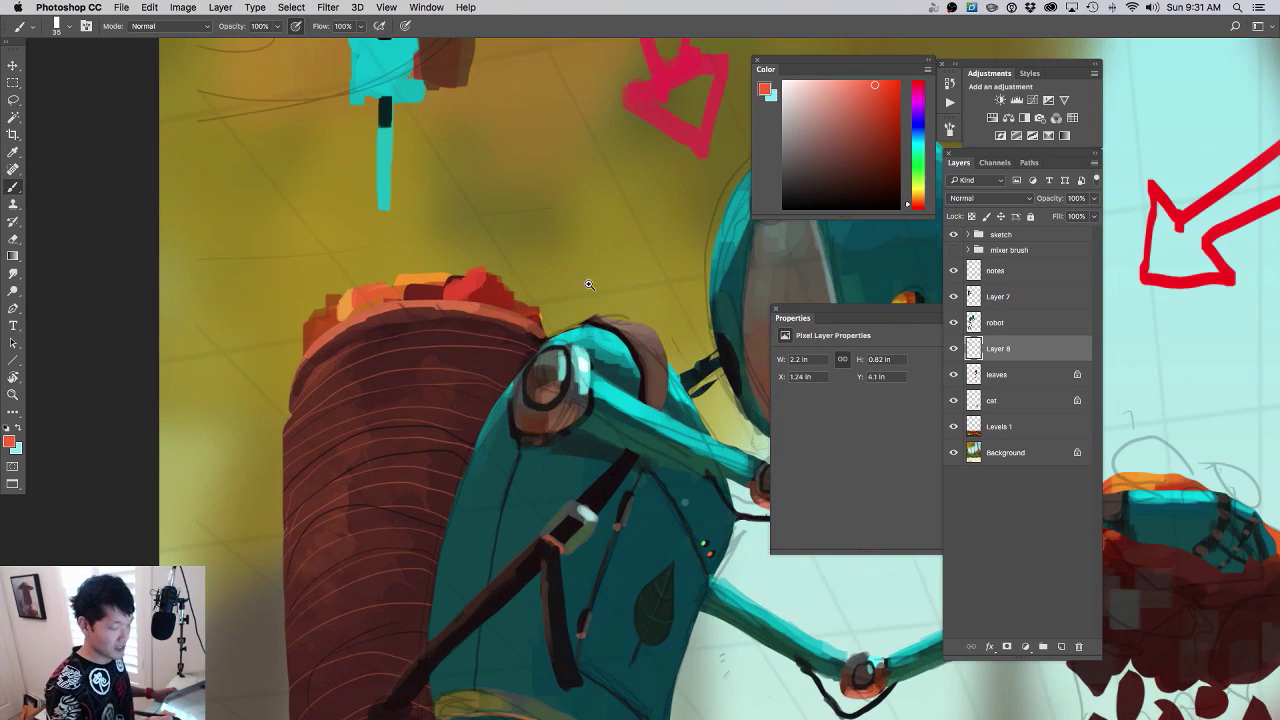
drag(874, 140, 883, 184)
mouse_move(473, 297)
mouse_down()
mouse_move(534, 318)
mouse_move(464, 294)
mouse_move(384, 302)
mouse_up()
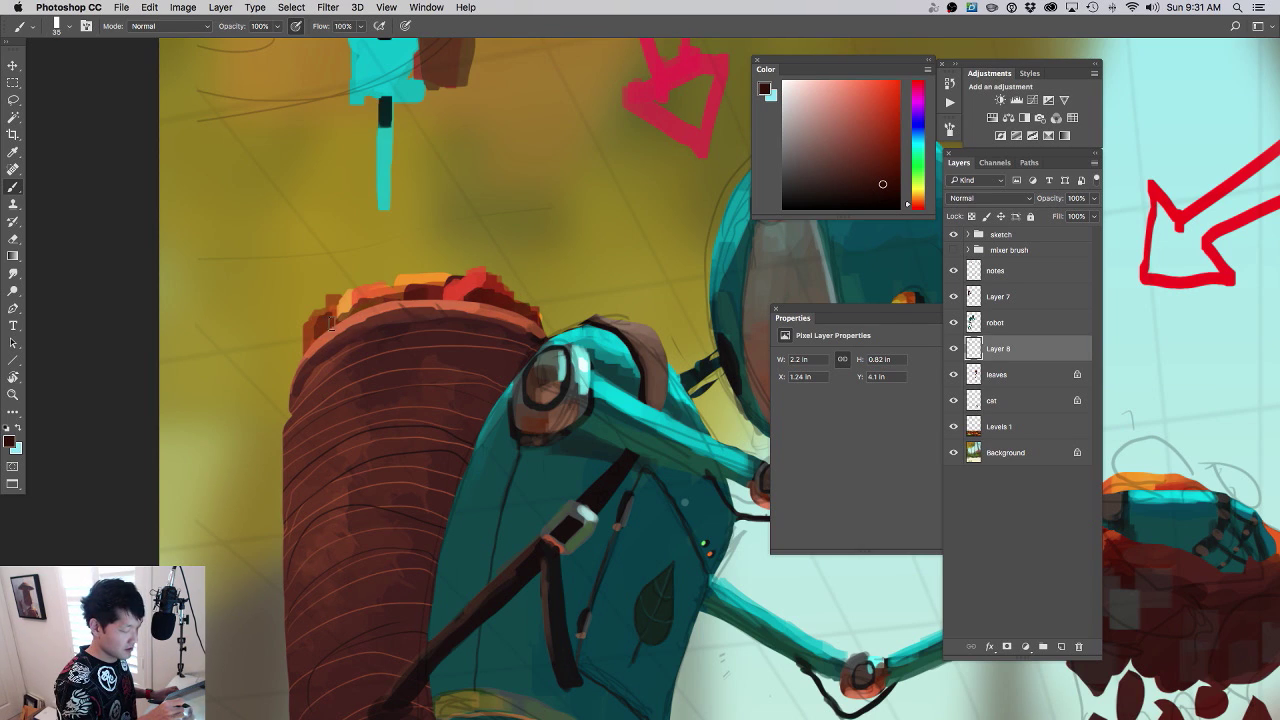
mouse_move(504, 358)
mouse_down()
mouse_move(443, 362)
mouse_move(556, 356)
mouse_move(524, 364)
mouse_up()
drag(604, 474, 594, 414)
mouse_move(617, 445)
mouse_down()
mouse_move(575, 425)
mouse_move(653, 438)
mouse_move(614, 385)
mouse_up()
drag(632, 432, 657, 435)
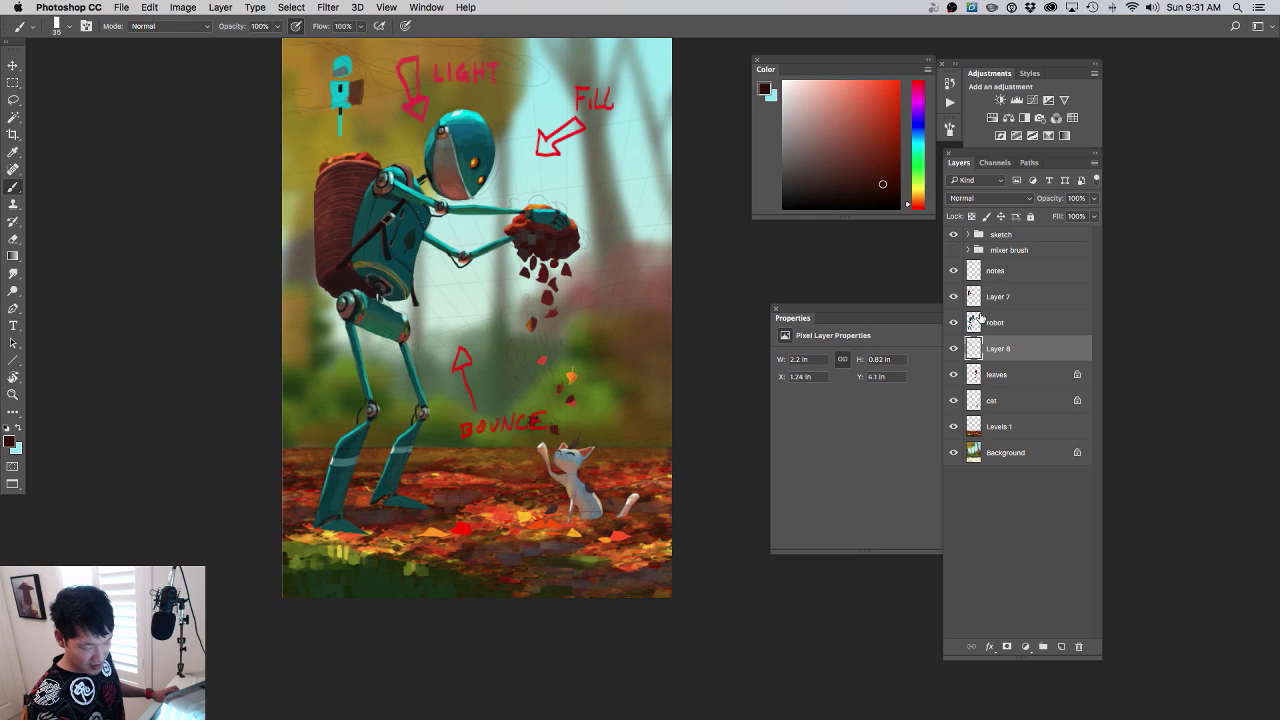
- Toggle the visibility of Layer 7 and the leaves layer to check what each one contains
click(954, 297)
click(954, 297)
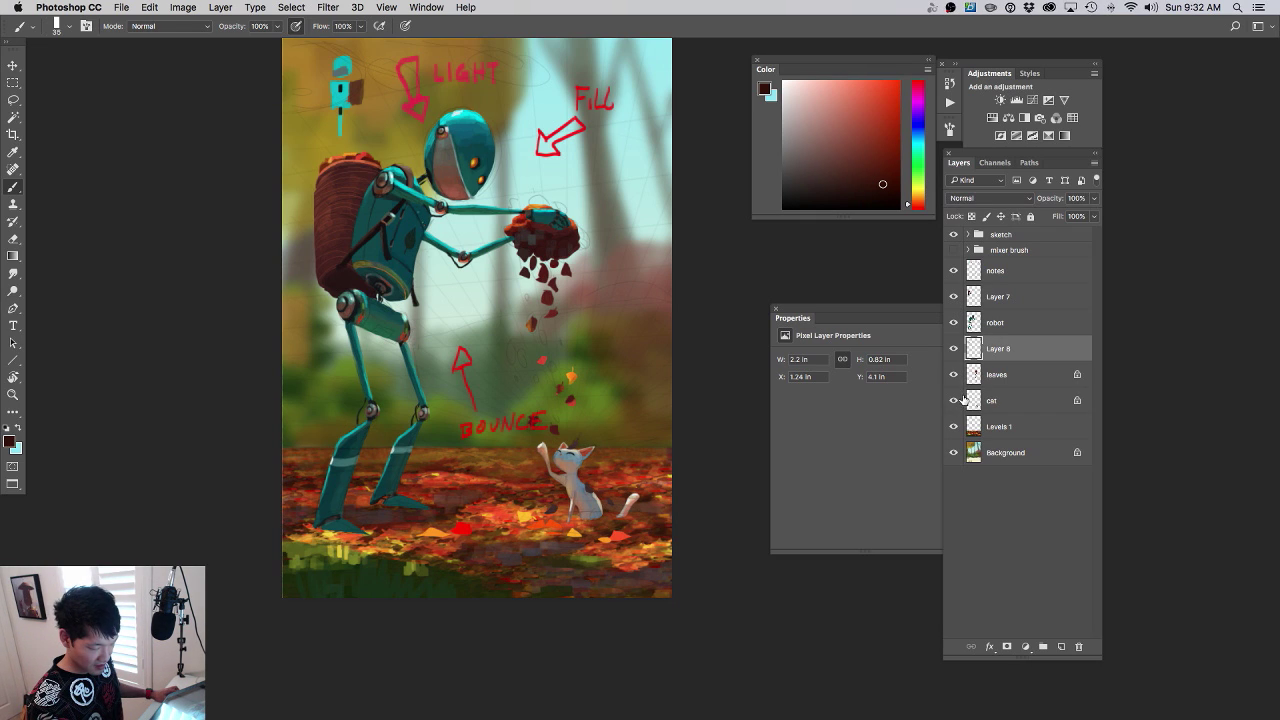
click(953, 374)
click(953, 374)
click(953, 374)
click(953, 374)
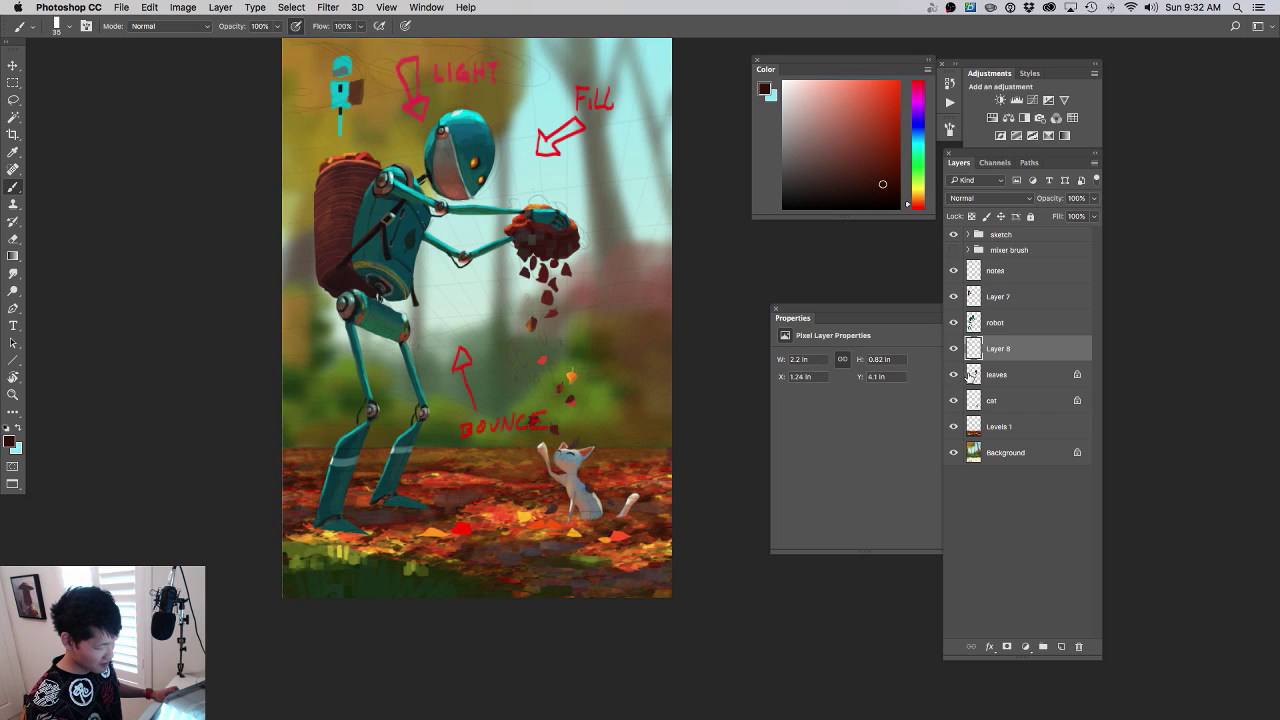
- On the leaves layer, paint the leaf on the cat's back red and tone it down with a muted grey-teal
click(990, 375)
scroll(592, 525, up, 5)
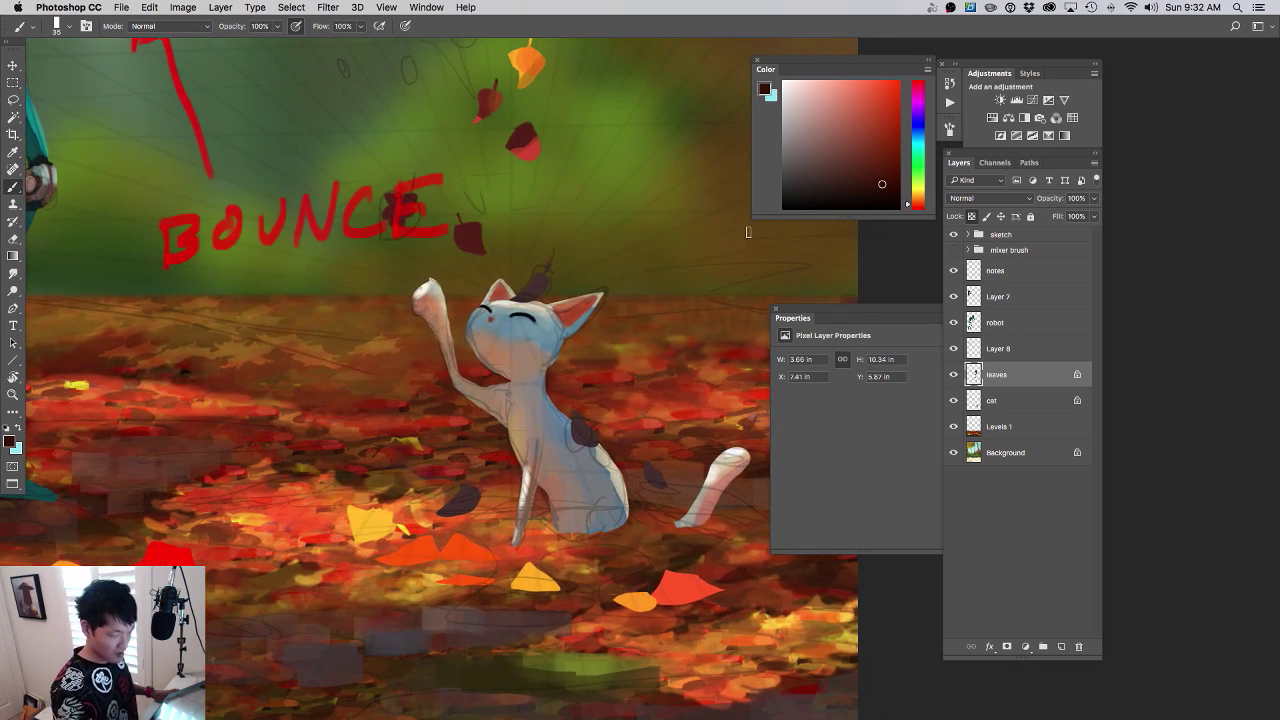
click(888, 127)
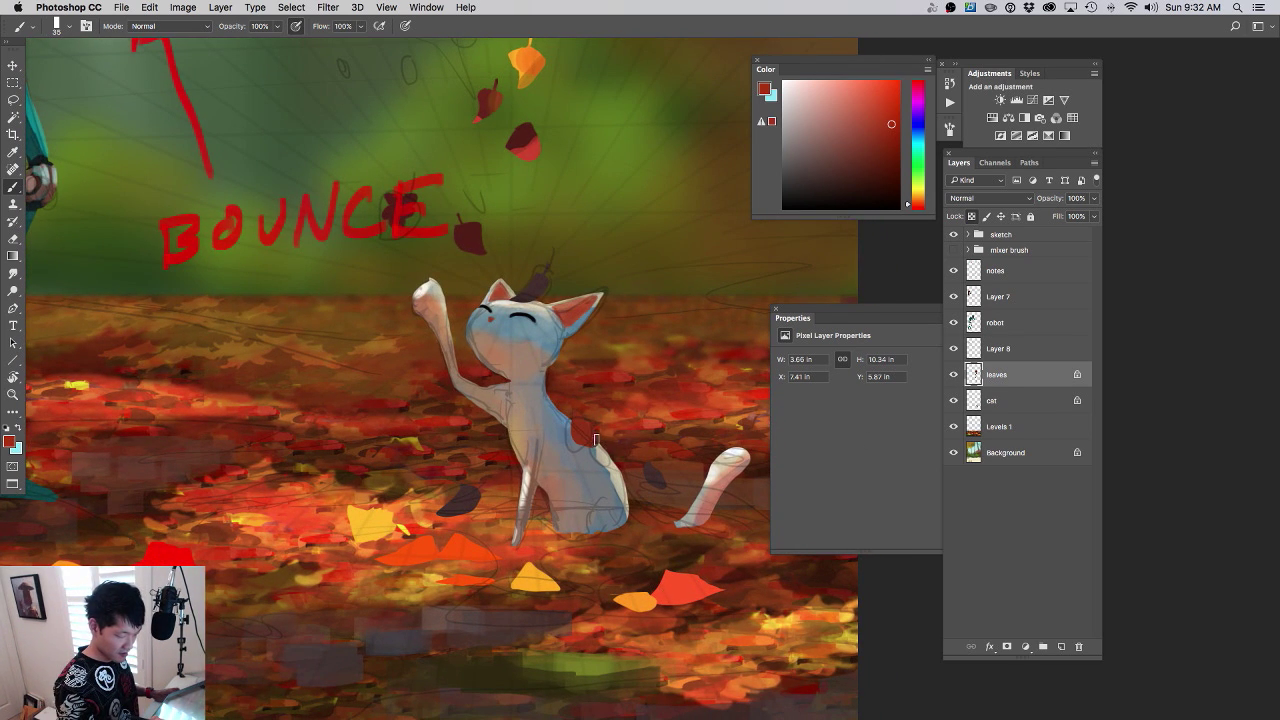
alt+click(641, 588)
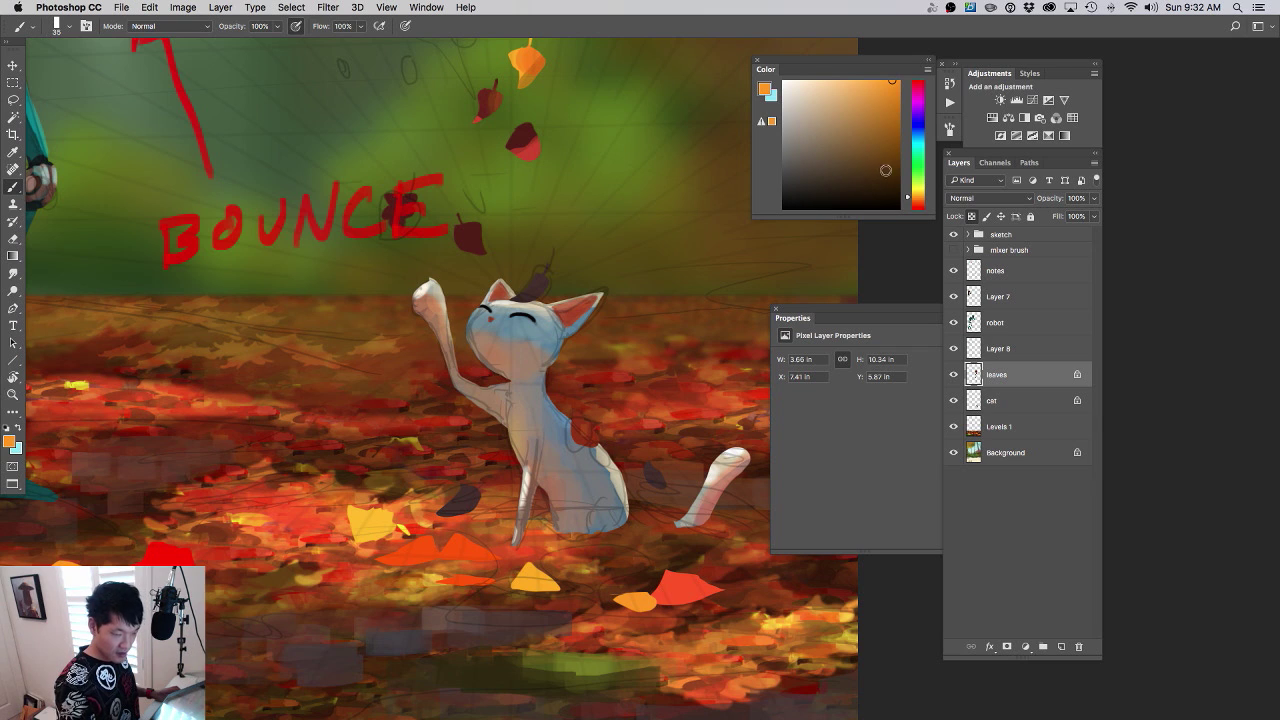
click(810, 161)
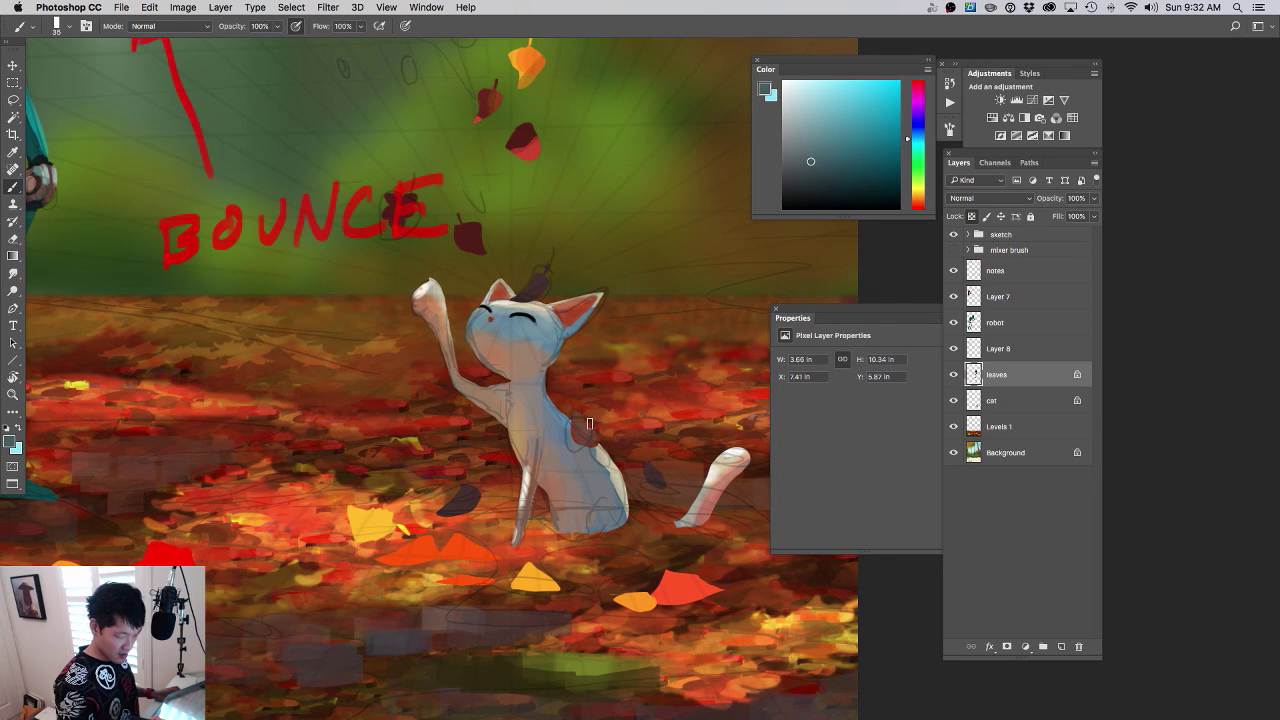
- Select leaf-clump shapes around the cat's feet and tail base, unlock the layer's transparent pixels and fill them with a sampled dark red
drag(601, 533, 631, 436)
key(l)
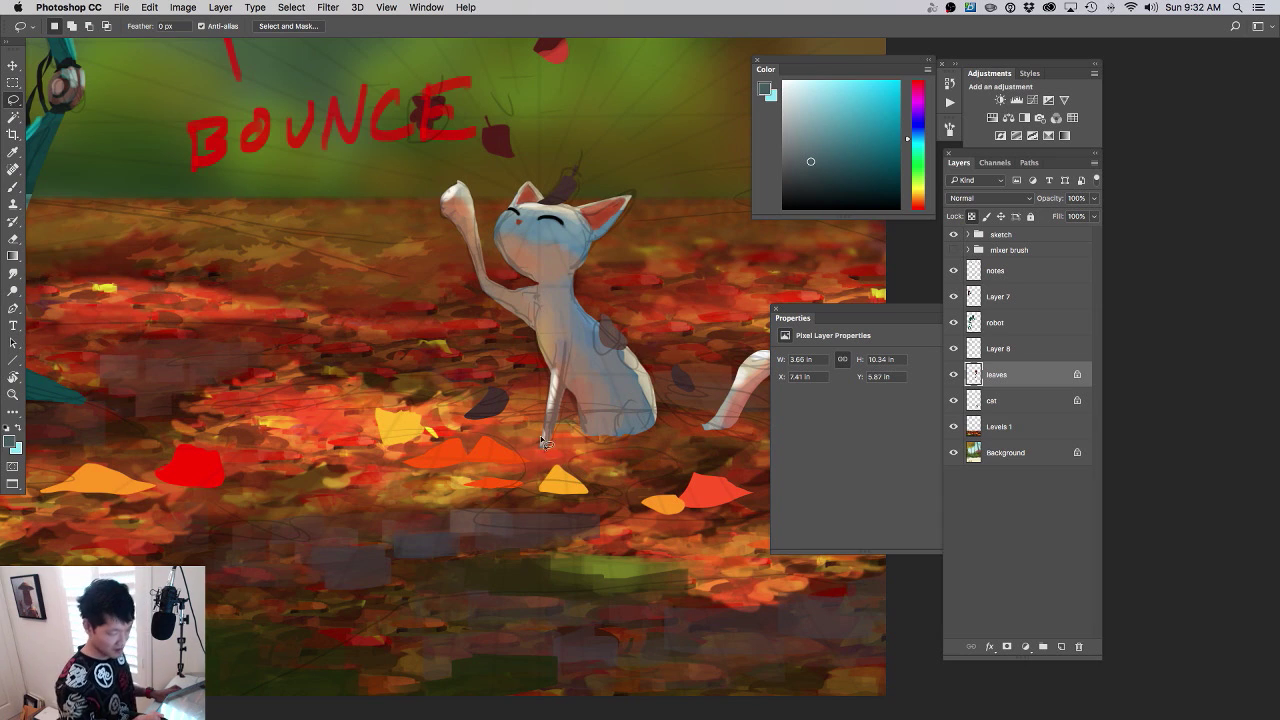
mouse_move(538, 452)
mouse_down()
mouse_move(643, 428)
mouse_move(660, 437)
mouse_move(603, 447)
mouse_move(664, 431)
mouse_move(680, 437)
mouse_move(652, 437)
mouse_move(735, 445)
mouse_move(691, 431)
mouse_move(710, 427)
mouse_move(738, 445)
mouse_move(691, 440)
mouse_move(737, 433)
mouse_up()
key(b)
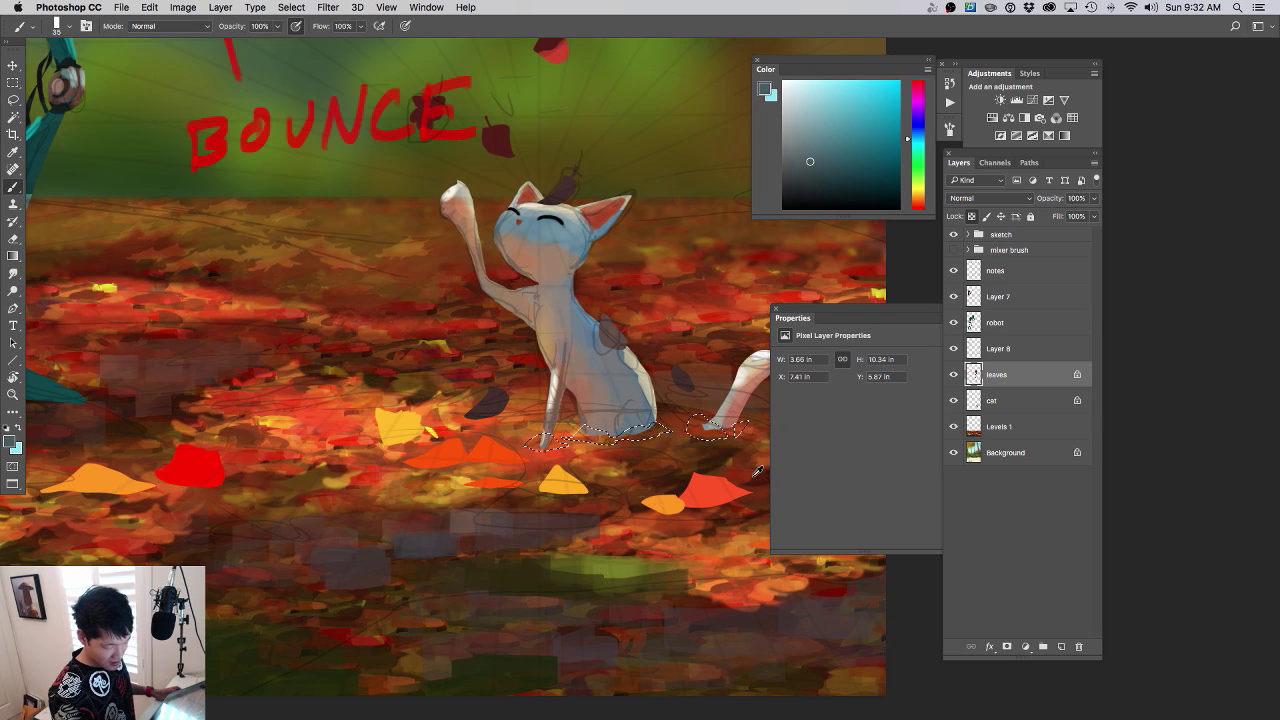
alt+click(717, 461)
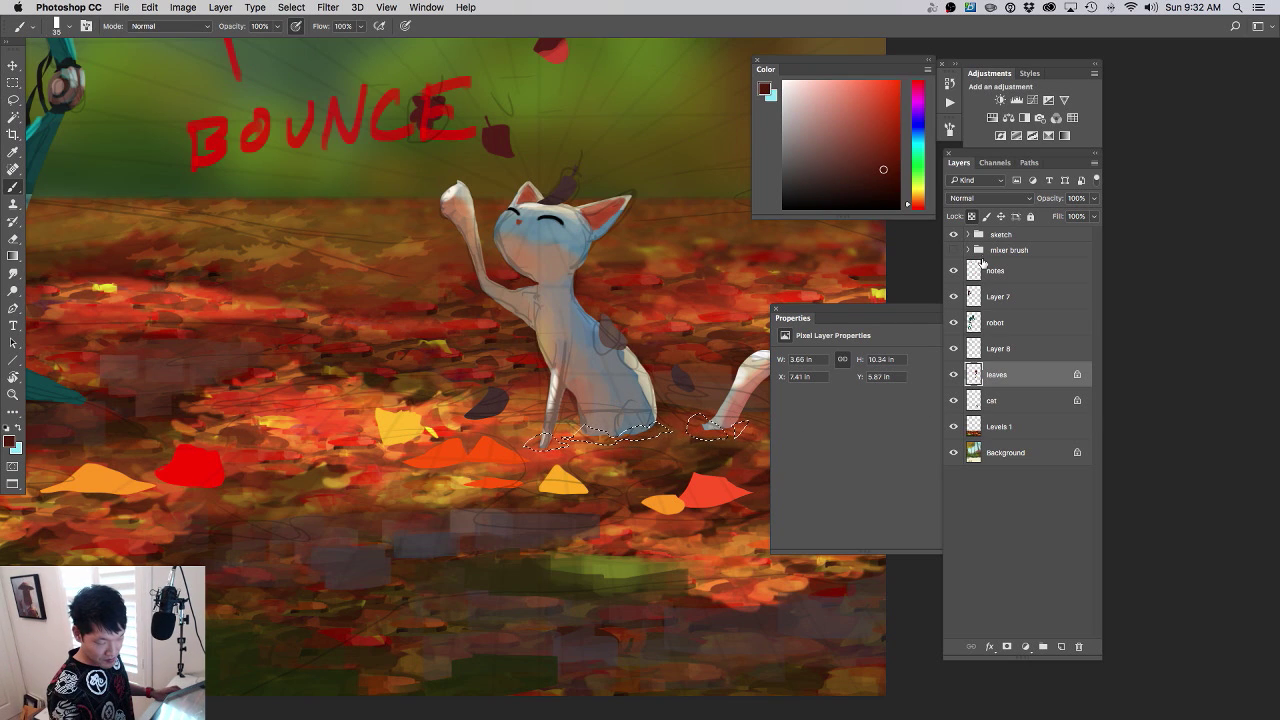
click(971, 217)
key(alt+BackSpace)
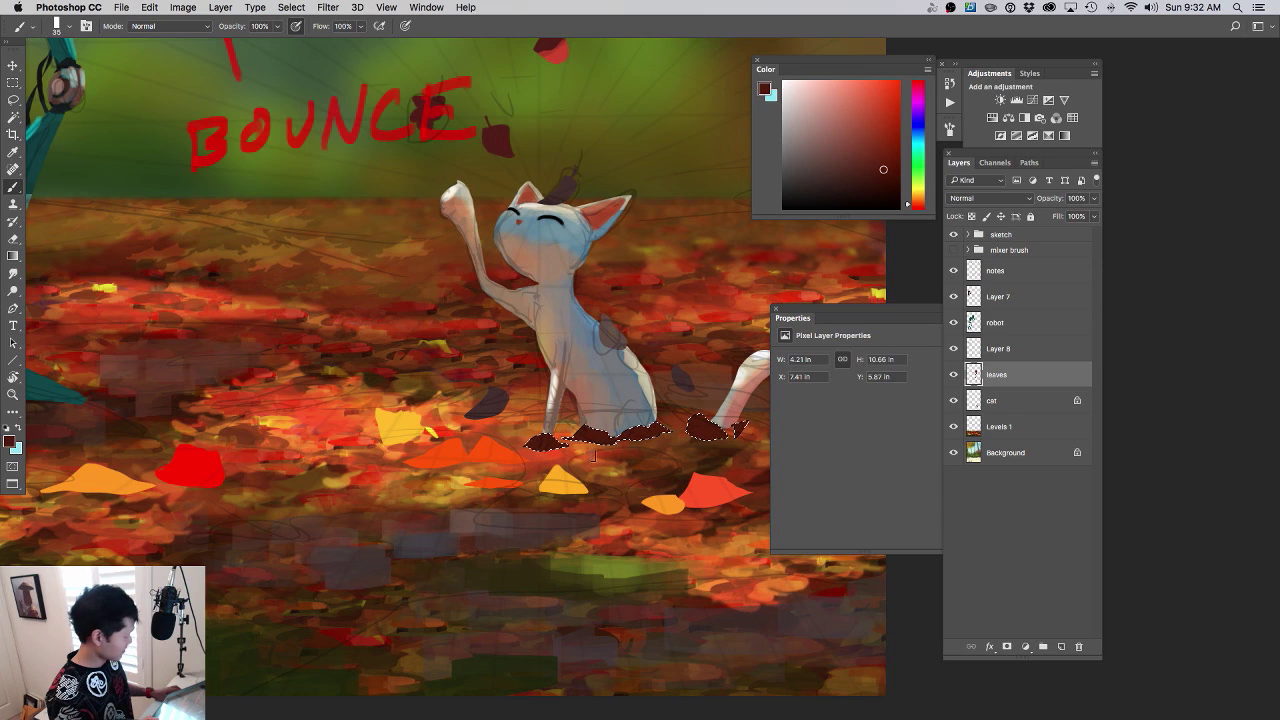
- Clear the selection, paint an orange leaf at the cat's front paw and tone its edge with a sampled dark colour
key(ctrl+d)
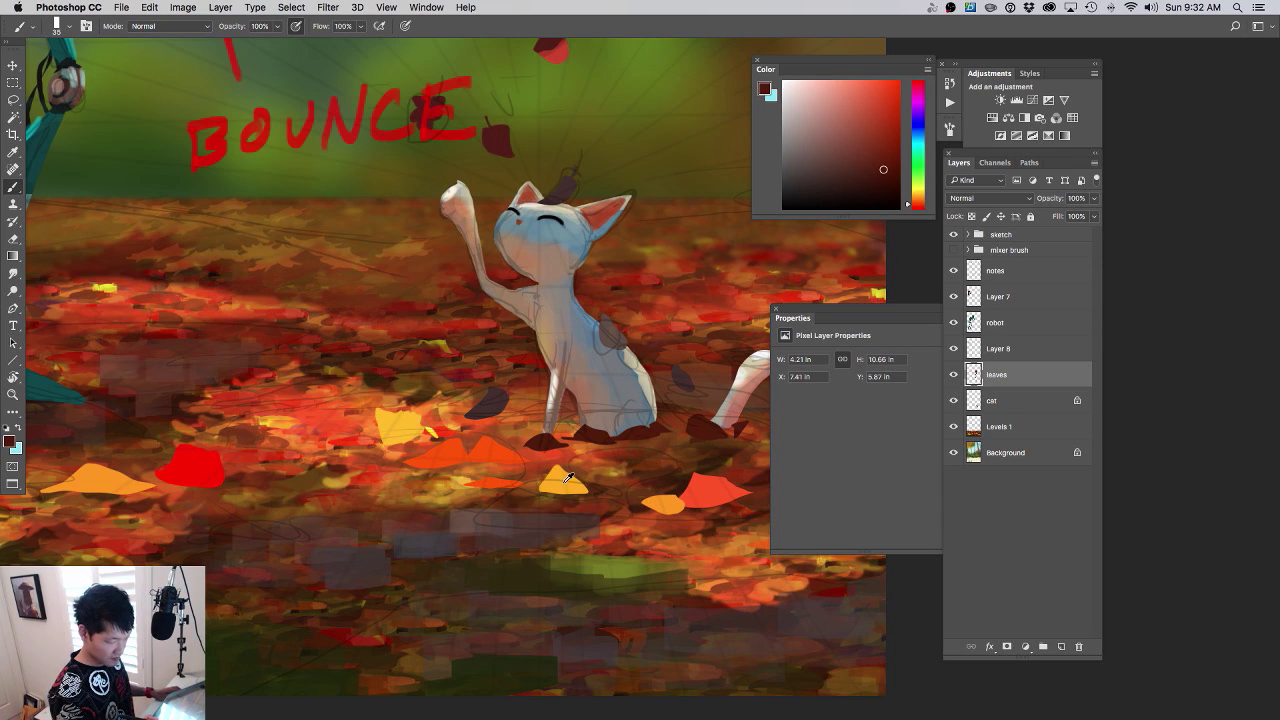
alt+click(550, 458)
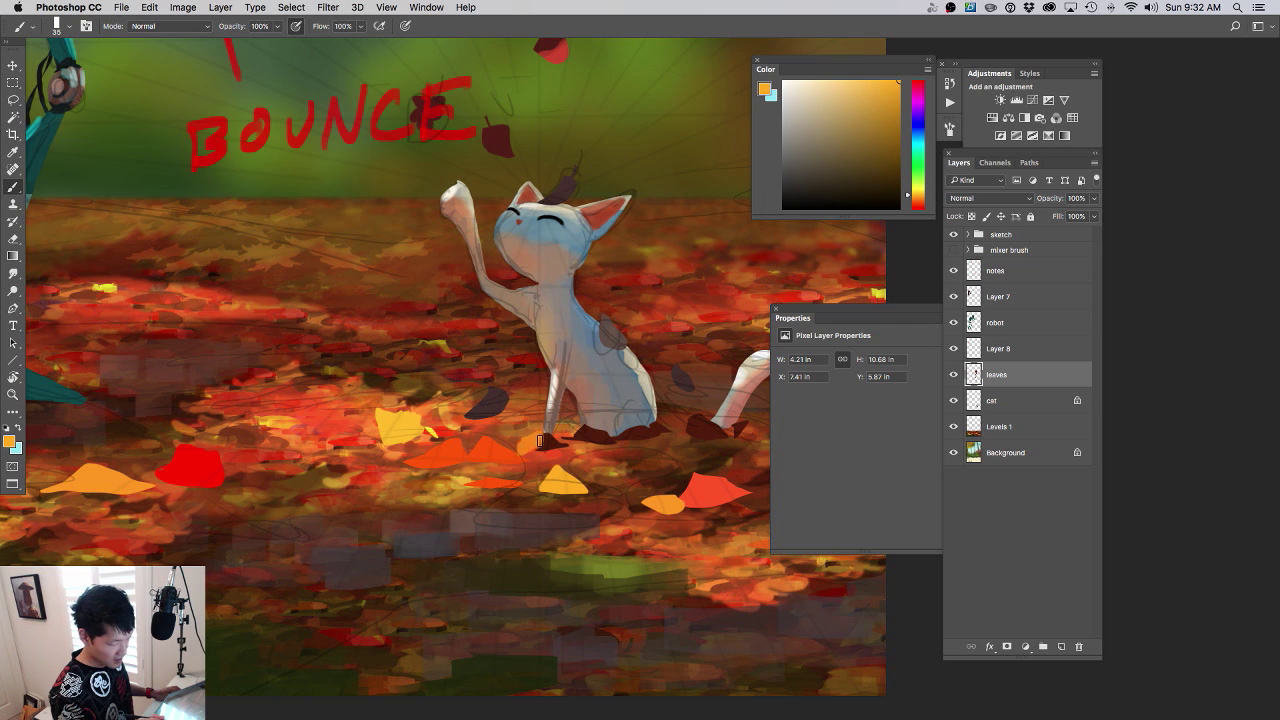
alt+click(601, 408)
mouse_move(561, 441)
mouse_down()
mouse_move(710, 430)
mouse_move(628, 508)
mouse_up()
drag(680, 476, 730, 486)
drag(718, 390, 568, 395)
- Extend the leaf clumps behind the cat with sampled dark red and add a coral-red leaf against its rear
alt+click(605, 379)
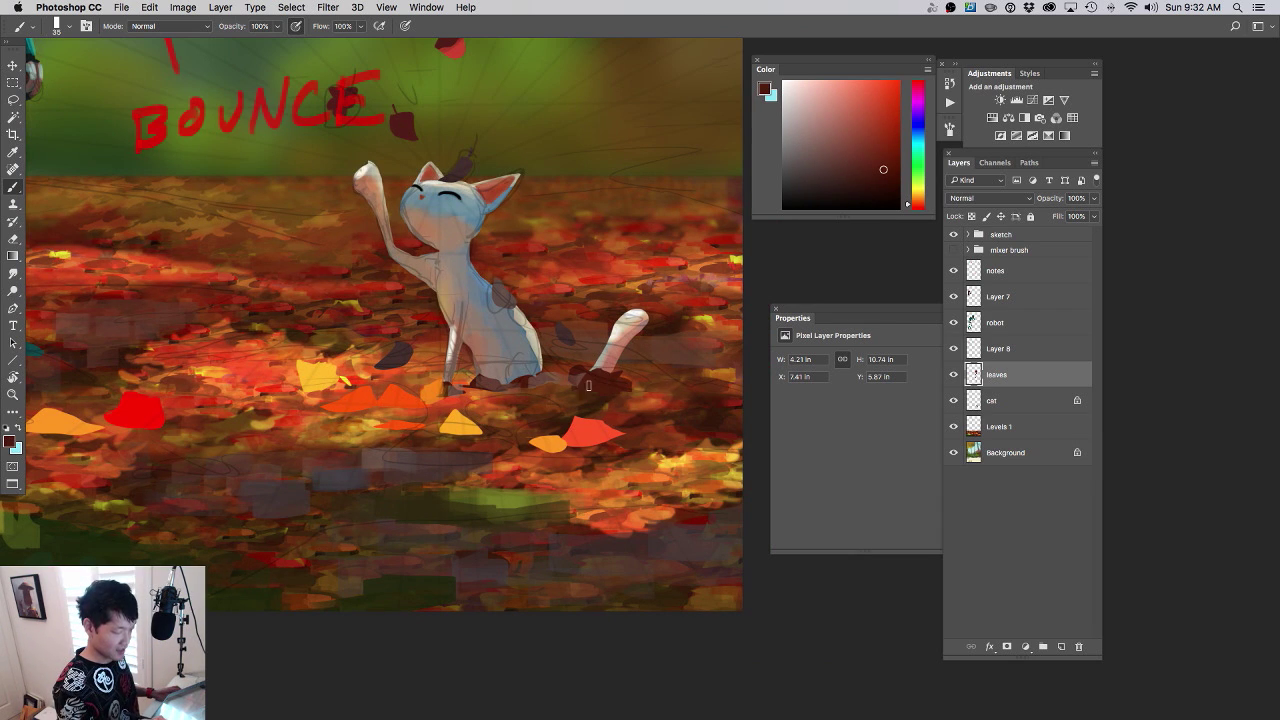
mouse_move(521, 376)
mouse_down()
mouse_move(503, 382)
mouse_move(550, 393)
mouse_move(530, 384)
mouse_move(549, 381)
mouse_move(583, 424)
mouse_move(523, 416)
mouse_move(572, 402)
mouse_move(595, 420)
mouse_up()
alt+click(578, 424)
drag(560, 432, 556, 458)
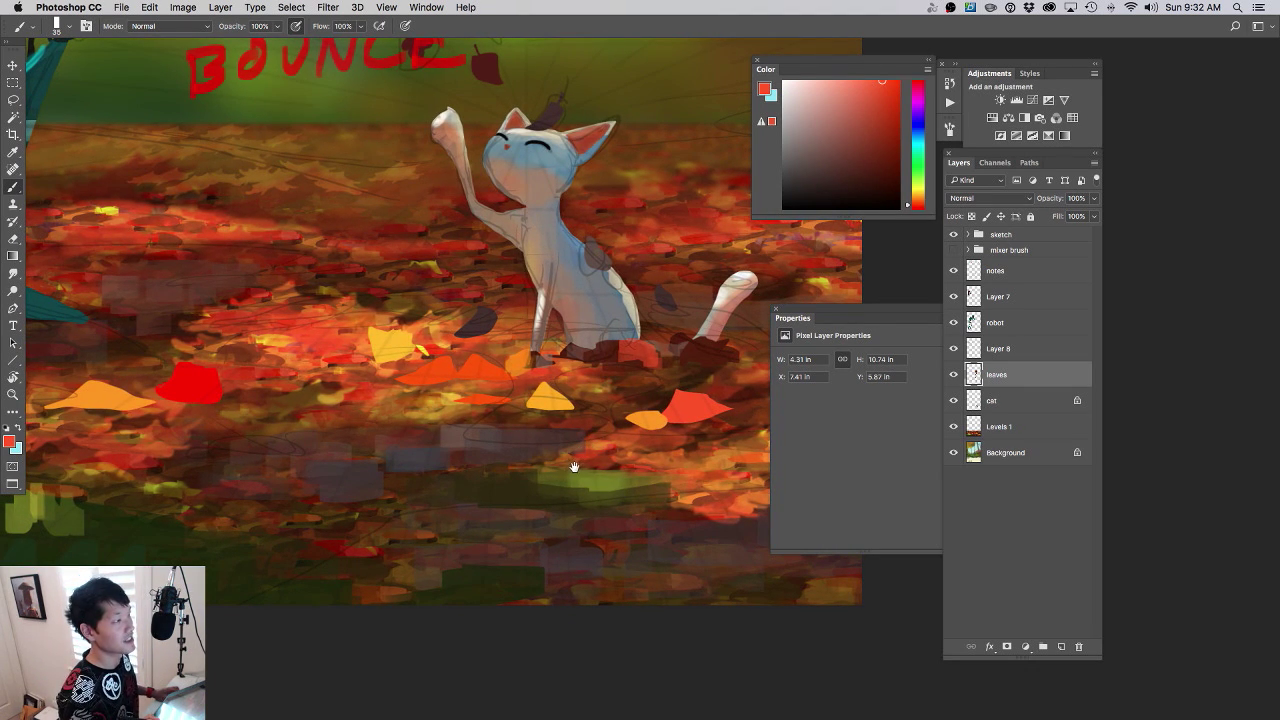
- Shade the coral-red leaf at the cat's rear with a dark maroon sampled from the neighbouring clump
scroll(655, 429, up, 2)
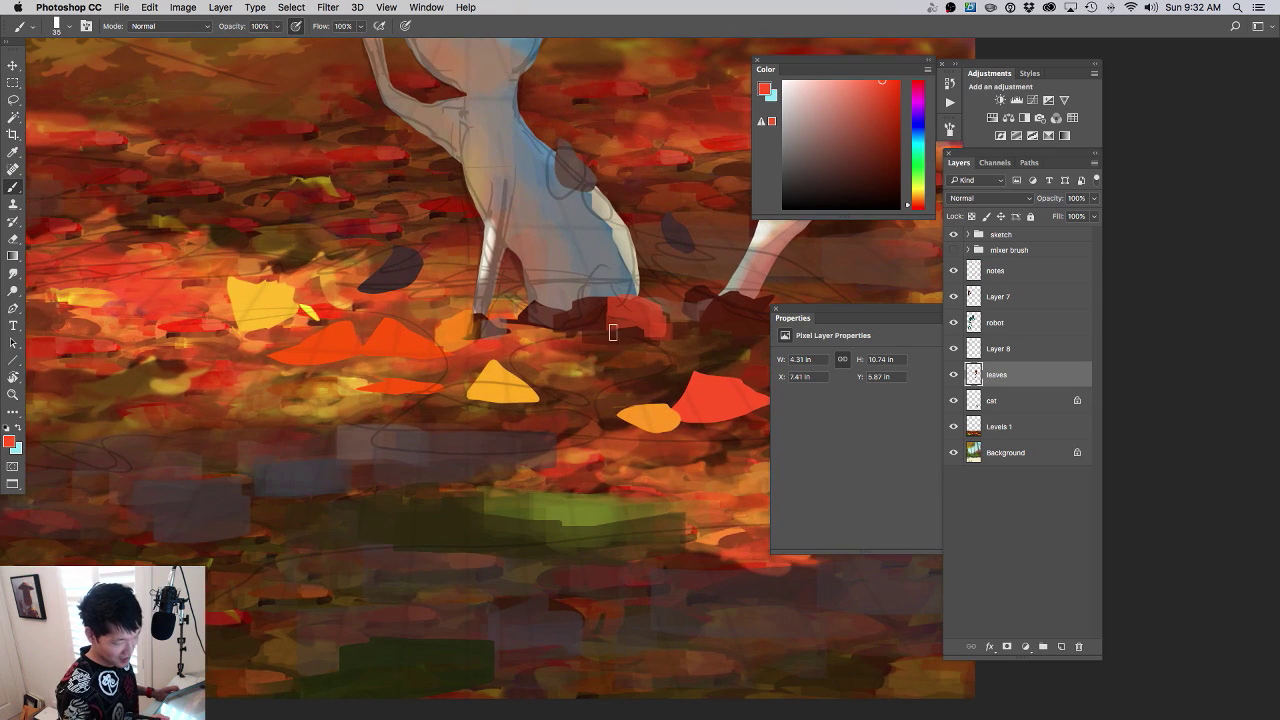
alt+click(613, 325)
mouse_move(628, 311)
mouse_down()
mouse_move(612, 302)
mouse_move(672, 330)
mouse_up()
drag(596, 371, 603, 466)
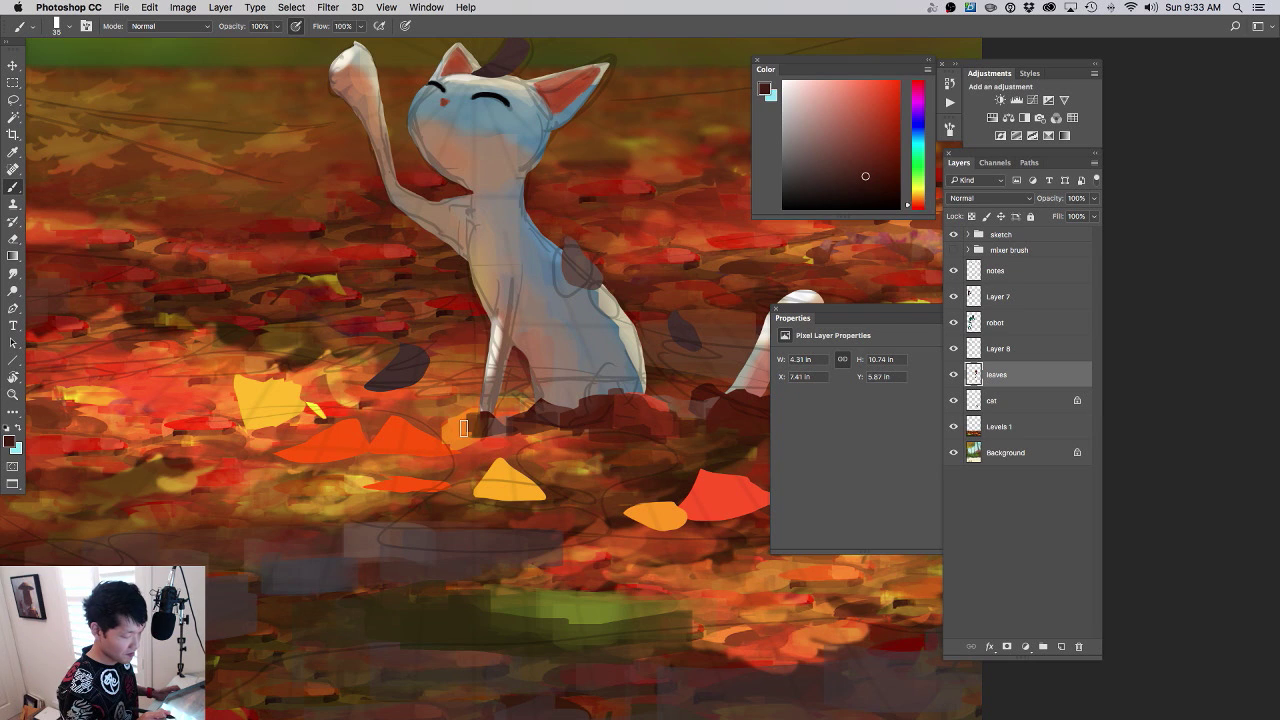
- Repaint the orange leaf at the cat's front paw with sampled orange-red and red tones, blending it into the ground leaves
alt+click(465, 428)
mouse_move(500, 423)
mouse_down()
mouse_move(472, 428)
mouse_move(531, 430)
mouse_move(505, 421)
mouse_up()
drag(572, 452, 543, 371)
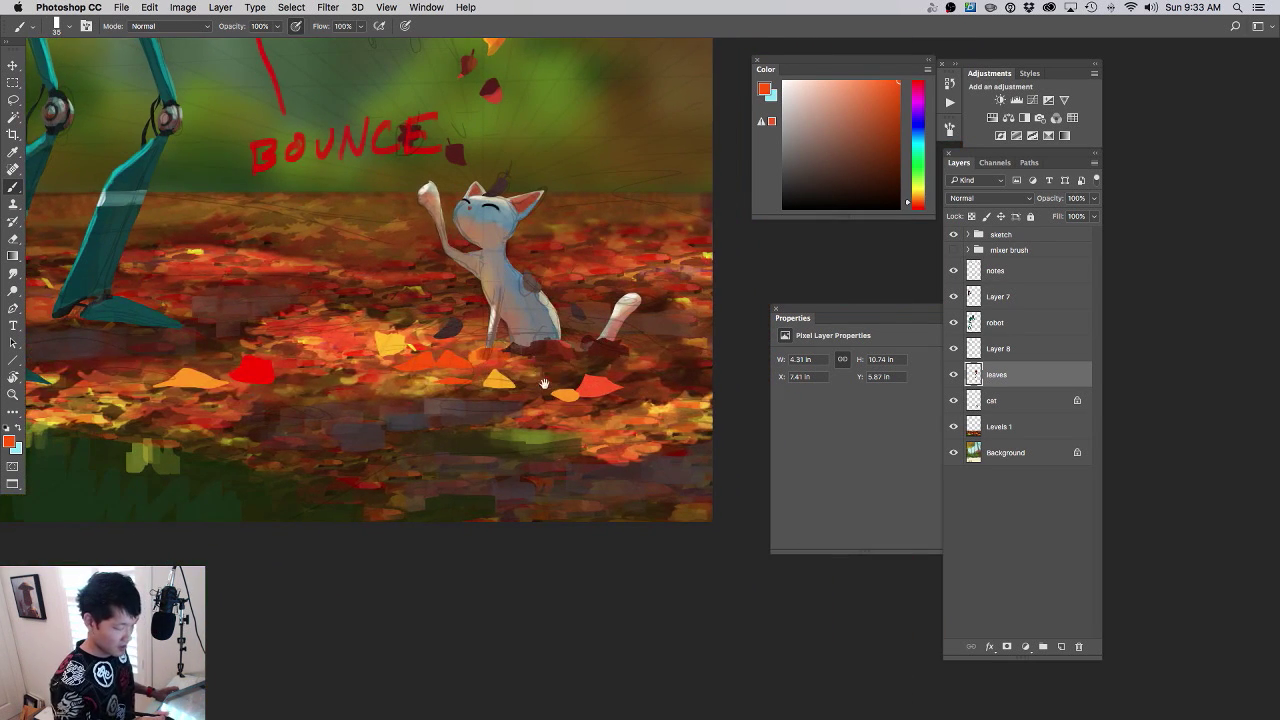
super+click(568, 381)
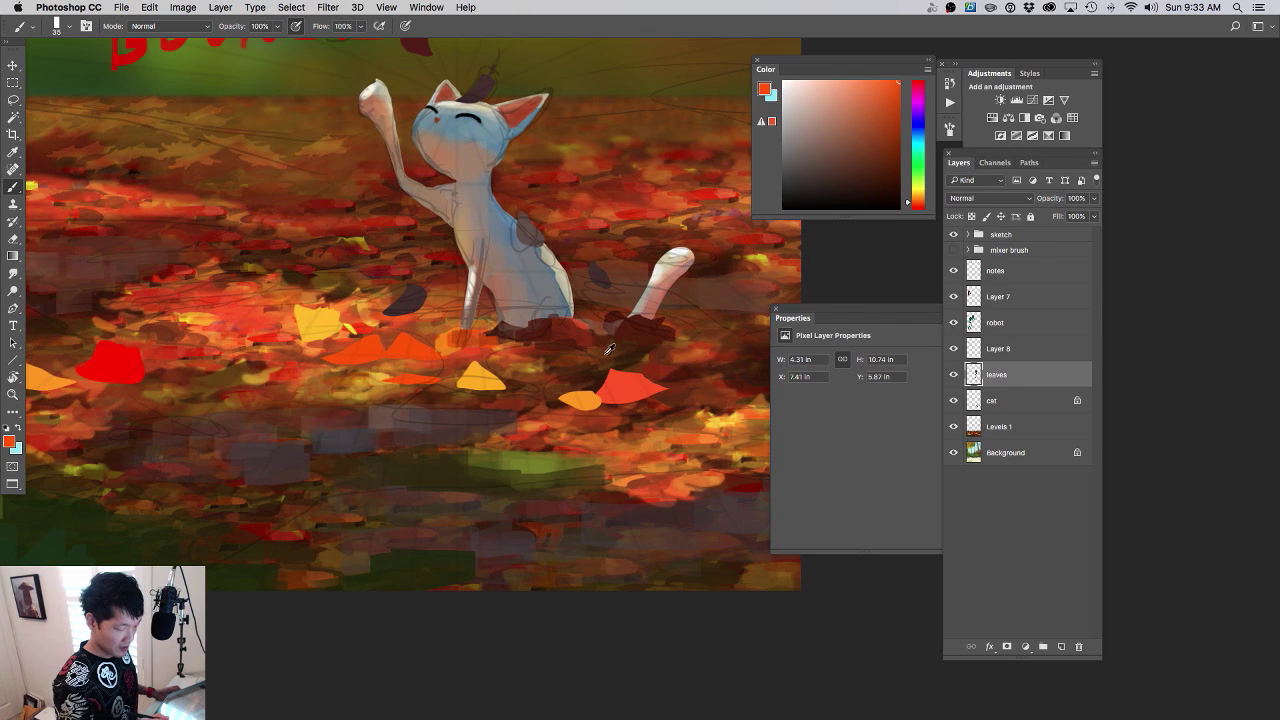
alt+click(574, 326)
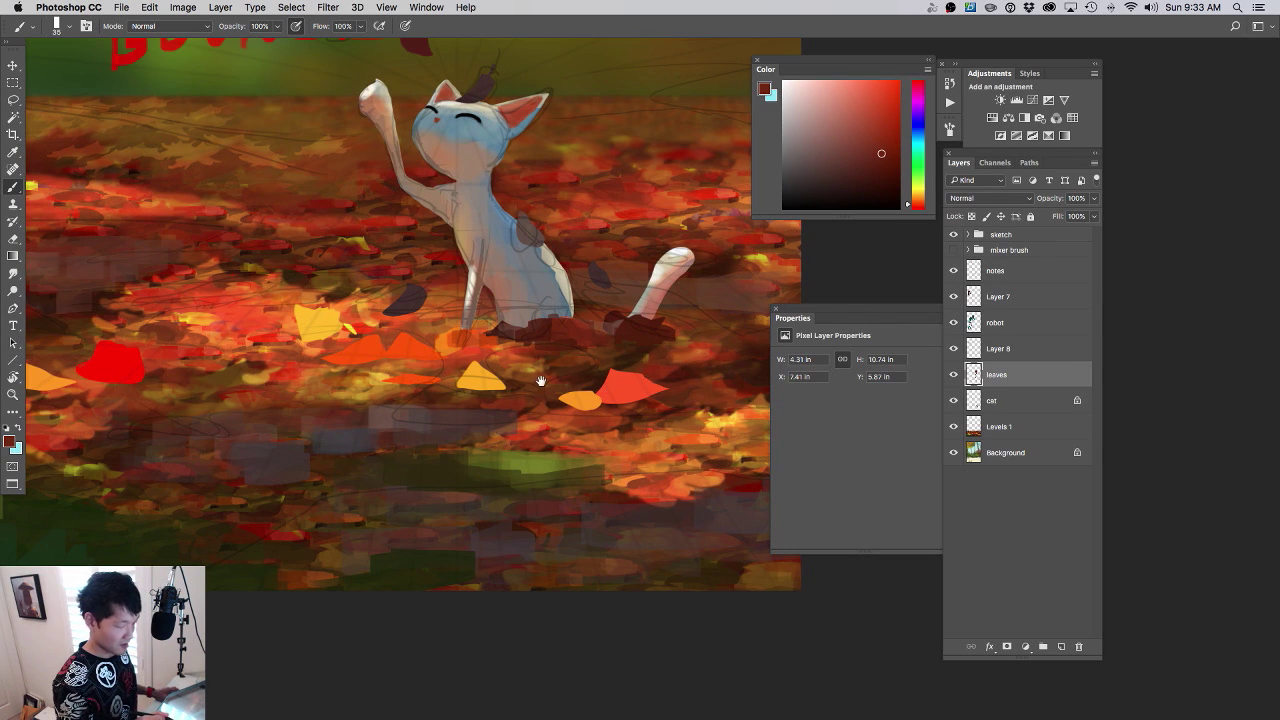
drag(541, 381, 503, 356)
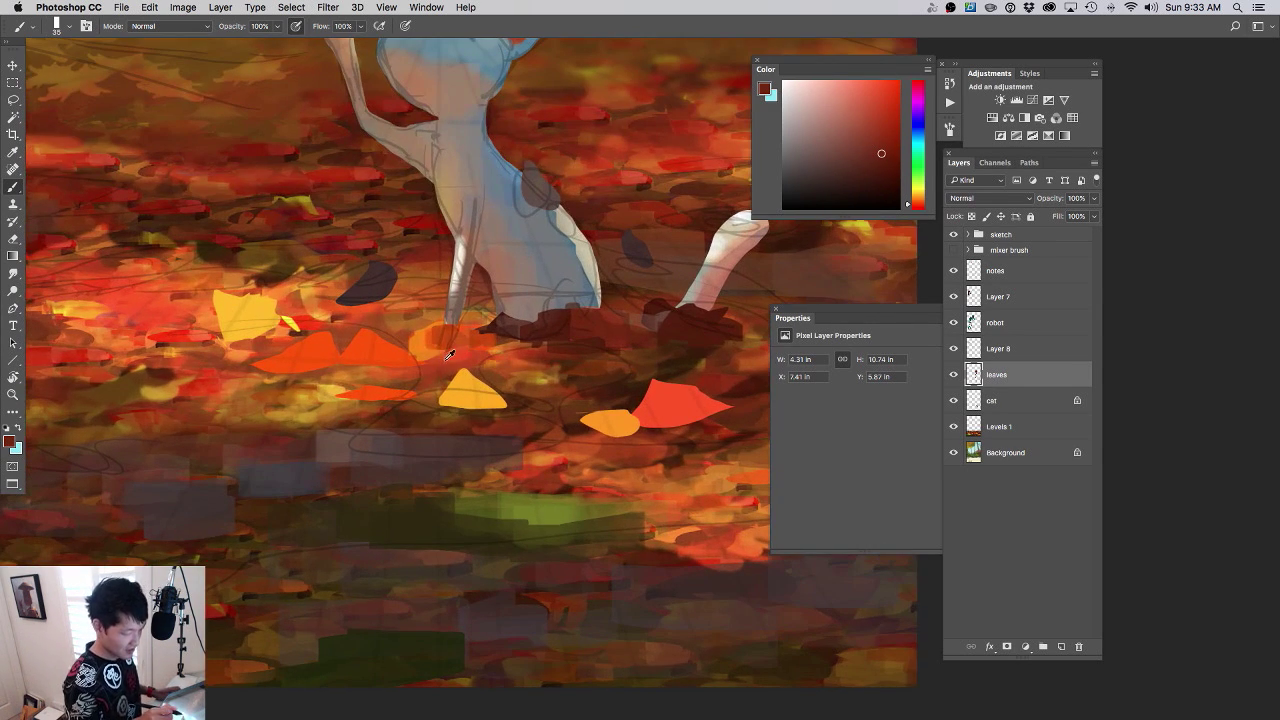
alt+click(449, 356)
alt+click(446, 352)
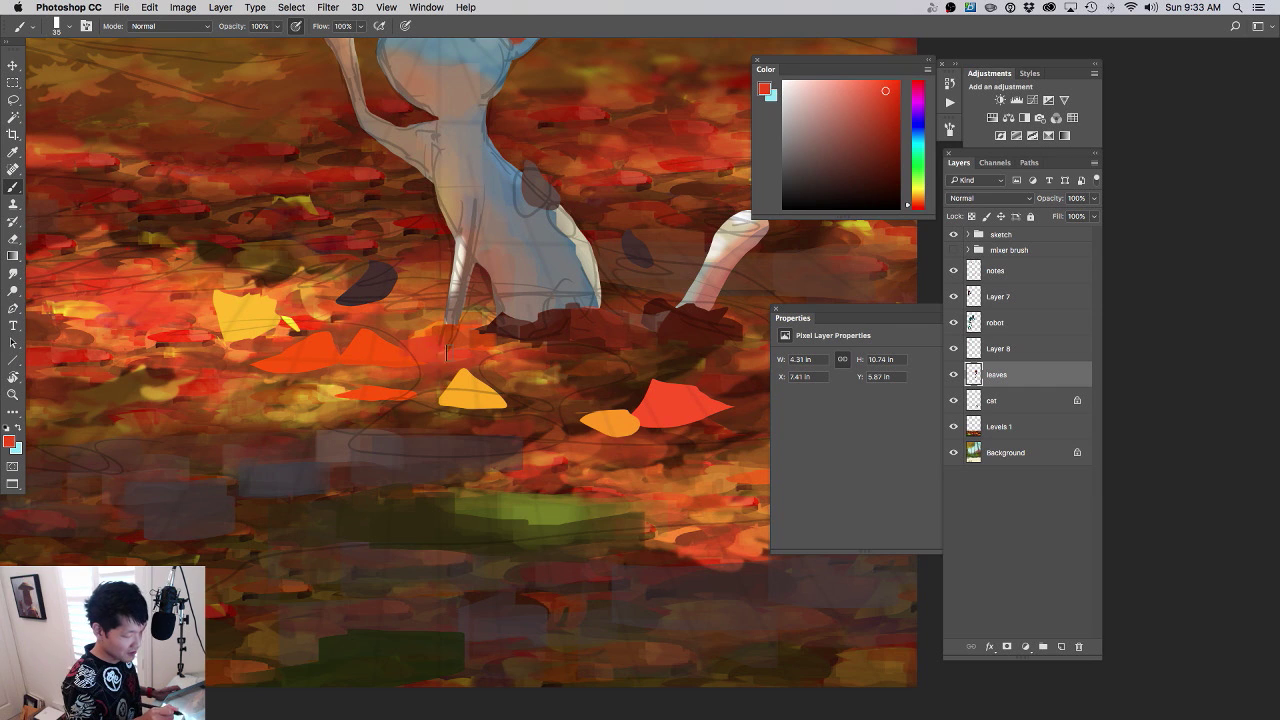
alt+click(568, 340)
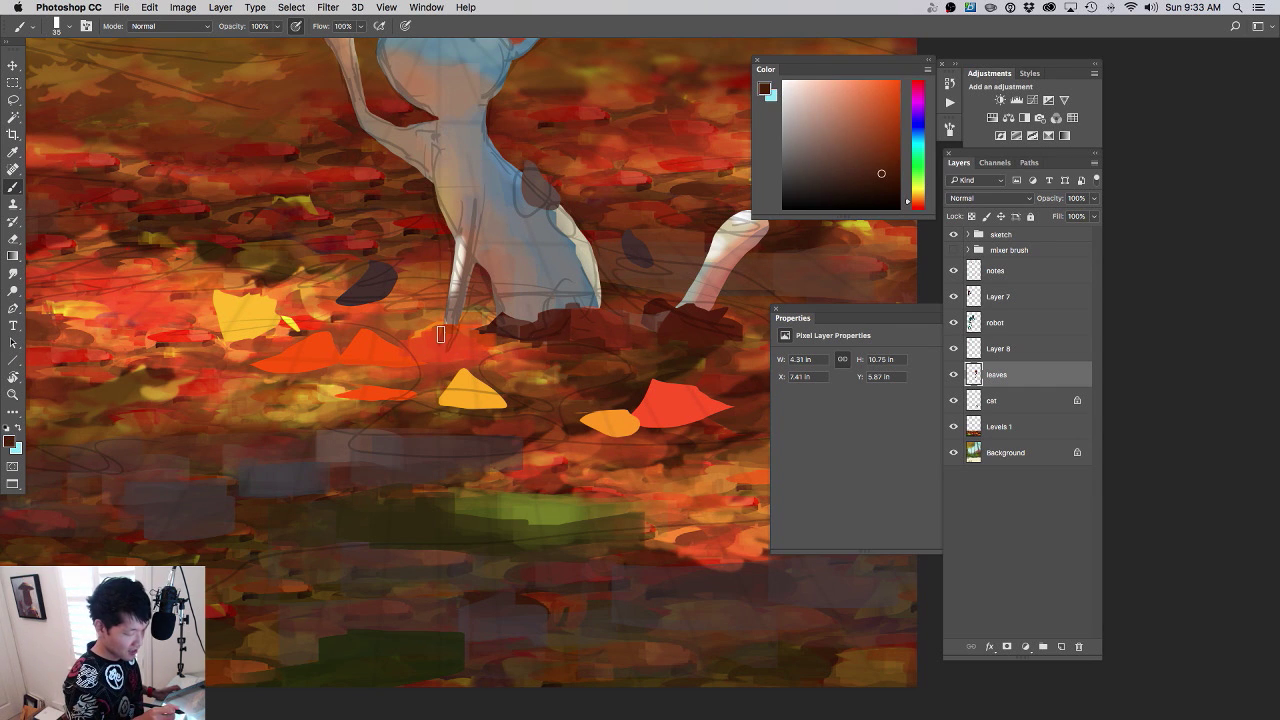
- Lock the leaves layer's transparent pixels and paint the leaf on the cat's head bright red with a darker sampled accent
scroll(498, 360, down, 5)
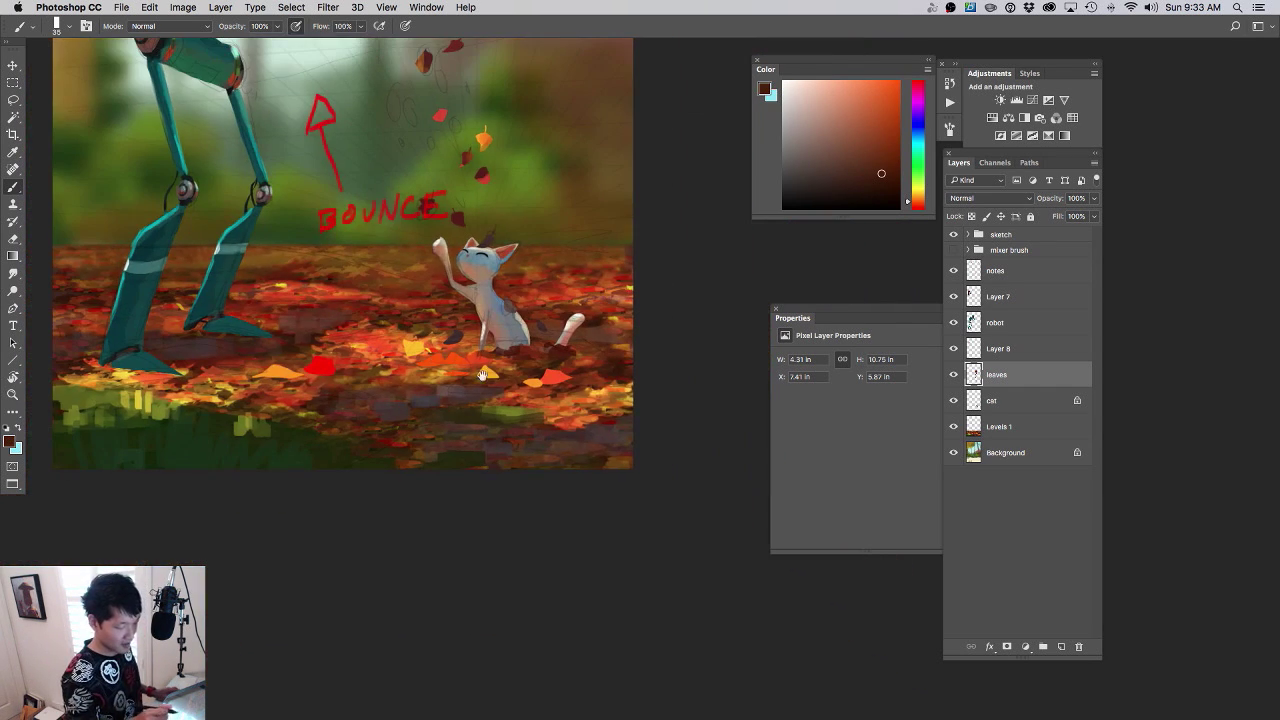
drag(529, 392, 503, 420)
scroll(473, 279, up, 4)
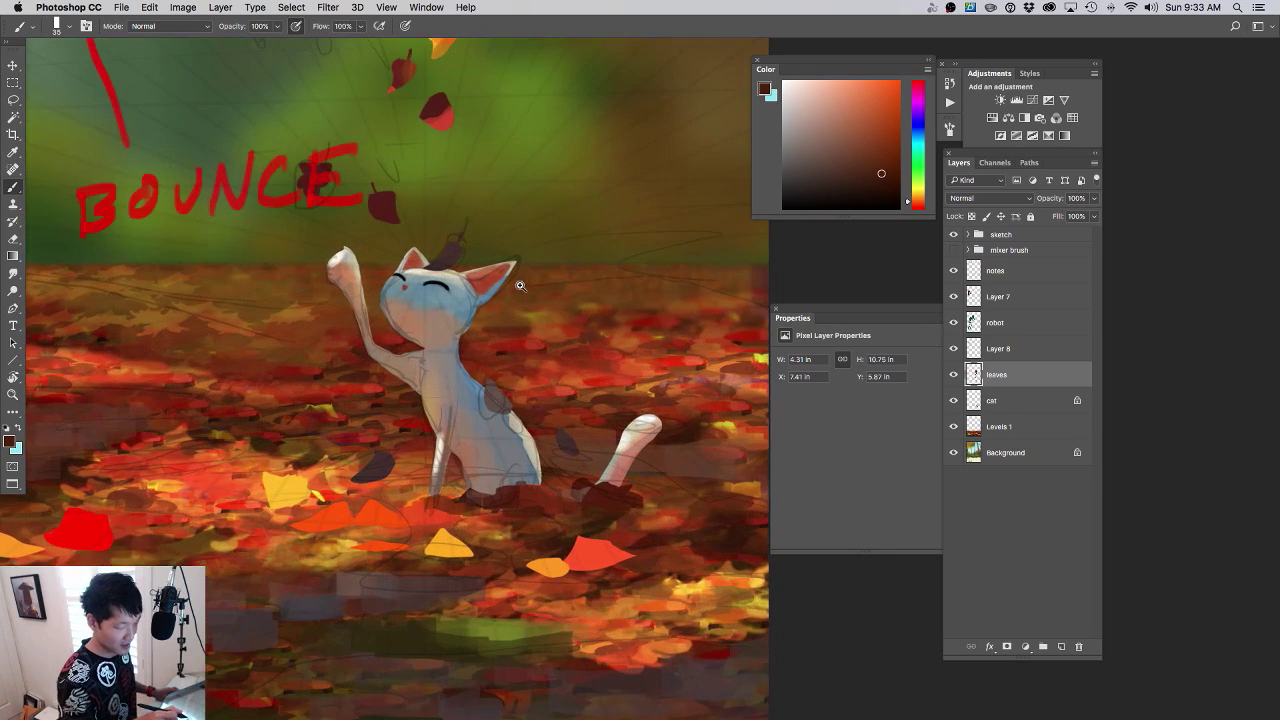
alt+click(498, 176)
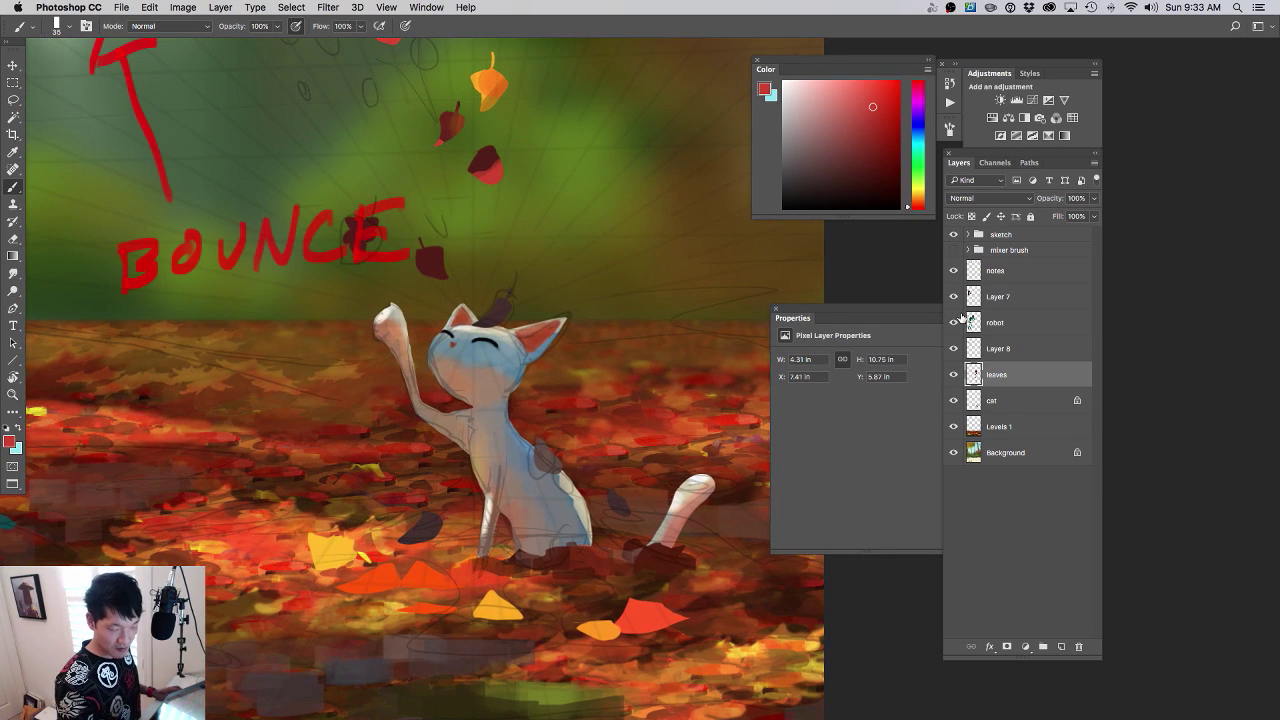
click(970, 217)
mouse_move(490, 314)
mouse_down()
mouse_move(549, 309)
mouse_move(481, 316)
mouse_move(488, 301)
mouse_move(454, 320)
mouse_move(505, 283)
mouse_up()
click(866, 91)
click(881, 92)
alt+click(414, 244)
drag(549, 337, 509, 331)
drag(533, 387, 565, 468)
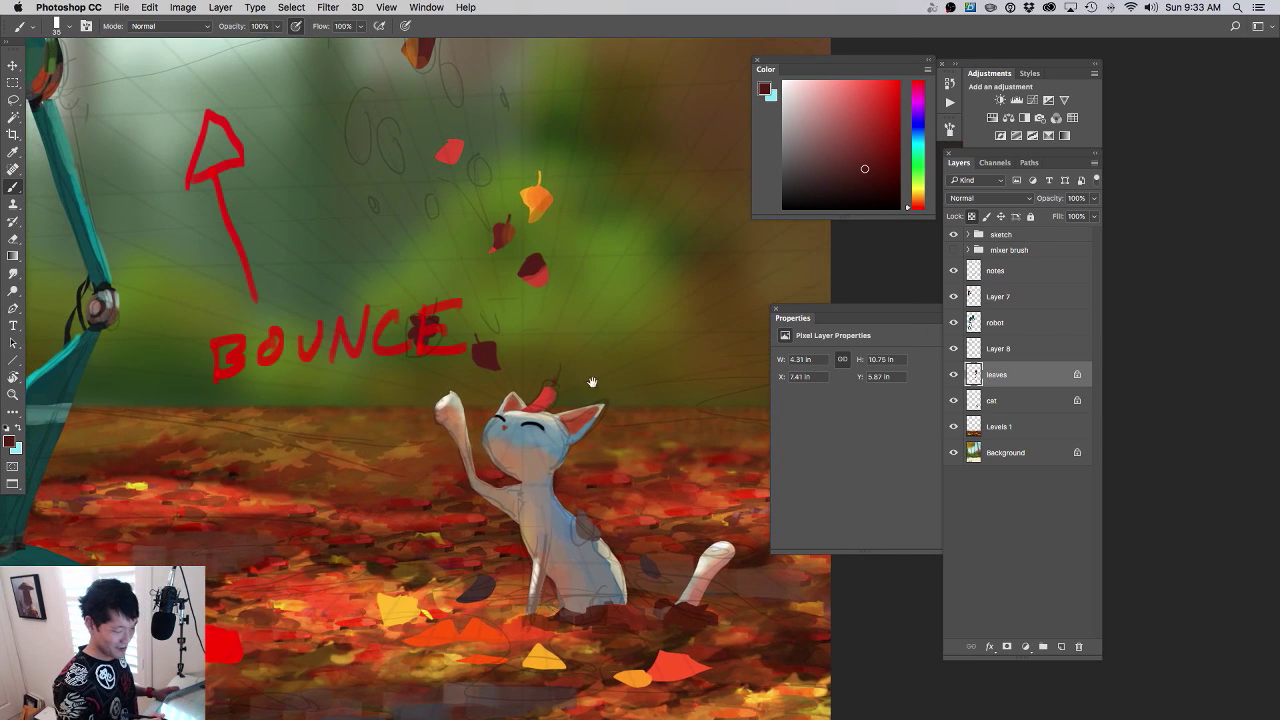
- Hide the notes layer and recolour the two lowest falling leaves with dark red and brownish orange
click(953, 271)
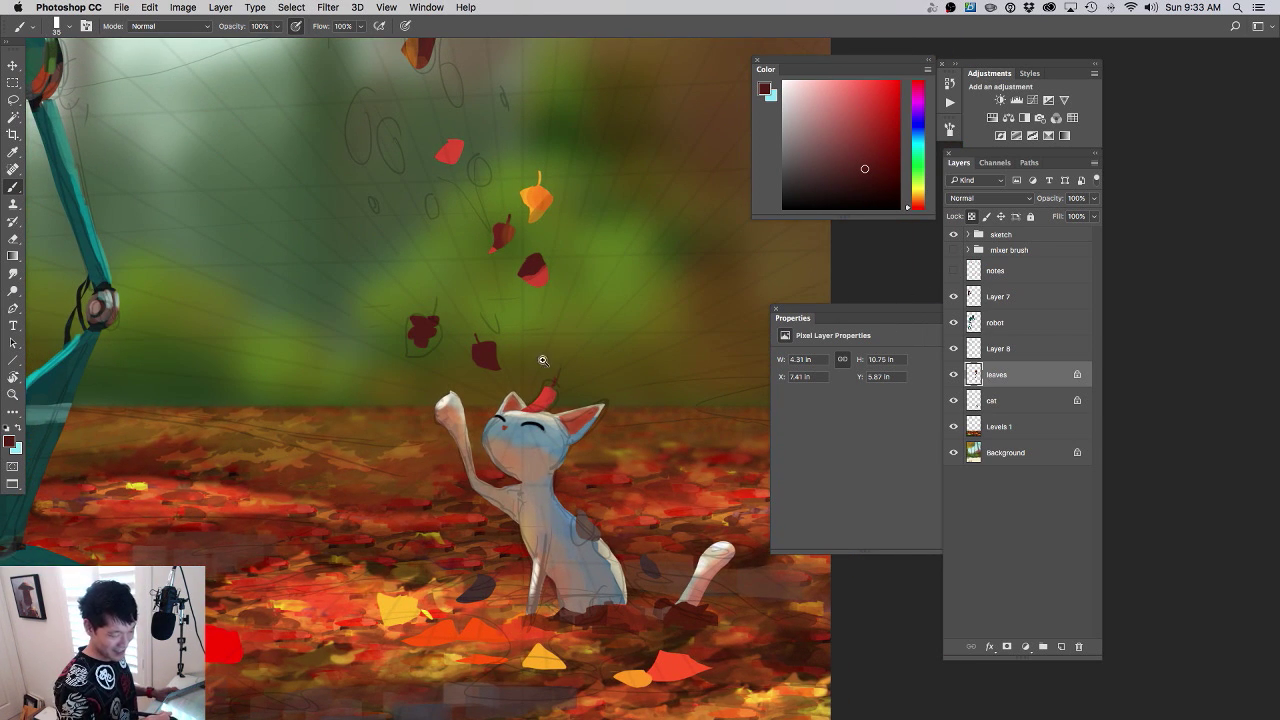
scroll(542, 360, up, 2)
click(890, 147)
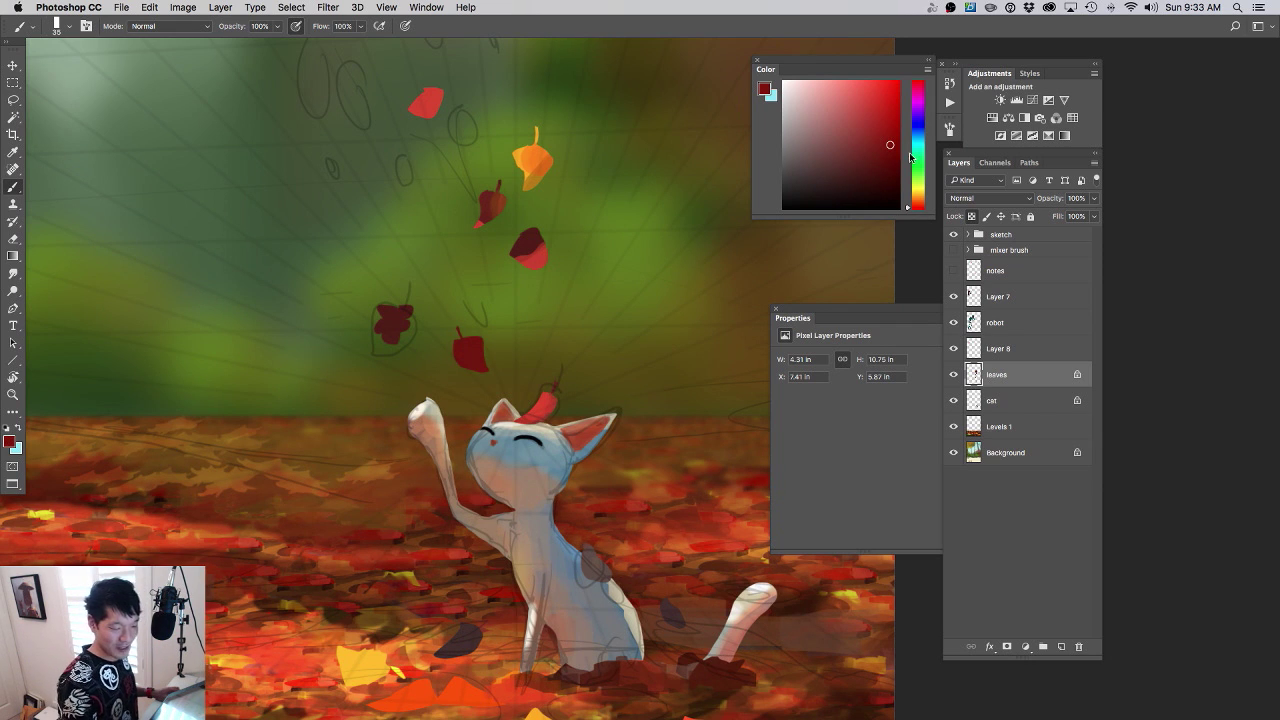
click(910, 202)
mouse_move(425, 313)
mouse_down()
mouse_move(390, 322)
mouse_move(398, 338)
mouse_up()
mouse_move(600, 360)
mouse_down()
mouse_move(589, 363)
mouse_move(605, 350)
mouse_move(602, 363)
mouse_up()
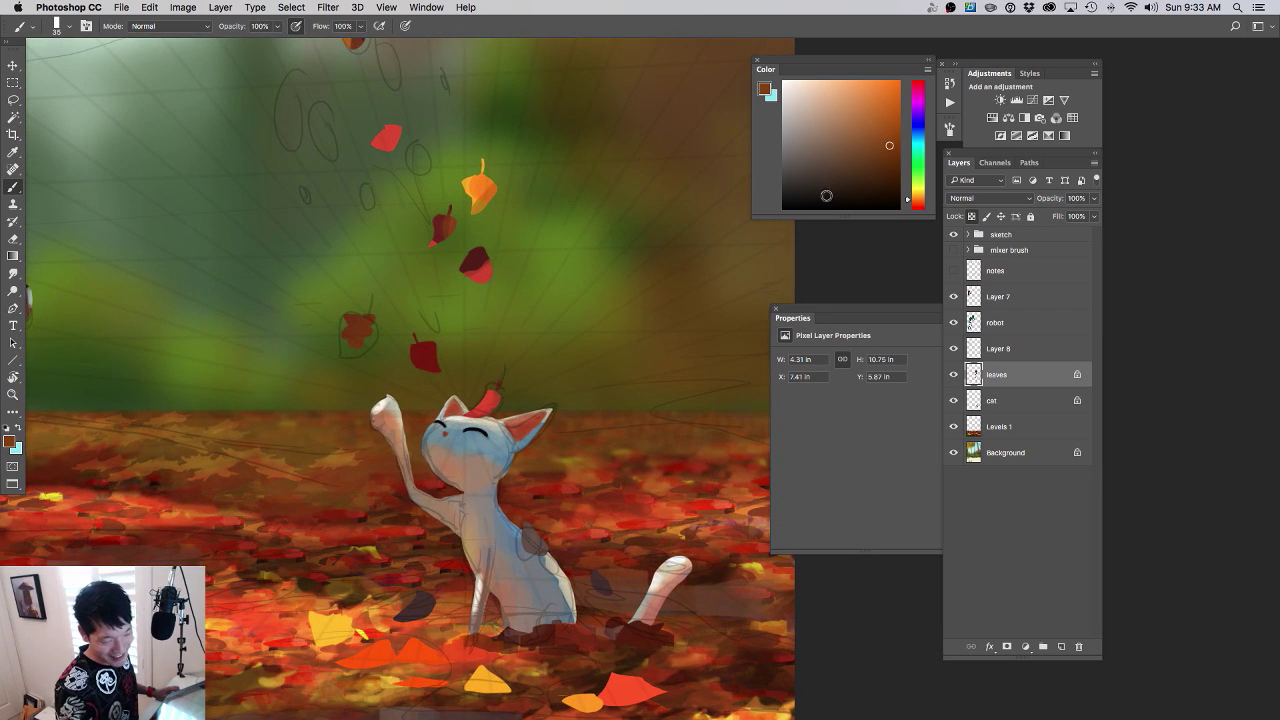
- Mix a bright red and paint it over the falling leaf just above the cat's raised paw
drag(882, 124, 894, 97)
drag(918, 210, 918, 206)
click(881, 83)
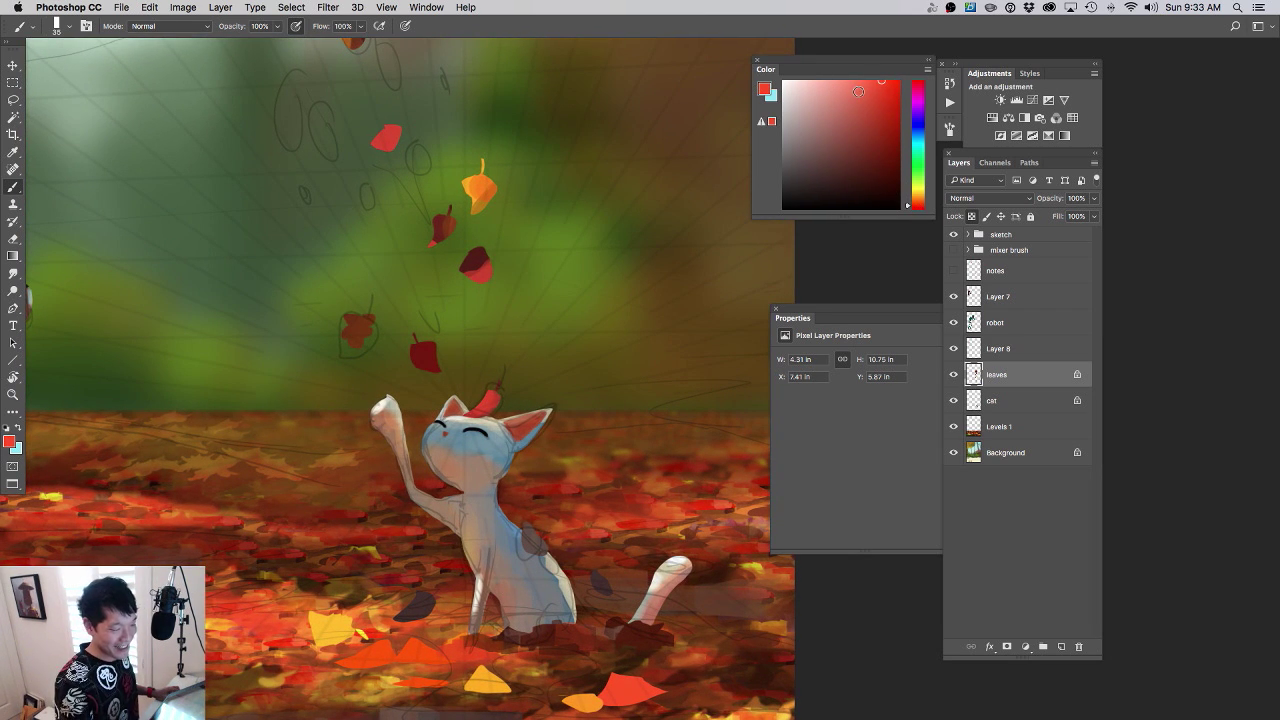
ctrl+click(468, 364)
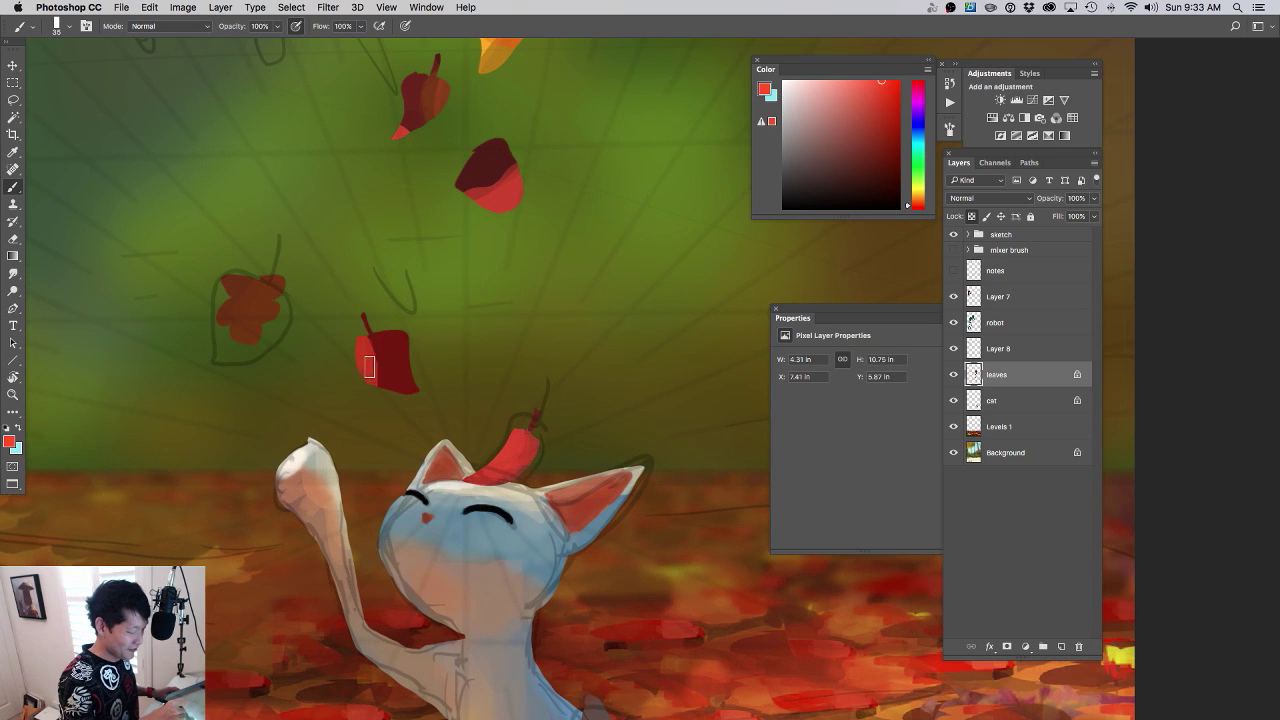
mouse_move(391, 383)
mouse_down()
mouse_move(366, 322)
mouse_move(409, 380)
mouse_up()
alt+click(576, 379)
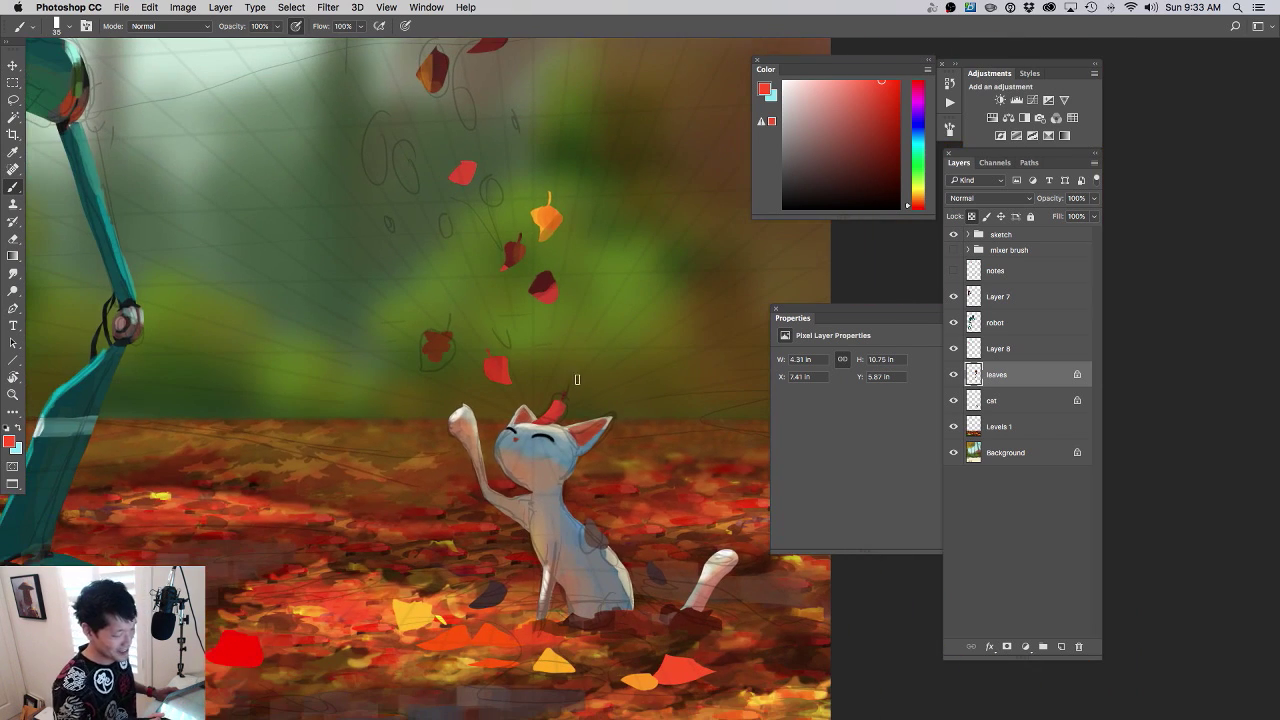
ctrl+click(535, 364)
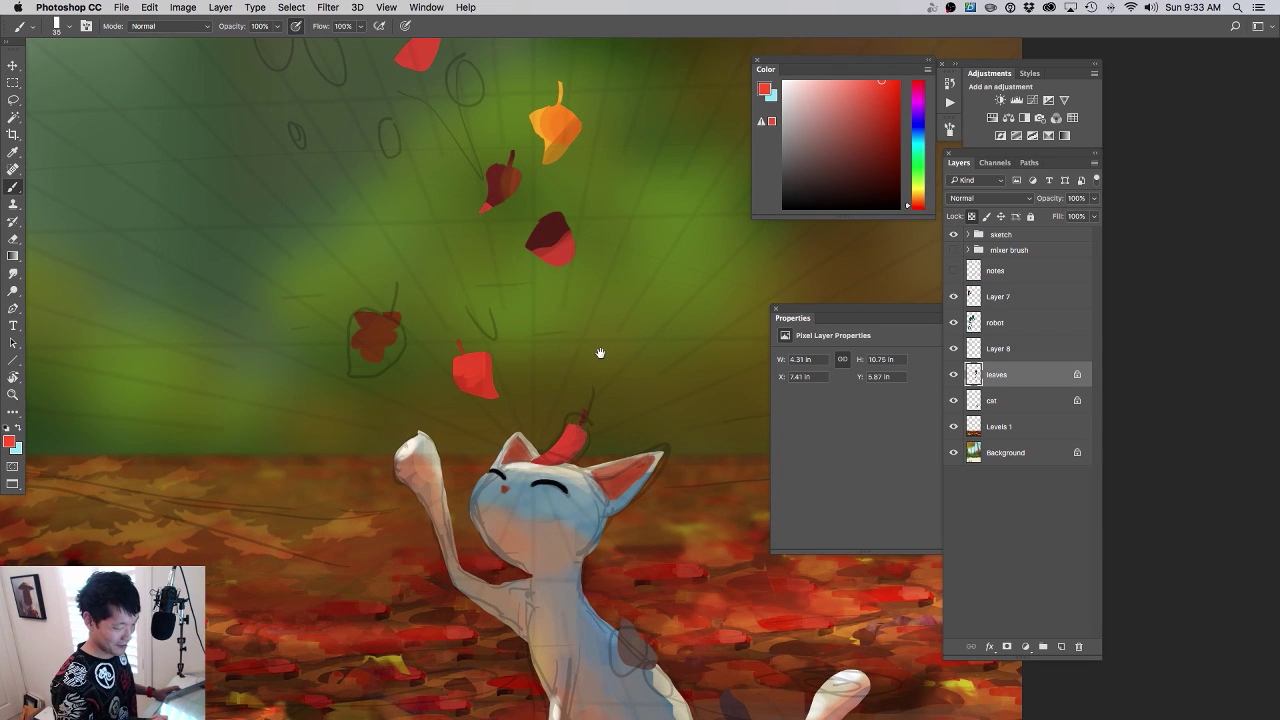
- Pick a lighter red and brighten the falling leaf above the cat's raised paw
scroll(574, 346, down, 3)
scroll(574, 346, left, 2)
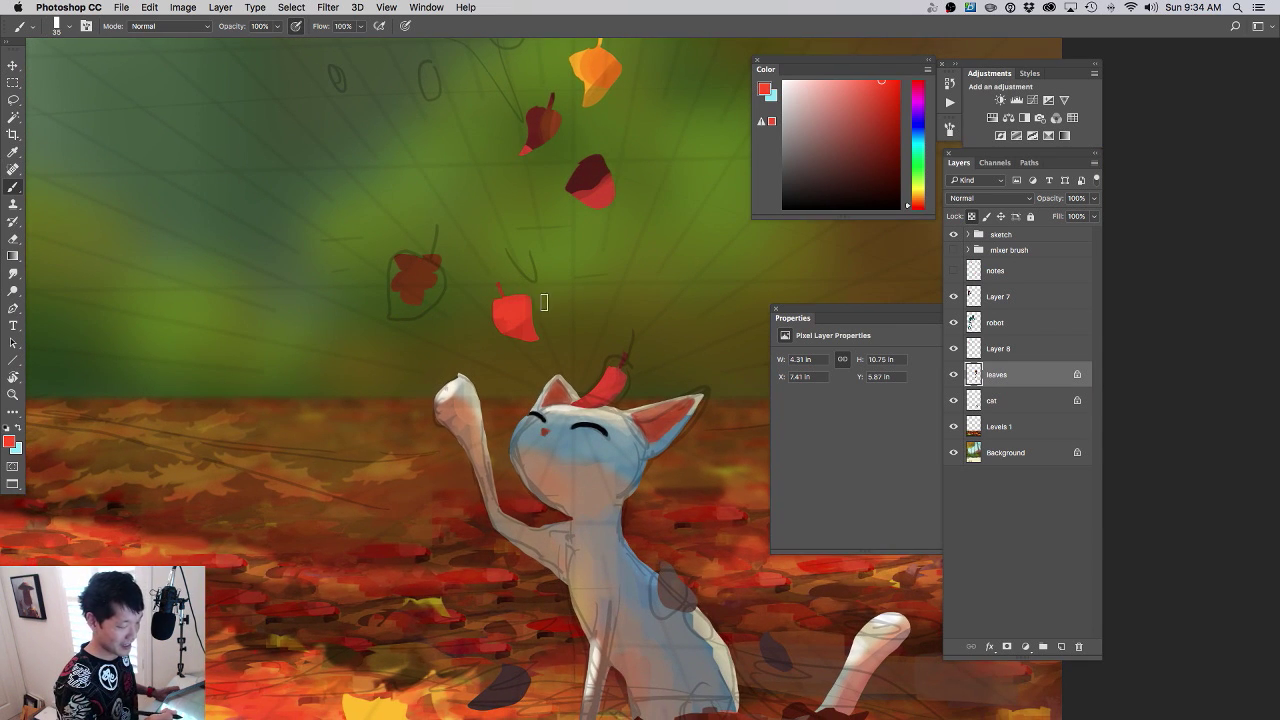
click(868, 82)
mouse_move(509, 328)
mouse_down()
mouse_move(531, 334)
mouse_move(519, 347)
mouse_up()
ctrl+alt+click(518, 346)
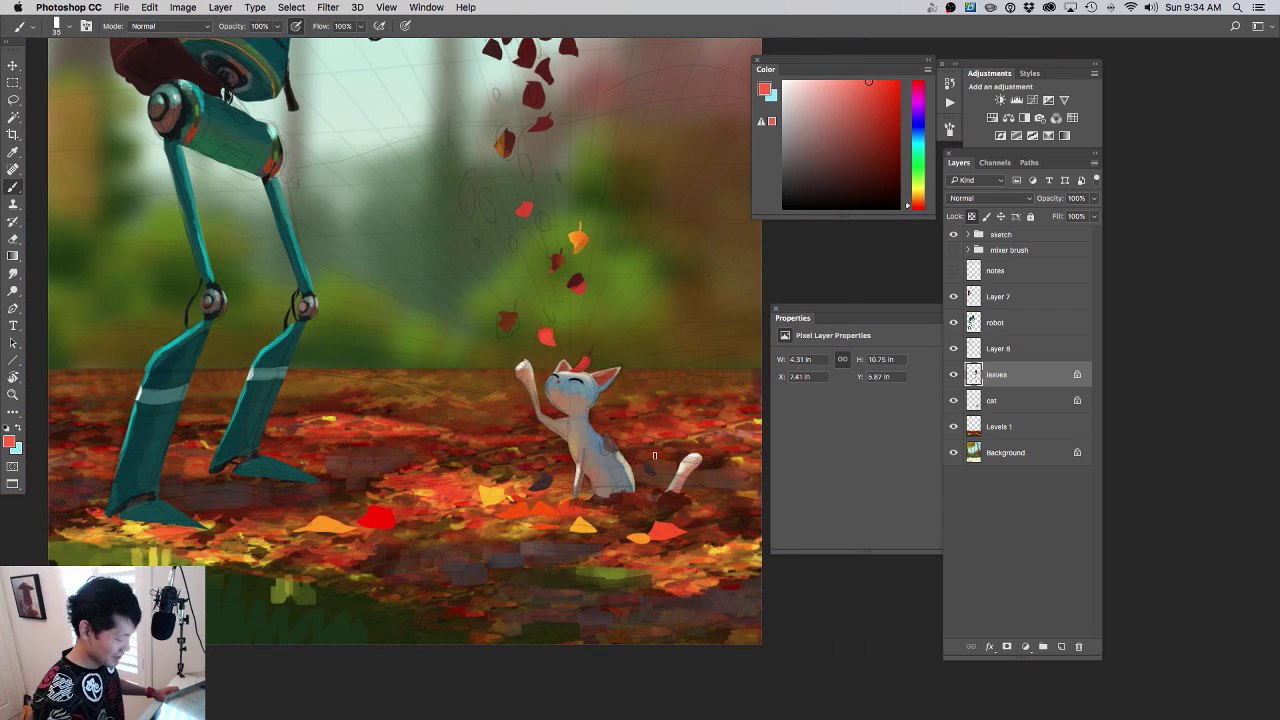
- Mix a bright orange-red and paint a highlight along the upper edge of the lobed falling leaf
ctrl+click(636, 318)
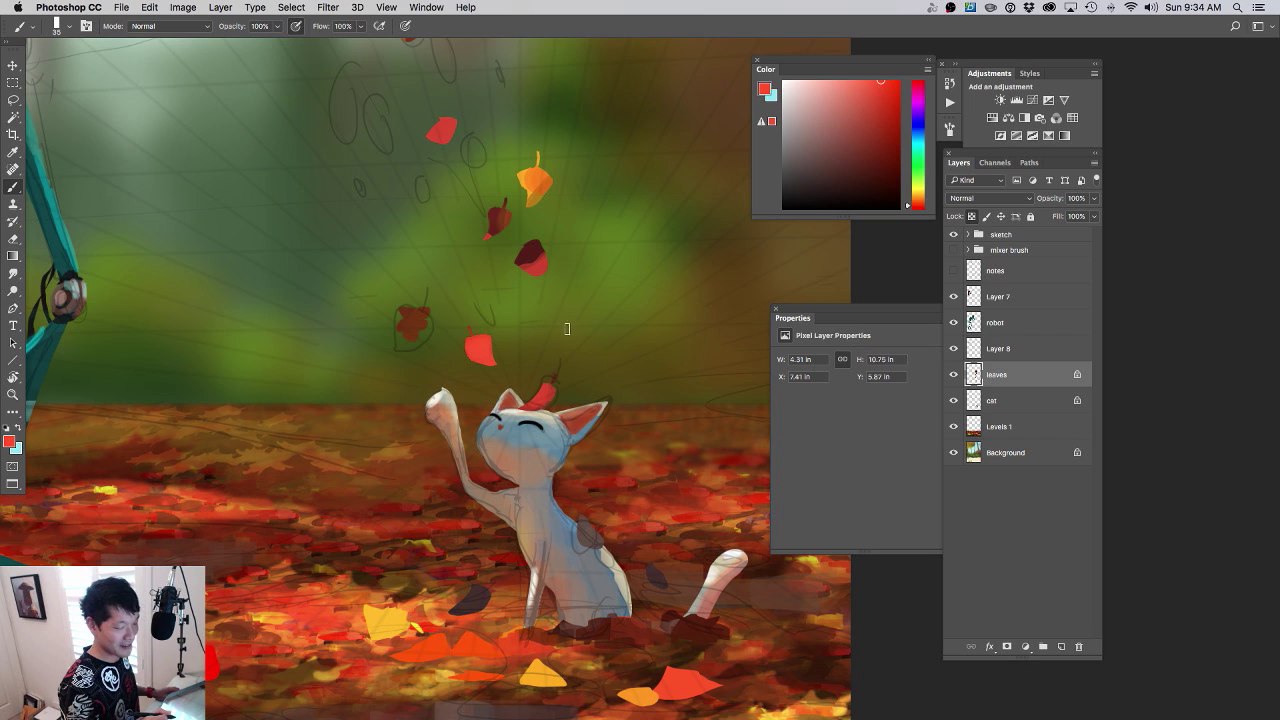
ctrl+click(463, 314)
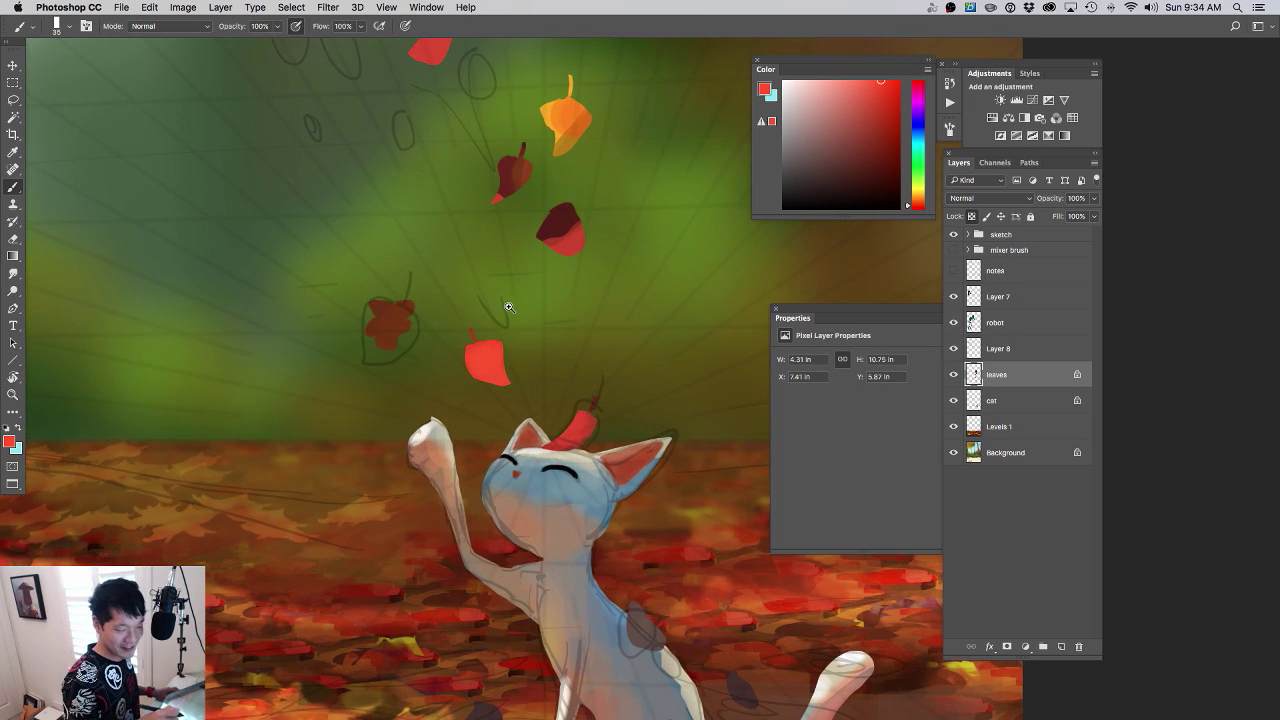
click(914, 203)
click(886, 82)
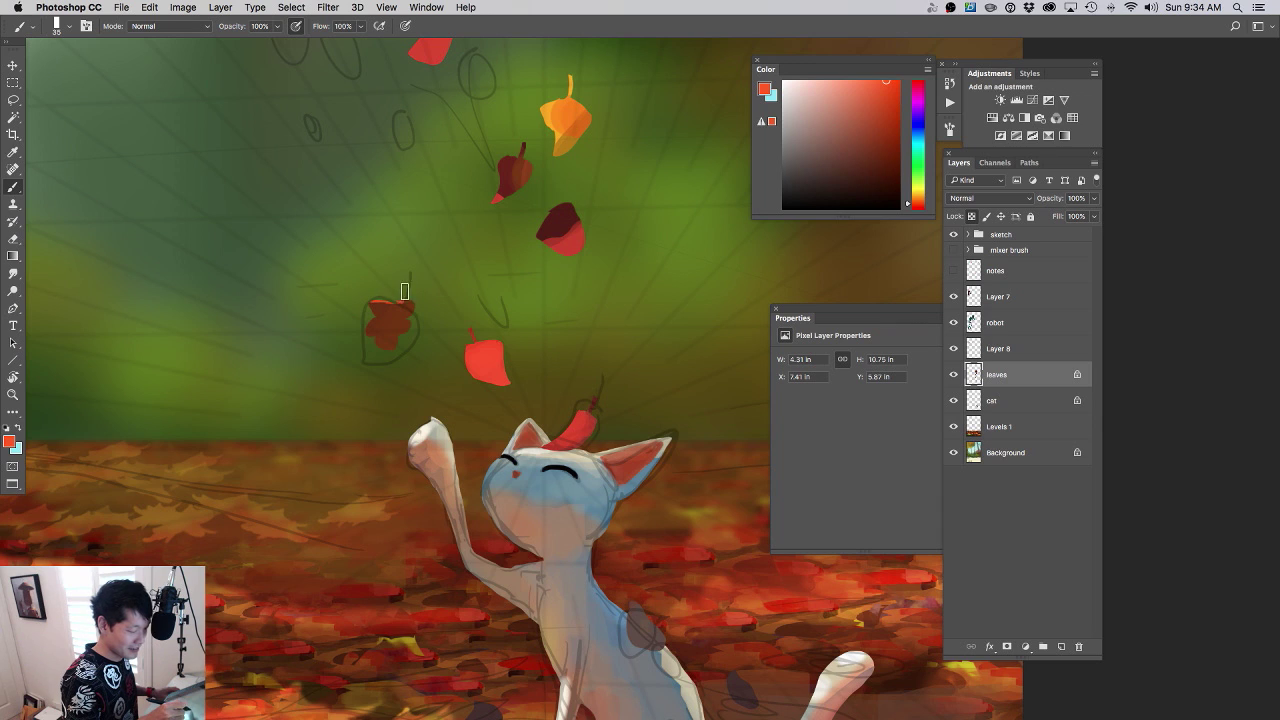
scroll(554, 344, up, 2)
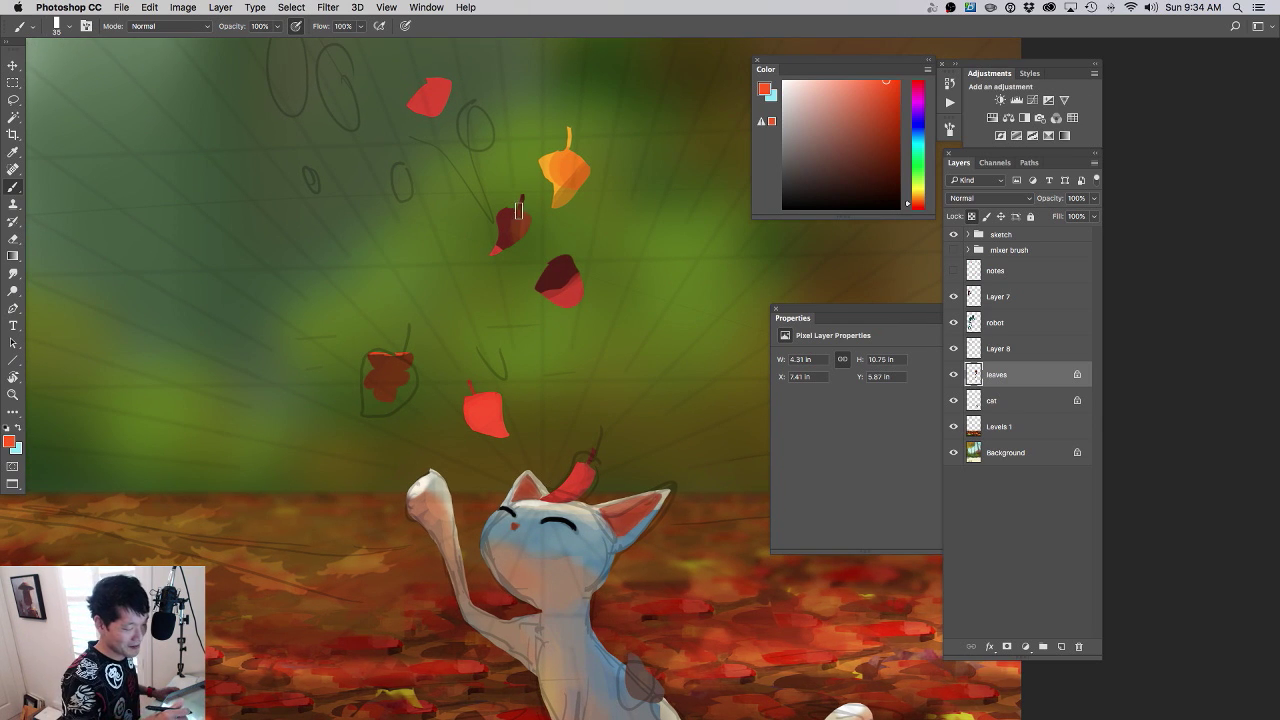
- Add an orange-red edge accent to the small dark falling leaf below the orange one
right_click(503, 202)
click(500, 204)
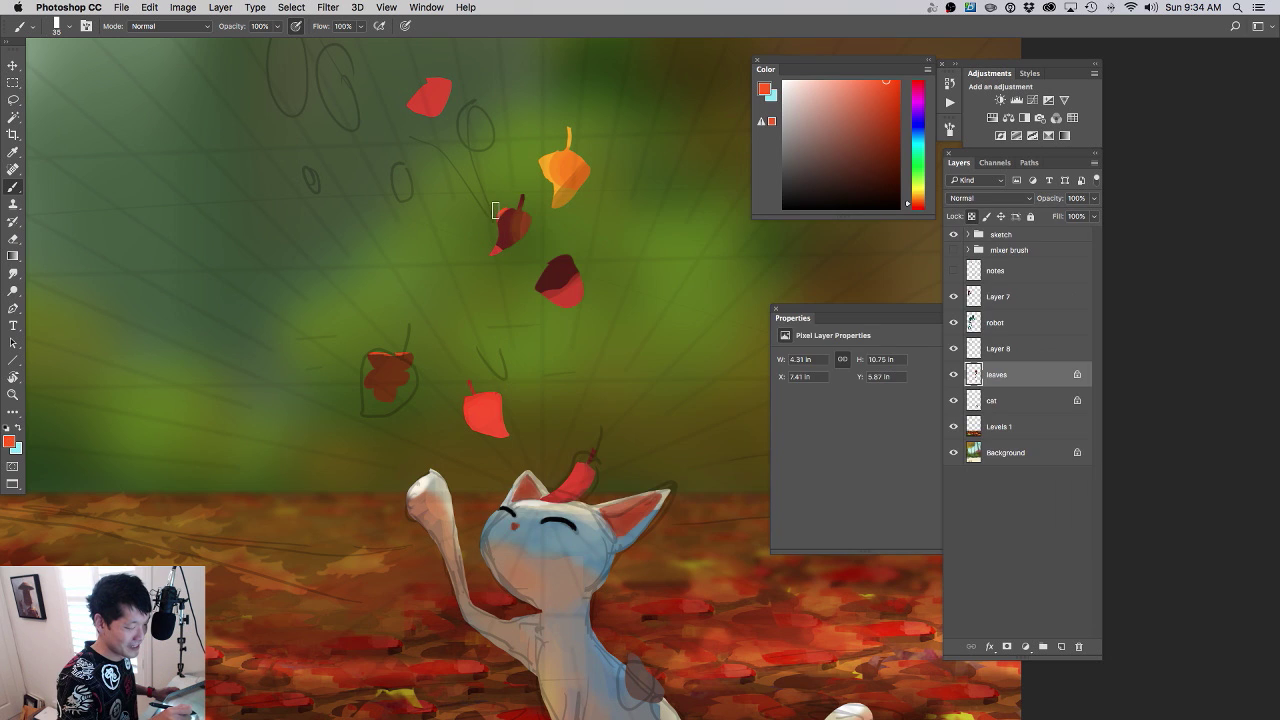
drag(613, 386, 560, 380)
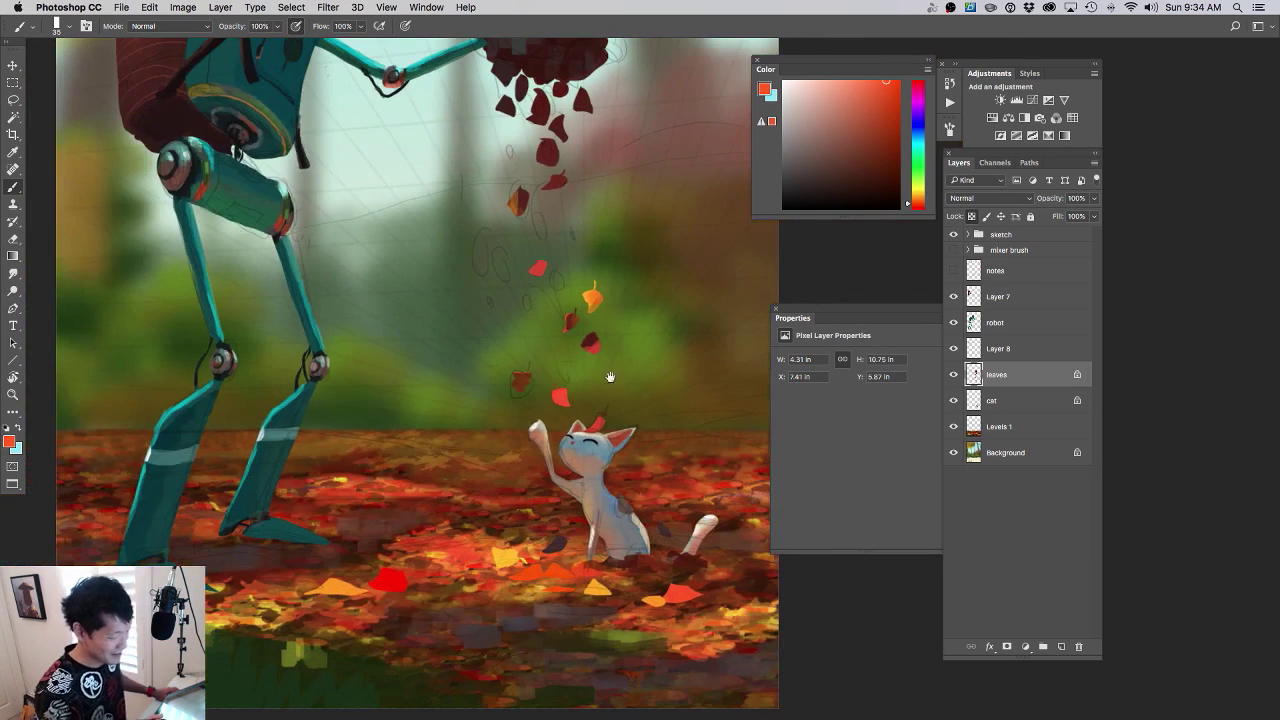
- Sample a dark maroon and repaint the body and tip of the small falling leaf below the orange one
mouse_move(572, 331)
mouse_down()
mouse_move(608, 325)
mouse_move(558, 347)
mouse_move(567, 297)
mouse_move(573, 332)
mouse_move(592, 311)
mouse_move(598, 322)
mouse_up()
alt+click(573, 321)
drag(616, 381, 575, 381)
alt+click(592, 326)
drag(594, 328, 584, 343)
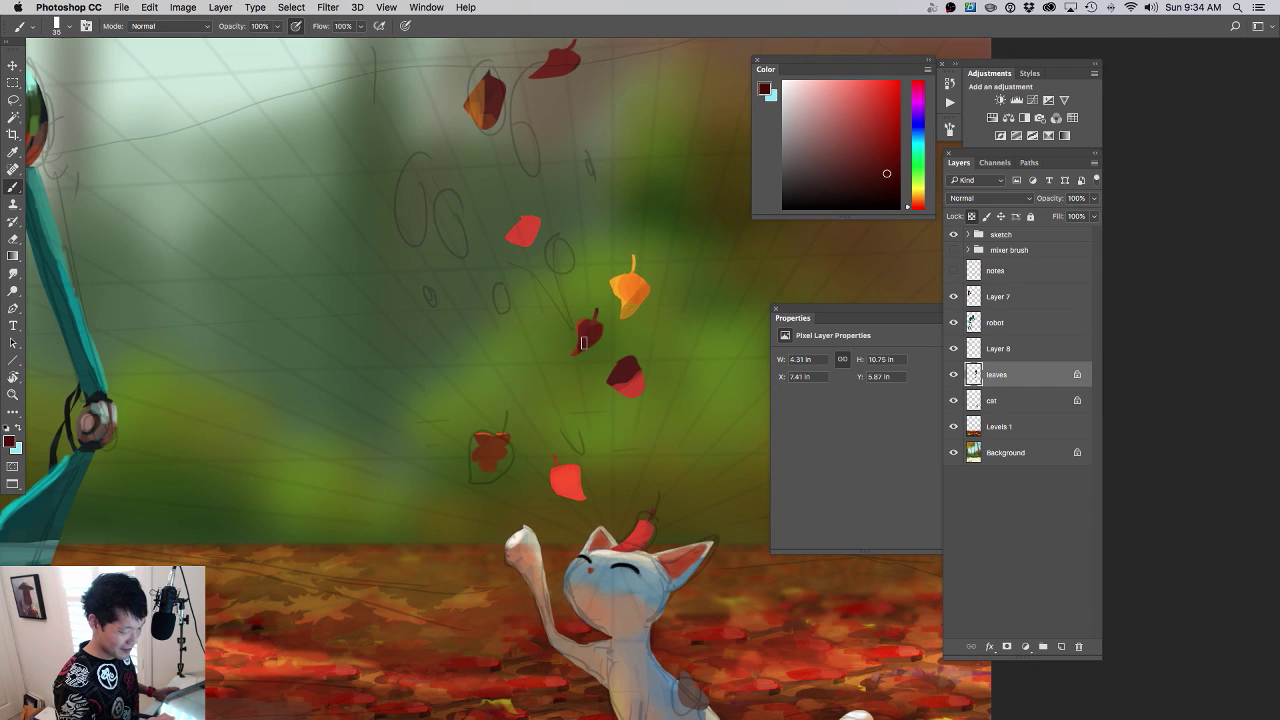
drag(653, 423, 629, 391)
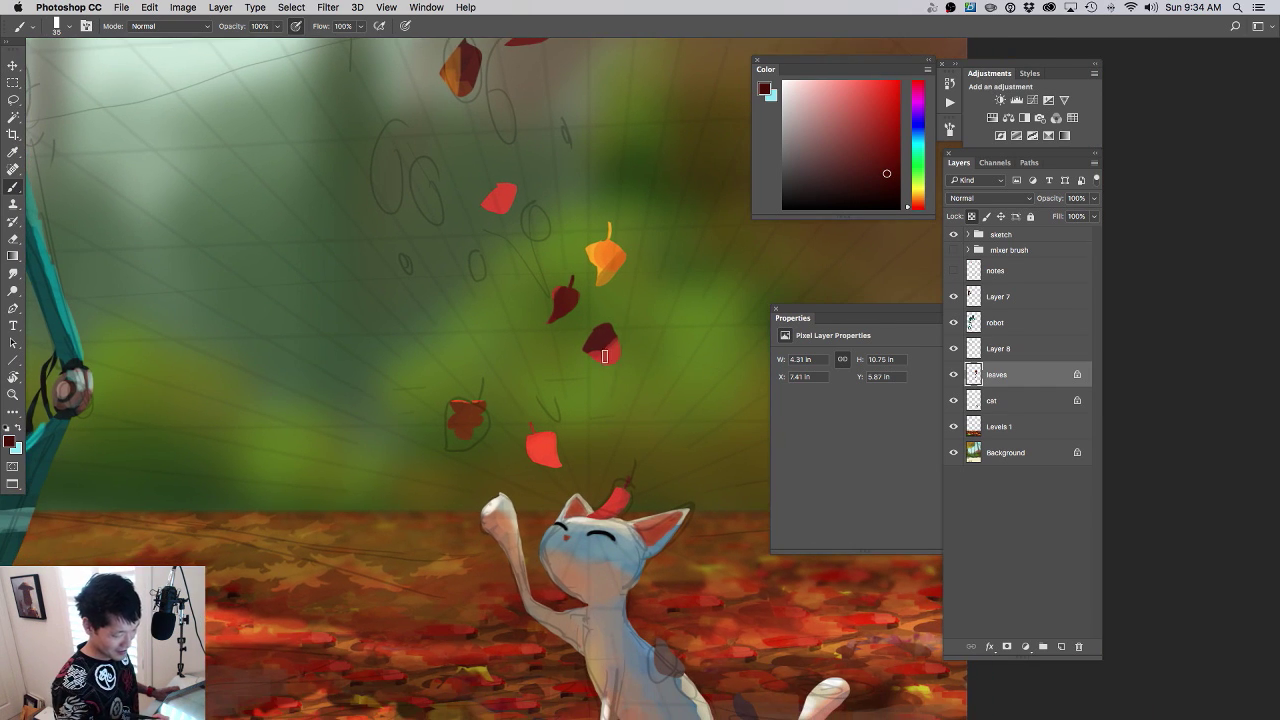
alt+click(609, 389)
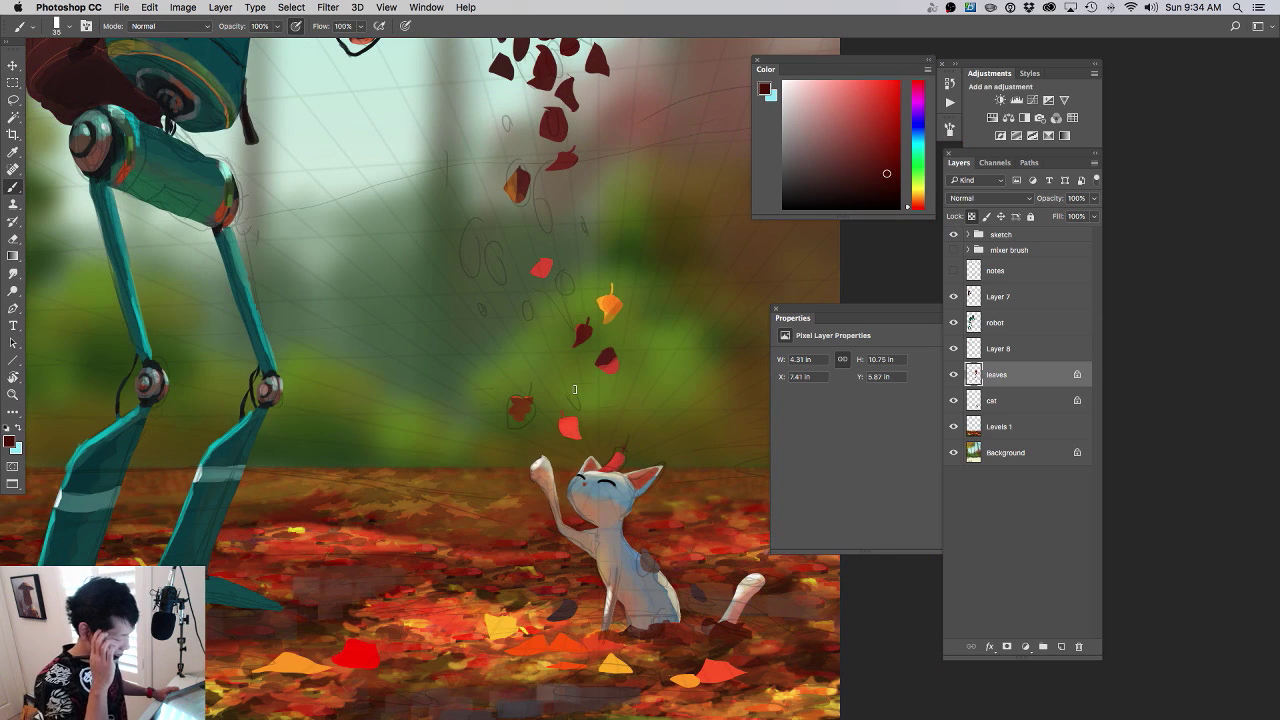
- Sample the dark maroon from the two-tone falling leaf and repaint the body of the lobed leaf beside the cat's raised paw
click(575, 390)
alt+click(472, 403)
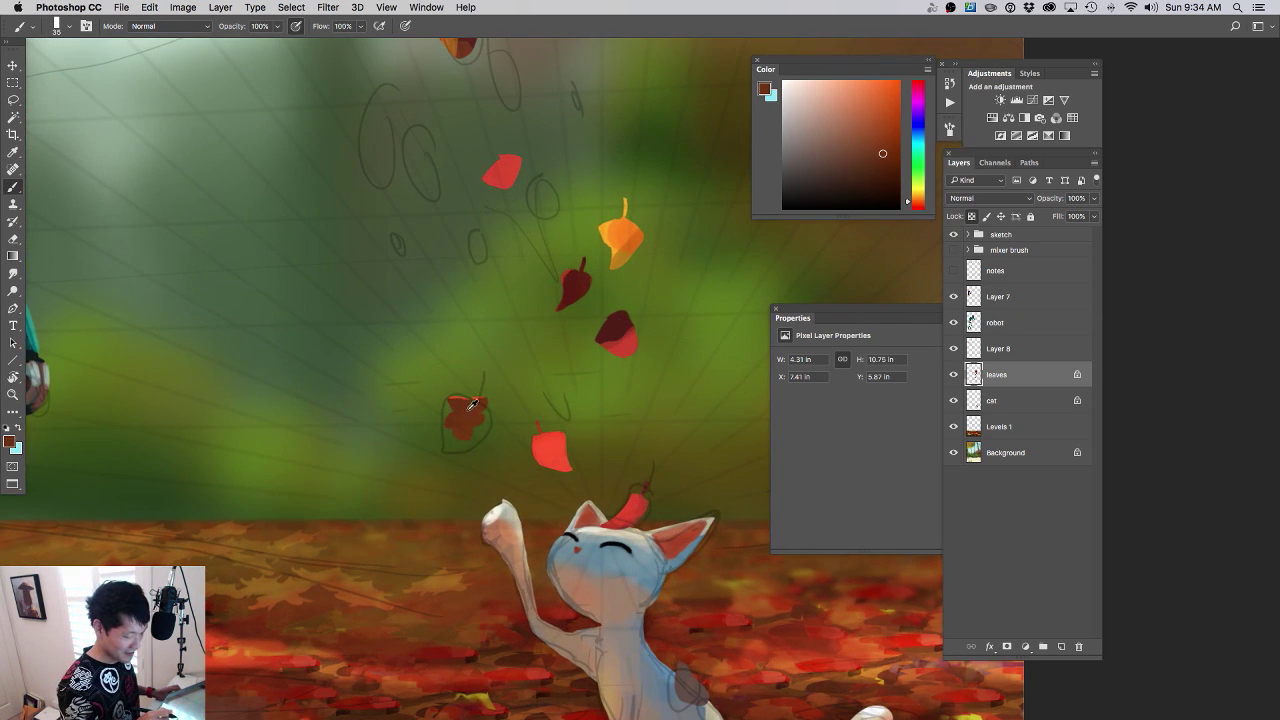
alt+click(619, 320)
drag(472, 408, 456, 435)
drag(619, 401, 578, 408)
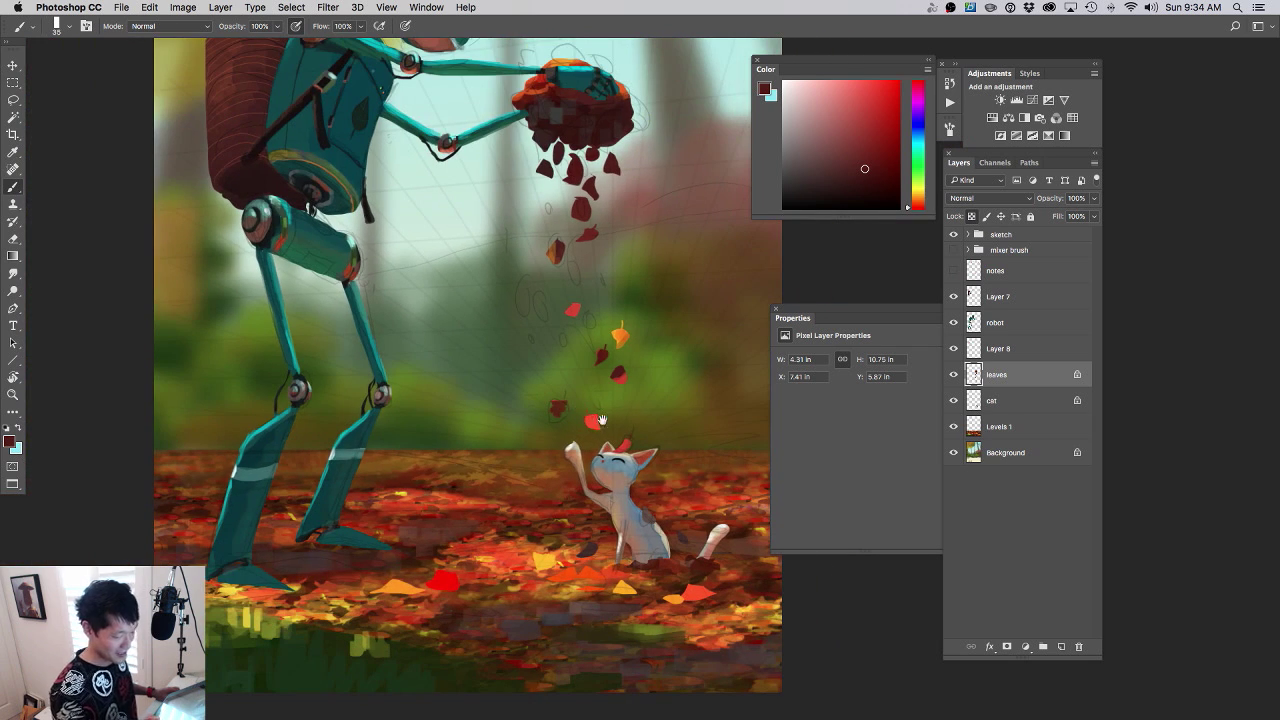
- Sample red from the falling leaf above the orange one and tint the large dark leaf higher in the stream
scroll(580, 312, up, 4)
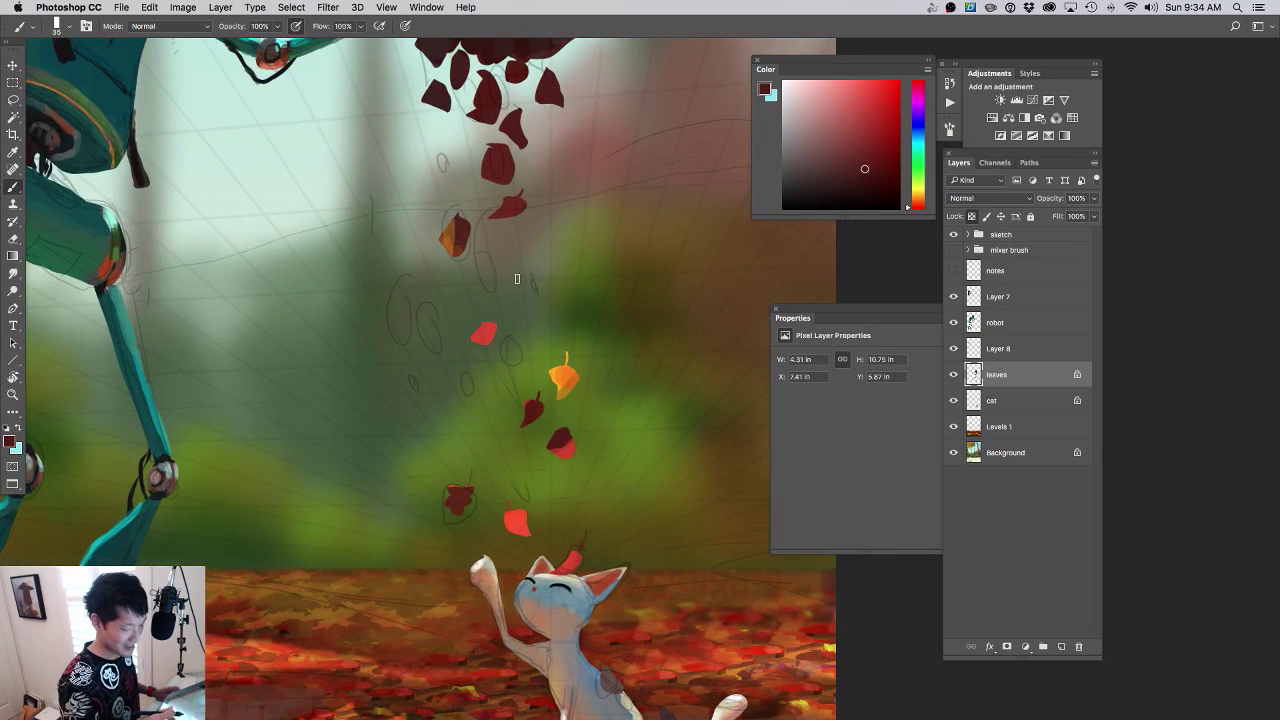
alt+click(483, 327)
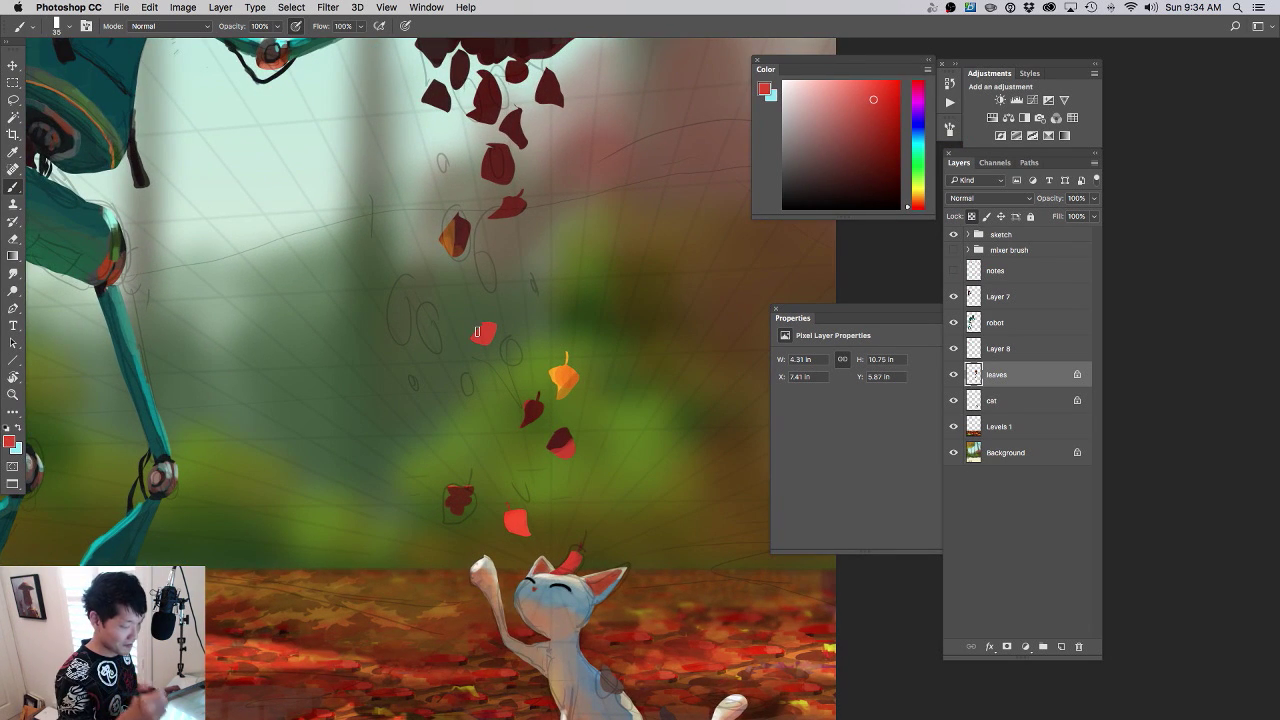
alt+click(510, 170)
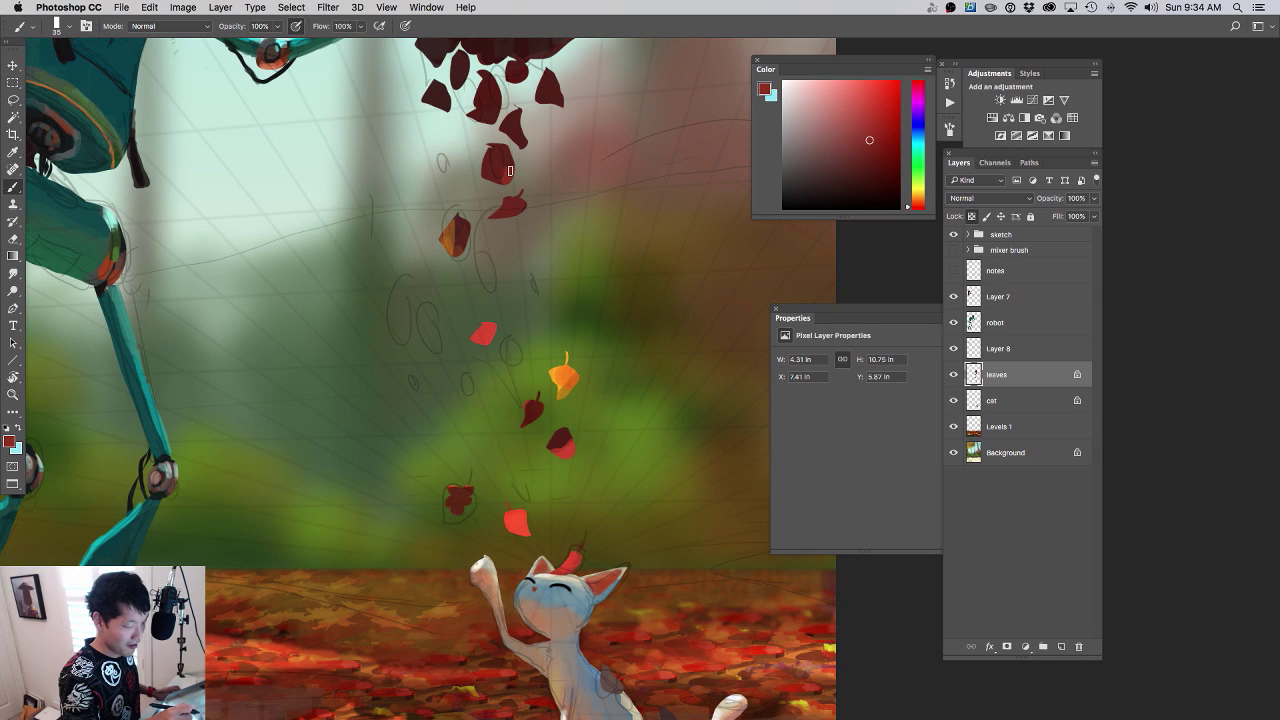
scroll(535, 238, down, 2)
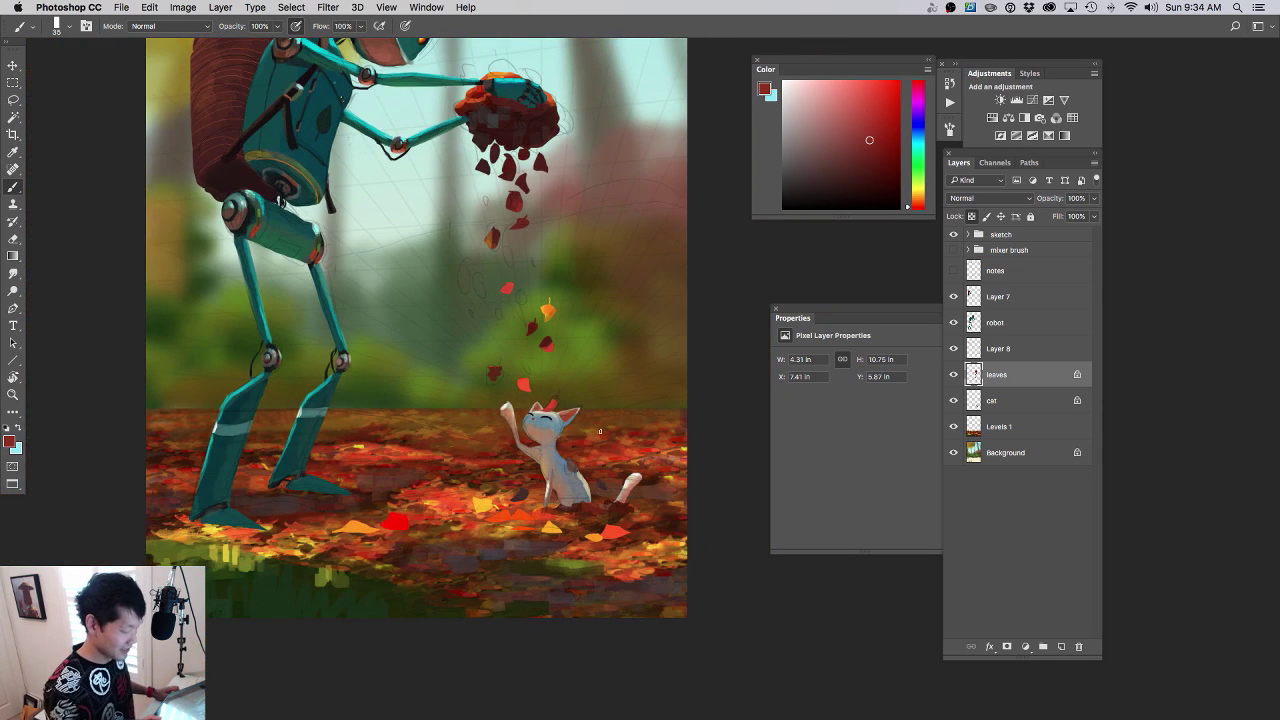
drag(620, 433, 586, 391)
- Pick a bright orange and even out the shading on the body of the yellow-orange falling leaf
scroll(570, 340, up, 3)
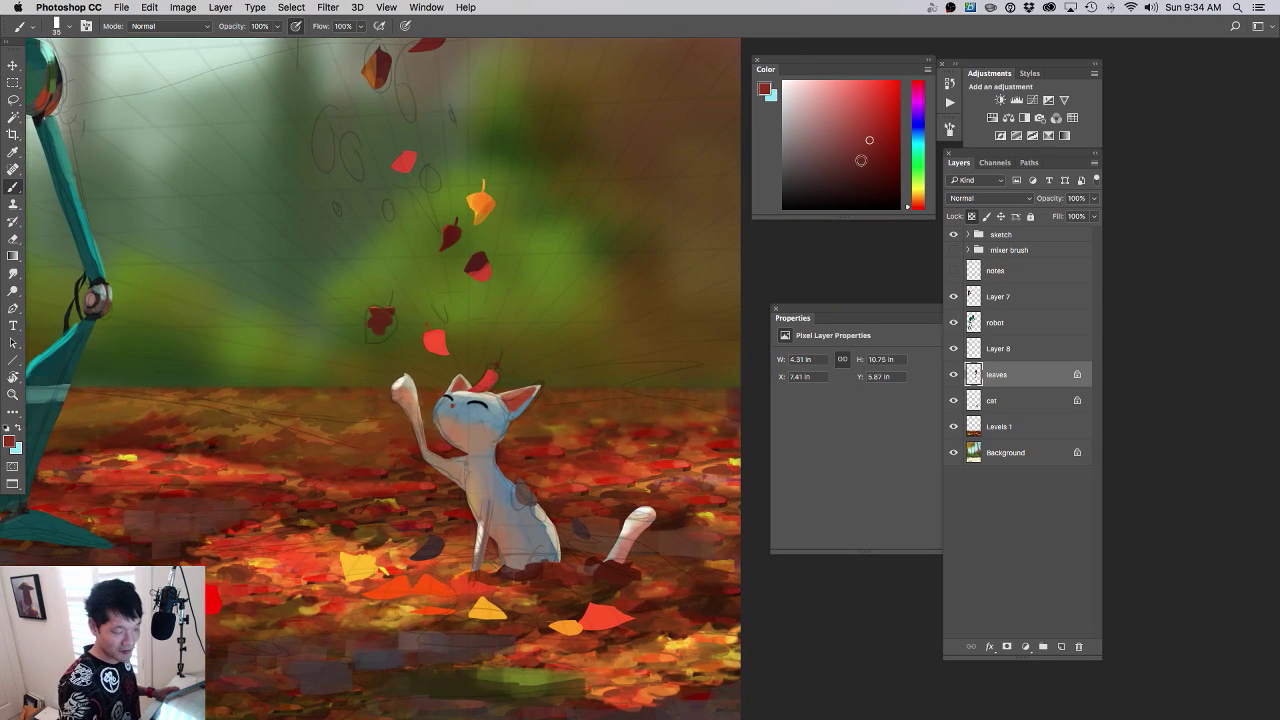
drag(917, 196, 917, 186)
click(894, 93)
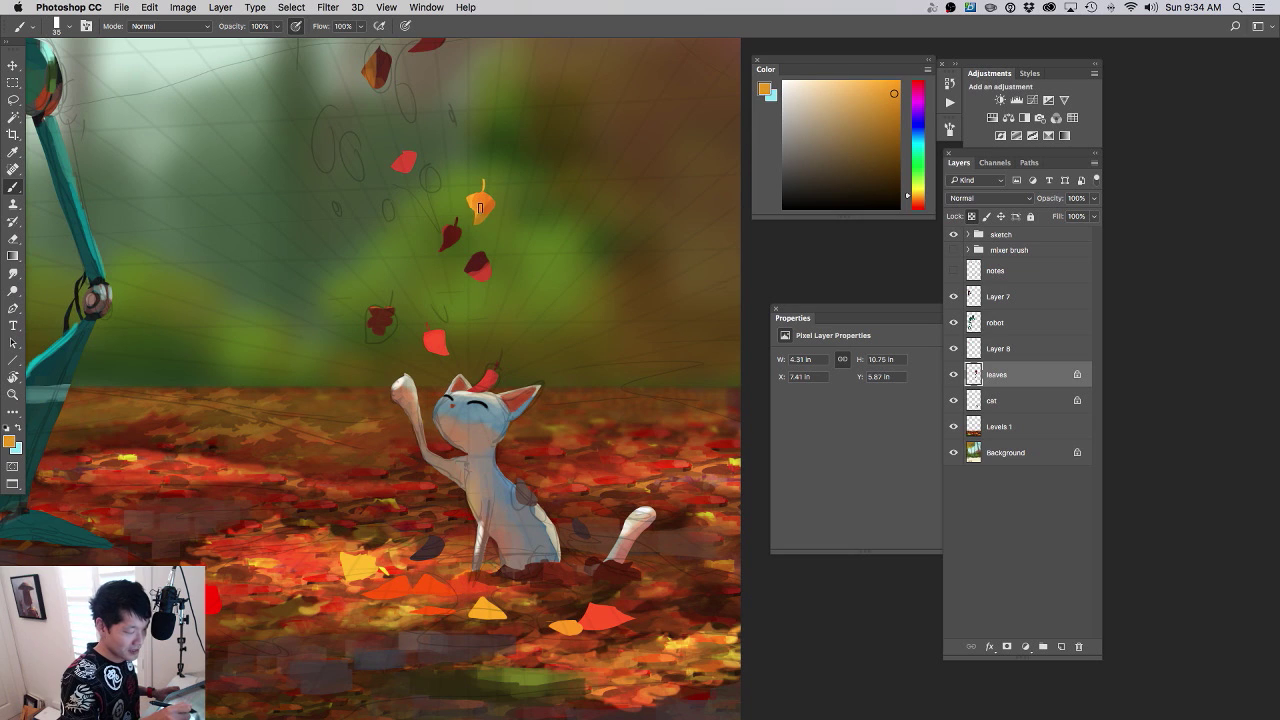
mouse_move(490, 203)
mouse_down()
mouse_move(478, 205)
mouse_move(499, 200)
mouse_up()
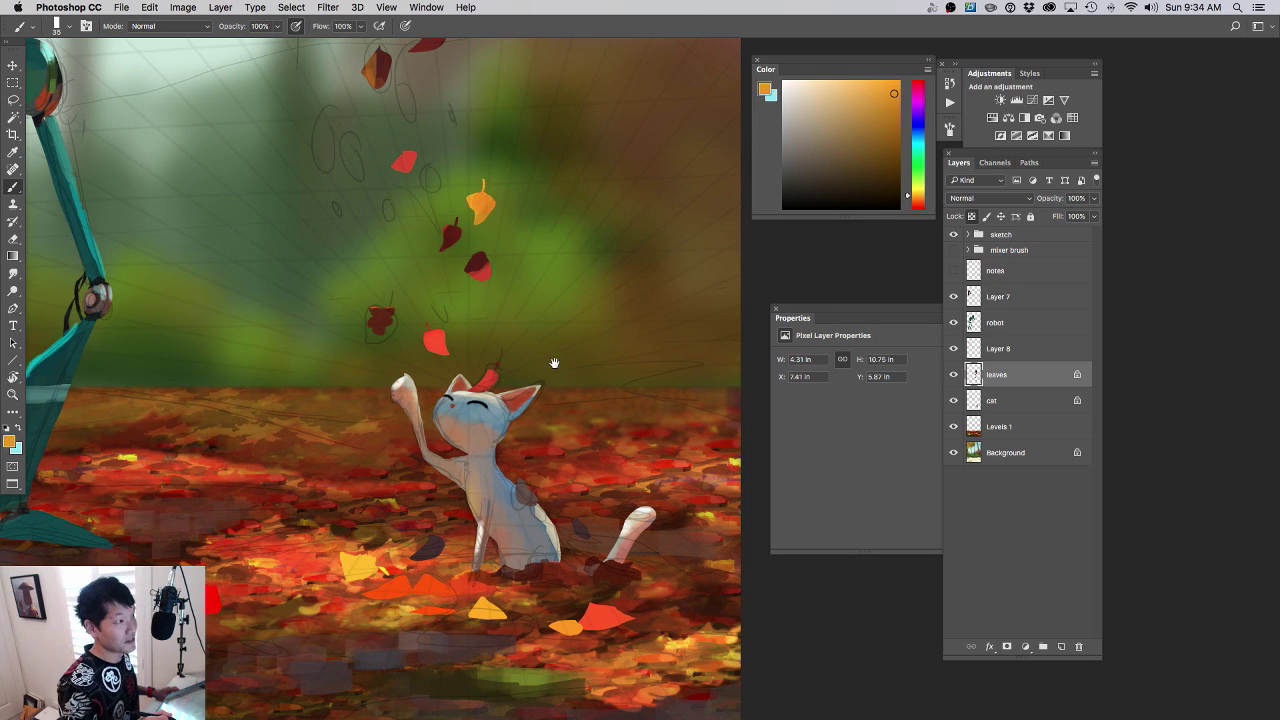
scroll(554, 362, down, 5)
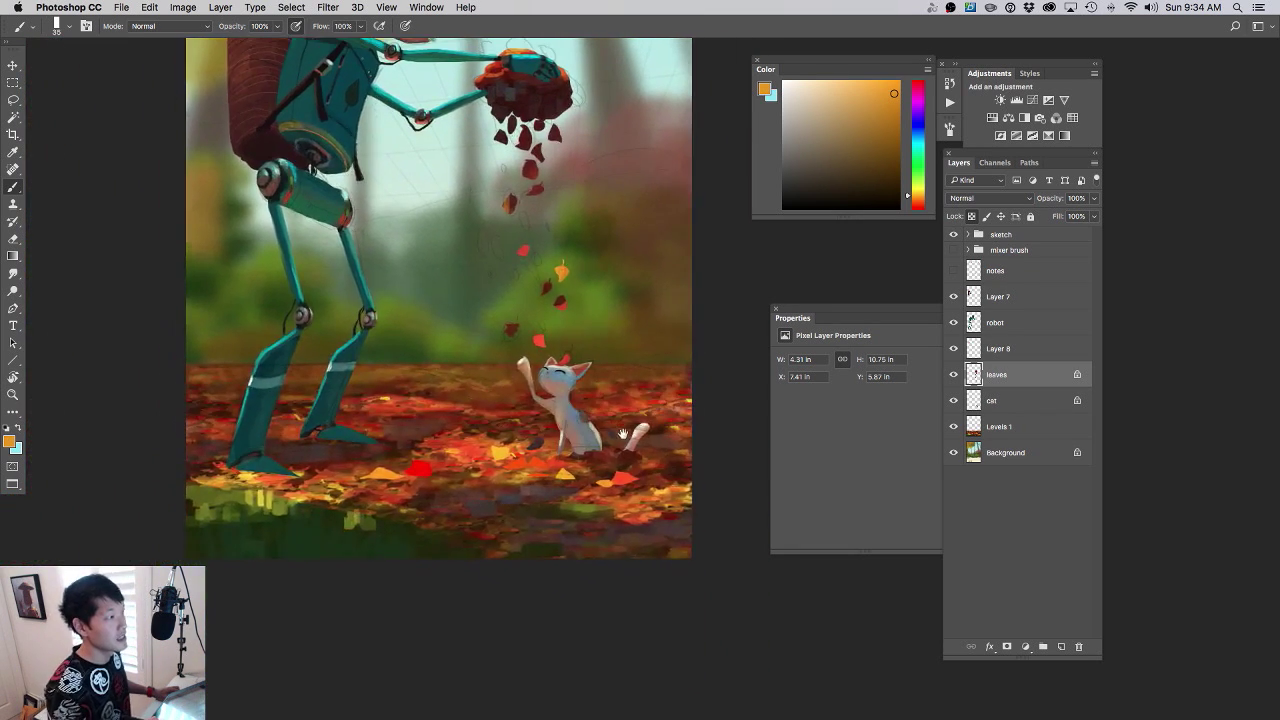
drag(616, 427, 598, 535)
mouse_move(608, 466)
mouse_down()
mouse_move(580, 462)
mouse_move(578, 490)
mouse_move(581, 478)
mouse_move(610, 506)
mouse_move(626, 472)
mouse_up()
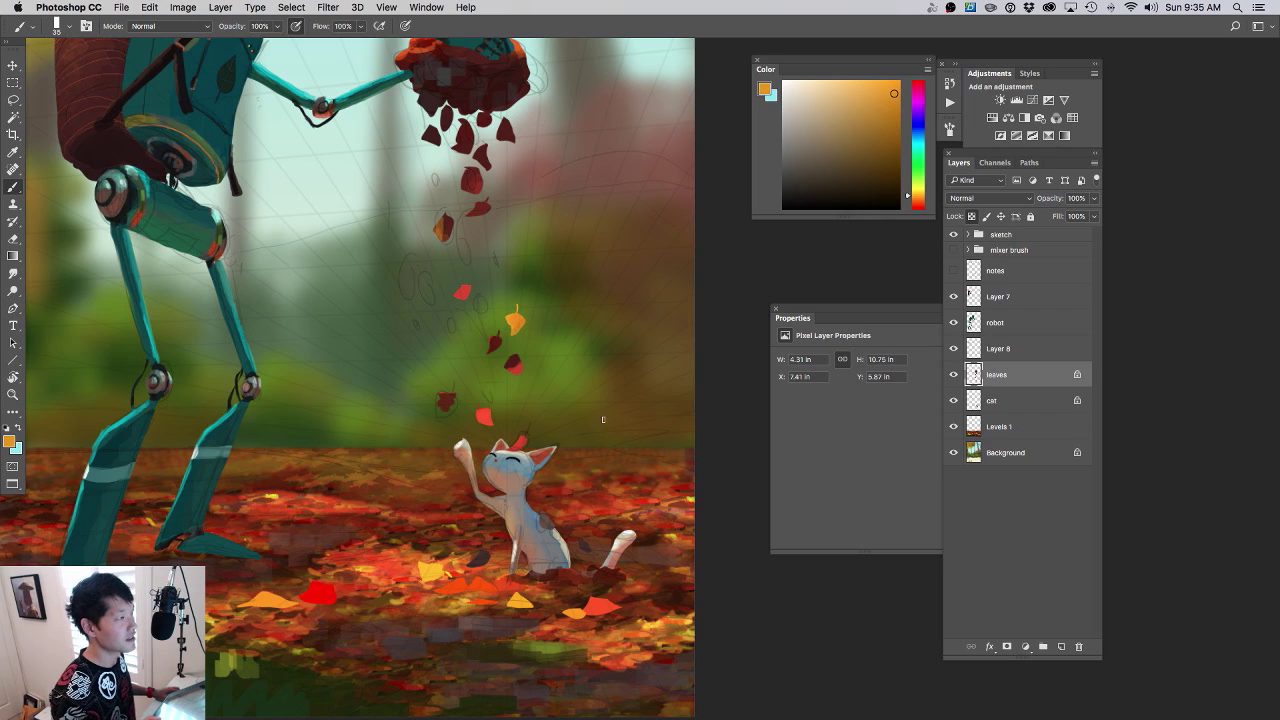
- Pick a dark orange-brown and darken the stem of the yellow-orange falling leaf
mouse_move(618, 421)
mouse_down()
mouse_move(560, 430)
mouse_move(635, 424)
mouse_move(646, 394)
mouse_move(684, 394)
mouse_up()
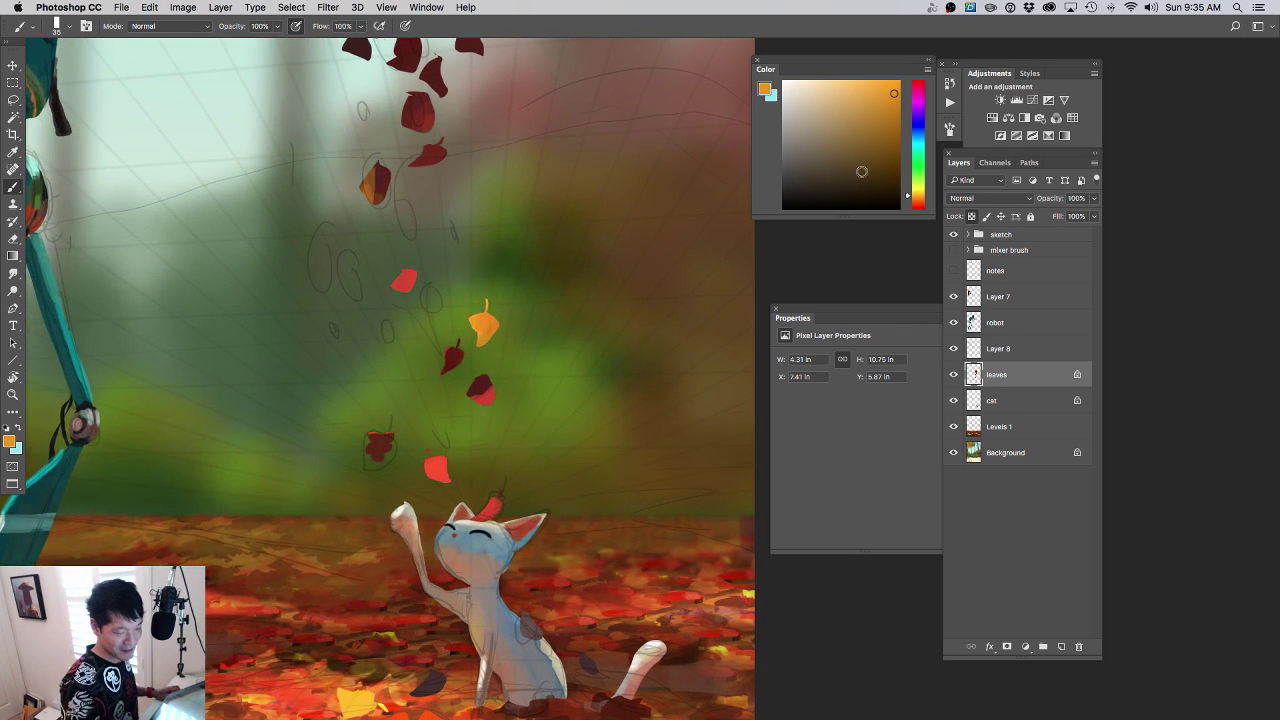
click(898, 156)
drag(498, 313, 556, 309)
drag(472, 286, 473, 297)
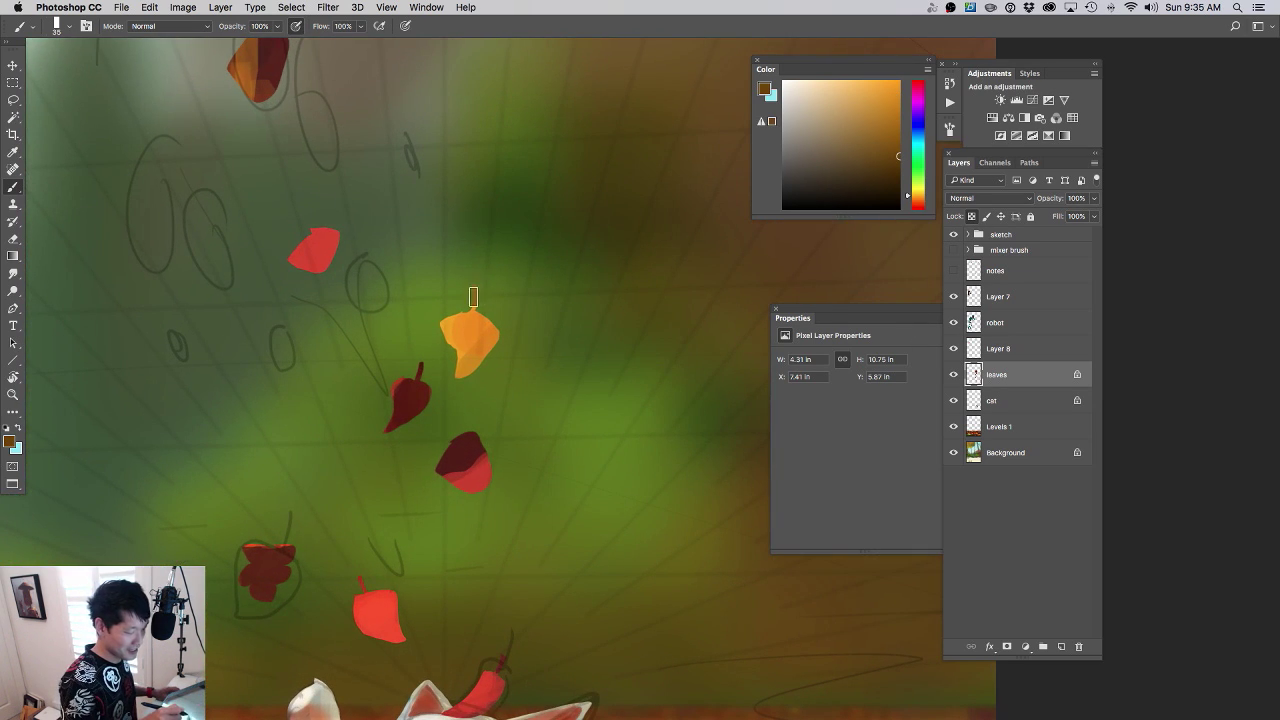
drag(600, 354, 519, 363)
- Mix a light orange and highlight the upper edge of the yellow-orange leaf with a small 9 px brush
click(892, 98)
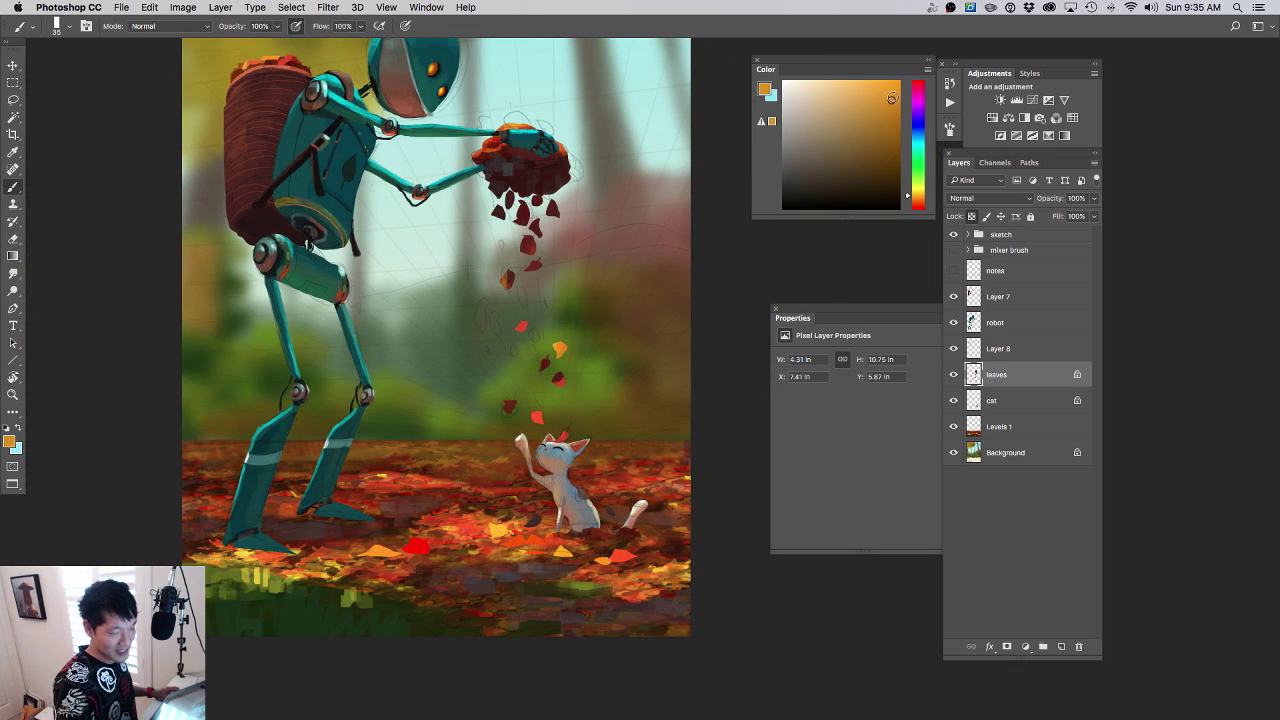
drag(557, 314, 629, 306)
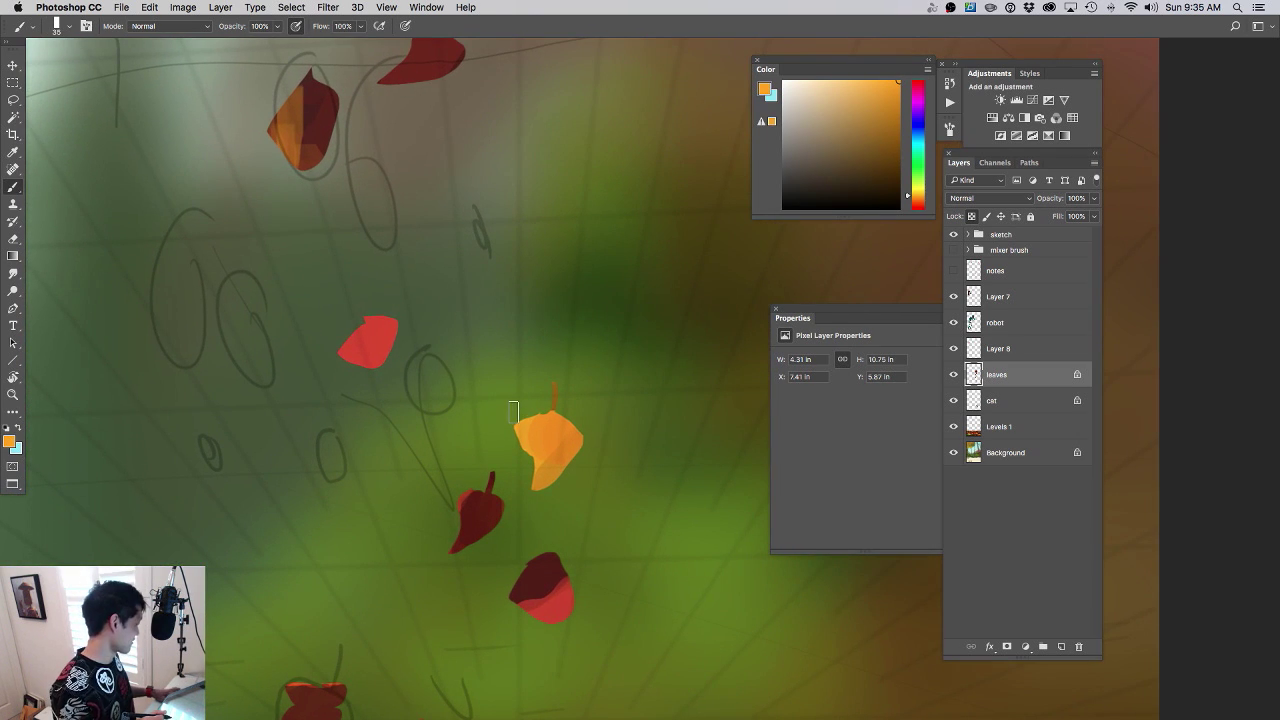
key(bracketleft)
key(bracketleft)
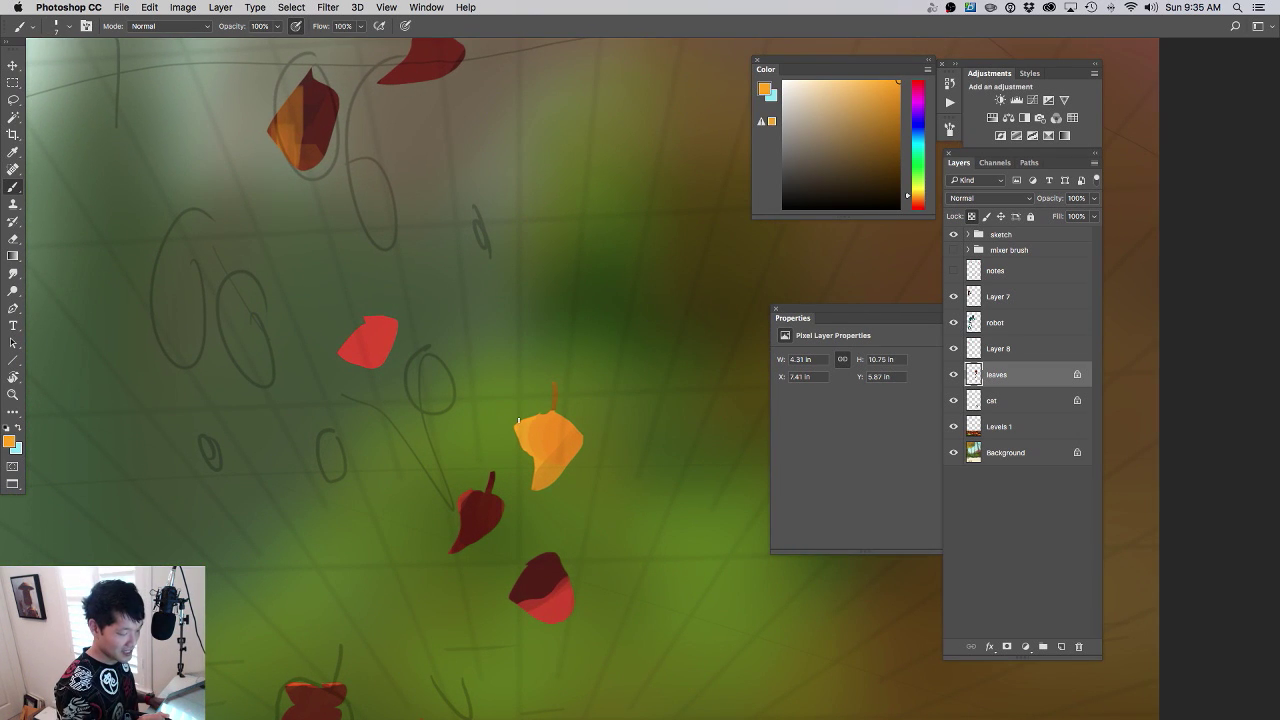
drag(886, 97, 857, 81)
key(bracketright)
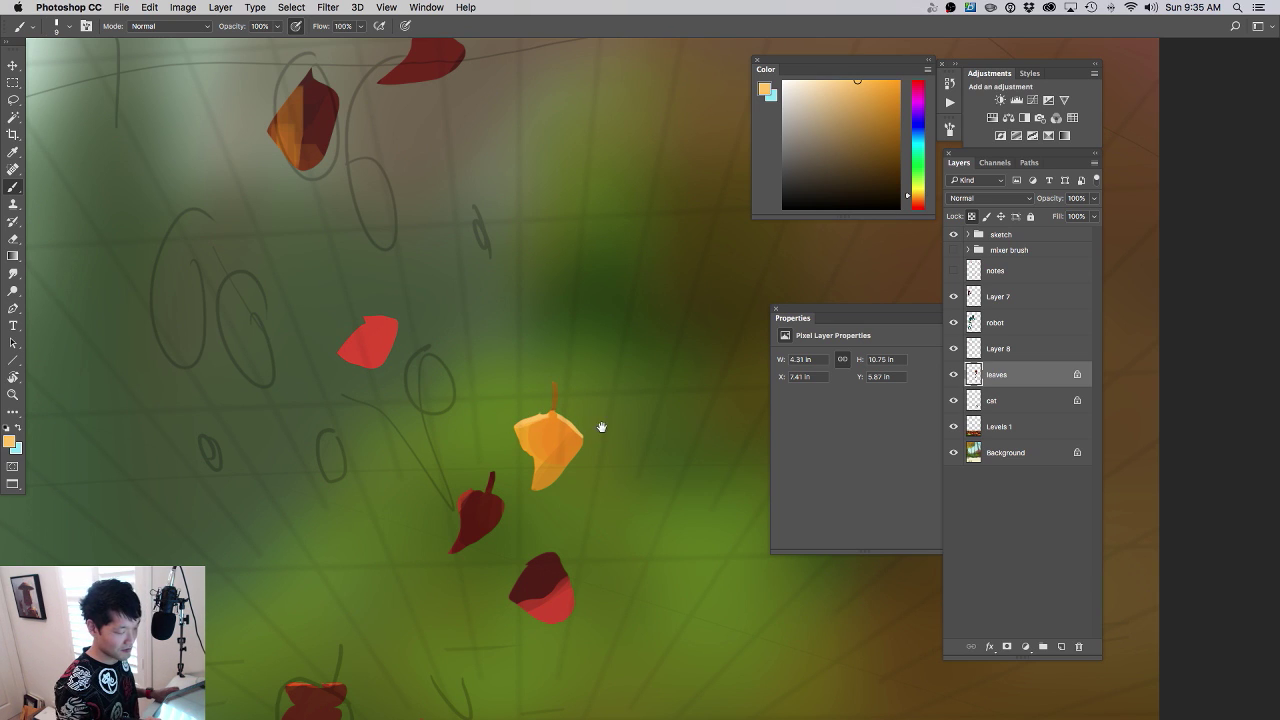
drag(602, 427, 522, 424)
mouse_move(602, 456)
mouse_down()
mouse_move(560, 450)
mouse_move(646, 452)
mouse_move(670, 433)
mouse_move(644, 414)
mouse_up()
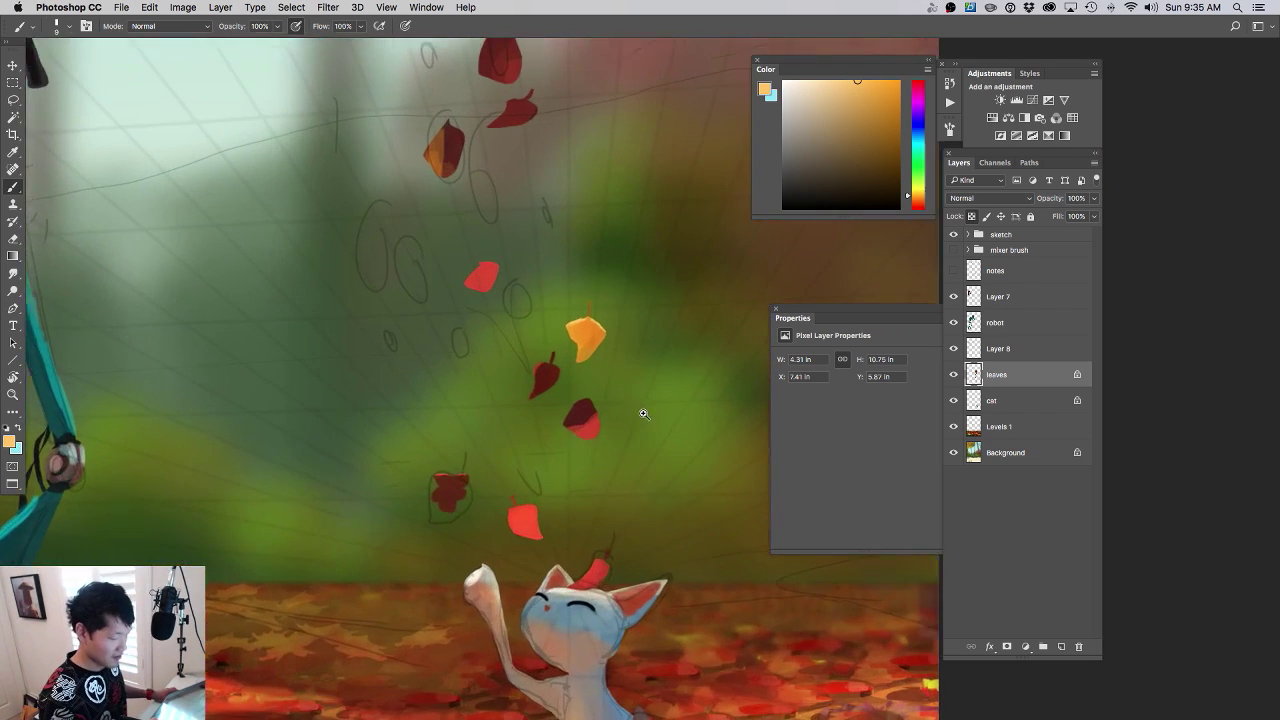
- Add a red rim to the two-tone falling leaf and repaint the red leaf above the orange one in a more saturated red
alt+click(572, 409)
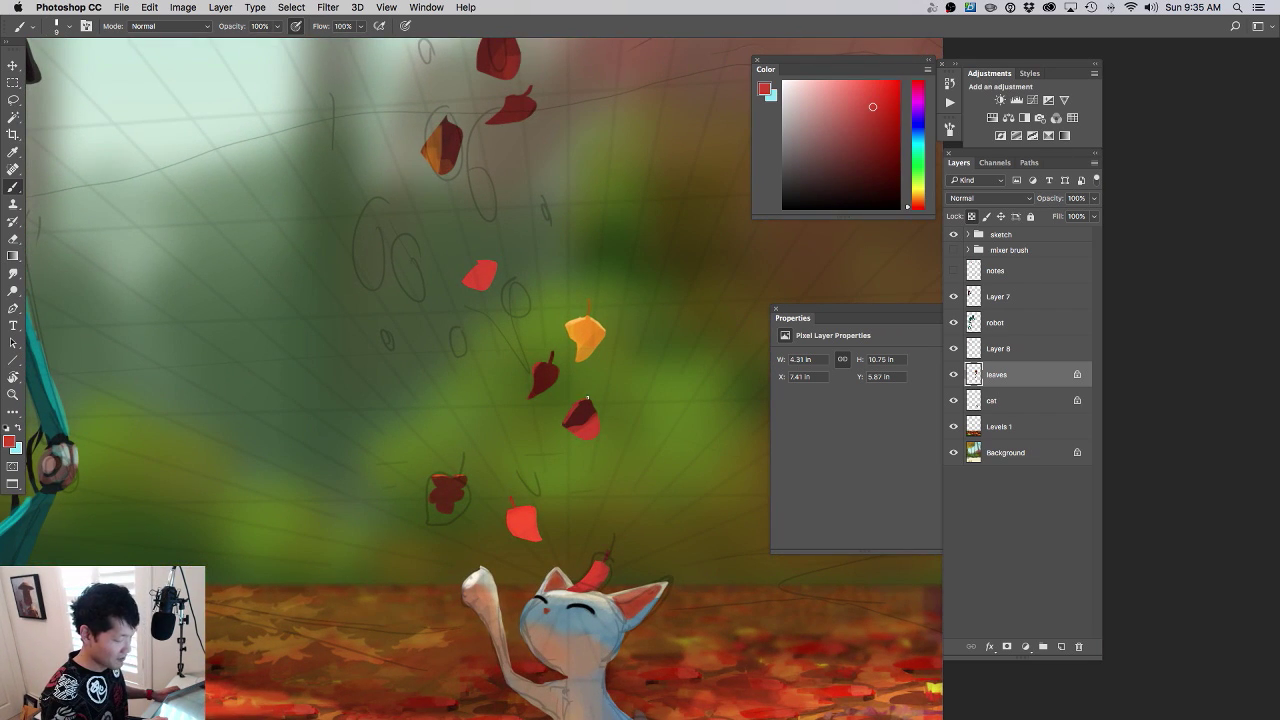
alt+click(490, 266)
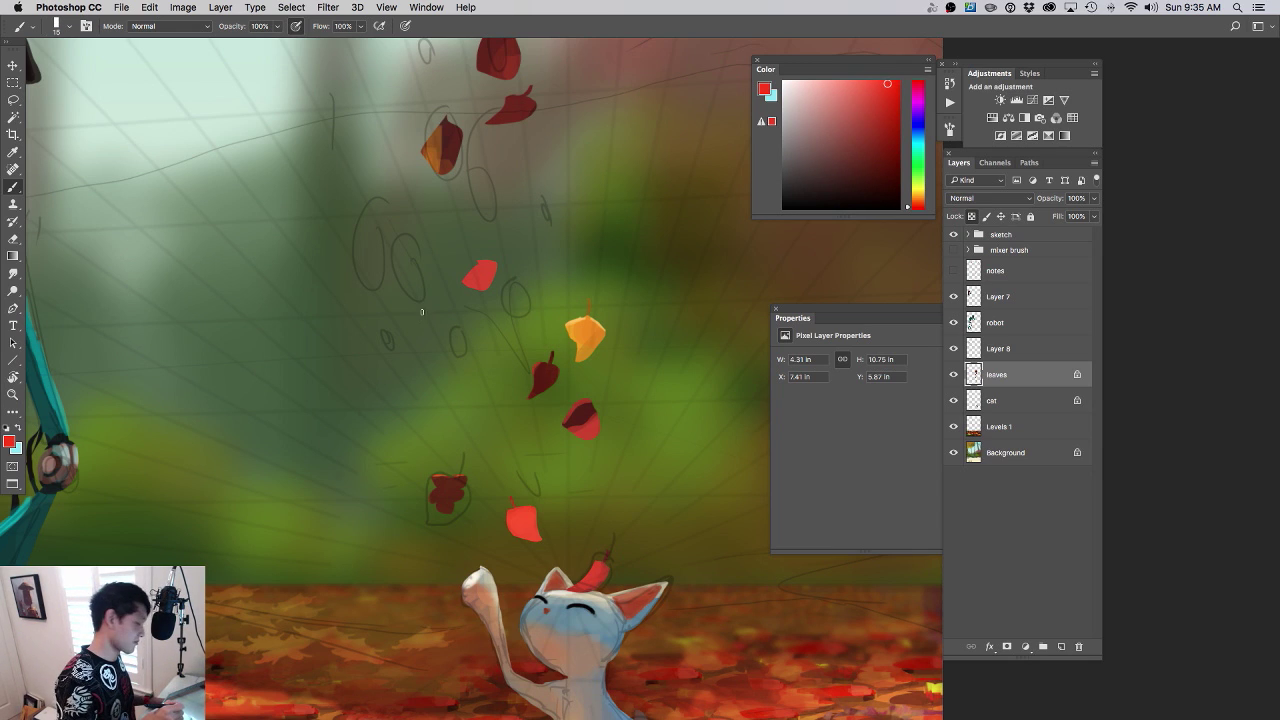
click(898, 117)
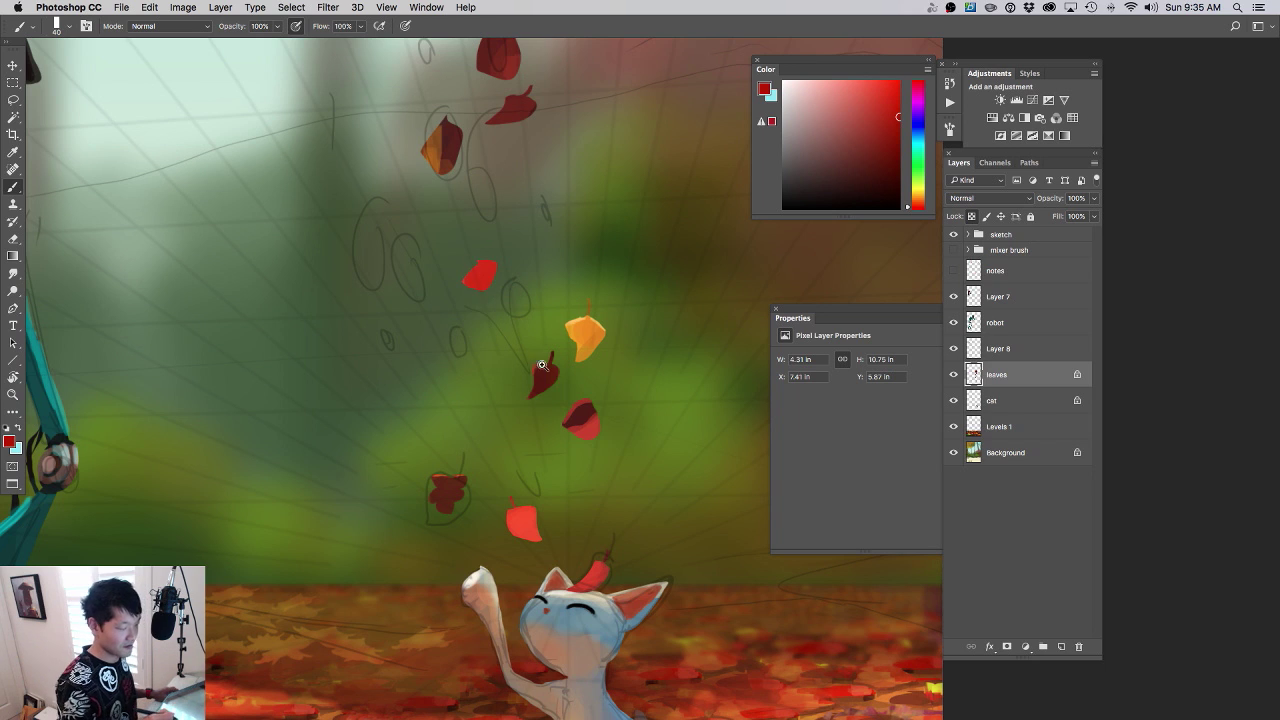
key(super+0)
- Shade the falling leaf above the cat's paw with darker red and rework its lit side in a bright light red
scroll(608, 452, up, 5)
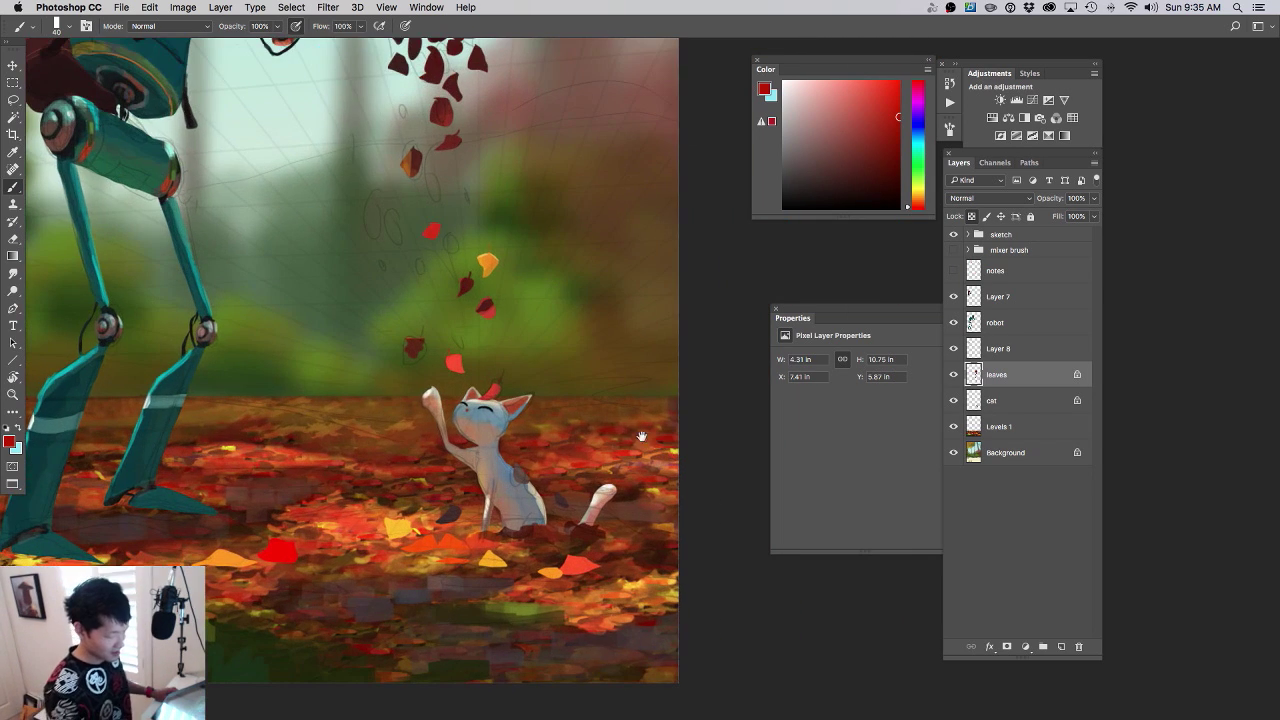
scroll(504, 369, up, 5)
mouse_move(404, 340)
mouse_down()
mouse_move(378, 345)
mouse_move(408, 362)
mouse_up()
alt+click(396, 345)
click(880, 80)
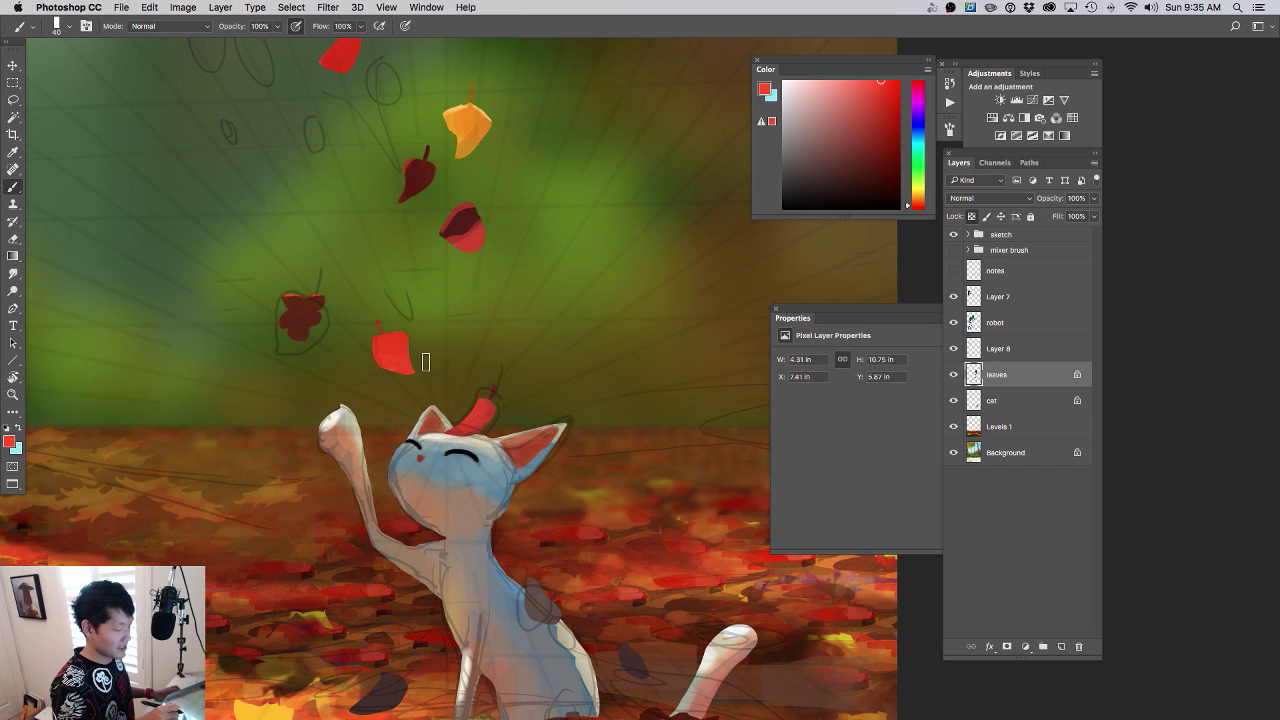
click(877, 80)
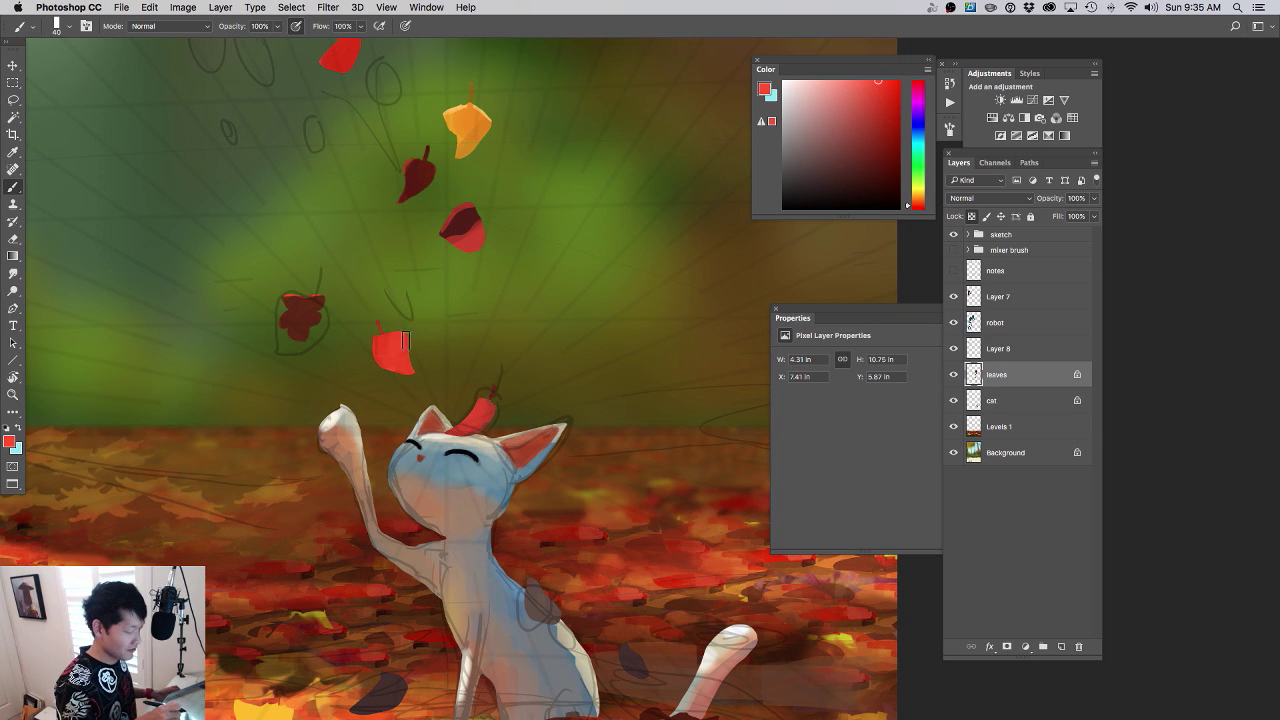
scroll(561, 414, down, 3)
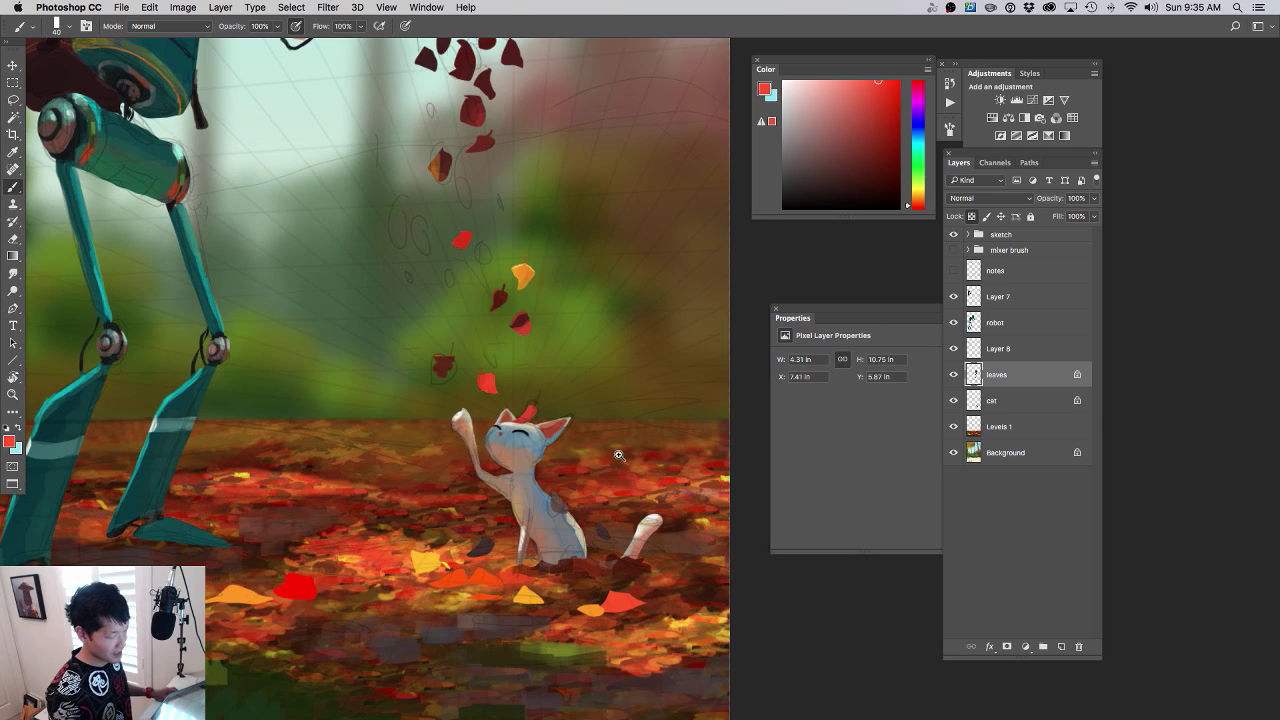
scroll(619, 455, down, 2)
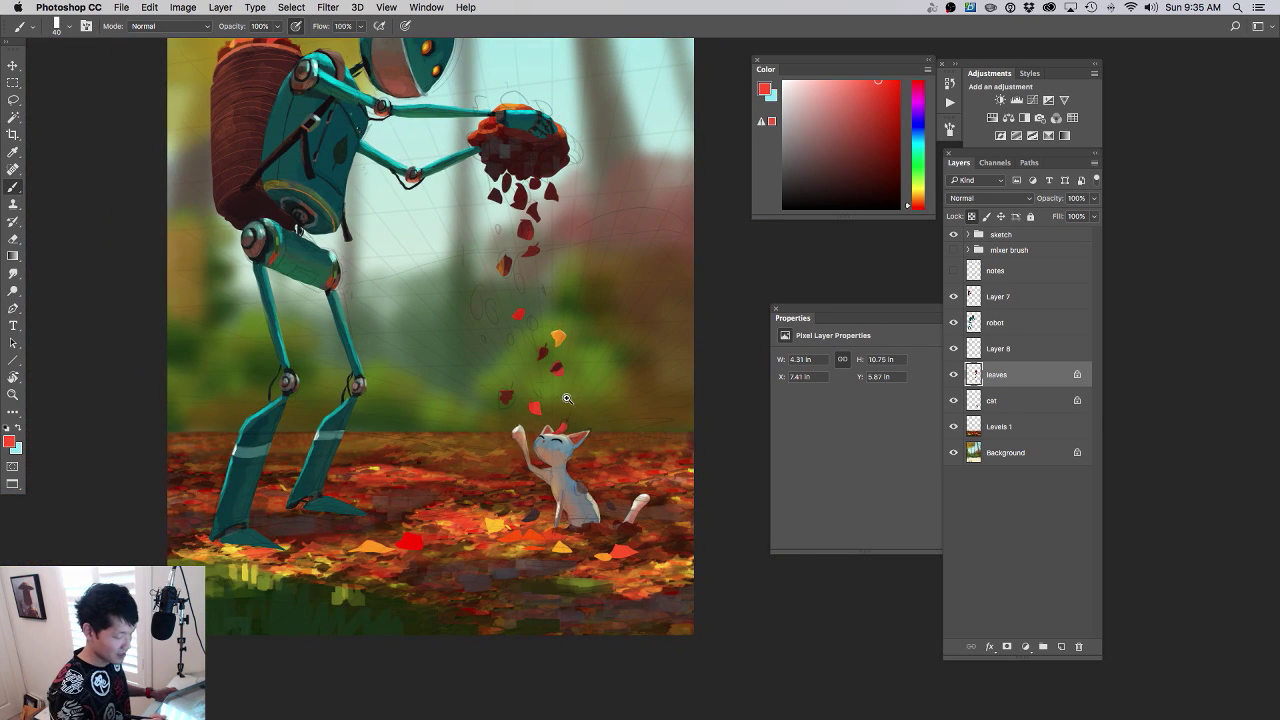
- Lasso the red leaf above the cat's paw and shift it to orange with Hue +17 and Saturation +42
click(566, 398)
key(l)
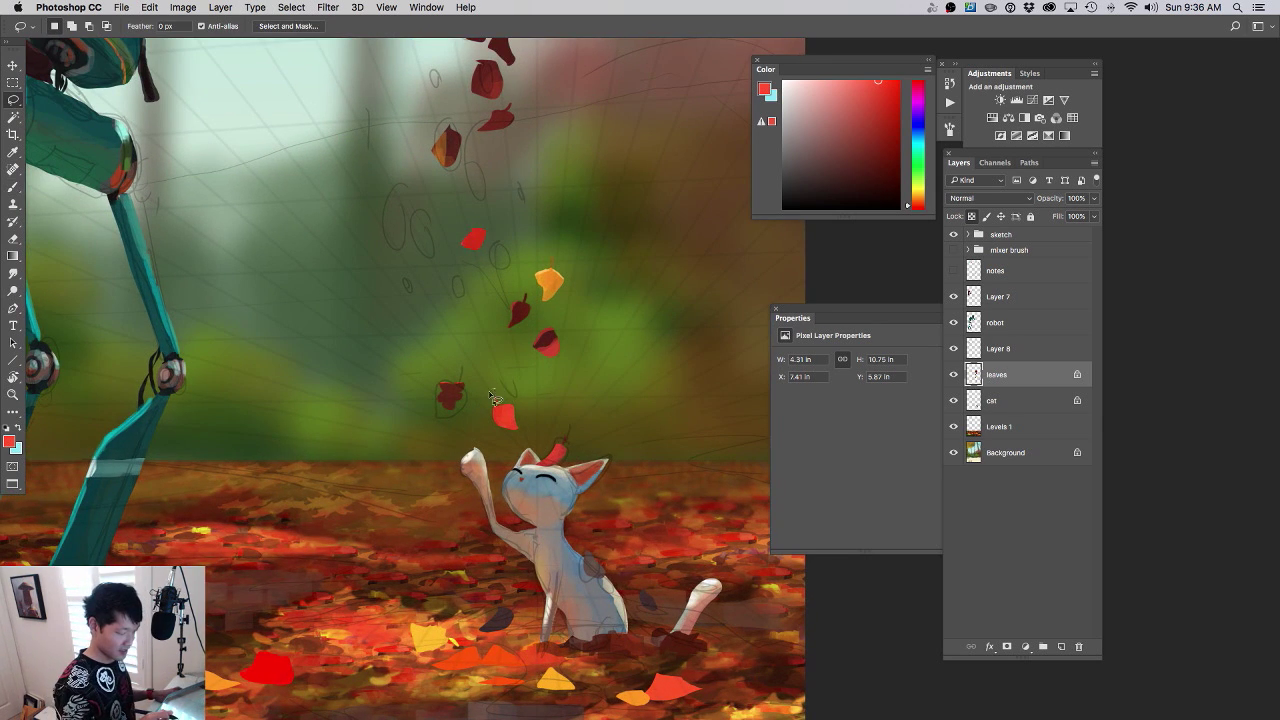
drag(491, 396, 492, 394)
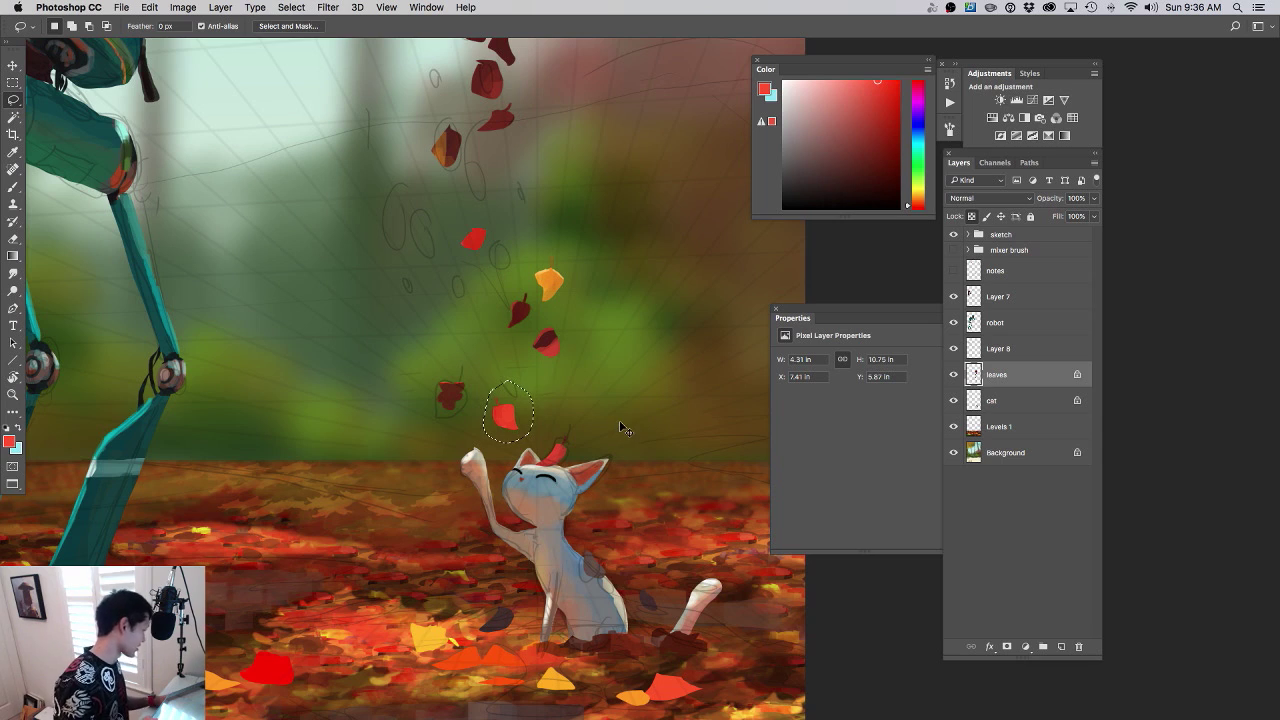
key(super+u)
drag(855, 521, 884, 555)
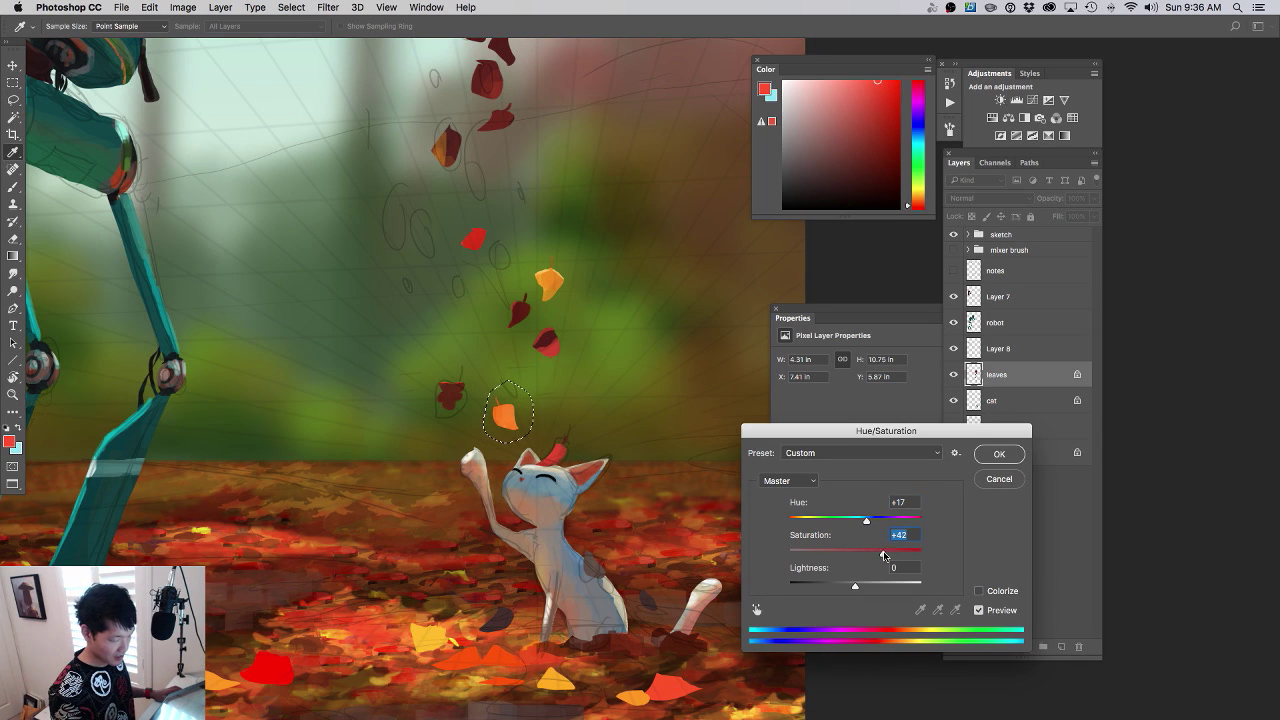
click(987, 457)
- Mix a light orange, highlight the upper edge of the orange leaf above the cat, and reduce the brush to 10 px
scroll(538, 401, up, 5)
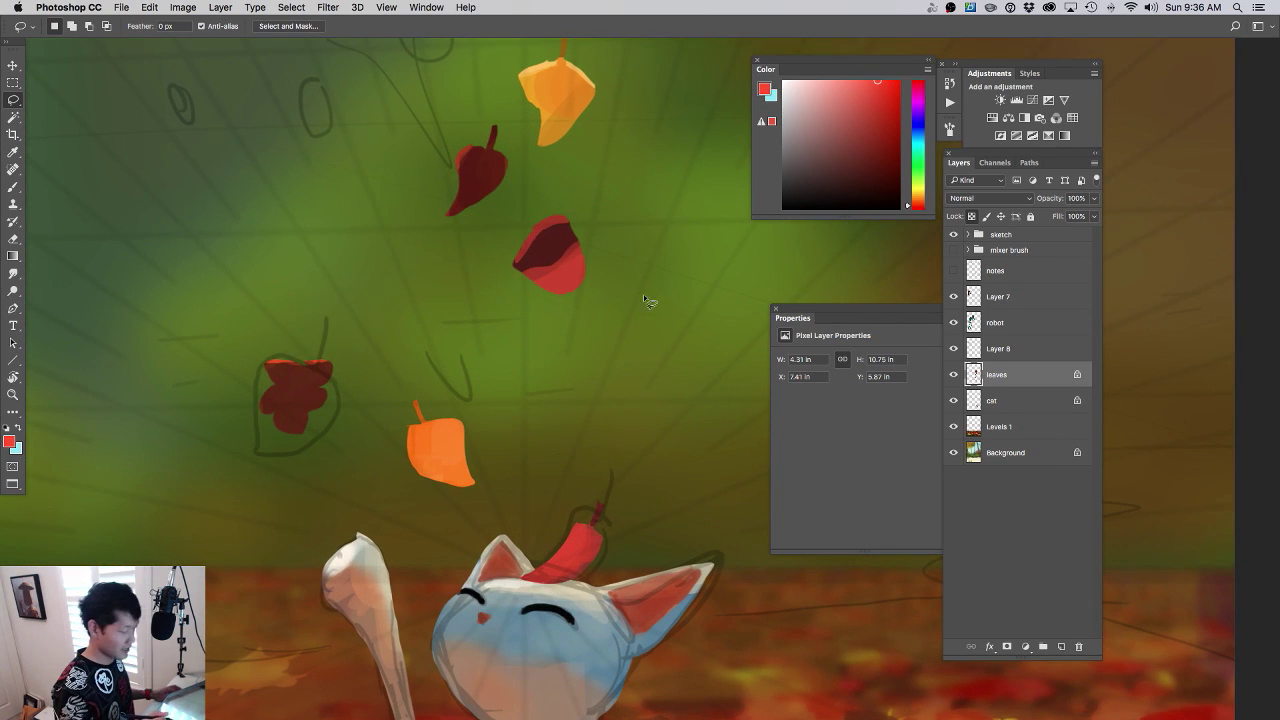
click(917, 197)
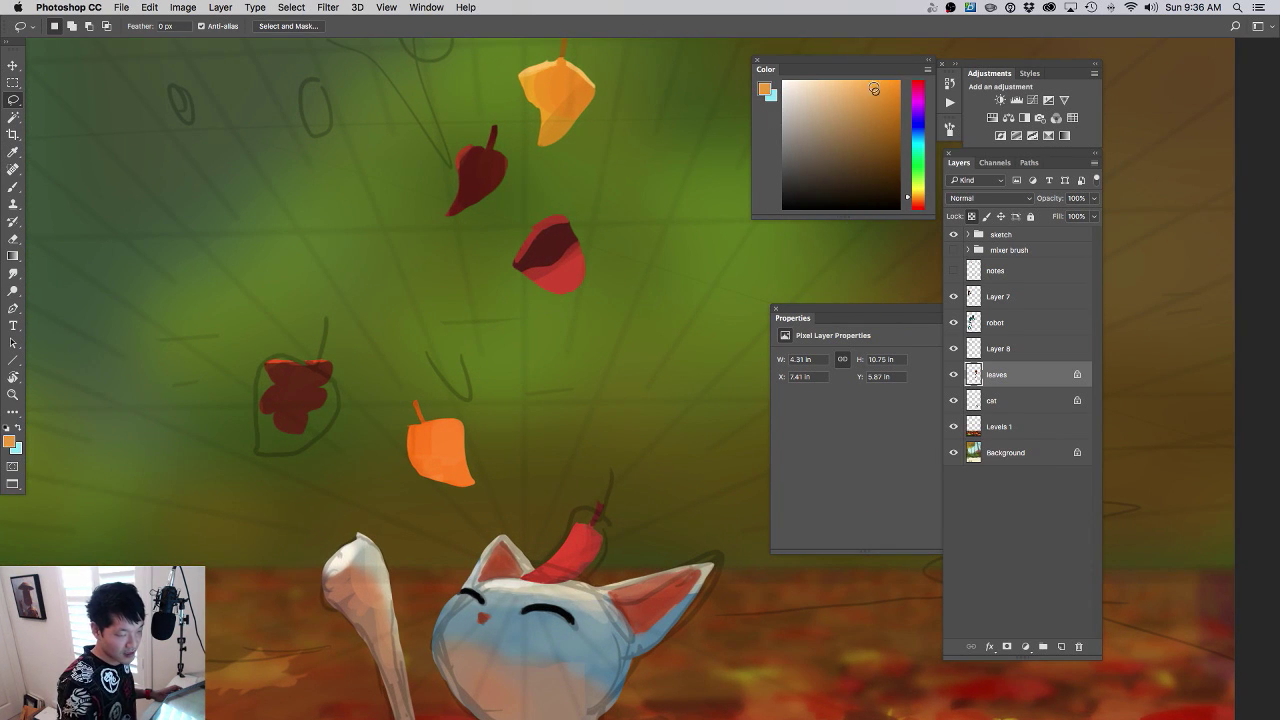
click(853, 80)
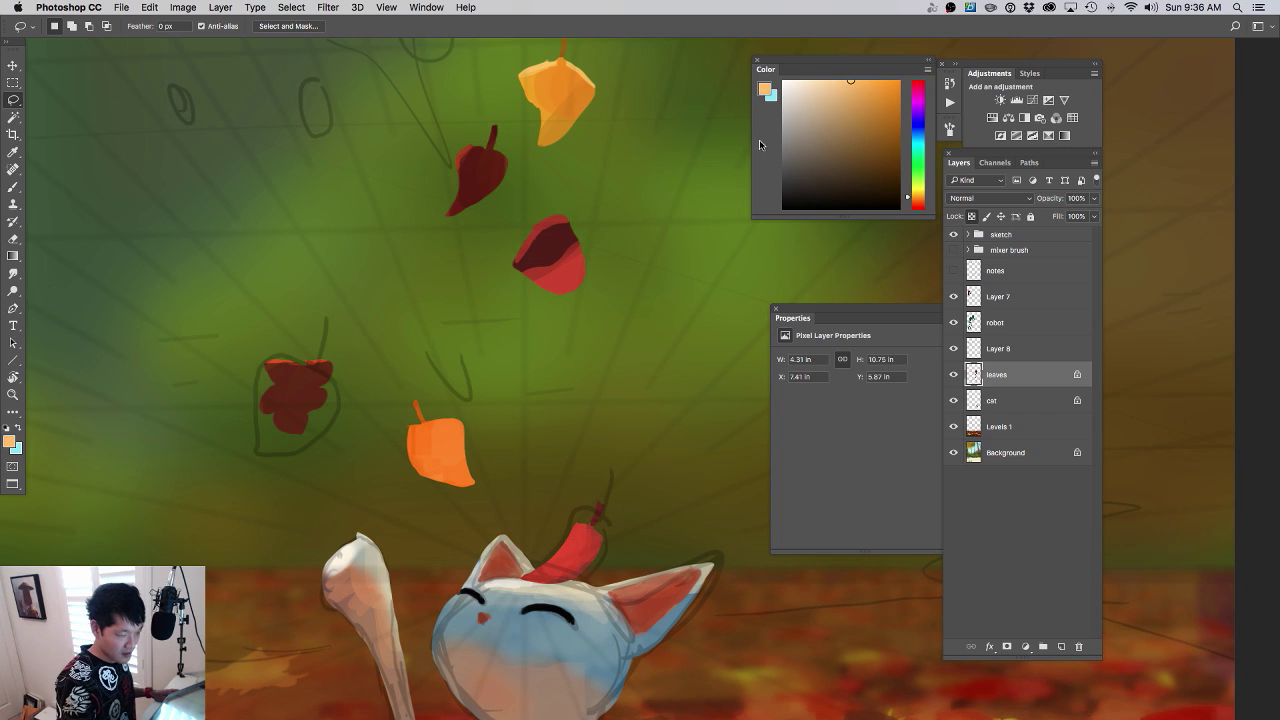
key(b)
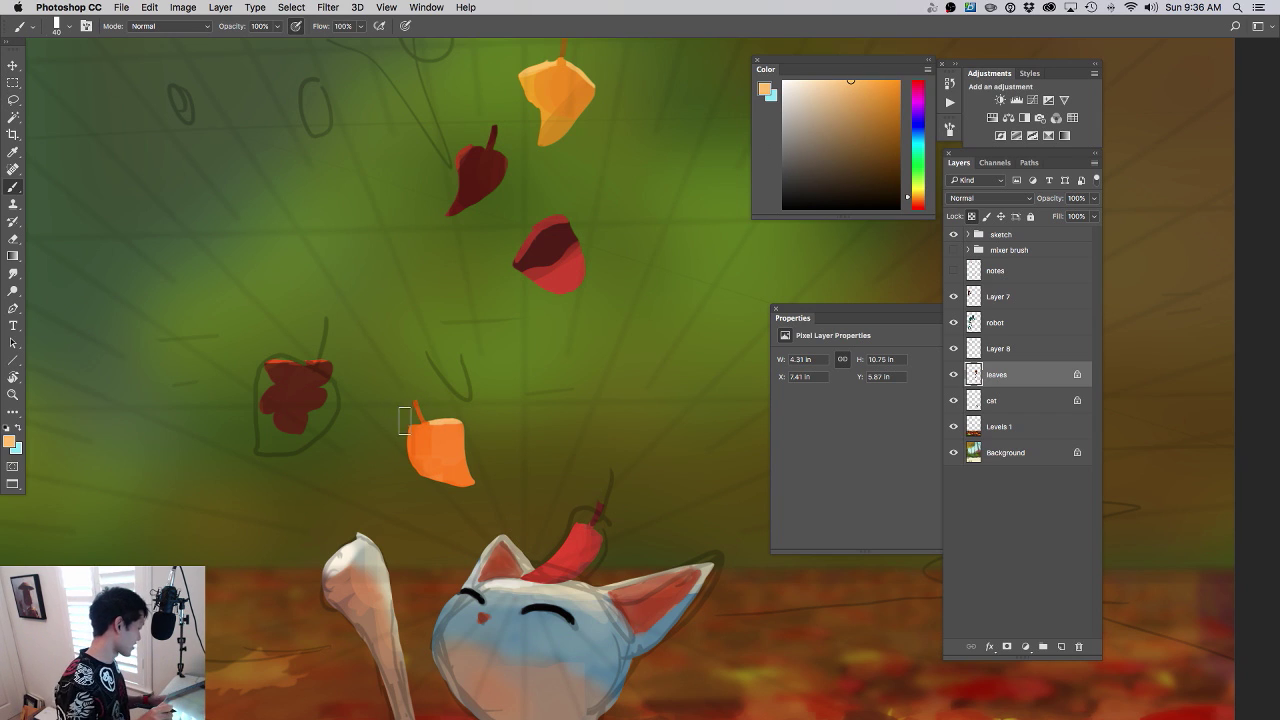
key(bracketleft)
key(bracketleft)
key(bracketleft)
right_click(414, 424)
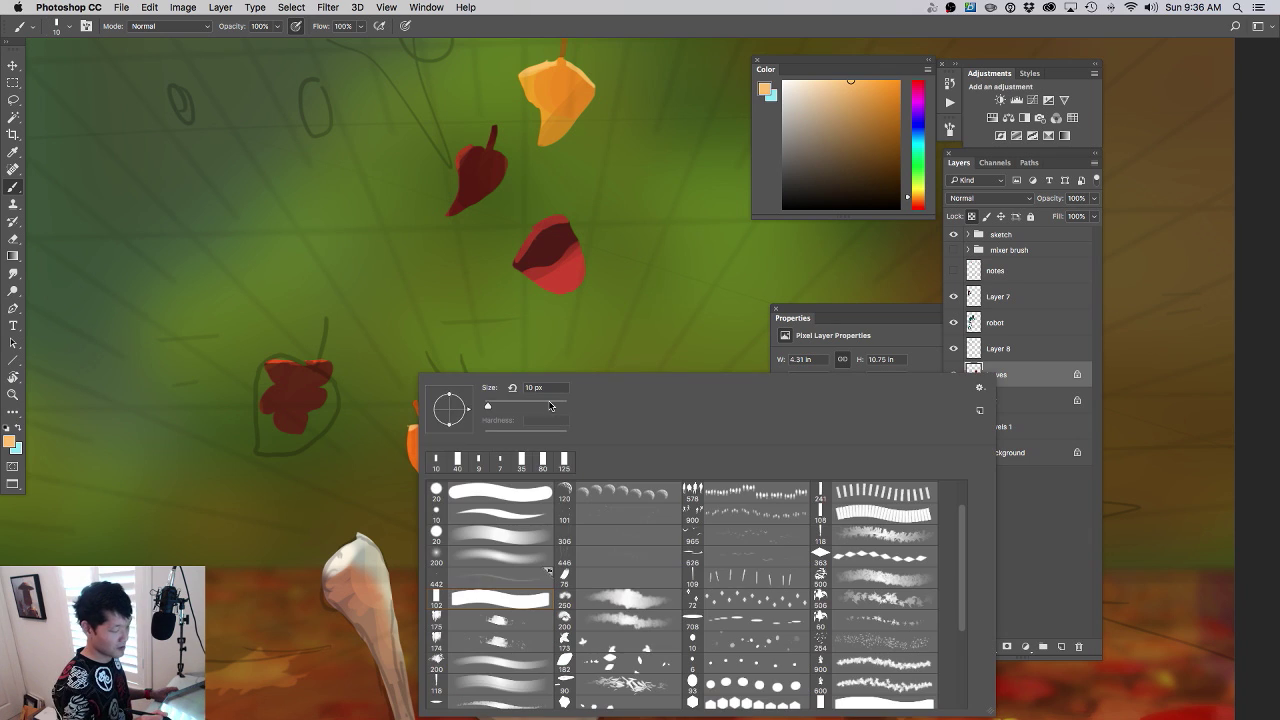
click(482, 324)
- Examine the falling leaves and the leaves around the cat, comparing the picture without and with the leaves layer
alt+click(546, 245)
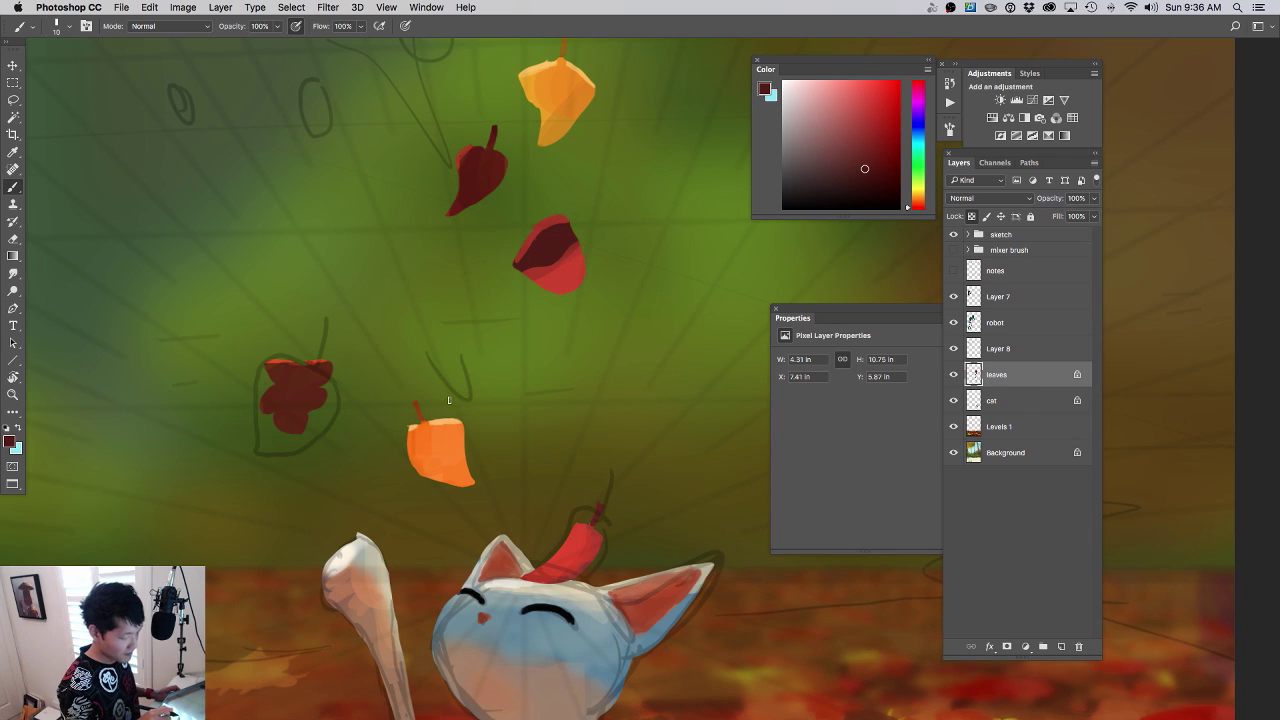
drag(530, 382, 503, 328)
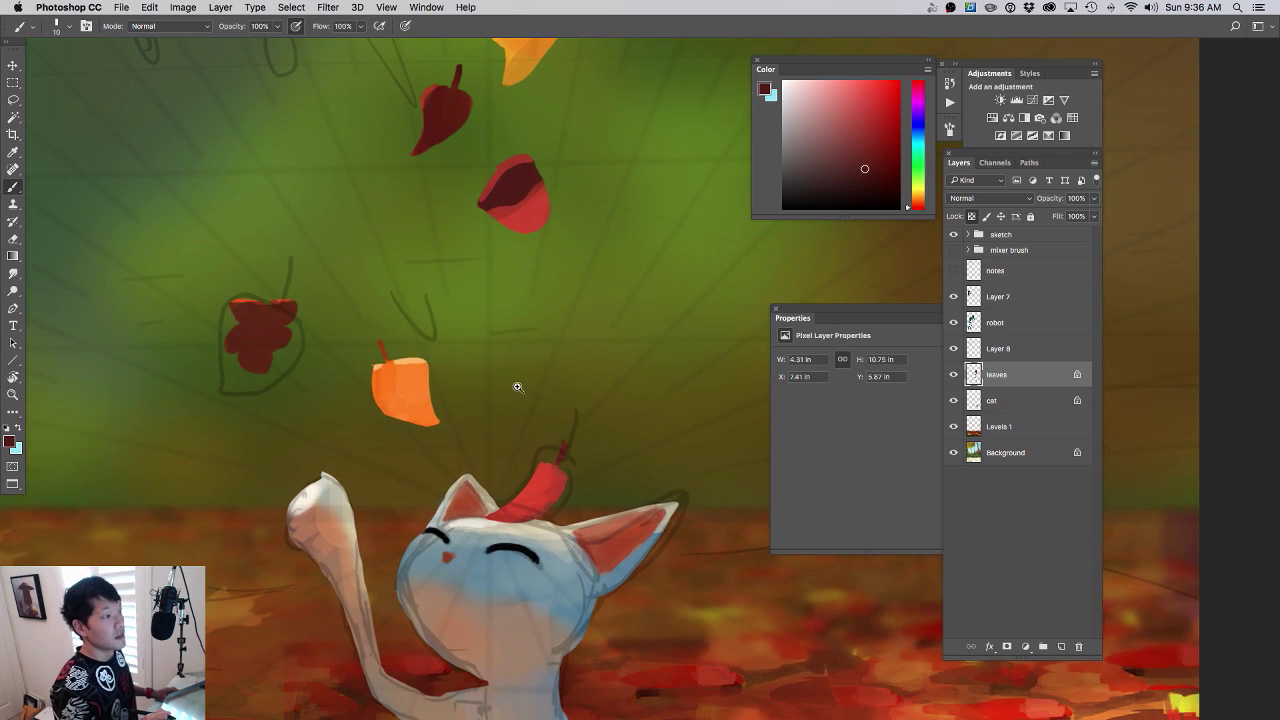
drag(518, 387, 489, 387)
drag(555, 413, 542, 328)
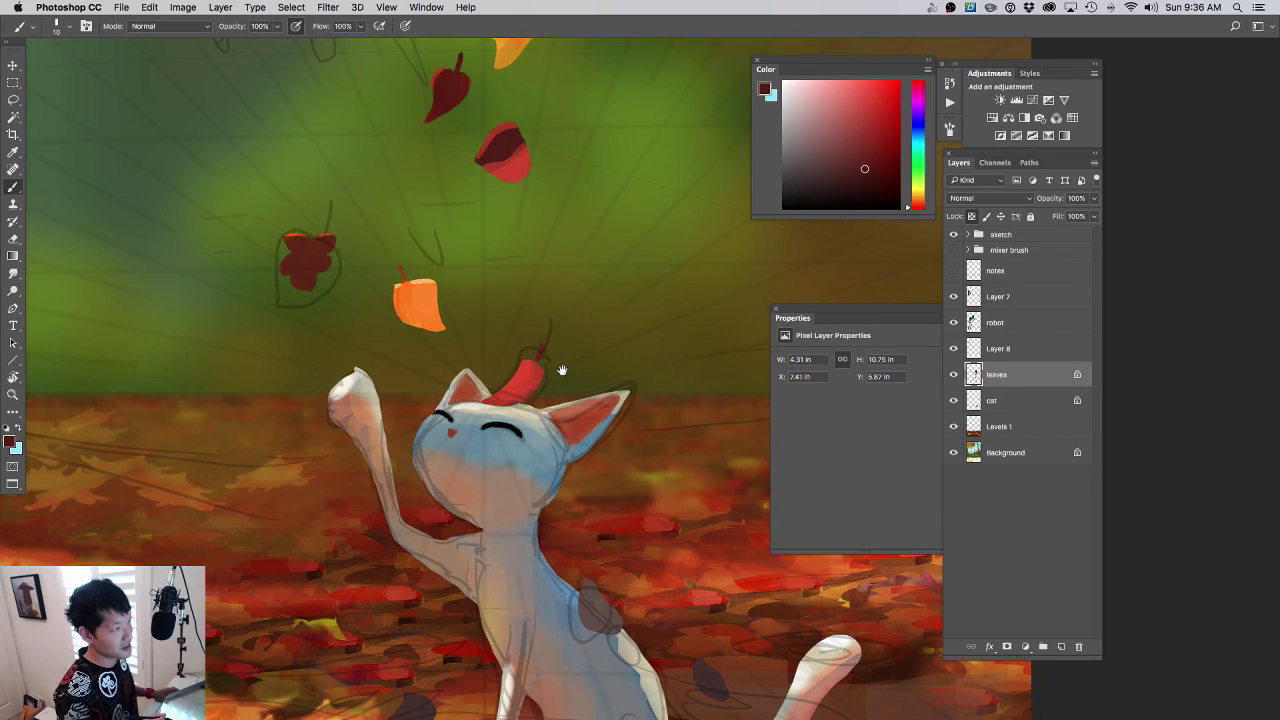
drag(570, 368, 522, 325)
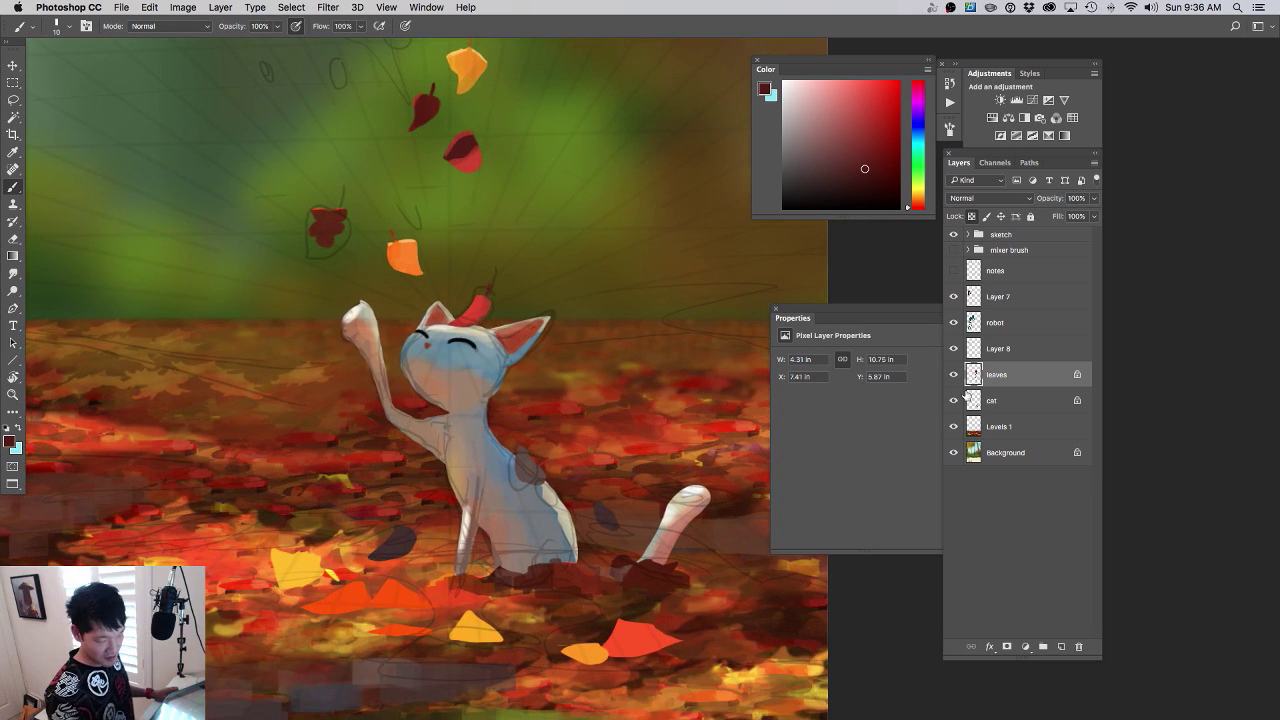
click(954, 376)
click(954, 376)
drag(539, 420, 617, 392)
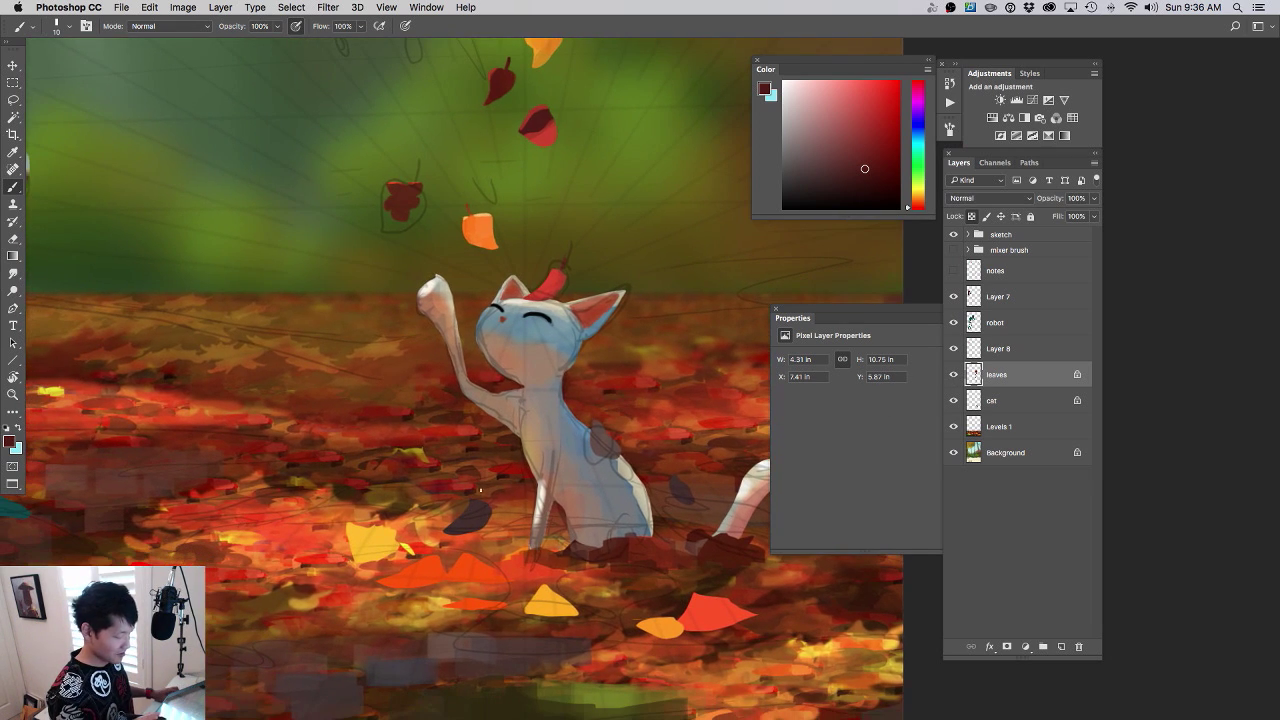
- Sample a dark red from a falling leaf and repaint the dark leaves beside the cat and on its back with a 40 px brush
alt+click(409, 291)
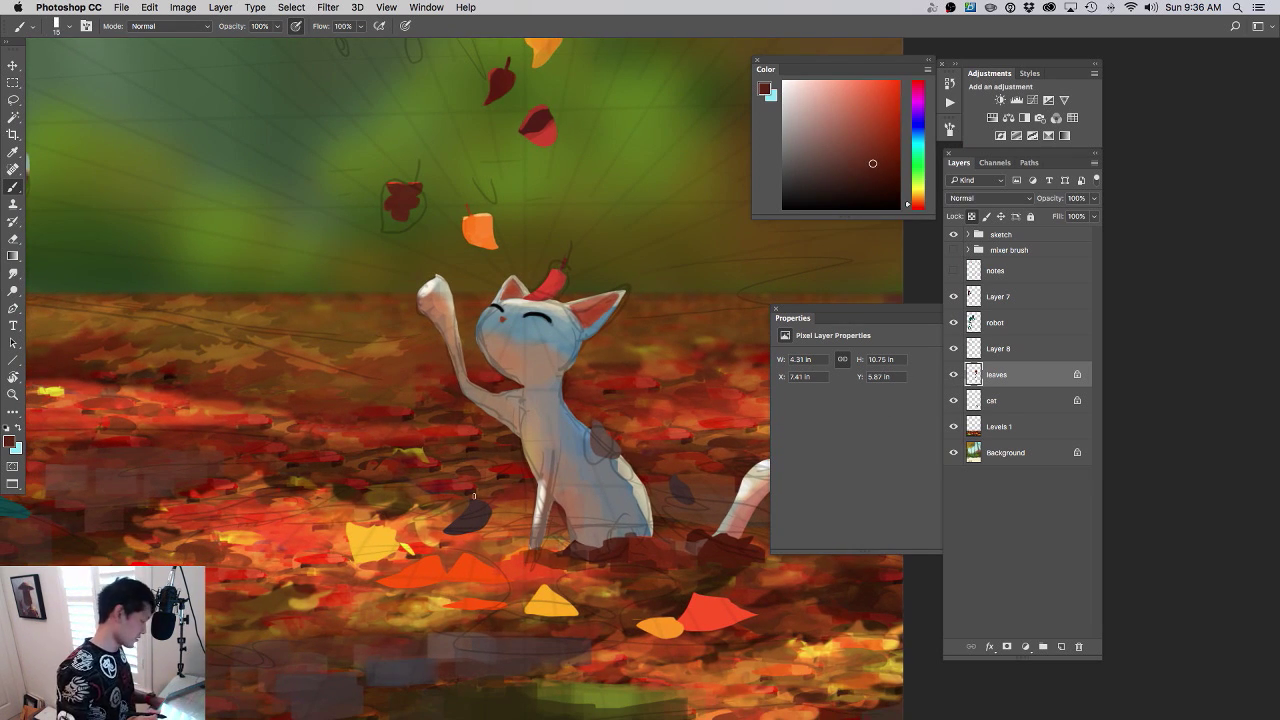
key(bracketright)
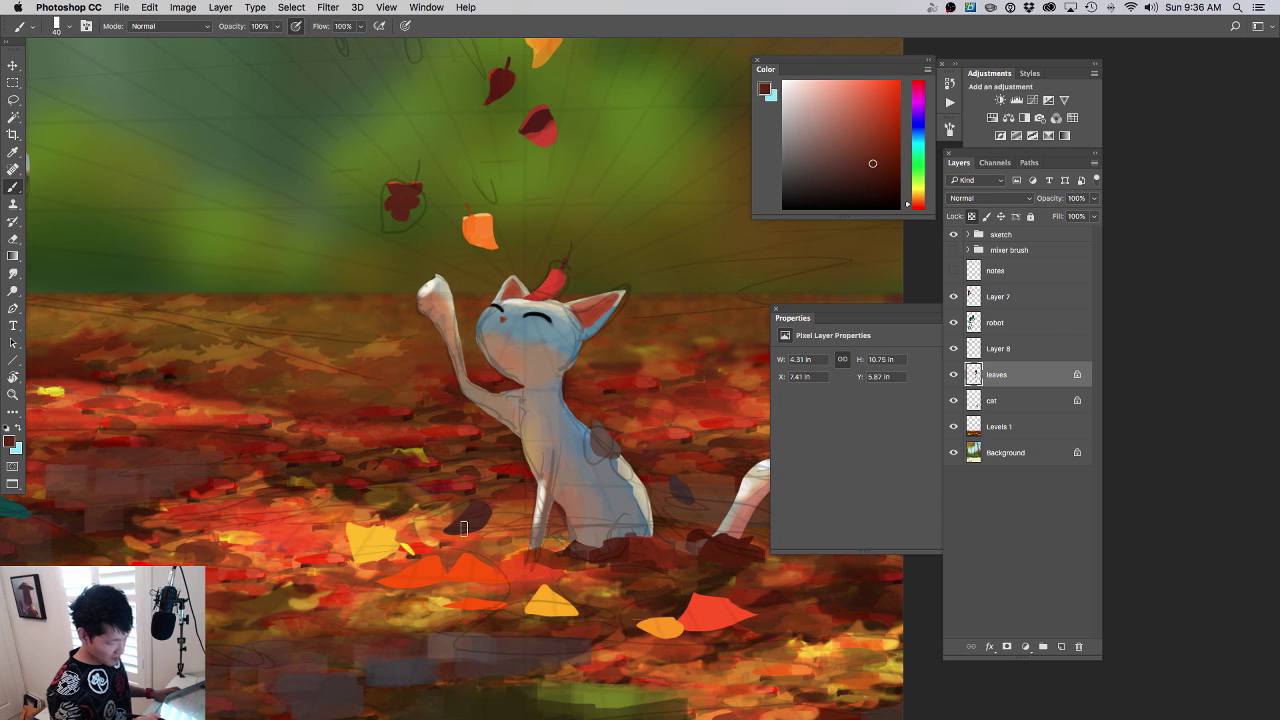
scroll(628, 535, down, 2)
scroll(628, 535, right, 2)
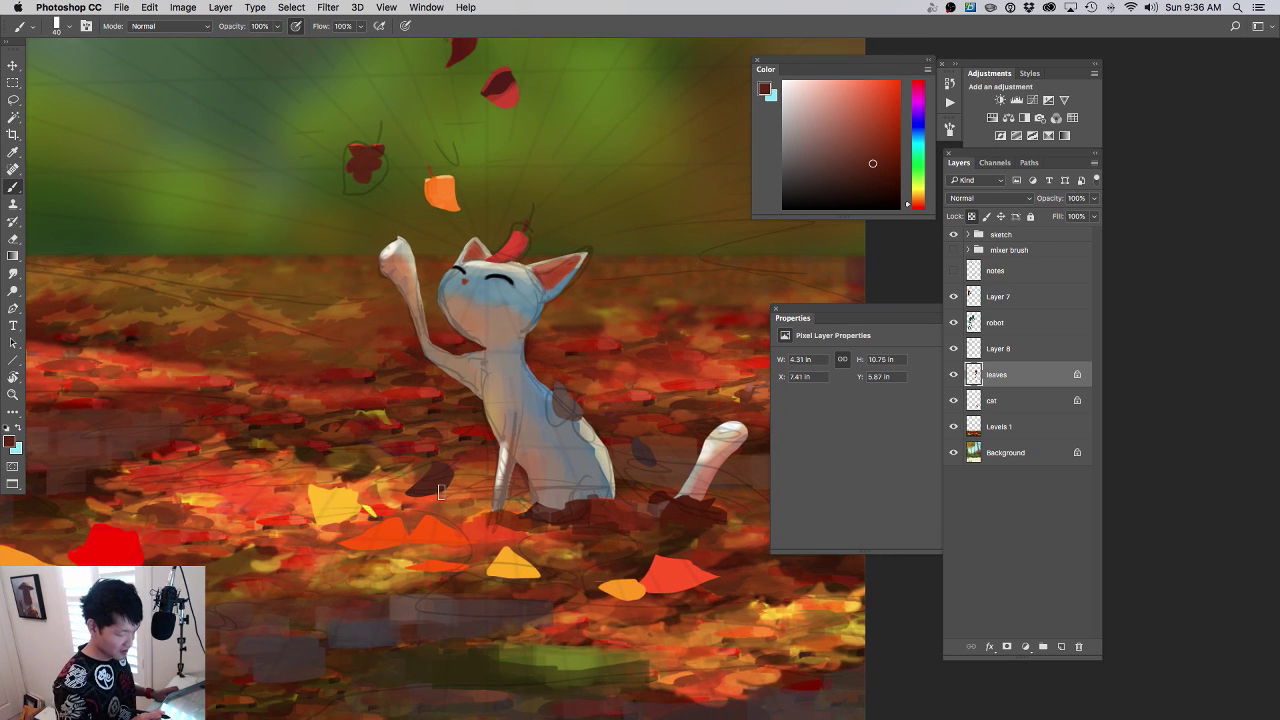
drag(470, 478, 447, 478)
drag(548, 402, 545, 408)
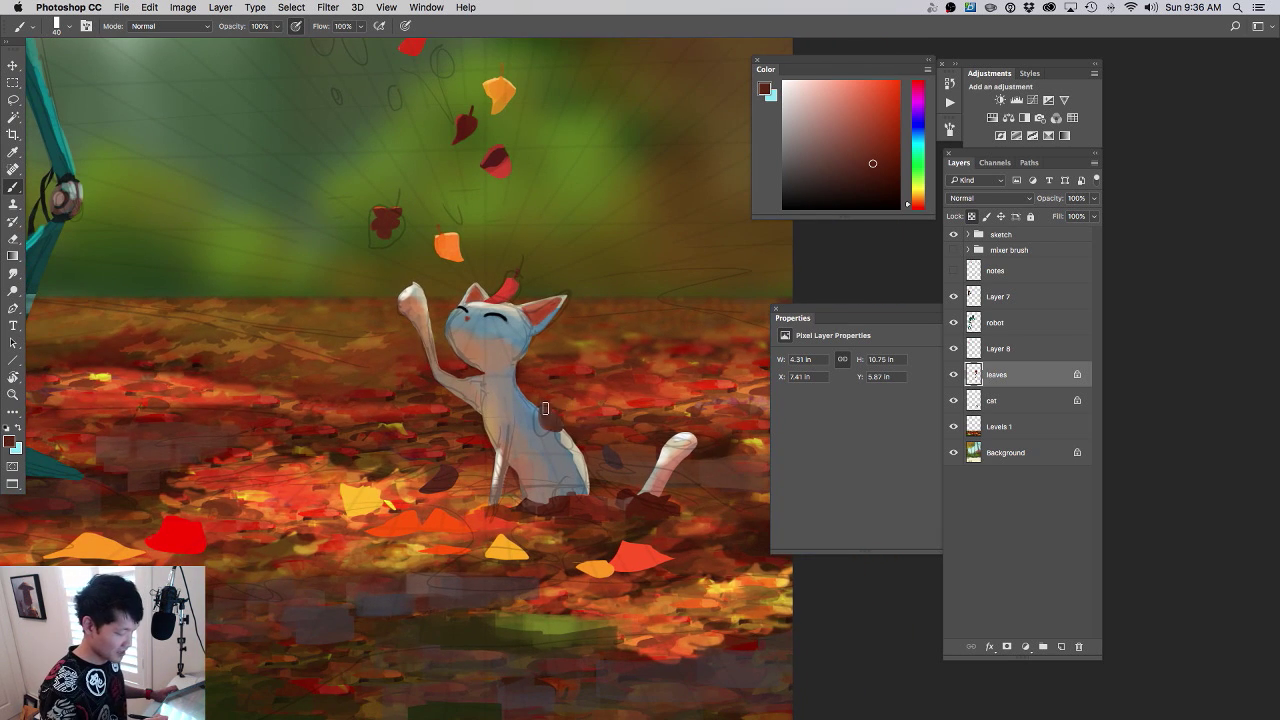
- Mix a muted grey-green, sample the blended tone, and tone down the leaf on the cat's back to a greyish brown
click(570, 403)
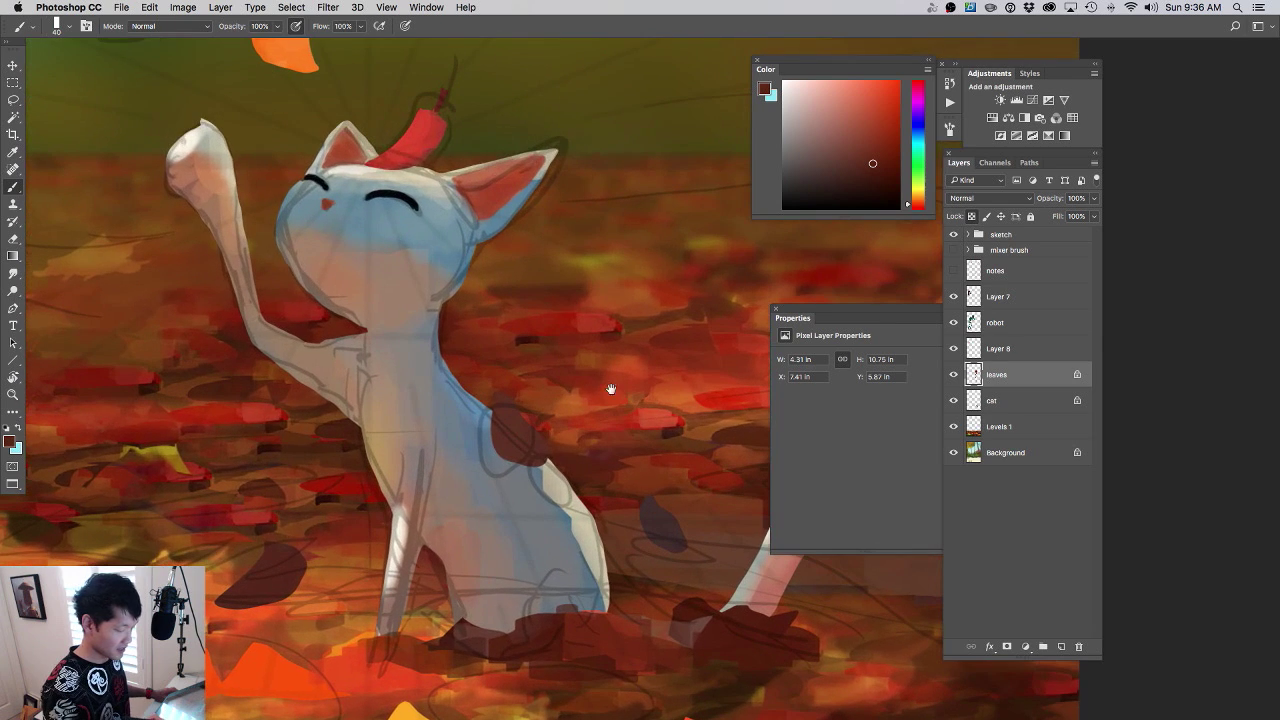
alt+click(496, 305)
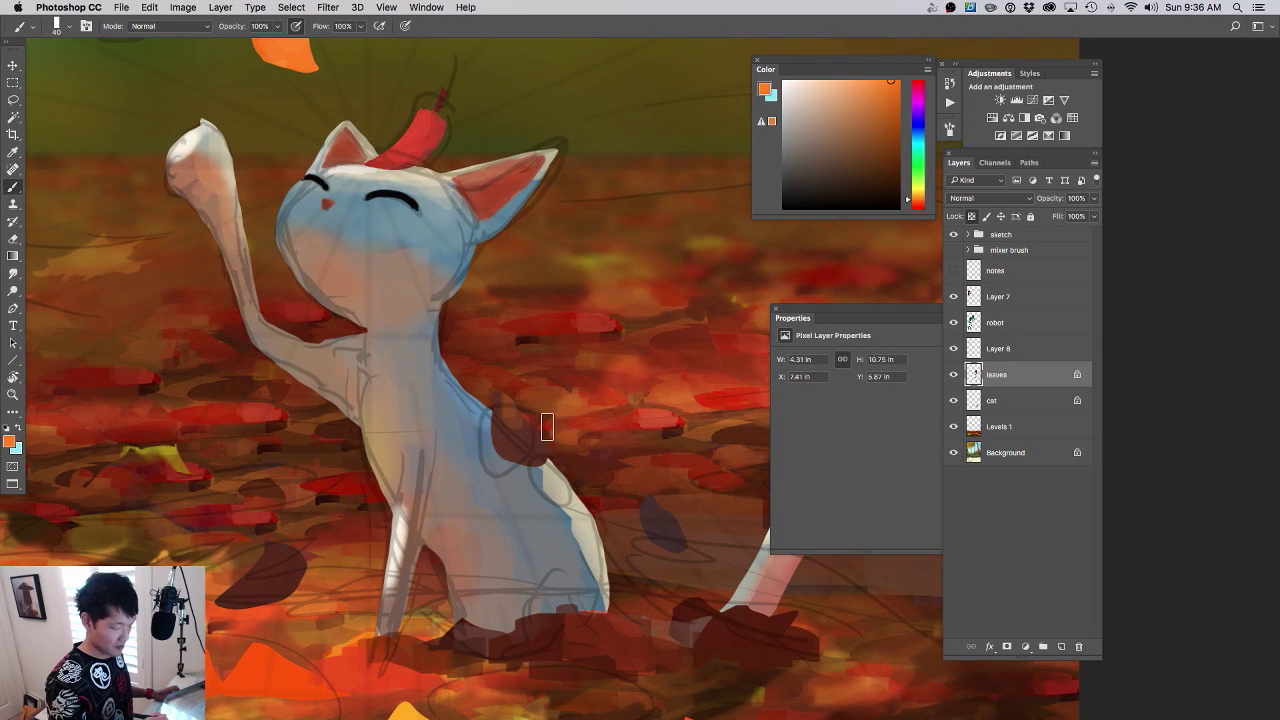
key(super+z)
click(829, 165)
click(917, 147)
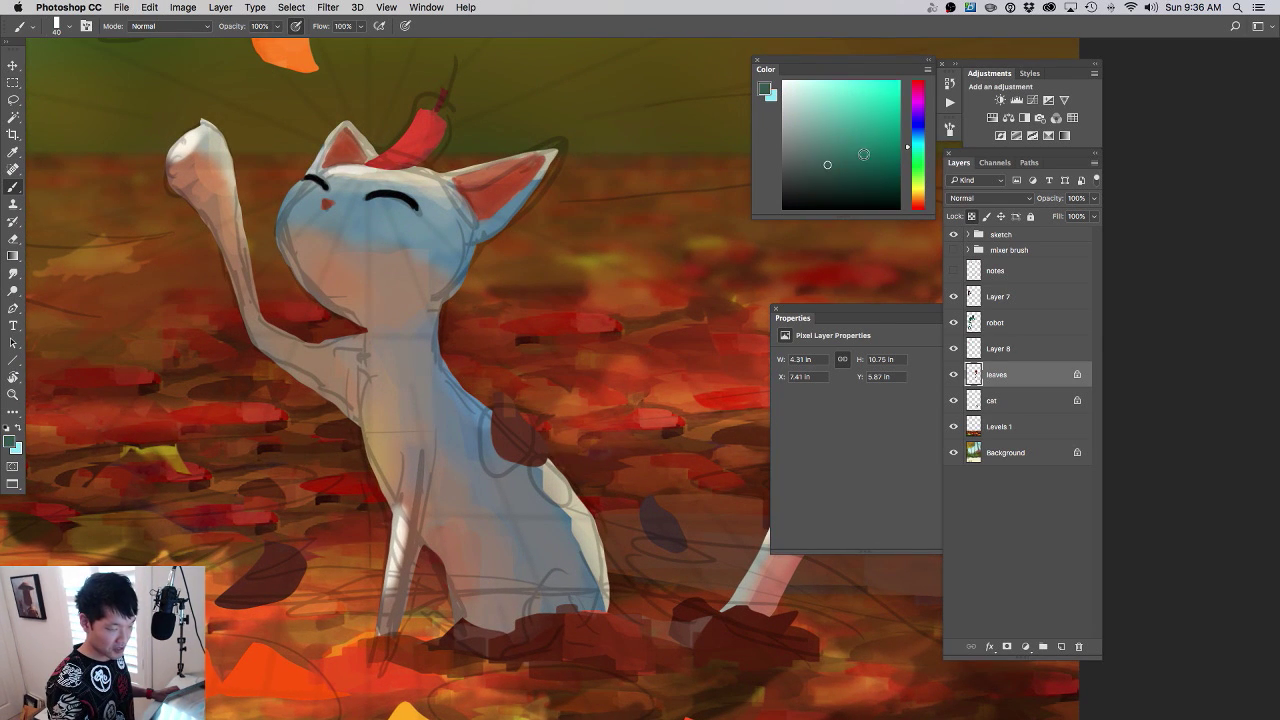
click(818, 148)
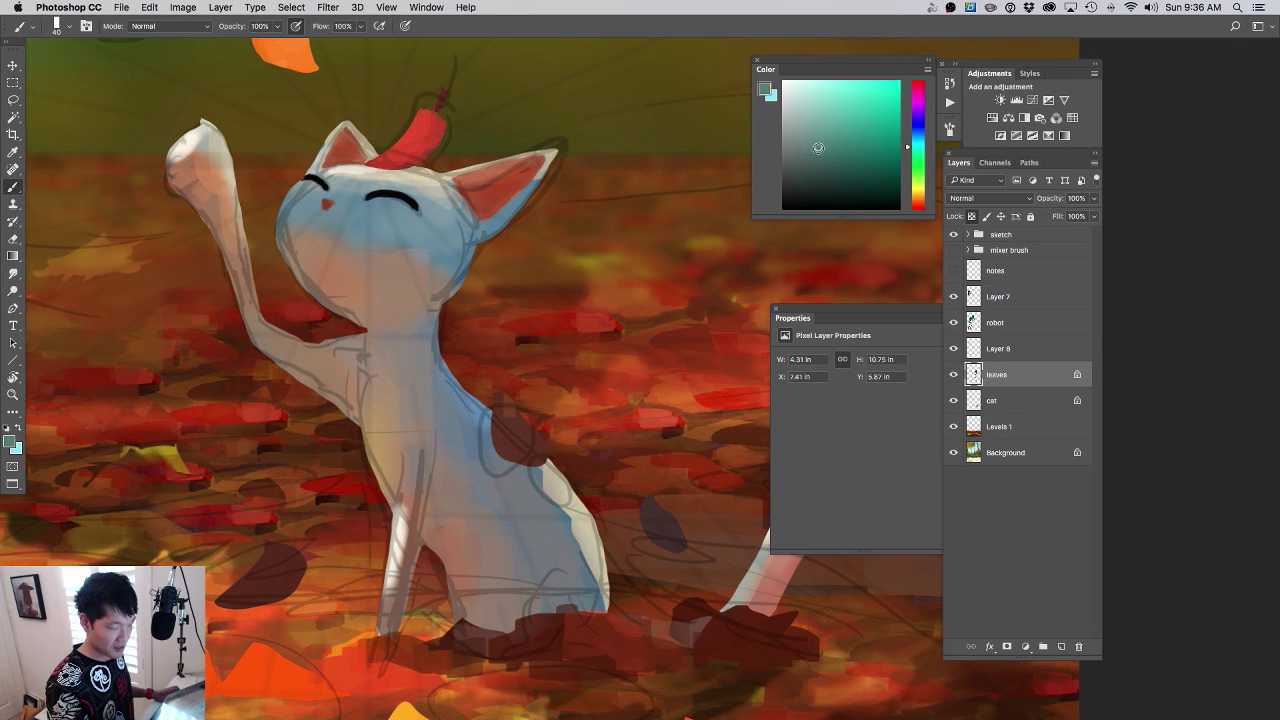
alt+click(521, 421)
mouse_move(530, 437)
mouse_down()
mouse_move(555, 424)
mouse_move(522, 432)
mouse_up()
- Sample dark red and grey tones from the leaf clump in the robot's hands and shade its underside with a 70 px brush
scroll(609, 478, down, 3)
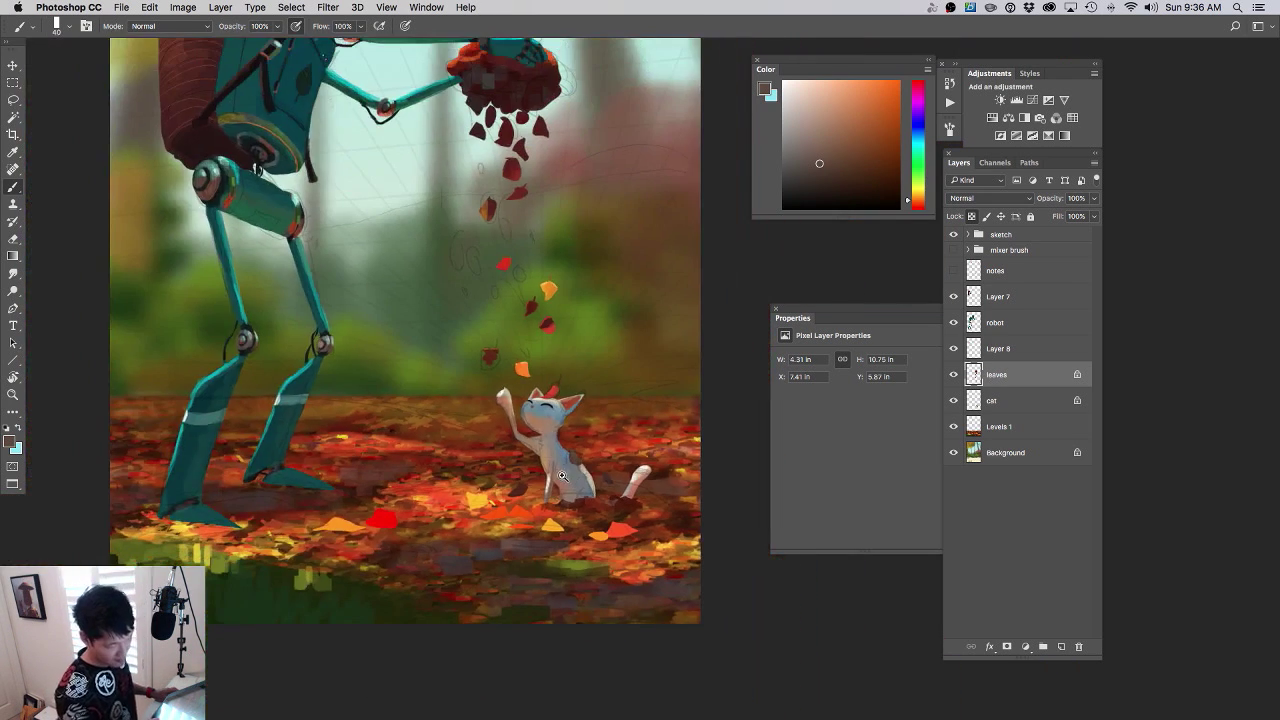
scroll(596, 484, up, 6)
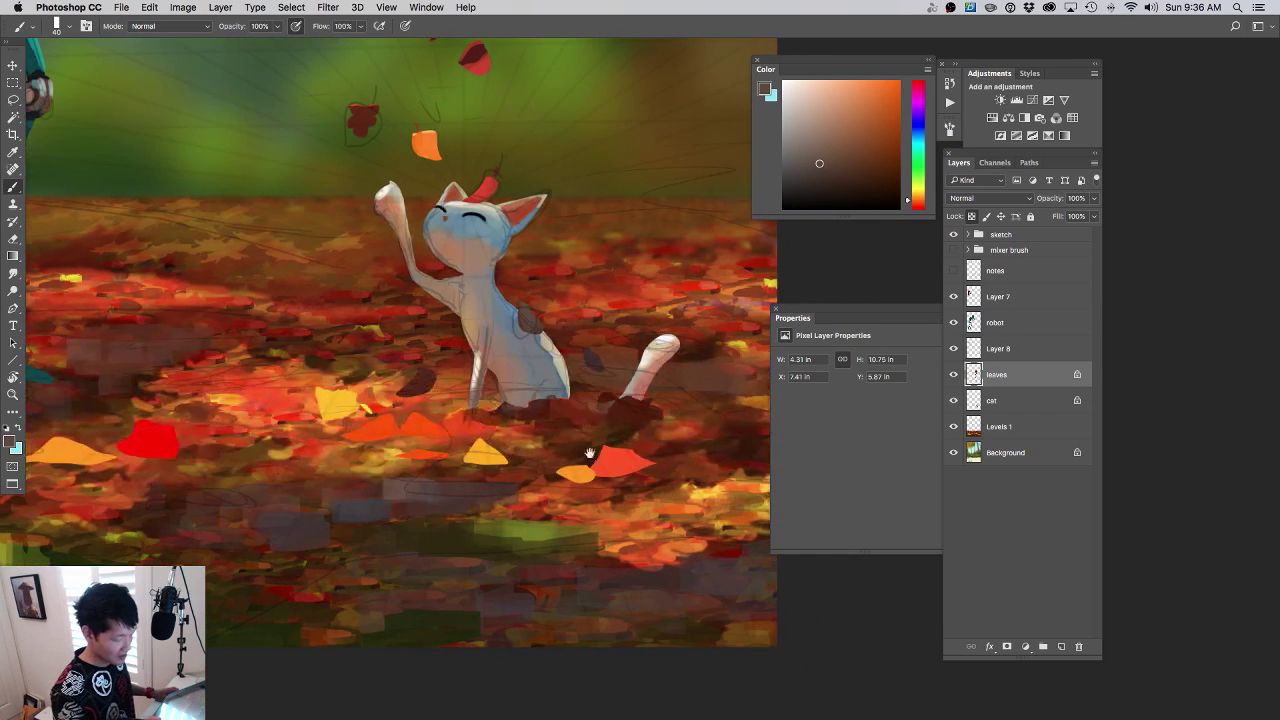
drag(590, 454, 538, 453)
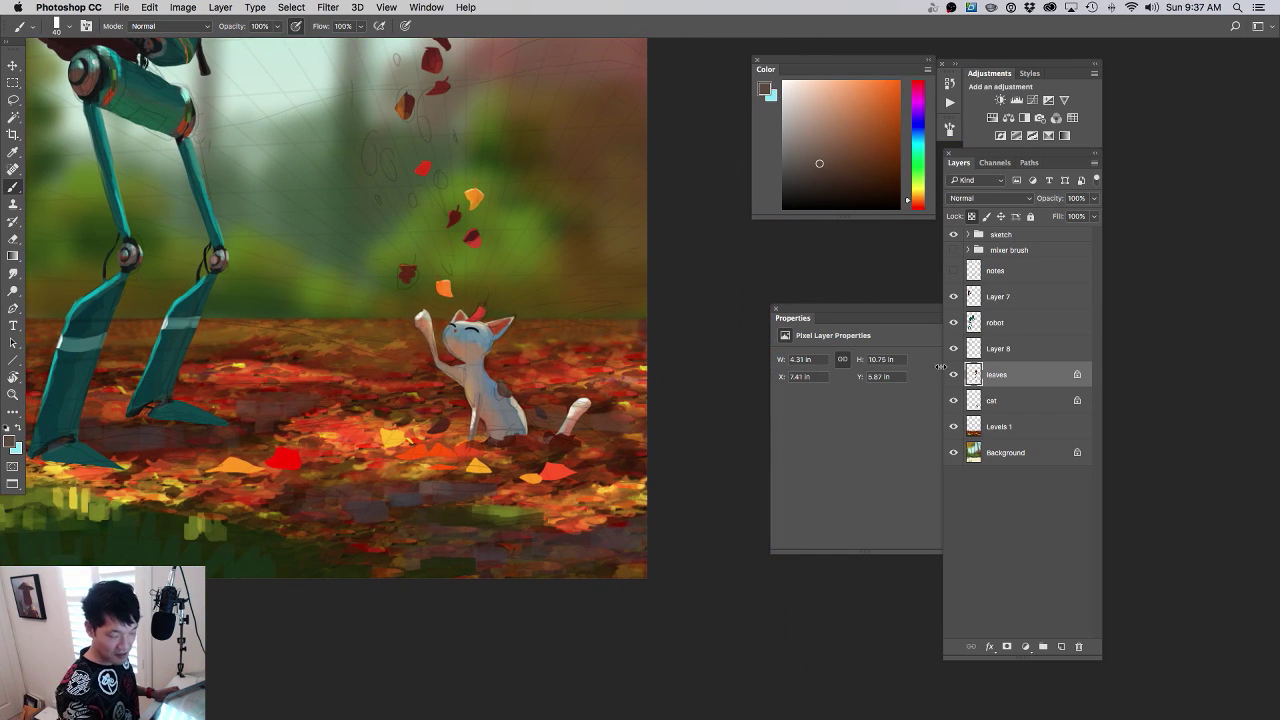
drag(555, 430, 555, 517)
alt+click(427, 152)
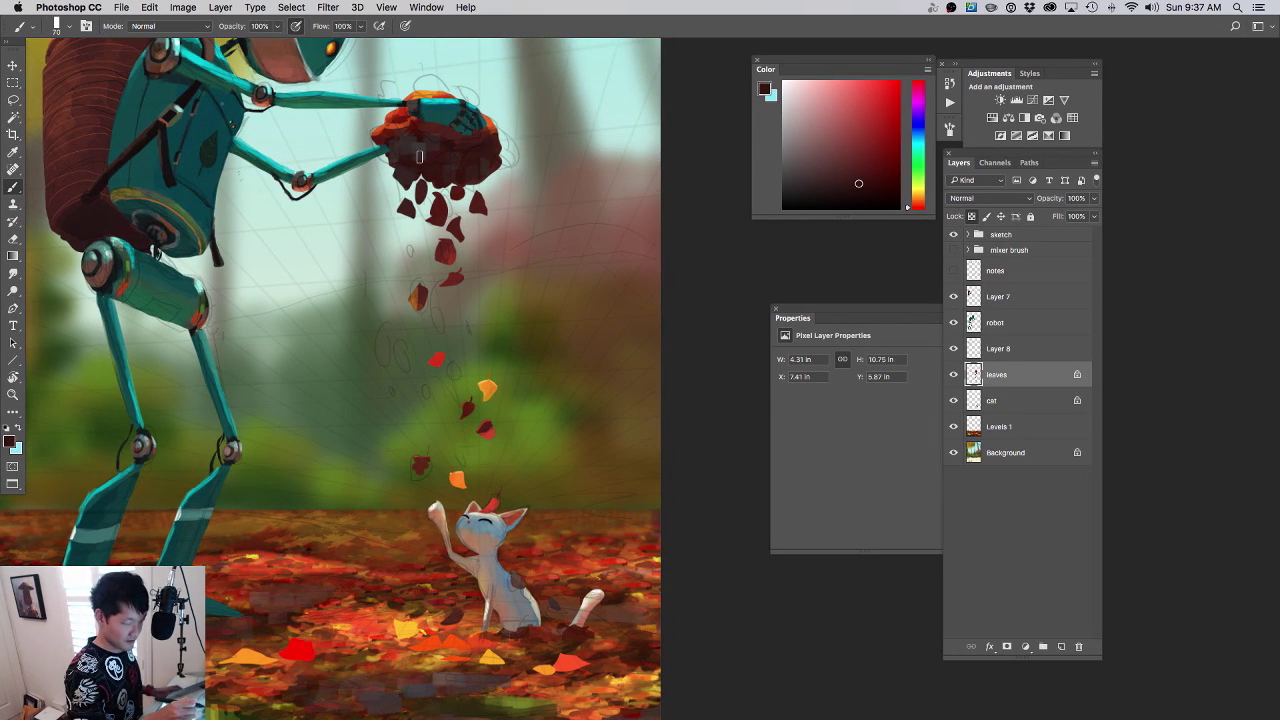
alt+click(414, 152)
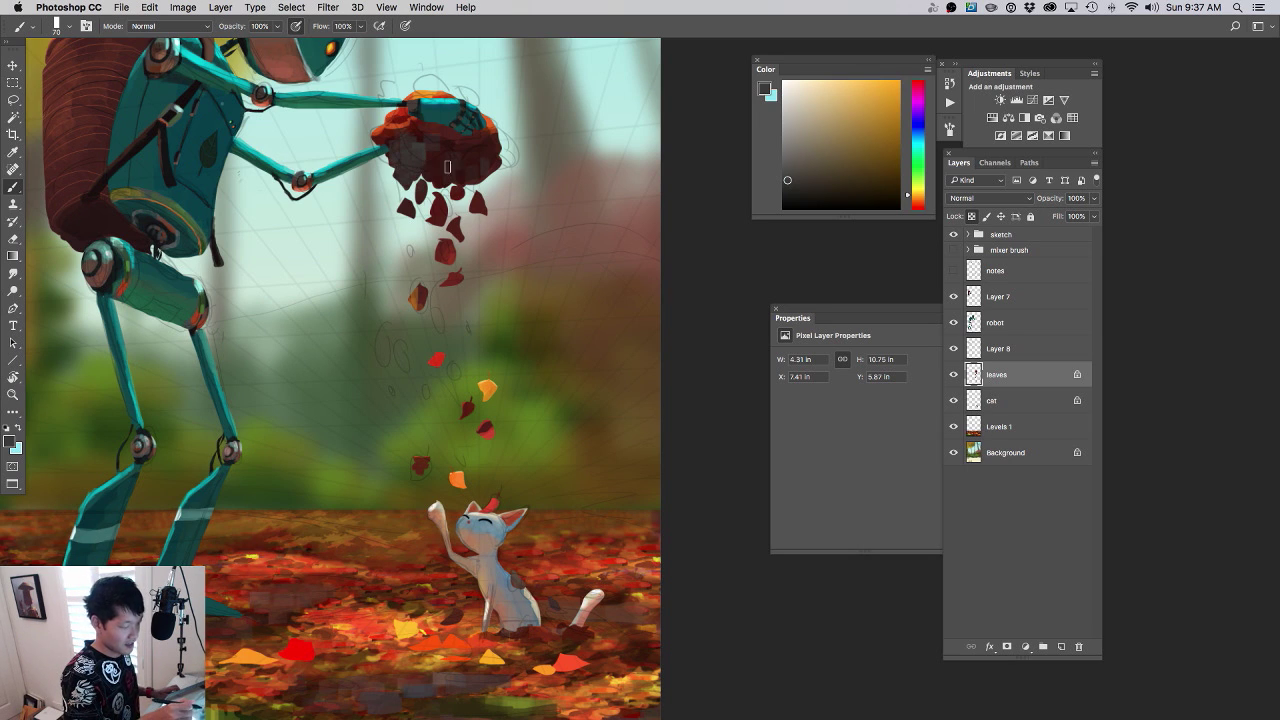
alt+click(428, 149)
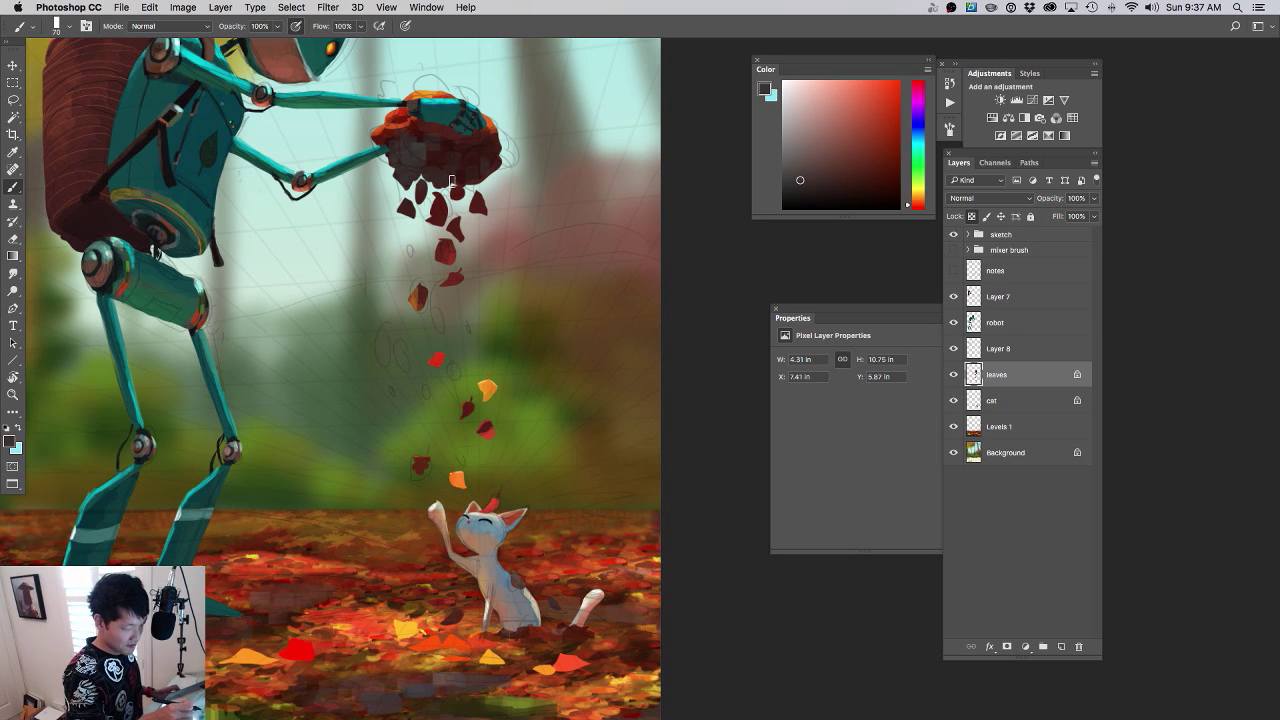
drag(546, 274, 487, 281)
drag(574, 474, 606, 516)
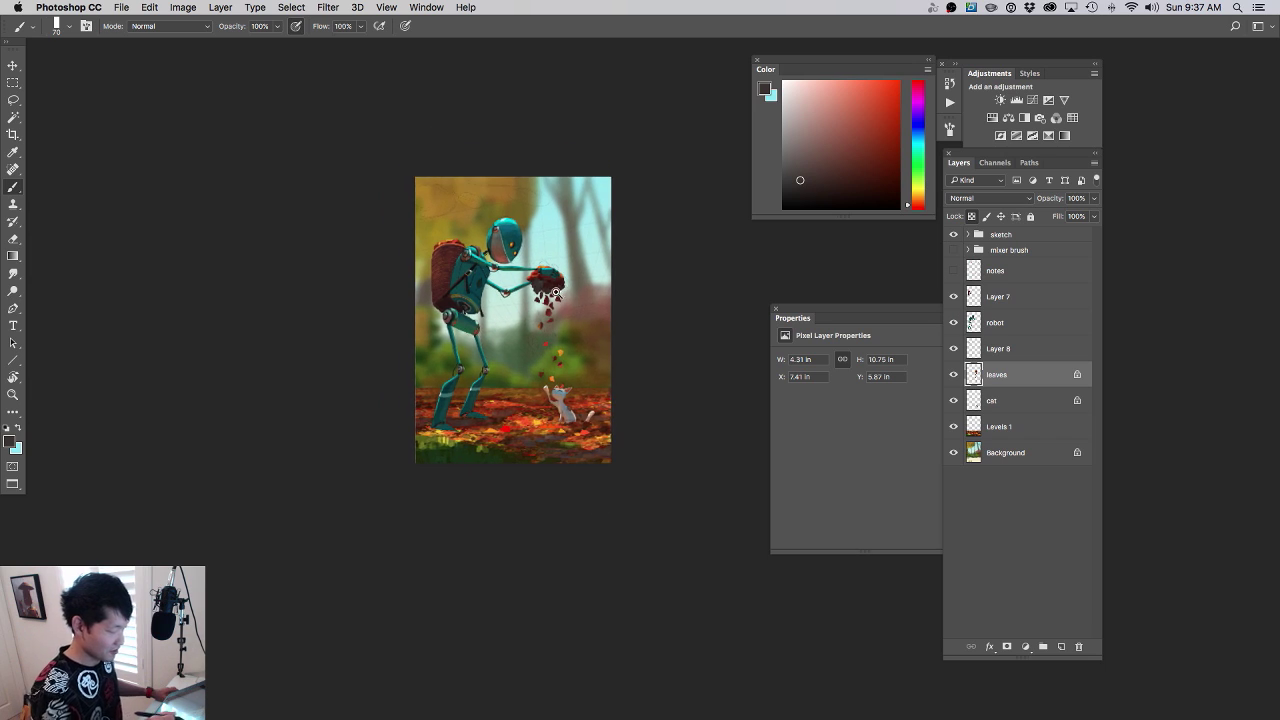
drag(557, 292, 616, 290)
alt+click(497, 252)
alt+click(489, 251)
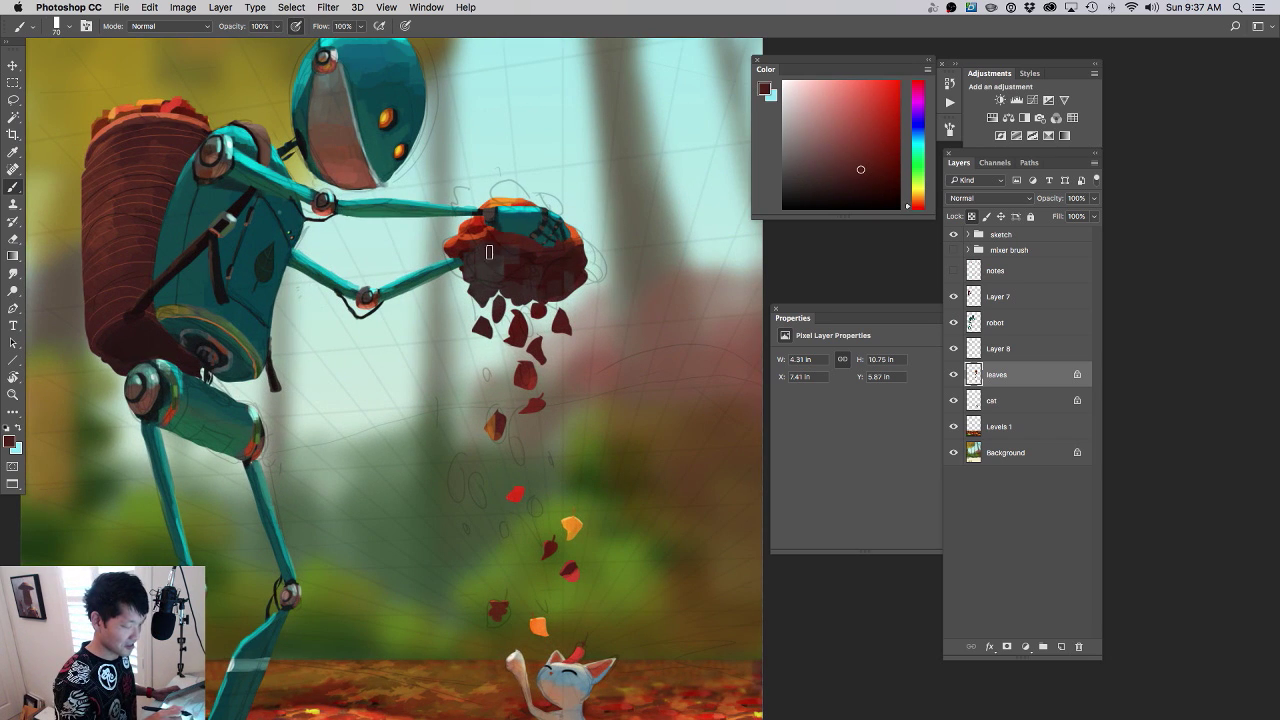
- Review the whole composition and add a new layer directly above the Levels 1 layer
drag(556, 327, 518, 336)
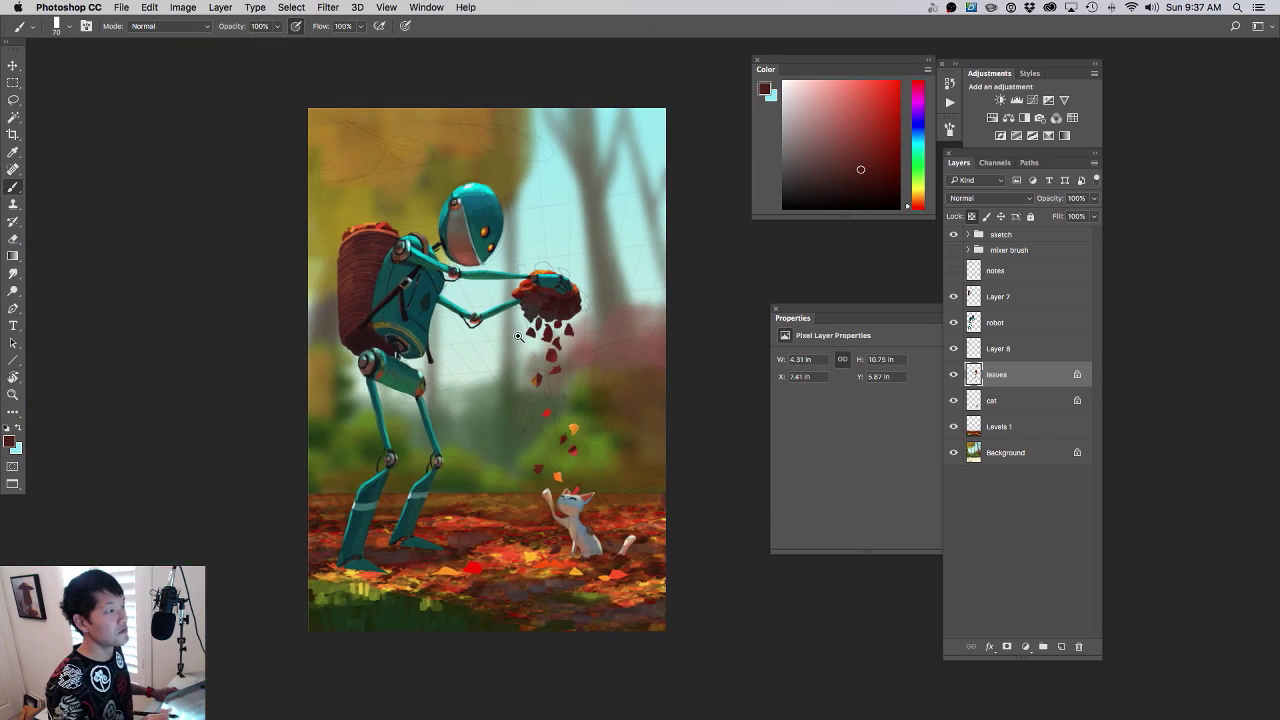
mouse_move(579, 398)
mouse_down()
mouse_move(551, 384)
mouse_move(500, 317)
mouse_move(506, 389)
mouse_move(526, 386)
mouse_up()
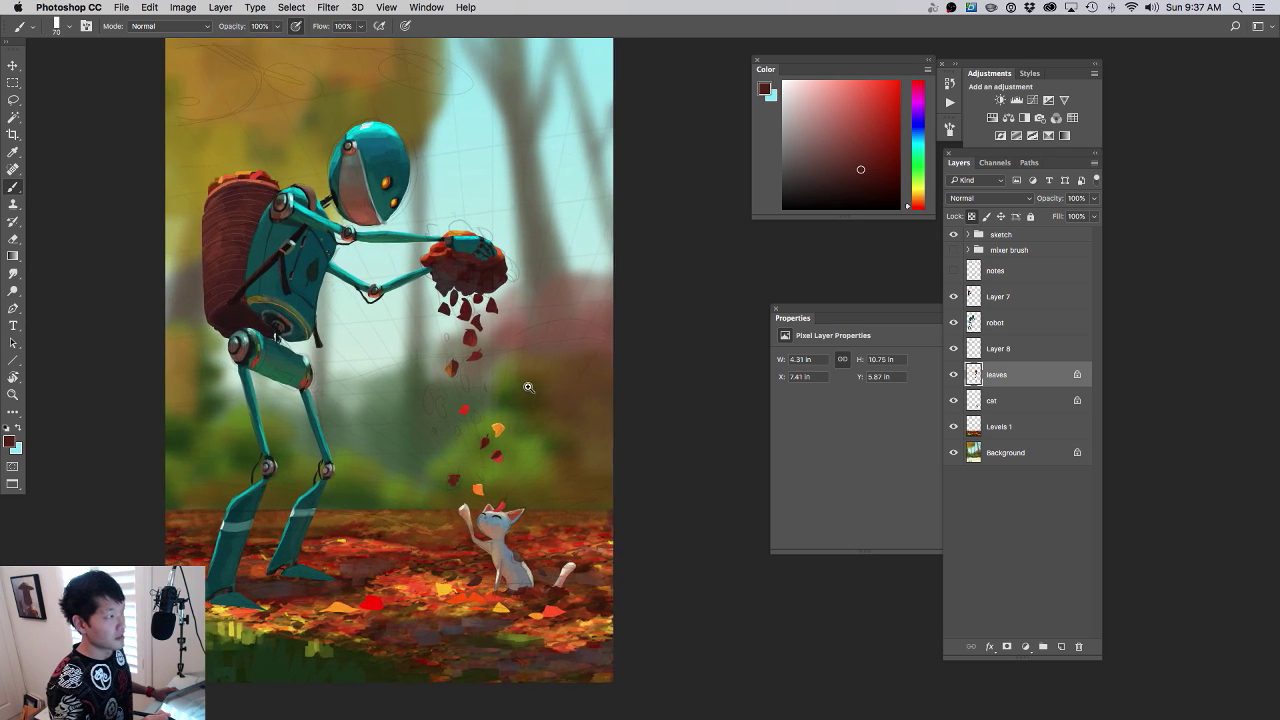
drag(611, 444, 650, 428)
drag(623, 437, 584, 437)
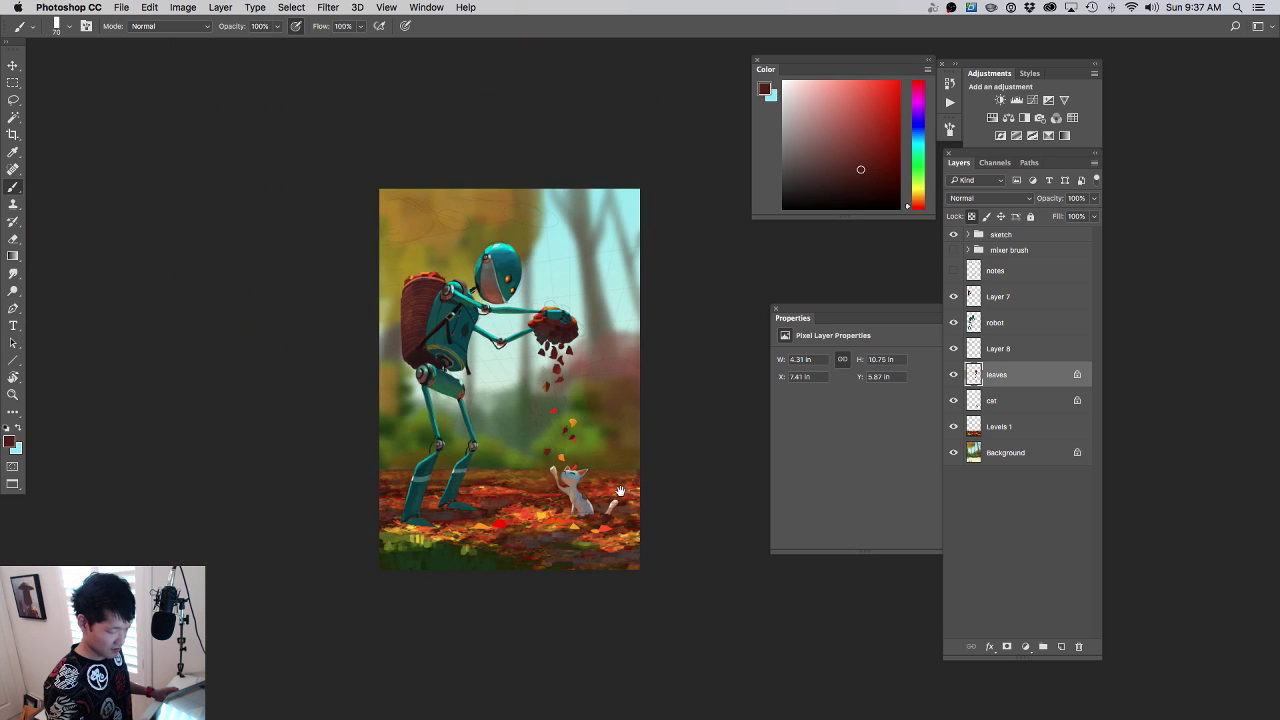
drag(617, 490, 612, 442)
drag(612, 397, 697, 378)
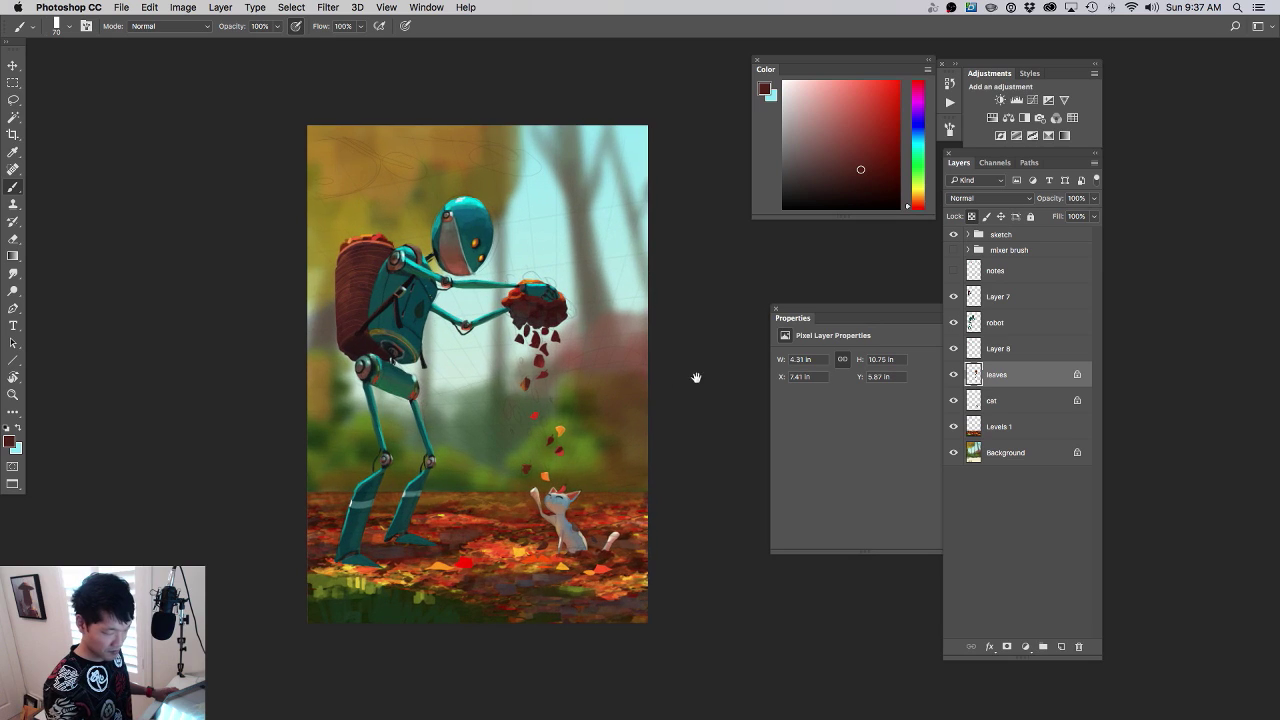
click(995, 428)
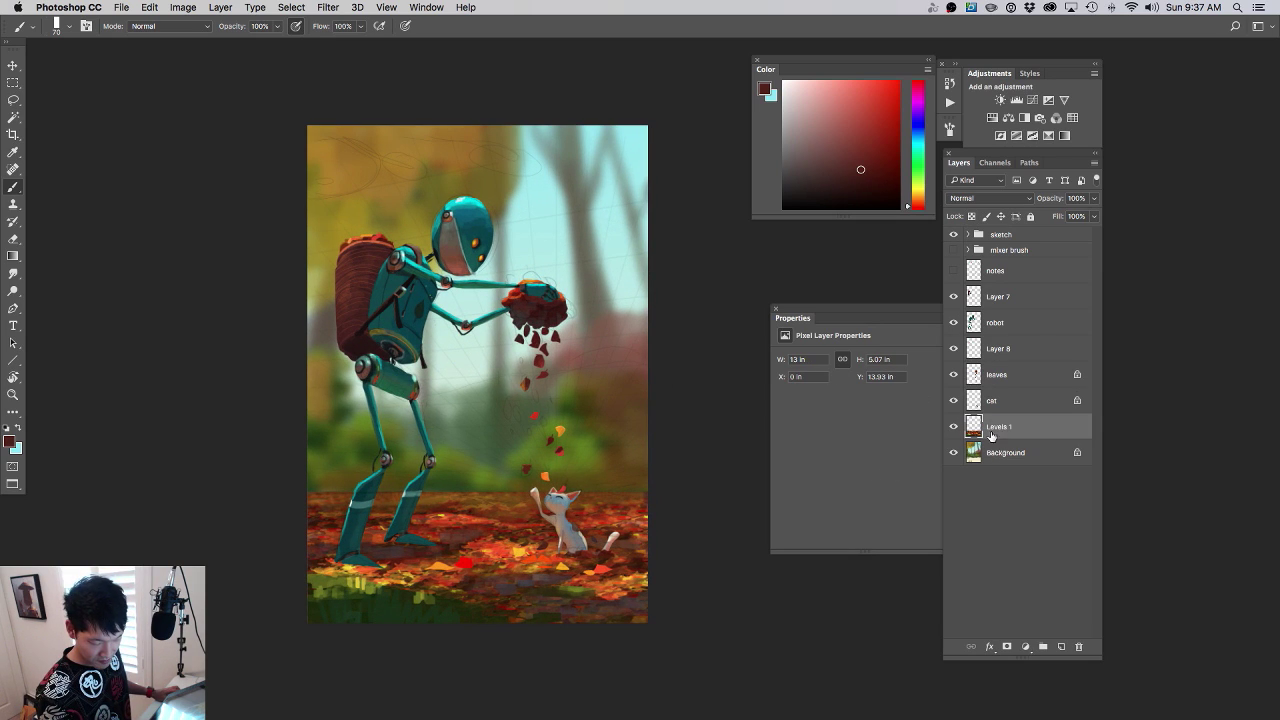
click(1060, 648)
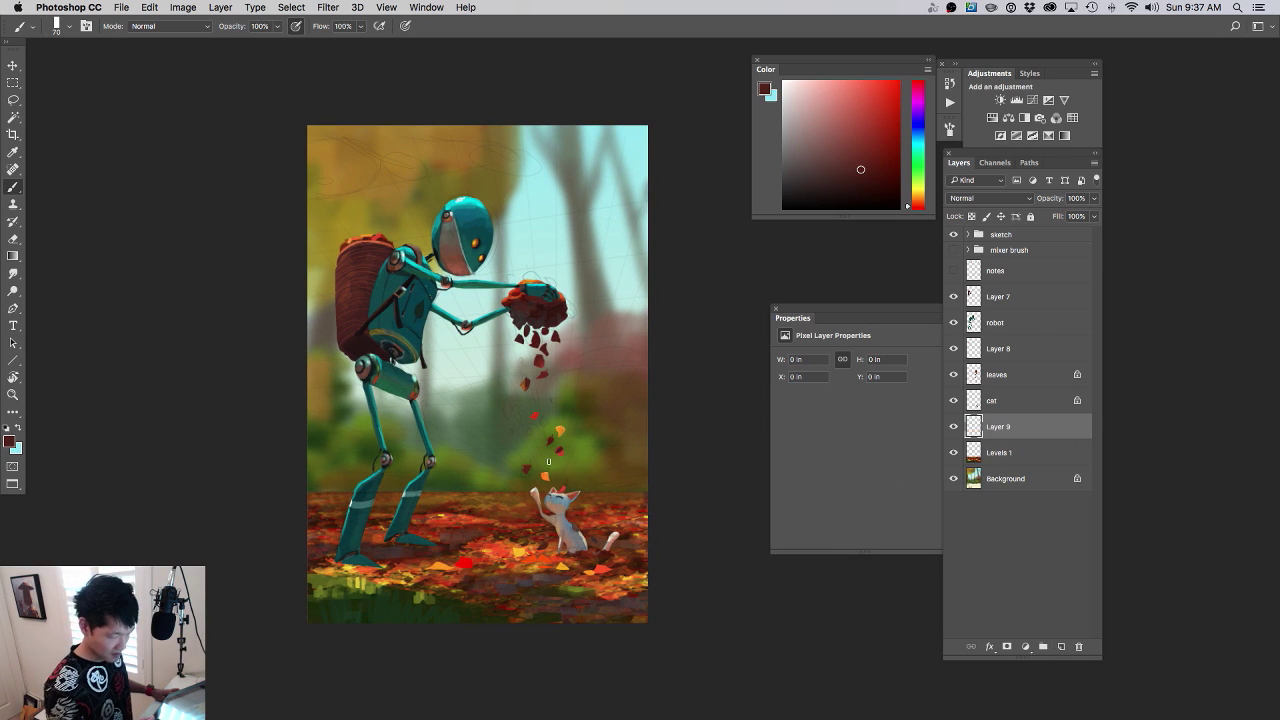
- Sample a dark green from the background and enlarge the brush to 400 px
alt+click(452, 475)
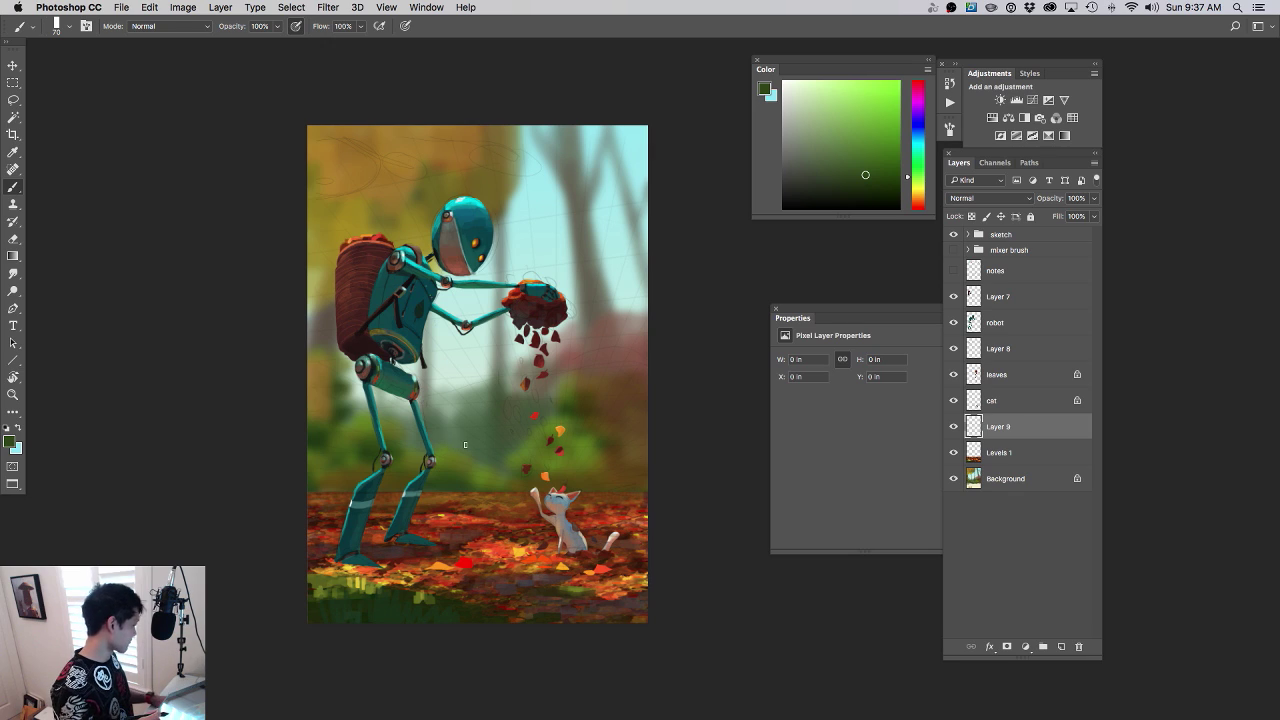
key(bracketright)
key(bracketright)
key(bracketright)
key(bracketright)
key(bracketright)
key(bracketright)
key(bracketright)
key(bracketright)
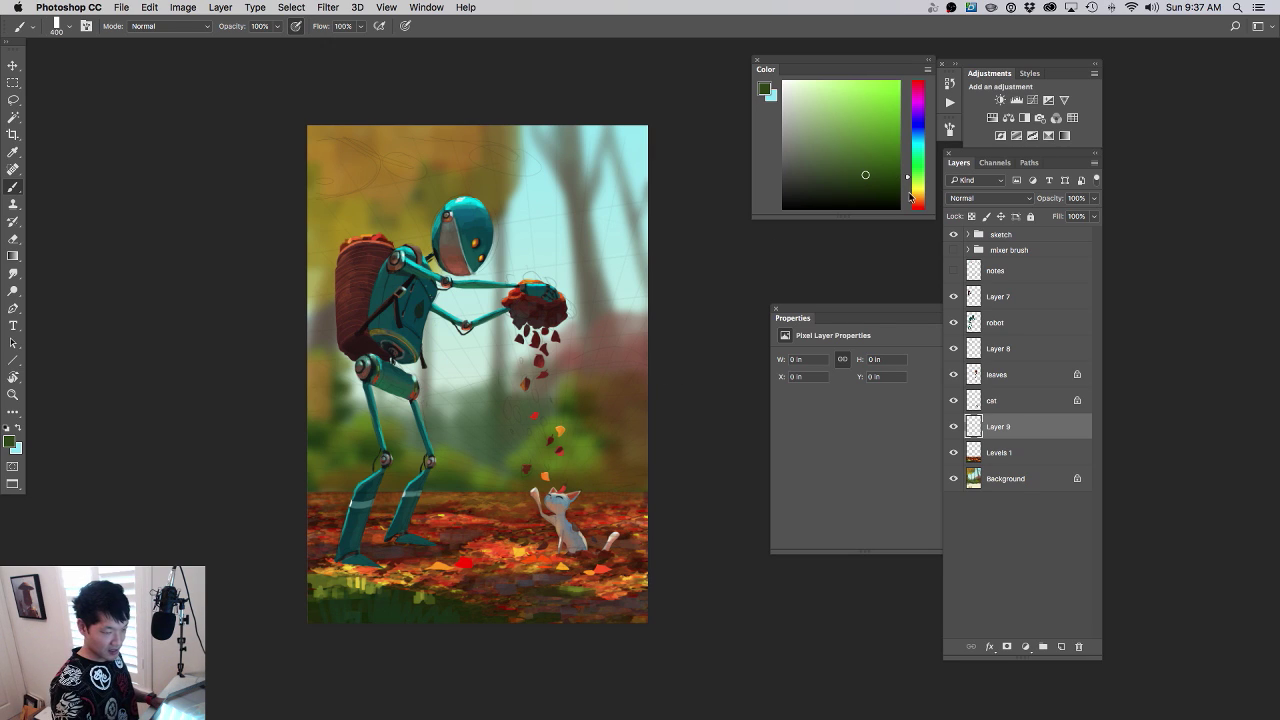
- Mix a dark red and block in a large patch in the background behind the cat
click(915, 208)
drag(868, 167, 879, 158)
key(bracketleft)
mouse_move(590, 484)
mouse_down()
mouse_move(600, 451)
mouse_move(640, 462)
mouse_up()
- Mix a saturated dark green and block in bush shapes behind the cat and behind the robot's legs
click(917, 177)
click(852, 145)
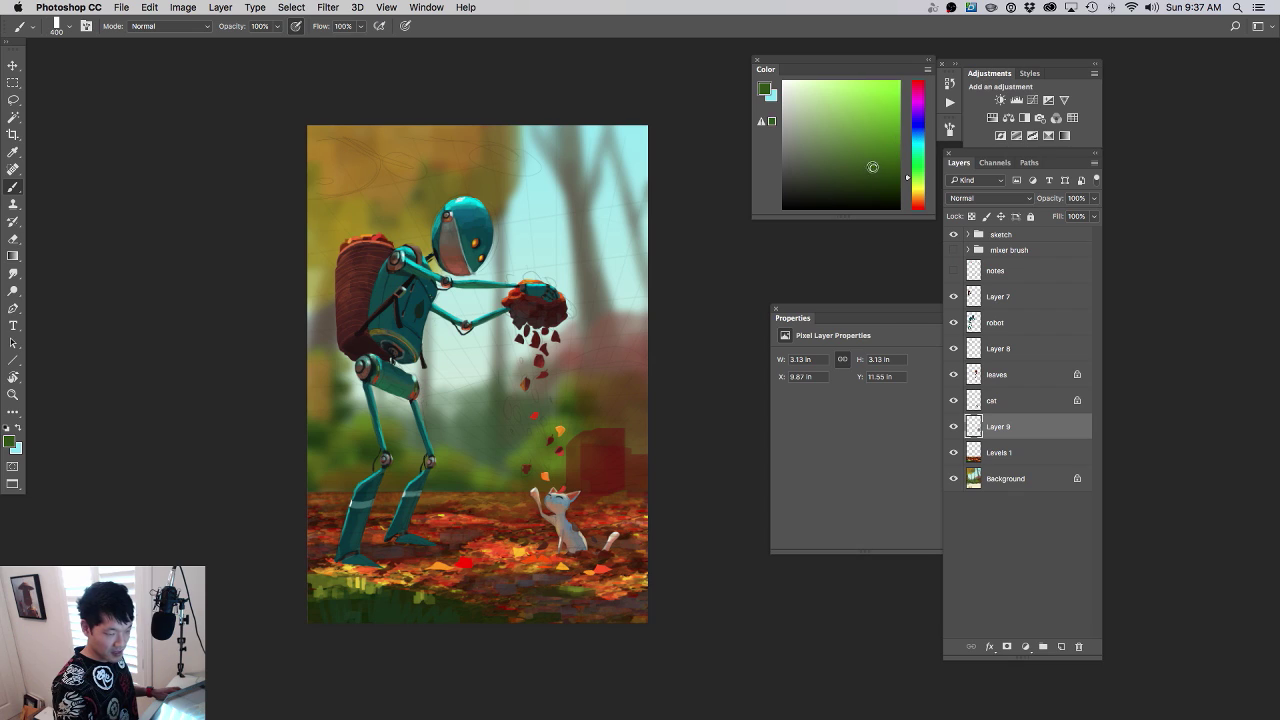
mouse_move(581, 476)
mouse_down()
mouse_move(625, 470)
mouse_move(600, 444)
mouse_move(575, 451)
mouse_move(596, 476)
mouse_move(561, 482)
mouse_move(624, 473)
mouse_move(541, 485)
mouse_move(604, 463)
mouse_move(638, 480)
mouse_move(646, 471)
mouse_move(612, 437)
mouse_move(632, 436)
mouse_move(606, 426)
mouse_move(614, 471)
mouse_up()
click(882, 171)
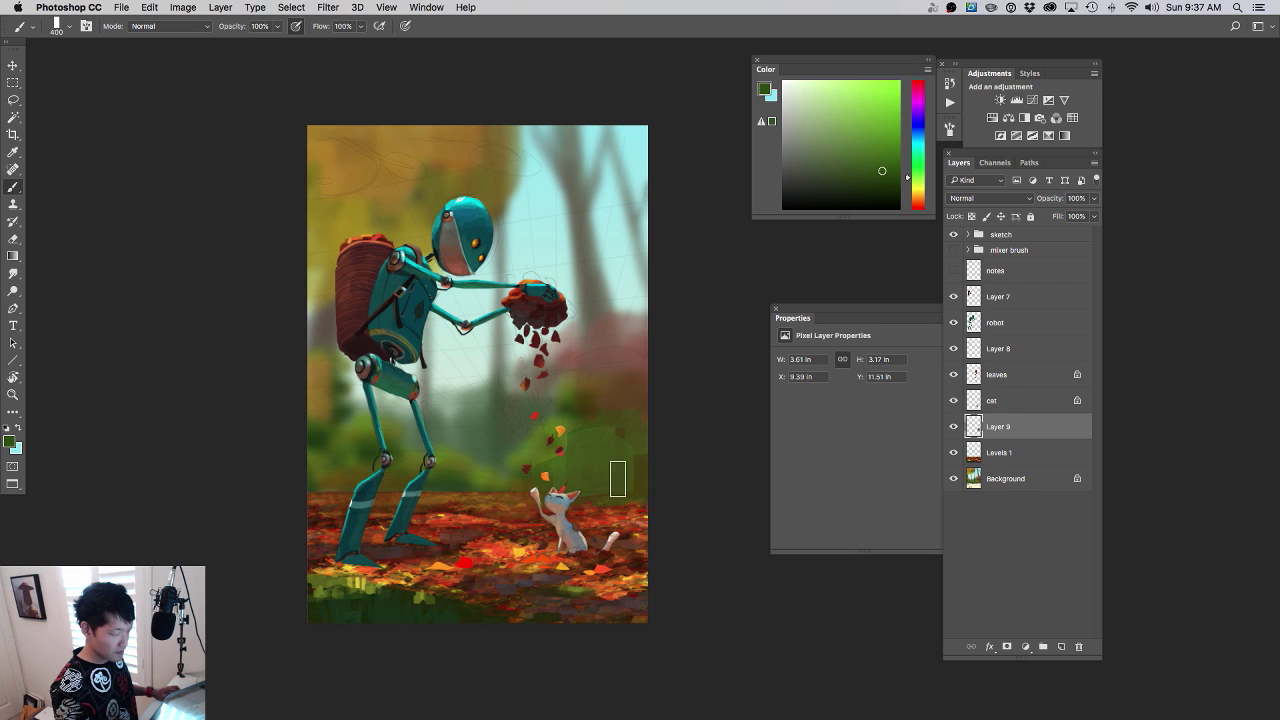
click(329, 451)
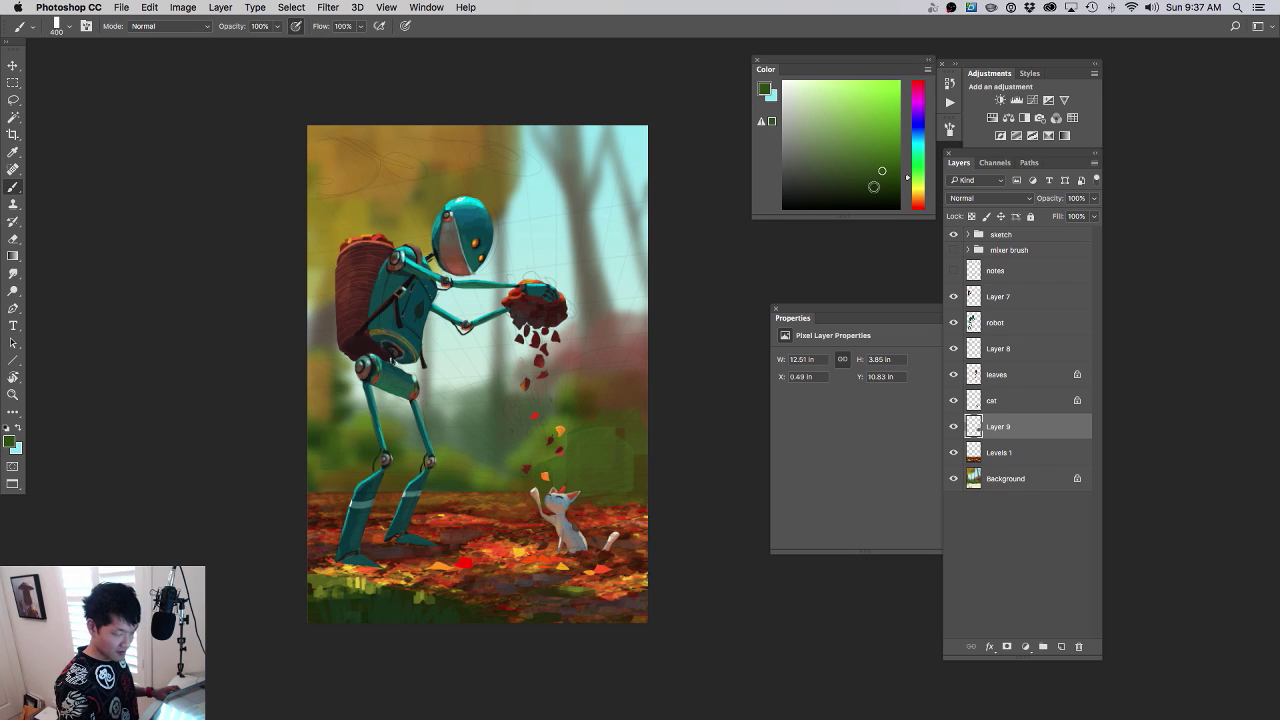
- Mix a saturated red and block in reddish foliage in the background behind the robot's legs
drag(916, 188, 916, 206)
click(898, 134)
mouse_move(329, 460)
mouse_down()
mouse_move(355, 487)
mouse_move(370, 474)
mouse_move(350, 434)
mouse_move(371, 453)
mouse_move(321, 414)
mouse_move(433, 333)
mouse_move(335, 395)
mouse_move(360, 405)
mouse_move(352, 437)
mouse_up()
- Choose a bright red, reduce the brush to 125 px, and add light leaf strokes to the red foliage behind the robot
click(884, 89)
key(bracketleft)
key(bracketleft)
key(bracketleft)
key(bracketleft)
key(bracketleft)
key(bracketleft)
key(bracketleft)
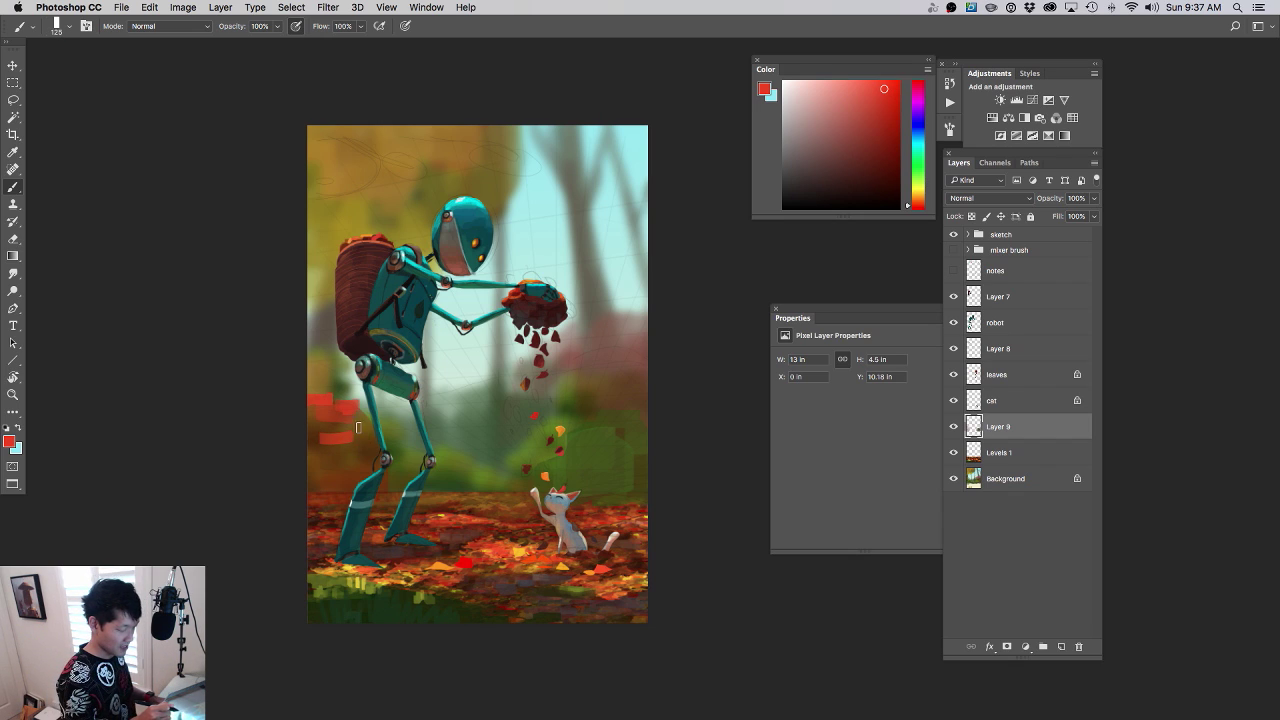
- Sample the bush green, lighten it, and dab light green leaf blocks onto the bush behind the cat with a 175 px brush
alt+click(600, 433)
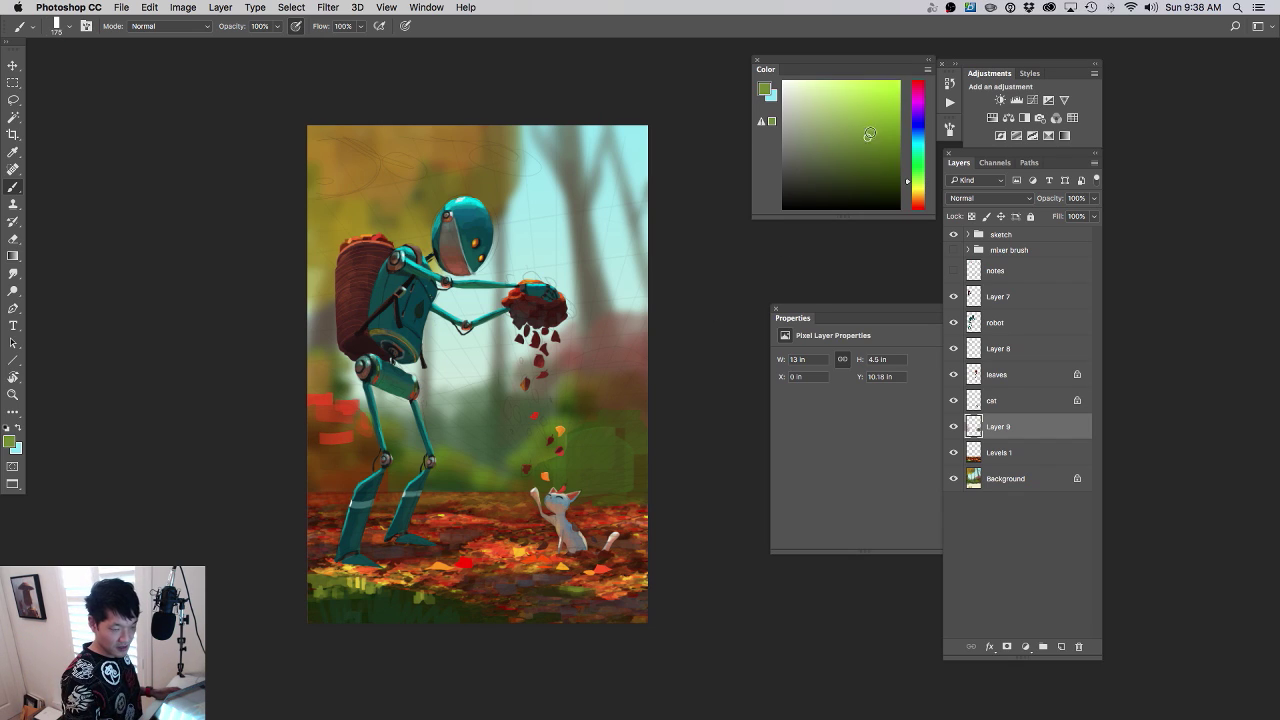
drag(591, 433, 632, 443)
drag(518, 486, 464, 480)
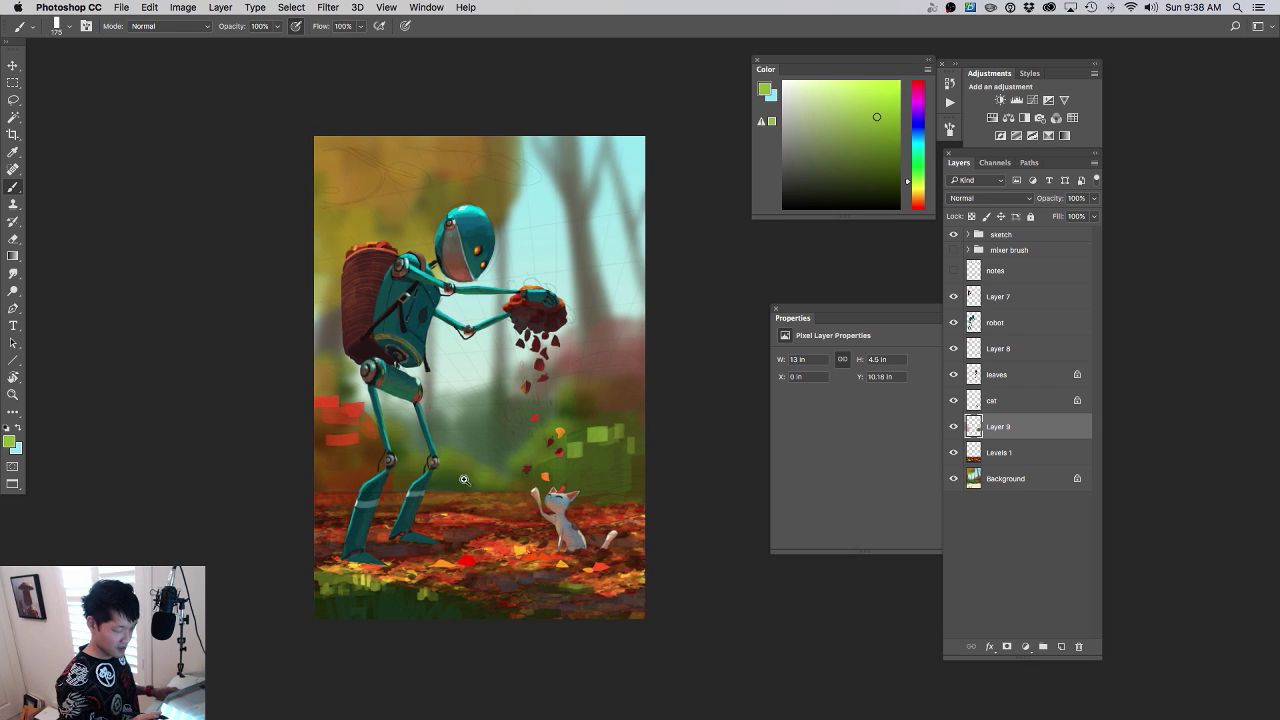
- Mix a dark red, enlarge the brush to 400 px, and block in dark foliage behind the robot's legs
alt+click(350, 468)
key(bracketright)
key(bracketright)
key(bracketright)
key(bracketright)
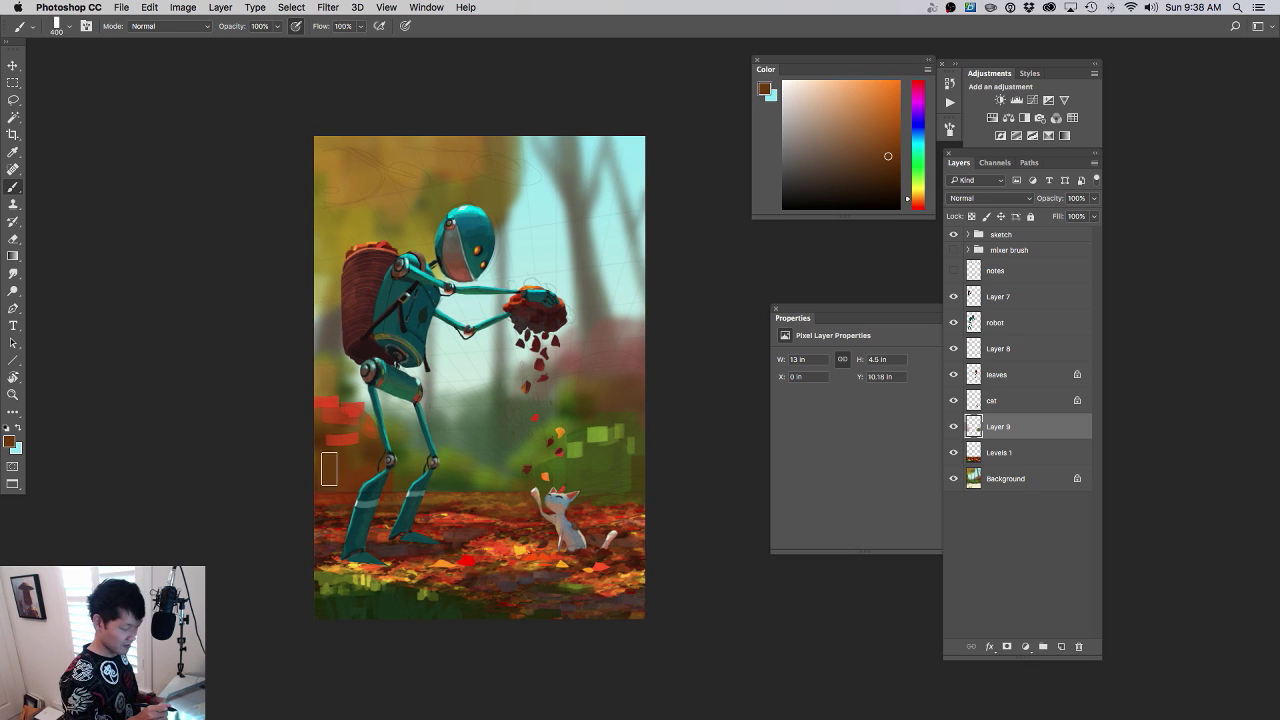
click(893, 176)
click(918, 207)
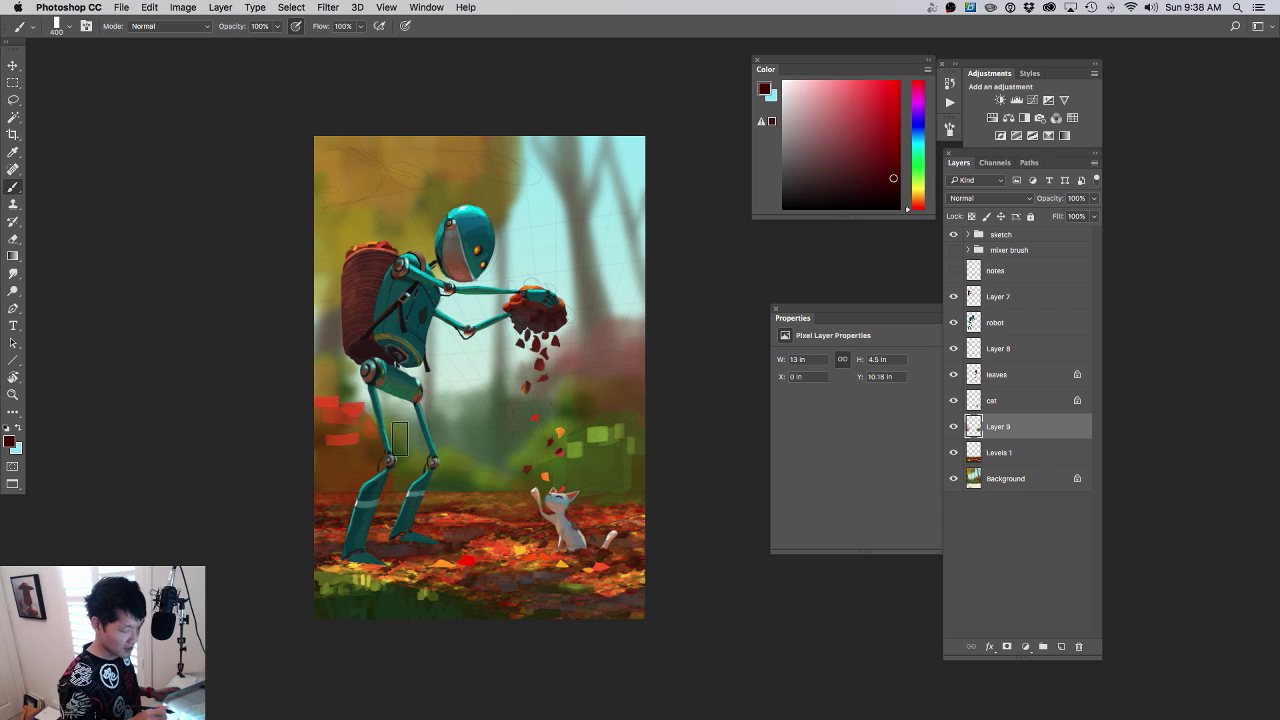
drag(335, 474, 426, 474)
drag(598, 486, 633, 500)
- Choose a medium blue and dab blue leaf blocks onto the green bush behind the cat
alt+click(625, 415)
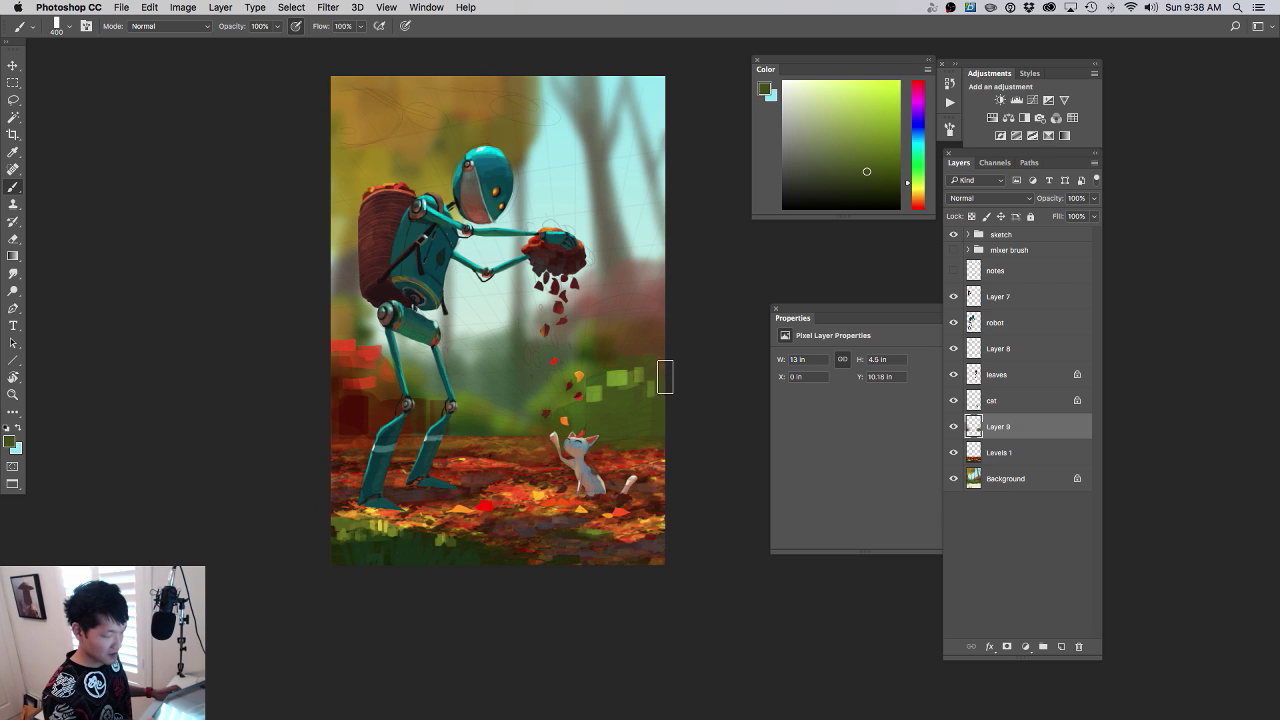
click(908, 135)
click(860, 145)
click(858, 122)
drag(575, 380, 518, 376)
mouse_move(512, 384)
mouse_down()
mouse_move(538, 386)
mouse_move(514, 434)
mouse_up()
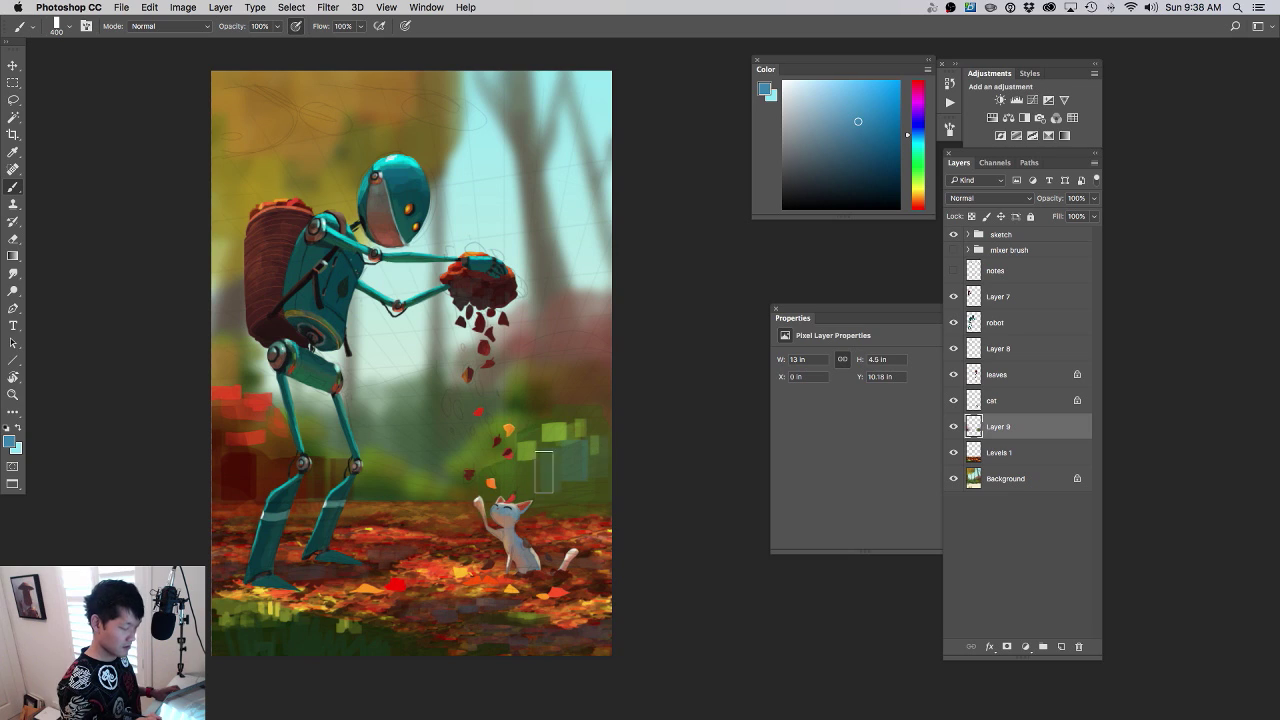
drag(259, 456, 264, 456)
alt+click(436, 478)
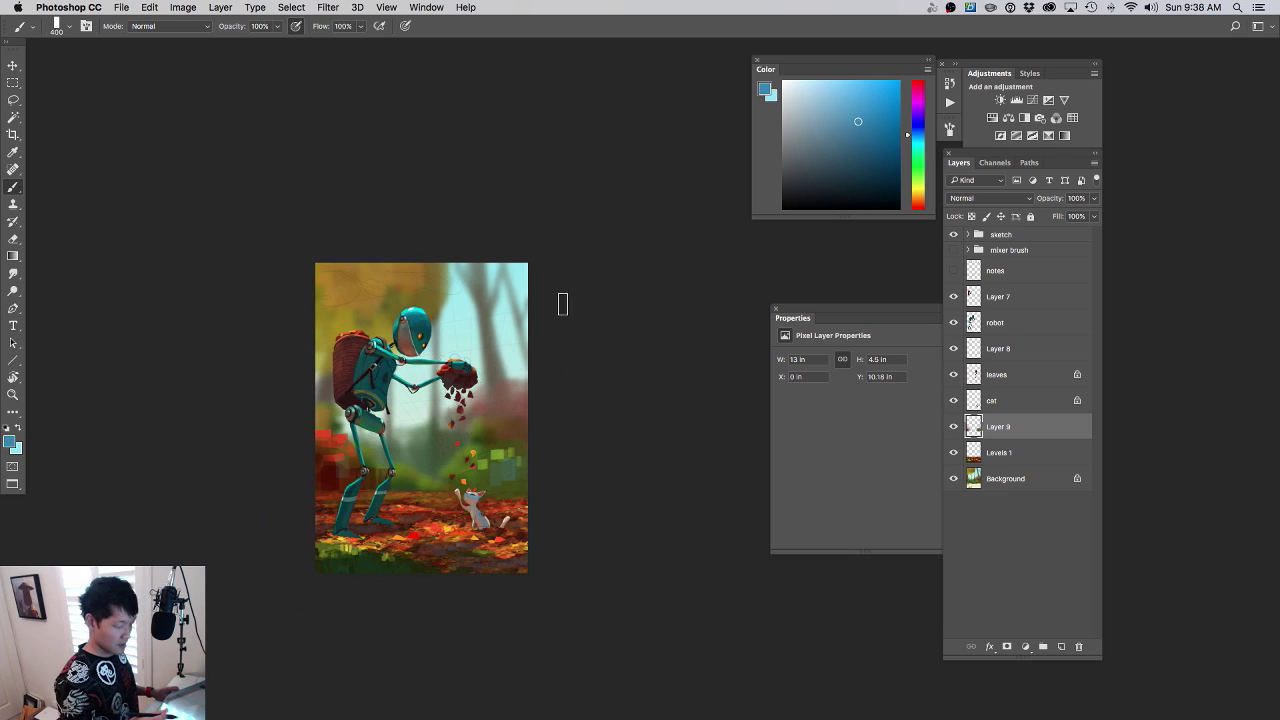
- Apply a Gaussian Blur with a 19.0 px radius to the painted foliage on Layer 9
click(328, 7)
mouse_move(403, 172)
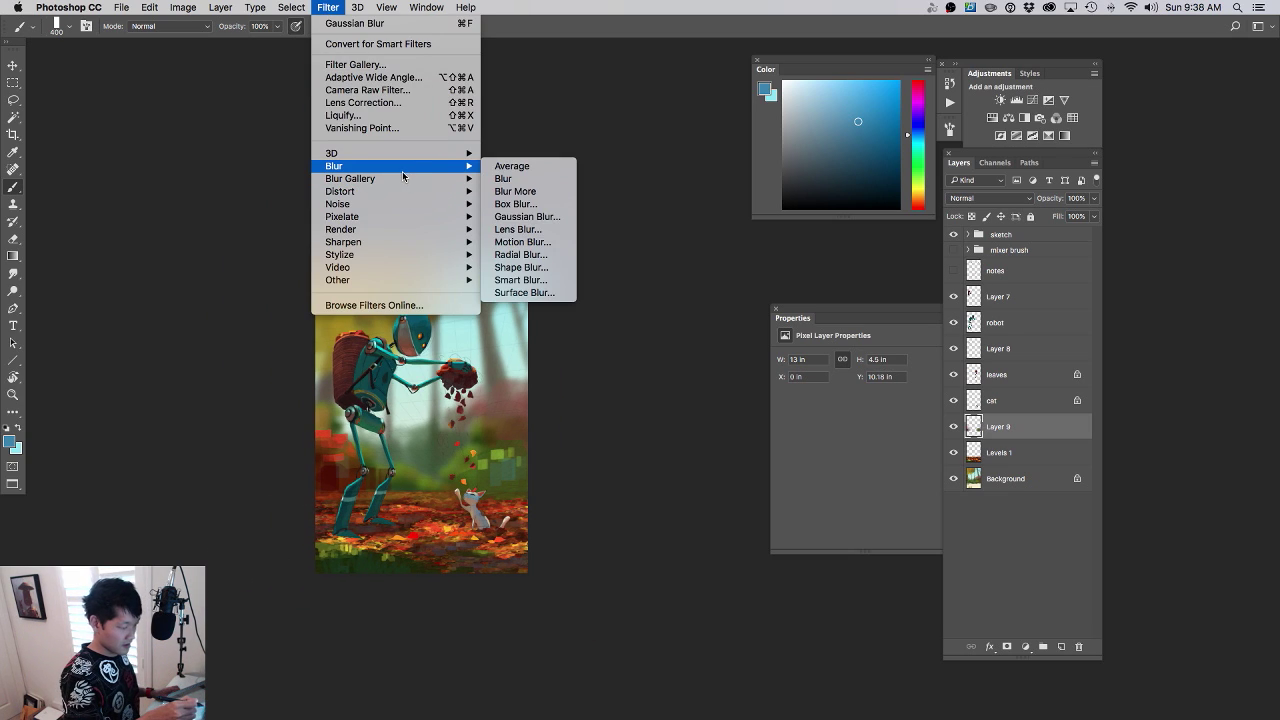
click(527, 216)
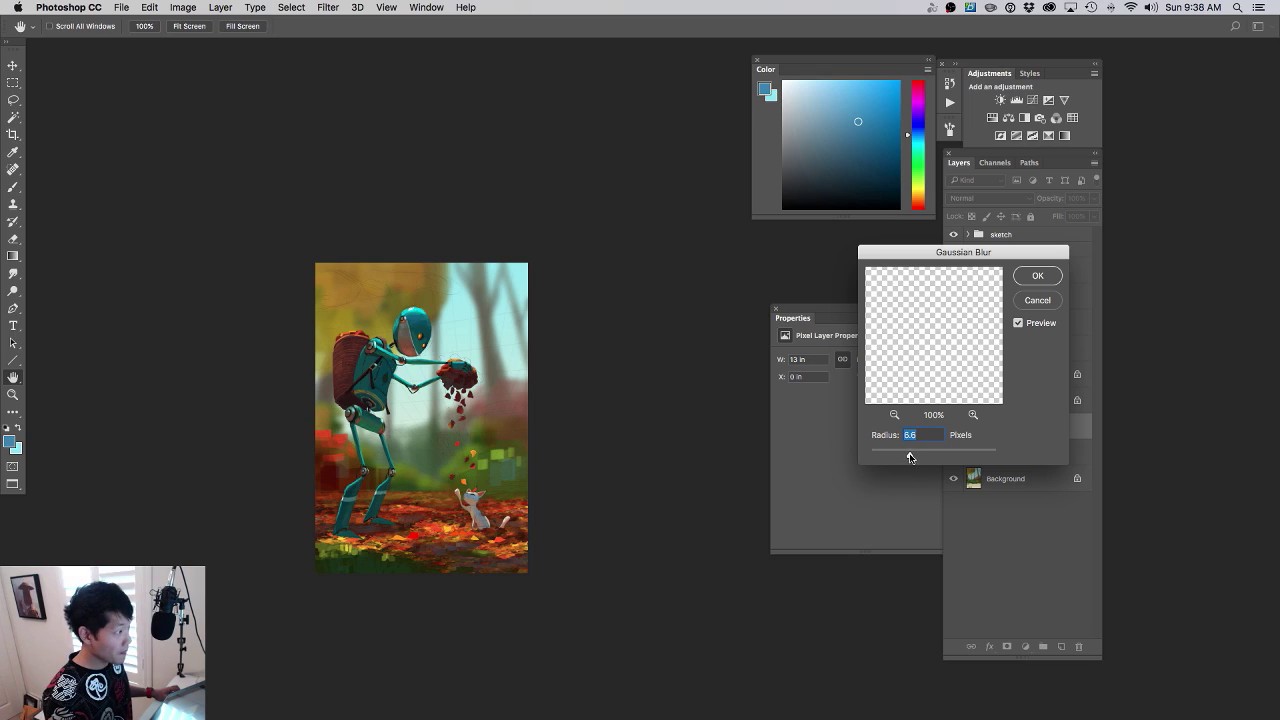
drag(909, 455, 913, 457)
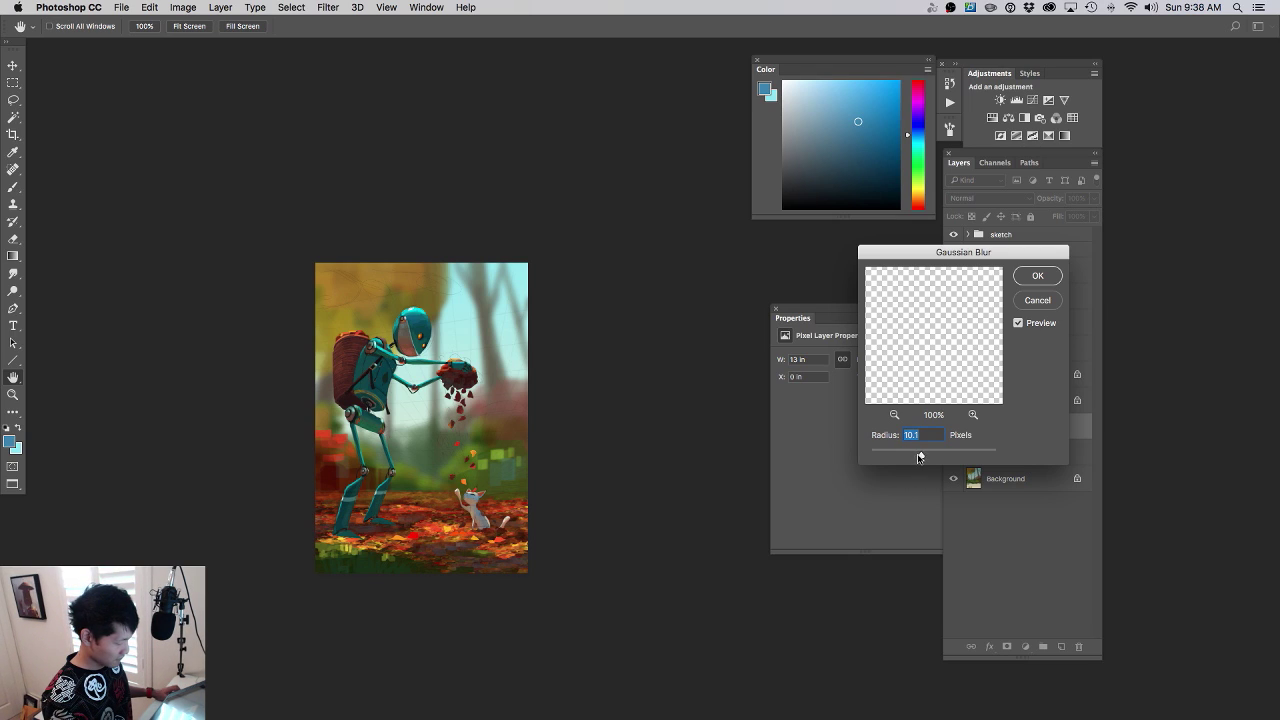
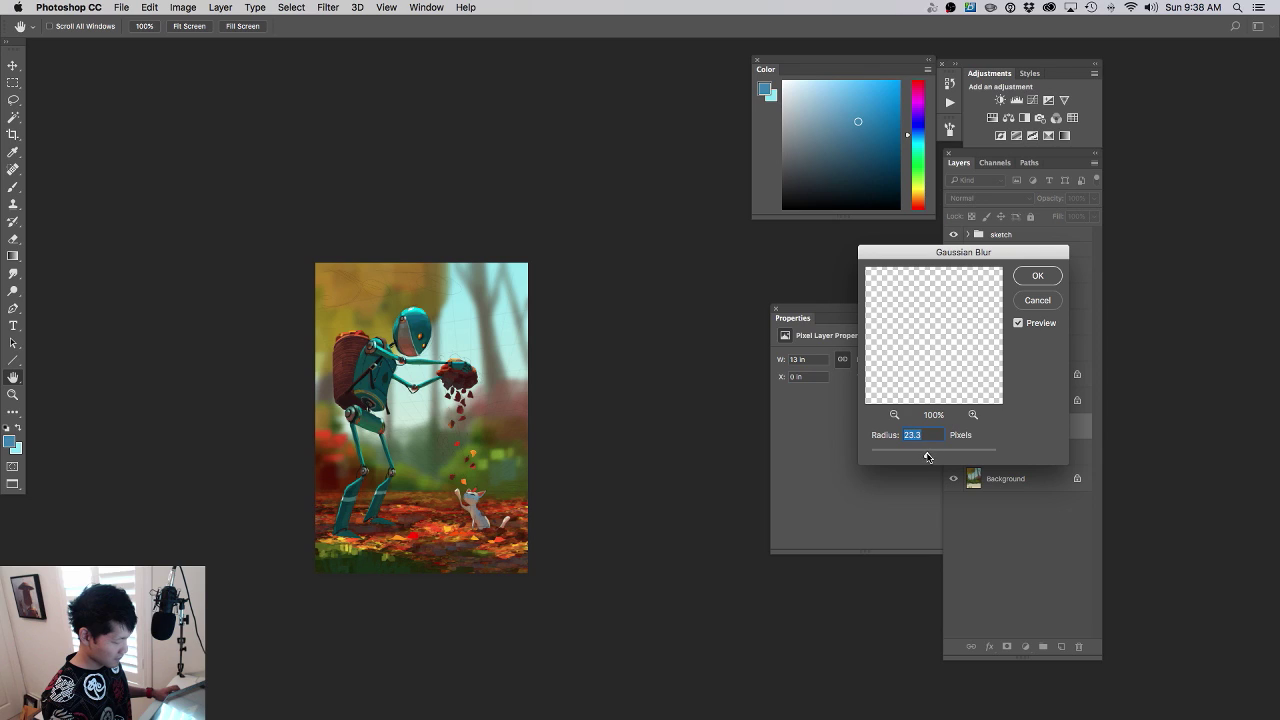
click(1038, 276)
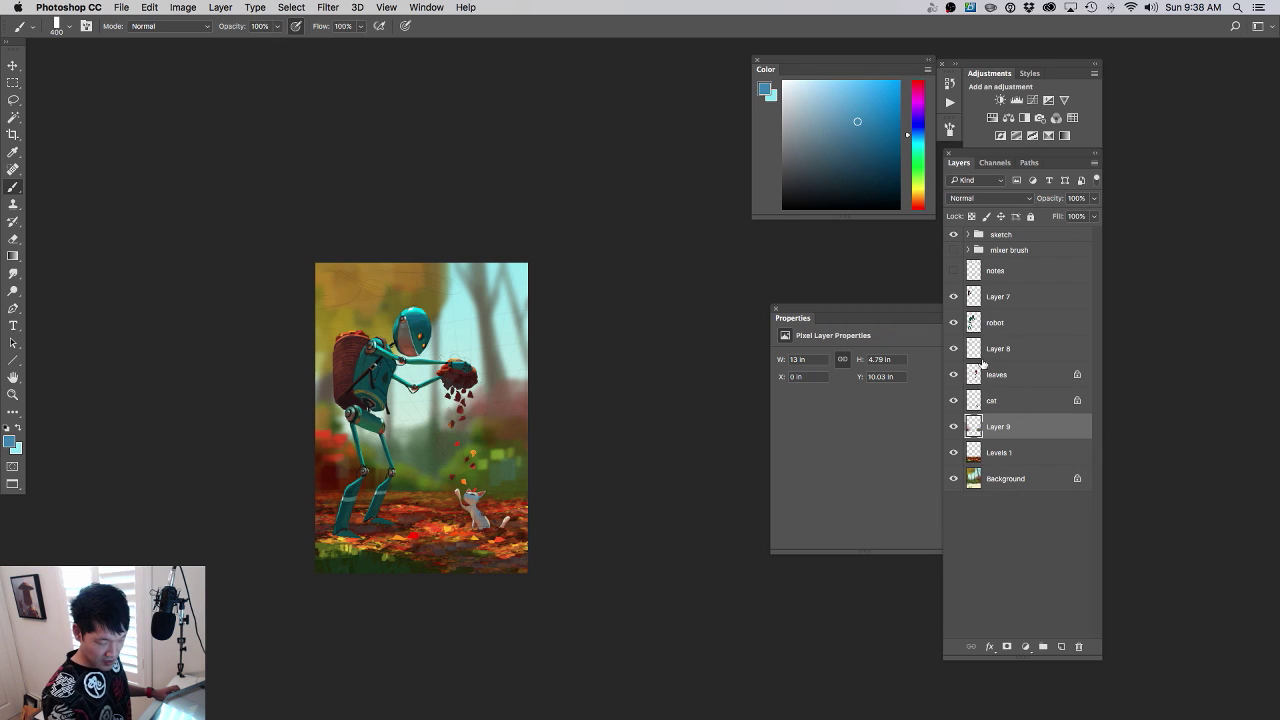
- Apply a Gaussian Blur with a 40.2 px radius to the Background layer
click(990, 480)
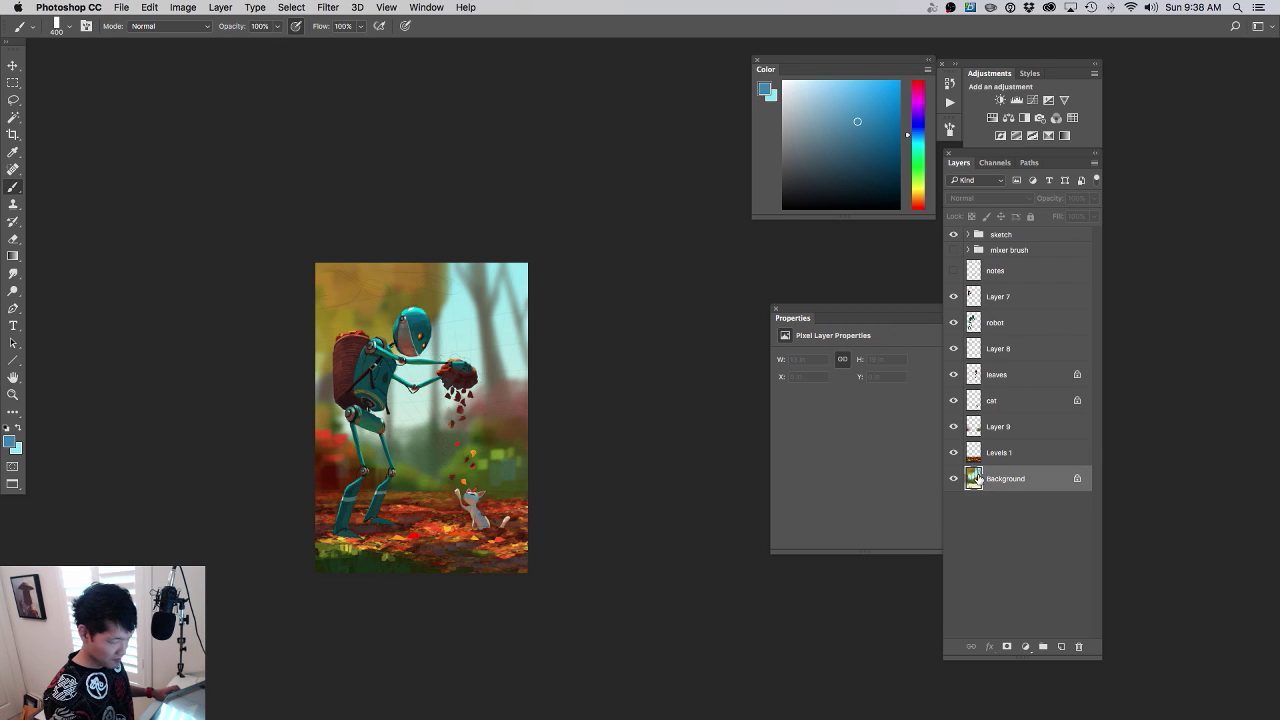
click(328, 8)
mouse_move(420, 166)
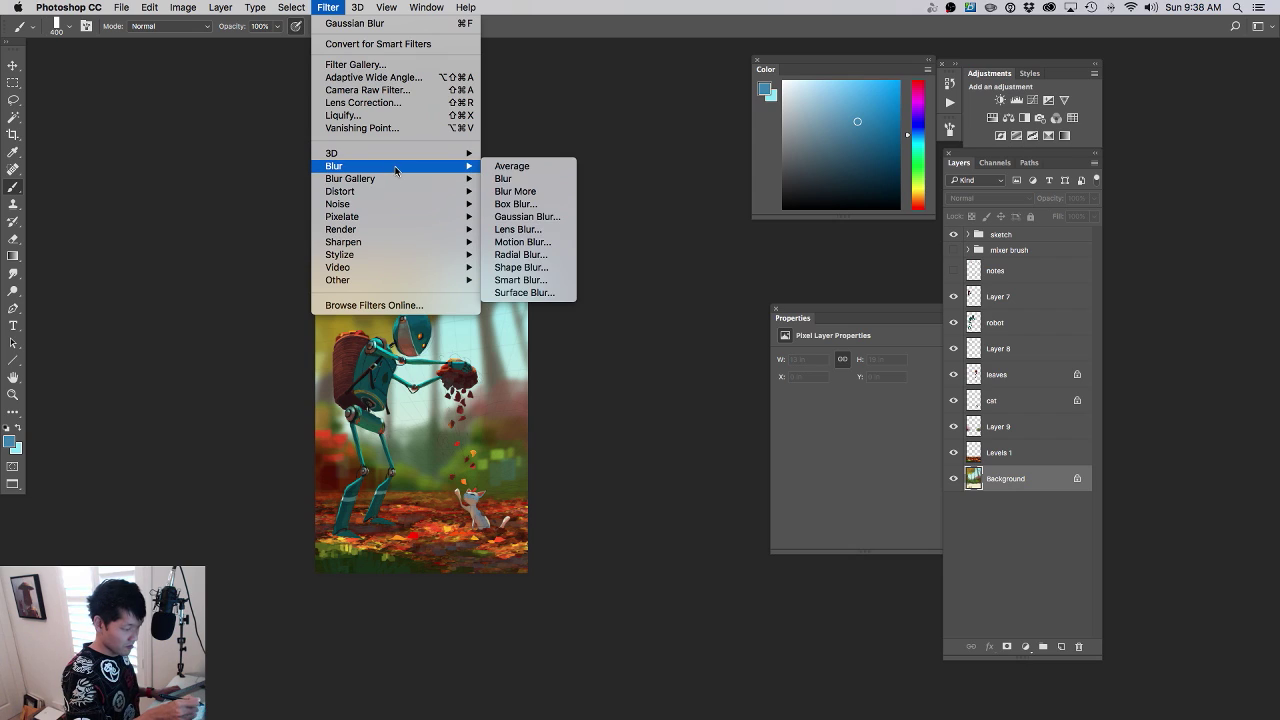
click(527, 217)
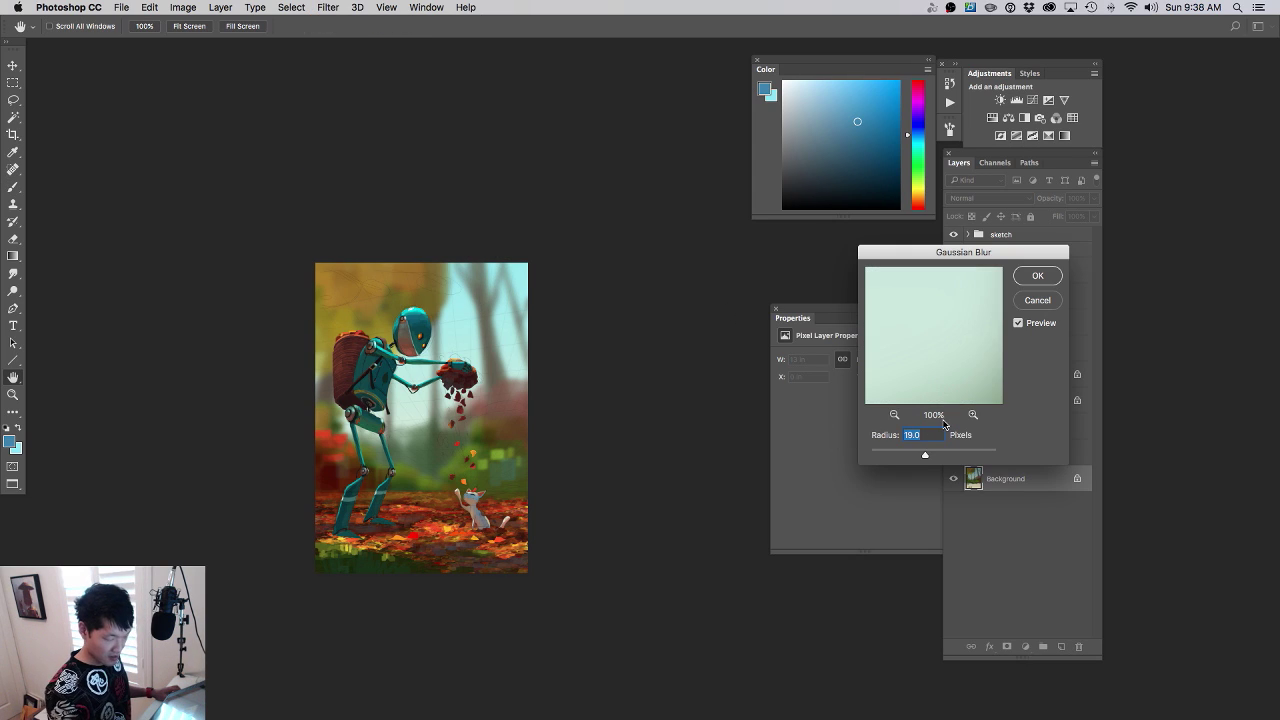
drag(925, 457, 937, 457)
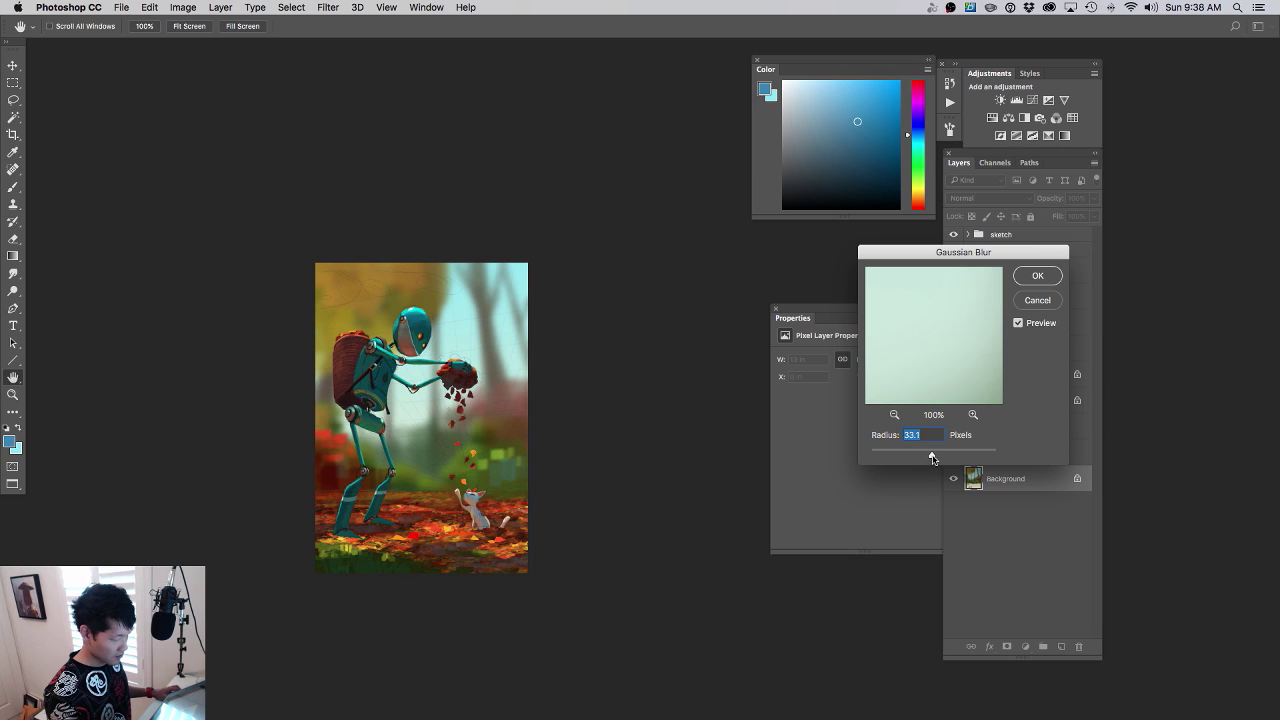
click(1019, 324)
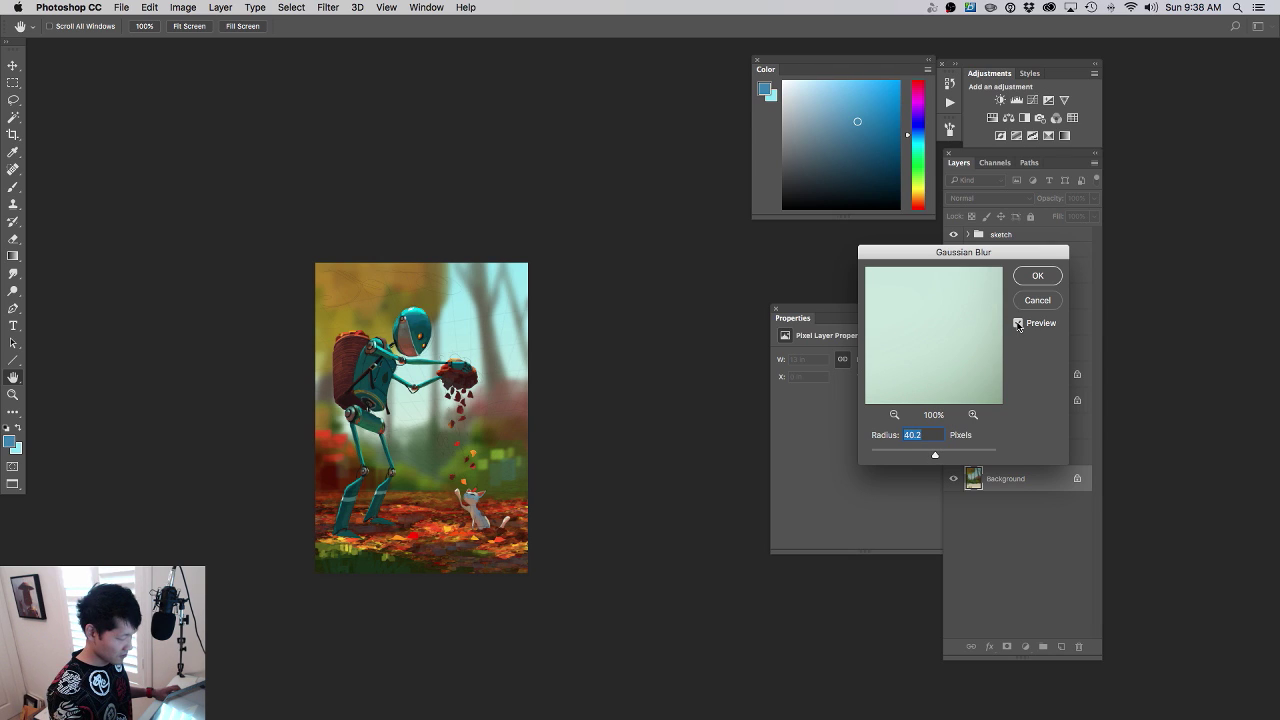
click(1040, 274)
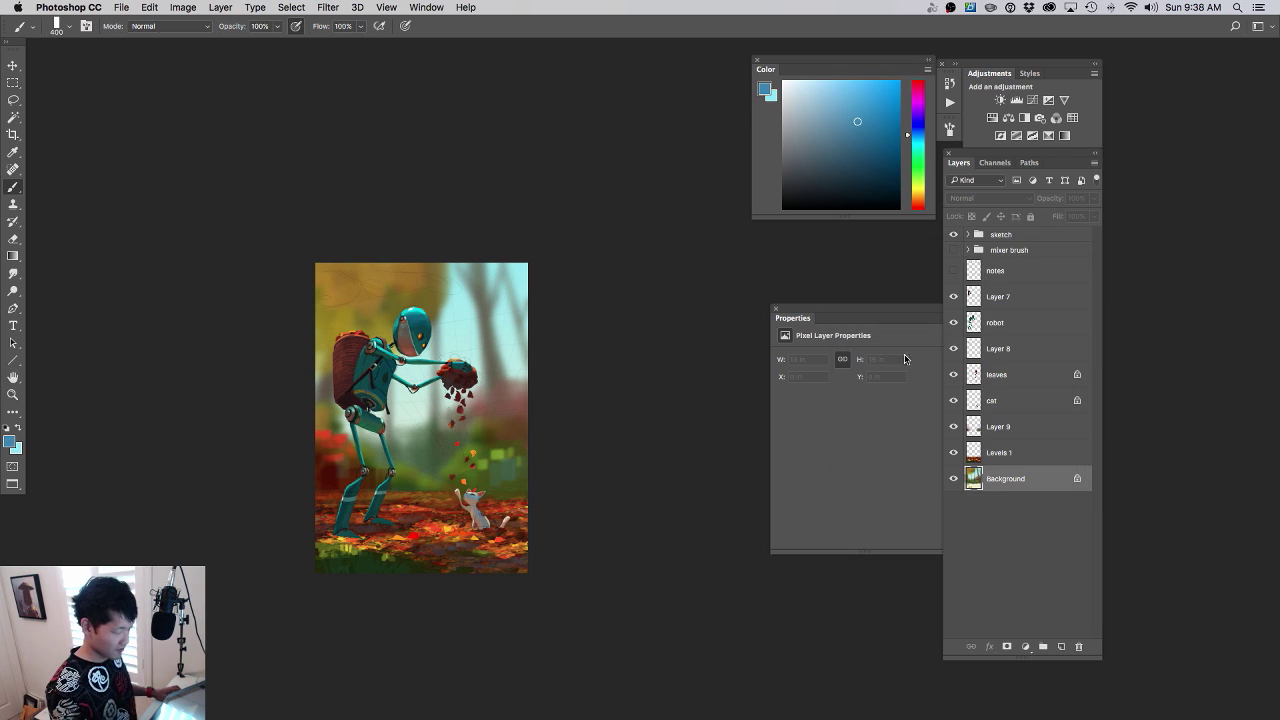
- On the Levels 1 layer, marquee-select the grassy strip along the painting's lower edge, feather it by 20 pixels, and hide the selection outline
drag(540, 348, 514, 434)
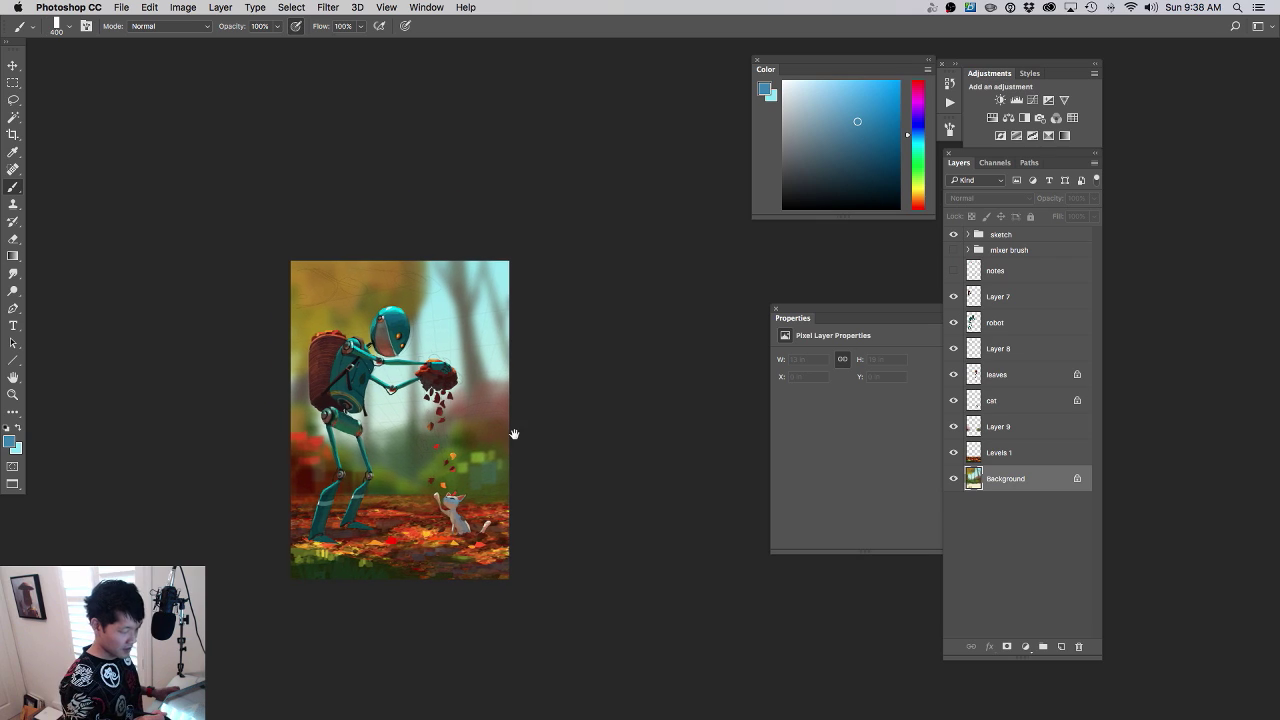
click(955, 429)
click(956, 429)
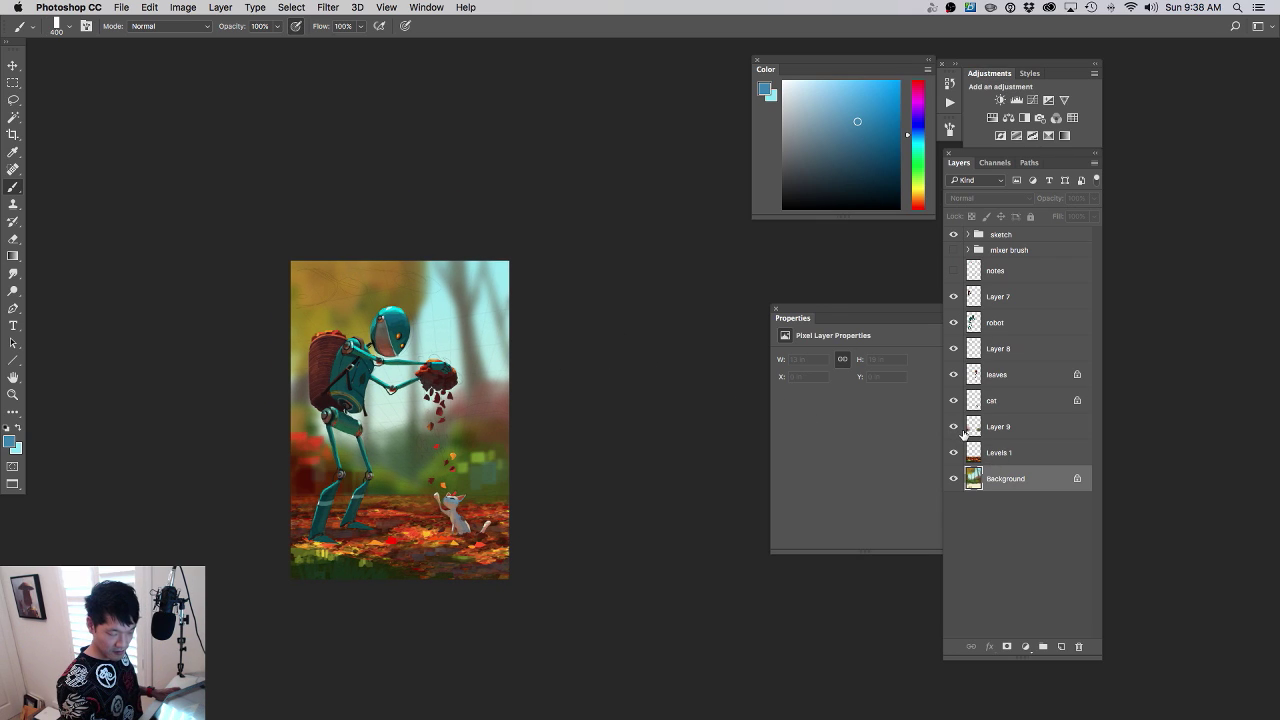
click(972, 428)
click(978, 456)
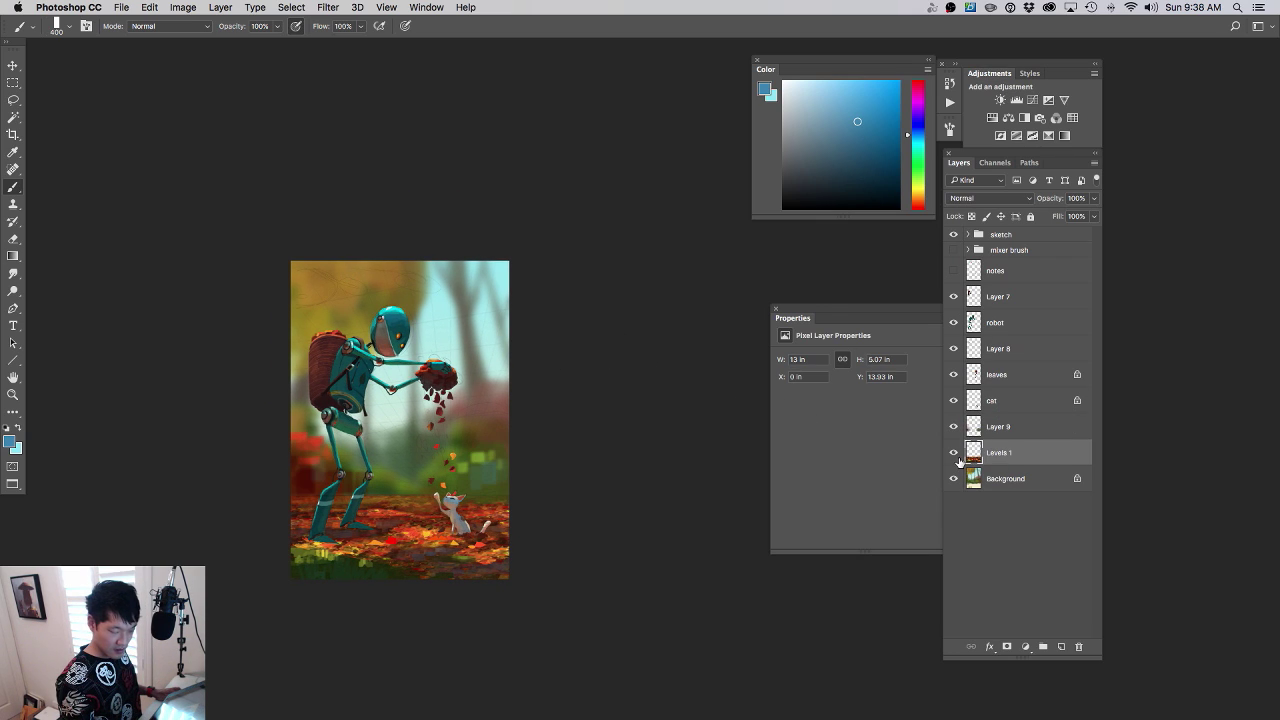
double_click(952, 454)
key(m)
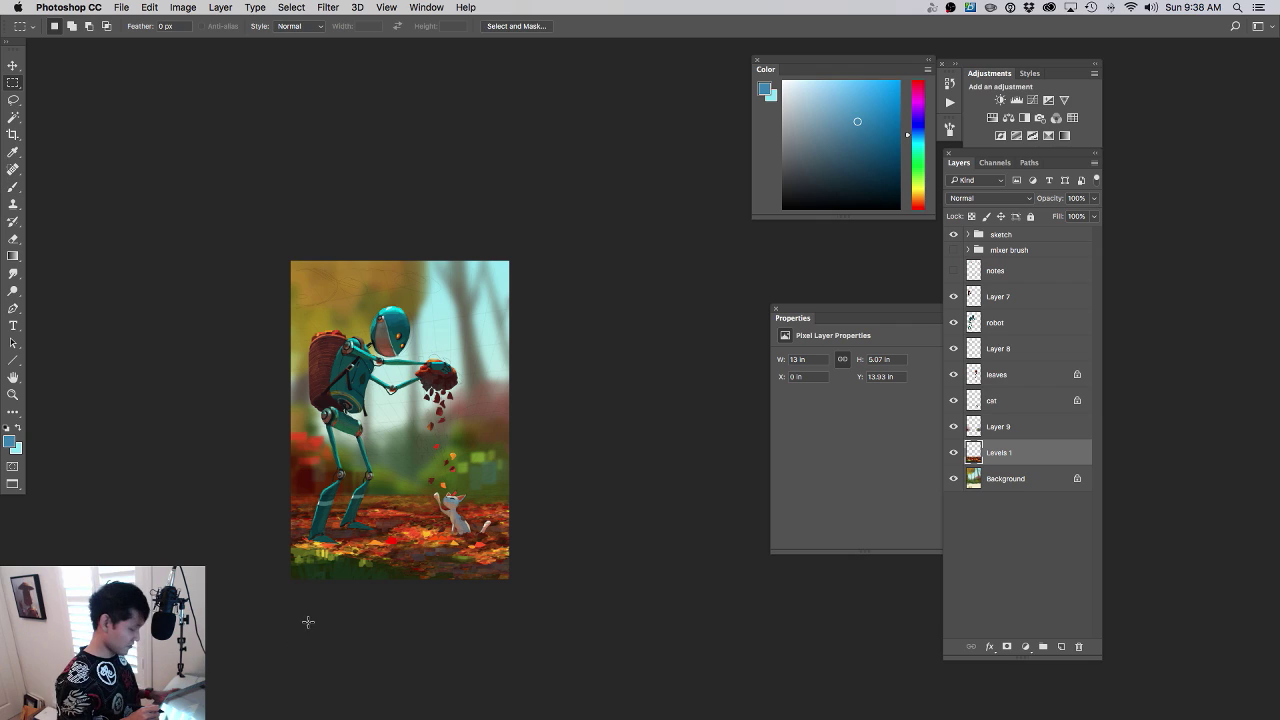
drag(306, 617, 584, 546)
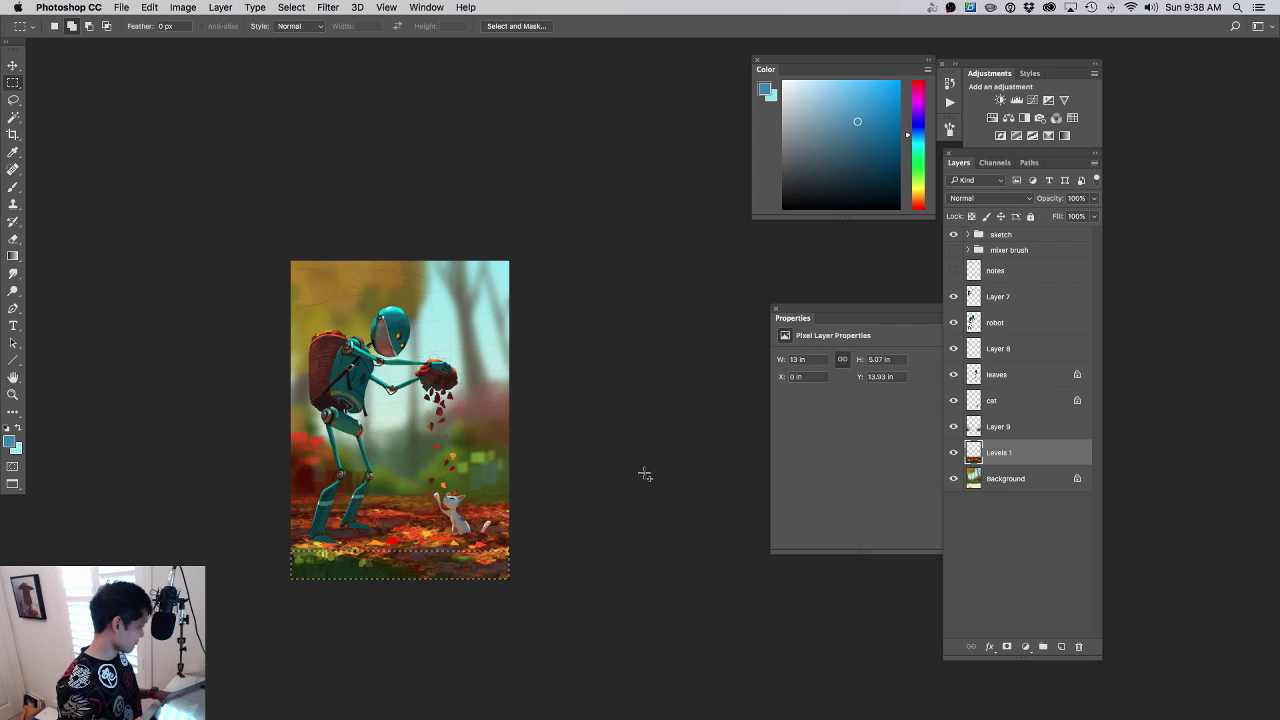
key(shift+F6)
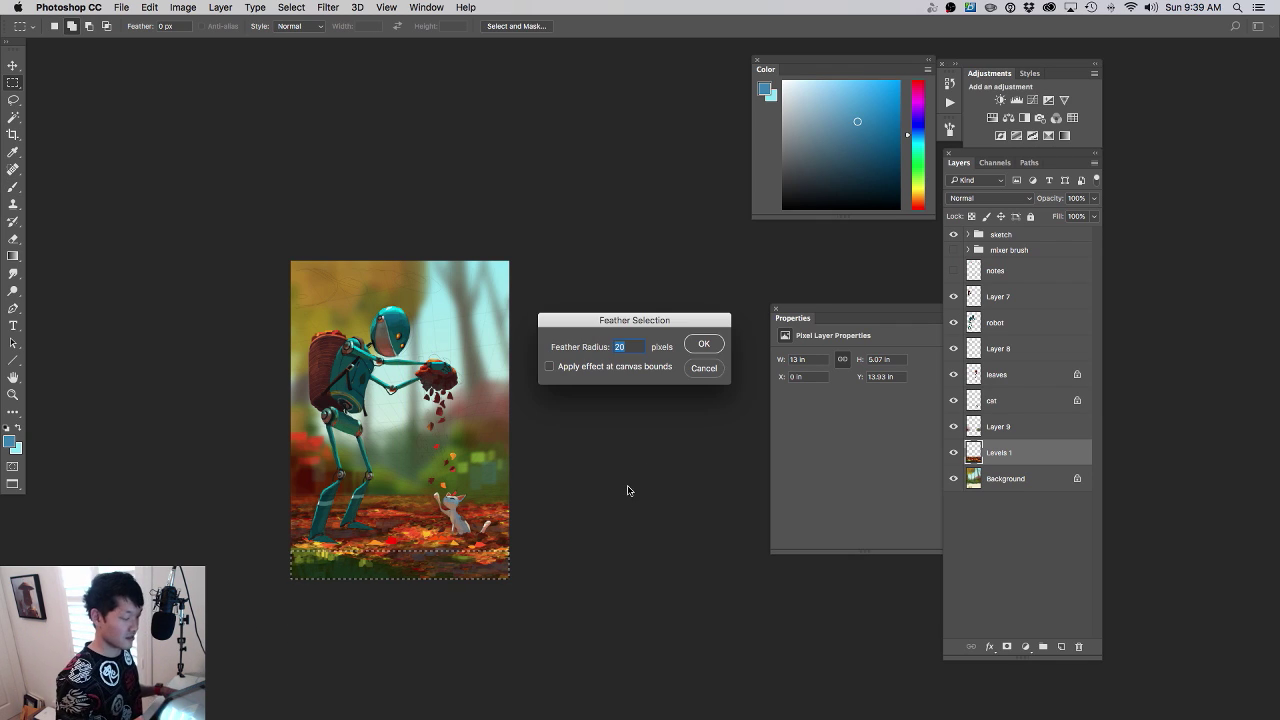
click(702, 348)
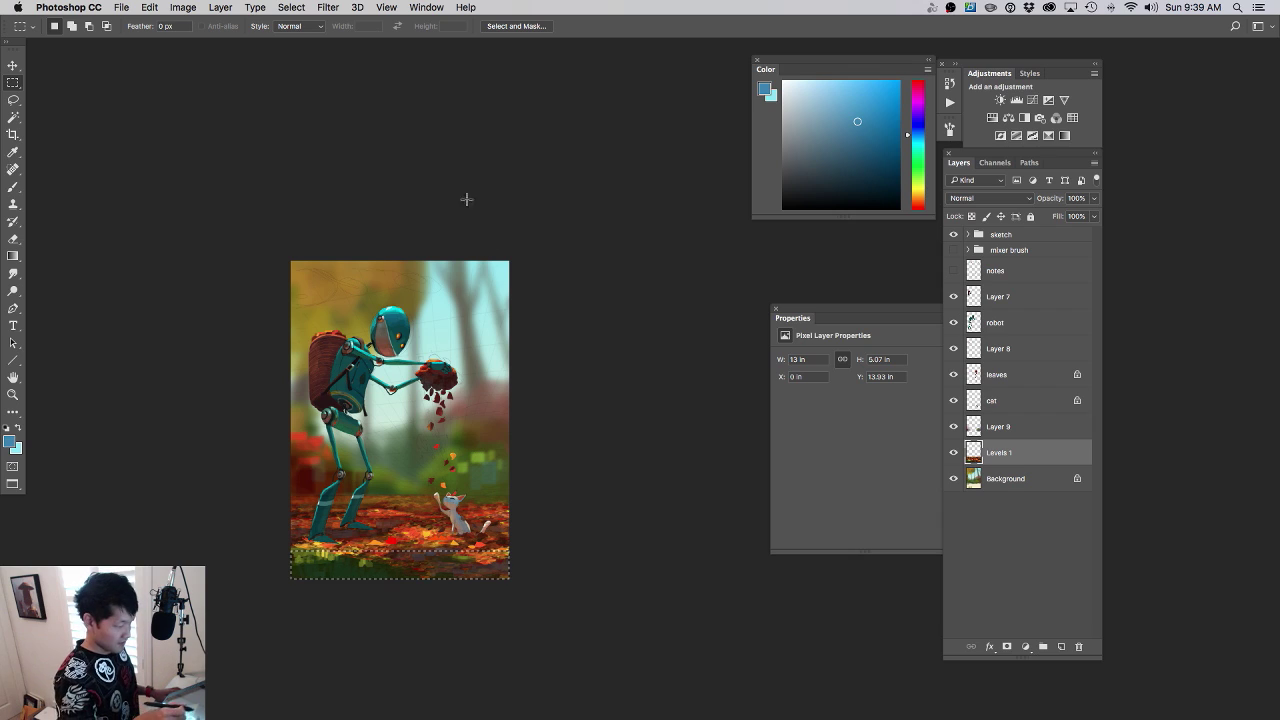
key(super+h)
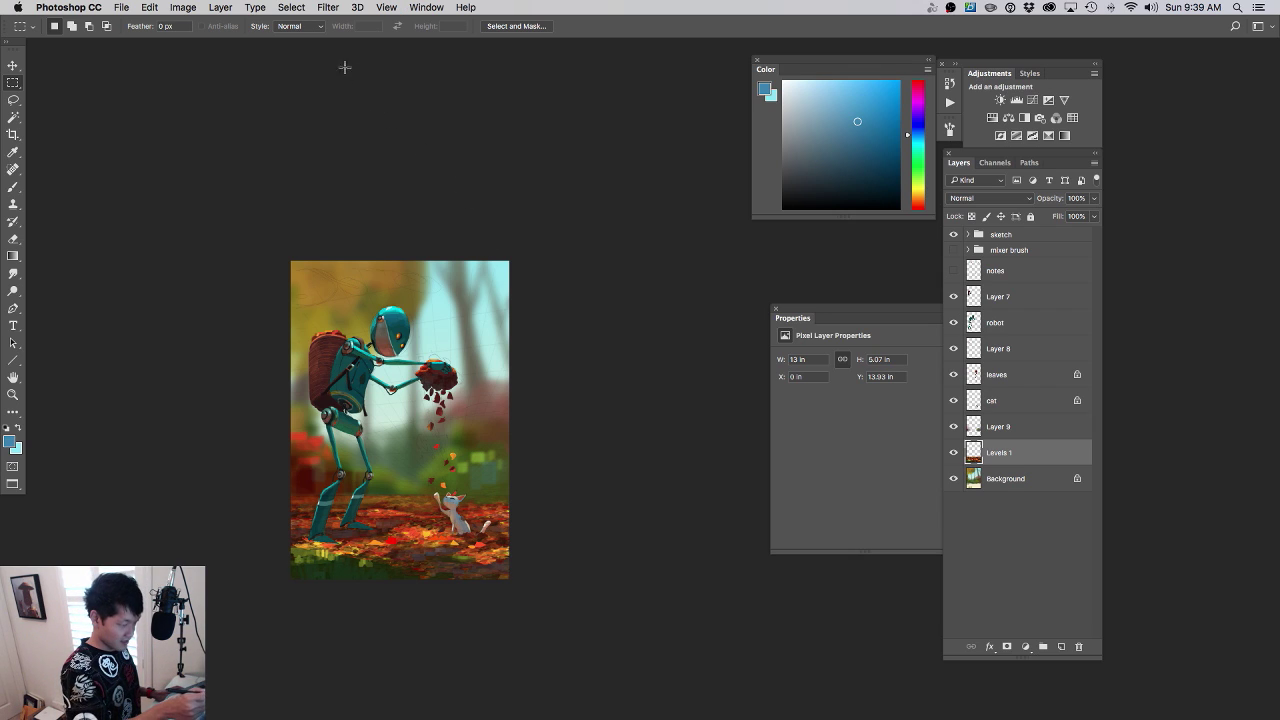
- Apply a Gaussian Blur with a radius of about 20.4 px to the feathered foreground strip
click(333, 8)
mouse_move(428, 166)
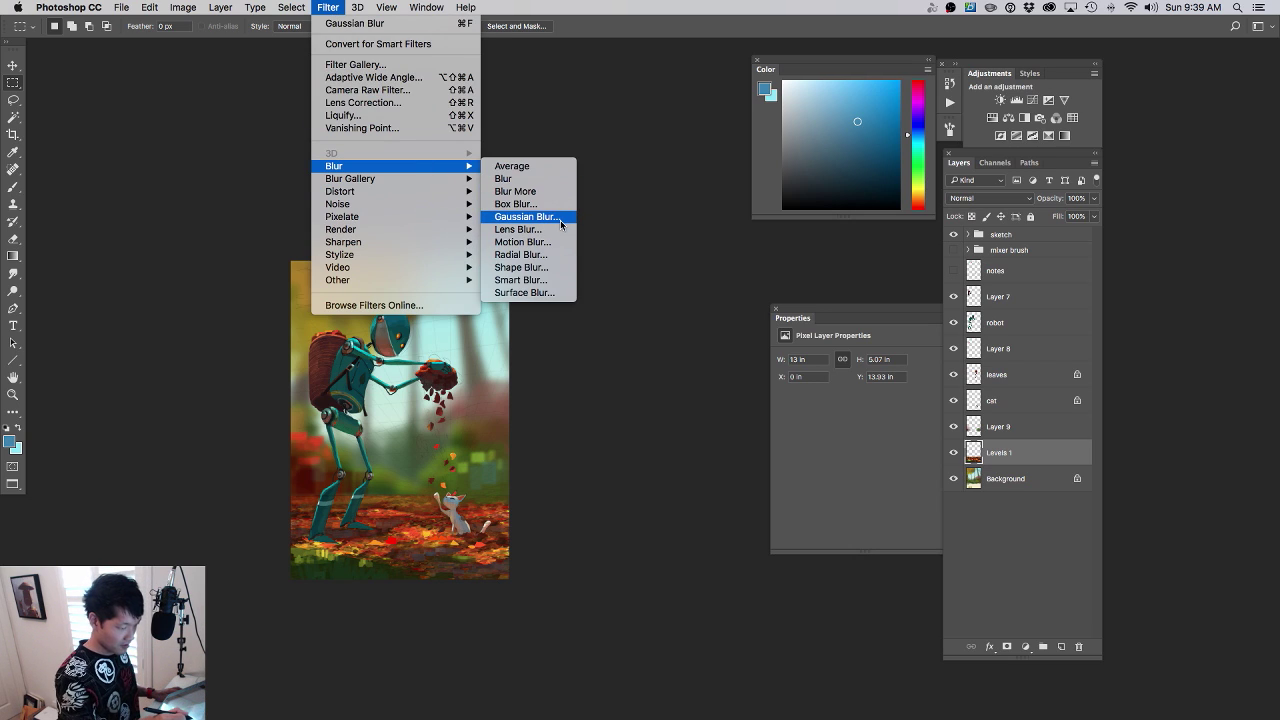
click(548, 220)
drag(935, 456, 924, 457)
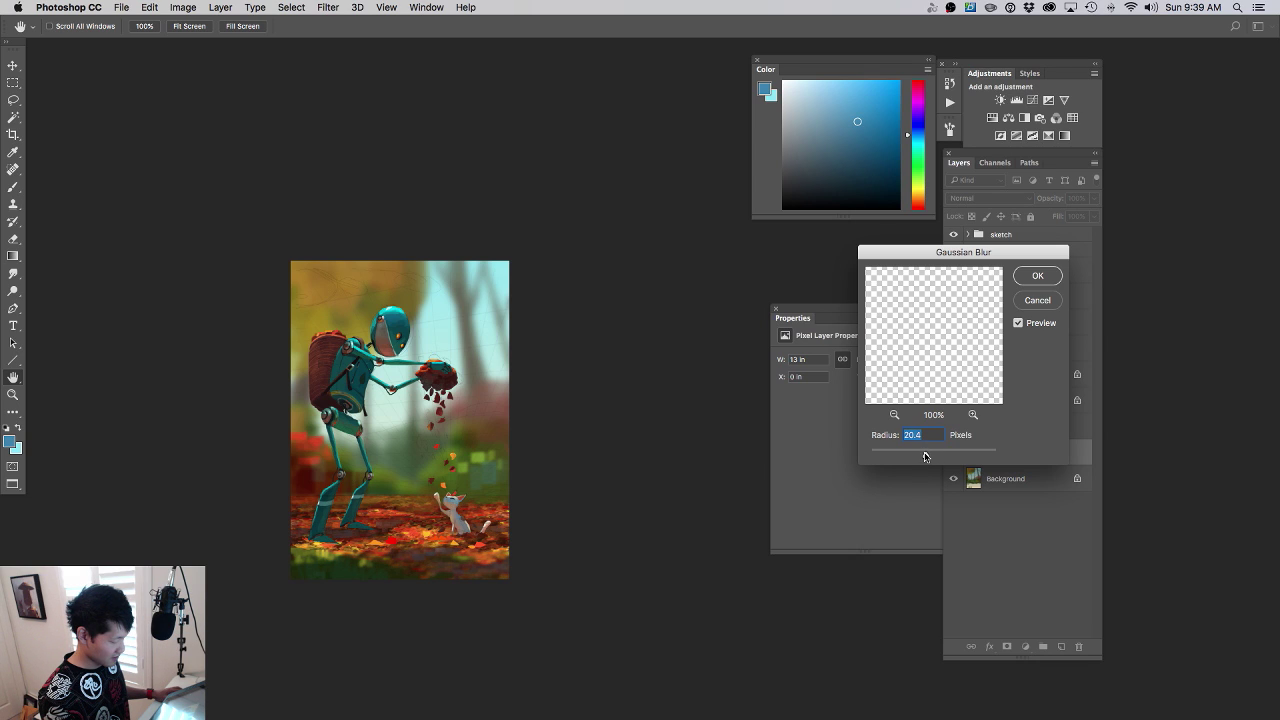
click(1037, 276)
scroll(543, 466, up, 3)
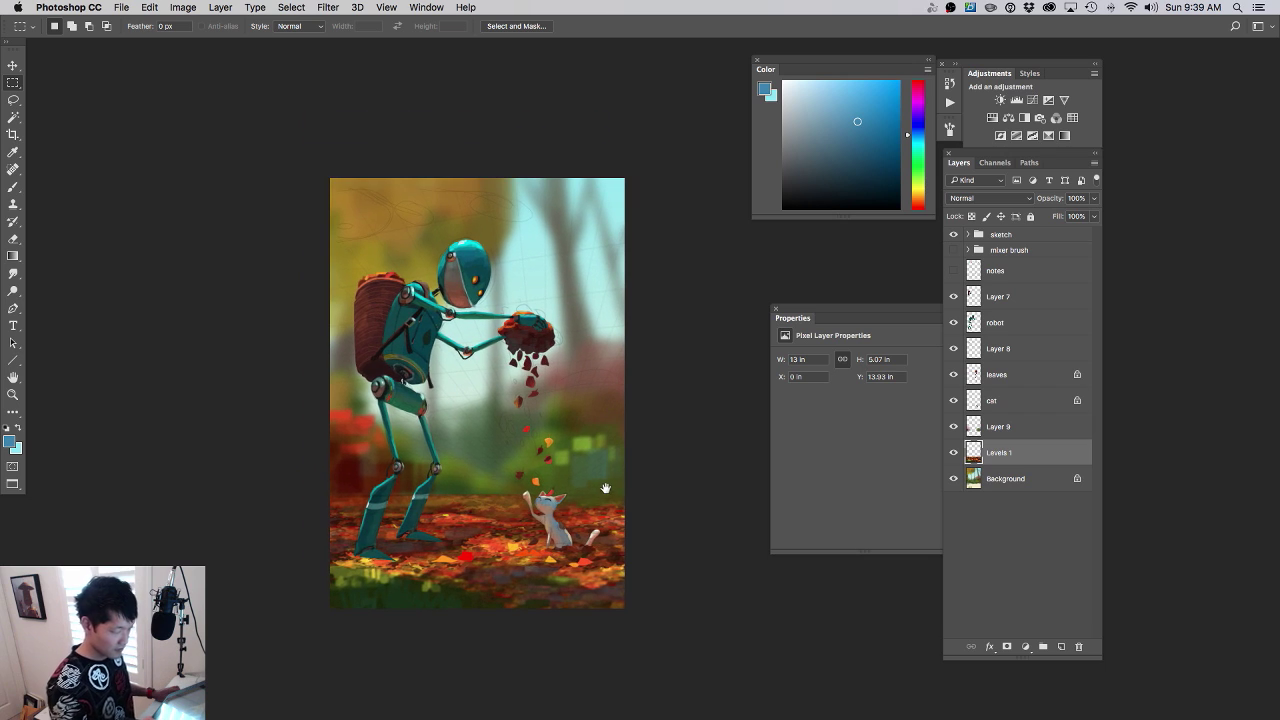
drag(603, 447, 603, 366)
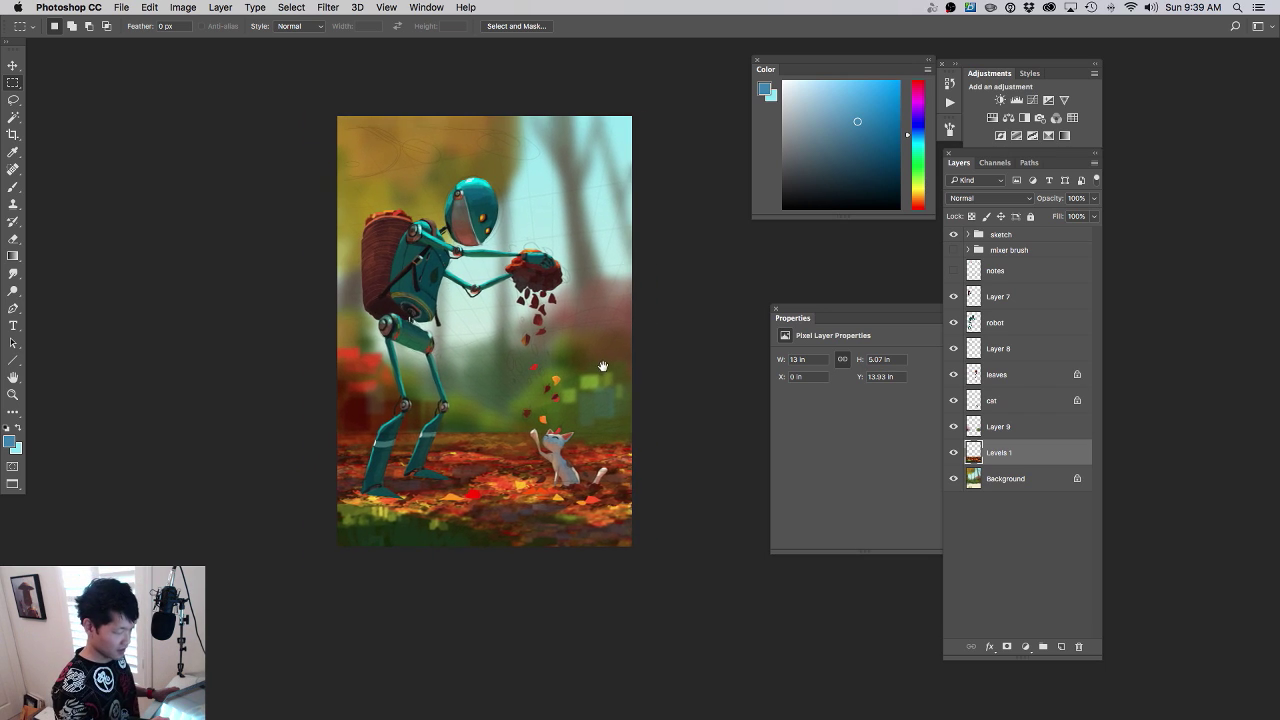
- Make the robot layer active with the Brush tool and hide the sketch group
click(997, 323)
key(b)
scroll(419, 332, up, 3)
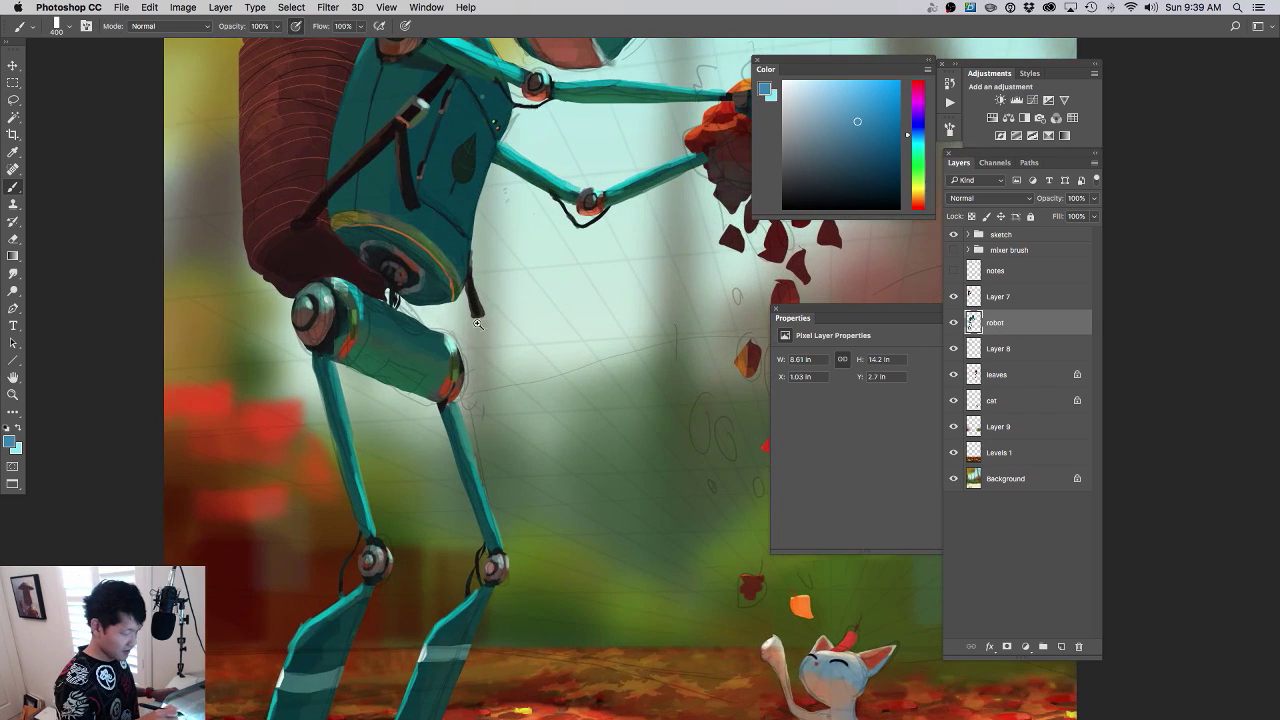
alt+click(557, 628)
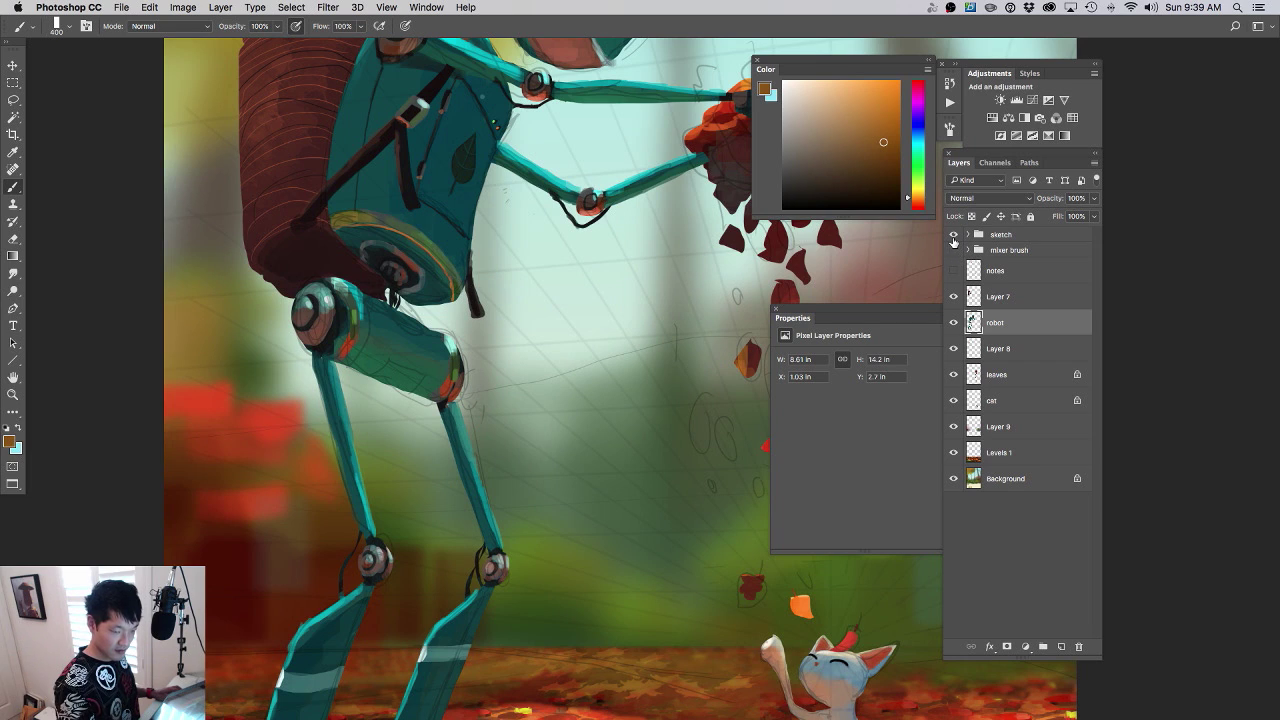
click(953, 234)
key(super+minus)
key(super+minus)
key(super+minus)
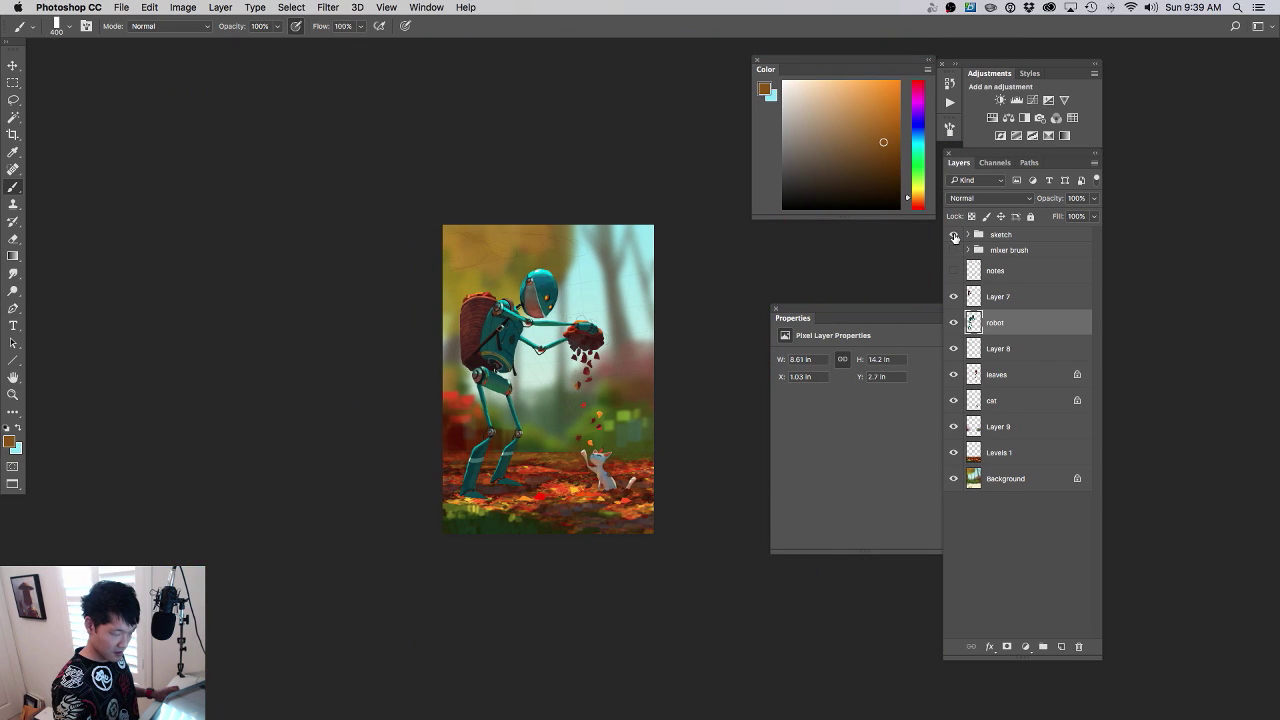
drag(525, 446, 671, 443)
drag(575, 470, 564, 378)
- Reduce the brush to 60 px and pick a lighter teal based on the colour sampled from the robot's shin
alt+click(378, 480)
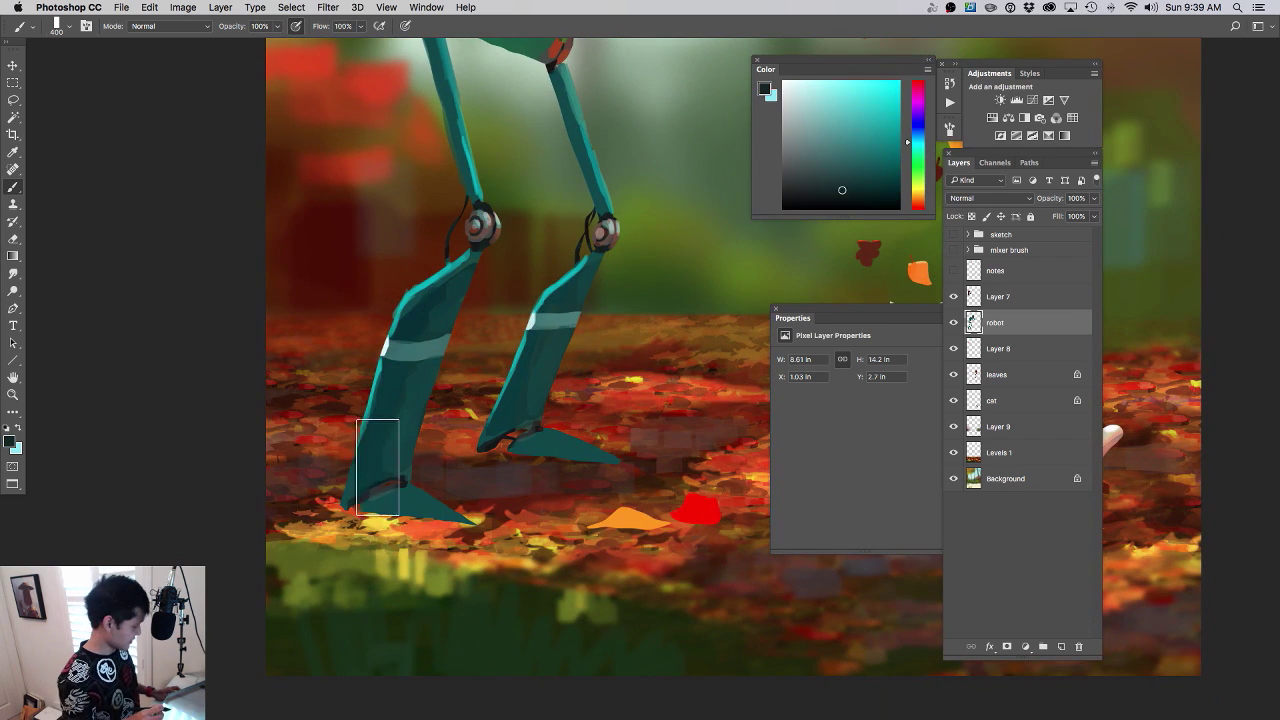
key(bracketleft)
key(bracketleft)
key(bracketleft)
key(bracketleft)
key(bracketleft)
key(bracketleft)
key(bracketleft)
key(bracketleft)
key(bracketleft)
key(bracketleft)
key(bracketleft)
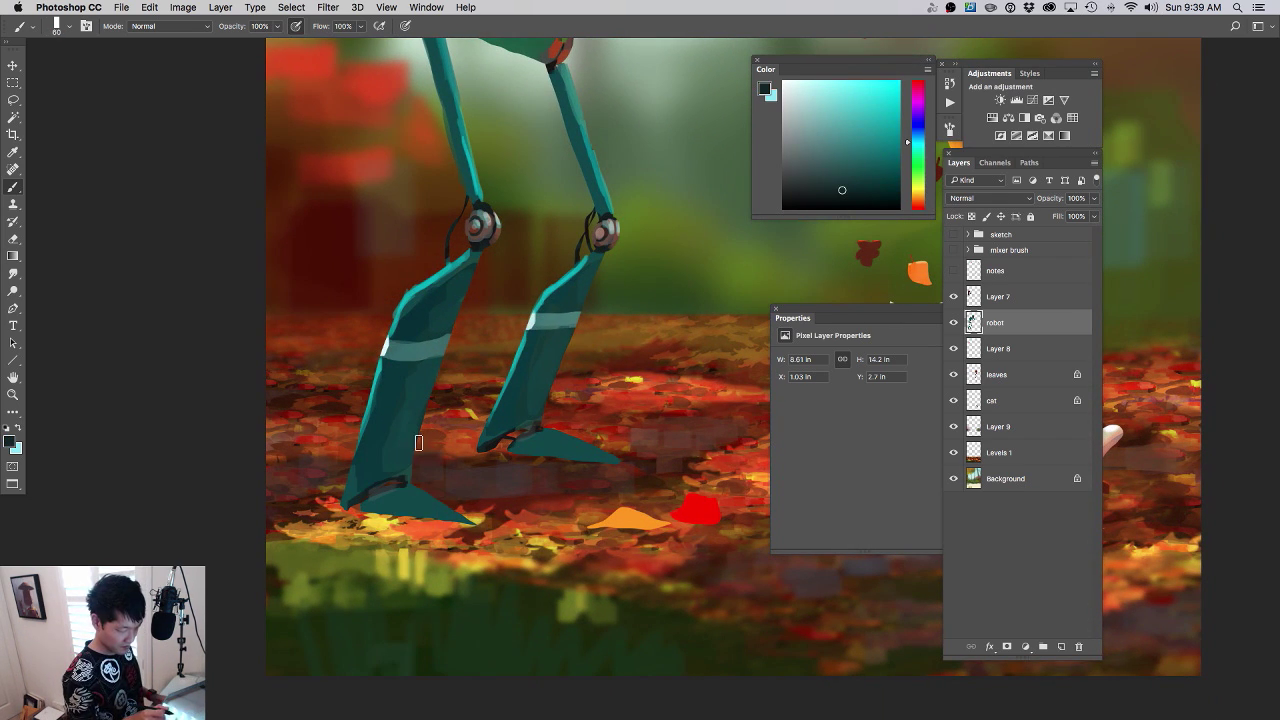
alt+click(430, 403)
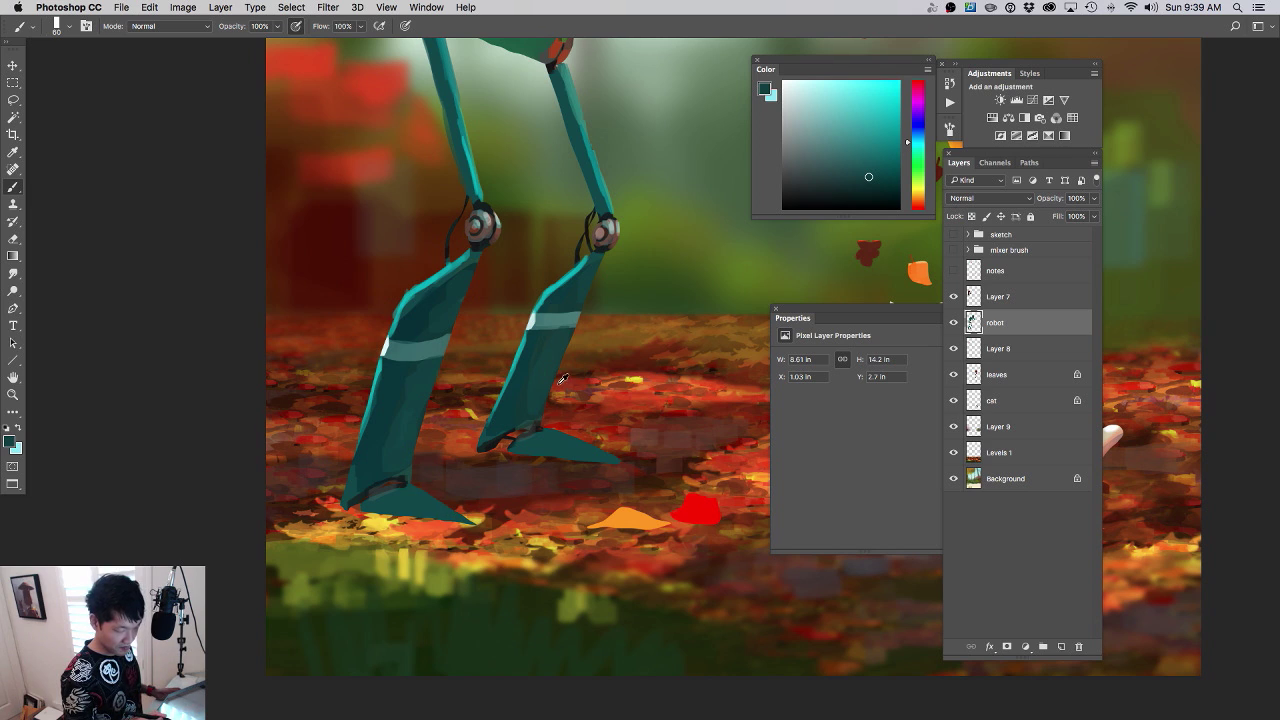
click(871, 151)
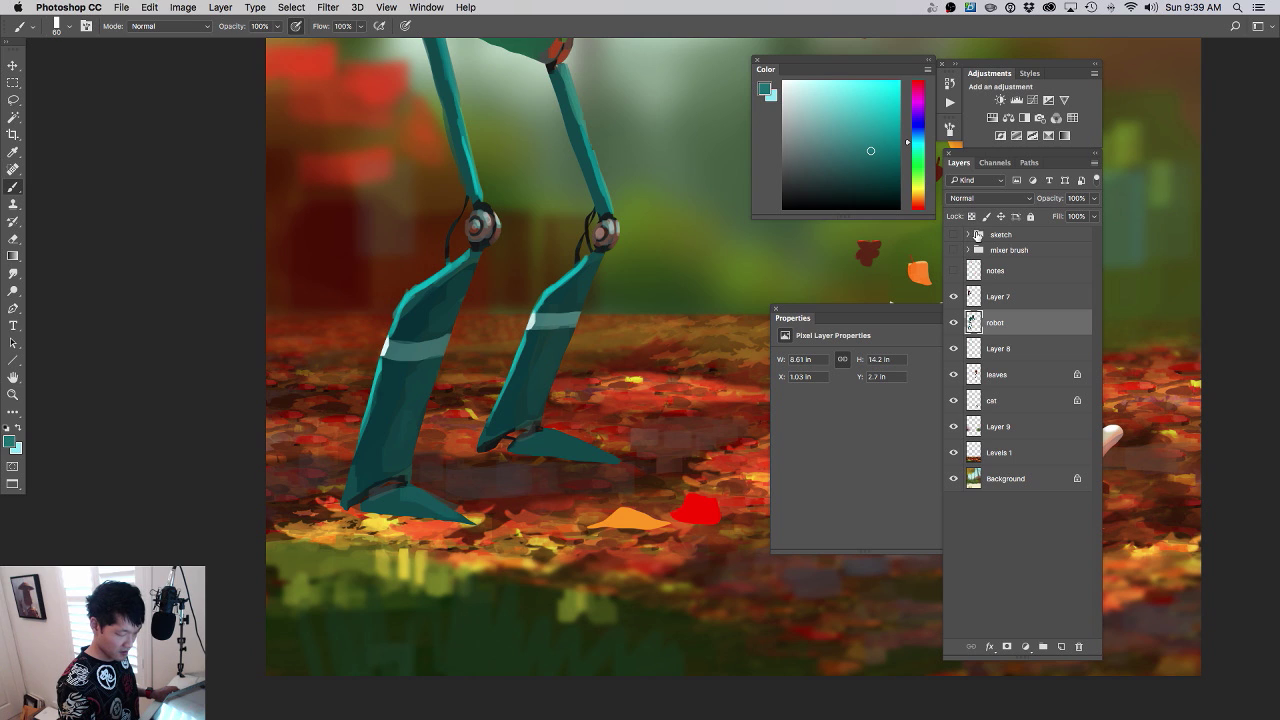
- Lock the robot layer's transparent pixels and paint teal shading over the tops of both feet
click(971, 216)
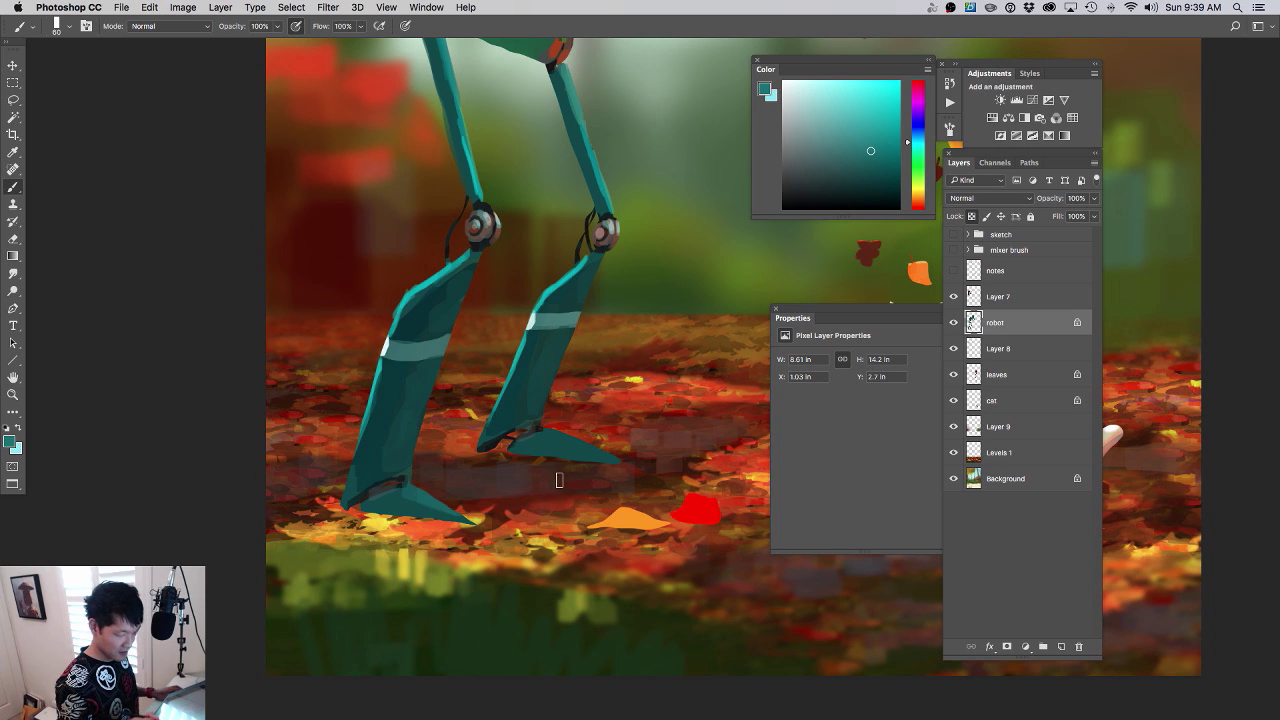
mouse_move(553, 432)
mouse_down()
mouse_move(565, 436)
mouse_move(546, 437)
mouse_up()
mouse_move(560, 485)
mouse_down()
mouse_move(586, 497)
mouse_move(523, 500)
mouse_move(500, 486)
mouse_move(514, 477)
mouse_up()
alt+click(425, 492)
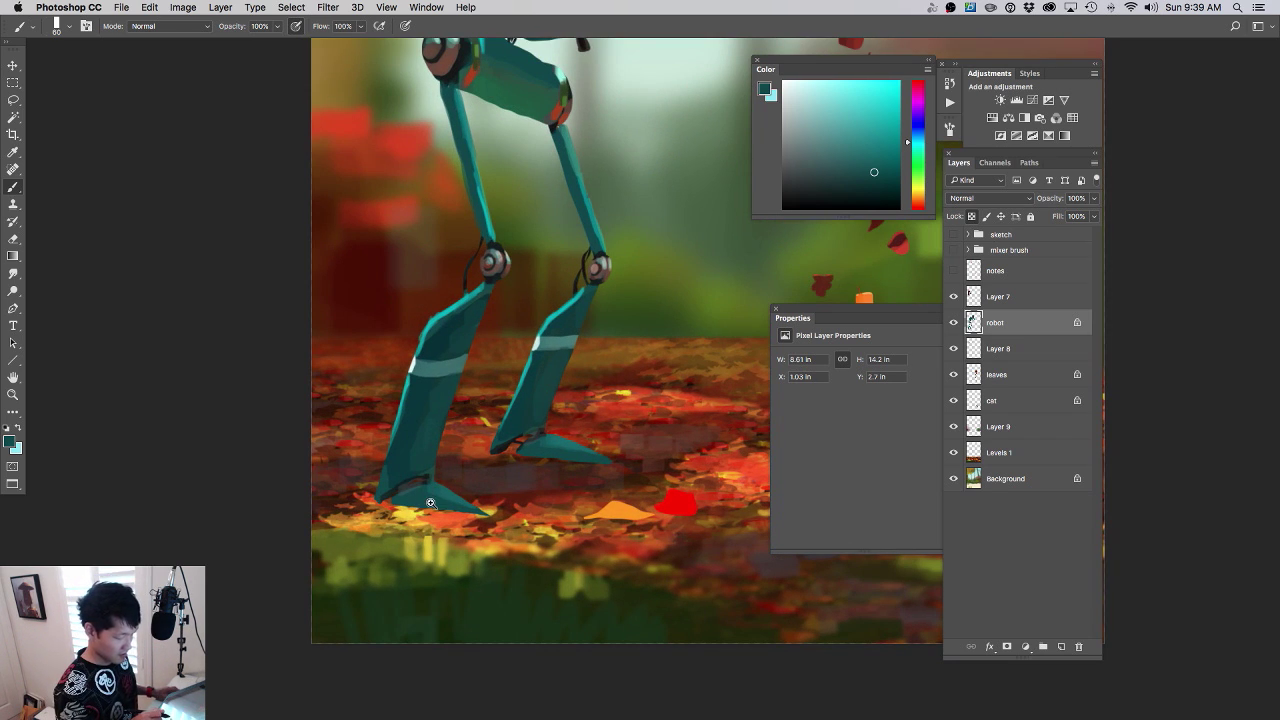
drag(431, 503, 507, 460)
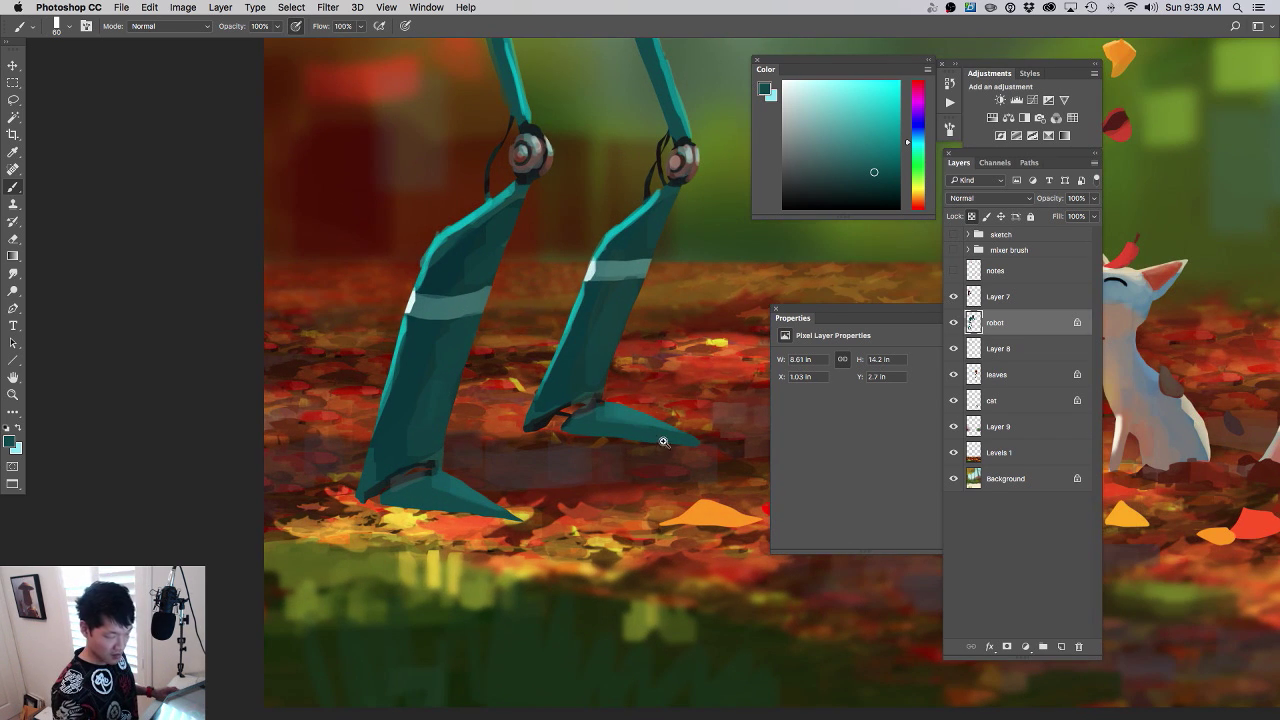
drag(663, 441, 394, 464)
- Check what Layer 7 contains by toggling its visibility, and add a new empty layer above it
click(951, 299)
click(951, 299)
click(979, 298)
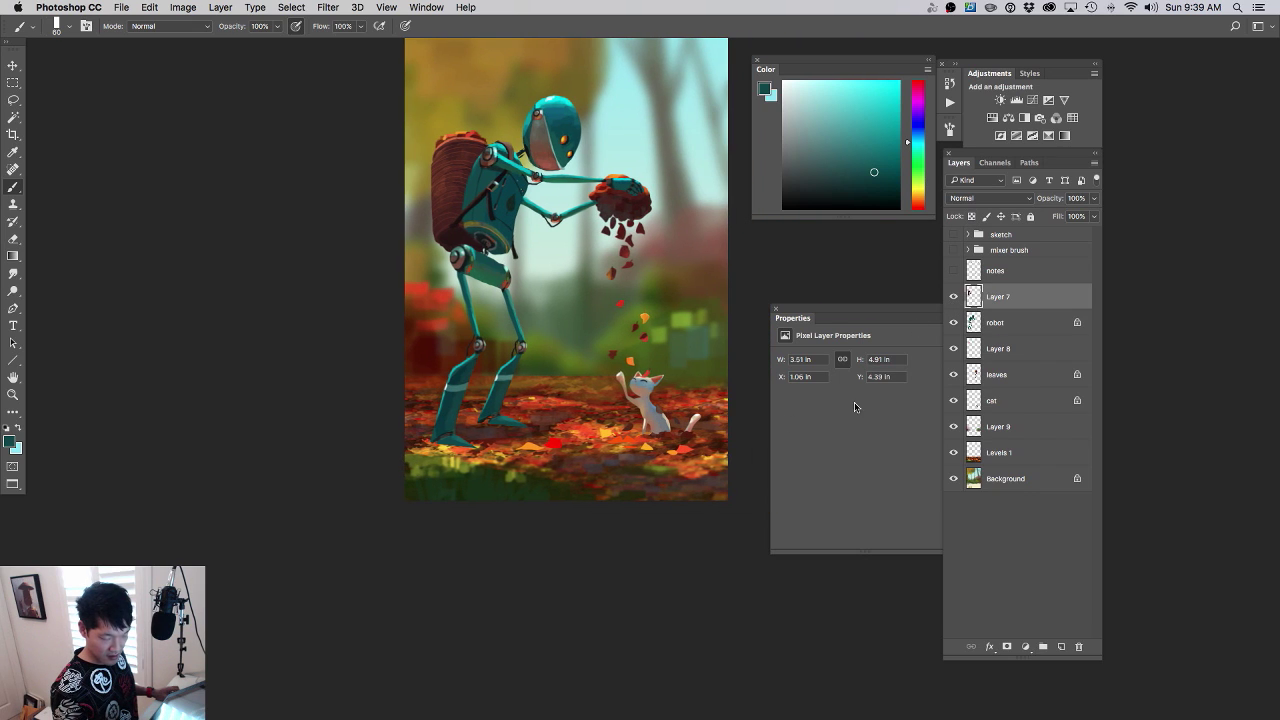
click(1061, 647)
scroll(473, 443, up, 5)
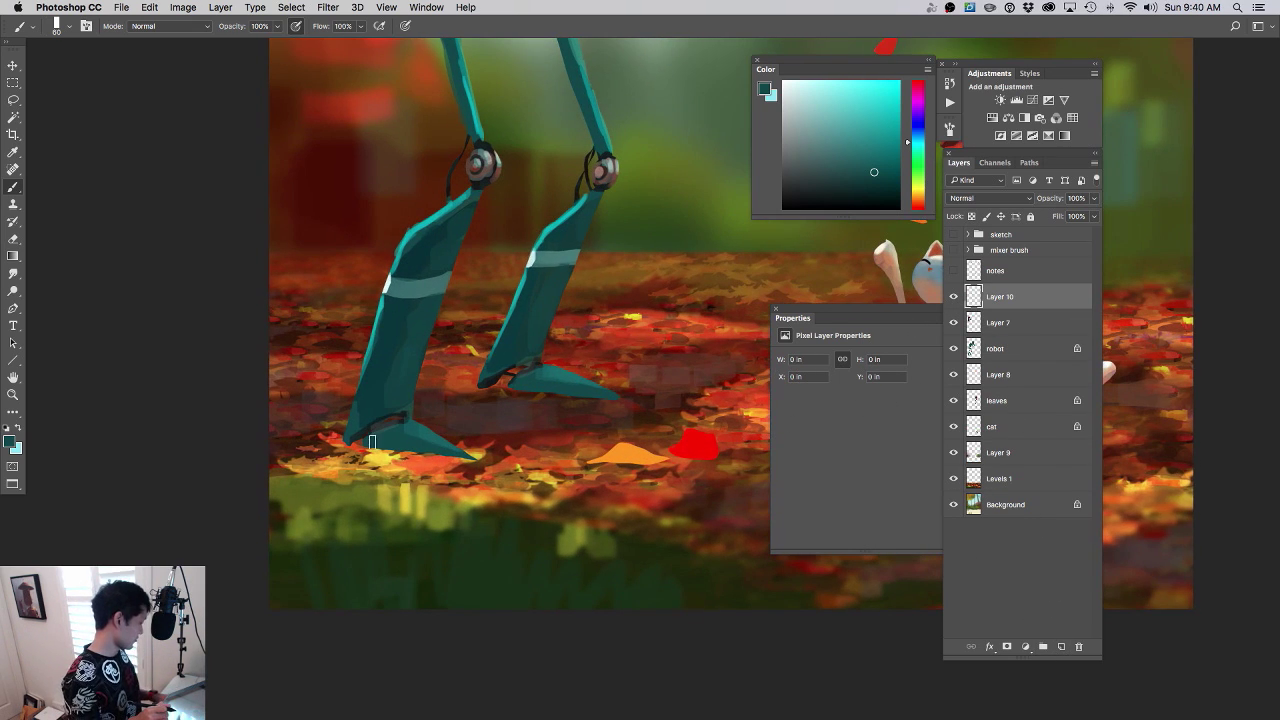
- Lasso jagged shapes along the undersides of both feet, fill them with dark brown sampled from the ground, and deselect
key(l)
mouse_move(409, 452)
mouse_down()
mouse_move(364, 451)
mouse_move(457, 459)
mouse_up()
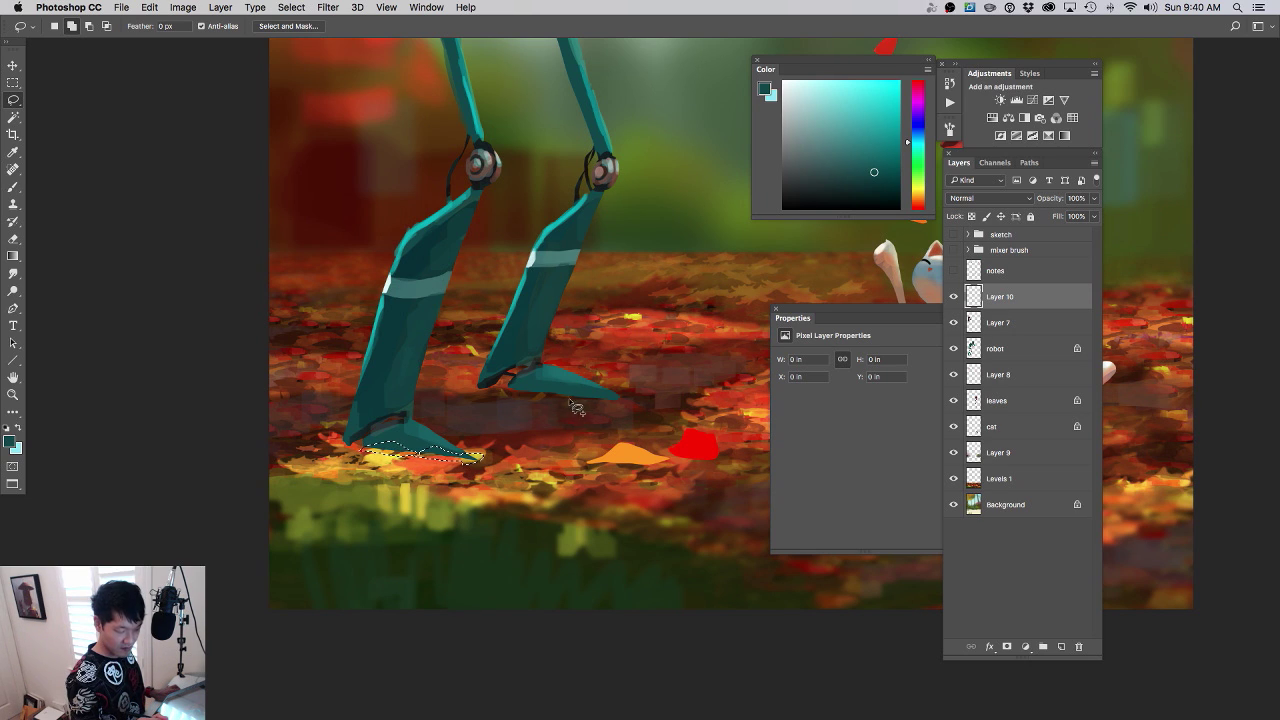
mouse_move(571, 401)
mouse_down()
mouse_move(621, 405)
mouse_move(512, 389)
mouse_up()
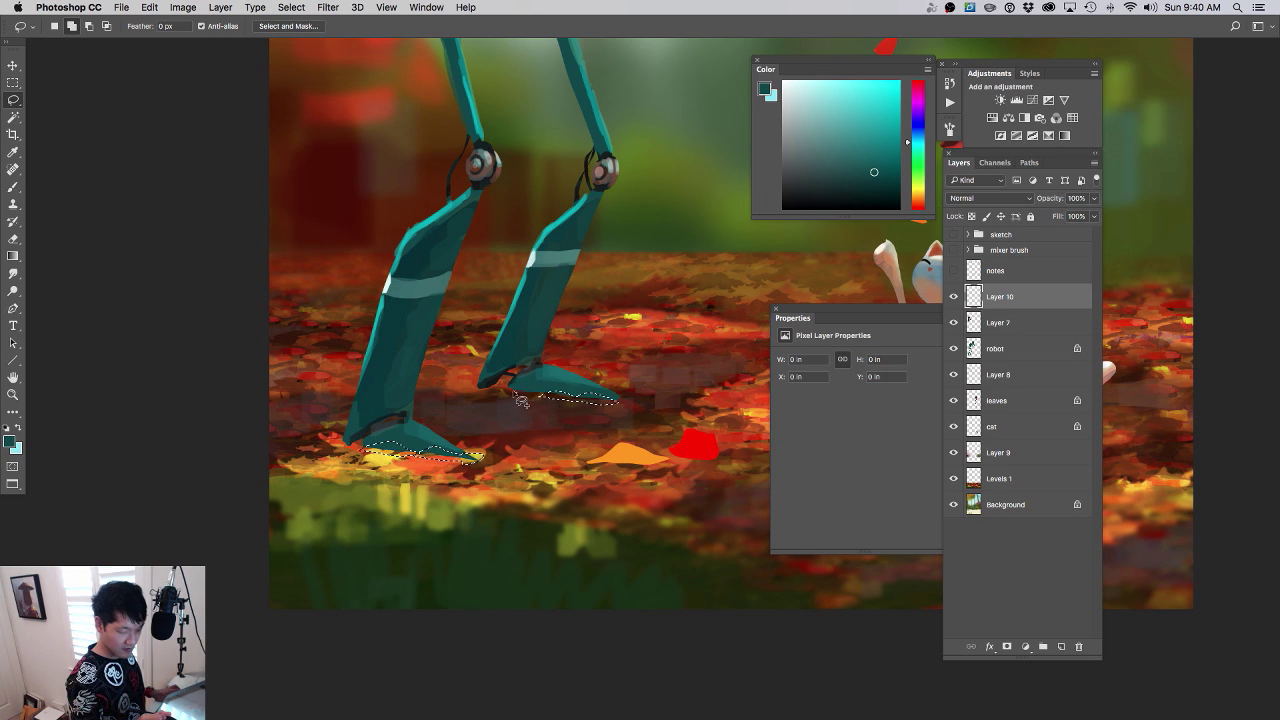
key(b)
alt+click(508, 390)
key(alt+BackSpace)
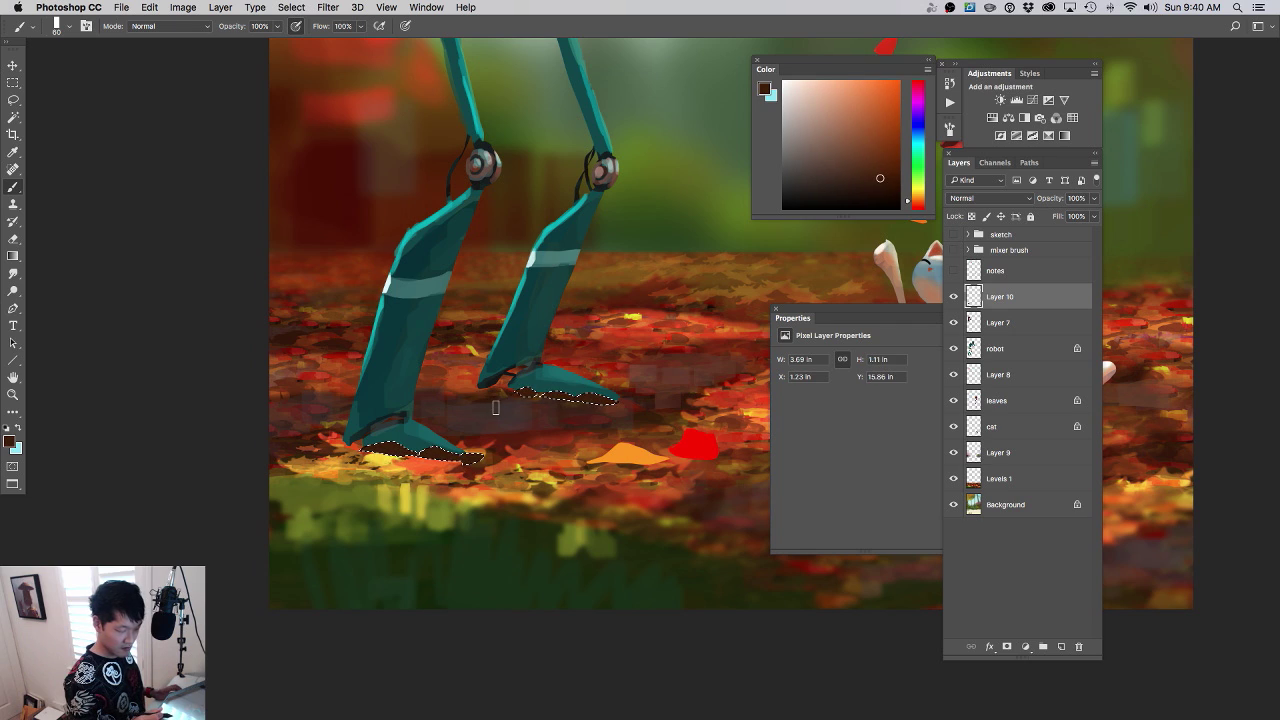
key(ctrl+d)
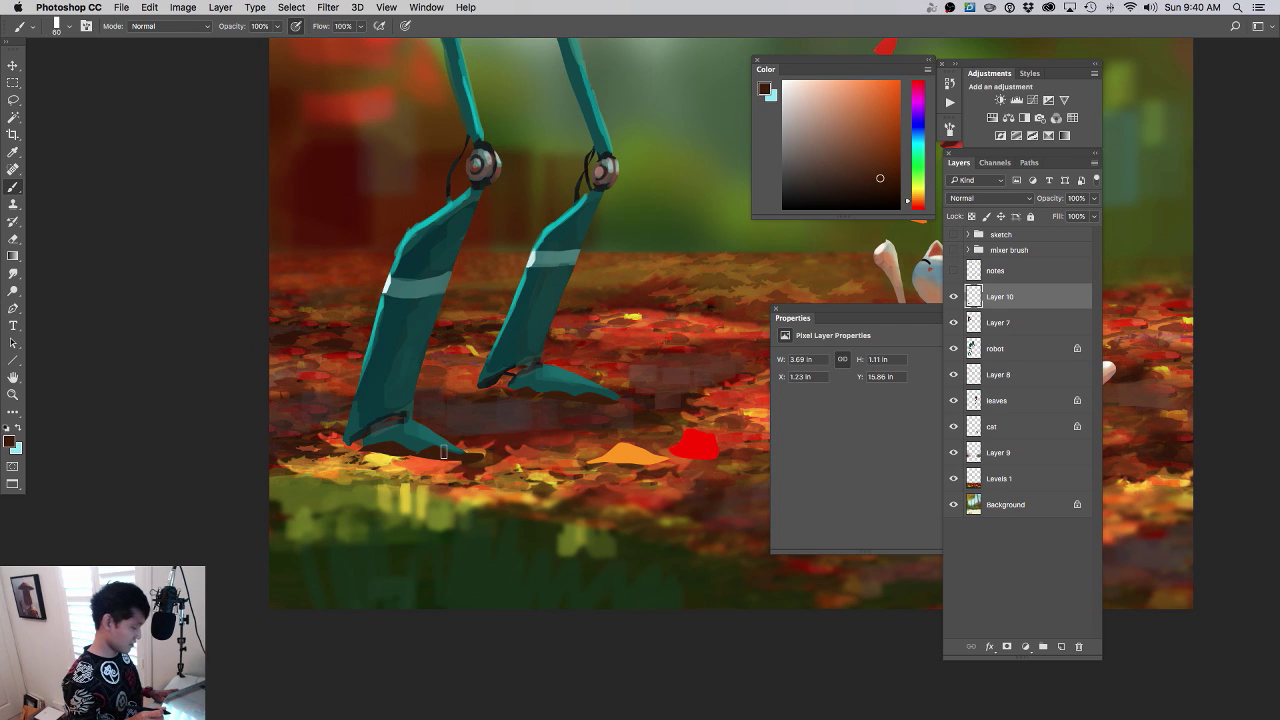
- Paint yellow and orange sampled from the leaves over the dark sole of the robot's front foot
alt+click(387, 457)
mouse_move(376, 450)
mouse_down()
mouse_move(361, 453)
mouse_move(484, 456)
mouse_up()
alt+click(424, 461)
- Blend the toe of the robot's rear foot into the ground with sampled dark brown, undoing the strokes that miss
drag(580, 400, 591, 394)
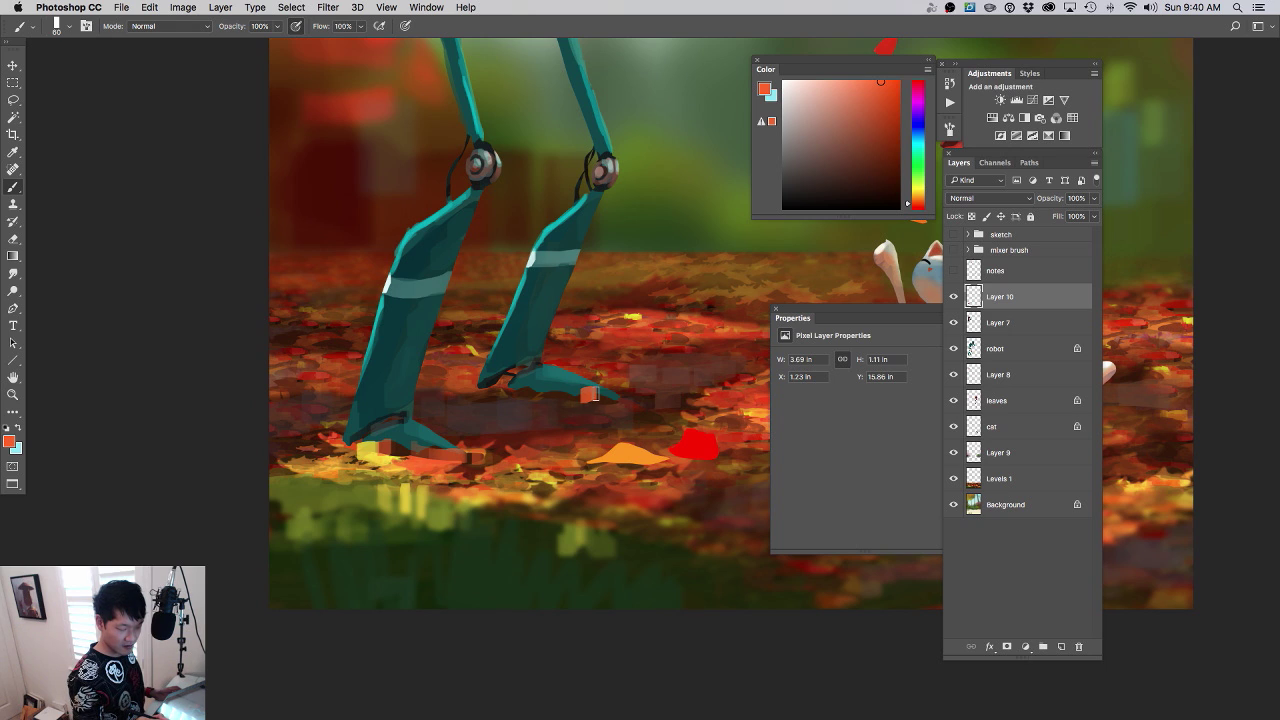
key(ctrl+z)
alt+click(600, 393)
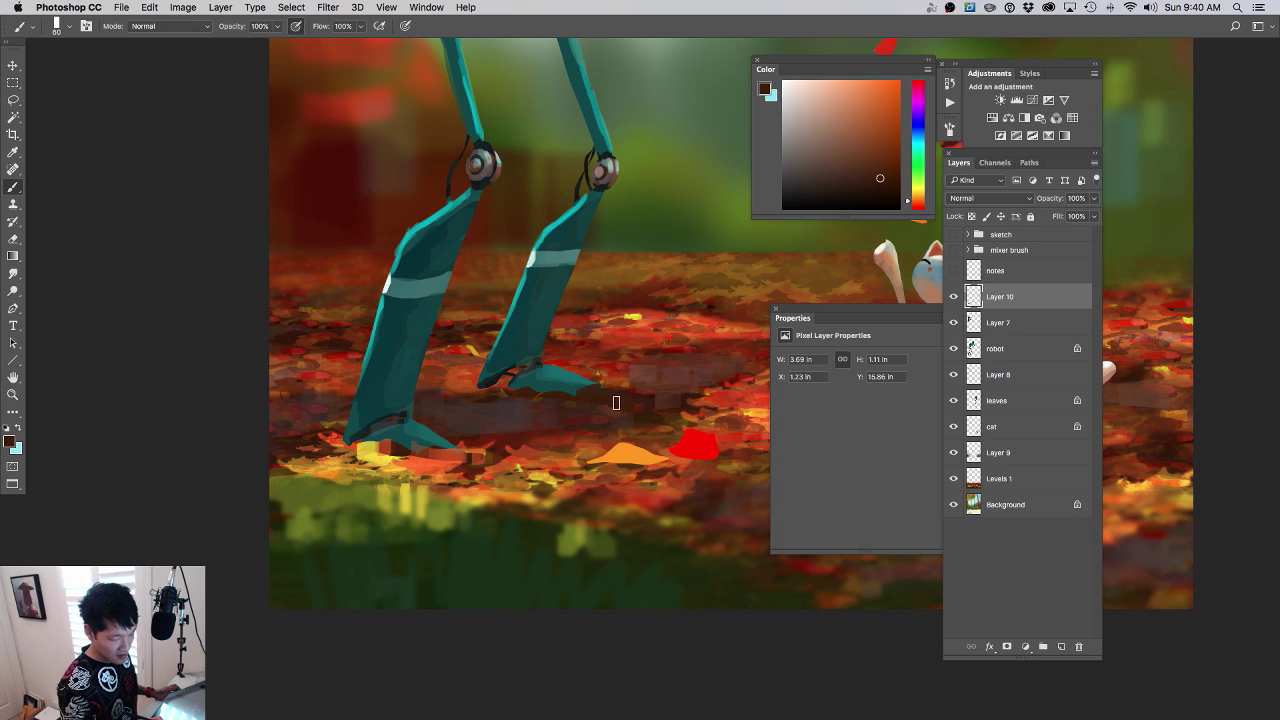
mouse_move(590, 433)
mouse_down()
mouse_move(511, 441)
mouse_move(641, 408)
mouse_up()
key(alt+super+z)
key(alt+super+z)
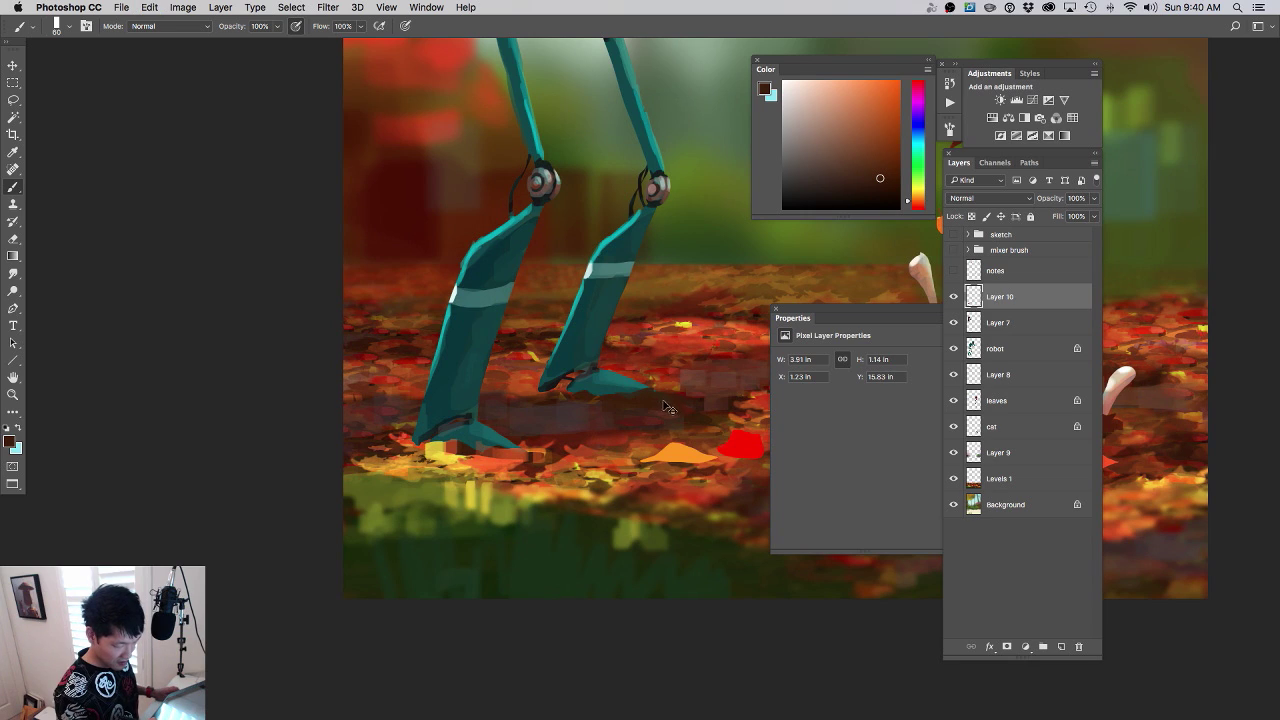
mouse_move(628, 398)
mouse_down()
mouse_move(589, 404)
mouse_move(631, 393)
mouse_up()
alt+click(738, 437)
alt+click(621, 408)
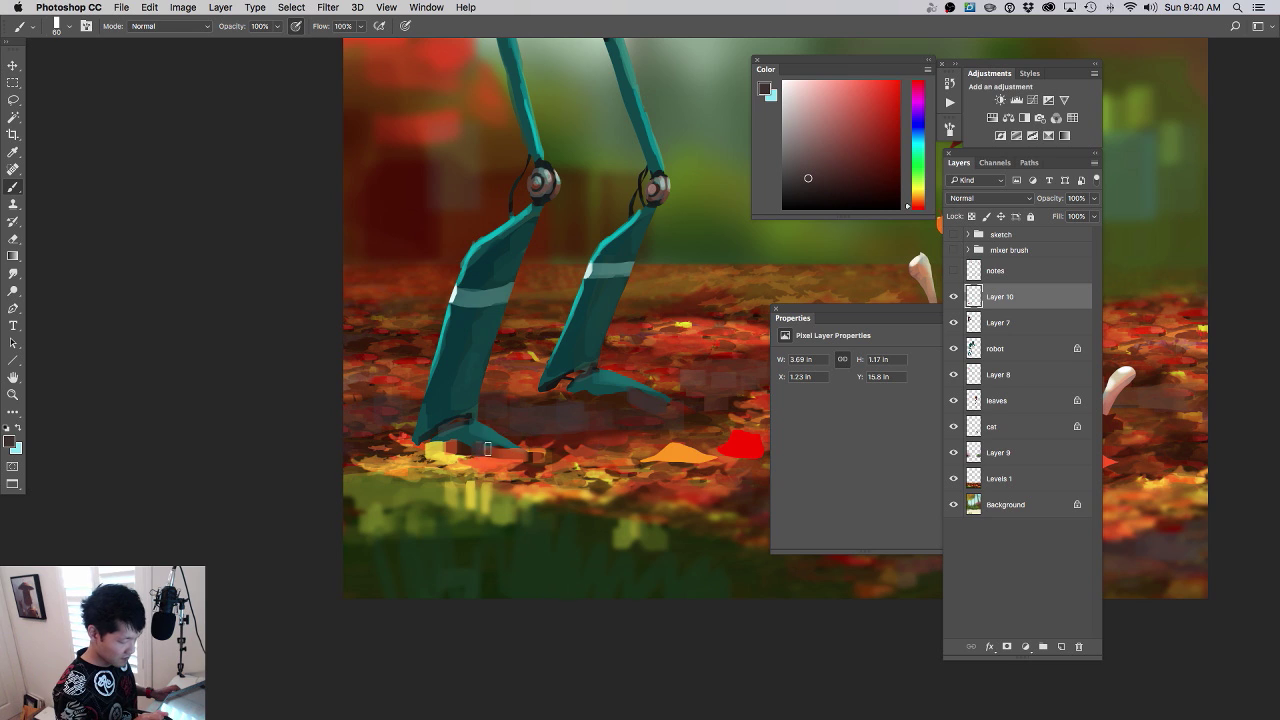
- Brush sampled orange leaf strokes under the front foot and out to the painting's edge behind the heel
alt+click(486, 450)
drag(487, 453, 498, 458)
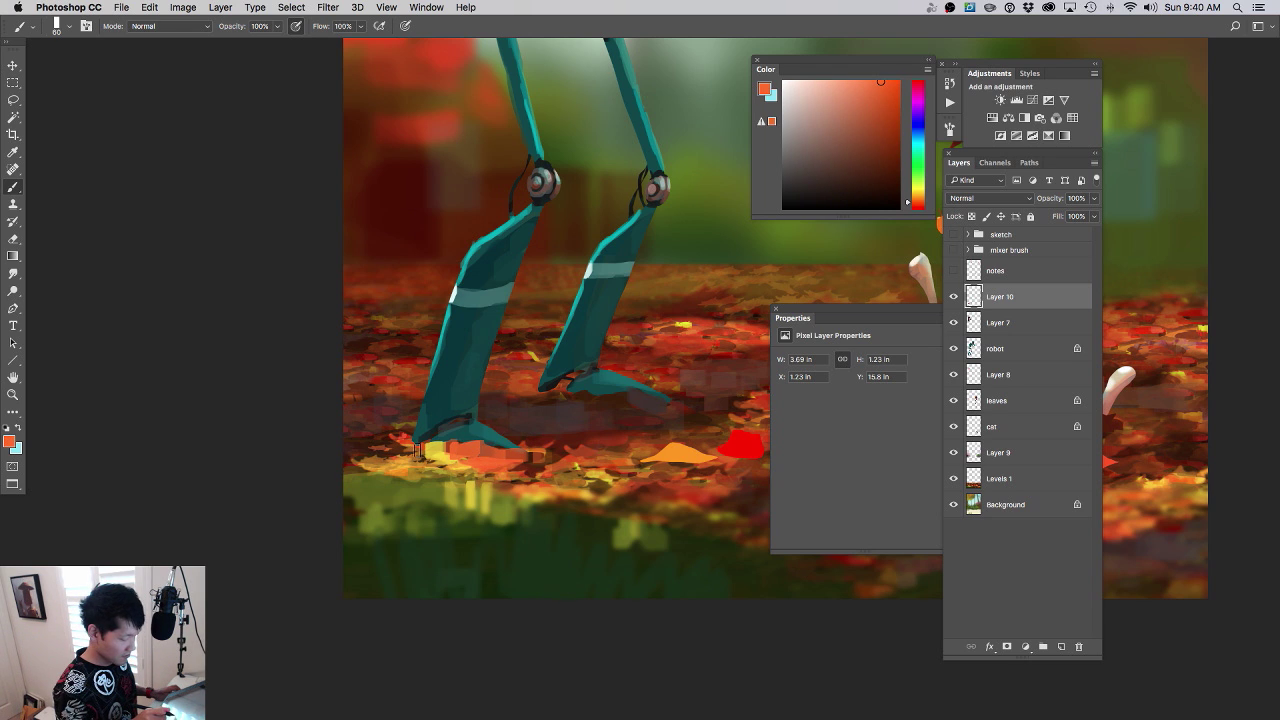
drag(404, 450, 357, 447)
mouse_move(472, 460)
mouse_down()
mouse_move(407, 467)
mouse_move(346, 440)
mouse_up()
scroll(503, 469, up, 4)
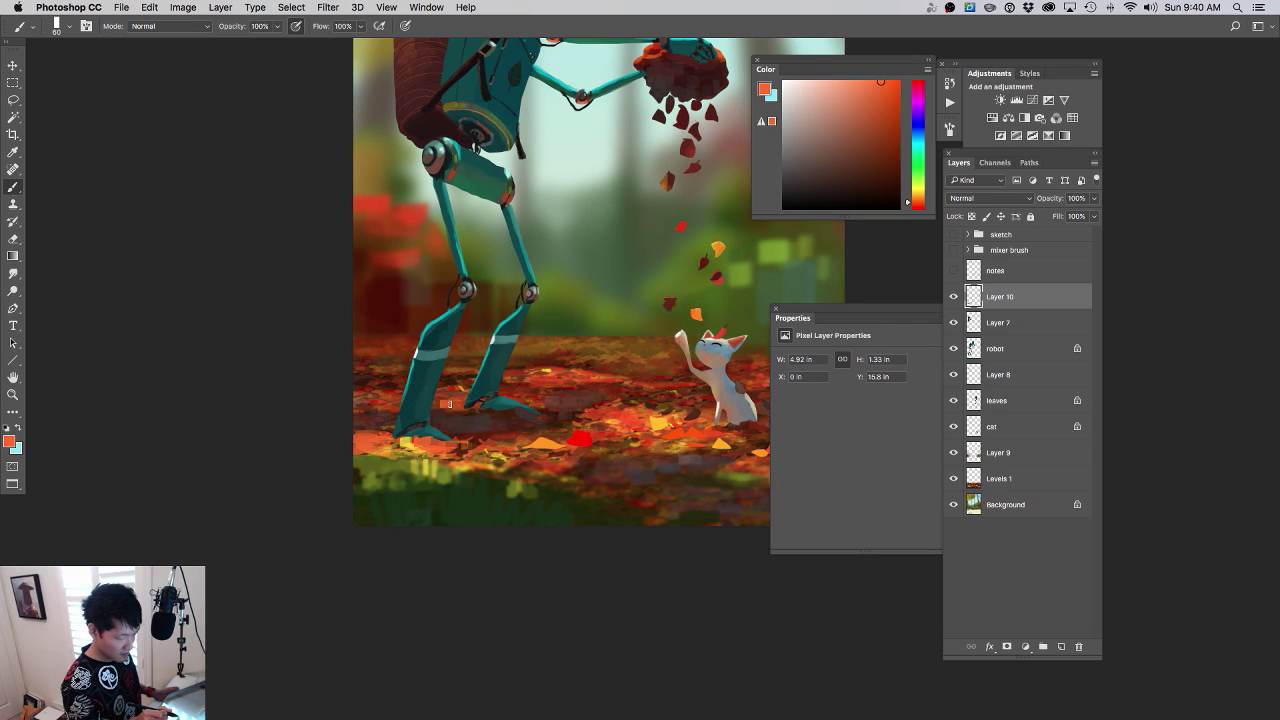
- Paint orange and yellow leaf patches between the robot's feet and behind its front heel using colours sampled from the ground
drag(449, 404, 456, 404)
alt+click(661, 423)
alt+click(446, 406)
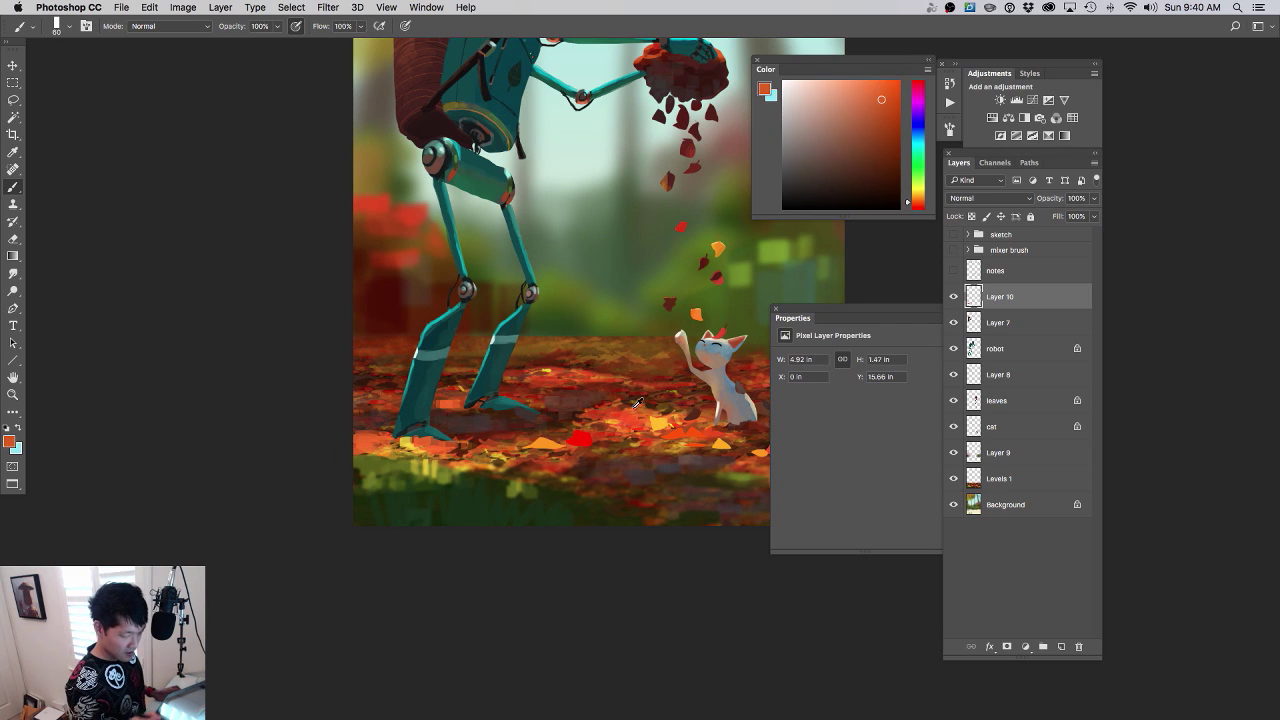
alt+click(665, 418)
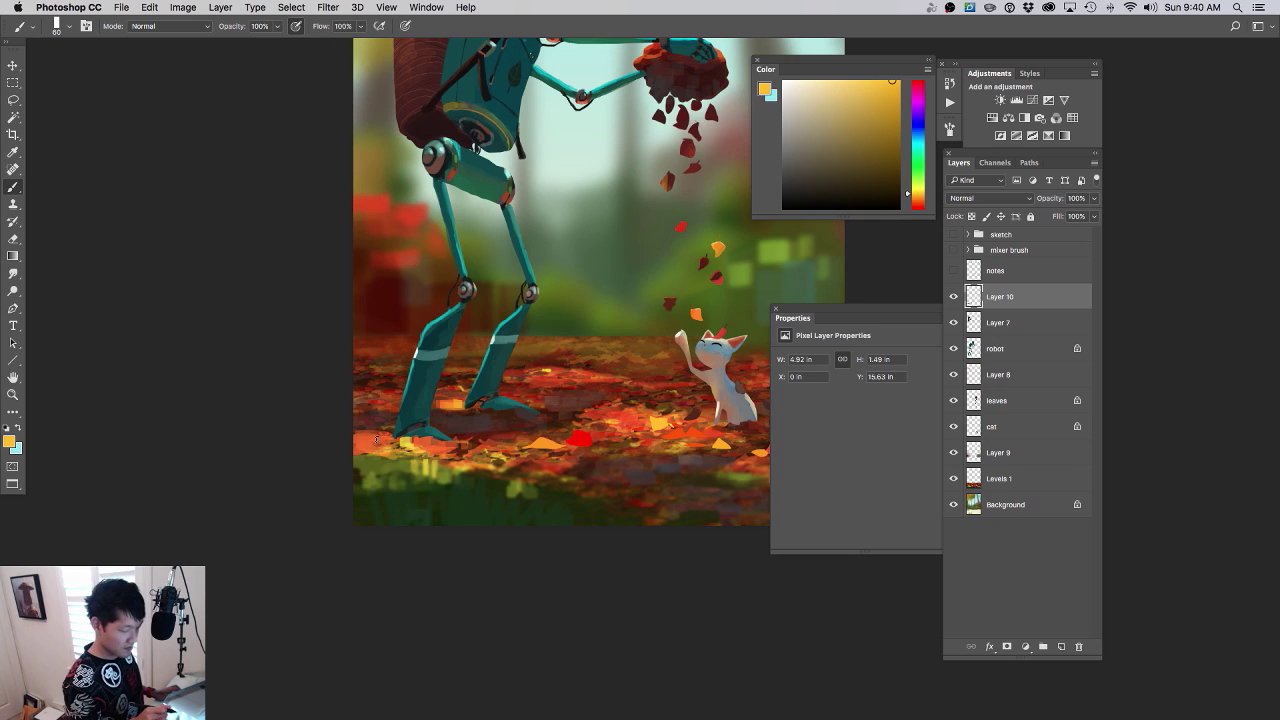
drag(376, 440, 356, 442)
drag(439, 446, 385, 455)
drag(586, 468, 521, 489)
drag(481, 429, 514, 450)
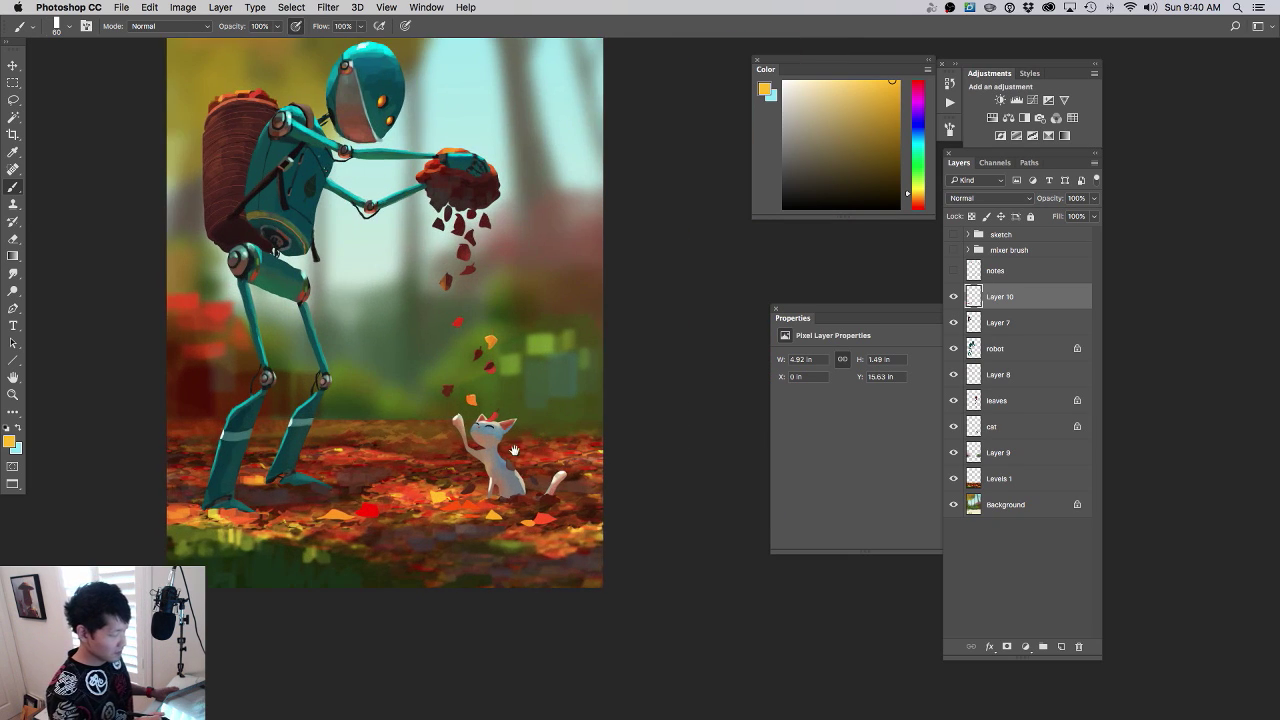
- Sample a near-black from the robot's hip and draw thin panel lines on the thigh with a 9 px brush
drag(441, 347, 494, 434)
drag(359, 299, 408, 308)
drag(401, 338, 440, 426)
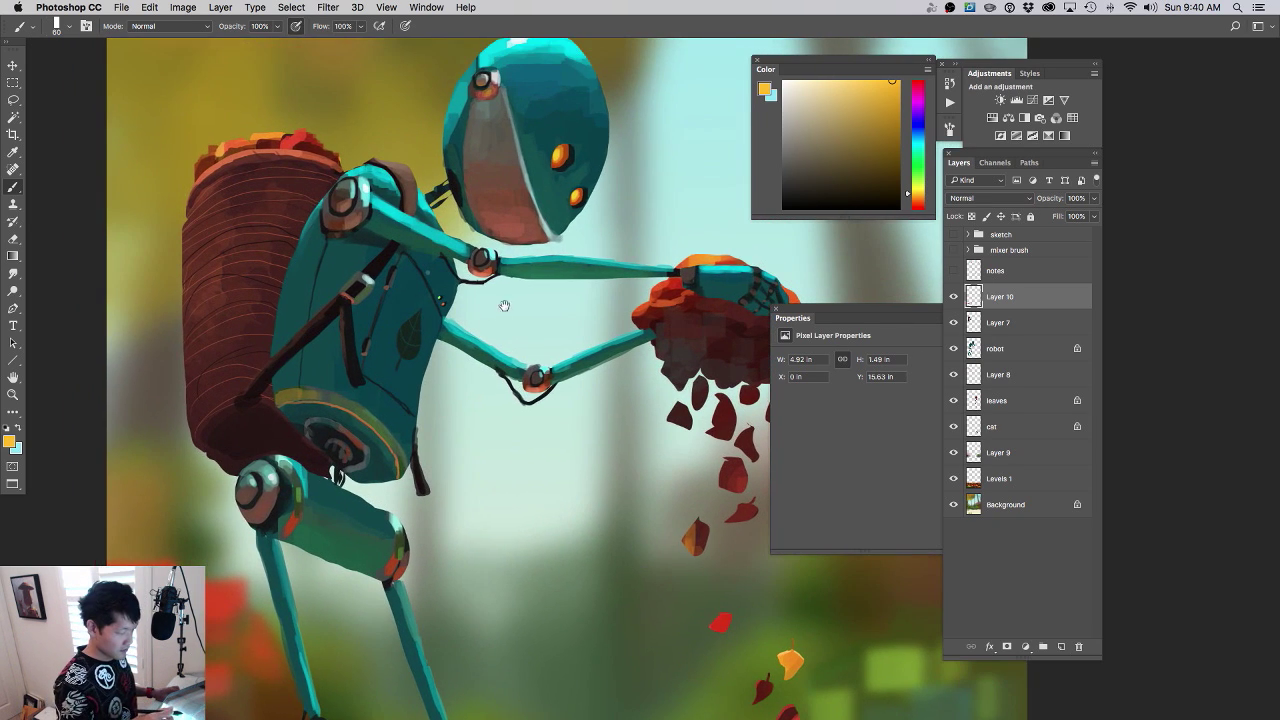
scroll(504, 305, down, 5)
scroll(522, 378, up, 5)
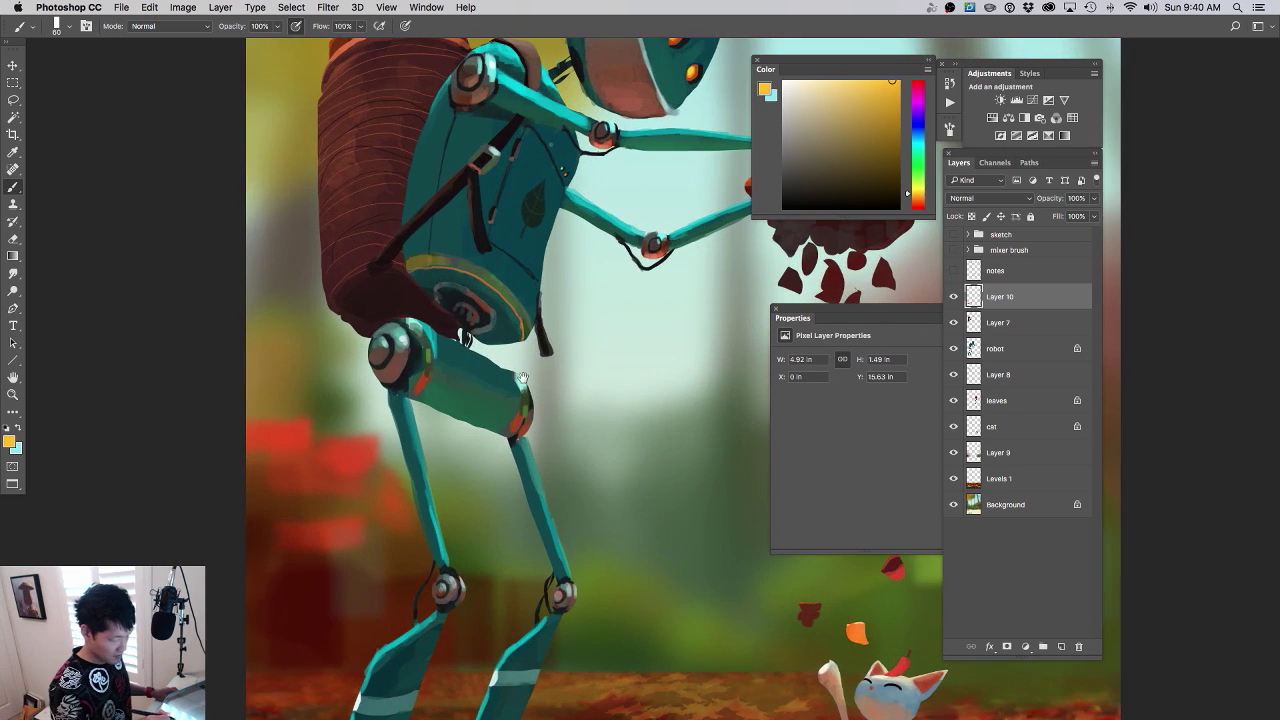
alt+click(449, 324)
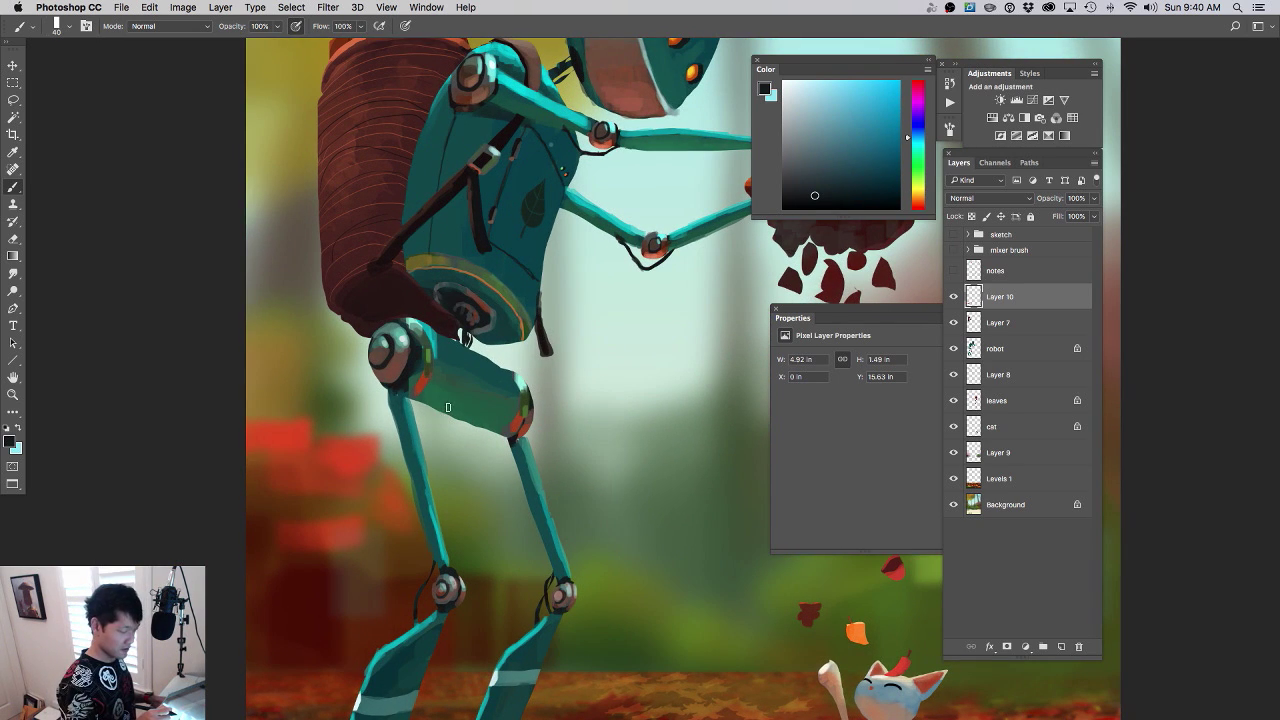
drag(448, 409, 453, 404)
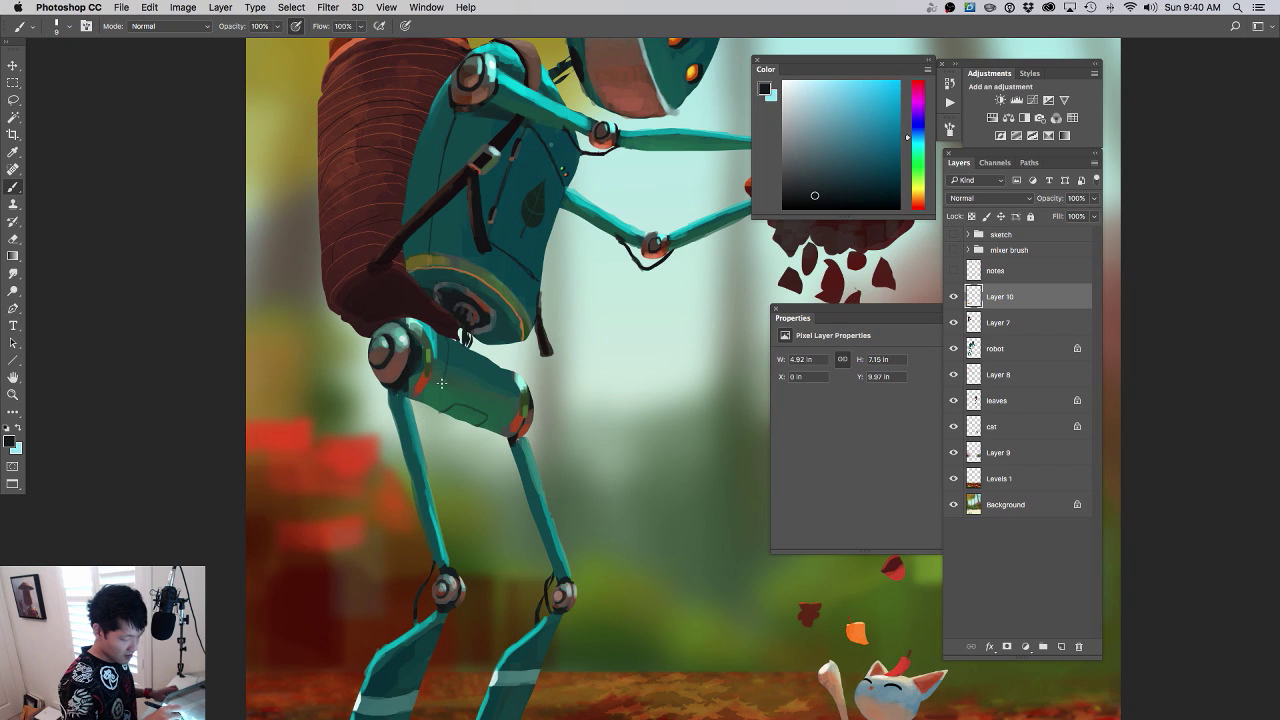
- Draw matching thin dark panel lines across both shins above the pale bands
drag(568, 432, 704, 480)
drag(632, 495, 633, 288)
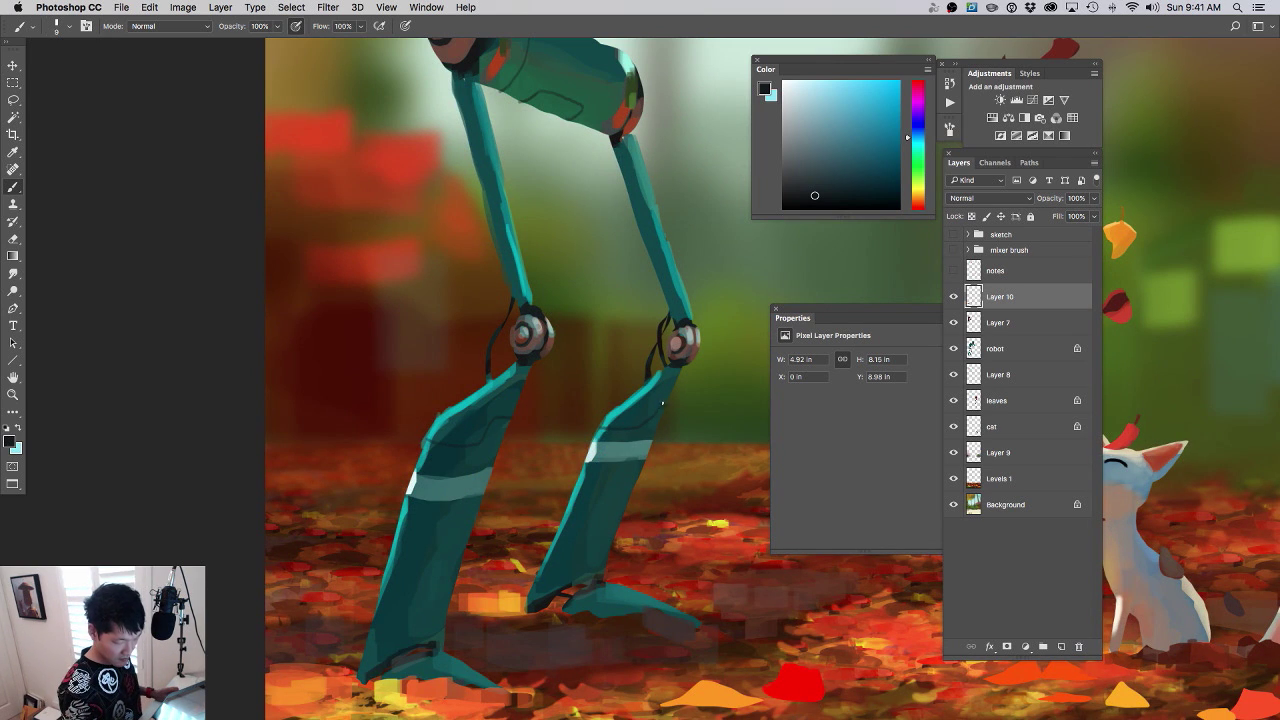
key(h)
mouse_move(662, 403)
mouse_down()
mouse_move(572, 449)
mouse_move(654, 542)
mouse_move(567, 466)
mouse_up()
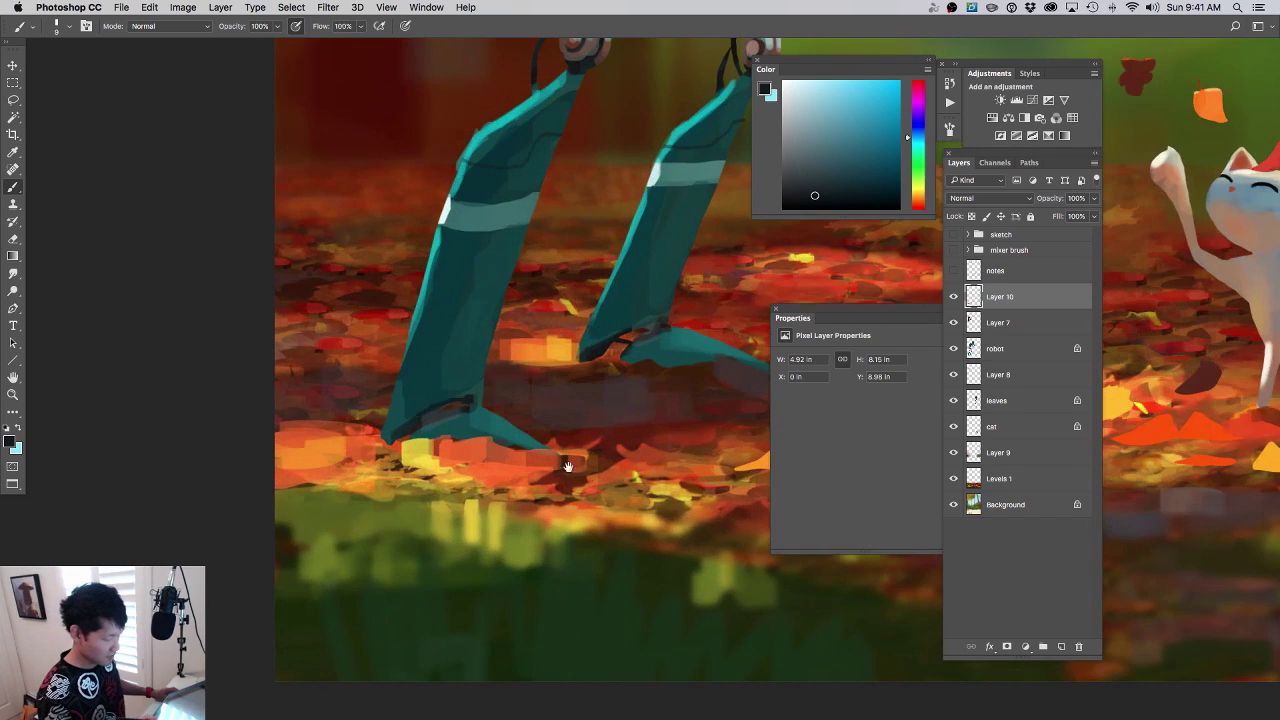
- Dab orange sampled from the leaves onto the front foot's ankle joint with a 25 px brush
alt+click(444, 212)
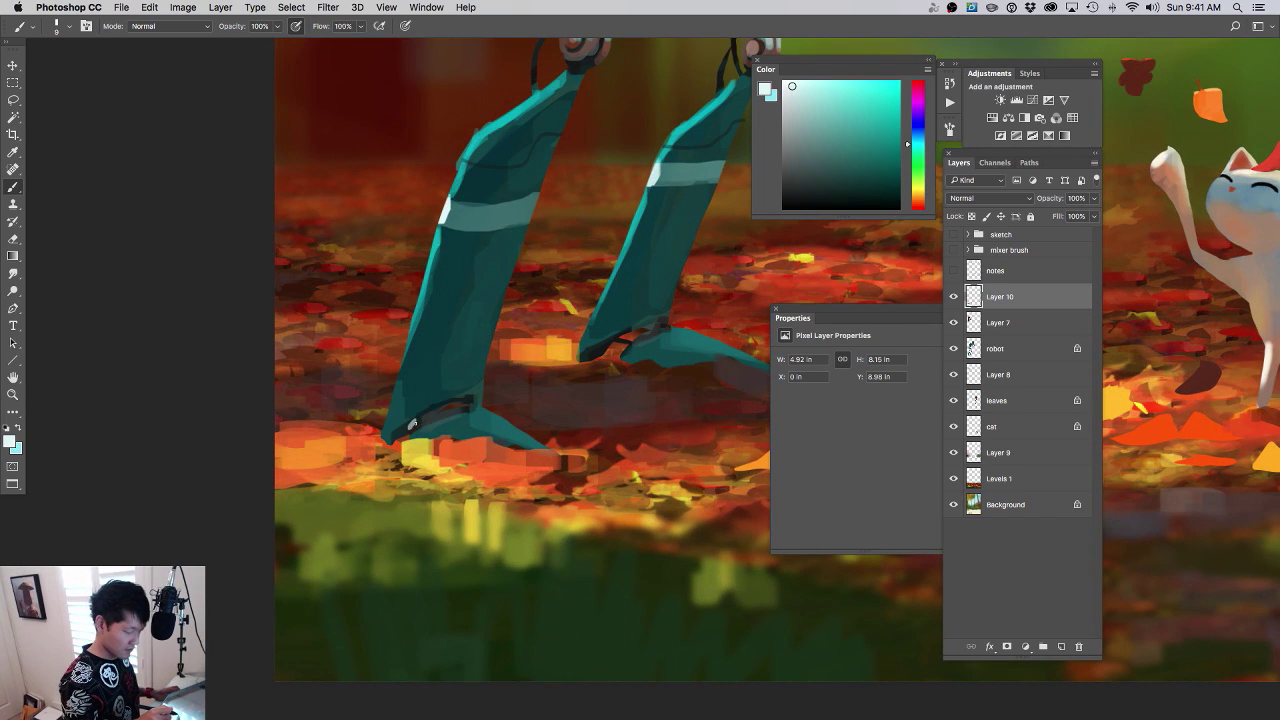
alt+click(445, 443)
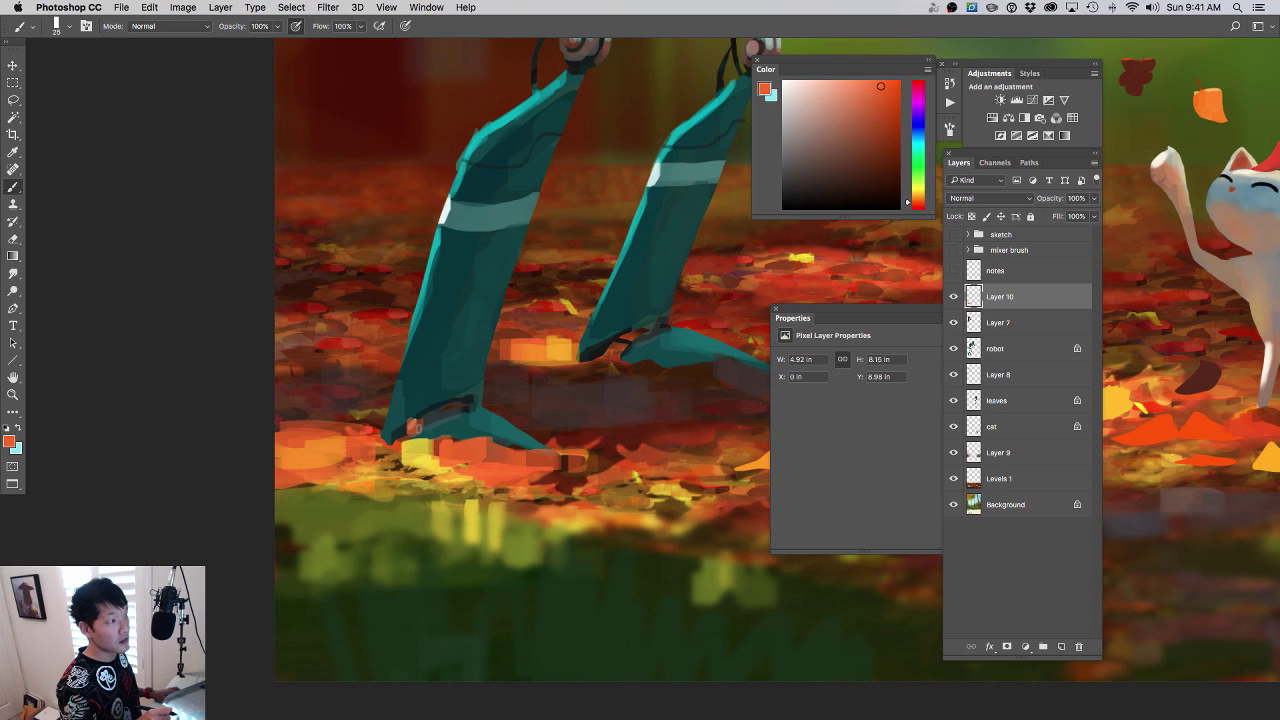
drag(514, 396, 466, 414)
alt+click(461, 430)
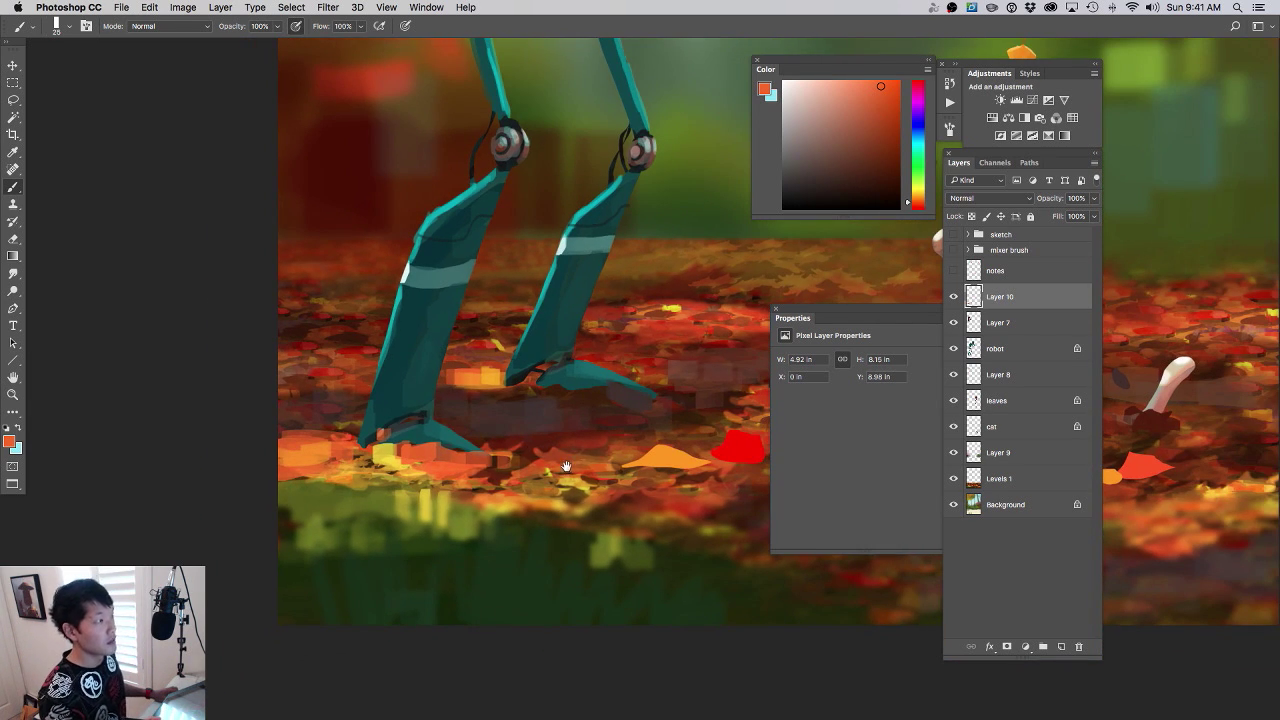
drag(566, 465, 541, 452)
drag(393, 427, 431, 428)
drag(328, 420, 334, 422)
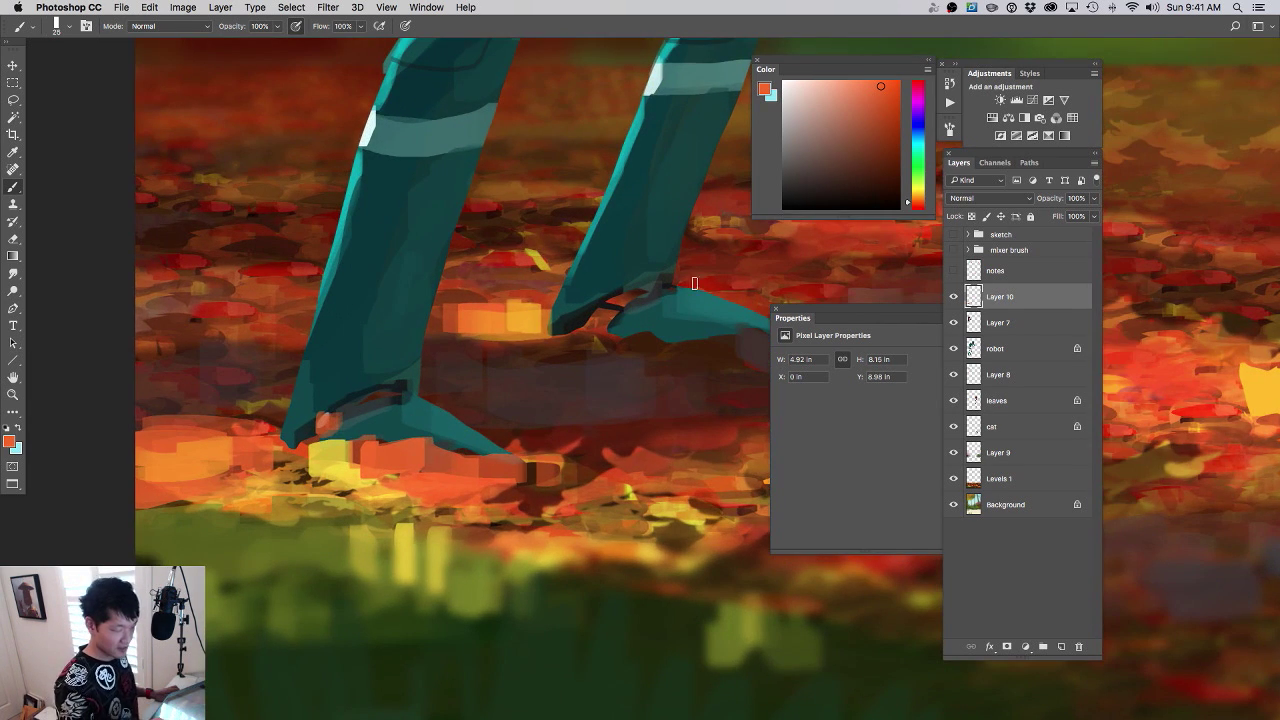
- Add a pale grey-pink highlight to the front ankle joint and paint a matching dark-rimmed joint on the rear ankle
click(795, 106)
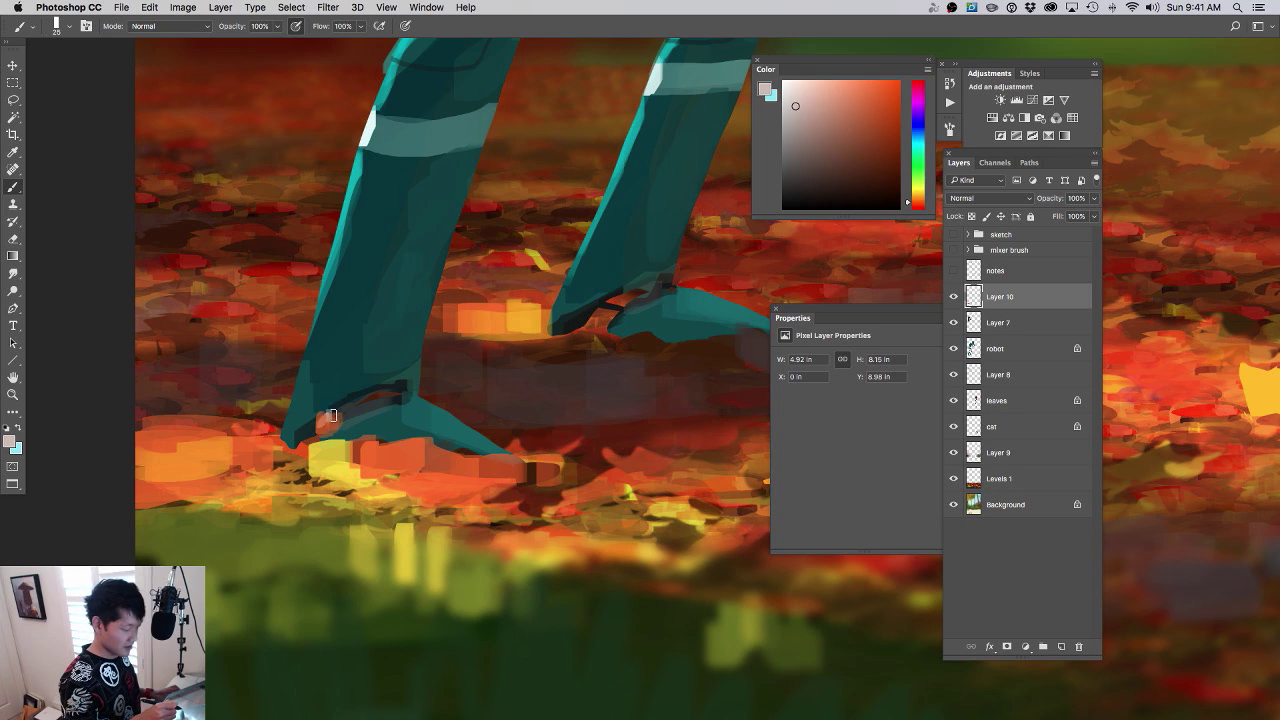
alt+click(600, 316)
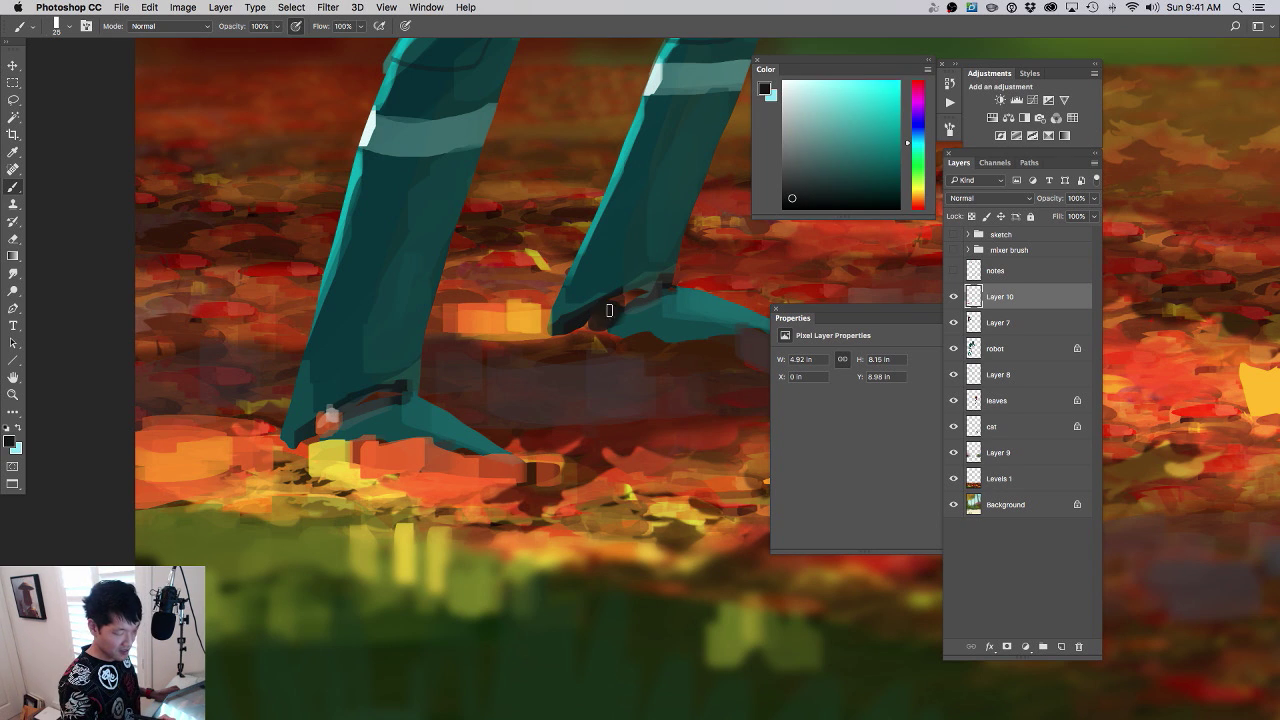
alt+click(334, 408)
mouse_move(600, 308)
mouse_down()
mouse_move(614, 297)
mouse_move(617, 308)
mouse_up()
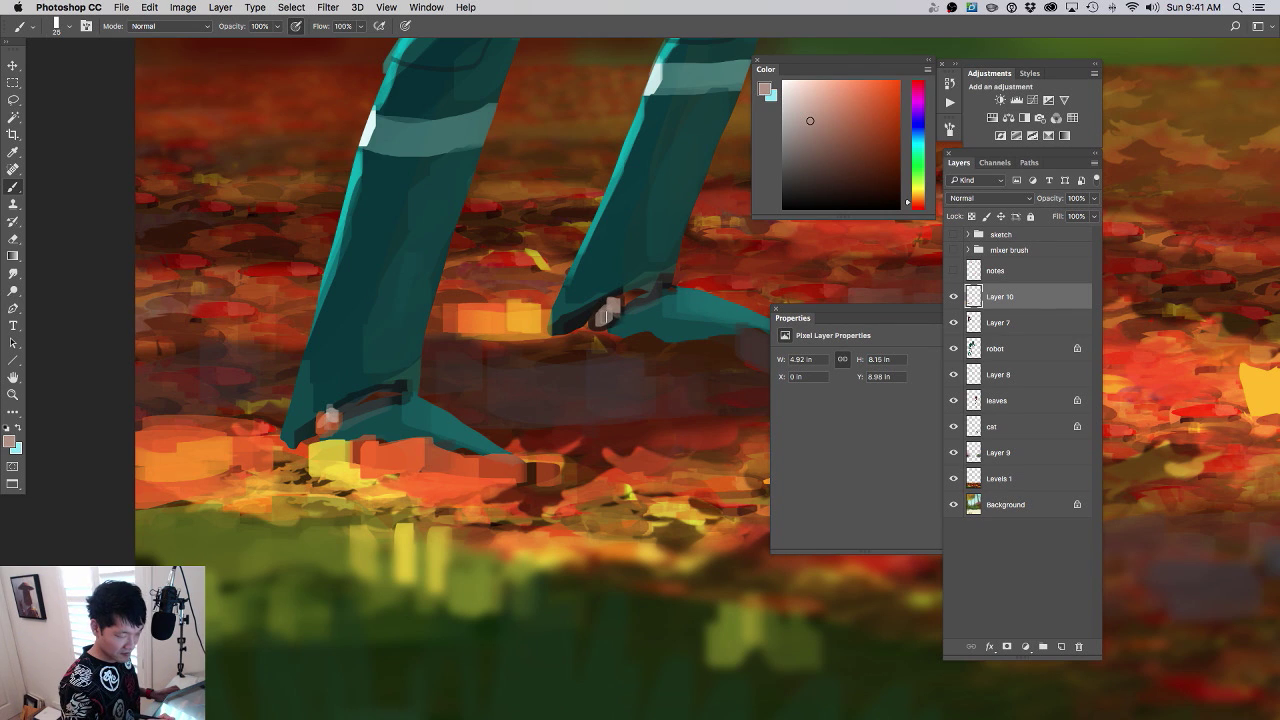
- Shade the underside of the rear ankle joint with sampled dark brown and near-black using the 25 px brush
alt+click(604, 318)
alt+click(600, 313)
alt+click(600, 318)
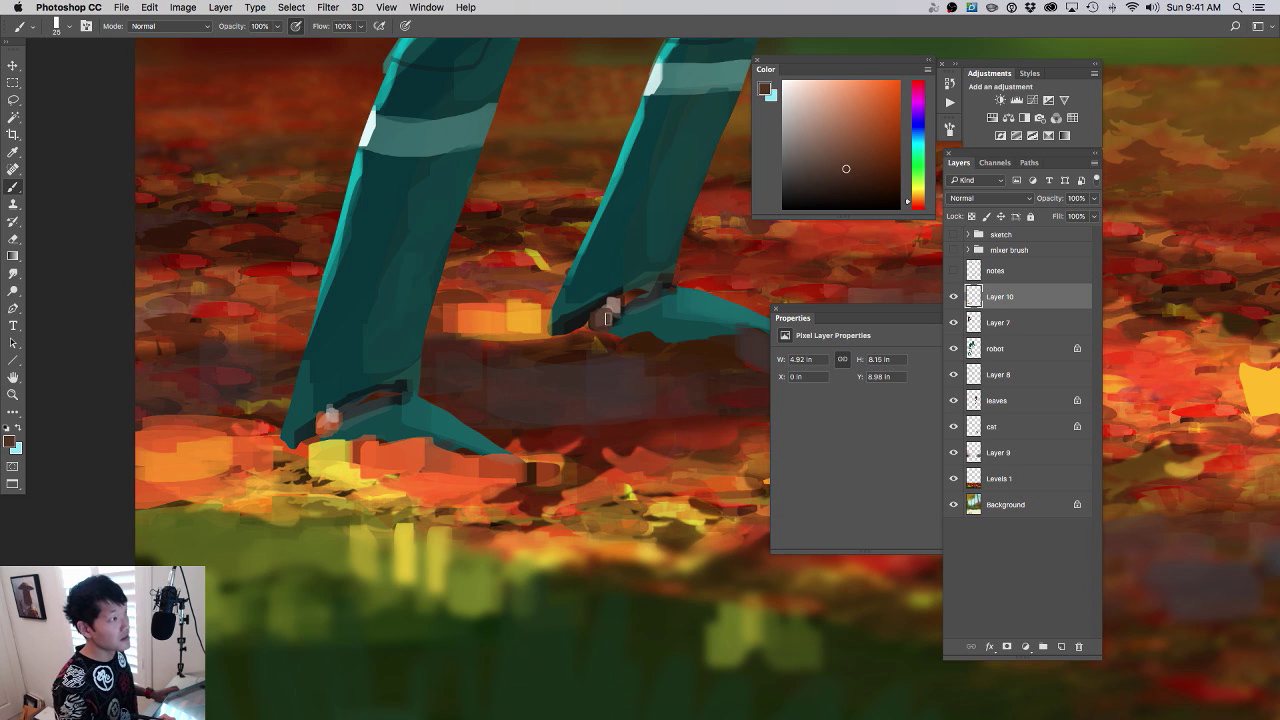
drag(624, 384, 558, 418)
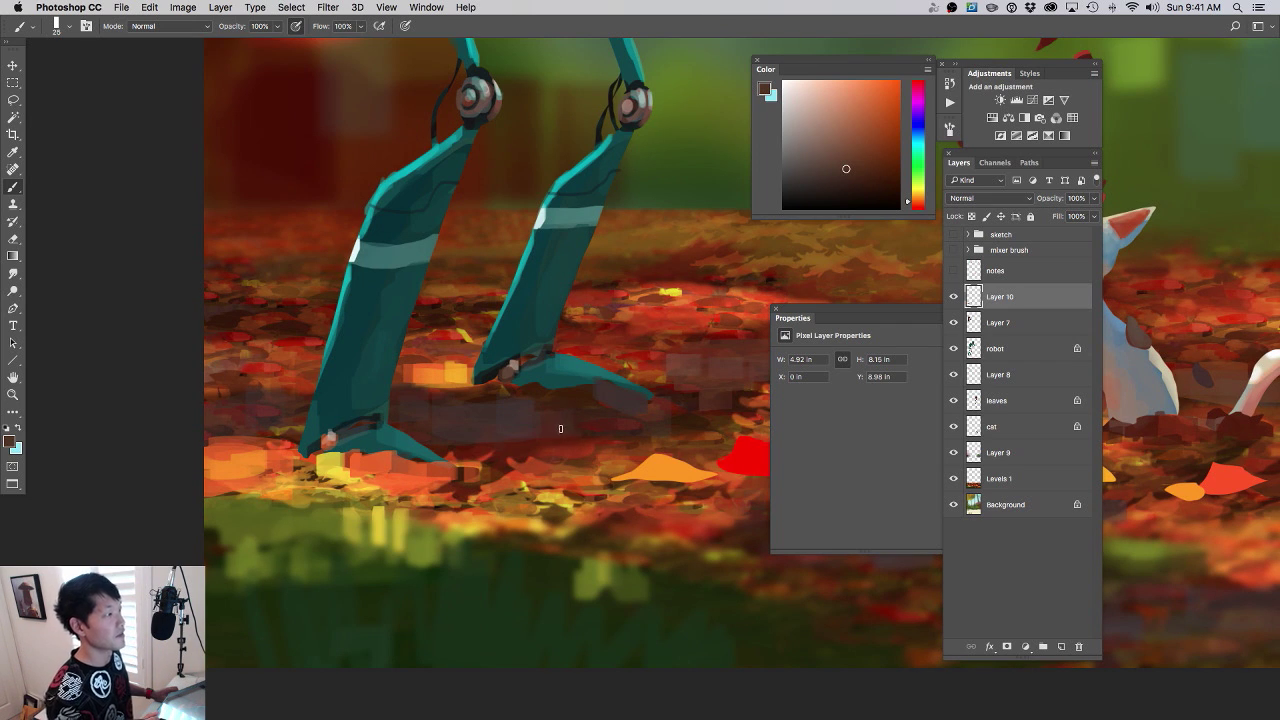
scroll(585, 418, up, 3)
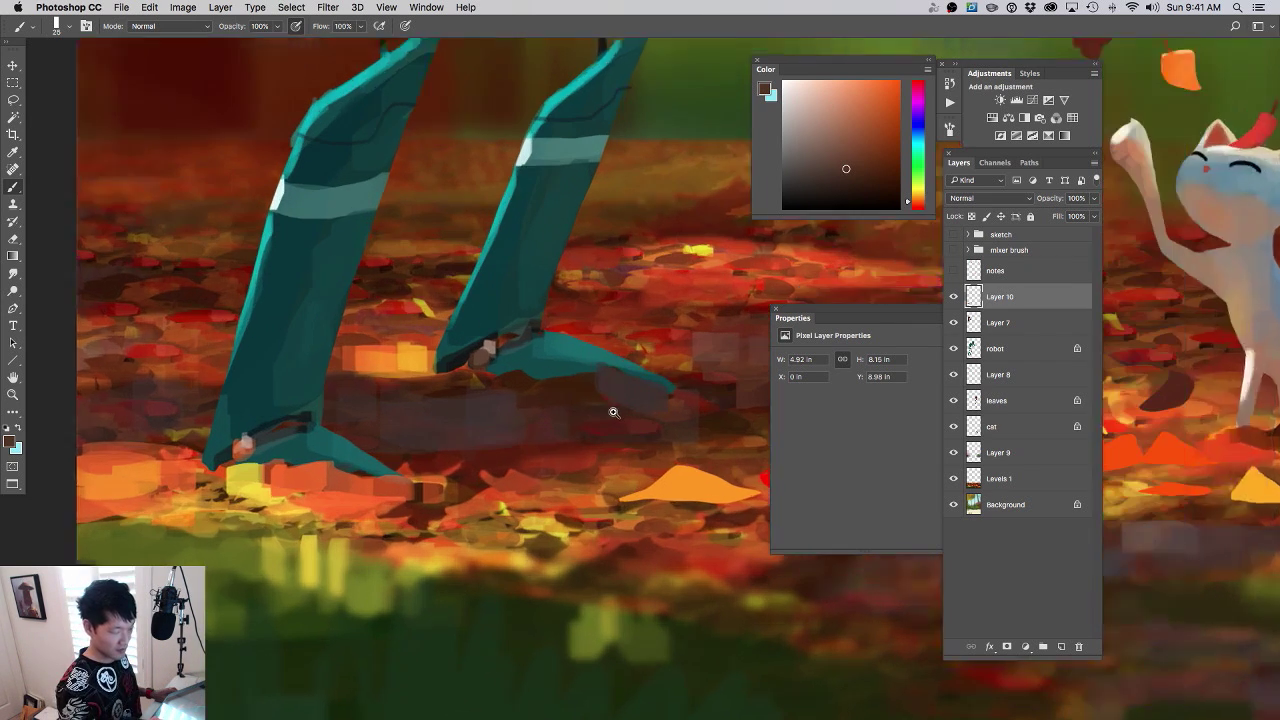
alt+click(445, 342)
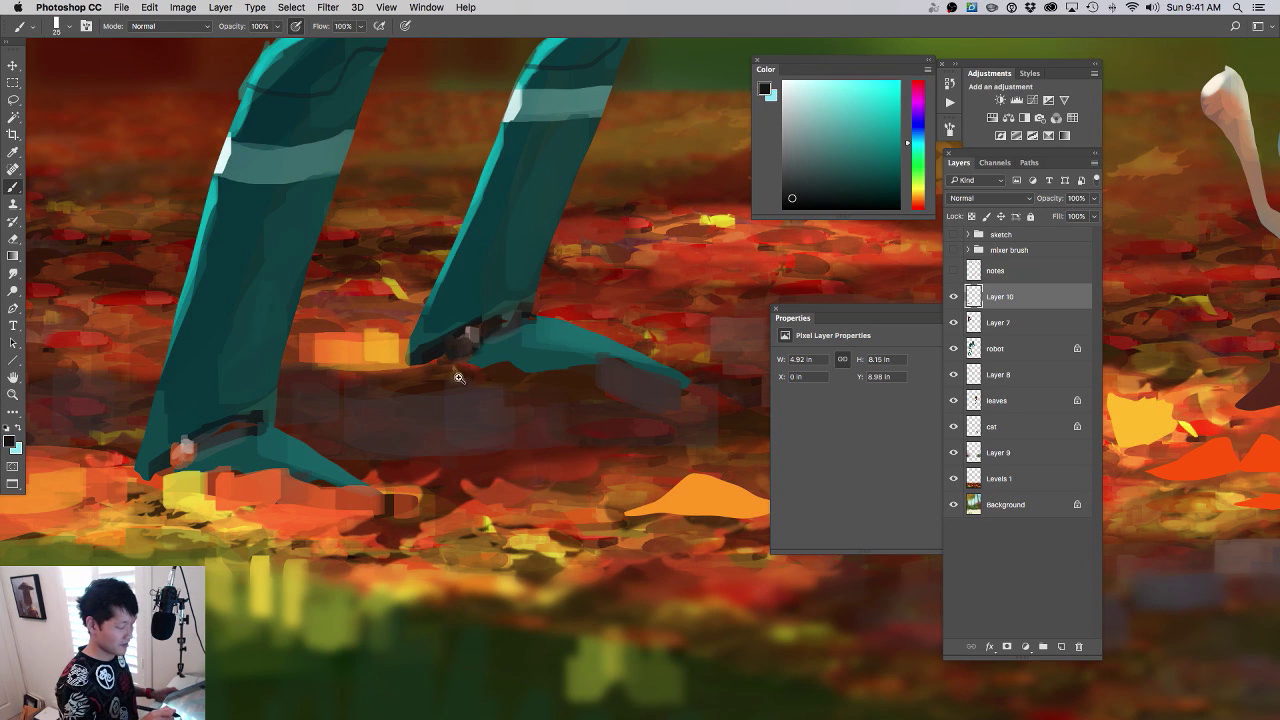
scroll(460, 379, down, 3)
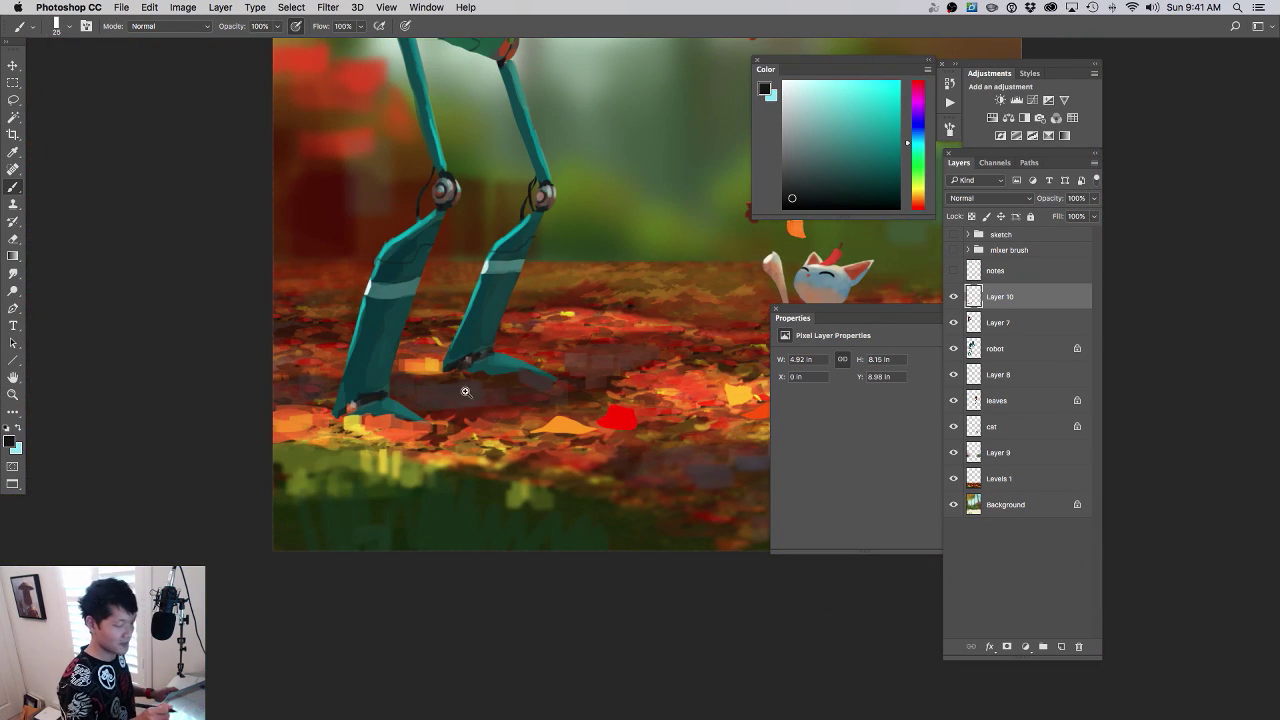
- Touch up the lower end cap of the robot's thigh with near-black and orange-red sampled from it
scroll(465, 391, down, 3)
scroll(542, 346, up, 5)
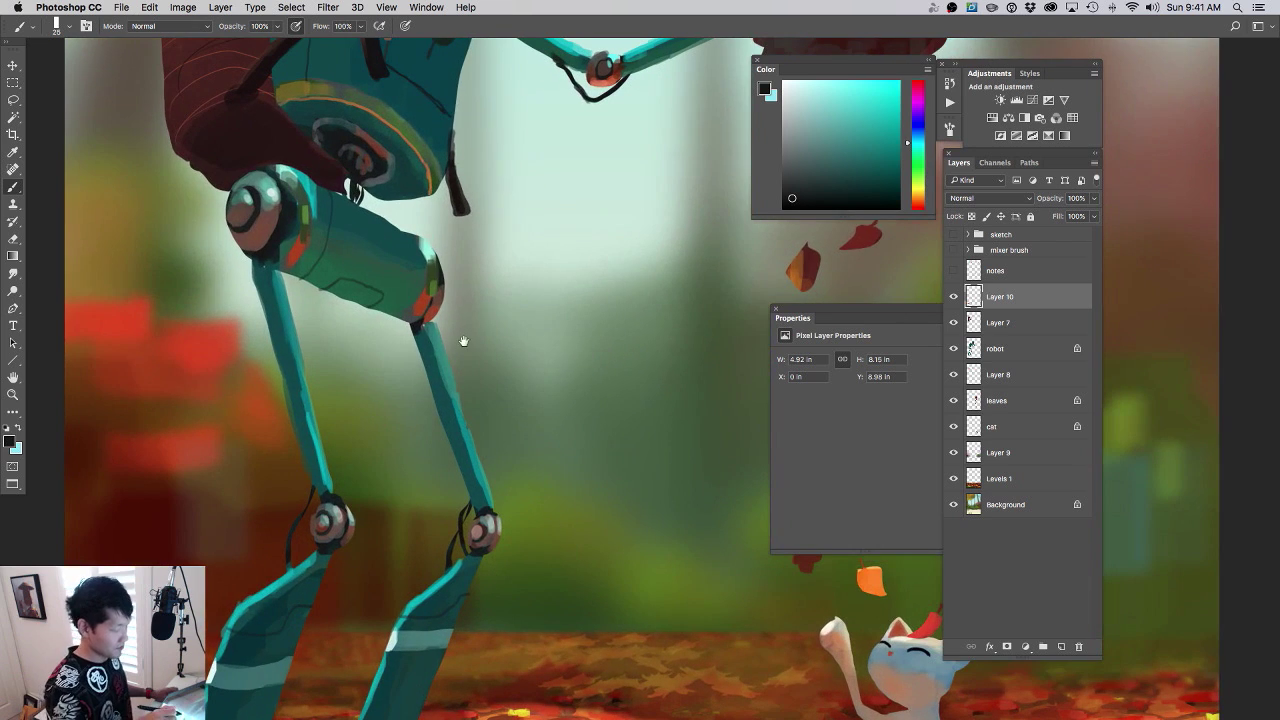
alt+click(410, 316)
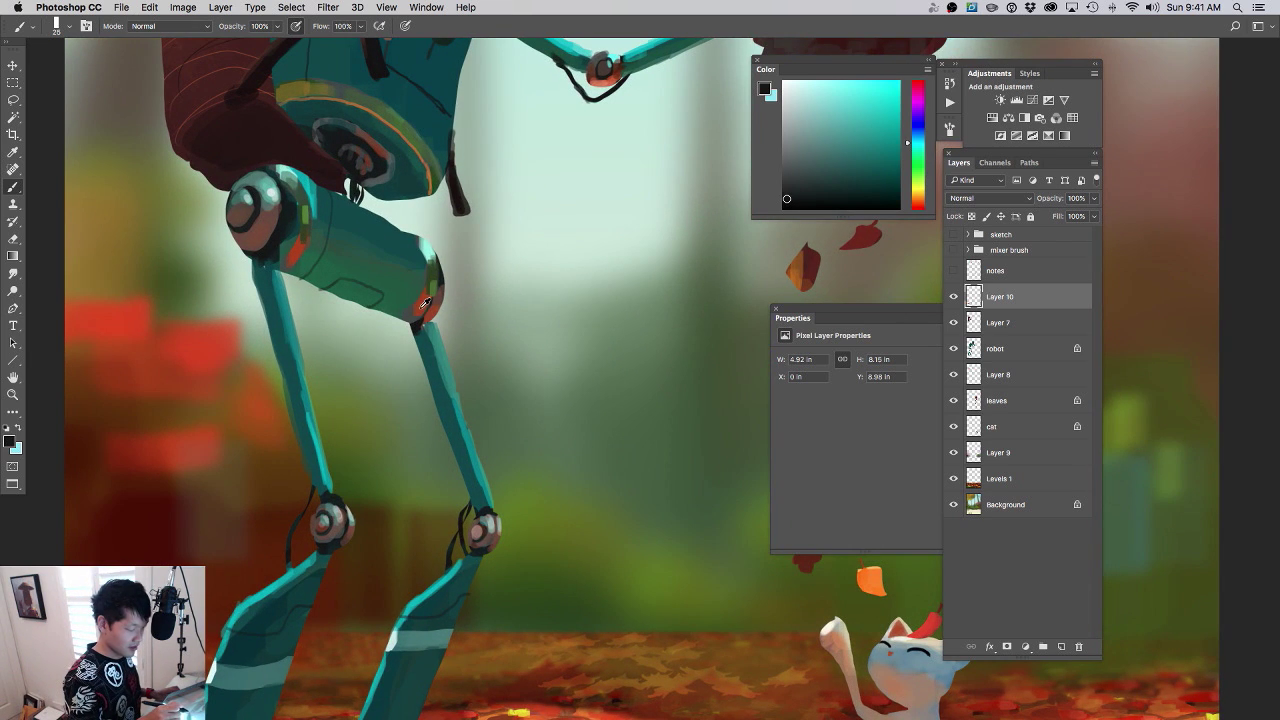
alt+click(424, 304)
click(852, 106)
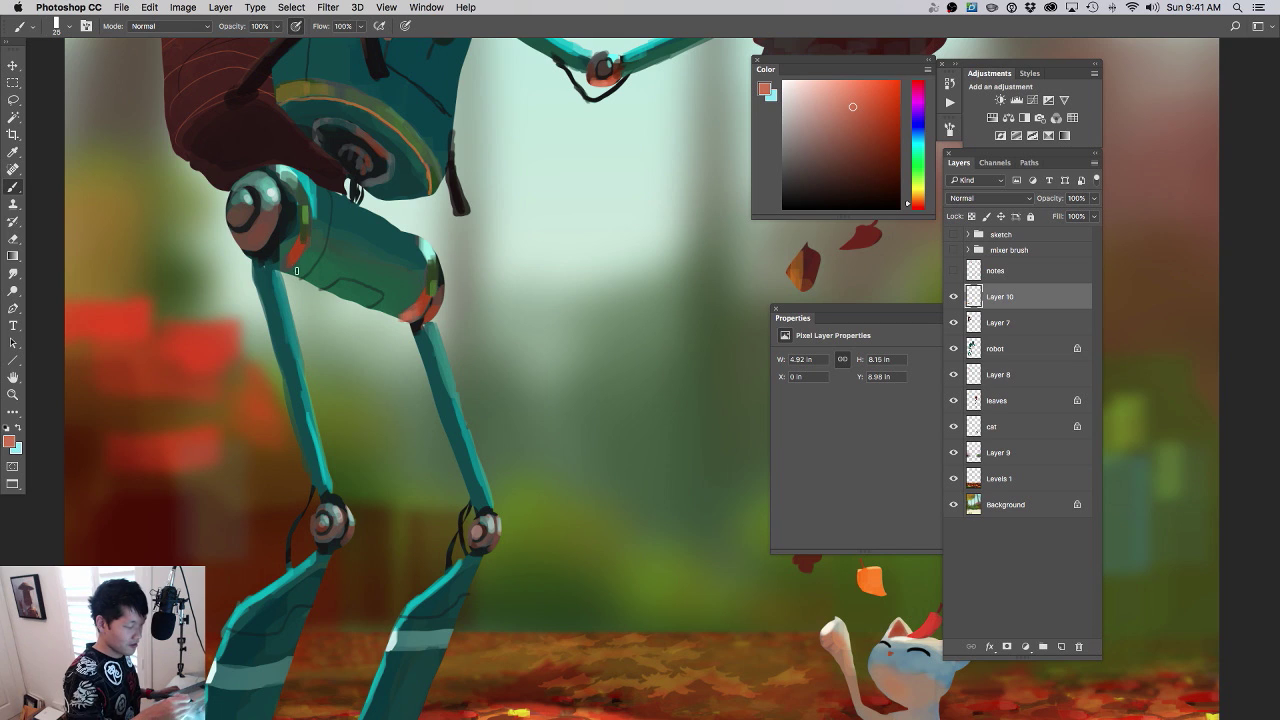
drag(503, 354, 477, 366)
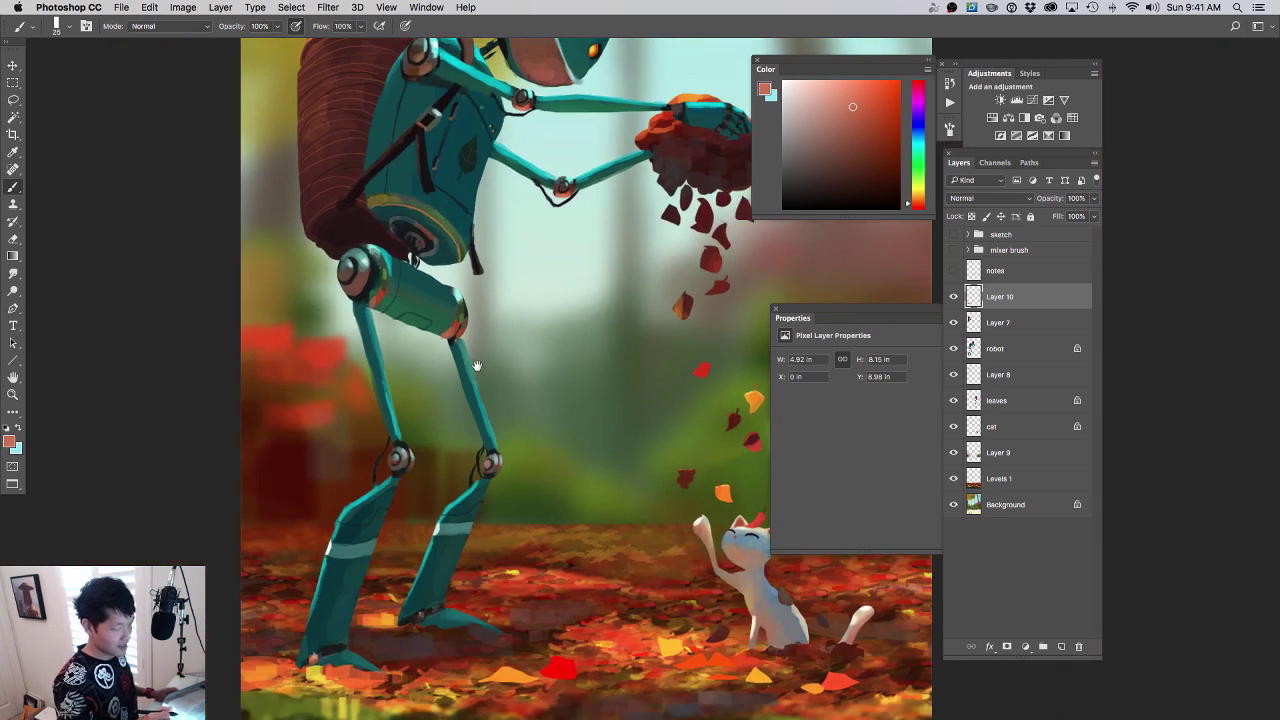
- Refine the round socket at the base of the torso with sampled greys on its rim and near-black inside
mouse_move(439, 253)
mouse_down()
mouse_move(457, 230)
mouse_move(430, 238)
mouse_up()
alt+click(428, 234)
alt+click(447, 217)
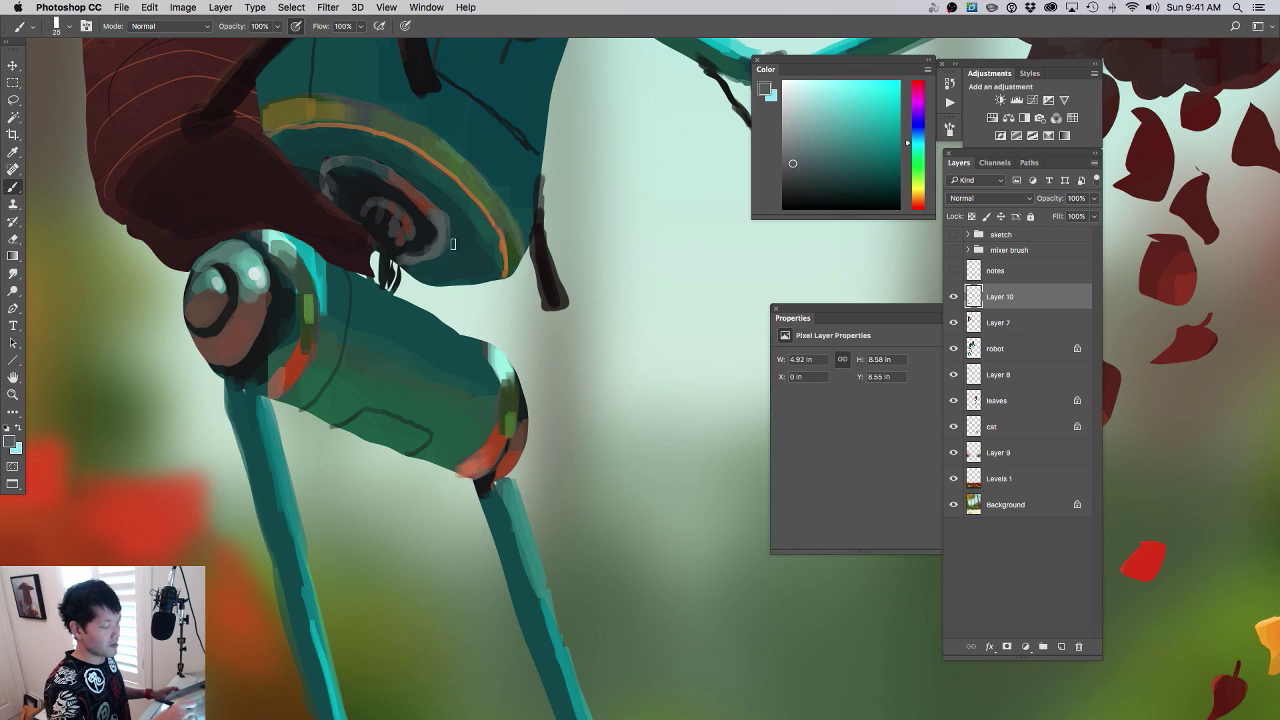
alt+click(352, 182)
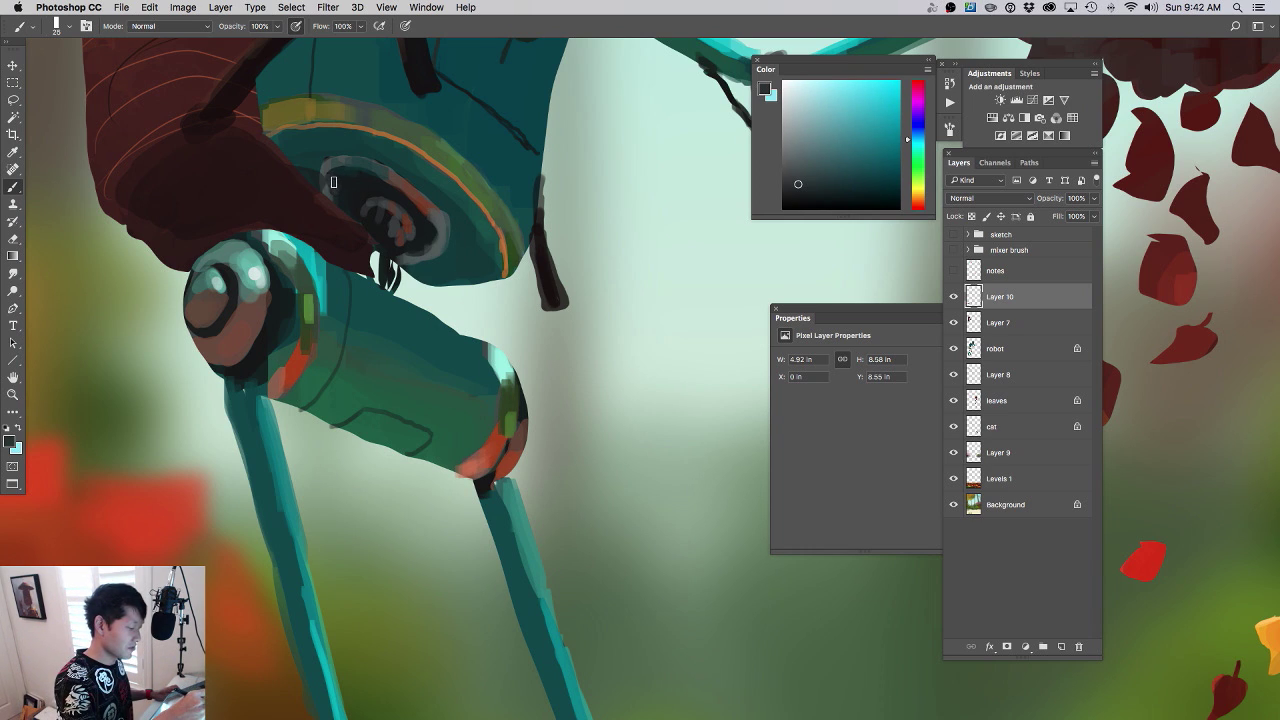
alt+click(330, 166)
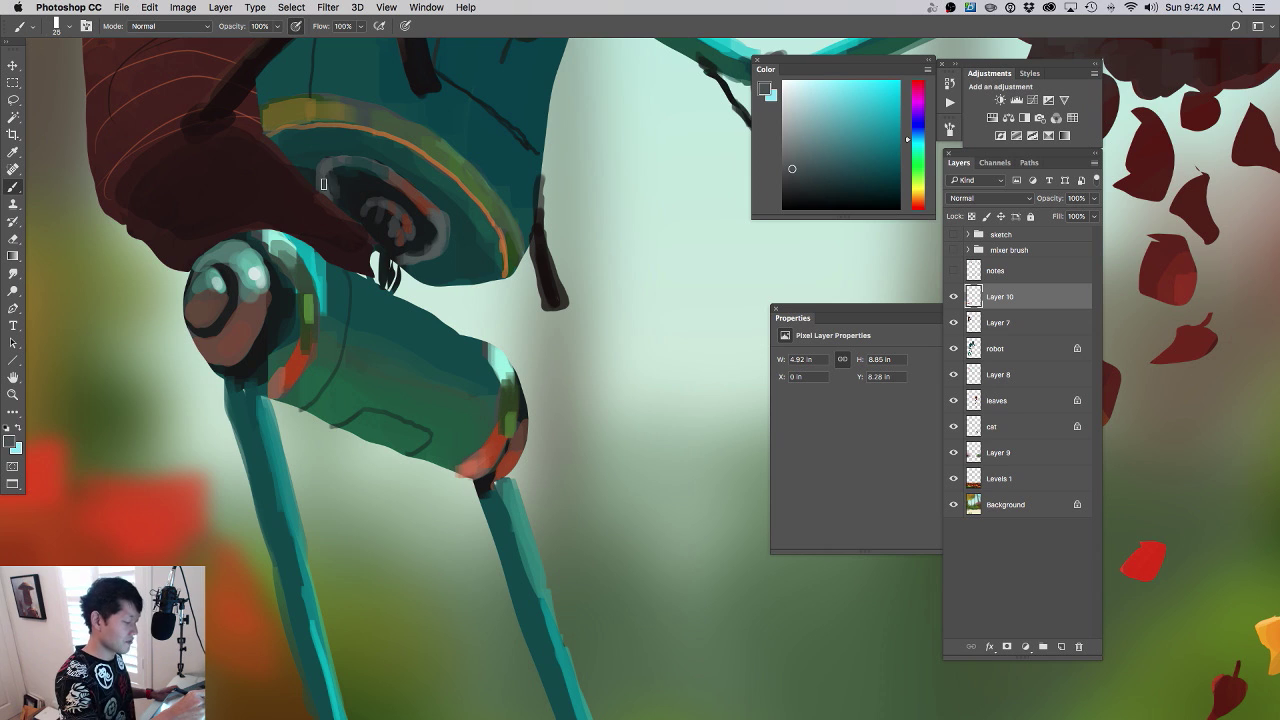
drag(505, 317, 475, 338)
mouse_move(556, 424)
mouse_down()
mouse_move(494, 441)
mouse_move(480, 401)
mouse_up()
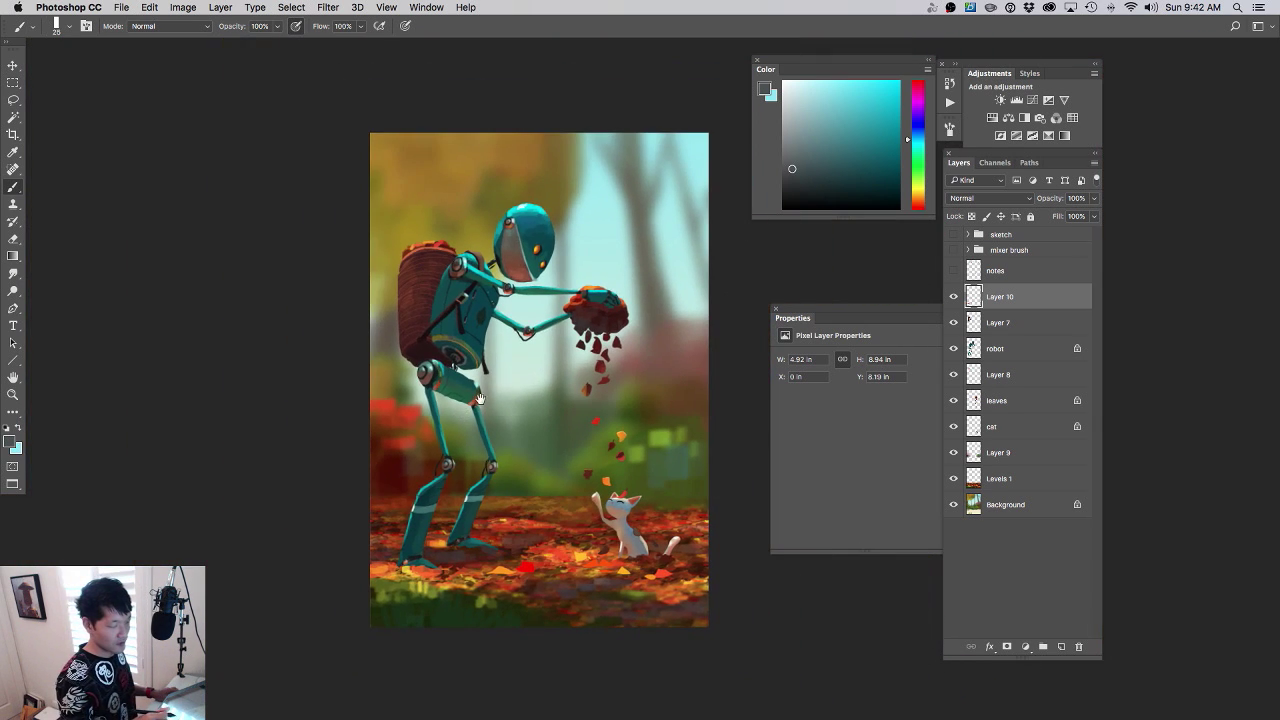
scroll(540, 320, up, 10)
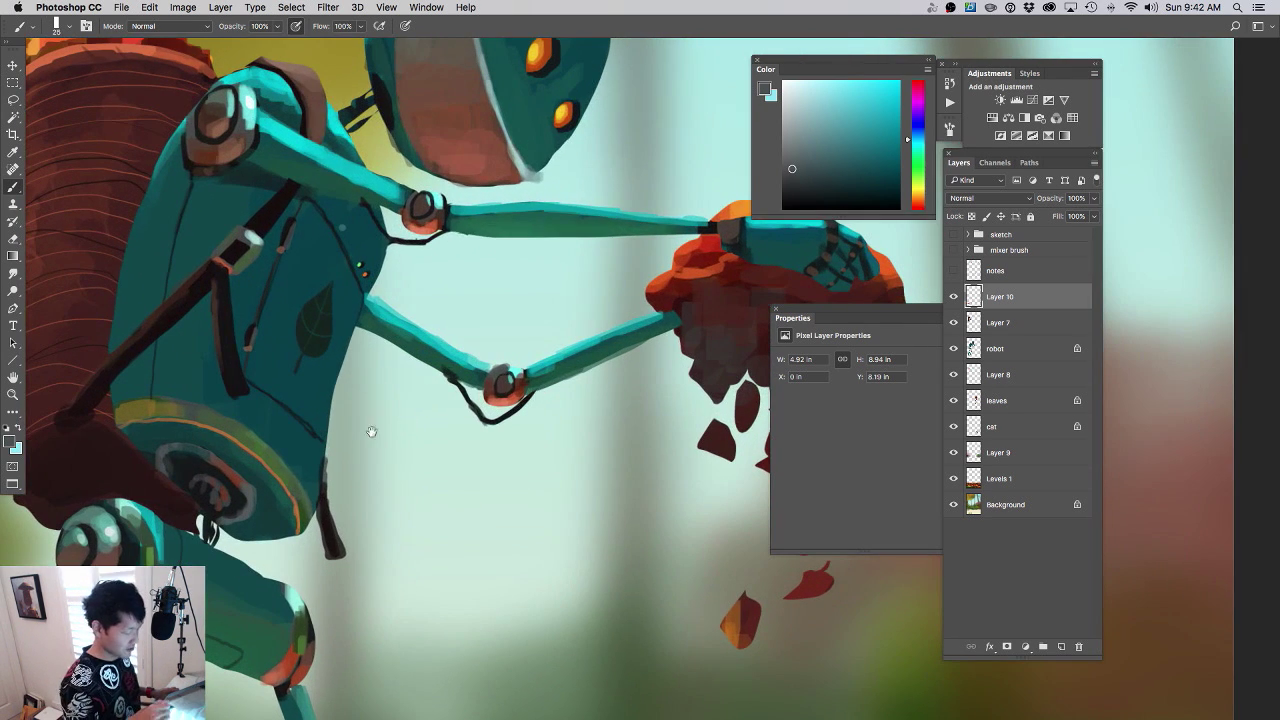
alt+click(183, 468)
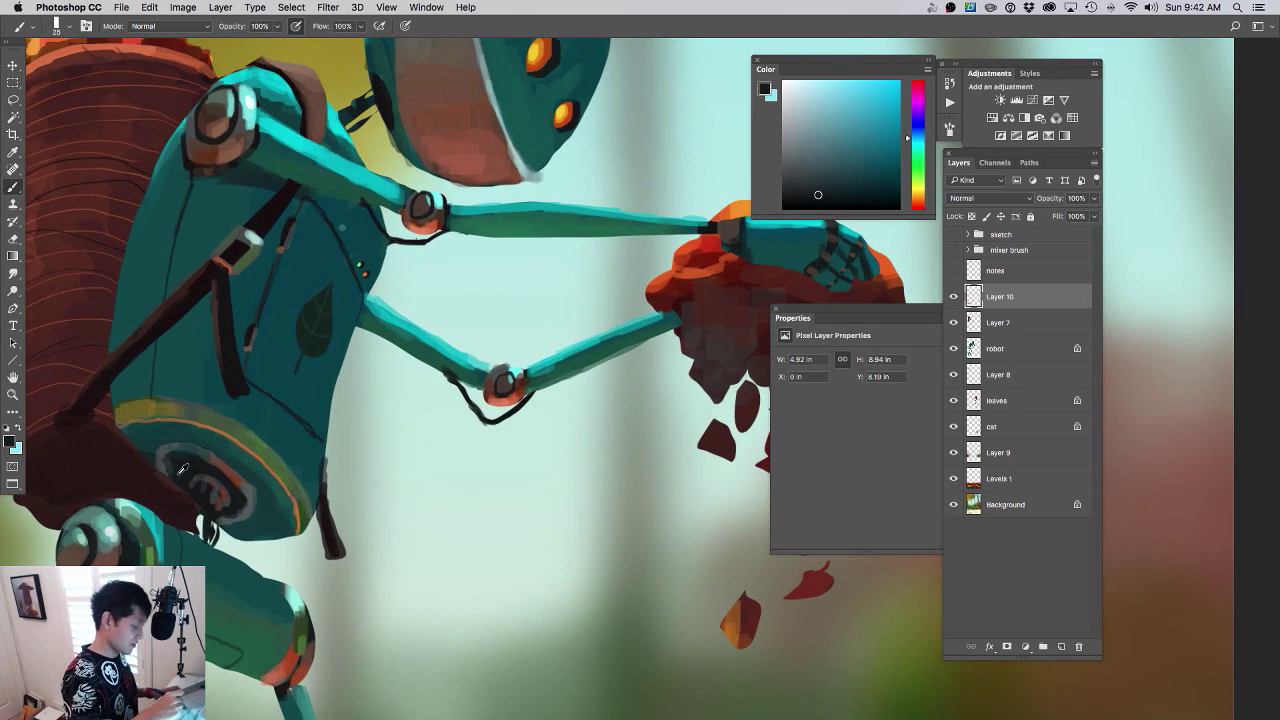
scroll(391, 459, down, 6)
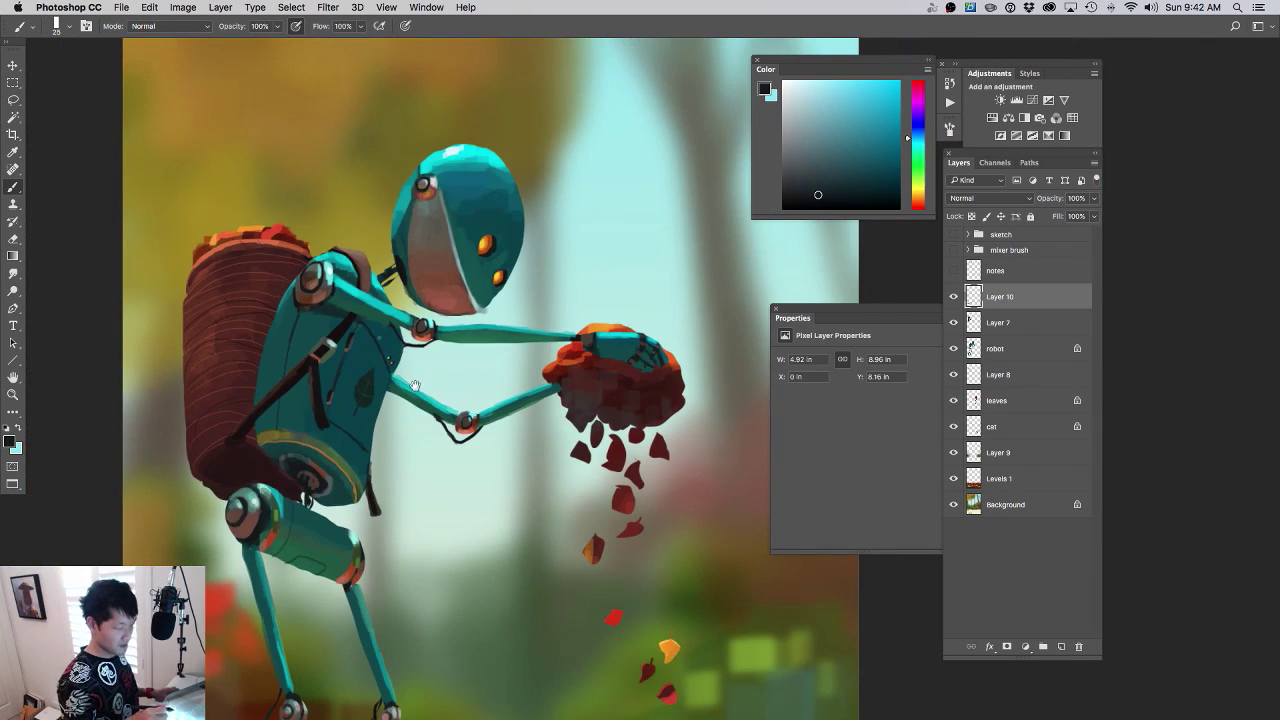
- Paint sampled dark teal shadows on the torso beneath the upper arm and along the diagonal backpack strap
scroll(442, 359, up, 6)
alt+click(279, 288)
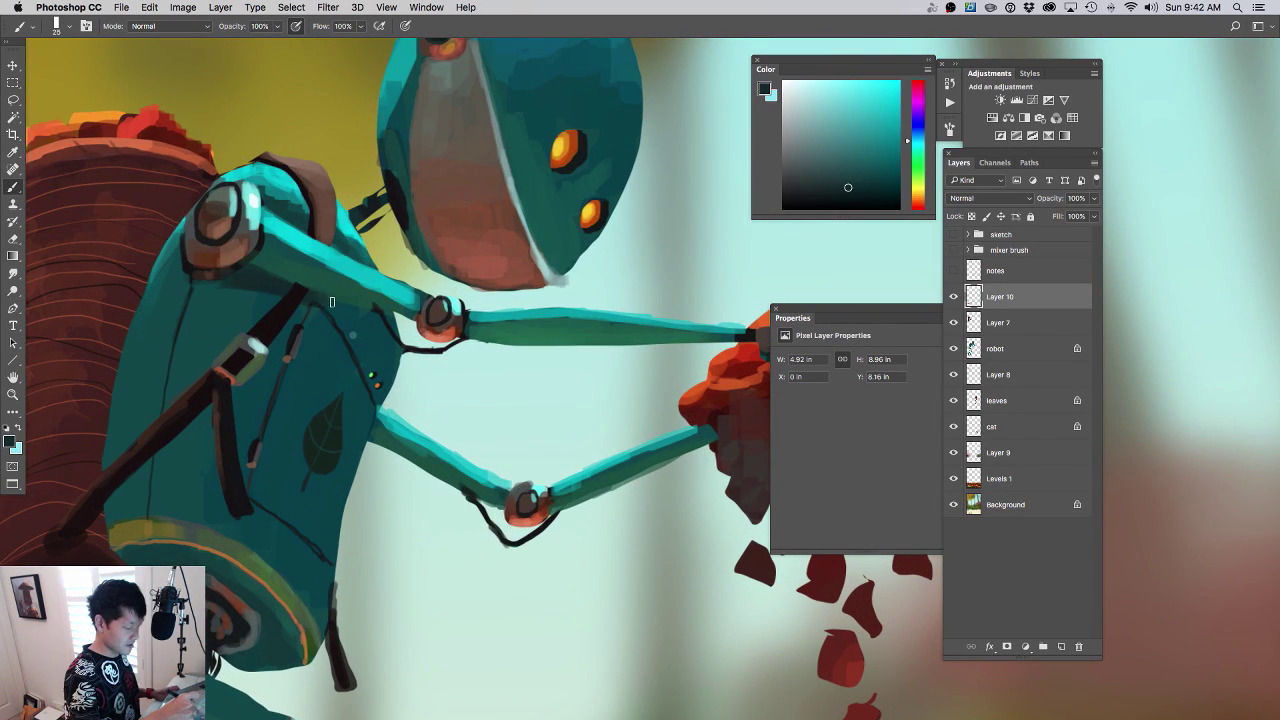
drag(332, 301, 360, 360)
alt+click(272, 283)
drag(281, 294, 230, 341)
mouse_move(188, 390)
mouse_down()
mouse_move(104, 471)
mouse_move(130, 479)
mouse_up()
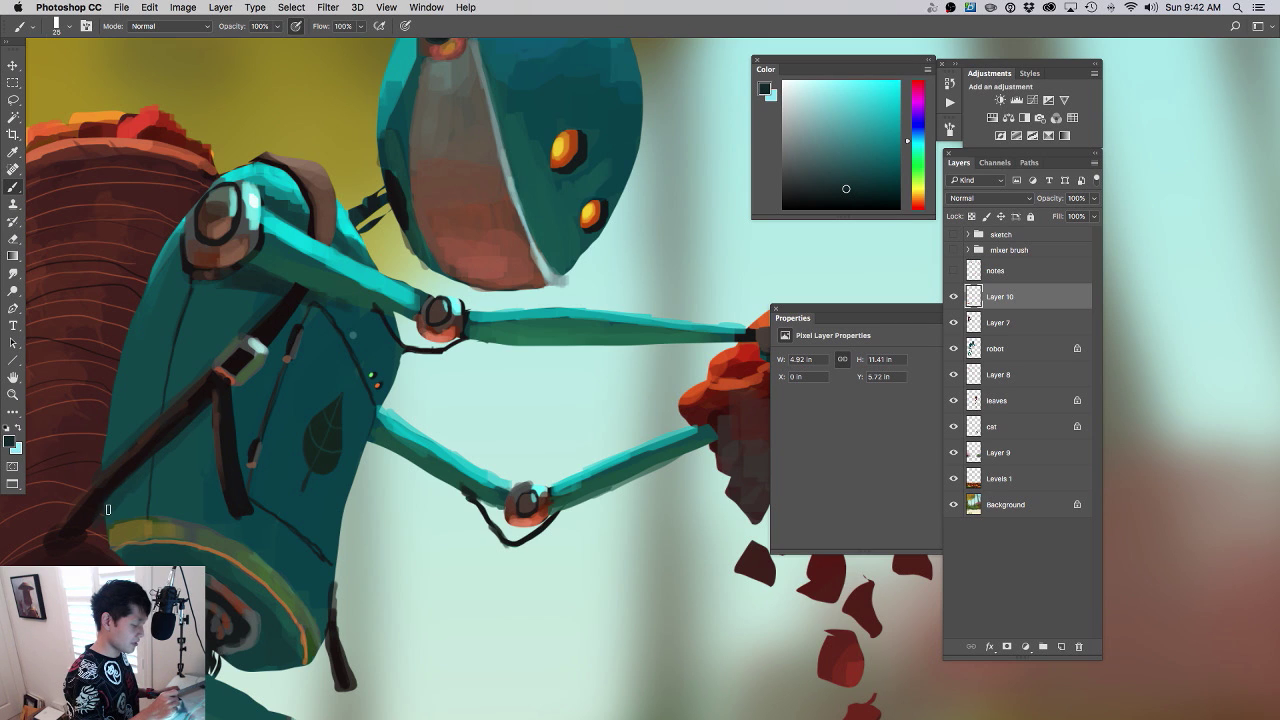
drag(453, 365, 413, 375)
drag(575, 428, 529, 424)
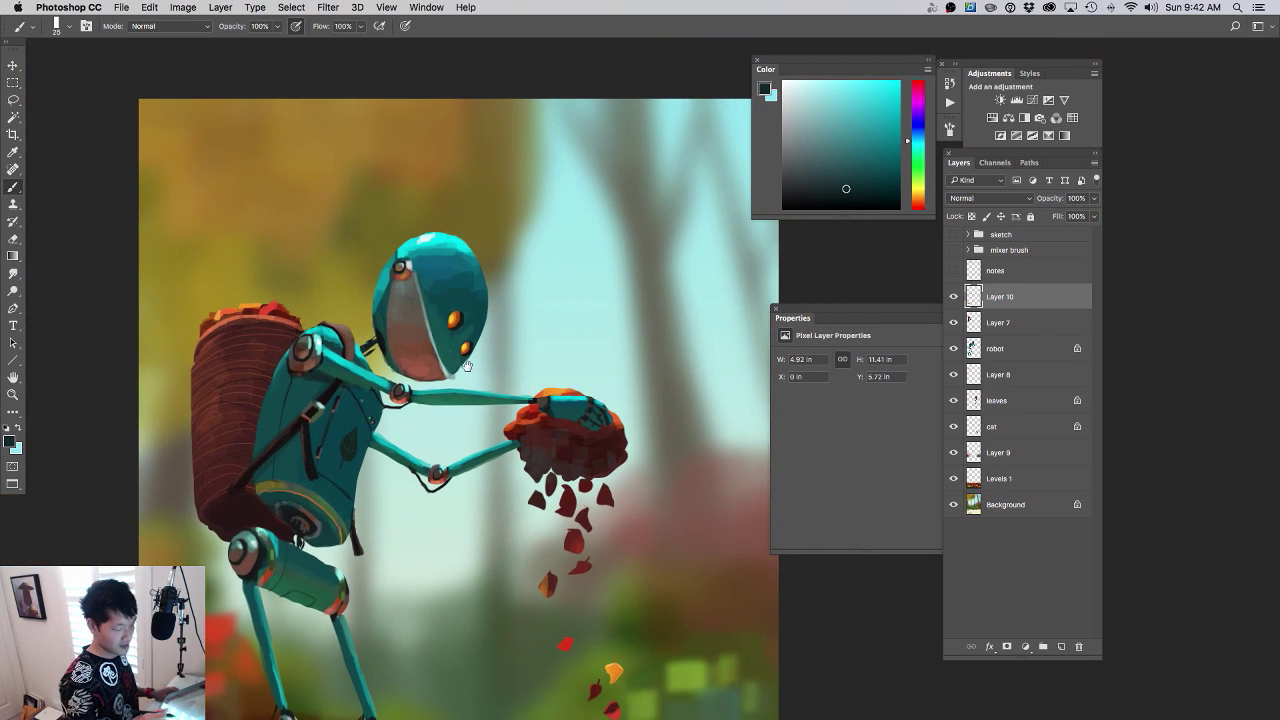
- Touch up the head's back edge near the neck with reddish brown and draw a thin near-black seam over the crown
drag(393, 331, 427, 347)
alt+click(398, 338)
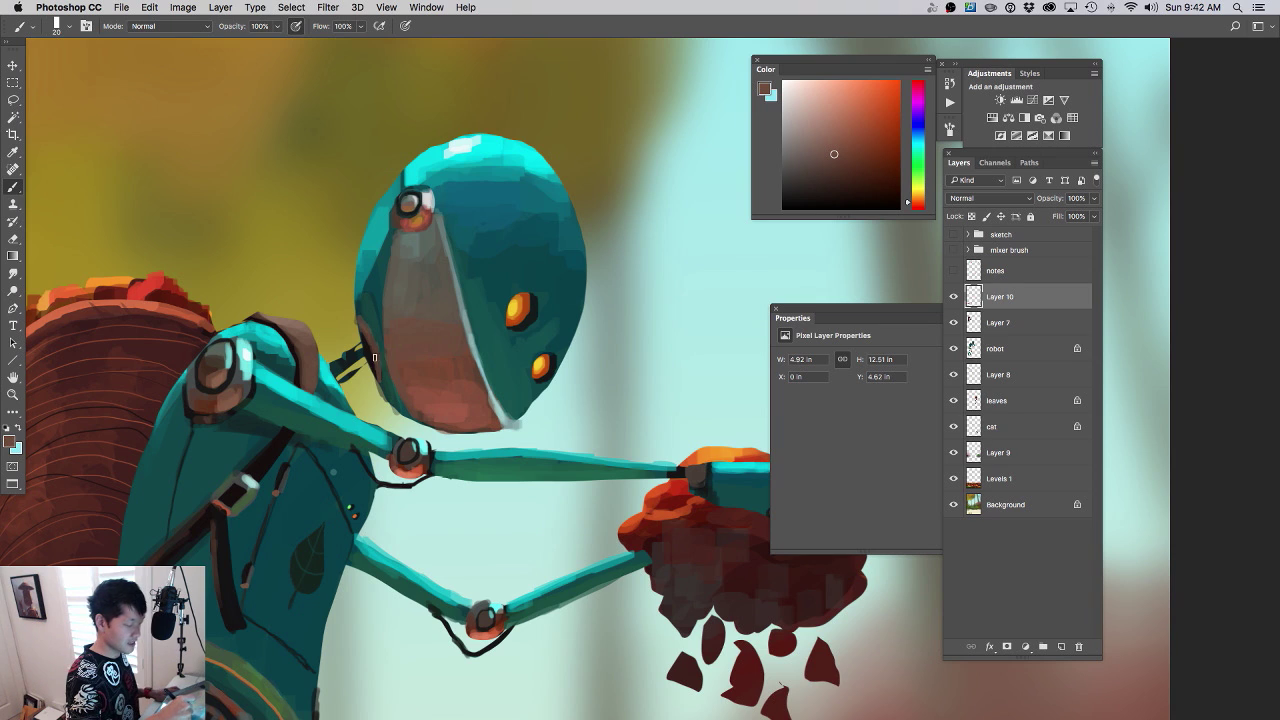
mouse_move(464, 314)
mouse_down()
mouse_move(400, 346)
mouse_move(558, 336)
mouse_up()
alt+click(227, 479)
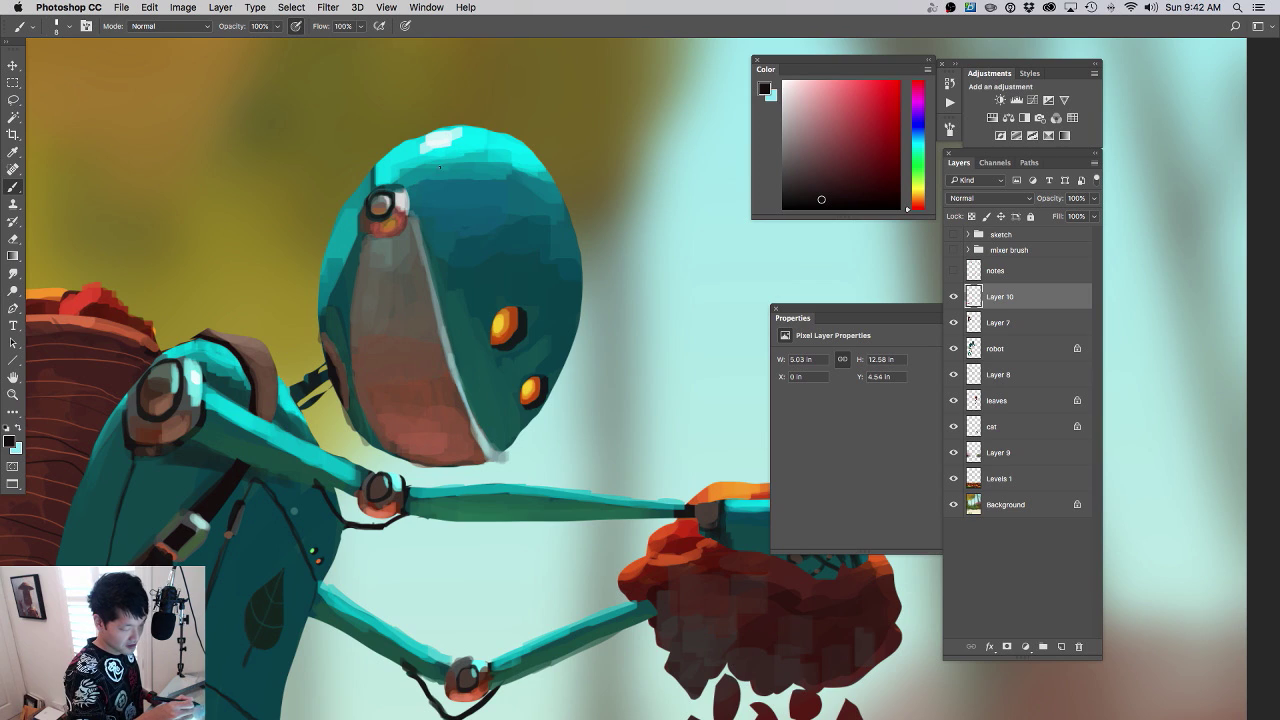
drag(422, 173, 487, 139)
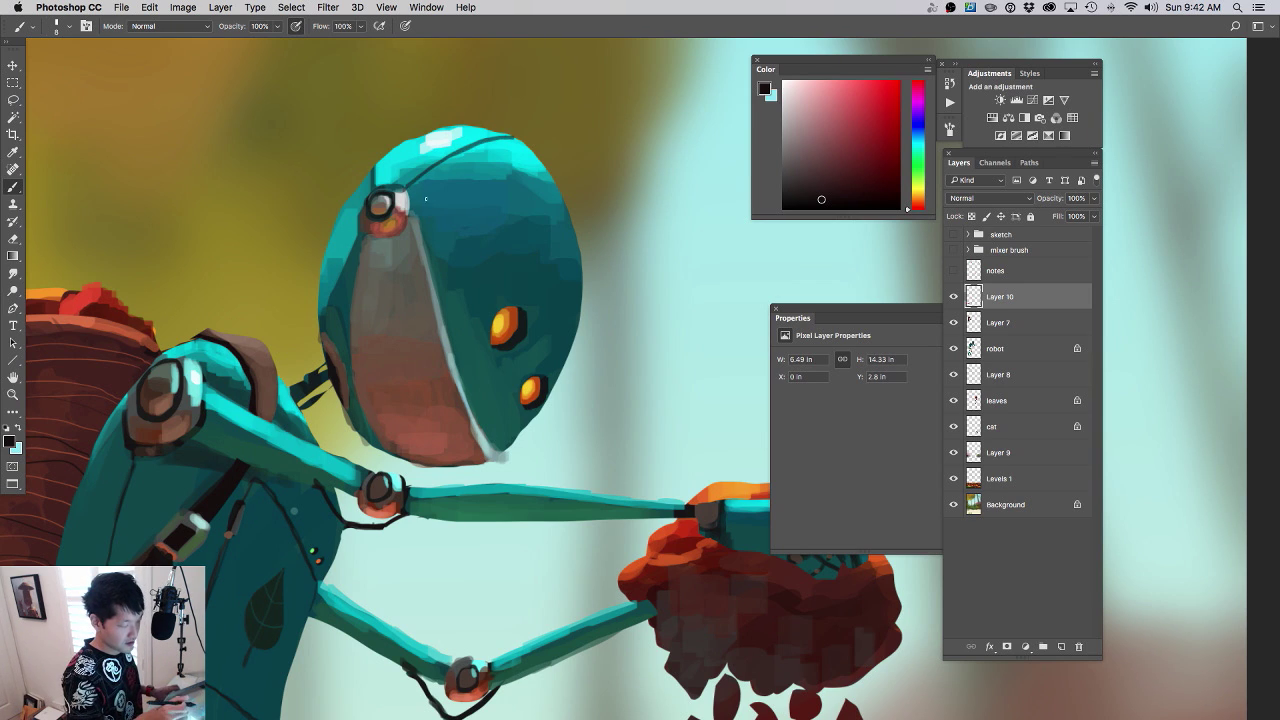
- Sample bright cyan from the crown and brighten the head's back rim behind the ear joint with a 25 px brush
alt+click(398, 161)
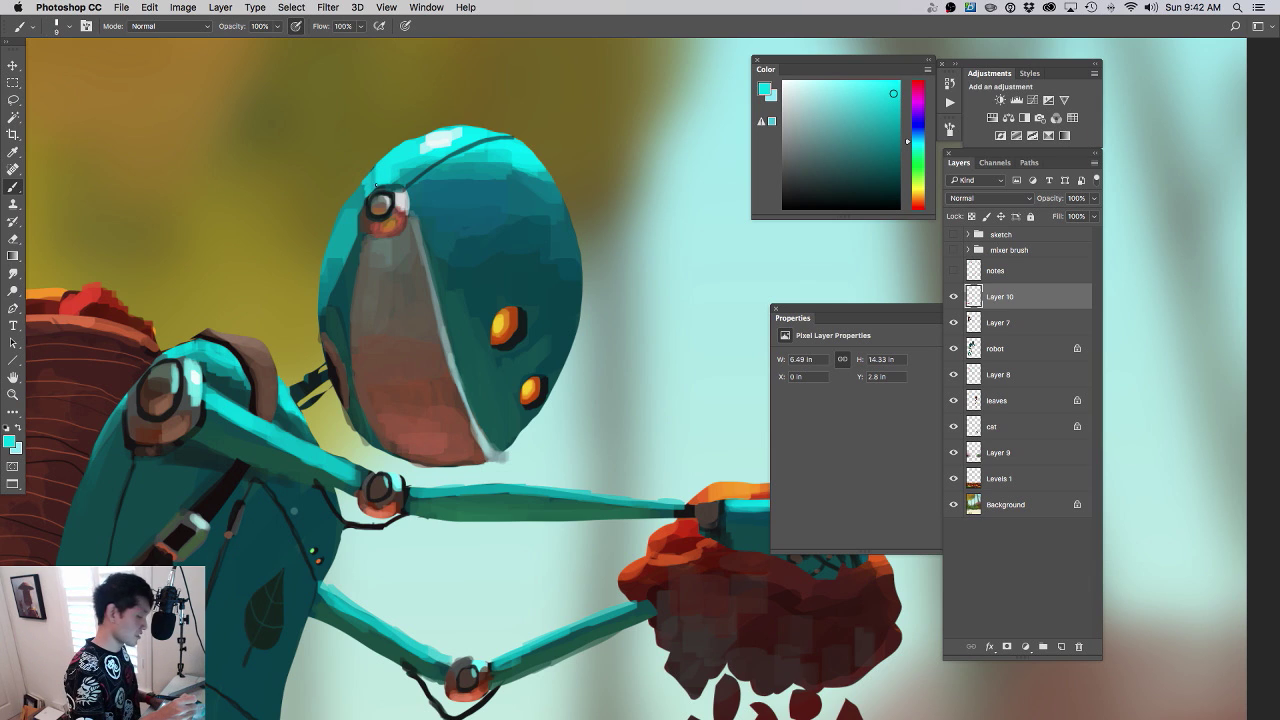
key(])
drag(375, 174, 345, 226)
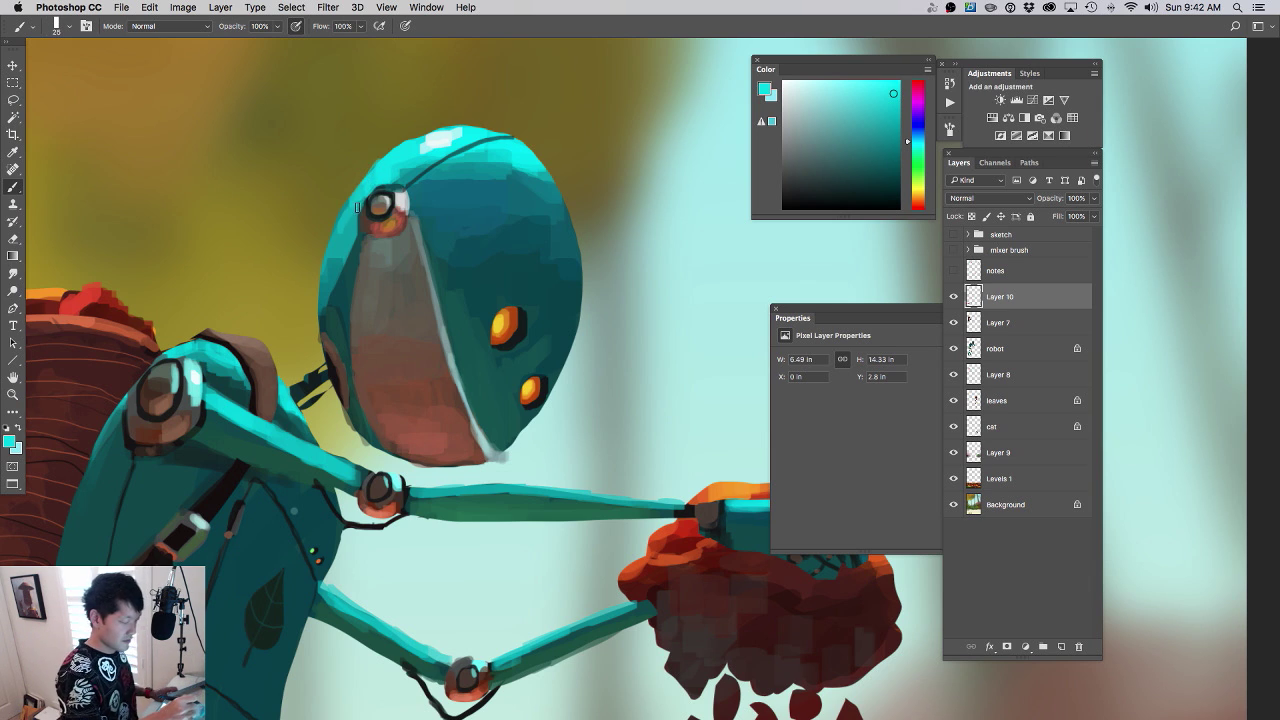
drag(386, 320, 350, 342)
scroll(349, 342, down, 5)
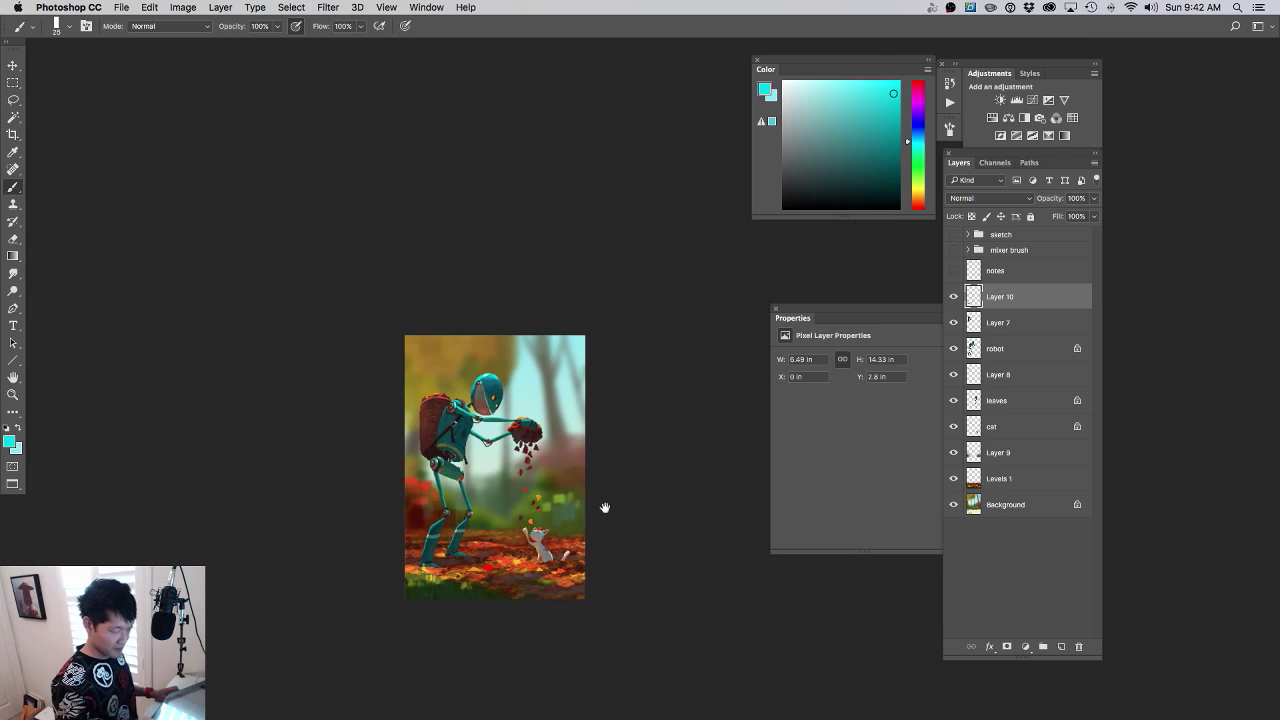
scroll(615, 368, up, 4)
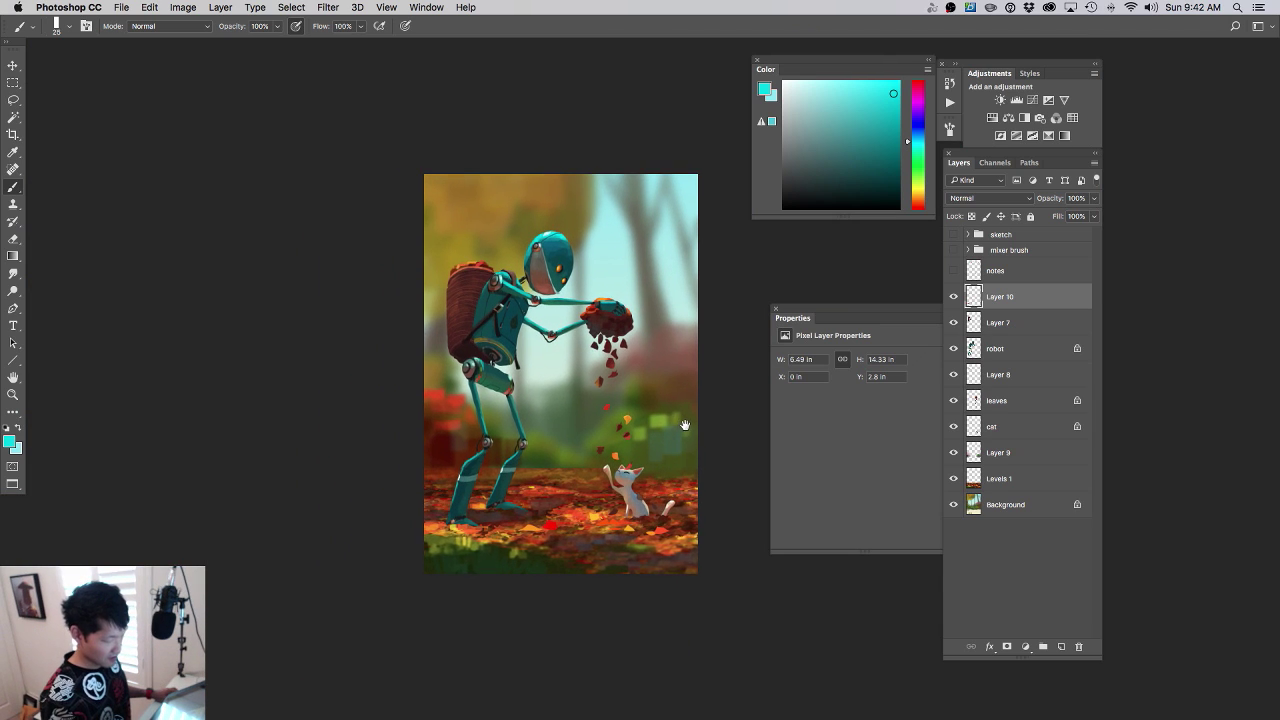
- Edge the falling two-tone leaf with sampled red and a lighter coral on the leaves layer
scroll(654, 416, up, 8)
alt+click(486, 381)
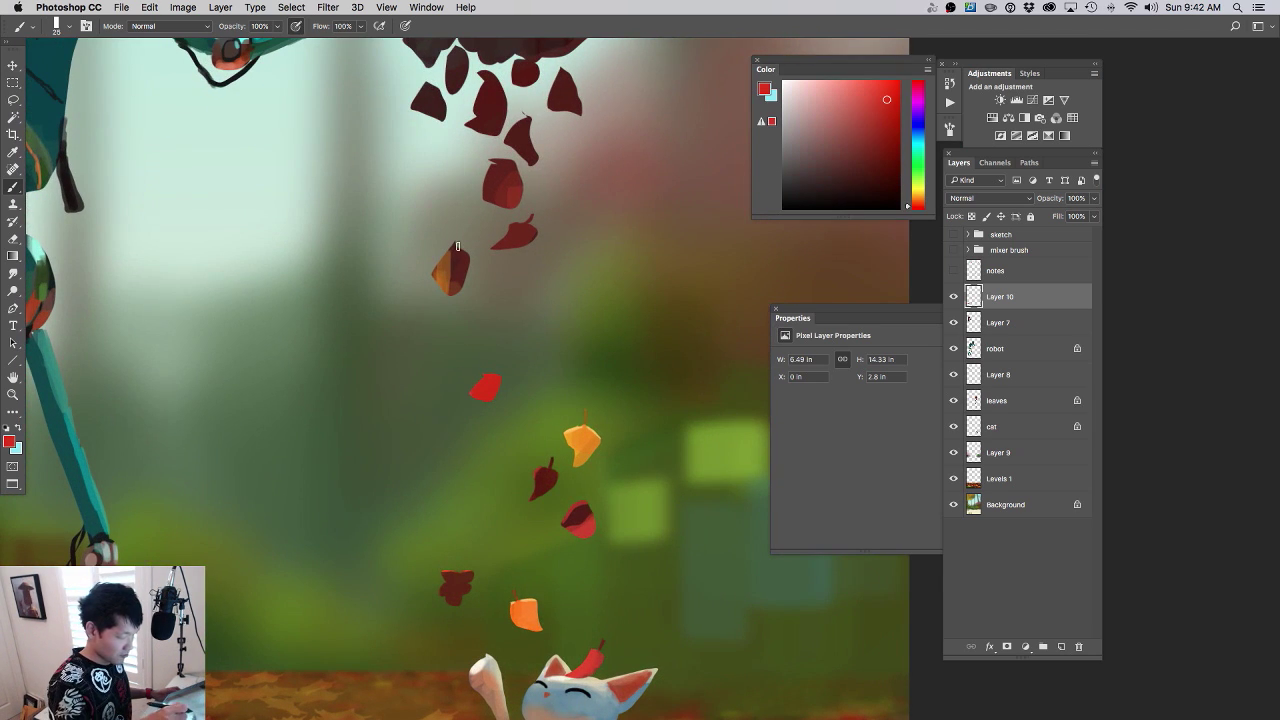
click(1008, 380)
click(953, 374)
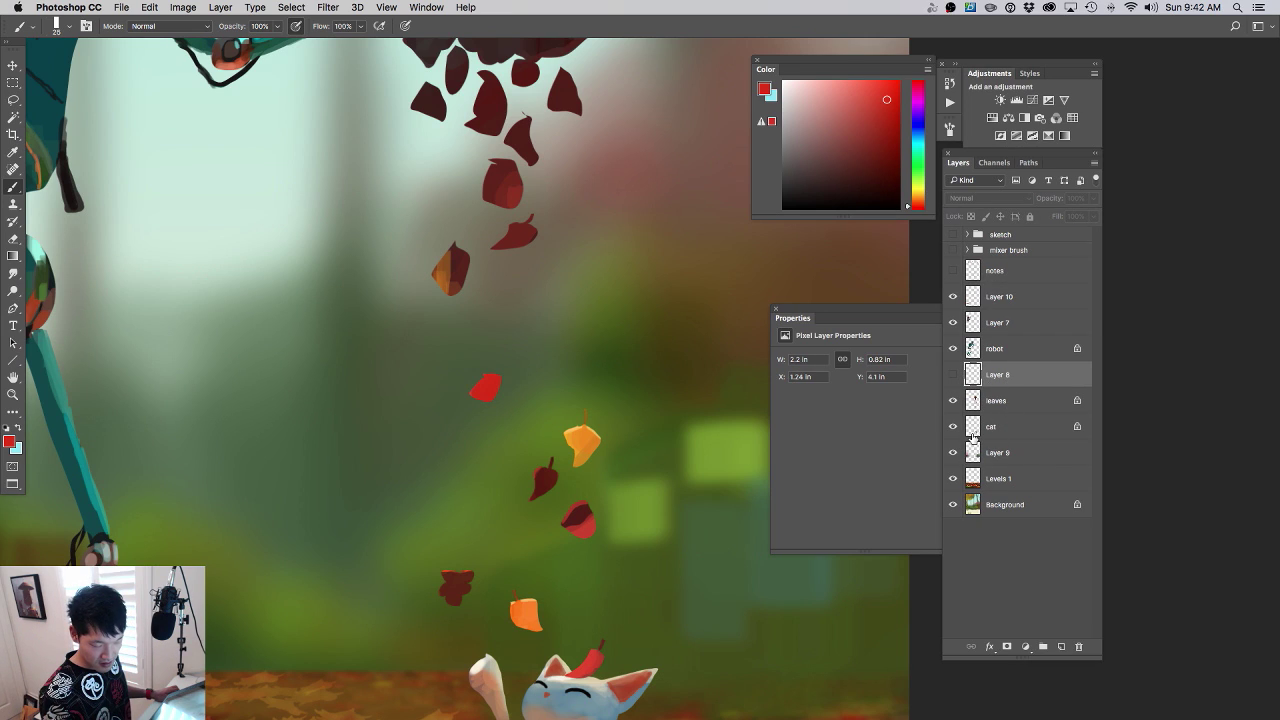
click(953, 374)
click(997, 400)
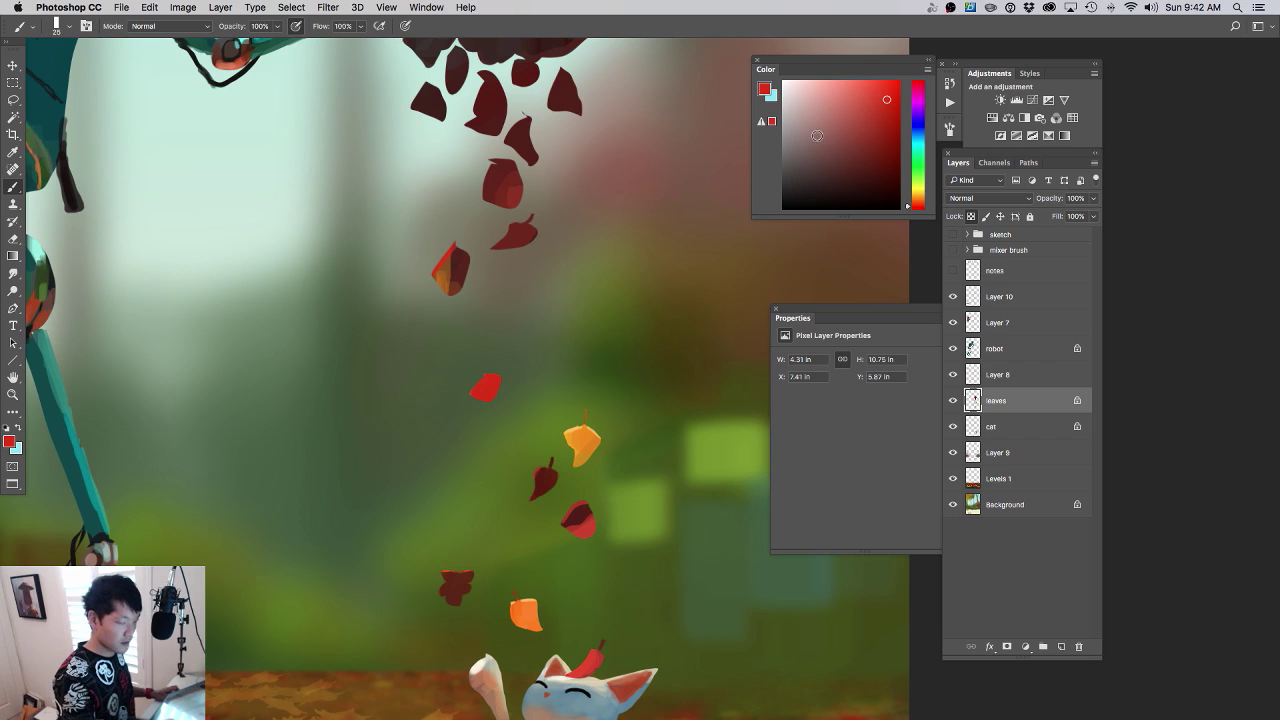
click(852, 87)
drag(454, 246, 441, 270)
mouse_move(447, 281)
mouse_down()
mouse_move(369, 317)
mouse_move(347, 350)
mouse_up()
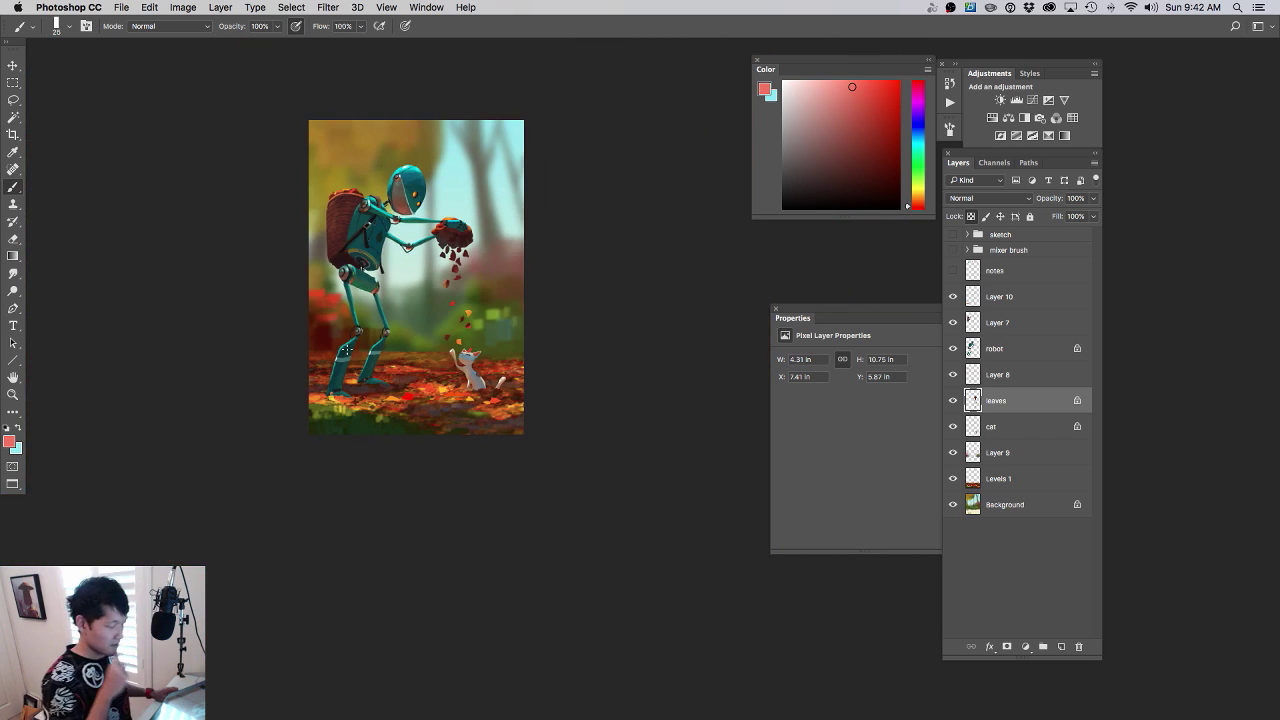
- On the cat layer, sample light blue from the cat's back and paint a highlight down its chest beside the front leg
mouse_move(490, 348)
mouse_down()
mouse_move(470, 394)
mouse_move(490, 421)
mouse_up()
scroll(493, 416, up, 2)
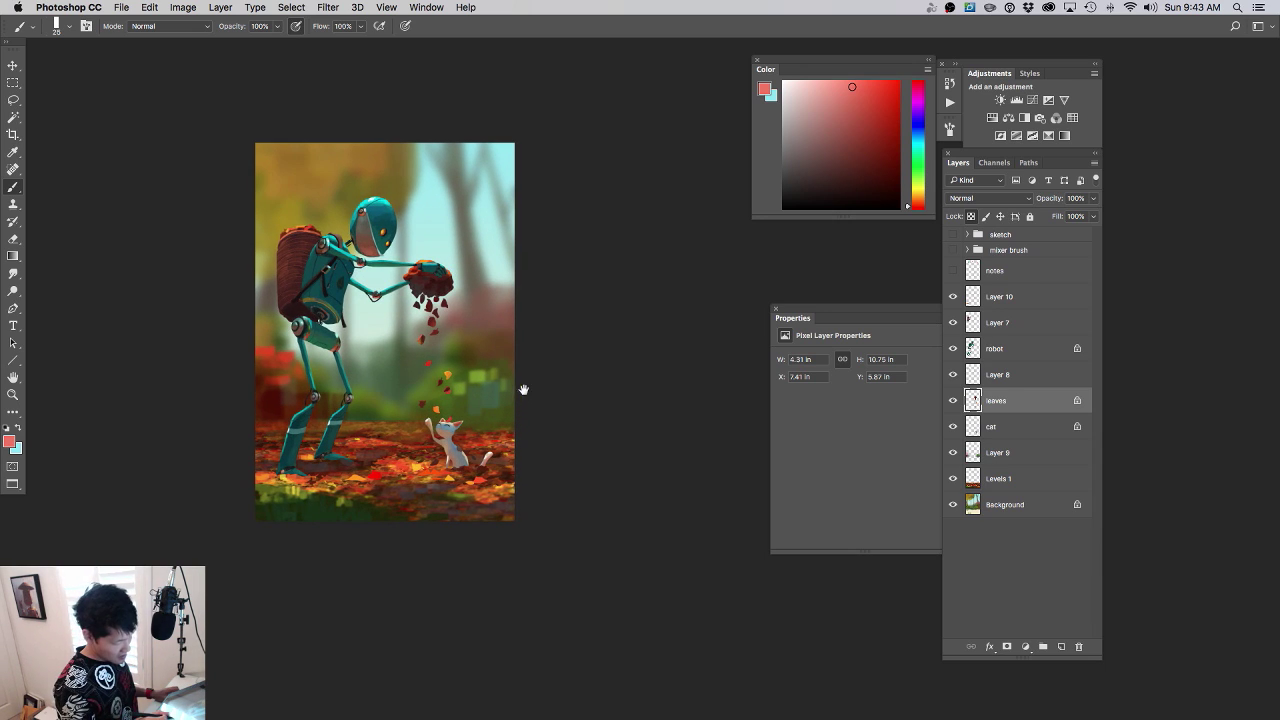
drag(523, 391, 610, 432)
drag(519, 499, 580, 484)
scroll(579, 484, down, 3)
scroll(579, 484, left, 2)
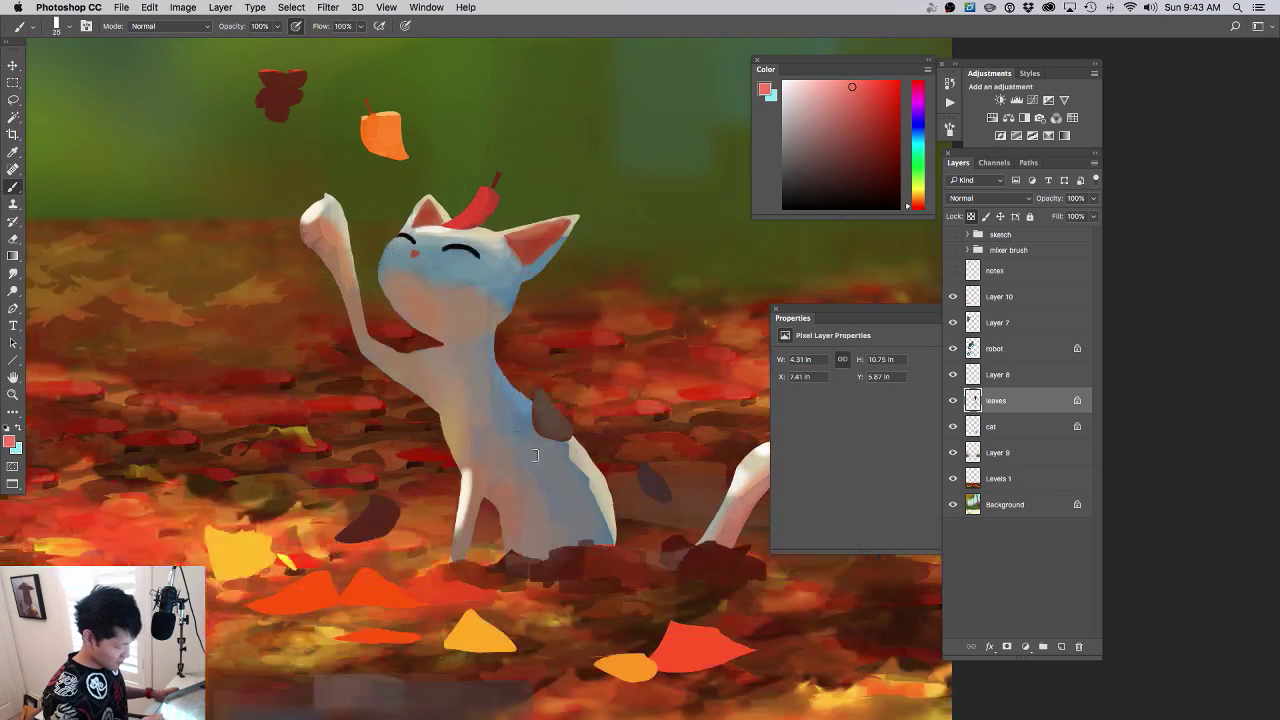
alt+click(490, 432)
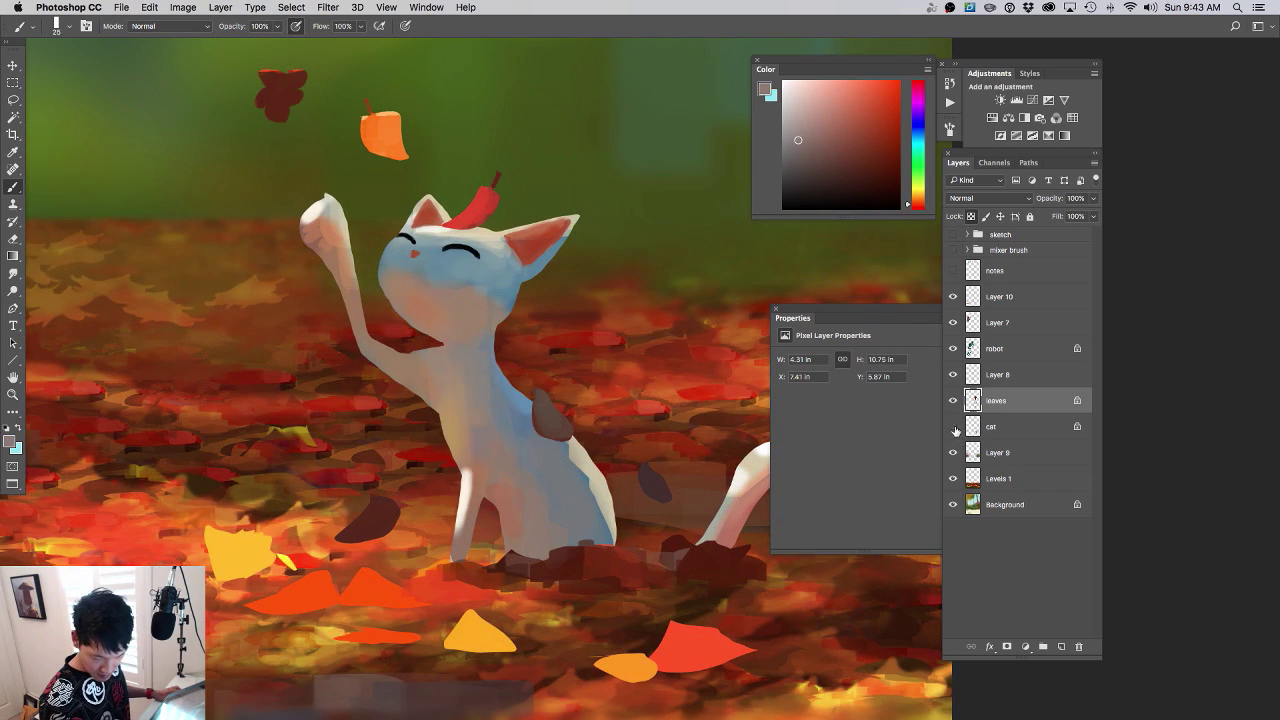
click(990, 426)
alt+click(490, 410)
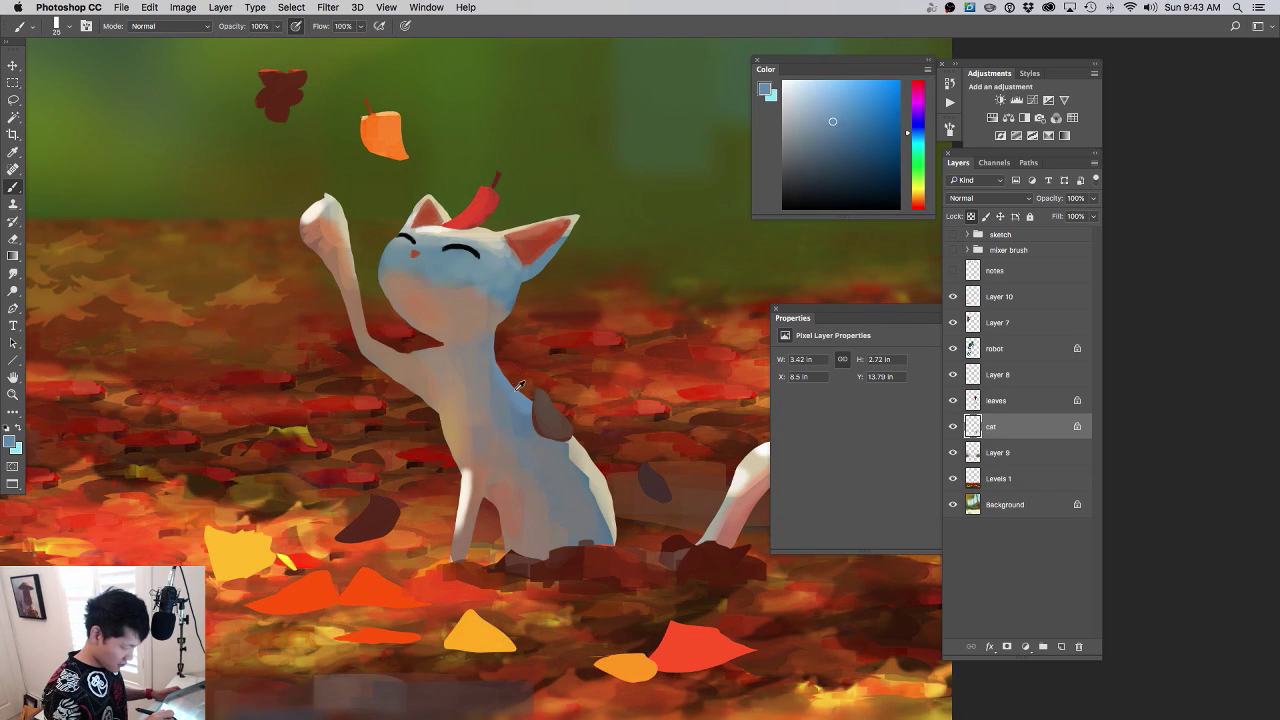
alt+click(505, 399)
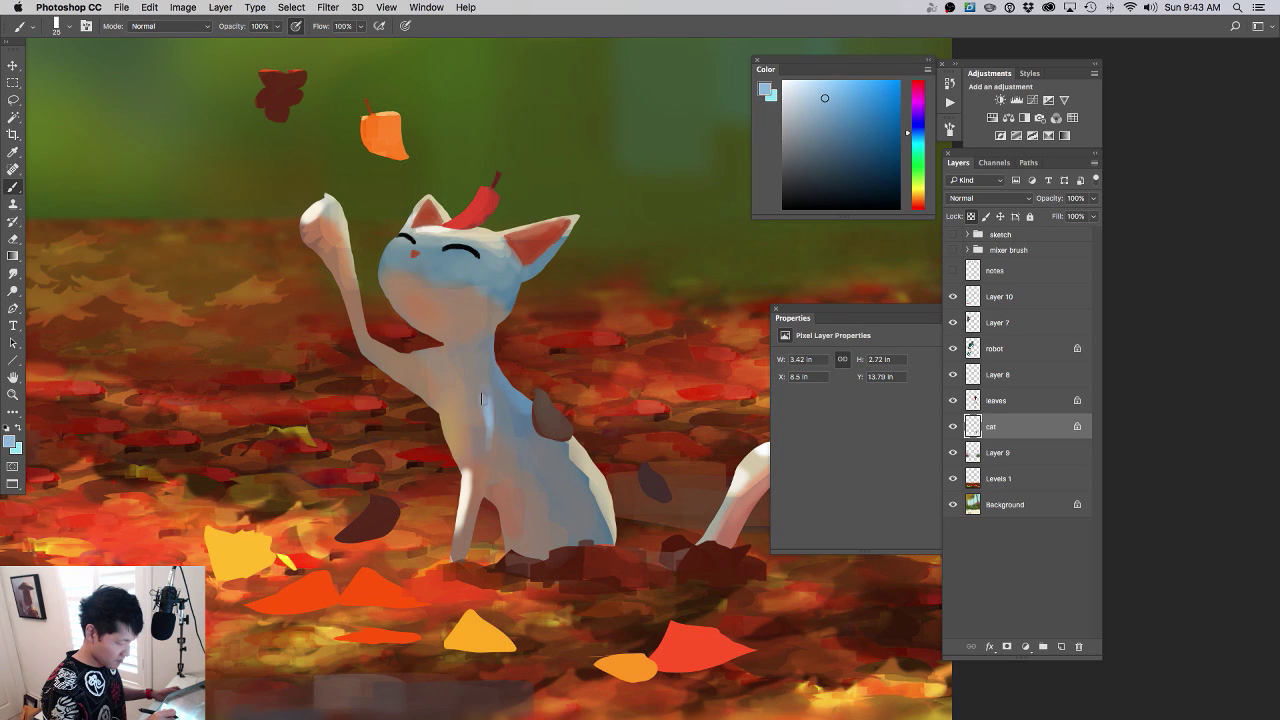
- Blend the cat's chest and shoulder around the front leg with sampled muted pinkish-brown and grey tones
alt+click(490, 451)
alt+click(490, 446)
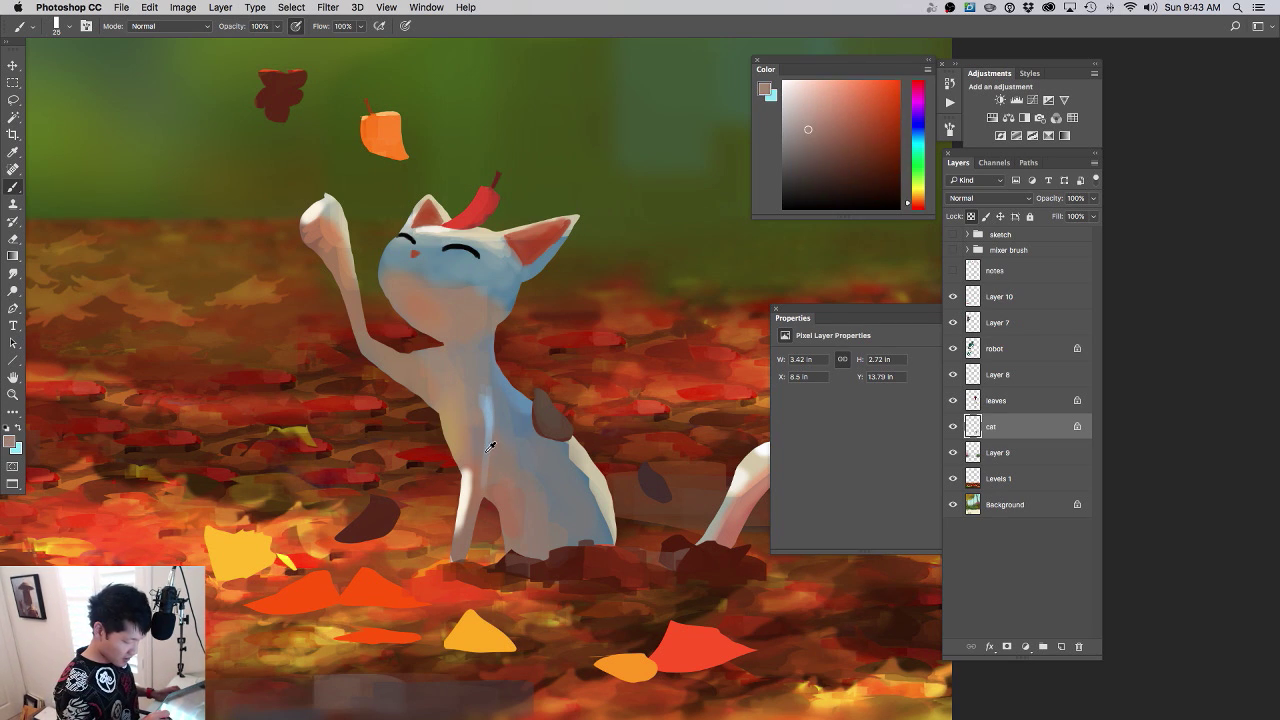
alt+click(491, 444)
alt+click(488, 442)
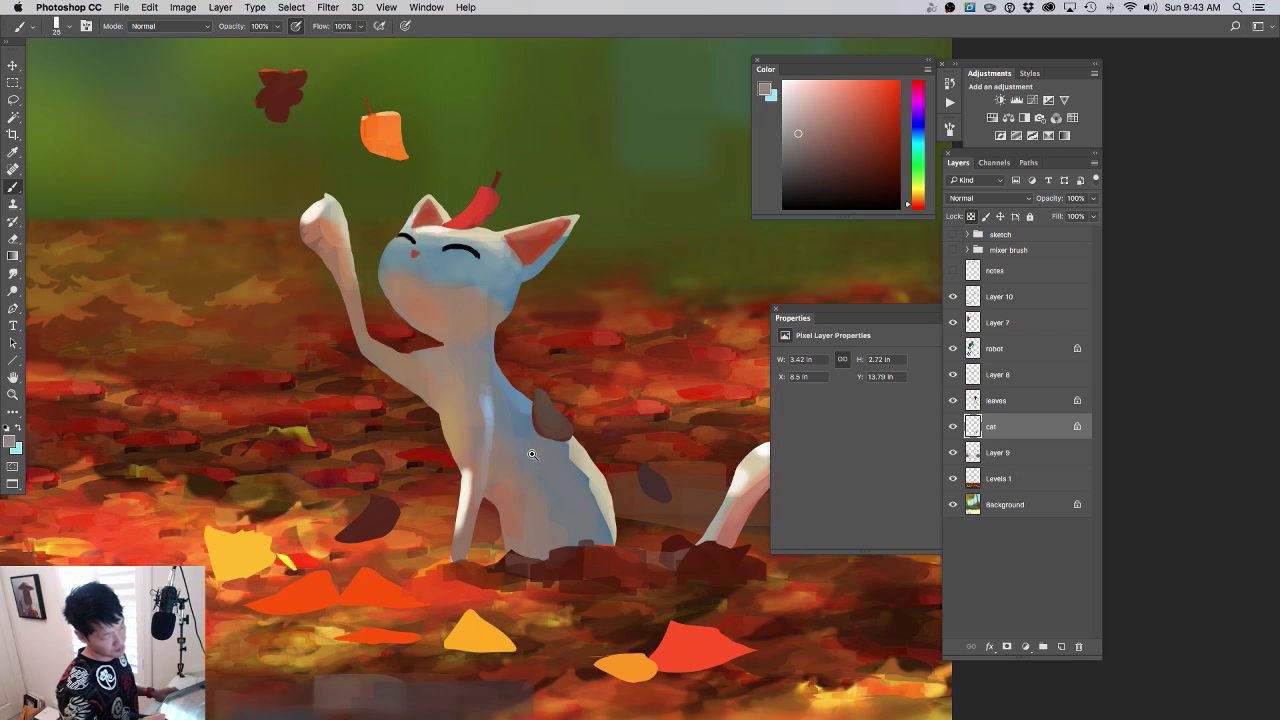
- Warm the underside of the cat's chin and cheek with sampled peach and a more saturated orange
mouse_move(533, 454)
mouse_down()
mouse_move(505, 447)
mouse_move(537, 430)
mouse_up()
alt+click(500, 397)
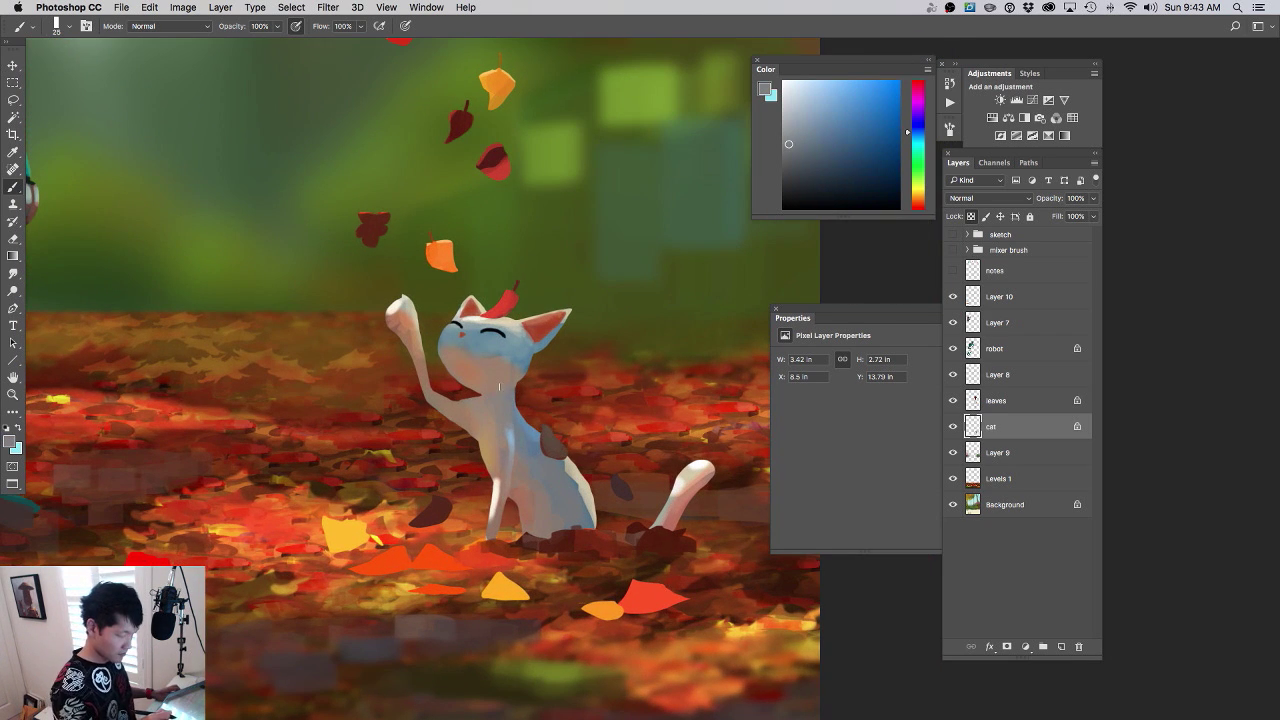
alt+click(480, 373)
click(824, 98)
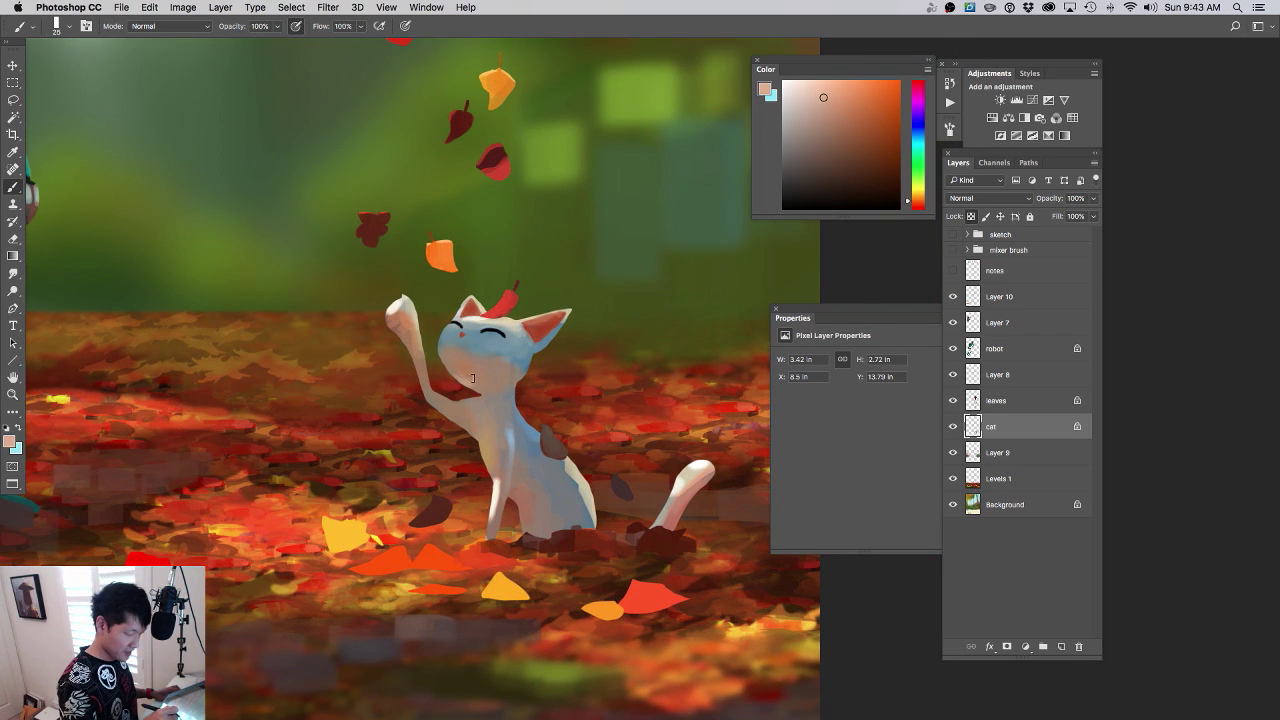
drag(858, 112, 857, 84)
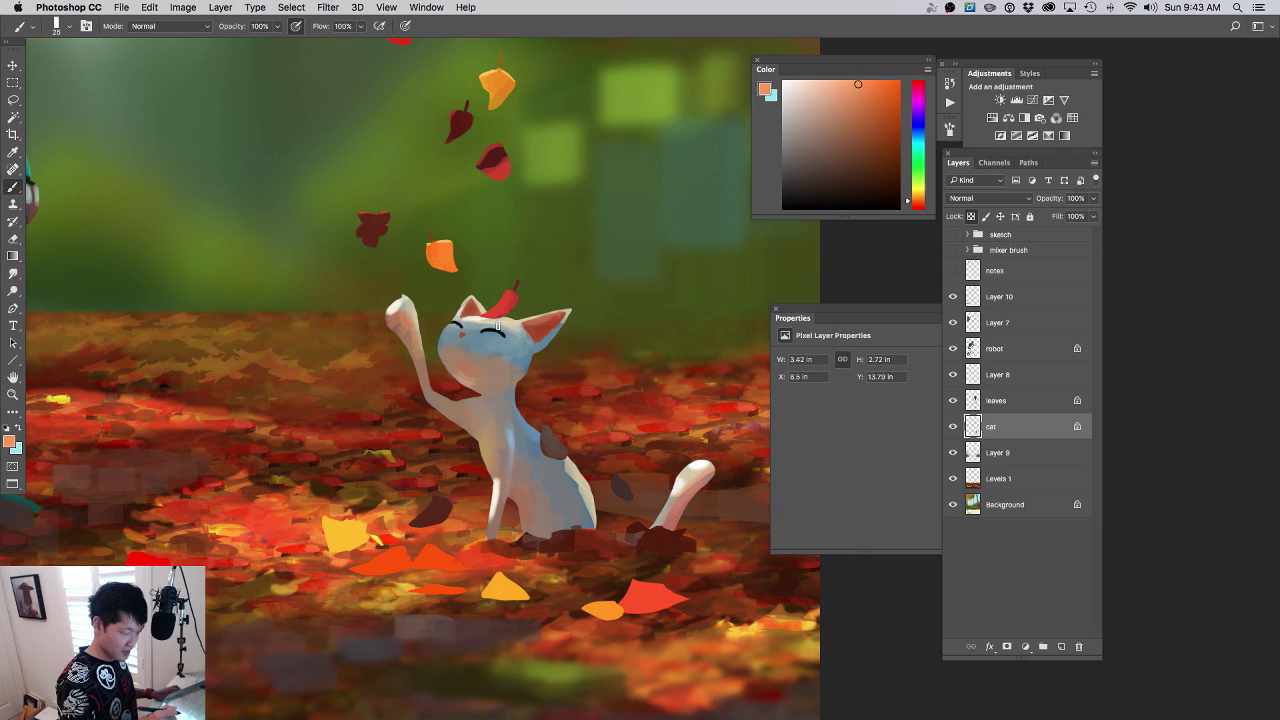
alt+click(468, 370)
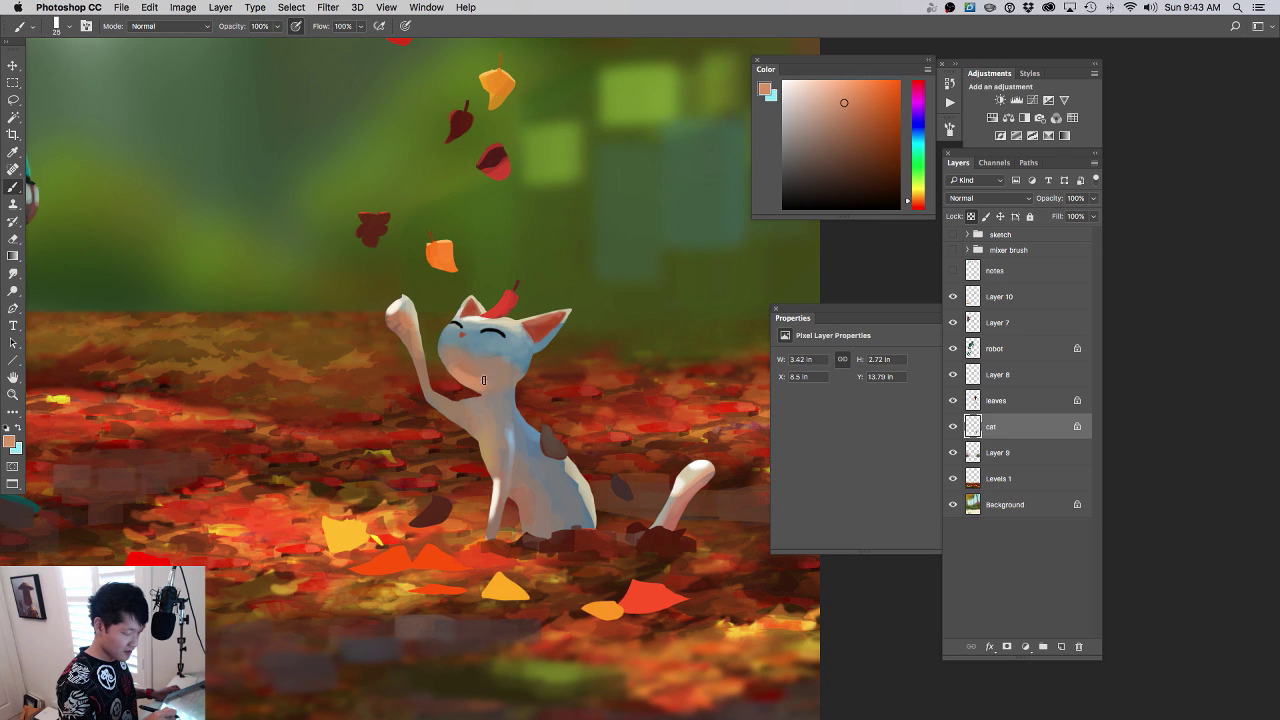
alt+click(506, 386)
alt+click(522, 388)
- Save the painting
alt+click(668, 540)
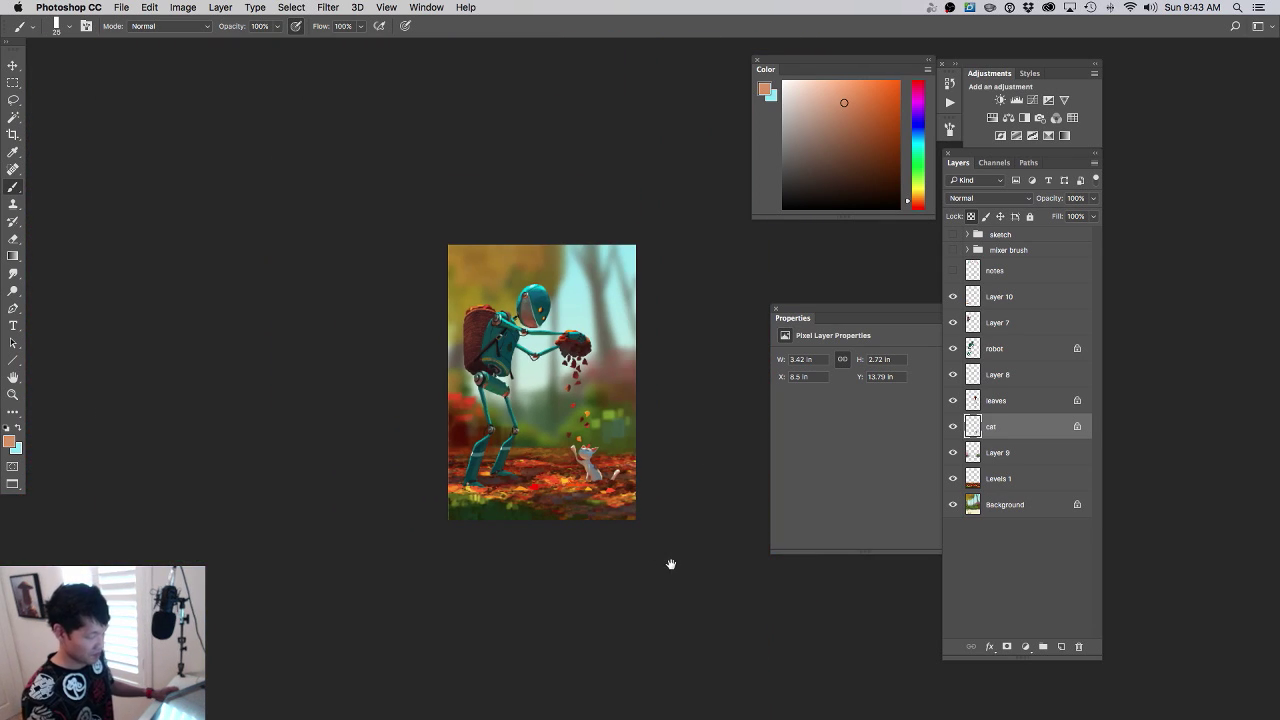
drag(659, 564, 682, 589)
super+click(667, 531)
alt+click(664, 553)
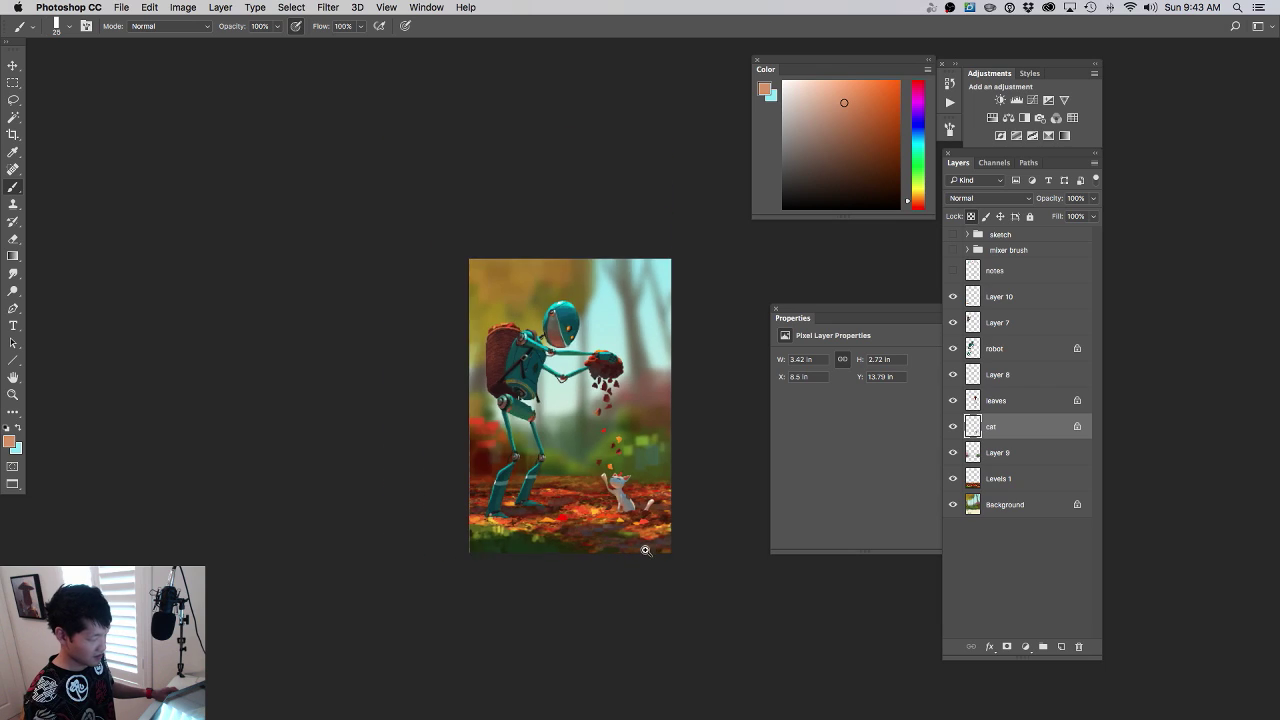
mouse_move(645, 550)
mouse_down()
mouse_move(699, 539)
mouse_move(680, 552)
mouse_up()
key(super+s)
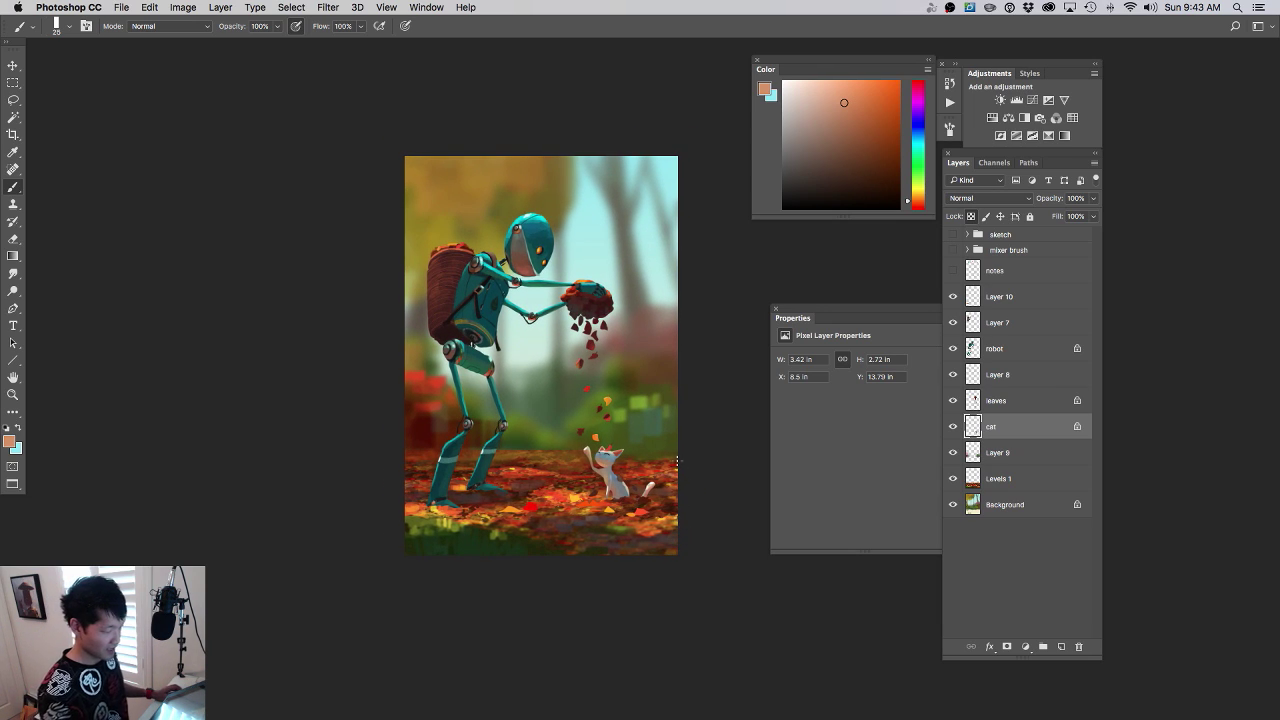
- On the leaves layer, lasso a small leaf at the pile's edge nearest the robot, fill it with sampled dark red, and unlock transparent pixels
drag(665, 396, 618, 418)
drag(592, 372, 614, 391)
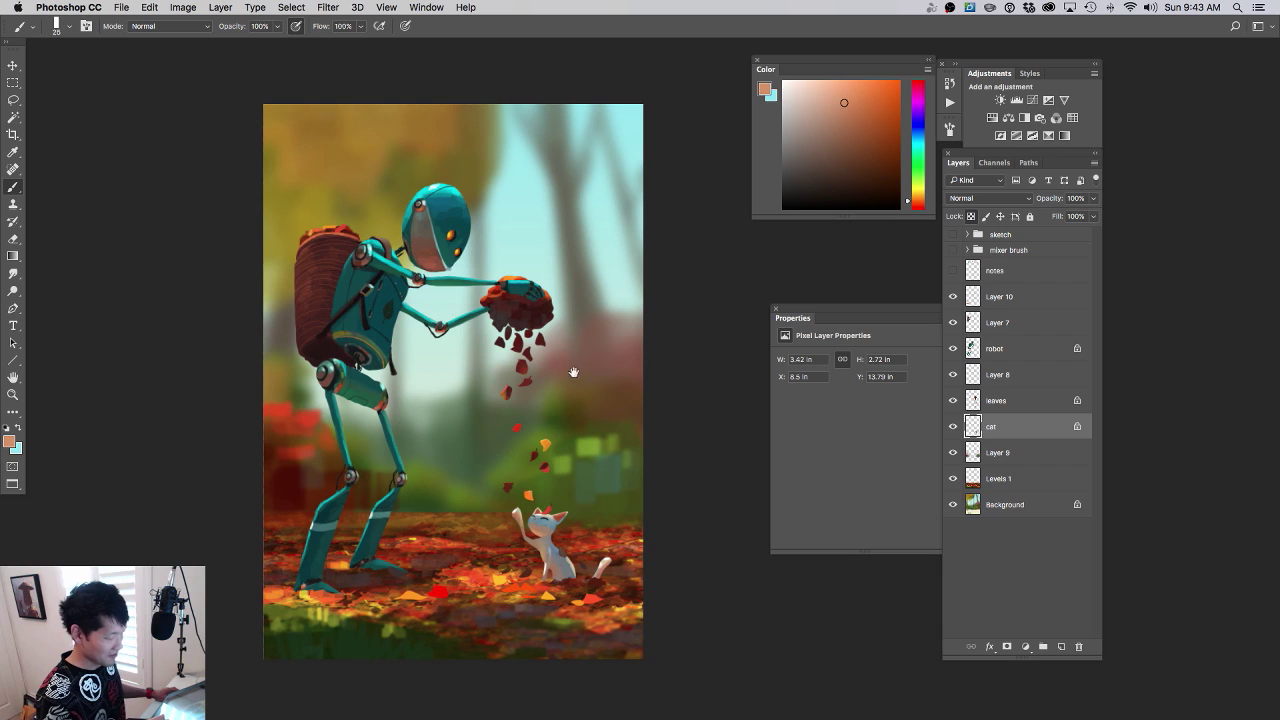
scroll(574, 372, down, 6)
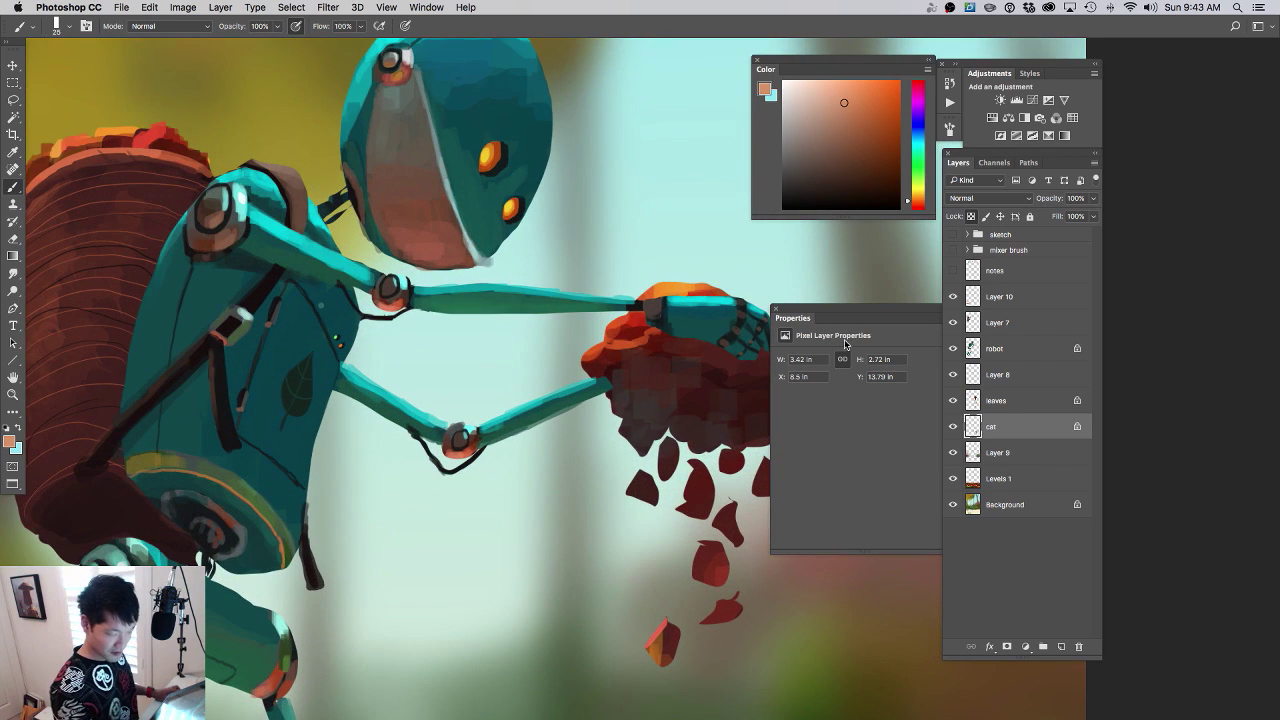
click(978, 403)
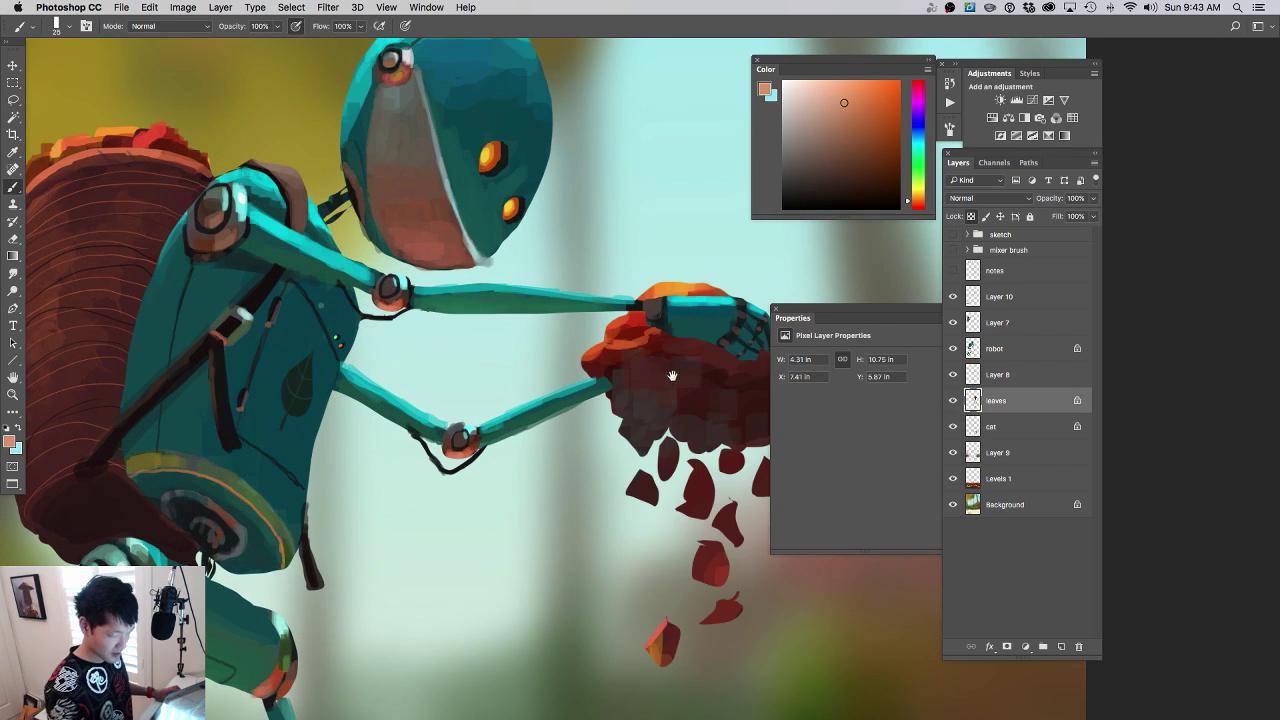
drag(631, 323, 507, 328)
key(l)
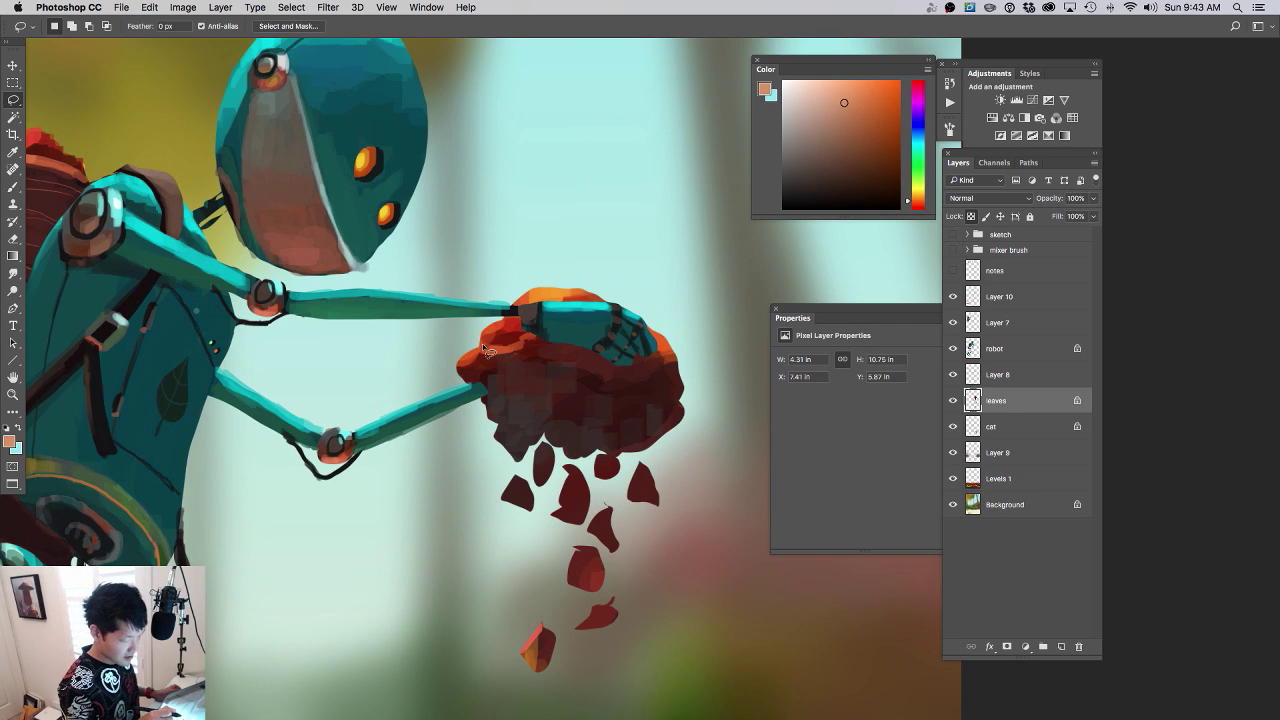
mouse_move(478, 348)
mouse_down()
mouse_move(460, 362)
mouse_move(494, 366)
mouse_move(500, 352)
mouse_up()
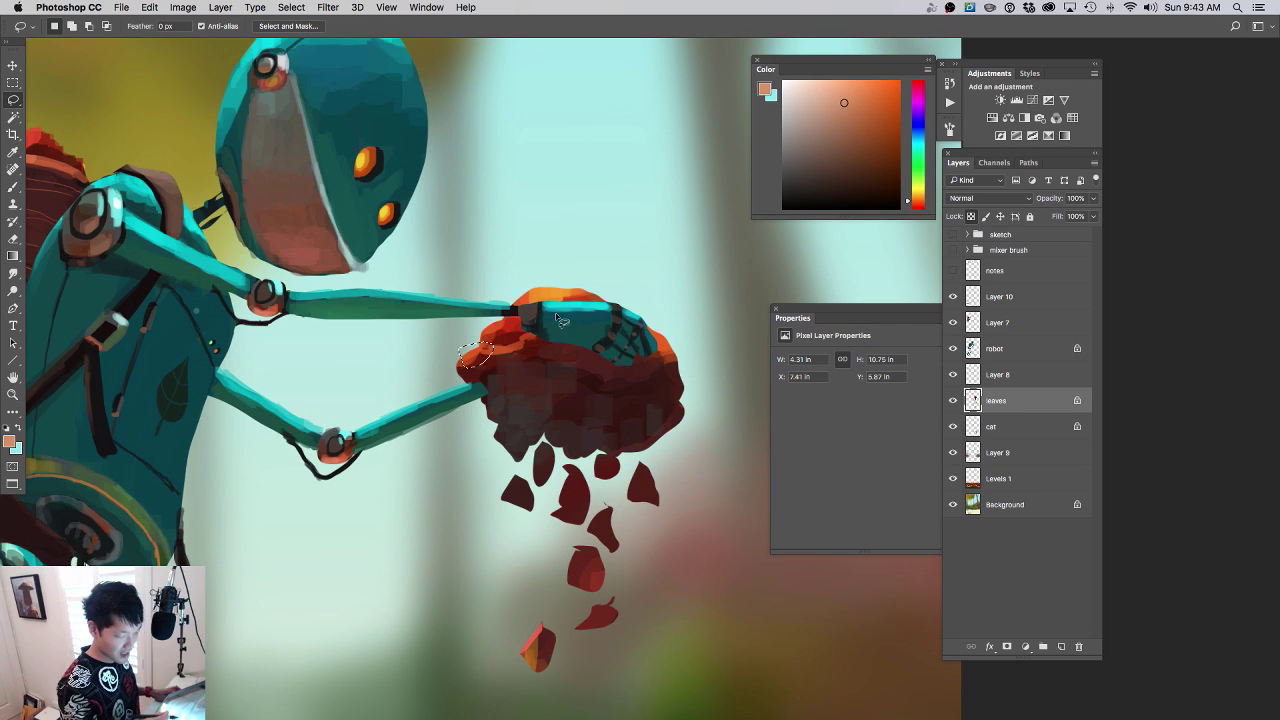
key(b)
alt+click(500, 352)
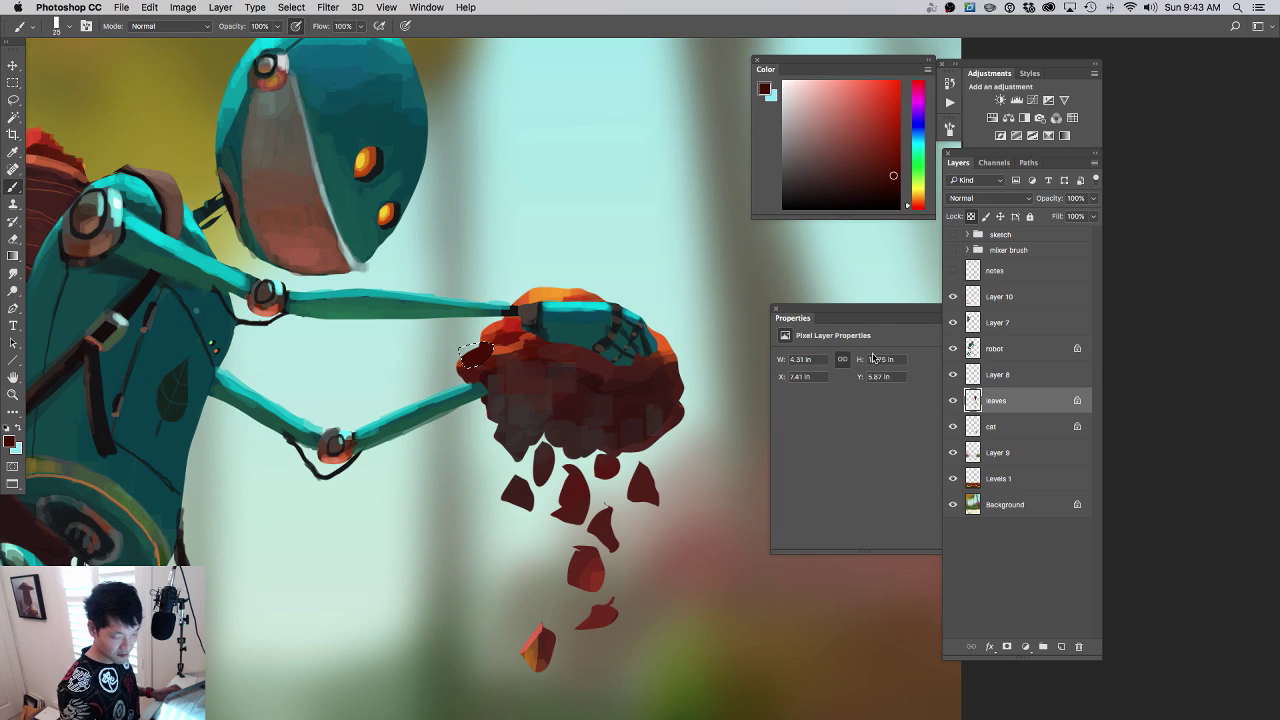
mouse_move(487, 347)
mouse_down()
mouse_move(462, 360)
mouse_move(485, 360)
mouse_up()
key(ctrl+d)
- Lasso a pointed leaf above the robot's hand, fill it with sampled bright orange and deselect
key(l)
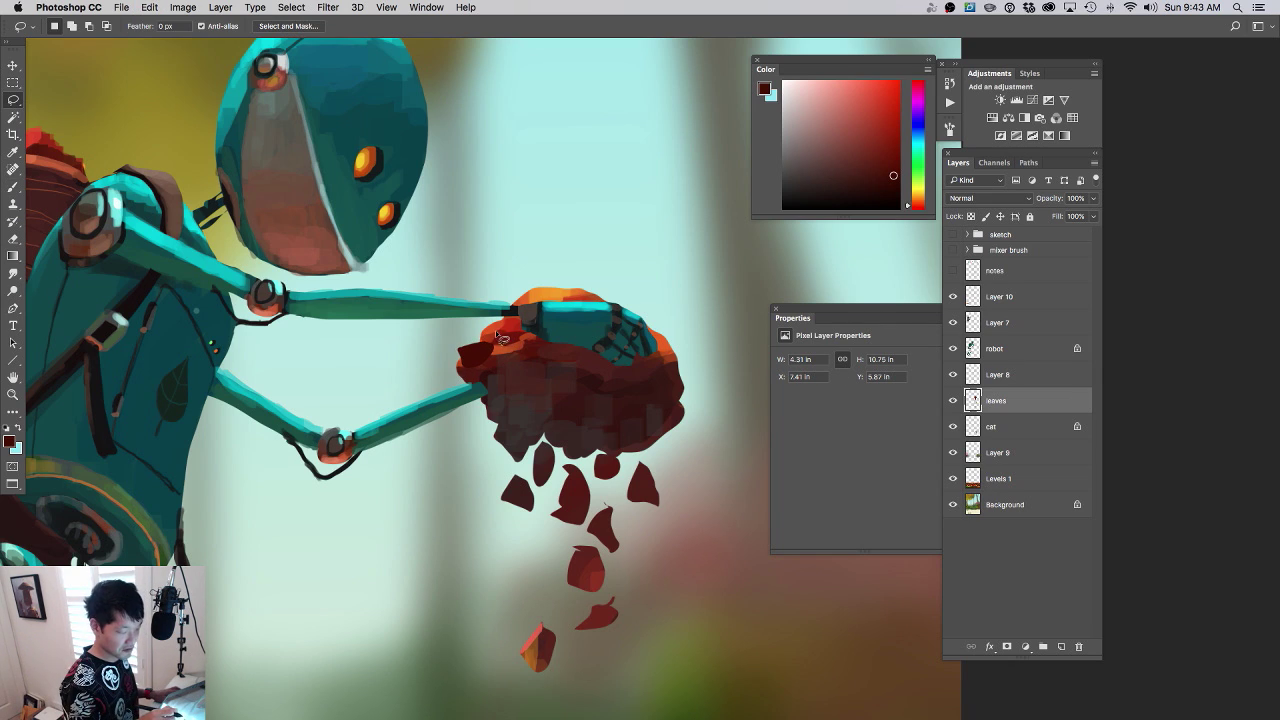
mouse_move(580, 297)
mouse_down()
mouse_move(624, 312)
mouse_move(579, 298)
mouse_up()
click(918, 188)
click(891, 130)
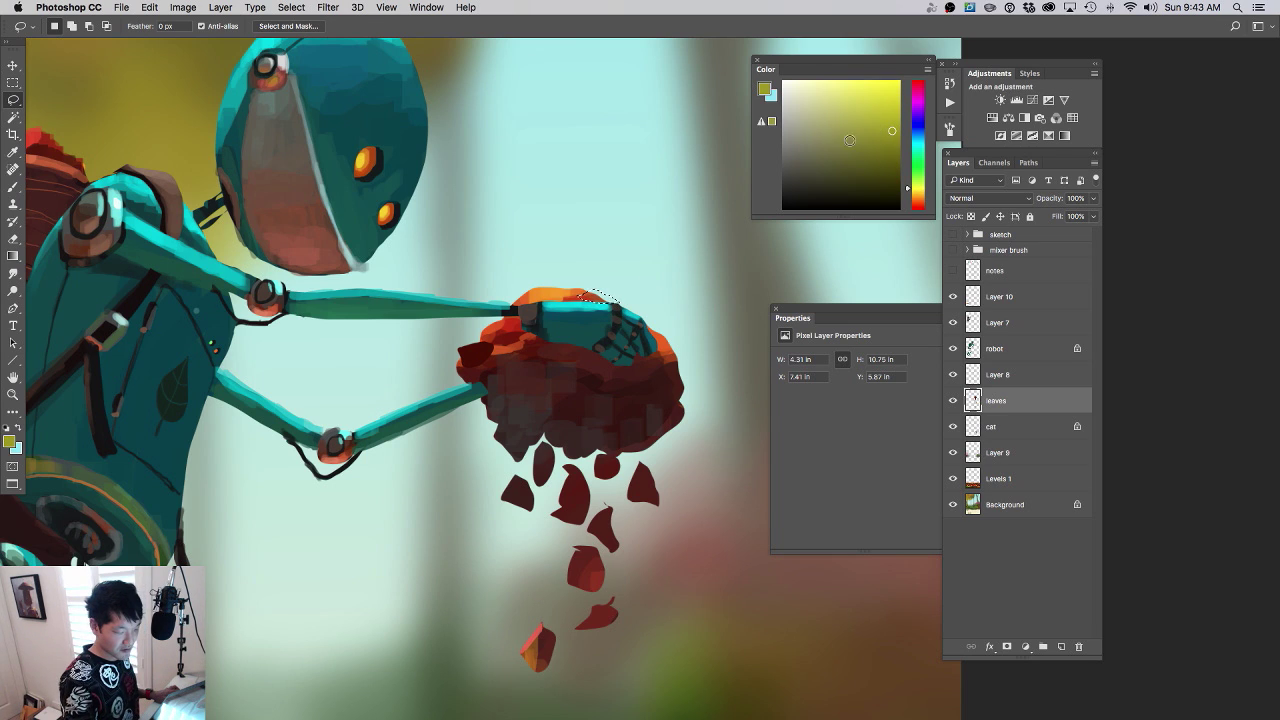
key(b)
alt+click(567, 281)
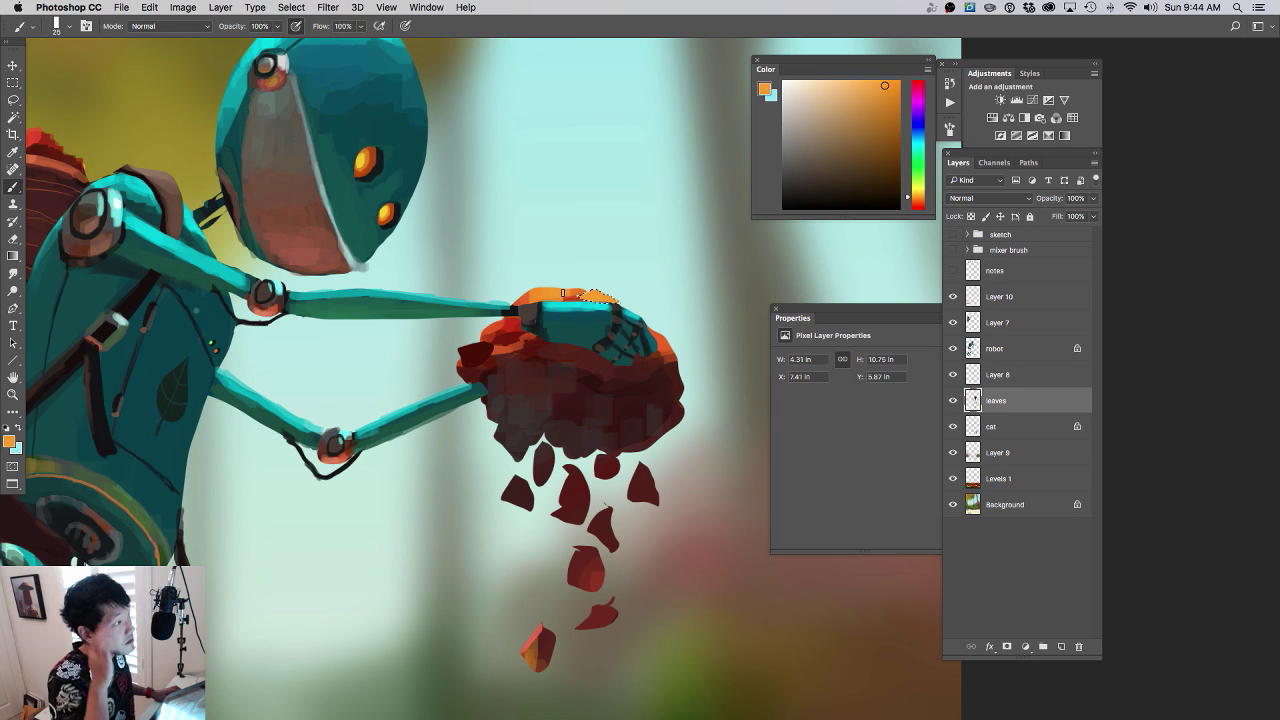
drag(609, 366, 583, 388)
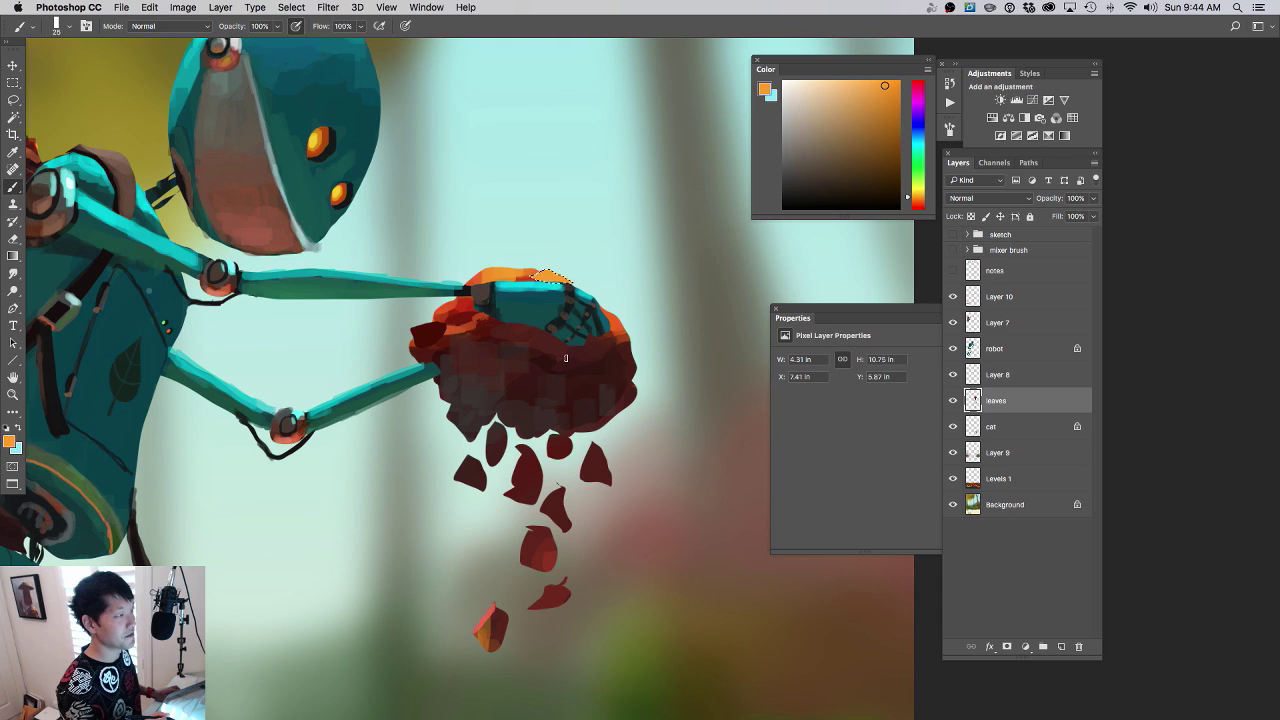
drag(566, 372, 570, 390)
key(super+d)
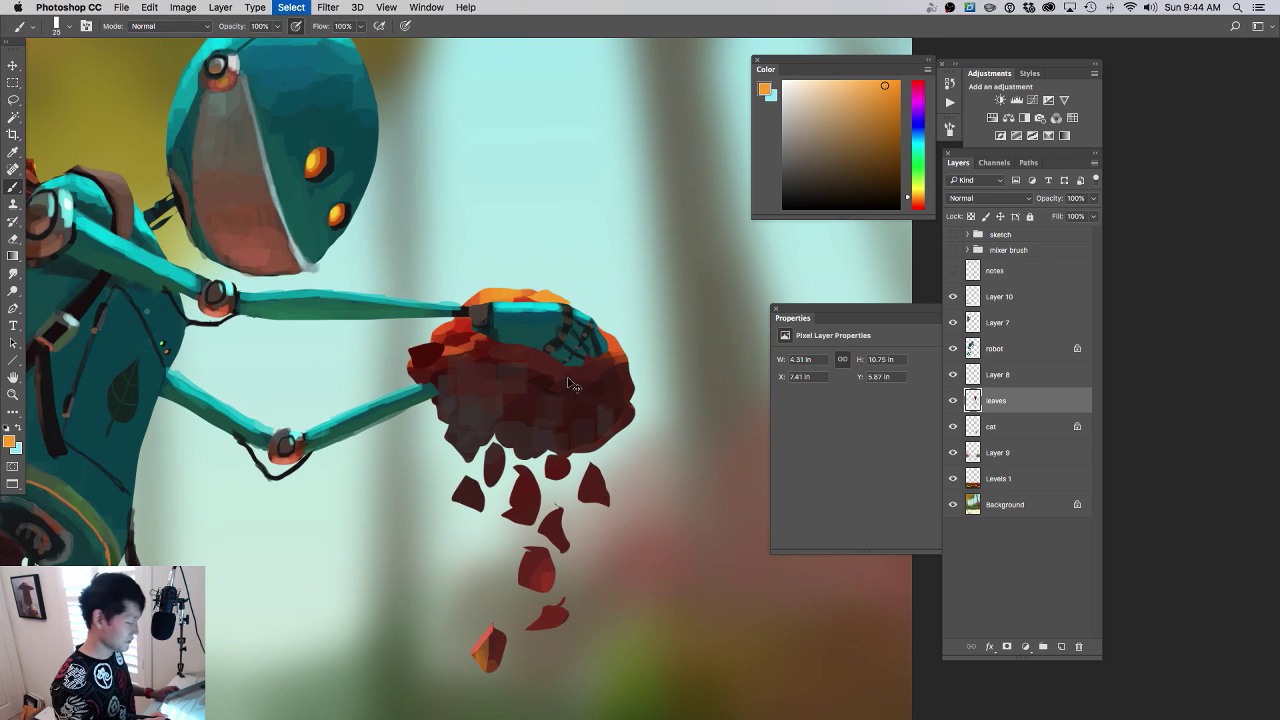
- Lasso a jagged leaf beside the robot's fingertips, fill it with sampled red-orange and deselect
key(l)
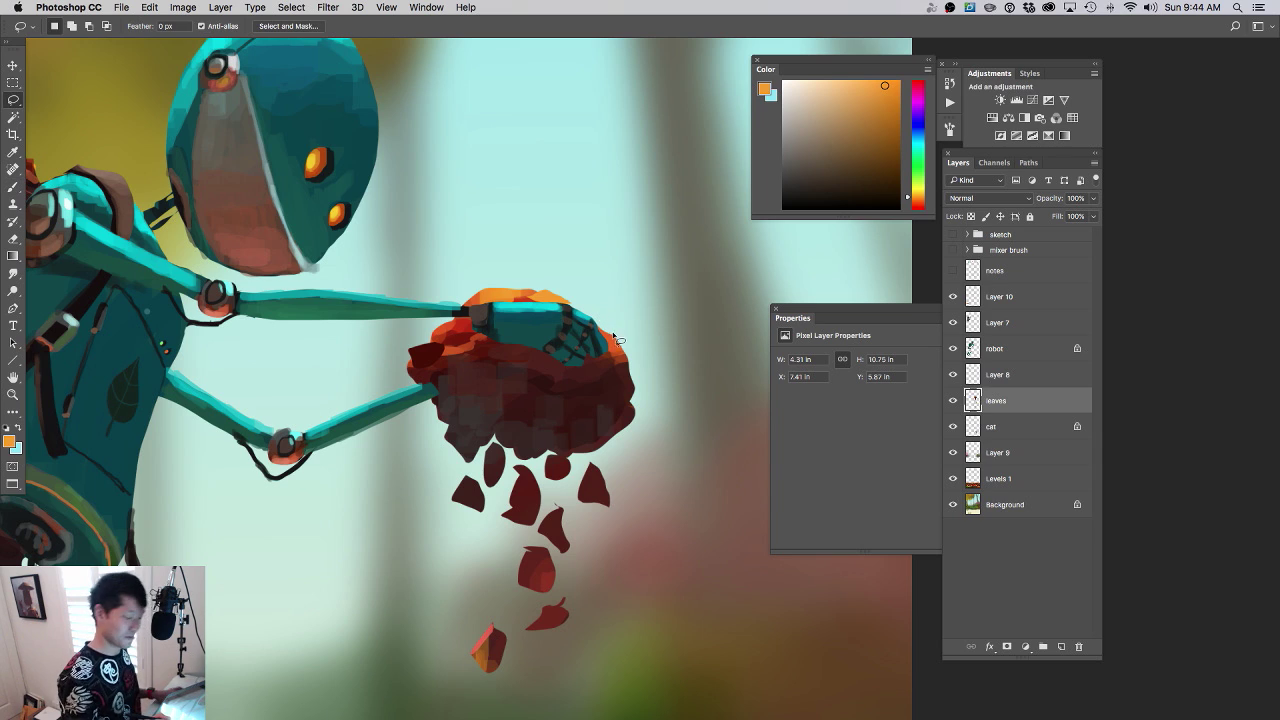
mouse_move(624, 339)
mouse_down()
mouse_move(622, 358)
mouse_move(620, 346)
mouse_move(593, 346)
mouse_up()
key(b)
alt+click(616, 348)
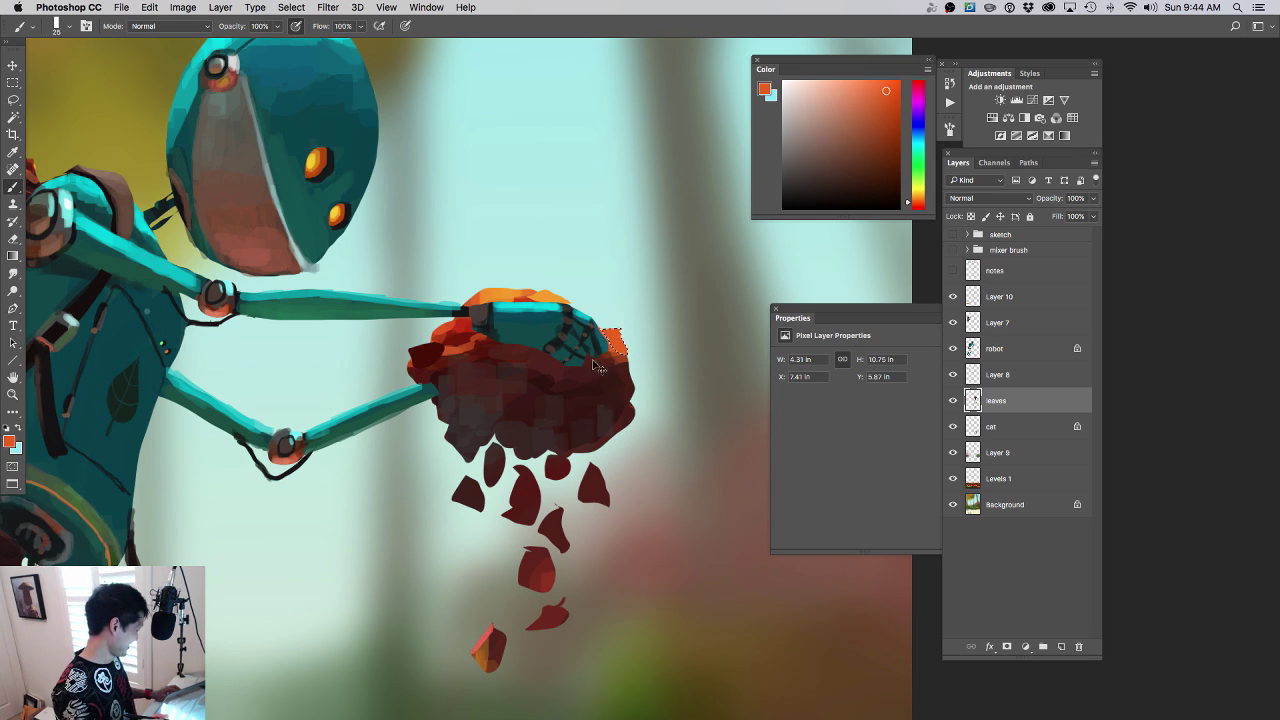
key(ctrl+d)
- Add a small dark brownish-red leaf tip below the red-orange leaf and darken the pile near the wrist with sampled deep red
key(l)
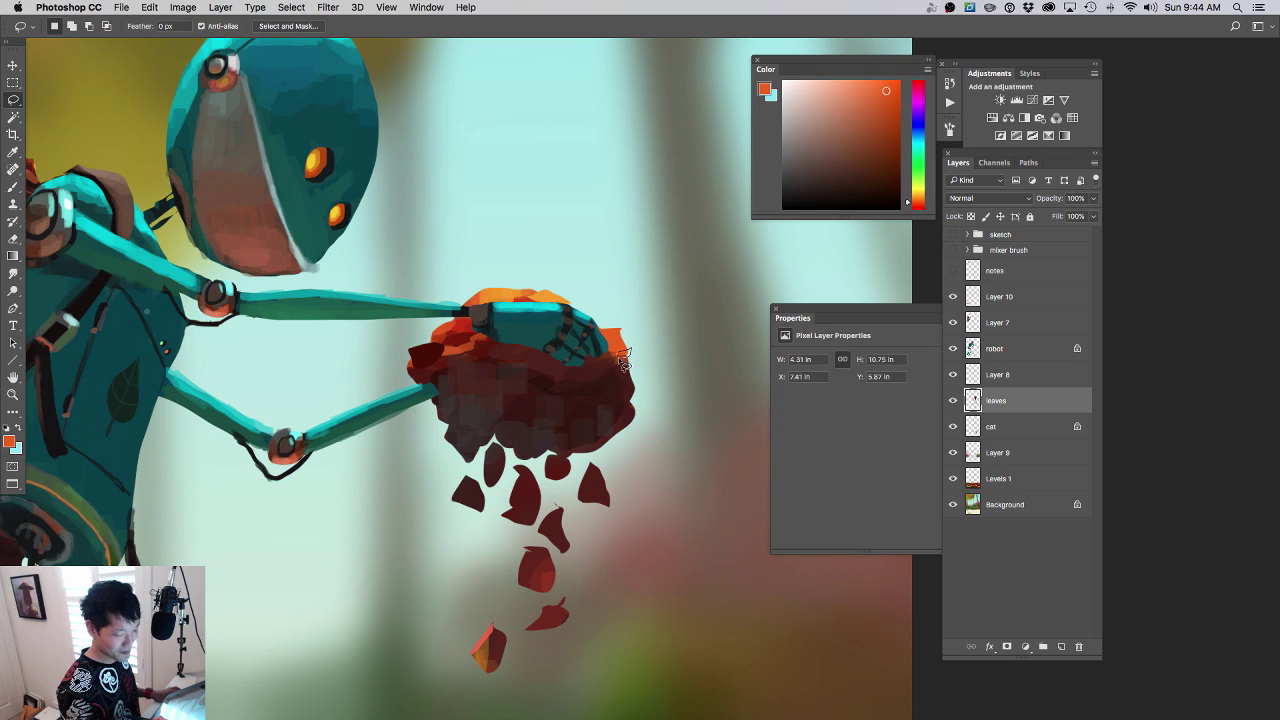
key(b)
alt+click(621, 356)
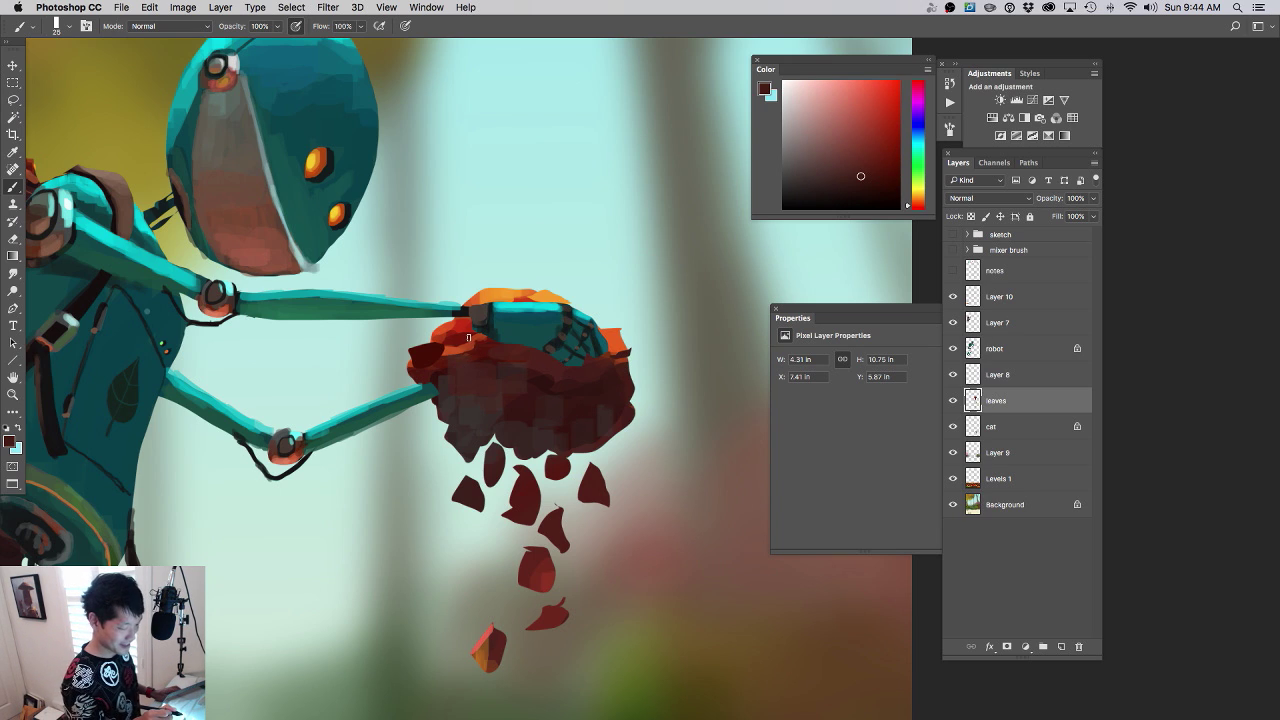
alt+click(438, 346)
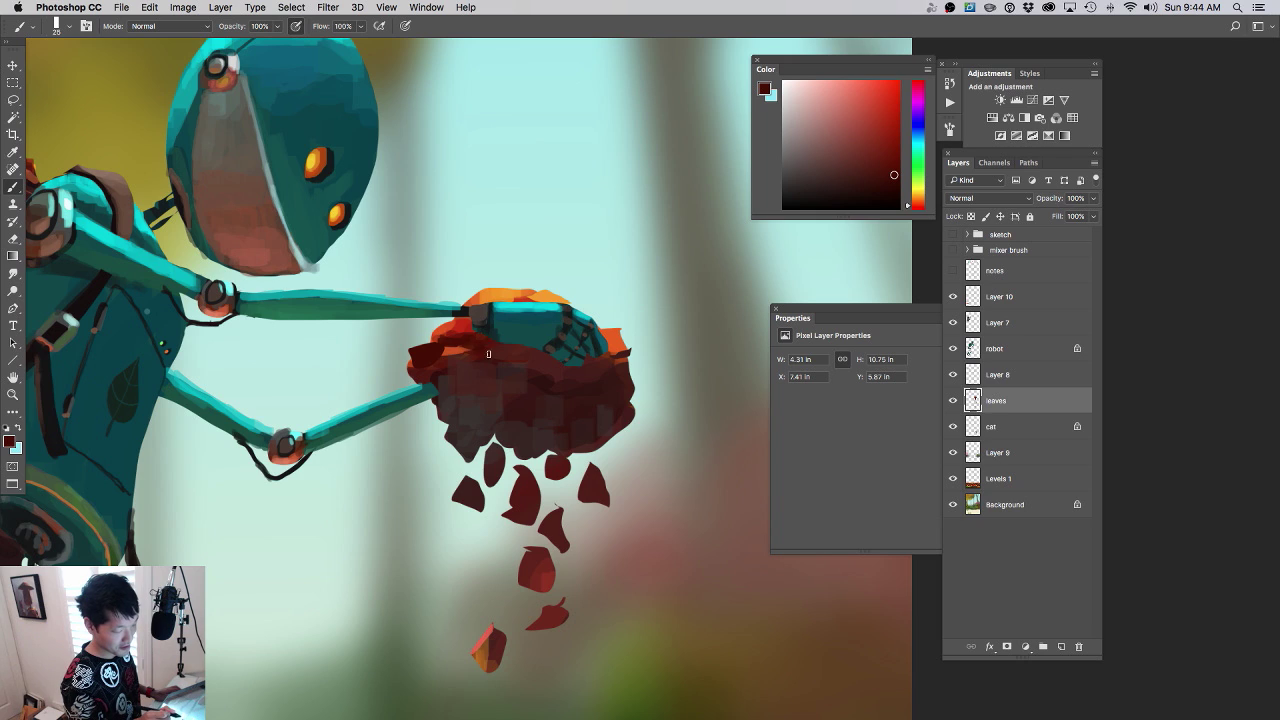
- Lasso a pointed leaf on top of the pile above the wrist, fill it with lighter orange and deselect
alt+click(483, 294)
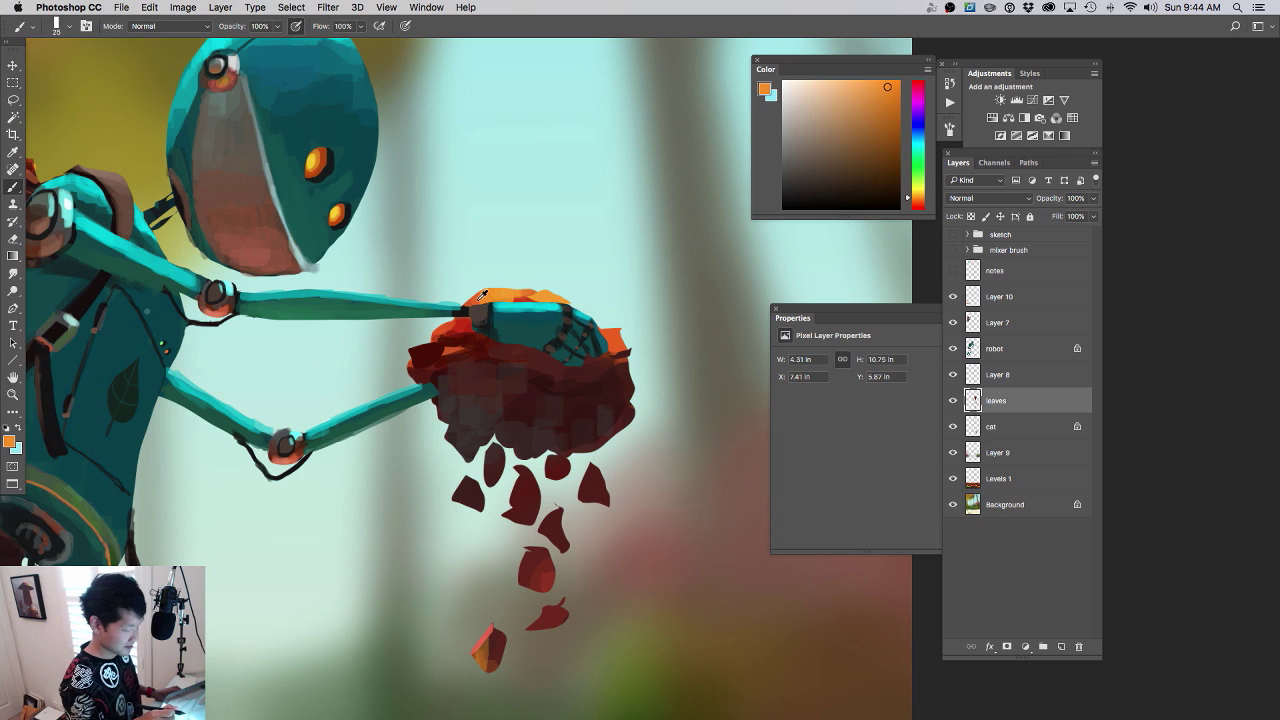
key(l)
mouse_move(483, 298)
mouse_down()
mouse_move(522, 295)
mouse_move(481, 296)
mouse_up()
key(b)
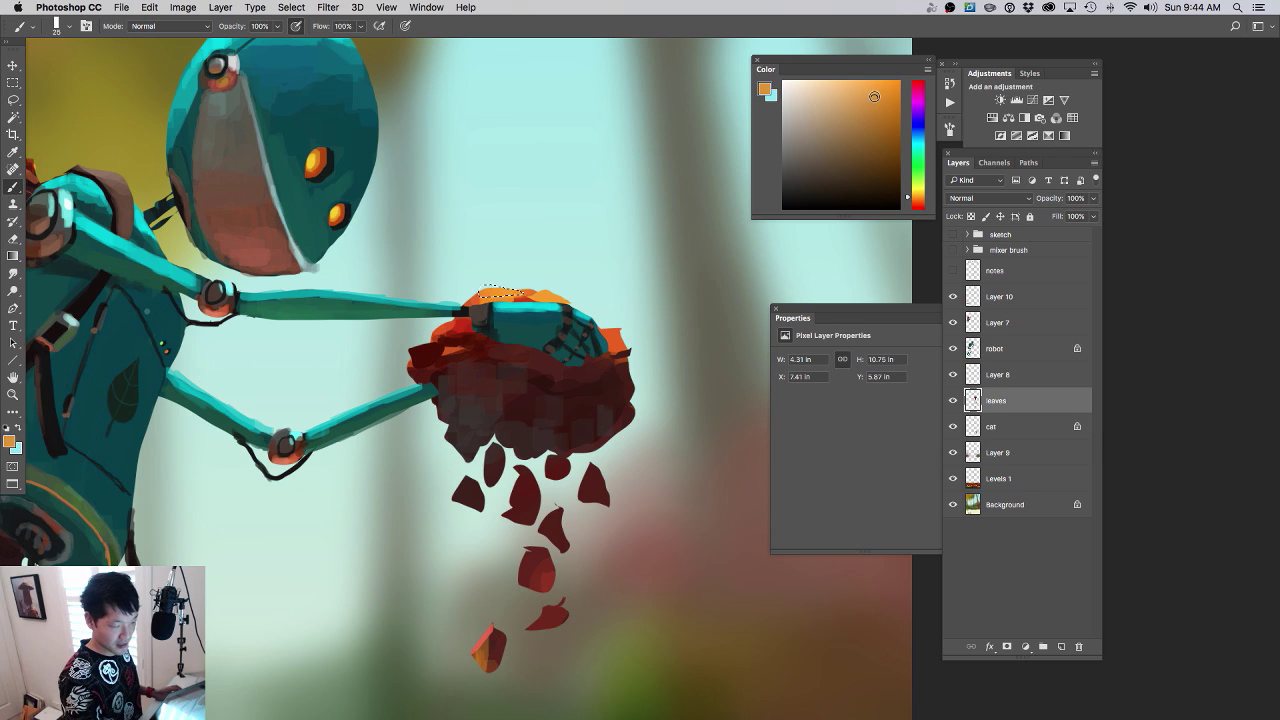
click(864, 83)
key(alt+BackSpace)
key(super+d)
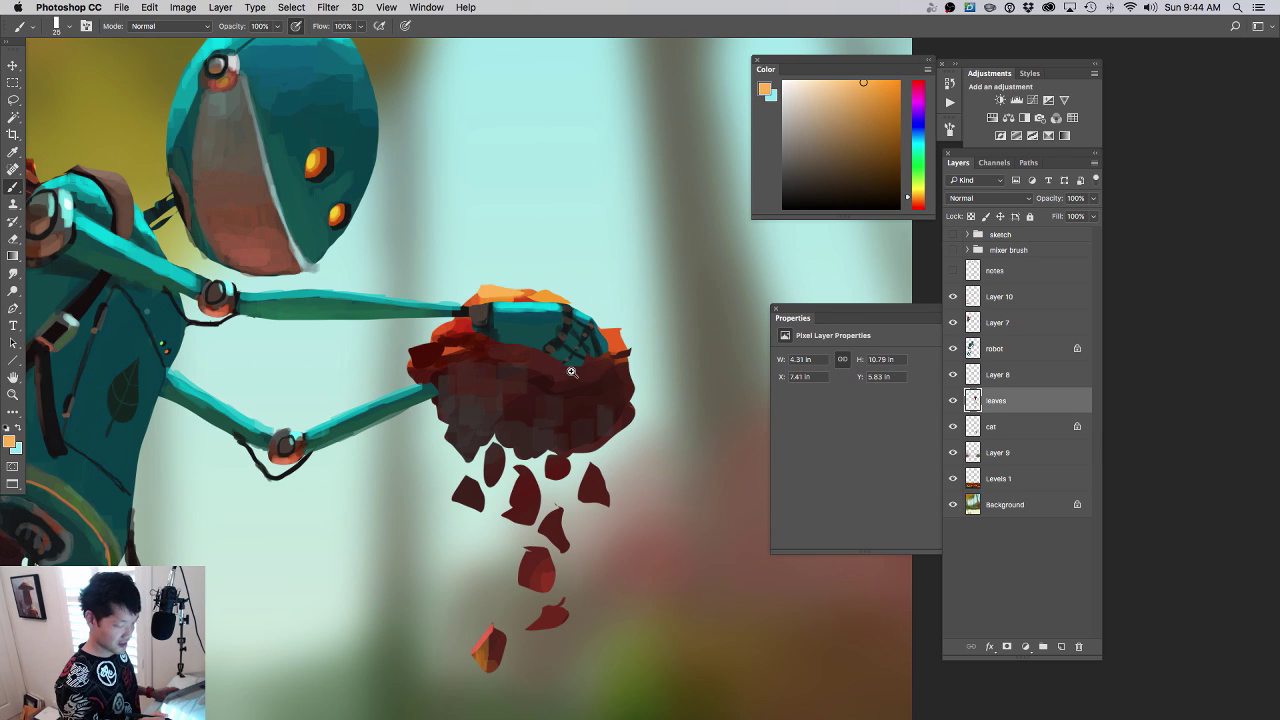
scroll(565, 377, down, 5)
scroll(601, 436, down, 2)
drag(605, 440, 570, 333)
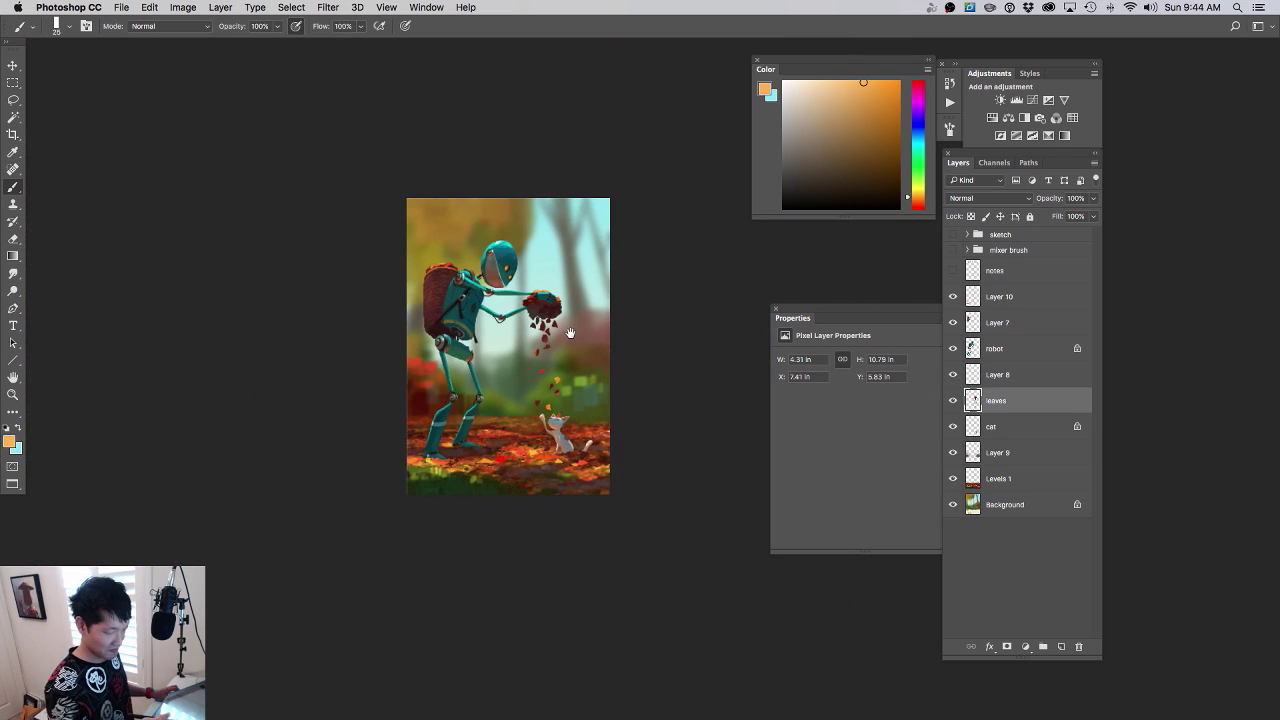
scroll(588, 378, down, 2)
scroll(604, 401, up, 3)
drag(651, 386, 614, 463)
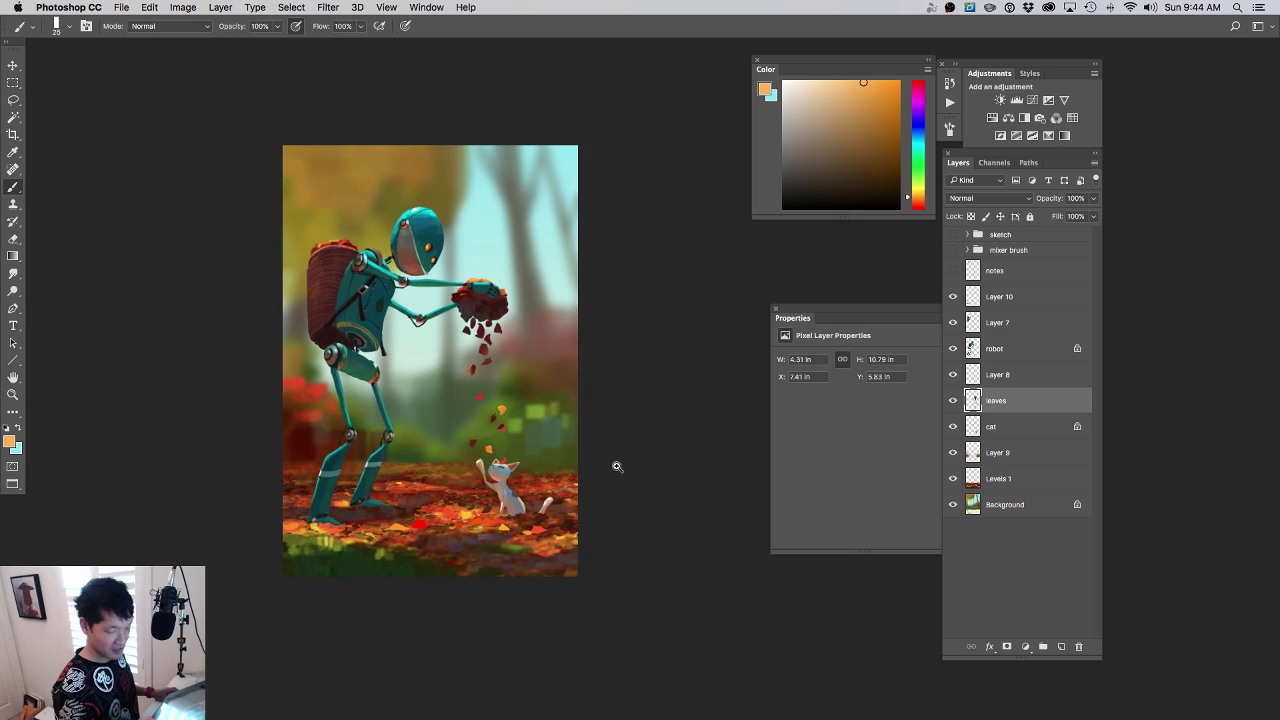
- Select Layer 10, copy the merged artwork of the whole canvas and paste it as a new layer above it
scroll(611, 450, down, 1)
click(969, 296)
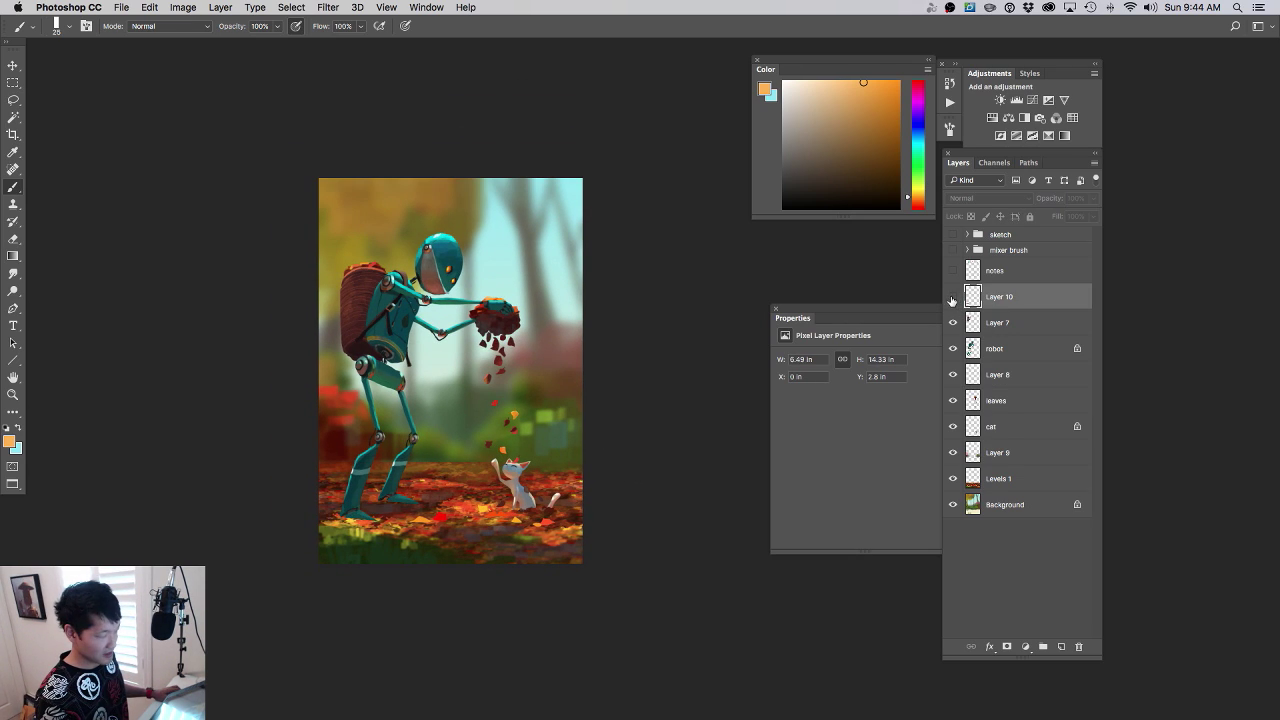
click(953, 297)
click(953, 298)
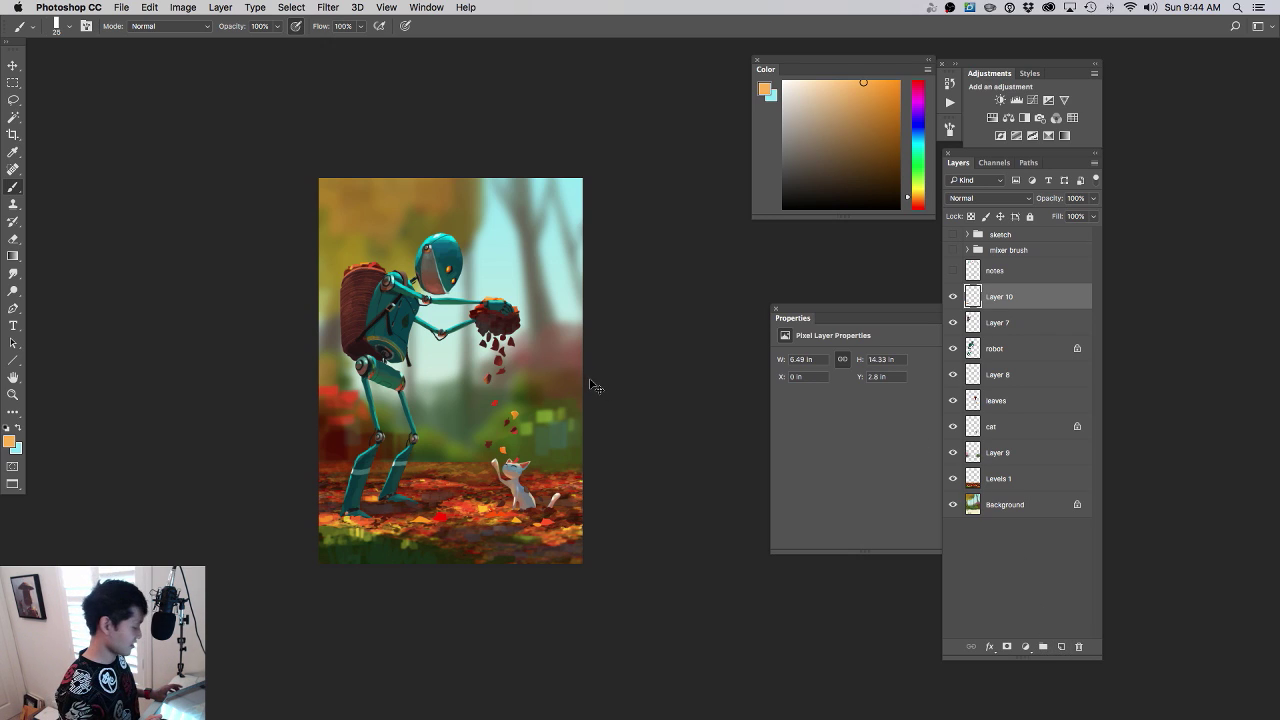
key(super+shift+x)
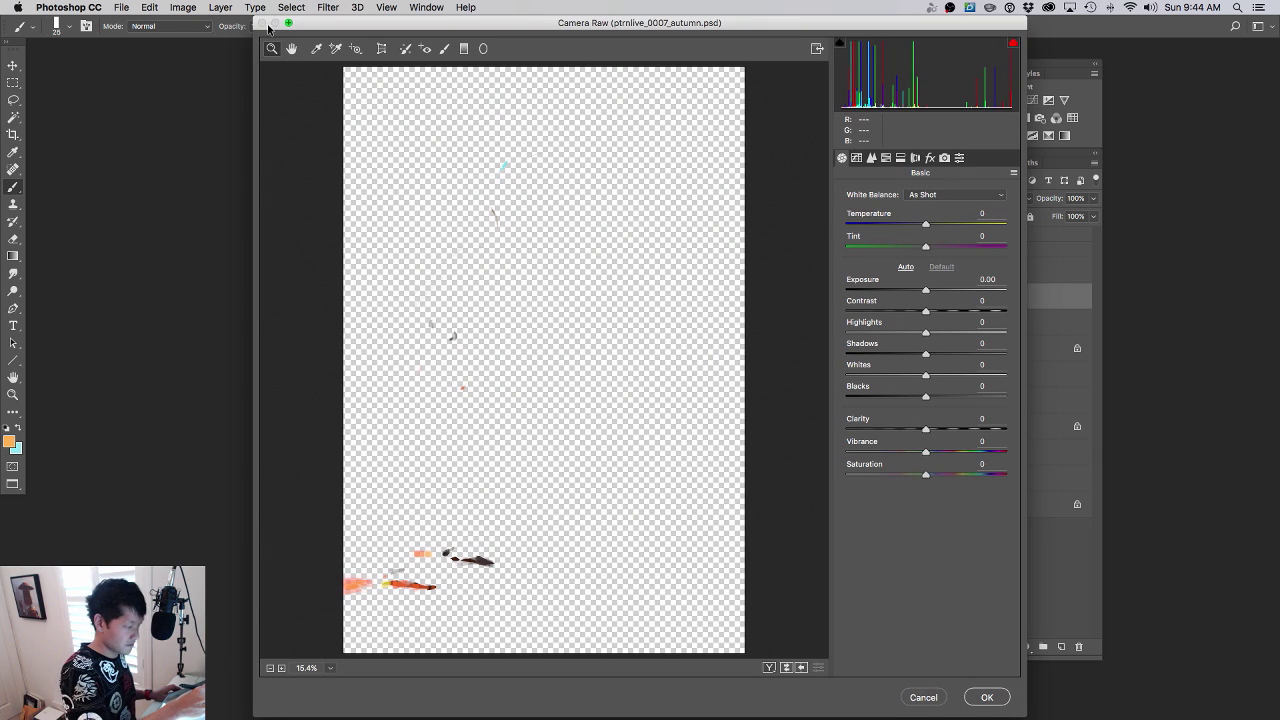
click(924, 699)
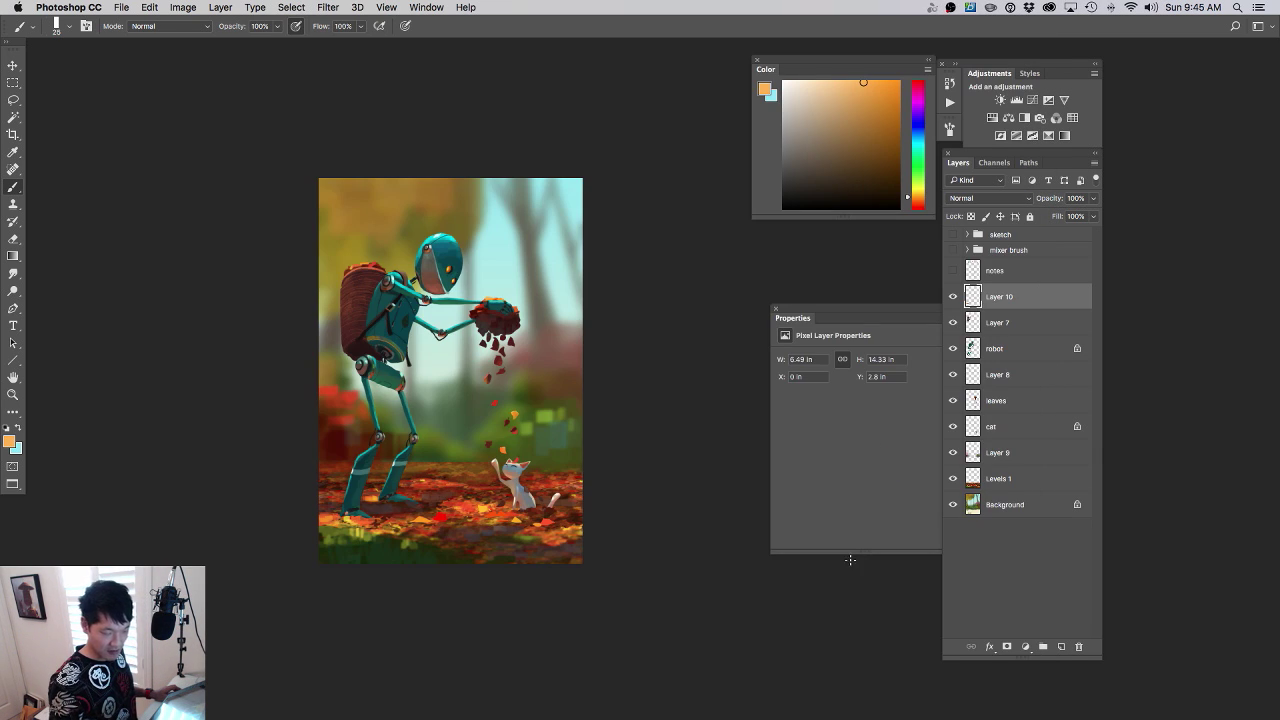
key(super+a)
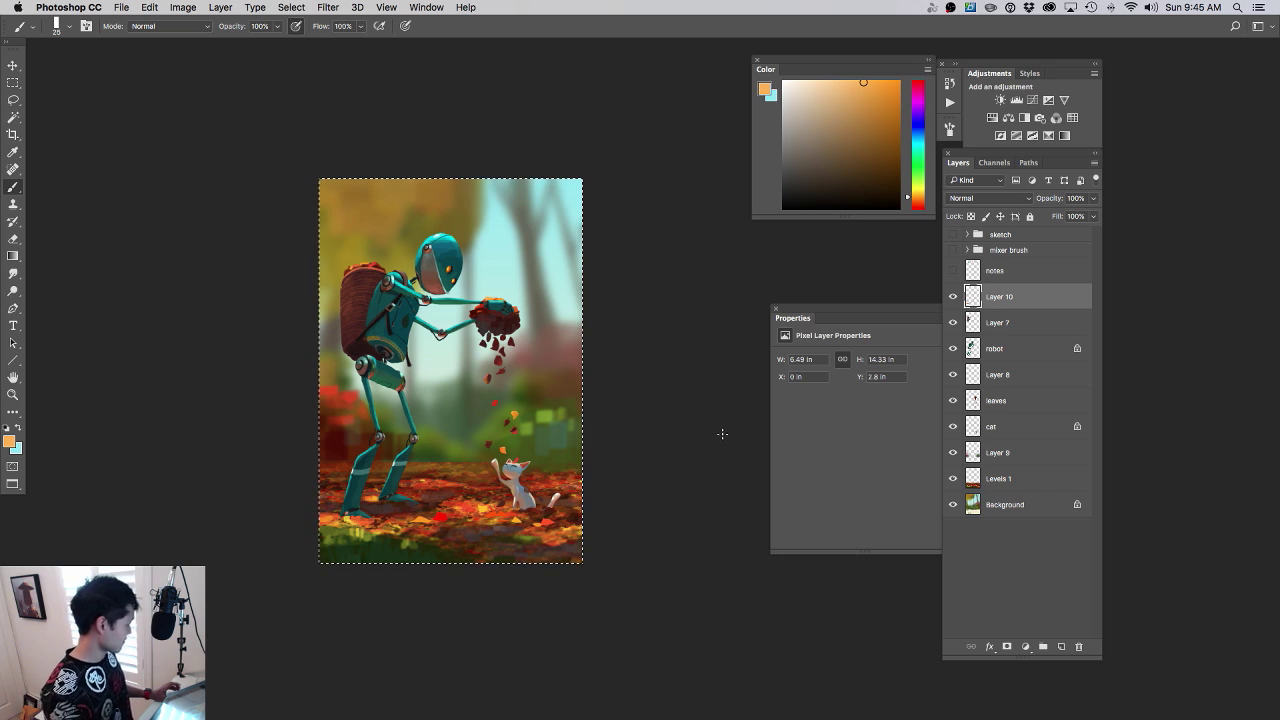
key(super+shift+c)
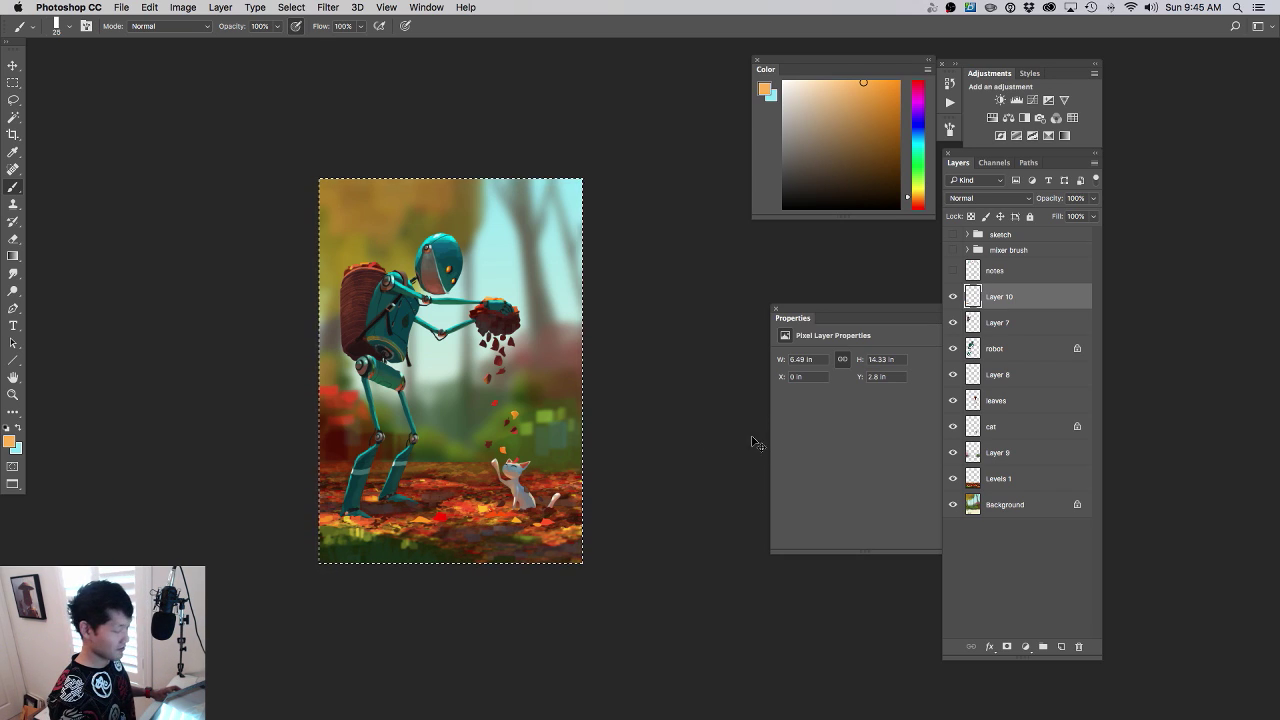
key(super+v)
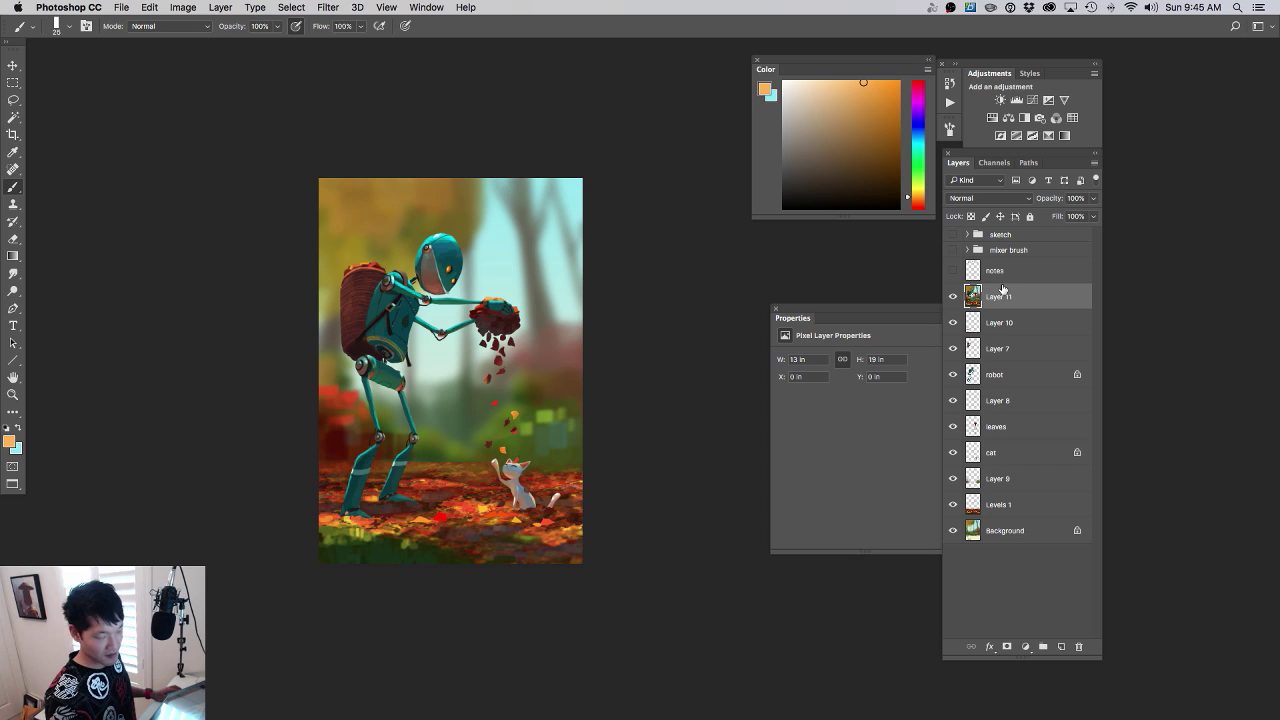
- Set the pasted merged layer's blend mode to Screen and soften it with a Gaussian Blur
click(995, 198)
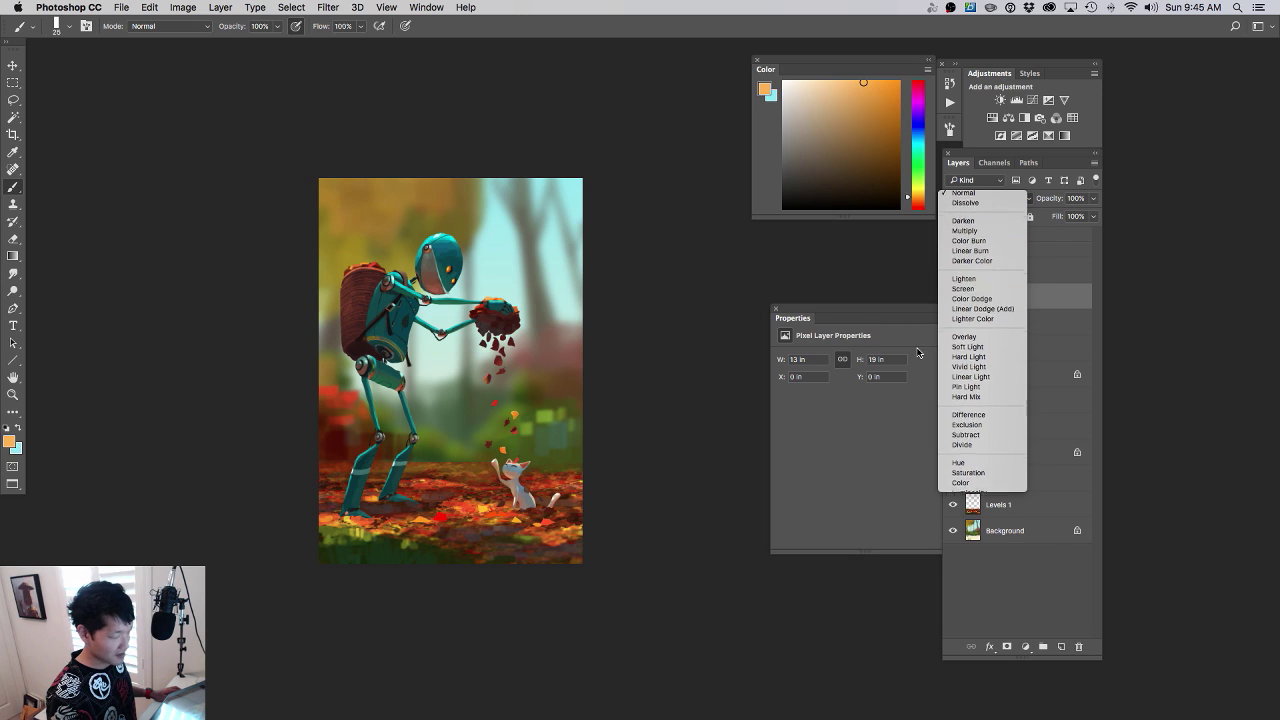
click(963, 289)
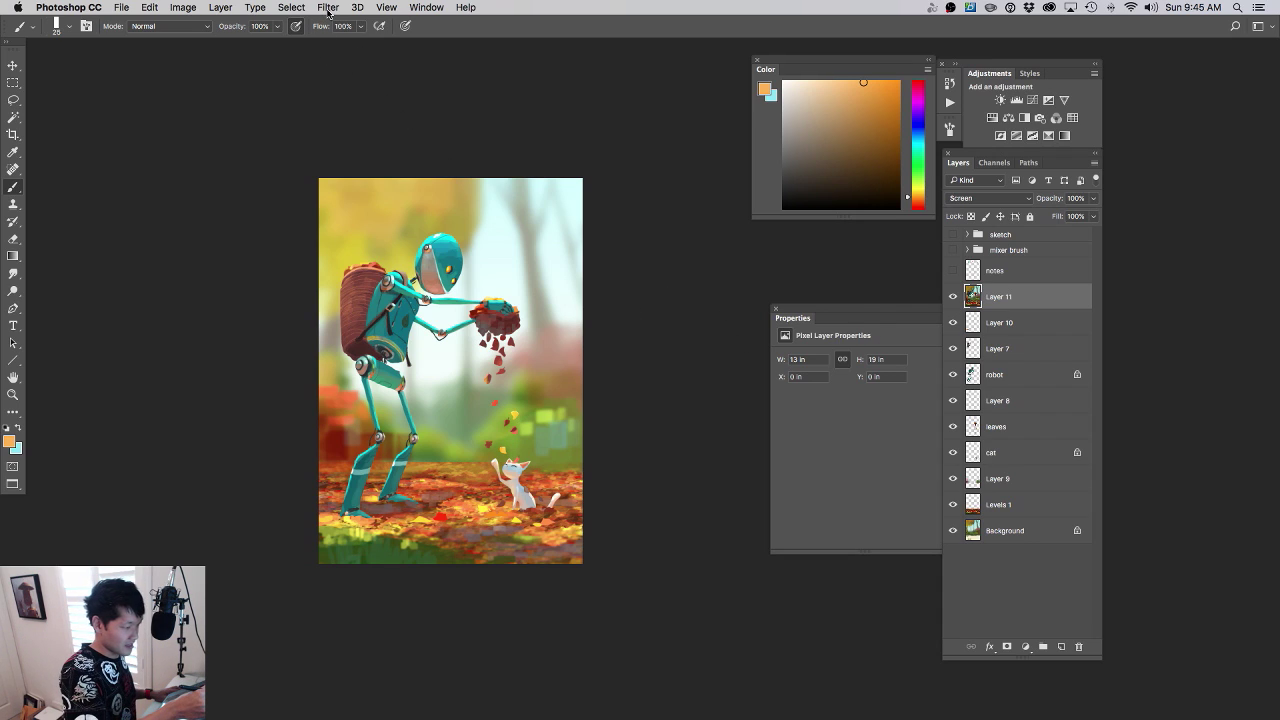
click(327, 8)
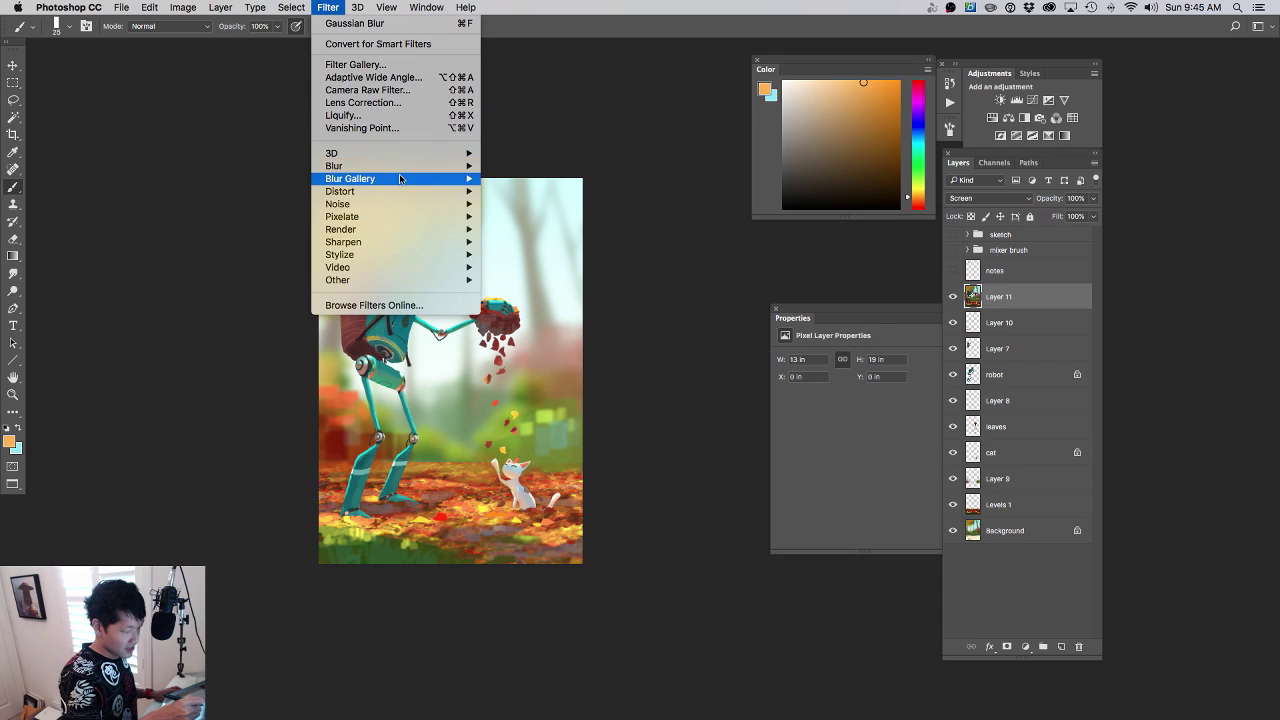
mouse_move(470, 166)
click(527, 216)
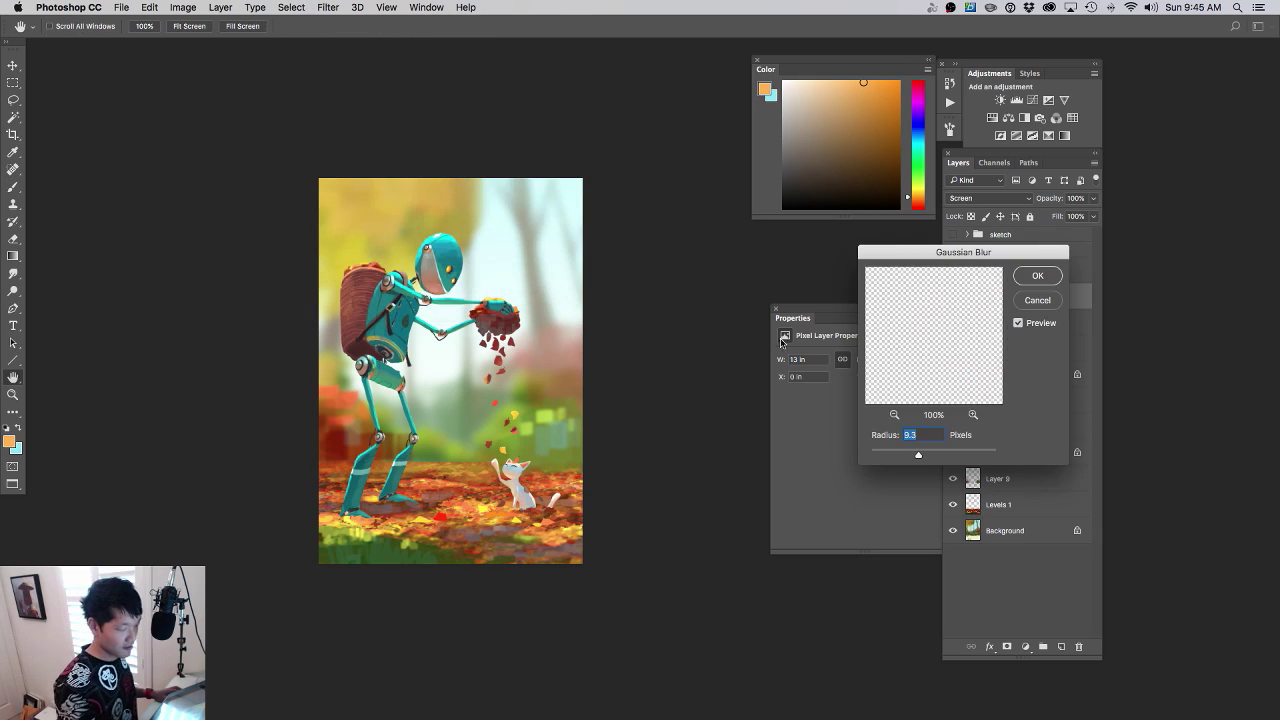
drag(918, 455, 926, 454)
click(1035, 276)
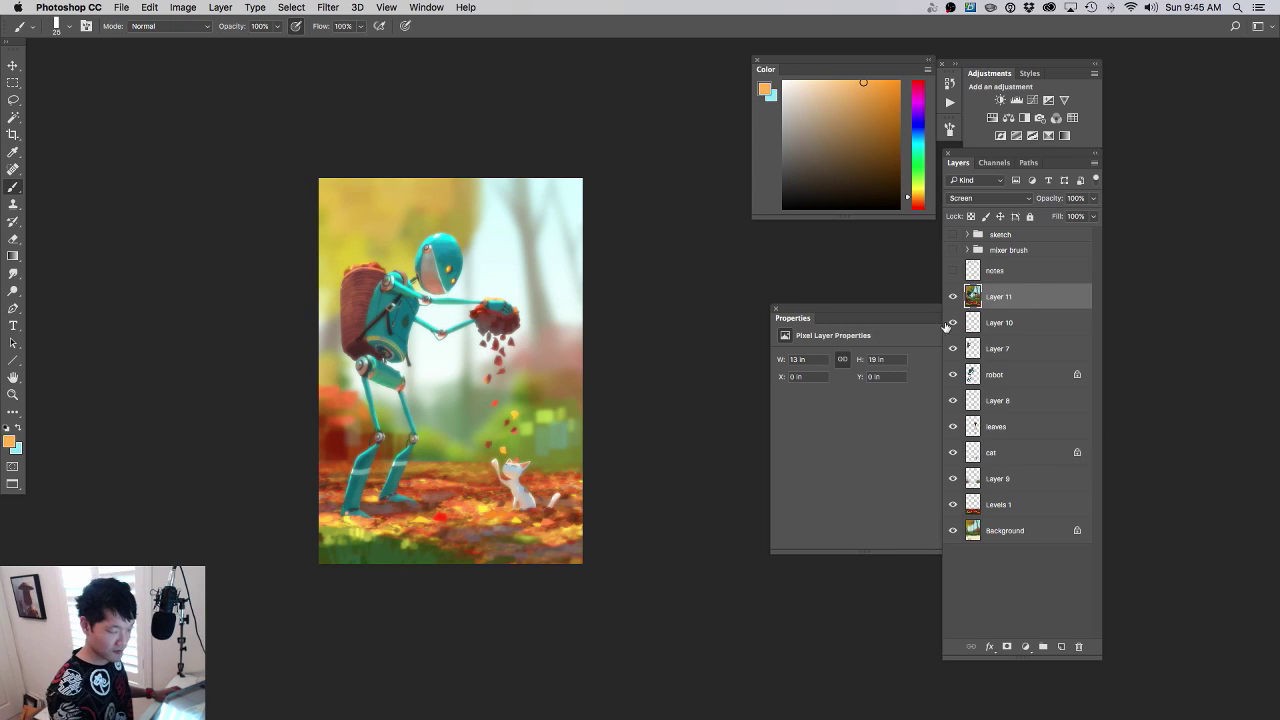
- Apply Levels to the blurred Screen layer, raising the black input level to limit the glow to the bright areas
key(super+l)
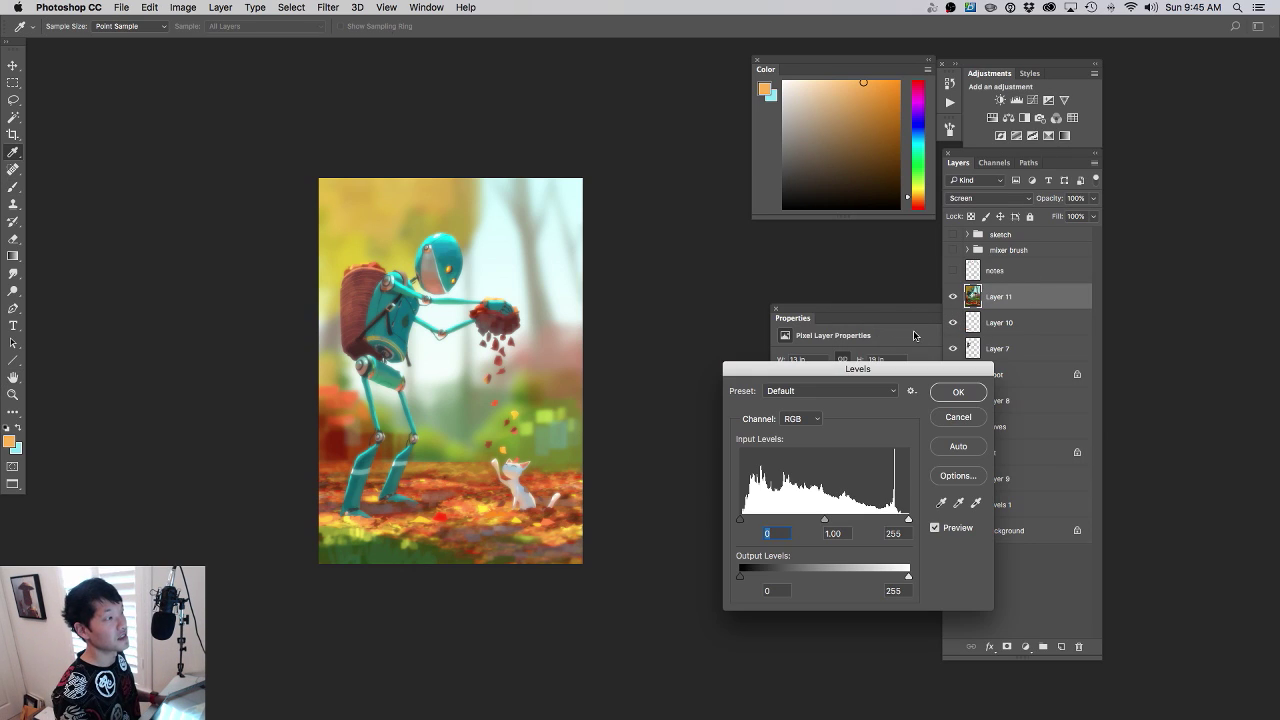
drag(861, 386, 788, 249)
drag(751, 383, 791, 385)
click(902, 257)
- Compare the painting with and without the glow layer and reduce that layer's opacity to 71%
click(953, 301)
click(953, 301)
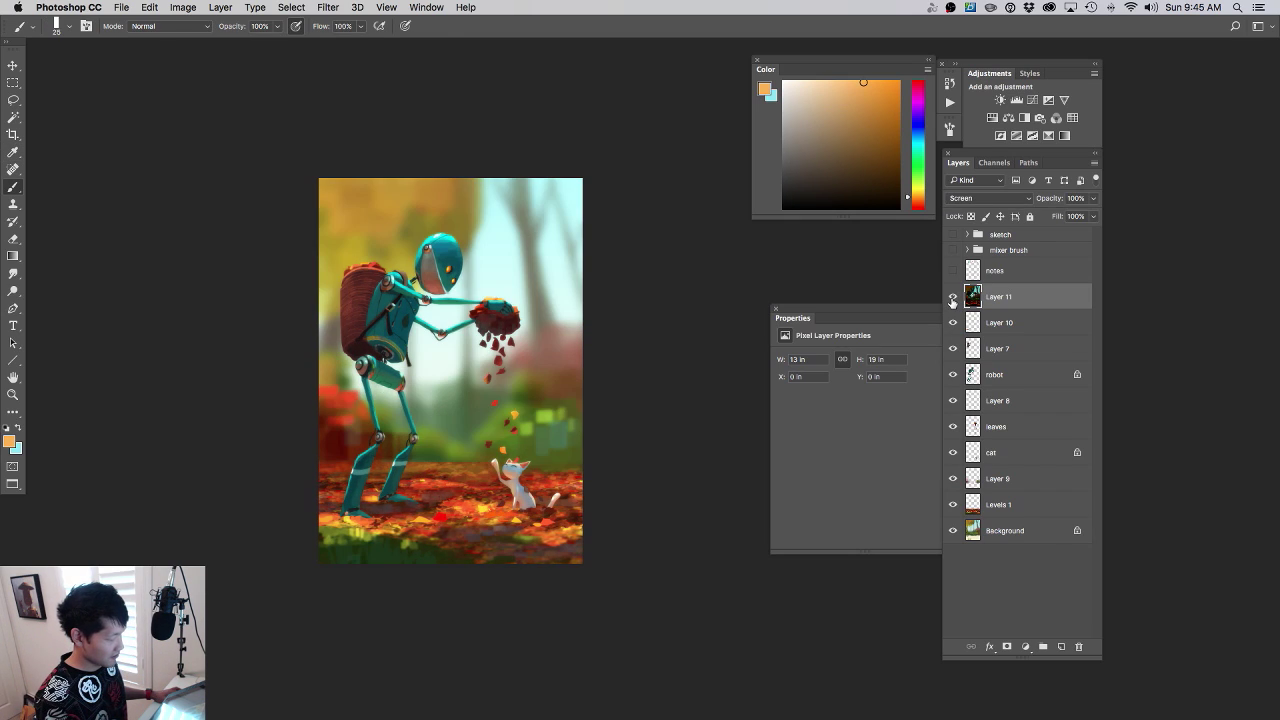
click(953, 301)
click(953, 298)
click(1093, 198)
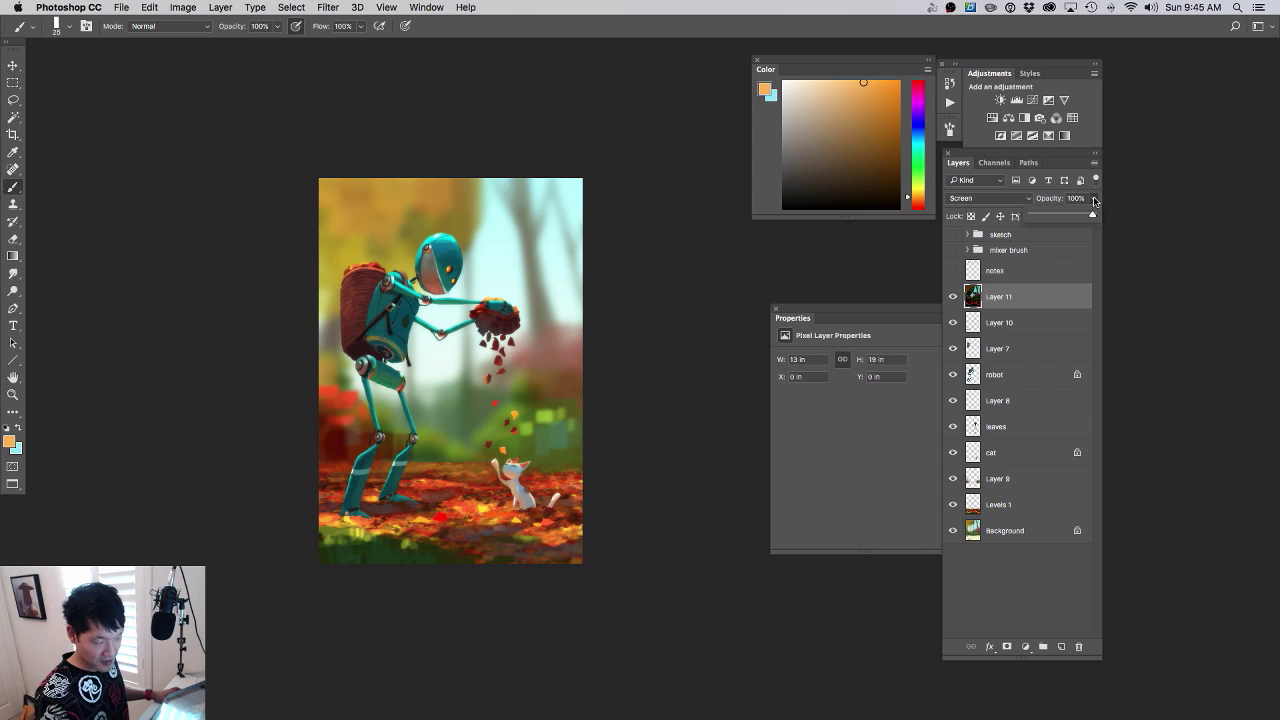
drag(1085, 217, 1074, 217)
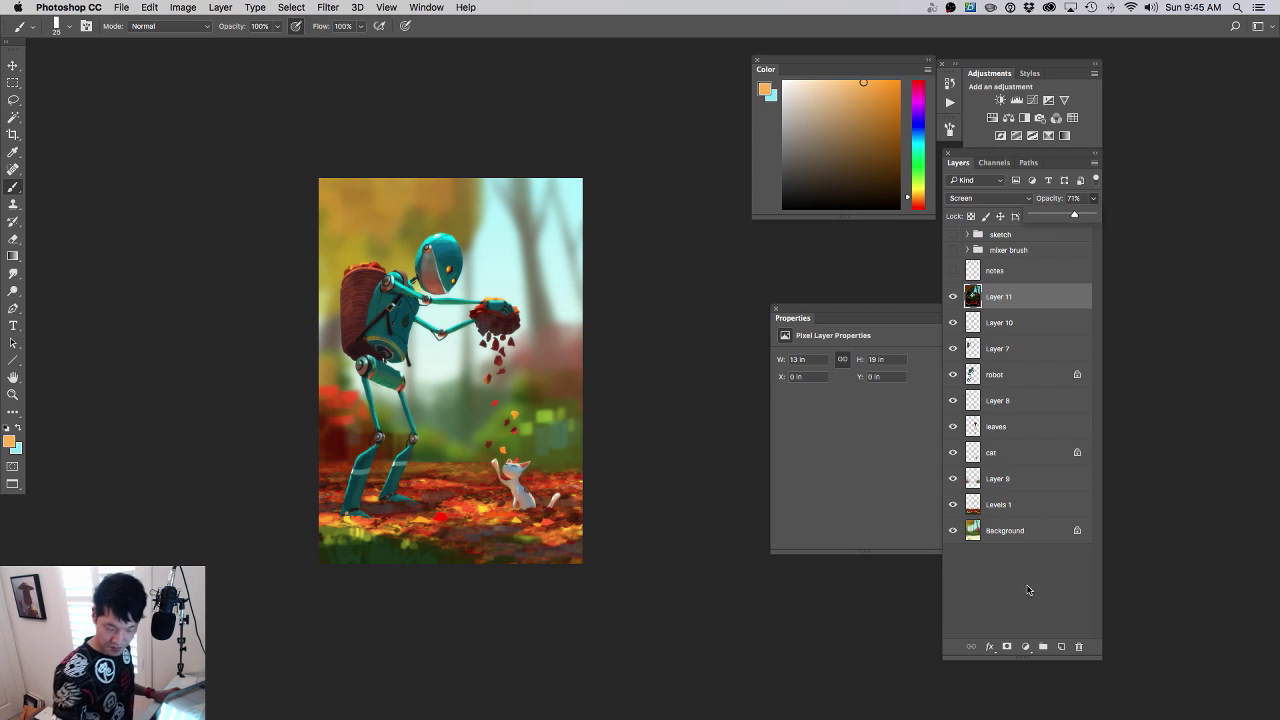
- Add a new layer above the glow layer and fill it completely with black
click(1061, 646)
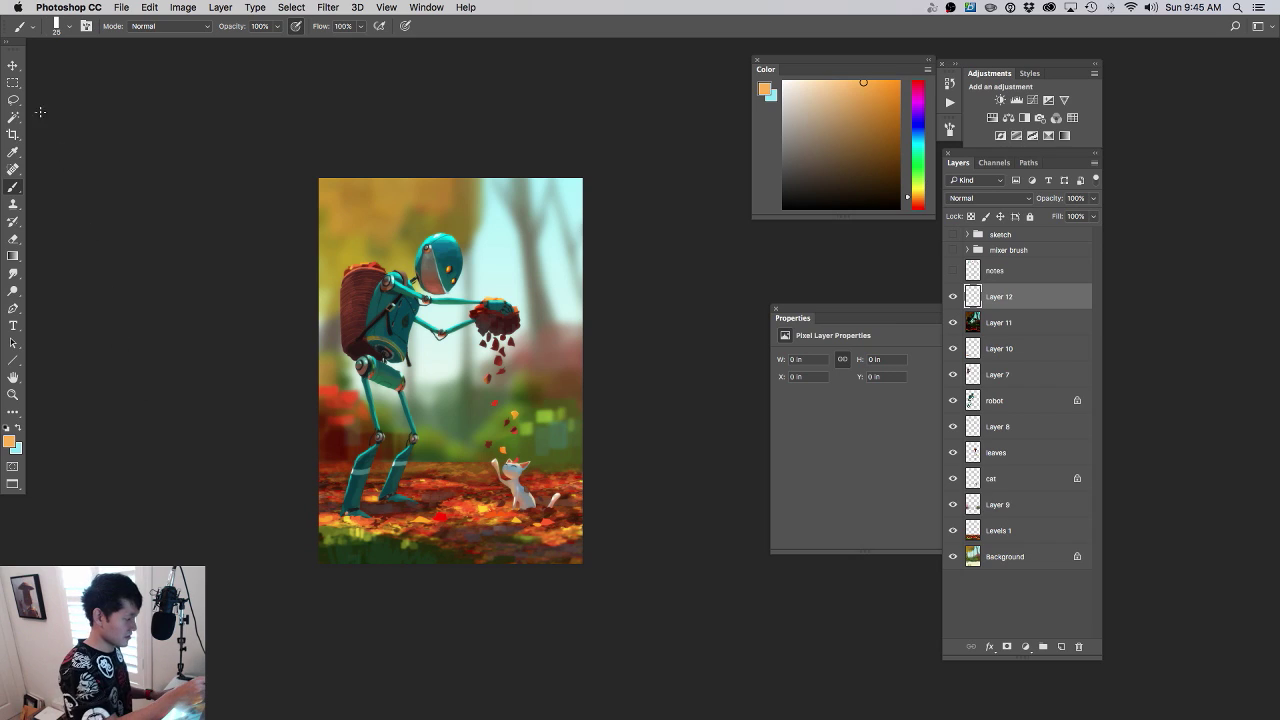
click(15, 84)
drag(790, 205, 755, 233)
key(alt+BackSpace)
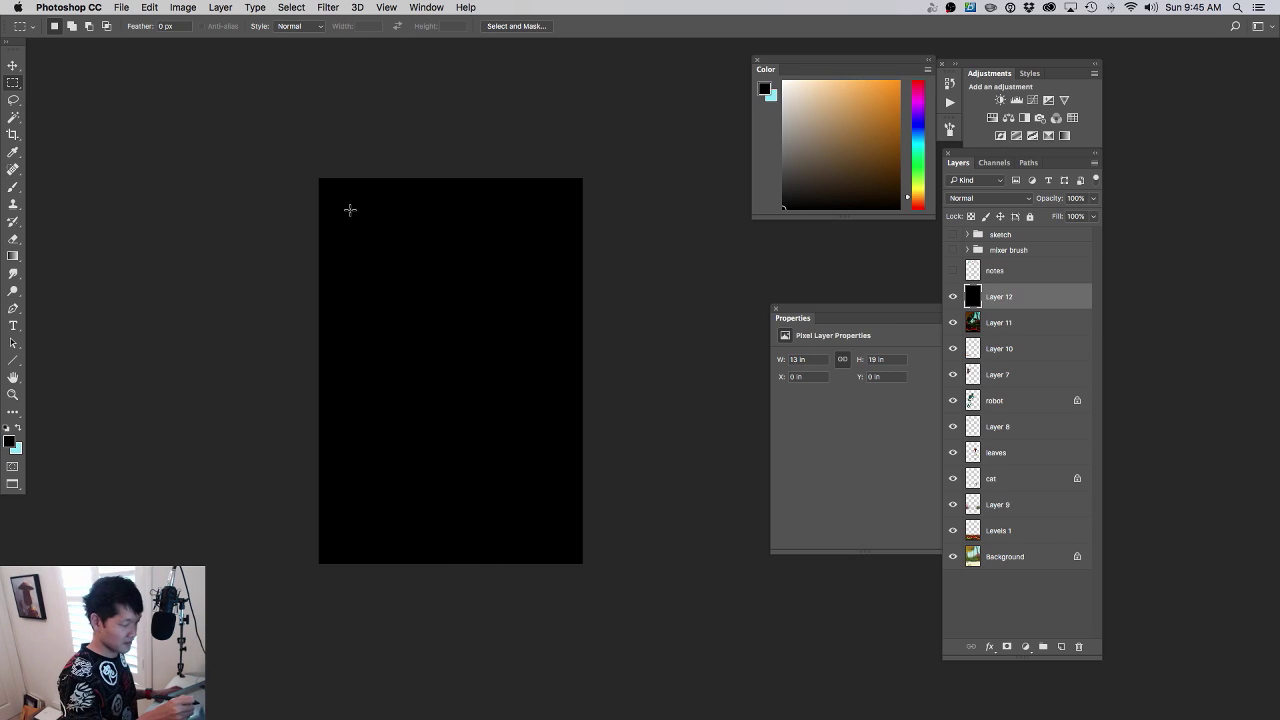
- Mask a central rectangle out of the black layer to leave a border, and feather the mask to 421.1 px
drag(346, 207, 556, 533)
click(1007, 646)
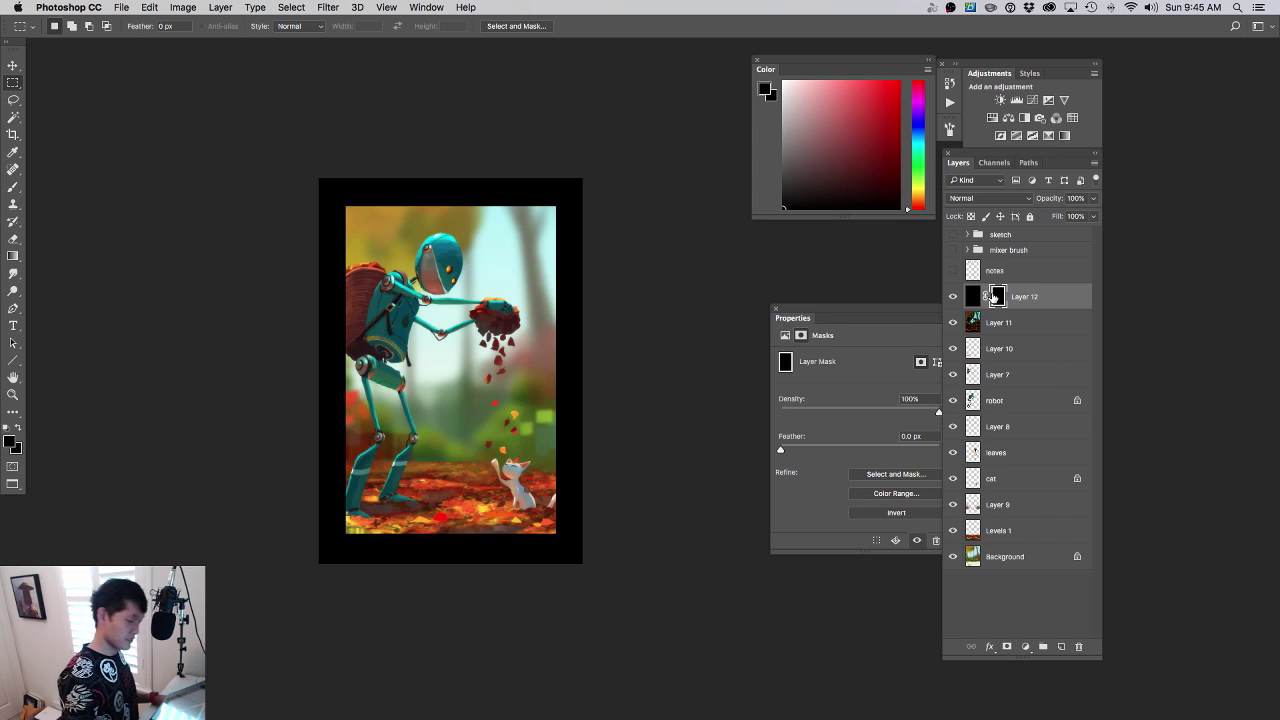
key(super+i)
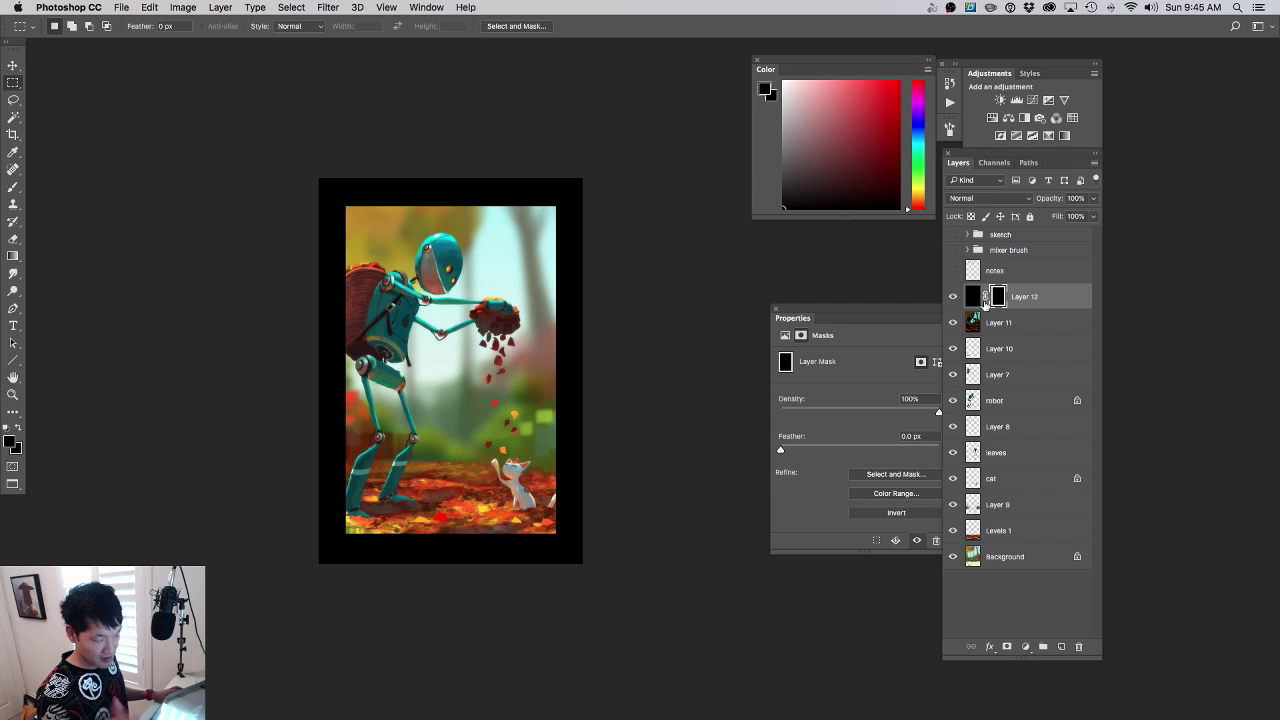
drag(895, 322, 815, 279)
drag(701, 407, 838, 407)
- Compare the painting with and without the black vignette and lower the vignette layer's opacity to 27%
click(952, 296)
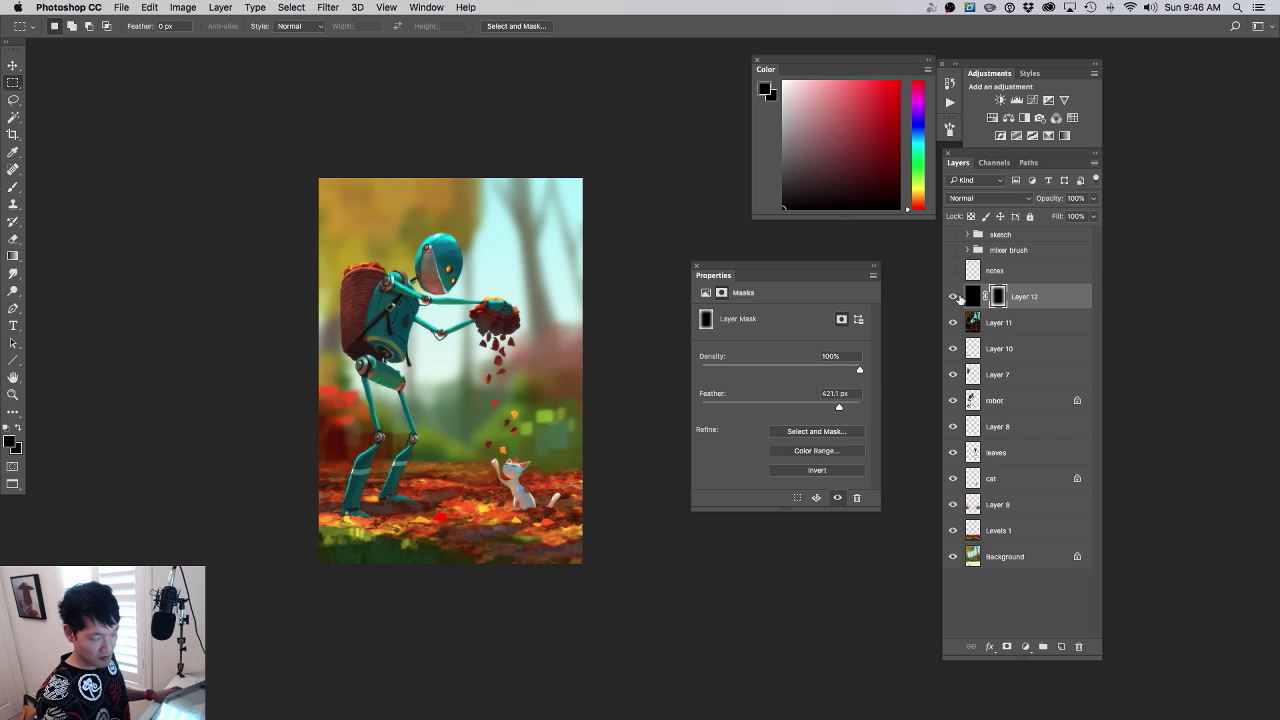
click(952, 296)
click(1093, 198)
drag(1088, 216, 1058, 218)
click(952, 294)
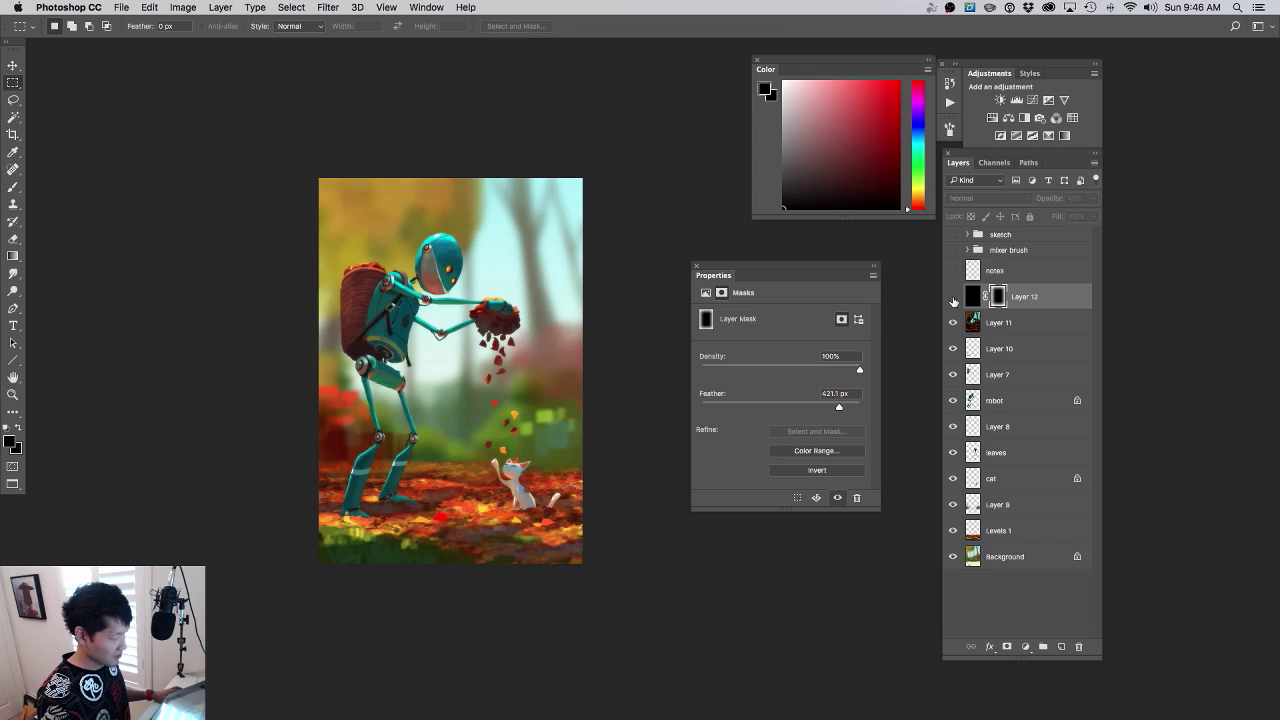
click(952, 294)
click(1090, 200)
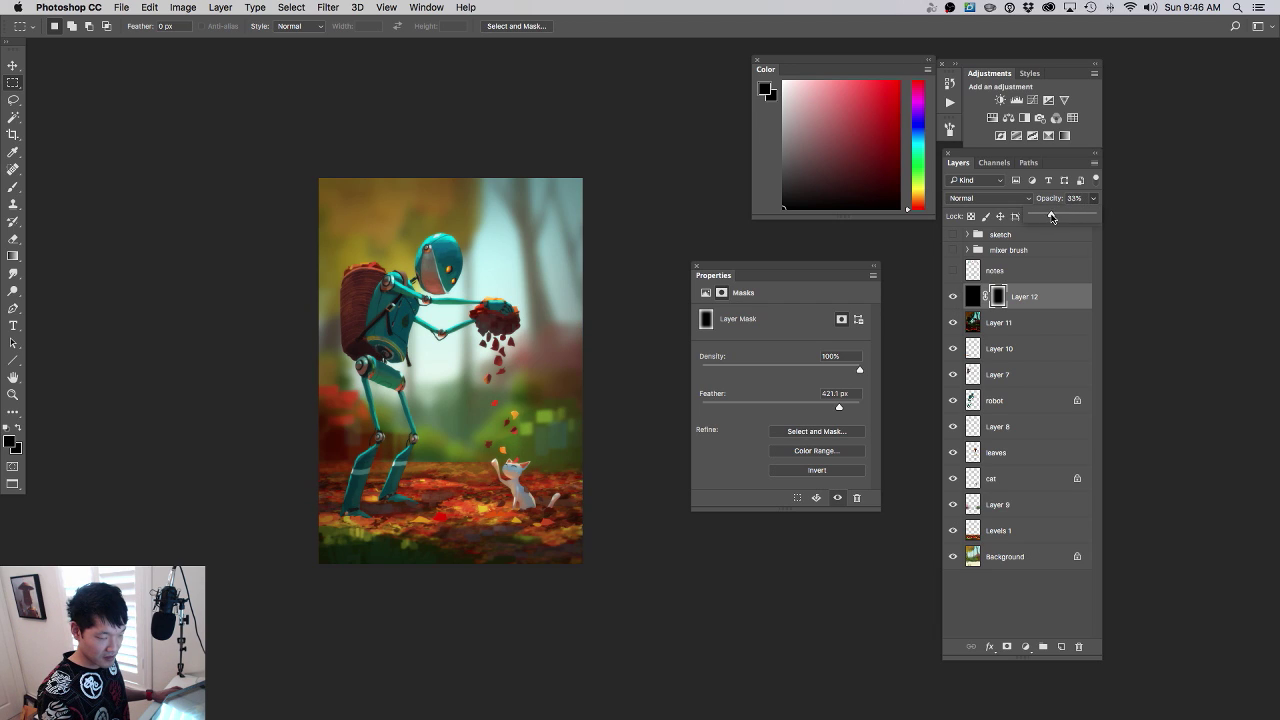
drag(1052, 218, 1048, 216)
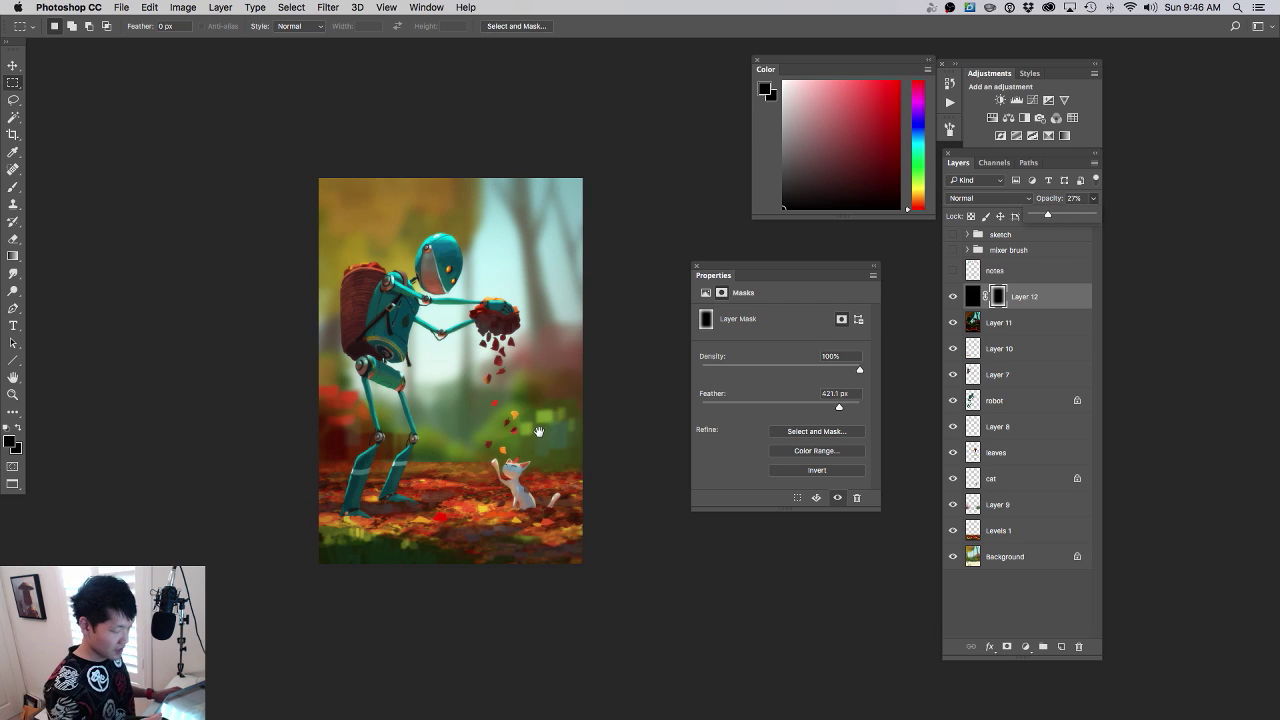
- Add a Color Balance adjustment layer with midtones at +6 red and -1 yellow, and compare the result on and off
drag(576, 488, 568, 535)
click(1025, 647)
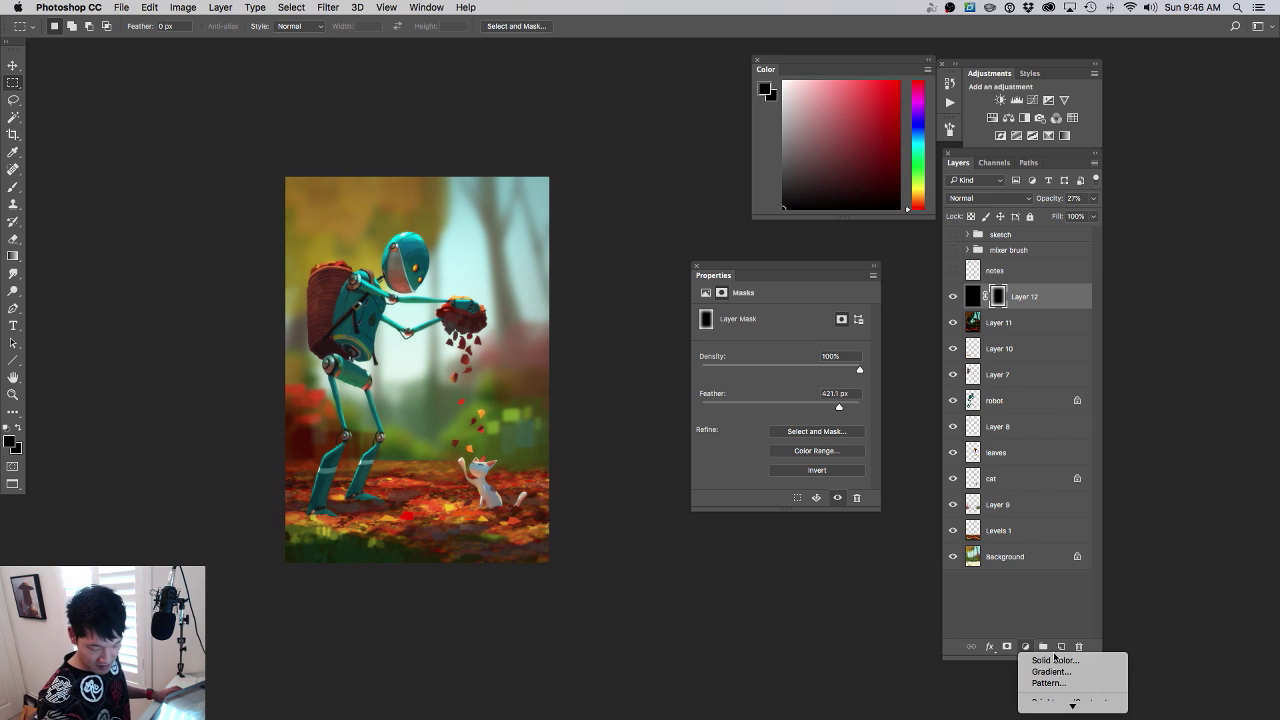
click(1082, 634)
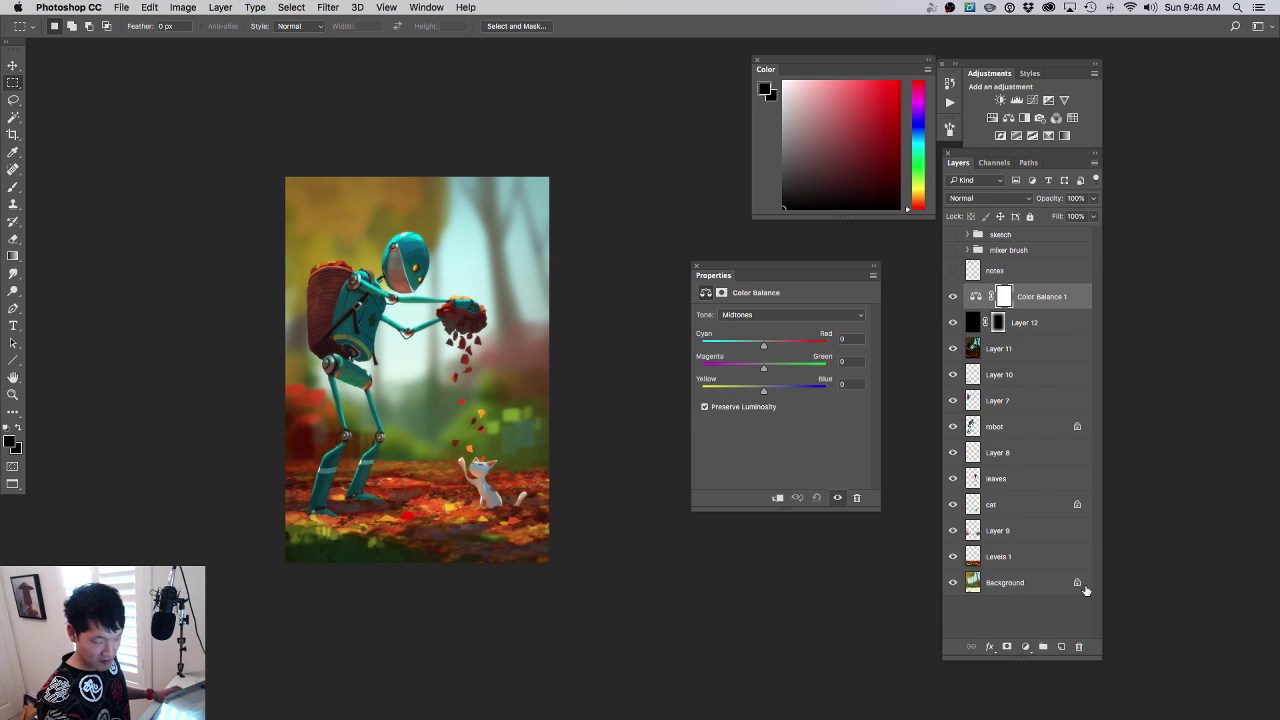
drag(773, 349, 762, 393)
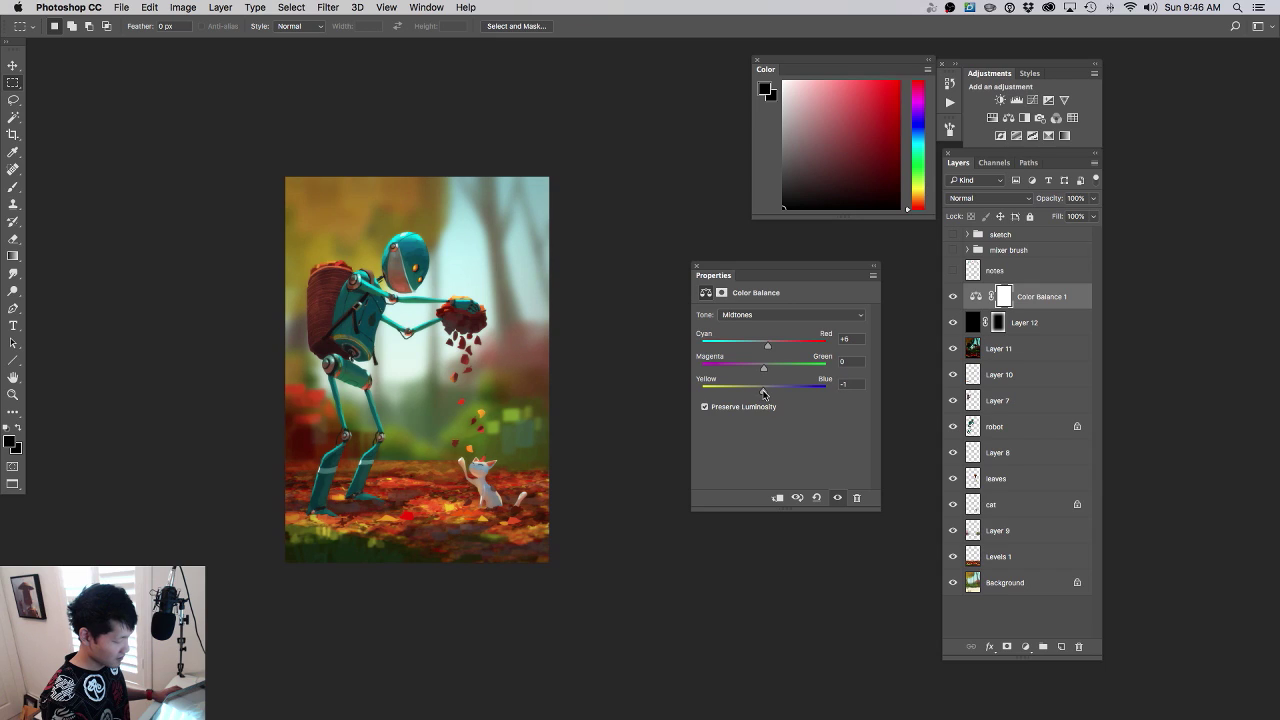
click(953, 300)
click(953, 300)
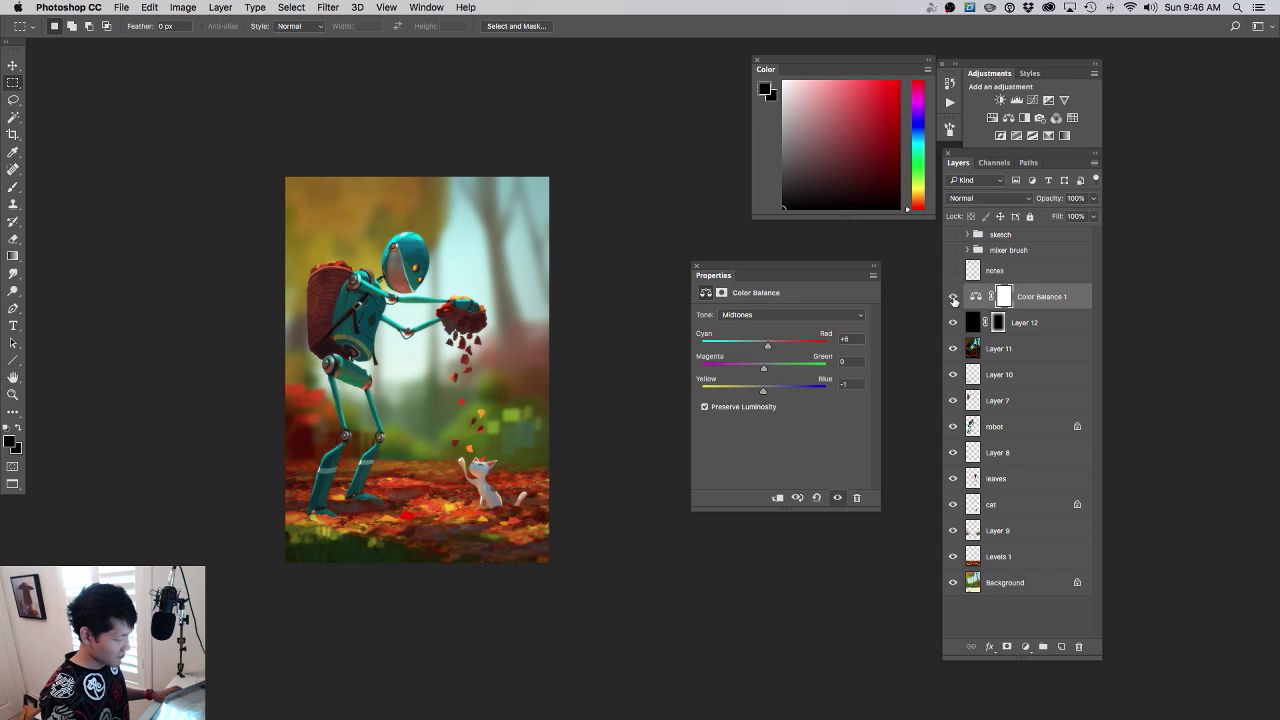
click(953, 300)
click(954, 301)
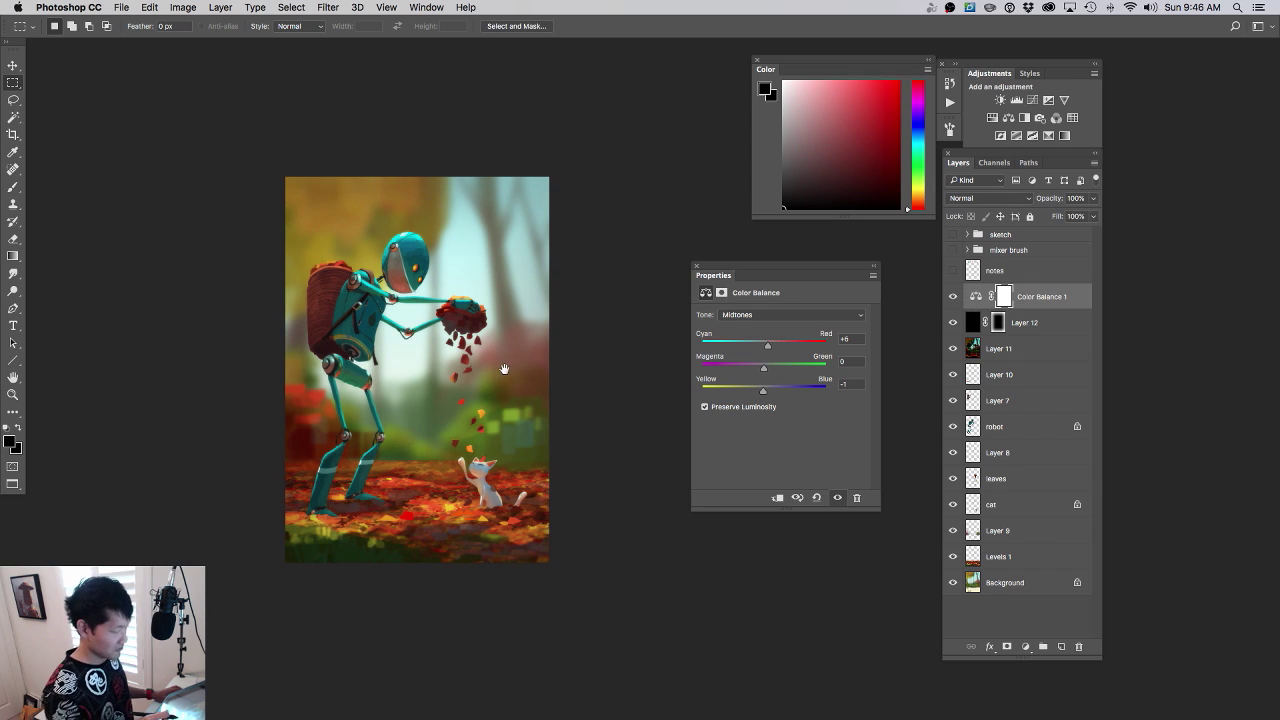
- Sign the painting and add the year '16 in its lower-left grass, on a new layer above Color Balance with a 10 px olive-green brush
drag(504, 369, 579, 370)
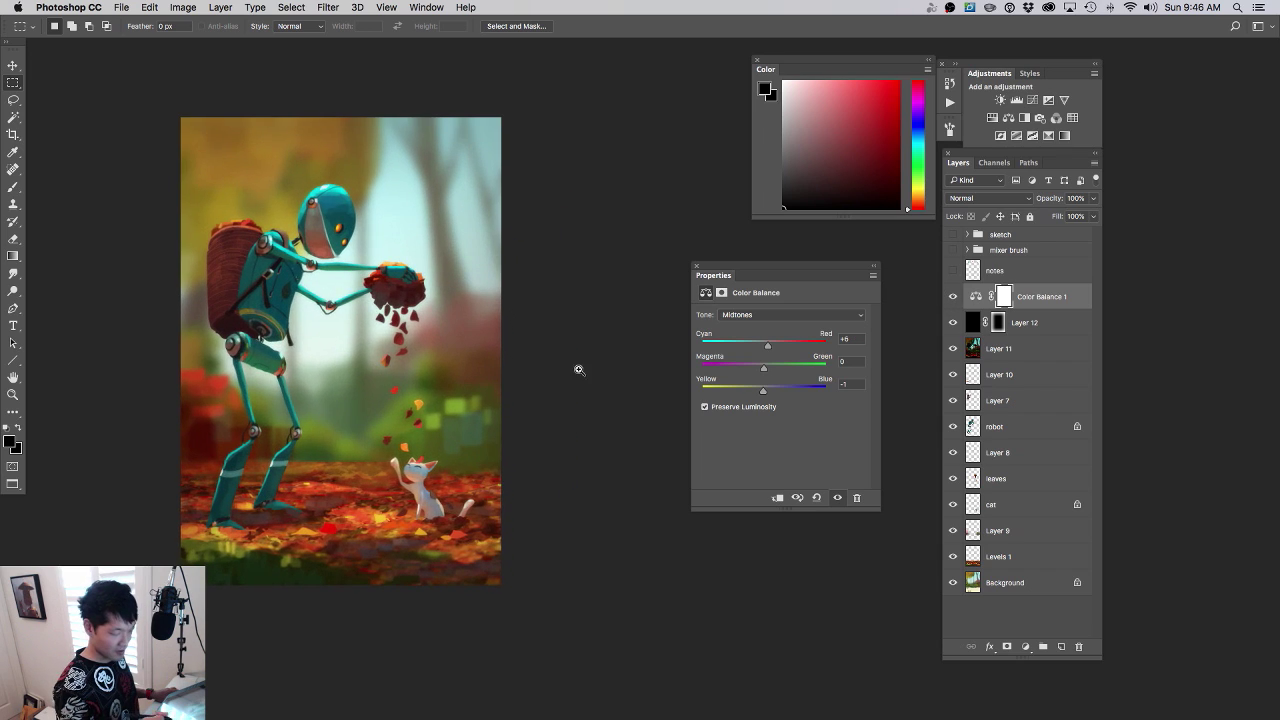
click(1061, 646)
key(b)
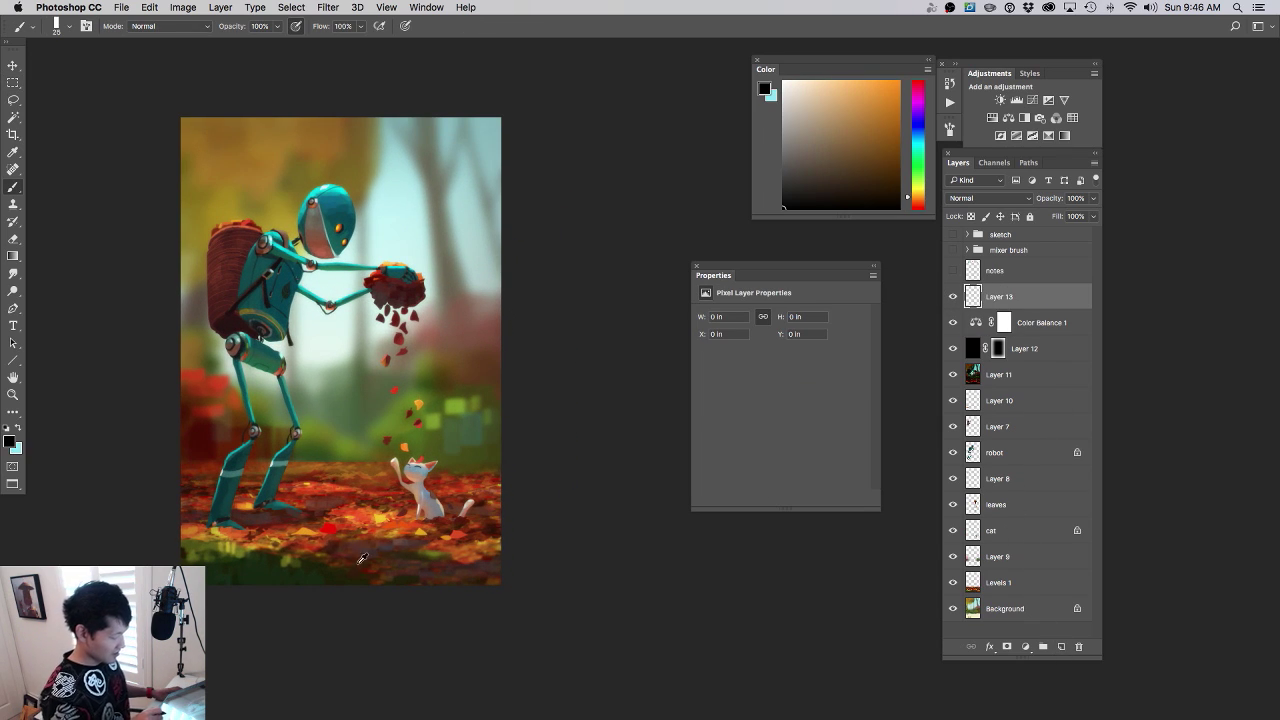
alt+click(230, 555)
right_click(367, 475)
double_click(400, 555)
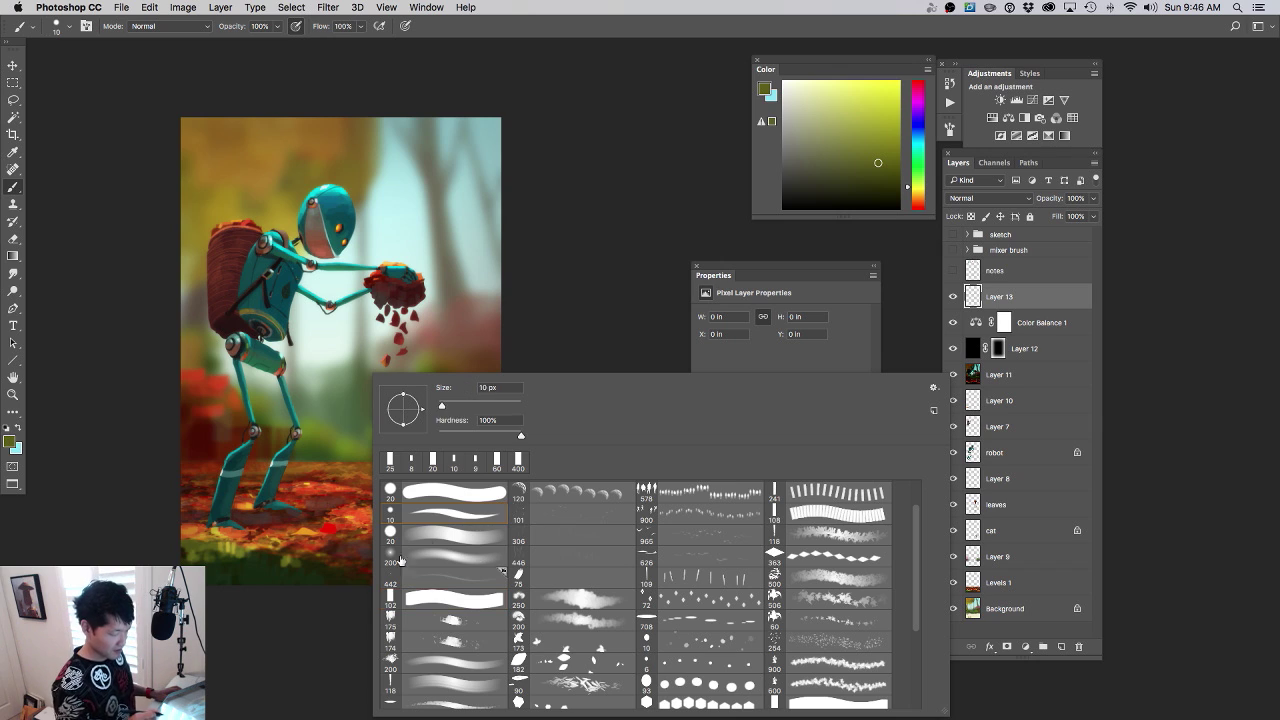
drag(367, 513, 529, 453)
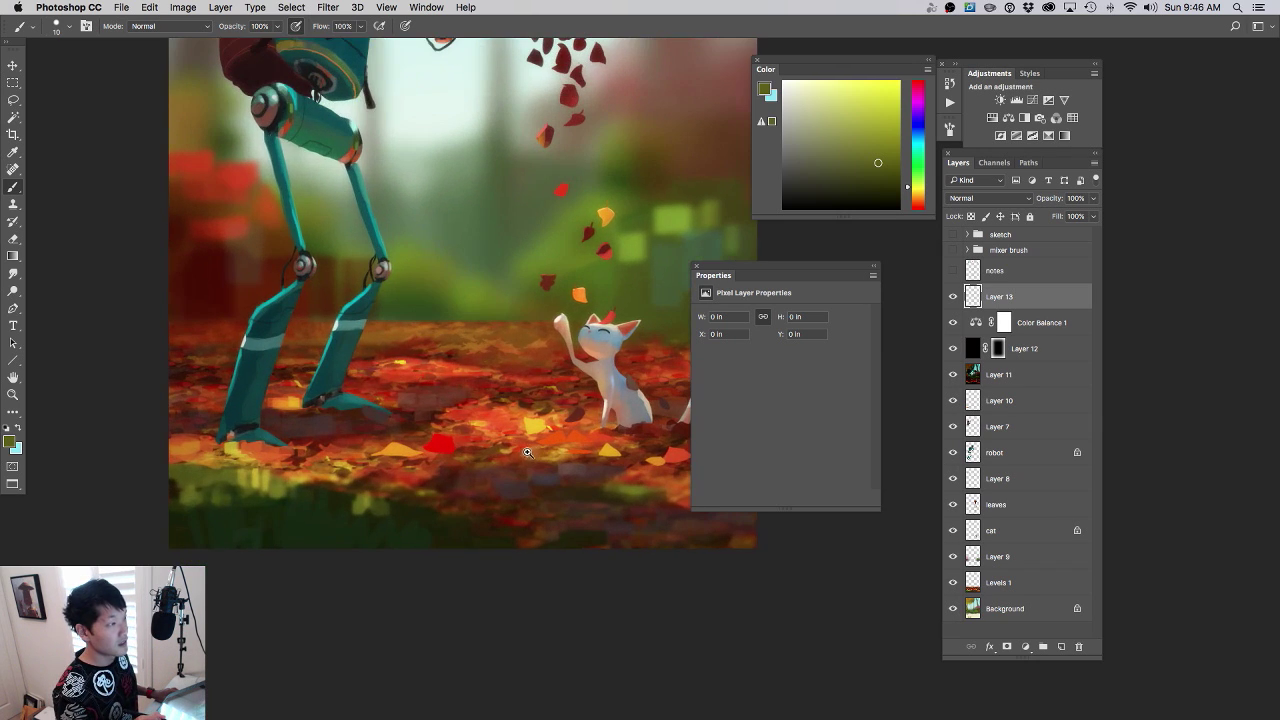
drag(466, 499, 488, 532)
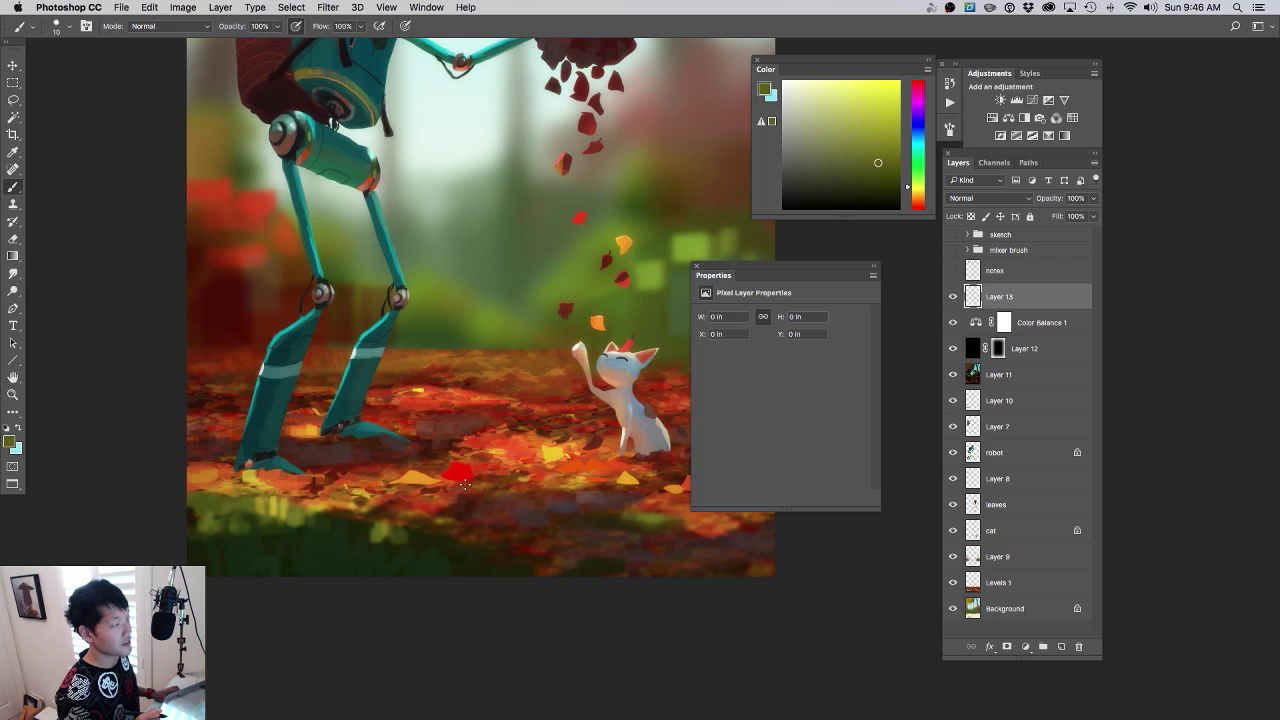
scroll(391, 494, up, 3)
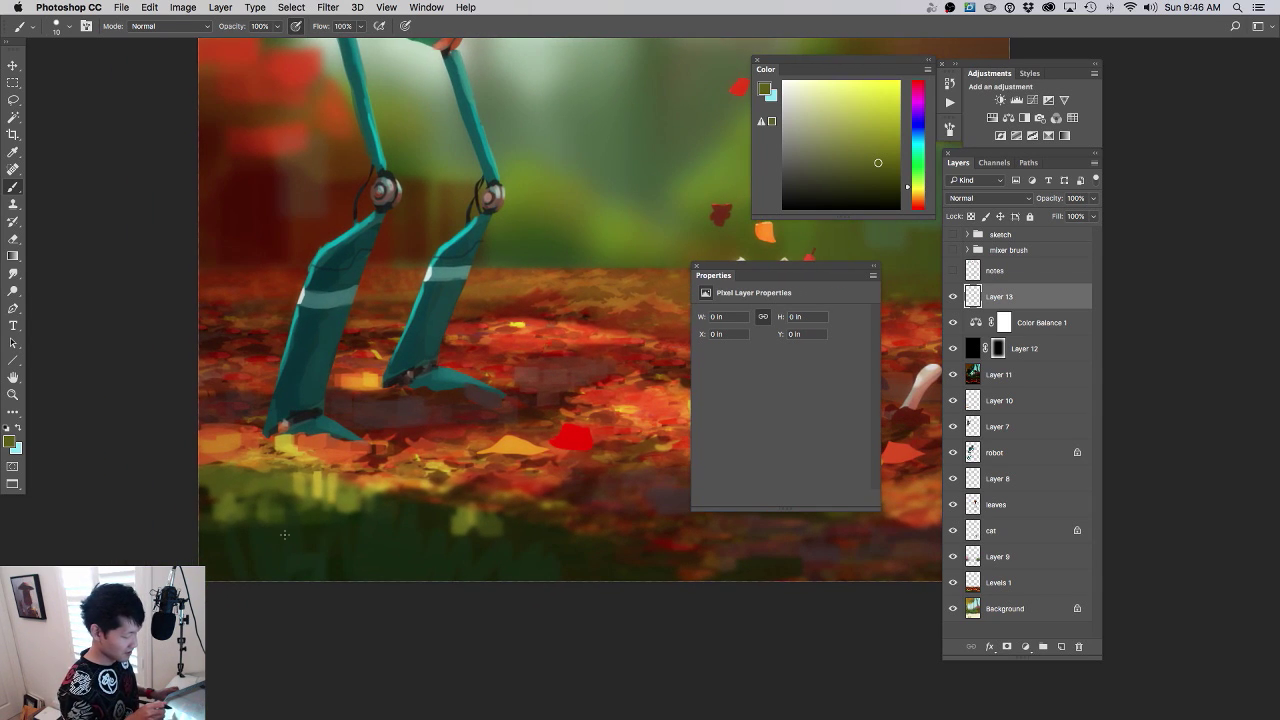
mouse_move(252, 531)
mouse_down()
mouse_move(262, 560)
mouse_move(305, 532)
mouse_up()
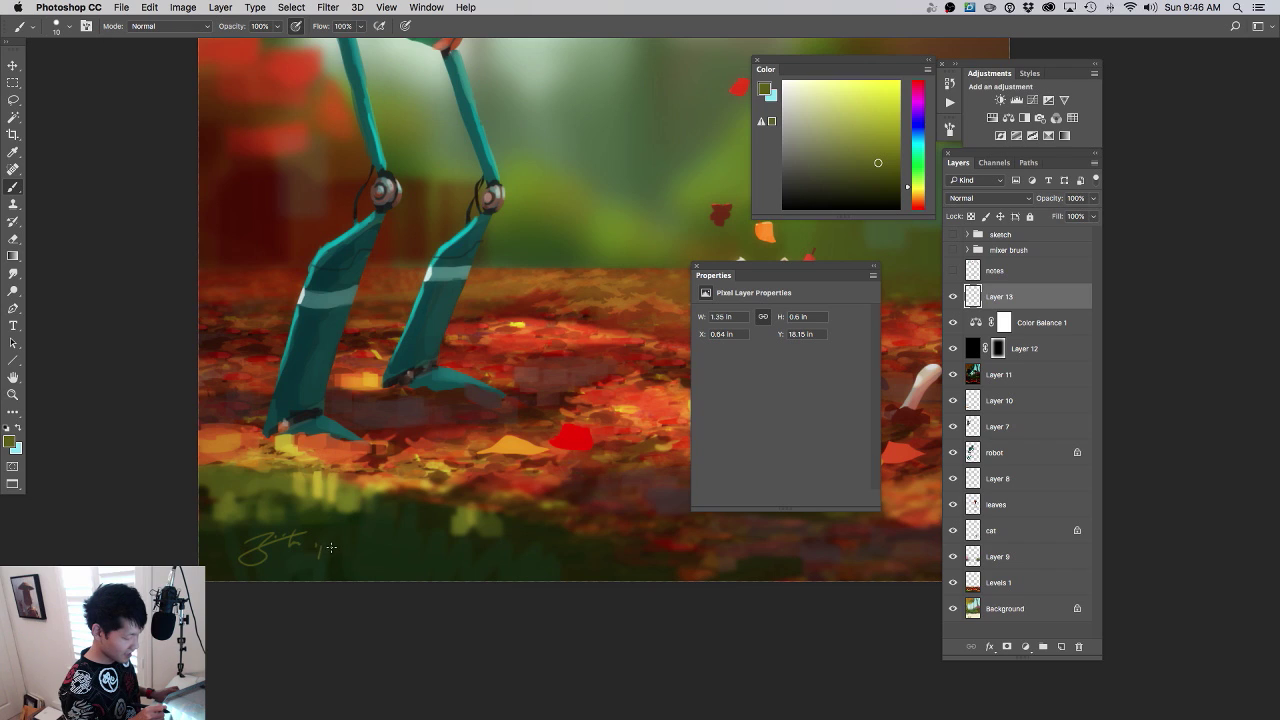
key(super+z)
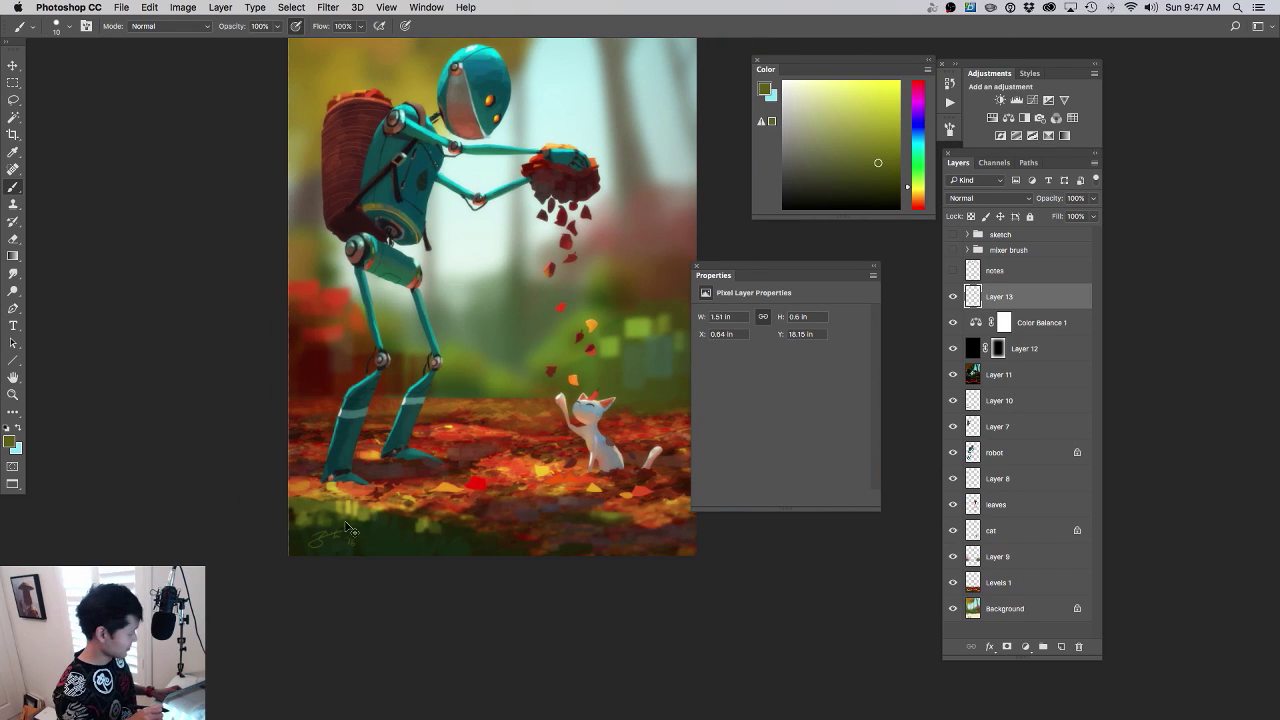
- Transform the signature to make it slightly smaller and place it a little farther in from the painting's lower-left corner
key(ctrl+t)
mouse_move(362, 524)
mouse_down()
mouse_move(327, 563)
mouse_move(408, 561)
mouse_move(350, 561)
mouse_up()
key(Return)
- Hide the Color Balance 1 adjustment, the black vignette on Layer 12 and the glow on Layer 11
click(996, 377)
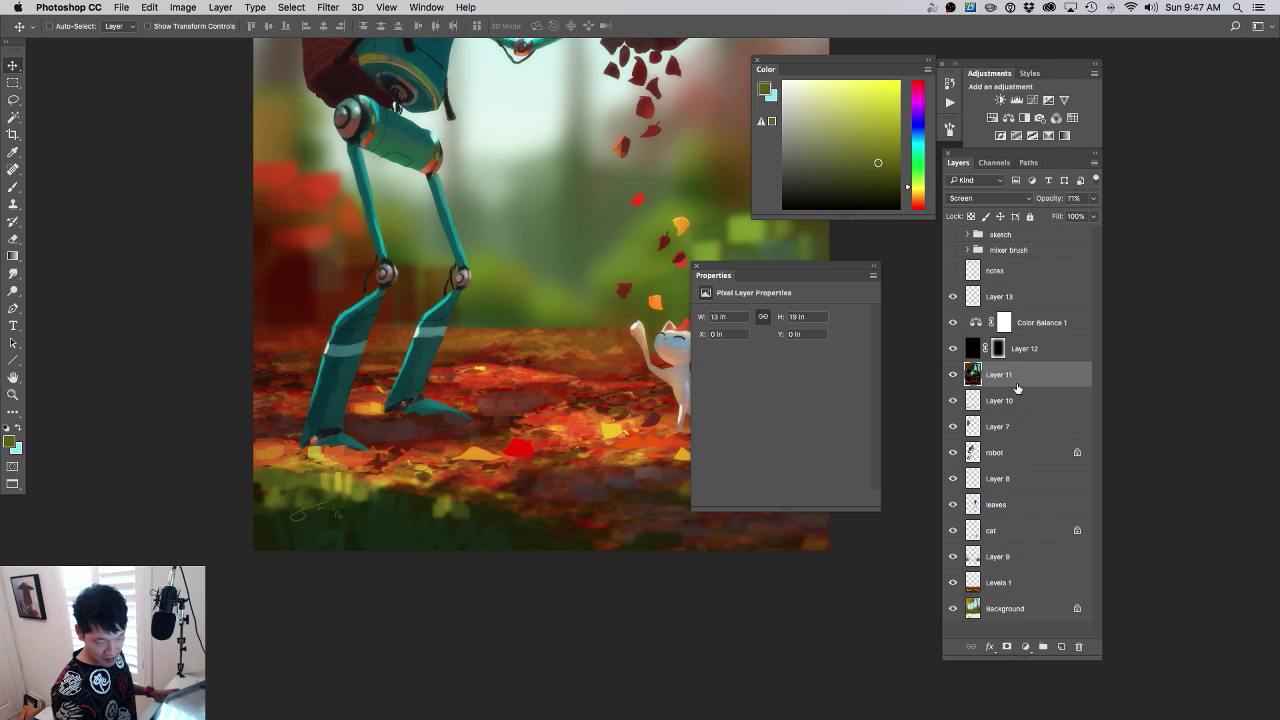
drag(953, 324, 955, 374)
click(953, 374)
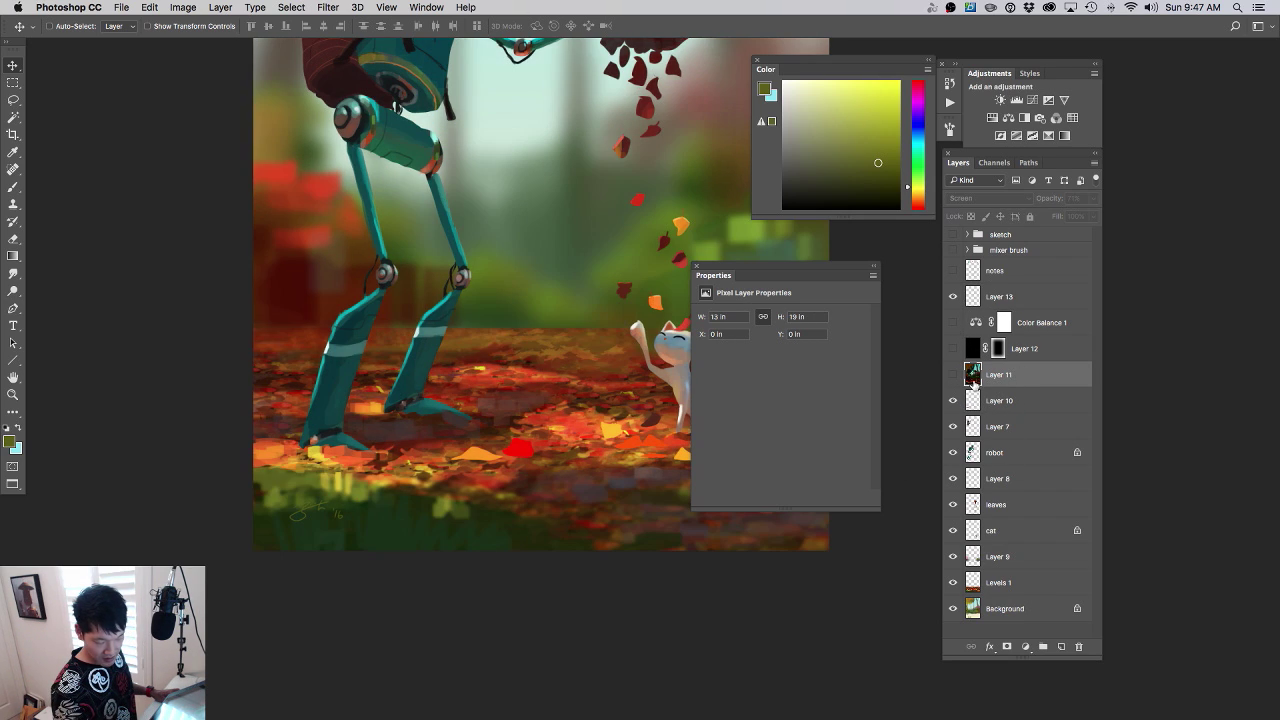
- On the Levels 1 layer, sample the dark green of the grass beside the signature and choose the 200 px soft brush
click(995, 607)
key(b)
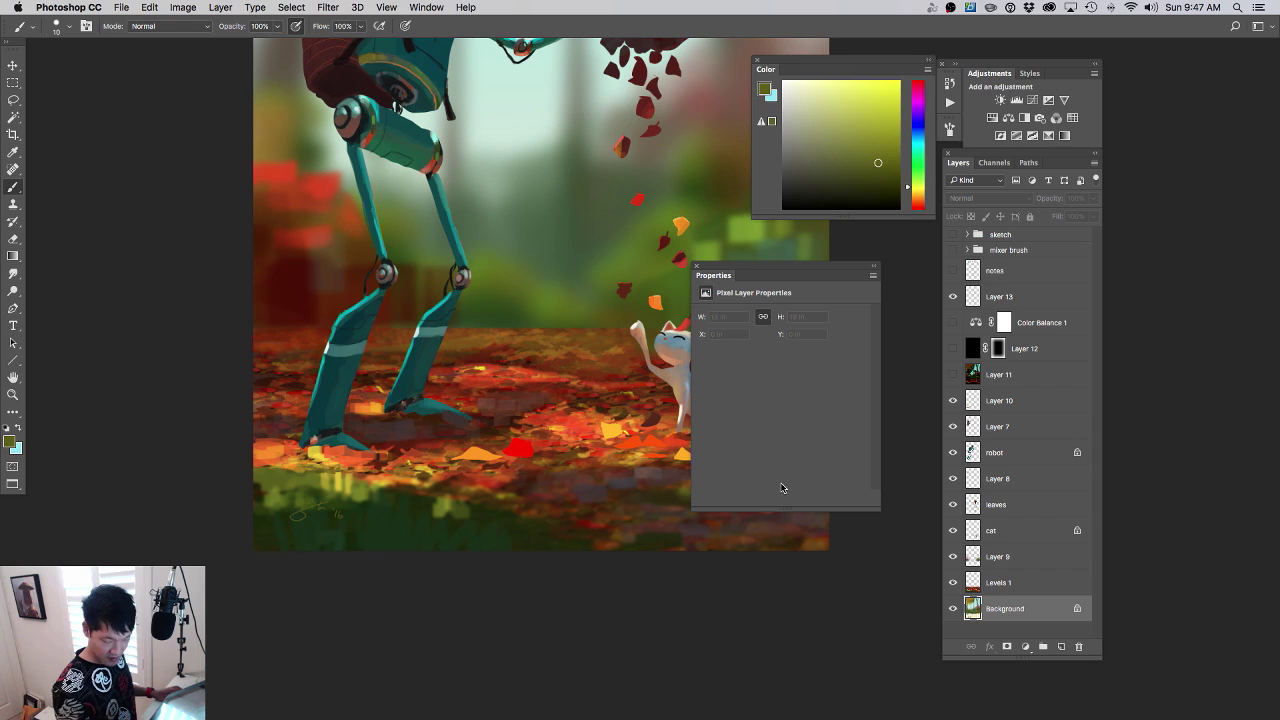
click(950, 584)
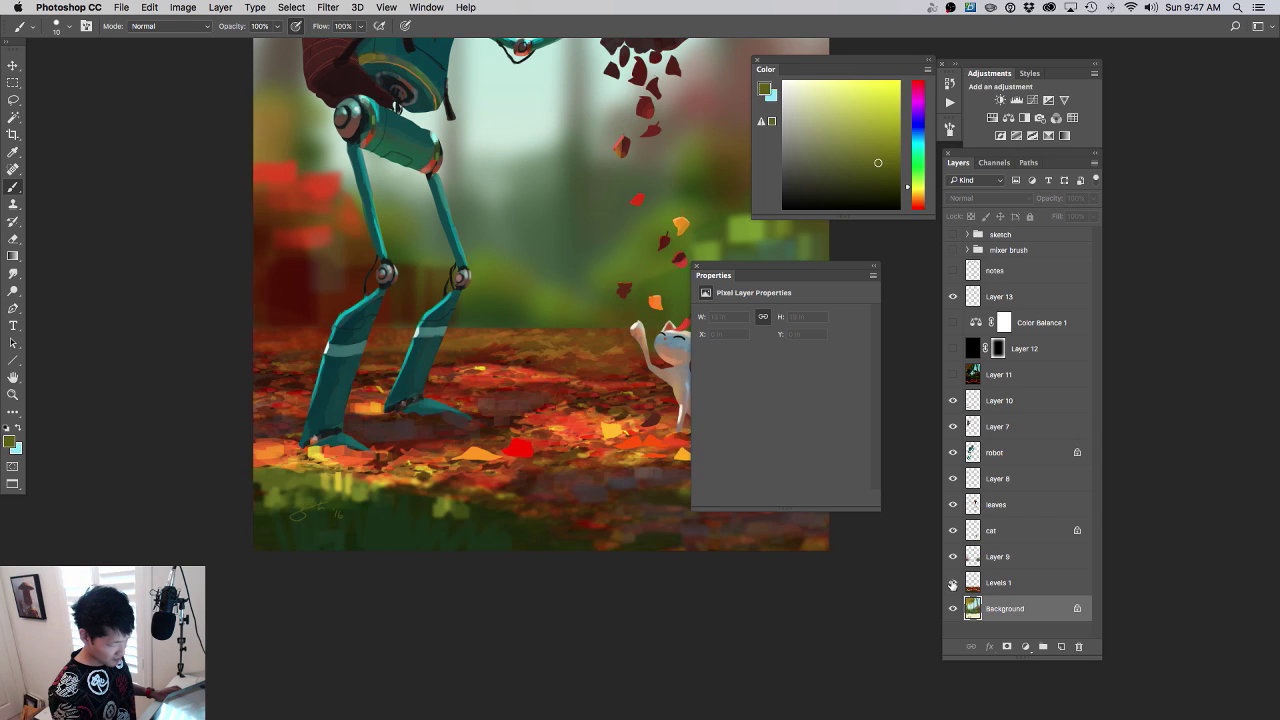
click(983, 584)
alt+click(359, 516)
right_click(362, 511)
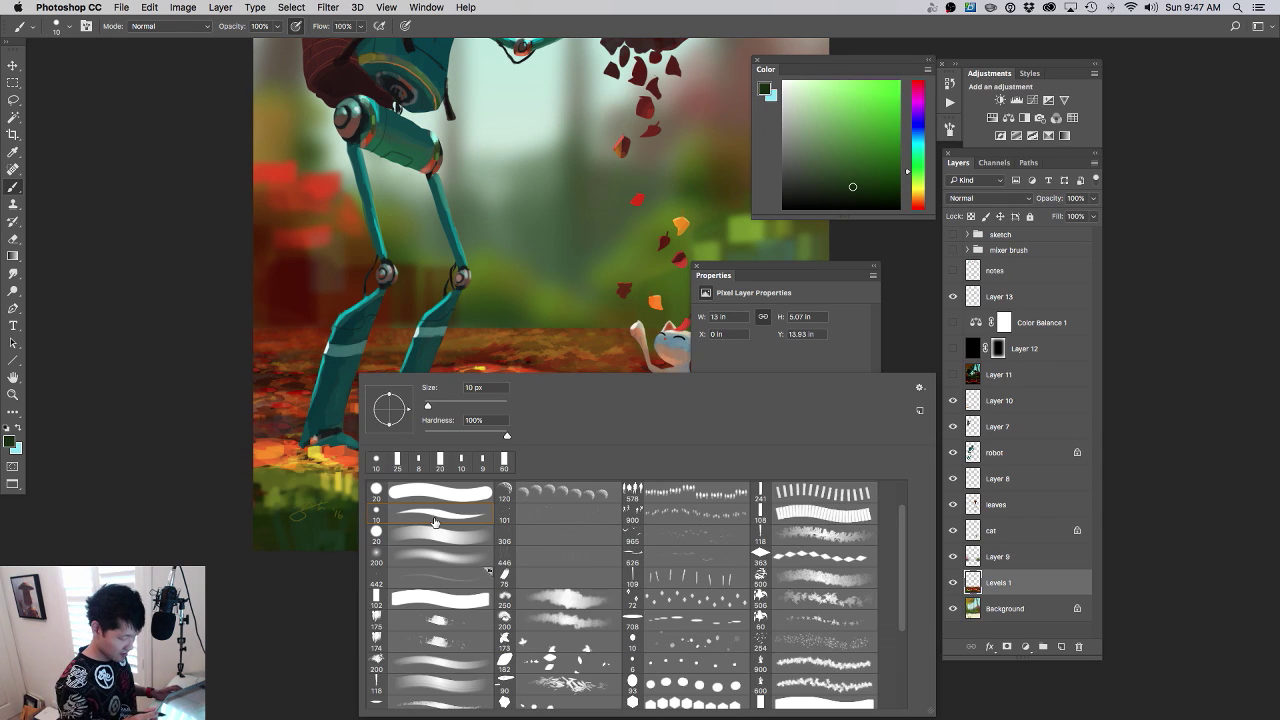
double_click(459, 566)
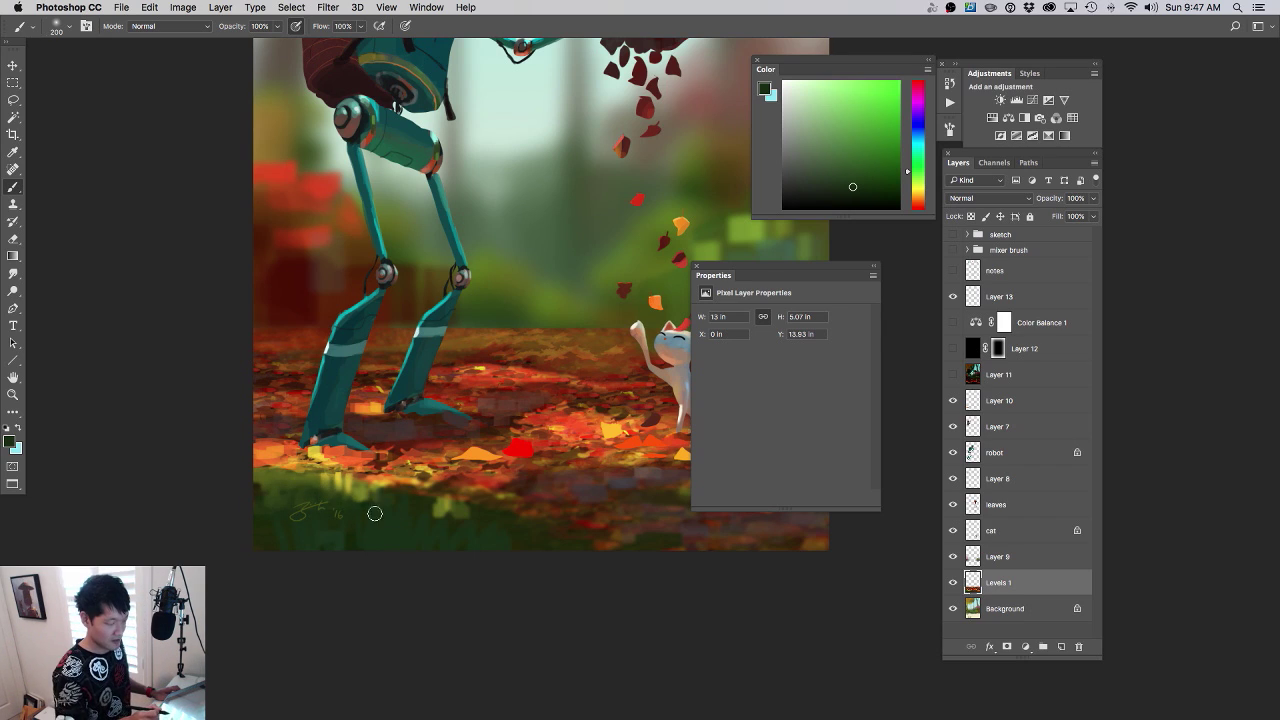
- Show the glow, vignette and color balance layers again, and save the painting
click(952, 348)
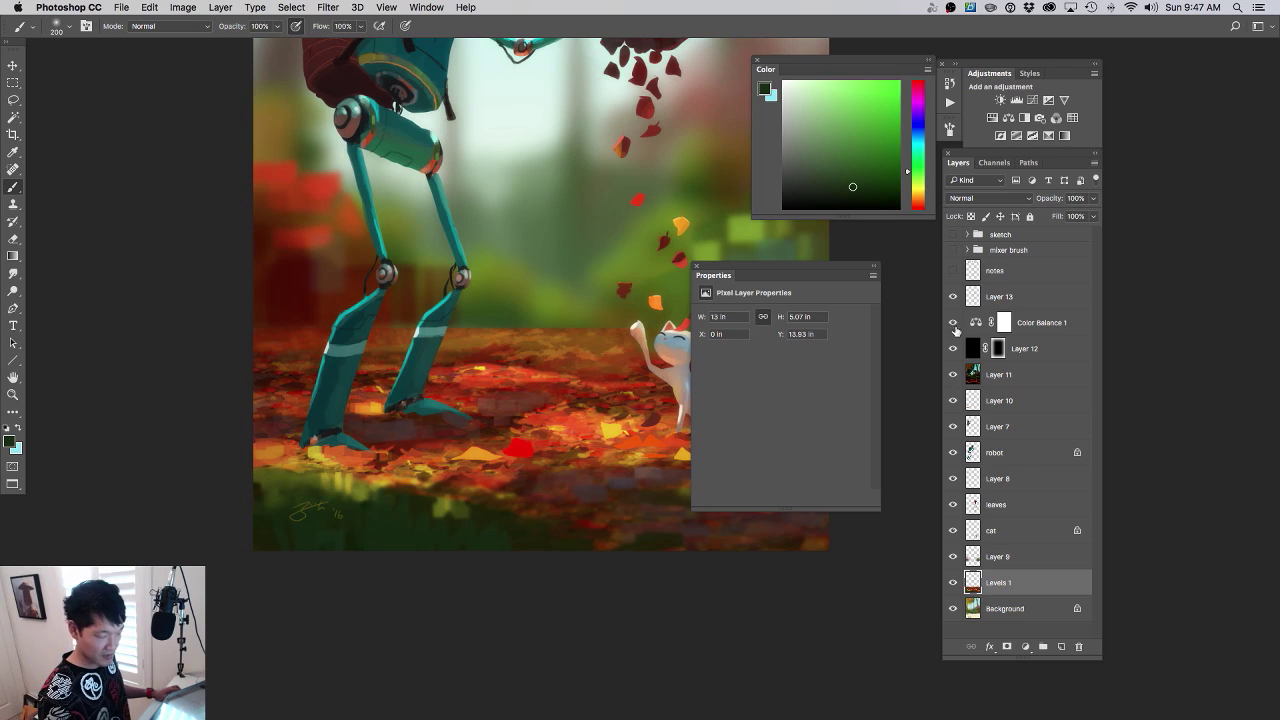
click(952, 322)
key(super+minus)
key(super+minus)
drag(582, 456, 608, 470)
mouse_move(606, 501)
mouse_down()
mouse_move(572, 534)
mouse_move(598, 500)
mouse_up()
mouse_move(597, 504)
mouse_down()
mouse_move(586, 566)
mouse_move(626, 505)
mouse_up()
key(super+s)
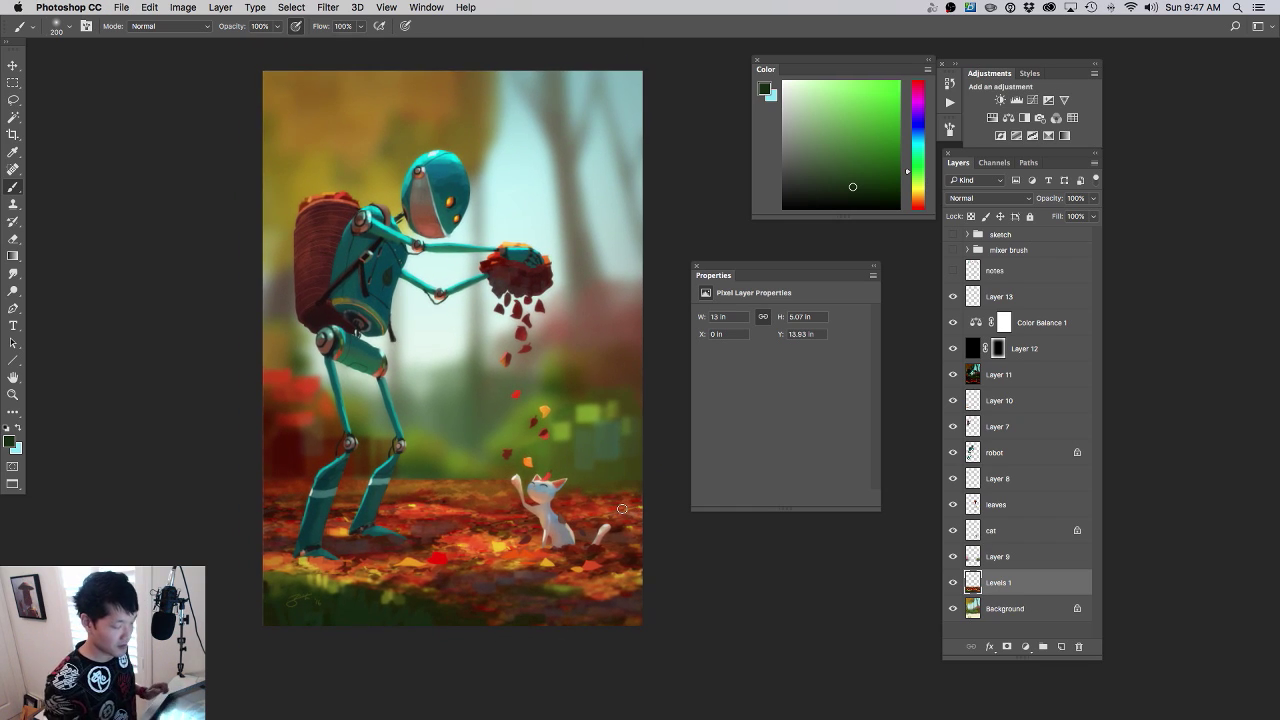